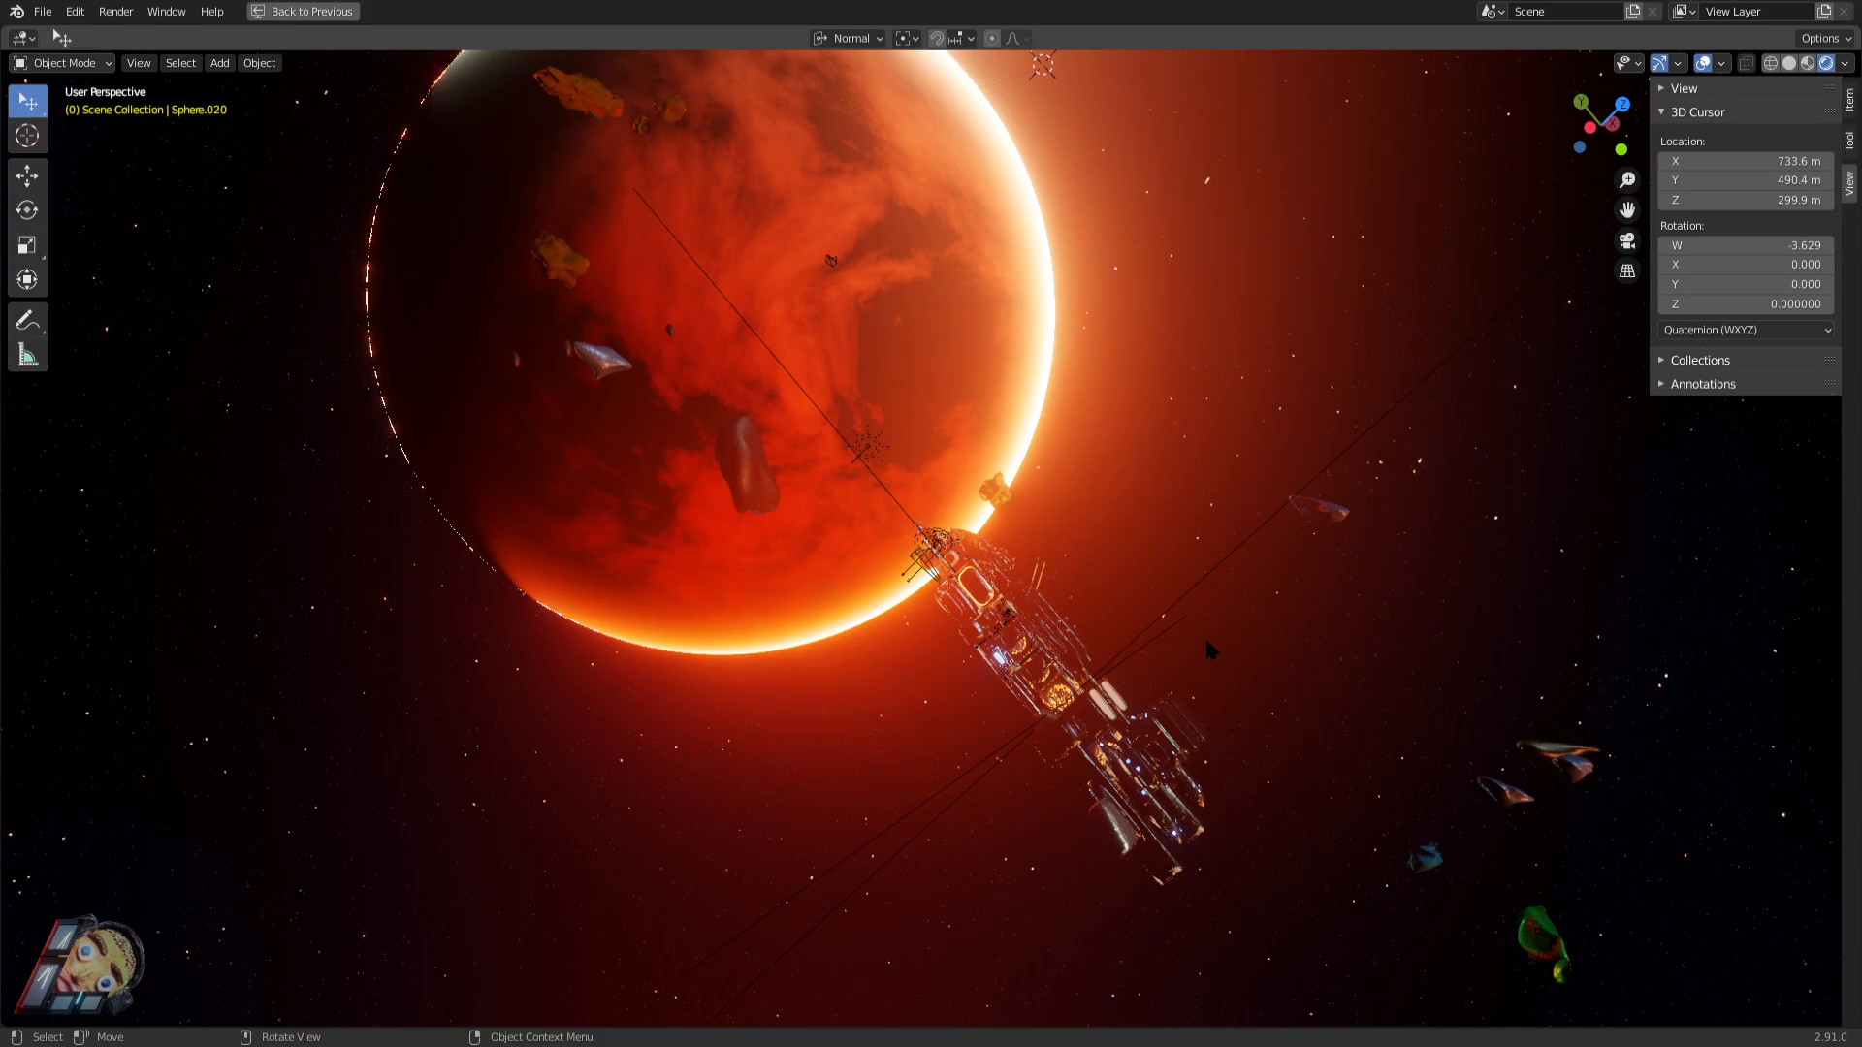
View the scene through the active camera, restore the full workspace layout and play the animation to preview the camera flight.
{"action": "key", "text": "KP_0"}
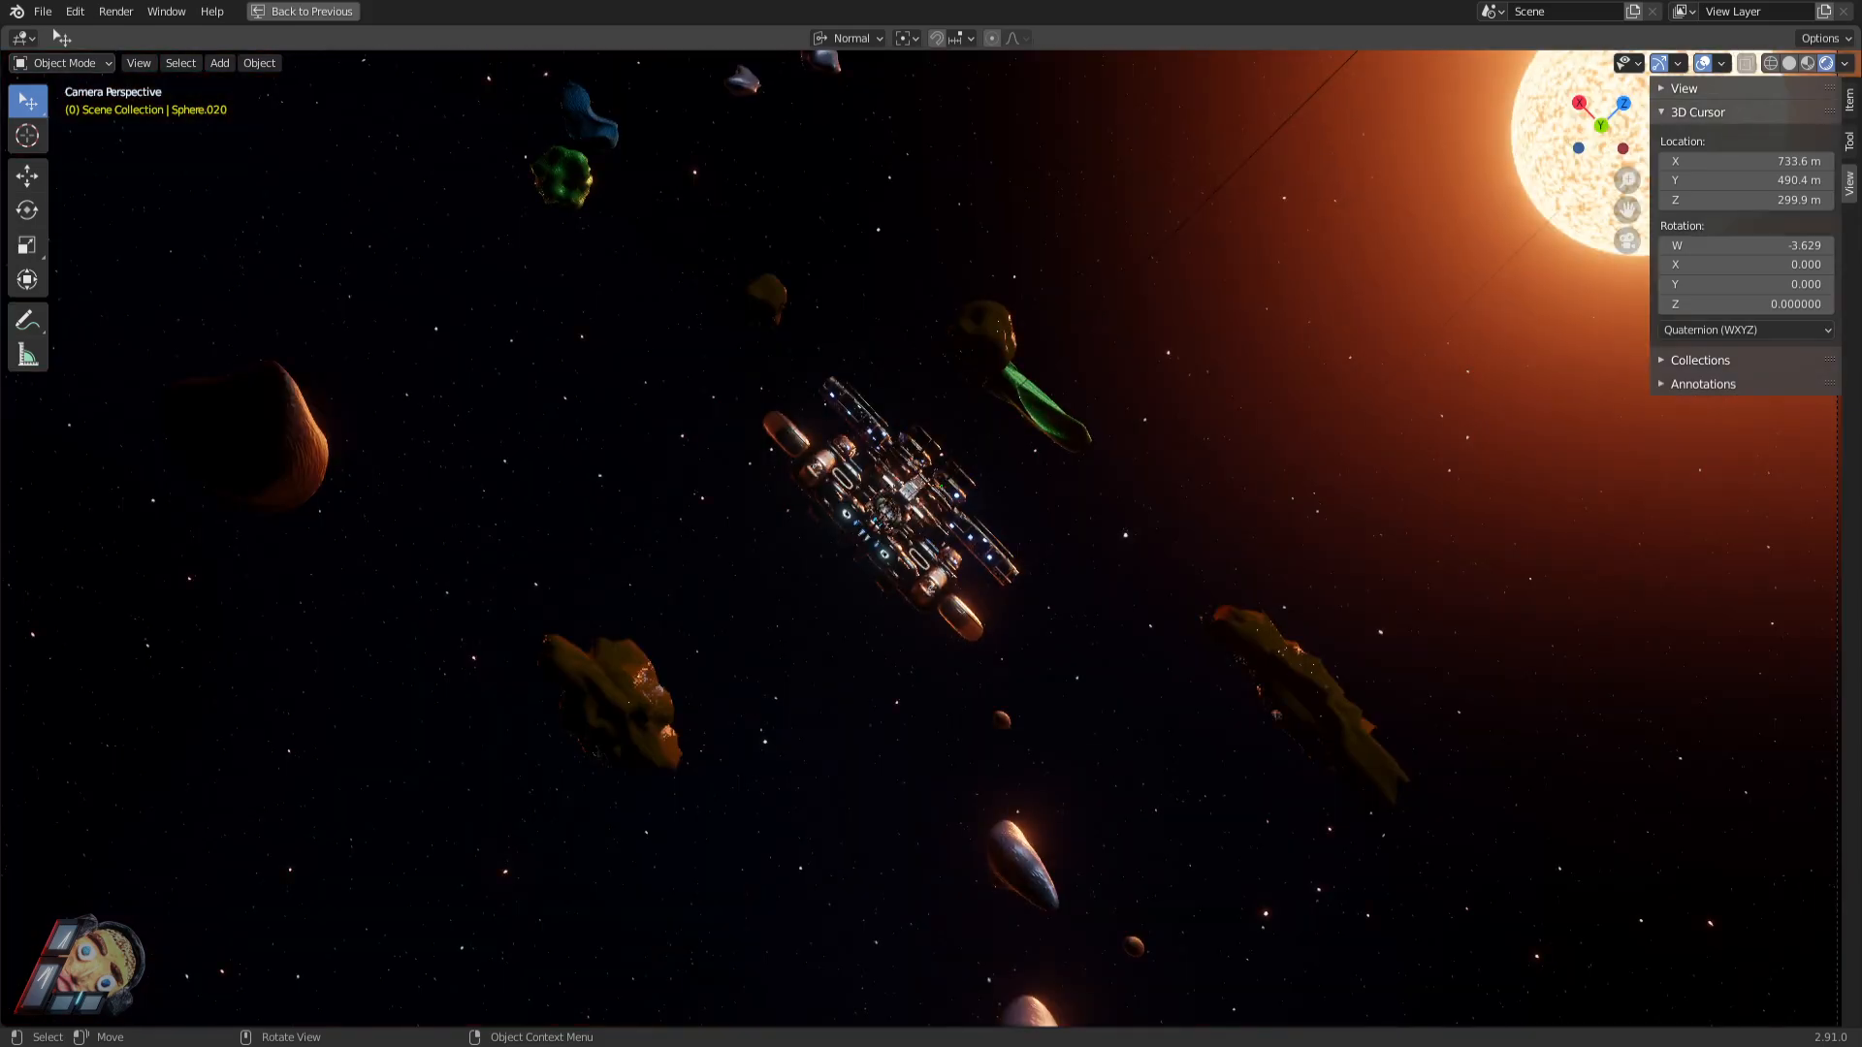
{"action": "key", "text": "ctrl+space"}
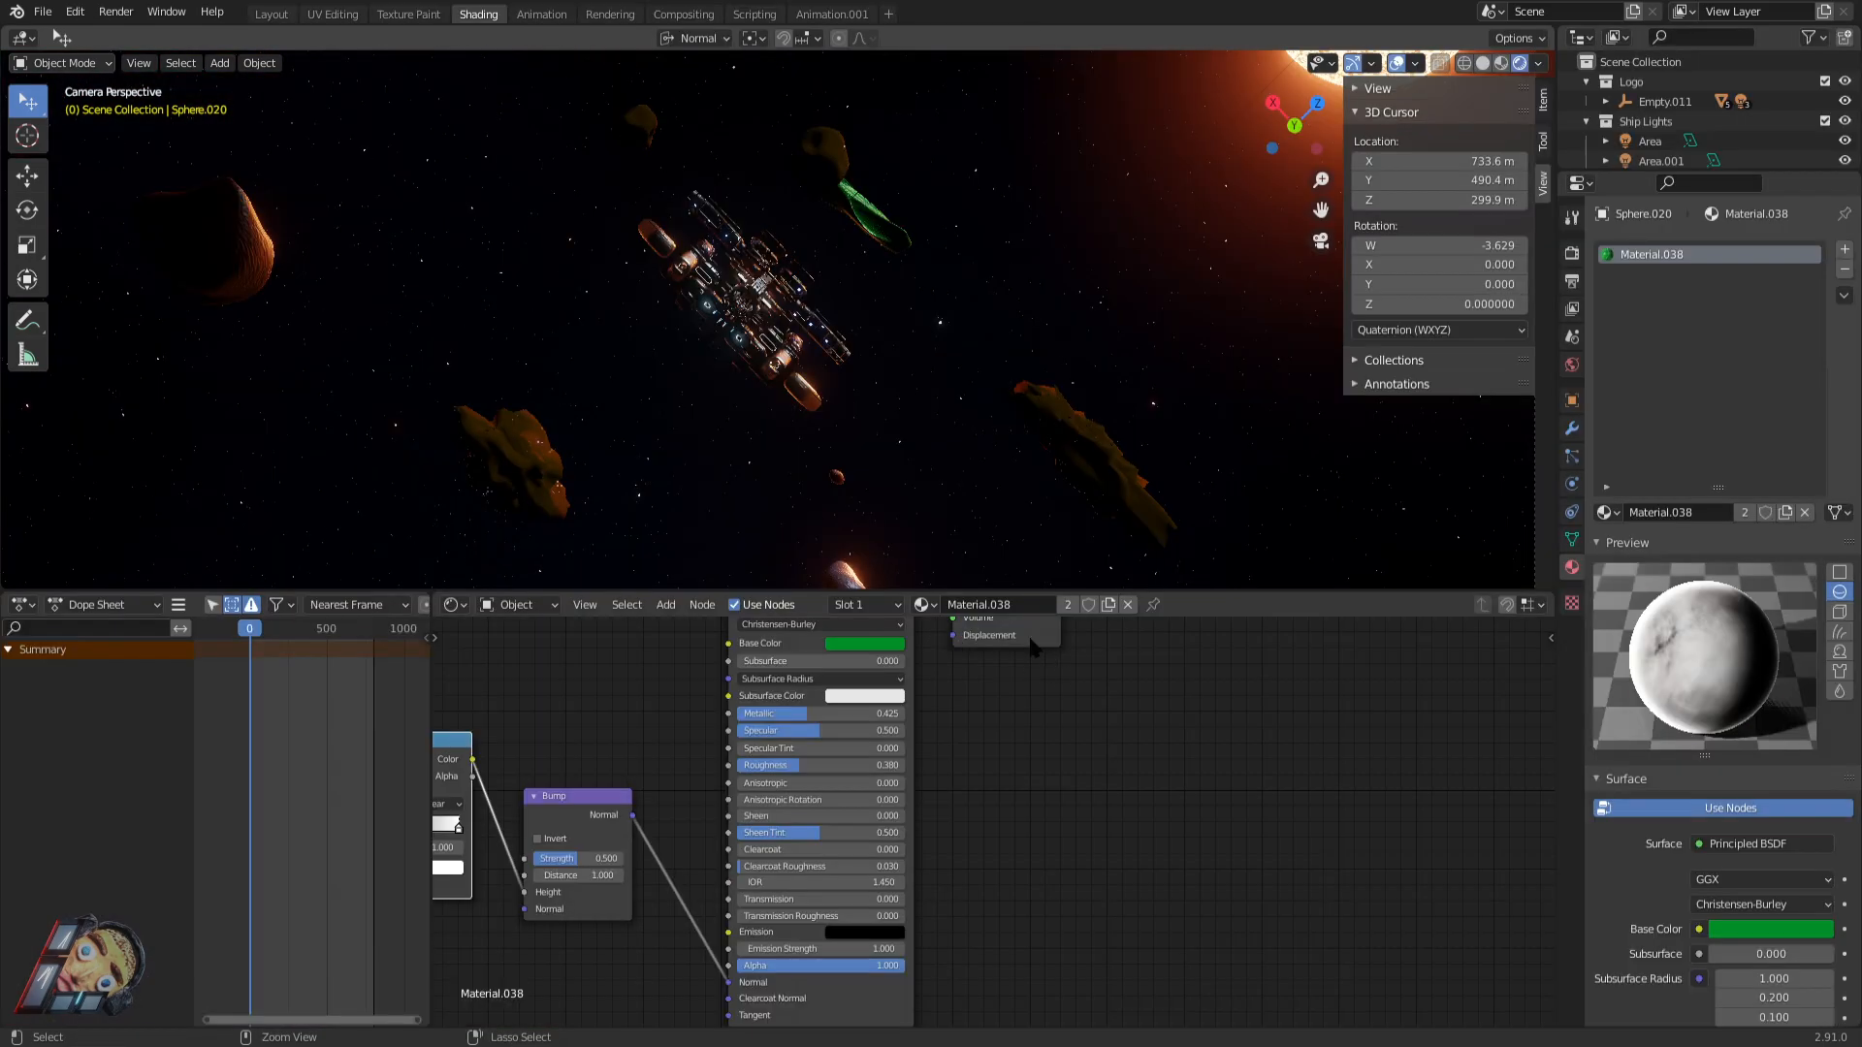
{"action": "mouse_move", "coordinate": [262, 630]}
{"action": "left_mouse_down"}
{"action": "mouse_move", "coordinate": [311, 629]}
{"action": "mouse_move", "coordinate": [207, 613]}
{"action": "left_mouse_up"}
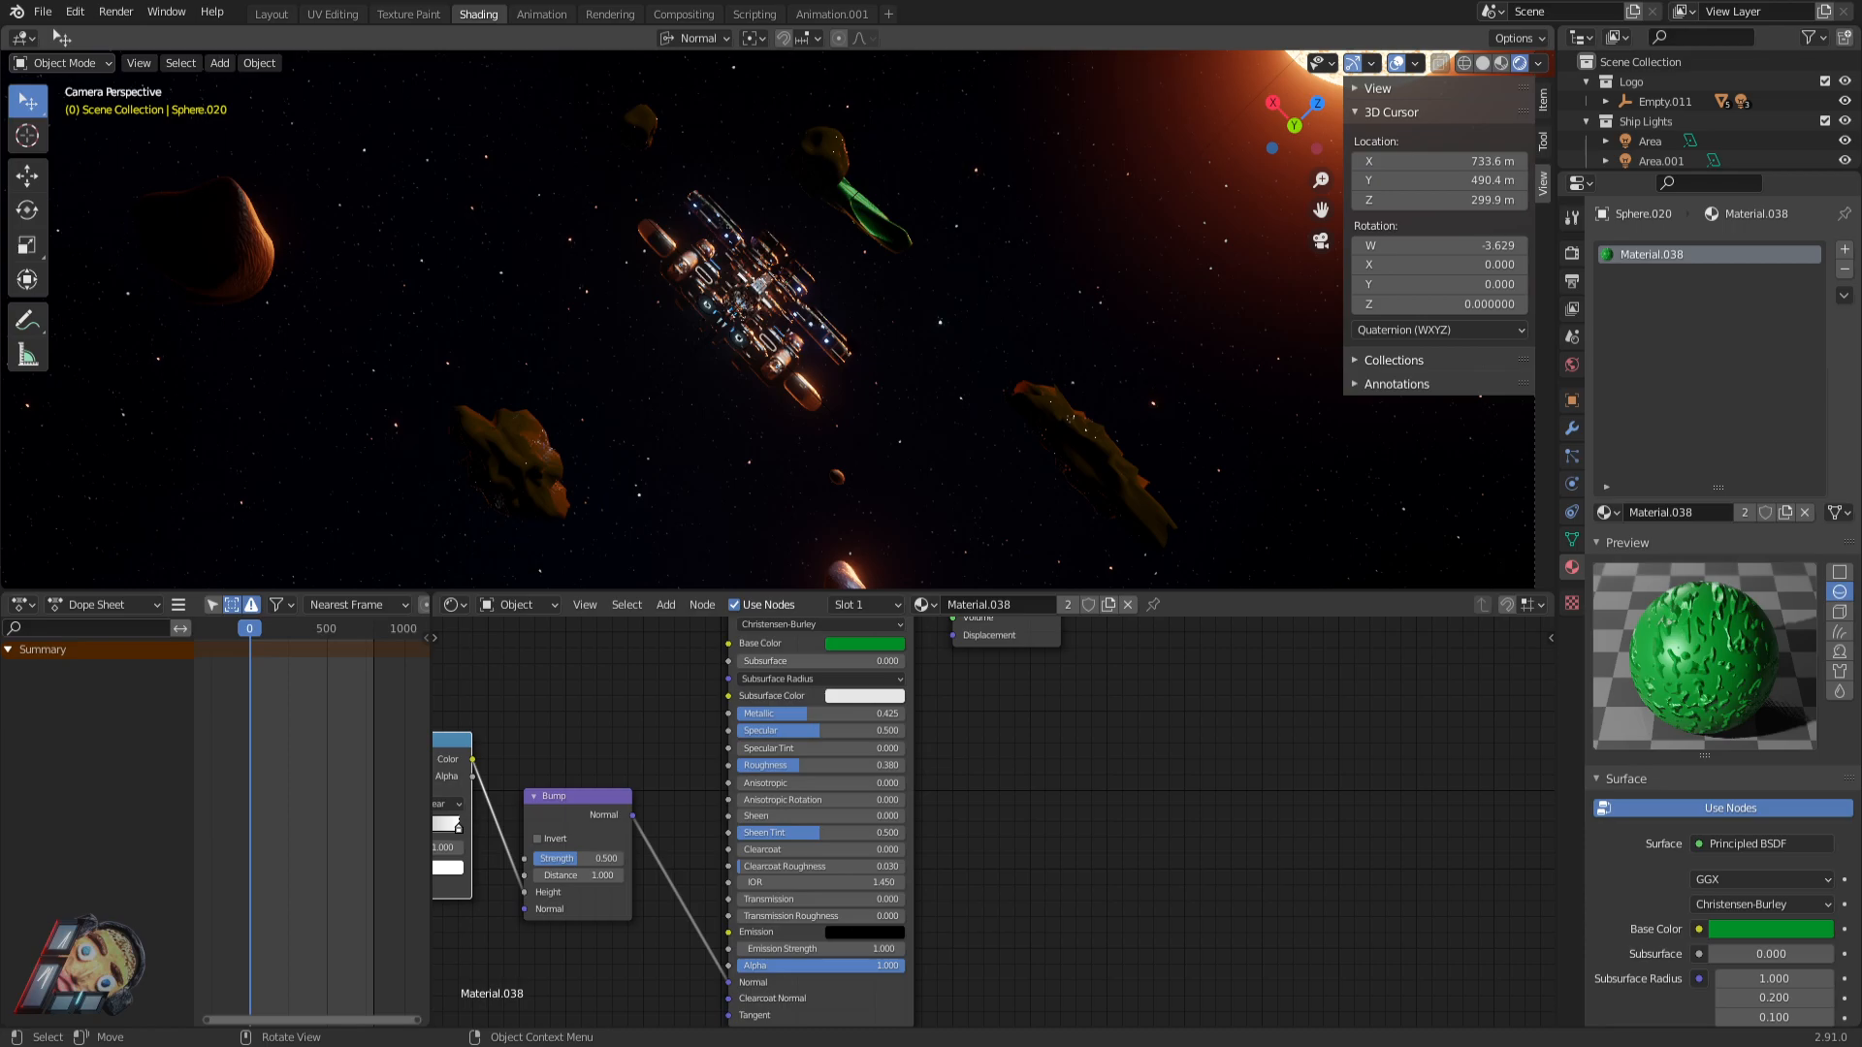
{"action": "key", "text": "space"}
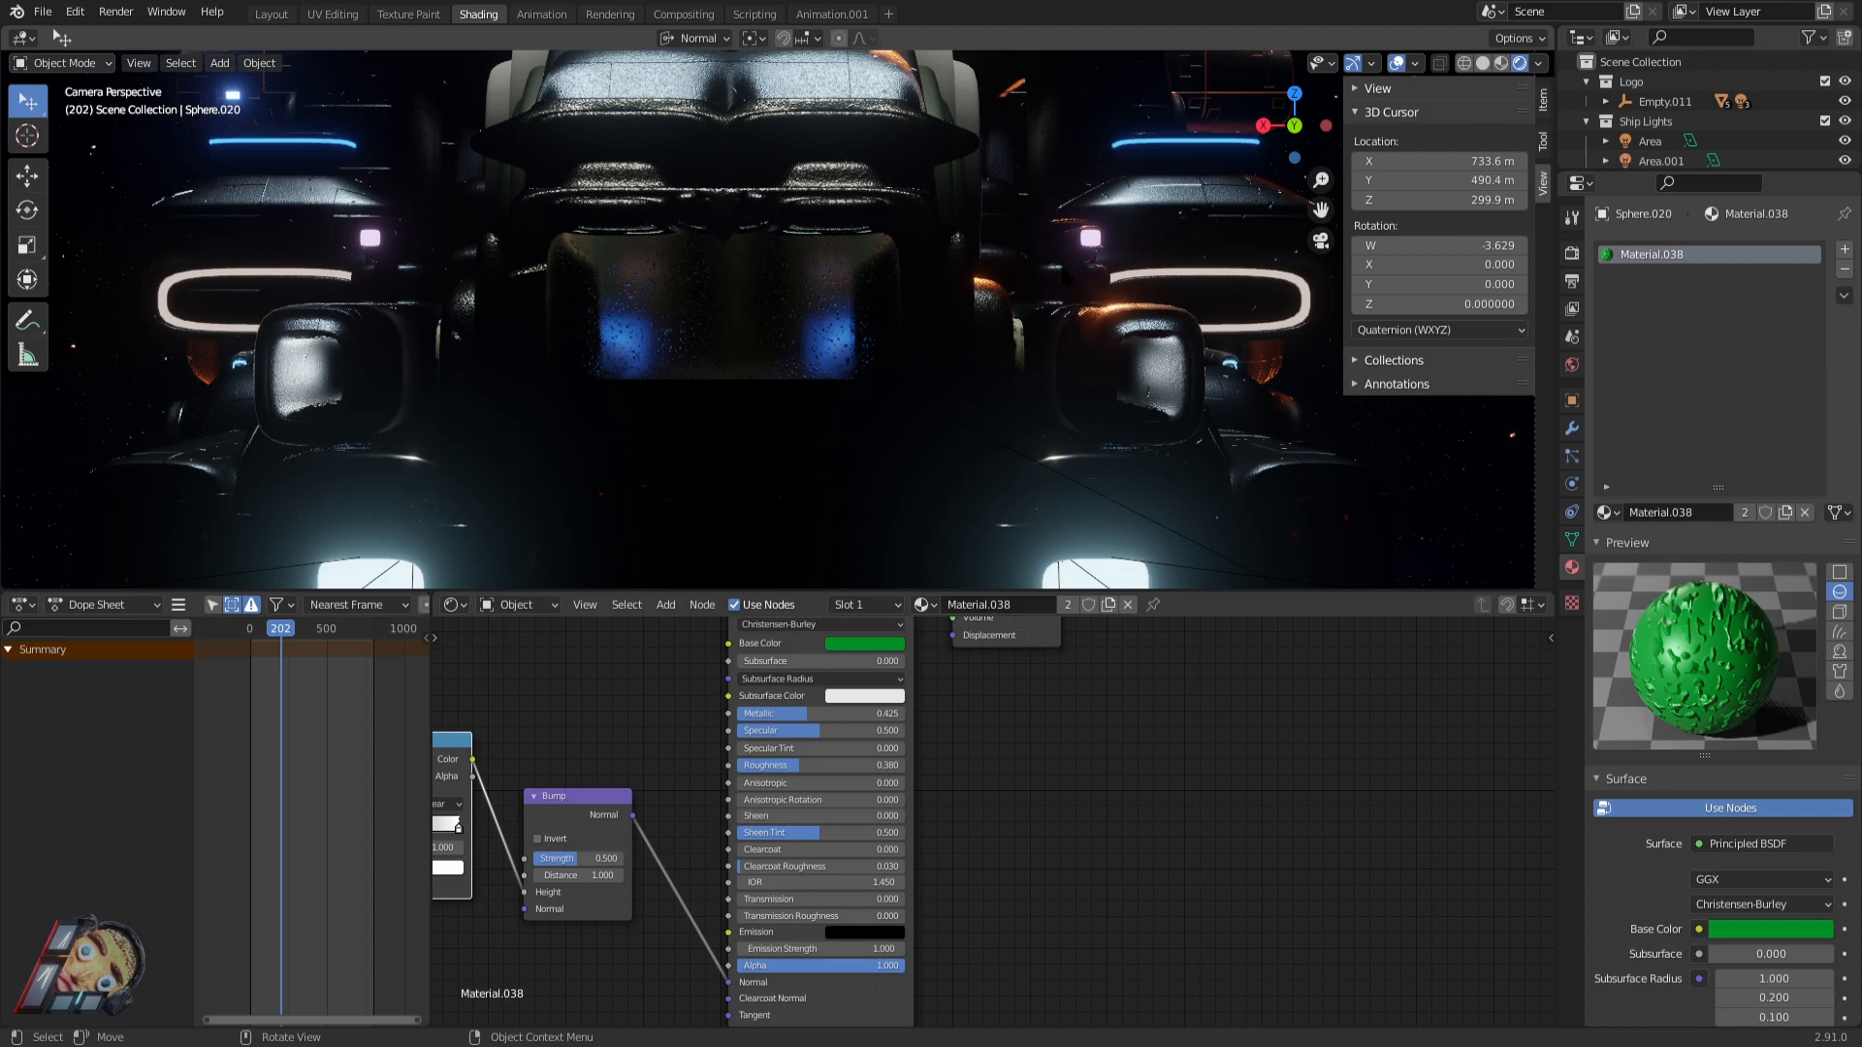
Maximize the 3D viewport and fly around the spaceship with walk navigation, examining its nose, lit windows, solar panels and hull.
{"action": "key", "text": "ctrl+alt+space"}
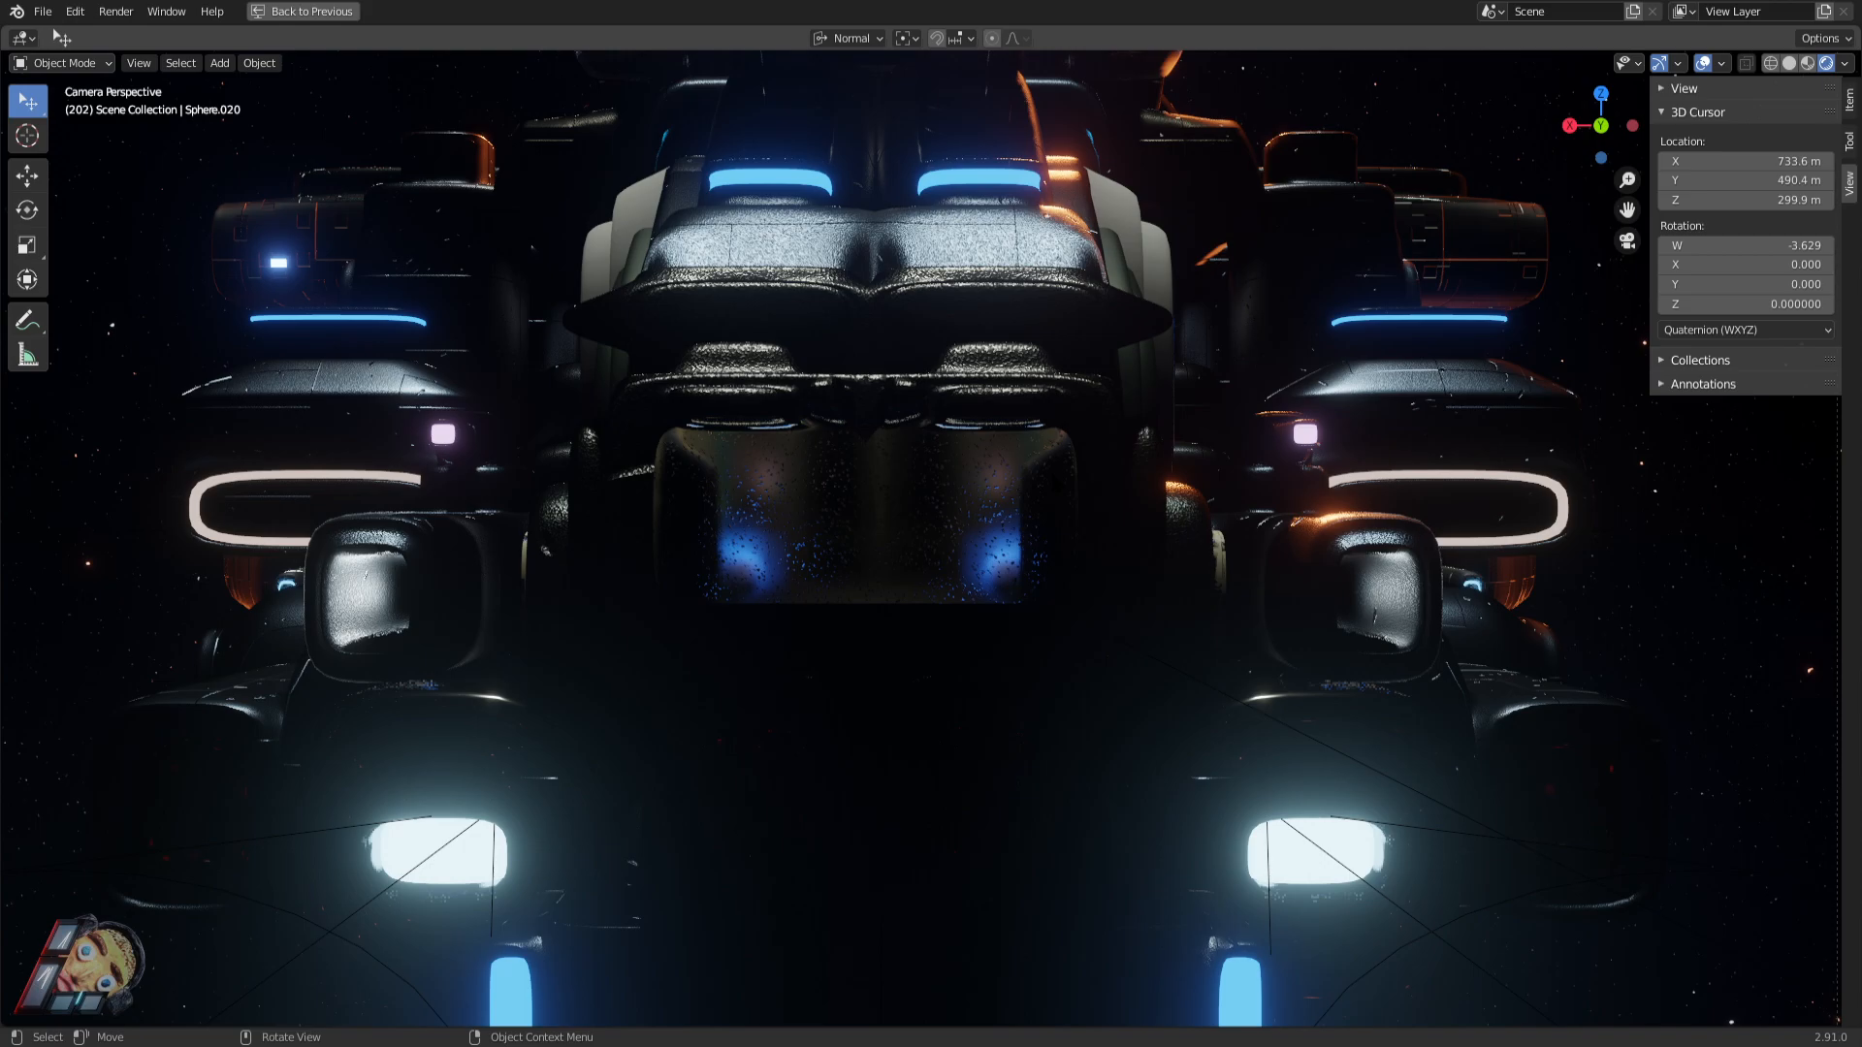
{"action": "middle_click_drag", "start_coordinate": [1030, 451], "coordinate": [922, 543]}
{"action": "key", "text": "shift+grave"}
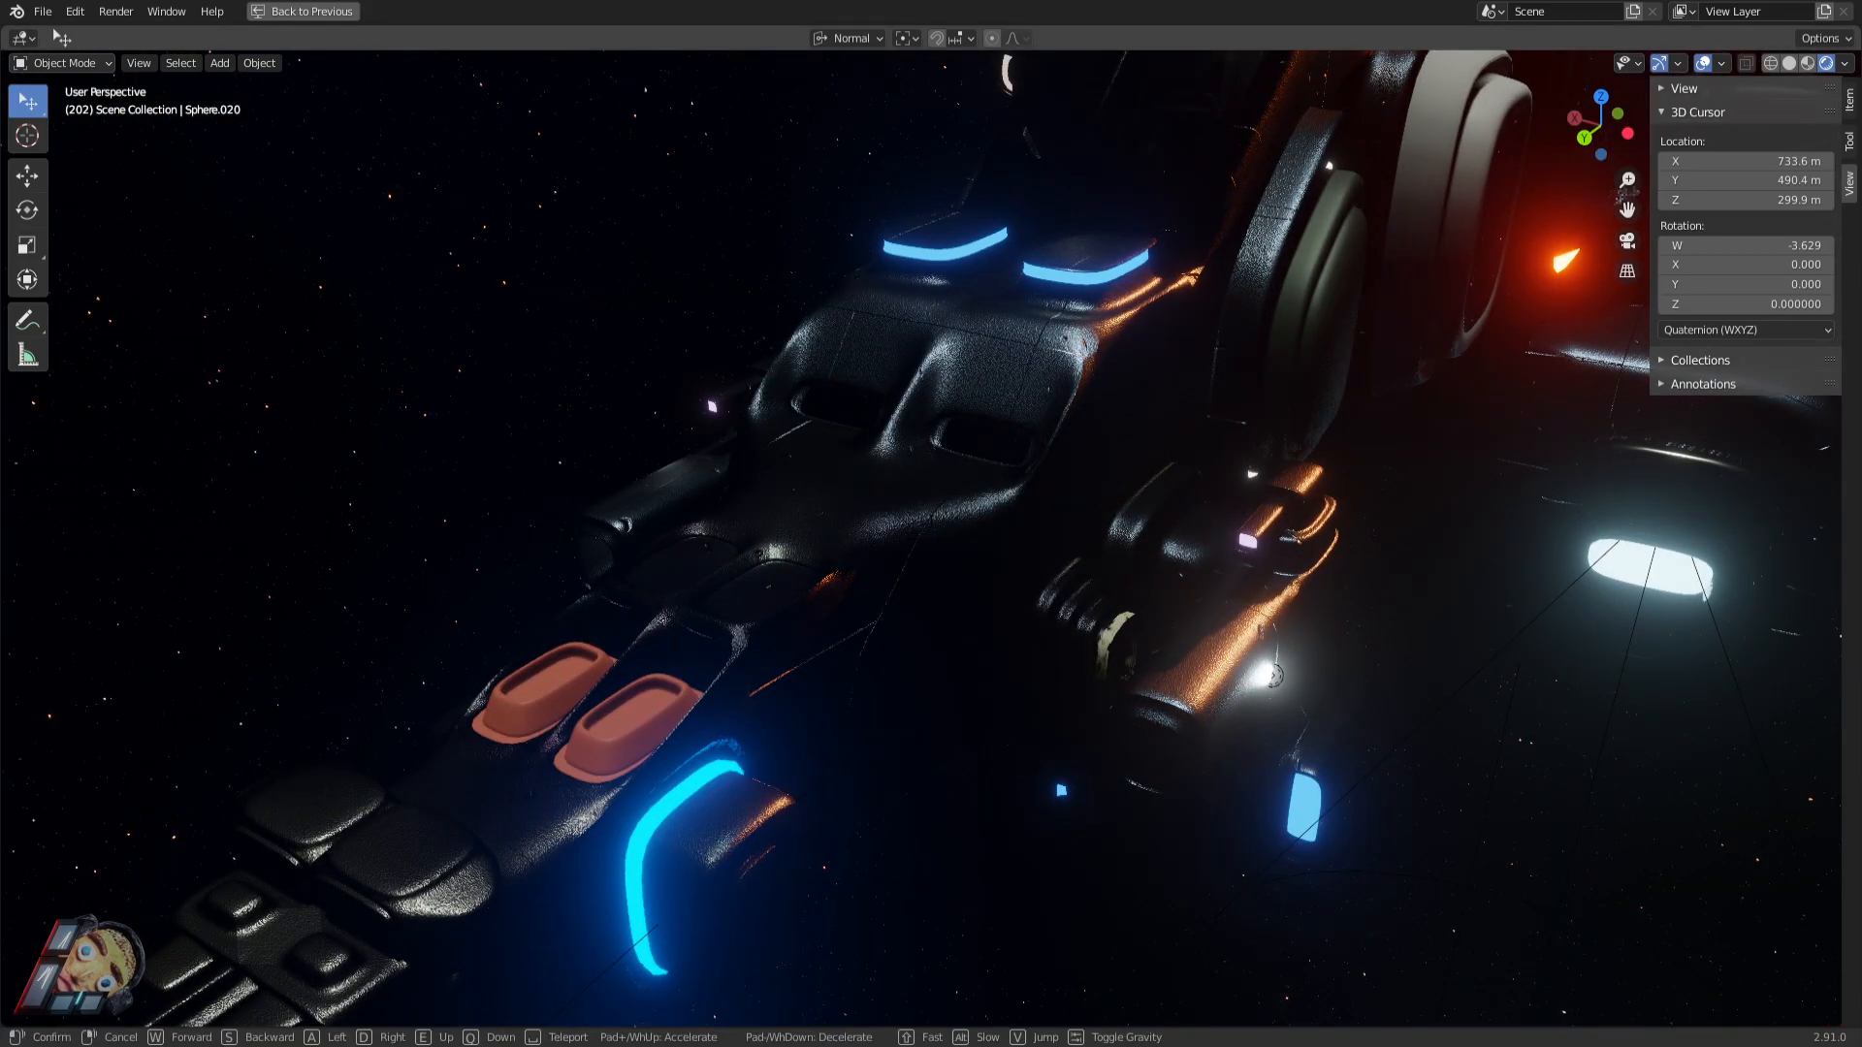
{"action": "key", "text": "w"}
{"action": "key", "text": "a"}
{"action": "key", "text": "s"}
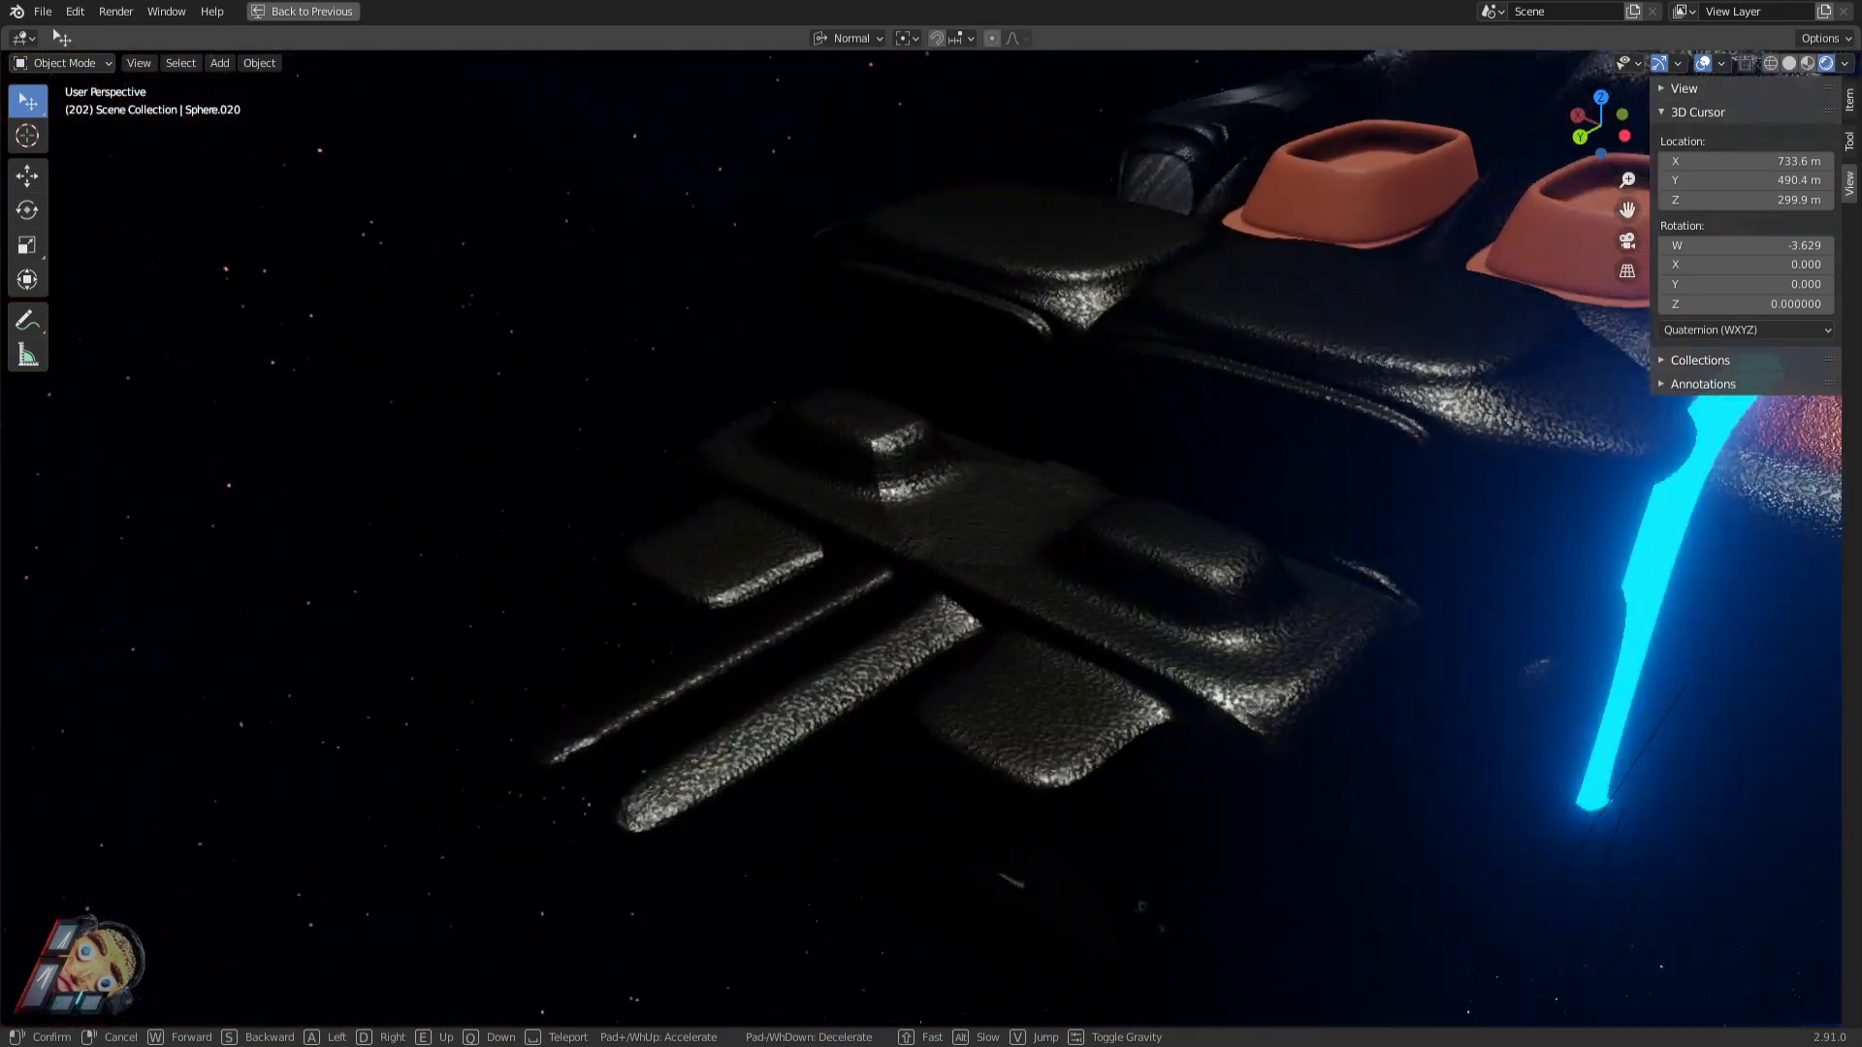
{"action": "key", "text": "w"}
{"action": "key", "text": "s"}
{"action": "key", "text": "d"}
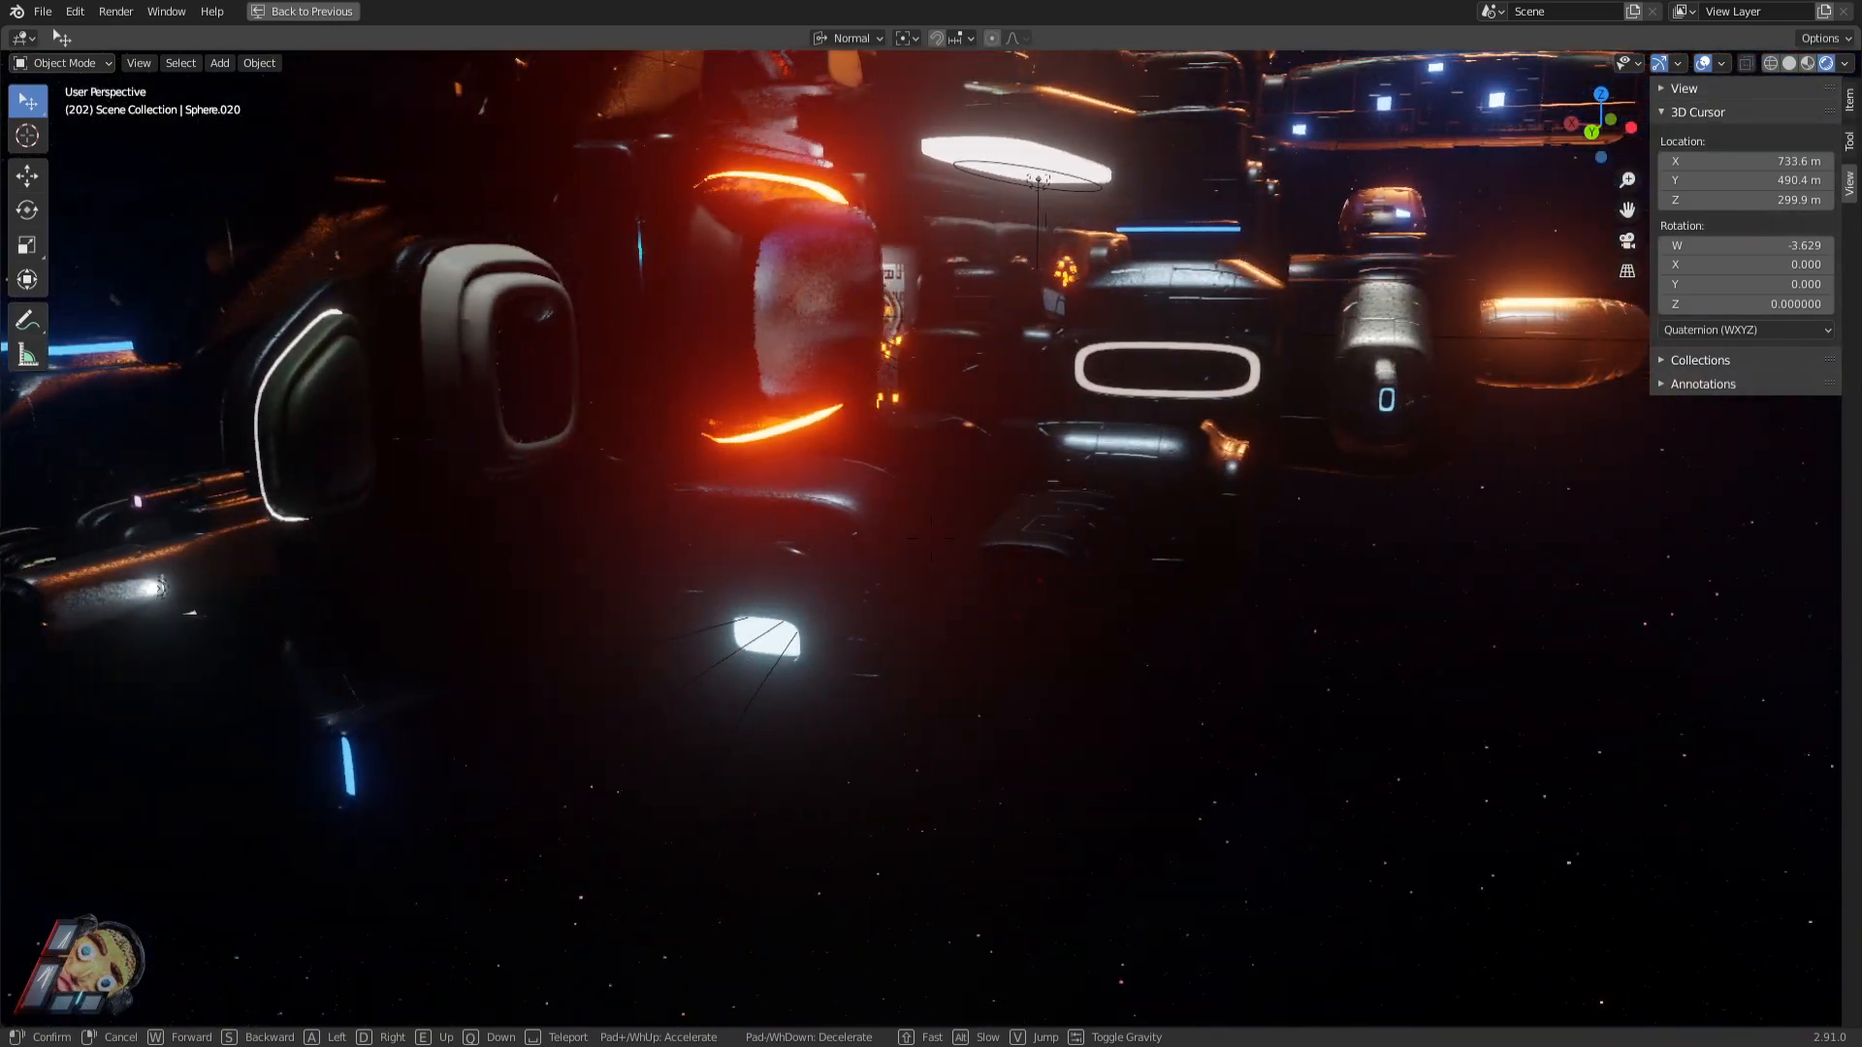
{"action": "key", "text": "w"}
{"action": "key", "text": "s"}
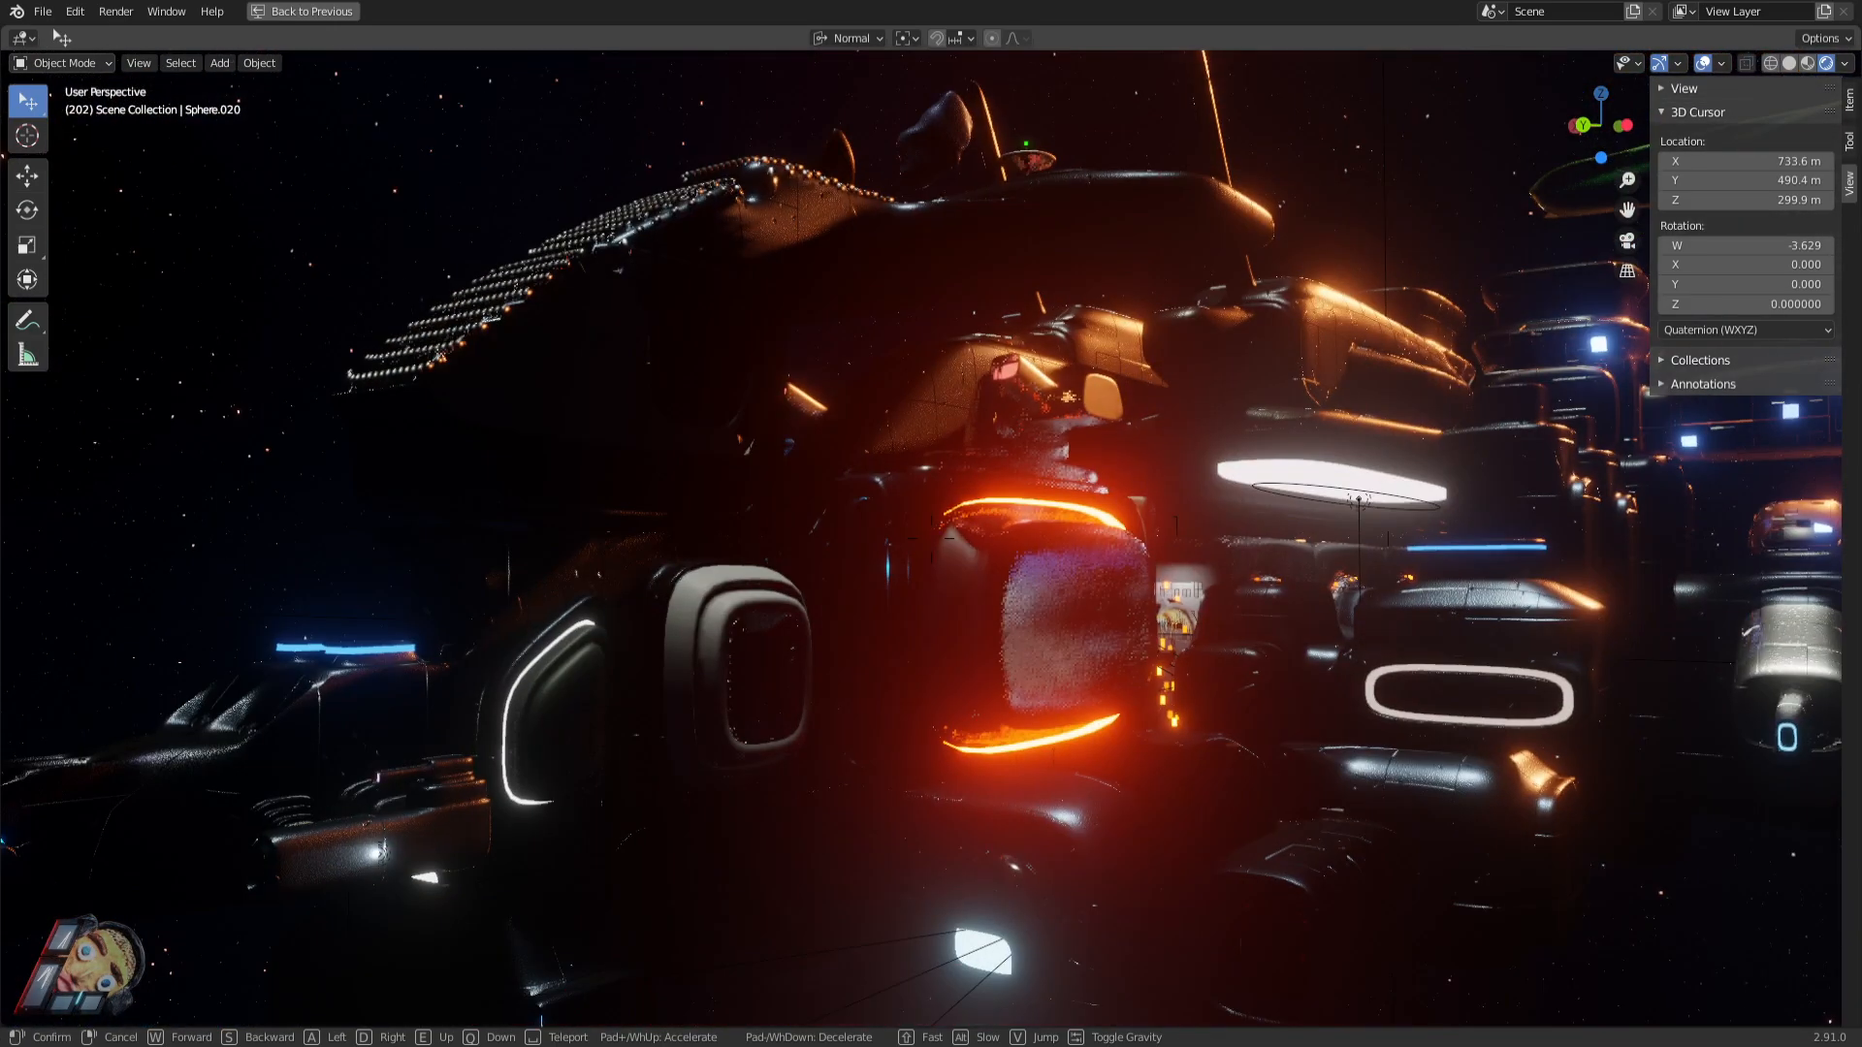
{"action": "key", "text": "s"}
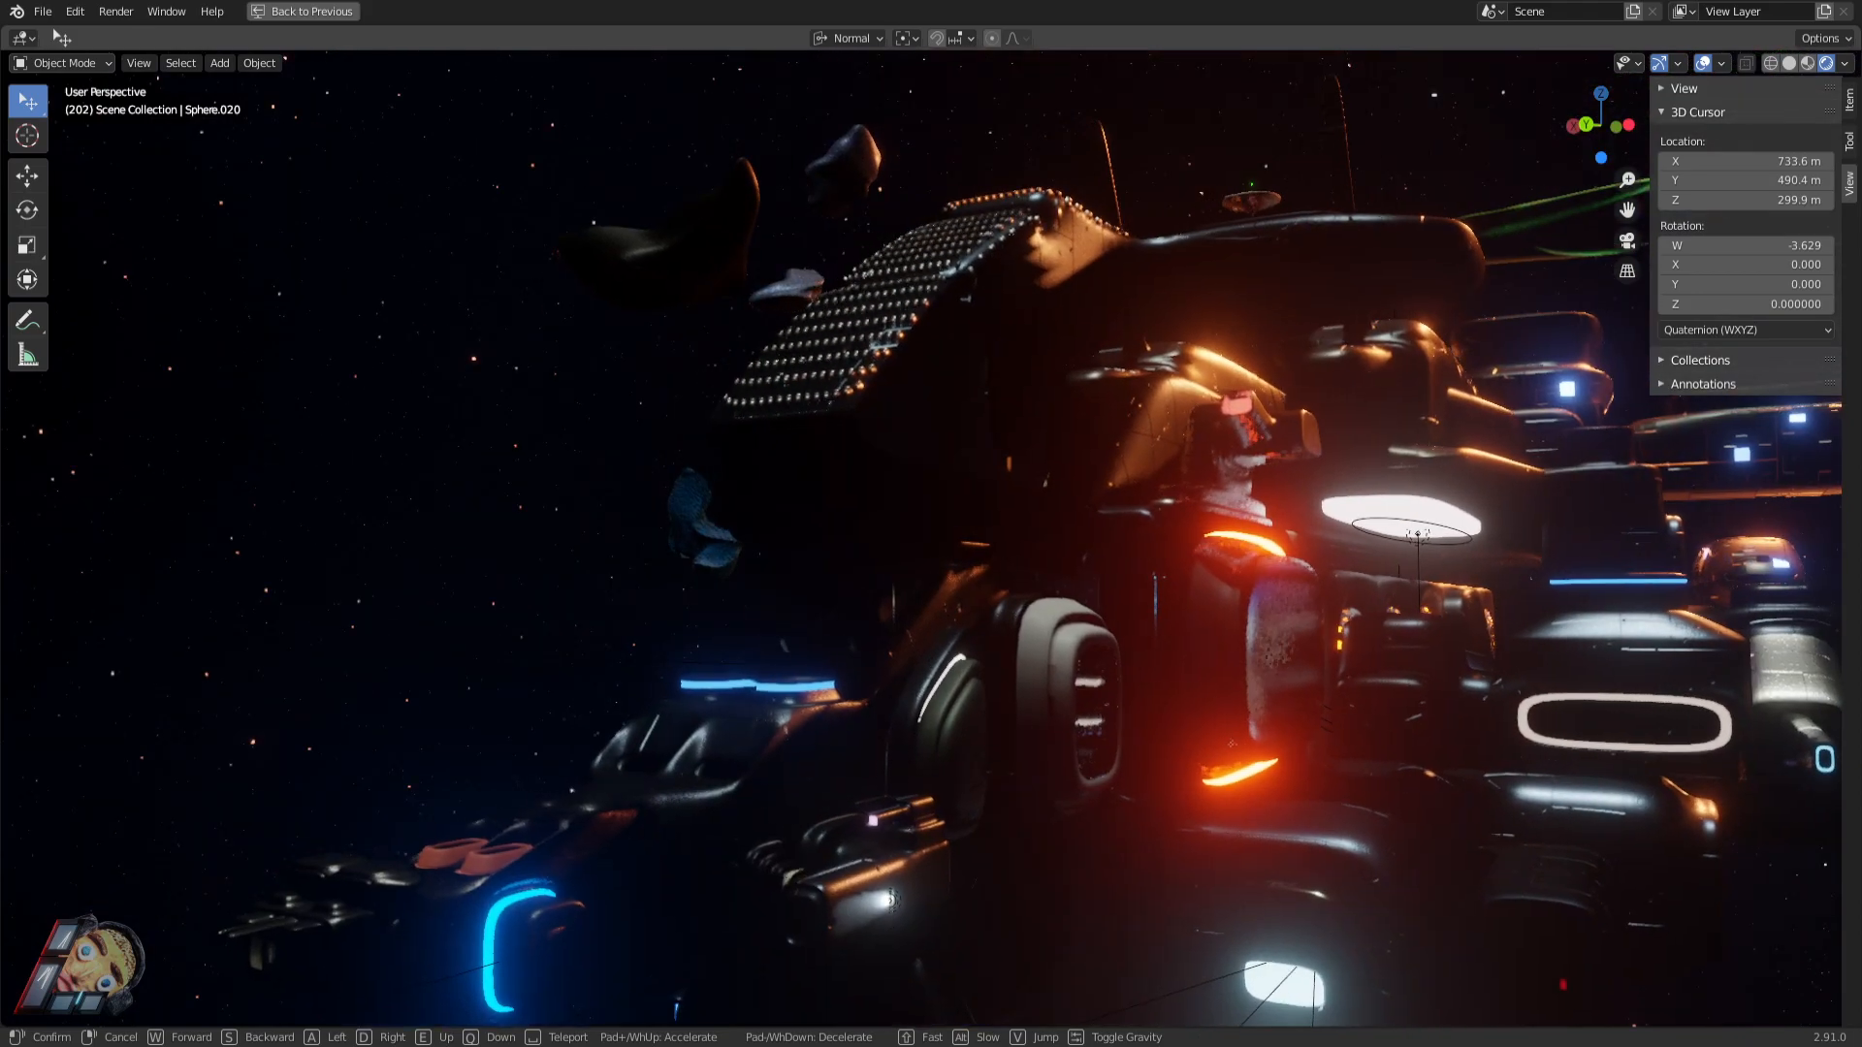
{"action": "key", "text": "w"}
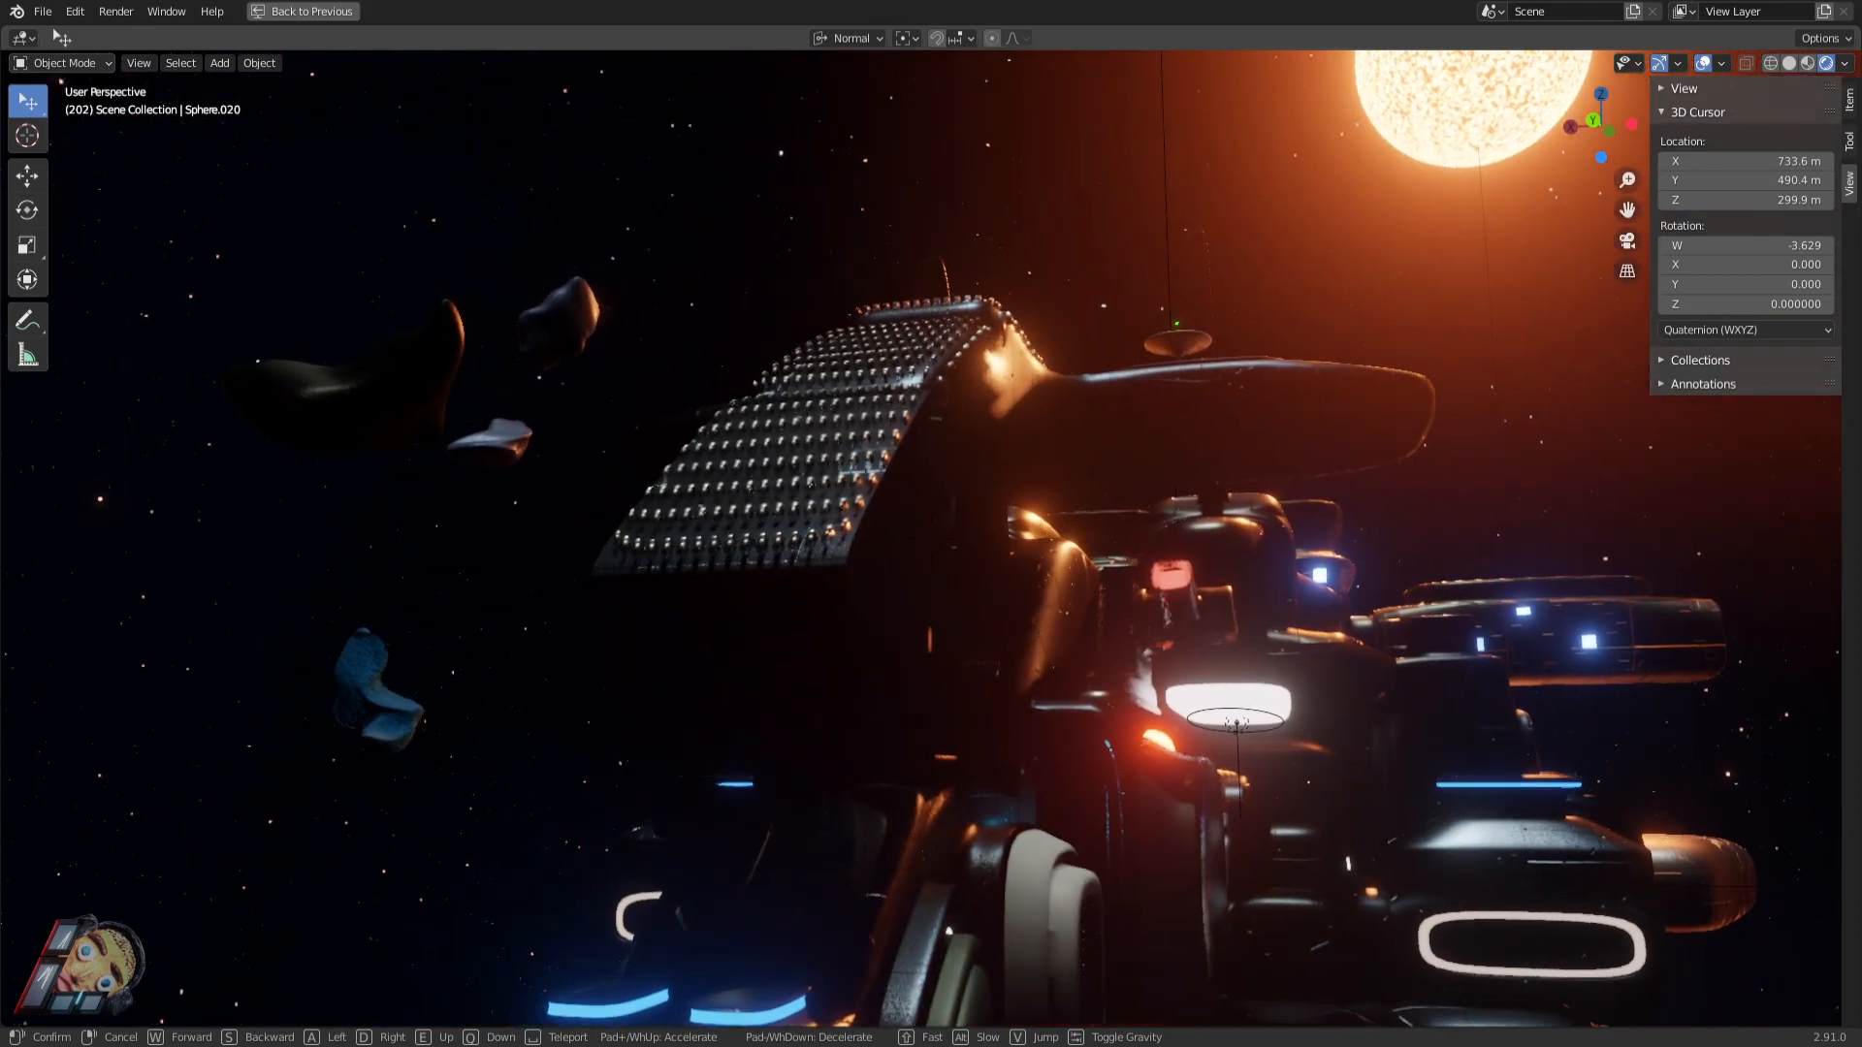
Fly away from the spaceship to examine the glowing red planet, and keep a wider view of both.
{"action": "key", "text": "s"}
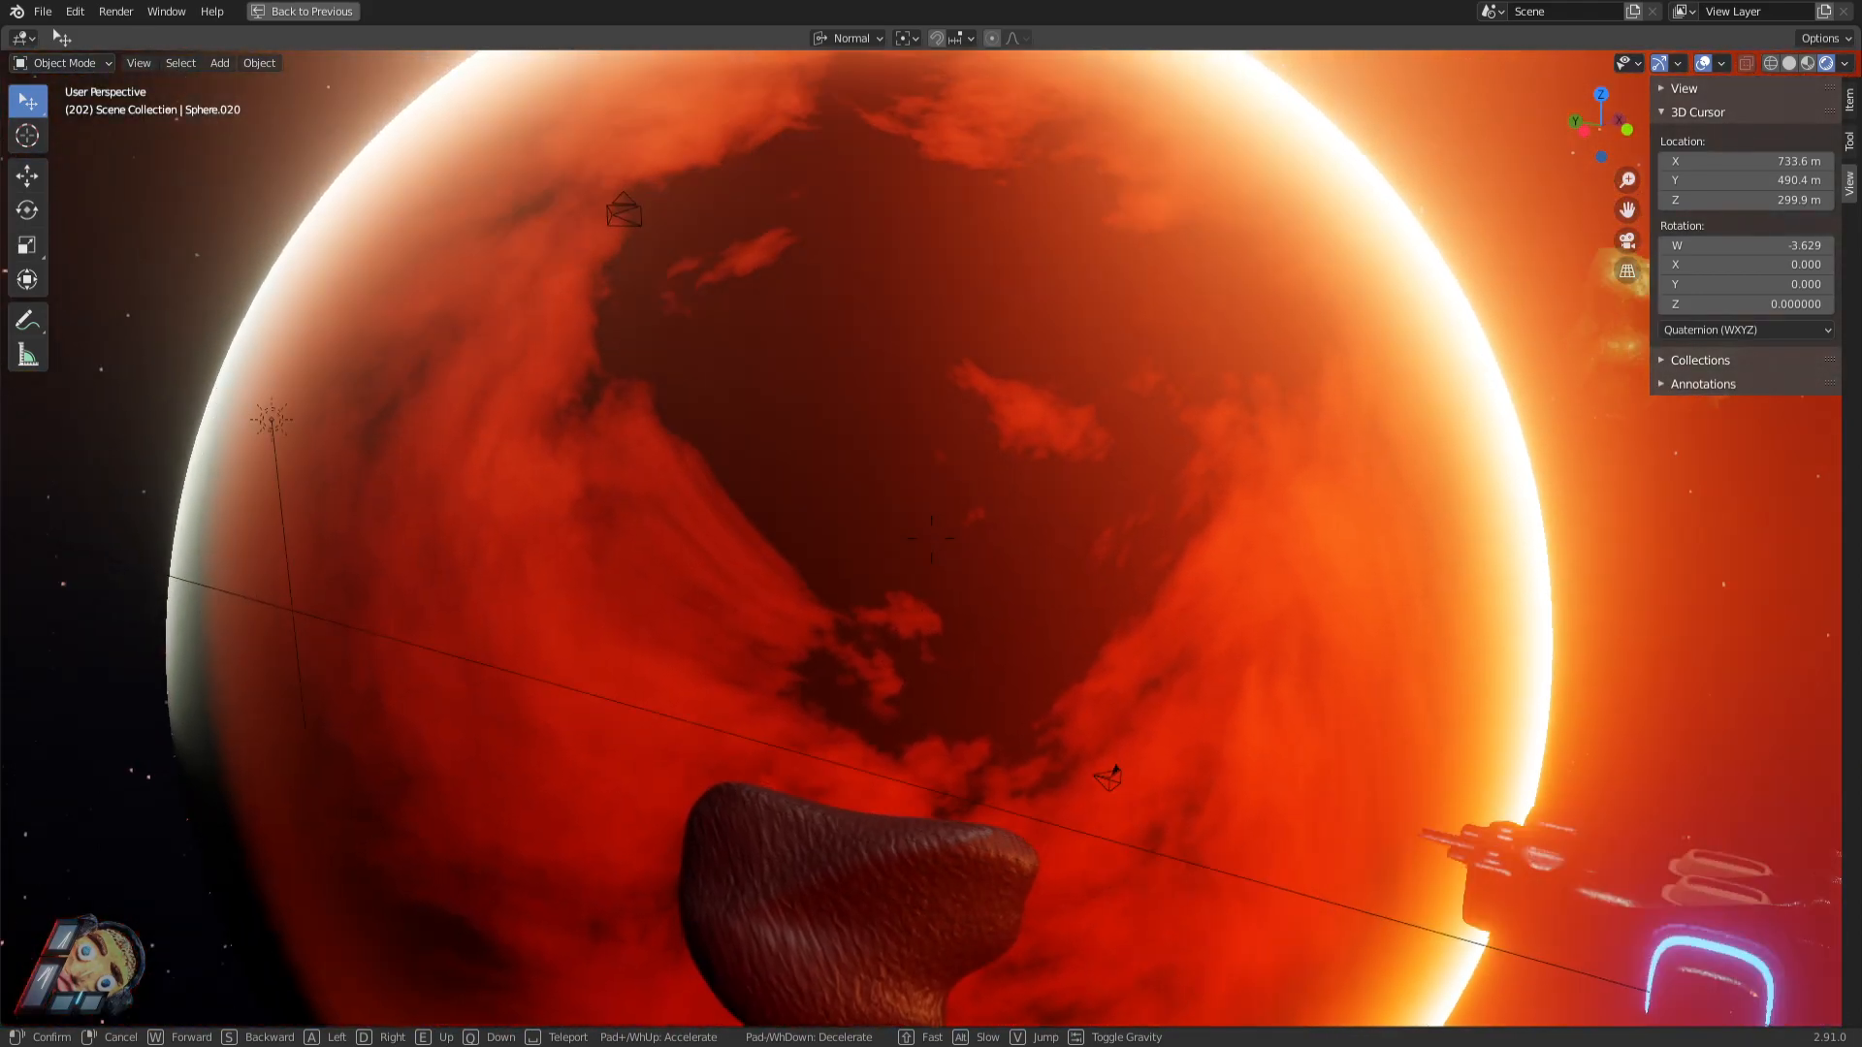
{"action": "key", "text": "s"}
{"action": "key", "text": "a"}
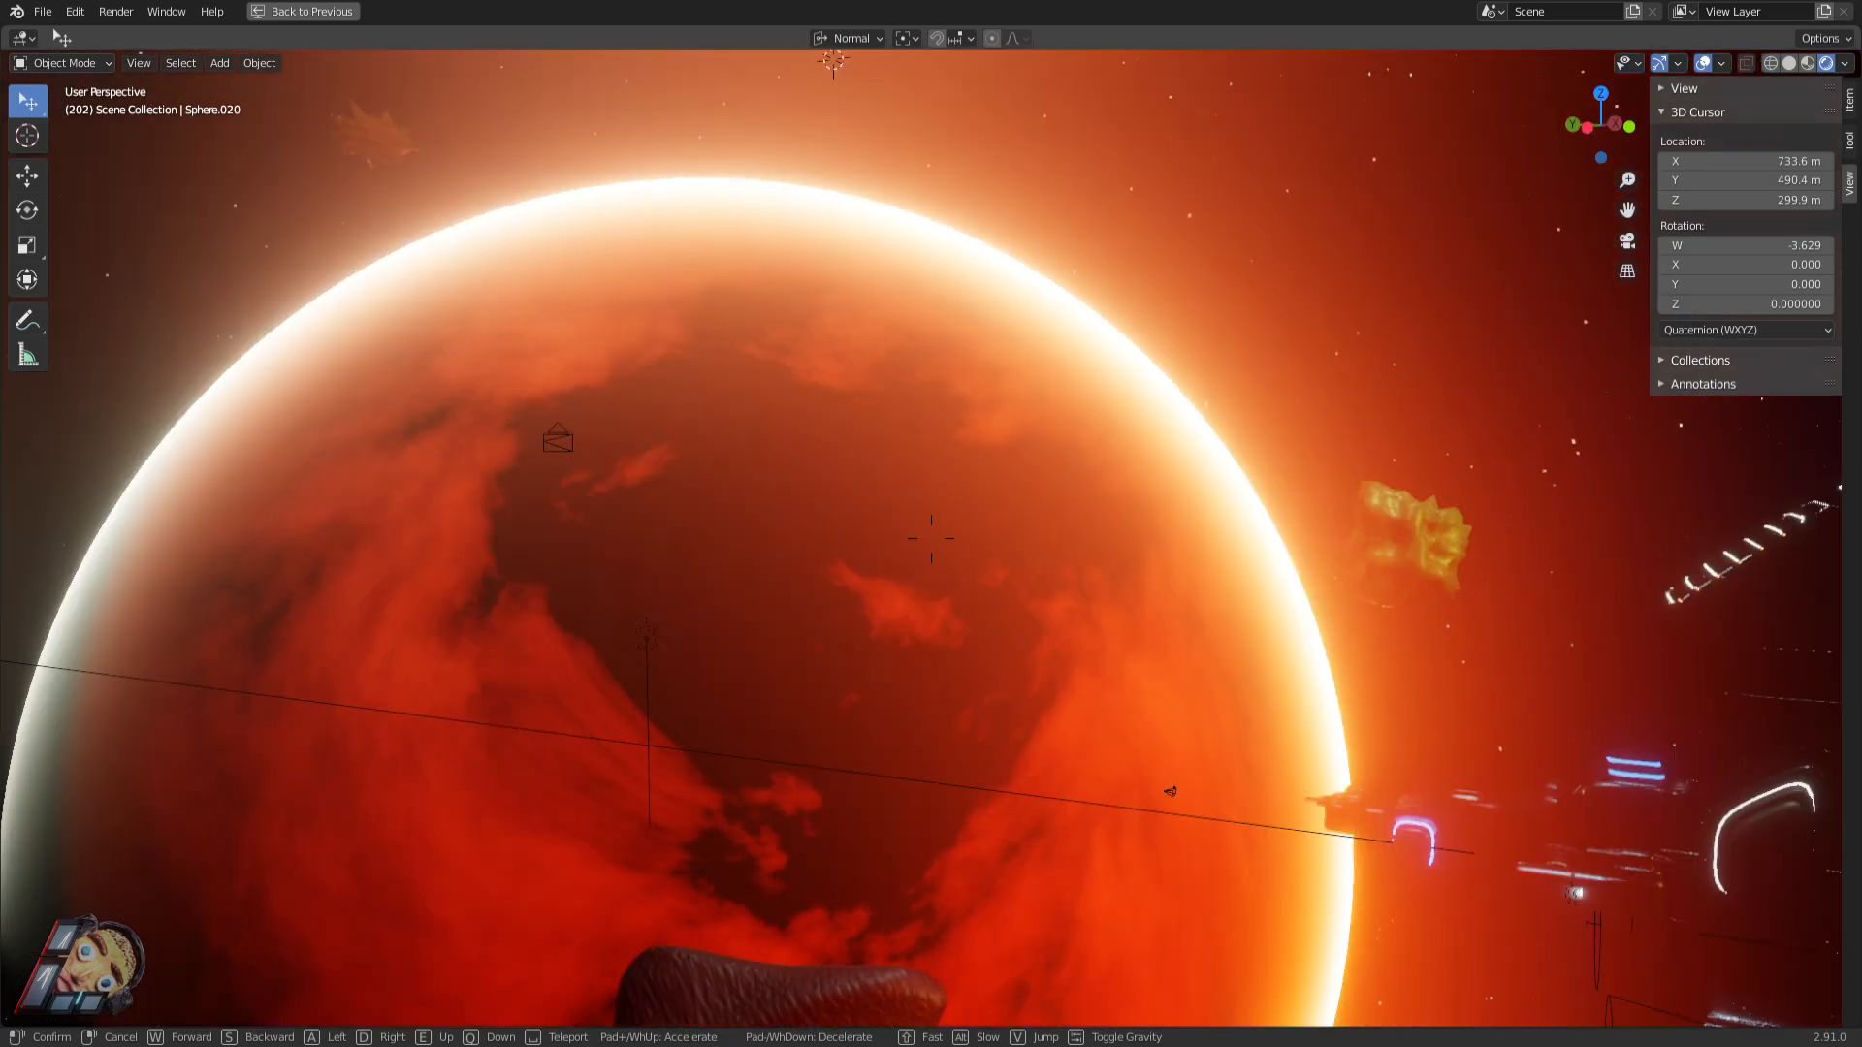
{"action": "left_click", "coordinate": [931, 538]}
{"action": "scroll", "coordinate": [918, 563], "scroll_direction": "down", "scroll_amount": 9}
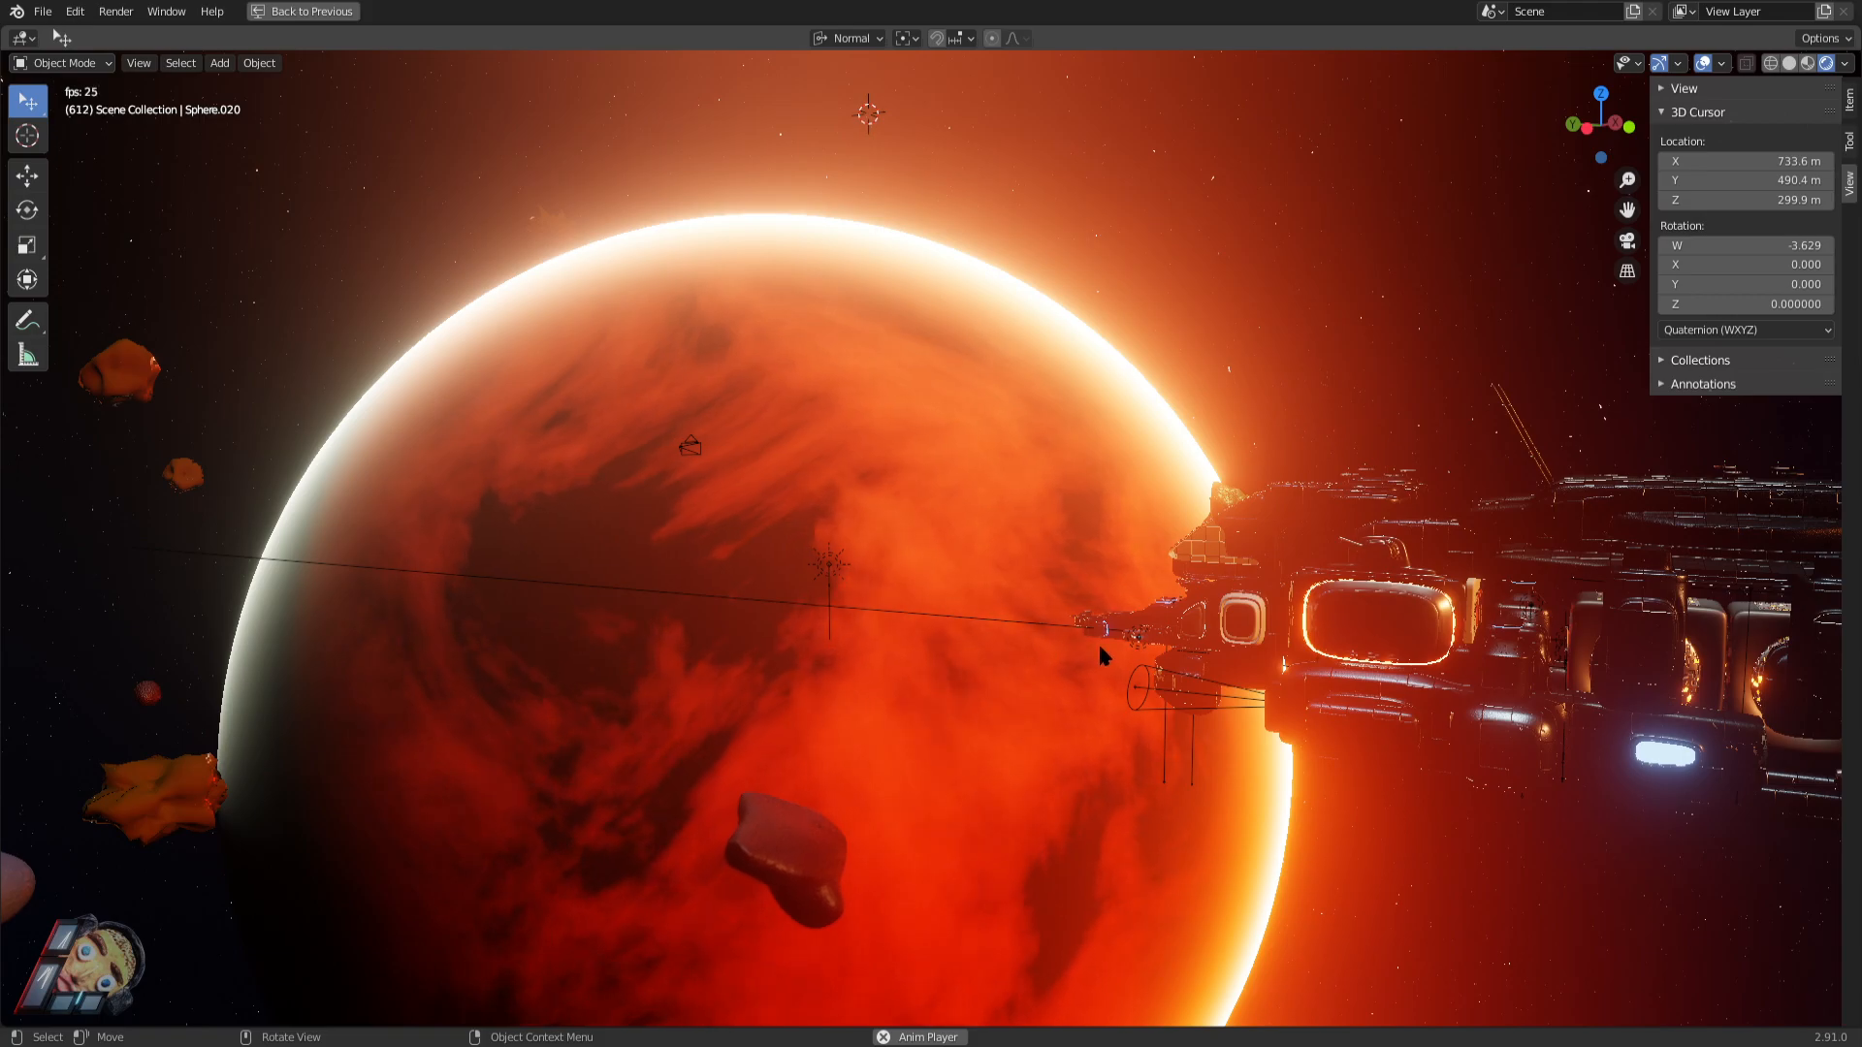
Fly past the red planet and its drifting asteroids with walk navigation while the animation plays.
{"action": "key", "text": "shift+grave"}
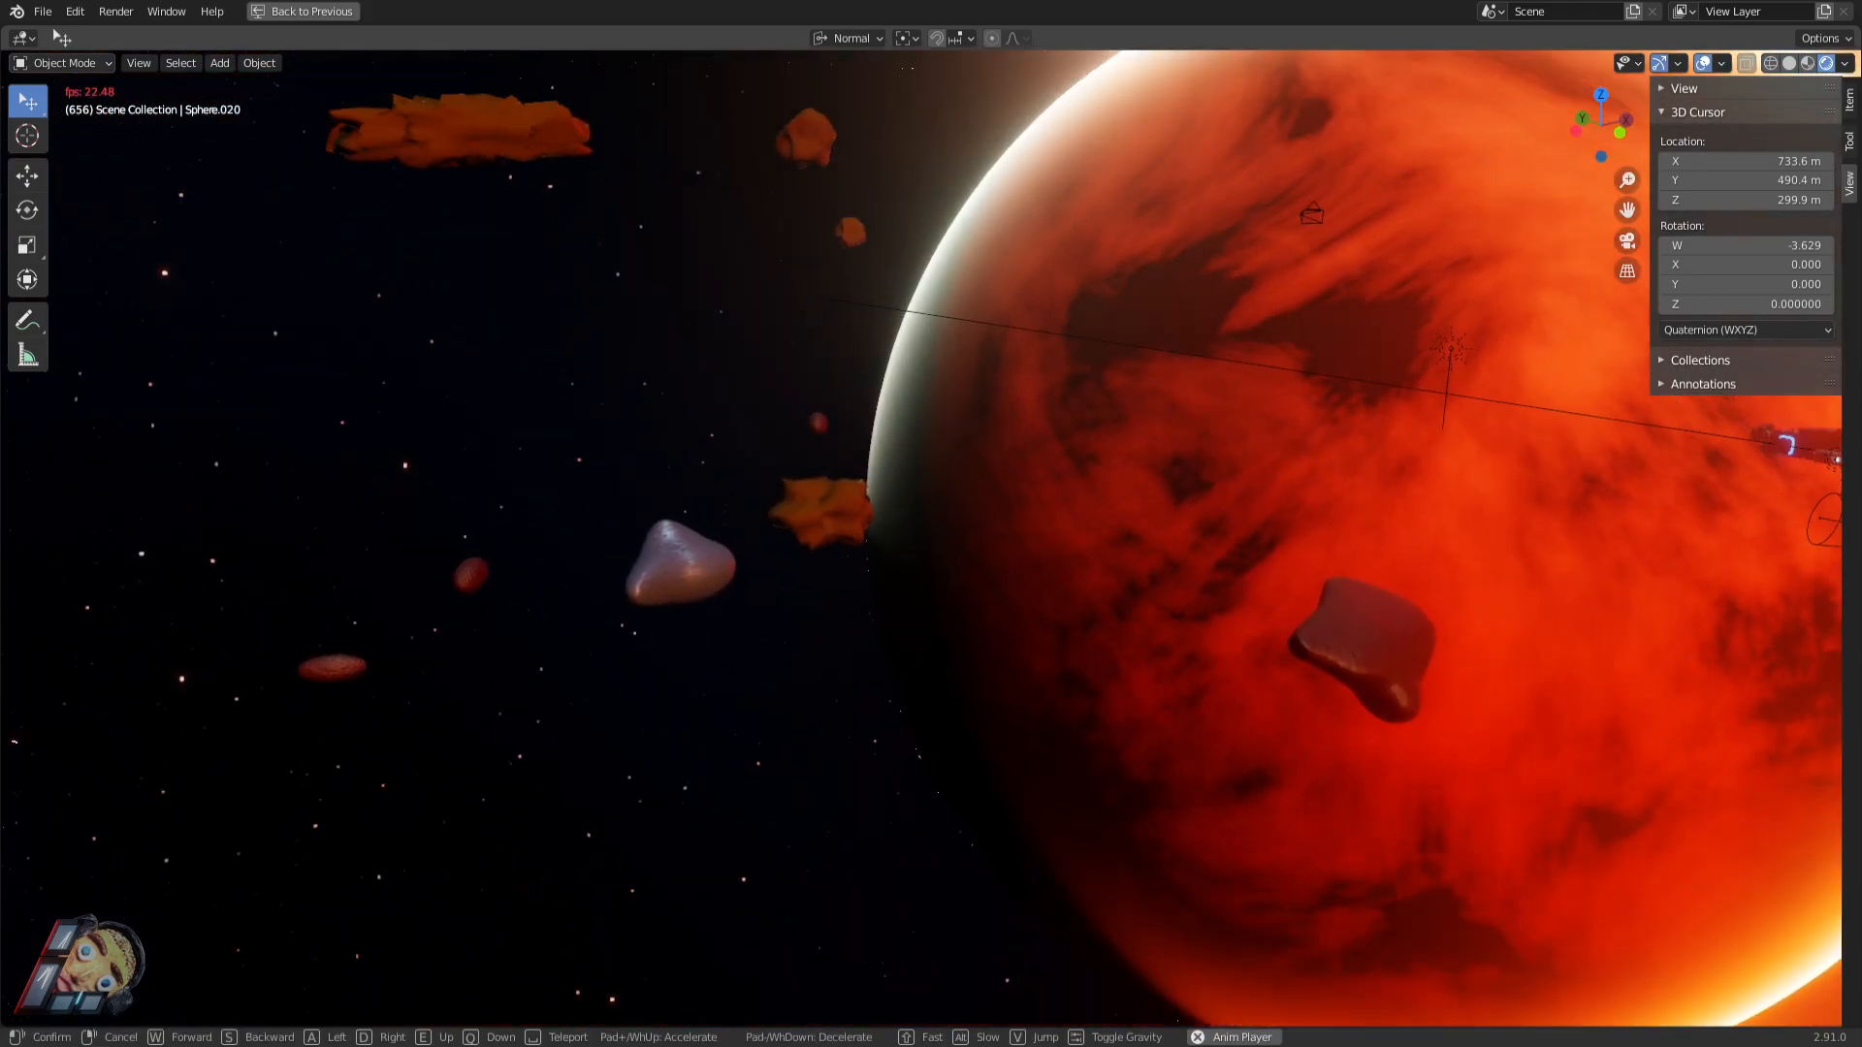
{"action": "key", "text": "s"}
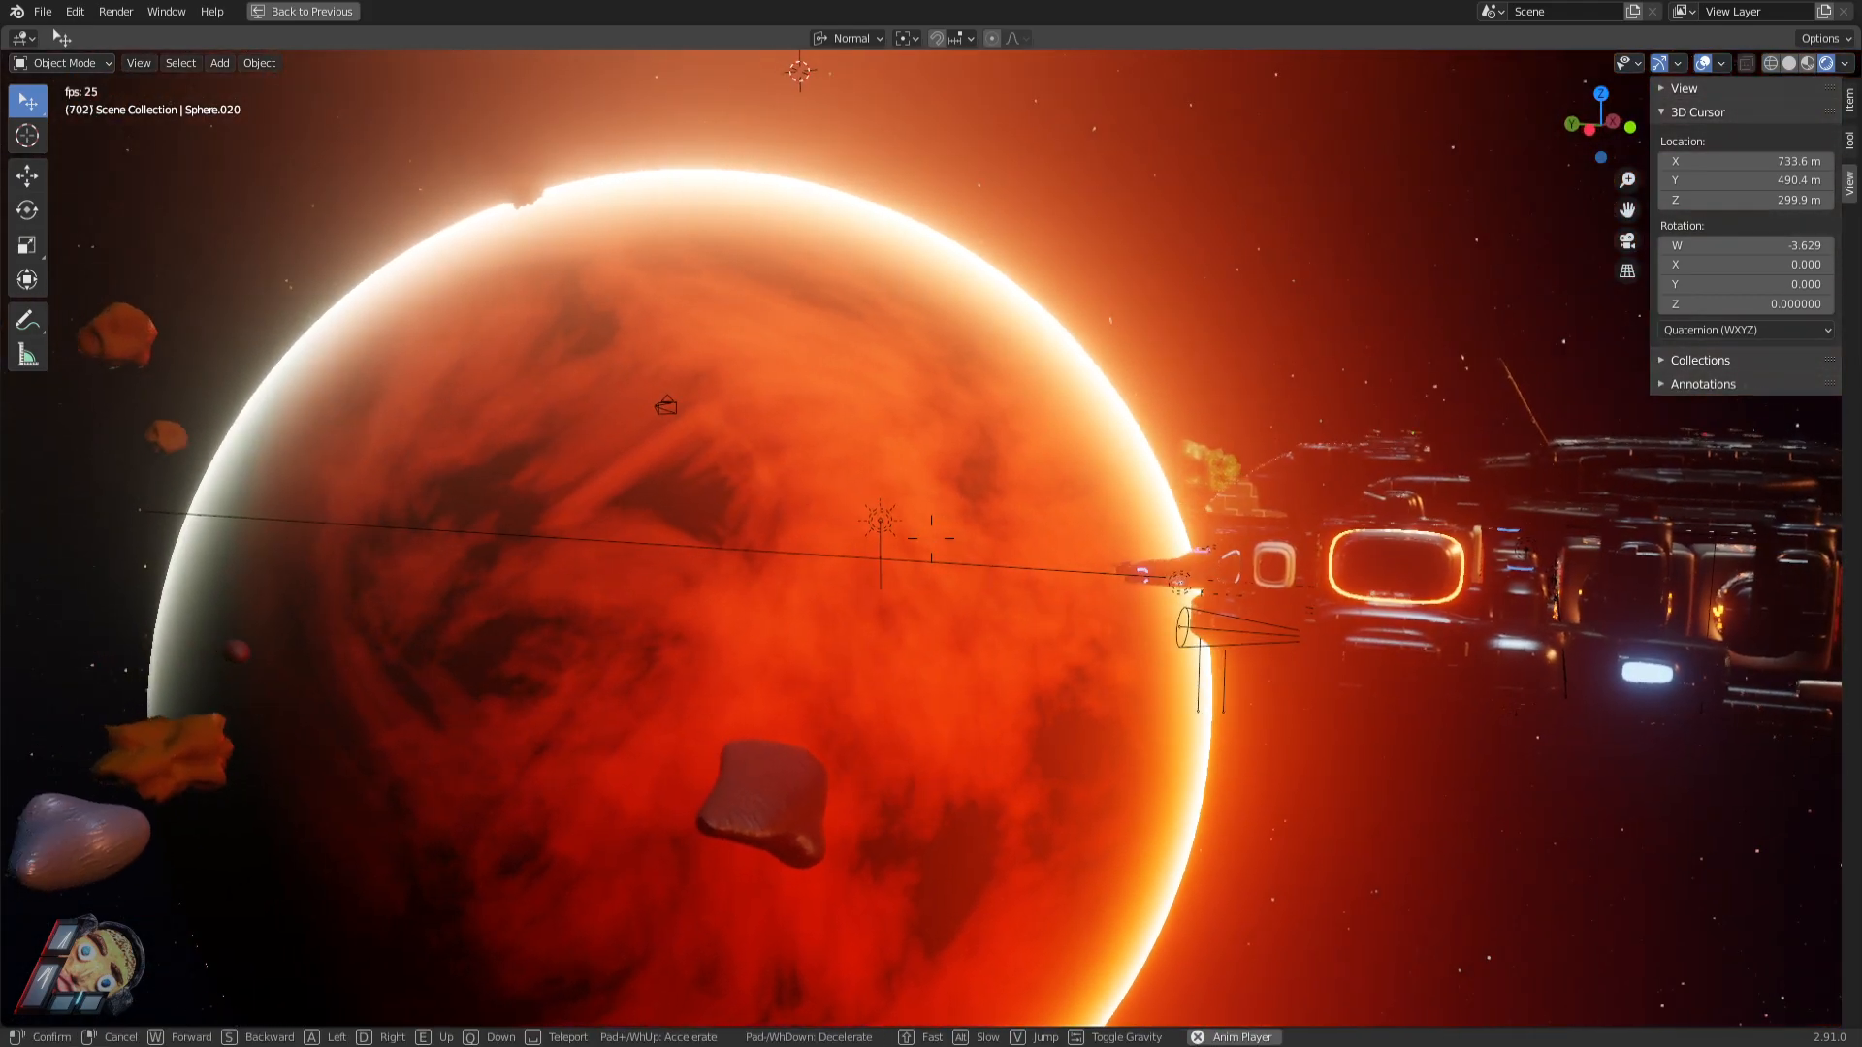
{"action": "key", "text": "a"}
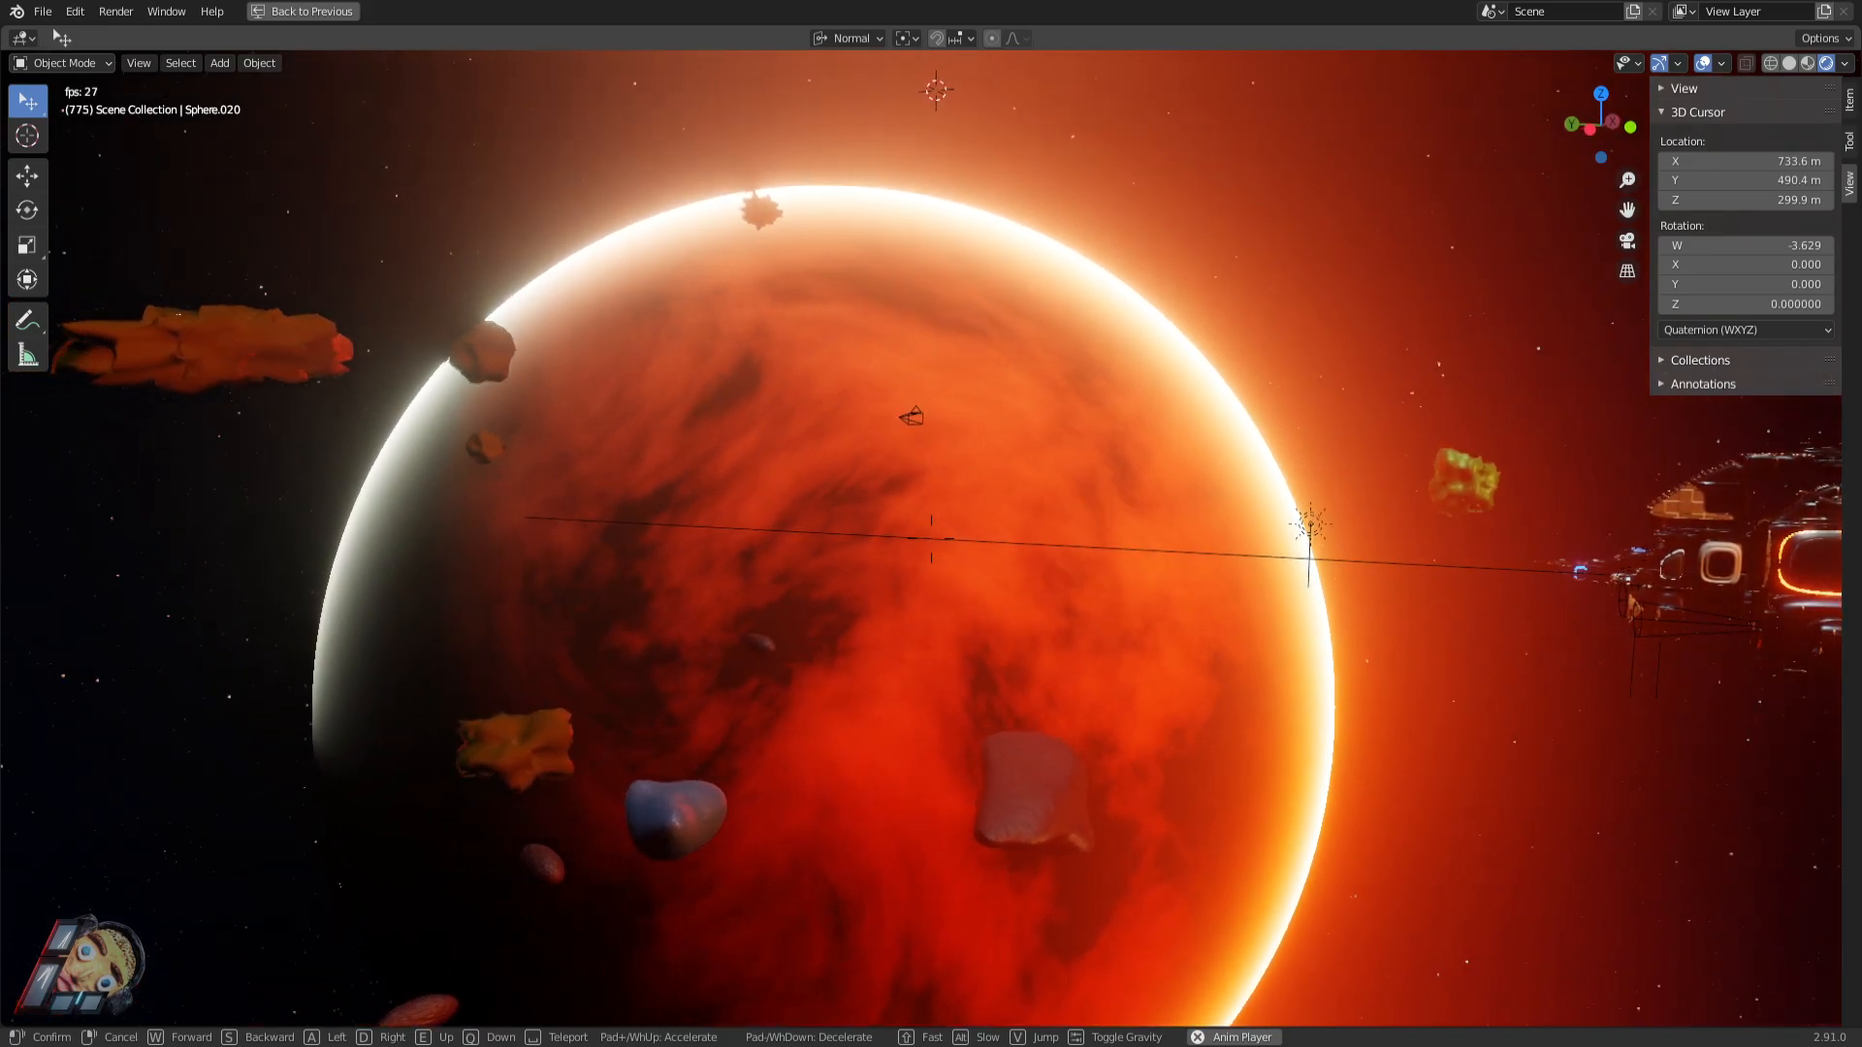
{"action": "left_click", "coordinate": [931, 537]}
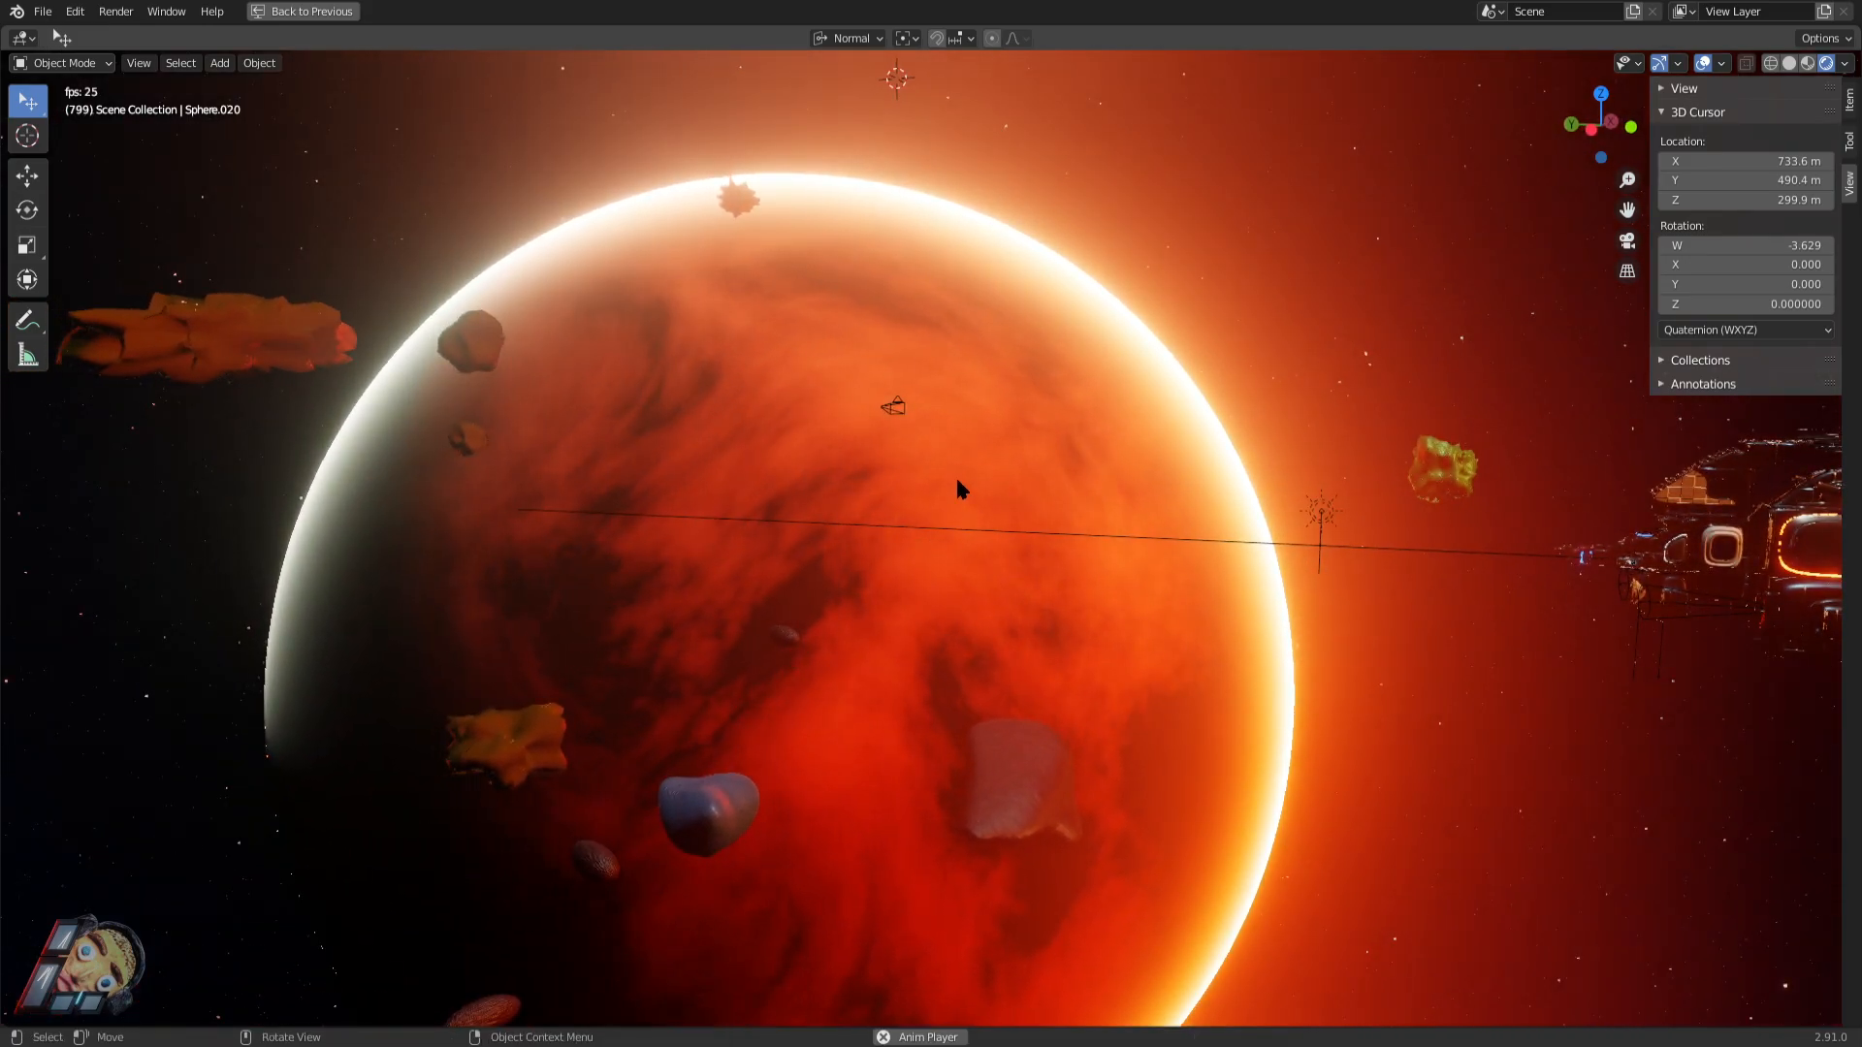
Select the outer red planet sphere and move it off the inner planet by about -330.85 m X, 1018.1 m Y and 7.59 m Z.
{"action": "left_click", "coordinate": [980, 417]}
{"action": "scroll", "coordinate": [1027, 458], "scroll_direction": "down", "scroll_amount": 1}
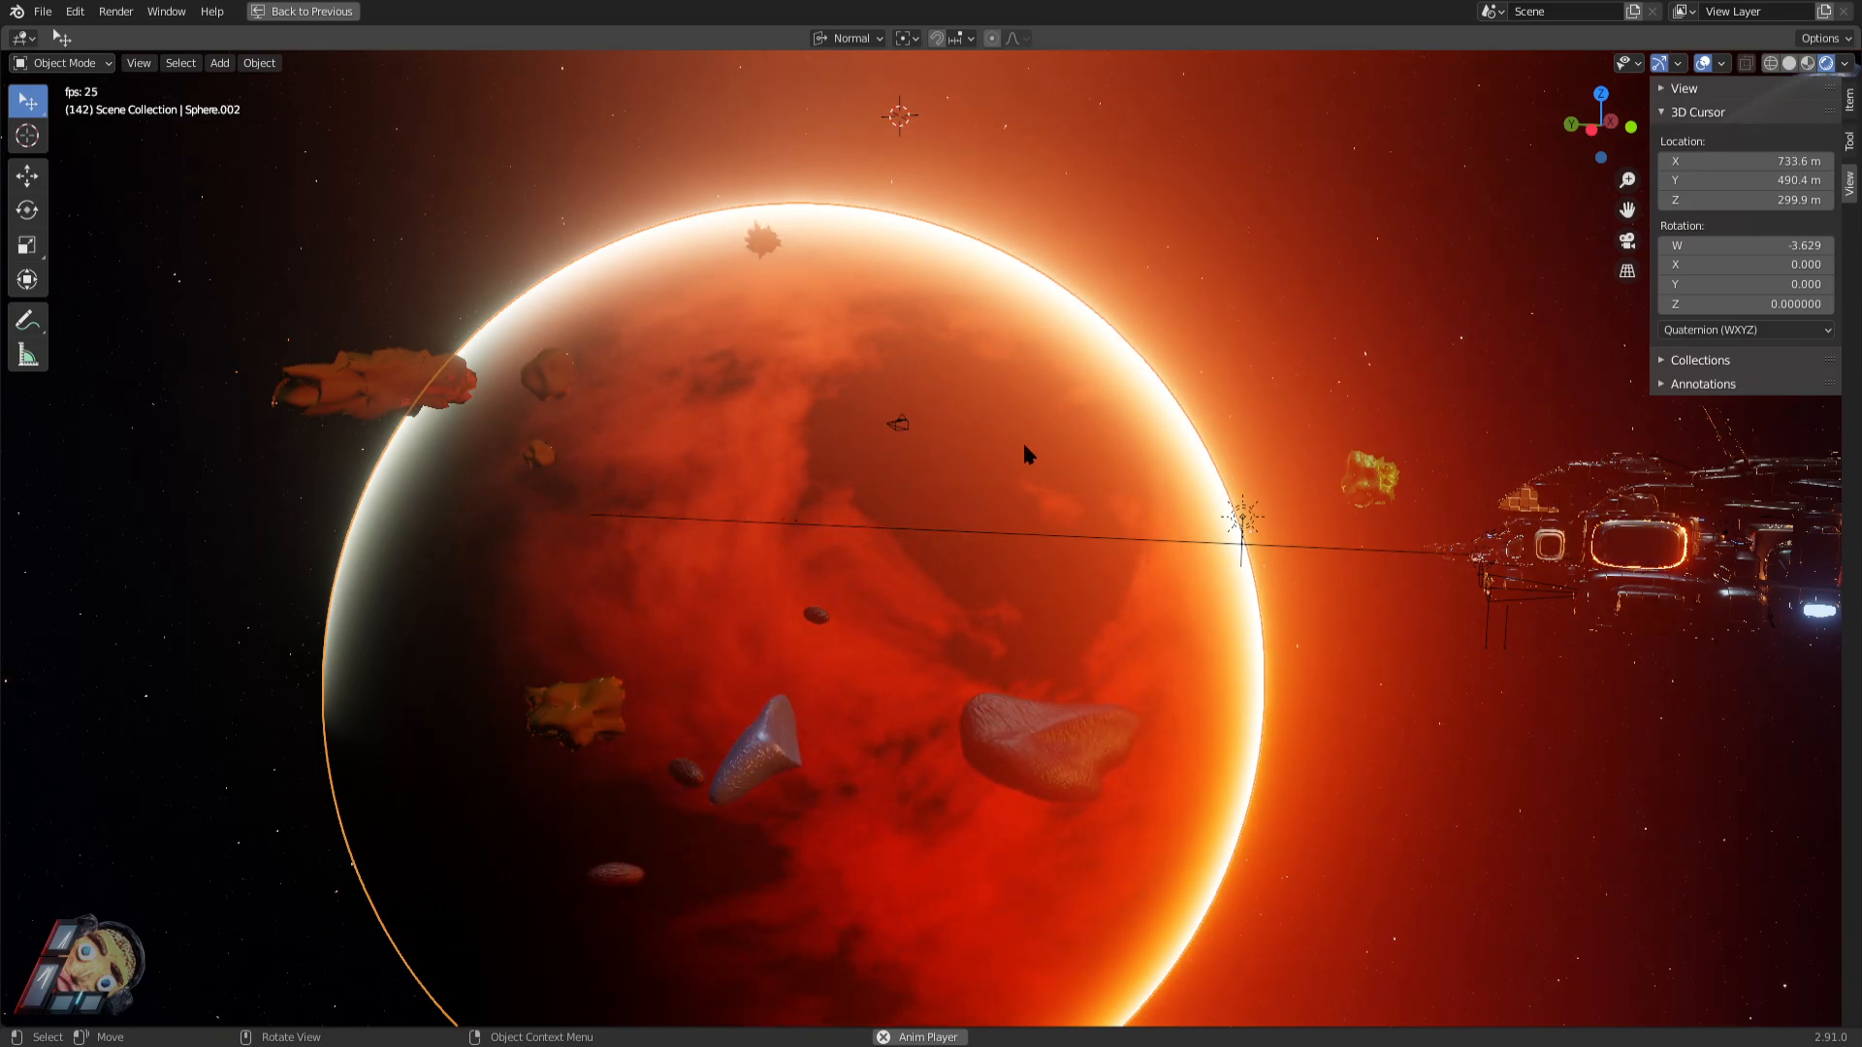
{"action": "scroll", "coordinate": [1023, 440], "scroll_direction": "down", "scroll_amount": 1}
{"action": "scroll", "coordinate": [955, 703], "scroll_direction": "down", "scroll_amount": 1}
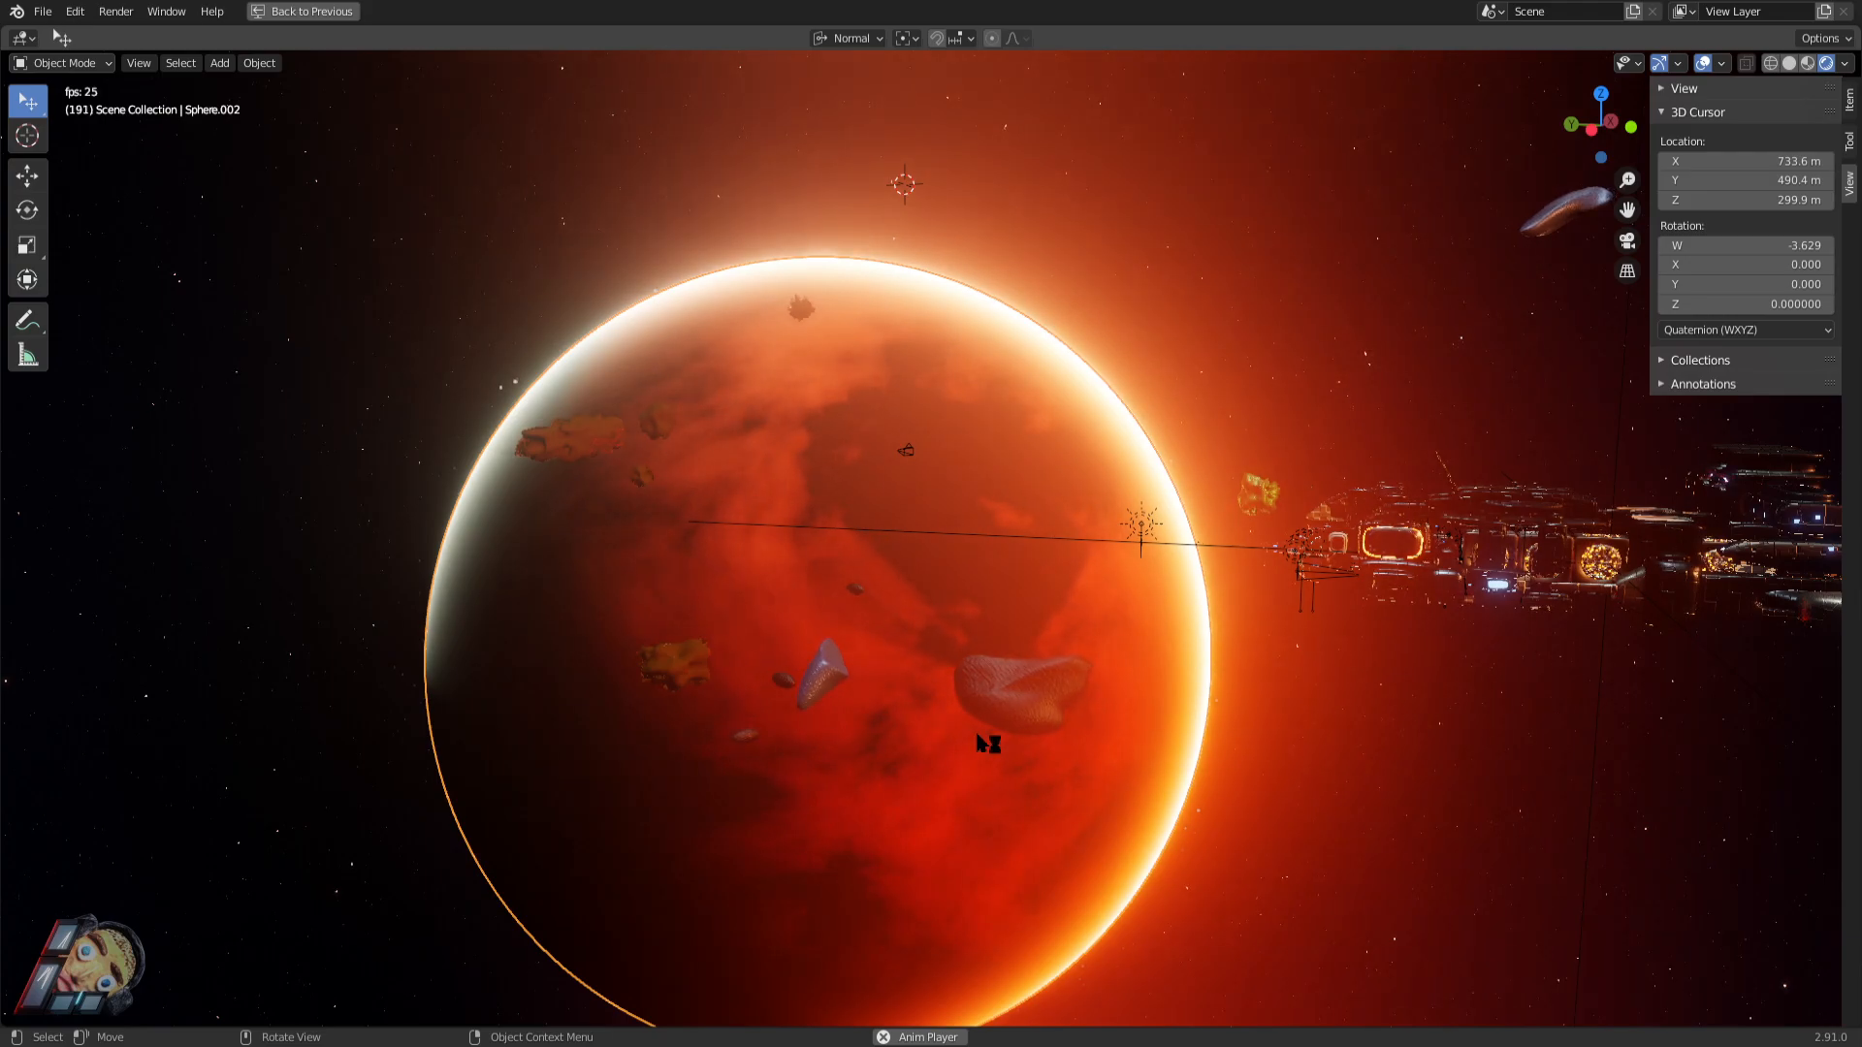
{"action": "key", "text": "g"}
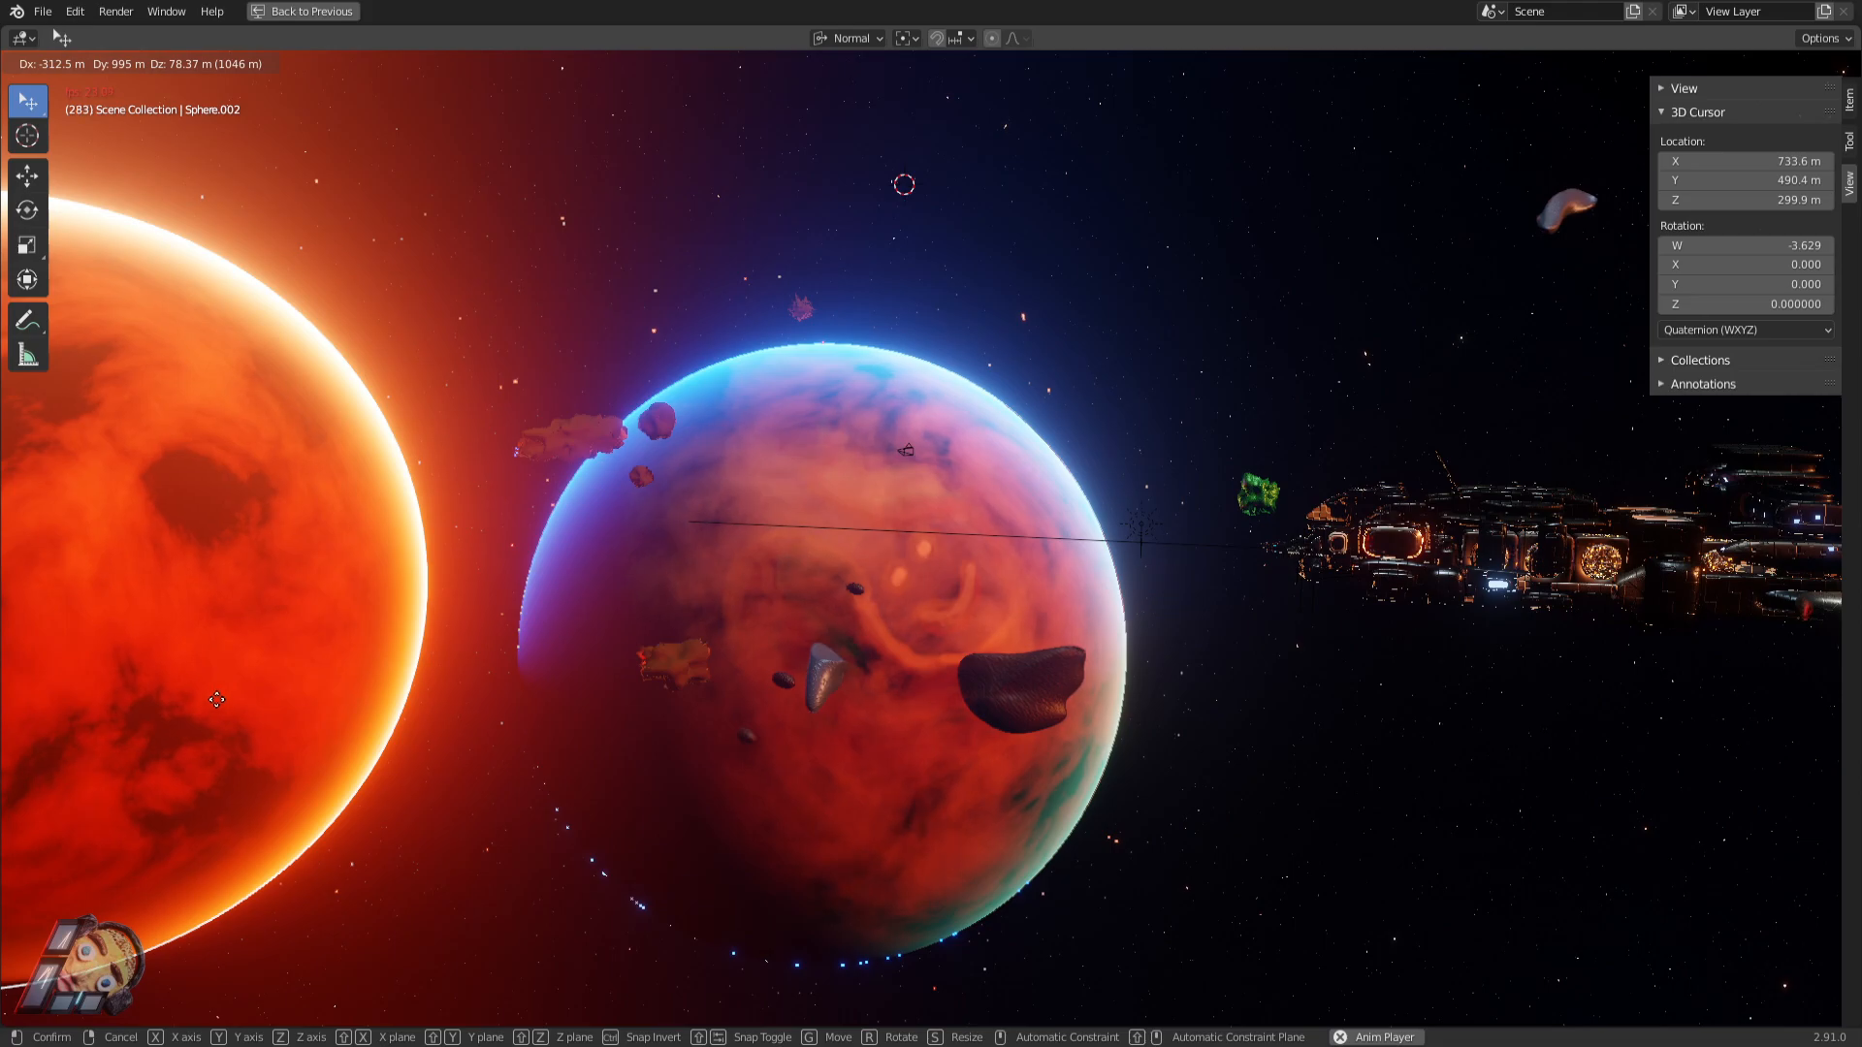
{"action": "left_click", "coordinate": [209, 692]}
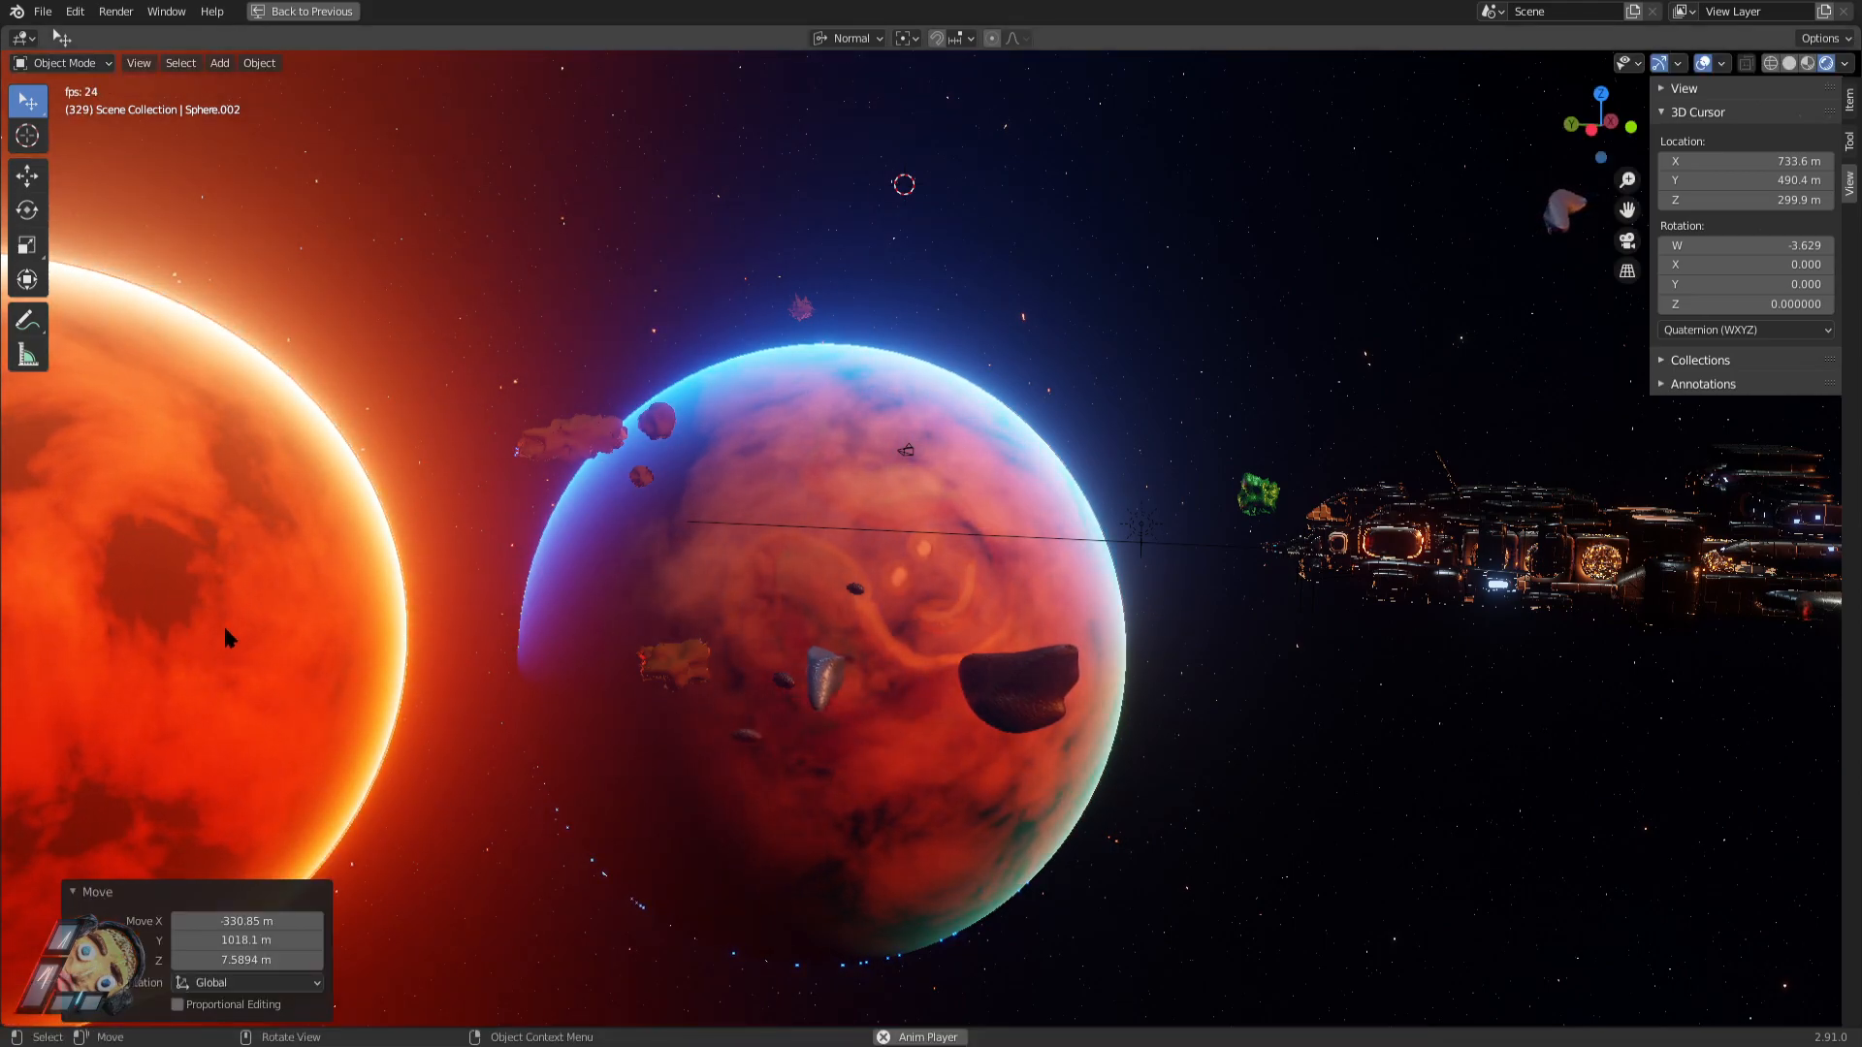
Select the fiery red planet and the blue-rimmed planet in turn to compare the two spheres.
{"action": "left_click", "coordinate": [698, 612]}
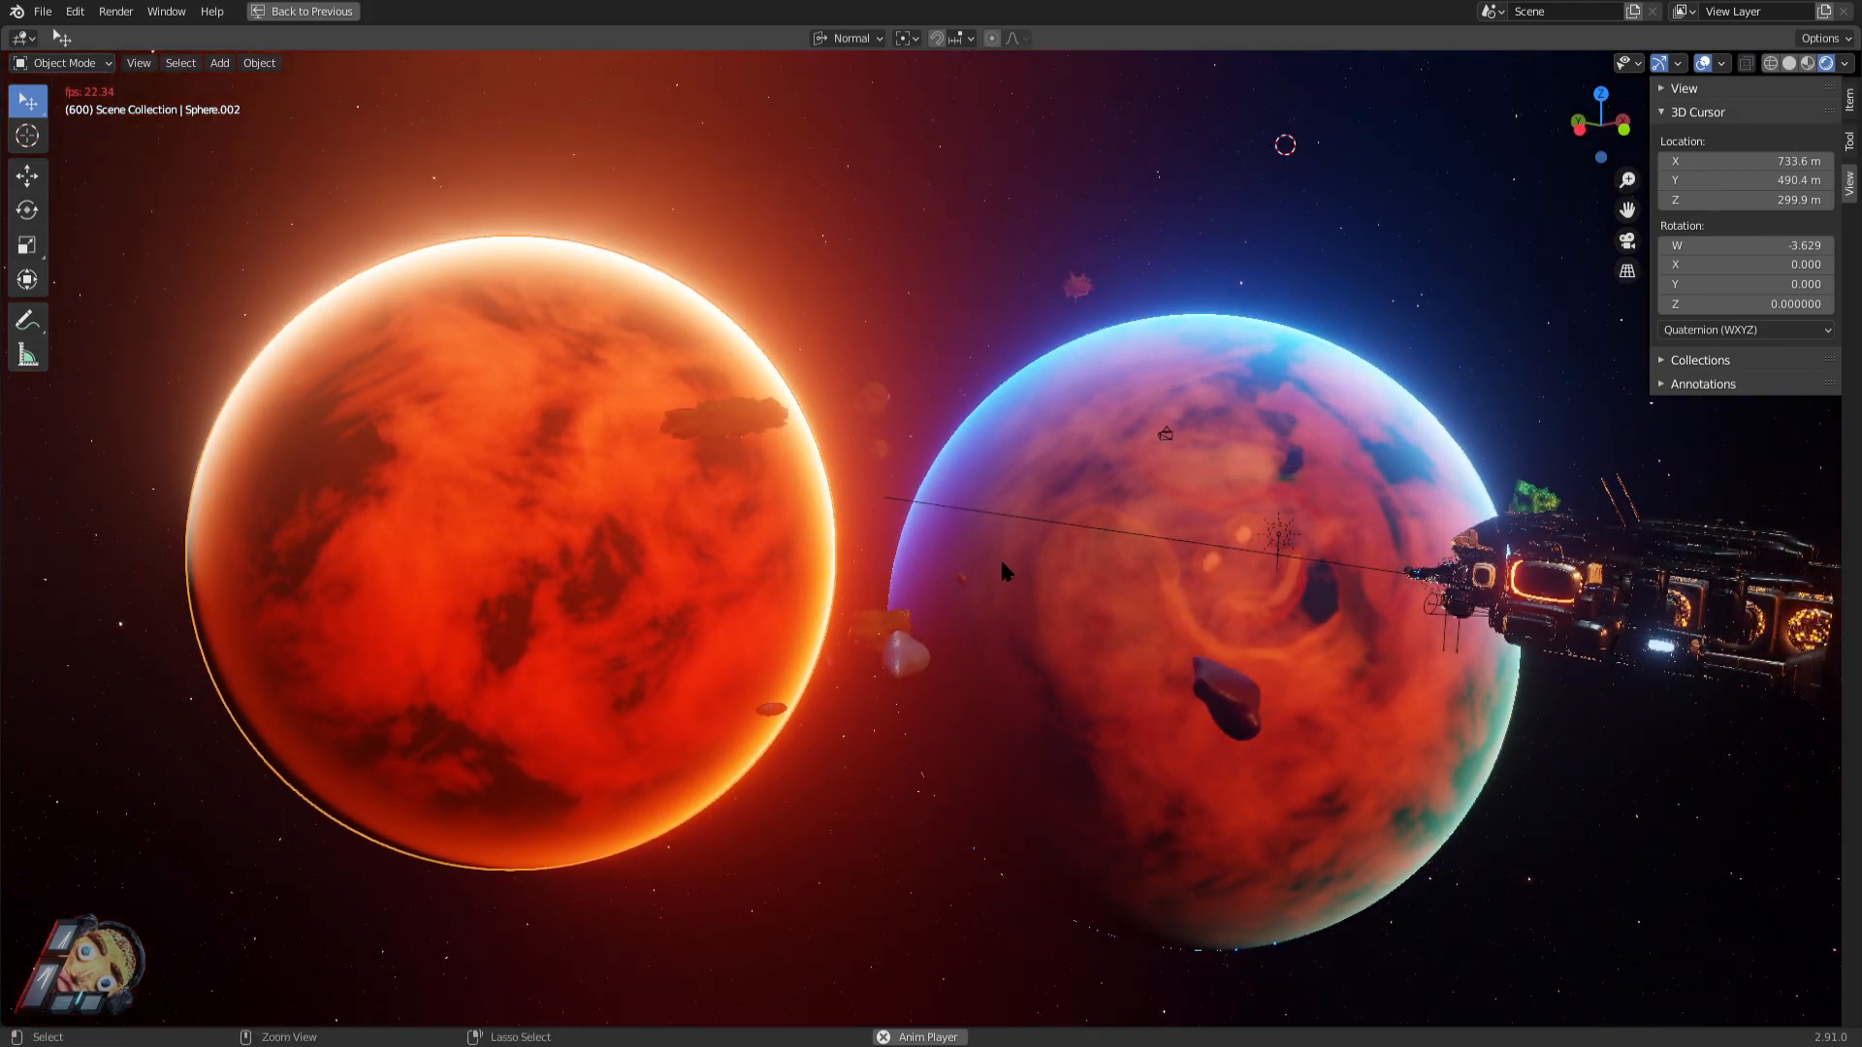
{"action": "left_click", "coordinate": [1200, 457]}
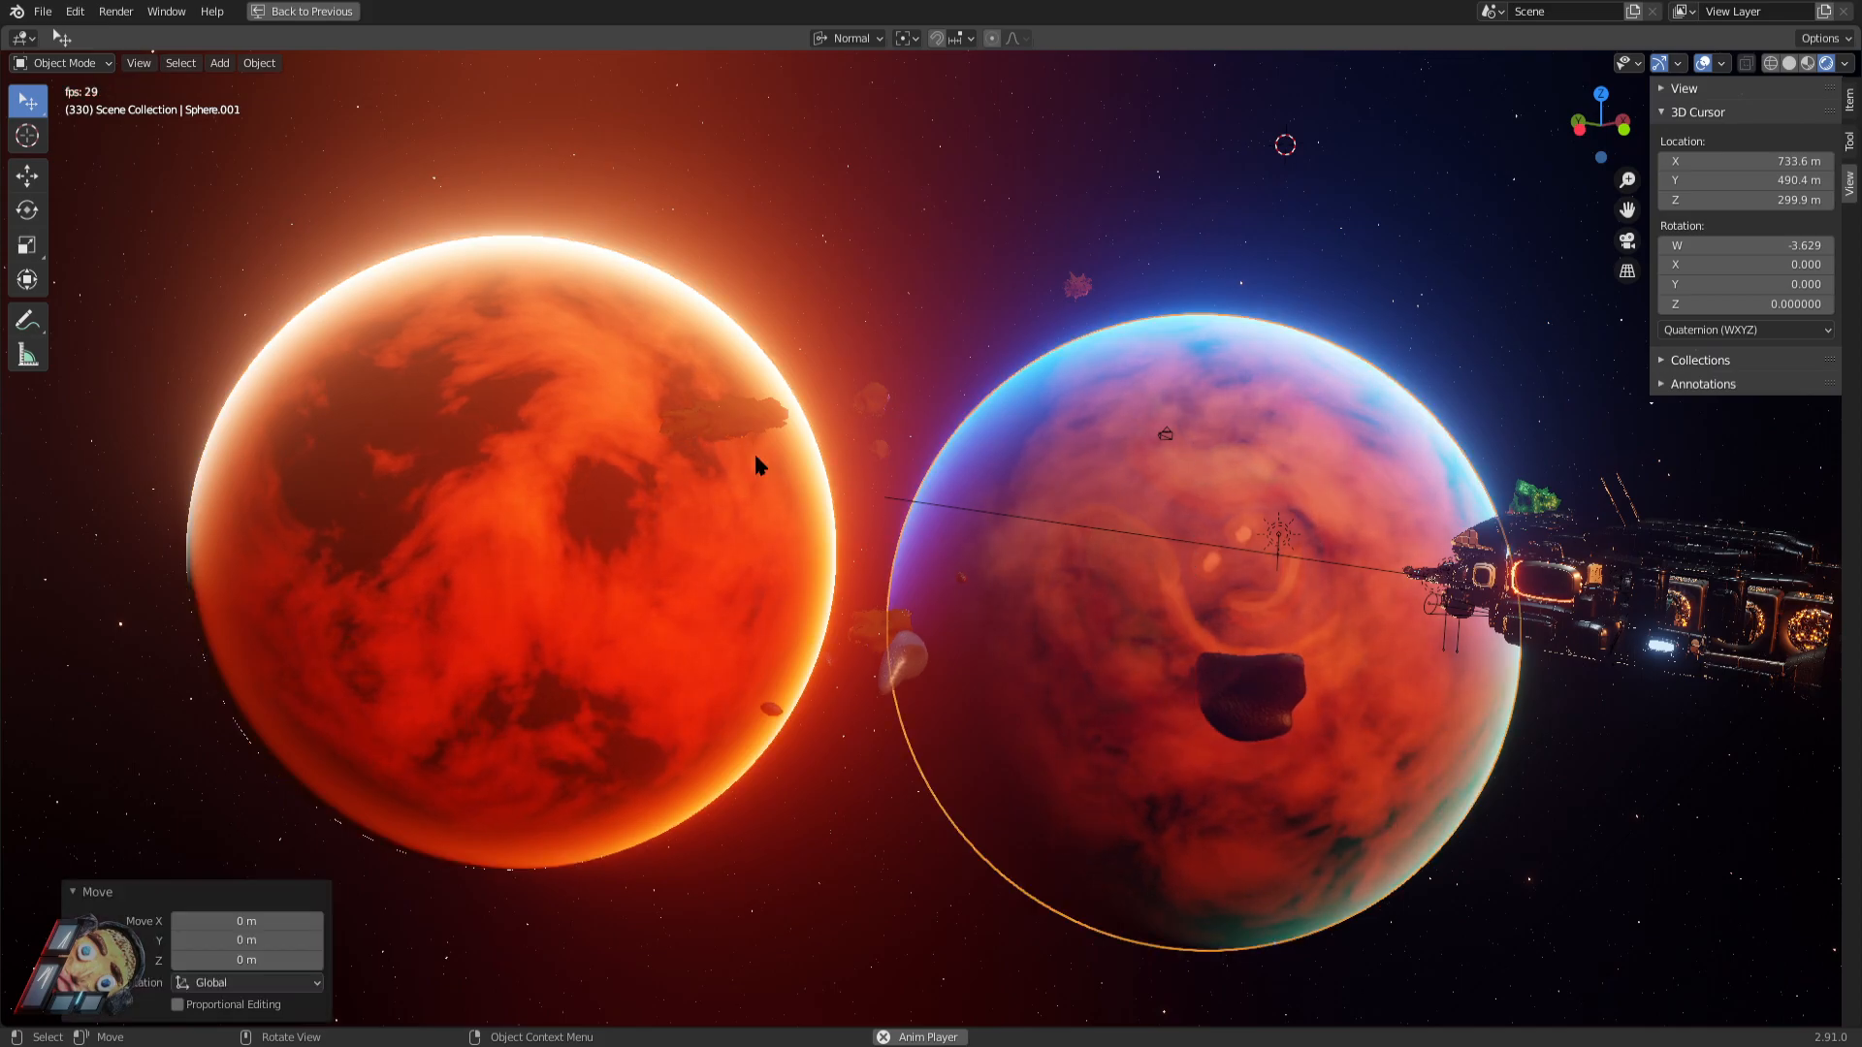
{"action": "left_click", "coordinate": [561, 569]}
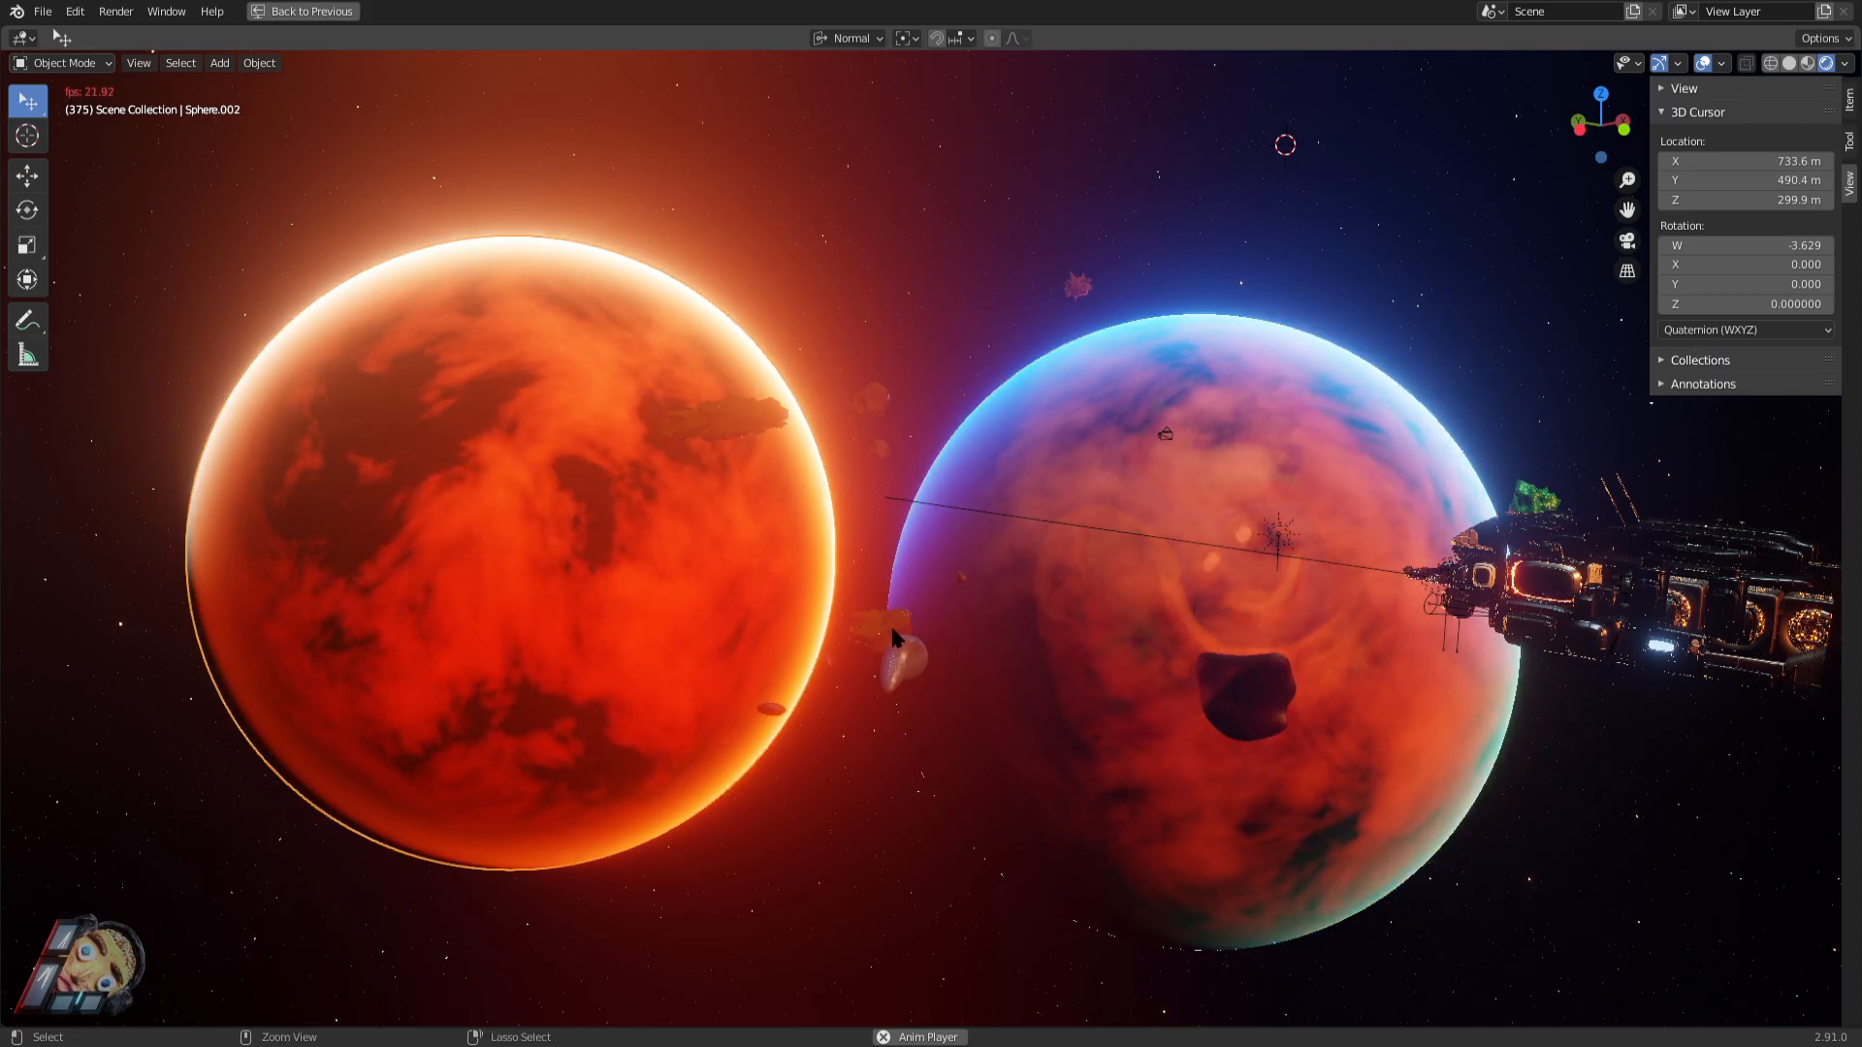
{"action": "left_click", "coordinate": [1120, 697]}
Undo the red planet's move so it covers the blue-rimmed planet again, and stop the animation.
{"action": "key", "text": "ctrl+z"}
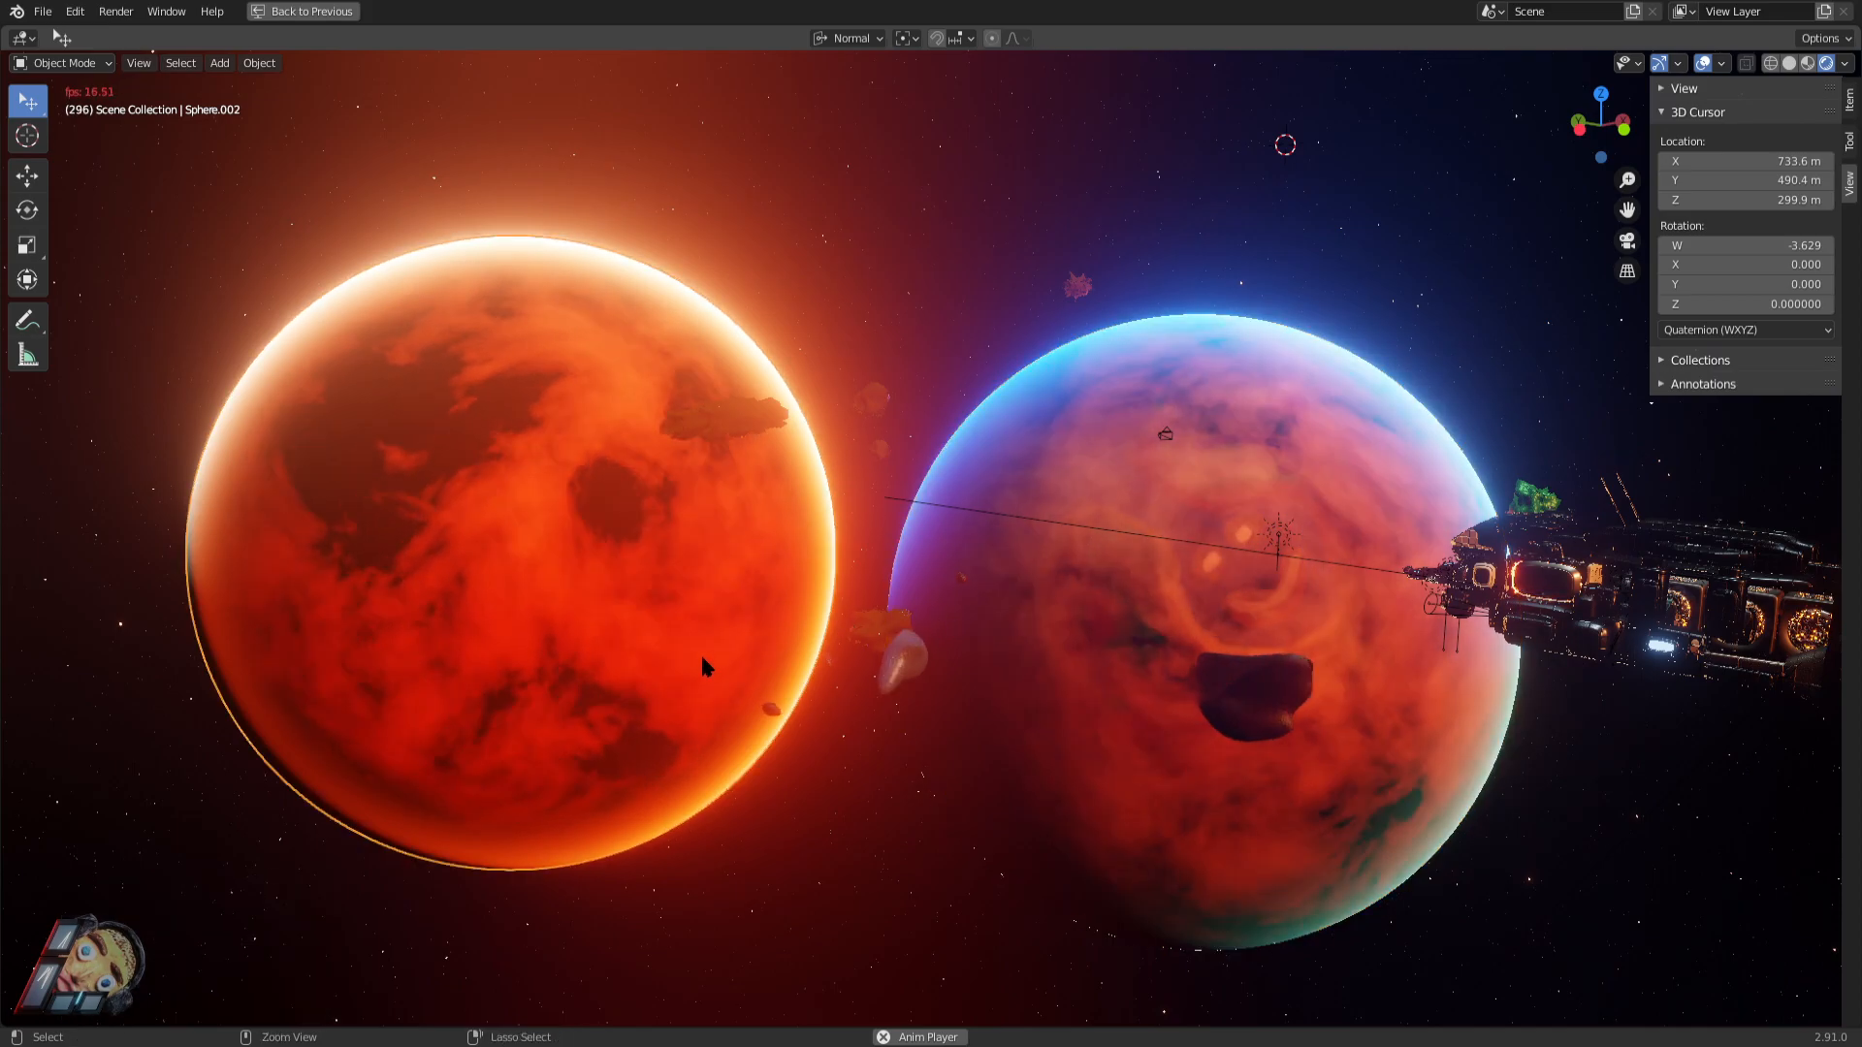
{"action": "key", "text": "ctrl+z"}
{"action": "key", "text": "space"}
Fly from the planet along the spaceship's side and round to its front with walk navigation, then return to the starting view.
{"action": "key", "text": "shift+grave"}
{"action": "key", "text": "w"}
{"action": "key", "text": "a"}
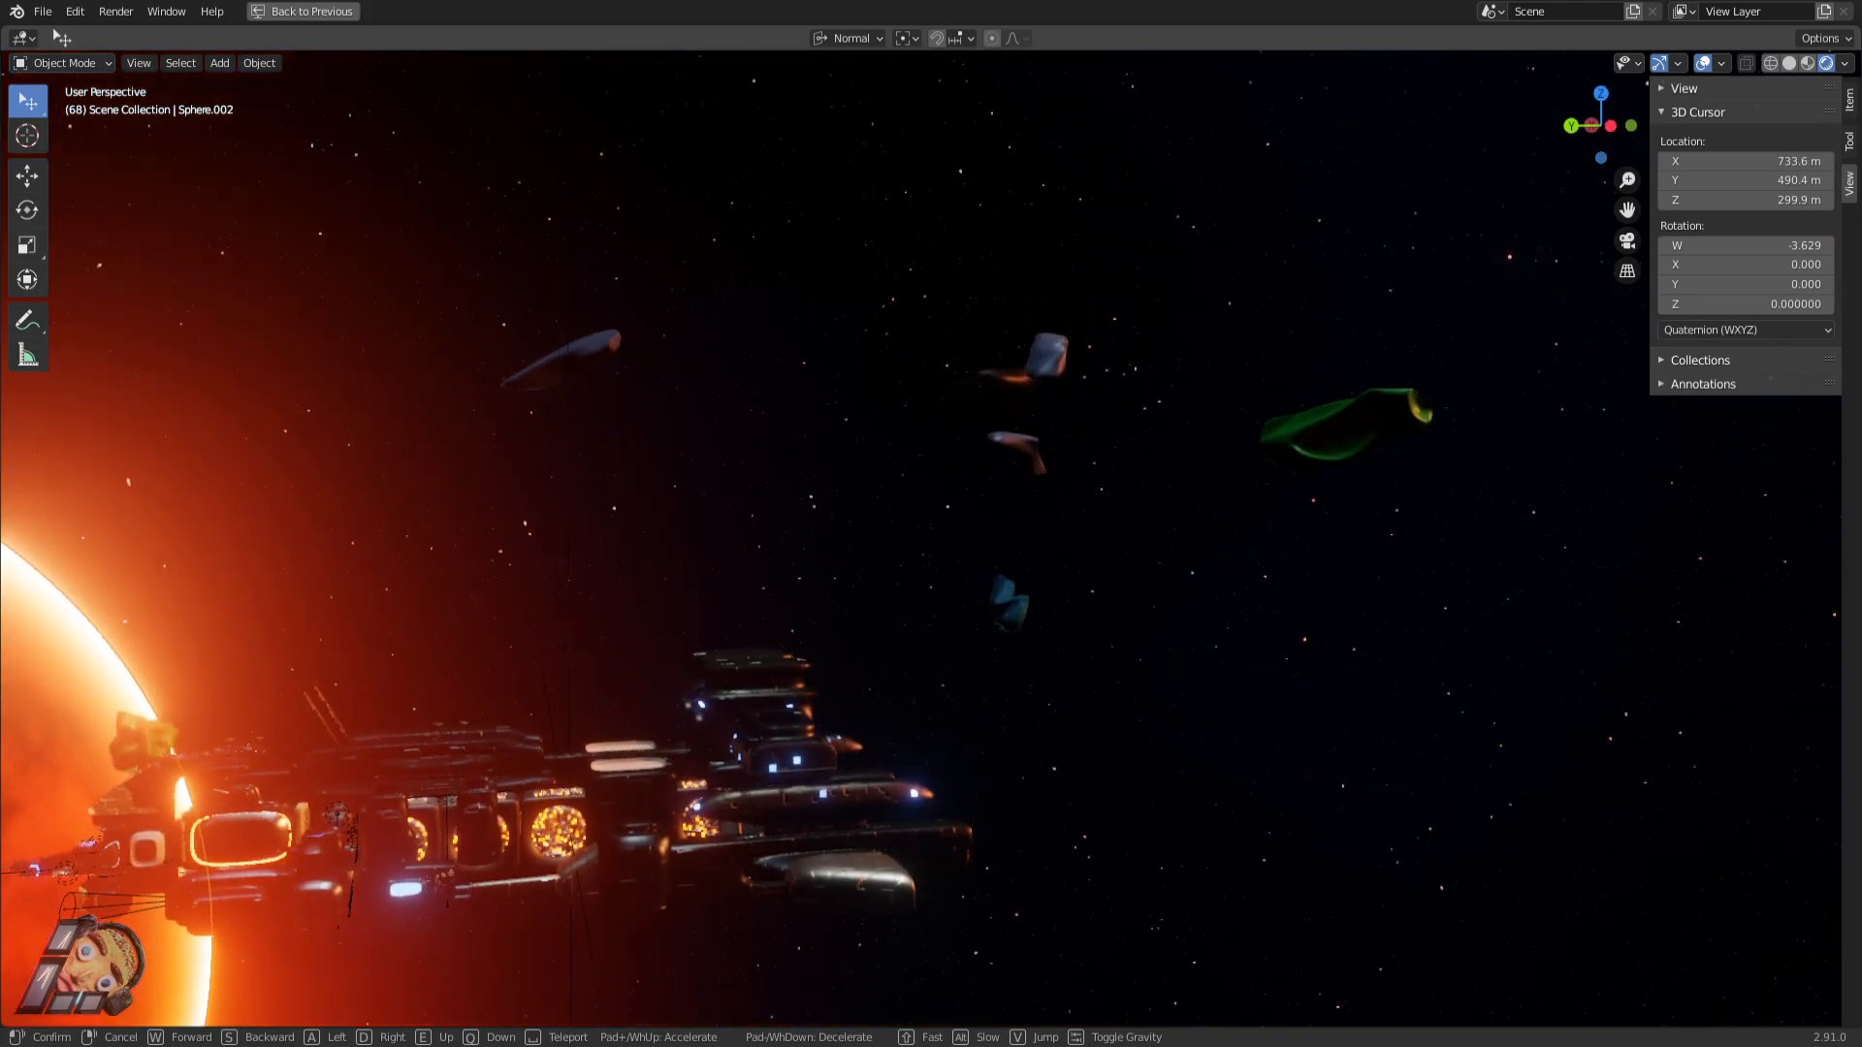
{"action": "key", "text": "w"}
{"action": "key", "text": "a"}
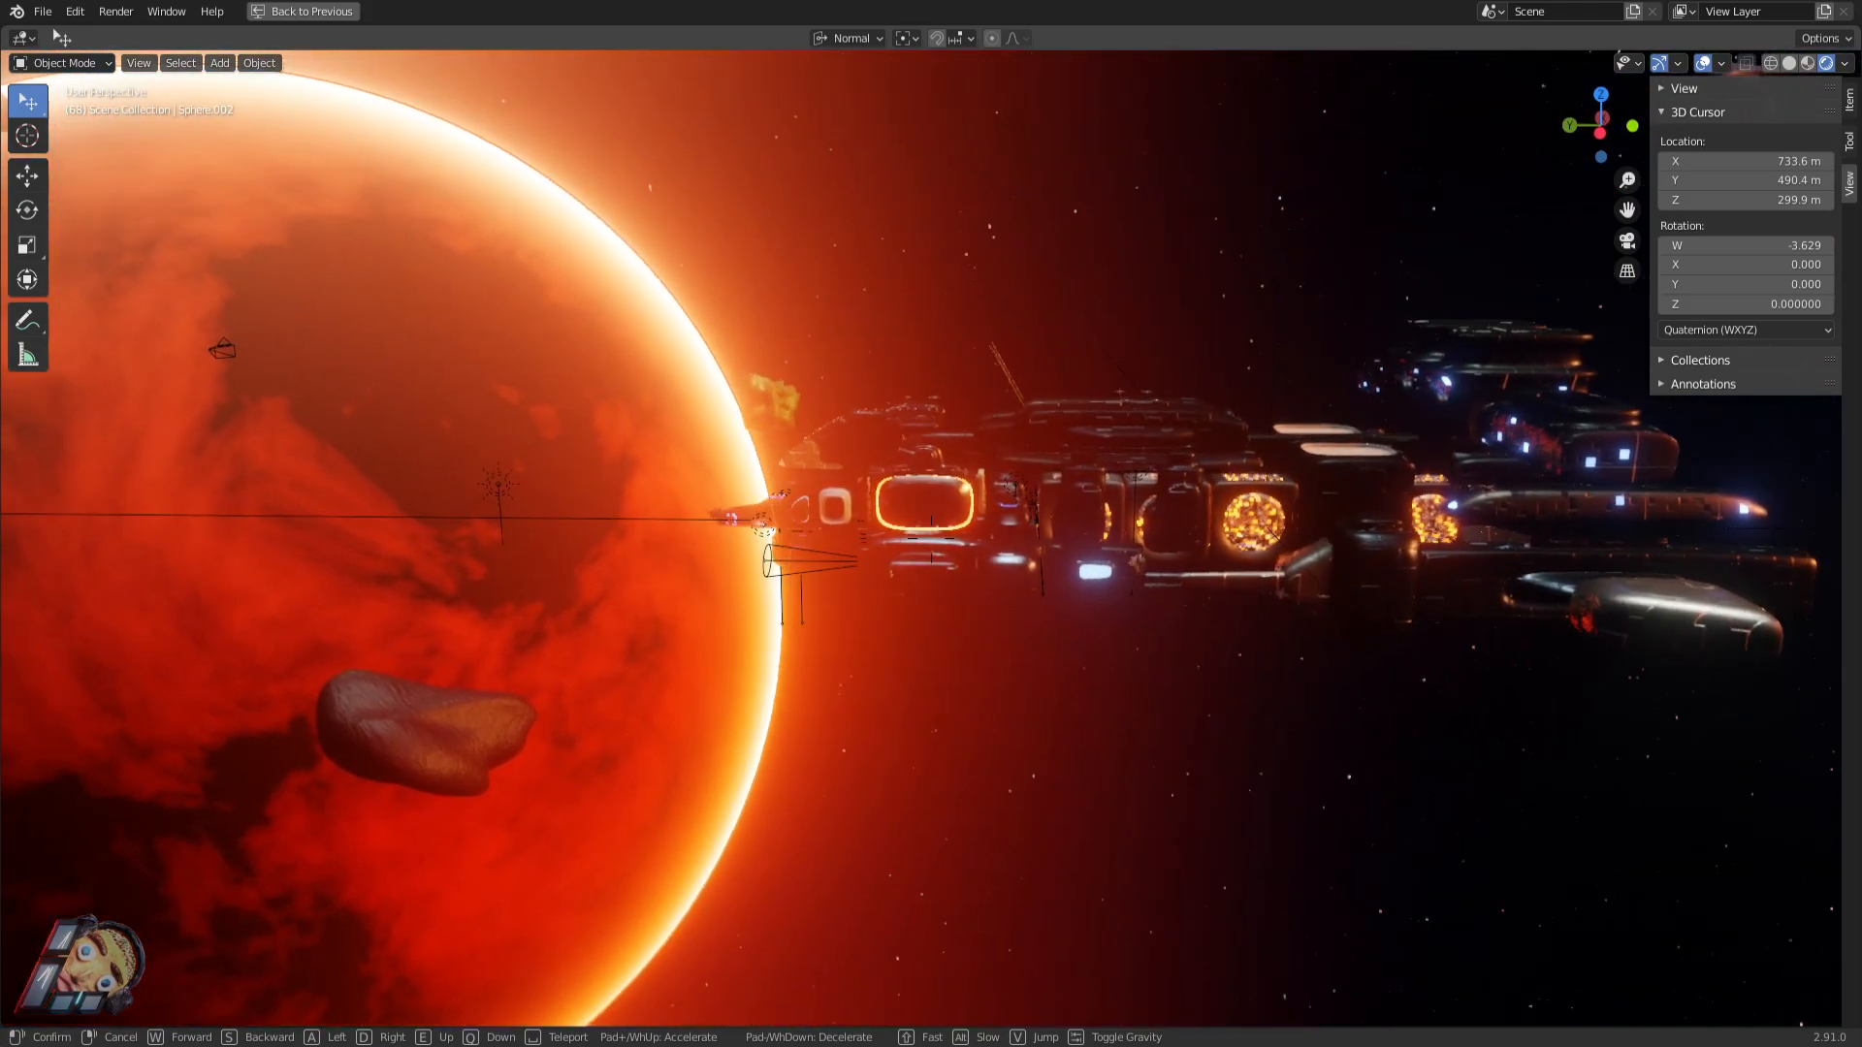
{"action": "key", "text": "w"}
{"action": "key", "text": "a"}
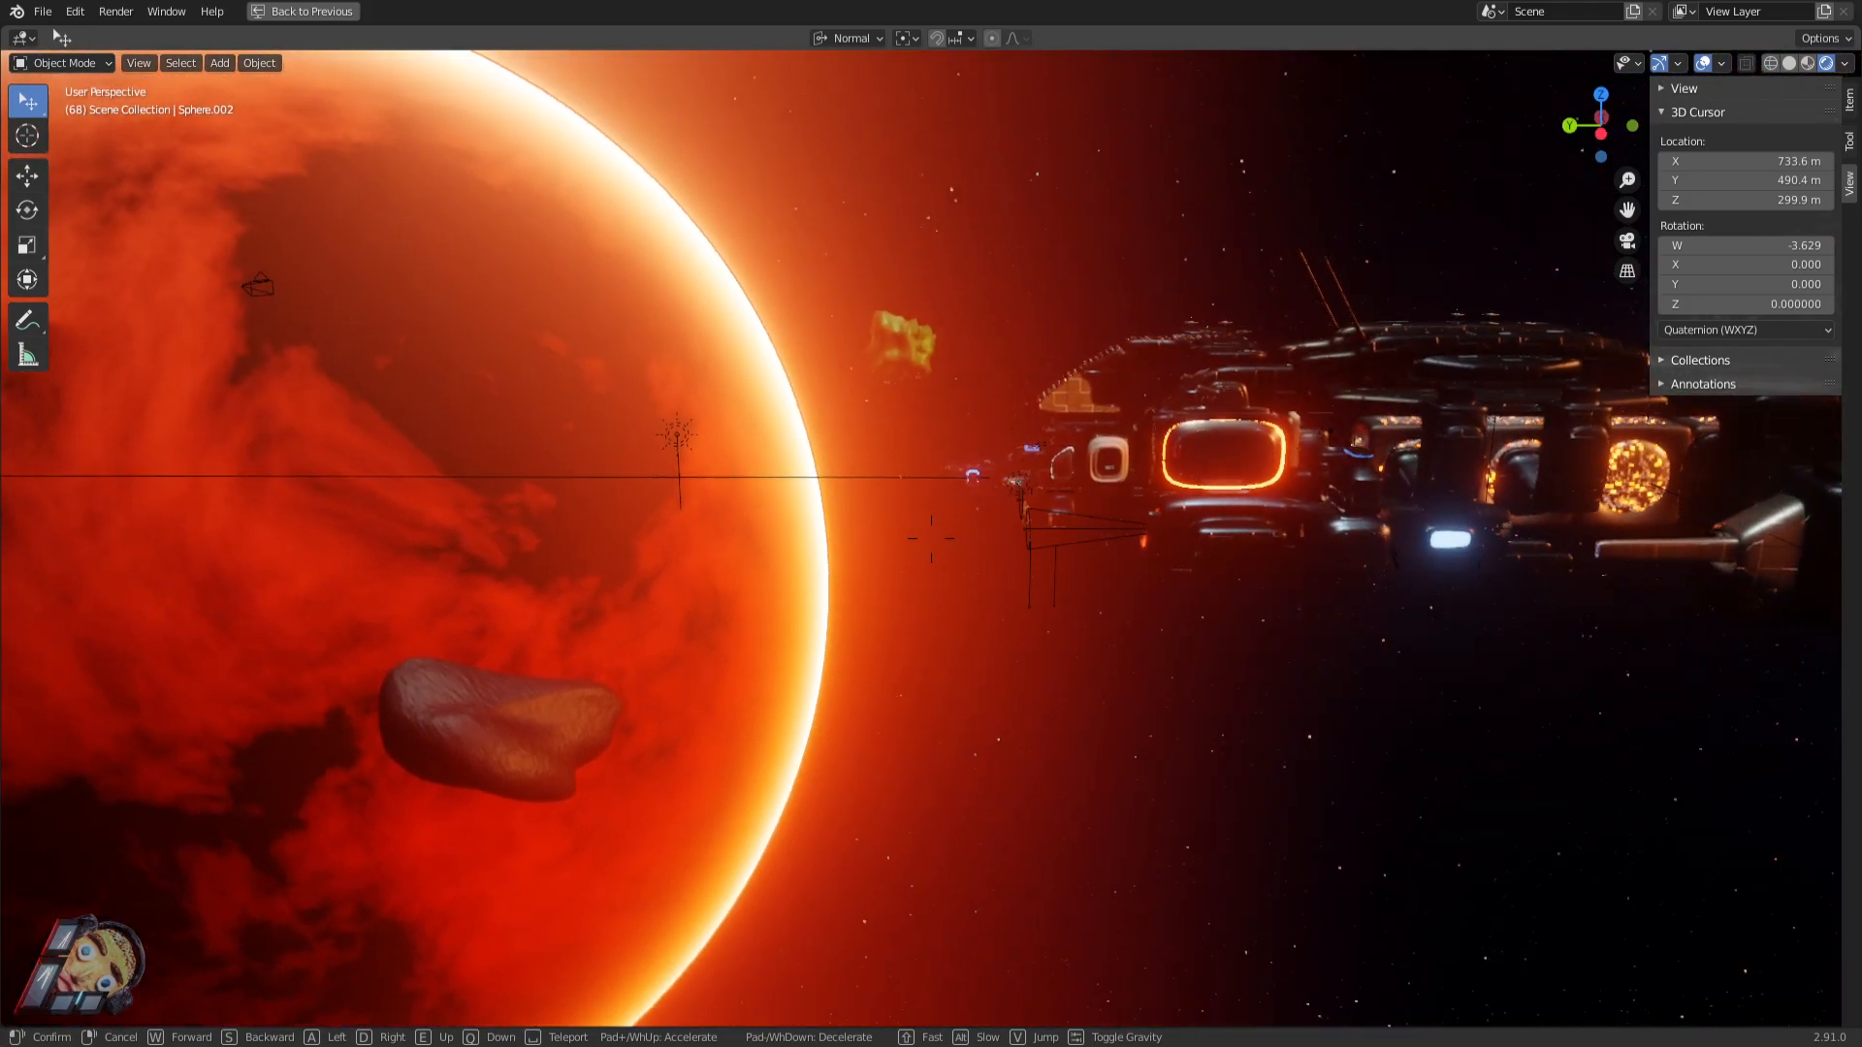
{"action": "key", "text": "w"}
{"action": "key", "text": "a"}
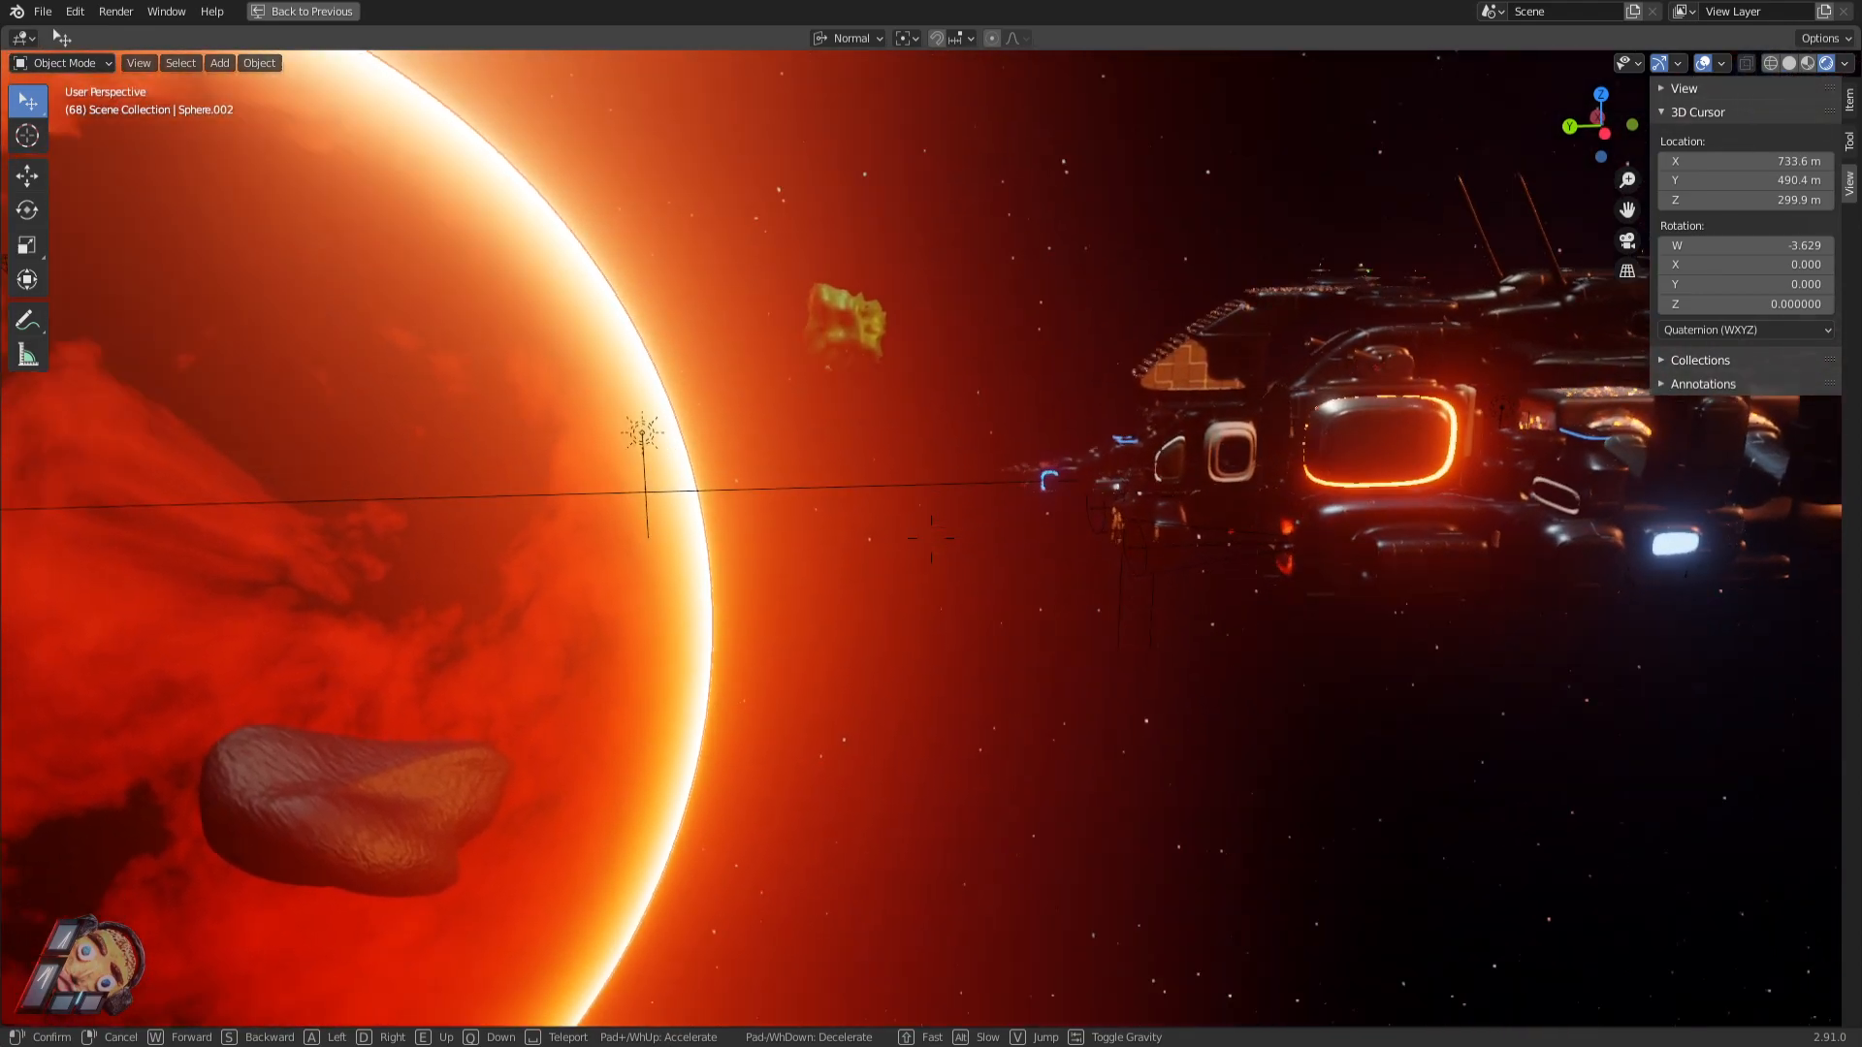
{"action": "key", "text": "w"}
{"action": "key", "text": "w"}
{"action": "key", "text": "w"}
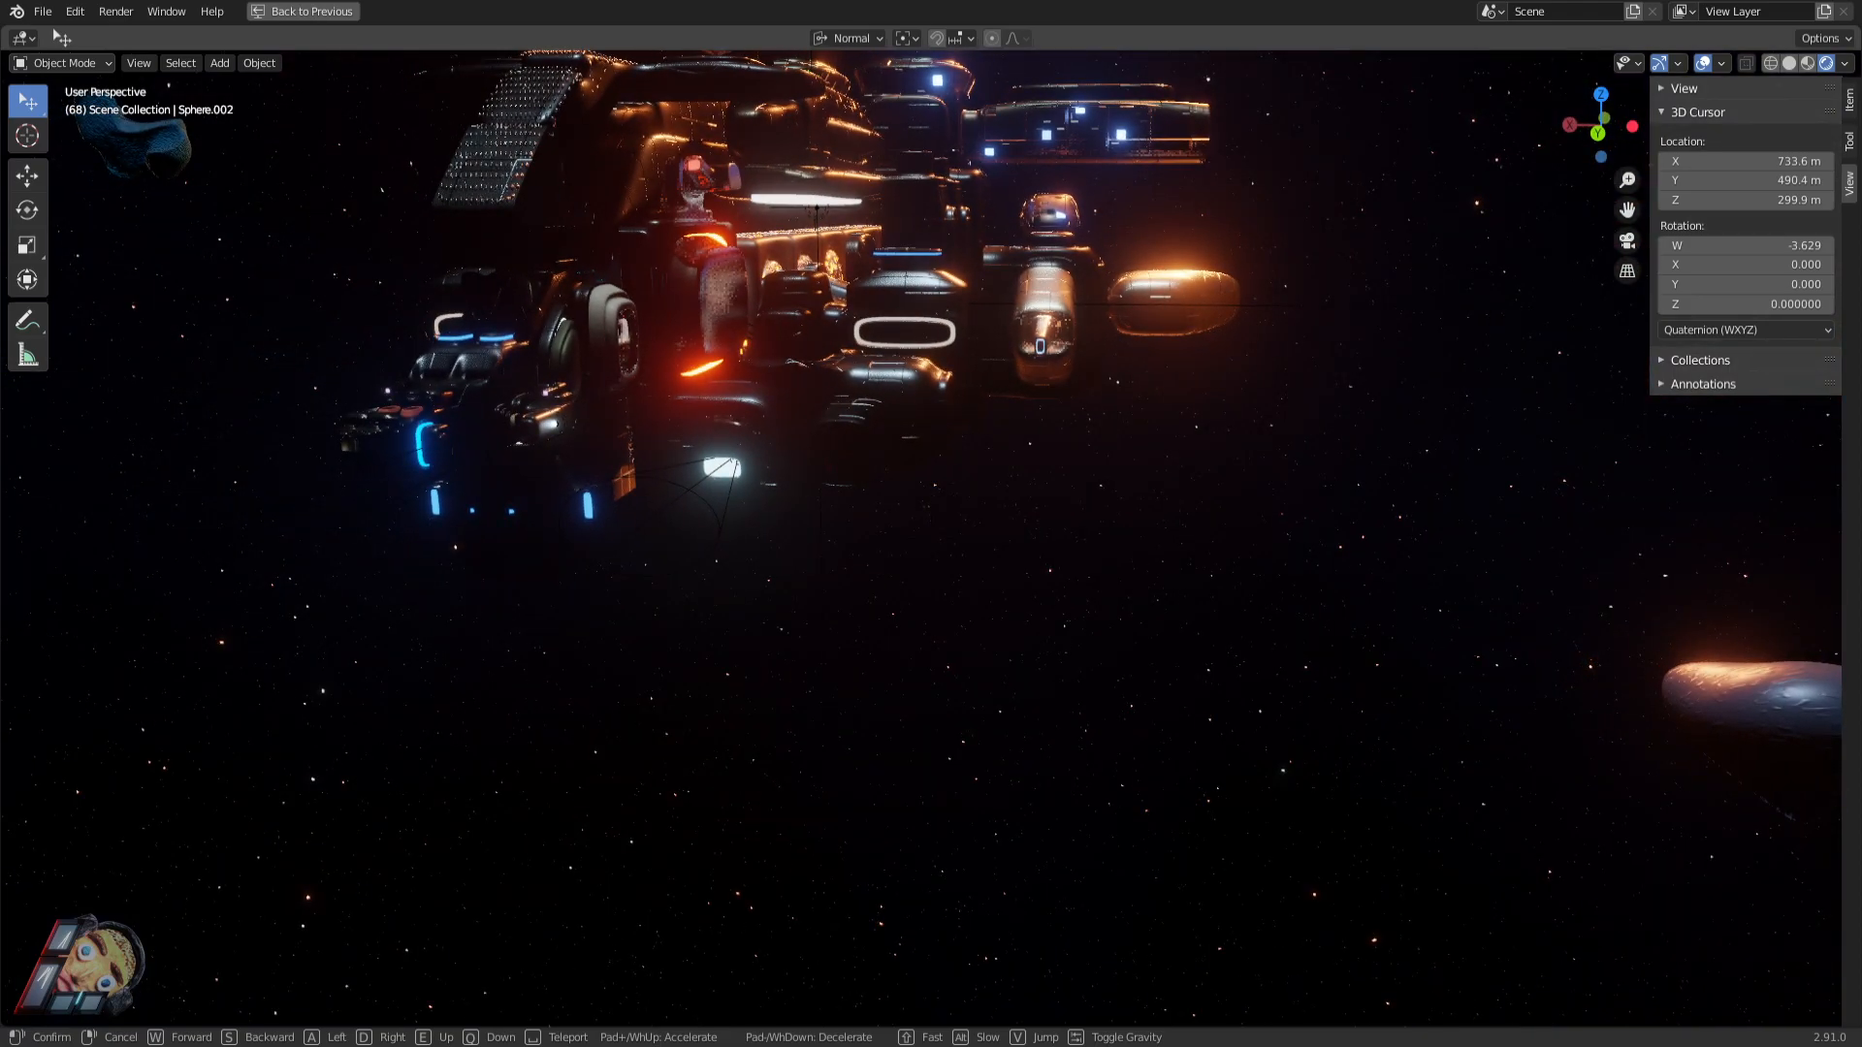
{"action": "key", "text": "Escape"}
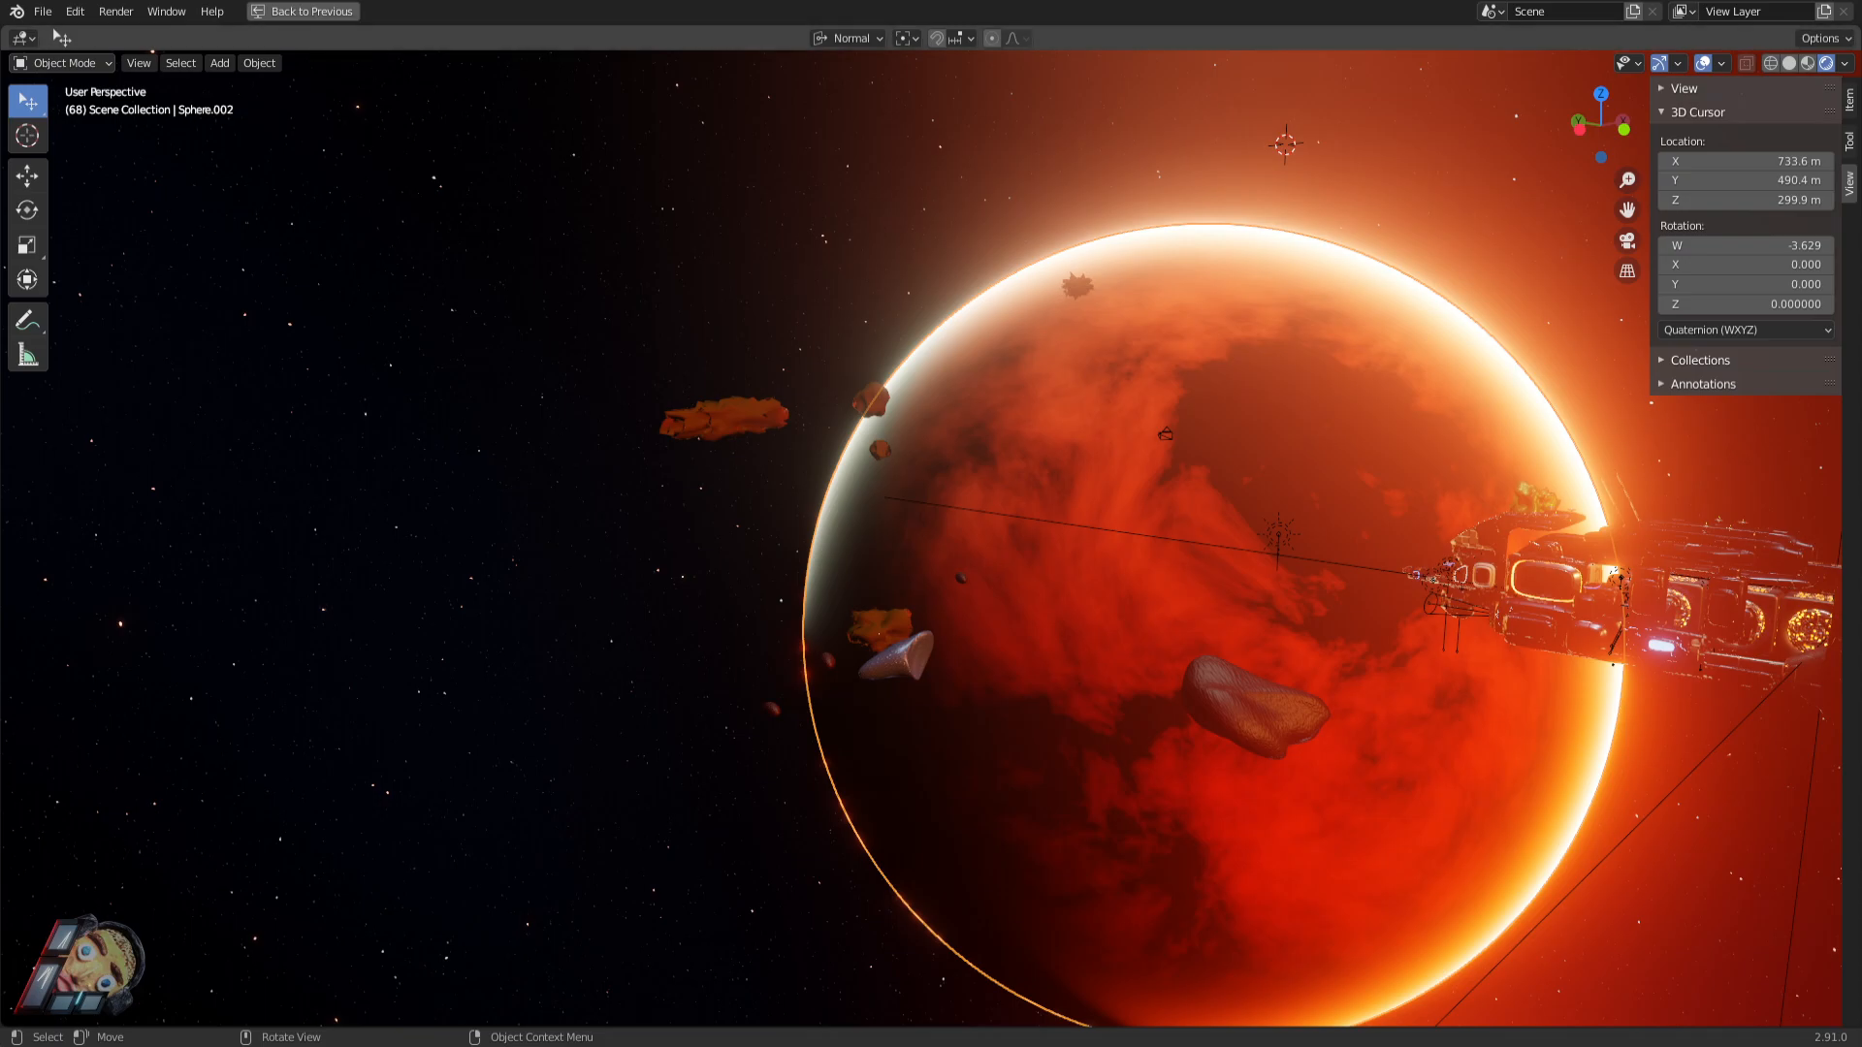
Fly around the red planet and its asteroids with walk navigation, viewing the spaceship beyond them.
{"action": "middle_click_drag", "start_coordinate": [968, 543], "coordinate": [1165, 572]}
{"action": "key", "text": "shift+grave"}
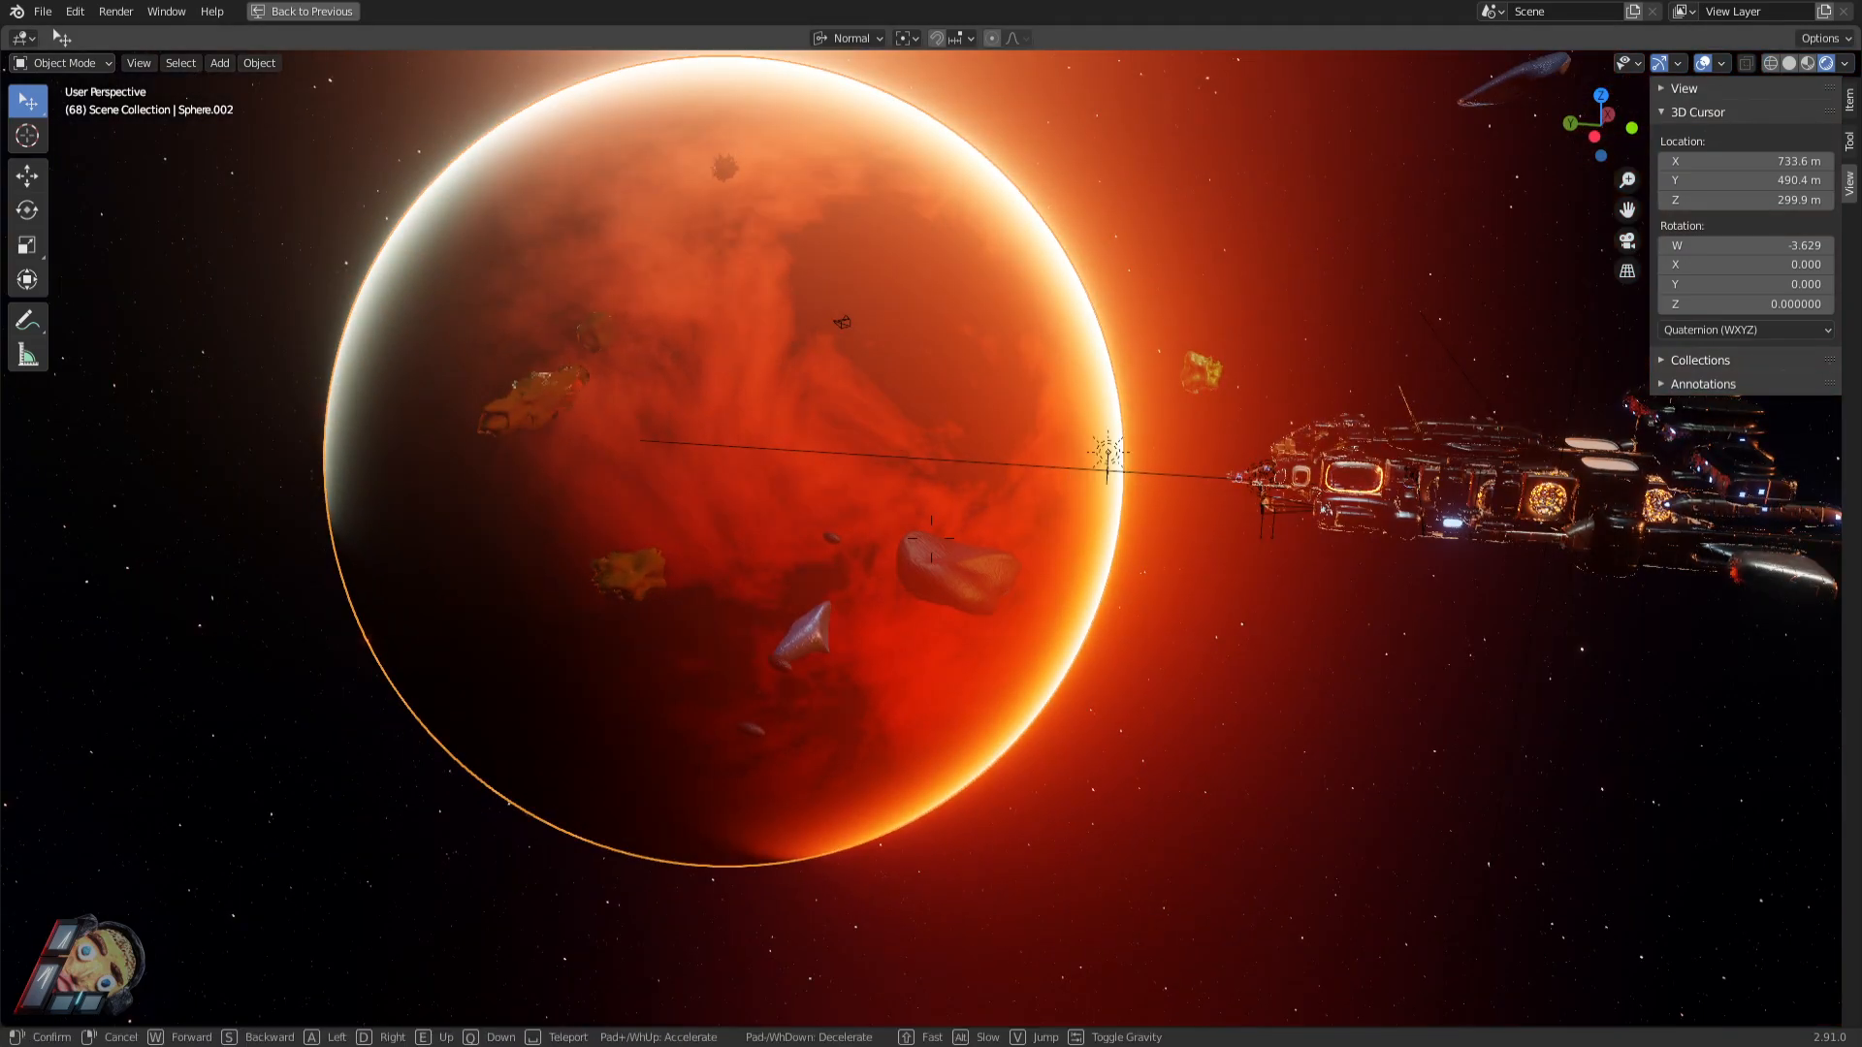
{"action": "key", "text": "w"}
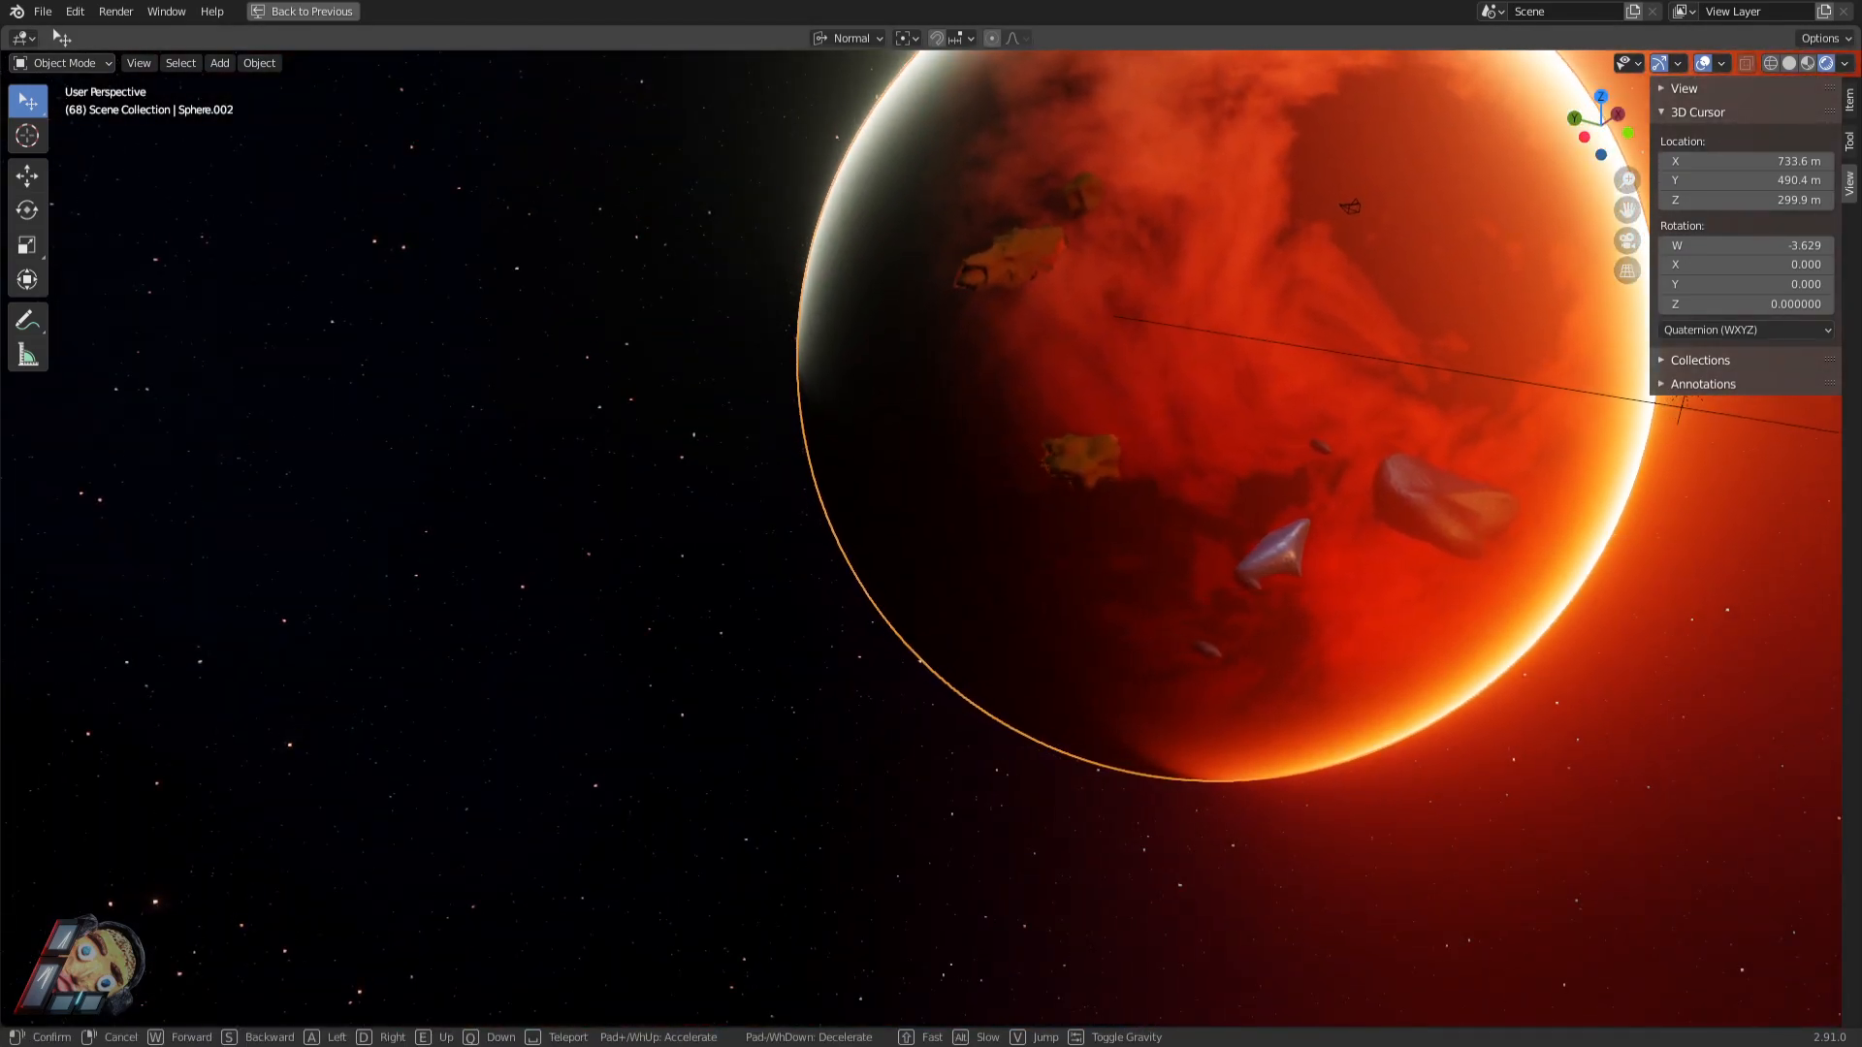
{"action": "key", "text": "w"}
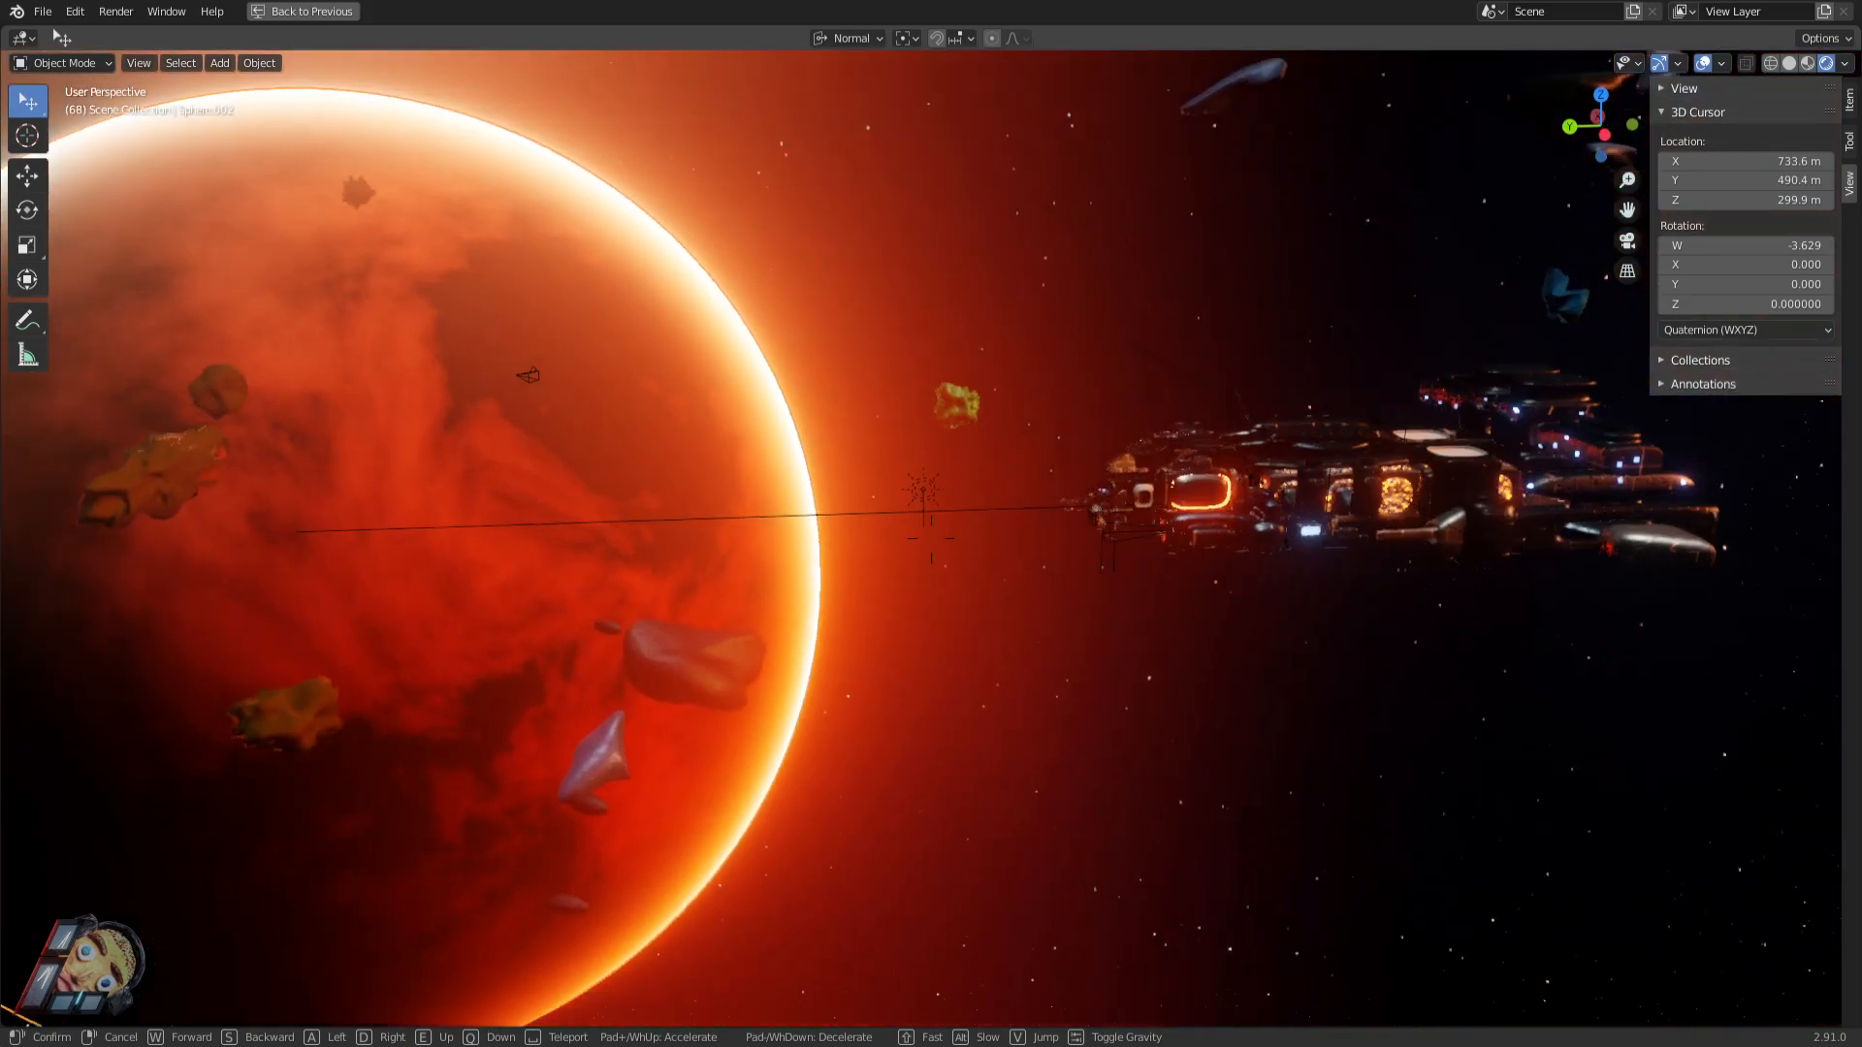
{"action": "key", "text": "w"}
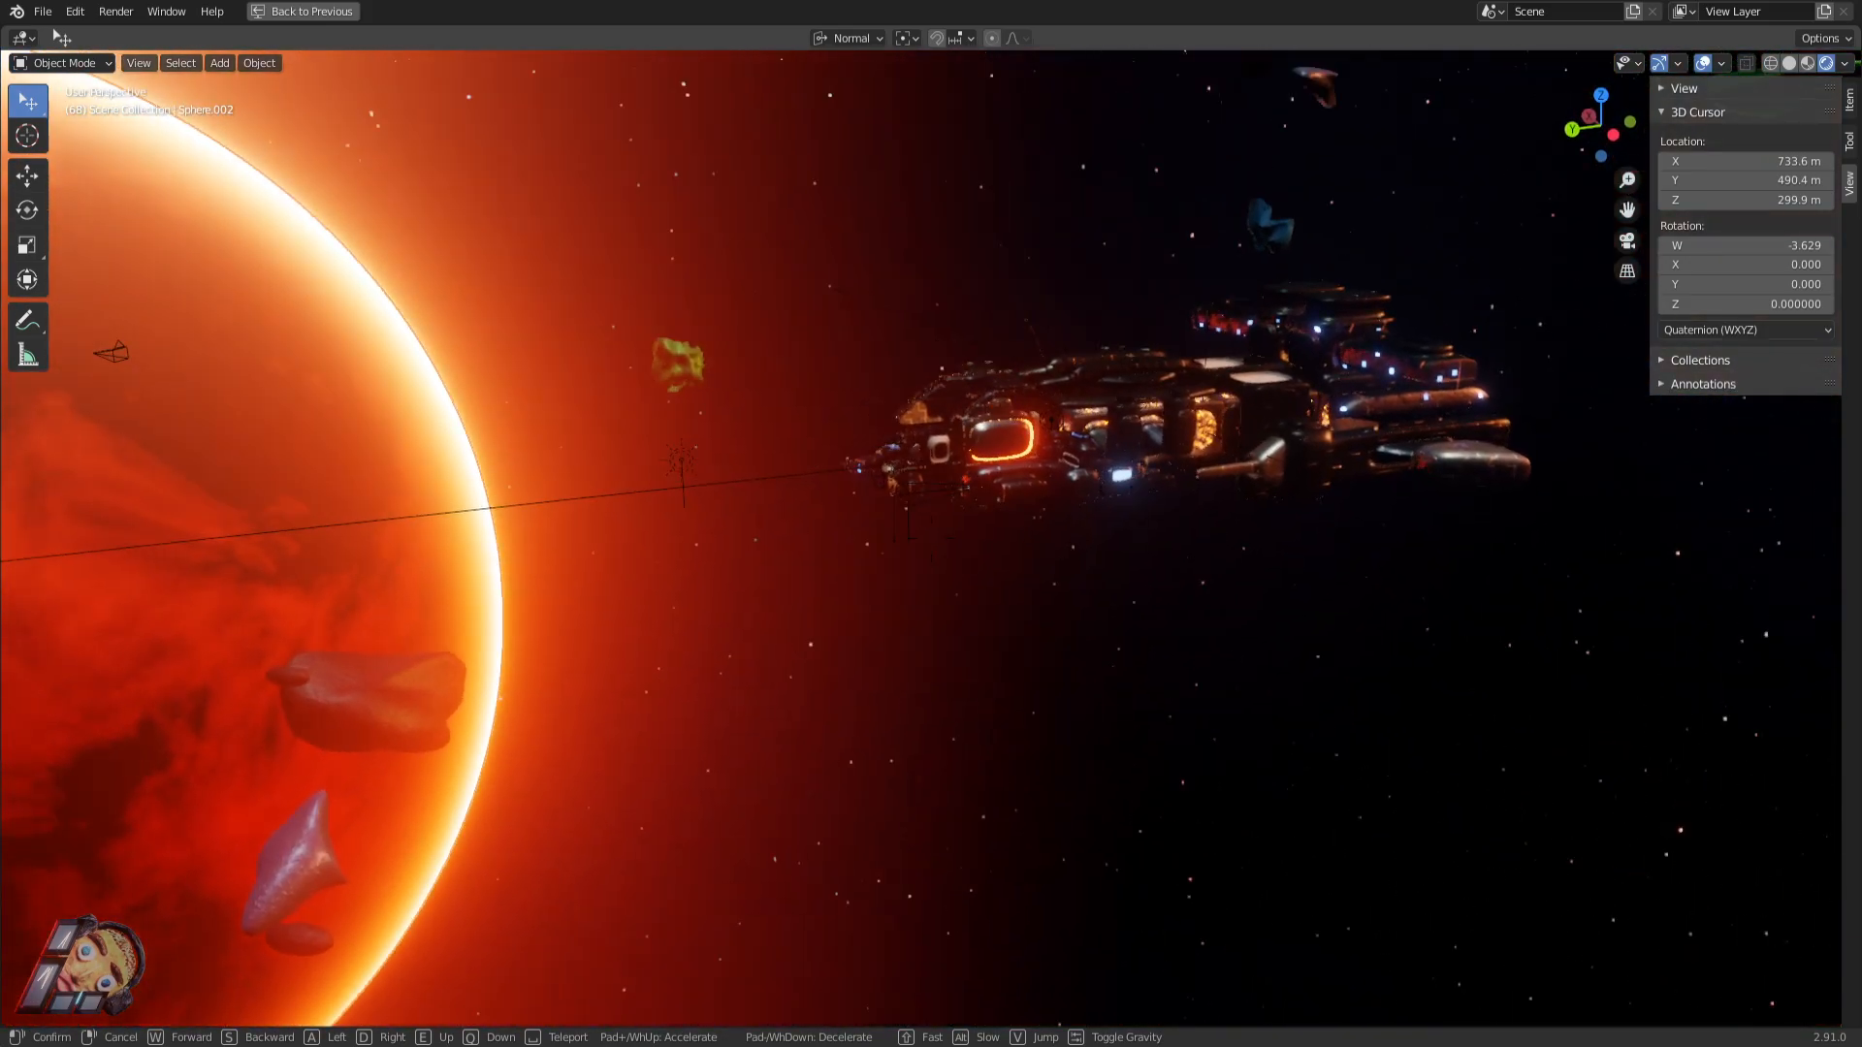
{"action": "key", "text": "w"}
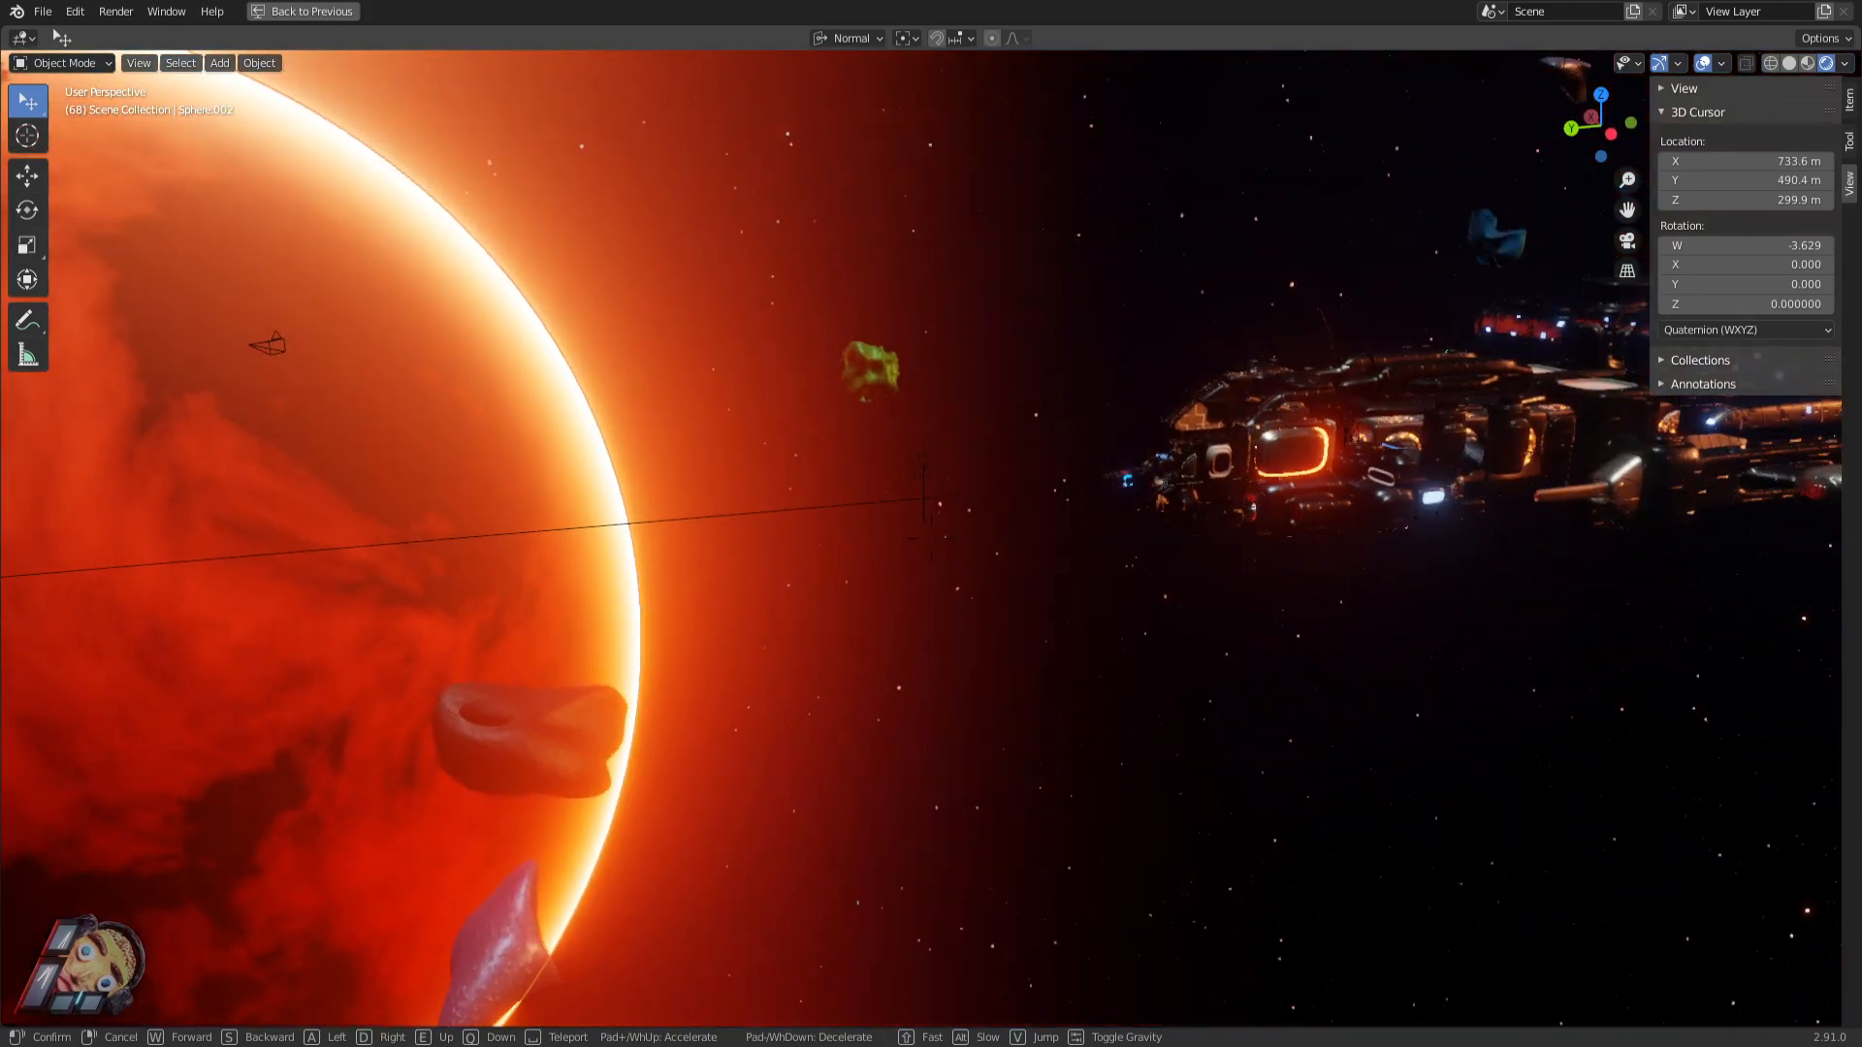
{"action": "key", "text": "w"}
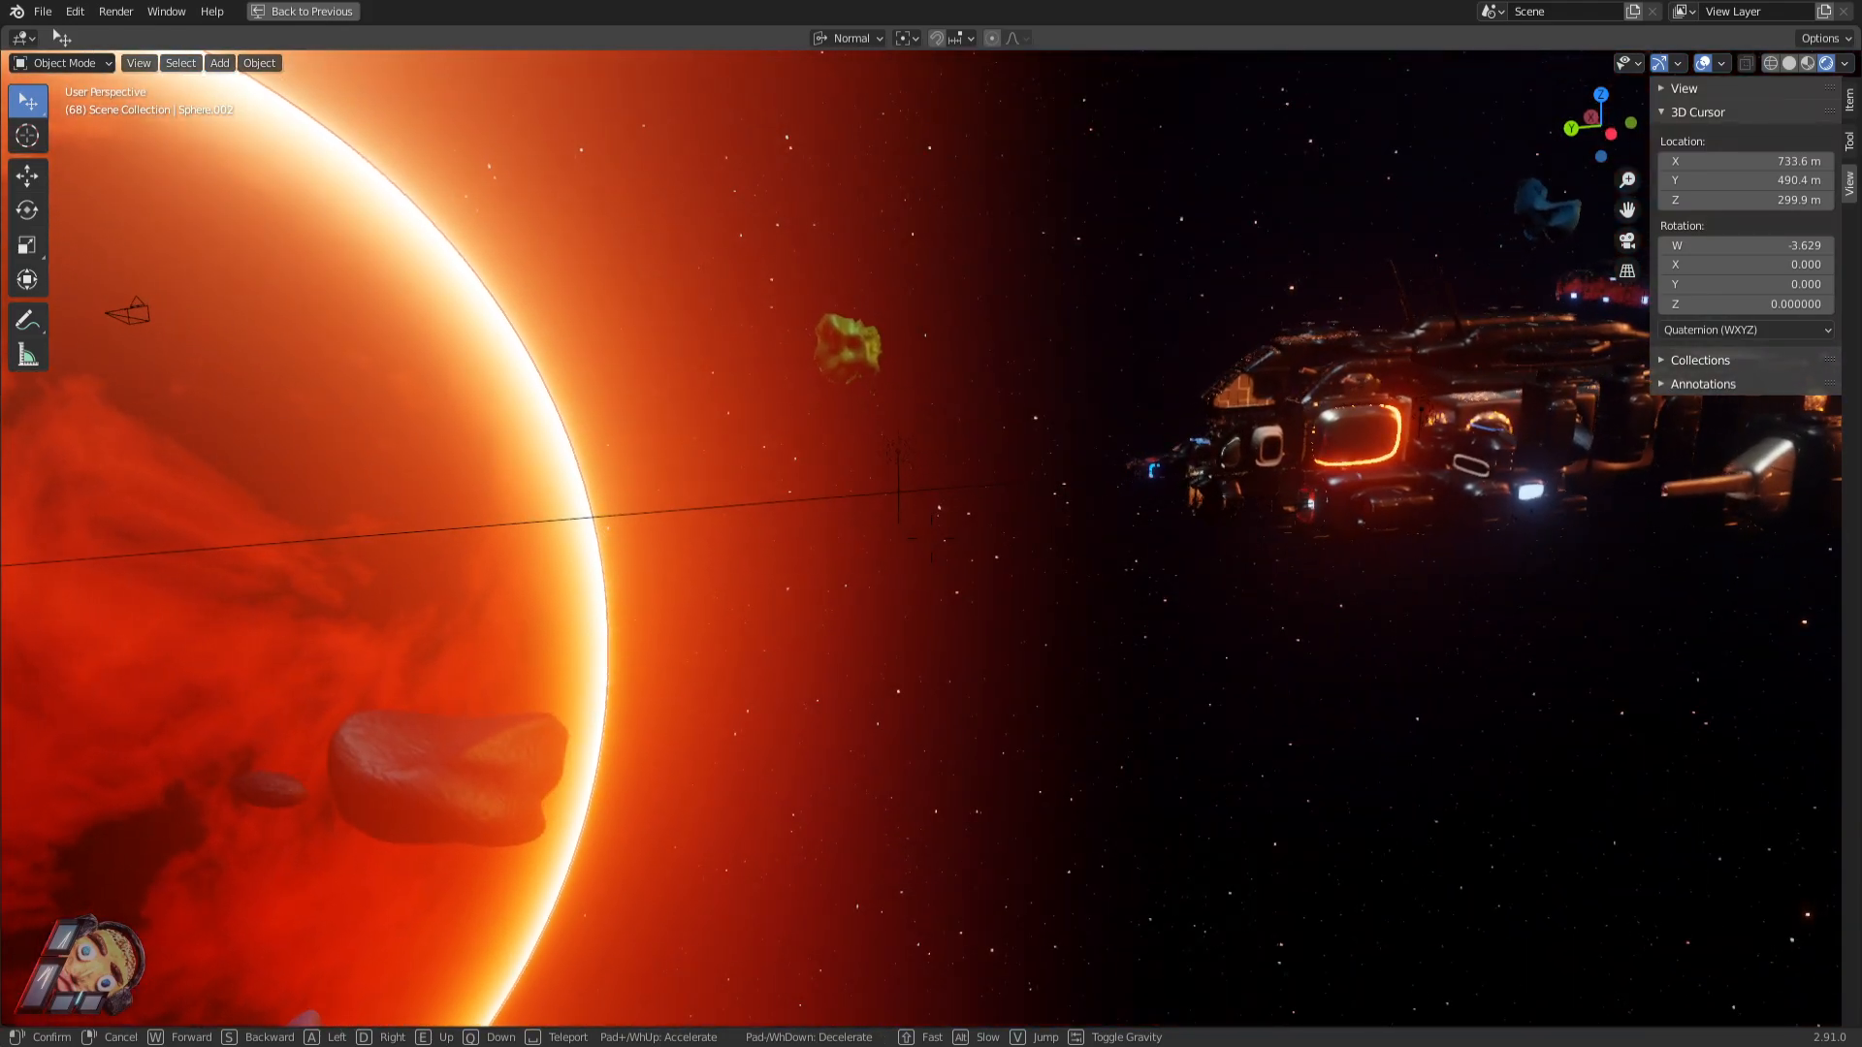
{"action": "key", "text": "w"}
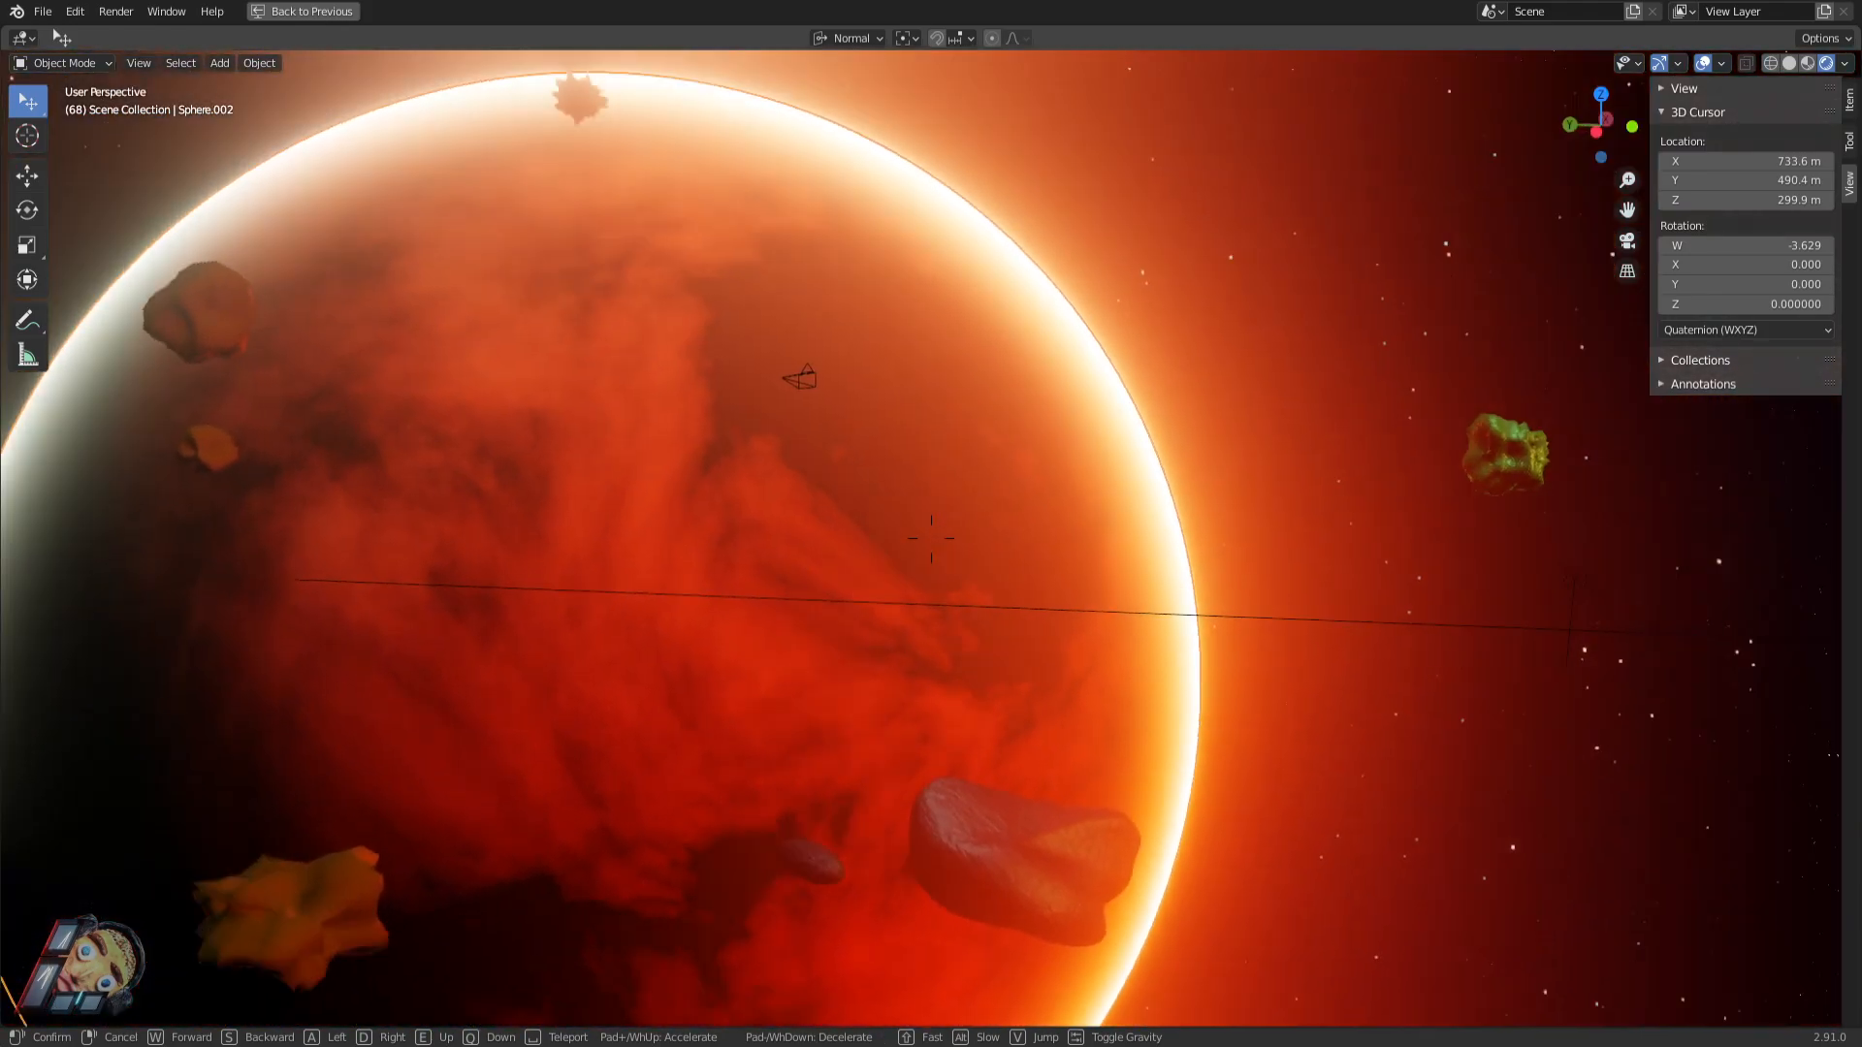
Fly up to the front of the spaceship and into its interior corridor, finishing at the game screen set in the wall.
{"action": "key", "text": "w"}
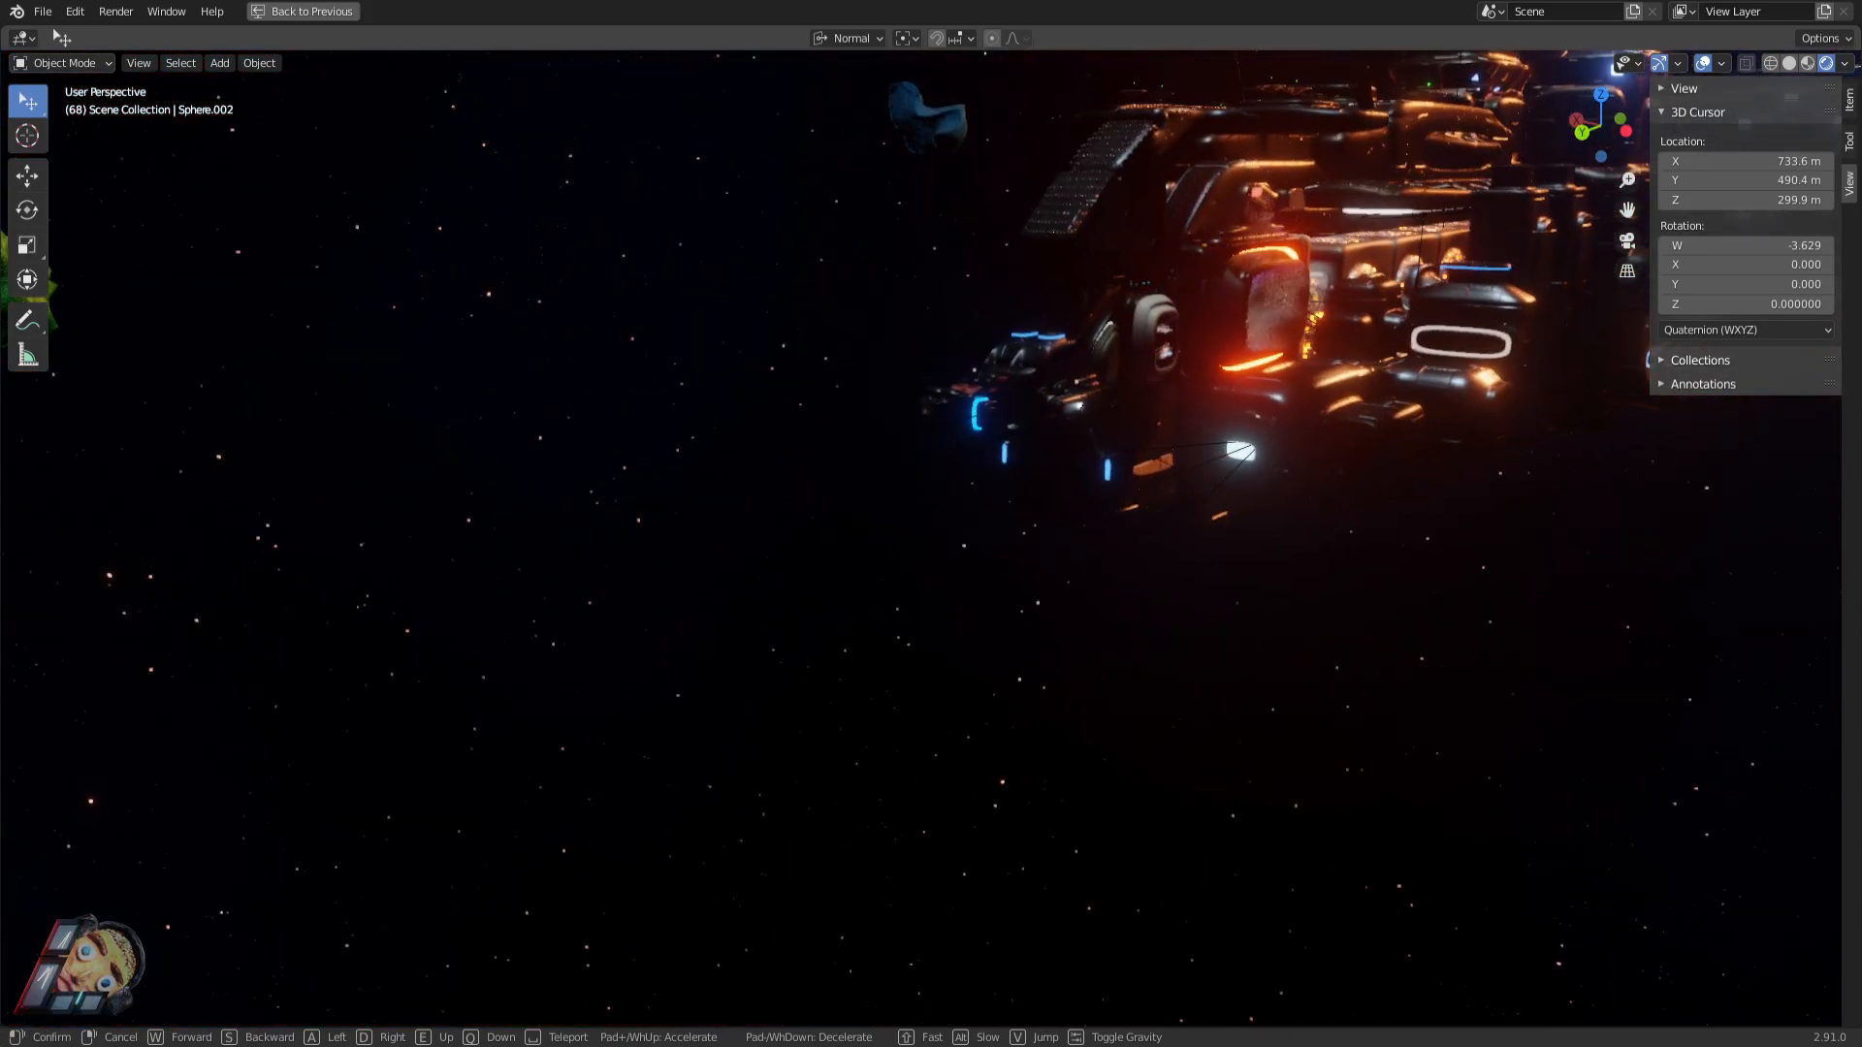
{"action": "key", "text": "w"}
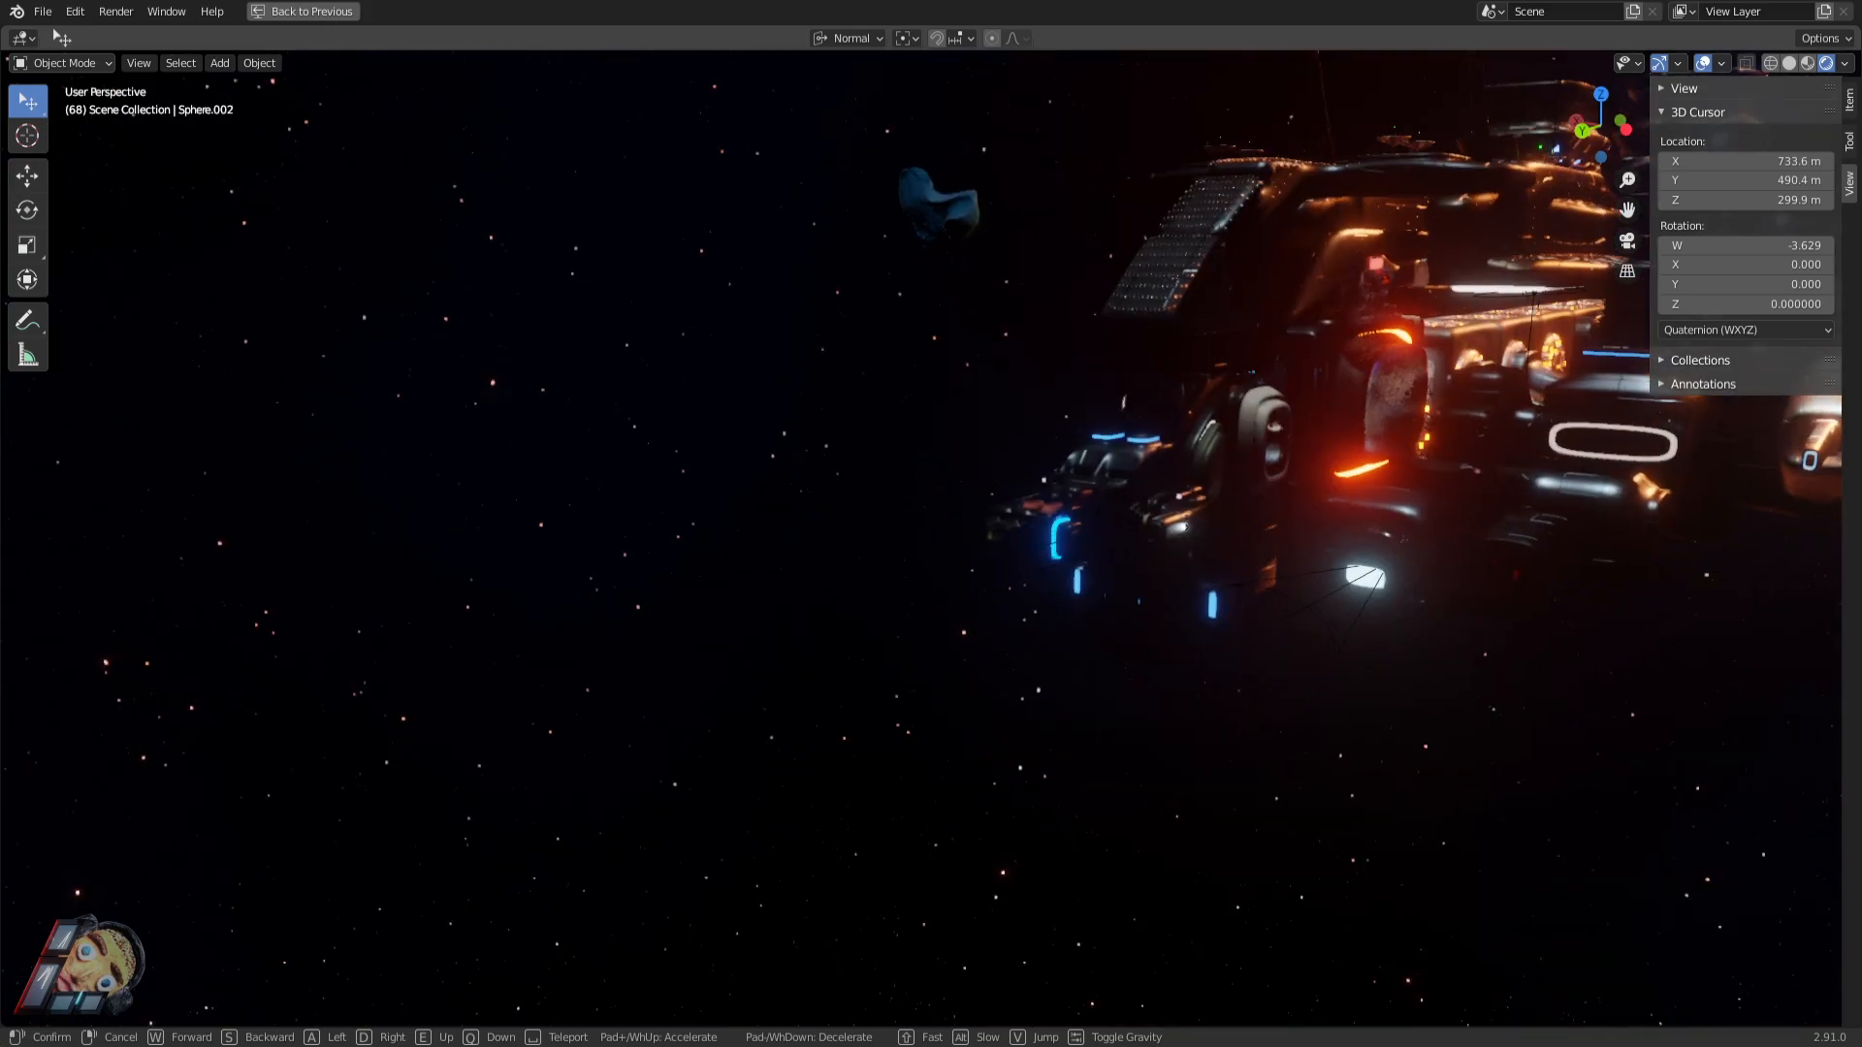
{"action": "key", "text": "w"}
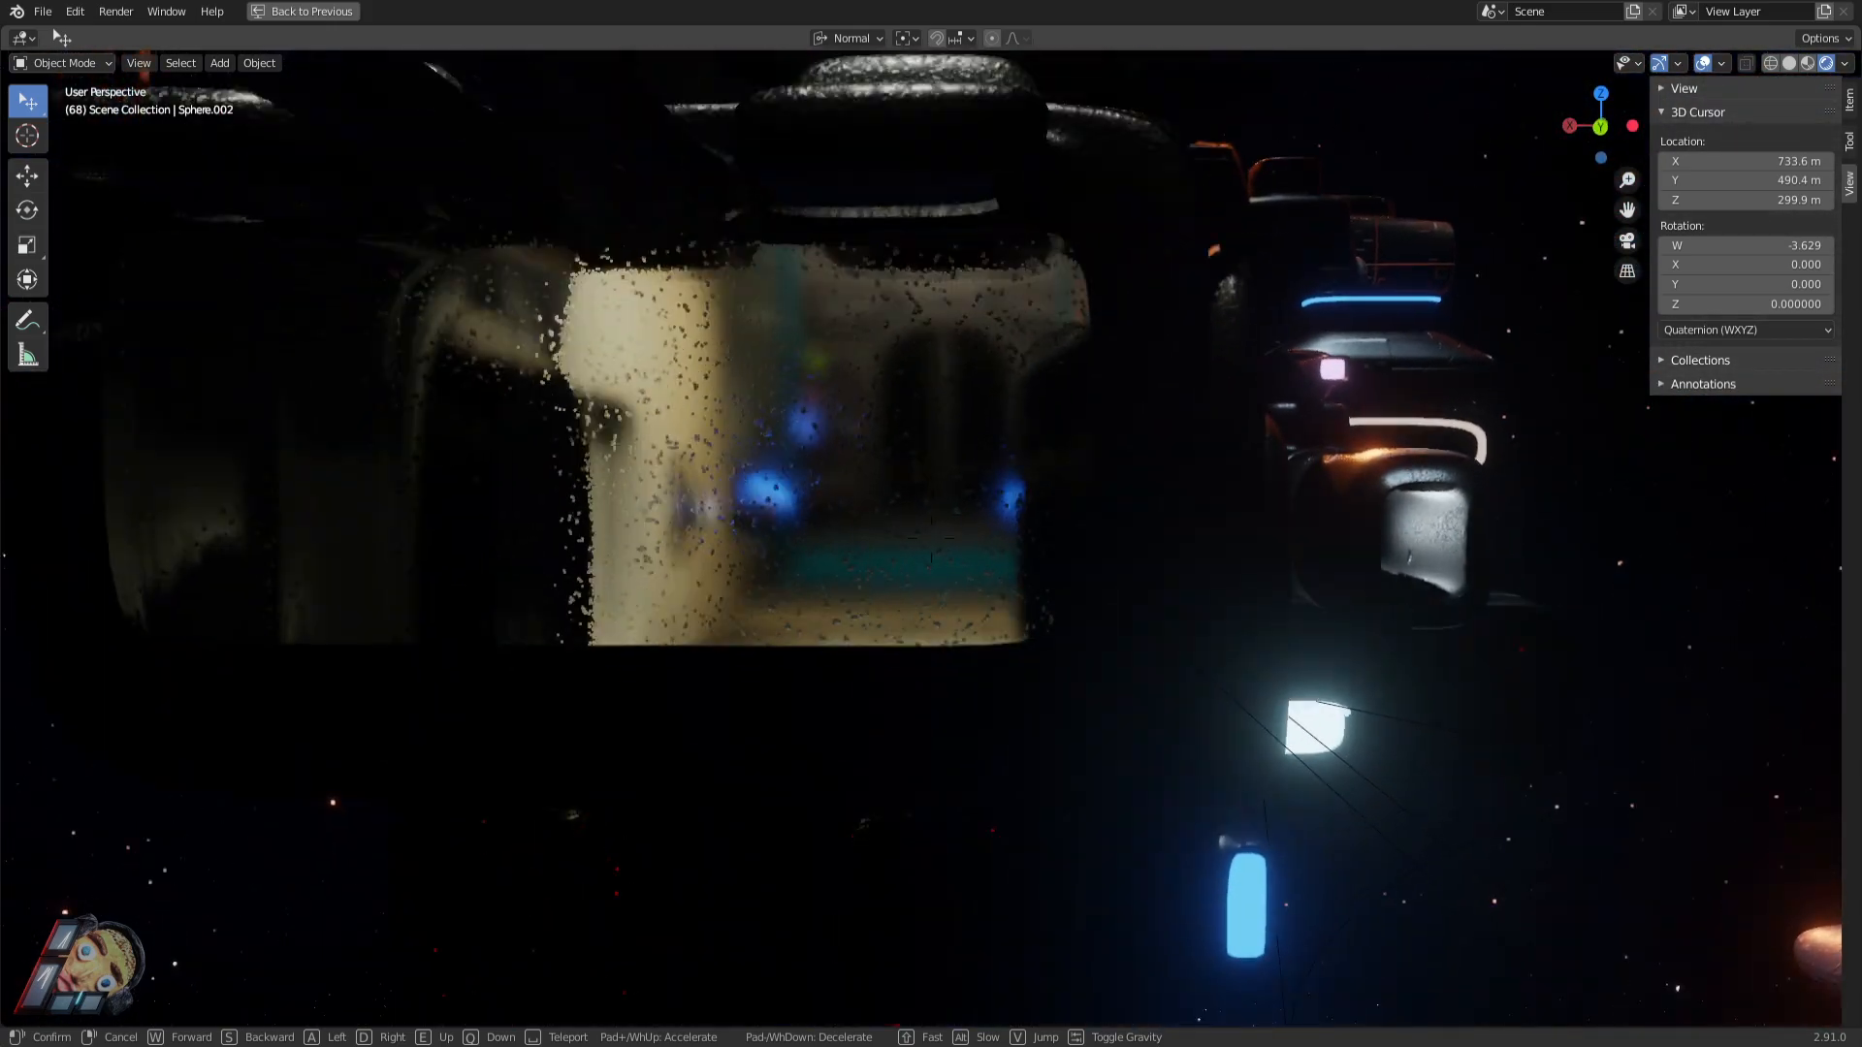
{"action": "key", "text": "w"}
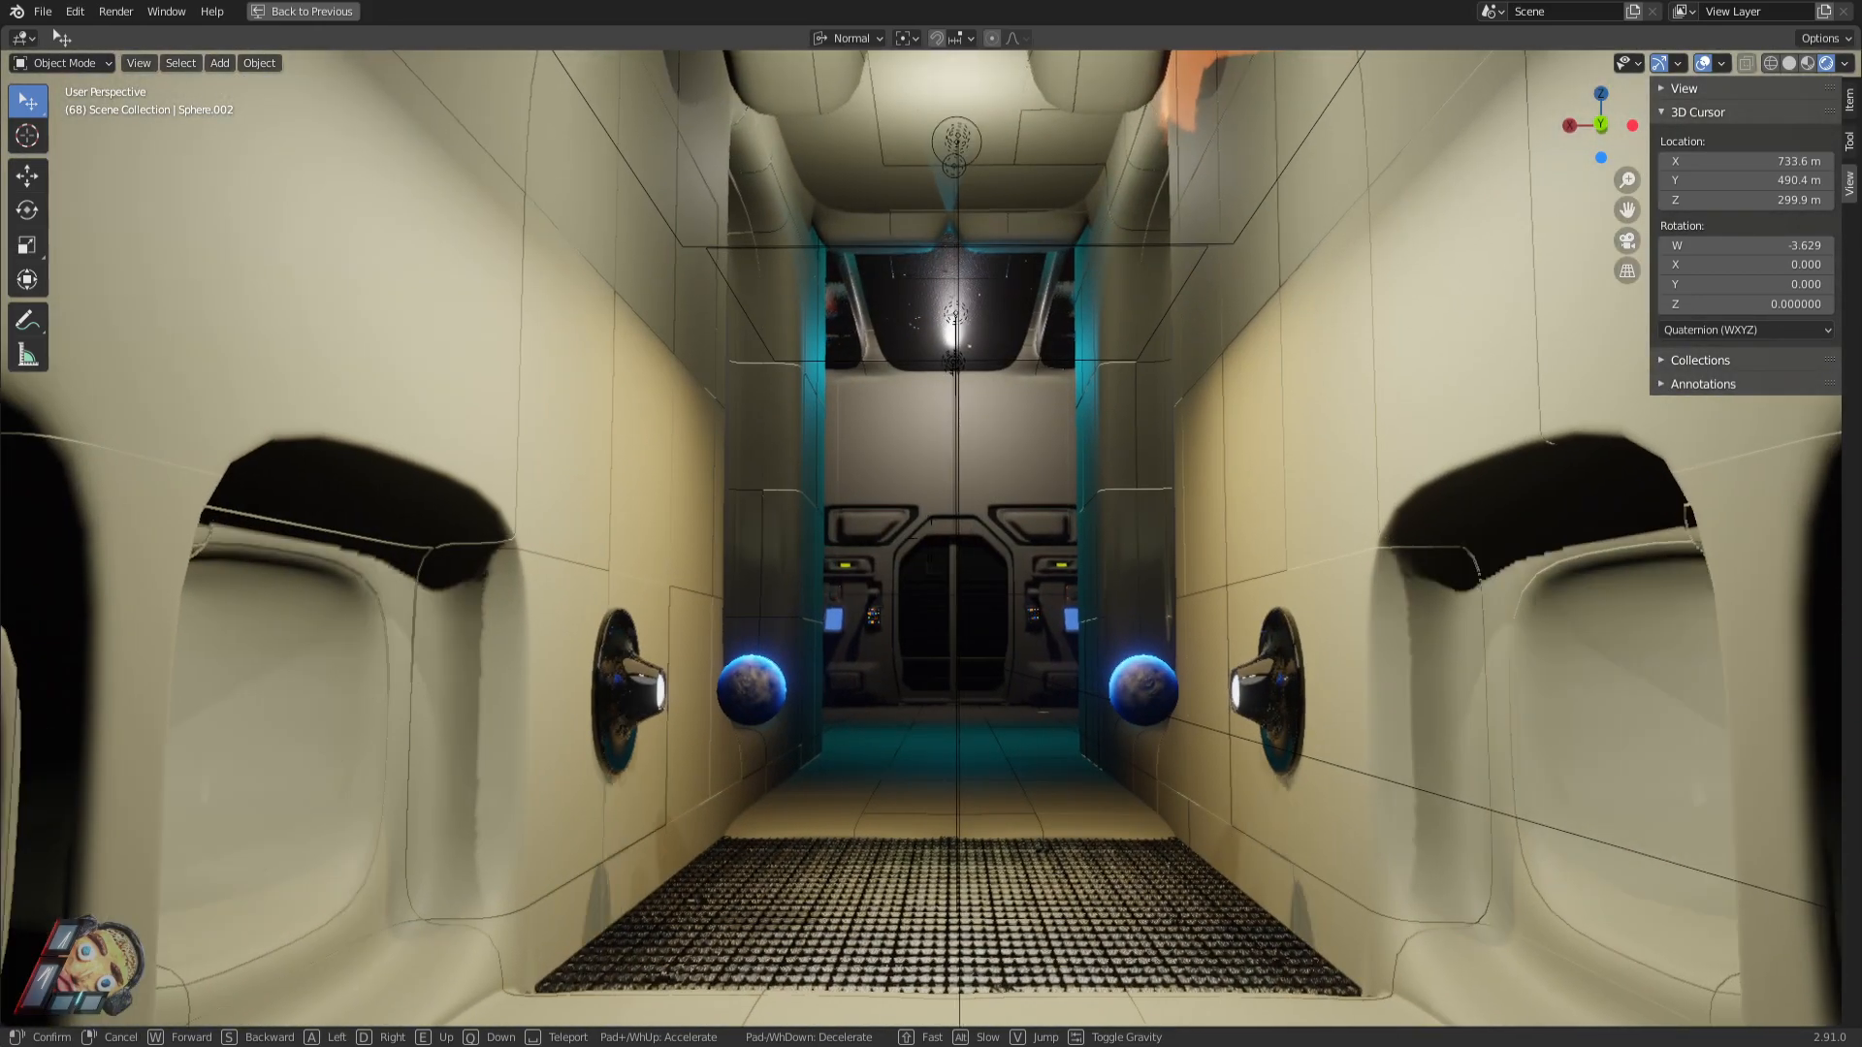
{"action": "key", "text": "w"}
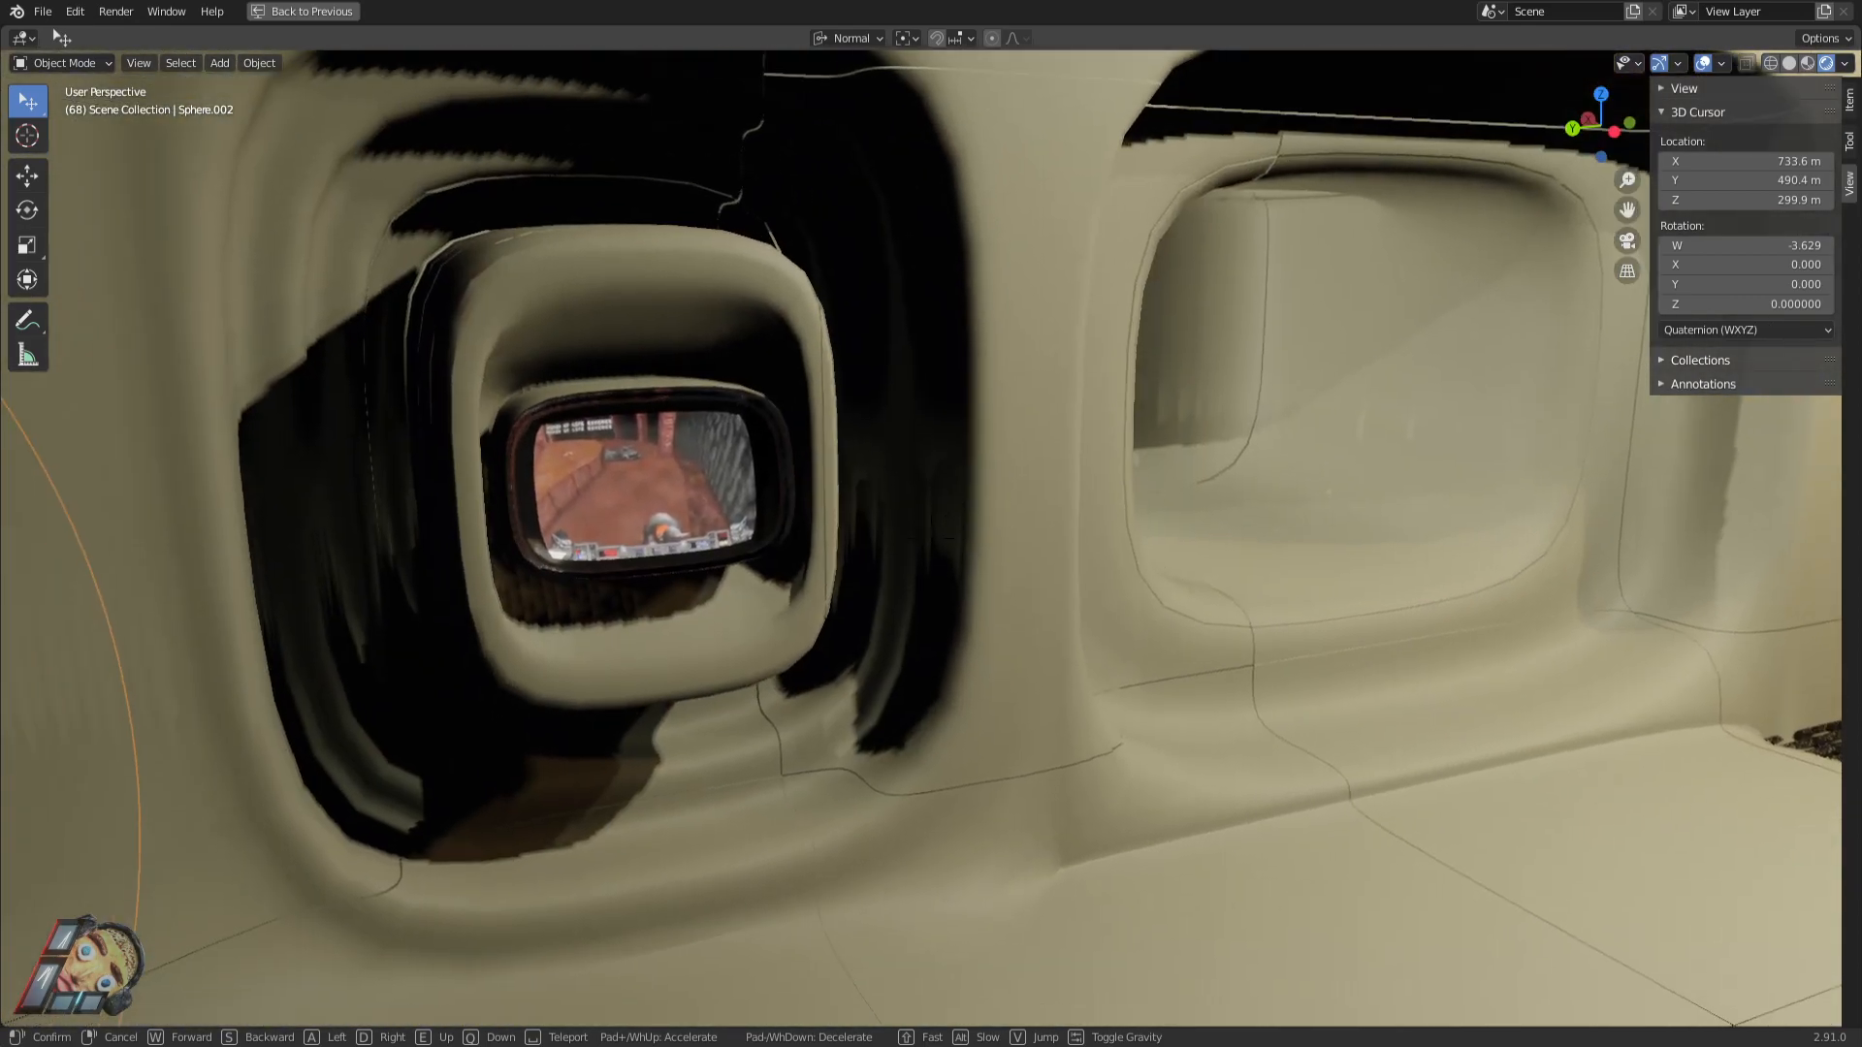
{"action": "left_click", "coordinate": [1202, 591]}
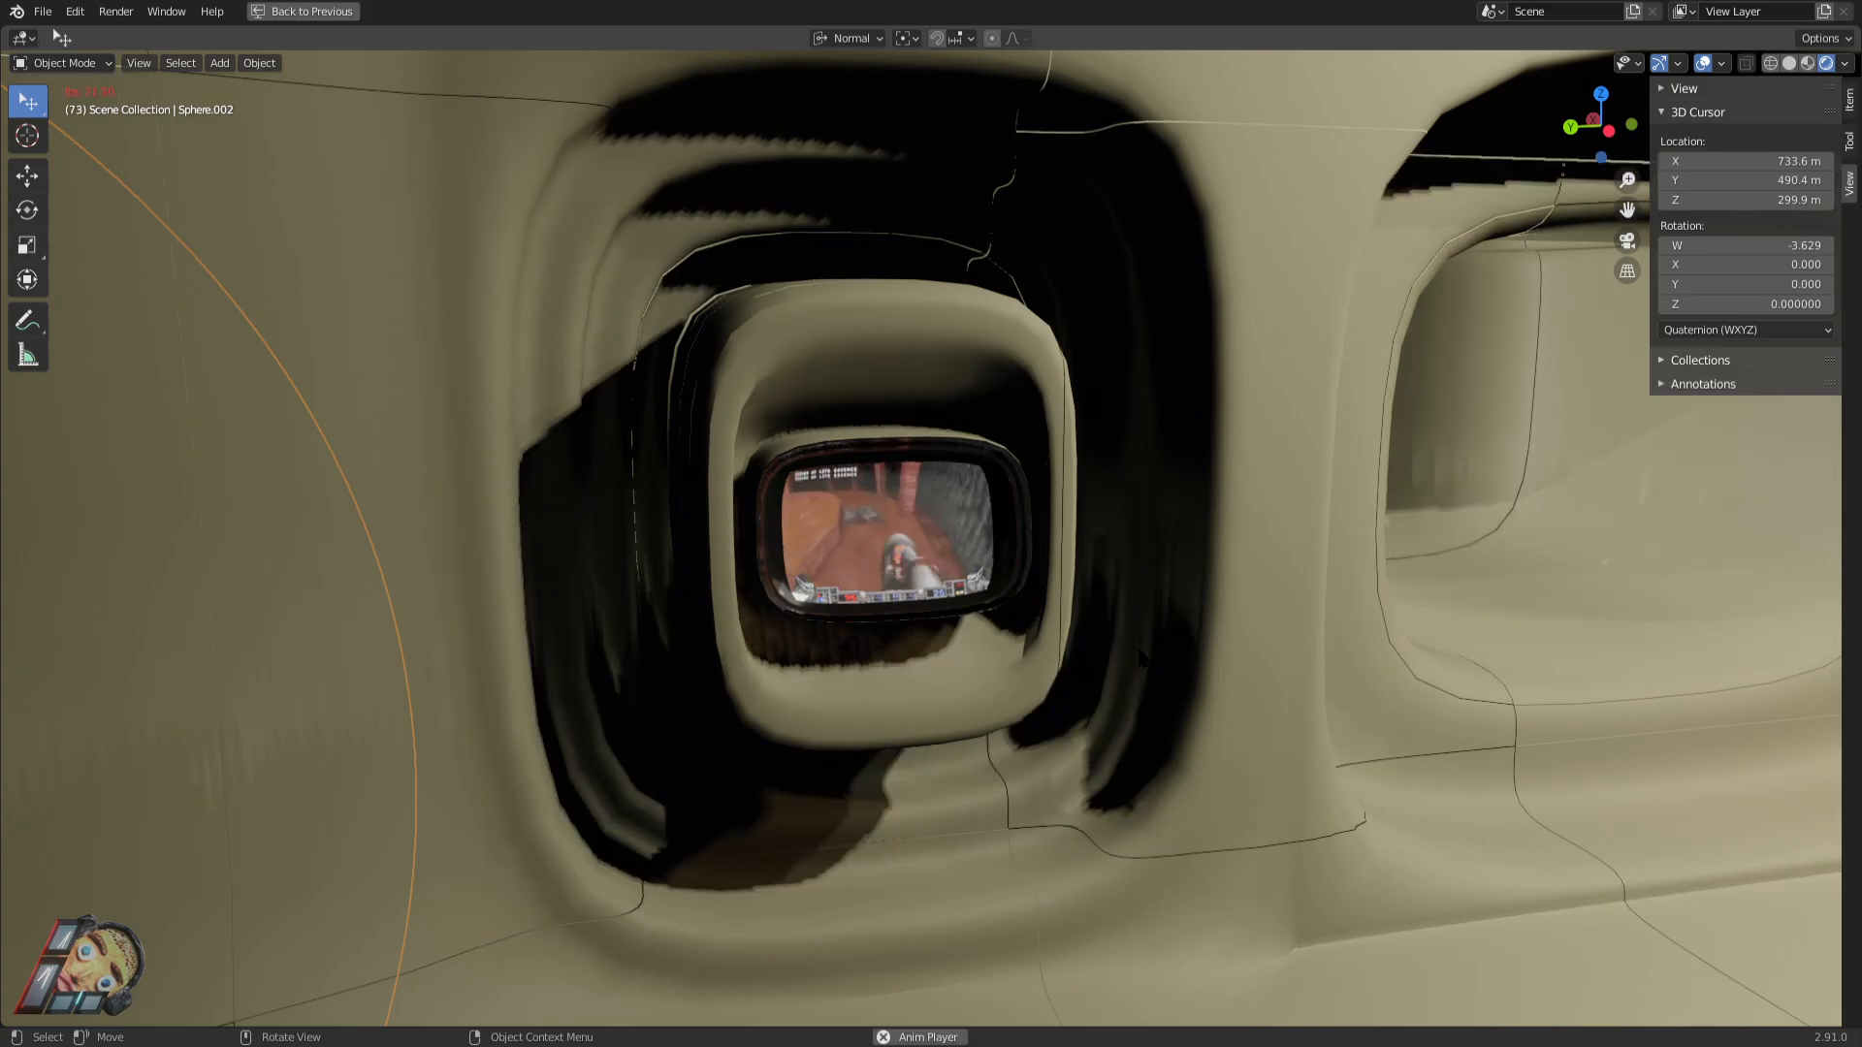
Inspect the wall screen's game video during playback, approaching it and backing away from several angles with walk navigation.
{"action": "key", "text": "shift+grave"}
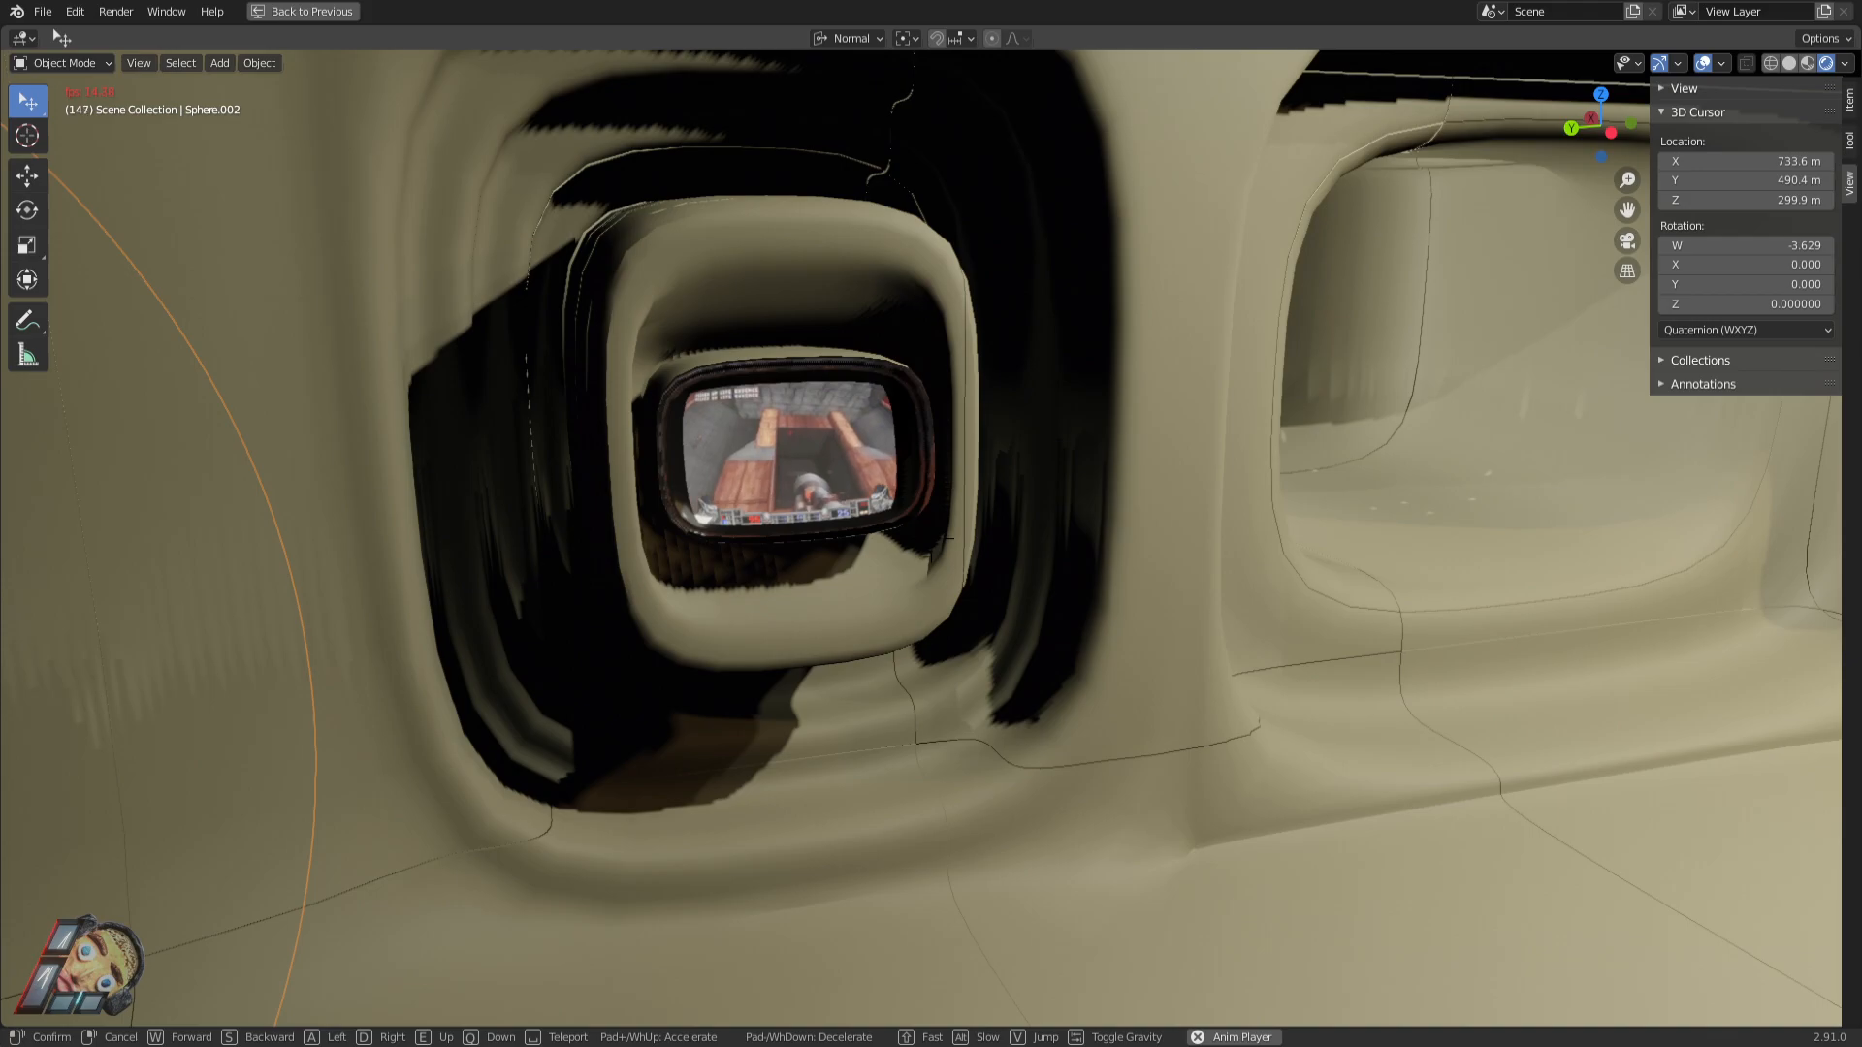
{"action": "key", "text": "w"}
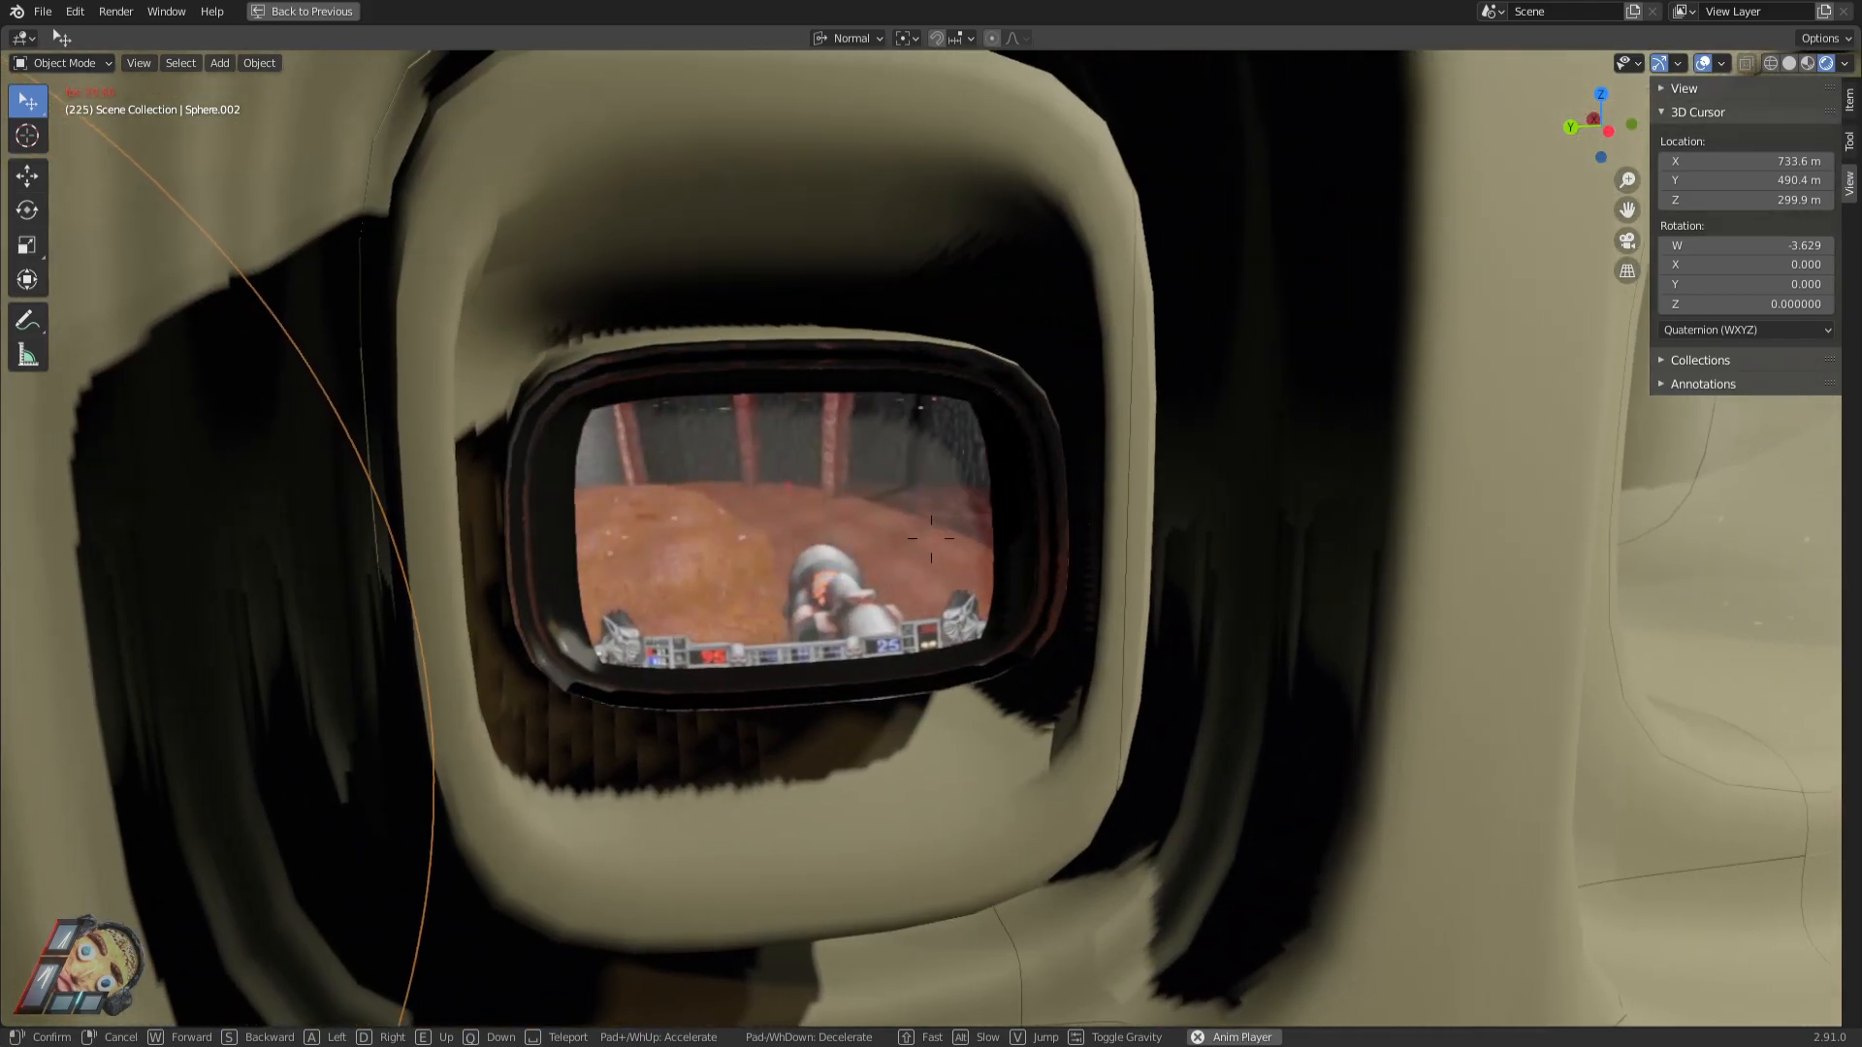
{"action": "key", "text": "s"}
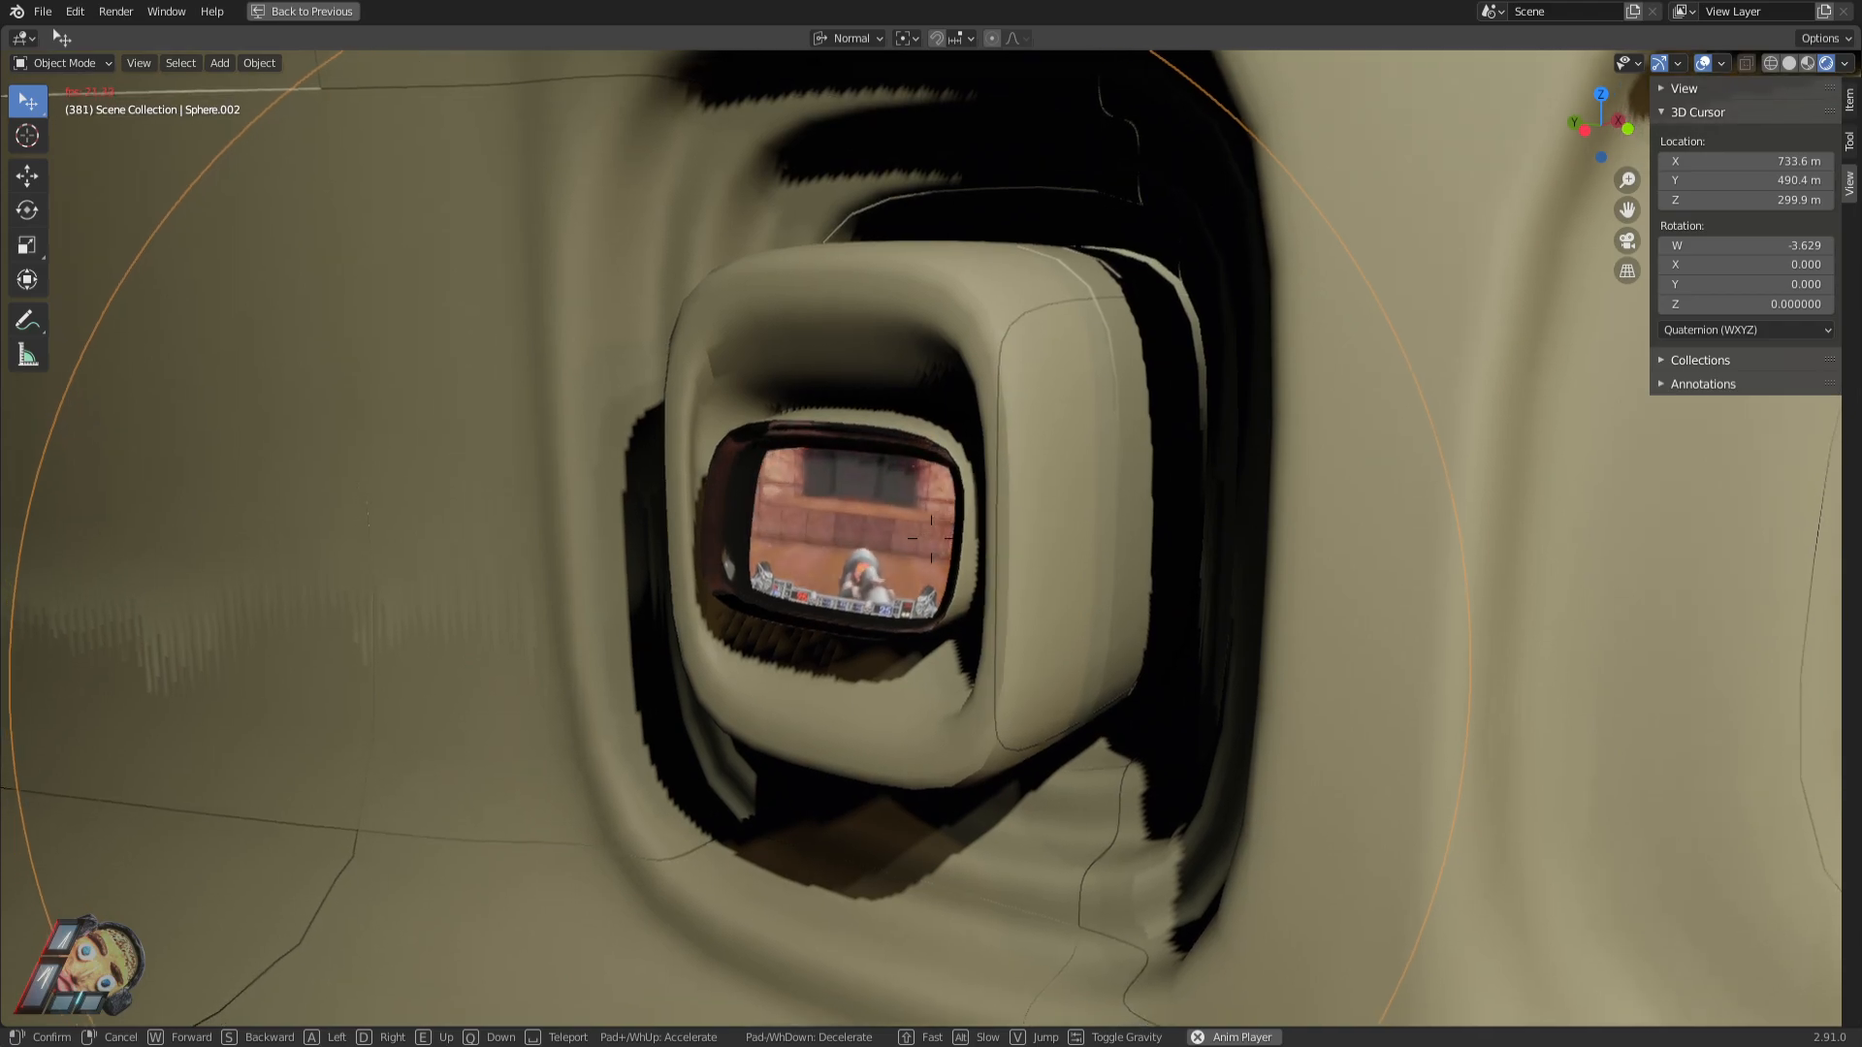
{"action": "key", "text": "w"}
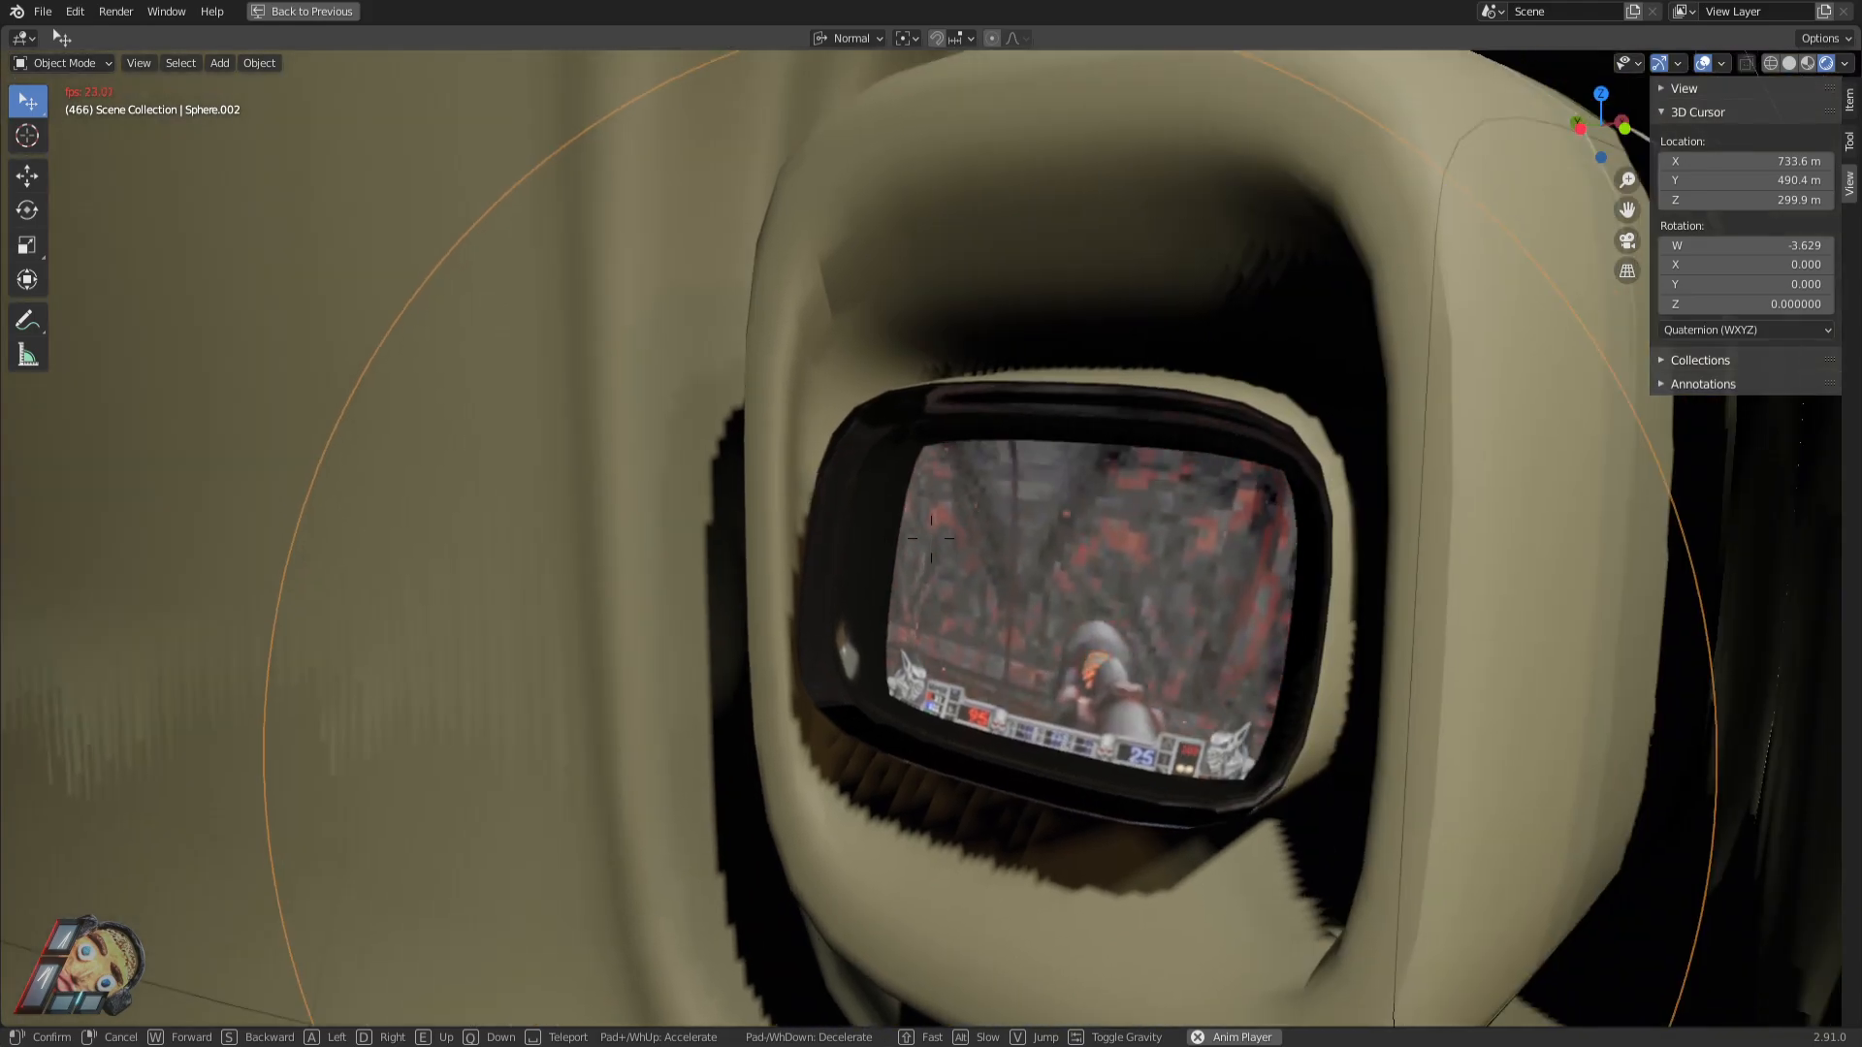
{"action": "key", "text": "s"}
{"action": "key", "text": "s"}
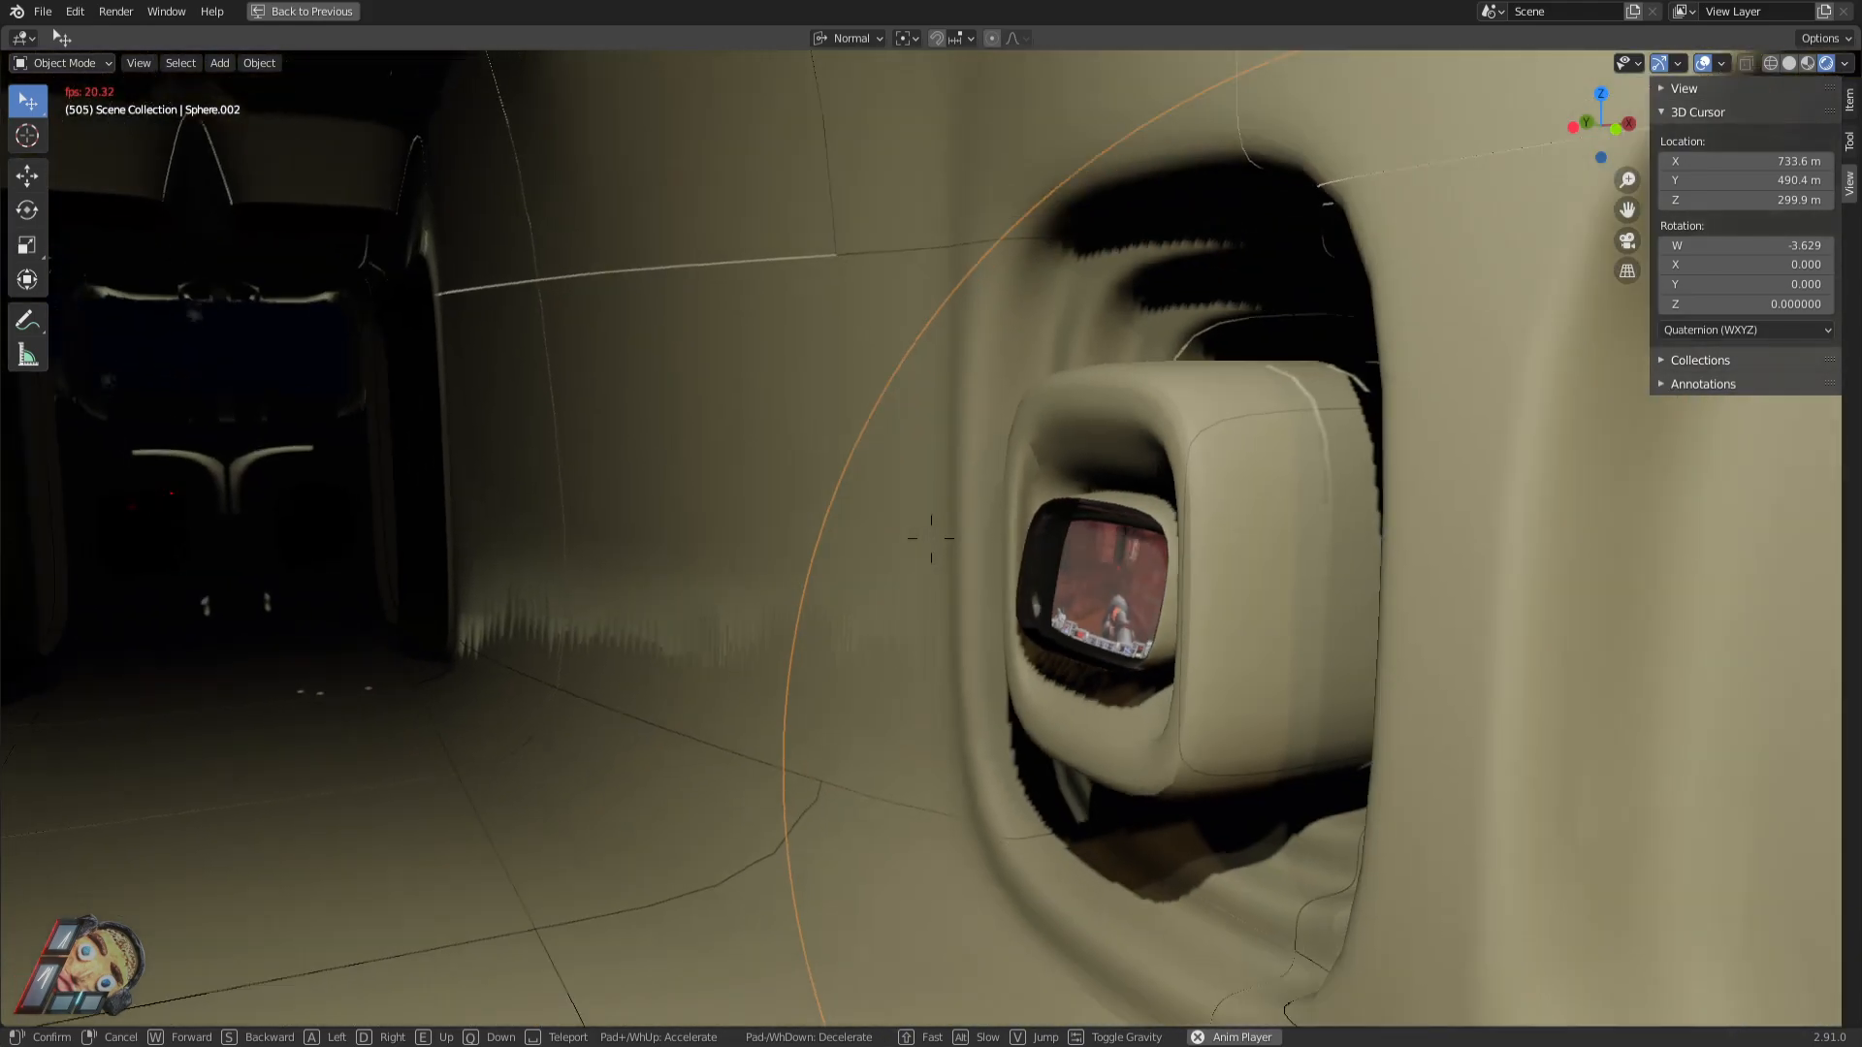
{"action": "key", "text": "w"}
{"action": "key", "text": "a"}
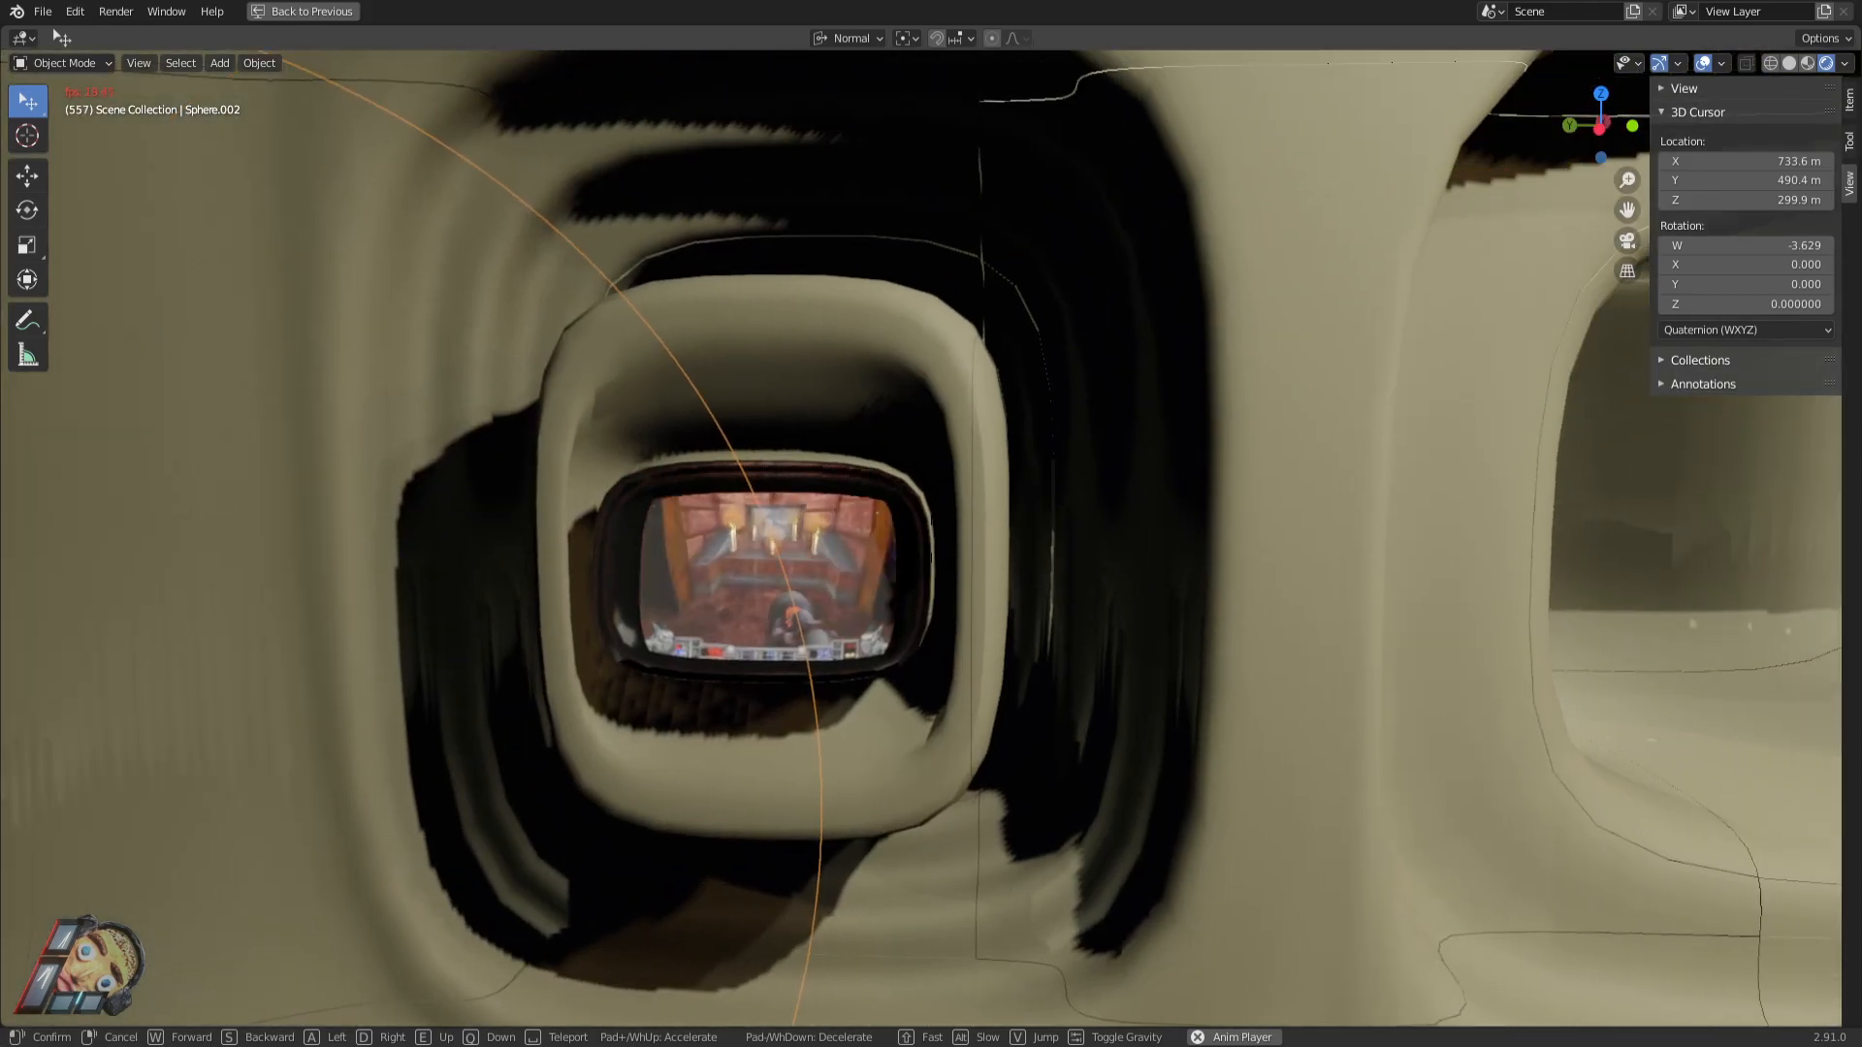
Select the ship's wall-screen mesh and, in the shader node layout, move its LPsd.mp4 texture node down, away from the Principled BSDF.
{"action": "left_click", "coordinate": [931, 537]}
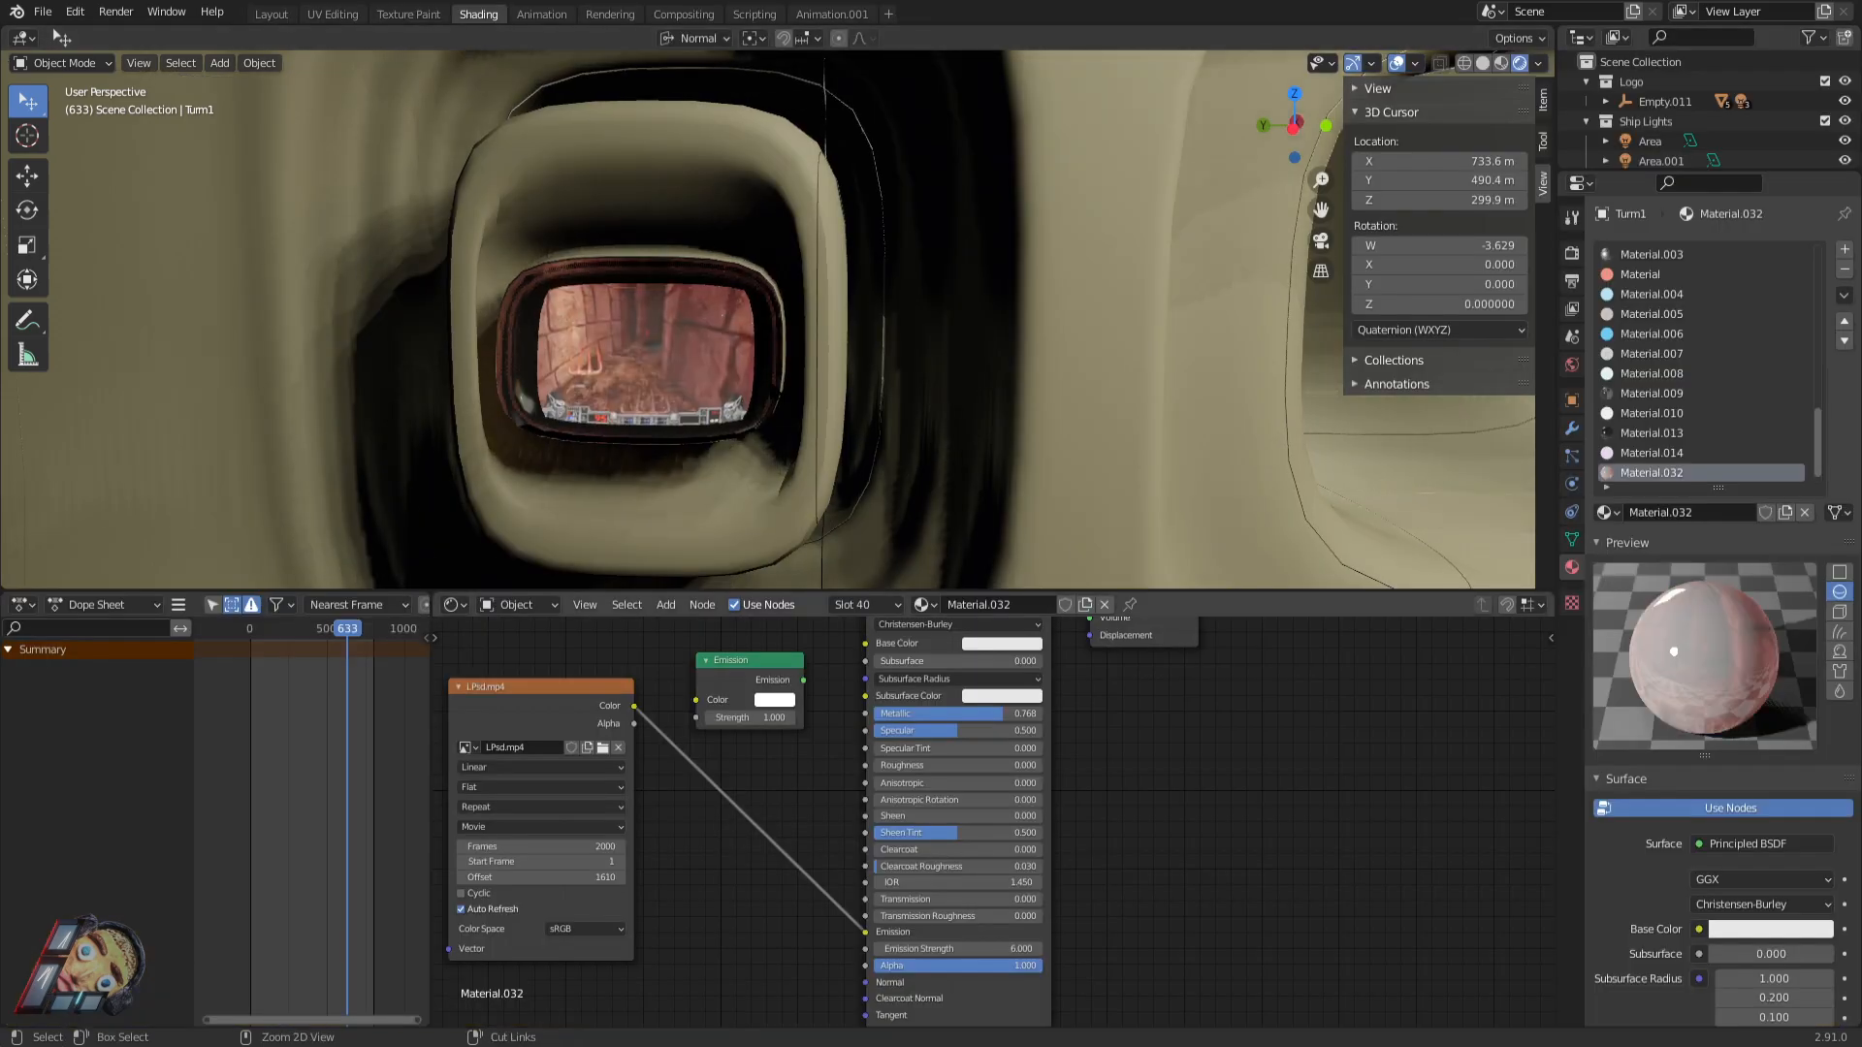
{"action": "key", "text": "ctrl+space"}
{"action": "key", "text": "shift+a"}
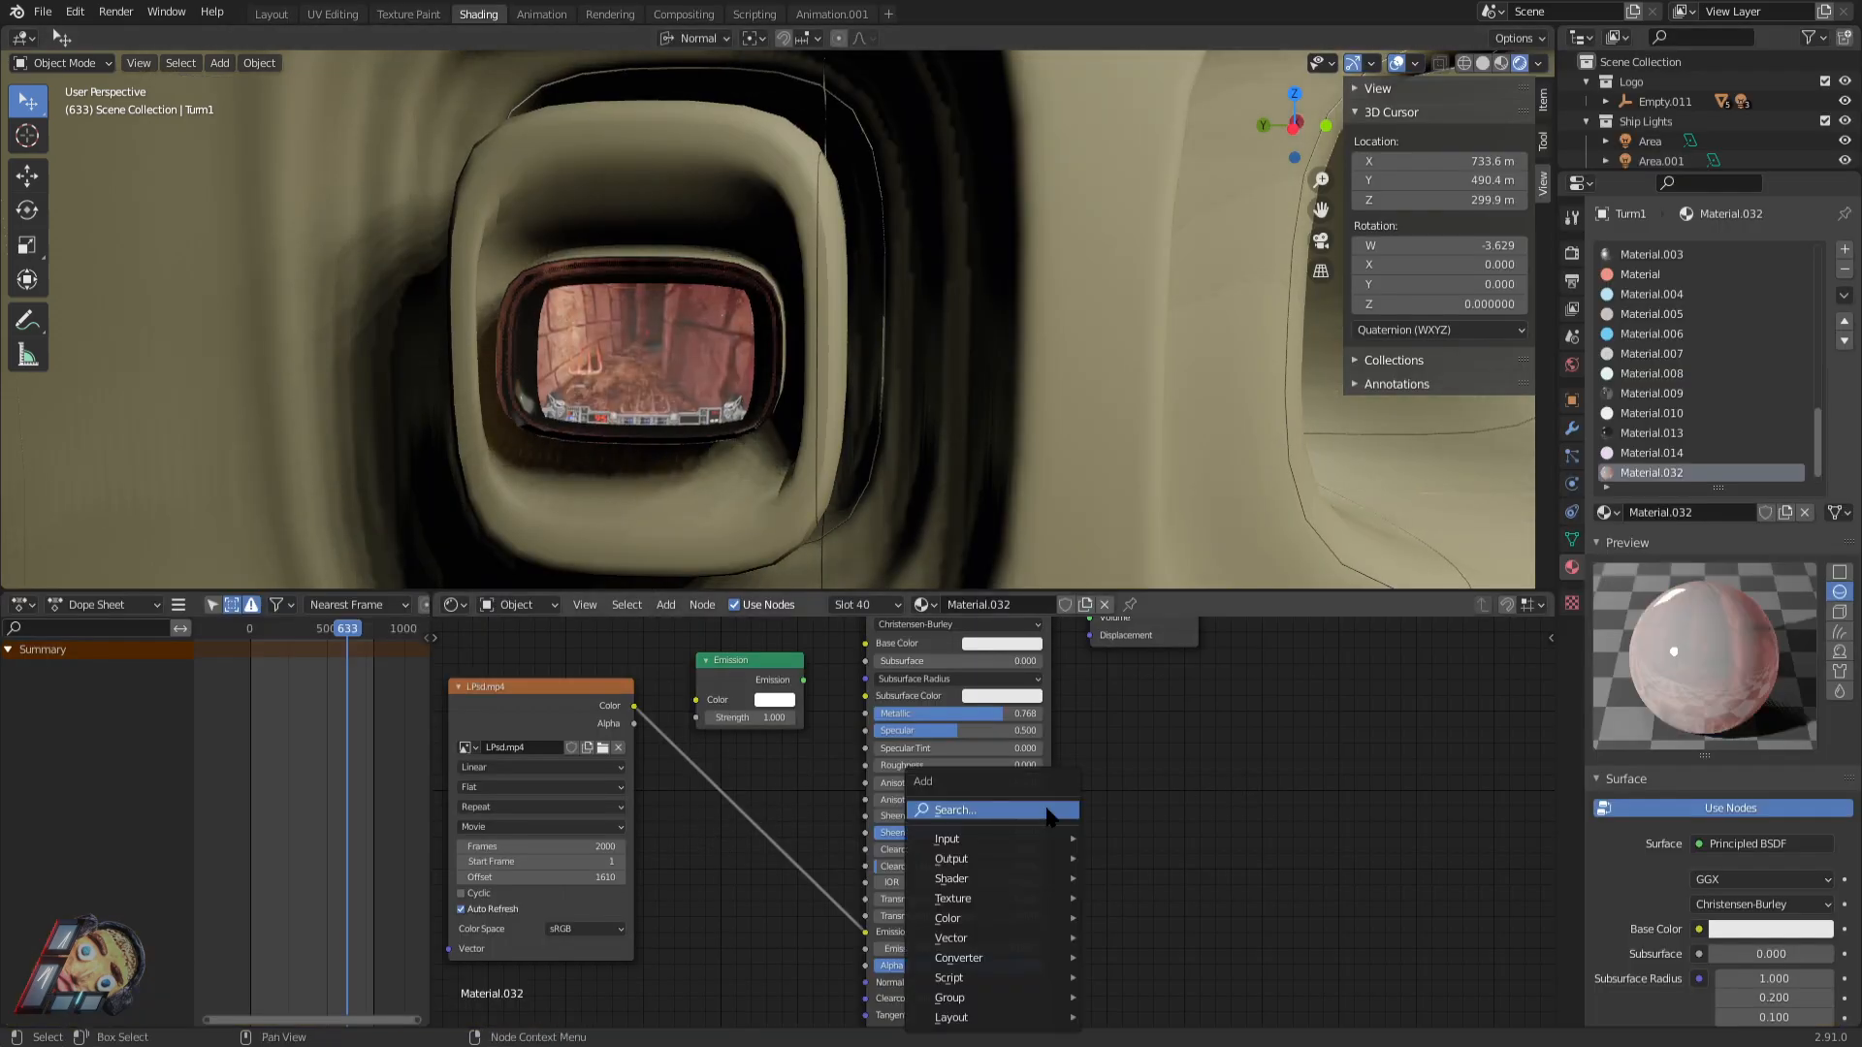
{"action": "middle_click_drag", "start_coordinate": [1188, 849], "coordinate": [1330, 824]}
{"action": "scroll", "coordinate": [1330, 823], "scroll_direction": "down", "scroll_amount": 3}
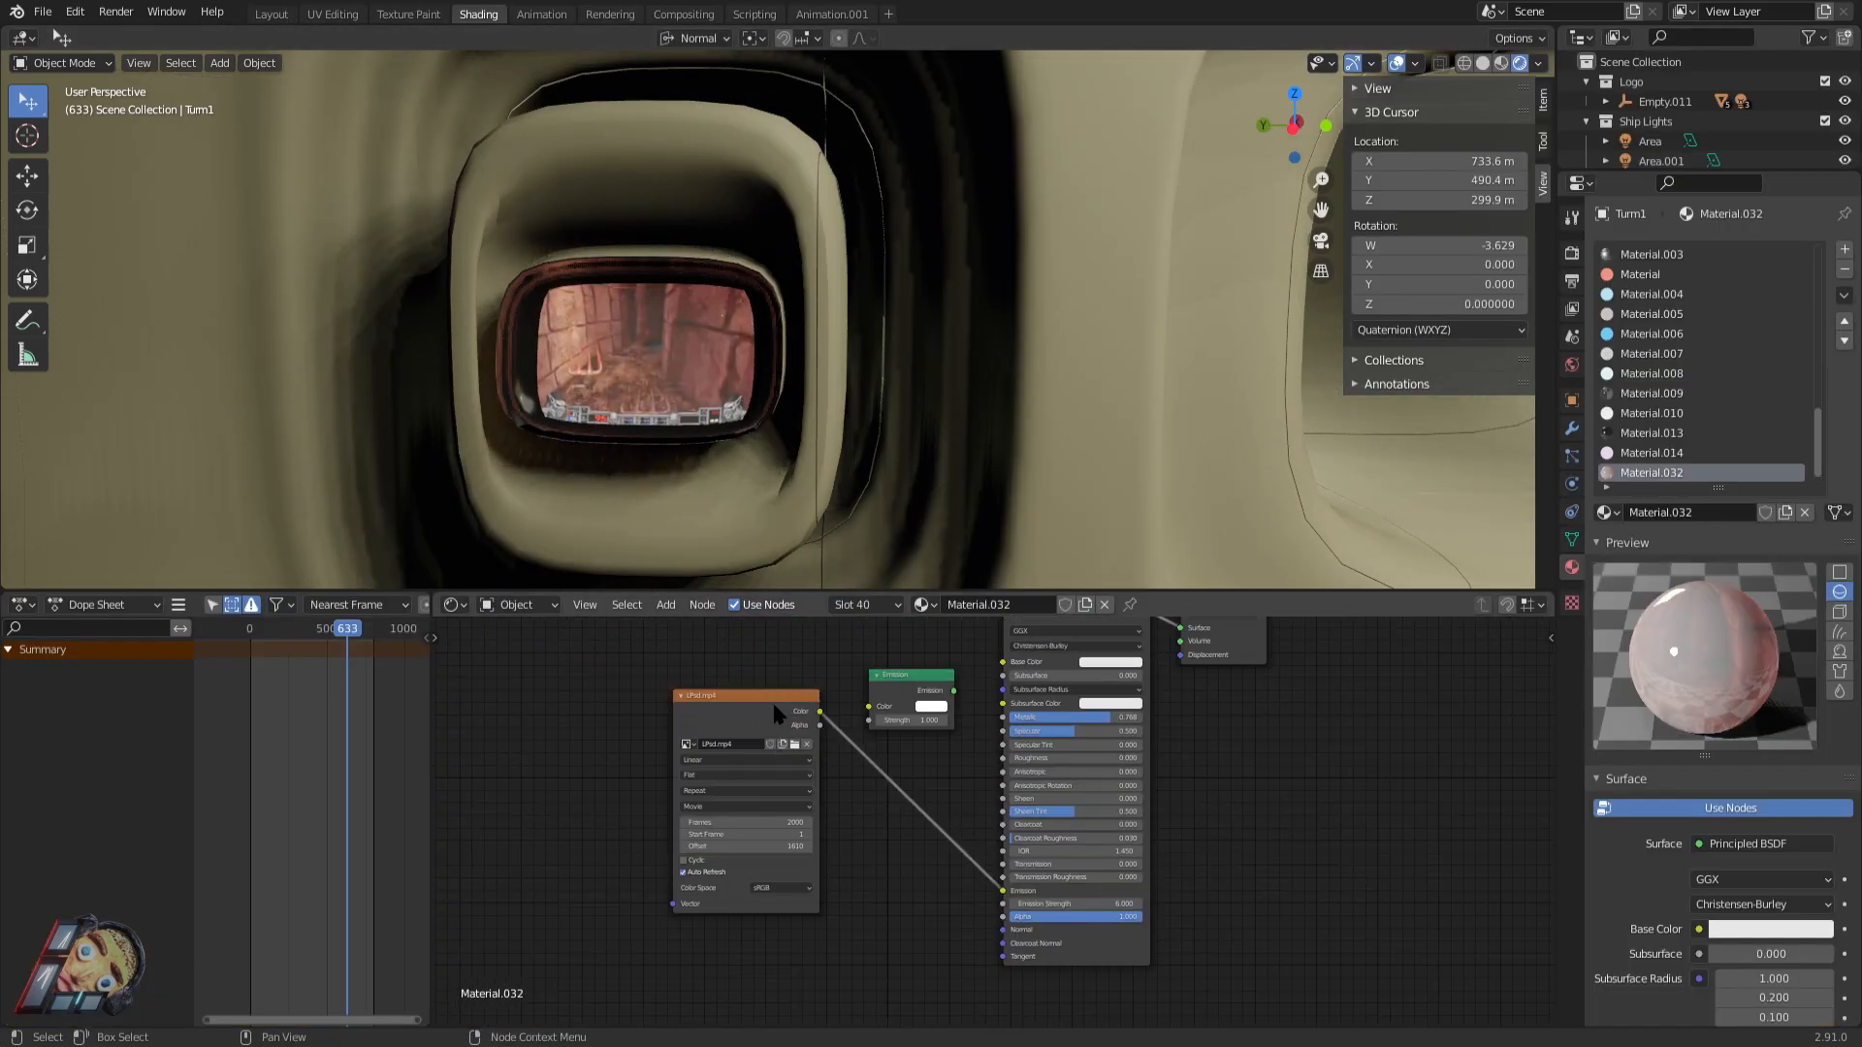
{"action": "left_click_drag", "start_coordinate": [776, 706], "coordinate": [723, 747]}
{"action": "scroll", "coordinate": [666, 411], "scroll_direction": "up", "scroll_amount": 1}
{"action": "scroll", "coordinate": [666, 415], "scroll_direction": "down", "scroll_amount": 2}
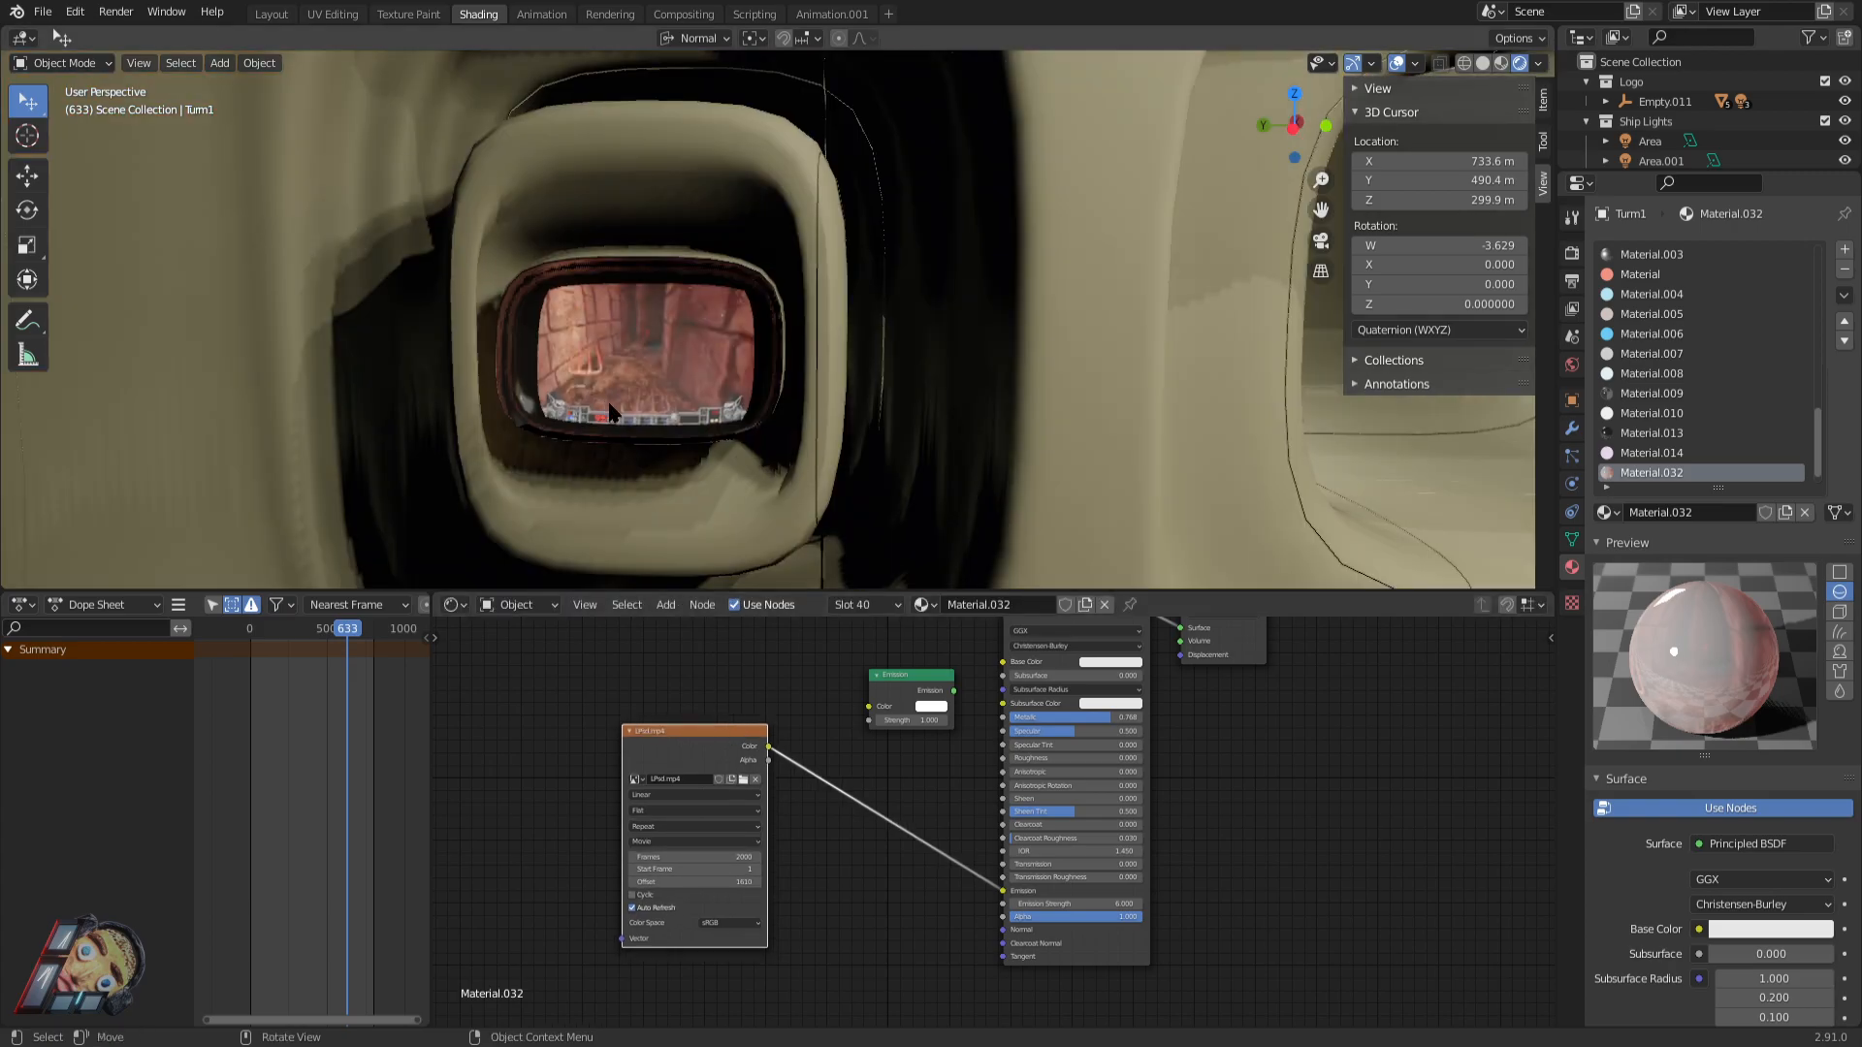
{"action": "scroll", "coordinate": [668, 418], "scroll_direction": "up", "scroll_amount": 3}
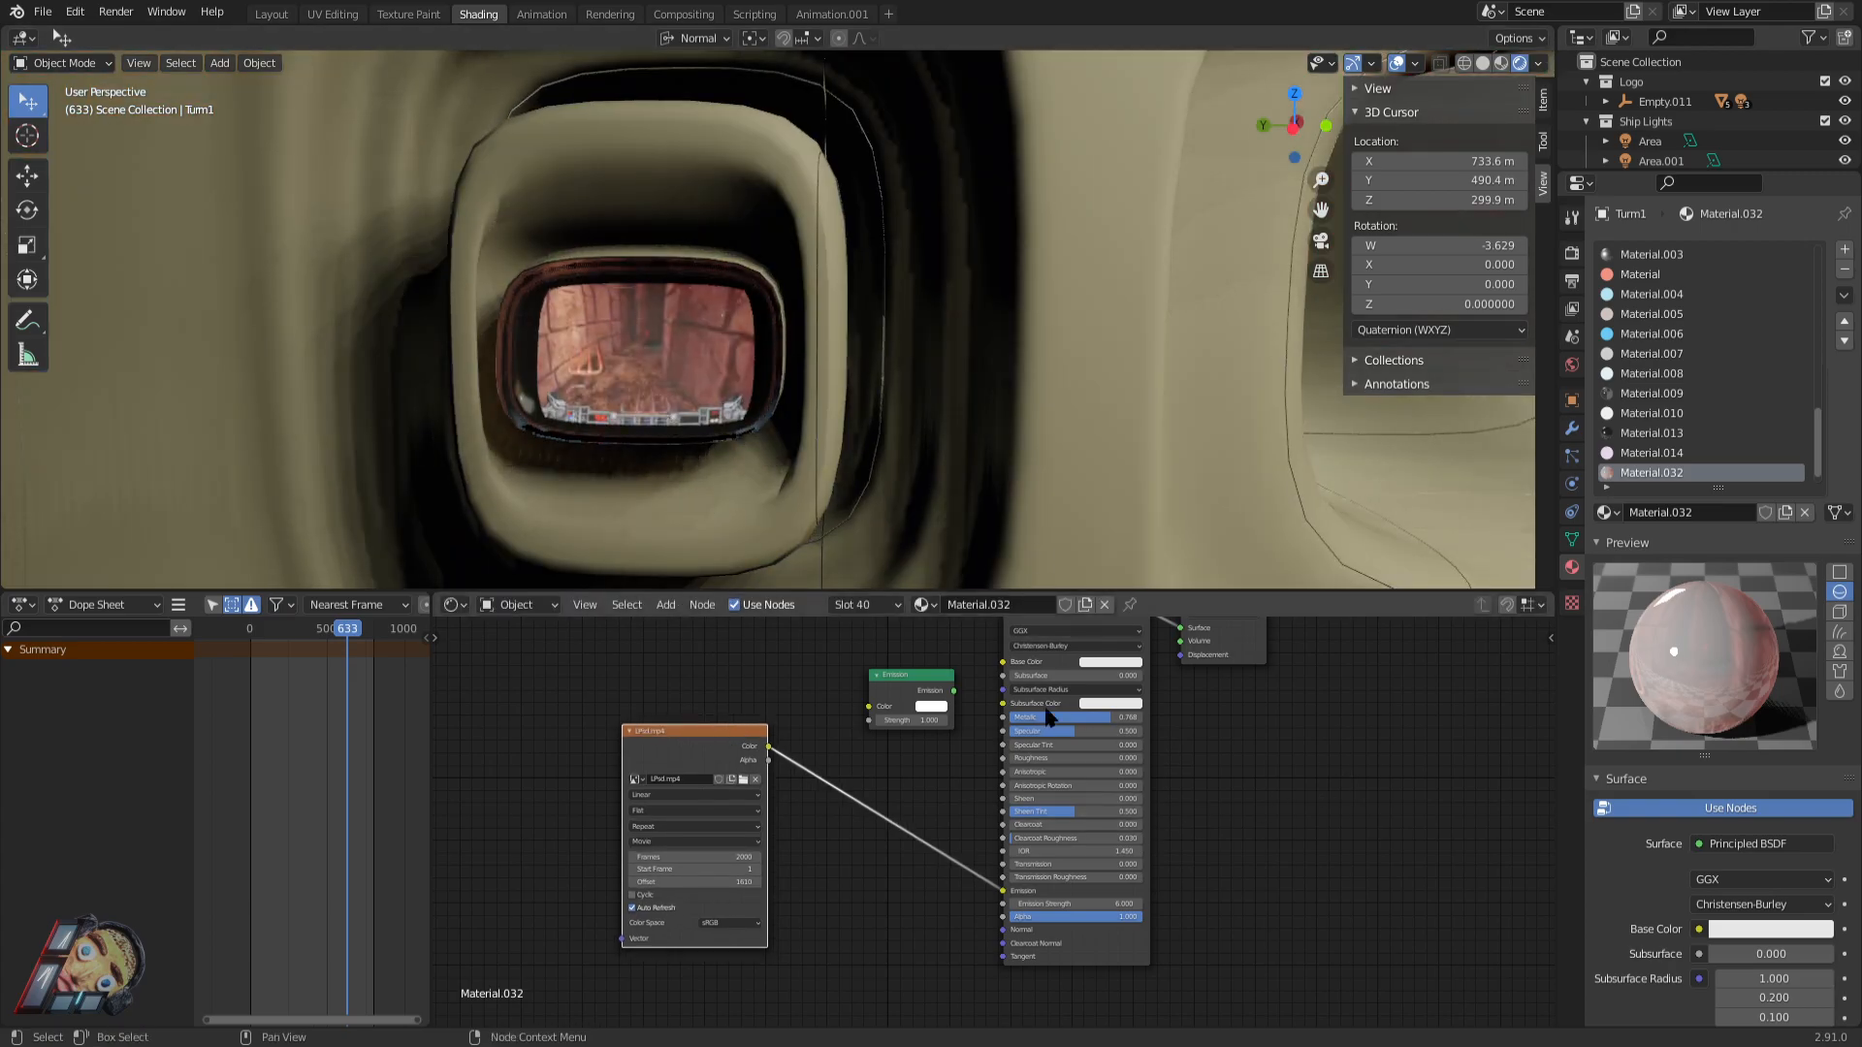
Add a Gamma color node between the LPsd.mp4 Color output and the Principled BSDF Emission input.
{"action": "middle_click_drag", "start_coordinate": [918, 763], "coordinate": [839, 861]}
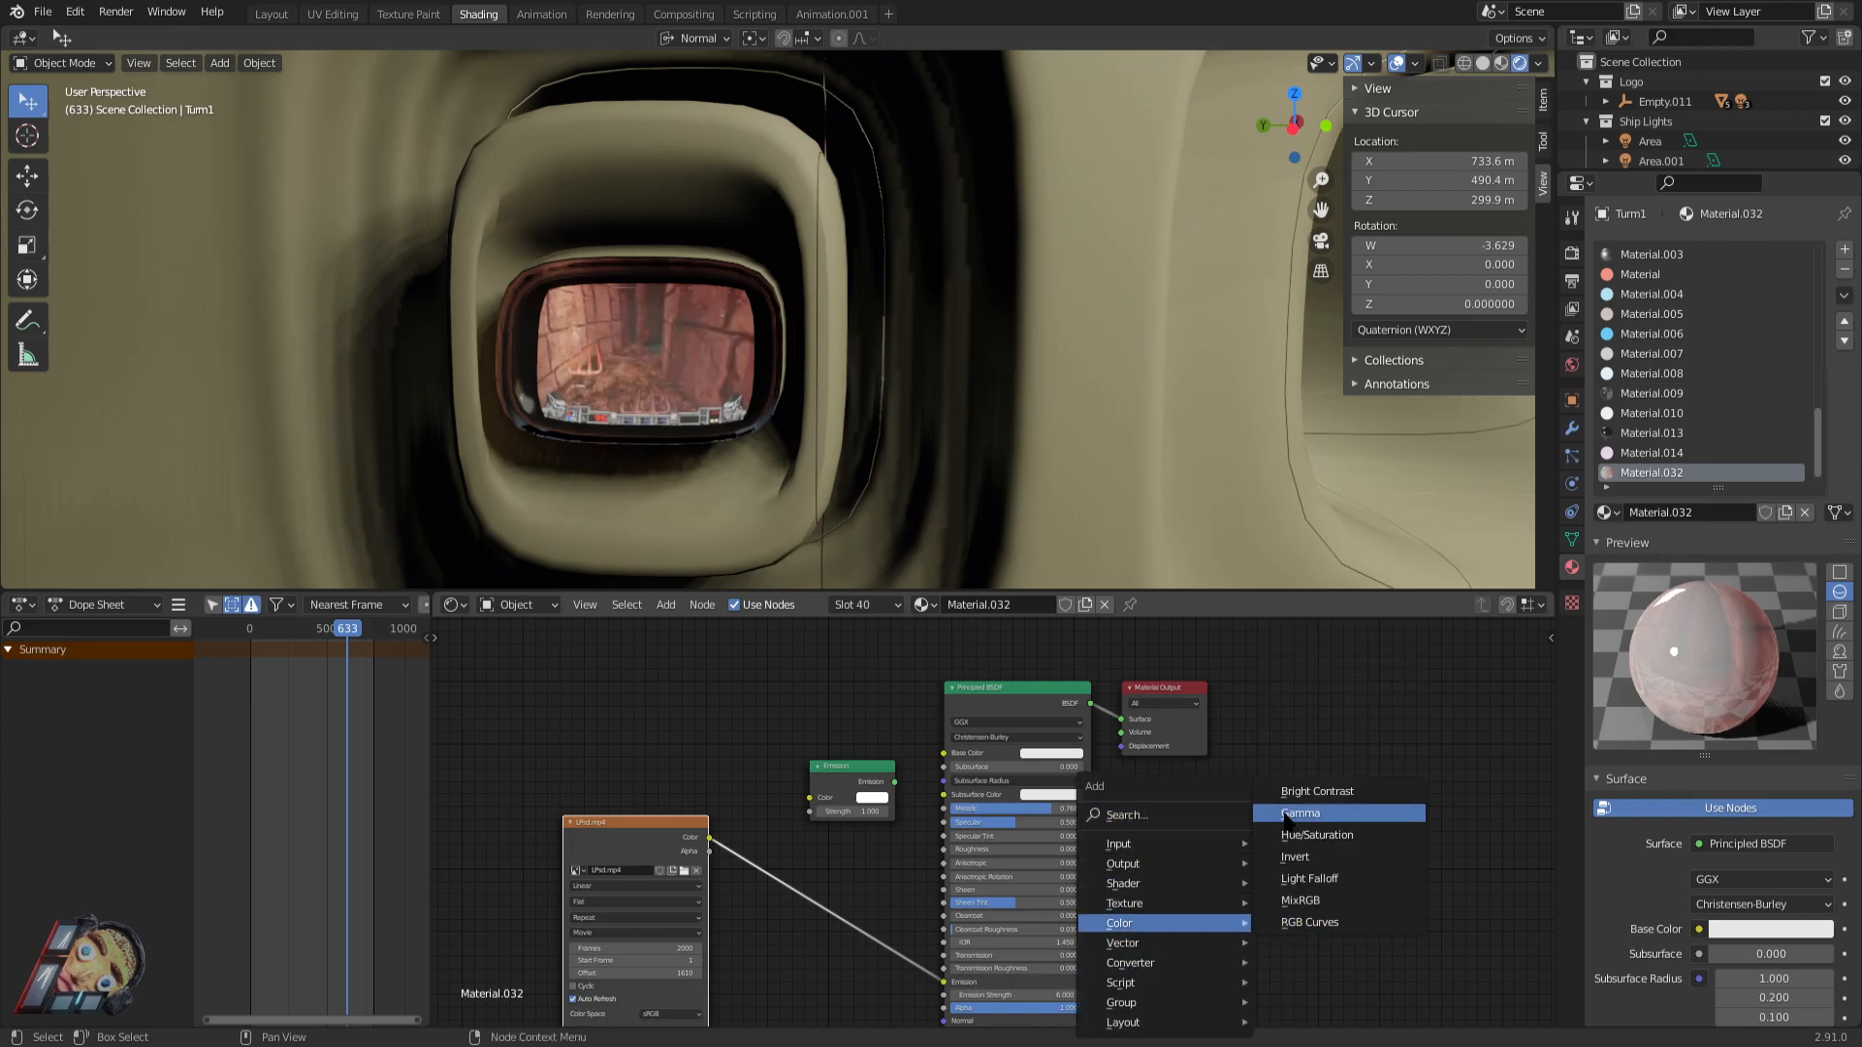
{"action": "left_click", "coordinate": [1300, 814]}
{"action": "left_click", "coordinate": [807, 882]}
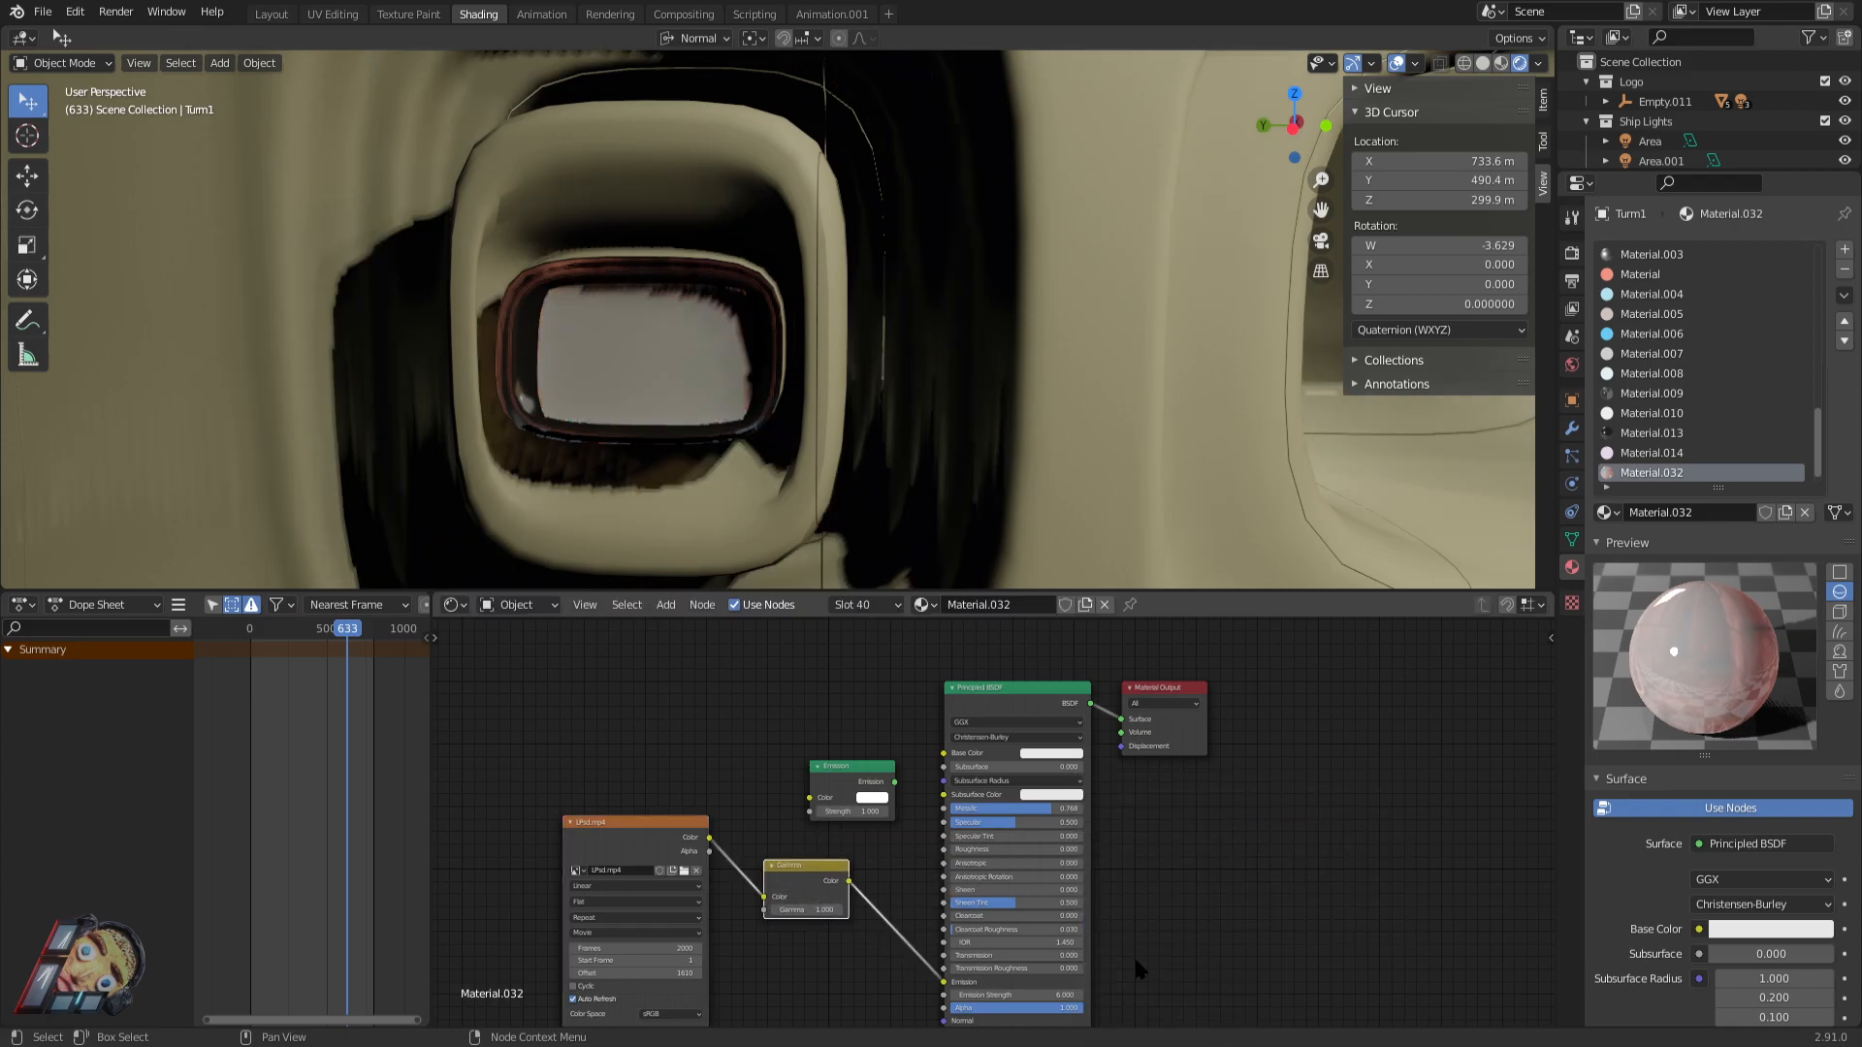
Set the Gamma node's value to 1.500 to deepen the contrast of the wall screen's video.
{"action": "scroll", "coordinate": [830, 964], "scroll_direction": "up", "scroll_amount": 2}
{"action": "middle_click_drag", "start_coordinate": [862, 894], "coordinate": [1047, 789]}
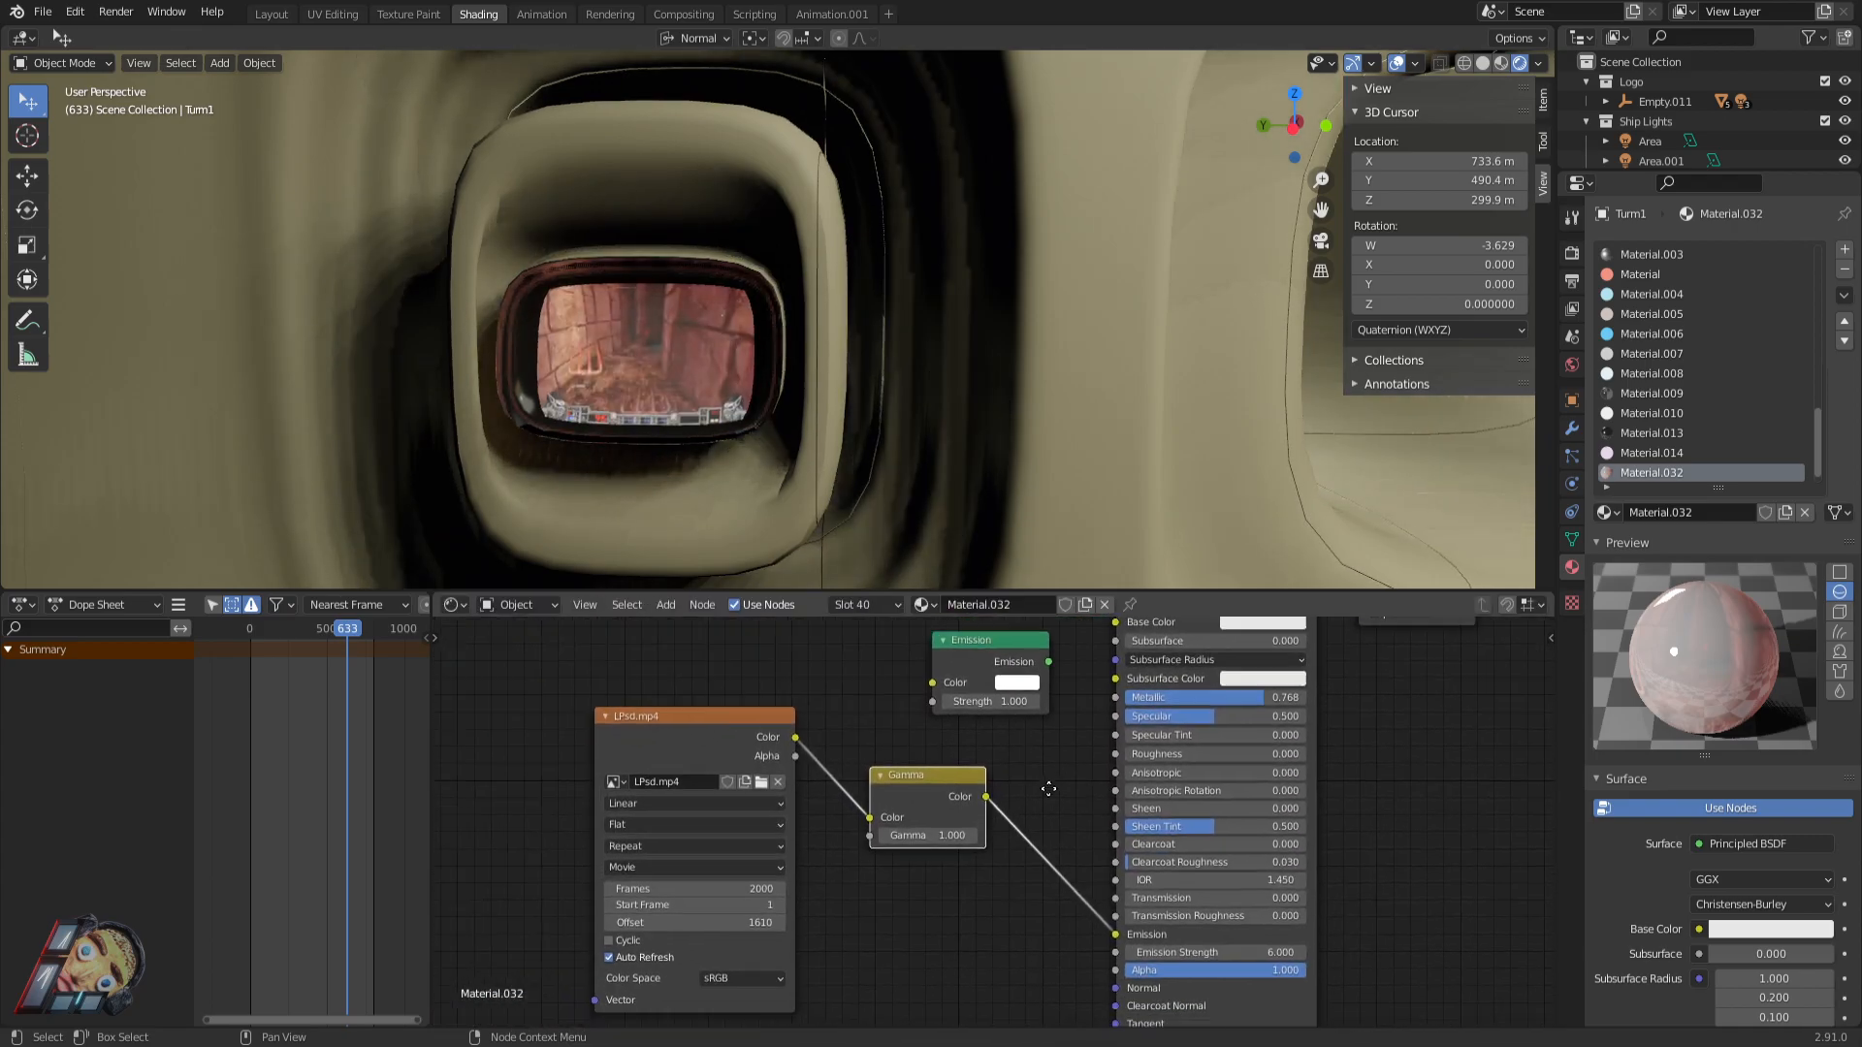
{"action": "scroll", "coordinate": [957, 875], "scroll_direction": "up", "scroll_amount": 2}
{"action": "left_click", "coordinate": [958, 845]}
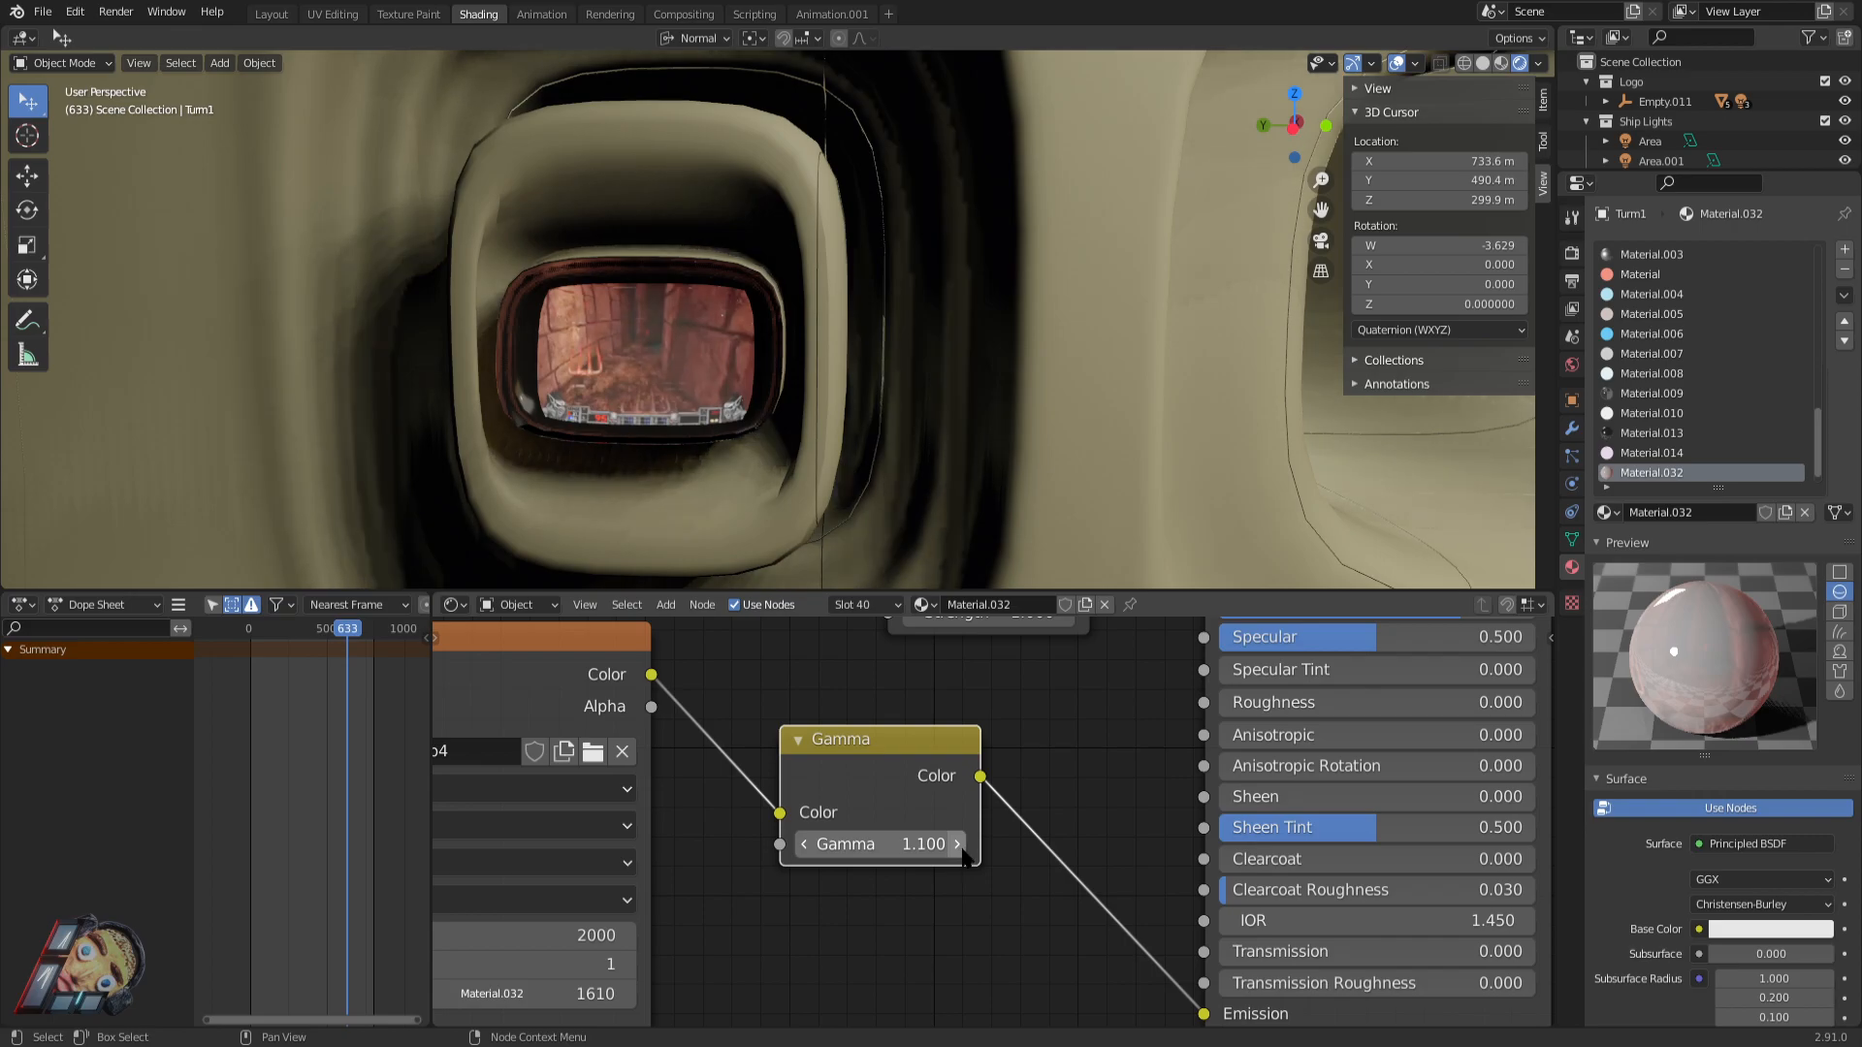
{"action": "left_click", "coordinate": [963, 848]}
{"action": "left_click", "coordinate": [963, 847]}
{"action": "left_click", "coordinate": [962, 848]}
{"action": "left_click", "coordinate": [962, 848]}
View the spaceship from outside, switch to the scene camera and preview the animation in a full-screen viewport.
{"action": "middle_click_drag", "start_coordinate": [805, 493], "coordinate": [889, 497]}
{"action": "scroll", "coordinate": [888, 497], "scroll_direction": "up", "scroll_amount": 2}
{"action": "mouse_move", "coordinate": [800, 539]}
{"action": "middle_mouse_down", "text": "shift"}
{"action": "mouse_move", "coordinate": [820, 326]}
{"action": "mouse_move", "coordinate": [800, 539]}
{"action": "middle_mouse_up", "text": "shift"}
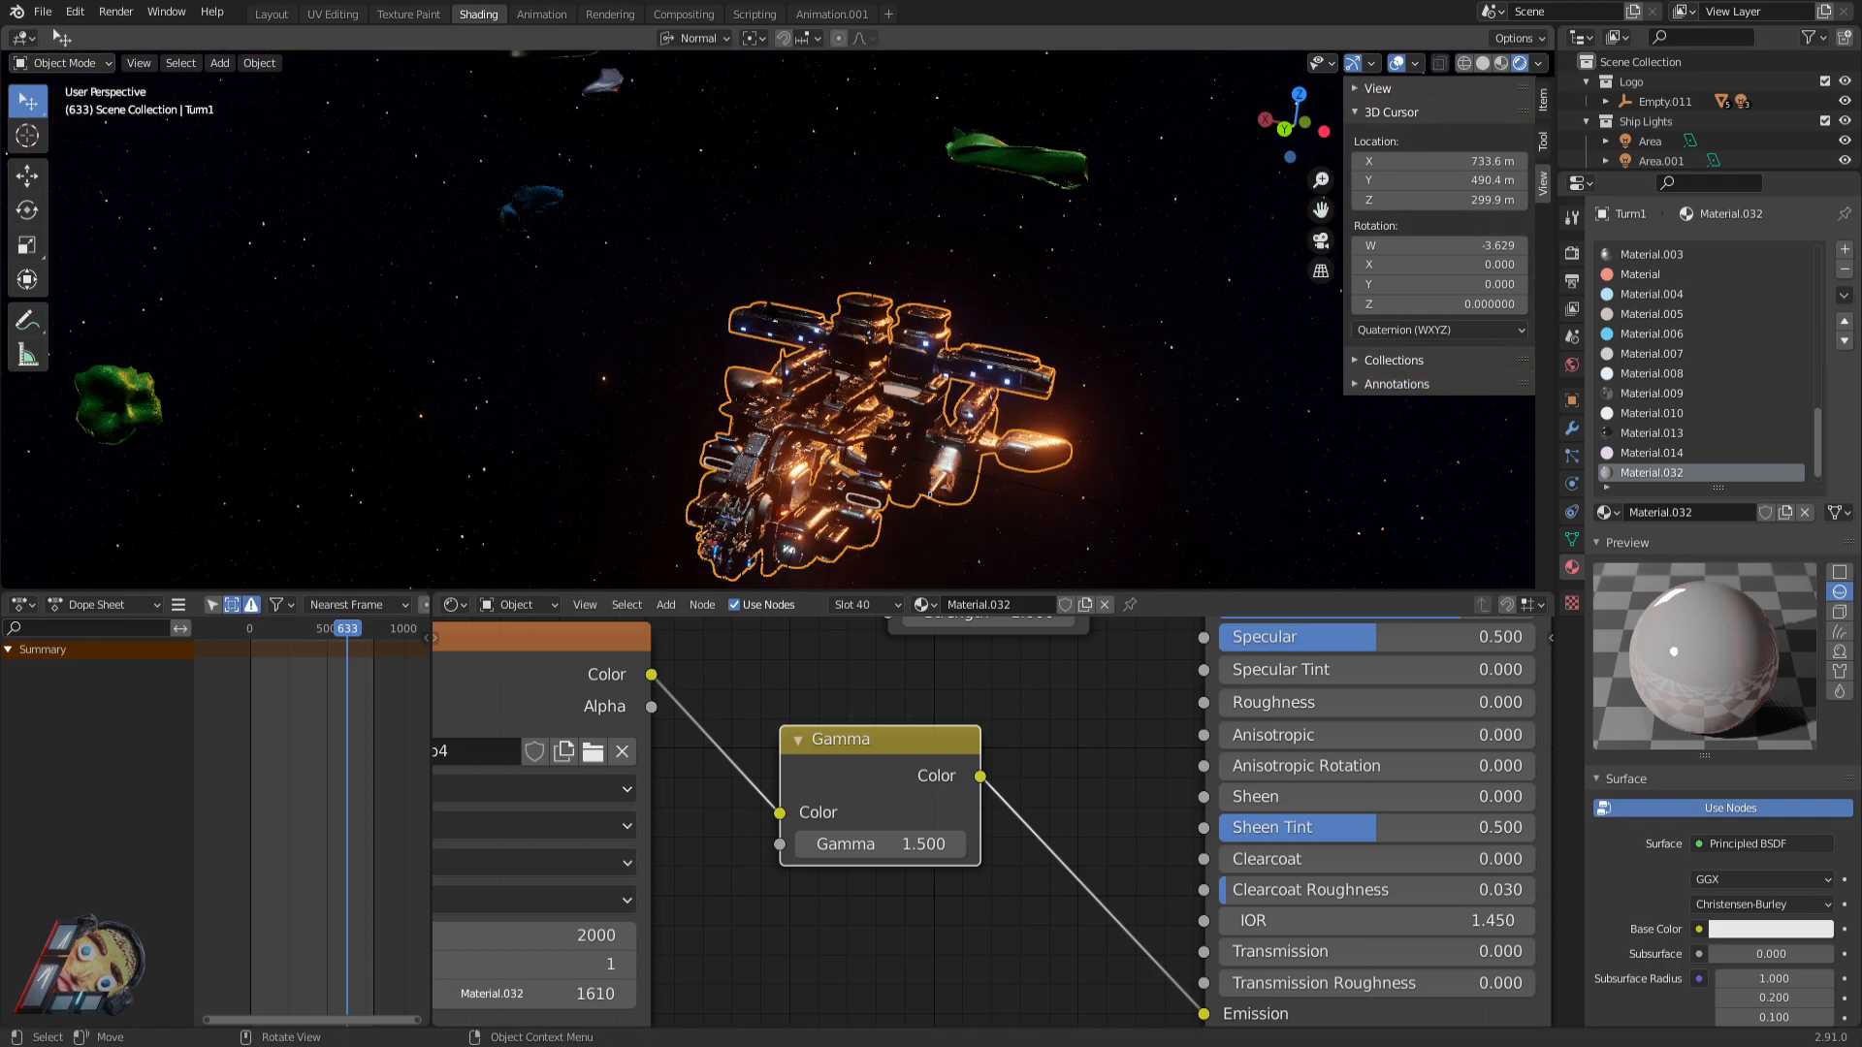
{"action": "key", "text": "KP_0"}
{"action": "scroll", "coordinate": [693, 288], "scroll_direction": "down", "scroll_amount": 4}
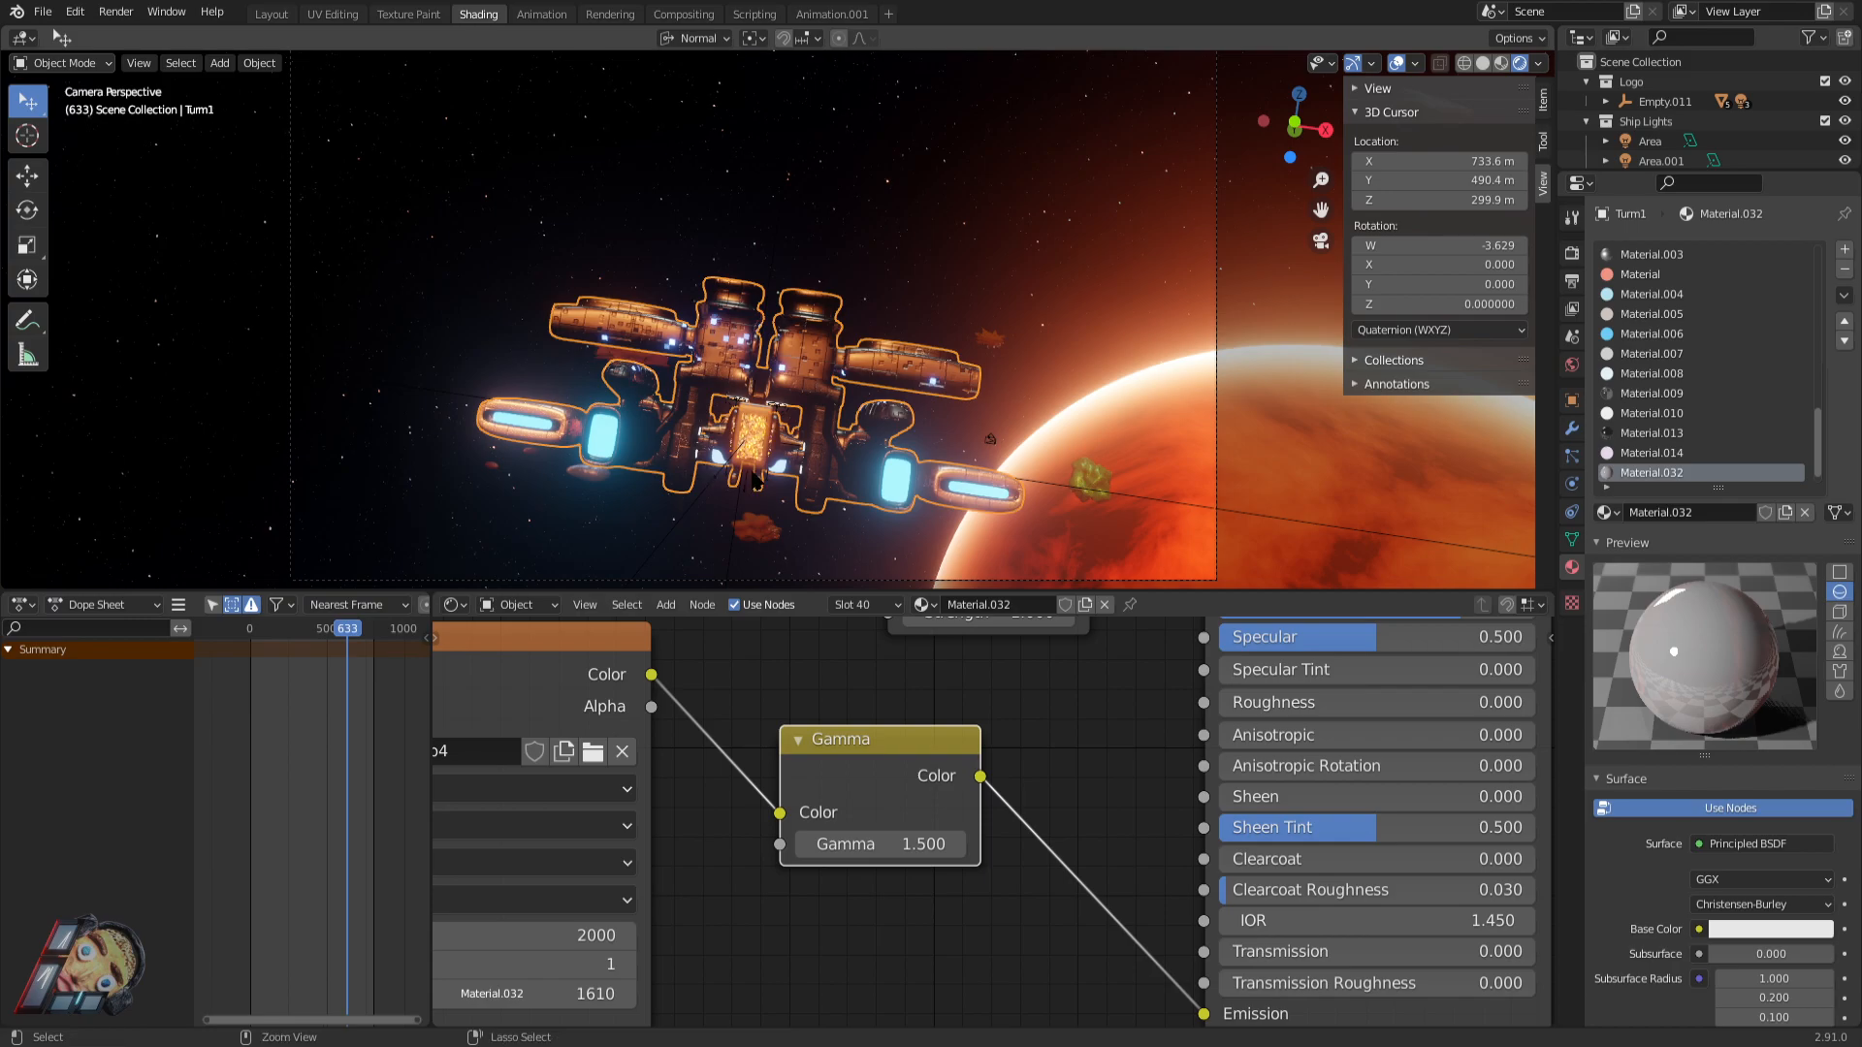
{"action": "key", "text": "ctrl+alt+space"}
{"action": "key", "text": "space"}
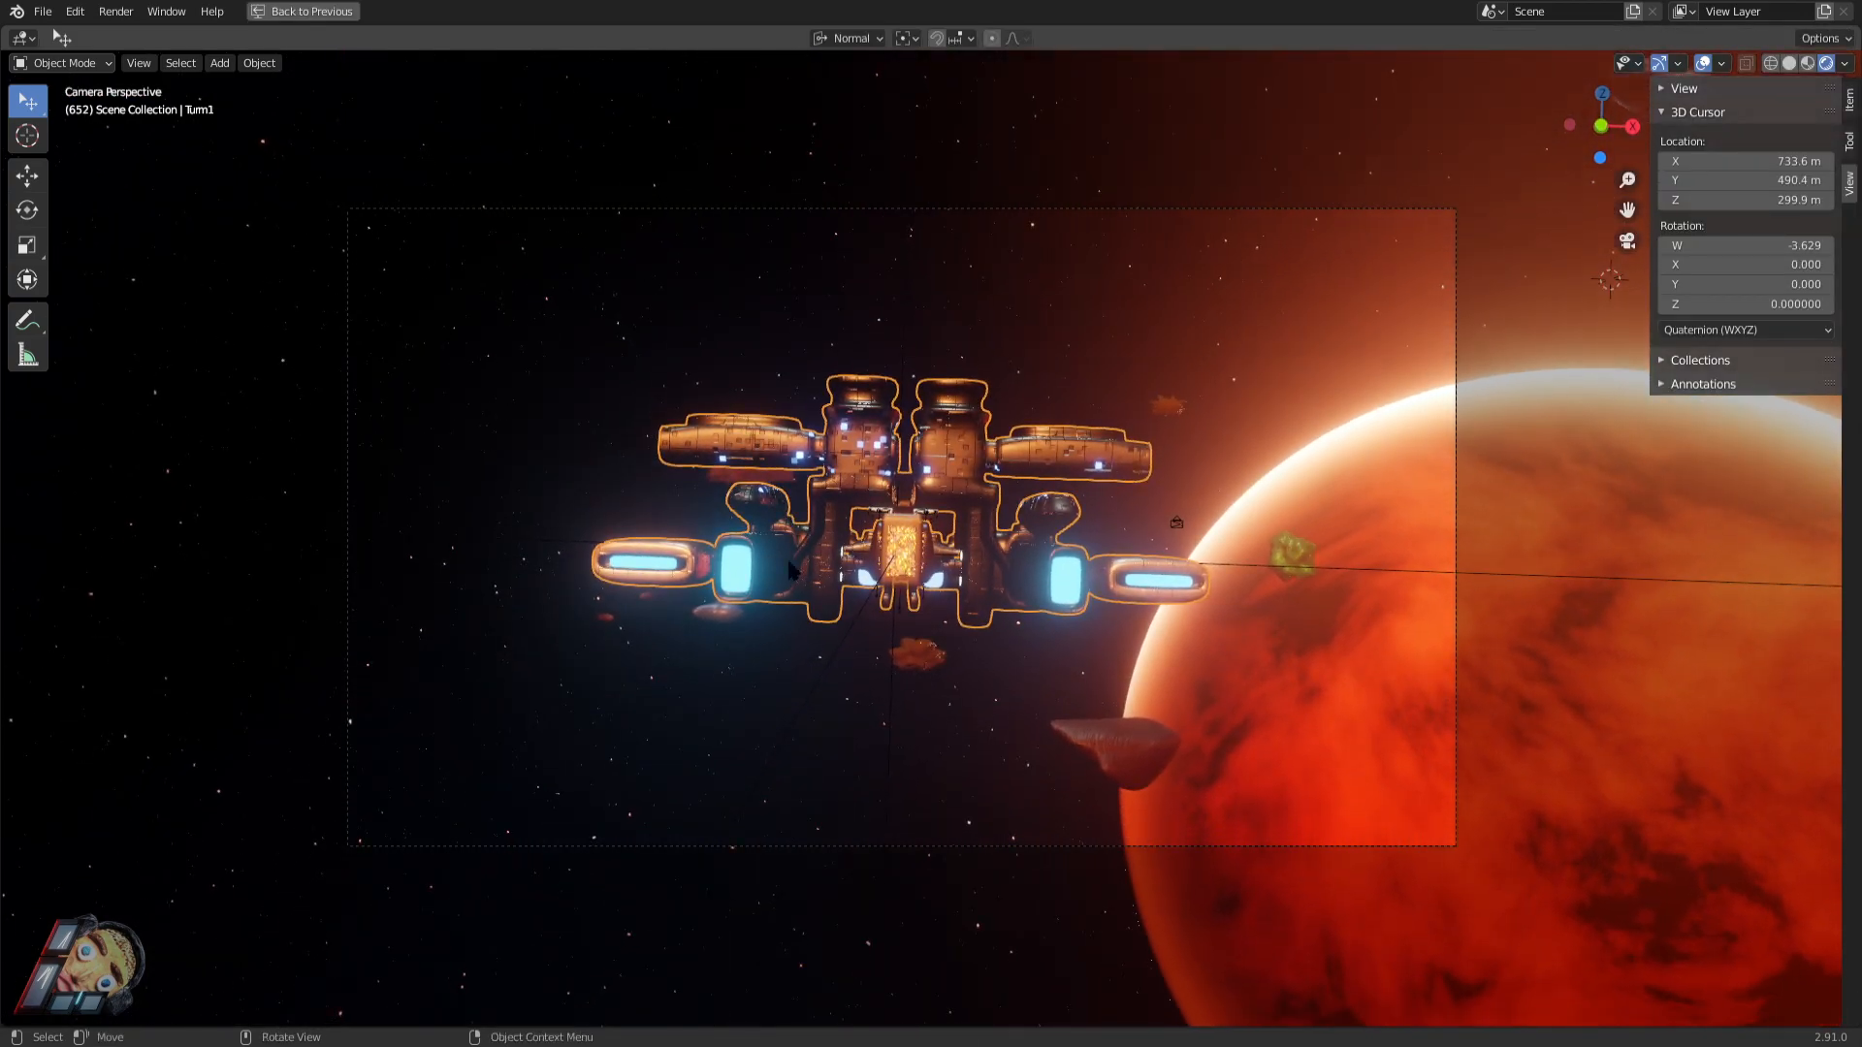
Go to frame 0 and view the camera's opening shot in the full-screen viewport.
{"action": "key", "text": "ctrl+alt+space"}
{"action": "left_click", "coordinate": [229, 626]}
{"action": "key", "text": "ctrl+alt+space"}
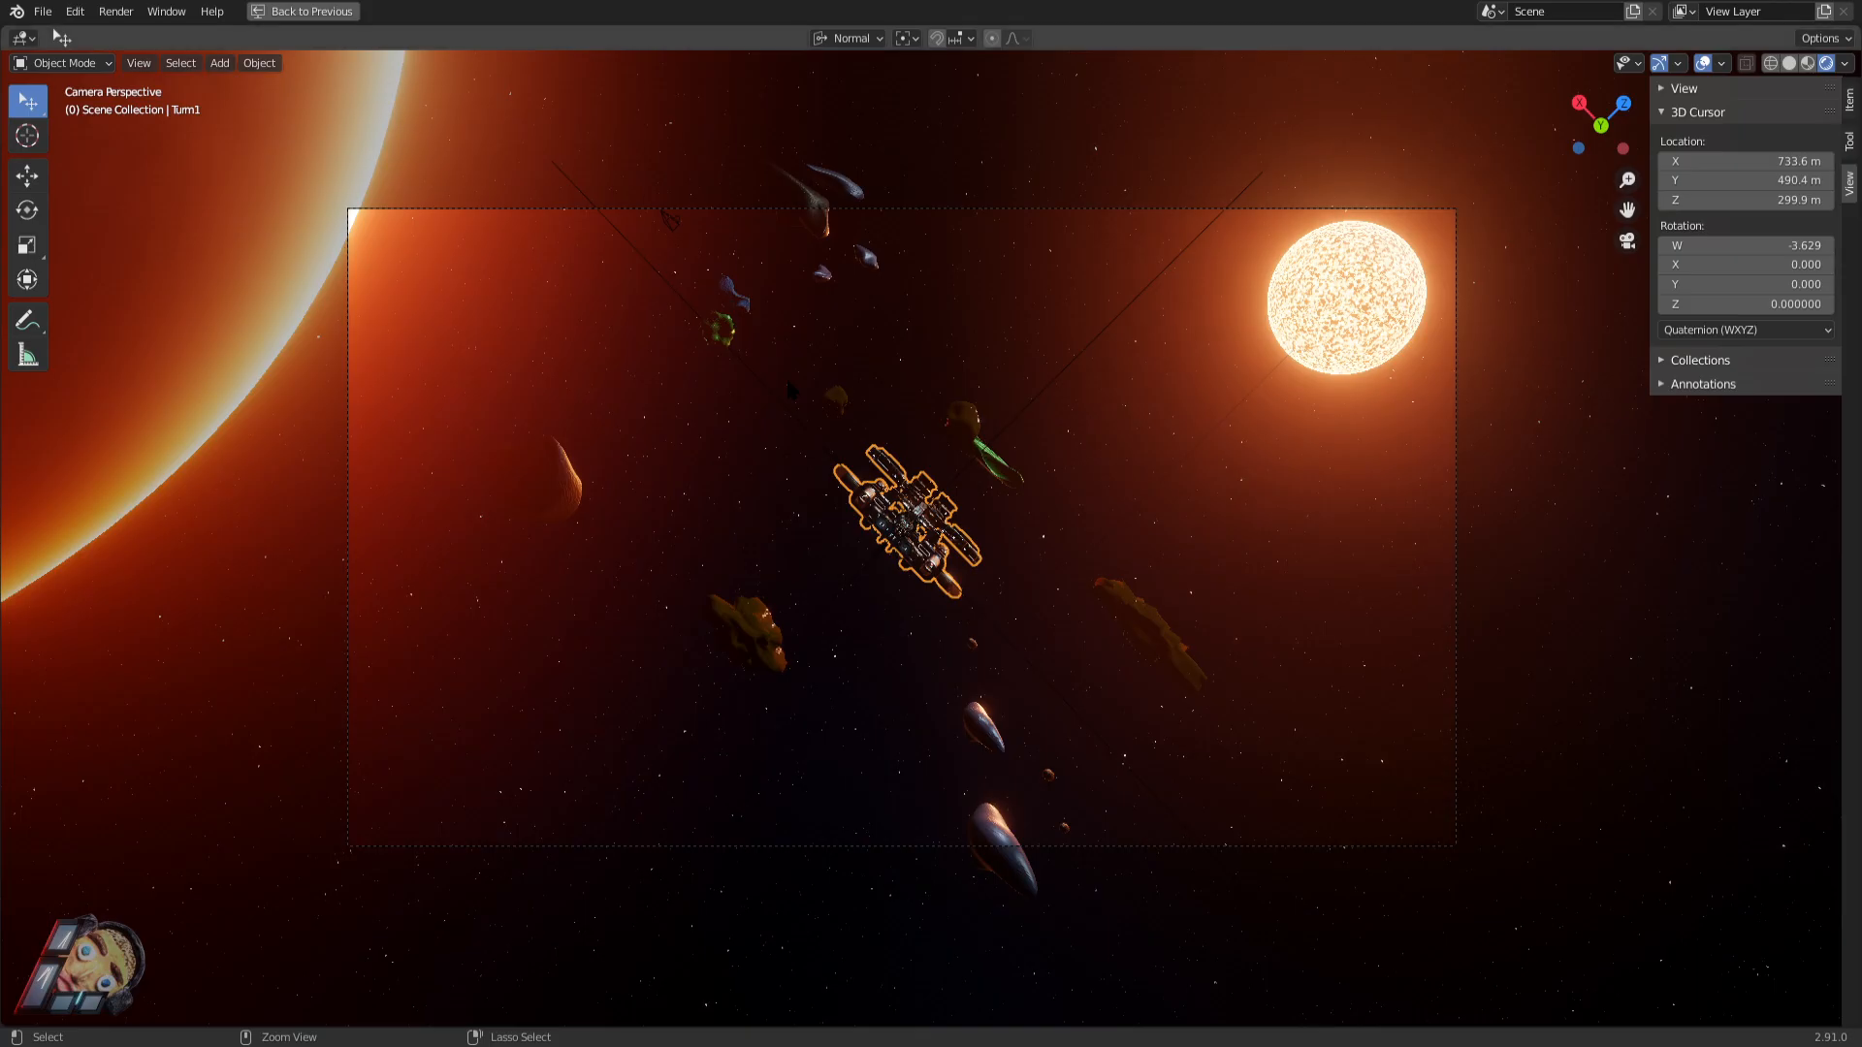
Scrub the timeline to frame 297 inside the ship's corridor and enter Edit Mode on the ship mesh.
{"action": "key", "text": "ctrl+alt+space"}
{"action": "left_click_drag", "start_coordinate": [263, 636], "coordinate": [296, 639]}
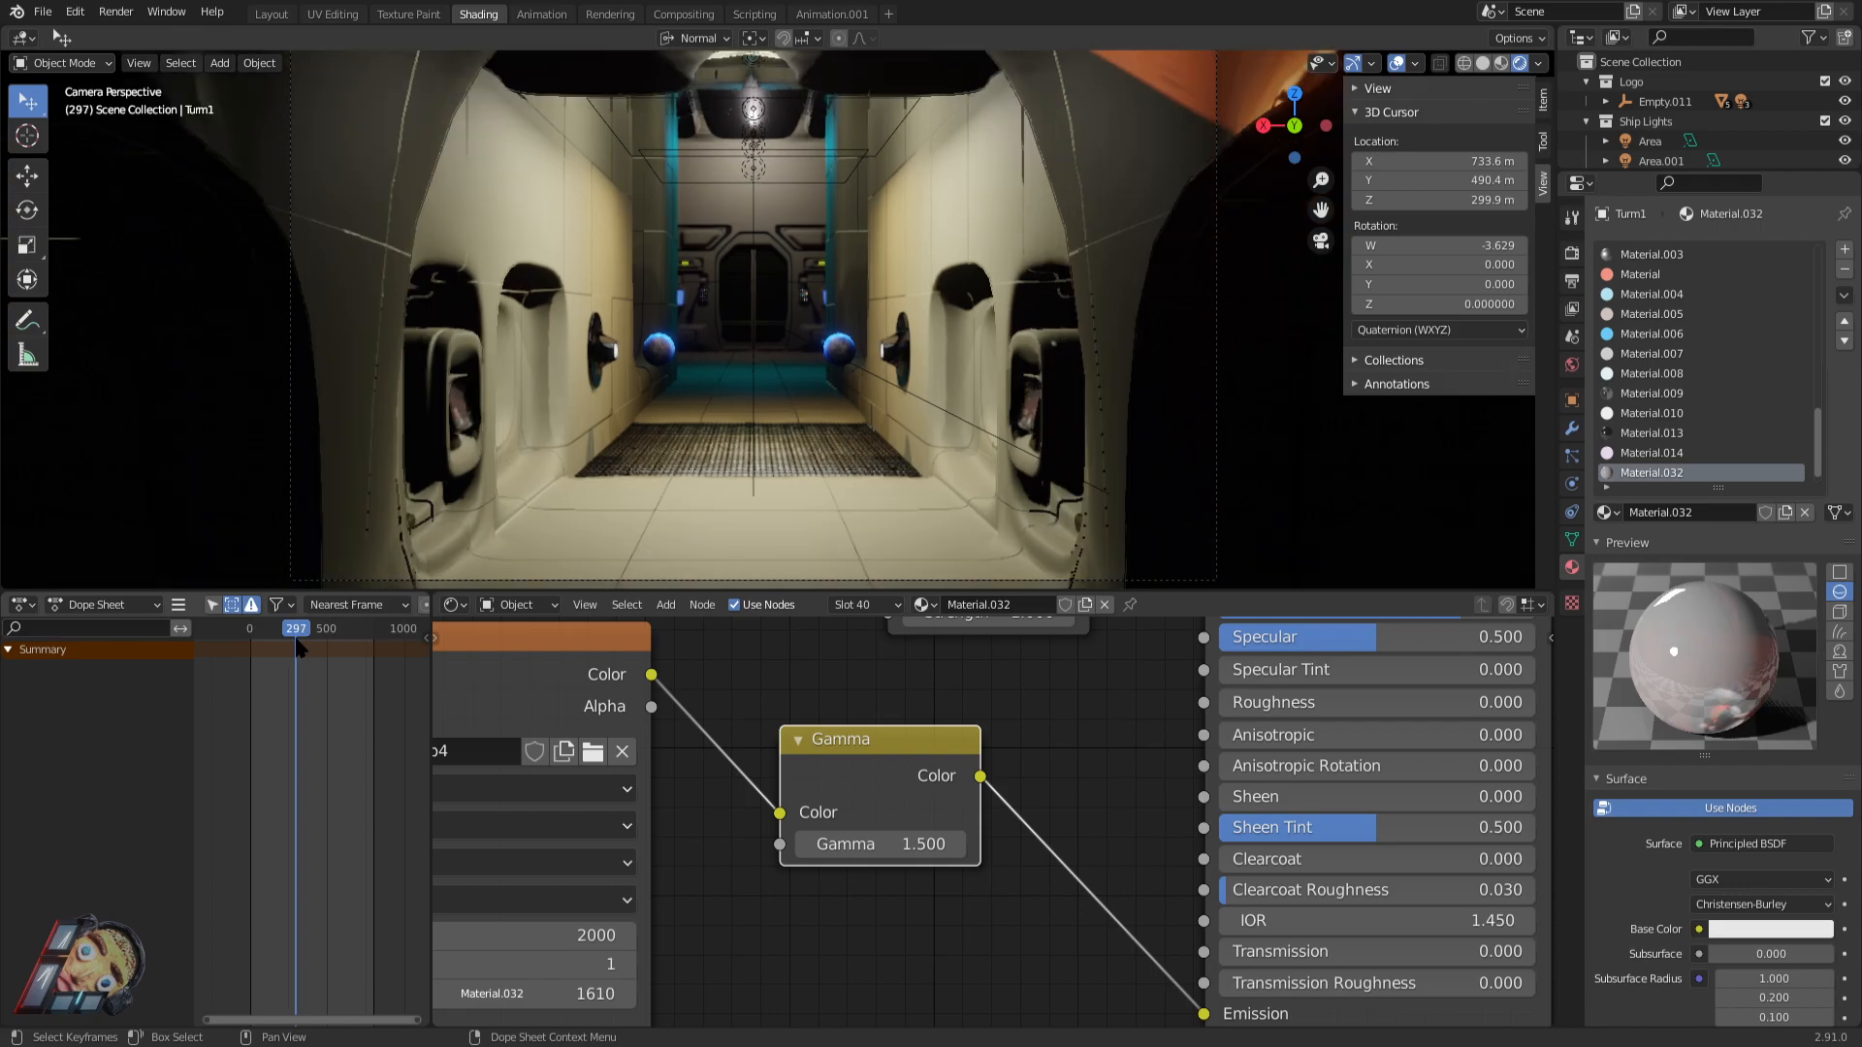
{"action": "middle_click_drag", "start_coordinate": [696, 382], "coordinate": [519, 409]}
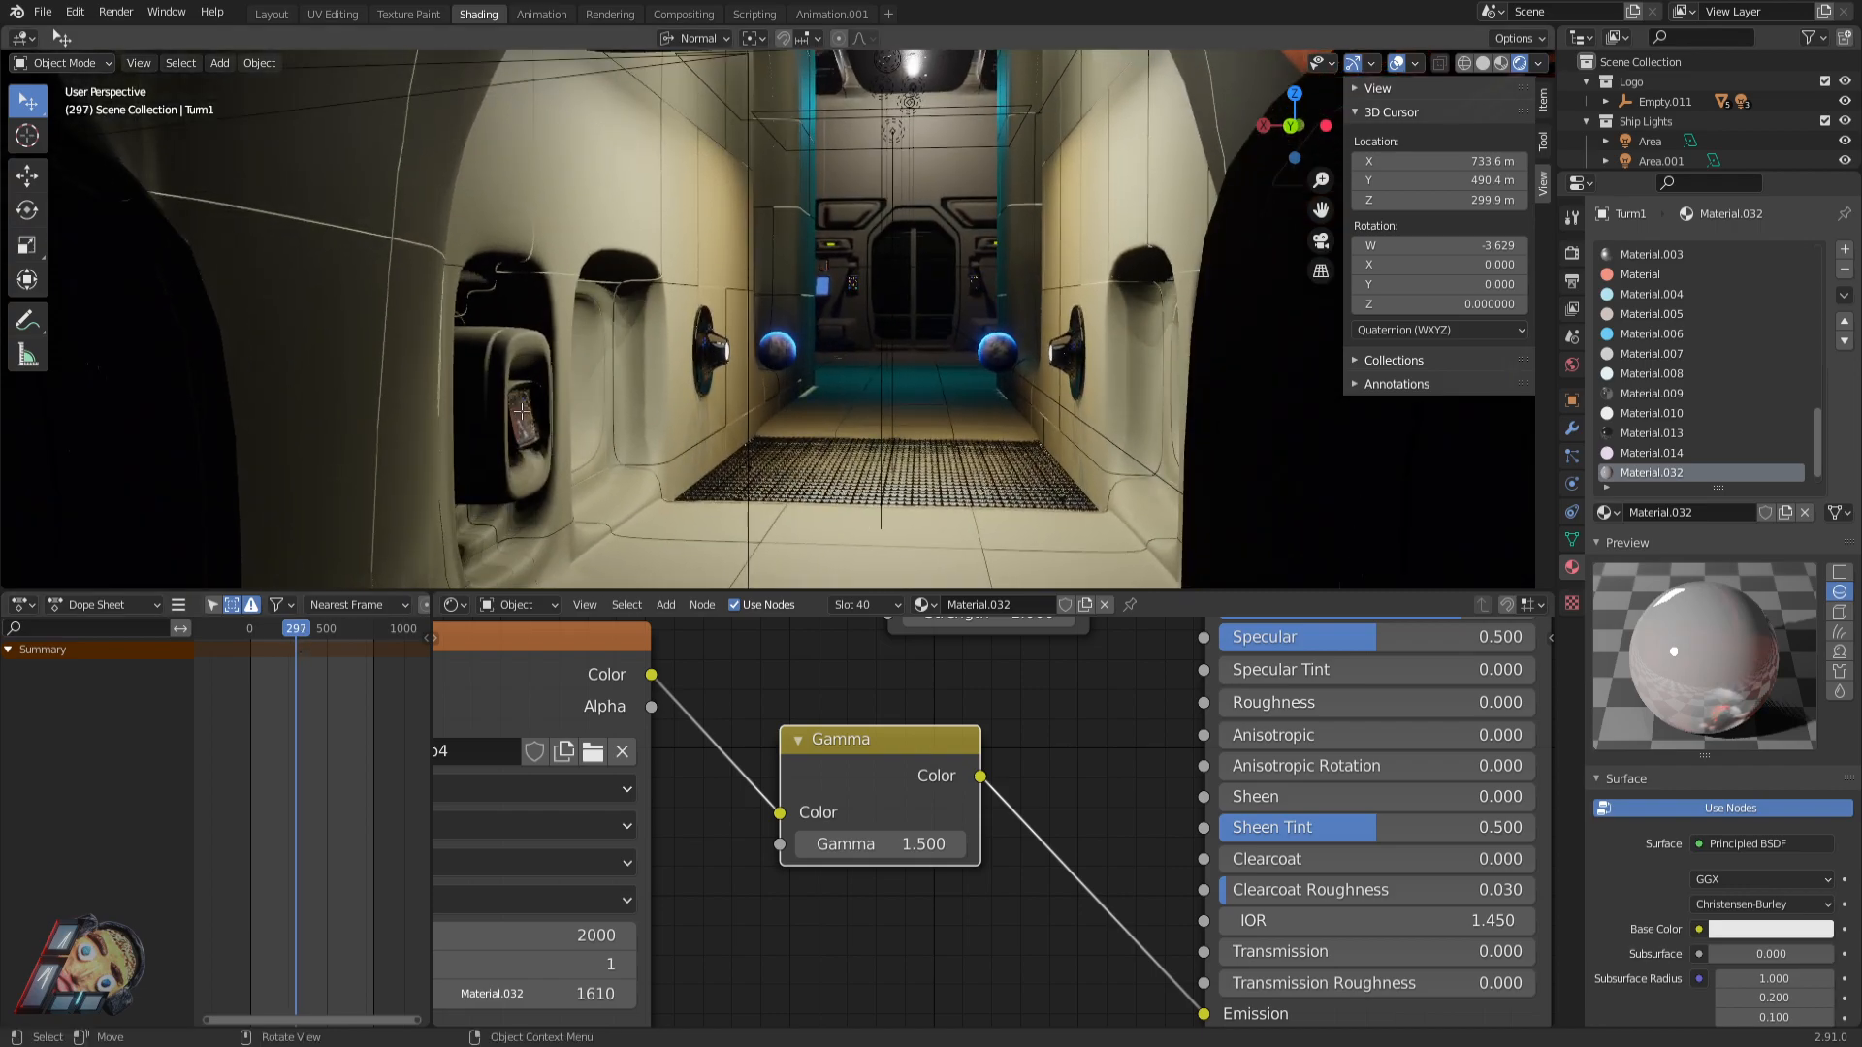
{"action": "key", "text": "Tab"}
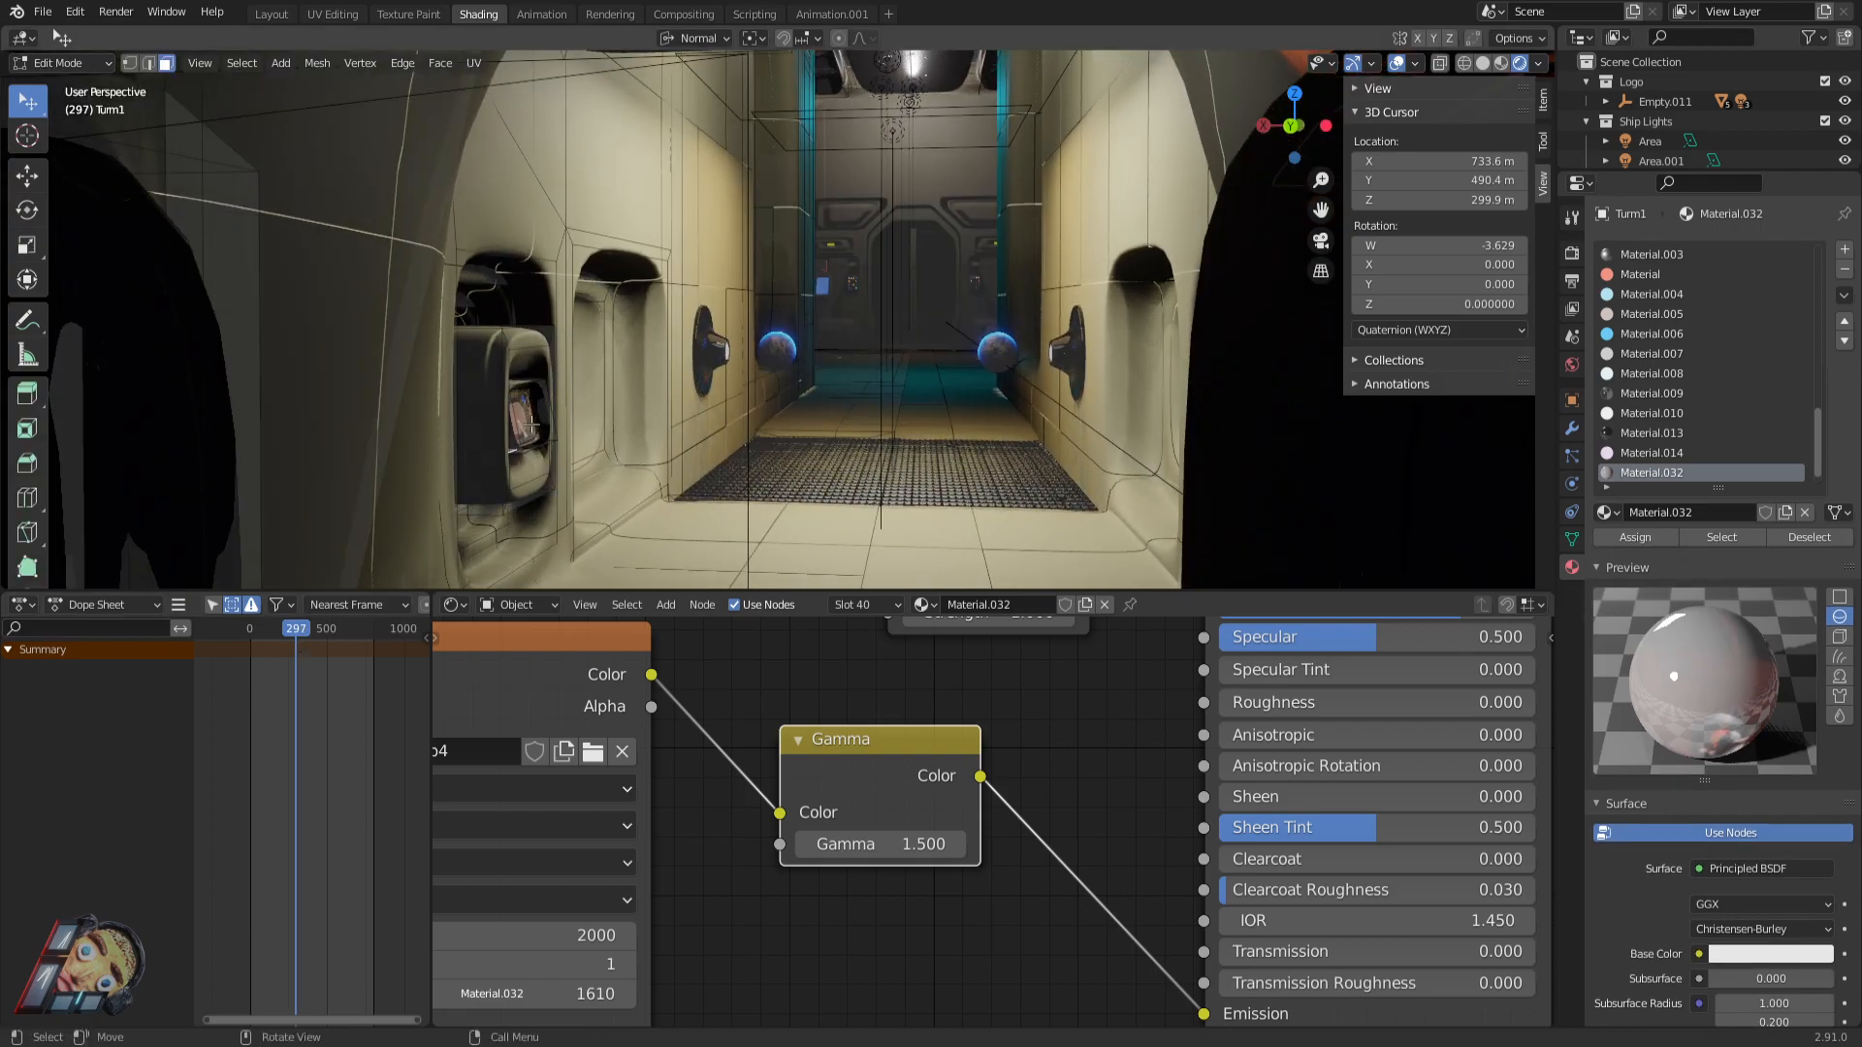
Frame the small gameplay screen in the corridor wall and return the ship mesh to Object Mode.
{"action": "key", "text": "KP_Decimal"}
{"action": "middle_click_drag", "start_coordinate": [1075, 274], "coordinate": [829, 279]}
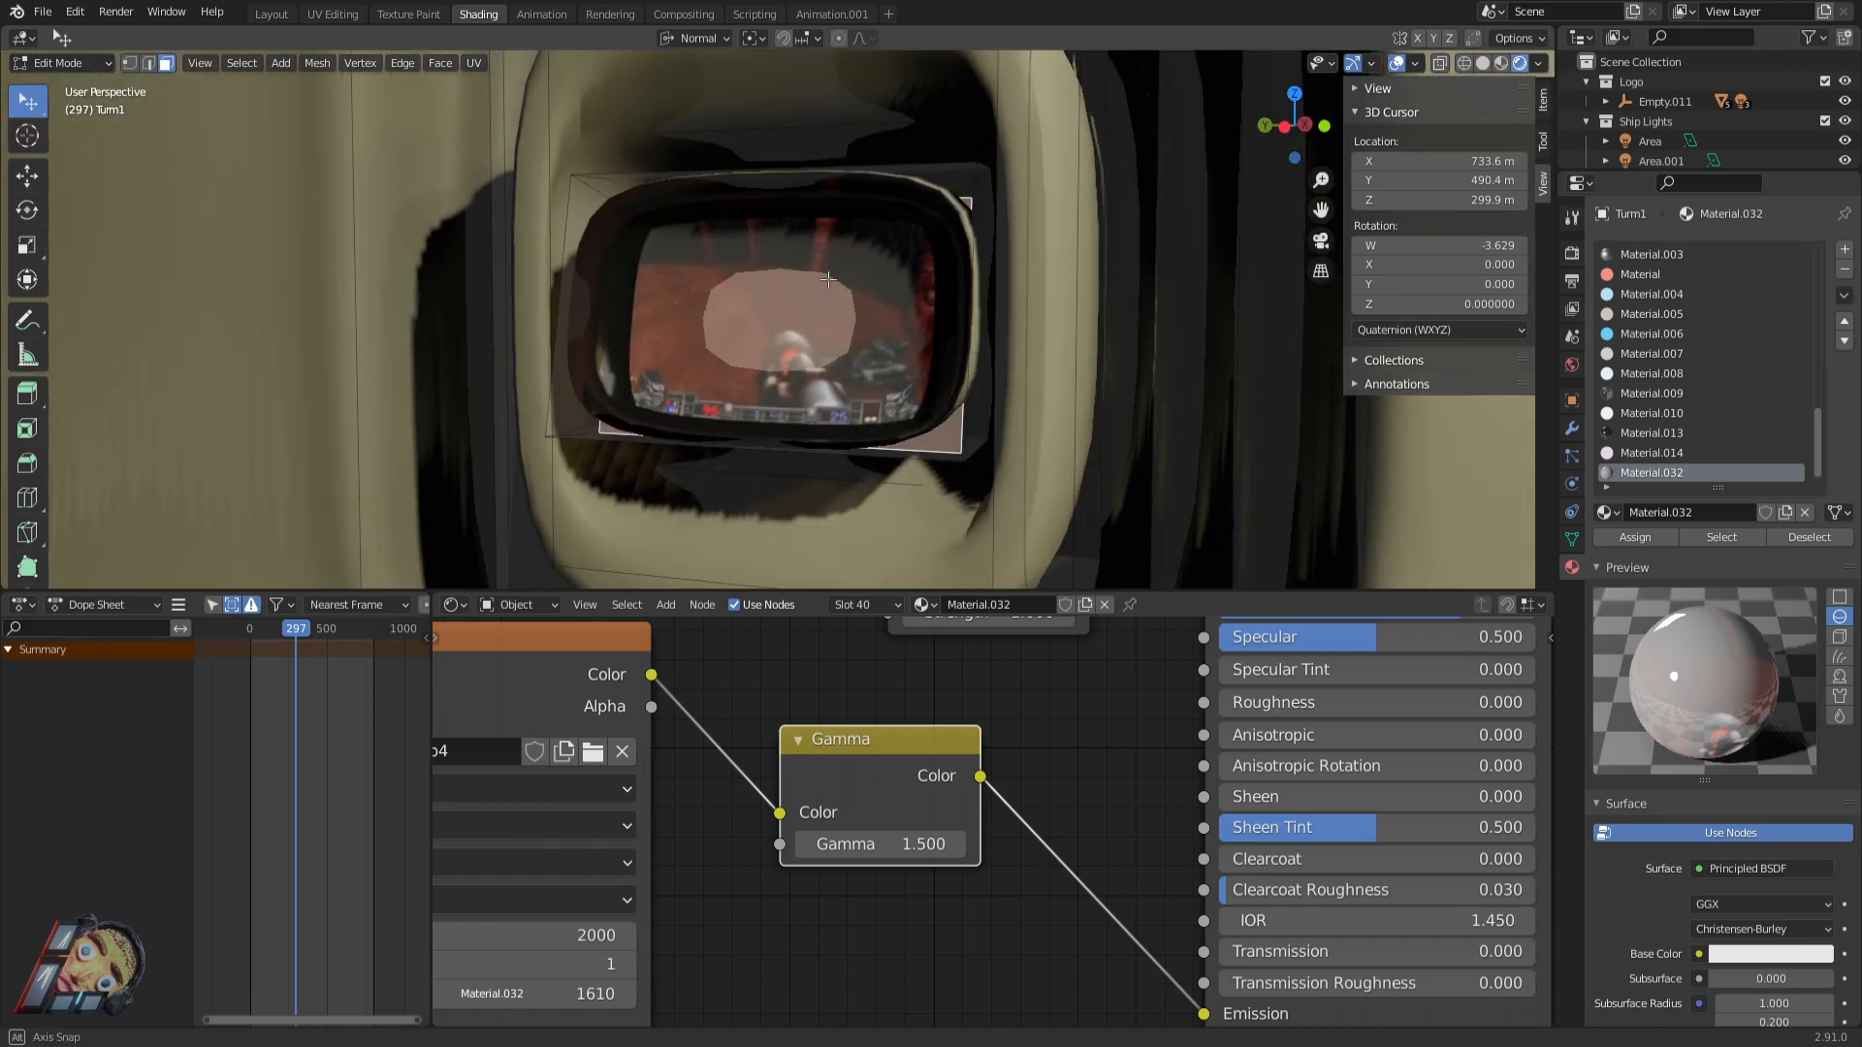
{"action": "key", "text": "Tab"}
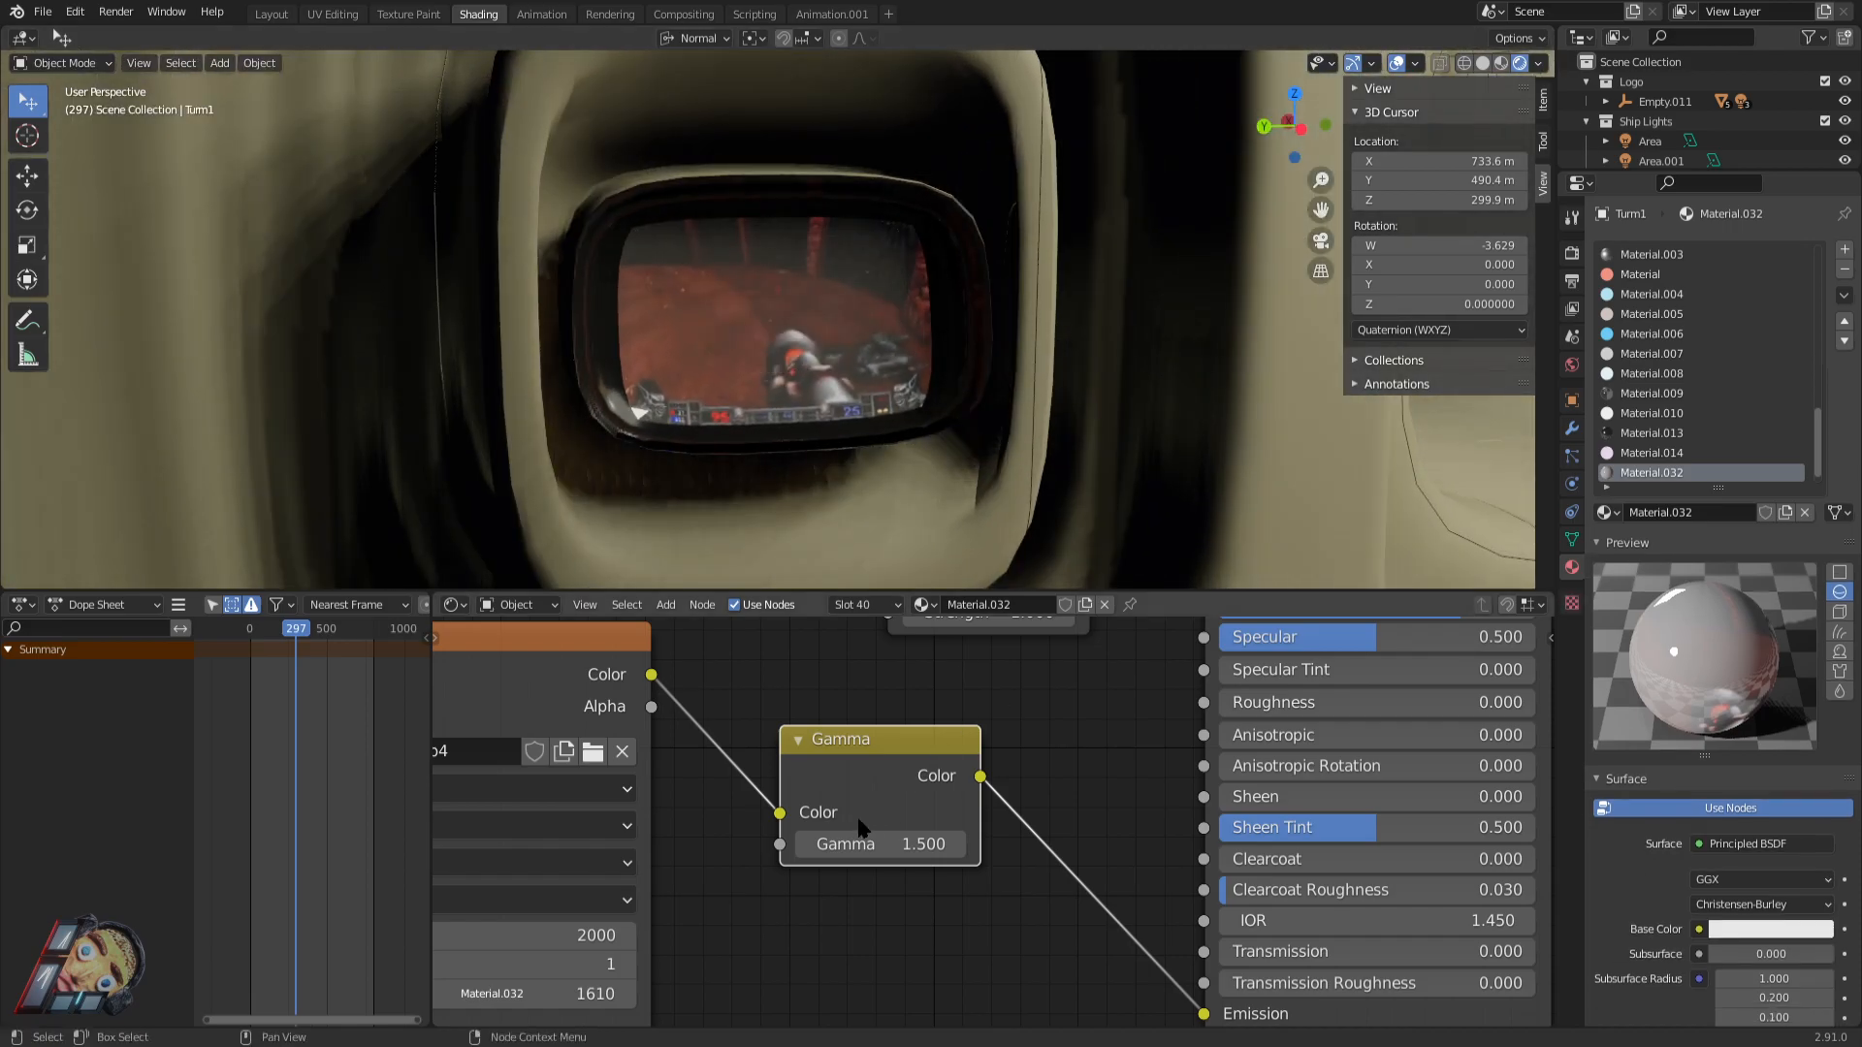
Set the Gamma node's value to 1.100 and the wall screen material's Metallic to 0.841.
{"action": "left_click_drag", "start_coordinate": [866, 844], "coordinate": [1086, 832]}
{"action": "scroll", "coordinate": [1052, 718], "scroll_direction": "down", "scroll_amount": 1}
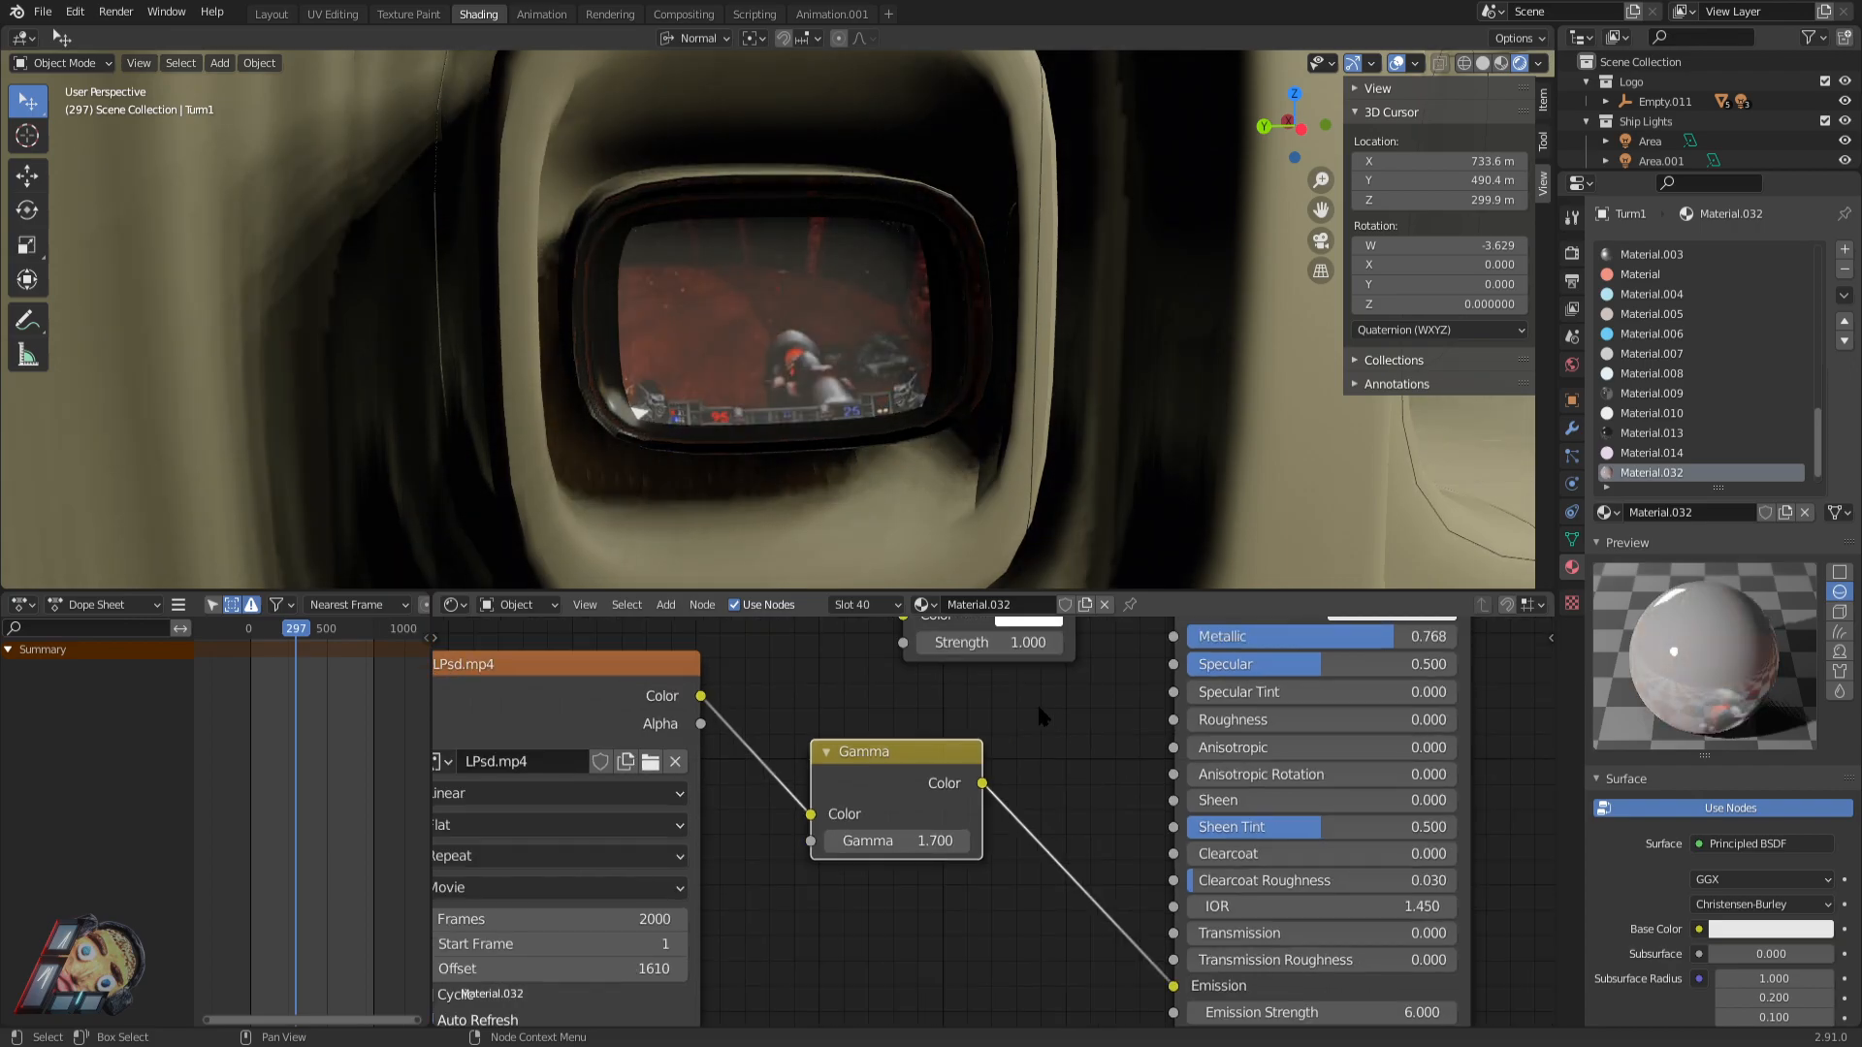
{"action": "mouse_move", "coordinate": [906, 851]}
{"action": "left_mouse_down", "text": "ctrl"}
{"action": "mouse_move", "coordinate": [834, 851]}
{"action": "mouse_move", "coordinate": [907, 851]}
{"action": "left_mouse_up", "text": "ctrl"}
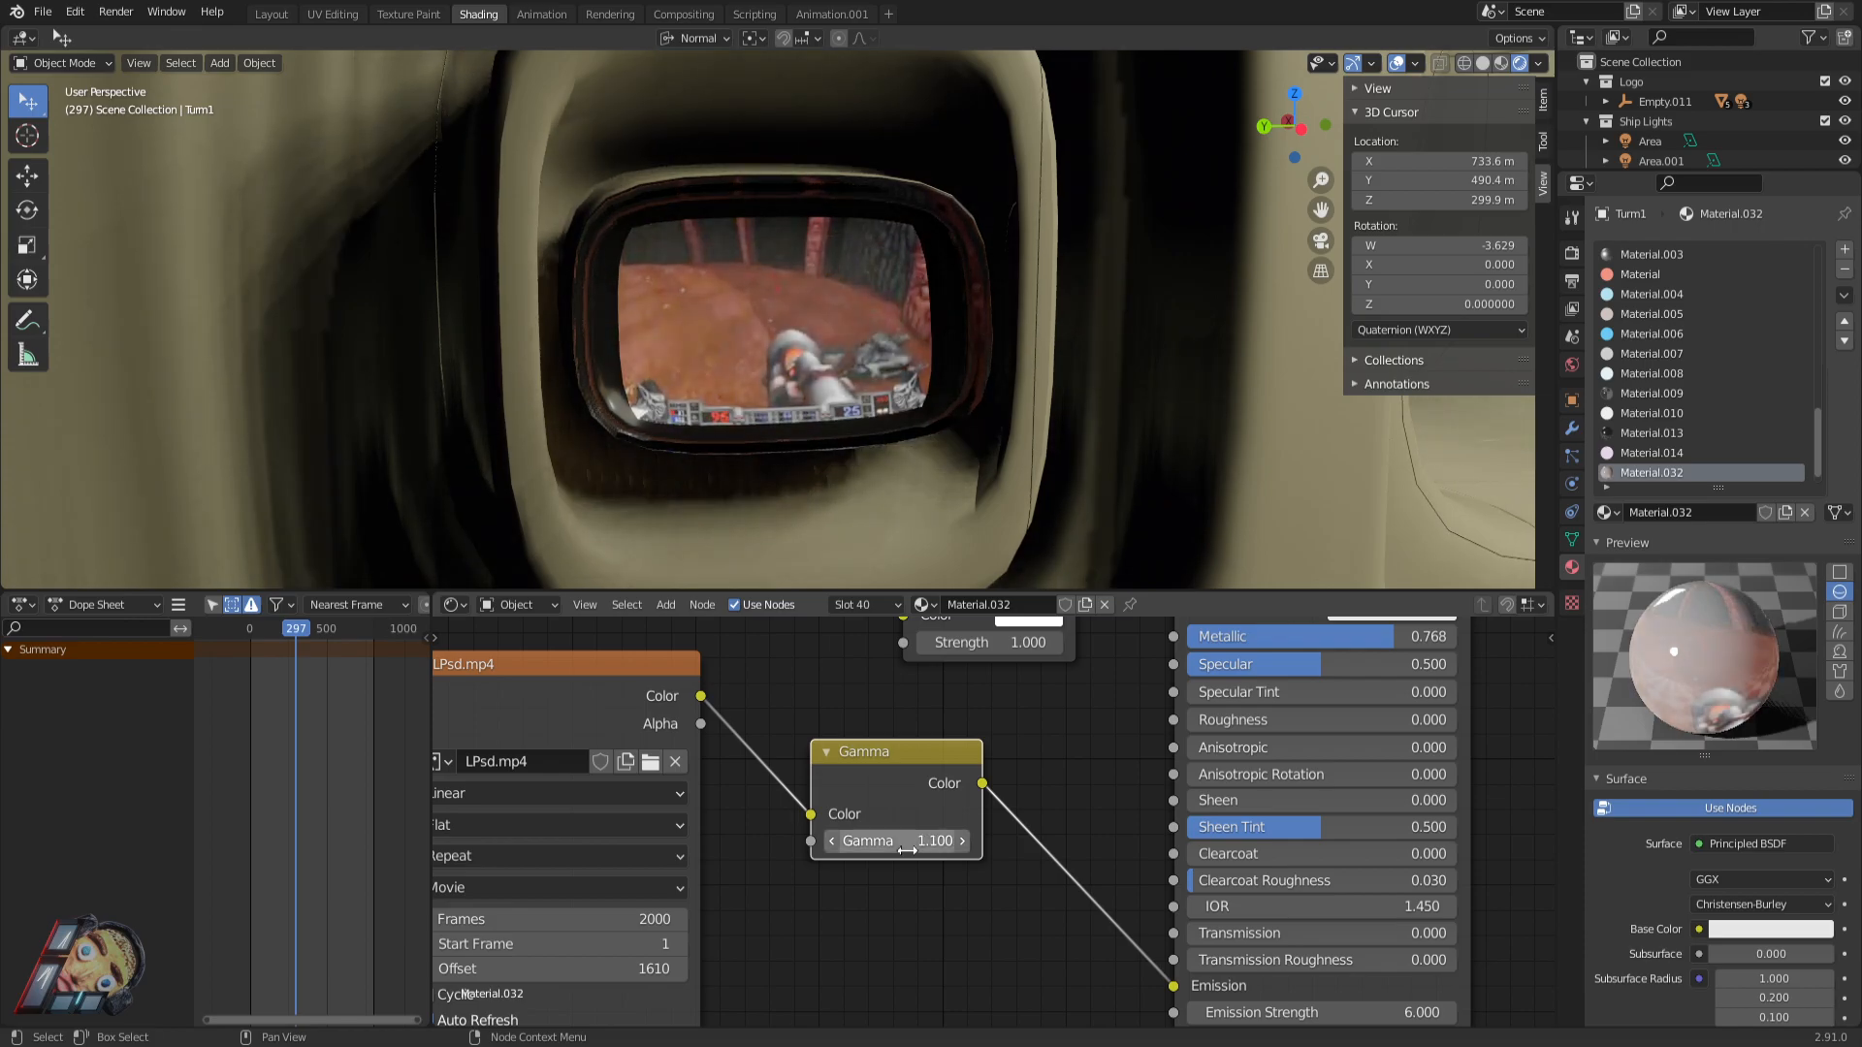
{"action": "middle_click_drag", "start_coordinate": [1104, 743], "coordinate": [1055, 829]}
{"action": "mouse_move", "coordinate": [1346, 722]}
{"action": "left_mouse_down"}
{"action": "mouse_move", "coordinate": [1178, 722]}
{"action": "mouse_move", "coordinate": [1403, 722]}
{"action": "mouse_move", "coordinate": [1322, 723]}
{"action": "left_mouse_up"}
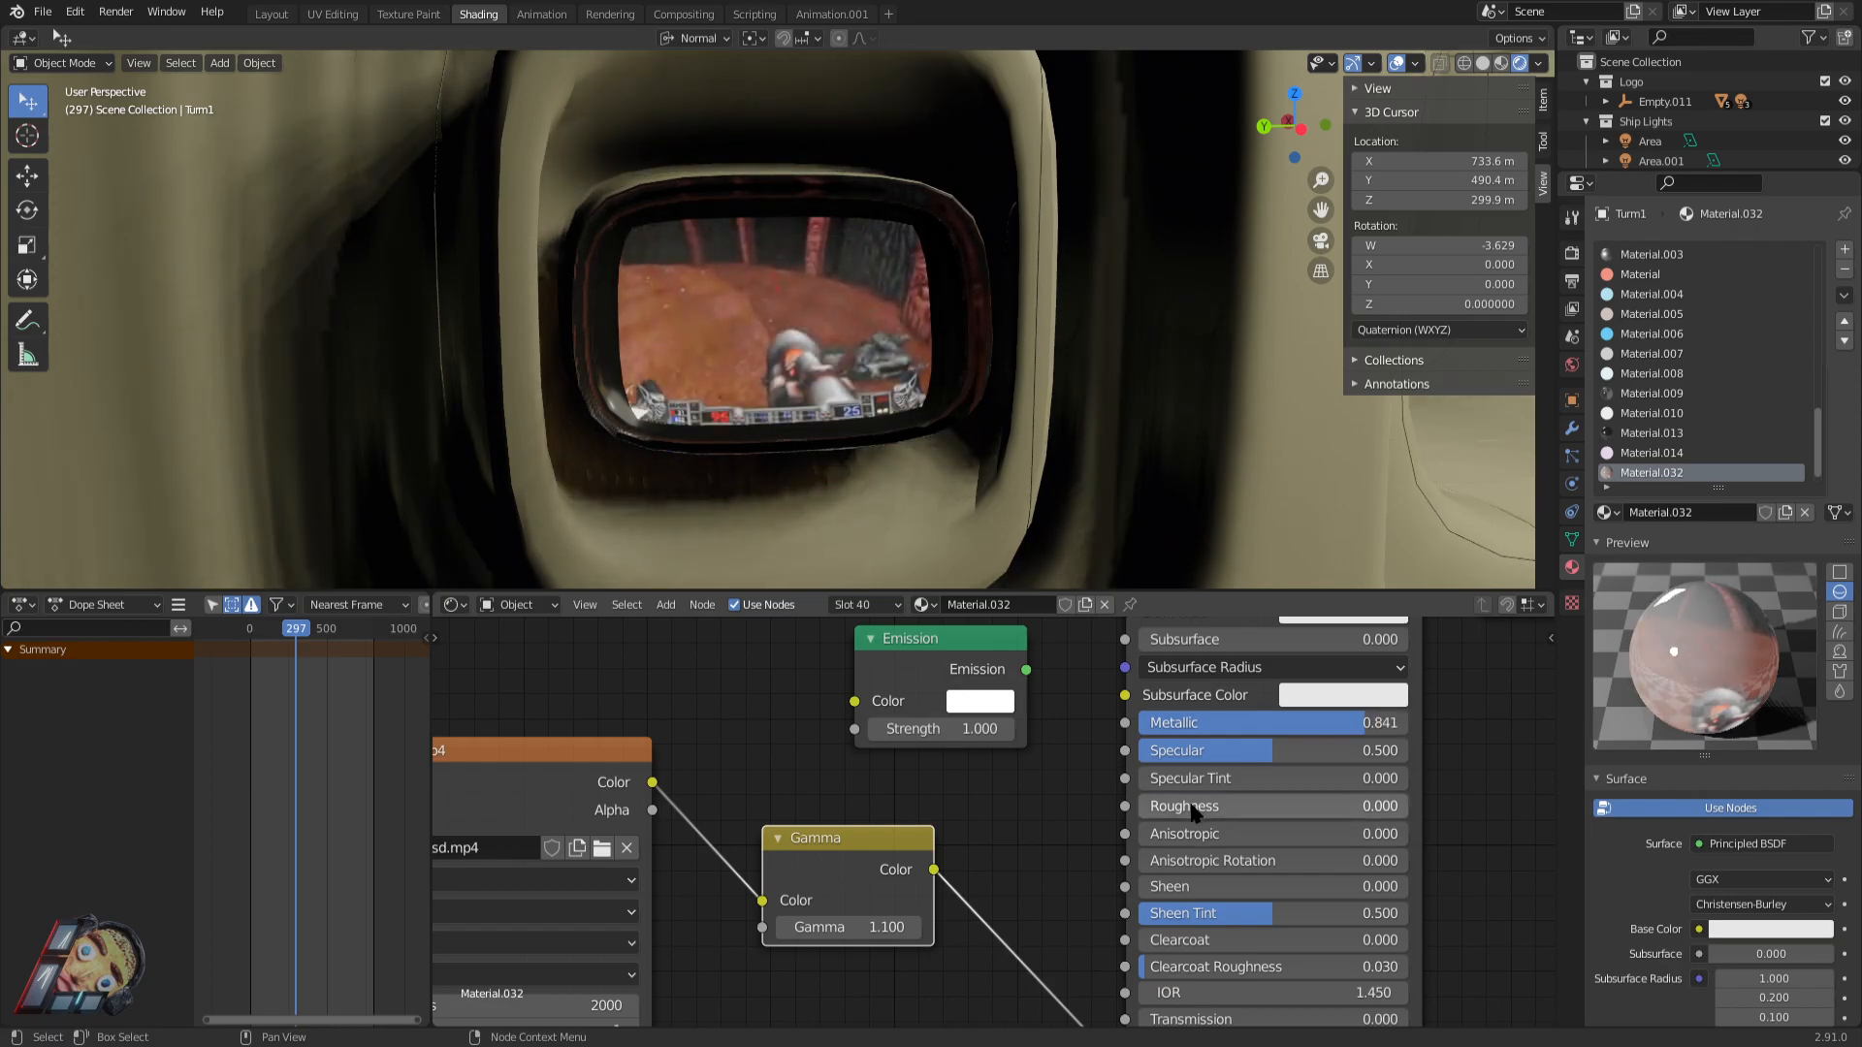
Fly around the small wall screen and out through the hull to inspect the ship's exterior.
{"action": "scroll", "coordinate": [769, 320], "scroll_direction": "down", "scroll_amount": 1}
{"action": "scroll", "coordinate": [768, 320], "scroll_direction": "down", "scroll_amount": 2}
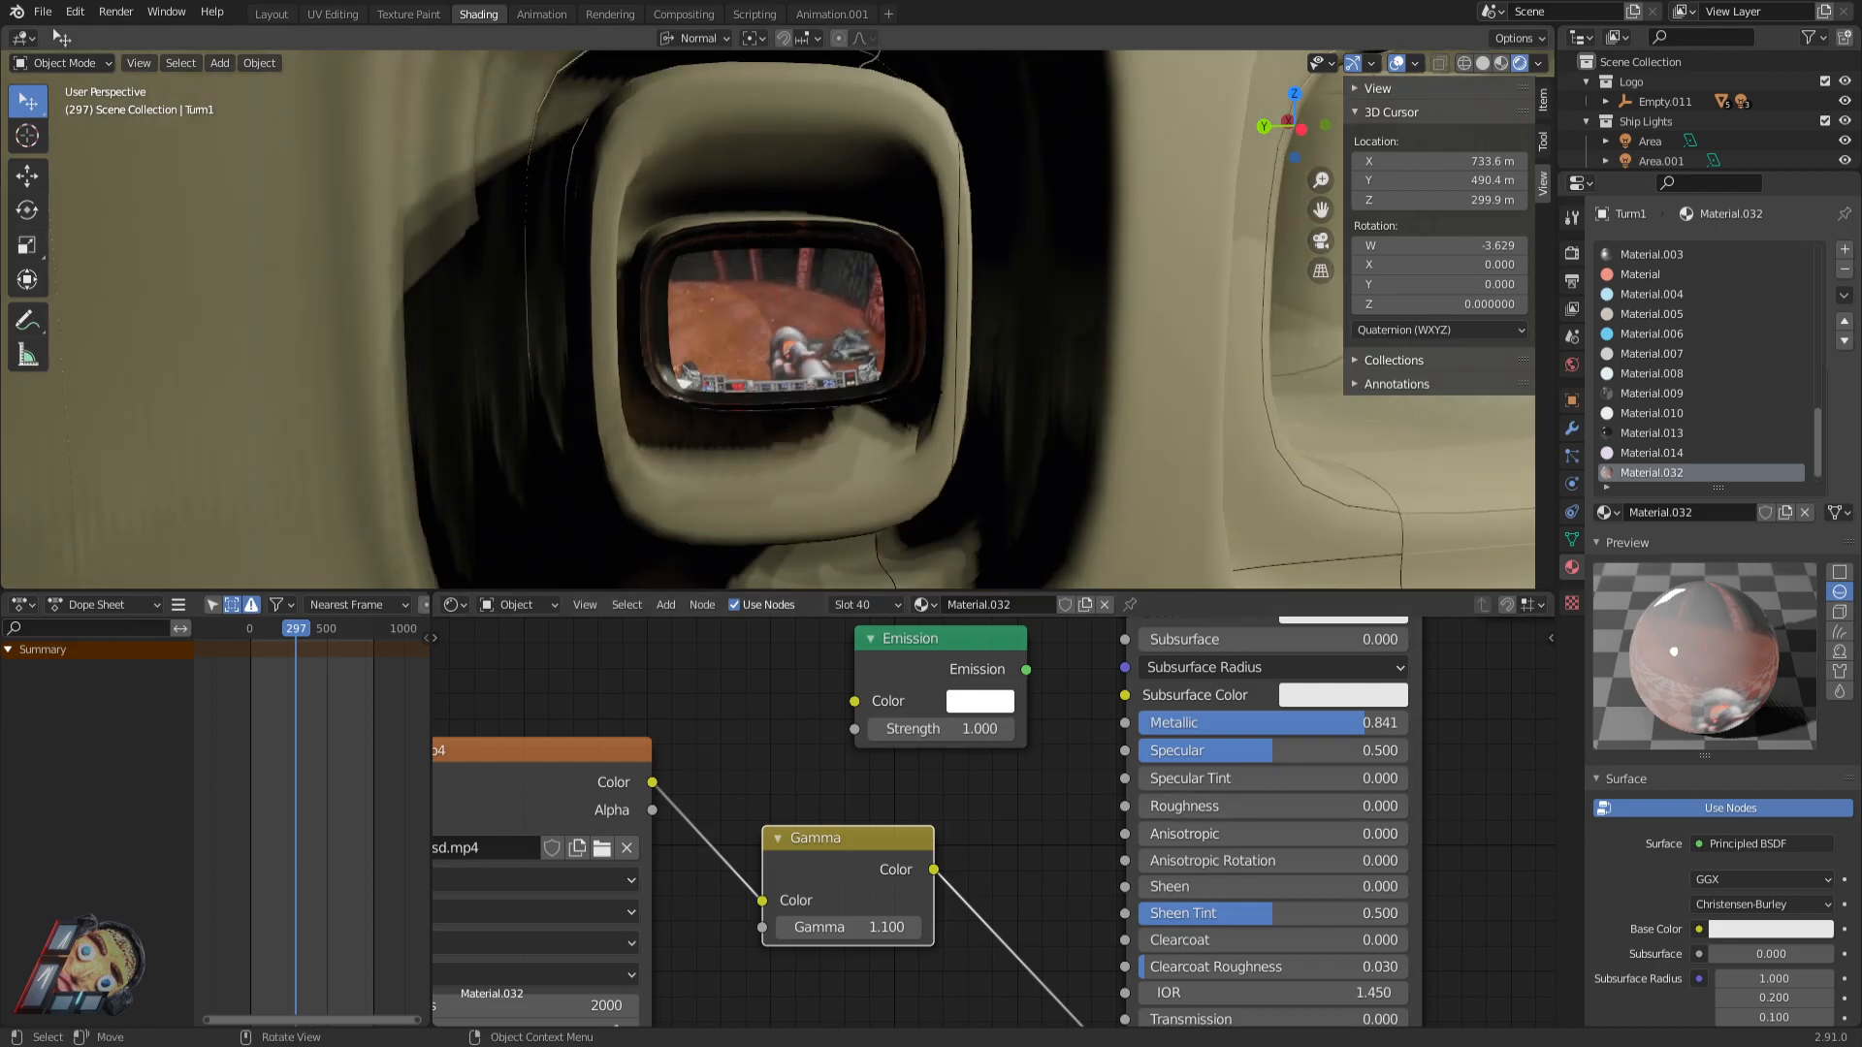
{"action": "key", "text": "shift+grave"}
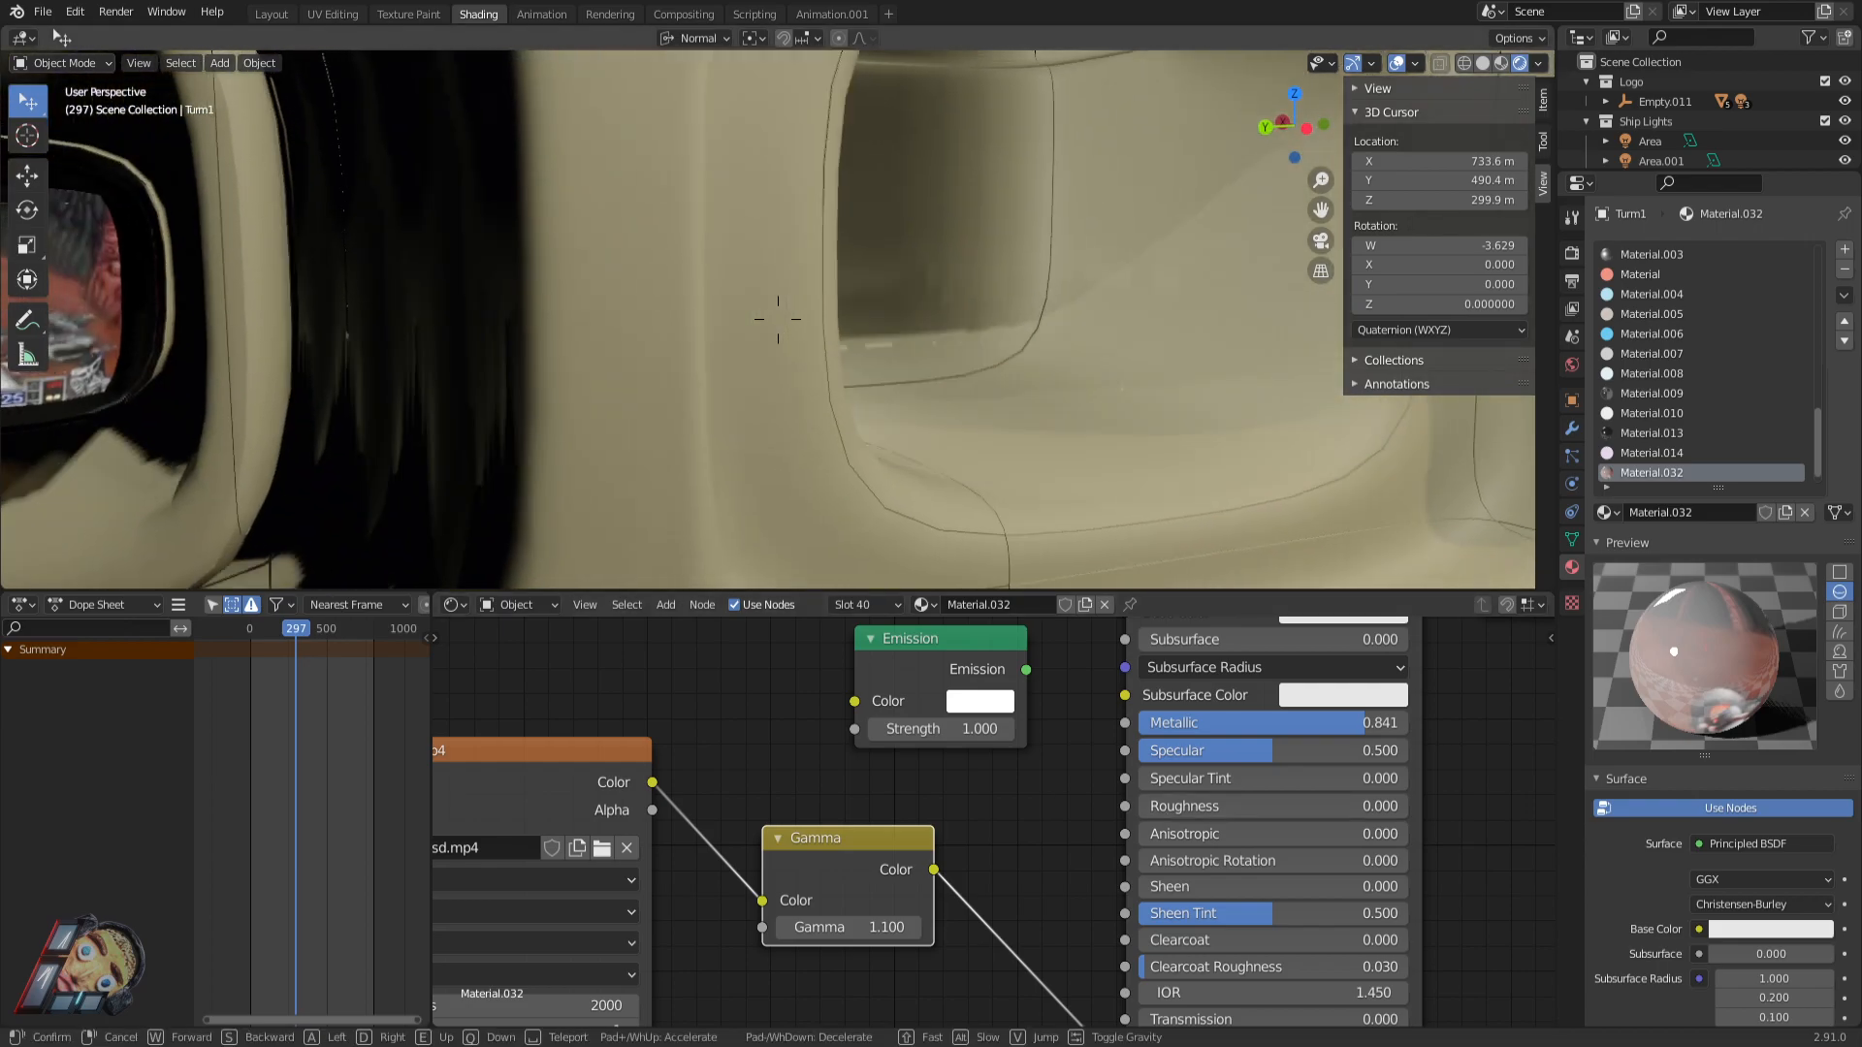
{"action": "key", "text": "w"}
{"action": "key", "text": "s"}
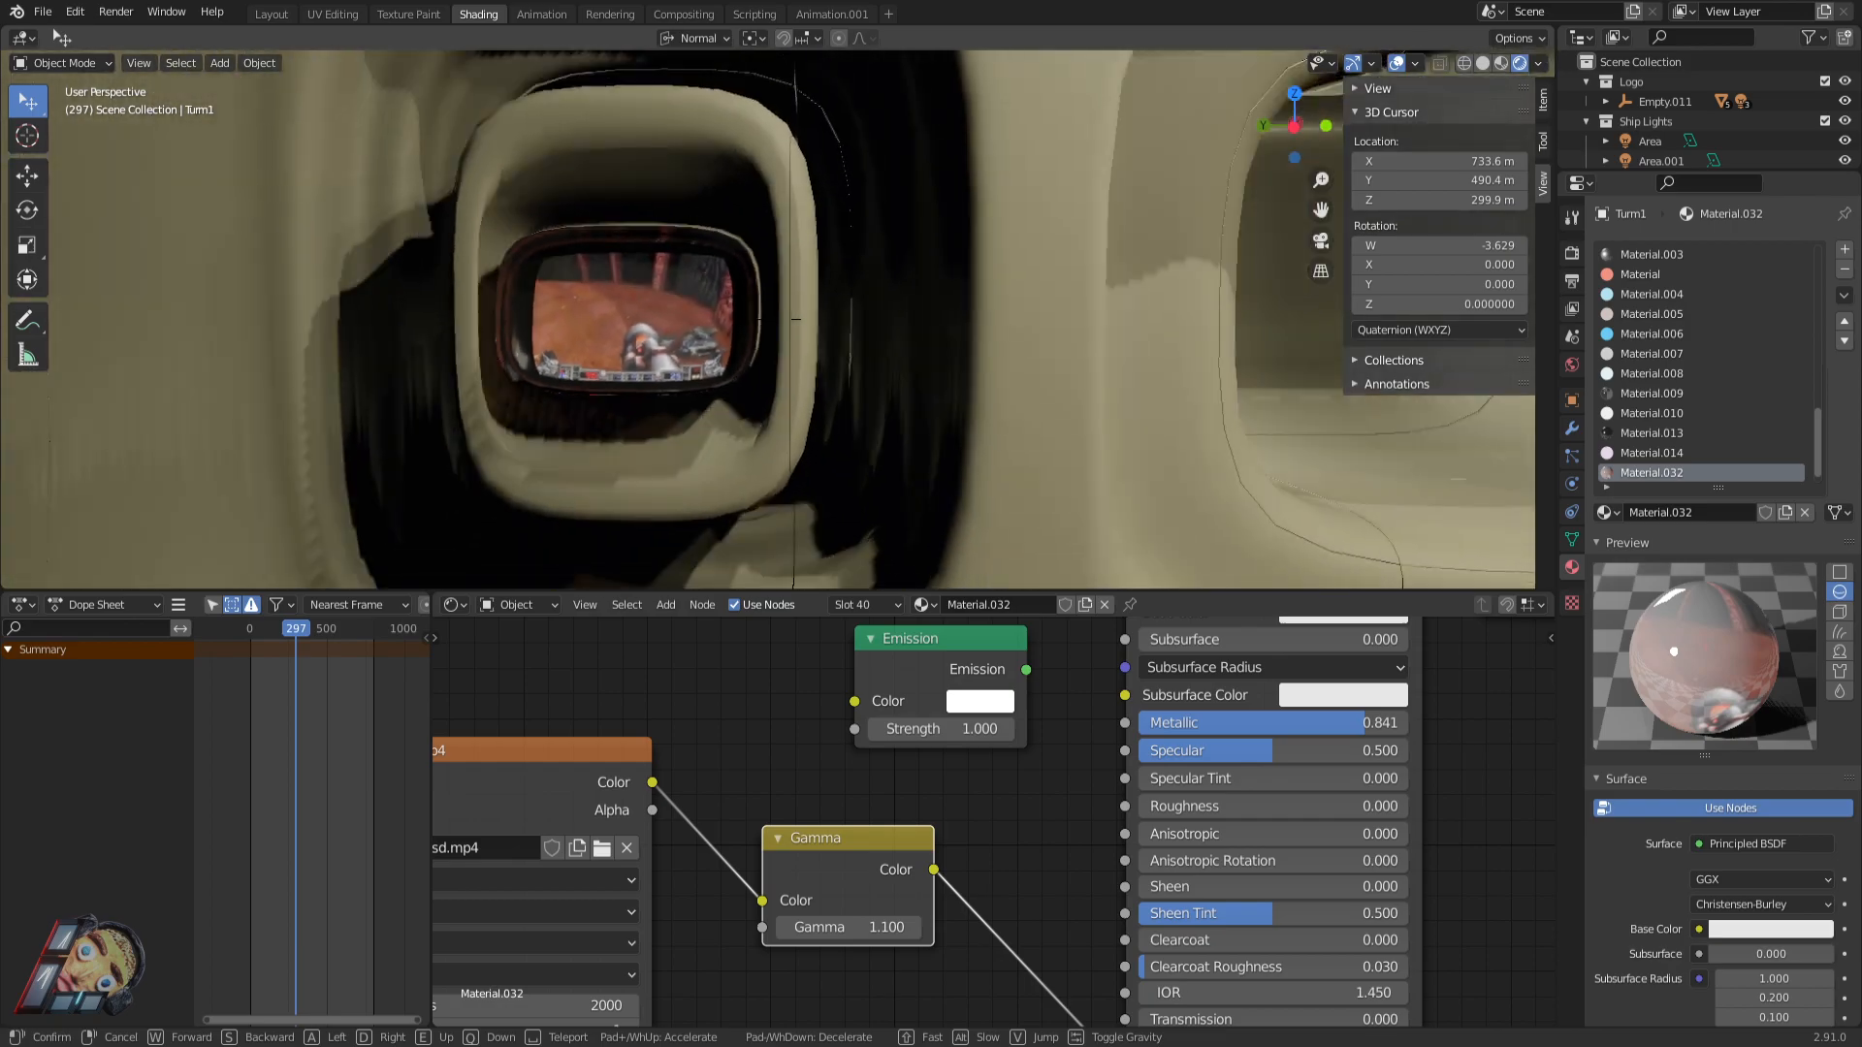
{"action": "key", "text": "w"}
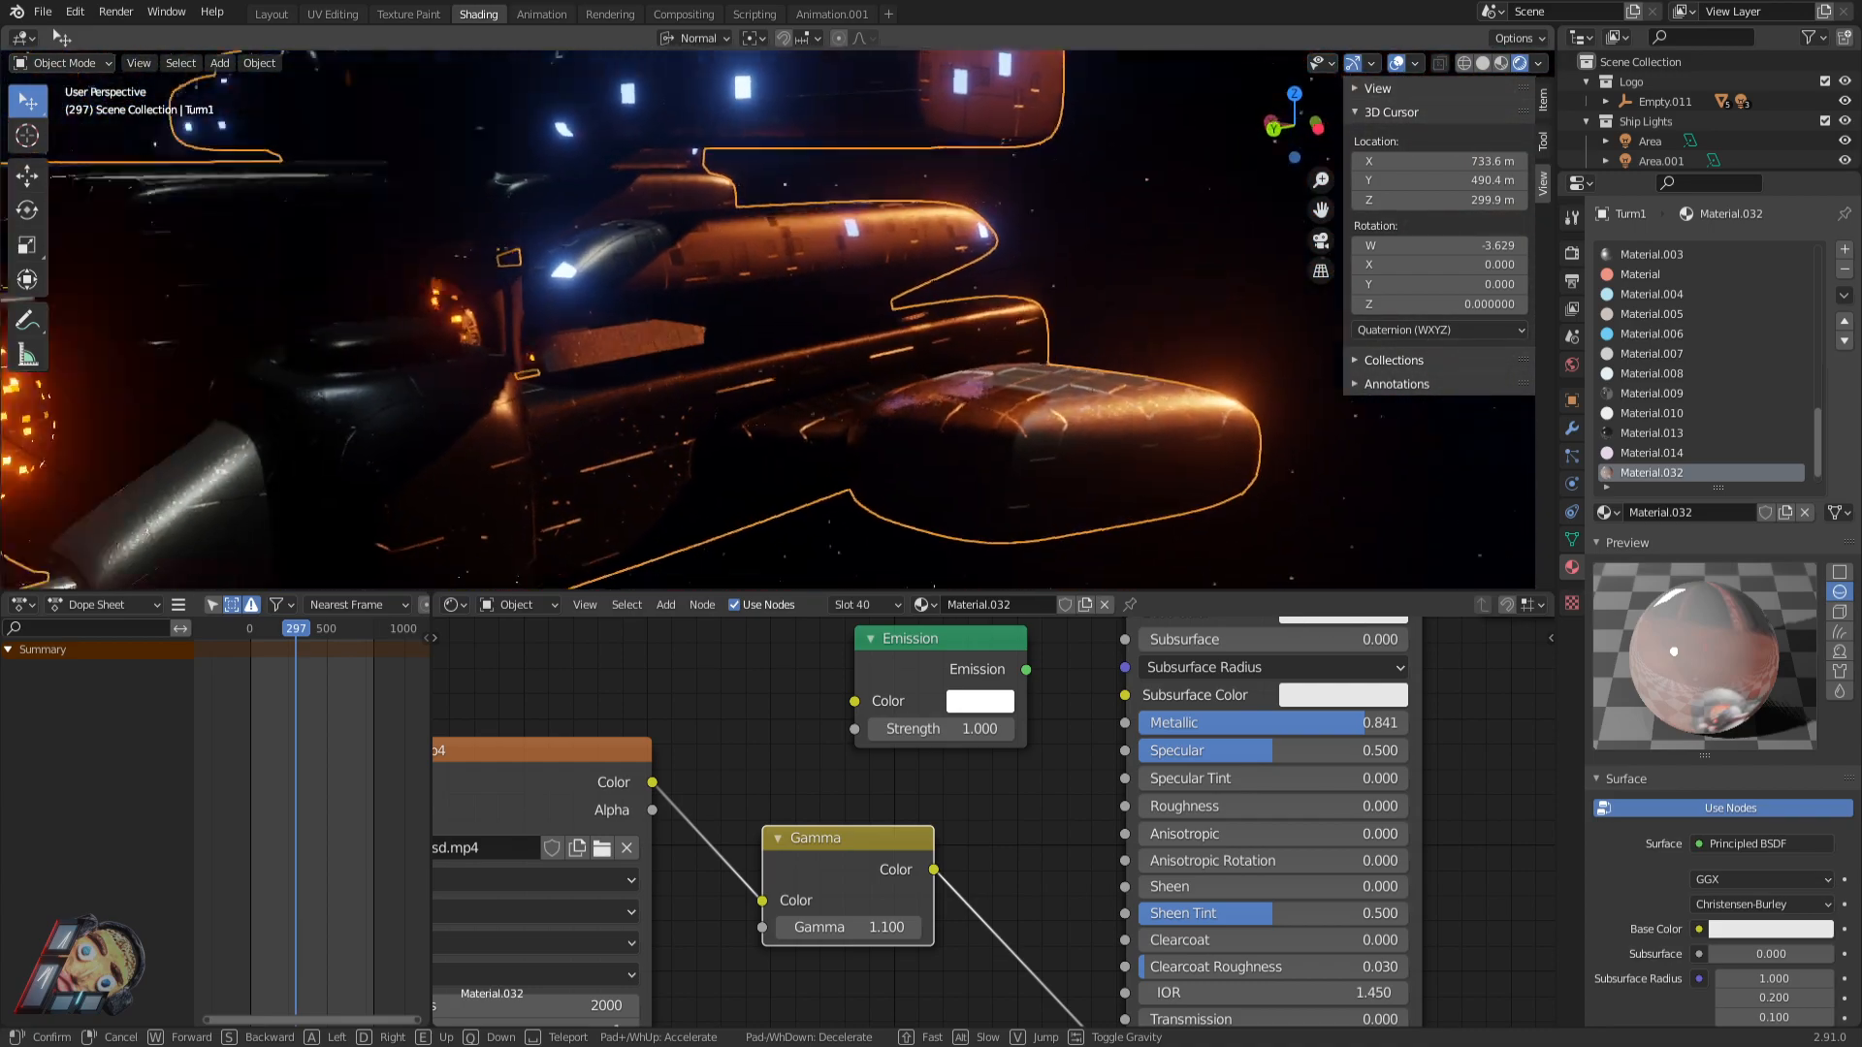
{"action": "left_click", "coordinate": [784, 320]}
Maximize the viewport and fly out of the corridor to examine the whole ship in front of the red planet.
{"action": "key", "text": "ctrl+space"}
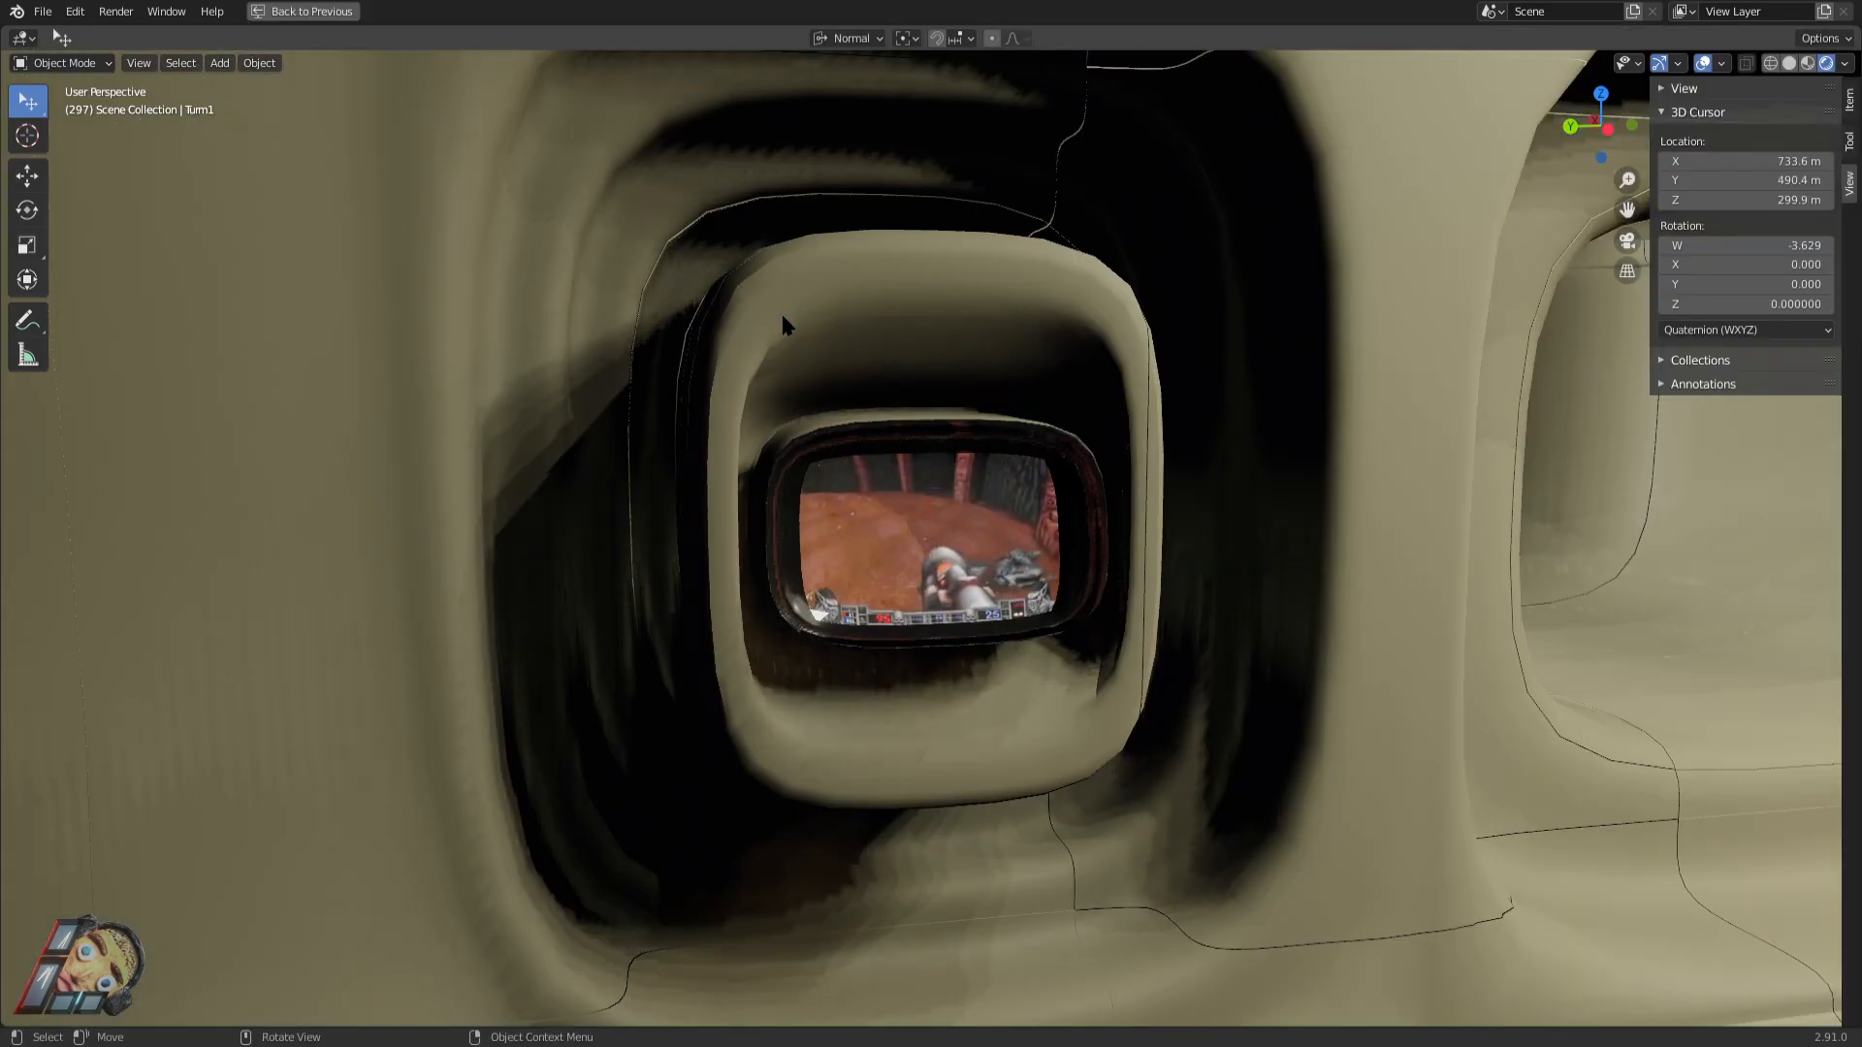
{"action": "key", "text": "shift+grave"}
{"action": "key", "text": "w"}
{"action": "key", "text": "s"}
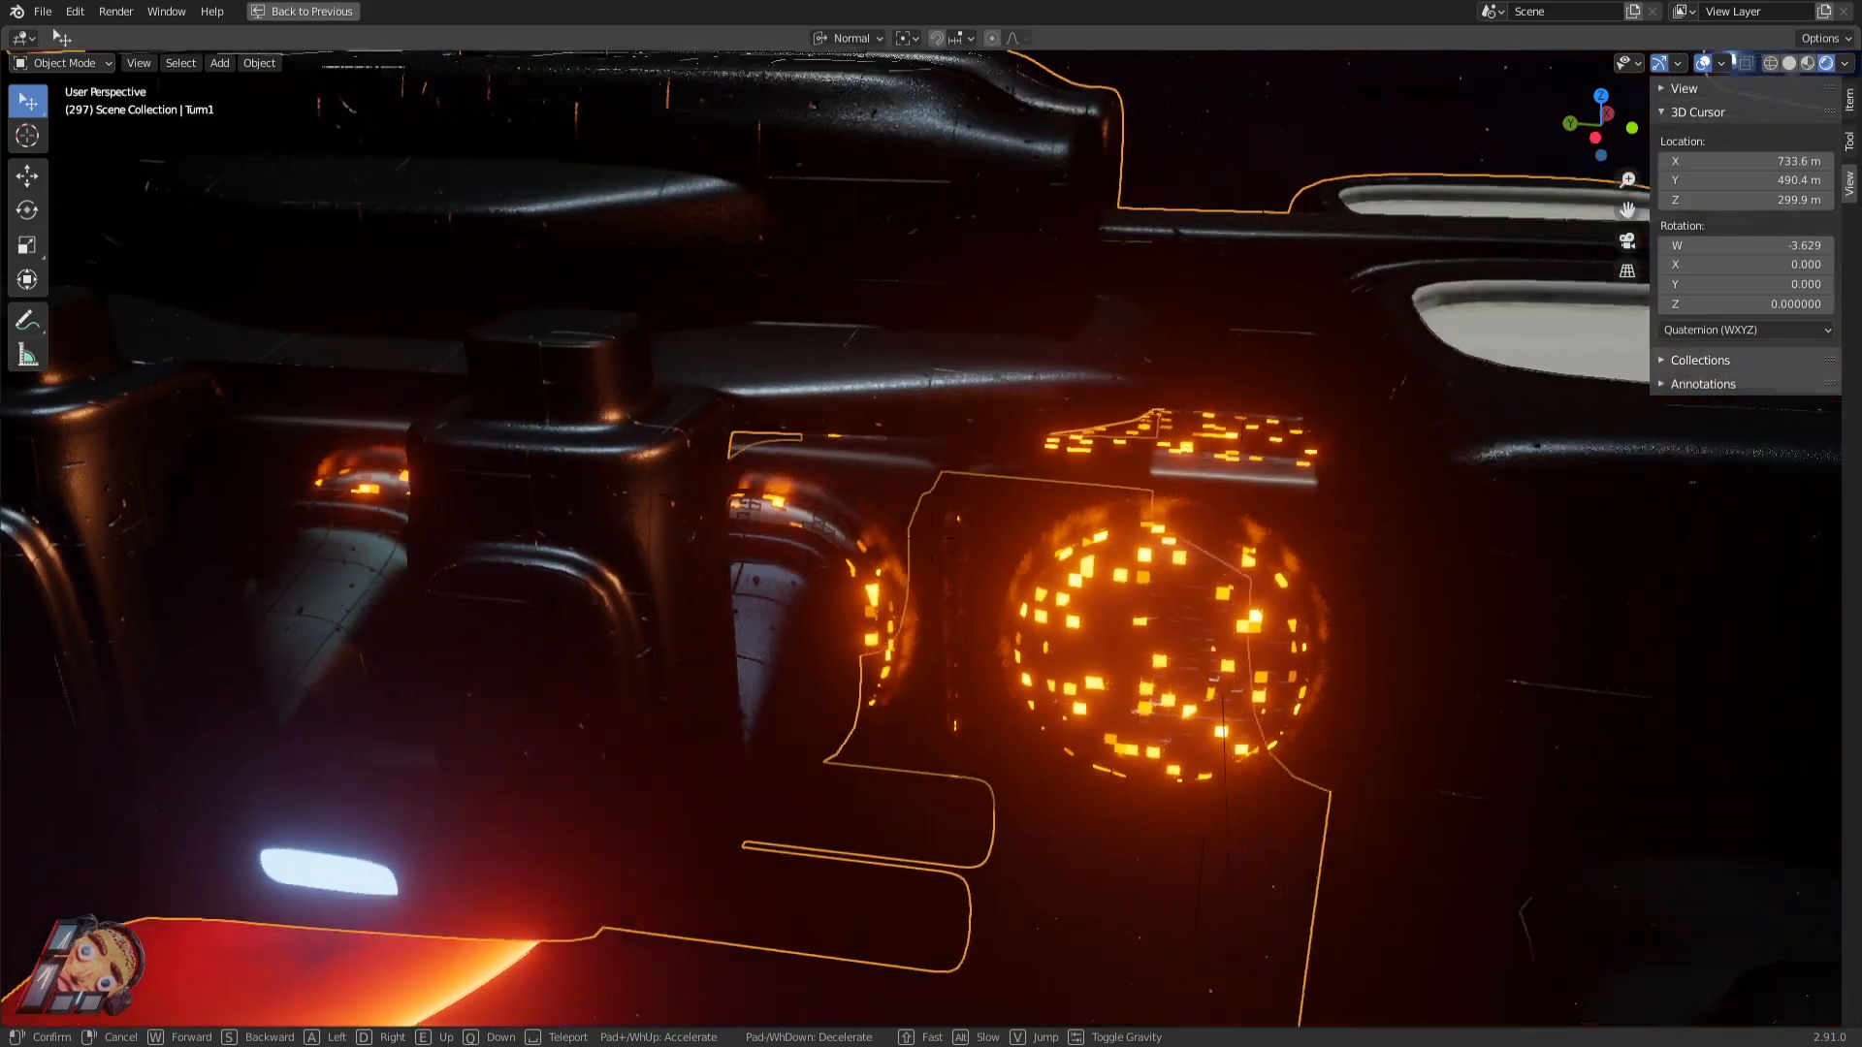
{"action": "key", "text": "w"}
{"action": "key", "text": "s"}
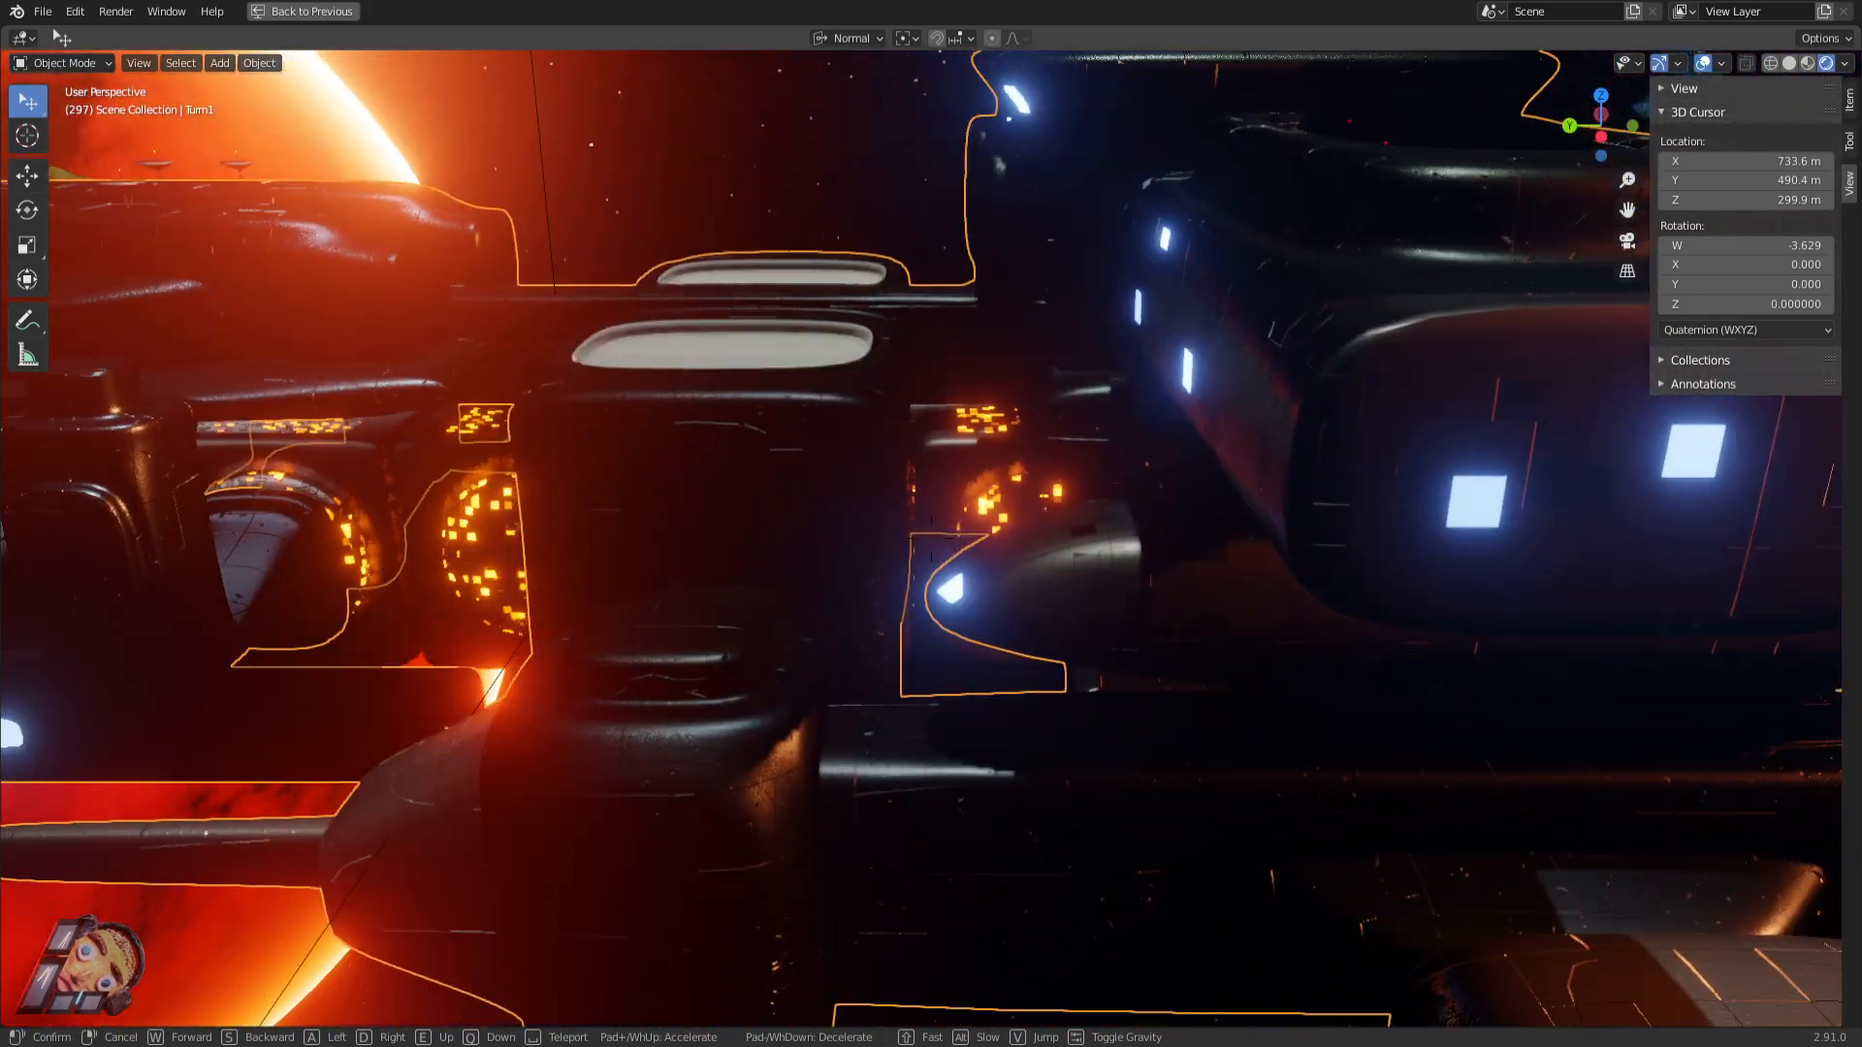
{"action": "key", "text": "s"}
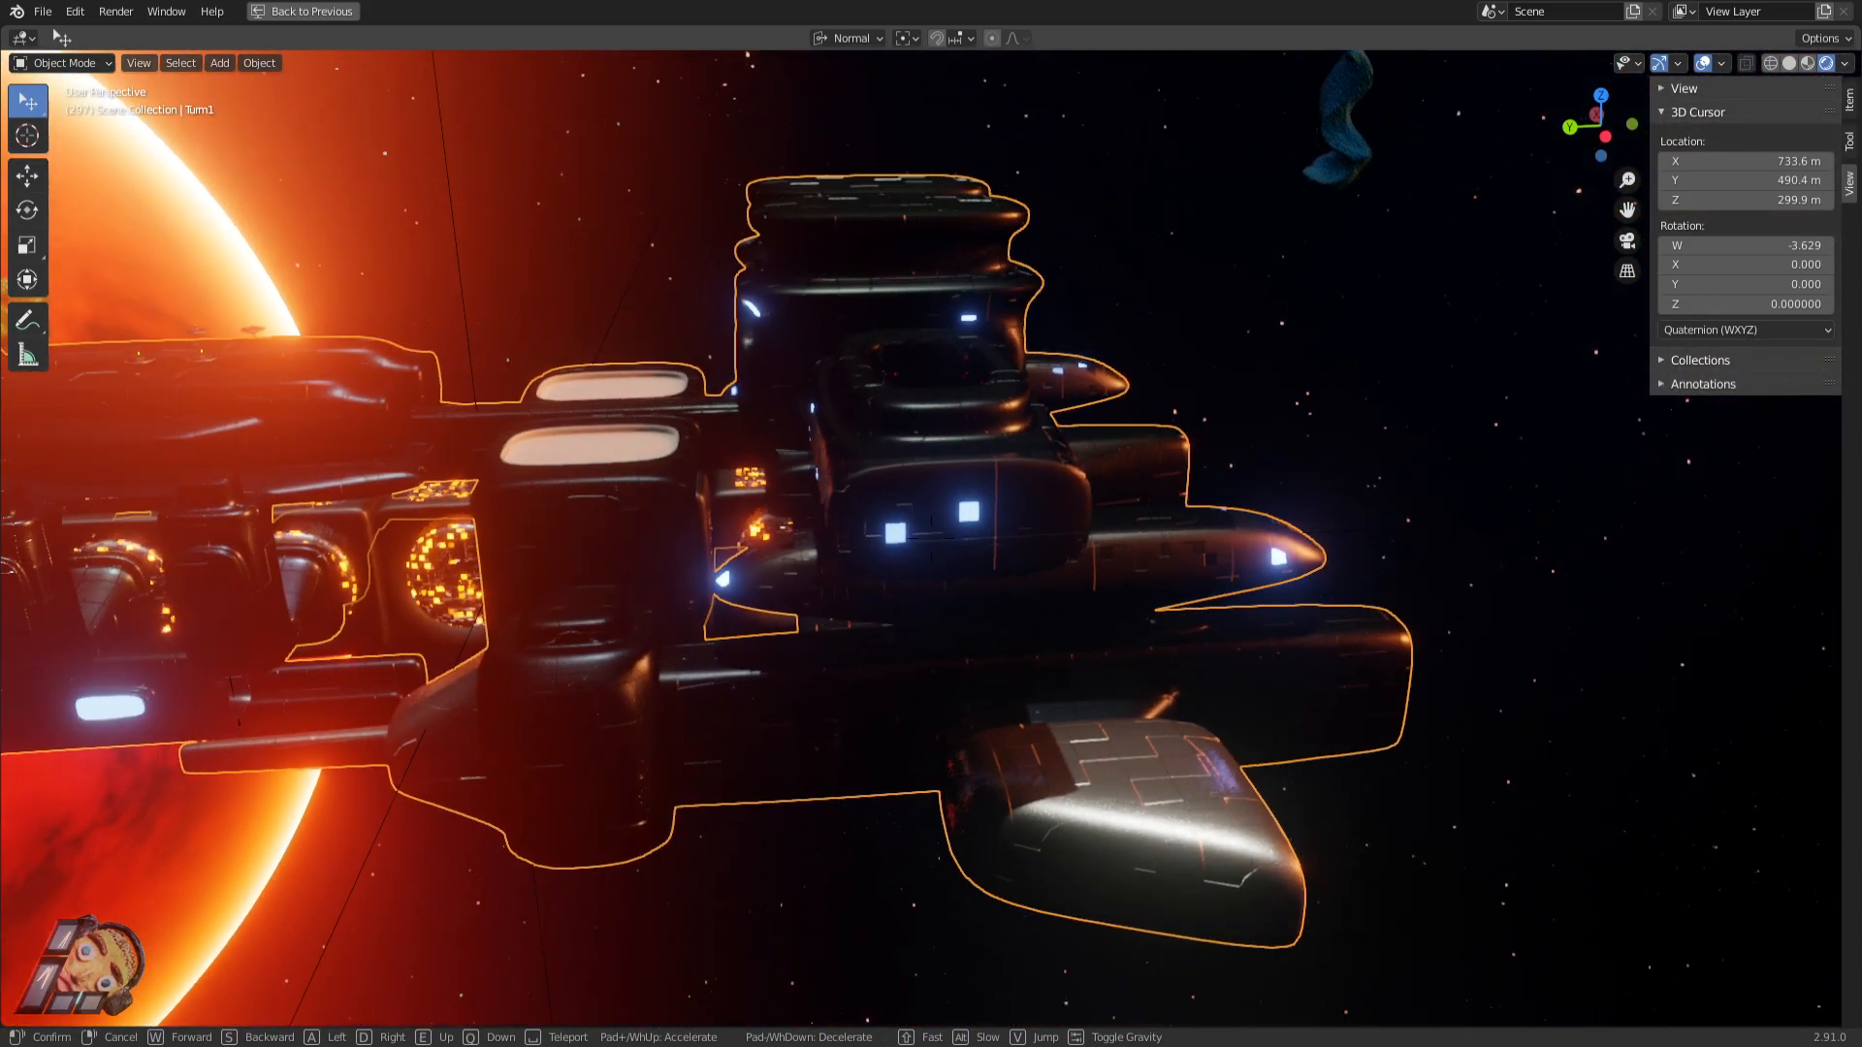
{"action": "key", "text": "d"}
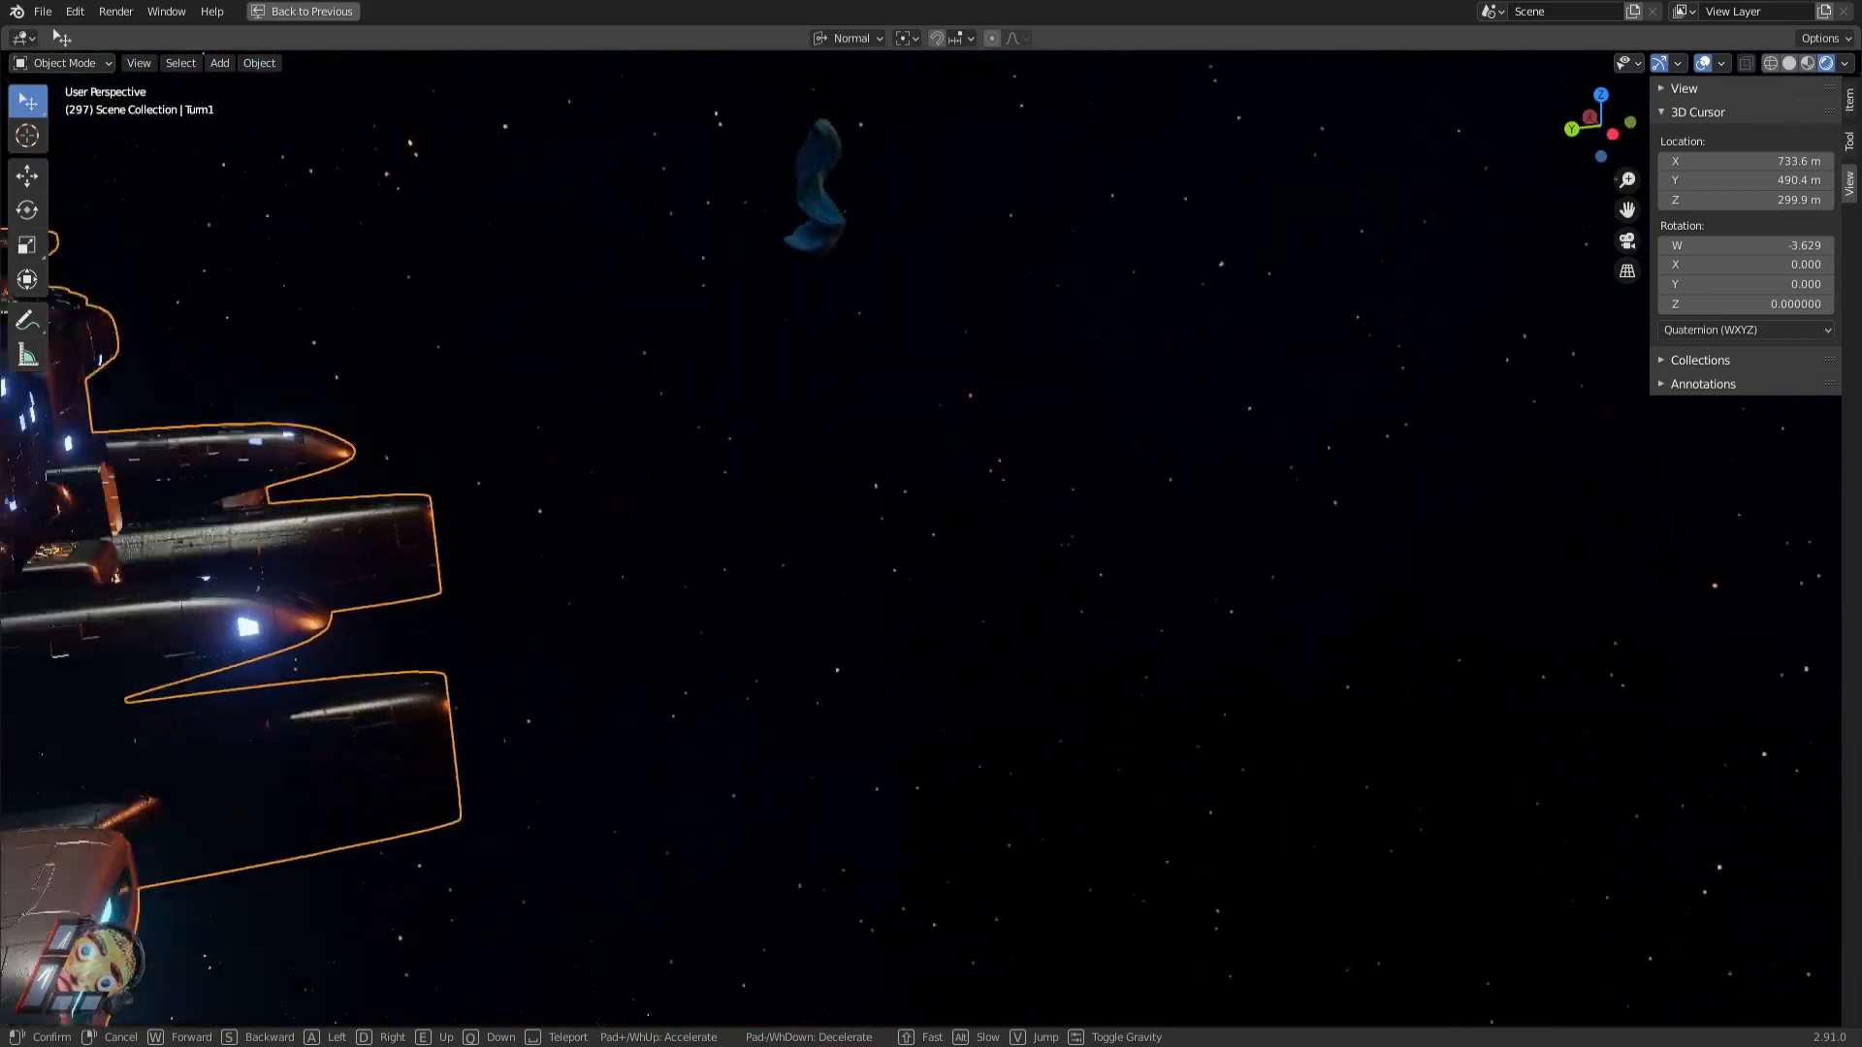
{"action": "key", "text": "s"}
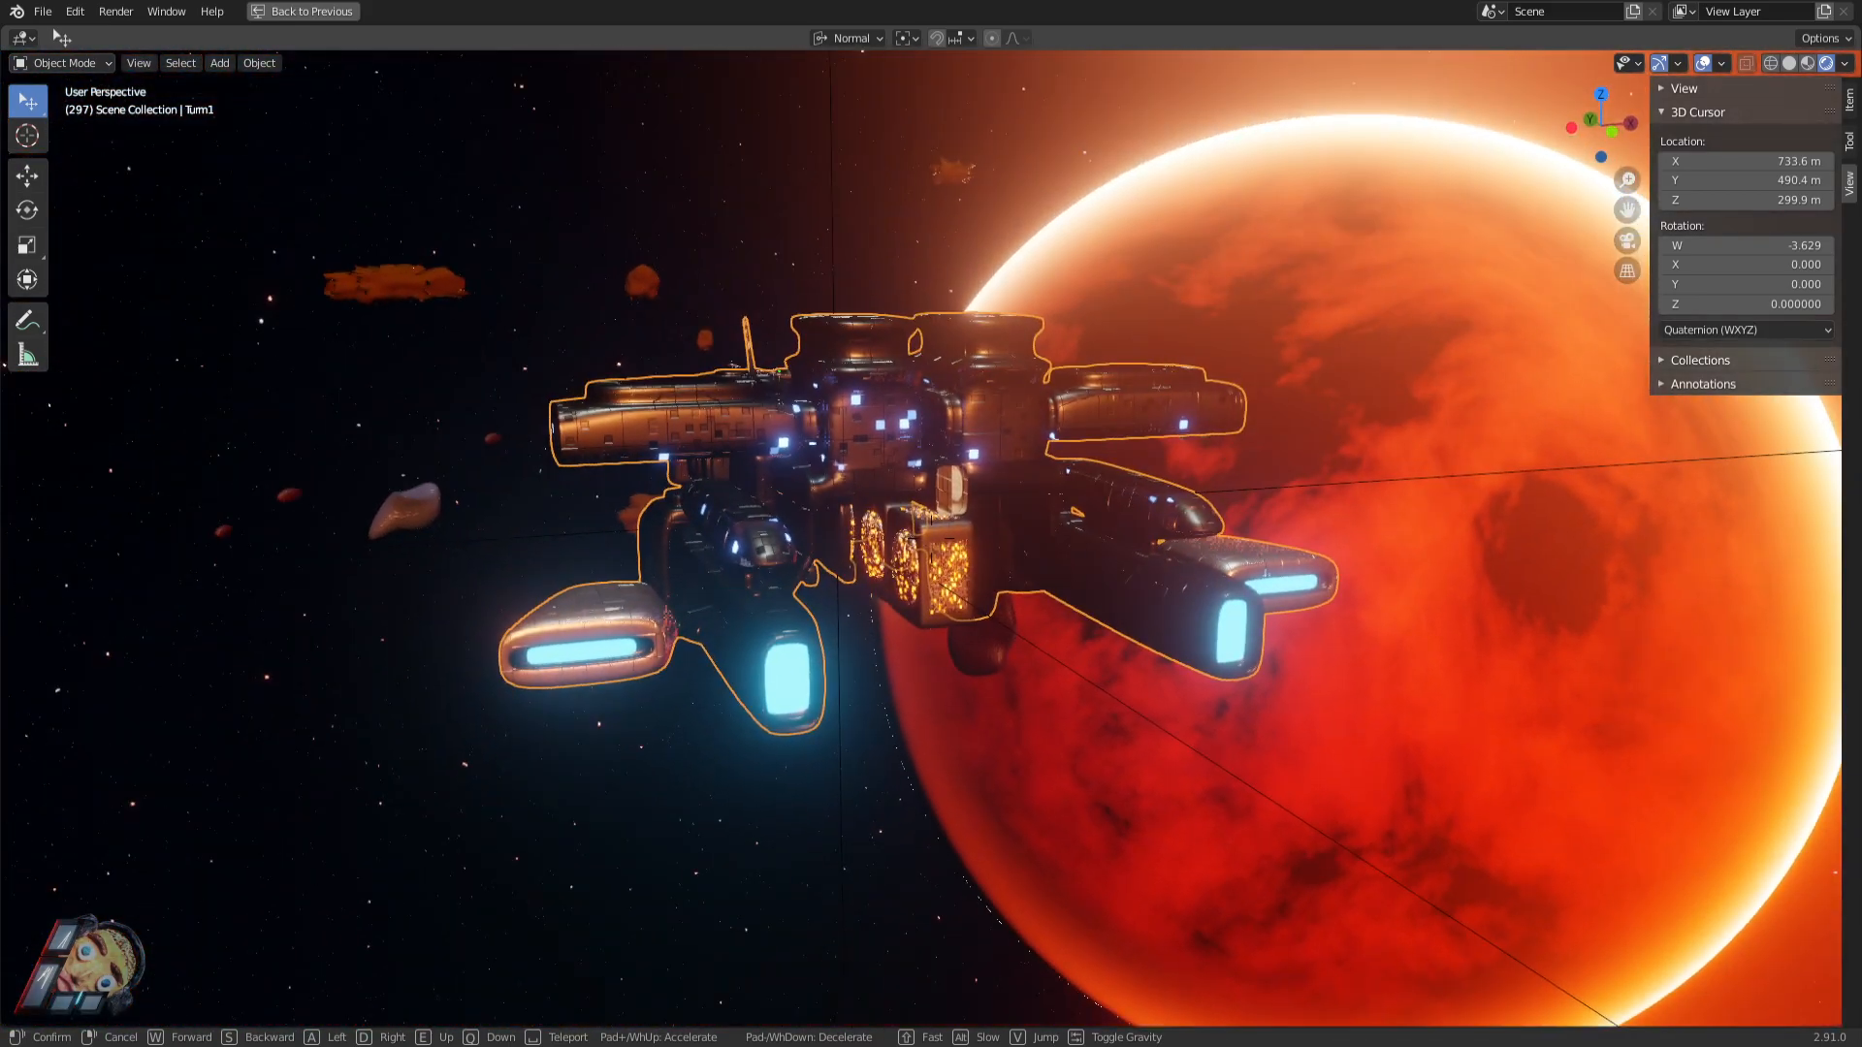
Select the glowing block beneath the ship and try moving it along its local Y axis.
{"action": "left_click", "coordinate": [1018, 607]}
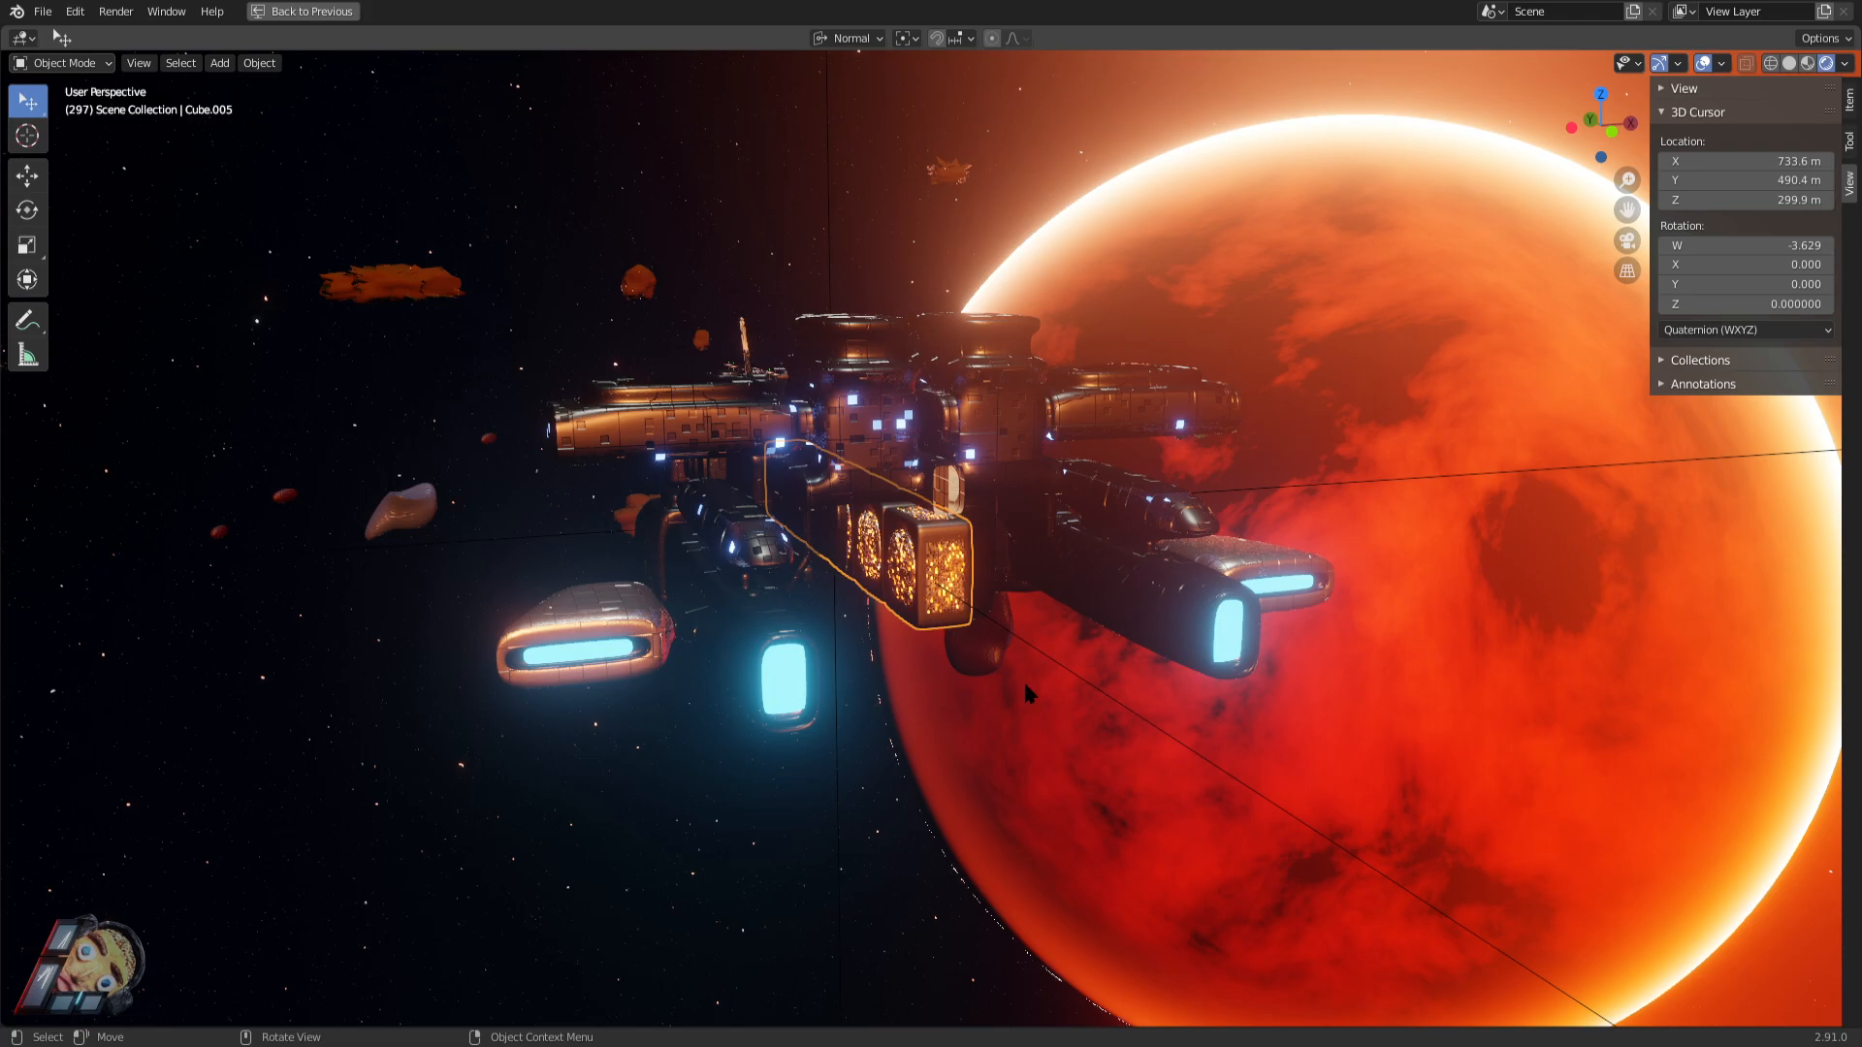
{"action": "key", "text": "g"}
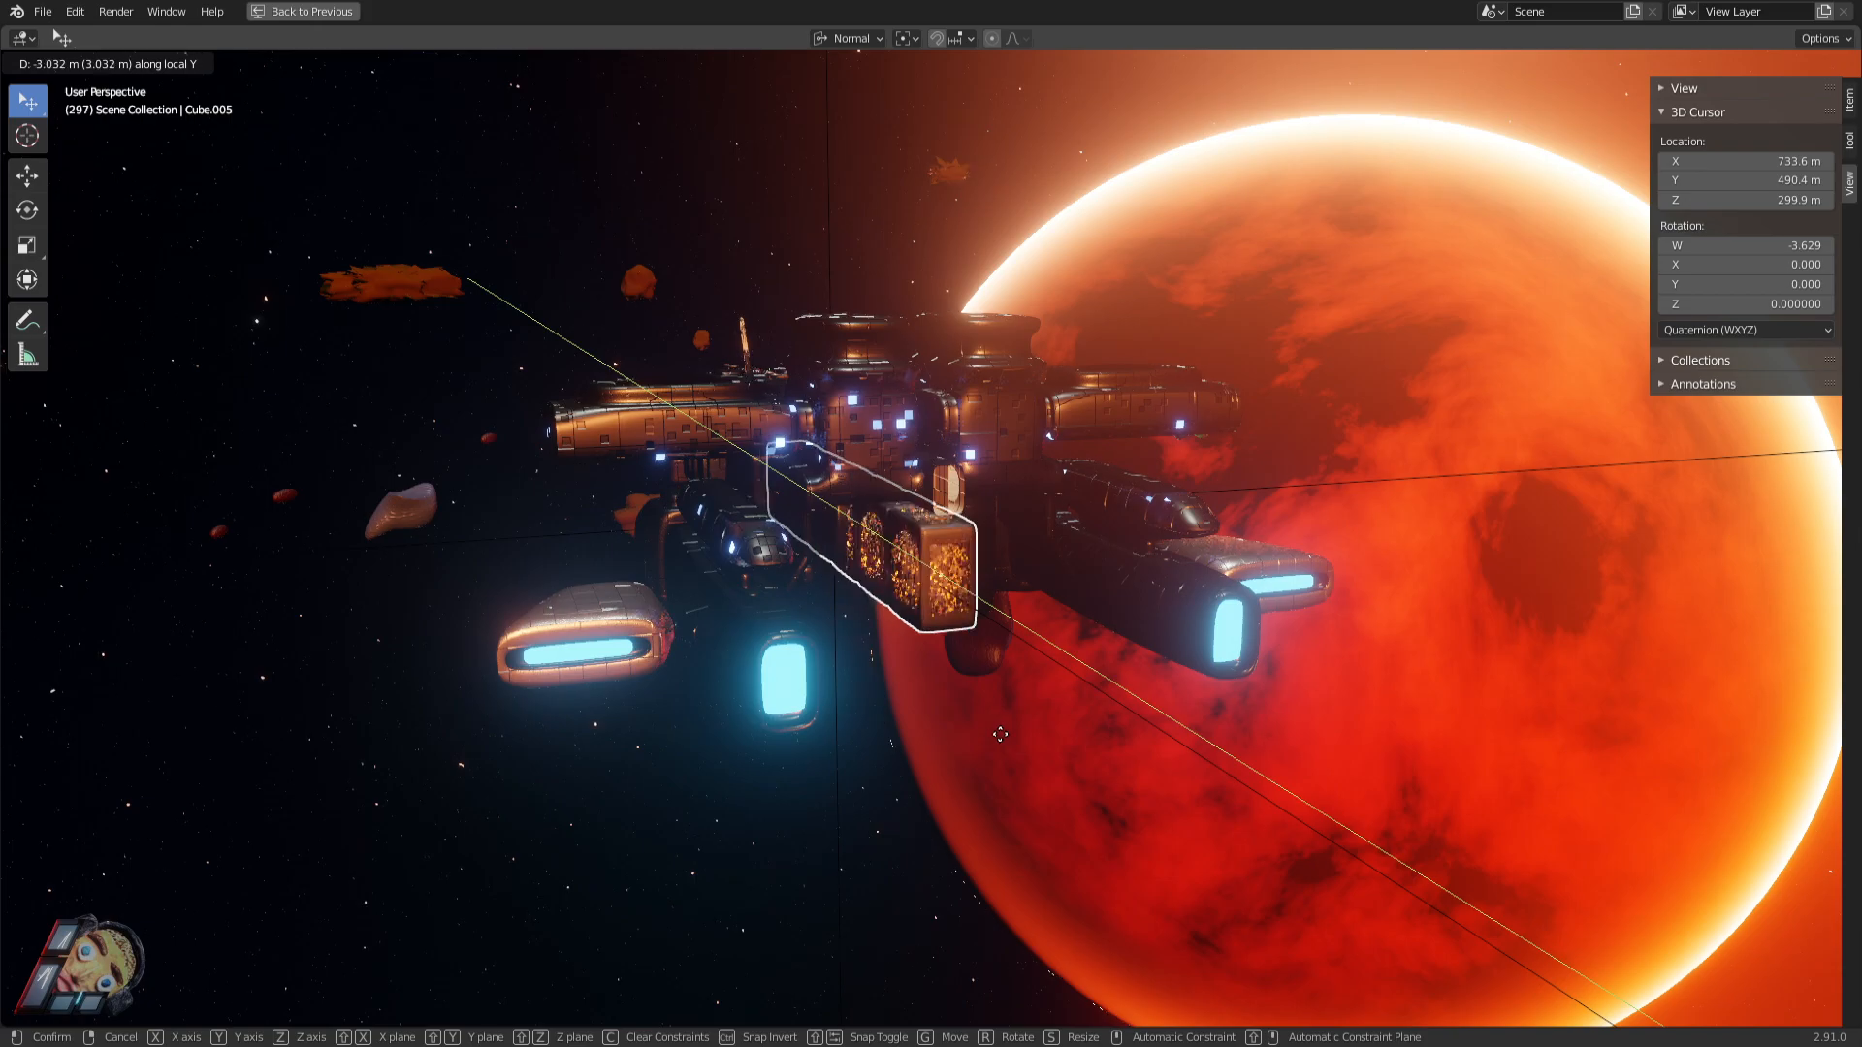
{"action": "left_click", "coordinate": [852, 700]}
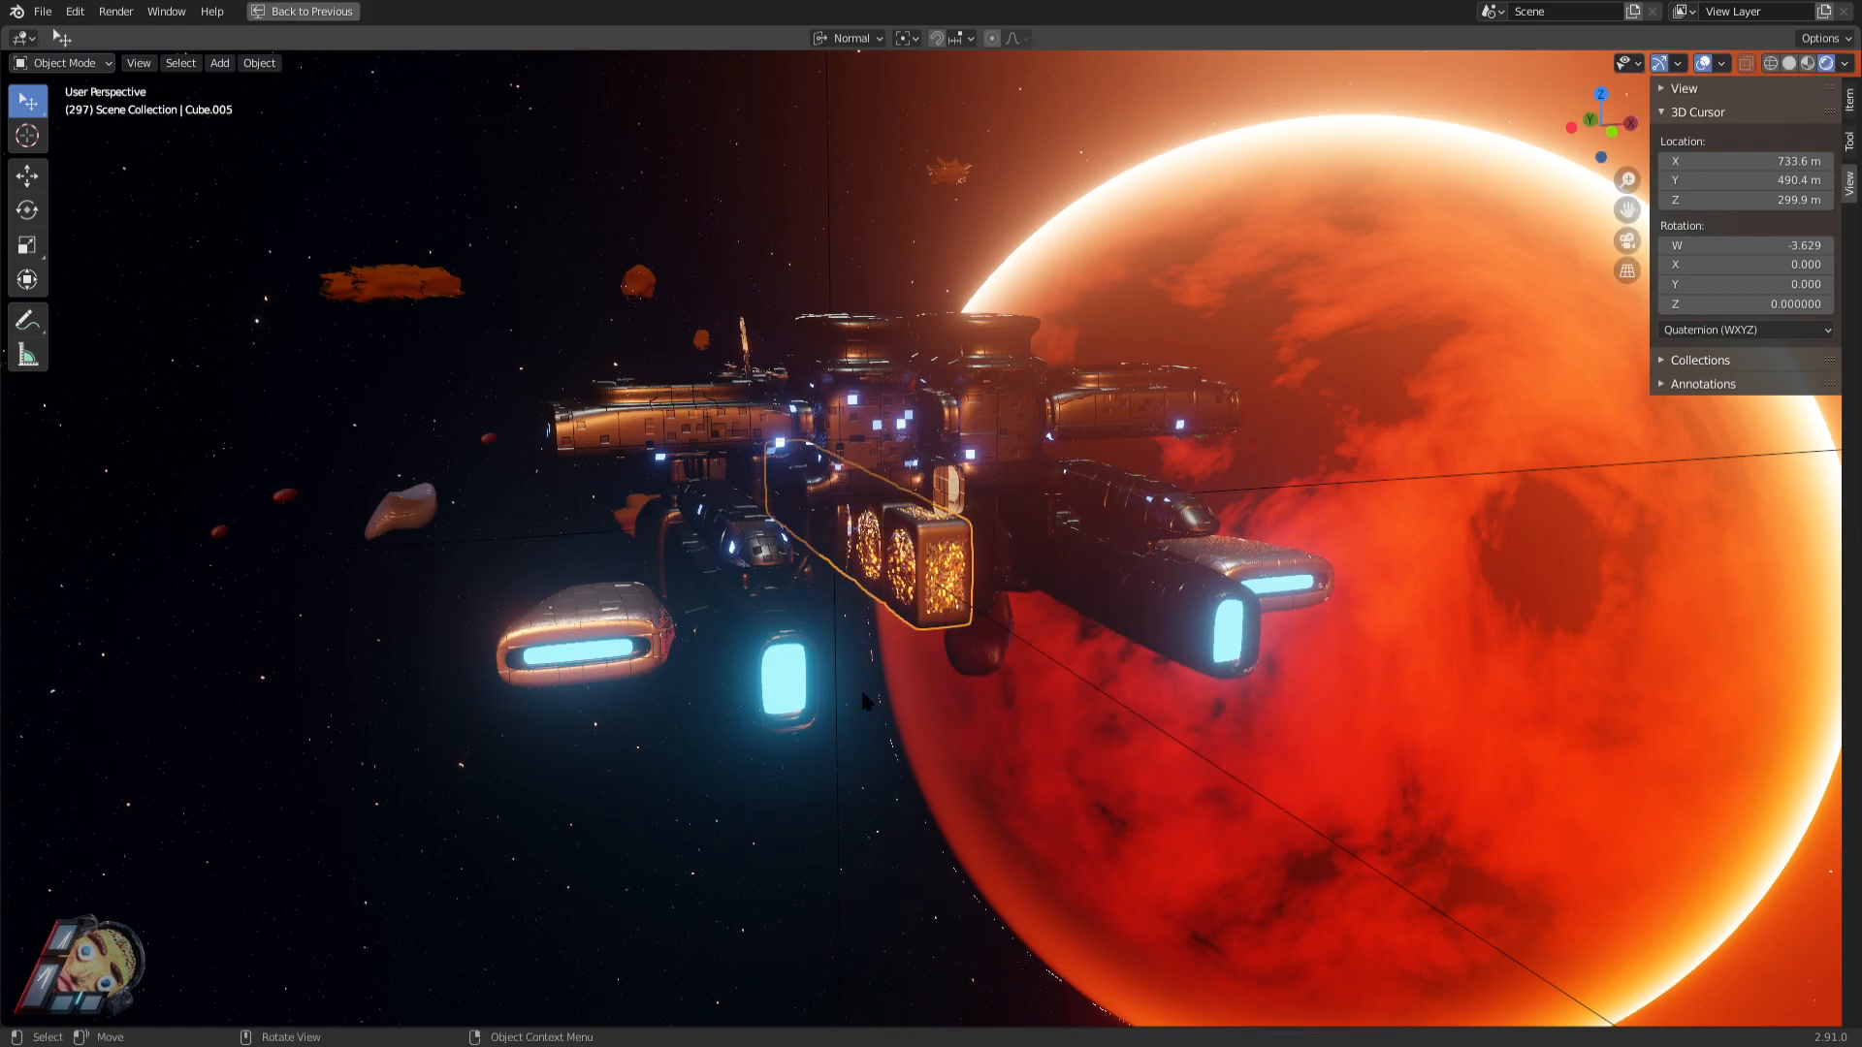
Circle to the engine side of the ship and try sliding the glowing block out along its local Y axis.
{"action": "key", "text": "d"}
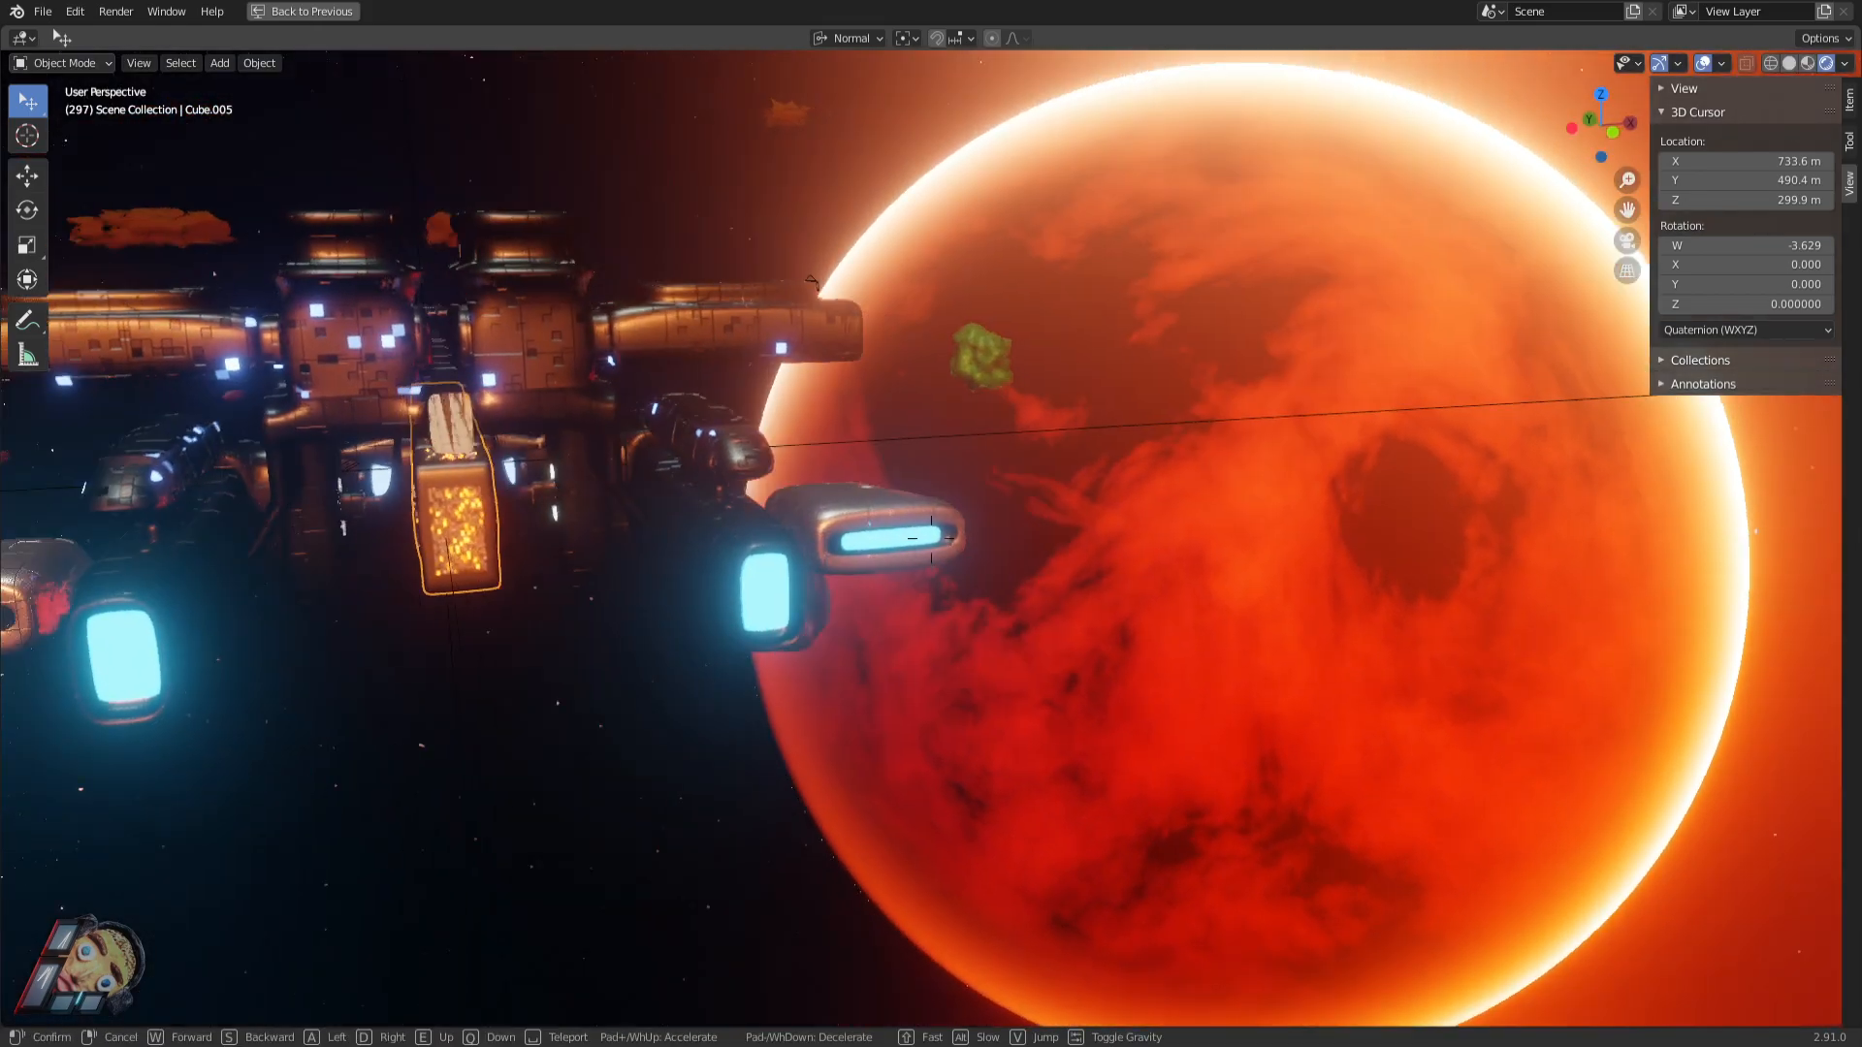
{"action": "key", "text": "w"}
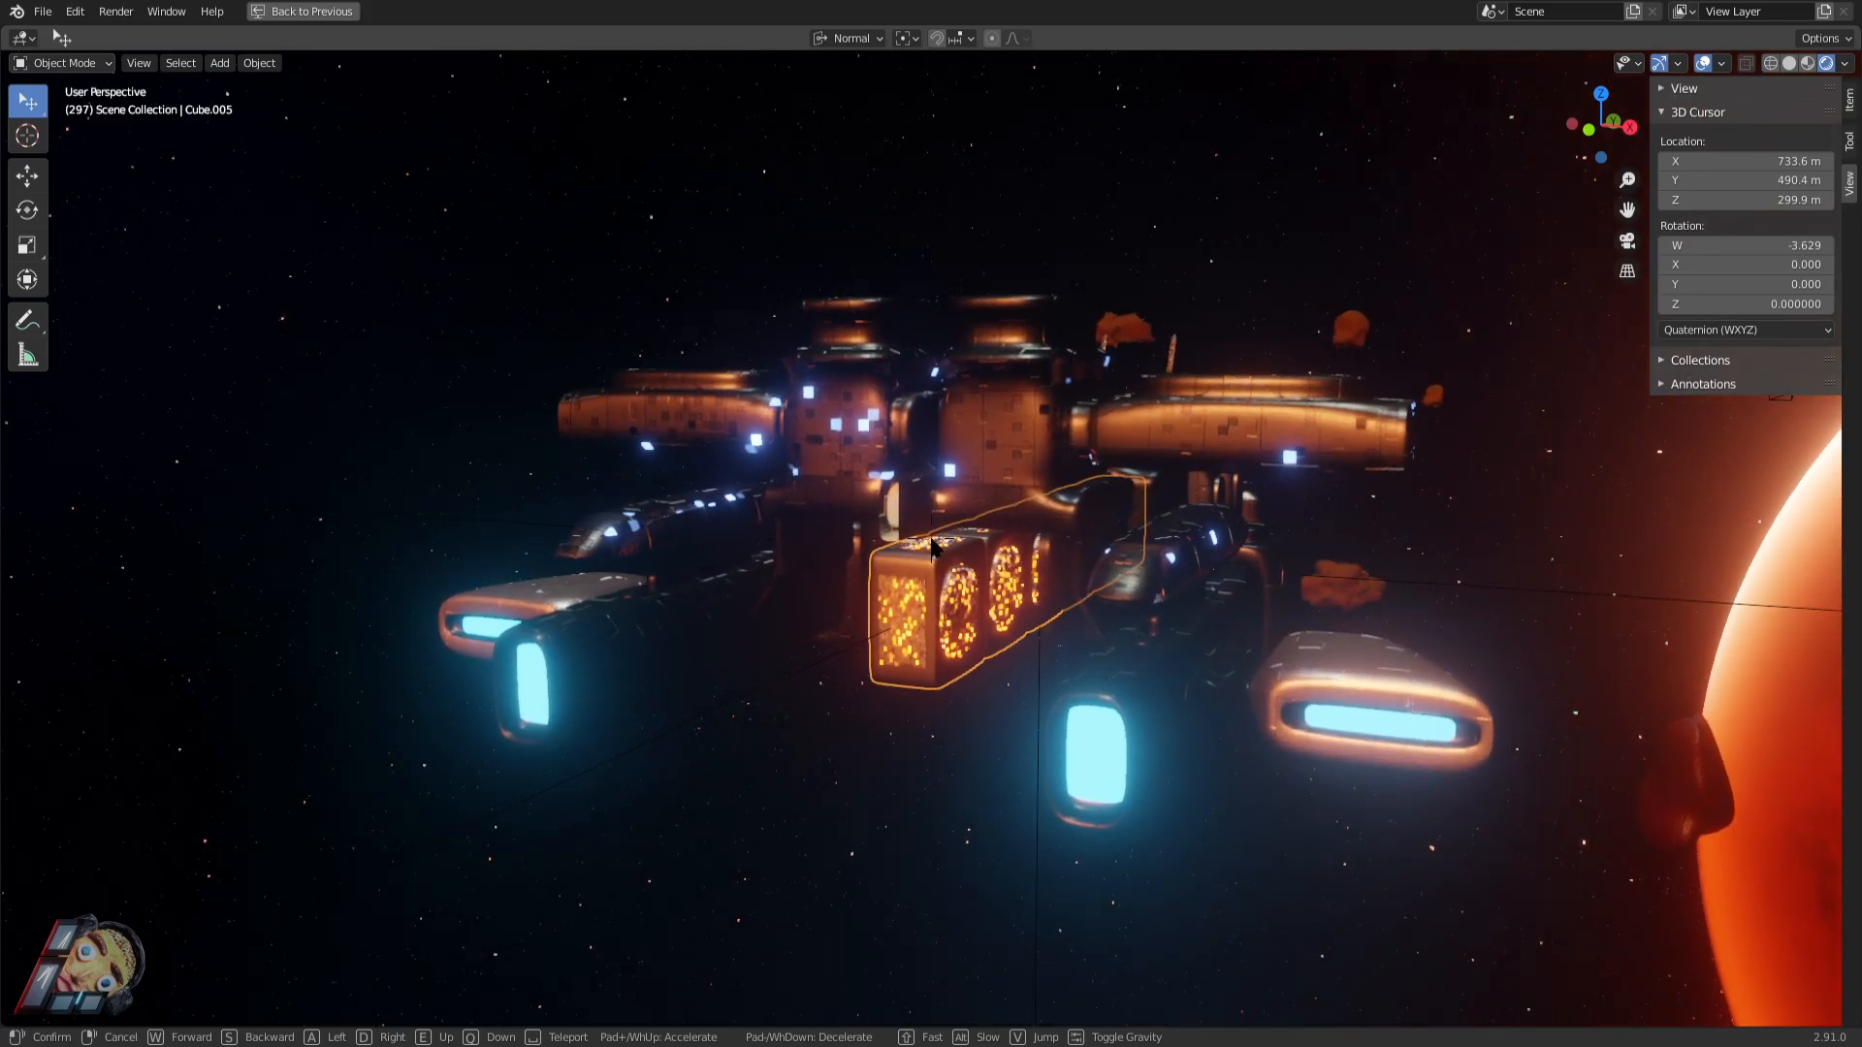
{"action": "left_click", "coordinate": [944, 595]}
{"action": "left_click", "coordinate": [1003, 626]}
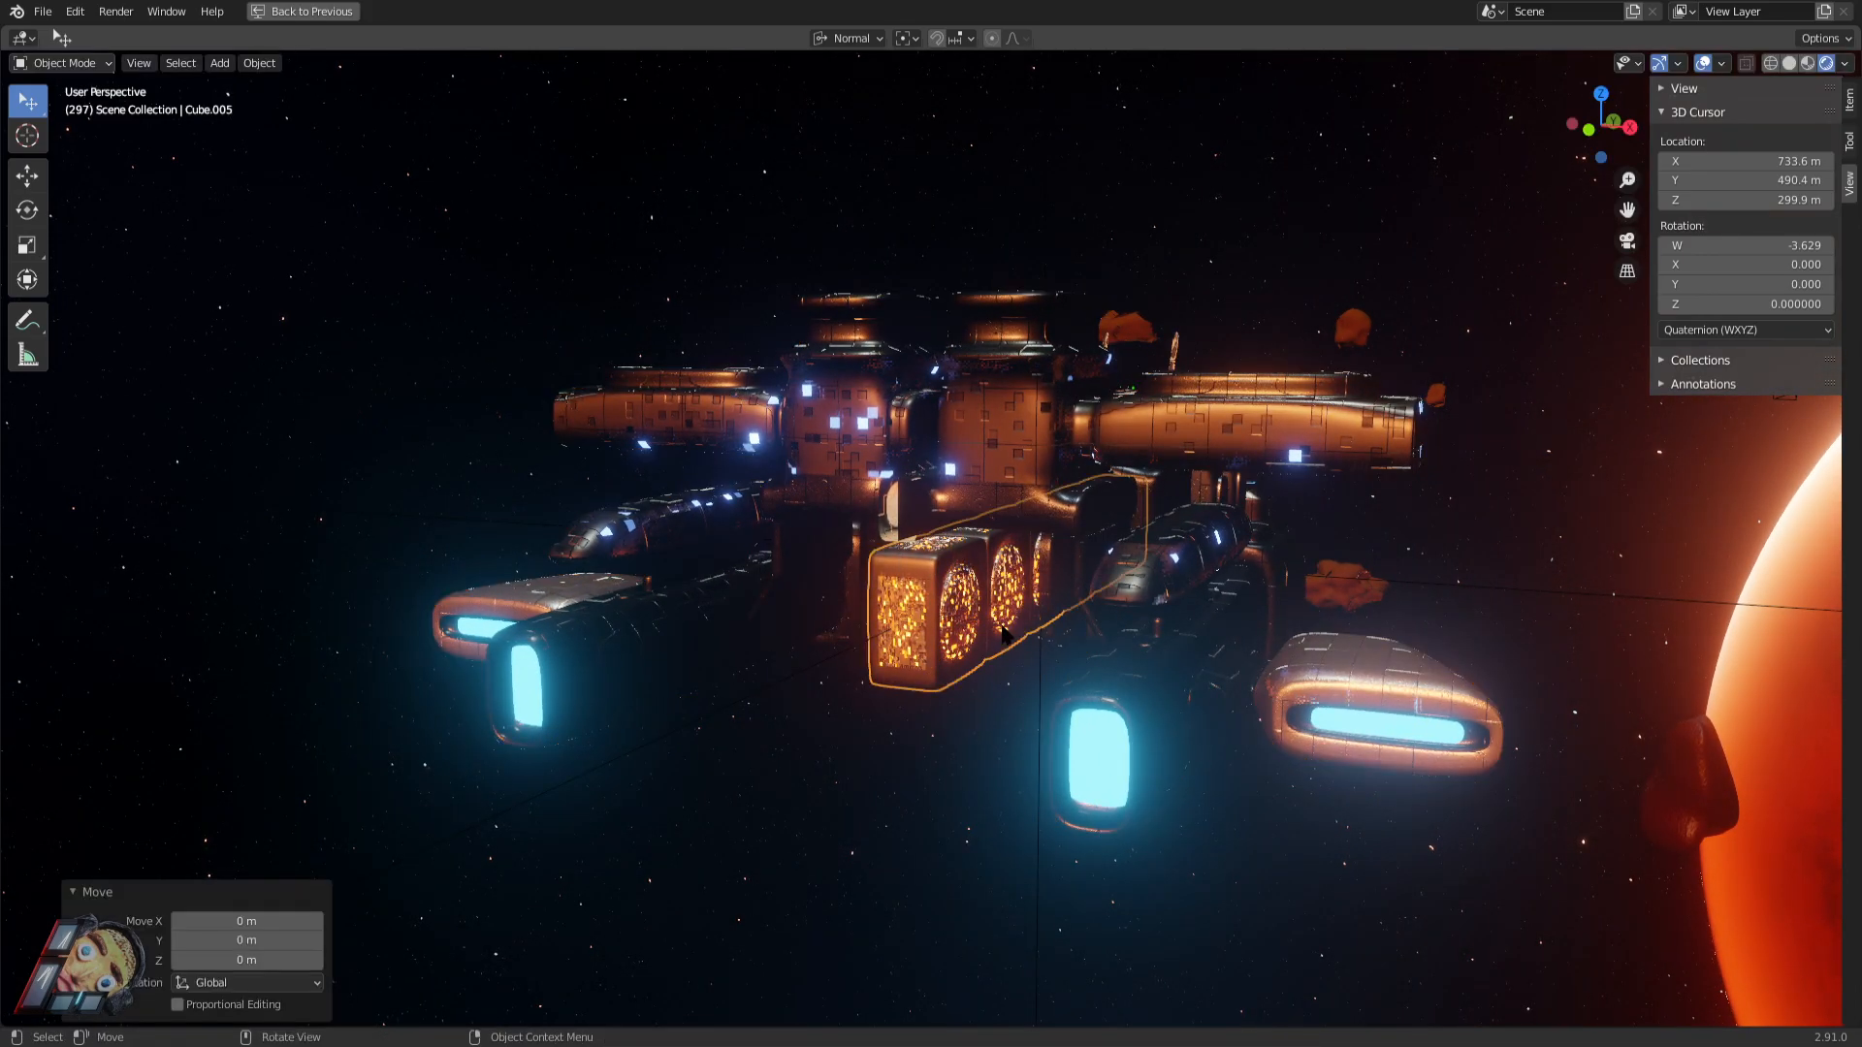
{"action": "key", "text": "g"}
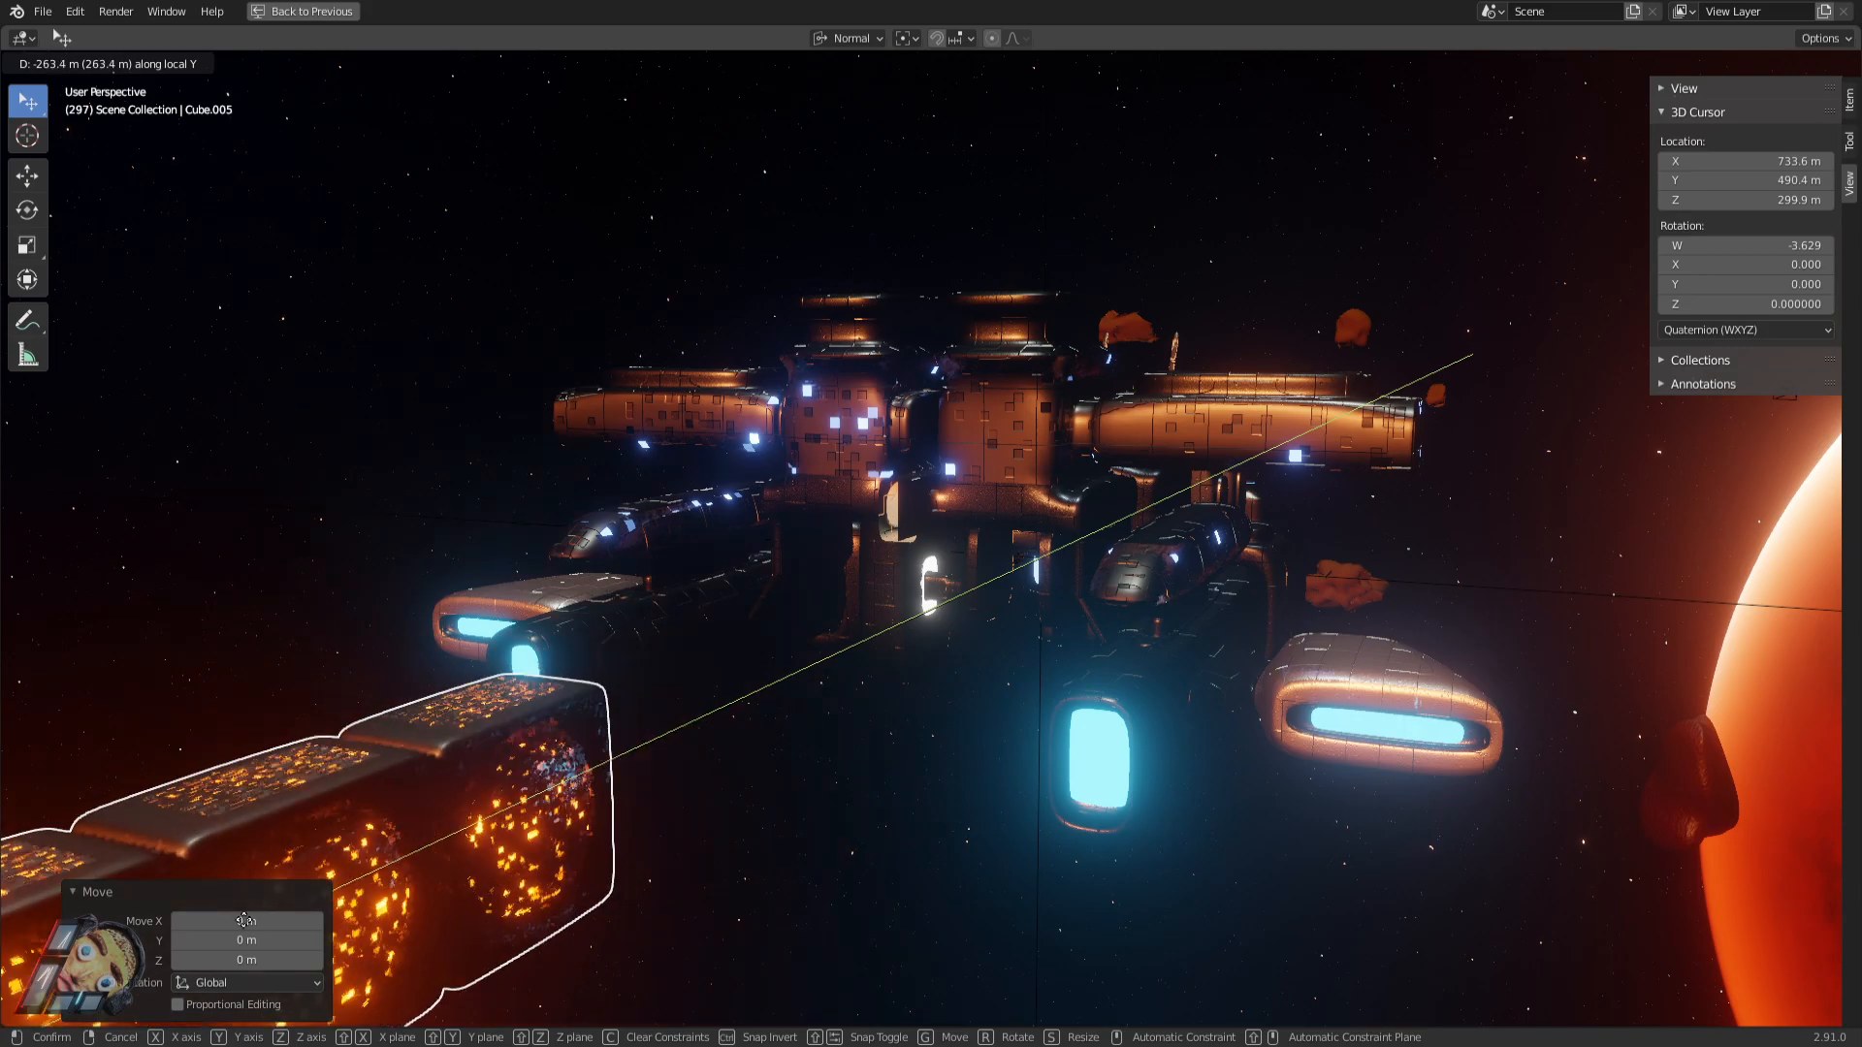
{"action": "key", "text": "Escape"}
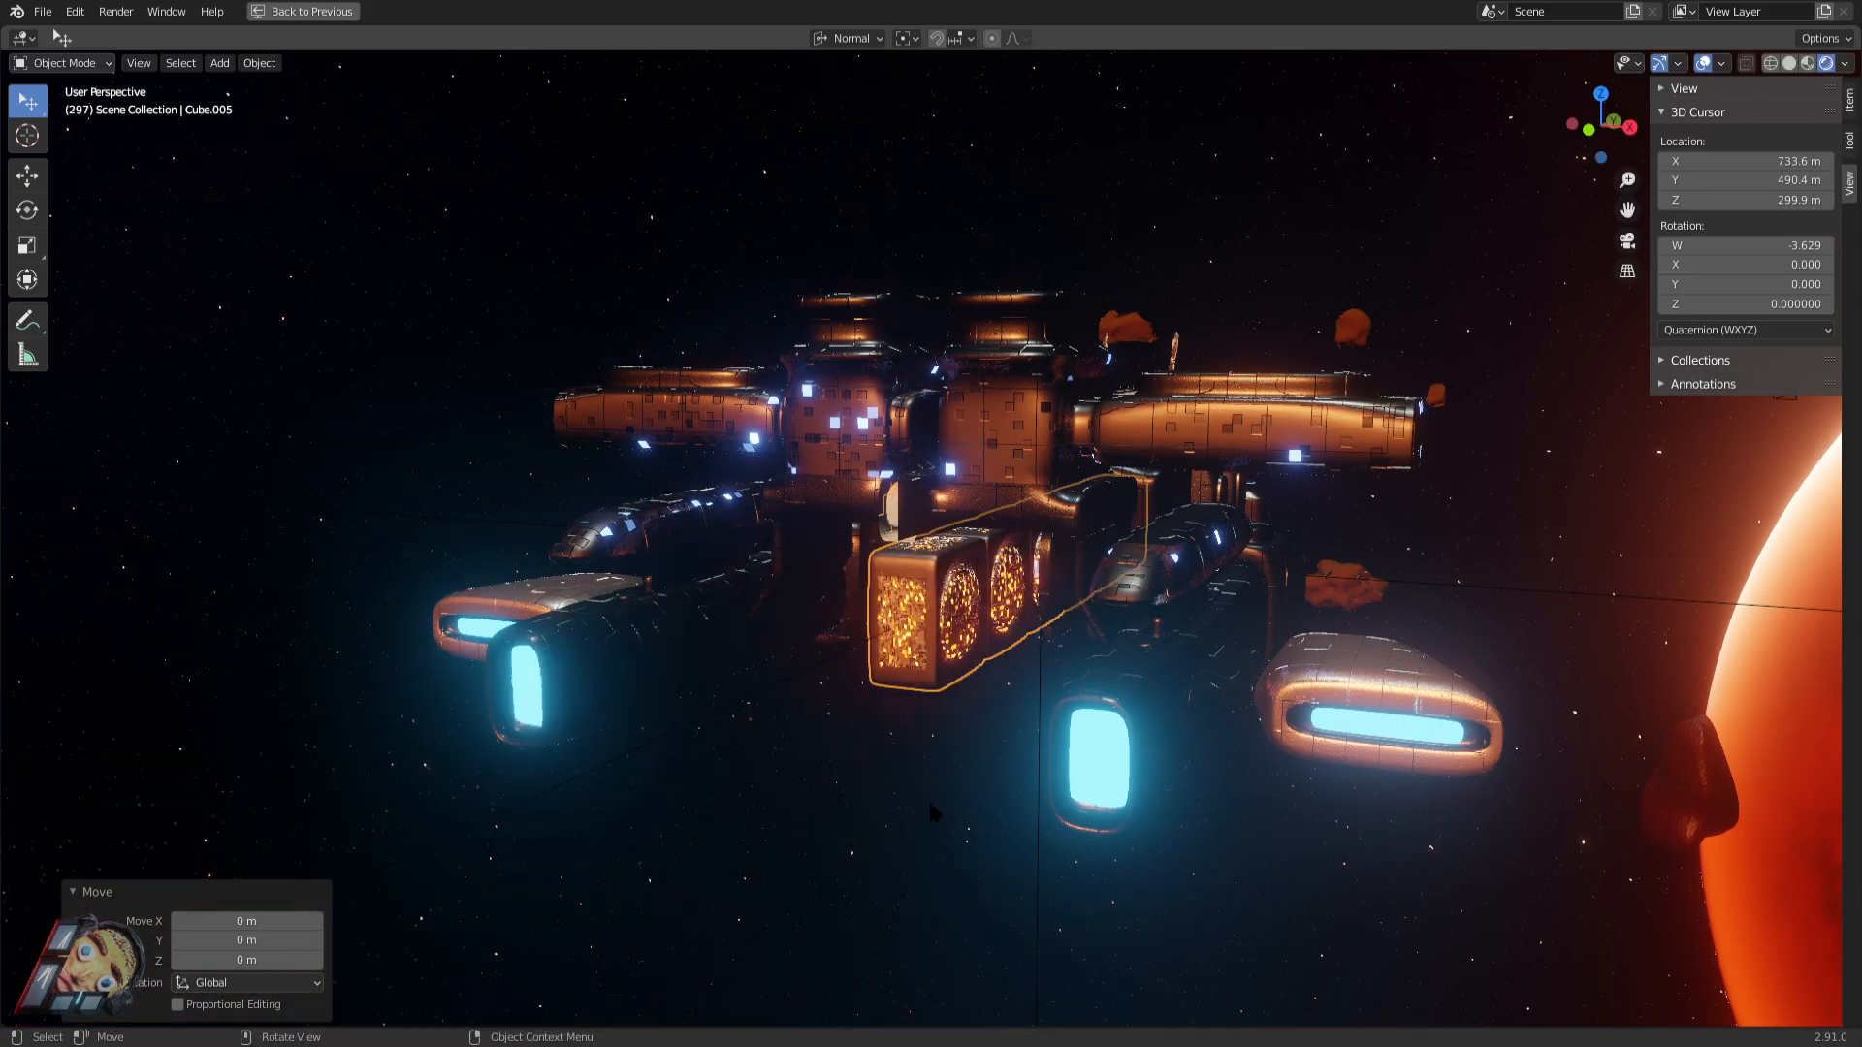
Fly around the ship to inspect the glowing block, the engines and the lit hull modules from several sides.
{"action": "key", "text": "shift+grave"}
{"action": "key", "text": "w"}
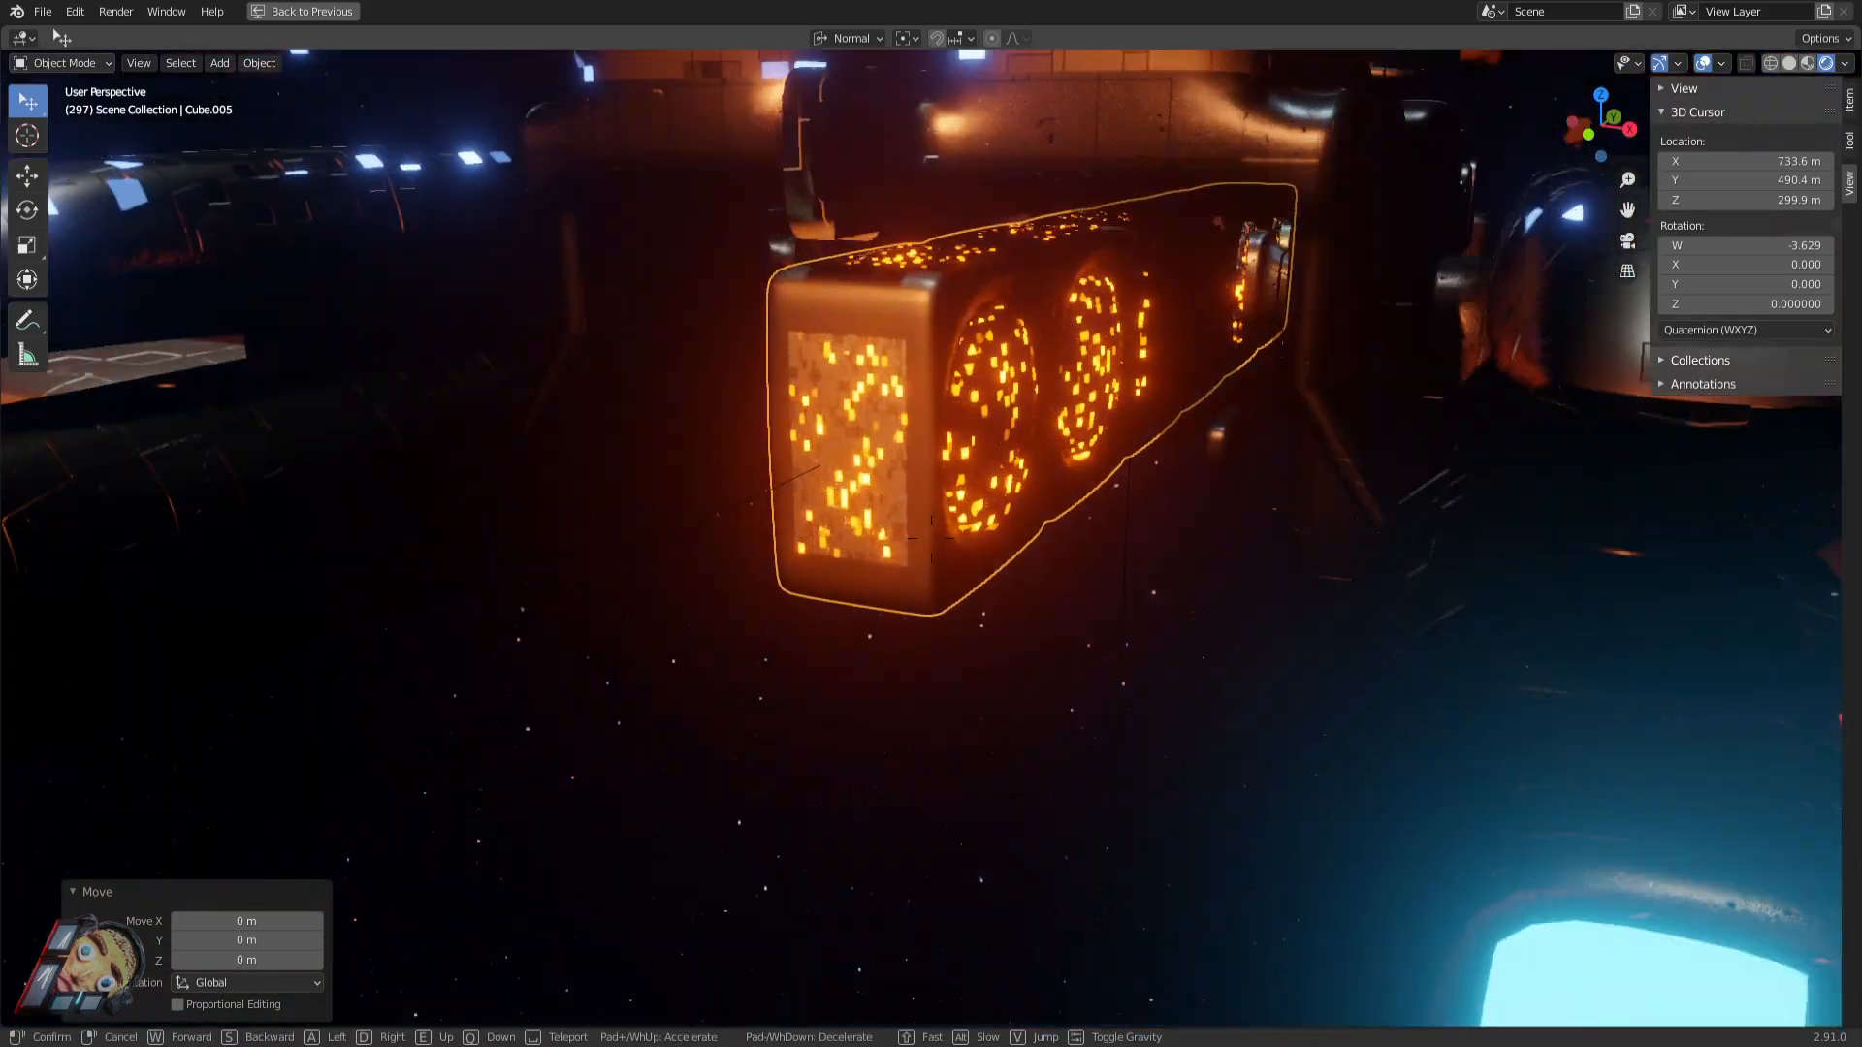
{"action": "key", "text": "s"}
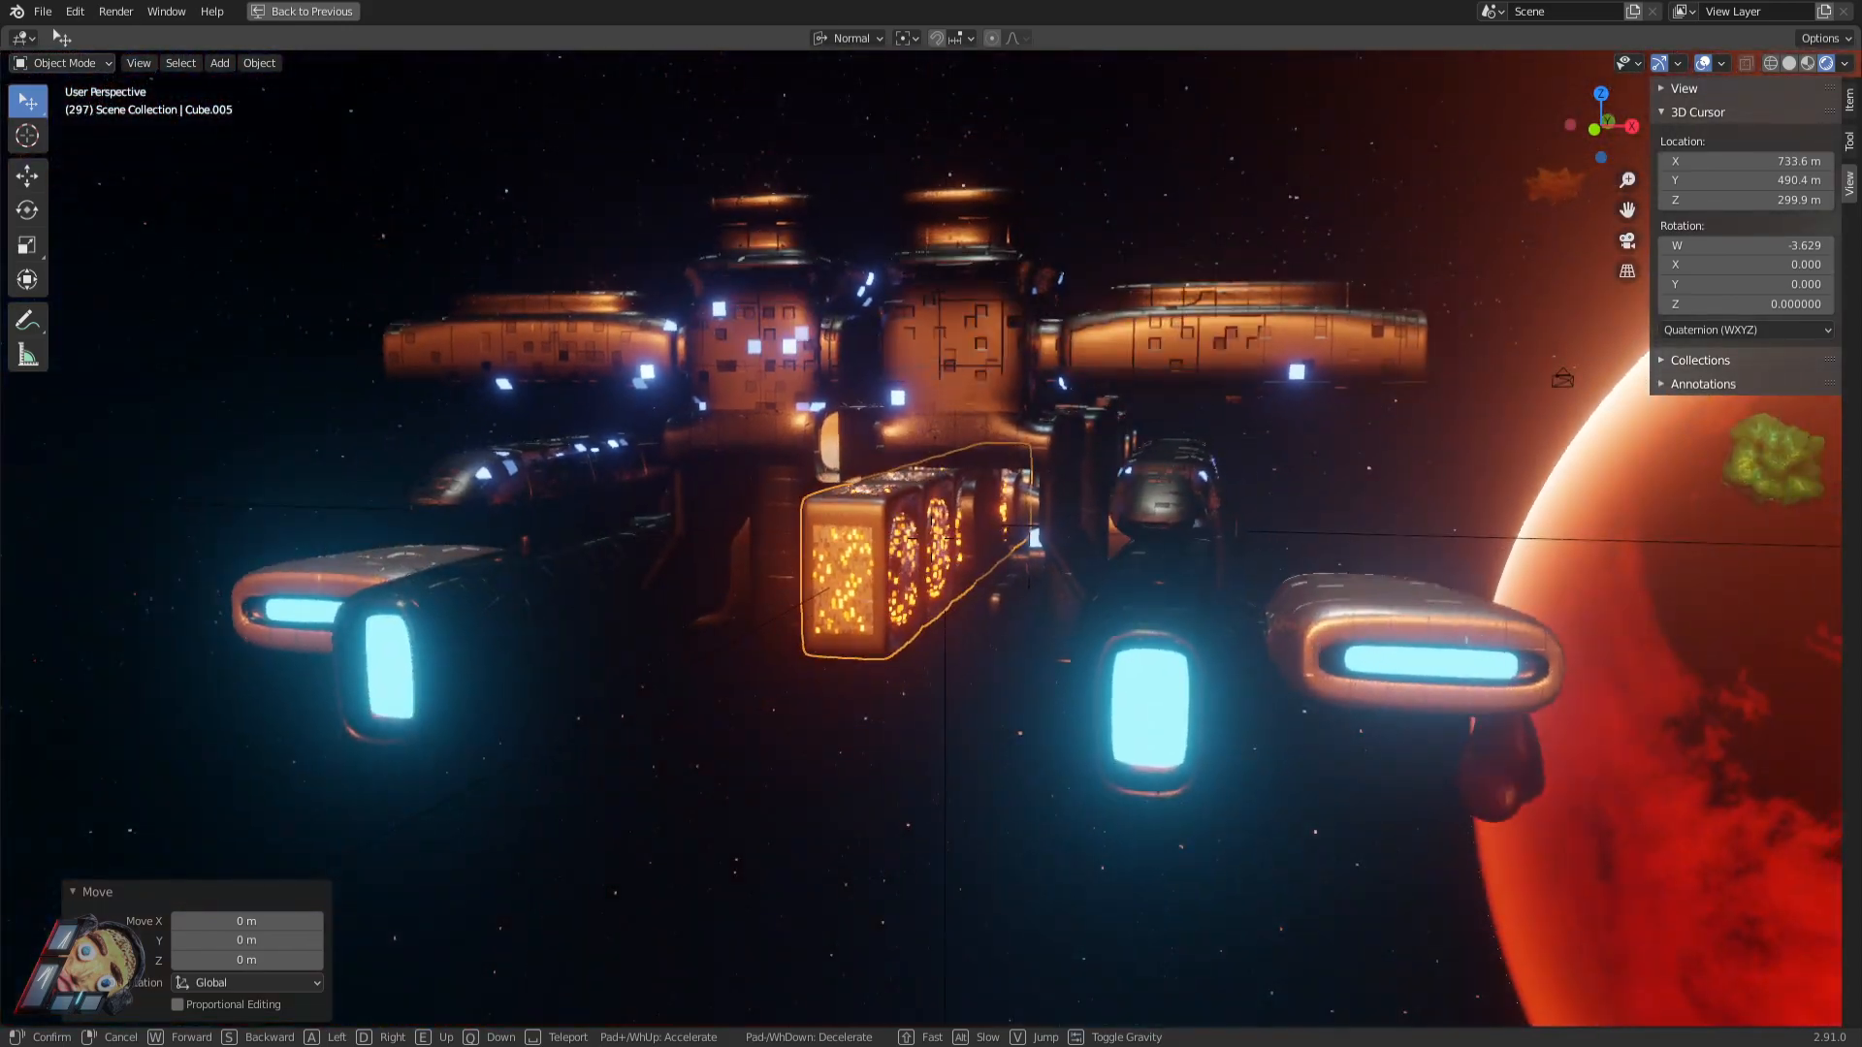
{"action": "key", "text": "w"}
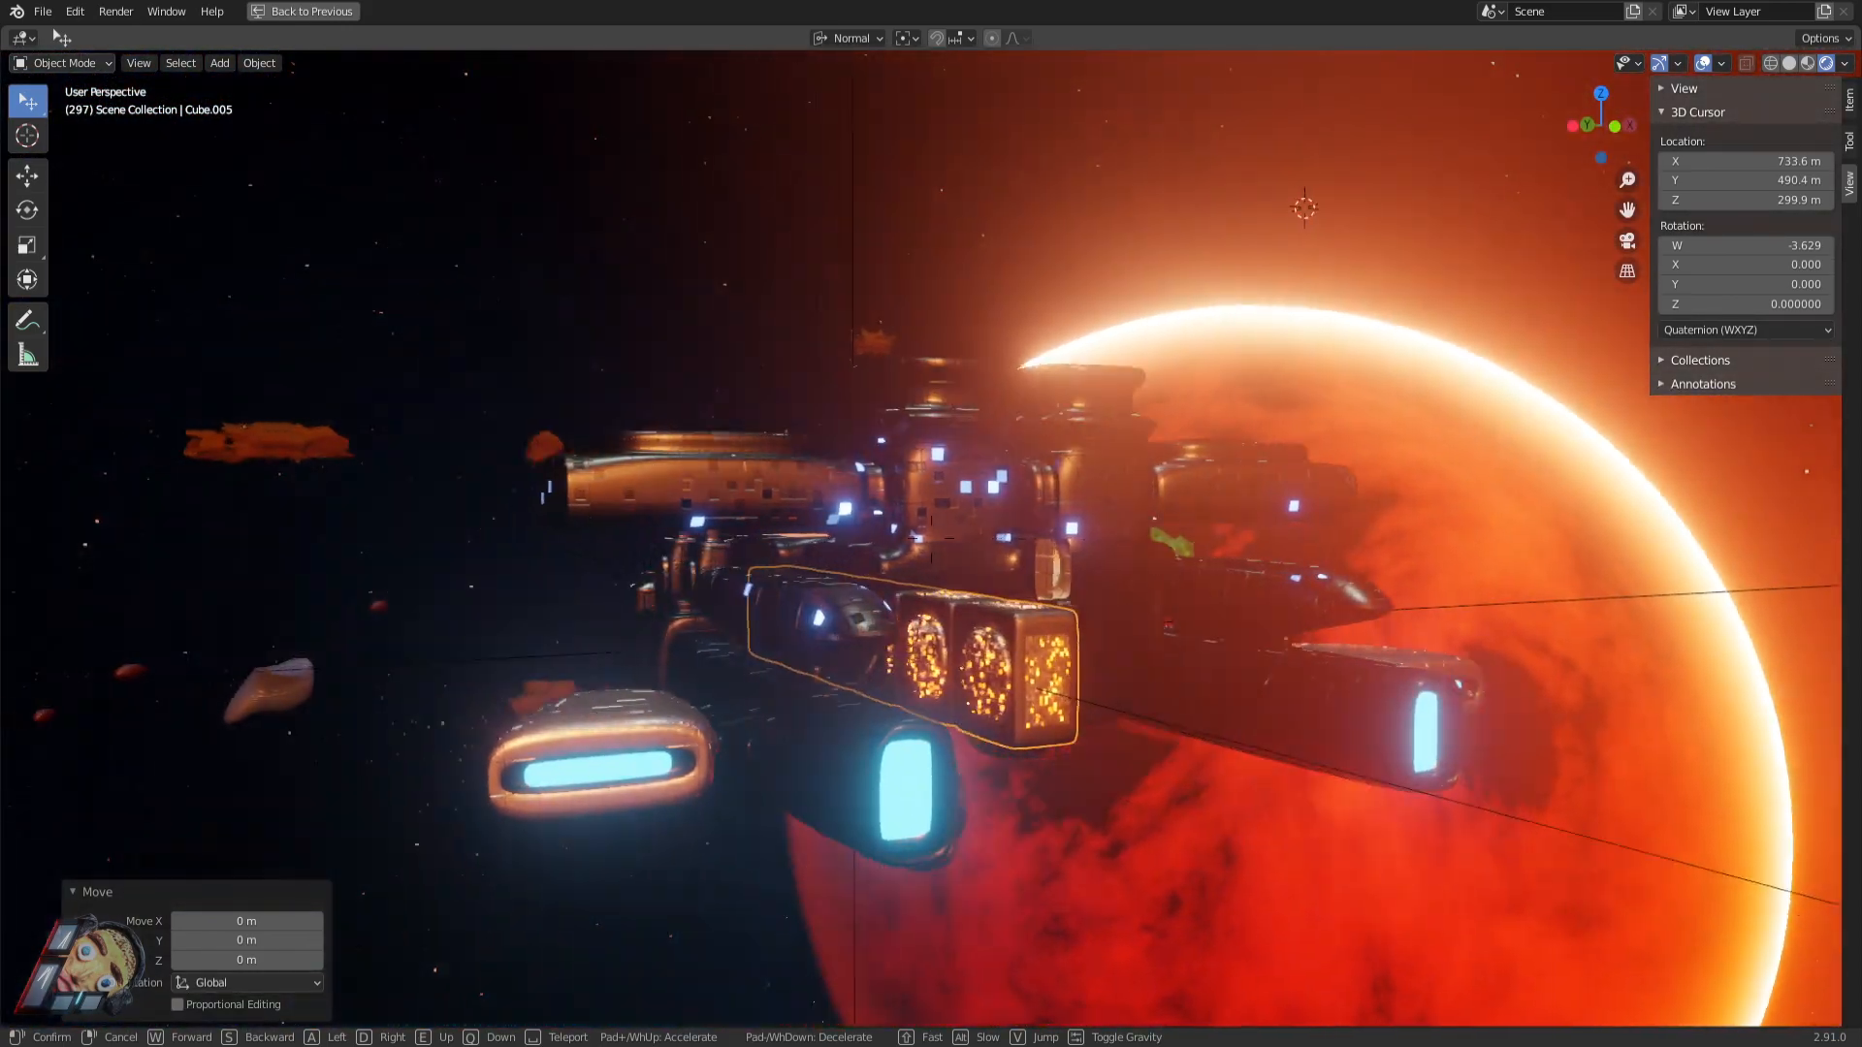
{"action": "key", "text": "a"}
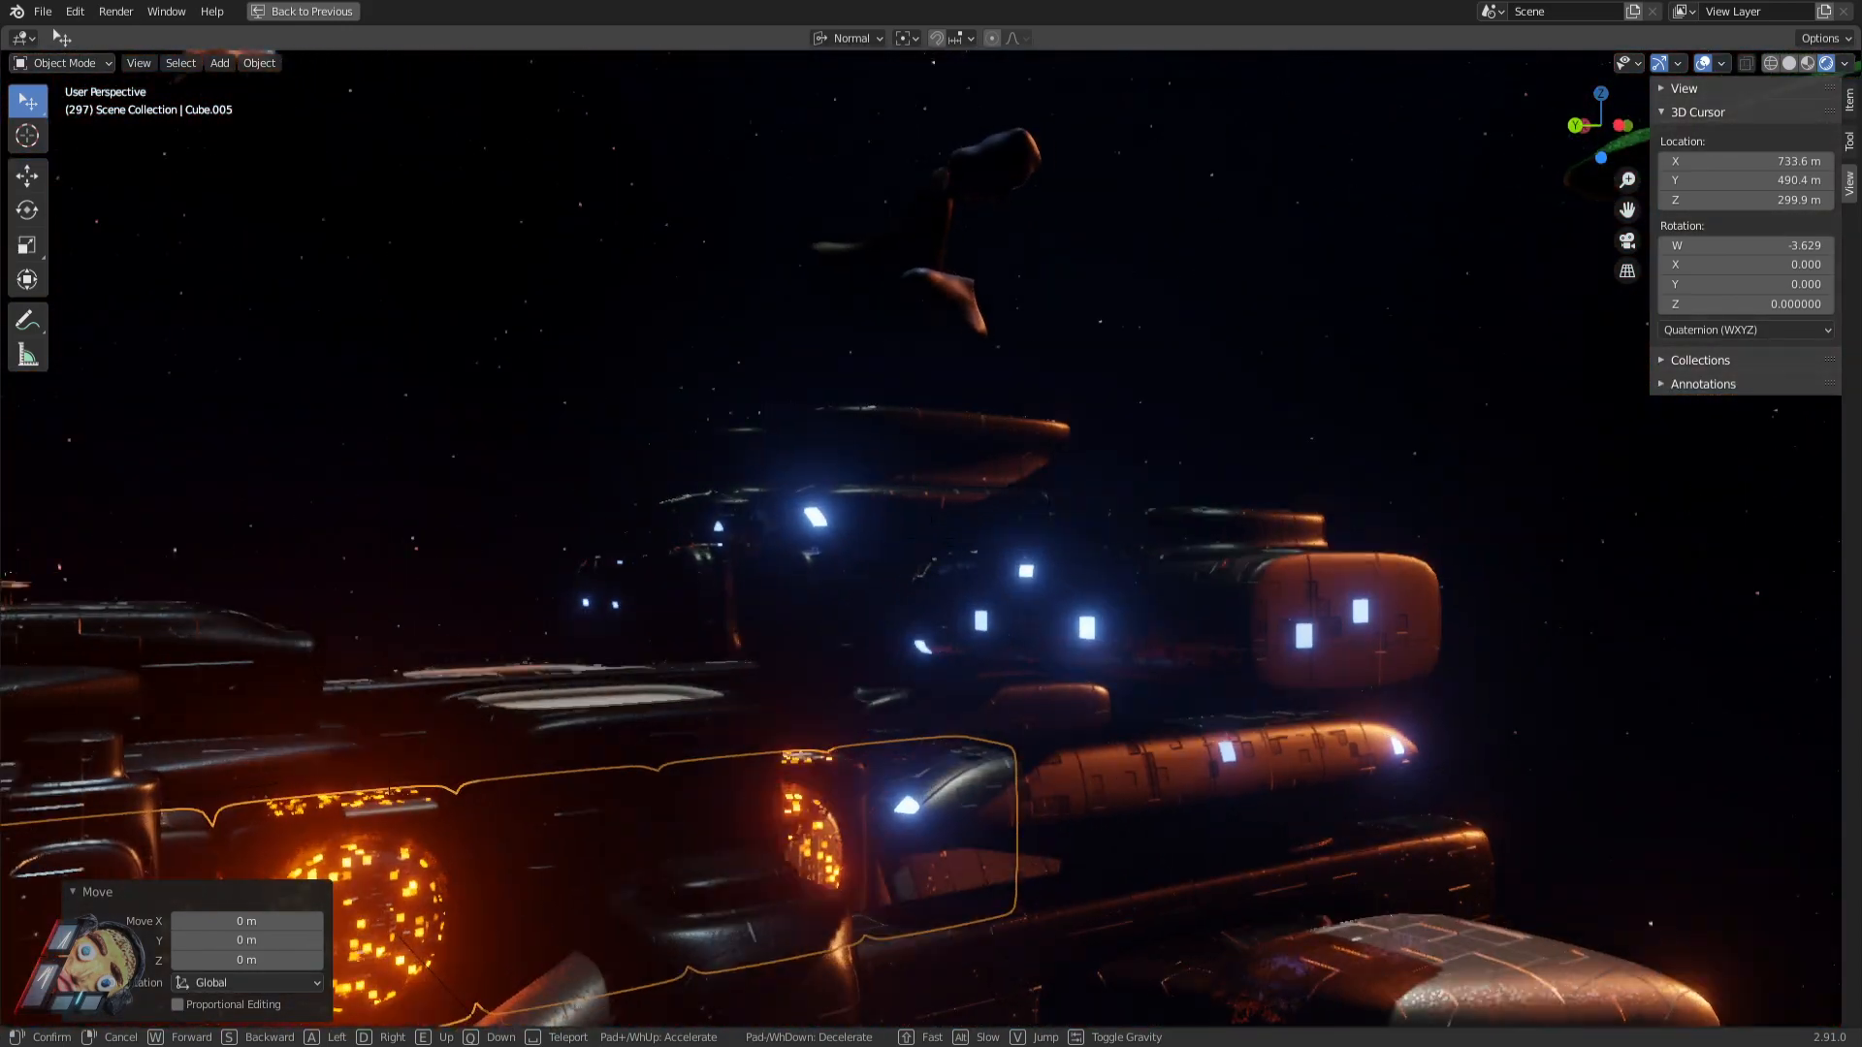
{"action": "key", "text": "a"}
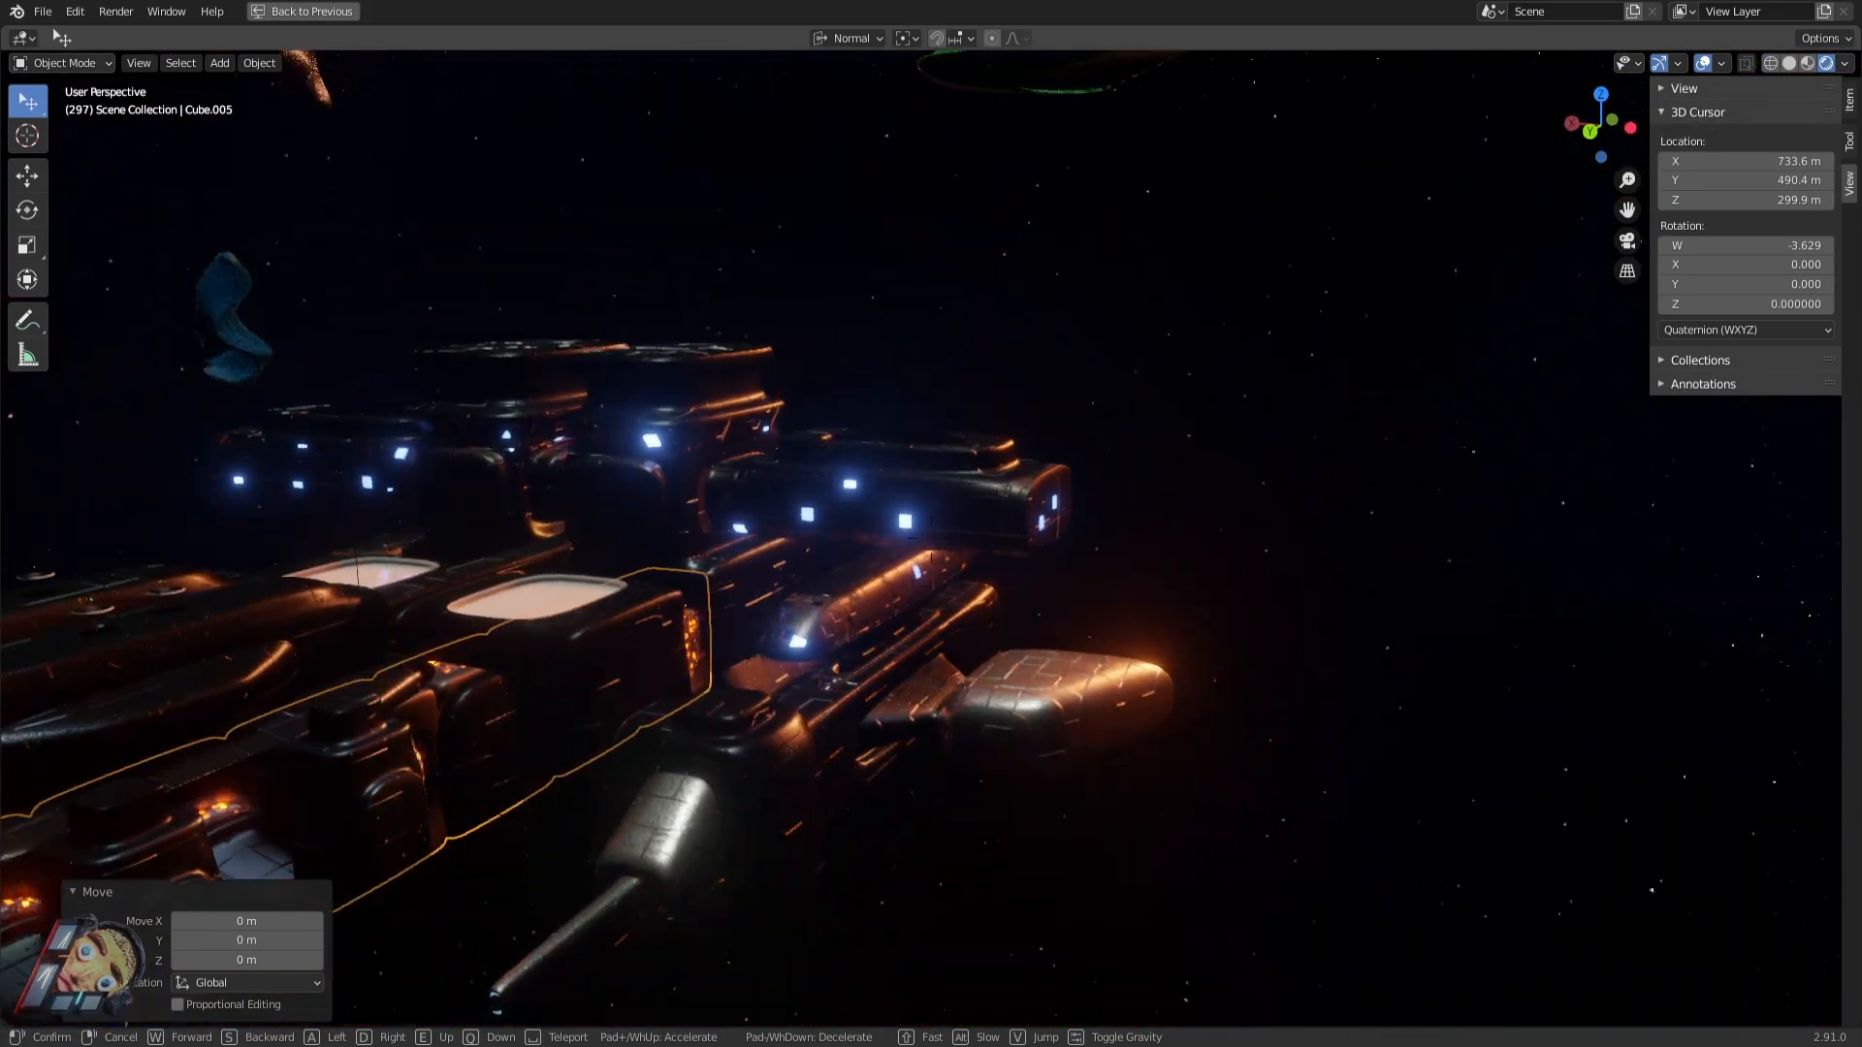
{"action": "key", "text": "a"}
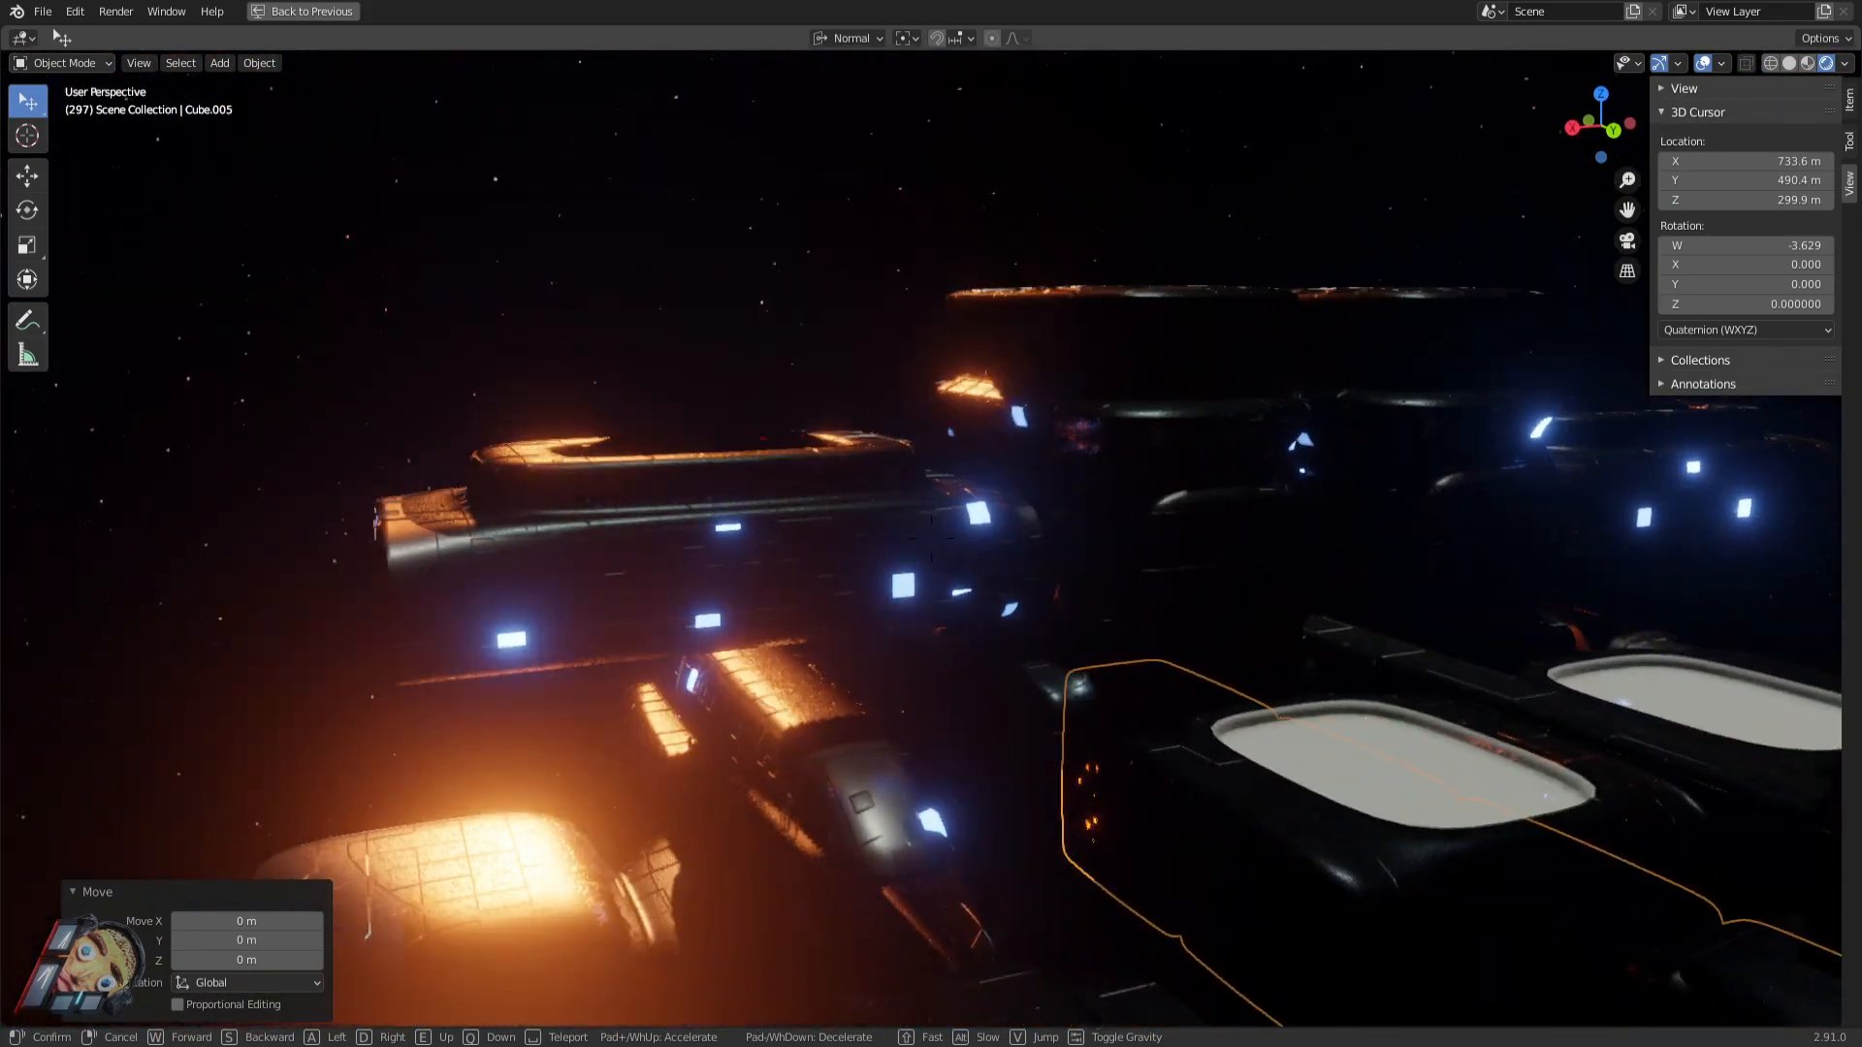
{"action": "key", "text": "s"}
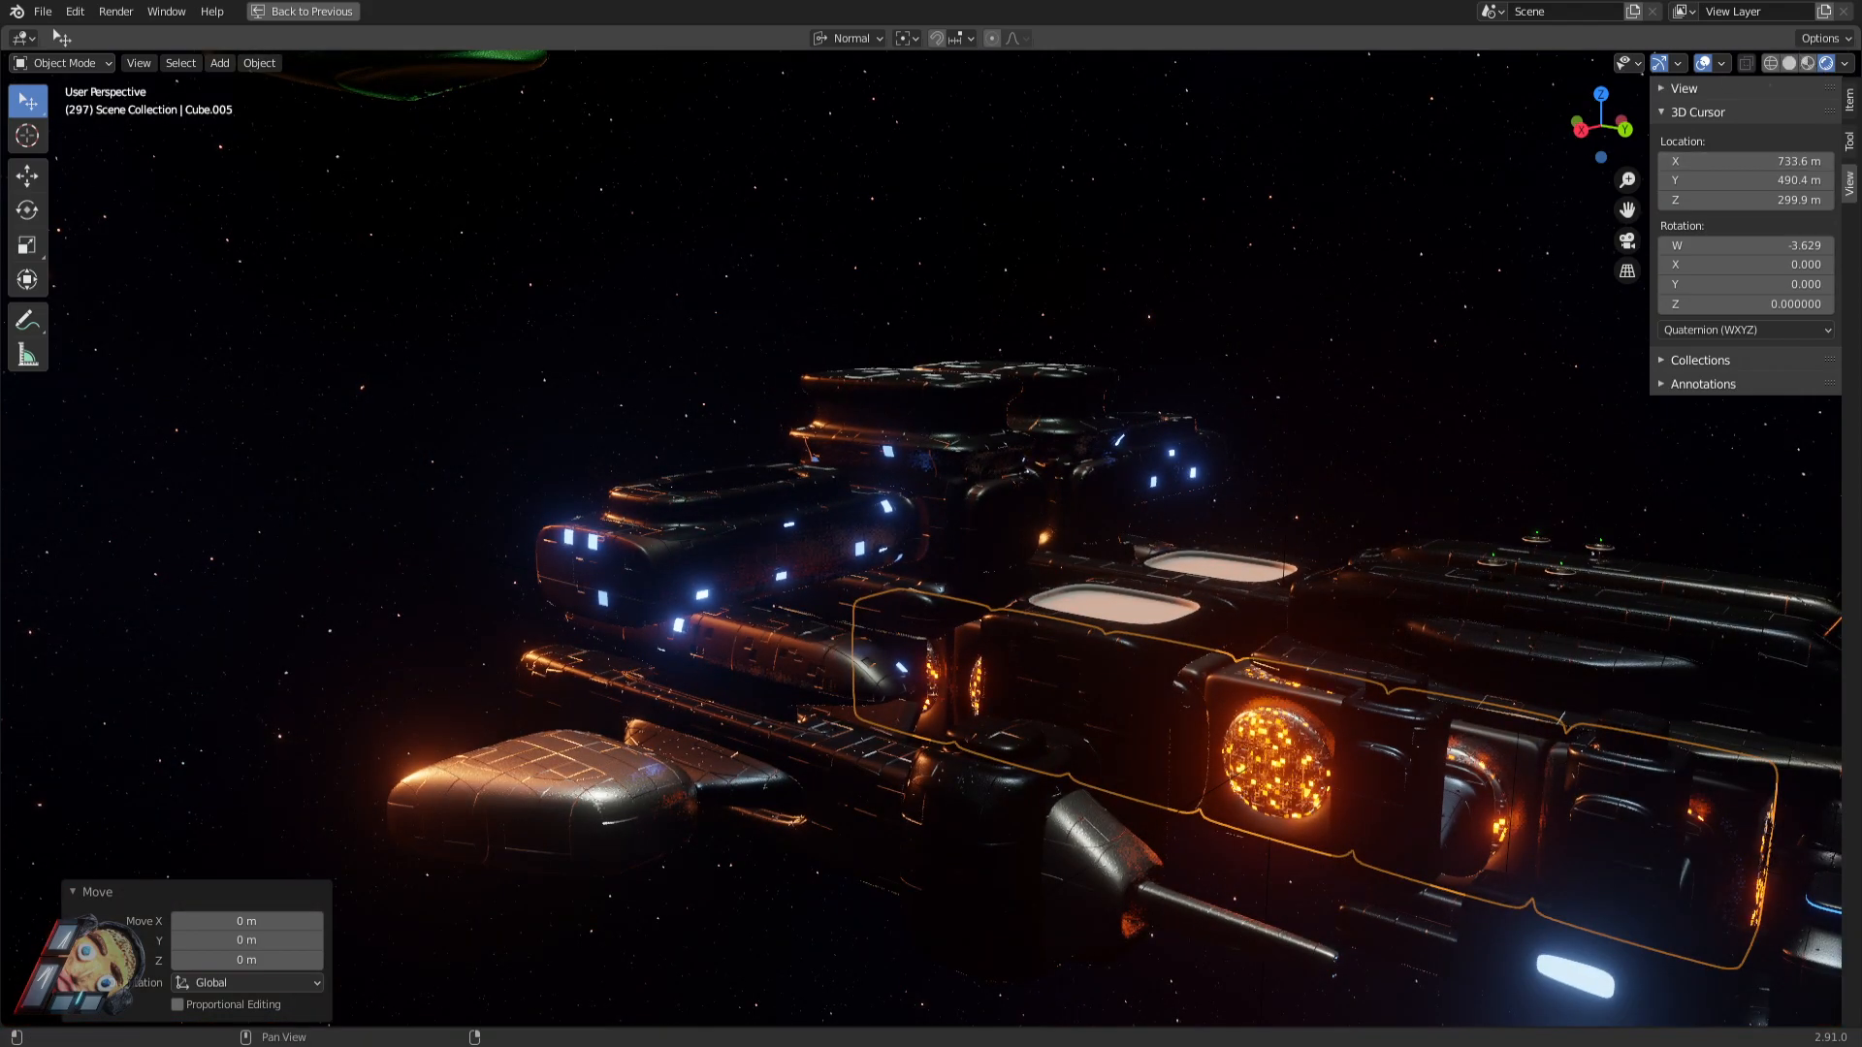
{"action": "left_click", "coordinate": [1397, 291]}
Switch to Material Preview, enter Edit Mode on the ship mesh and frame the end face of its upper side module.
{"action": "left_click", "coordinate": [1808, 63]}
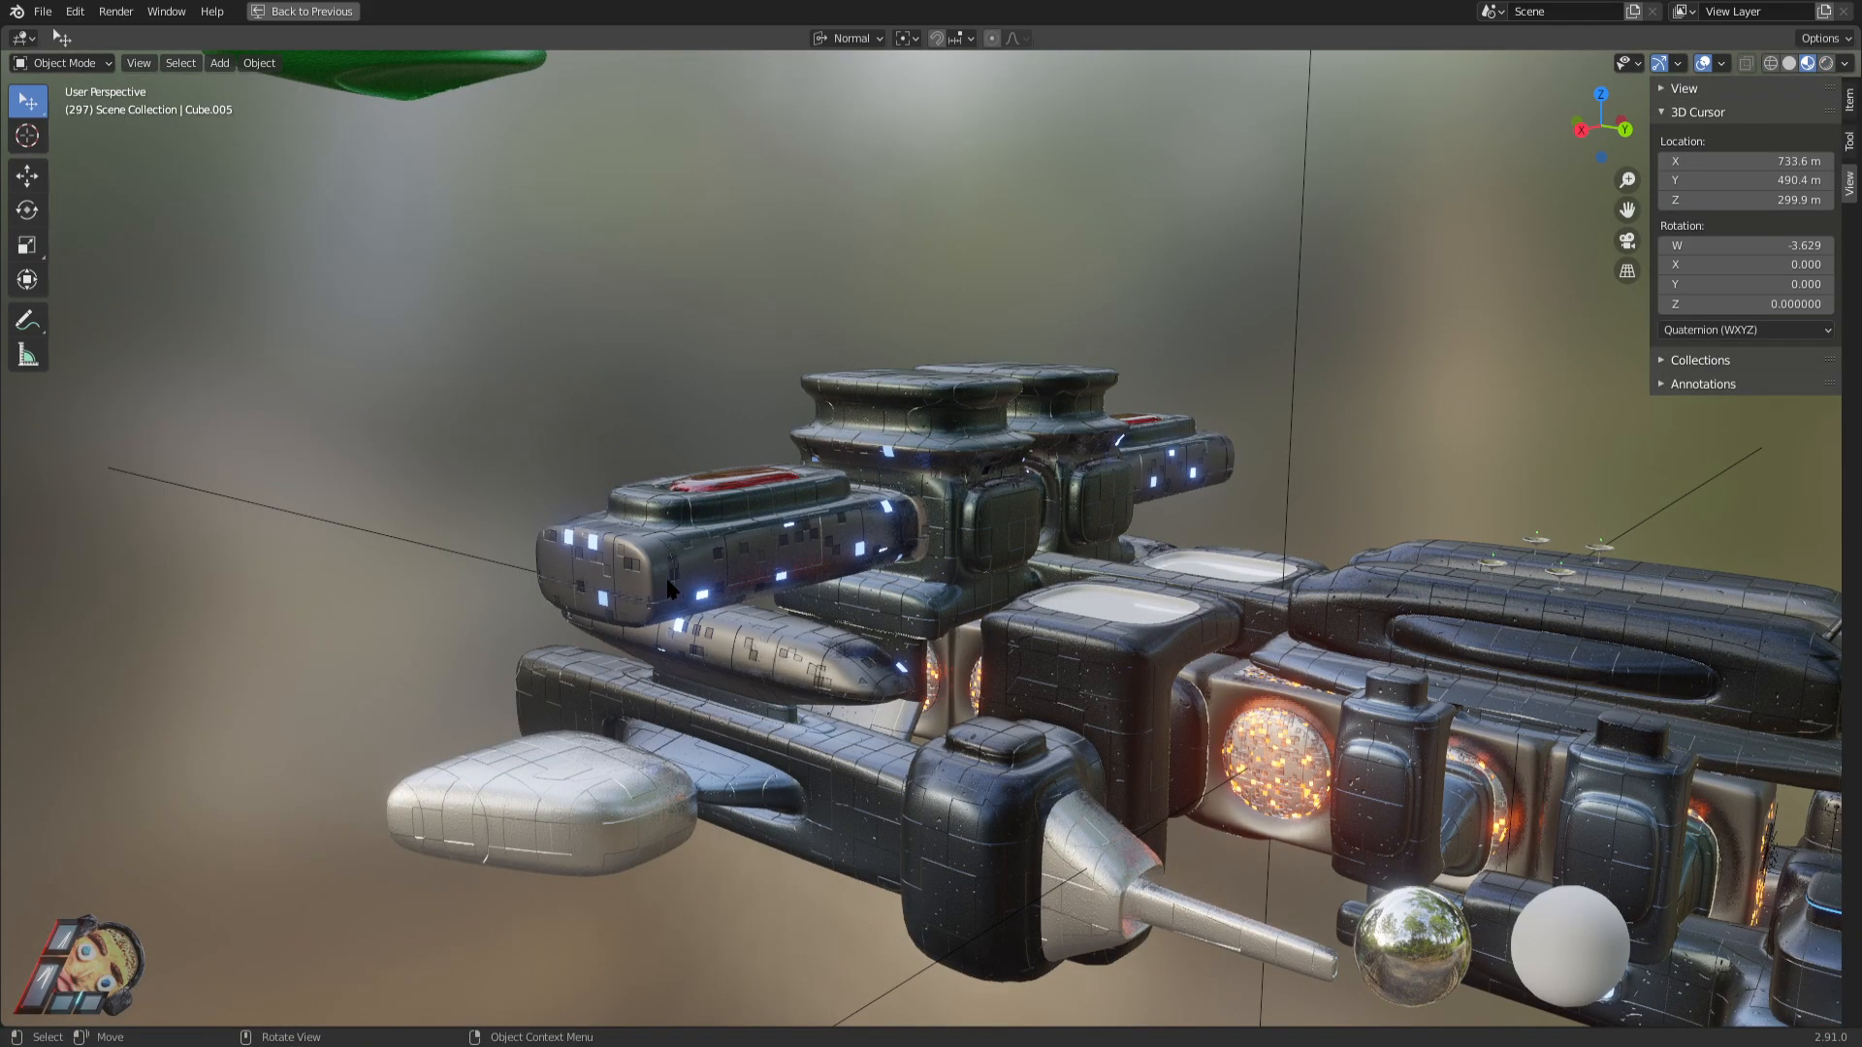
{"action": "key", "text": "Tab"}
{"action": "middle_click_drag", "start_coordinate": [724, 556], "coordinate": [679, 568]}
{"action": "key", "text": "KP_Decimal"}
{"action": "scroll", "coordinate": [1107, 583], "scroll_direction": "down", "scroll_amount": 12}
{"action": "scroll", "coordinate": [1107, 583], "scroll_direction": "up", "scroll_amount": 5}
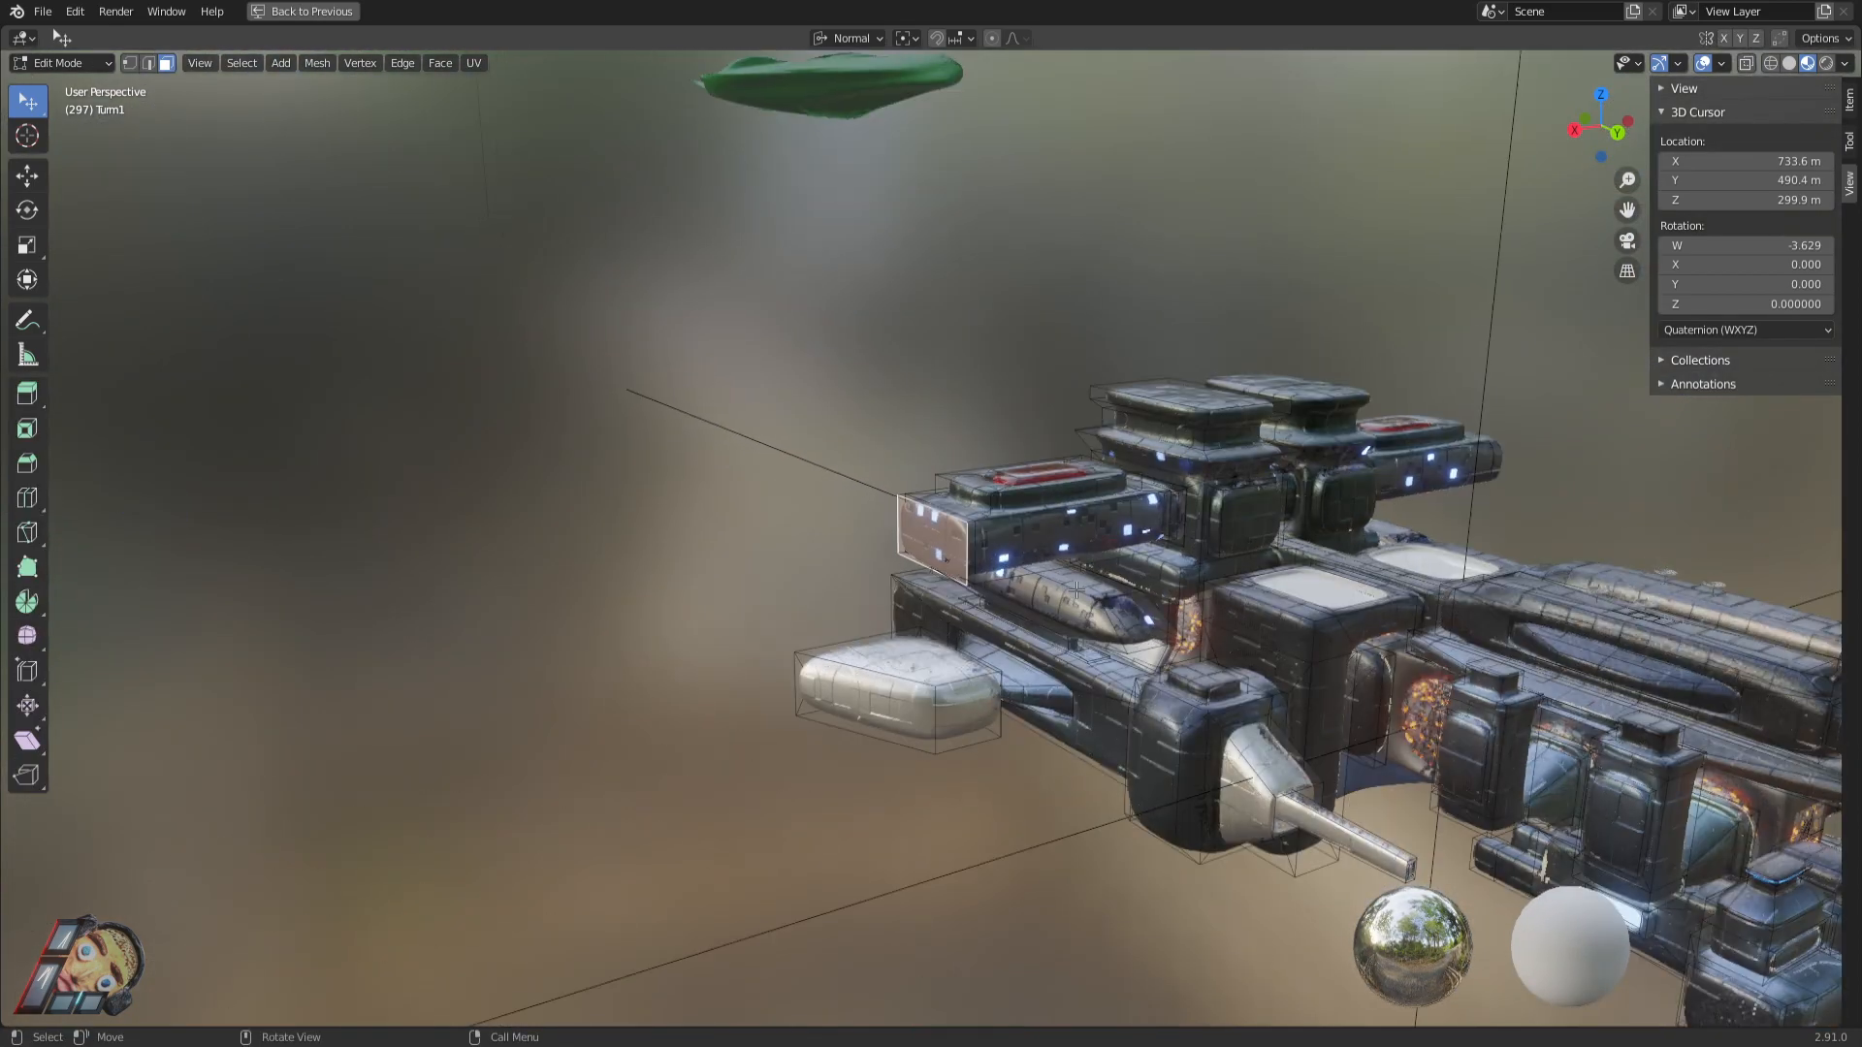
Extrude the upper side module's end face far outward and extrude the resulting long side face into a broad slab.
{"action": "key", "text": "e"}
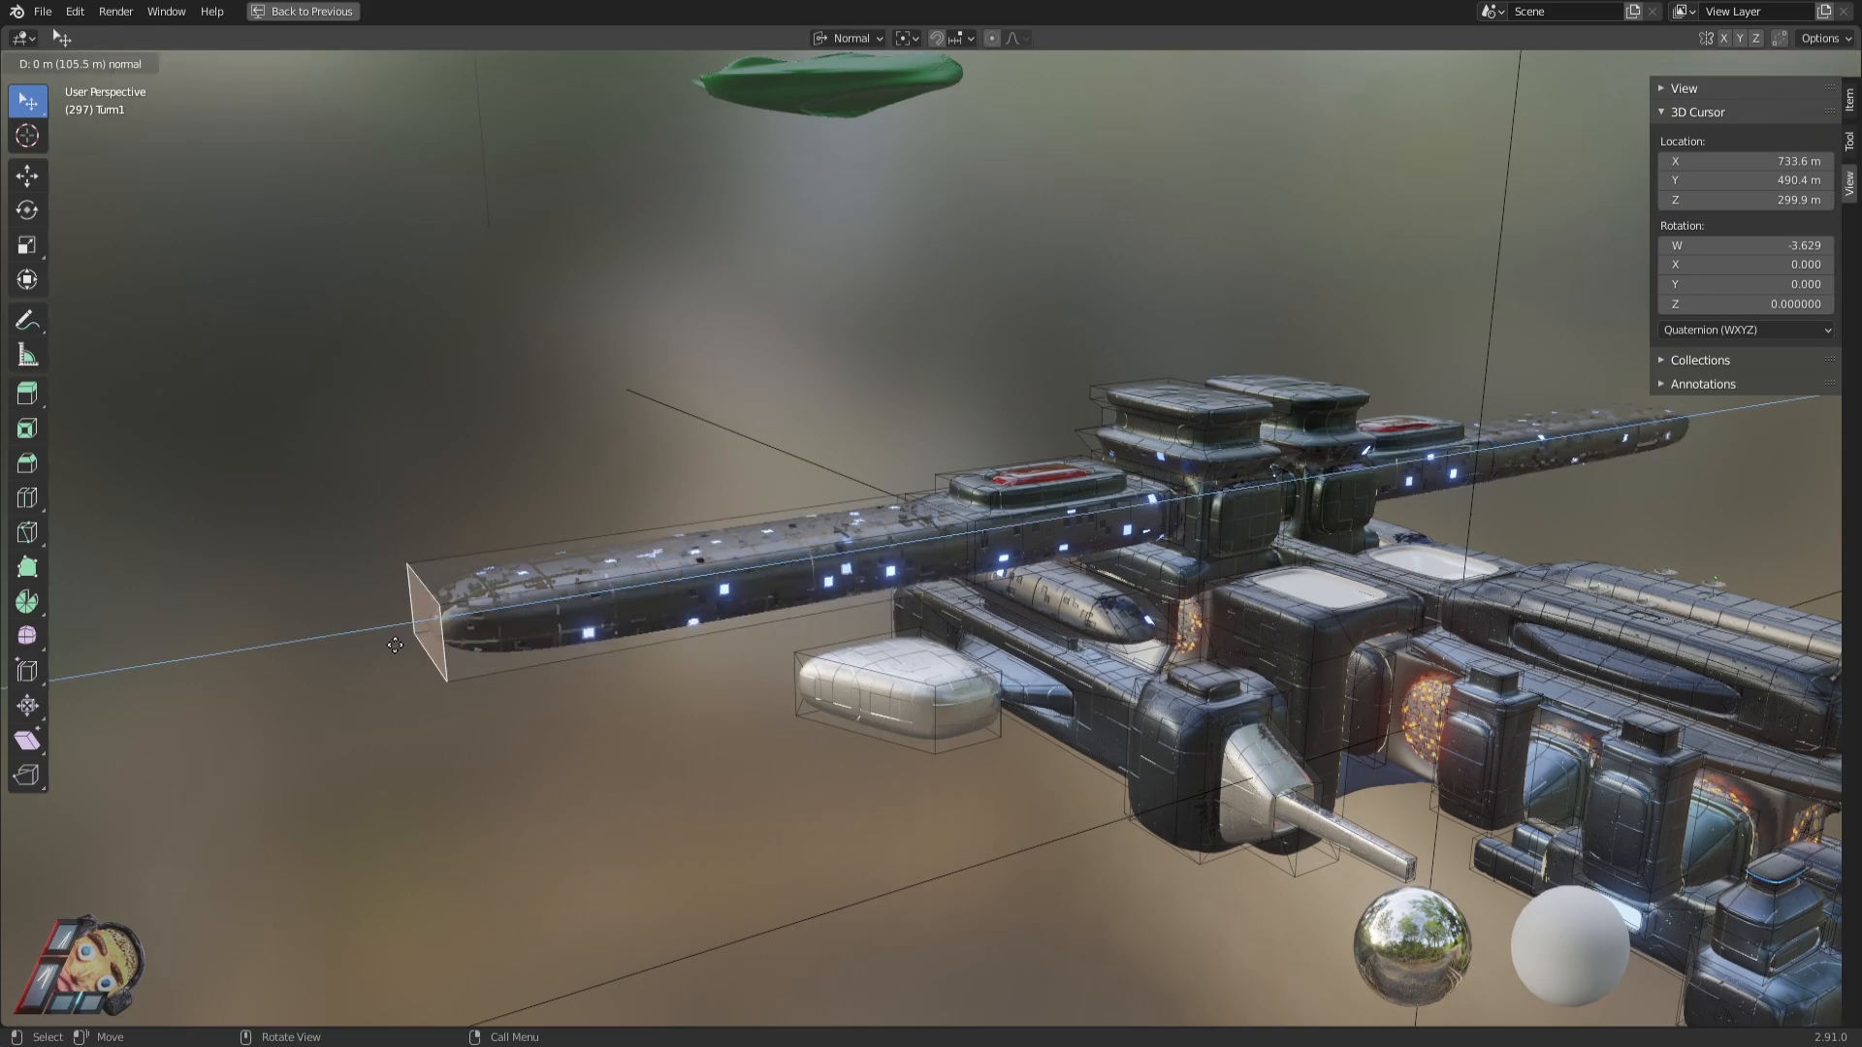
{"action": "left_click", "coordinate": [656, 602]}
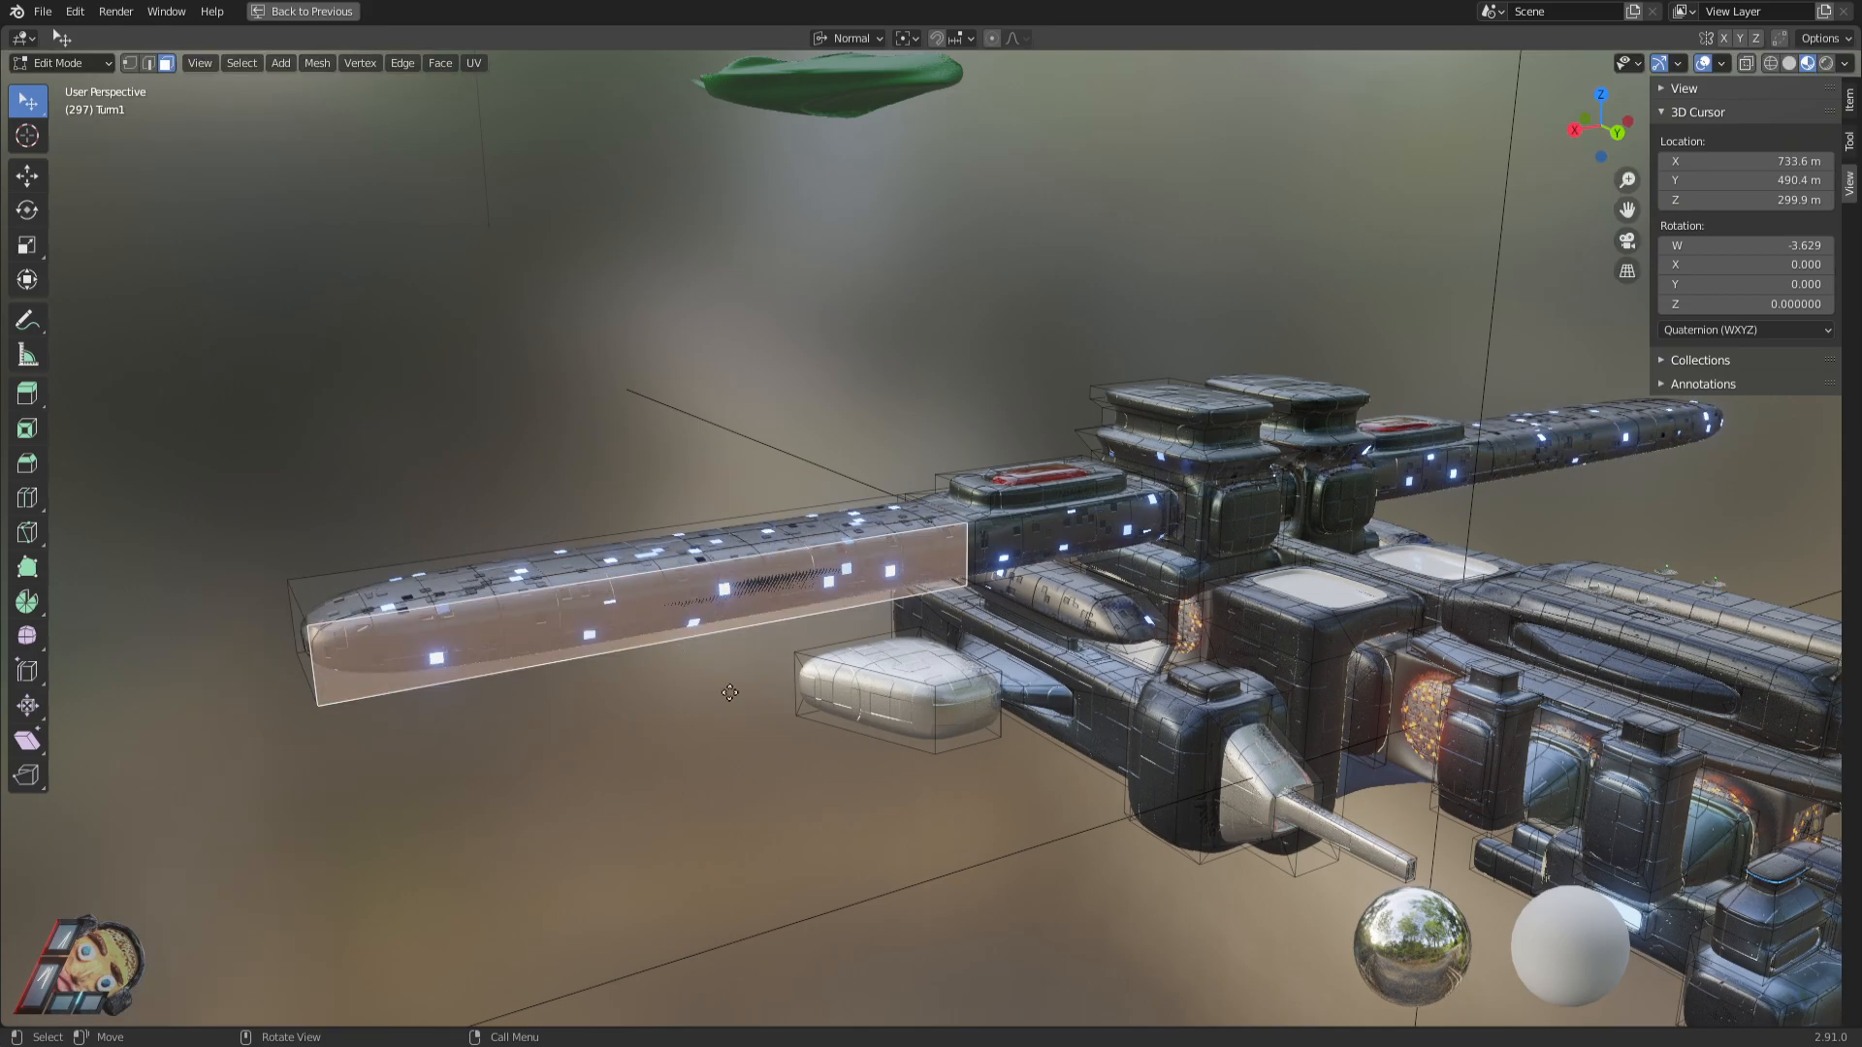
{"action": "key", "text": "e"}
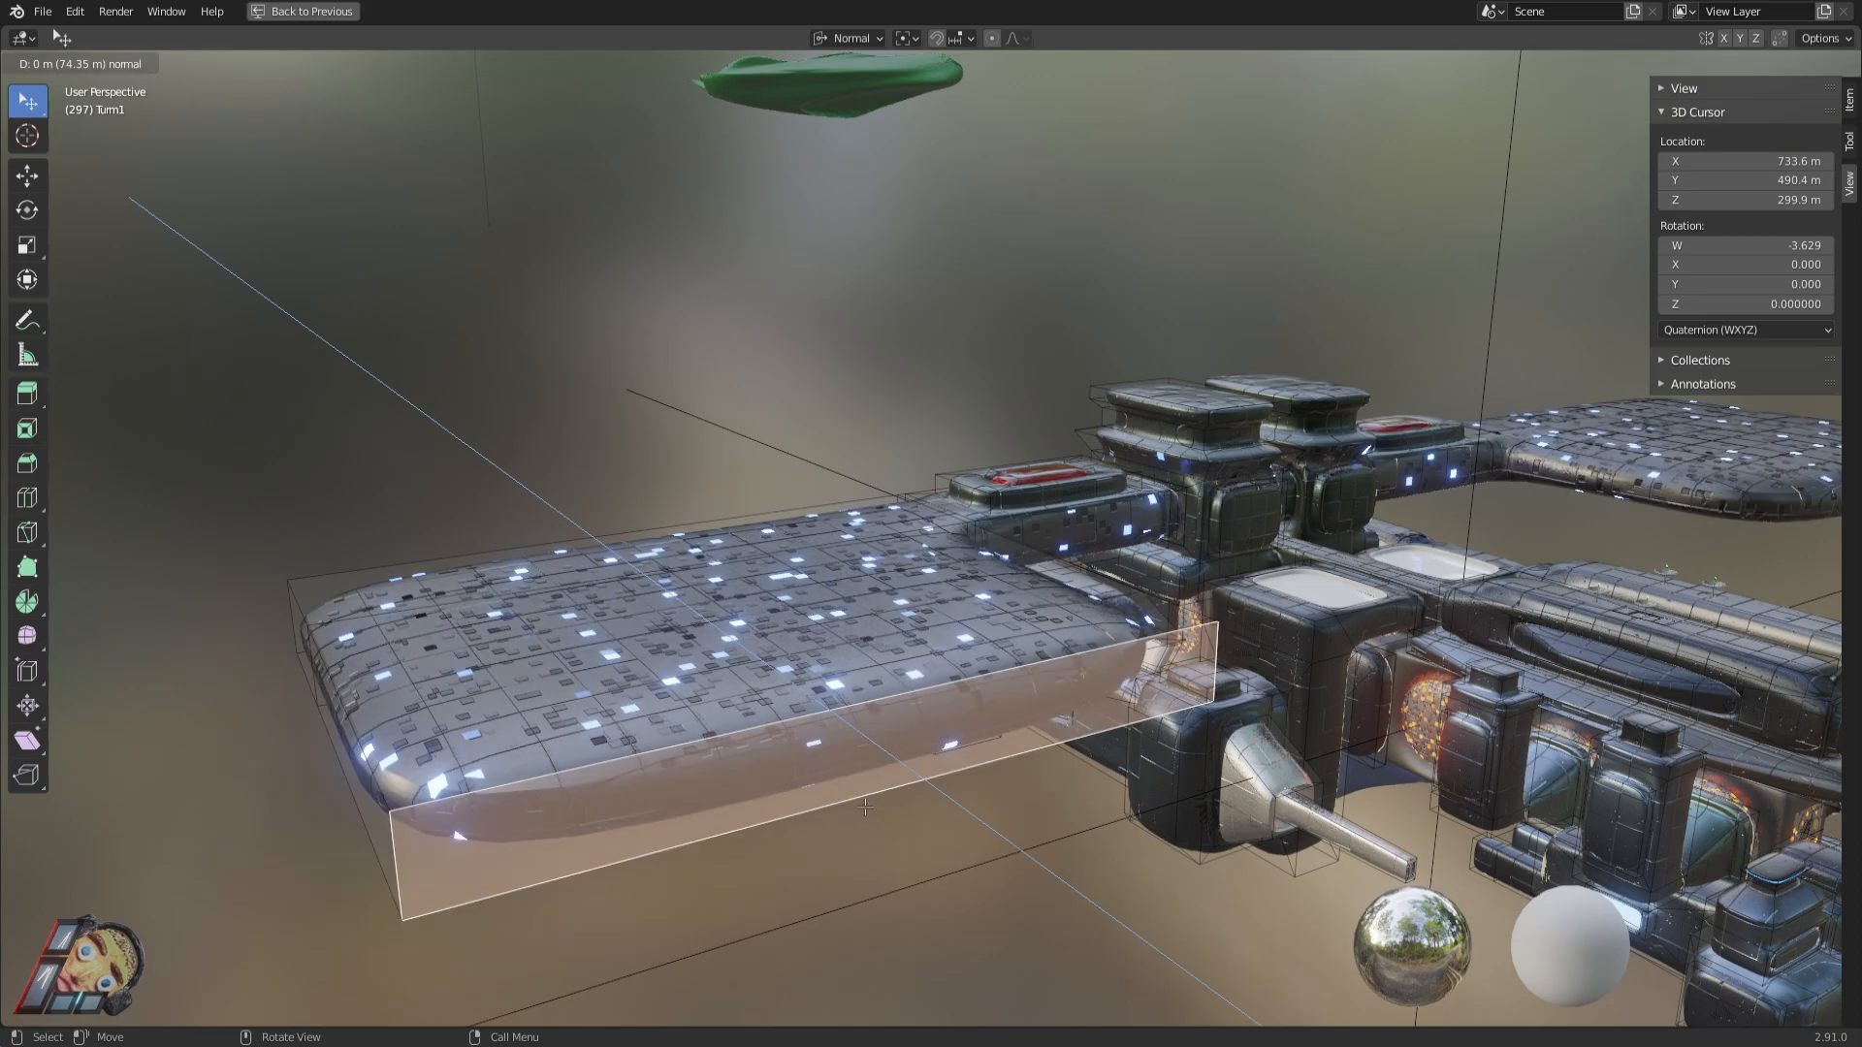
{"action": "left_click", "coordinate": [843, 723]}
Inspect the enlarged module from several sides outside Edit Mode and undo the two extrusions.
{"action": "key", "text": "Tab"}
{"action": "middle_click_drag", "start_coordinate": [858, 726], "coordinate": [917, 484]}
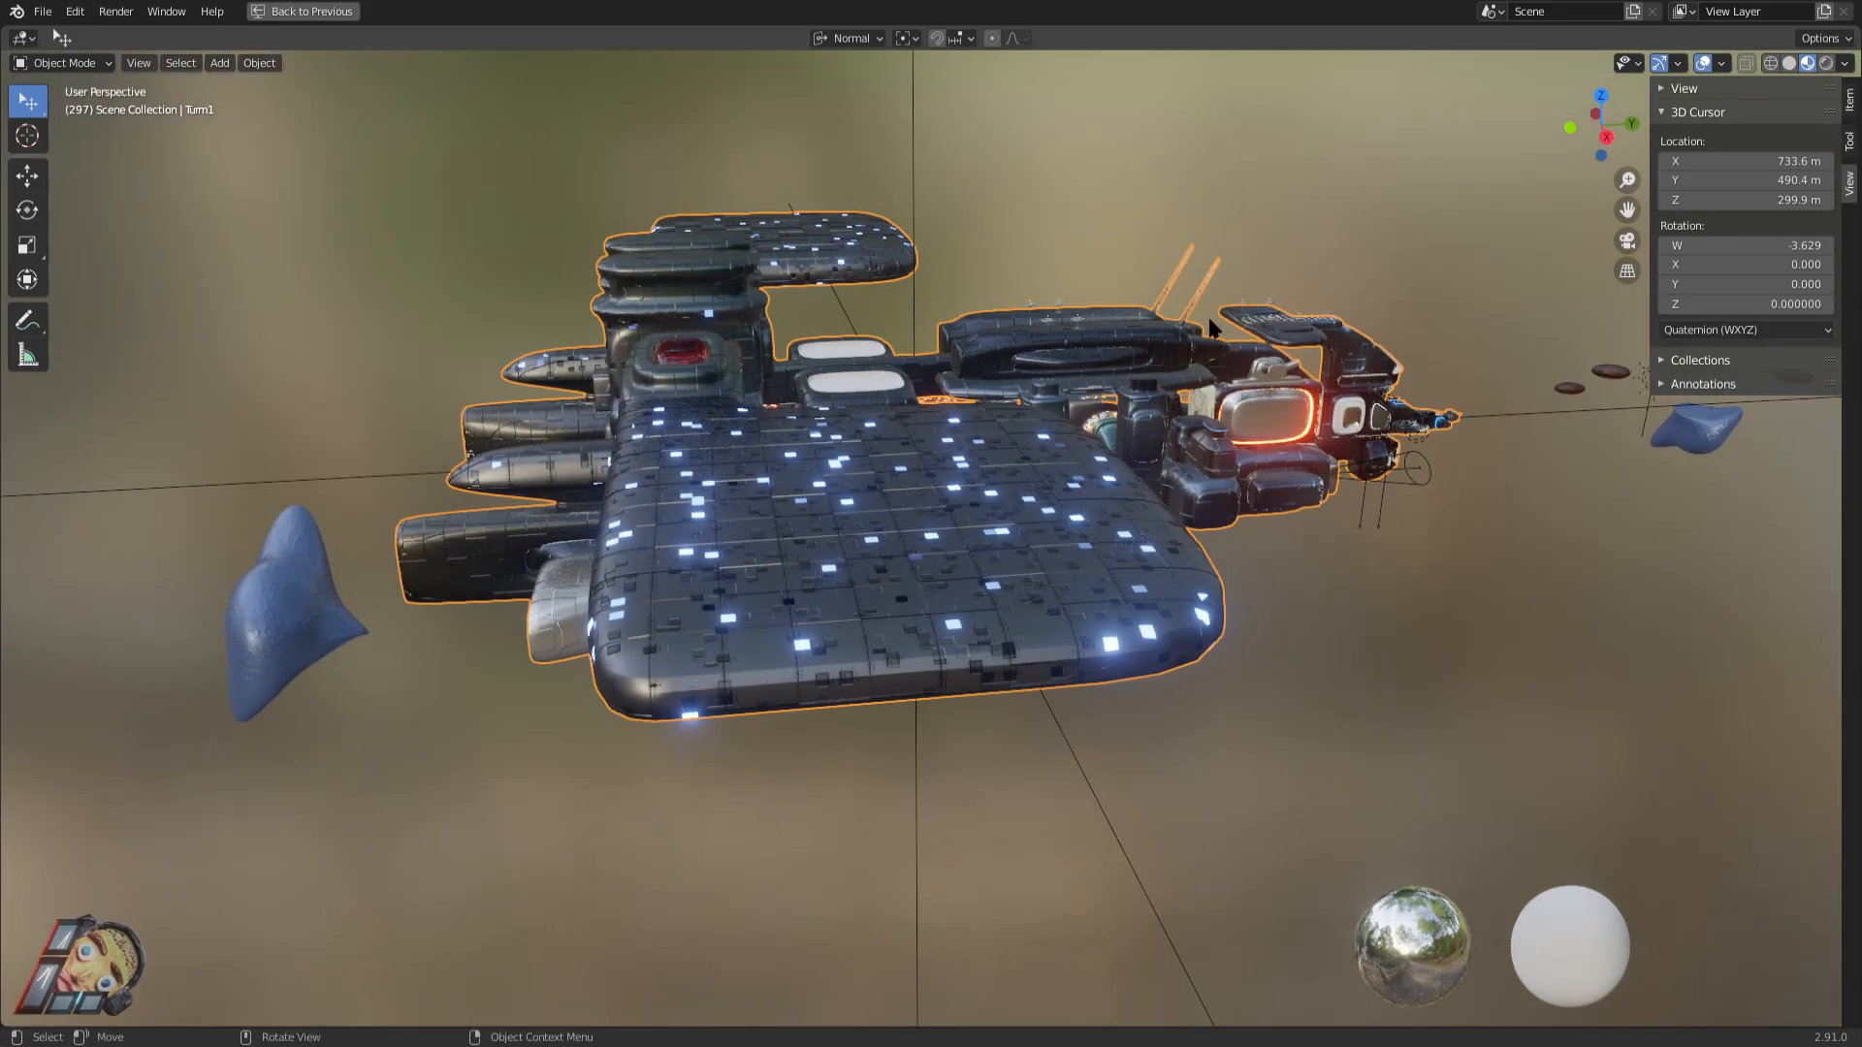
{"action": "middle_click_drag", "start_coordinate": [915, 538], "coordinate": [1102, 422]}
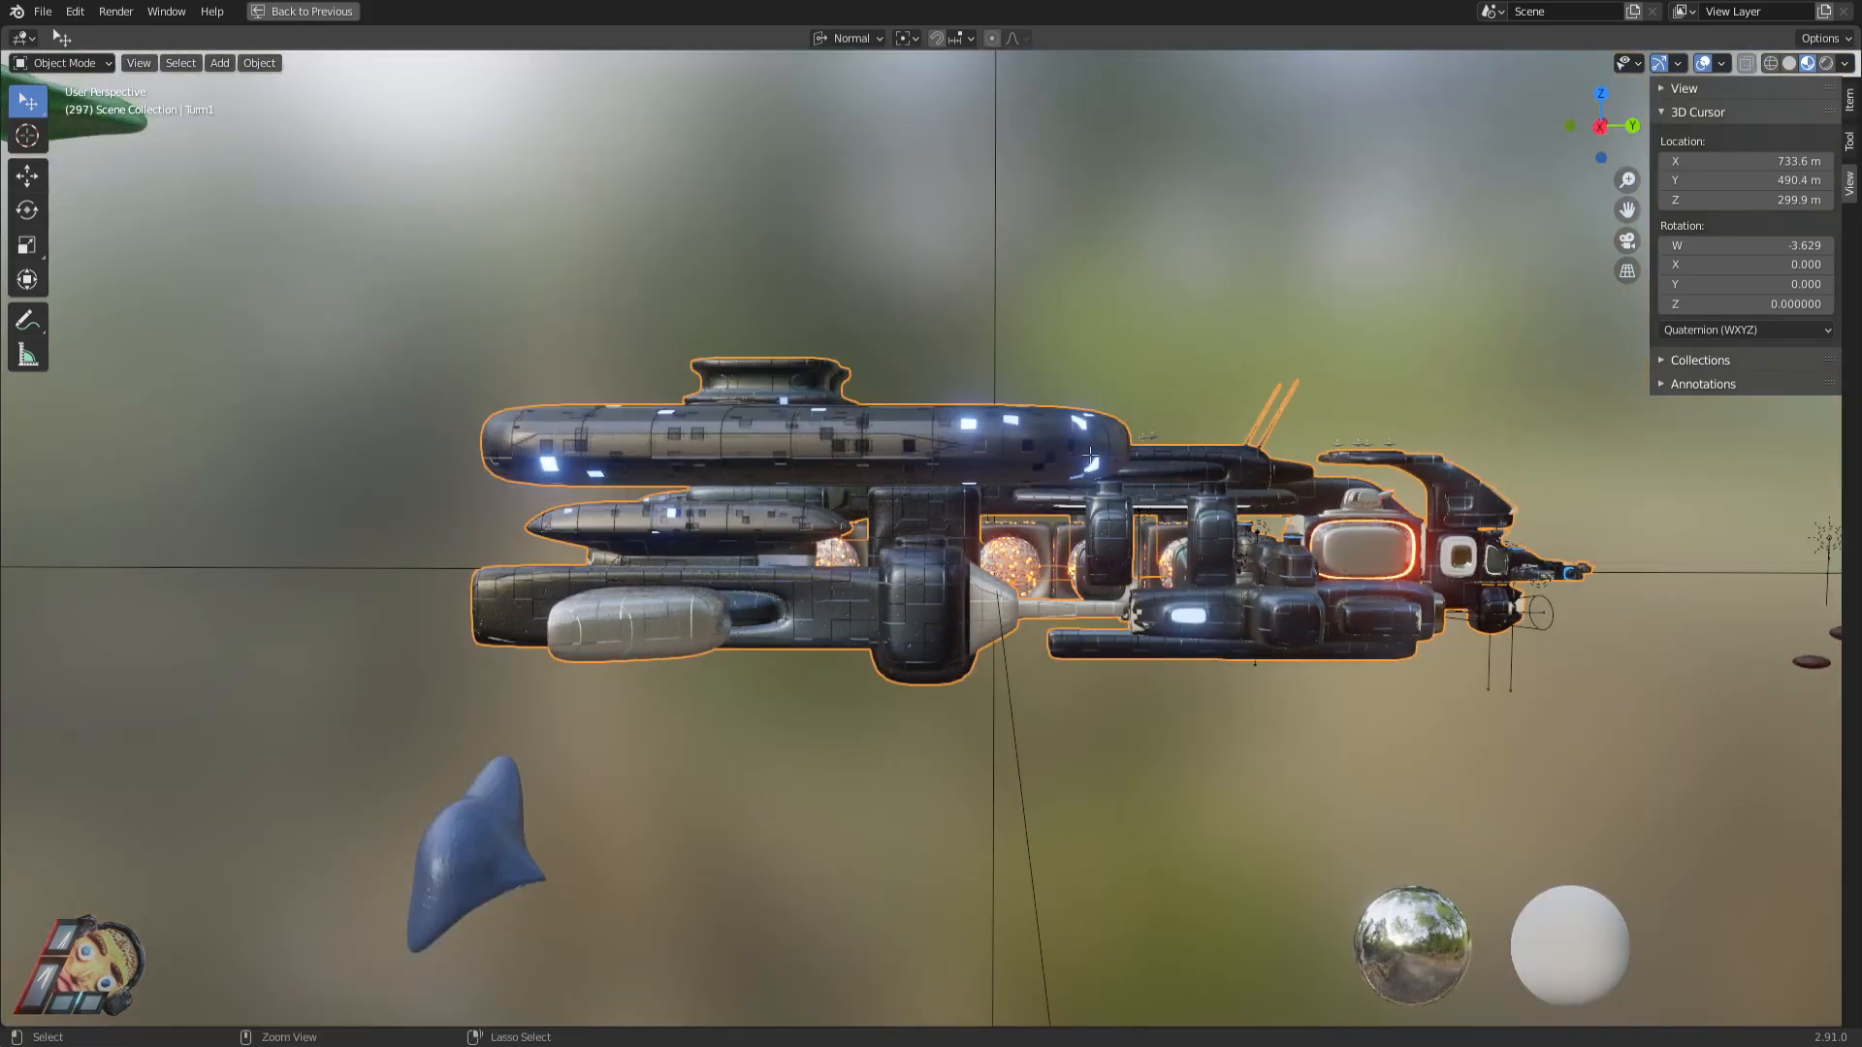
{"action": "key", "text": "Tab"}
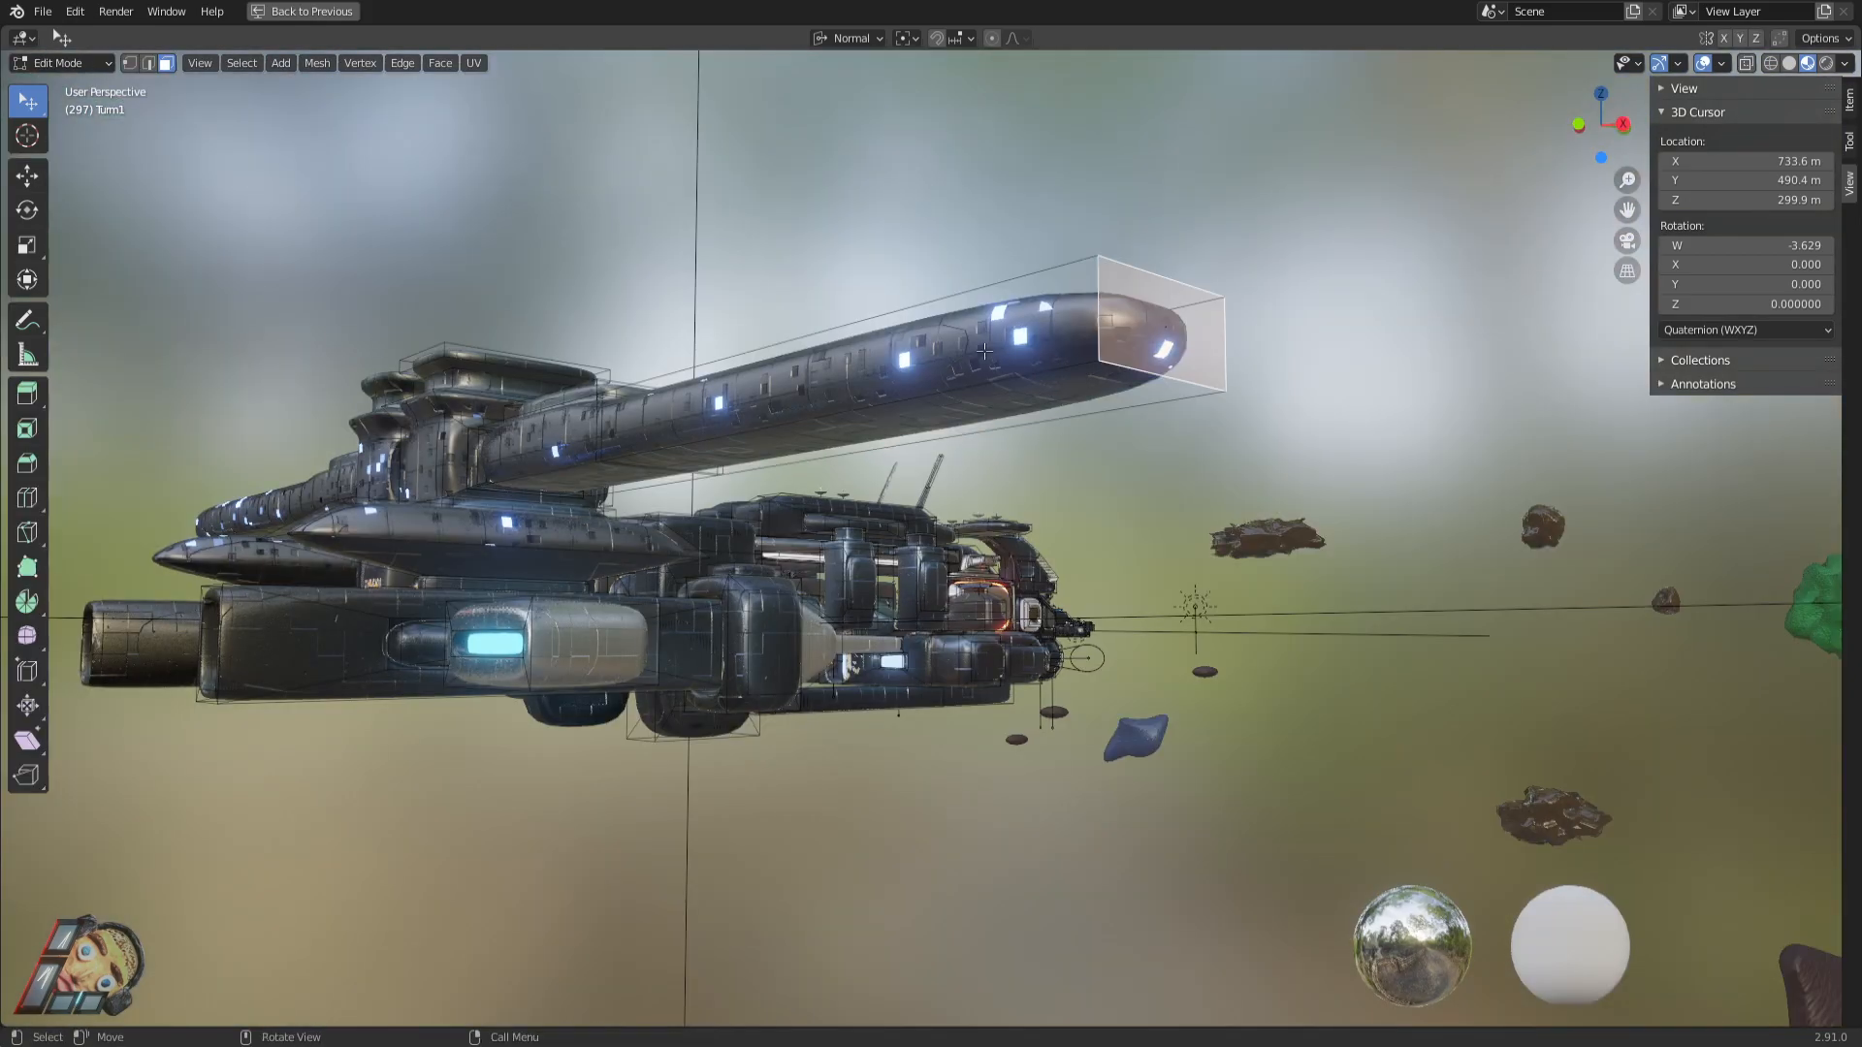
{"action": "middle_click_drag", "start_coordinate": [1116, 364], "coordinate": [909, 432]}
{"action": "key", "text": "ctrl+z"}
{"action": "key", "text": "Tab"}
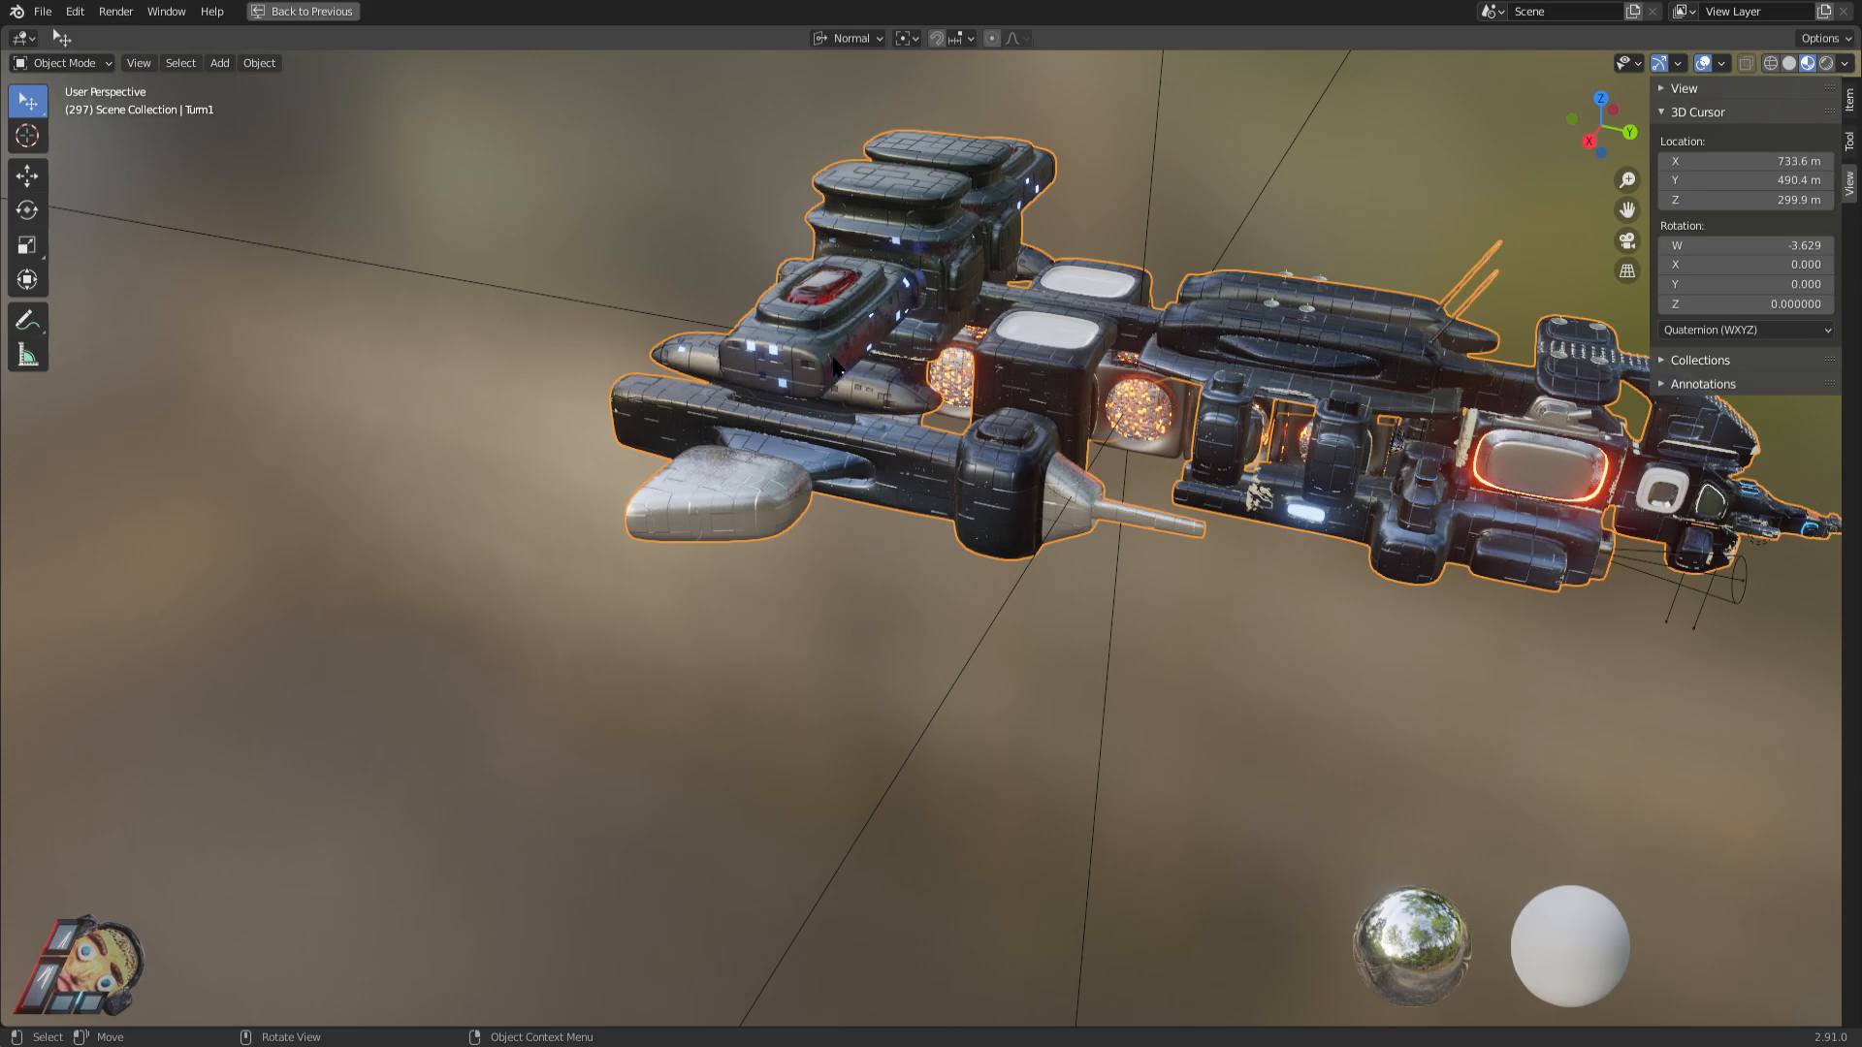
Add a 2 m cube mesh at the 3D cursor near the ship.
{"action": "middle_click_drag", "start_coordinate": [837, 285], "coordinate": [1147, 335], "text": "shift"}
{"action": "middle_click_drag", "start_coordinate": [1024, 491], "coordinate": [952, 463]}
{"action": "scroll", "coordinate": [818, 521], "scroll_direction": "down", "scroll_amount": 4}
{"action": "middle_click_drag", "start_coordinate": [817, 521], "coordinate": [813, 474]}
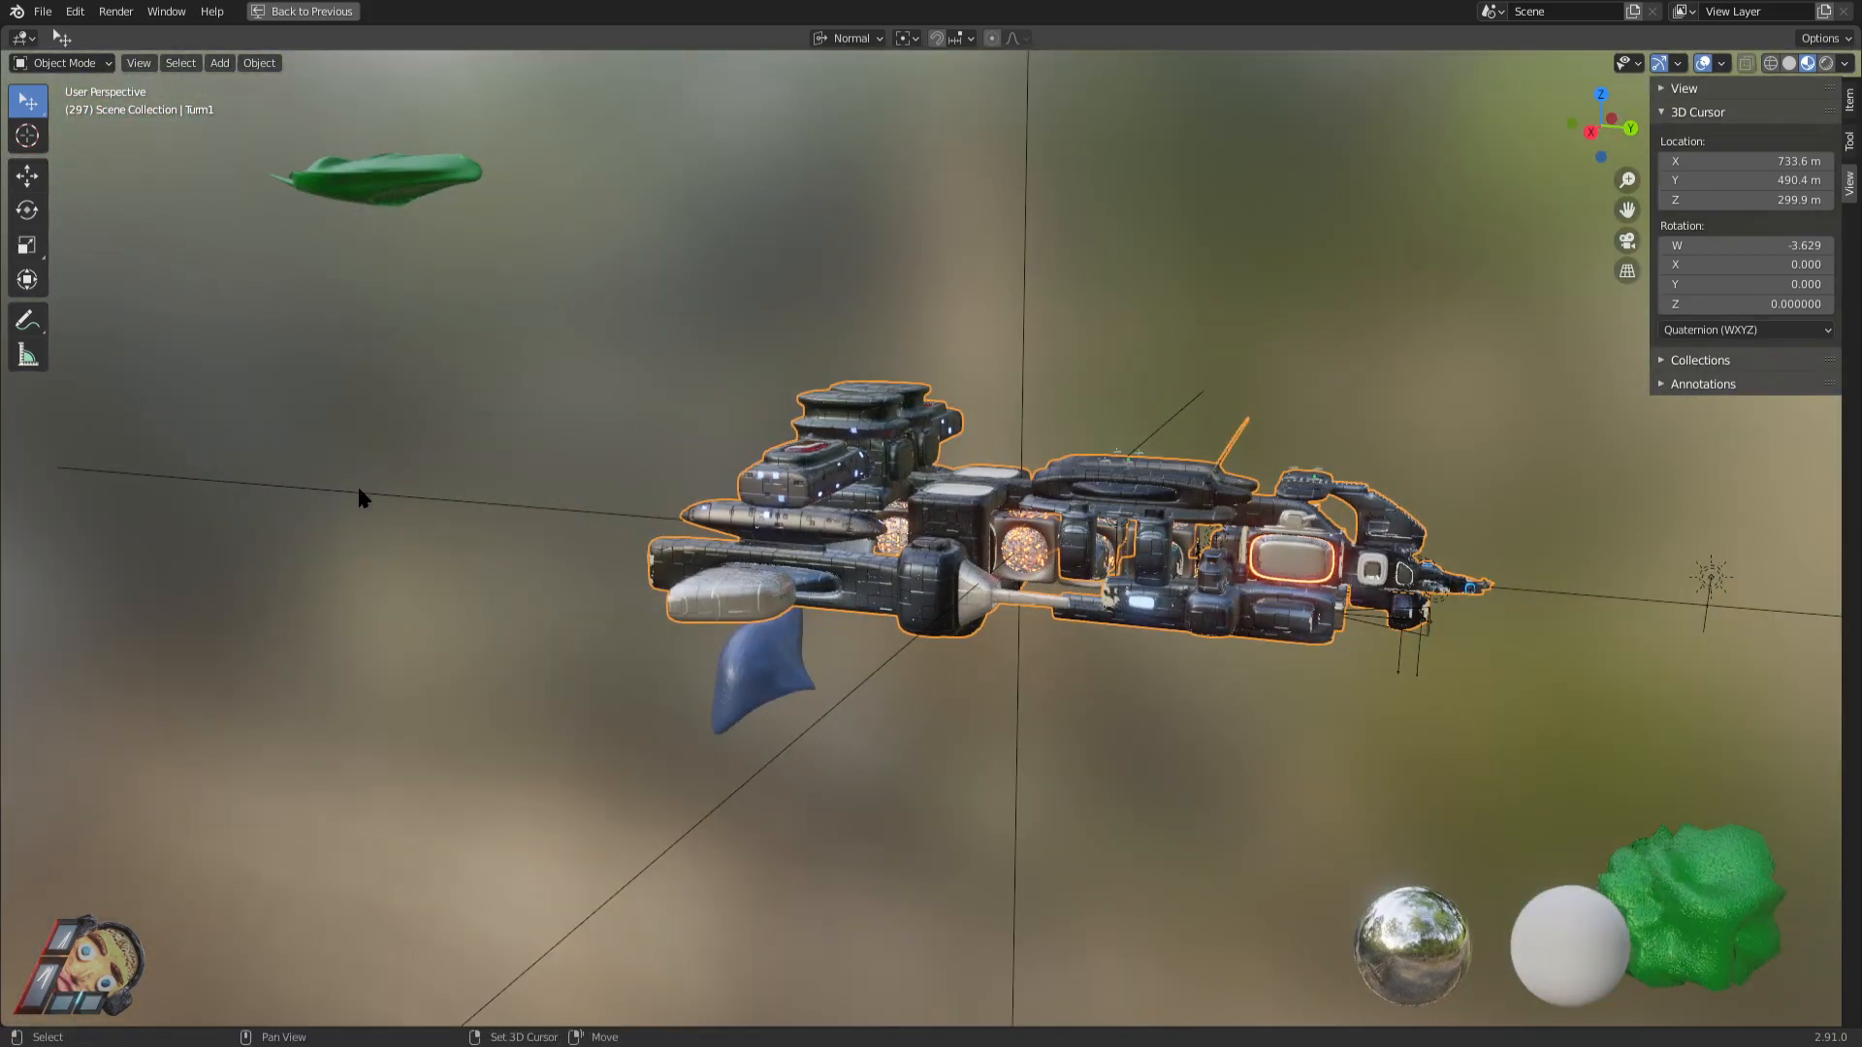
{"action": "key", "text": "shift+a"}
{"action": "mouse_move", "coordinate": [939, 563]}
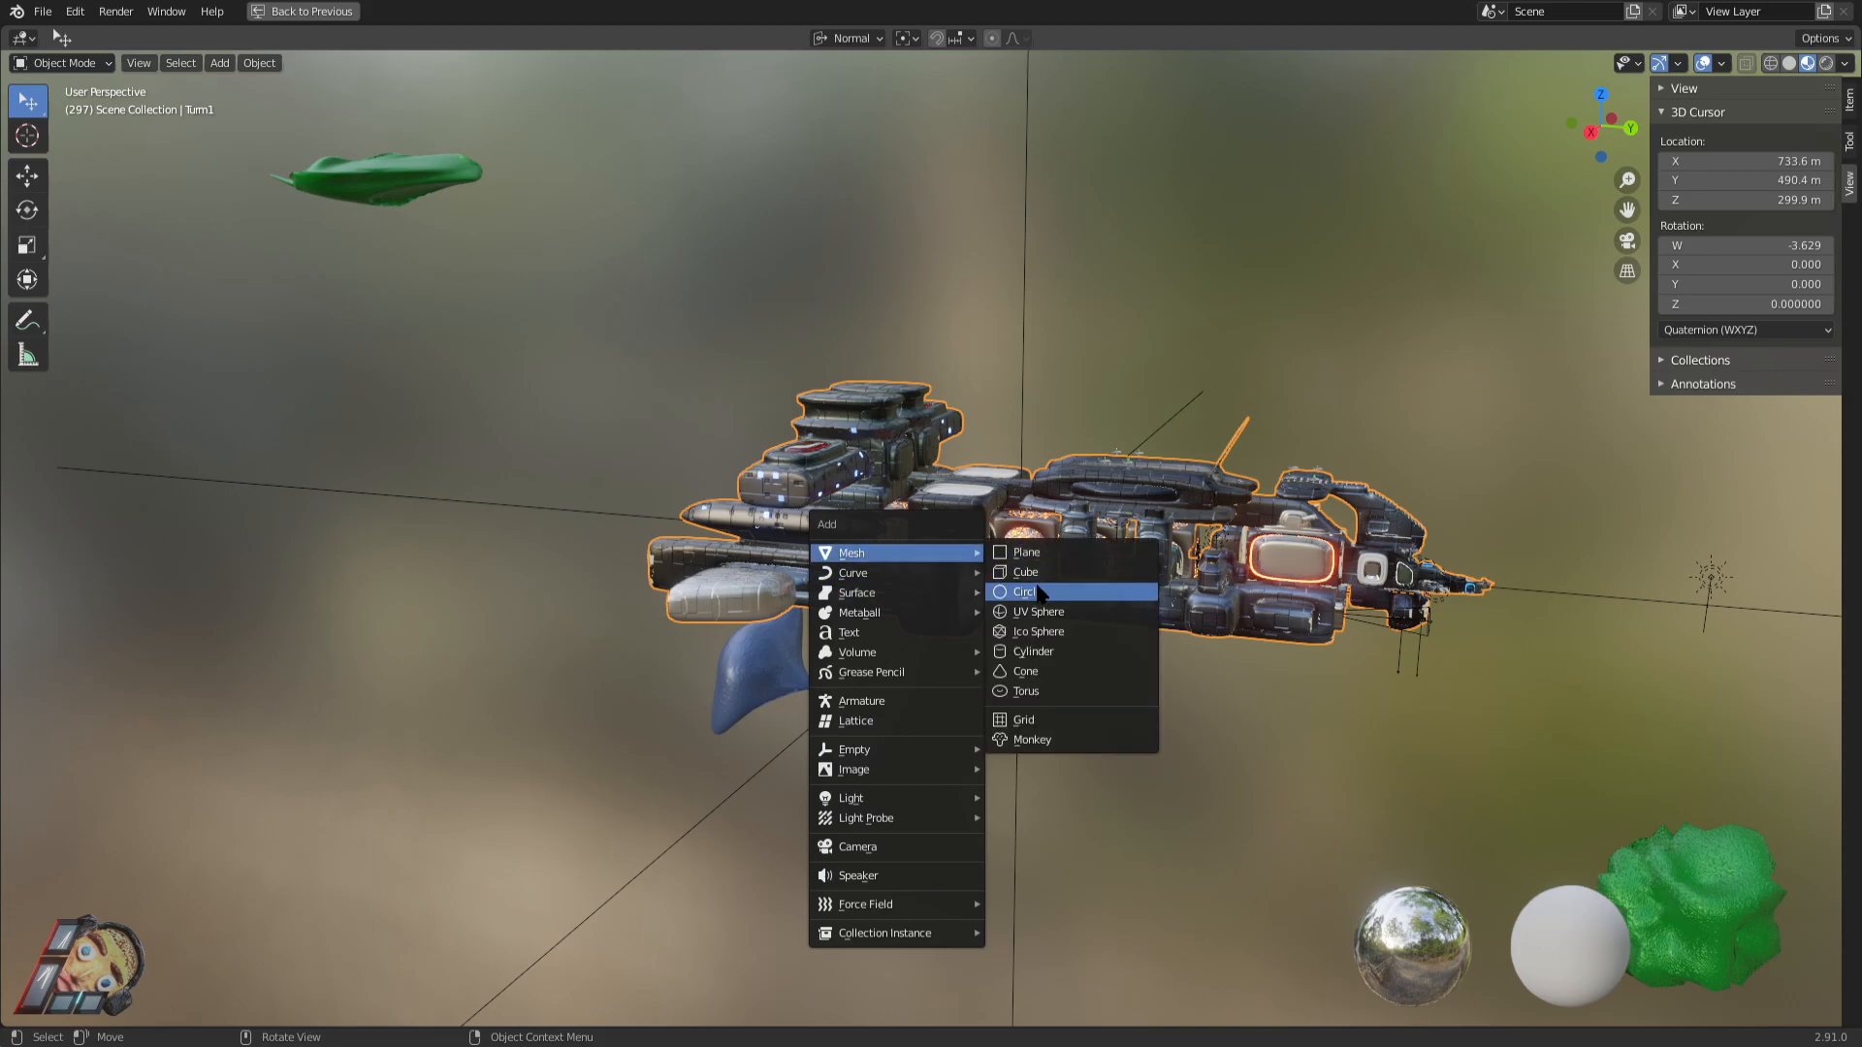
{"action": "left_click", "coordinate": [1082, 572]}
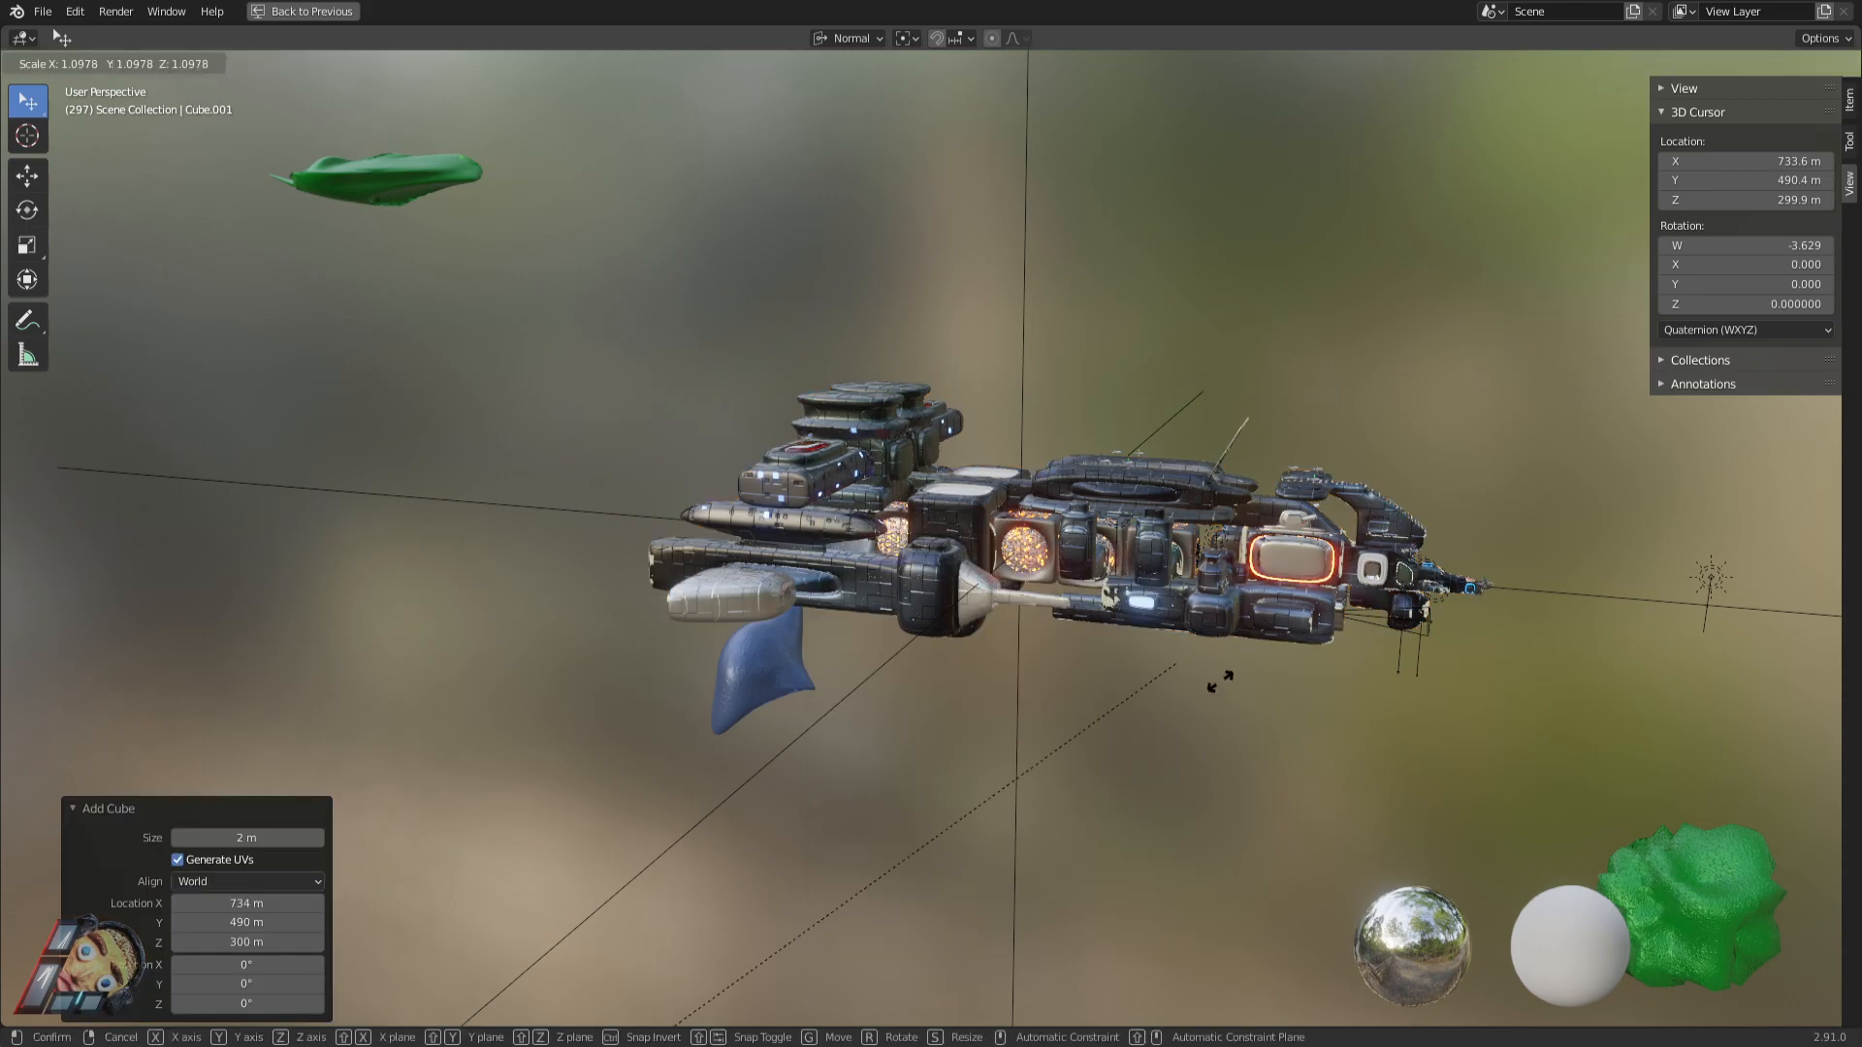
{"action": "scroll", "coordinate": [1452, 818], "scroll_direction": "down", "scroll_amount": 5}
{"action": "middle_click_drag", "start_coordinate": [1450, 811], "coordinate": [1258, 760]}
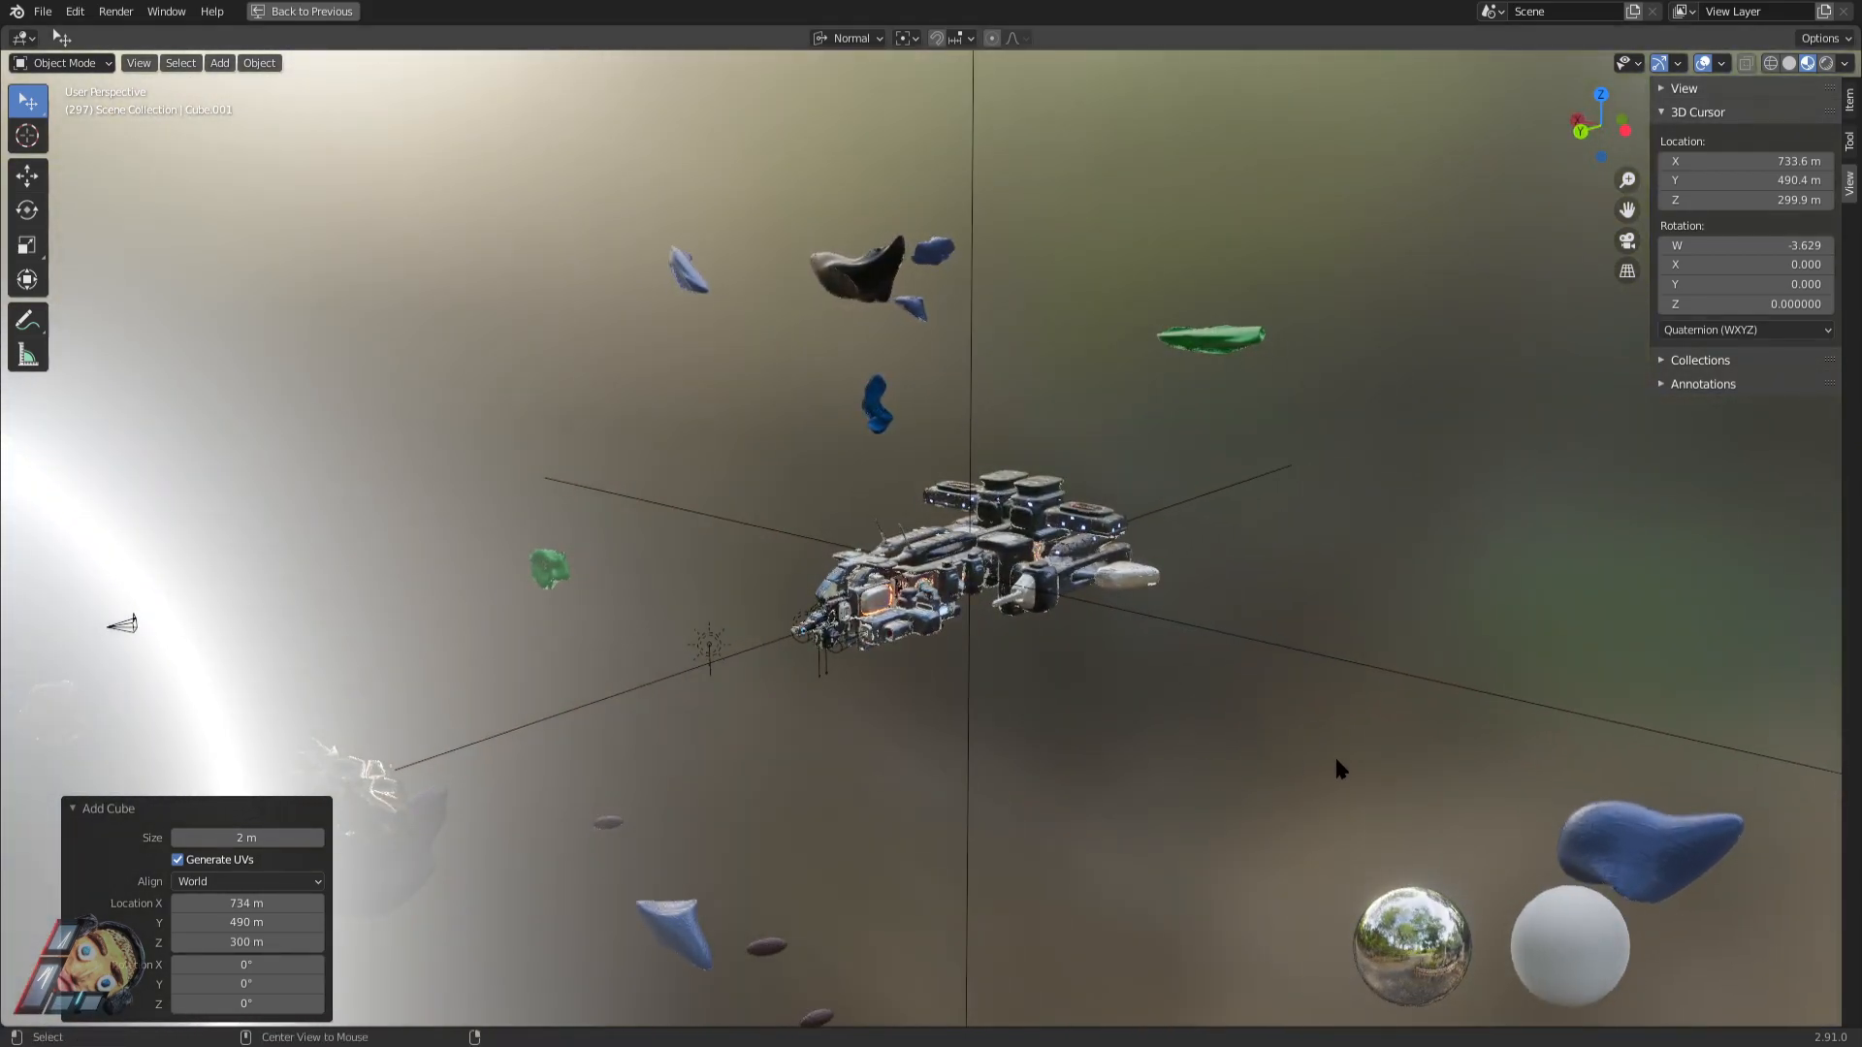
Clear the new cube's rotation and scale it up evenly until it covers the front part of the ship.
{"action": "key", "text": "alt+r"}
{"action": "key", "text": "s"}
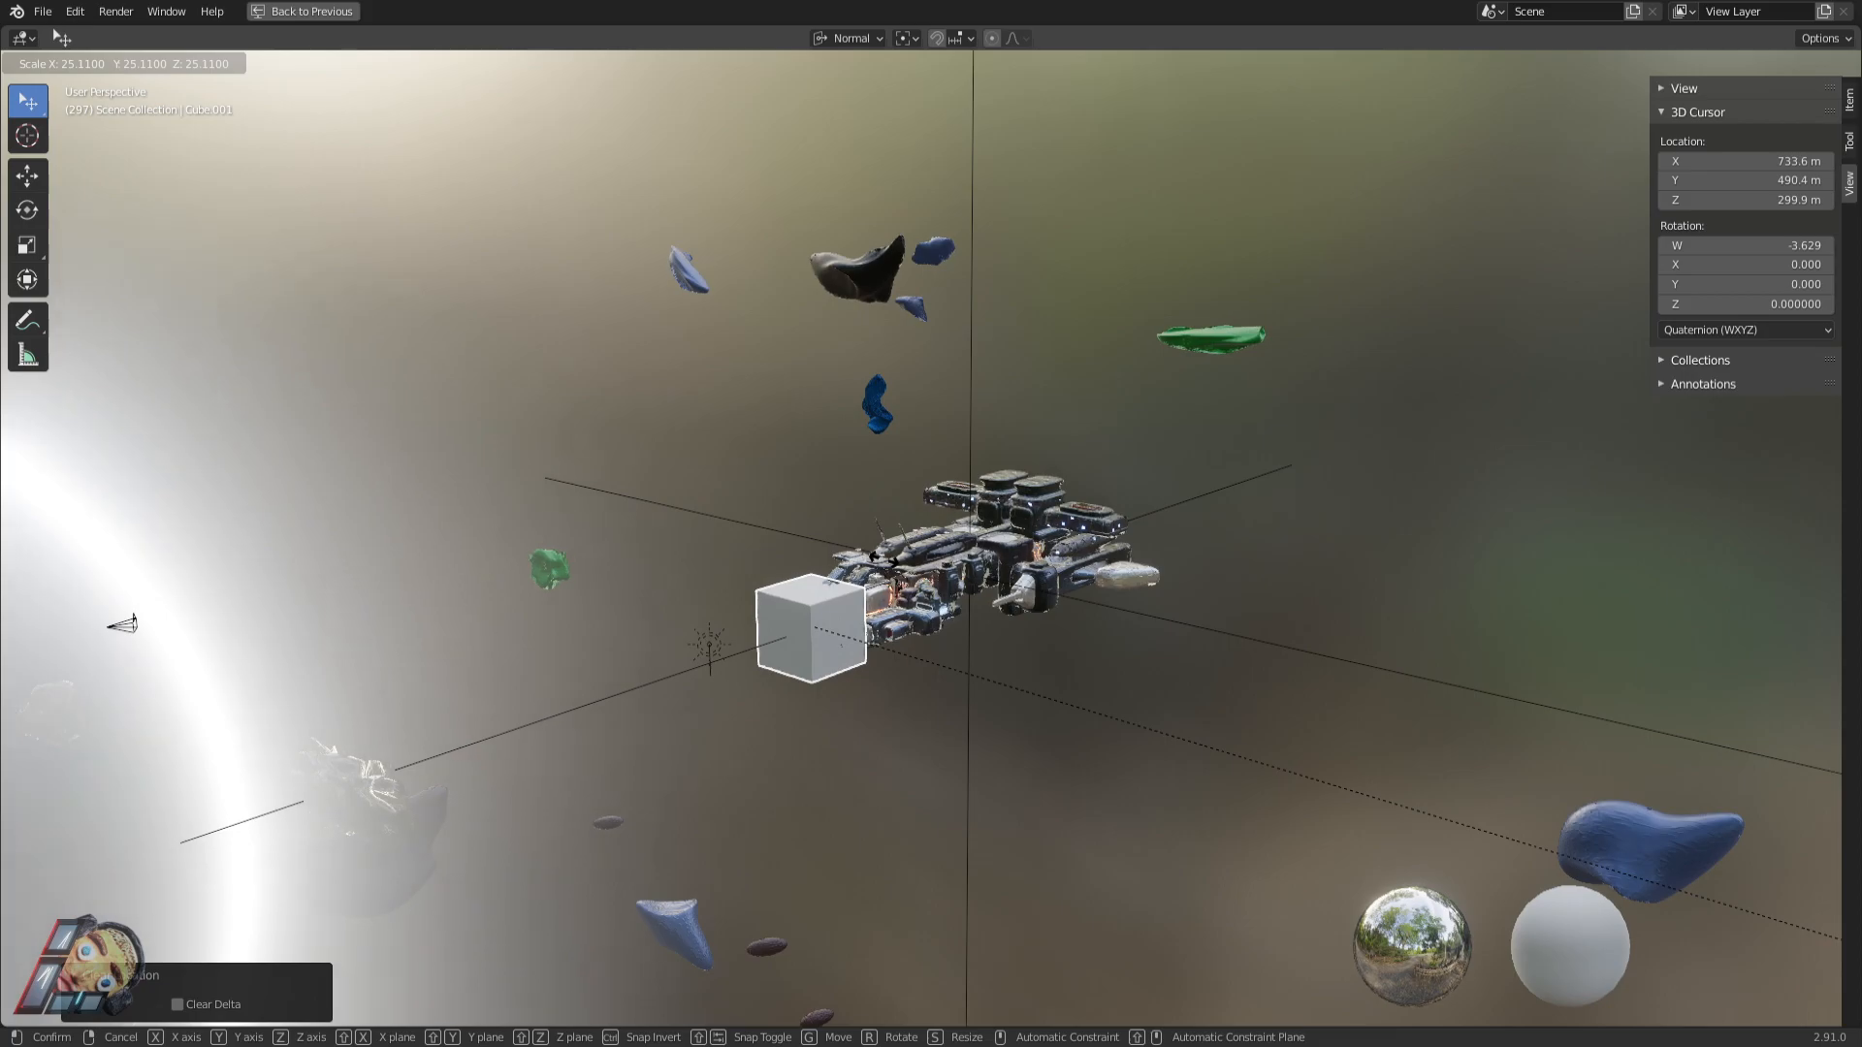
{"action": "left_click", "coordinate": [879, 559]}
{"action": "key", "text": "s"}
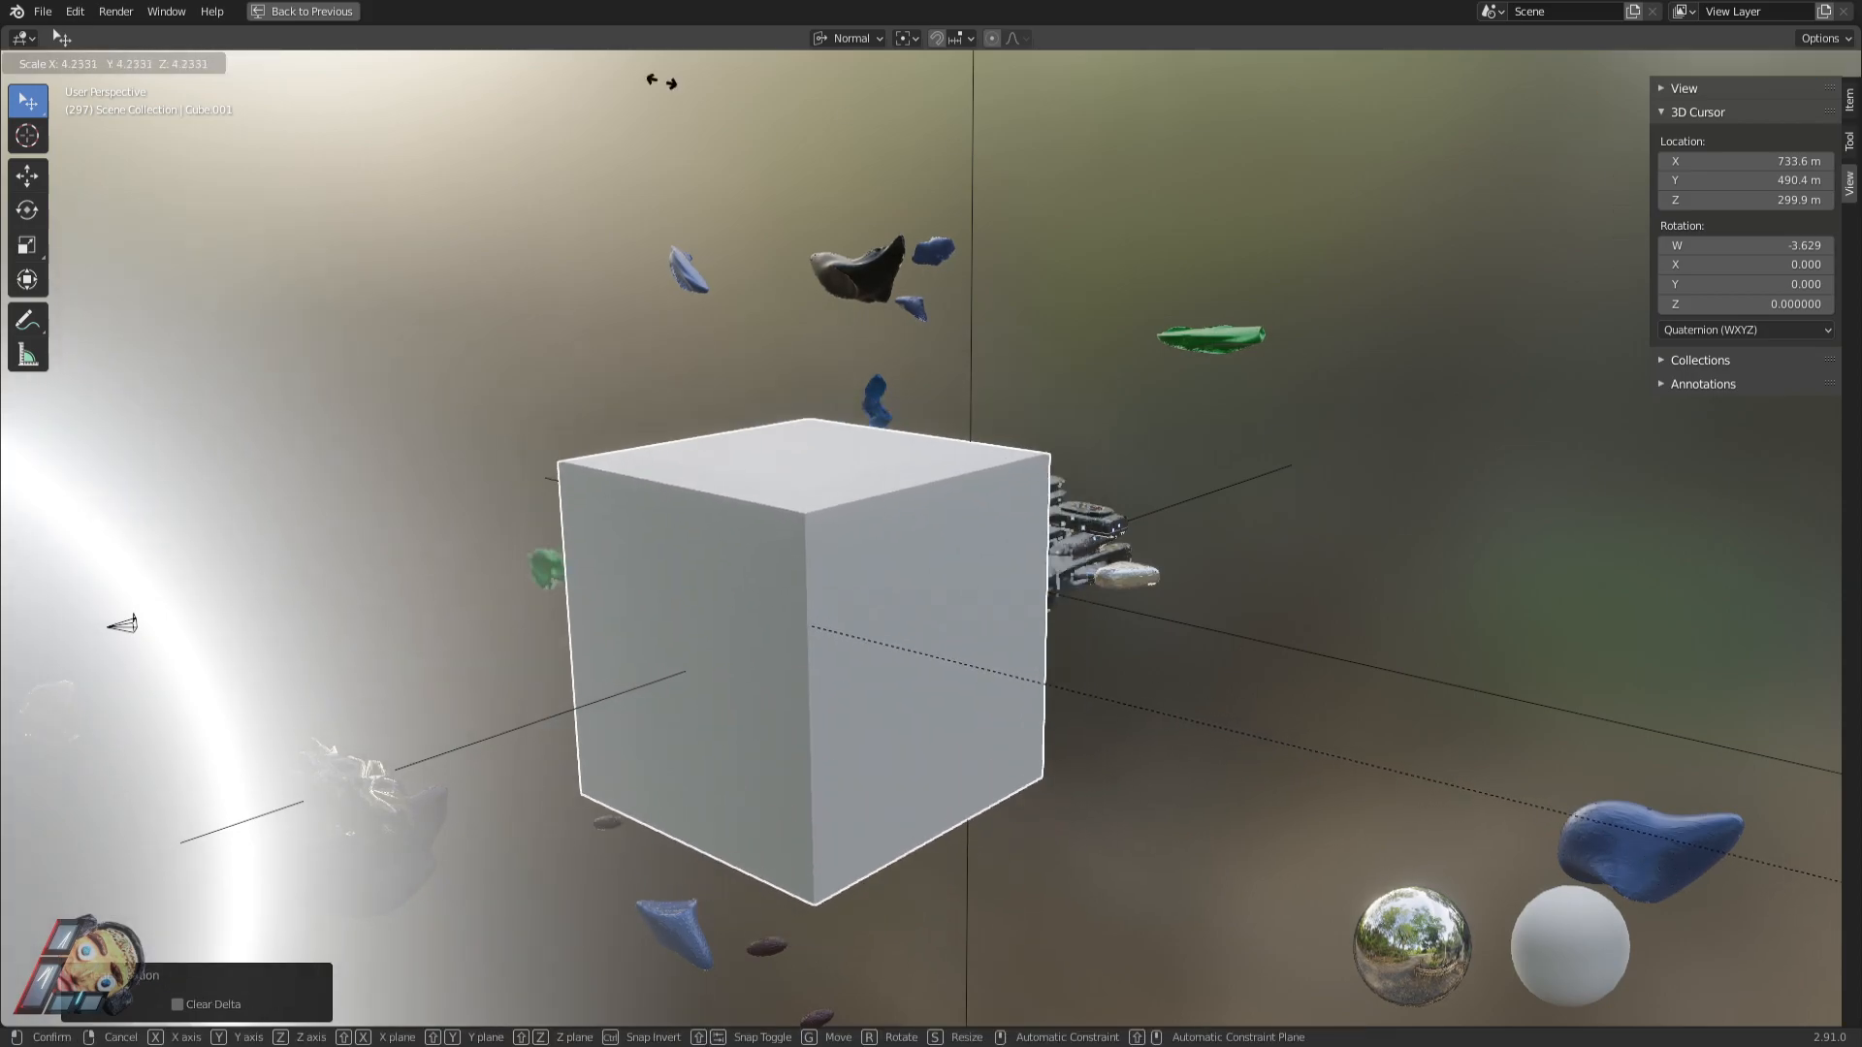
{"action": "left_click", "coordinate": [715, 466]}
{"action": "middle_click_drag", "start_coordinate": [715, 465], "coordinate": [915, 438]}
Select the ship, restore the full Shading workspace layout and copy the ship's first material, Material.044, onto the cube.
{"action": "left_click", "coordinate": [1058, 528]}
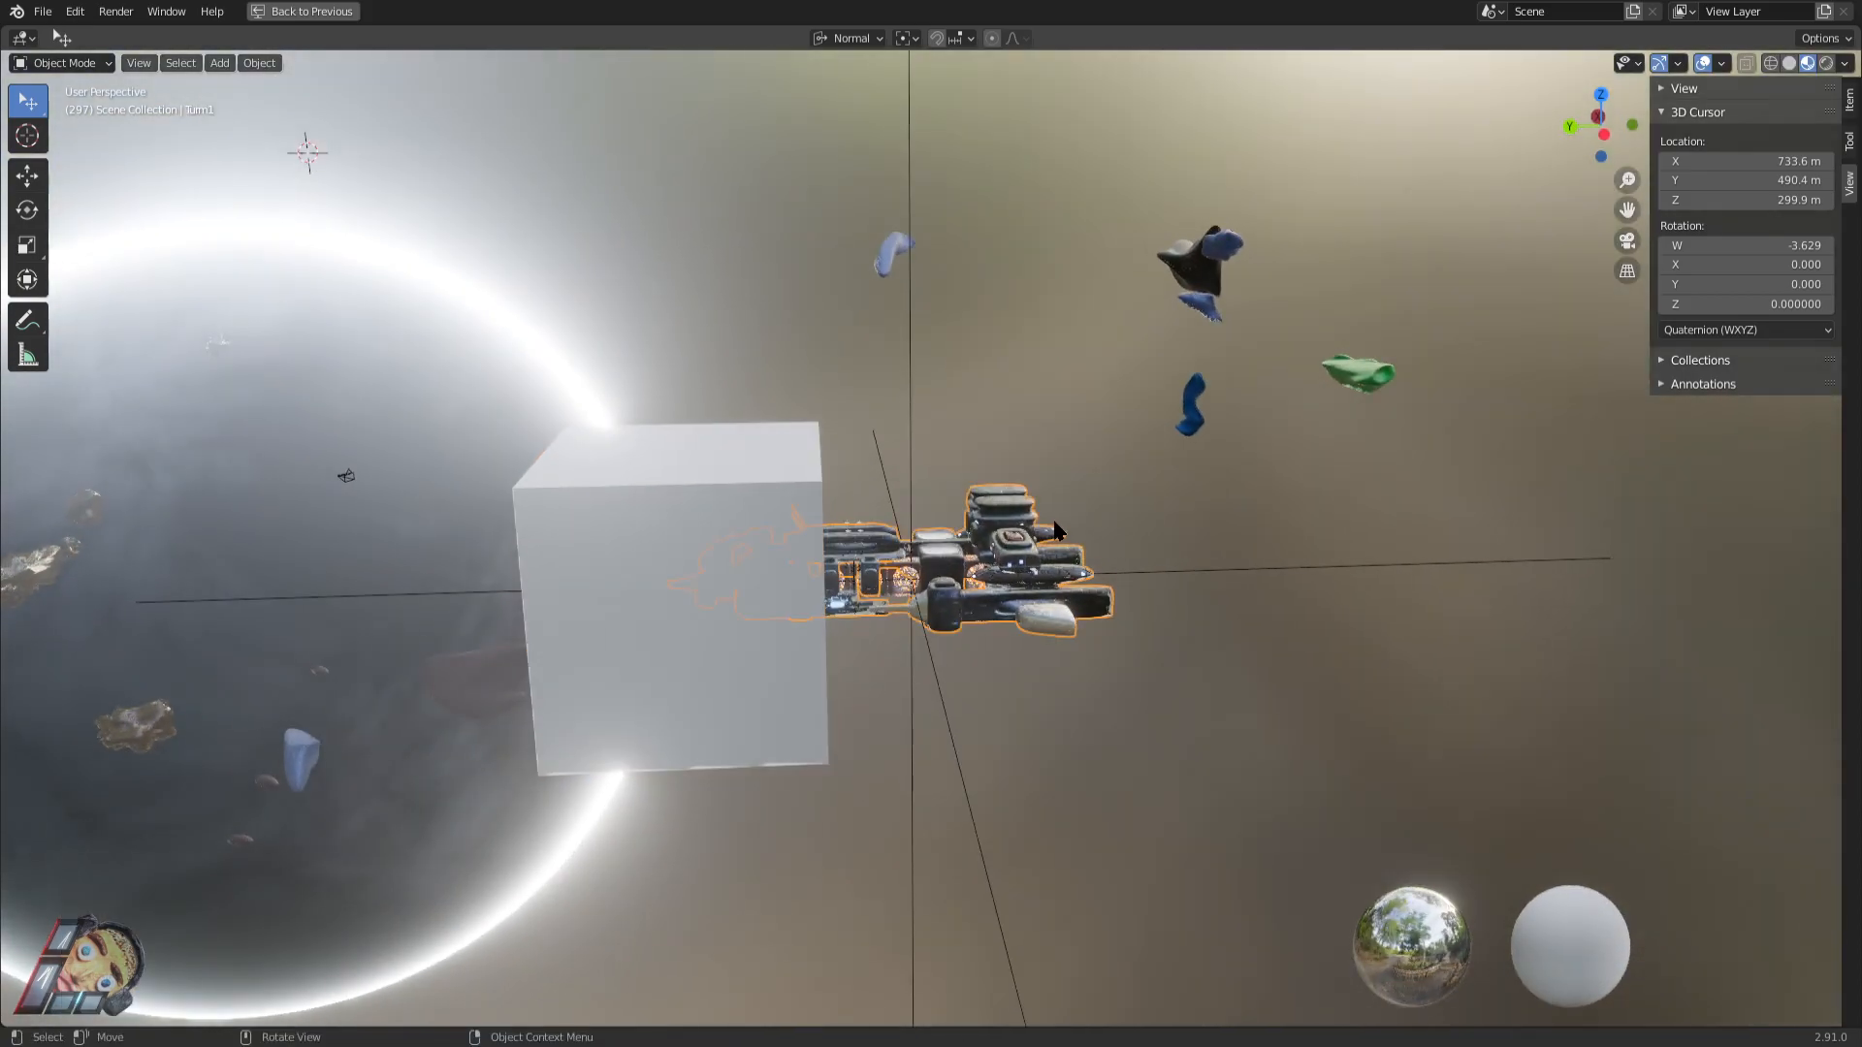
{"action": "key", "text": "ctrl+alt+space"}
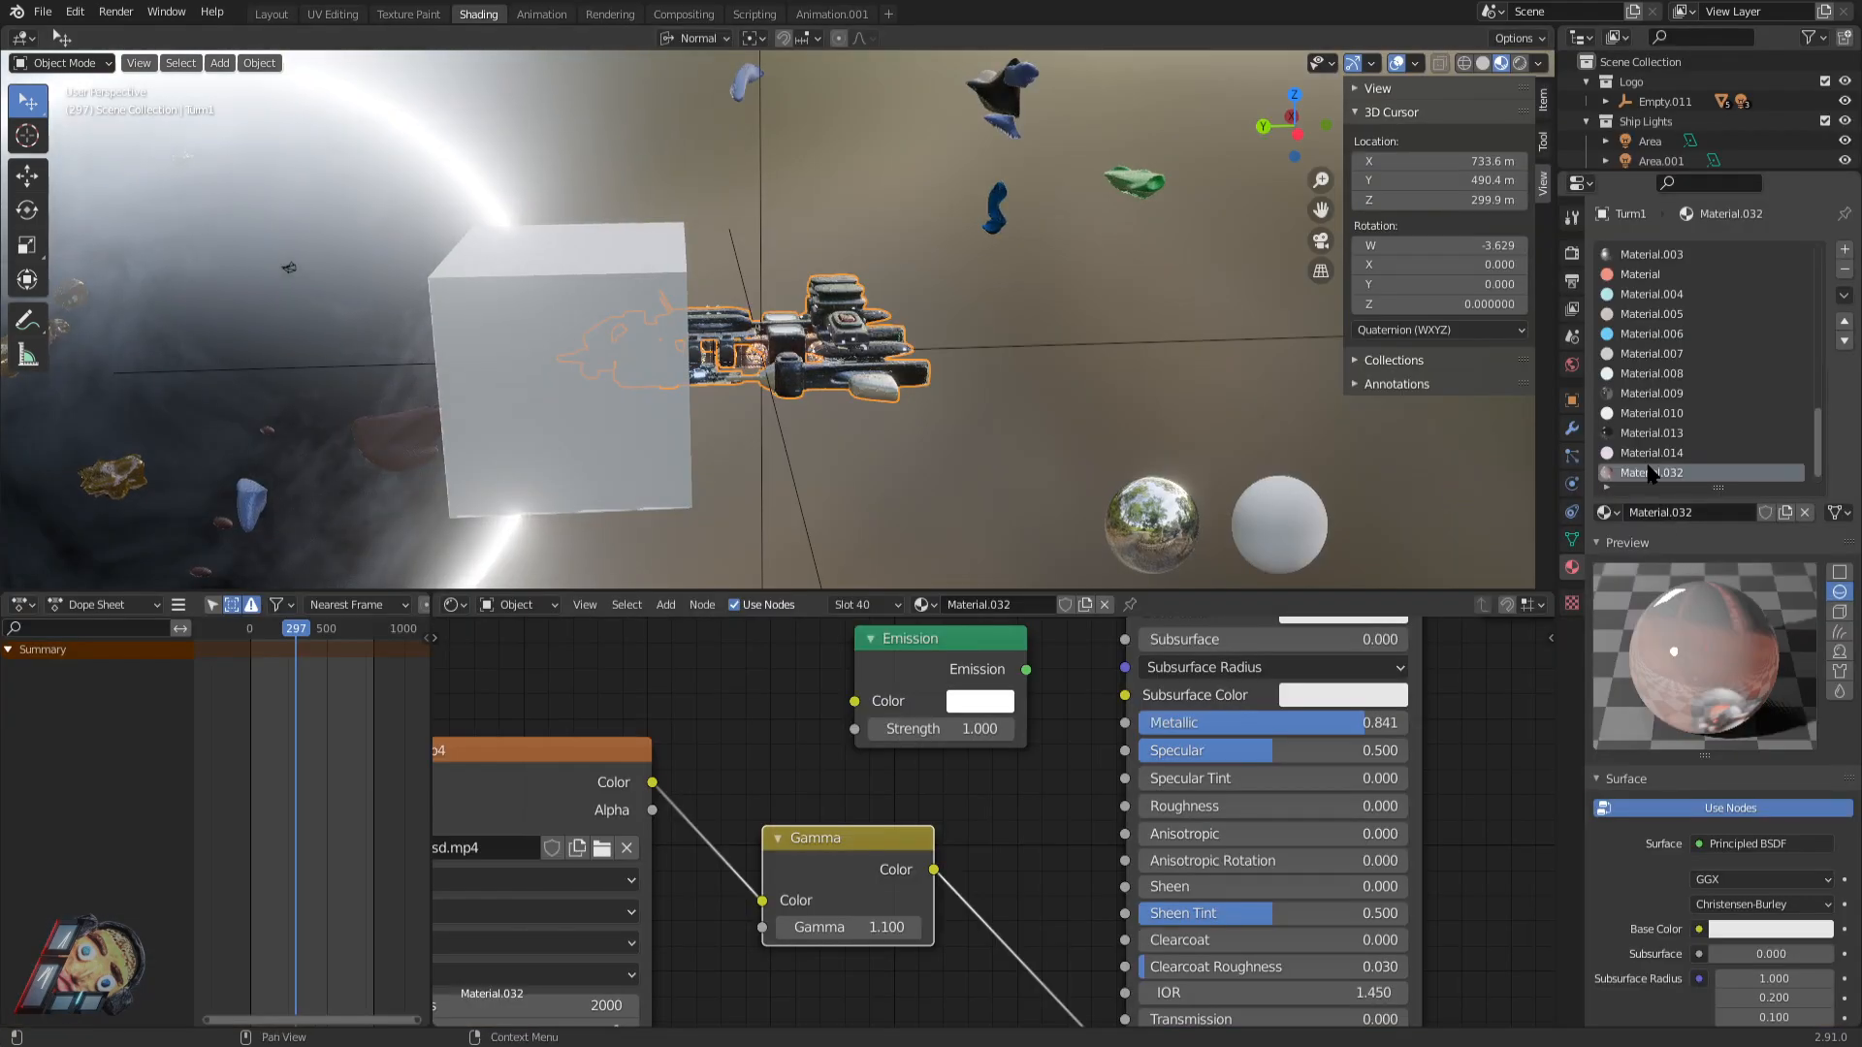
{"action": "scroll", "coordinate": [1687, 343], "scroll_direction": "up", "scroll_amount": 10}
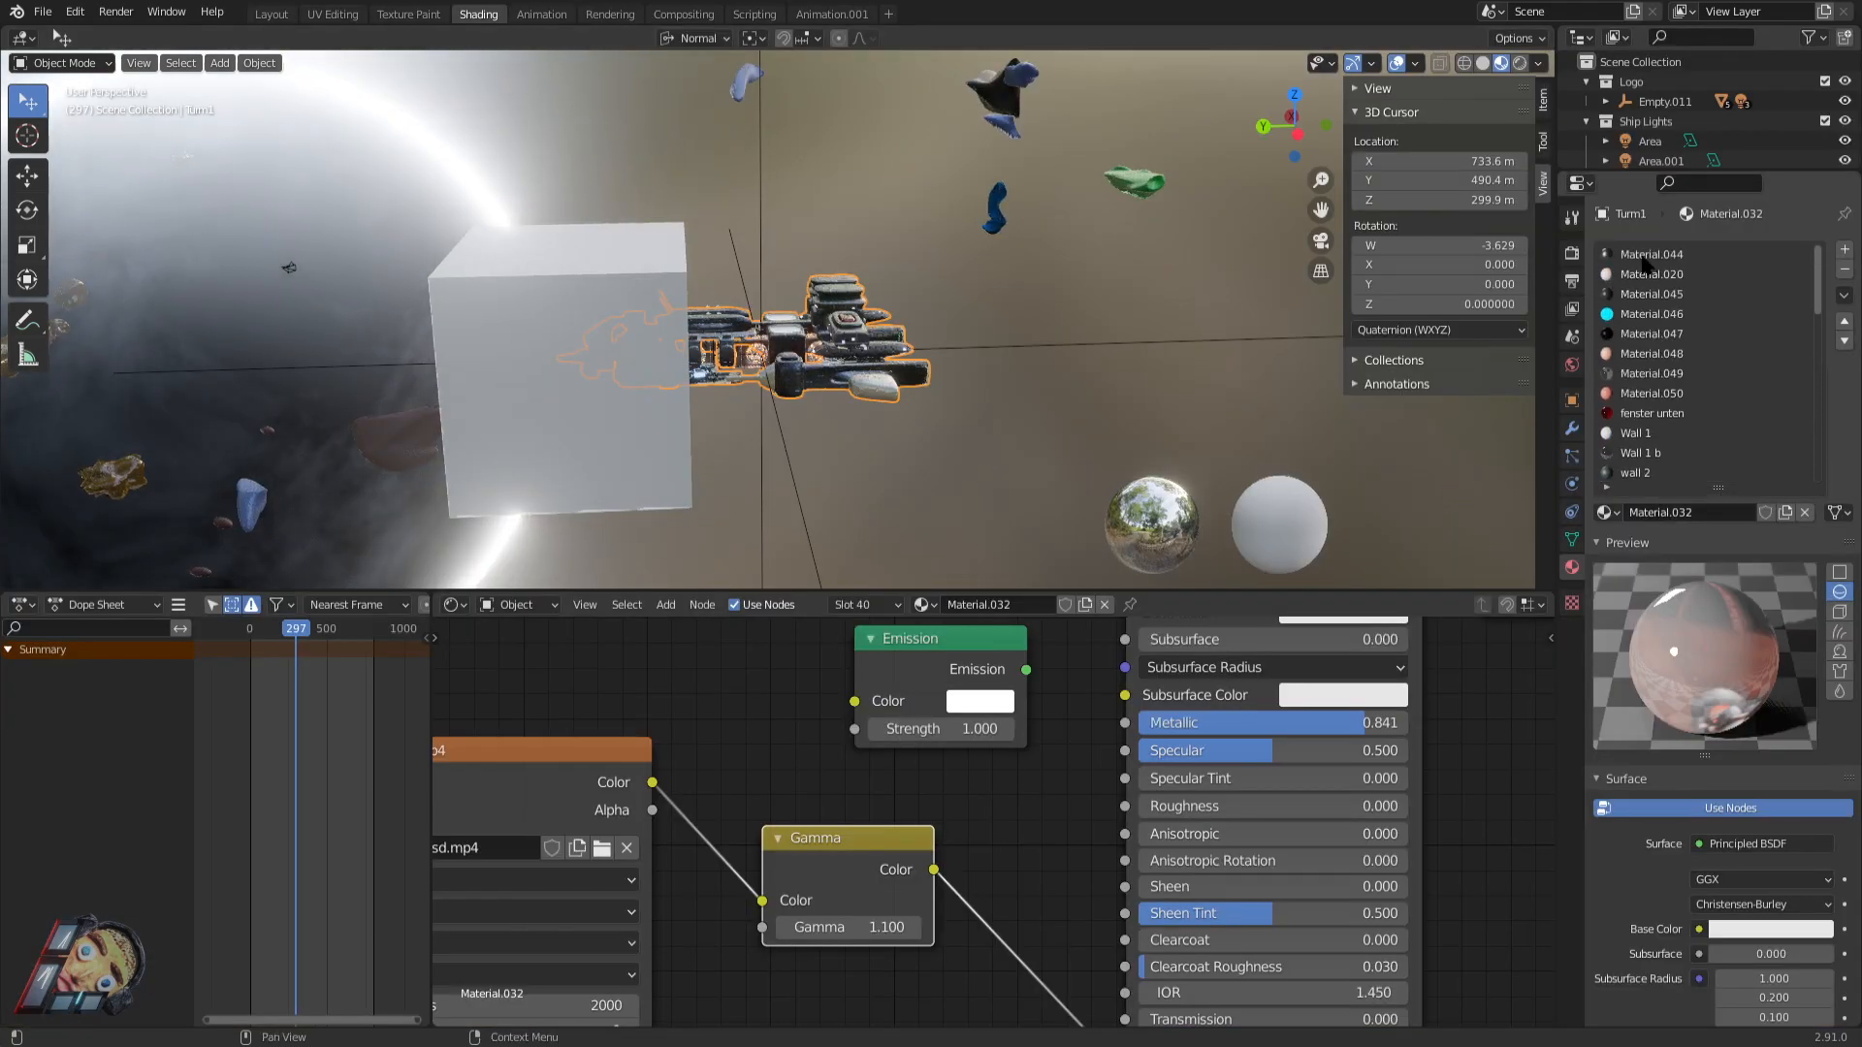
{"action": "left_click", "coordinate": [1646, 257]}
{"action": "left_click_drag", "start_coordinate": [1606, 512], "coordinate": [517, 342]}
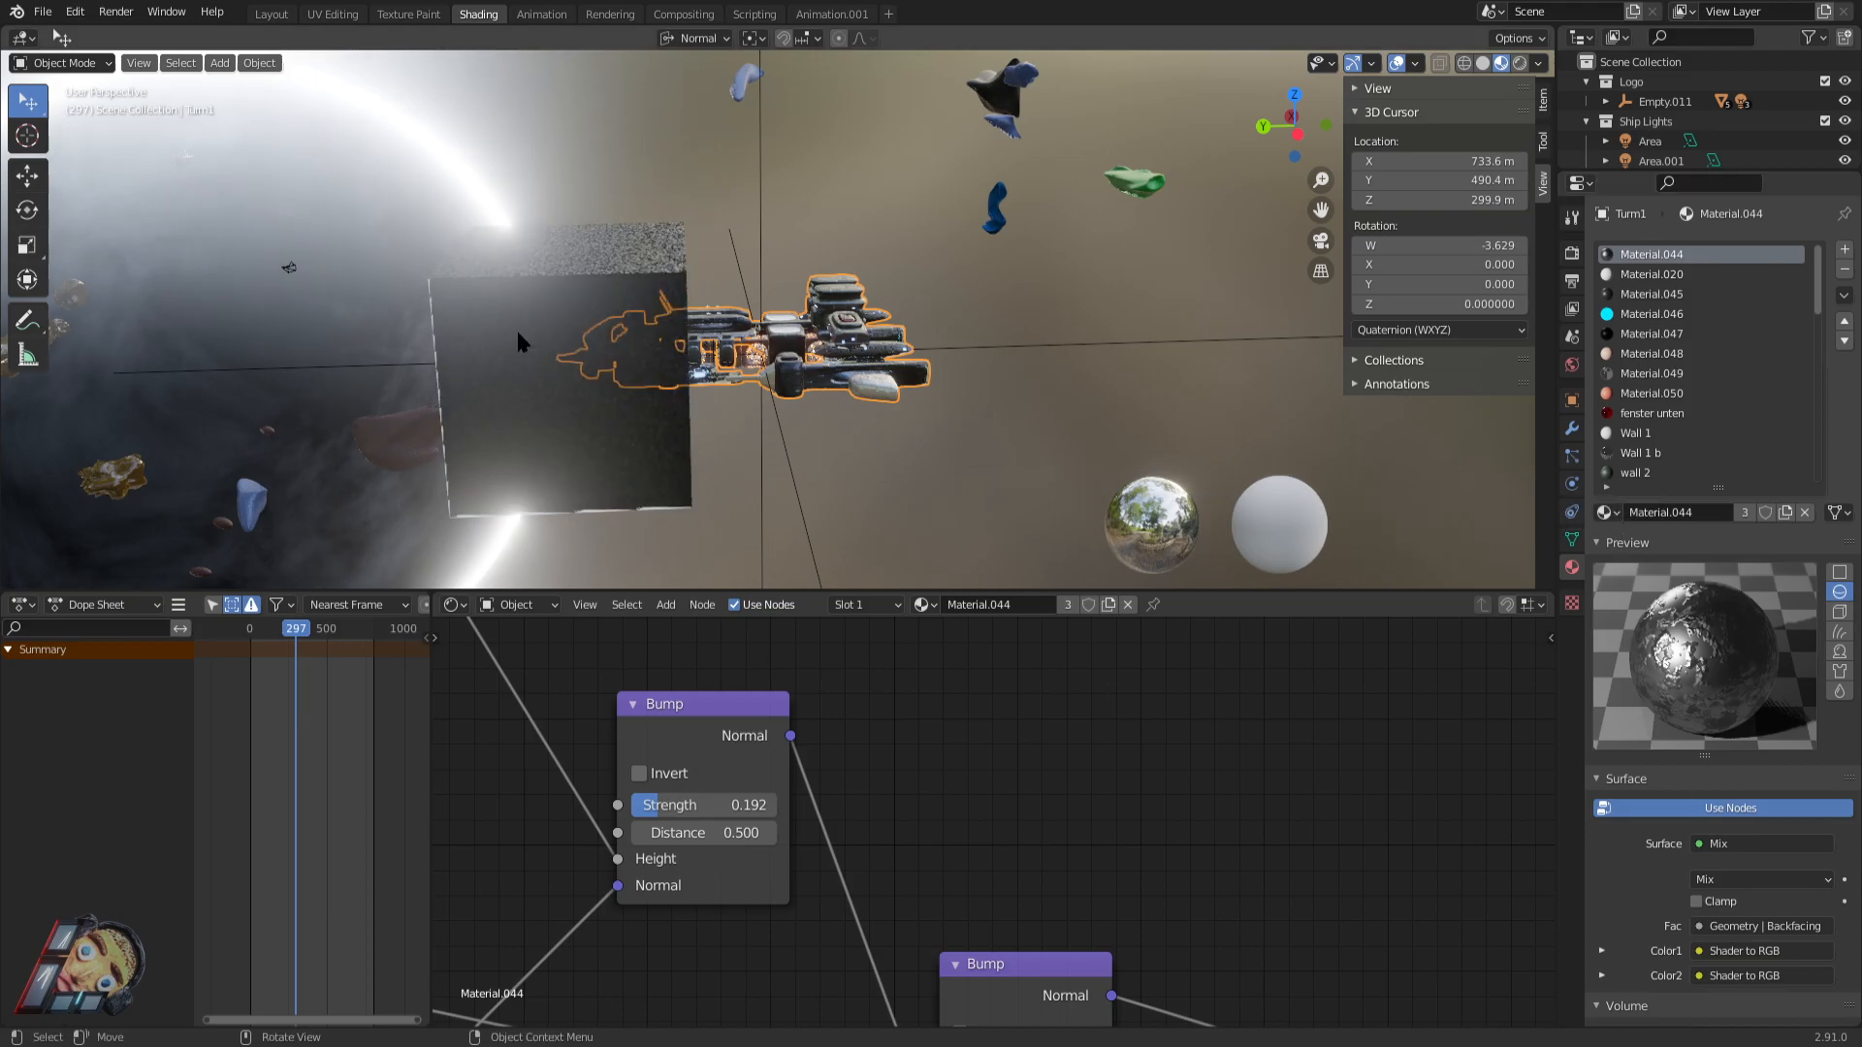
Select the cube, scale it by 0.5 and compare its Material.044 surface with the ship's hull from both sides.
{"action": "middle_click_drag", "start_coordinate": [550, 289], "coordinate": [960, 184]}
{"action": "left_click", "coordinate": [1094, 311]}
{"action": "key", "text": "Tab"}
{"action": "key", "text": "Tab"}
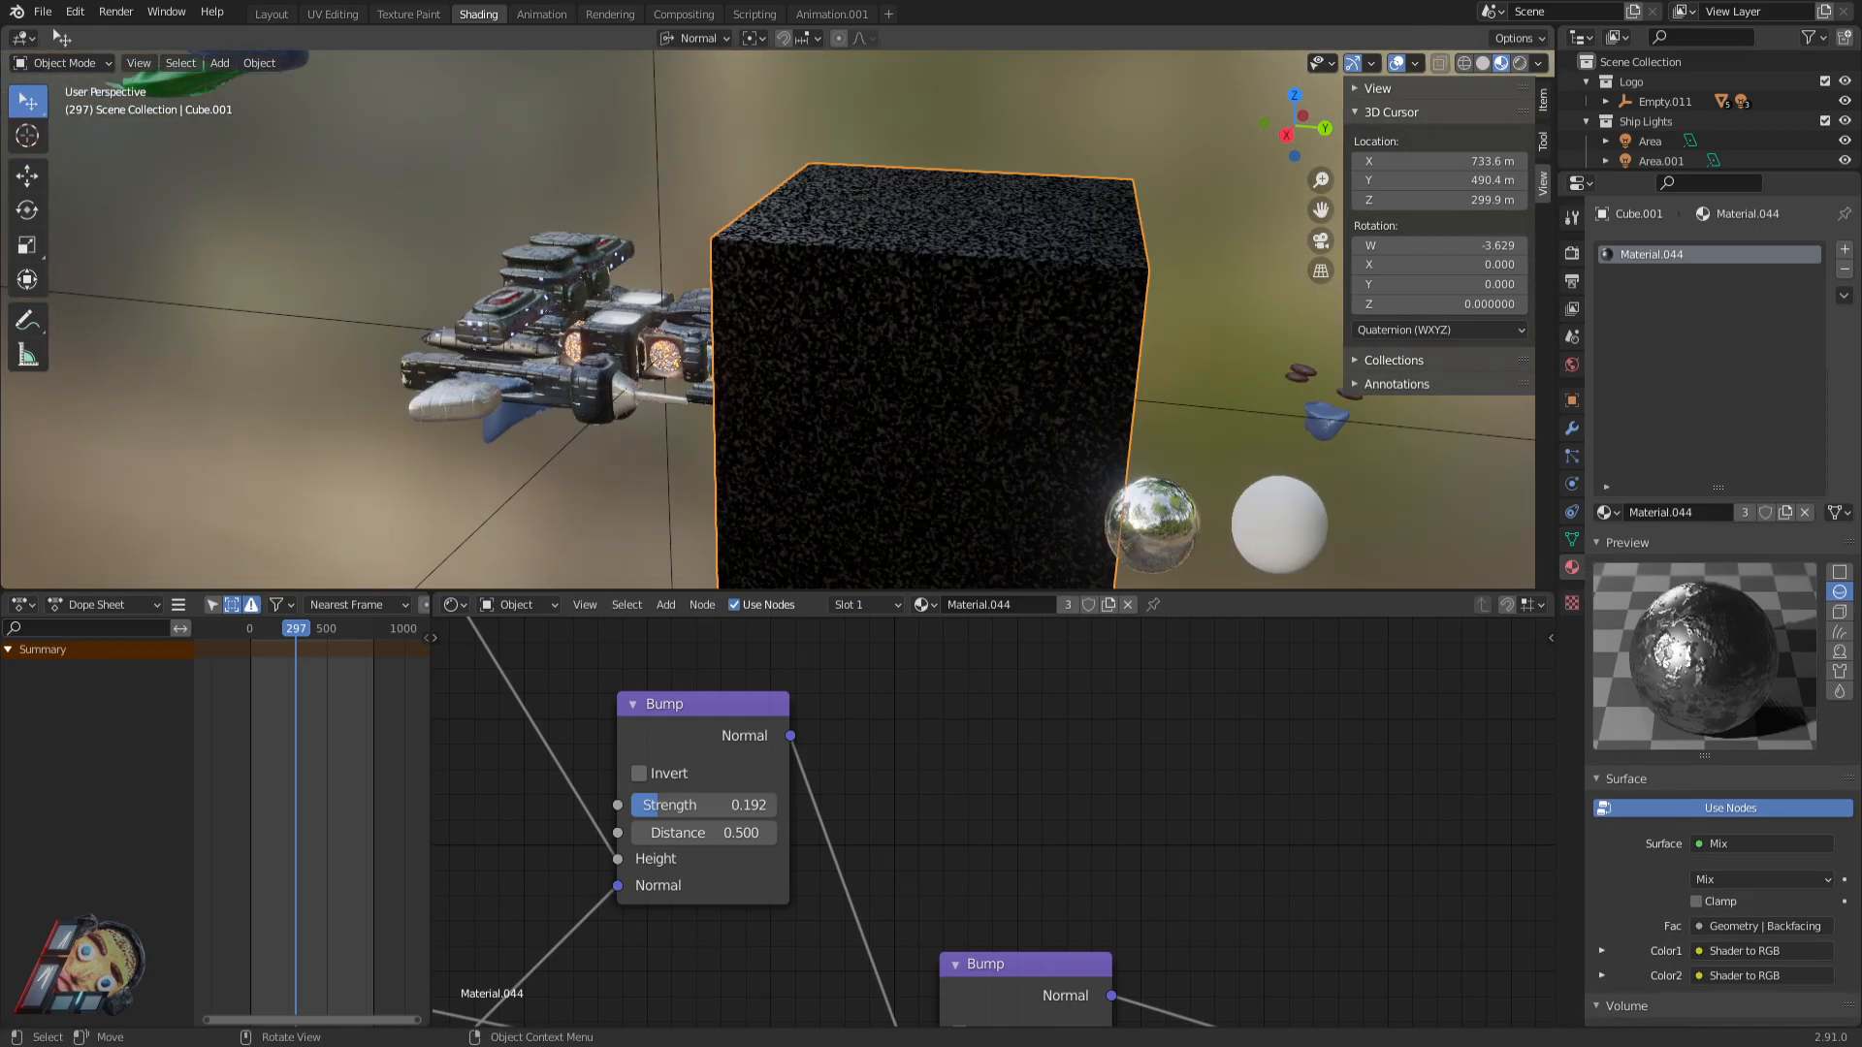
{"action": "type", "text": "s0.5"}
{"action": "key", "text": "Return"}
{"action": "middle_click_drag", "start_coordinate": [873, 320], "coordinate": [1289, 295]}
{"action": "scroll", "coordinate": [1261, 364], "scroll_direction": "down", "scroll_amount": 3}
{"action": "middle_click_drag", "start_coordinate": [1260, 364], "coordinate": [1033, 405]}
{"action": "middle_click_drag", "start_coordinate": [879, 402], "coordinate": [1293, 364]}
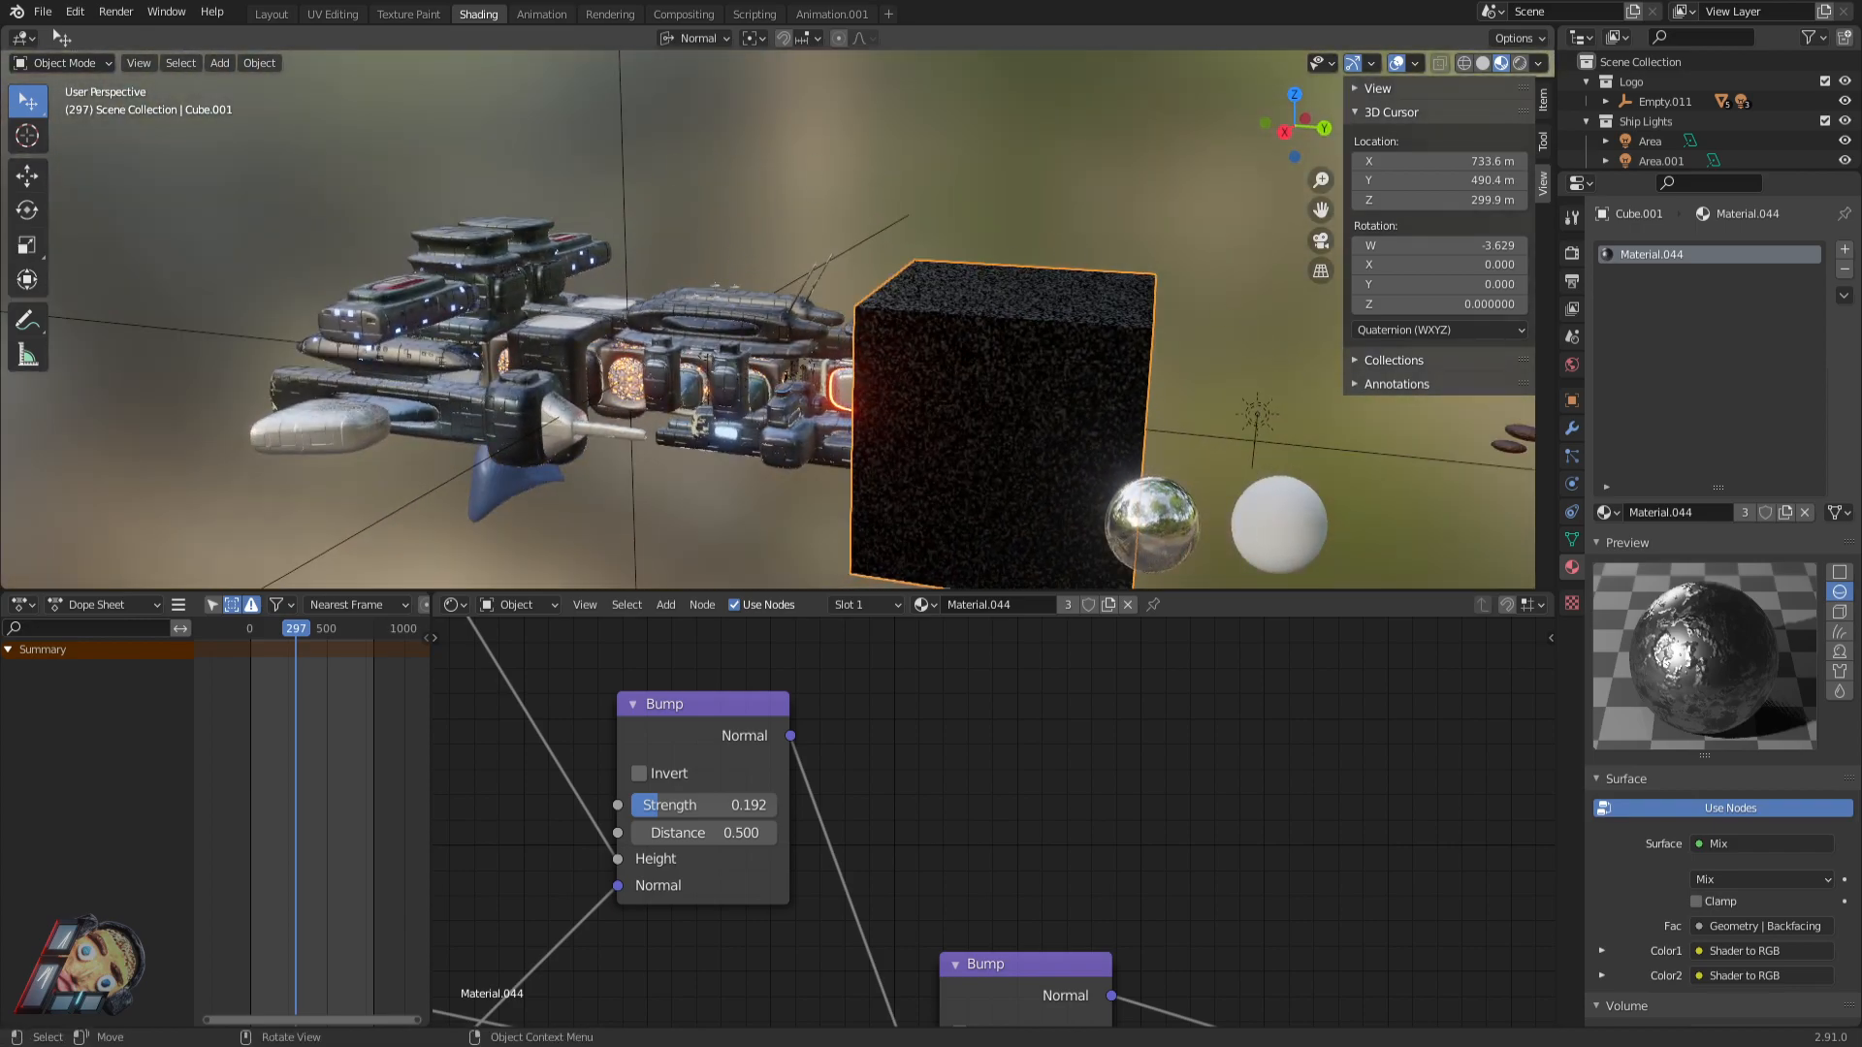
{"action": "middle_click_drag", "start_coordinate": [1179, 351], "coordinate": [554, 440]}
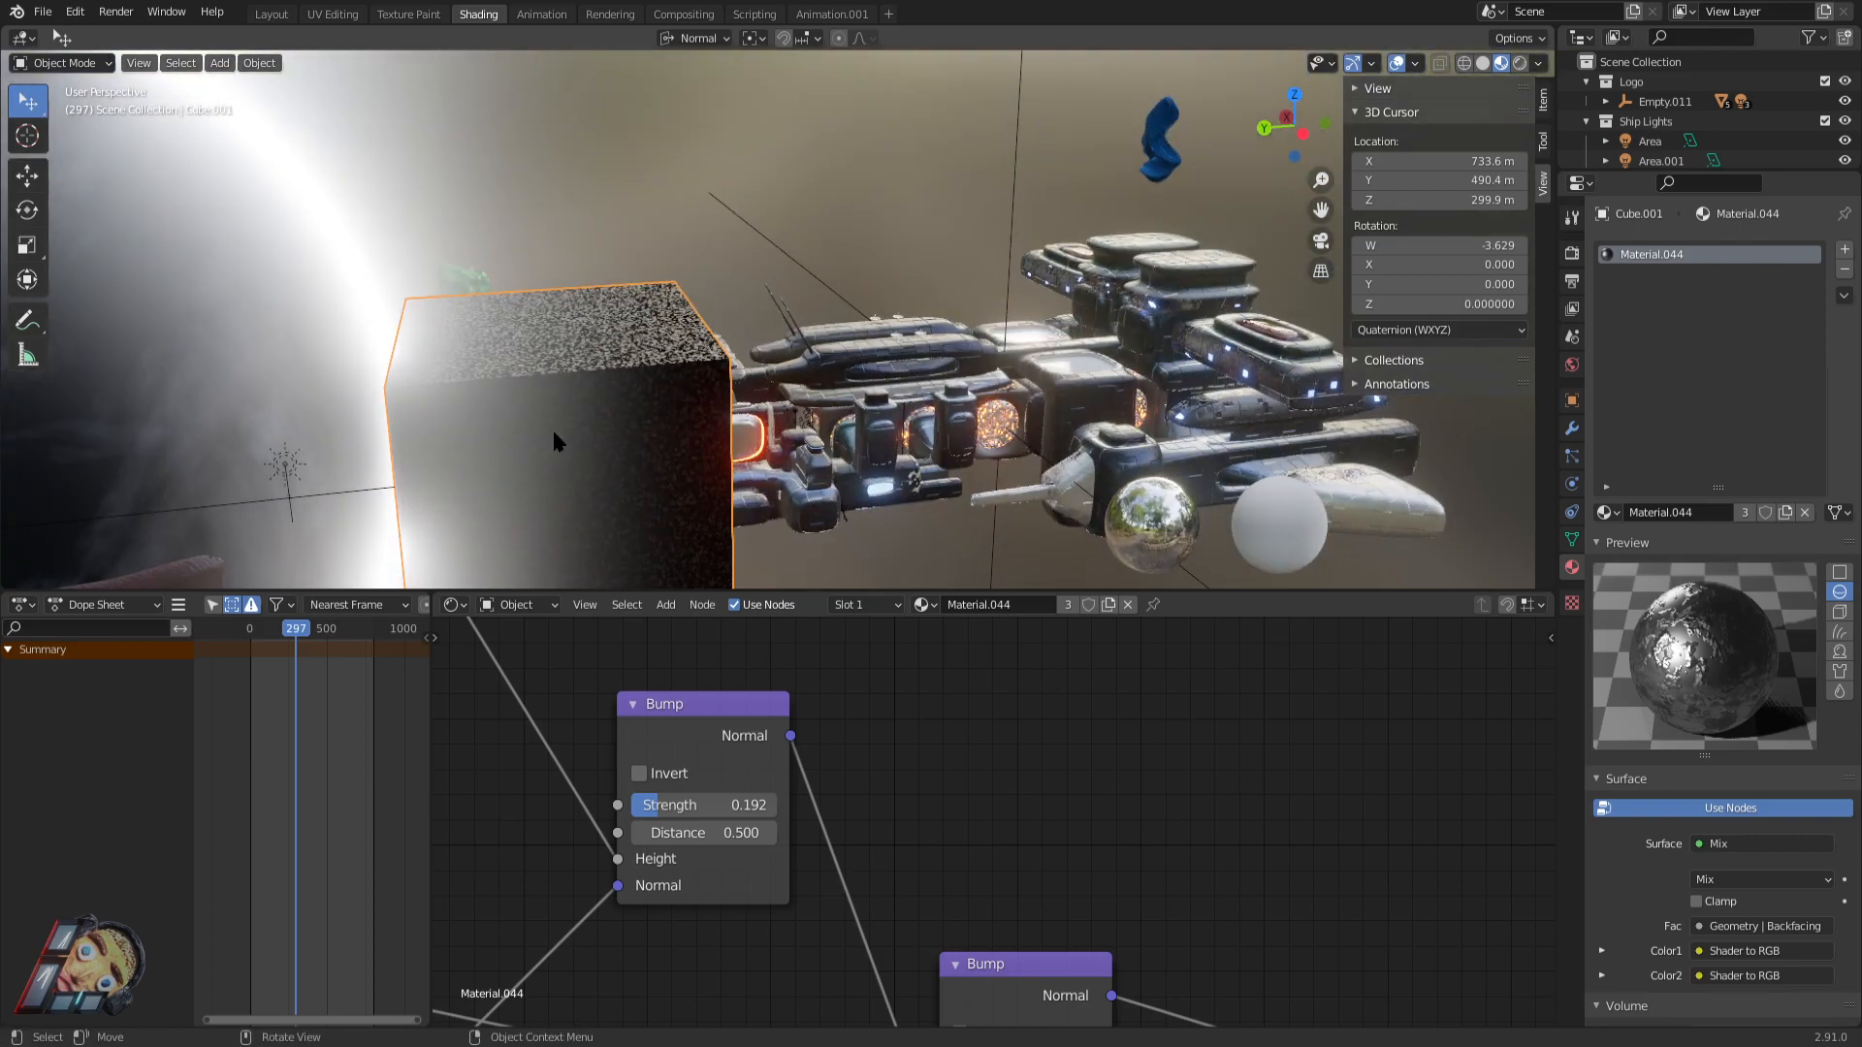
Hide the cube, select the ship mesh, look through the scene camera and frame the ship's exterior.
{"action": "left_click", "coordinate": [625, 436]}
{"action": "left_click", "coordinate": [501, 460]}
{"action": "key", "text": "h"}
{"action": "left_click", "coordinate": [833, 471]}
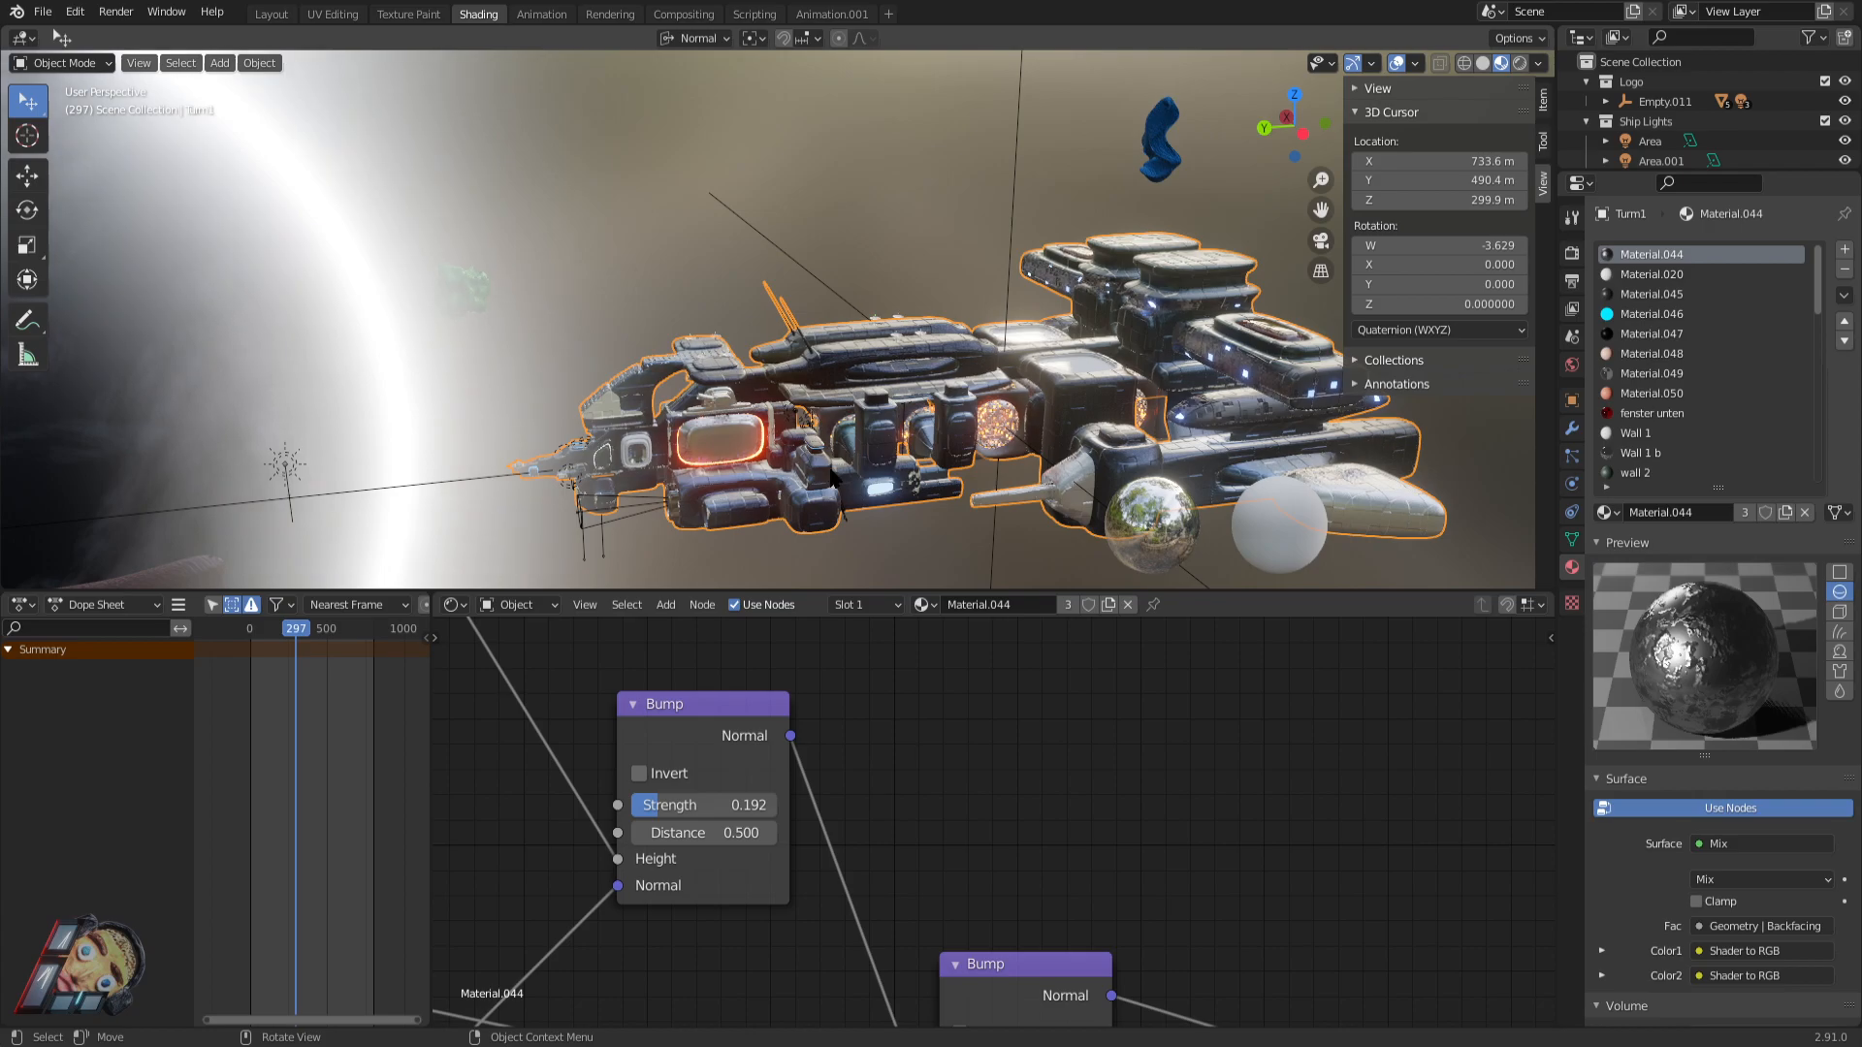
{"action": "key", "text": "KP_0"}
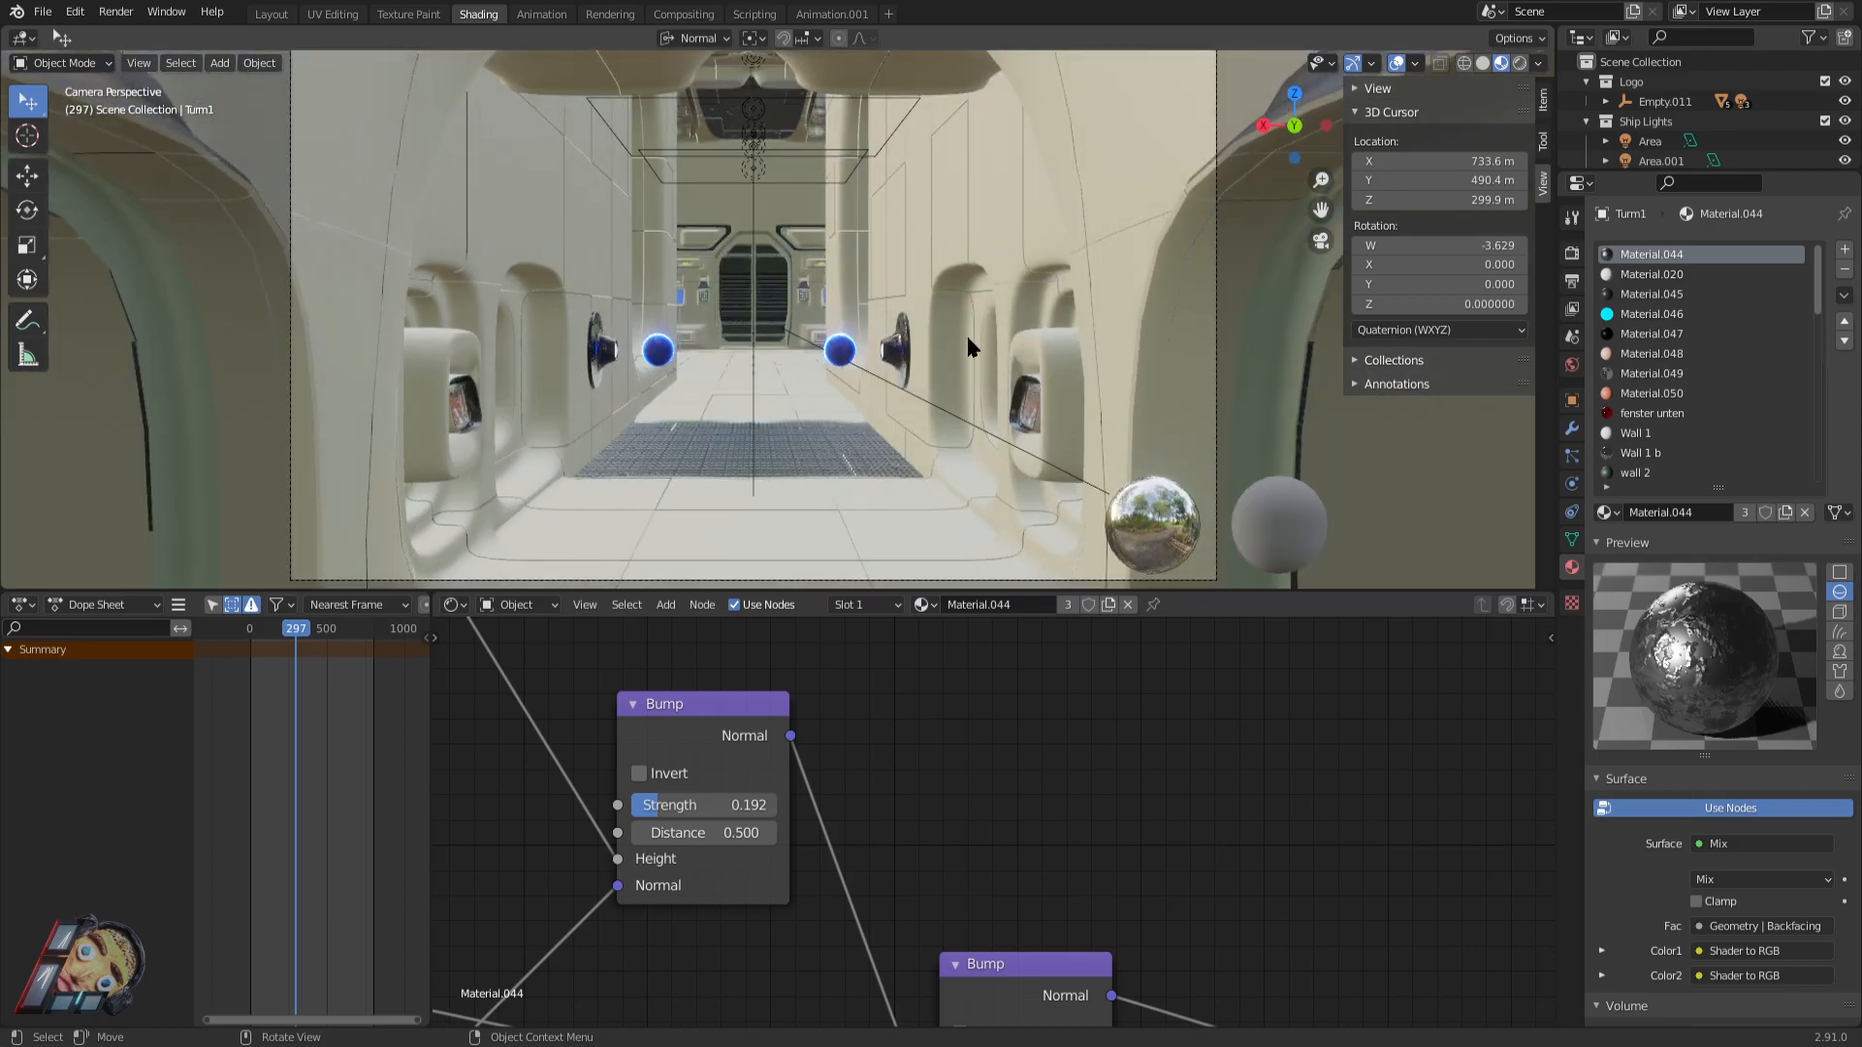
{"action": "key", "text": "KP_Decimal"}
{"action": "scroll", "coordinate": [822, 347], "scroll_direction": "down", "scroll_amount": 5}
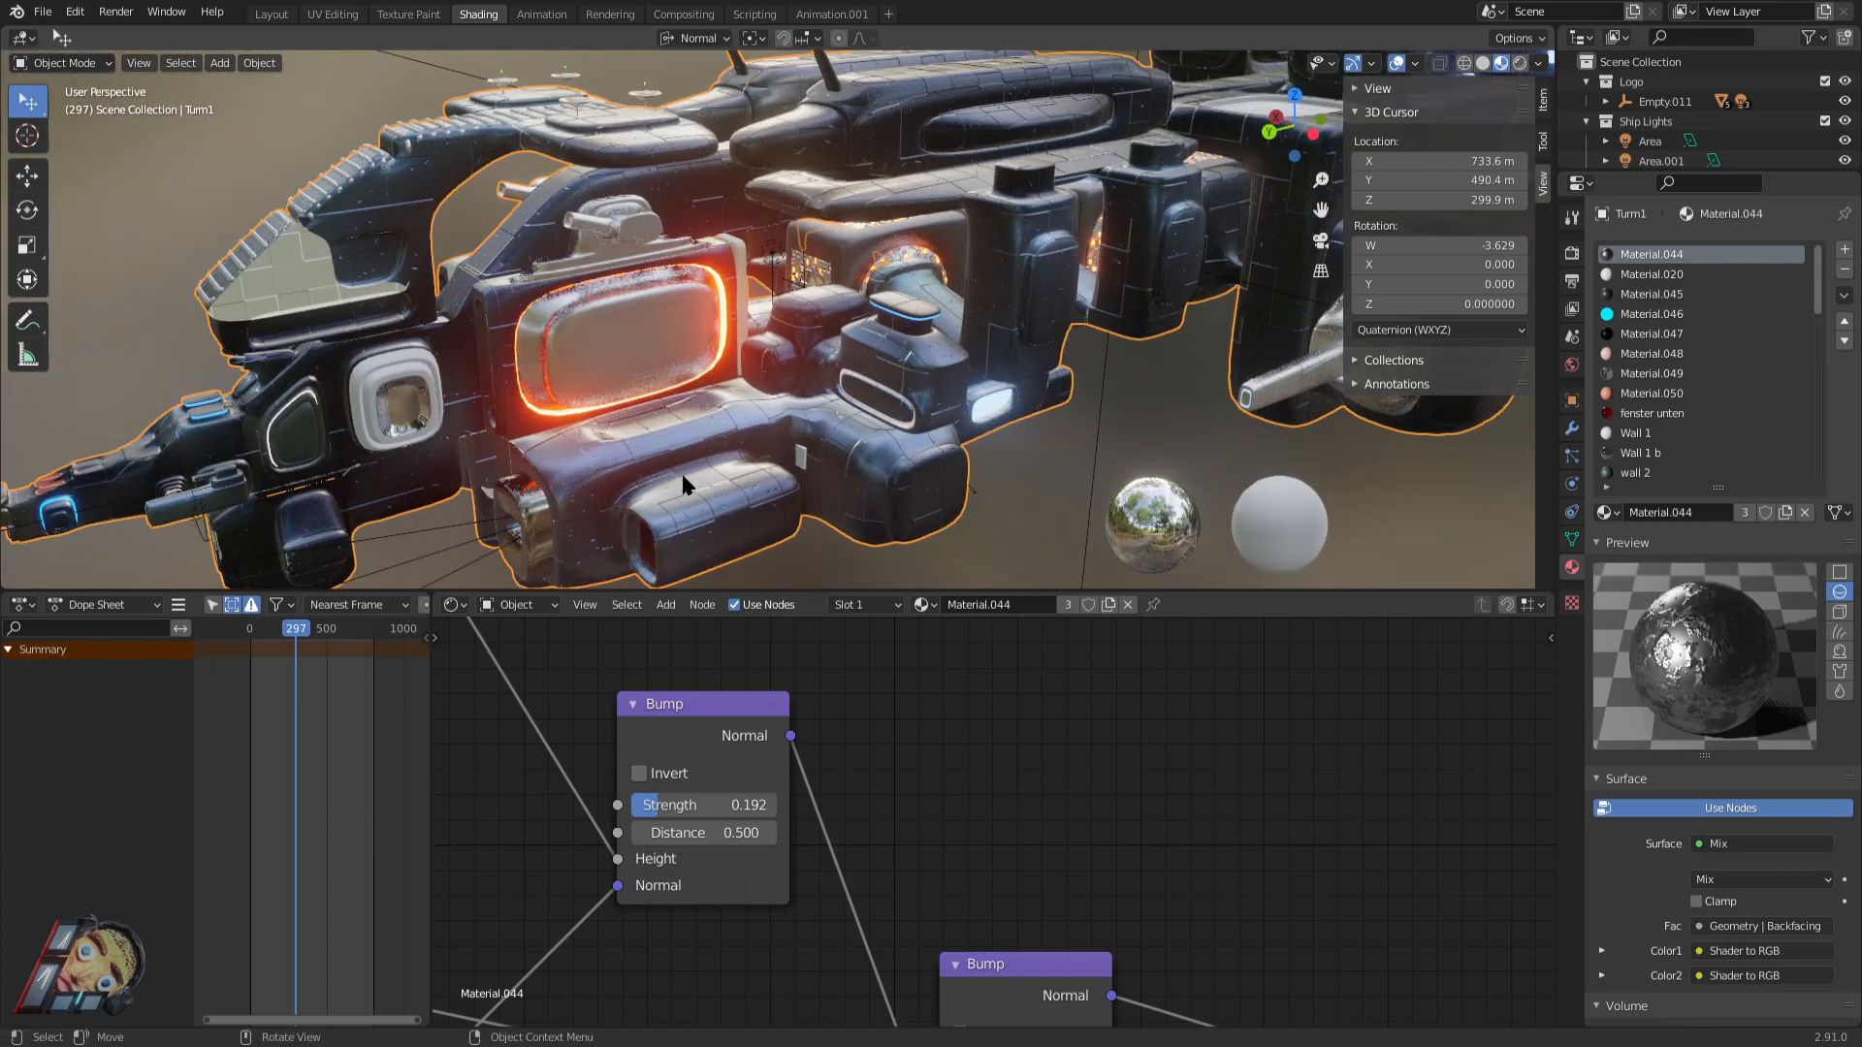
Turn off the ship's Mirror modifier in the viewport and look into the open half of the interior.
{"action": "left_click", "coordinate": [1572, 428]}
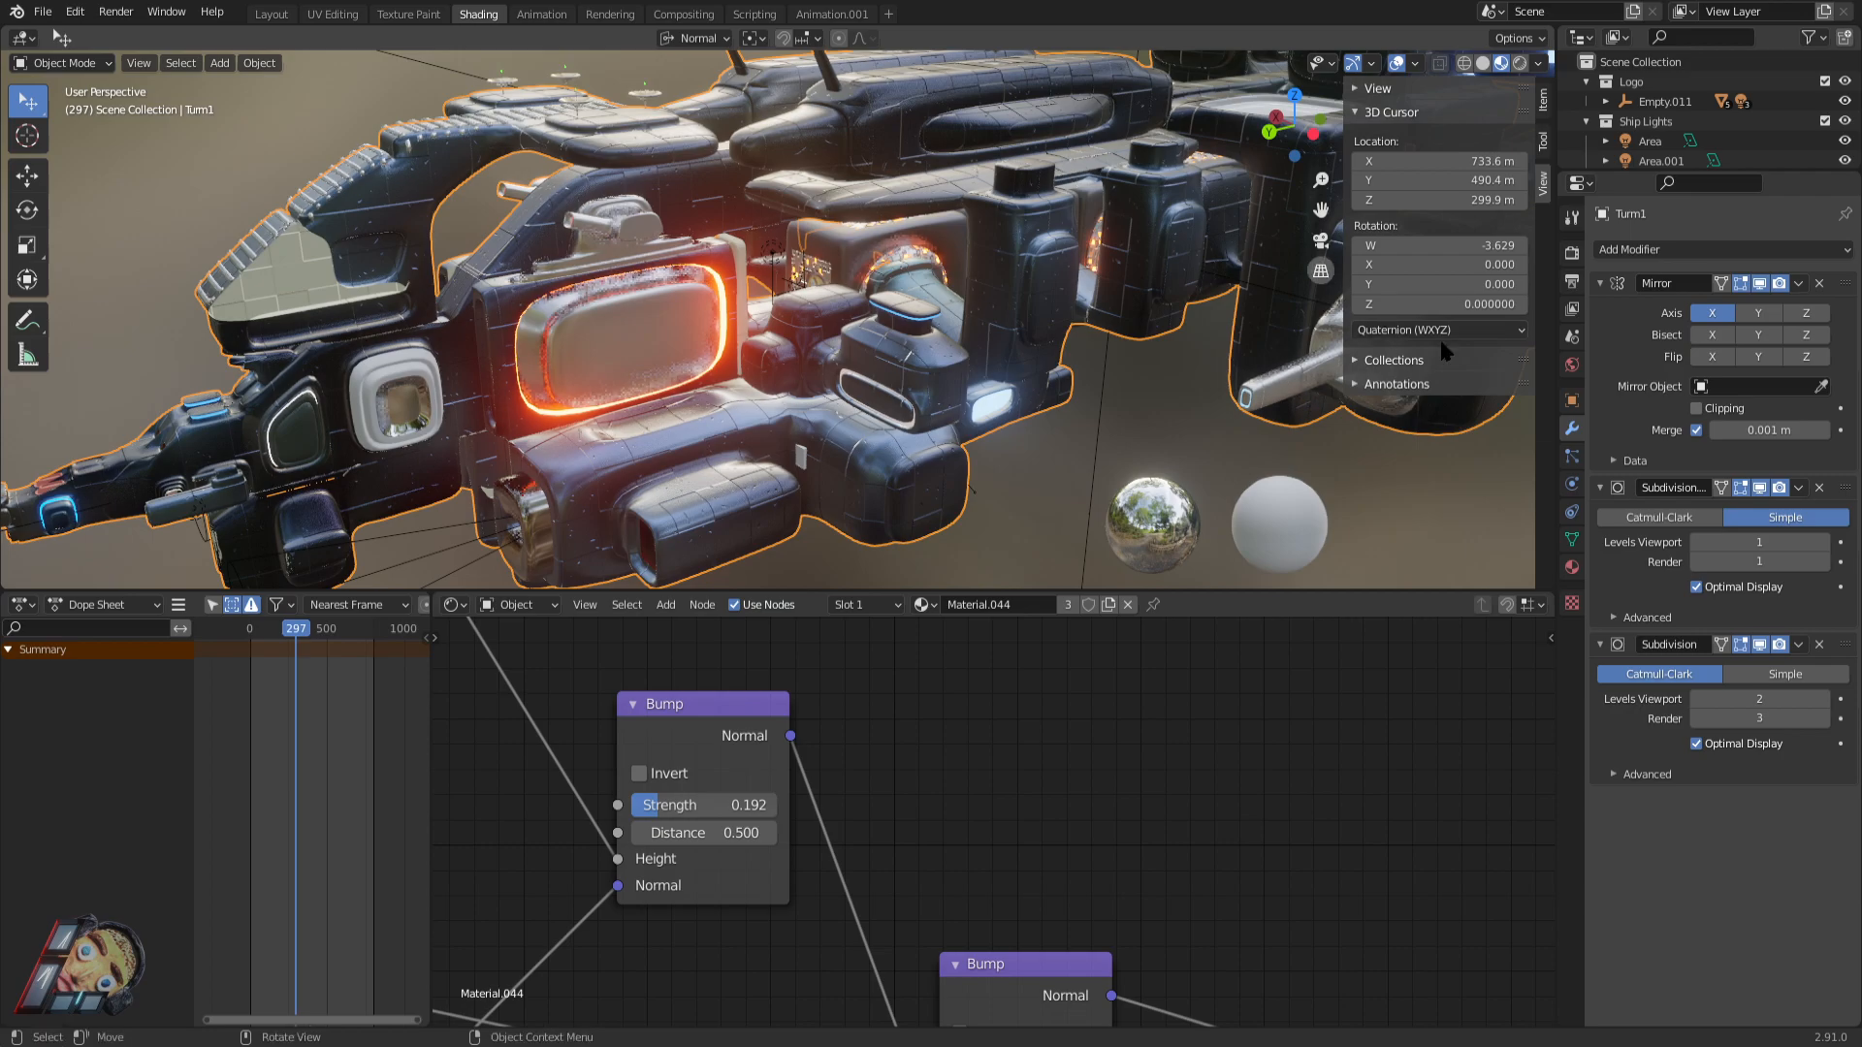
{"action": "middle_click_drag", "start_coordinate": [1044, 460], "coordinate": [1317, 320]}
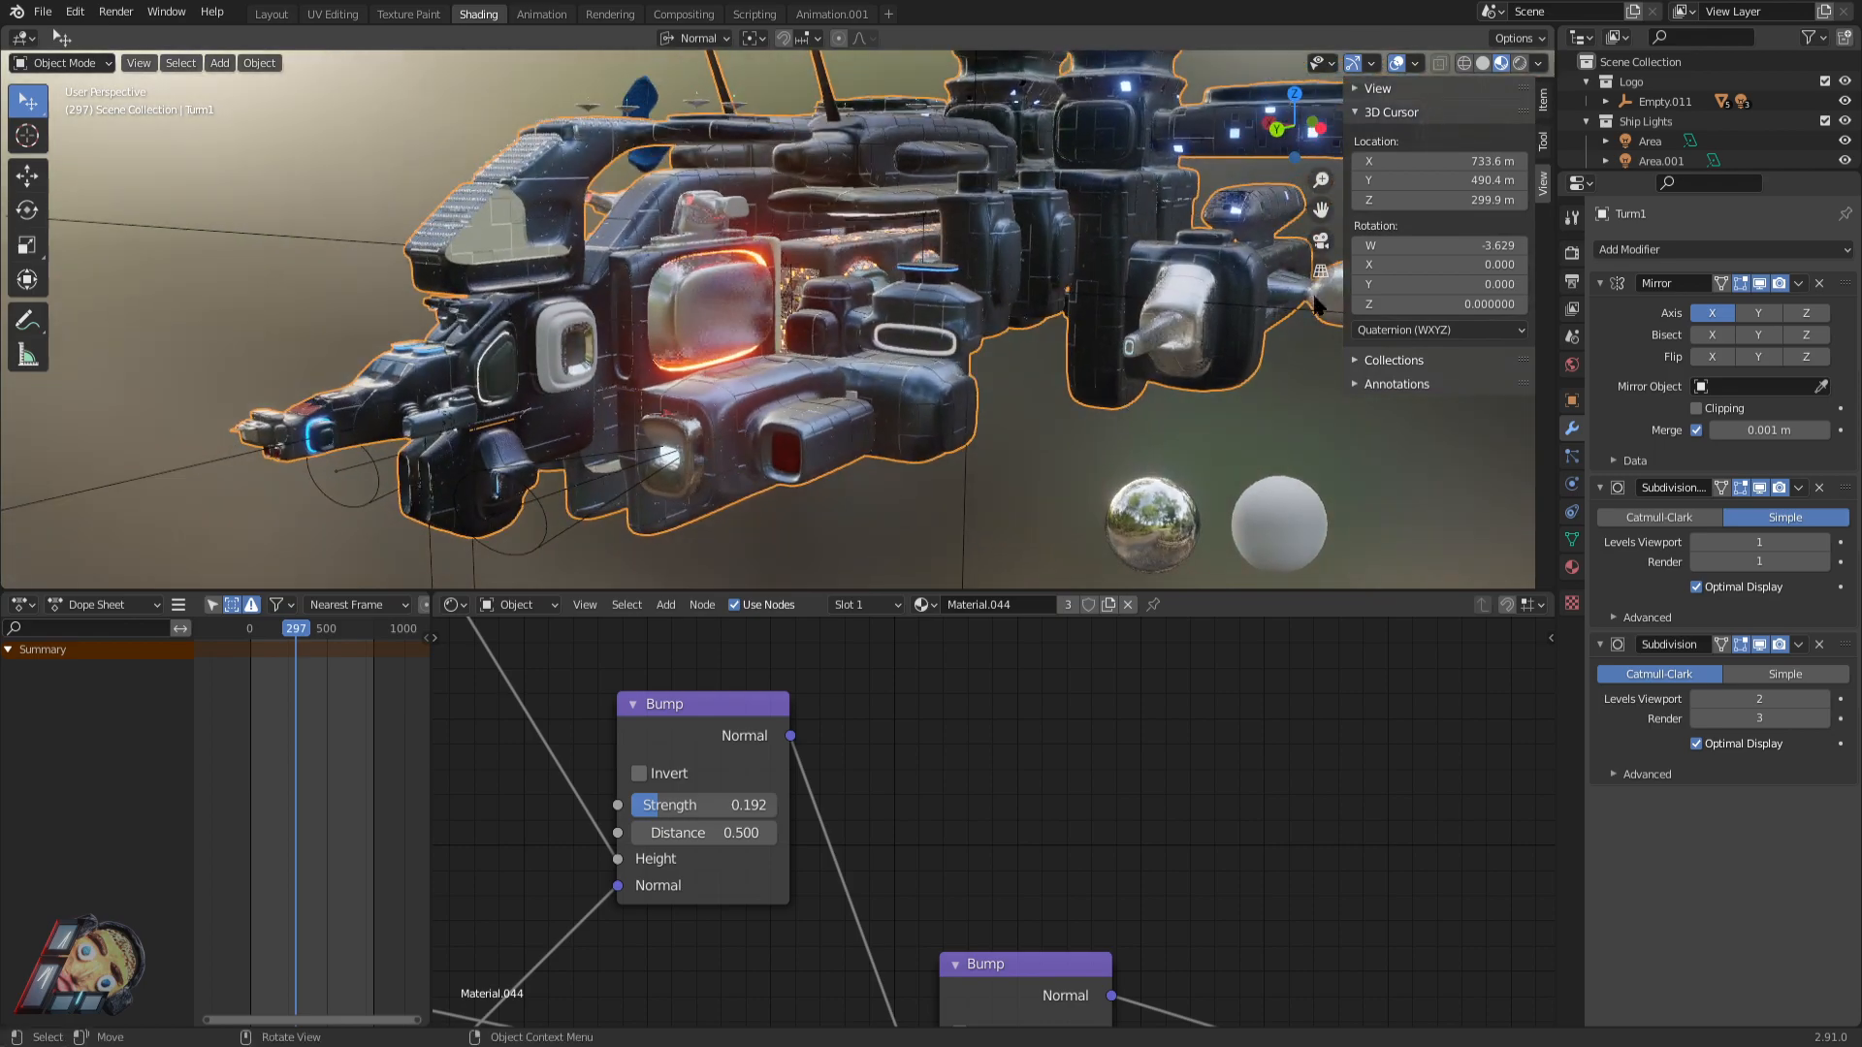
{"action": "left_click", "coordinate": [1759, 283]}
{"action": "middle_click_drag", "start_coordinate": [679, 354], "coordinate": [866, 402]}
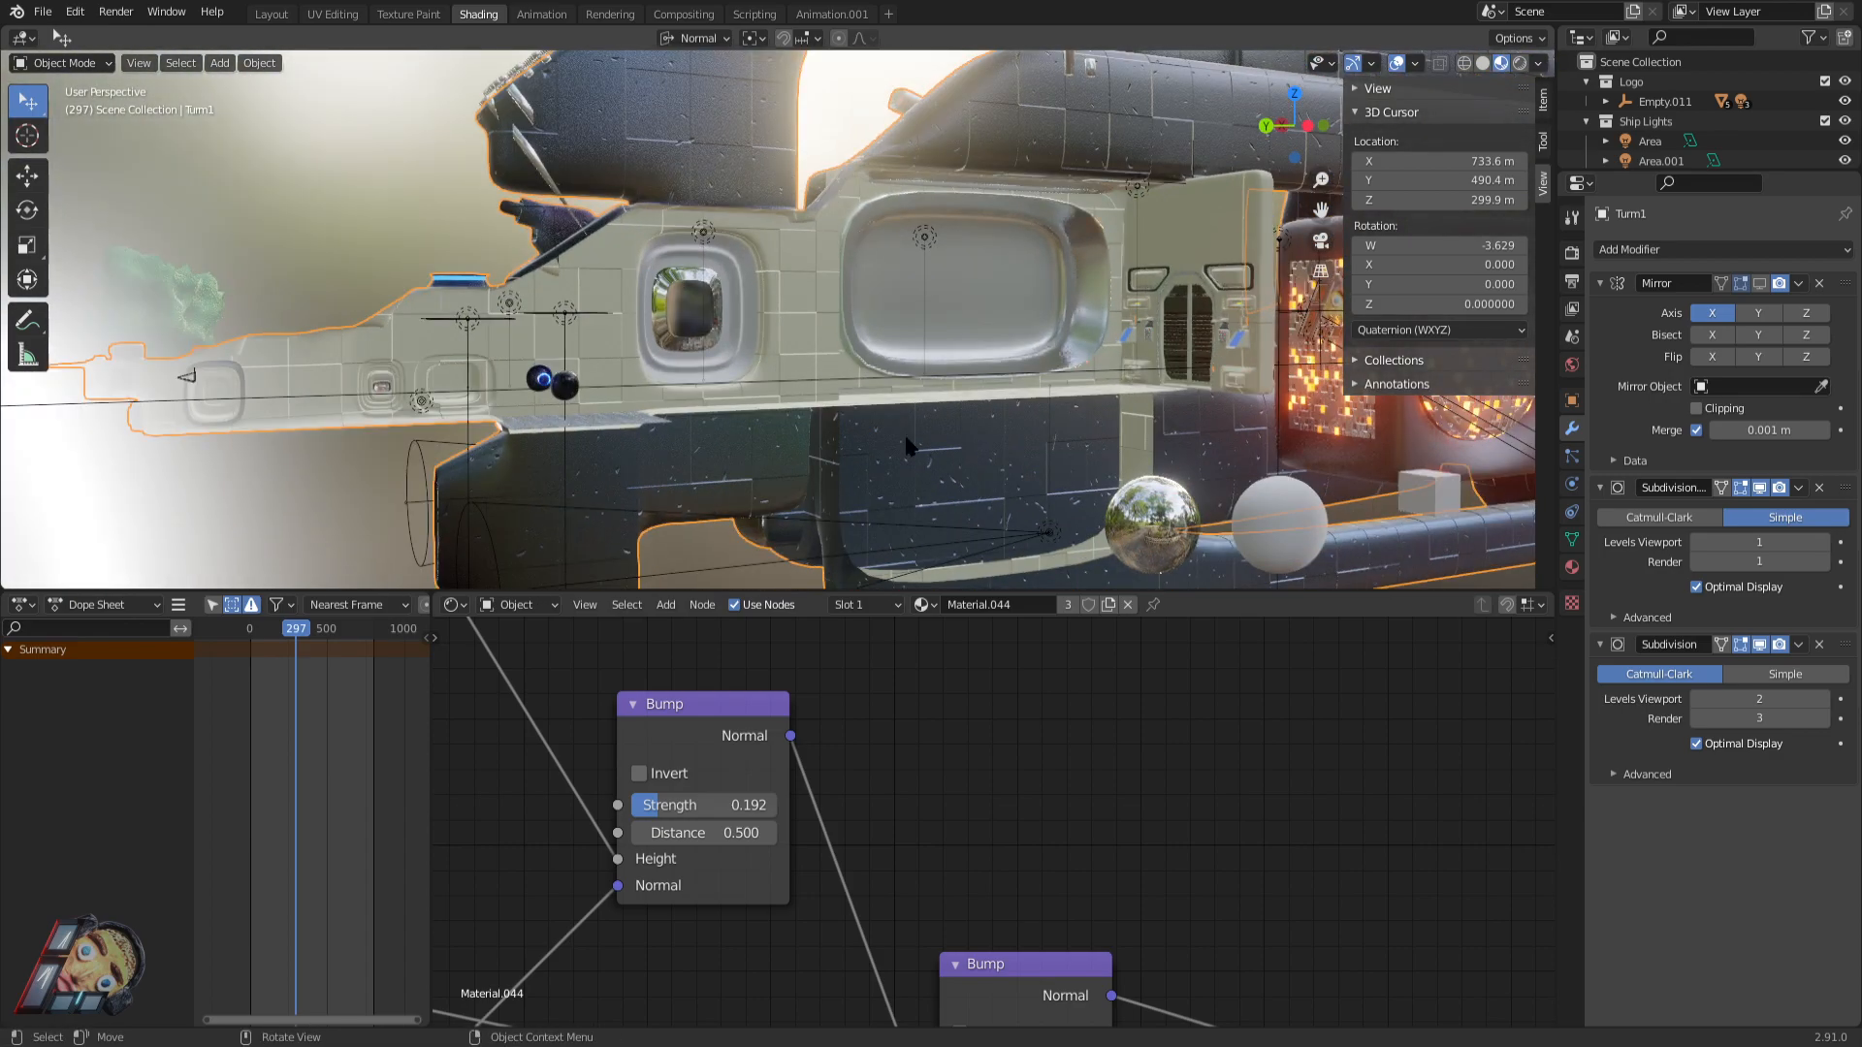
{"action": "scroll", "coordinate": [766, 352], "scroll_direction": "up", "scroll_amount": 1}
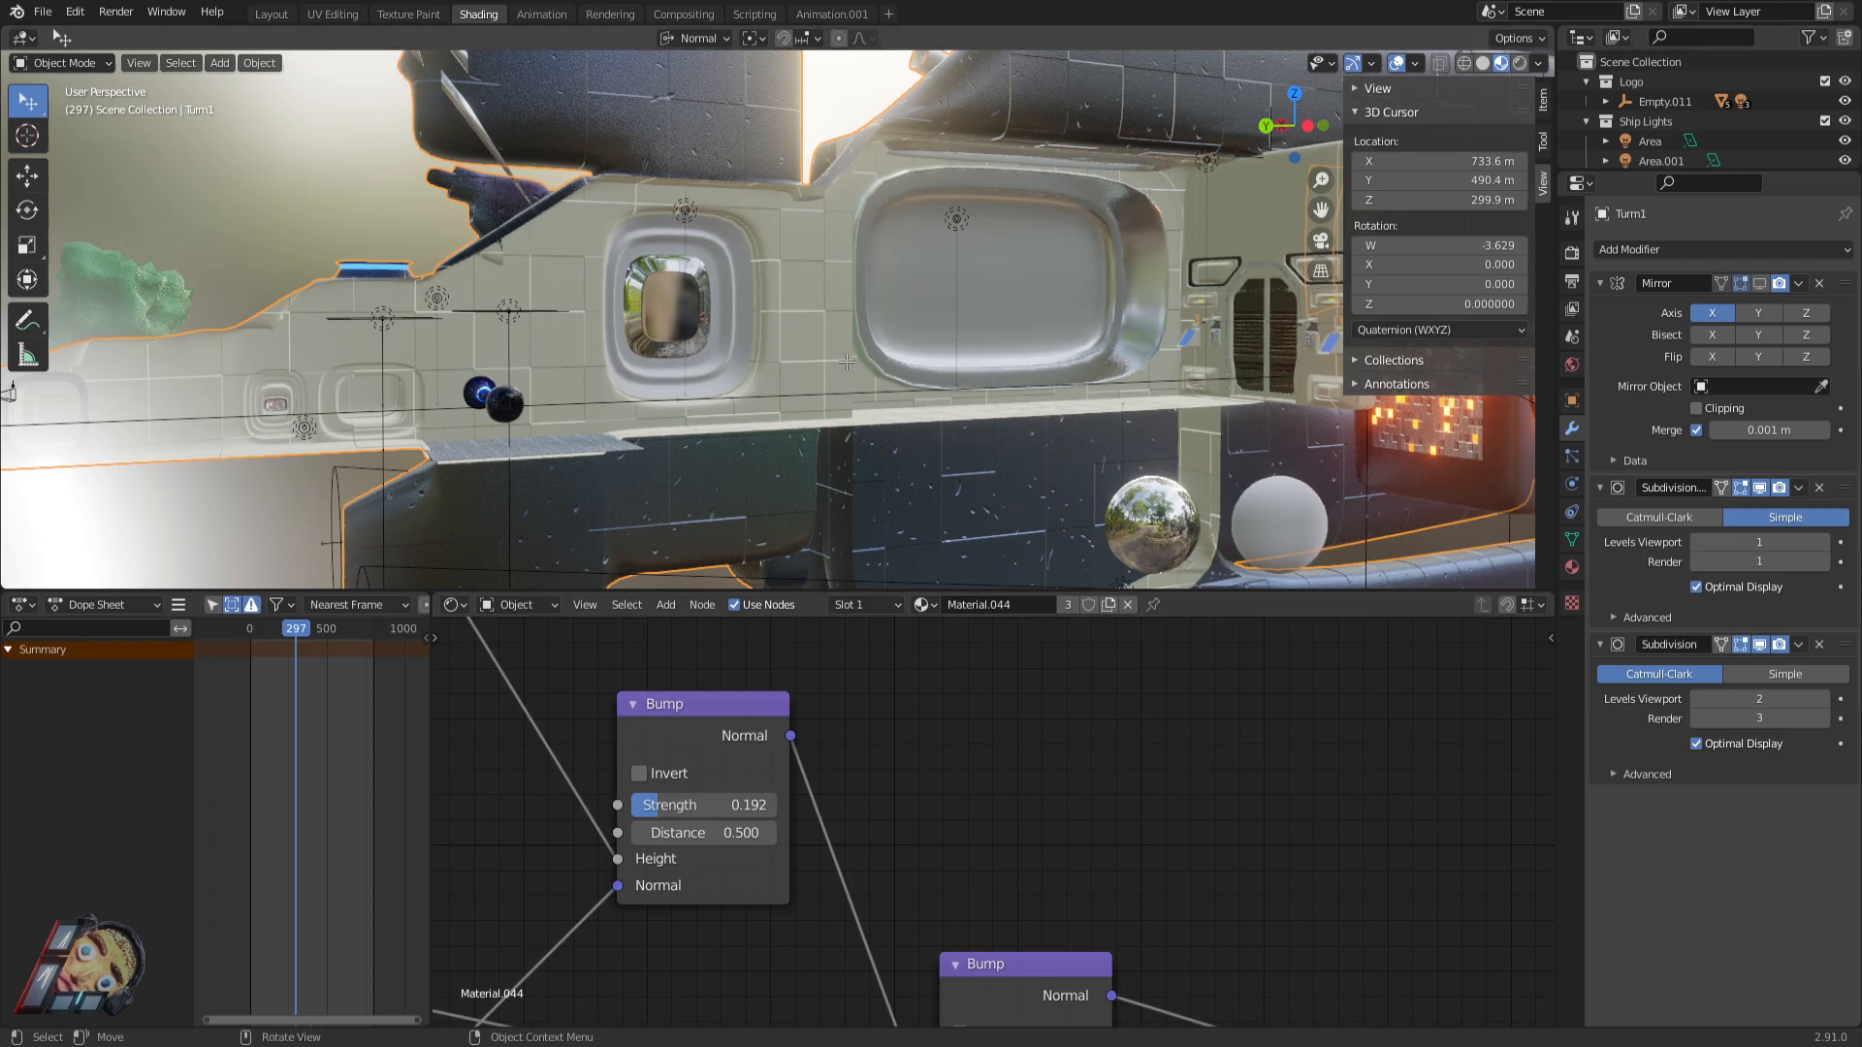
Enter Edit Mode on the ship, show its material slots and examine the cutaway hull from inside and outside.
{"action": "key", "text": "Tab"}
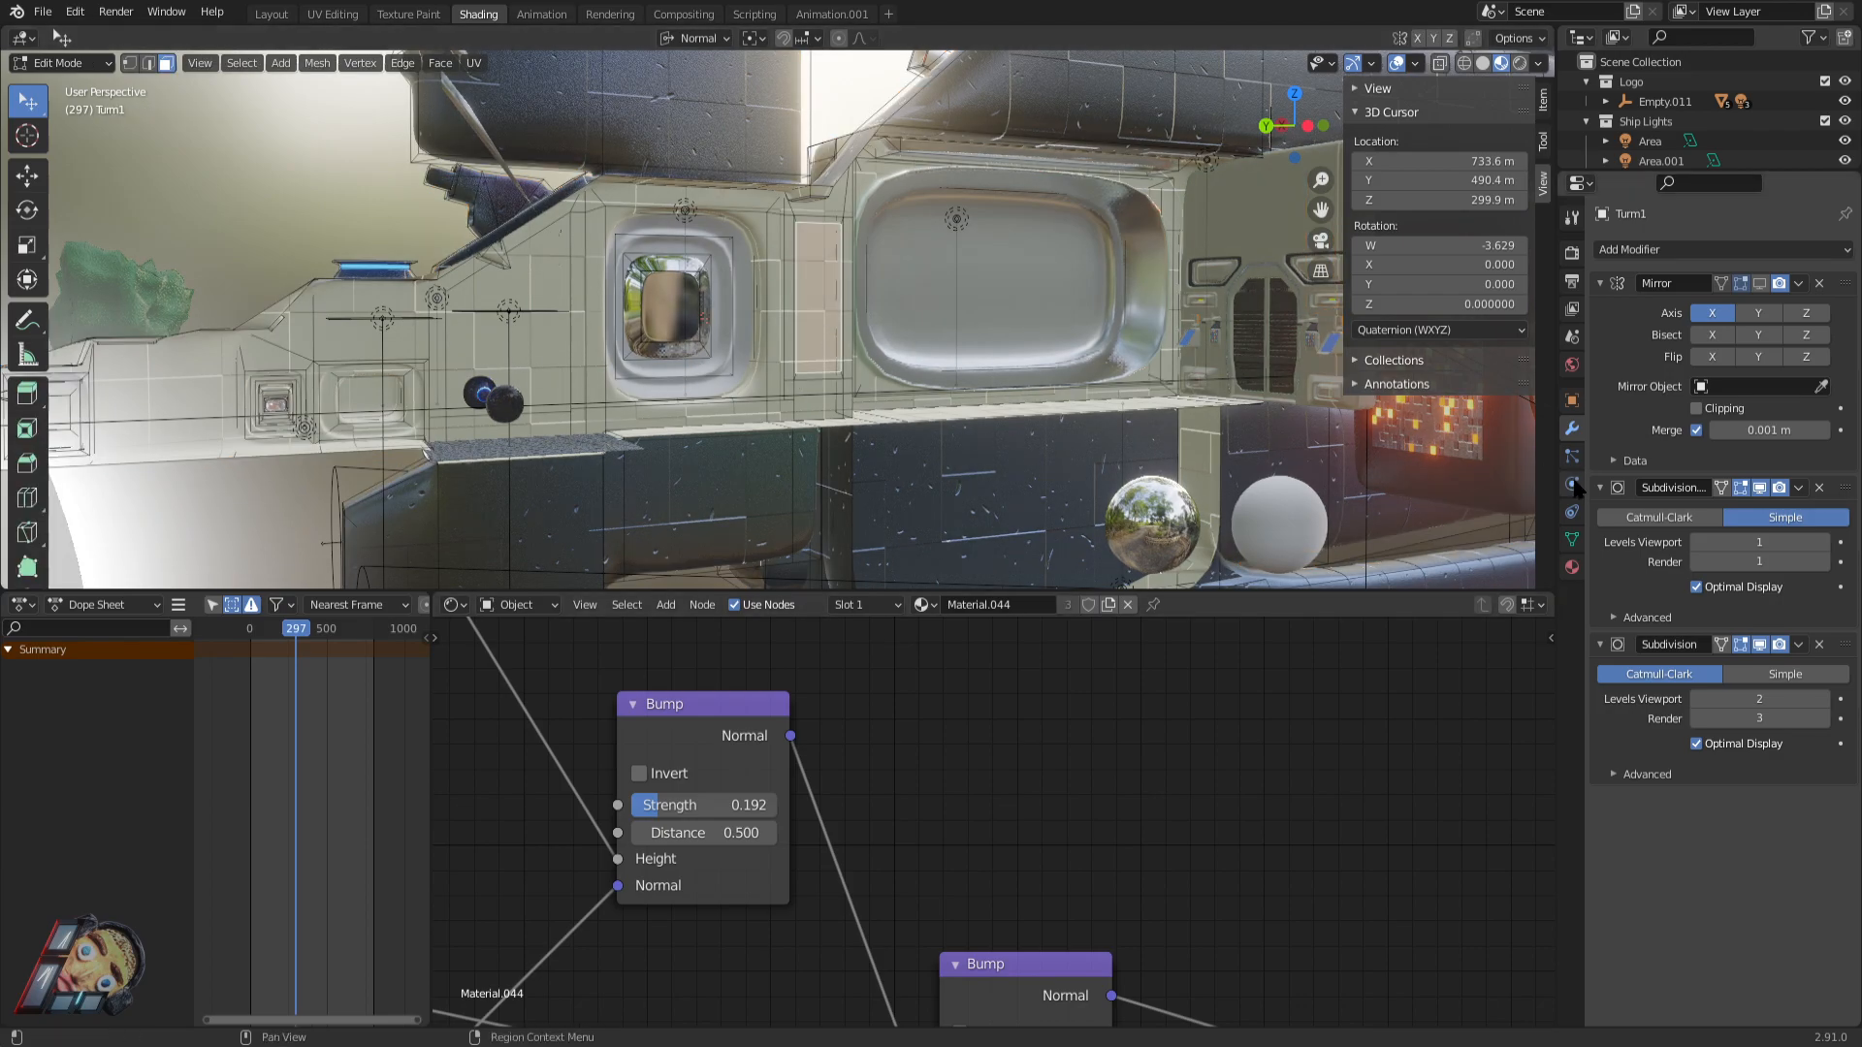
{"action": "left_click", "coordinate": [1572, 567]}
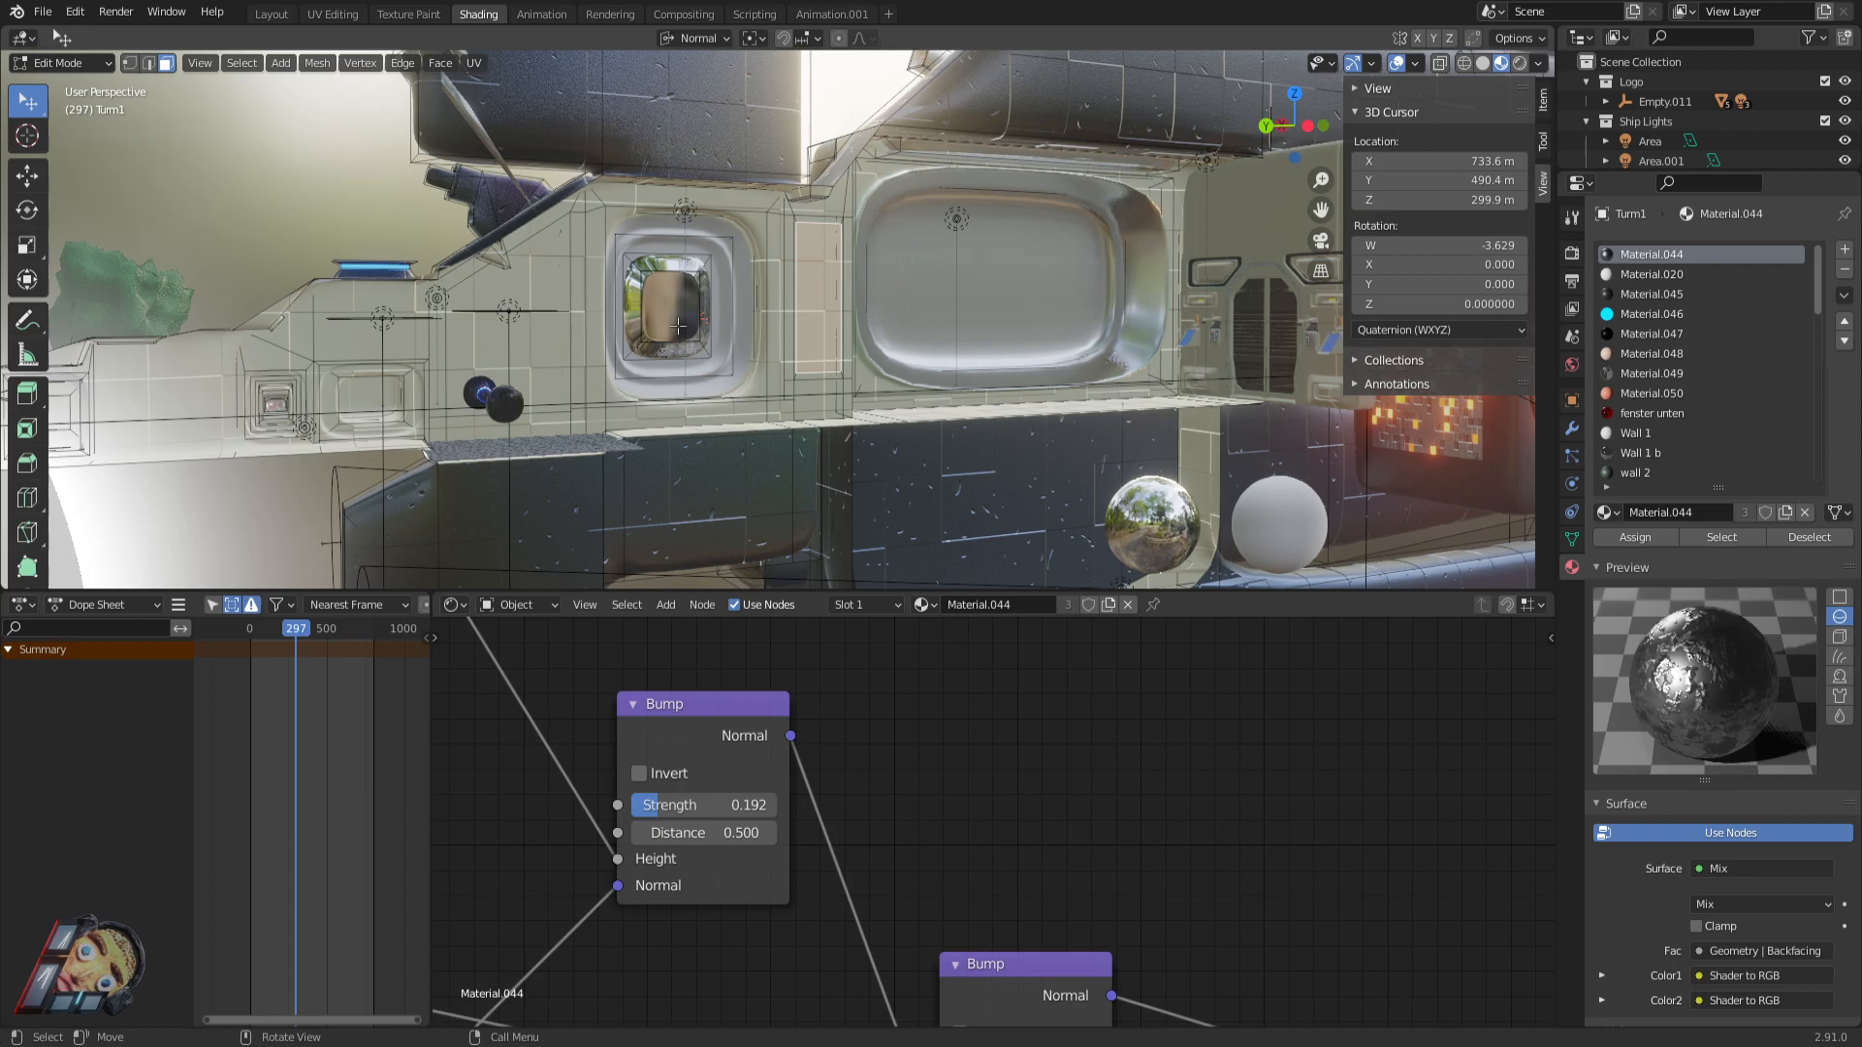
{"action": "middle_click_drag", "start_coordinate": [690, 318], "coordinate": [820, 408]}
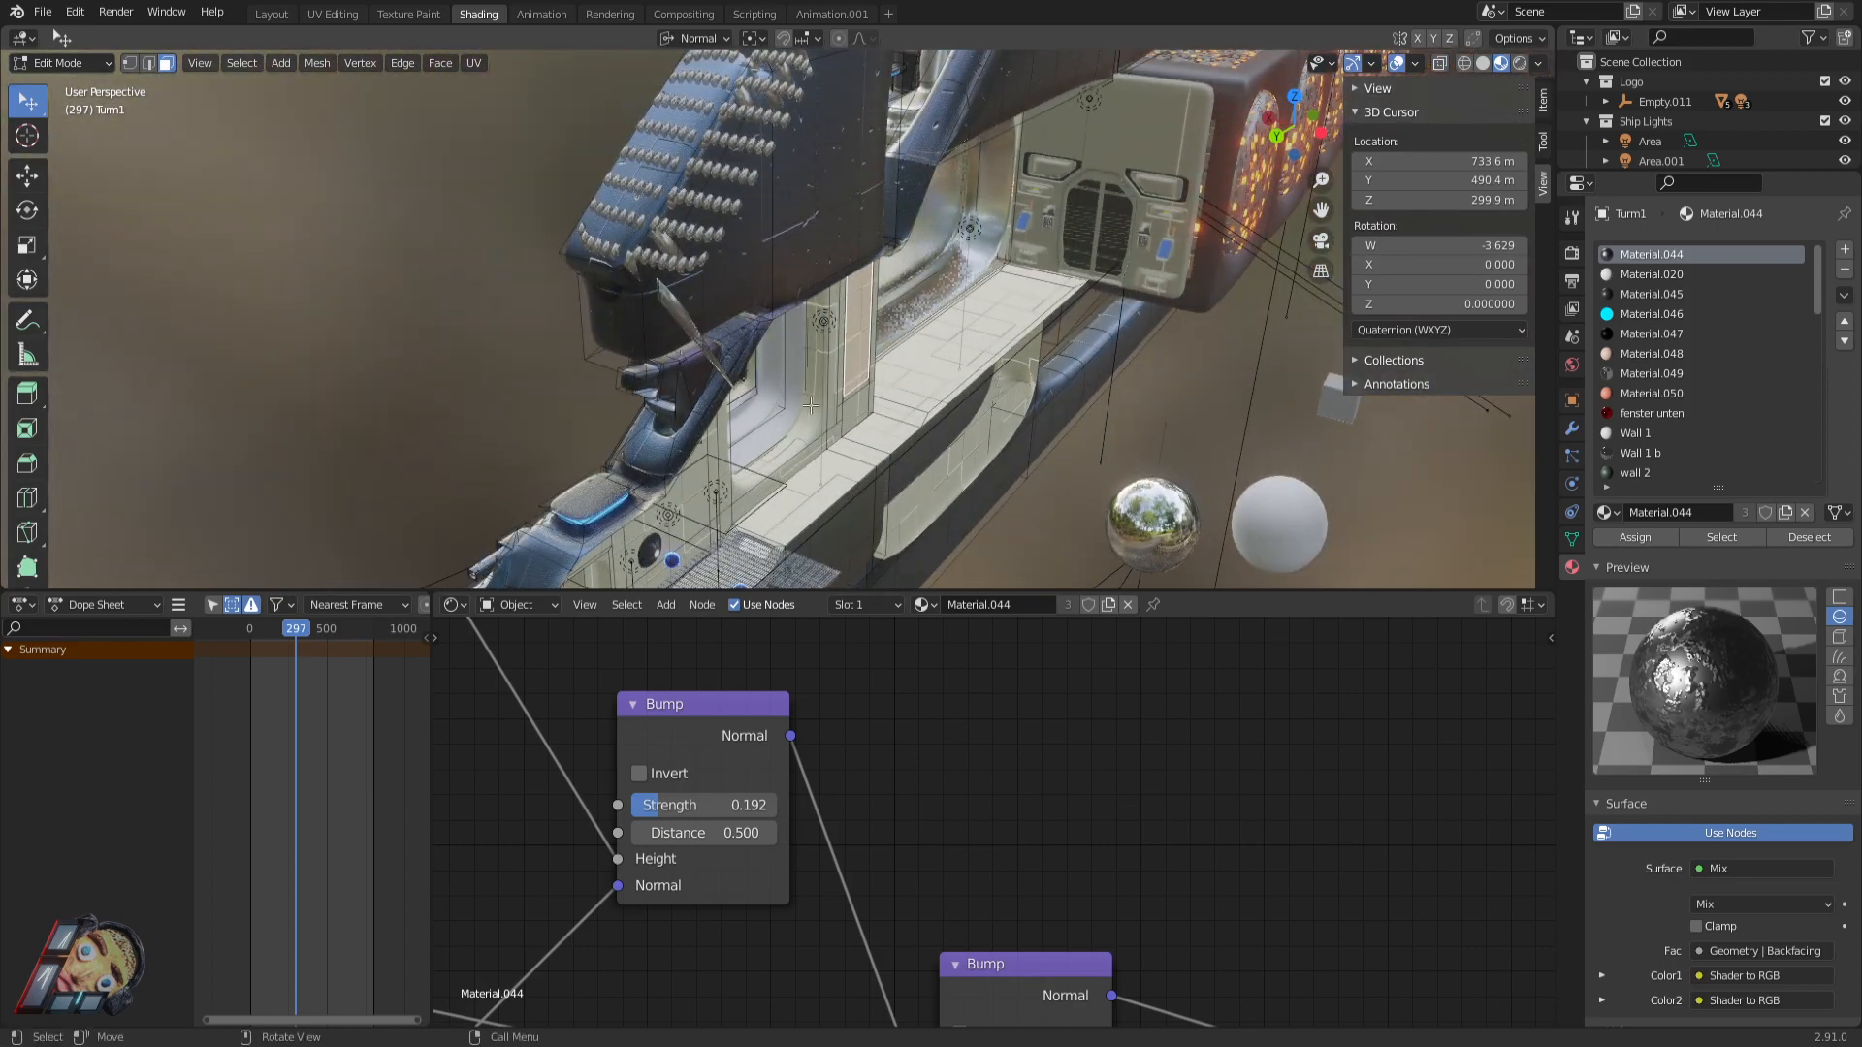
{"action": "middle_click_drag", "start_coordinate": [868, 344], "coordinate": [1037, 335]}
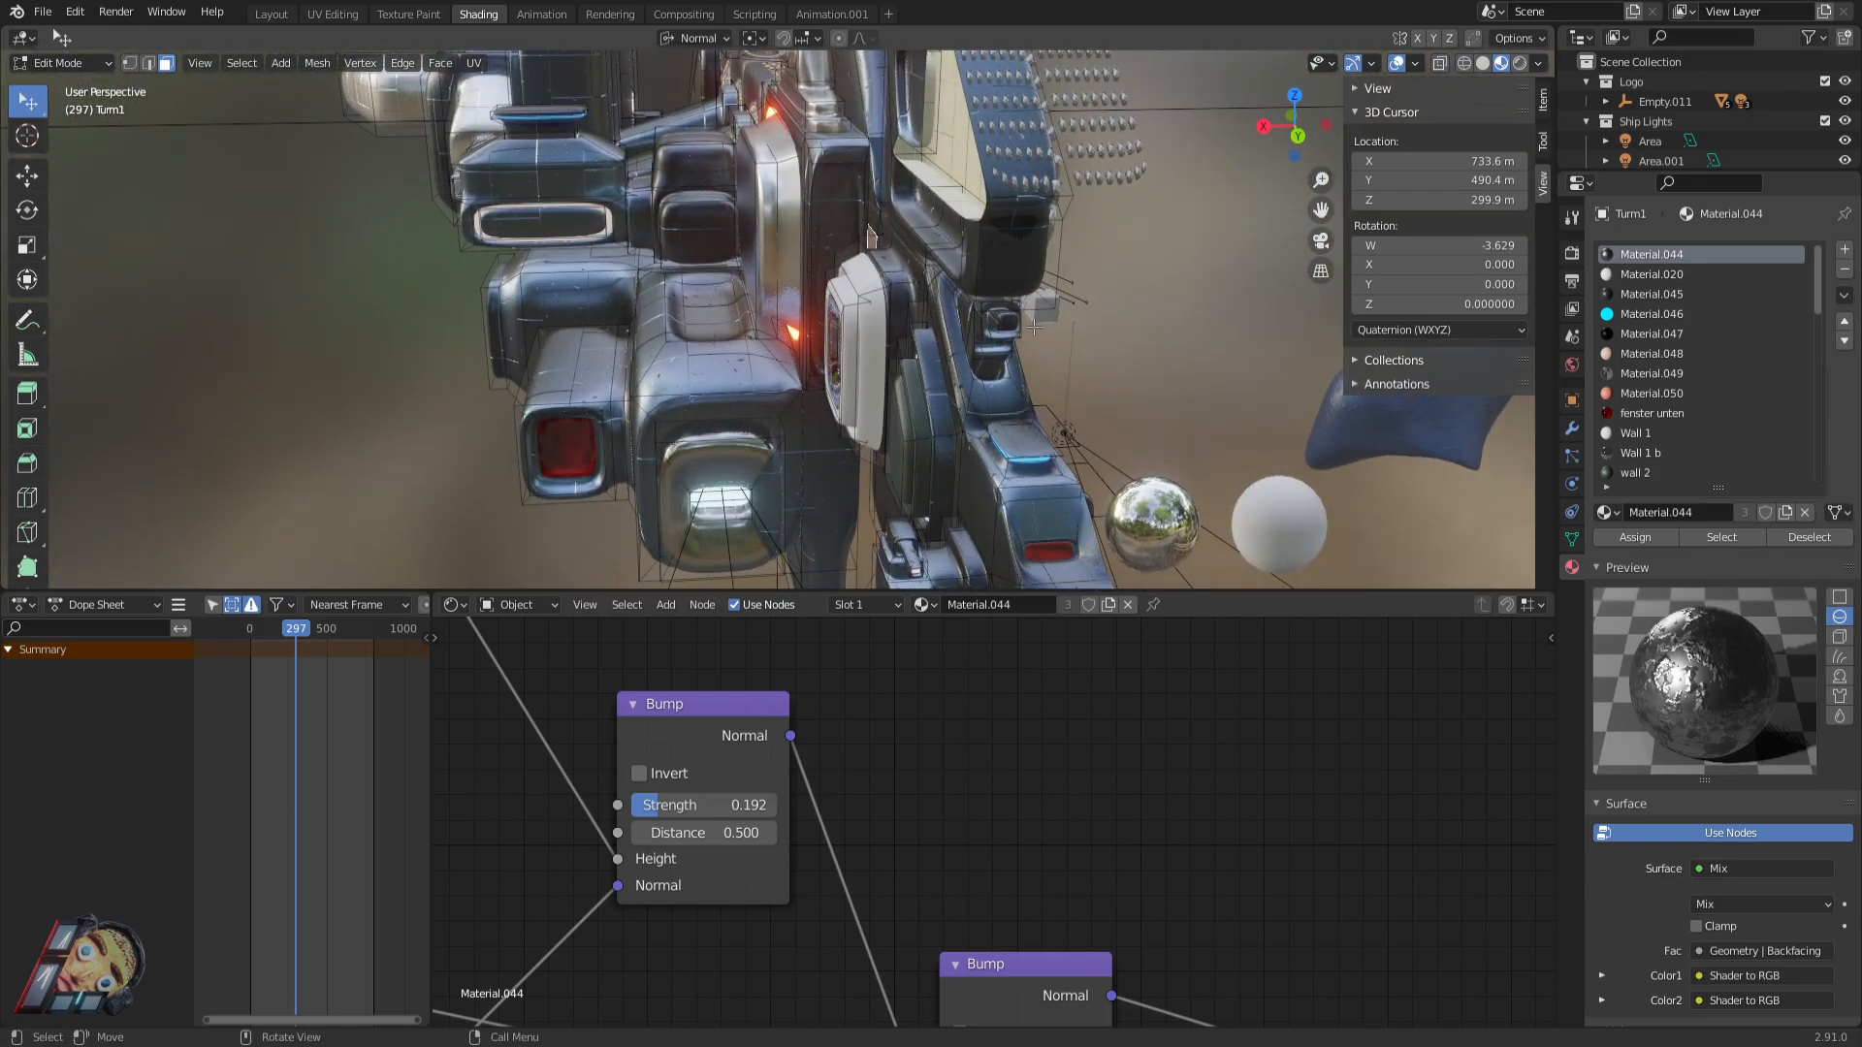
{"action": "middle_click_drag", "start_coordinate": [1272, 359], "coordinate": [1156, 301]}
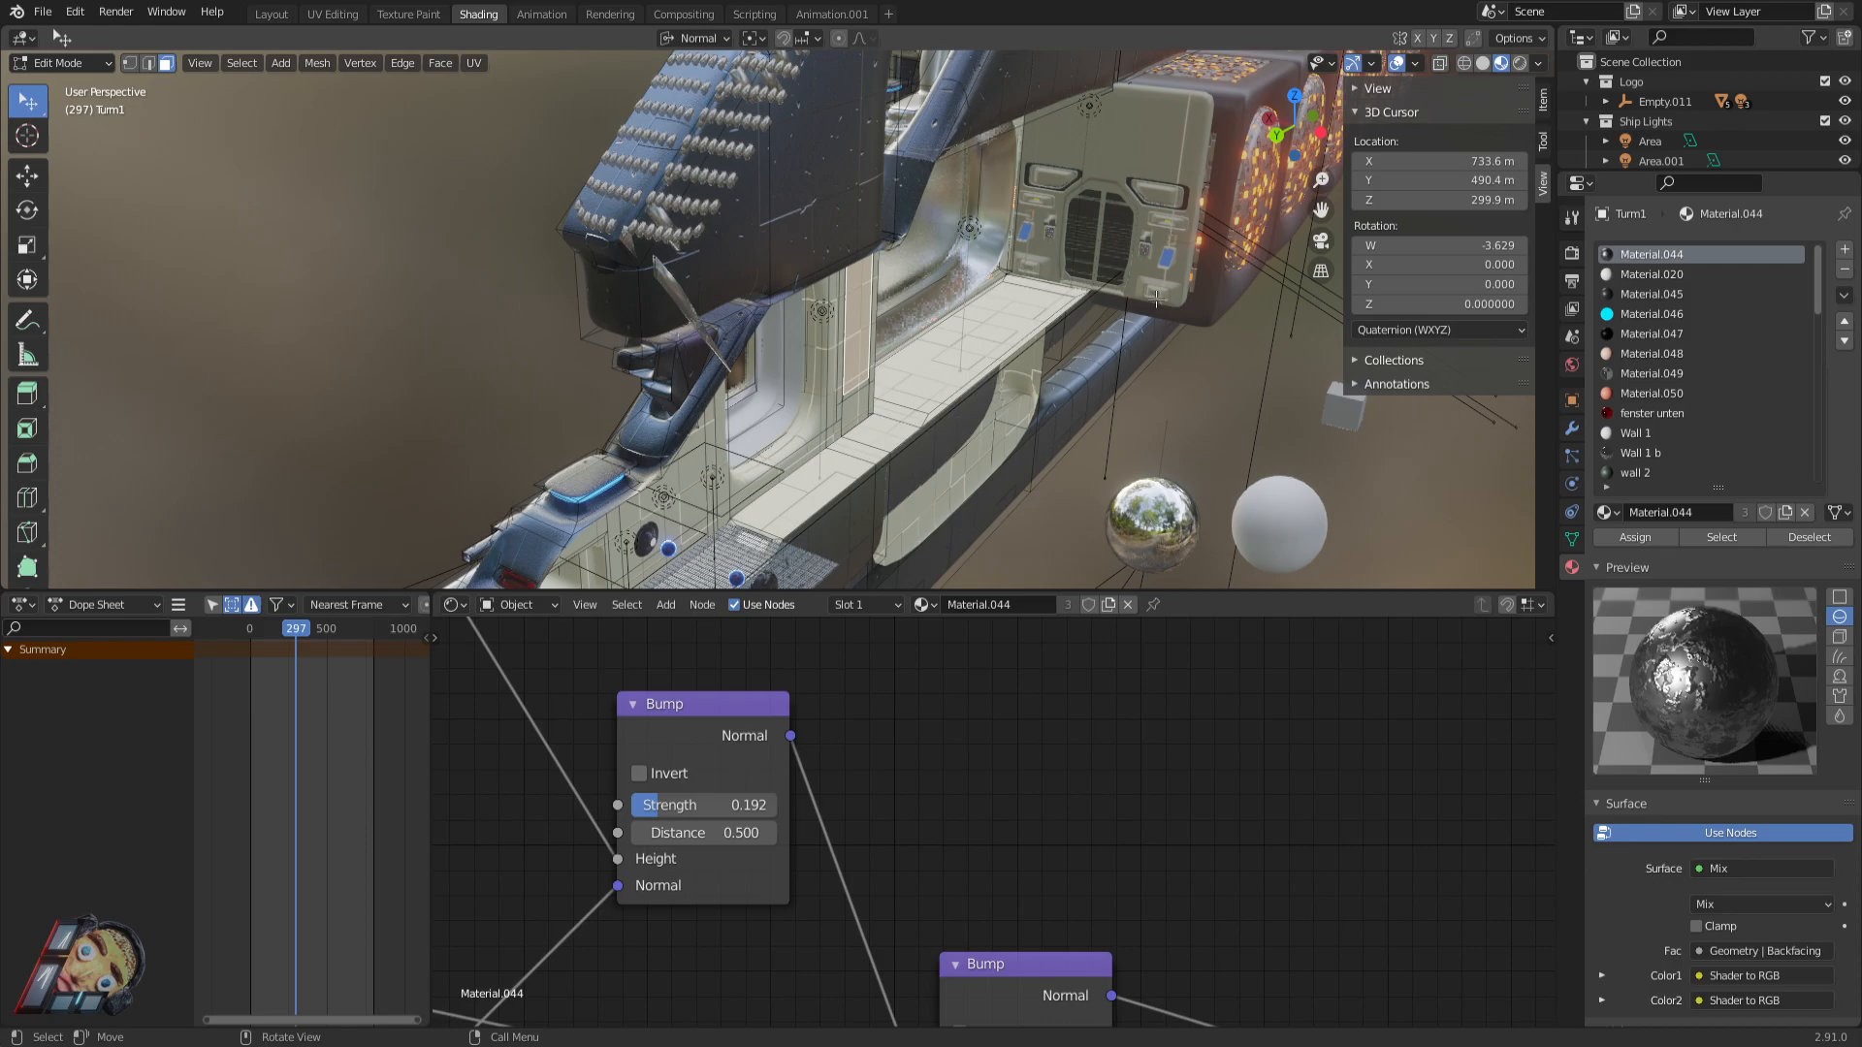
Frame the cutaway interior wall near the small window, browse the ship's material slots and select a wall face.
{"action": "middle_click_drag", "start_coordinate": [1016, 359], "coordinate": [1346, 320]}
{"action": "scroll", "coordinate": [873, 403], "scroll_direction": "up", "scroll_amount": 1}
{"action": "scroll", "coordinate": [892, 373], "scroll_direction": "up", "scroll_amount": 1}
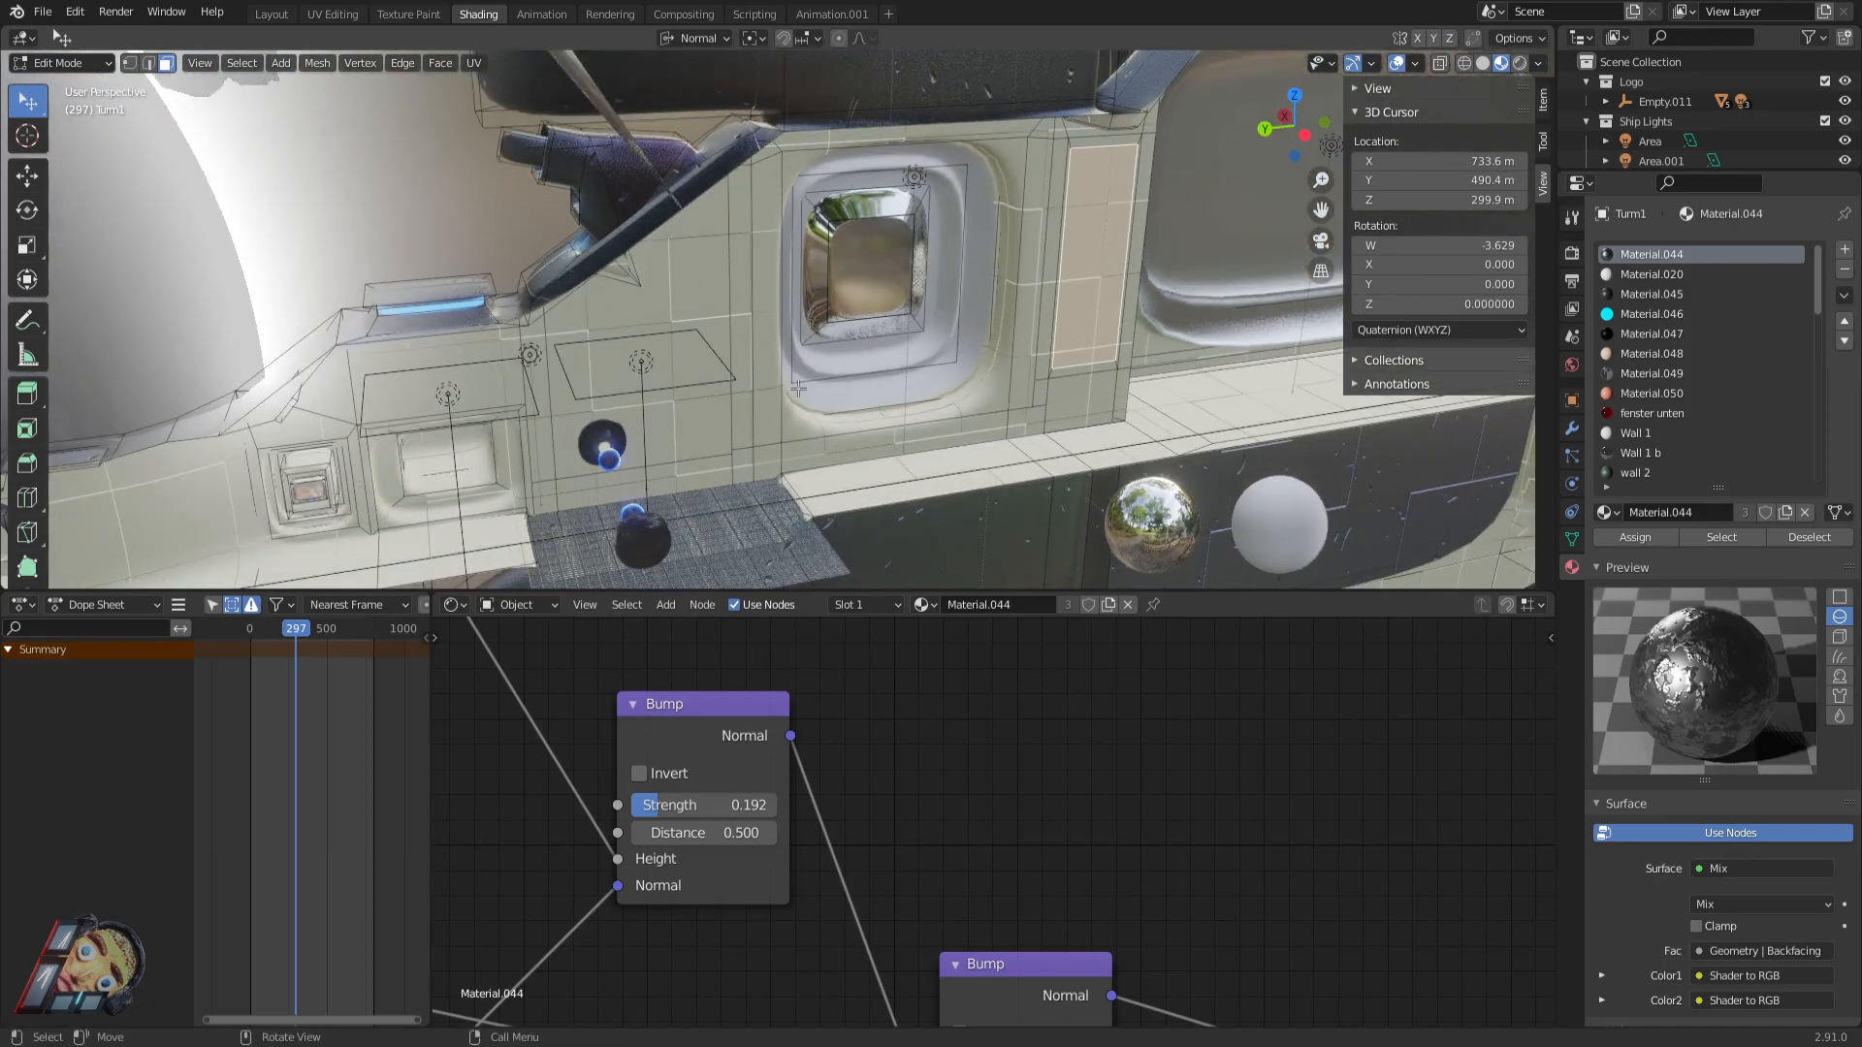
{"action": "left_click_drag", "start_coordinate": [1814, 281], "coordinate": [1812, 342]}
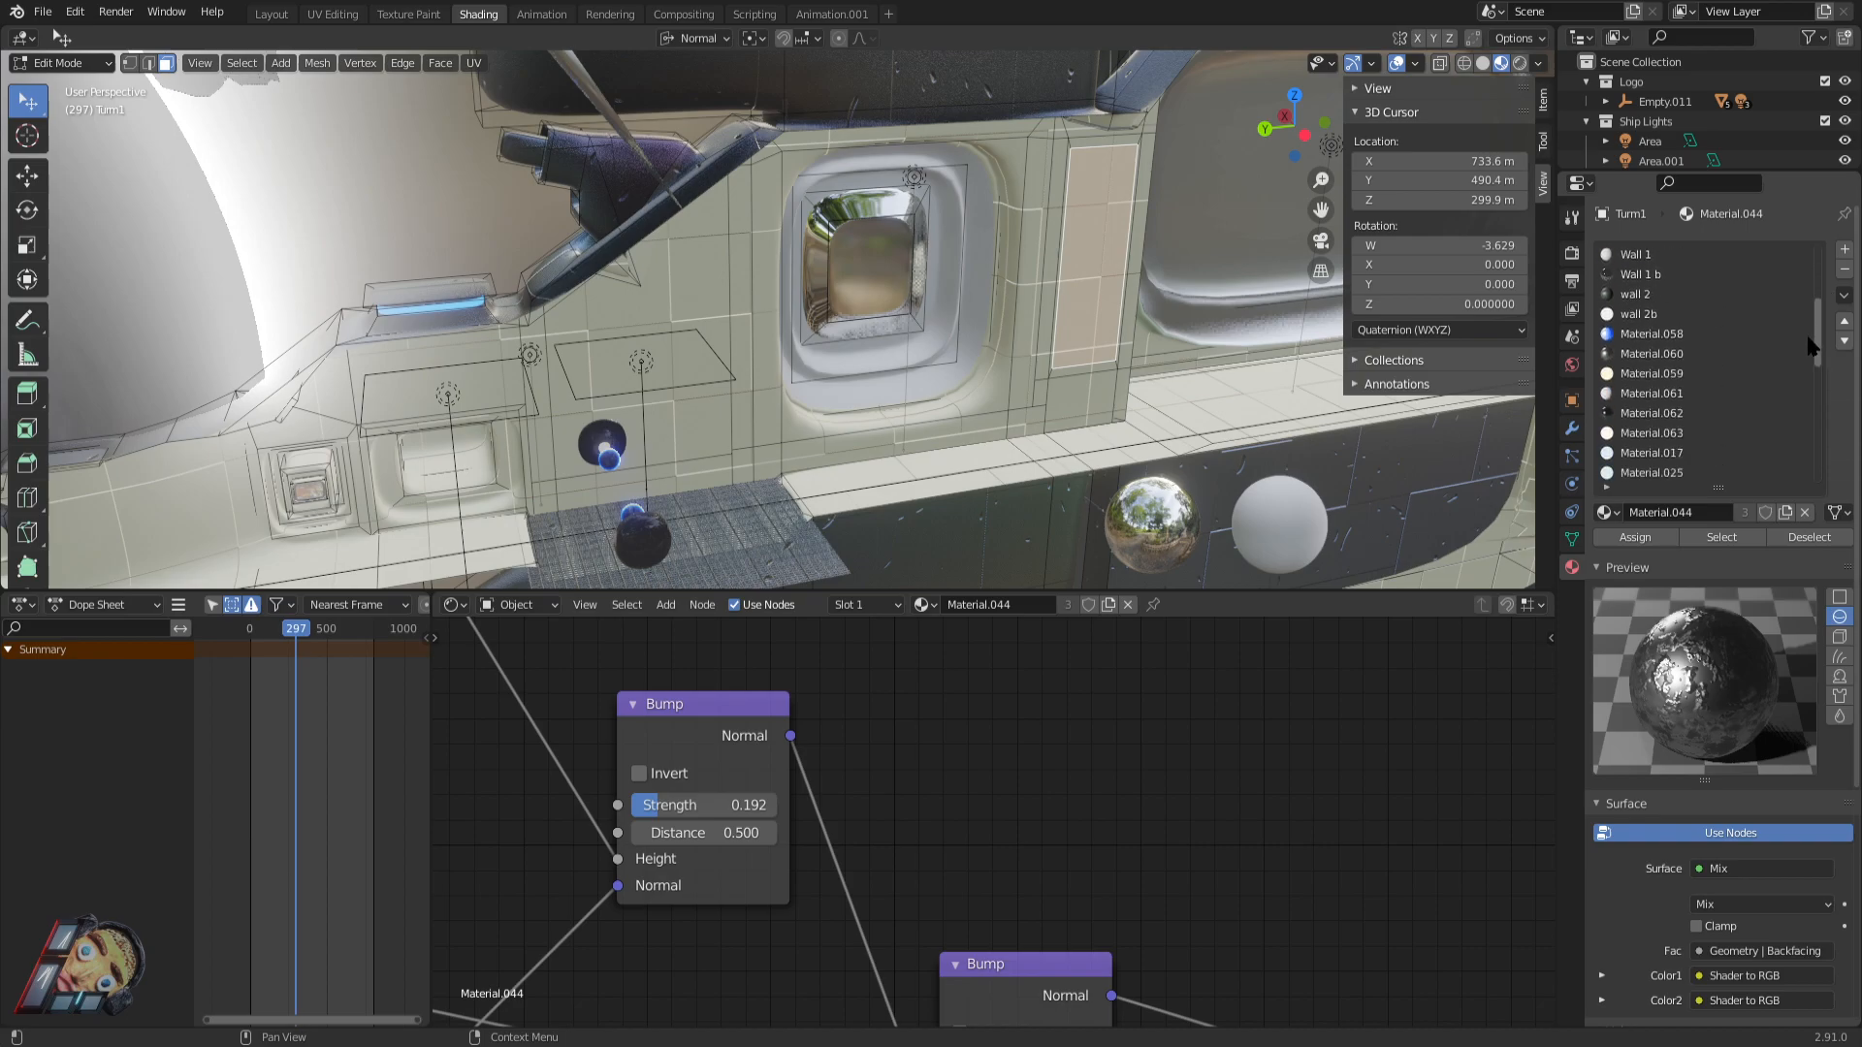
{"action": "left_click", "coordinate": [683, 328]}
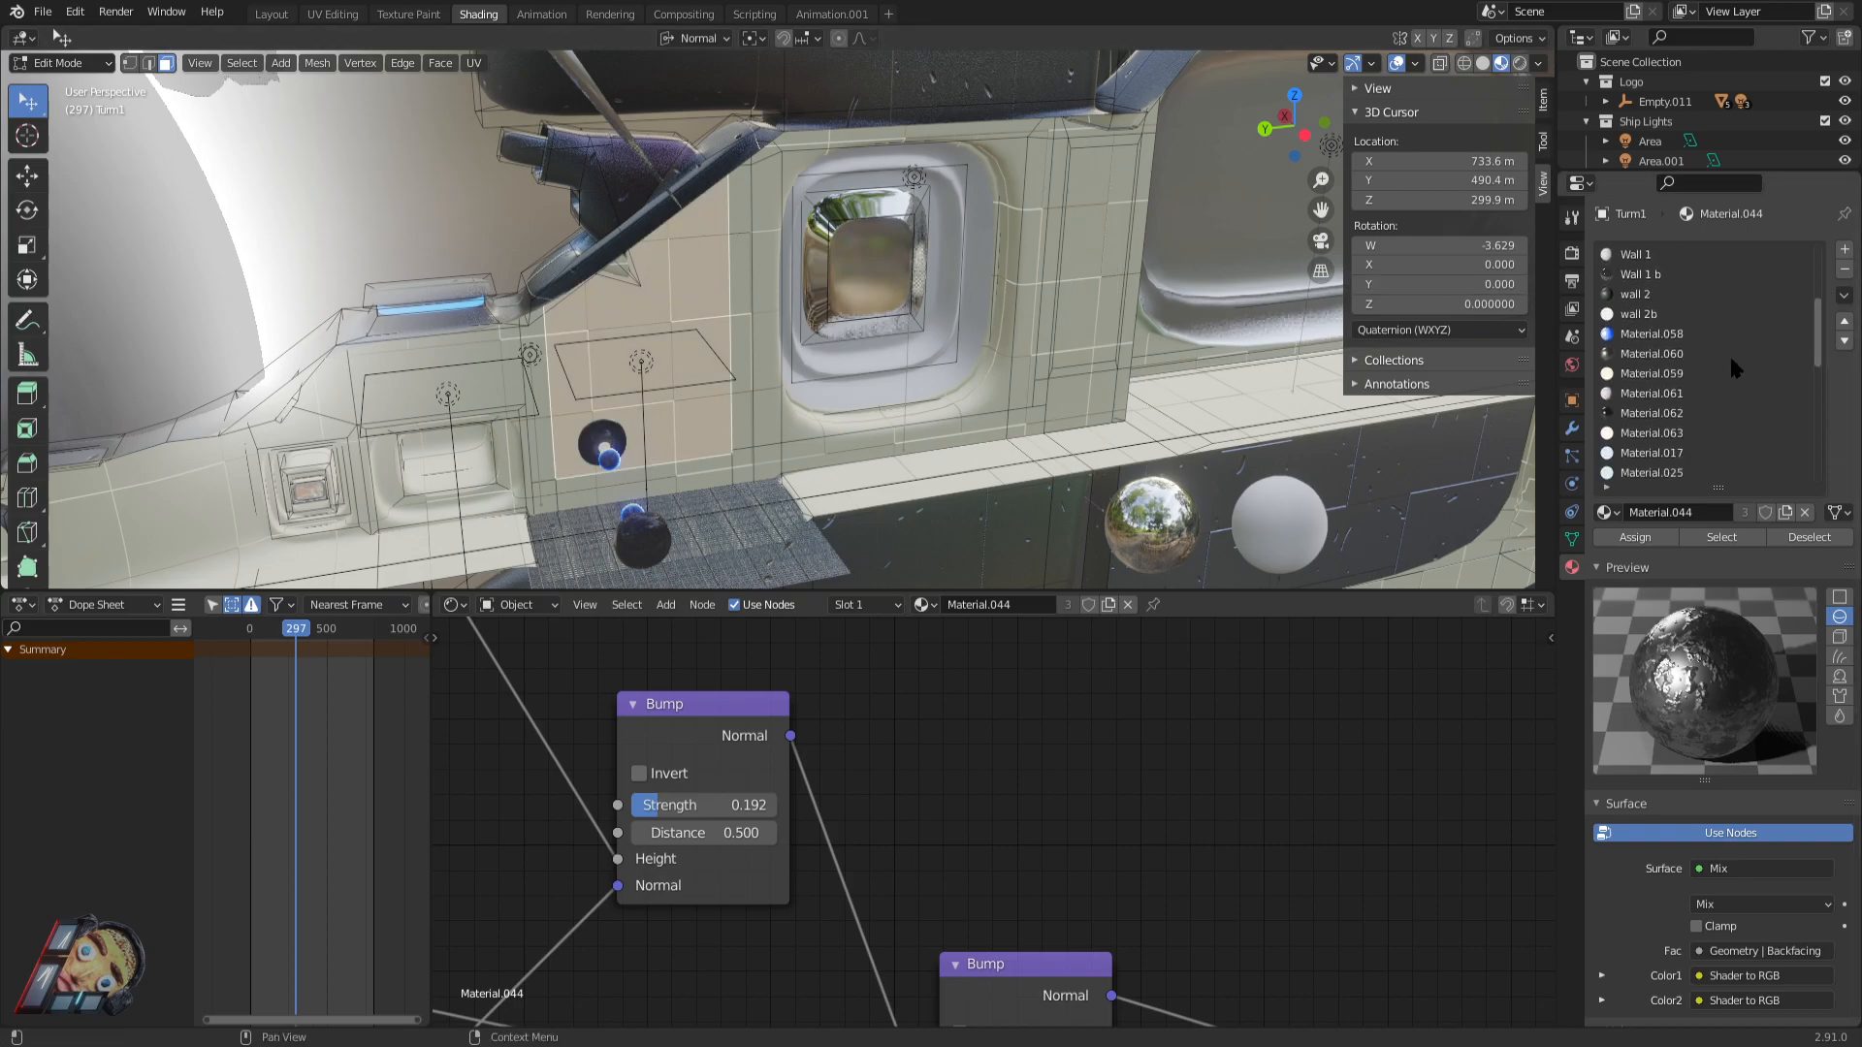
Examine the Material.044 node graph from its texture and bump branches through to the Mix and Material Output nodes.
{"action": "scroll", "coordinate": [1729, 344], "scroll_direction": "up", "scroll_amount": 9}
{"action": "scroll", "coordinate": [1003, 708], "scroll_direction": "down", "scroll_amount": 7}
{"action": "middle_click_drag", "start_coordinate": [993, 789], "coordinate": [830, 766]}
{"action": "scroll", "coordinate": [776, 320], "scroll_direction": "down", "scroll_amount": 4}
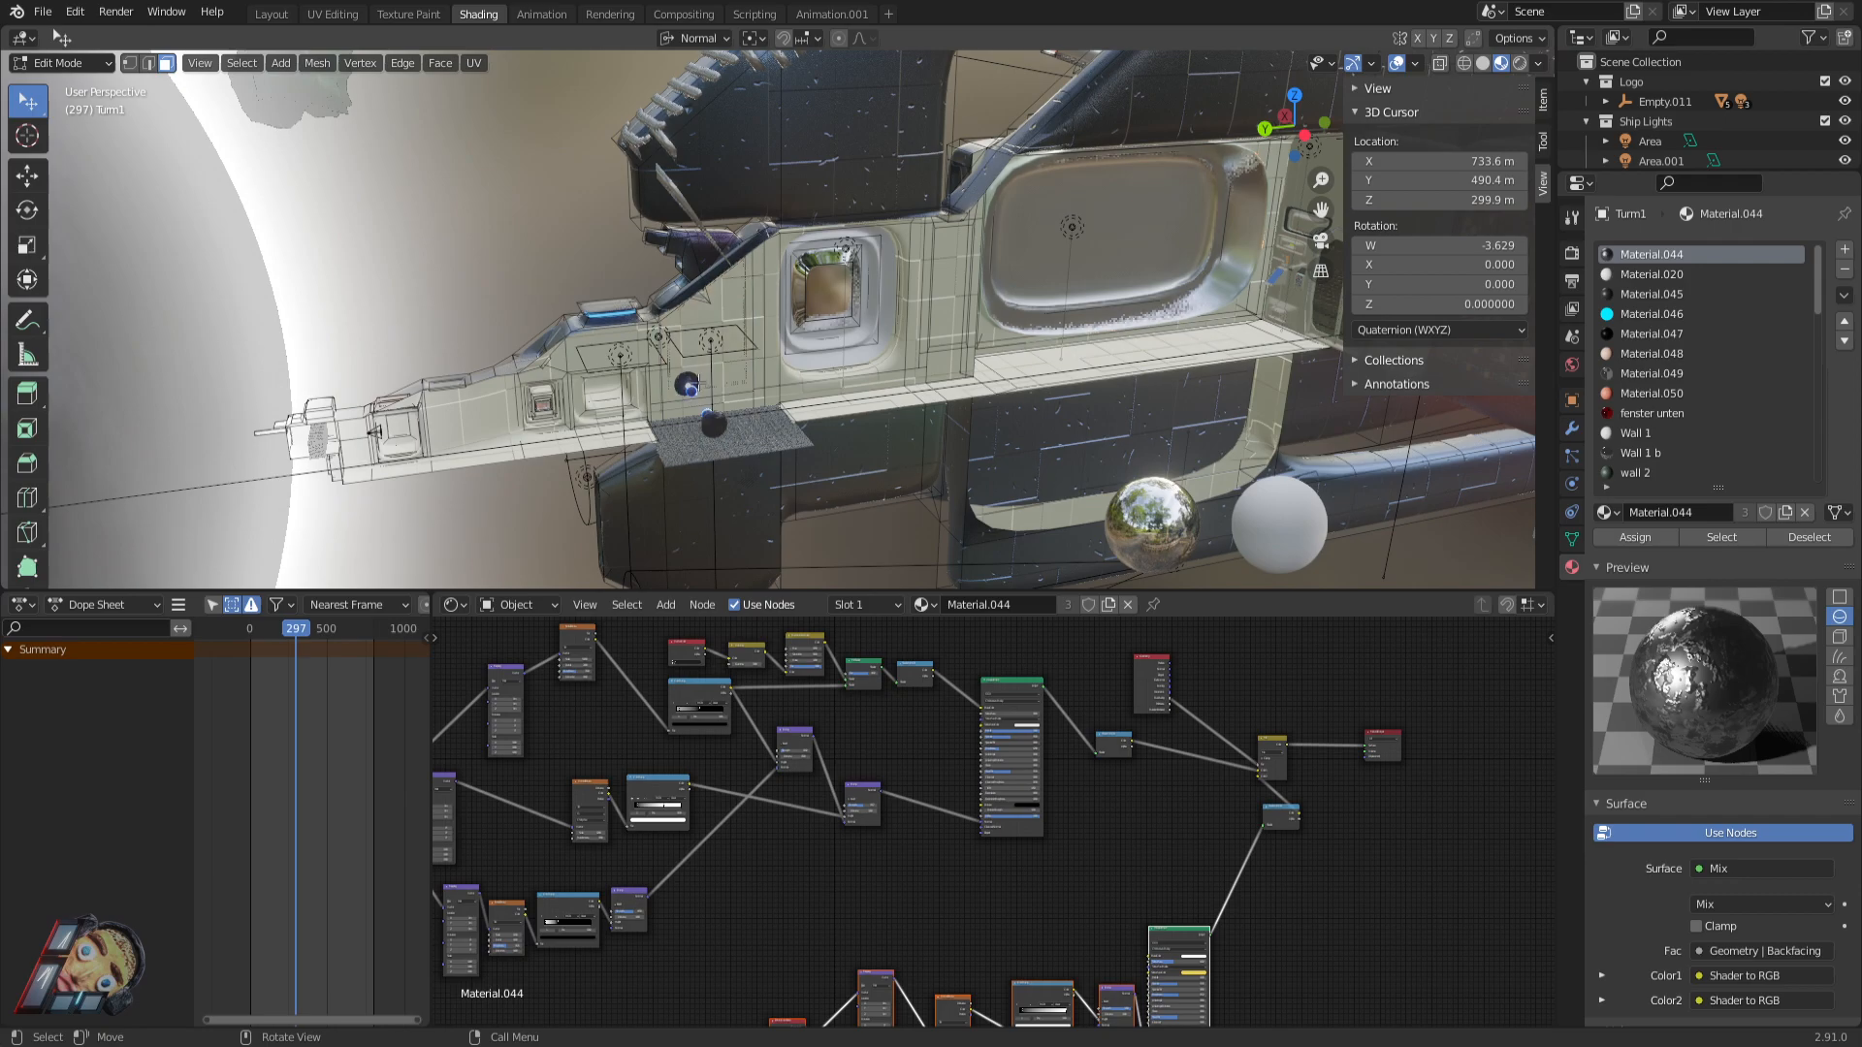
{"action": "scroll", "coordinate": [960, 835], "scroll_direction": "down", "scroll_amount": 2}
{"action": "middle_click_drag", "start_coordinate": [1086, 847], "coordinate": [1171, 850]}
{"action": "scroll", "coordinate": [1141, 863], "scroll_direction": "up", "scroll_amount": 2}
{"action": "middle_click_drag", "start_coordinate": [1424, 809], "coordinate": [1244, 894]}
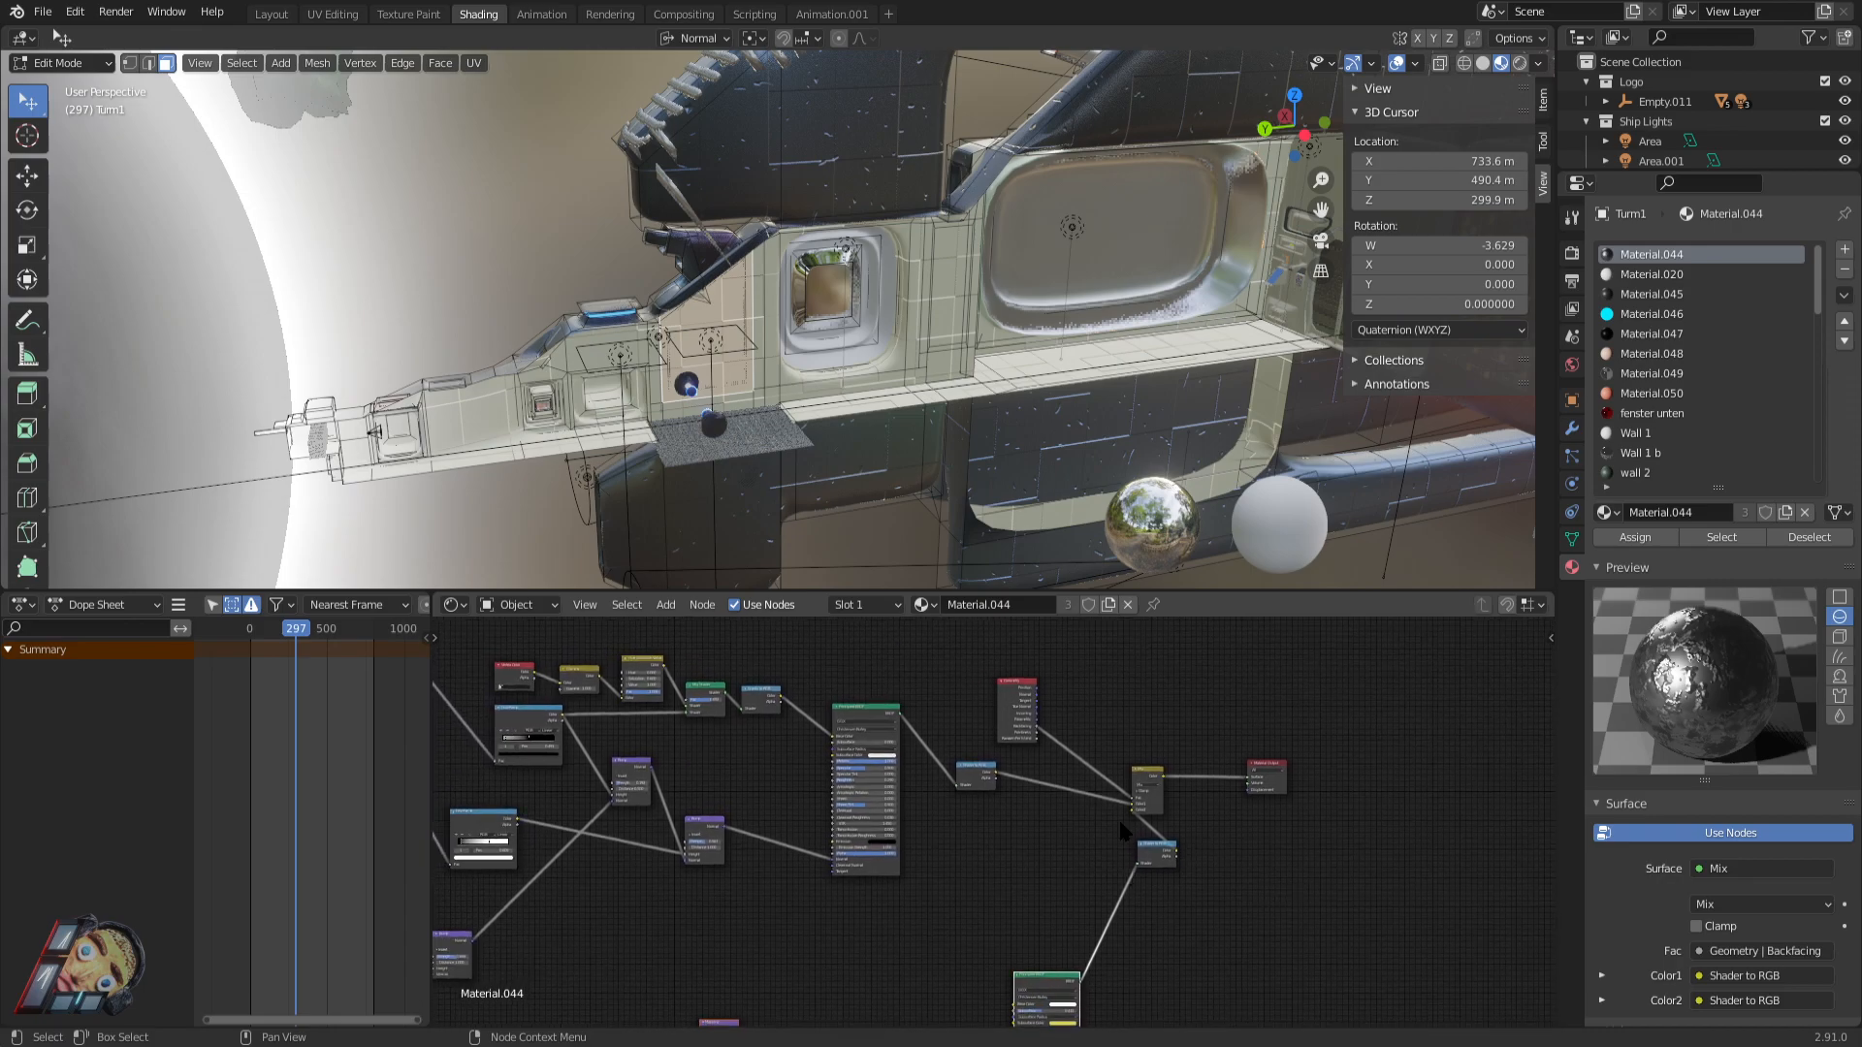
{"action": "scroll", "coordinate": [1123, 868], "scroll_direction": "up", "scroll_amount": 1}
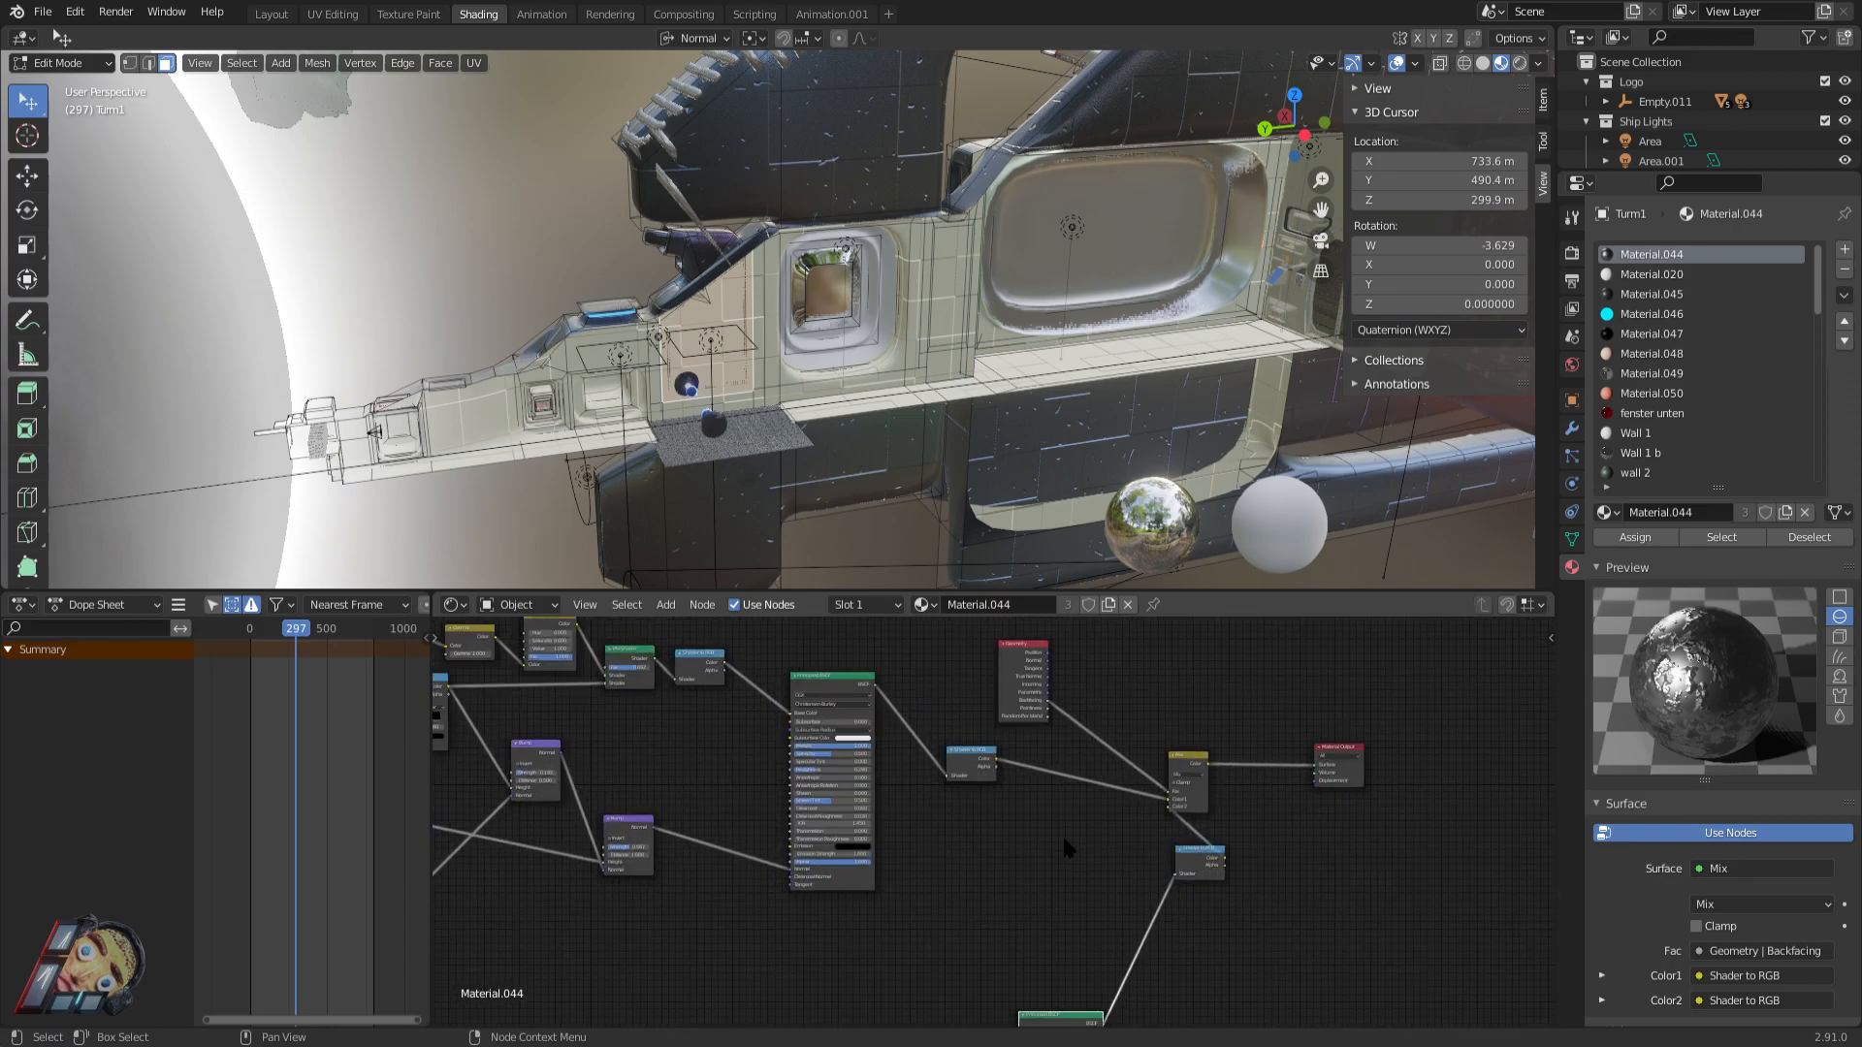
{"action": "middle_click_drag", "start_coordinate": [938, 873], "coordinate": [779, 914]}
{"action": "scroll", "coordinate": [1254, 842], "scroll_direction": "up", "scroll_amount": 3}
{"action": "scroll", "coordinate": [1258, 849], "scroll_direction": "up", "scroll_amount": 1}
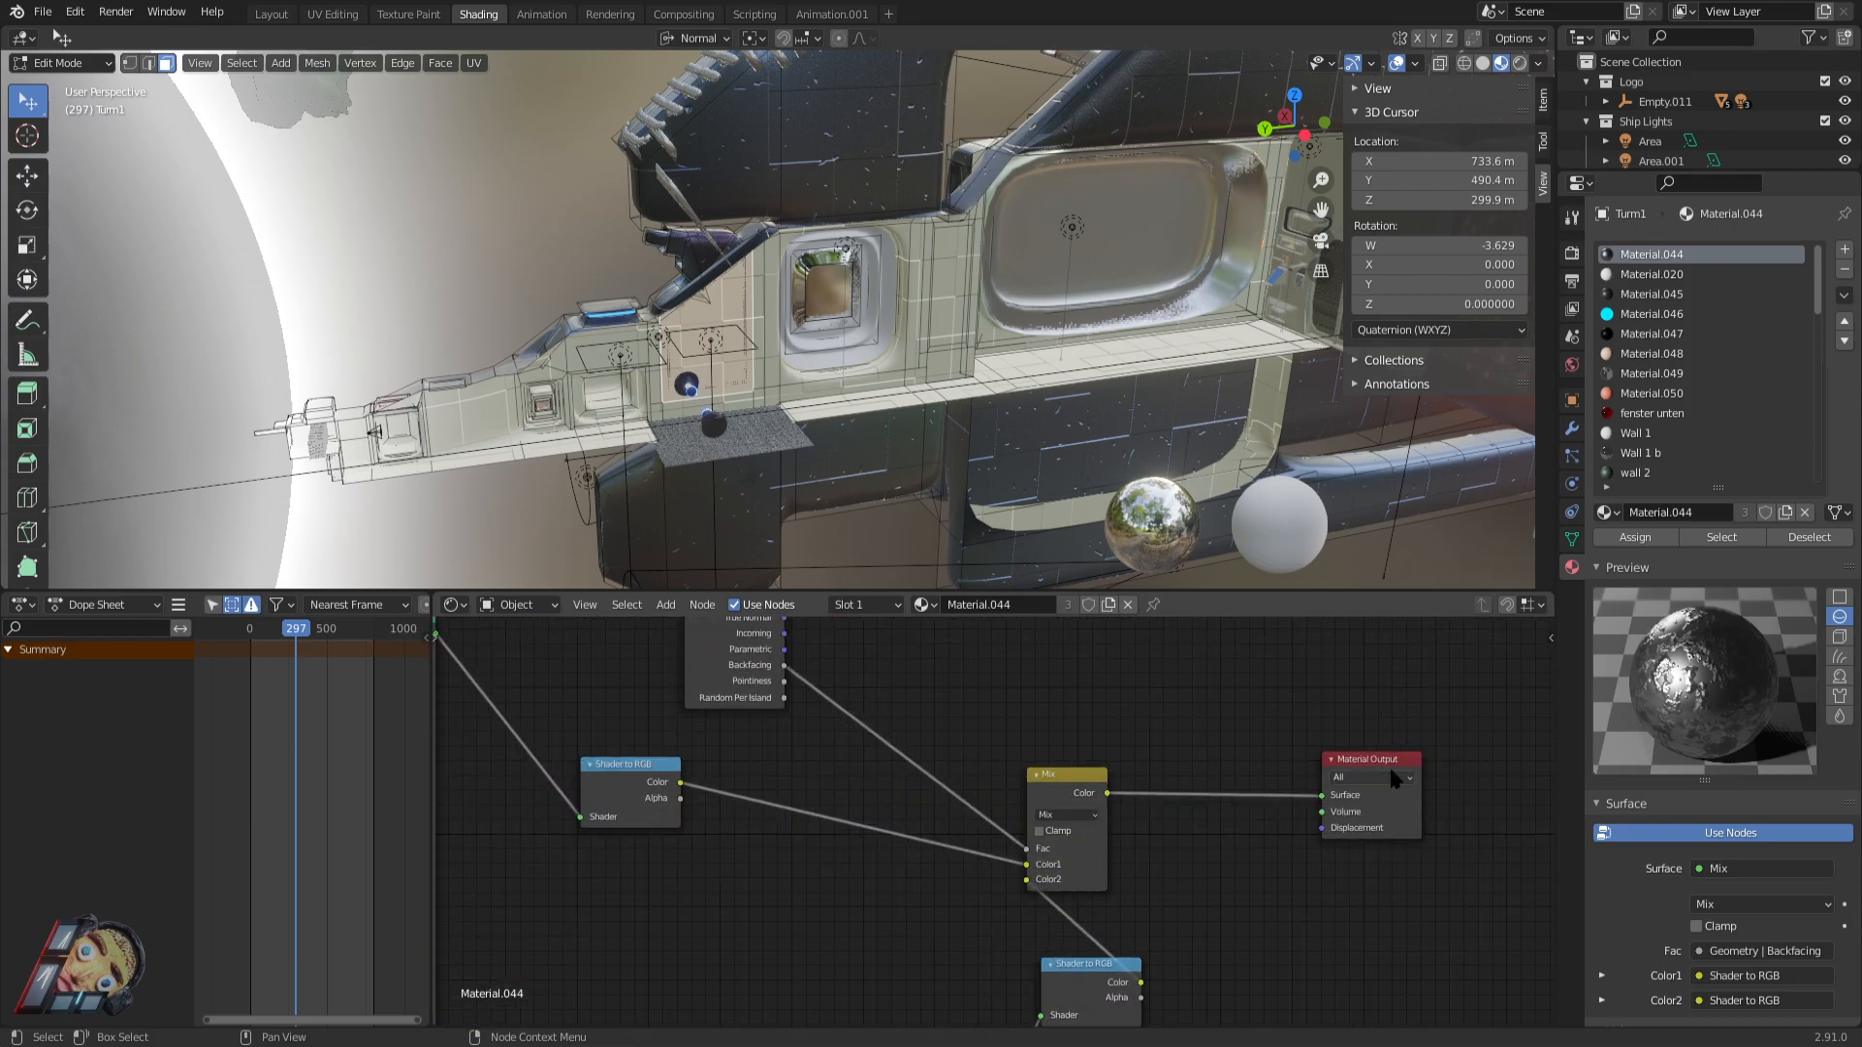
{"action": "middle_click_drag", "start_coordinate": [1423, 853], "coordinate": [1285, 853]}
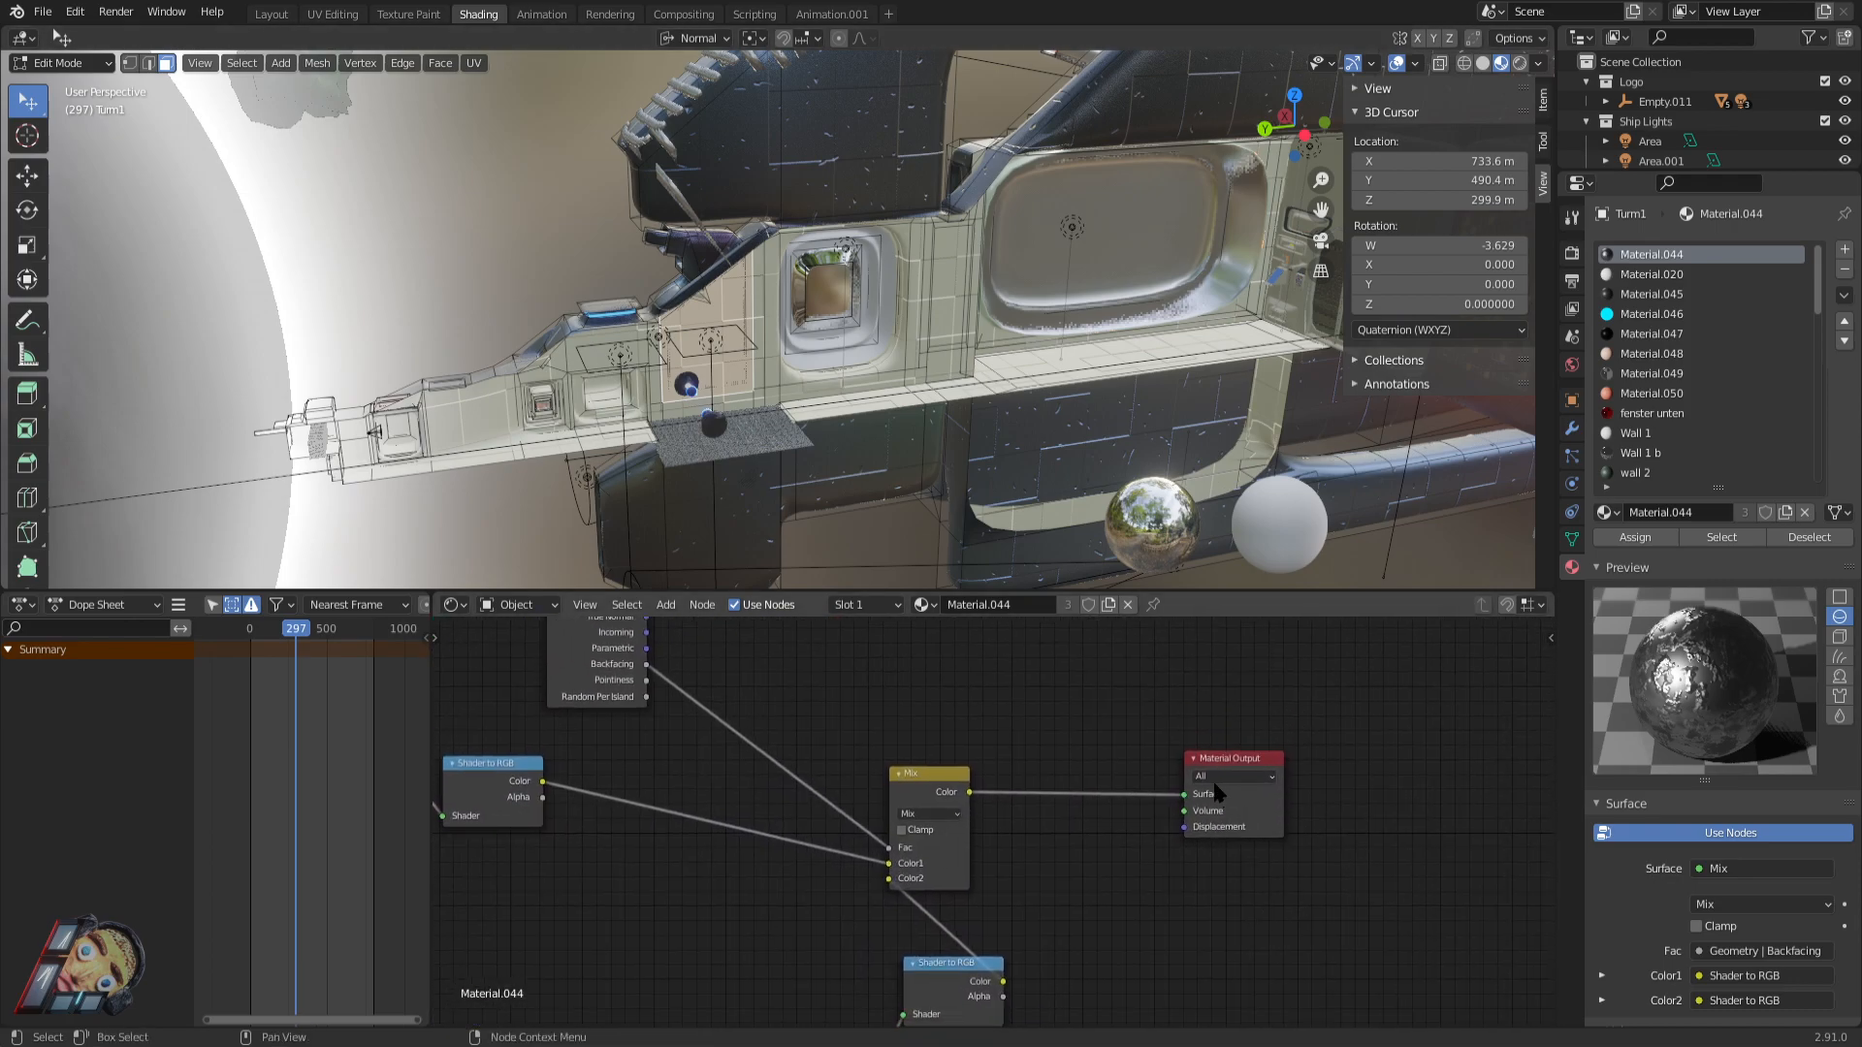
{"action": "scroll", "coordinate": [1053, 863], "scroll_direction": "down", "scroll_amount": 4}
{"action": "scroll", "coordinate": [1040, 897], "scroll_direction": "up", "scroll_amount": 2}
{"action": "scroll", "coordinate": [1034, 910], "scroll_direction": "down", "scroll_amount": 2}
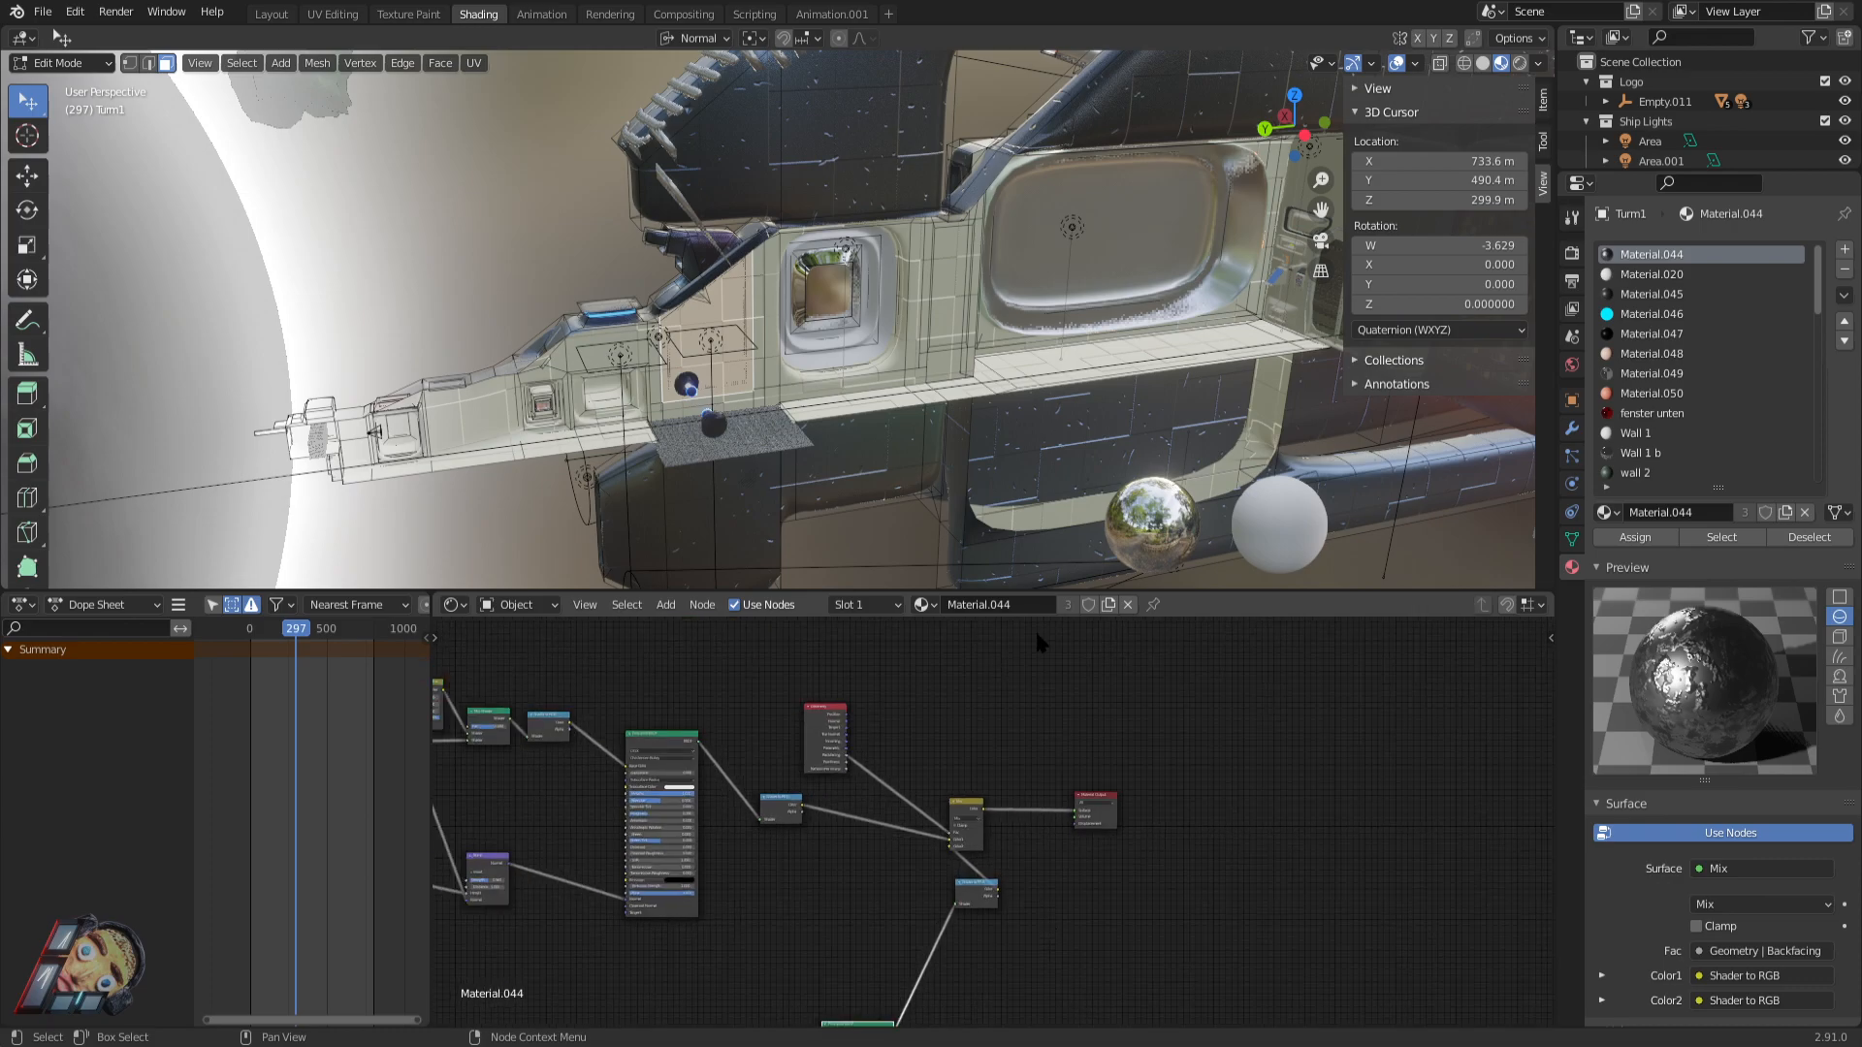
Enlarge the shader editor, maximize it and fit the whole Material.044 node graph in view.
{"action": "left_click_drag", "start_coordinate": [980, 589], "coordinate": [980, 415]}
{"action": "middle_click_drag", "start_coordinate": [957, 573], "coordinate": [1385, 517]}
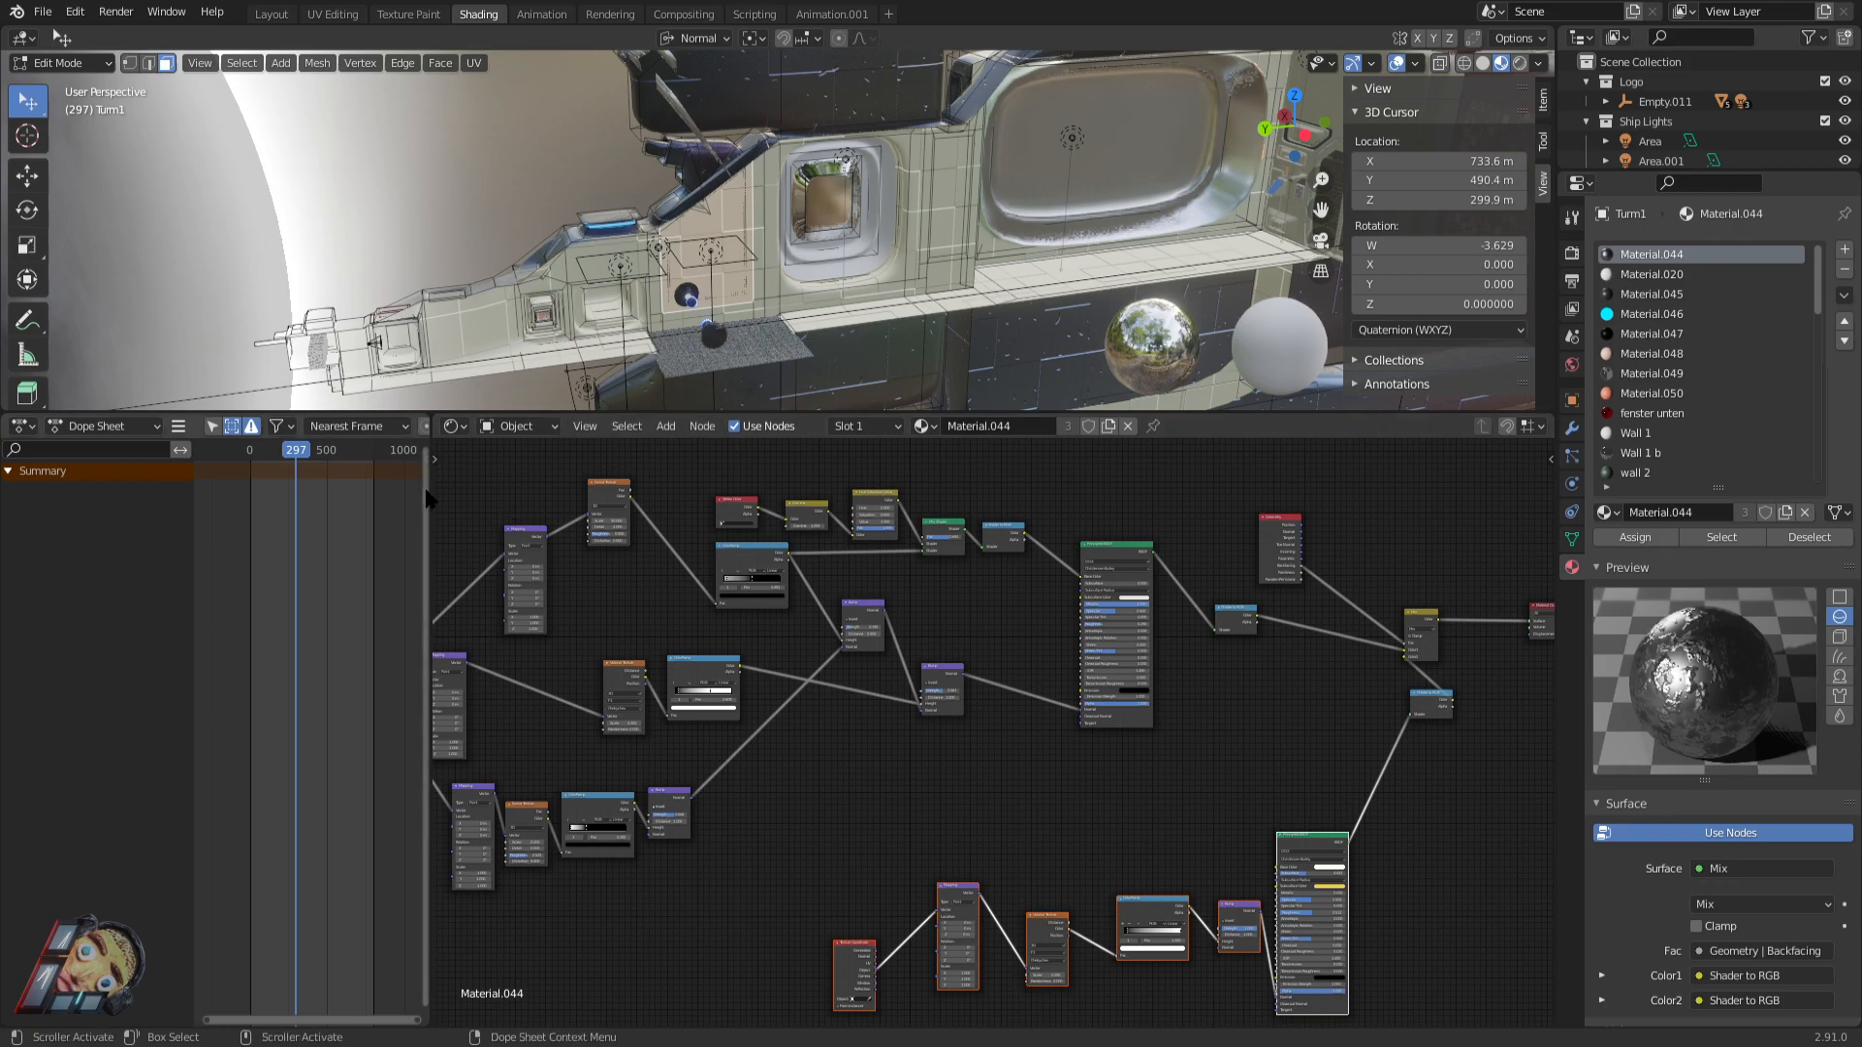
{"action": "key", "text": "ctrl+space"}
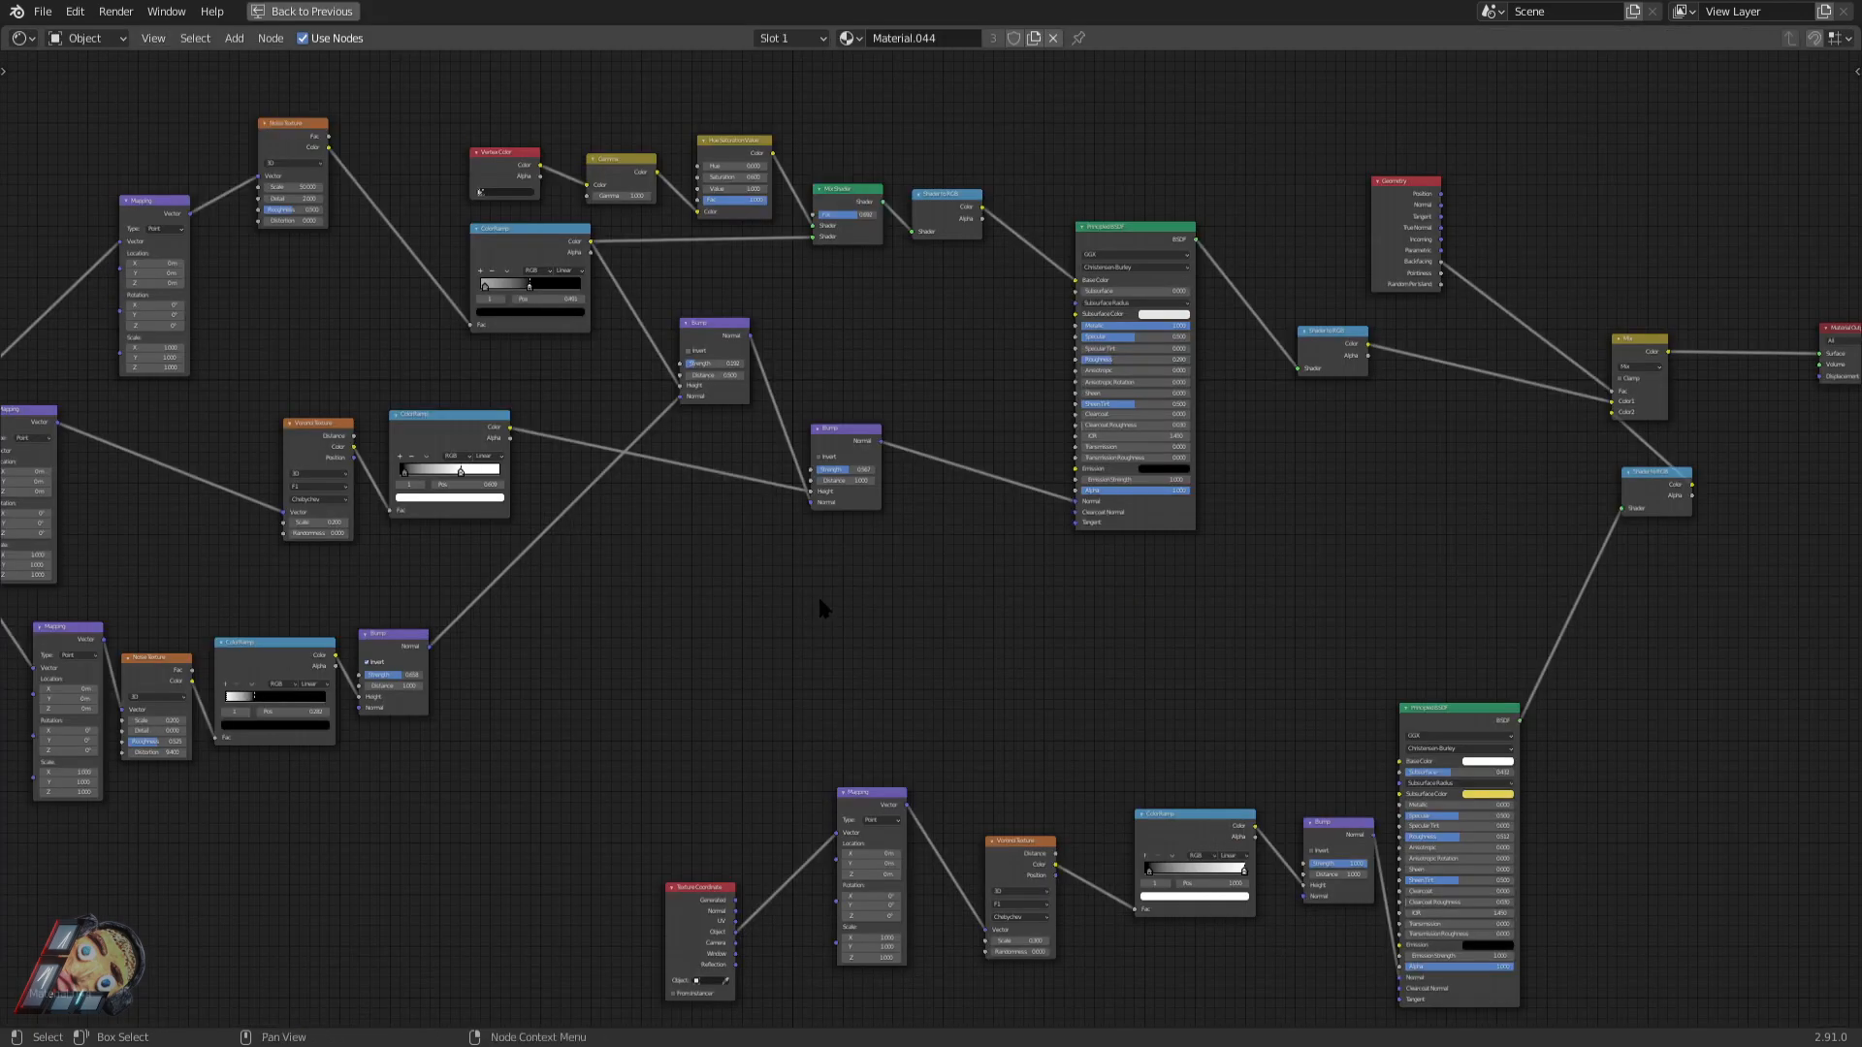
{"action": "scroll", "coordinate": [817, 593], "scroll_direction": "down", "scroll_amount": 1}
{"action": "scroll", "coordinate": [805, 581], "scroll_direction": "down", "scroll_amount": 1}
{"action": "scroll", "coordinate": [1426, 544], "scroll_direction": "up", "scroll_amount": 1}
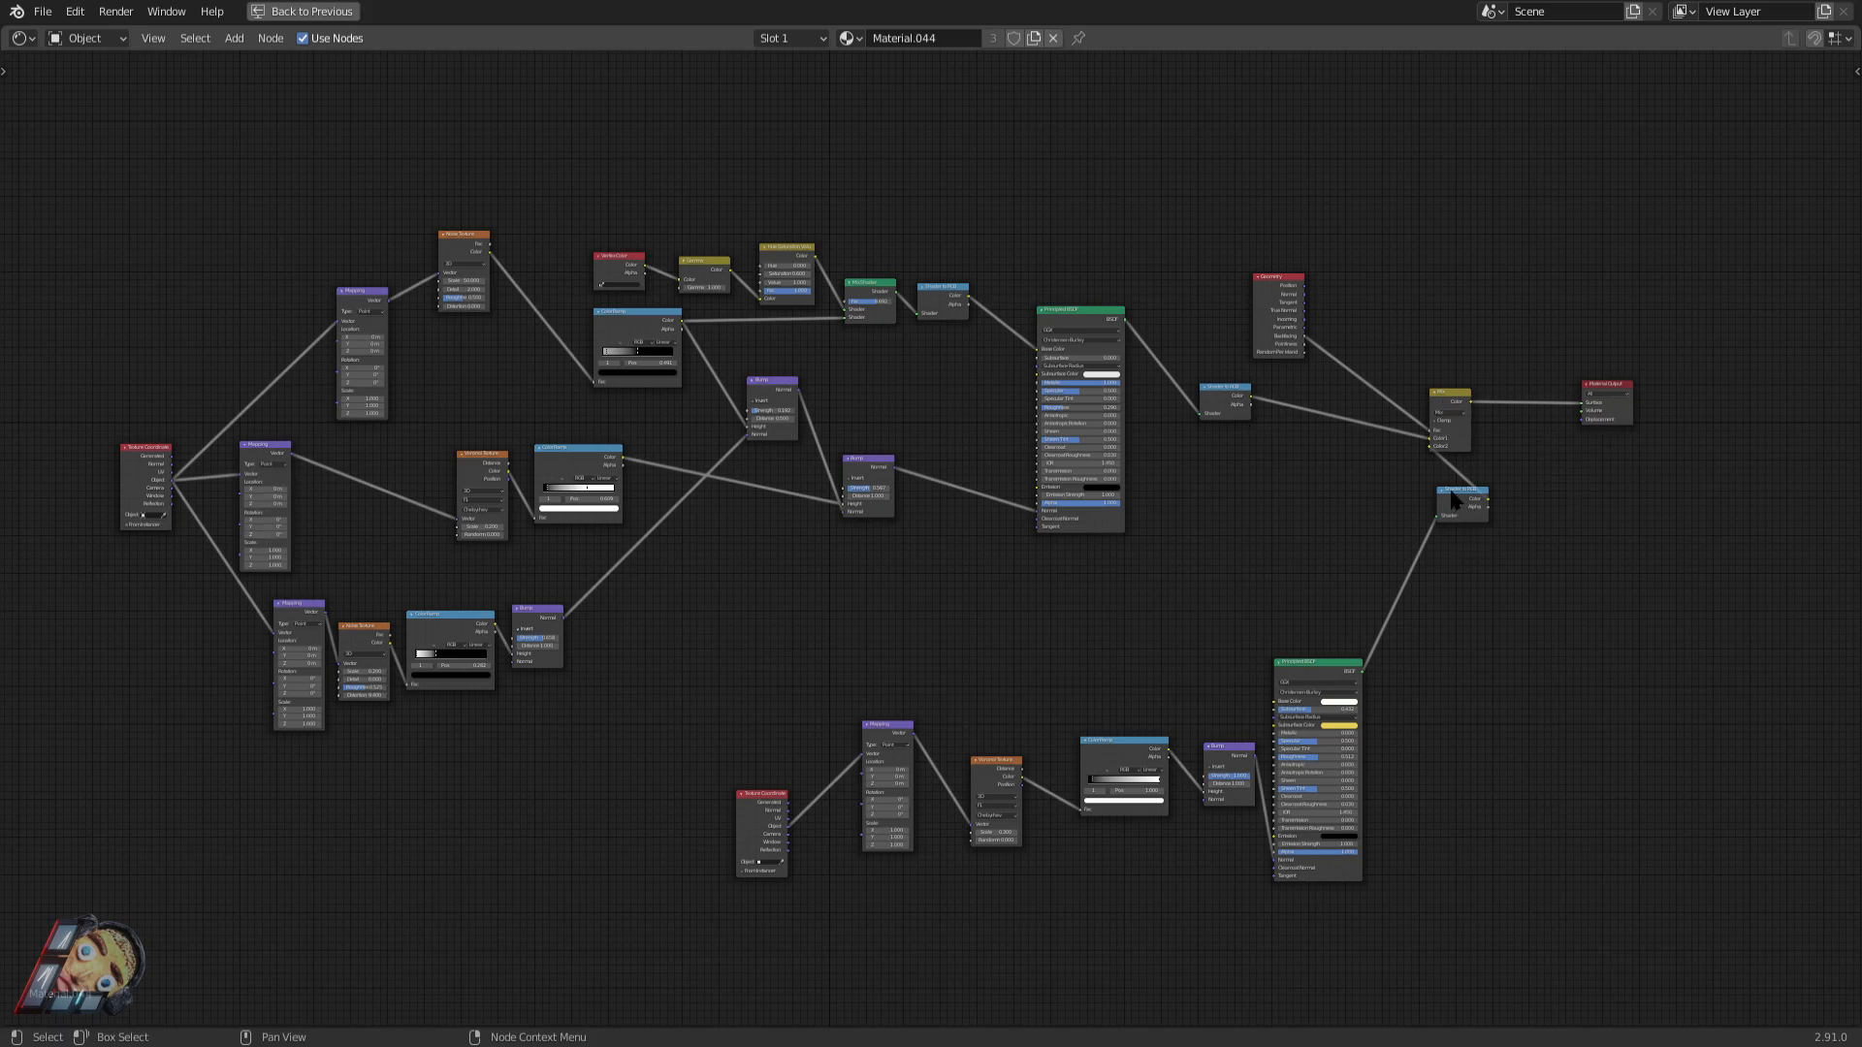
Move the lower Principled BSDF branch and its Shader to RGB node away from the Mix node and inspect the Mix inputs.
{"action": "left_click_drag", "start_coordinate": [707, 675], "coordinate": [1300, 888]}
{"action": "left_click_drag", "start_coordinate": [1316, 679], "coordinate": [1461, 723]}
{"action": "left_click_drag", "start_coordinate": [1464, 500], "coordinate": [1475, 586]}
{"action": "scroll", "coordinate": [1608, 440], "scroll_direction": "up", "scroll_amount": 2}
{"action": "middle_click_drag", "start_coordinate": [1610, 440], "coordinate": [984, 446]}
{"action": "scroll", "coordinate": [1387, 437], "scroll_direction": "up", "scroll_amount": 5}
{"action": "scroll", "coordinate": [1118, 481], "scroll_direction": "up", "scroll_amount": 2}
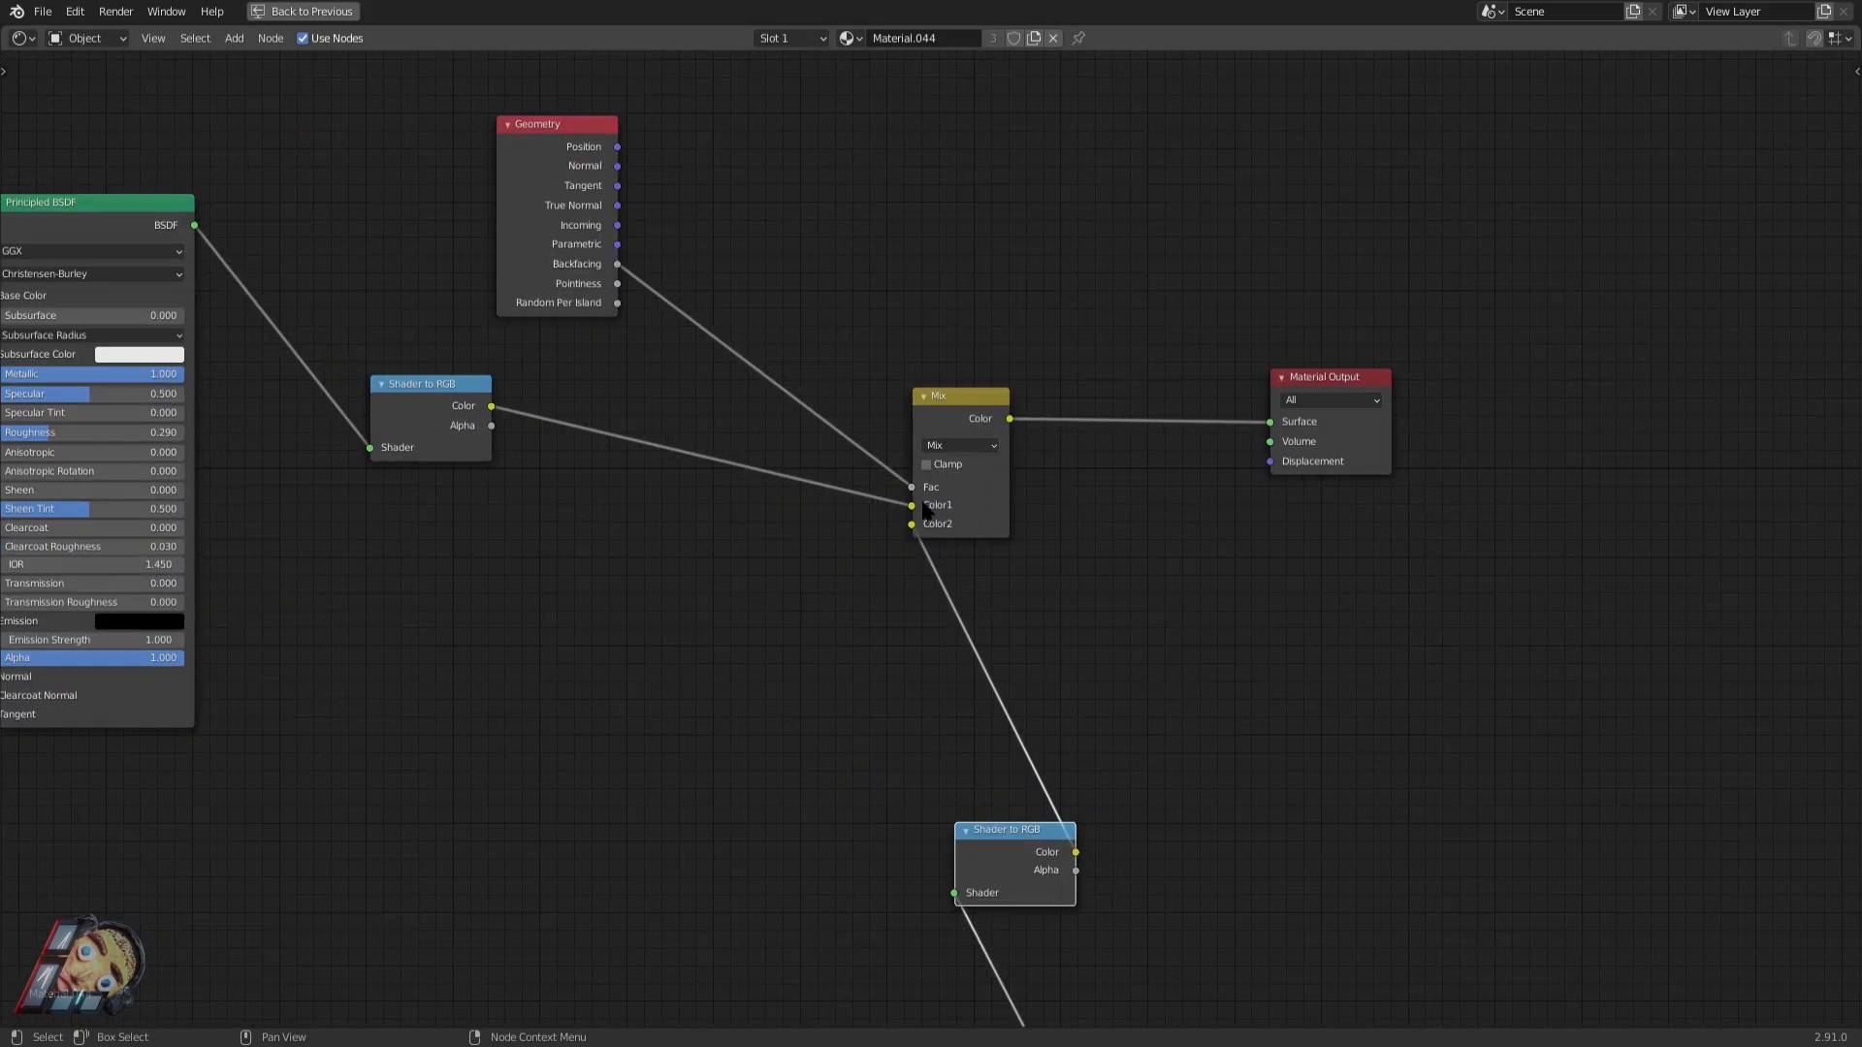
{"action": "scroll", "coordinate": [922, 511], "scroll_direction": "up", "scroll_amount": 1}
{"action": "scroll", "coordinate": [1002, 707], "scroll_direction": "down", "scroll_amount": 3}
{"action": "scroll", "coordinate": [821, 718], "scroll_direction": "down", "scroll_amount": 2}
Try deleting the texture and bump nodes that feed the lower Principled BSDF, and undo back to the original node arrangement.
{"action": "left_click_drag", "start_coordinate": [364, 684], "coordinate": [892, 979]}
{"action": "key", "text": "x"}
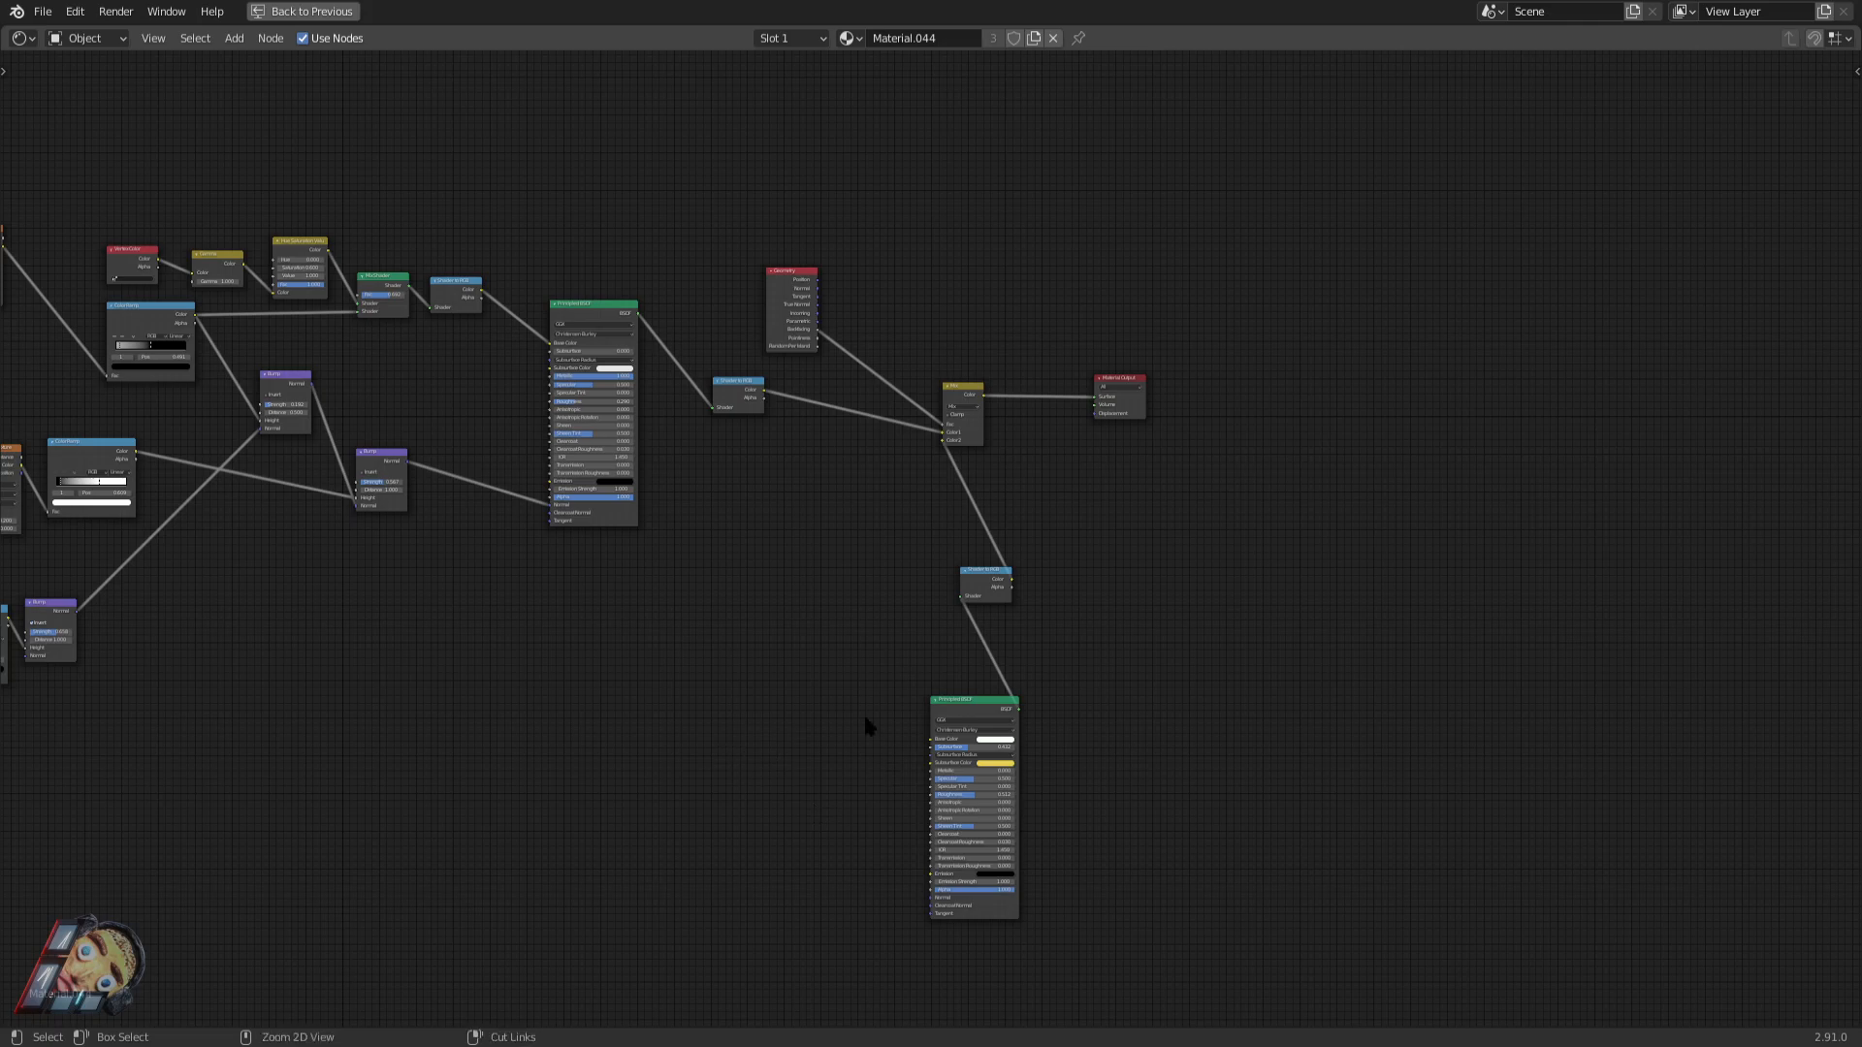
{"action": "key", "text": "ctrl+z"}
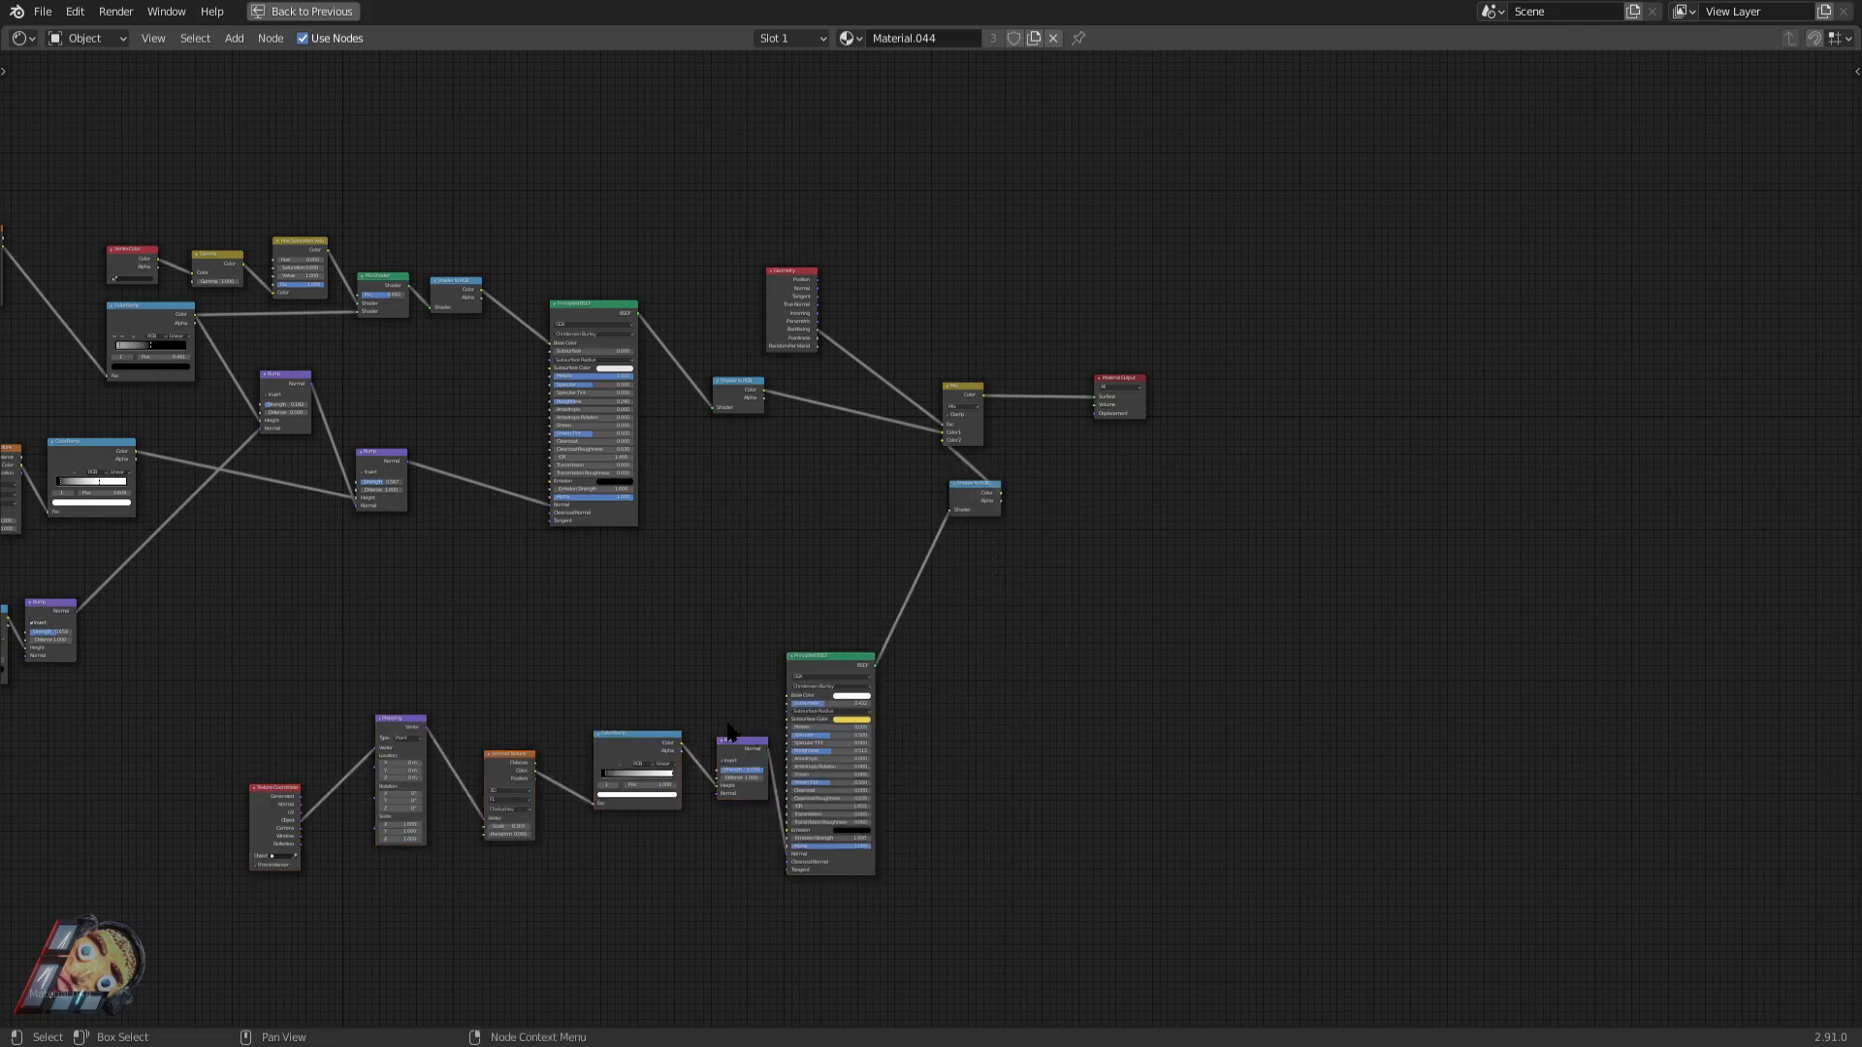
Examine how the Geometry node's Backfacing output feeds the Mix node's Fac input alongside the two Shader to RGB colors.
{"action": "scroll", "coordinate": [1018, 634], "scroll_direction": "up", "scroll_amount": 4}
{"action": "scroll", "coordinate": [984, 763], "scroll_direction": "up", "scroll_amount": 1}
{"action": "middle_click_drag", "start_coordinate": [998, 663], "coordinate": [891, 795]}
{"action": "middle_click_drag", "start_coordinate": [1086, 337], "coordinate": [998, 460]}
{"action": "scroll", "coordinate": [998, 460], "scroll_direction": "up", "scroll_amount": 2}
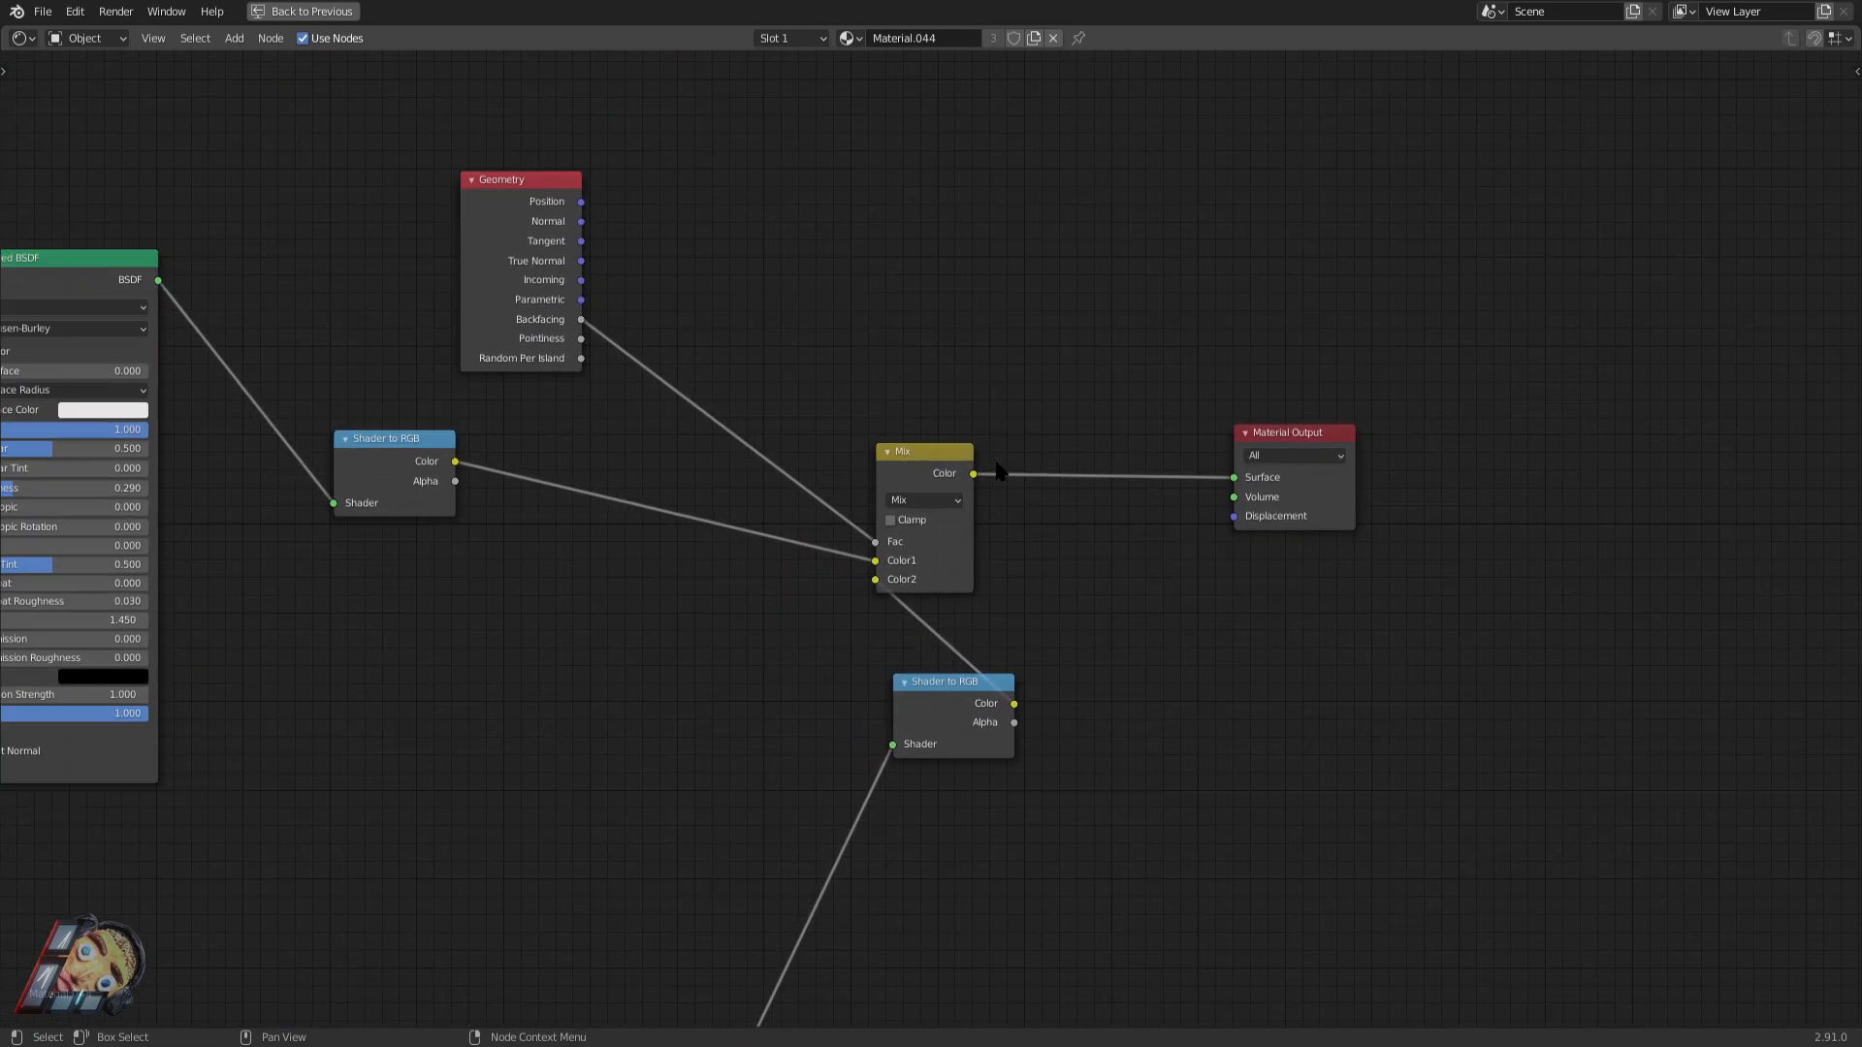
{"action": "scroll", "coordinate": [585, 254], "scroll_direction": "up", "scroll_amount": 1}
{"action": "middle_click_drag", "start_coordinate": [585, 254], "coordinate": [617, 339]}
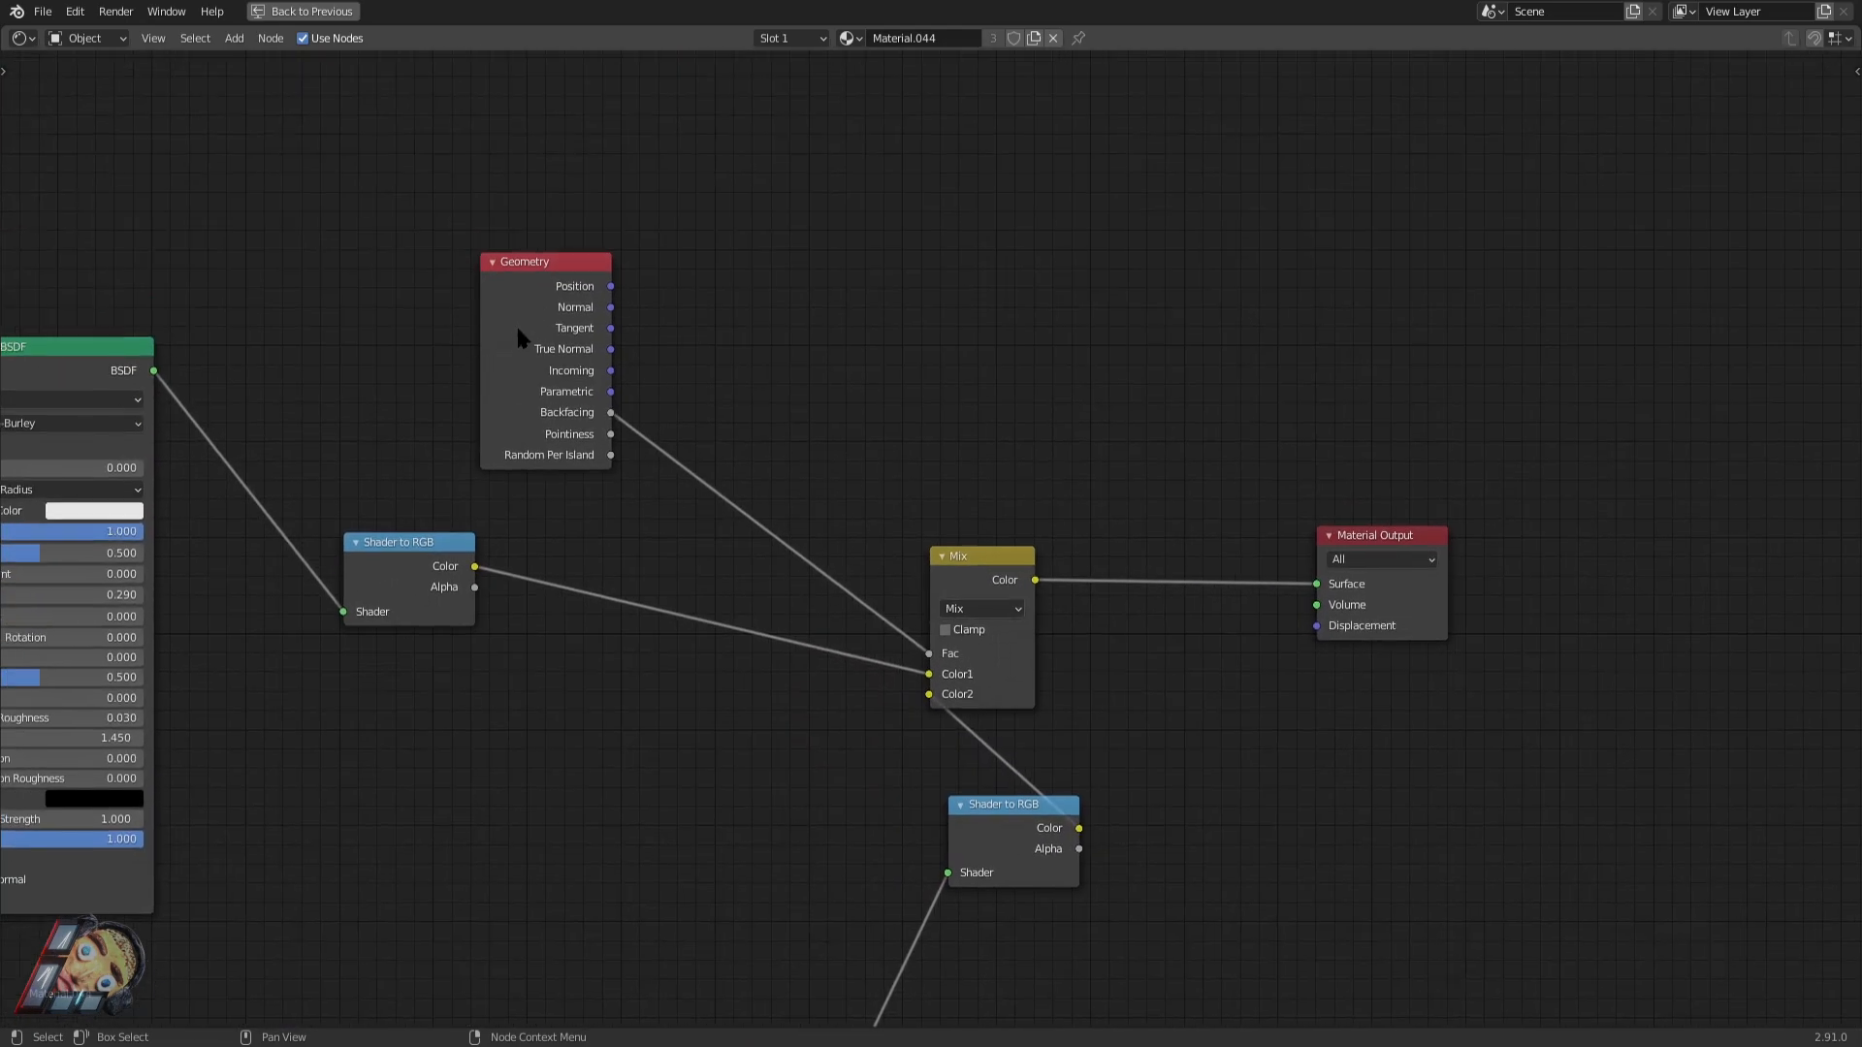
{"action": "middle_click_drag", "start_coordinate": [580, 429], "coordinate": [933, 631]}
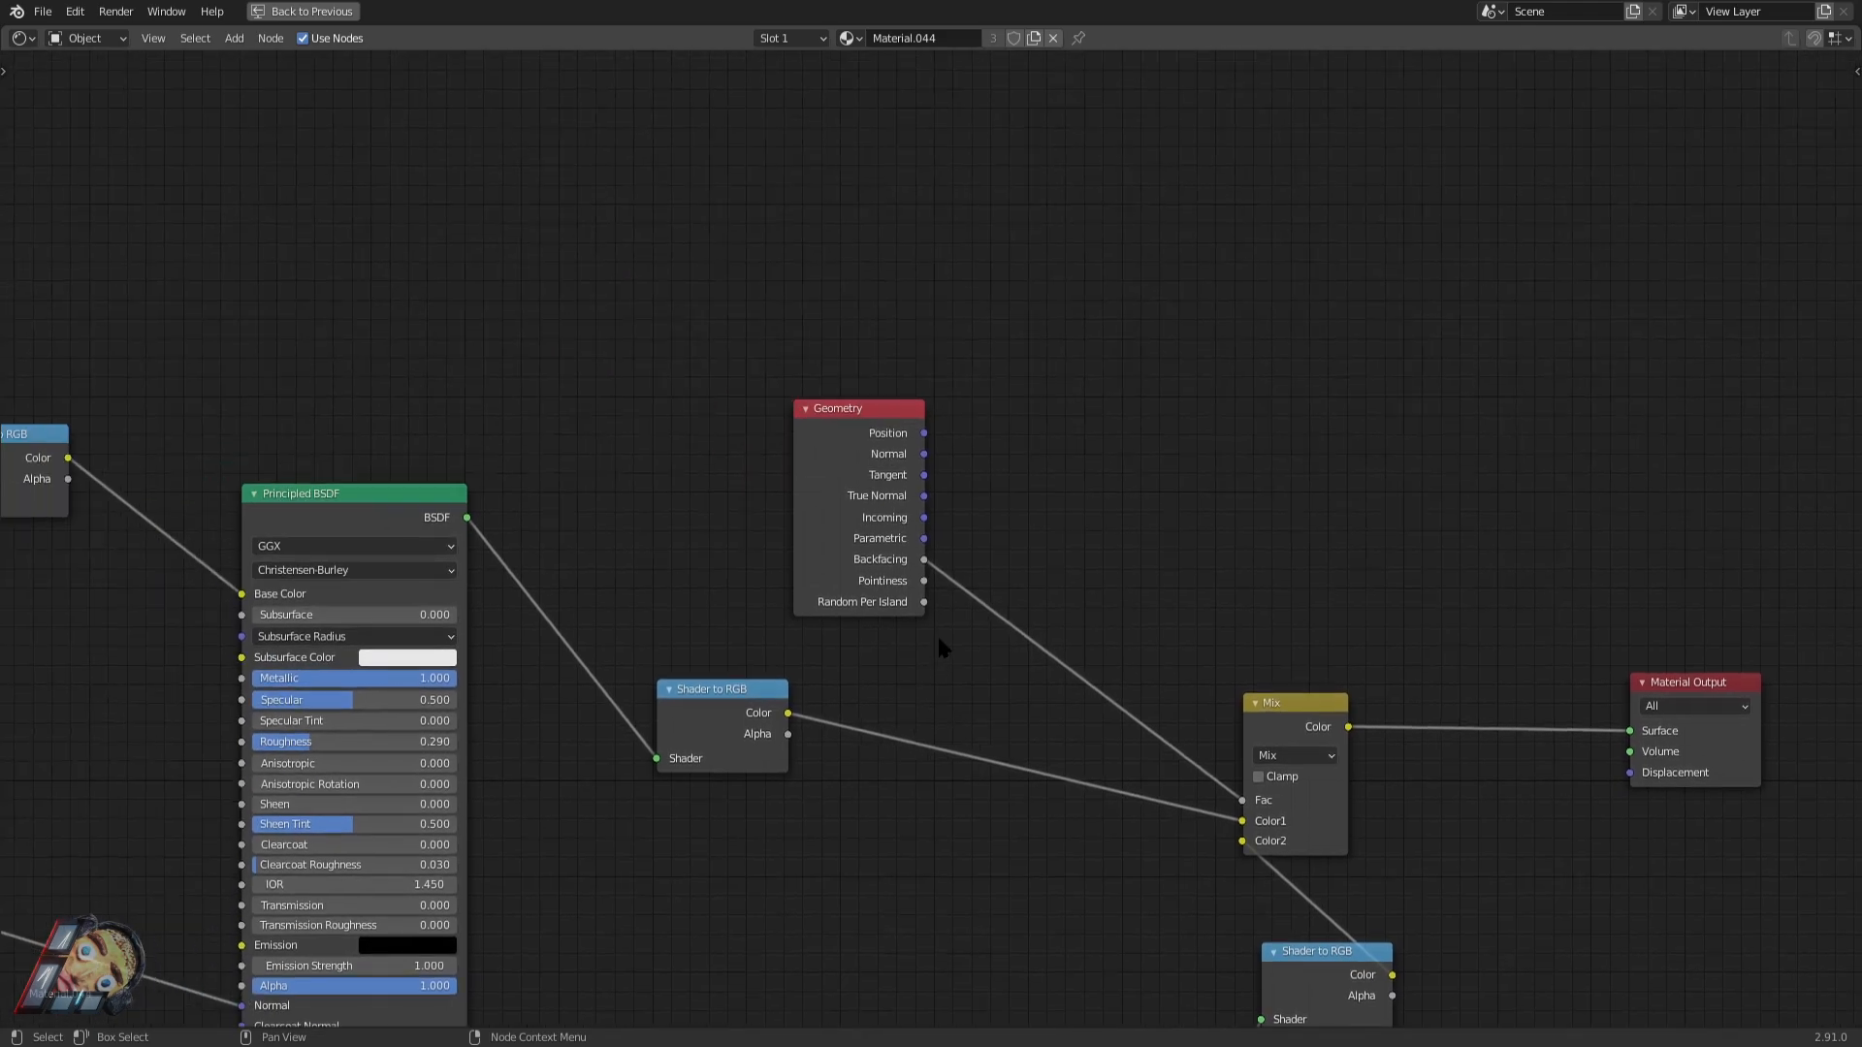
{"action": "scroll", "coordinate": [867, 655], "scroll_direction": "up", "scroll_amount": 1}
{"action": "middle_click_drag", "start_coordinate": [854, 423], "coordinate": [540, 254]}
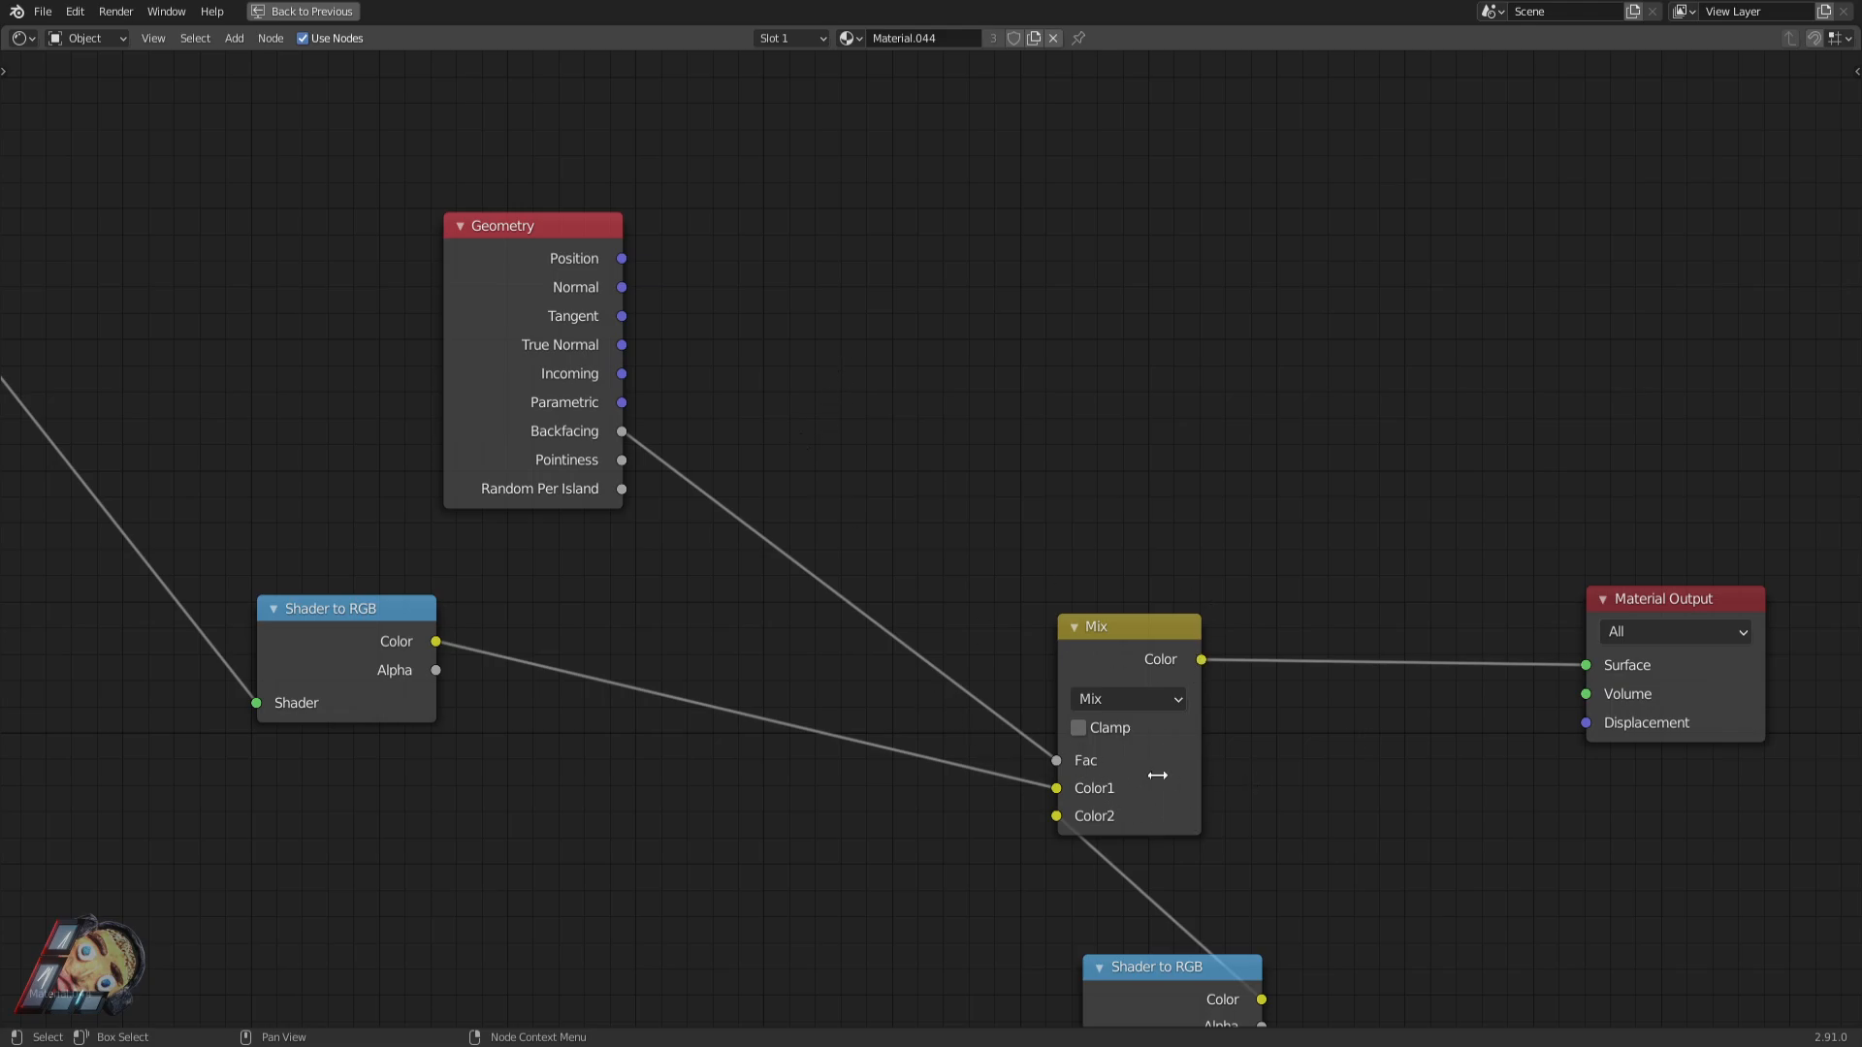
{"action": "scroll", "coordinate": [1216, 781], "scroll_direction": "down", "scroll_amount": 2}
{"action": "middle_click_drag", "start_coordinate": [1123, 854], "coordinate": [1009, 744]}
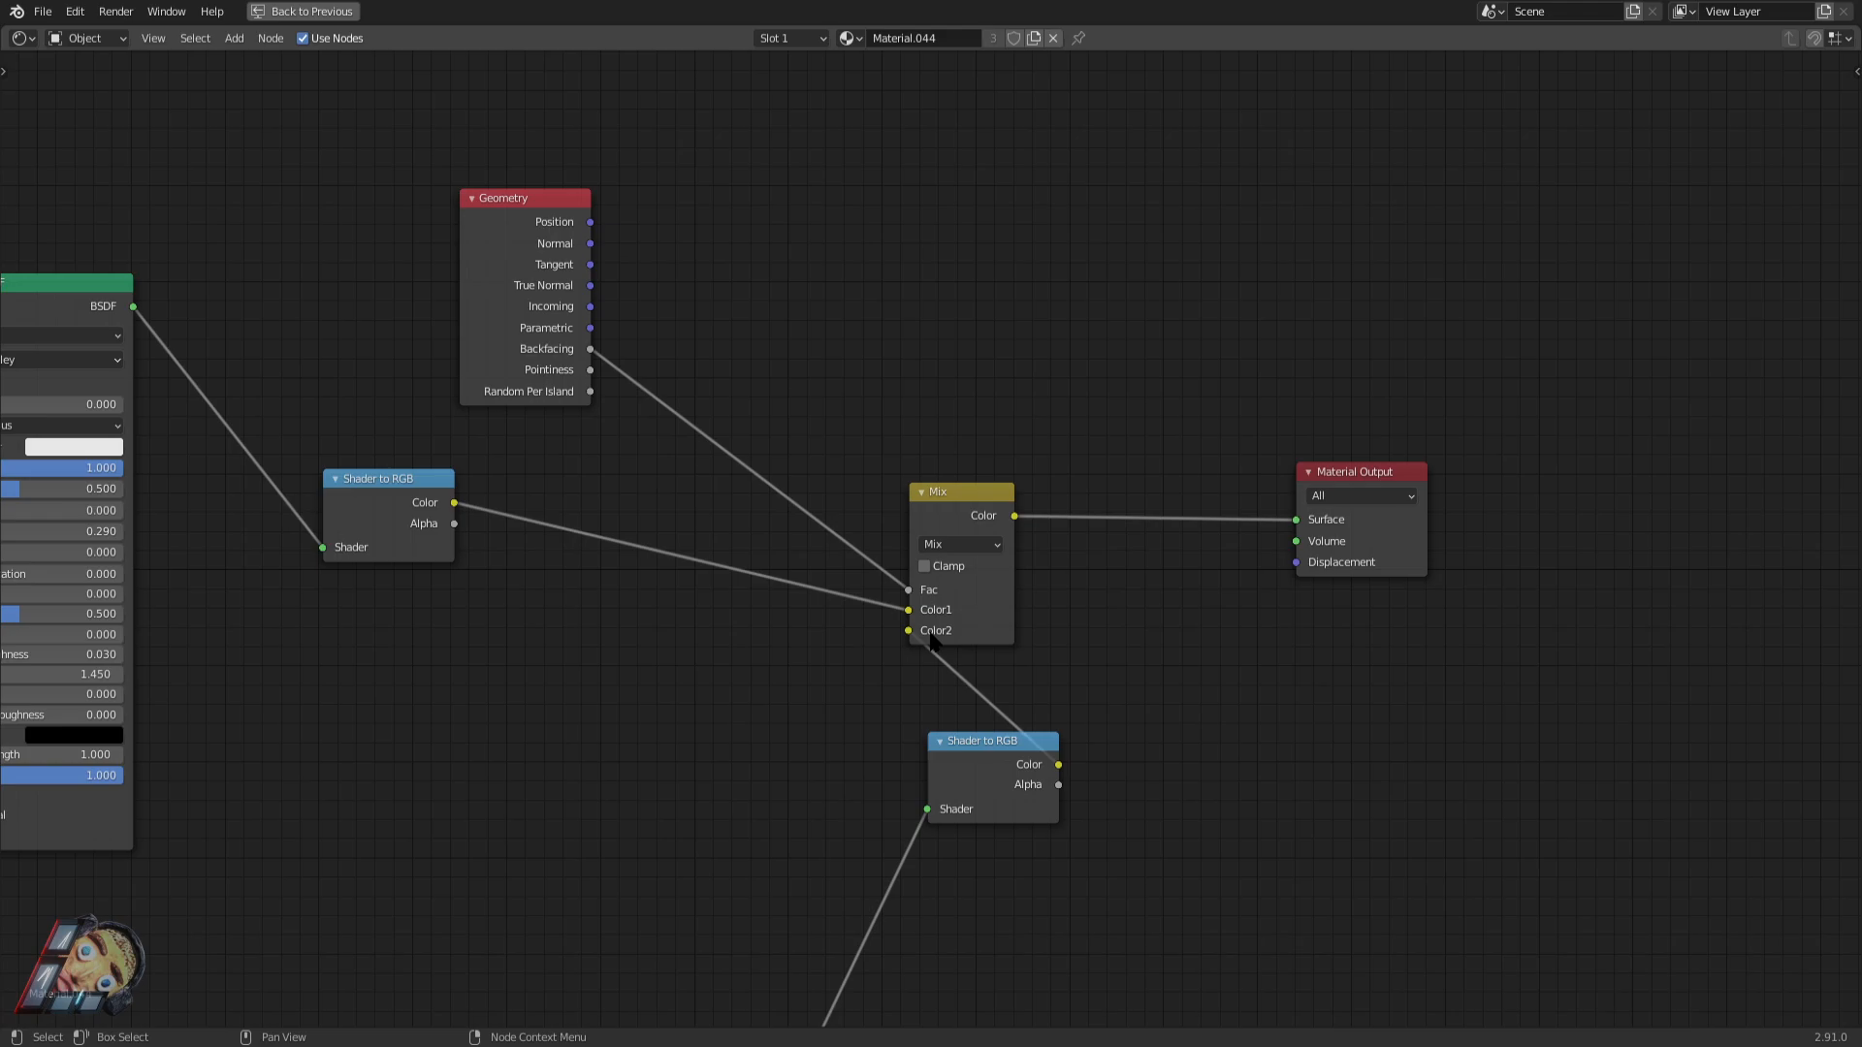
Trace the upper Principled BSDF through Shader to RGB into Mix Color1, and review both material branches in the full graph.
{"action": "middle_click_drag", "start_coordinate": [489, 572], "coordinate": [602, 590]}
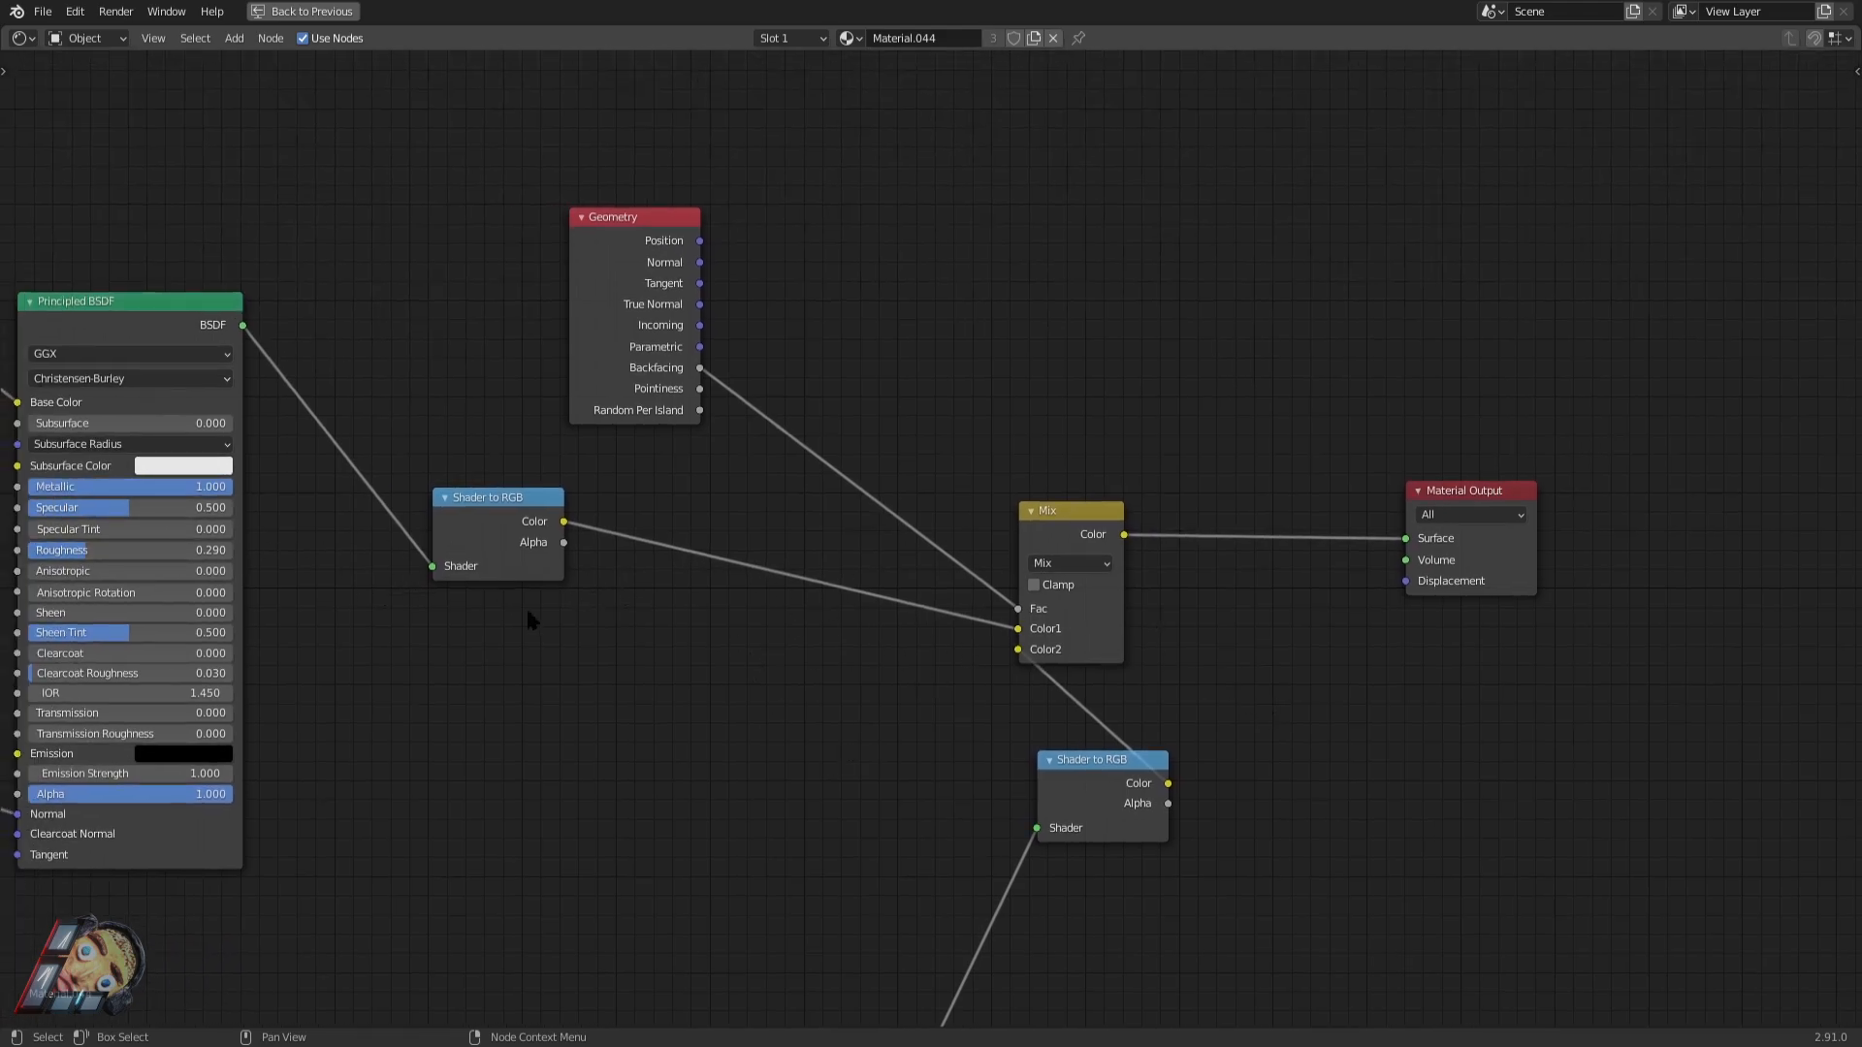
{"action": "middle_click_drag", "start_coordinate": [491, 603], "coordinate": [644, 617]}
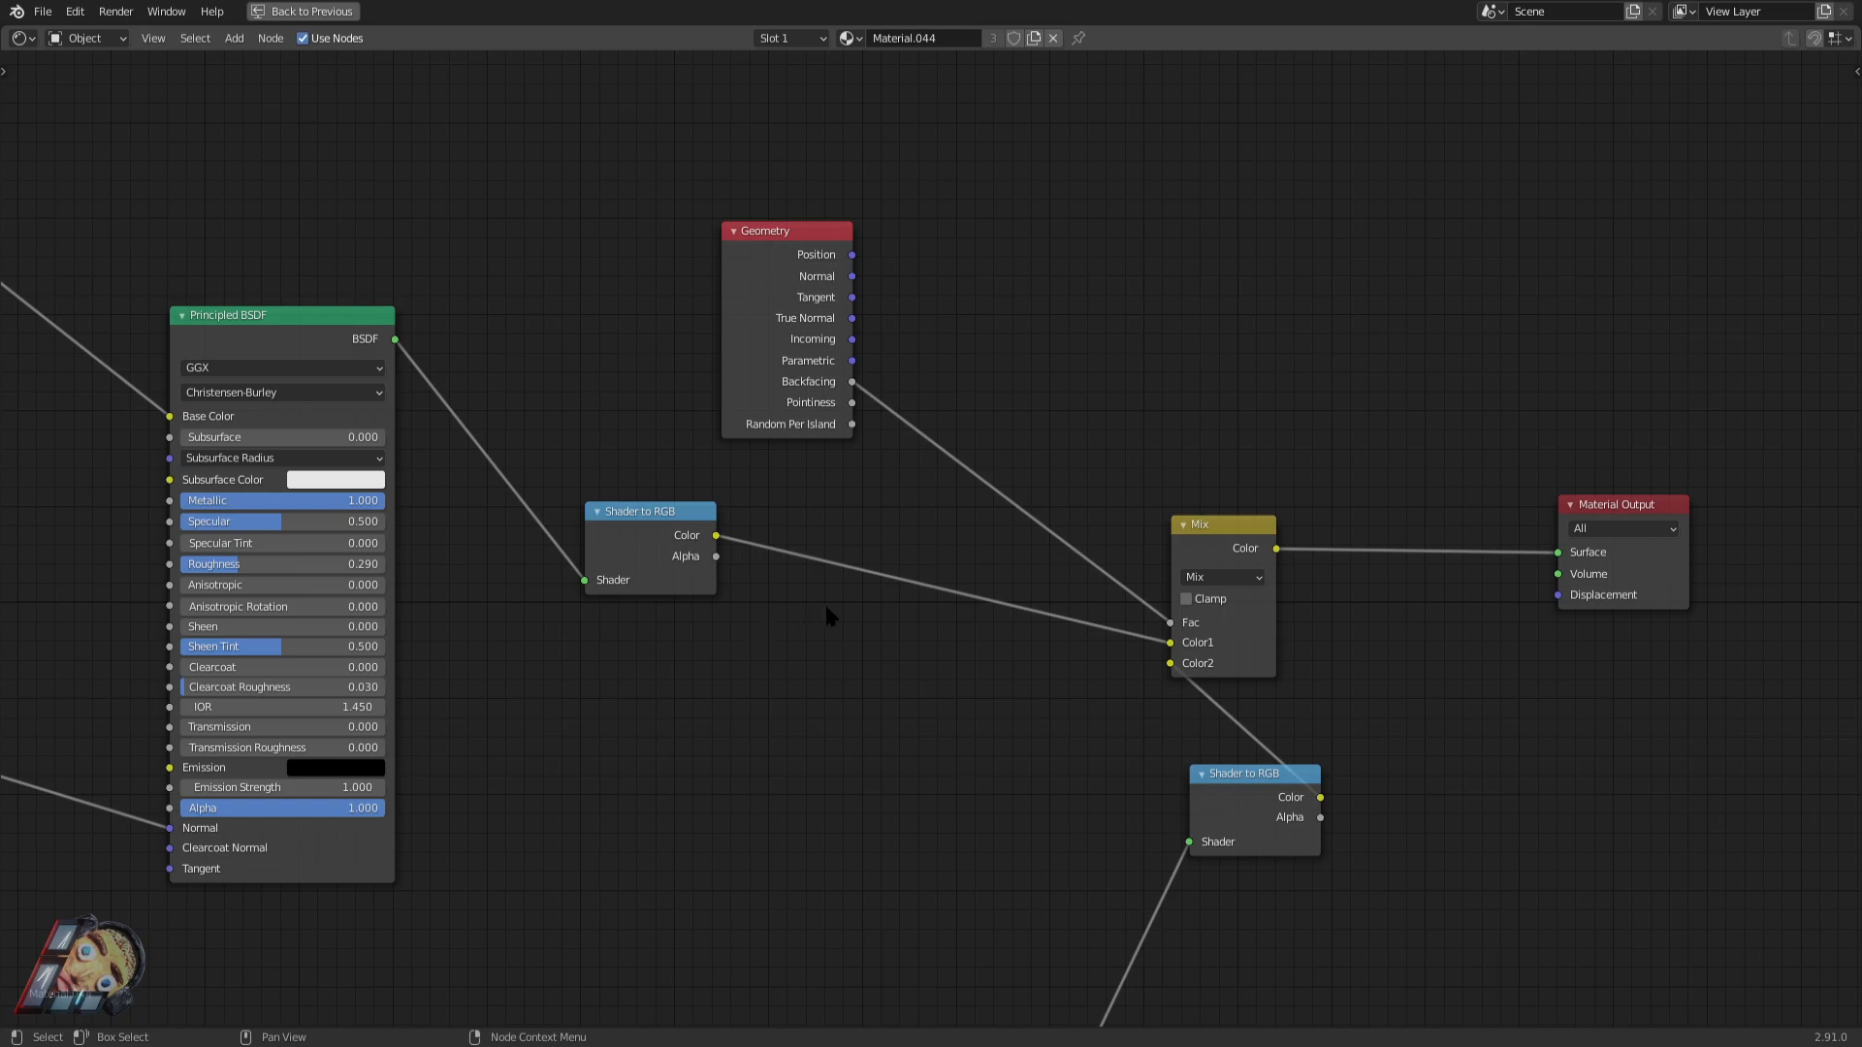
{"action": "scroll", "coordinate": [985, 586], "scroll_direction": "down", "scroll_amount": 2}
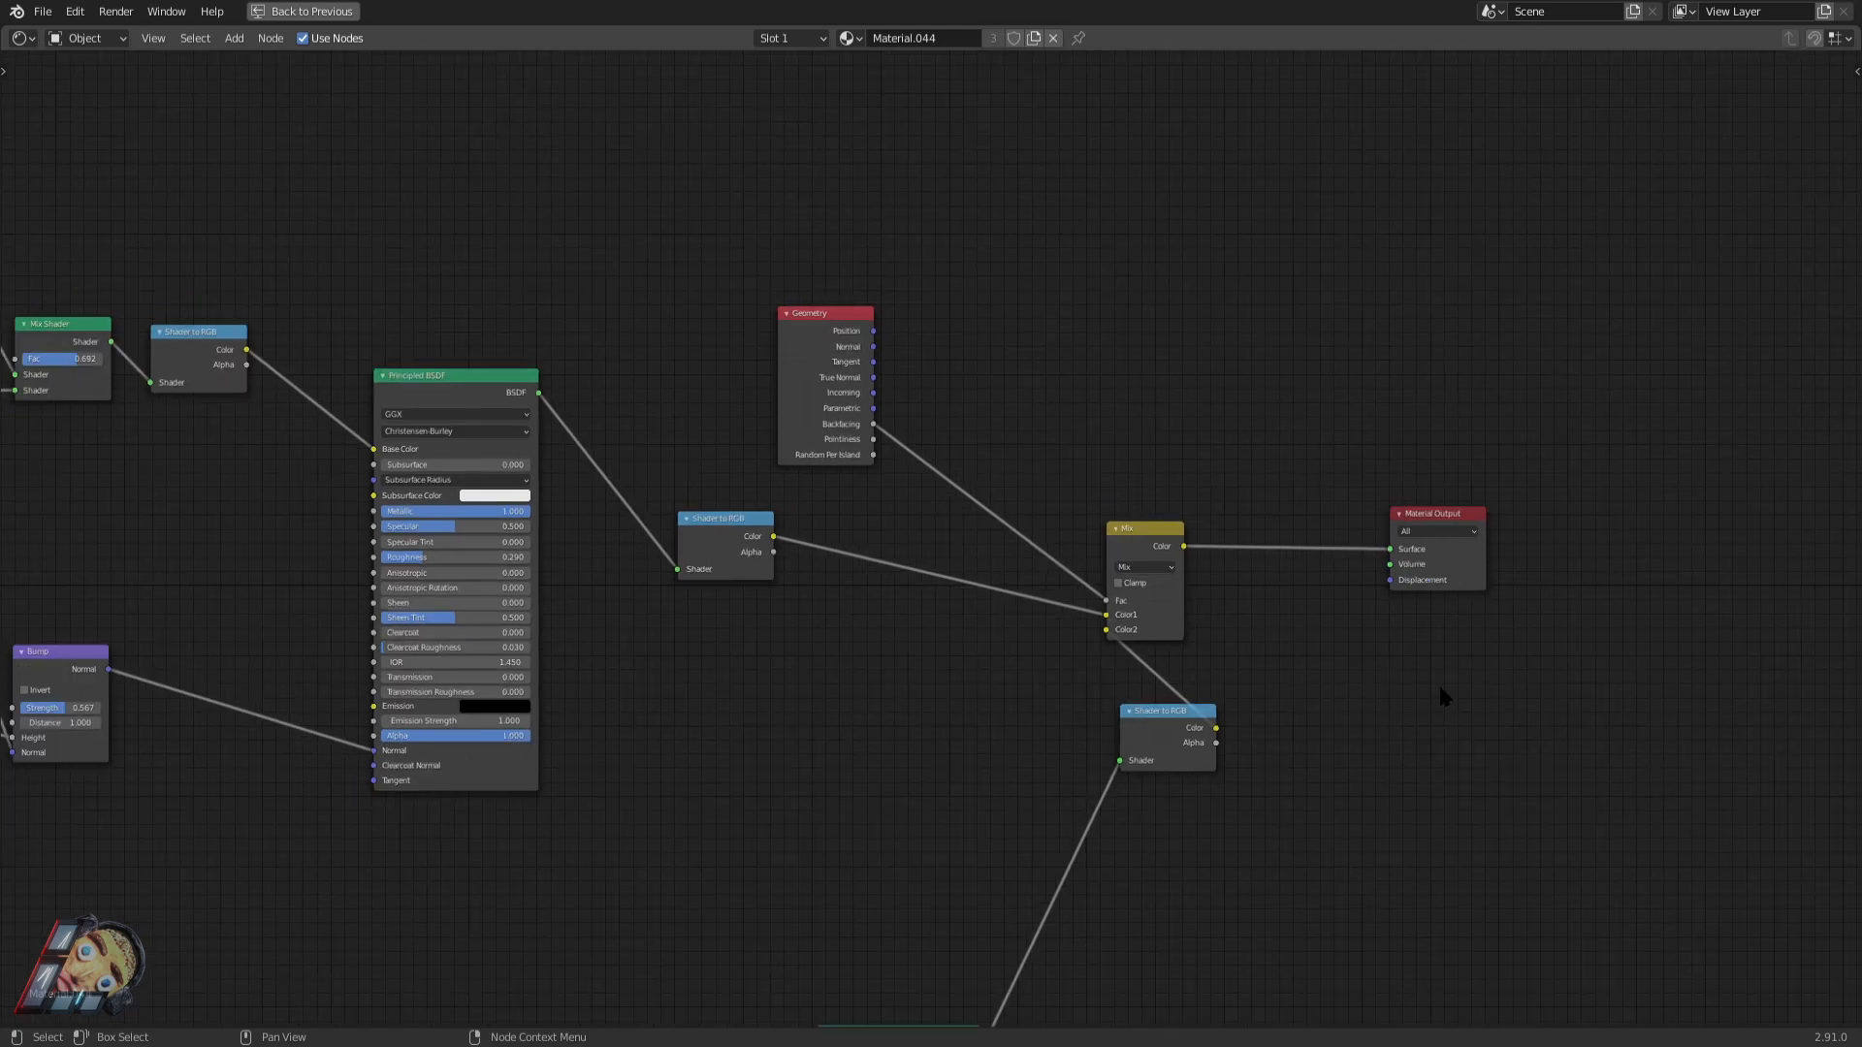
{"action": "scroll", "coordinate": [1206, 591], "scroll_direction": "down", "scroll_amount": 1}
{"action": "scroll", "coordinate": [1178, 607], "scroll_direction": "up", "scroll_amount": 1}
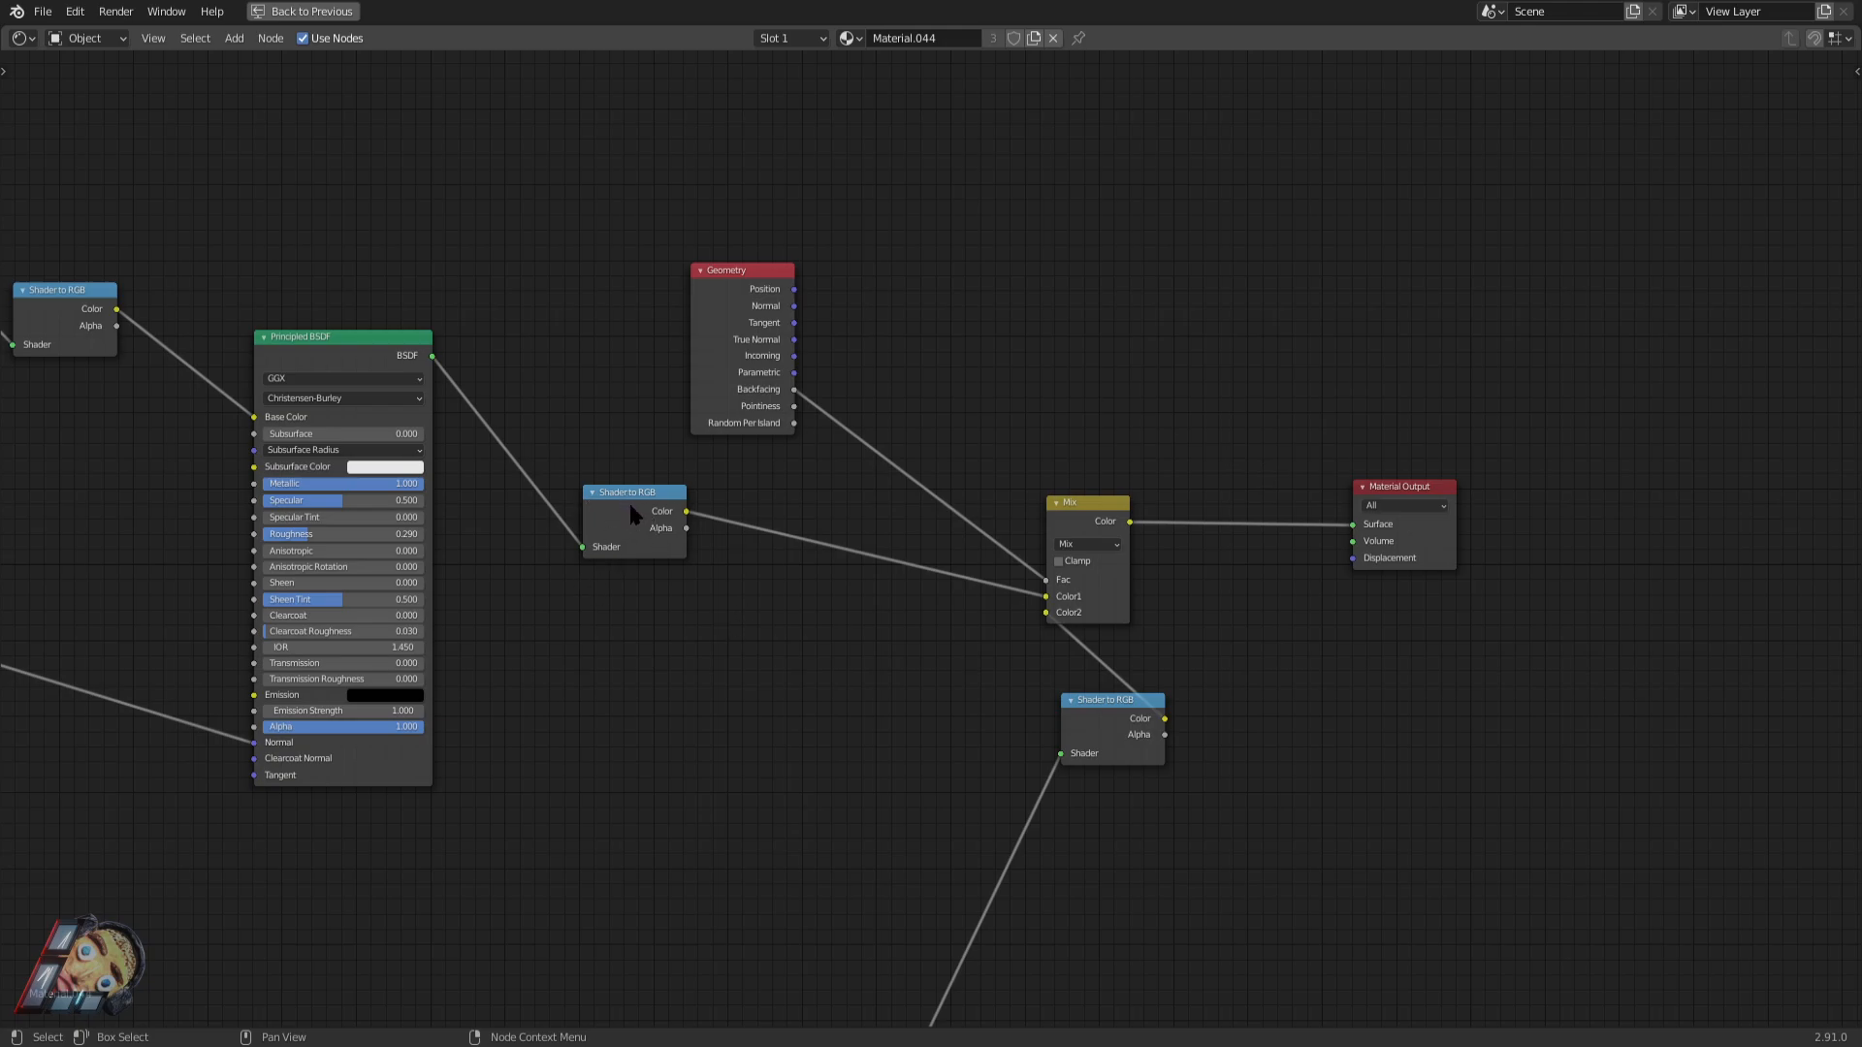
{"action": "scroll", "coordinate": [1102, 309], "scroll_direction": "down", "scroll_amount": 5}
{"action": "scroll", "coordinate": [1051, 569], "scroll_direction": "up", "scroll_amount": 2}
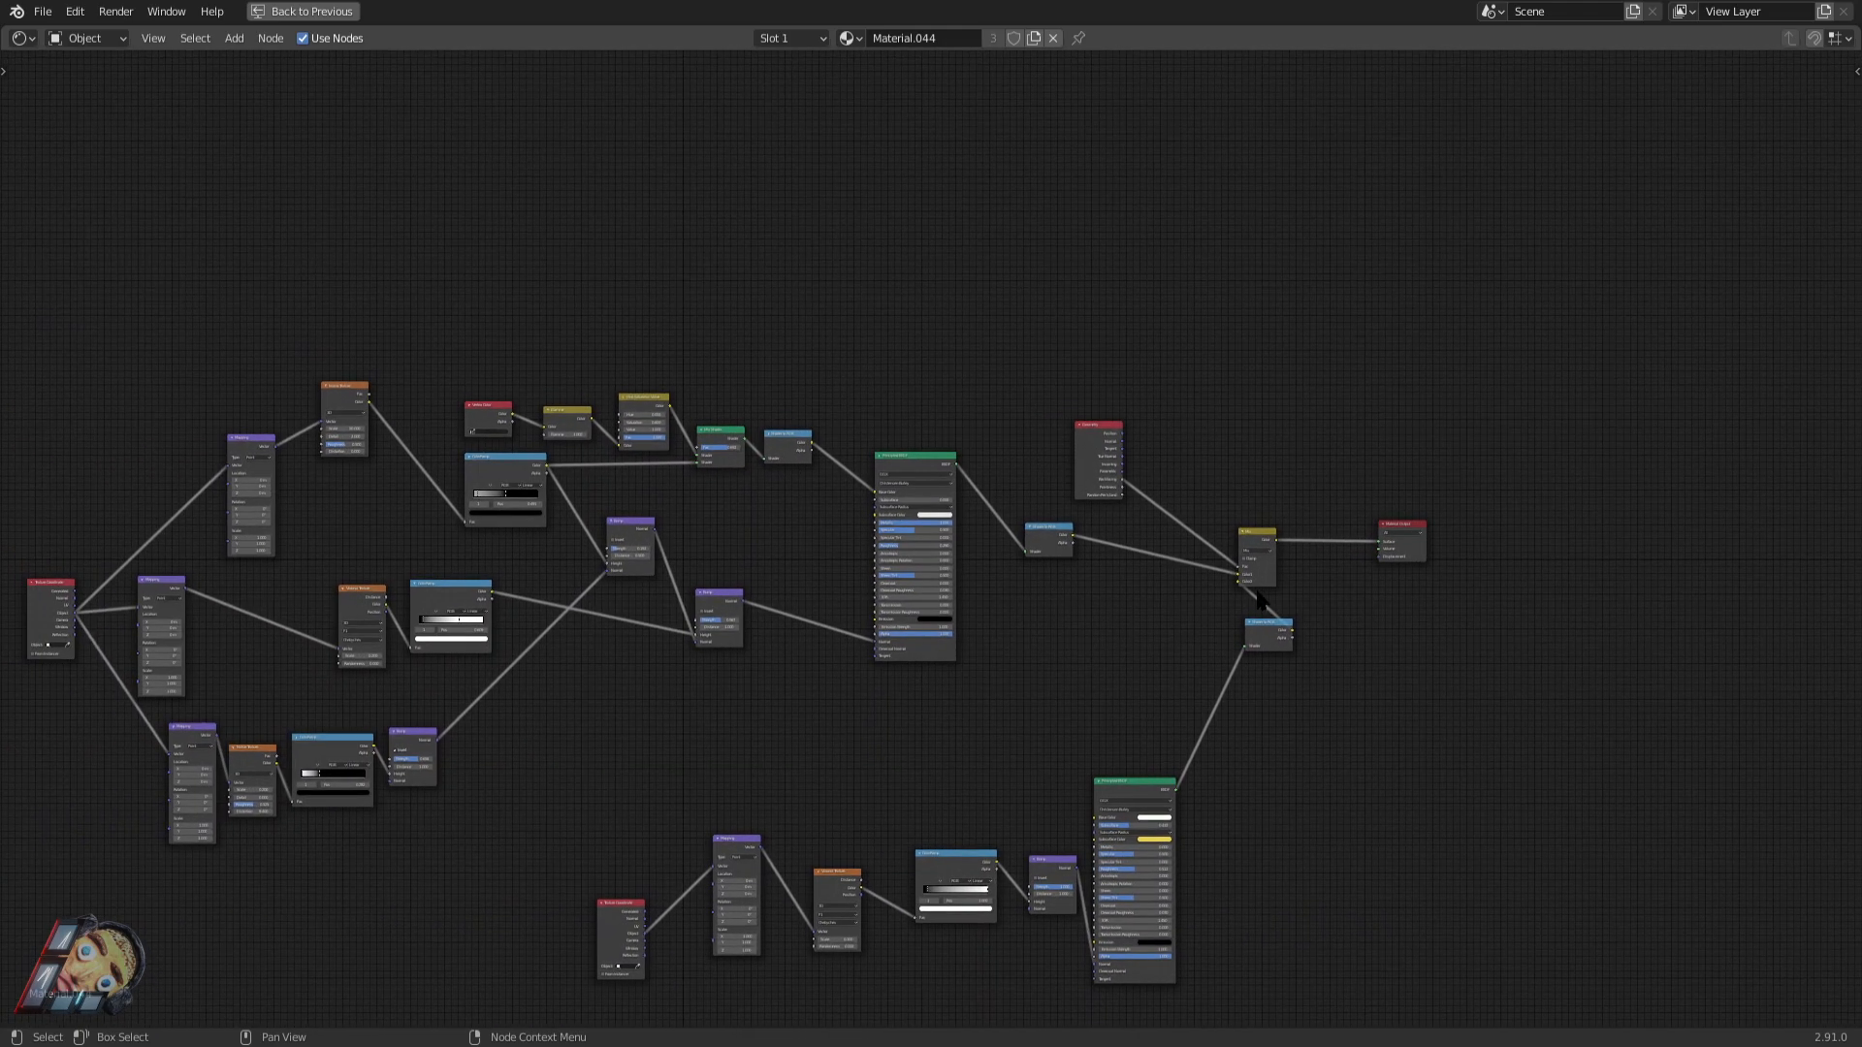
{"action": "scroll", "coordinate": [1259, 601], "scroll_direction": "up", "scroll_amount": 3}
{"action": "scroll", "coordinate": [1171, 551], "scroll_direction": "down", "scroll_amount": 3}
{"action": "middle_click_drag", "start_coordinate": [1175, 559], "coordinate": [1047, 517]}
{"action": "scroll", "coordinate": [1164, 563], "scroll_direction": "up", "scroll_amount": 4}
{"action": "scroll", "coordinate": [1164, 567], "scroll_direction": "down", "scroll_amount": 1}
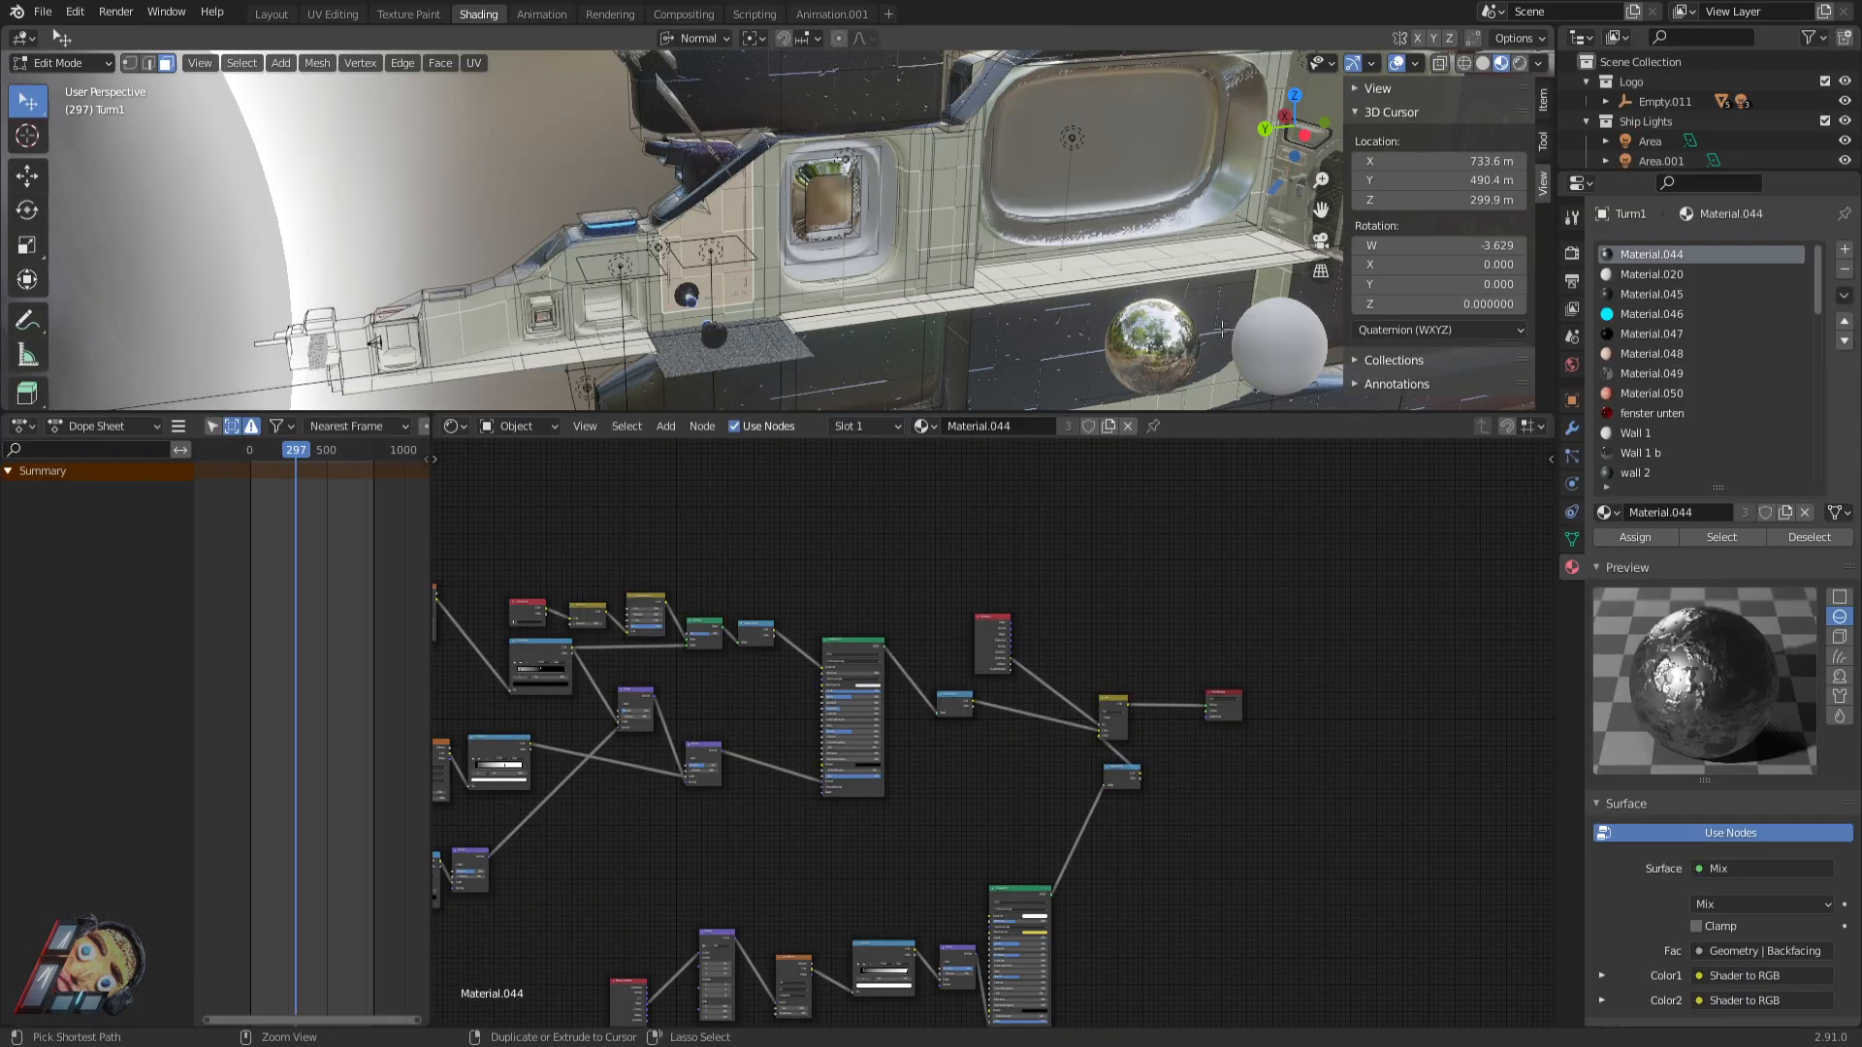
Restore the multi-editor layout and select the flat exterior hull face below the side windows.
{"action": "key", "text": "ctrl+space"}
{"action": "middle_click_drag", "start_coordinate": [1084, 349], "coordinate": [1190, 216]}
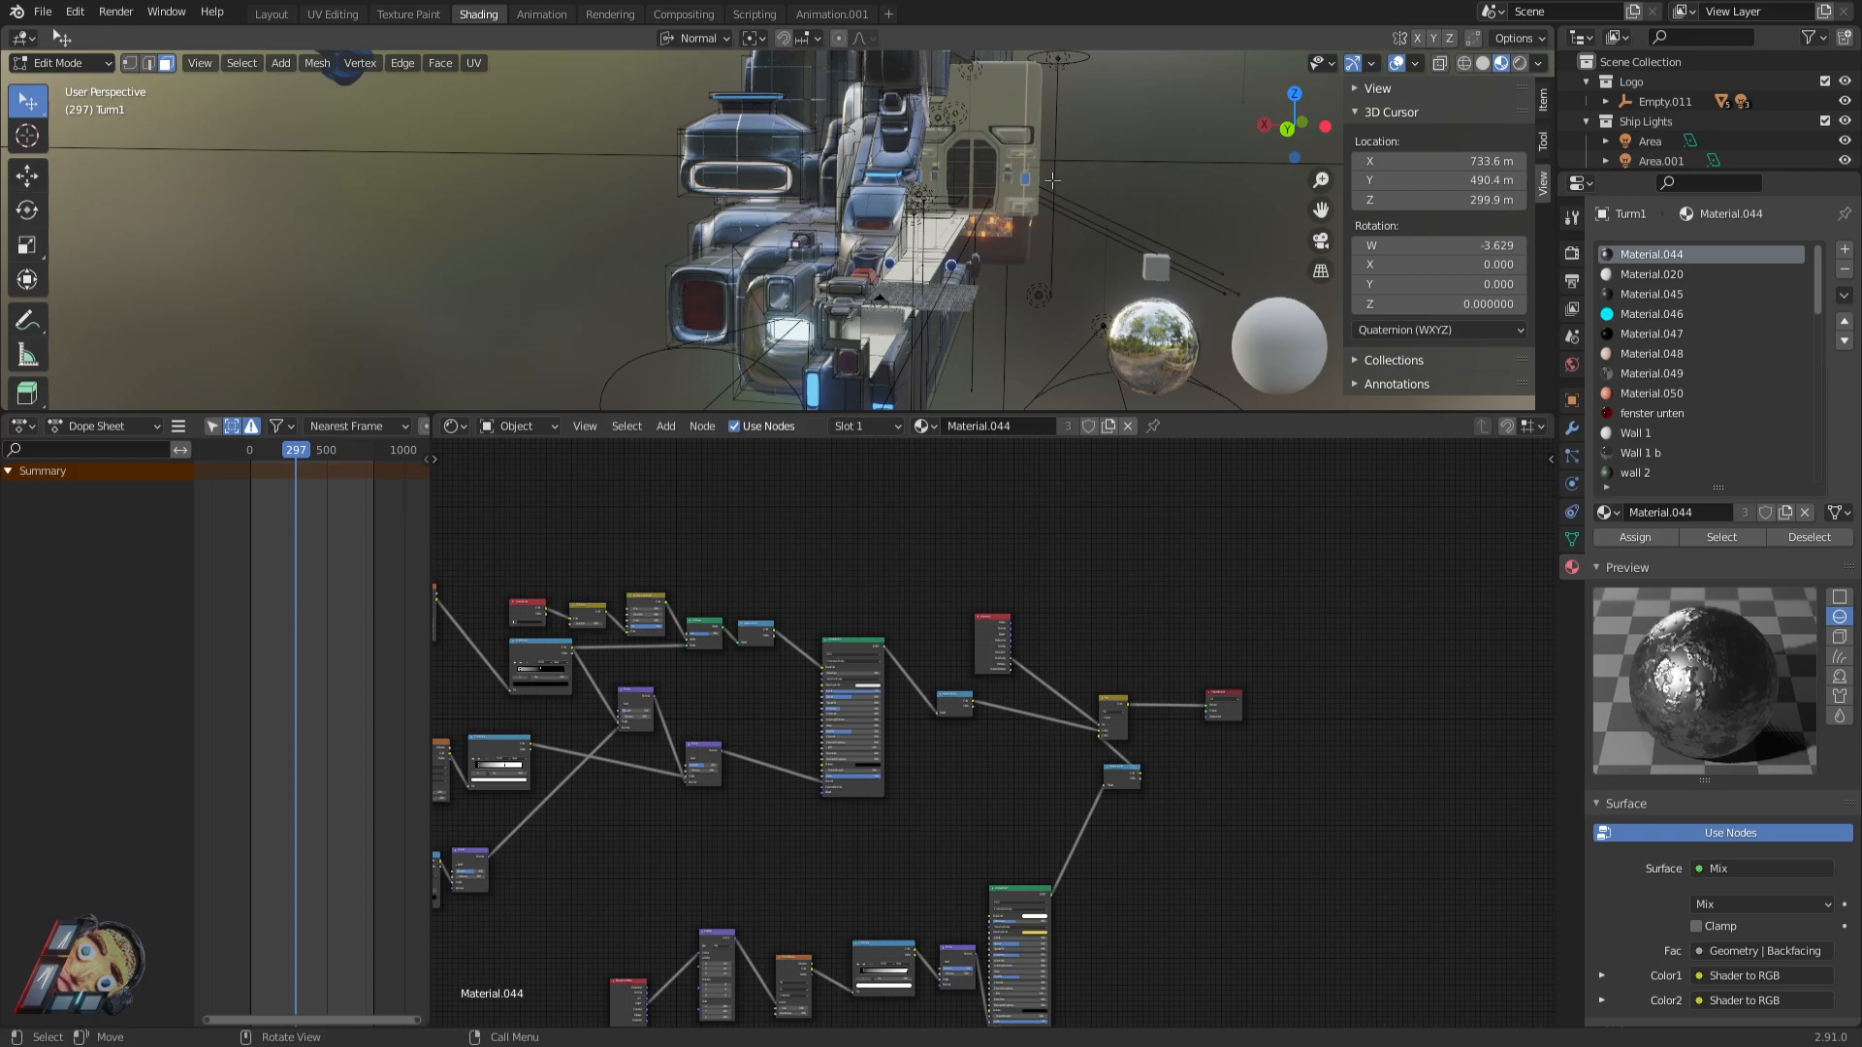
{"action": "middle_click_drag", "start_coordinate": [1060, 180], "coordinate": [819, 221]}
{"action": "middle_click_drag", "start_coordinate": [1237, 239], "coordinate": [1092, 230]}
{"action": "scroll", "coordinate": [985, 224], "scroll_direction": "up", "scroll_amount": 2}
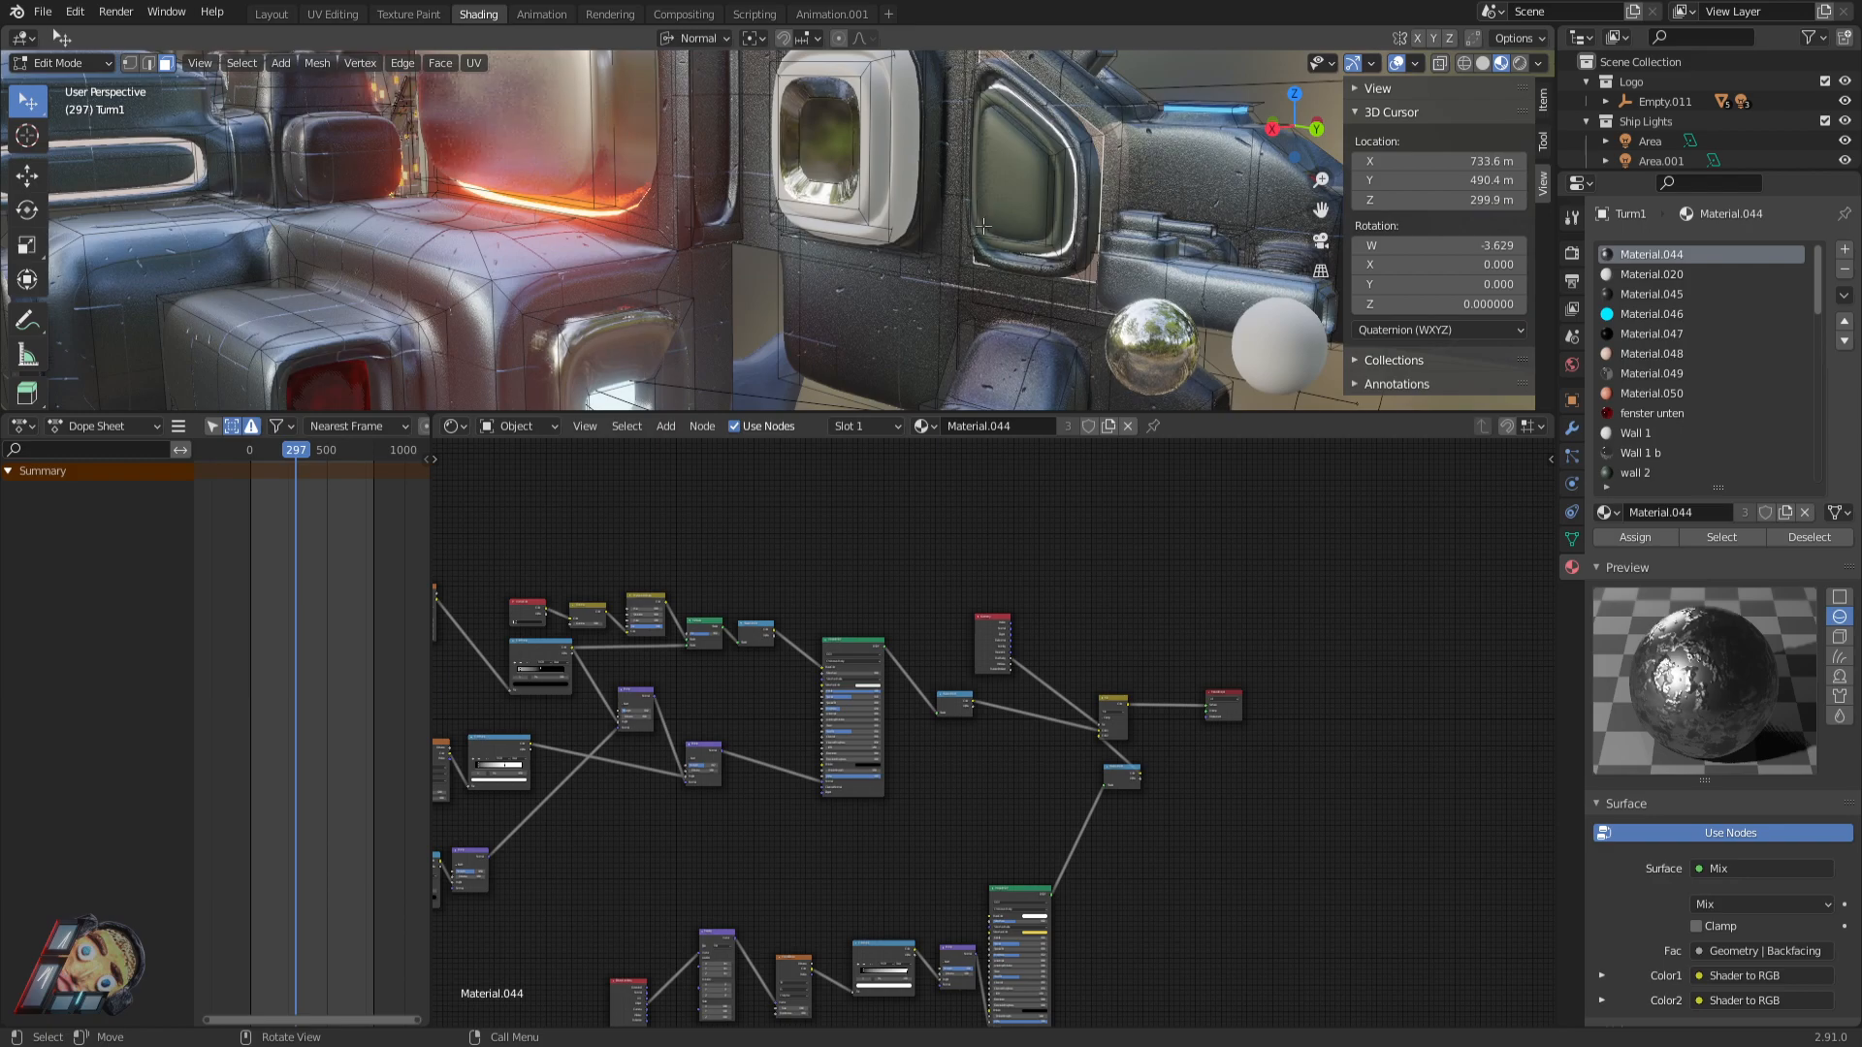
{"action": "middle_click_drag", "start_coordinate": [946, 345], "coordinate": [786, 198], "text": "shift"}
{"action": "left_click", "coordinate": [788, 198]}
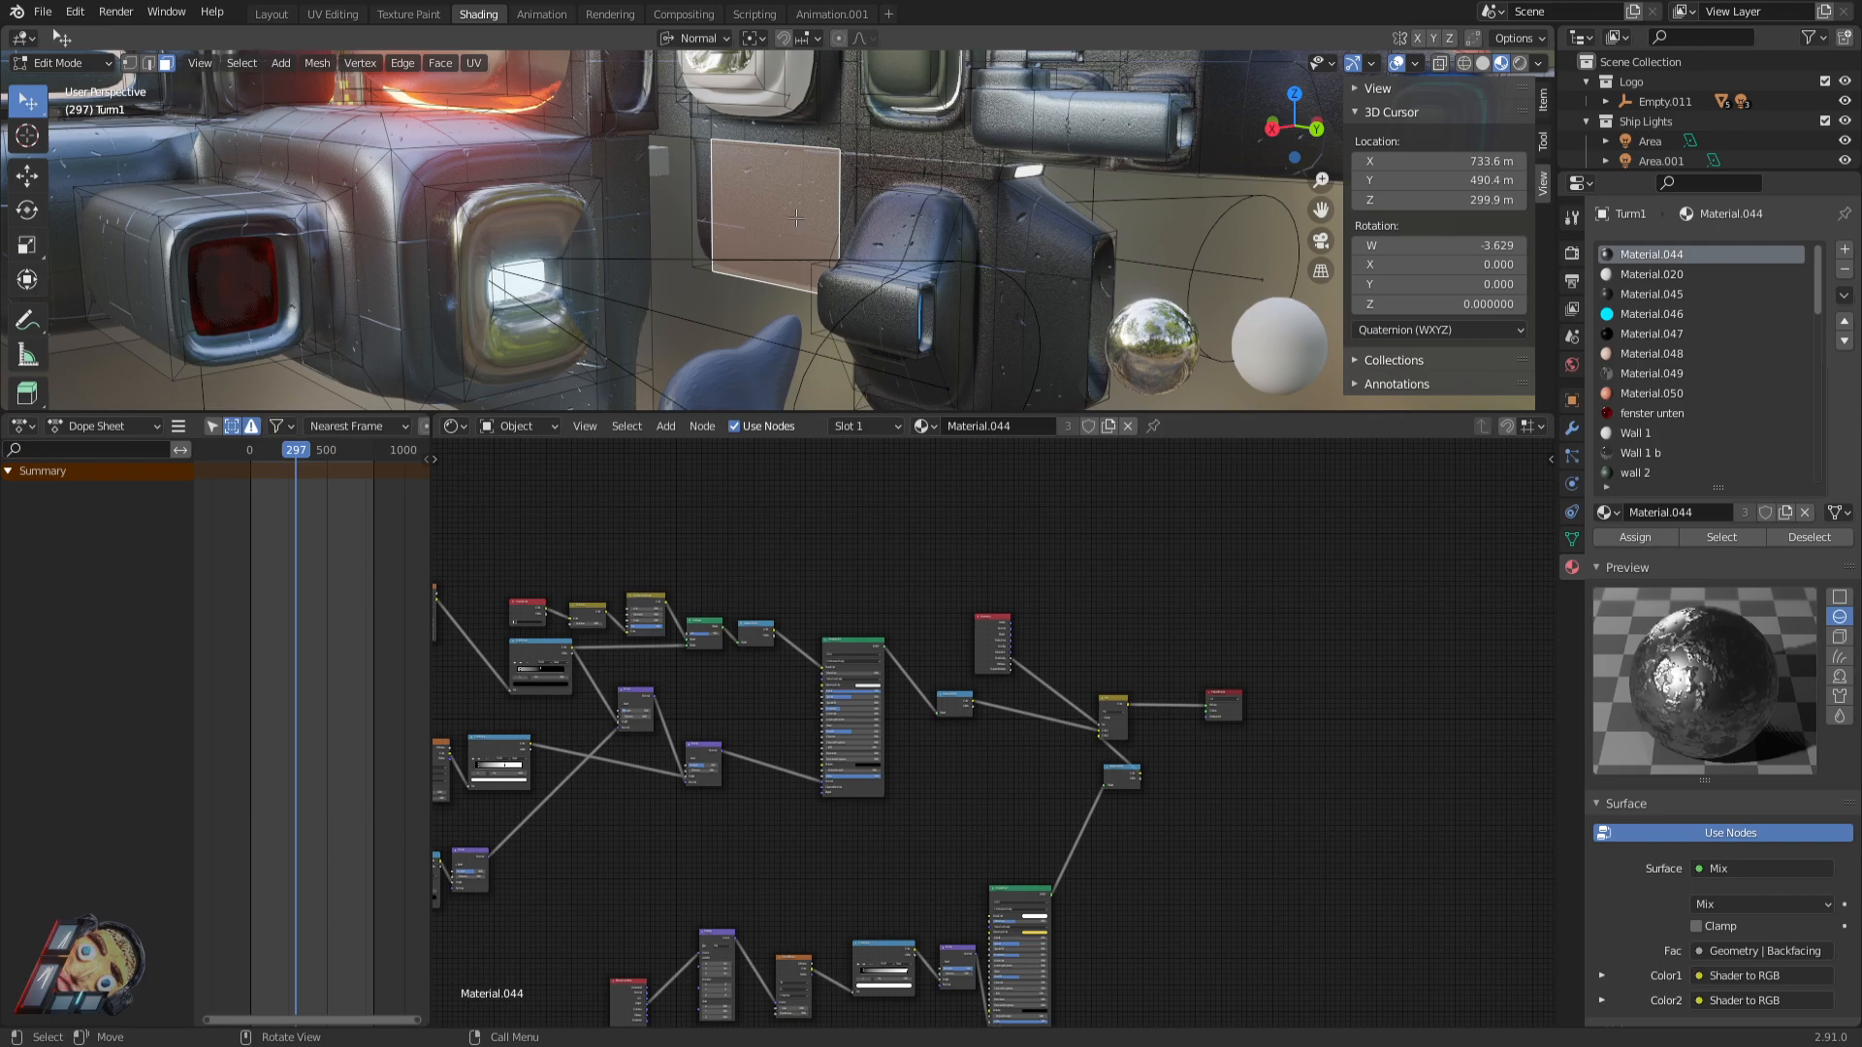
Hide the 3D view's sidebar and bring up the Normals operations for the selected hull face.
{"action": "key", "text": "n"}
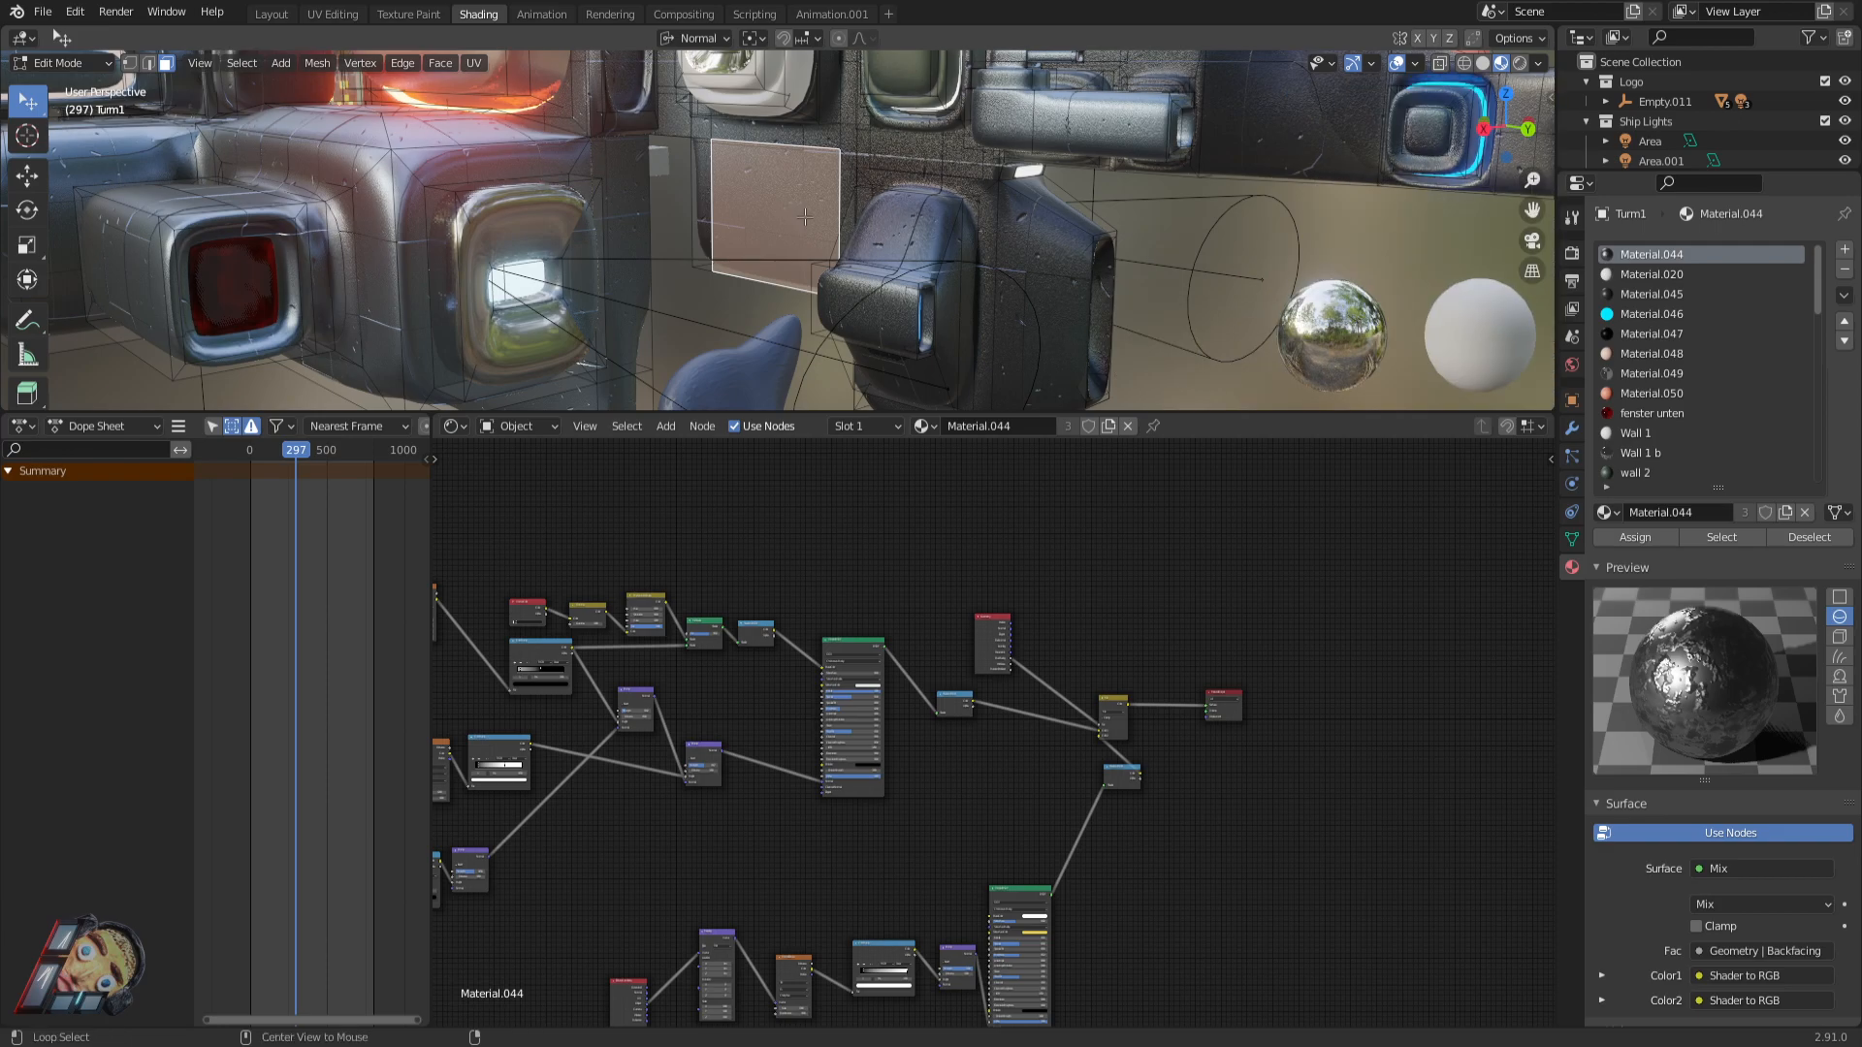
{"action": "key", "text": "alt+n"}
{"action": "left_click", "coordinate": [807, 222]}
{"action": "key", "text": "alt+n"}
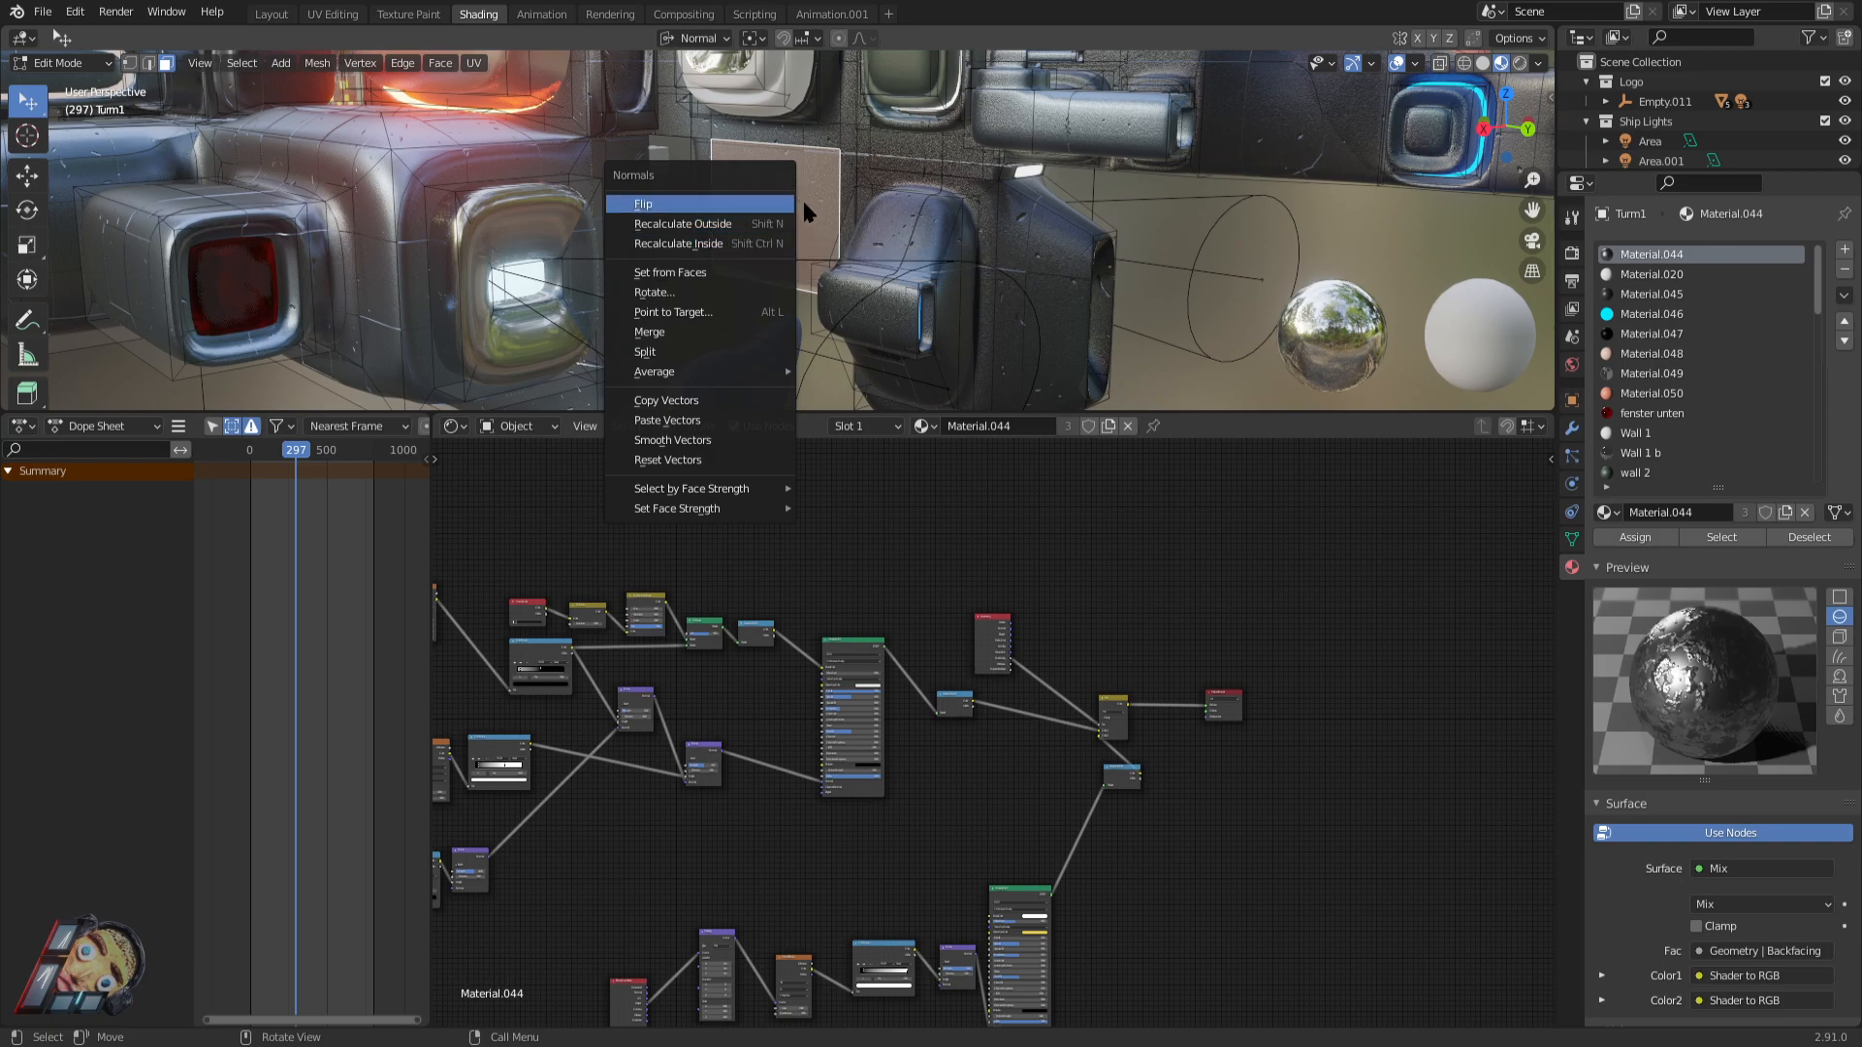
{"action": "left_click", "coordinate": [714, 246]}
Select an exterior hull face, hide it in Edit Mode and inspect the hull and the cutaway interior.
{"action": "middle_click_drag", "start_coordinate": [894, 242], "coordinate": [1014, 225]}
{"action": "left_click", "coordinate": [926, 260]}
{"action": "key", "text": "h"}
{"action": "scroll", "coordinate": [897, 241], "scroll_direction": "down", "scroll_amount": 5}
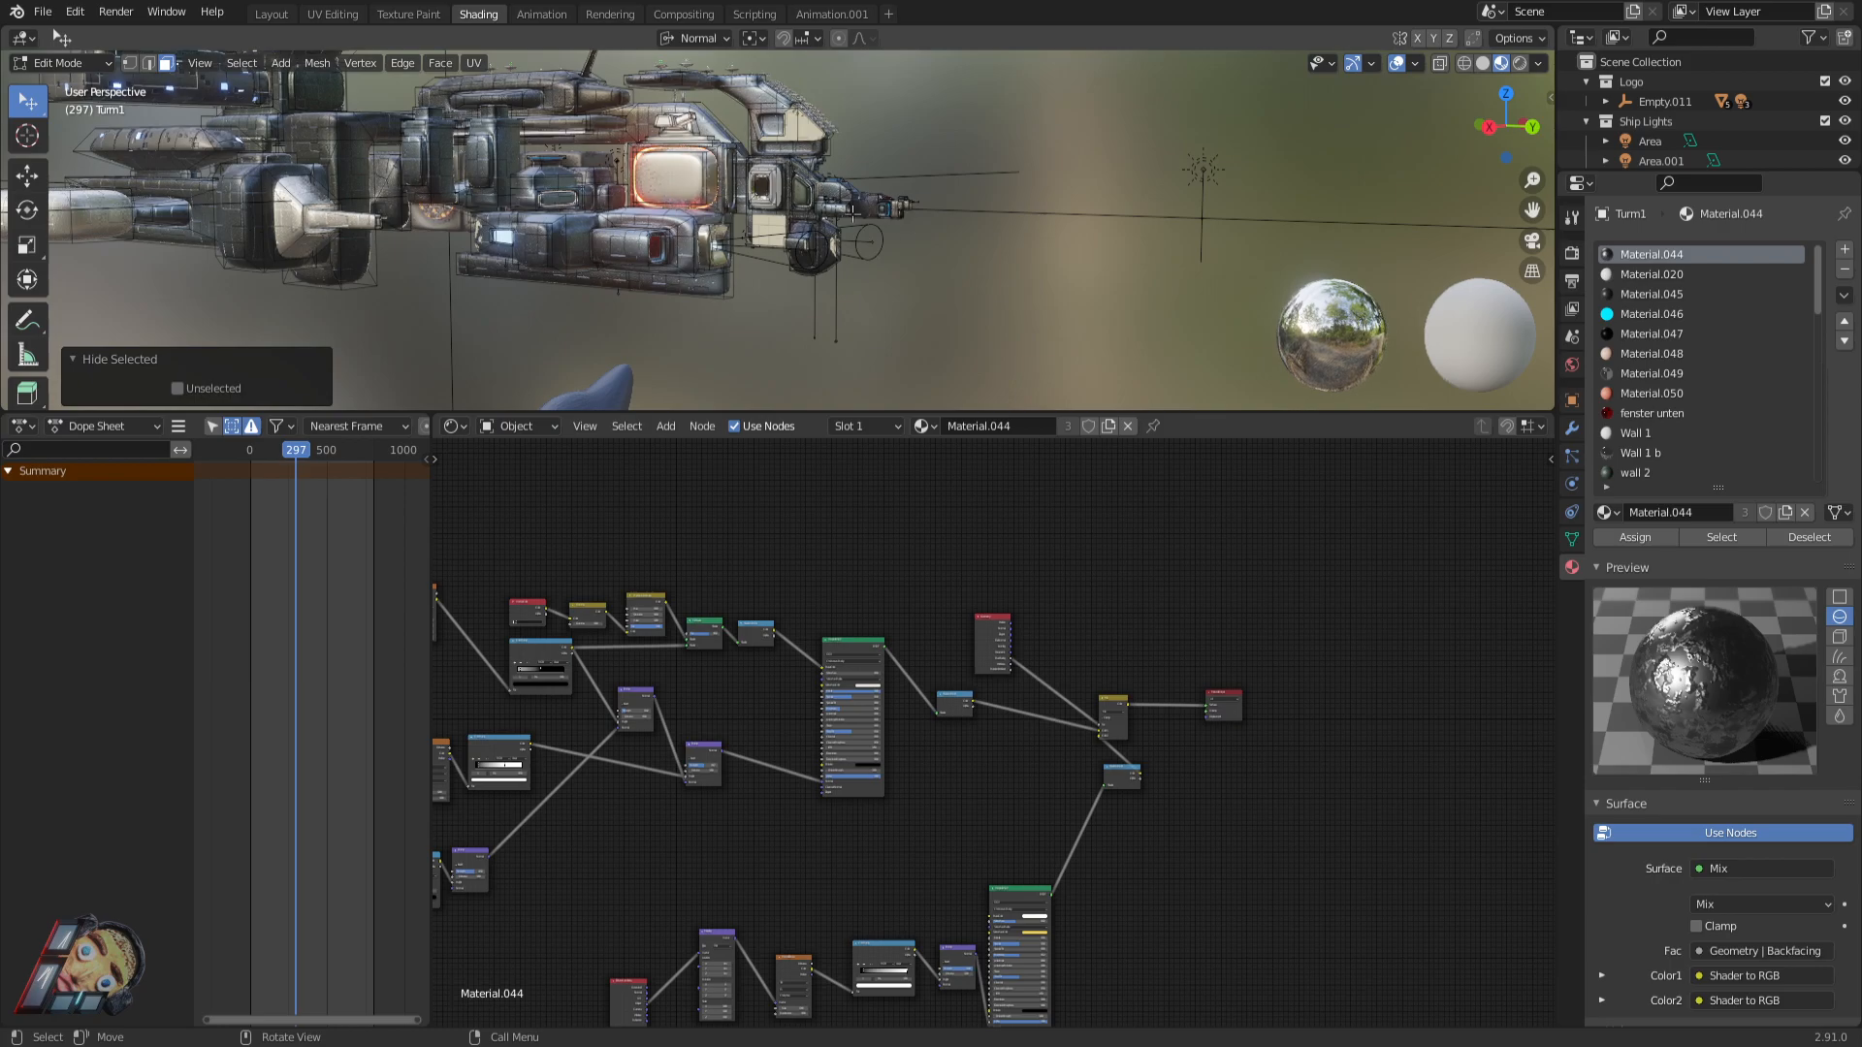
{"action": "middle_click_drag", "start_coordinate": [780, 170], "coordinate": [947, 300]}
{"action": "scroll", "coordinate": [961, 150], "scroll_direction": "up", "scroll_amount": 6}
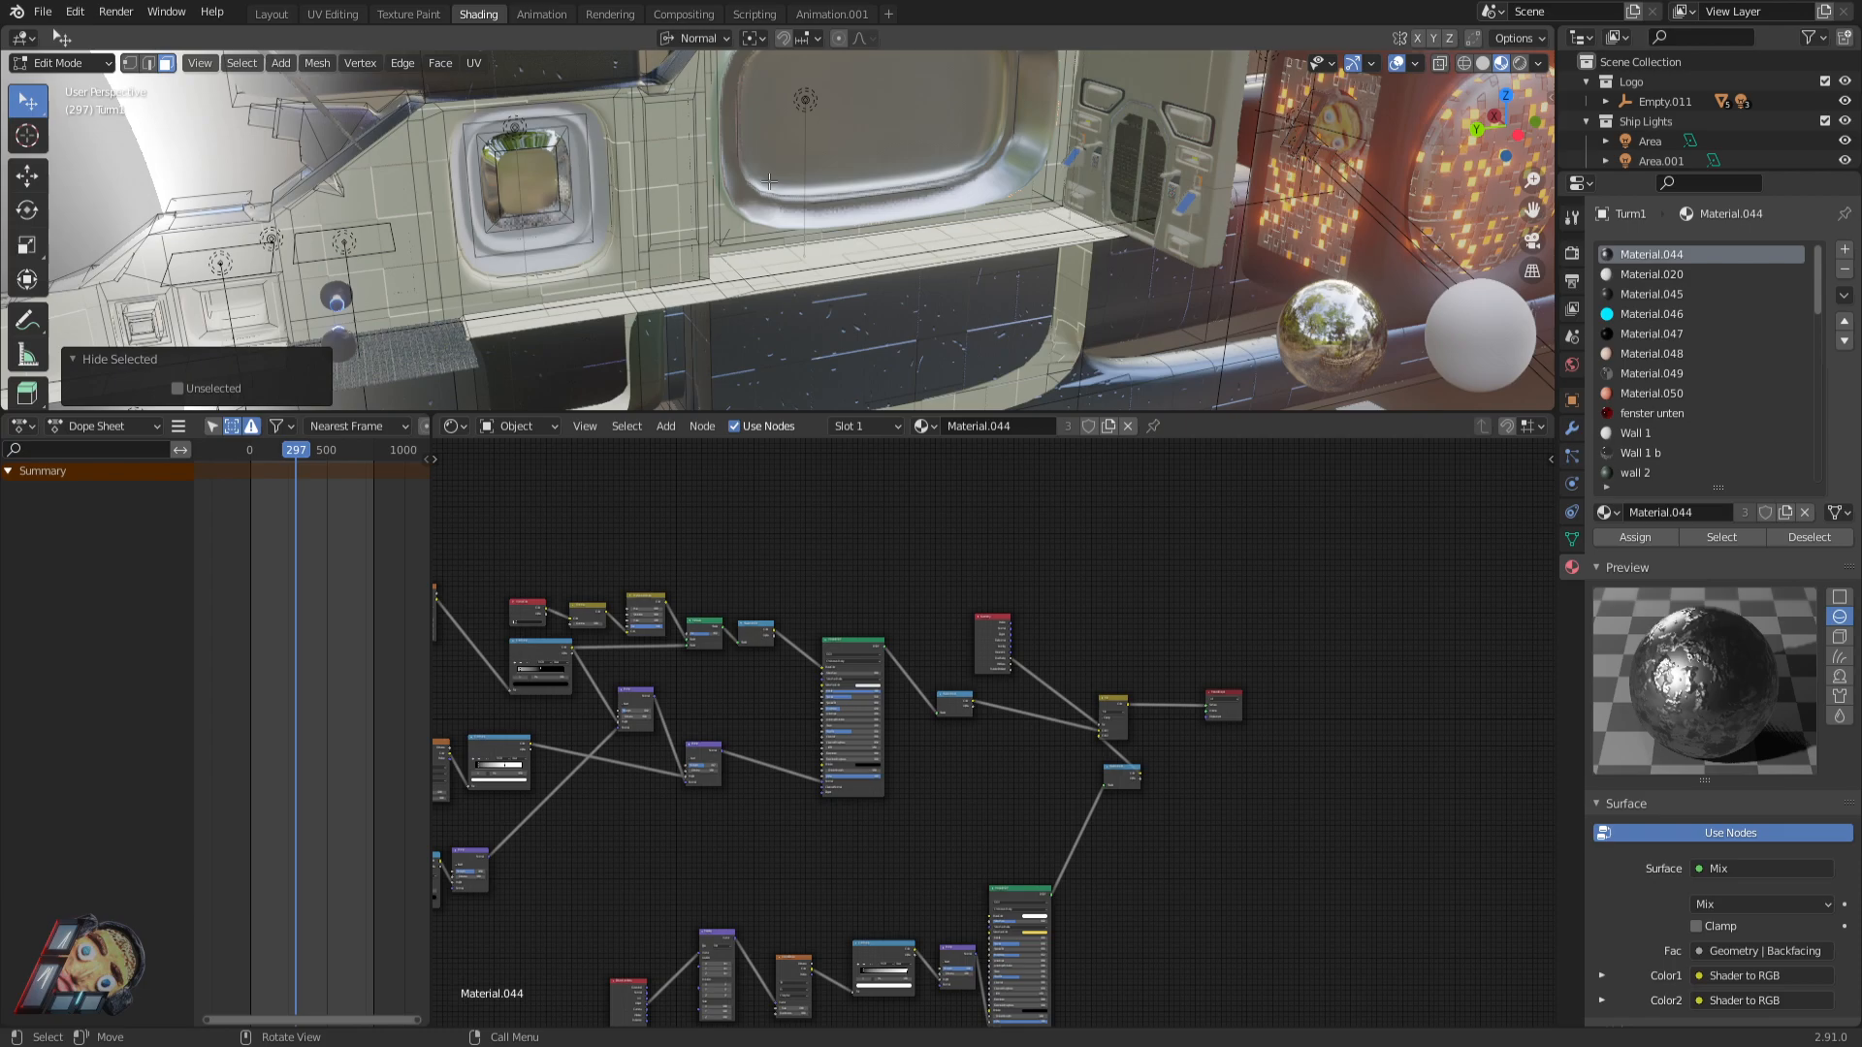
Return the ship to Object Mode and show its Mirror and Subdivision modifiers while viewing the open half.
{"action": "scroll", "coordinate": [838, 203], "scroll_direction": "down", "scroll_amount": 4}
{"action": "middle_click_drag", "start_coordinate": [820, 230], "coordinate": [937, 216]}
{"action": "key", "text": "Tab"}
{"action": "middle_click_drag", "start_coordinate": [1021, 328], "coordinate": [817, 315]}
{"action": "left_click", "coordinate": [1572, 428]}
{"action": "middle_click_drag", "start_coordinate": [987, 258], "coordinate": [1095, 234]}
{"action": "middle_click_drag", "start_coordinate": [1040, 179], "coordinate": [1037, 315]}
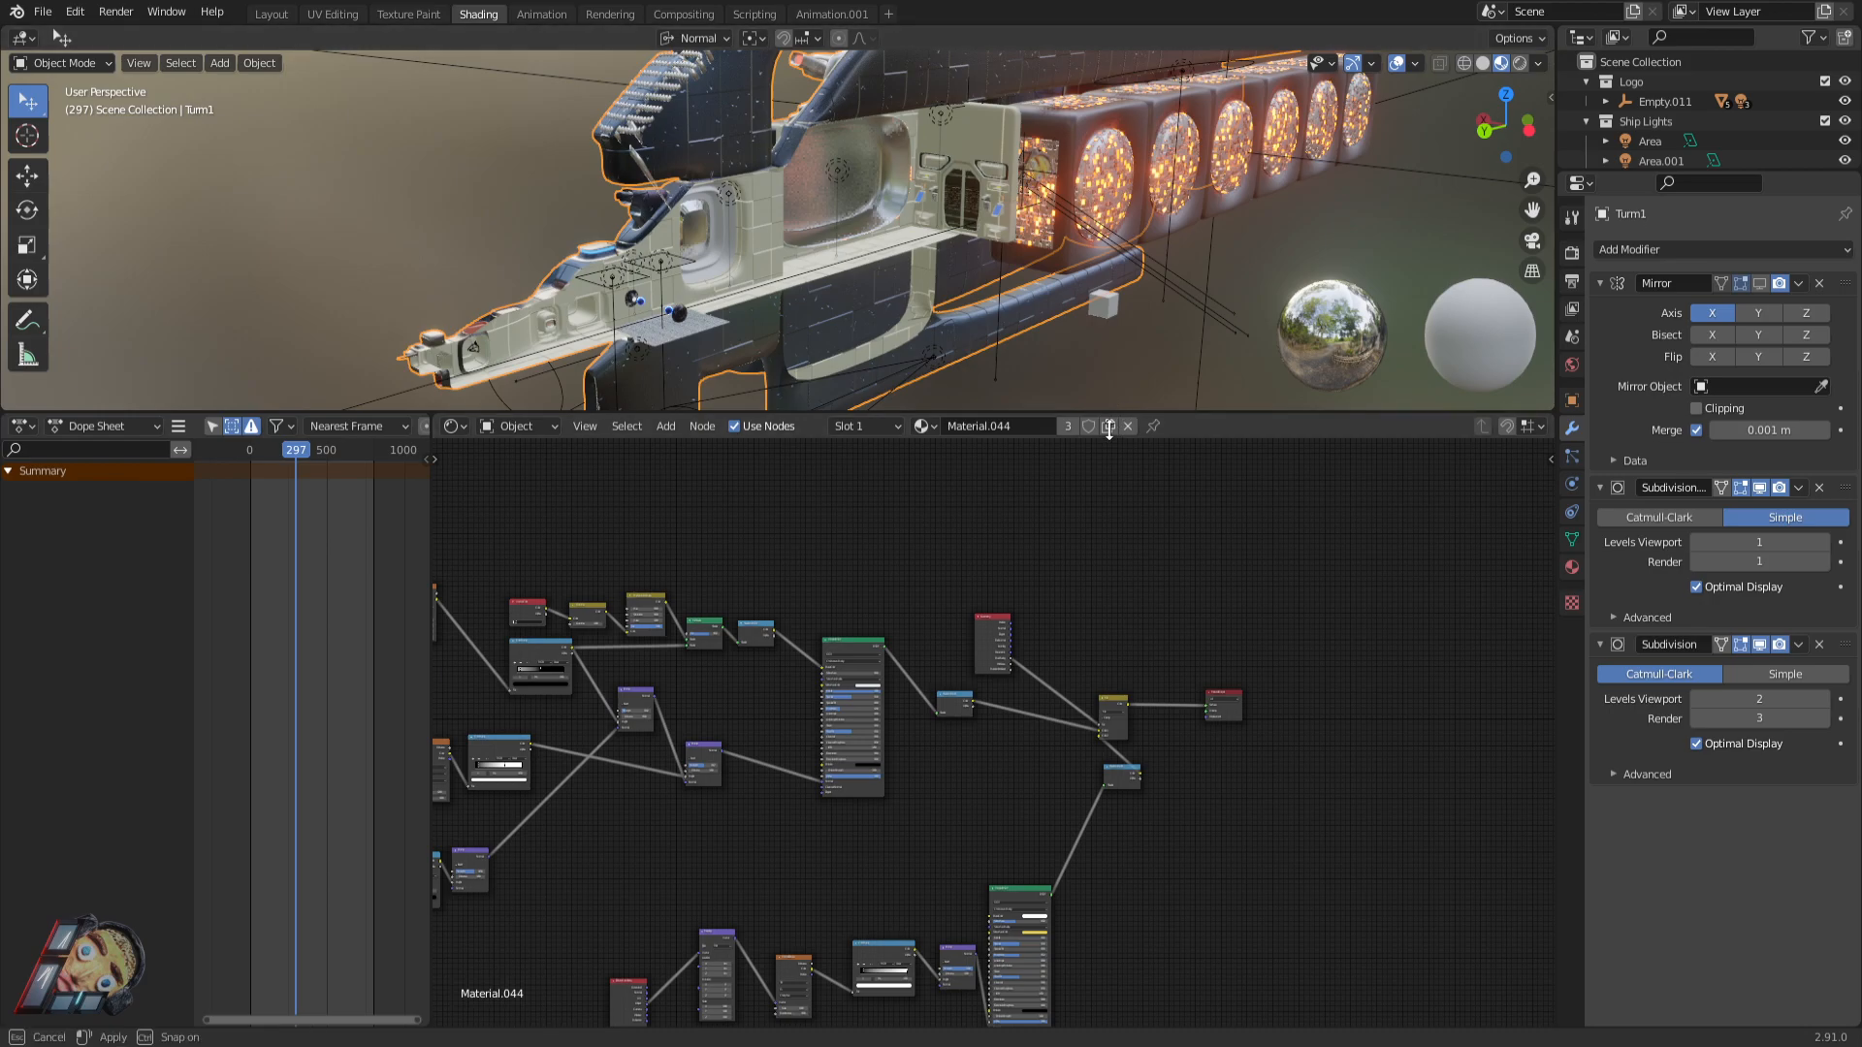
Enlarge the 3D viewport and frame the ship's exterior hull modules from the front.
{"action": "left_click_drag", "start_coordinate": [1113, 408], "coordinate": [1018, 657]}
{"action": "scroll", "coordinate": [921, 403], "scroll_direction": "up", "scroll_amount": 3}
{"action": "middle_click_drag", "start_coordinate": [921, 404], "coordinate": [880, 295]}
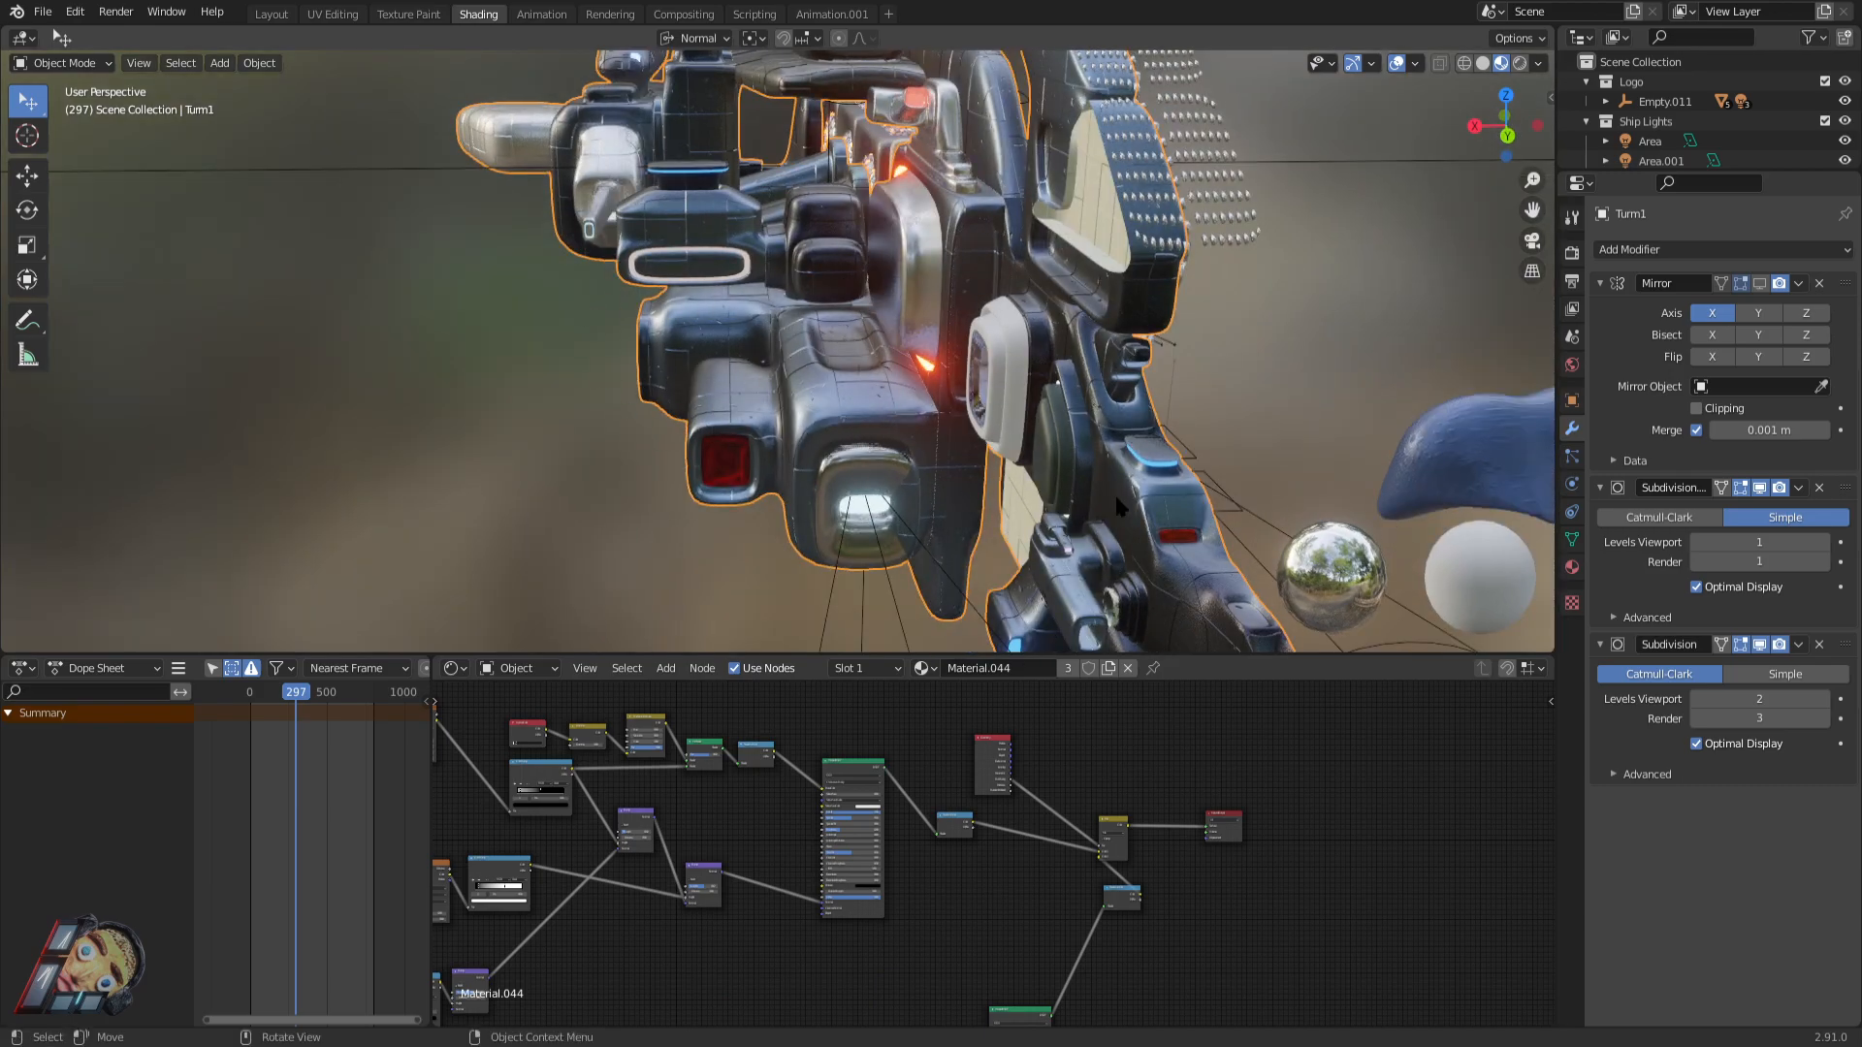
View the front hull modules in Edit Mode to inspect their underlying mesh cage, and return to Object Mode.
{"action": "scroll", "coordinate": [847, 426], "scroll_direction": "up", "scroll_amount": 5}
{"action": "key", "text": "Tab"}
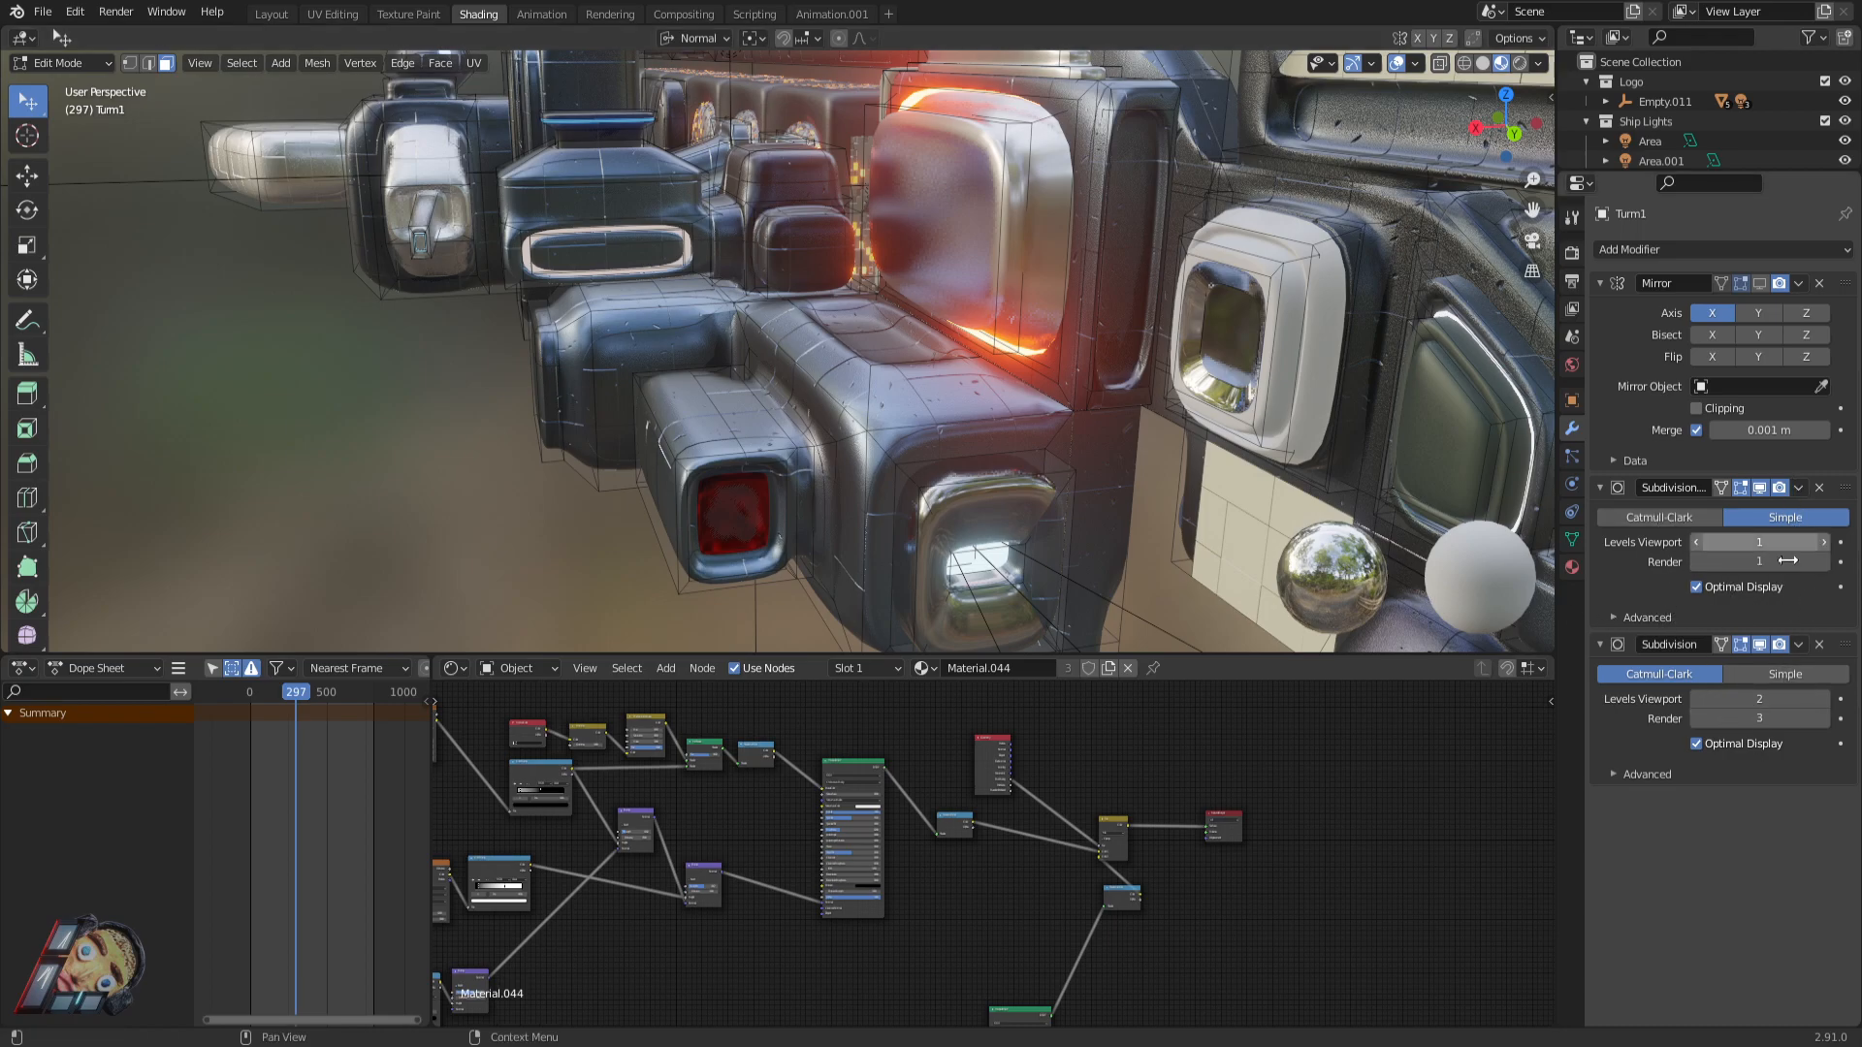
{"action": "scroll", "coordinate": [1065, 446], "scroll_direction": "down", "scroll_amount": 2}
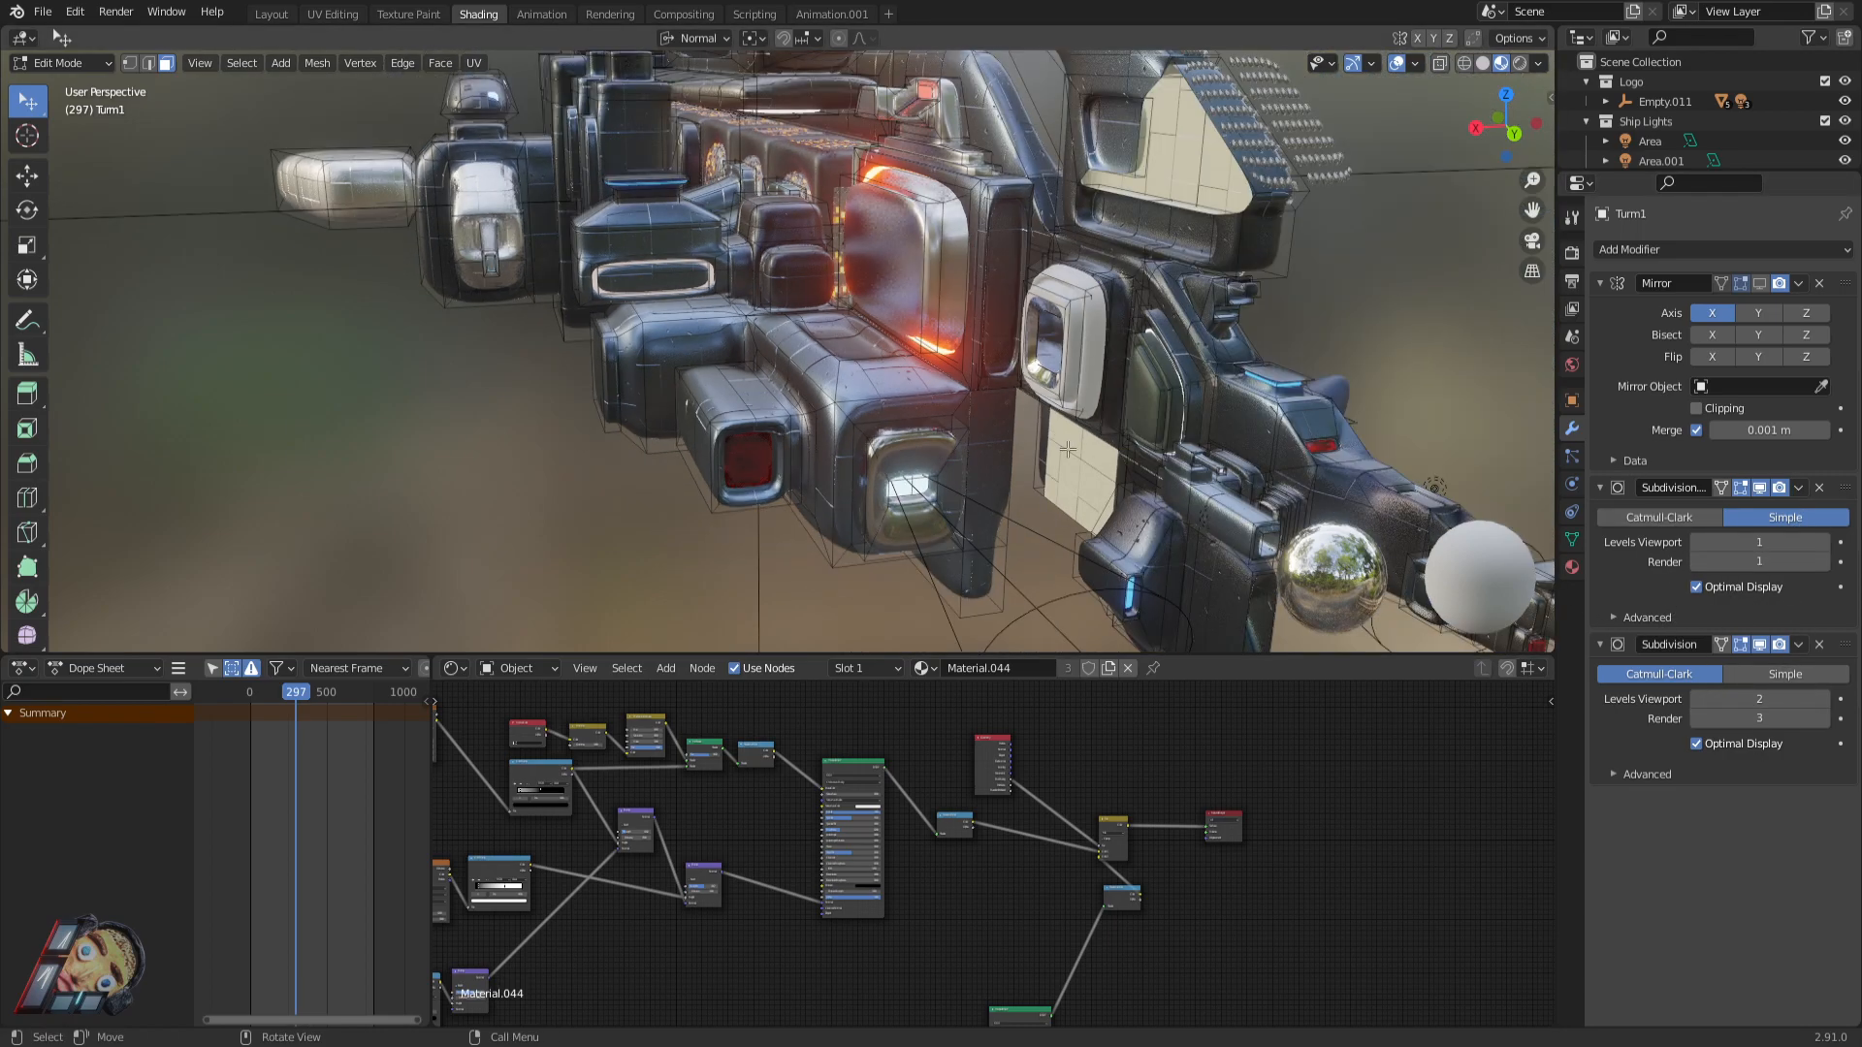
{"action": "middle_click_drag", "start_coordinate": [1157, 469], "coordinate": [1410, 544]}
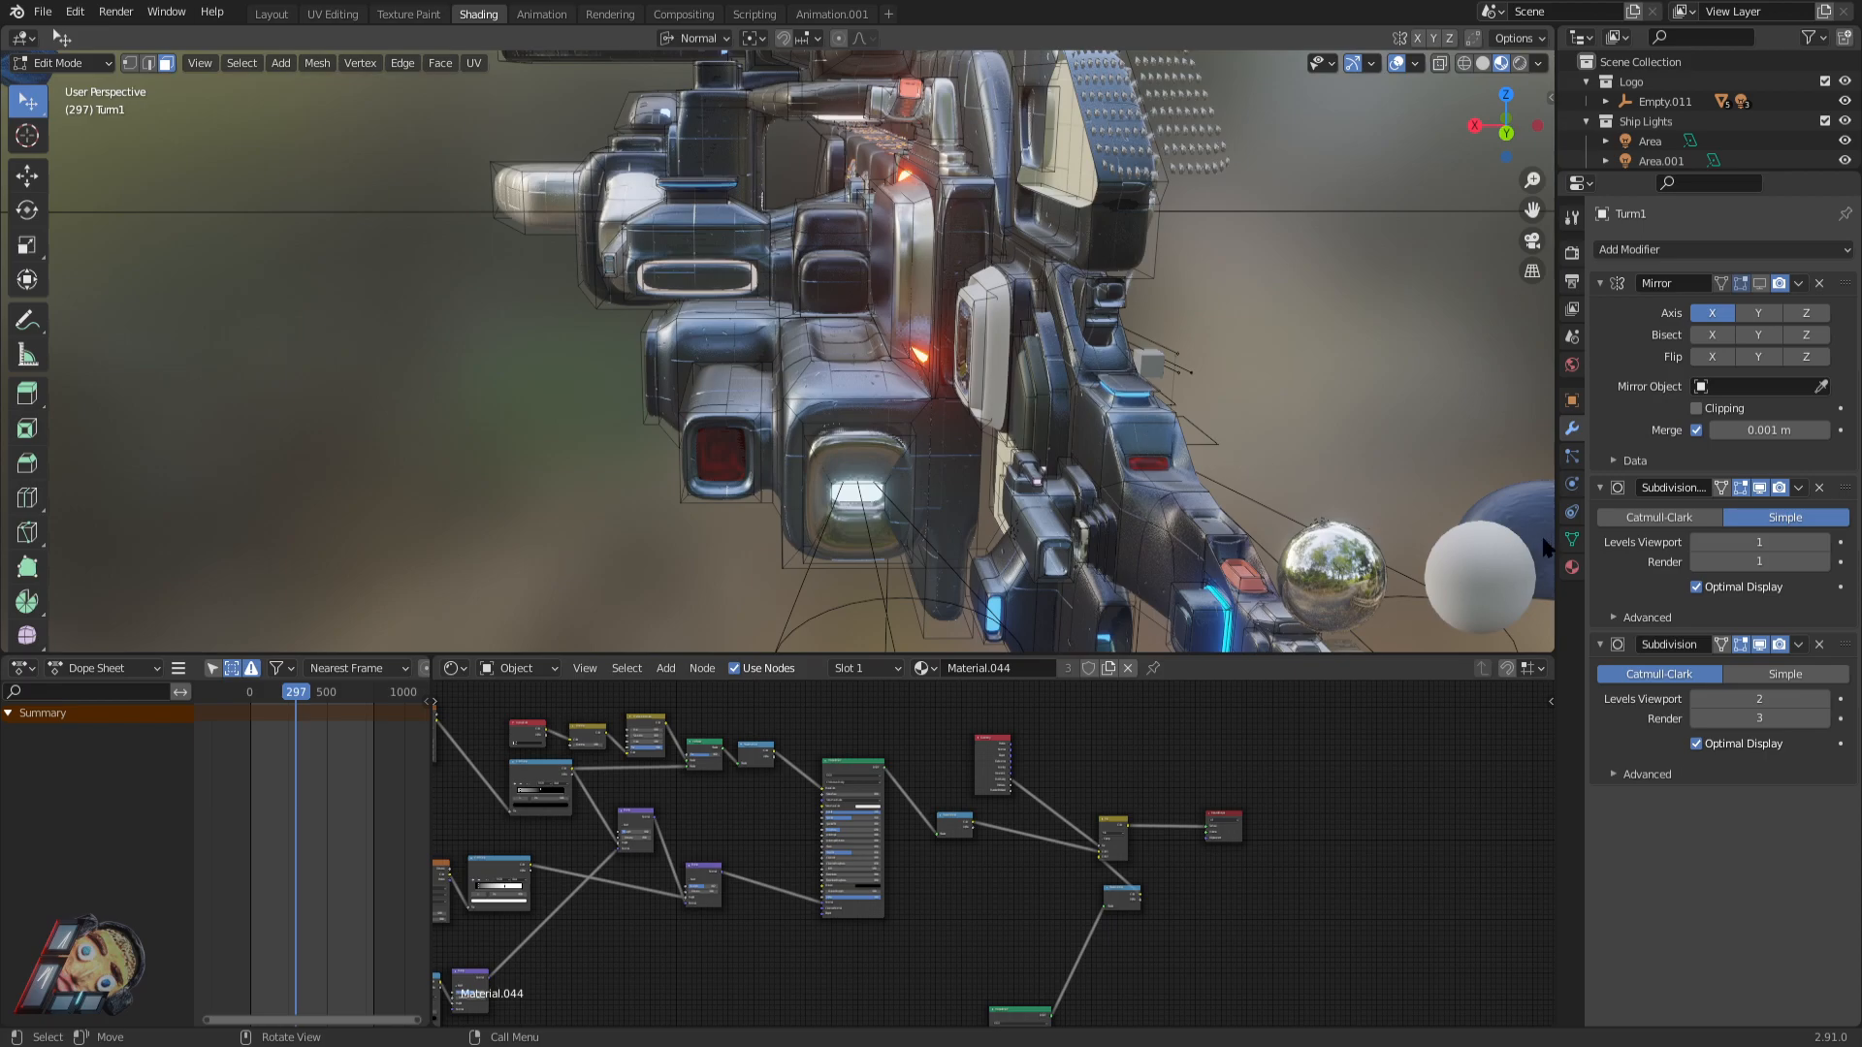
{"action": "key", "text": "Tab"}
{"action": "middle_click_drag", "start_coordinate": [1360, 453], "coordinate": [1446, 466]}
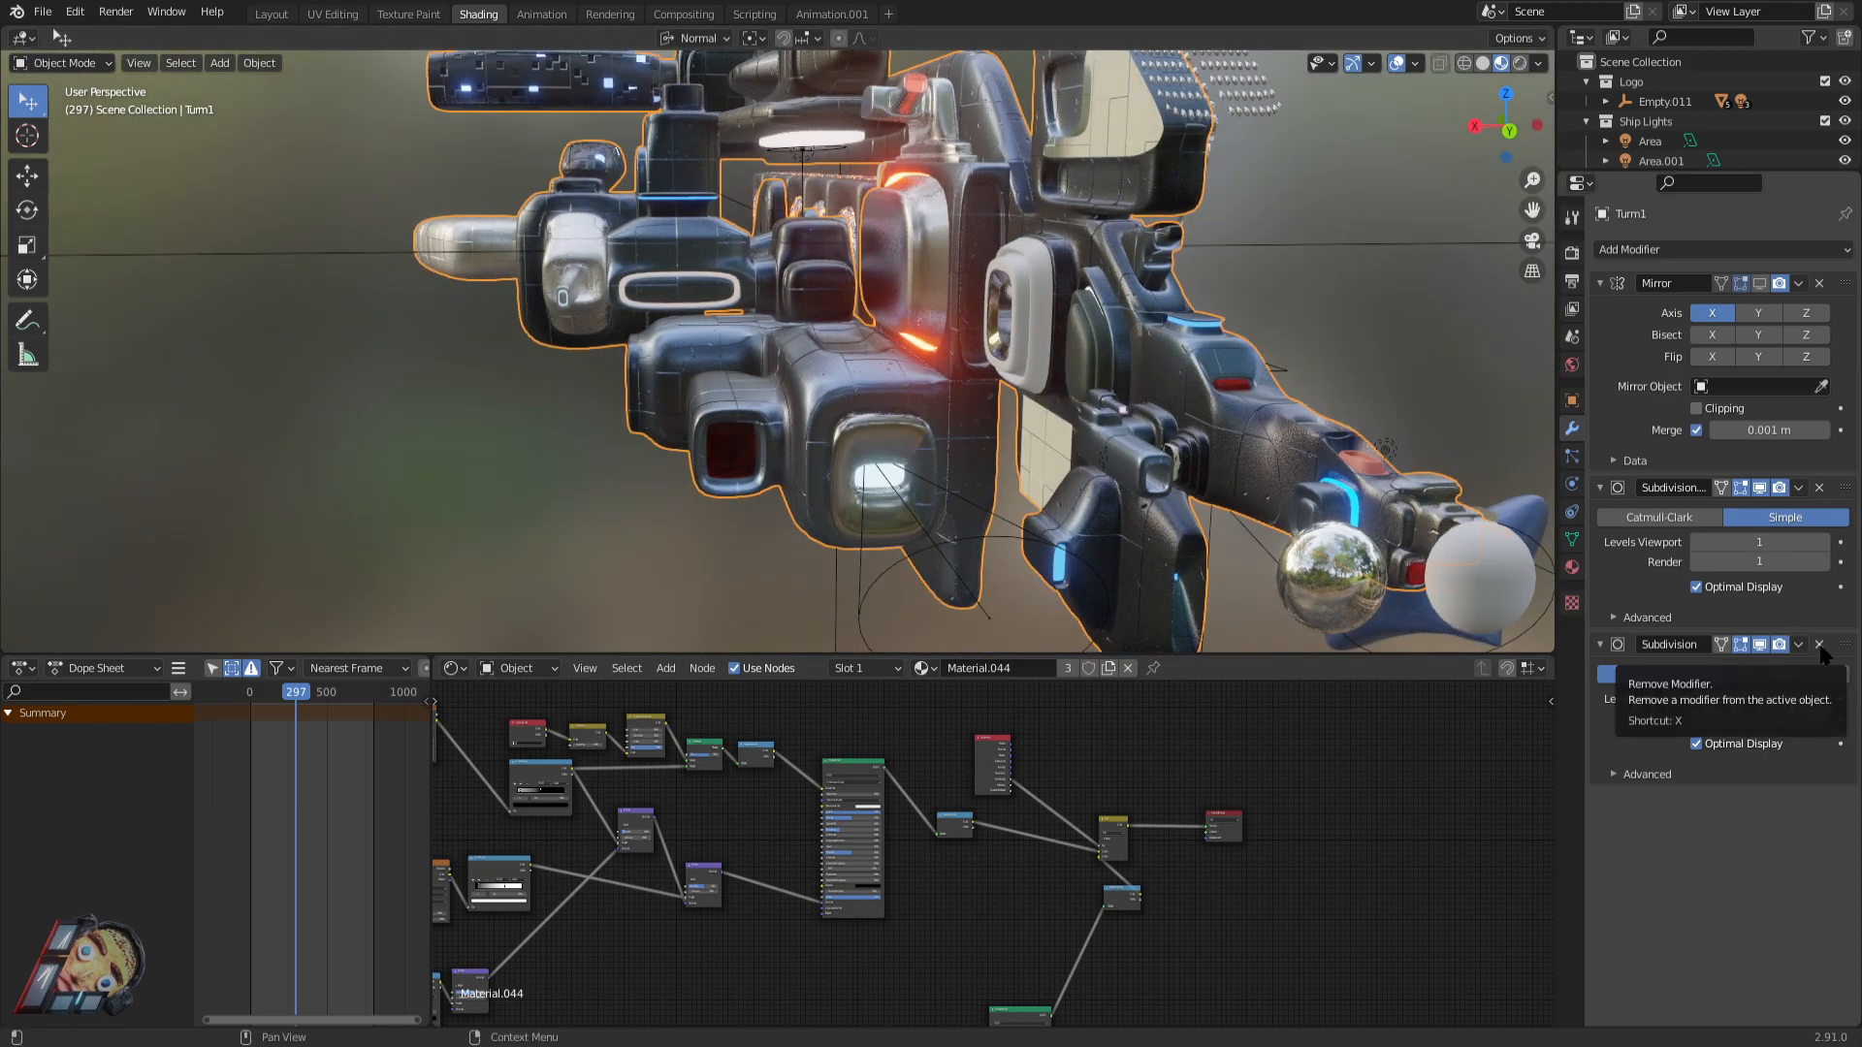
Turn off the second Subdivision modifier's viewport display and set the first one to Catmull-Clark with 3 viewport levels.
{"action": "left_click", "coordinate": [1761, 647]}
{"action": "middle_click_drag", "start_coordinate": [1218, 387], "coordinate": [1236, 397]}
{"action": "left_click", "coordinate": [1660, 517]}
{"action": "left_click", "coordinate": [1824, 543]}
{"action": "left_click", "coordinate": [1824, 543]}
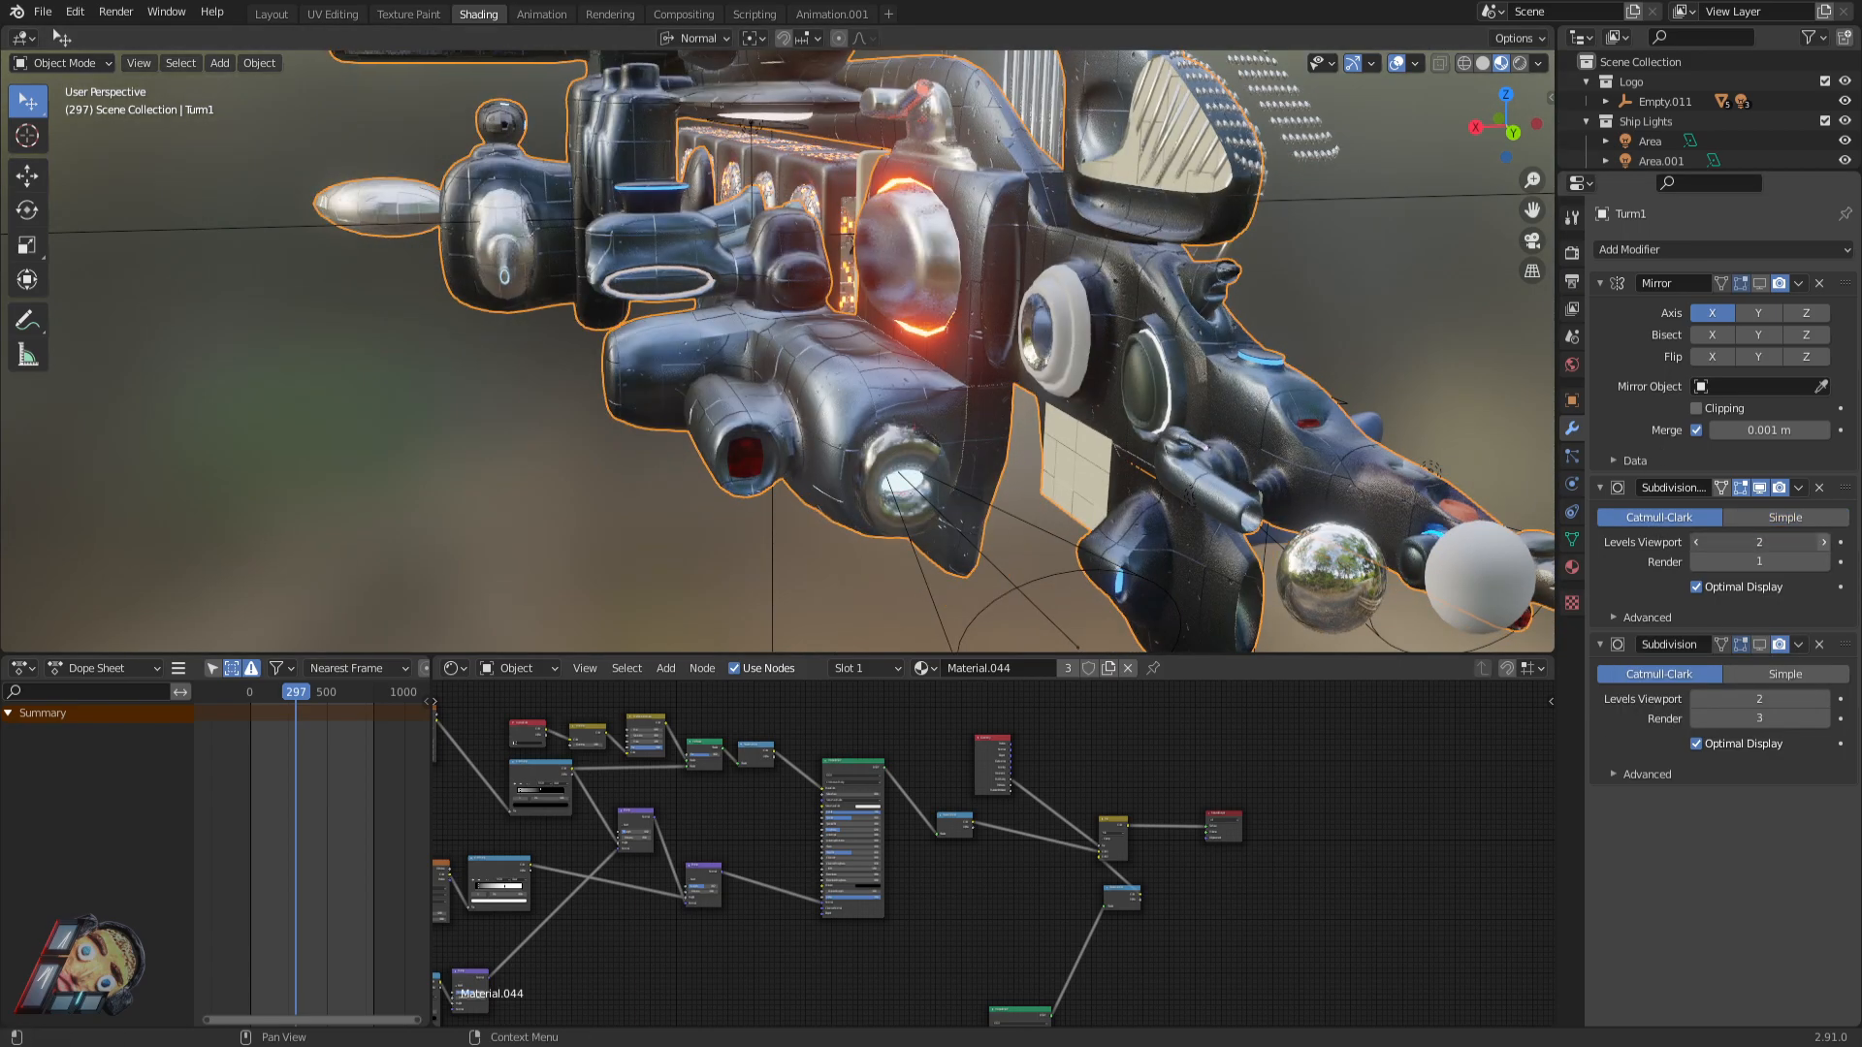
{"action": "scroll", "coordinate": [1193, 376], "scroll_direction": "down", "scroll_amount": 5}
{"action": "scroll", "coordinate": [1191, 377], "scroll_direction": "up", "scroll_amount": 4}
{"action": "middle_click_drag", "start_coordinate": [1145, 388], "coordinate": [1091, 387]}
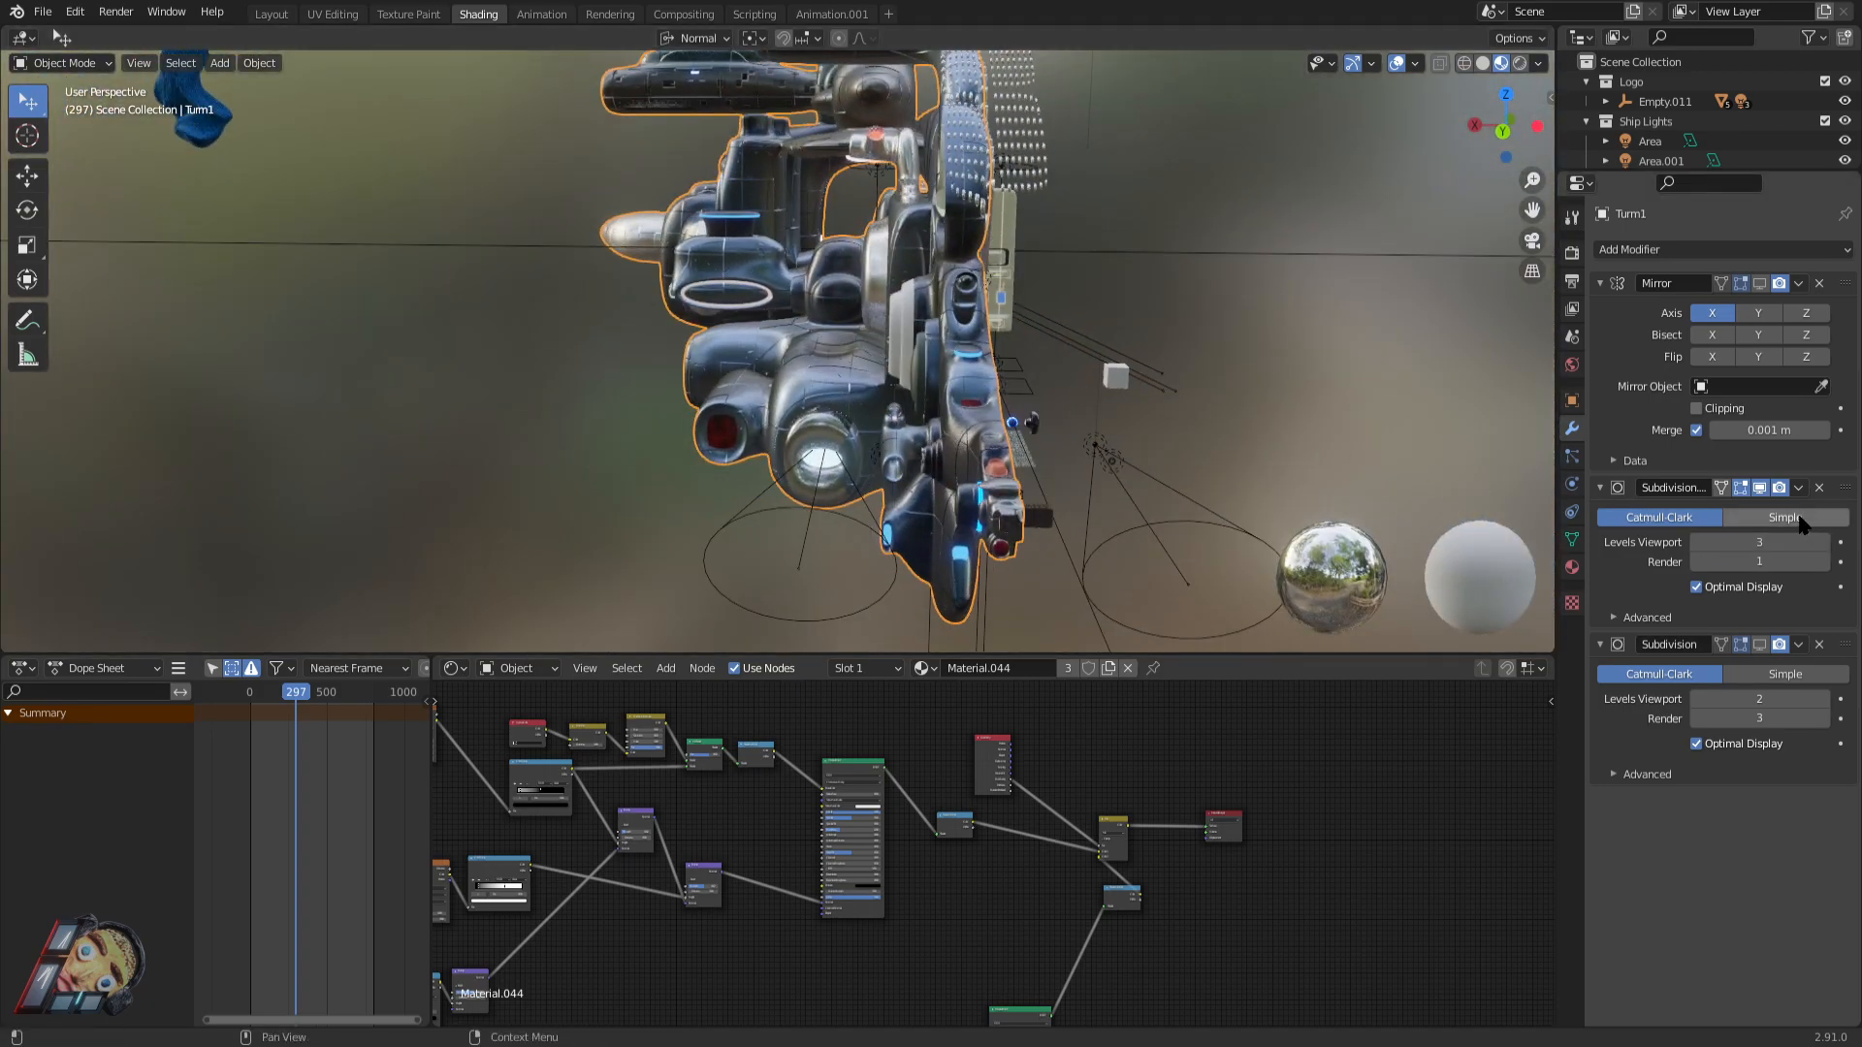
Restore the first Subdivision modifier to Simple with 1 viewport level and turn the second one's viewport display back on.
{"action": "left_click", "coordinate": [1785, 517]}
{"action": "left_click", "coordinate": [1696, 542]}
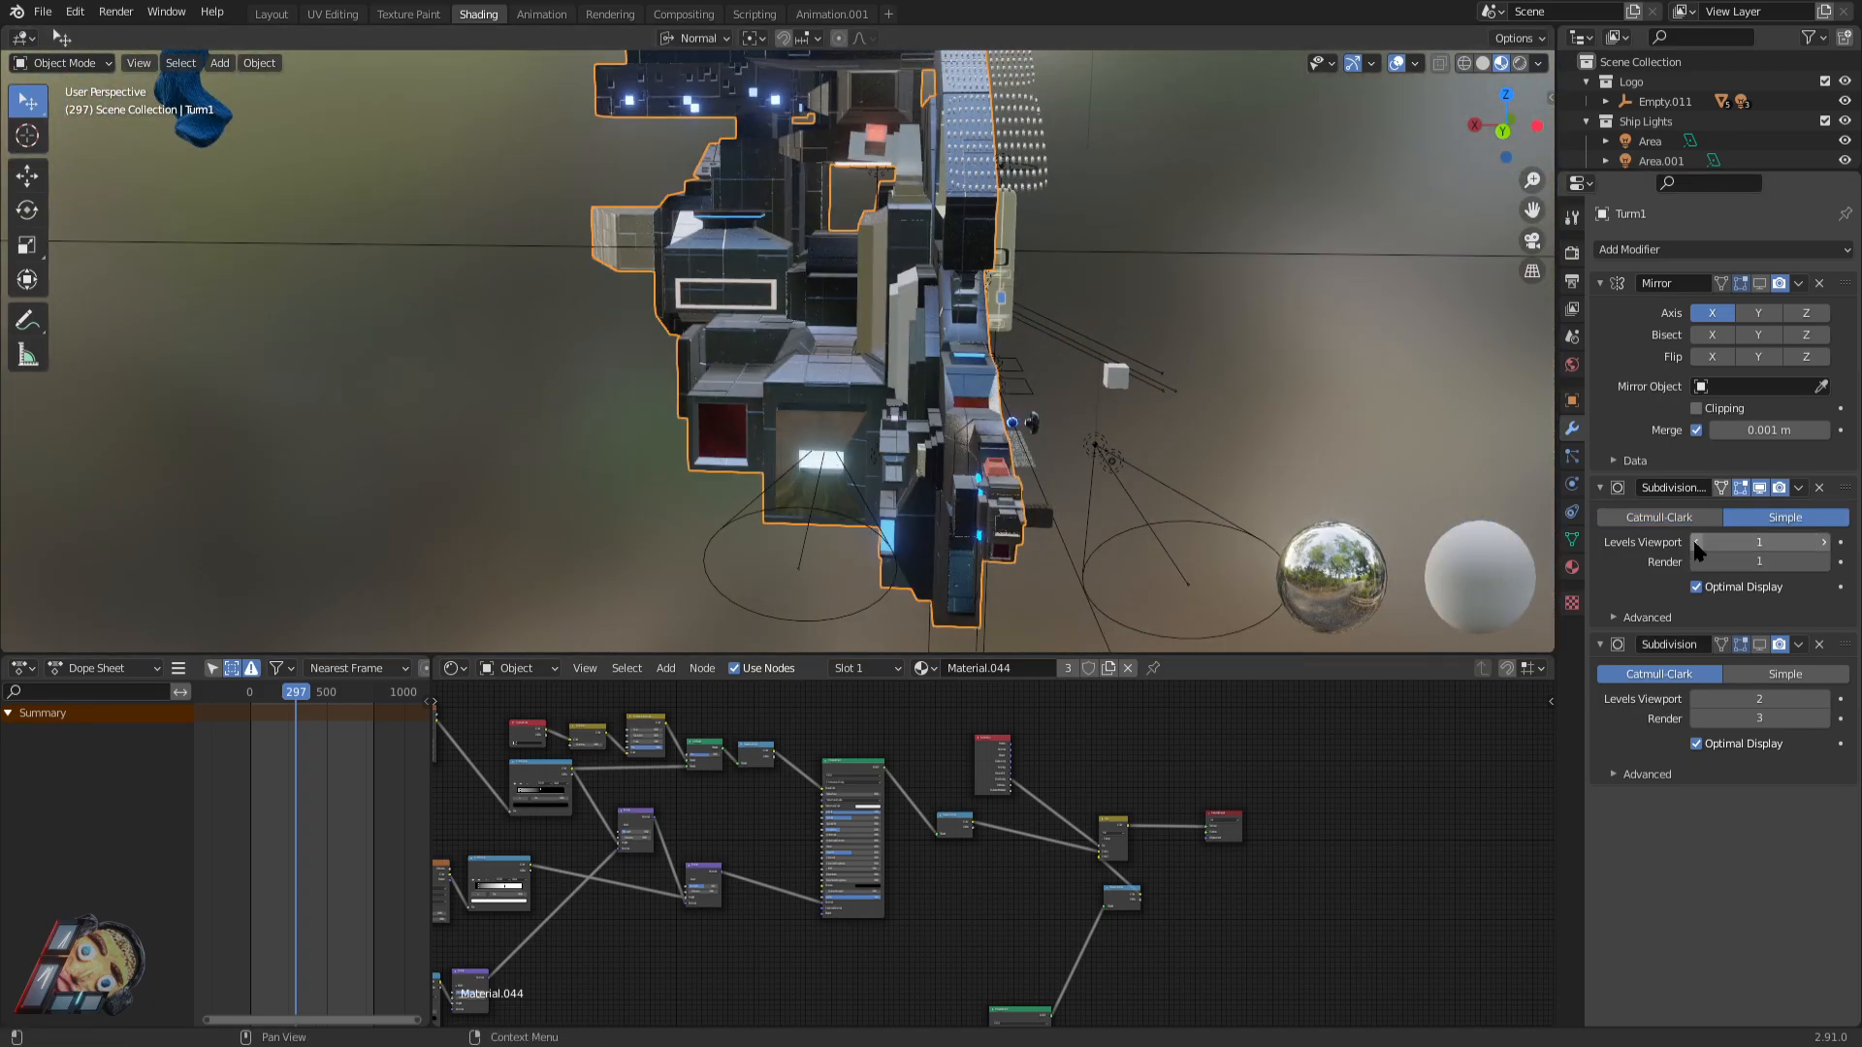
{"action": "left_click", "coordinate": [1697, 542]}
{"action": "left_click", "coordinate": [1760, 644]}
Enter Edit Mode on the hull and select the interior floor face behind the metal grating.
{"action": "middle_click_drag", "start_coordinate": [912, 390], "coordinate": [873, 395]}
{"action": "scroll", "coordinate": [1009, 417], "scroll_direction": "up", "scroll_amount": 5}
{"action": "scroll", "coordinate": [1052, 353], "scroll_direction": "down", "scroll_amount": 4}
{"action": "scroll", "coordinate": [857, 395], "scroll_direction": "up", "scroll_amount": 4}
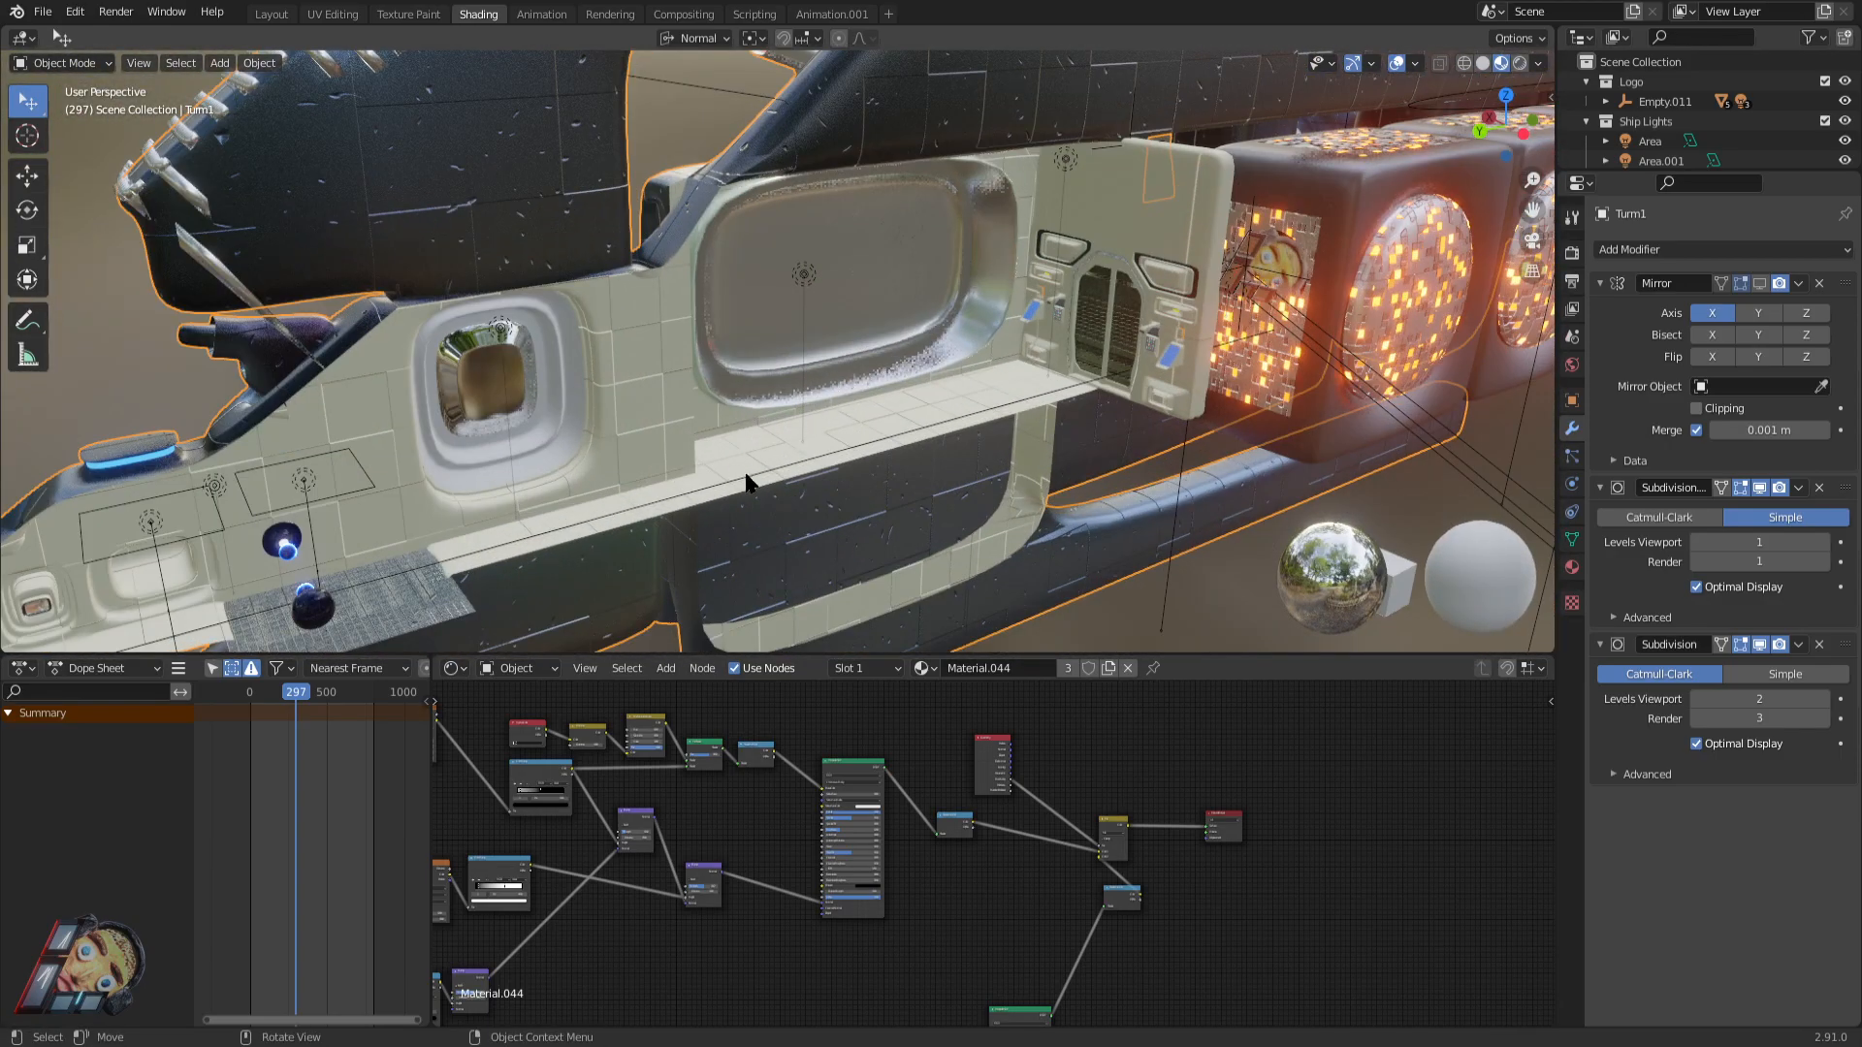
{"action": "key", "text": "Tab"}
{"action": "middle_click_drag", "start_coordinate": [681, 504], "coordinate": [763, 416], "text": "shift"}
{"action": "scroll", "coordinate": [786, 363], "scroll_direction": "up", "scroll_amount": 3}
{"action": "middle_click_drag", "start_coordinate": [620, 393], "coordinate": [874, 370], "text": "shift"}
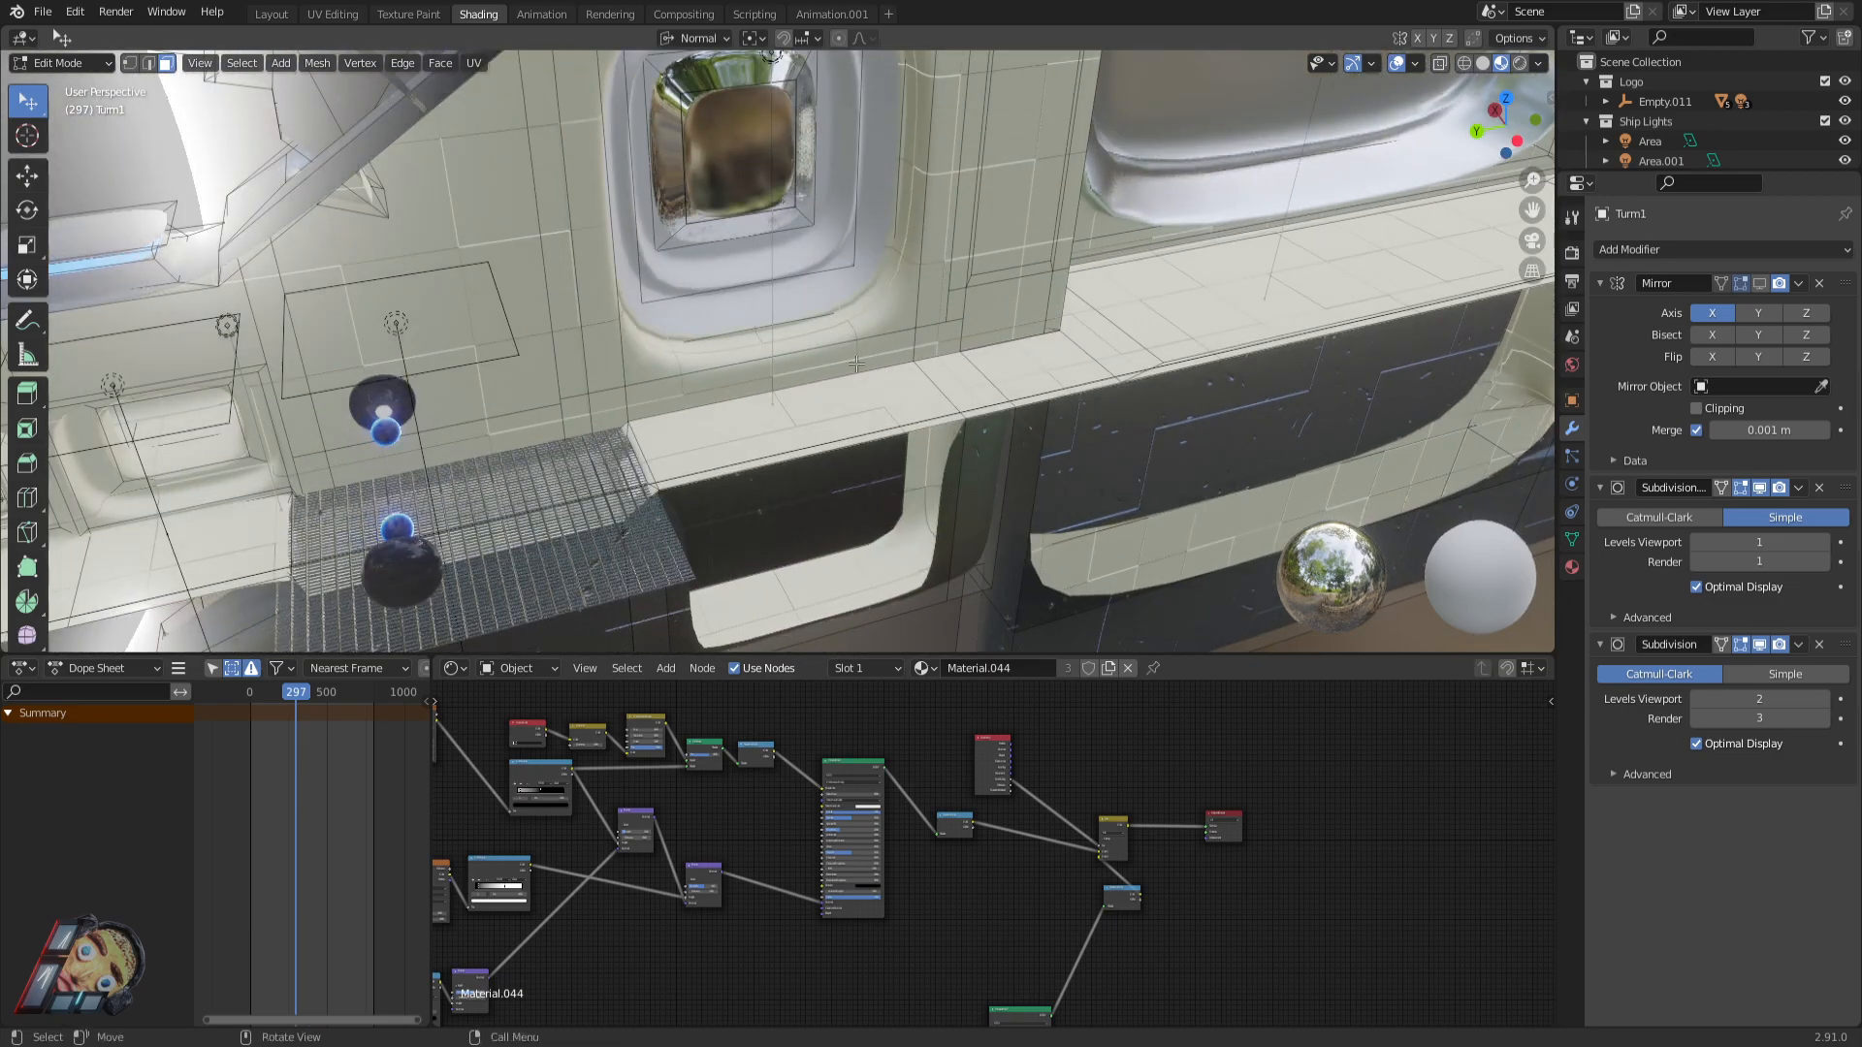
{"action": "scroll", "coordinate": [870, 417], "scroll_direction": "up", "scroll_amount": 5}
{"action": "left_click", "coordinate": [886, 465]}
Examine the selected interior floor face and how it joins the window walls, the grating and the lower hull.
{"action": "middle_click_drag", "start_coordinate": [1051, 453], "coordinate": [717, 313]}
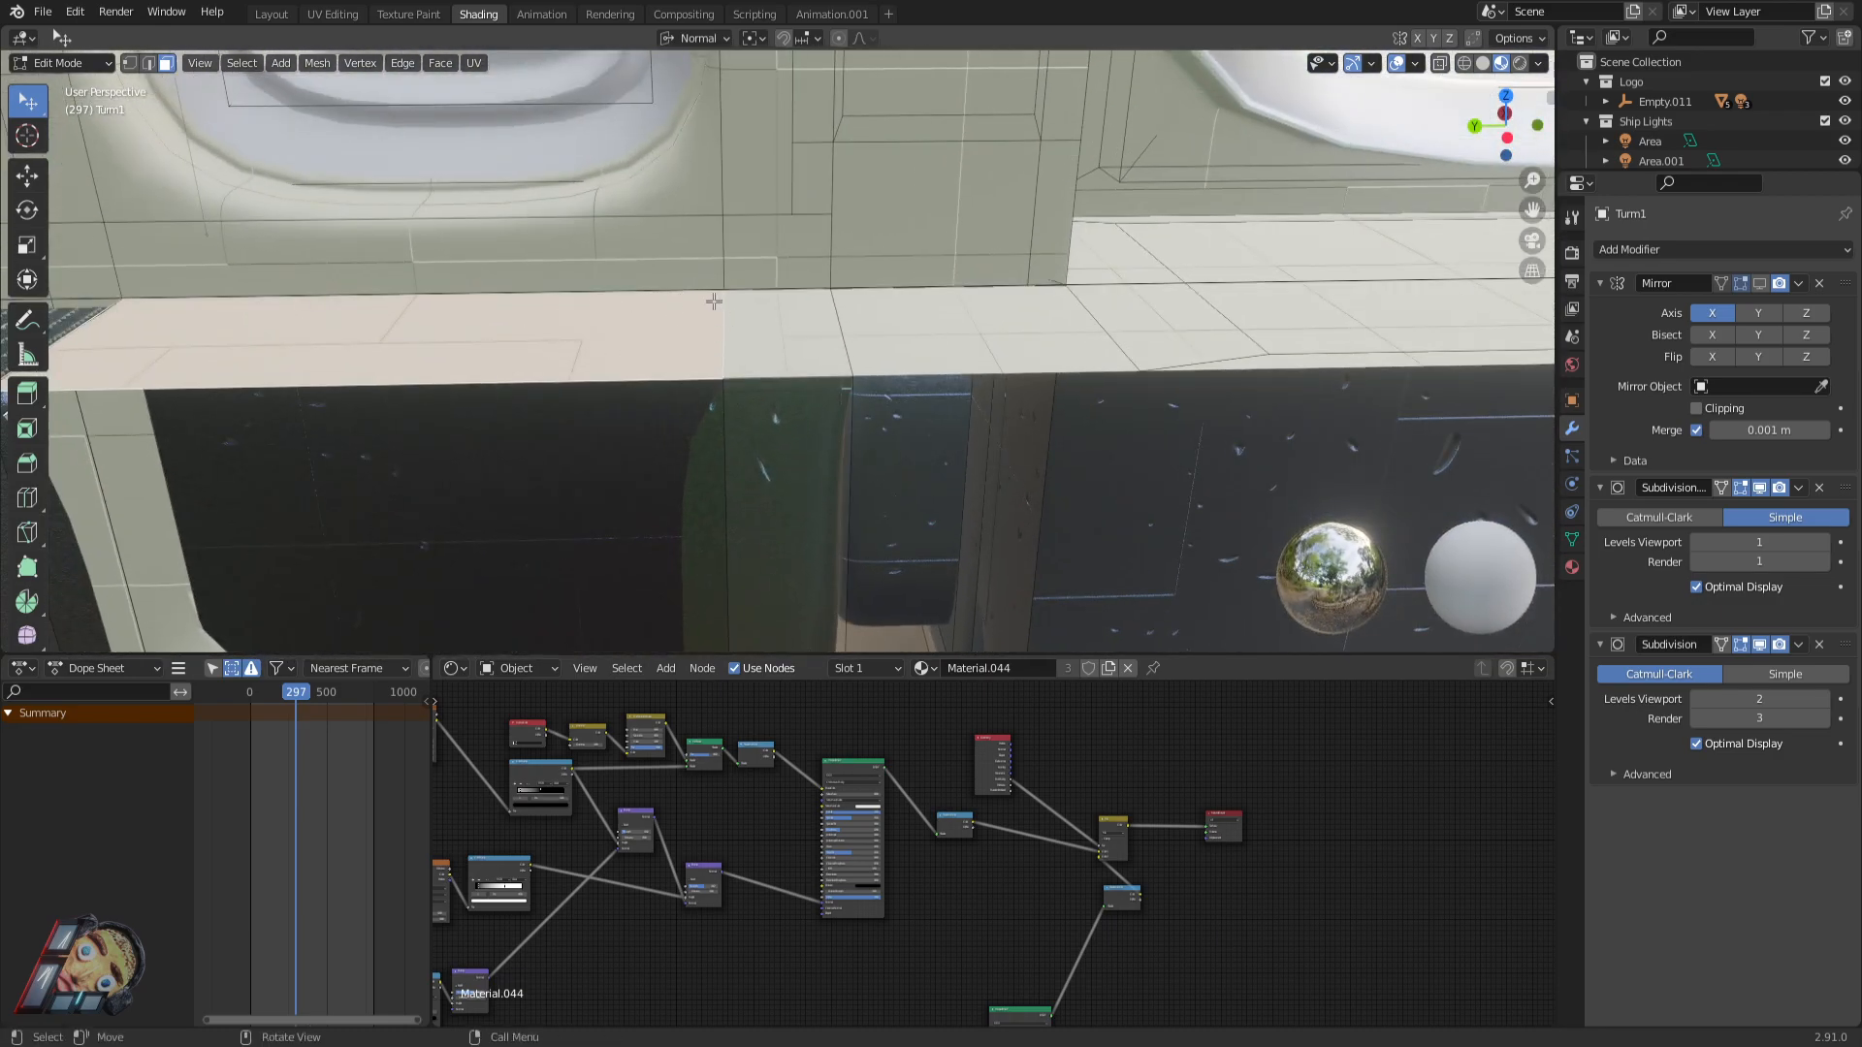
{"action": "scroll", "coordinate": [721, 313], "scroll_direction": "down", "scroll_amount": 4}
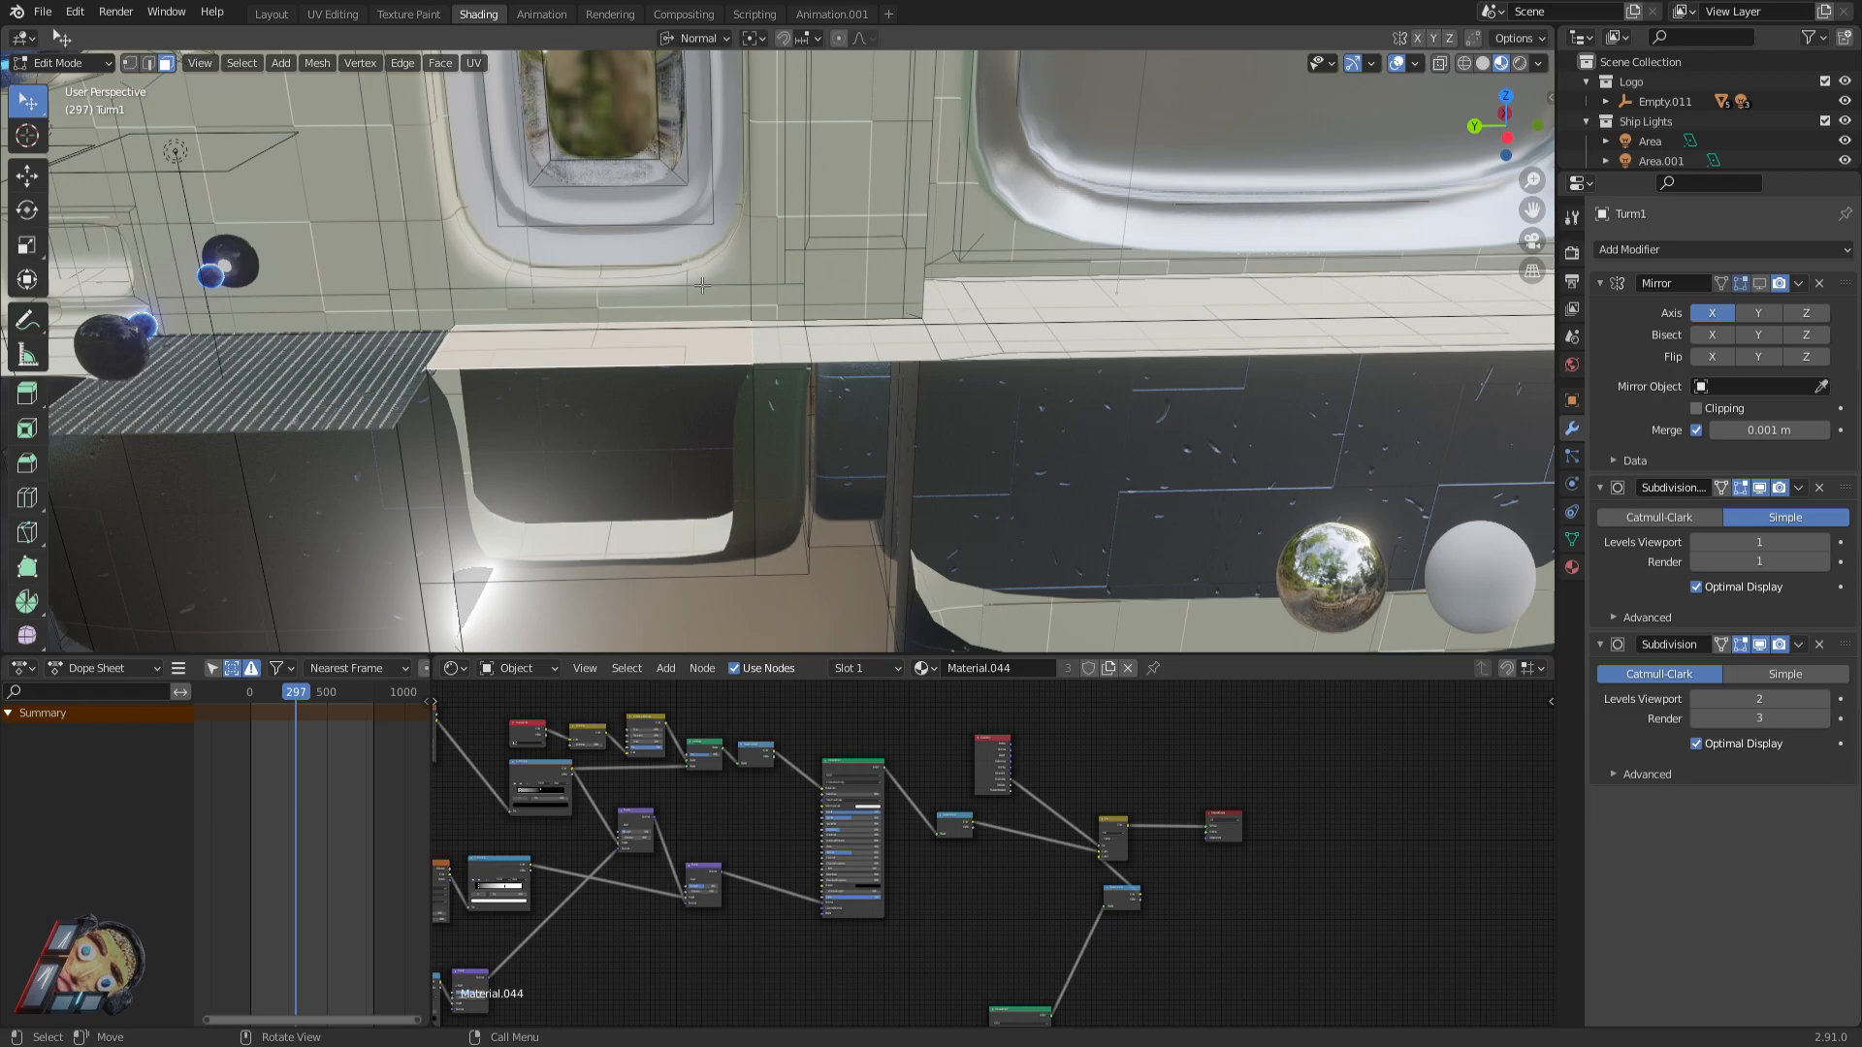
{"action": "middle_click_drag", "start_coordinate": [629, 330], "coordinate": [937, 485]}
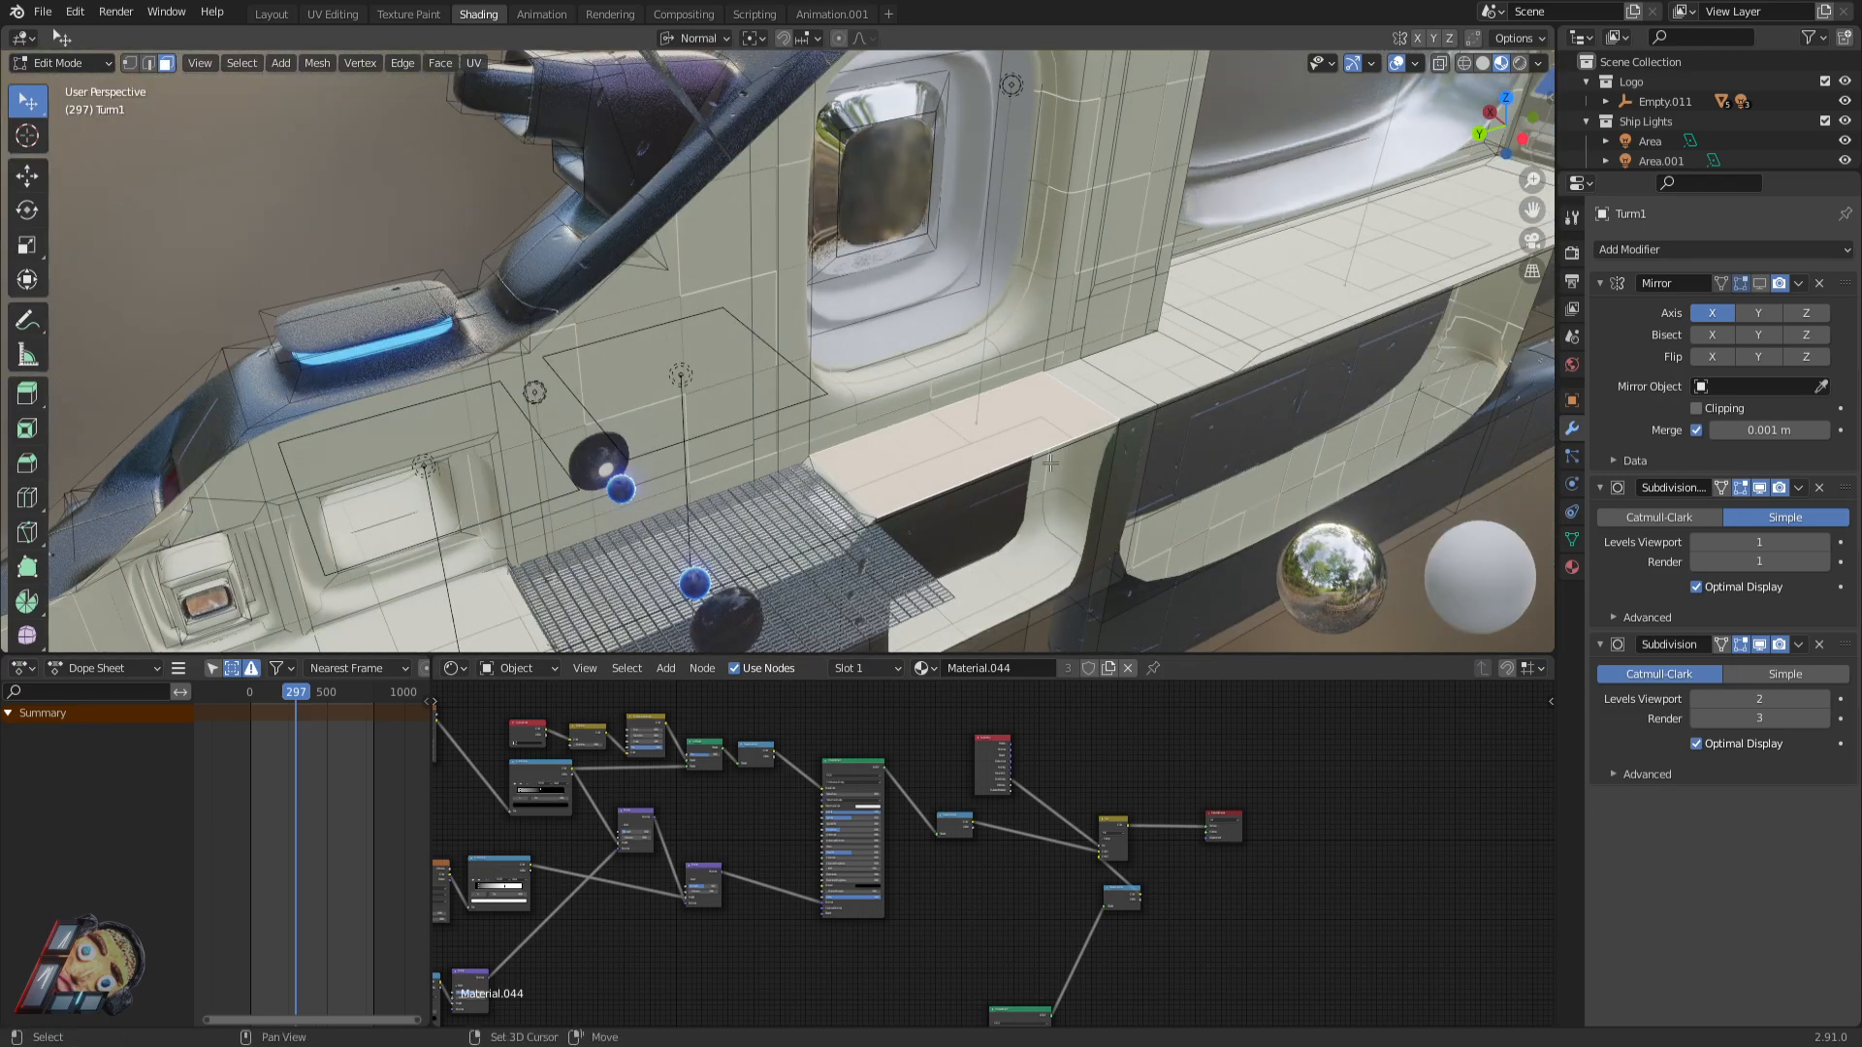
{"action": "middle_click_drag", "start_coordinate": [1069, 423], "coordinate": [1021, 360], "text": "shift"}
{"action": "scroll", "coordinate": [1022, 360], "scroll_direction": "up", "scroll_amount": 3}
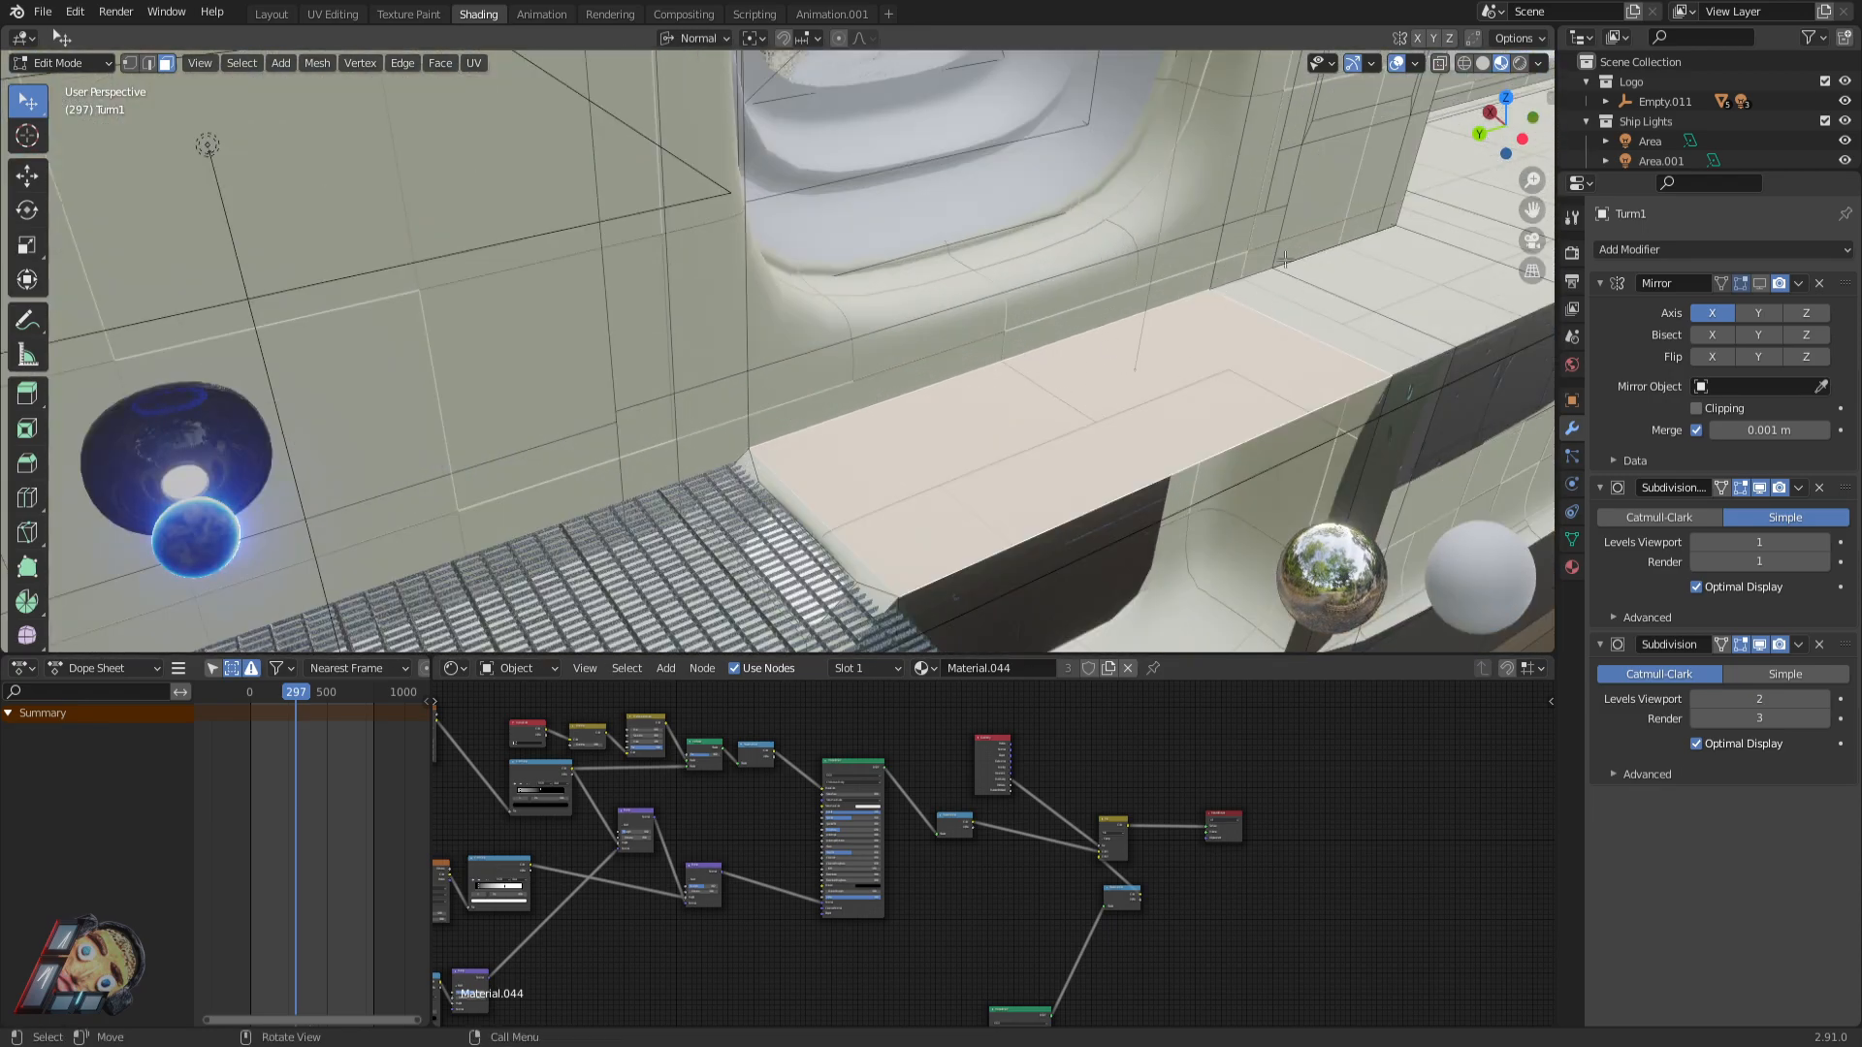
{"action": "left_click_drag", "start_coordinate": [1344, 271], "coordinate": [981, 364], "text": "shift"}
{"action": "scroll", "coordinate": [700, 379], "scroll_direction": "down", "scroll_amount": 3}
{"action": "scroll", "coordinate": [700, 380], "scroll_direction": "up", "scroll_amount": 3}
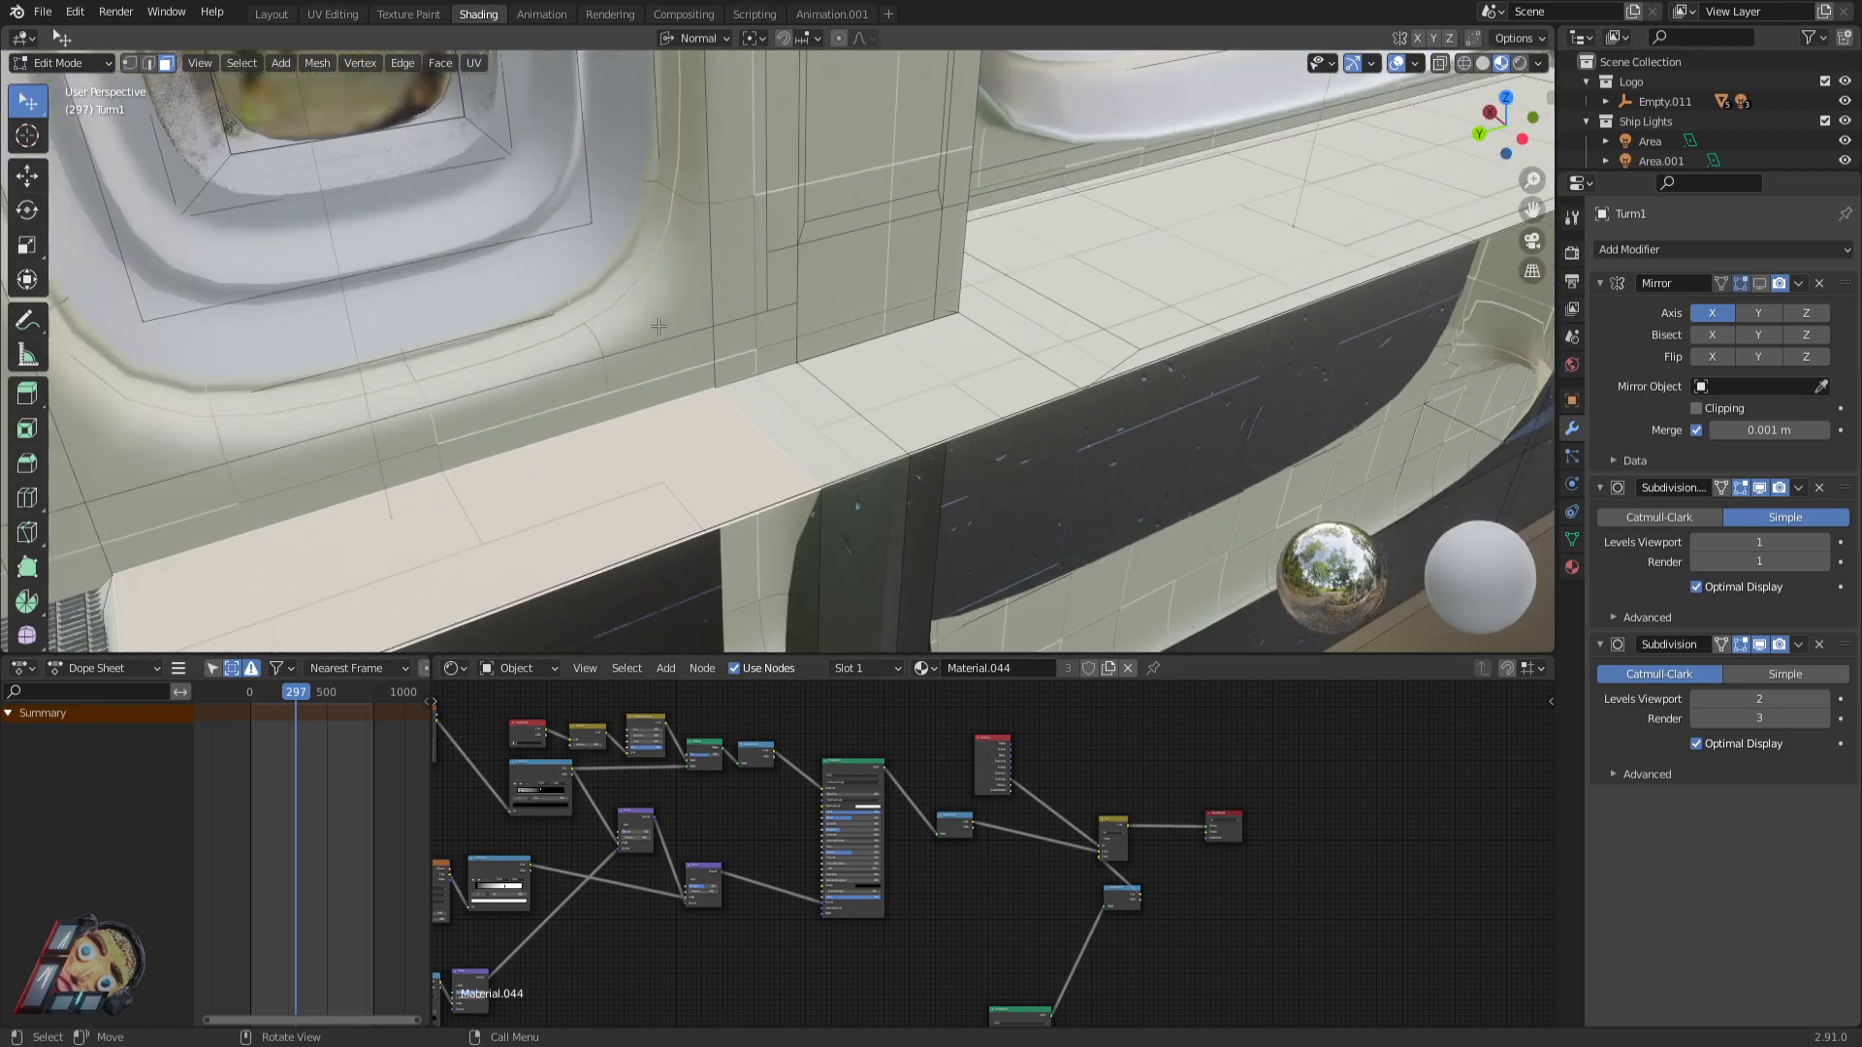
{"action": "scroll", "coordinate": [749, 275], "scroll_direction": "down", "scroll_amount": 11}
{"action": "middle_click_drag", "start_coordinate": [749, 275], "coordinate": [986, 365]}
{"action": "scroll", "coordinate": [912, 400], "scroll_direction": "up", "scroll_amount": 4}
{"action": "scroll", "coordinate": [951, 410], "scroll_direction": "up", "scroll_amount": 2}
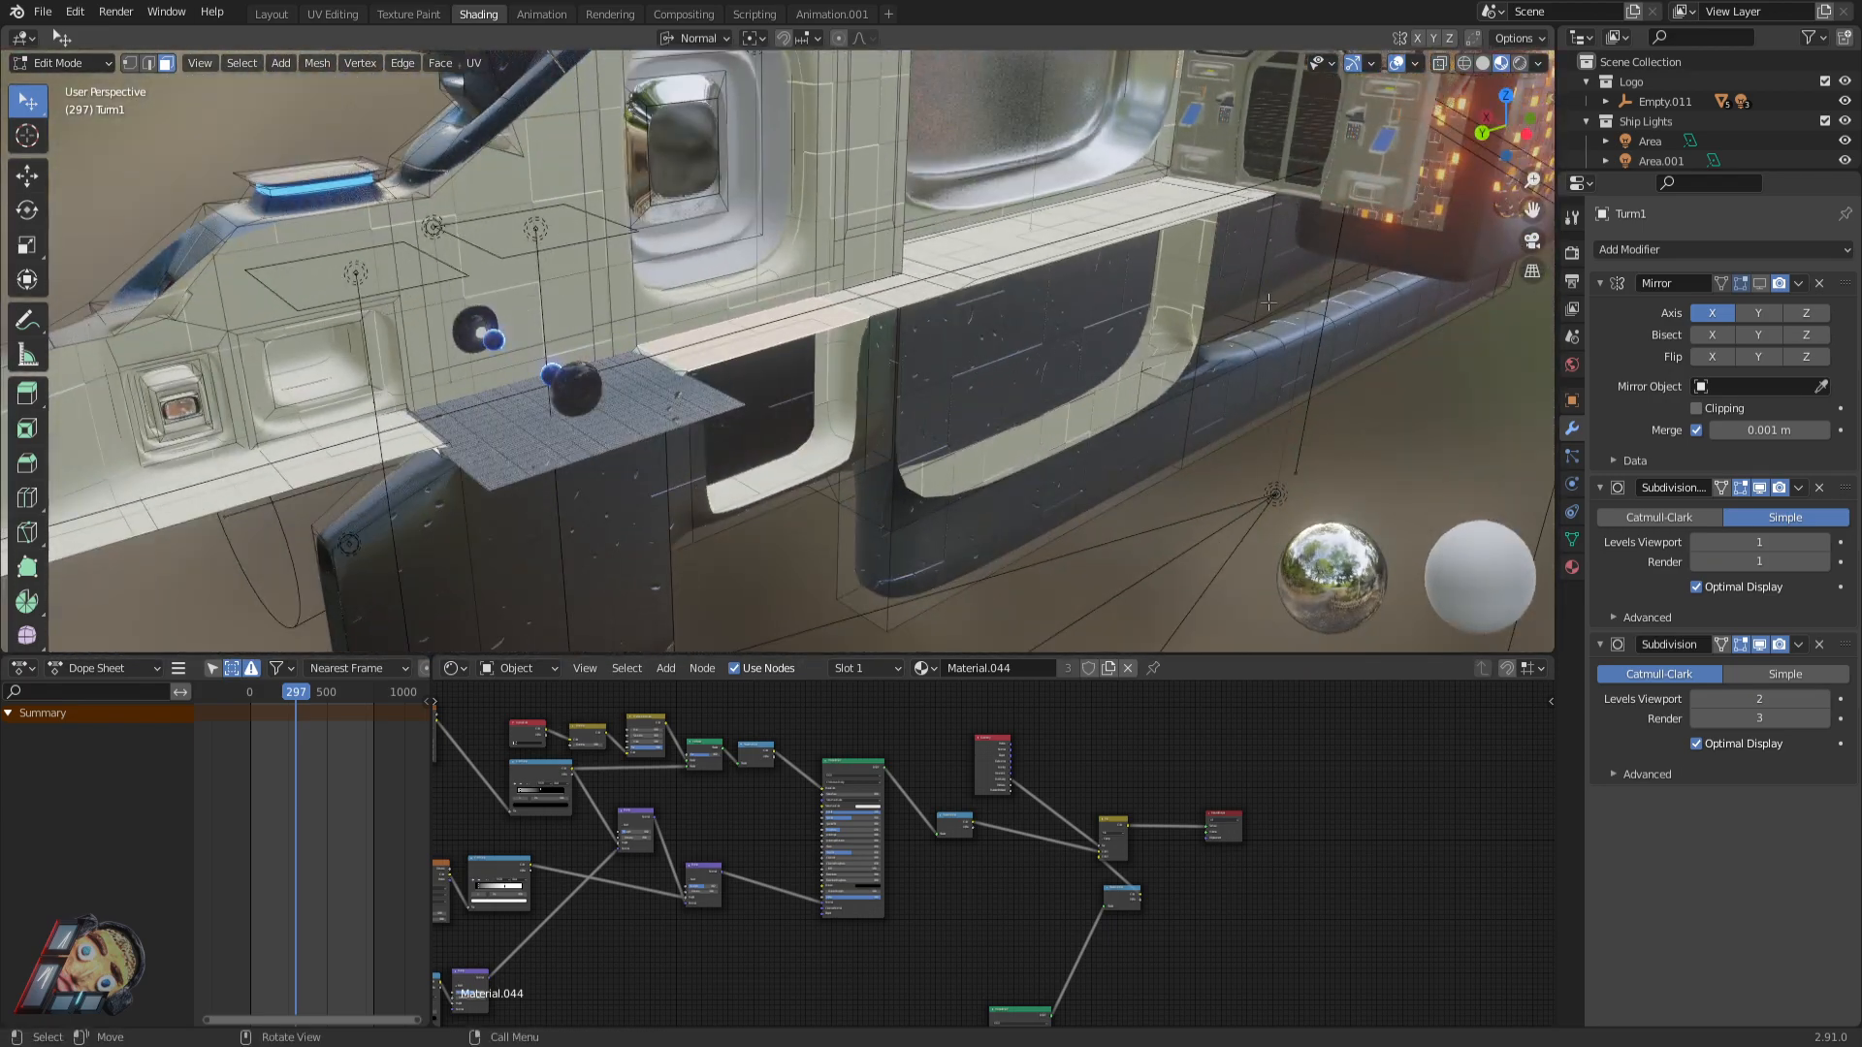
Return to Object Mode, select the door bulkhead's parent empty and move it 63.636 m up along its local Z axis.
{"action": "middle_click_drag", "start_coordinate": [1261, 116], "coordinate": [759, 212], "text": "shift"}
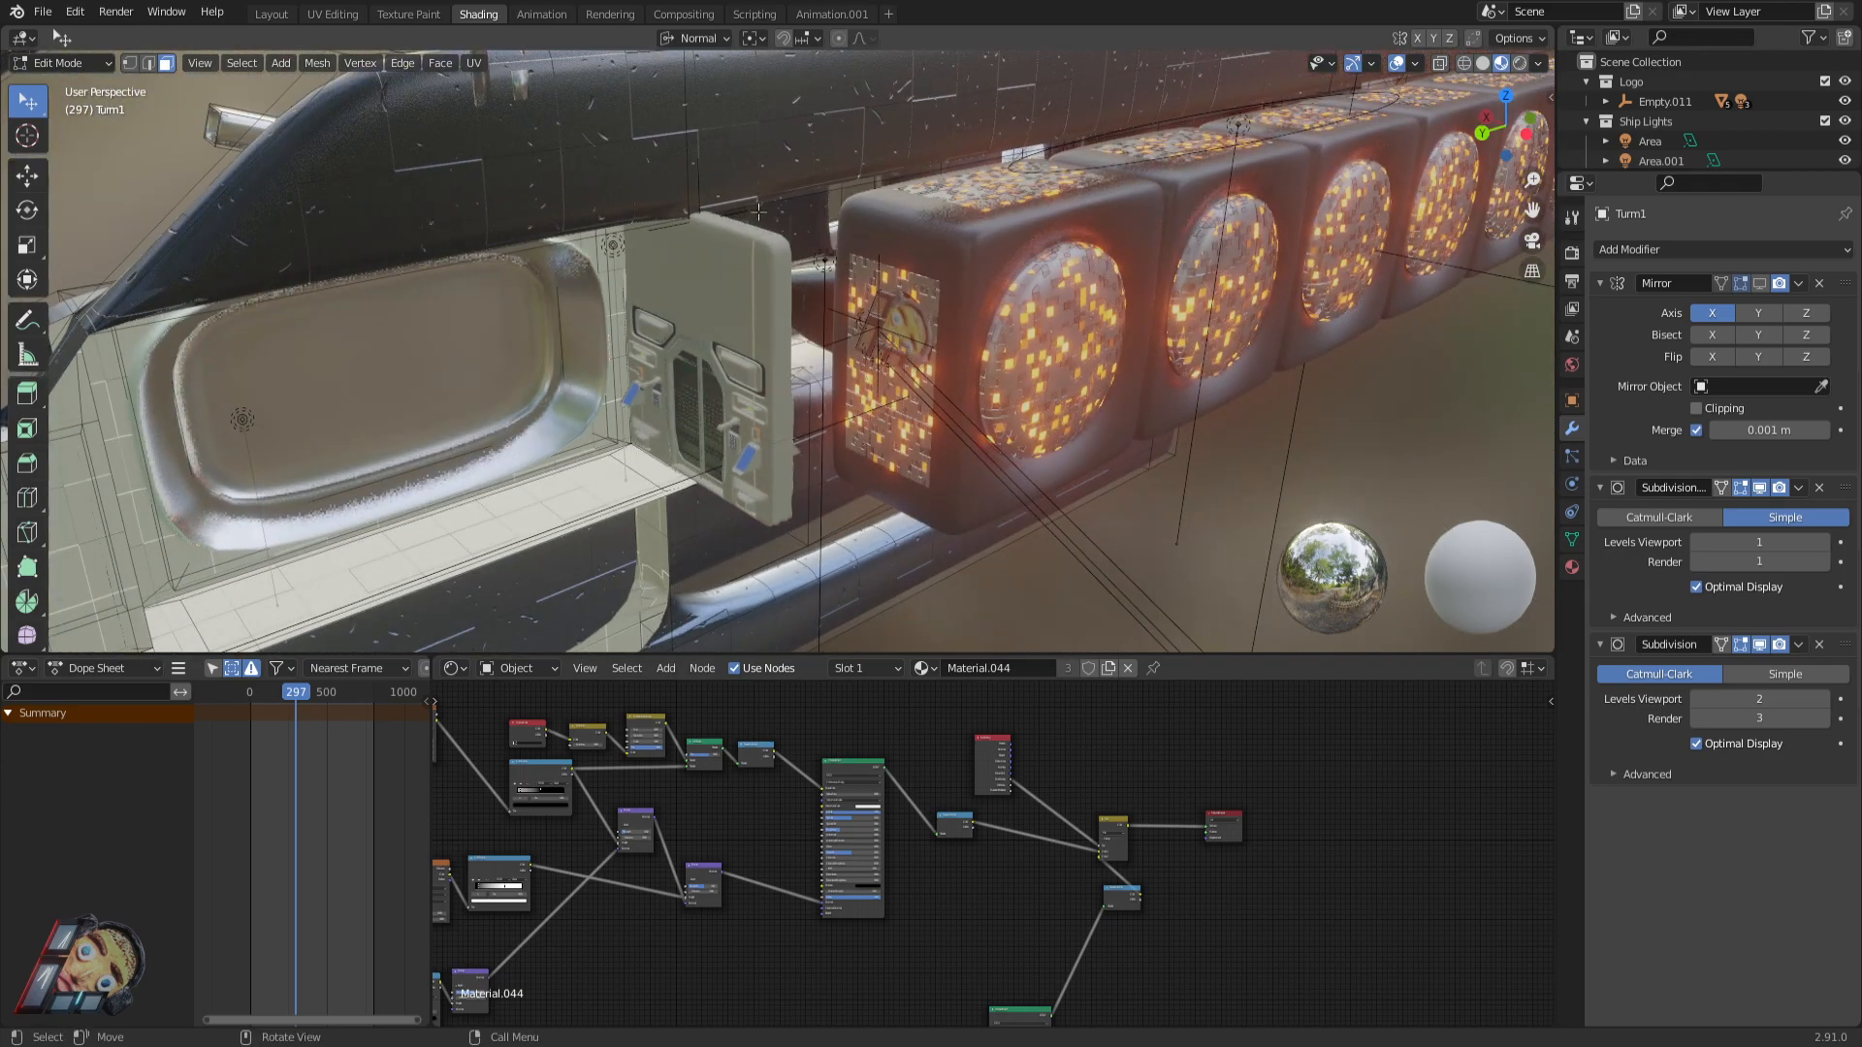
{"action": "key", "text": "Tab"}
{"action": "left_click", "coordinate": [671, 228]}
{"action": "scroll", "coordinate": [852, 299], "scroll_direction": "down", "scroll_amount": 4}
{"action": "key", "text": "g"}
{"action": "key", "text": "z"}
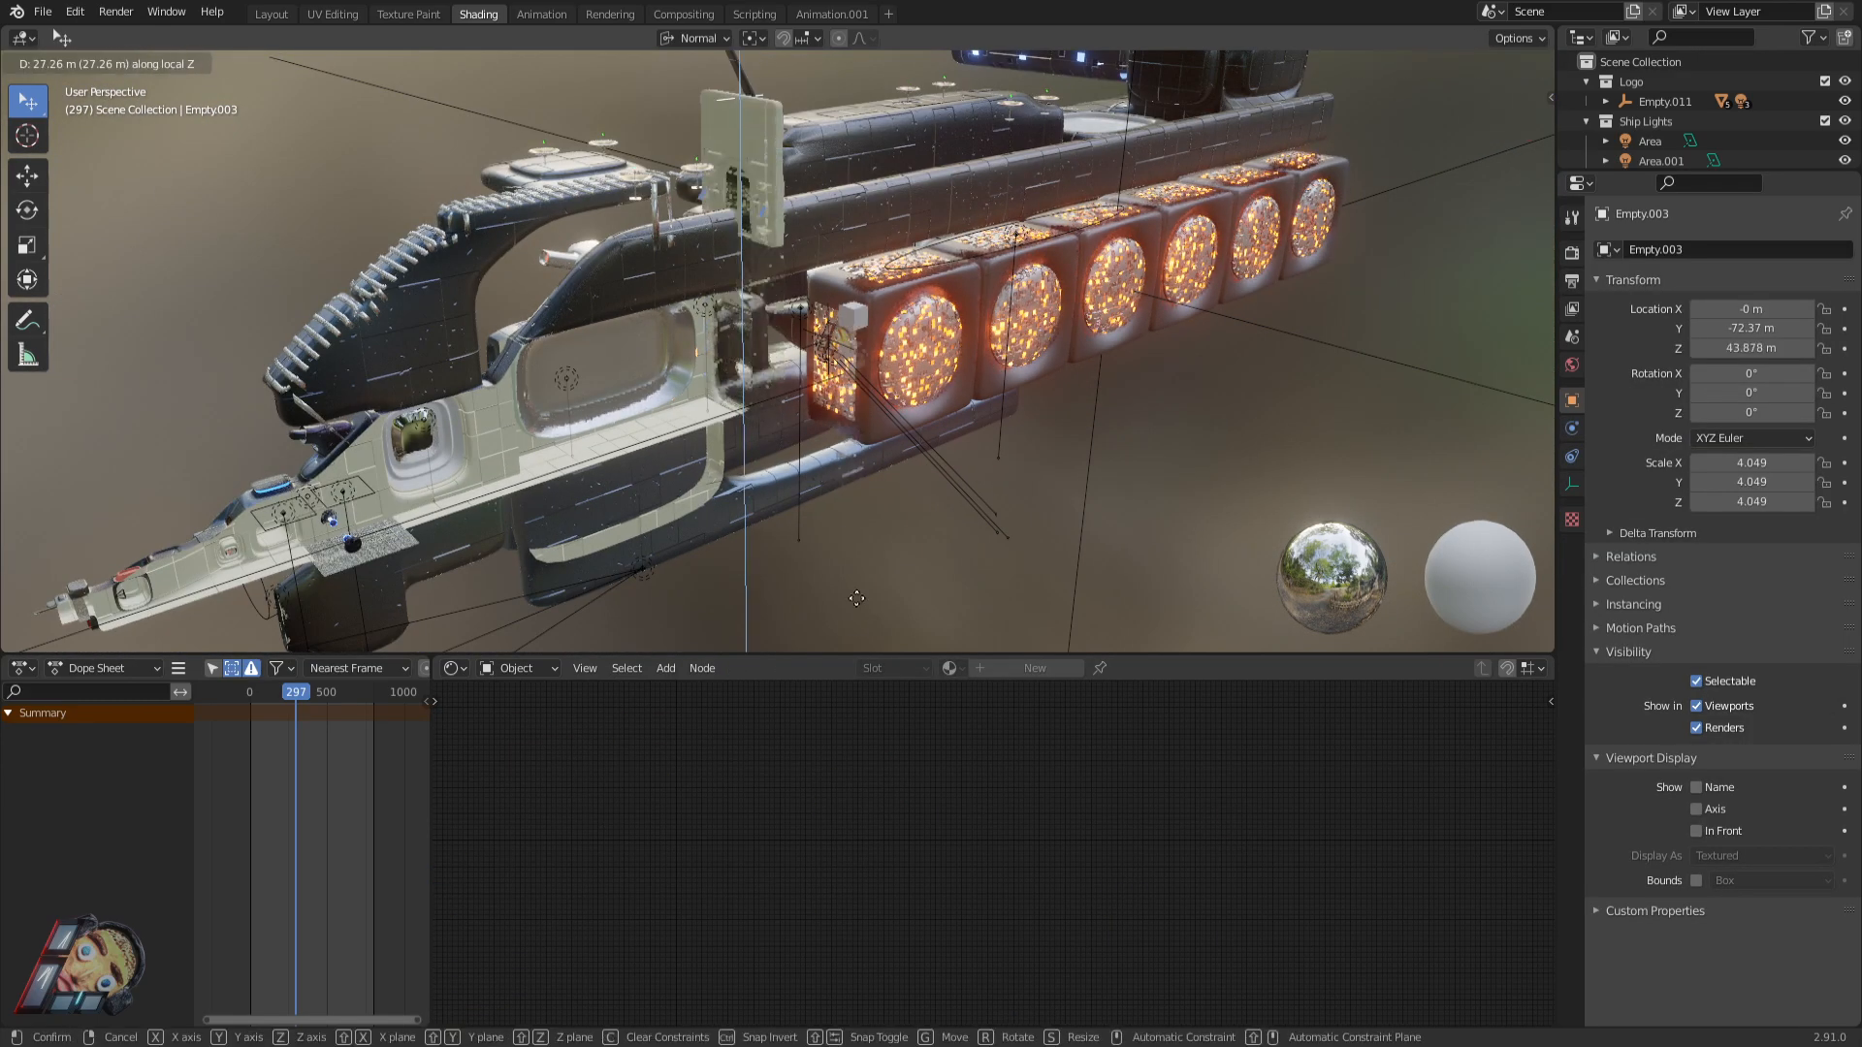
{"action": "left_click", "coordinate": [919, 411]}
Inspect the raised bulkhead from the front, including its sliding doors, keypads and blue screens.
{"action": "middle_click_drag", "start_coordinate": [960, 276], "coordinate": [902, 582]}
{"action": "scroll", "coordinate": [898, 567], "scroll_direction": "up", "scroll_amount": 1}
{"action": "middle_click_drag", "start_coordinate": [838, 158], "coordinate": [835, 258]}
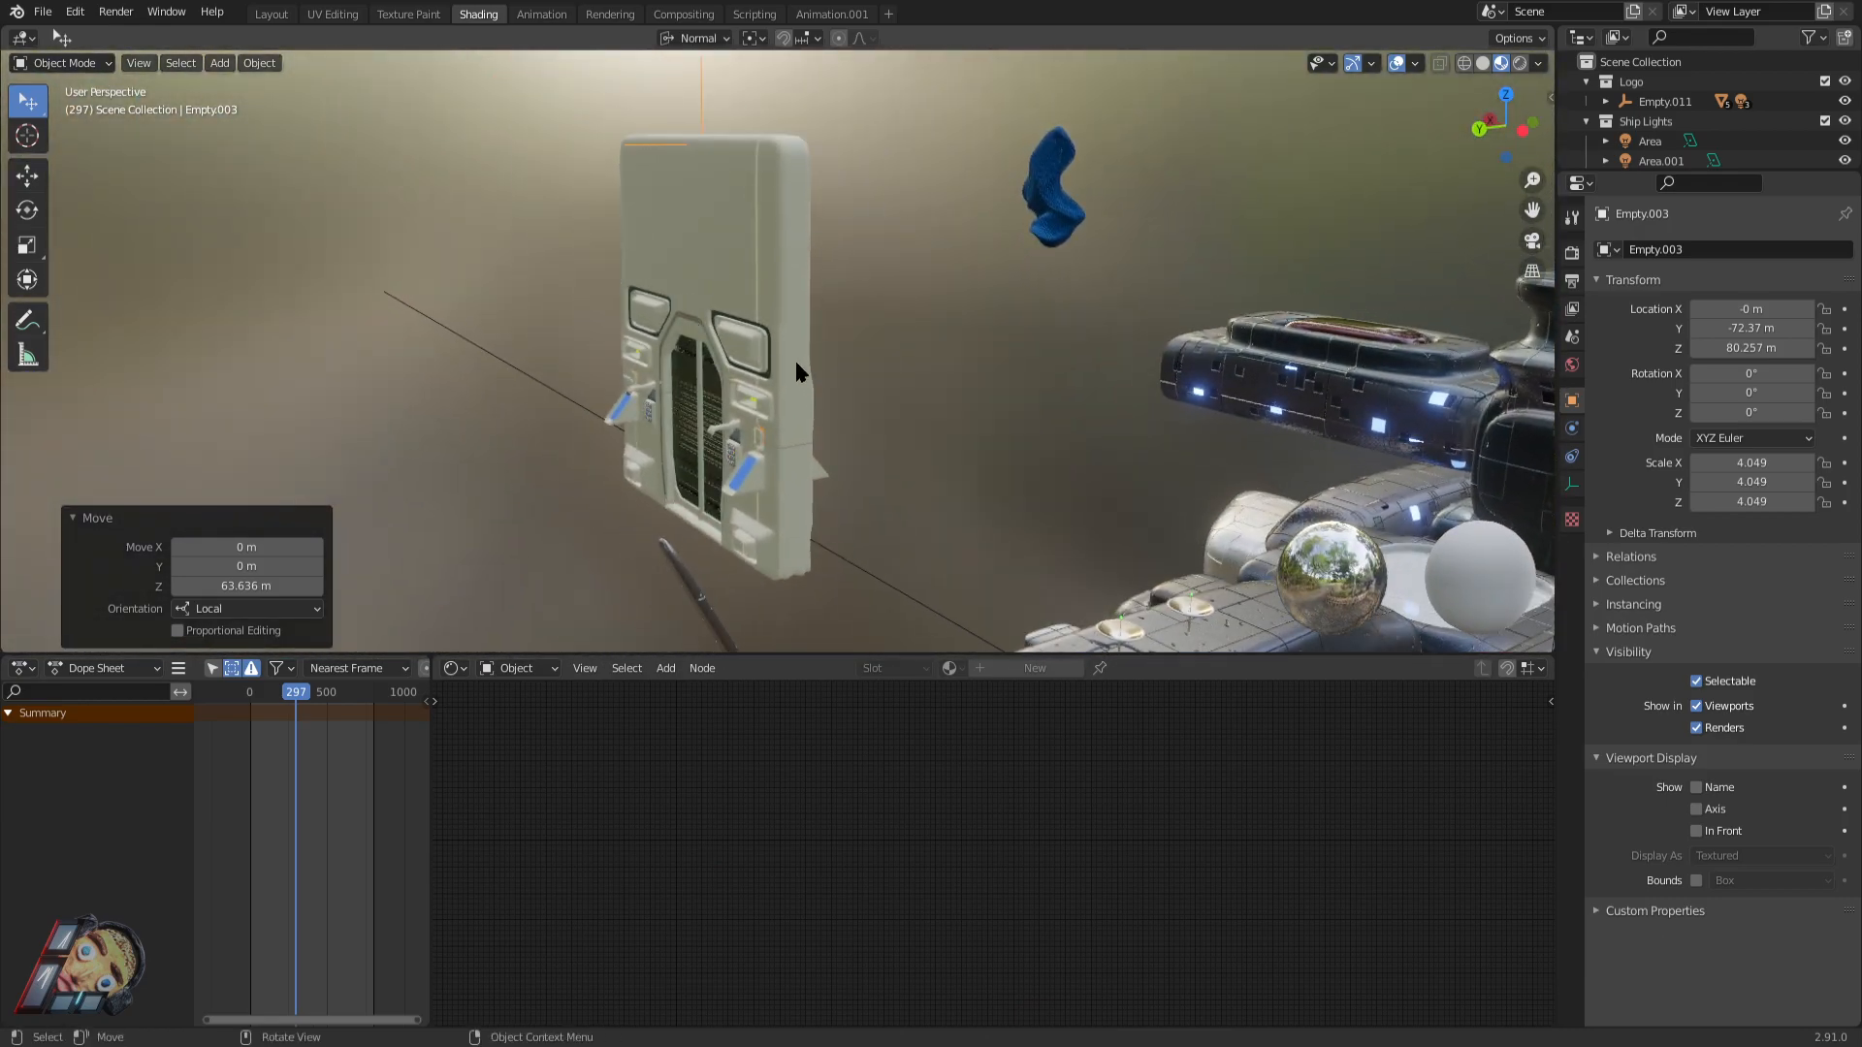
{"action": "scroll", "coordinate": [797, 365], "scroll_direction": "up", "scroll_amount": 3}
{"action": "mouse_move", "coordinate": [788, 351]}
{"action": "middle_mouse_down"}
{"action": "mouse_move", "coordinate": [889, 349]}
{"action": "mouse_move", "coordinate": [826, 352]}
{"action": "mouse_move", "coordinate": [731, 298]}
{"action": "mouse_move", "coordinate": [790, 370]}
{"action": "middle_mouse_up"}
{"action": "scroll", "coordinate": [888, 349], "scroll_direction": "down", "scroll_amount": 4}
{"action": "scroll", "coordinate": [788, 388], "scroll_direction": "up", "scroll_amount": 4}
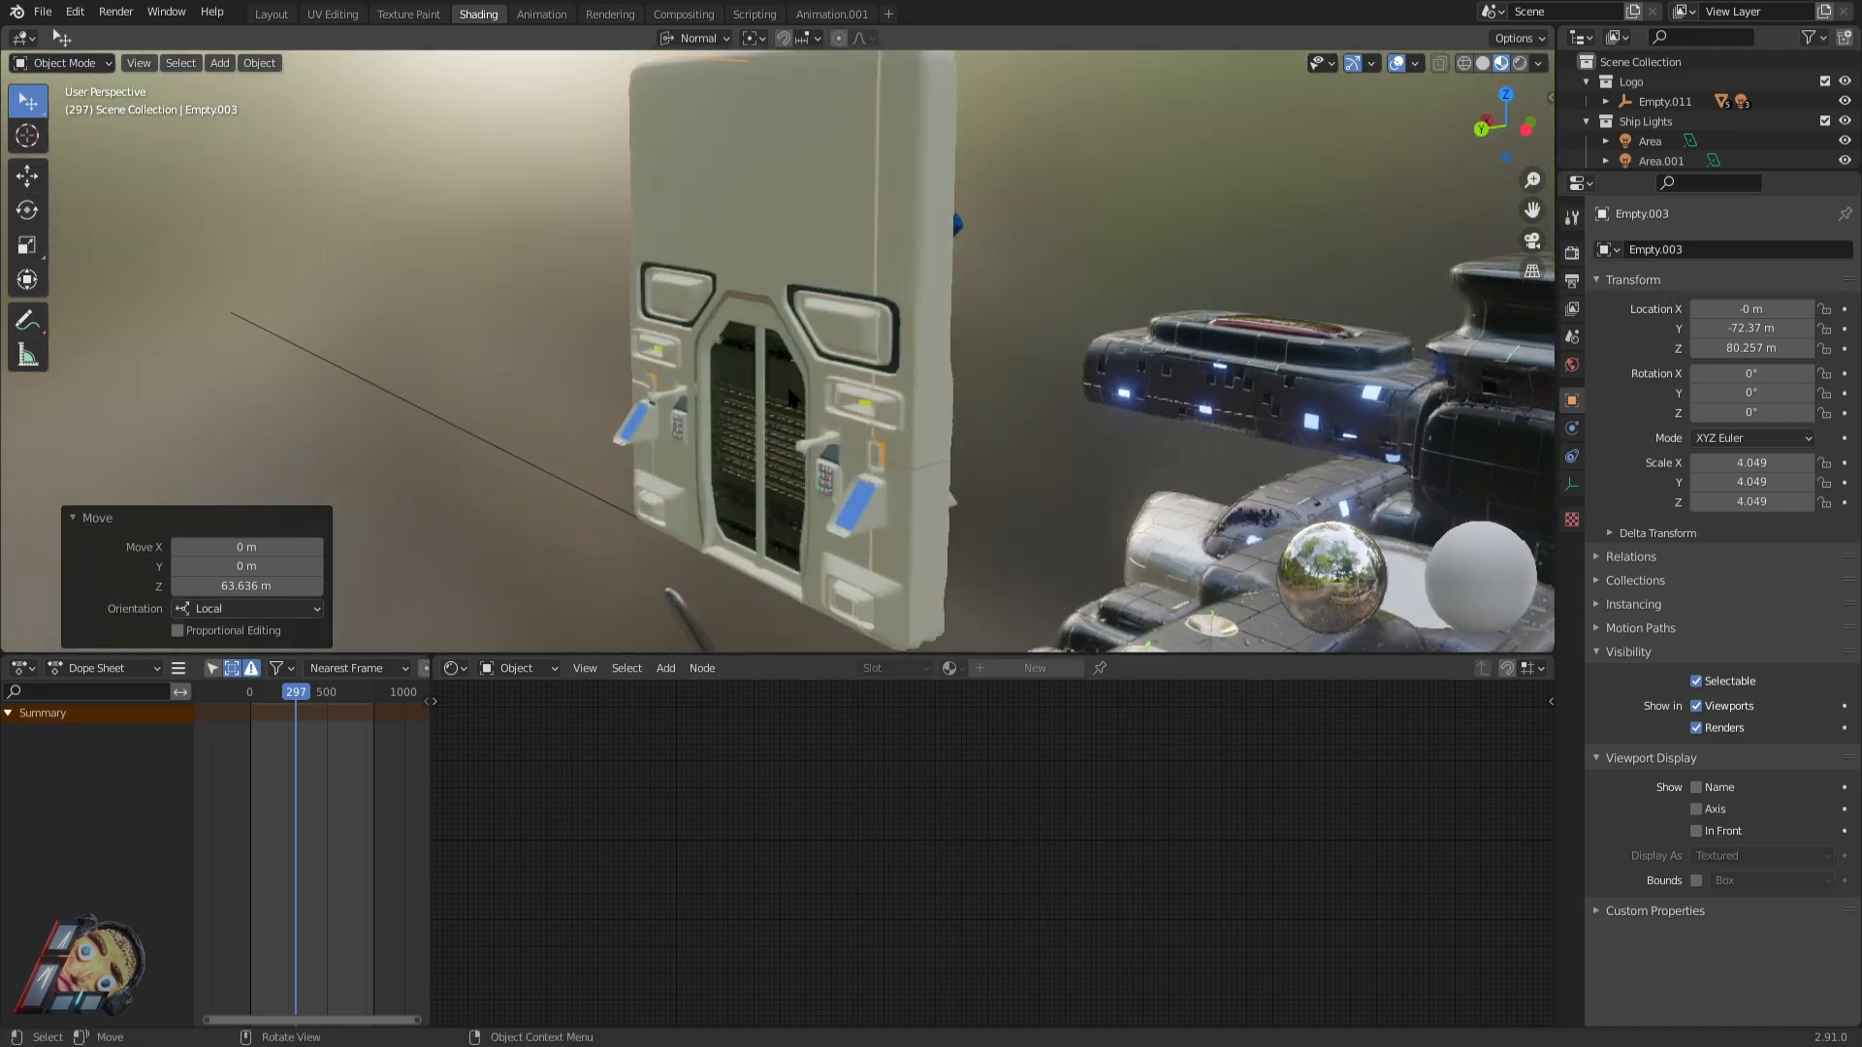
{"action": "scroll", "coordinate": [793, 399], "scroll_direction": "up", "scroll_amount": 1}
Select the bulkhead's sliding doors and set their Key 1 shape key value to 0.080.
{"action": "left_click", "coordinate": [841, 483]}
{"action": "middle_click_drag", "start_coordinate": [1025, 533], "coordinate": [1092, 482]}
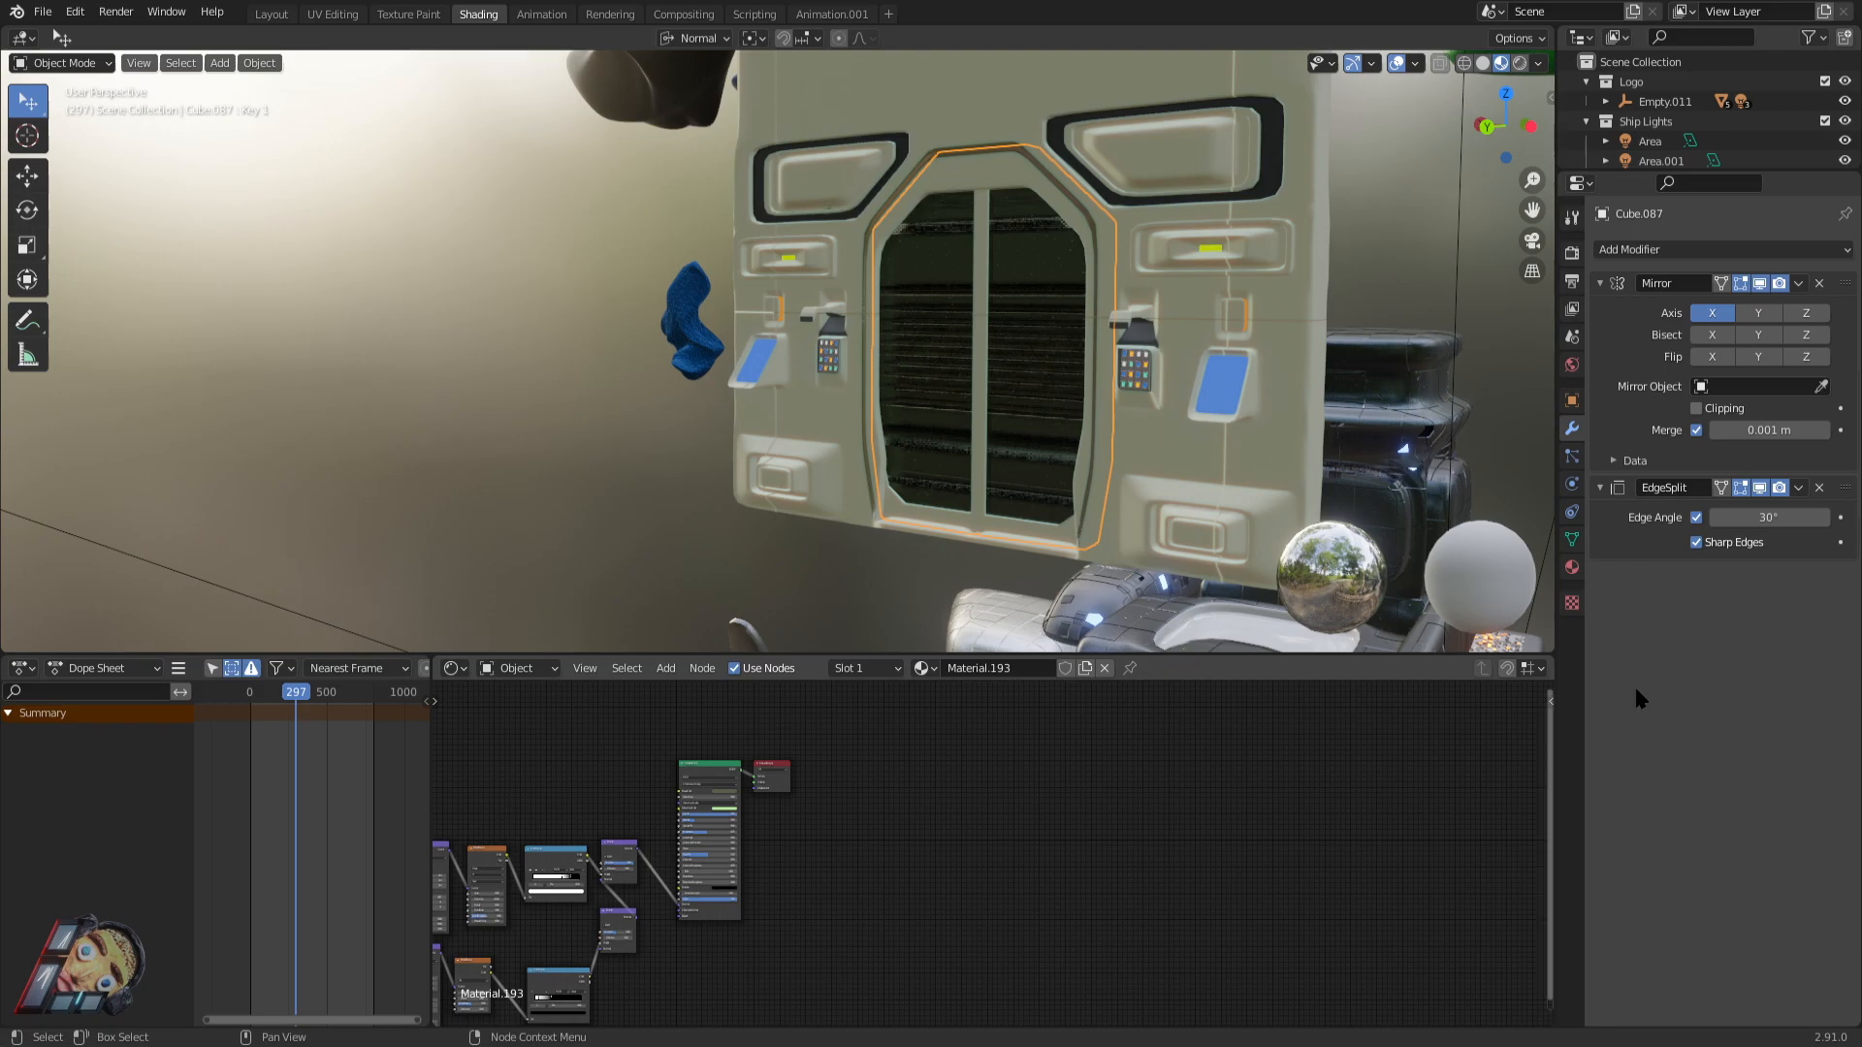
{"action": "left_click", "coordinate": [1572, 539]}
{"action": "left_click", "coordinate": [1726, 579]}
{"action": "left_click", "coordinate": [1648, 605]}
{"action": "mouse_move", "coordinate": [1765, 579]}
{"action": "left_mouse_down"}
{"action": "mouse_move", "coordinate": [1847, 579]}
{"action": "mouse_move", "coordinate": [1775, 579]}
{"action": "left_mouse_up"}
{"action": "scroll", "coordinate": [1100, 275], "scroll_direction": "down", "scroll_amount": 5}
{"action": "middle_click_drag", "start_coordinate": [1100, 276], "coordinate": [1039, 305]}
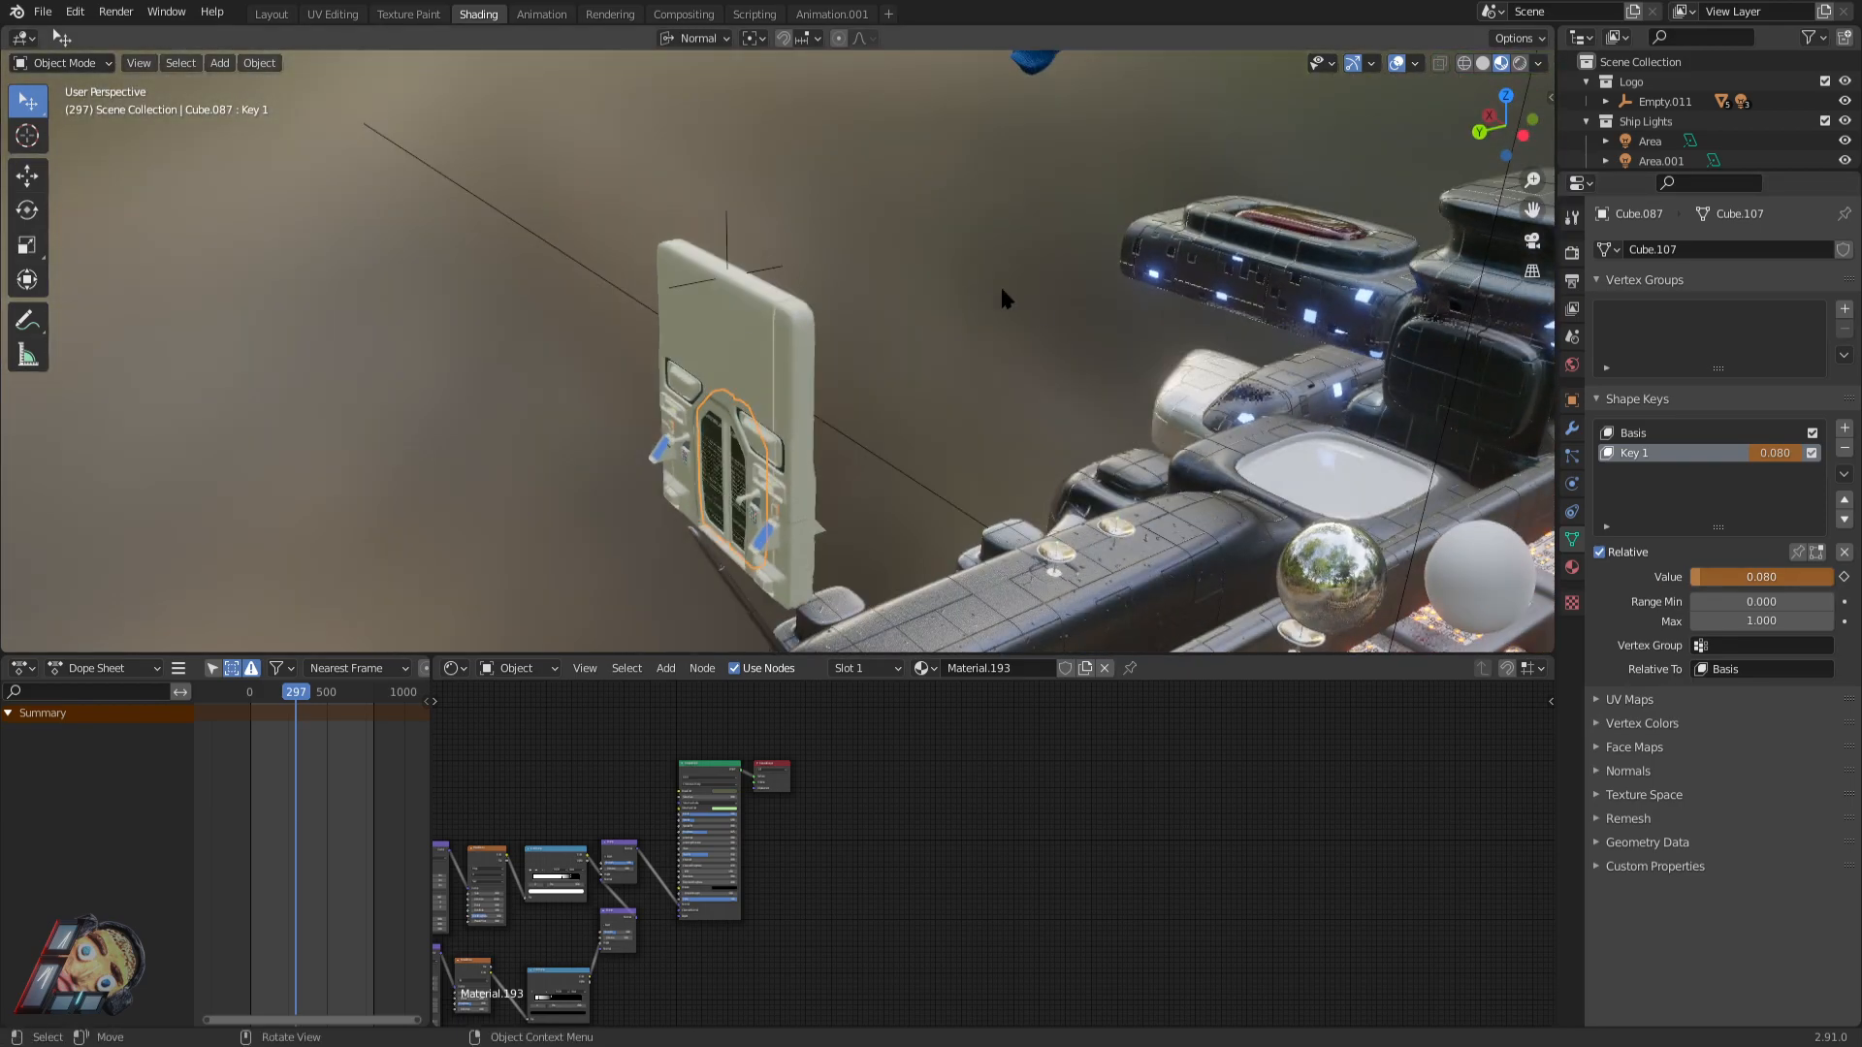
{"action": "left_click", "coordinate": [760, 269]}
{"action": "key", "text": "g"}
{"action": "key", "text": "Escape"}
Select the bulkhead panel around the doors and turn off its Mirror modifier's viewport display.
{"action": "middle_click_drag", "start_coordinate": [753, 289], "coordinate": [973, 399]}
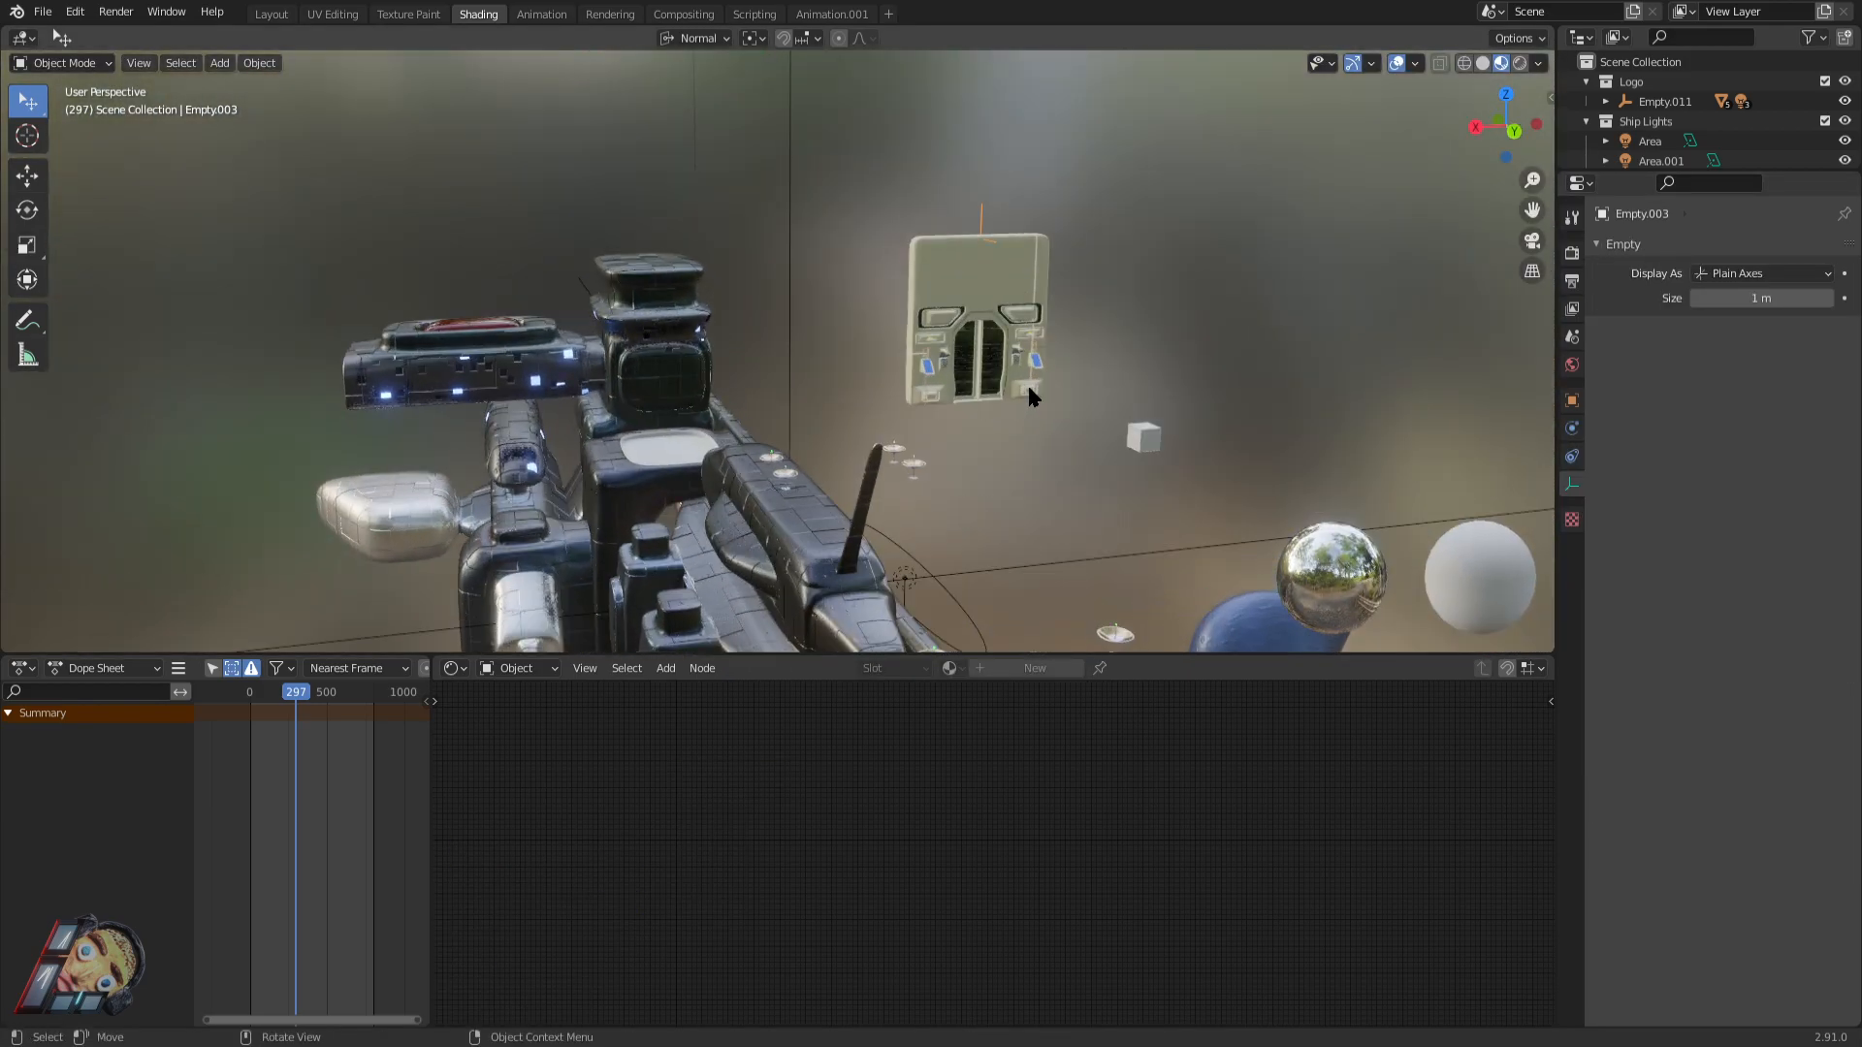
{"action": "scroll", "coordinate": [1028, 383], "scroll_direction": "up", "scroll_amount": 3}
{"action": "middle_click_drag", "start_coordinate": [1364, 160], "coordinate": [984, 391]}
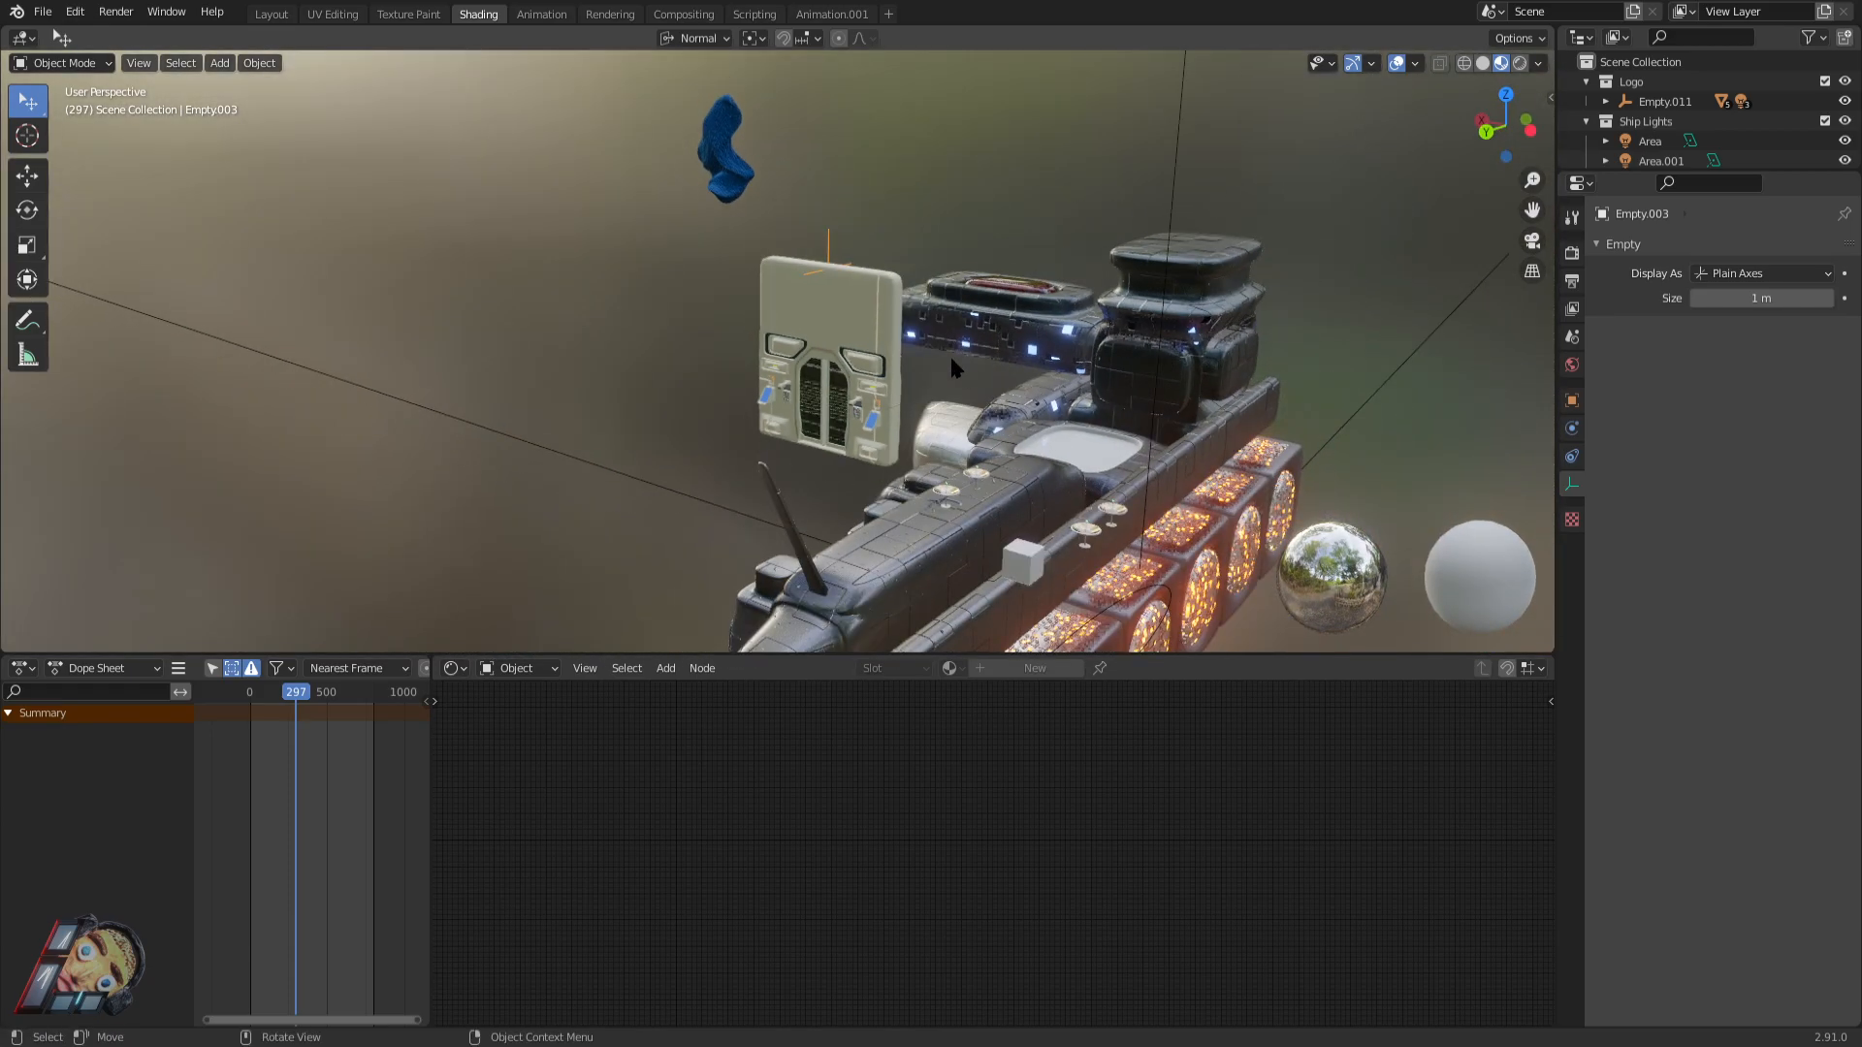
{"action": "scroll", "coordinate": [781, 459], "scroll_direction": "up", "scroll_amount": 2}
{"action": "middle_click_drag", "start_coordinate": [1067, 417], "coordinate": [776, 452]}
{"action": "scroll", "coordinate": [617, 458], "scroll_direction": "up", "scroll_amount": 1}
{"action": "middle_click_drag", "start_coordinate": [616, 458], "coordinate": [913, 337]}
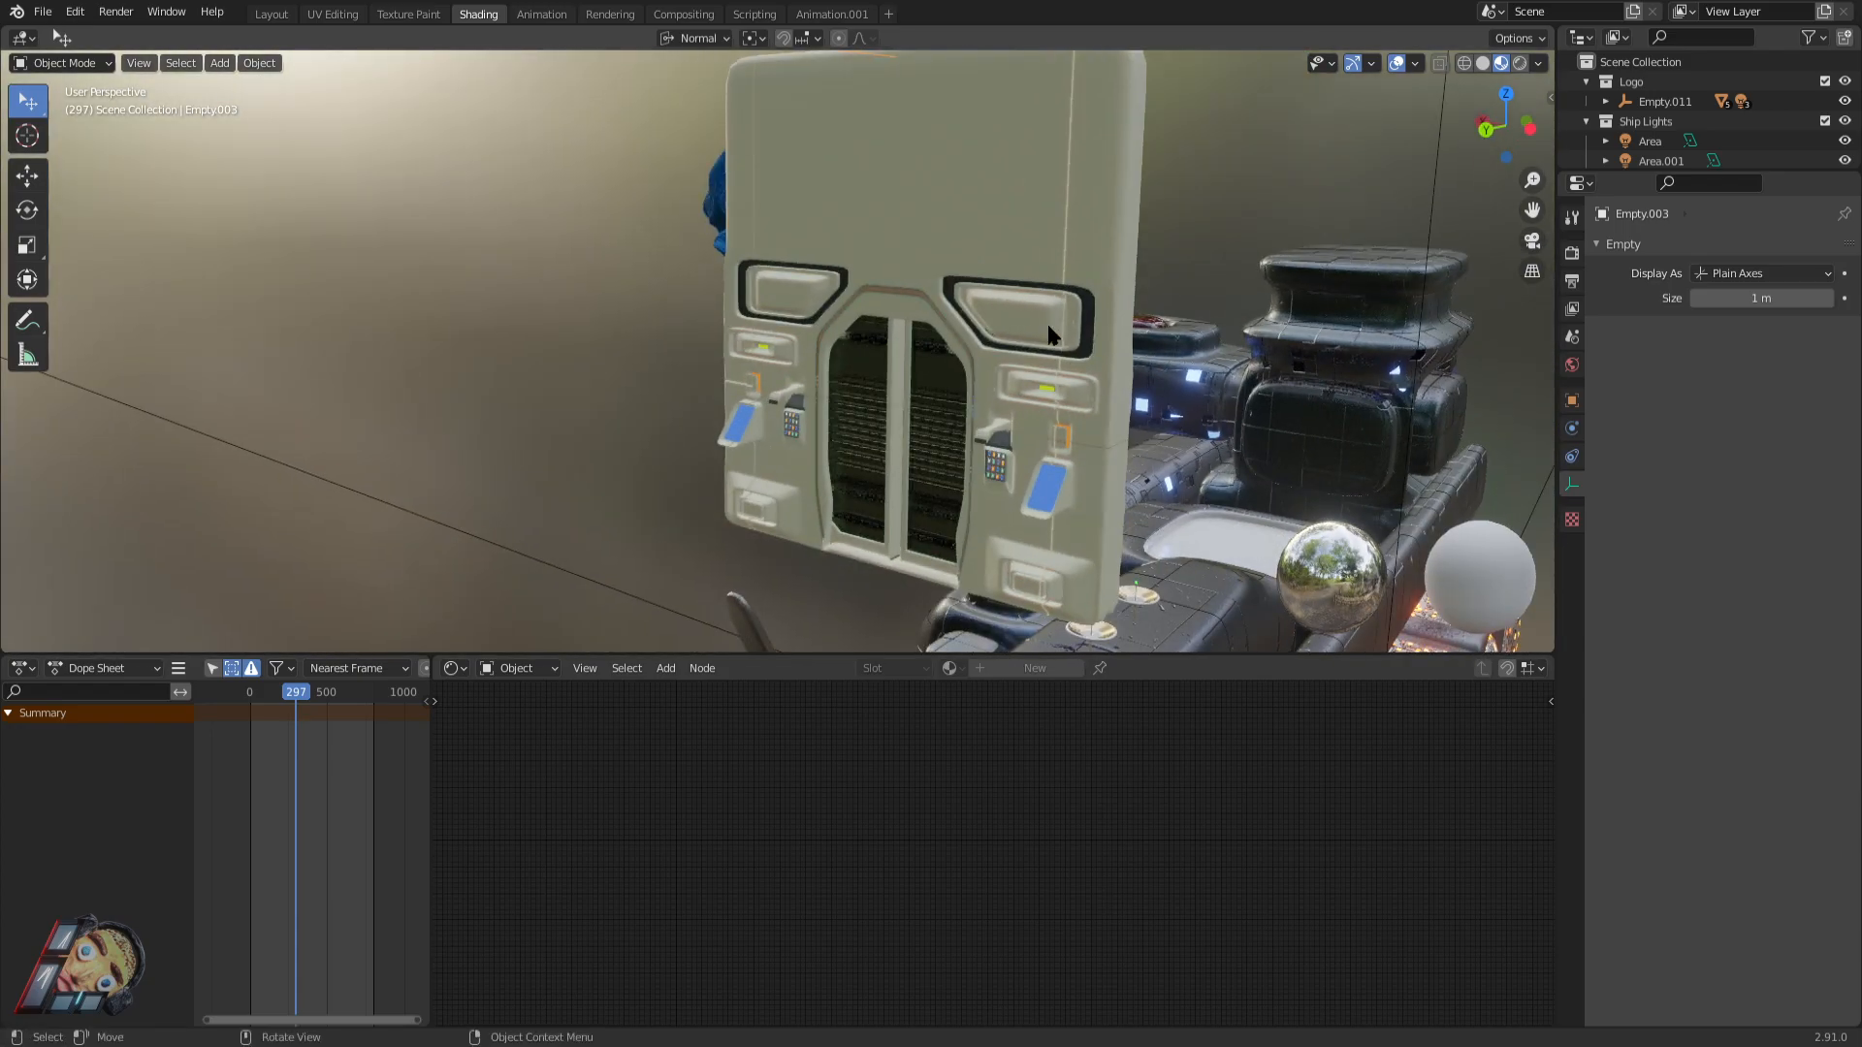
{"action": "left_click", "coordinate": [1059, 339]}
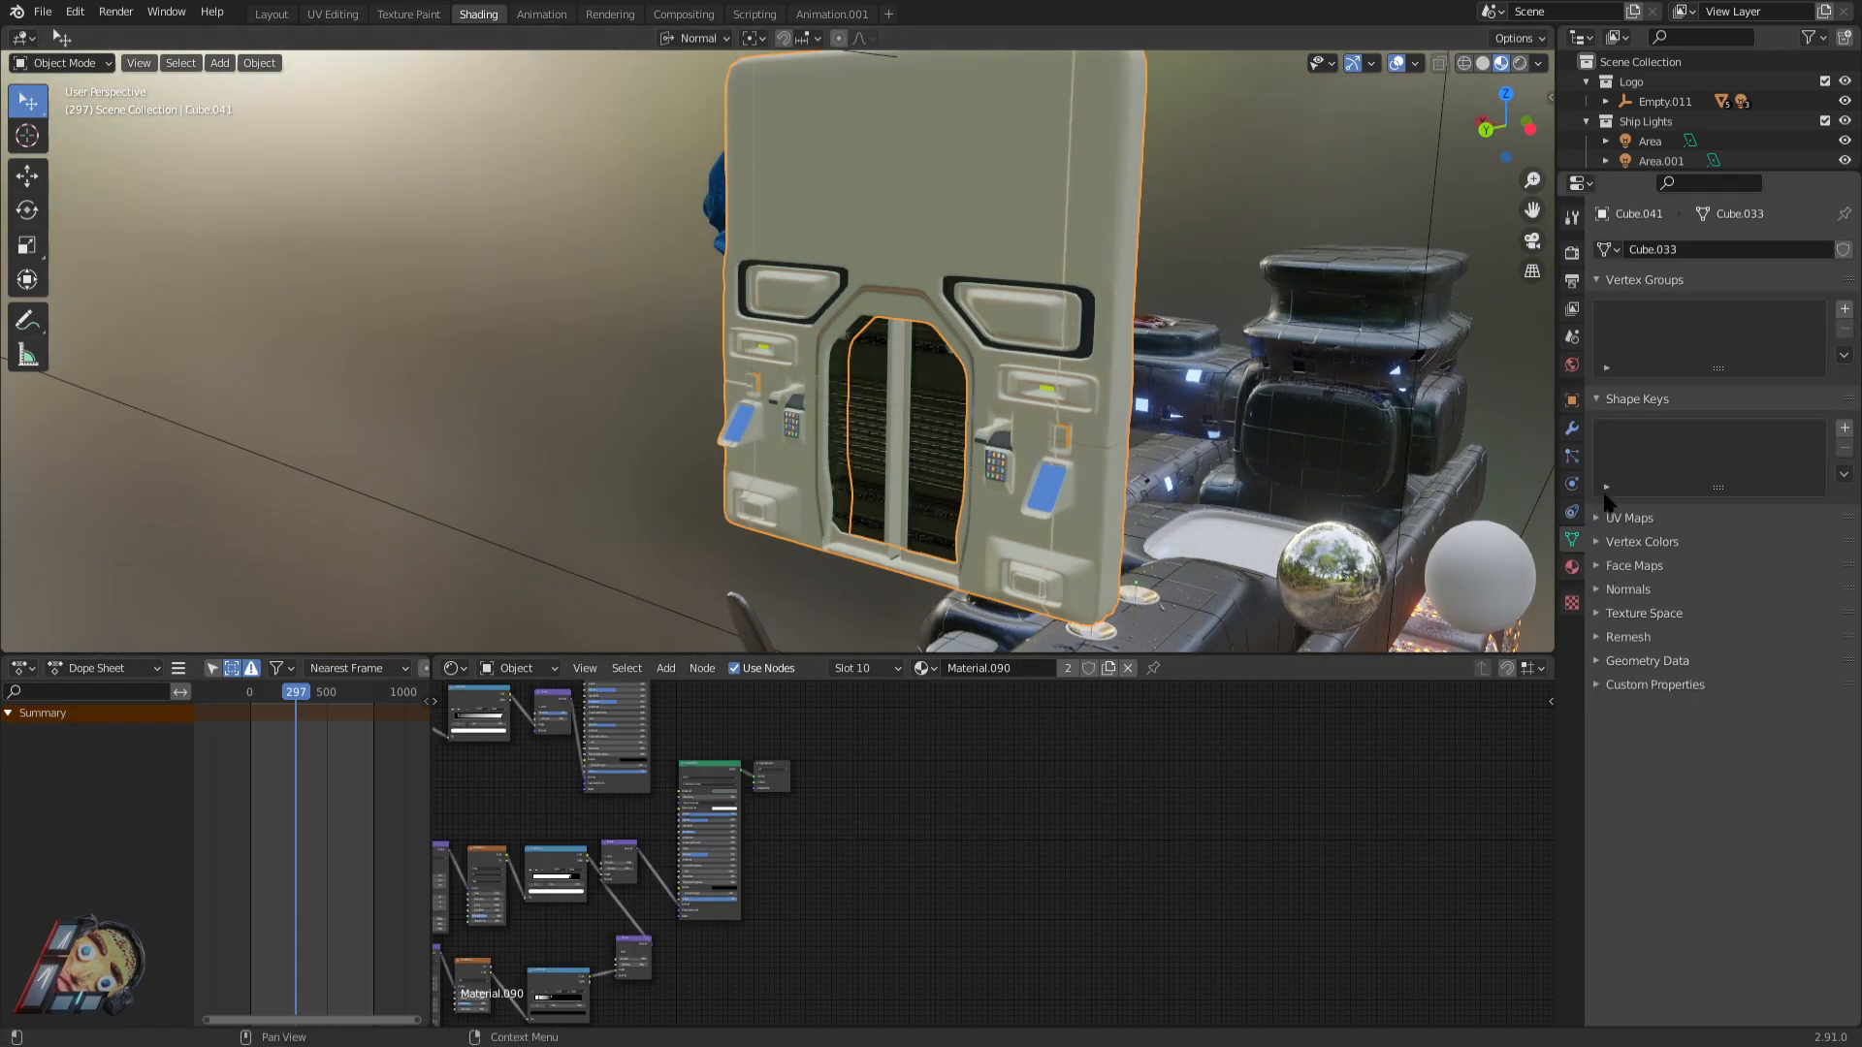
{"action": "left_click", "coordinate": [1572, 428]}
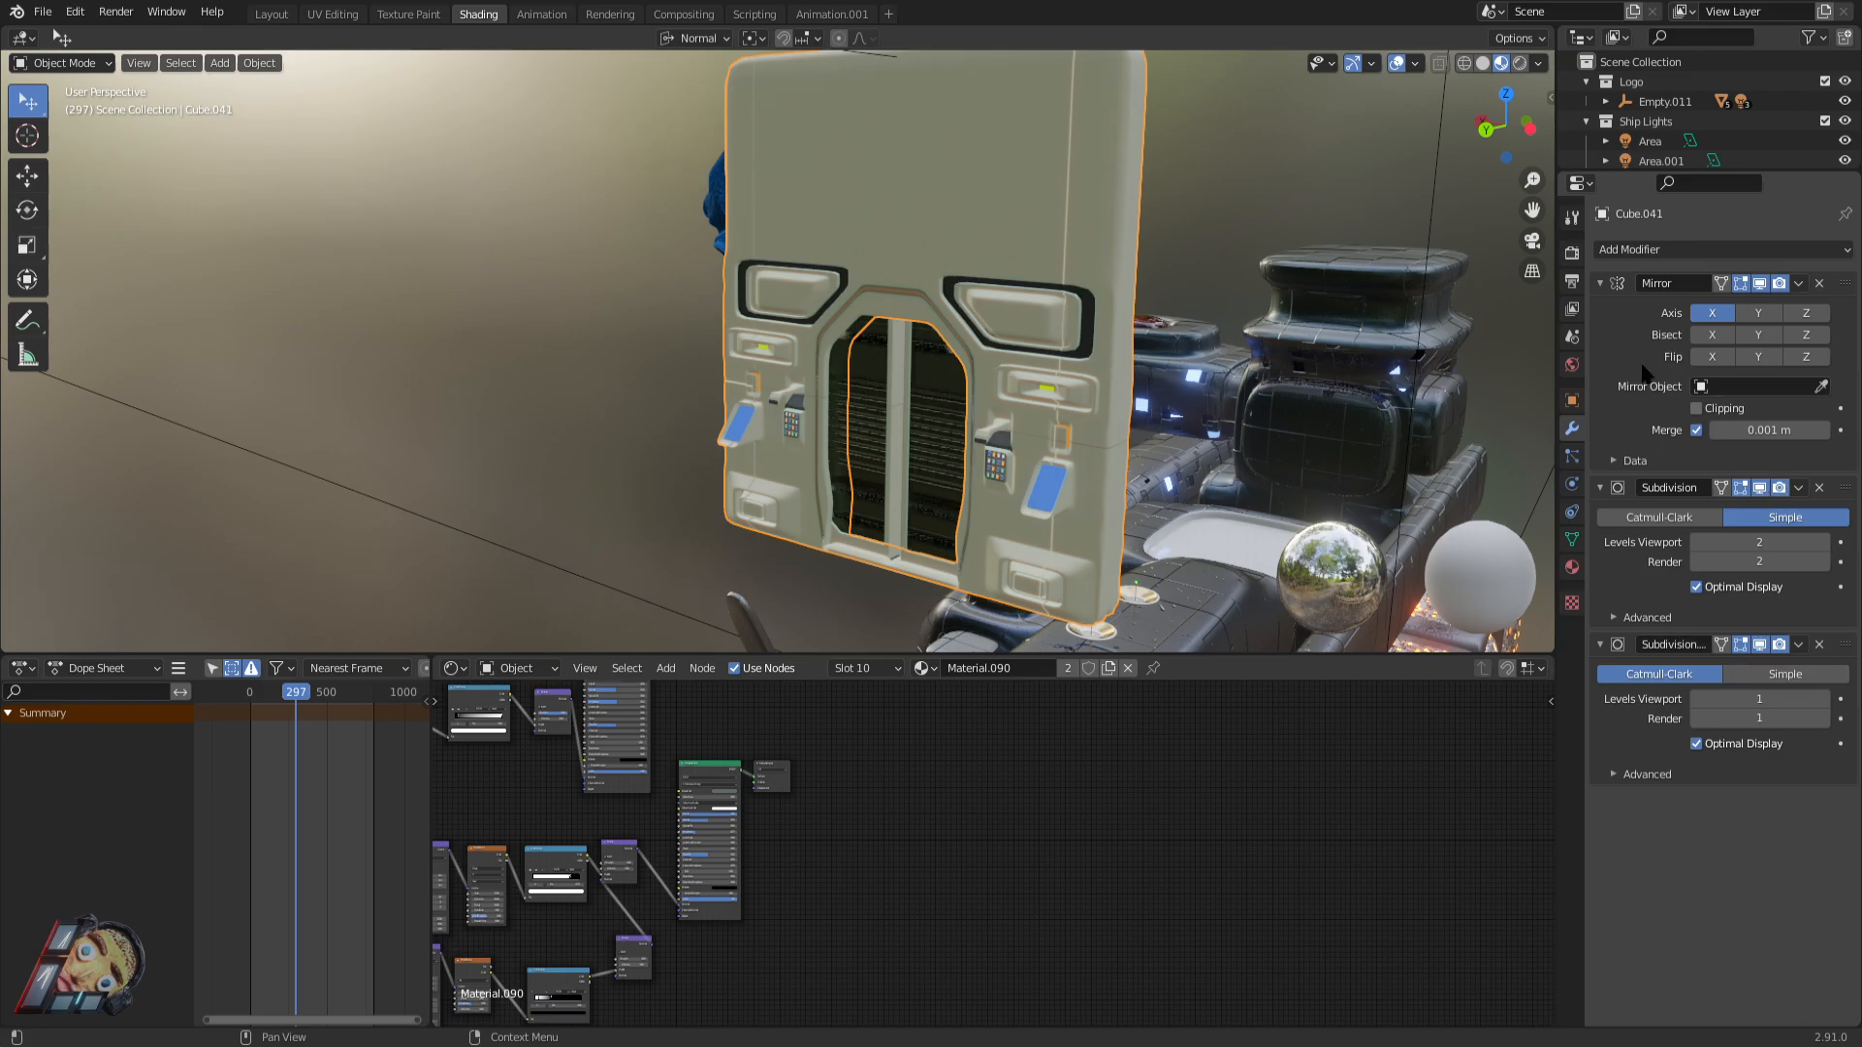
{"action": "left_click", "coordinate": [1760, 283]}
{"action": "middle_click_drag", "start_coordinate": [970, 388], "coordinate": [1310, 290]}
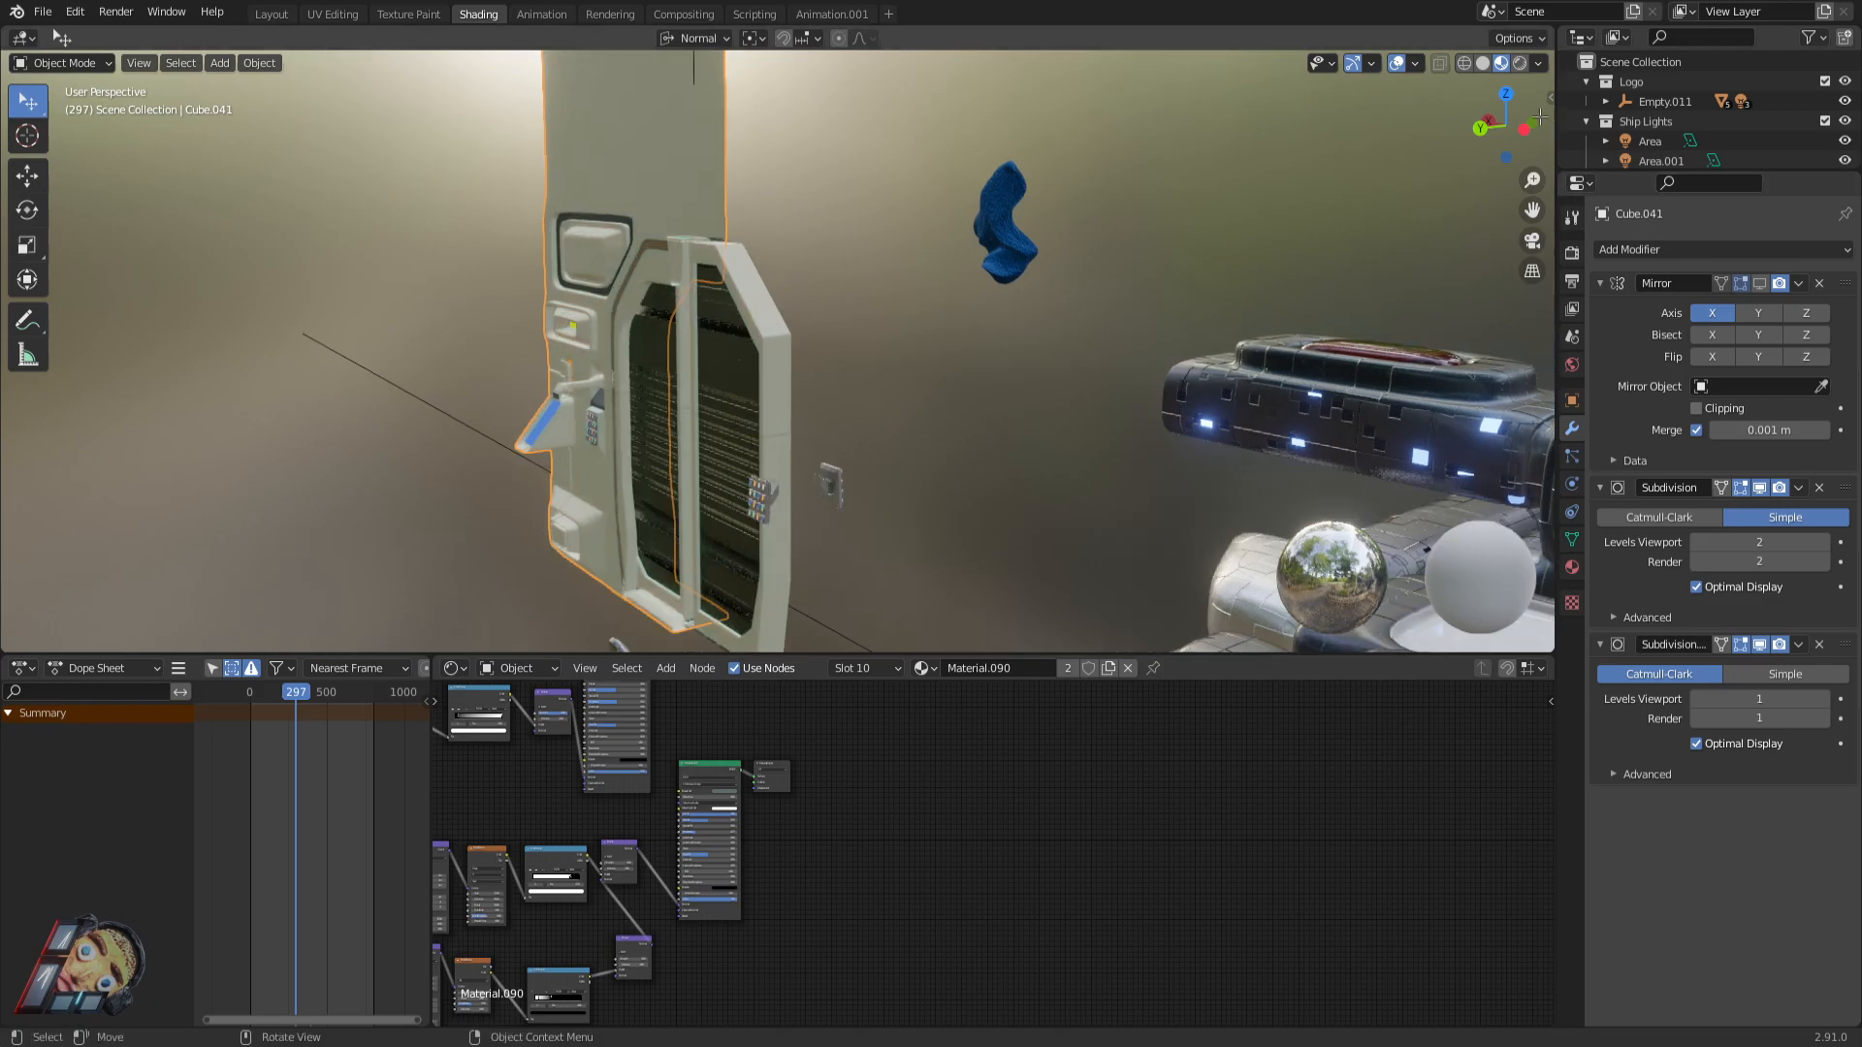
Switch the viewport to Solid shading and hide the bulkhead's sliding doors.
{"action": "left_click", "coordinate": [1483, 64]}
{"action": "mouse_move", "coordinate": [911, 254]}
{"action": "middle_mouse_down"}
{"action": "mouse_move", "coordinate": [1071, 254]}
{"action": "mouse_move", "coordinate": [813, 274]}
{"action": "mouse_move", "coordinate": [844, 332]}
{"action": "middle_mouse_up"}
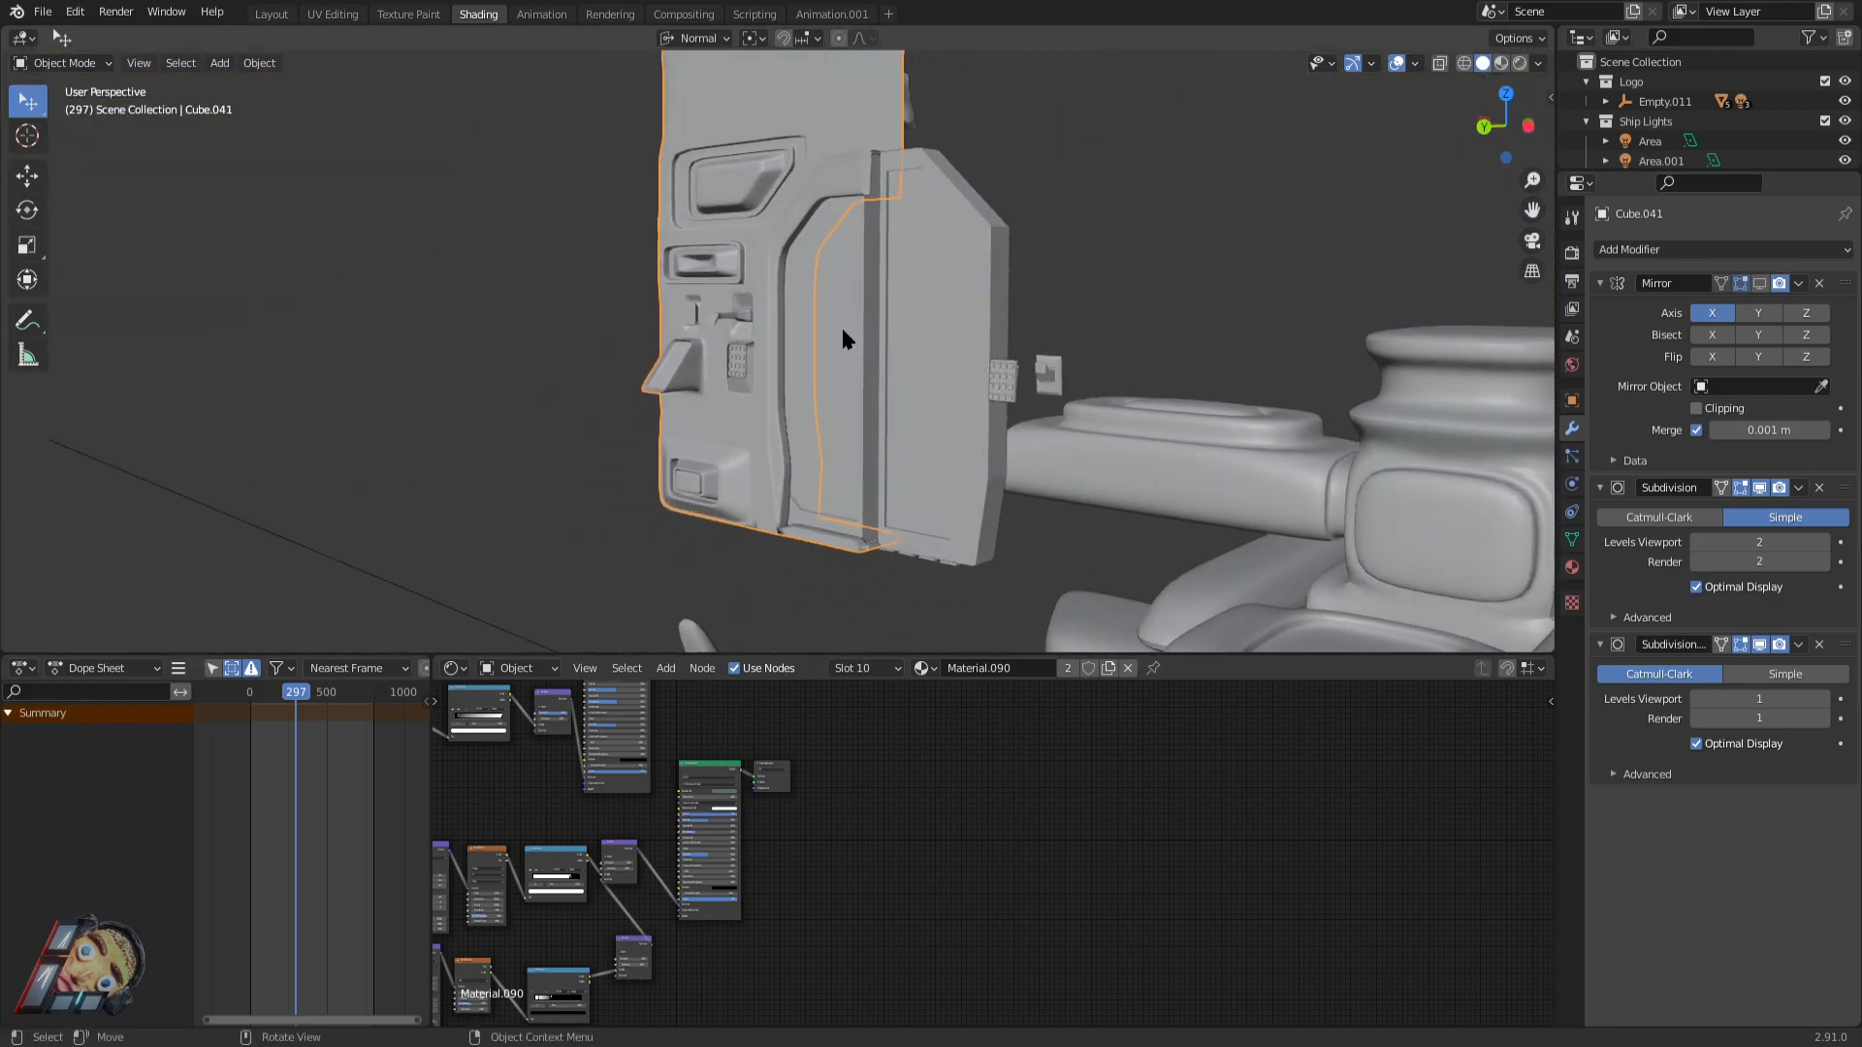
{"action": "scroll", "coordinate": [842, 335], "scroll_direction": "up", "scroll_amount": 2}
{"action": "left_click", "coordinate": [820, 388]}
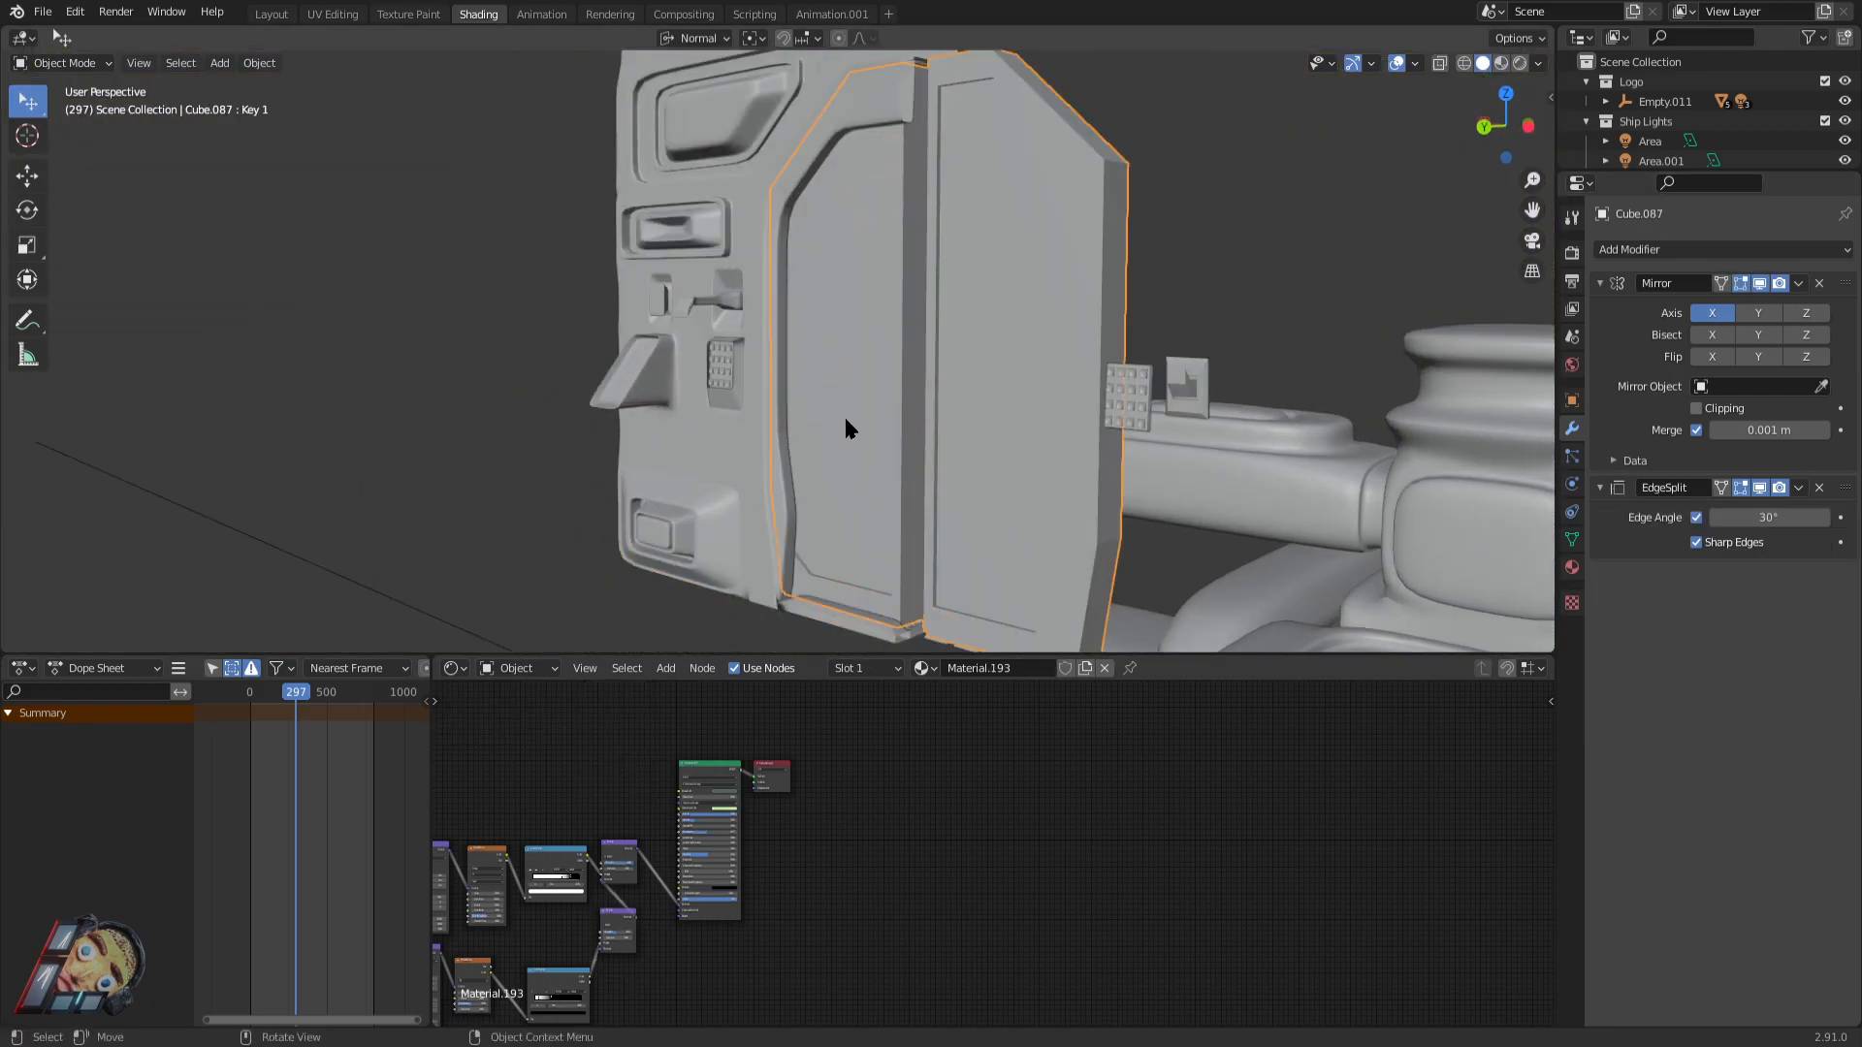
{"action": "key", "text": "h"}
Select the half bulkhead panel and inspect its cut side, where the door recess runs between the two faces.
{"action": "middle_click_drag", "start_coordinate": [869, 417], "coordinate": [635, 433]}
{"action": "key", "text": "shift+grave"}
{"action": "key", "text": "w"}
{"action": "key", "text": "s"}
{"action": "left_click", "coordinate": [799, 644]}
{"action": "middle_click_drag", "start_coordinate": [730, 370], "coordinate": [706, 363]}
{"action": "left_click", "coordinate": [708, 366]}
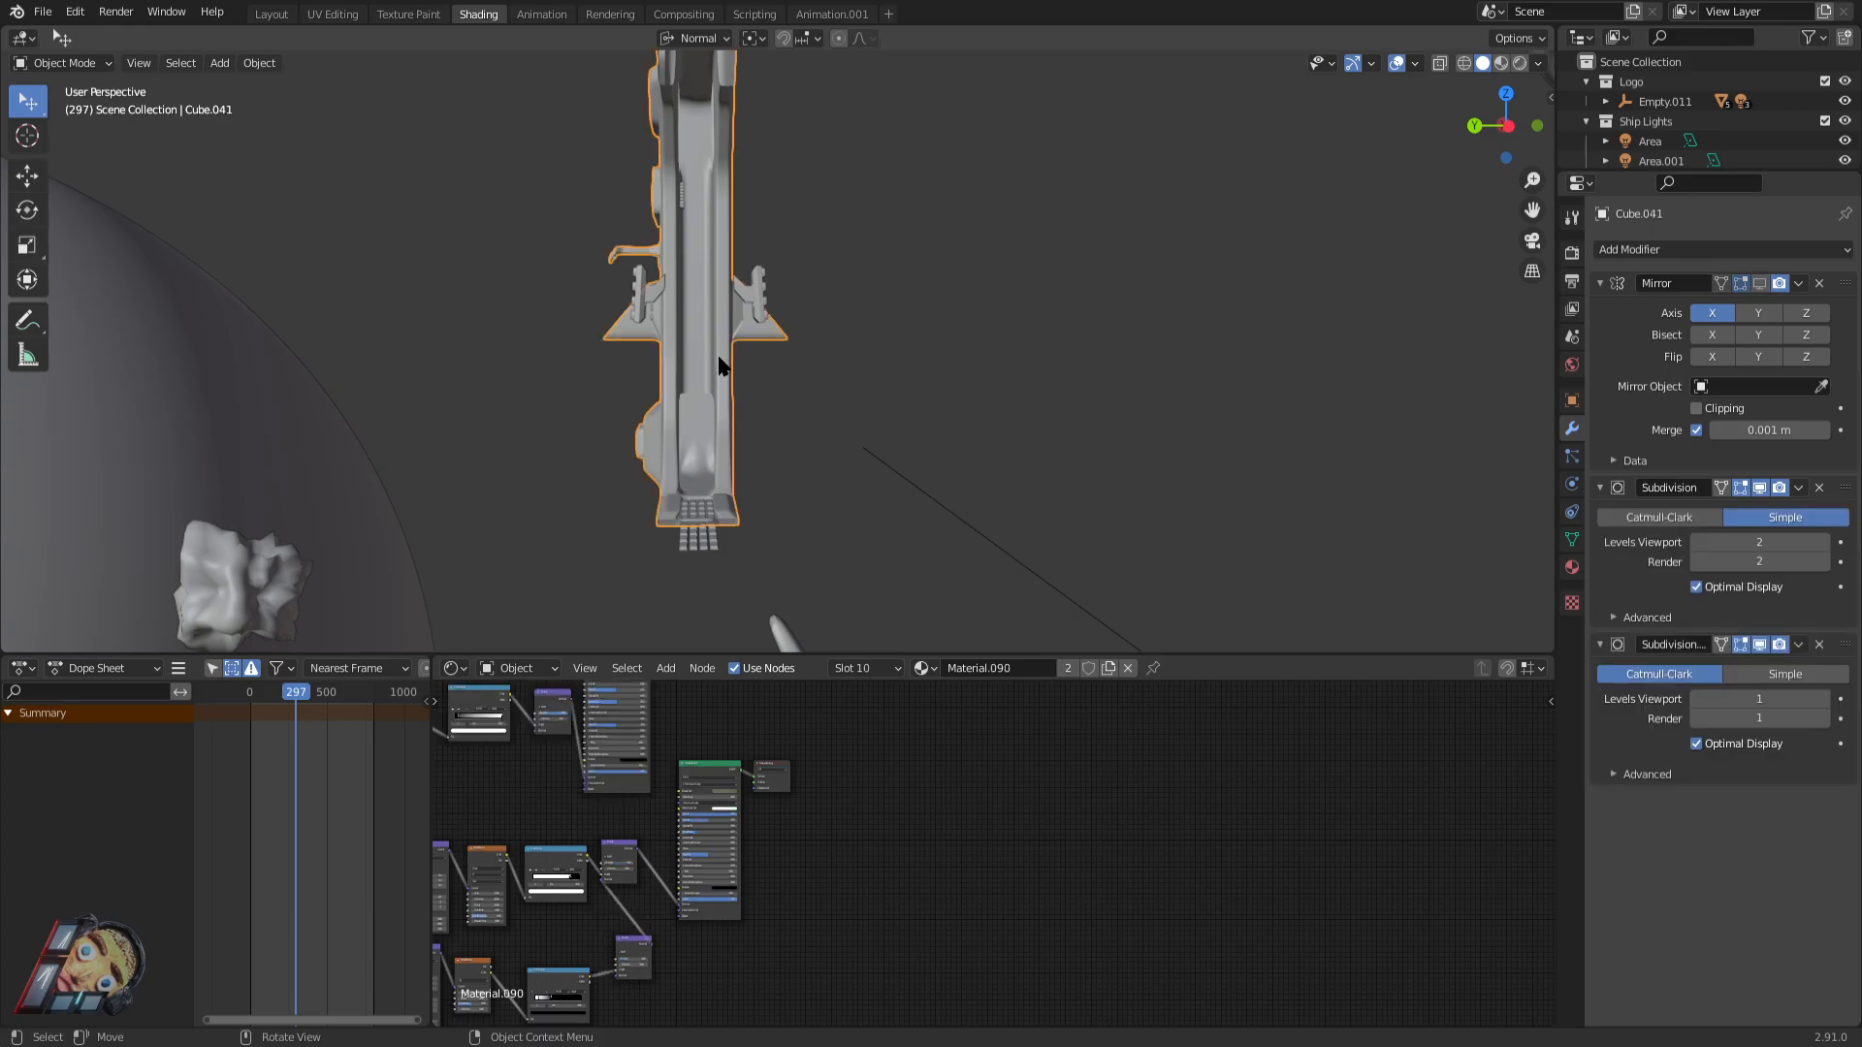
{"action": "key", "text": "KP_Decimal"}
{"action": "right_click", "coordinate": [818, 475]}
{"action": "middle_click_drag", "start_coordinate": [1250, 400], "coordinate": [941, 255]}
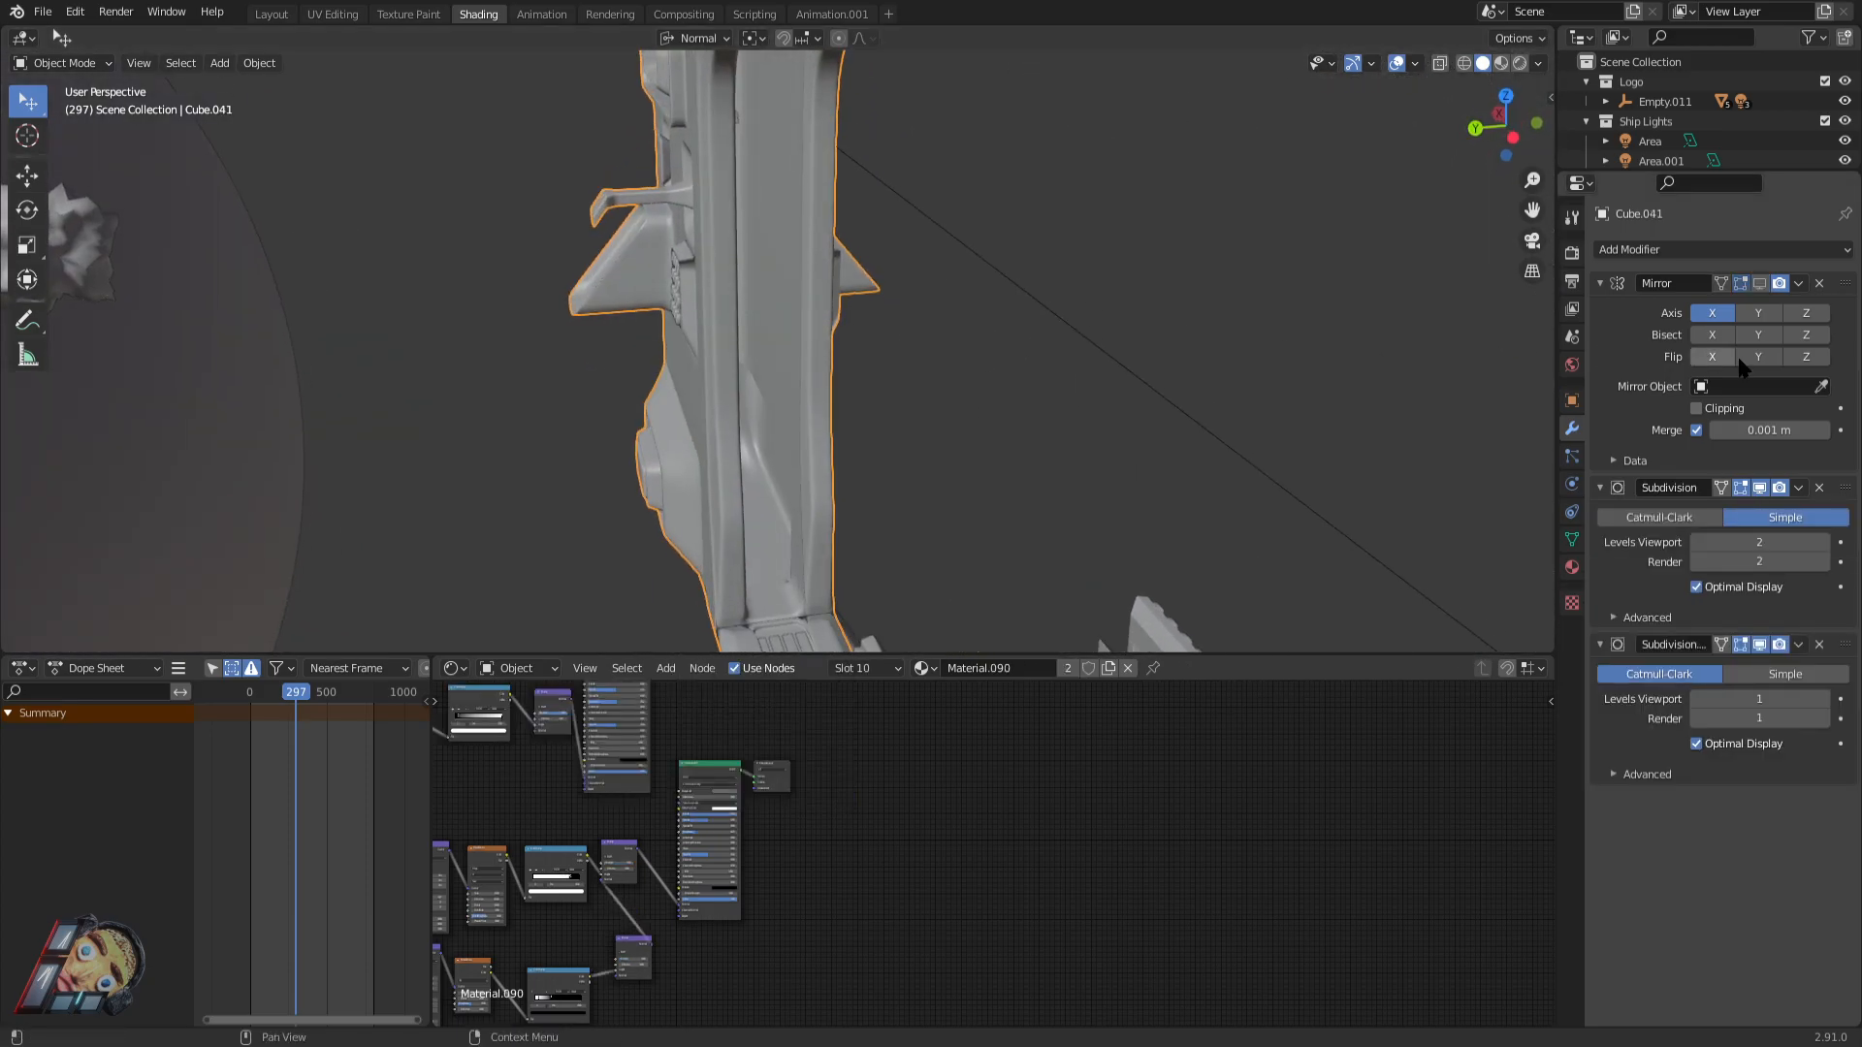
Unhide the sliding doors, select them and check how they fit into the panel's recess.
{"action": "scroll", "coordinate": [1188, 325], "scroll_direction": "up", "scroll_amount": 3}
{"action": "middle_click_drag", "start_coordinate": [785, 310], "coordinate": [939, 353]}
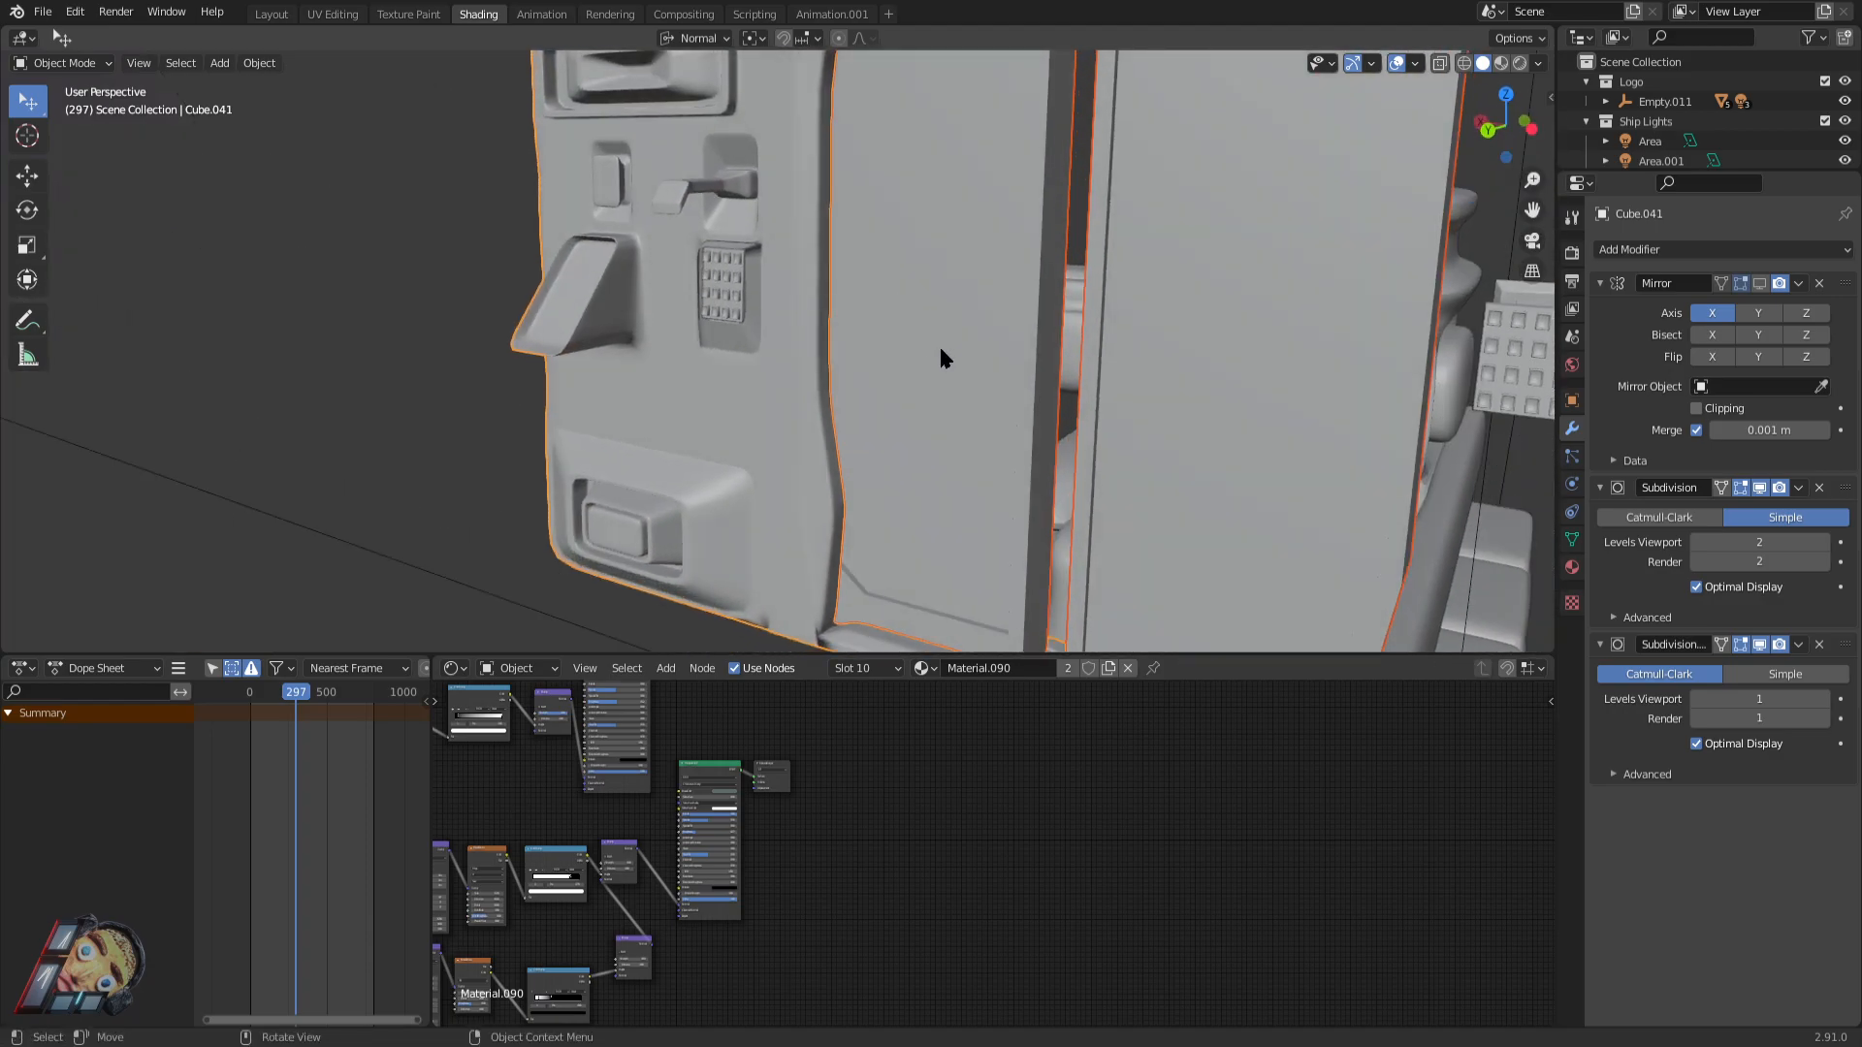
{"action": "left_click", "coordinate": [939, 353]}
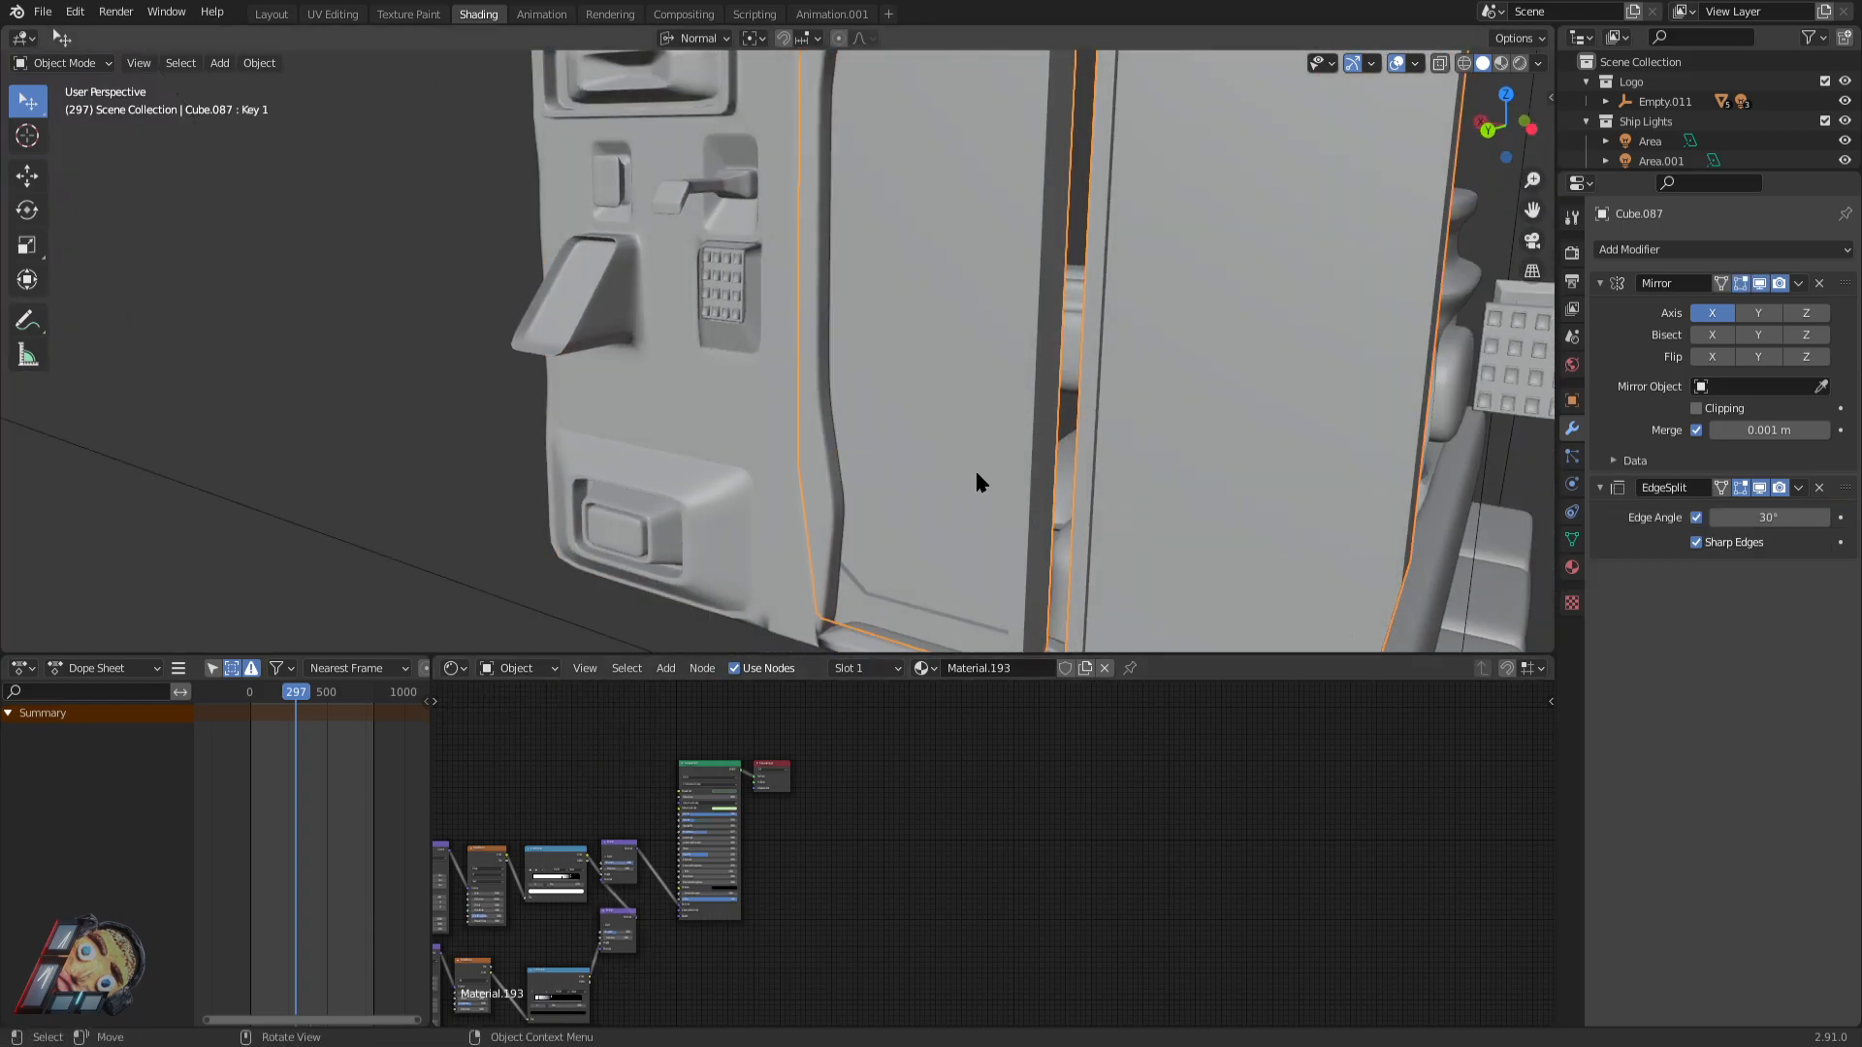
{"action": "middle_click_drag", "start_coordinate": [1006, 433], "coordinate": [893, 424]}
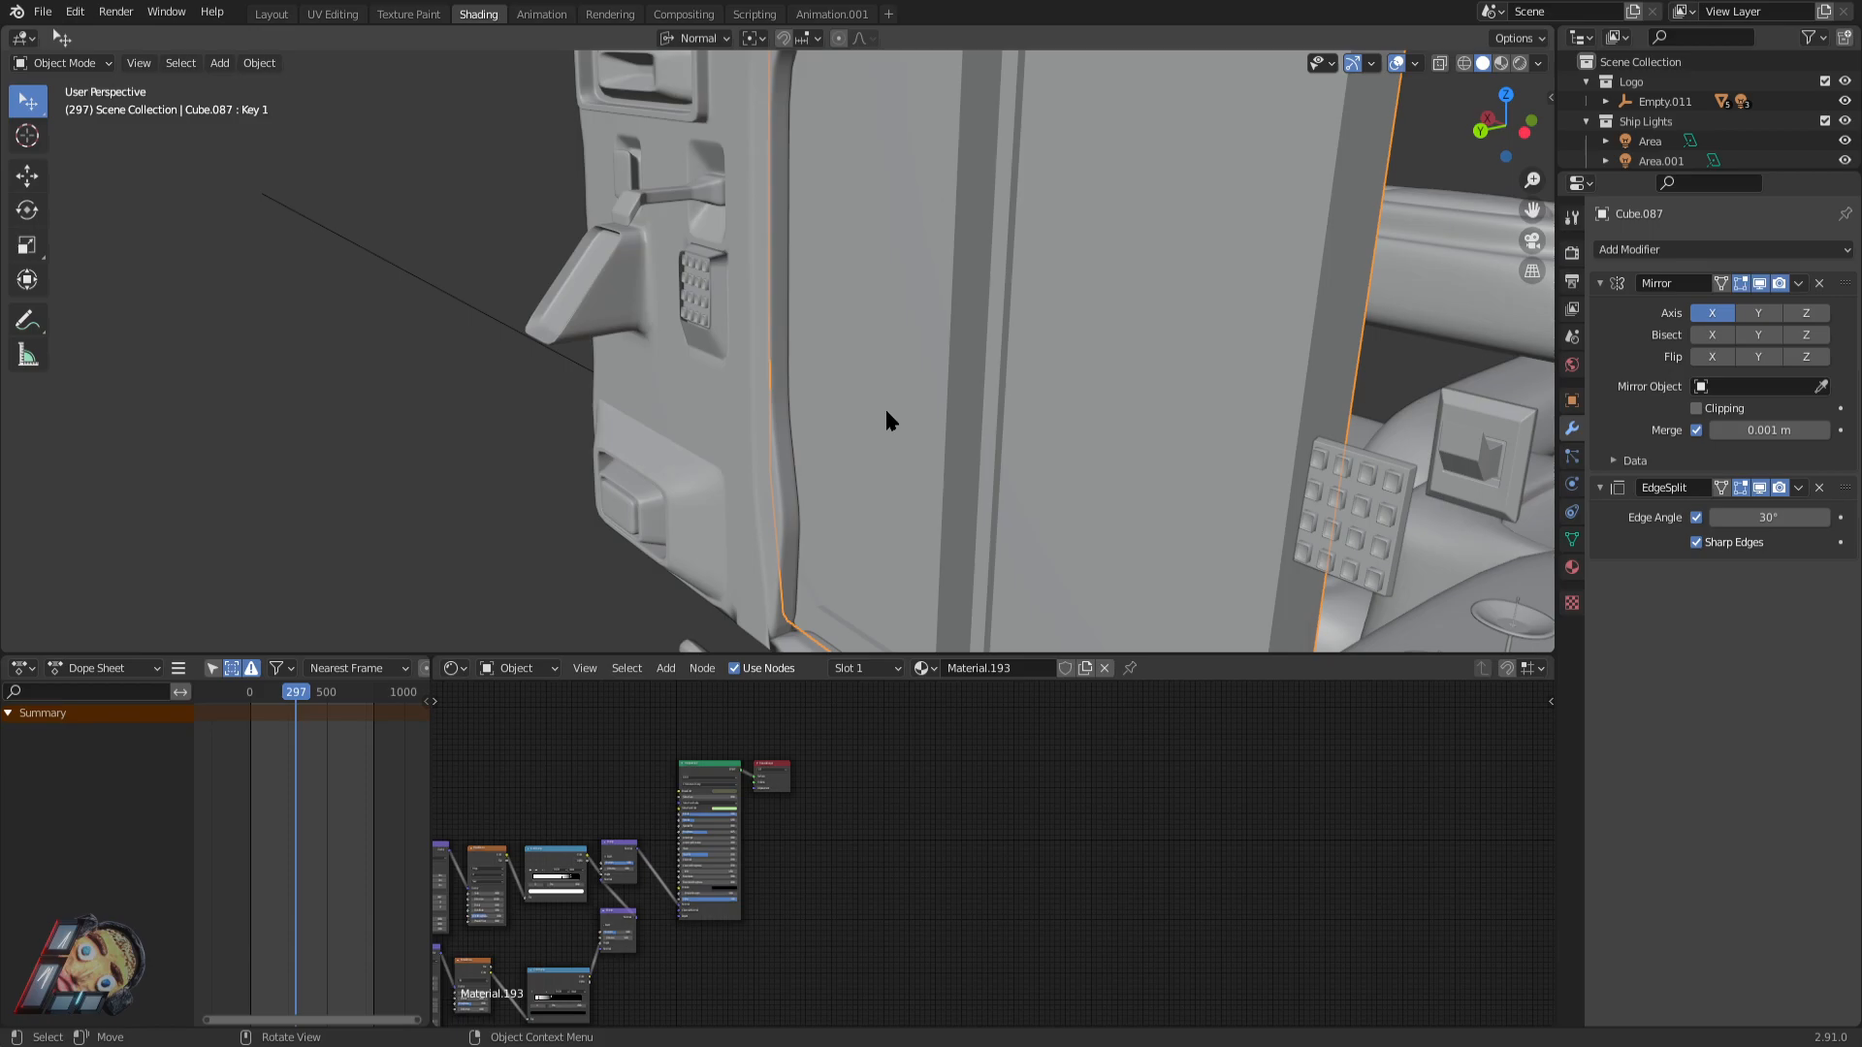
{"action": "mouse_move", "coordinate": [1064, 391]}
{"action": "middle_mouse_down"}
{"action": "mouse_move", "coordinate": [989, 416]}
{"action": "mouse_move", "coordinate": [1047, 496]}
{"action": "mouse_move", "coordinate": [935, 407]}
{"action": "mouse_move", "coordinate": [1280, 349]}
{"action": "mouse_move", "coordinate": [1445, 400]}
{"action": "mouse_move", "coordinate": [1366, 371]}
{"action": "middle_mouse_up"}
Switch the viewport to Rendered shading and inspect the doors and the illuminated console panel.
{"action": "left_click", "coordinate": [1519, 63]}
{"action": "scroll", "coordinate": [867, 253], "scroll_direction": "down", "scroll_amount": 2}
{"action": "middle_click_drag", "start_coordinate": [867, 254], "coordinate": [510, 264]}
{"action": "scroll", "coordinate": [509, 263], "scroll_direction": "up", "scroll_amount": 3}
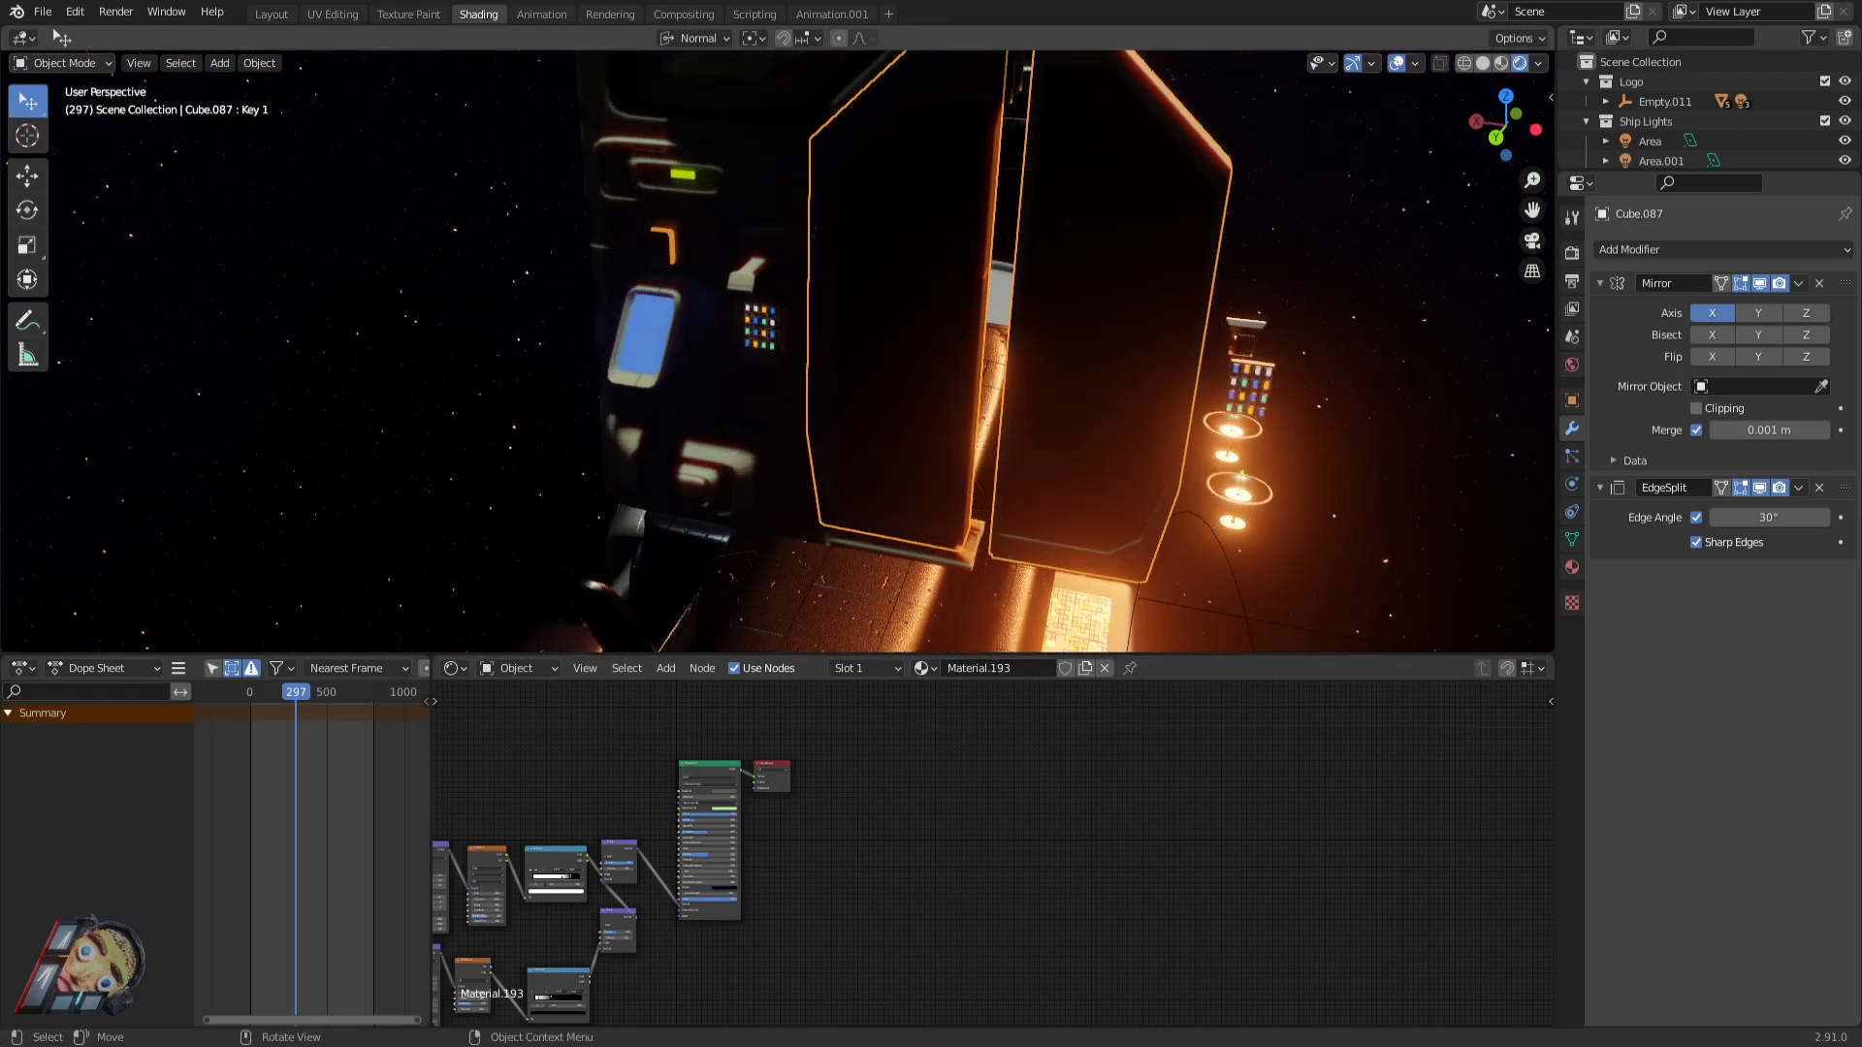
Switch the viewport to Material Preview and inspect the sliding doors' mesh in Edit Mode.
{"action": "left_click", "coordinate": [1501, 63]}
{"action": "mouse_move", "coordinate": [1116, 242]}
{"action": "middle_mouse_down"}
{"action": "mouse_move", "coordinate": [885, 194]}
{"action": "mouse_move", "coordinate": [946, 233]}
{"action": "mouse_move", "coordinate": [981, 312]}
{"action": "mouse_move", "coordinate": [737, 320]}
{"action": "mouse_move", "coordinate": [873, 328]}
{"action": "mouse_move", "coordinate": [1087, 294]}
{"action": "mouse_move", "coordinate": [800, 311]}
{"action": "mouse_move", "coordinate": [975, 289]}
{"action": "mouse_move", "coordinate": [740, 233]}
{"action": "mouse_move", "coordinate": [843, 159]}
{"action": "mouse_move", "coordinate": [953, 161]}
{"action": "mouse_move", "coordinate": [818, 160]}
{"action": "mouse_move", "coordinate": [888, 155]}
{"action": "middle_mouse_up"}
{"action": "key", "text": "Tab"}
{"action": "middle_click_drag", "start_coordinate": [915, 312], "coordinate": [975, 280]}
{"action": "key", "text": "Tab"}
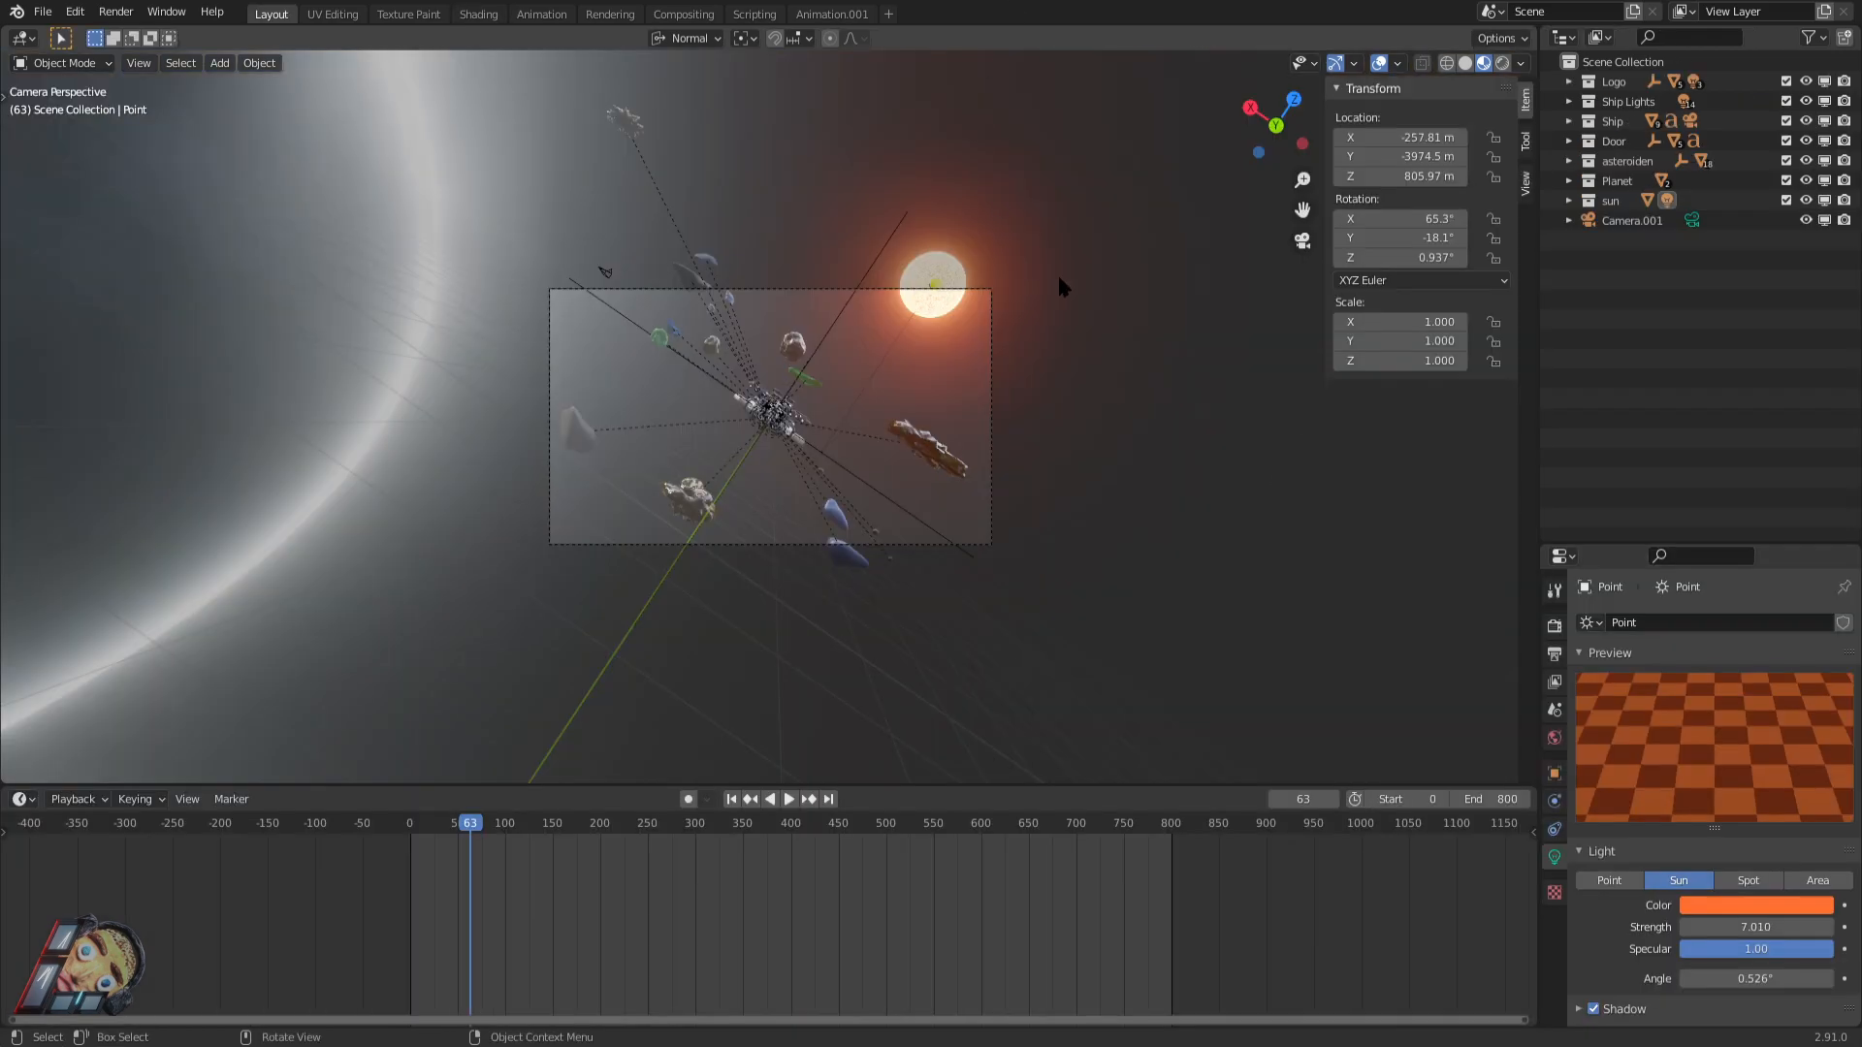
Examine the ship among the surrounding asteroids, return to the camera view and select the large empty the asteroids are parented to.
{"action": "scroll", "coordinate": [1057, 271], "scroll_direction": "up", "scroll_amount": 8}
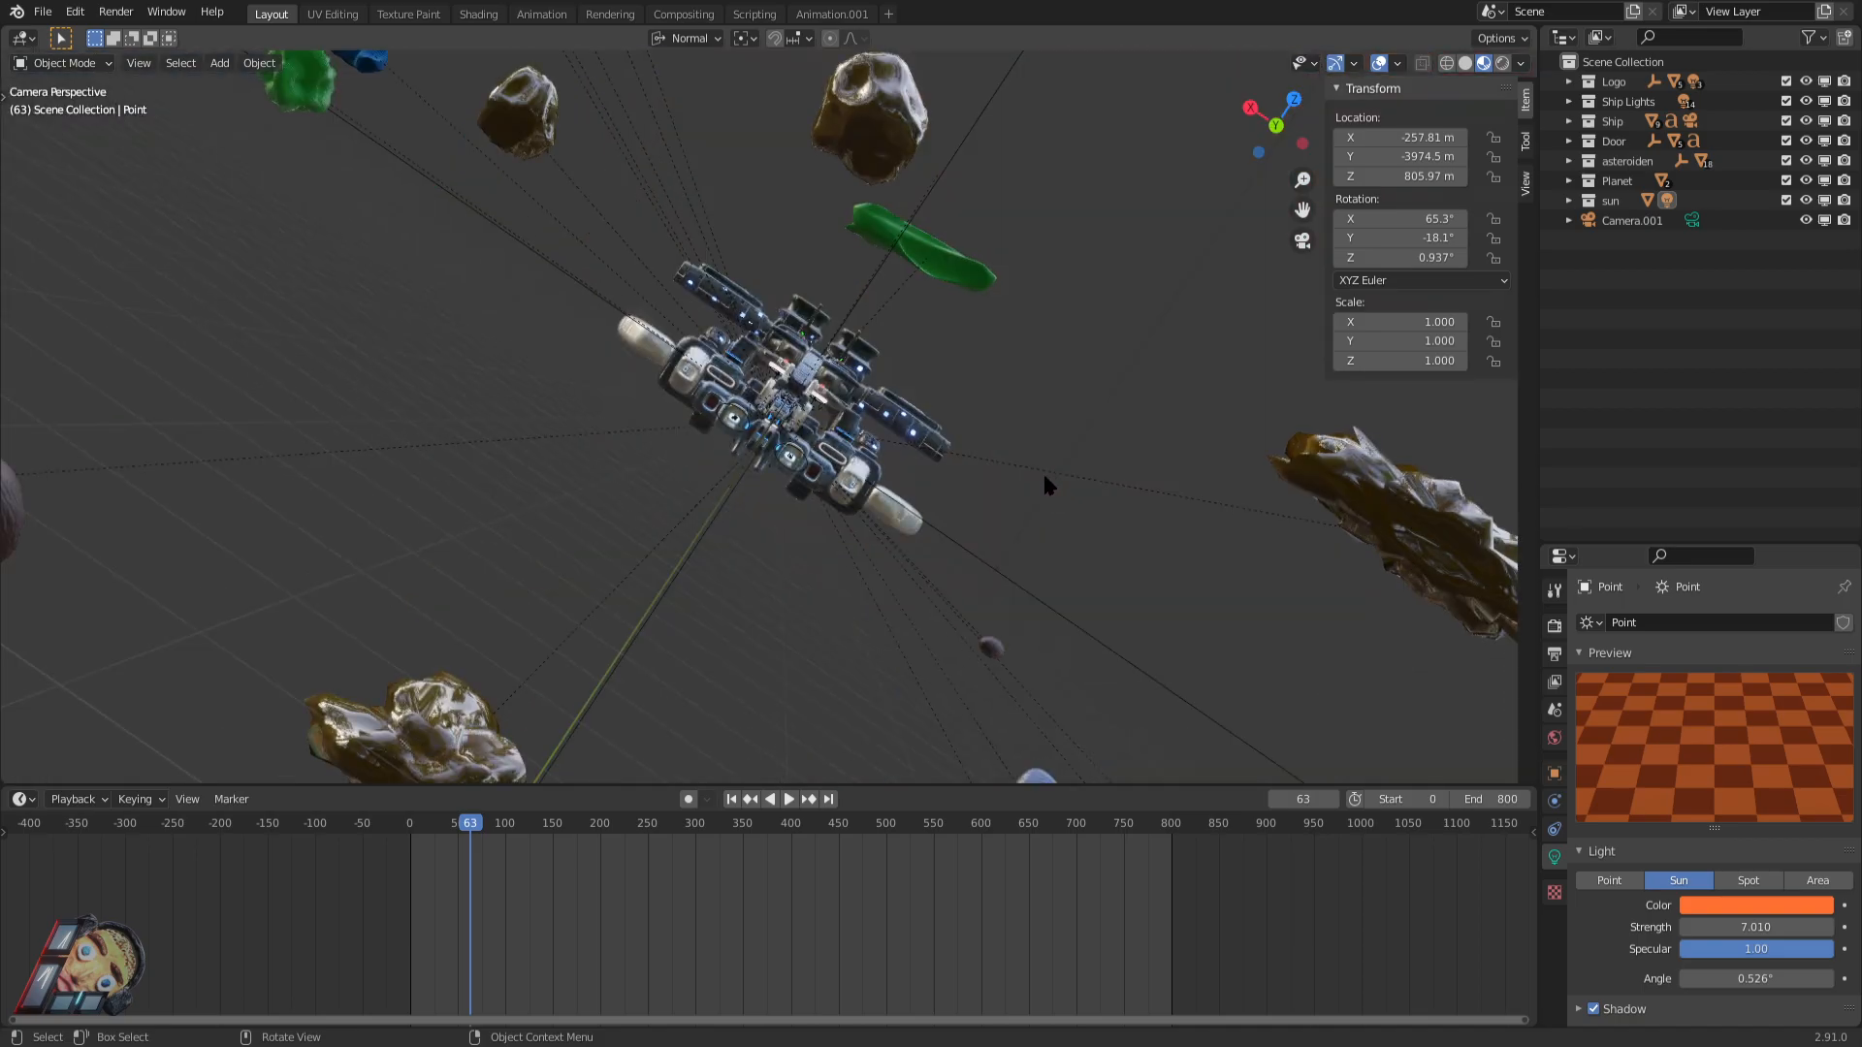
{"action": "middle_click_drag", "start_coordinate": [1106, 477], "coordinate": [1044, 529]}
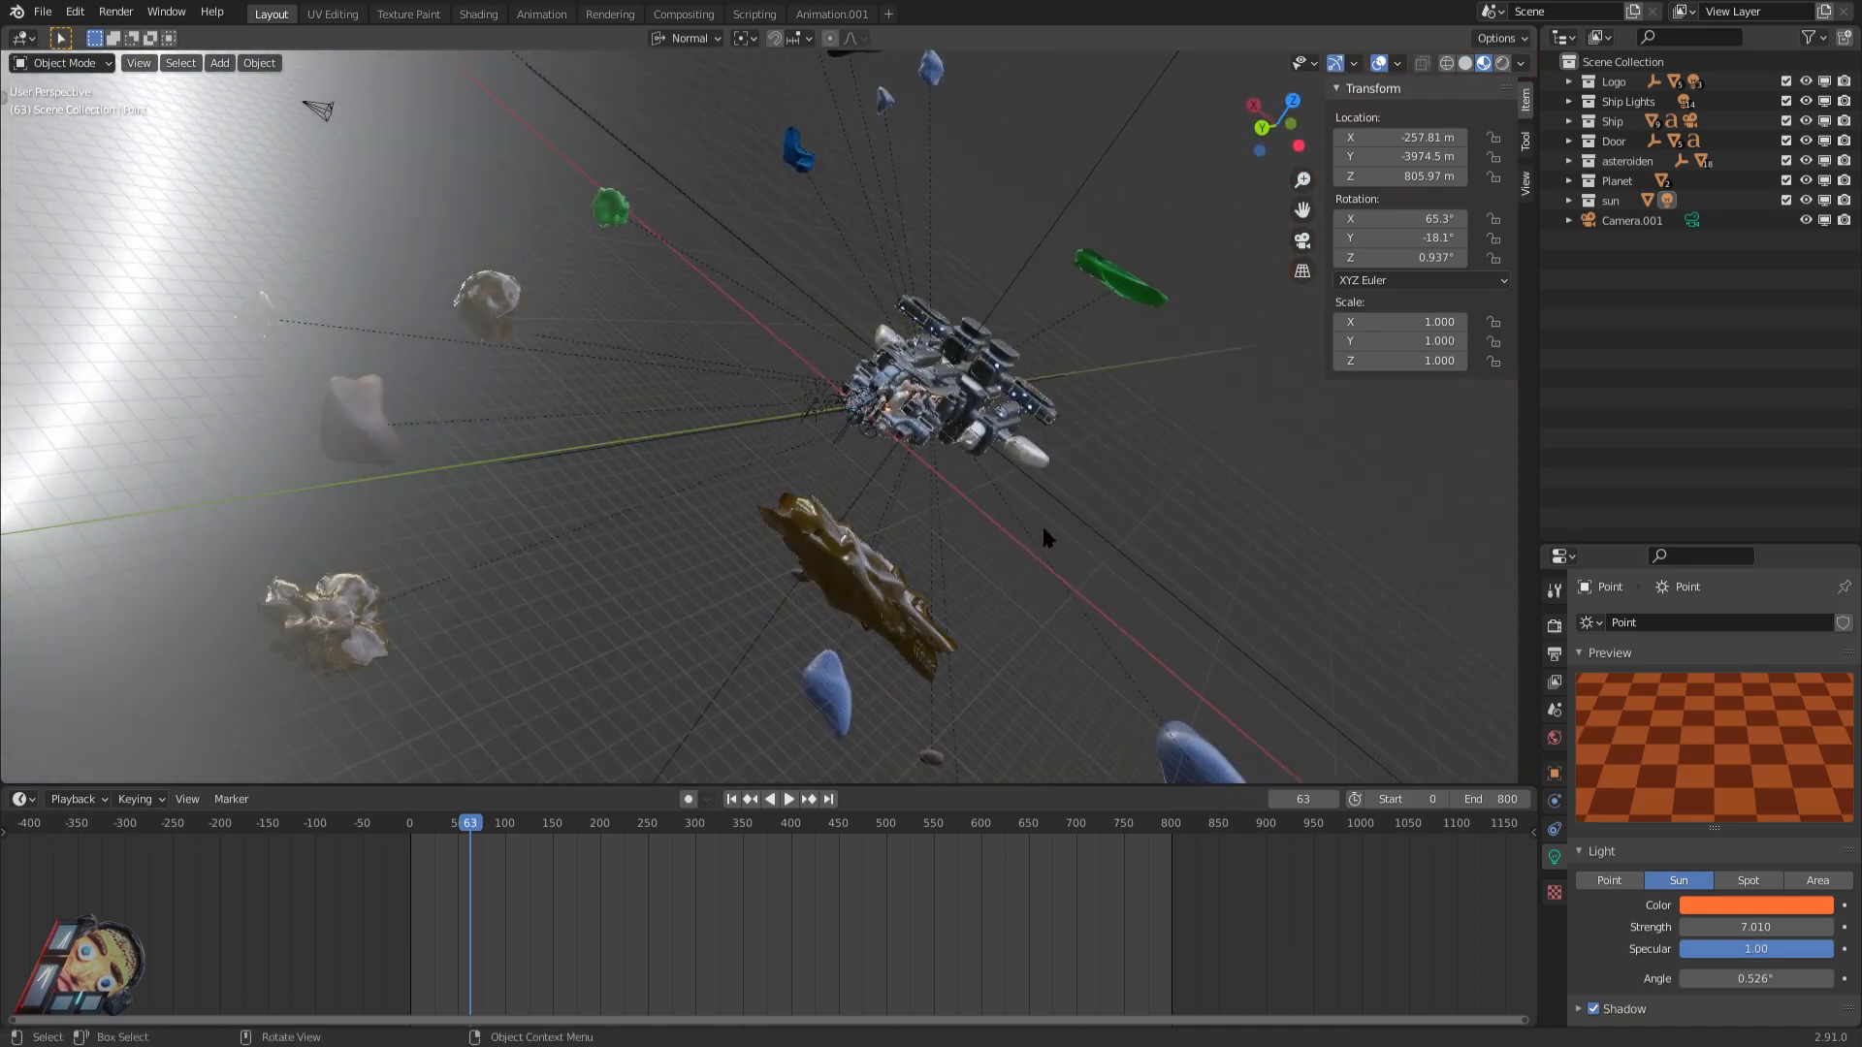
{"action": "key", "text": "KP_0"}
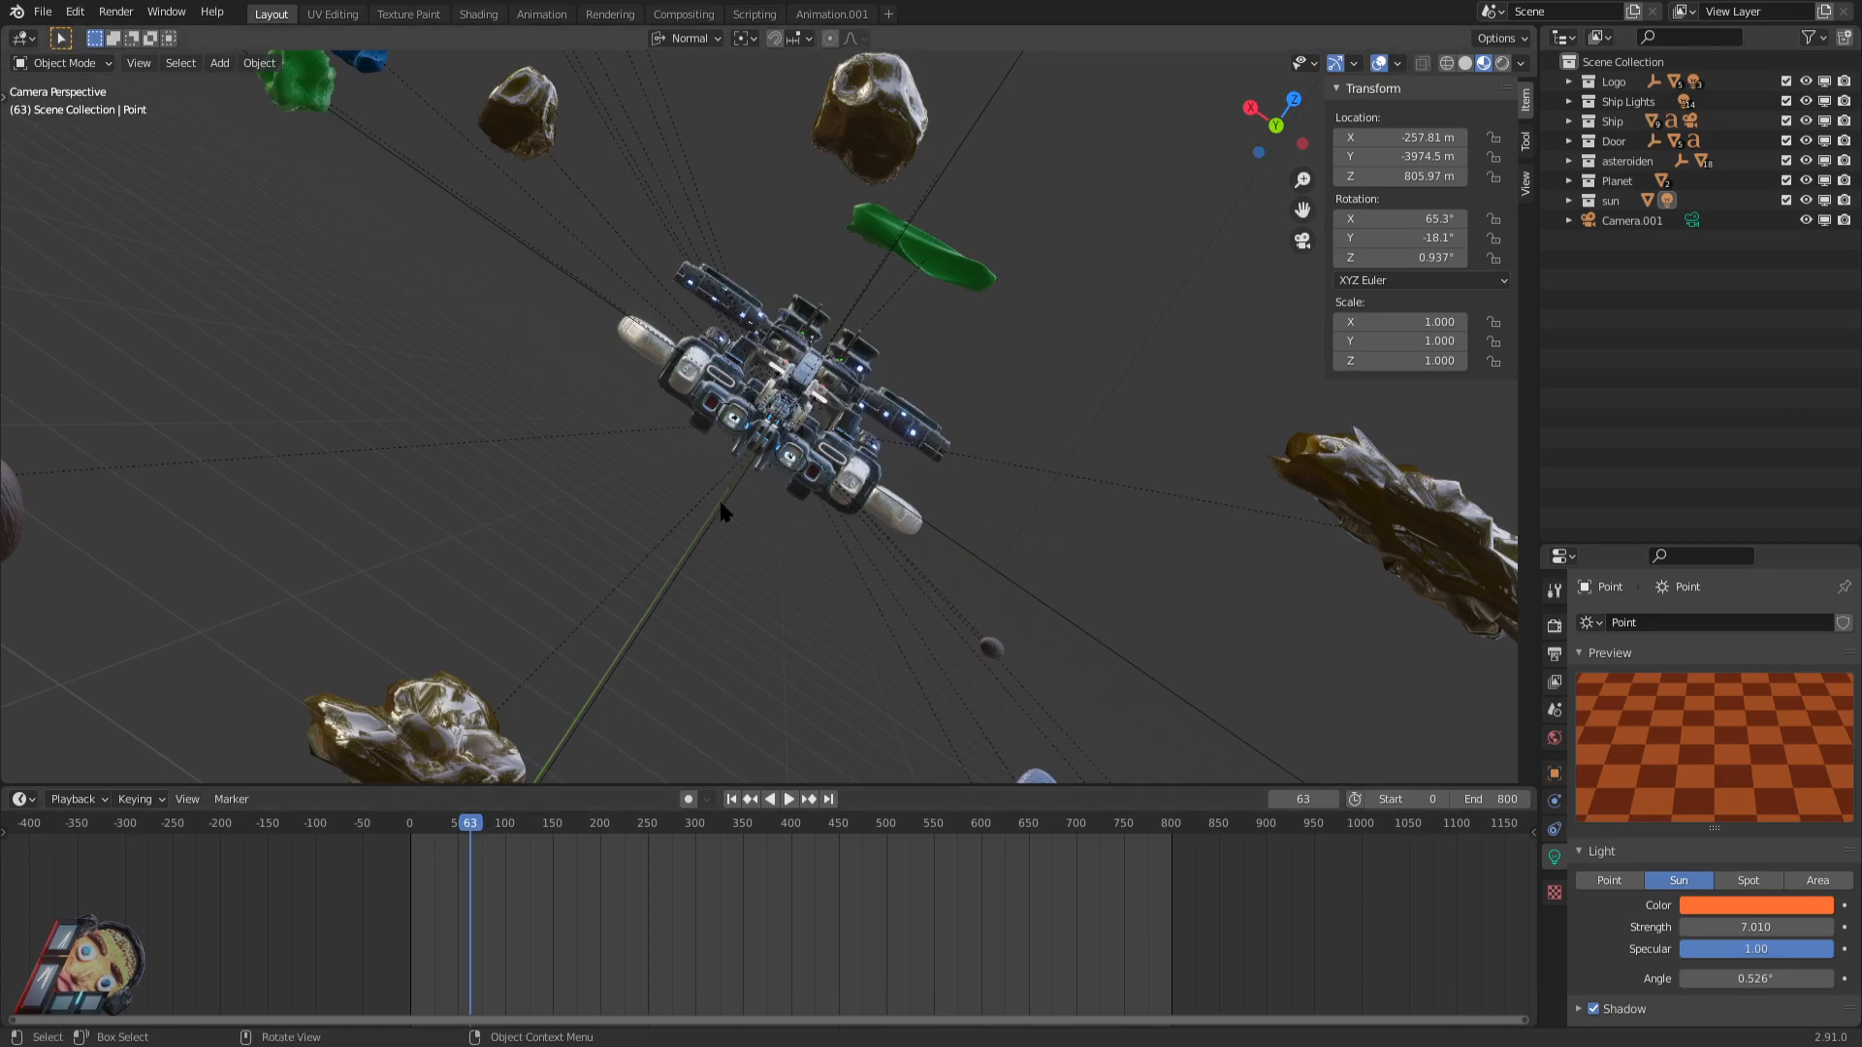
{"action": "left_click", "coordinate": [695, 557]}
{"action": "key", "text": "ctrl+space"}
{"action": "key", "text": "ctrl+space"}
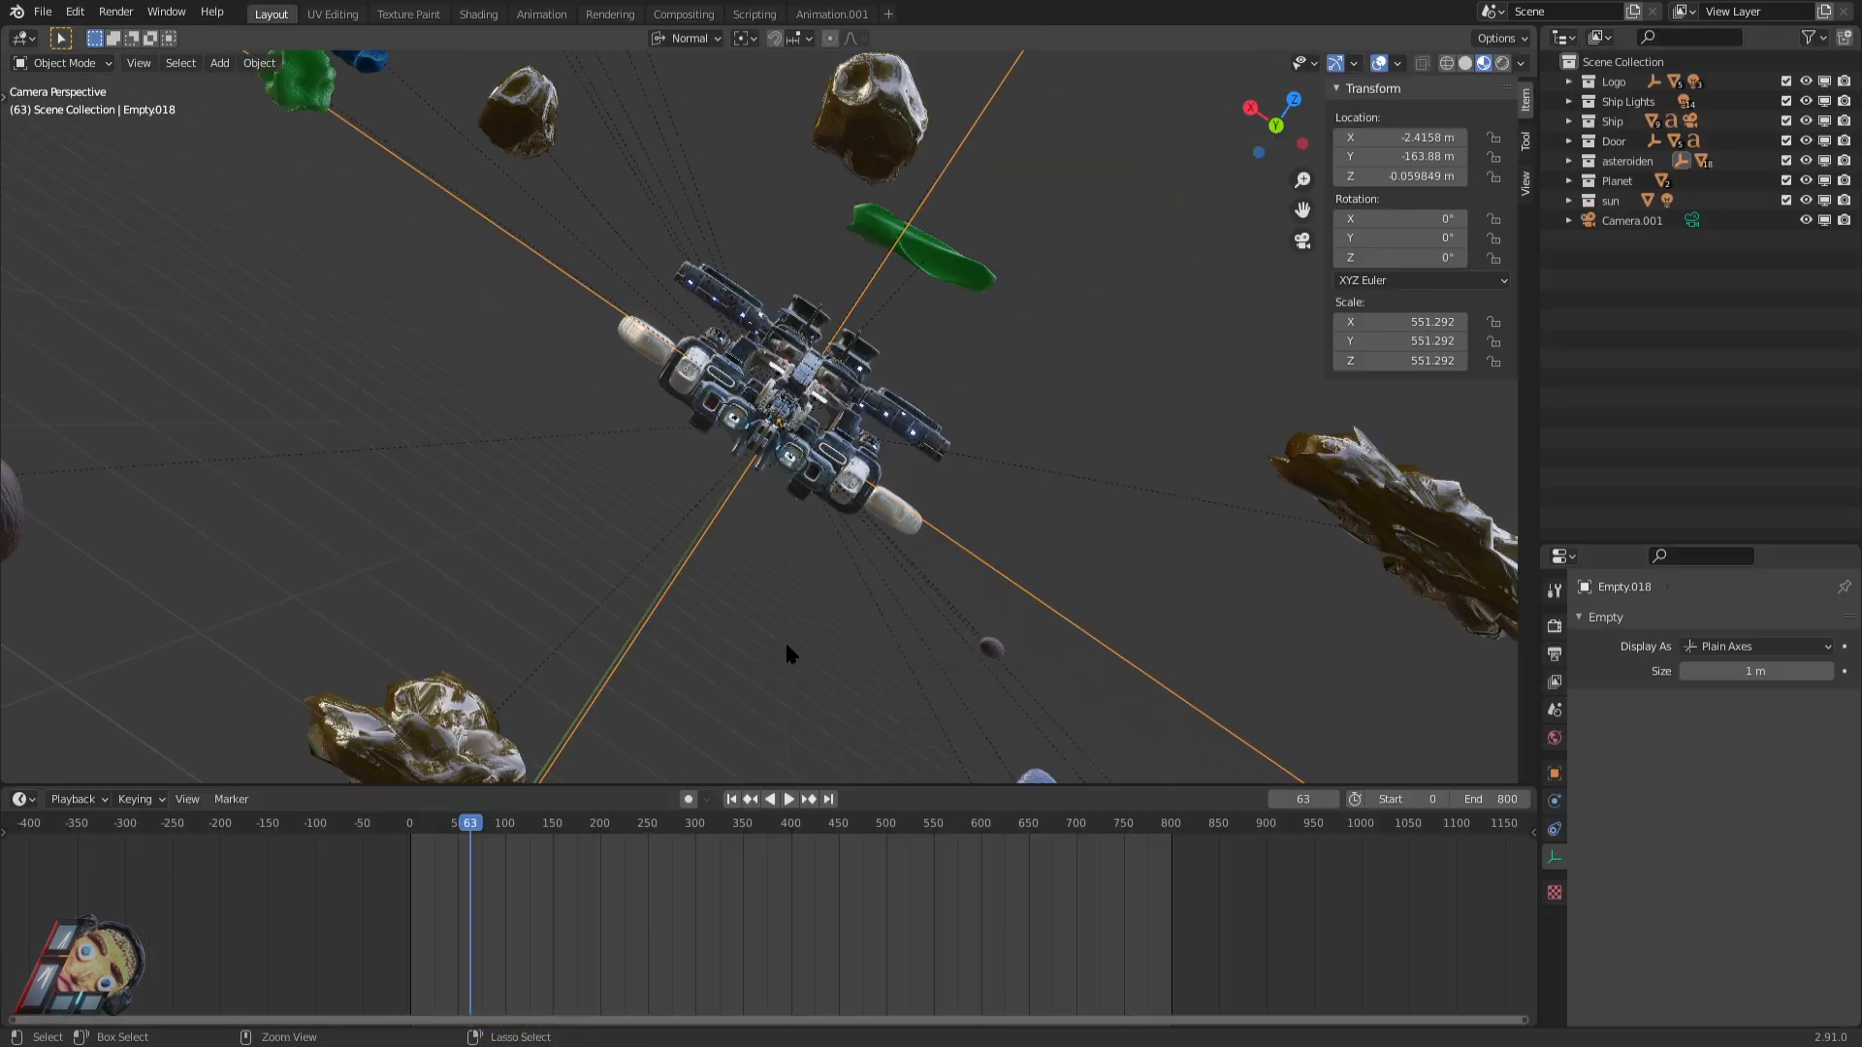
{"action": "key", "text": "KP_0"}
{"action": "key", "text": "KP_0"}
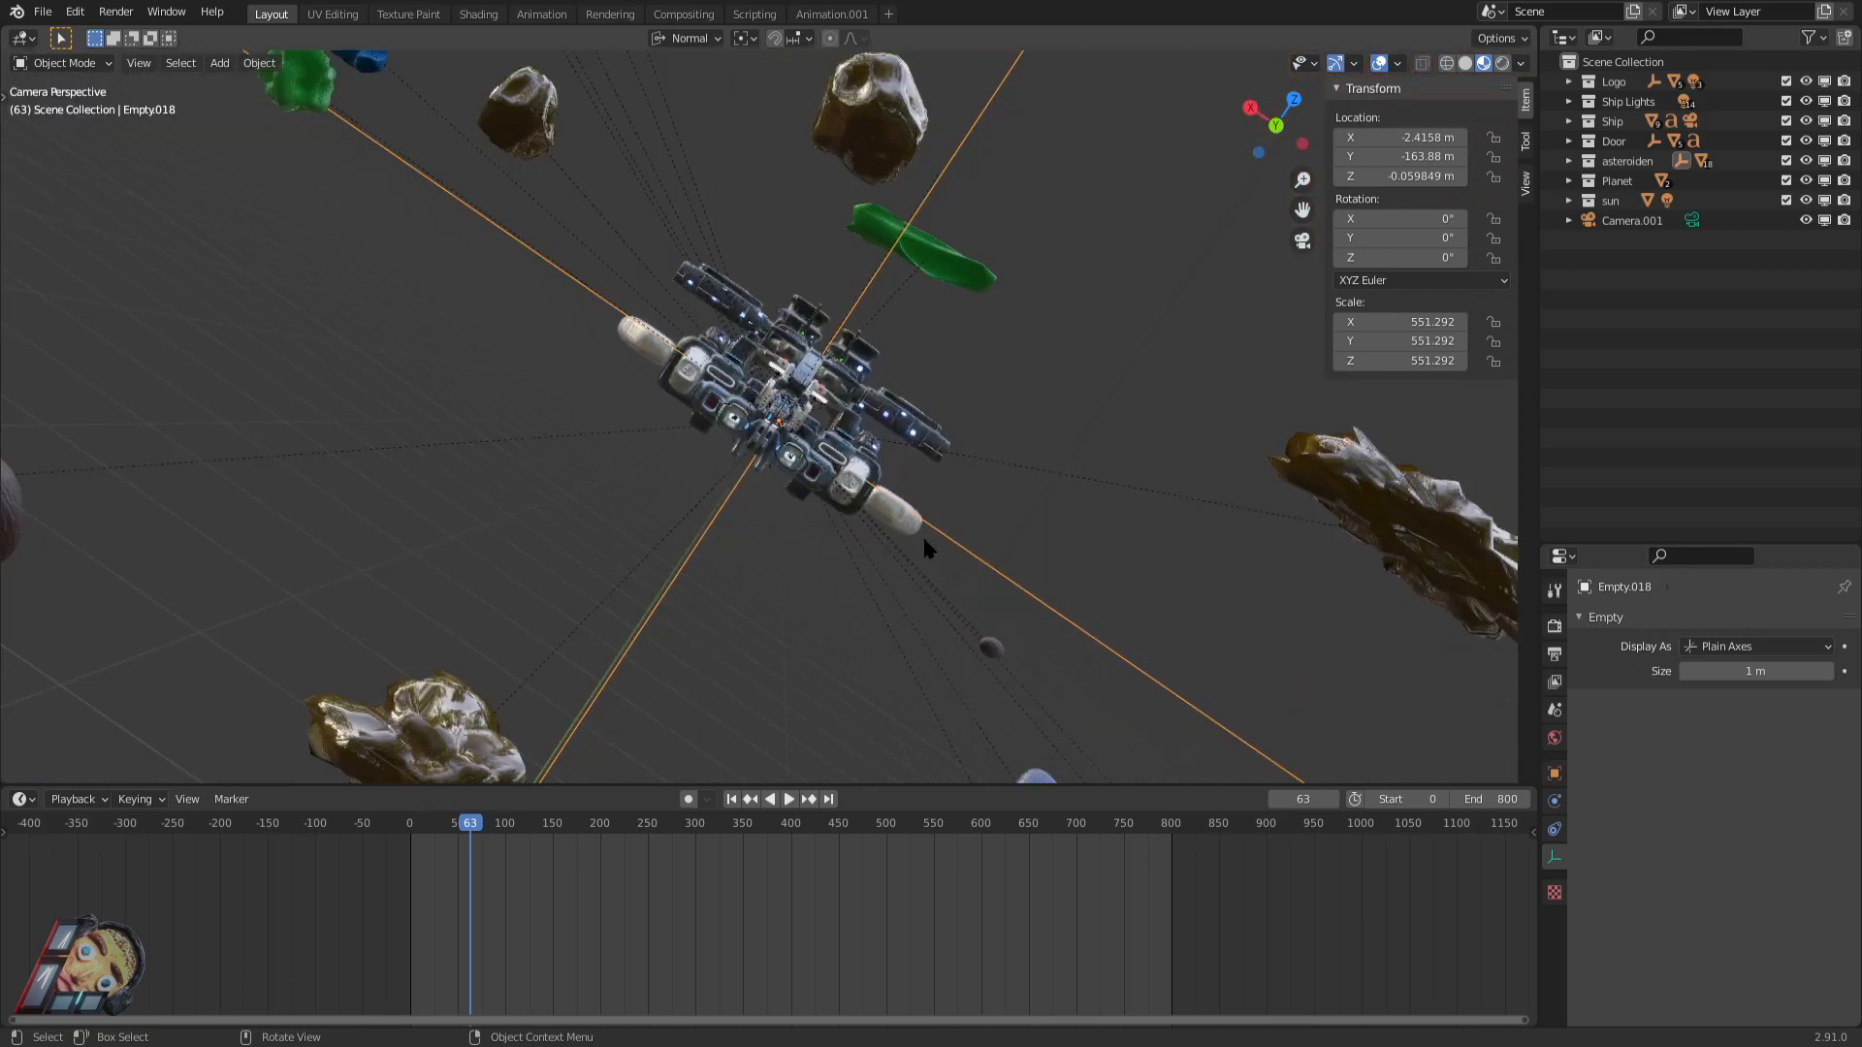
Rewind to frame 0, select the camera and play its approach to the ship up to frame 193.
{"action": "scroll", "coordinate": [920, 543], "scroll_direction": "down", "scroll_amount": 3}
{"action": "left_click_drag", "start_coordinate": [470, 823], "coordinate": [408, 824]}
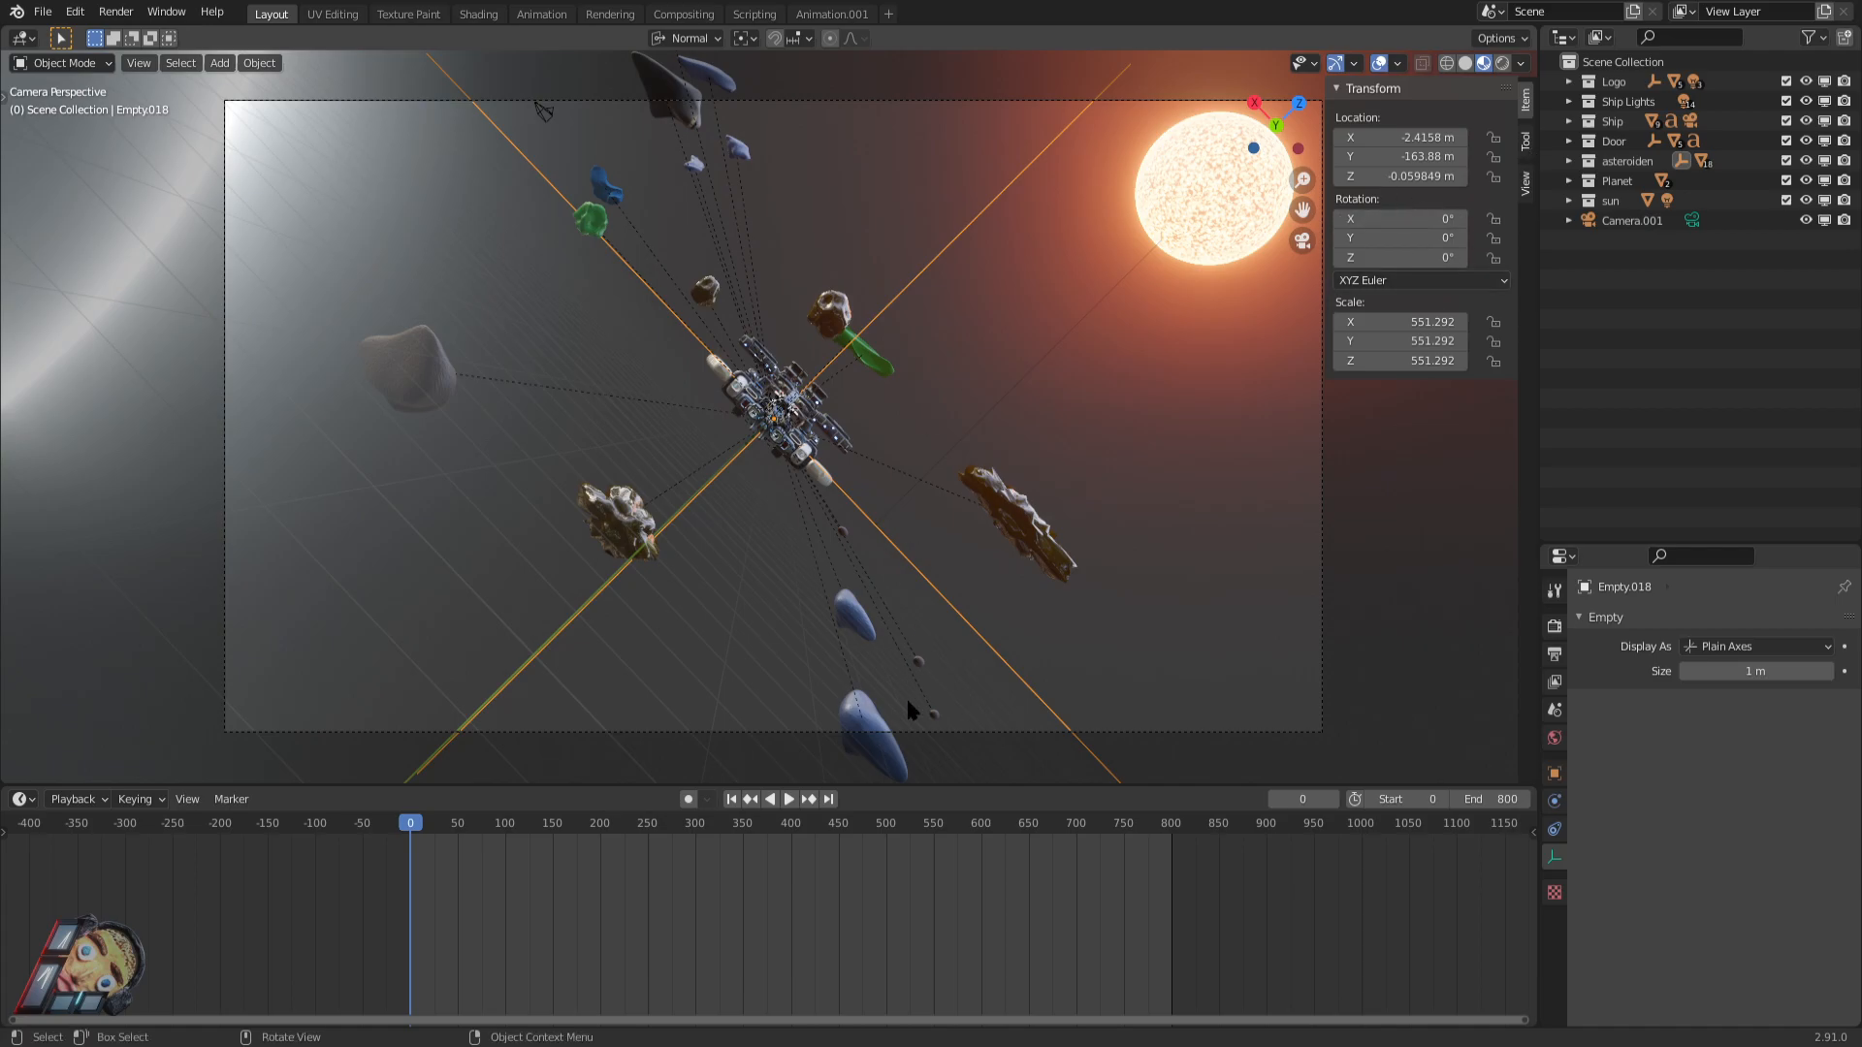
{"action": "left_click", "coordinate": [933, 733]}
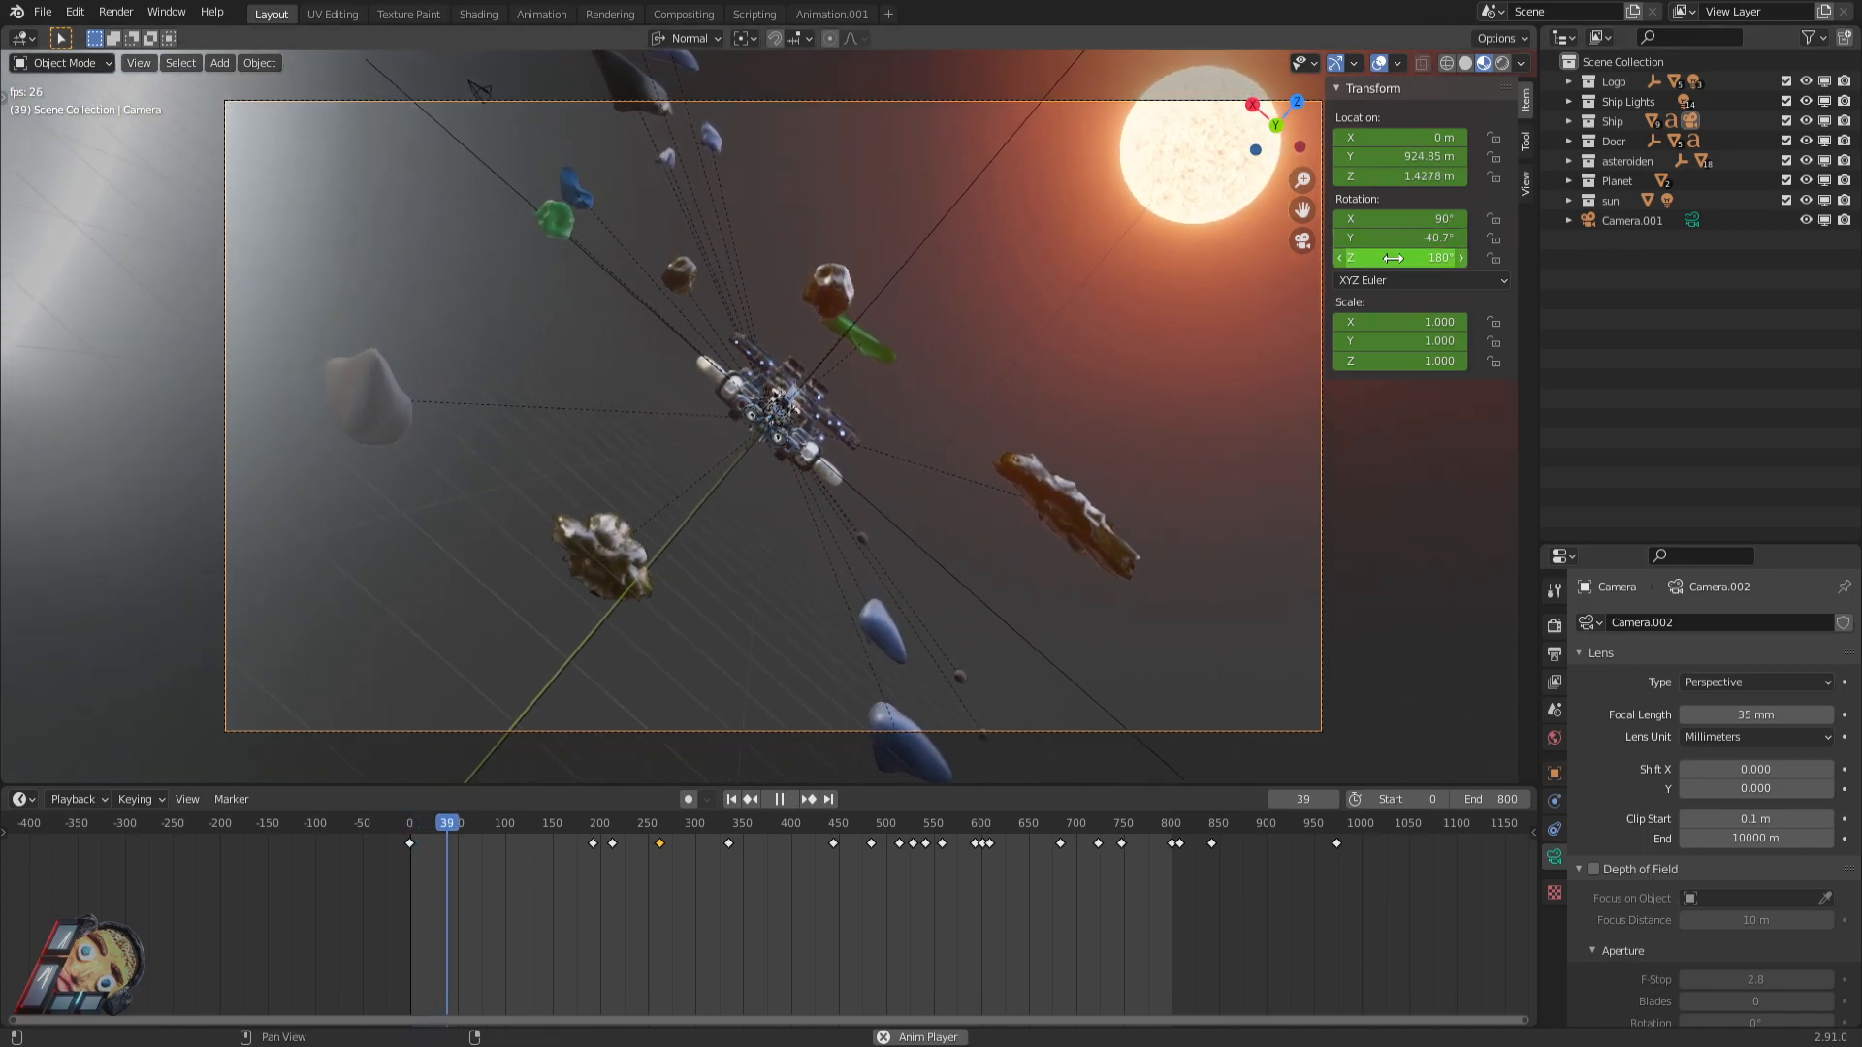
{"action": "key", "text": "space"}
{"action": "middle_click_drag", "start_coordinate": [985, 479], "coordinate": [942, 441]}
{"action": "key", "text": "KP_0"}
{"action": "key", "text": "space"}
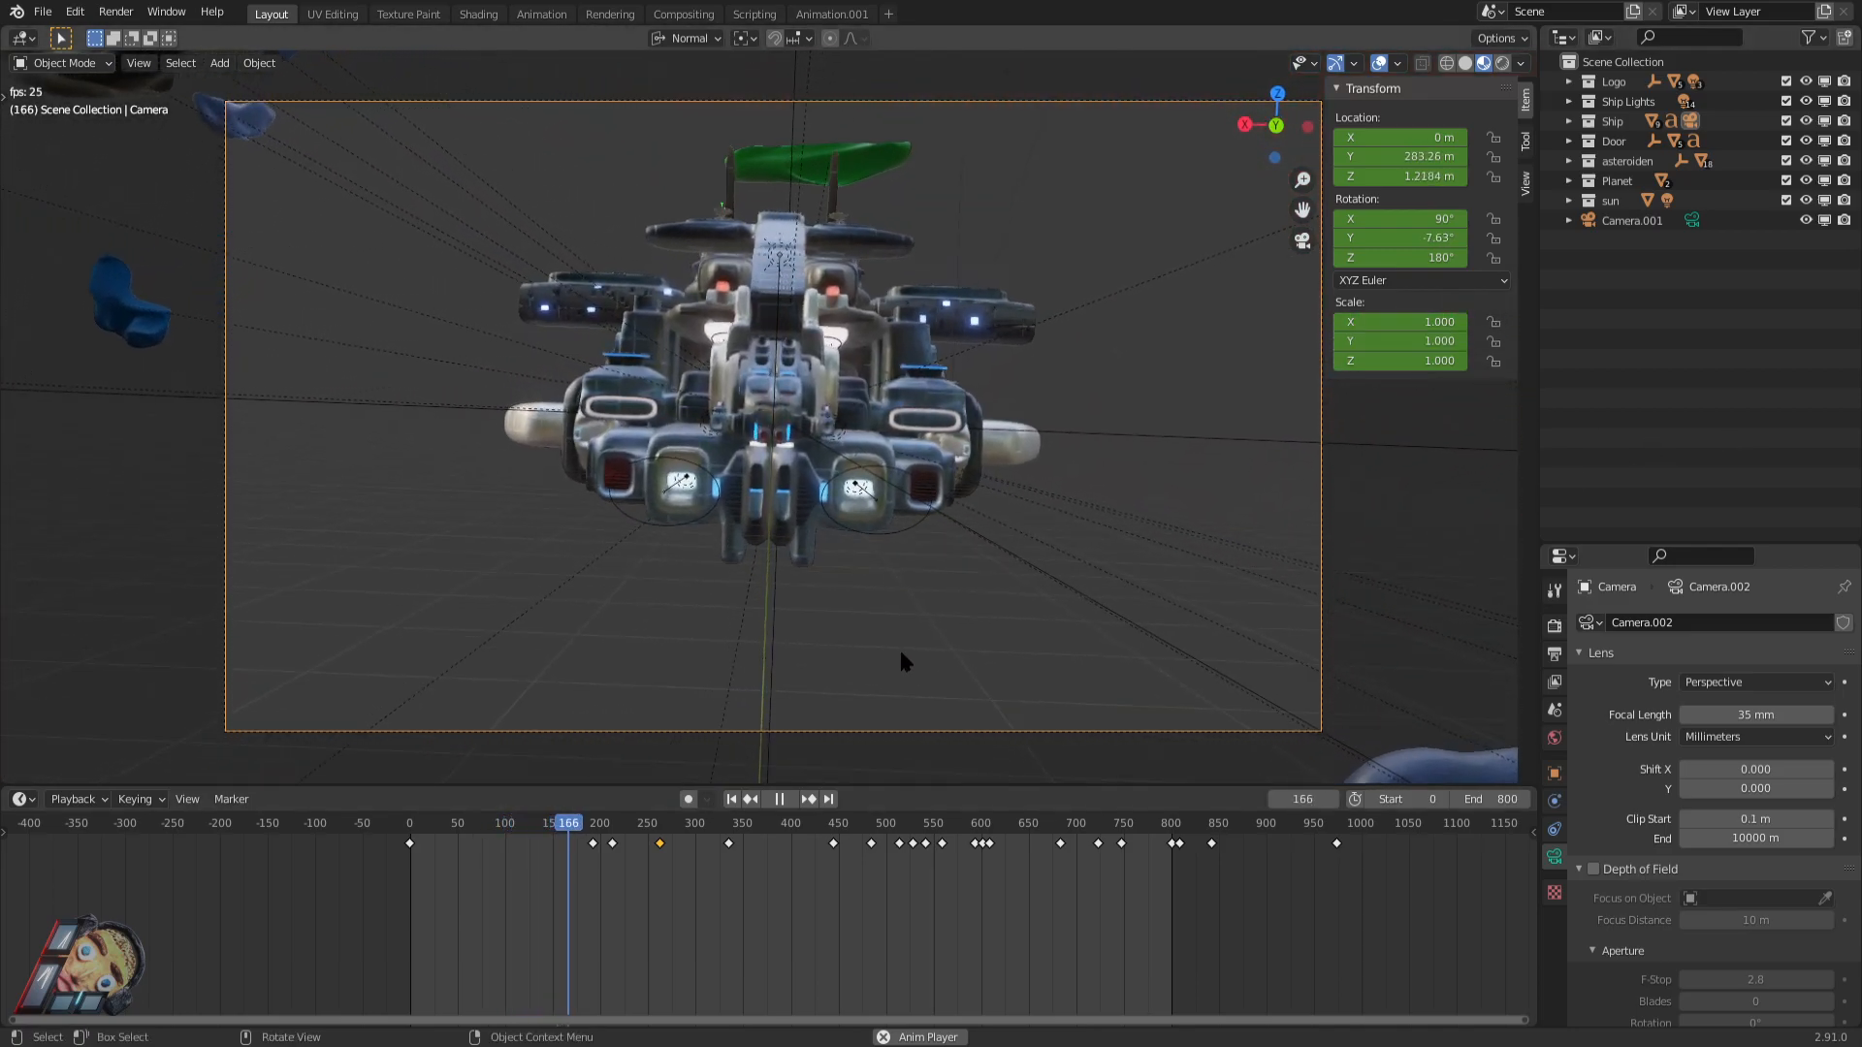
{"action": "key", "text": "space"}
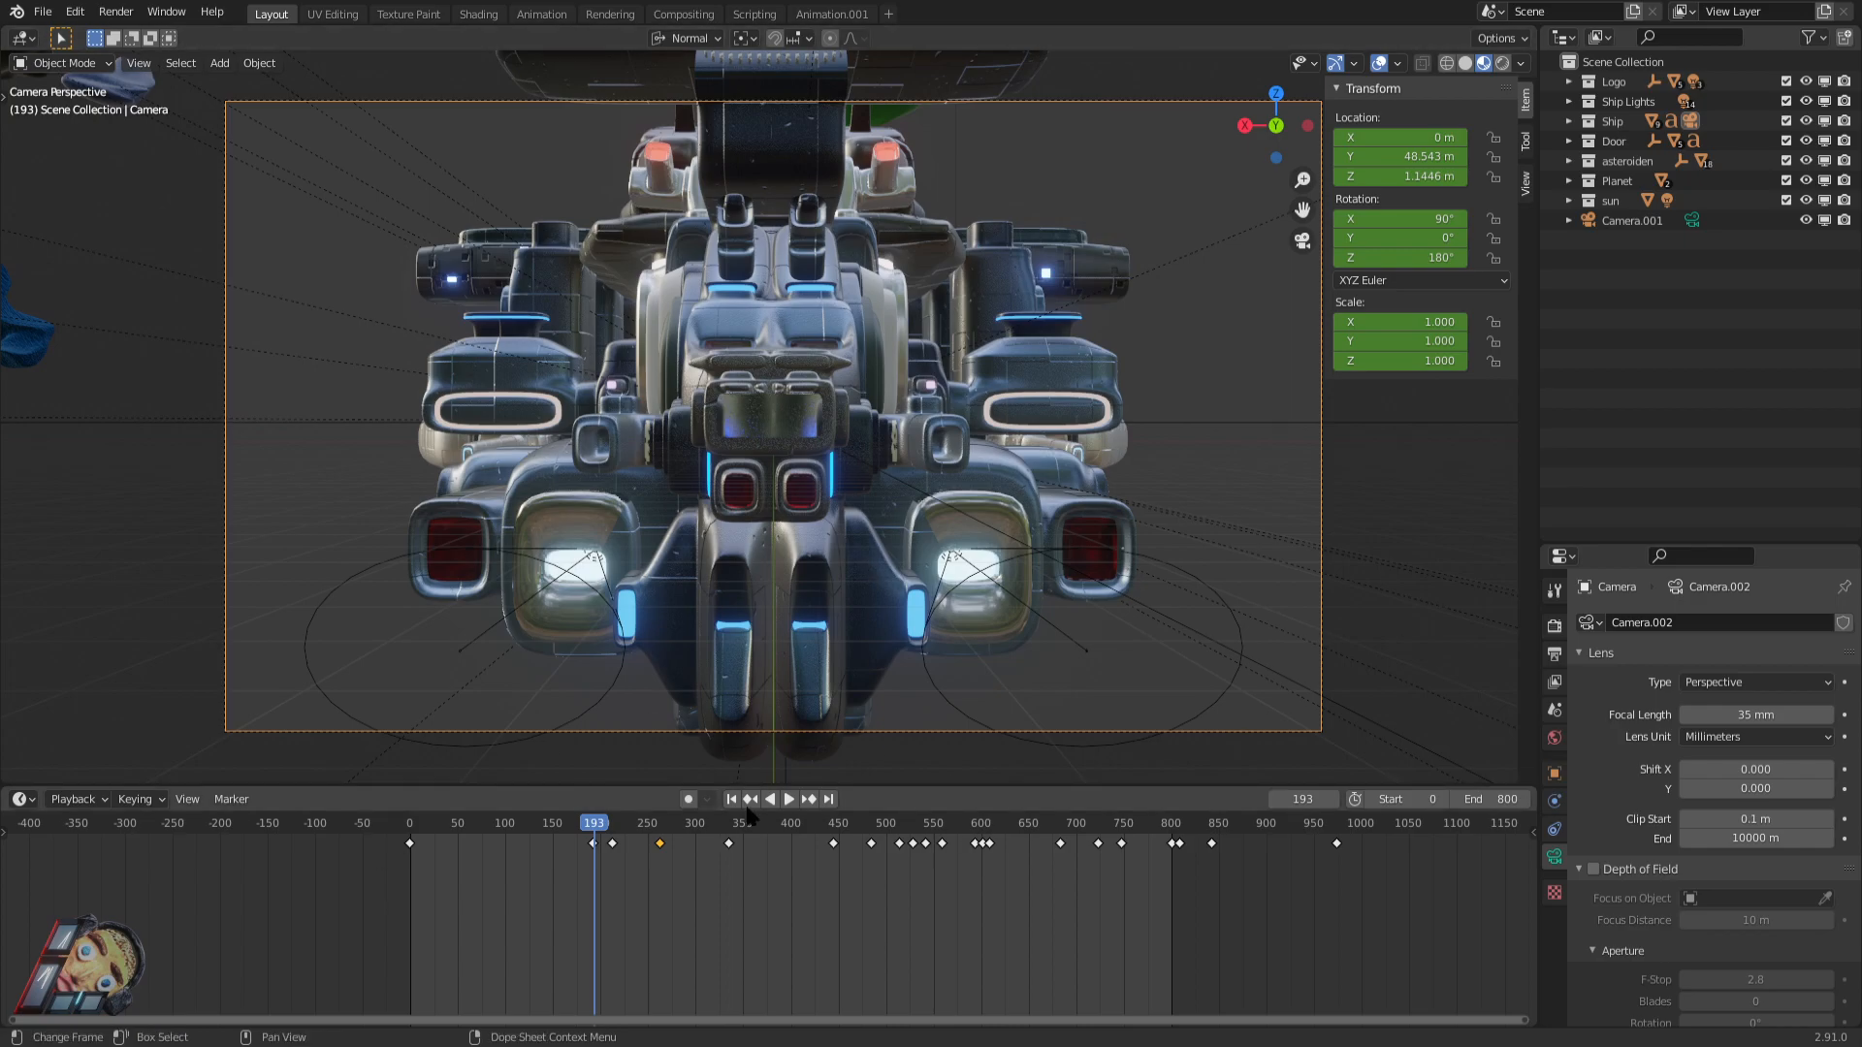
Leave the camera view and walk through the ship's front into the interior to view the recessed wall monitor.
{"action": "middle_click_drag", "start_coordinate": [891, 481], "coordinate": [894, 523]}
{"action": "scroll", "coordinate": [1024, 495], "scroll_direction": "down", "scroll_amount": 6}
{"action": "middle_click_drag", "start_coordinate": [1009, 483], "coordinate": [999, 388]}
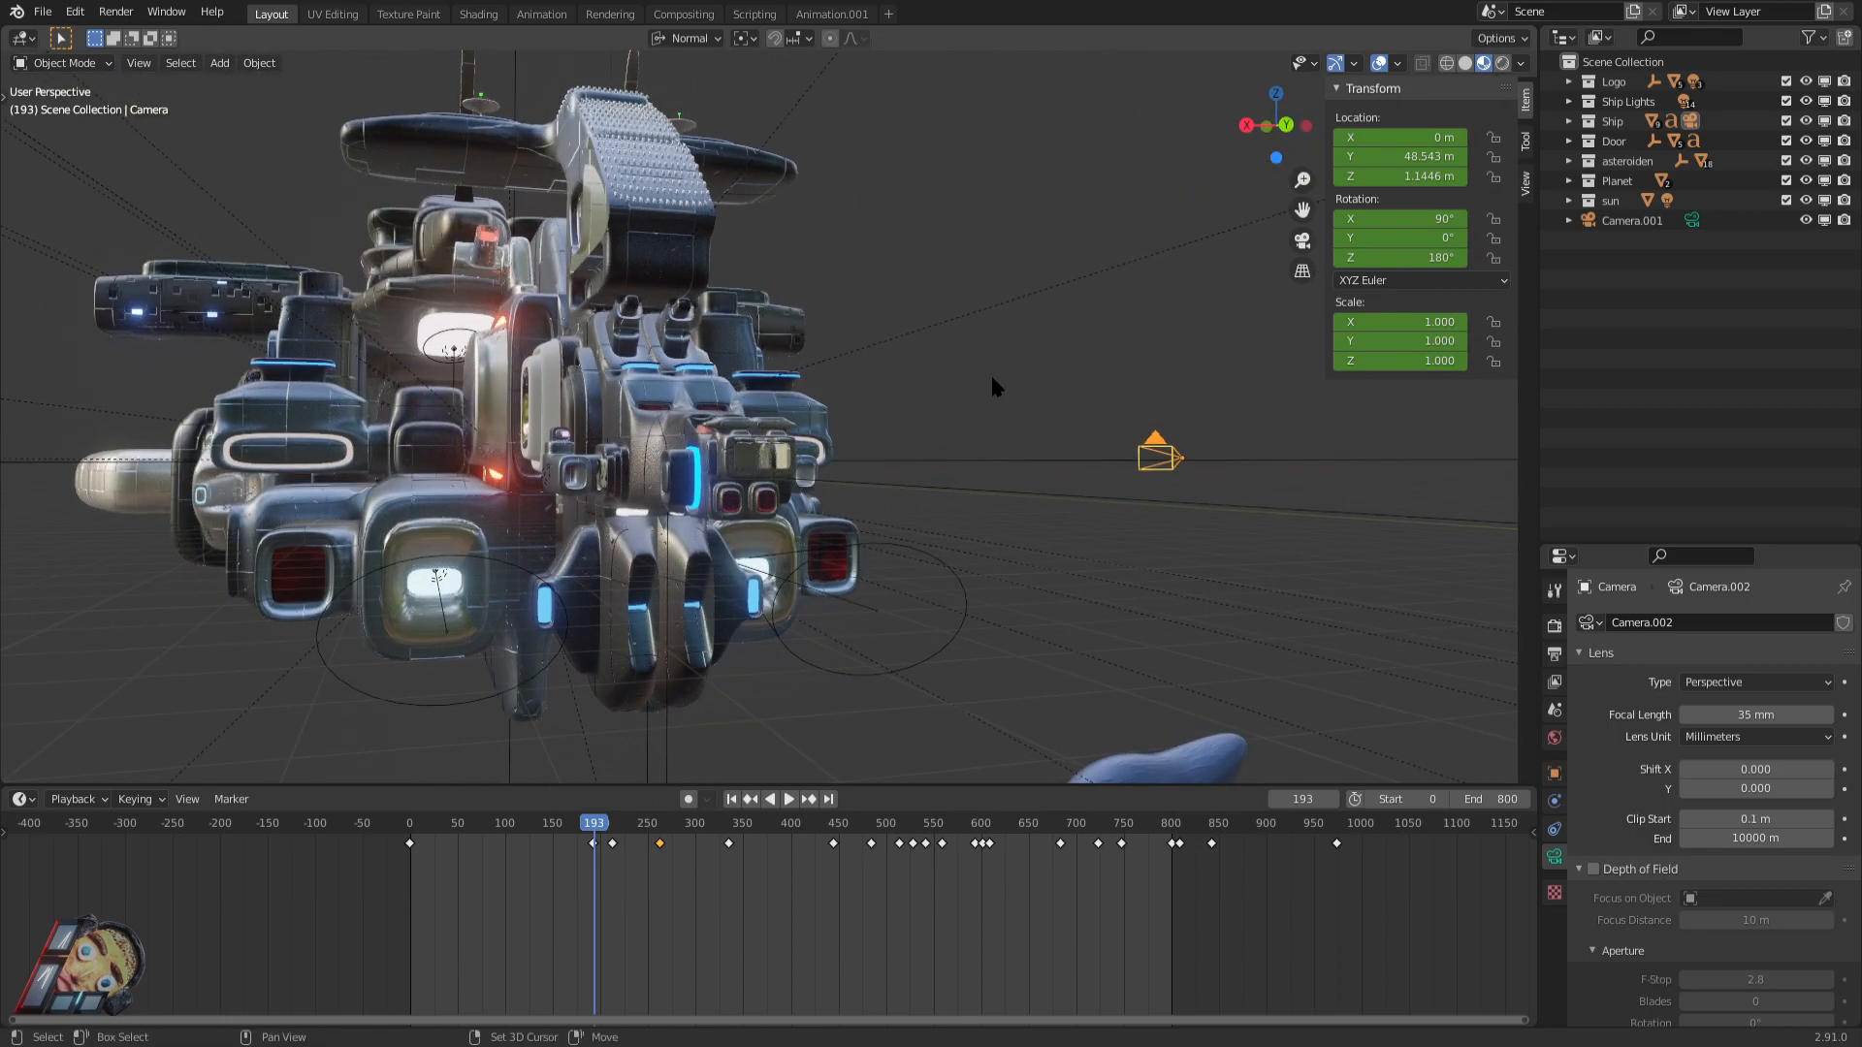
{"action": "key", "text": "w"}
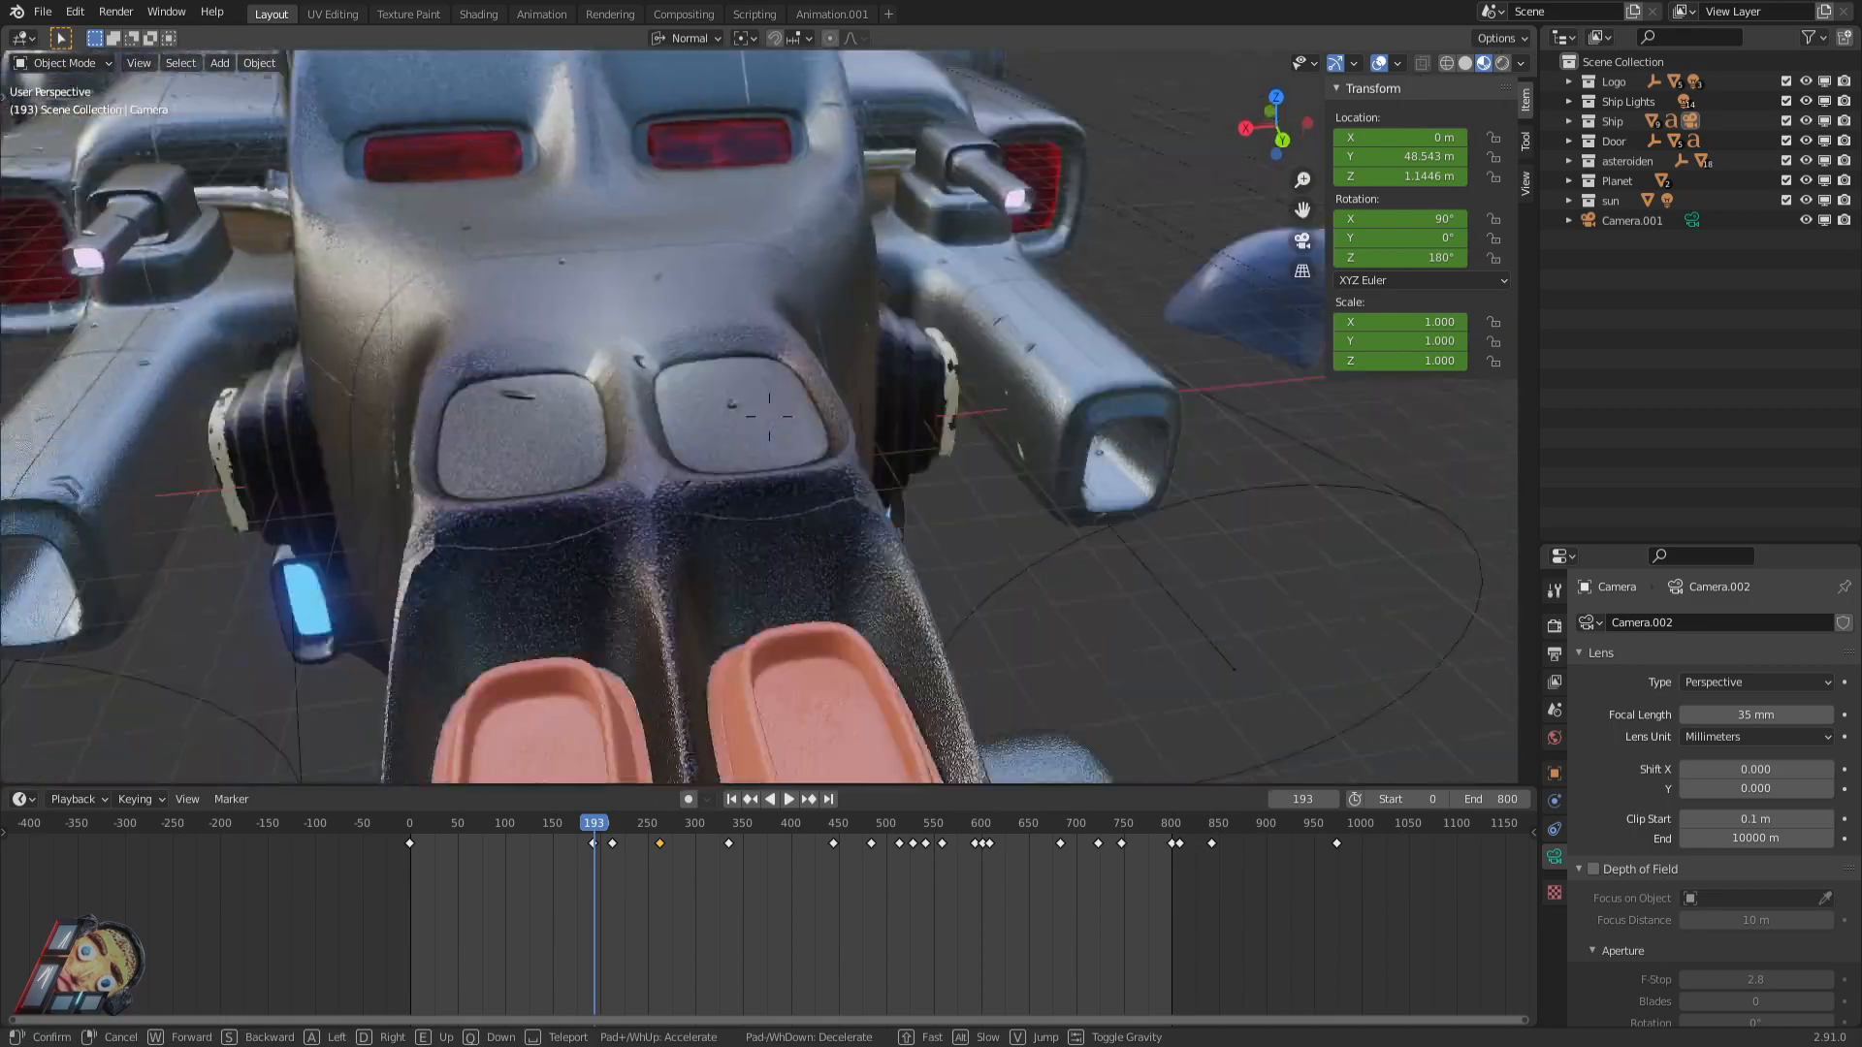
{"action": "key", "text": "w"}
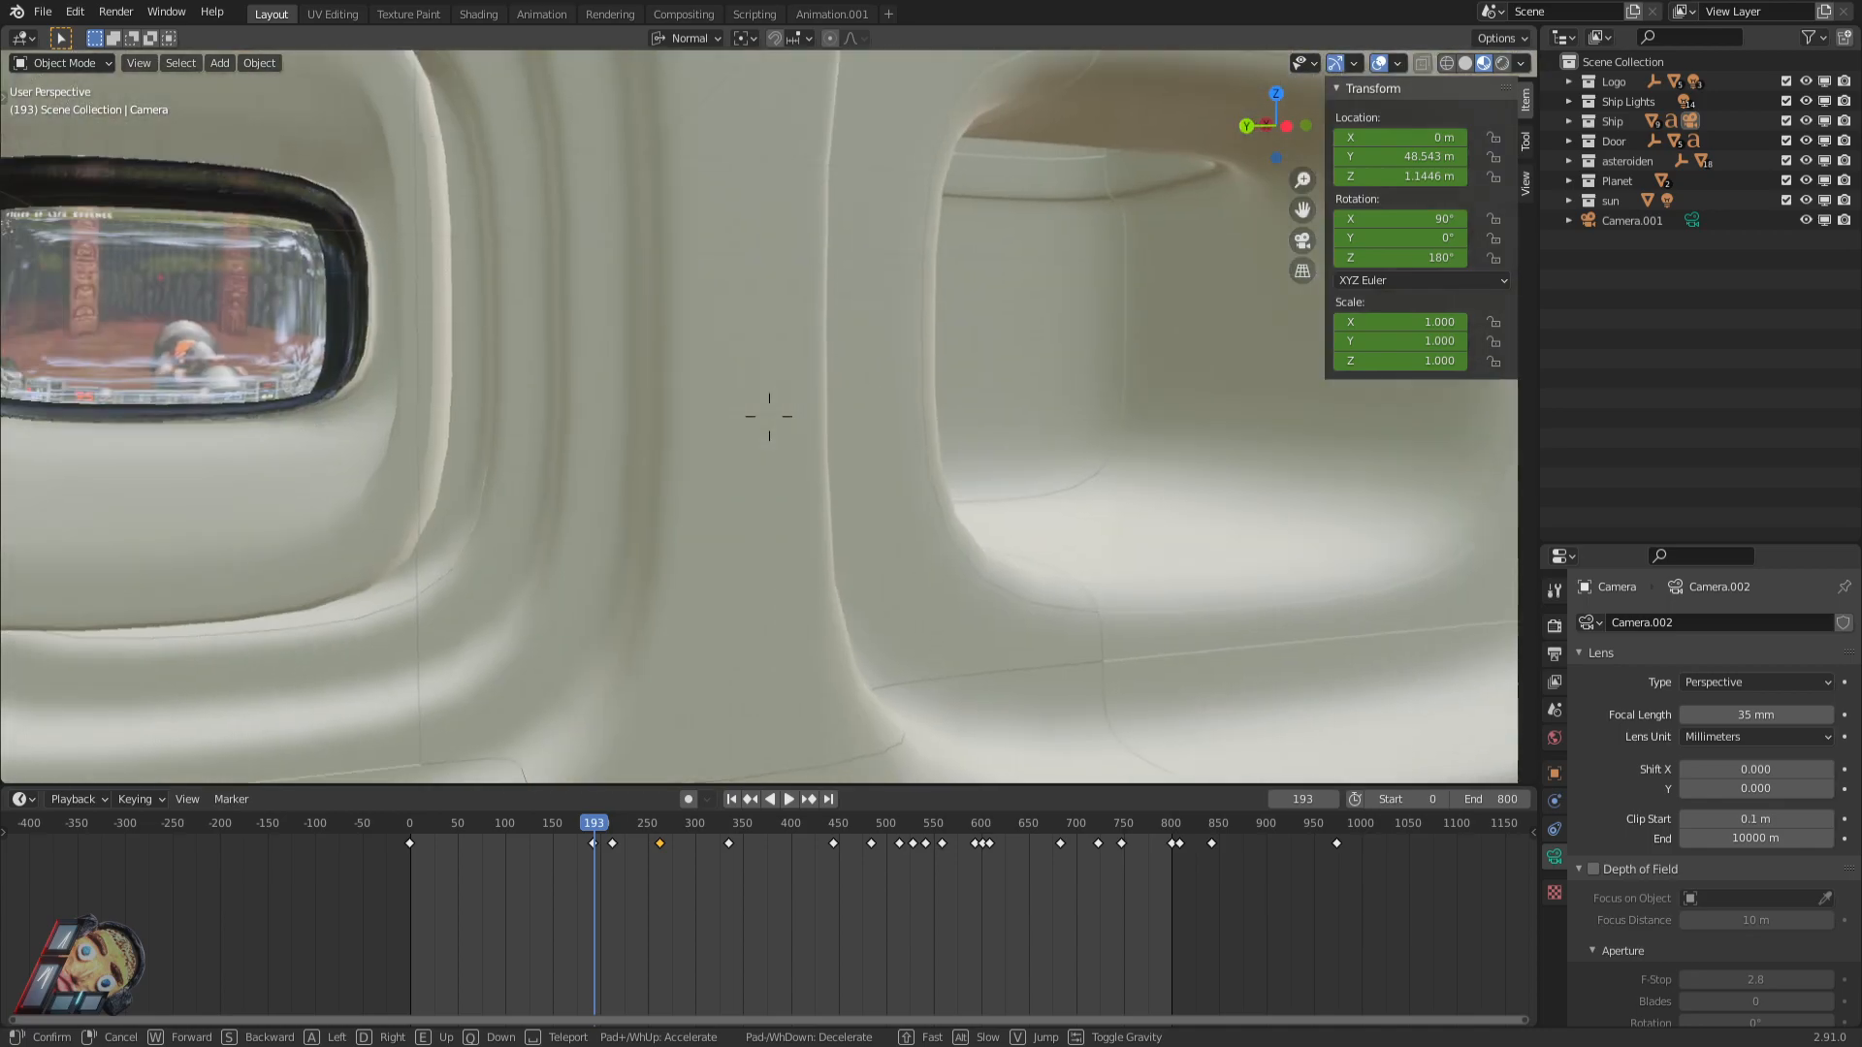
{"action": "left_click", "coordinate": [770, 417]}
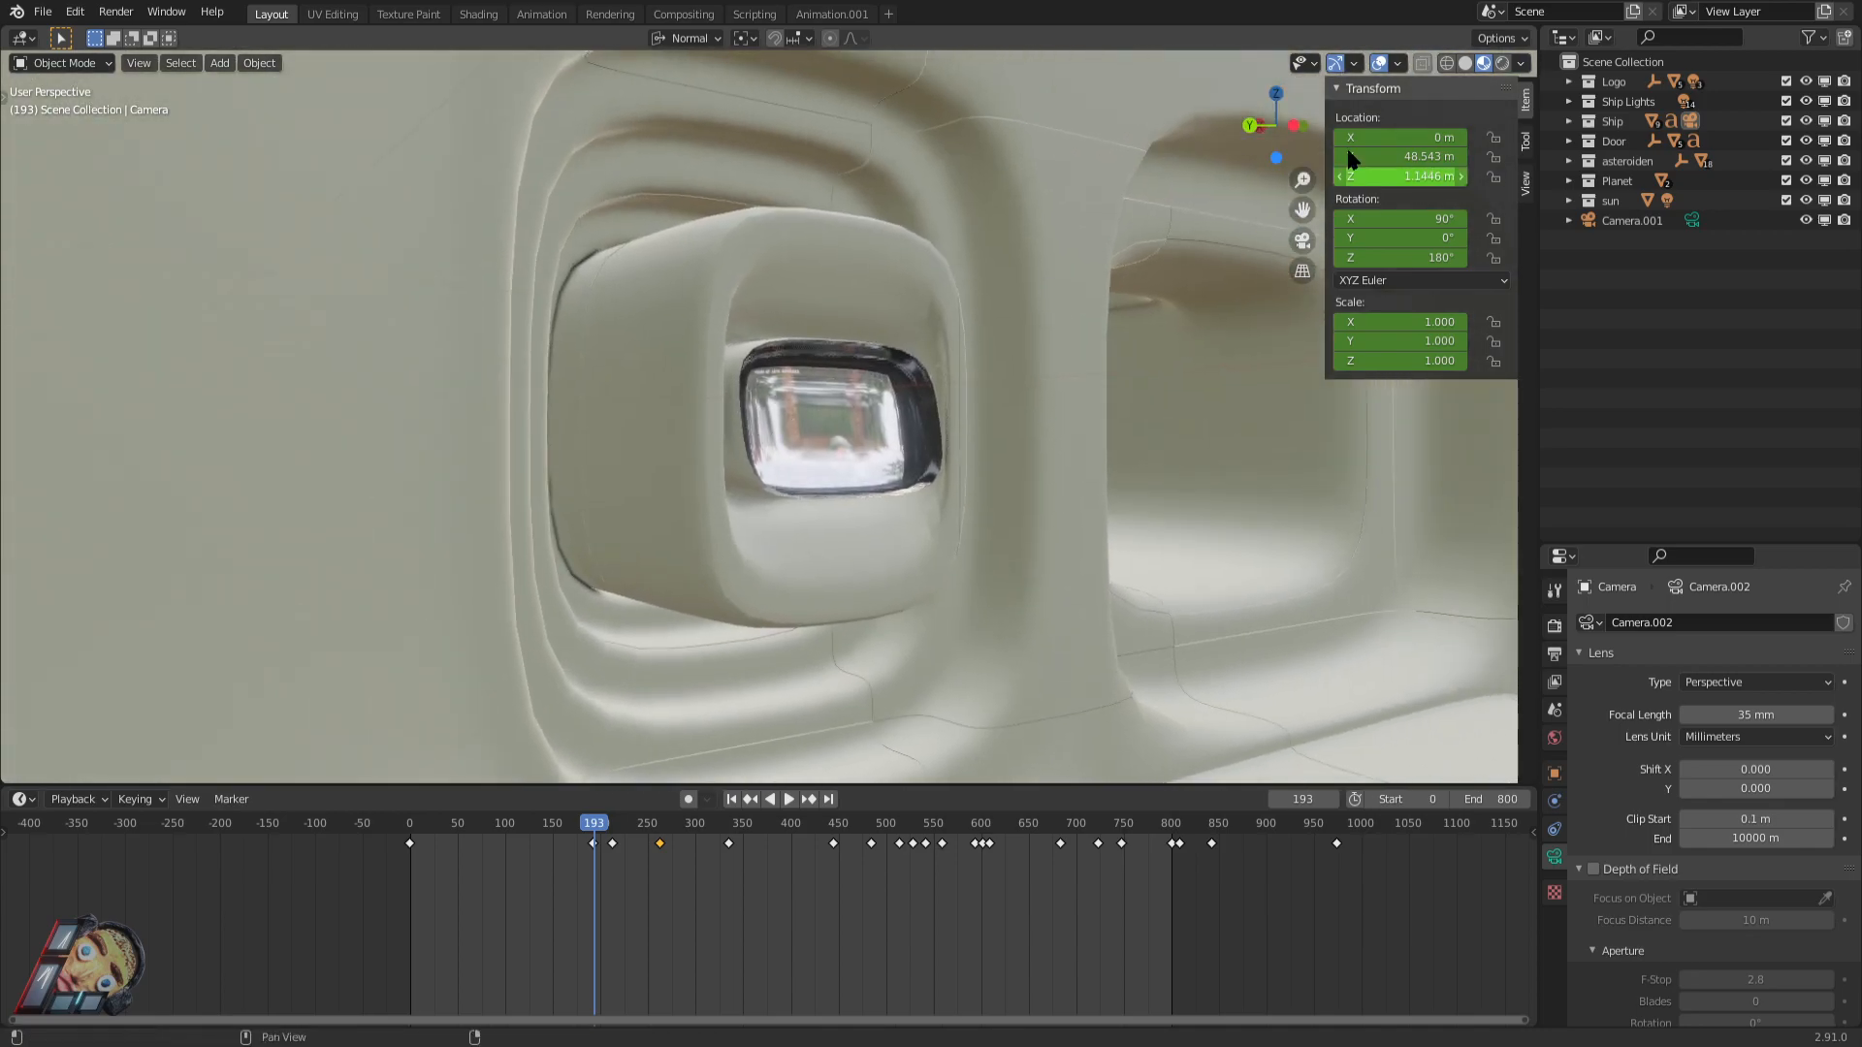
Switch the viewport to Rendered shading and play the animation to frame 342 while watching the wall monitor's video.
{"action": "left_click", "coordinate": [1502, 63]}
{"action": "key", "text": "space"}
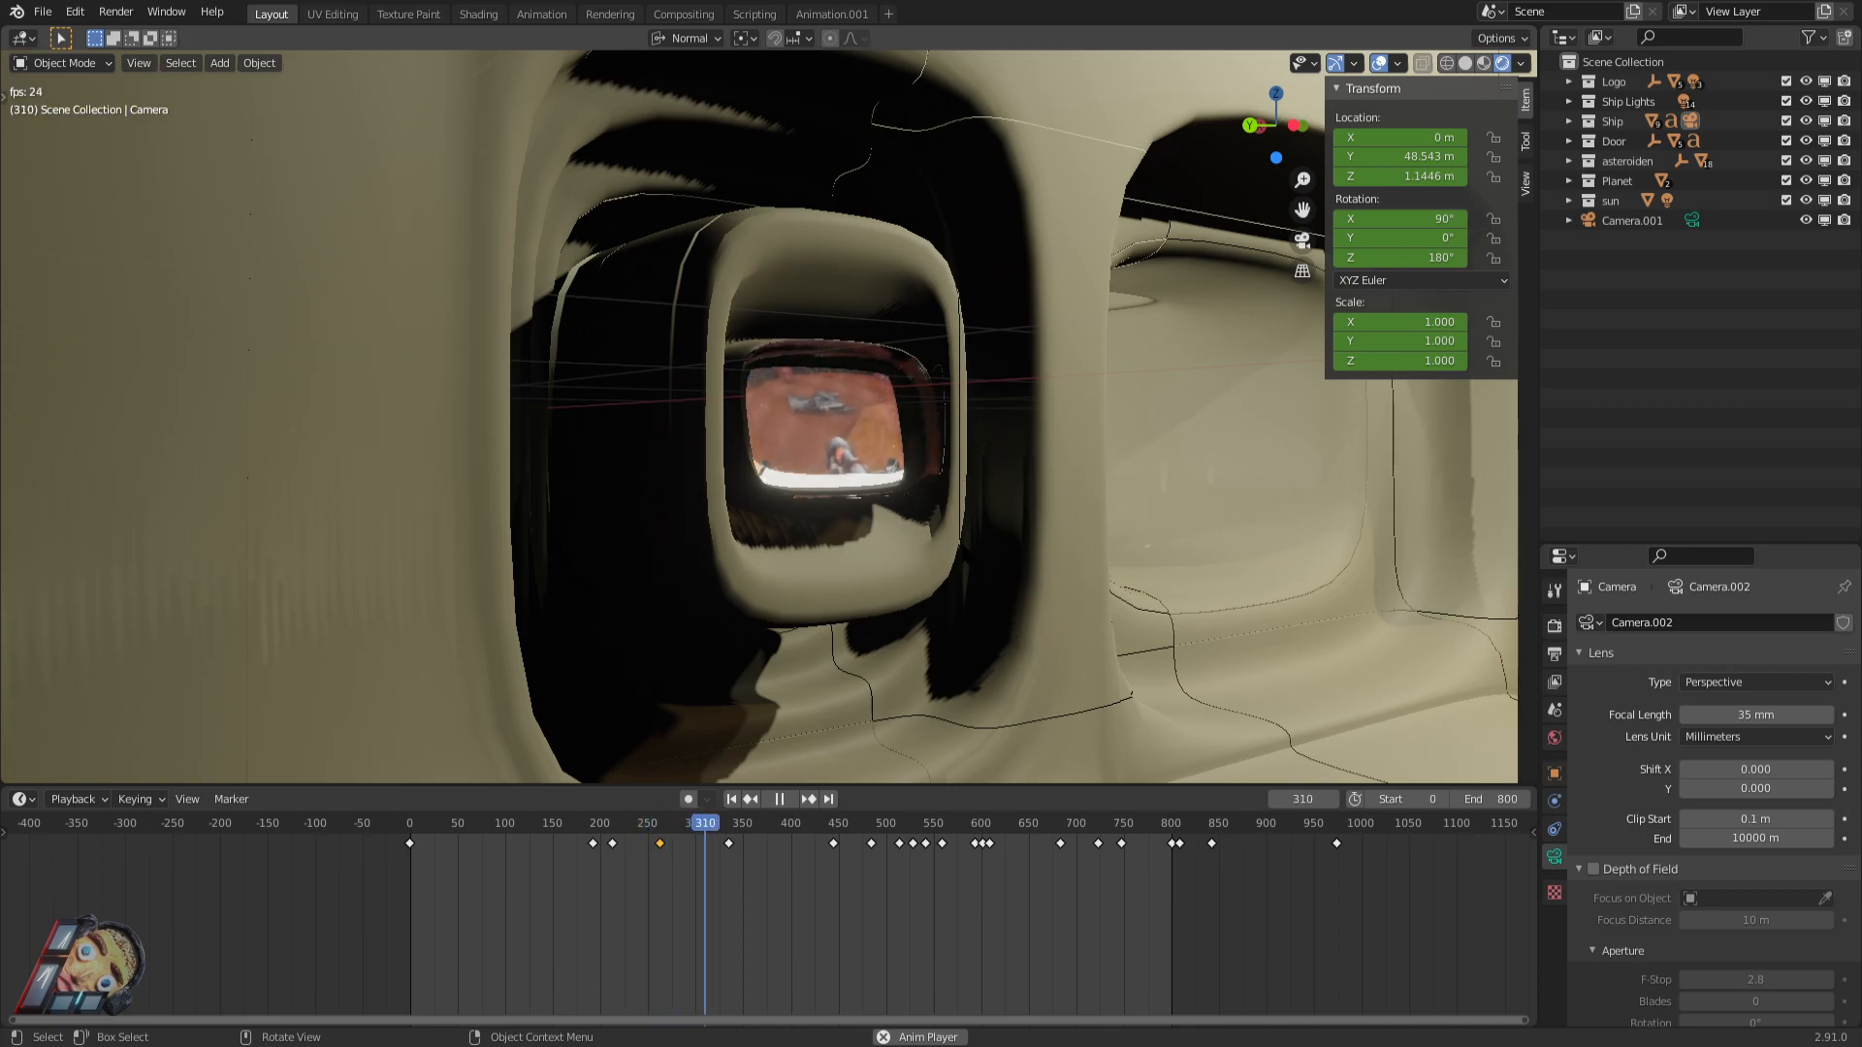
{"action": "key", "text": "space"}
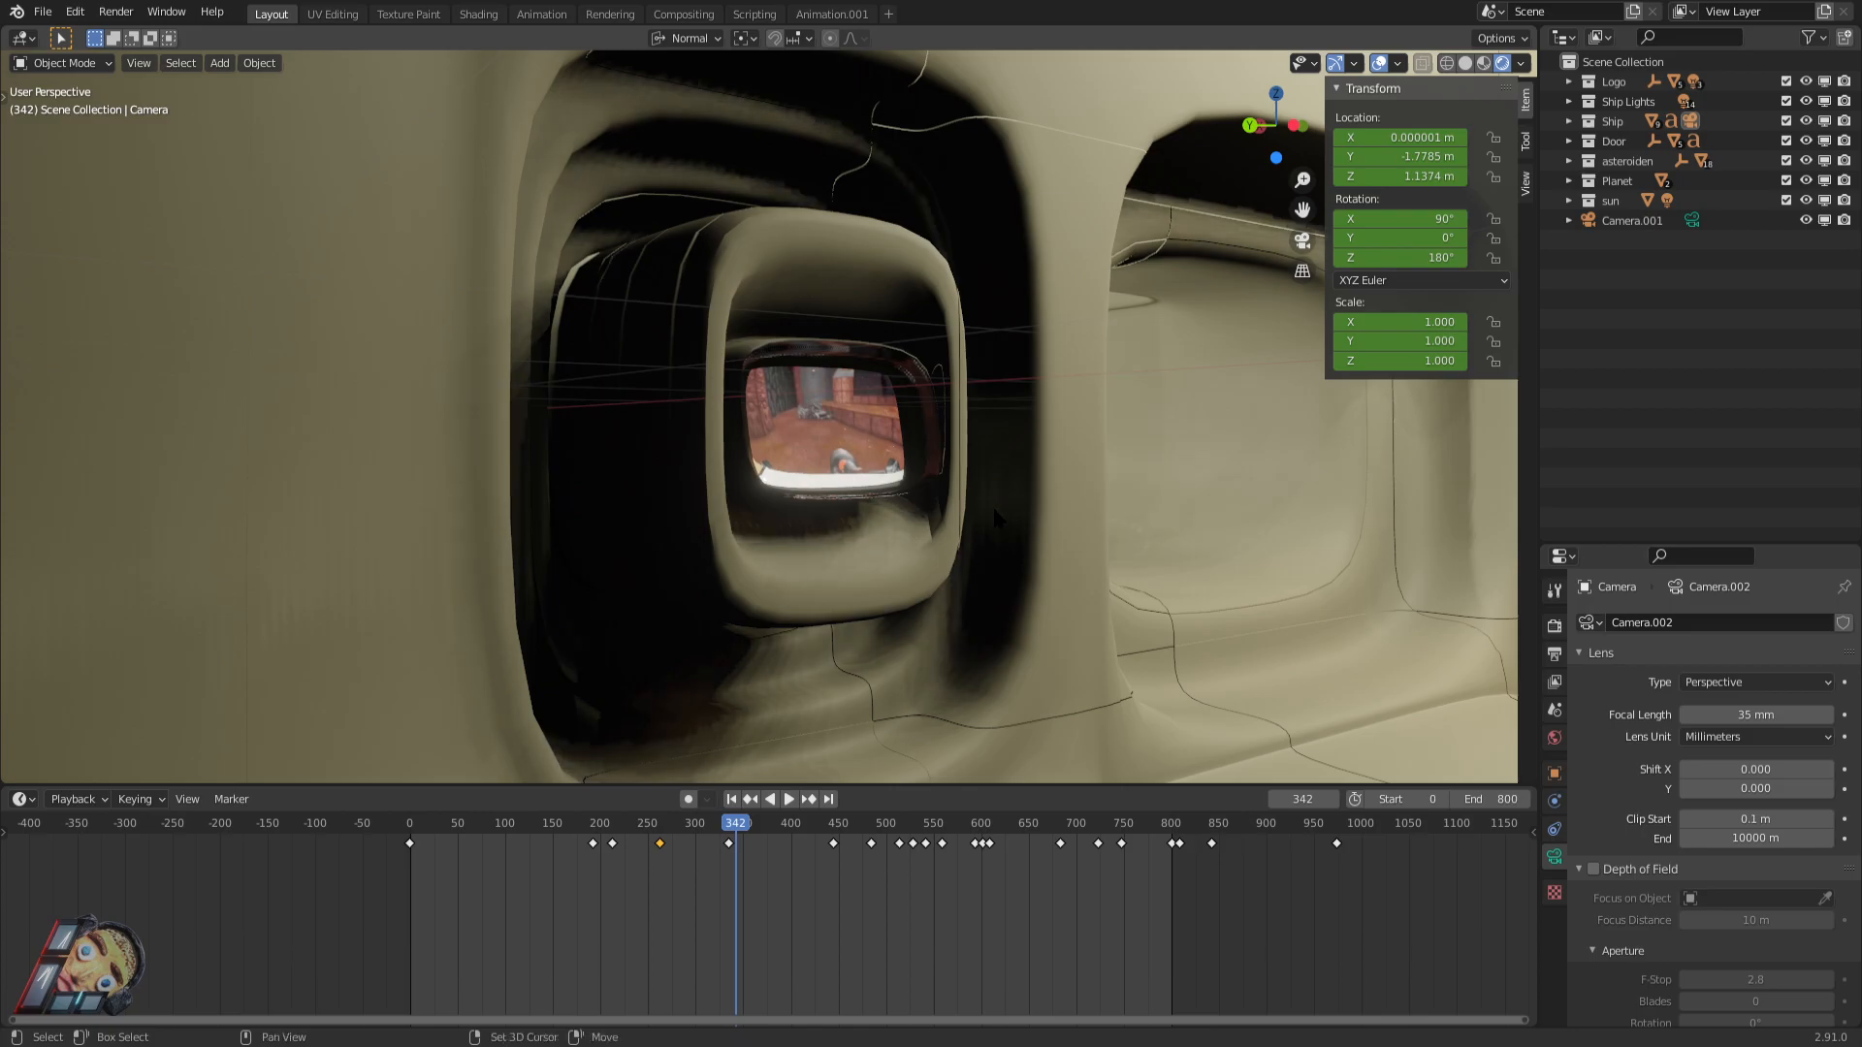
Walk up to the wall monitor, continue into the corridor and examine the glowing globe beside its wall projector.
{"action": "key", "text": "shift+grave"}
{"action": "key", "text": "w"}
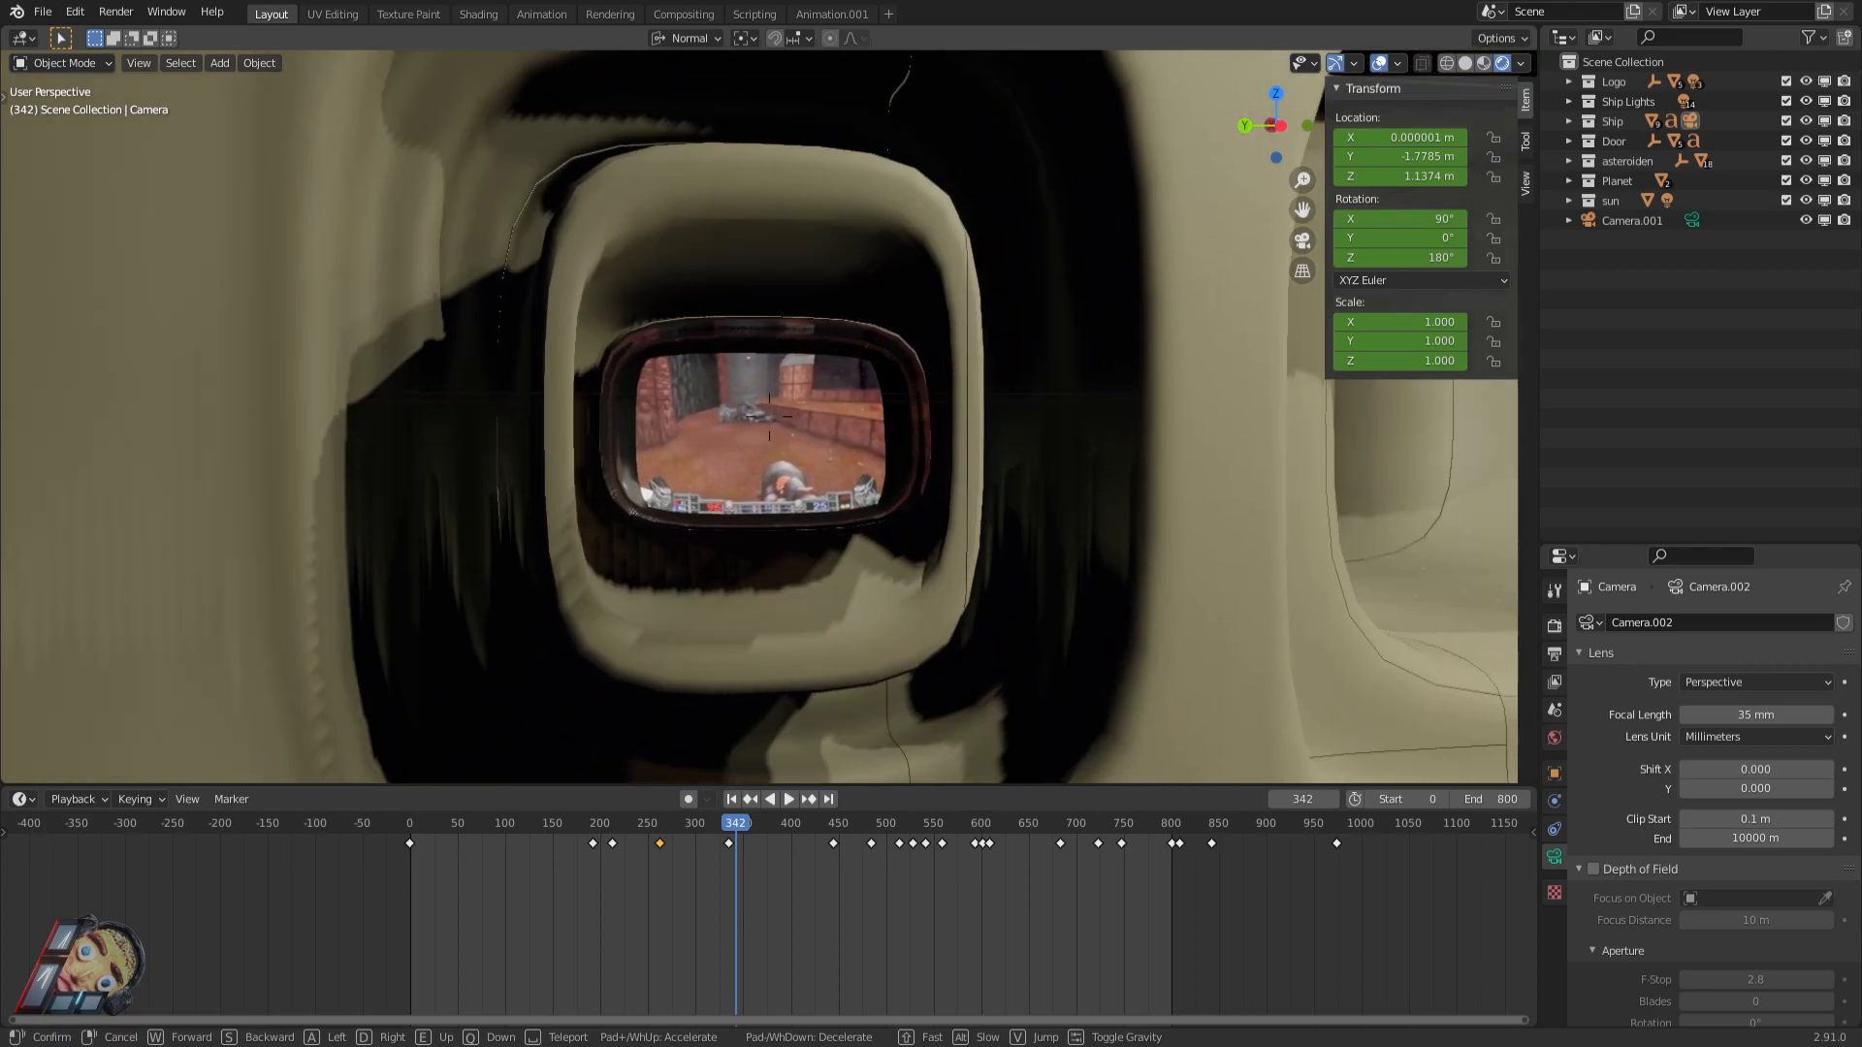
{"action": "key", "text": "w"}
{"action": "key", "text": "s"}
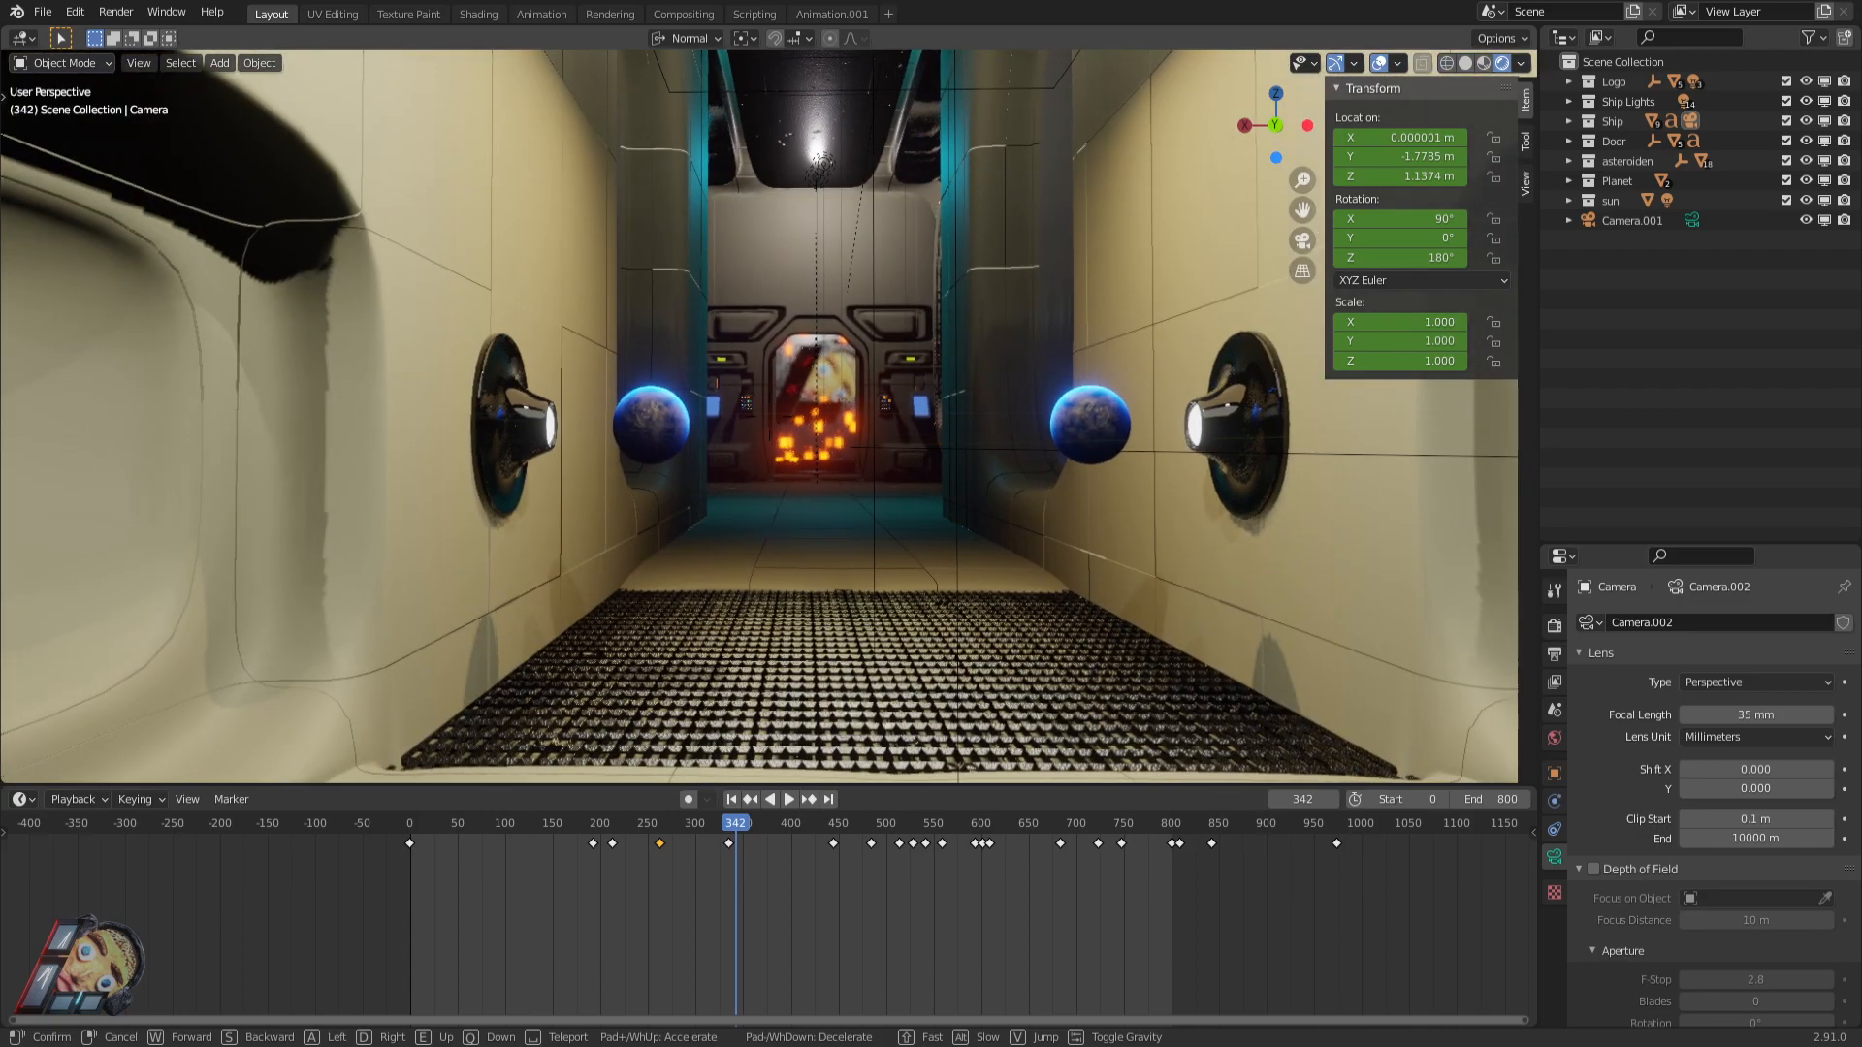
{"action": "key", "text": "w"}
{"action": "key", "text": "w"}
{"action": "key", "text": "s"}
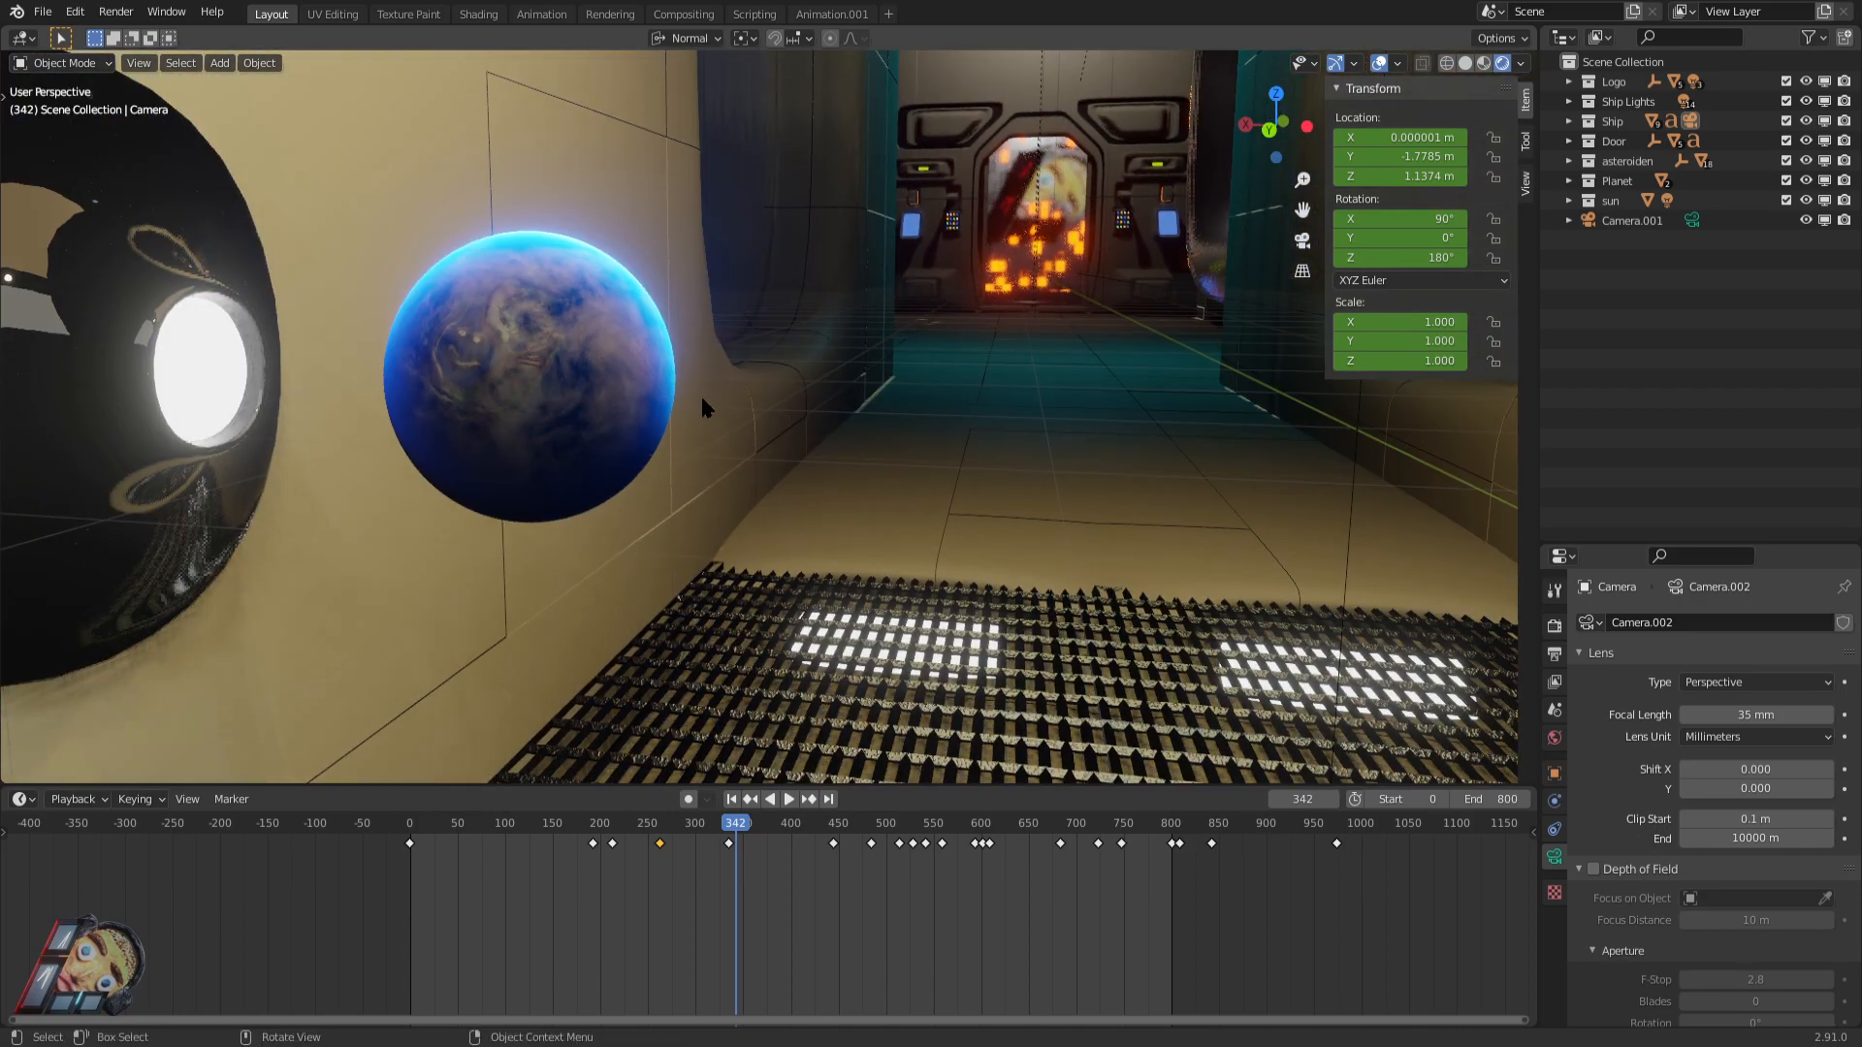
View both globe projectors and the floor grating, and walk down the corridor to the dark side window.
{"action": "key", "text": "shift+grave"}
{"action": "key", "text": "shift+grave"}
{"action": "key", "text": "s"}
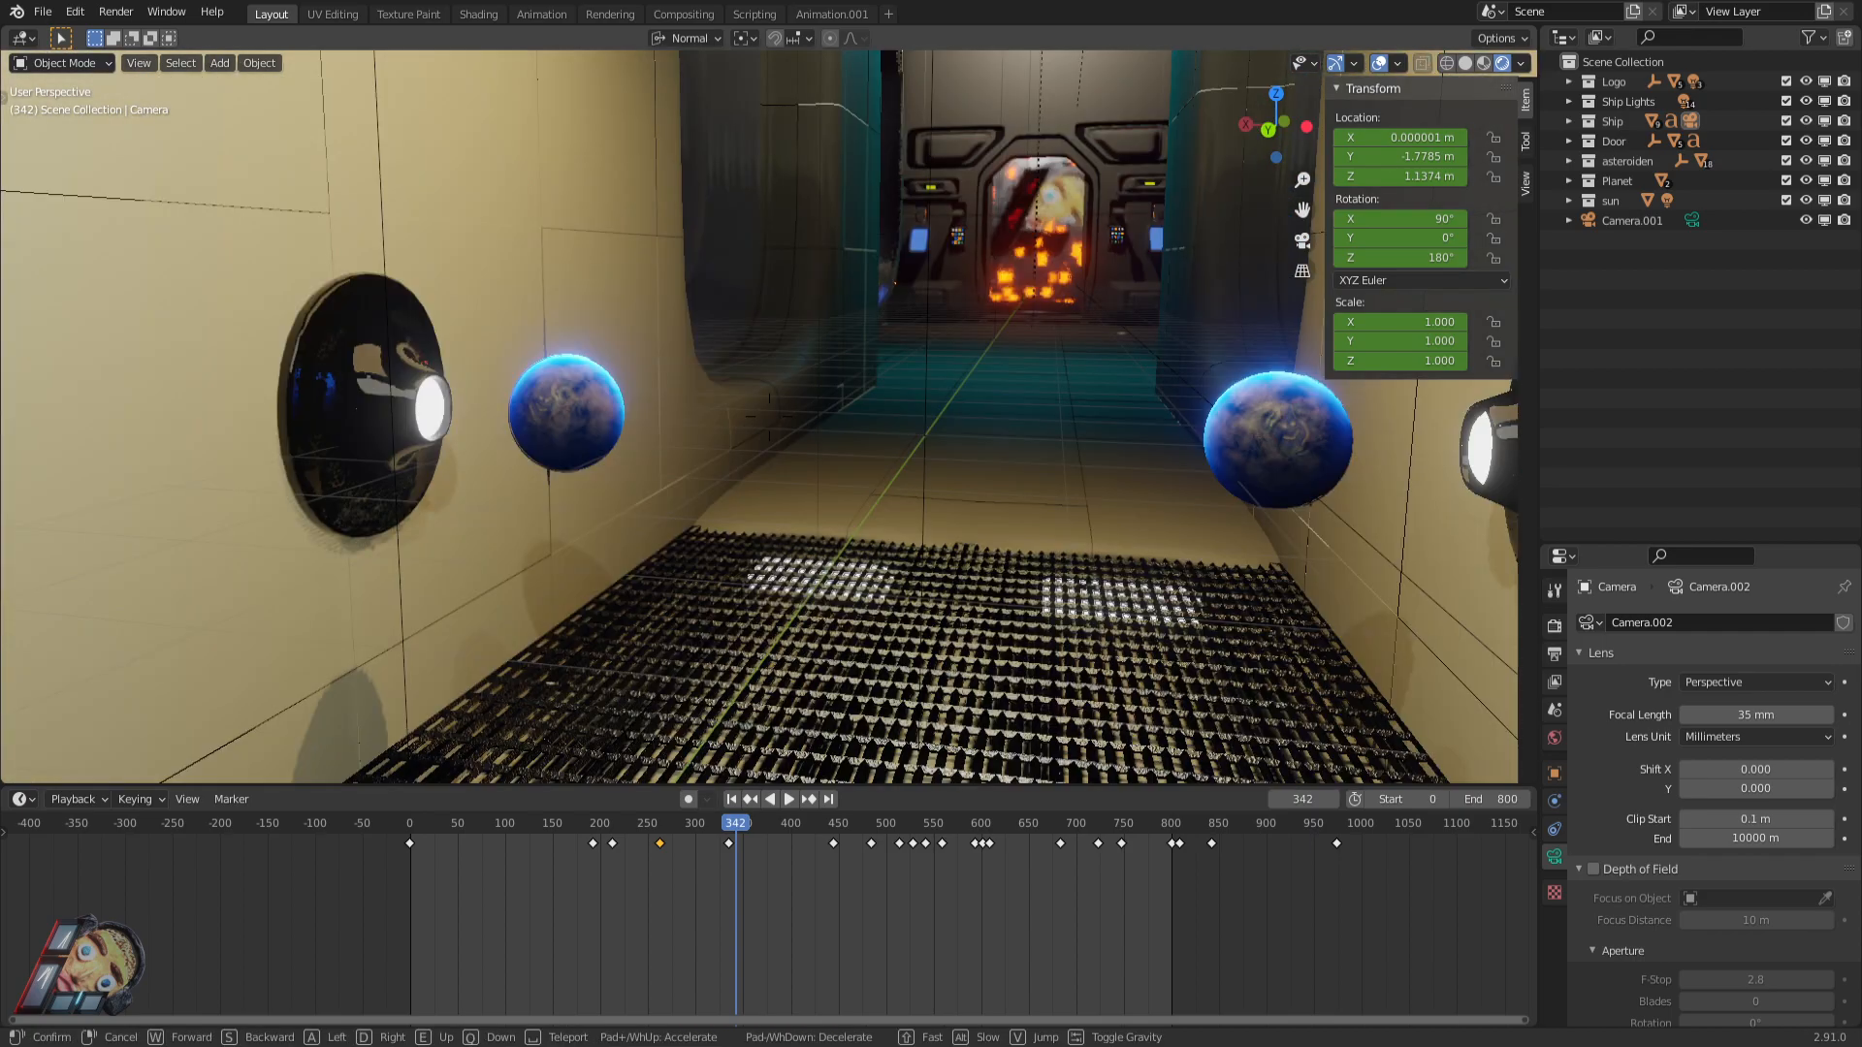
{"action": "key", "text": "w"}
{"action": "key", "text": "w"}
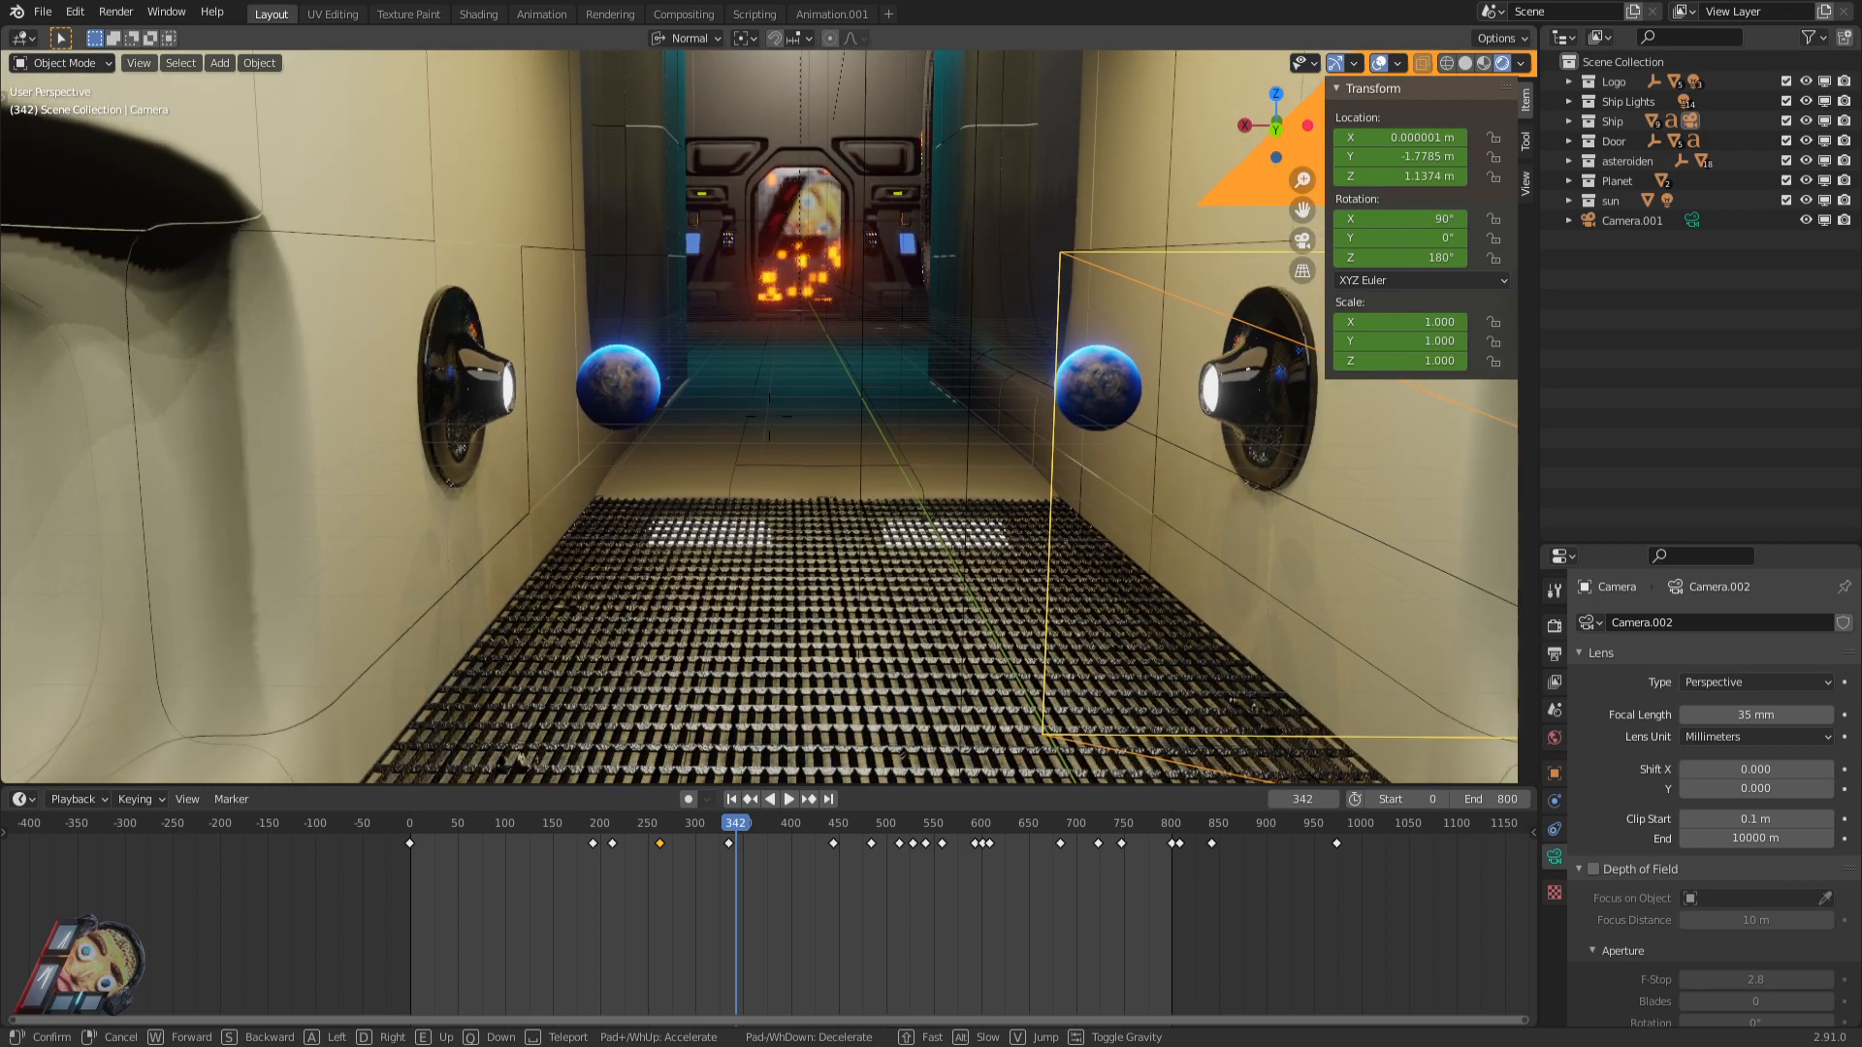
{"action": "key", "text": "w"}
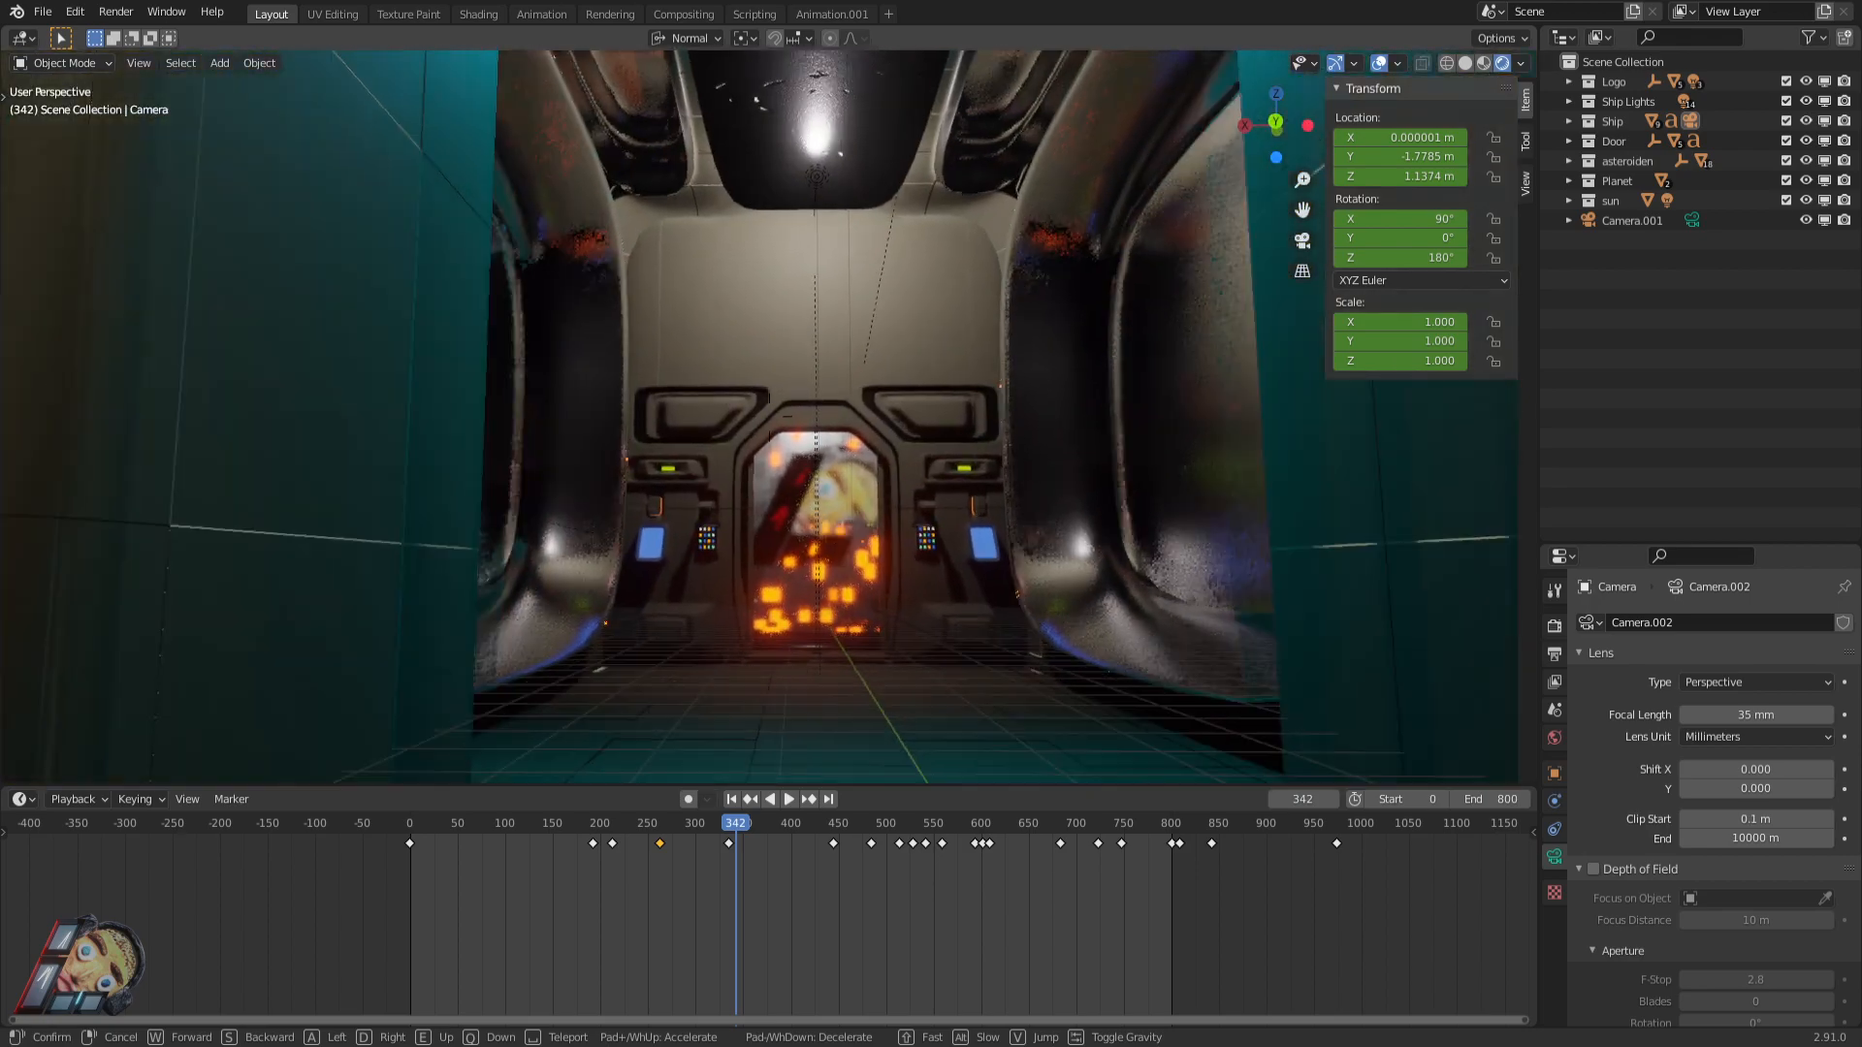
{"action": "key", "text": "w"}
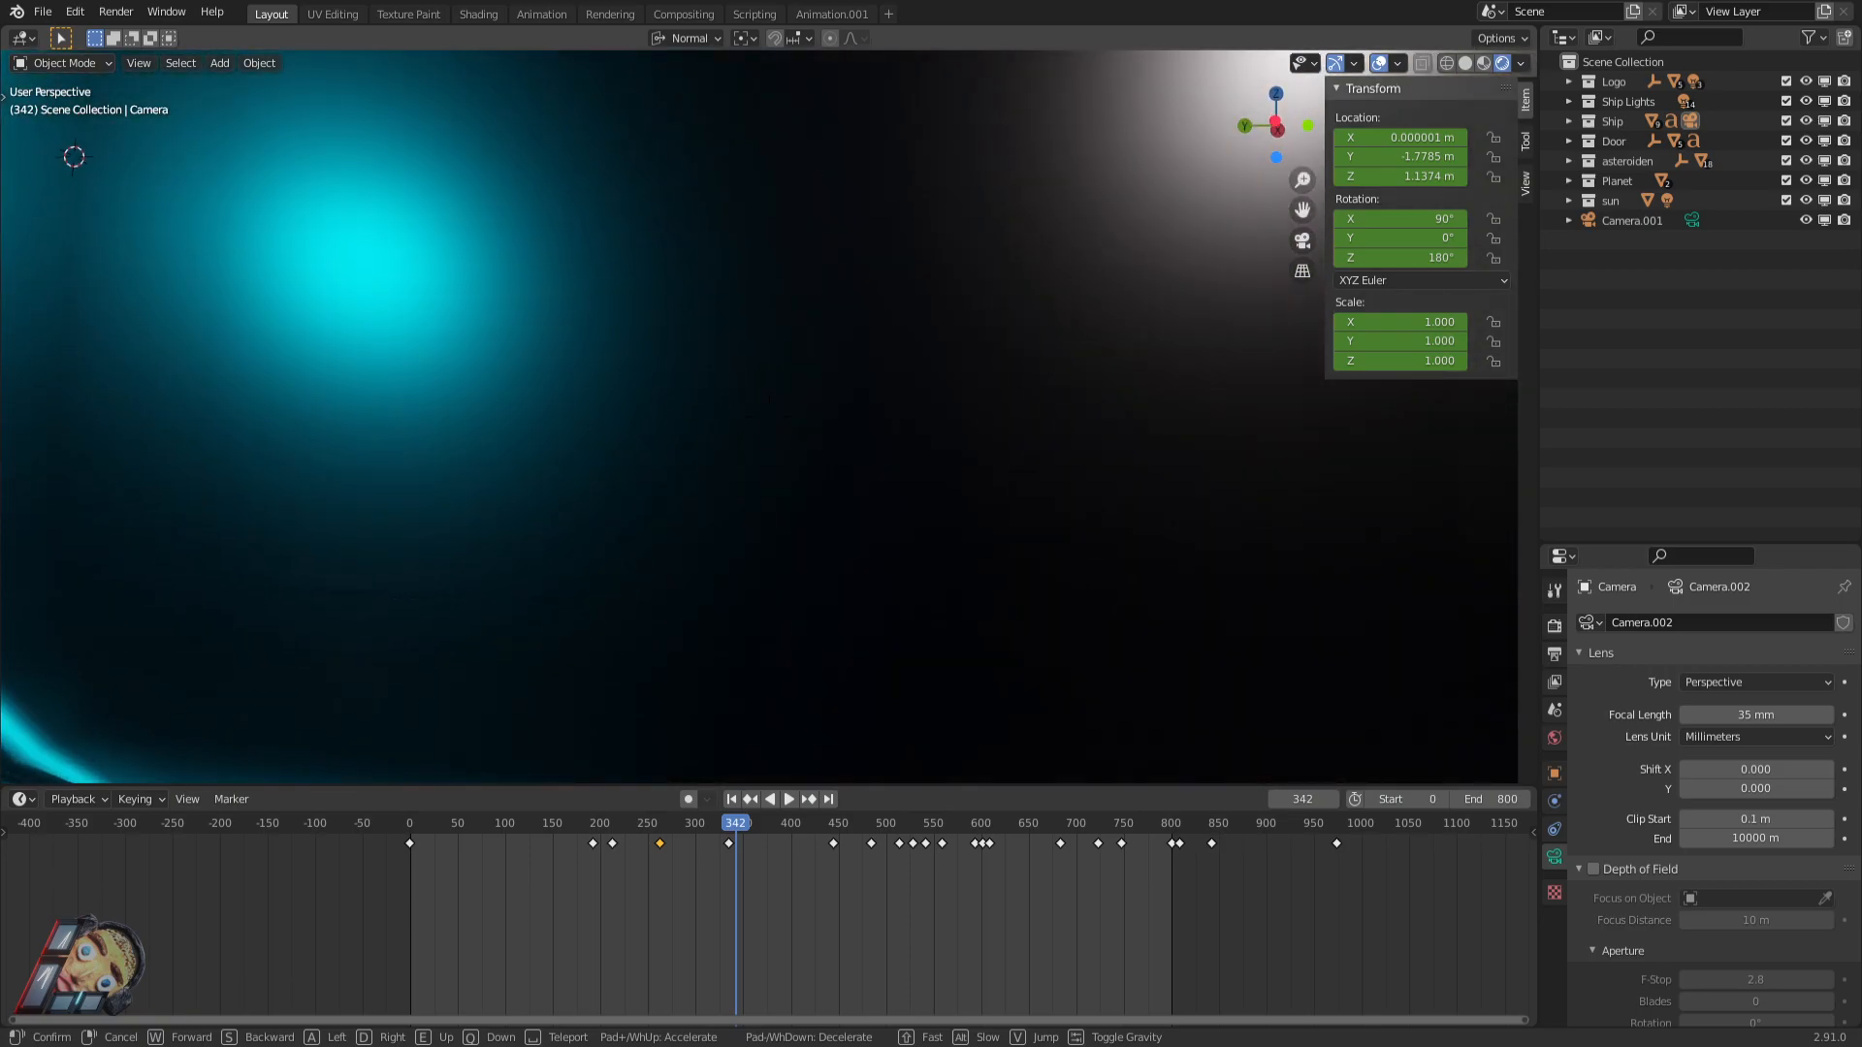
Assign Material.009 to the dark side window face of the ship's hull mesh, Turm1.
{"action": "key", "text": "s"}
{"action": "left_click", "coordinate": [855, 445]}
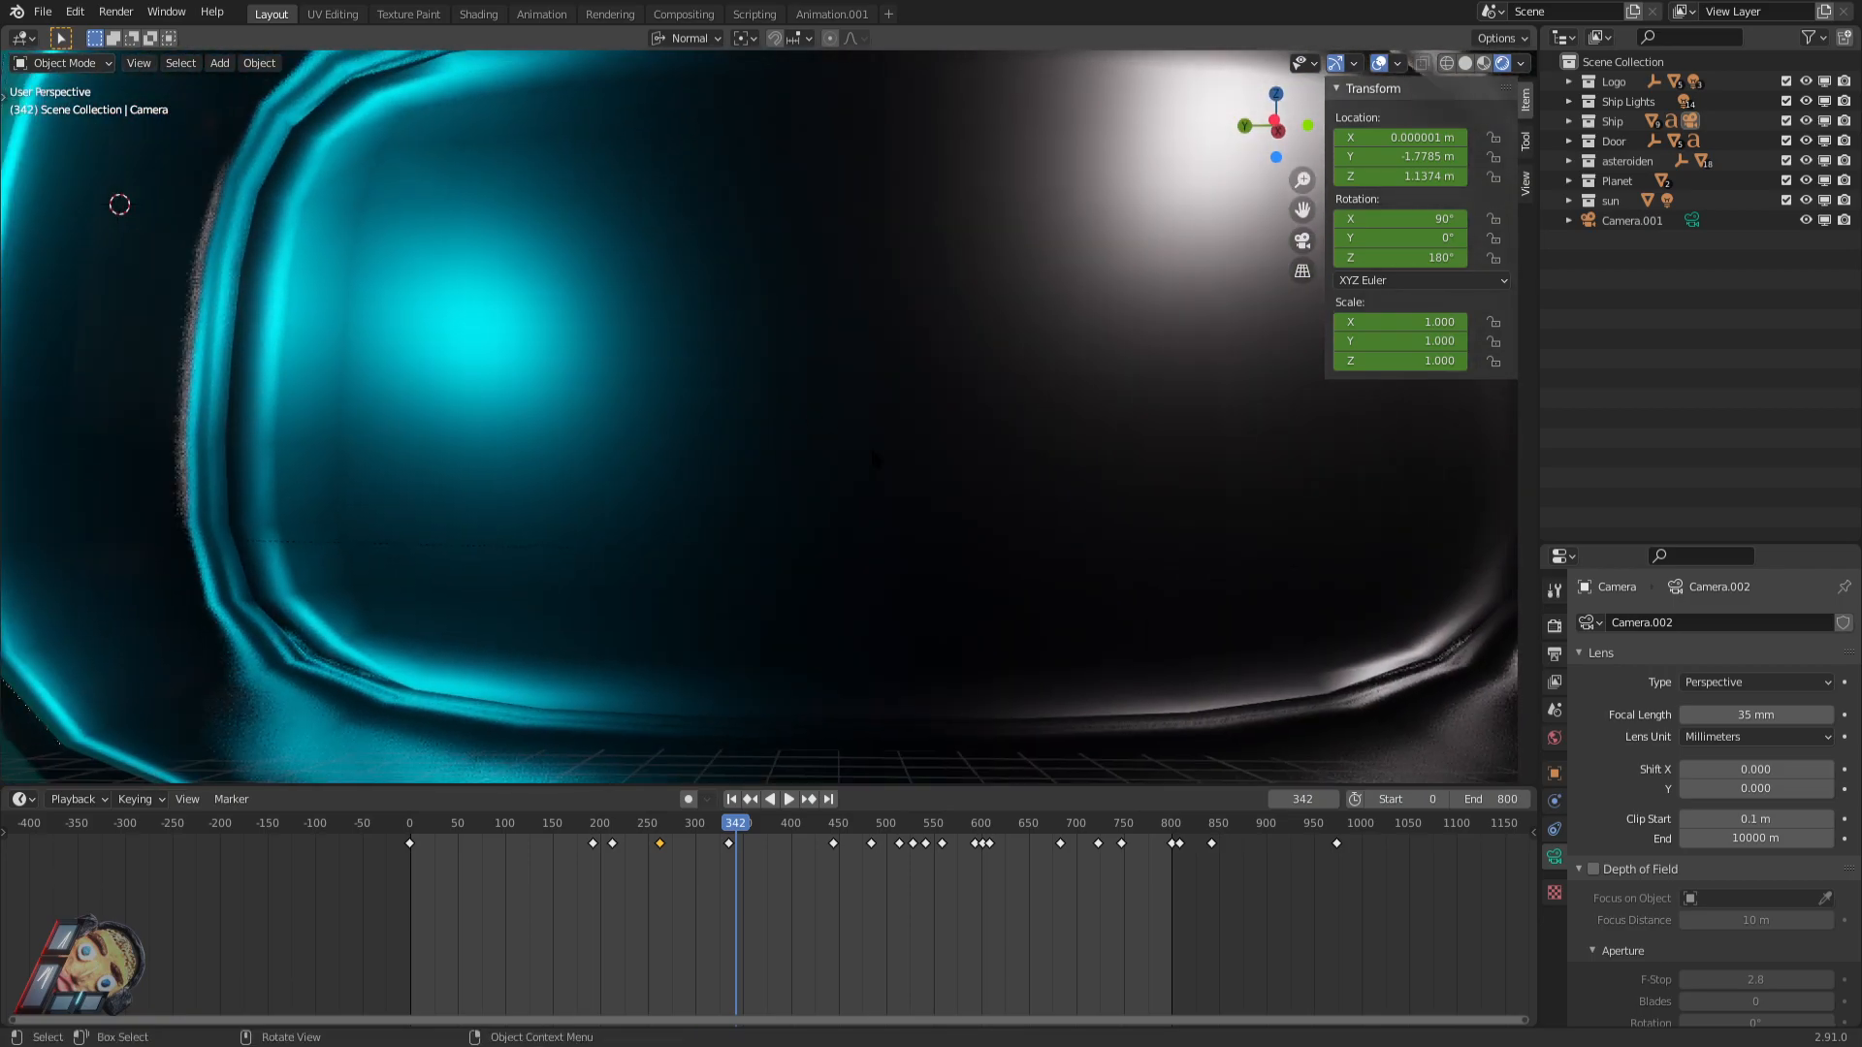
{"action": "left_click", "coordinate": [974, 446]}
{"action": "key", "text": "Tab"}
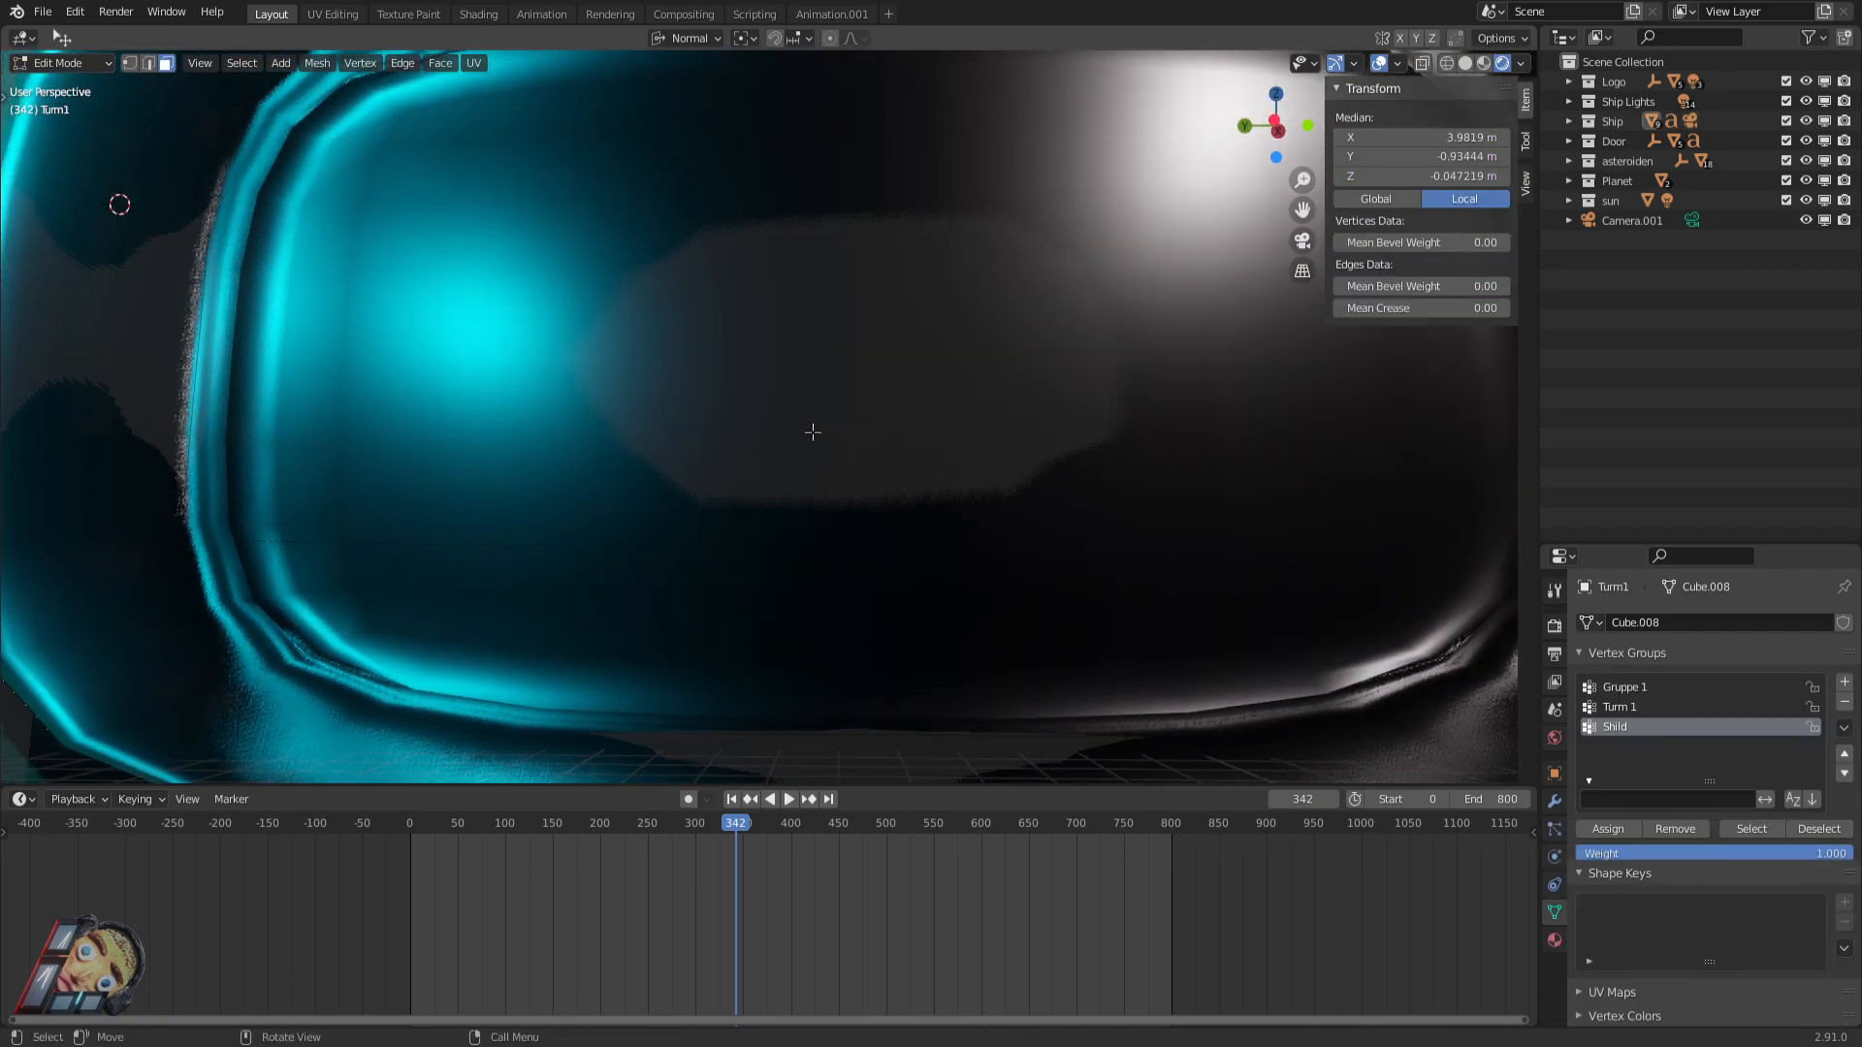
{"action": "left_click", "coordinate": [1555, 940]}
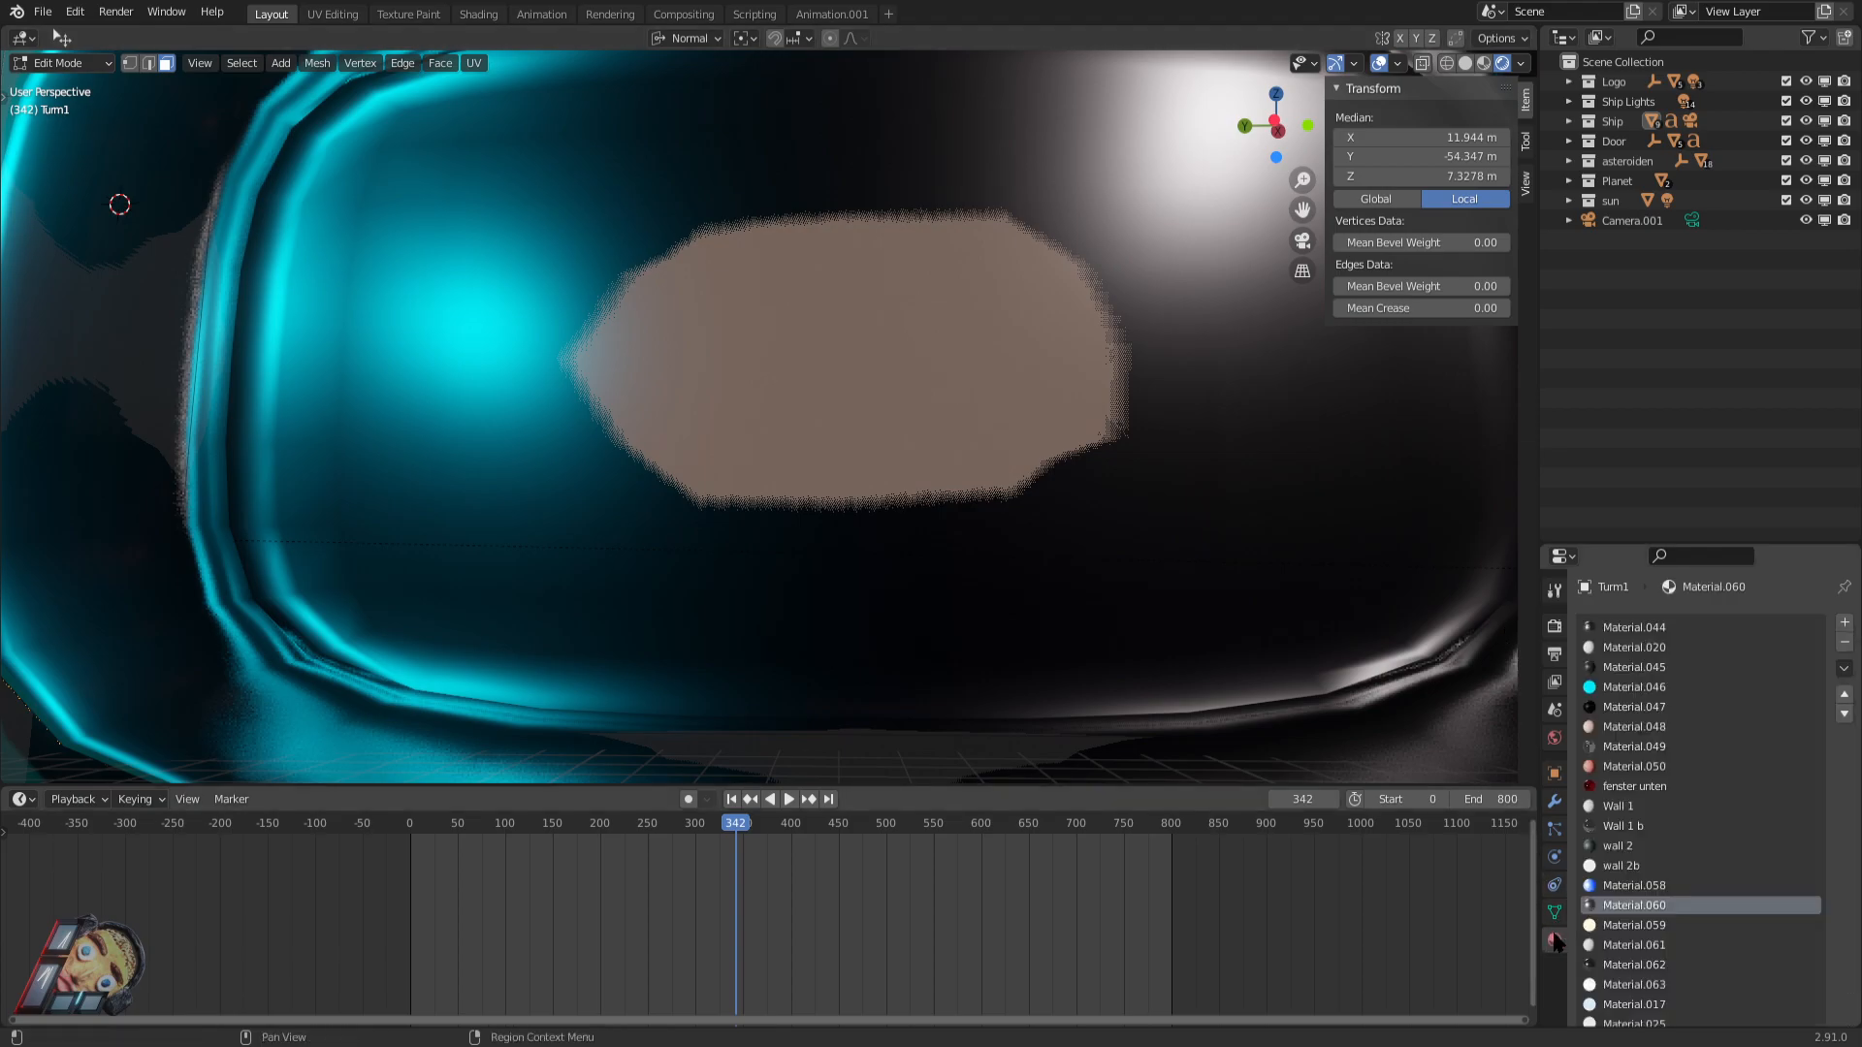
{"action": "scroll", "coordinate": [1665, 926], "scroll_direction": "down", "scroll_amount": 6}
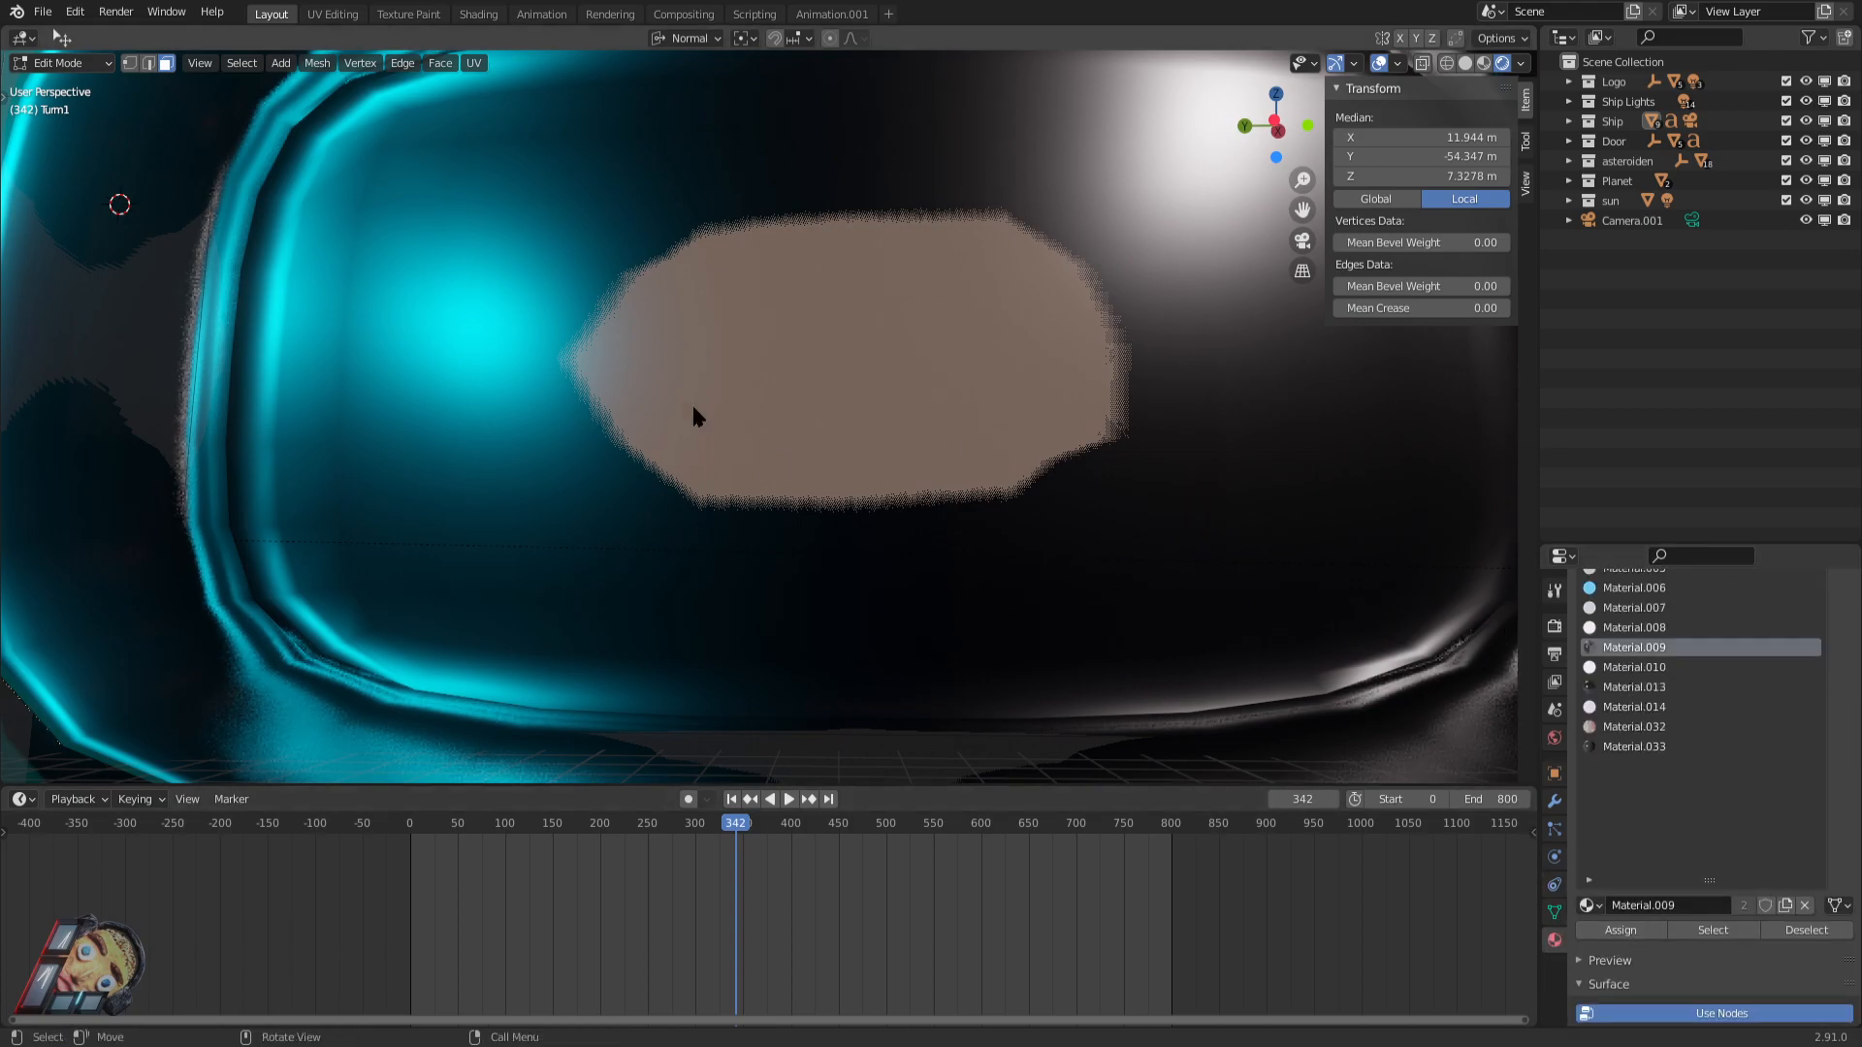
{"action": "left_click", "coordinate": [1620, 930]}
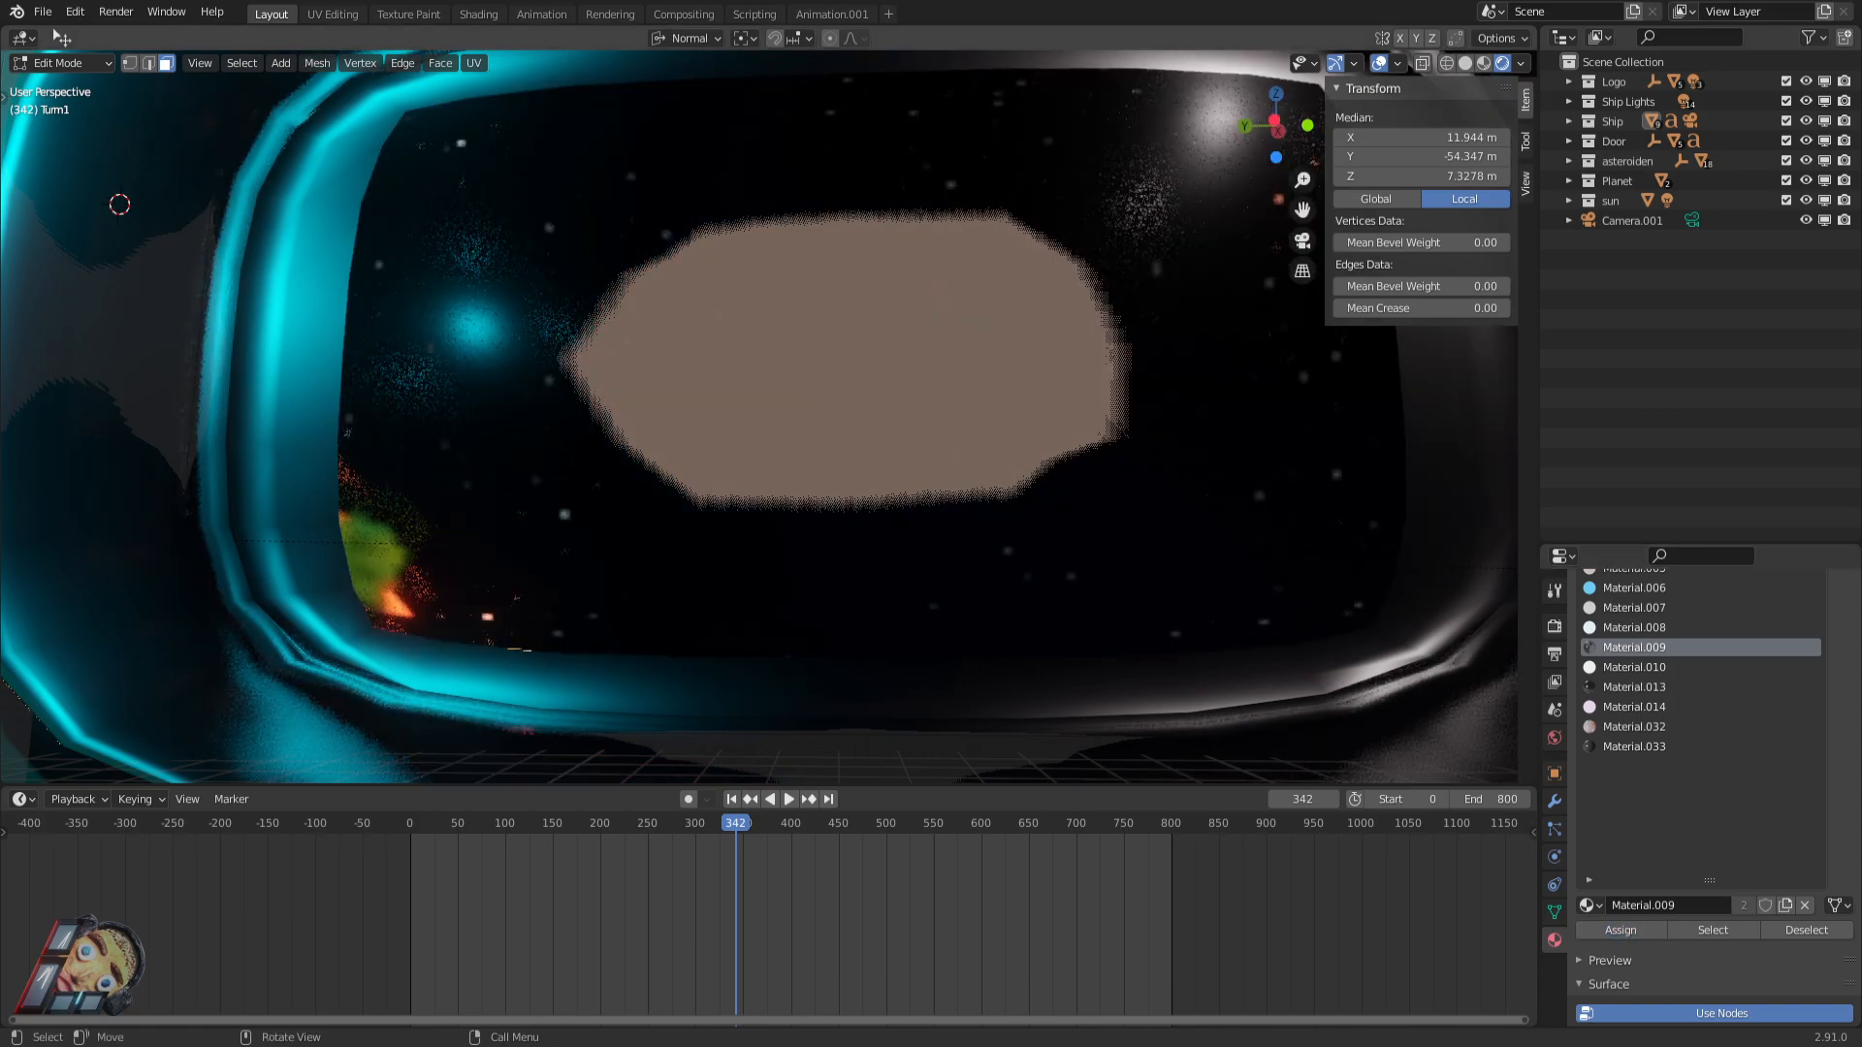
{"action": "key", "text": "Tab"}
Walk up to the side window to view the red planet outside, and show the viewport full screen.
{"action": "key", "text": "shift+grave"}
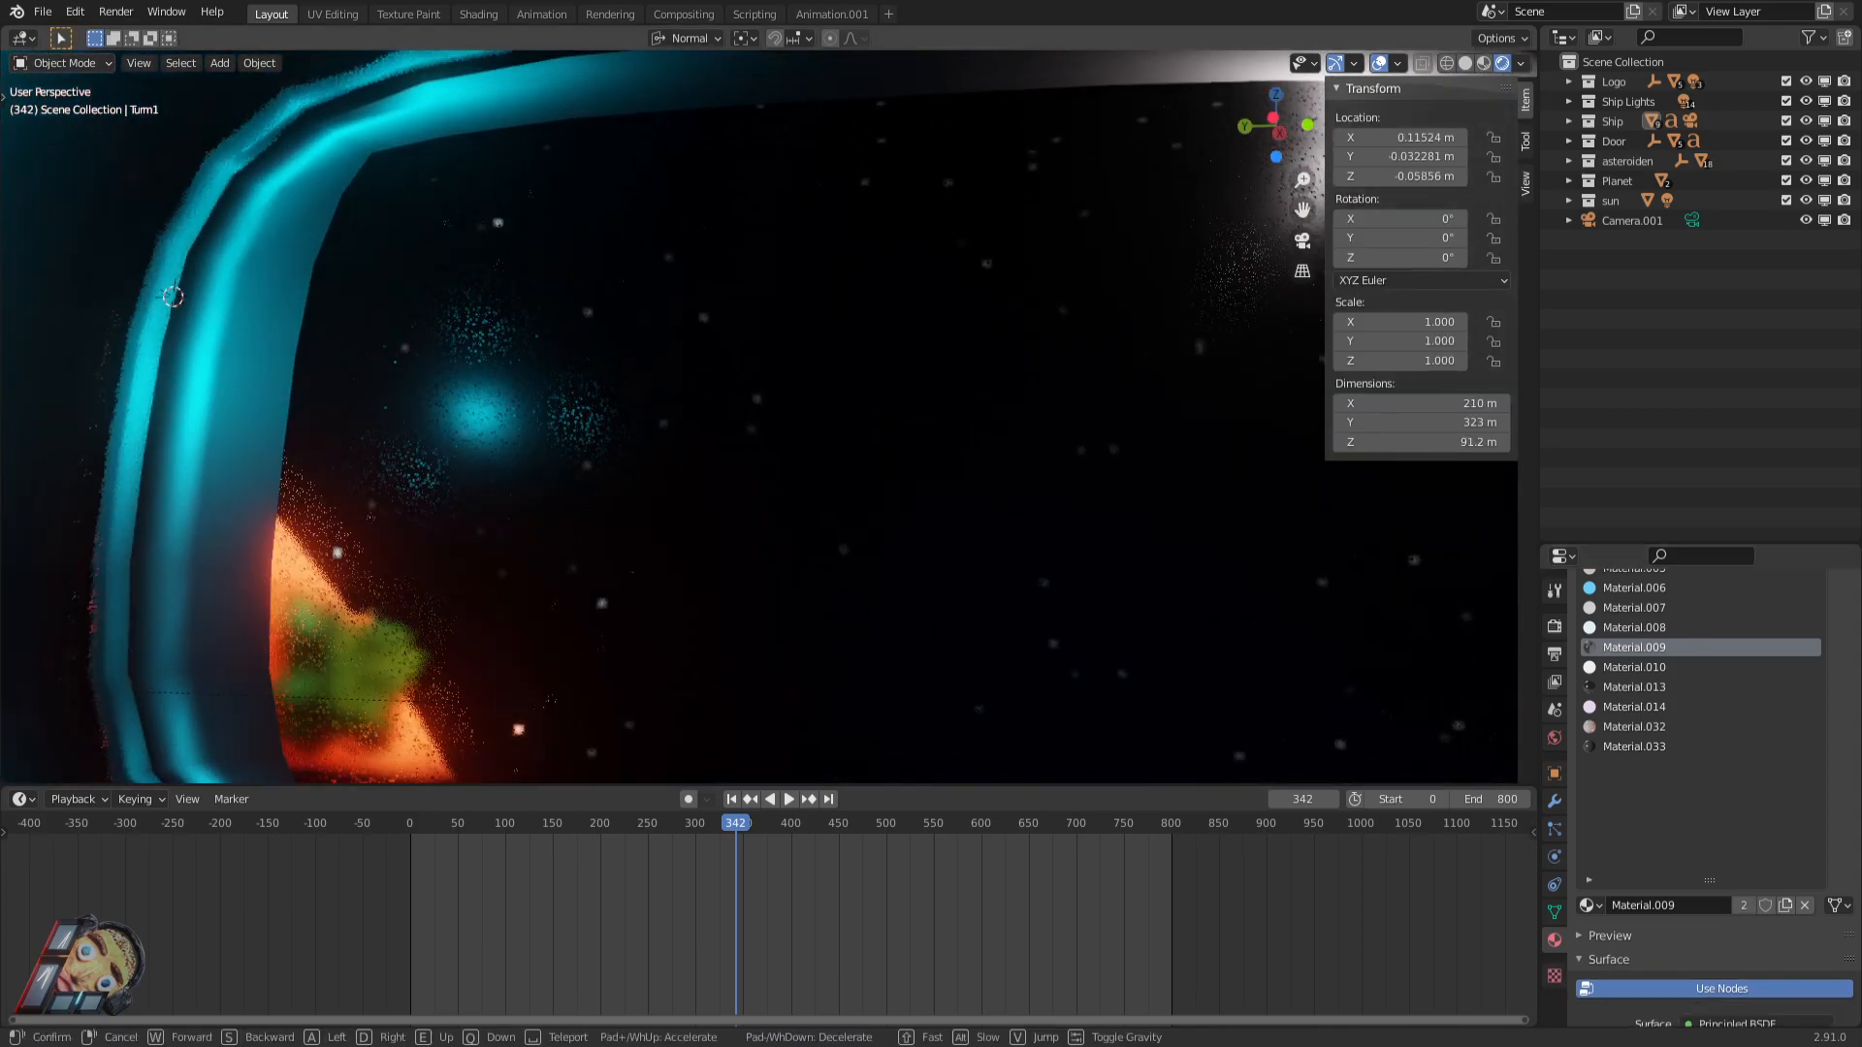
{"action": "key", "text": "w"}
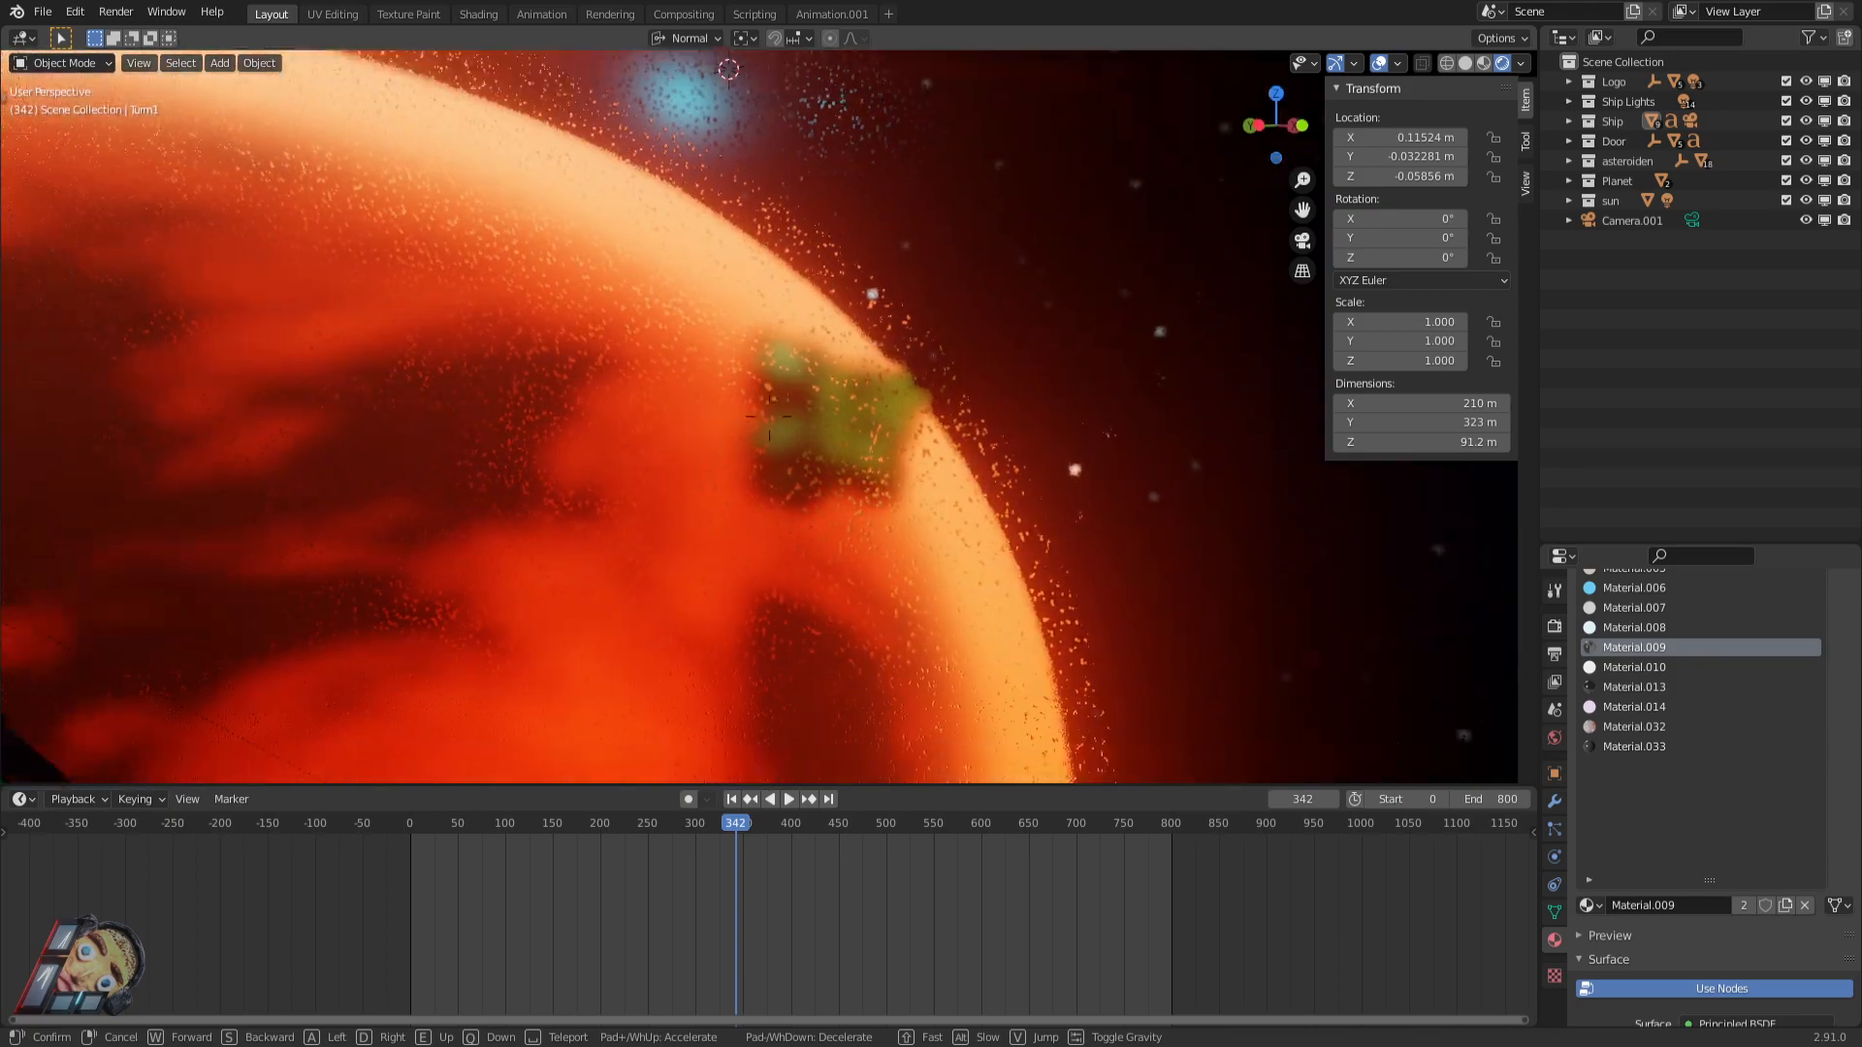
{"action": "key", "text": "w"}
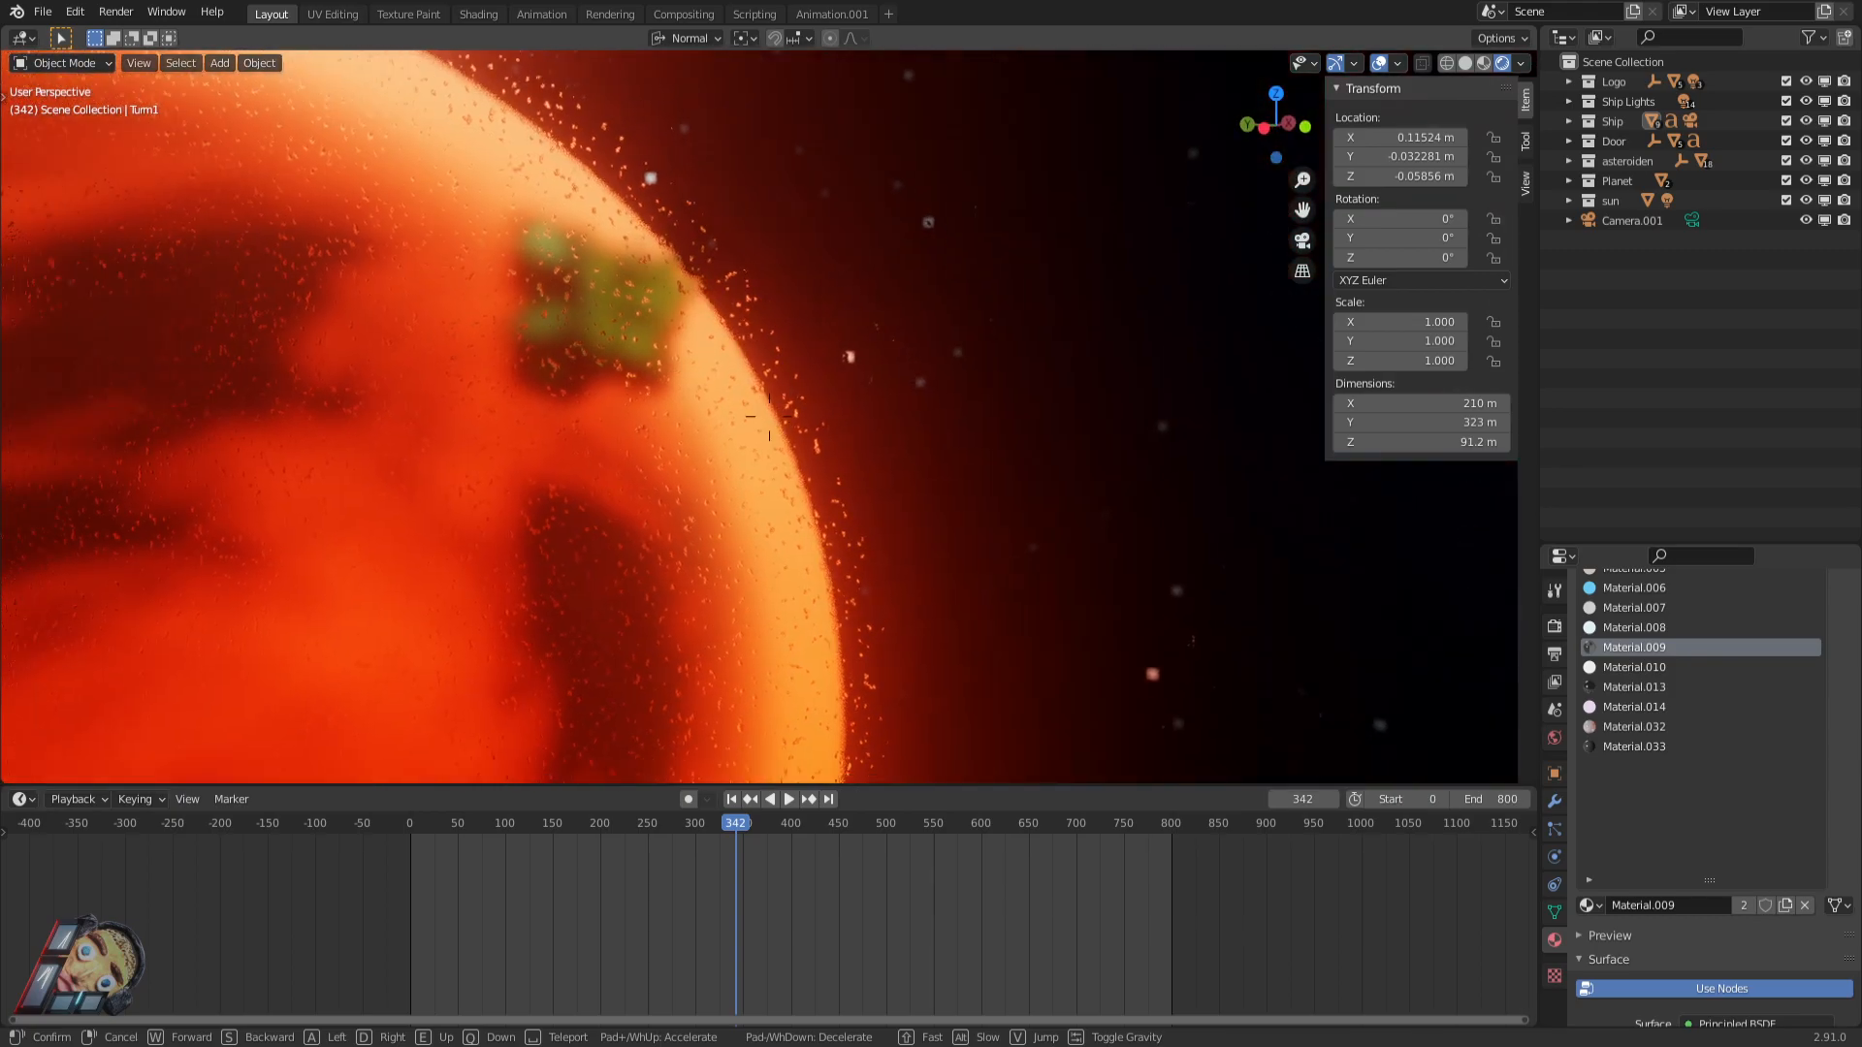
{"action": "left_click", "coordinate": [767, 411]}
{"action": "key", "text": "ctrl+alt+space"}
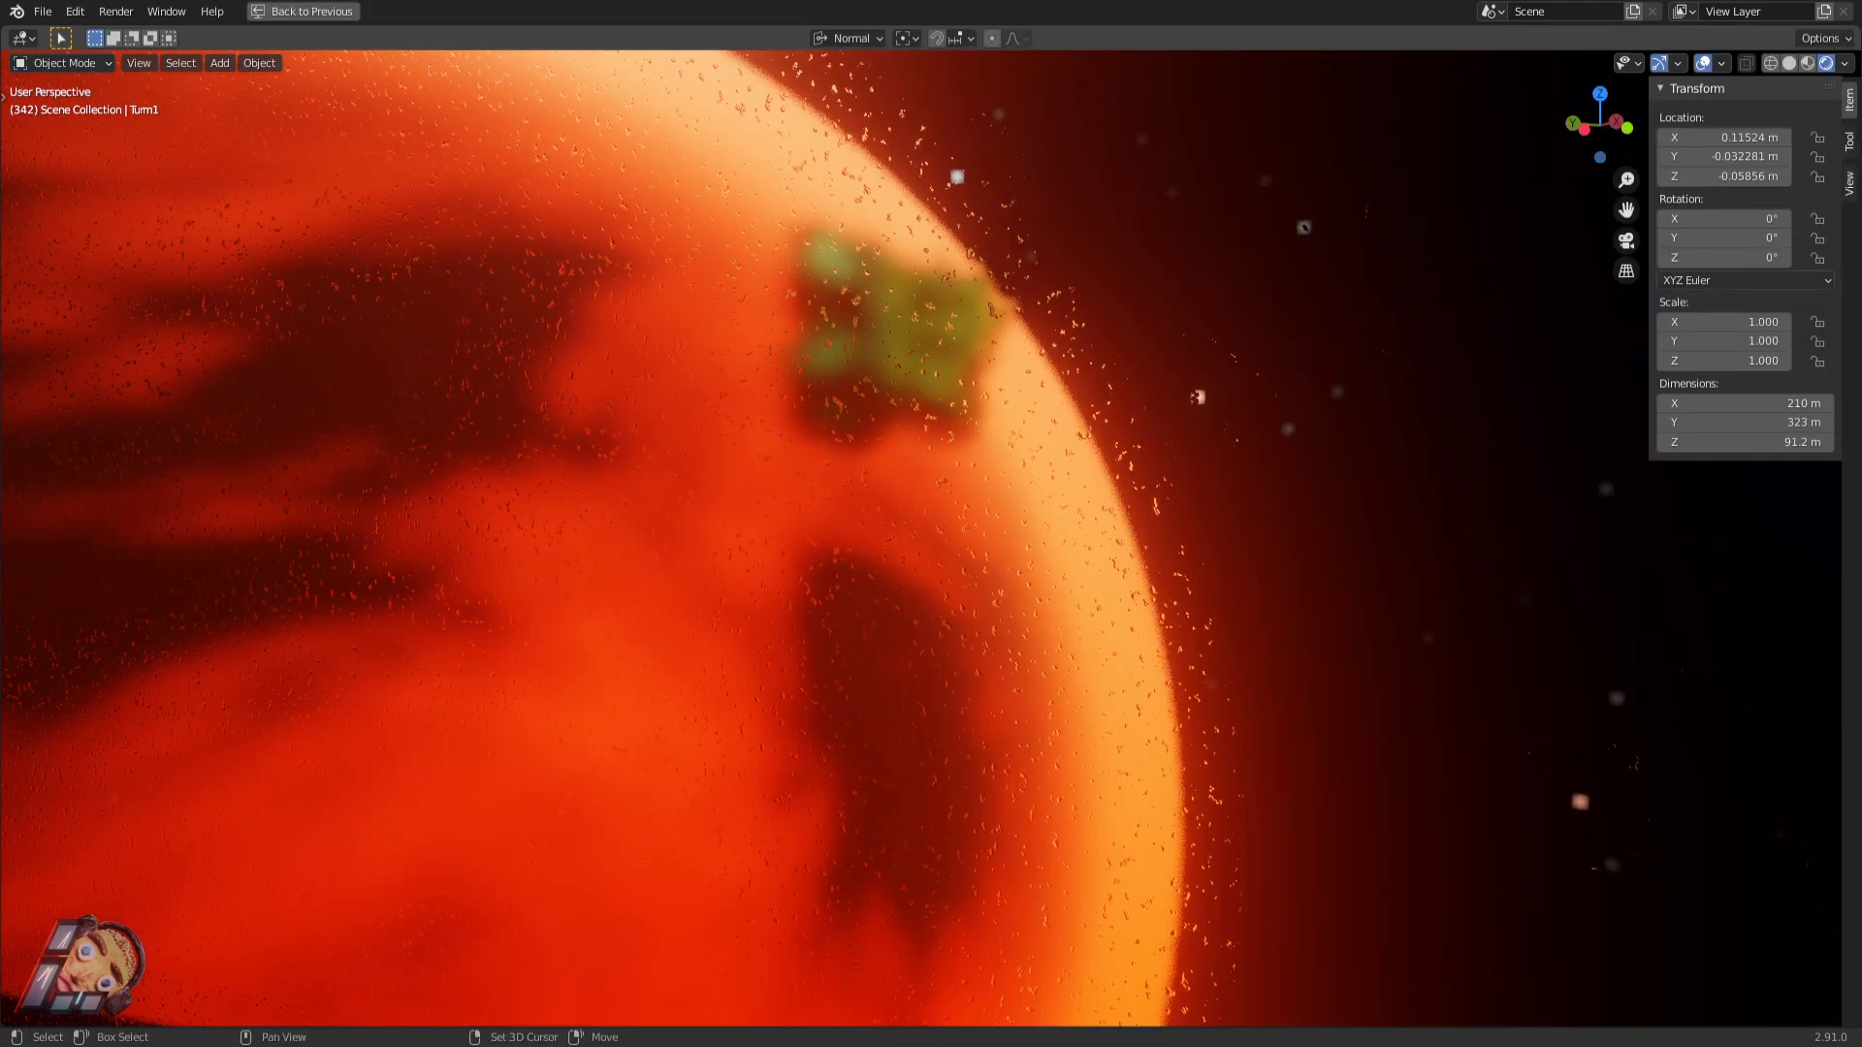
Walk back from the side window through the teal-lit section and along the corridor to the floor grating.
{"action": "key", "text": "shift+grave"}
{"action": "key", "text": "s"}
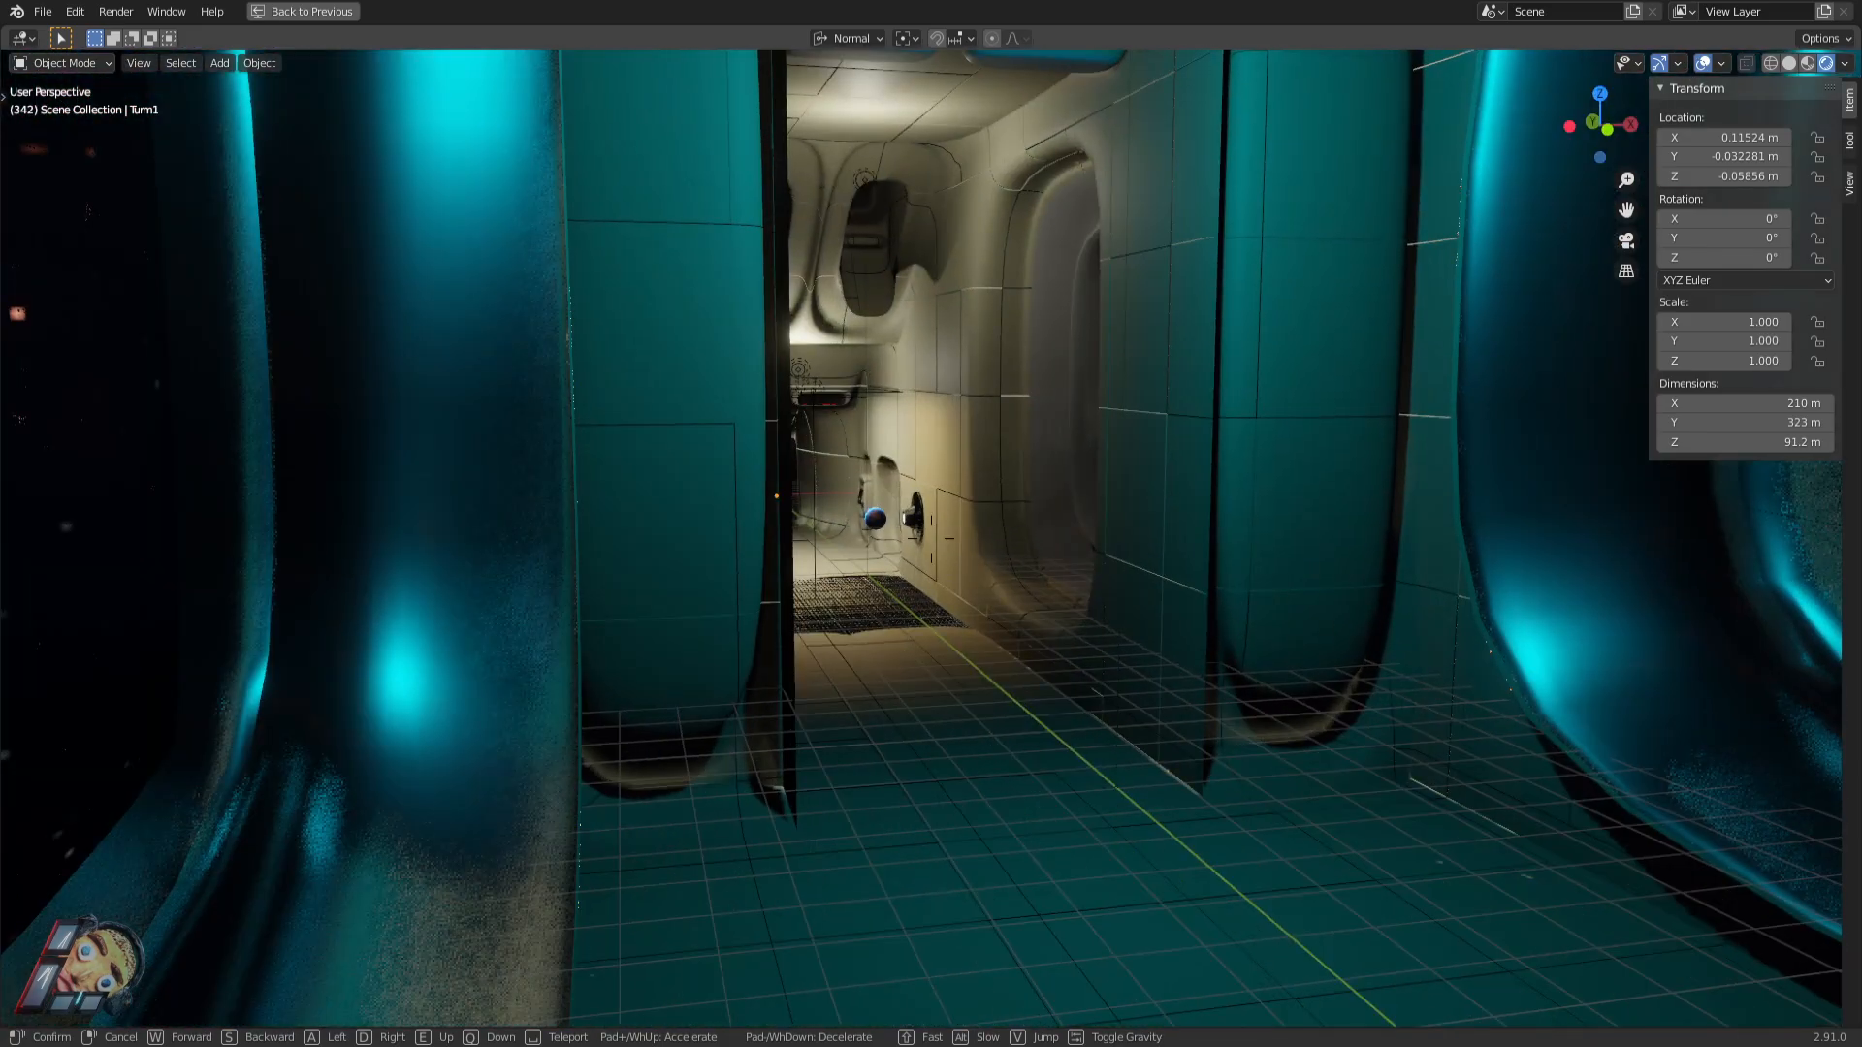
{"action": "key", "text": "w"}
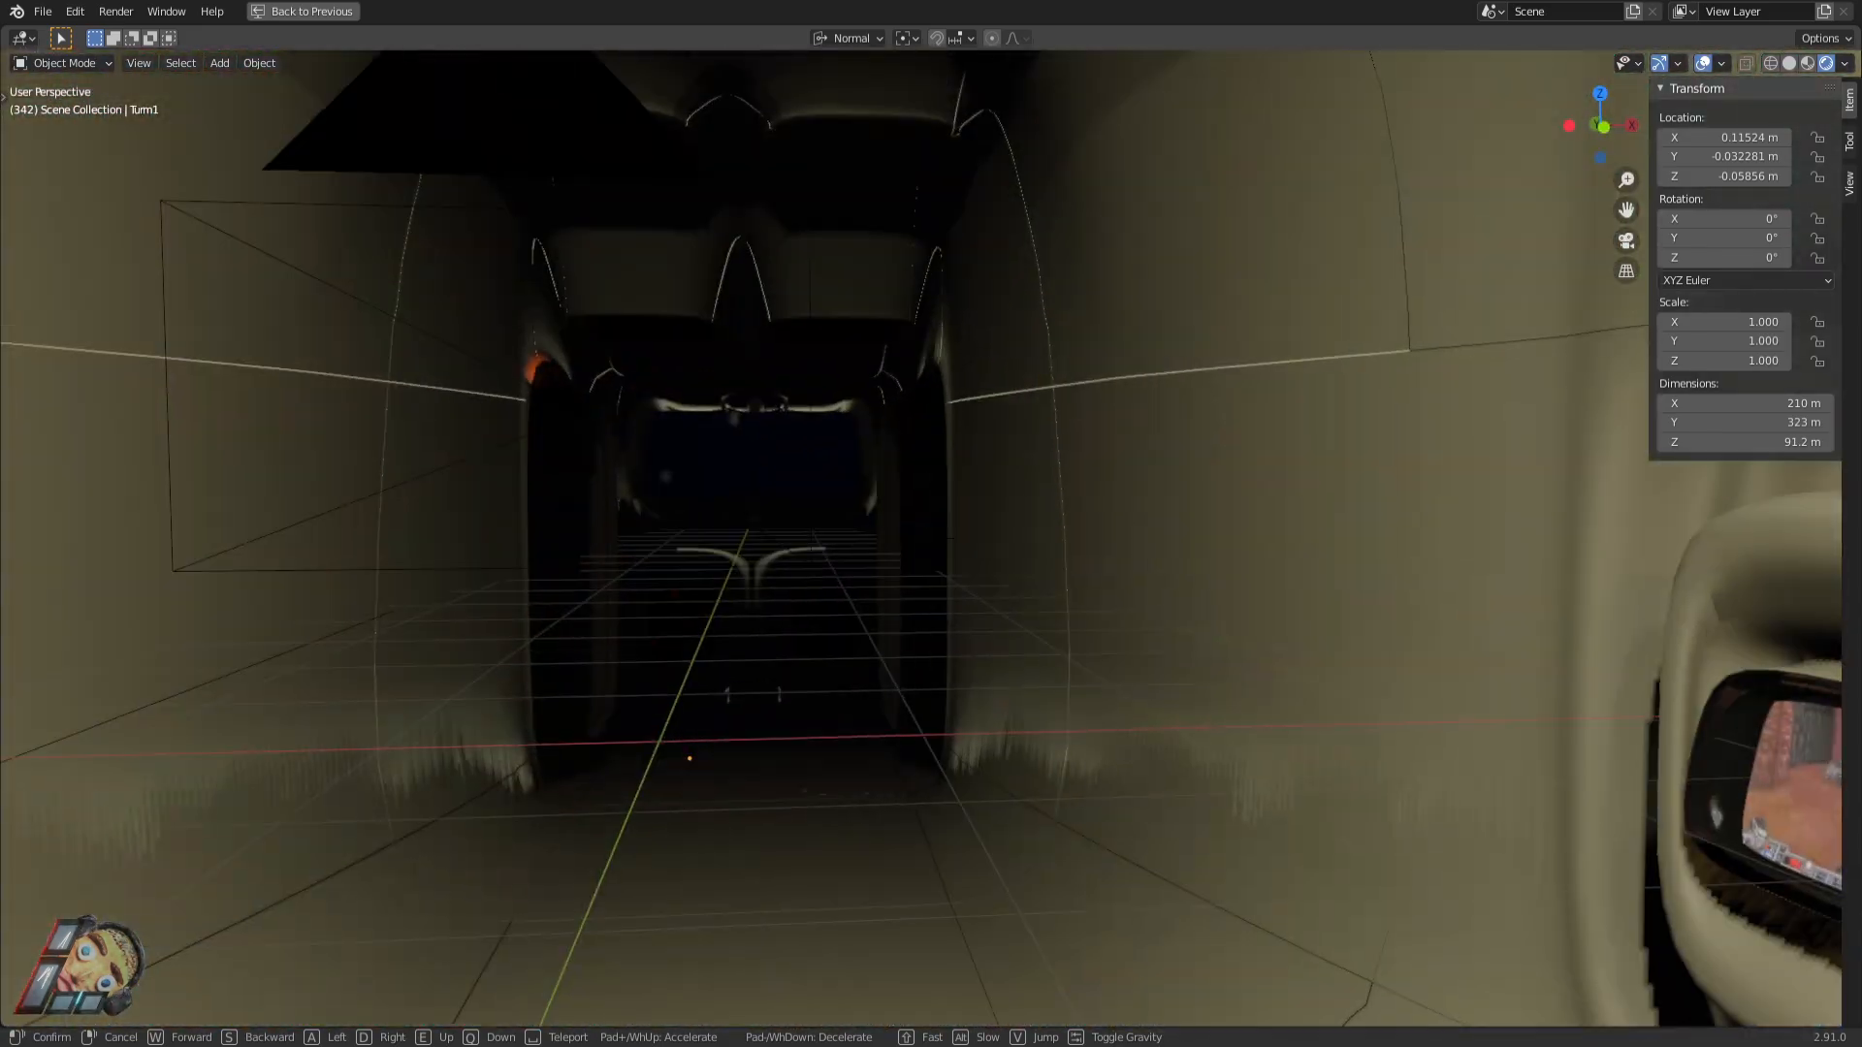
{"action": "key", "text": "w"}
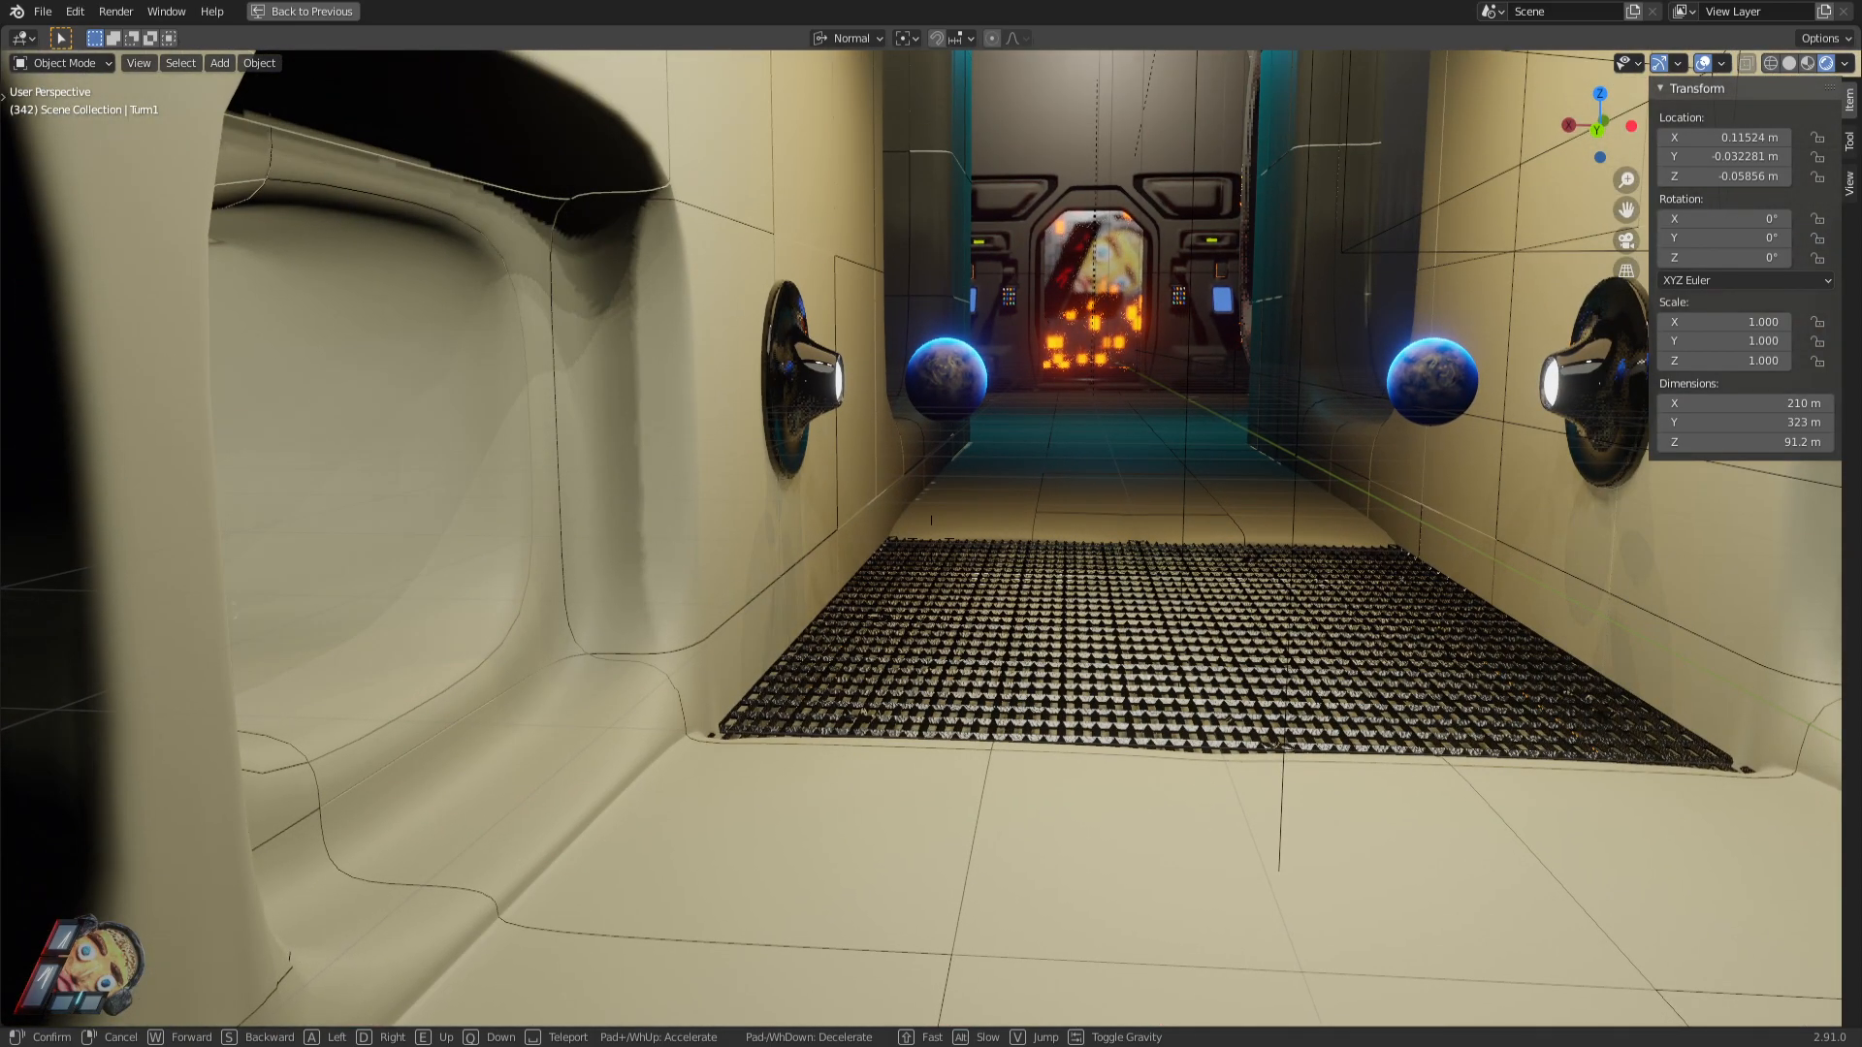
Examine the floor grating and the two wall projectors with their glowing globes, facing the lit doorway.
{"action": "key", "text": "s"}
{"action": "key", "text": "w"}
{"action": "key", "text": "a"}
{"action": "key", "text": "d"}
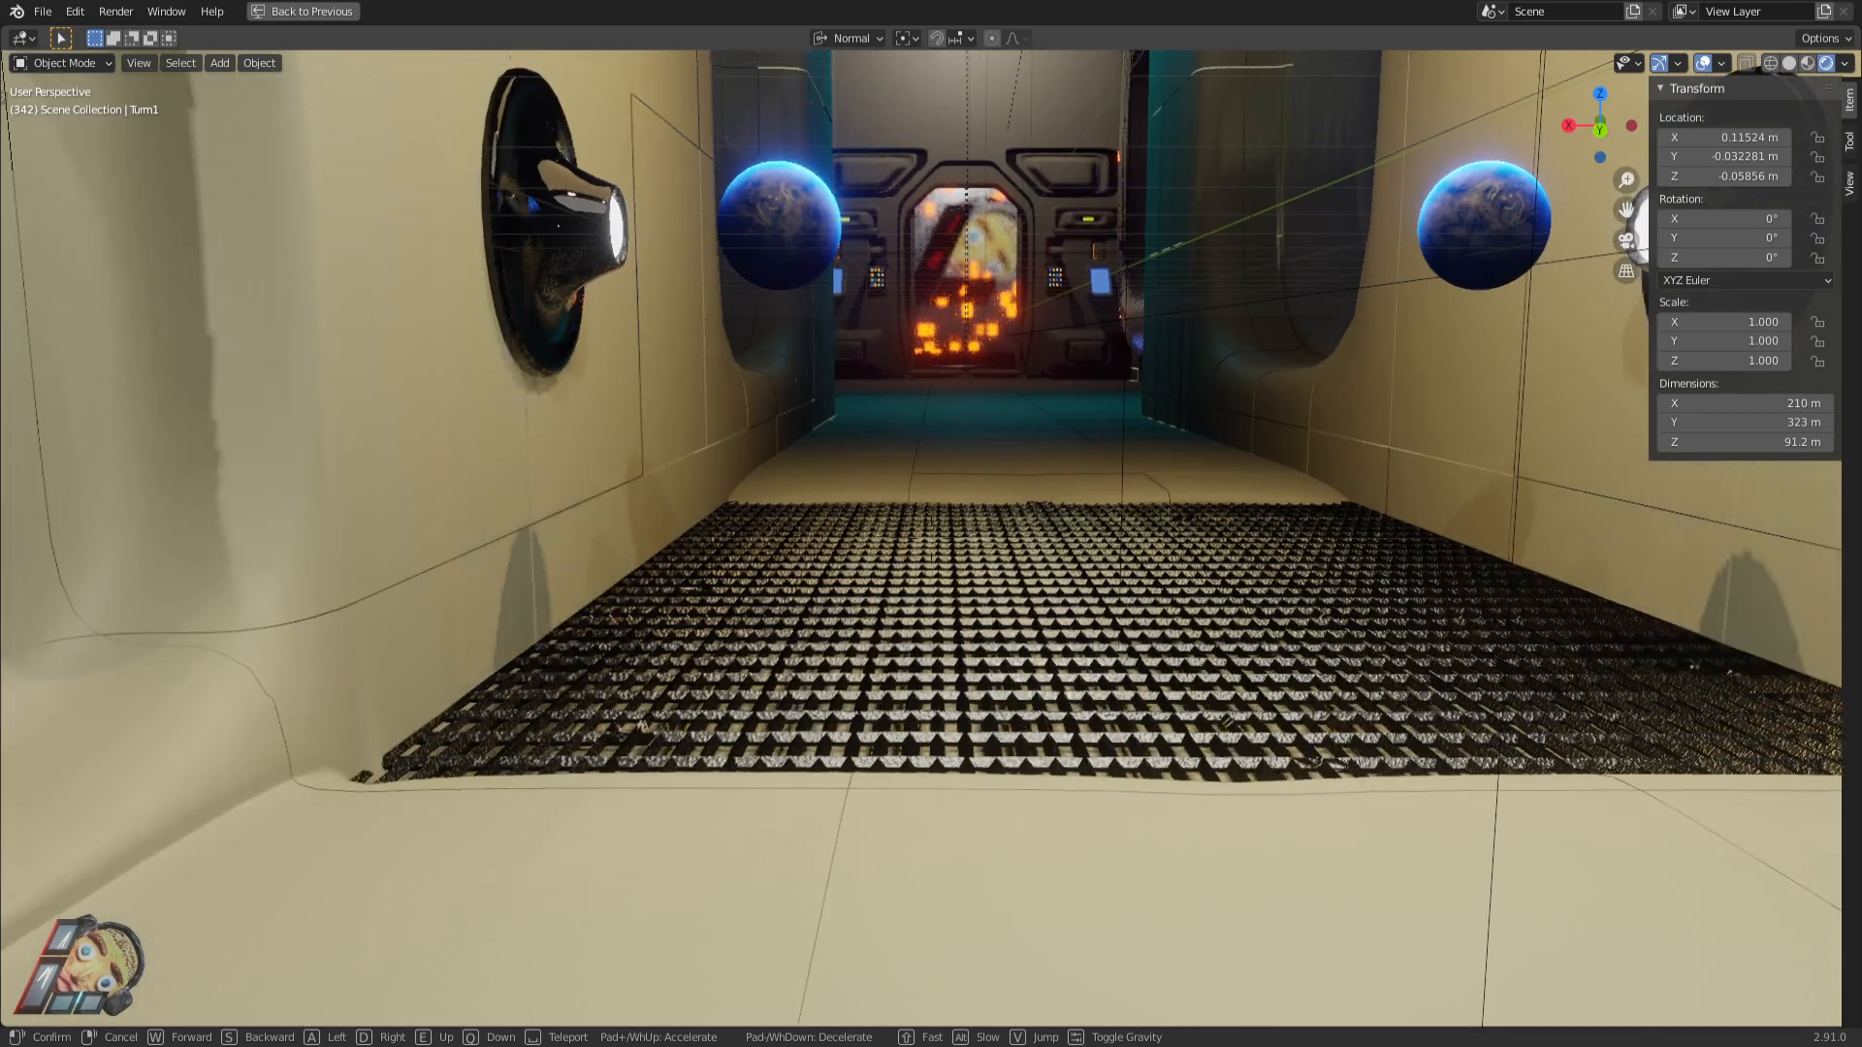
{"action": "key", "text": "w"}
{"action": "key", "text": "w"}
{"action": "key", "text": "s"}
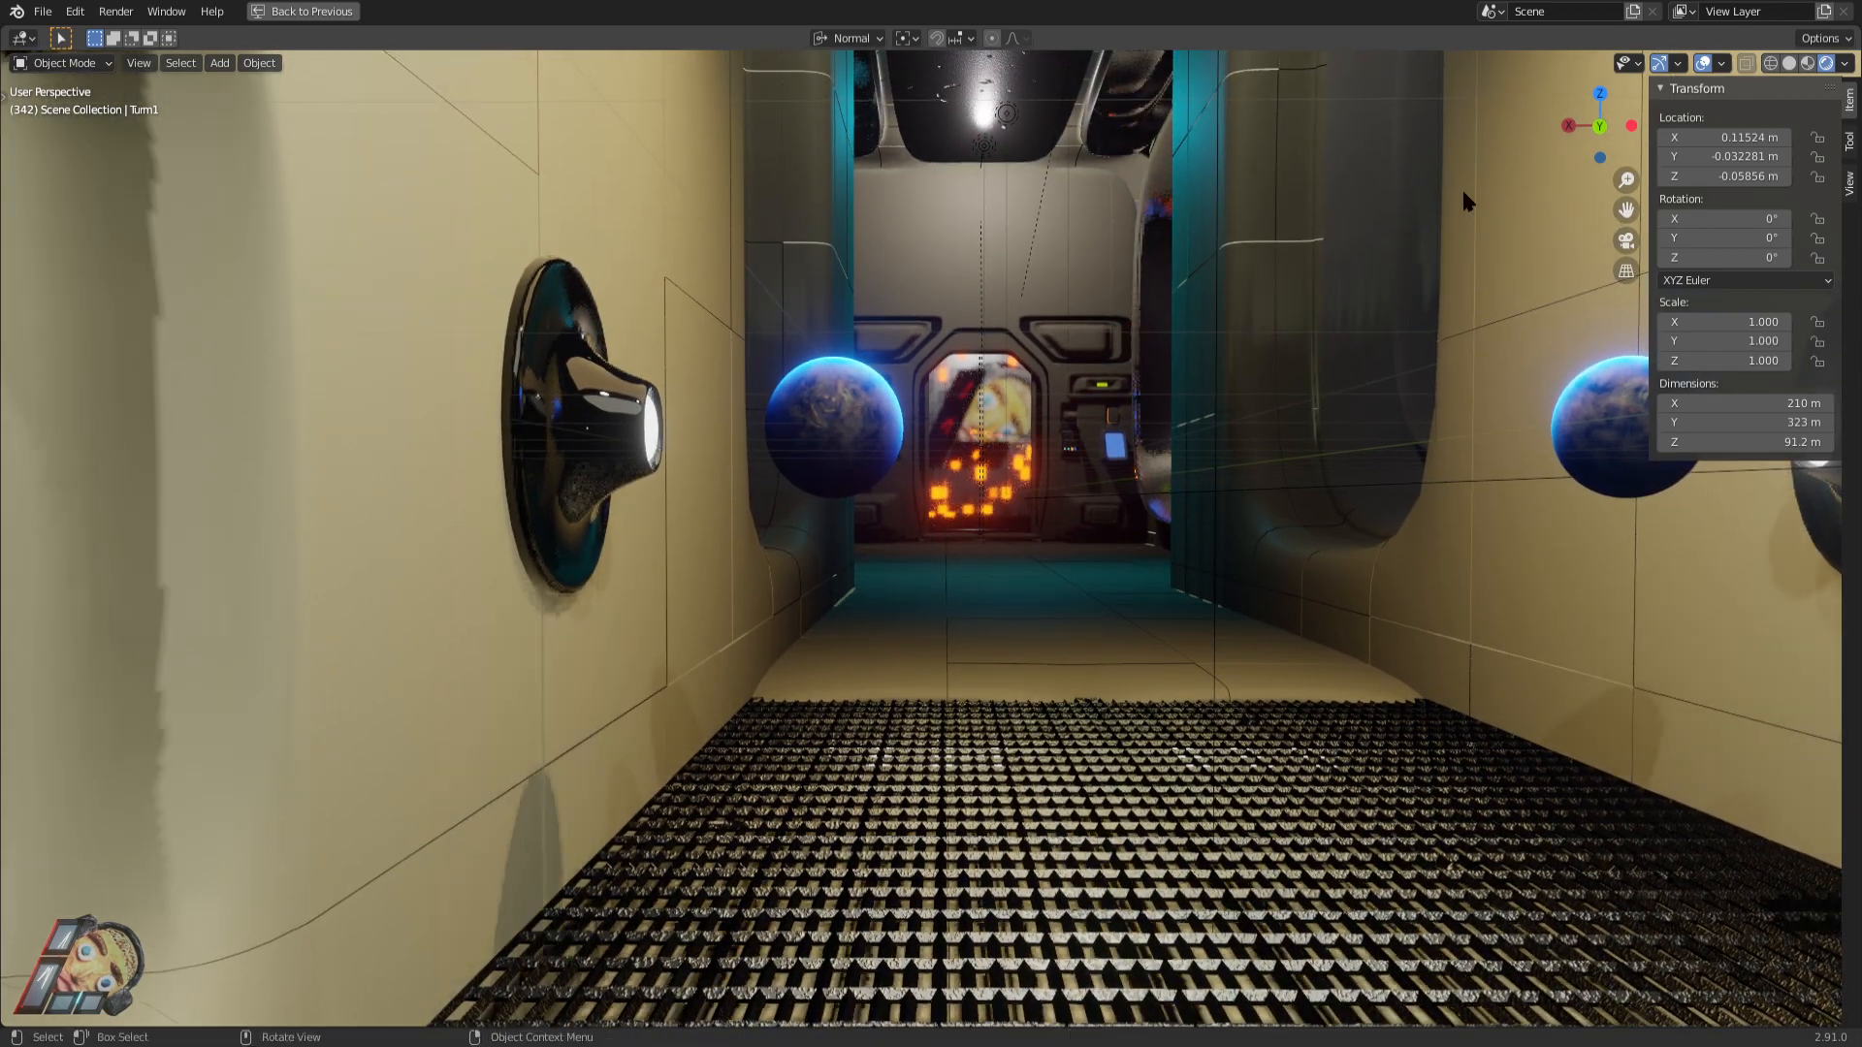
Switch the viewport through Material Preview to Solid shading and examine the geometry of the grating, projector and globe.
{"action": "left_click", "coordinate": [1806, 65]}
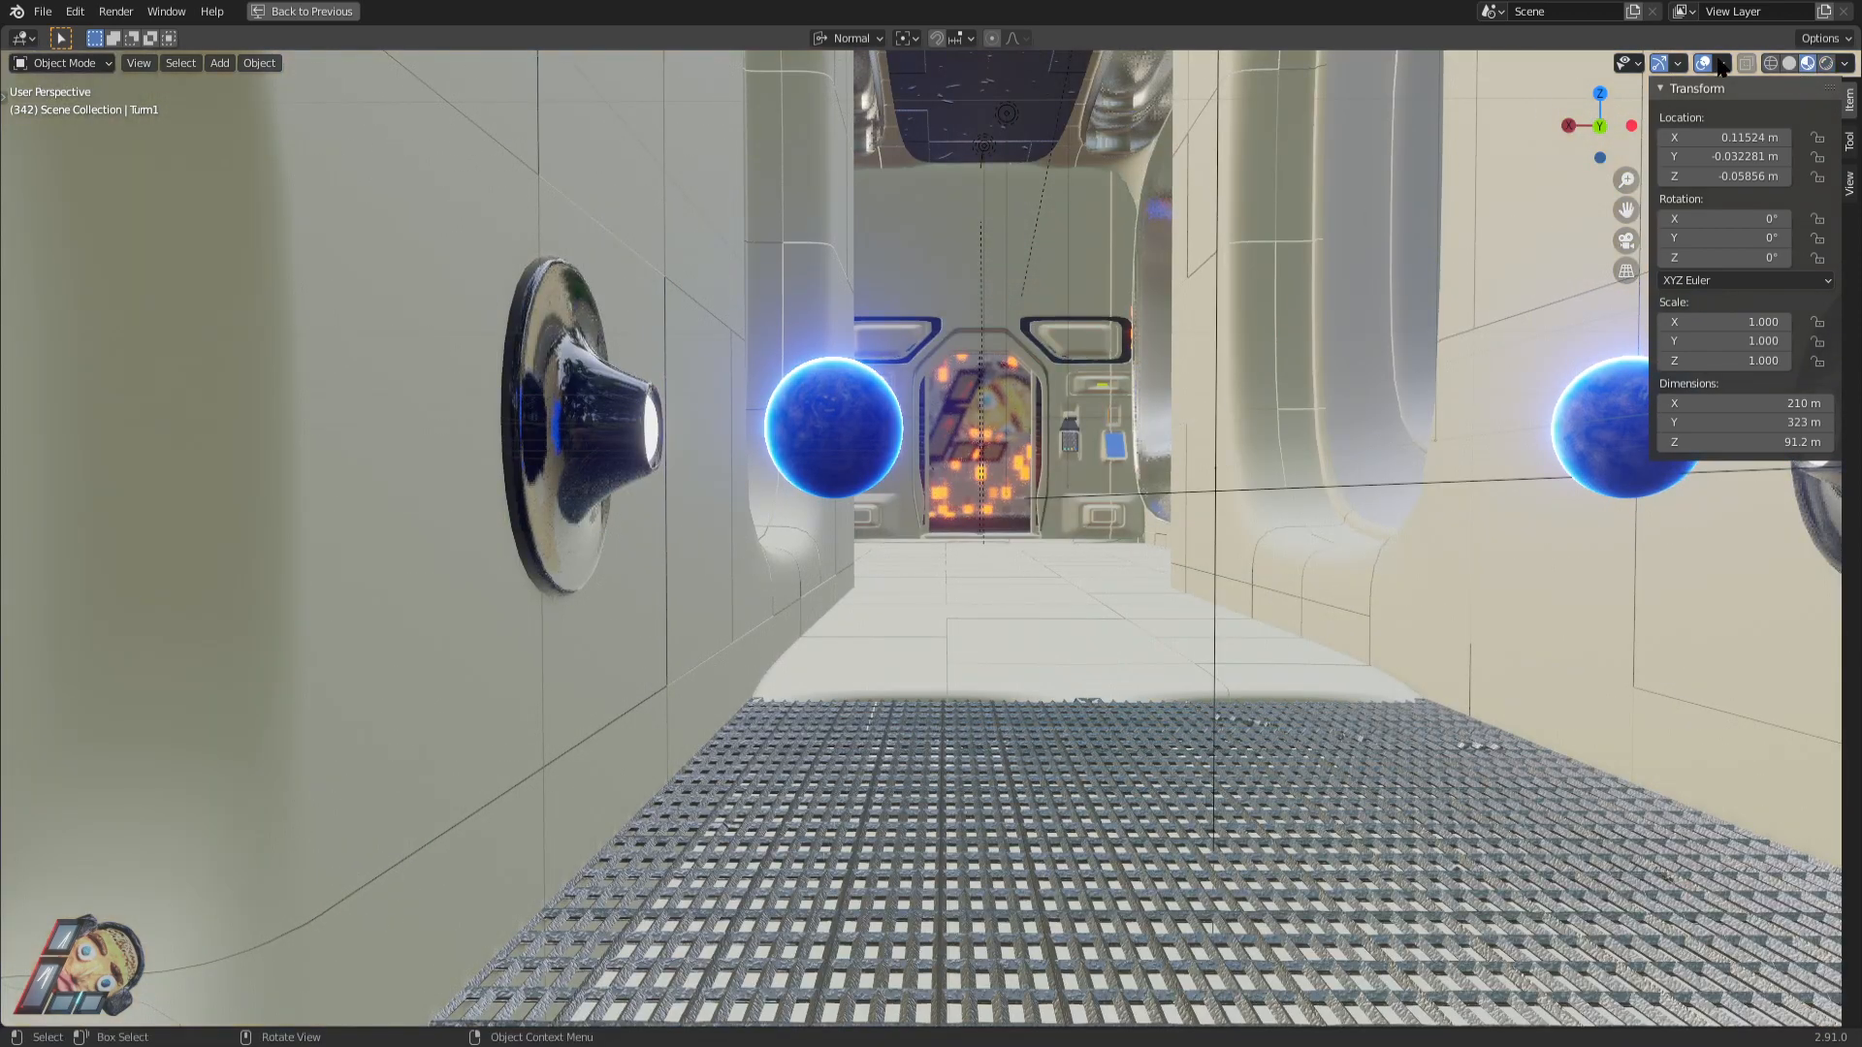
{"action": "left_click", "coordinate": [1790, 64]}
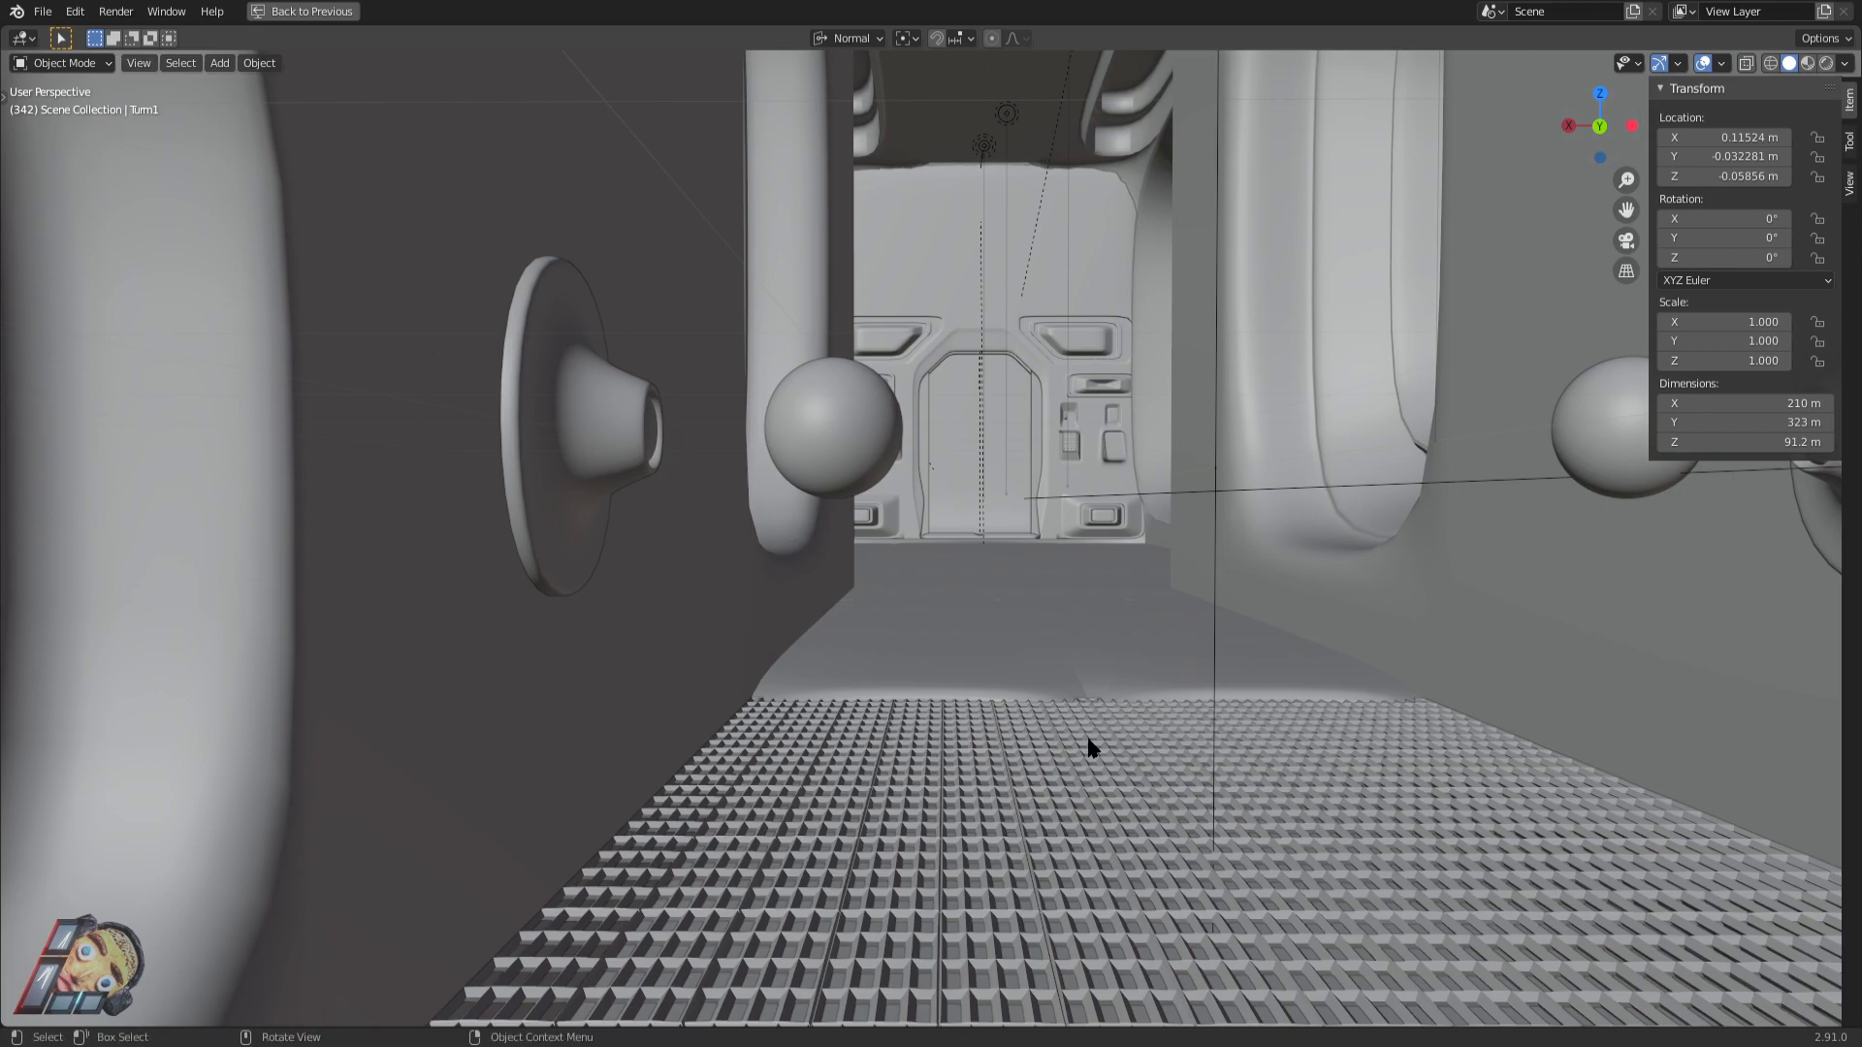
{"action": "key", "text": "shift+grave"}
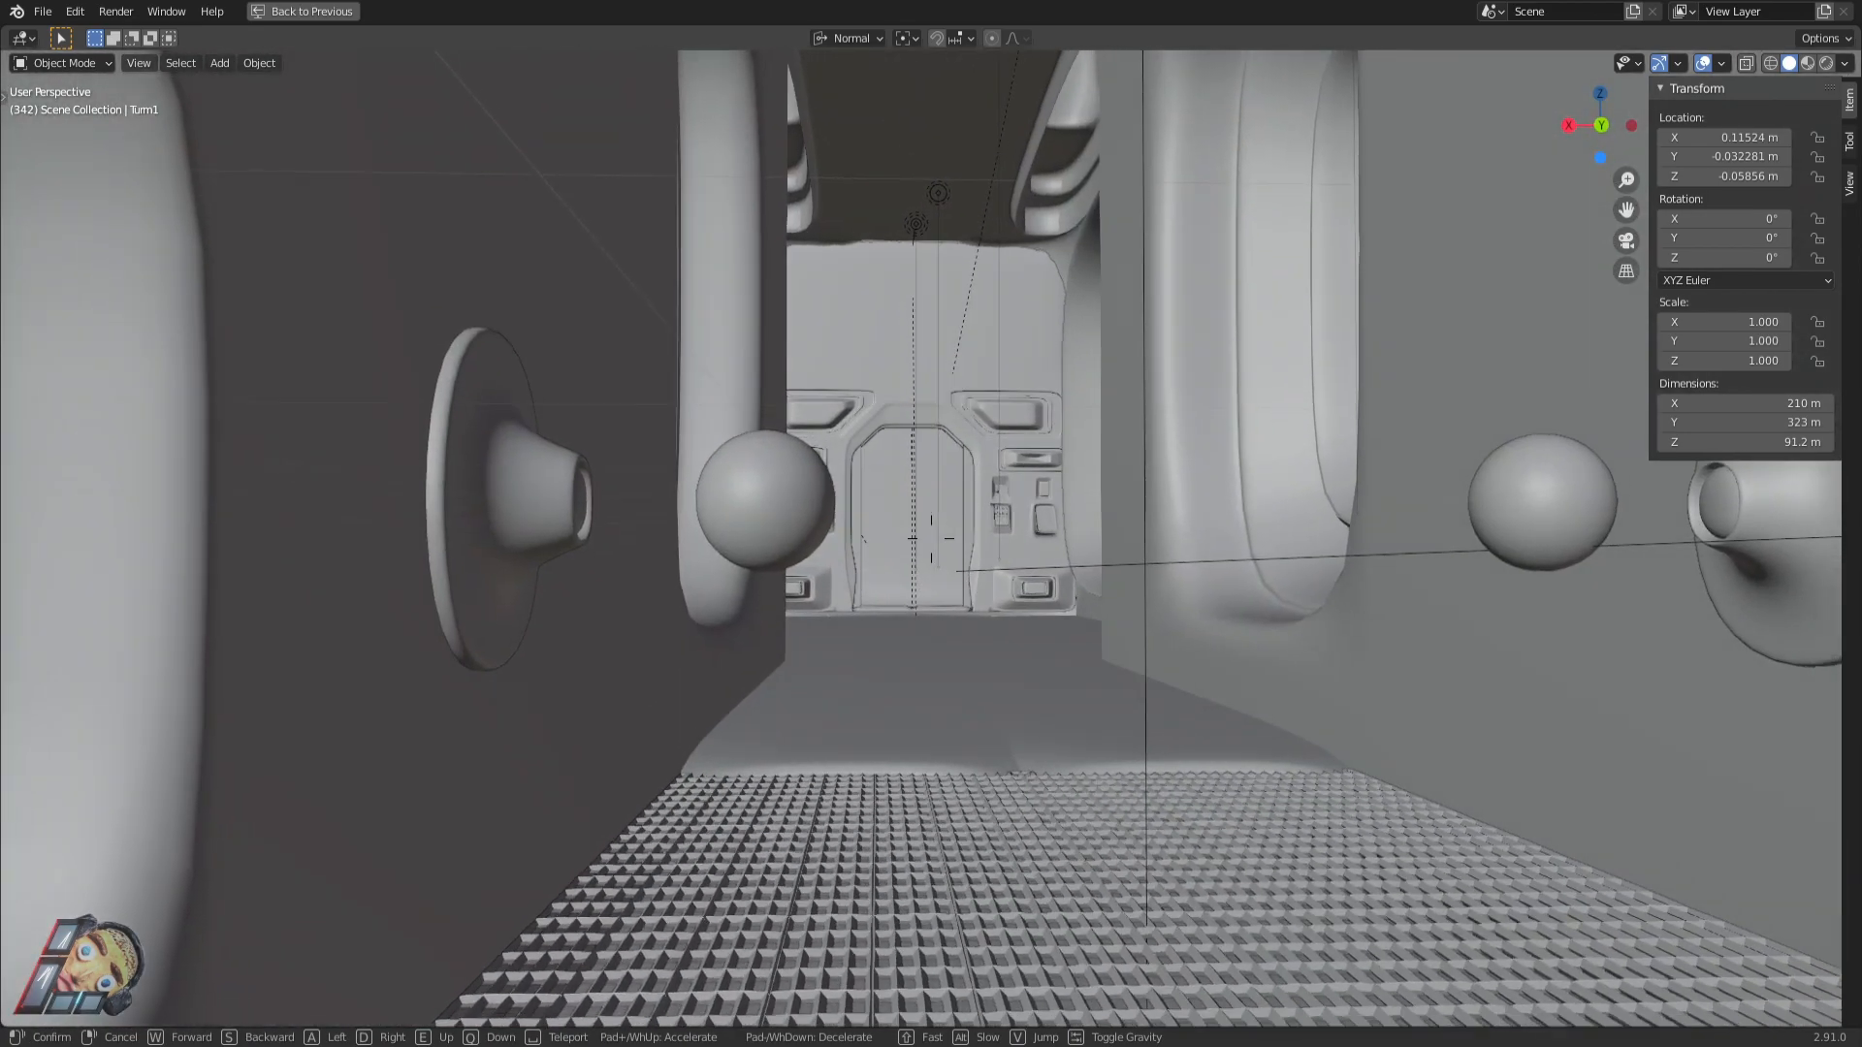
{"action": "key", "text": "a"}
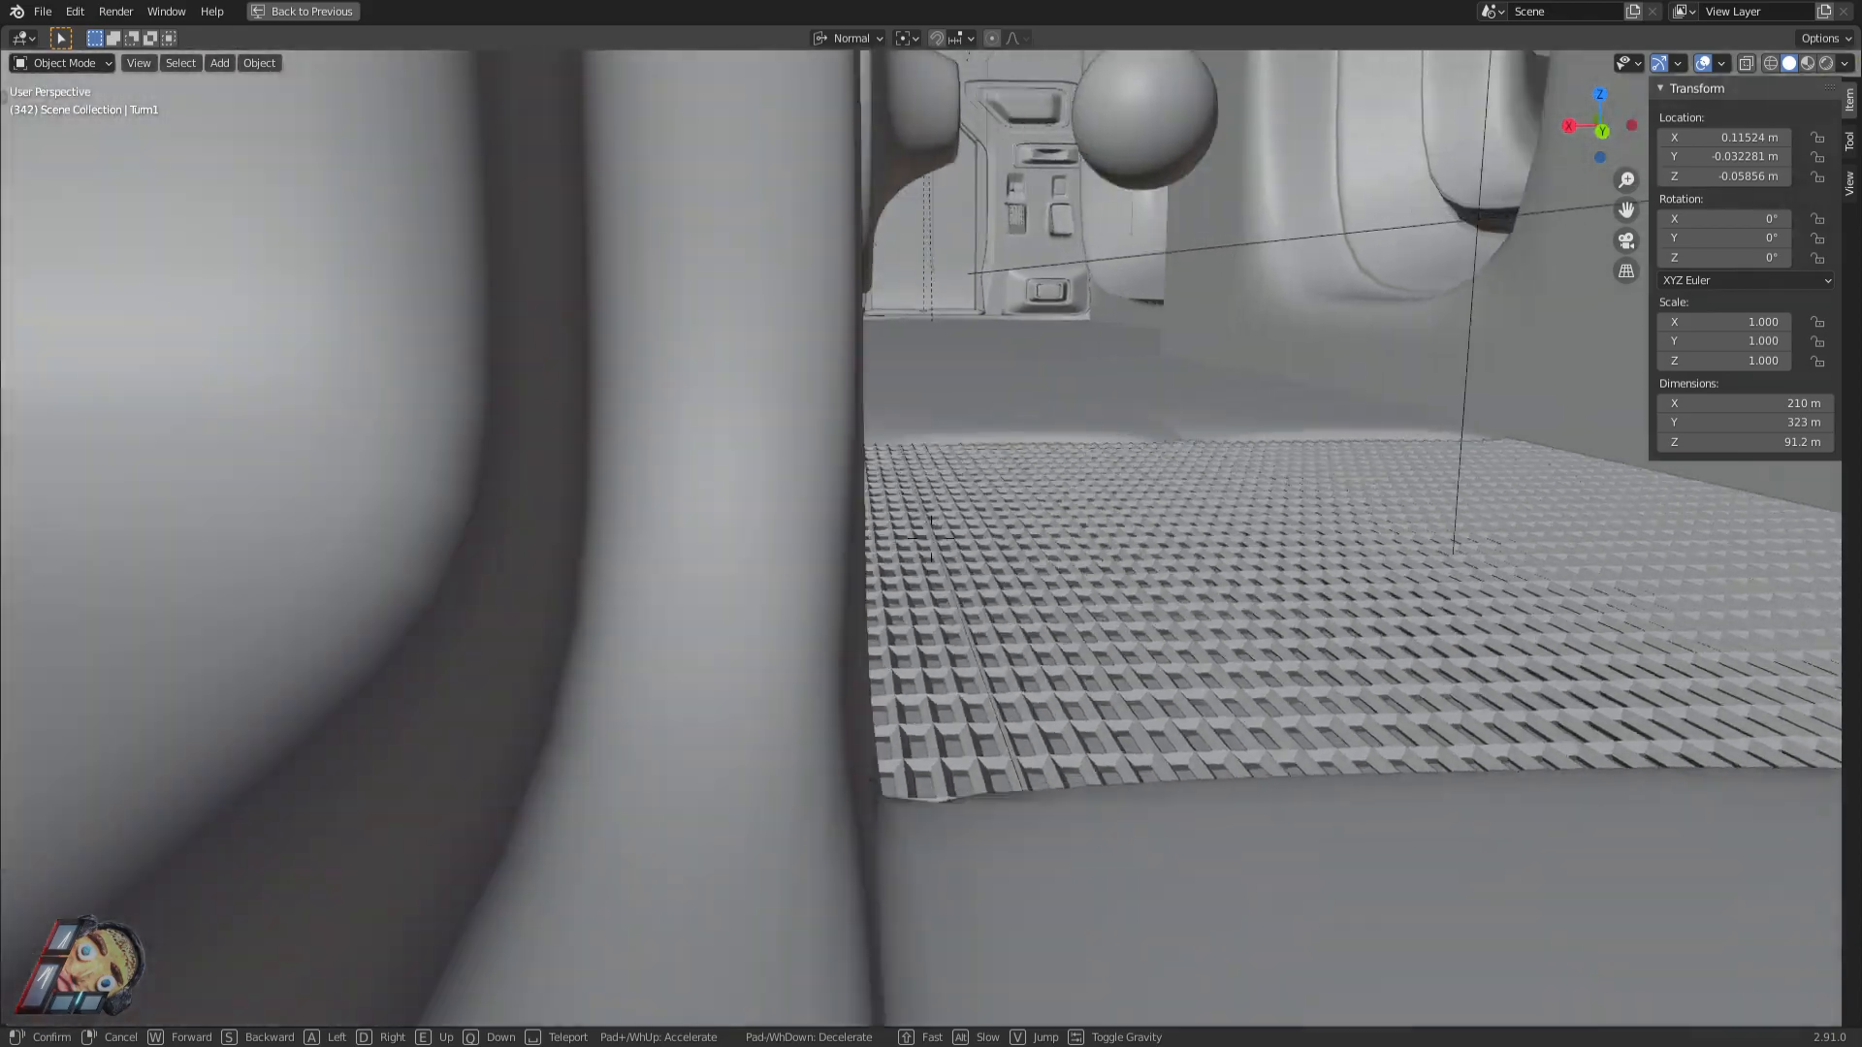
{"action": "key", "text": "d"}
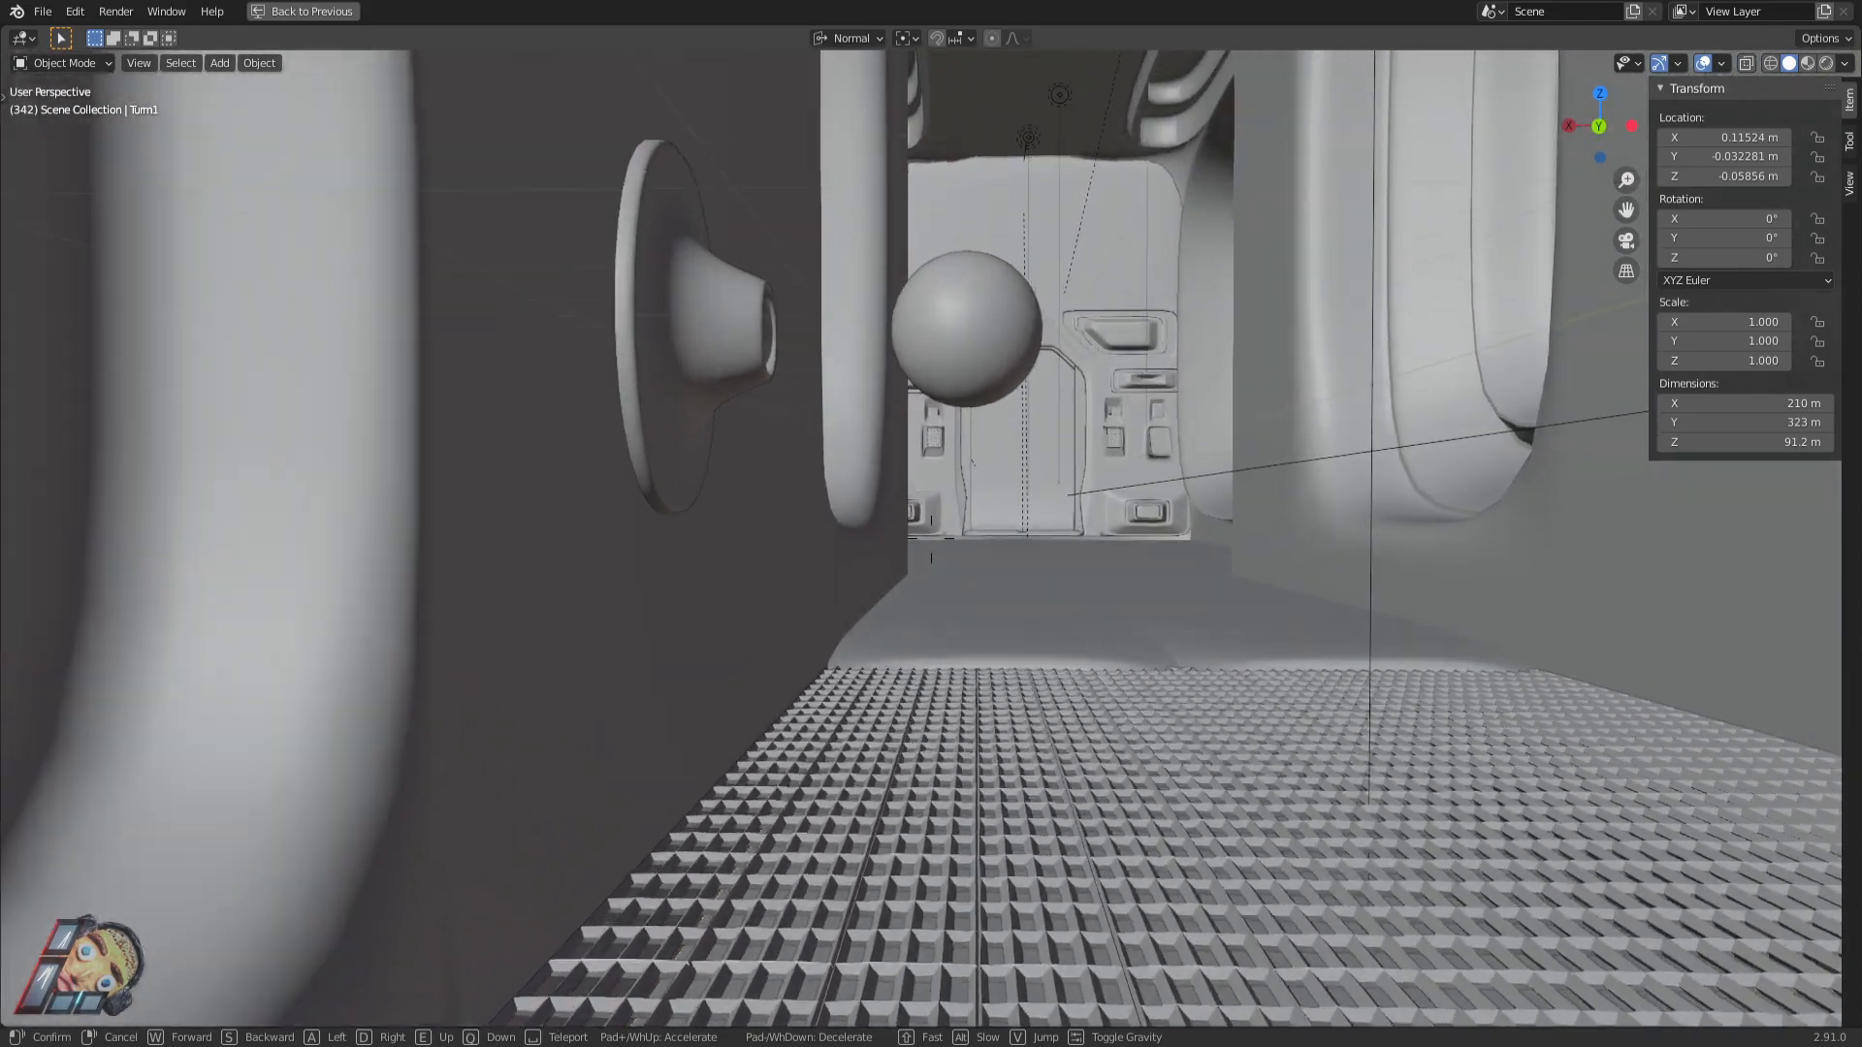
{"action": "key", "text": "w"}
{"action": "key", "text": "s"}
{"action": "key", "text": "w"}
{"action": "key", "text": "s"}
{"action": "key", "text": "w"}
{"action": "key", "text": "w"}
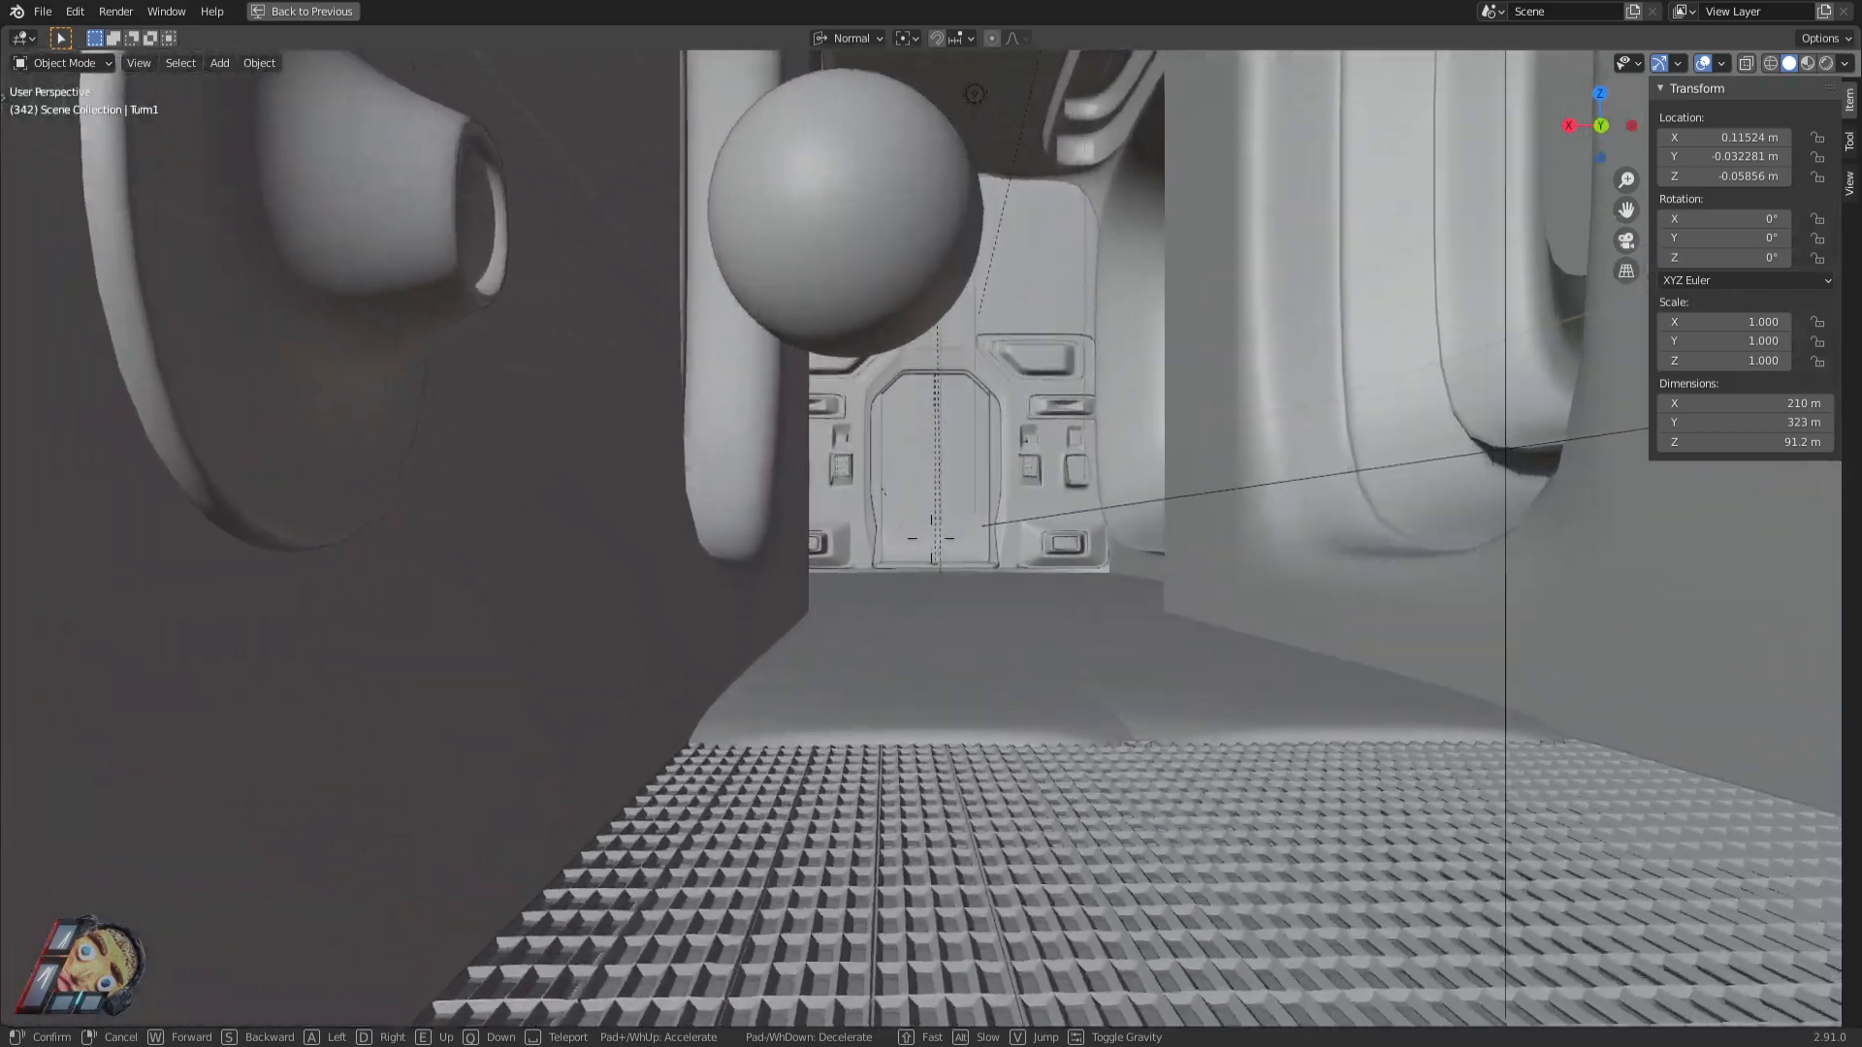
Move low over the floor grating to inspect its cells and the recessed window frames in the corridor walls.
{"action": "key", "text": "w"}
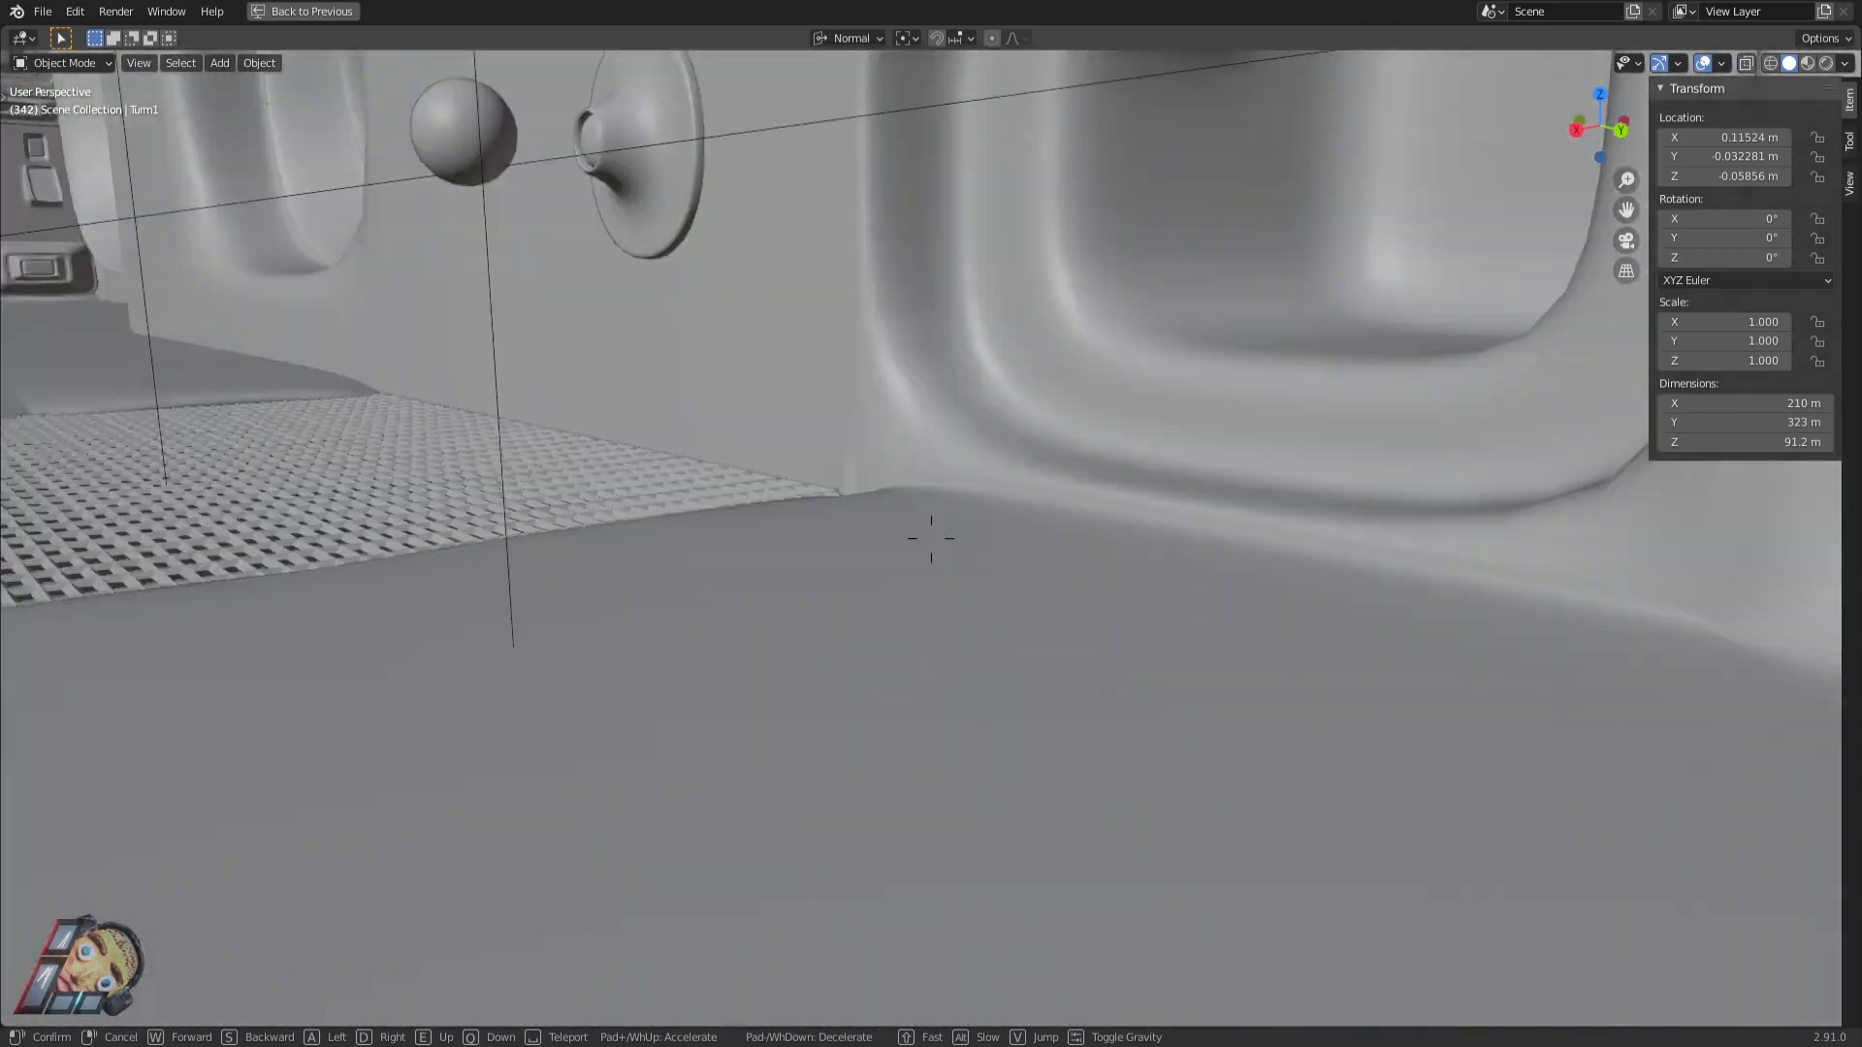
{"action": "key", "text": "w"}
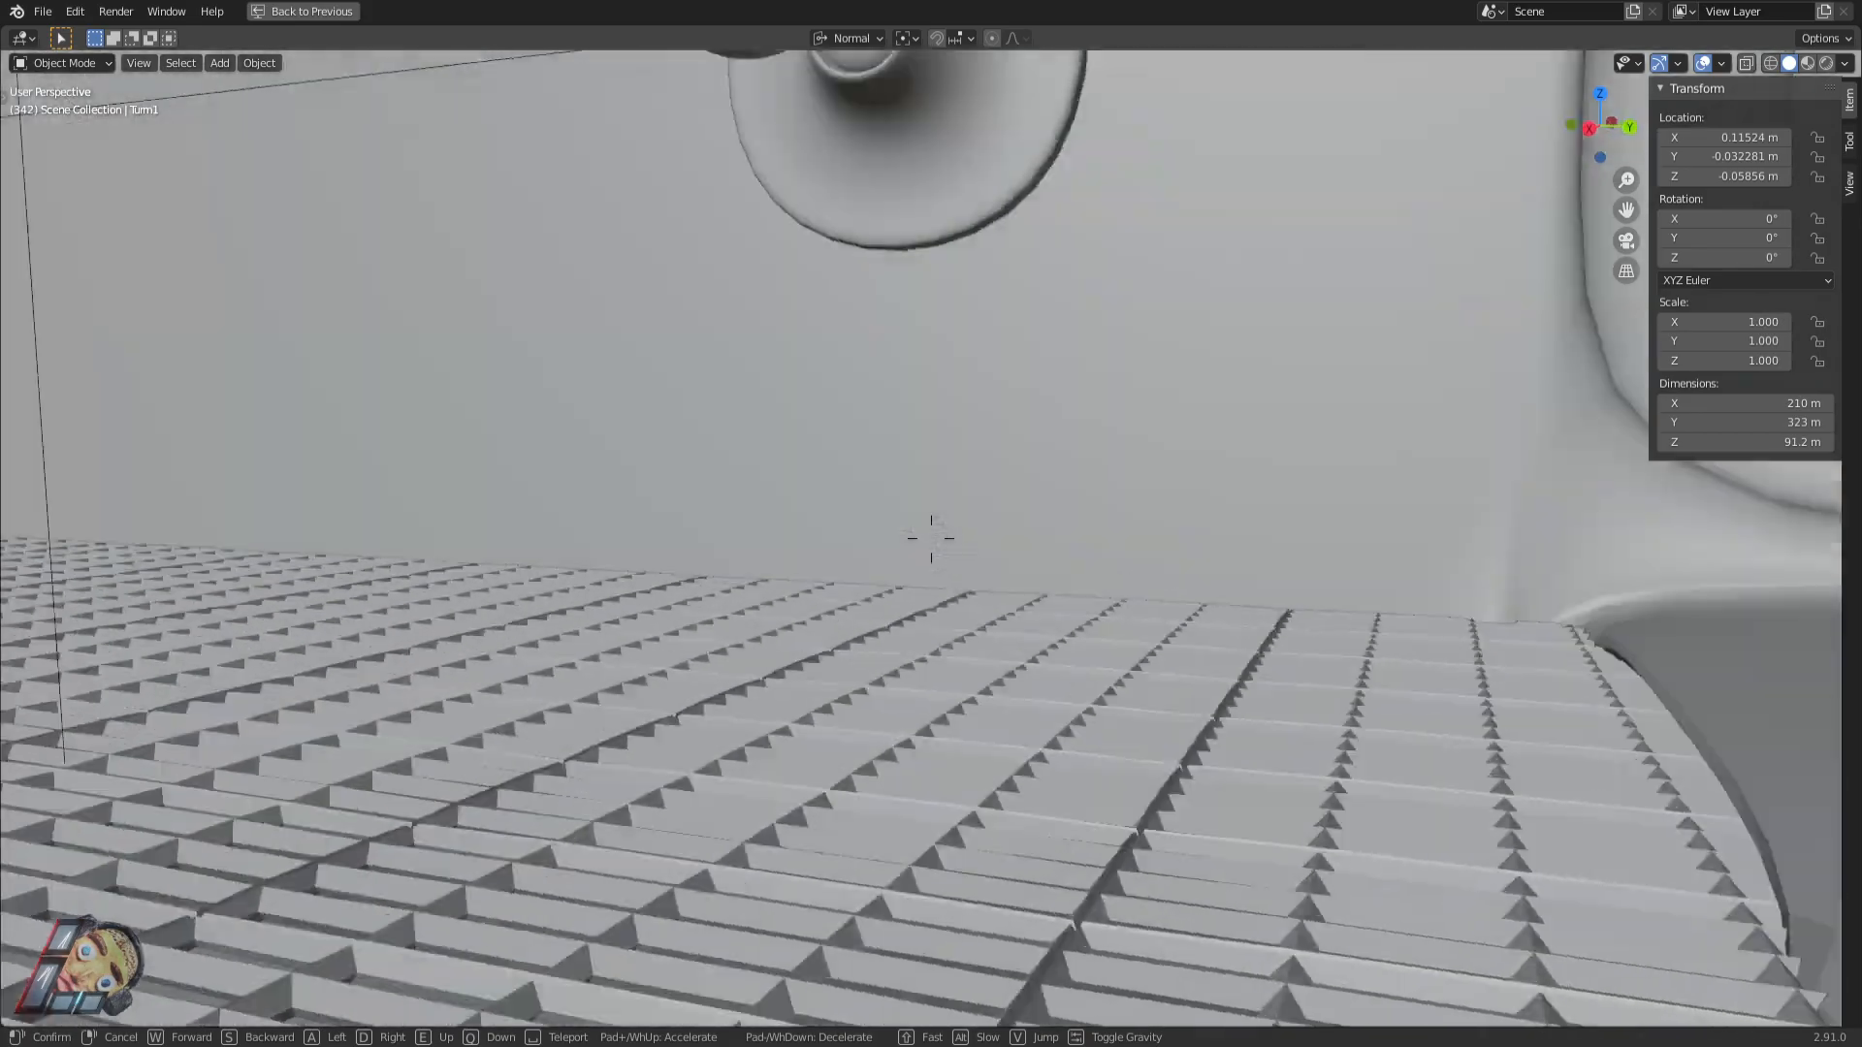
{"action": "key", "text": "w"}
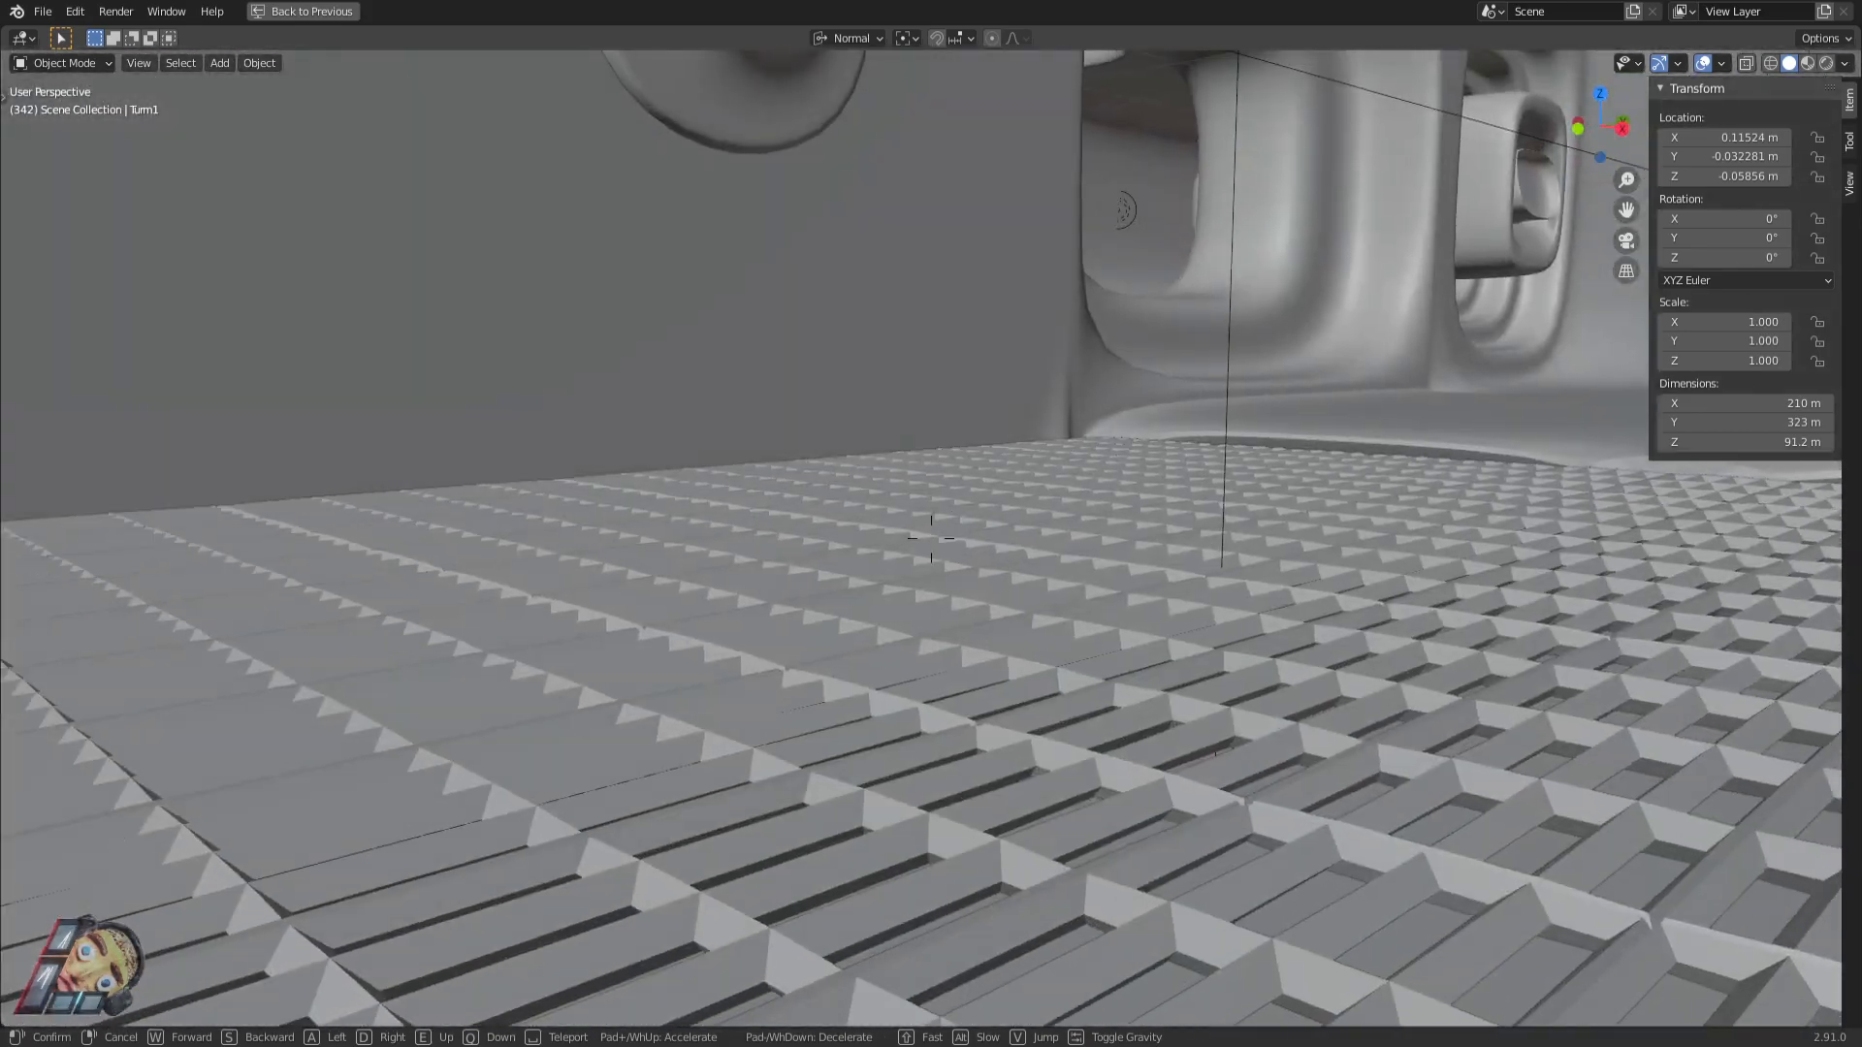
{"action": "key", "text": "w"}
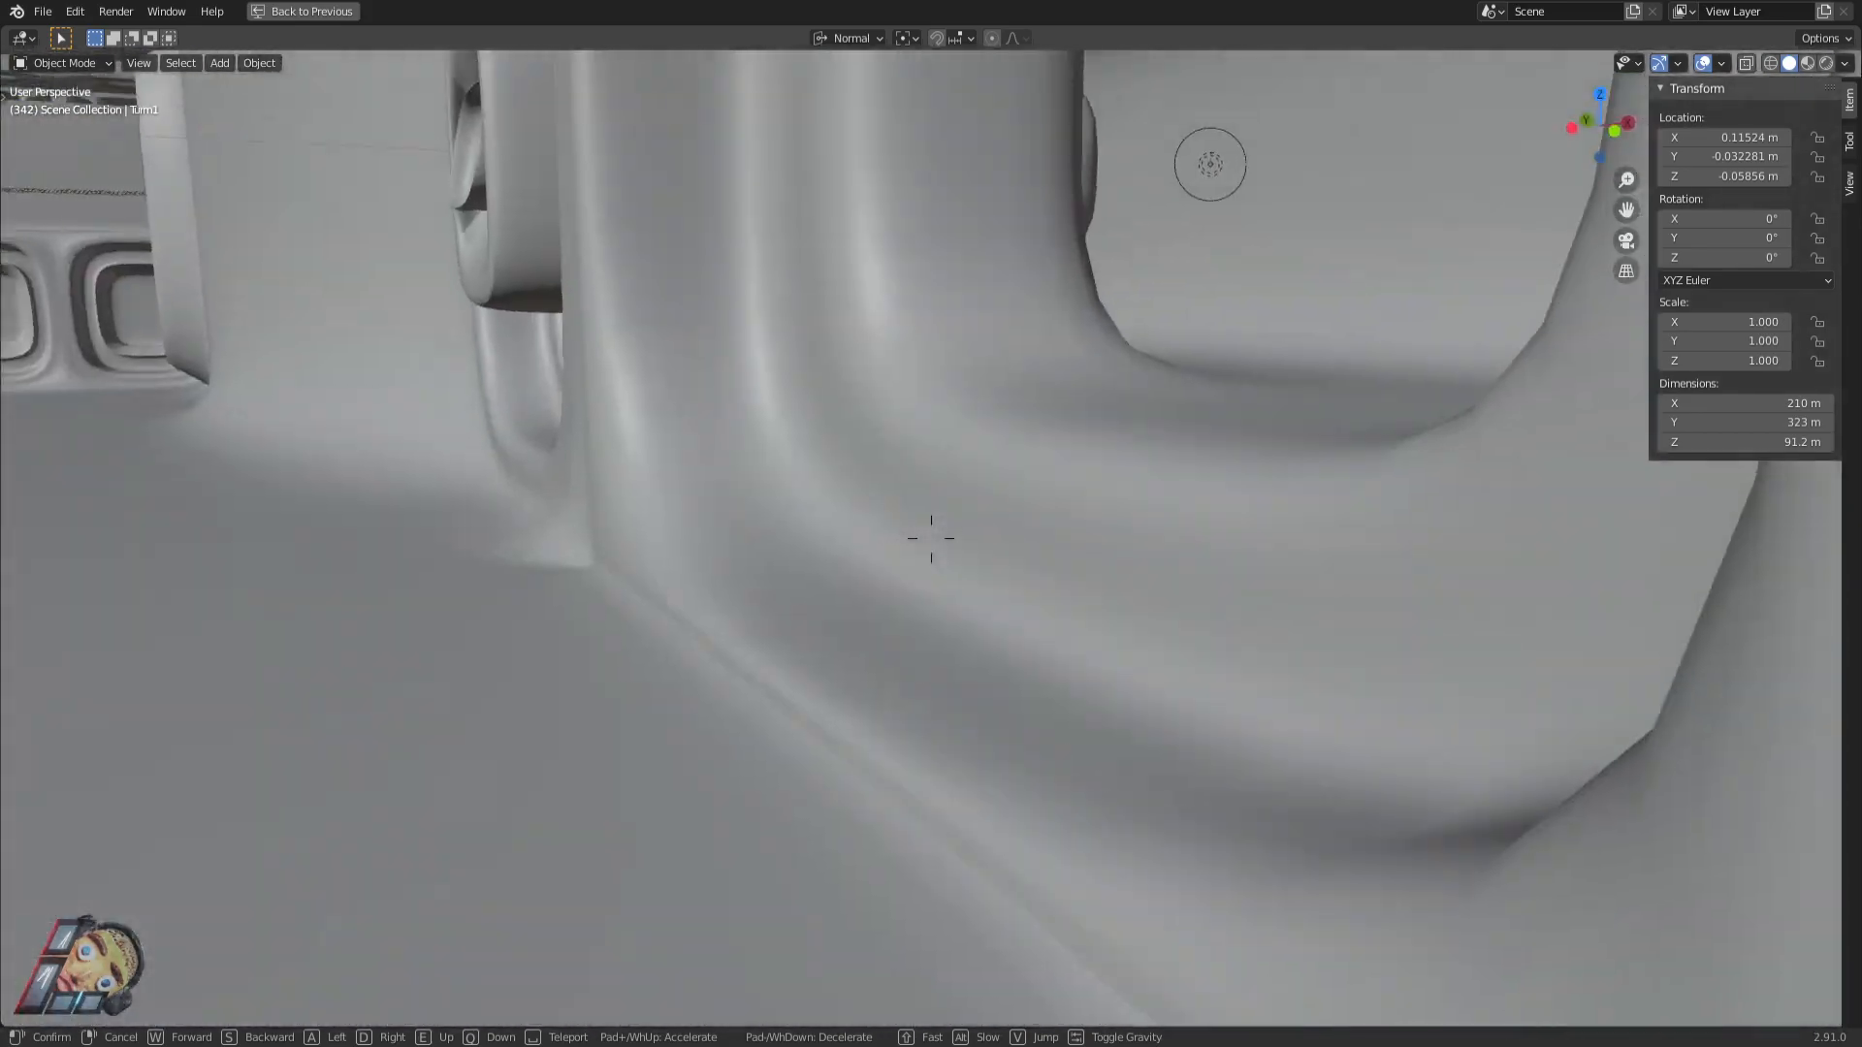
{"action": "key", "text": "w"}
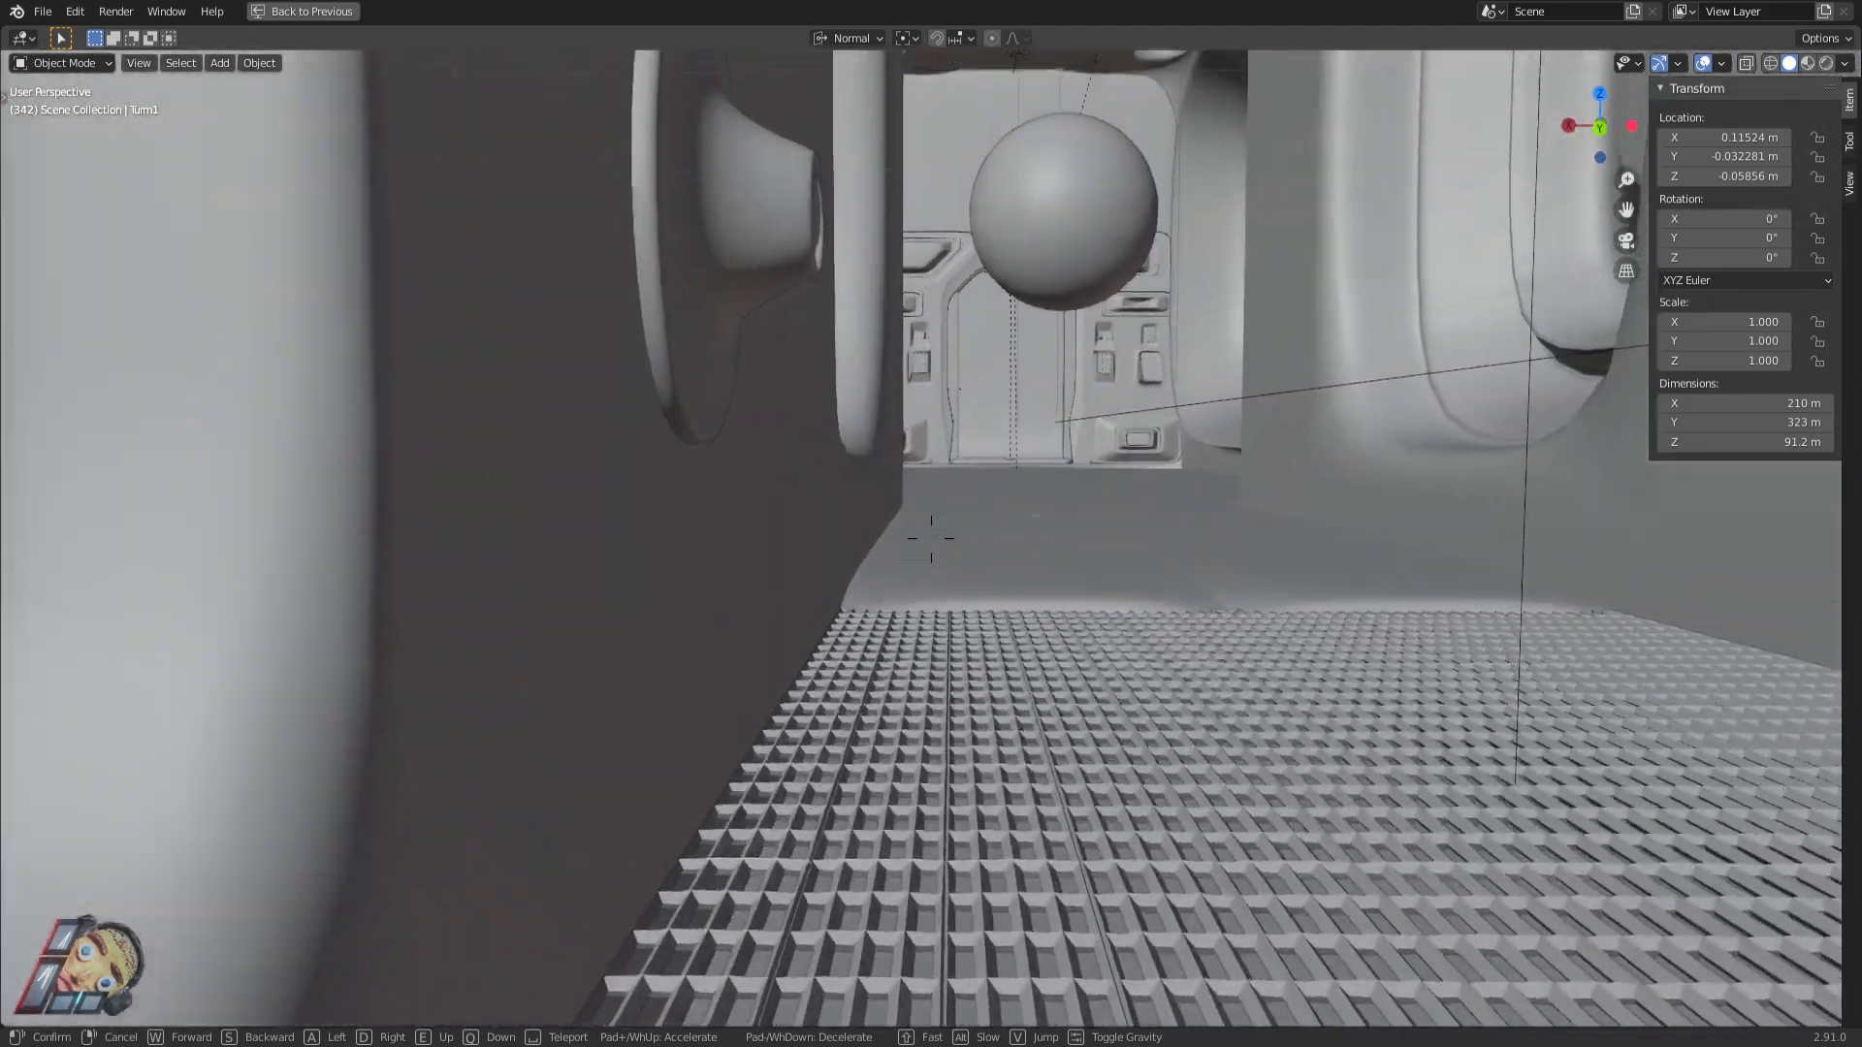
{"action": "left_click", "coordinate": [931, 538]}
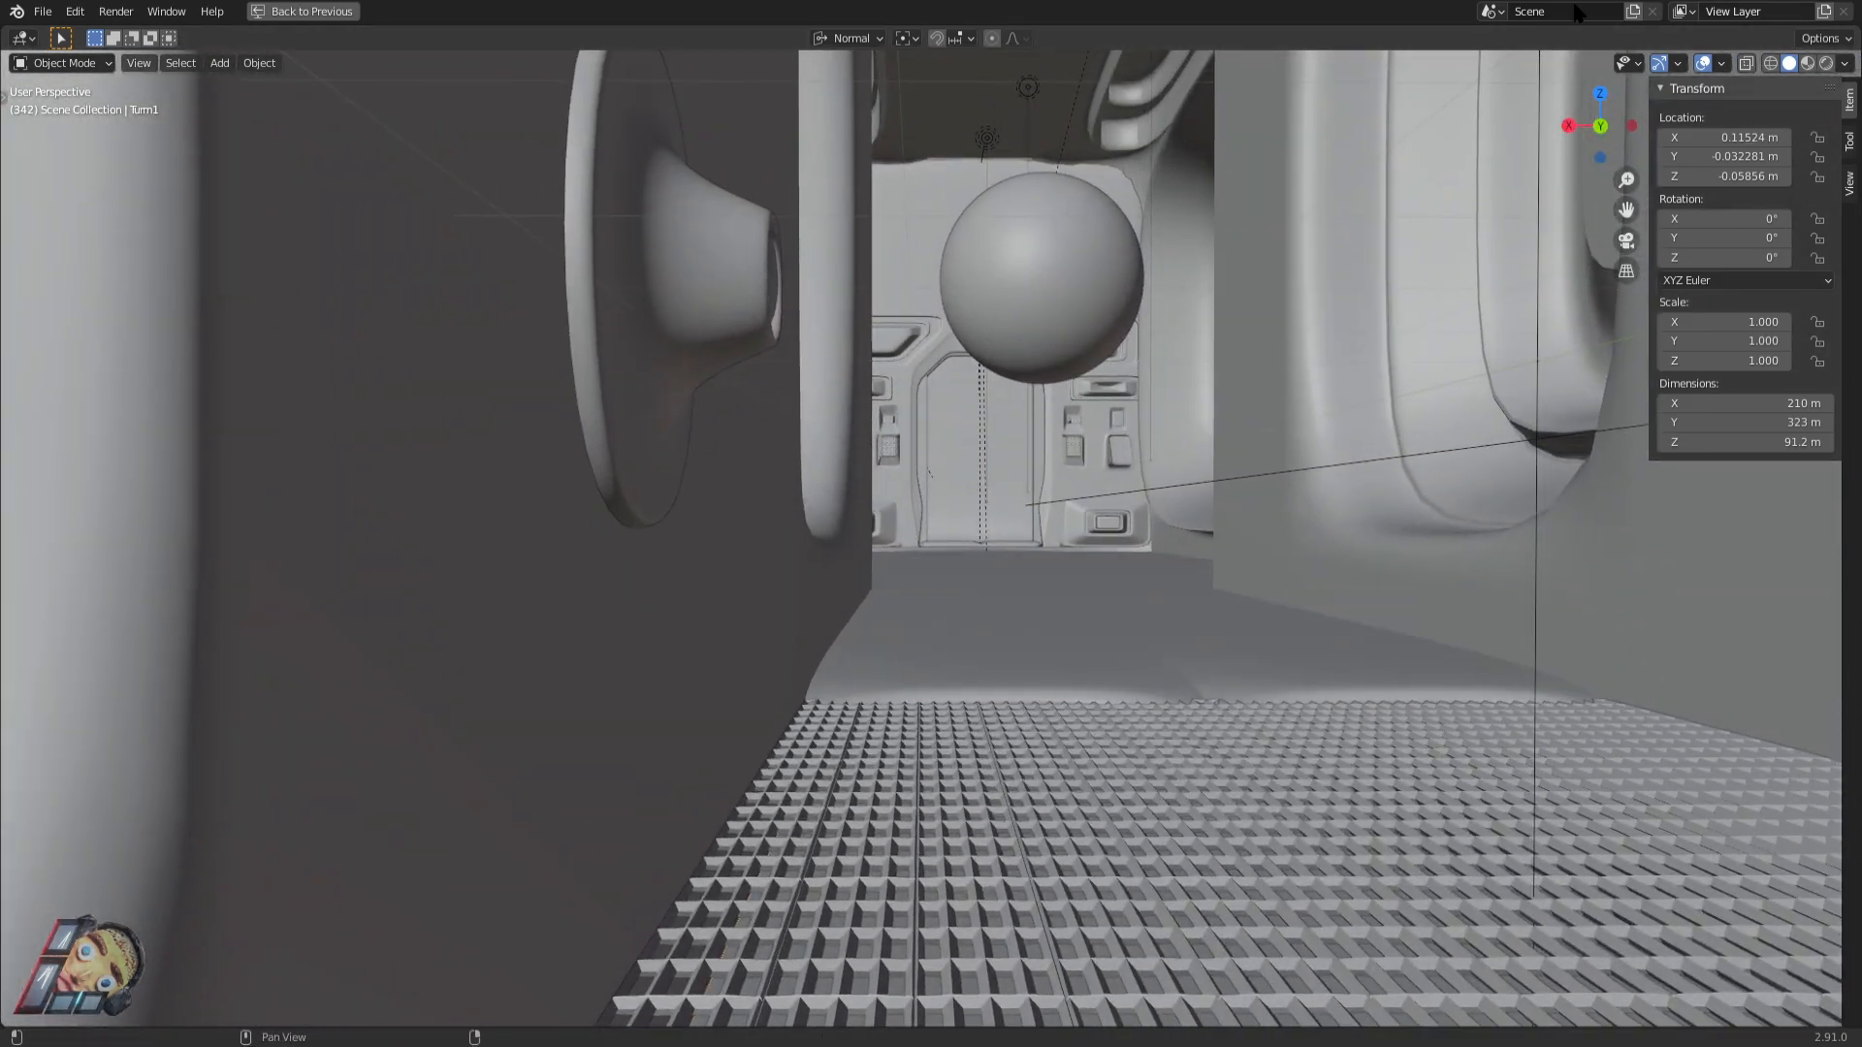
Return the viewport to Rendered shading and walk around the corridor to view the windows, wall recesses and globe projectors.
{"action": "left_click", "coordinate": [1826, 64]}
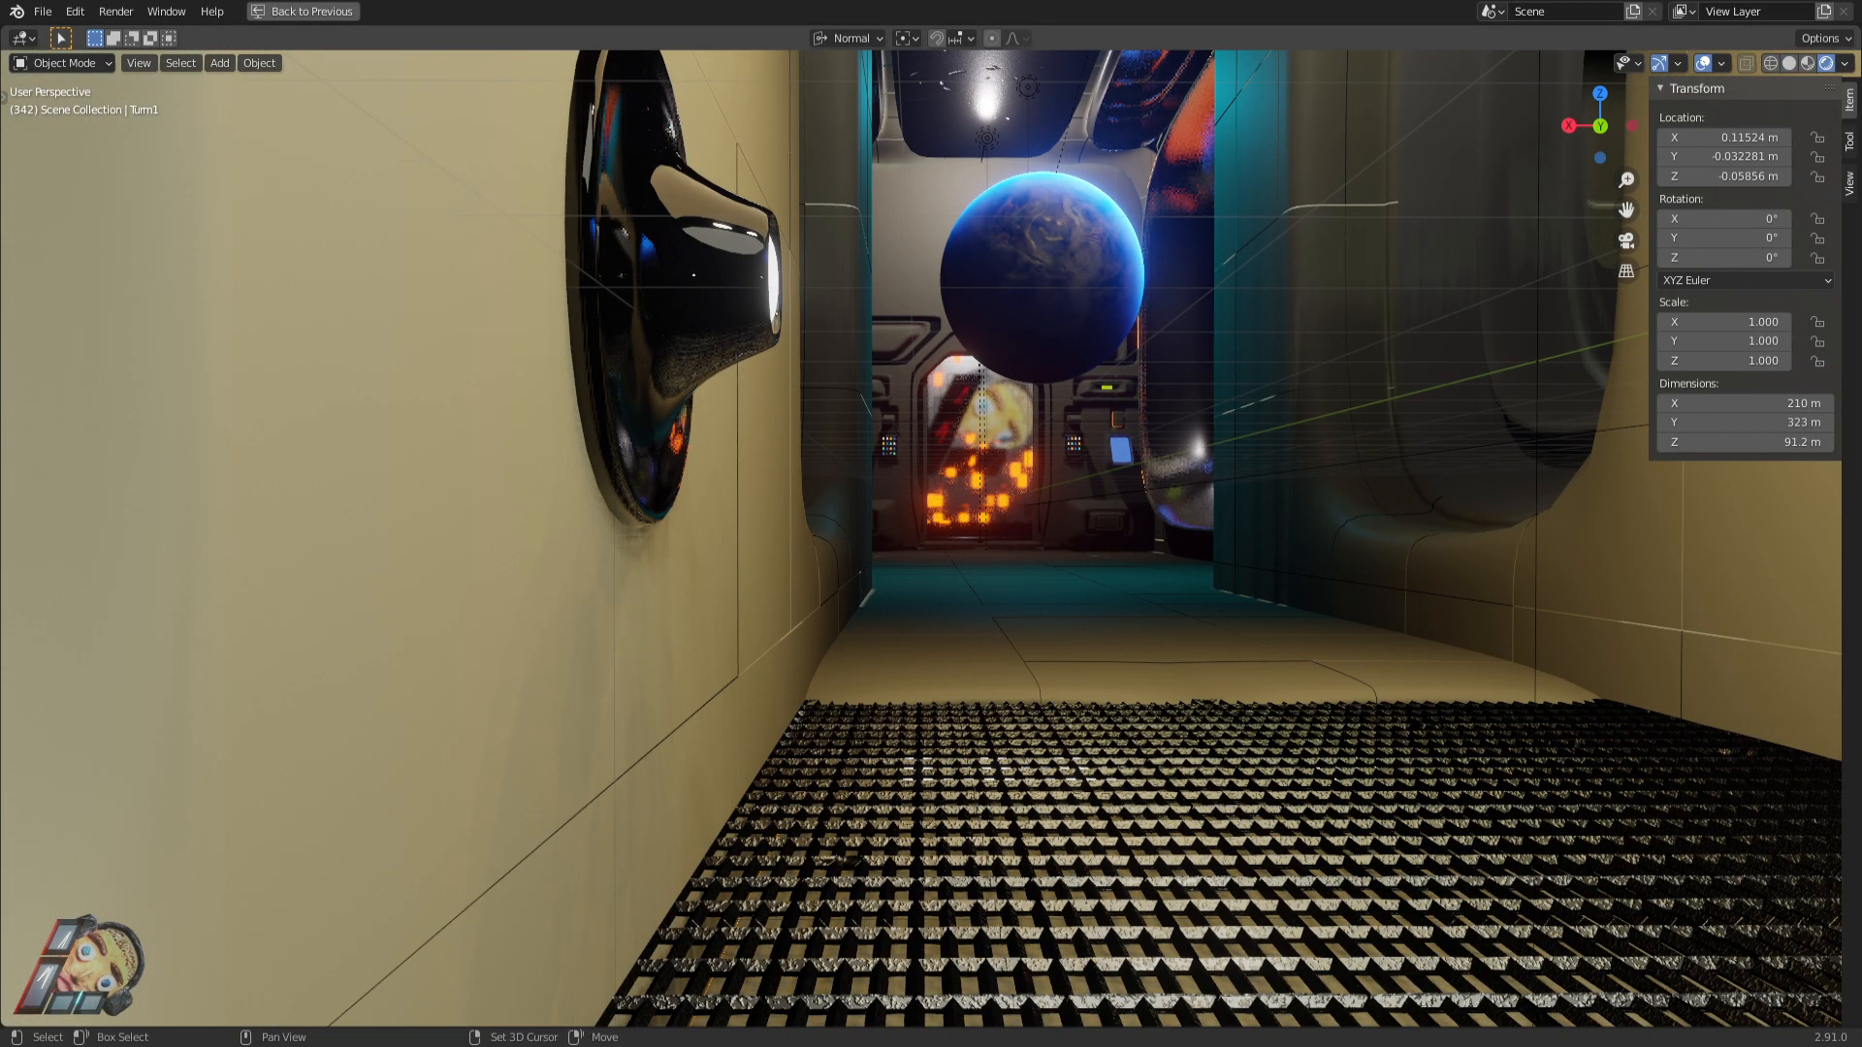
{"action": "key", "text": "shift+grave"}
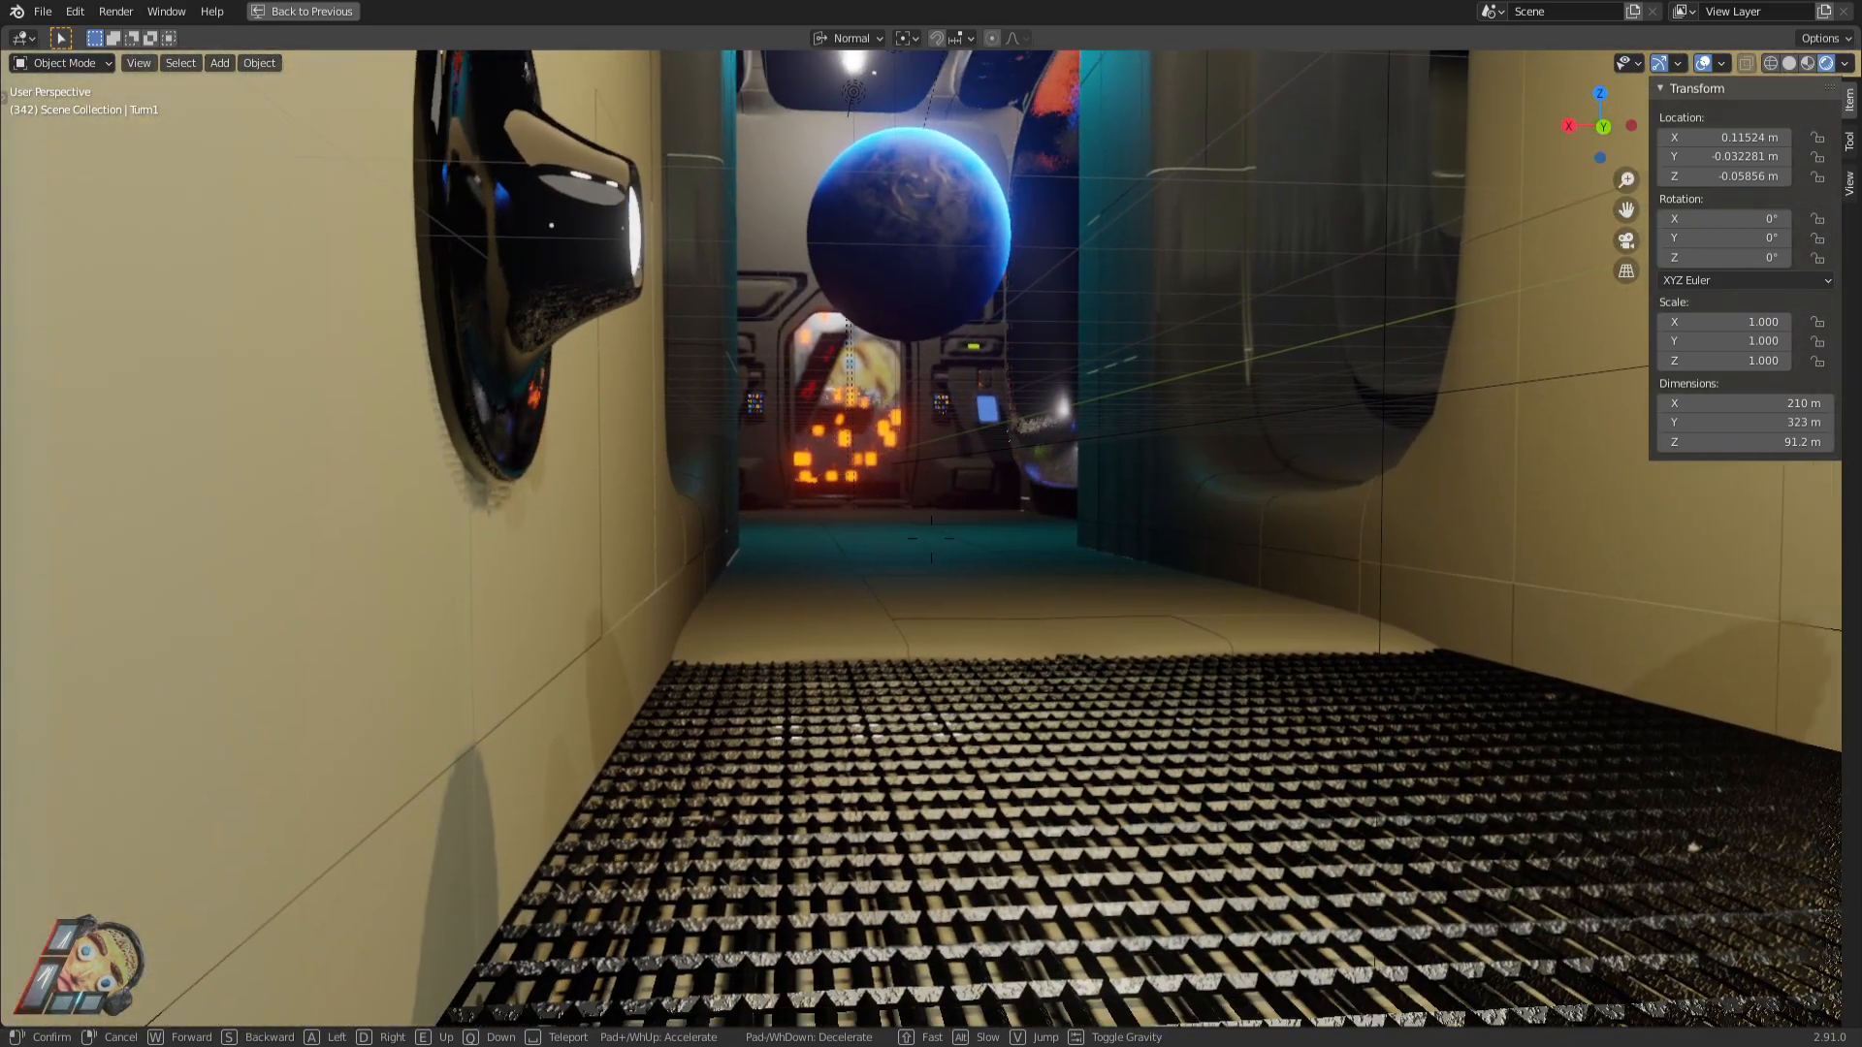
{"action": "key", "text": "w"}
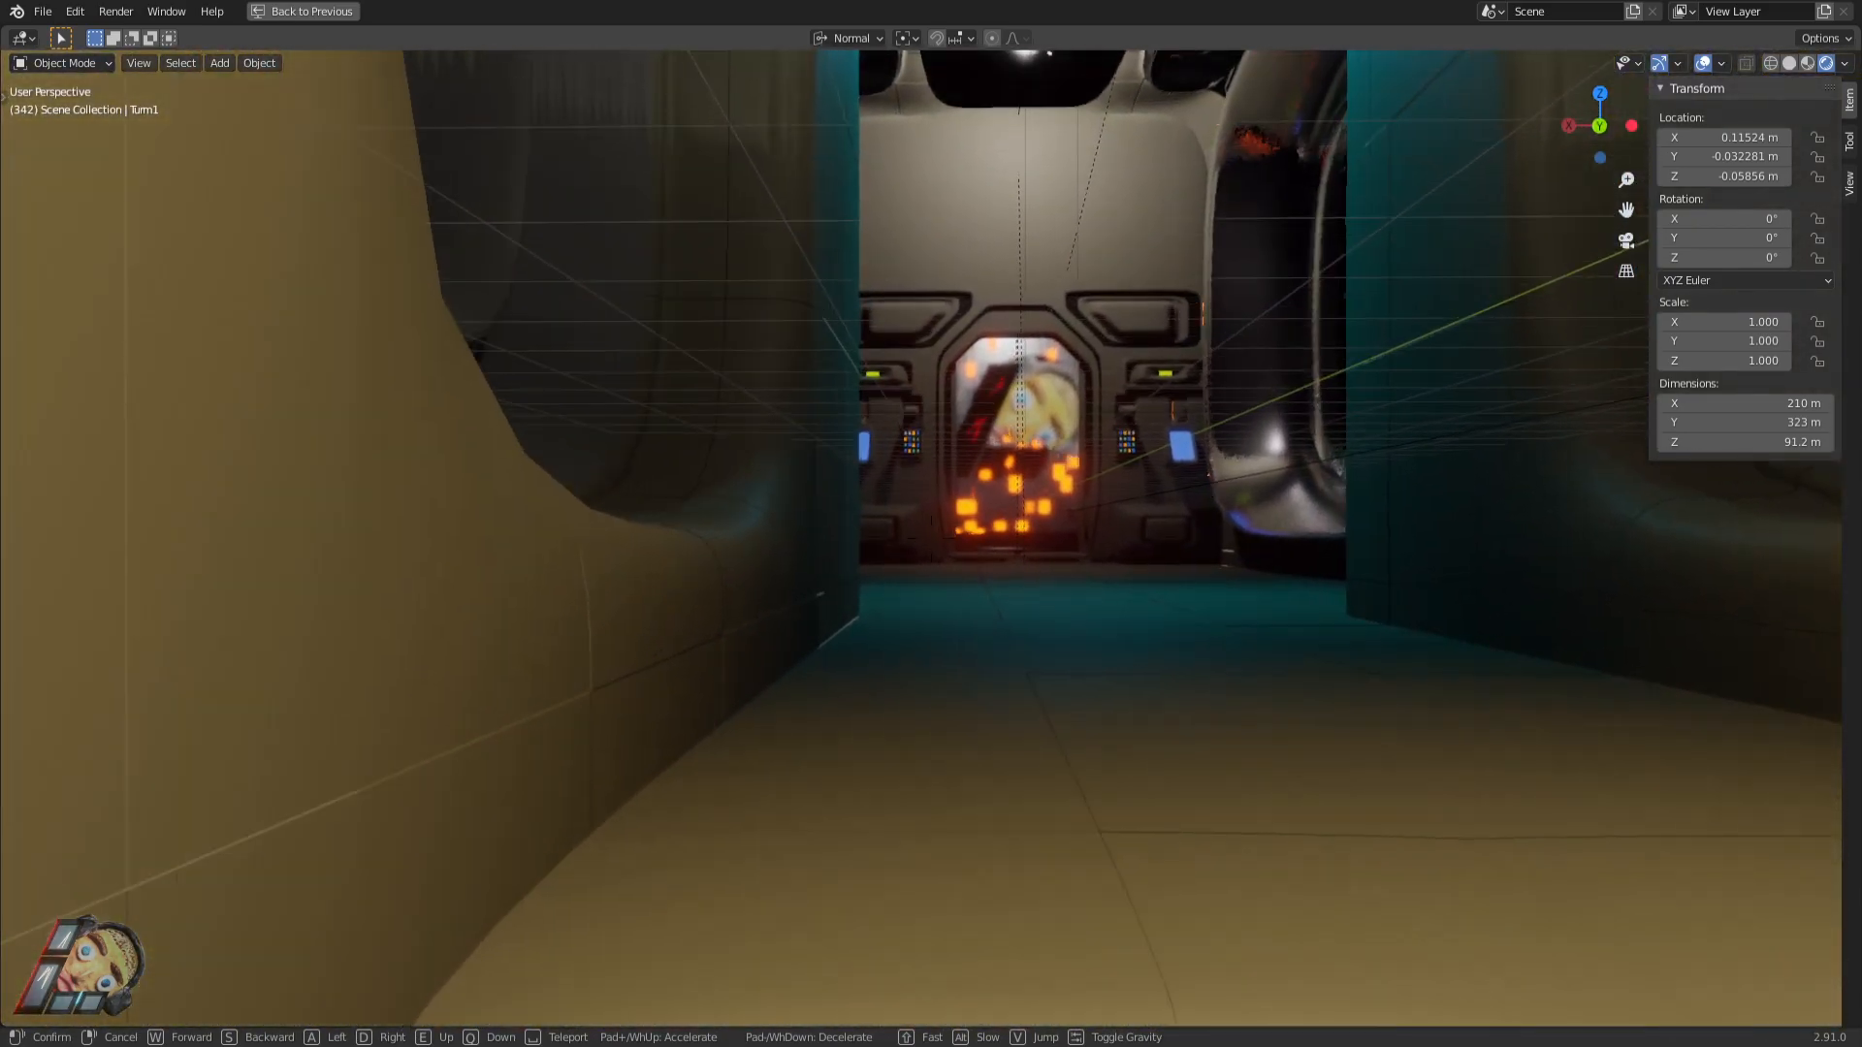
{"action": "key", "text": "w"}
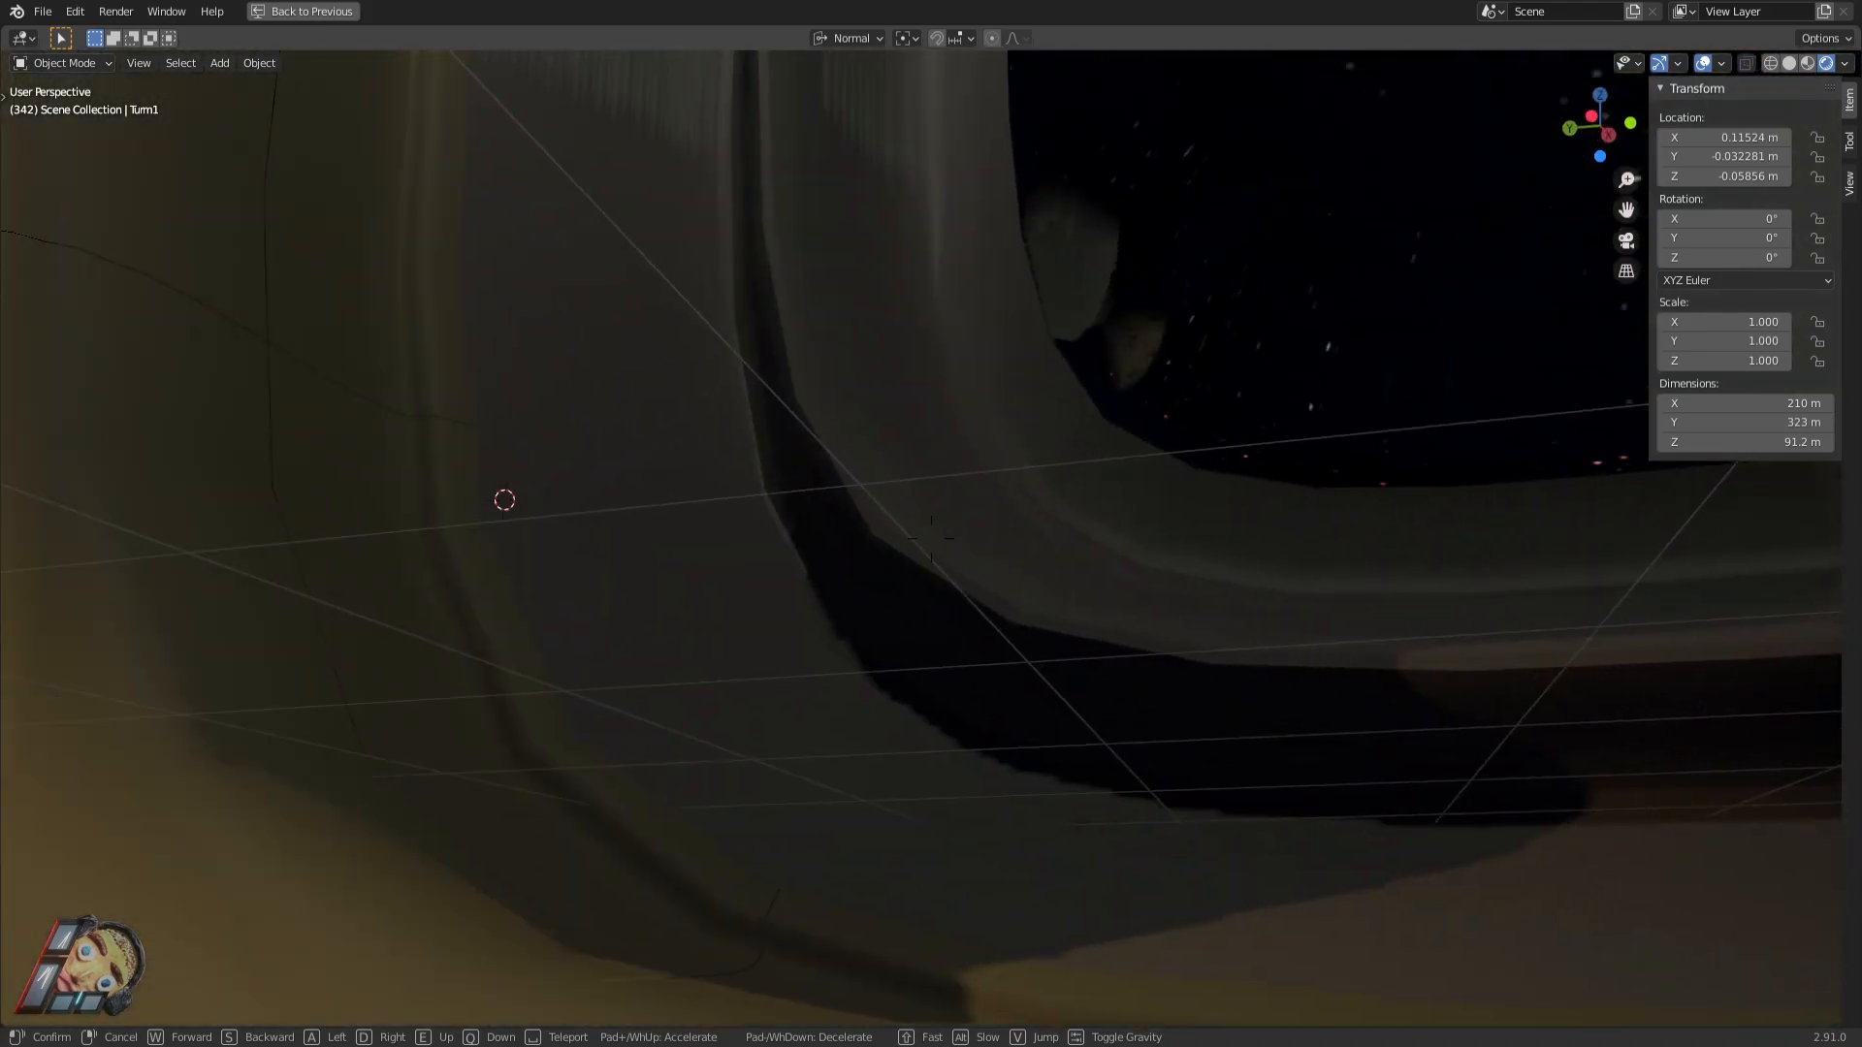
{"action": "key", "text": "w"}
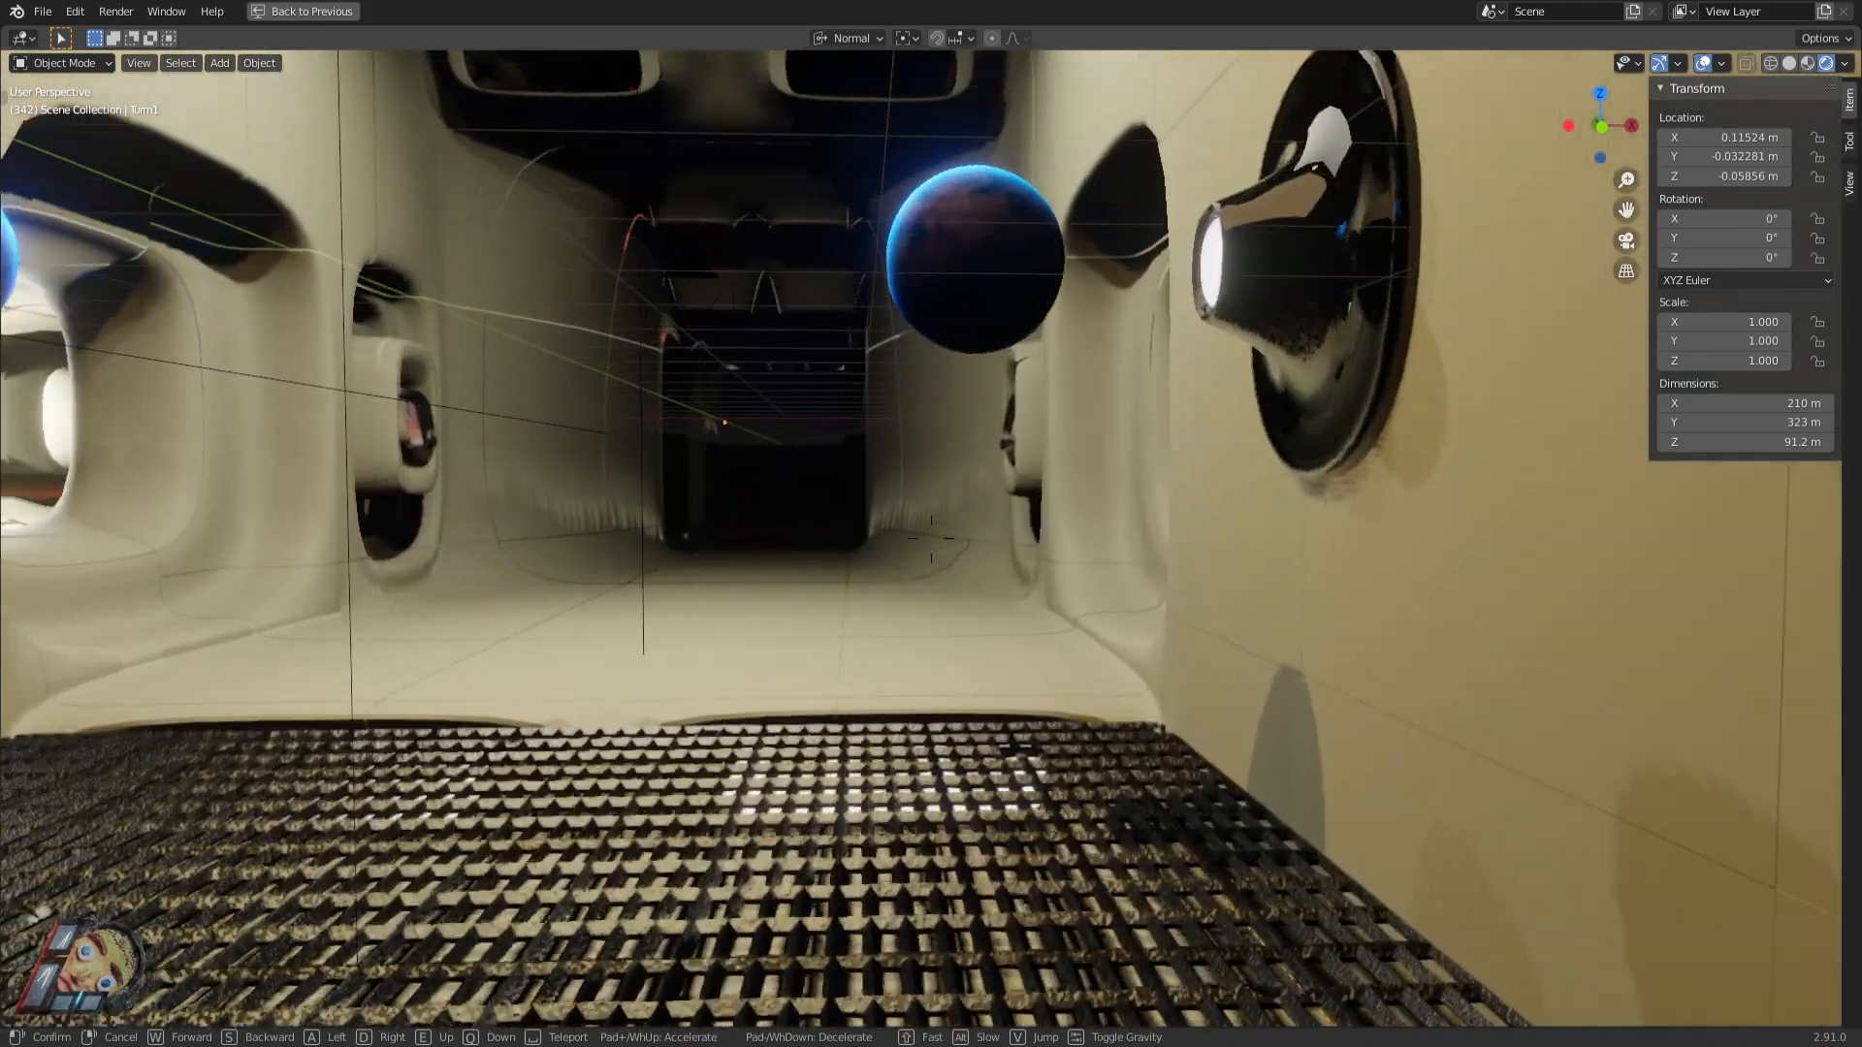
{"action": "key", "text": "w"}
{"action": "key", "text": "w"}
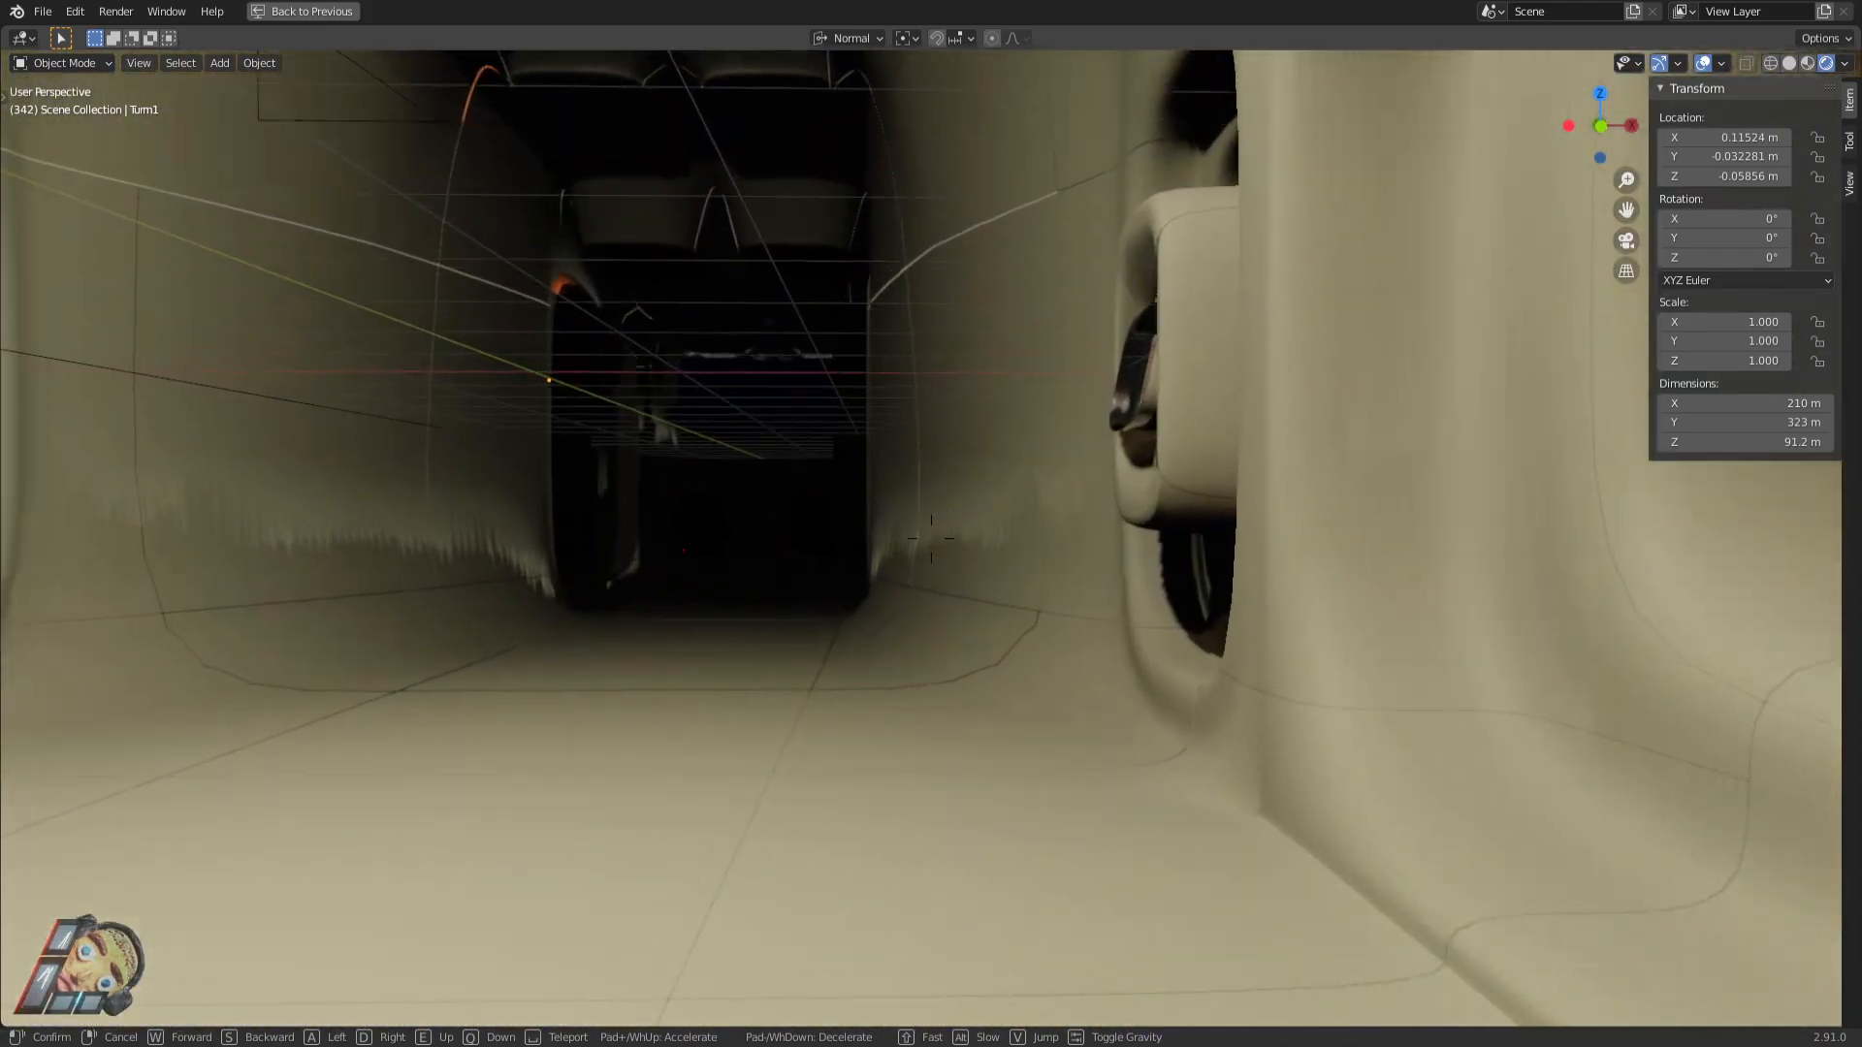
{"action": "key", "text": "w"}
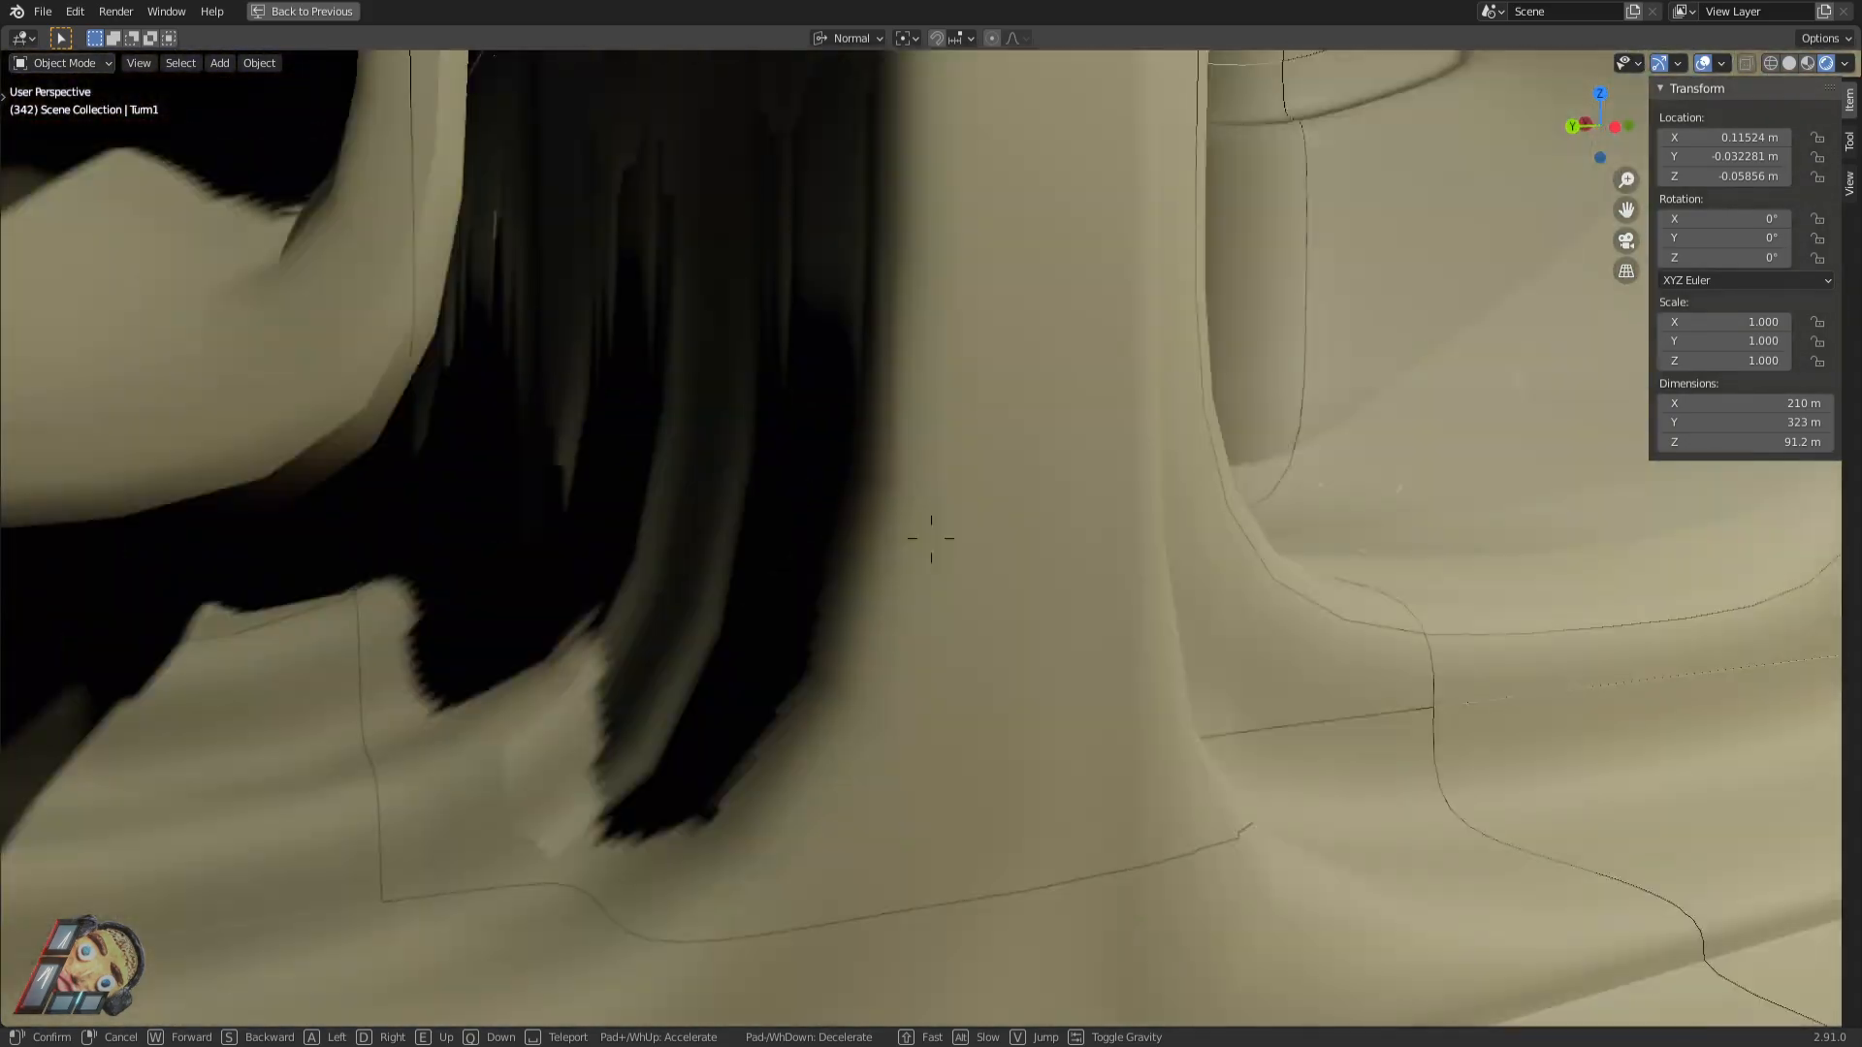
{"action": "key", "text": "w"}
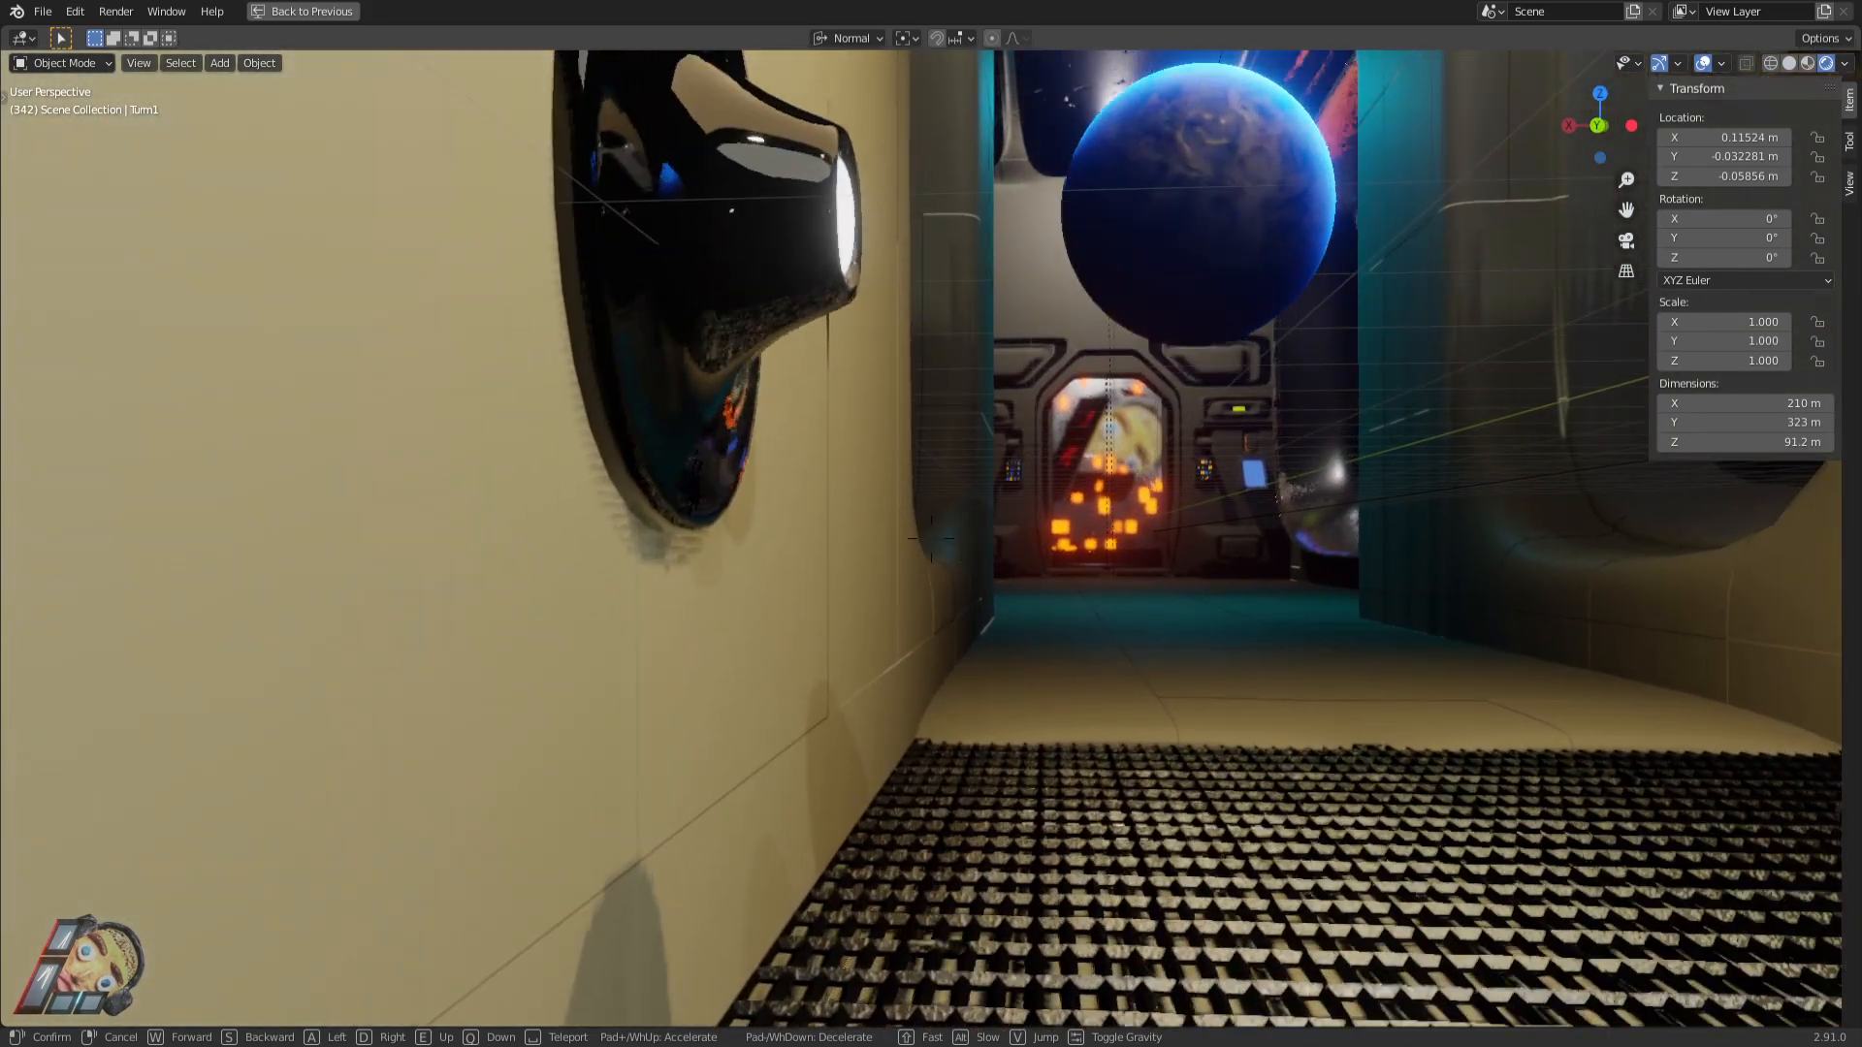
Walk past the globe to the end wall and view its ceiling windows, control panels and the logo in the doorway.
{"action": "key", "text": "w"}
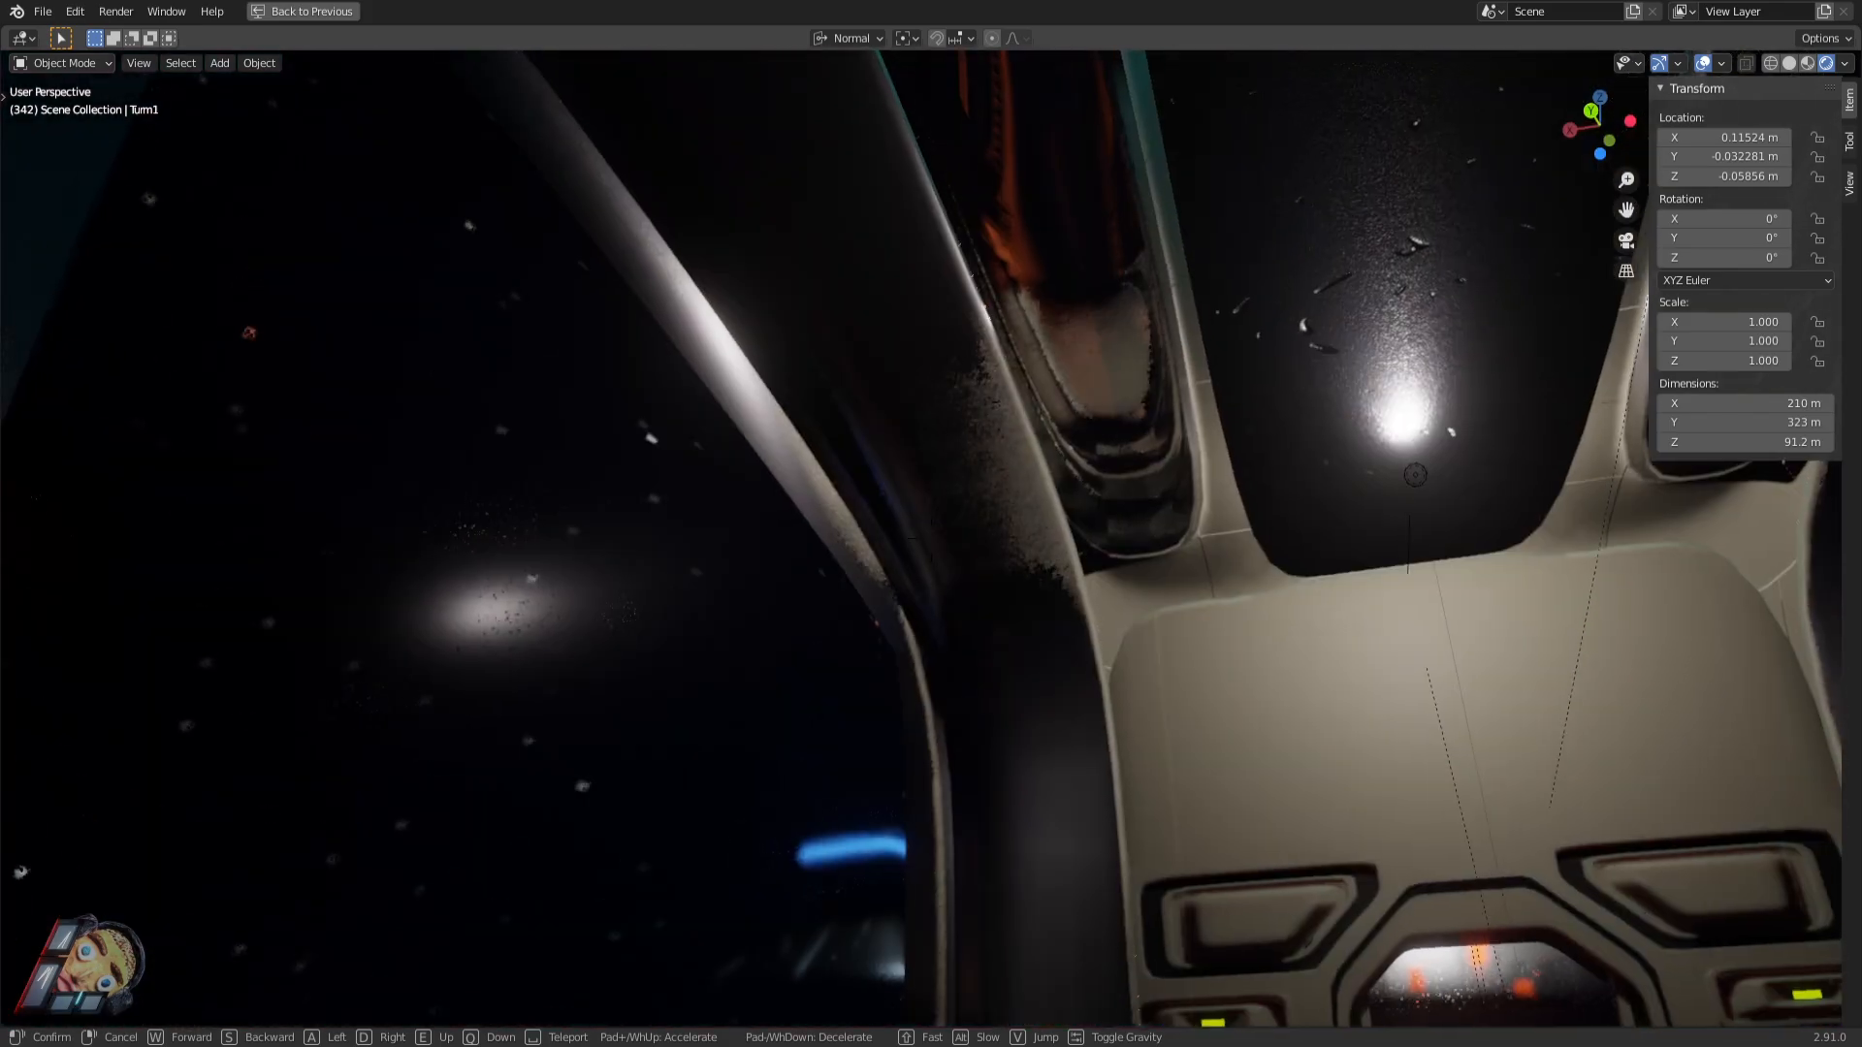
{"action": "key", "text": "w"}
{"action": "key", "text": "w"}
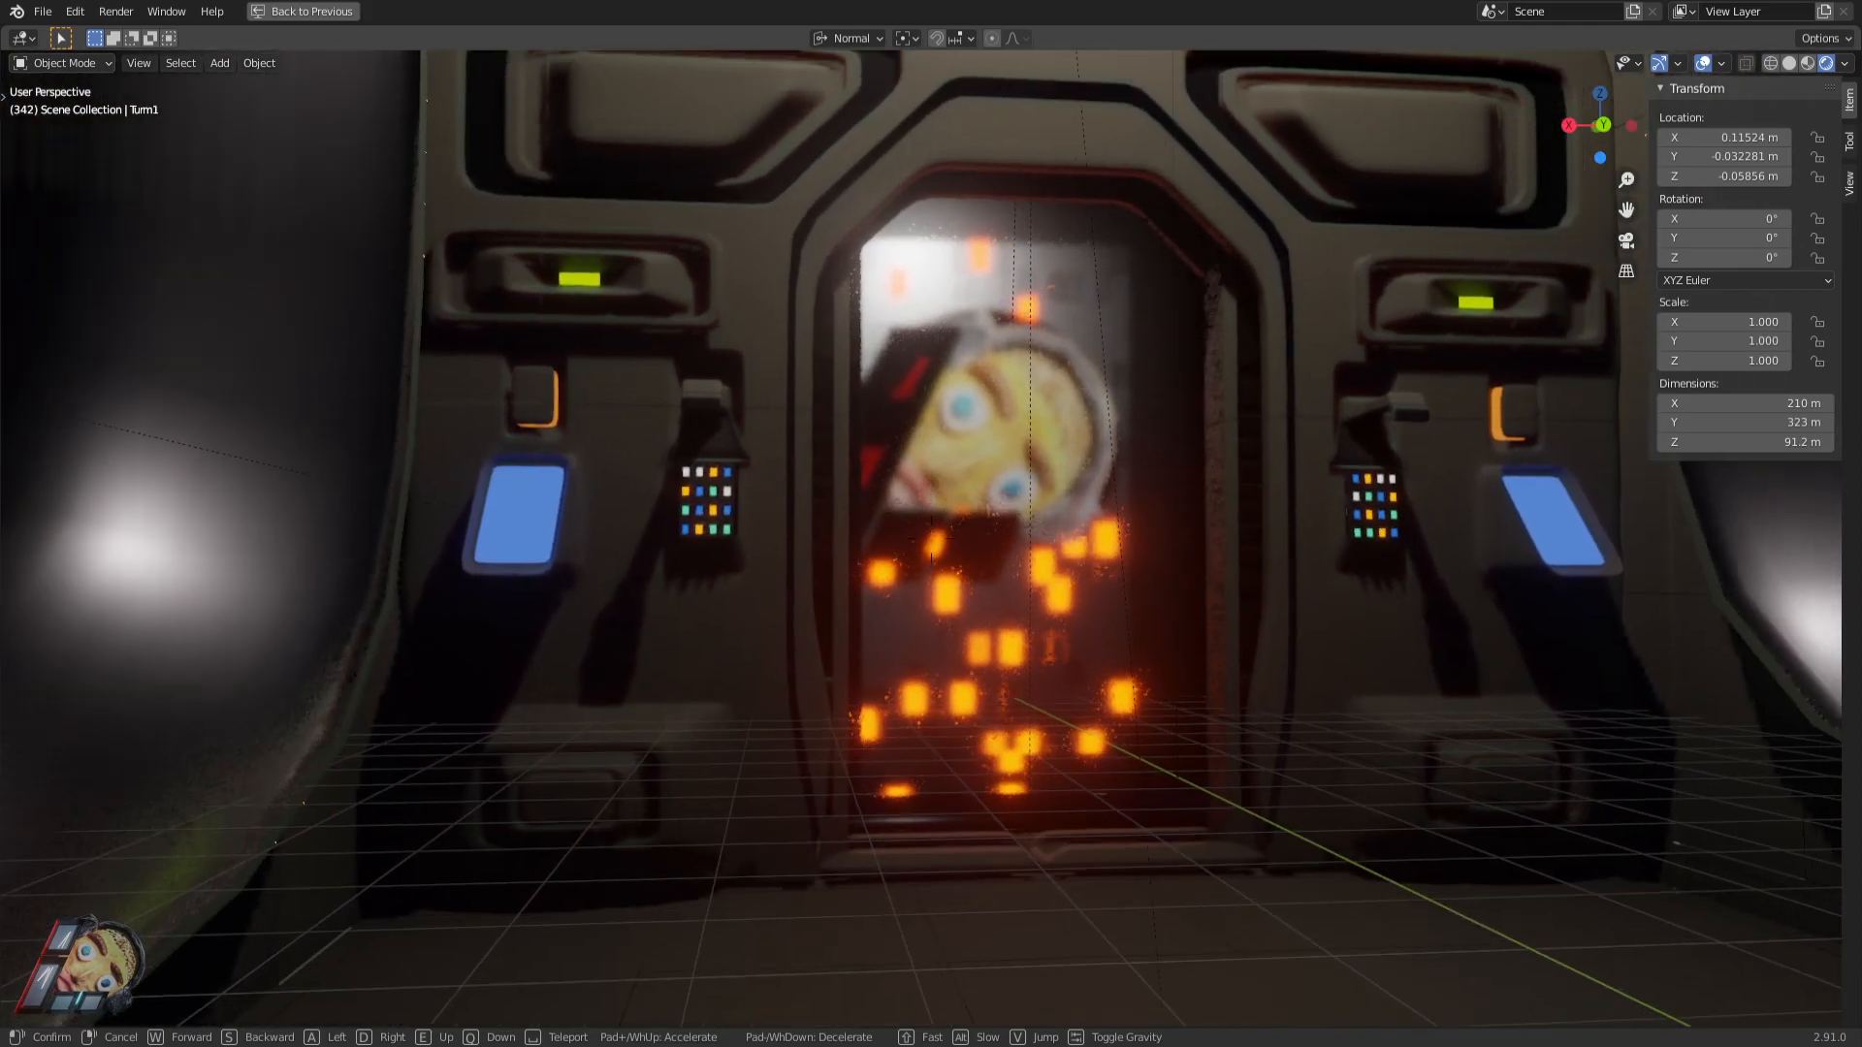
{"action": "key", "text": "w"}
{"action": "key", "text": "s"}
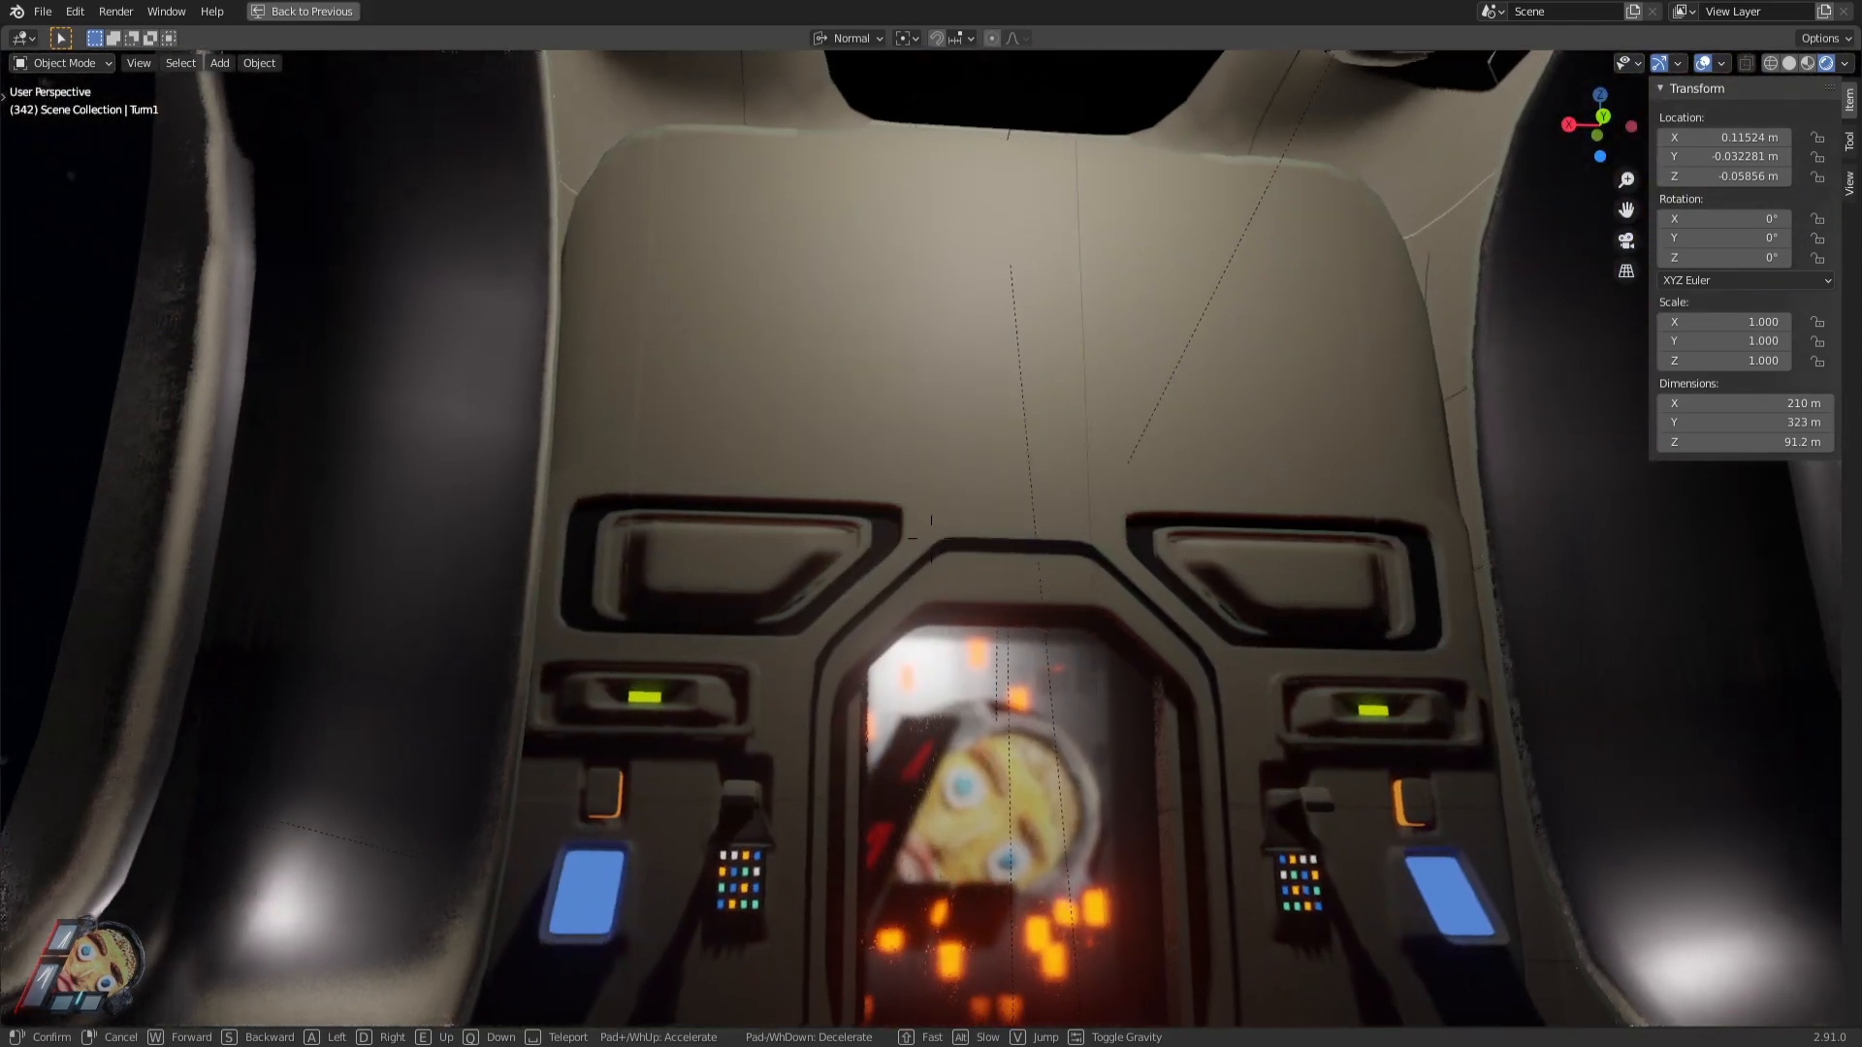
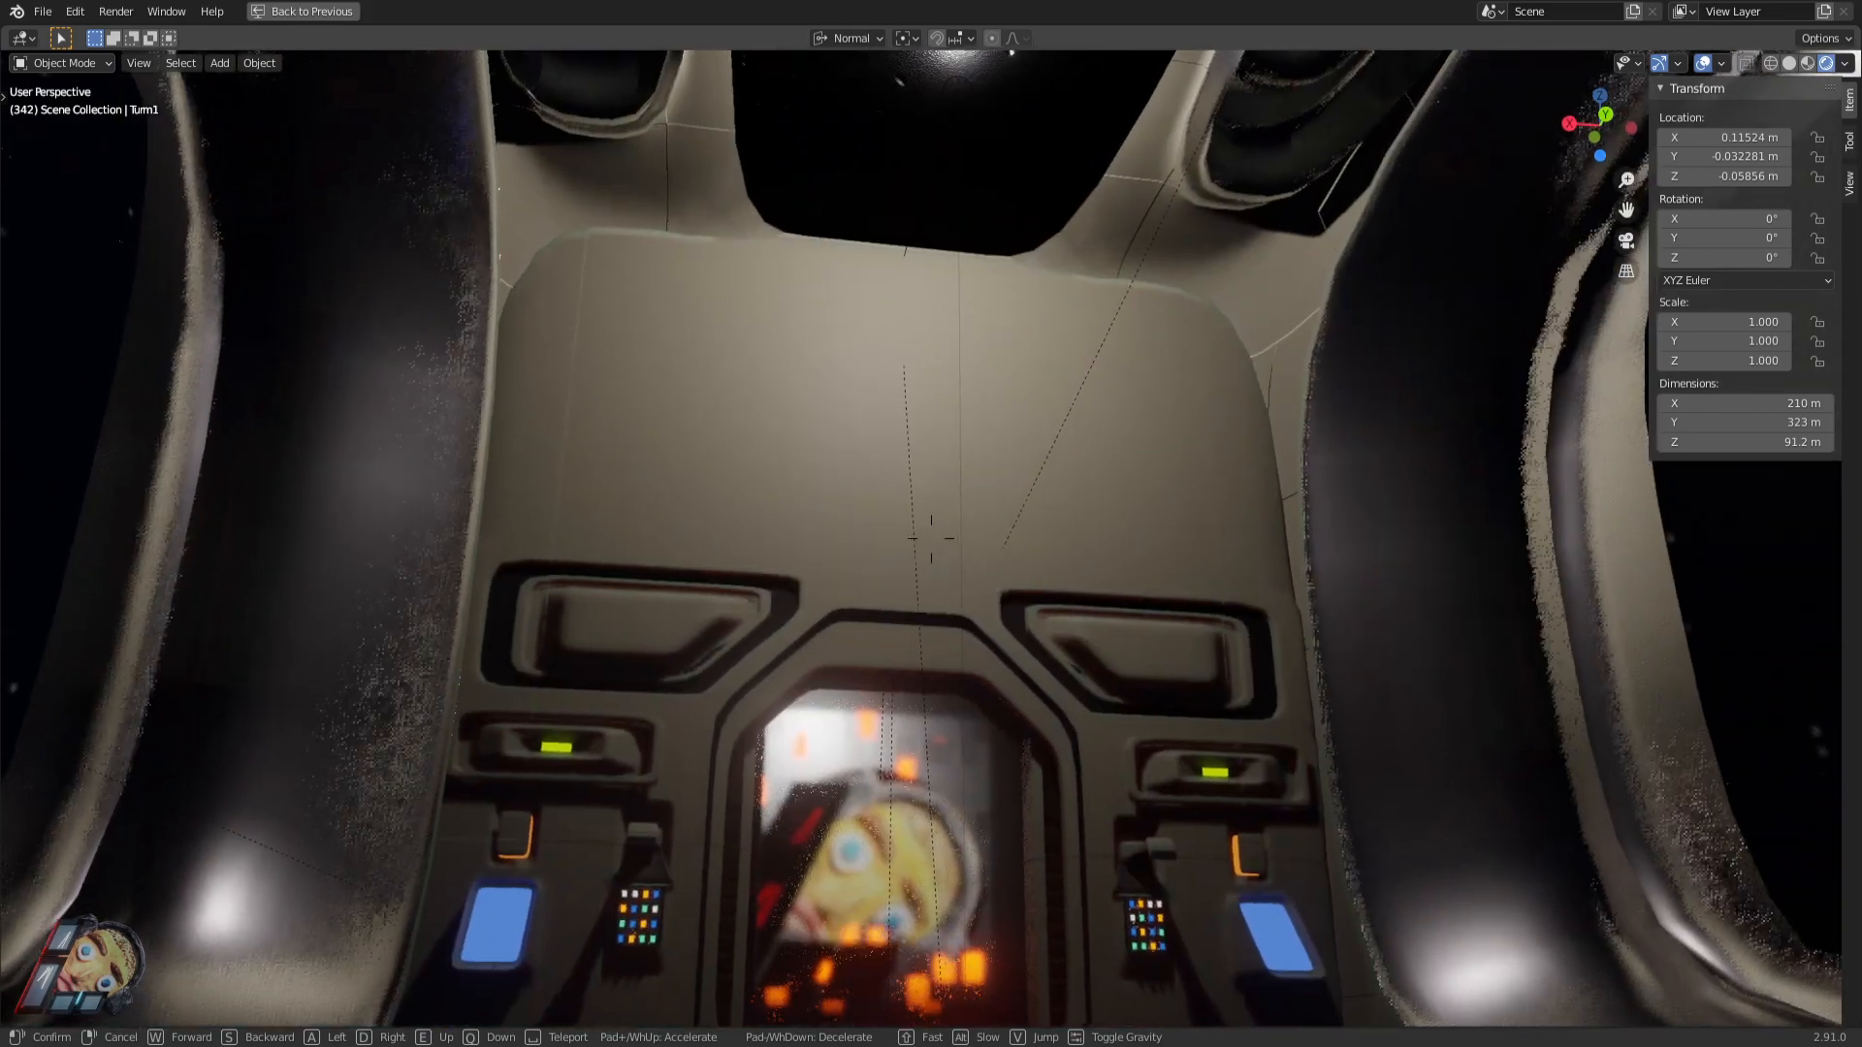
{"action": "key", "text": "w"}
{"action": "key", "text": "w"}
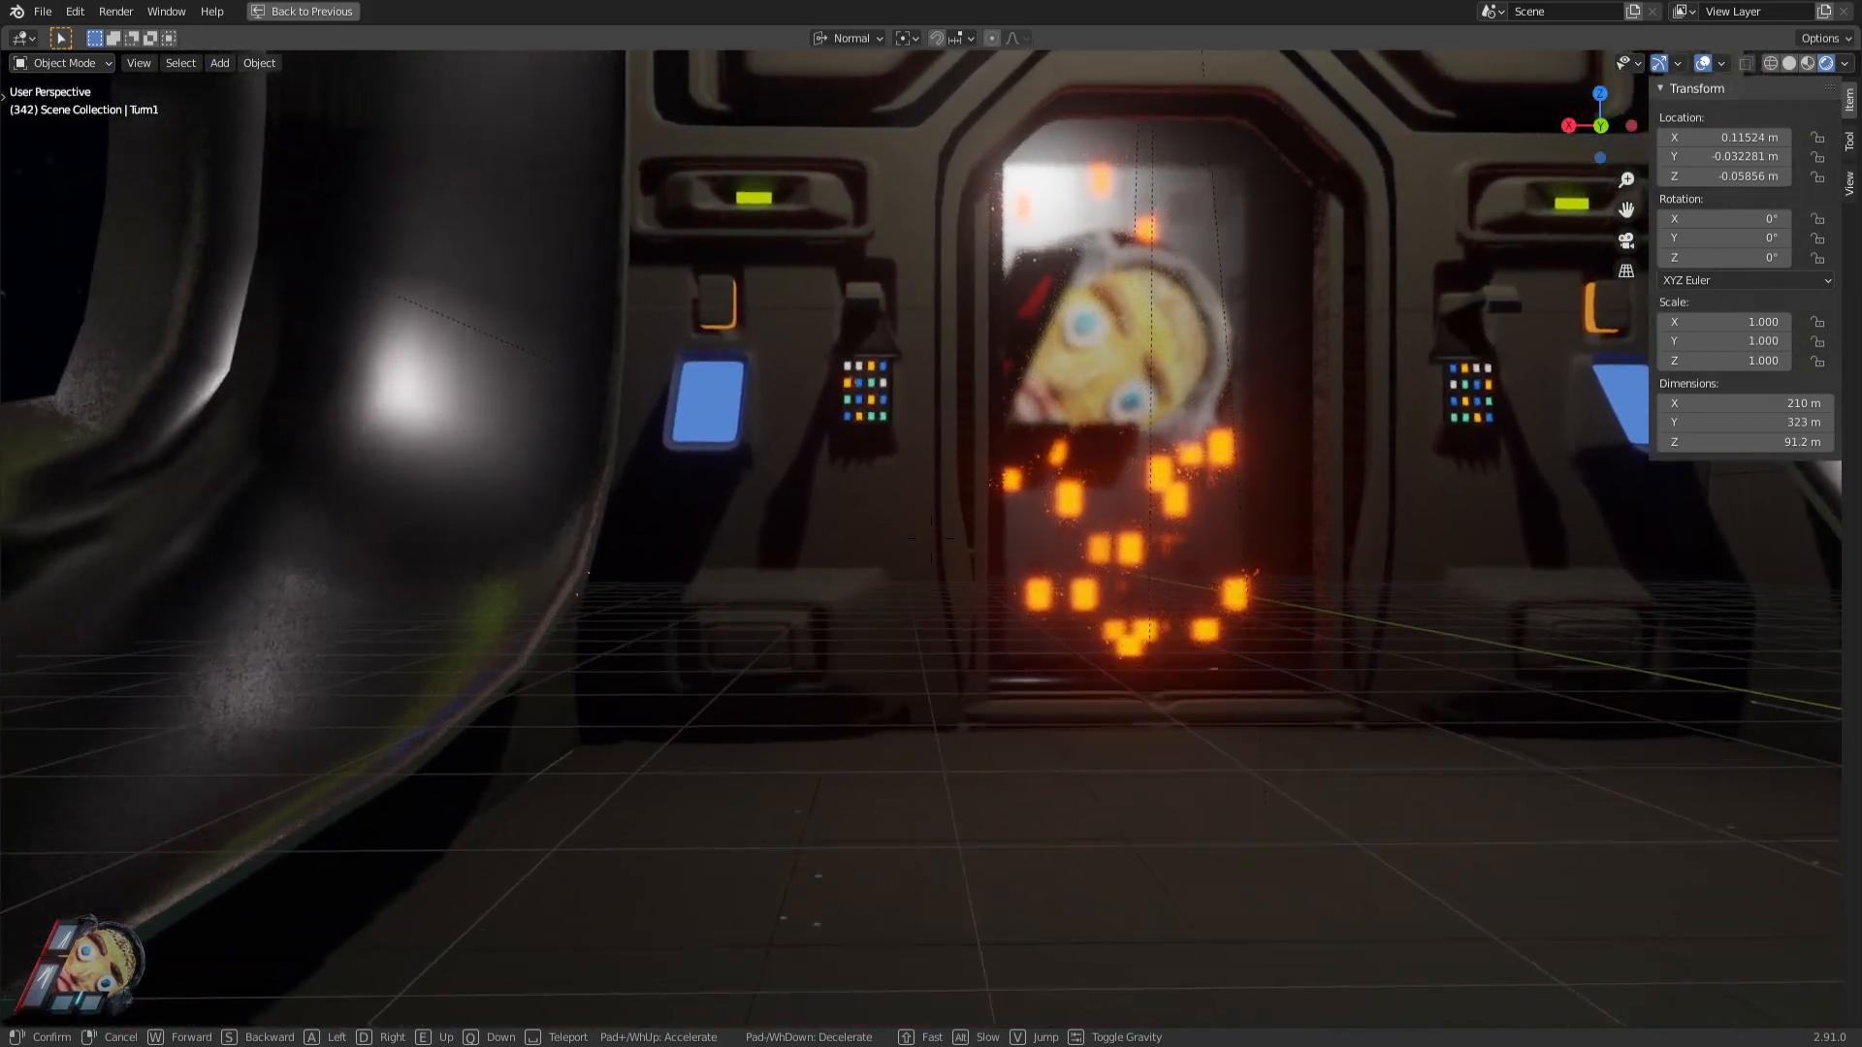
{"action": "left_click", "coordinate": [932, 540]}
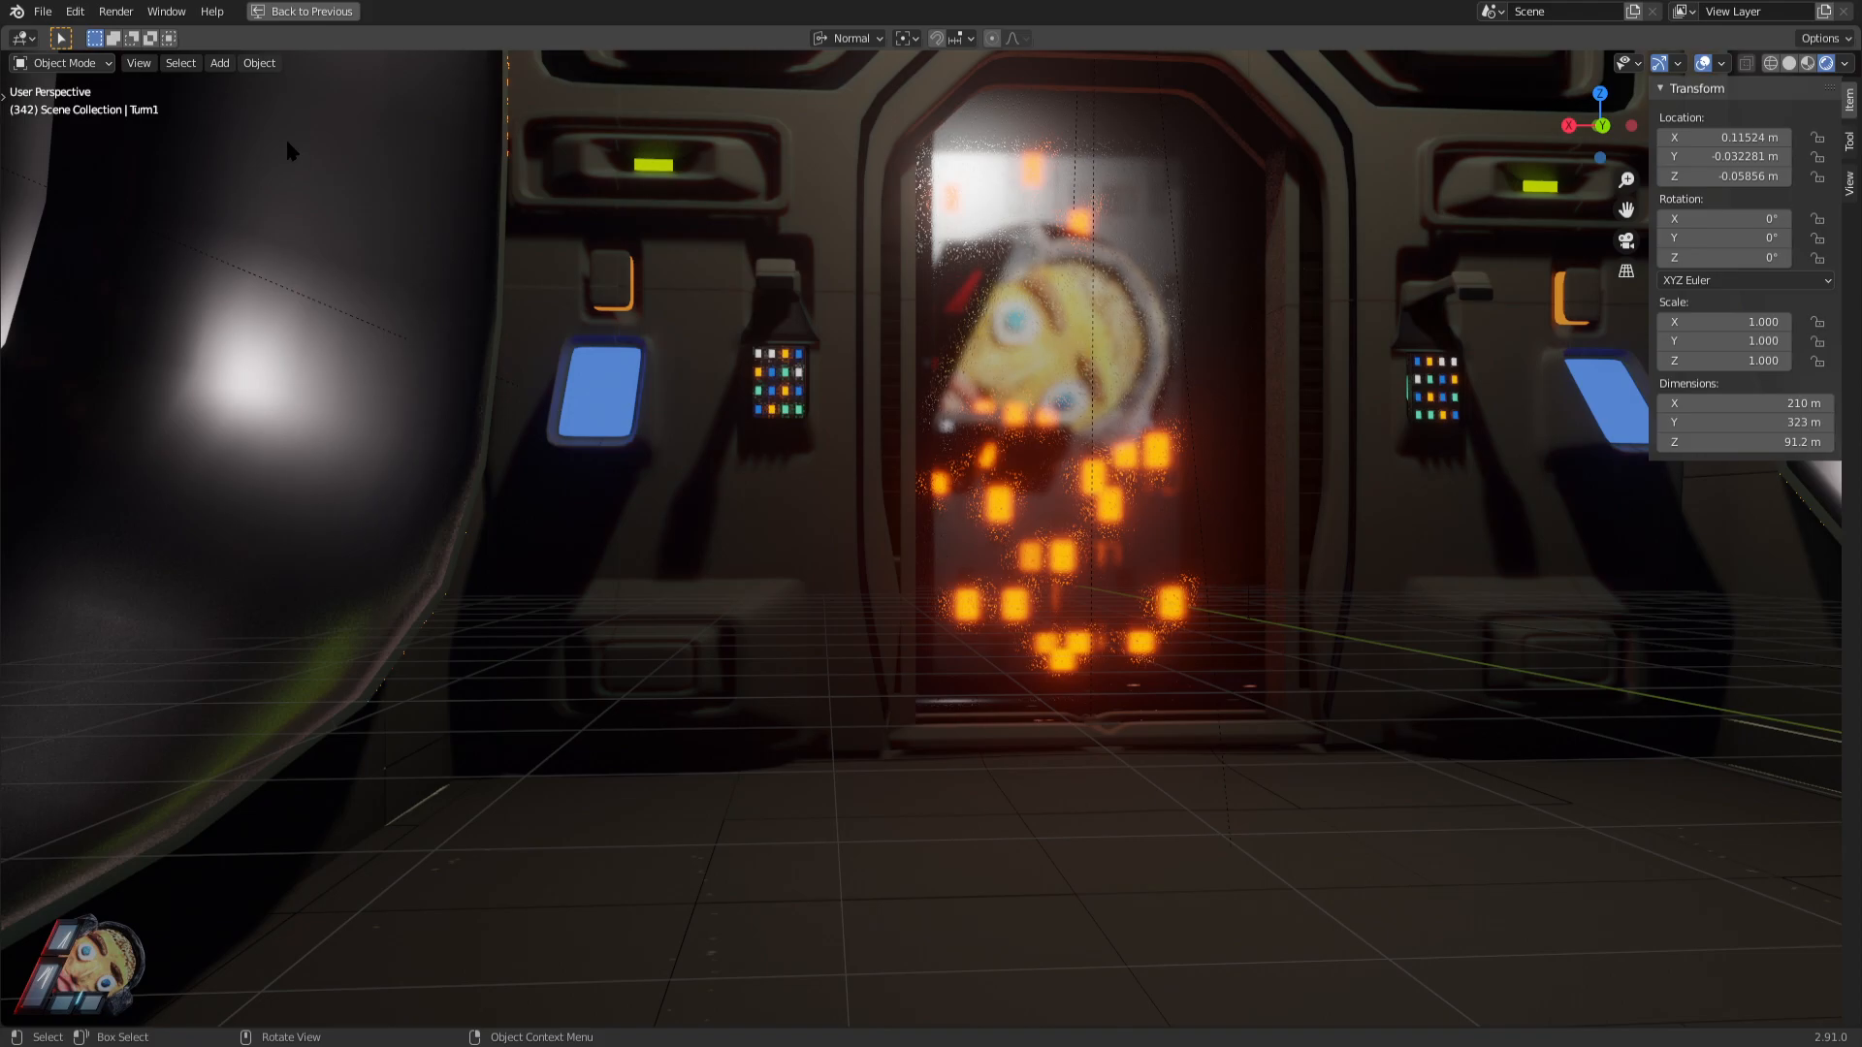
Restore the full layout, replay the sliding door animation from around frame 170, and return the timeline to frame 342.
{"action": "key", "text": "ctrl+space"}
{"action": "left_click", "coordinate": [566, 831]}
{"action": "key", "text": "space"}
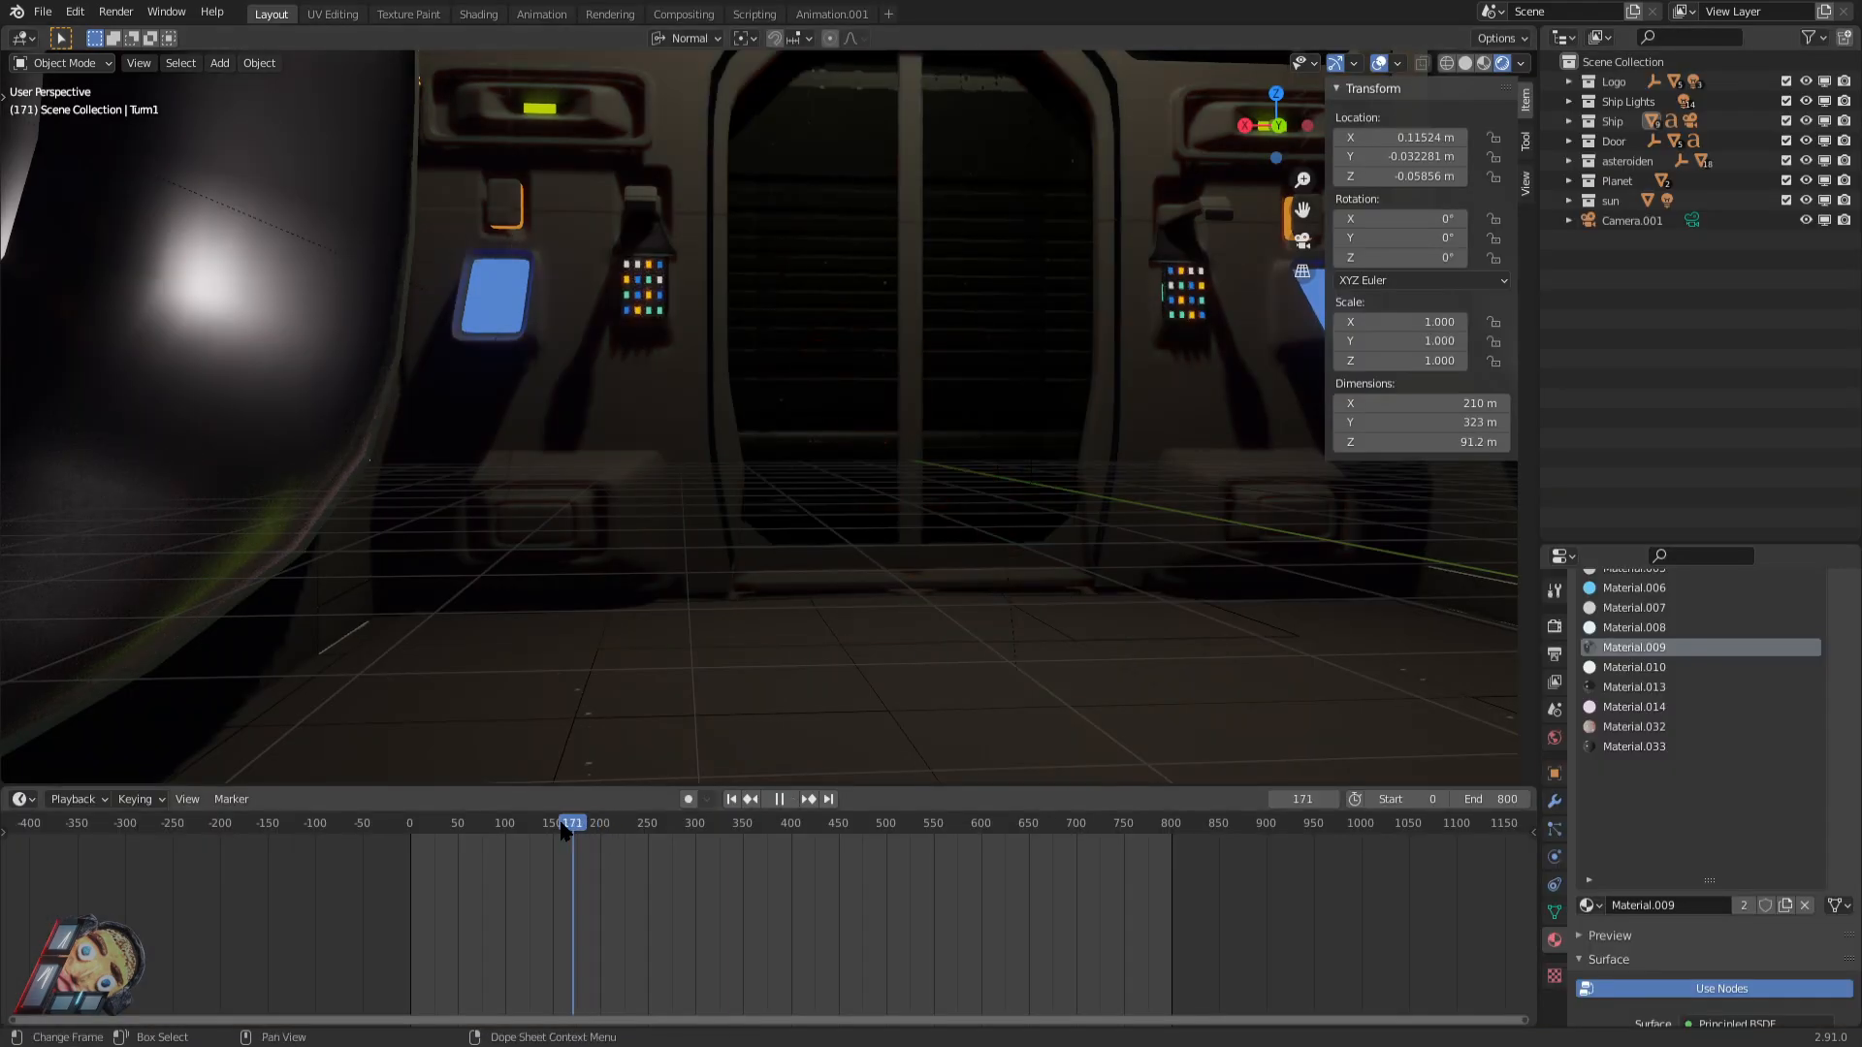
{"action": "left_click", "coordinate": [691, 847]}
{"action": "left_click", "coordinate": [735, 850]}
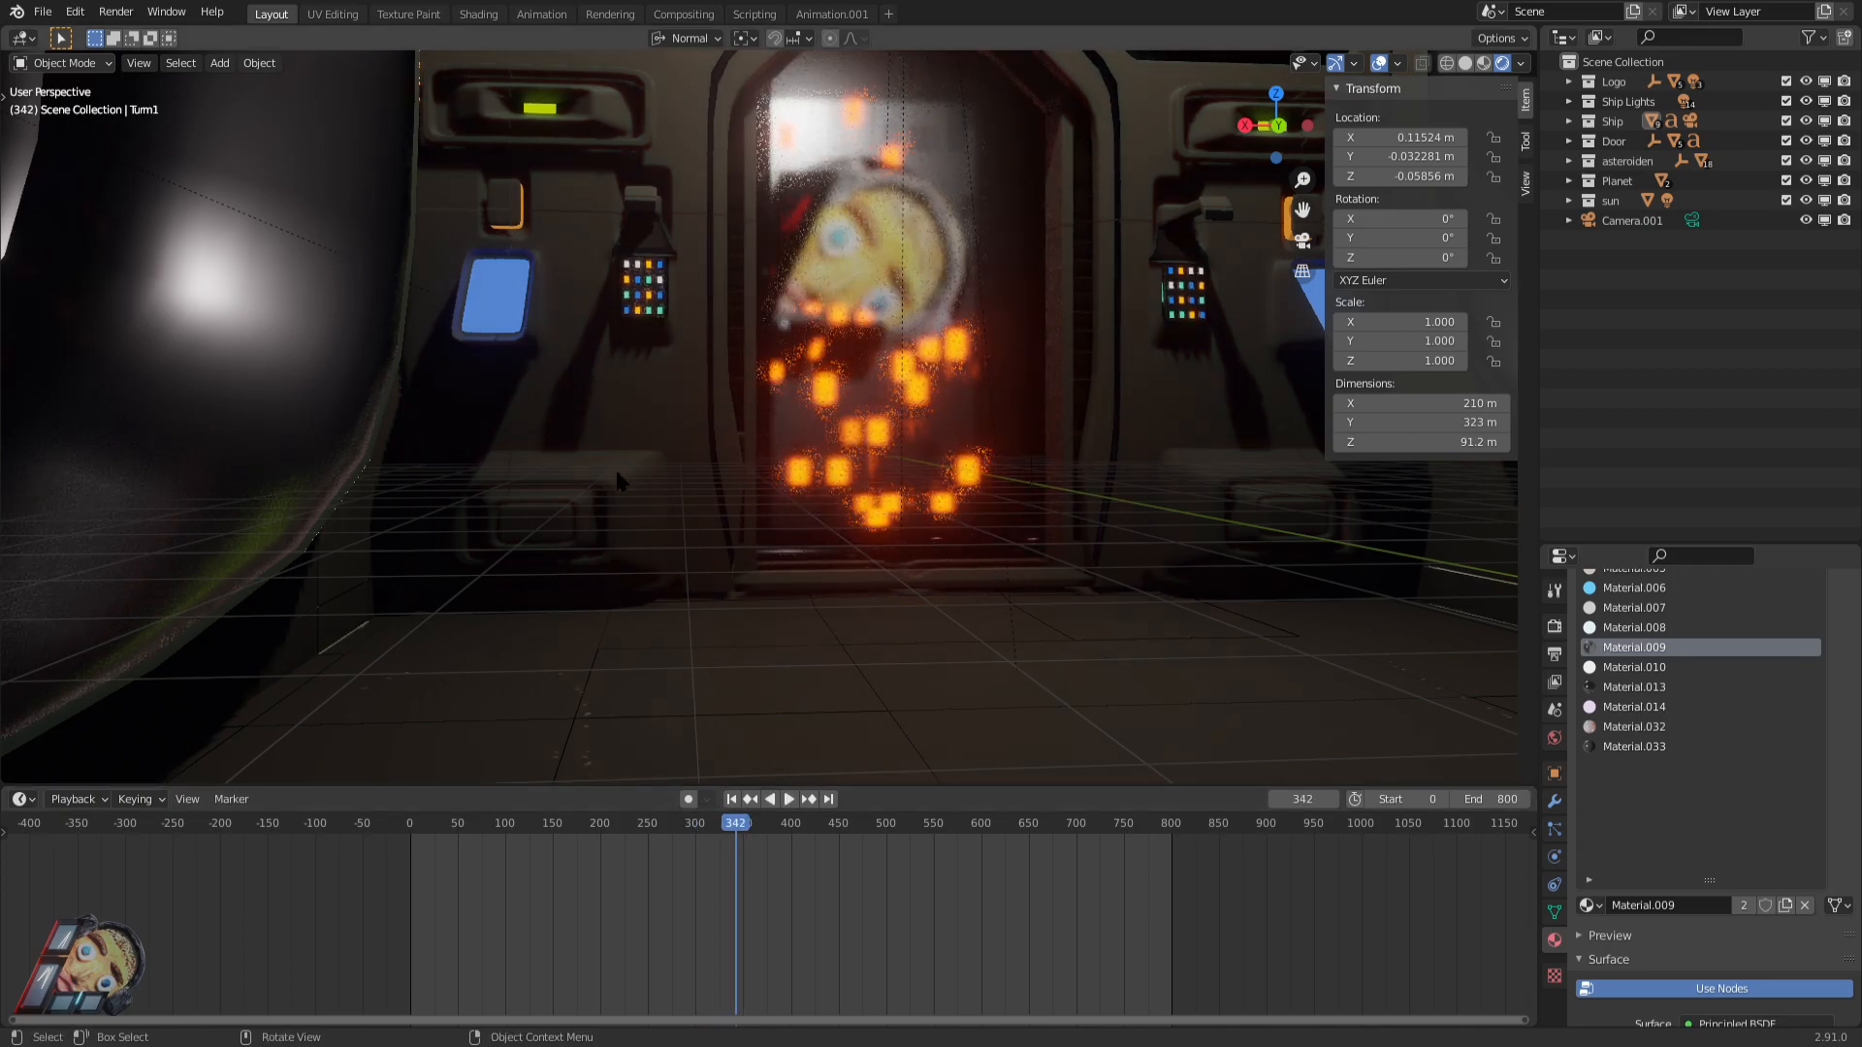
Walk from the logo doorway to the teal-lit end of the corridor and maximize the 3D viewport for a closer look at its floor.
{"action": "key", "text": "shift+grave"}
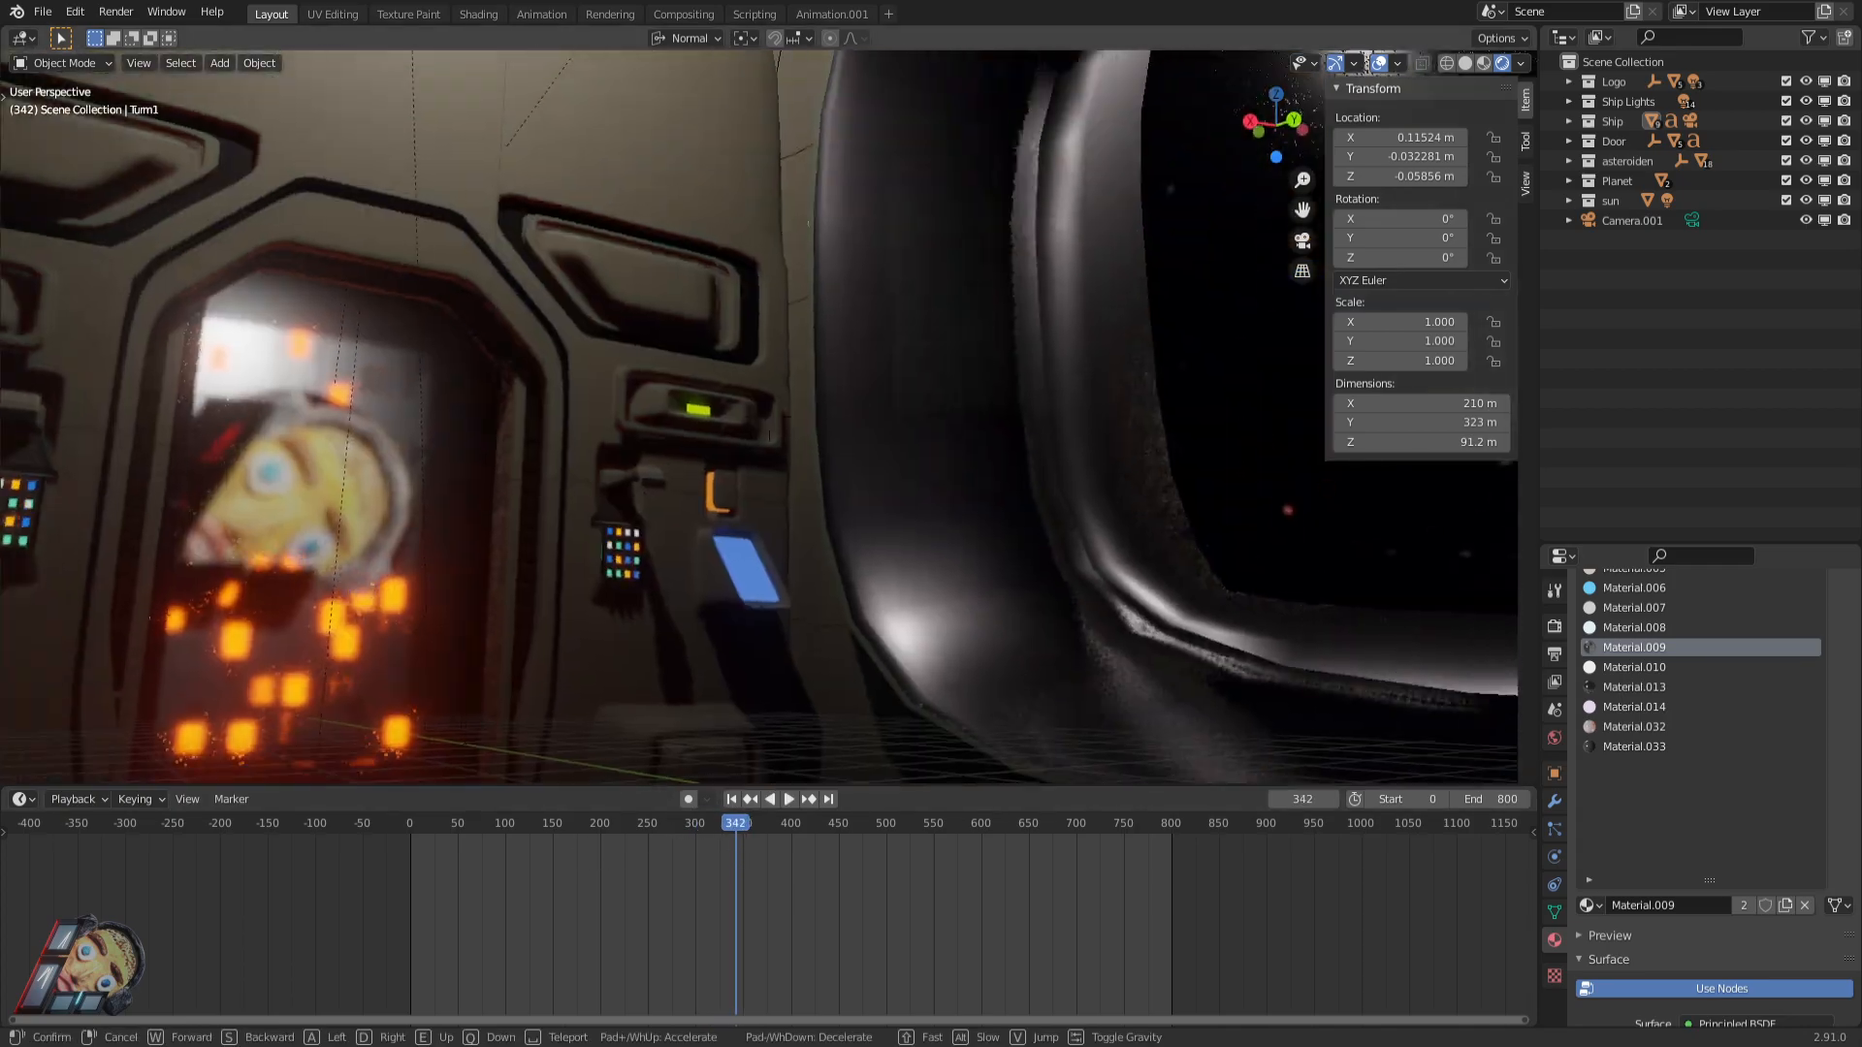
{"action": "key", "text": "w"}
{"action": "key", "text": "w"}
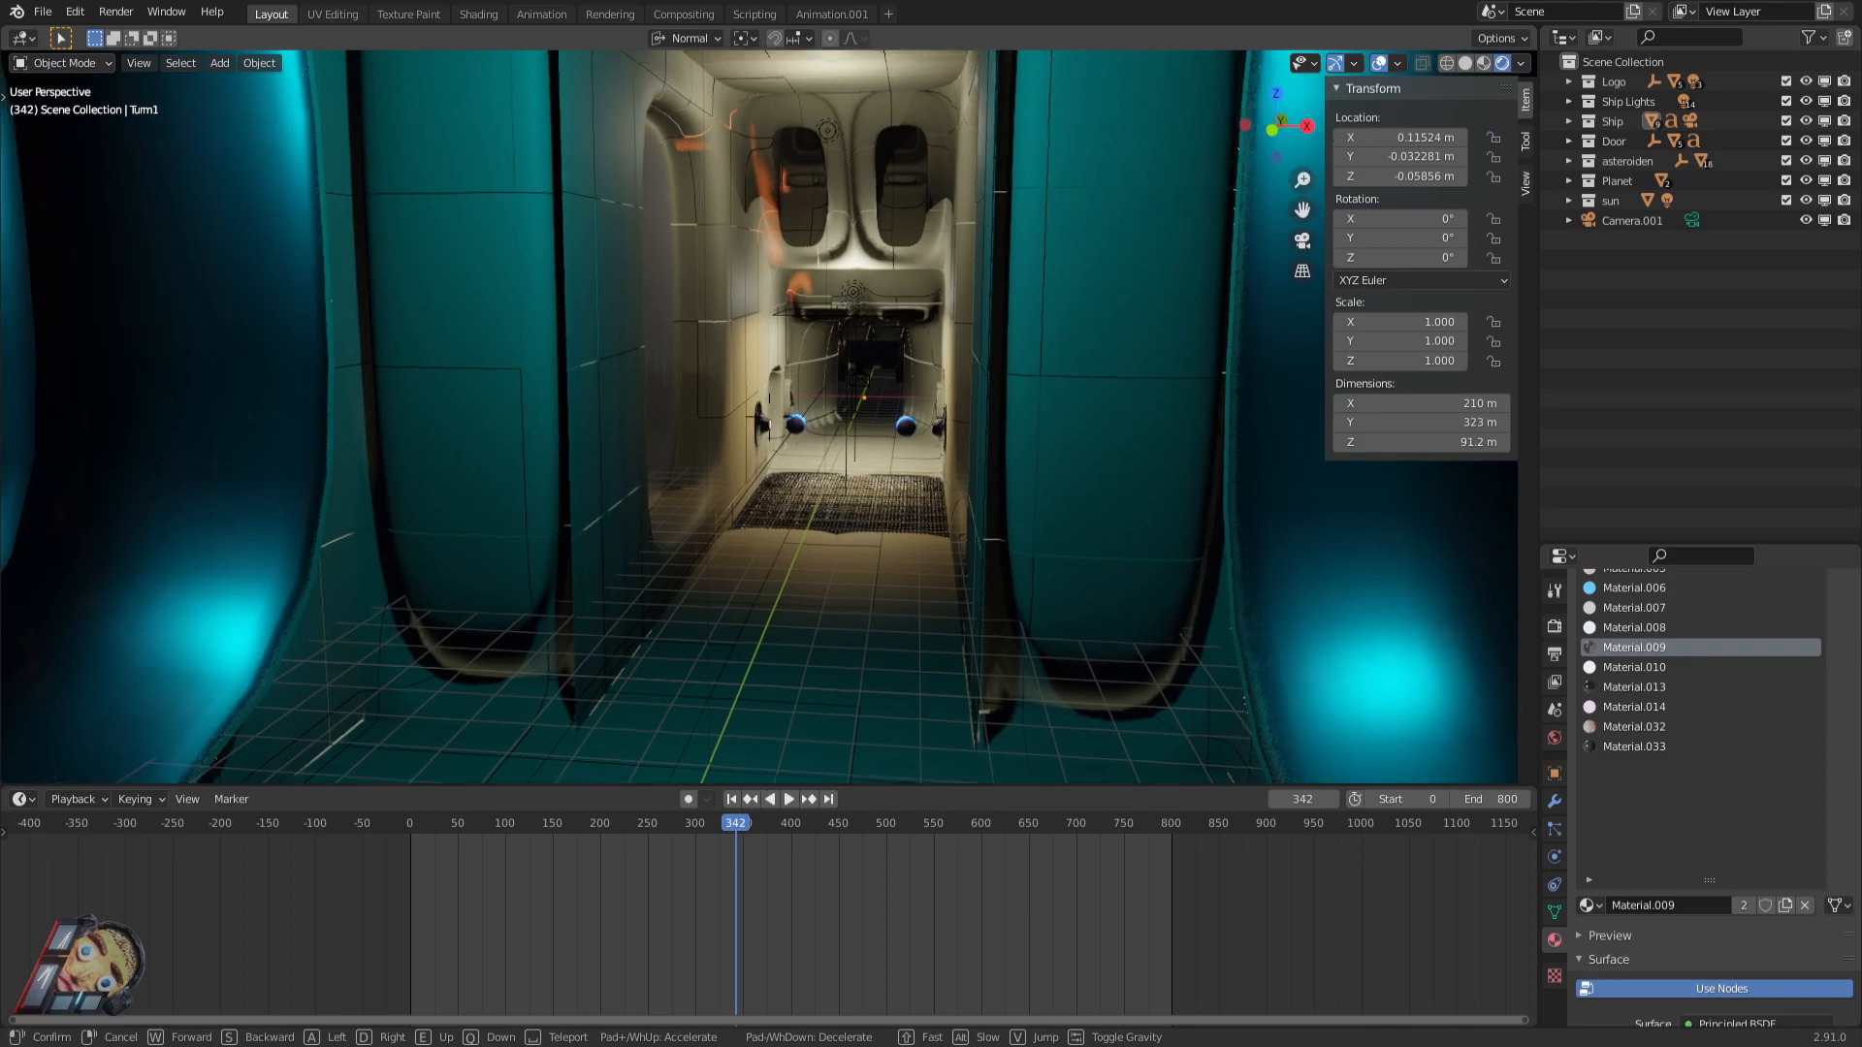
{"action": "left_click", "coordinate": [809, 409]}
{"action": "key", "text": "ctrl+space"}
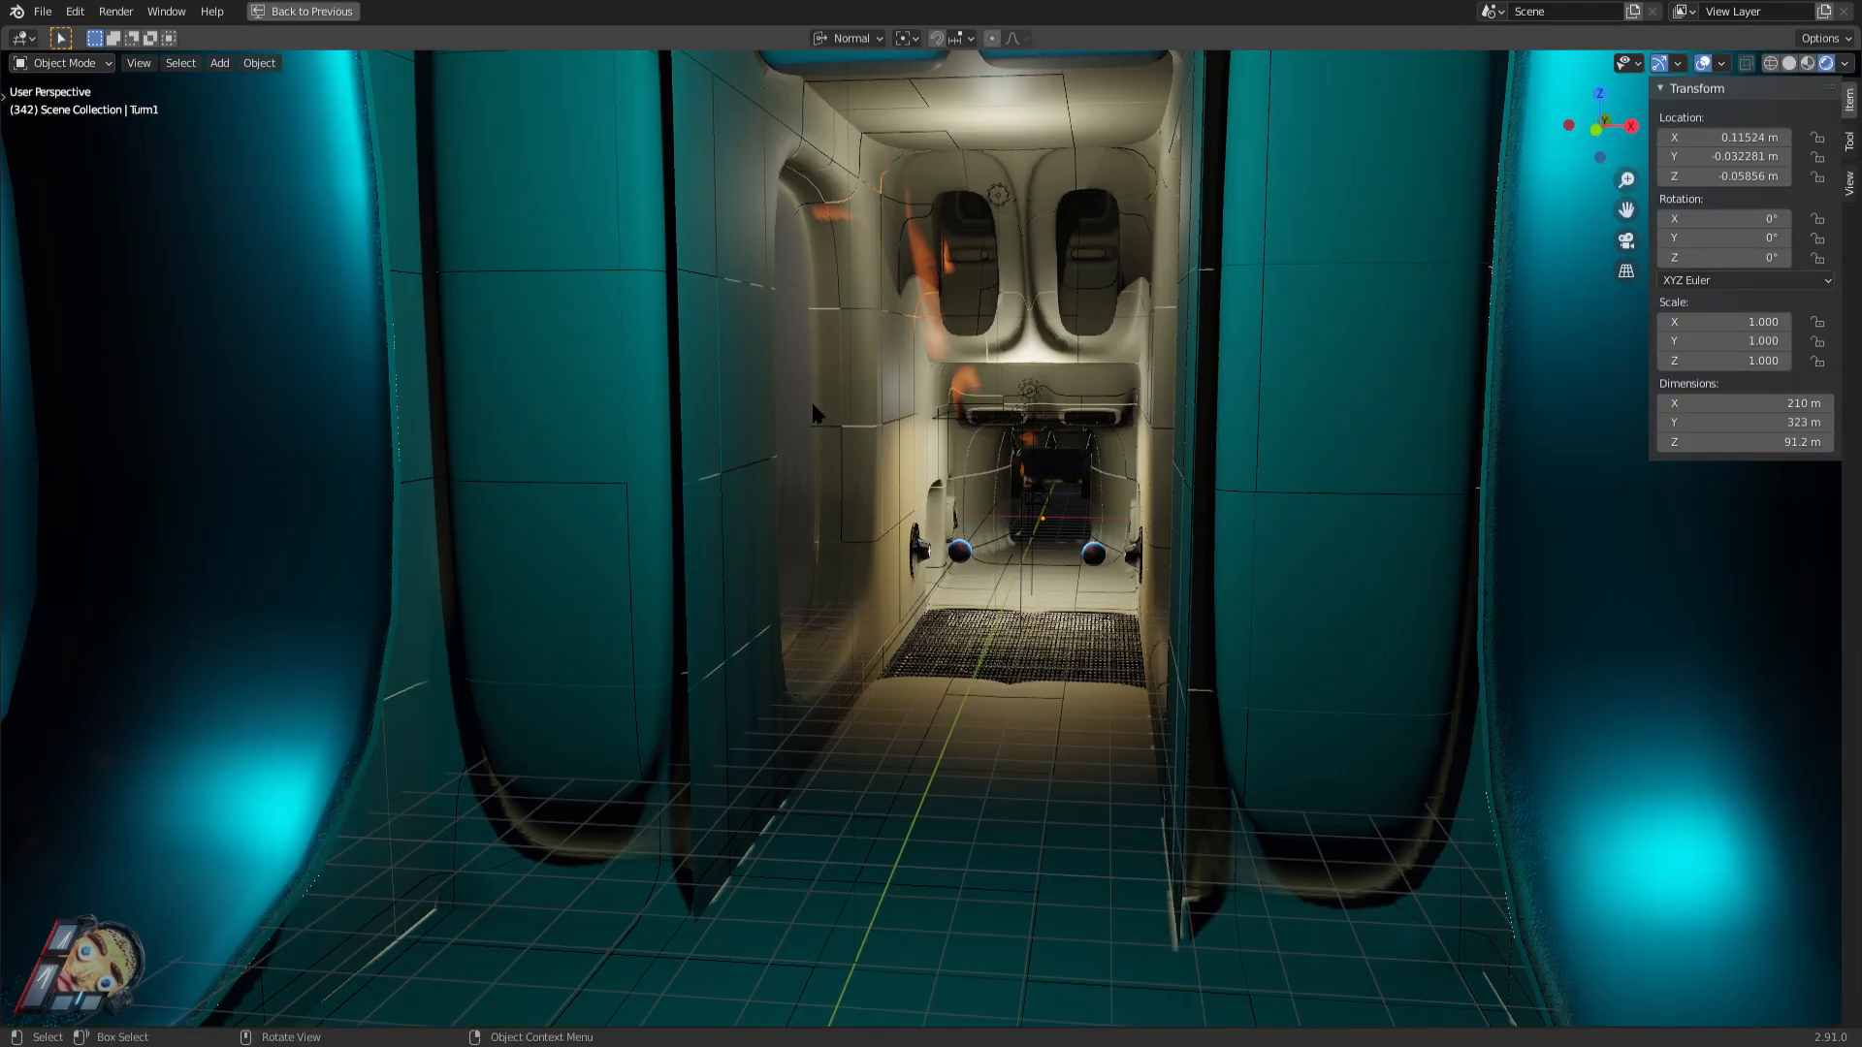
{"action": "key", "text": "shift+grave"}
{"action": "key", "text": "w"}
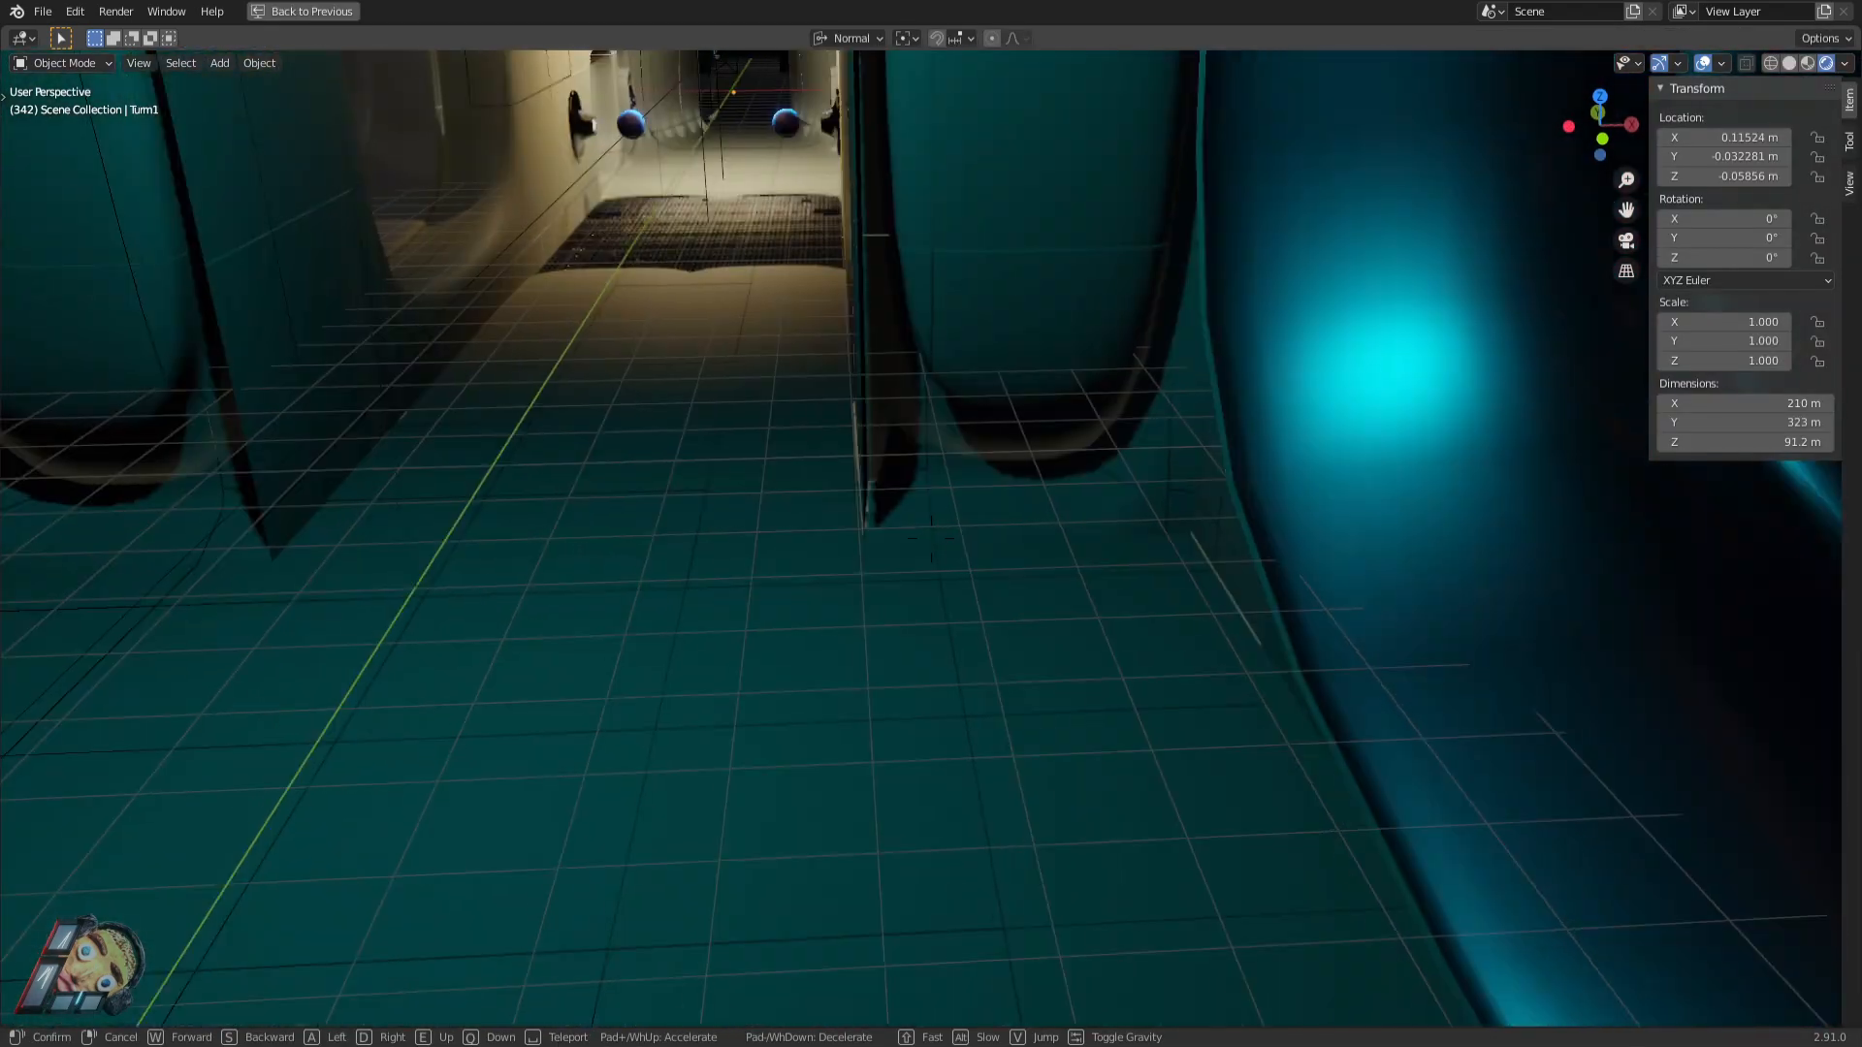
{"action": "left_click", "coordinate": [931, 538]}
Set the 3D viewport's focal length to 35 mm.
{"action": "left_click", "coordinate": [1851, 184]}
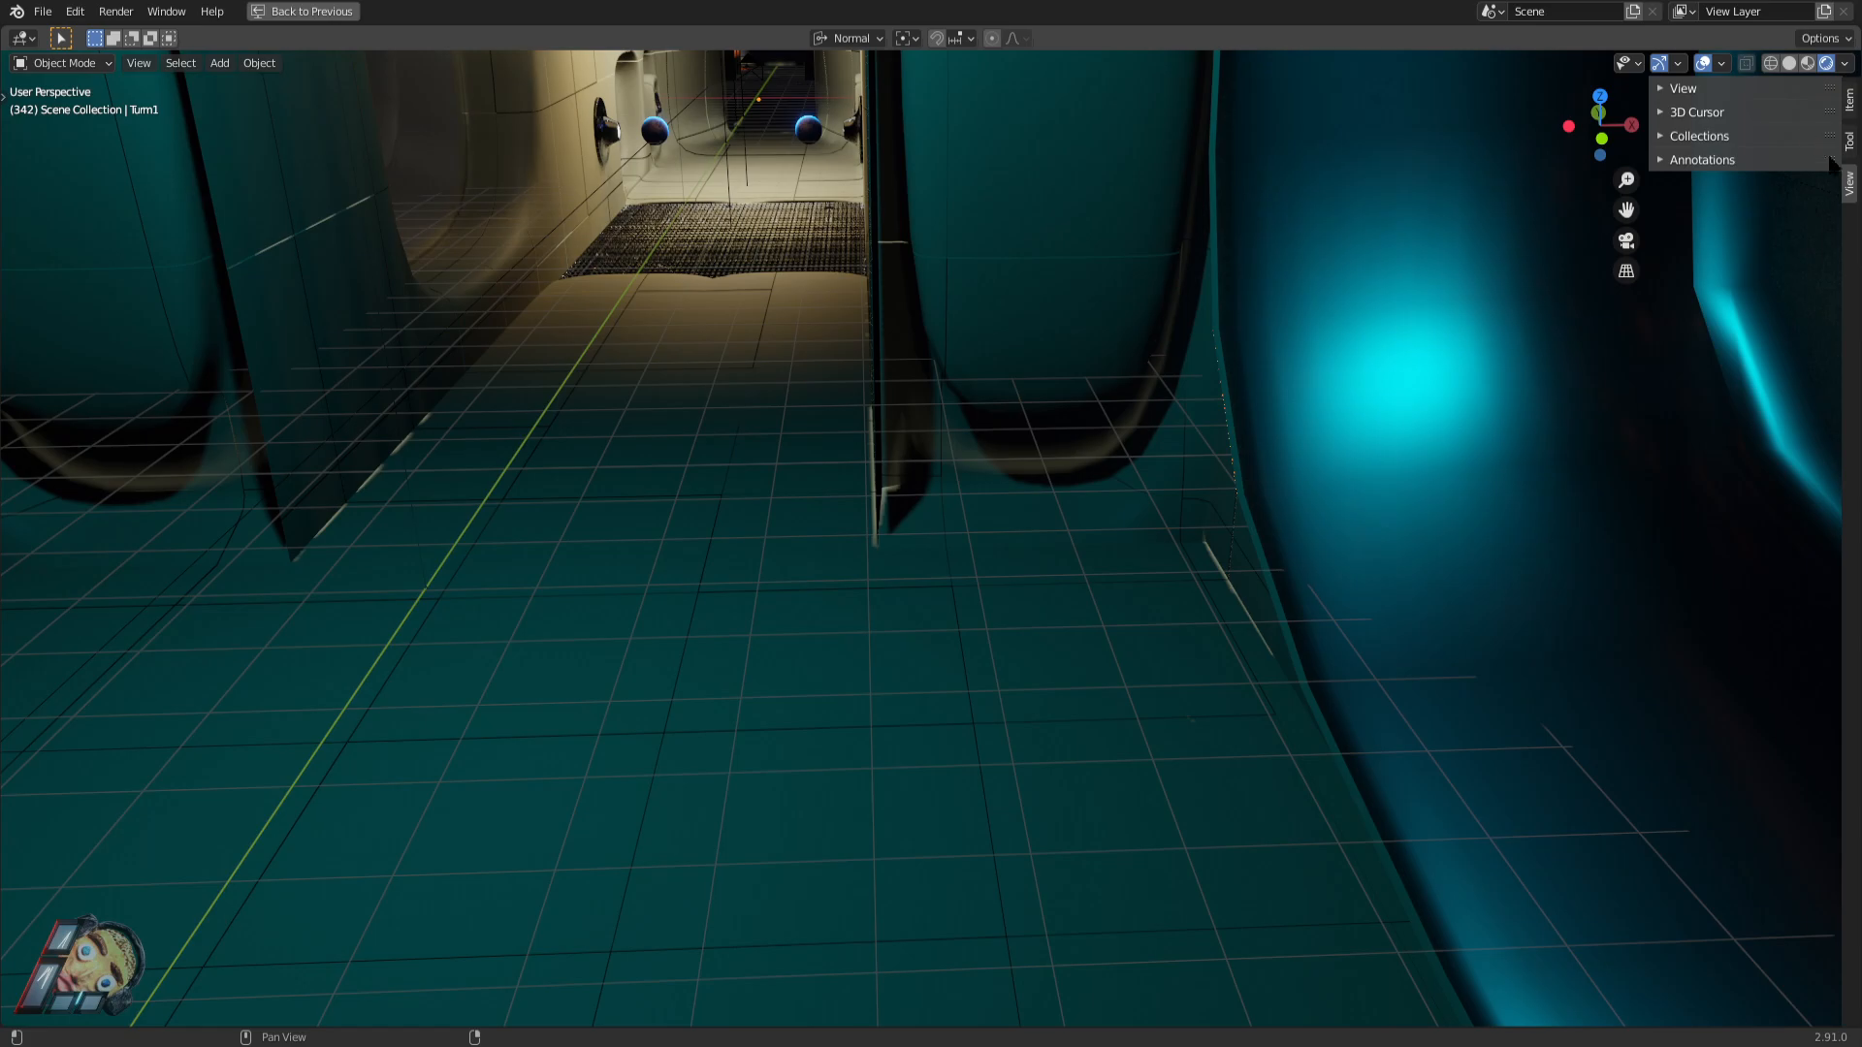
{"action": "left_click", "coordinate": [1658, 87]}
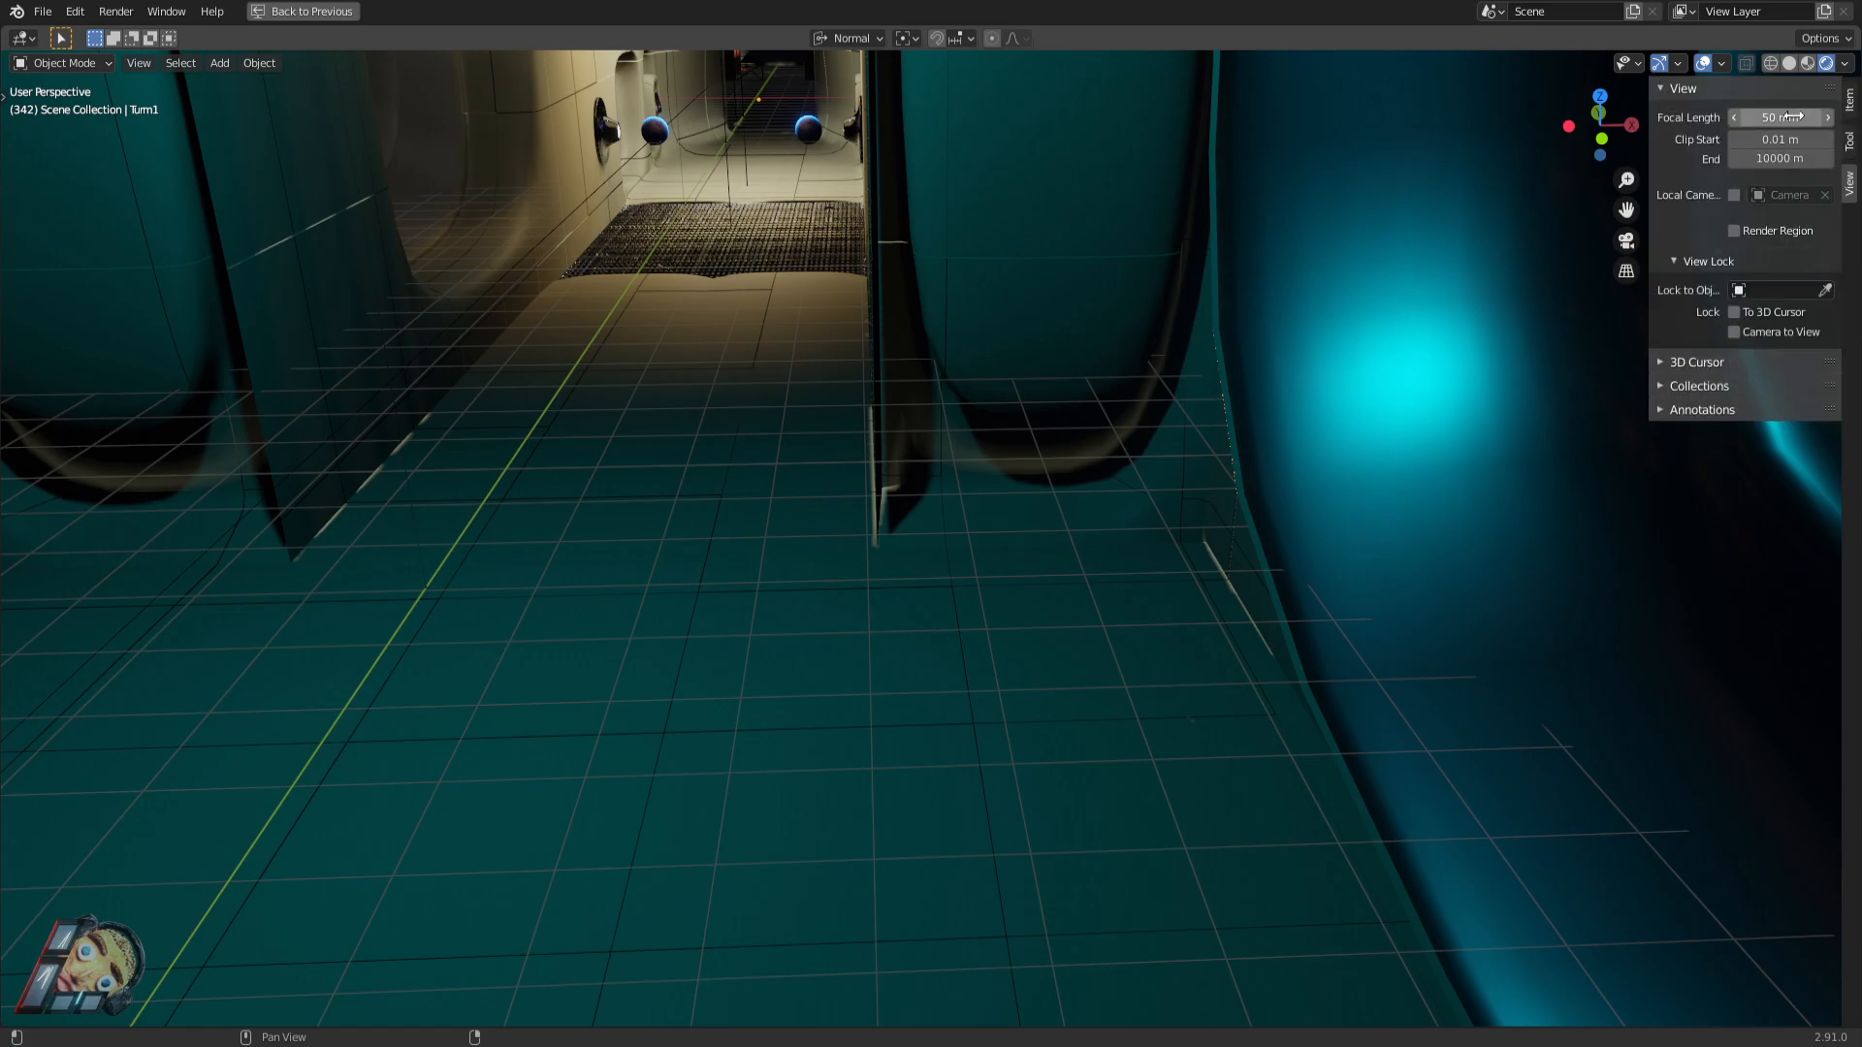
{"action": "type", "text": "5"}
{"action": "key", "text": "Return"}
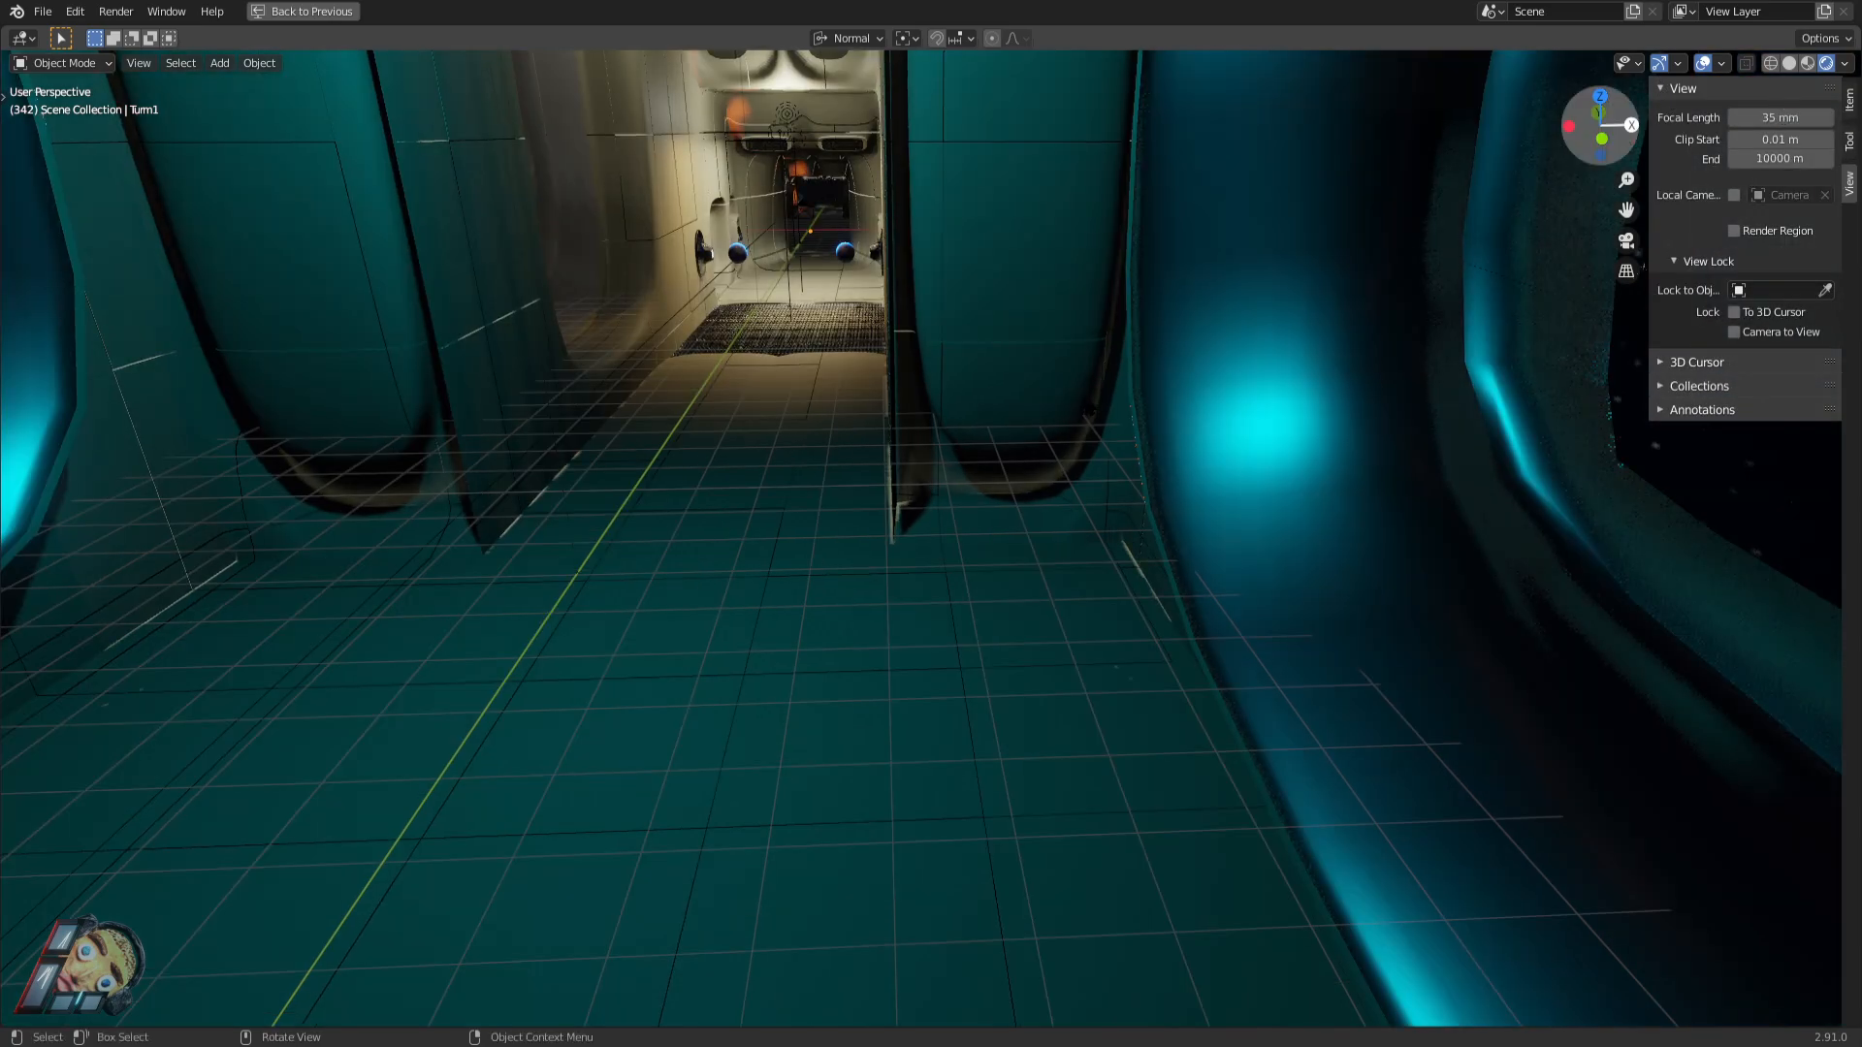
Walk down the corridor over the floor grating and past the globe projectors to view the side openings and wall monitors.
{"action": "key", "text": "w"}
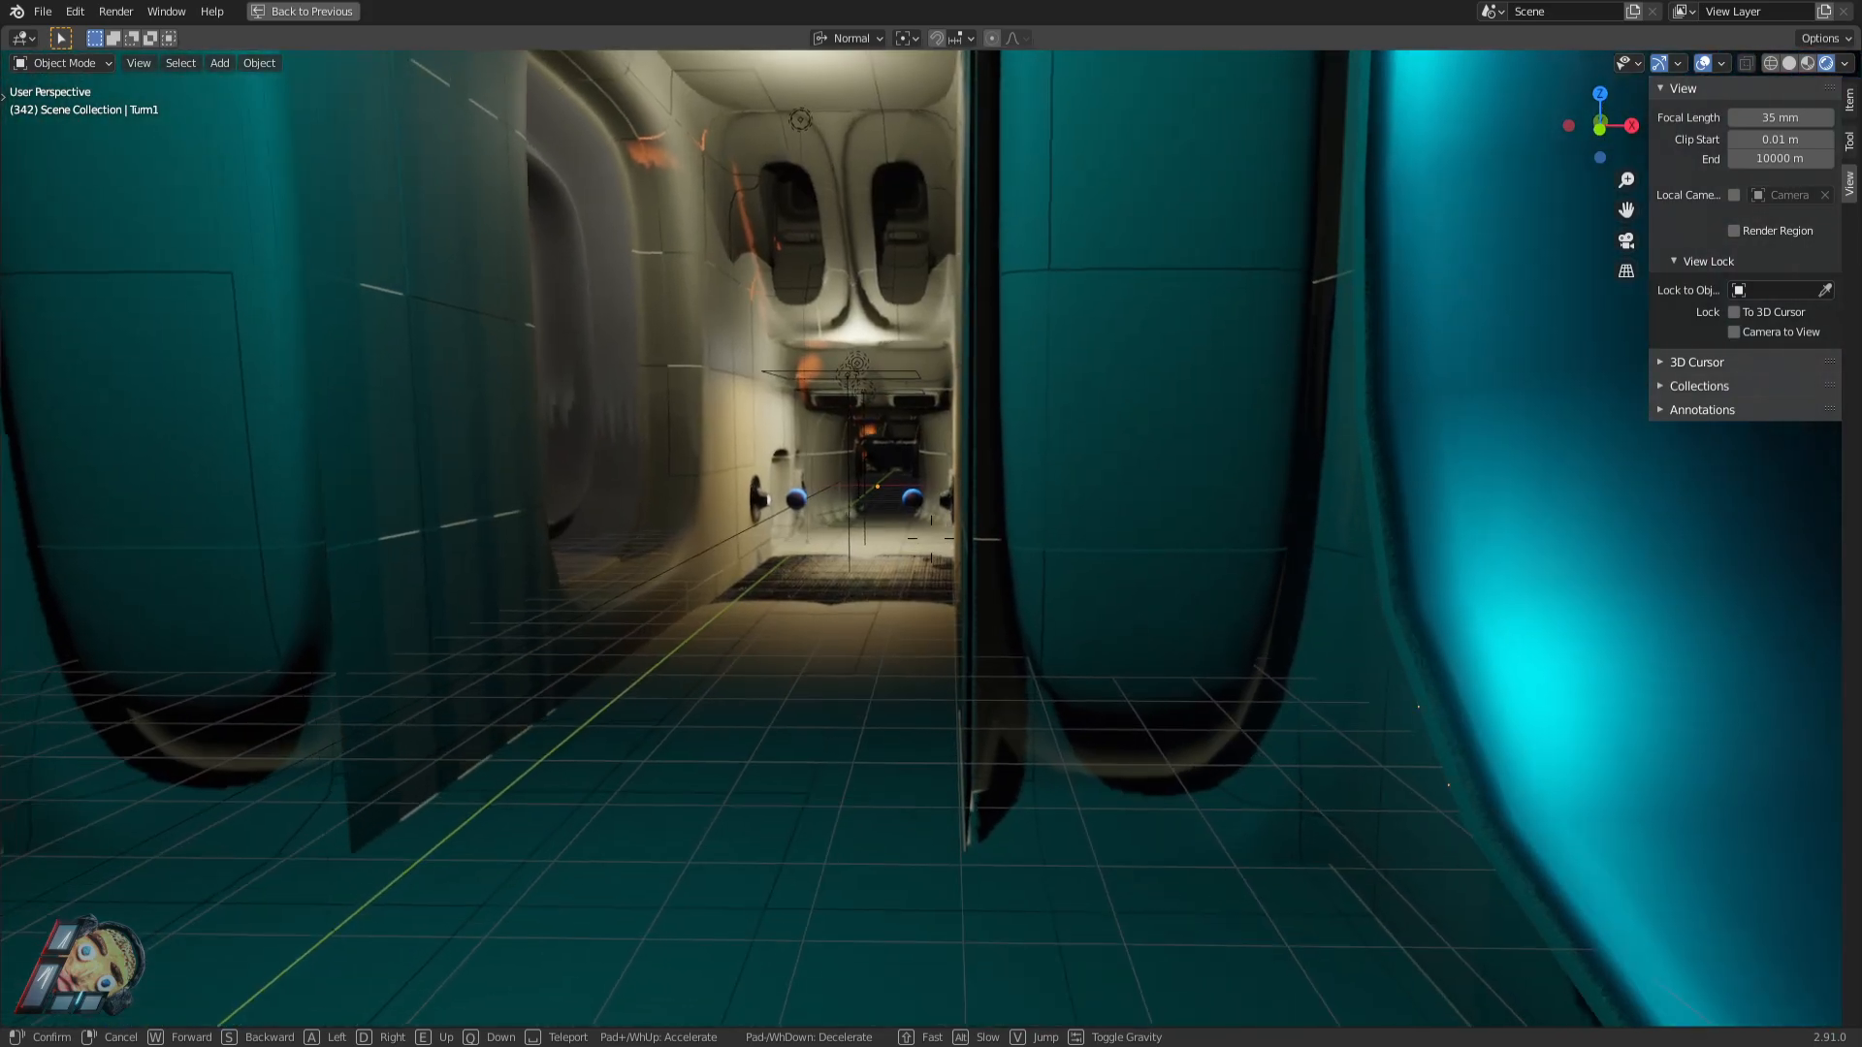
{"action": "key", "text": "w"}
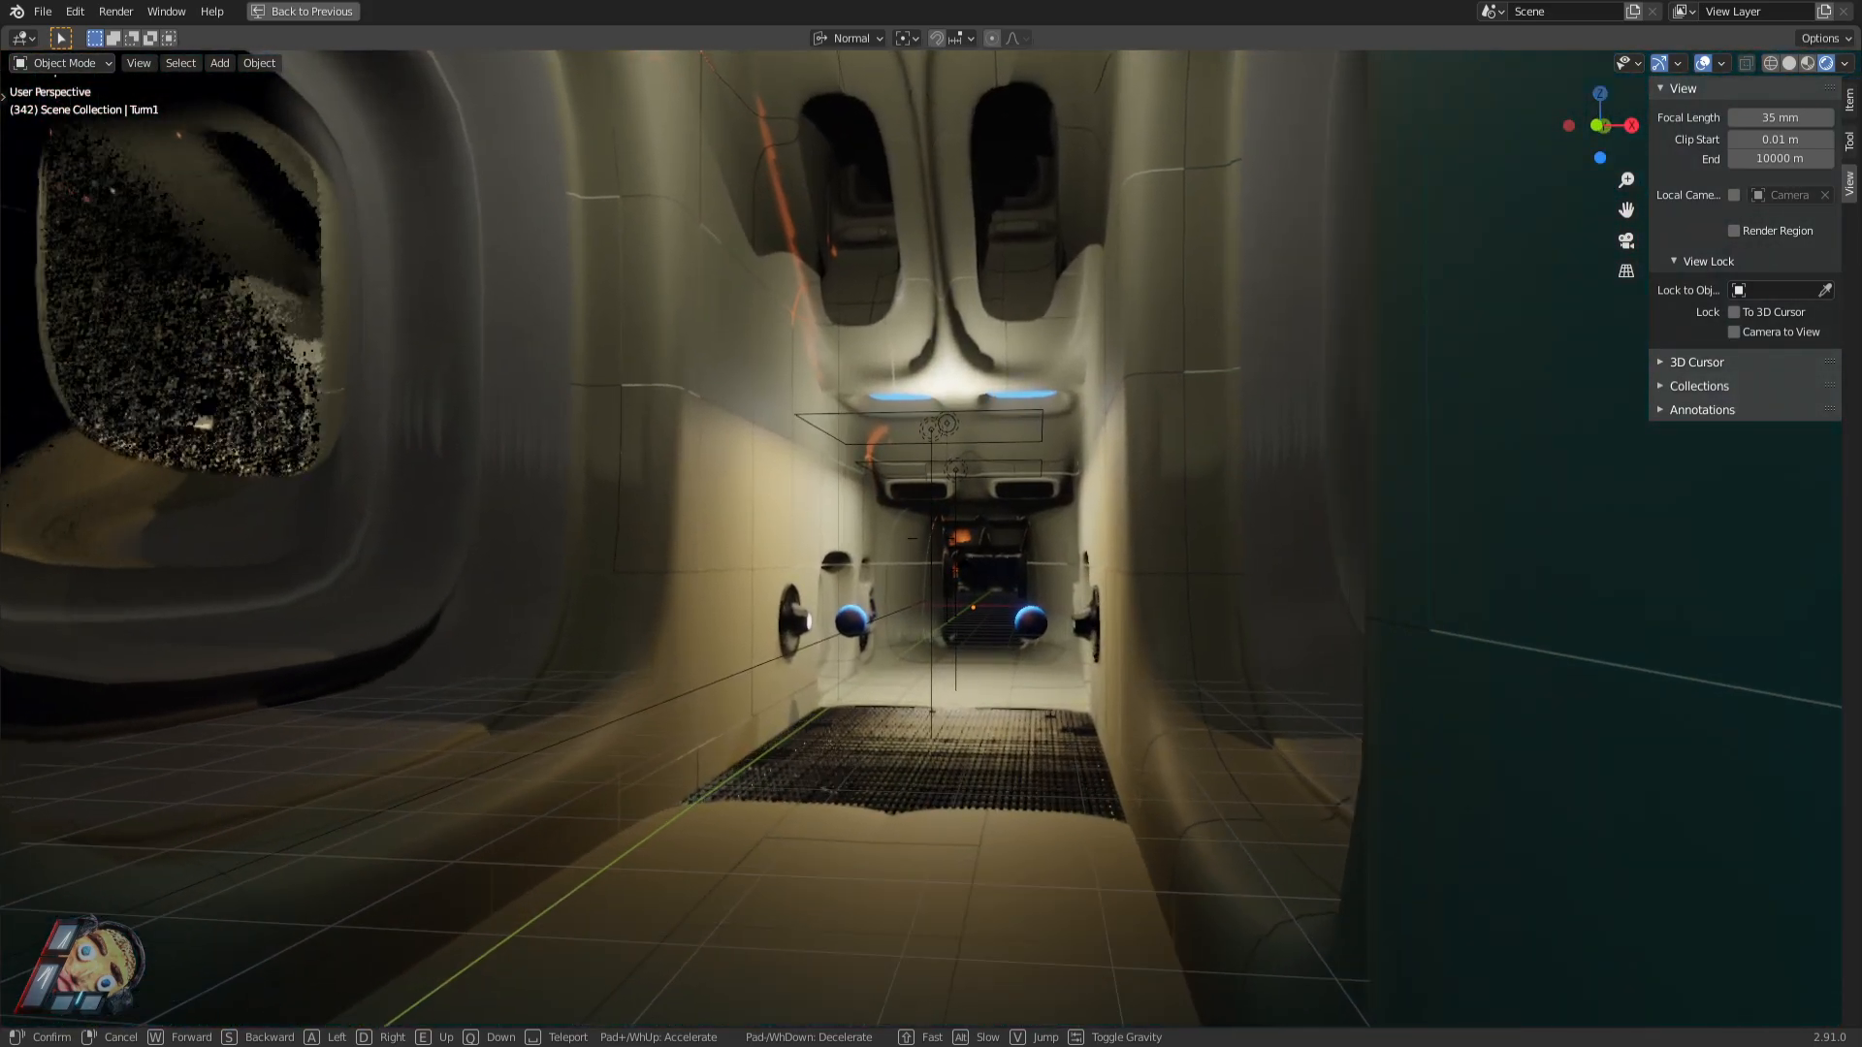
{"action": "key", "text": "w"}
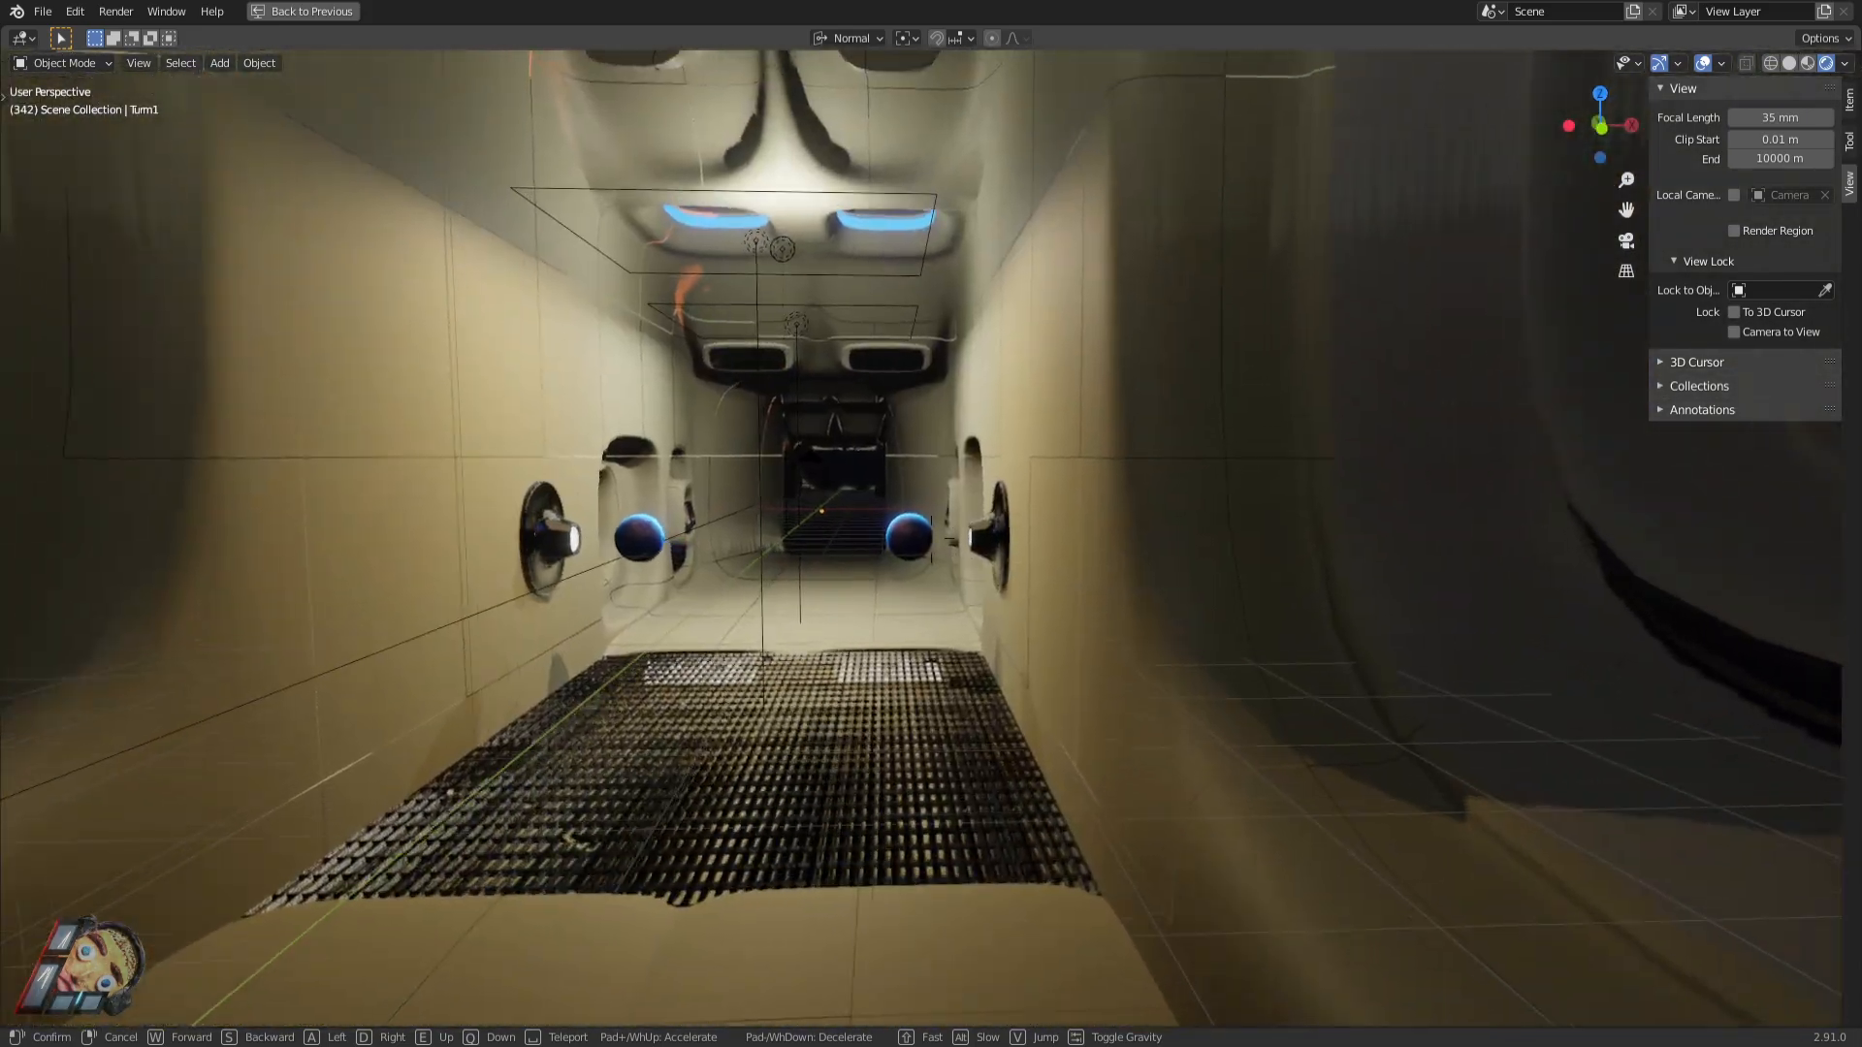
{"action": "key", "text": "w"}
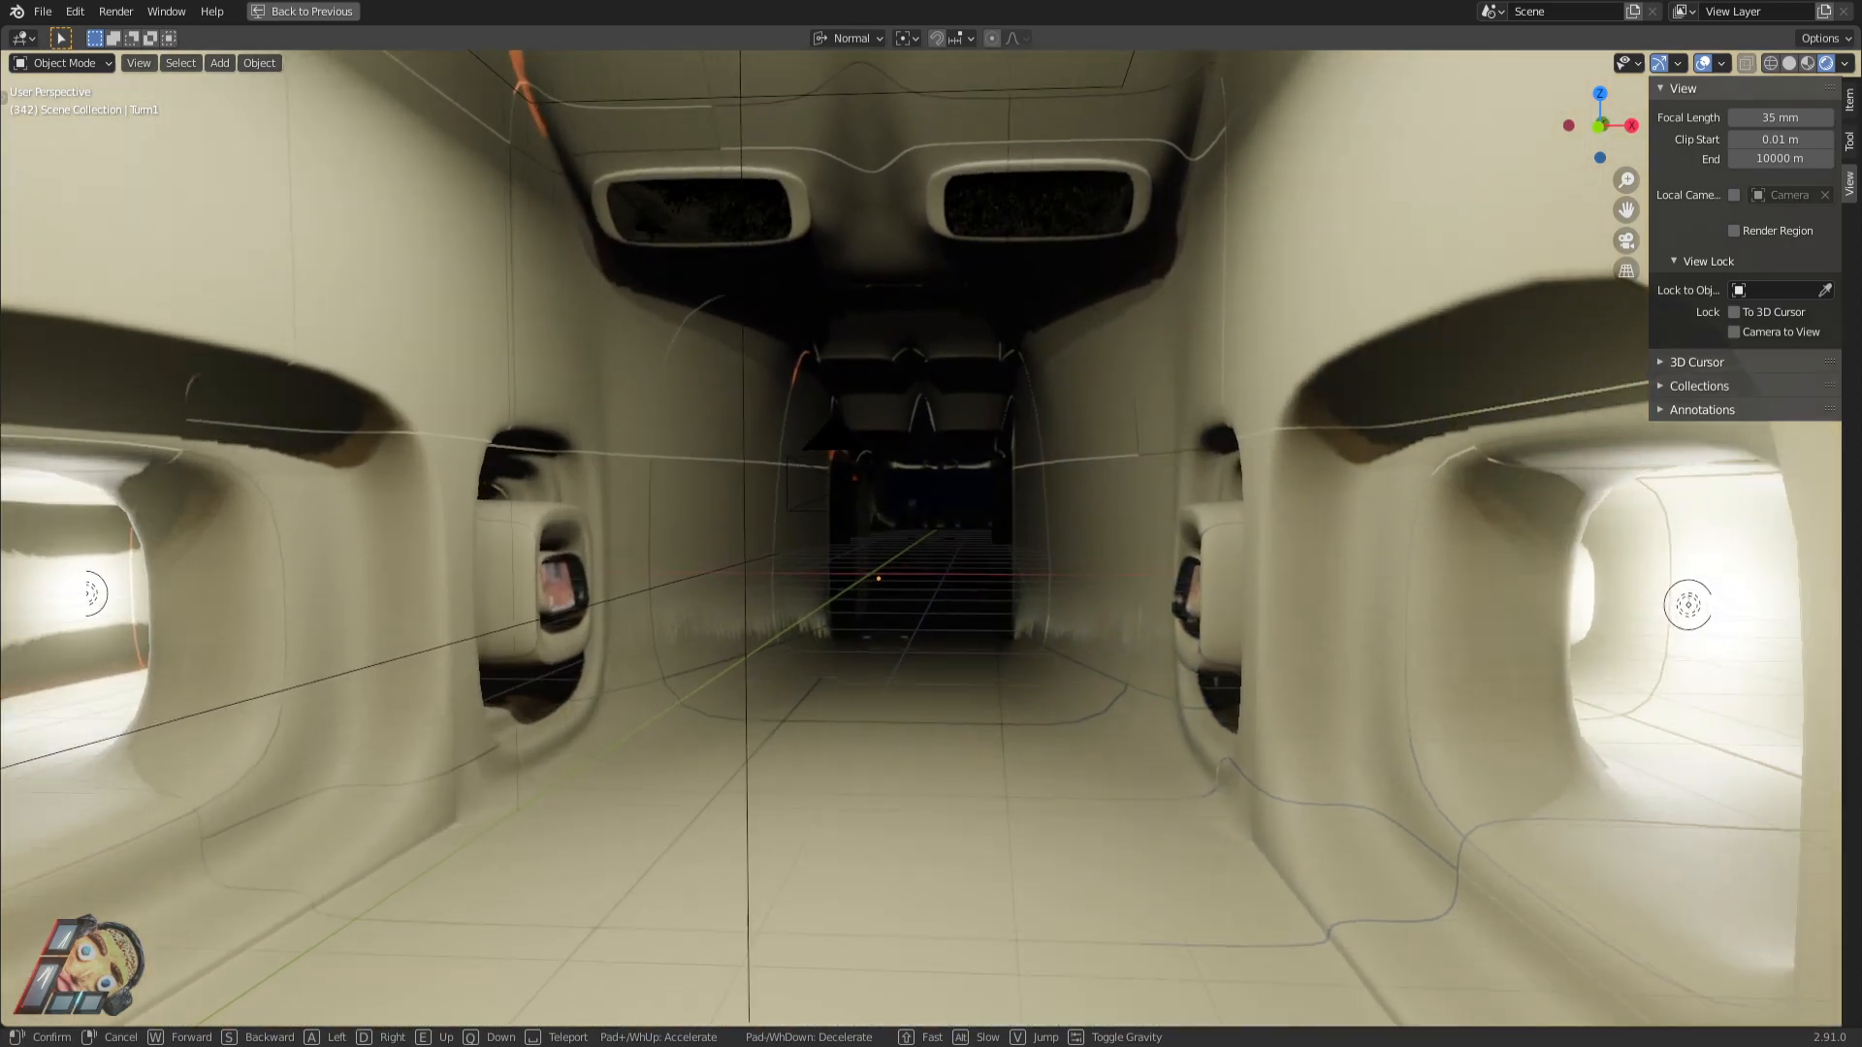
{"action": "key", "text": "w"}
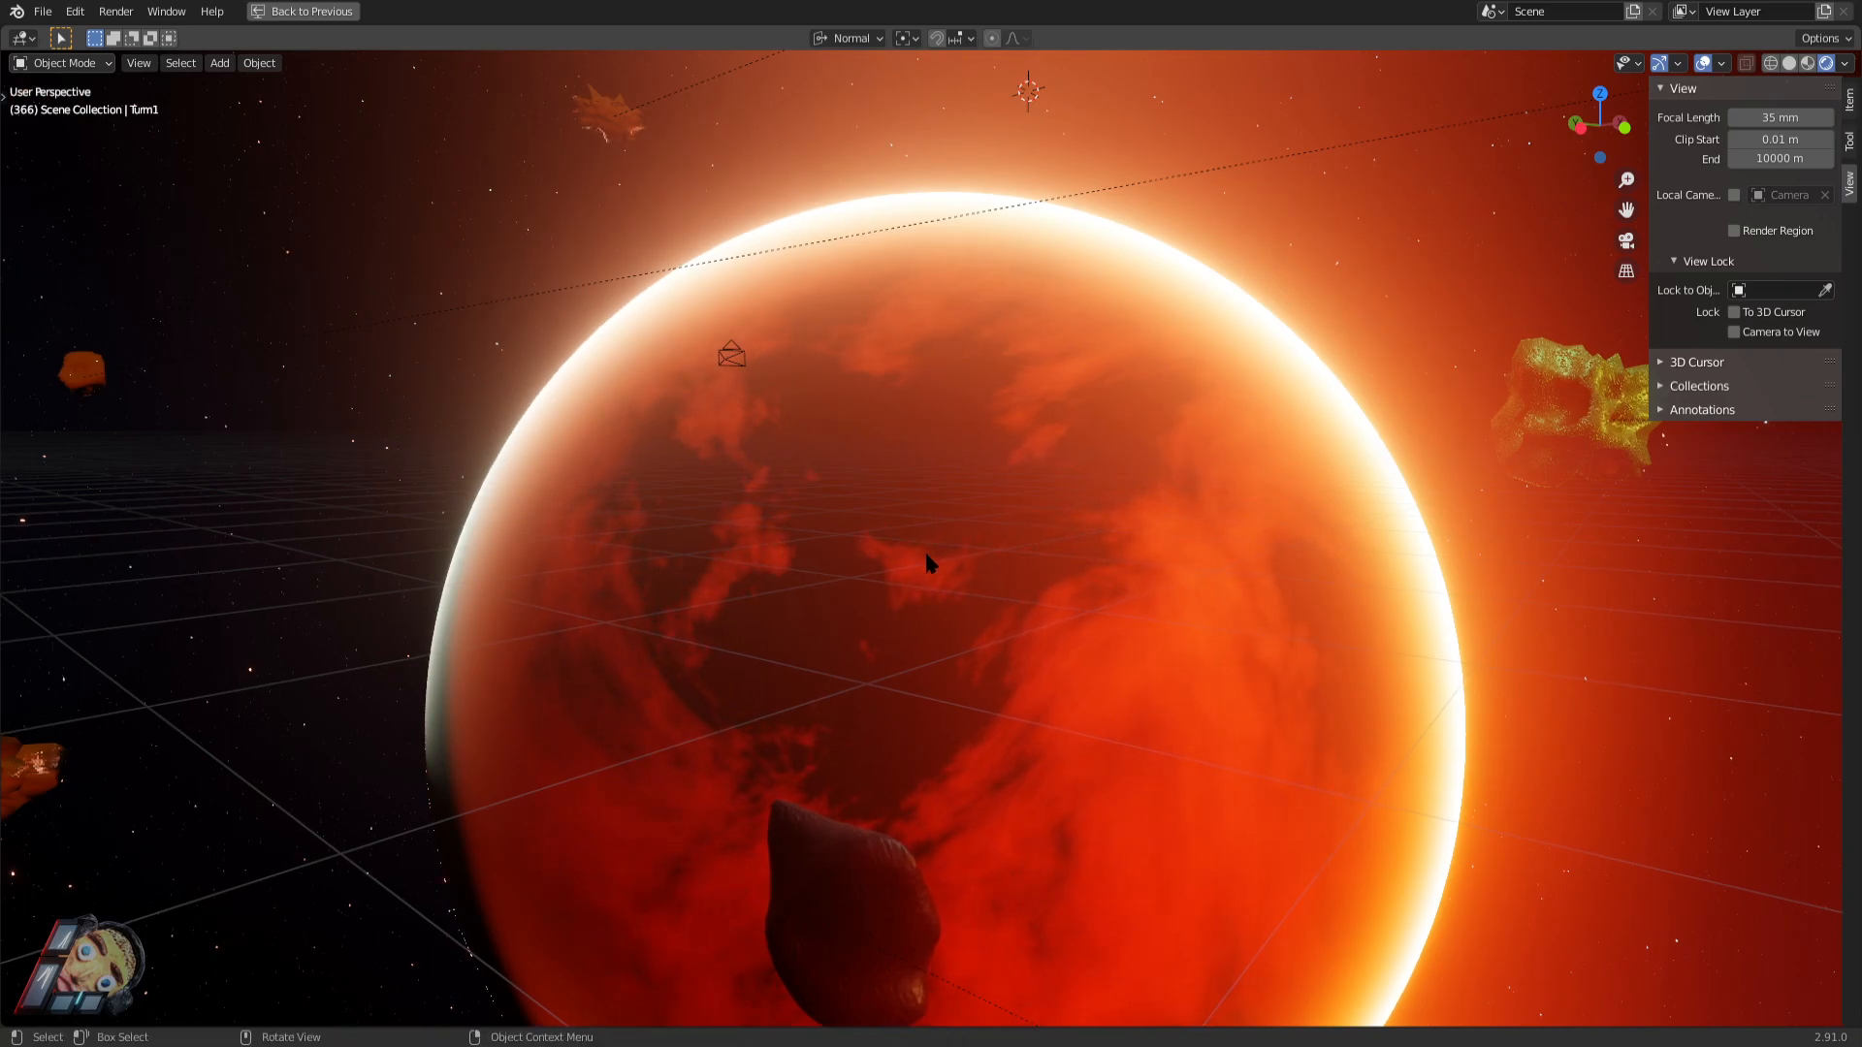
Fly from the planet around the outside of the ship to view its lights, the glowing red window frame and the hull modules.
{"action": "key", "text": "shift+grave"}
{"action": "key", "text": "a"}
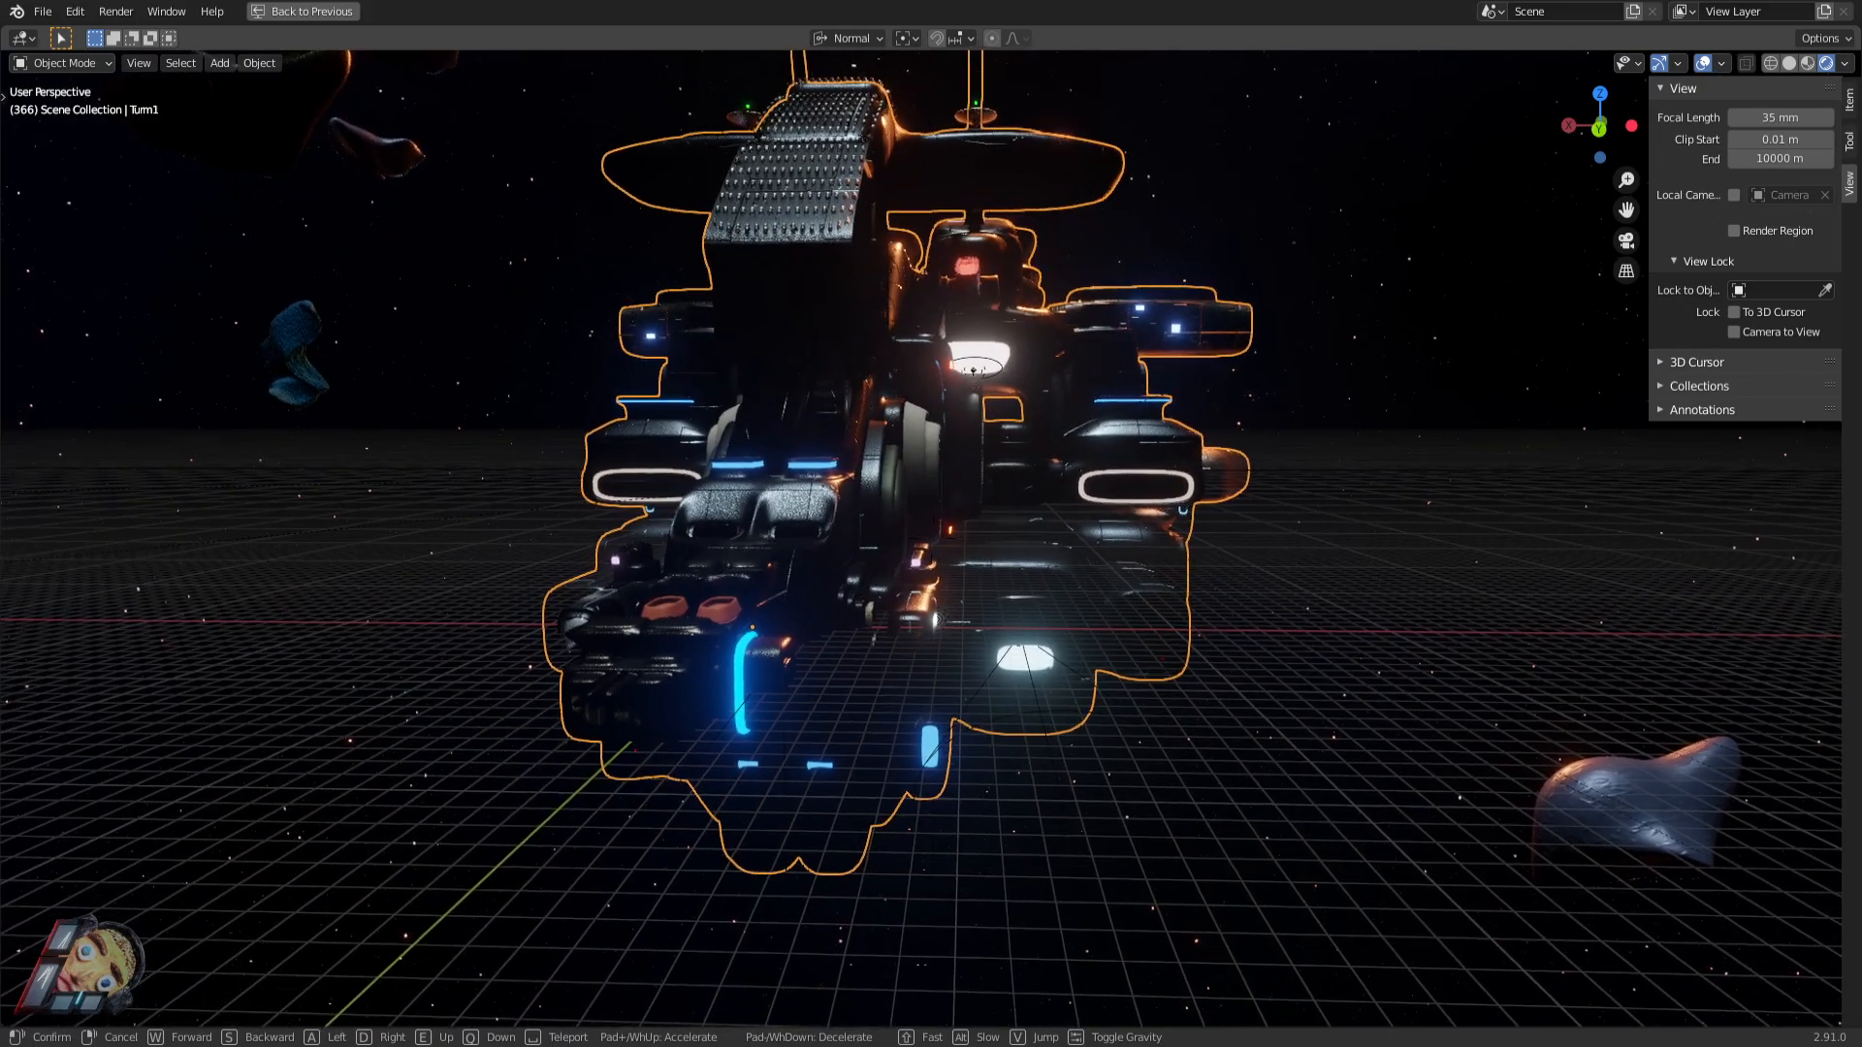
{"action": "key", "text": "w"}
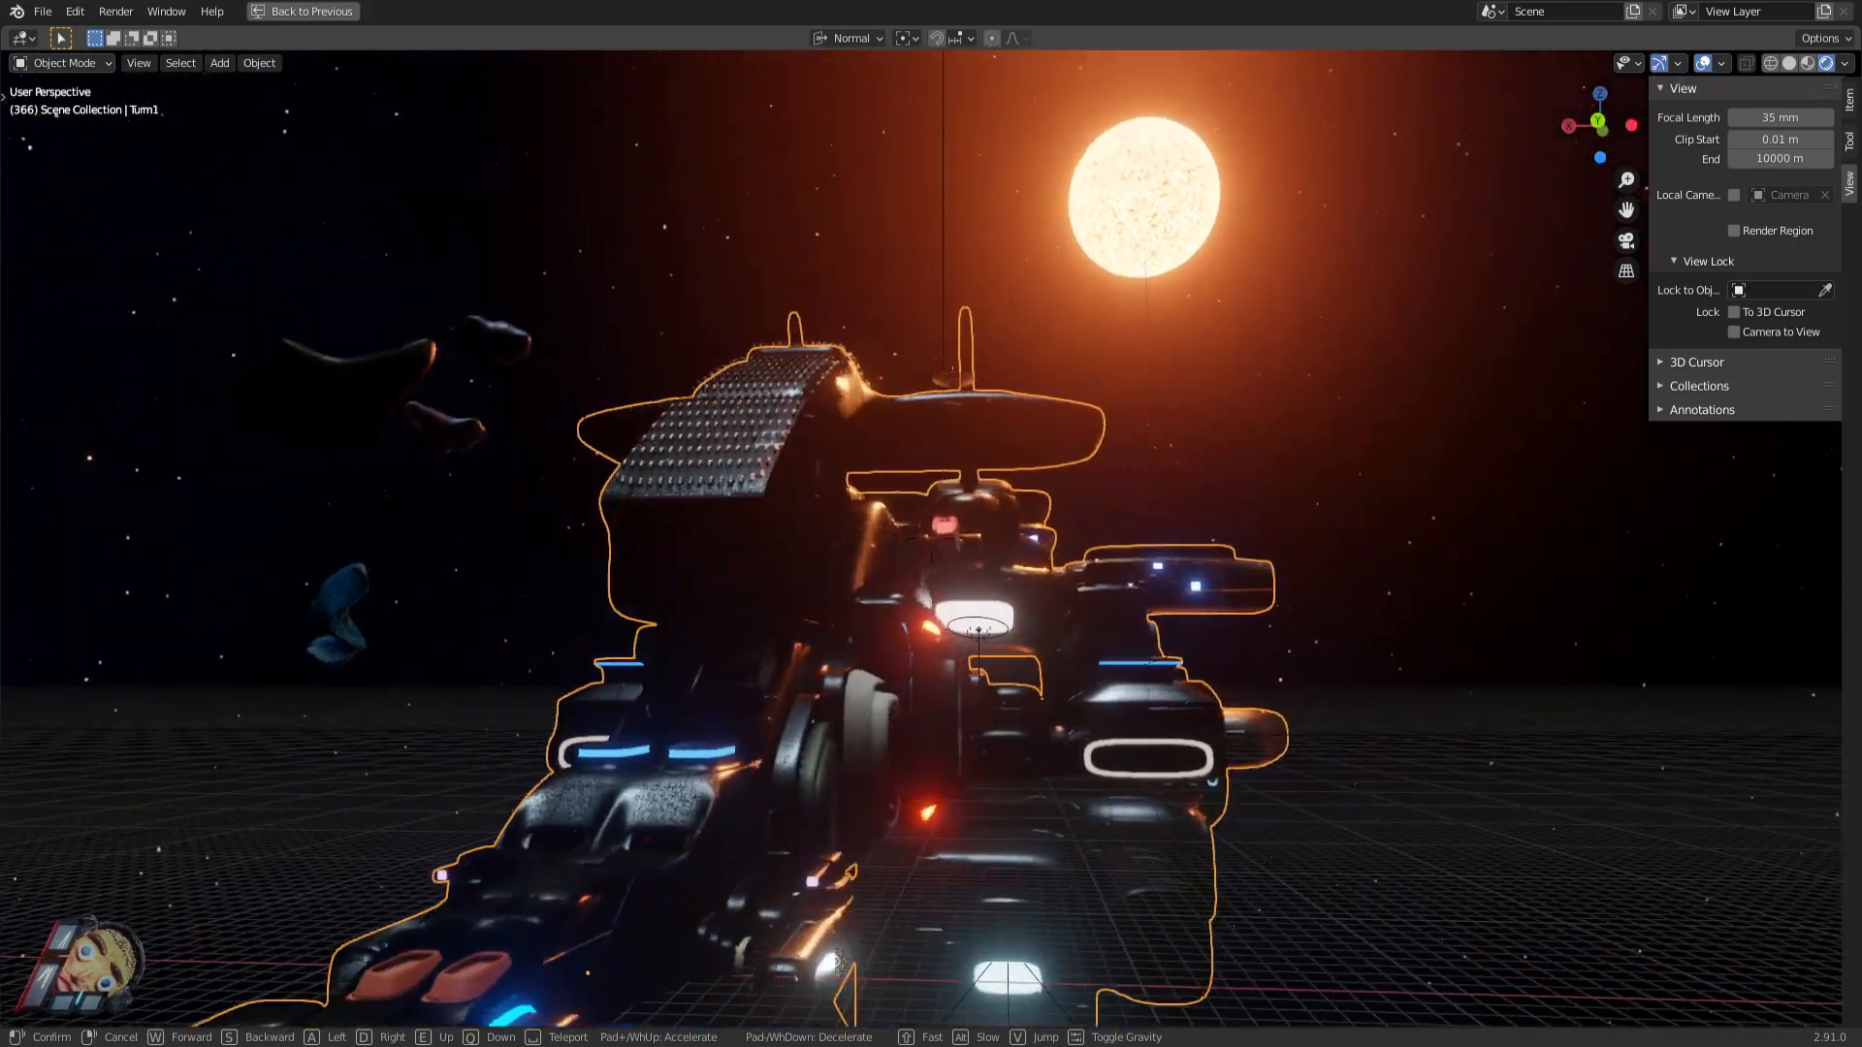
{"action": "key", "text": "w"}
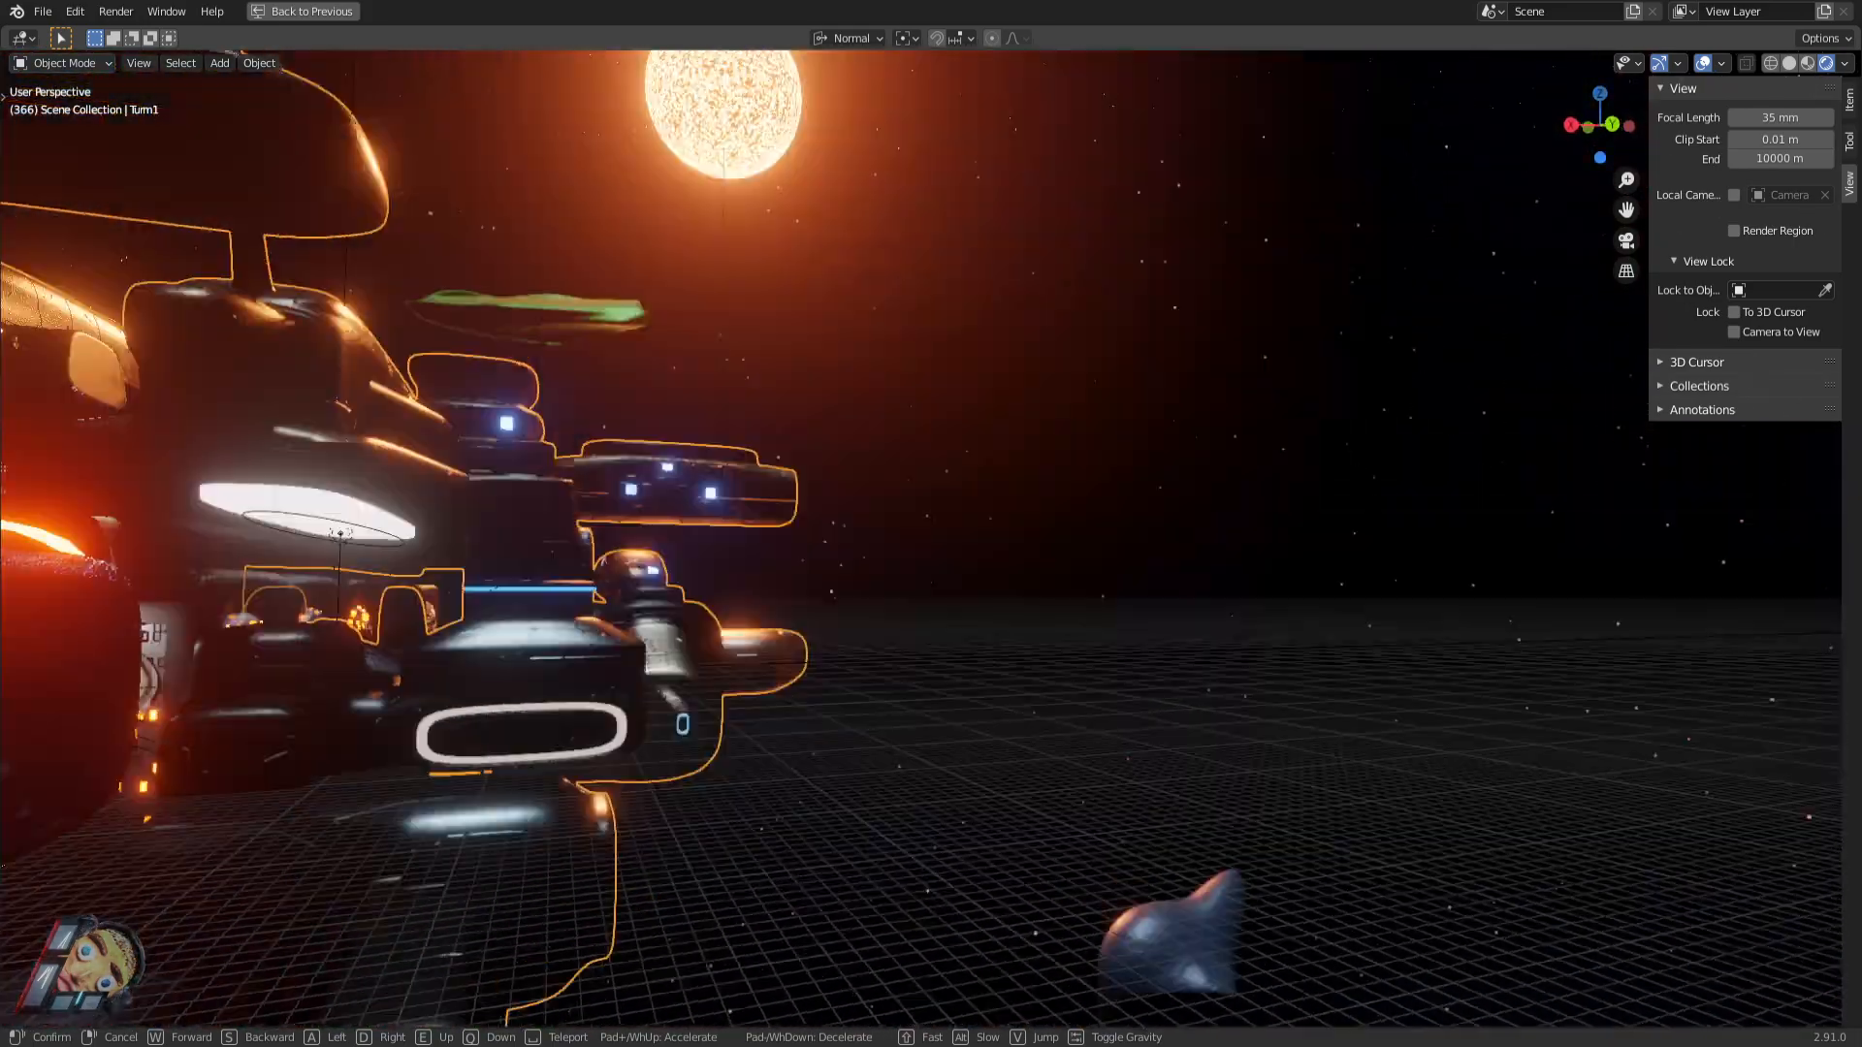
{"action": "key", "text": "w"}
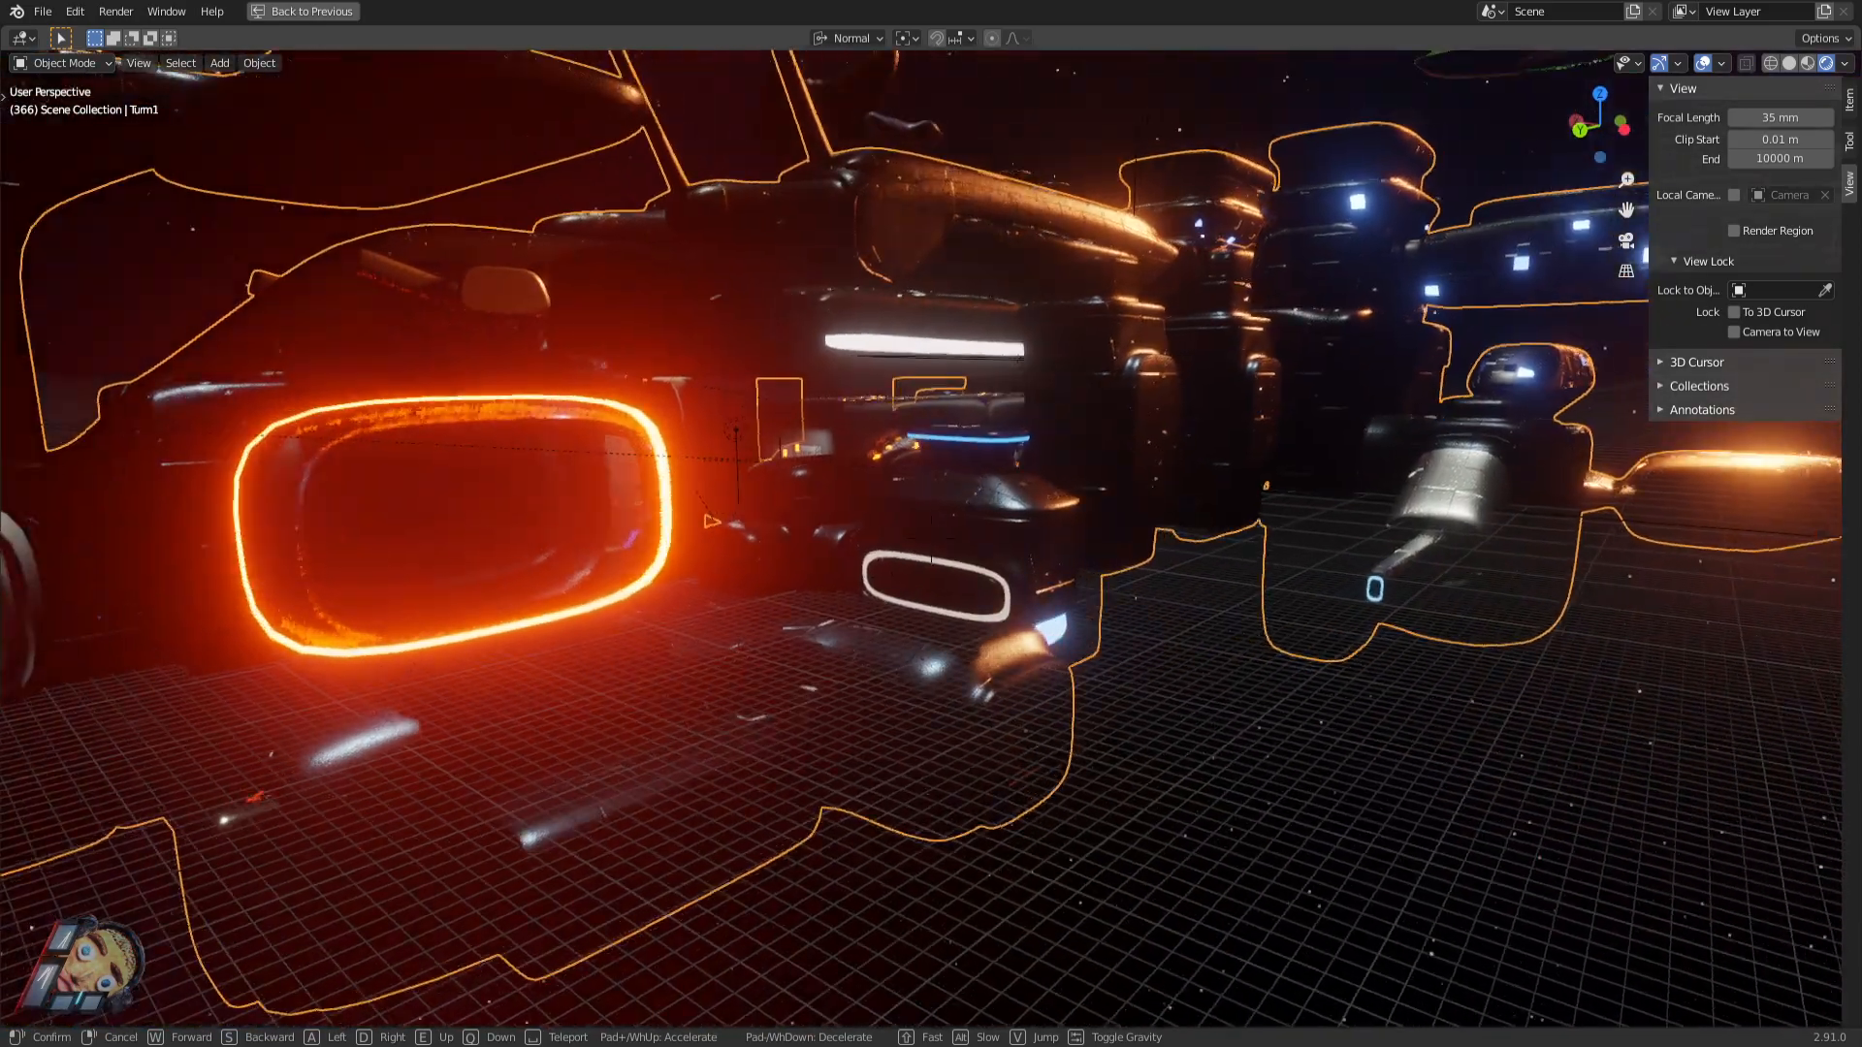
{"action": "key", "text": "w"}
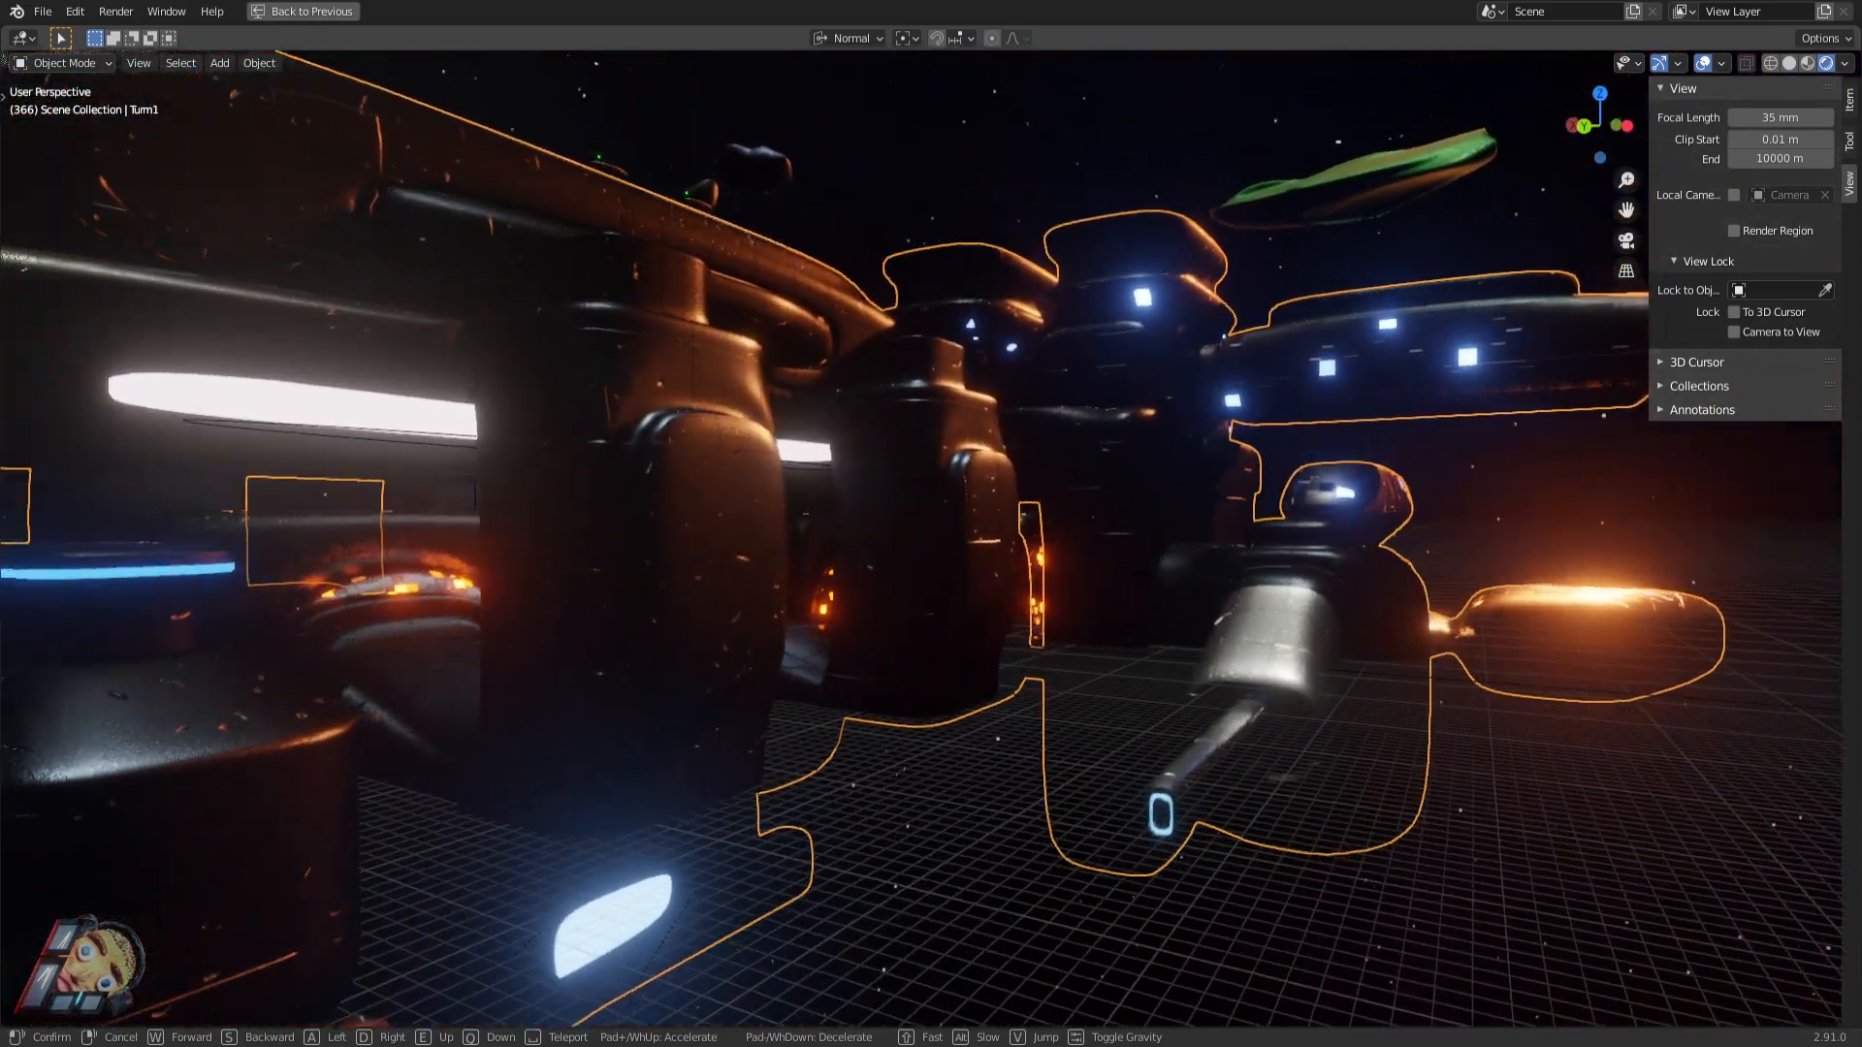
{"action": "key", "text": "w"}
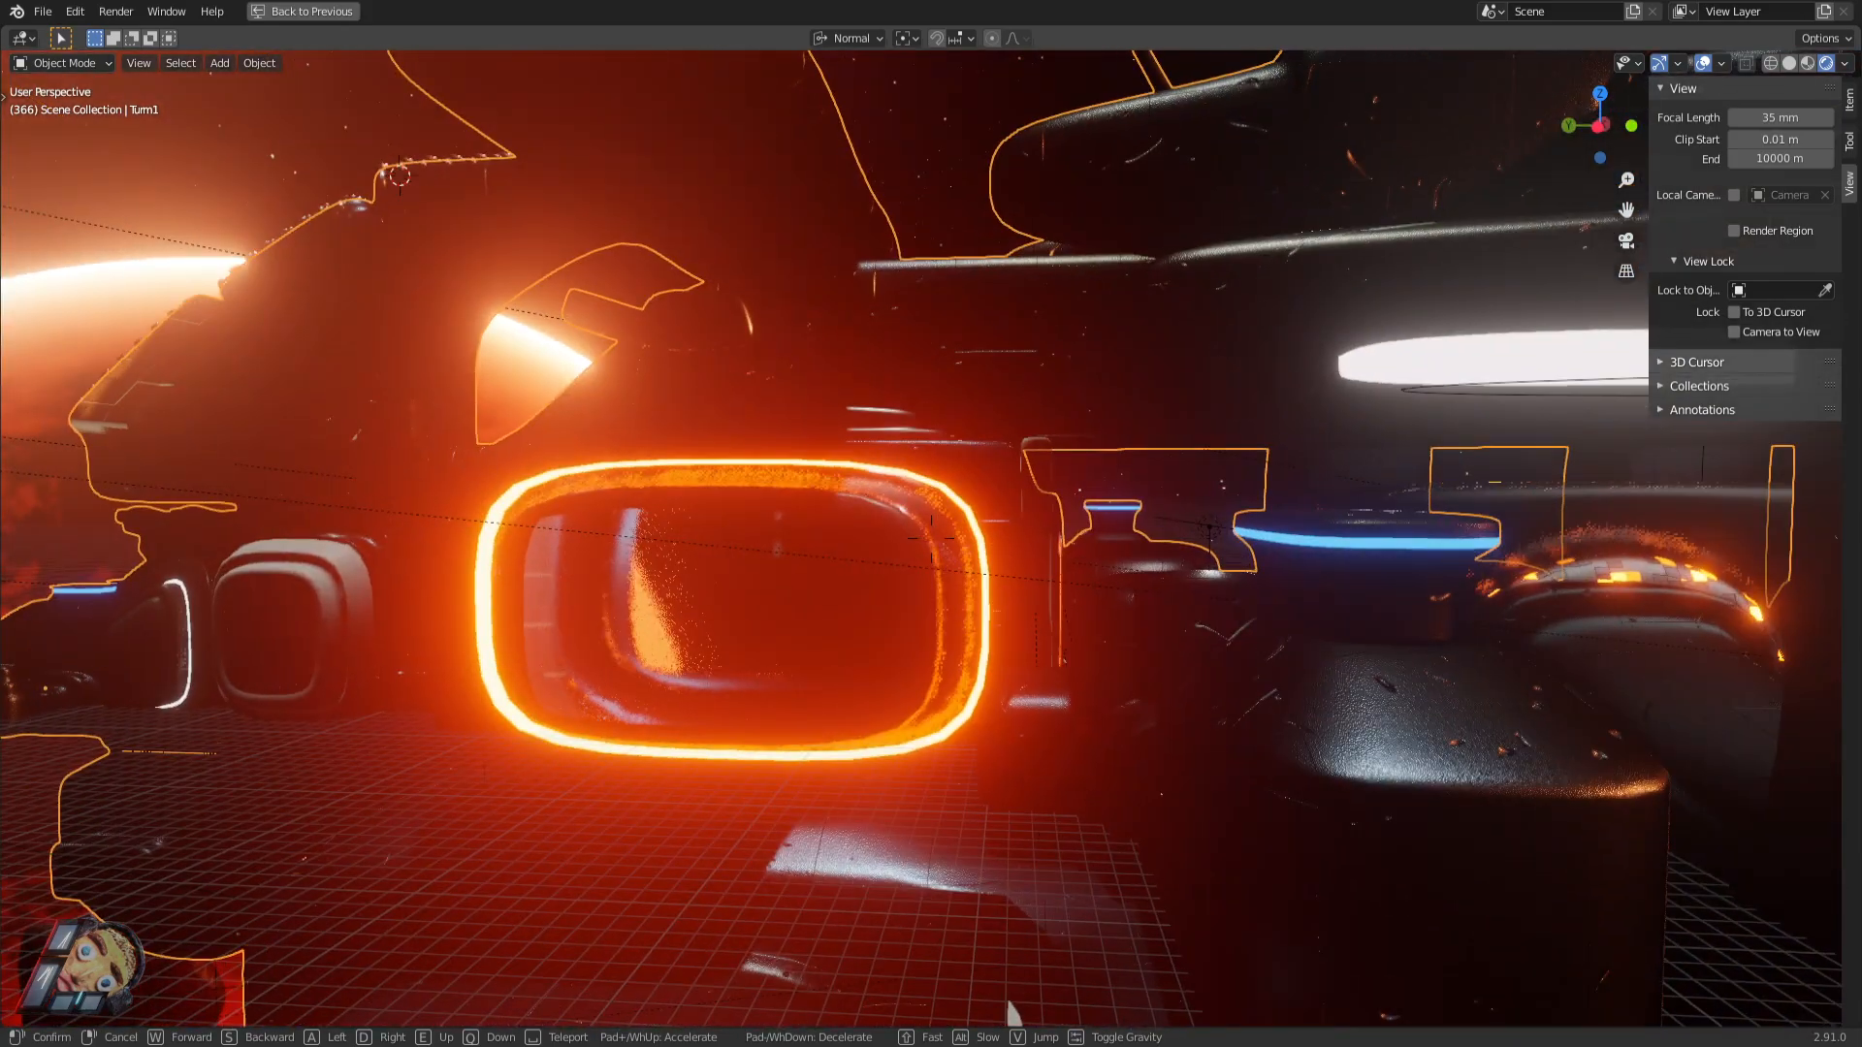
Fly away from the red window and along the outer hull to the lit side pods and the blue-glowing end of the ship.
{"action": "key", "text": "s"}
{"action": "key", "text": "a"}
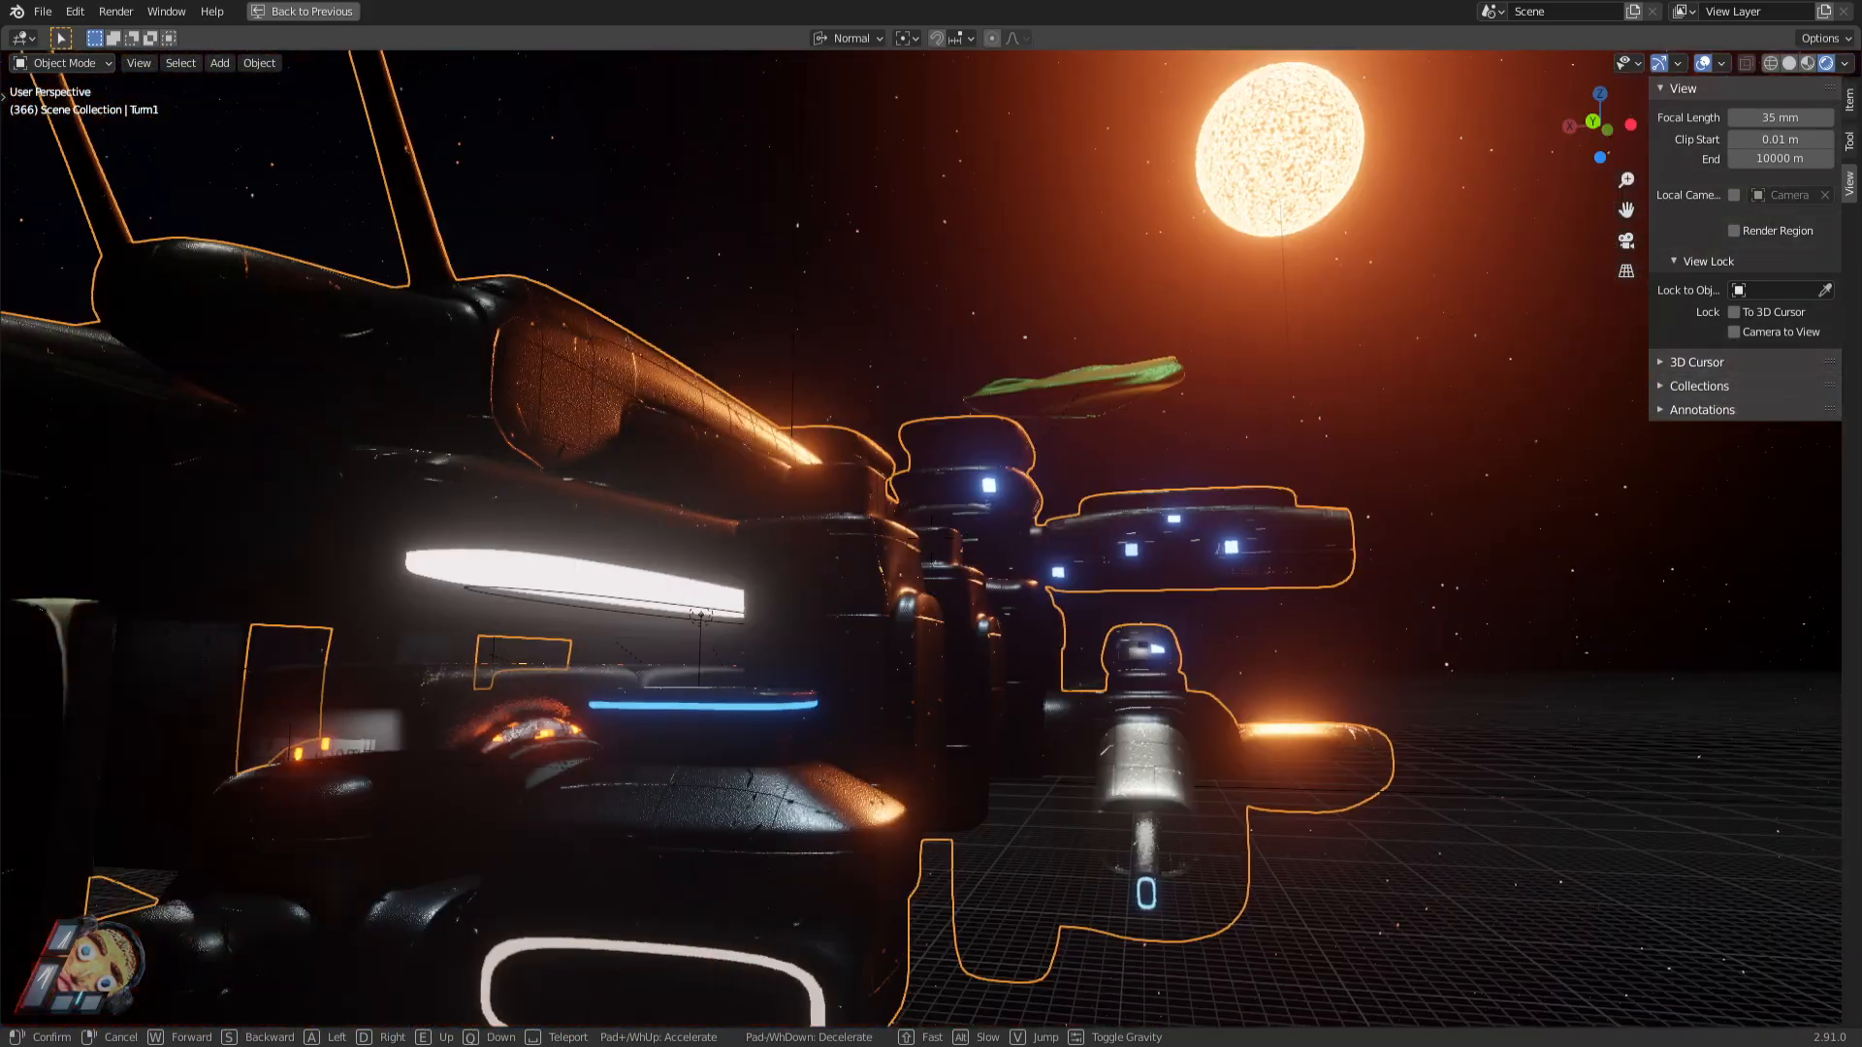
{"action": "key", "text": "w"}
{"action": "key", "text": "w"}
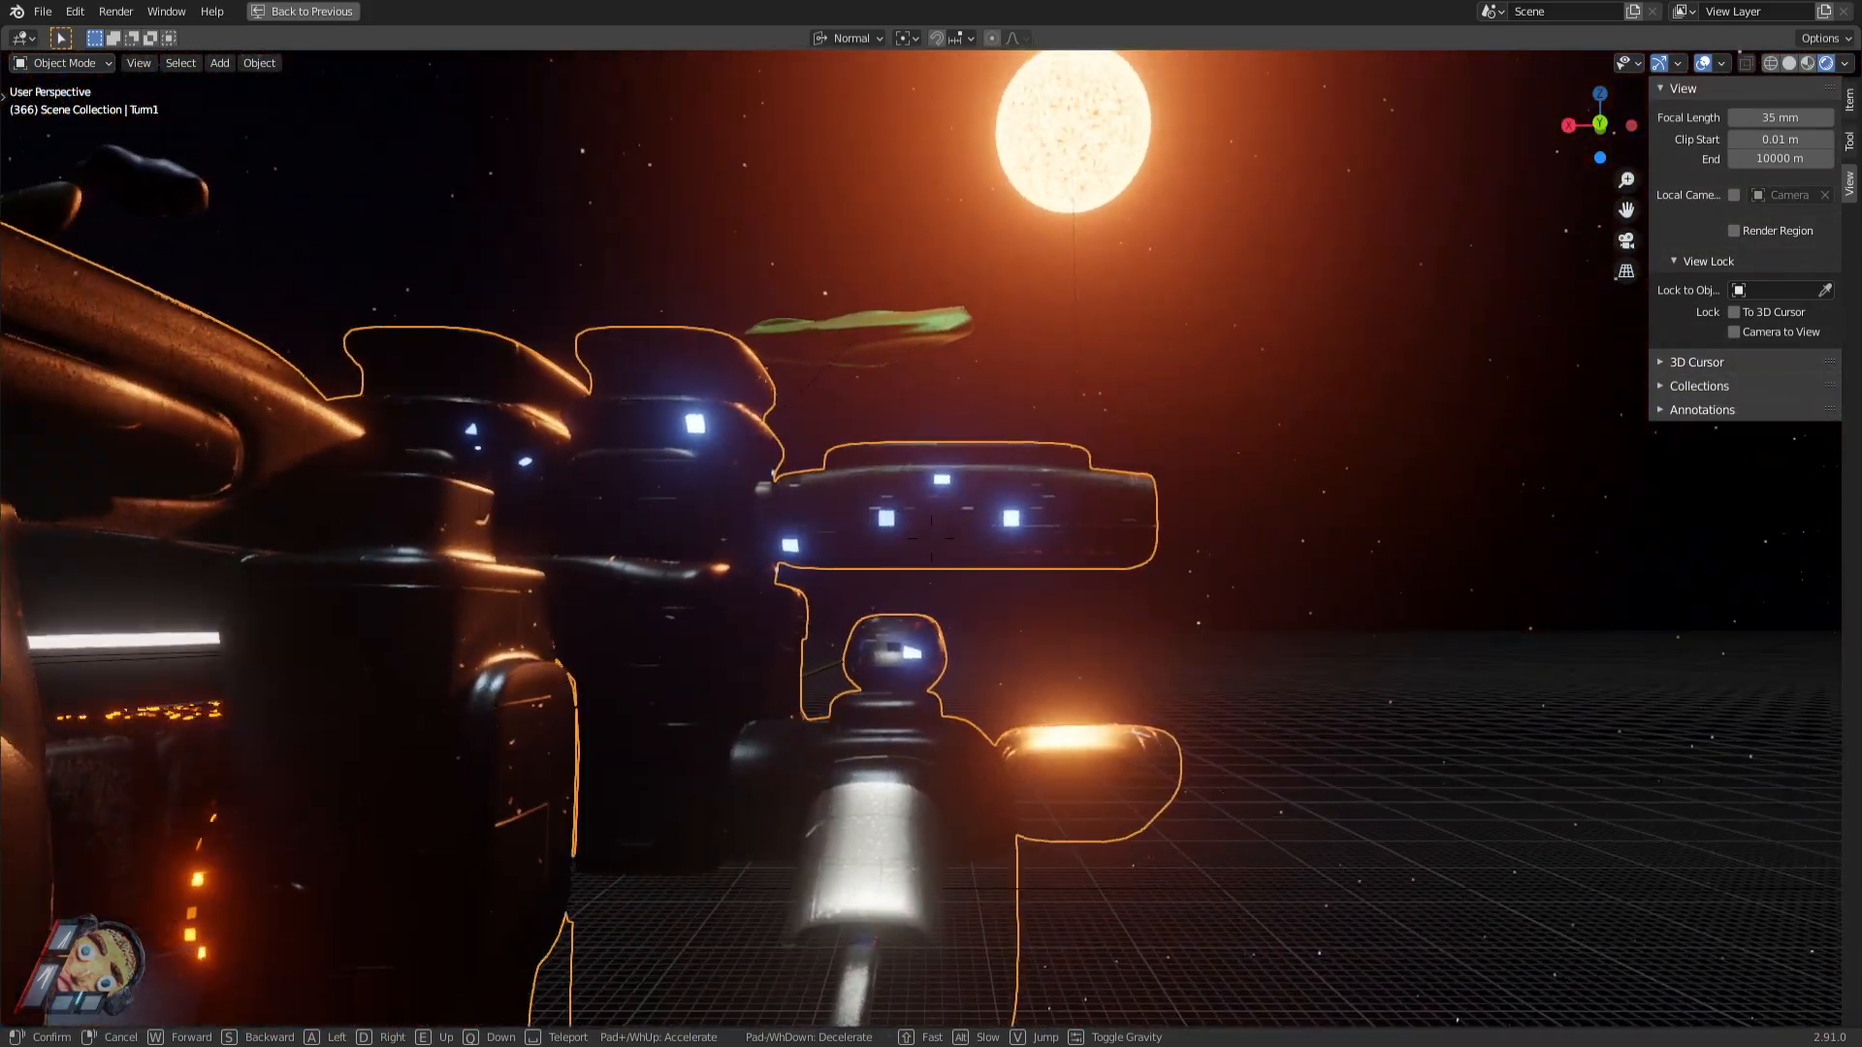
{"action": "key", "text": "w"}
{"action": "key", "text": "a"}
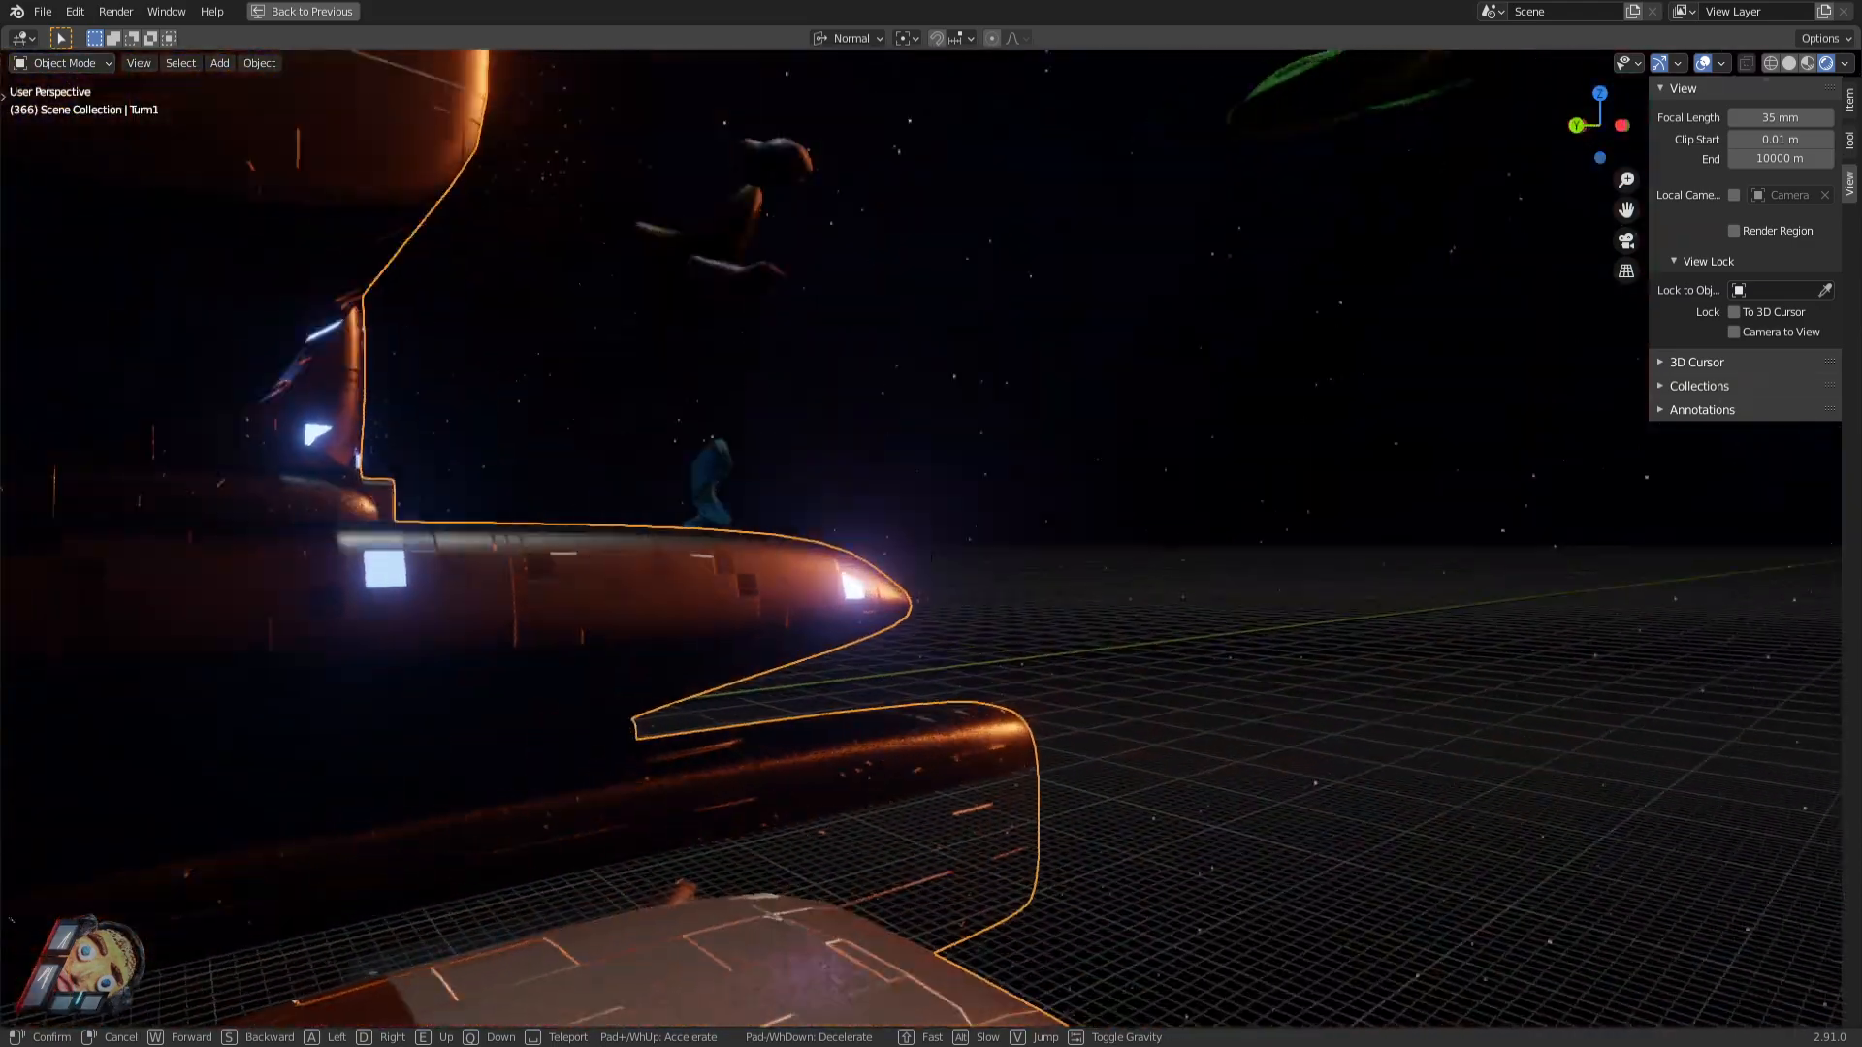
{"action": "key", "text": "s"}
{"action": "key", "text": "d"}
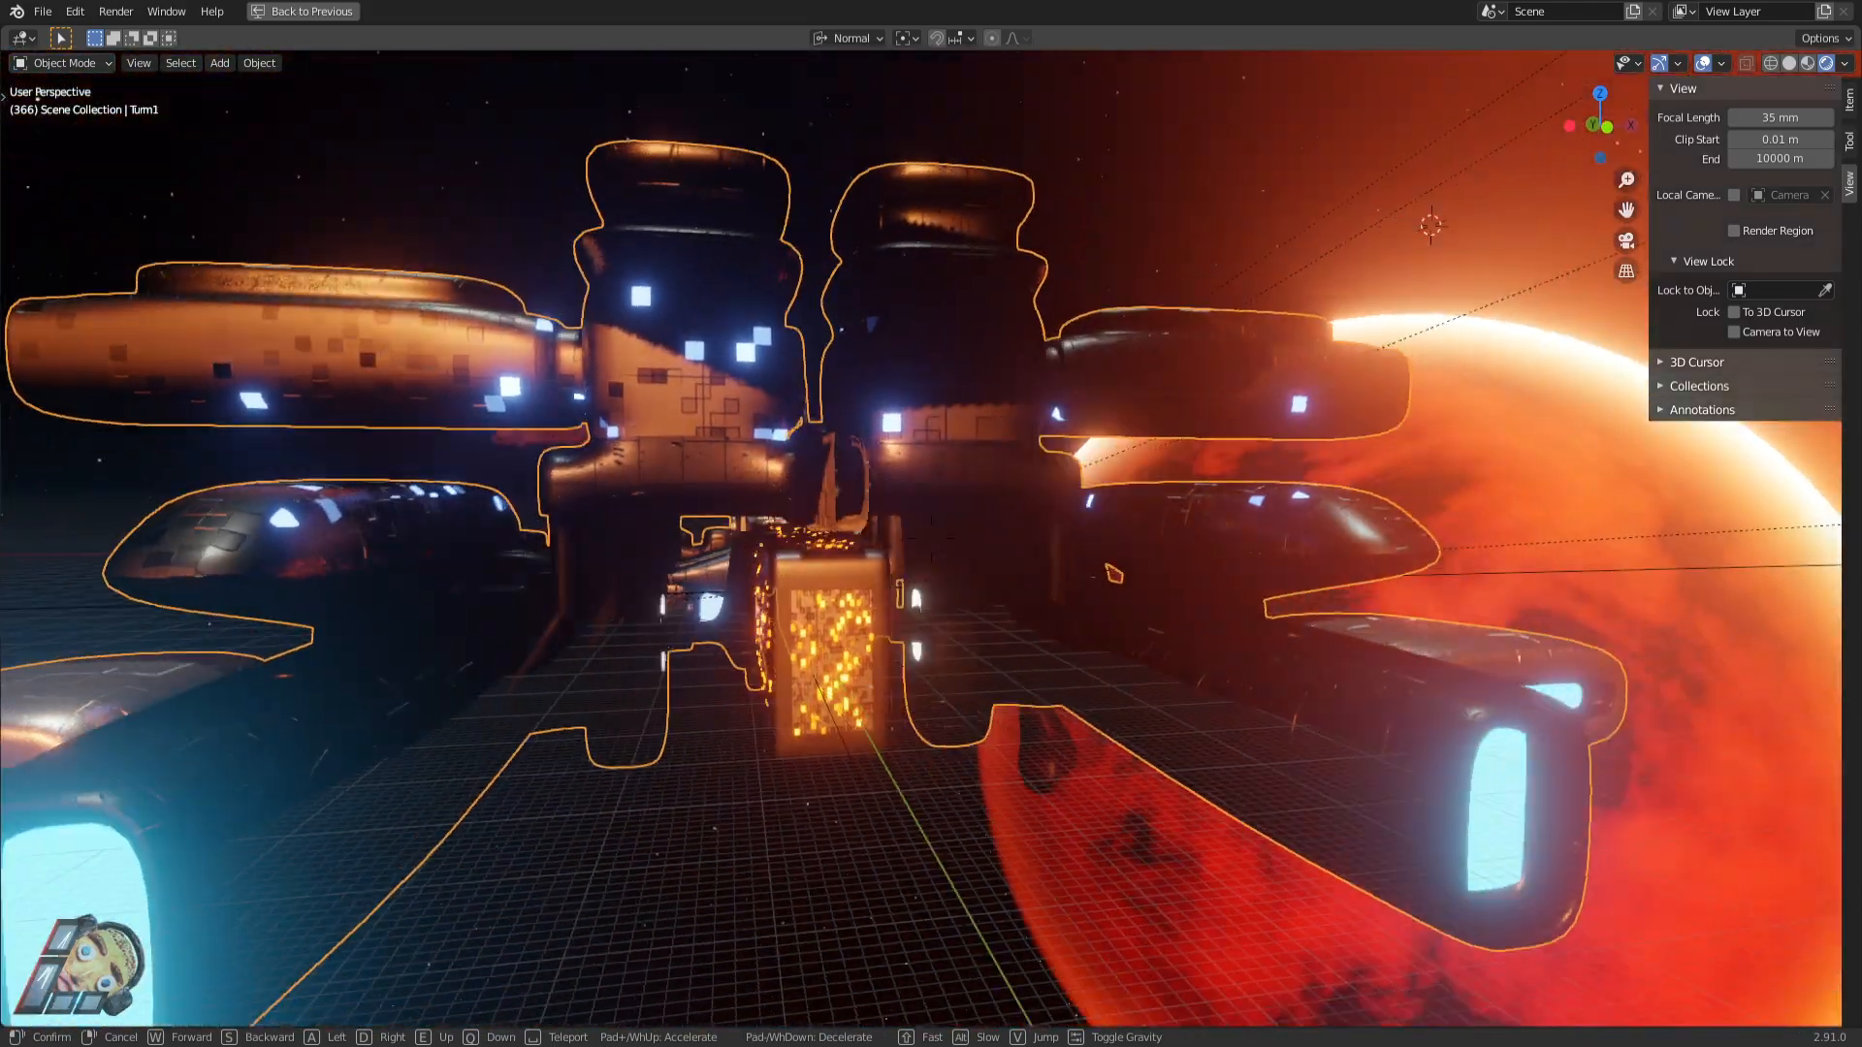
Fly between the hull pods to view the glowing orange block and the open end of the corridor above it.
{"action": "key", "text": "w"}
{"action": "key", "text": "w"}
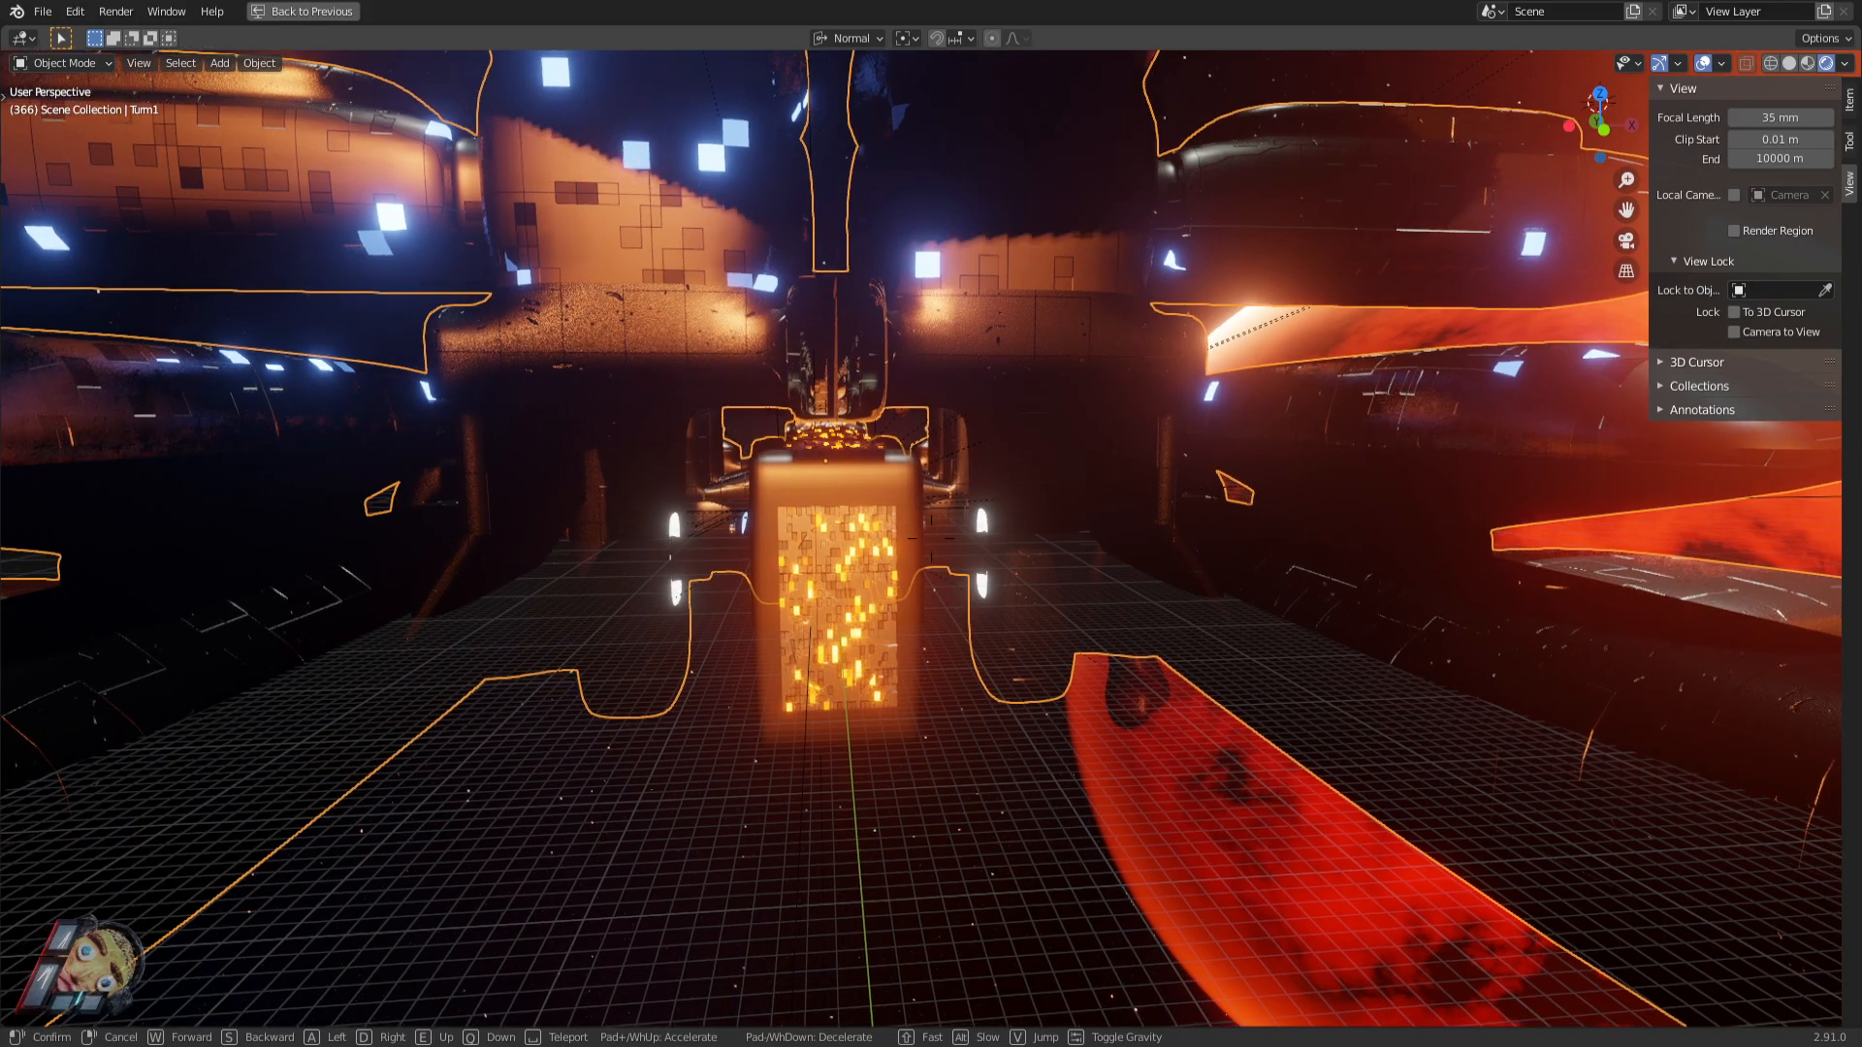
{"action": "key", "text": "w"}
{"action": "key", "text": "d"}
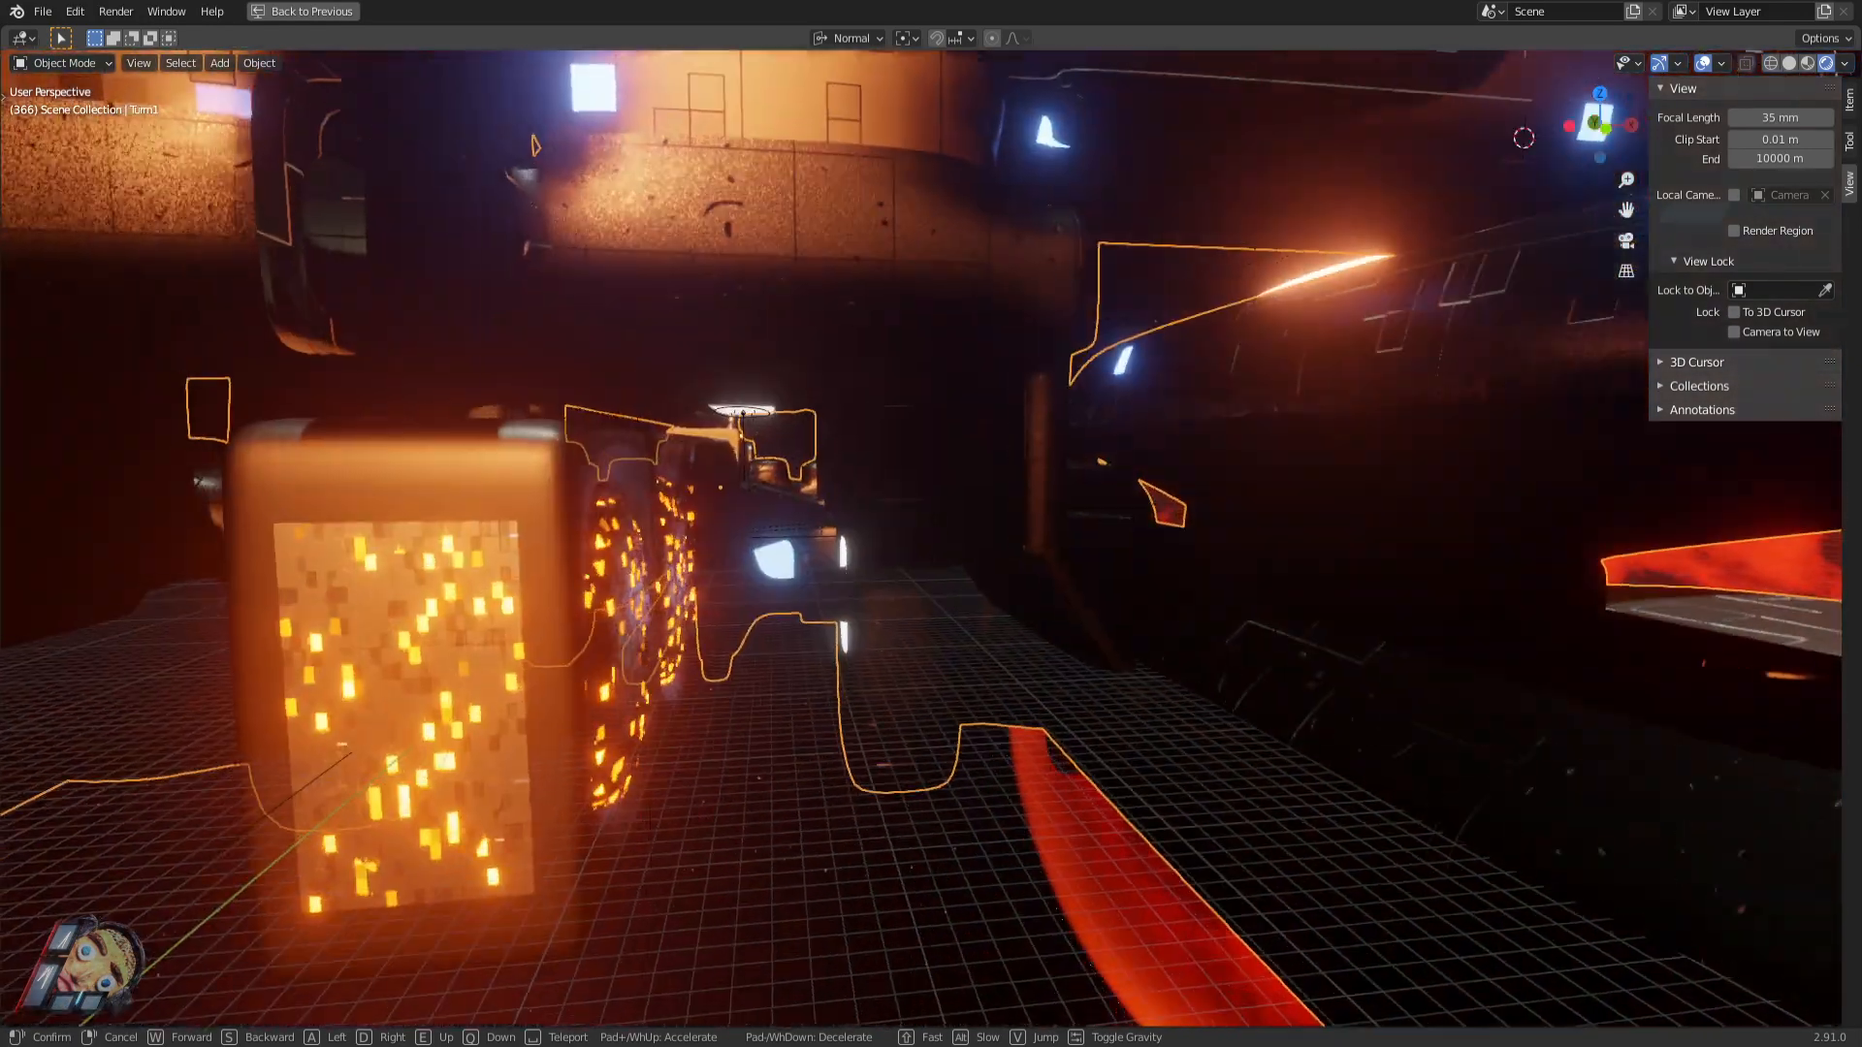
{"action": "key", "text": "w"}
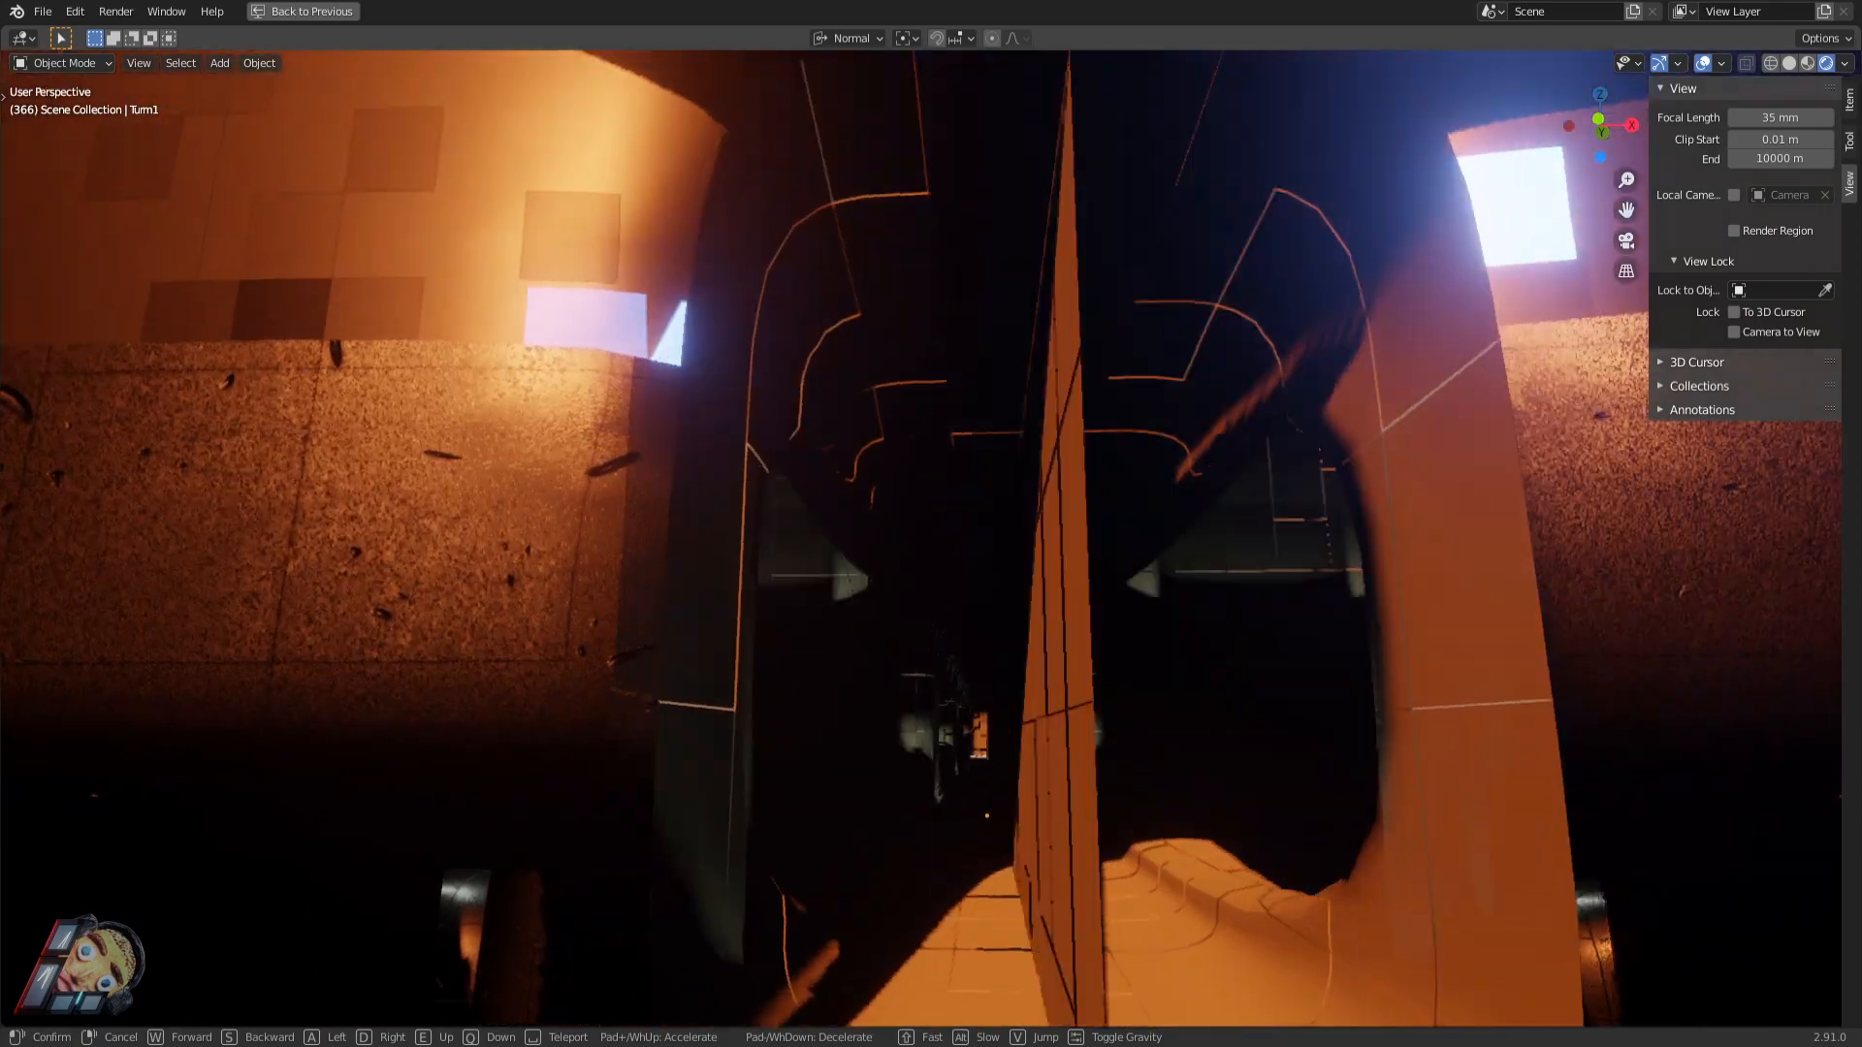
{"action": "key", "text": "w"}
{"action": "key", "text": "s"}
Switch the viewport to Material Preview shading and walk into the open end of the ship's interior corridor.
{"action": "left_click", "coordinate": [1343, 250]}
{"action": "left_click", "coordinate": [1808, 63]}
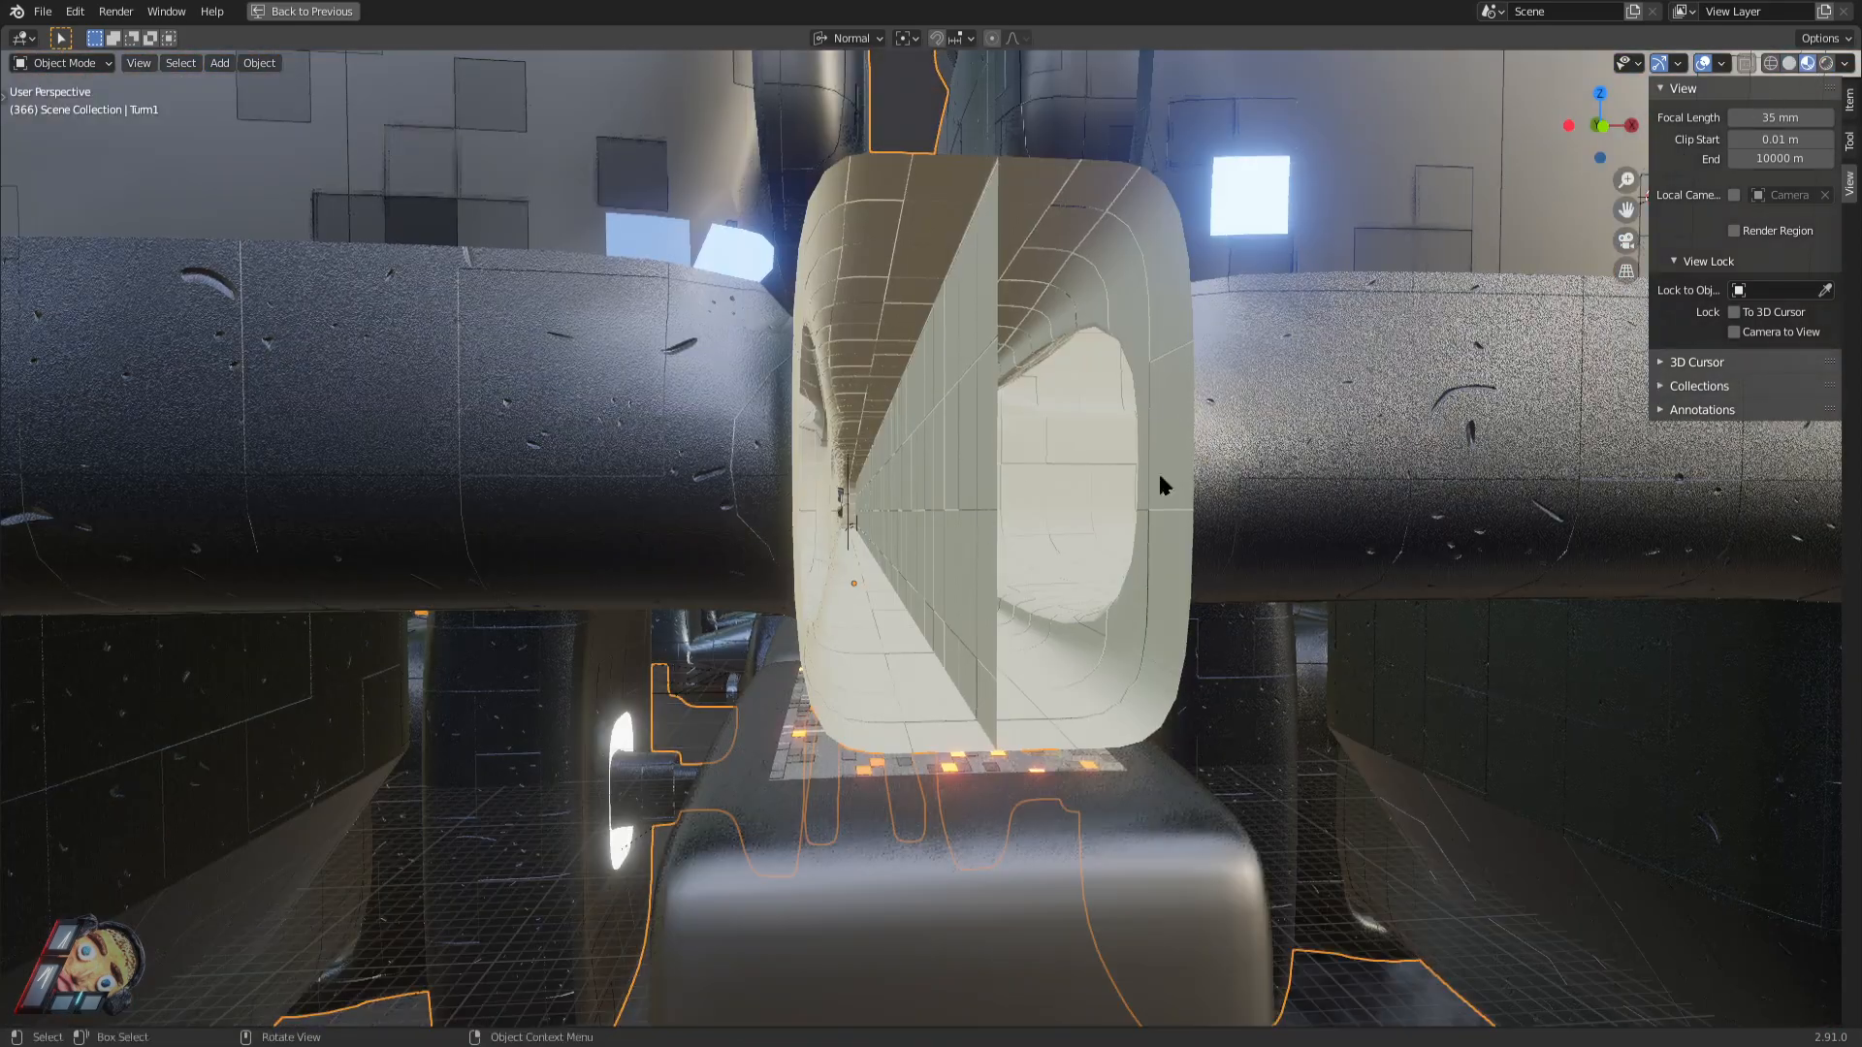
{"action": "key", "text": "w"}
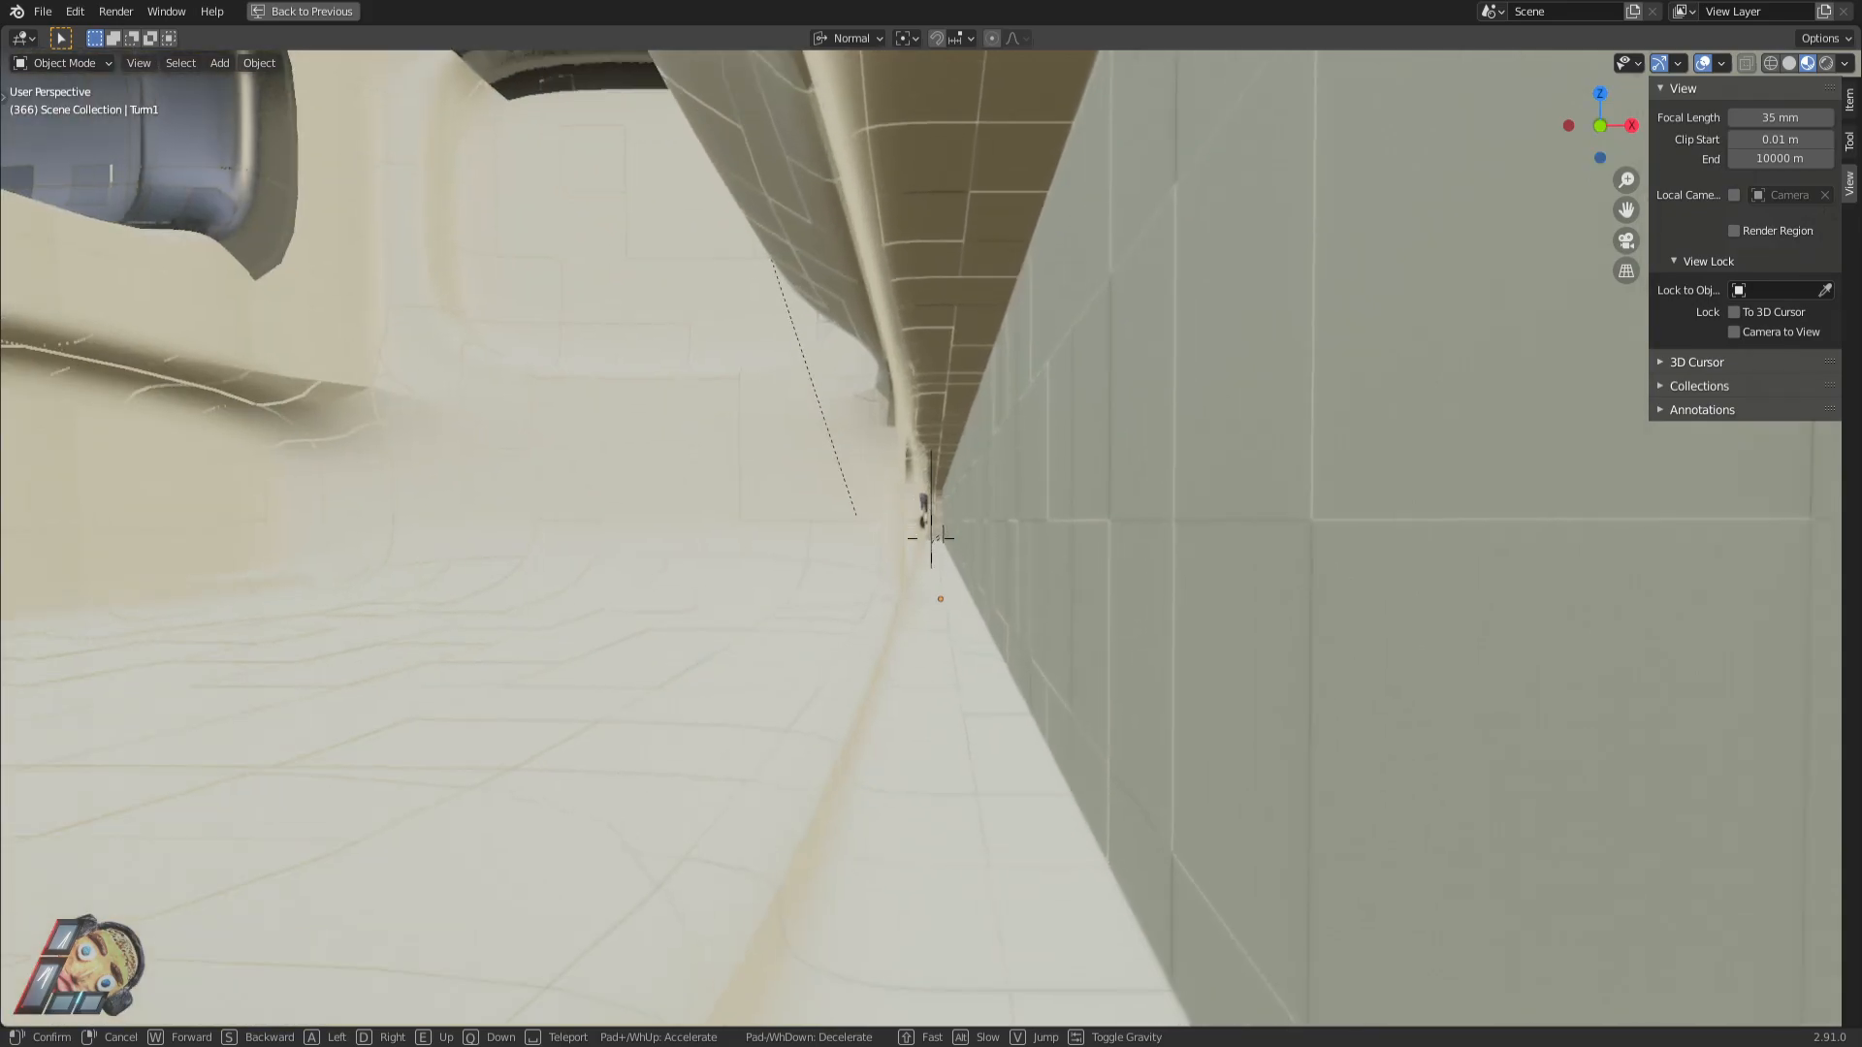
Compare the ship's interior in Rendered and Material Preview shading, examining the rooms around the red glass opening and tiled walls.
{"action": "left_click", "coordinate": [1827, 63]}
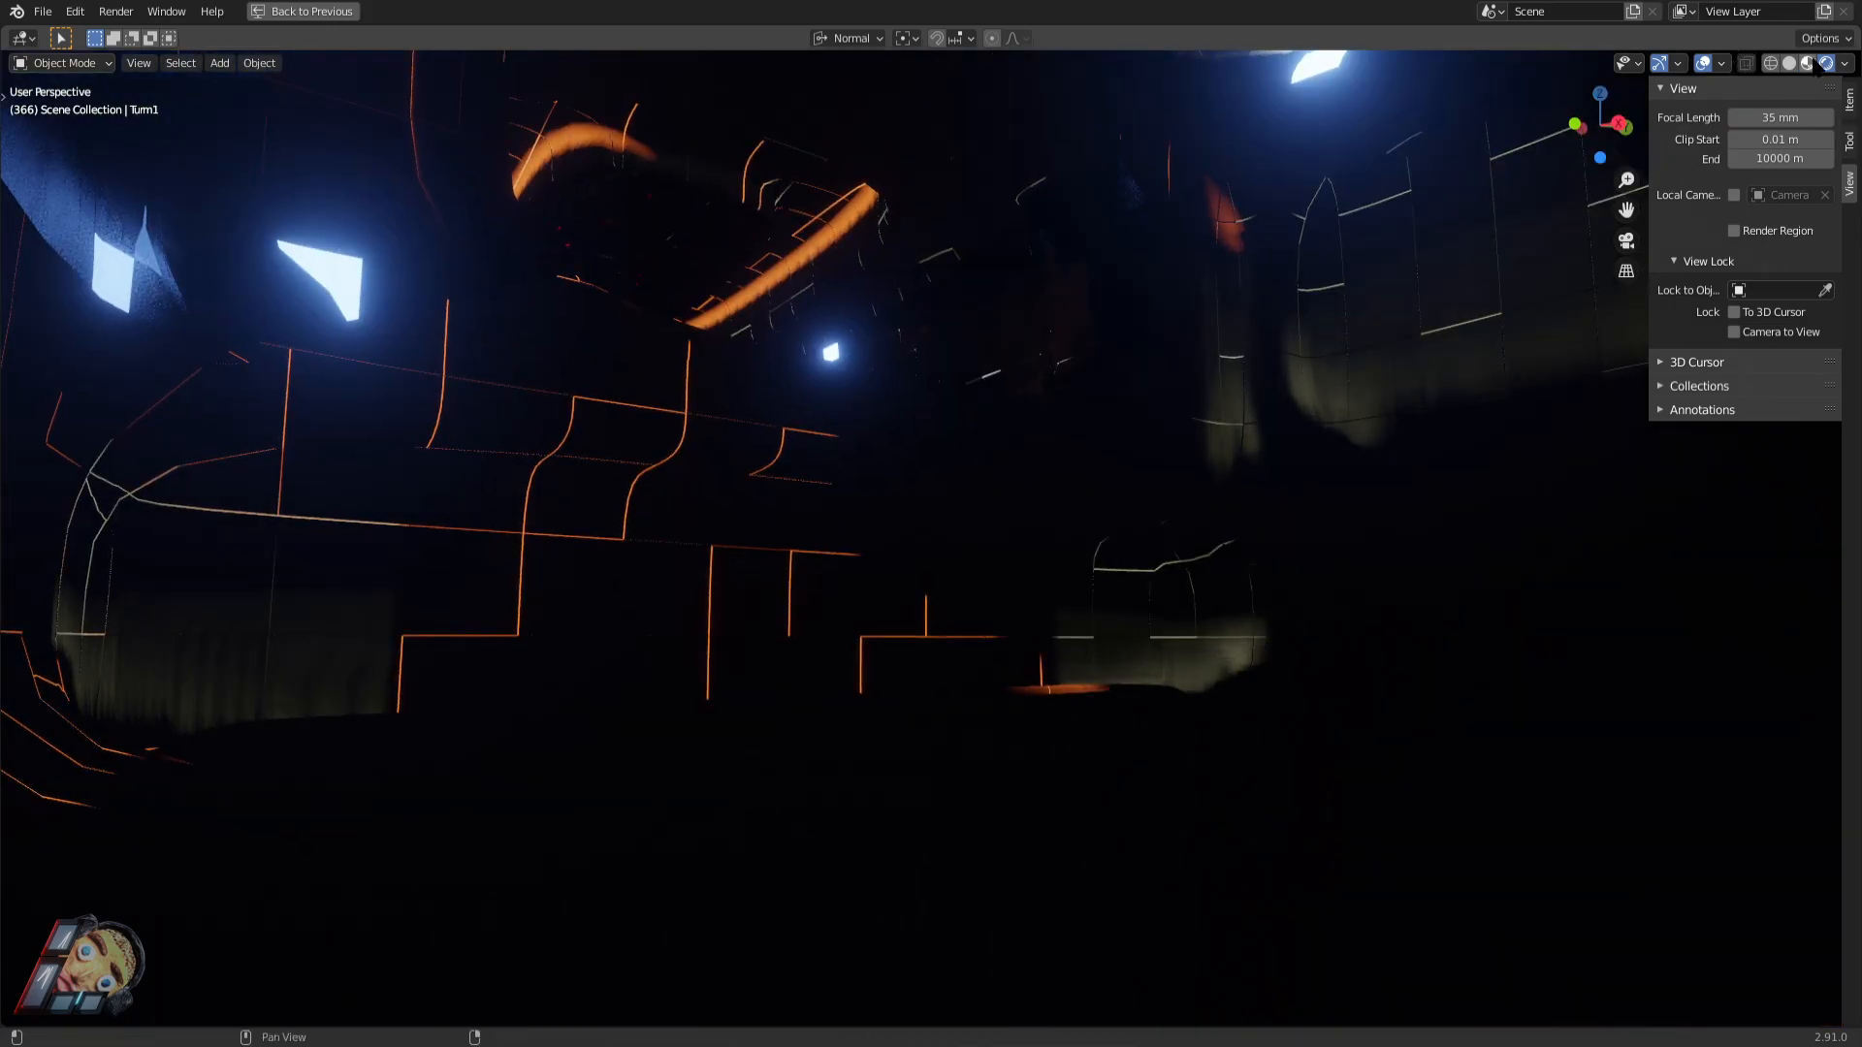
{"action": "left_click", "coordinate": [1809, 63]}
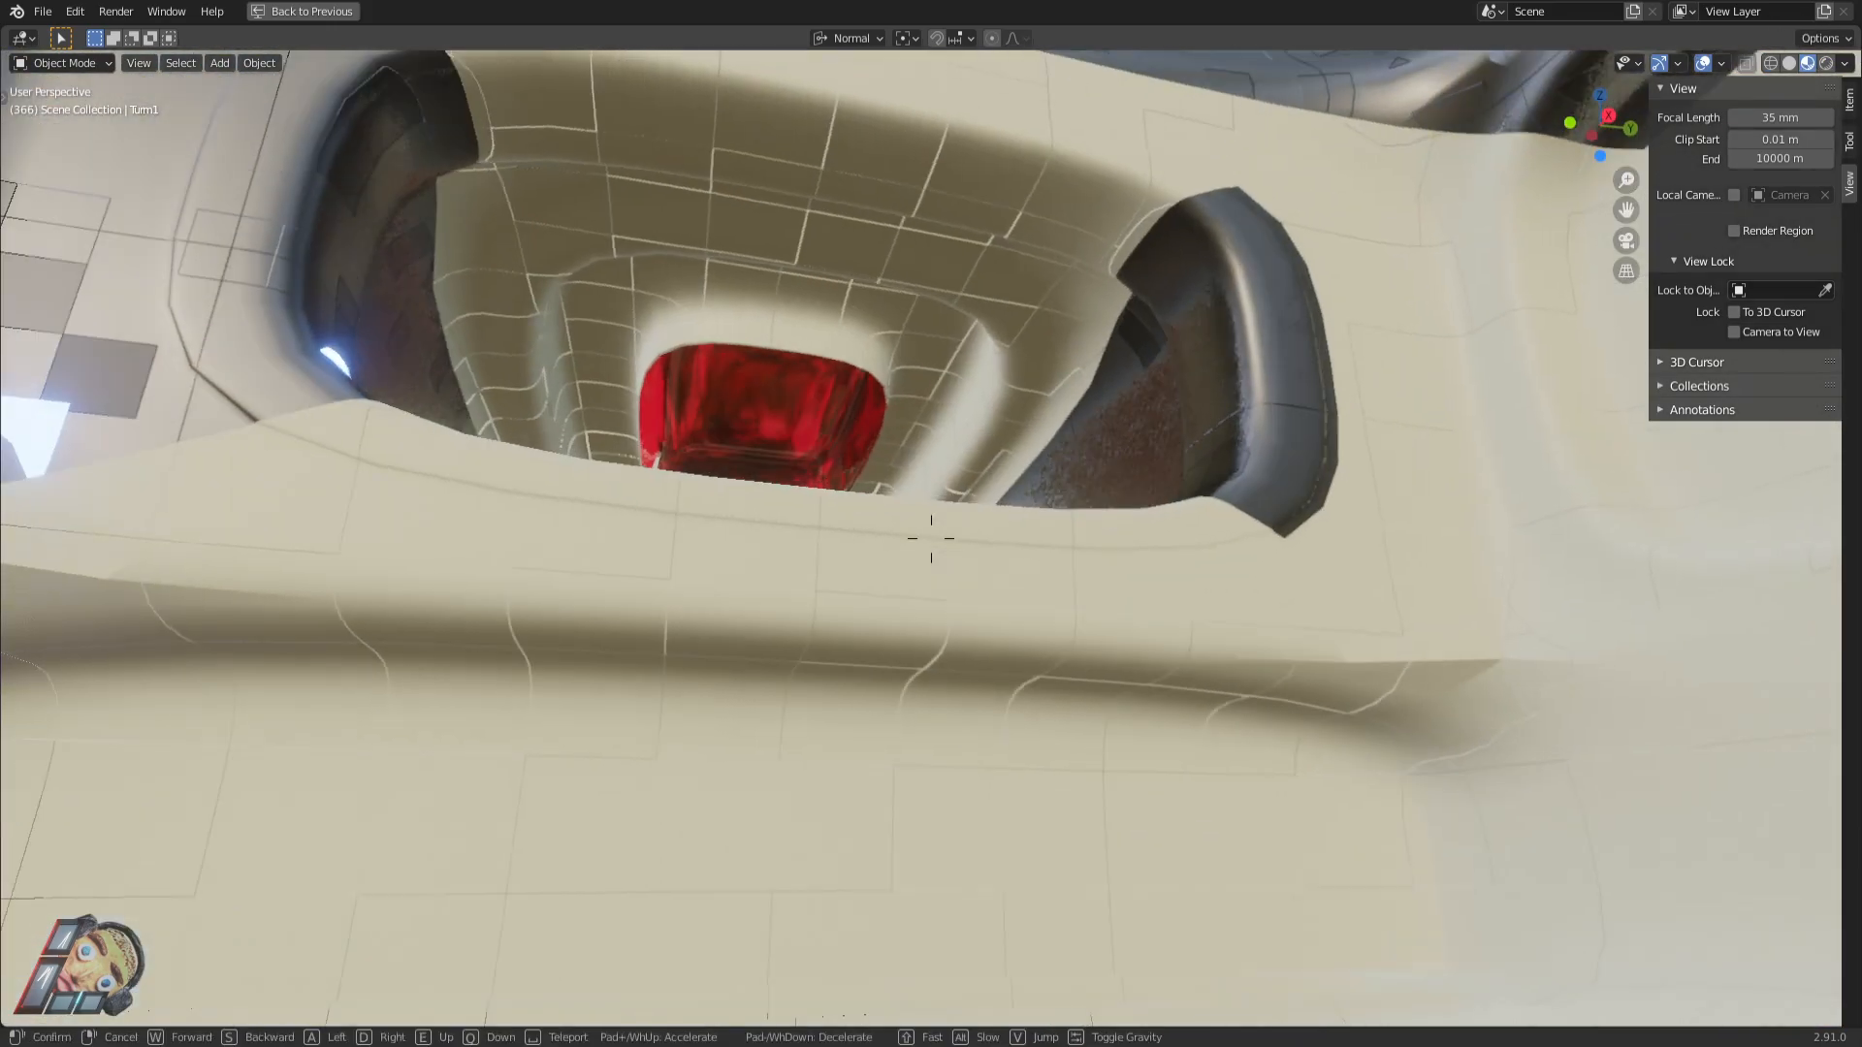
{"action": "key", "text": "w"}
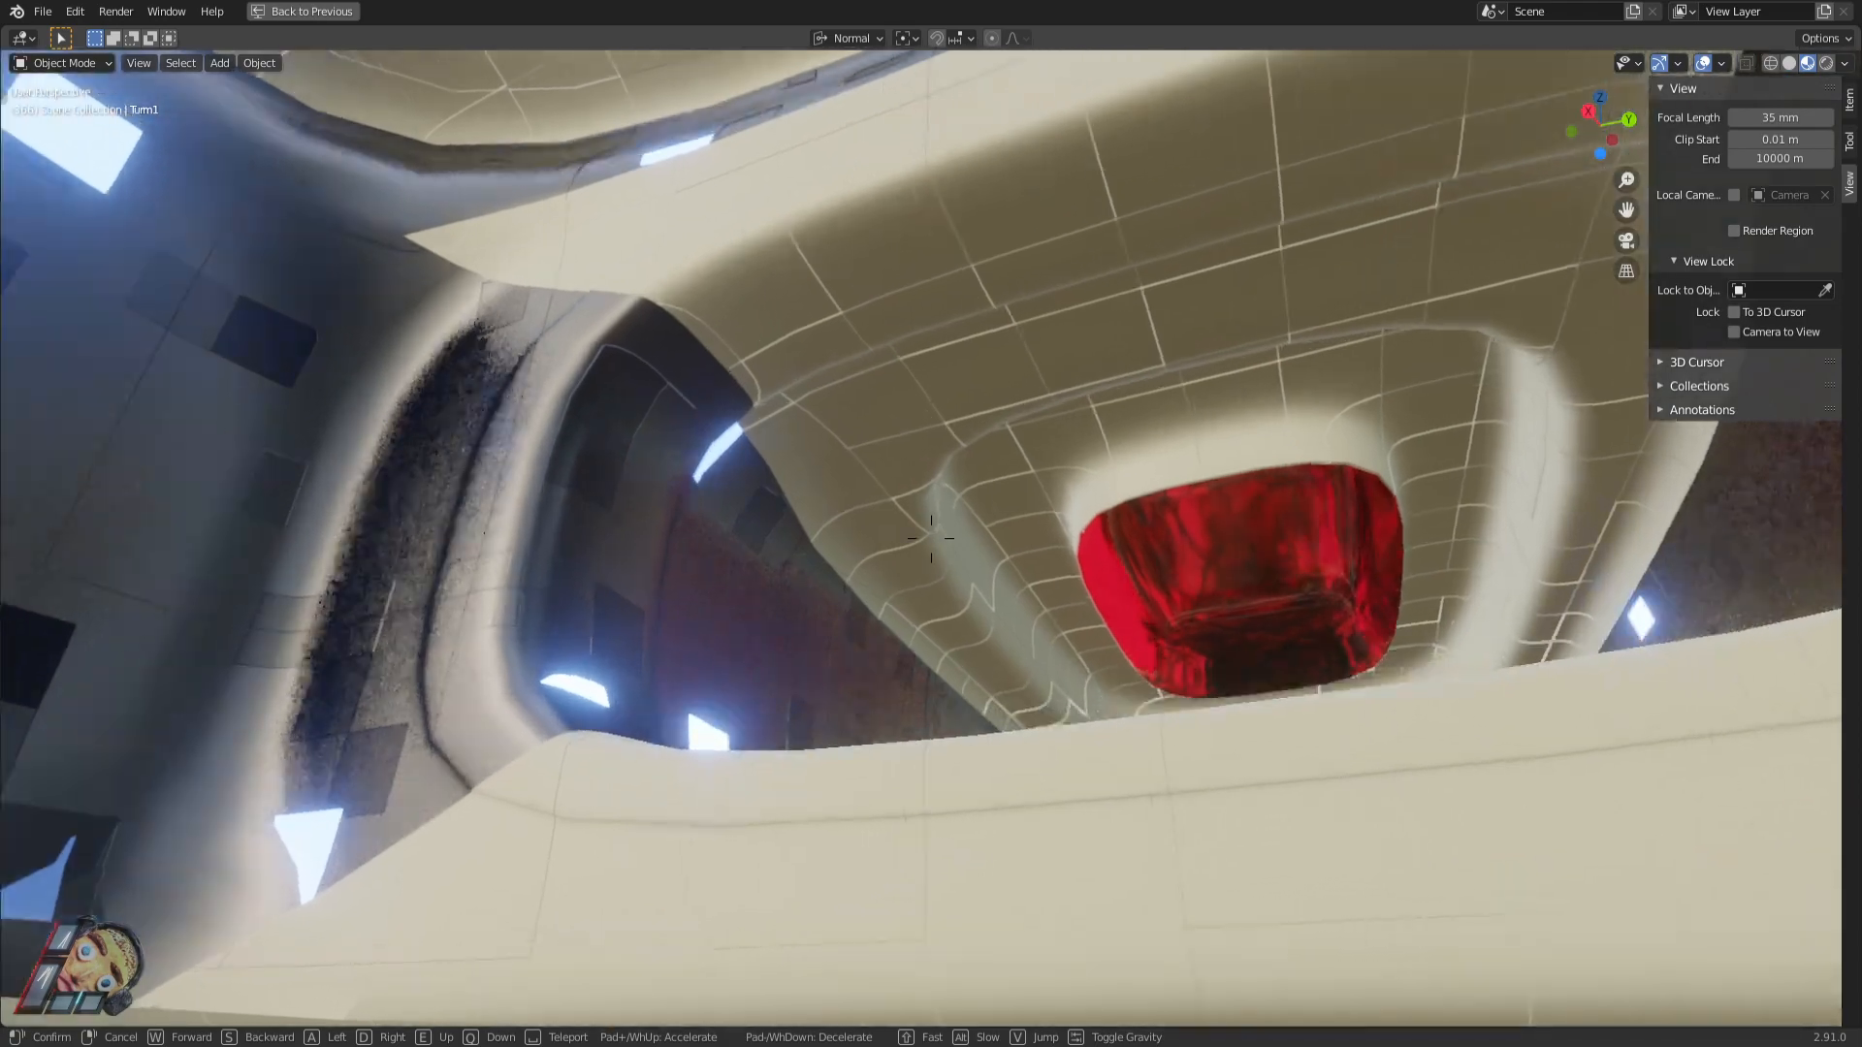
{"action": "key", "text": "w"}
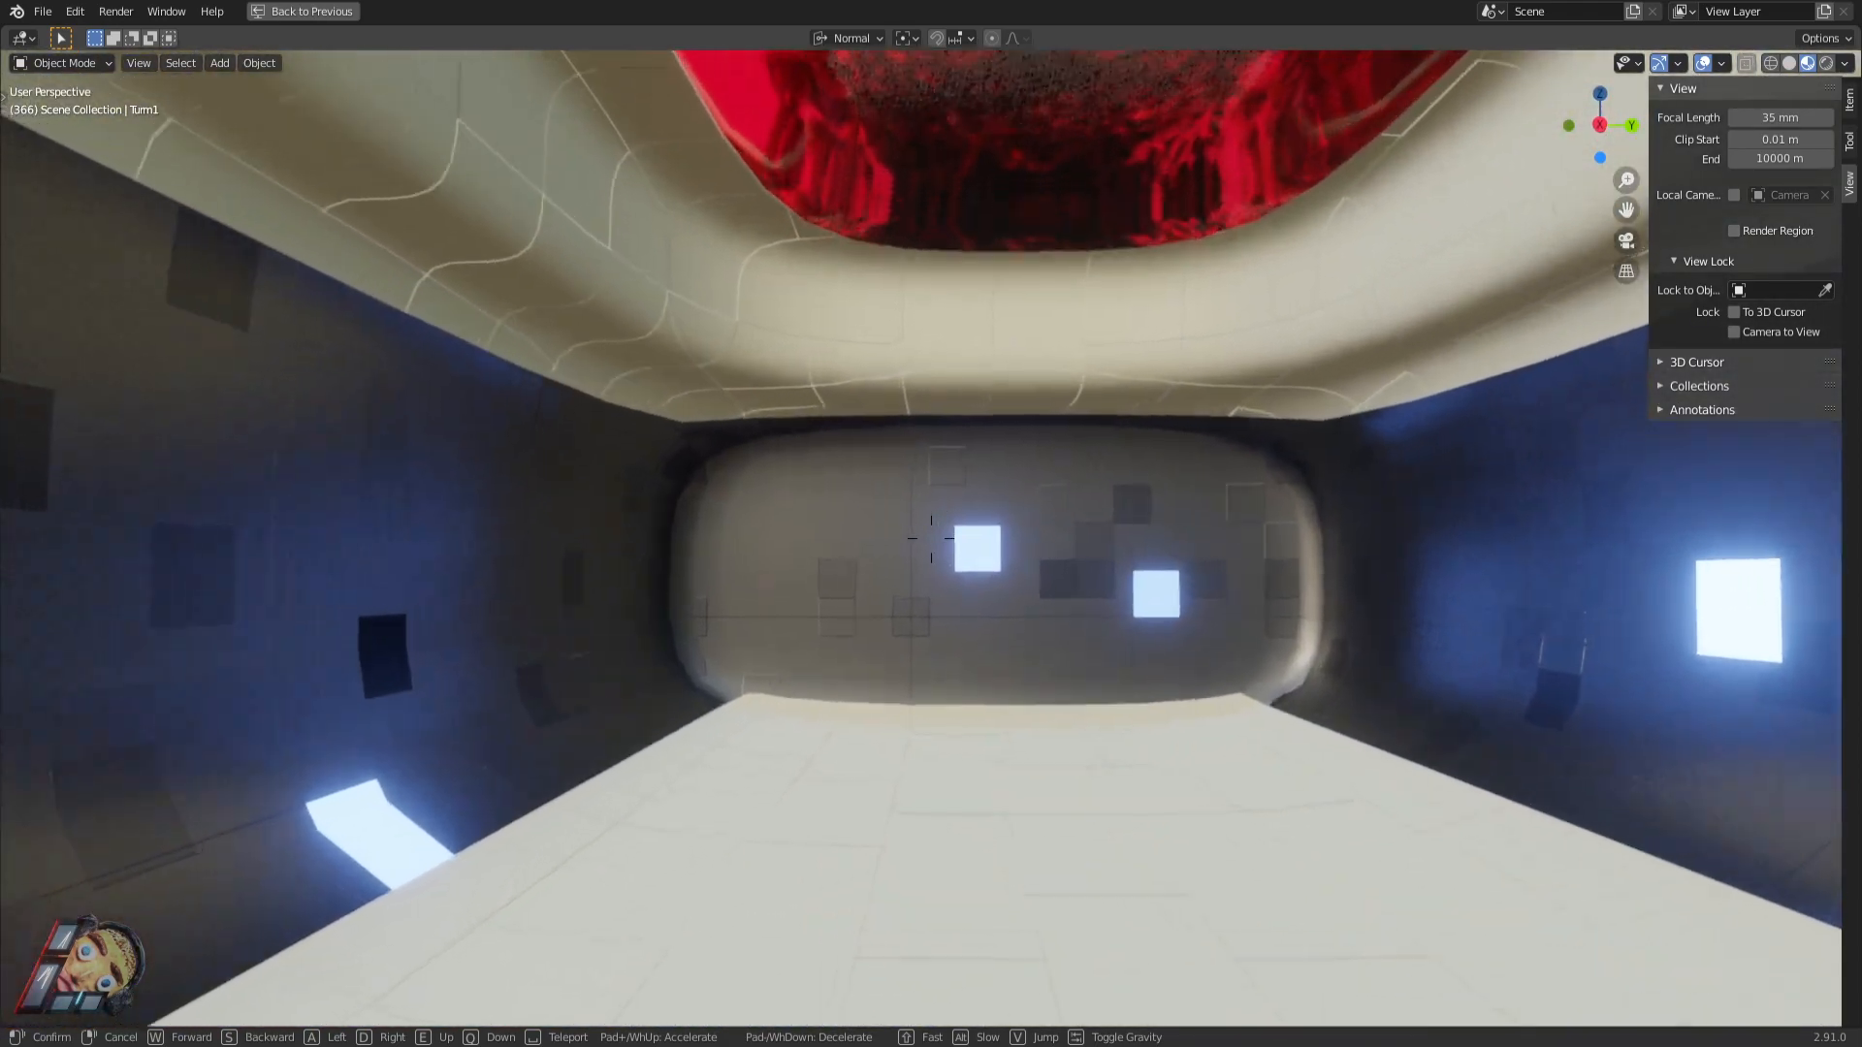
{"action": "key", "text": "w"}
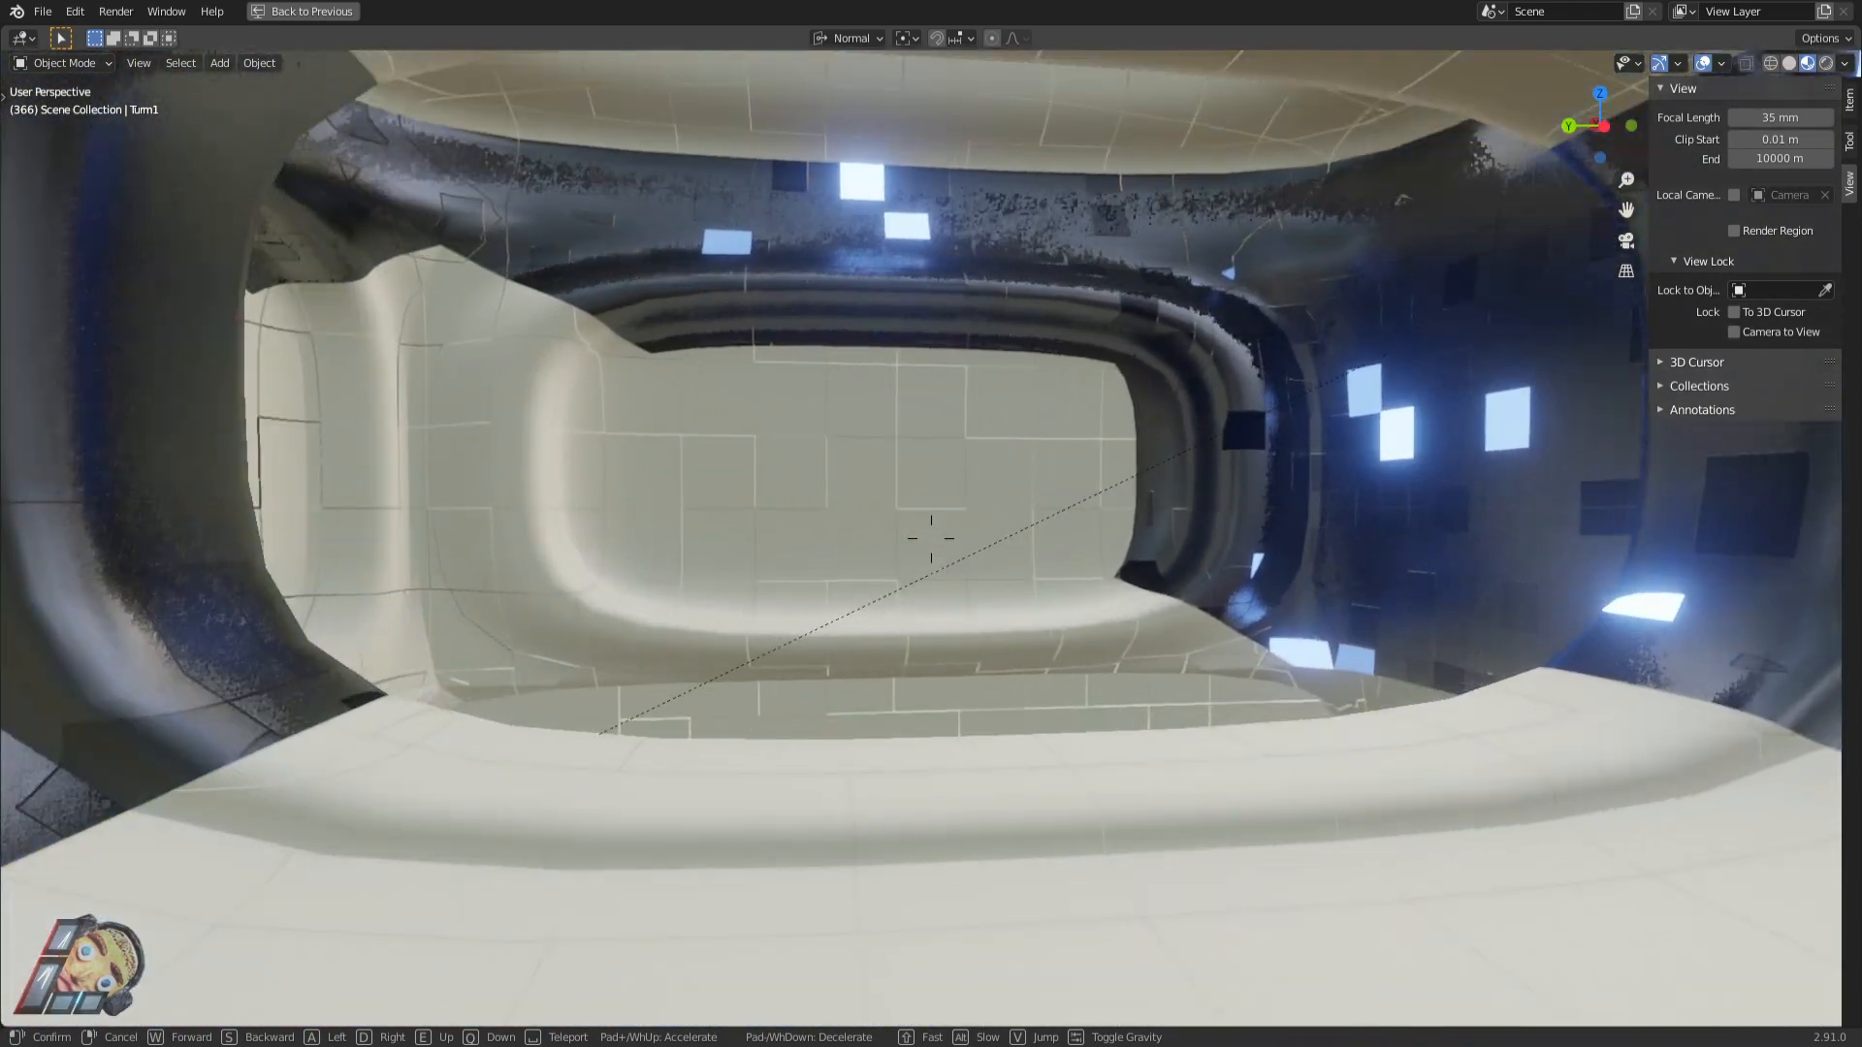
{"action": "key", "text": "w"}
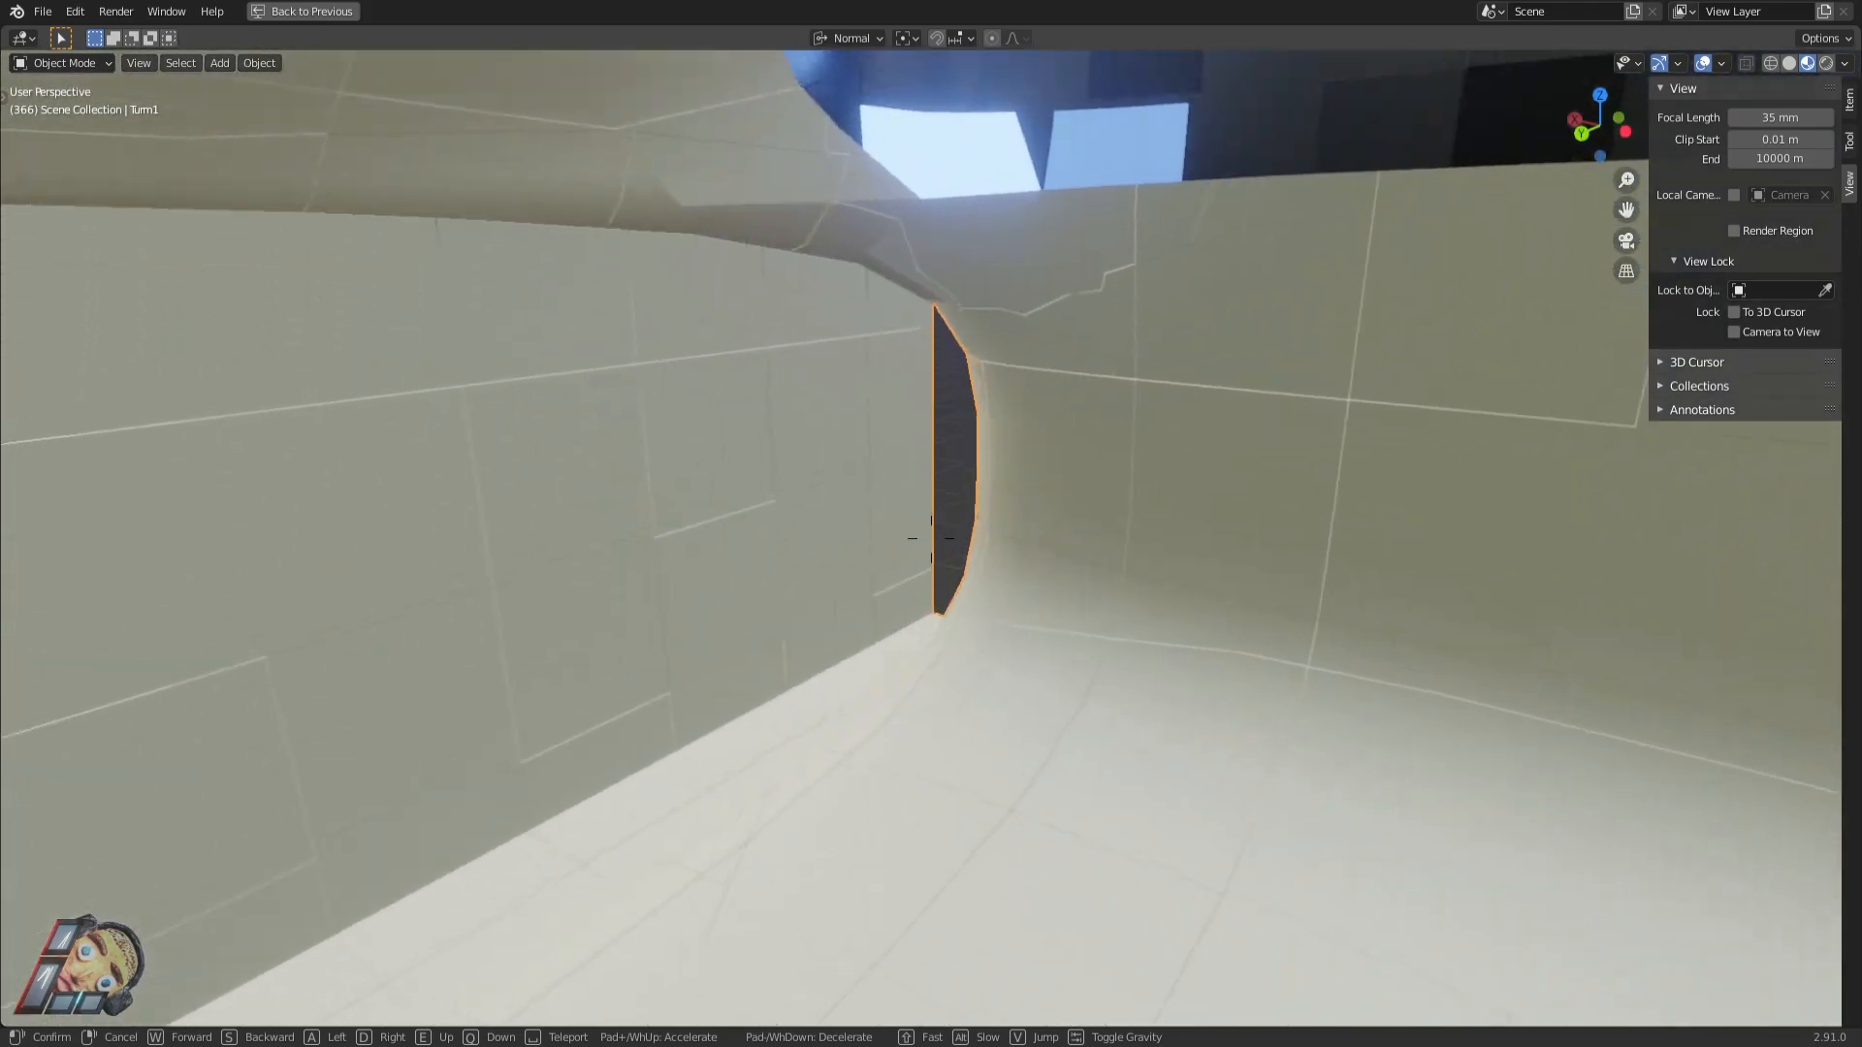
{"action": "key", "text": "w"}
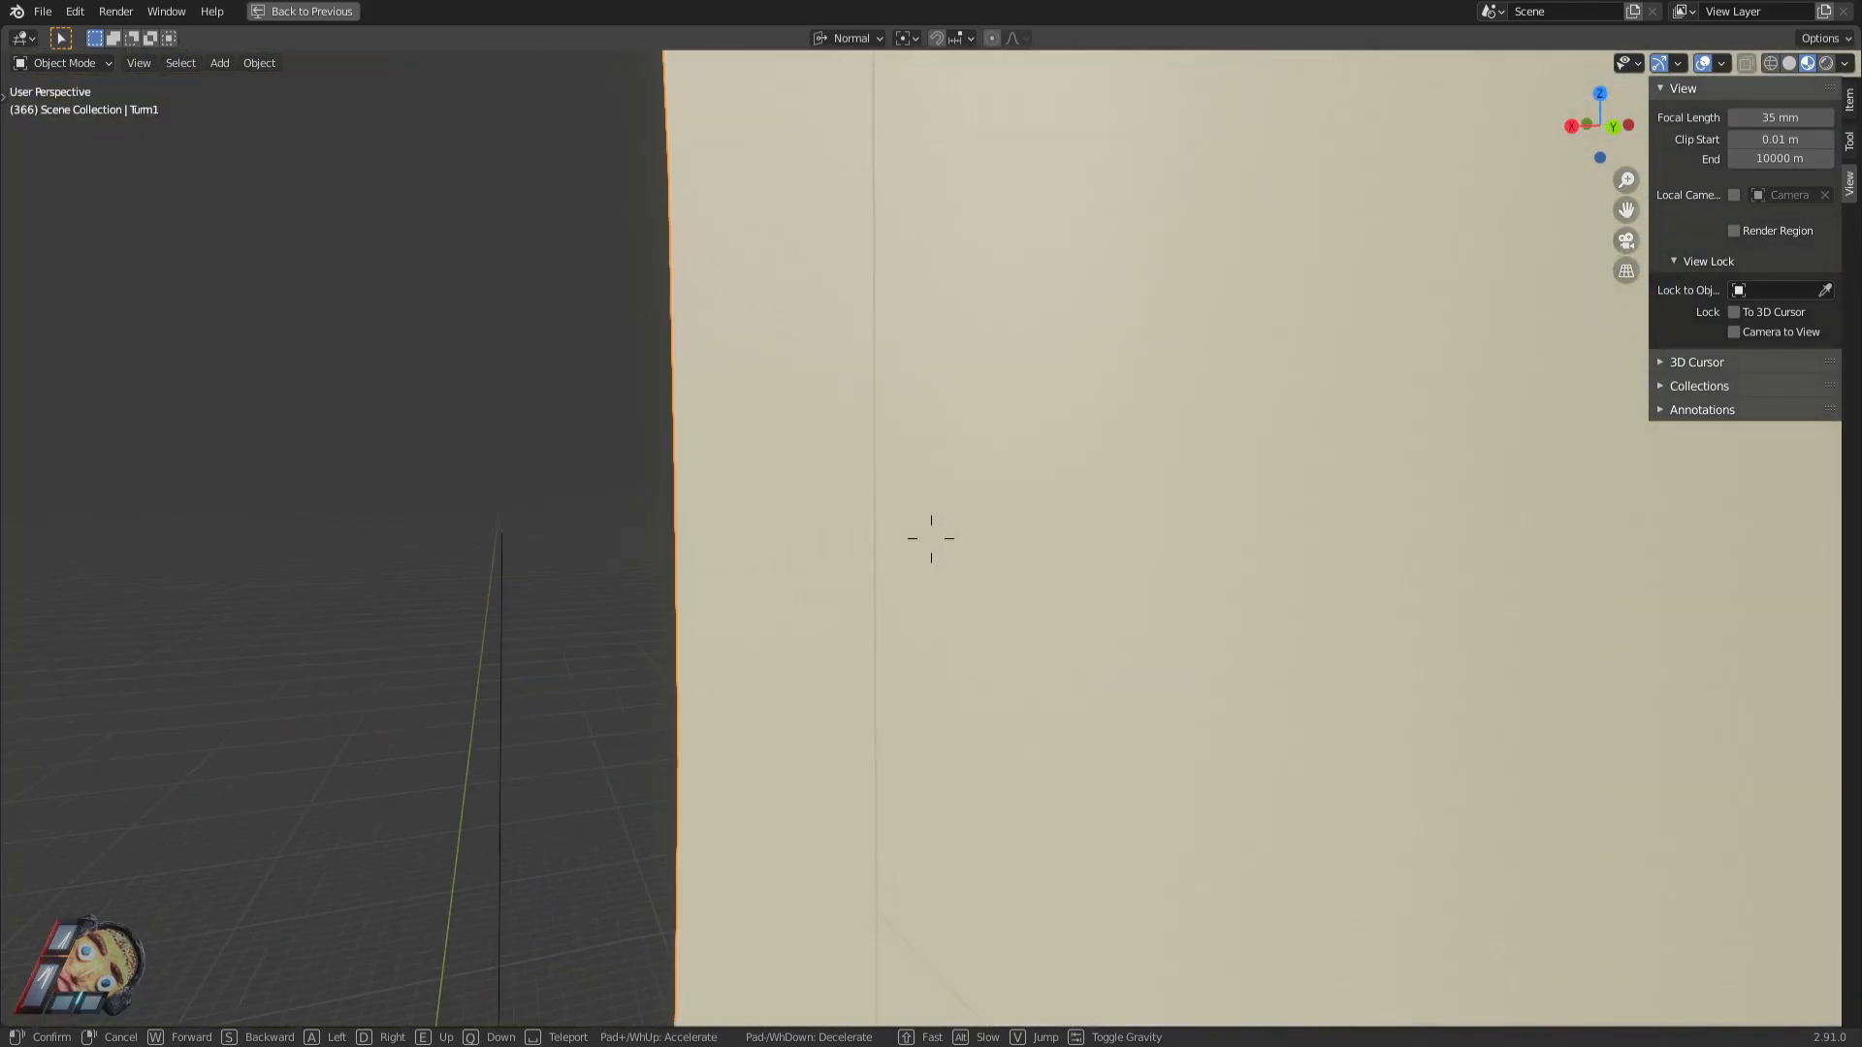
Examine the ship's exterior from the glowing rear engines along both sides of the hull to the nose.
{"action": "key", "text": "s"}
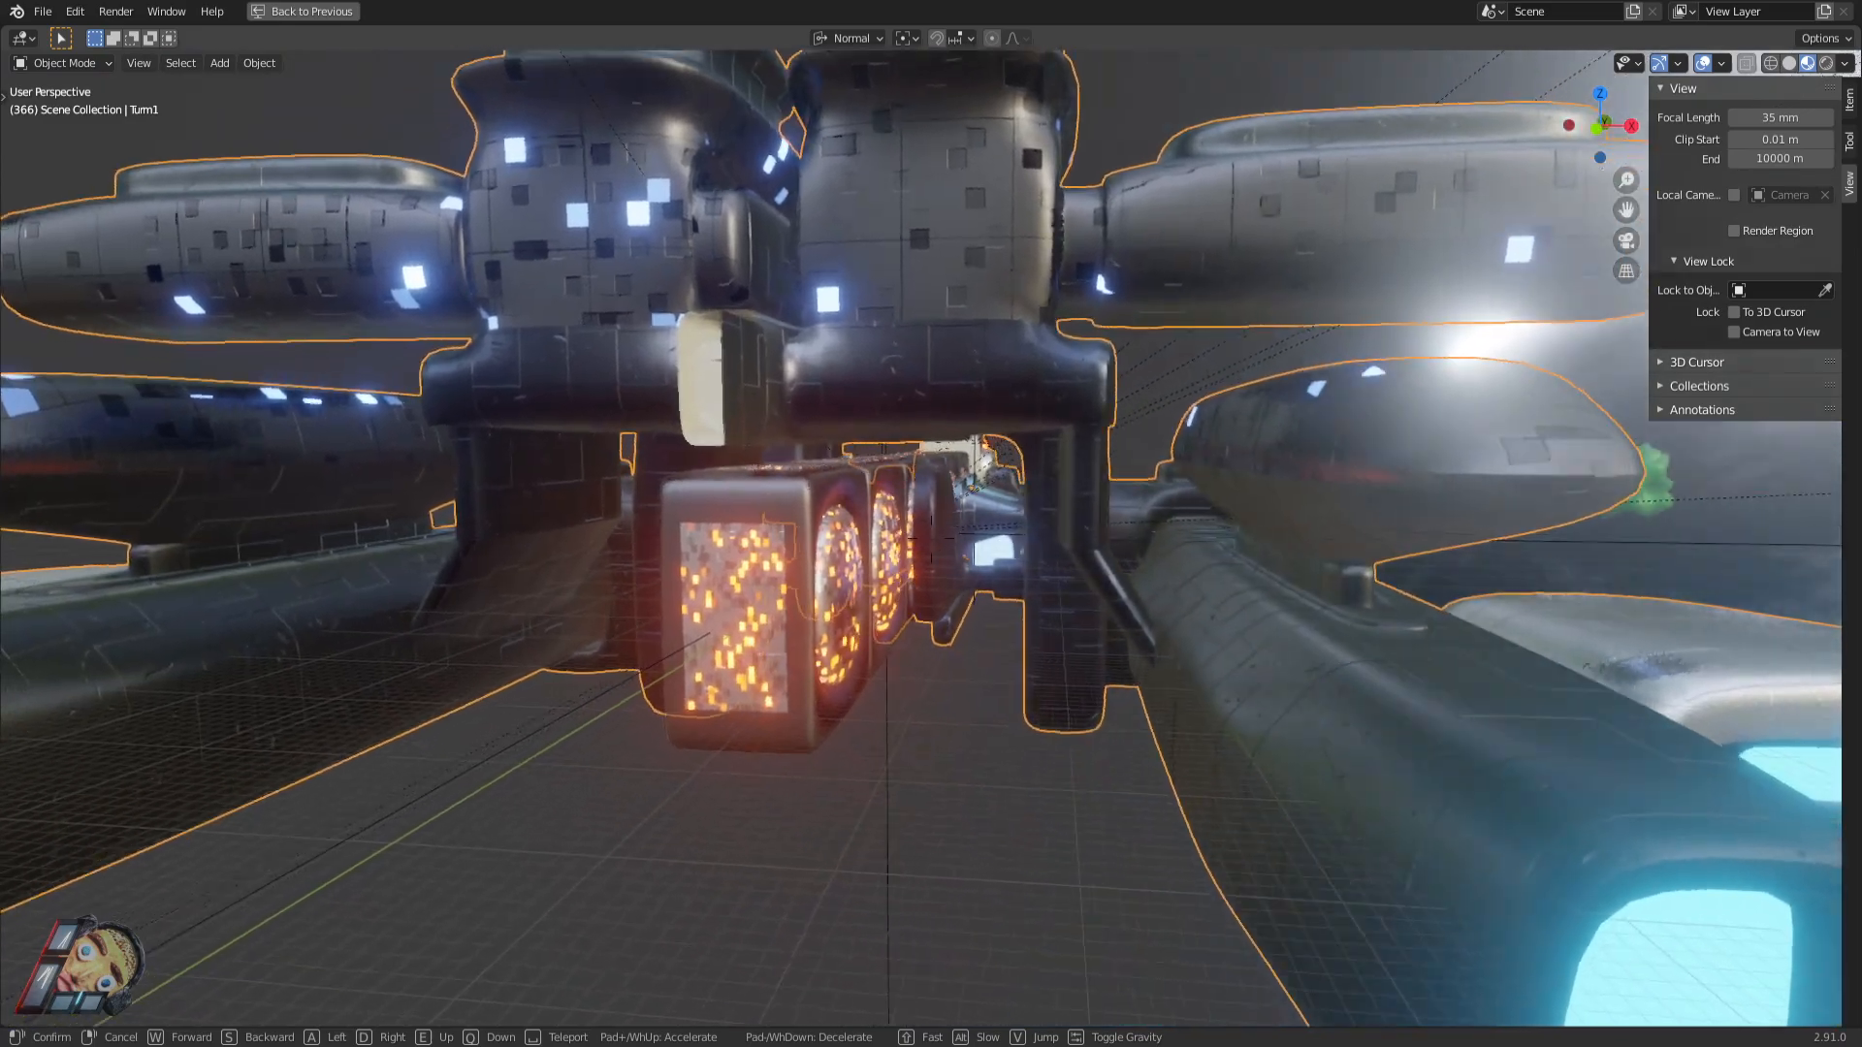
{"action": "key", "text": "a"}
{"action": "key", "text": "w"}
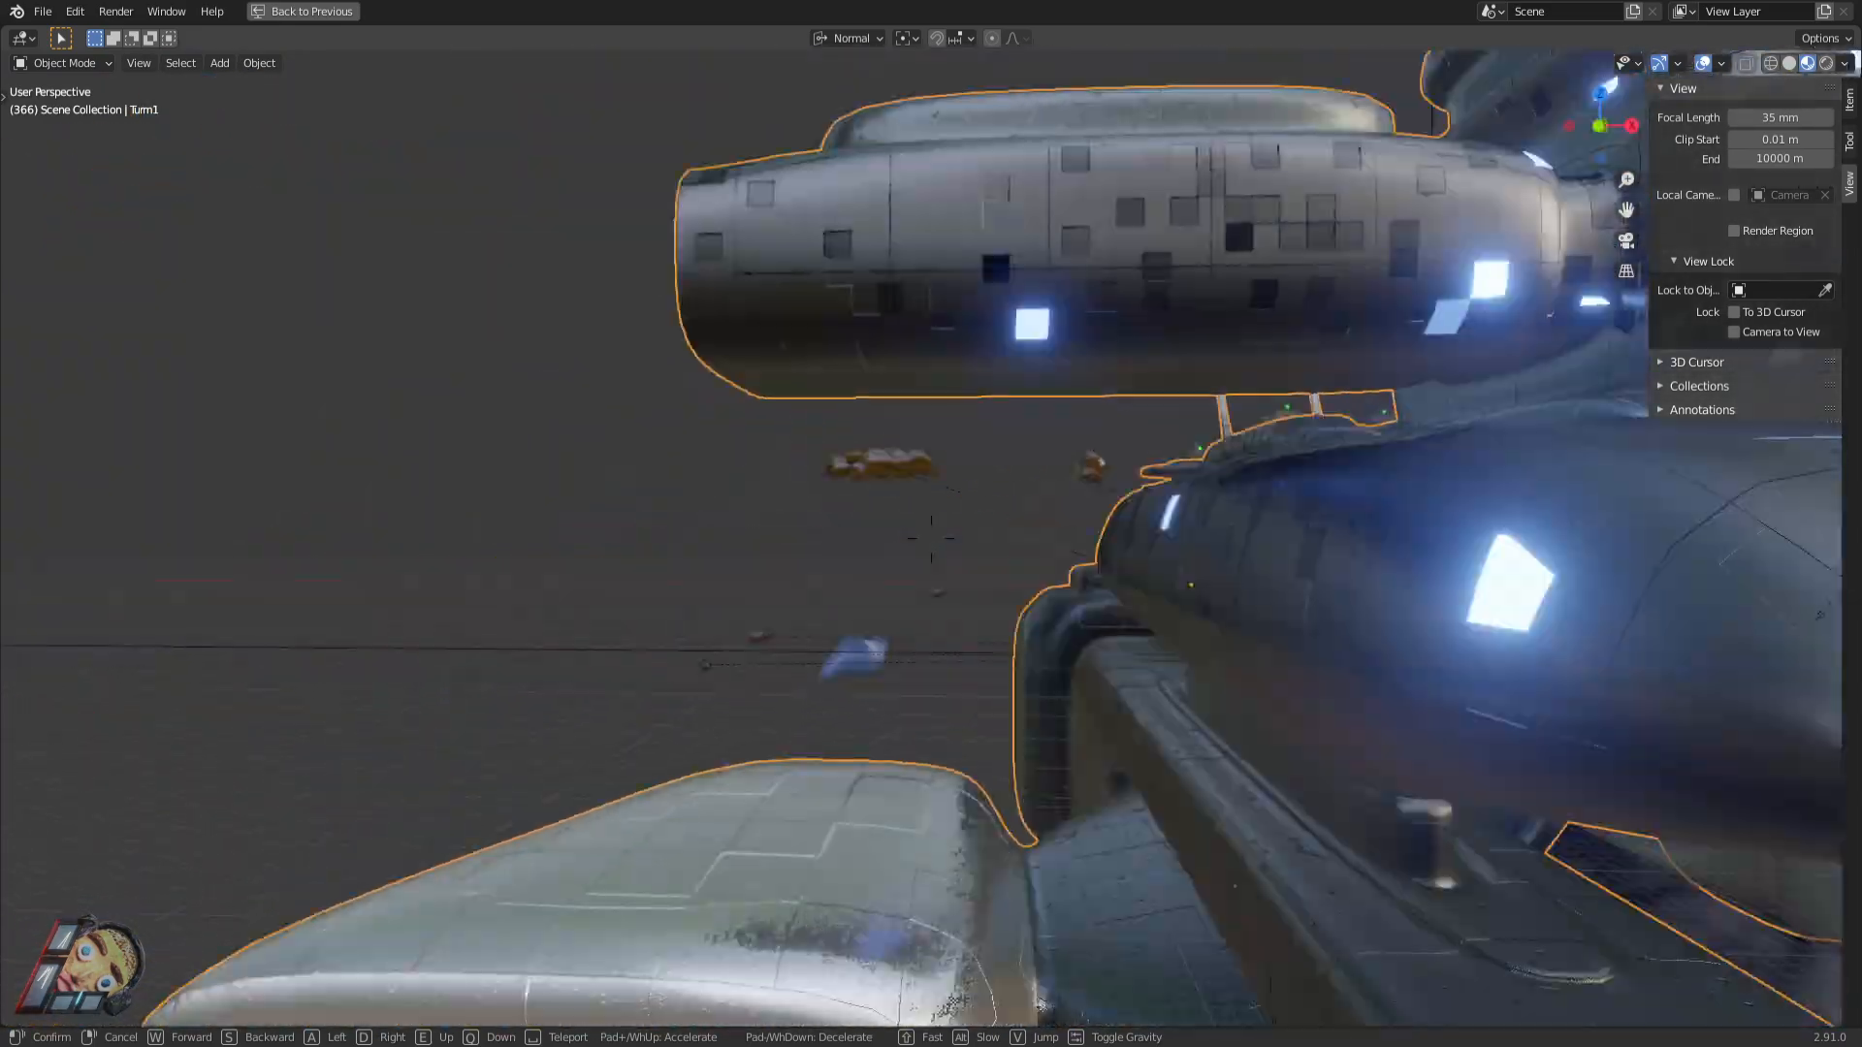
{"action": "key", "text": "s"}
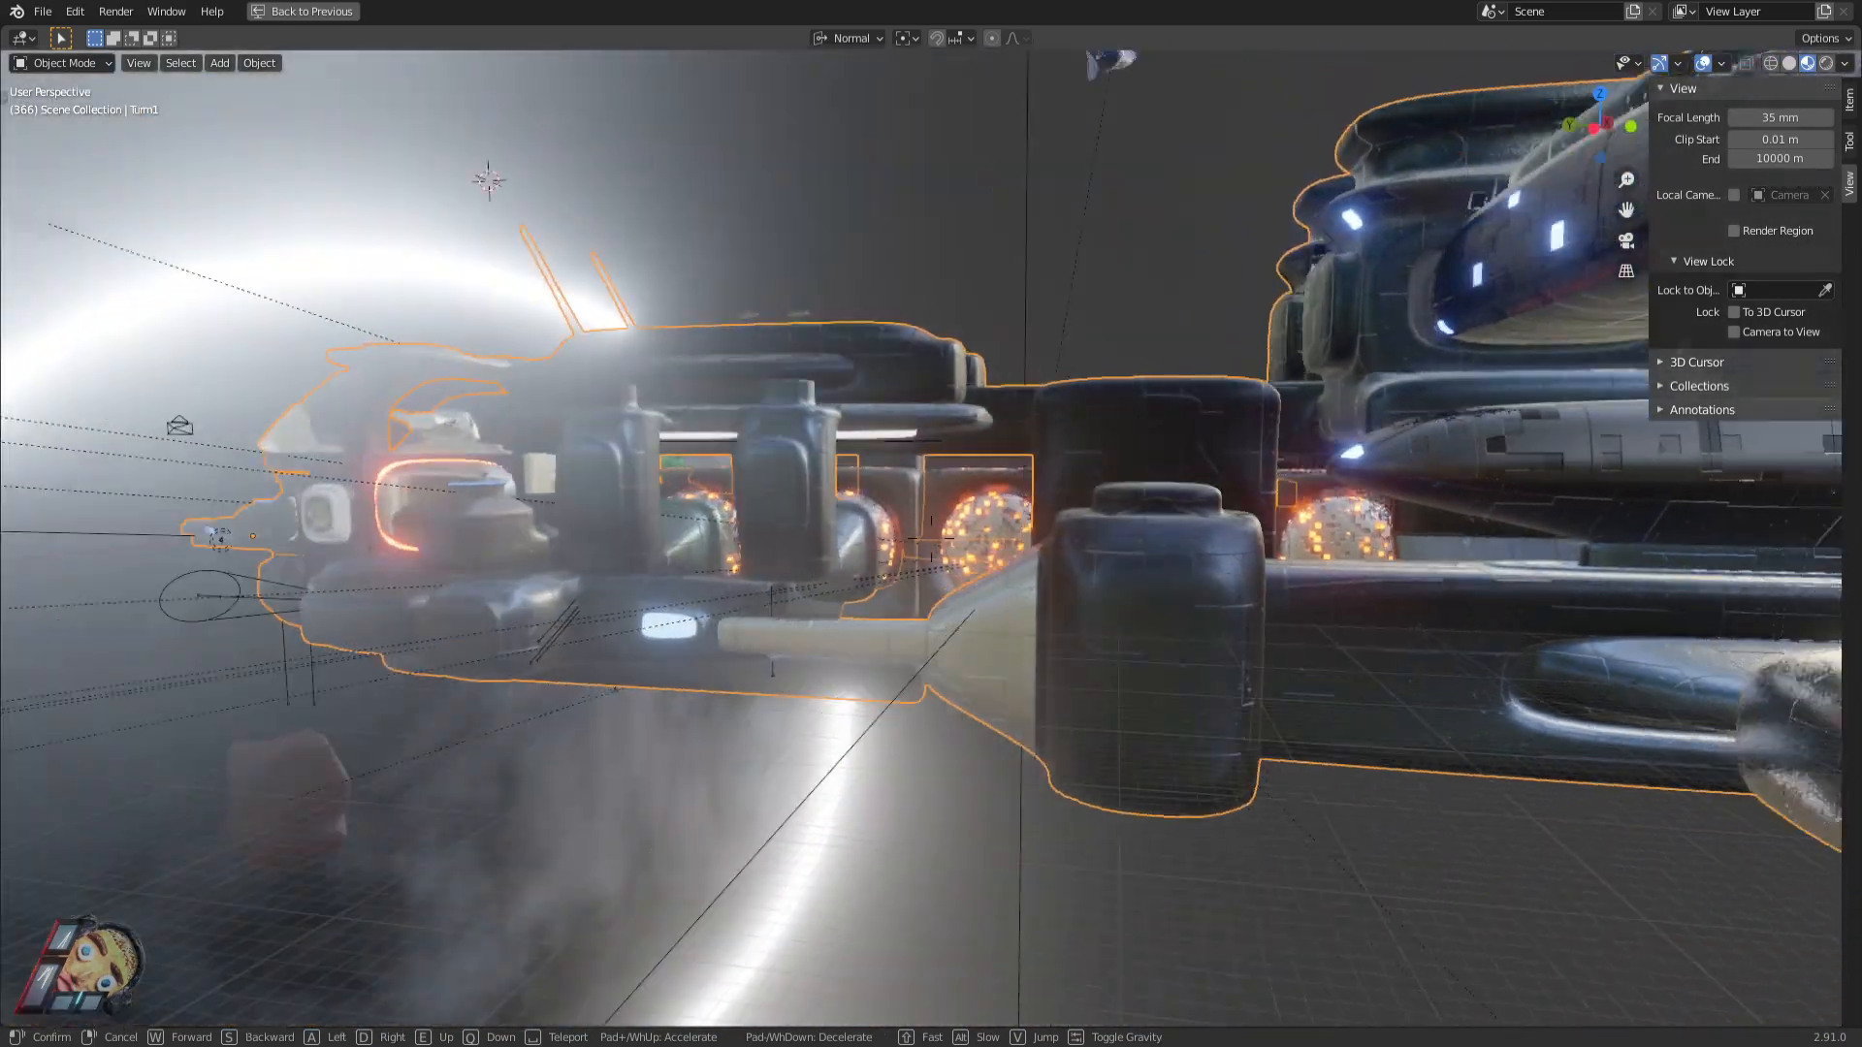
{"action": "key", "text": "a"}
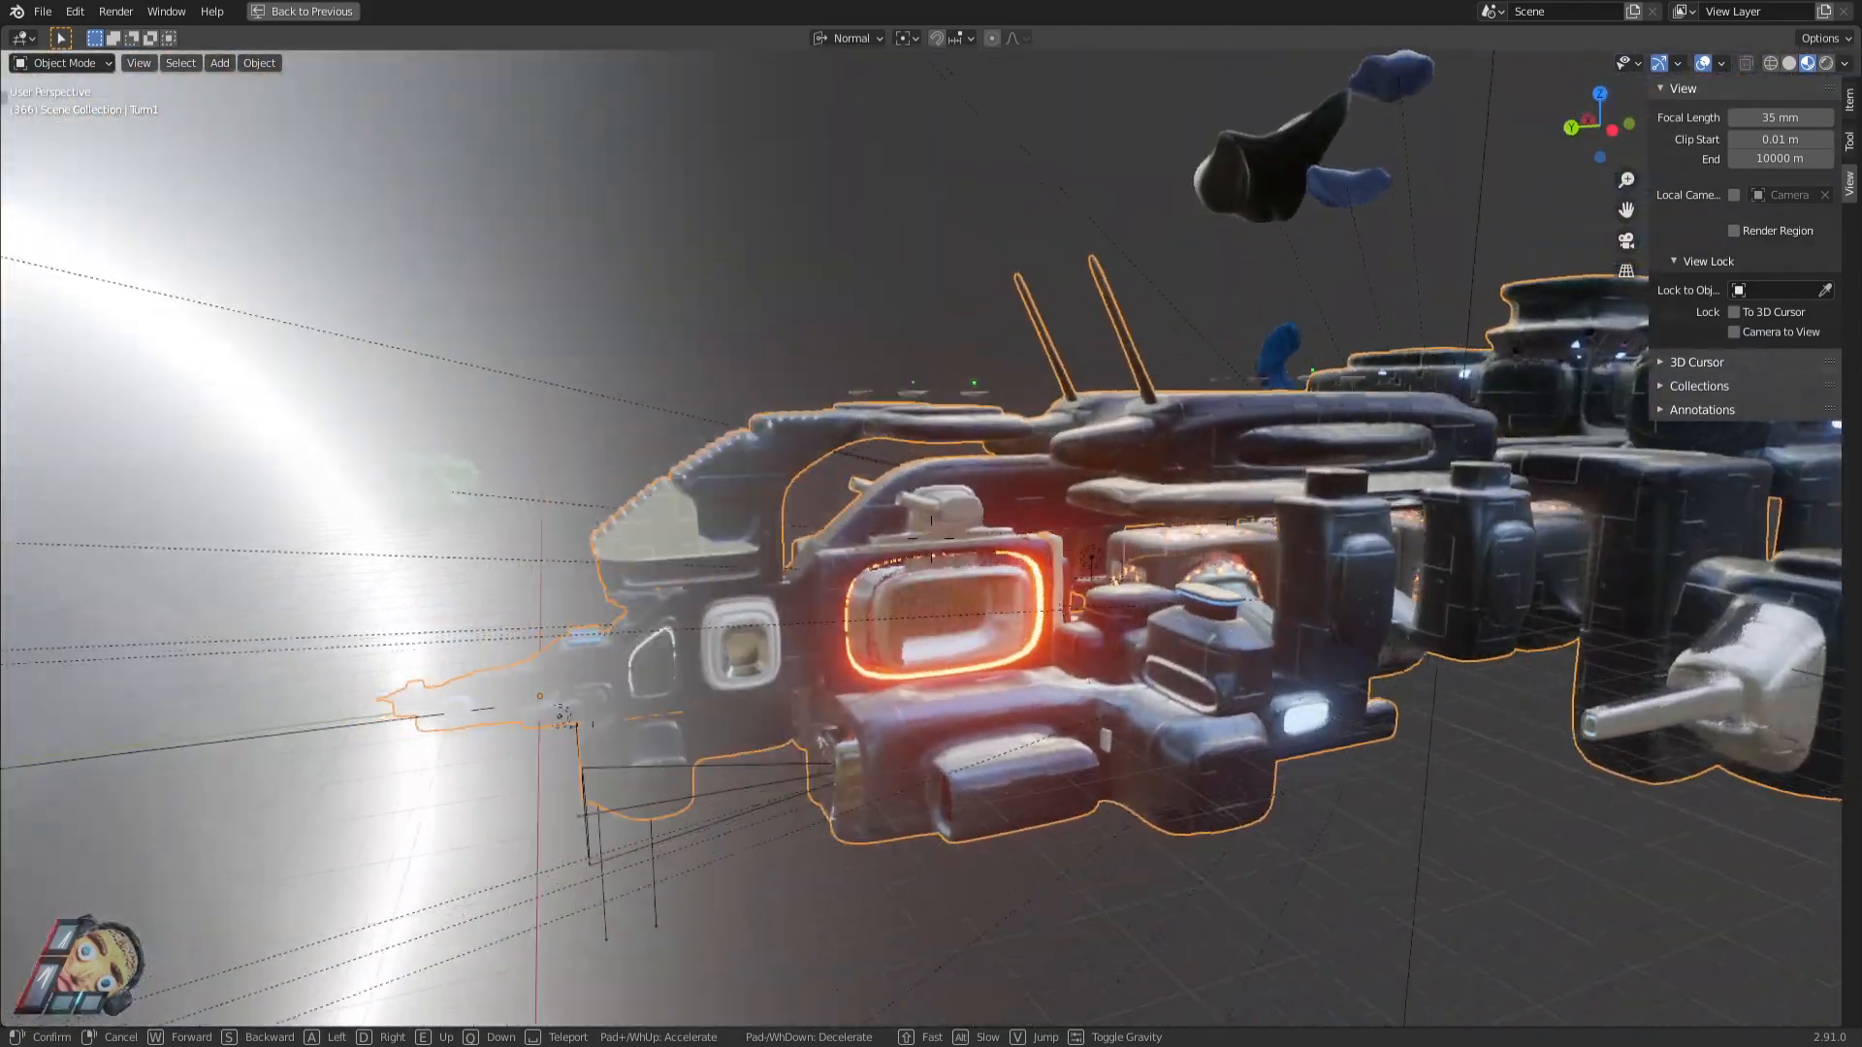
{"action": "key", "text": "a"}
{"action": "key", "text": "a"}
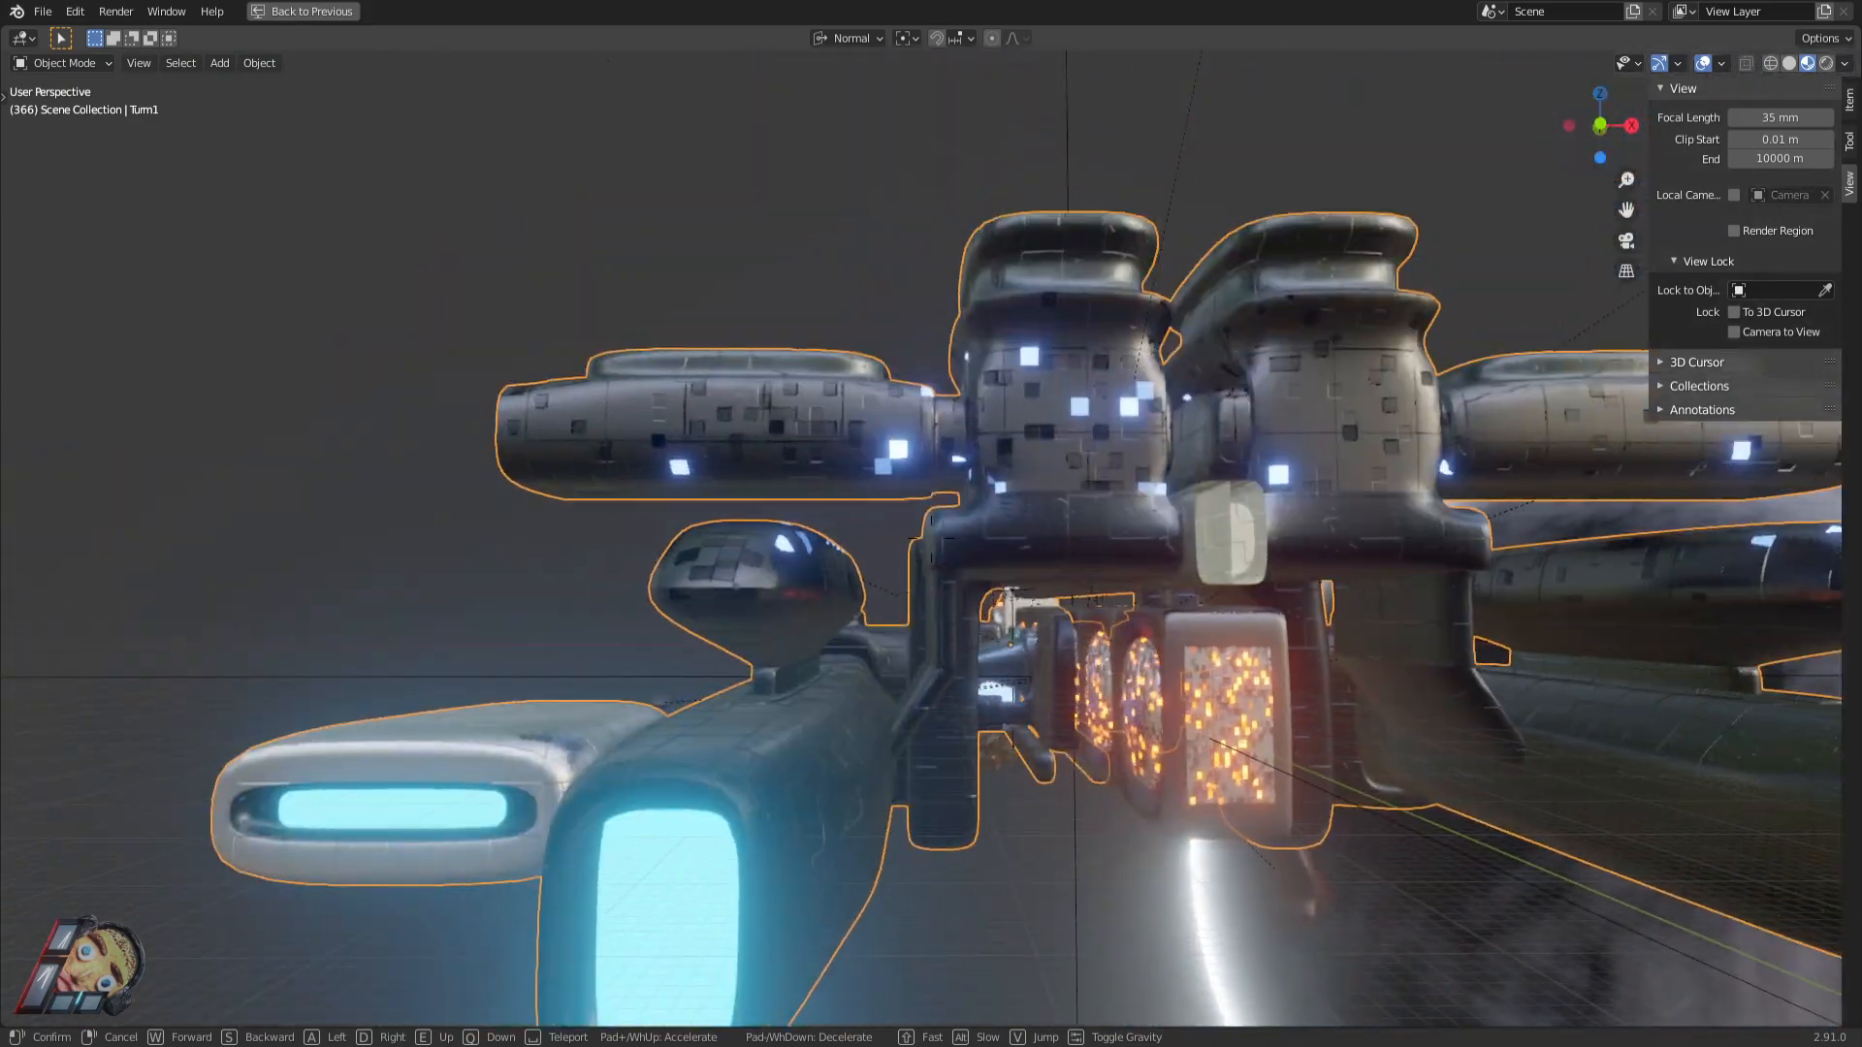
{"action": "key", "text": "w"}
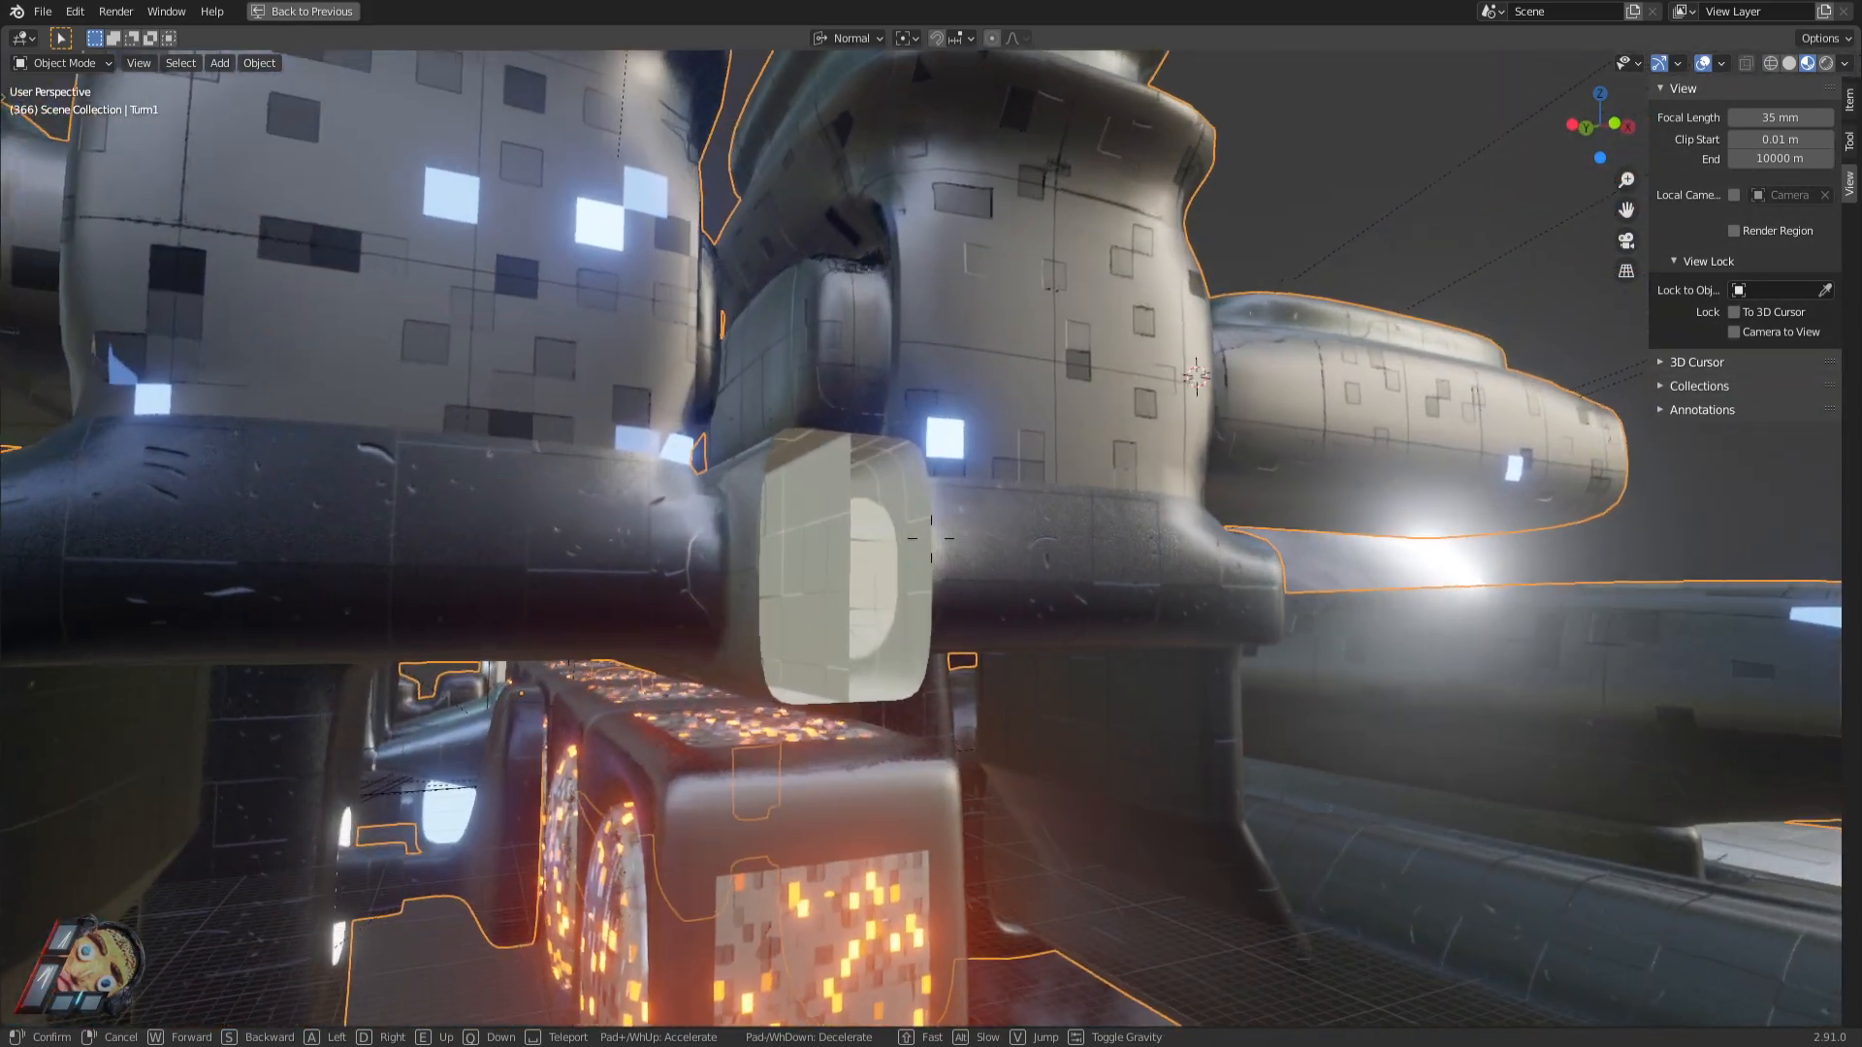
{"action": "key", "text": "s"}
{"action": "key", "text": "d"}
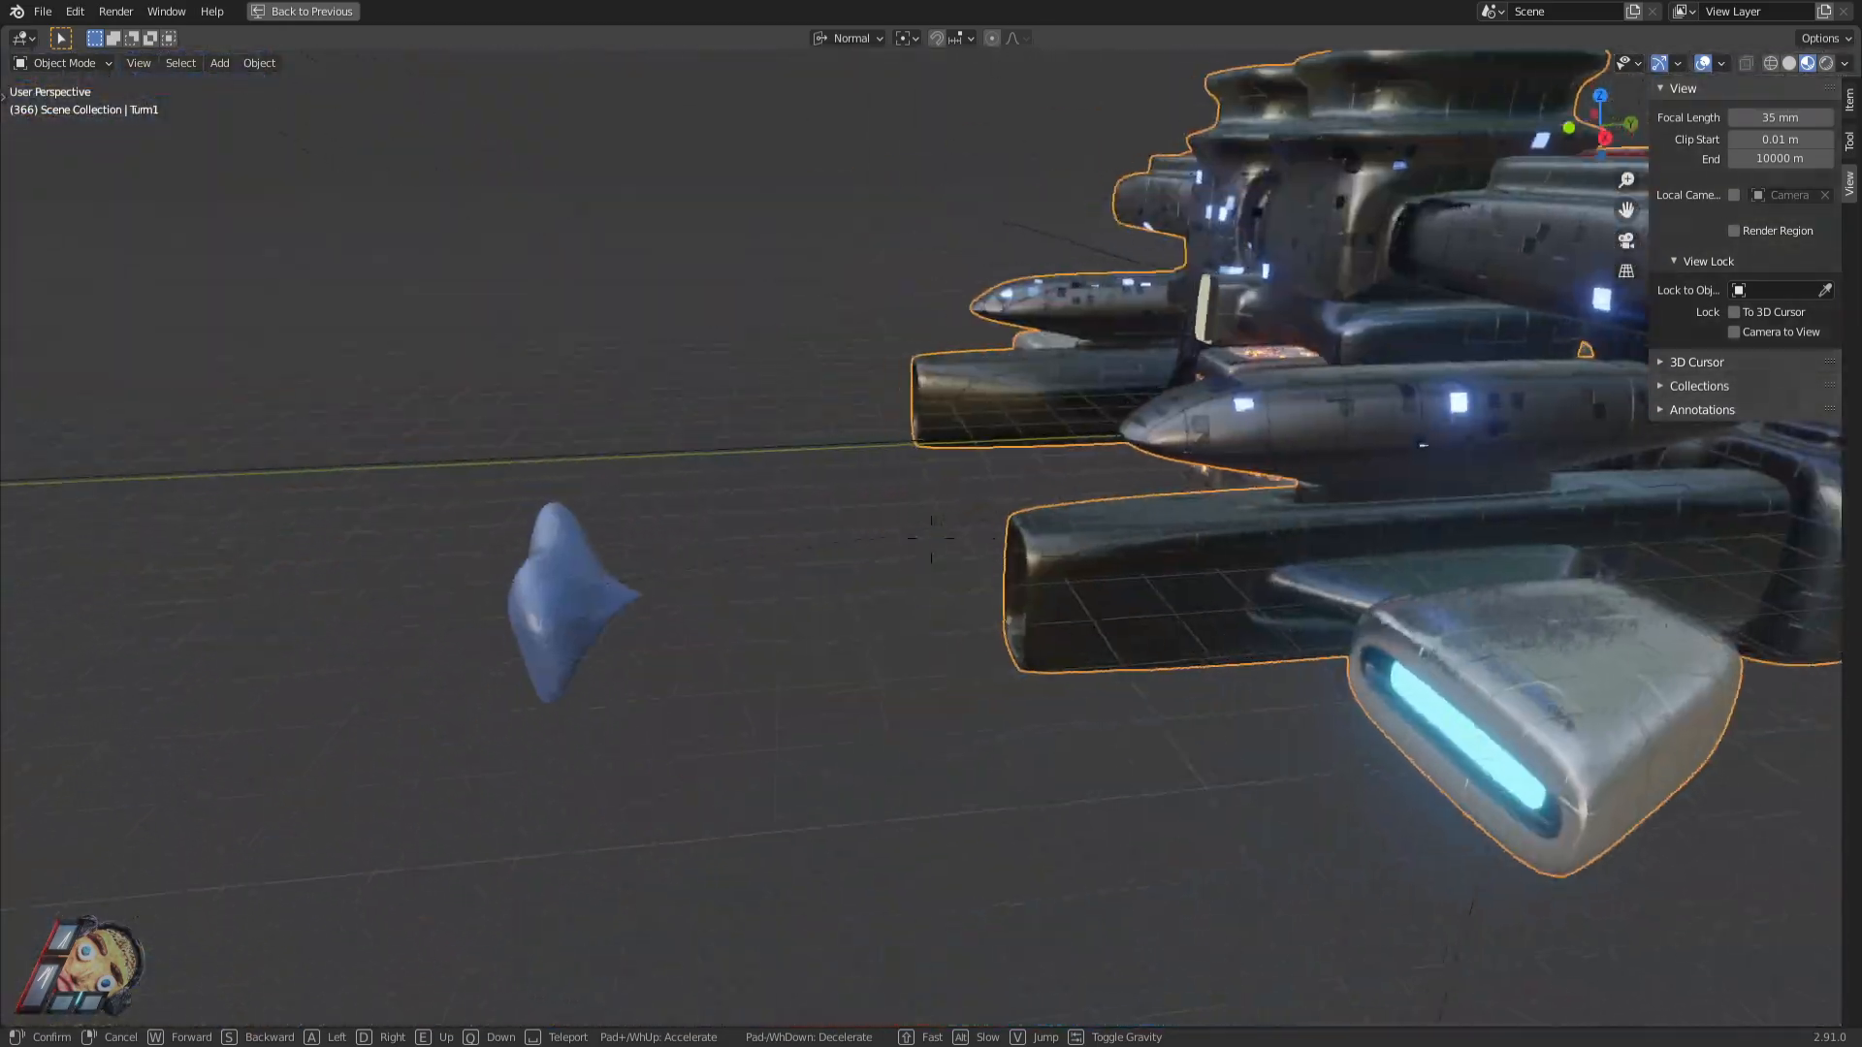
{"action": "key", "text": "d"}
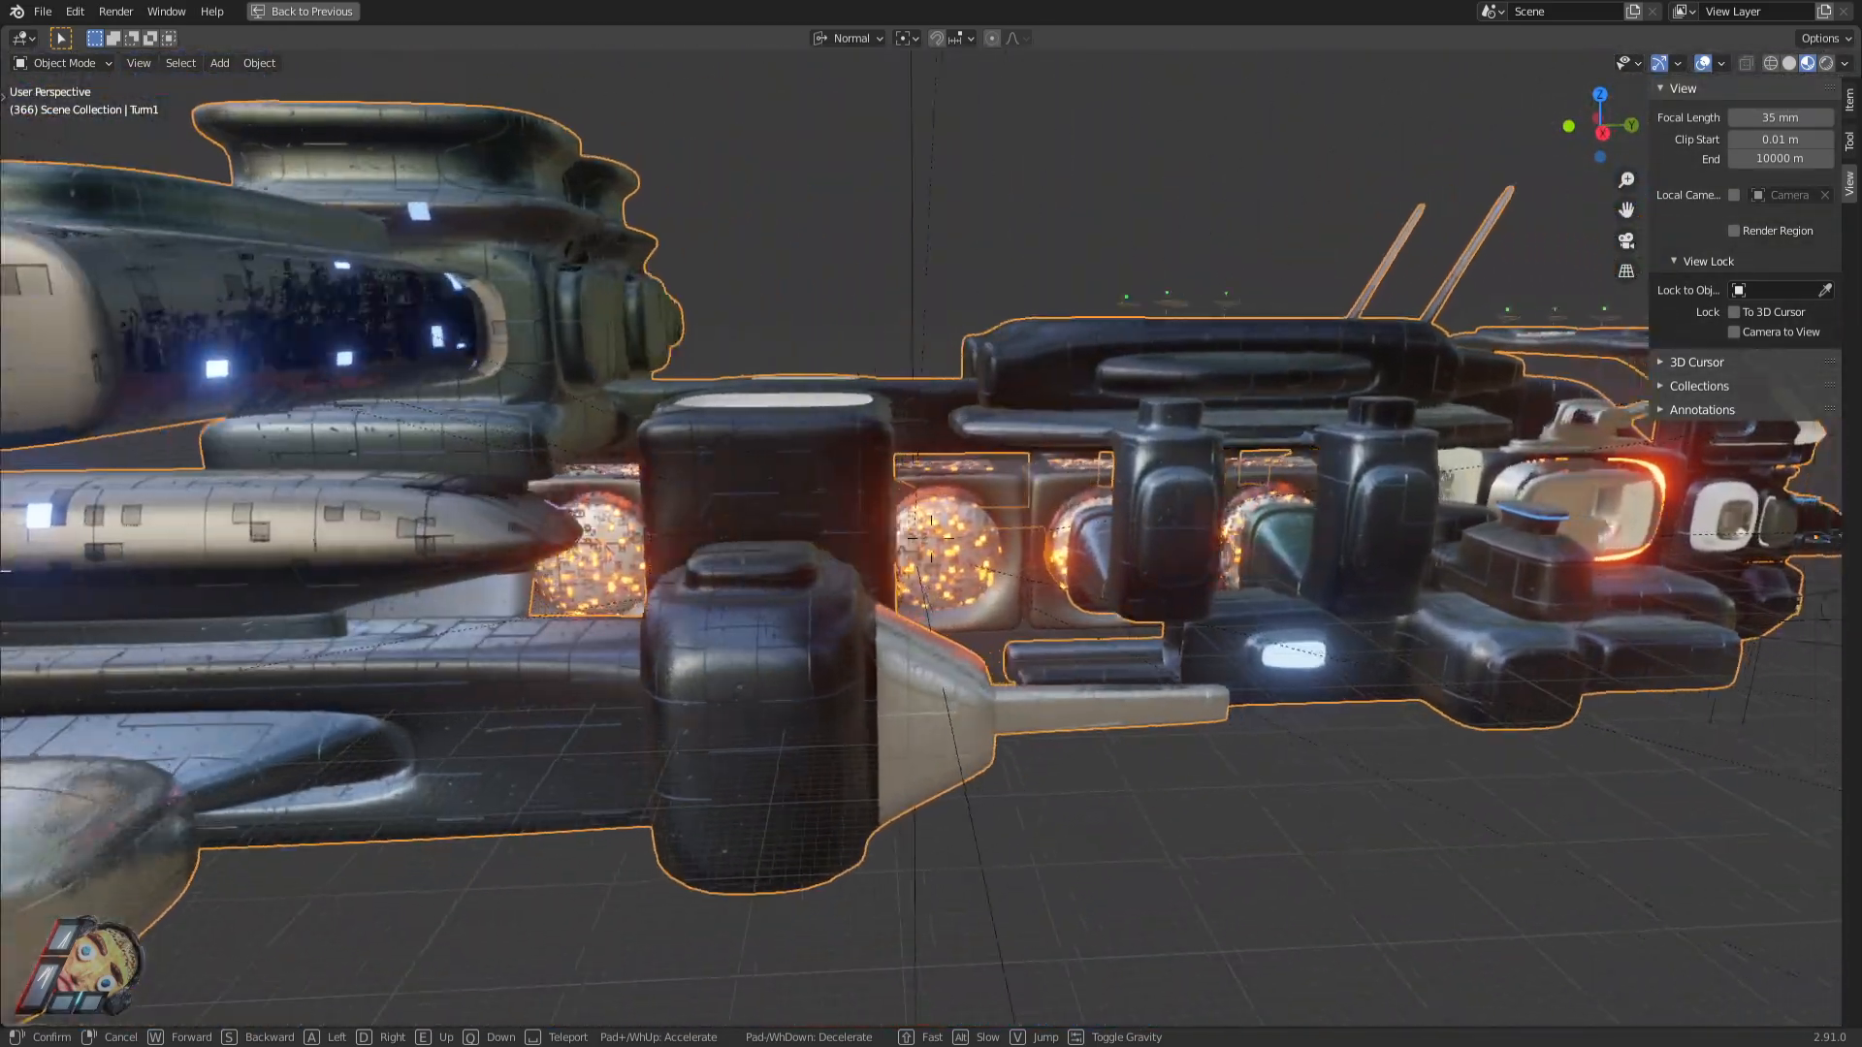
{"action": "key", "text": "d"}
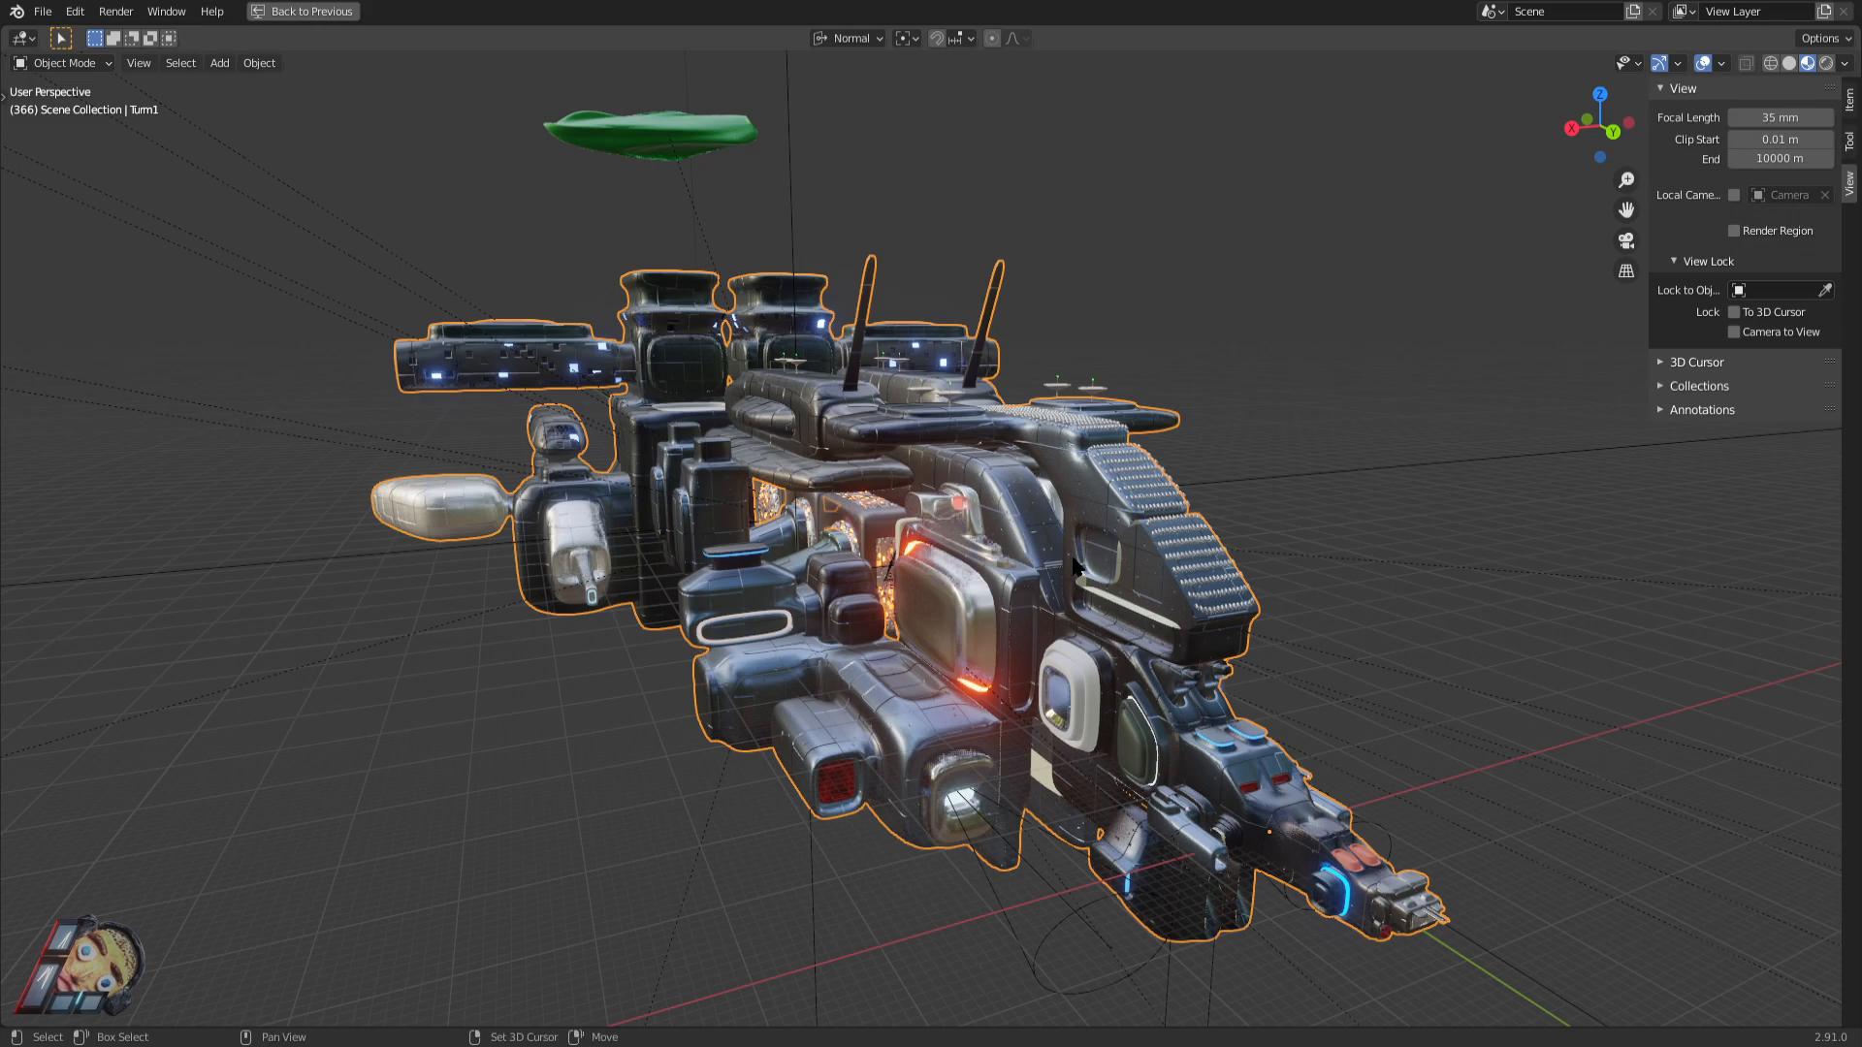
Select the dish antennas on the ship's front upper deck.
{"action": "key", "text": "d"}
{"action": "key", "text": "w"}
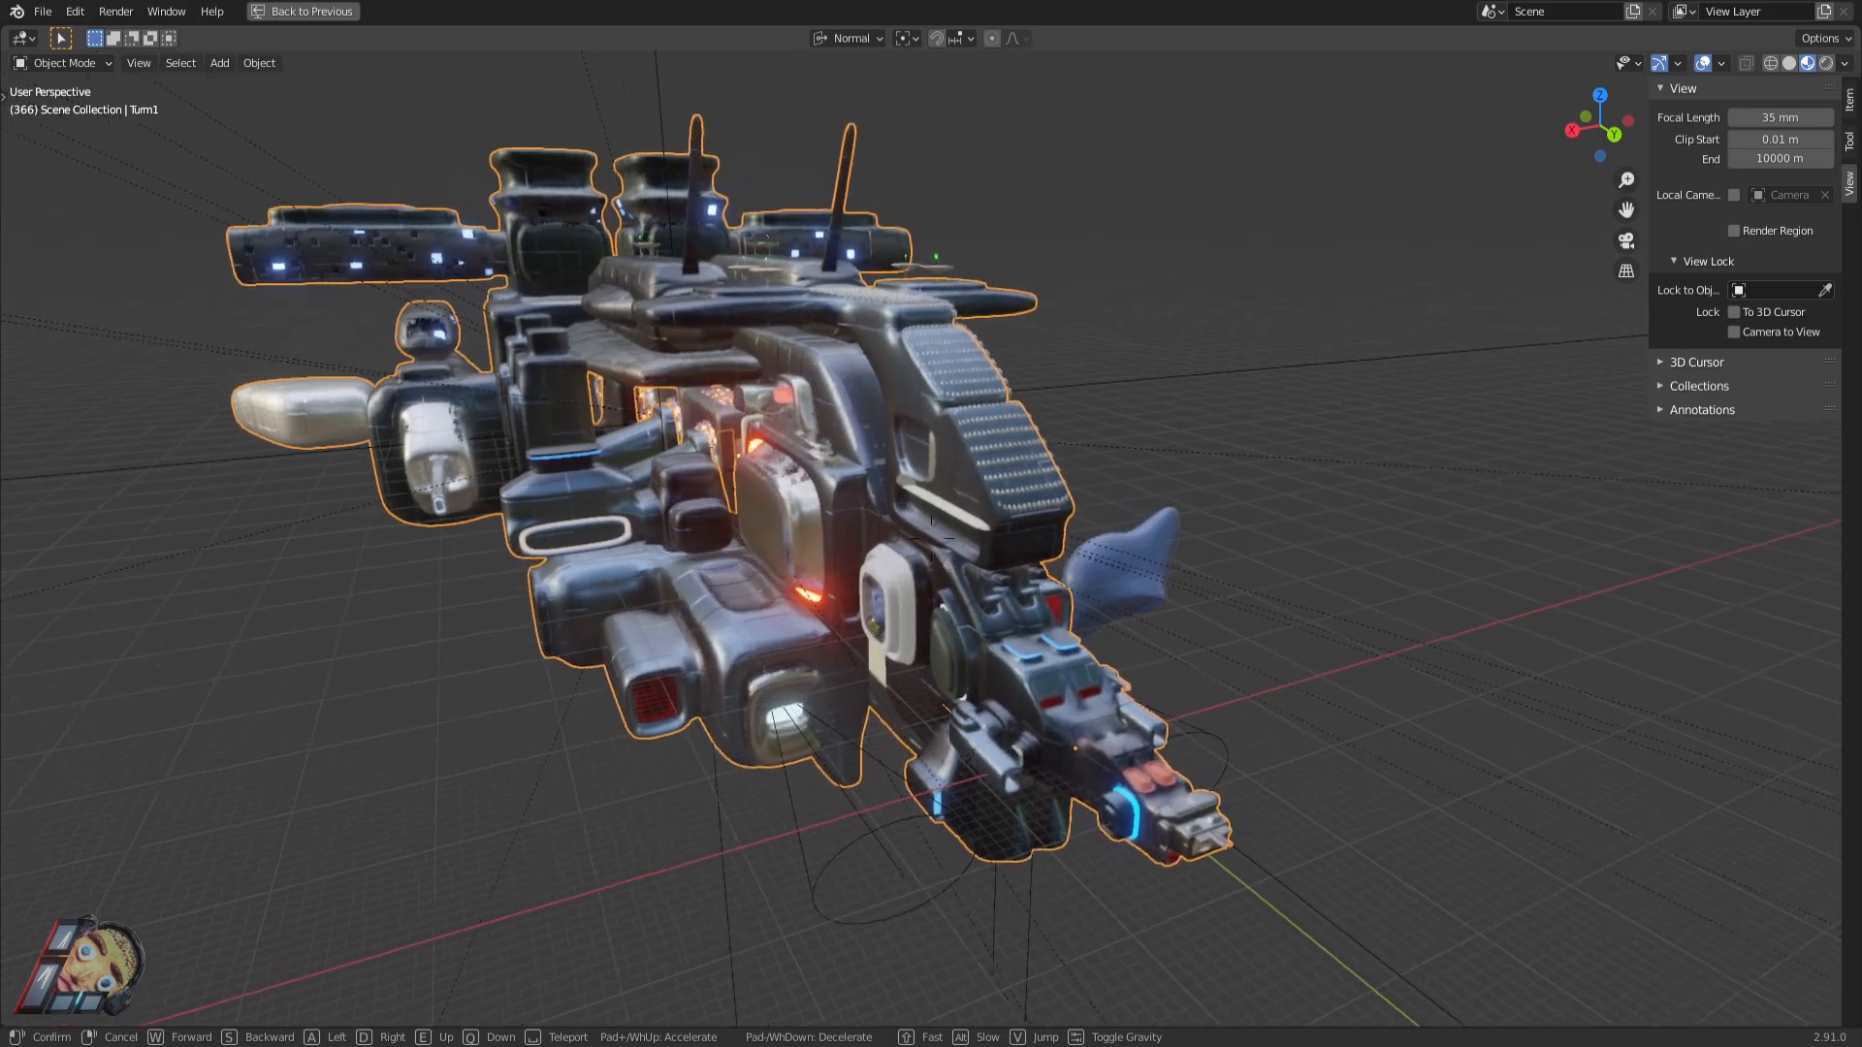
{"action": "key", "text": "d"}
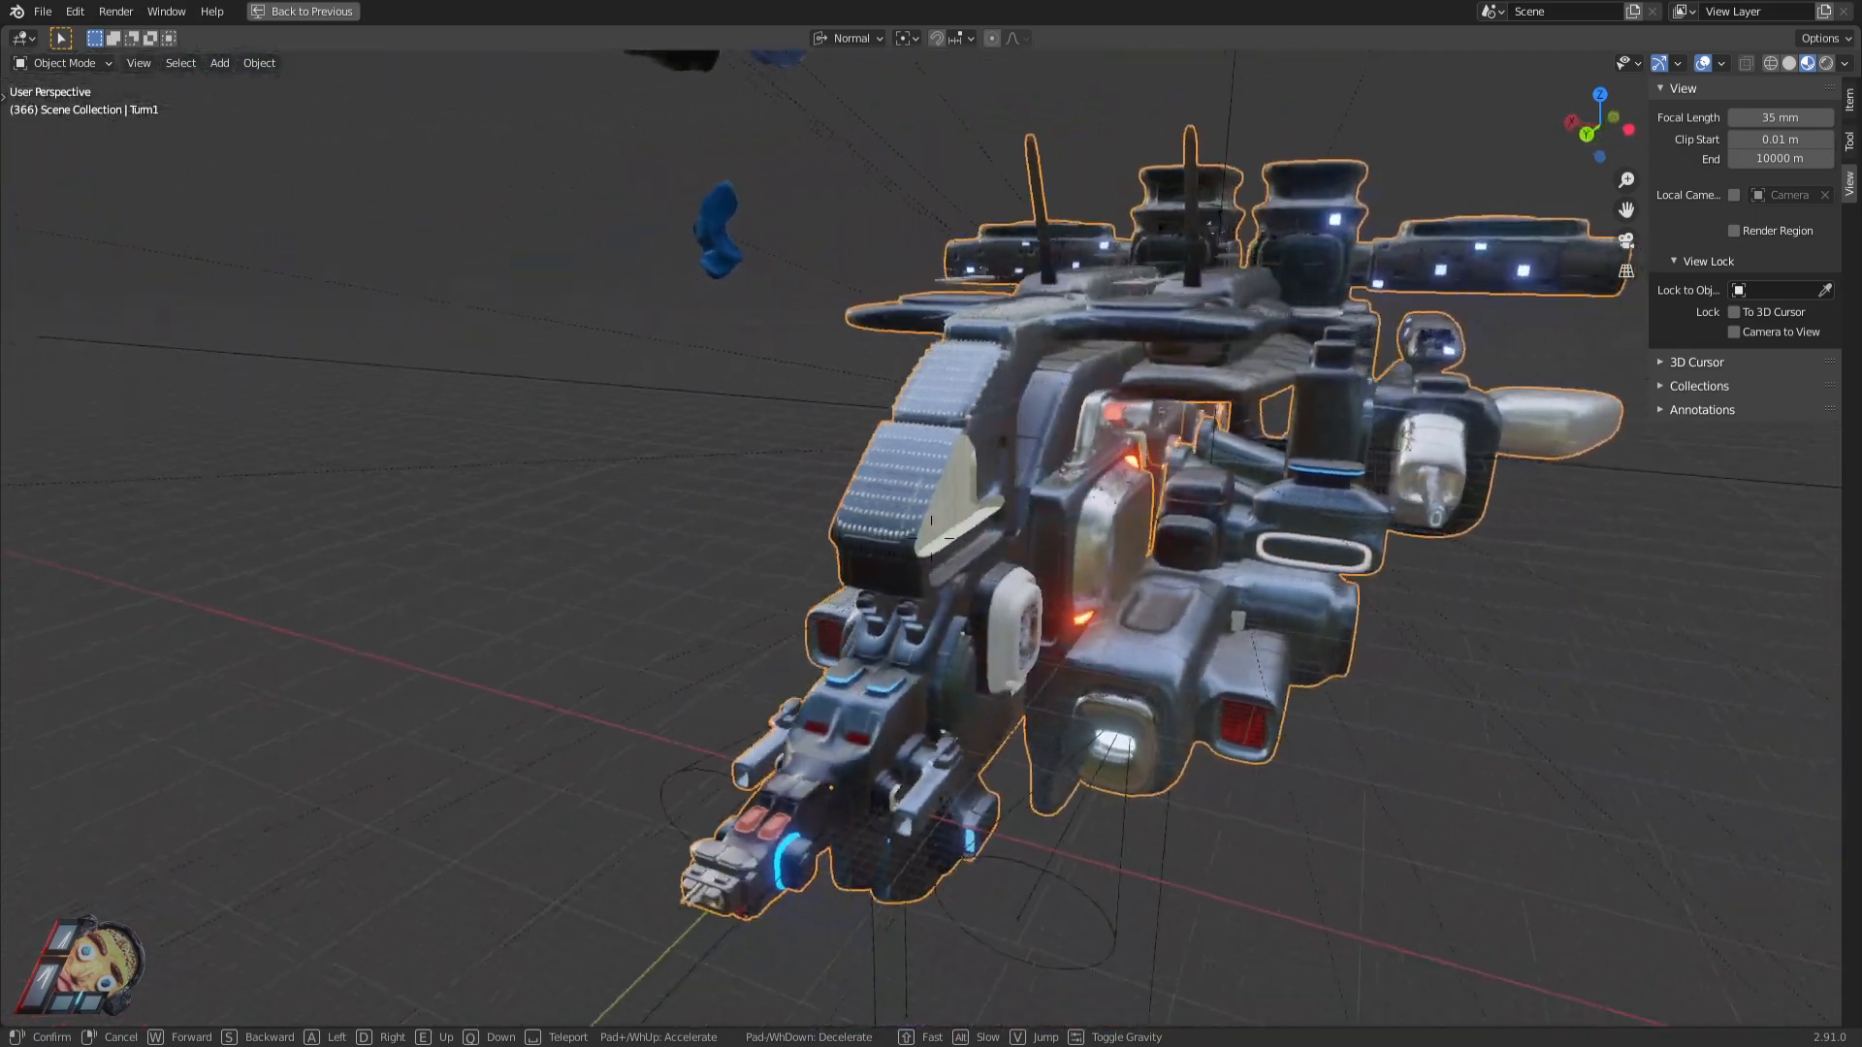
{"action": "key", "text": "w"}
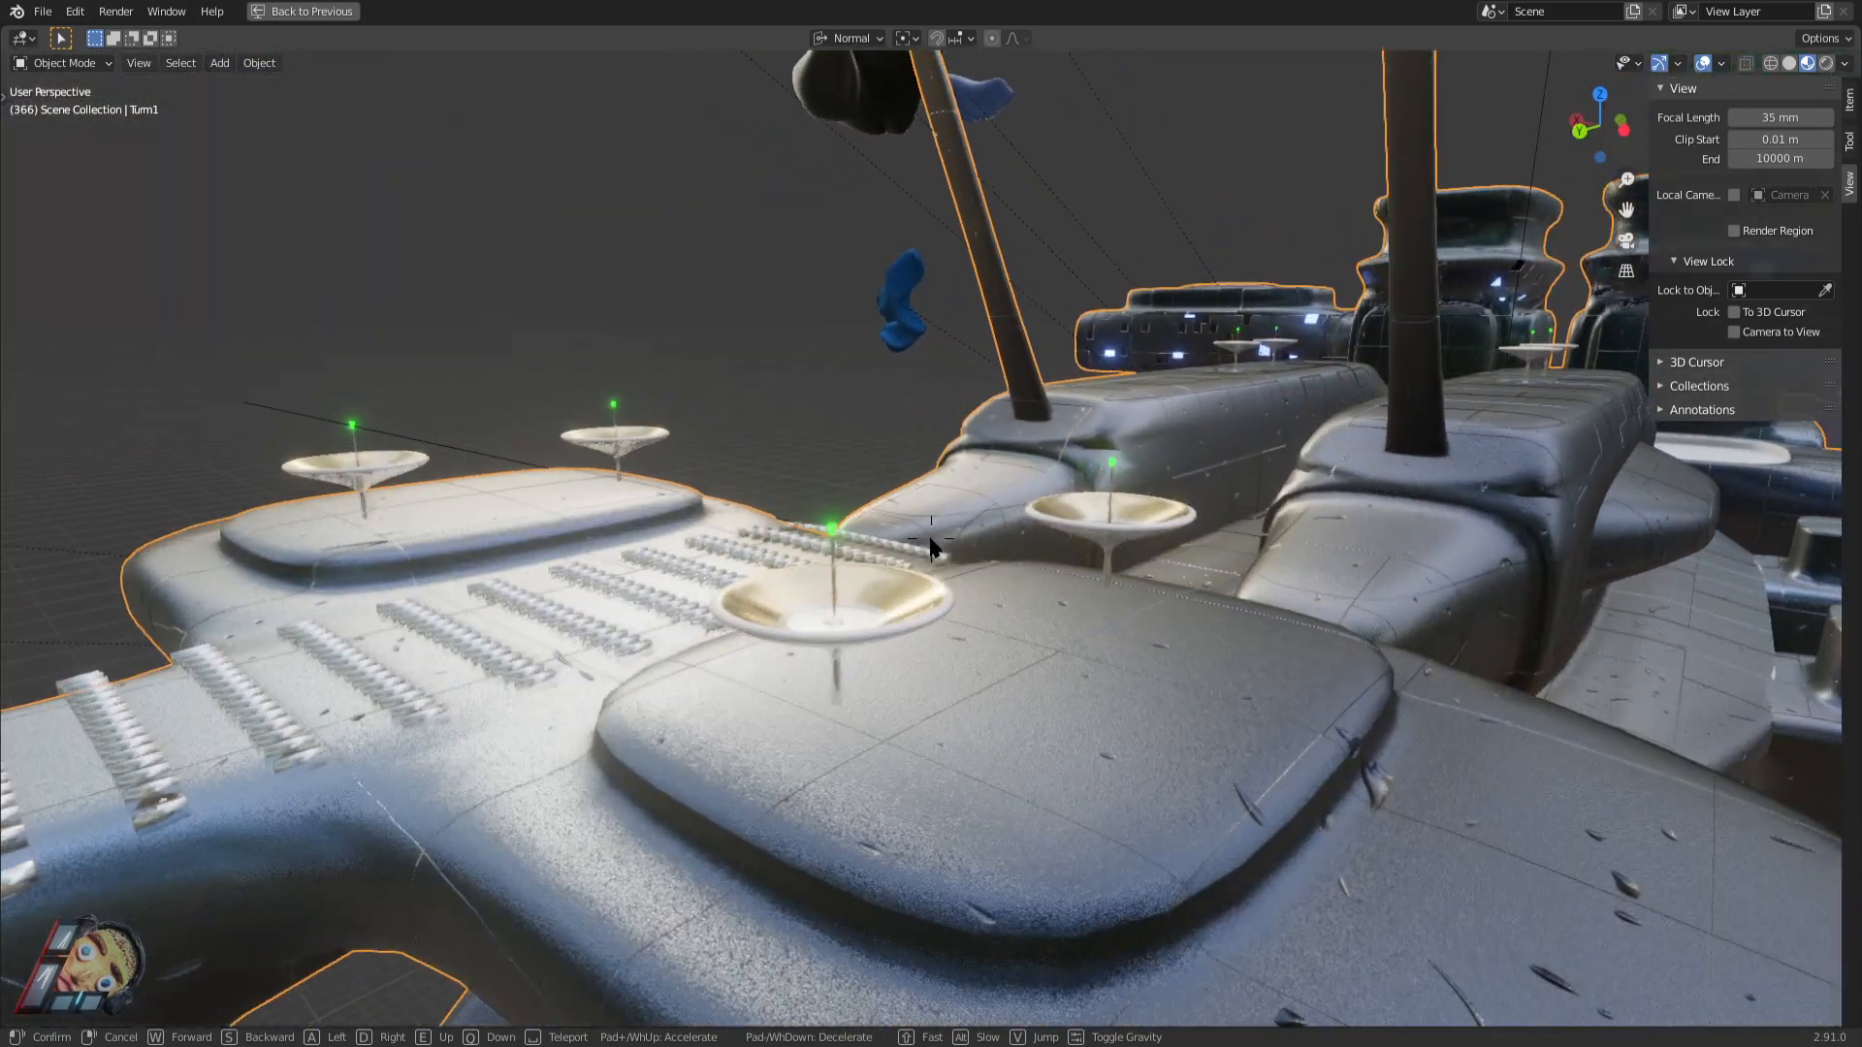
{"action": "left_click", "coordinate": [932, 548]}
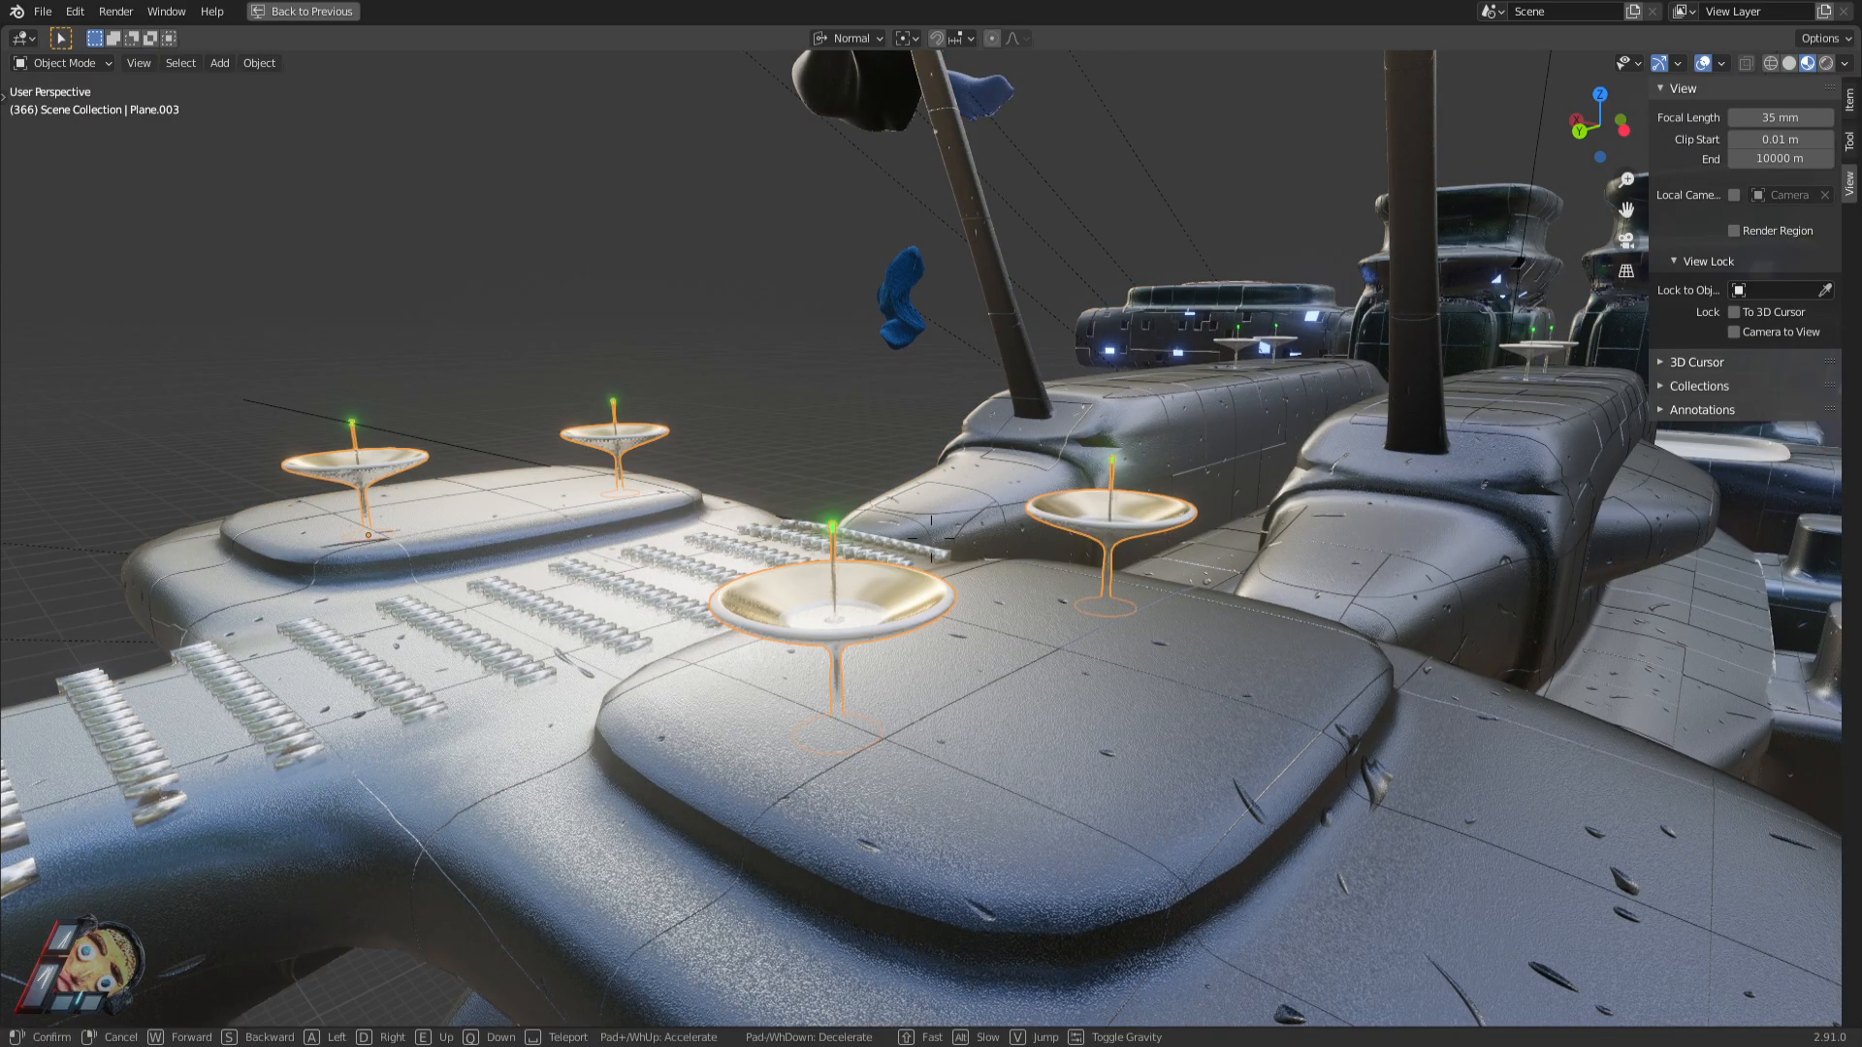
Inspect the dish antennas on the front deck and on the twin upper hull sections from several angles.
{"action": "key", "text": "s"}
{"action": "key", "text": "a"}
{"action": "key", "text": "w"}
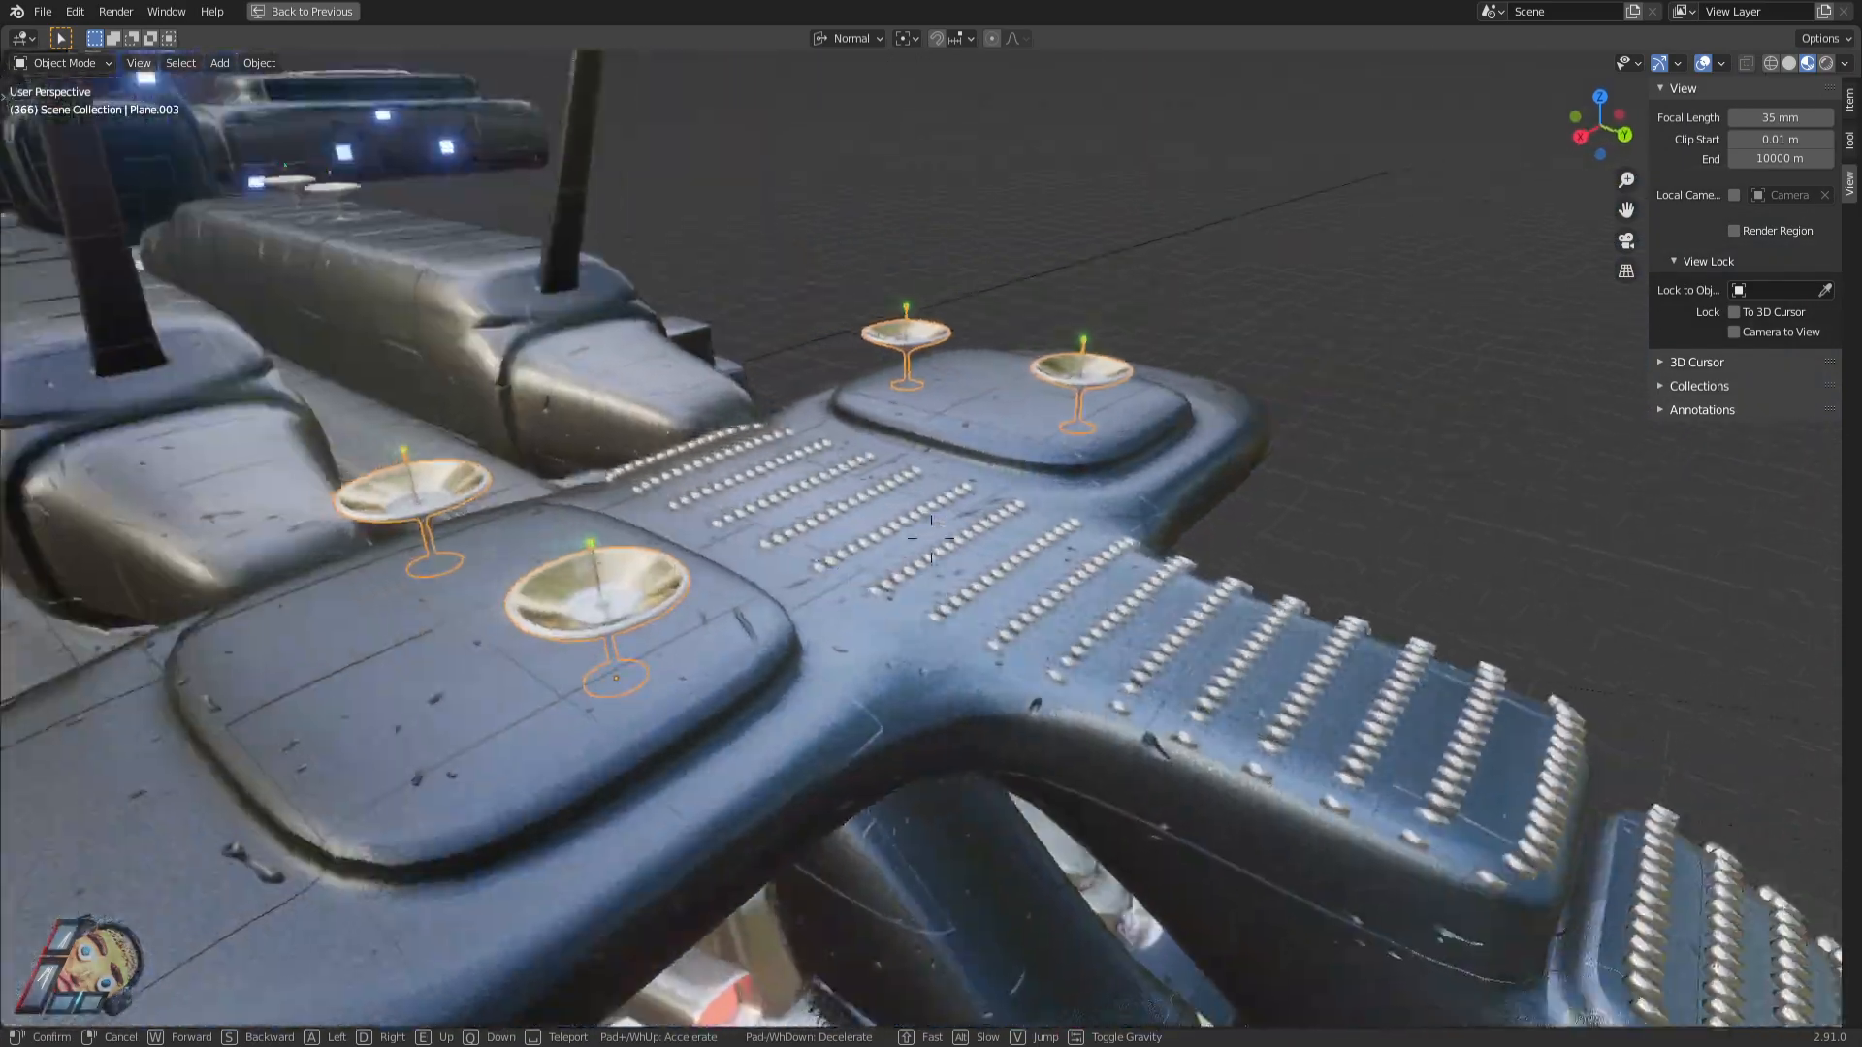
{"action": "key", "text": "w"}
{"action": "key", "text": "s"}
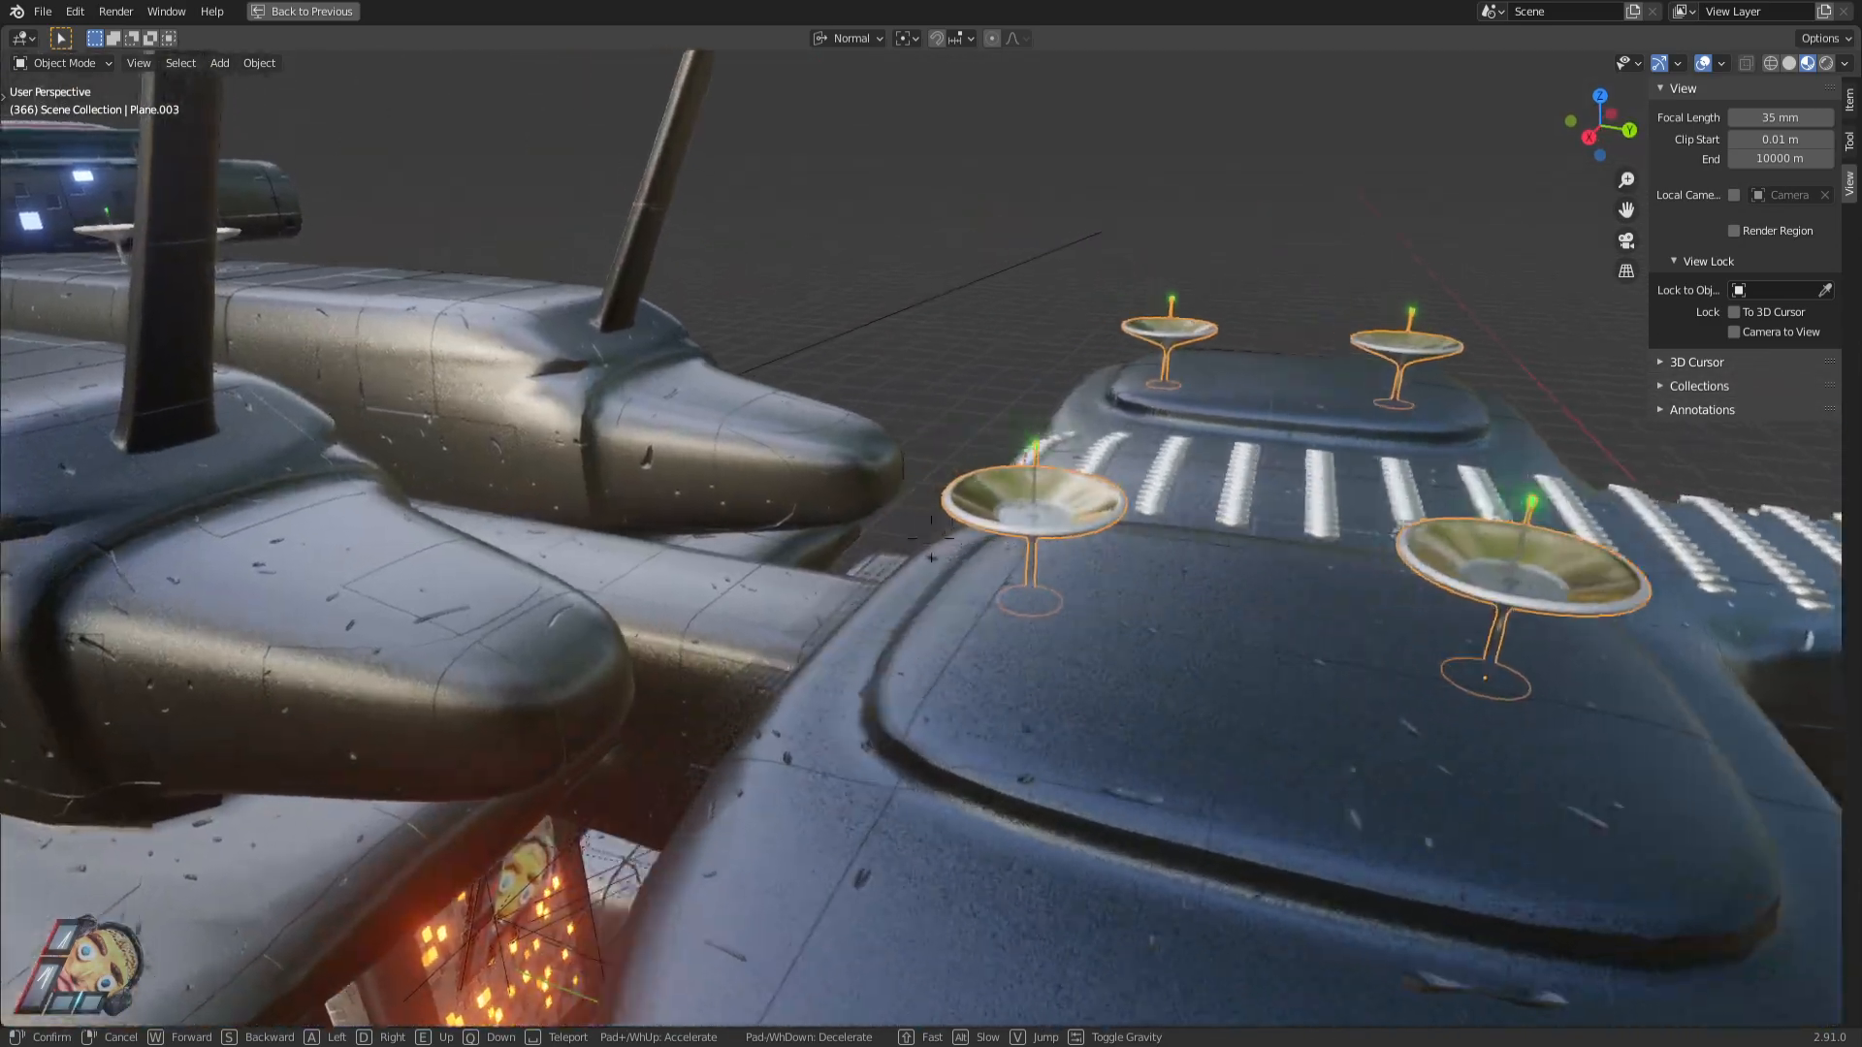
{"action": "key", "text": "w"}
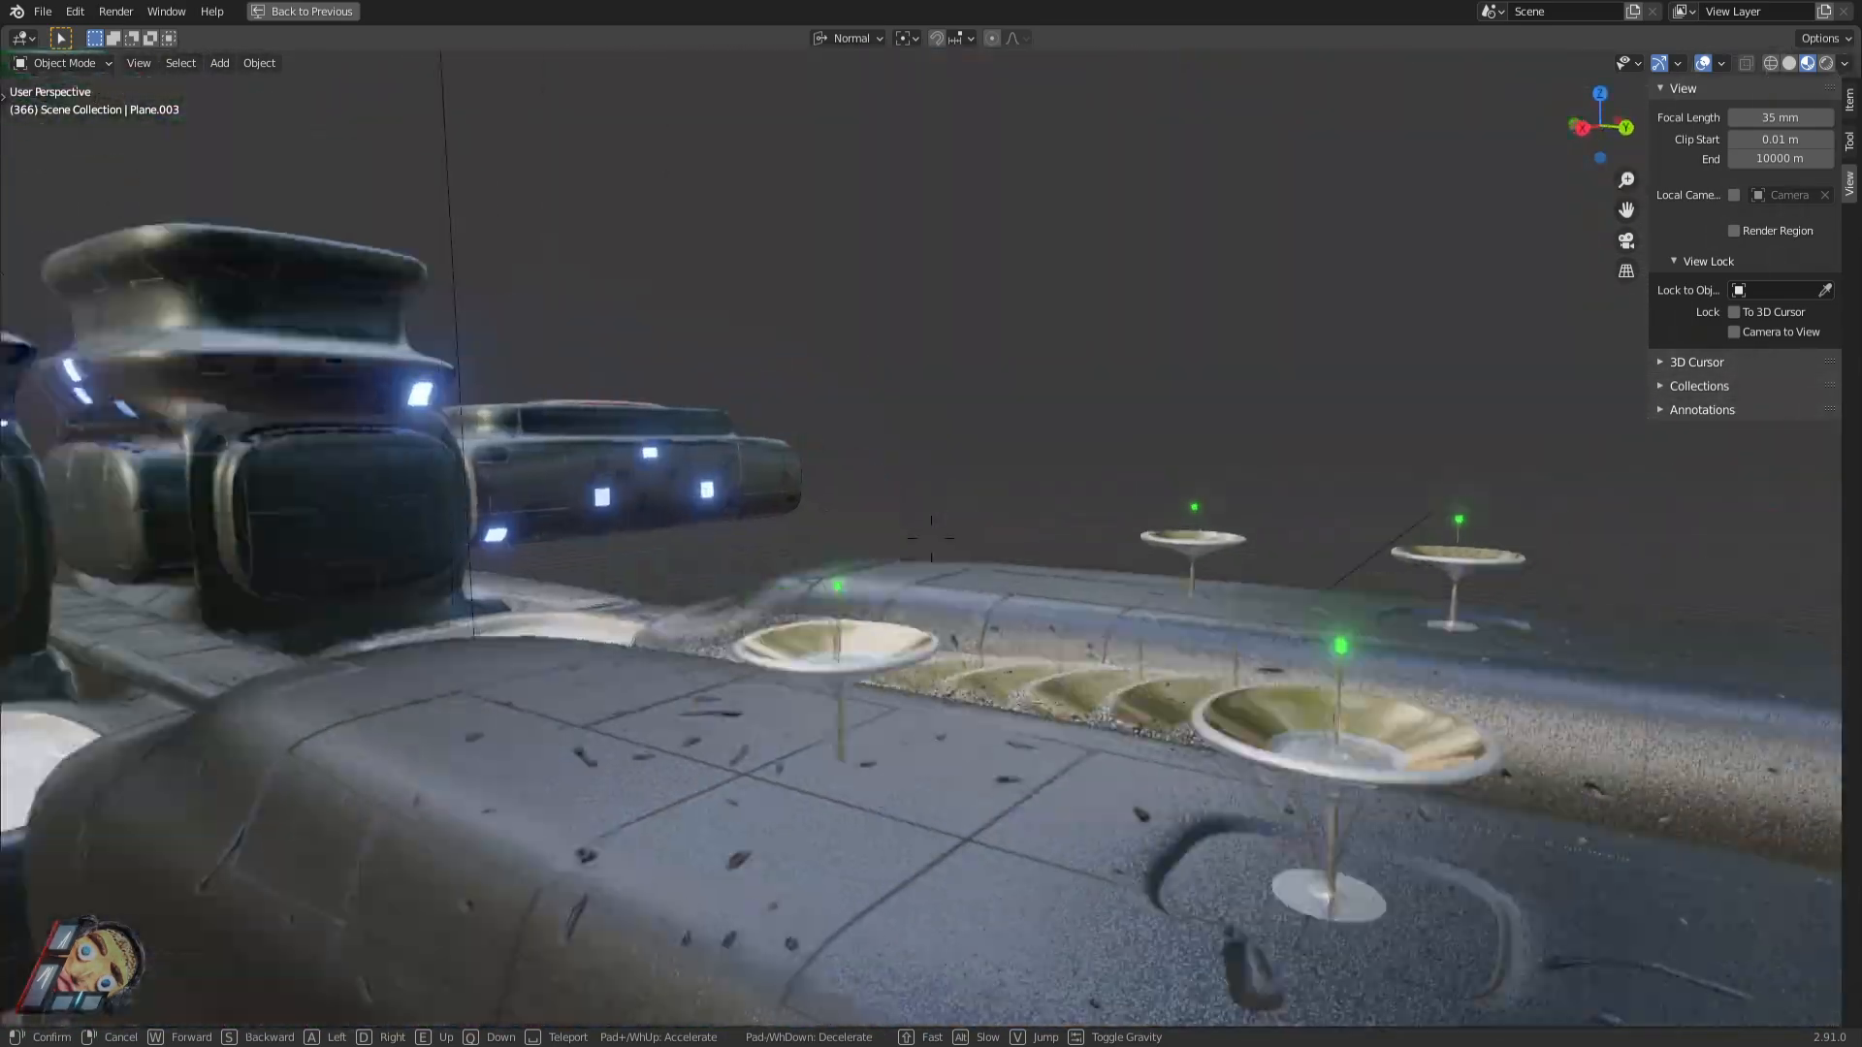
{"action": "key", "text": "w"}
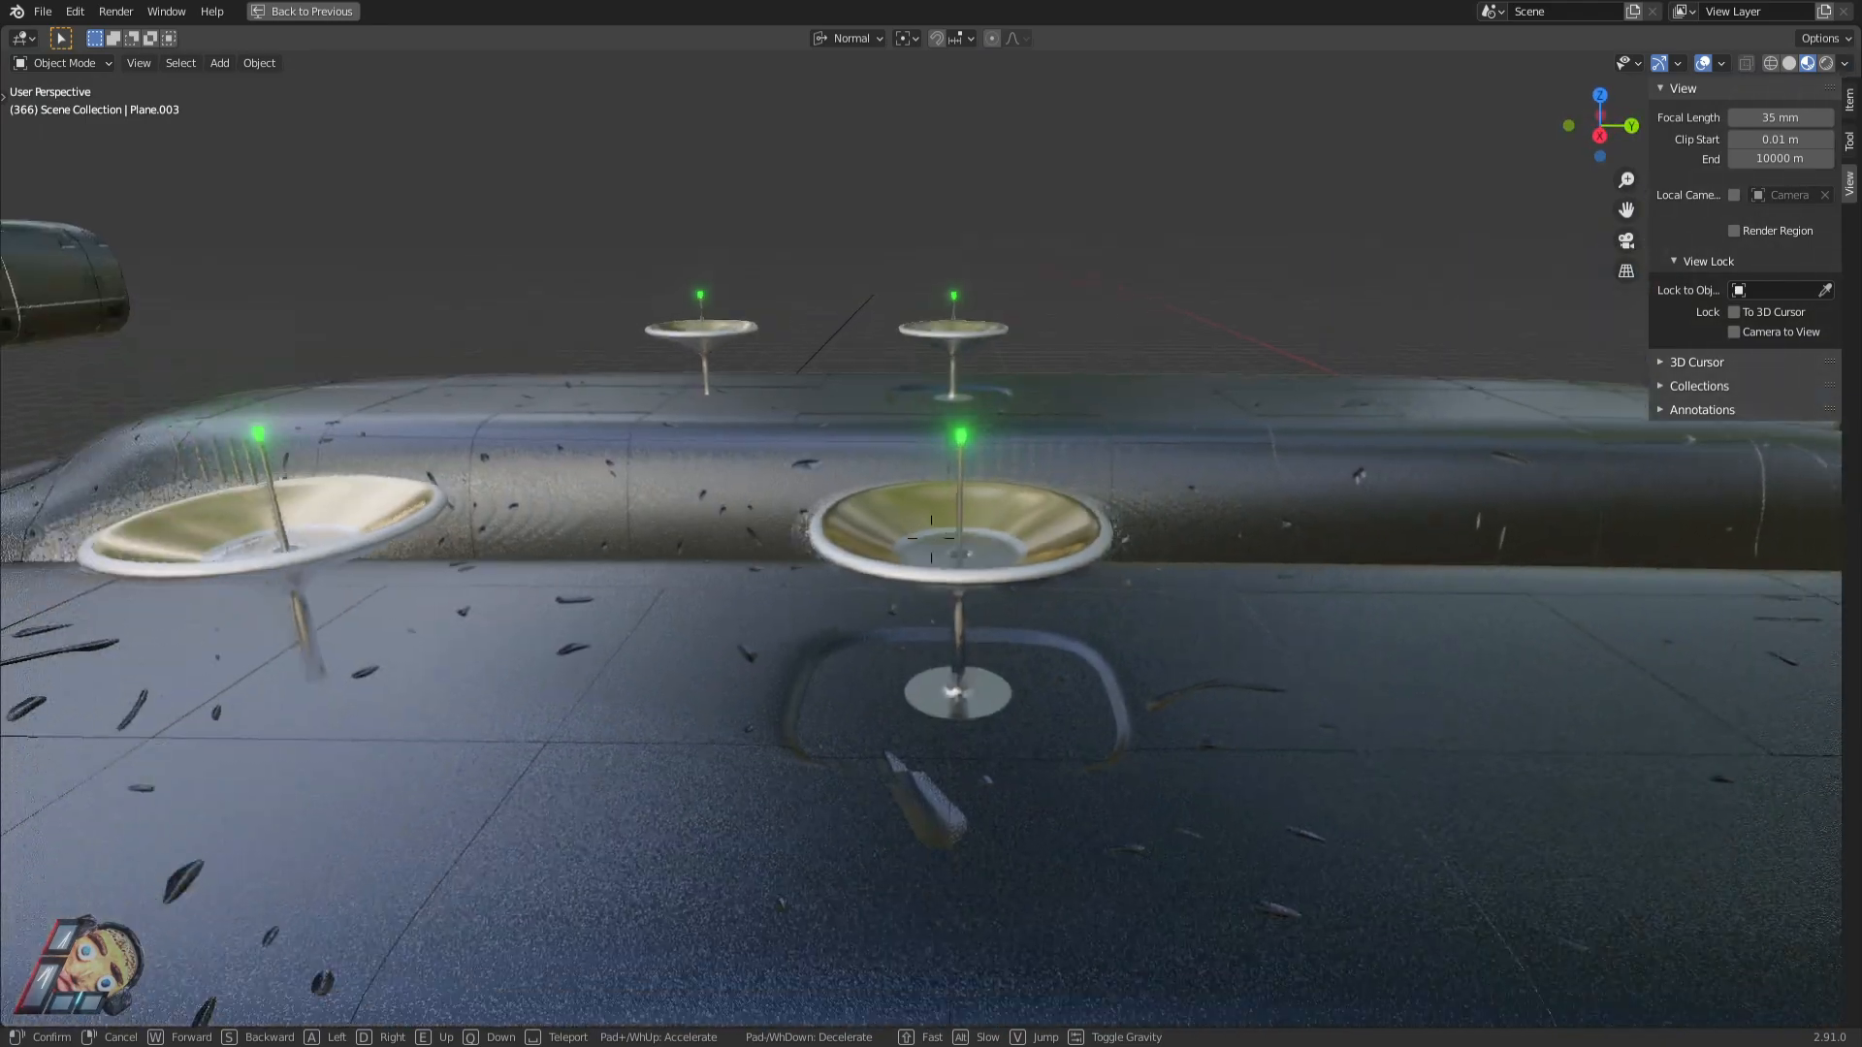
{"action": "key", "text": "s"}
{"action": "left_click", "coordinate": [950, 635]}
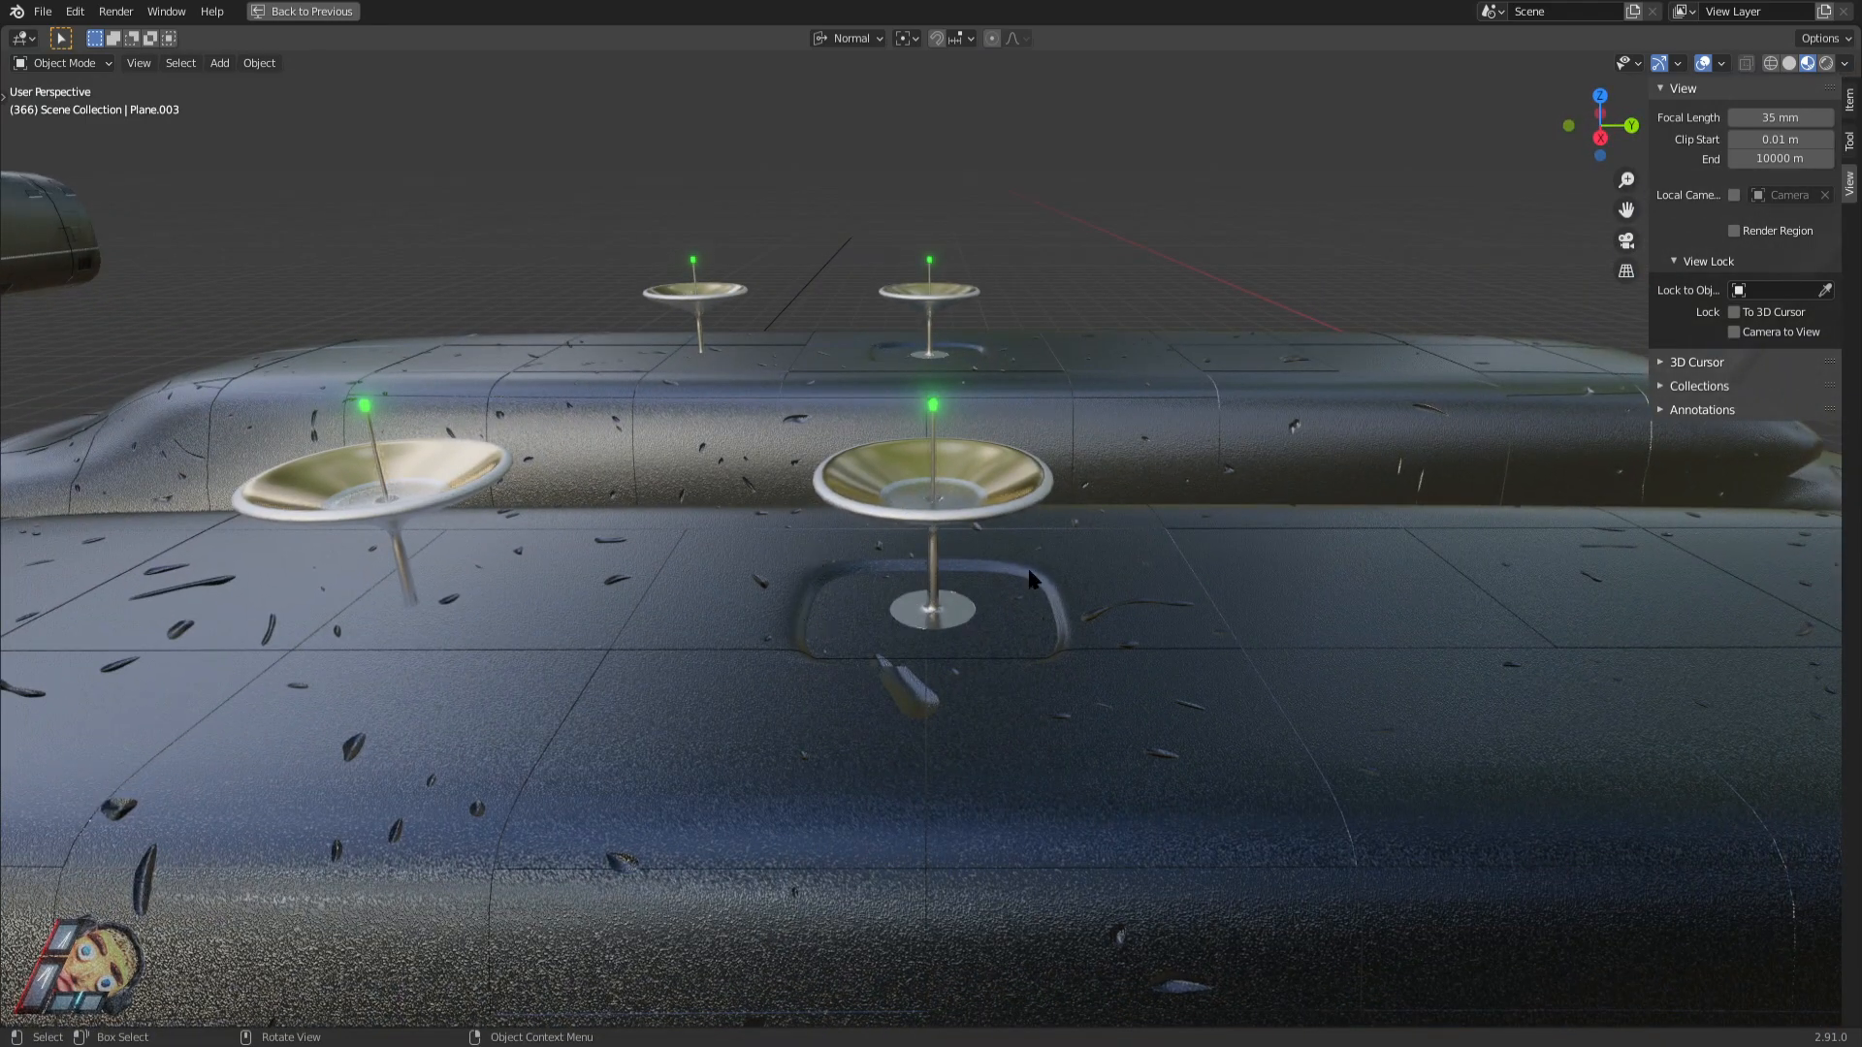
{"action": "key", "text": "shift+grave"}
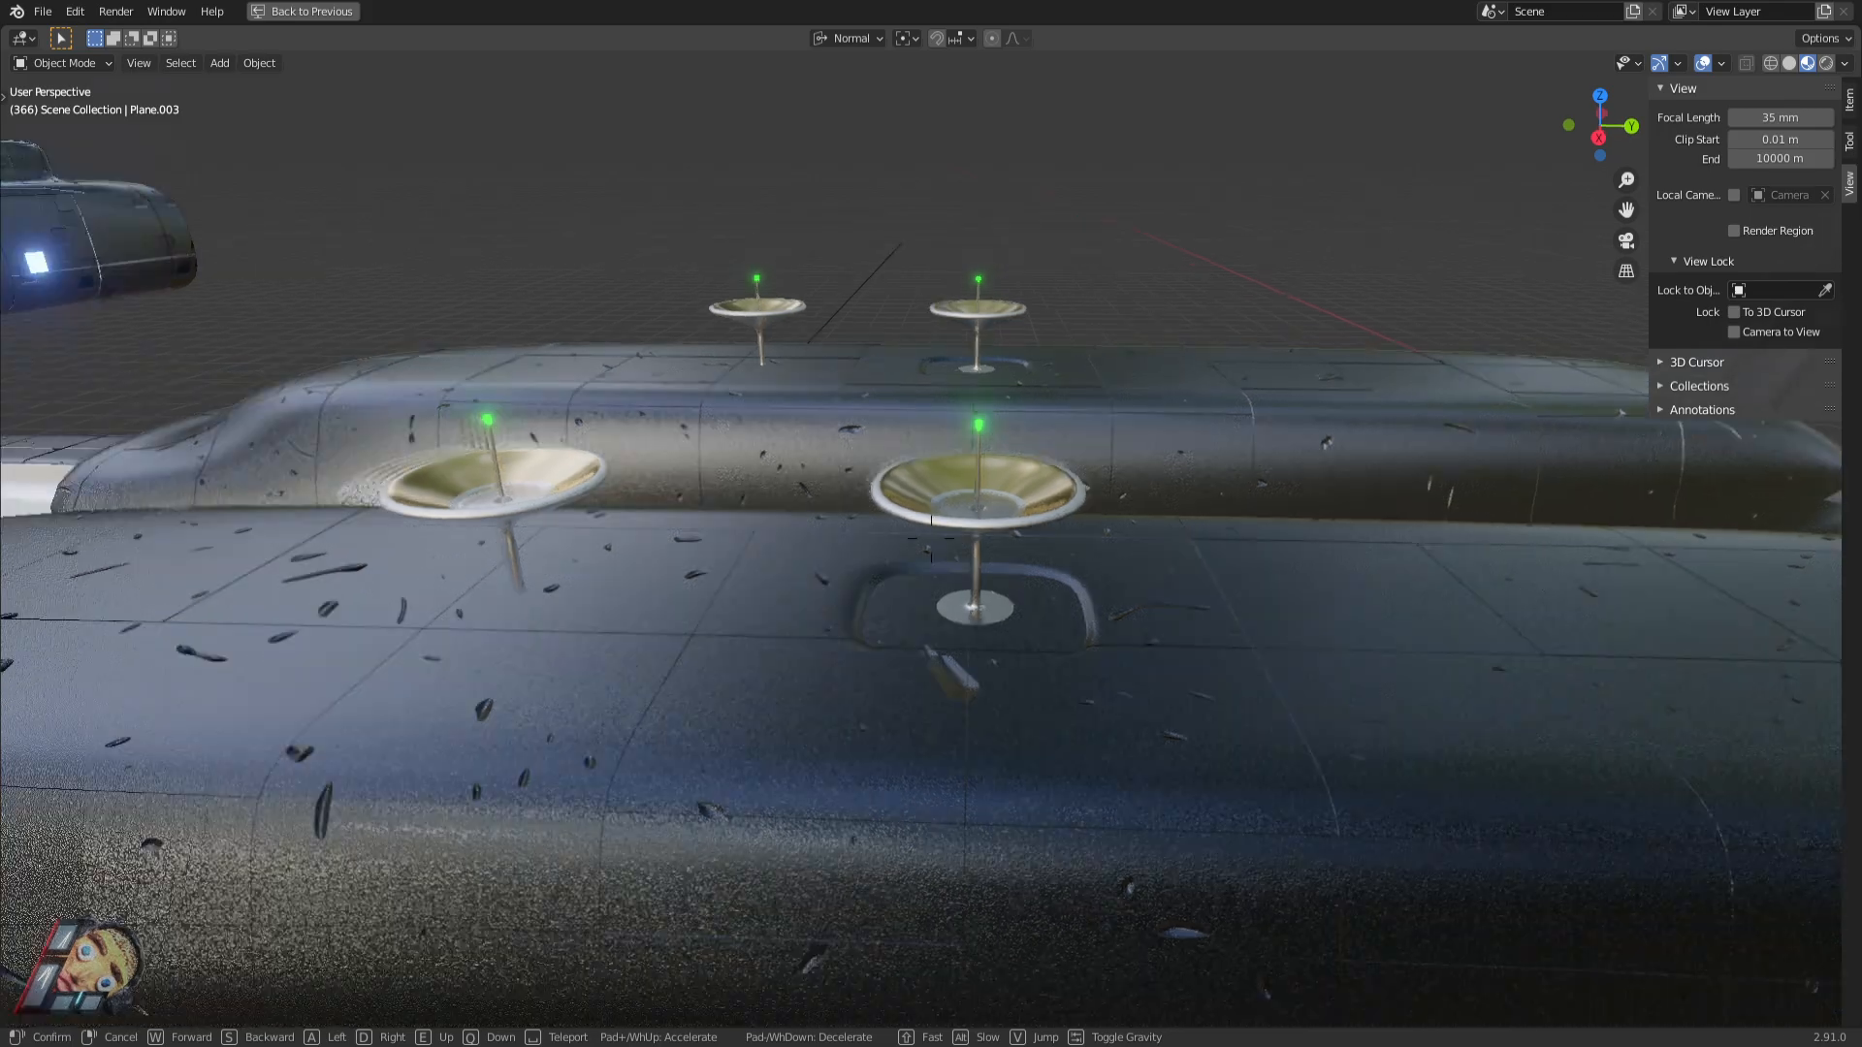
{"action": "key", "text": "w"}
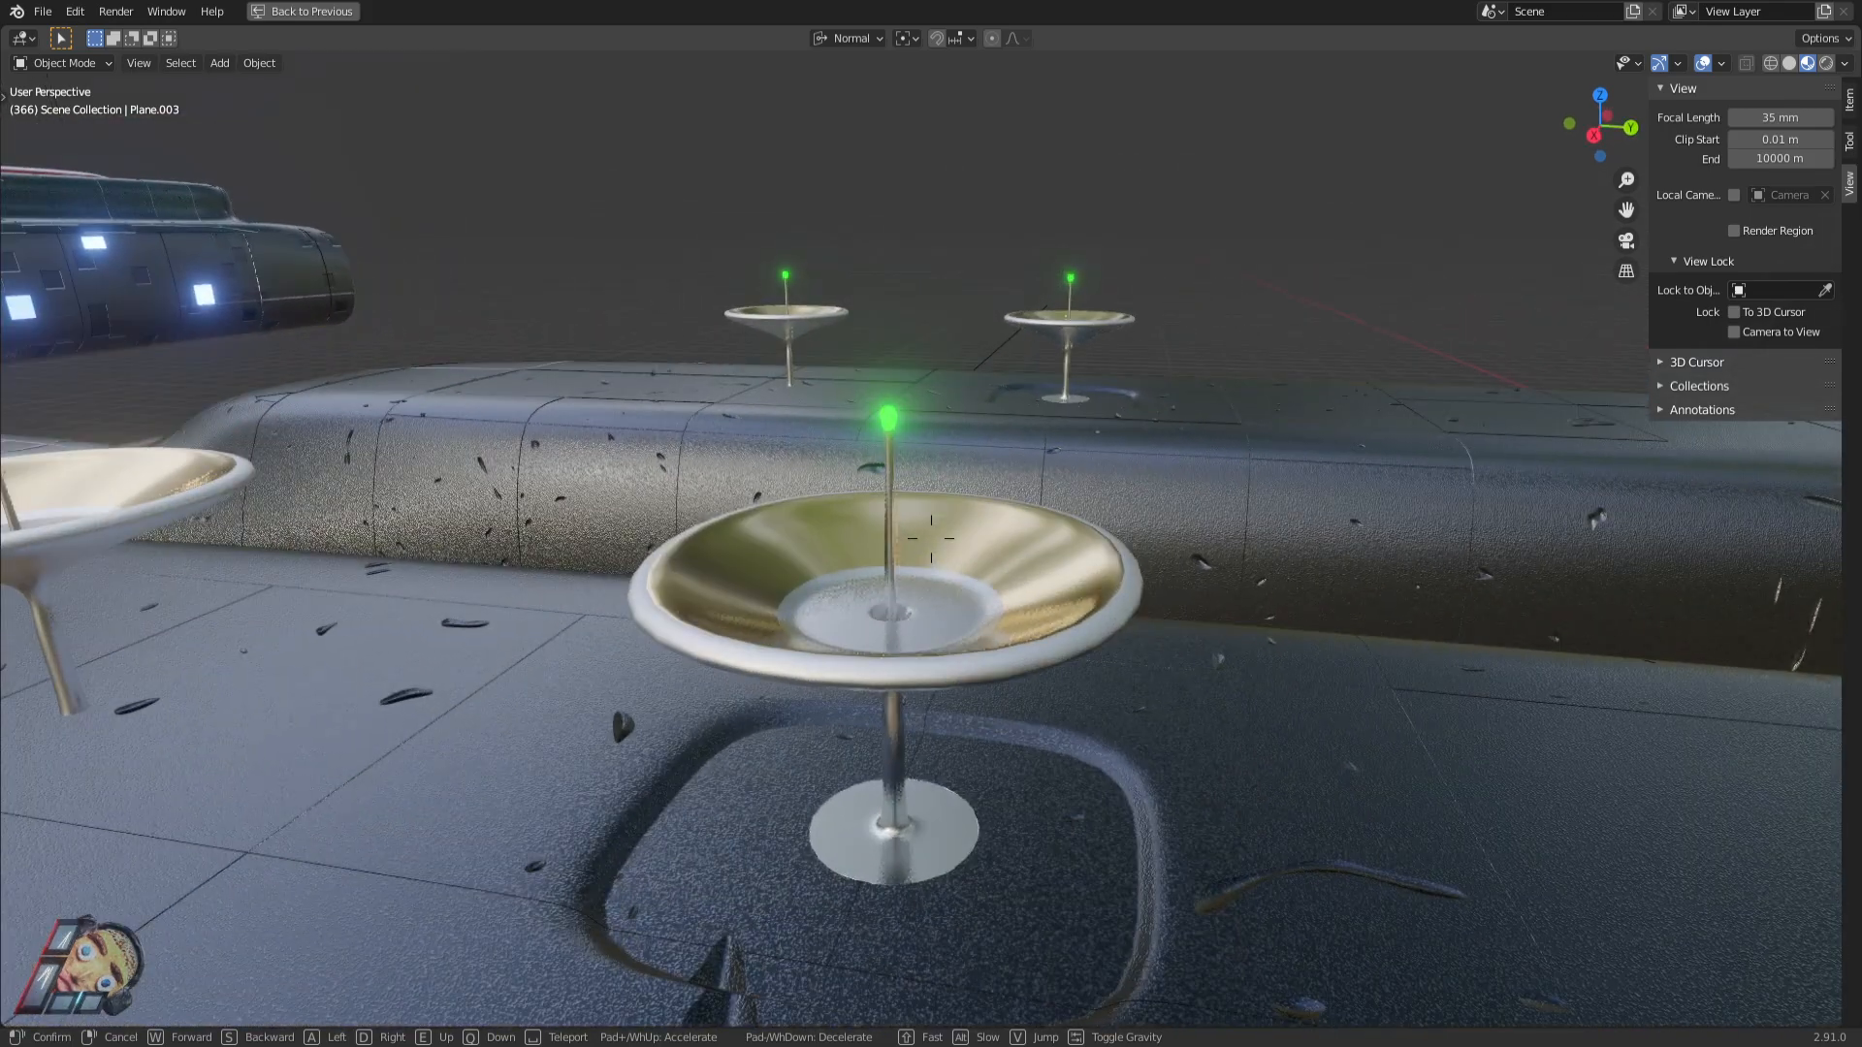
{"action": "key", "text": "s"}
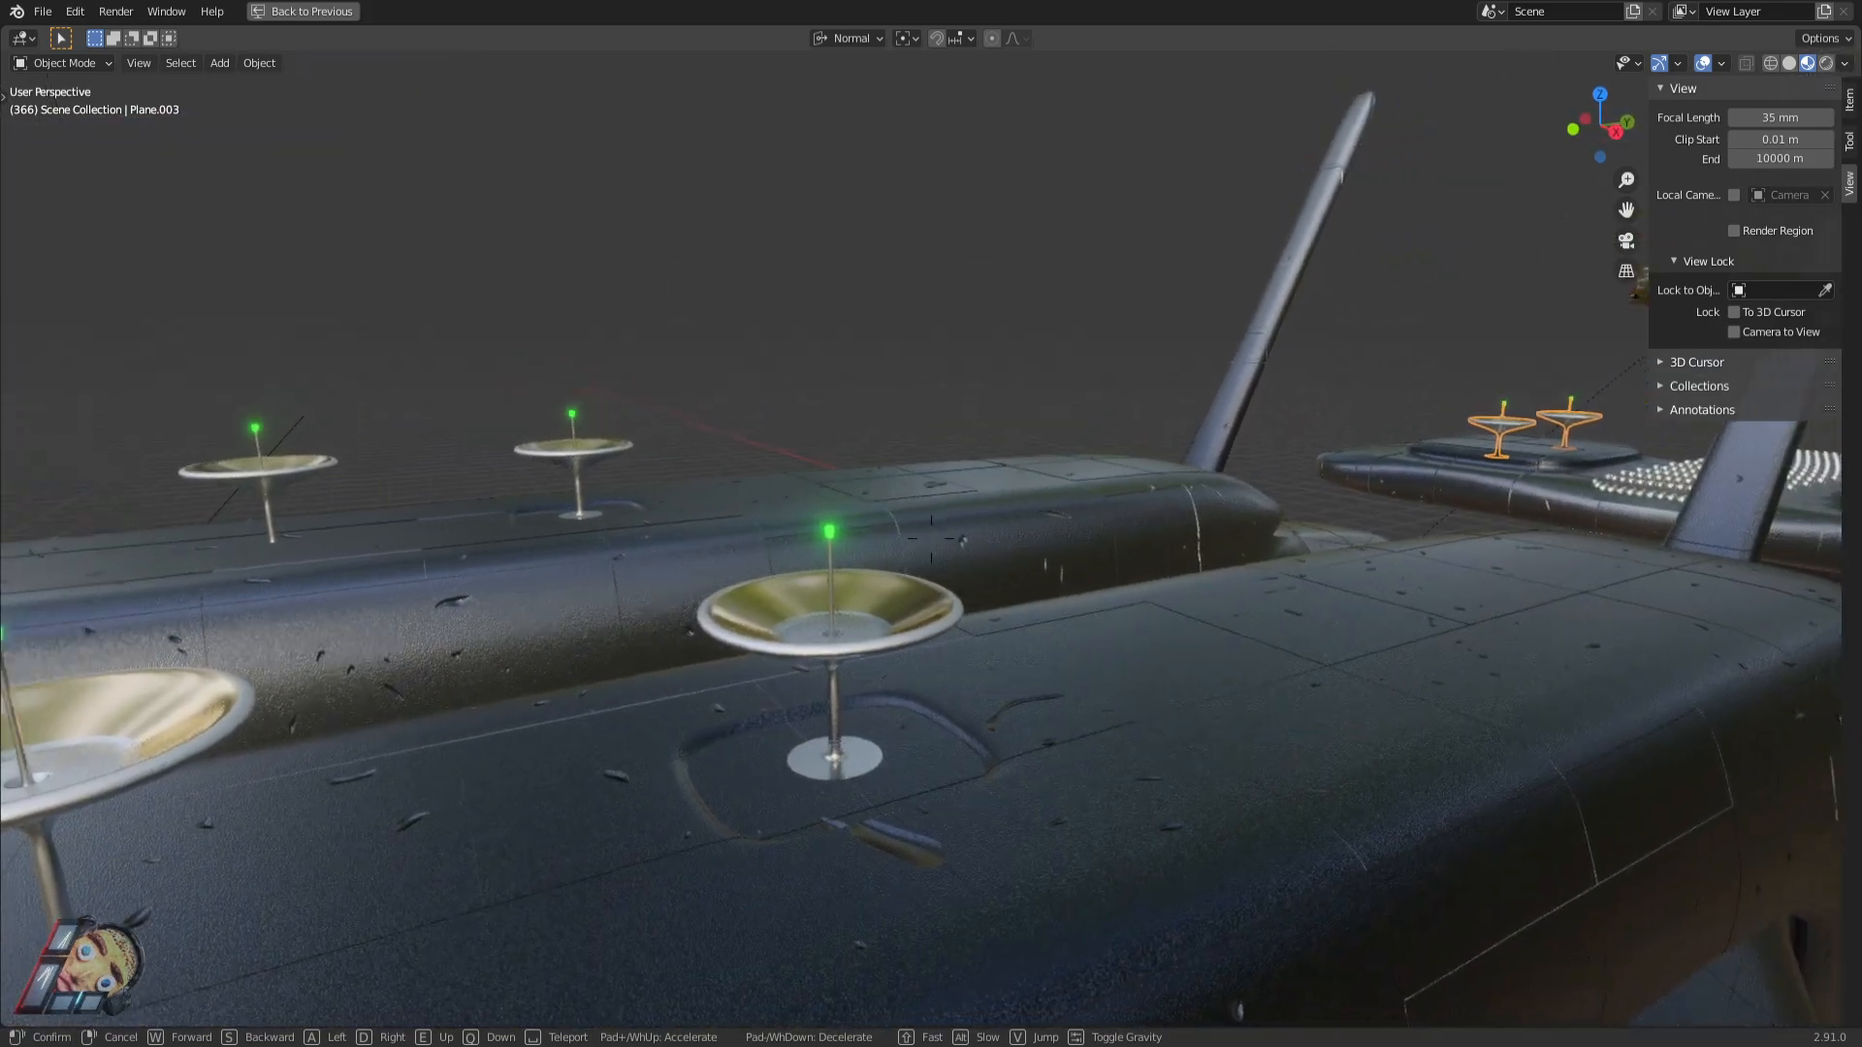
{"action": "key", "text": "w"}
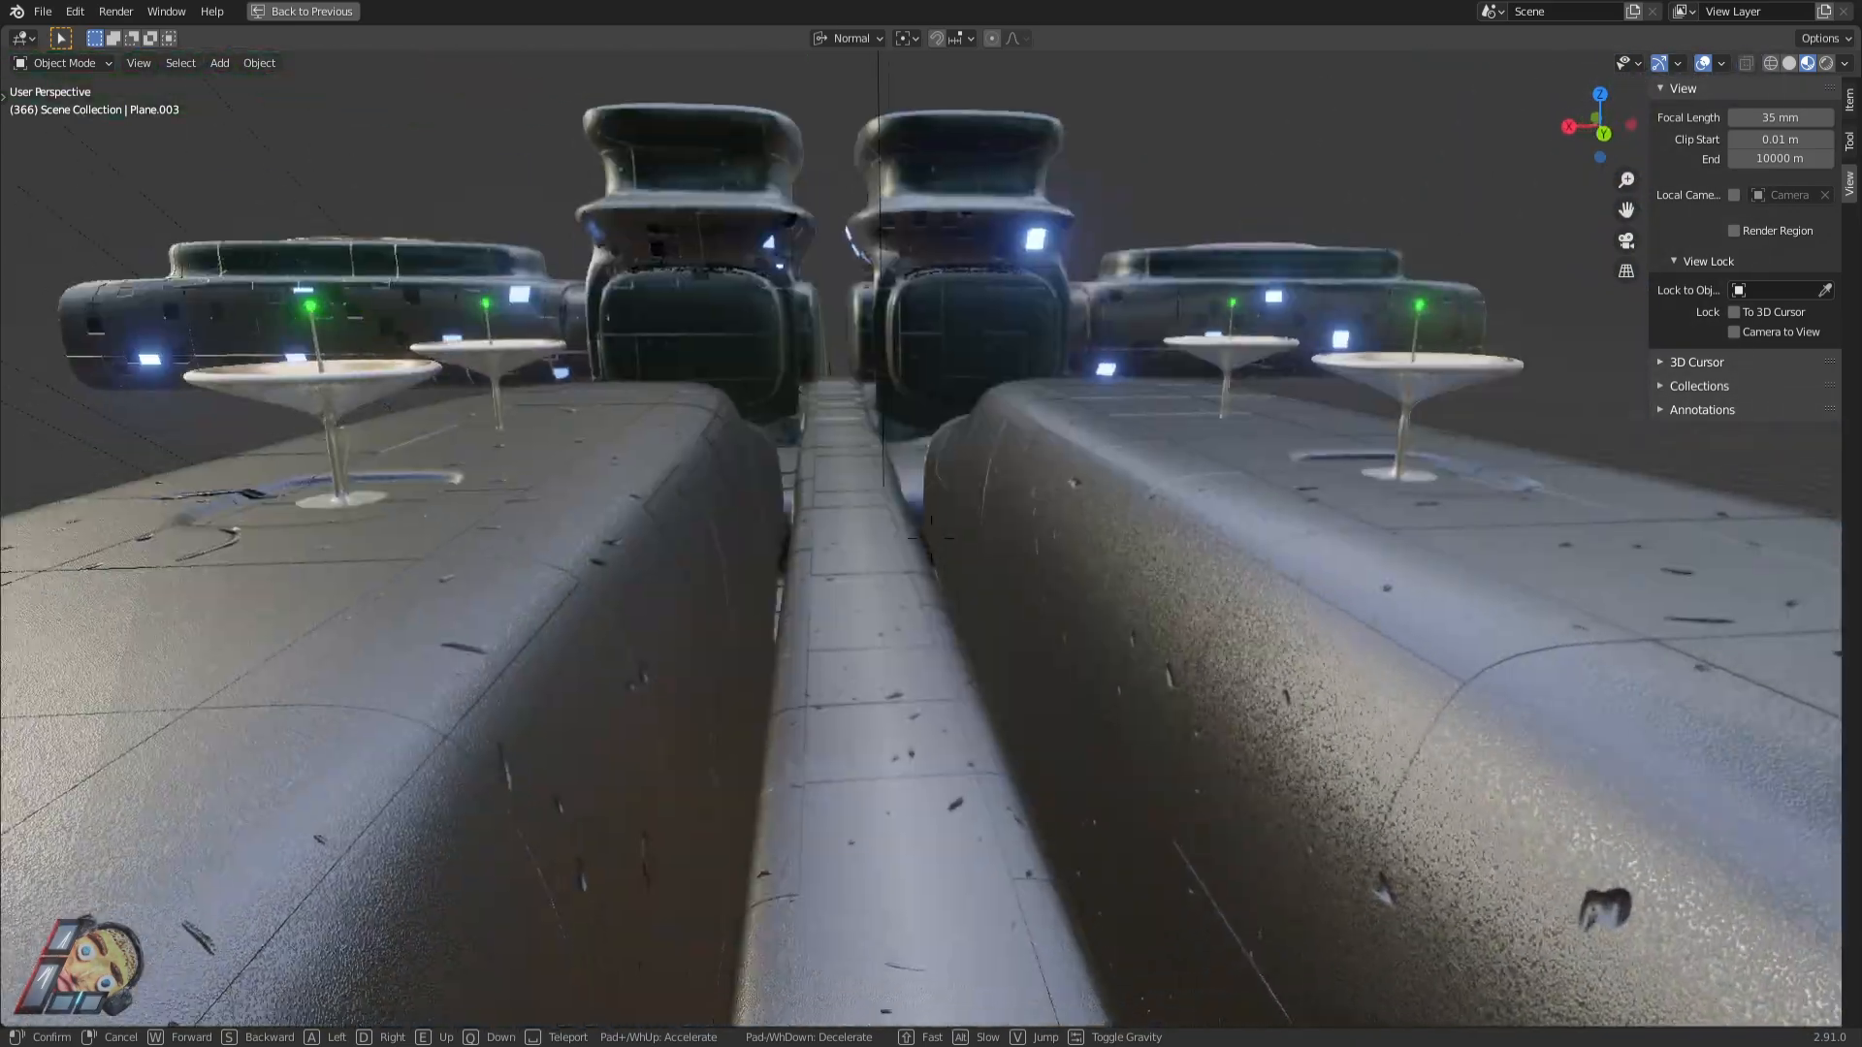
Examine the central beam between the twin upper hulls, from the dish antennas to the twin towers with lit windows.
{"action": "key", "text": "s"}
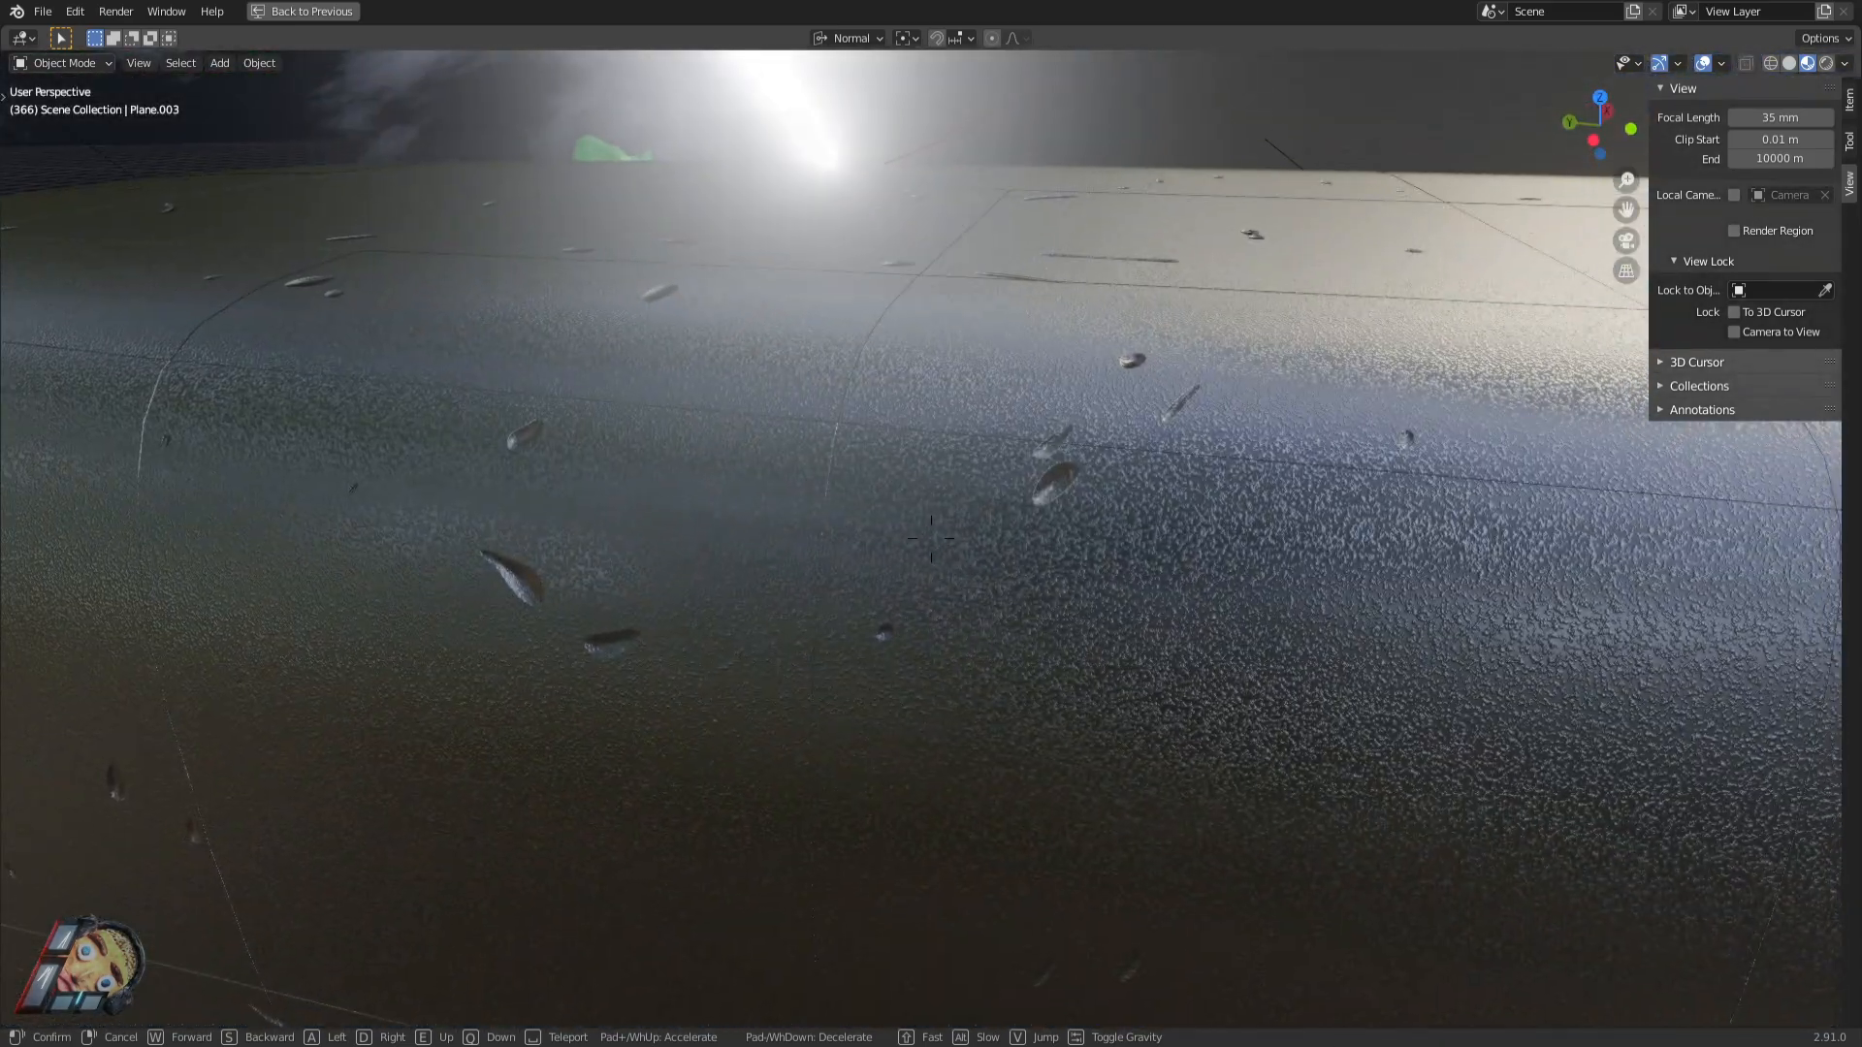
{"action": "key", "text": "w"}
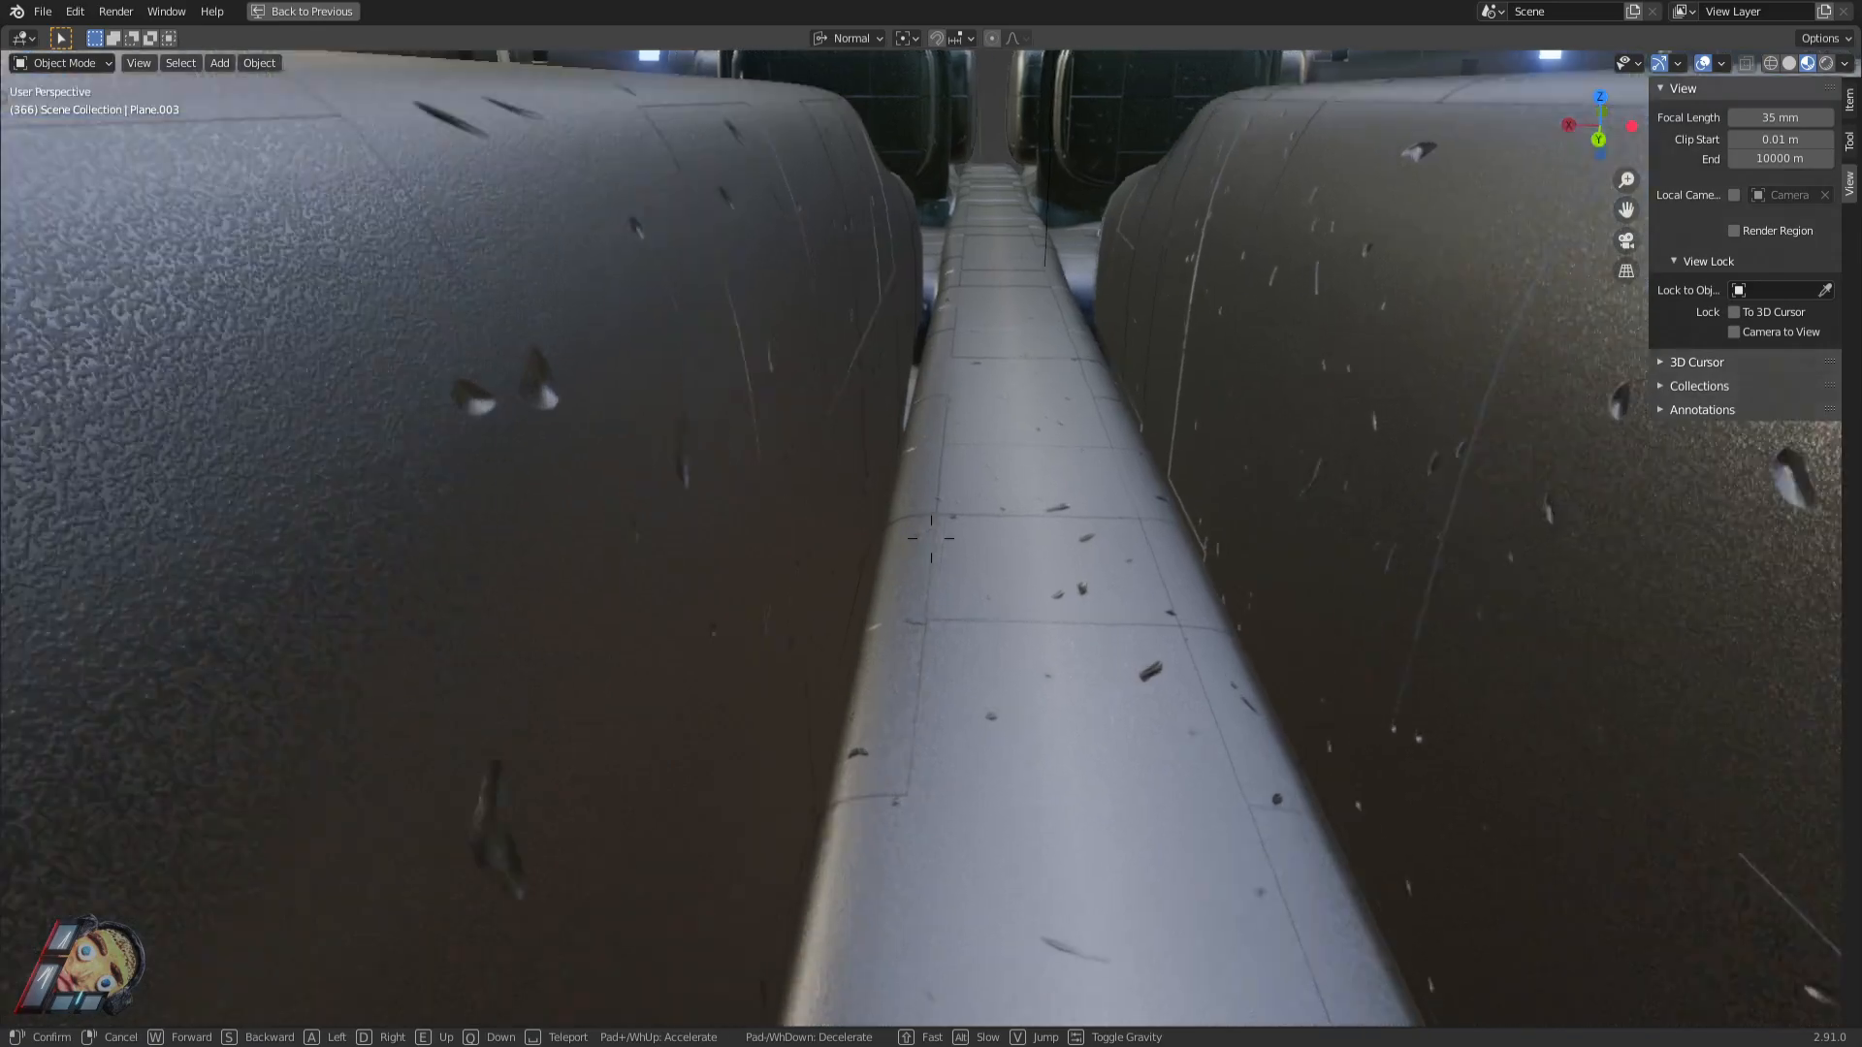
{"action": "key", "text": "s"}
{"action": "key", "text": "w"}
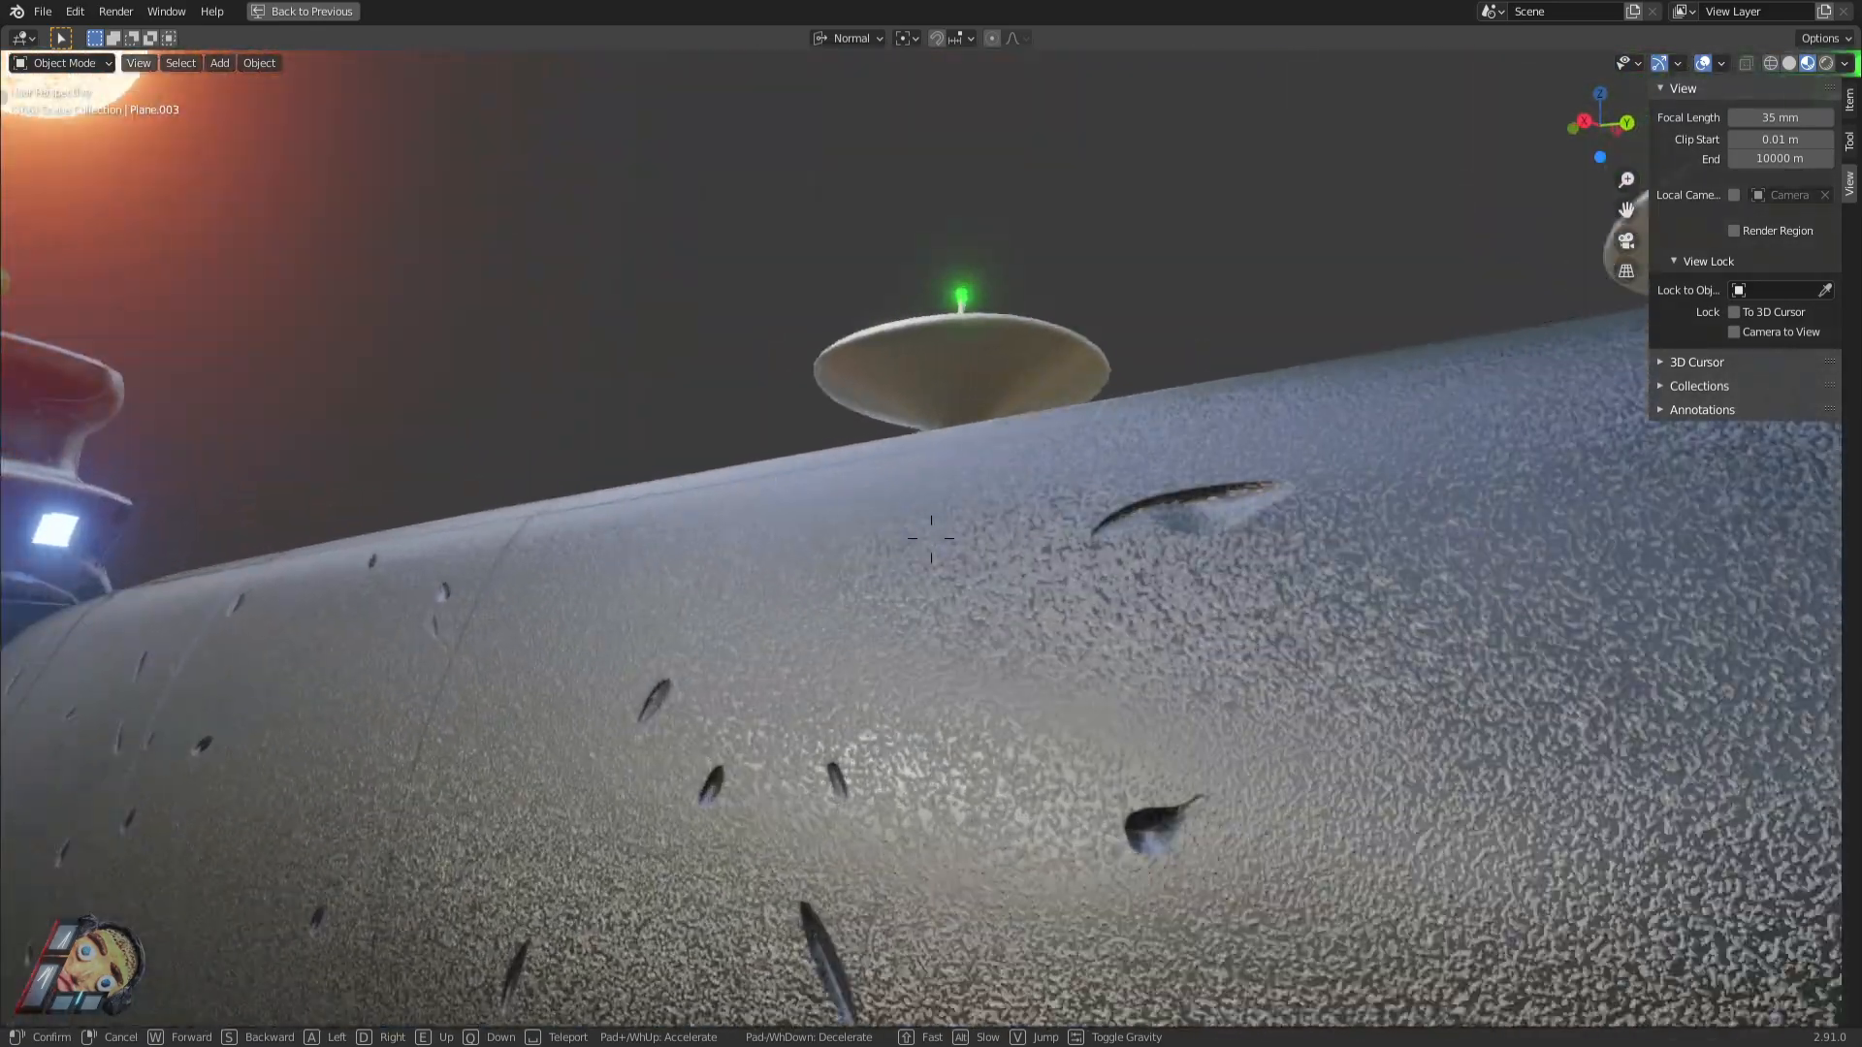
{"action": "key", "text": "w"}
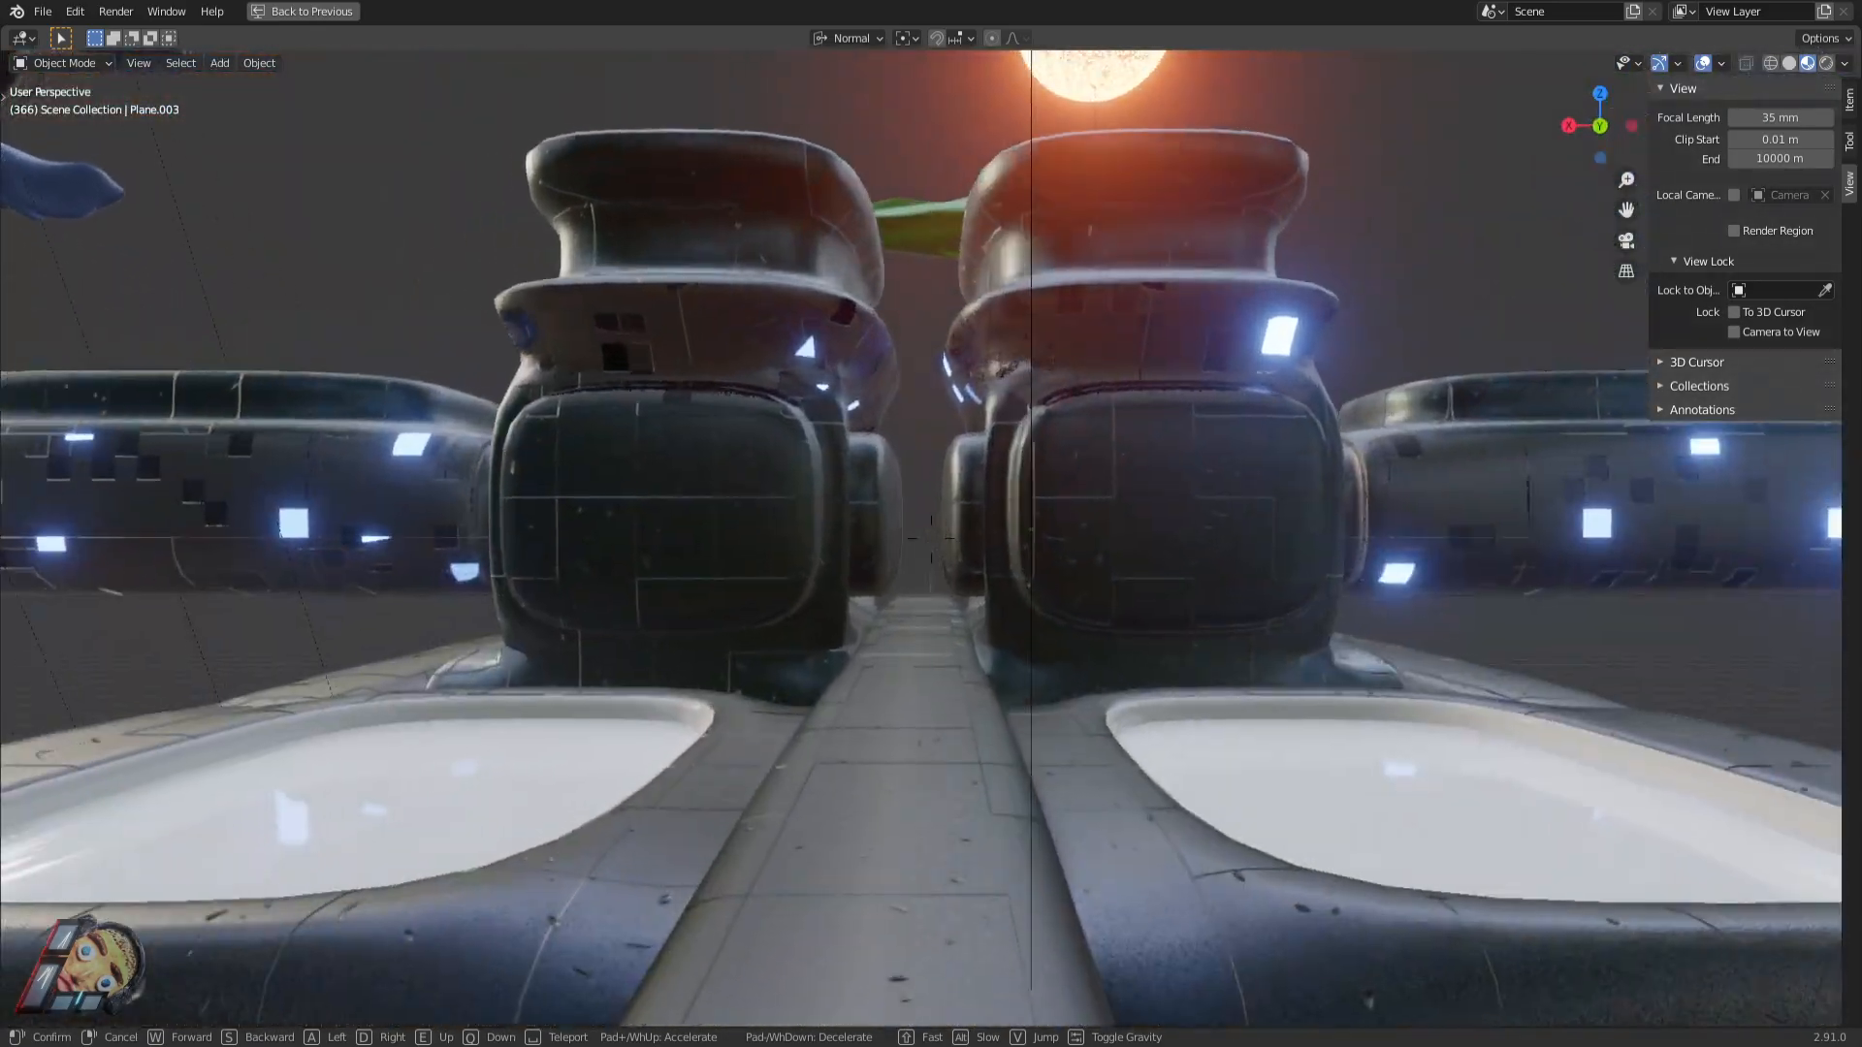
{"action": "key", "text": "w"}
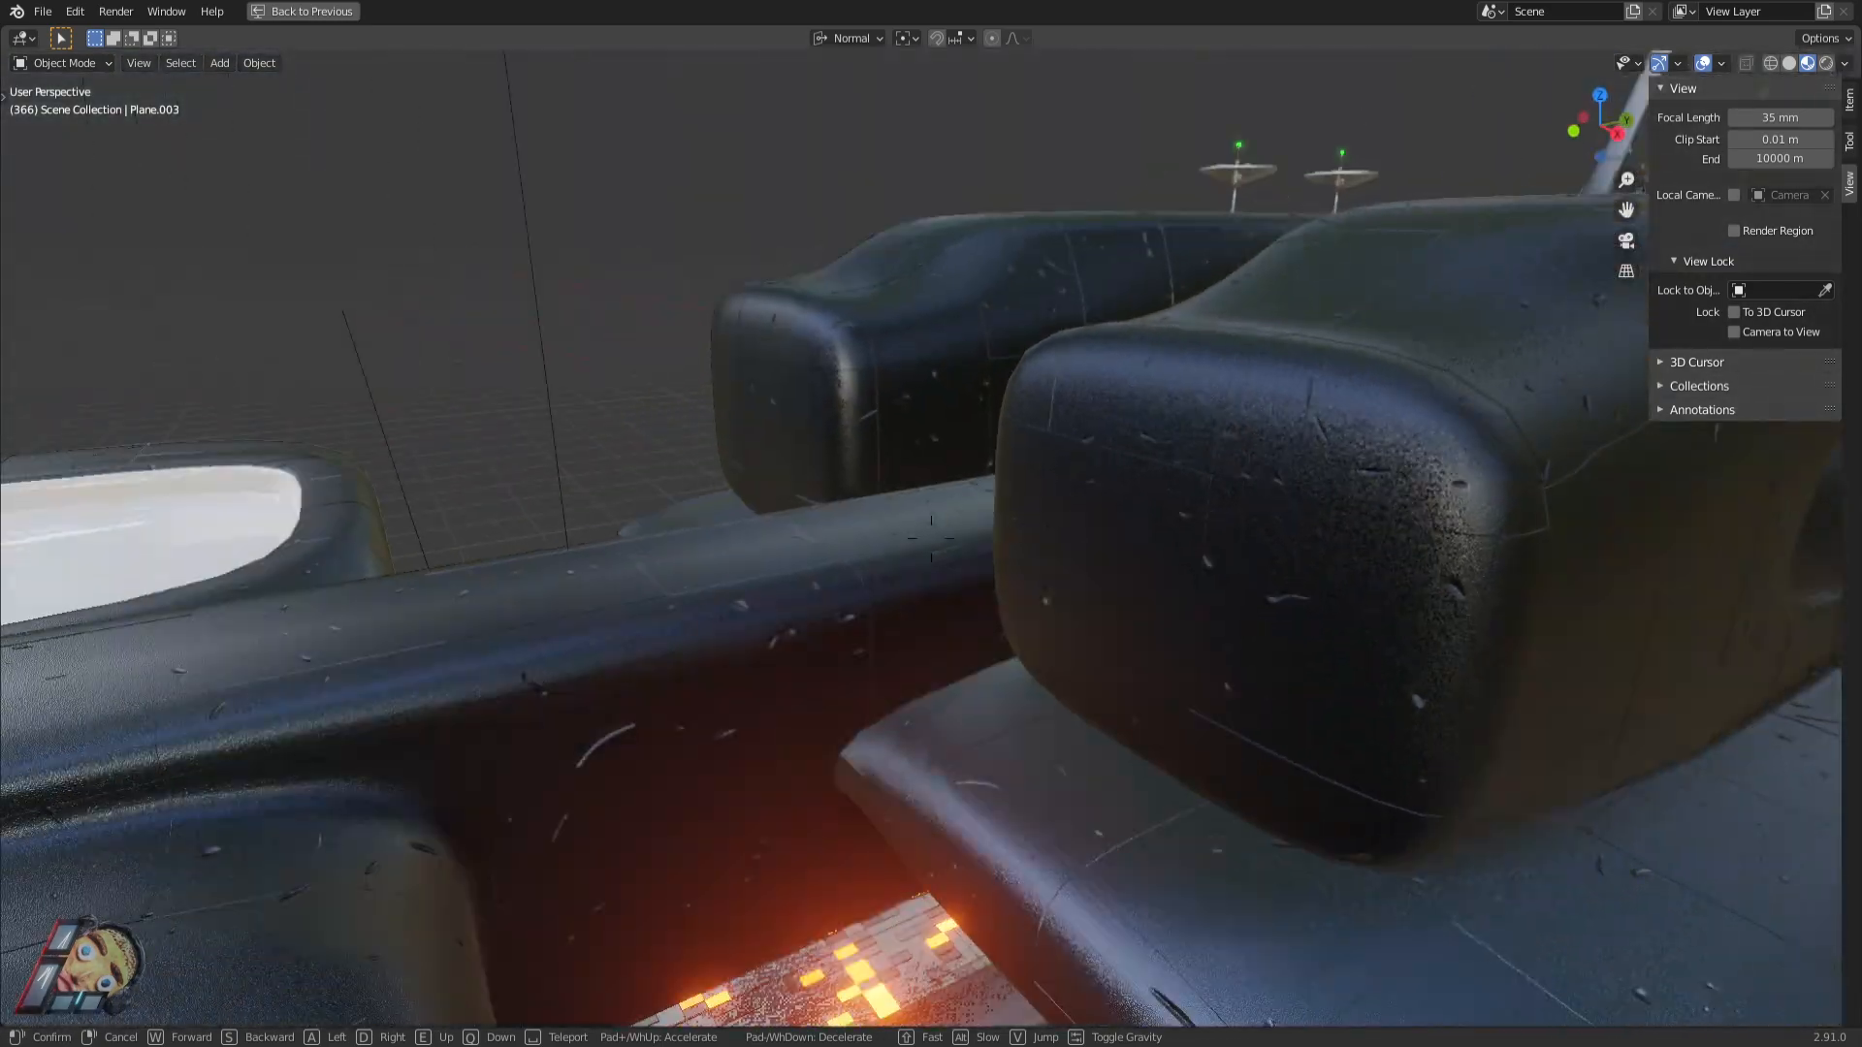
Examine the scratched outer side of the upper hull, from the rounded end past the support struts to the studded section.
{"action": "key", "text": "d"}
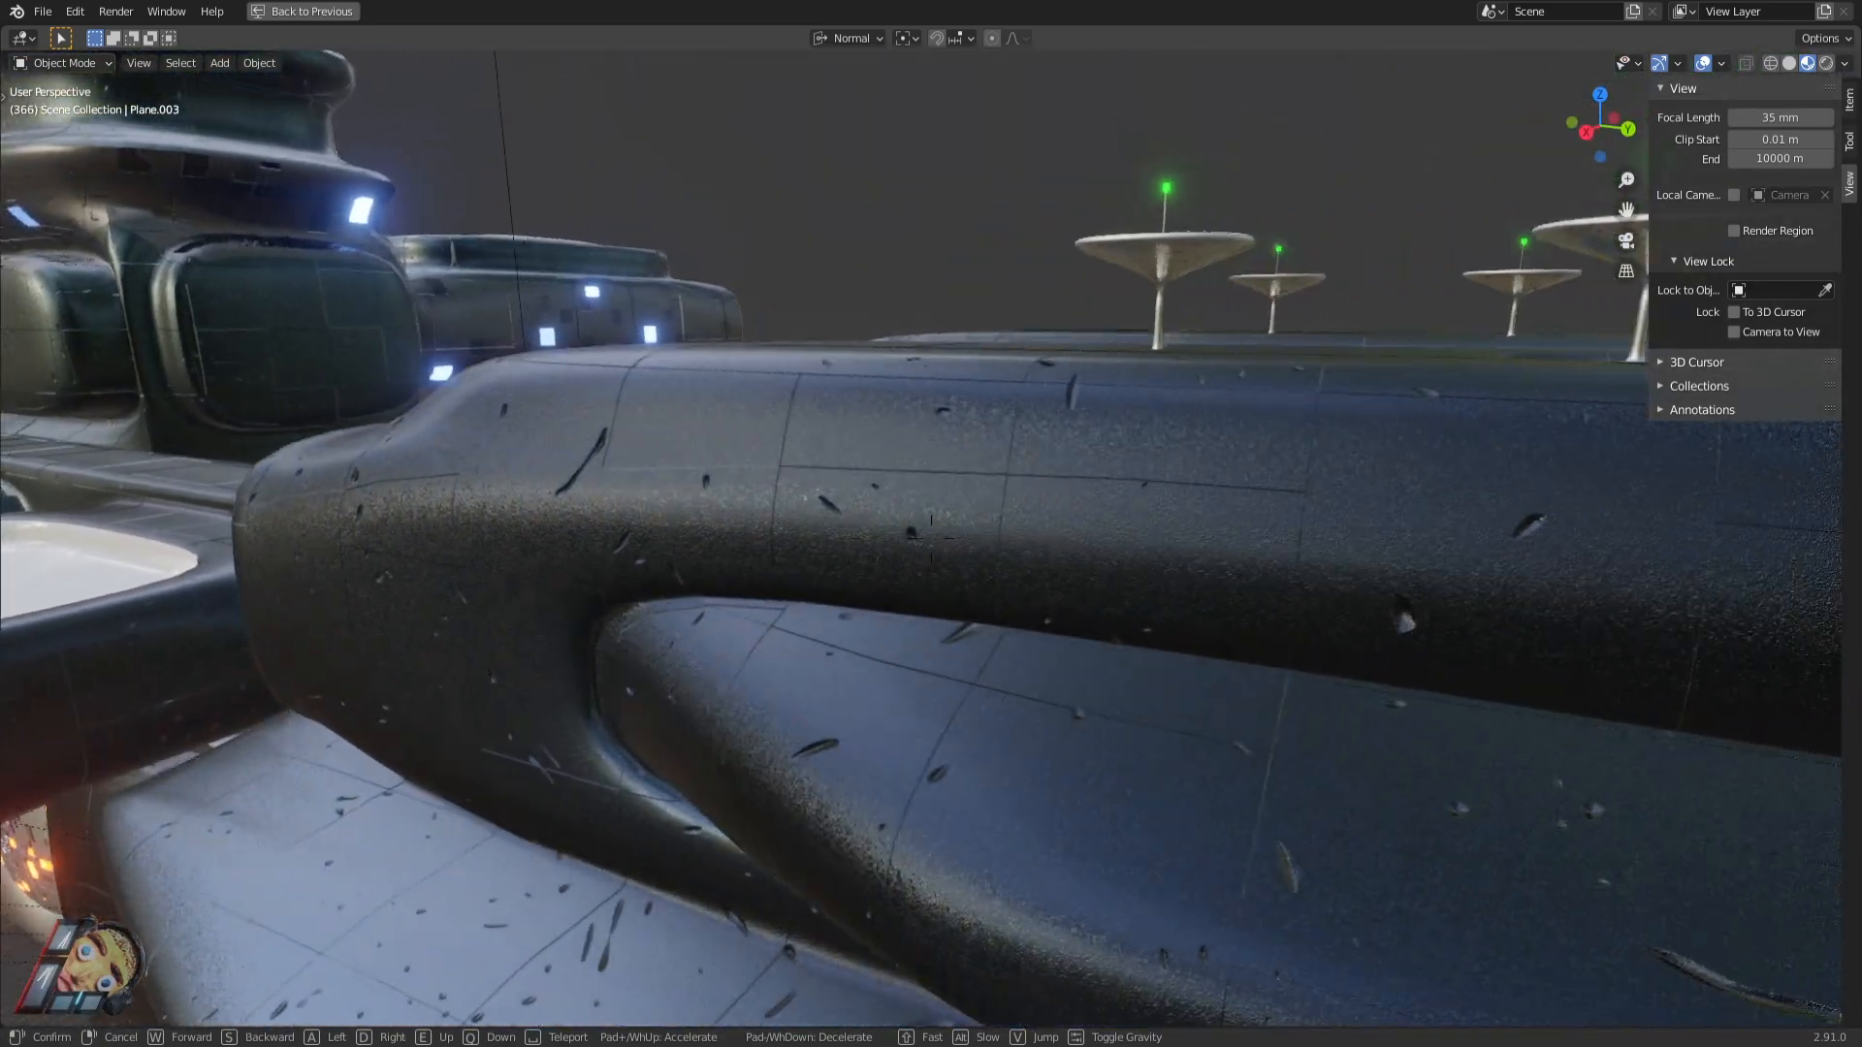
{"action": "key", "text": "d"}
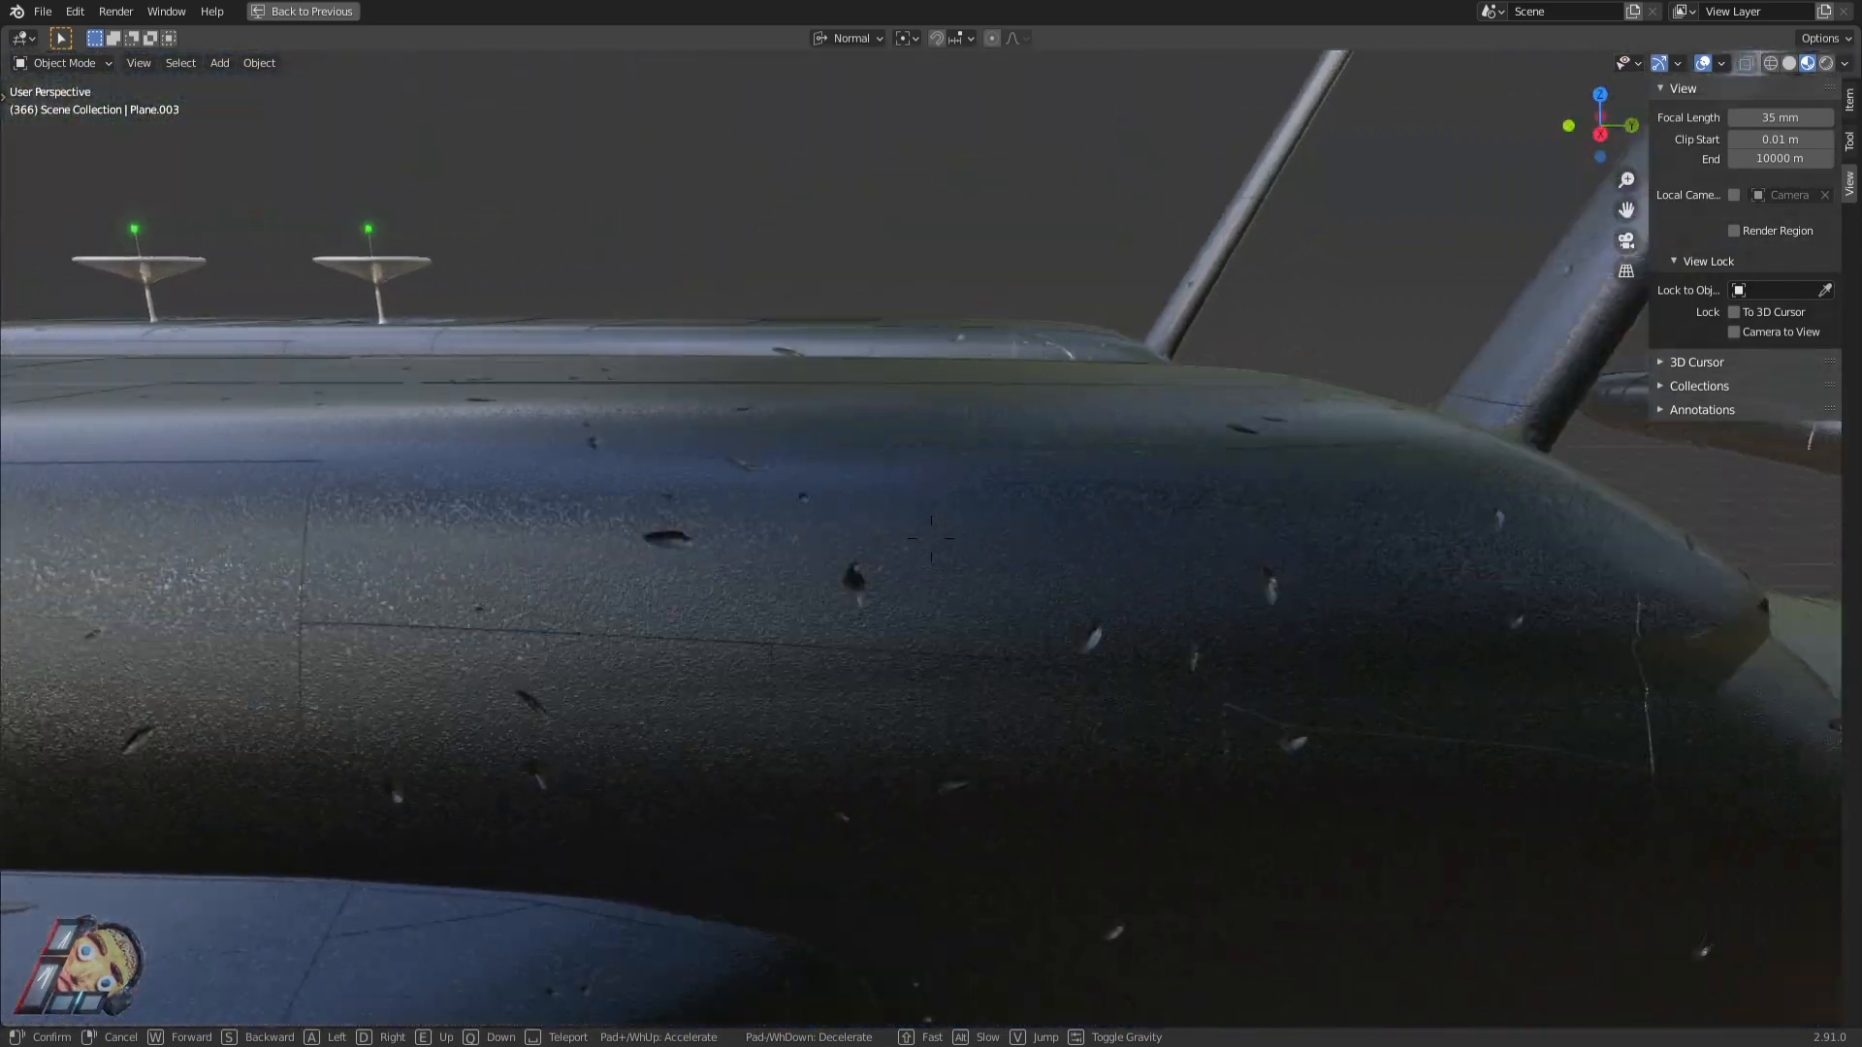
{"action": "key", "text": "d"}
{"action": "key", "text": "w"}
{"action": "key", "text": "s"}
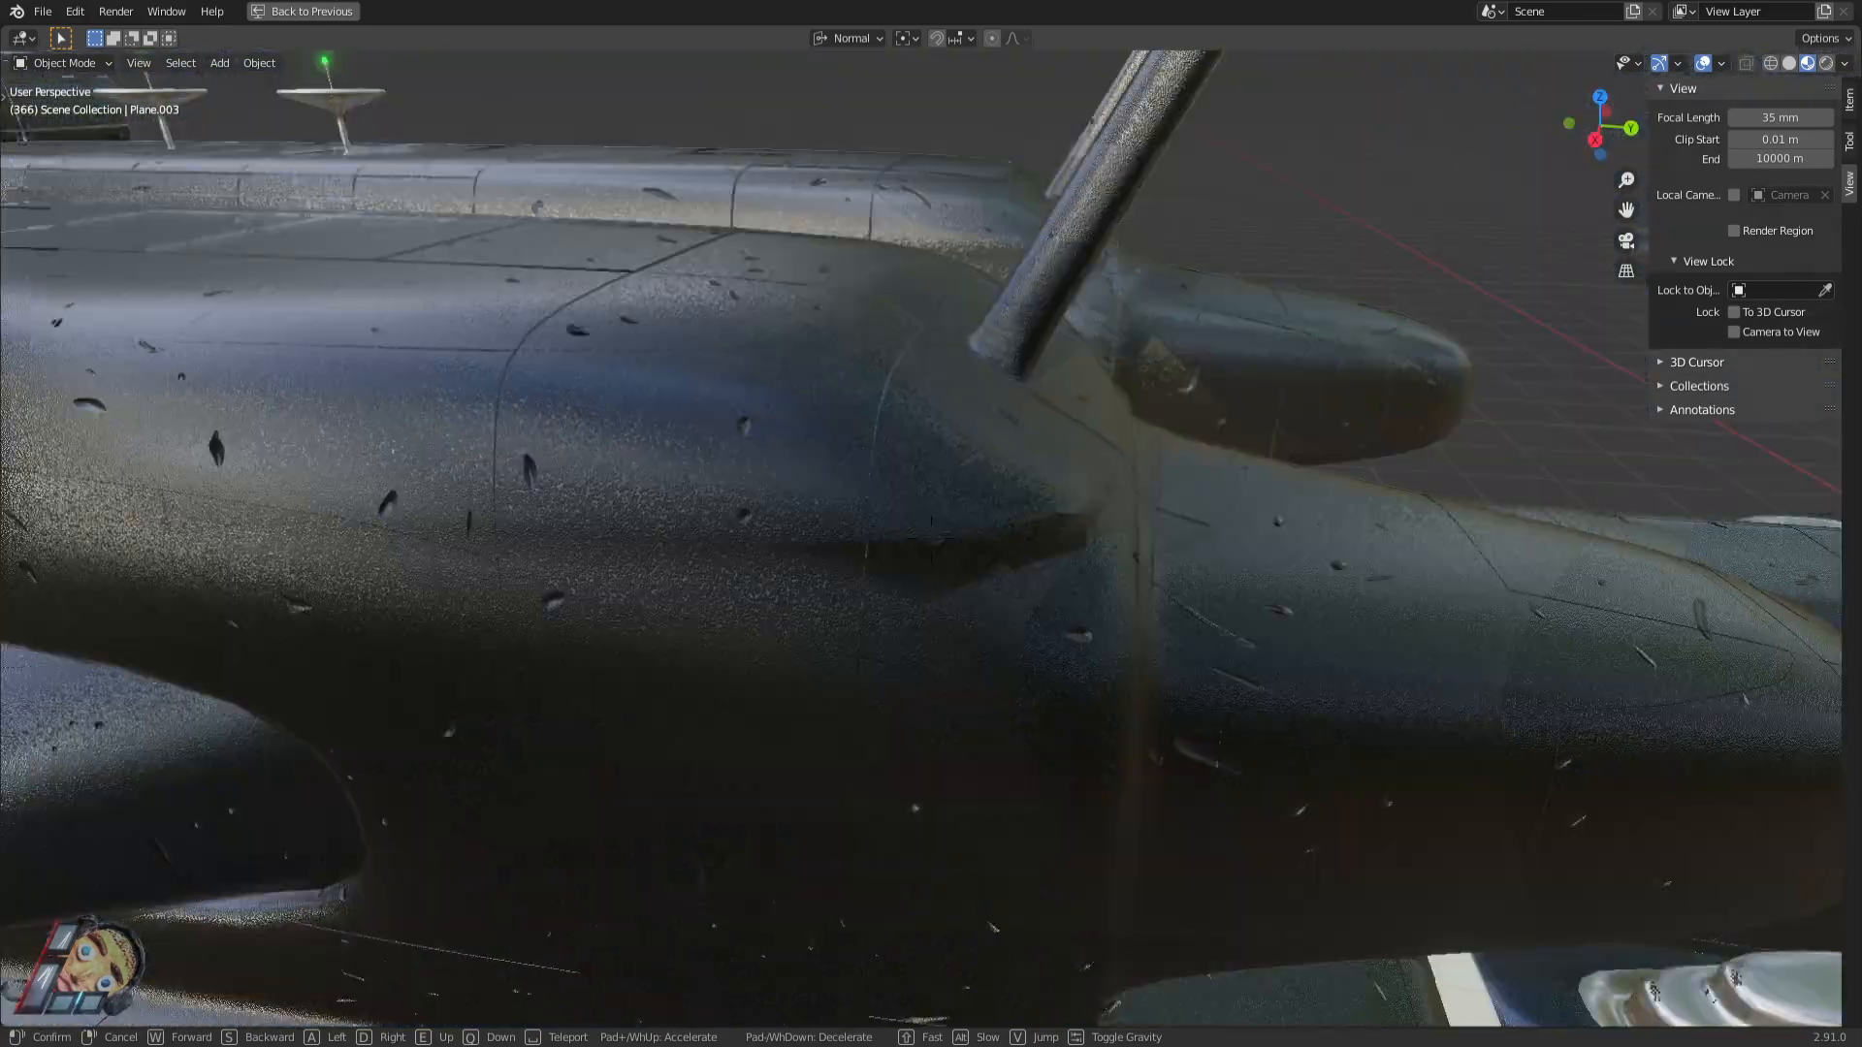
{"action": "key", "text": "w"}
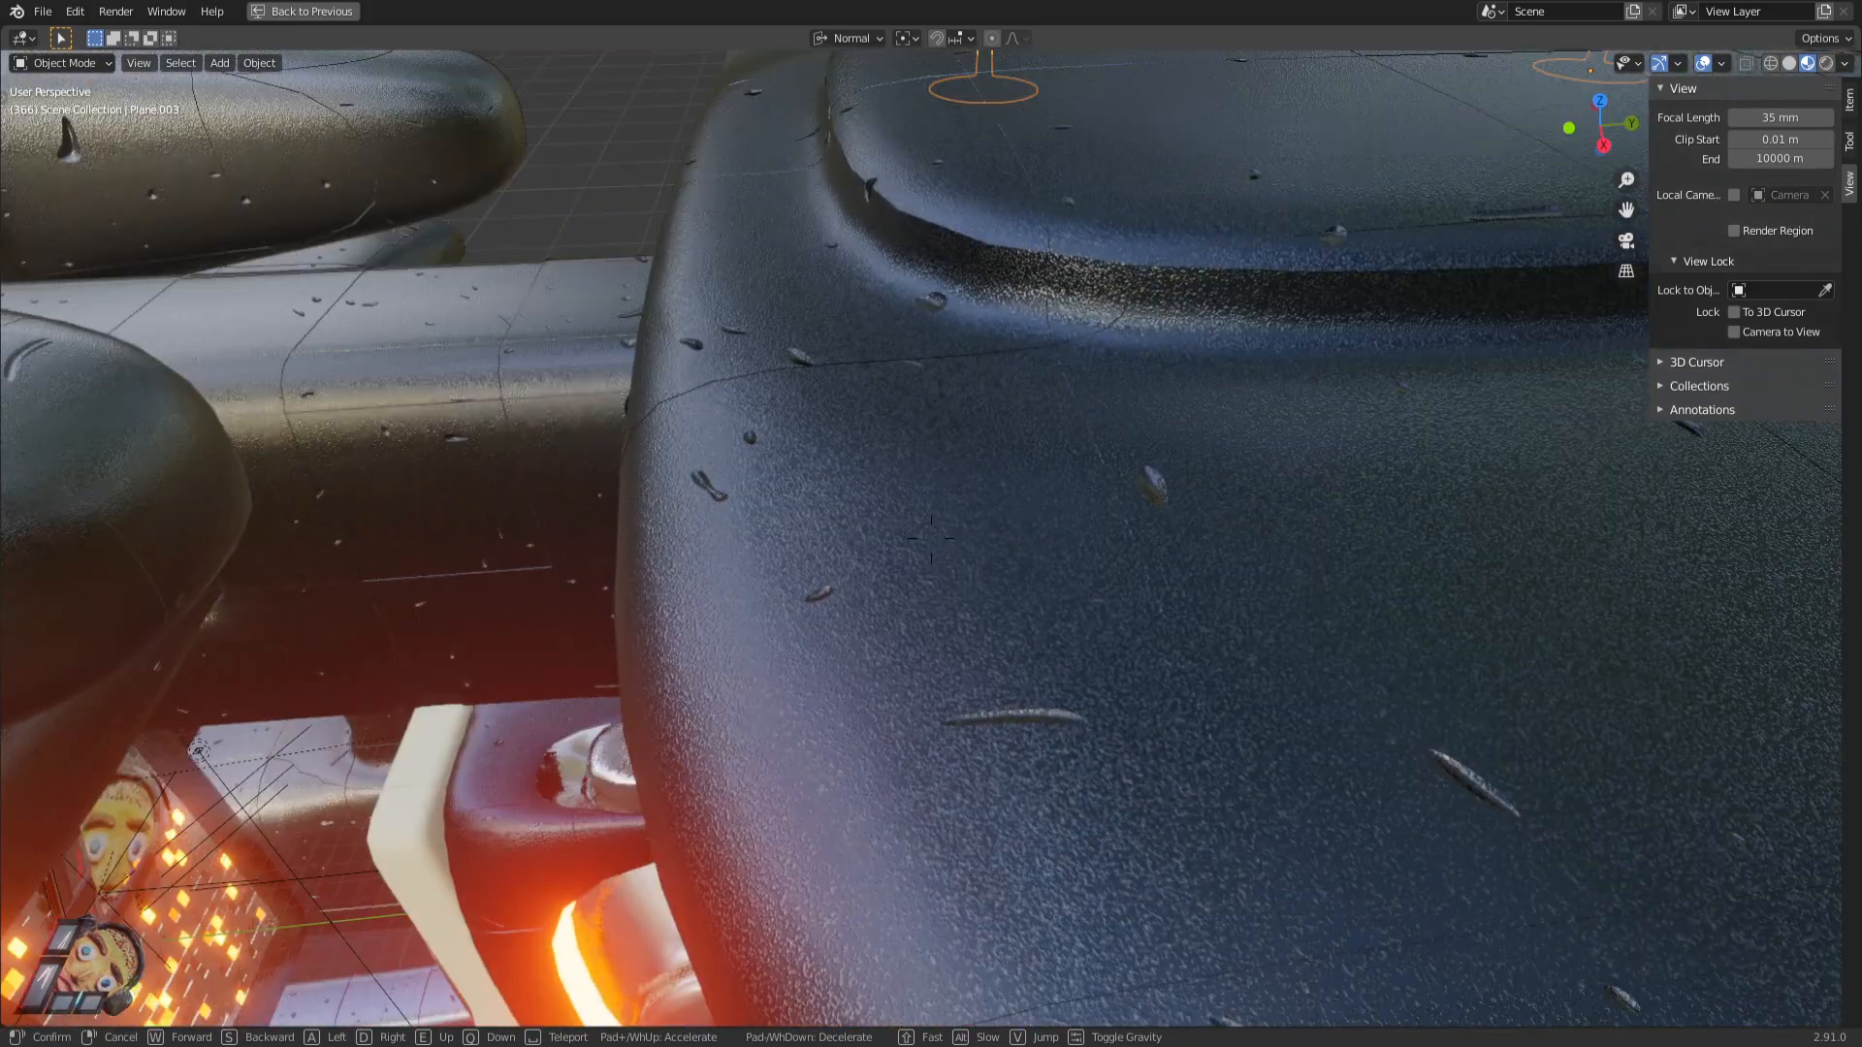
{"action": "key", "text": "d"}
{"action": "key", "text": "w"}
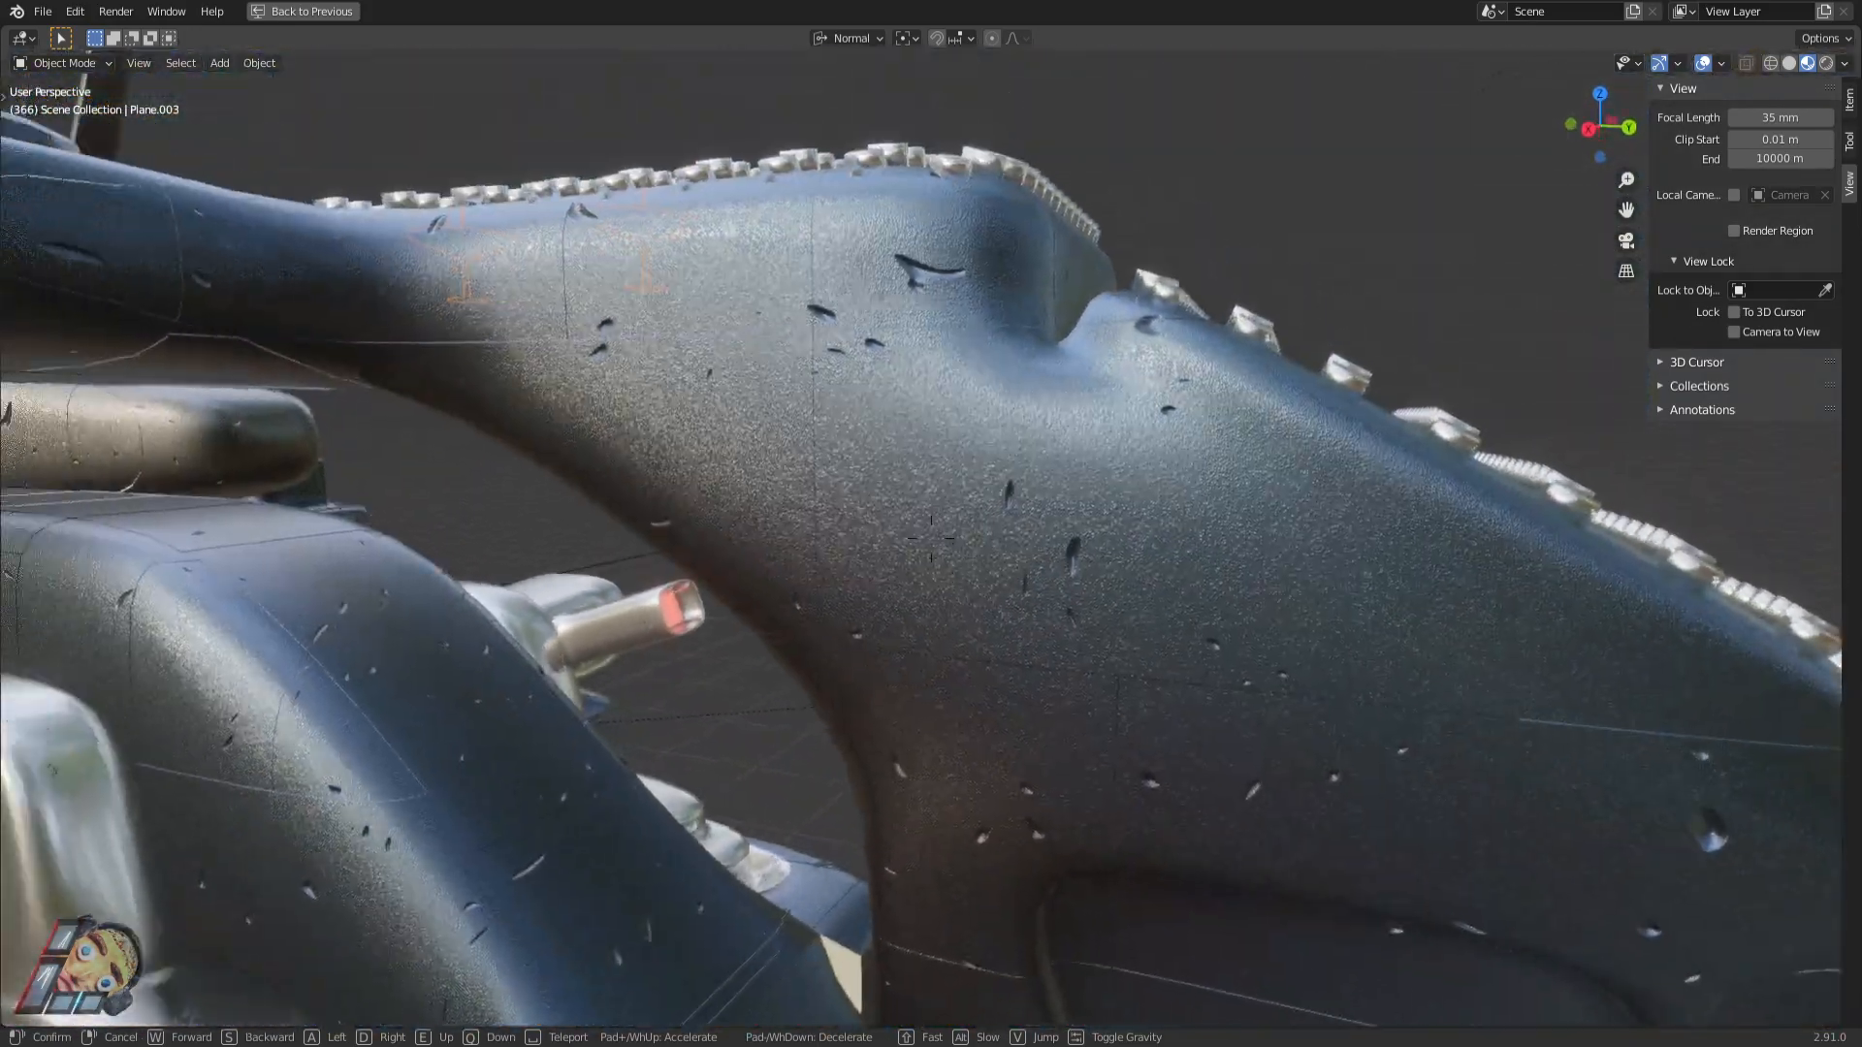
Switch the viewport to Rendered shading and examine the rows of metal studs on the ship's sloping front surface.
{"action": "left_click", "coordinate": [1785, 255]}
{"action": "left_click", "coordinate": [1828, 62]}
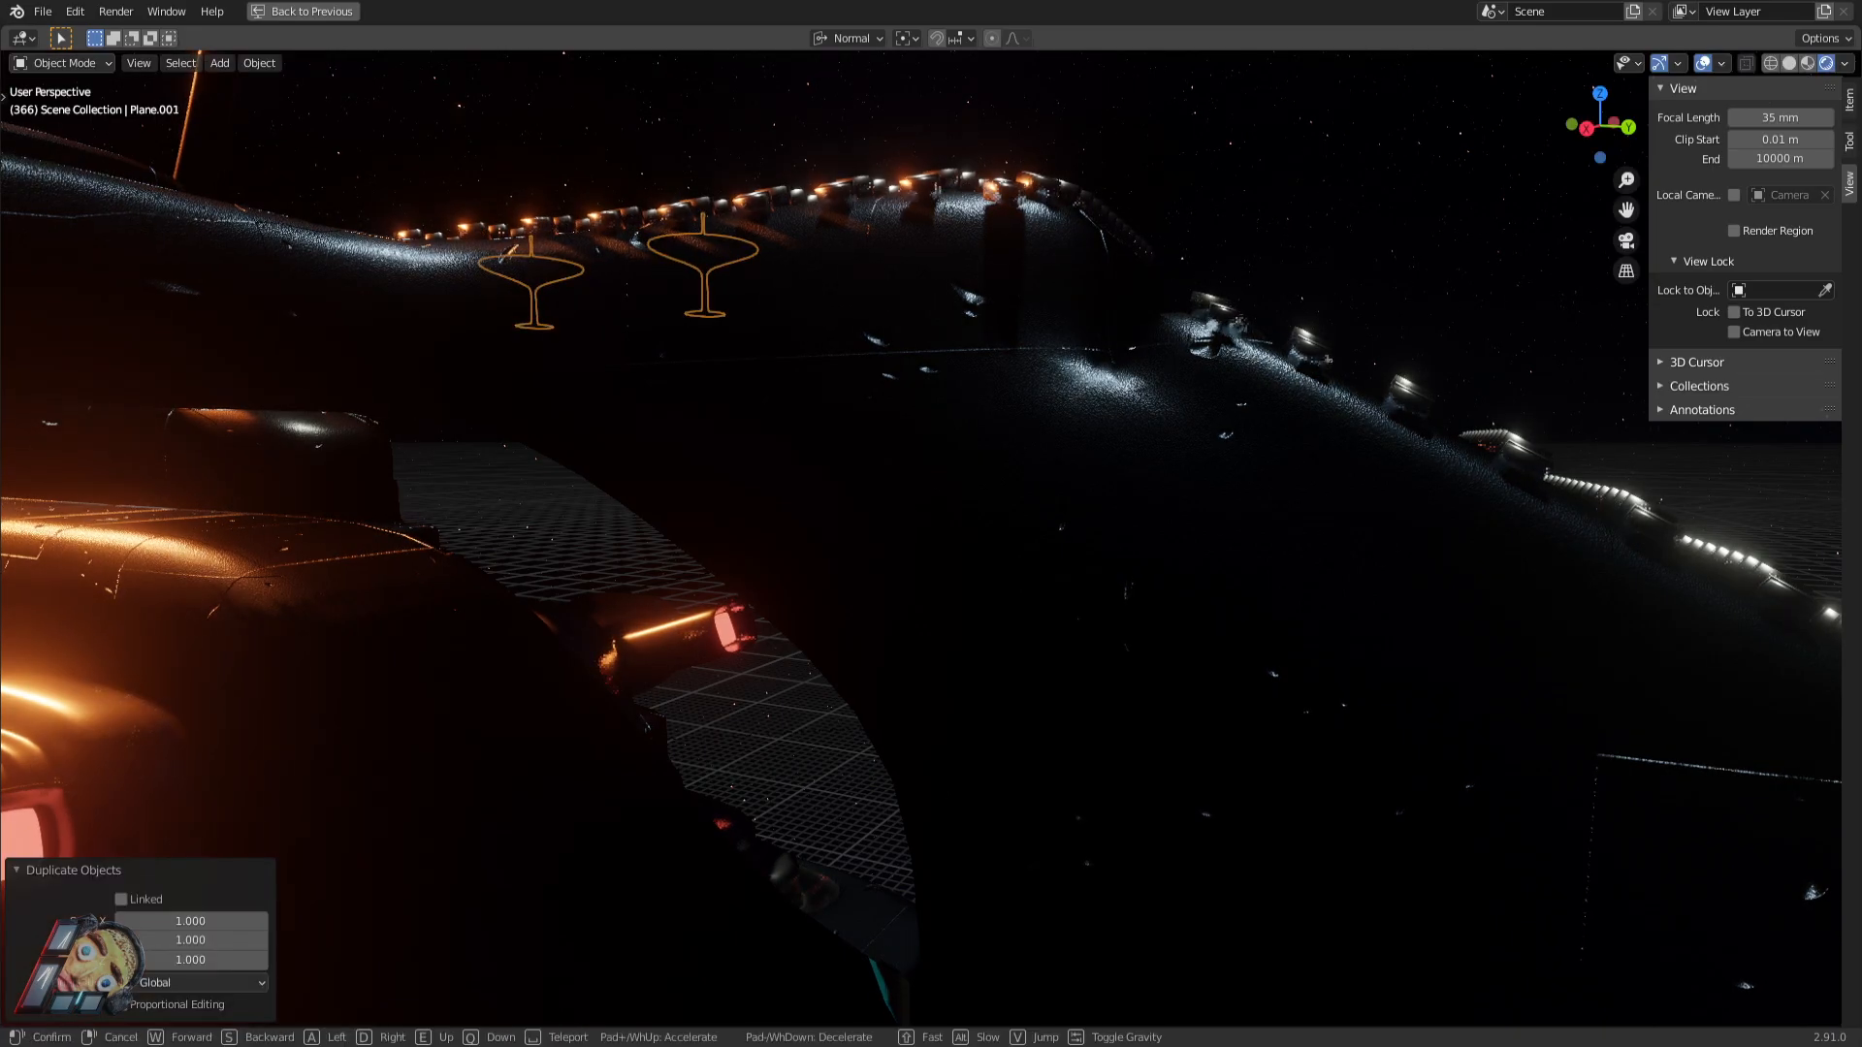
{"action": "key", "text": "d"}
{"action": "key", "text": "w"}
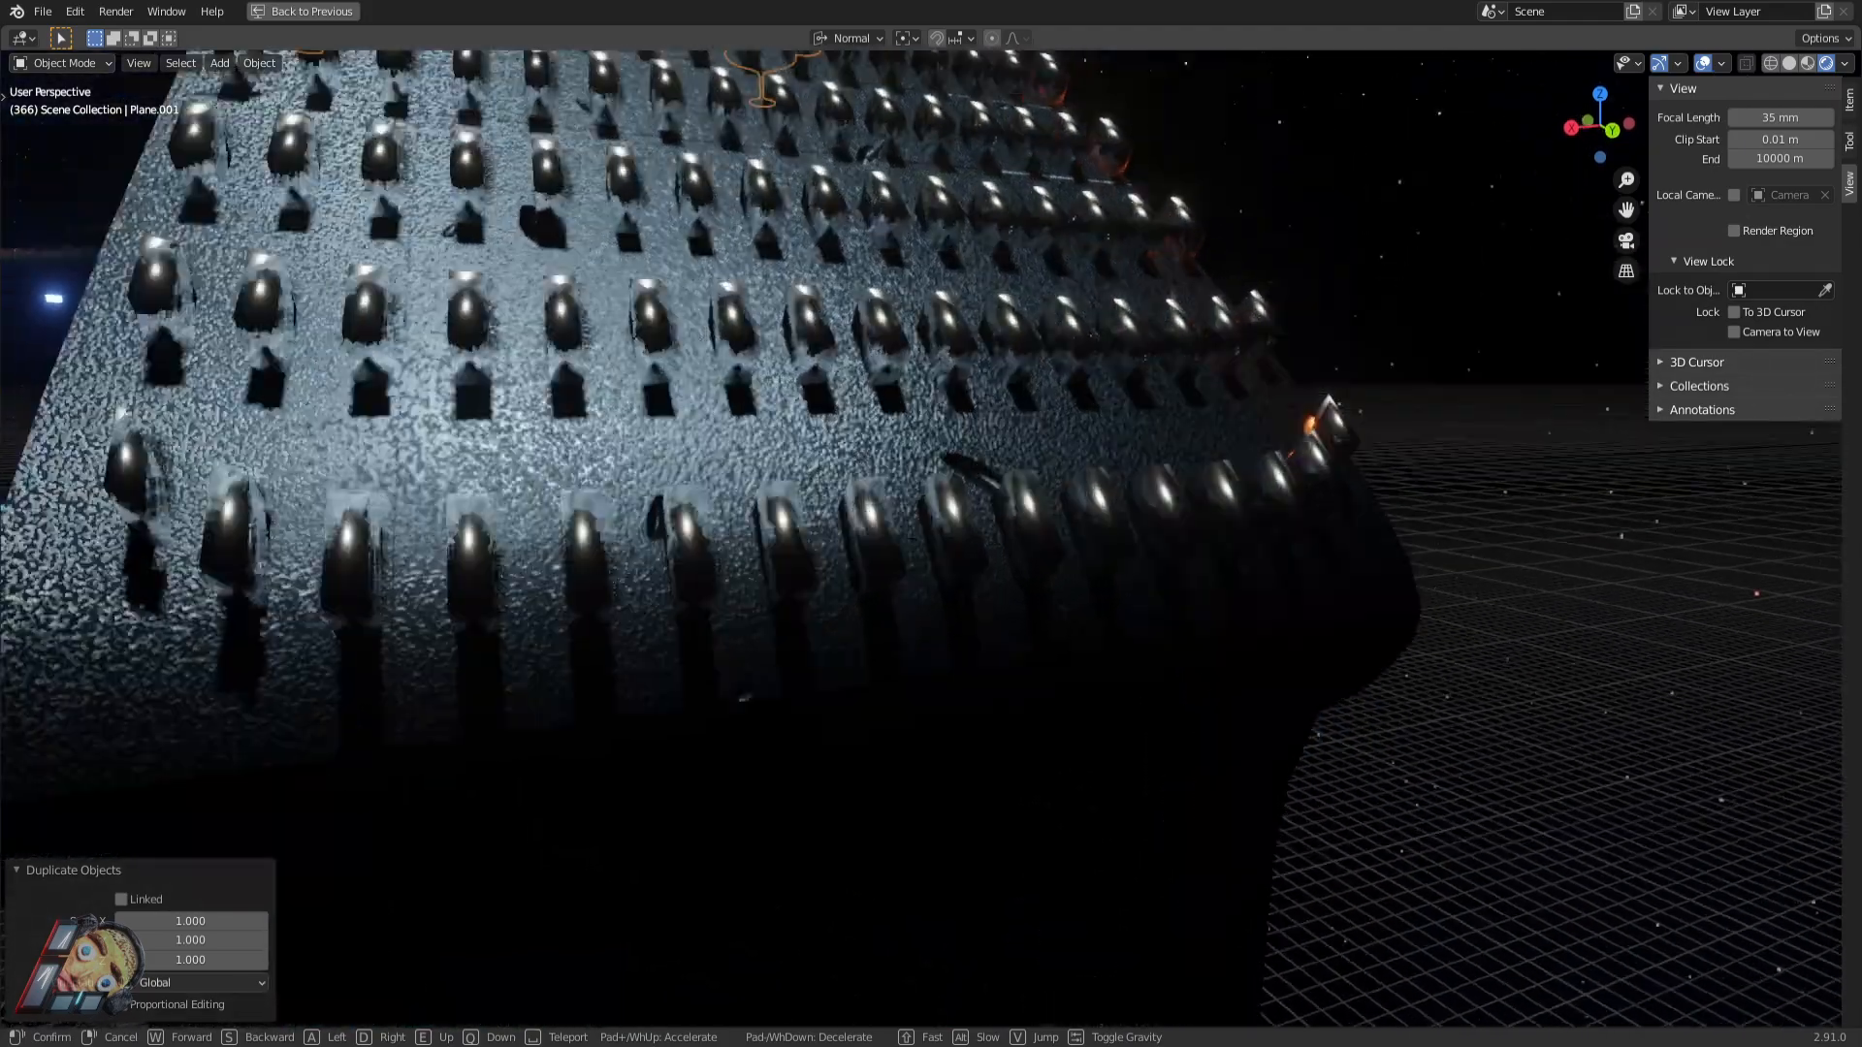
{"action": "key", "text": "w"}
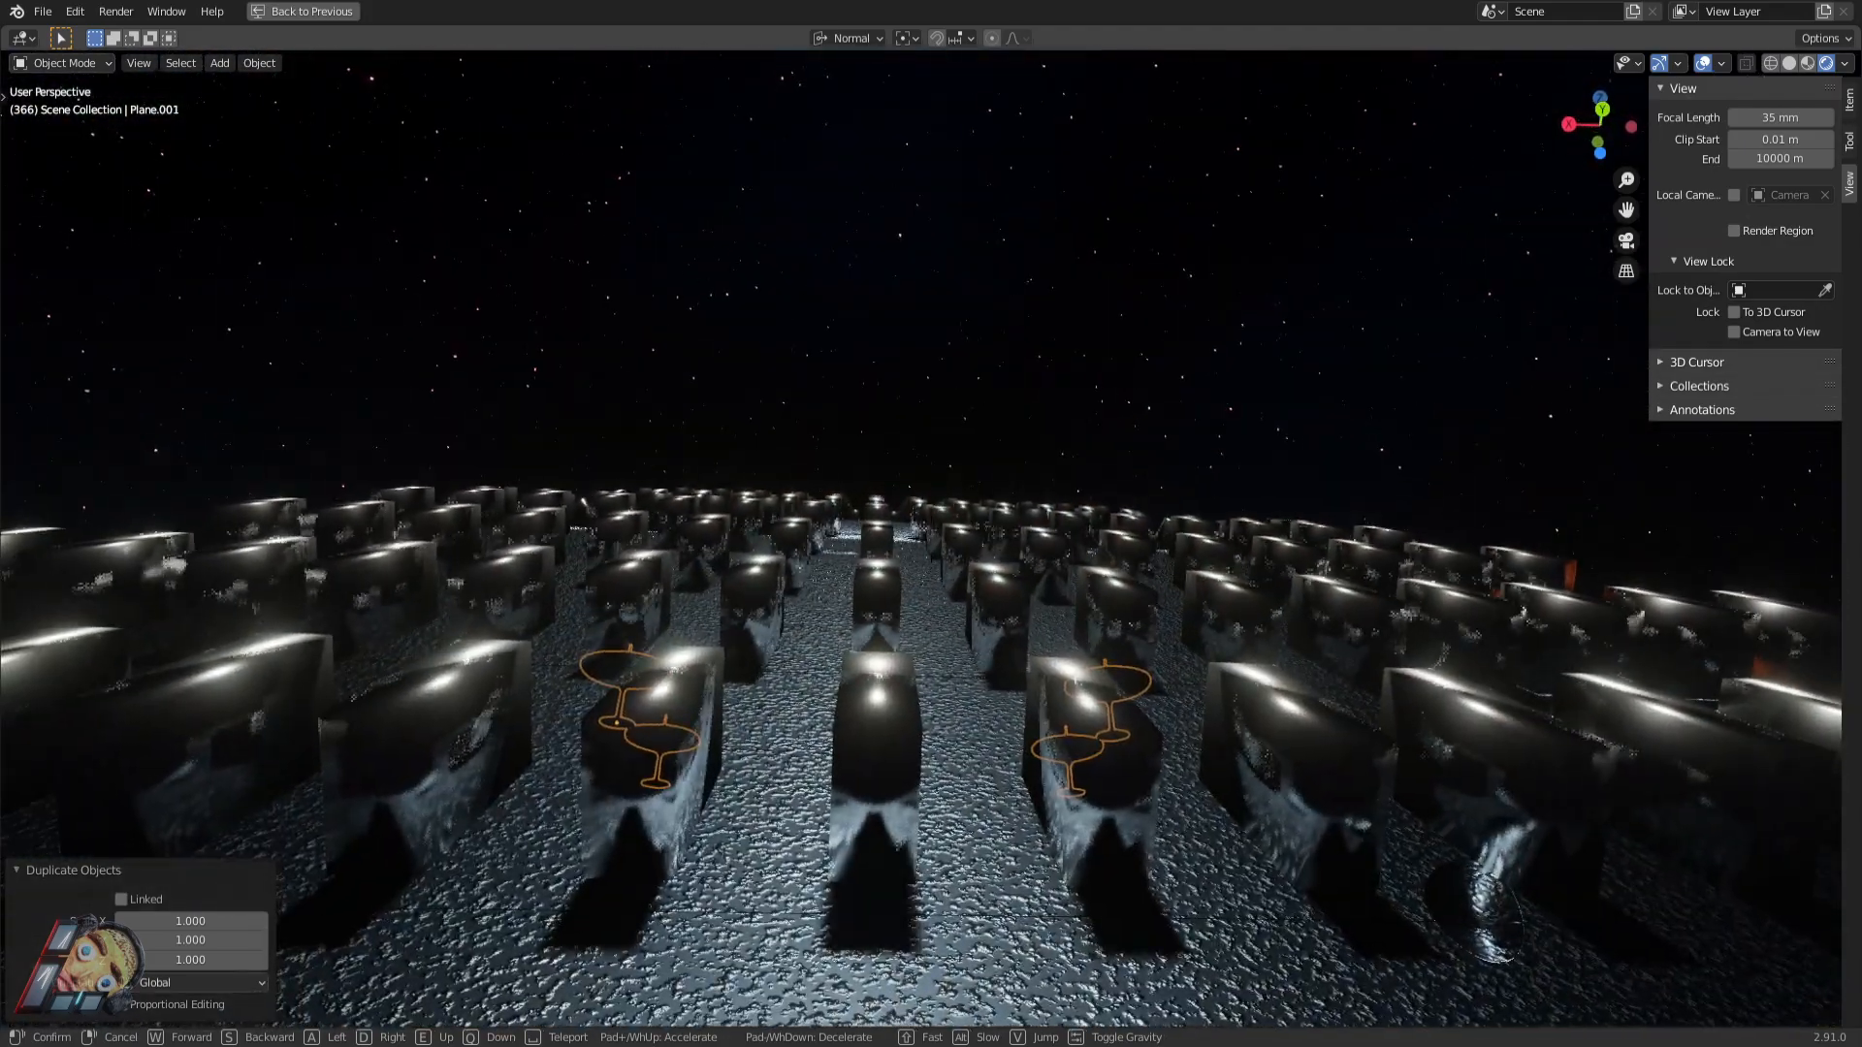
{"action": "key", "text": "s"}
{"action": "key", "text": "w"}
{"action": "key", "text": "s"}
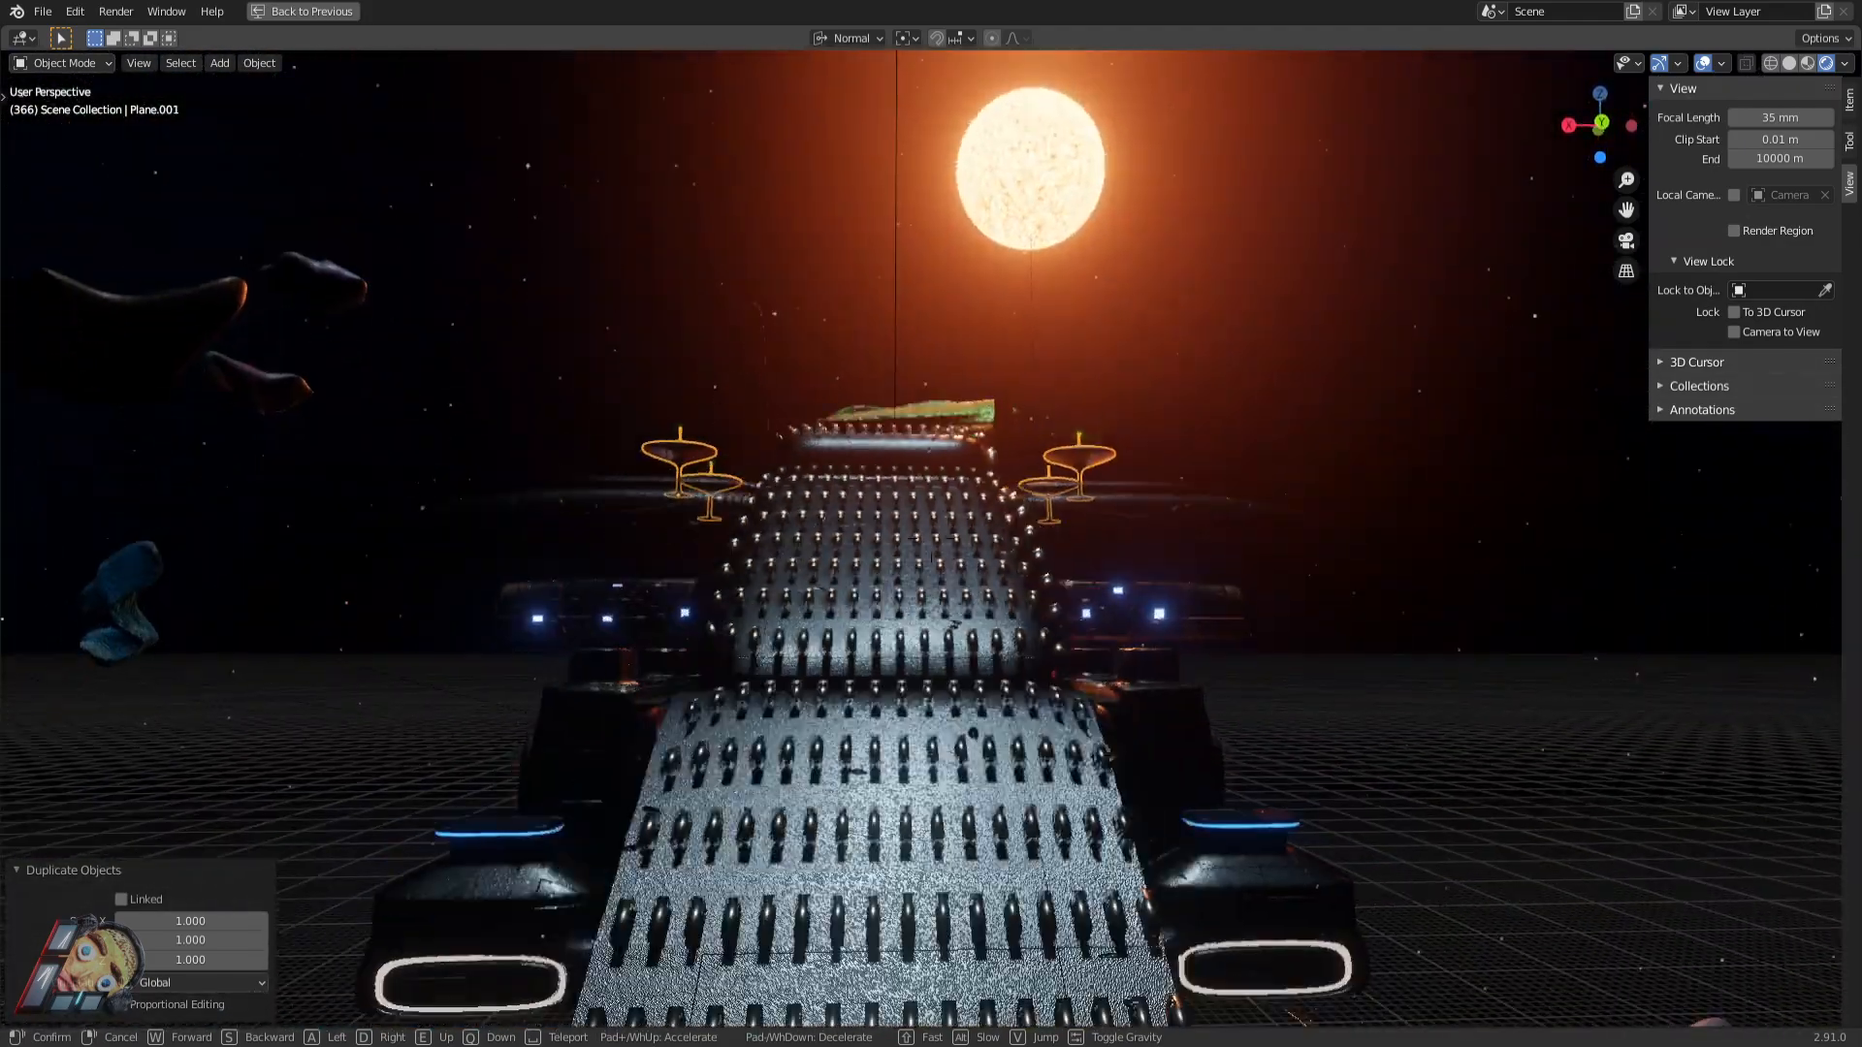
{"action": "key", "text": "s"}
{"action": "key", "text": "w"}
{"action": "key", "text": "a"}
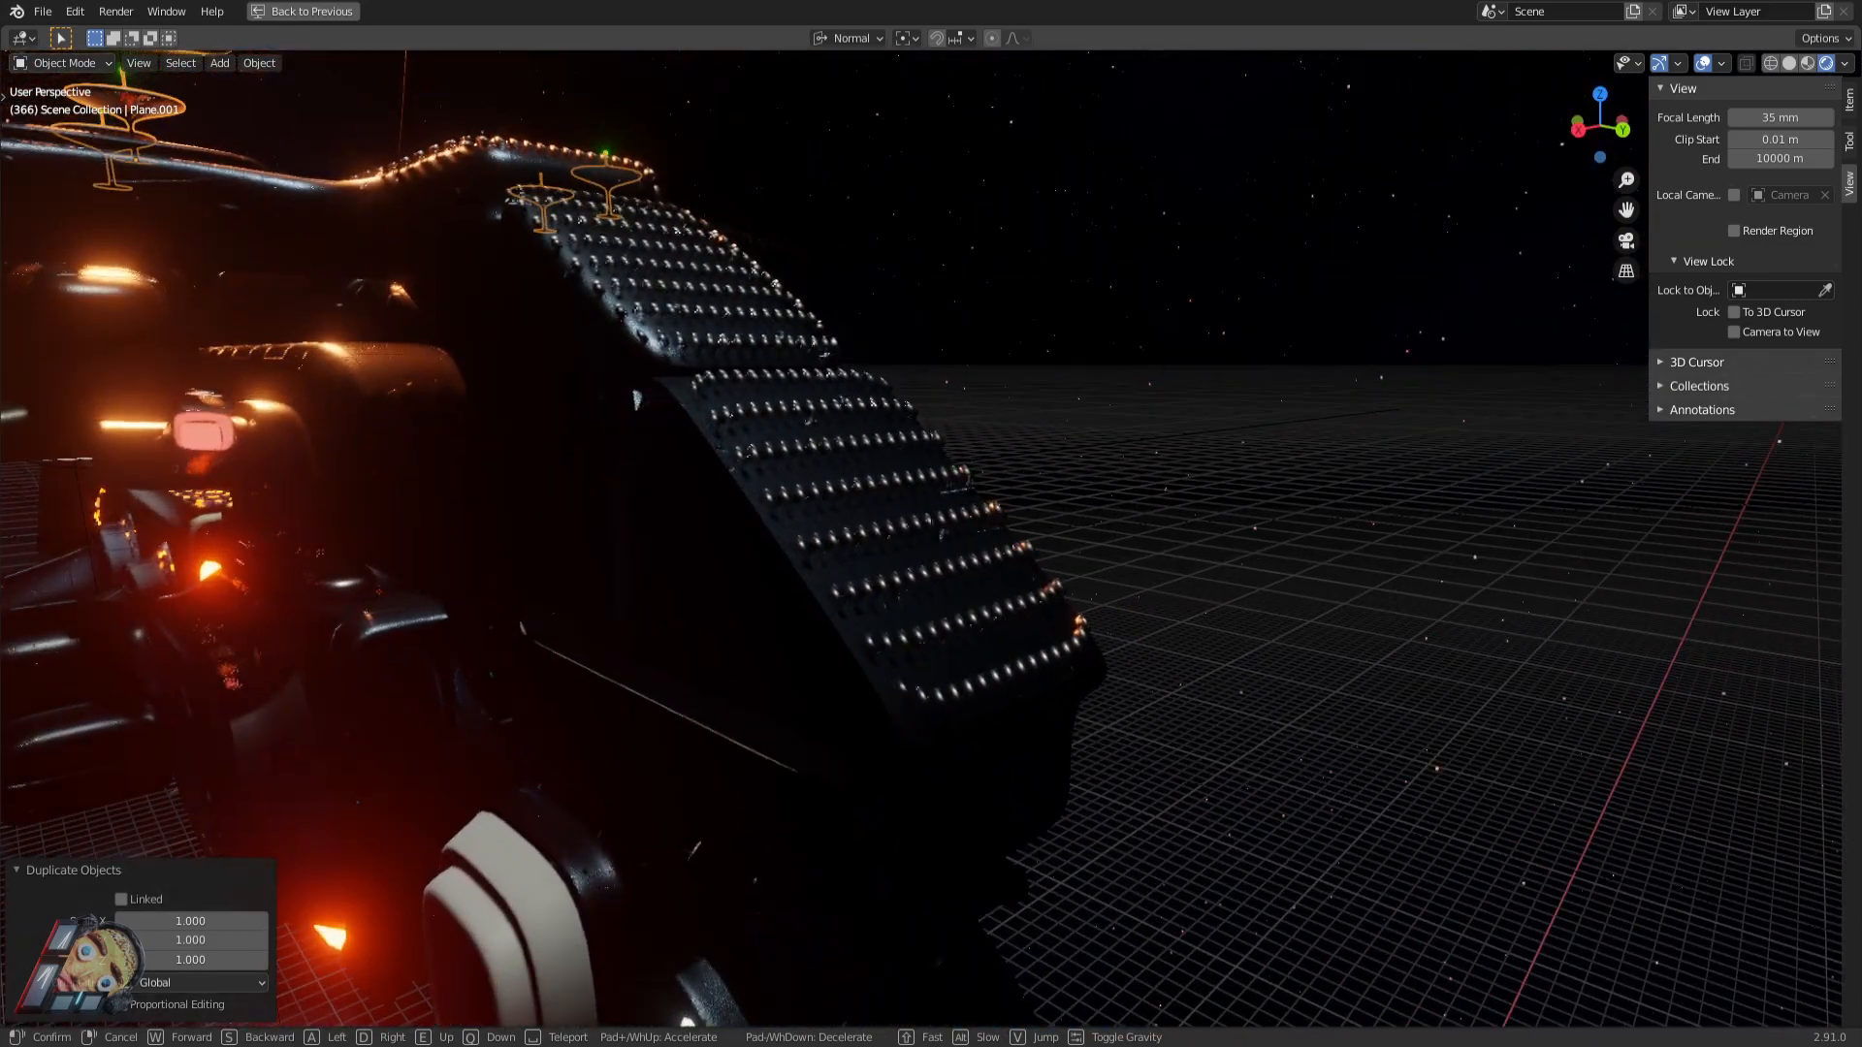
Select the rows of metal studs, restore the full editor layout and display the studs' modifiers.
{"action": "left_click", "coordinate": [942, 533]}
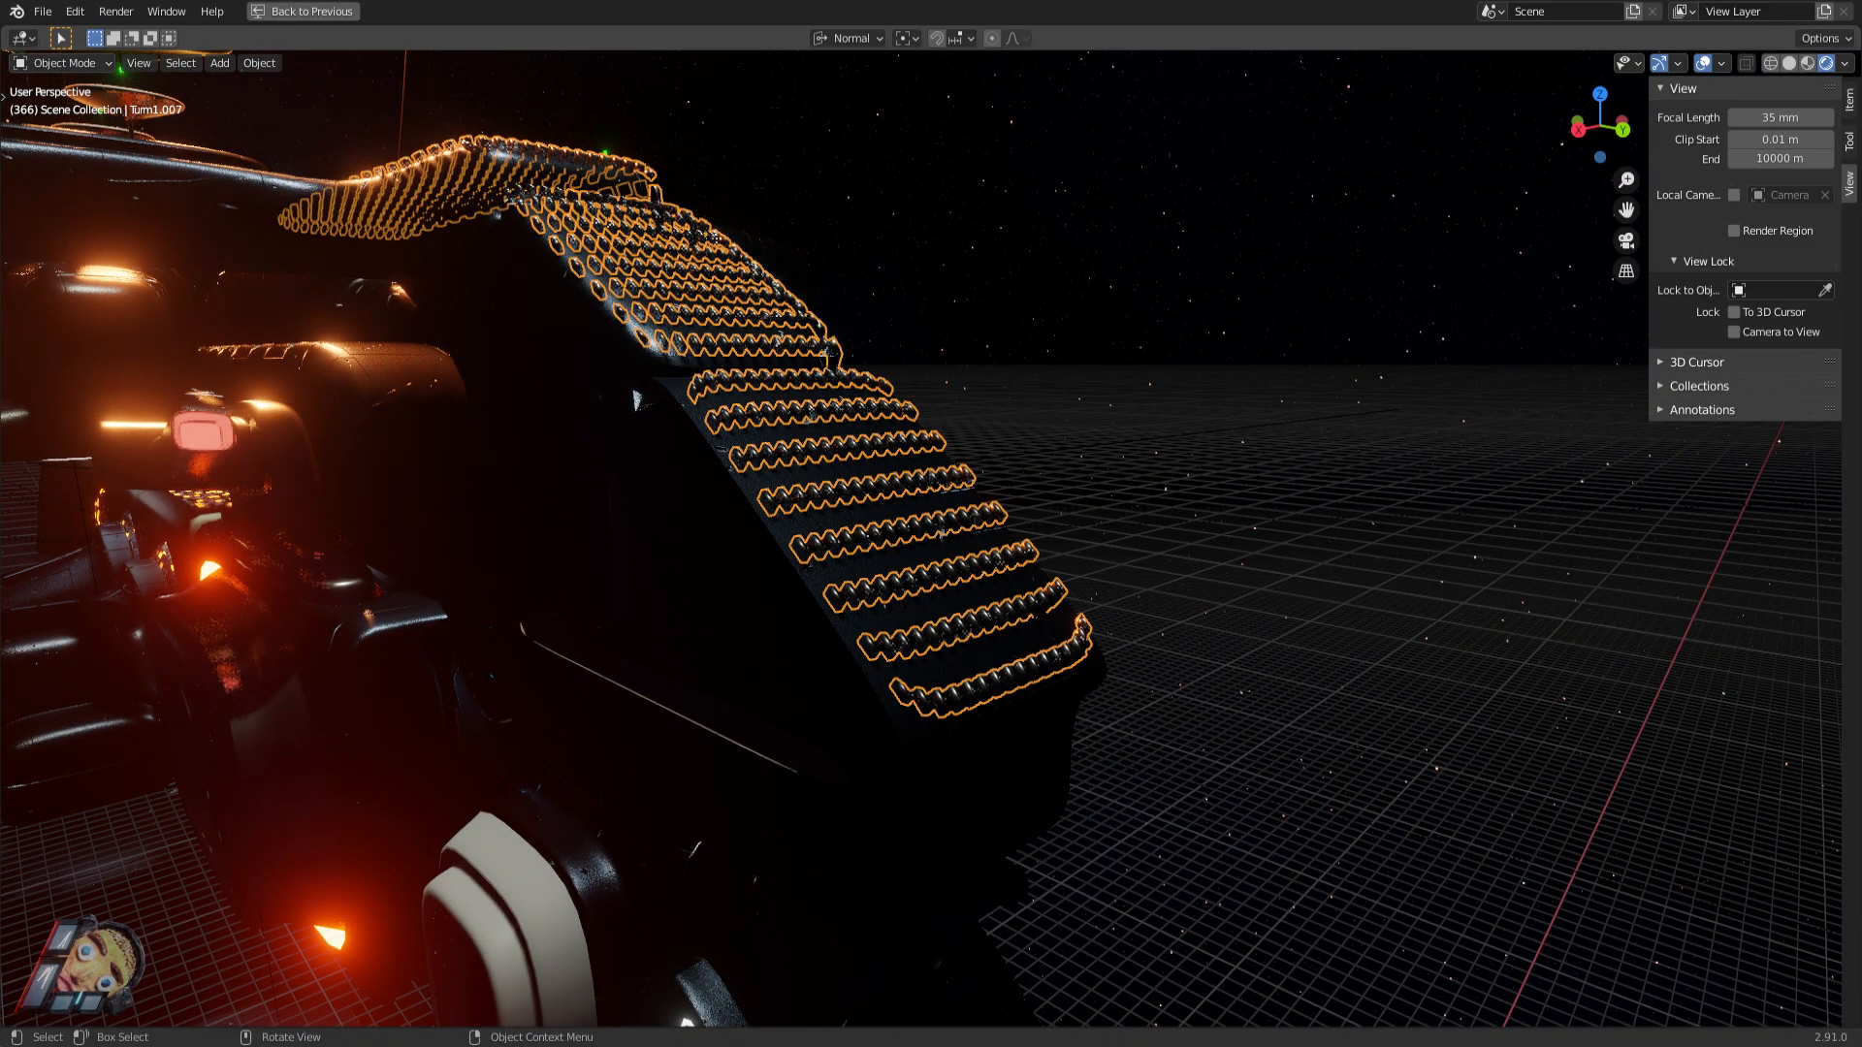
{"action": "key", "text": "ctrl+space"}
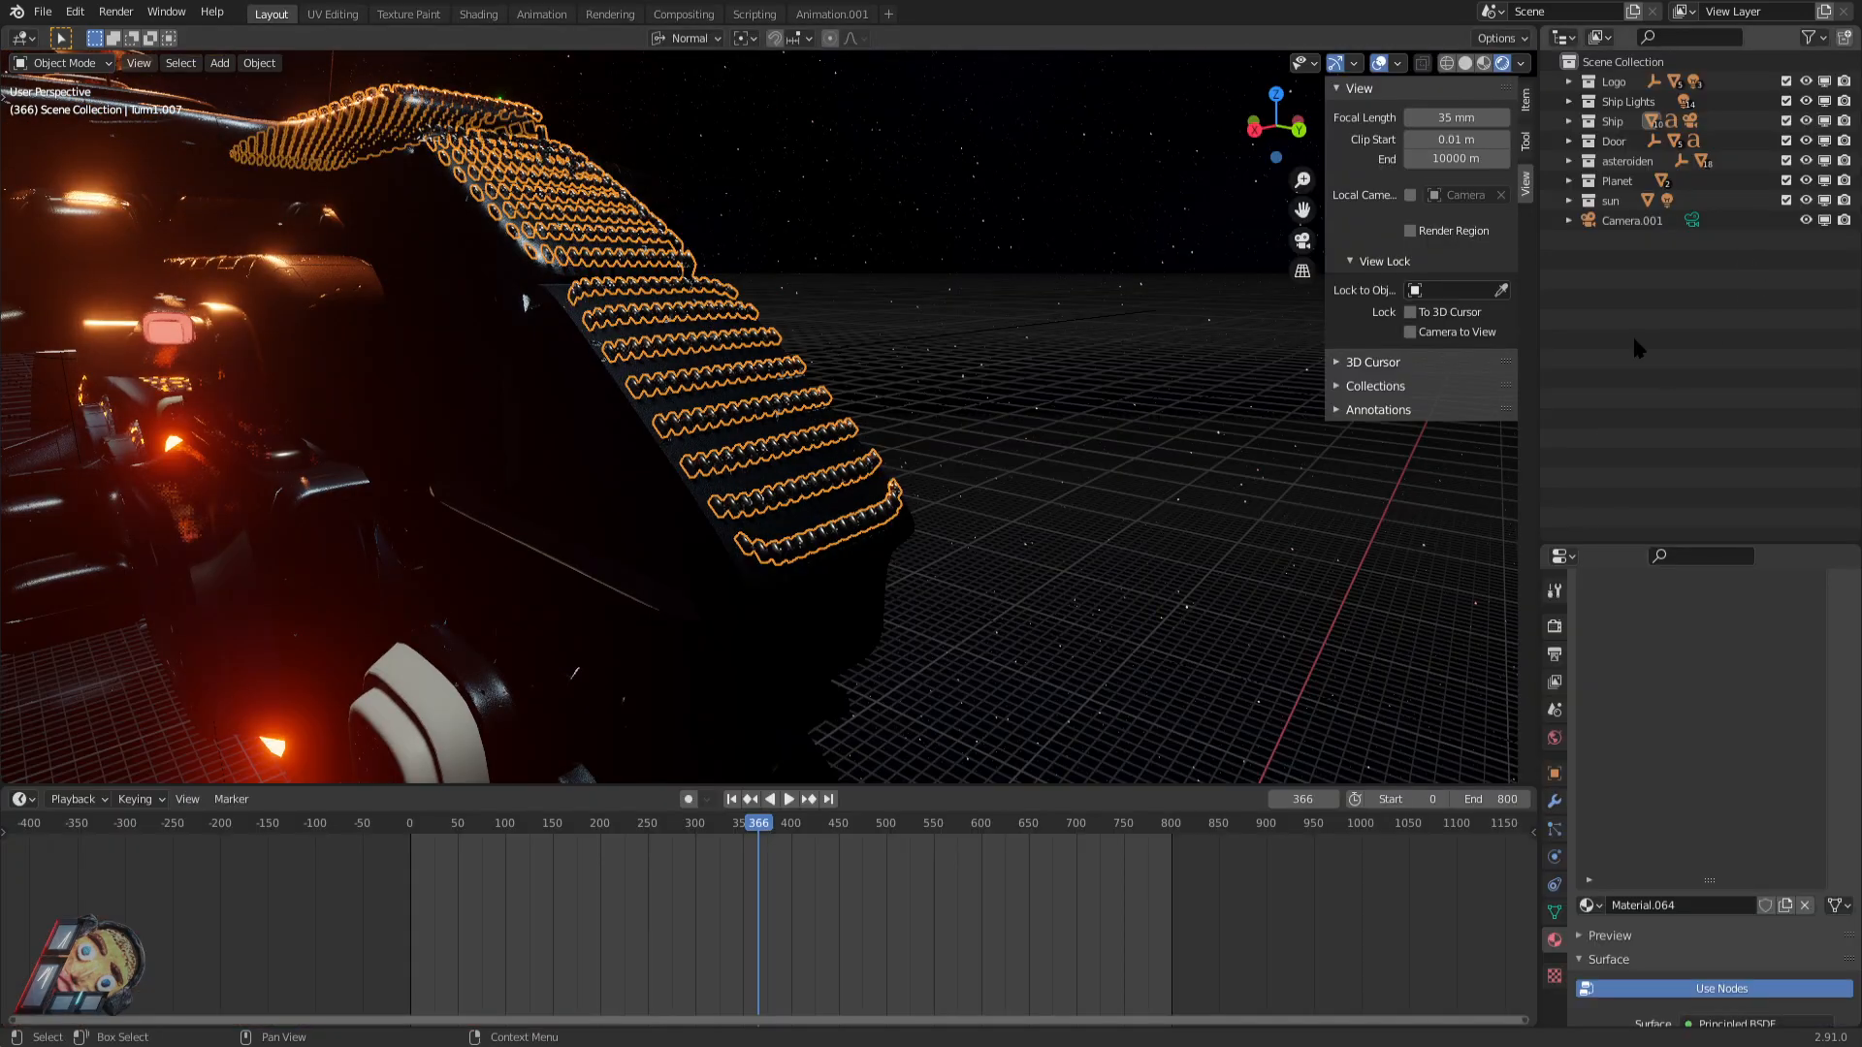
{"action": "left_click", "coordinate": [1556, 831]}
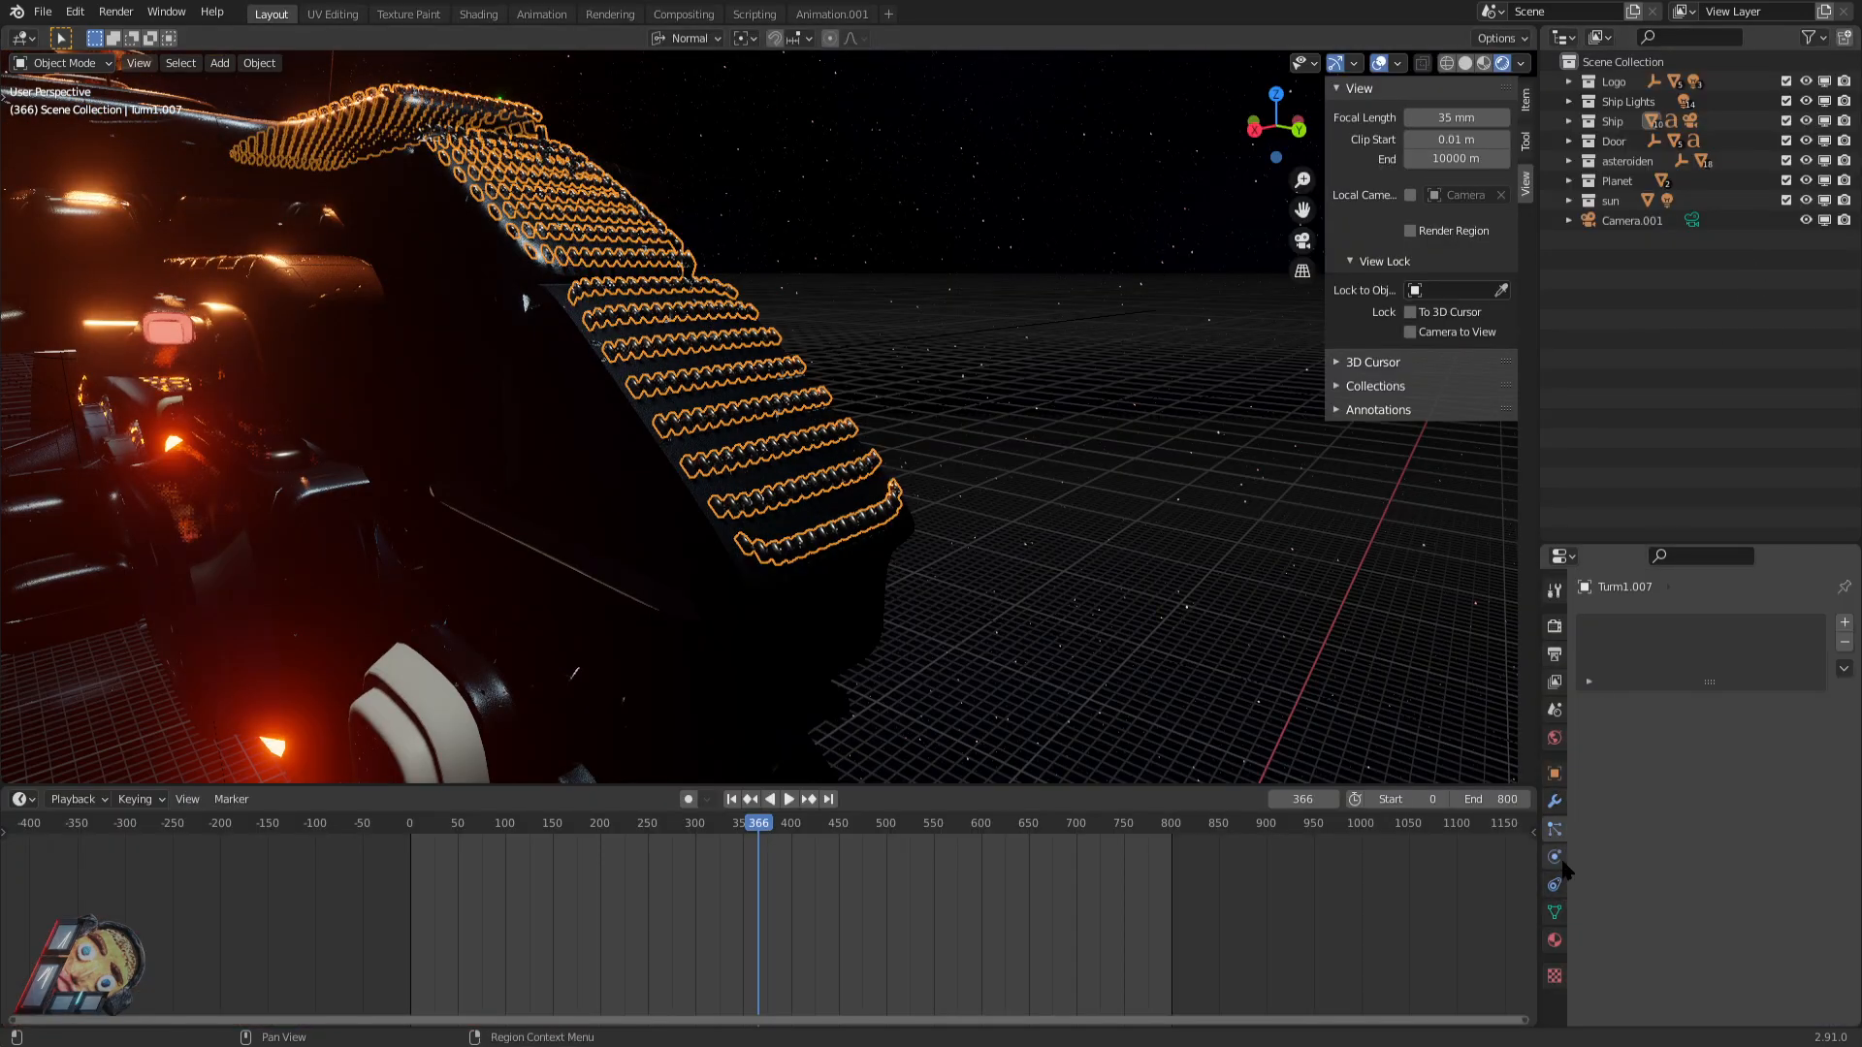
{"action": "left_click", "coordinate": [1557, 858]}
{"action": "left_click", "coordinate": [1557, 884]}
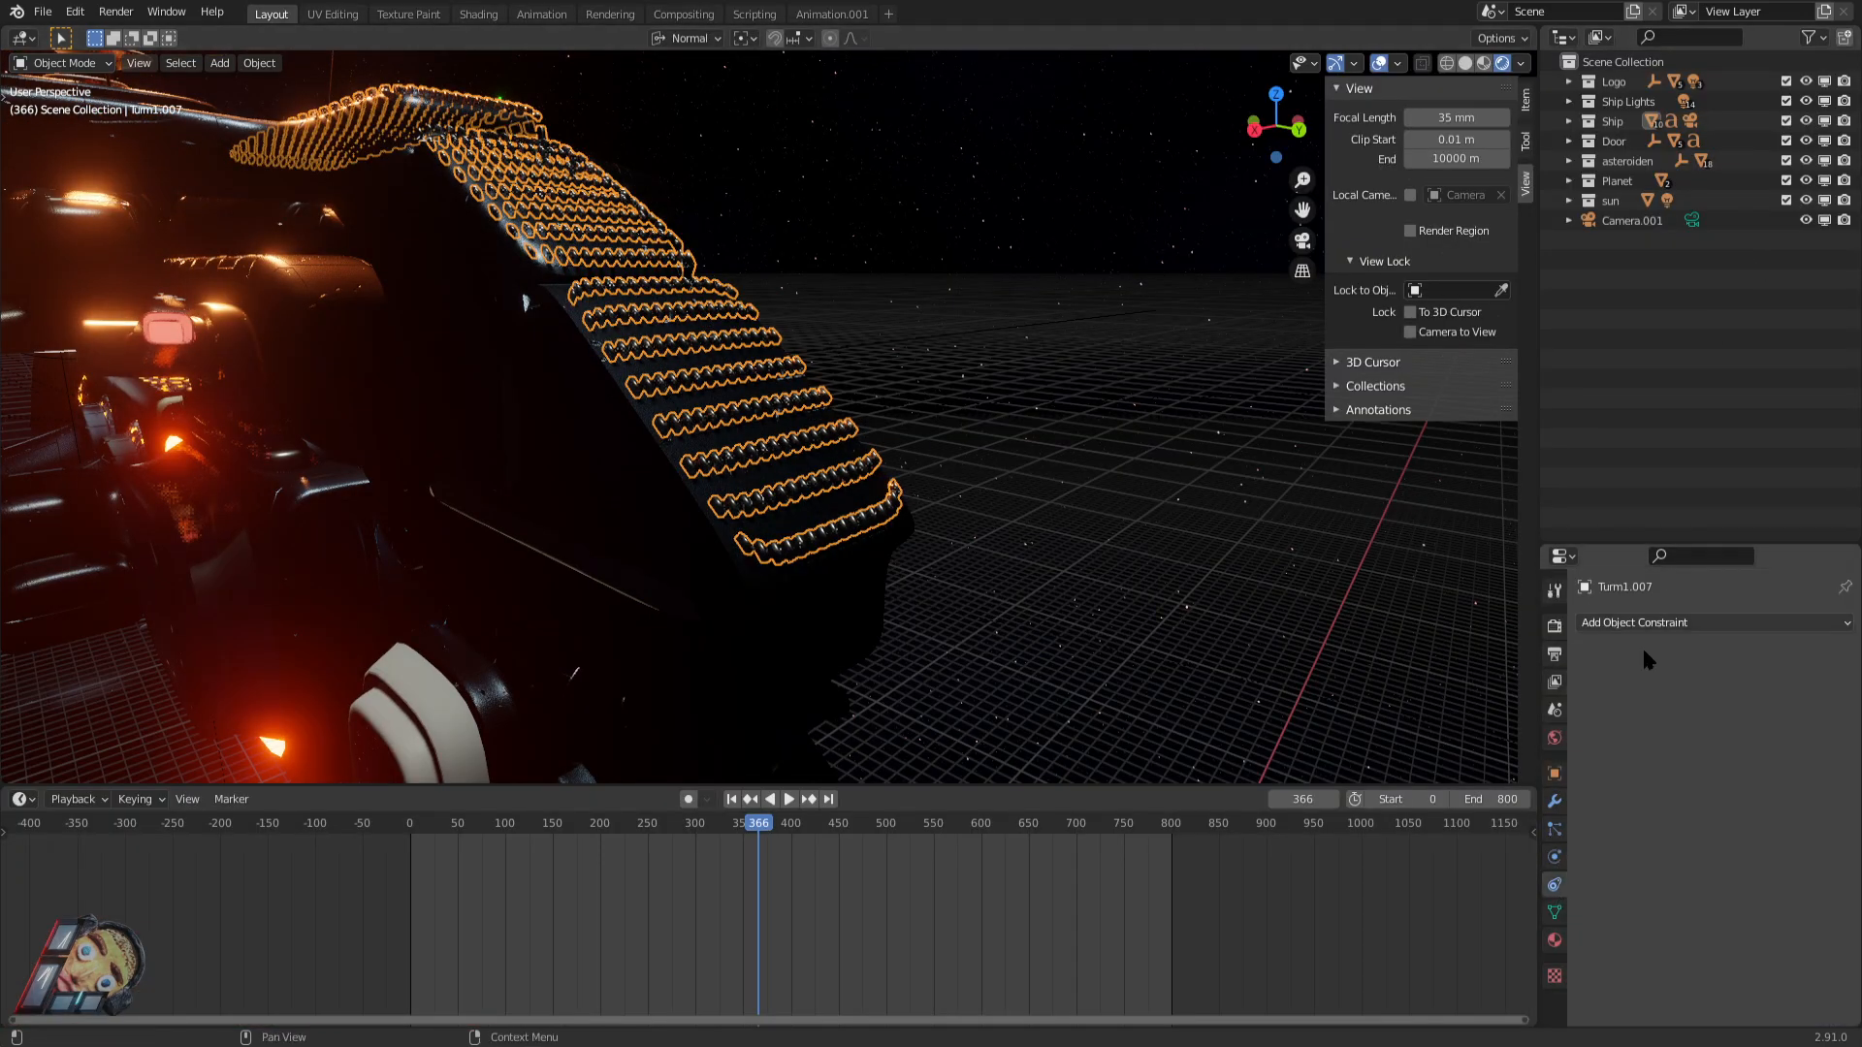
{"action": "left_click", "coordinate": [1554, 860]}
{"action": "left_click", "coordinate": [1554, 801]}
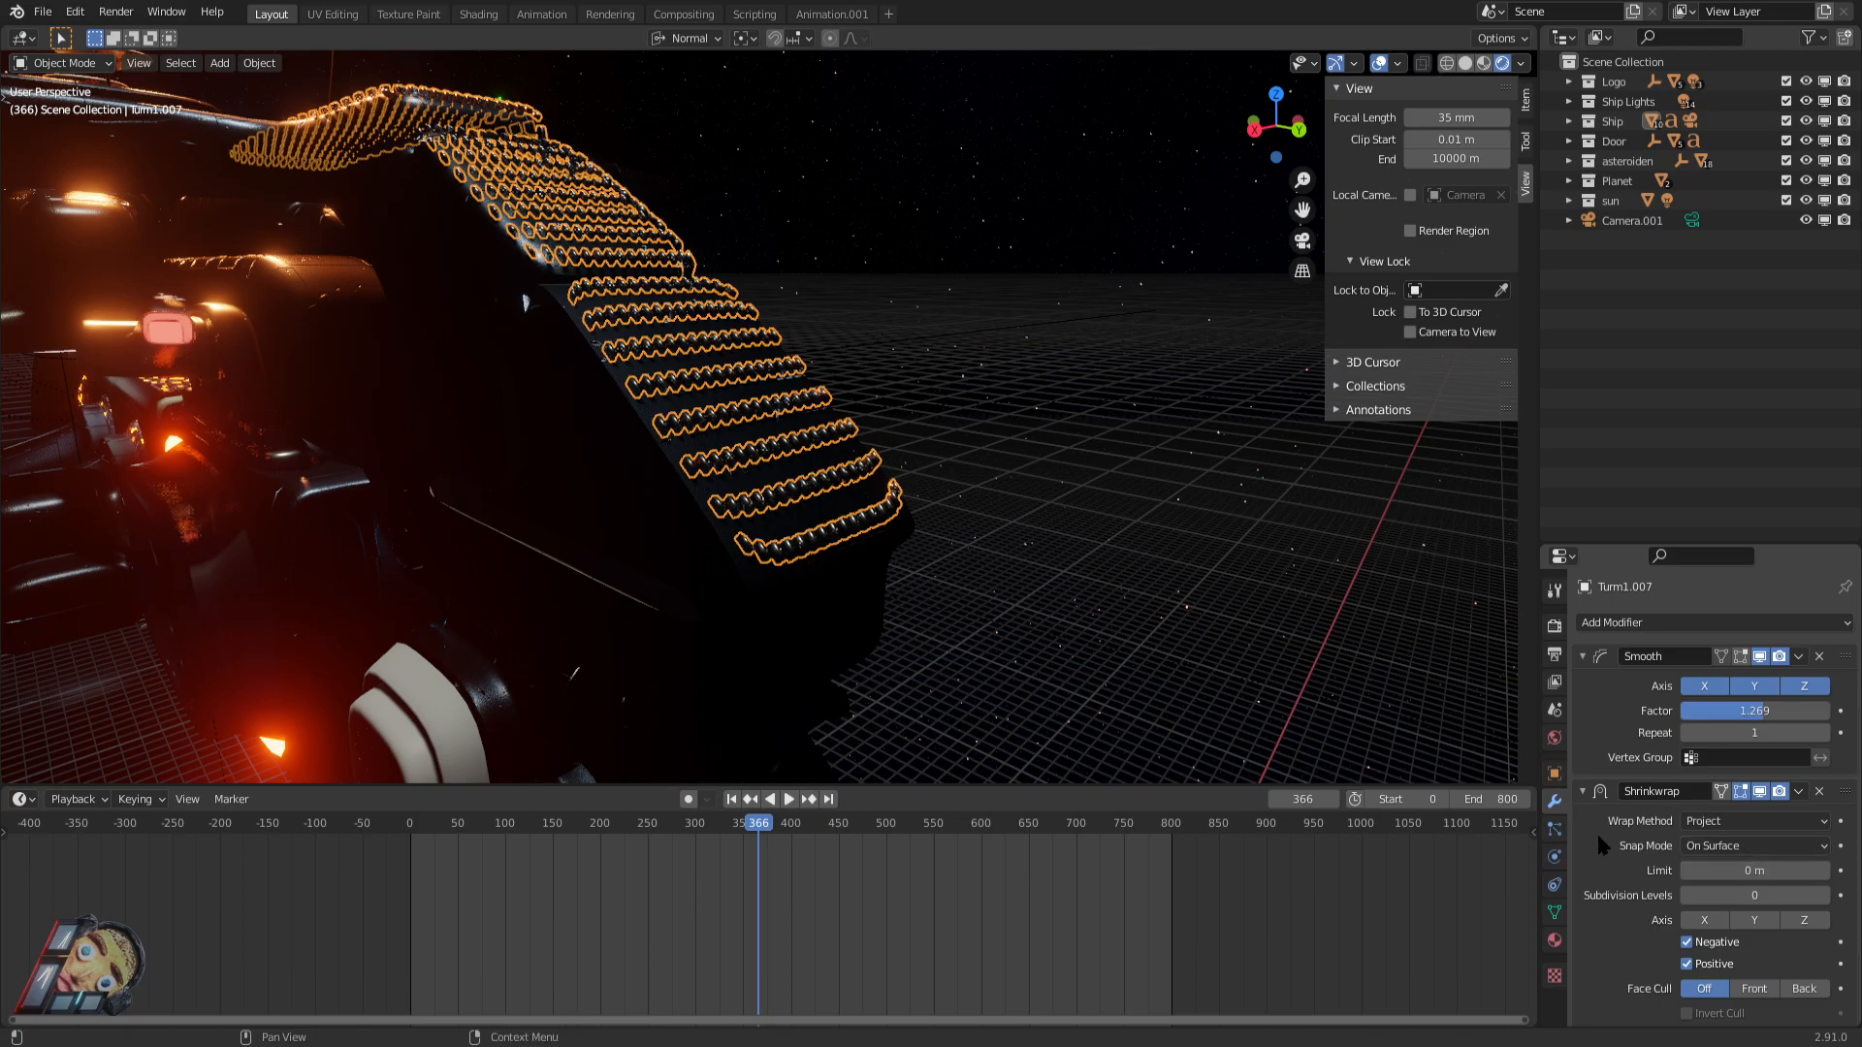
Inspect the selected stud rows up close from both sides, including the glowing engine ring beneath them.
{"action": "middle_click_drag", "start_coordinate": [873, 436], "coordinate": [951, 427]}
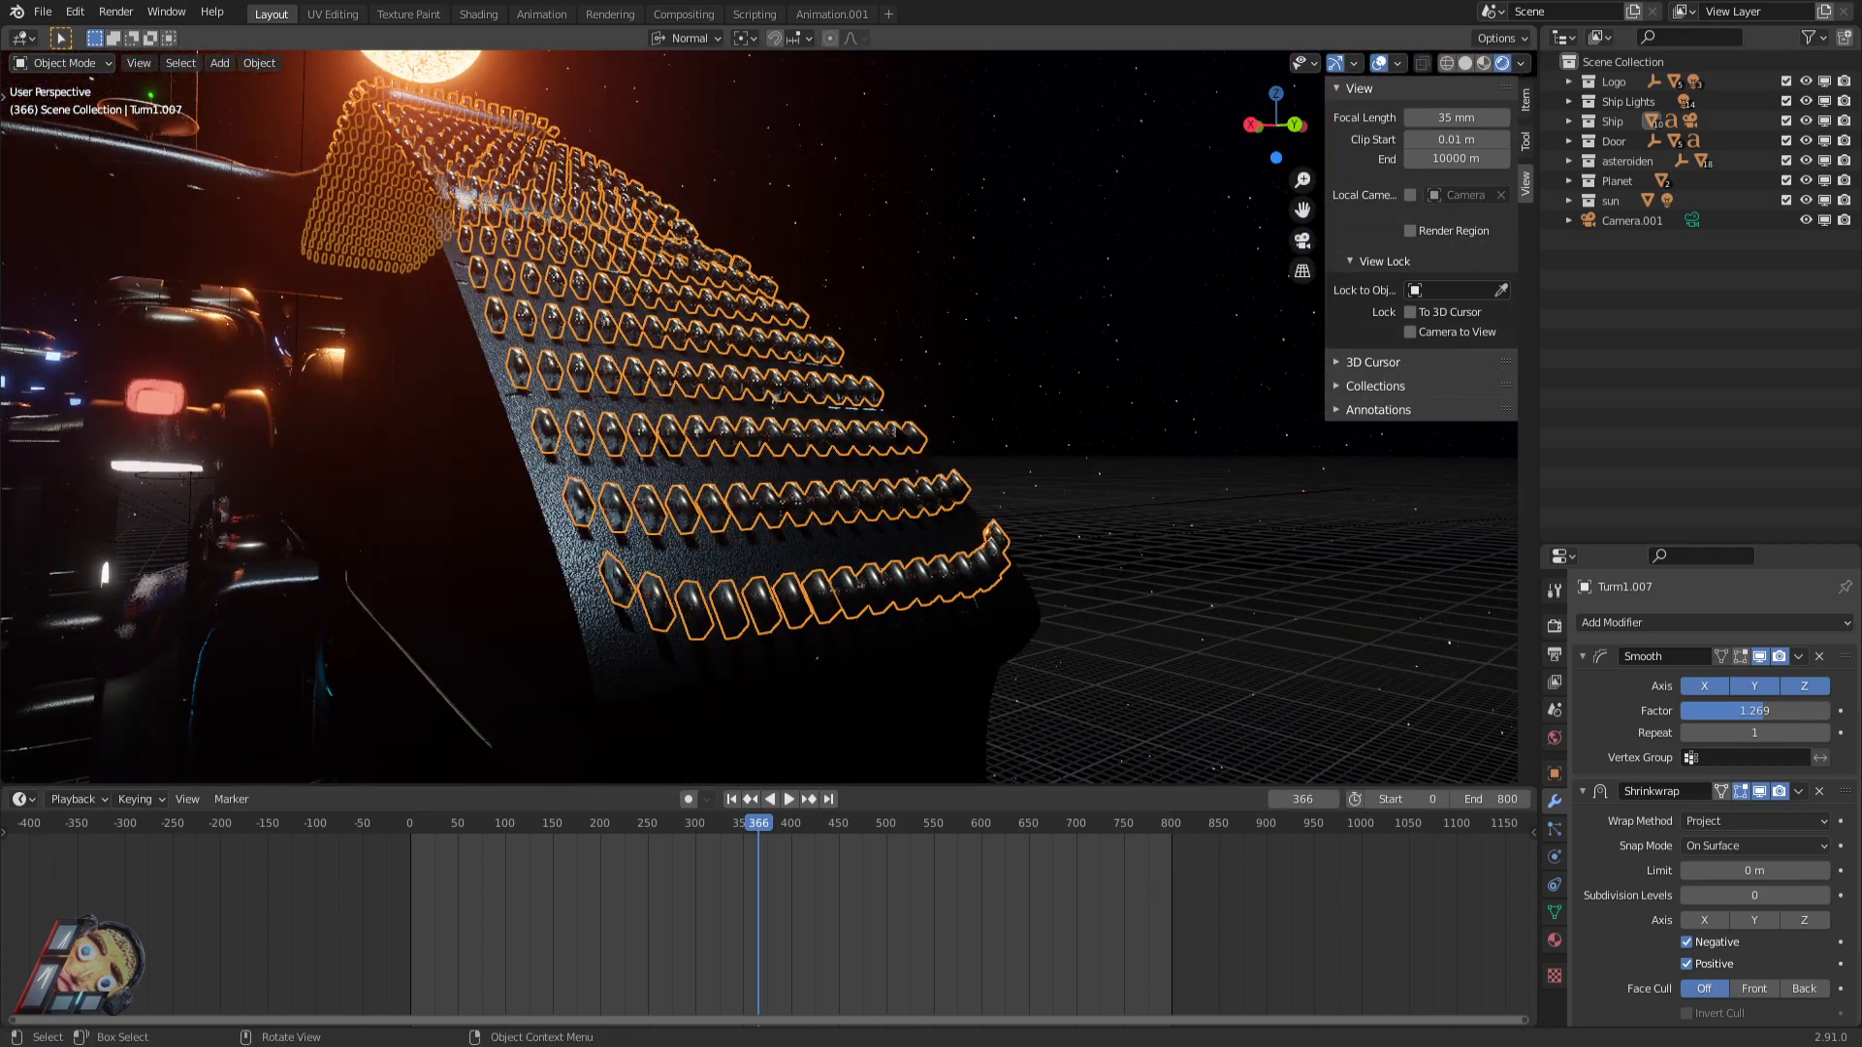
{"action": "middle_click_drag", "start_coordinate": [1086, 511], "coordinate": [1159, 512]}
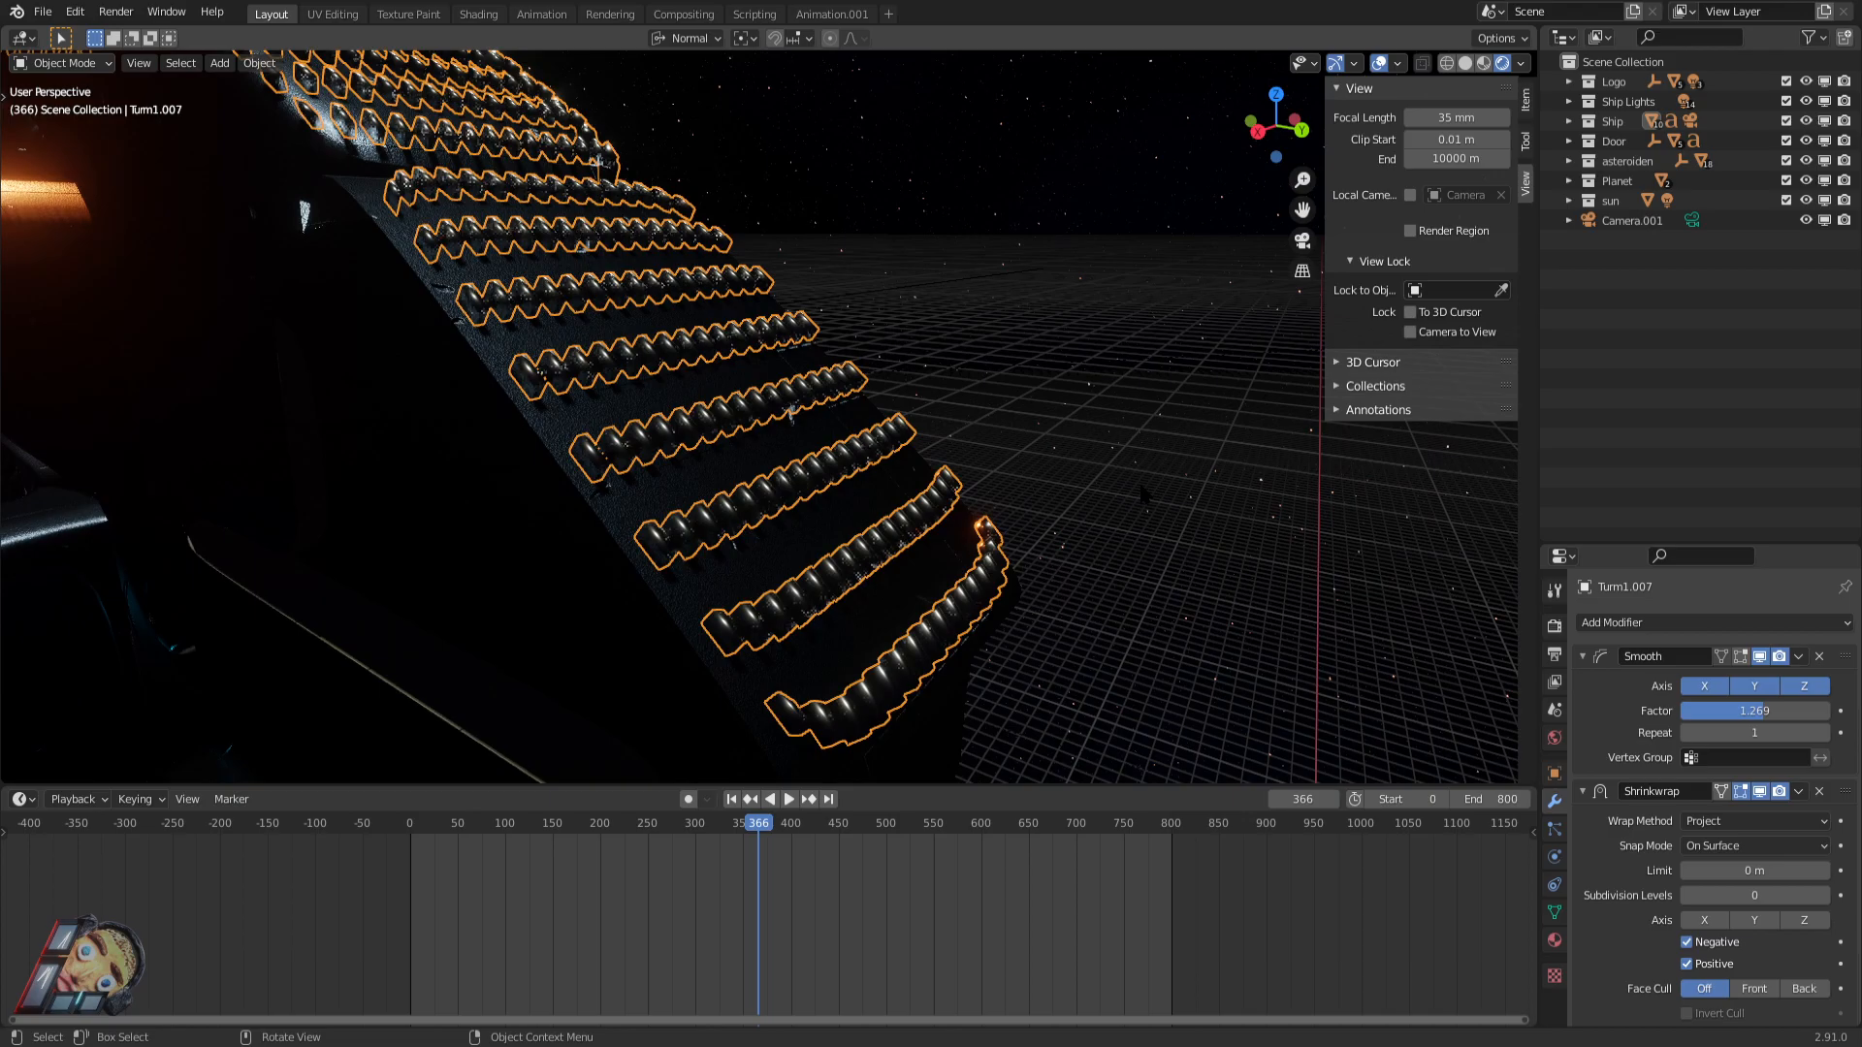
{"action": "middle_click_drag", "start_coordinate": [1036, 461], "coordinate": [898, 406]}
{"action": "key", "text": "w"}
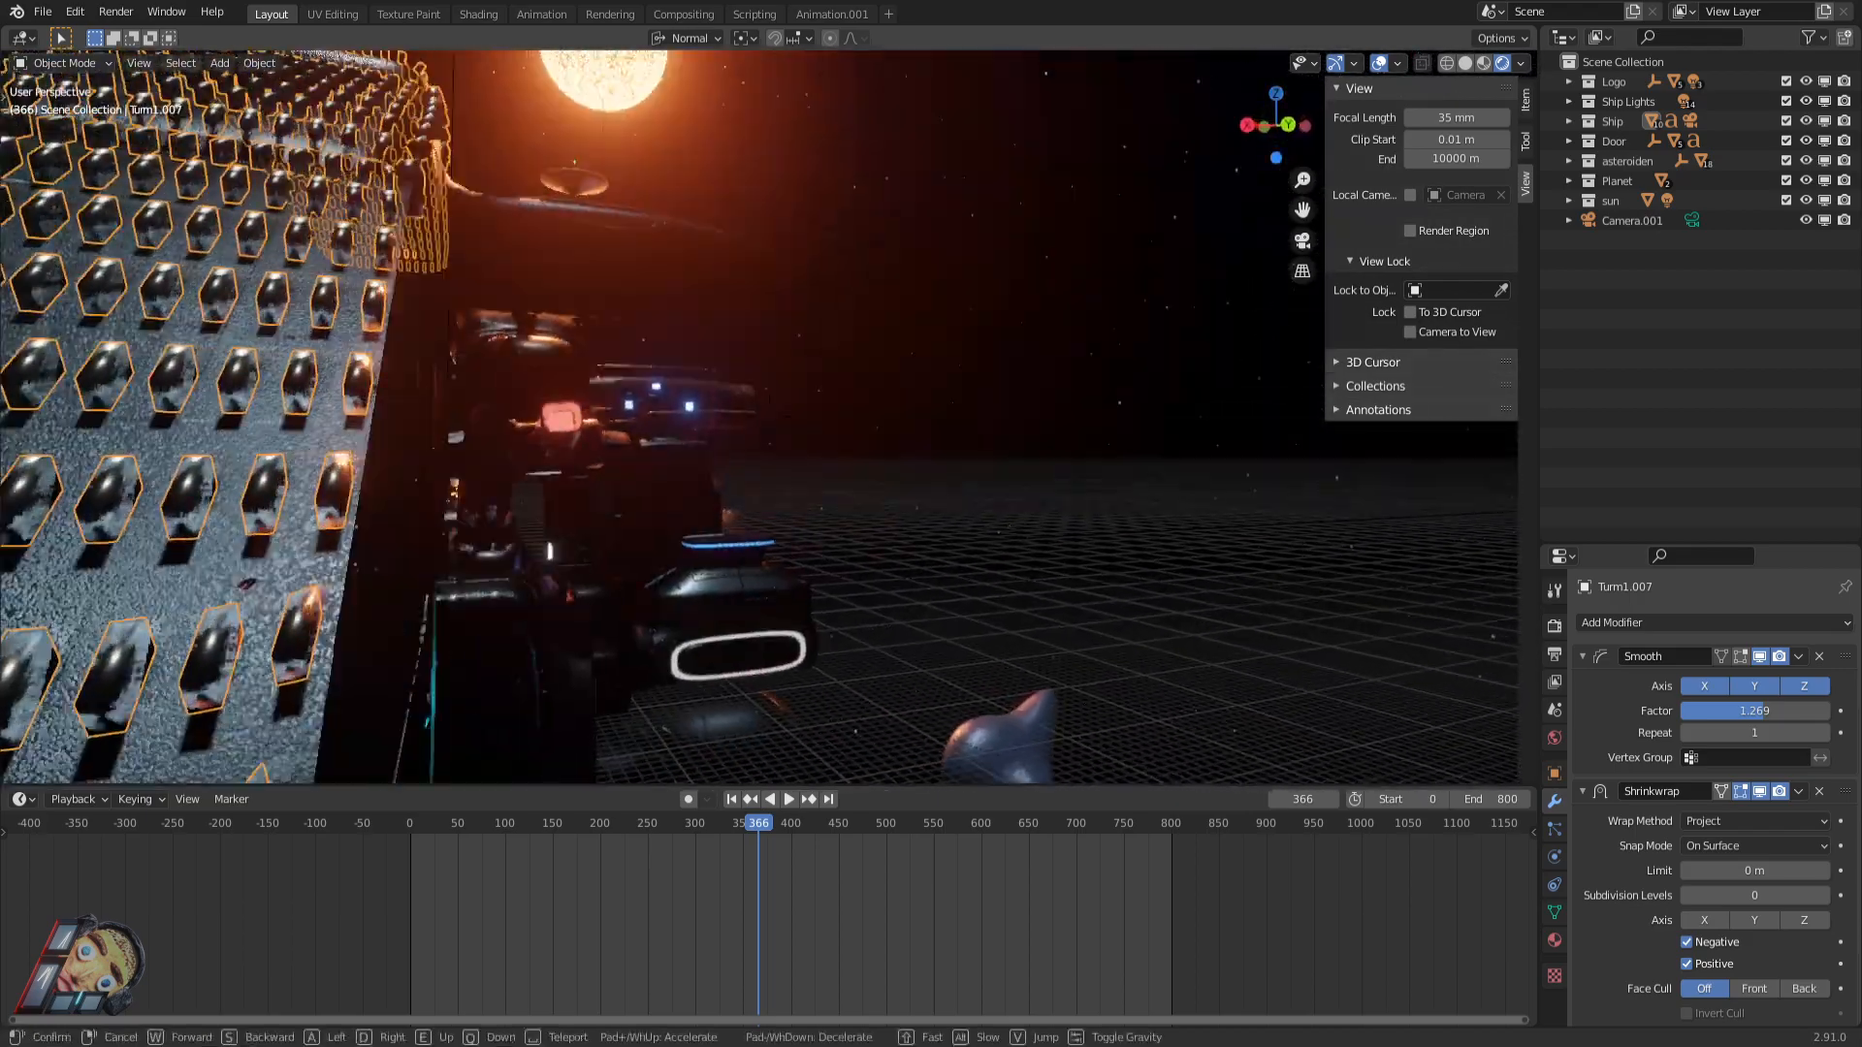
{"action": "key", "text": "w"}
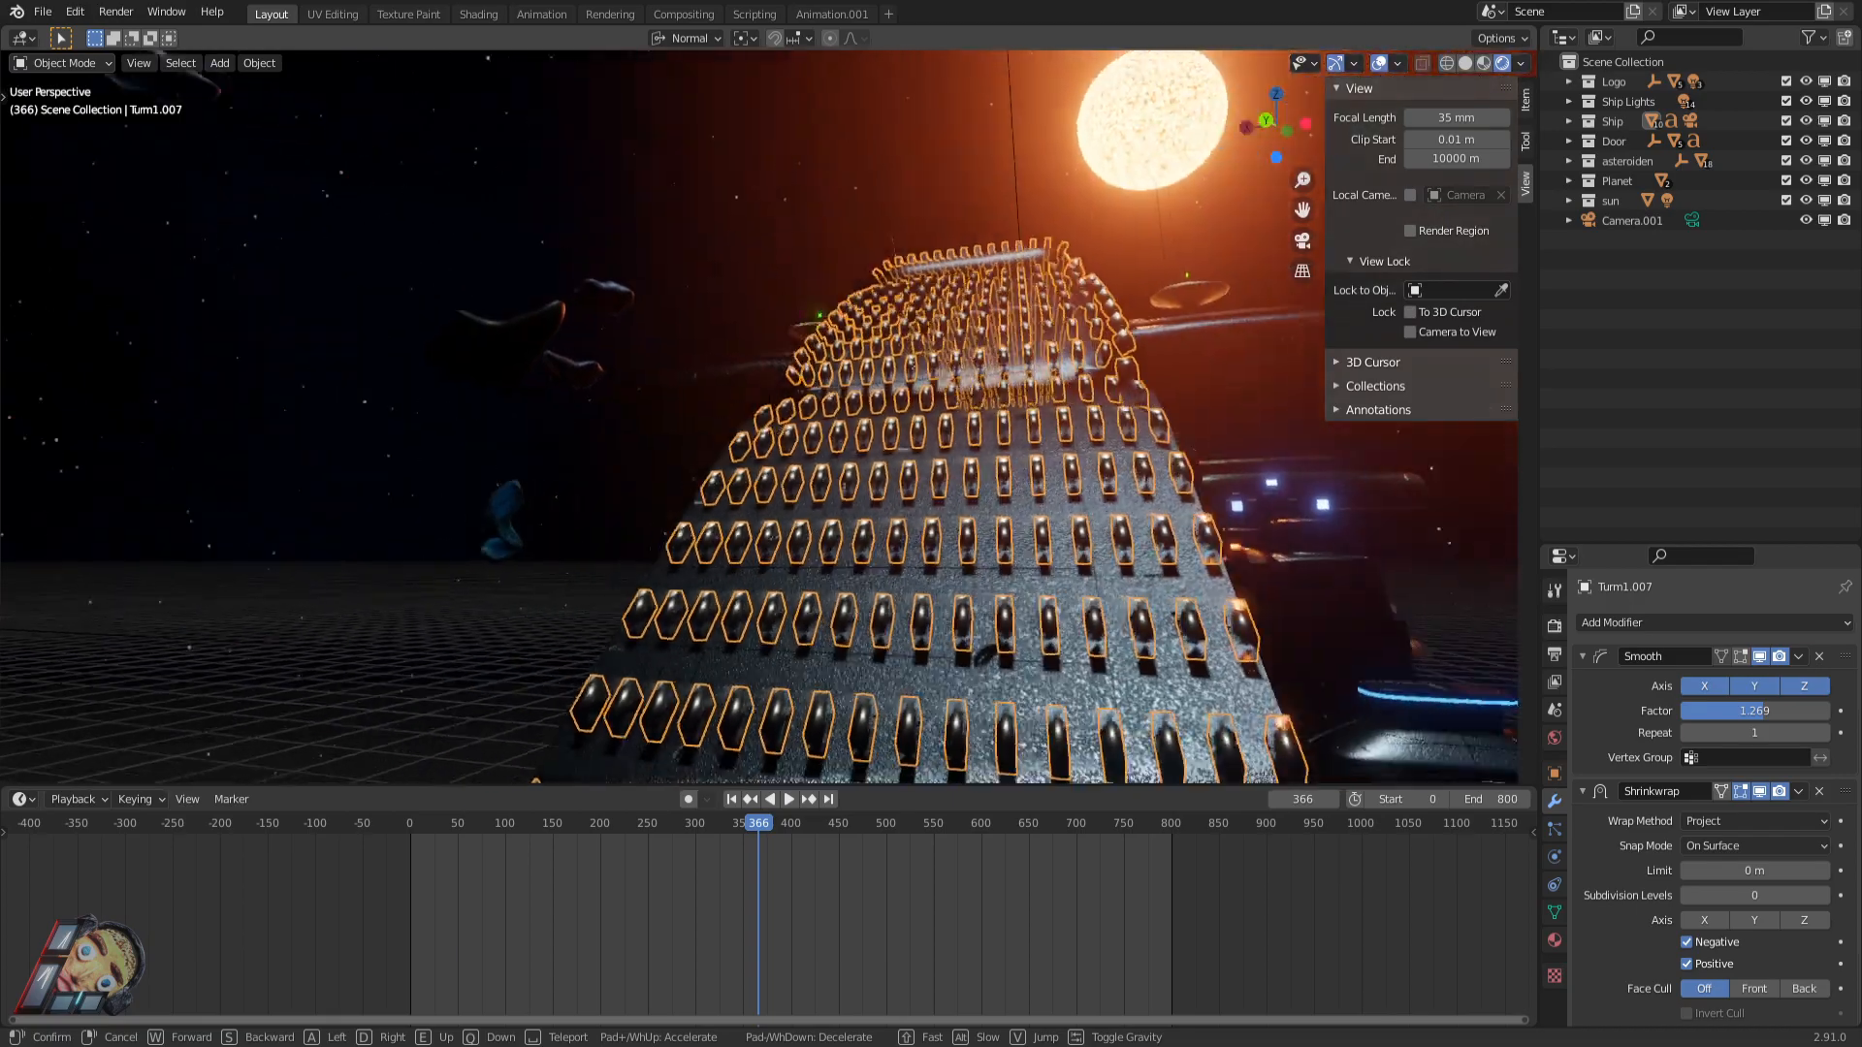
{"action": "key", "text": "w"}
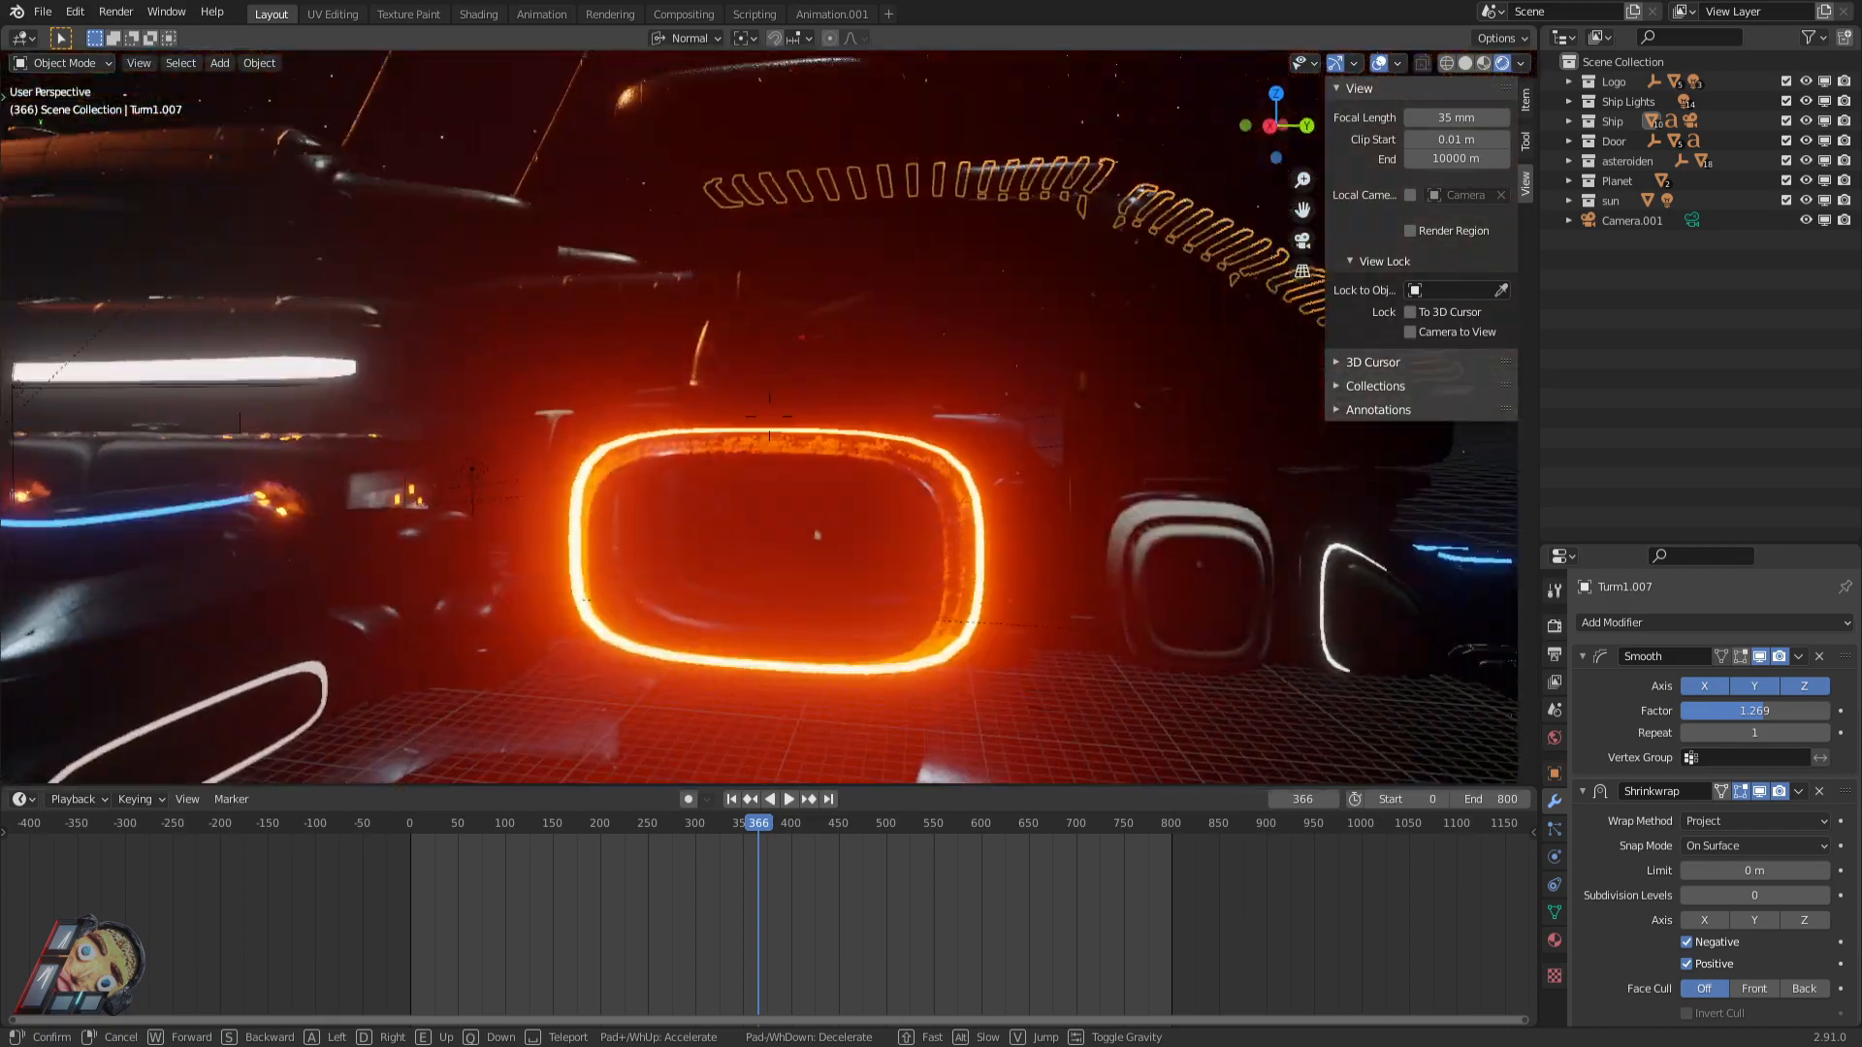
{"action": "key", "text": "w"}
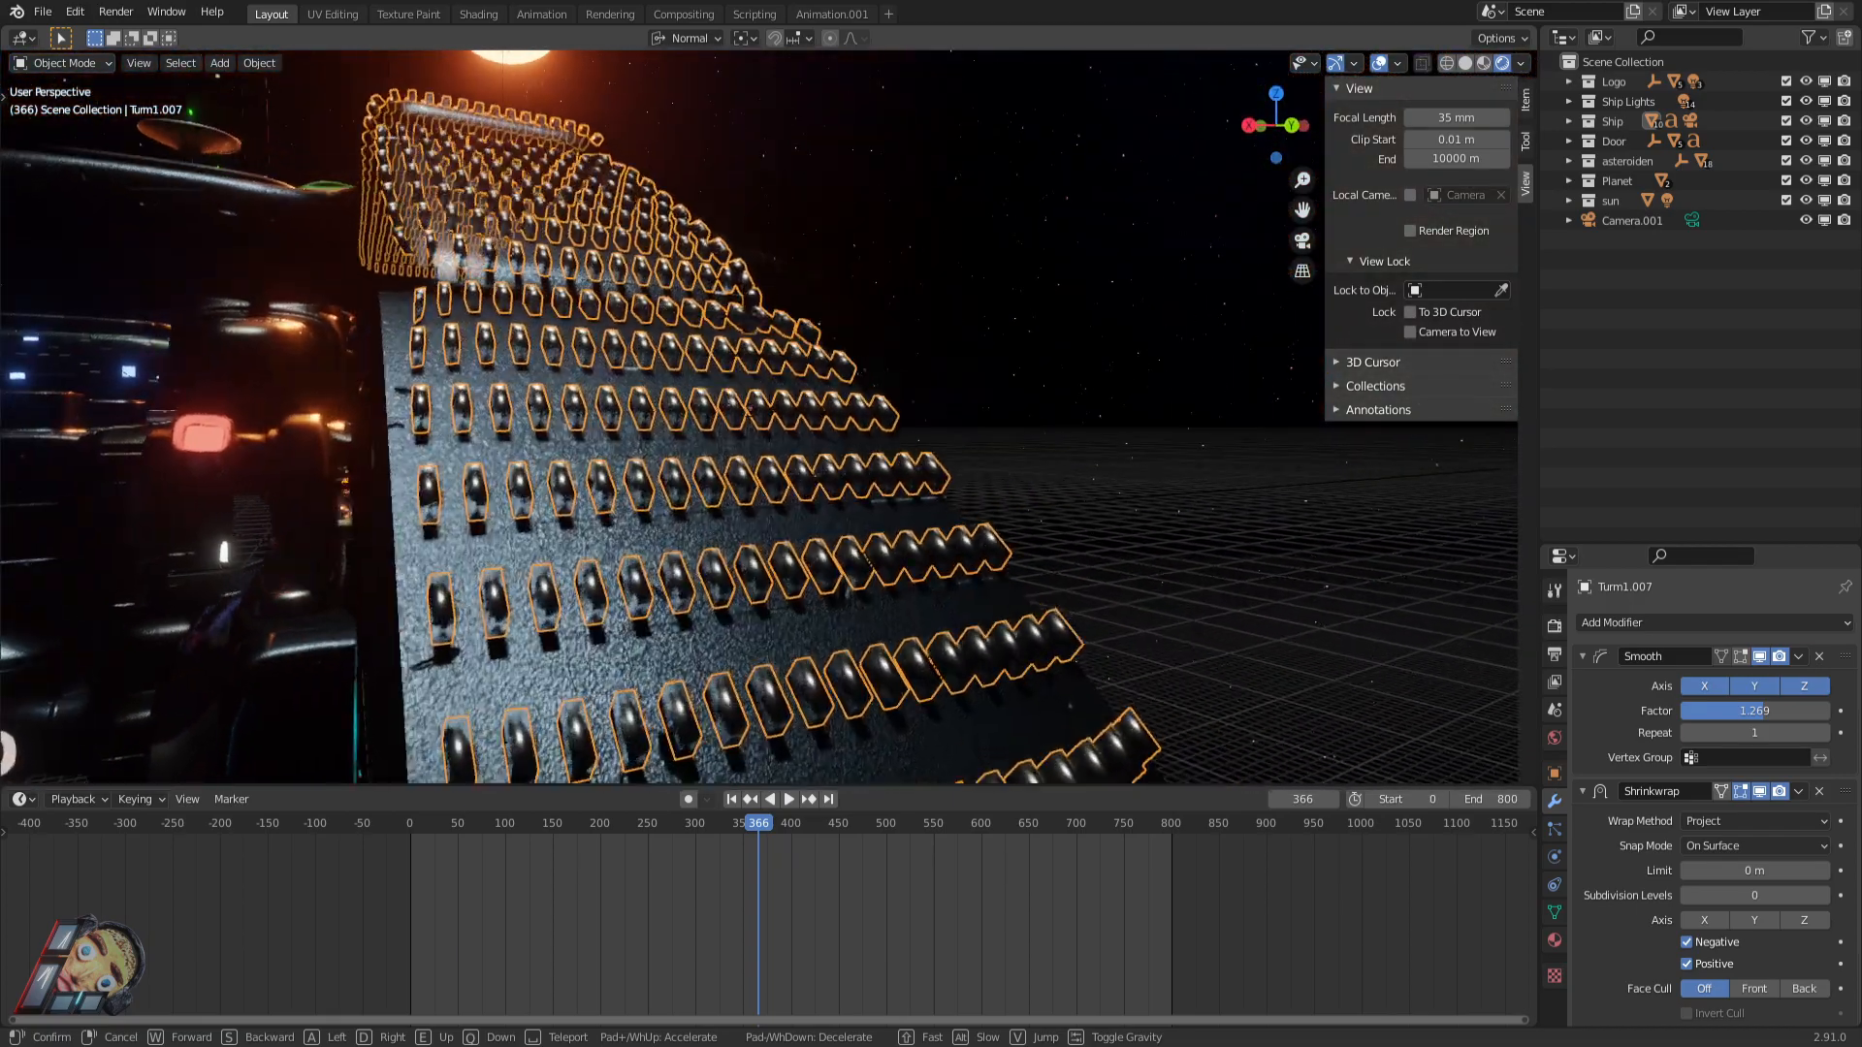
View the studded section from a distance together with the rest of the ship and the sun.
{"action": "key", "text": "shift+grave"}
{"action": "key", "text": "w"}
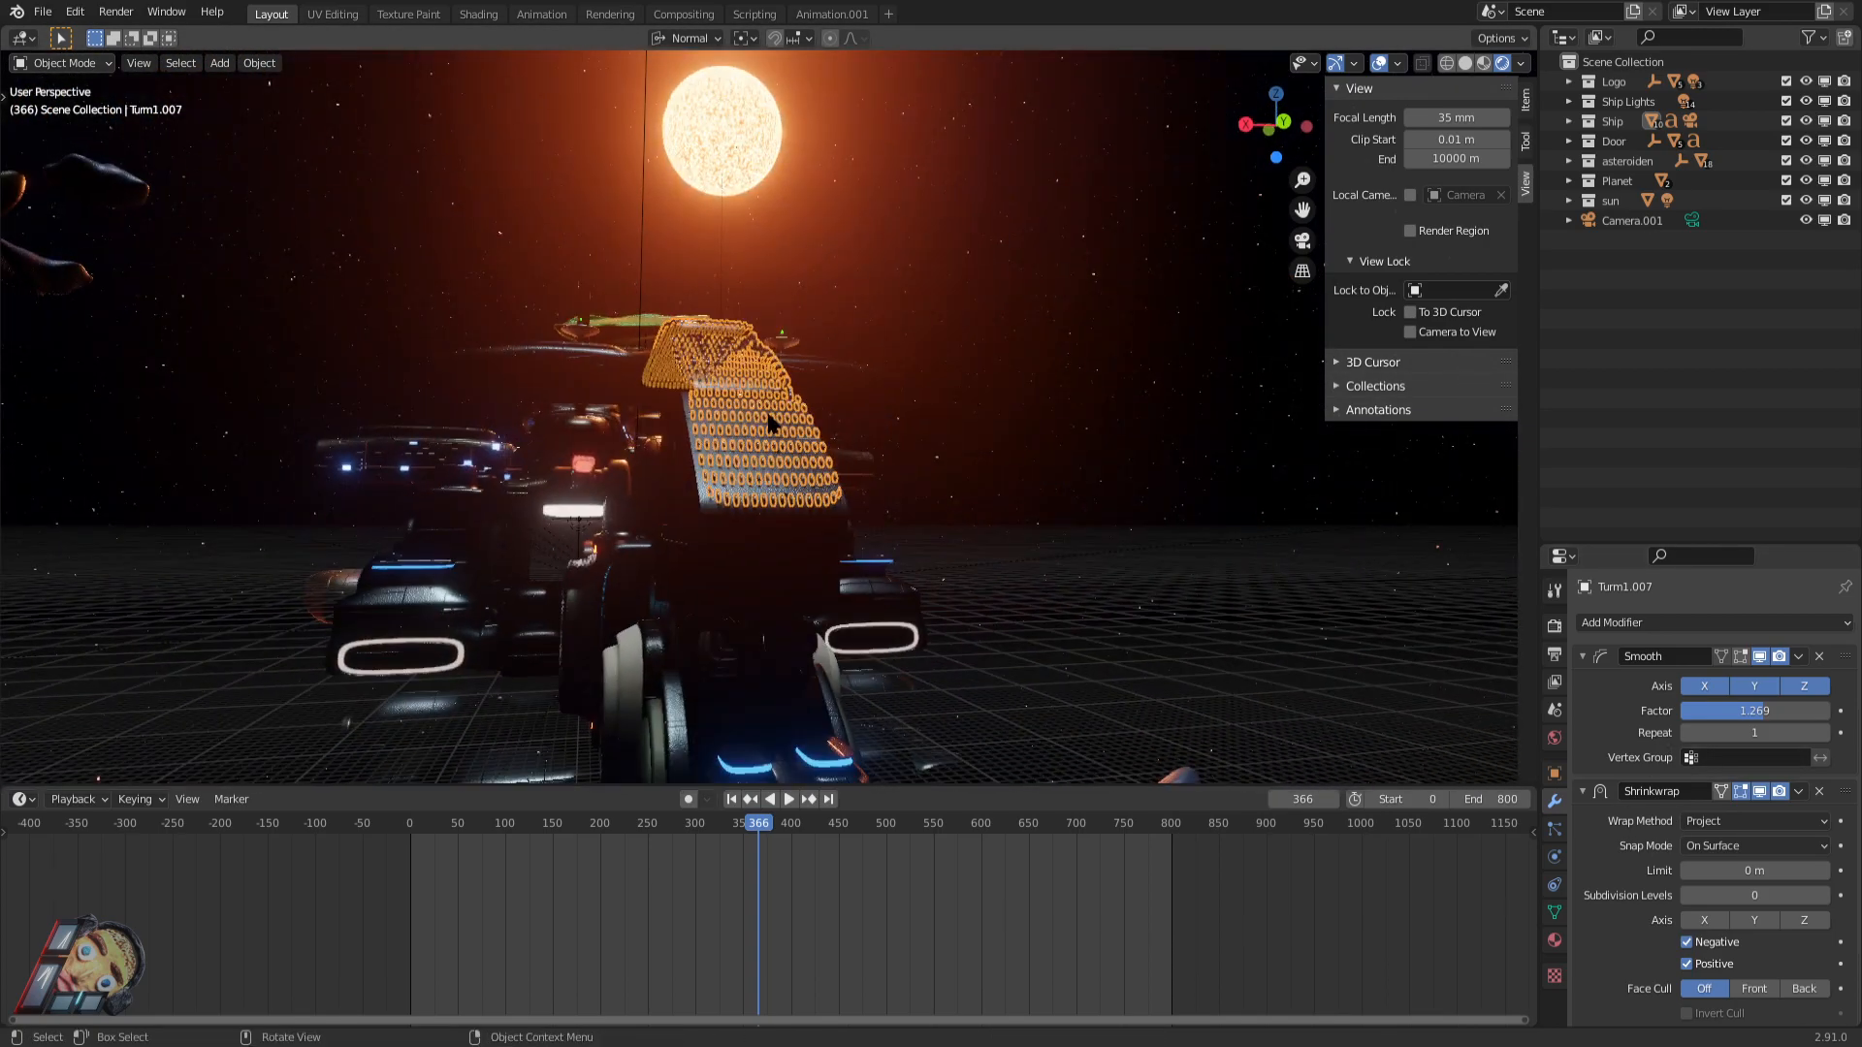
{"action": "key", "text": "w"}
{"action": "key", "text": "w"}
{"action": "key", "text": "w"}
{"action": "left_click", "coordinate": [784, 471]}
{"action": "left_click", "coordinate": [765, 444]}
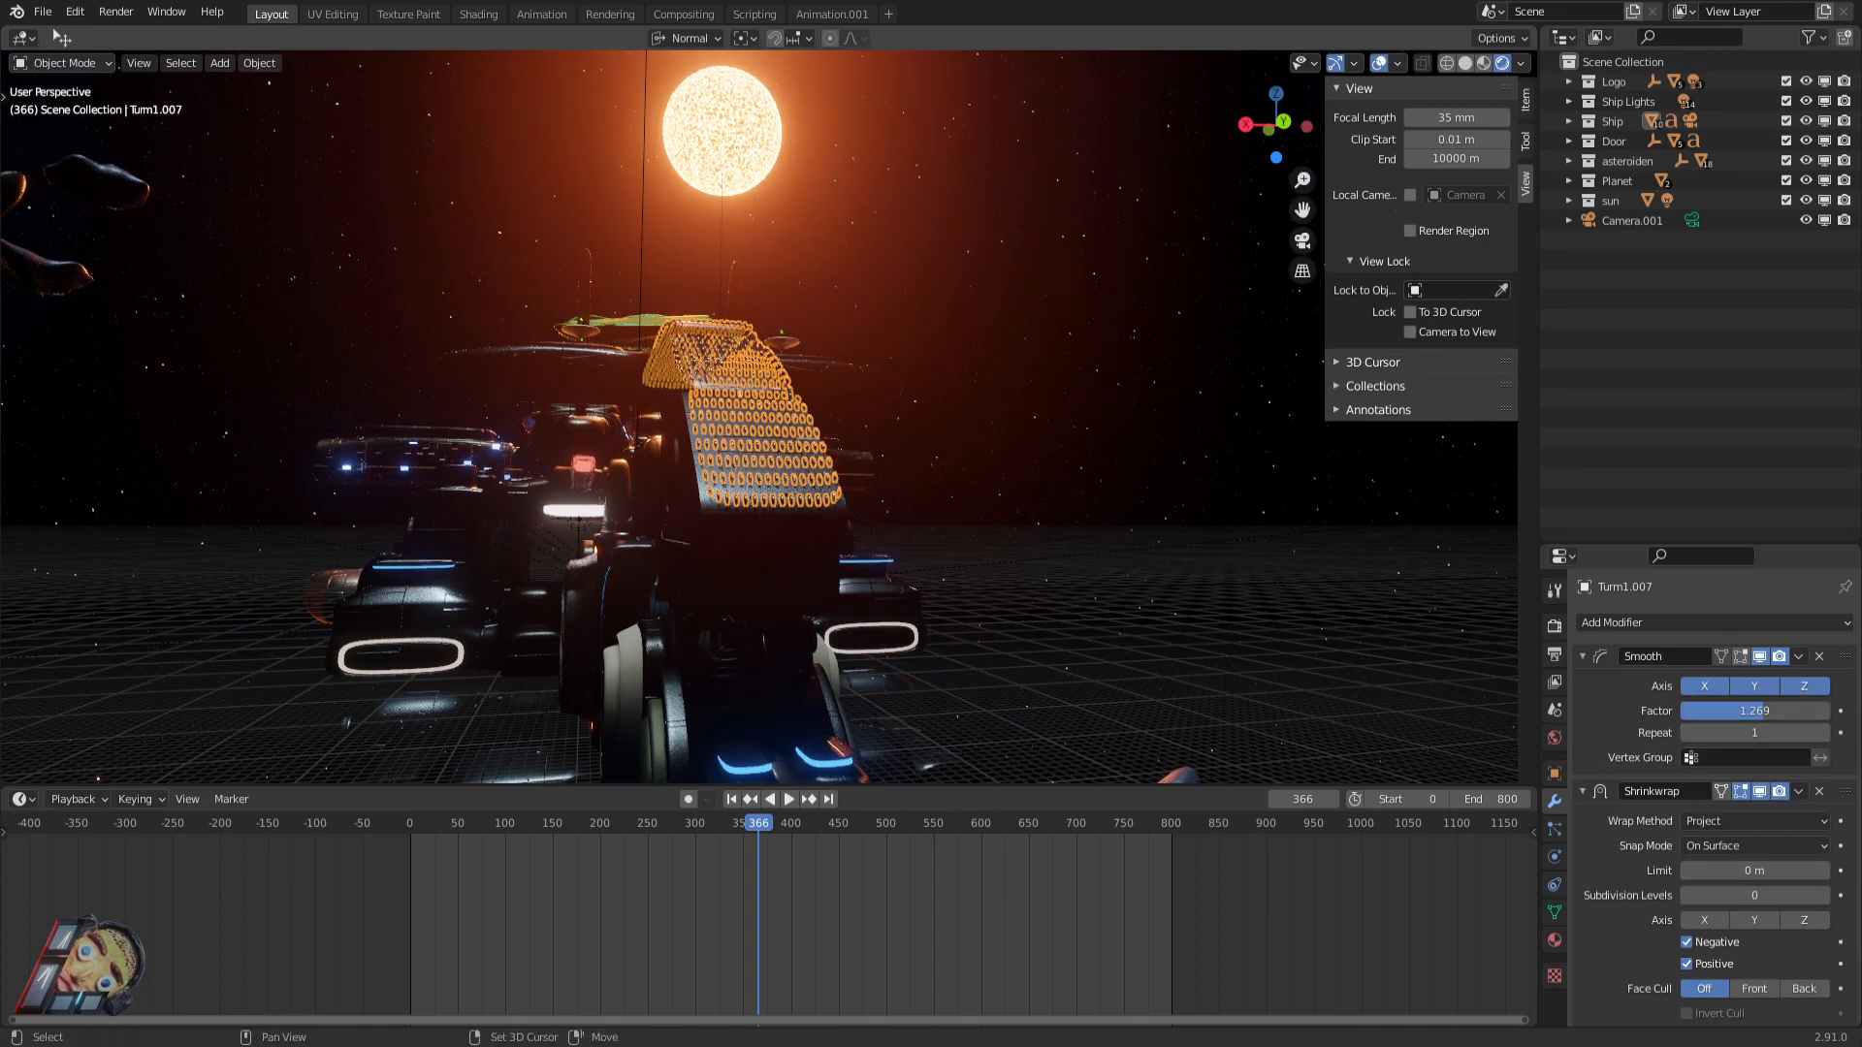
Fly past the side of the studded section and the lit hull parts to examine the asteroids near the red planet.
{"action": "key", "text": "d"}
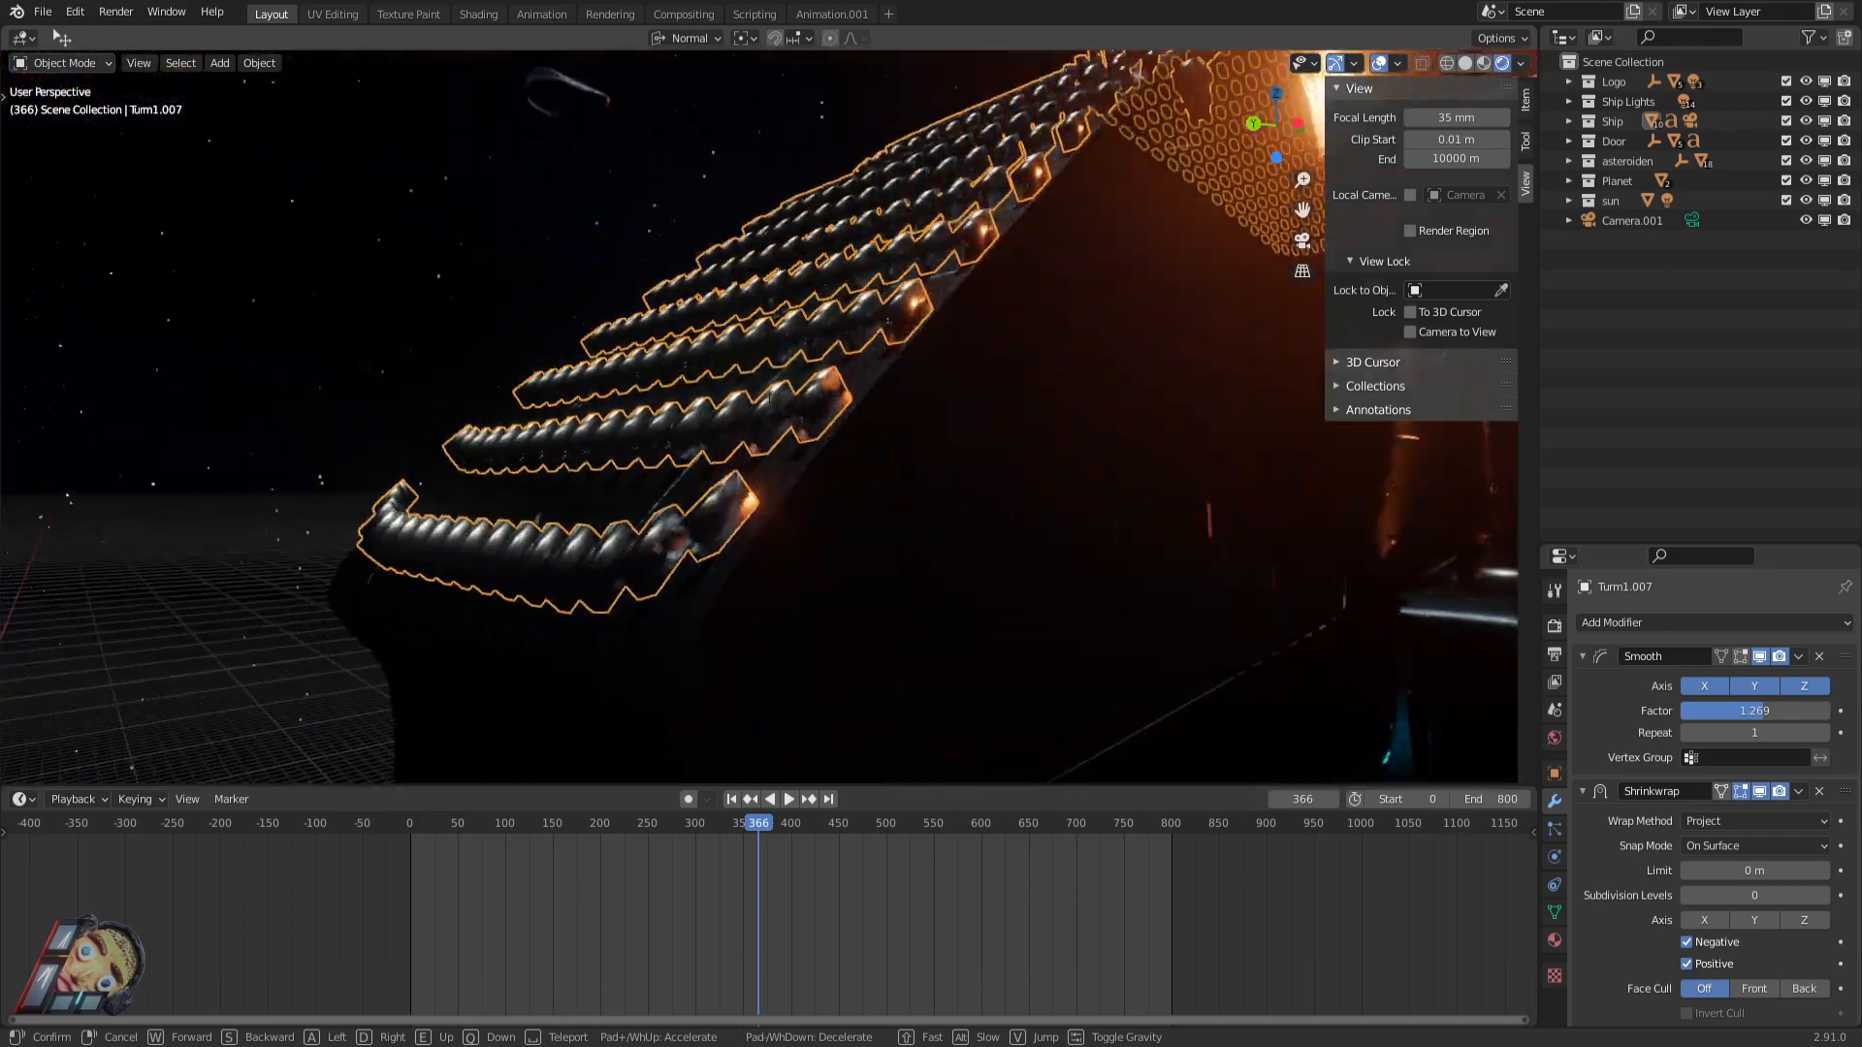
{"action": "key", "text": "q"}
{"action": "key", "text": "a"}
{"action": "key", "text": "d"}
{"action": "key", "text": "w"}
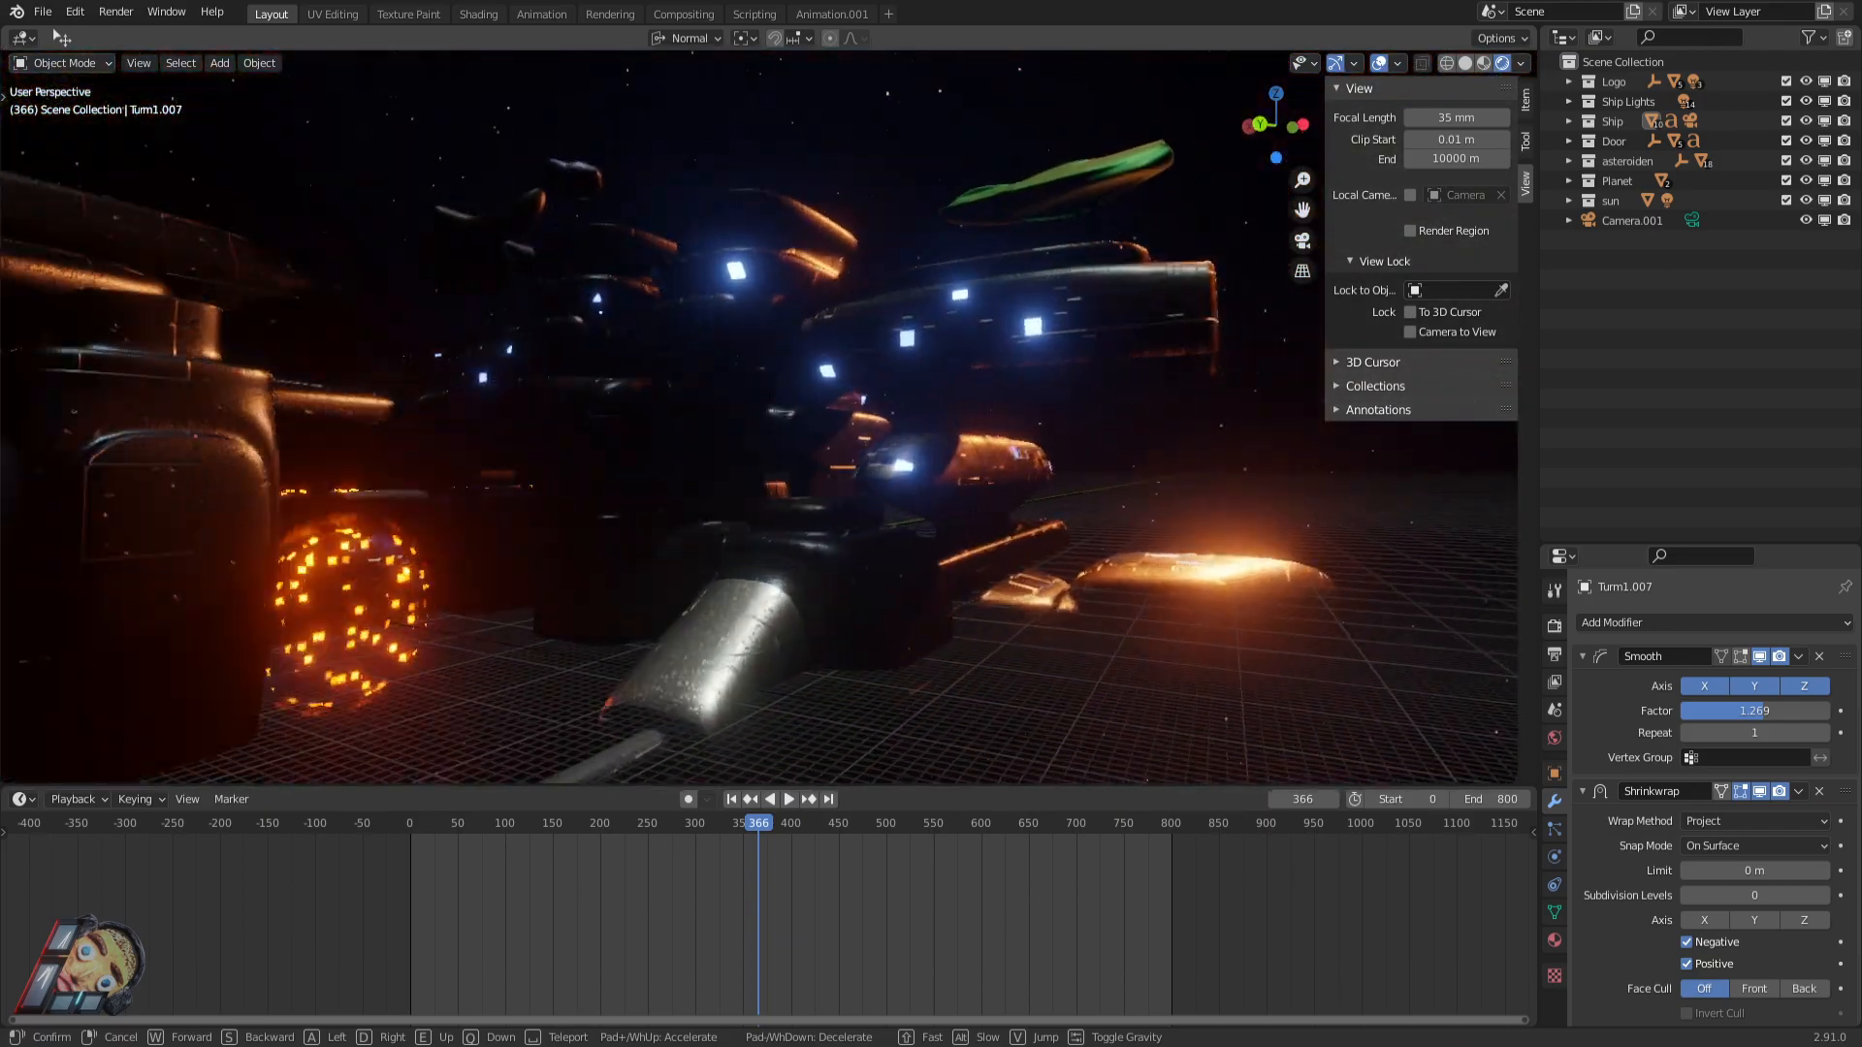
{"action": "key", "text": "w"}
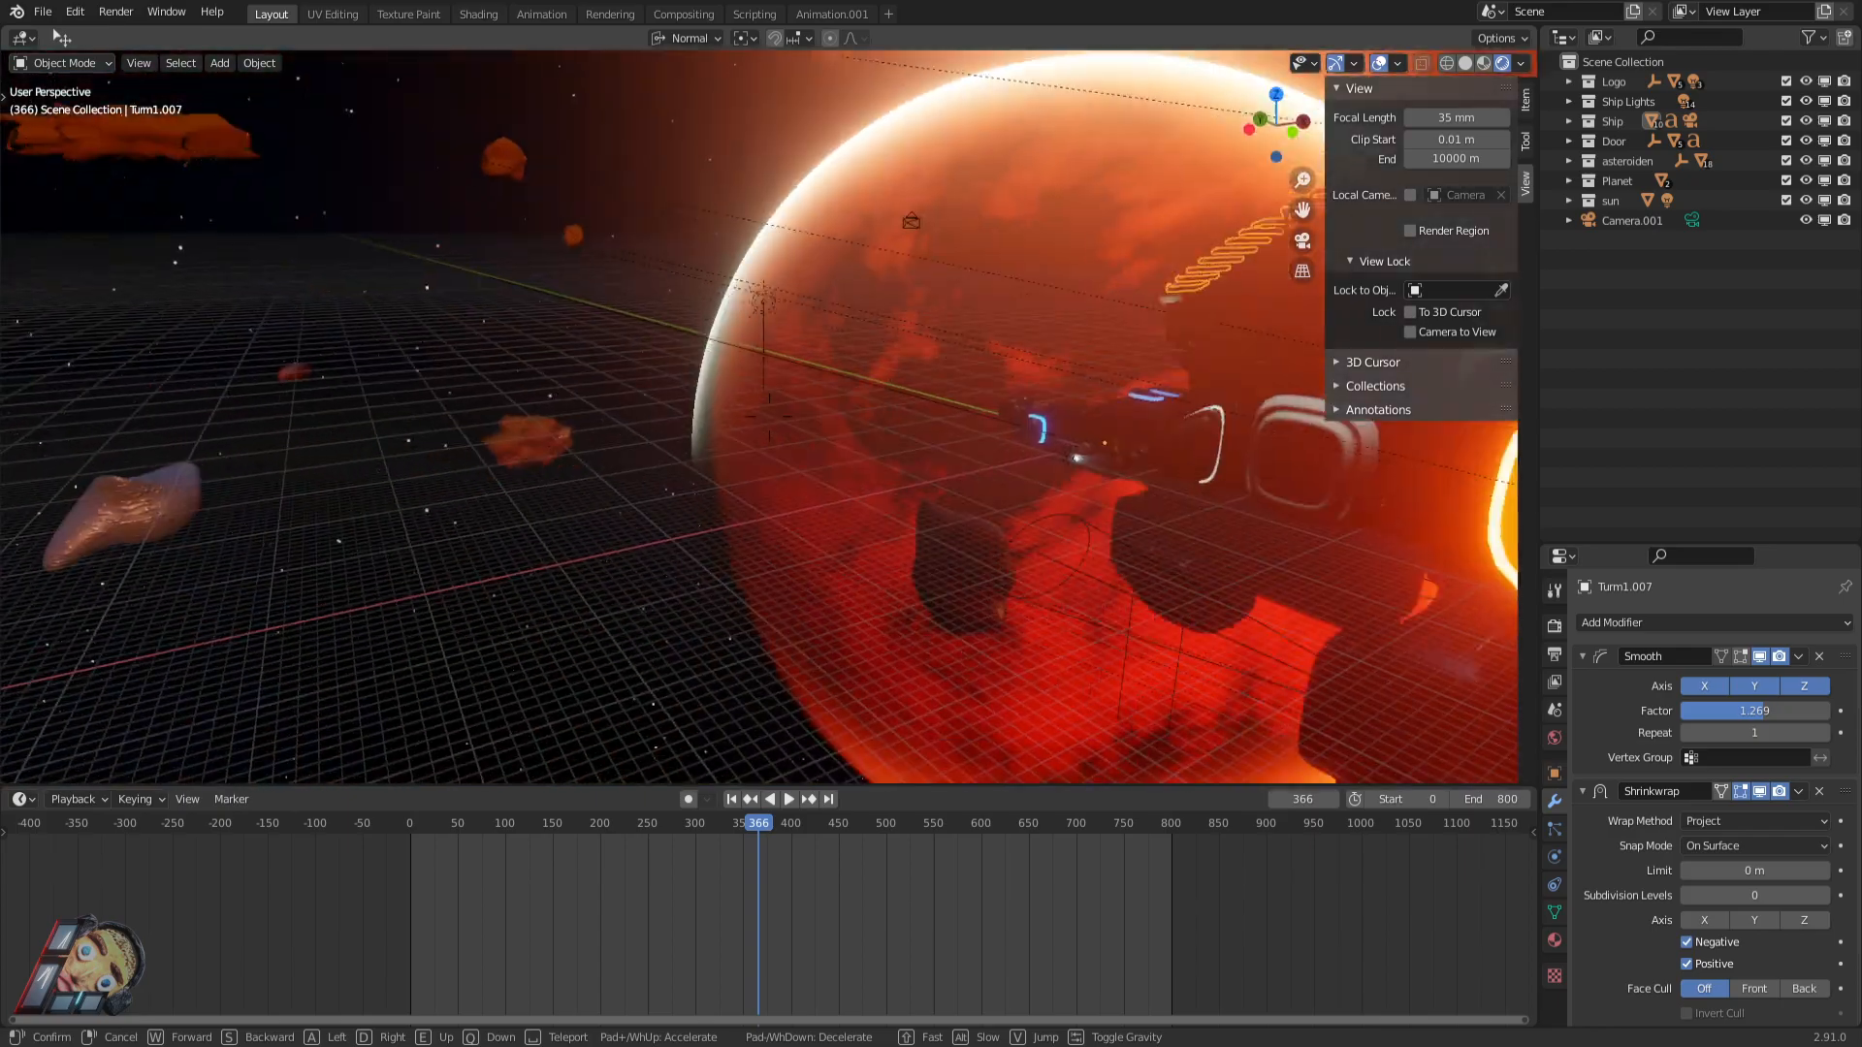
{"action": "key", "text": "w"}
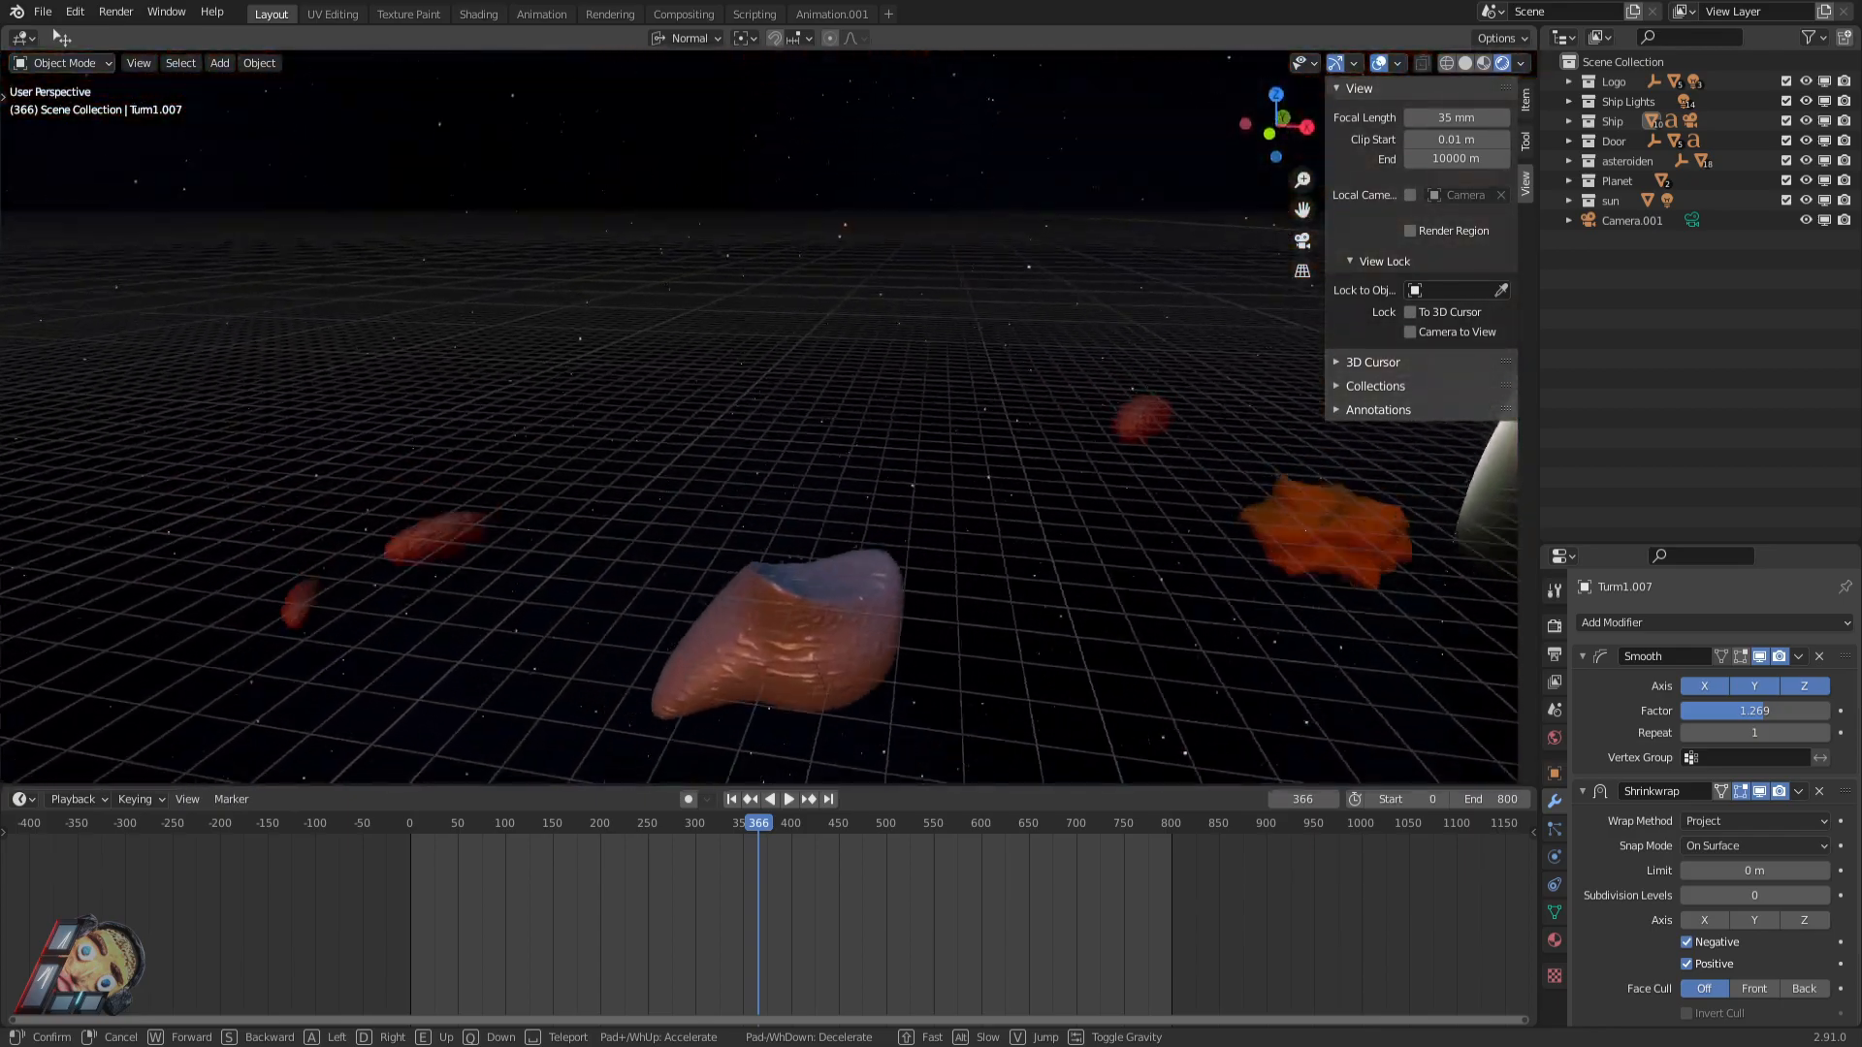
{"action": "key", "text": "w"}
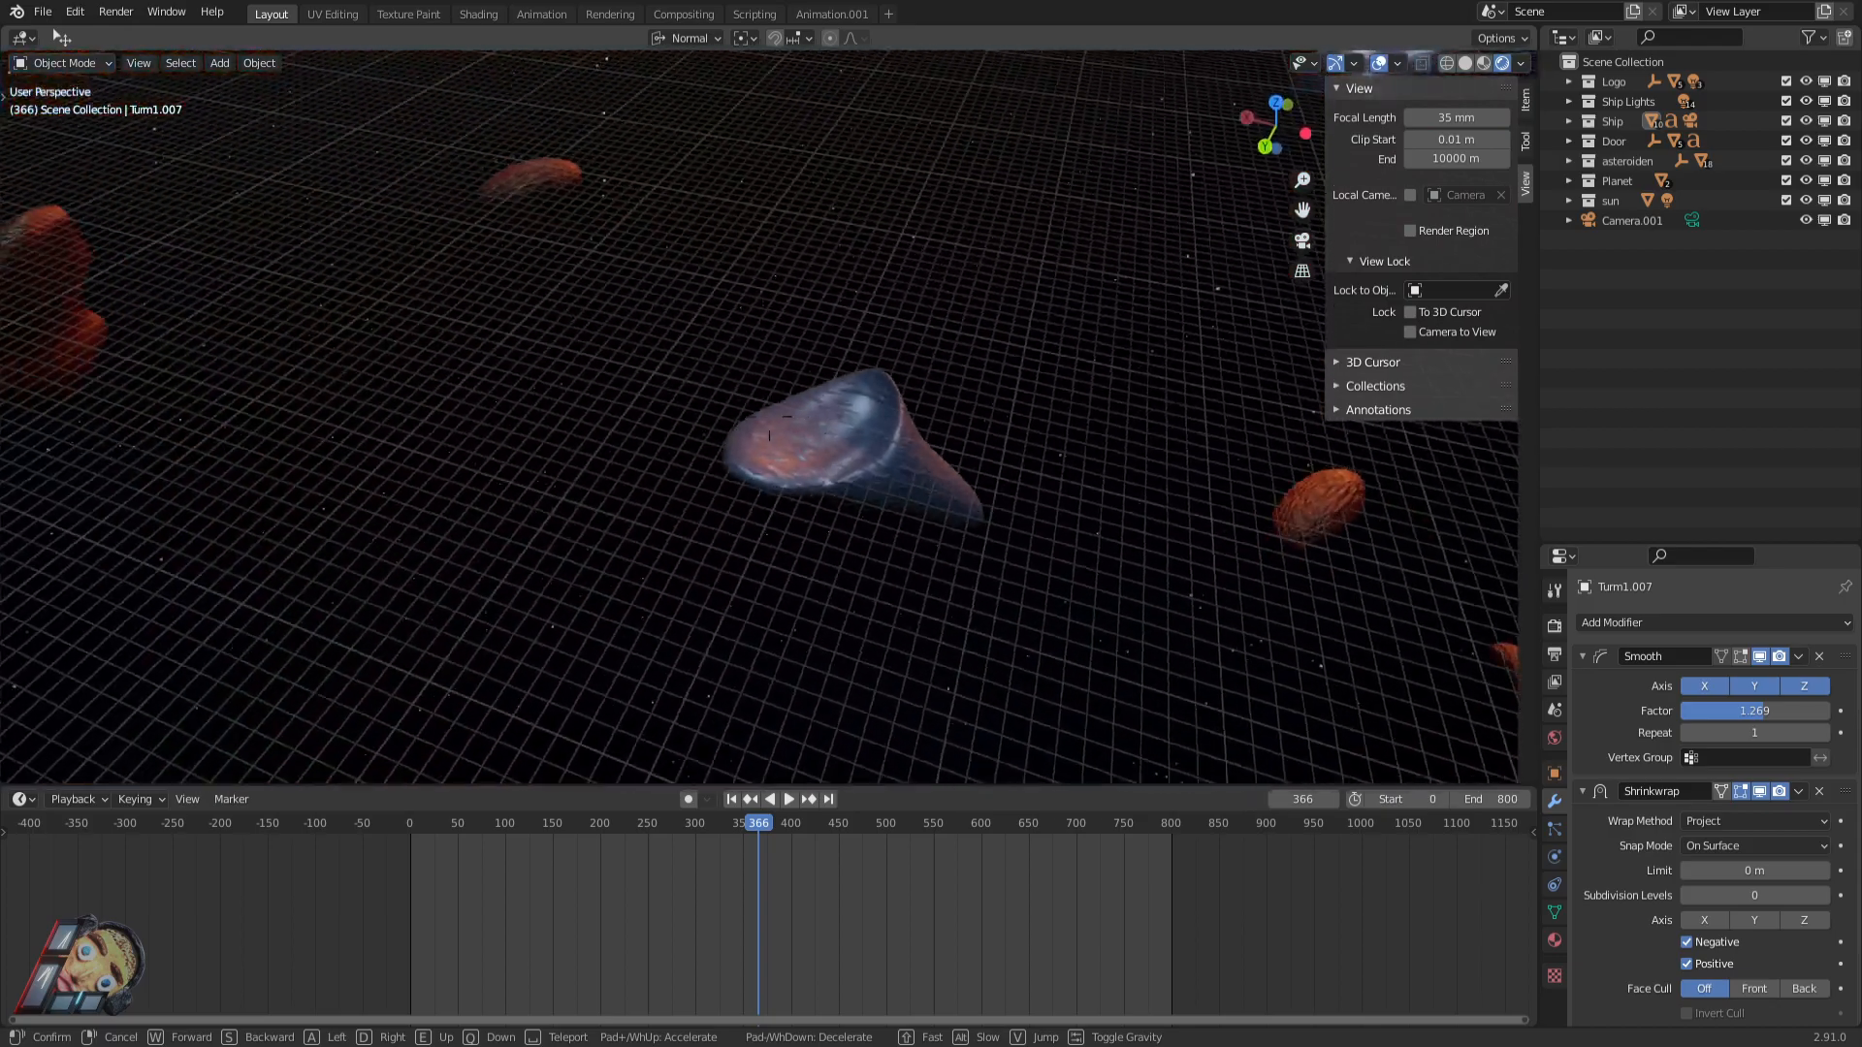
End the walk navigation at the asteroids, play the animation and switch to the Shading workspace.
{"action": "left_click", "coordinate": [782, 426]}
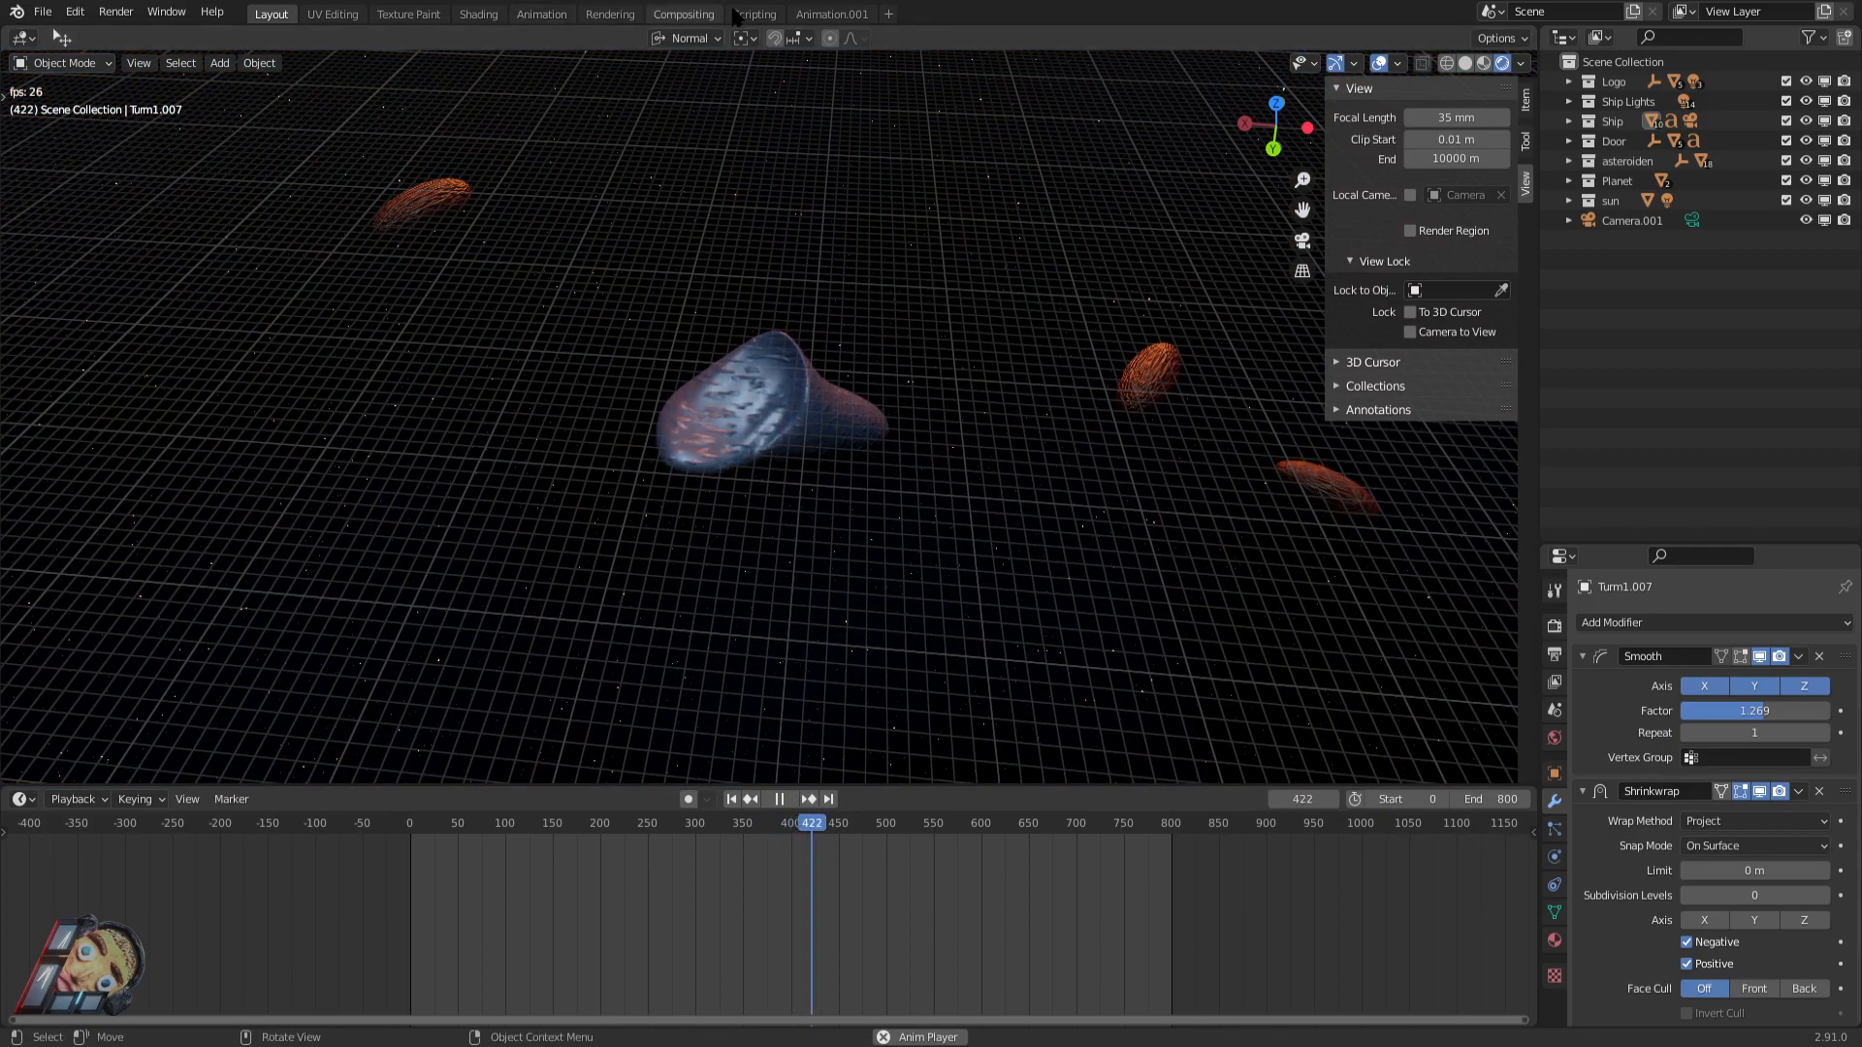
{"action": "left_click", "coordinate": [475, 16]}
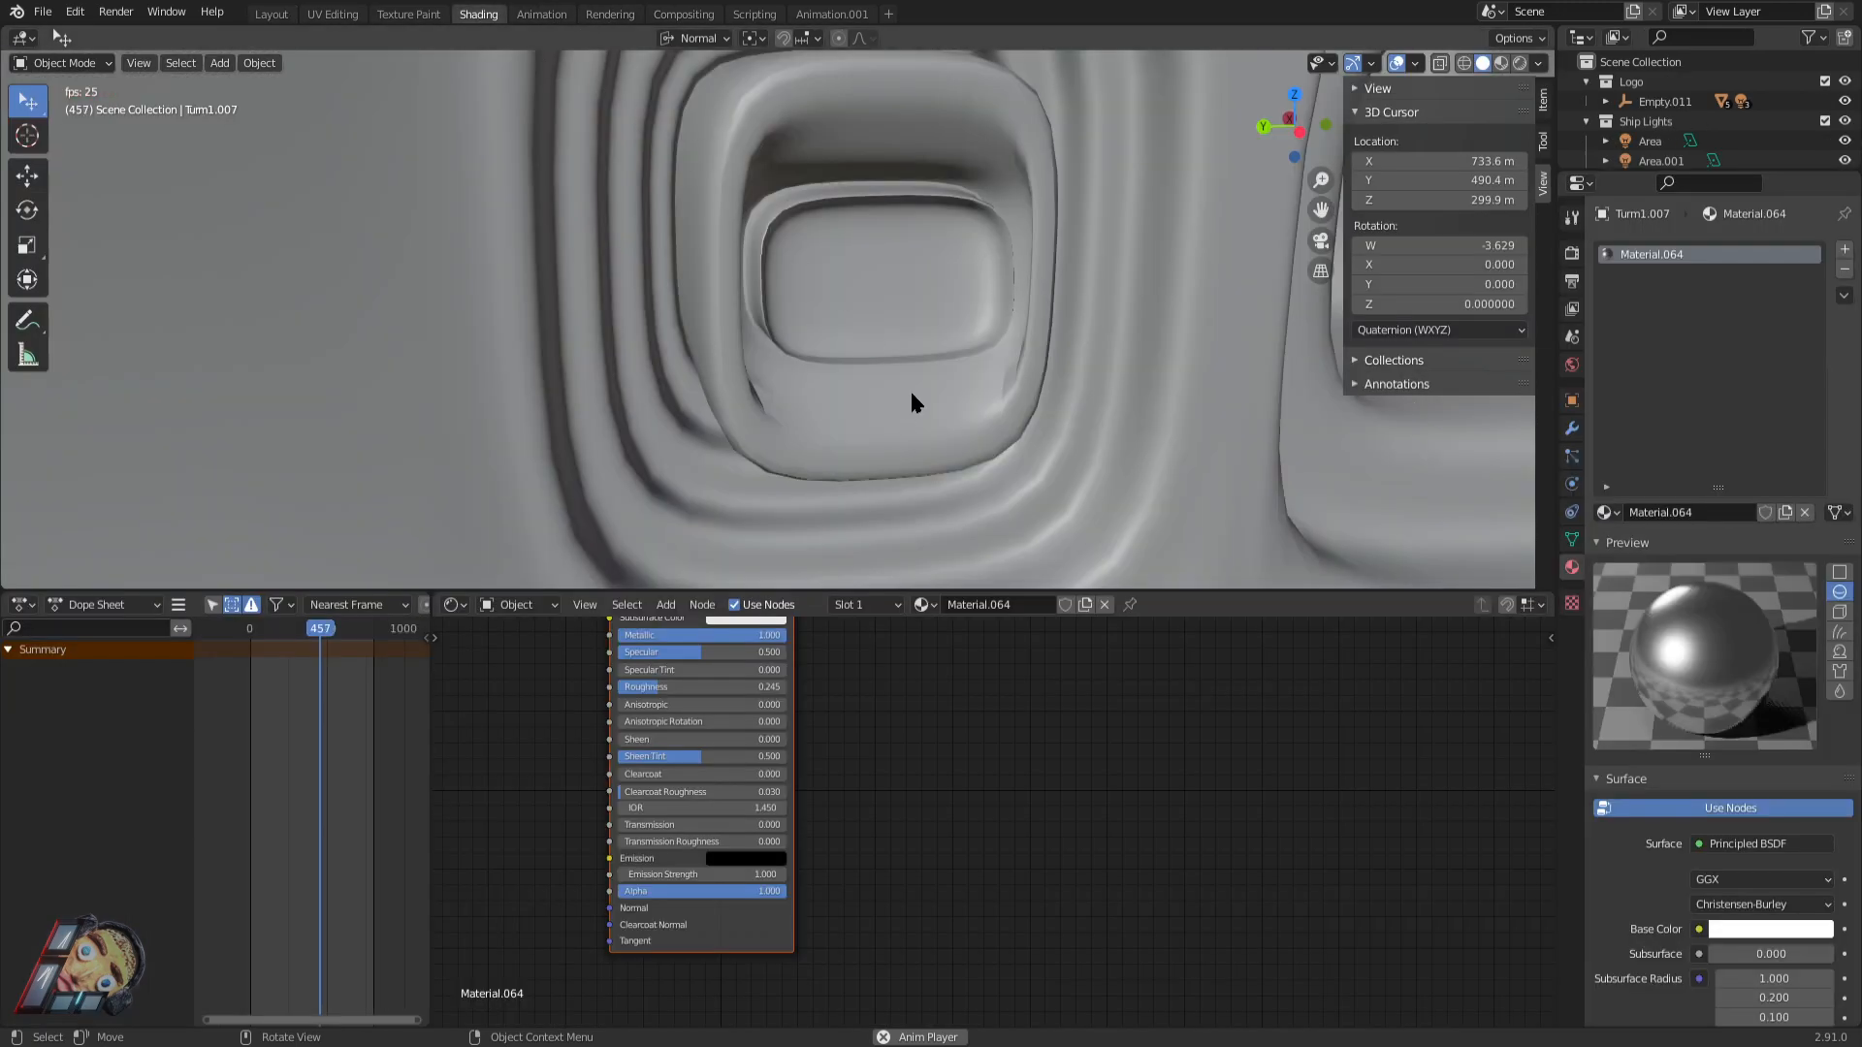
Switch the viewport to Rendered shading and walk from the hull close-up to the asteroids beside the red planet.
{"action": "left_click", "coordinate": [1521, 63]}
{"action": "key", "text": "shift+grave"}
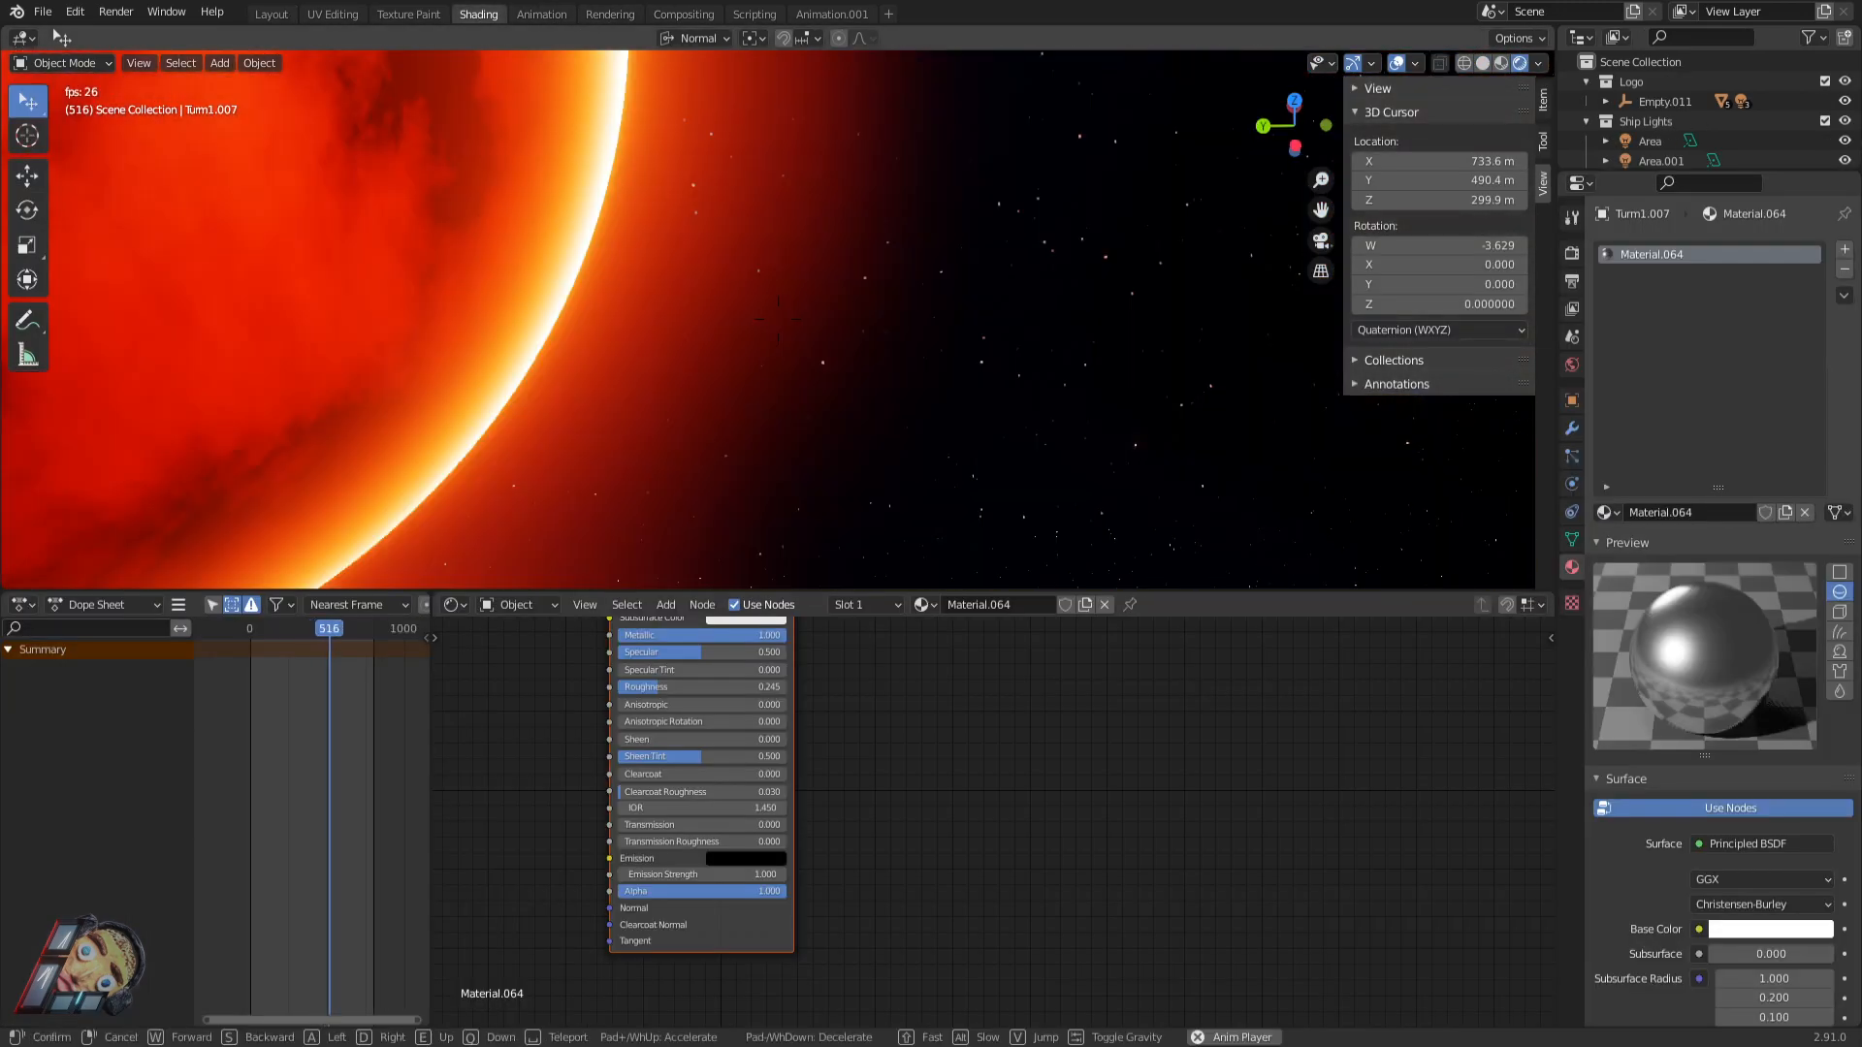
{"action": "left_click", "coordinate": [777, 319]}
{"action": "middle_click_drag", "start_coordinate": [877, 307], "coordinate": [772, 229]}
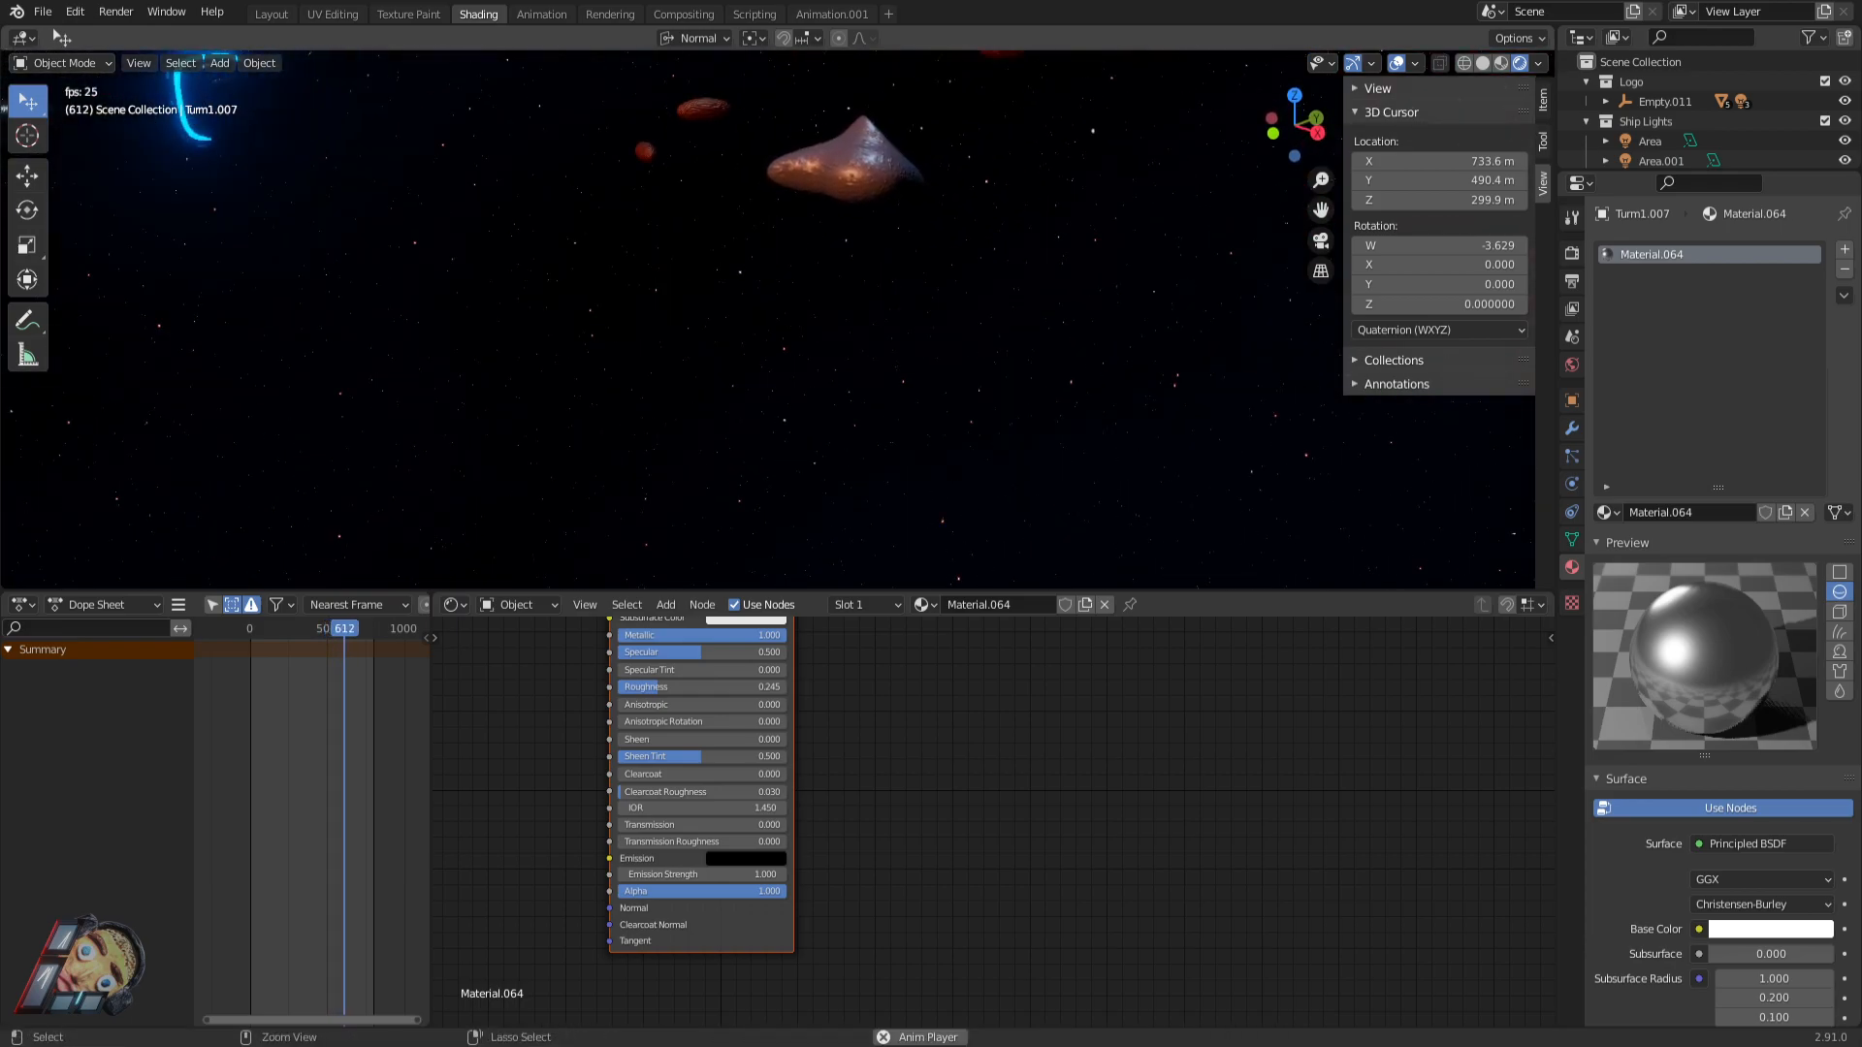
Examine the surface texture of the large lit asteroid and the reddish ones in a maximized viewport, then restore the split layout.
{"action": "key", "text": "ctrl+space"}
{"action": "key", "text": "shift+grave"}
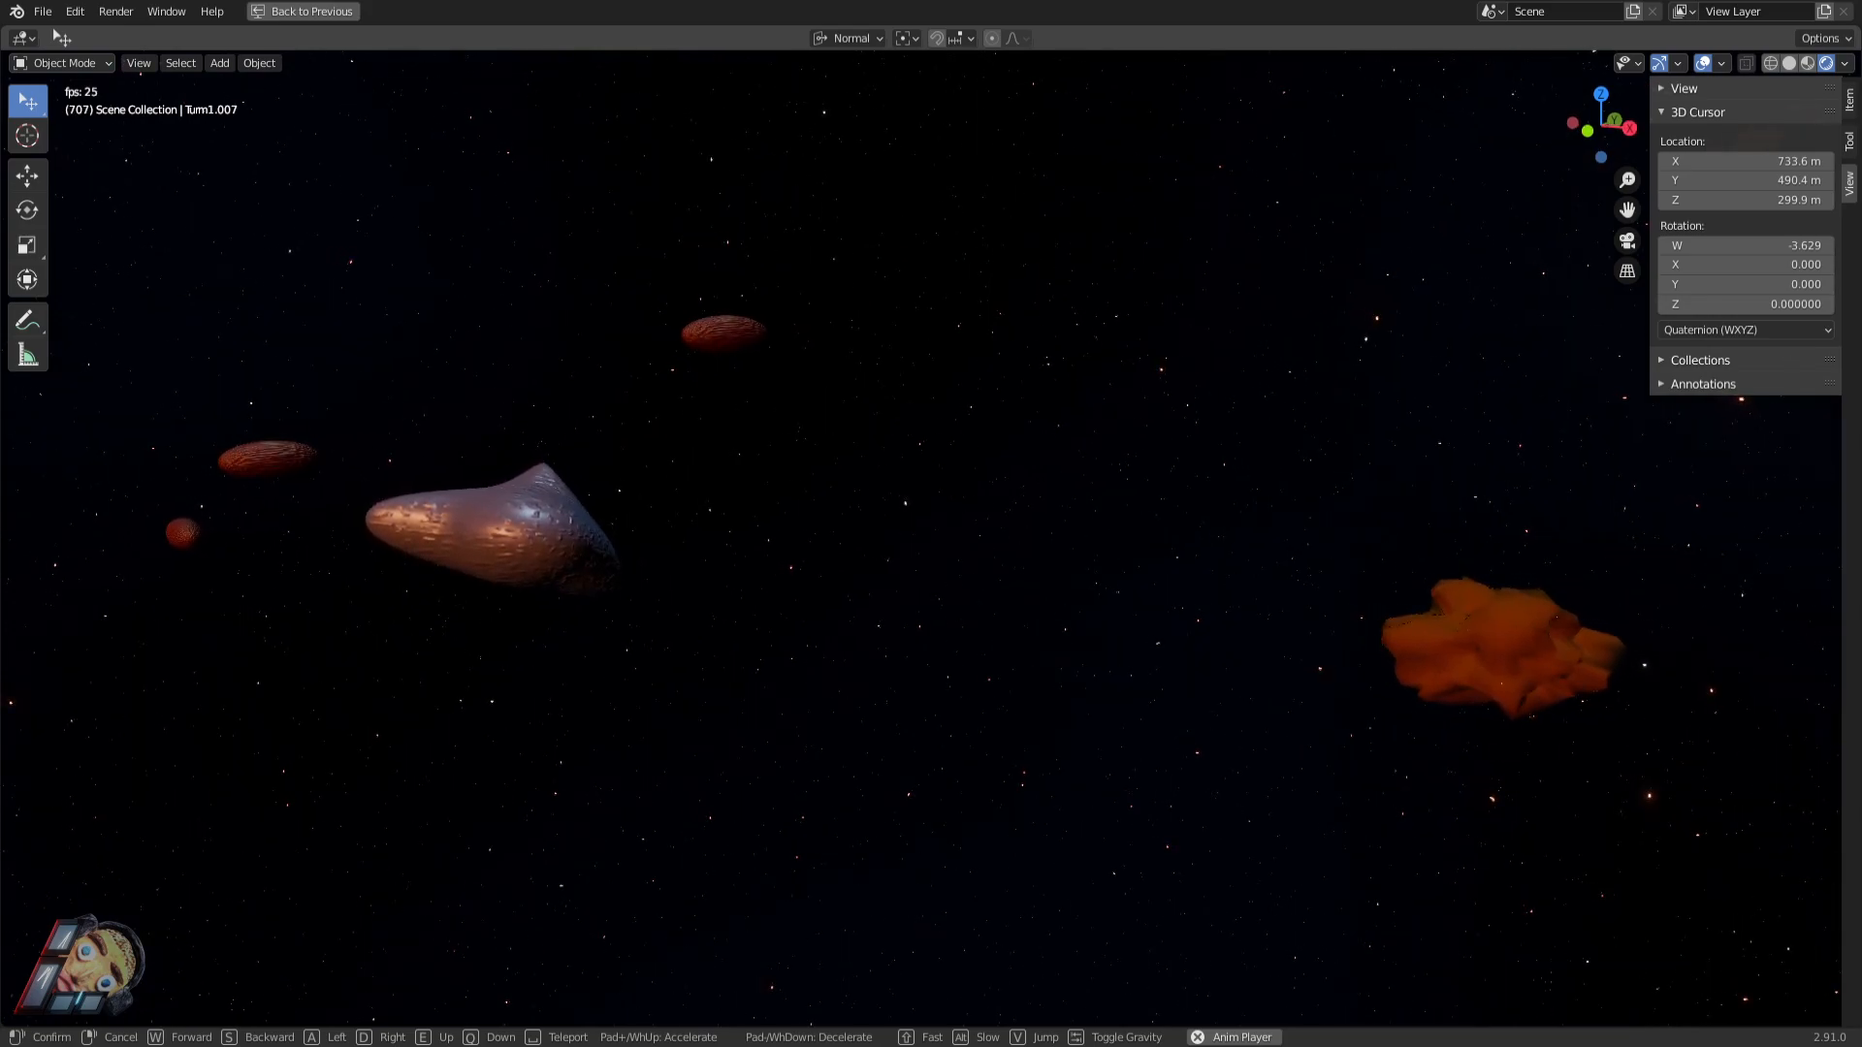
{"action": "key", "text": "w"}
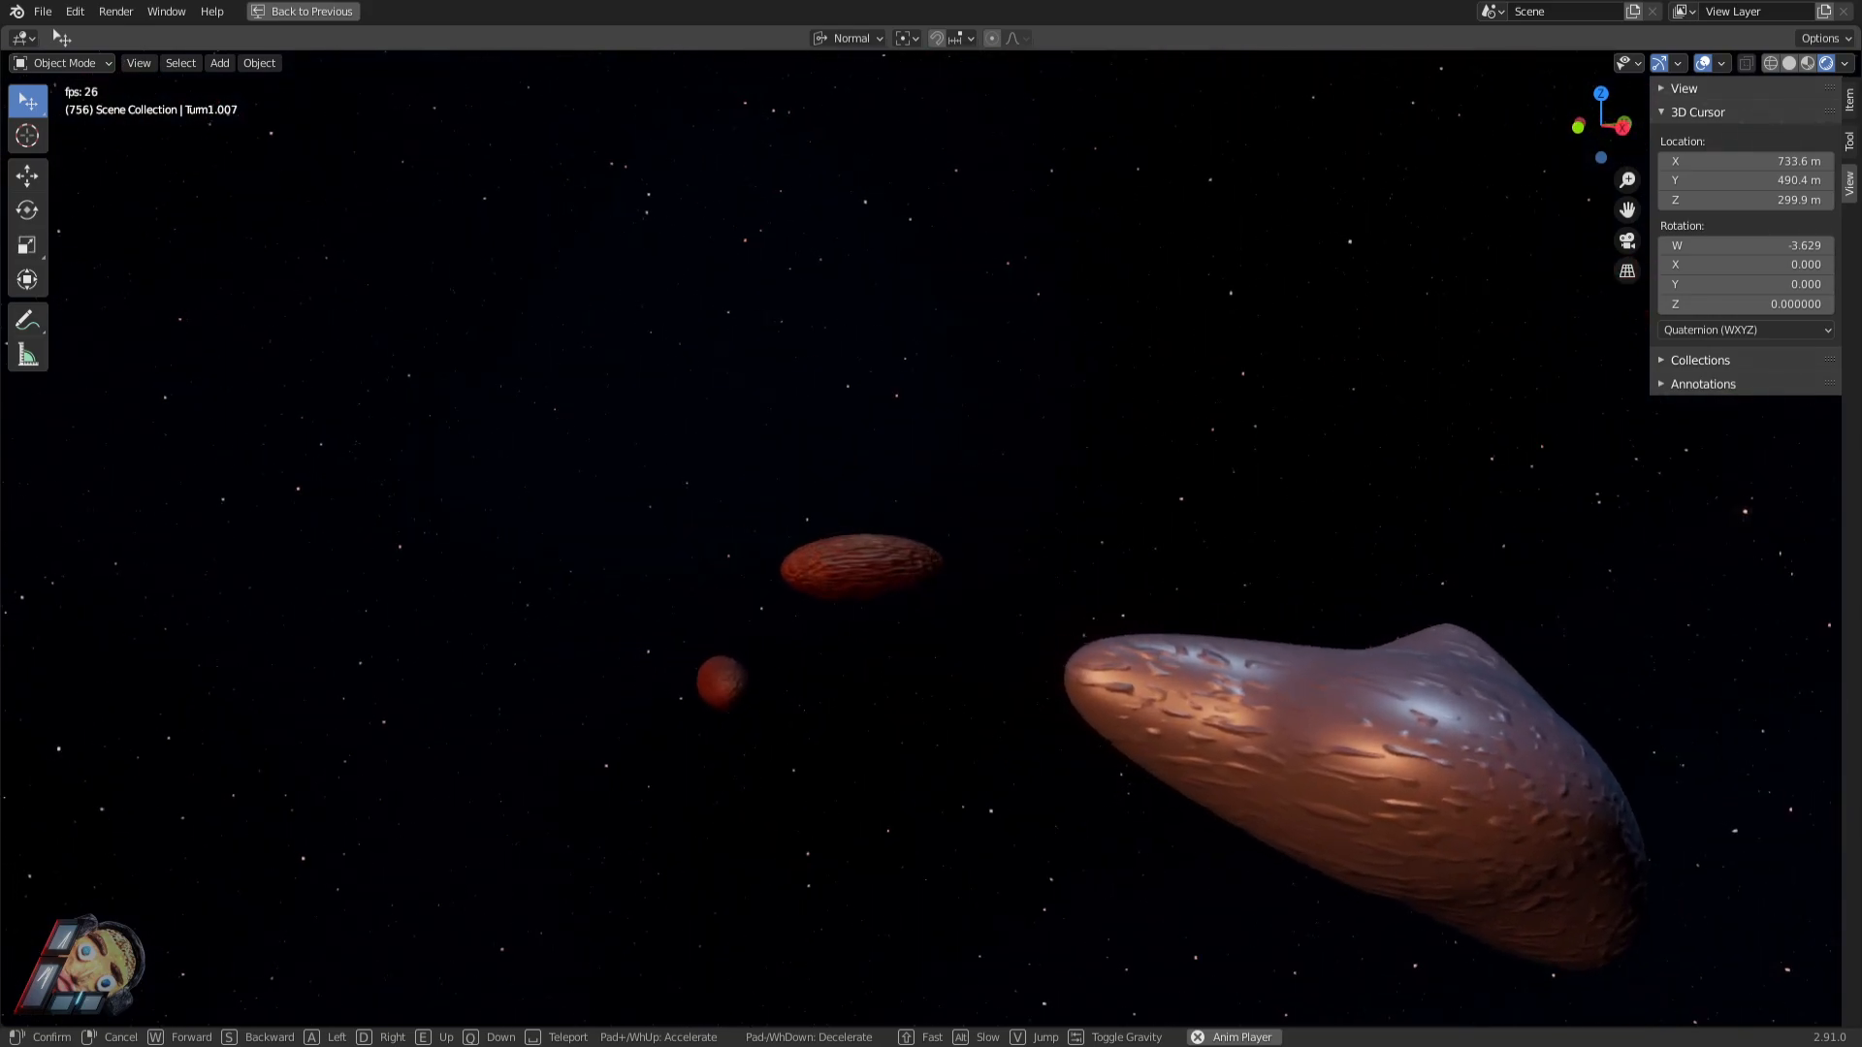
{"action": "key", "text": "w"}
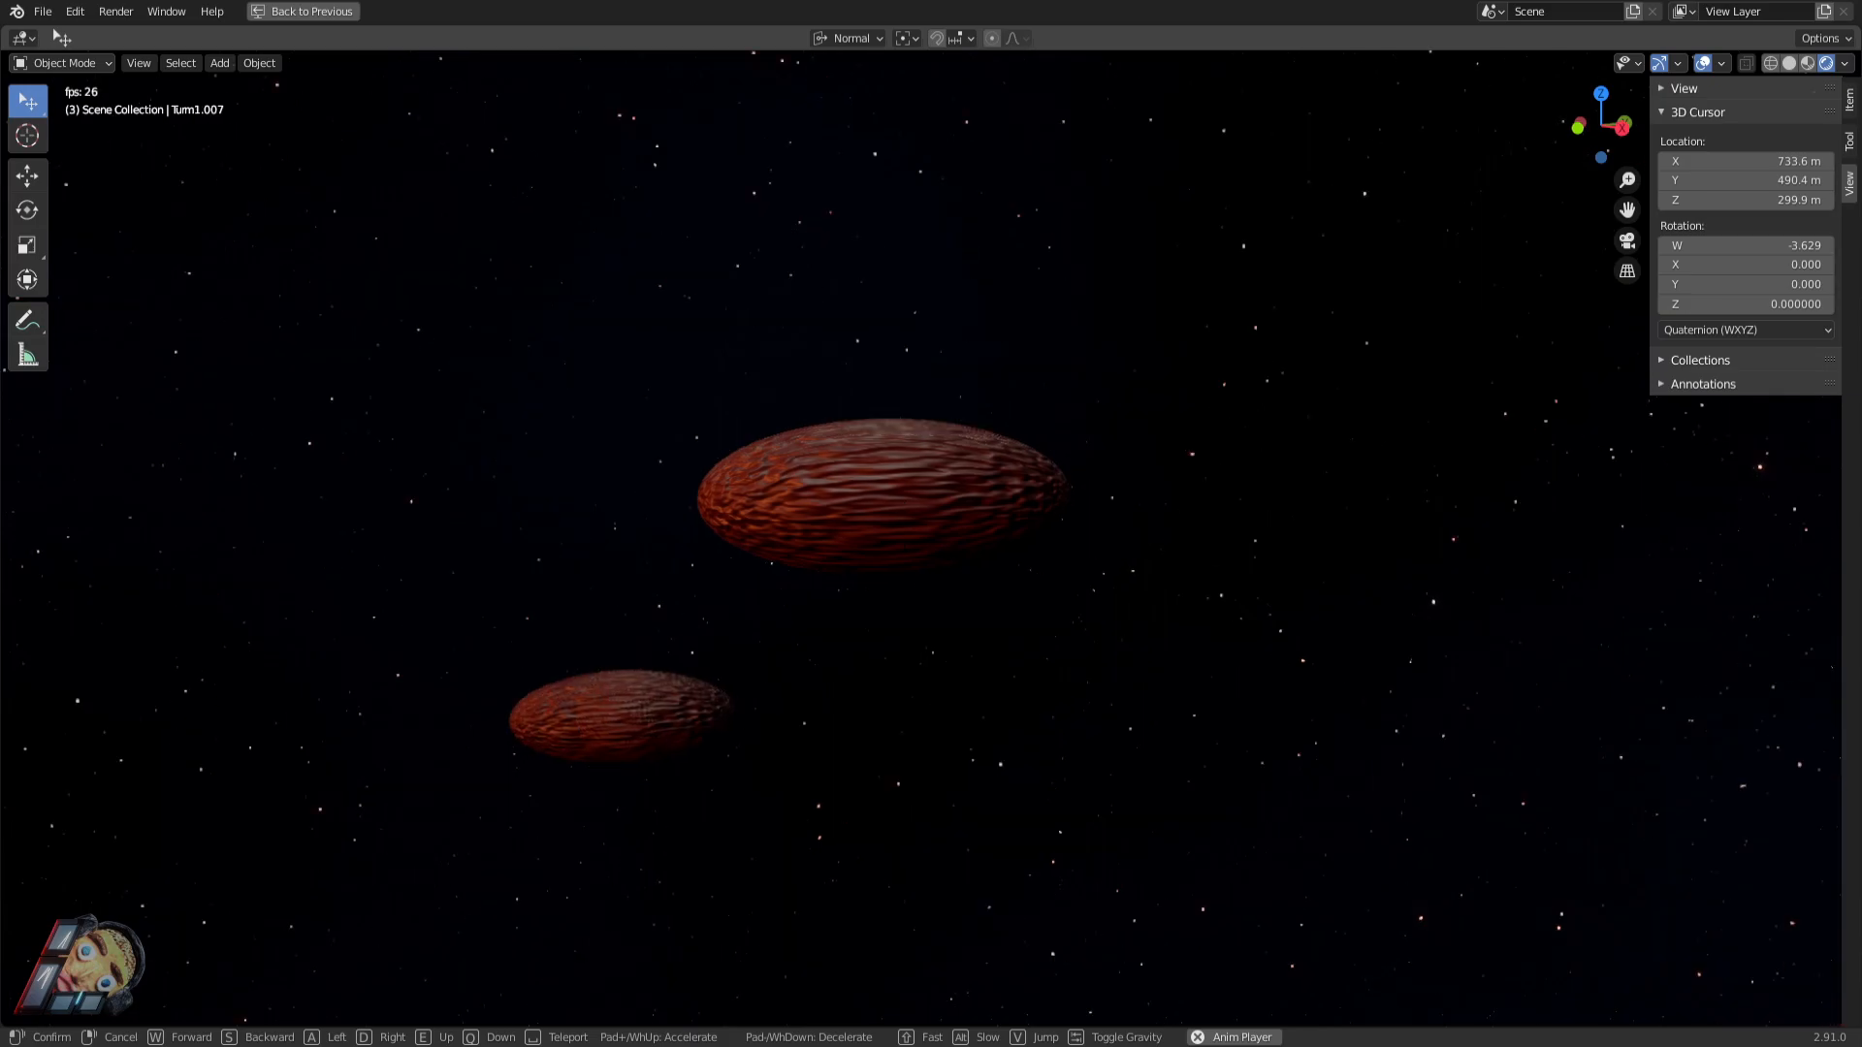
{"action": "left_click", "coordinate": [931, 539]}
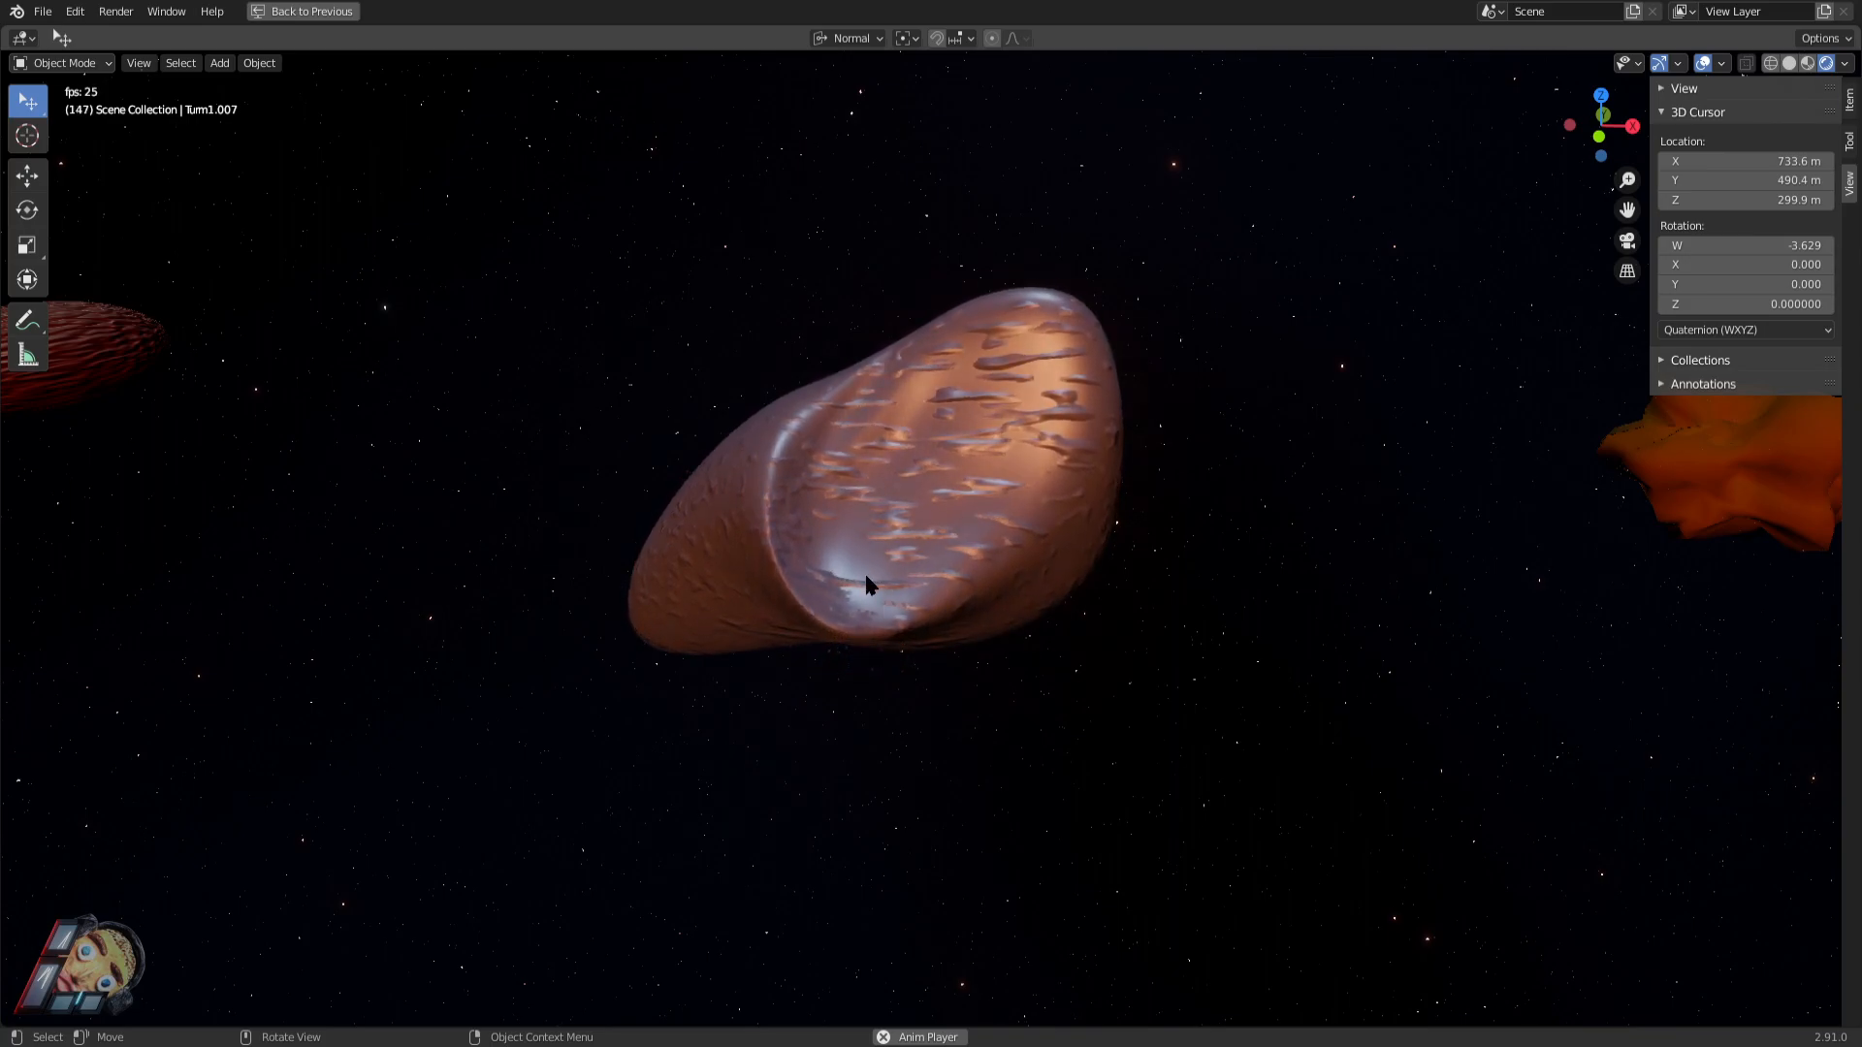
{"action": "key", "text": "shift+grave"}
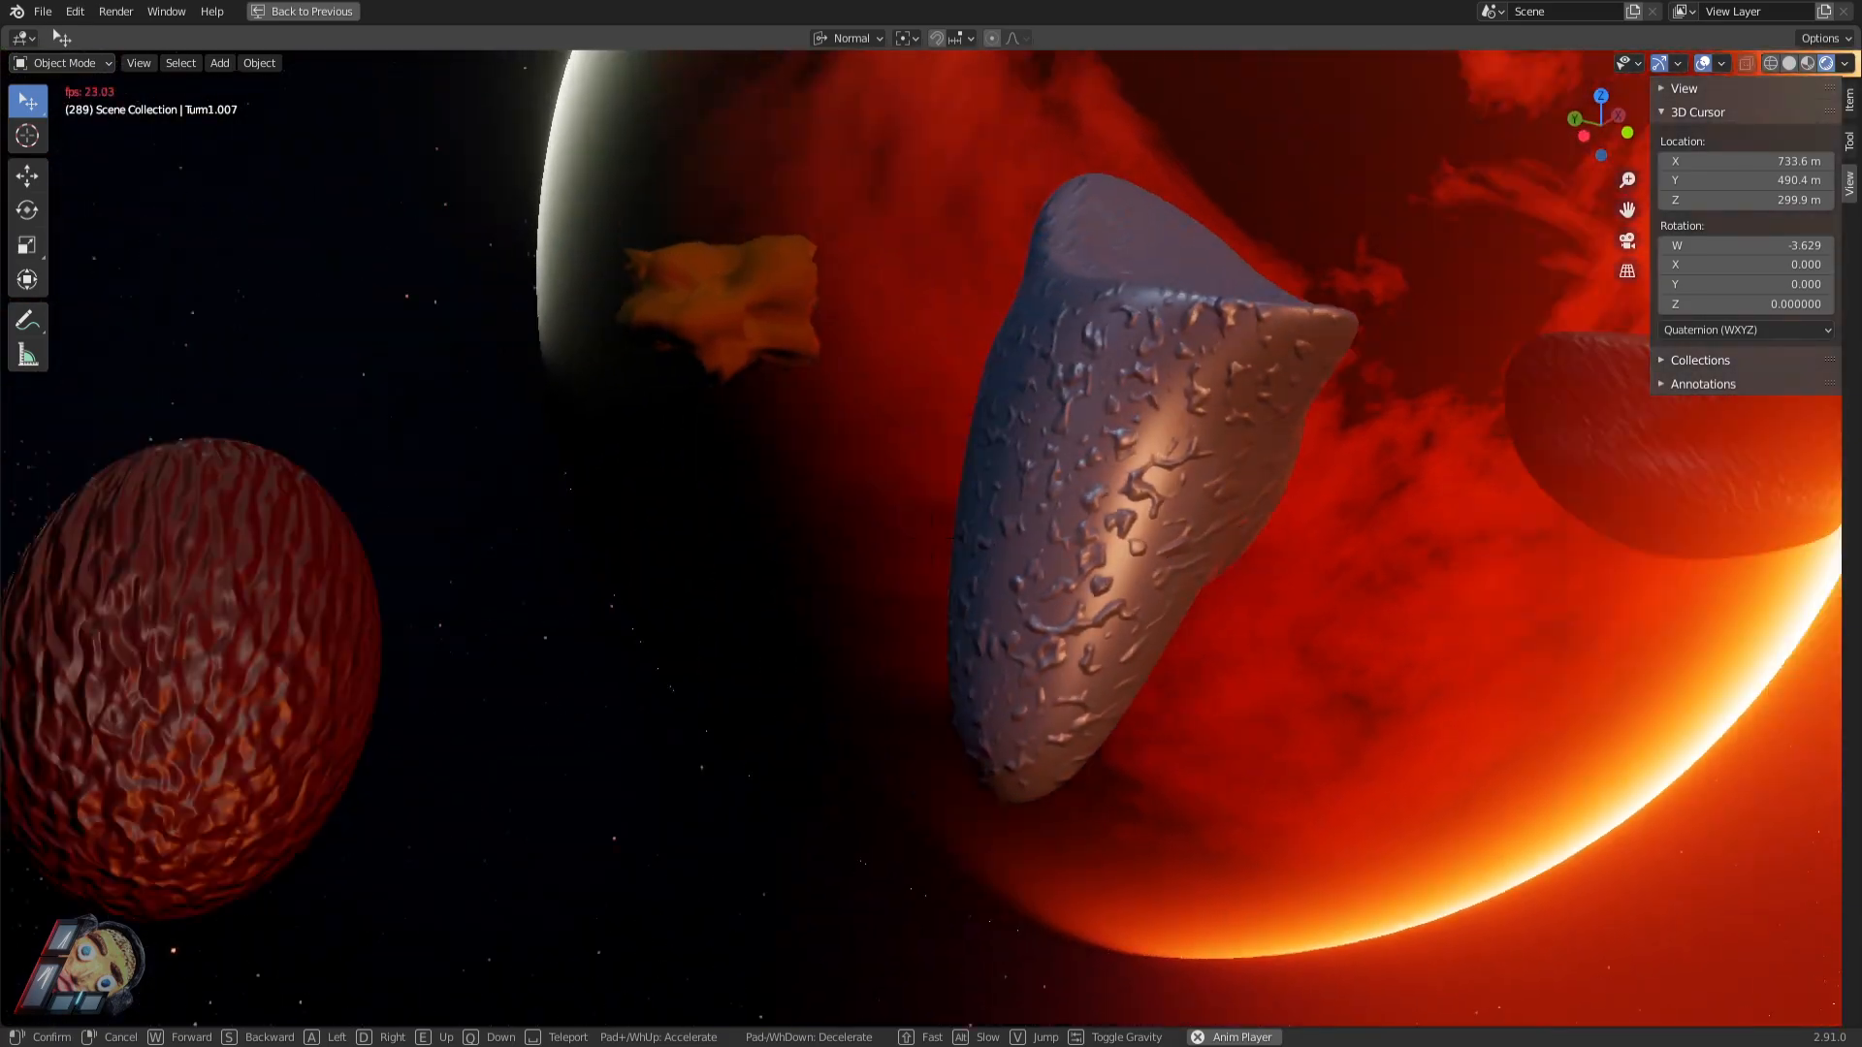
{"action": "right_click", "coordinate": [398, 94]}
{"action": "key", "text": "ctrl+space"}
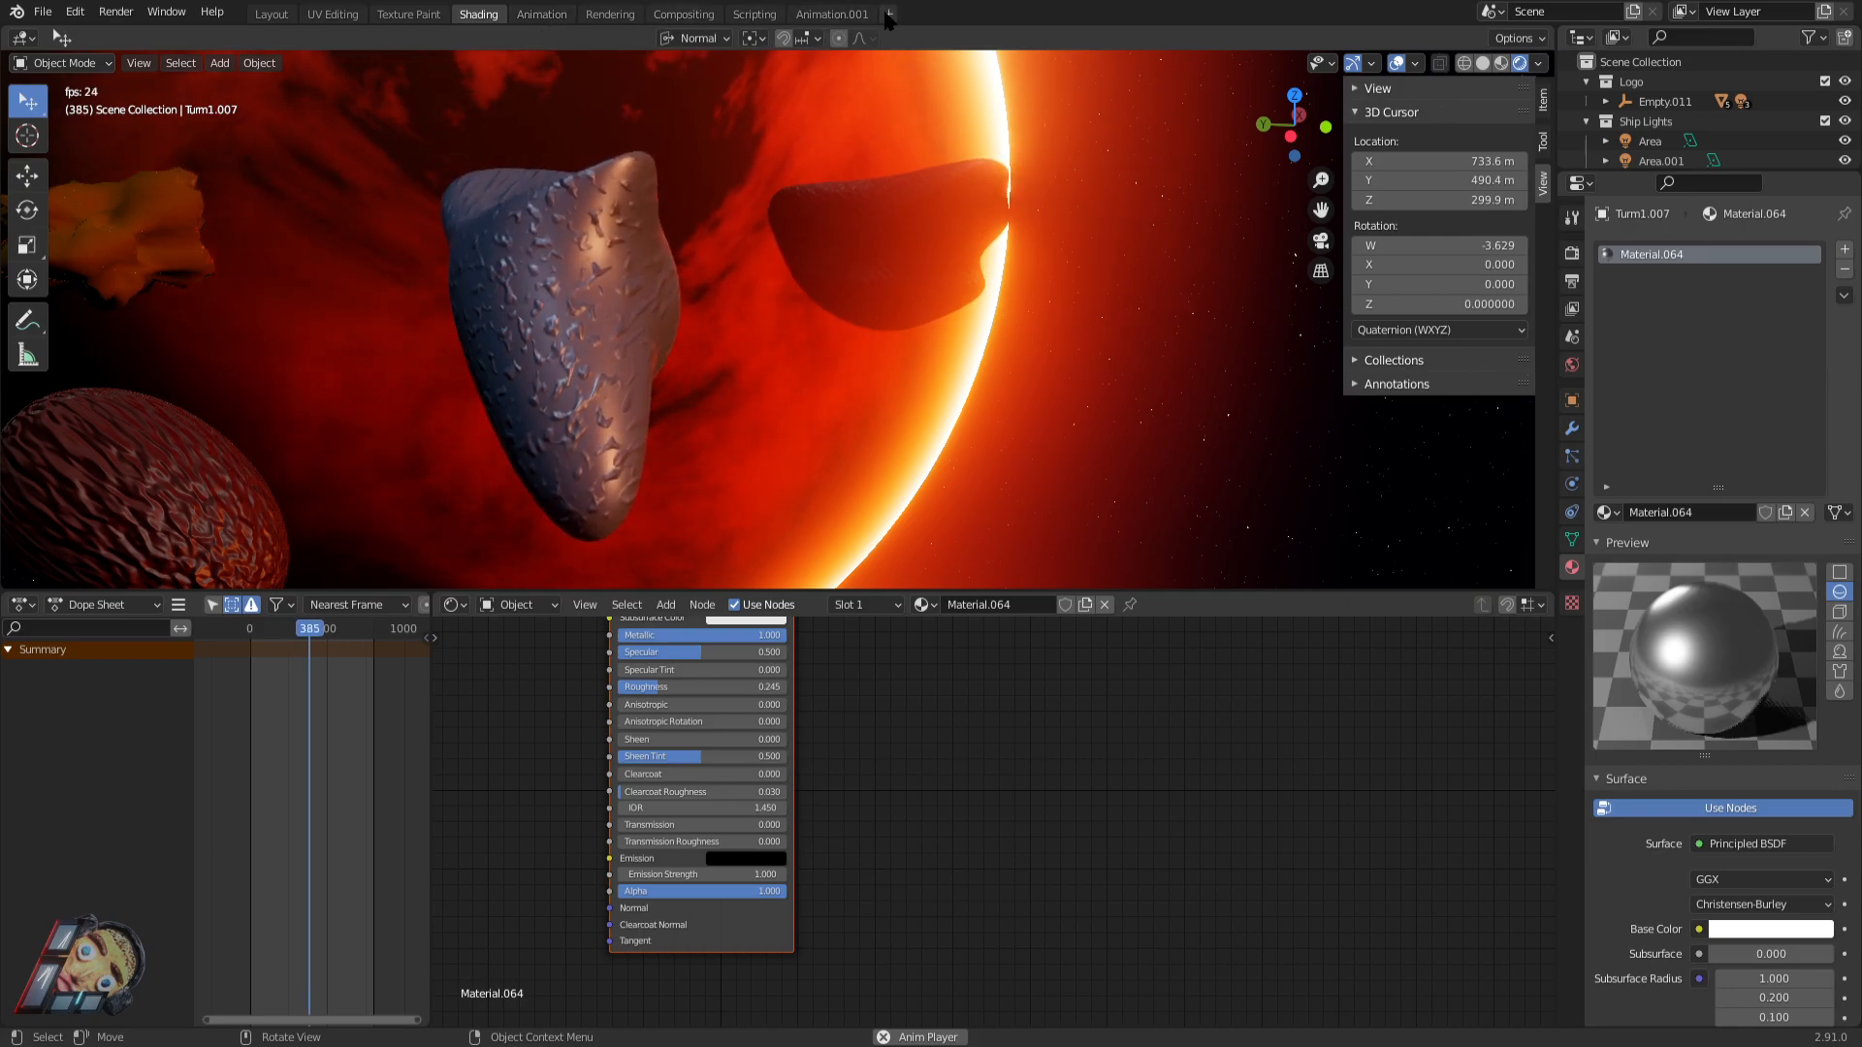
Check the editor types available in the Animation workspace and view the asteroids in the Layout workspace.
{"action": "left_click", "coordinate": [563, 15]}
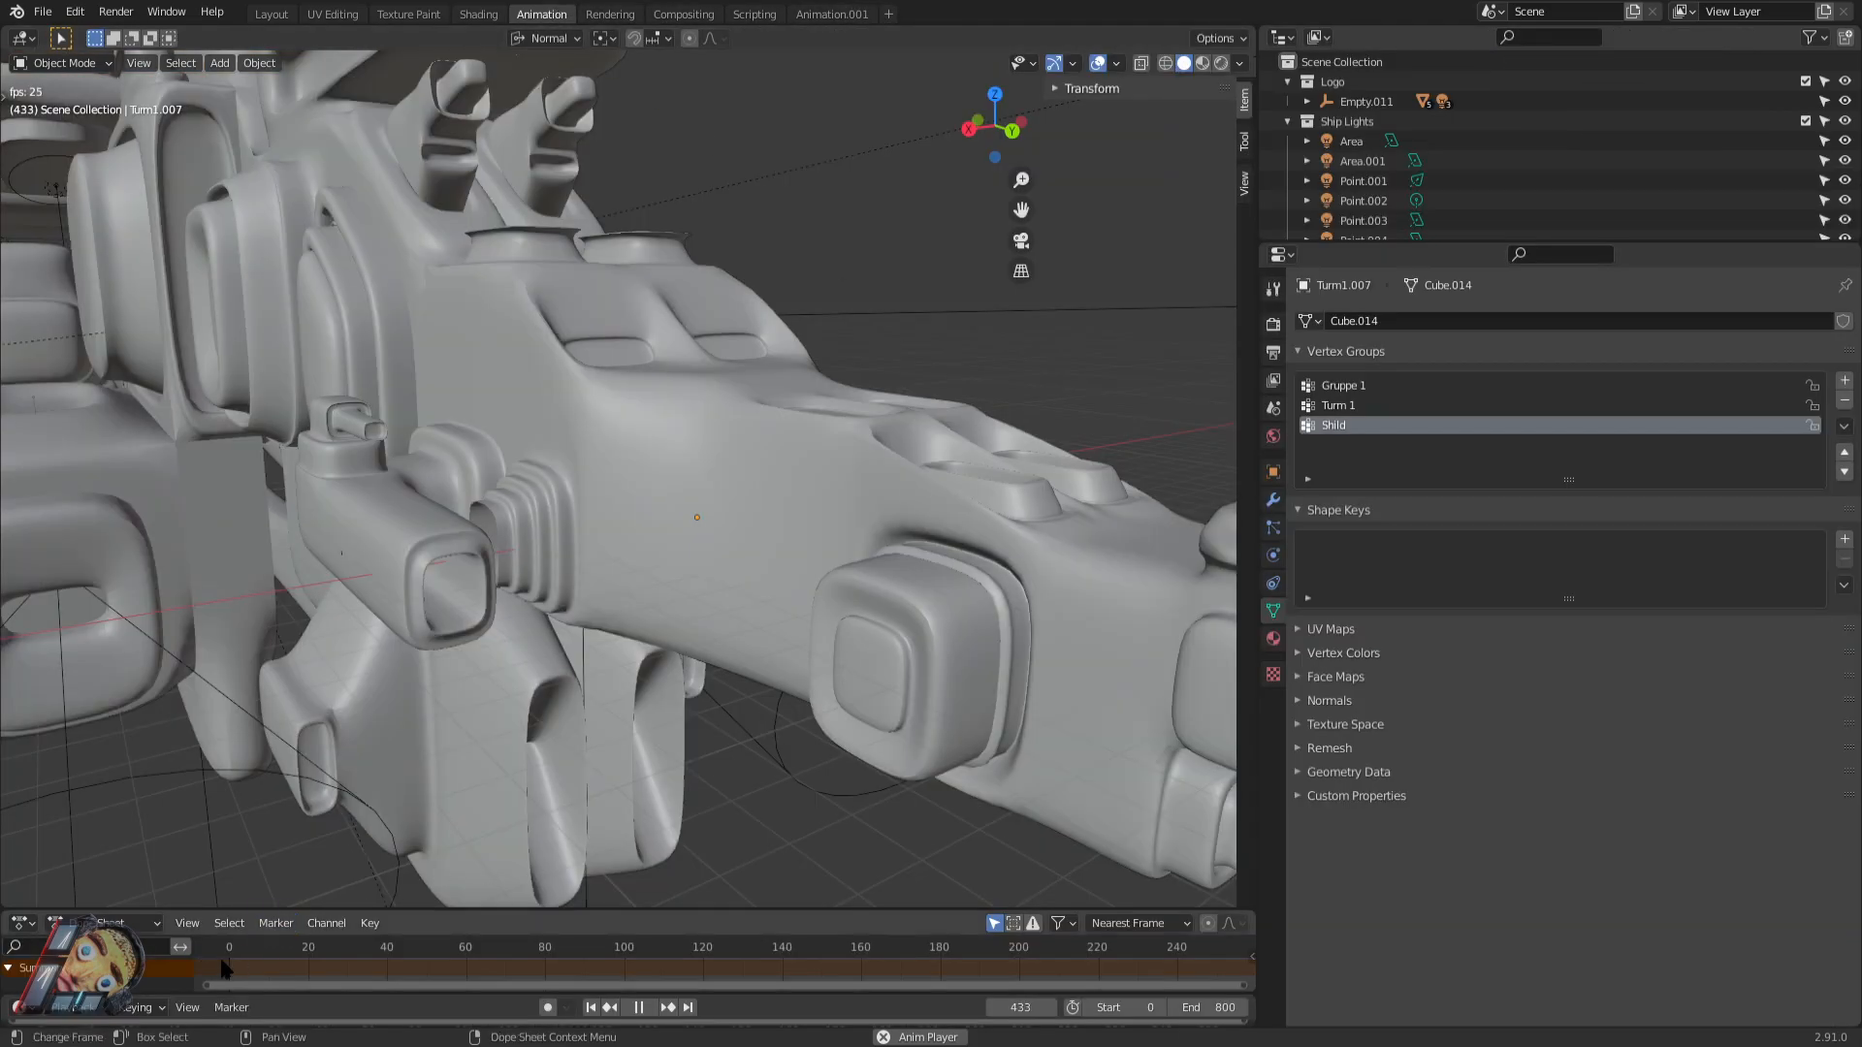
{"action": "left_click", "coordinate": [21, 923]}
{"action": "left_click", "coordinate": [20, 925]}
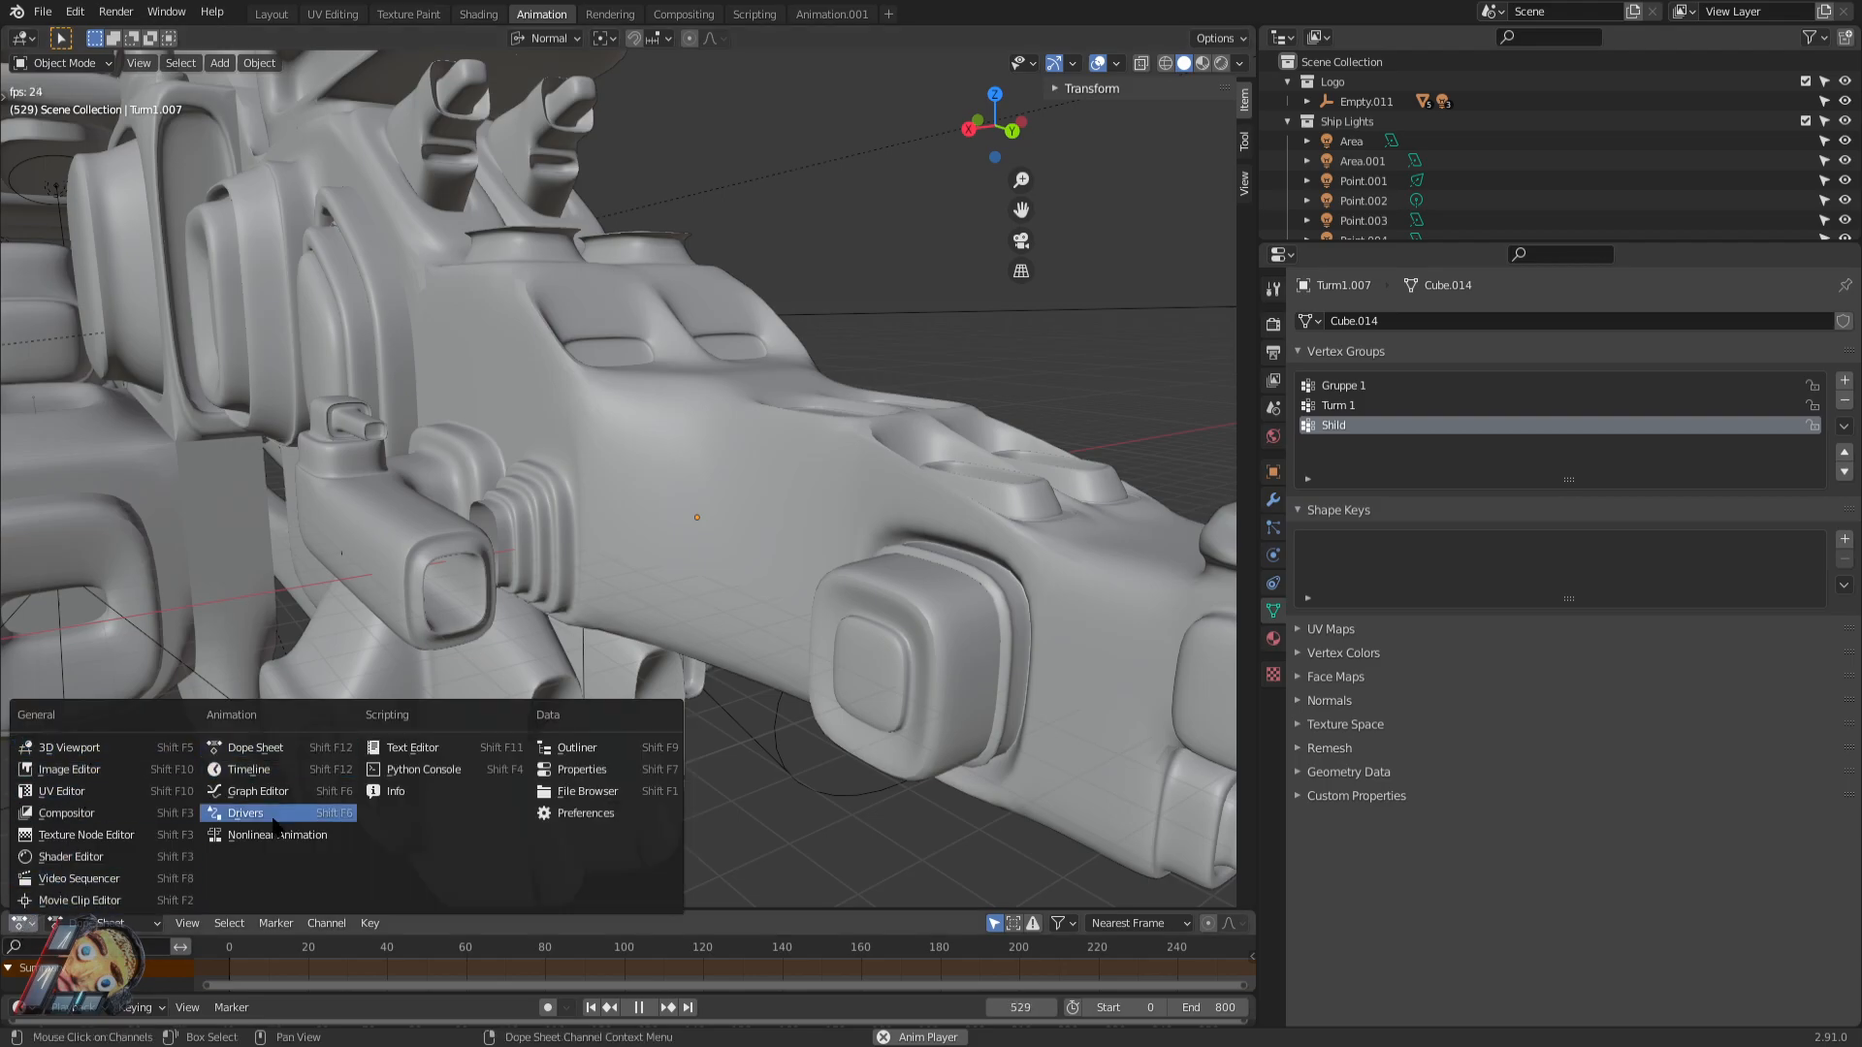
{"action": "left_click", "coordinate": [271, 14]}
{"action": "key", "text": "w"}
{"action": "left_click", "coordinate": [760, 417]}
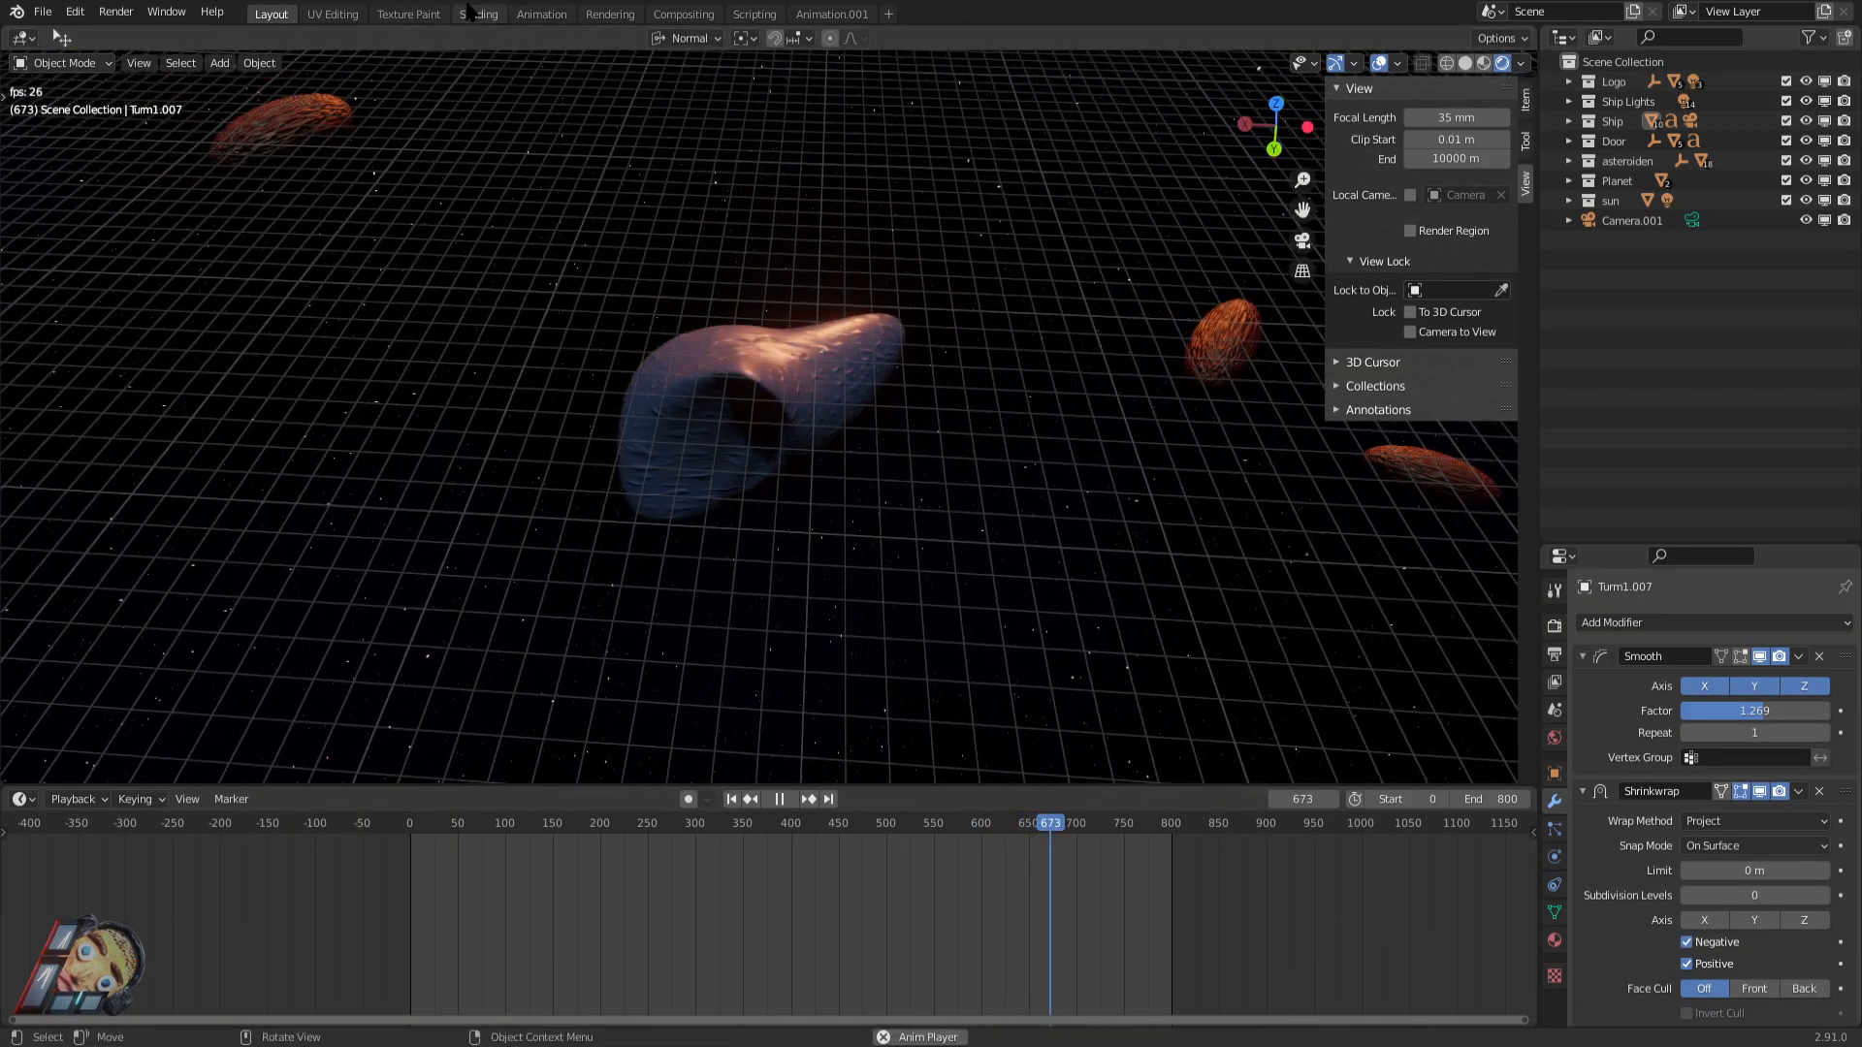
Return to the Shading workspace and fly past the asteroids, backing off for an overview of the red planet.
{"action": "left_click", "coordinate": [477, 14]}
{"action": "key", "text": "w"}
{"action": "key", "text": "d"}
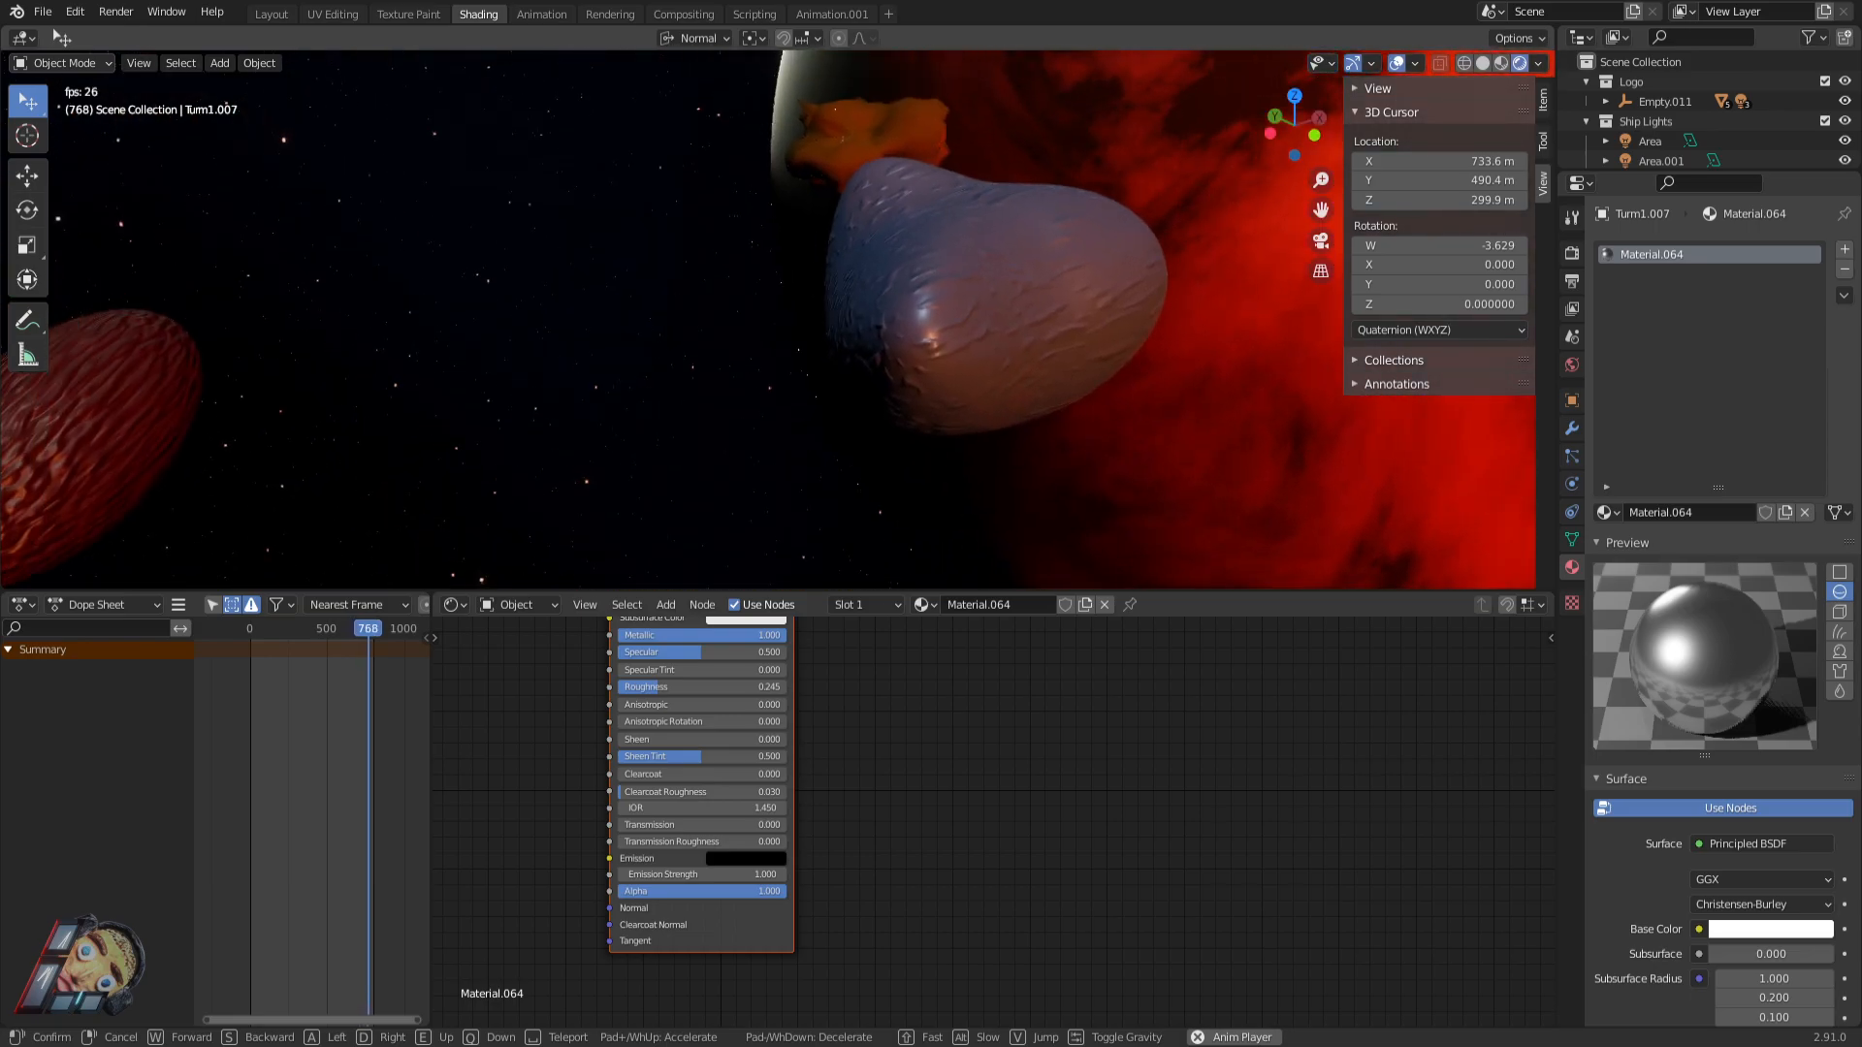
{"action": "key", "text": "d"}
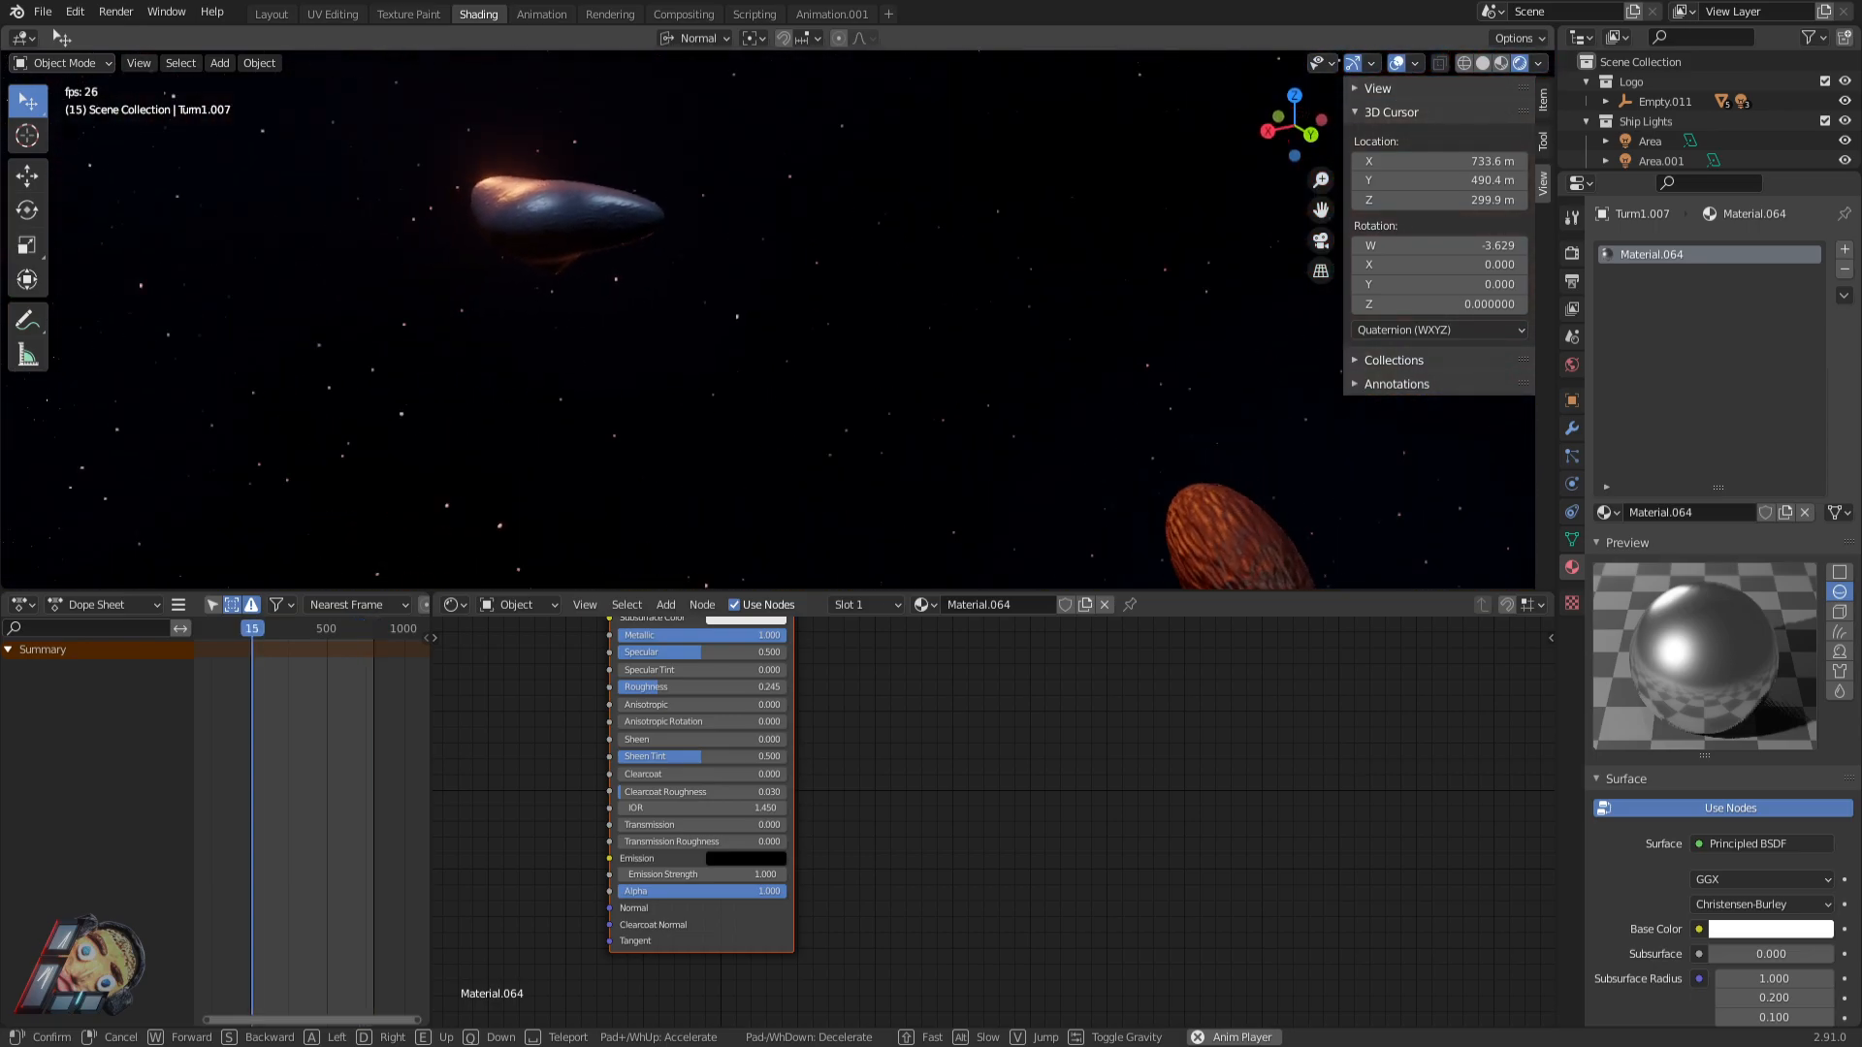
{"action": "key", "text": "s"}
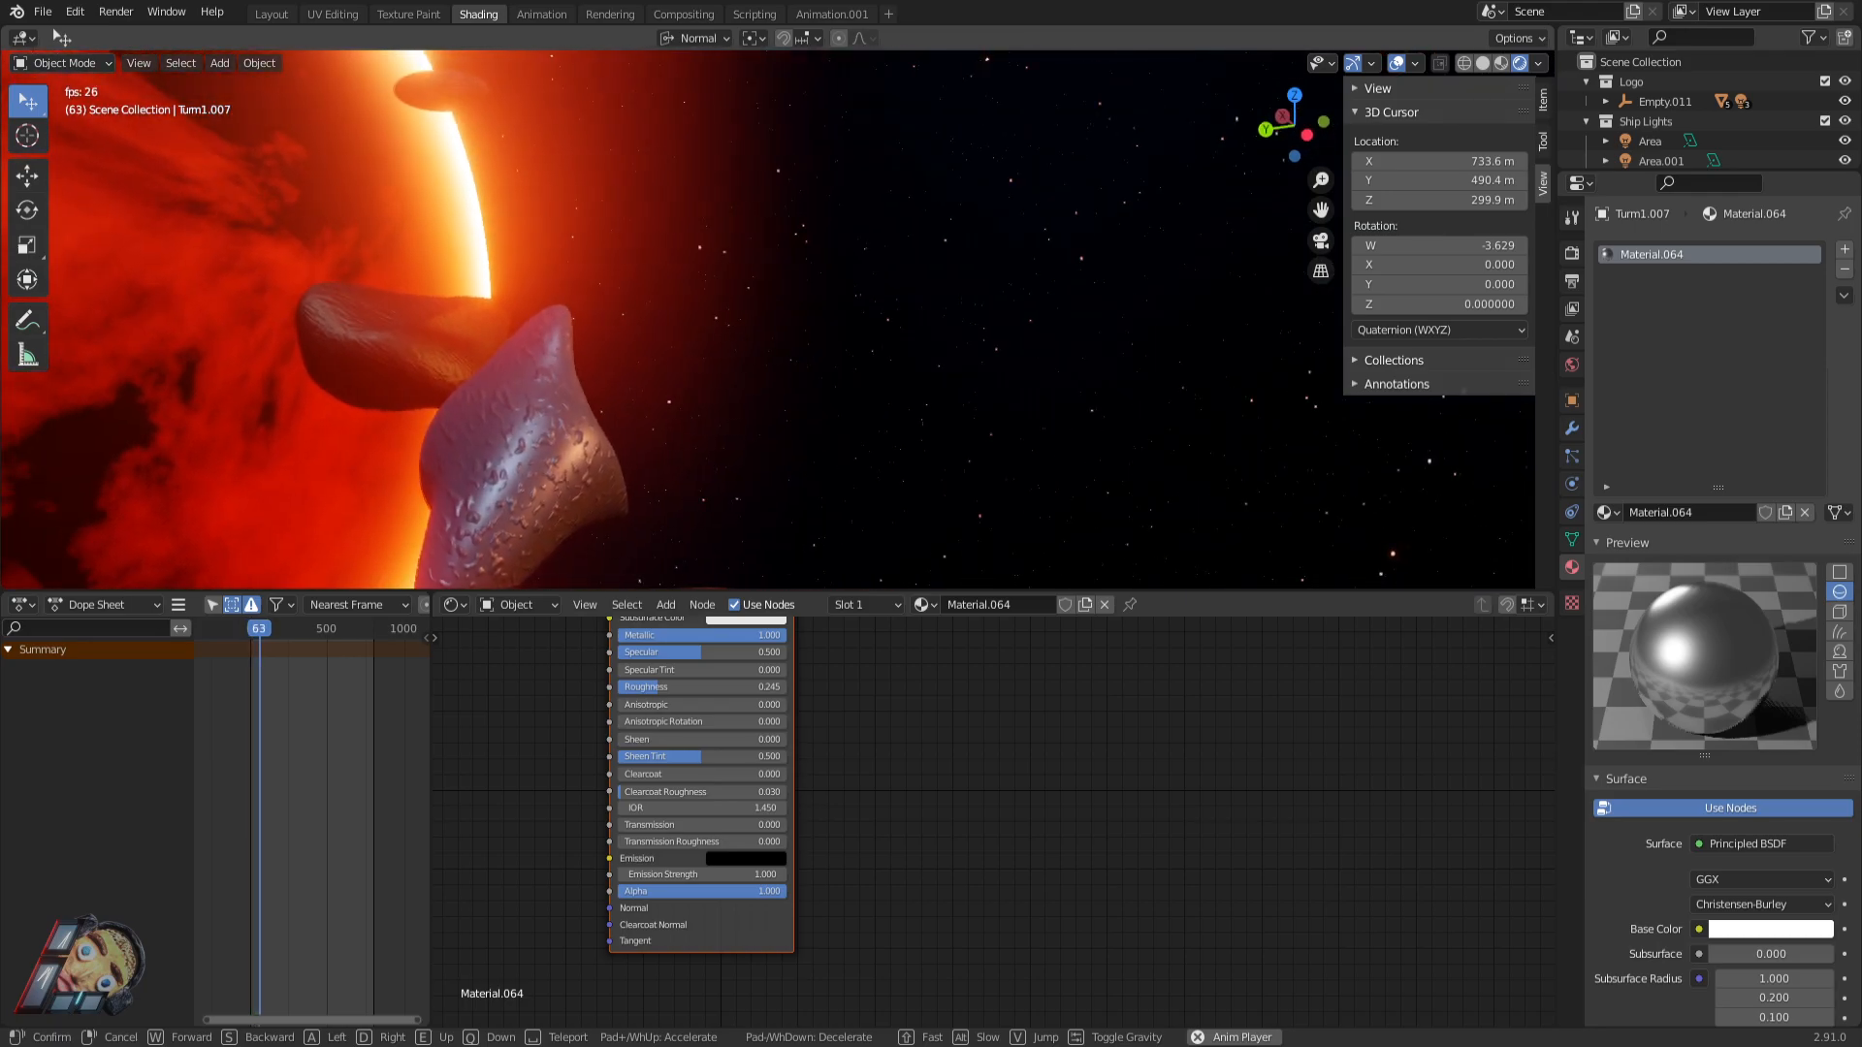
{"action": "key", "text": "w"}
{"action": "key", "text": "s"}
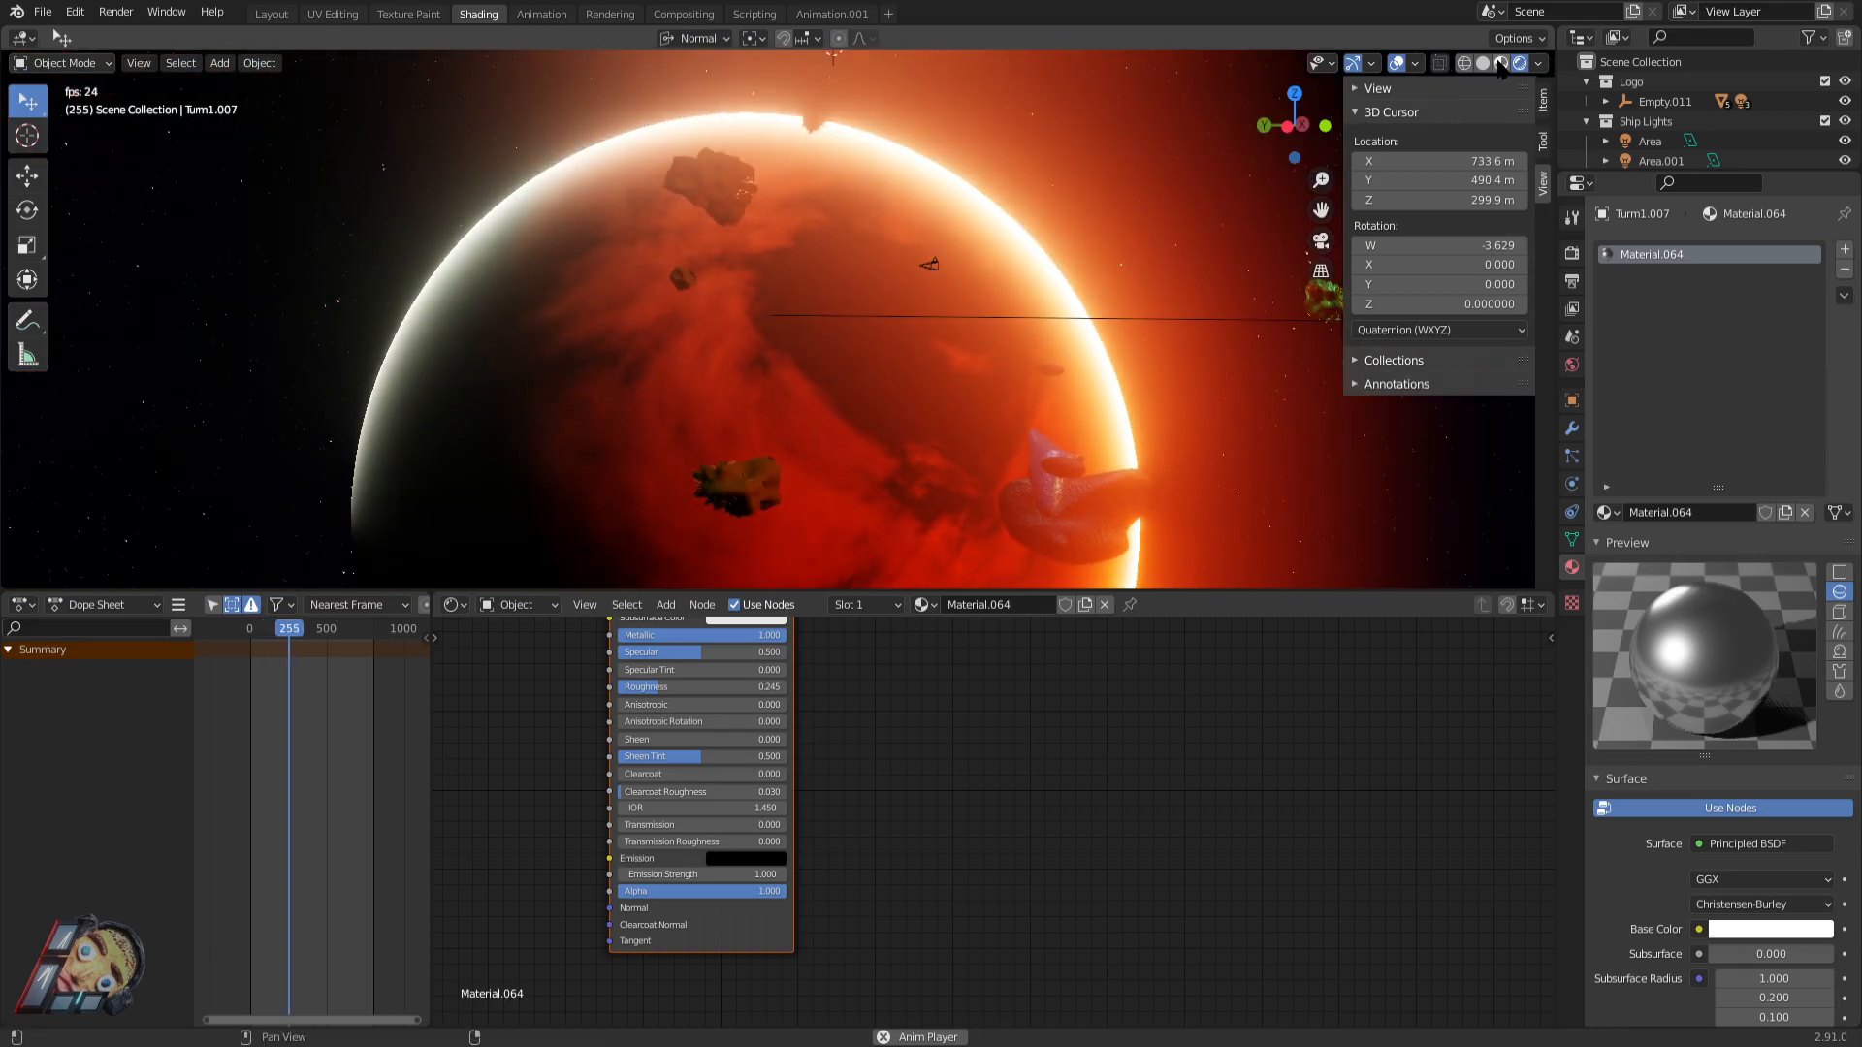
Switch to Material Preview shading and move the large blue asteroid by 792.75 m in X, 417.27 m in Y and 88.598 m in Z.
{"action": "left_click", "coordinate": [1500, 64]}
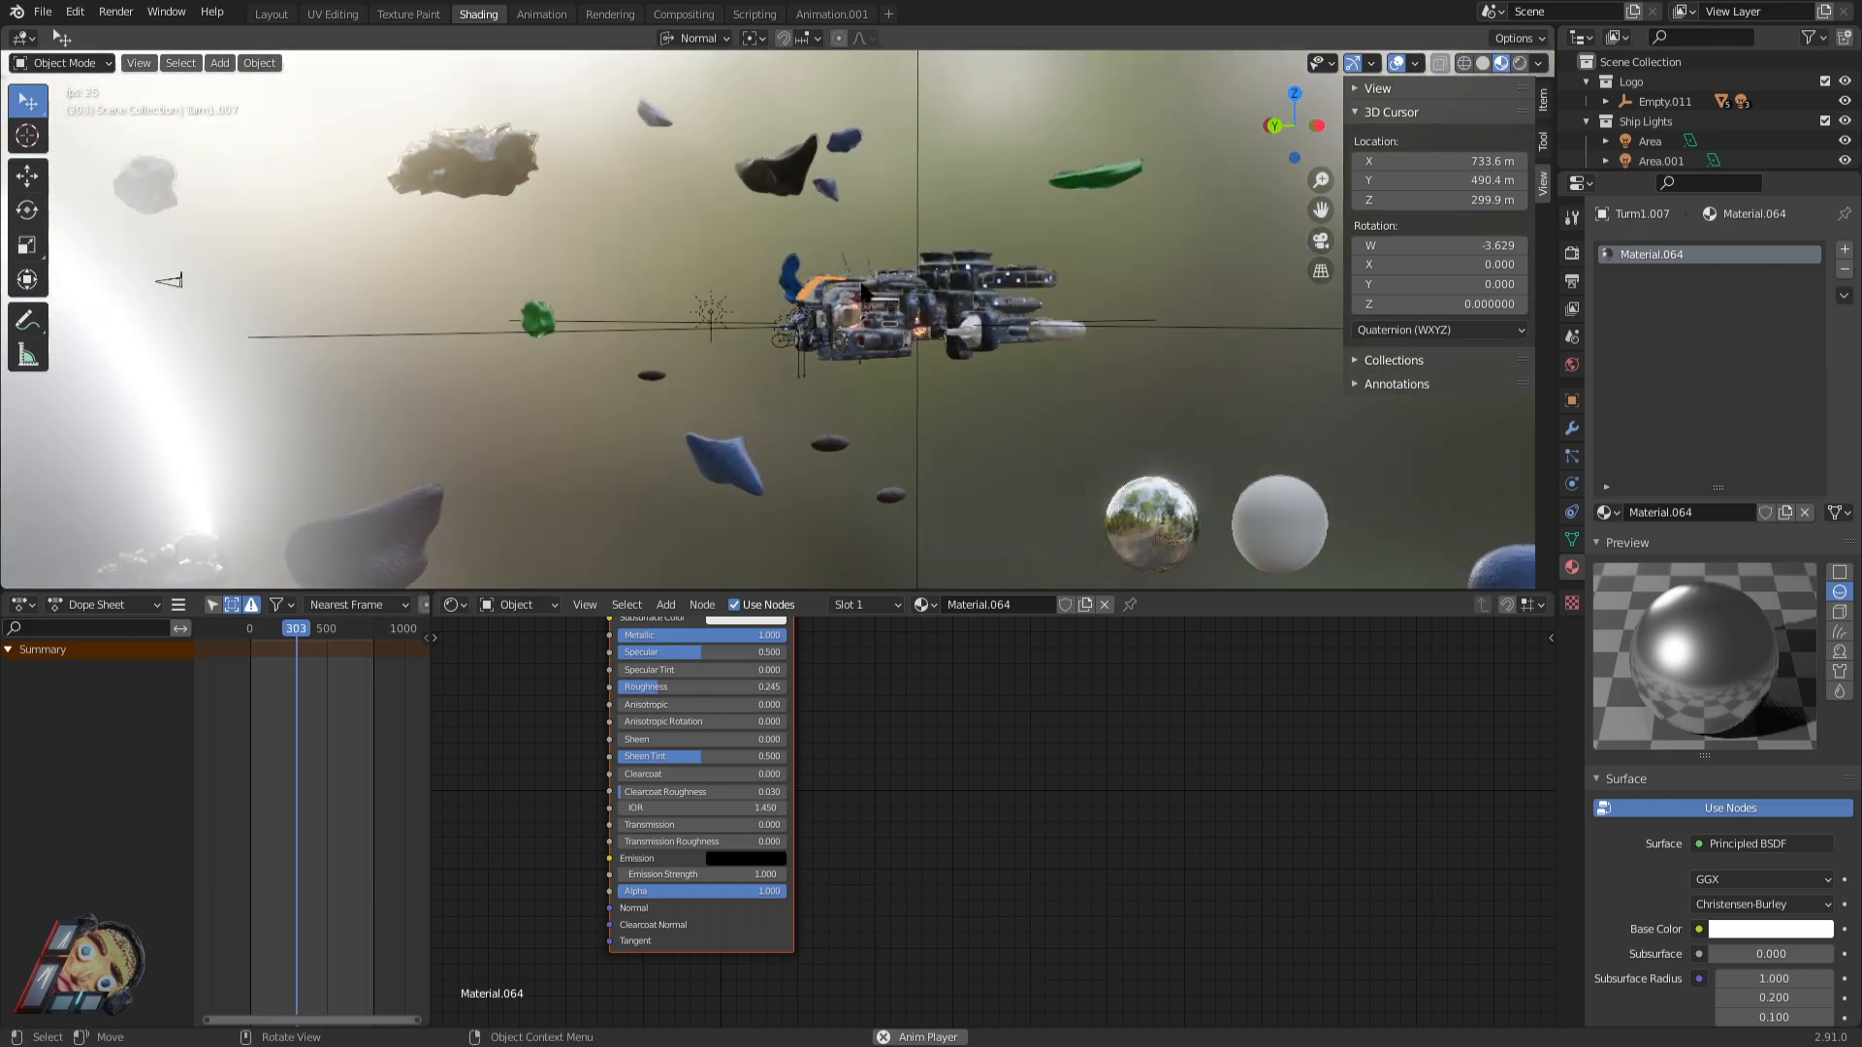
{"action": "left_click", "coordinate": [677, 331]}
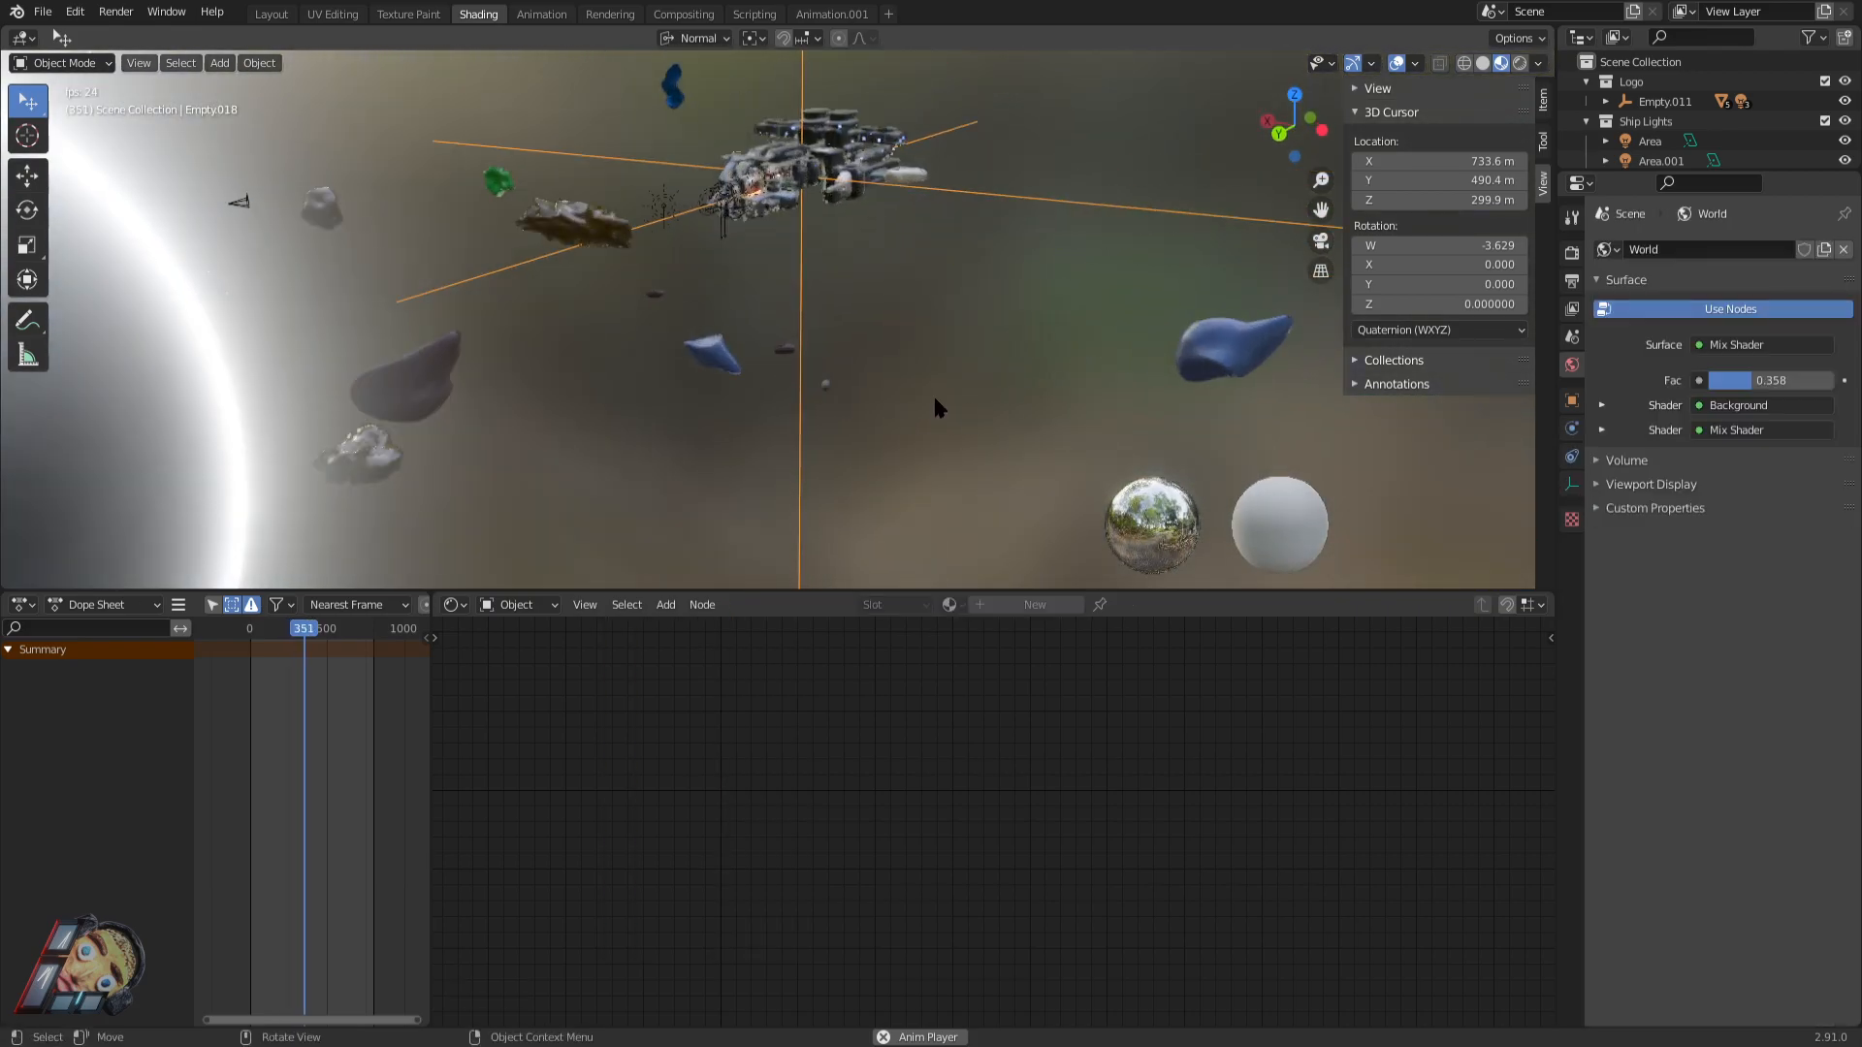
{"action": "left_click", "coordinate": [1226, 365]}
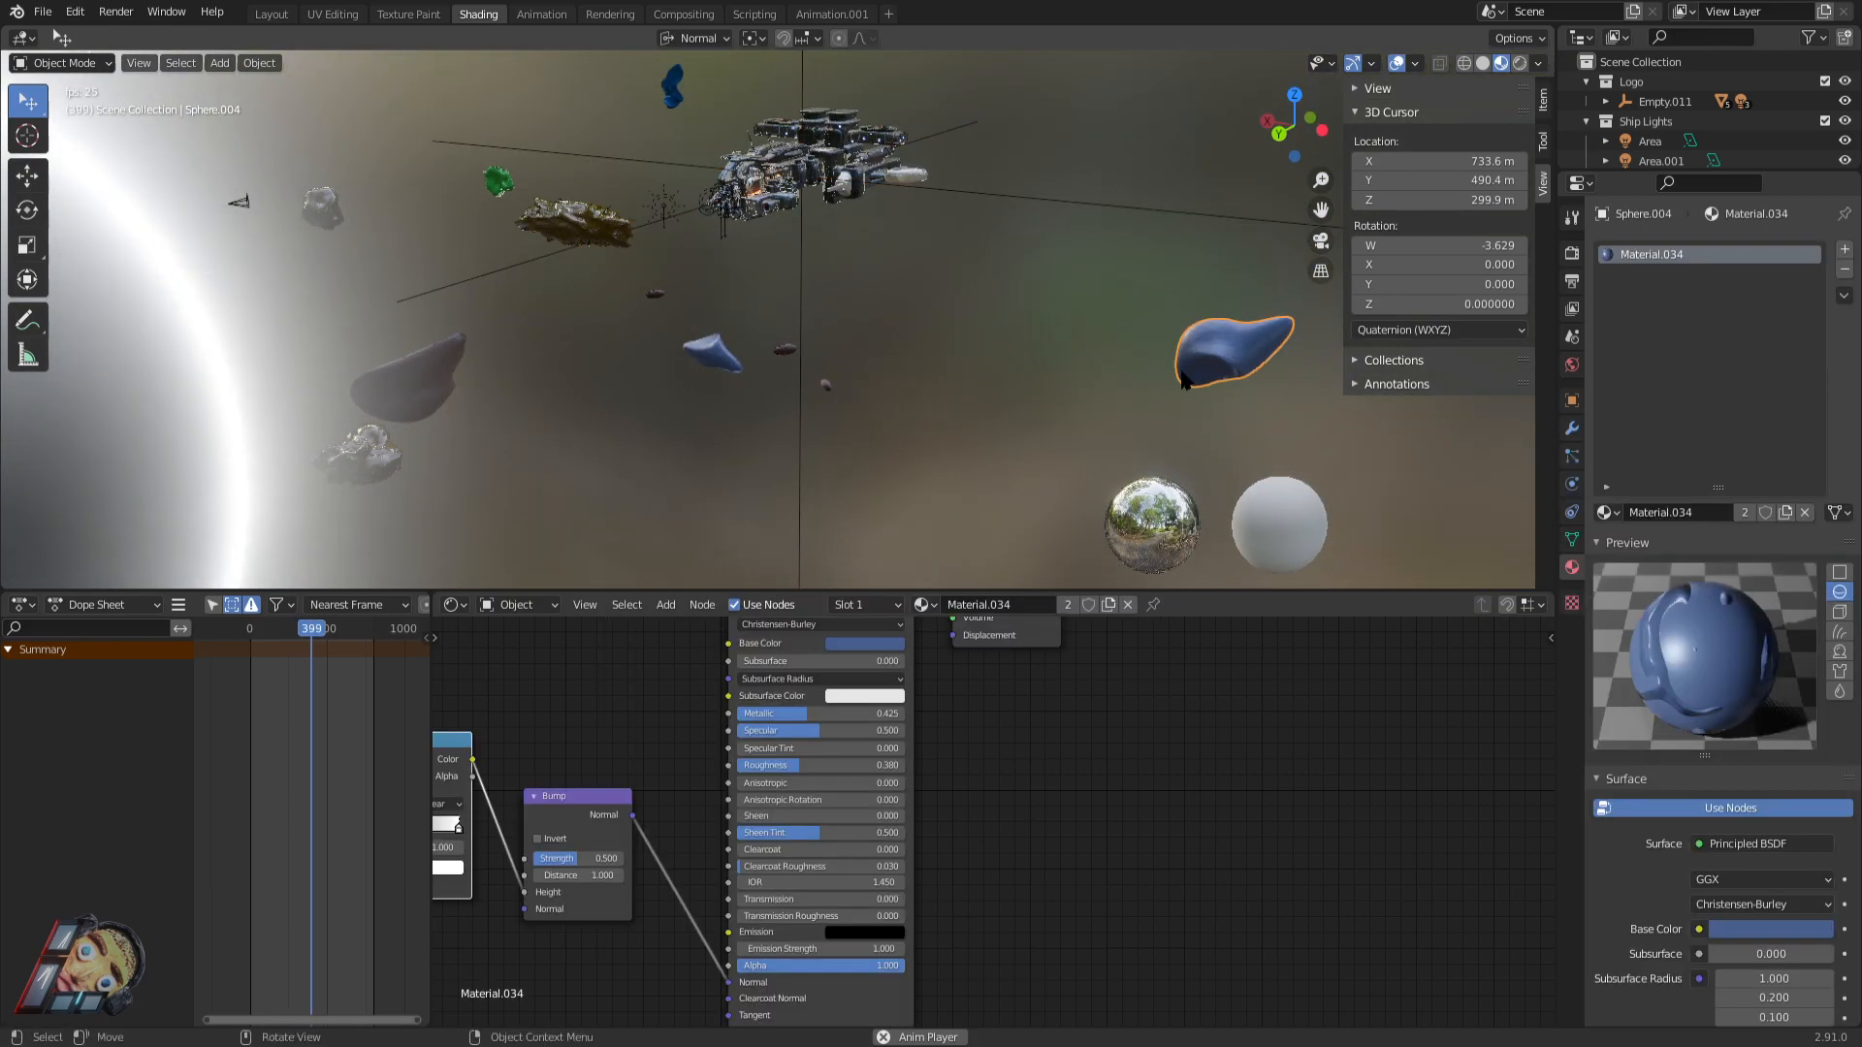
{"action": "left_click_drag", "start_coordinate": [1196, 364], "coordinate": [1114, 365]}
{"action": "key", "text": "g"}
{"action": "left_click", "coordinate": [1003, 348]}
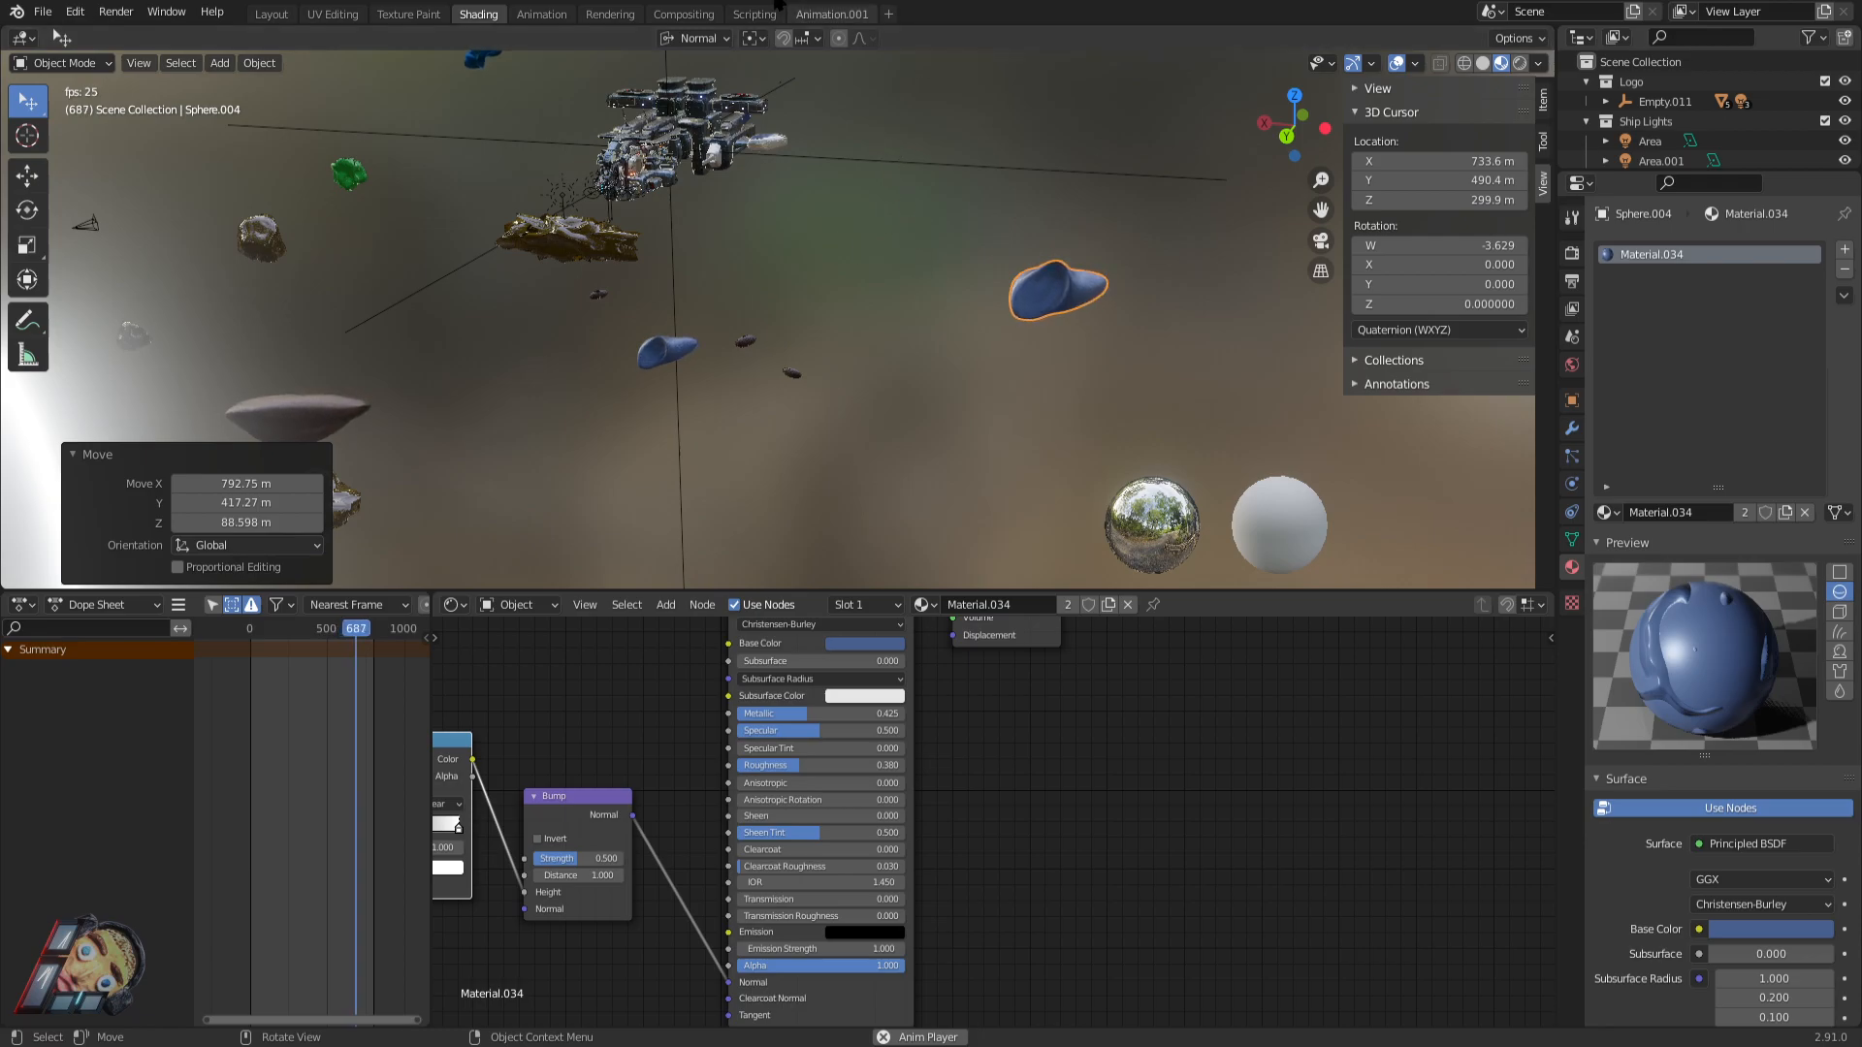
Inspect the selected blue asteroid's placement relative to the ship and the other asteroids from several angles.
{"action": "left_click", "coordinate": [1059, 296]}
{"action": "middle_click_drag", "start_coordinate": [988, 201], "coordinate": [1027, 222]}
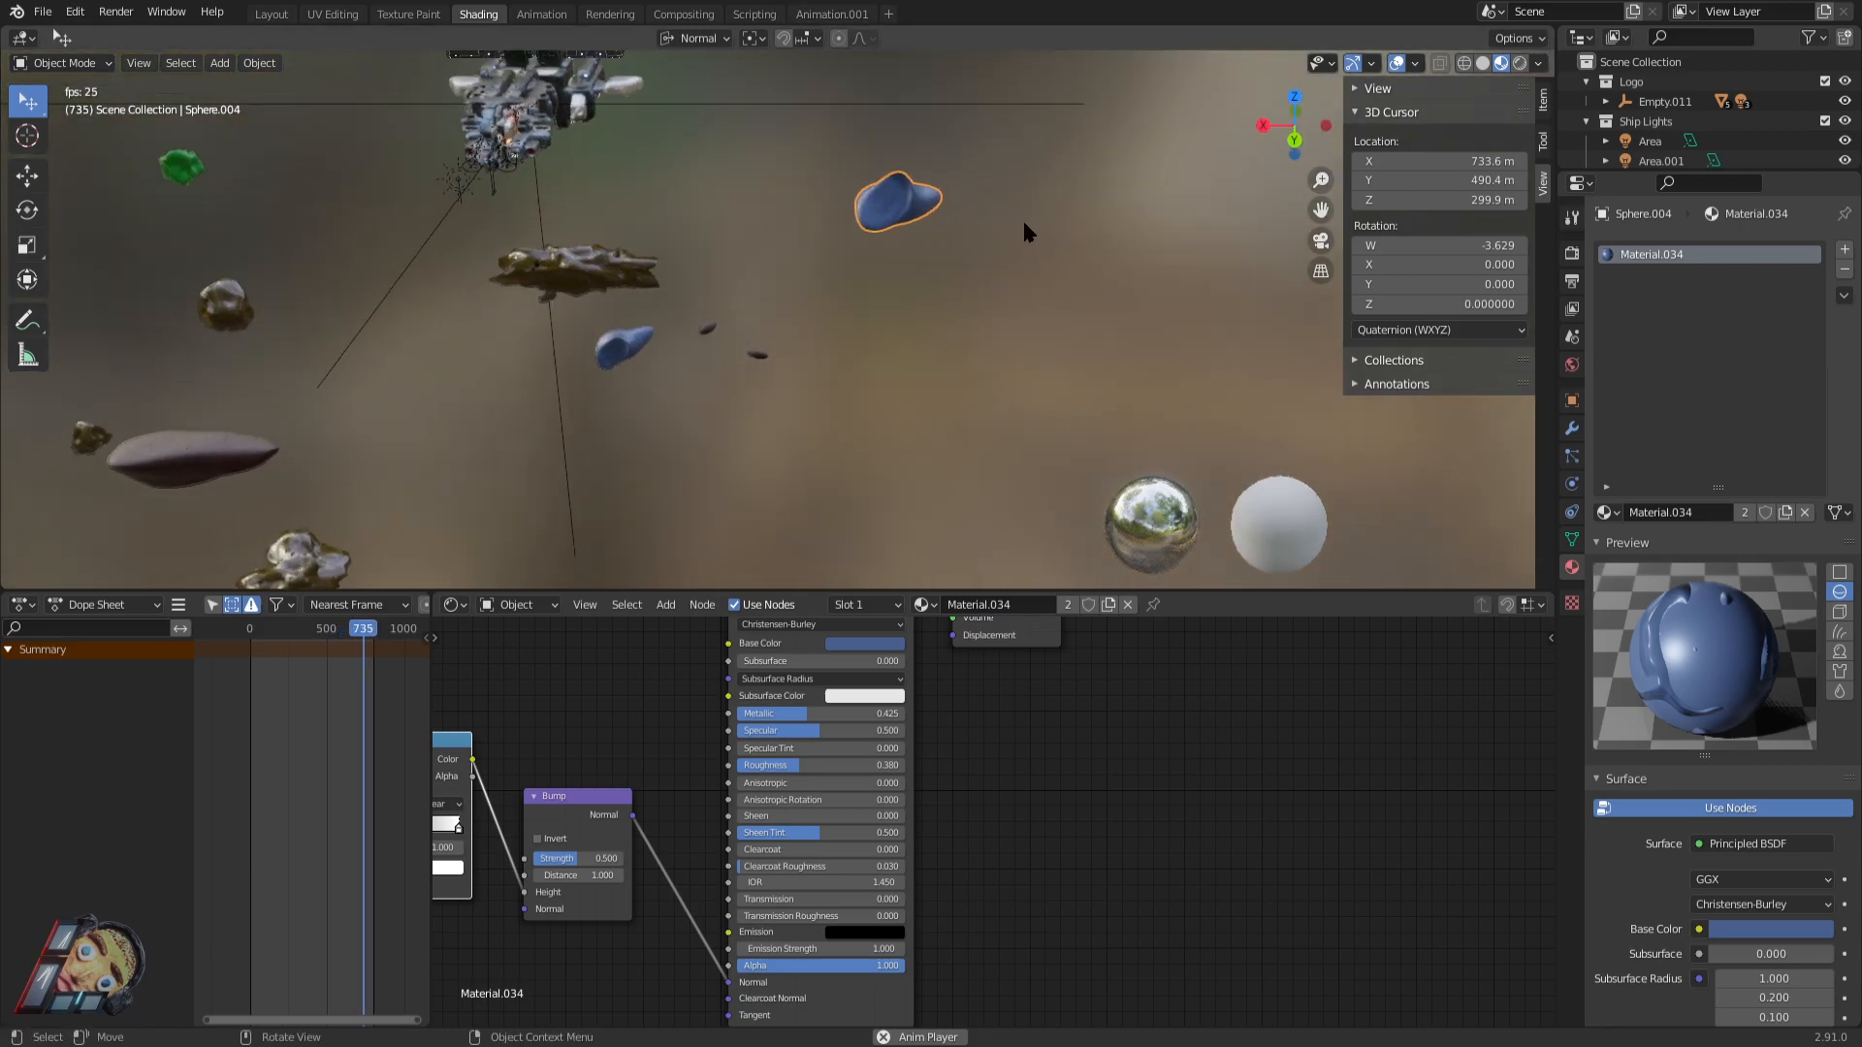
{"action": "middle_click_drag", "start_coordinate": [637, 221], "coordinate": [981, 251], "text": "shift"}
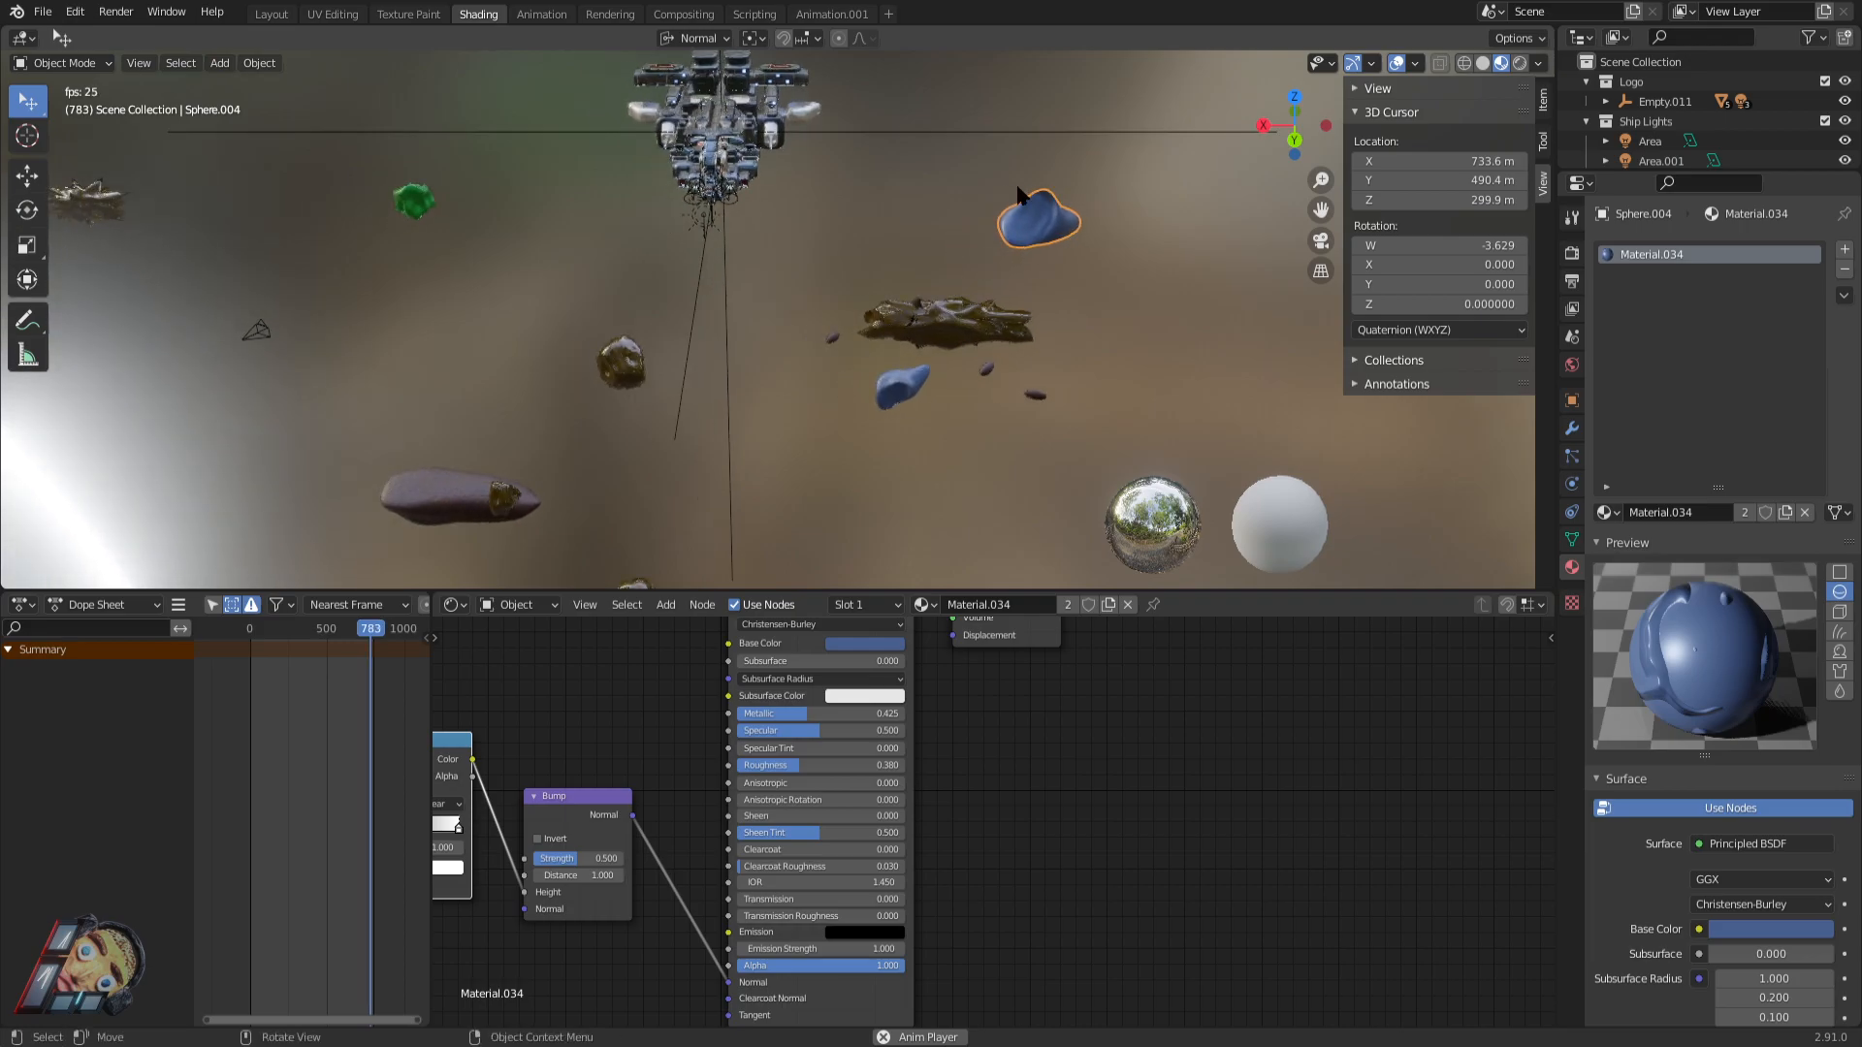
{"action": "middle_click_drag", "start_coordinate": [945, 109], "coordinate": [890, 88]}
Try to move the empty at the ship that carries the surrounding asteroids.
{"action": "left_click", "coordinate": [1089, 223]}
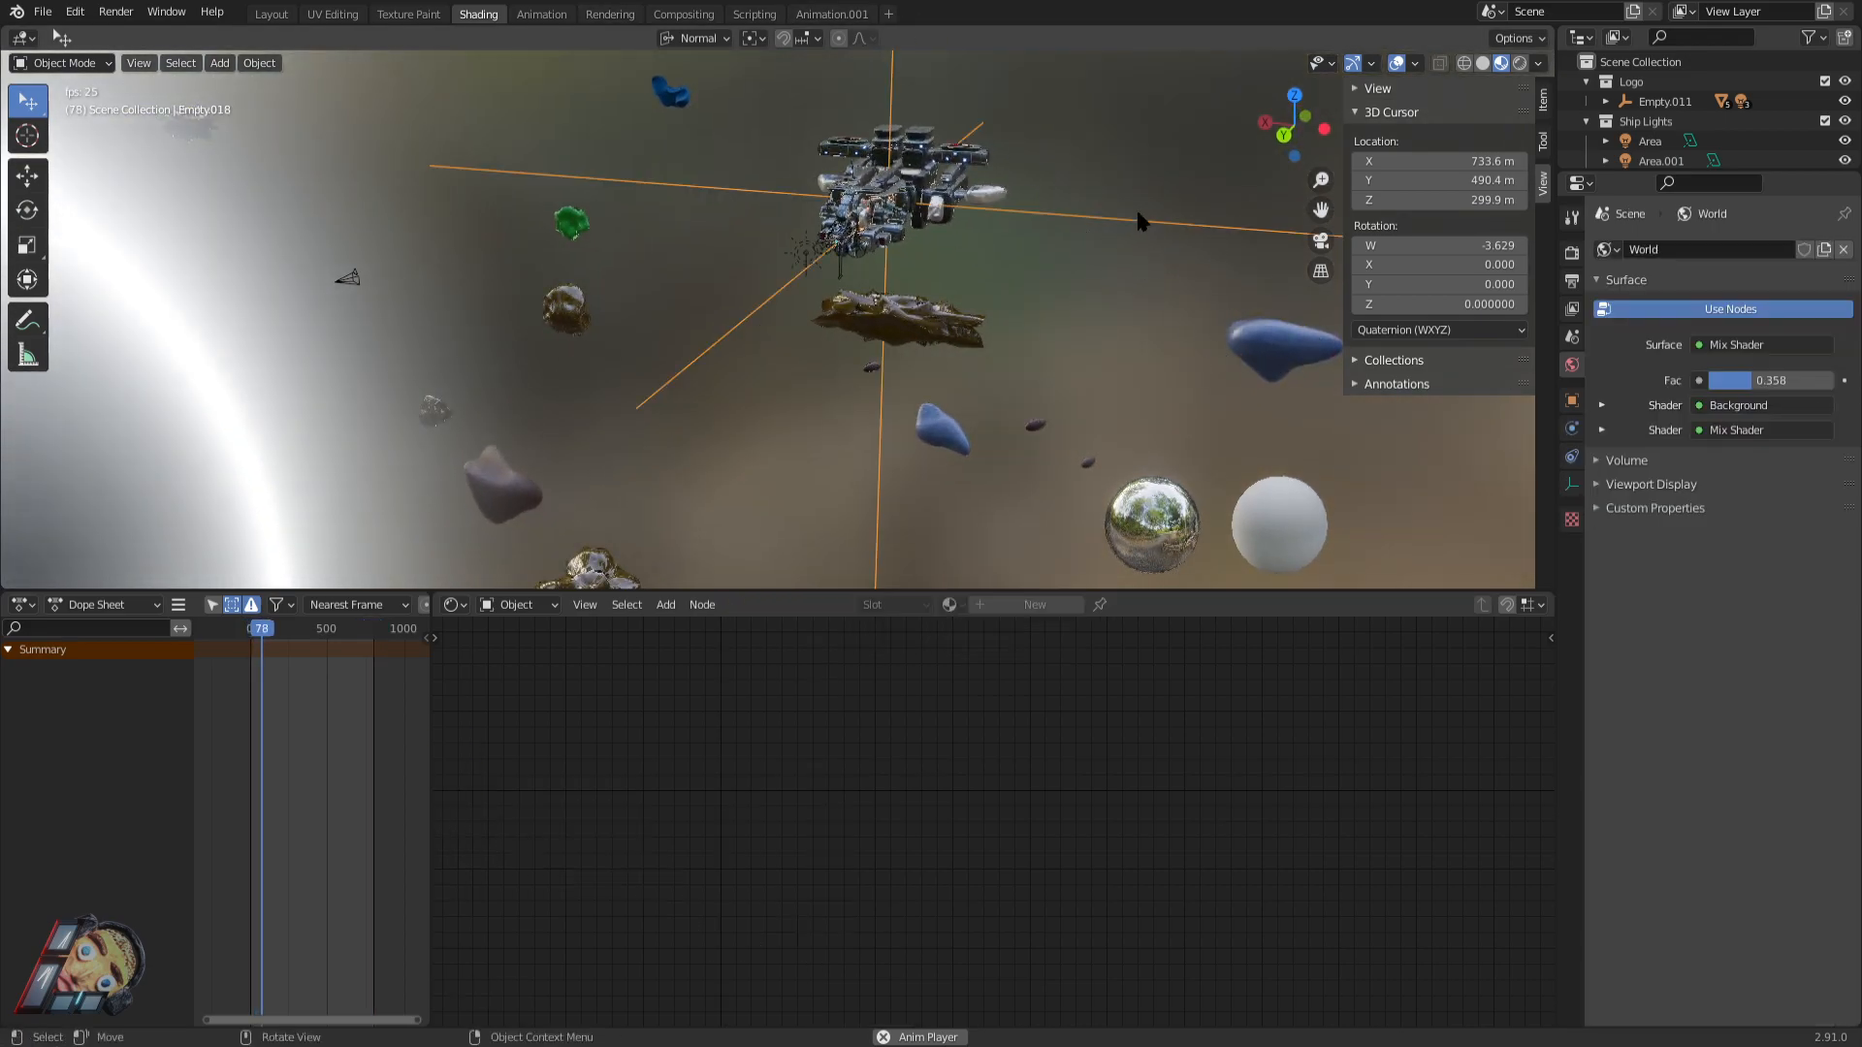
{"action": "key", "text": "g"}
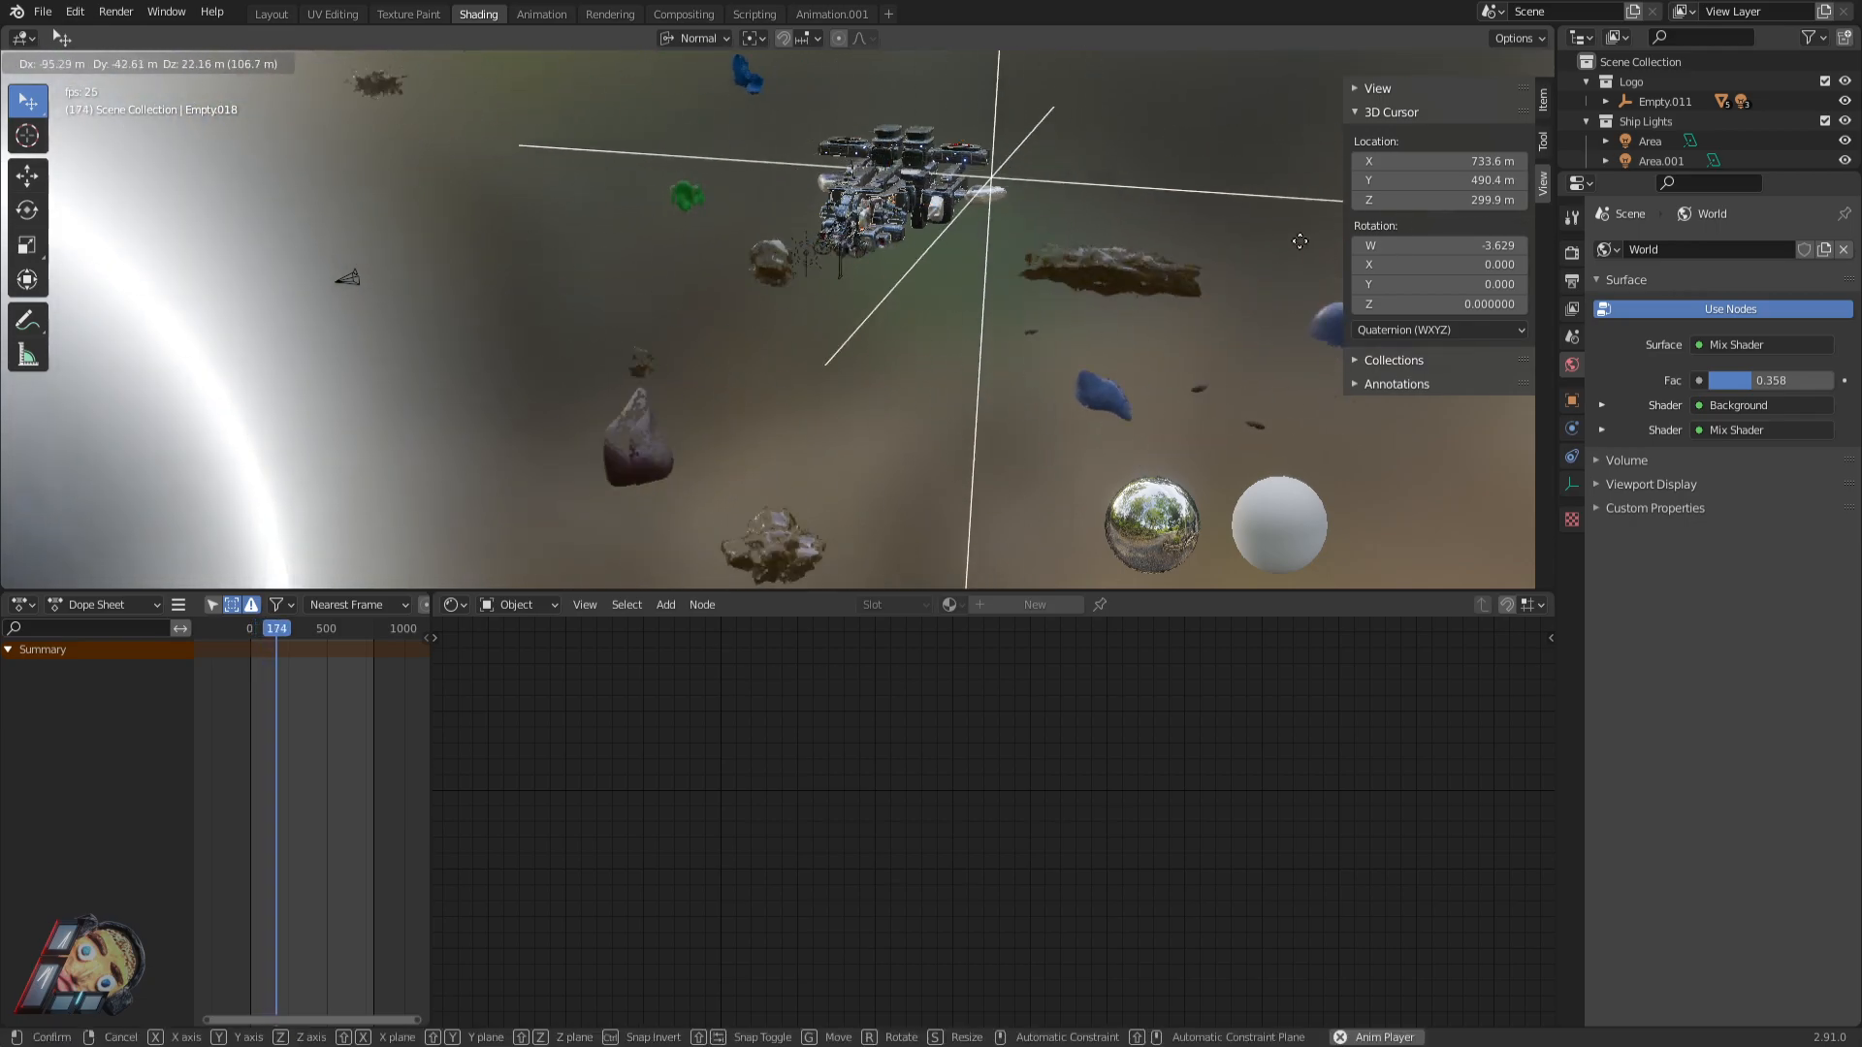
{"action": "left_click", "coordinate": [1217, 344]}
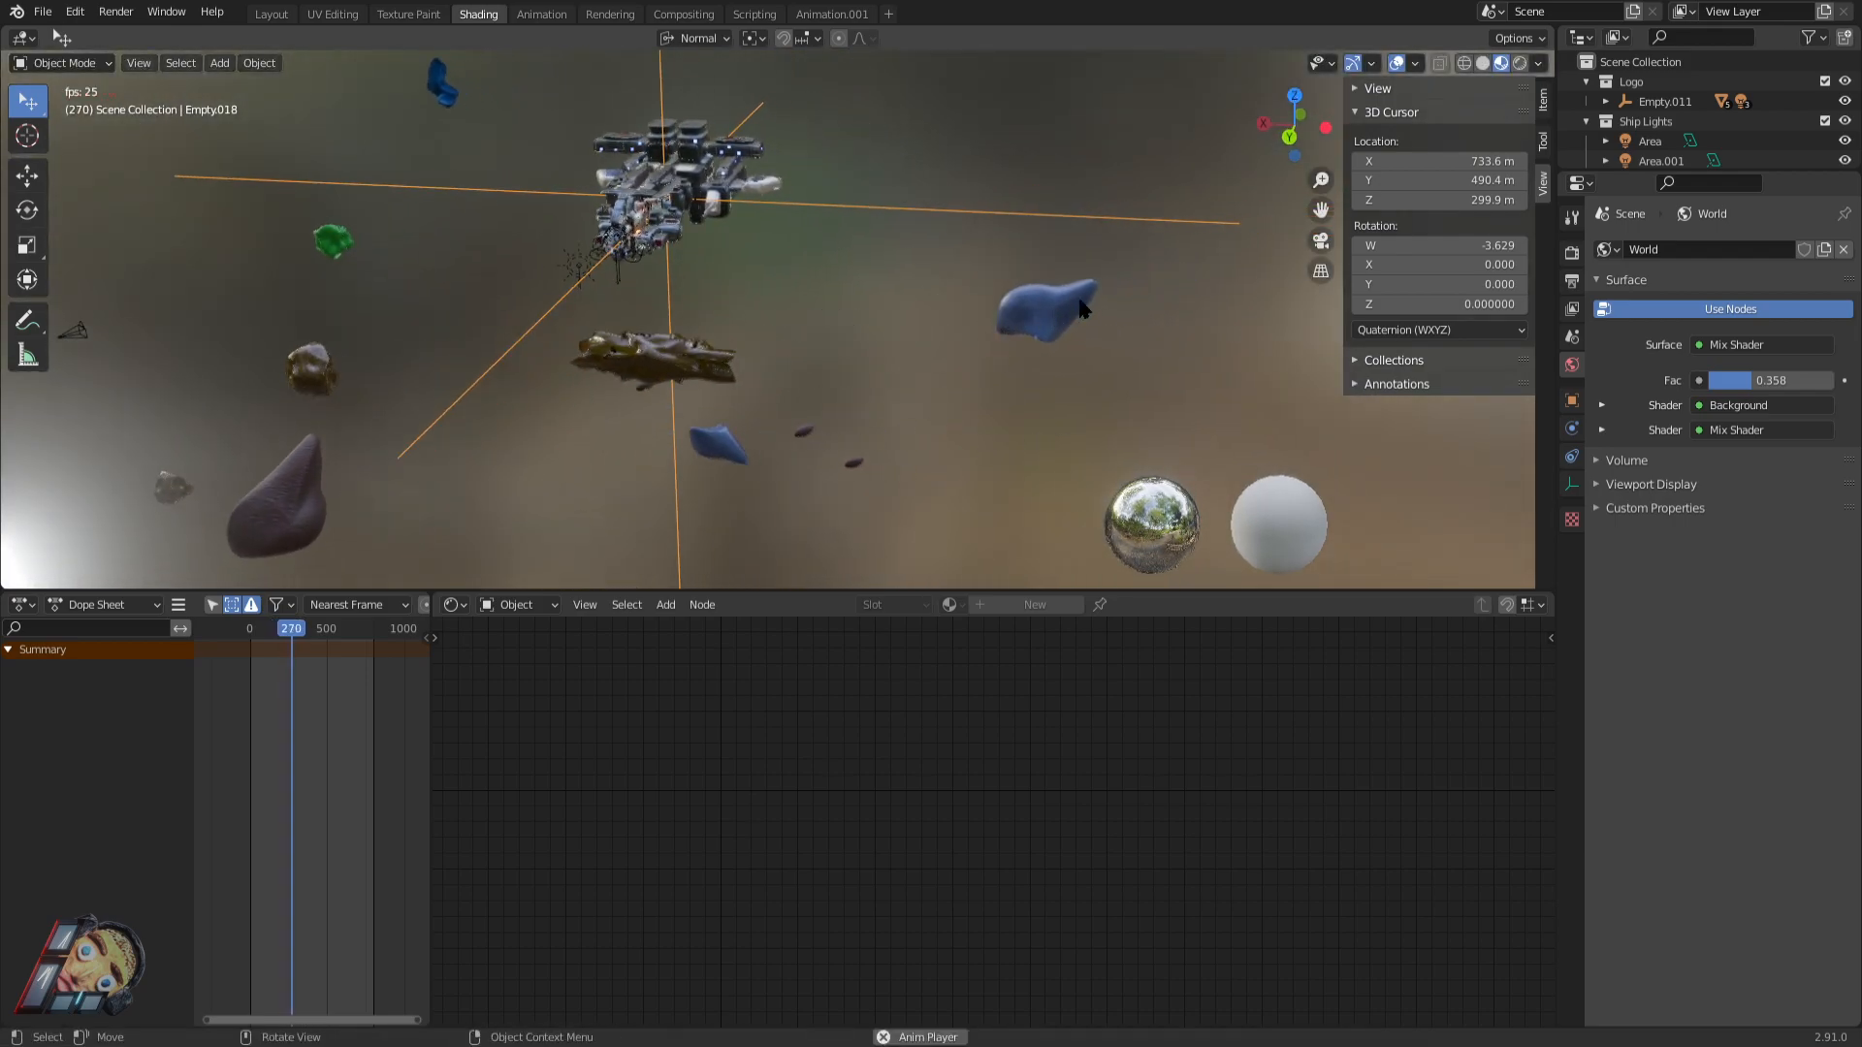
Reselect the large blue asteroid and switch the viewport to Rendered shading with the asteroid and ship in view.
{"action": "left_click", "coordinate": [1052, 313]}
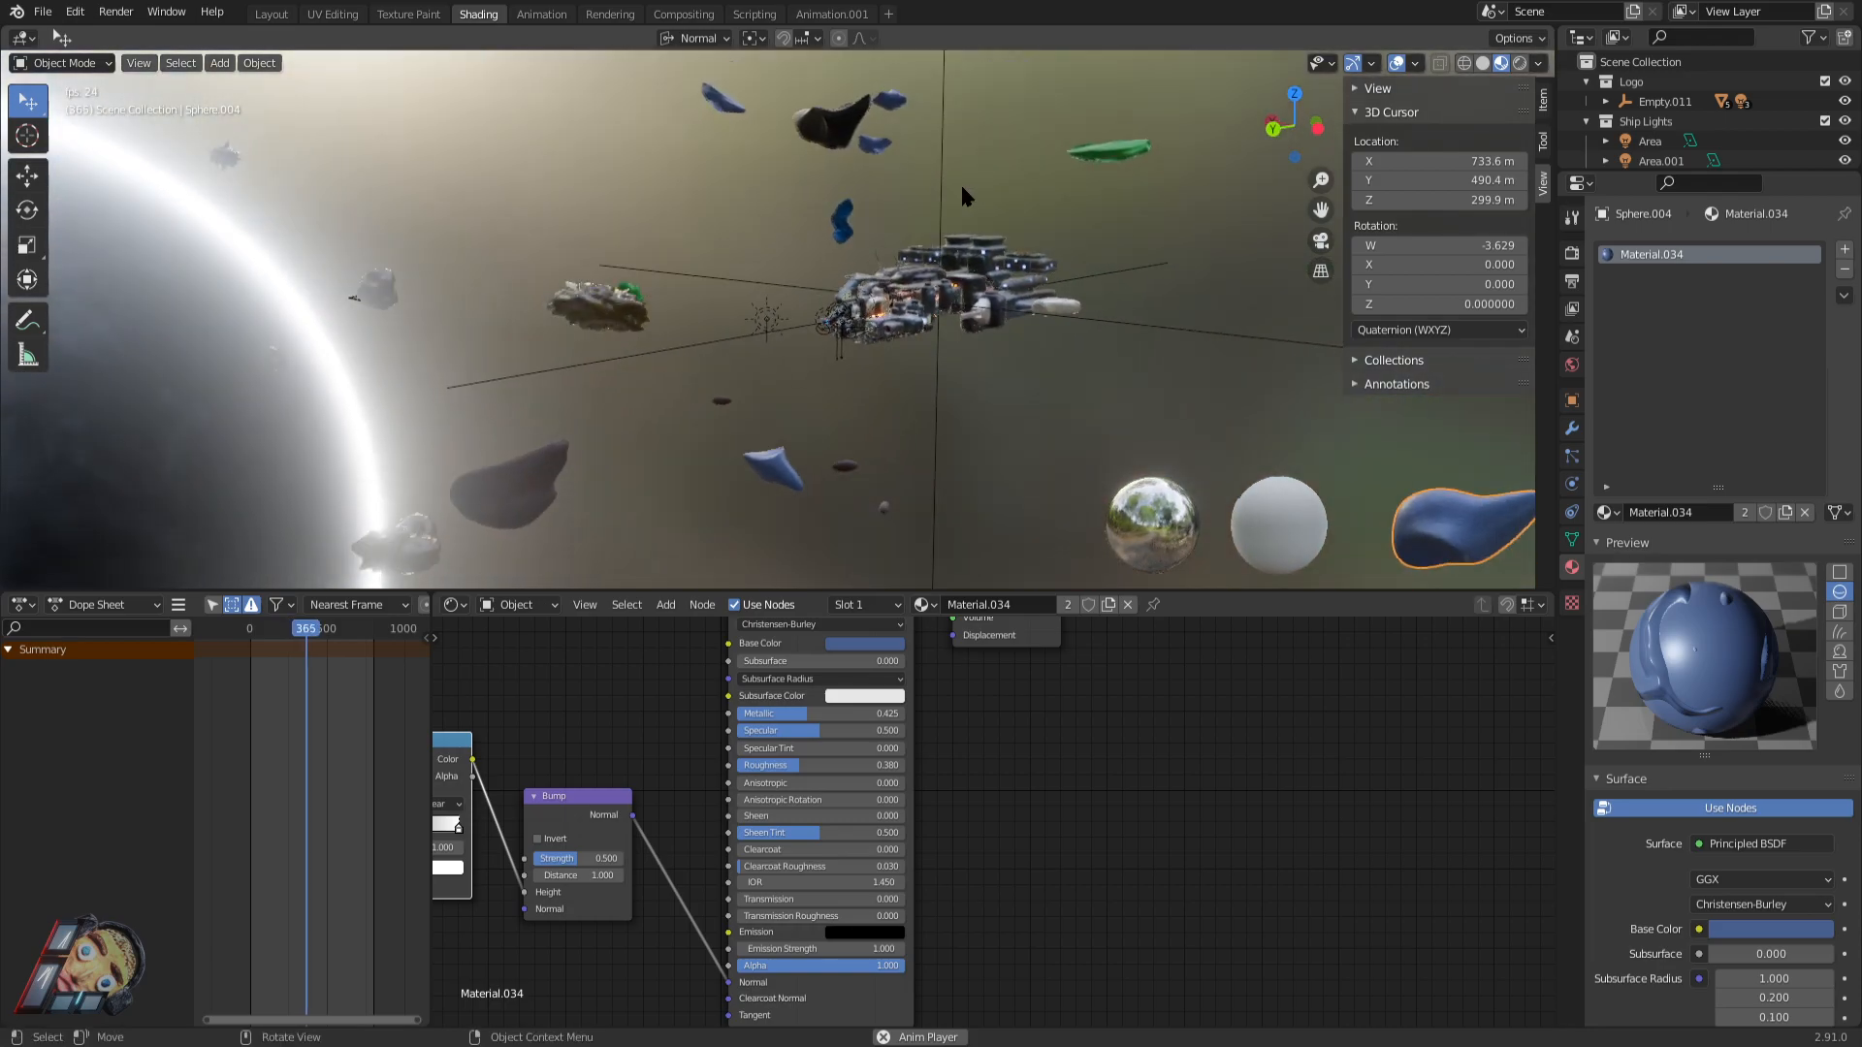
{"action": "middle_click_drag", "start_coordinate": [962, 194], "coordinate": [956, 258]}
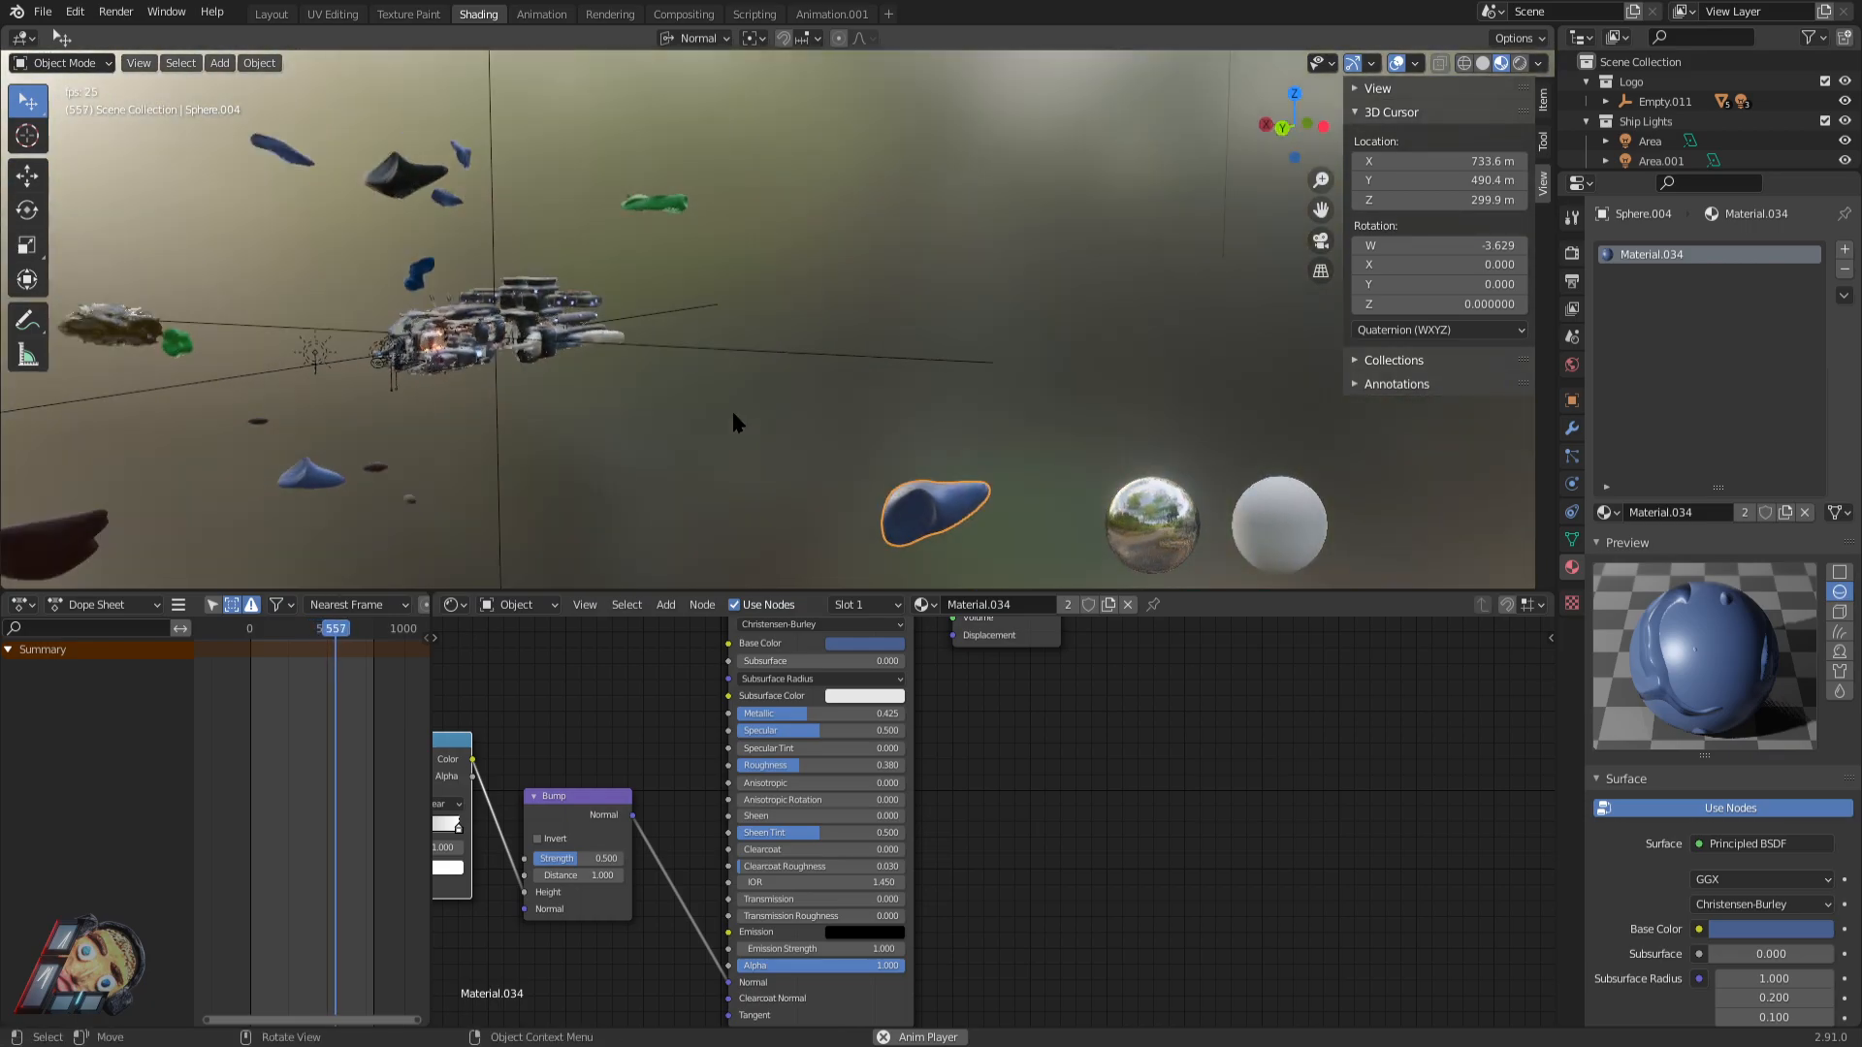
{"action": "left_click", "coordinate": [1519, 62]}
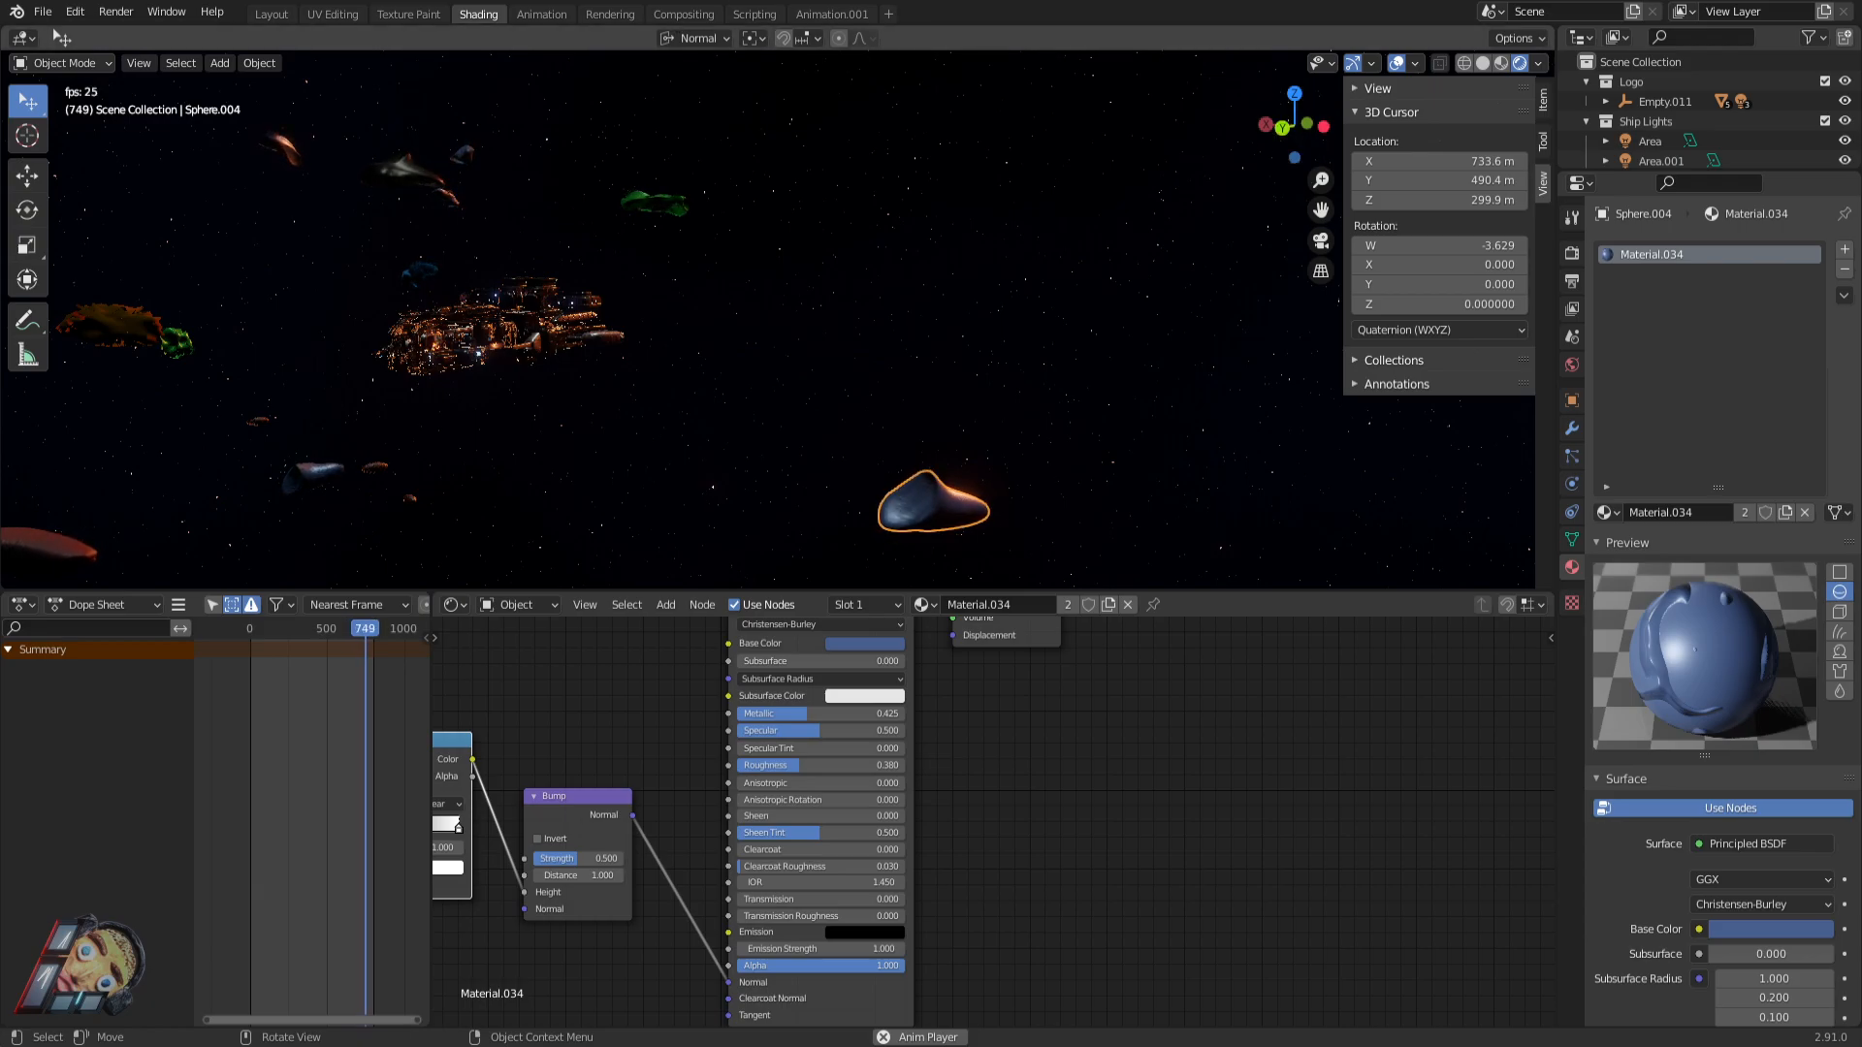
Maximize the 3D viewport and fly among the rendered asteroids between the planet and the ship.
{"action": "key", "text": "shift+grave"}
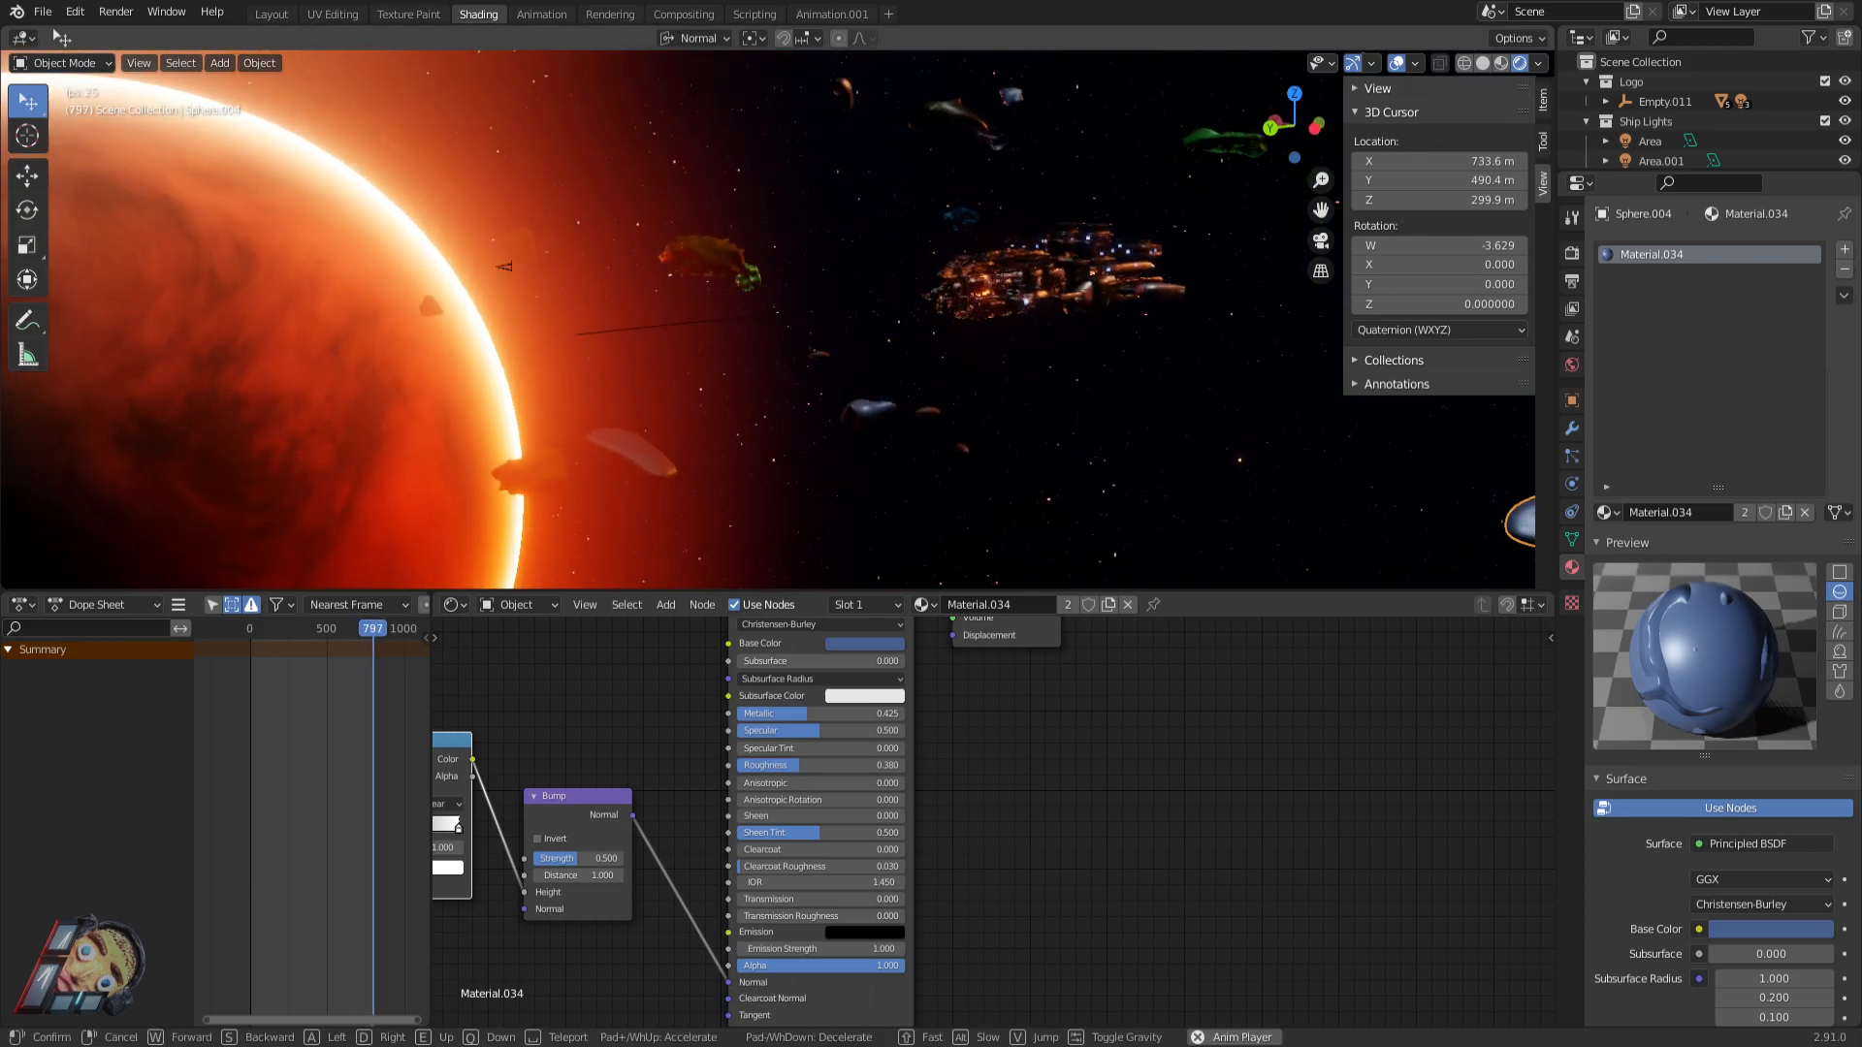
{"action": "key", "text": "ctrl+space"}
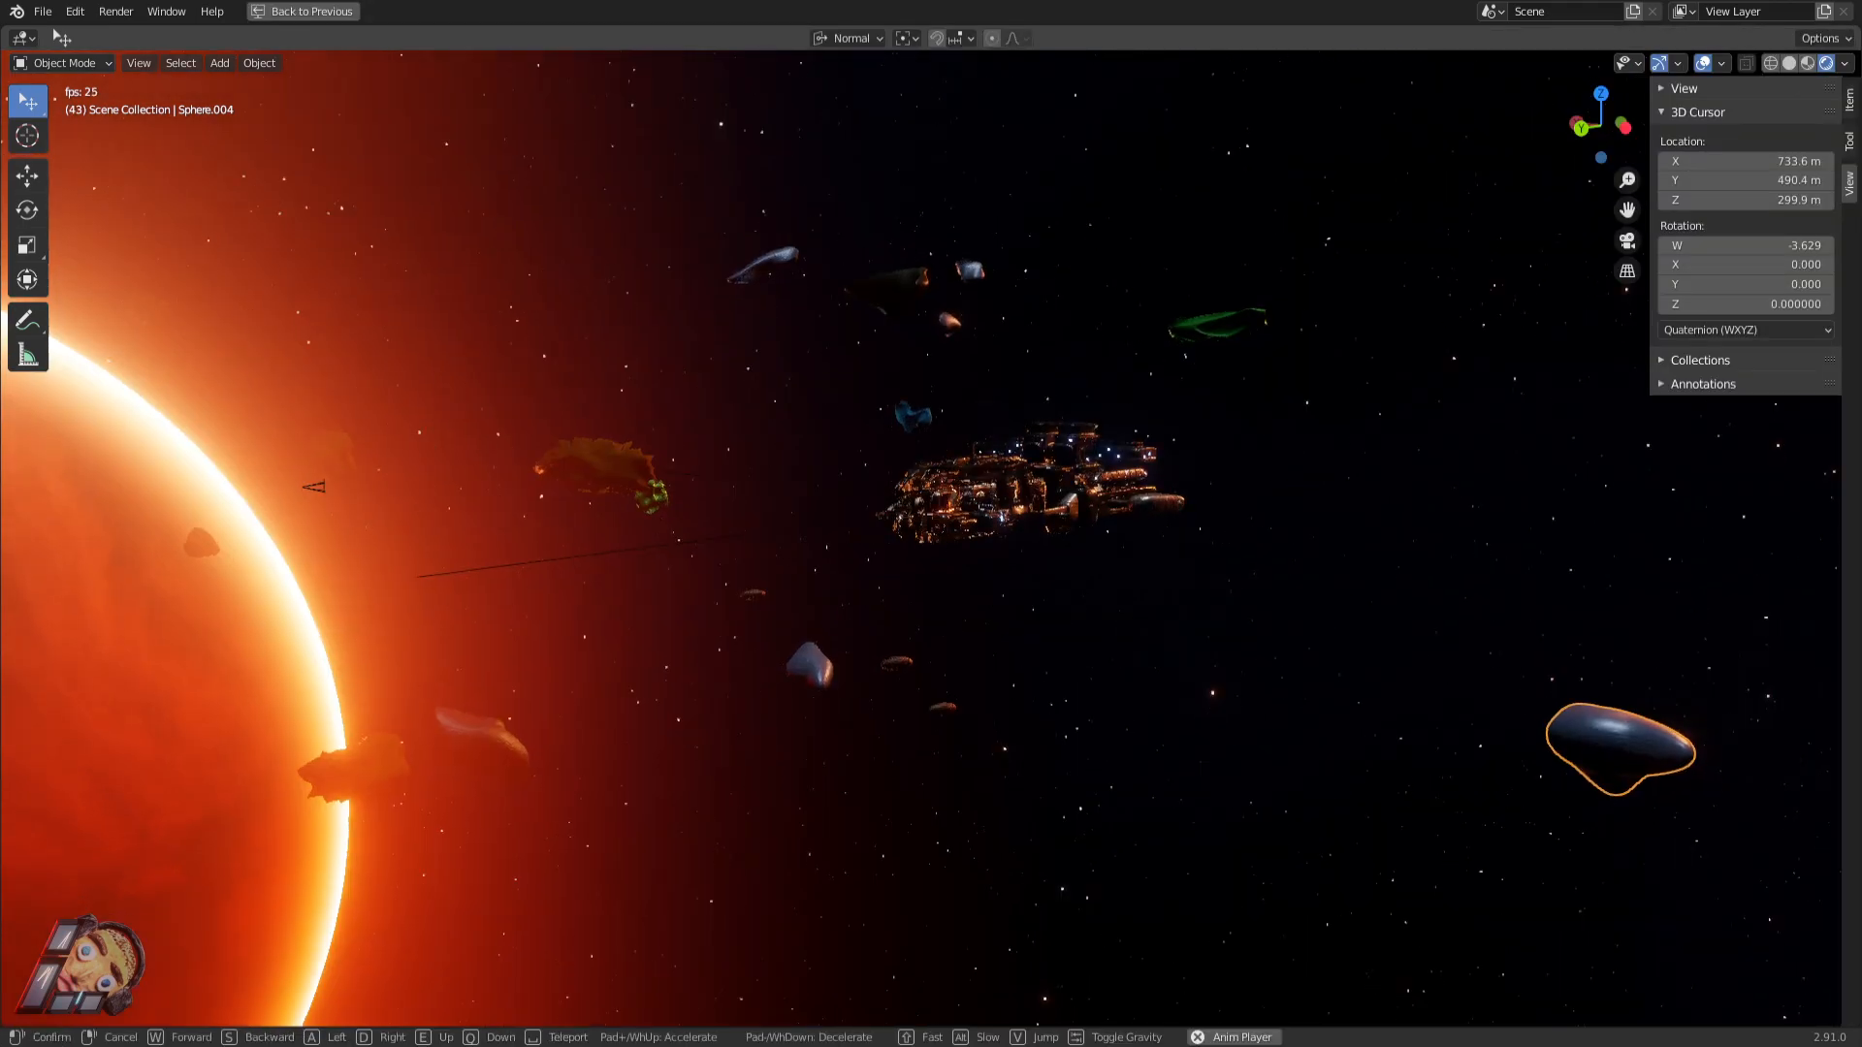
{"action": "key", "text": "w"}
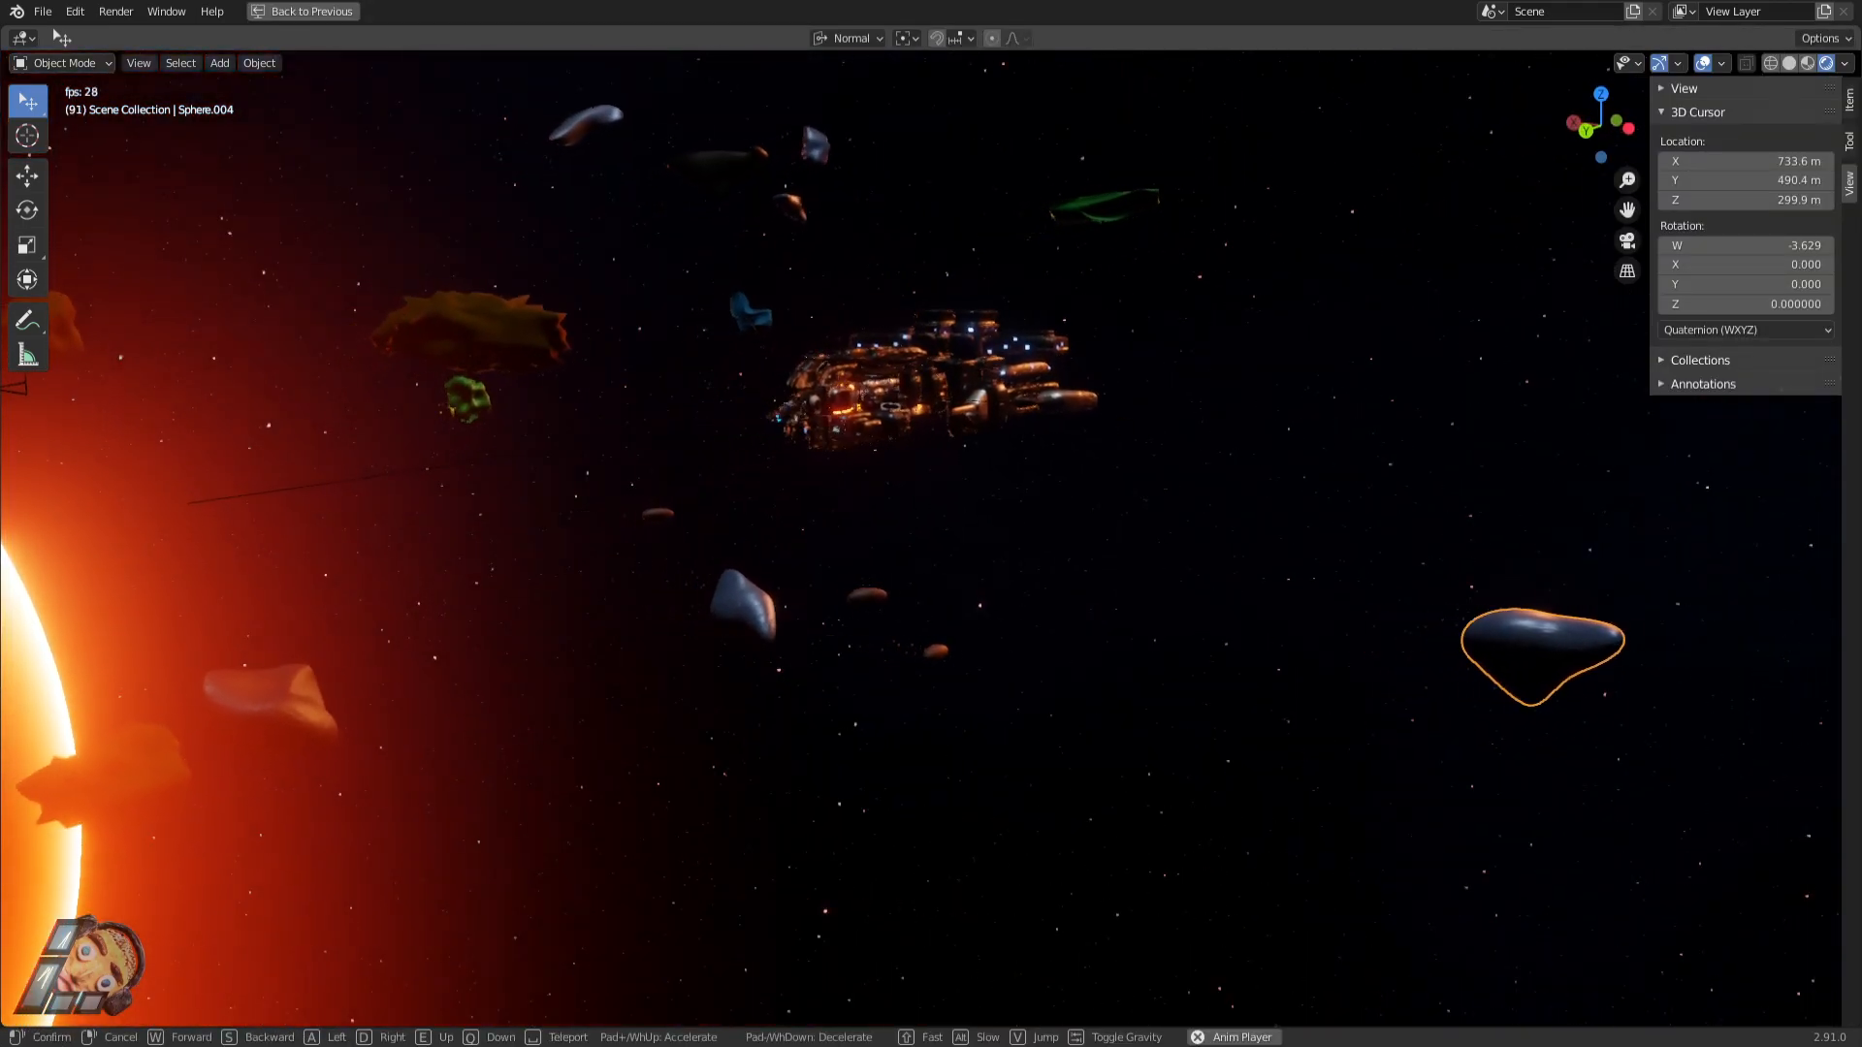
{"action": "key", "text": "a"}
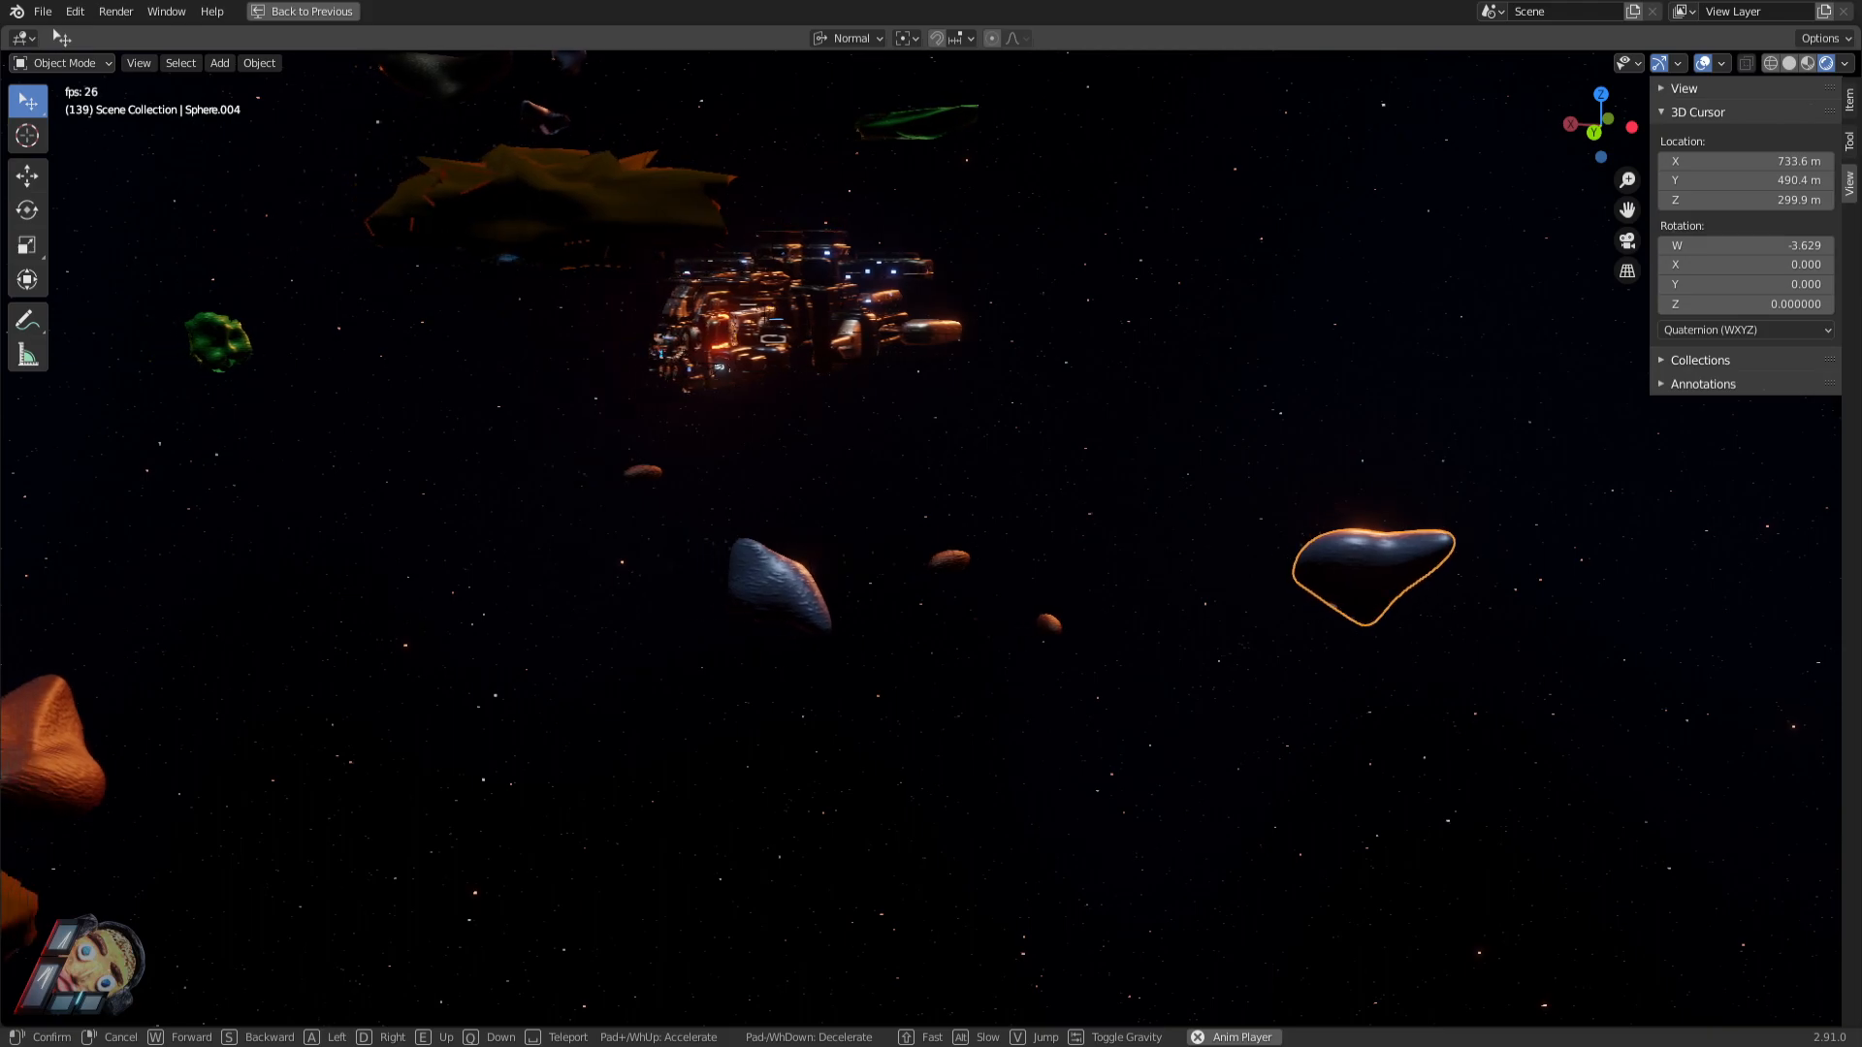
{"action": "key", "text": "a"}
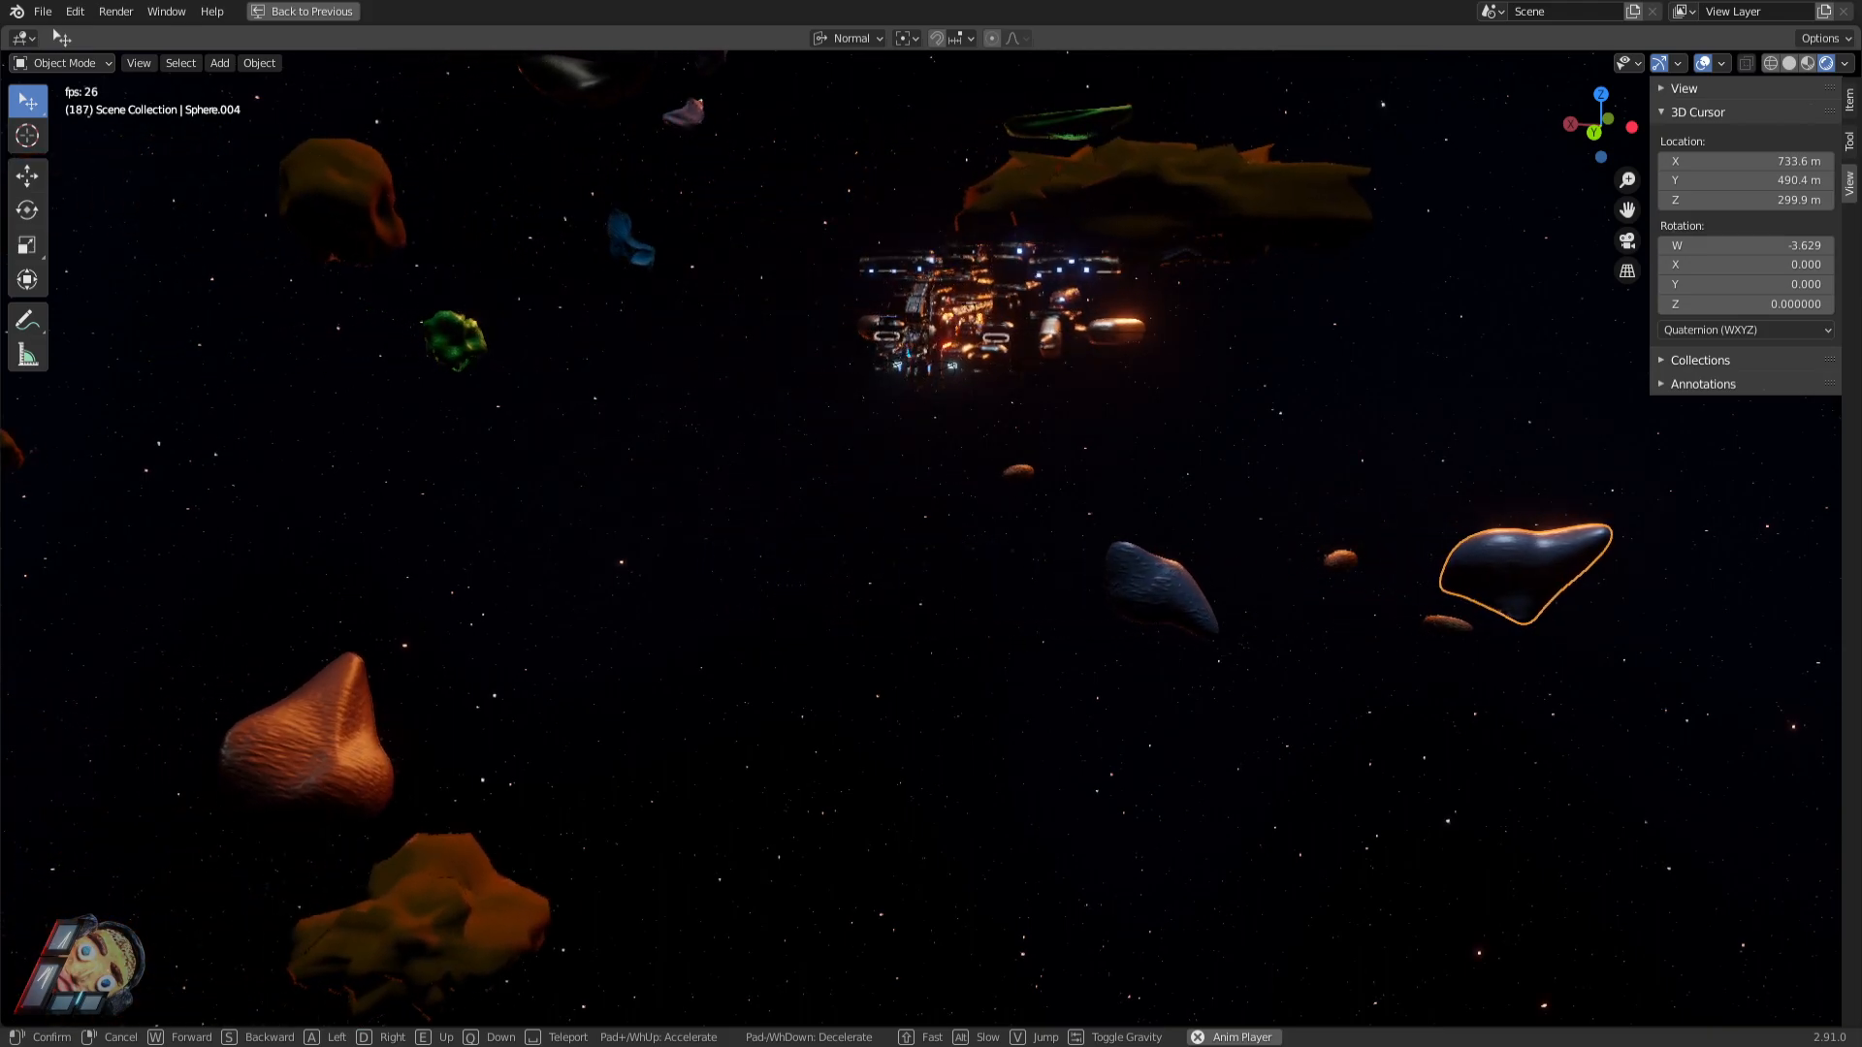
Examine the ship's lit hull up close and then from farther back in the rendered view.
{"action": "key", "text": "w"}
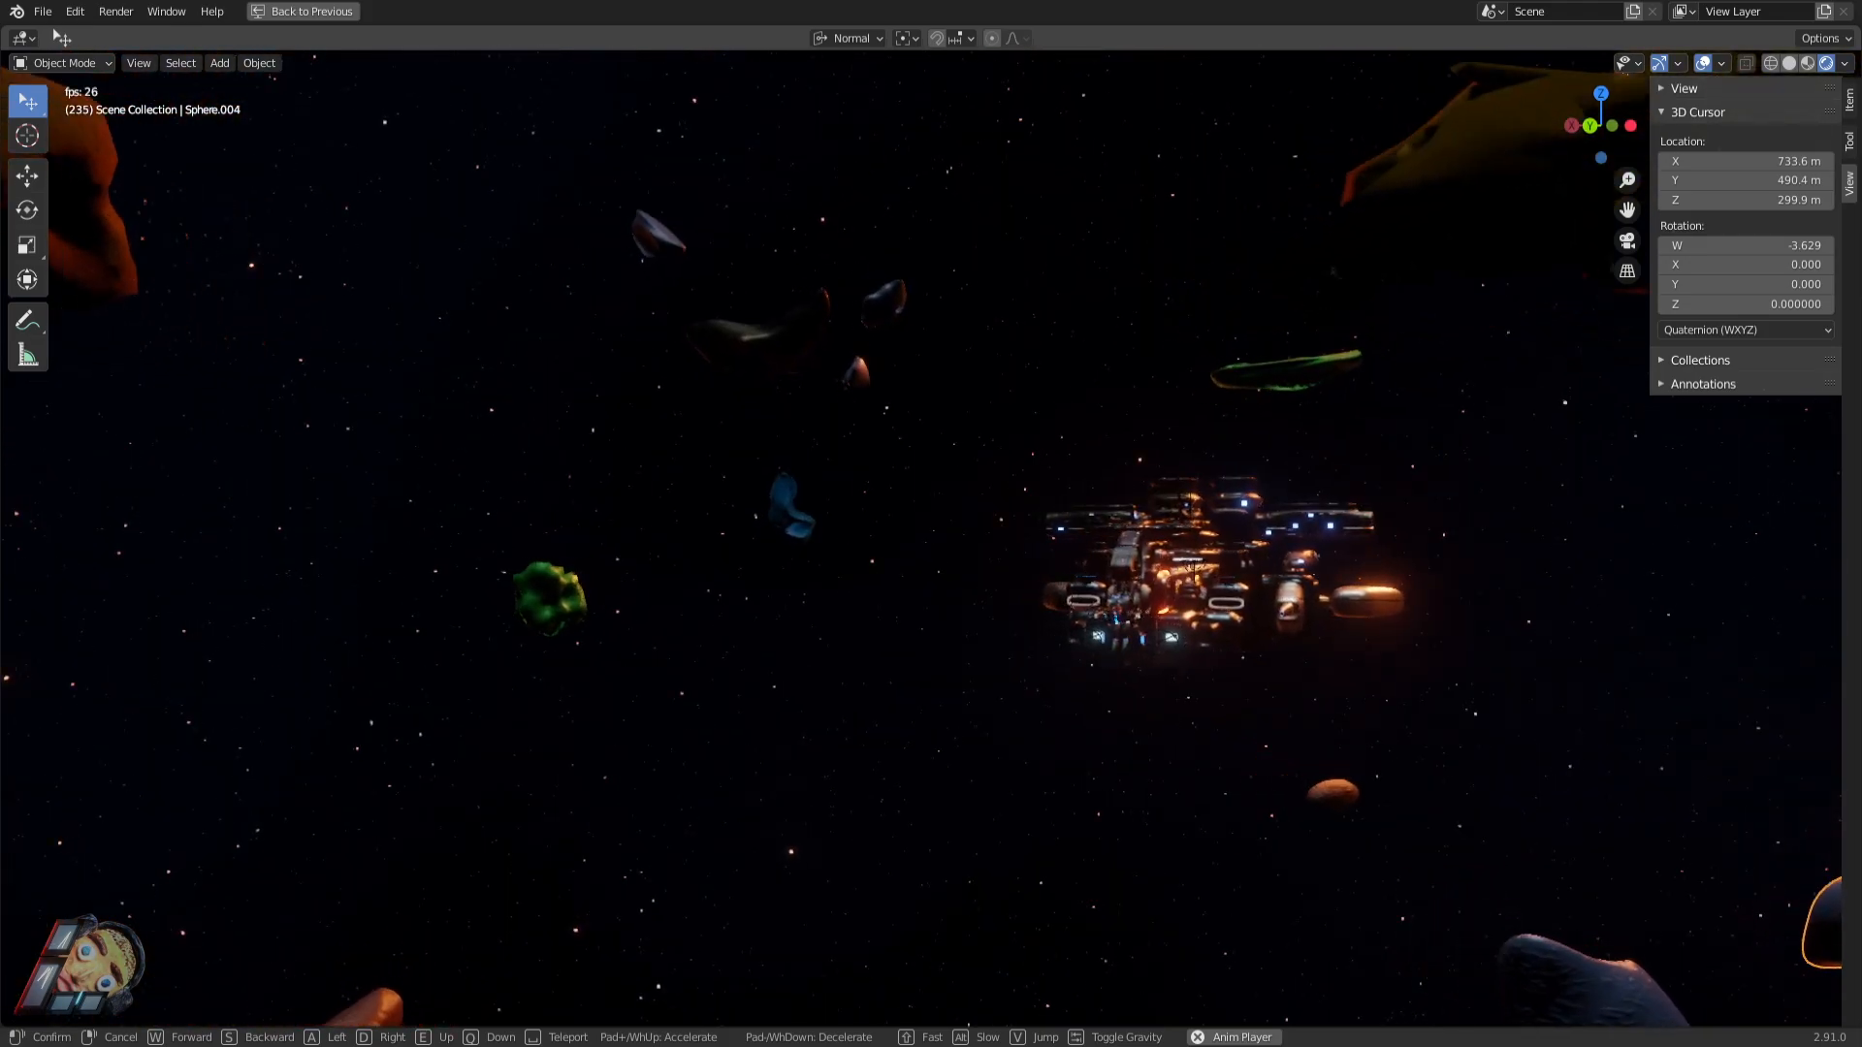
{"action": "key", "text": "w"}
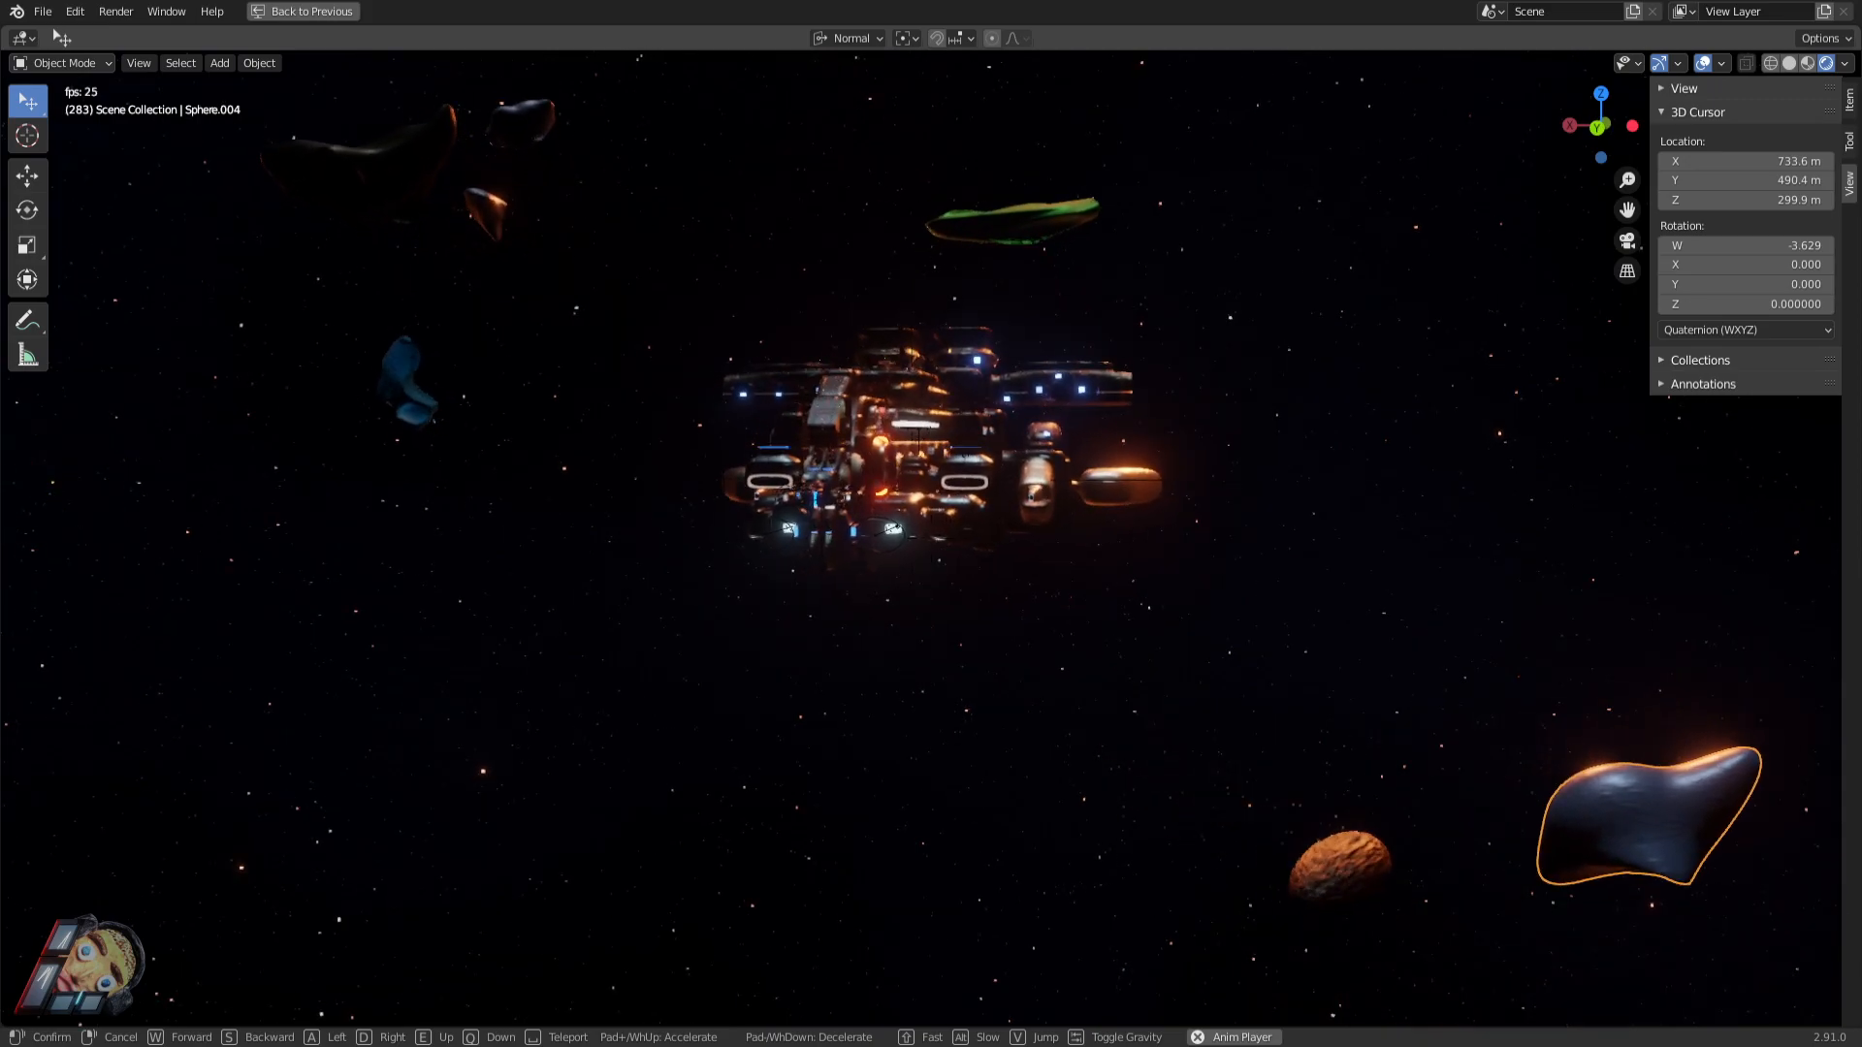
{"action": "key", "text": "w"}
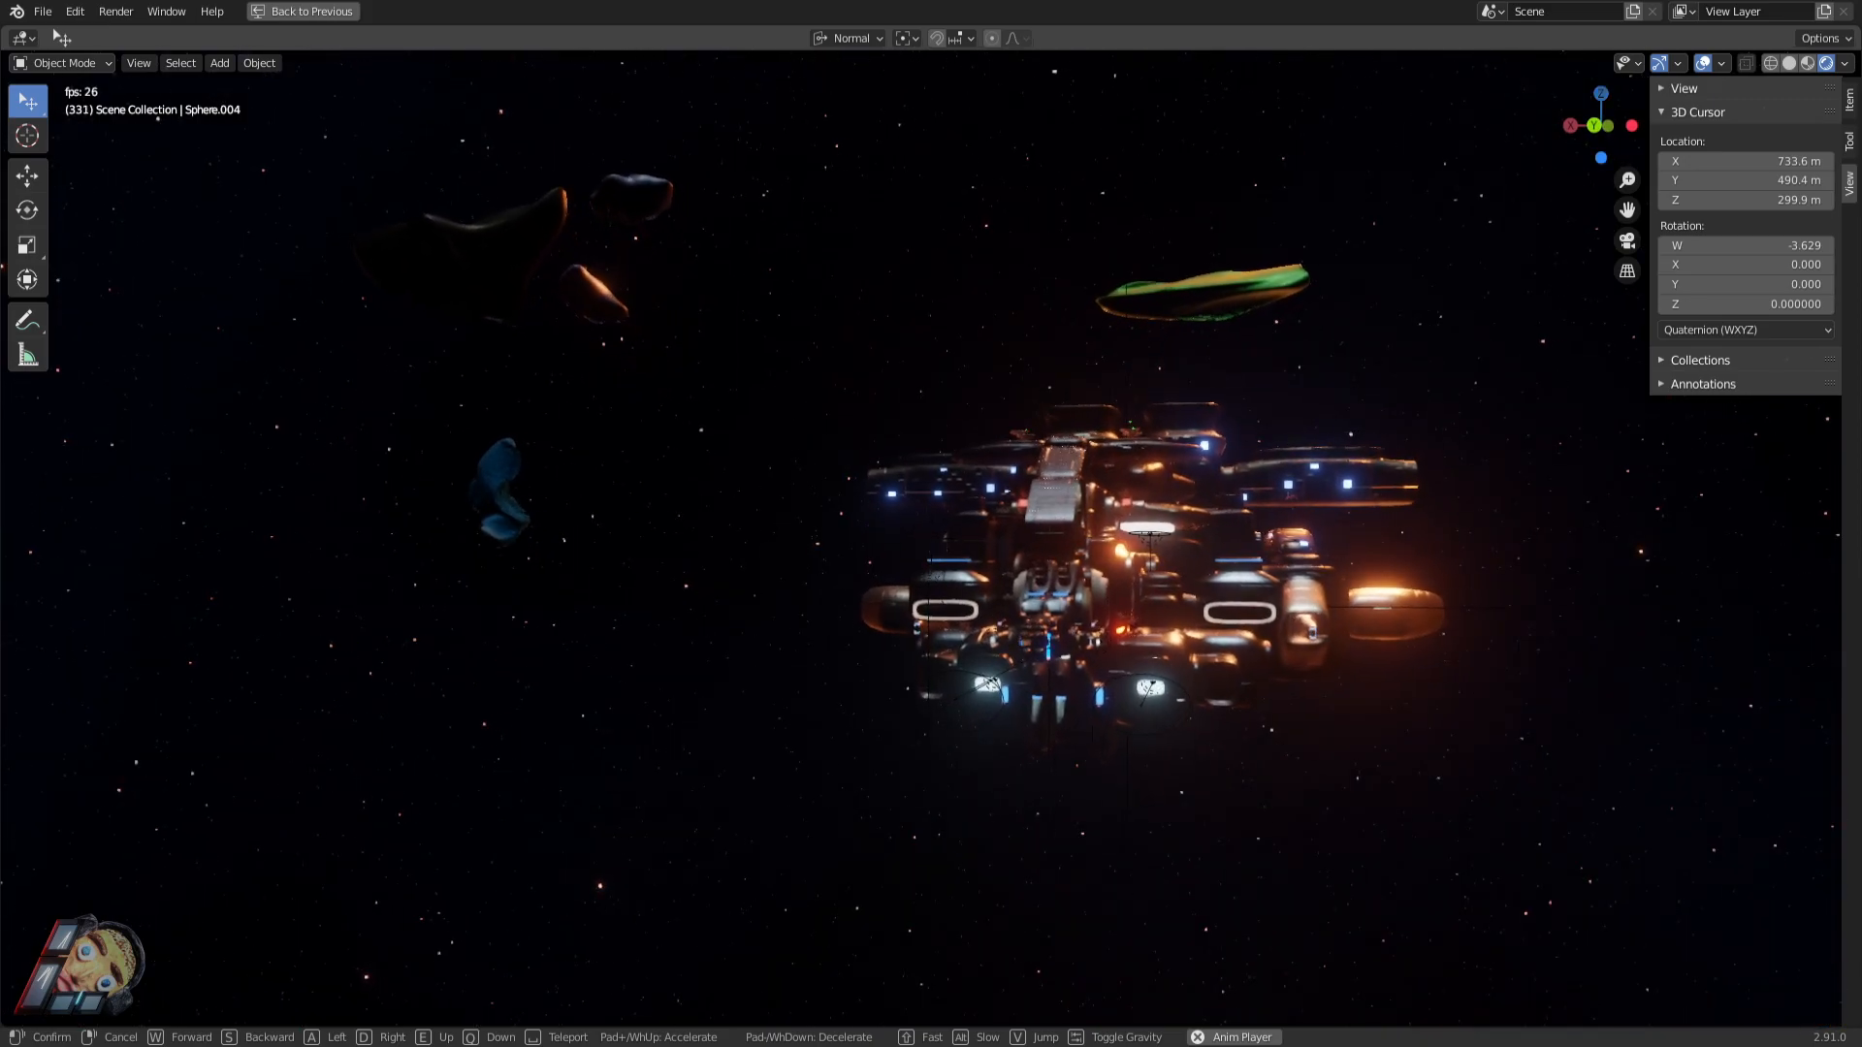
{"action": "key", "text": "w"}
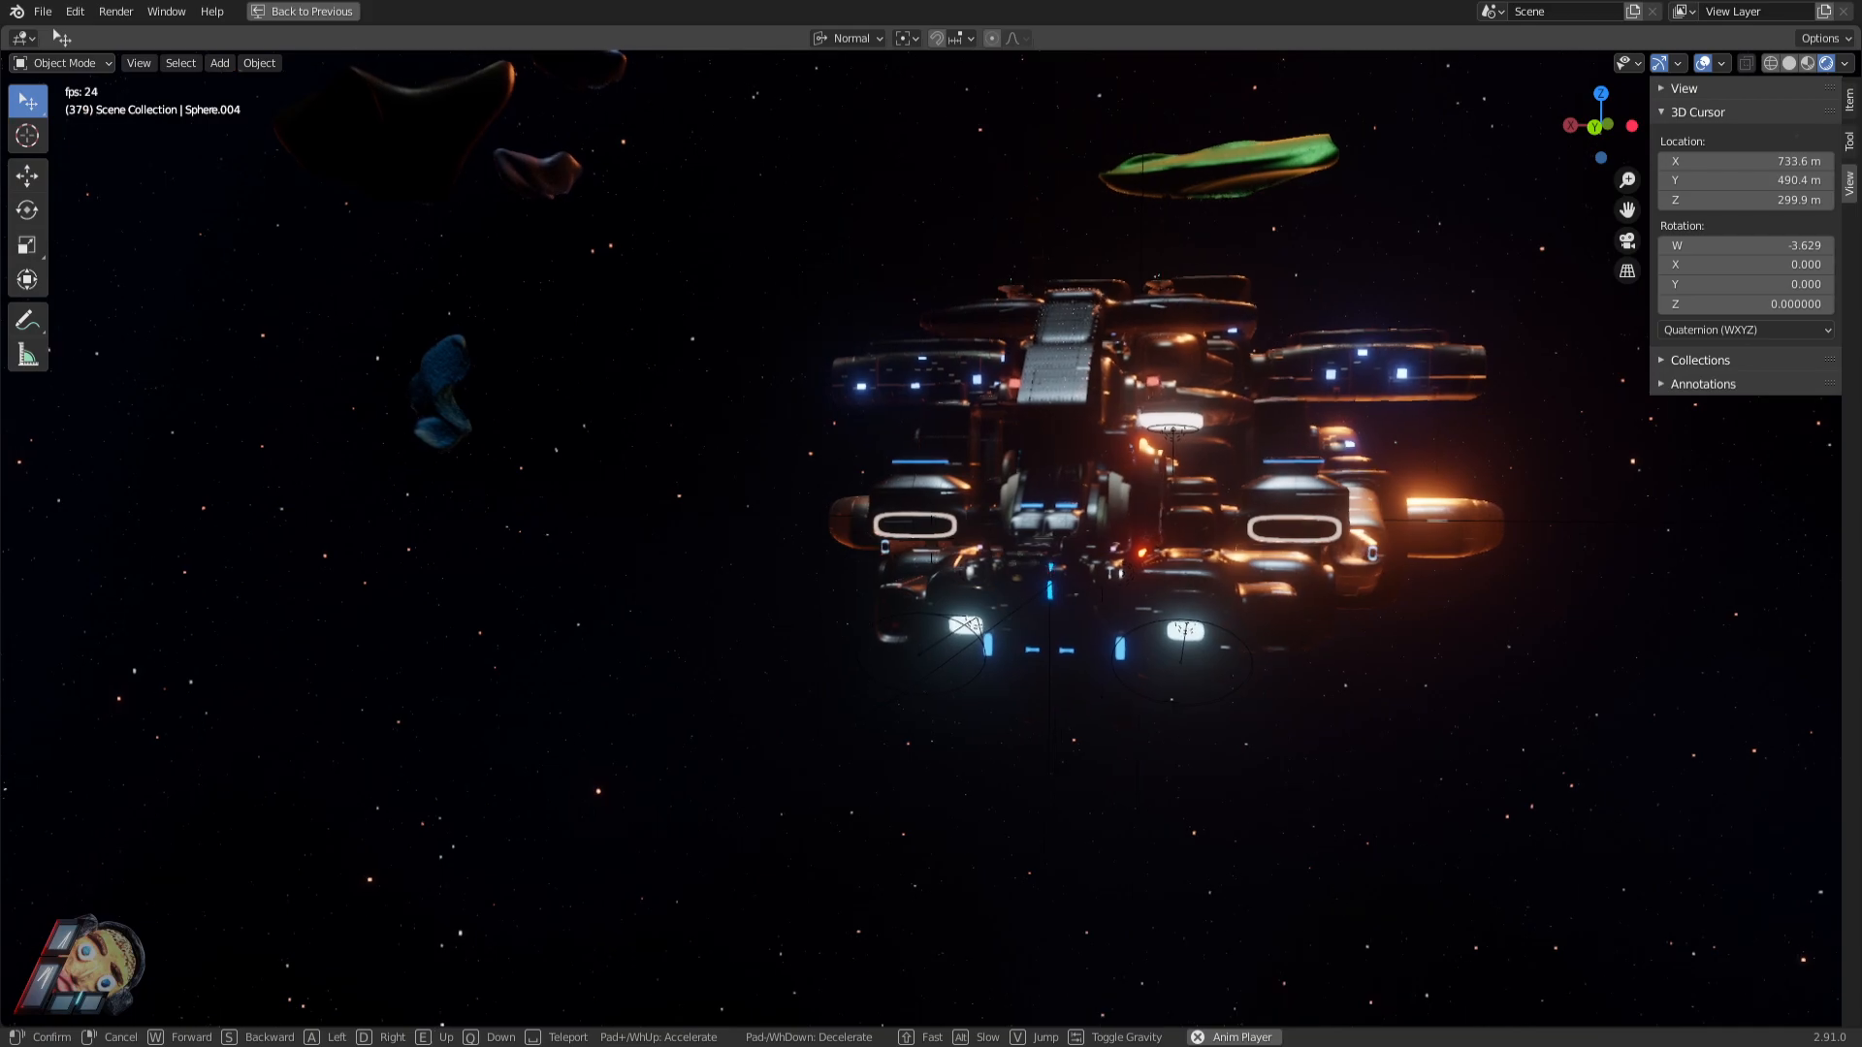
{"action": "key", "text": "w"}
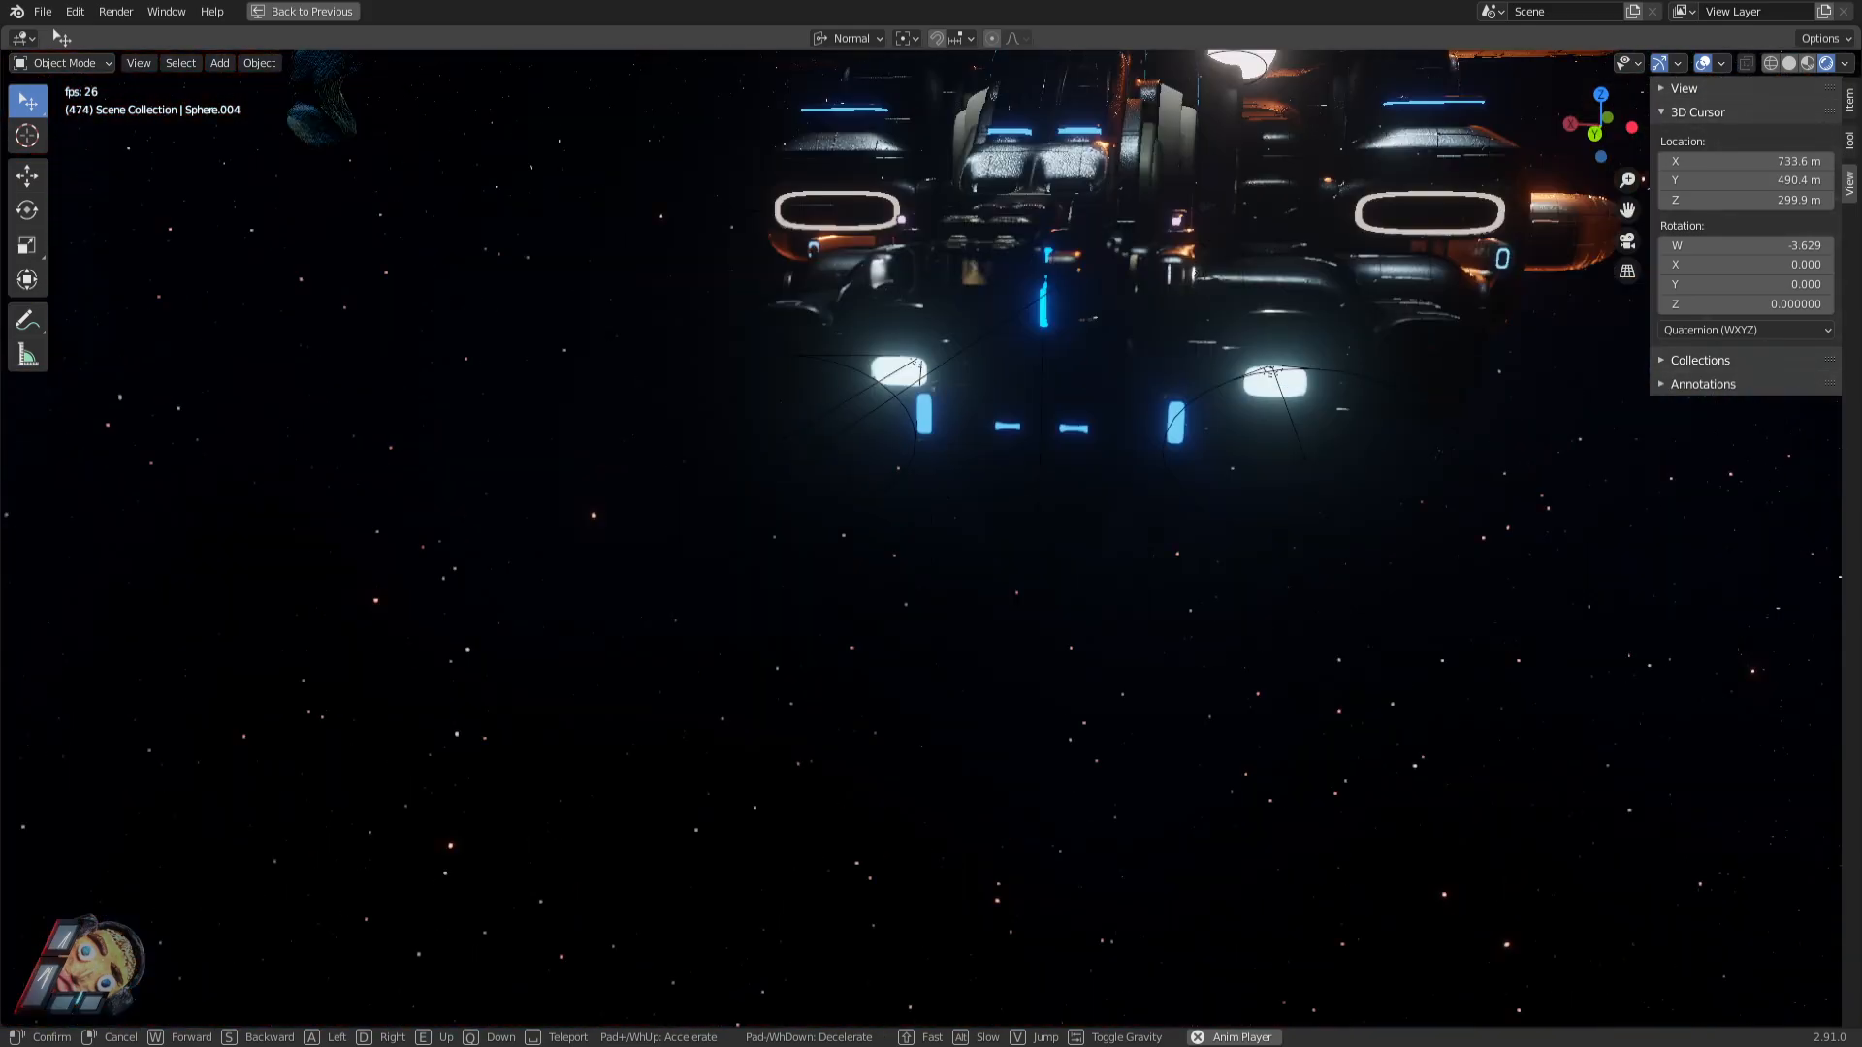
{"action": "key", "text": "w"}
{"action": "key", "text": "s"}
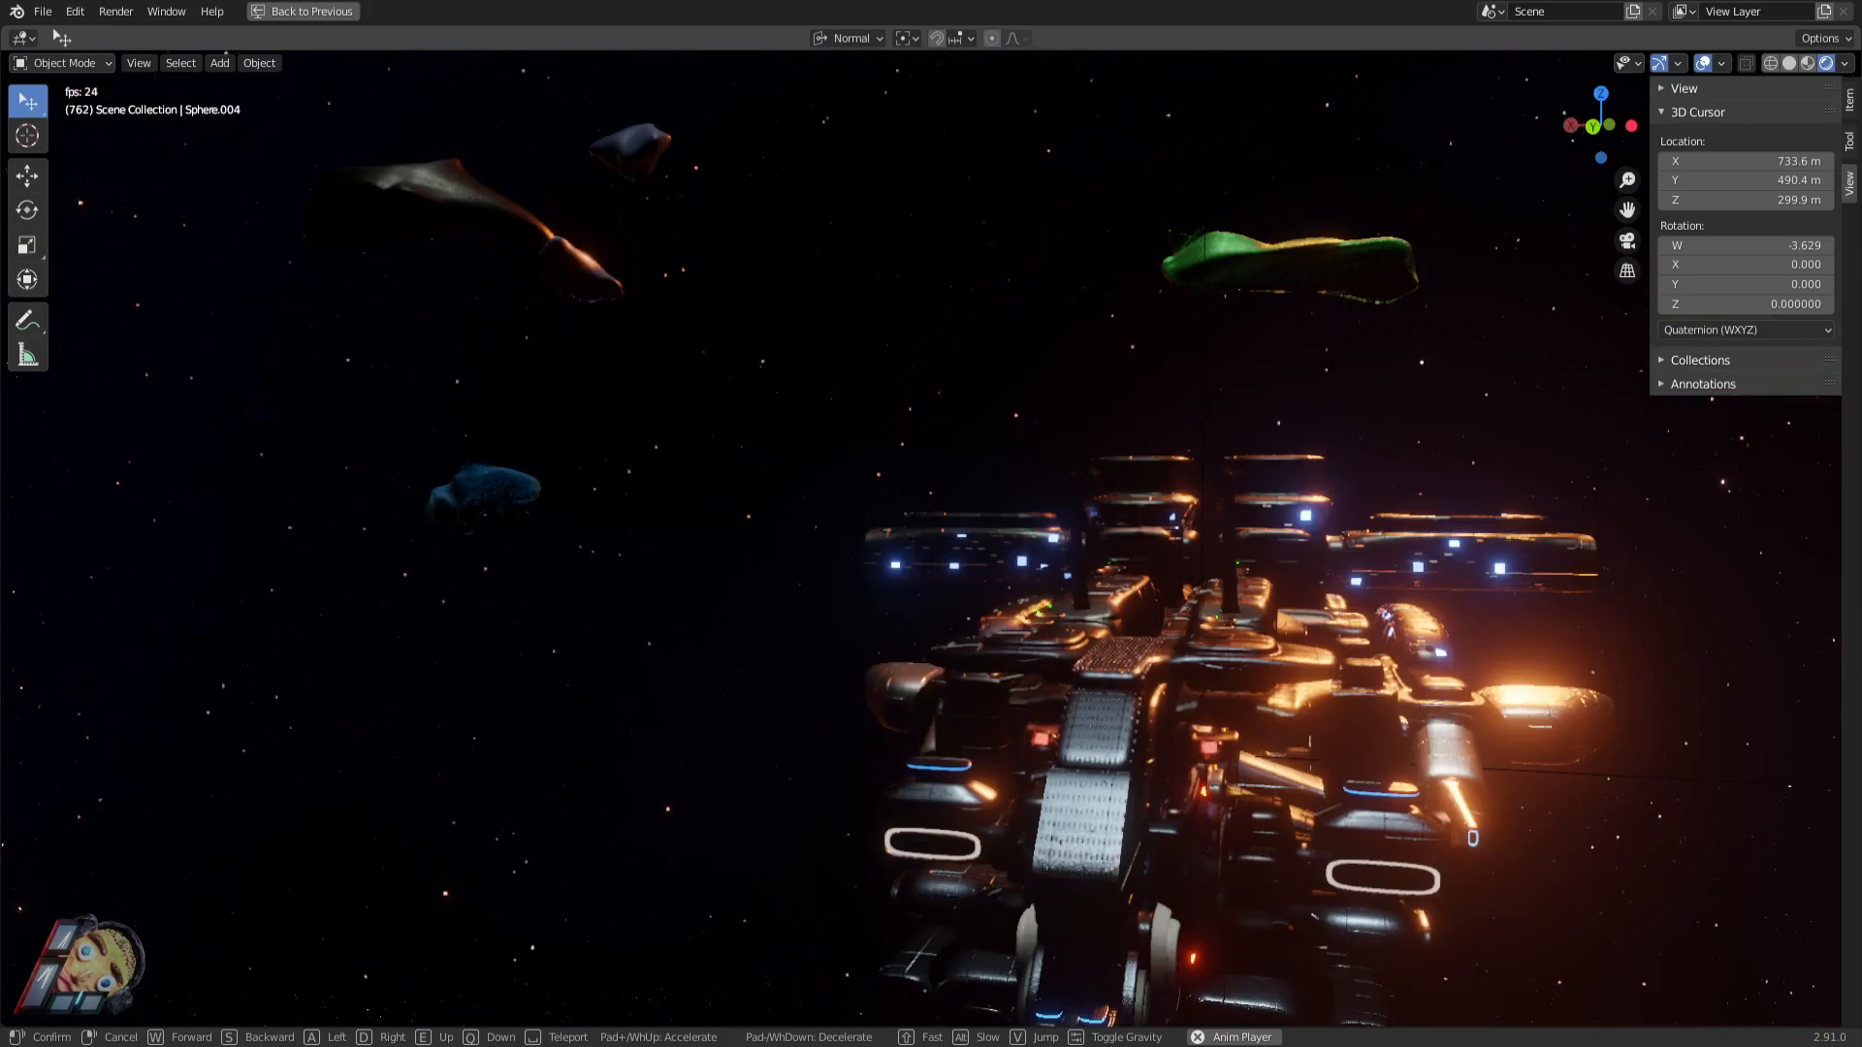
{"action": "key", "text": "Return"}
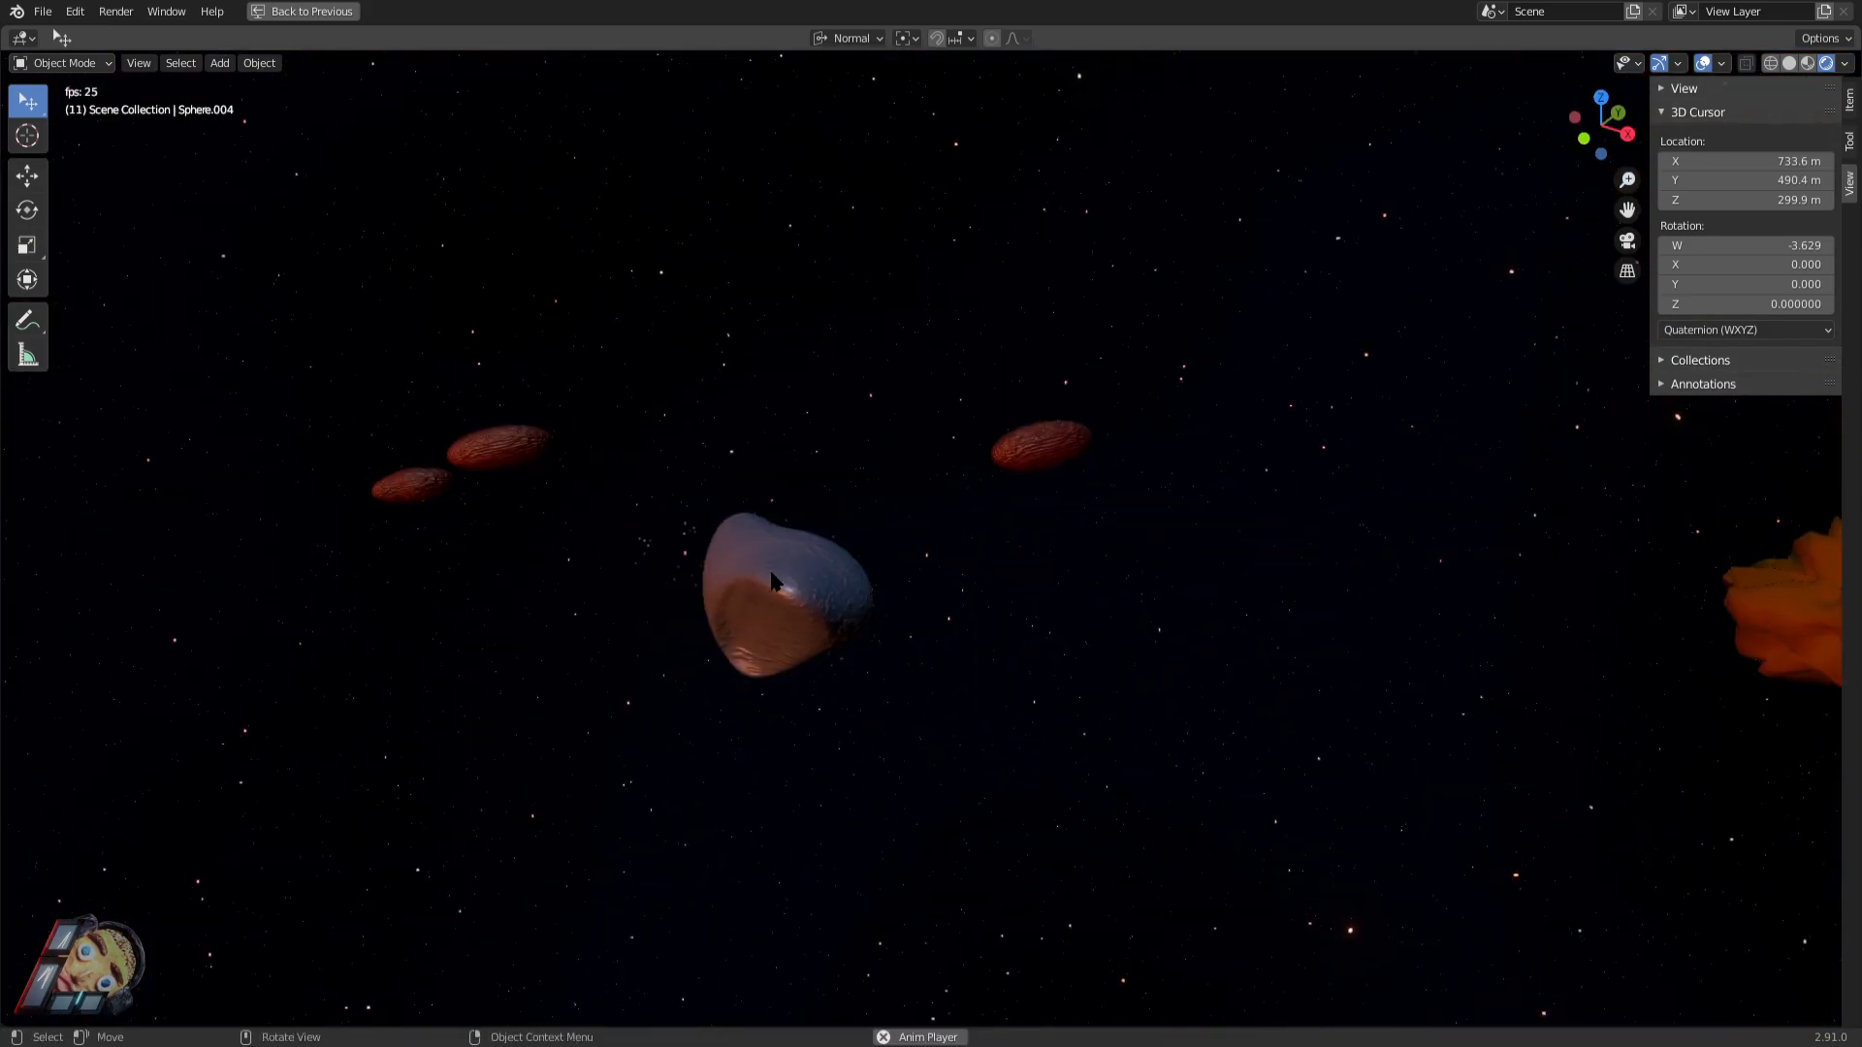
Put the rough blue asteroid into Edit Mode and inspect its surface from several sides.
{"action": "key", "text": "Tab"}
{"action": "key", "text": "shift+grave"}
{"action": "key", "text": "w"}
{"action": "key", "text": "d"}
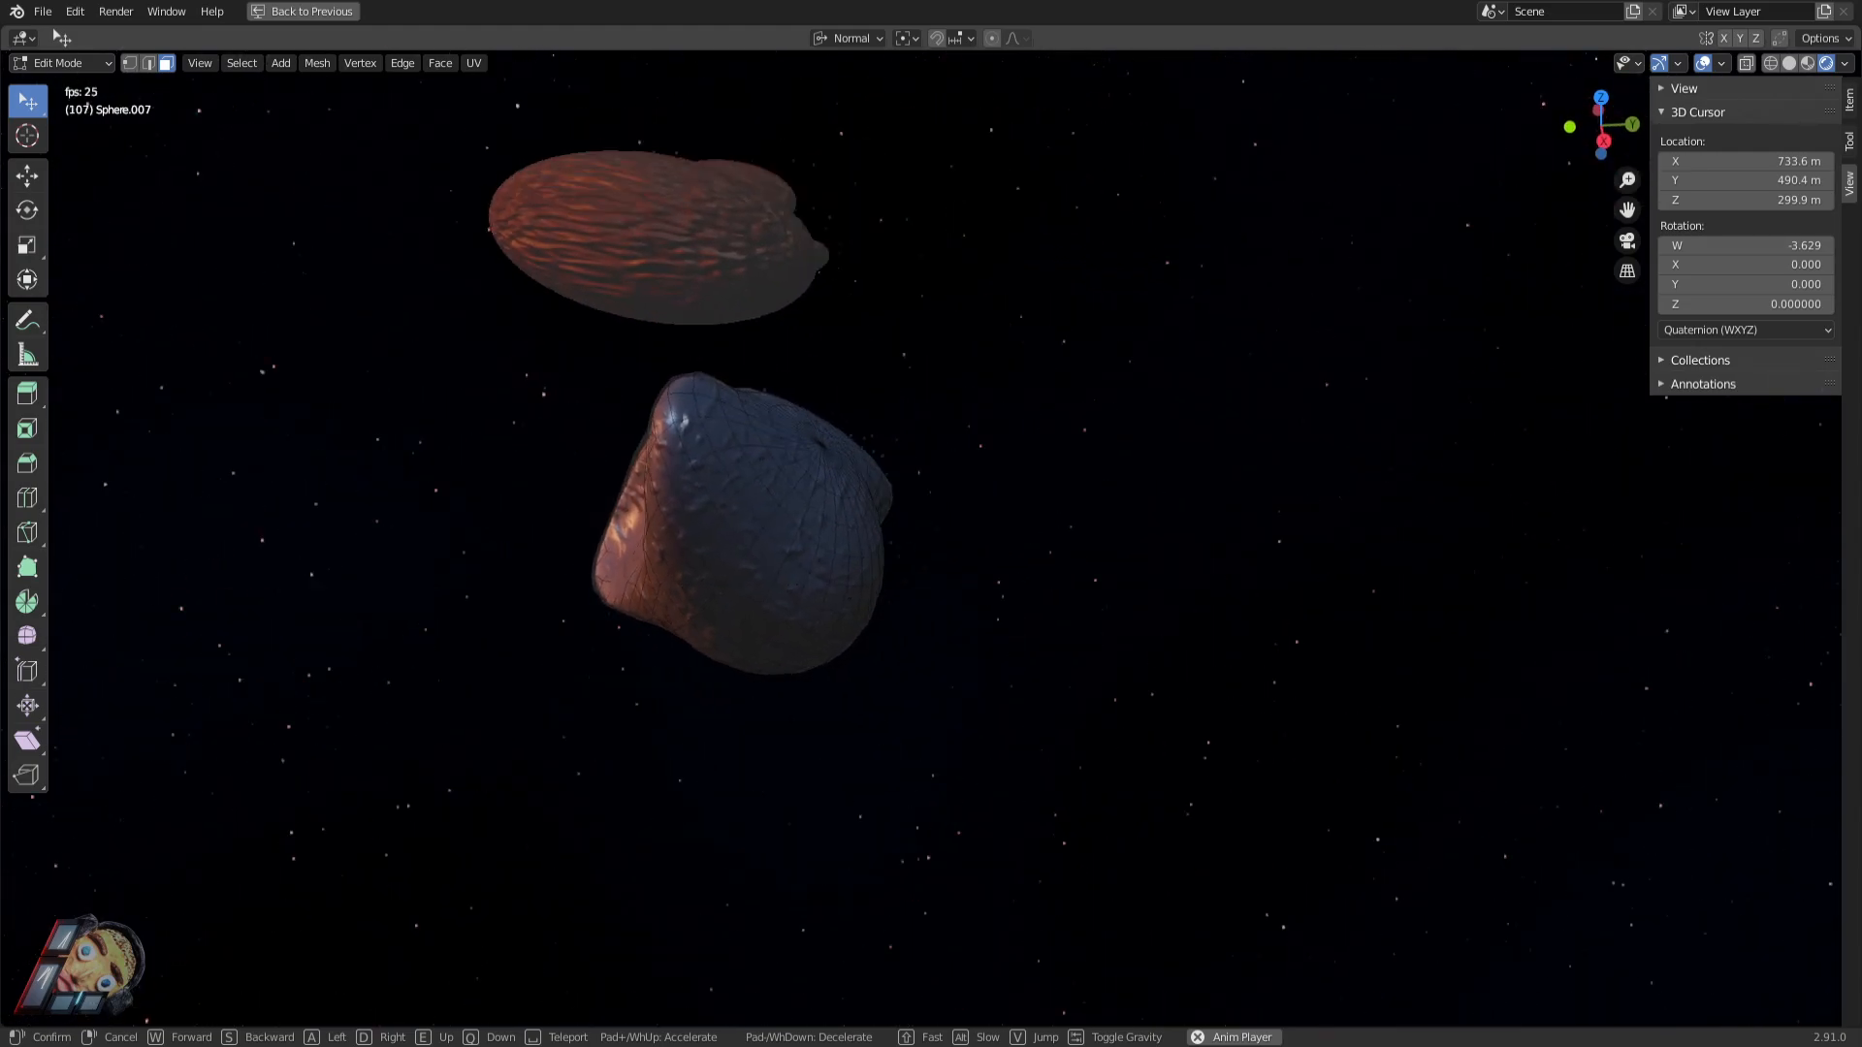
{"action": "key", "text": "s"}
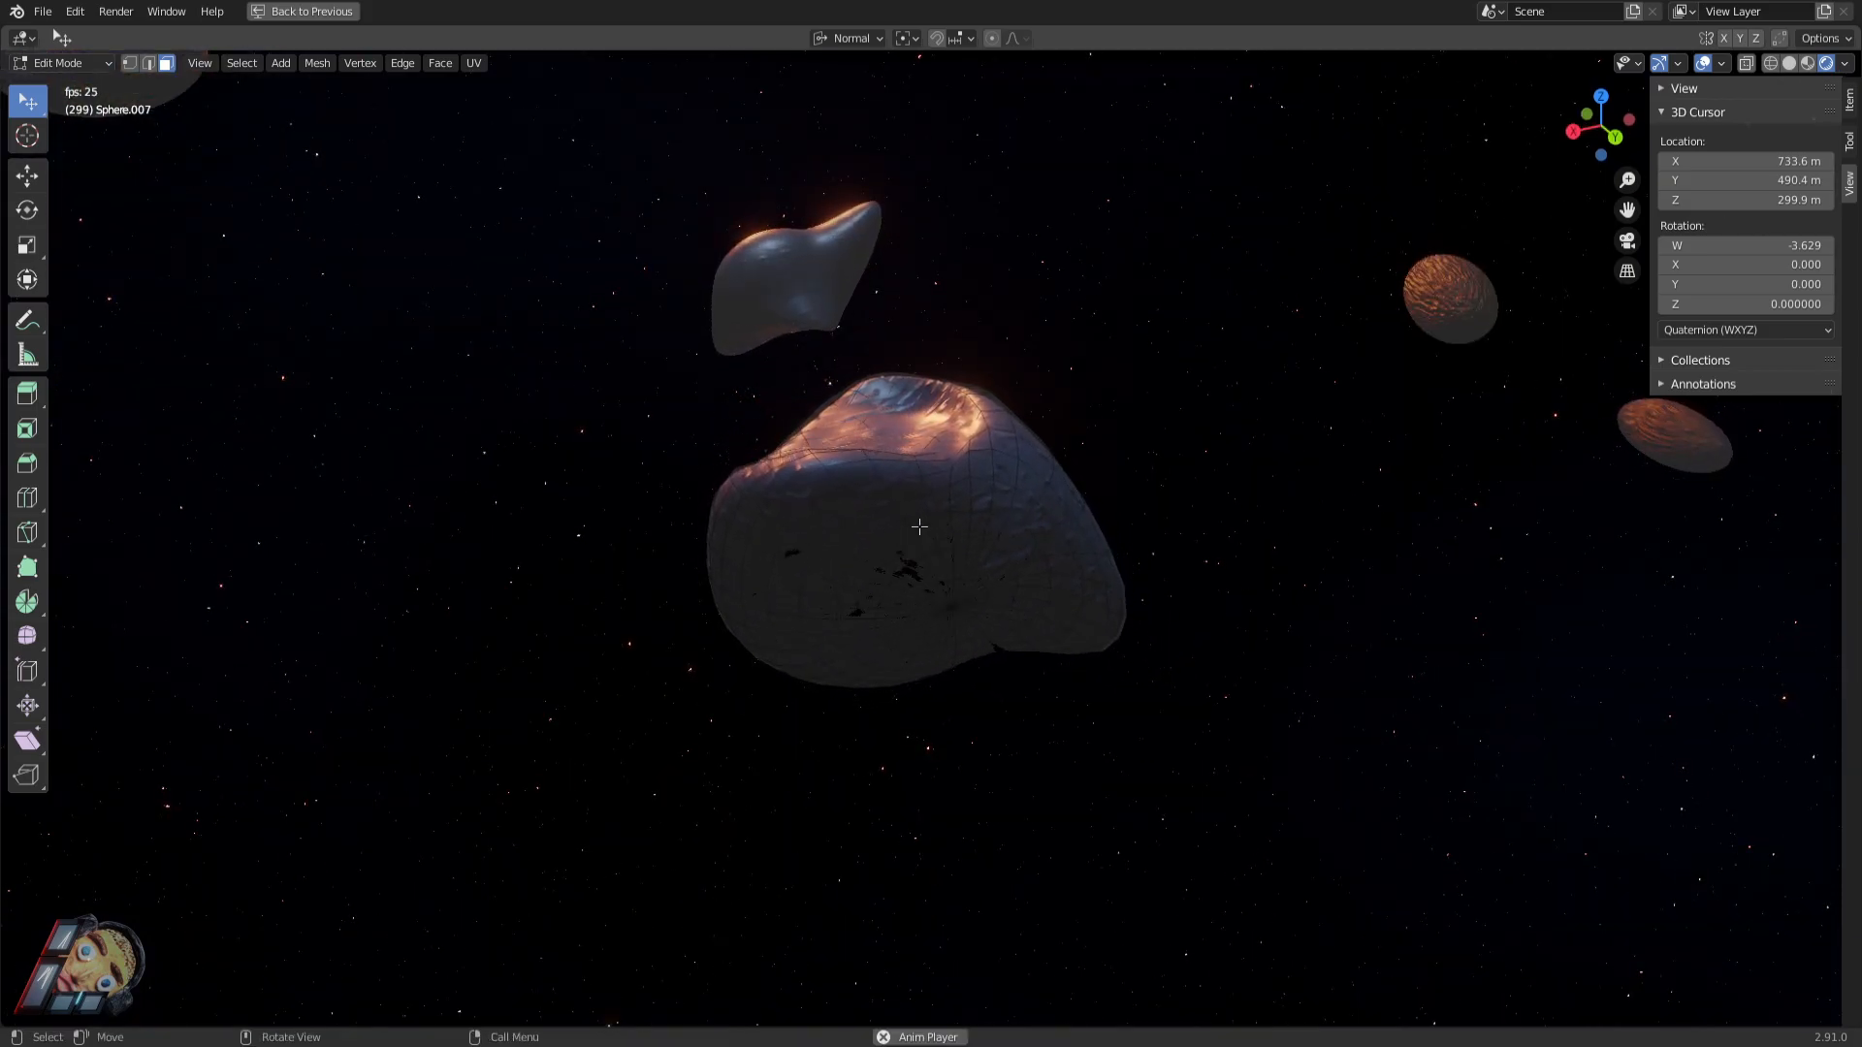
{"action": "key", "text": "Escape"}
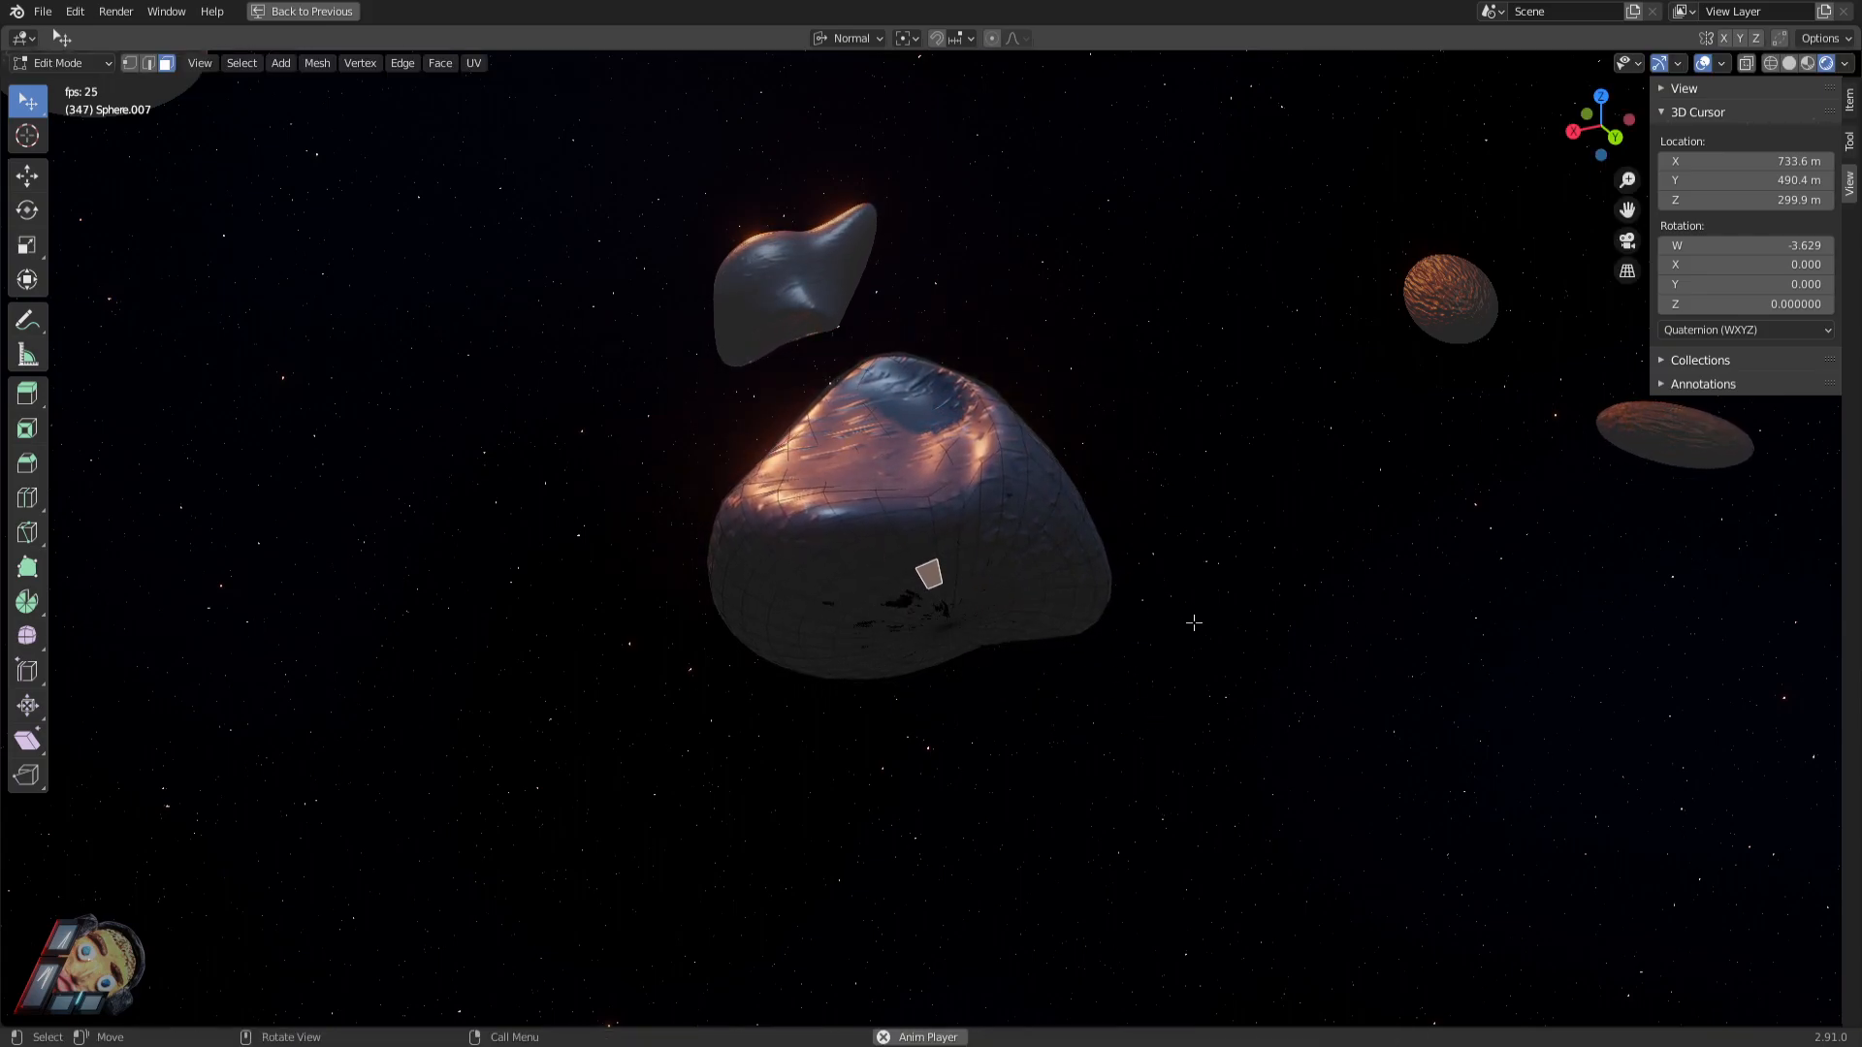
Examine the planet's glowing edge, the nearby asteroids and the ship, and return to Object Mode.
{"action": "key", "text": "shift+grave"}
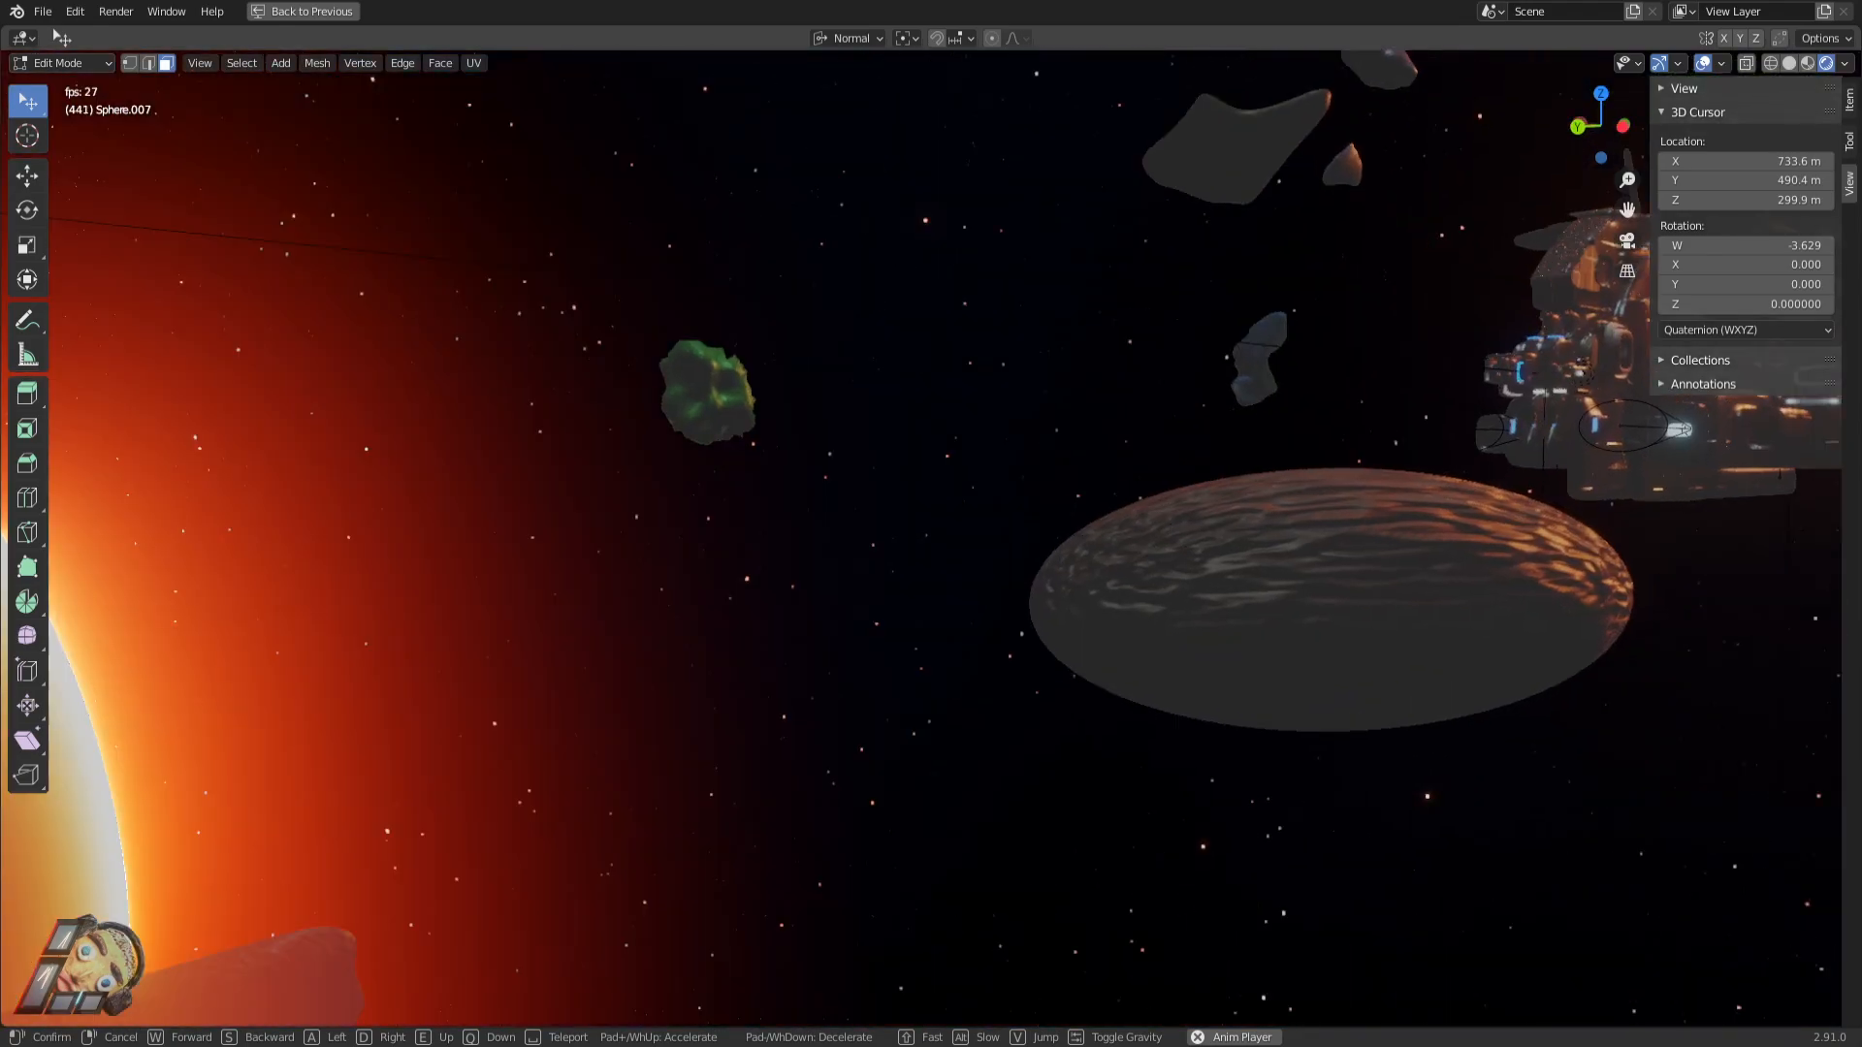
{"action": "left_click", "coordinate": [1016, 548]}
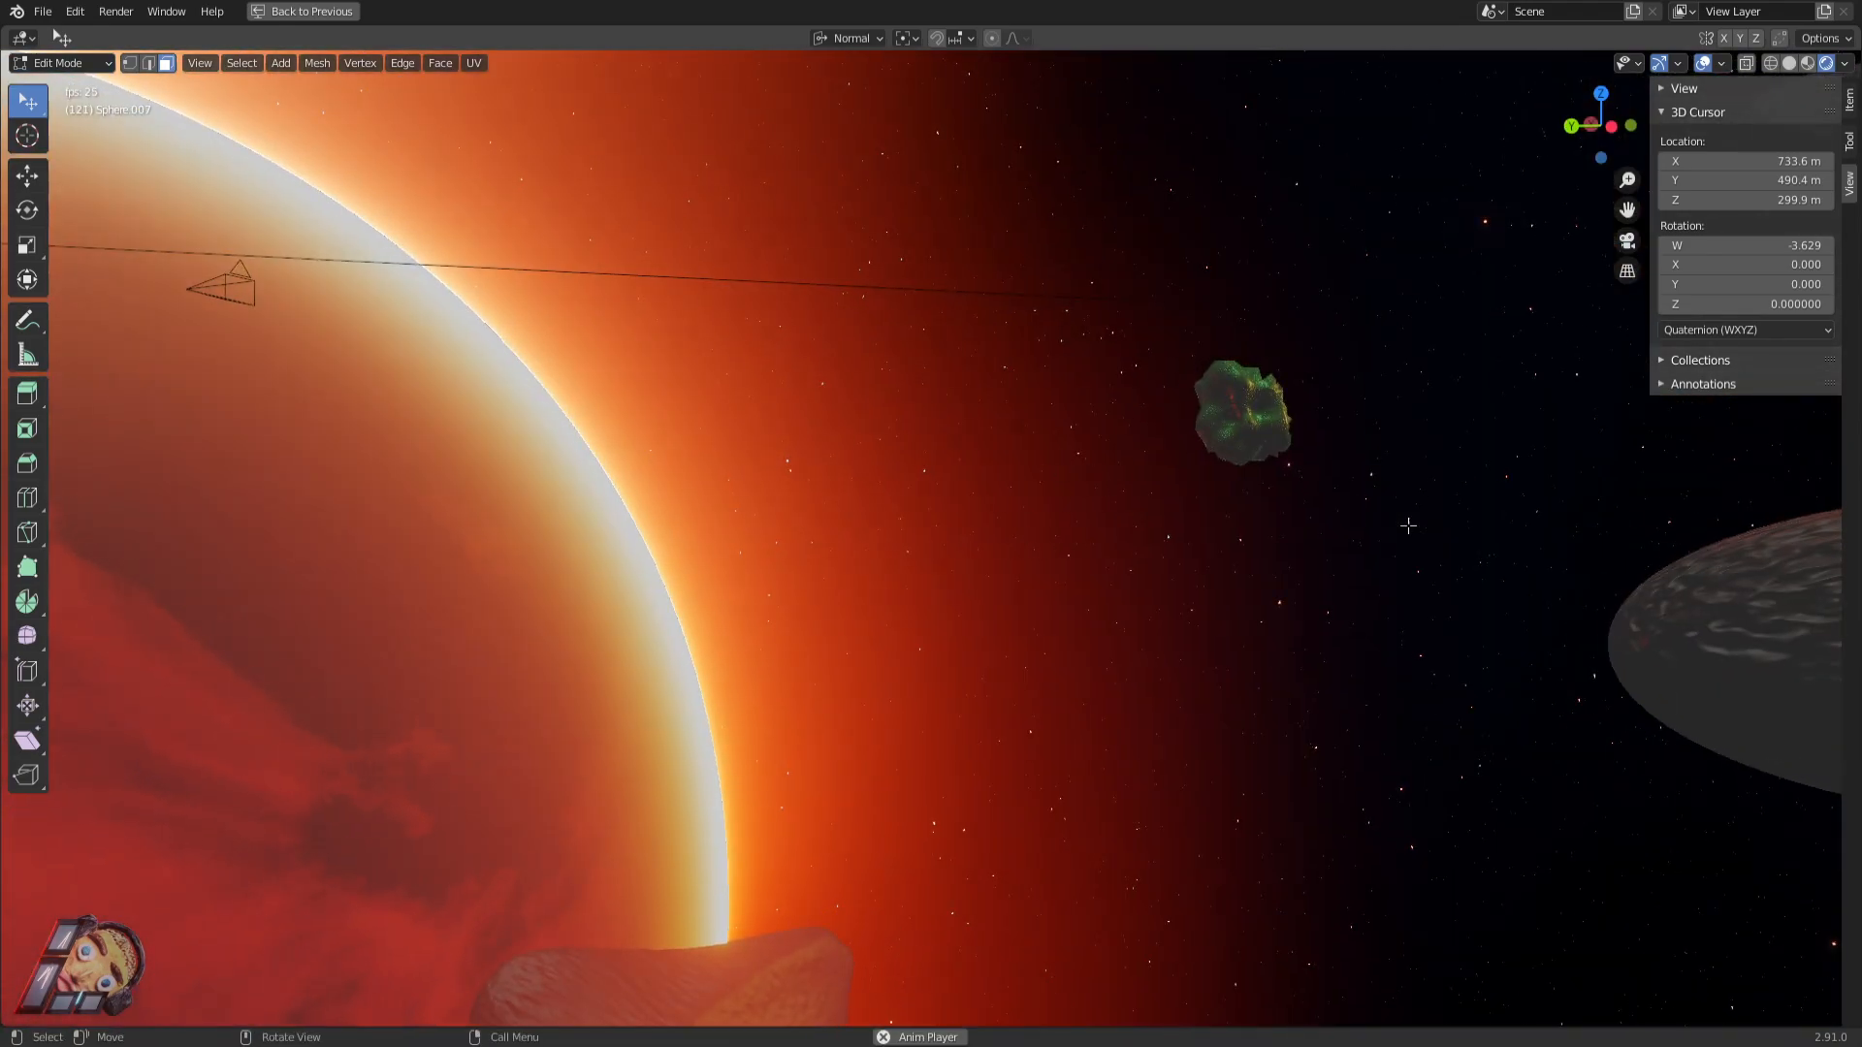
{"action": "left_click", "coordinate": [1119, 661]}
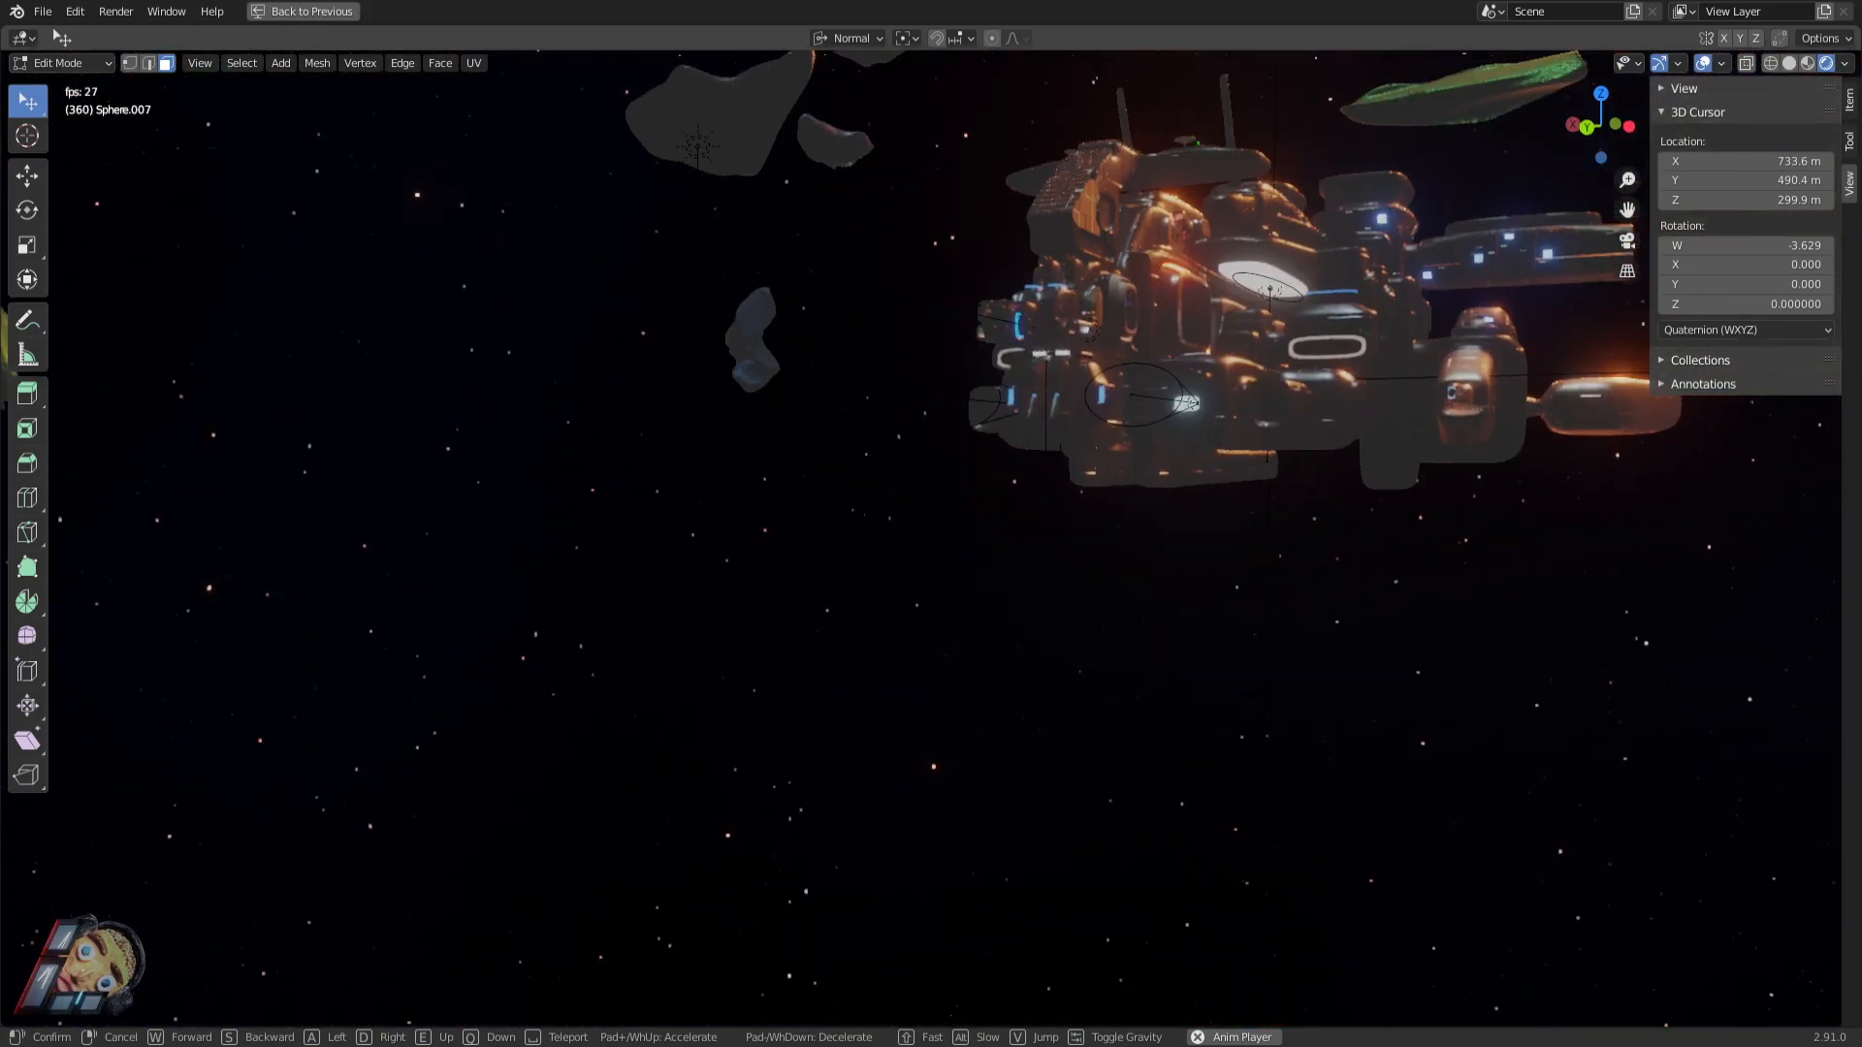
{"action": "left_click", "coordinate": [1261, 529]}
{"action": "key", "text": "Tab"}
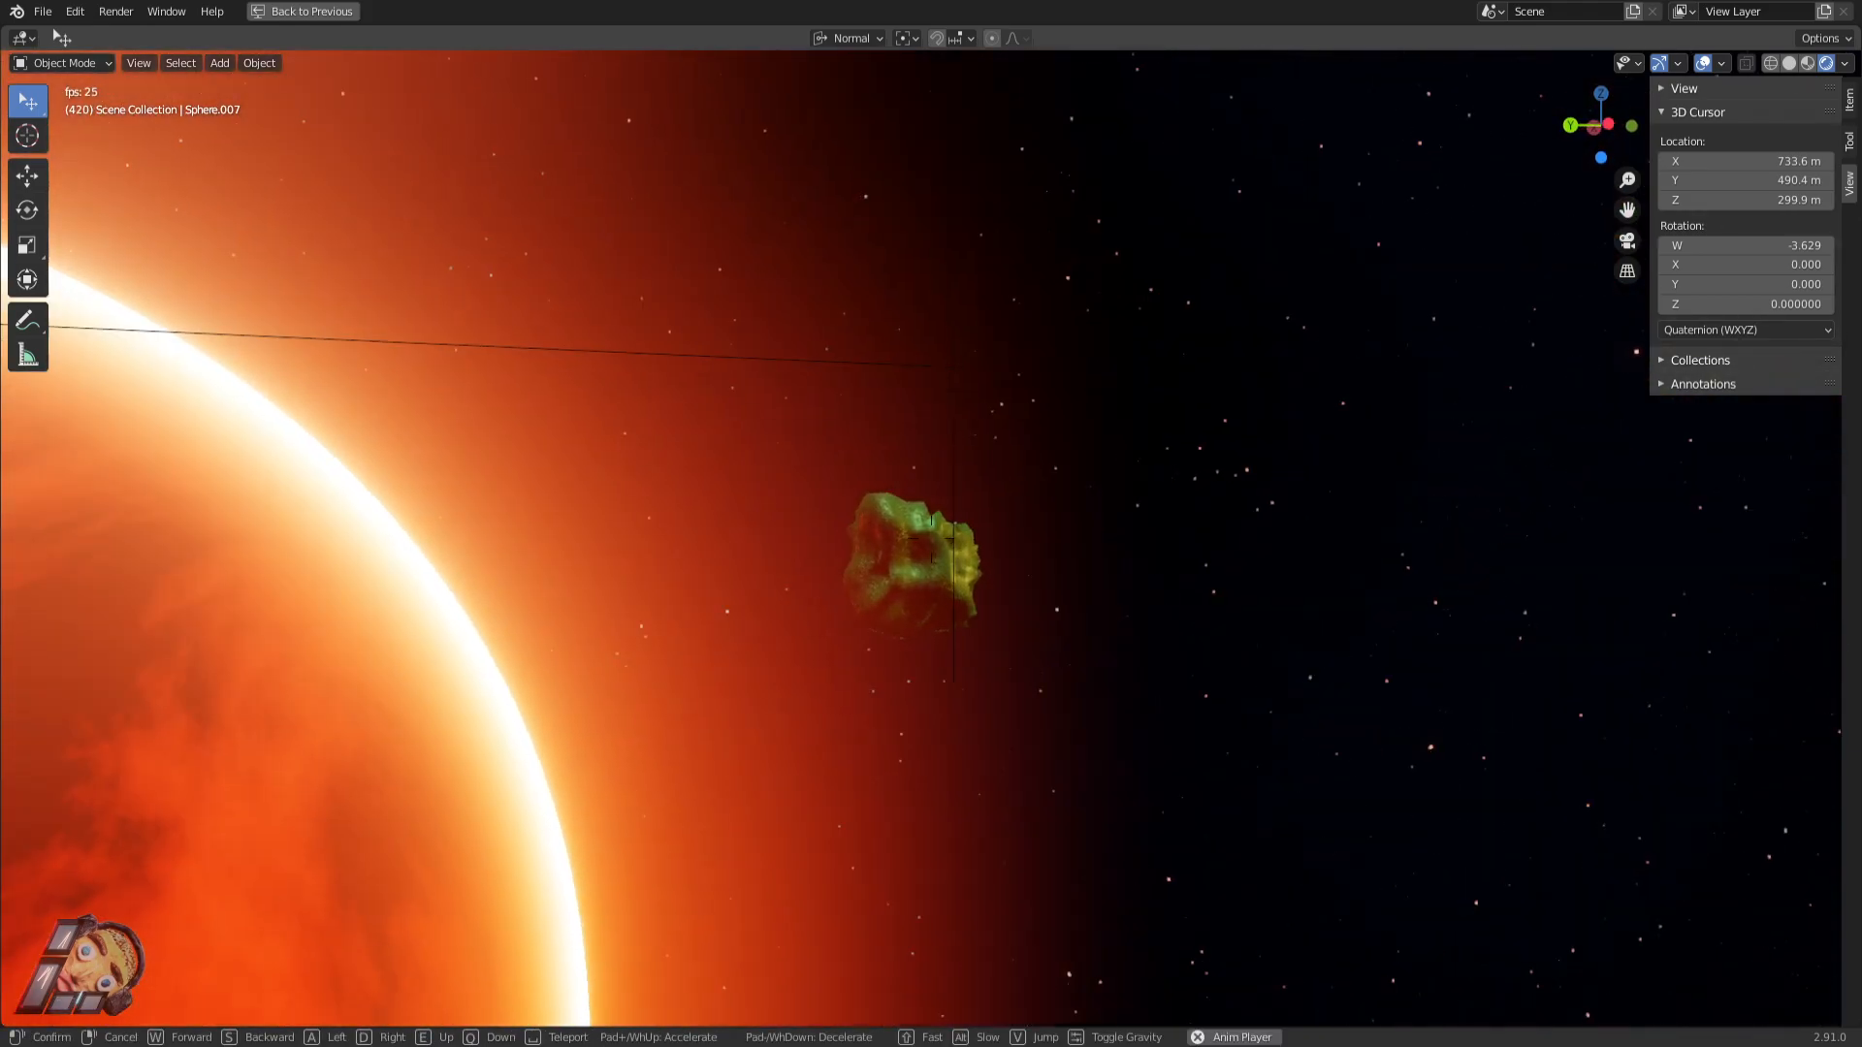
Select the green asteroid beside the planet and try to move it.
{"action": "left_click", "coordinate": [910, 527]}
{"action": "left_click", "coordinate": [898, 483]}
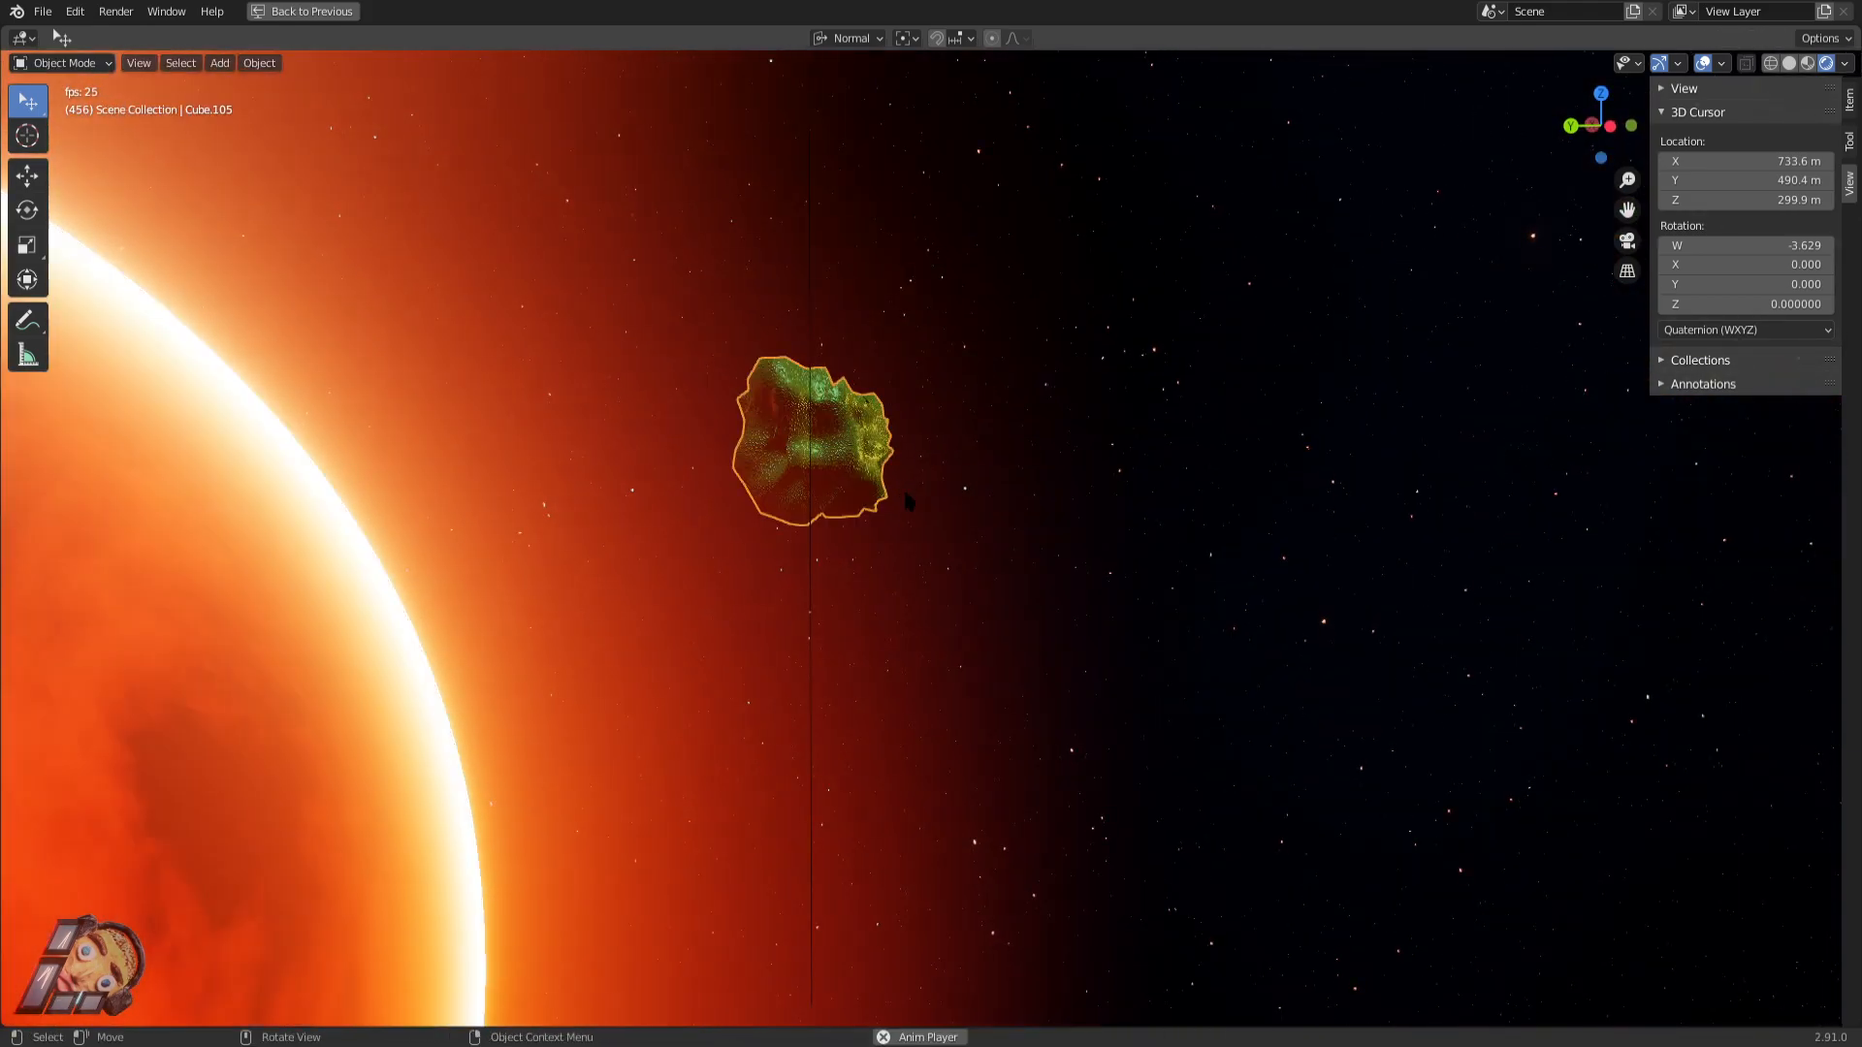
{"action": "key", "text": "g"}
{"action": "right_click", "coordinate": [951, 423]}
Switch the viewport to Material Preview shading and inspect the elongated green asteroid's bumpy surface up close.
{"action": "scroll", "coordinate": [955, 432], "scroll_direction": "down", "scroll_amount": 10}
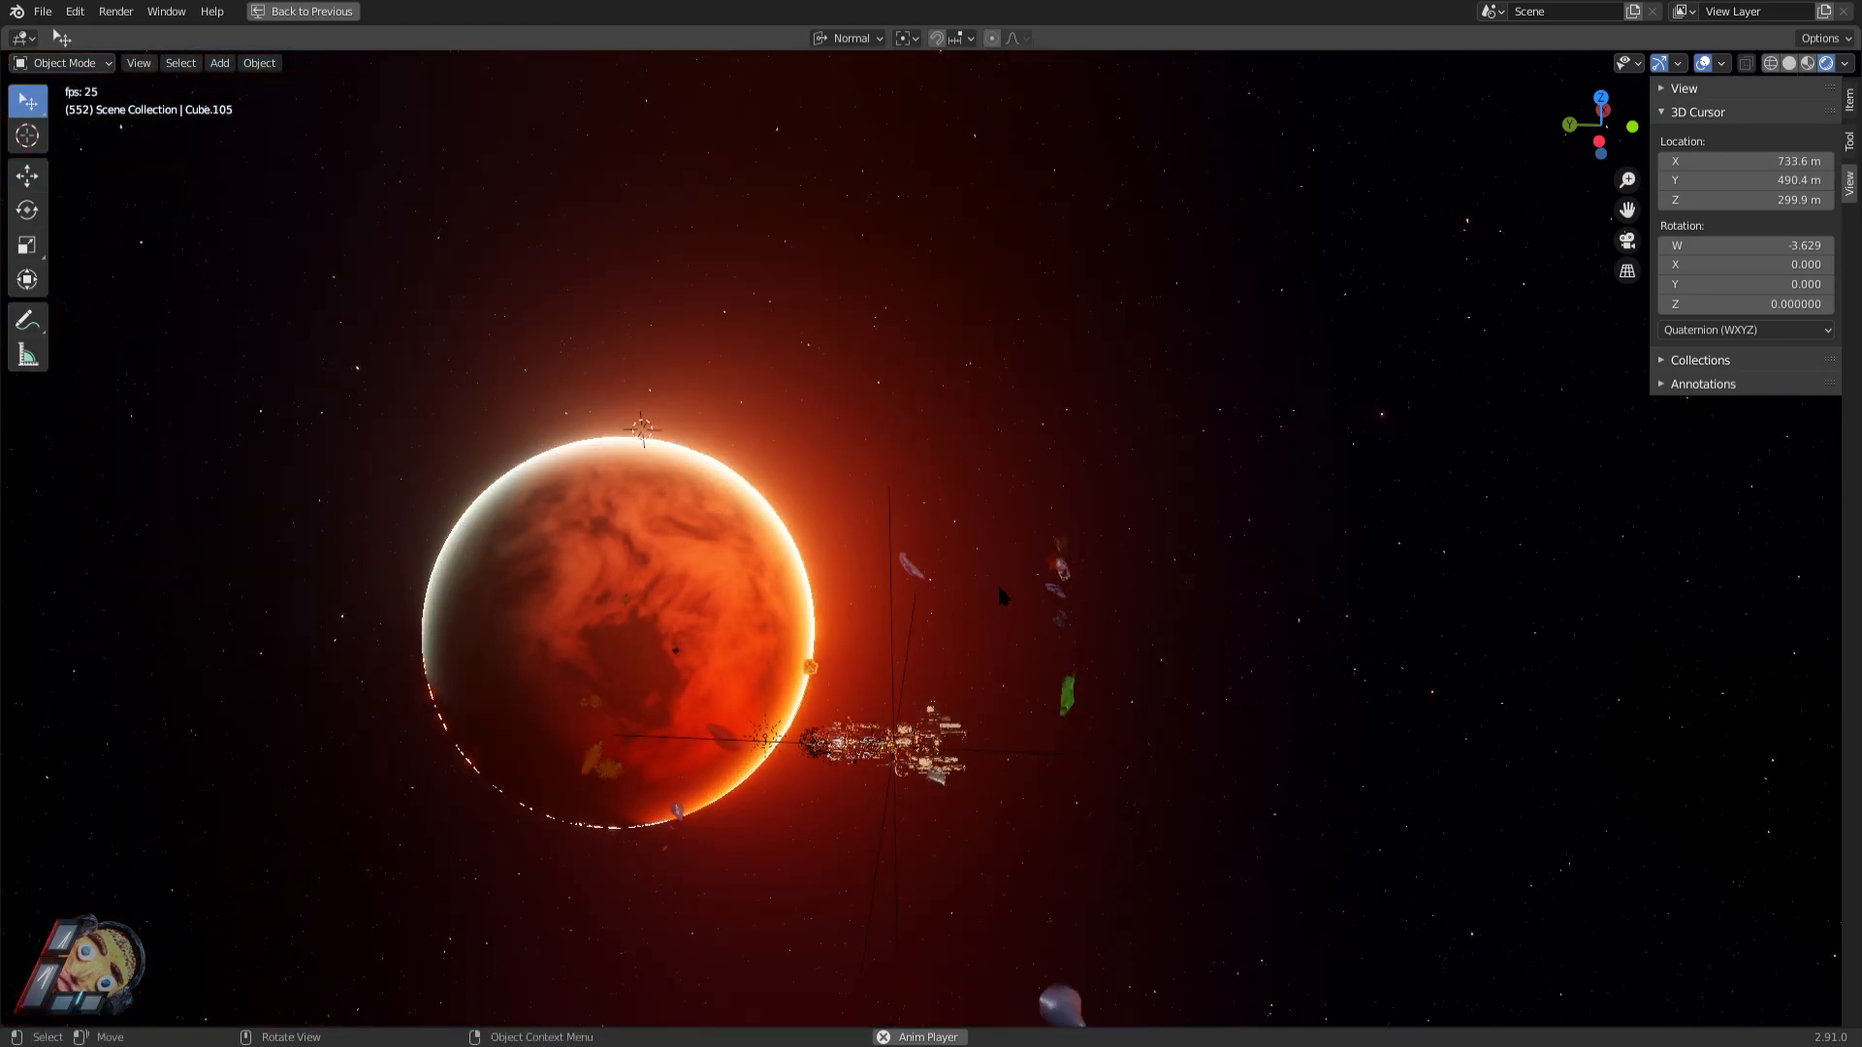
{"action": "left_click", "coordinate": [1808, 63]}
{"action": "key", "text": "shift+grave"}
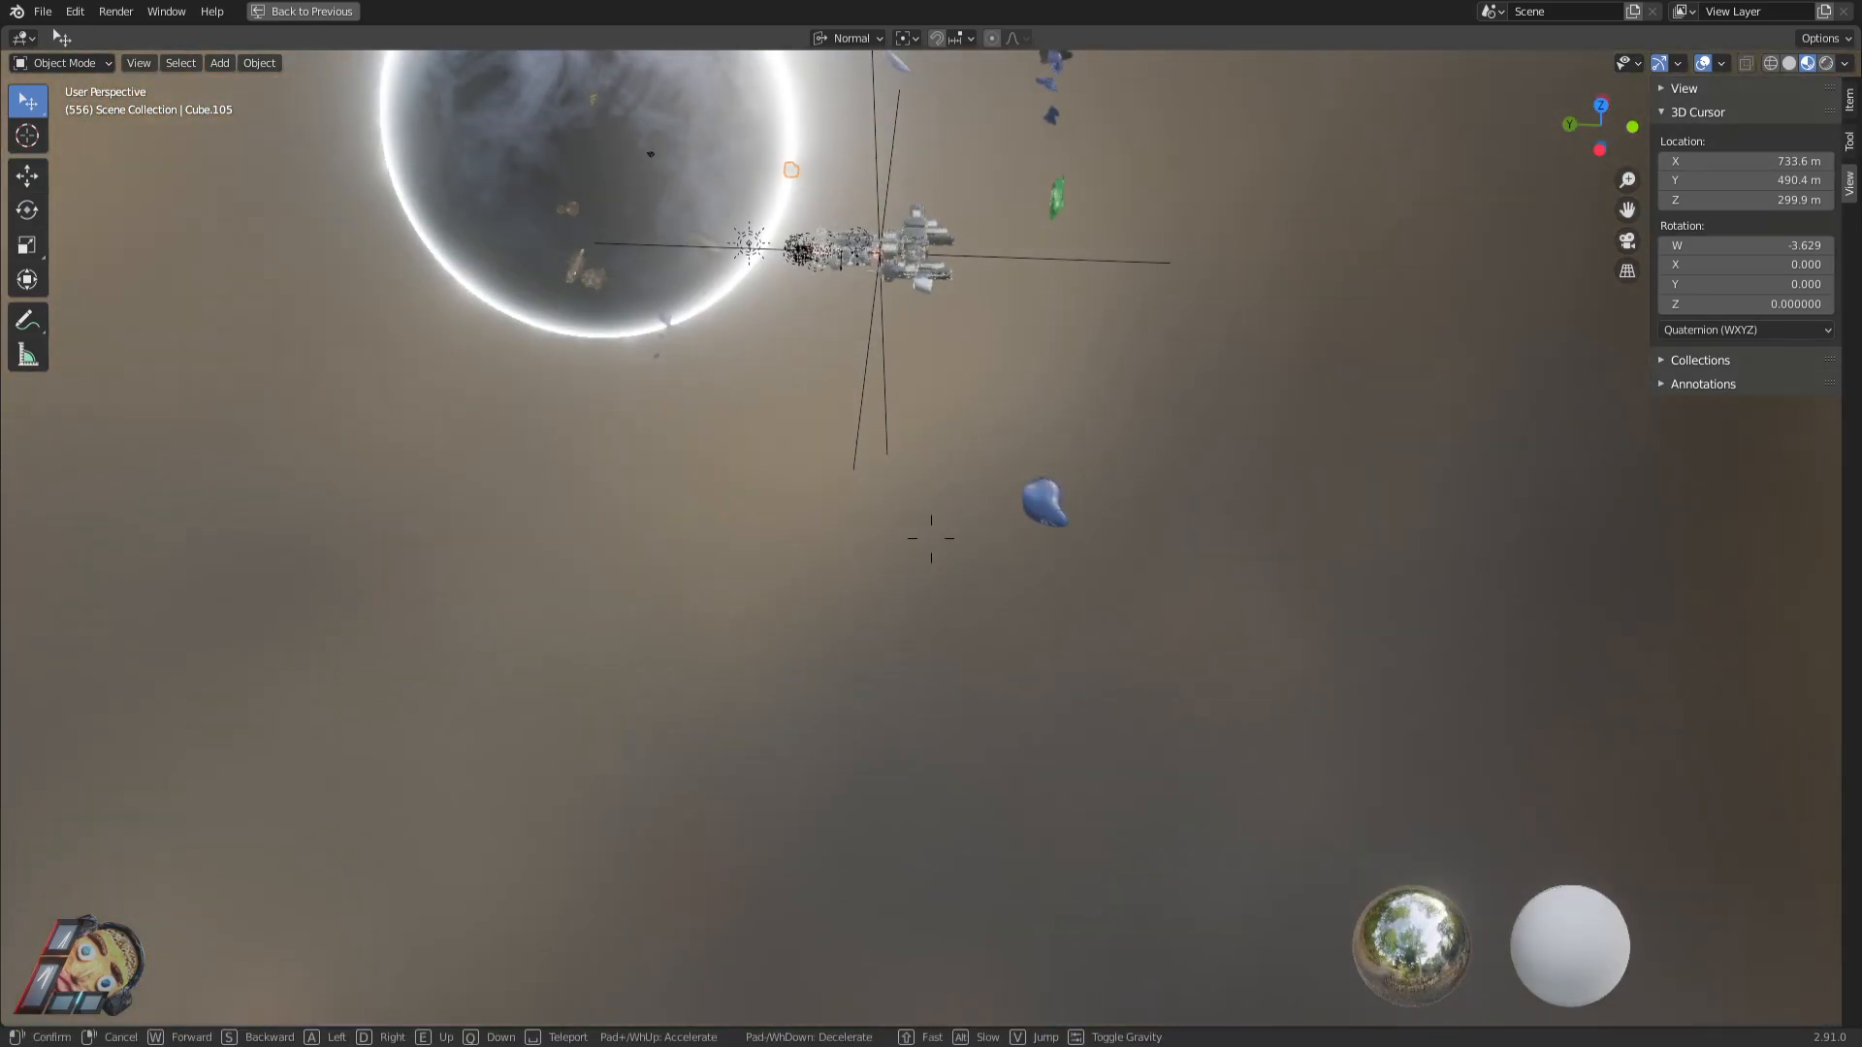
{"action": "key", "text": "w"}
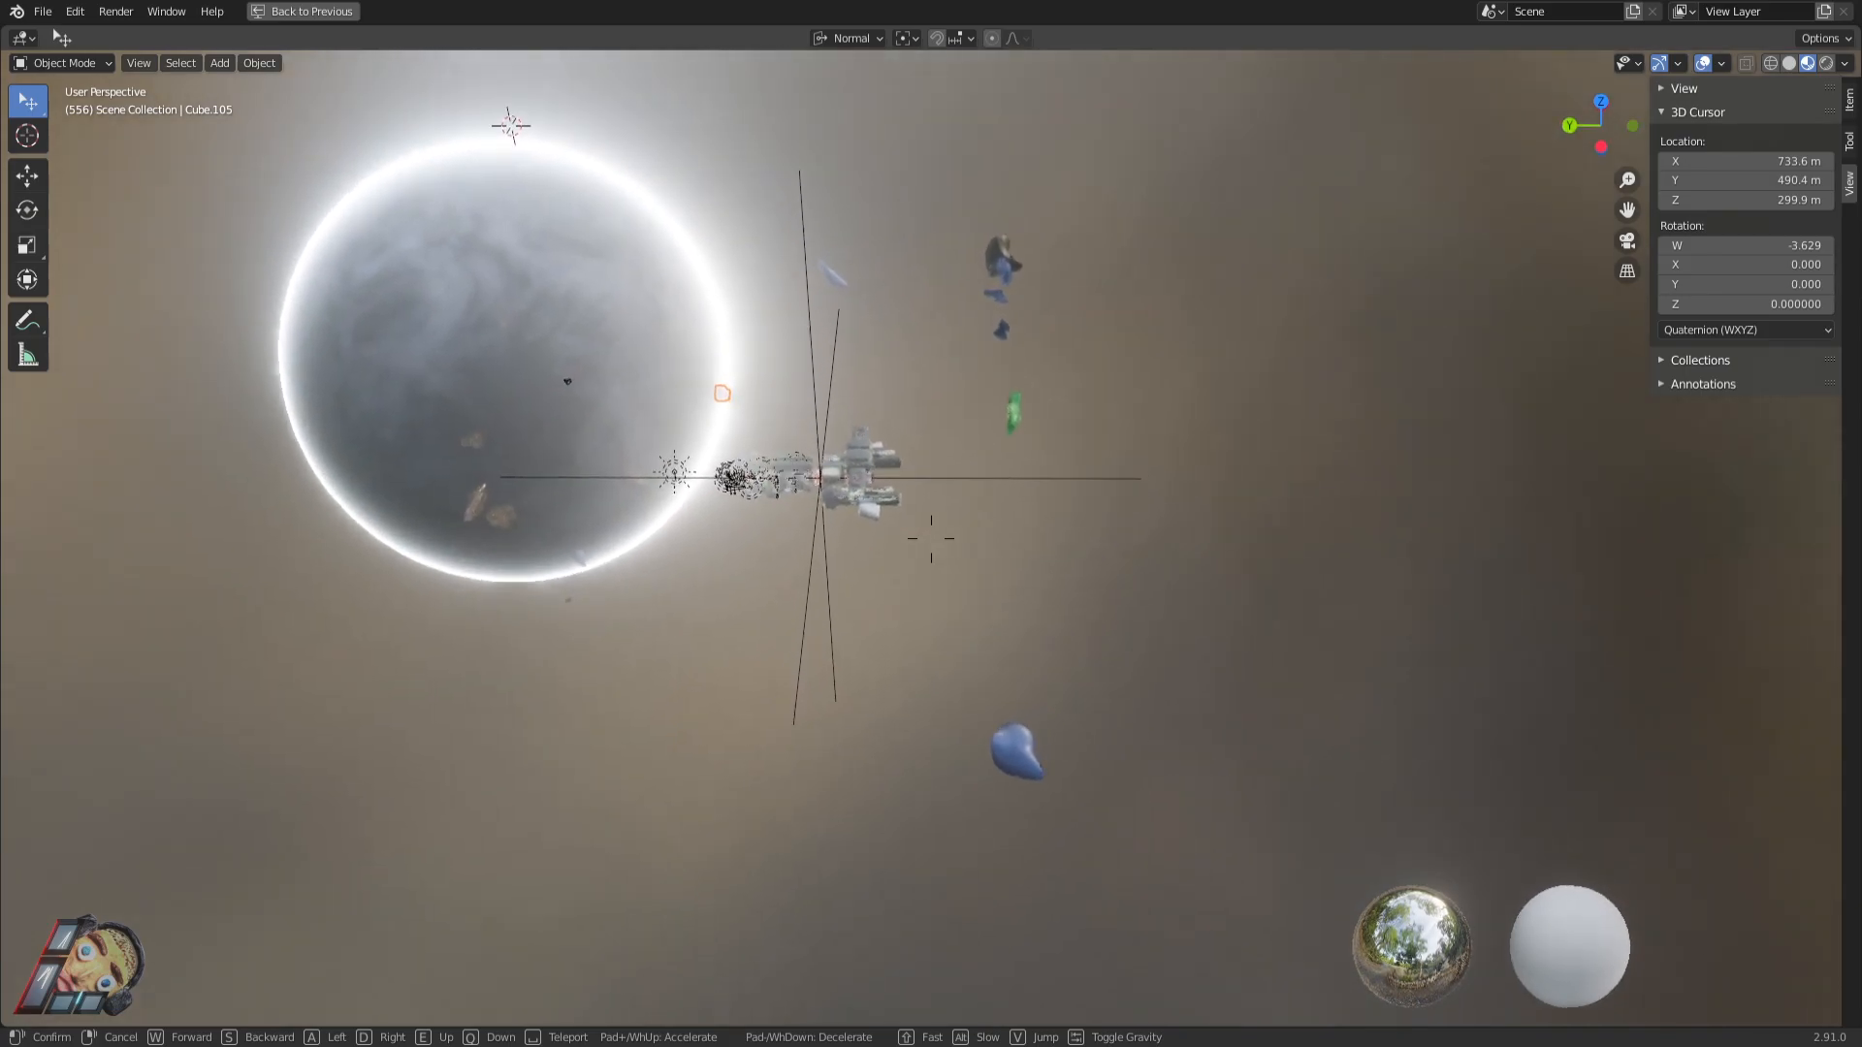
{"action": "key", "text": "w"}
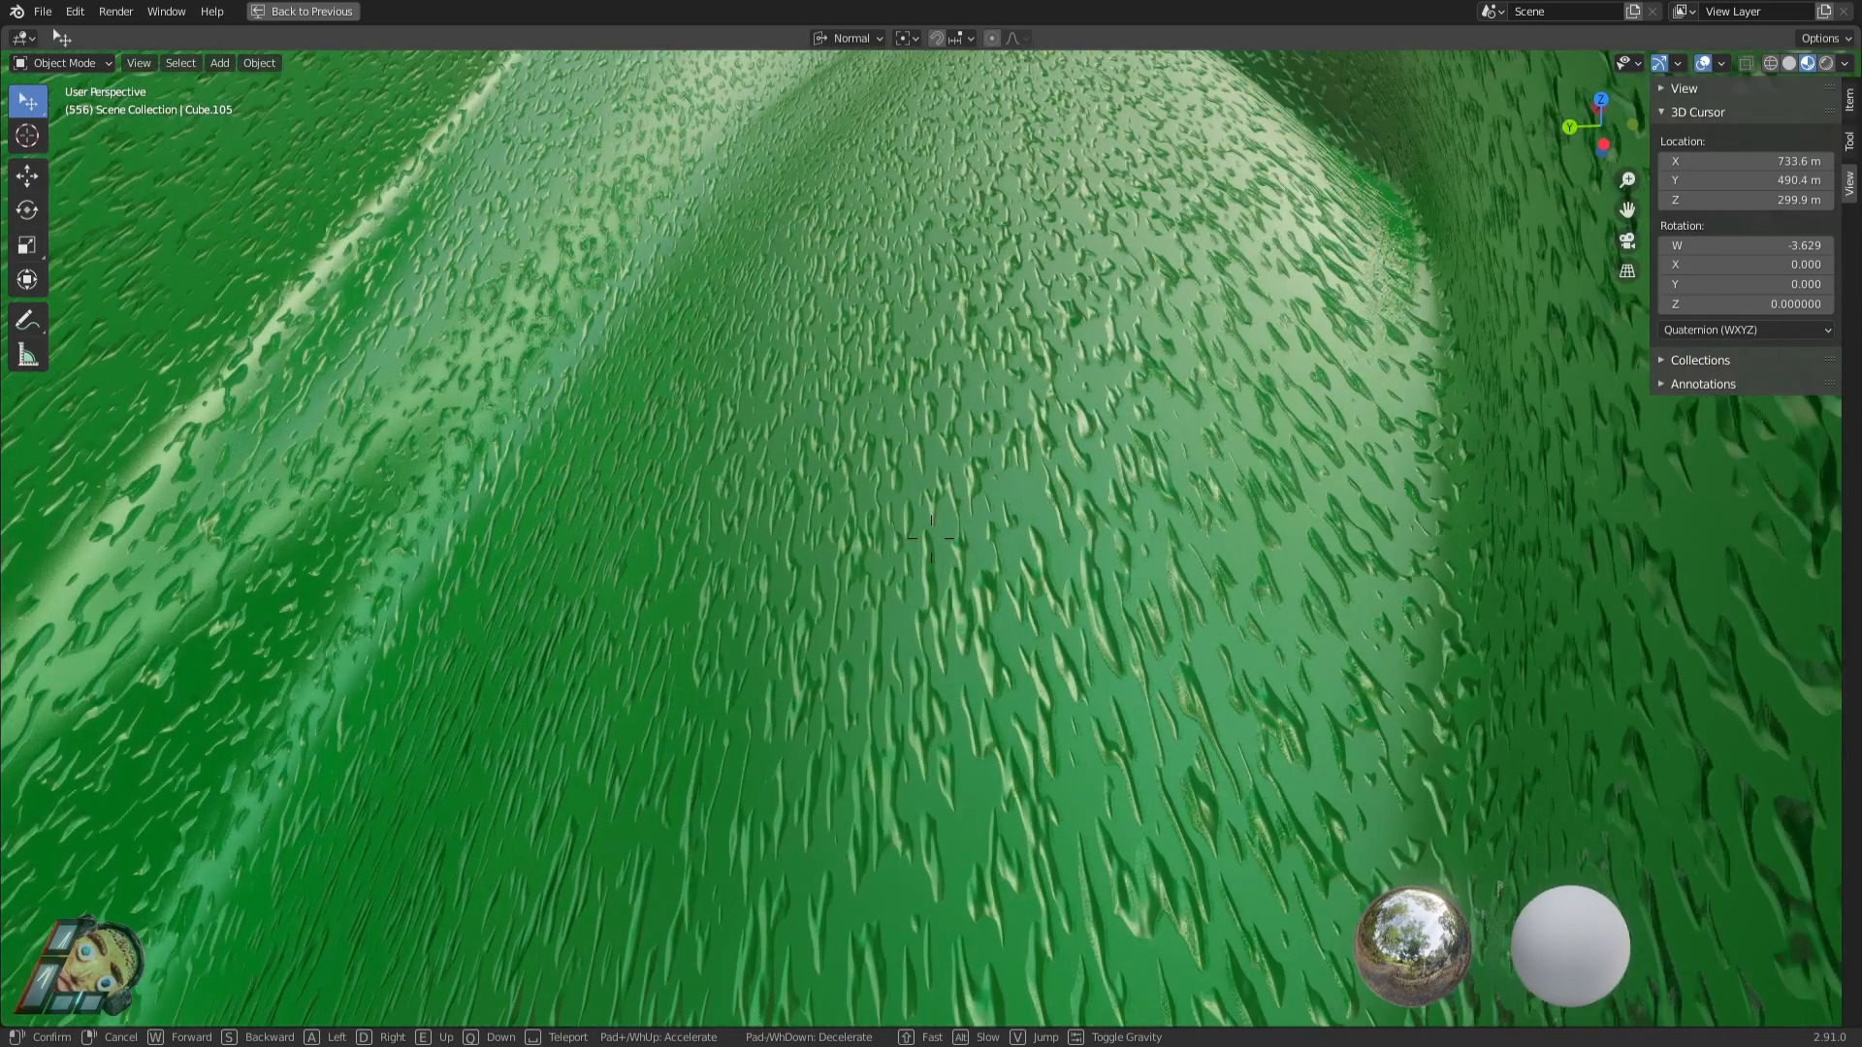
{"action": "key", "text": "s"}
{"action": "key", "text": "s"}
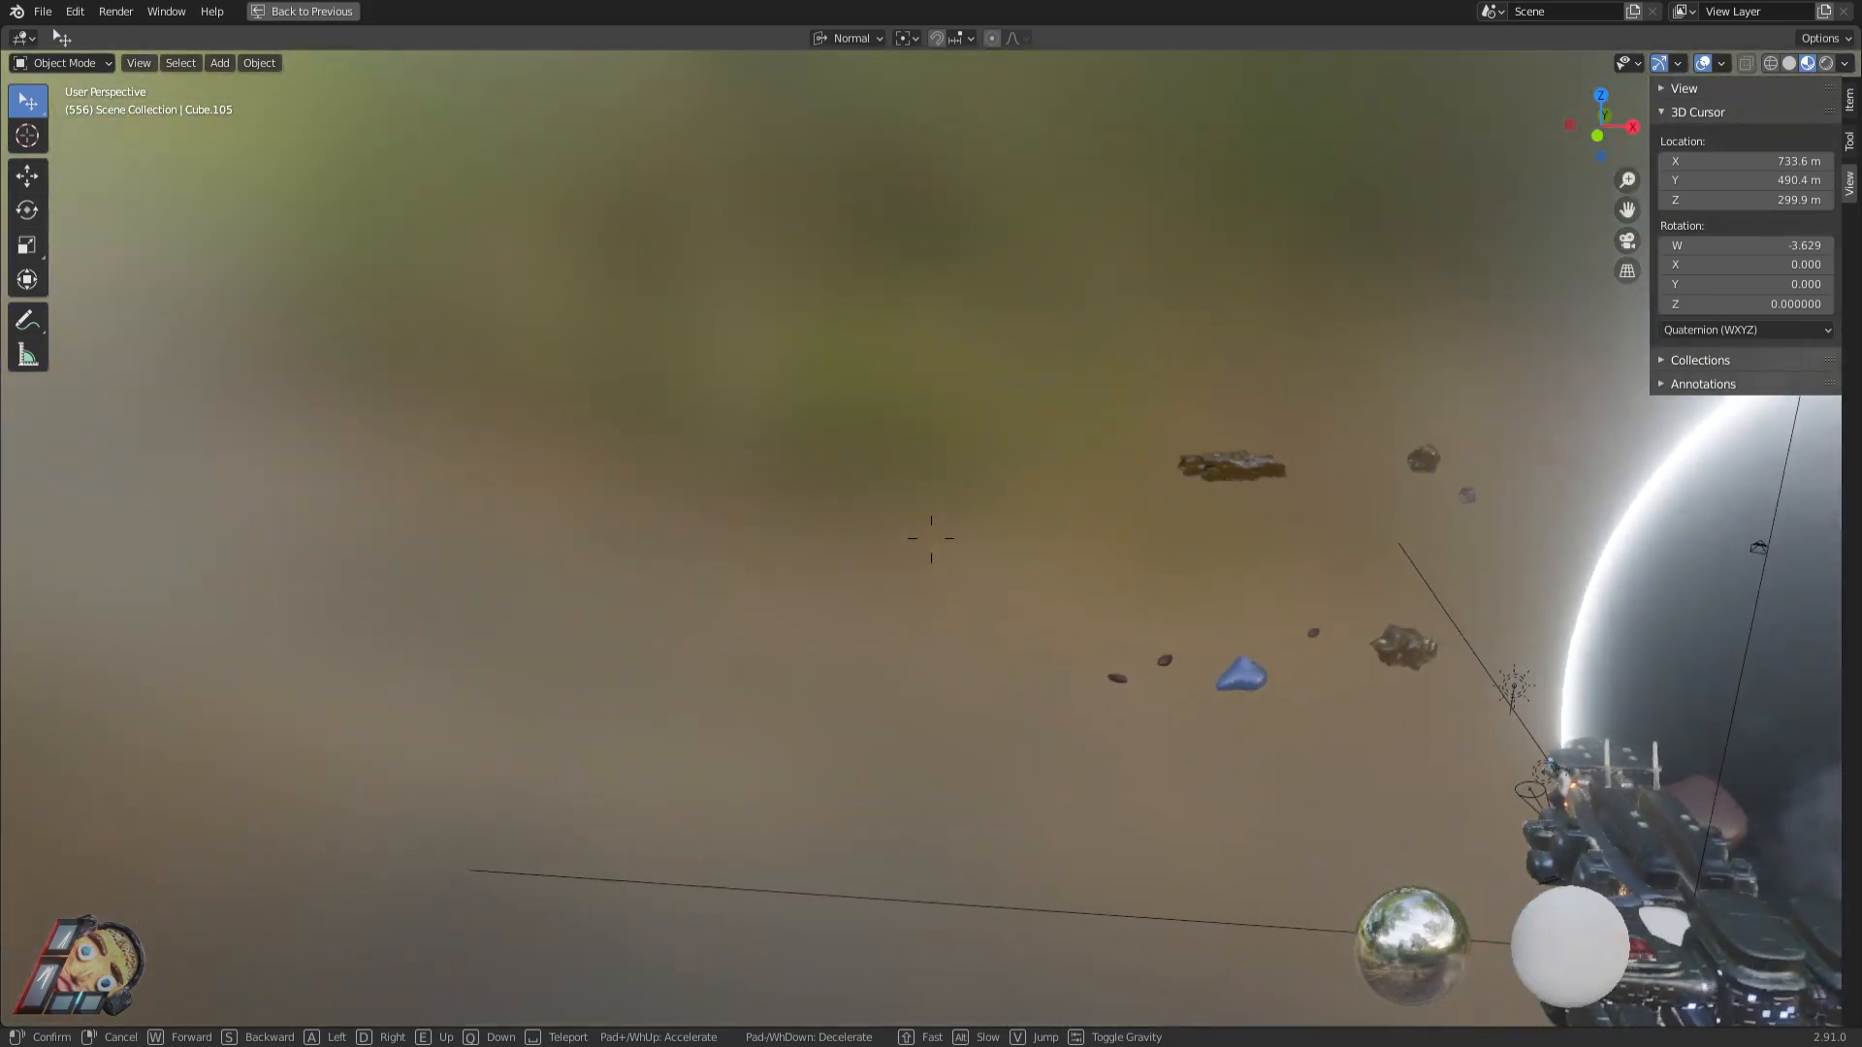
Examine the brown and blue asteroids, the planet's edge and the glowing sphere in the Material Preview view.
{"action": "key", "text": "w"}
{"action": "key", "text": "a"}
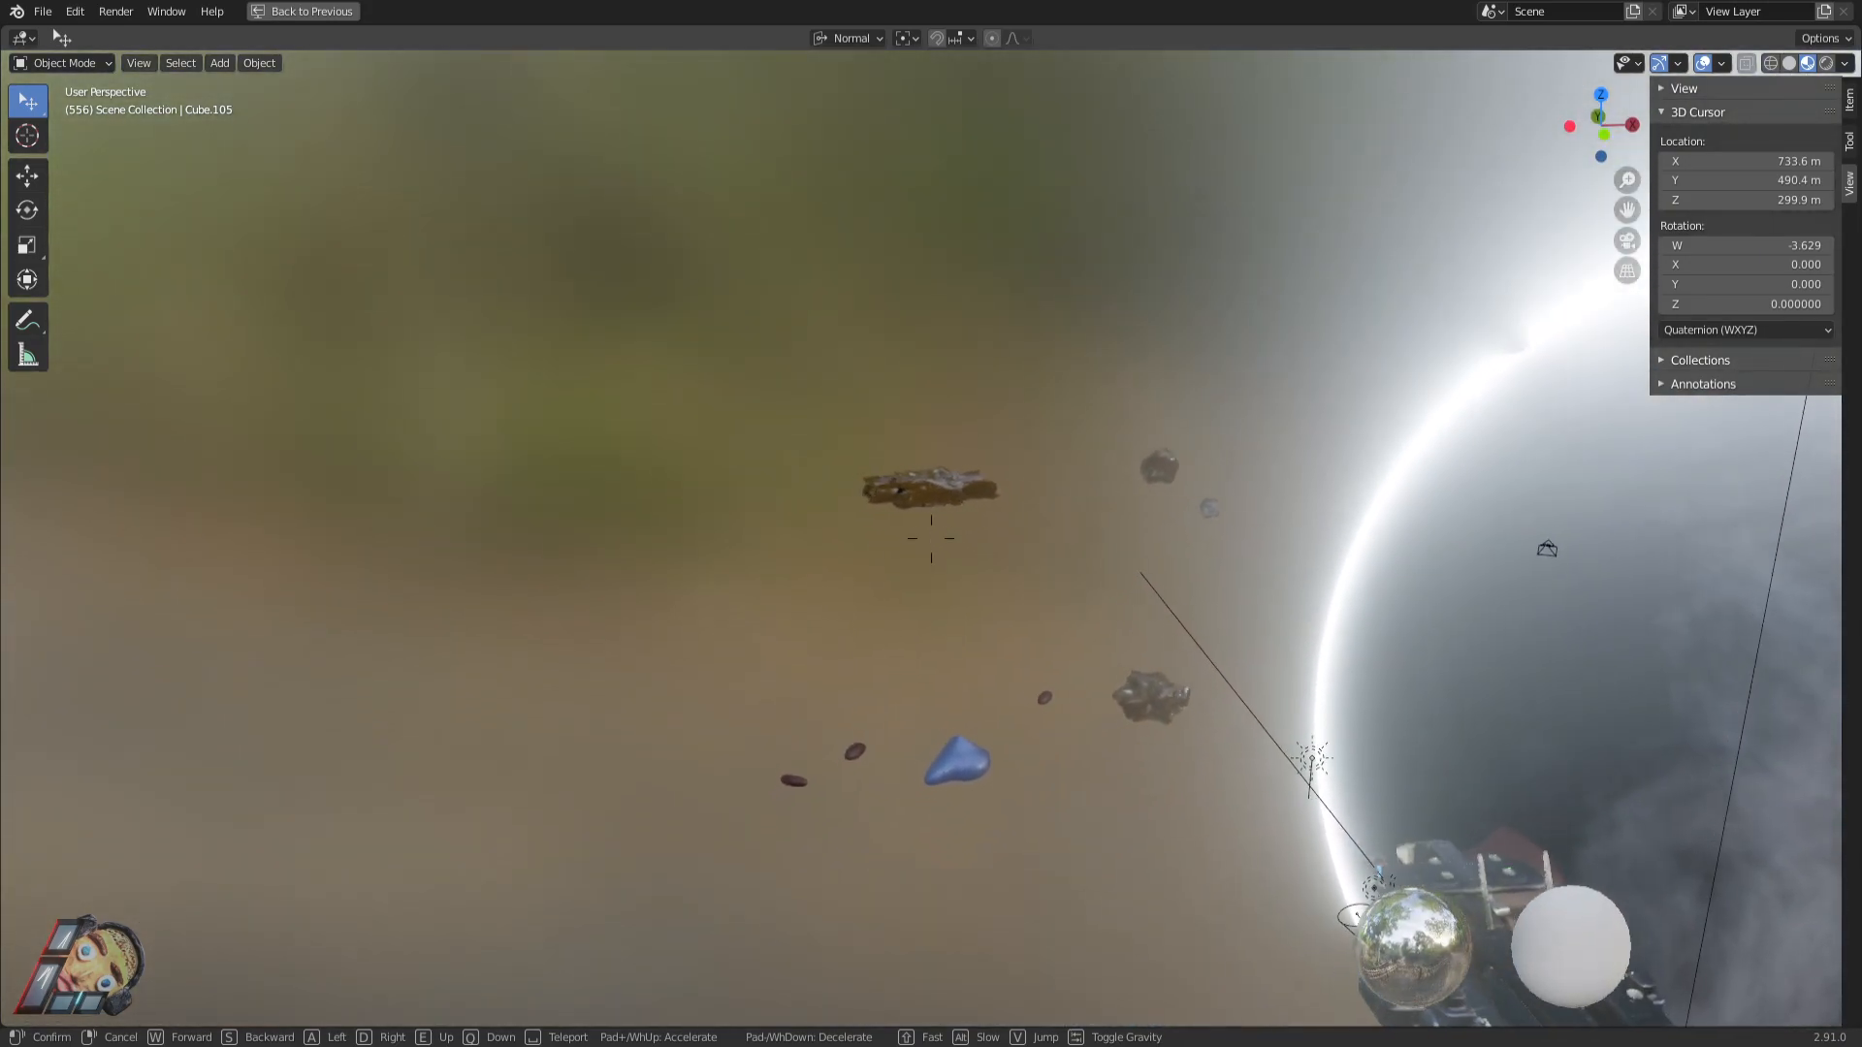
{"action": "key", "text": "w"}
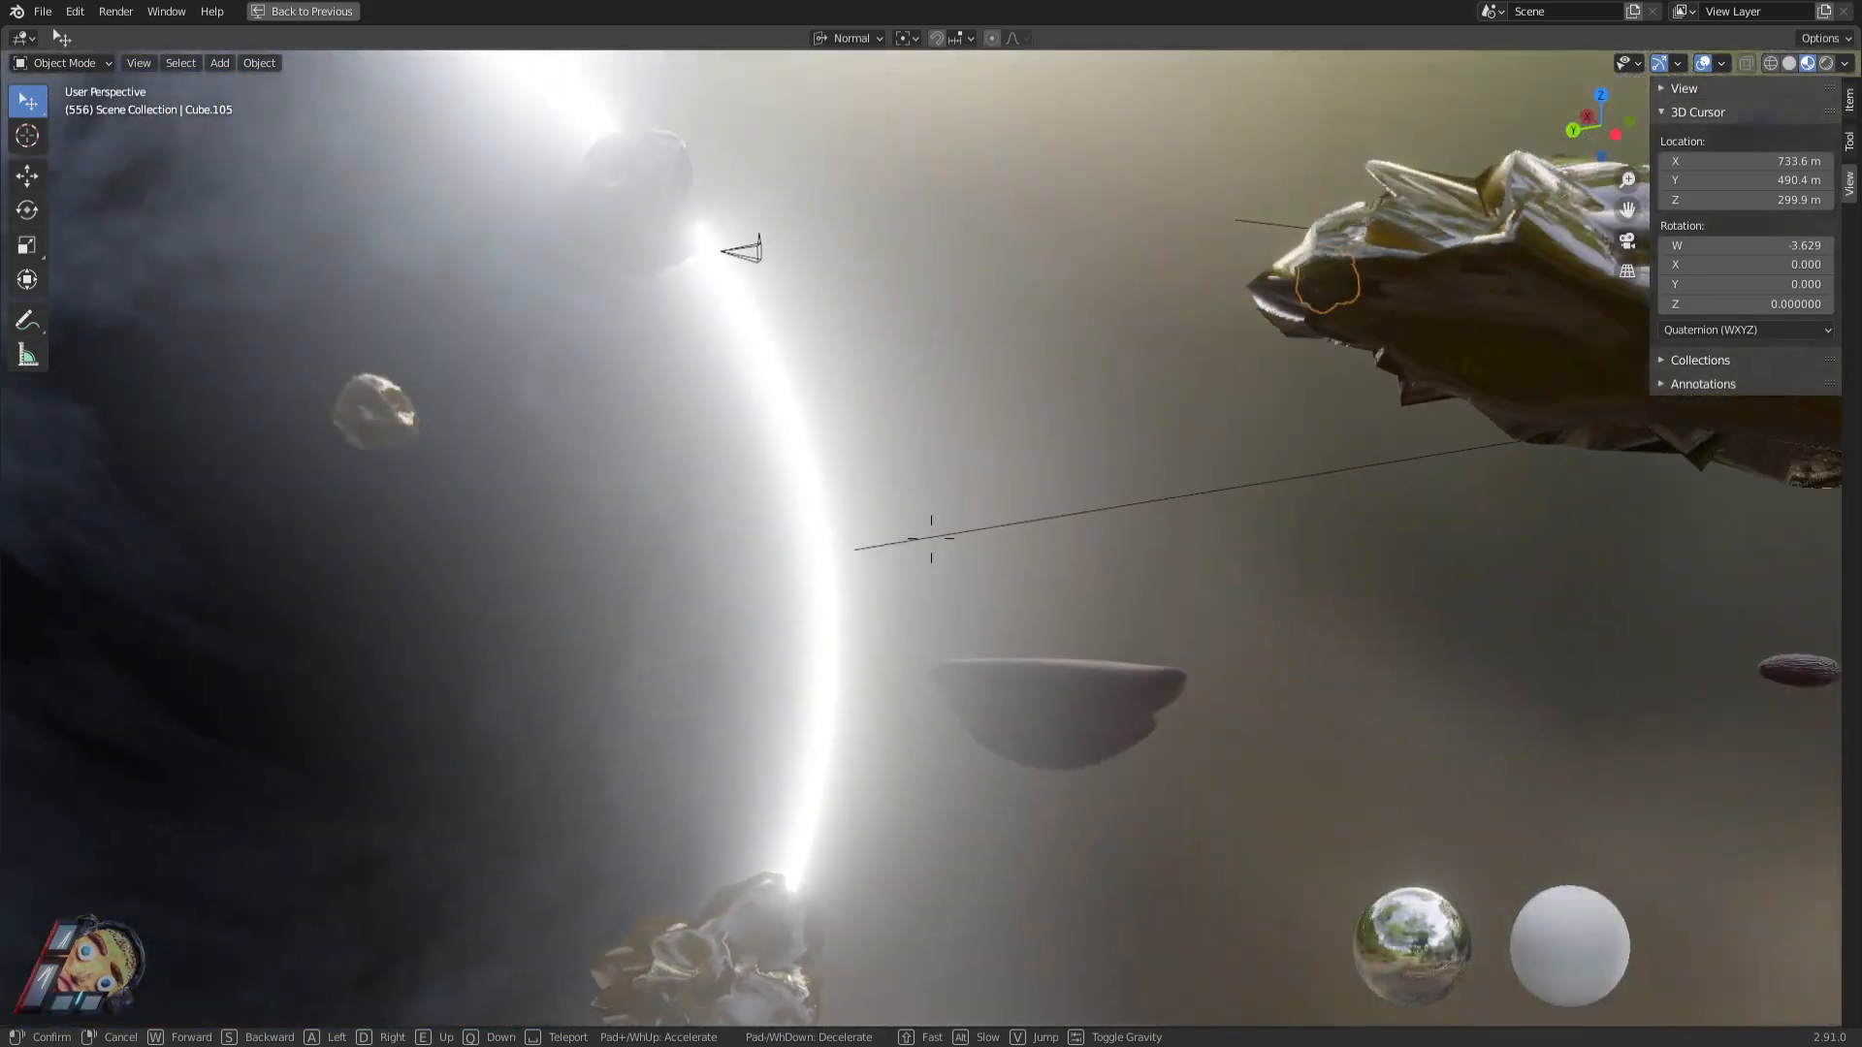
{"action": "key", "text": "s"}
{"action": "key", "text": "w"}
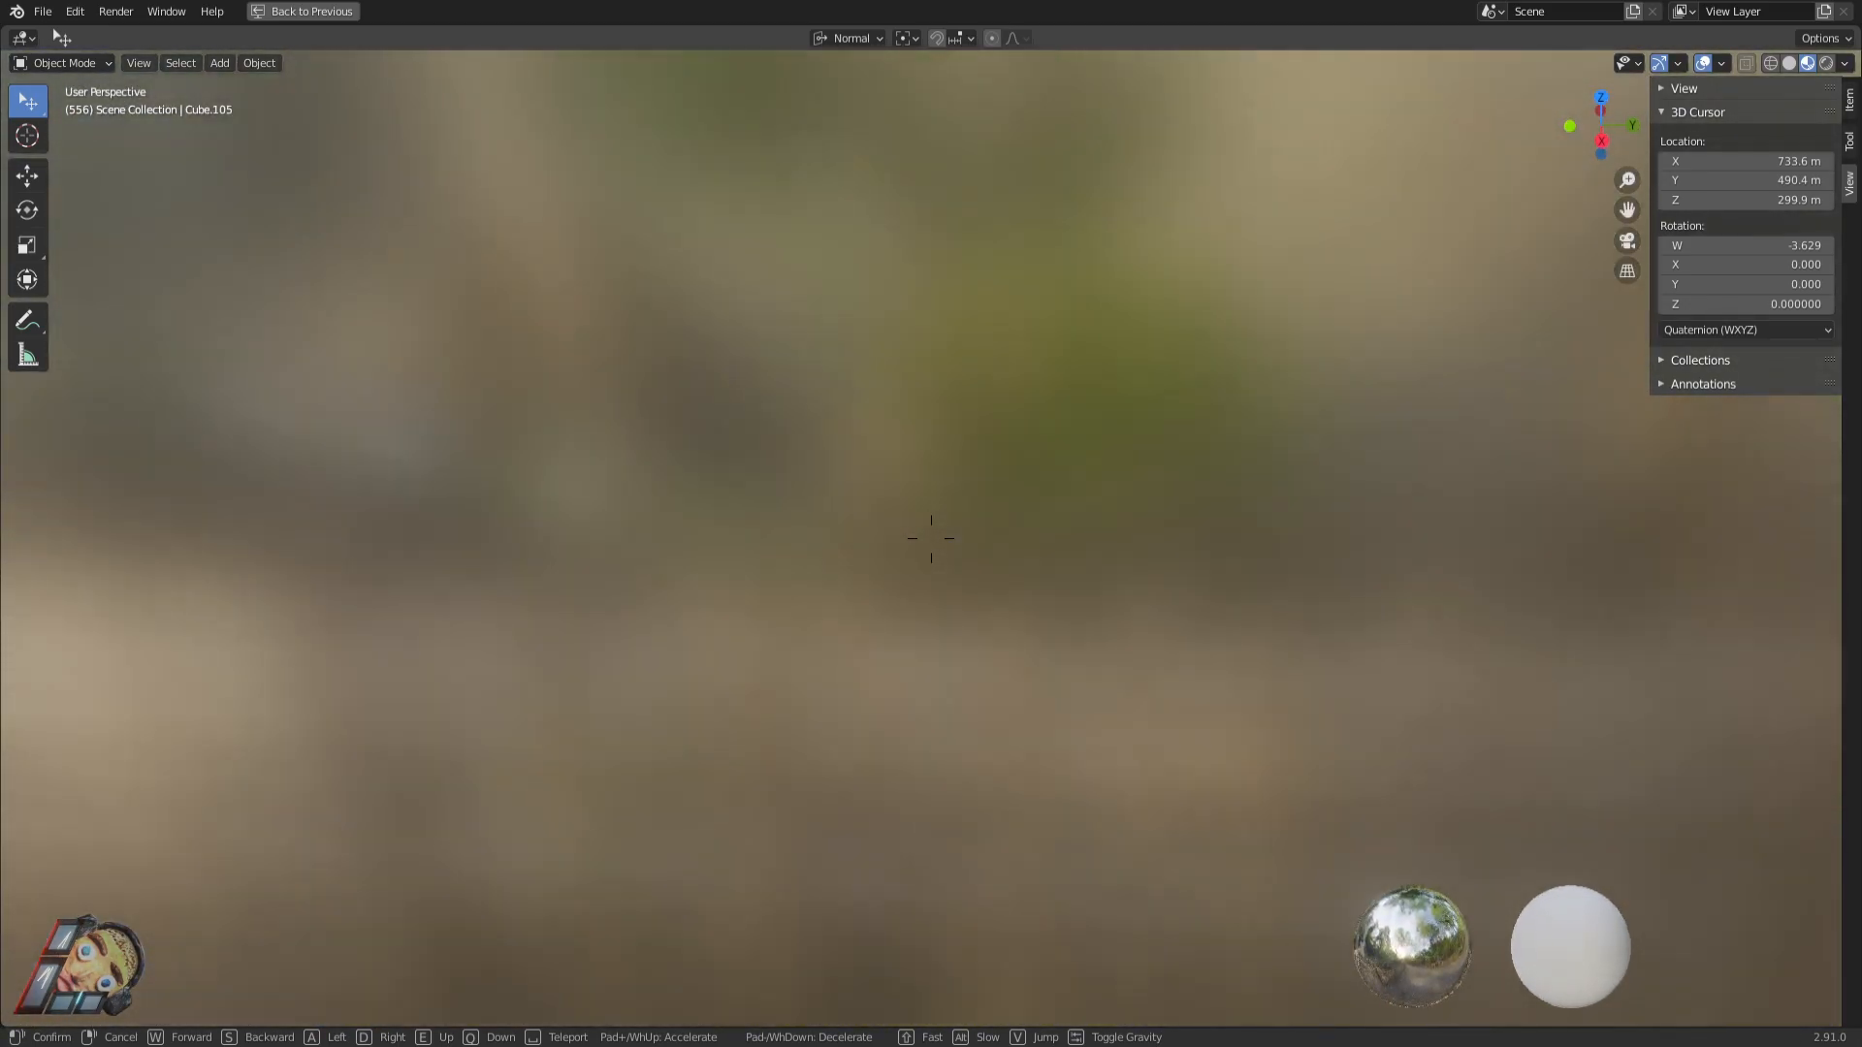
{"action": "key", "text": "w"}
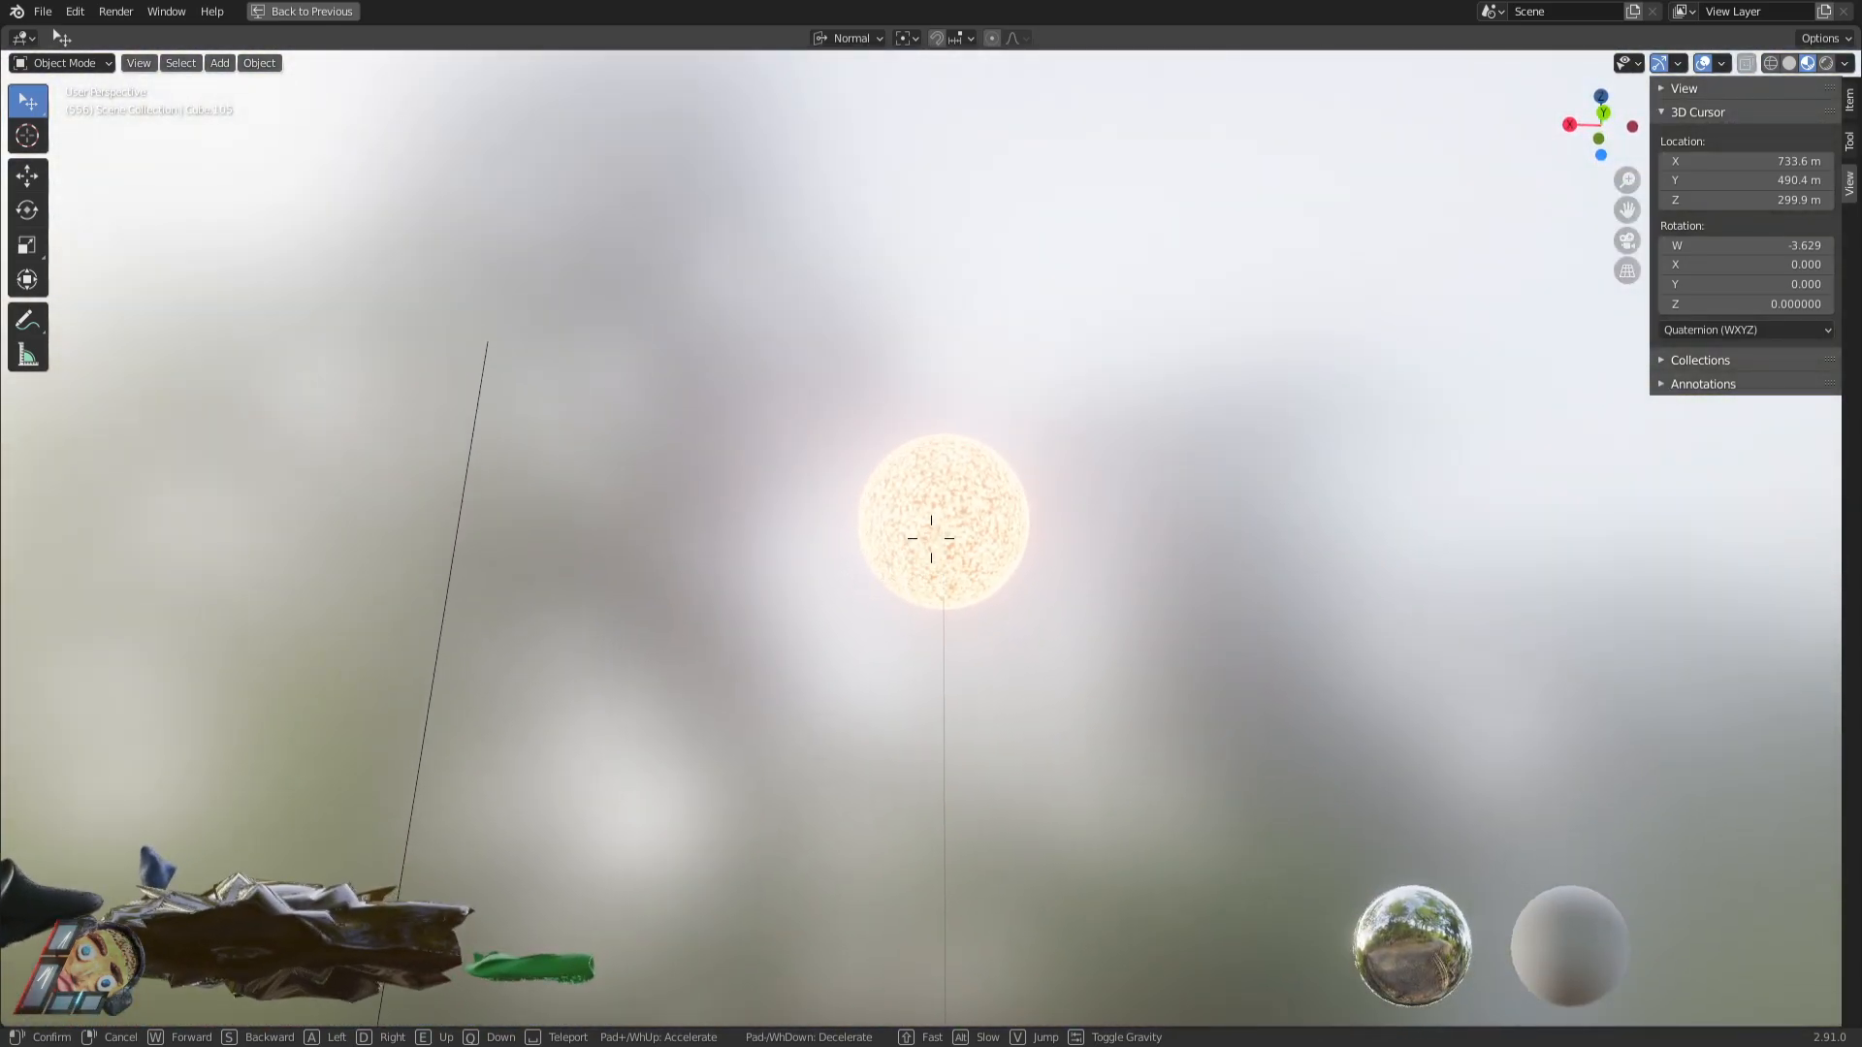
{"action": "key", "text": "w"}
{"action": "key", "text": "w"}
{"action": "key", "text": "s"}
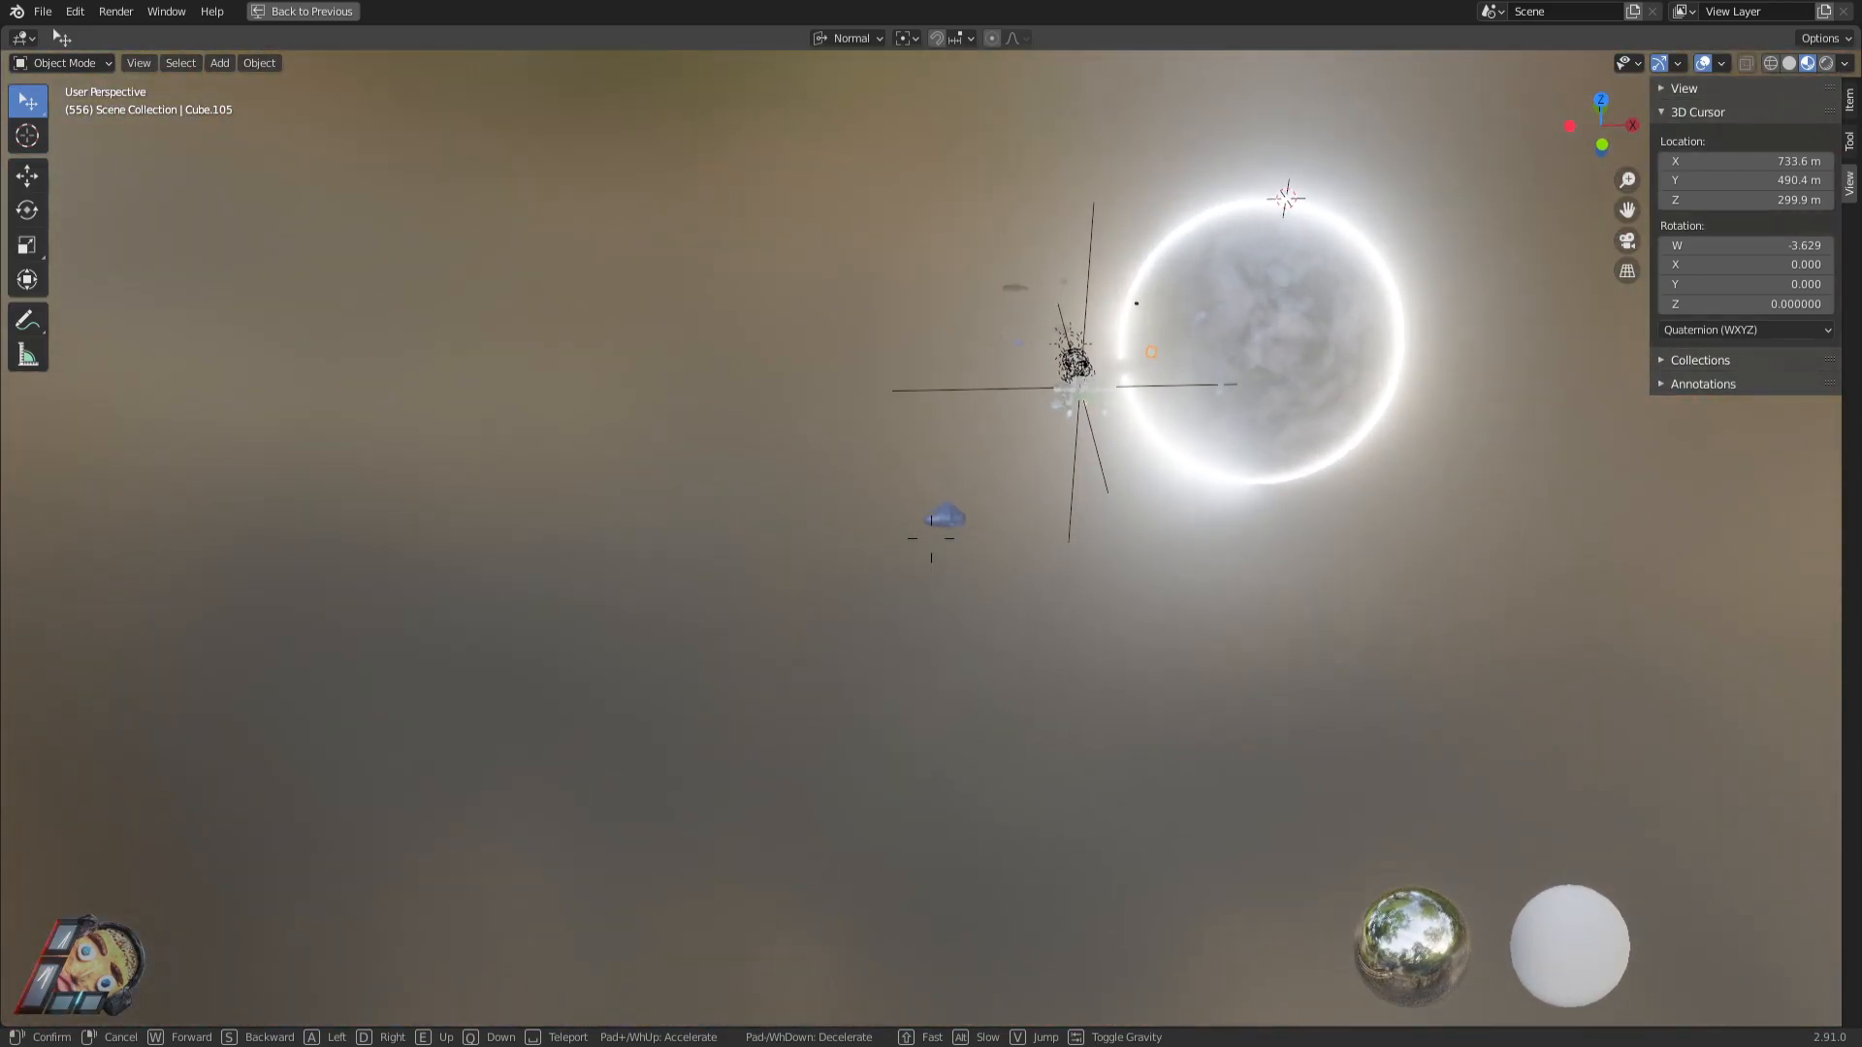
Examine the ship, the glowing edge of the planet and the group of brown and blue asteroids beside it.
{"action": "key", "text": "space"}
{"action": "key", "text": "s"}
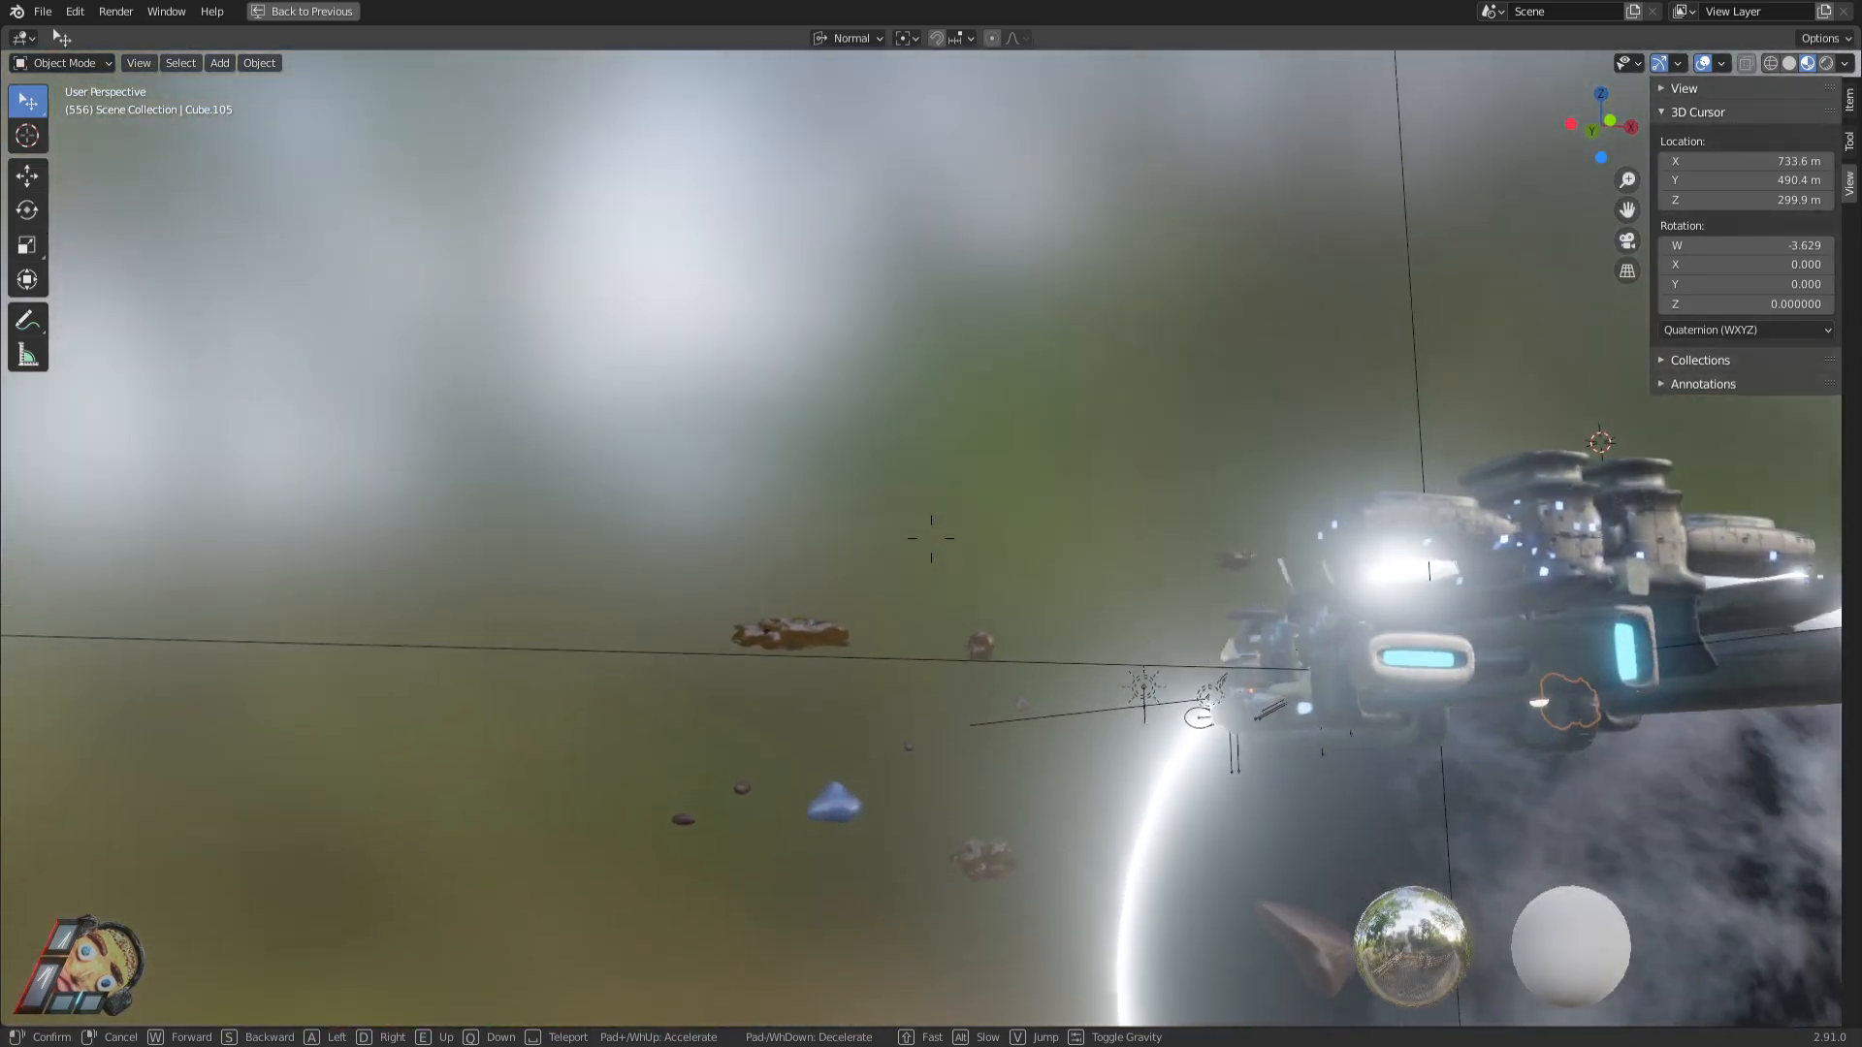
{"action": "key", "text": "s"}
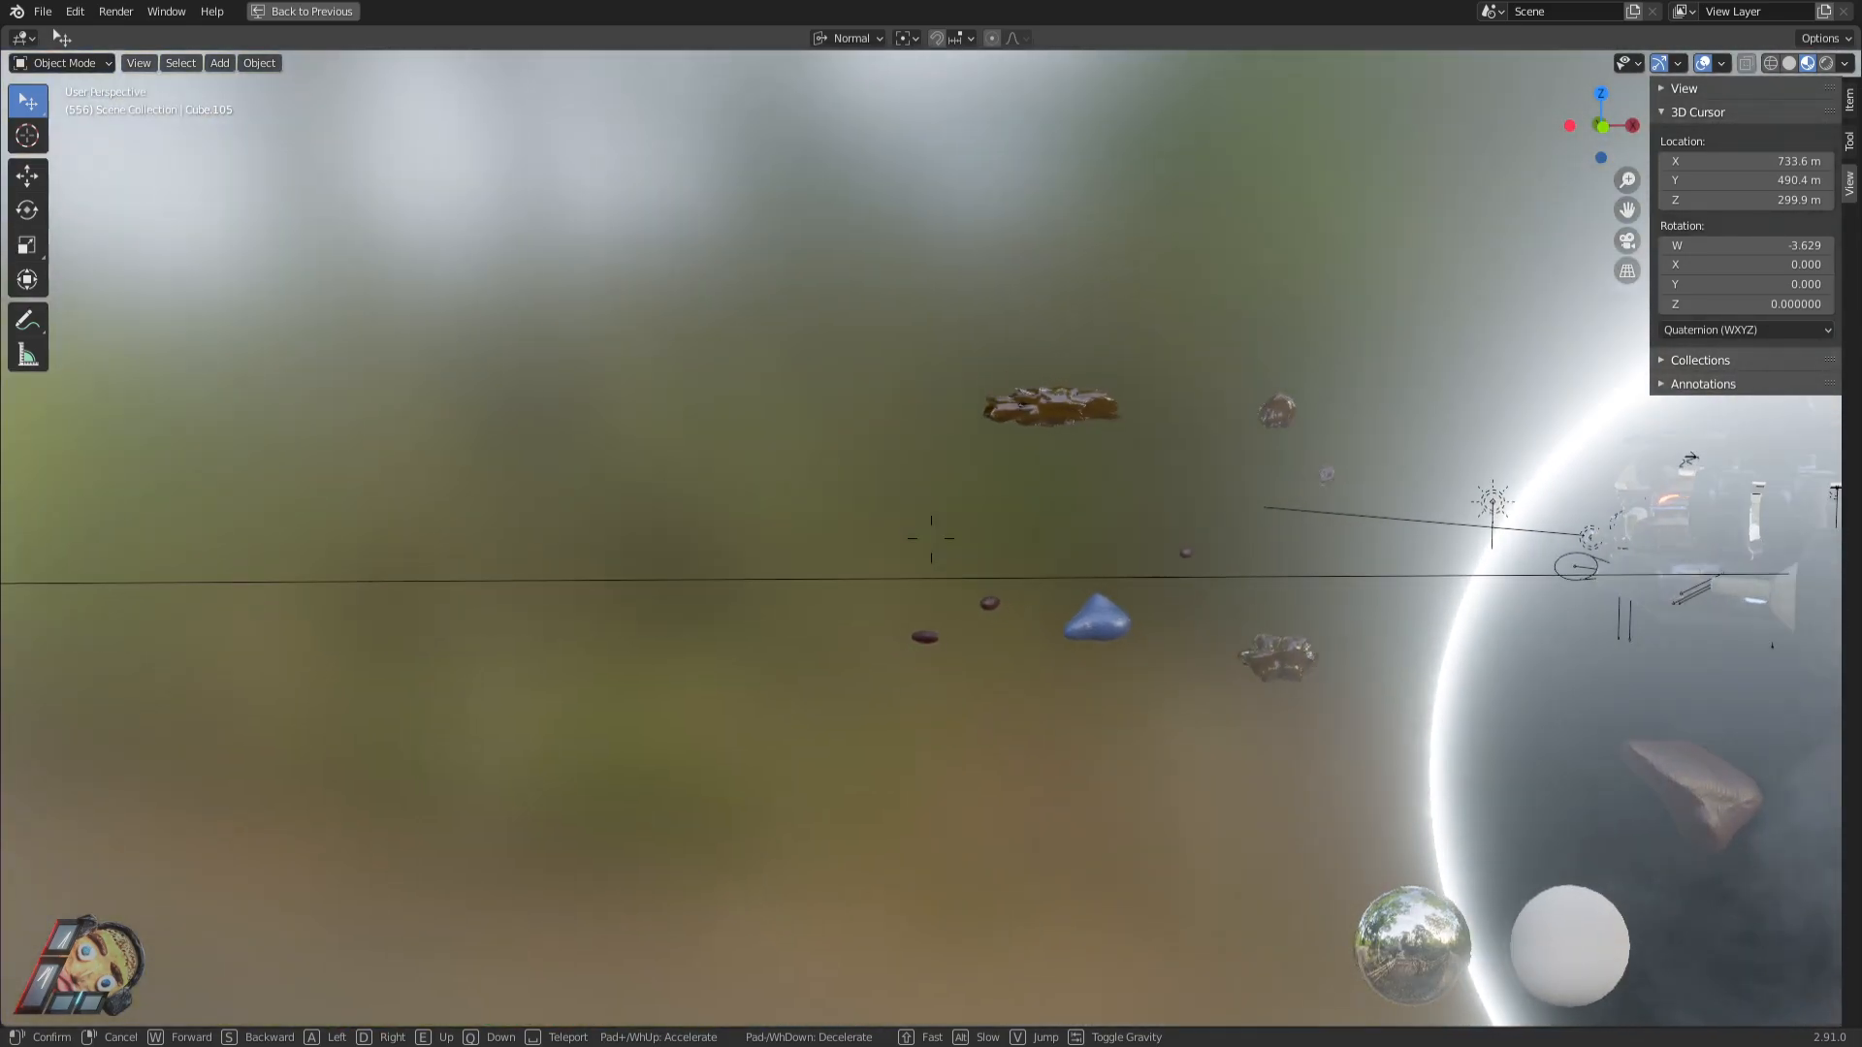
{"action": "key", "text": "w"}
{"action": "key", "text": "s"}
{"action": "key", "text": "w"}
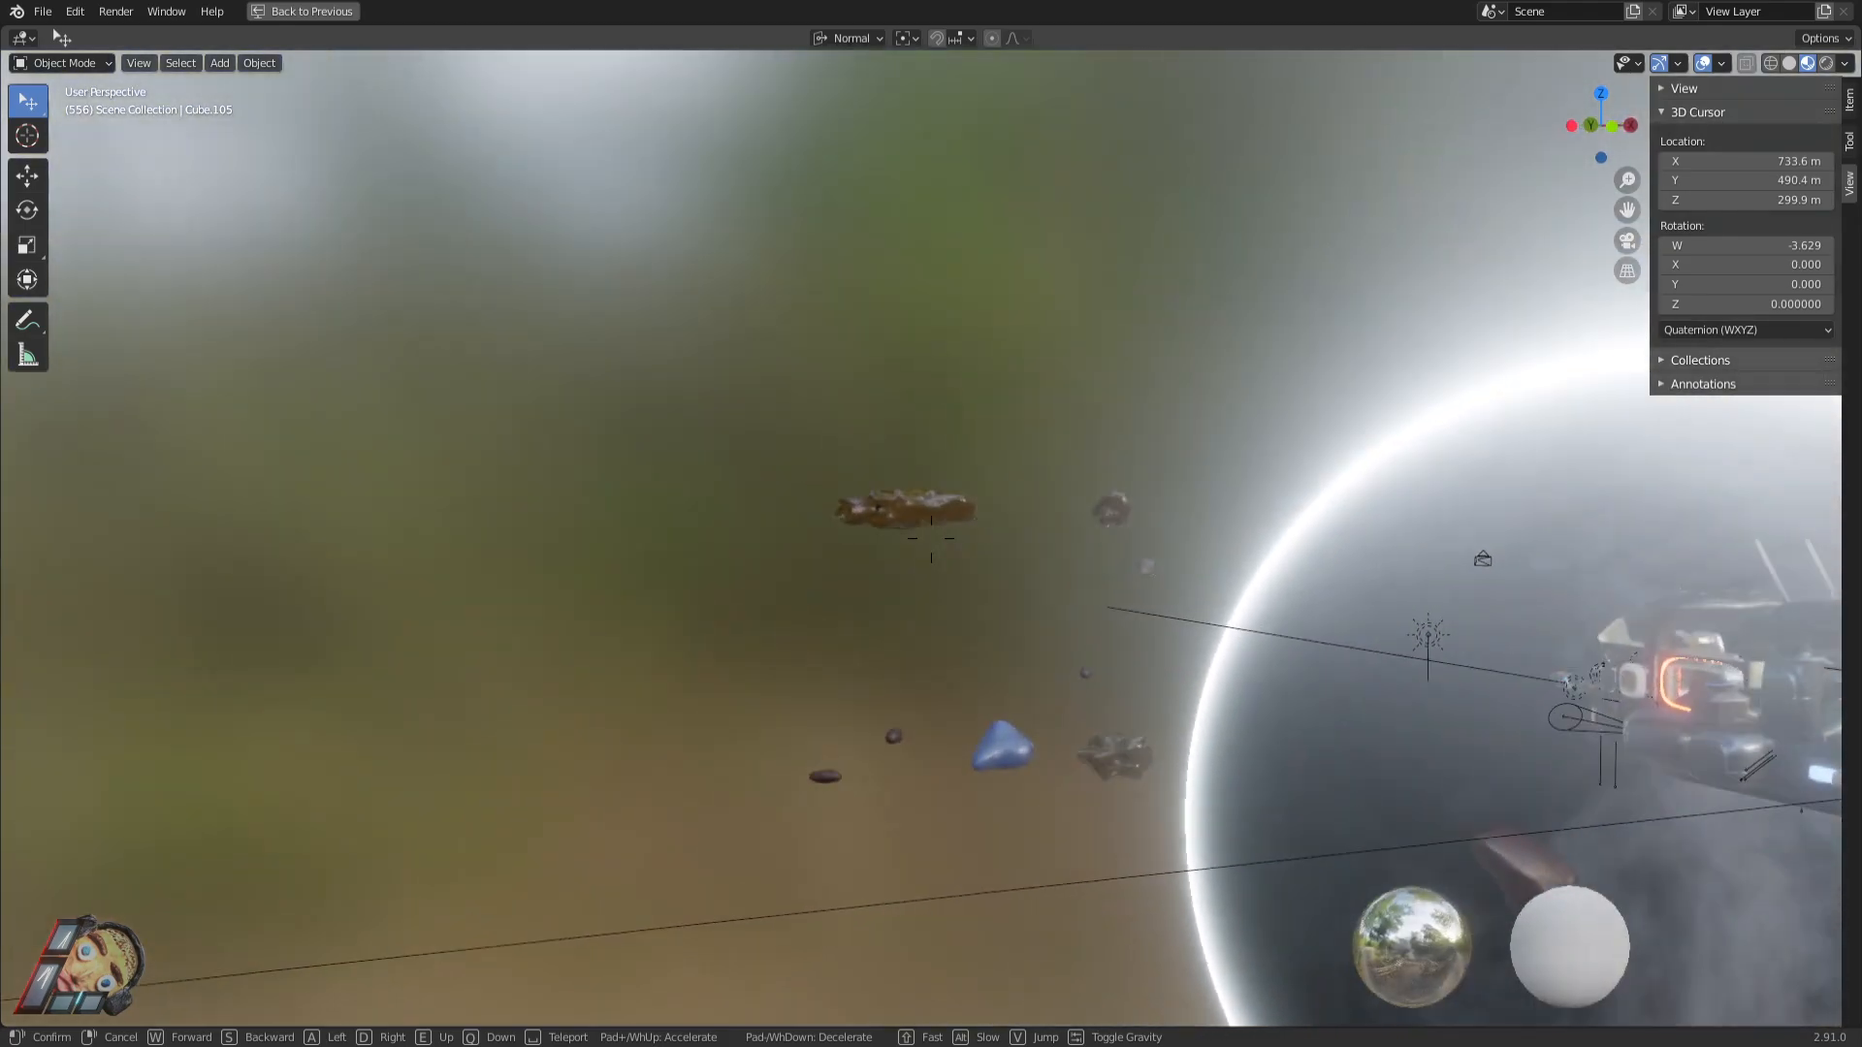
{"action": "key", "text": "w"}
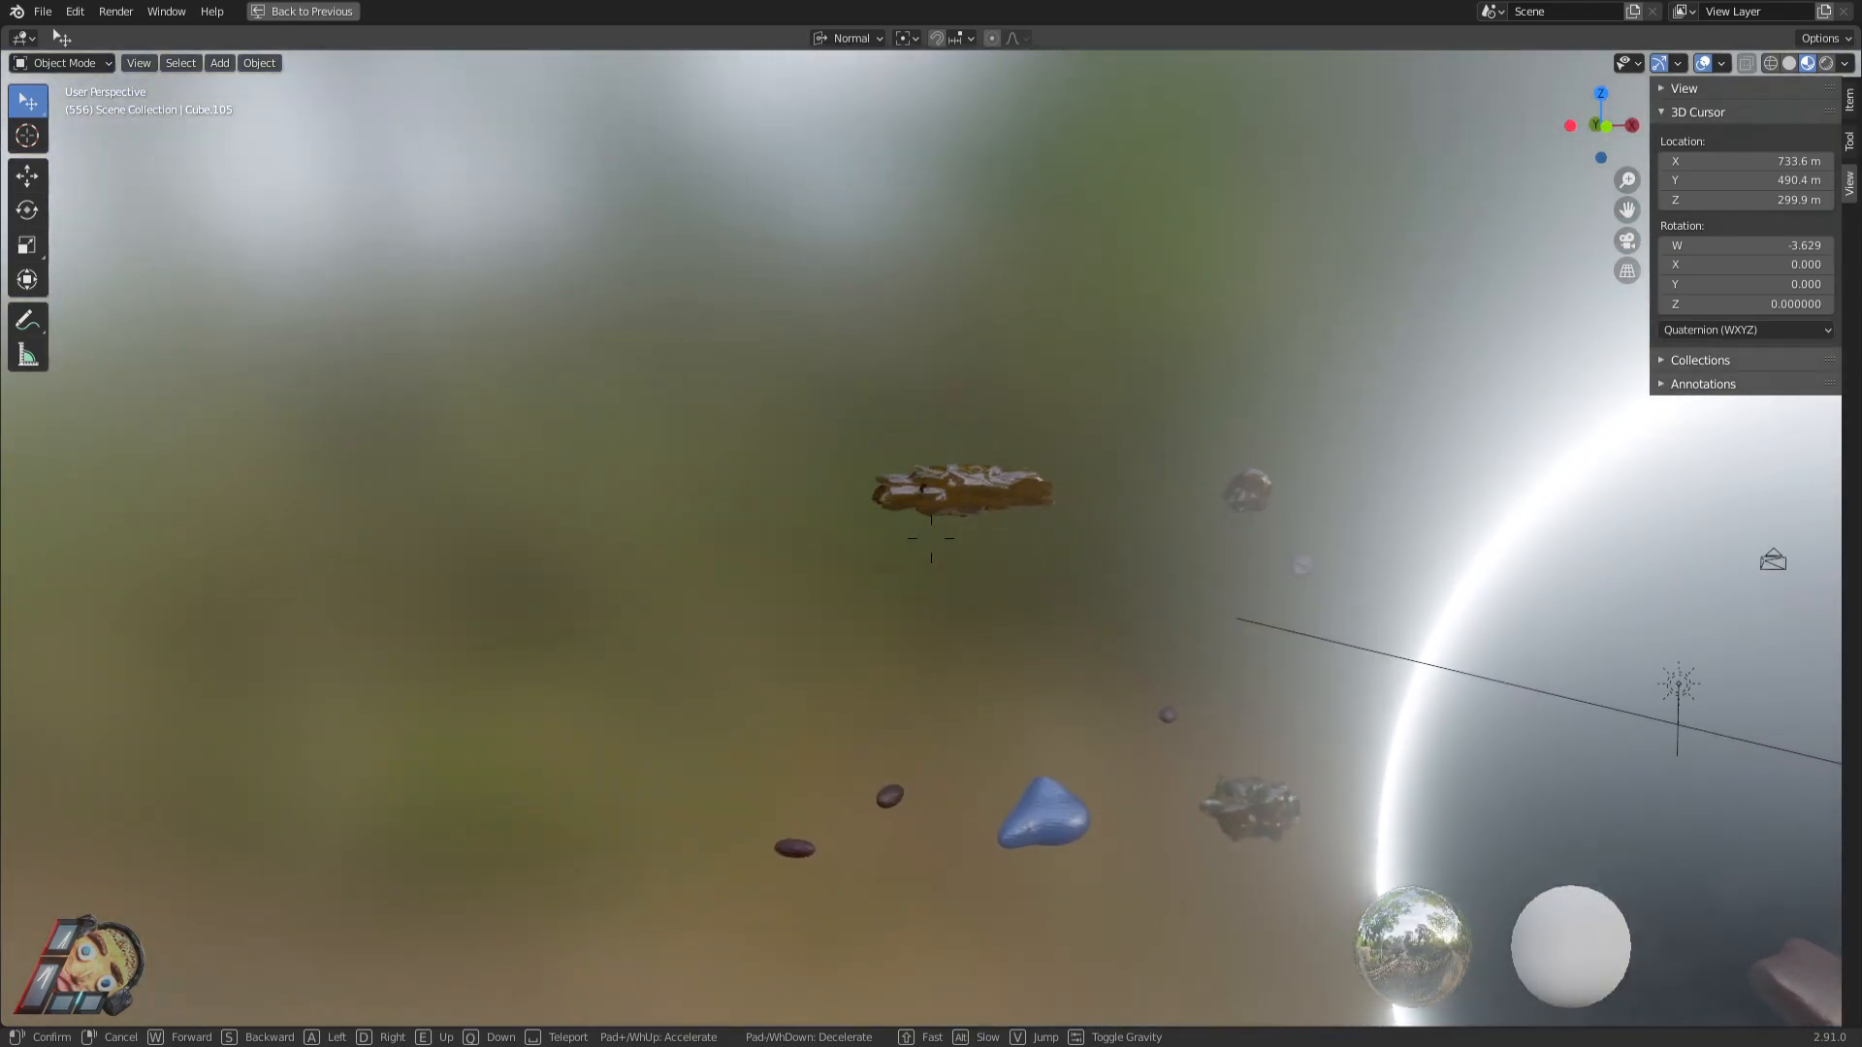
{"action": "key", "text": "w"}
{"action": "key", "text": "s"}
{"action": "key", "text": "a"}
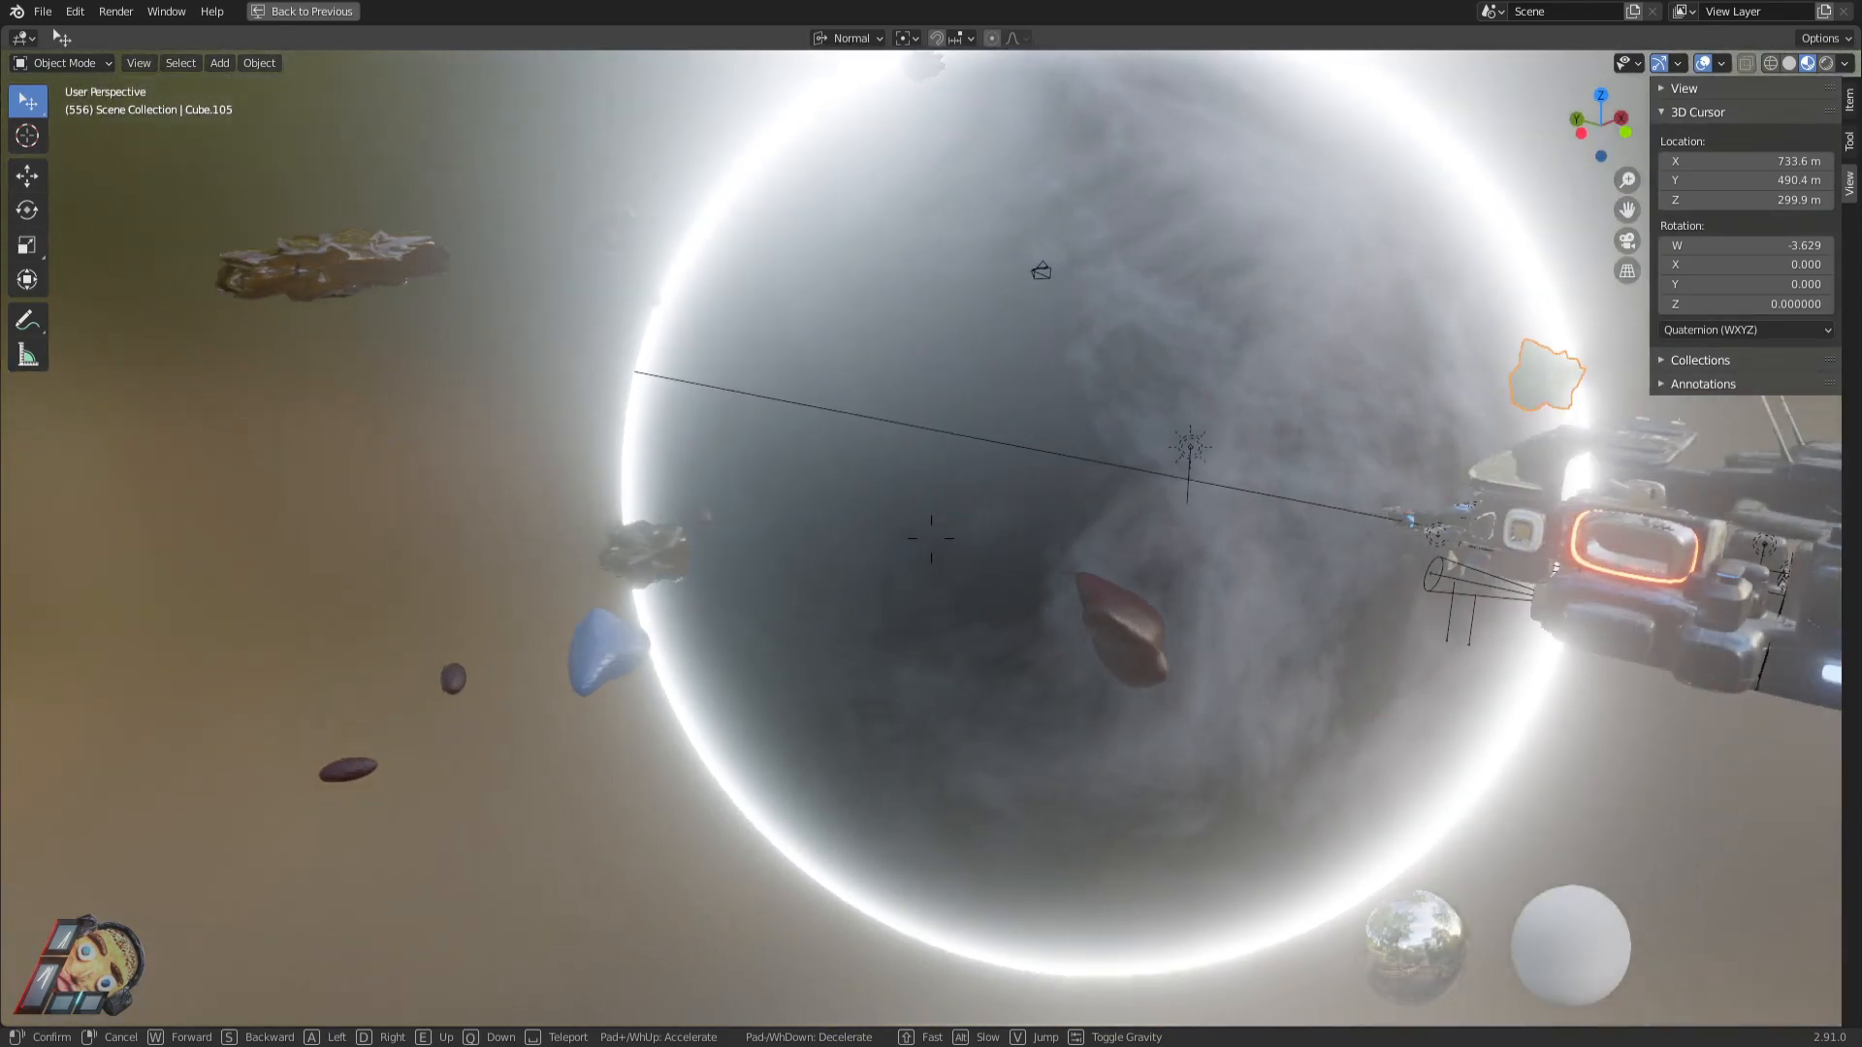
Examine the ship from the front together with the surrounding blue, green and glossy brown asteroids.
{"action": "key", "text": "w"}
{"action": "key", "text": "a"}
{"action": "key", "text": "s"}
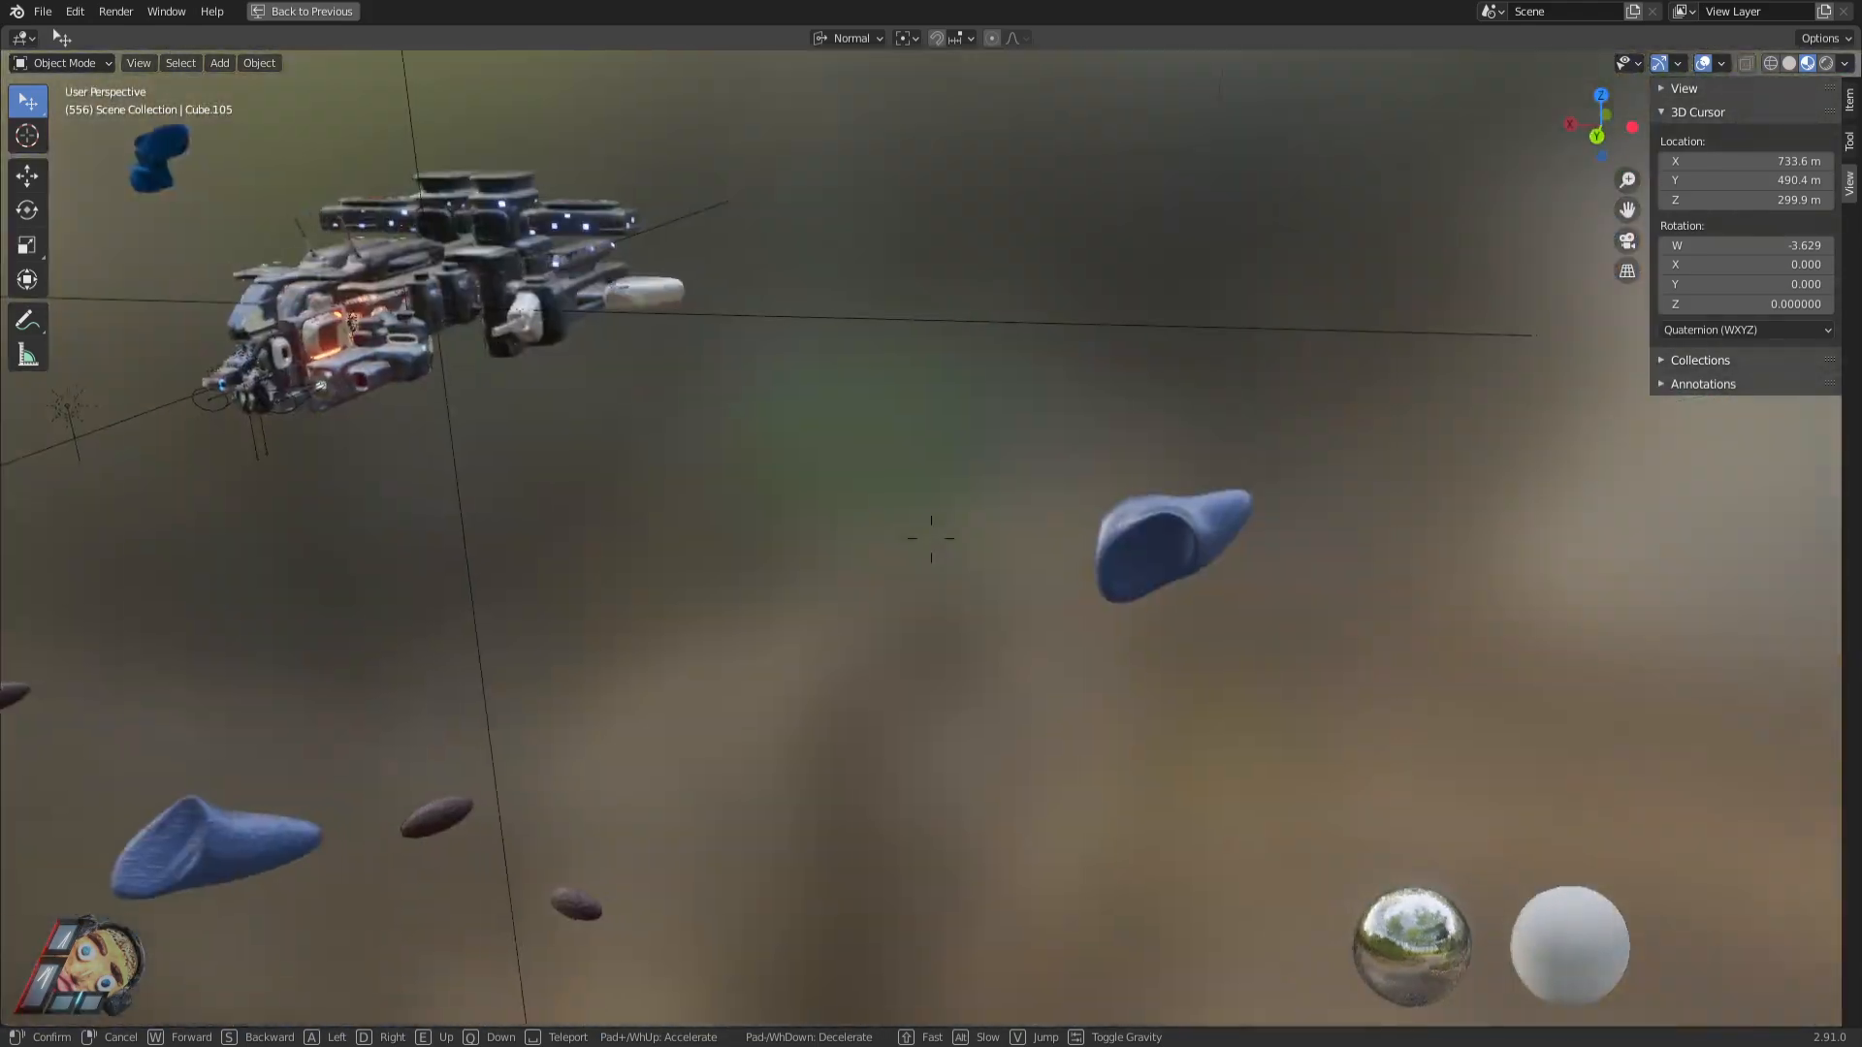
{"action": "key", "text": "a"}
{"action": "key", "text": "w"}
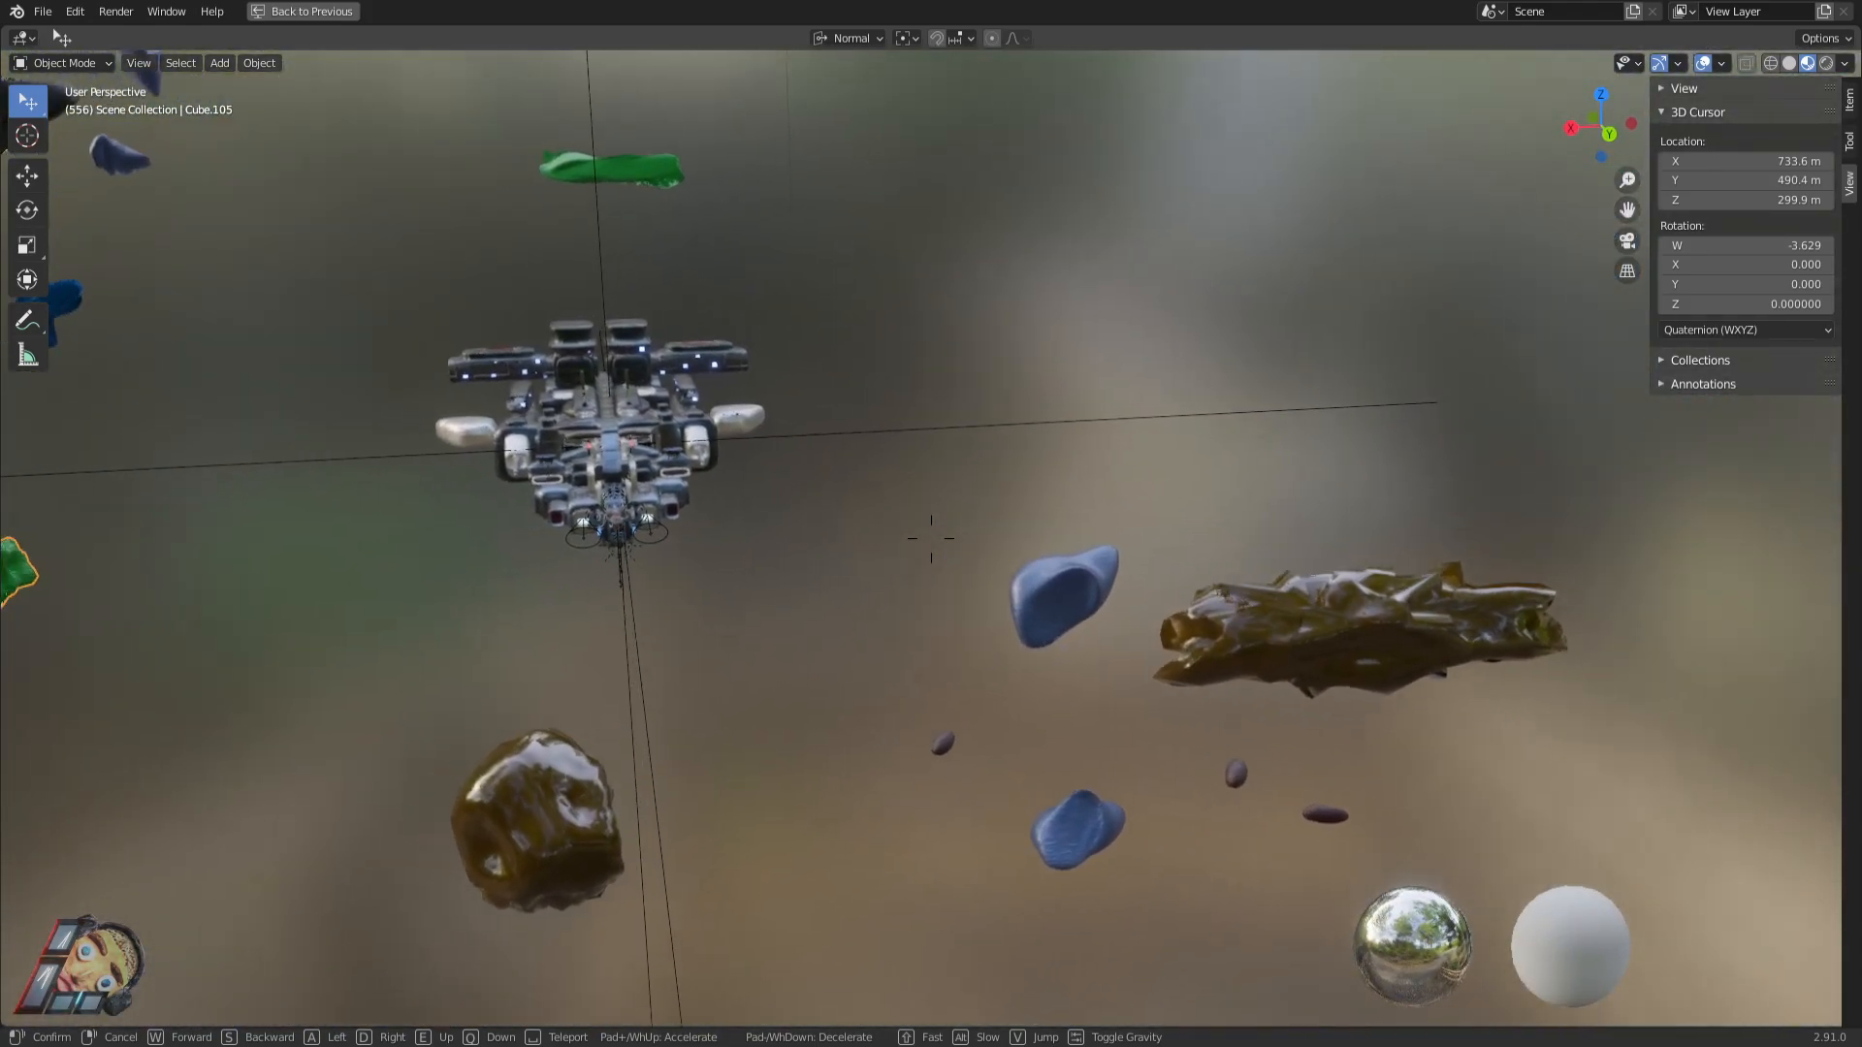
{"action": "key", "text": "a"}
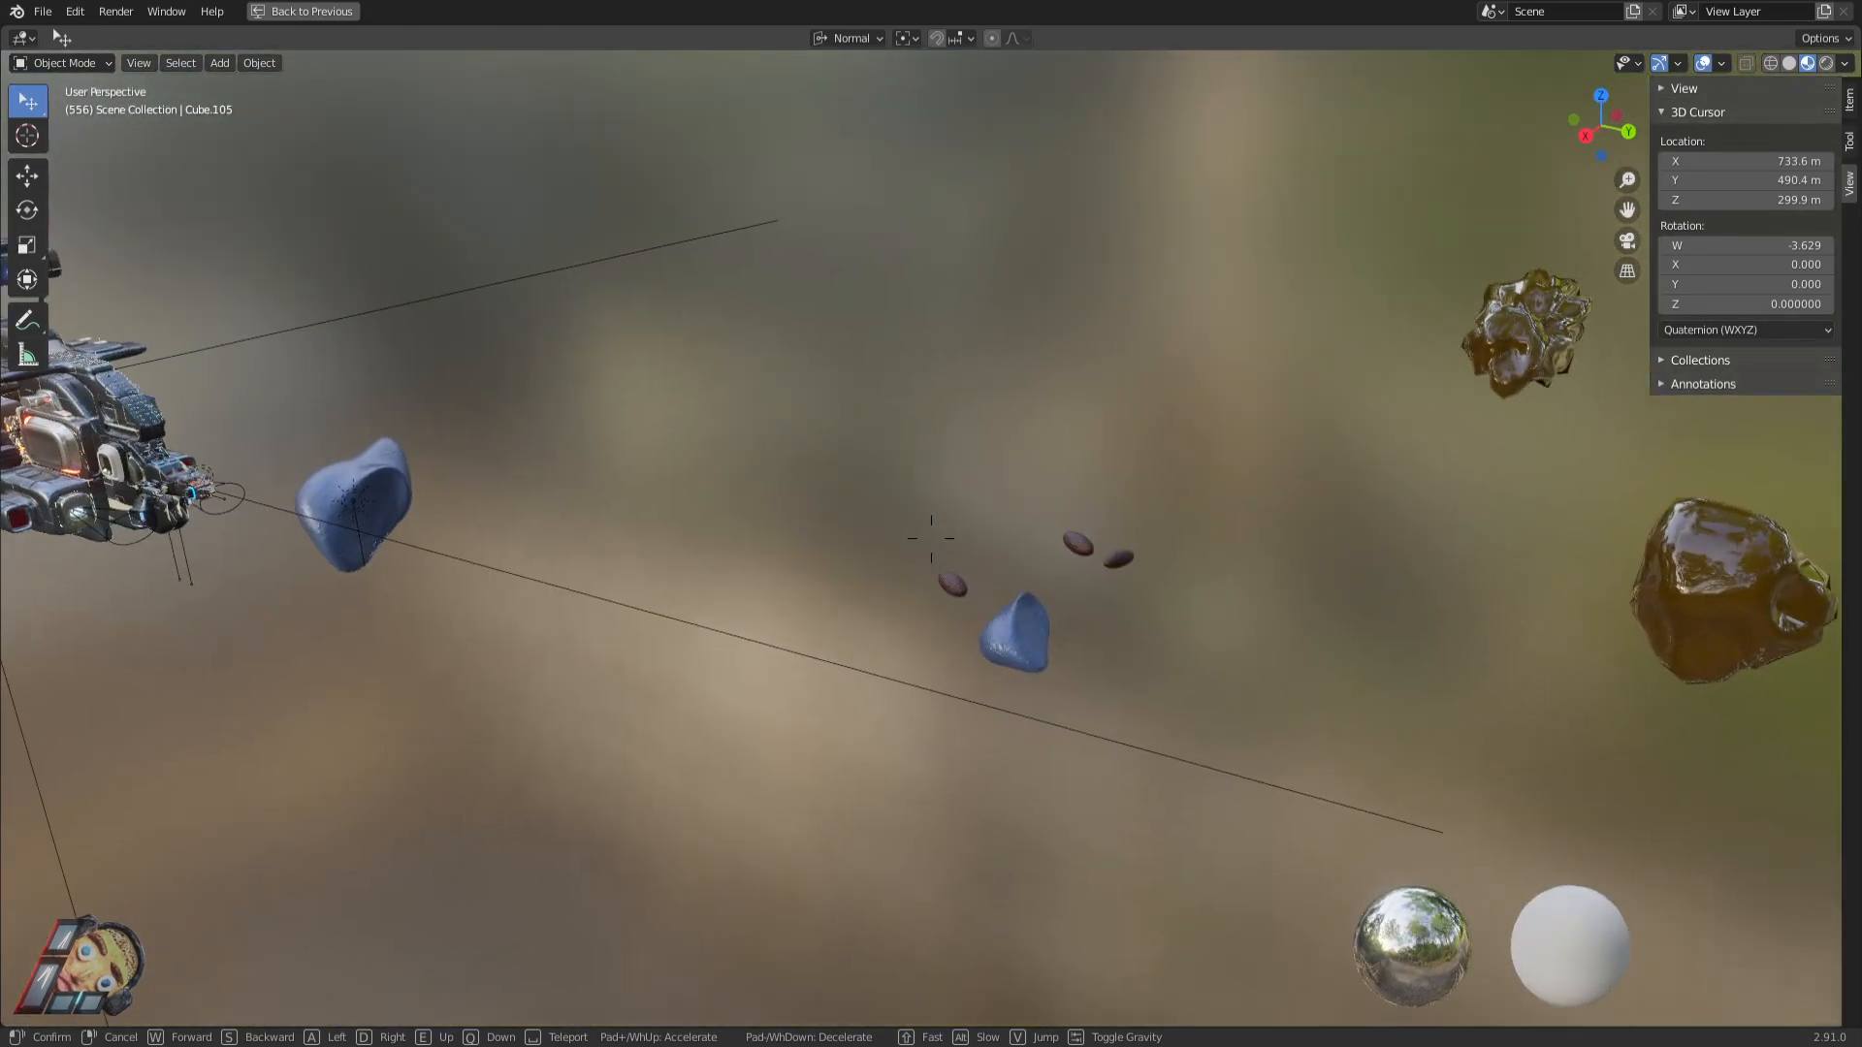
{"action": "left_click", "coordinate": [931, 538]}
Inspect the bumpy green asteroid and the ship's side with its glowing orange window, engines and antennas up close.
{"action": "key", "text": "shift+grave"}
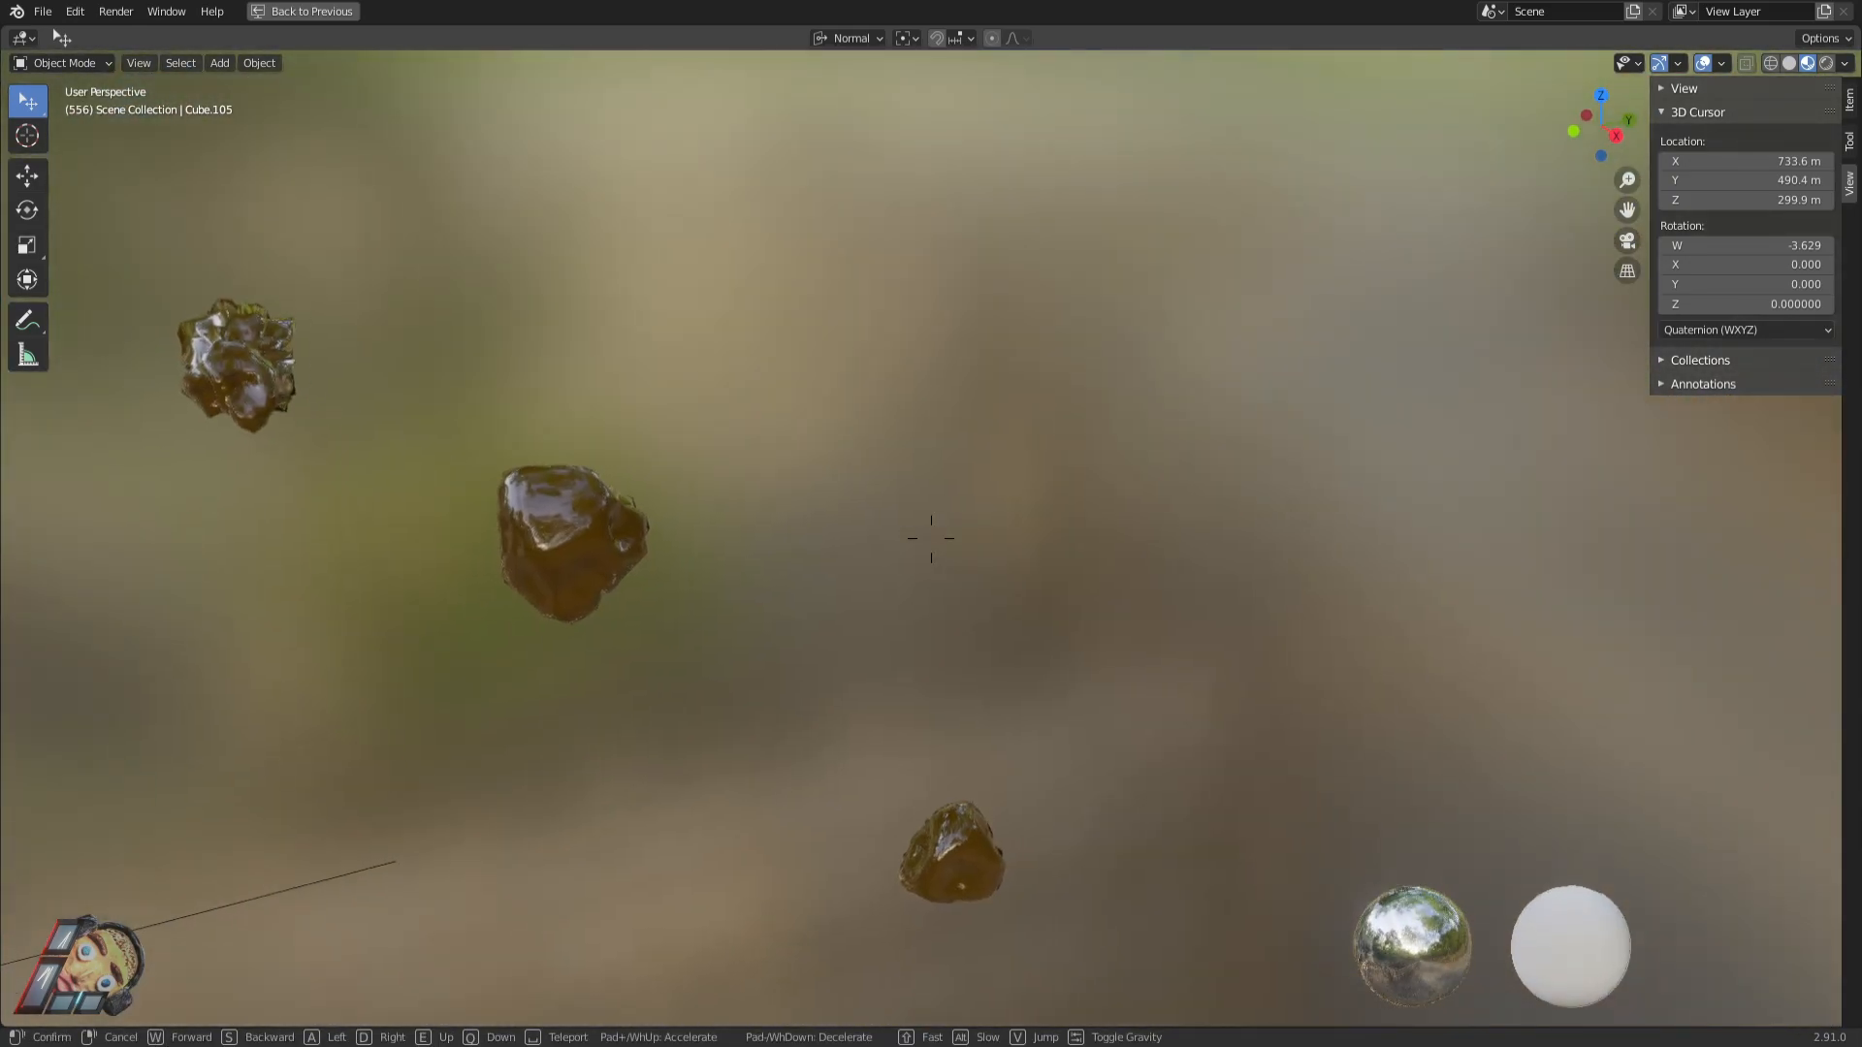
{"action": "key", "text": "a"}
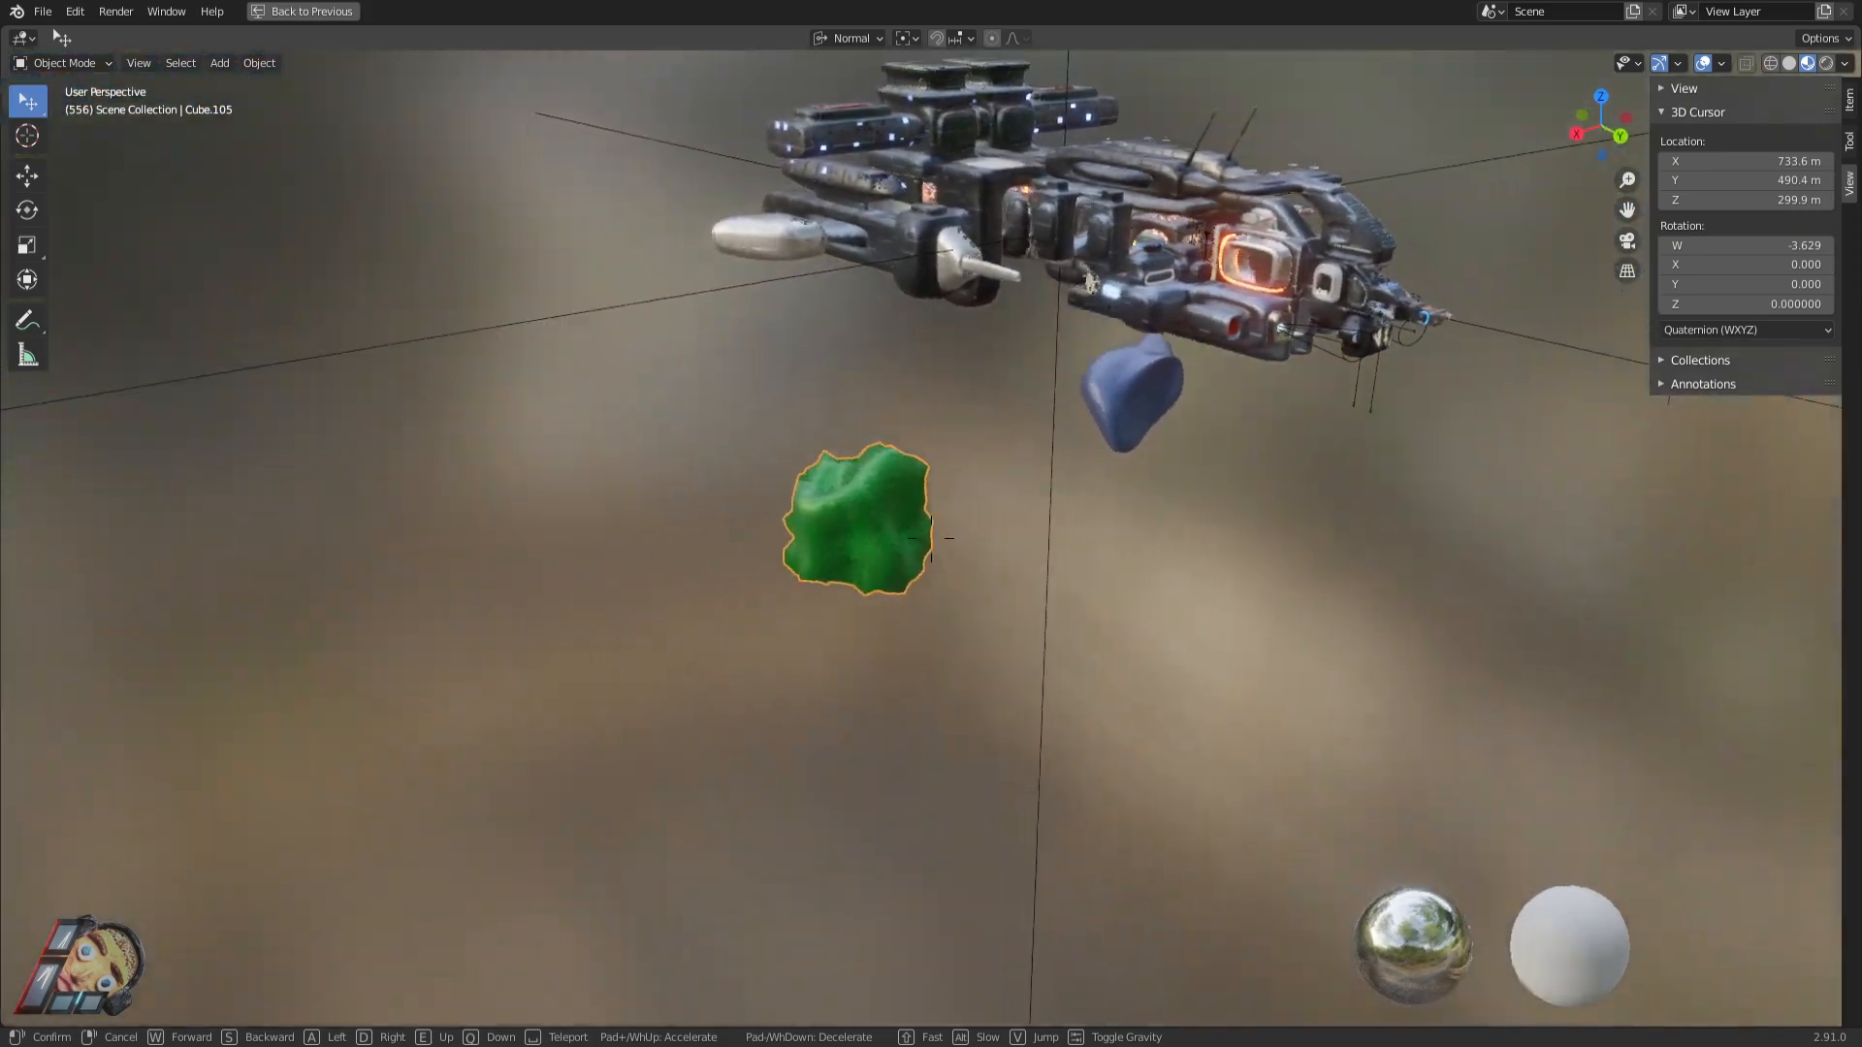
{"action": "key", "text": "a"}
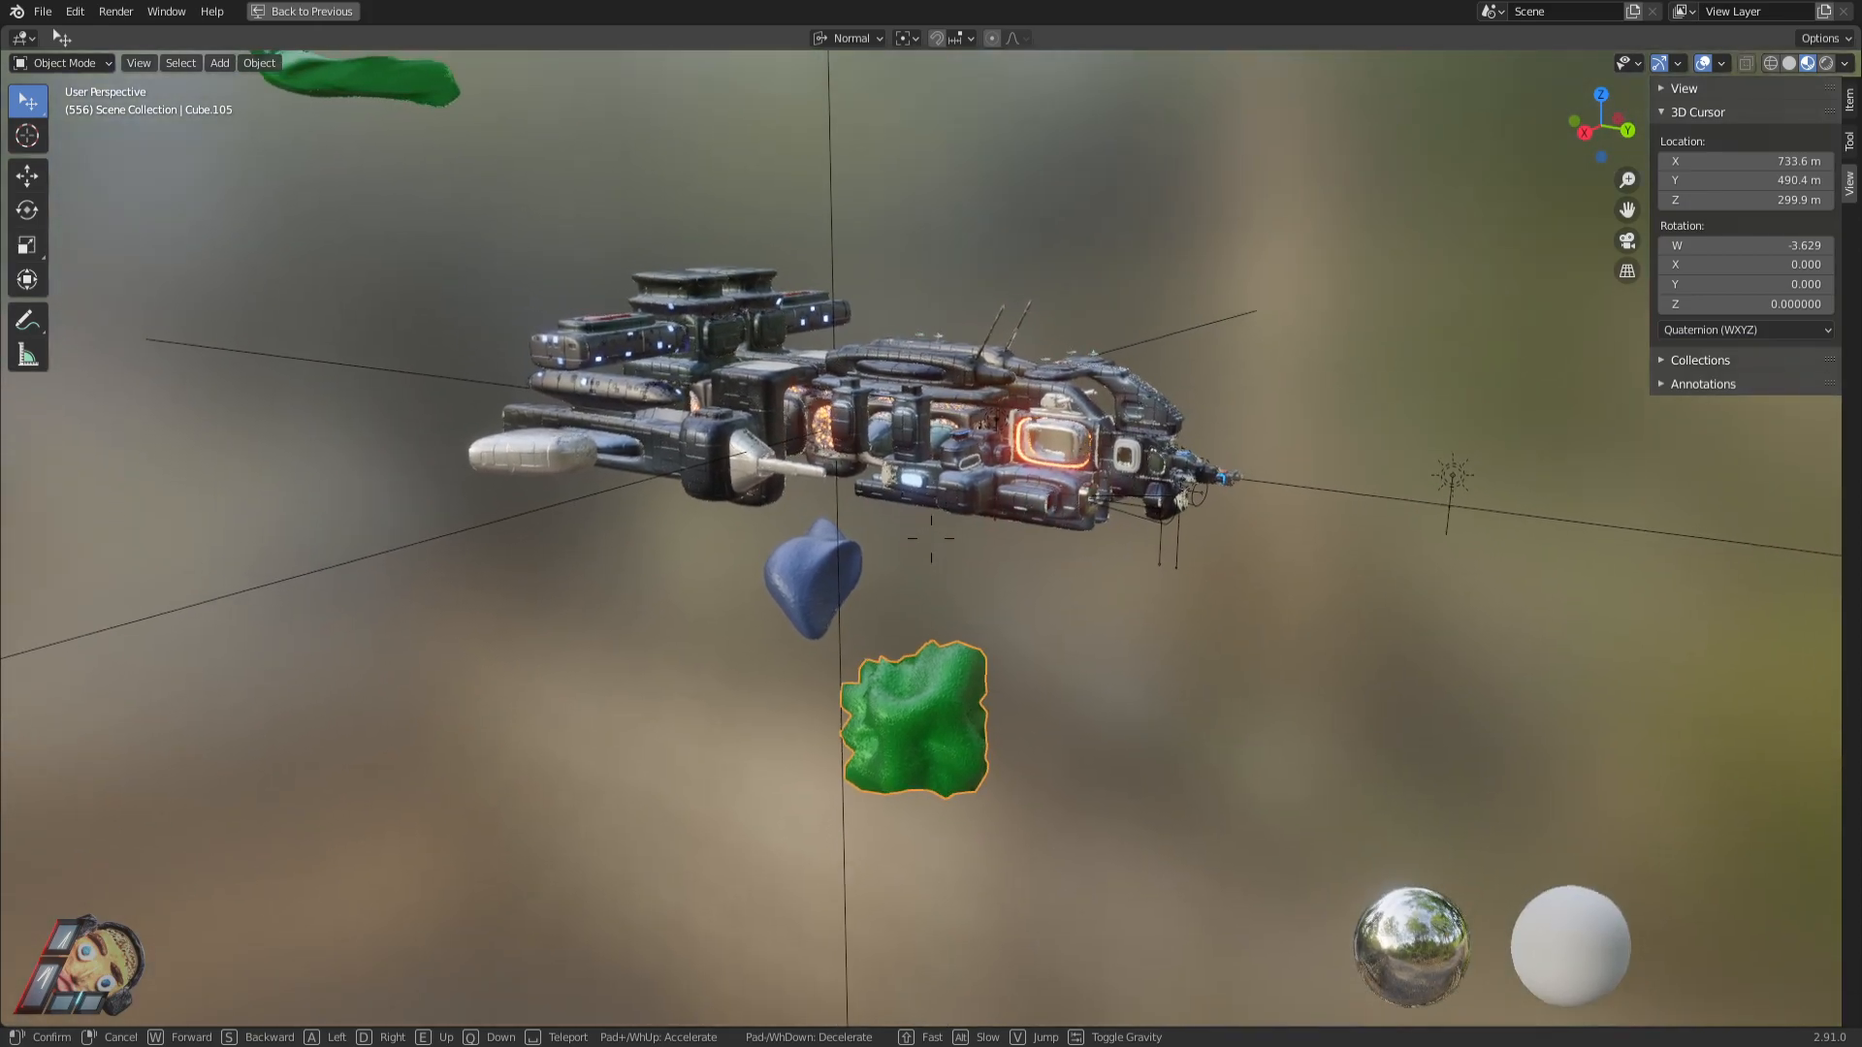
{"action": "key", "text": "w"}
{"action": "key", "text": "d"}
{"action": "key", "text": "w"}
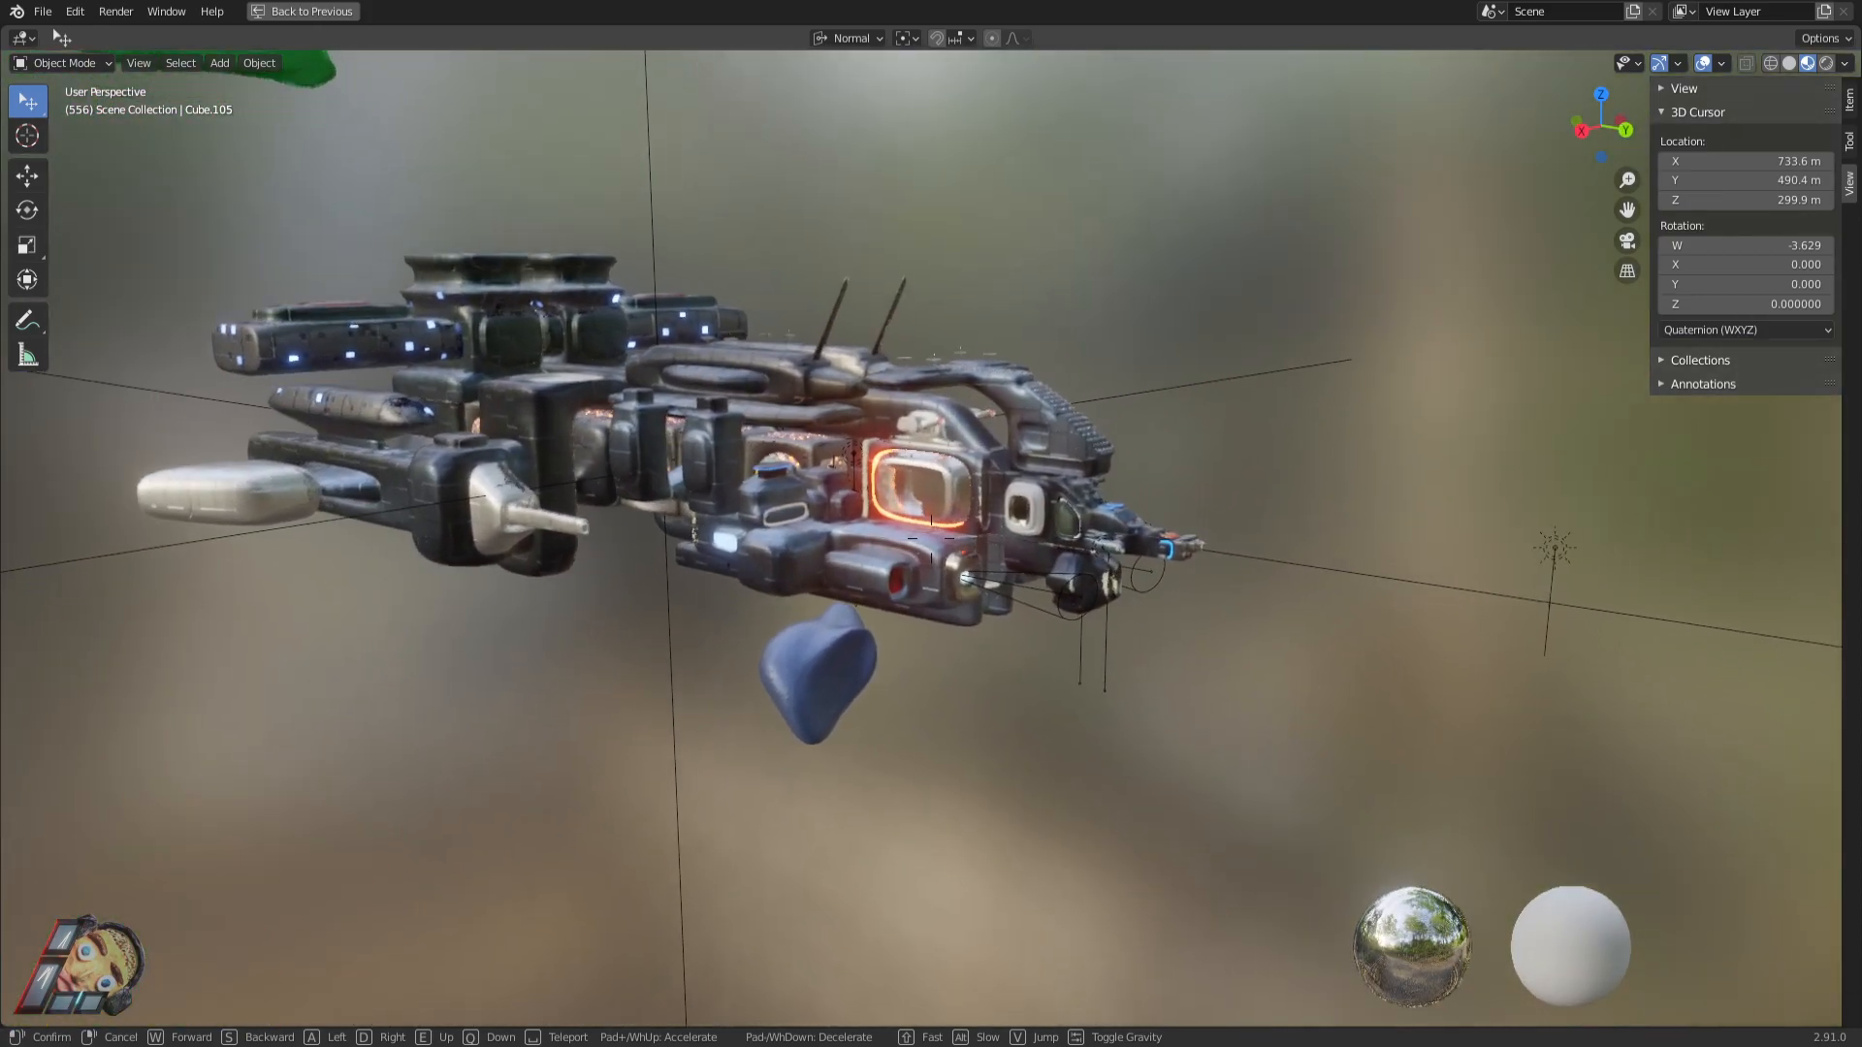
{"action": "key", "text": "d"}
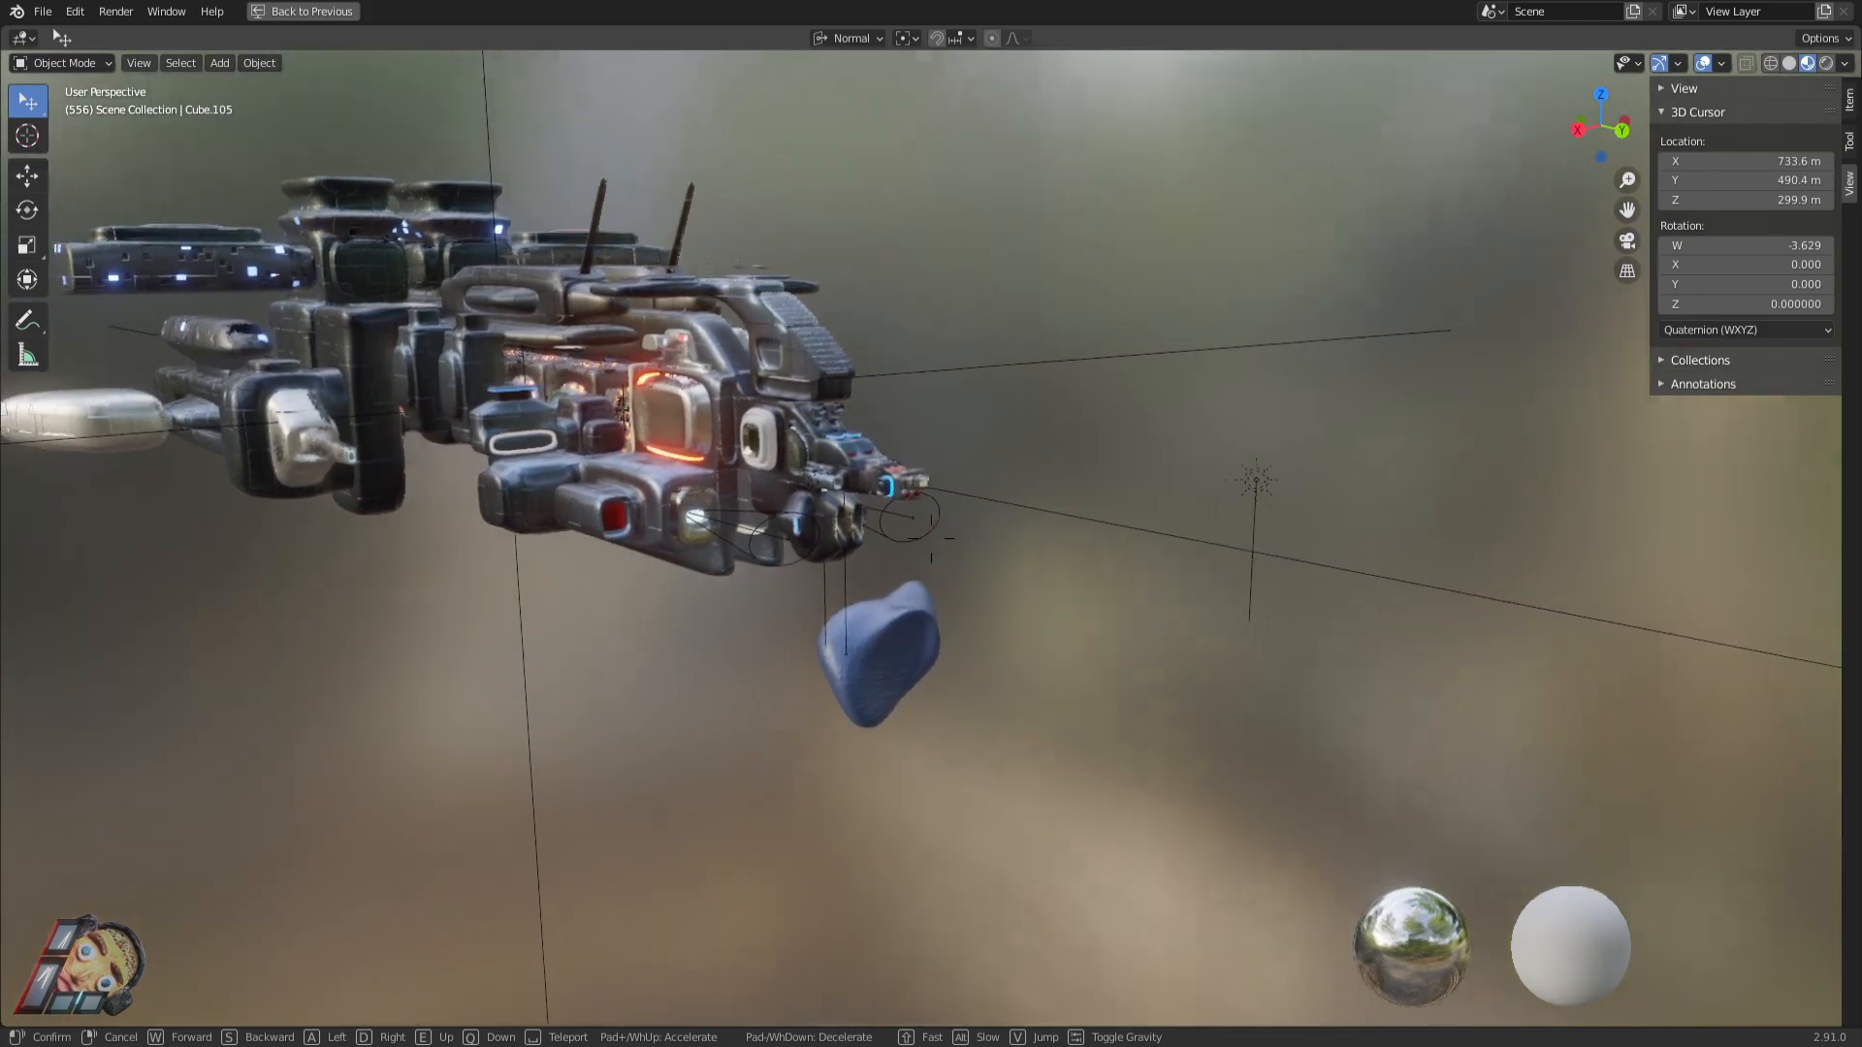
{"action": "key", "text": "w"}
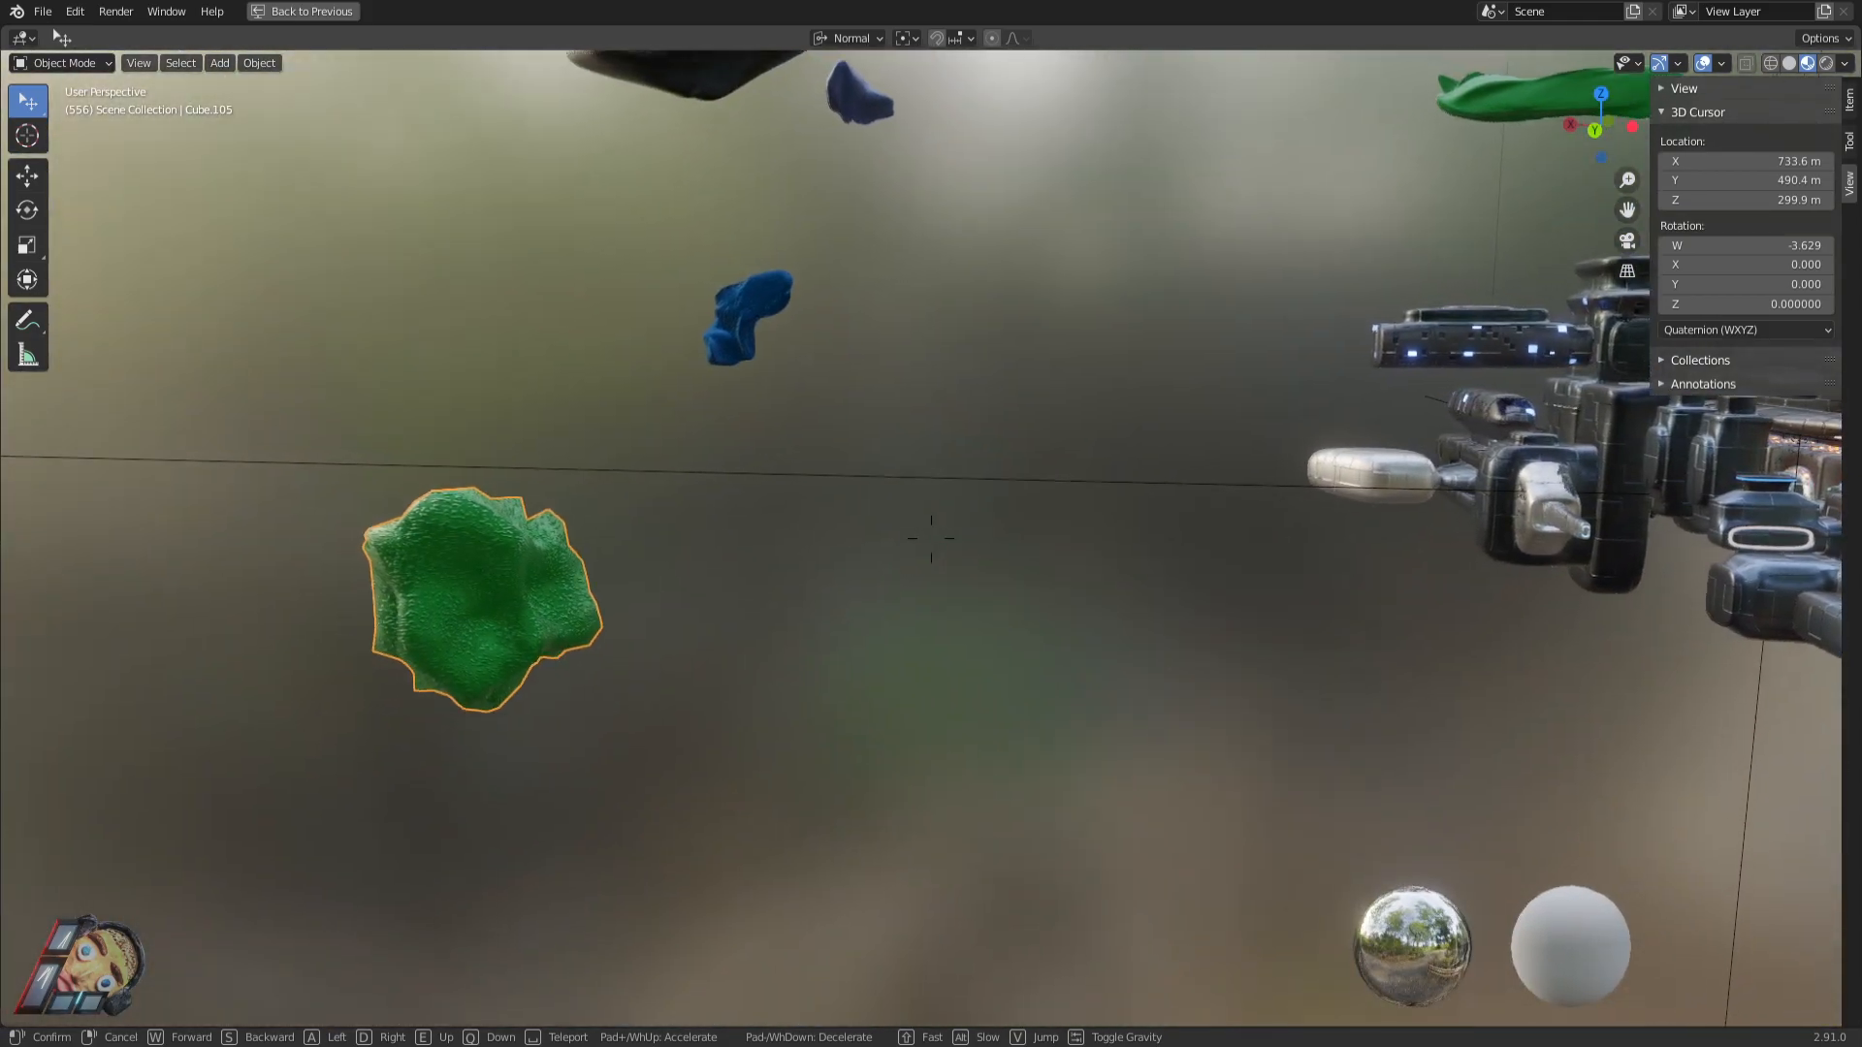
{"action": "key", "text": "a"}
{"action": "key", "text": "d"}
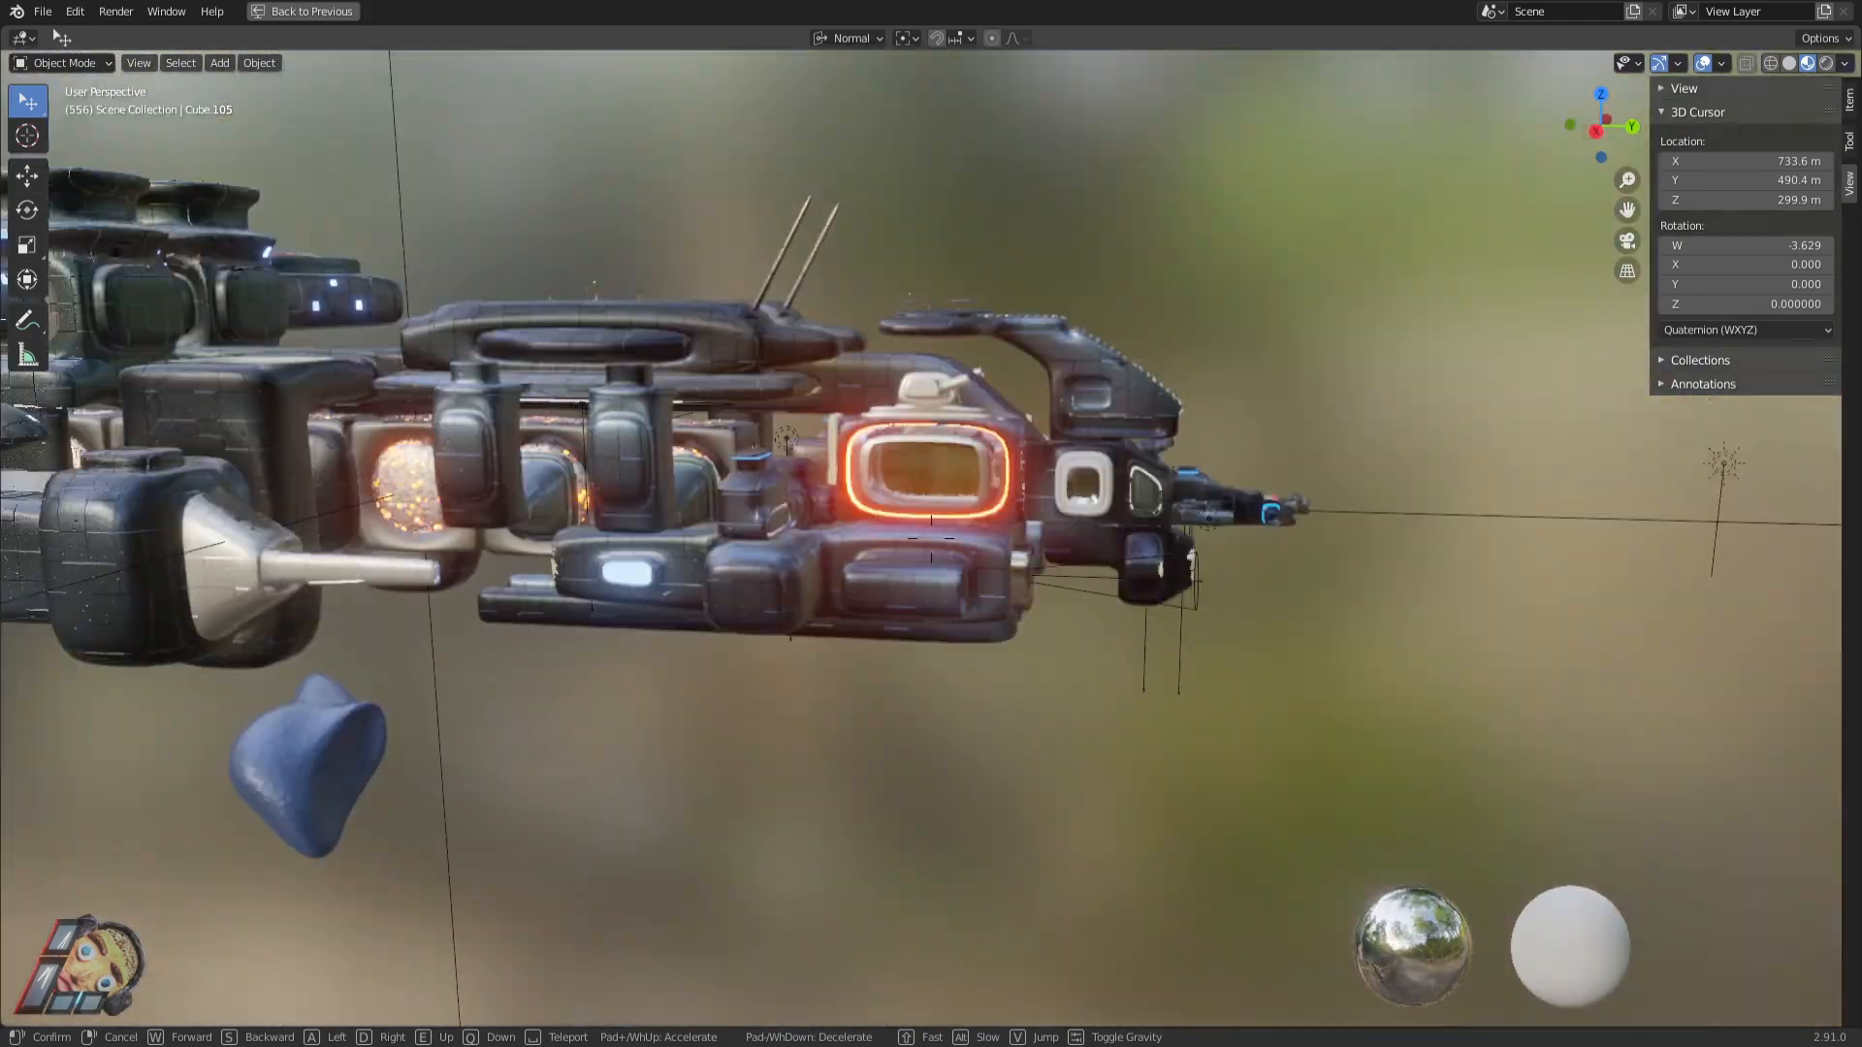
{"action": "key", "text": "w"}
{"action": "key", "text": "d"}
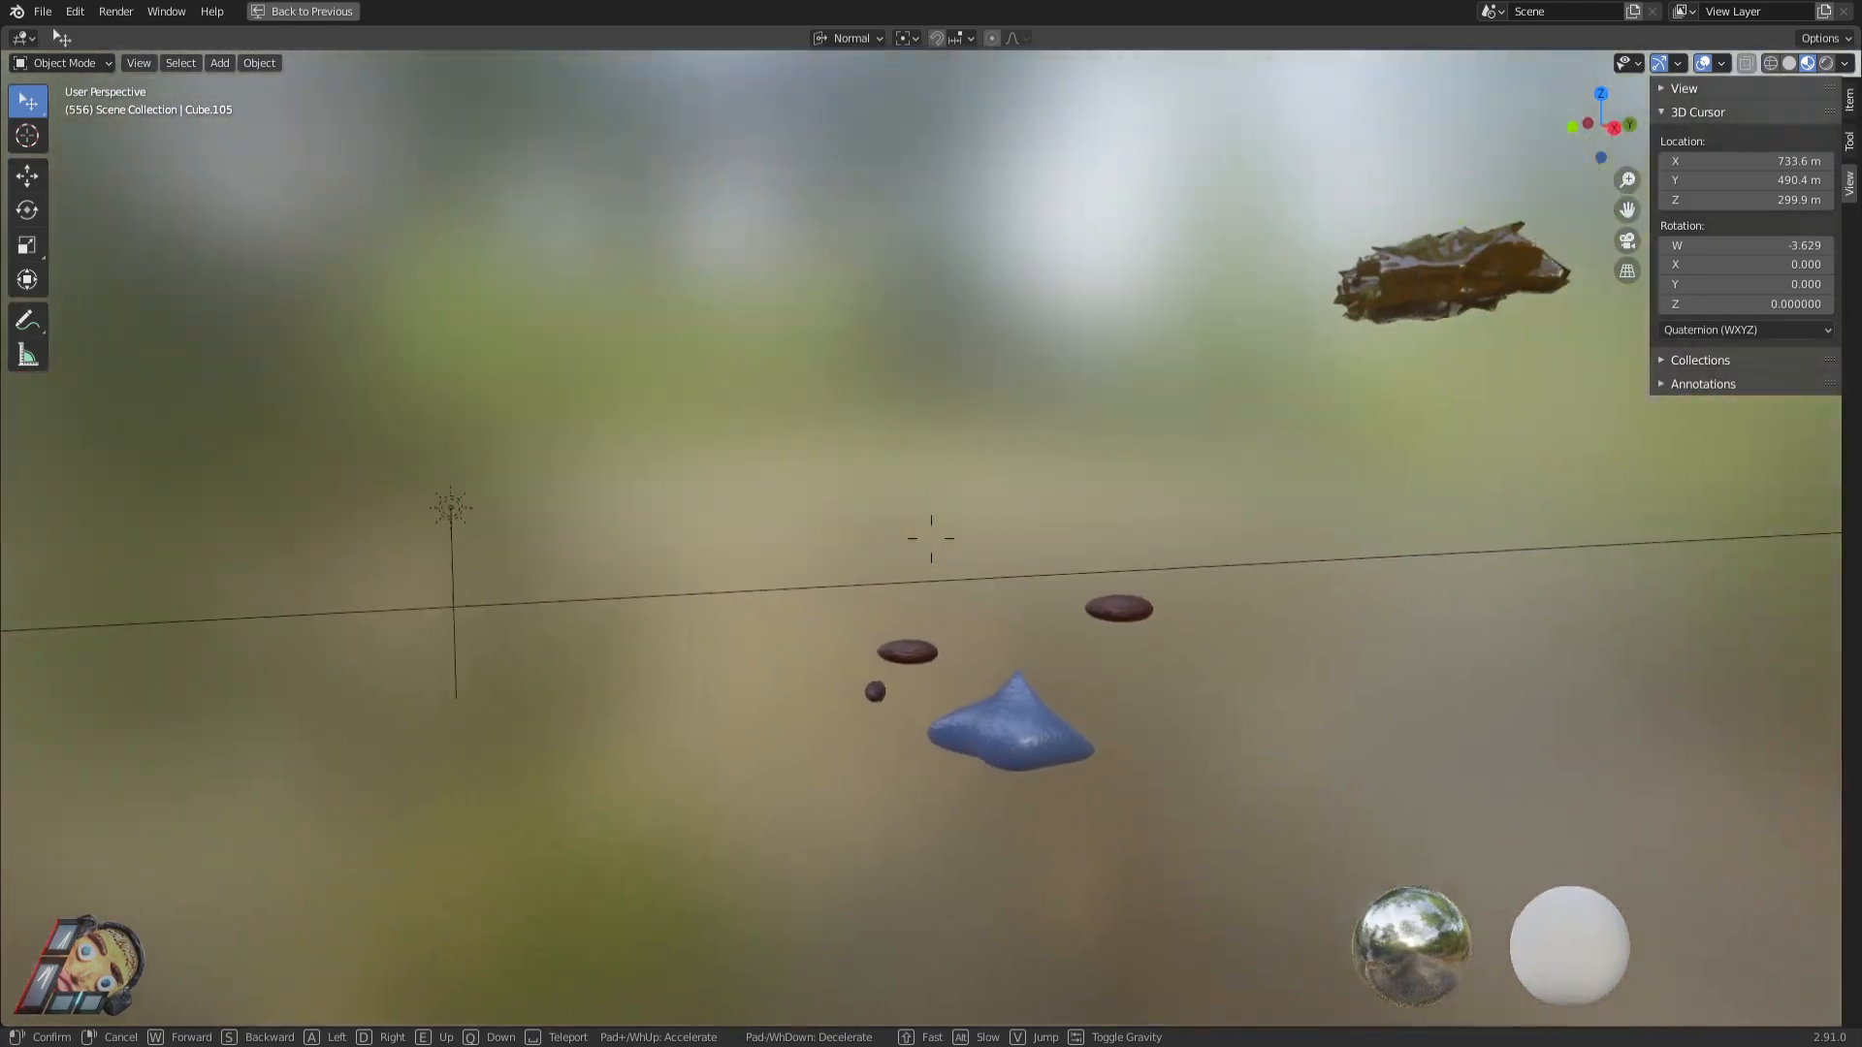
Select the elongated, jagged brown asteroid floating away from the ship.
{"action": "key", "text": "w"}
{"action": "key", "text": "w"}
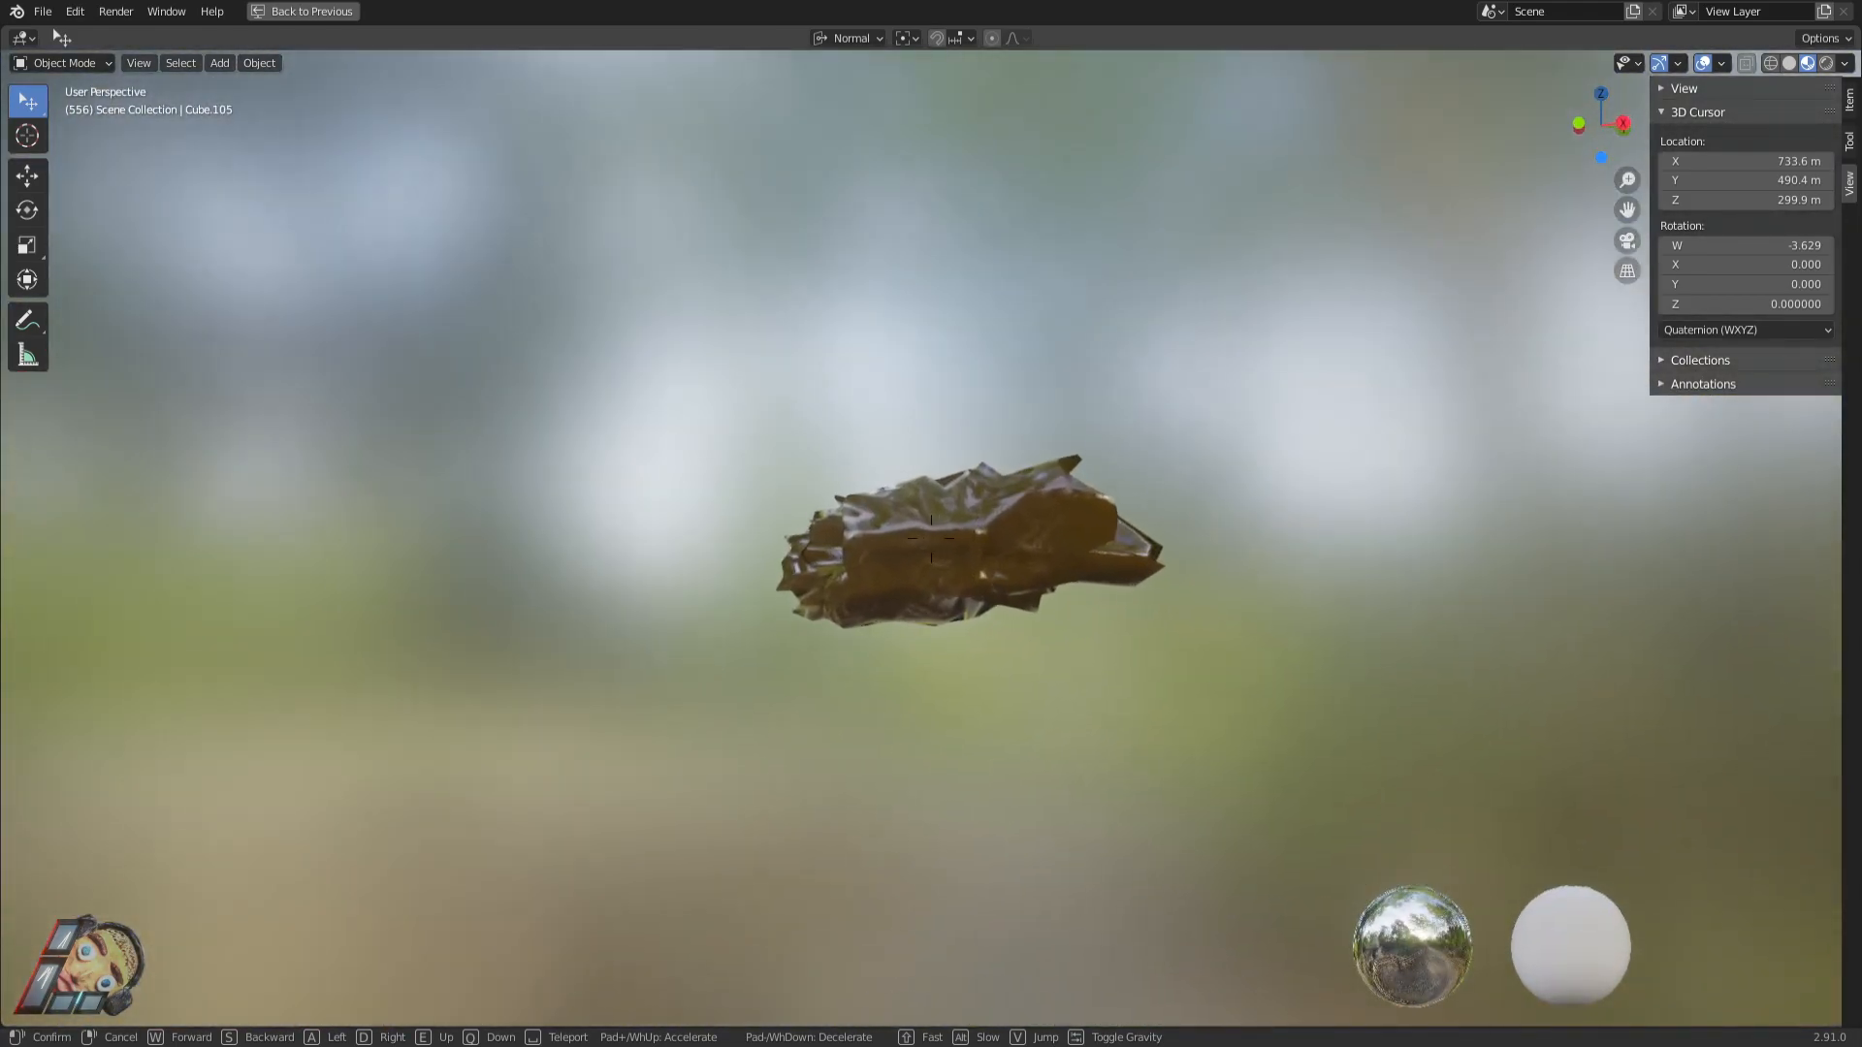
{"action": "key", "text": "a"}
{"action": "left_click", "coordinate": [1062, 543]}
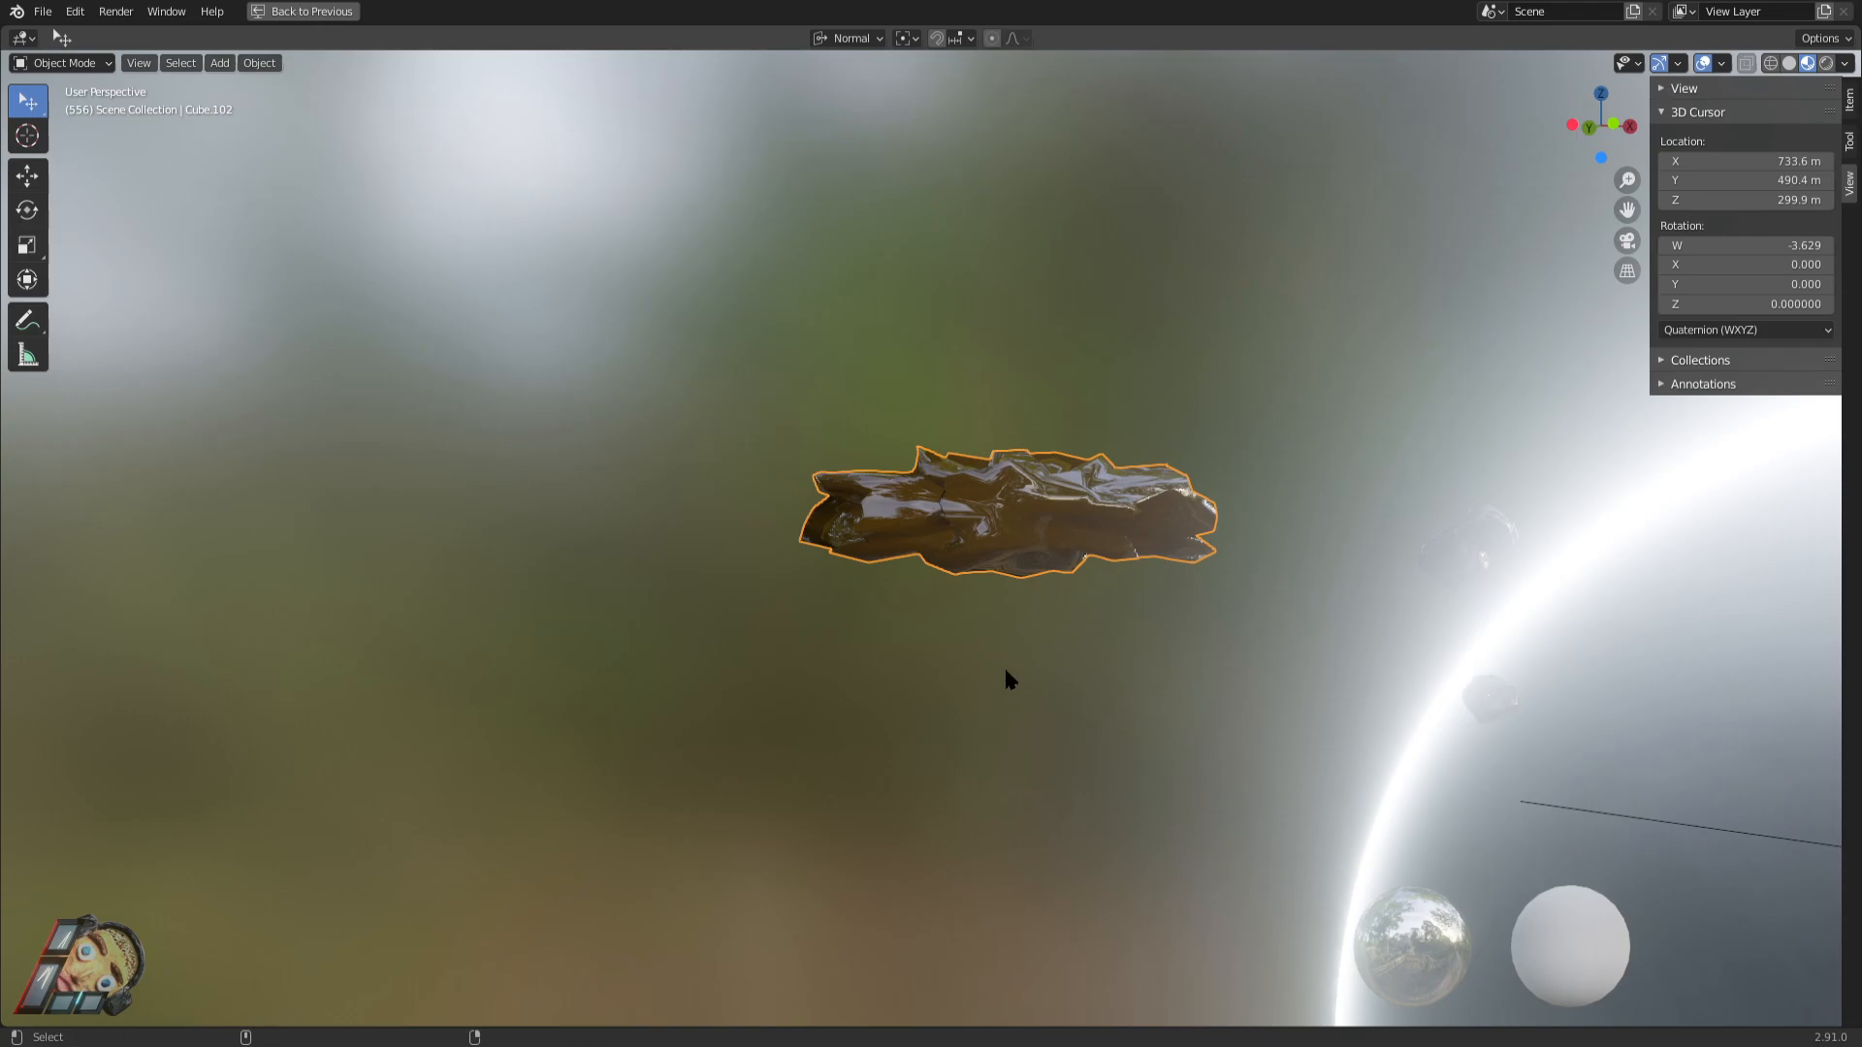
Examine the planet's halo and the ship, and view the selected brown asteroid from its side.
{"action": "key", "text": "shift+grave"}
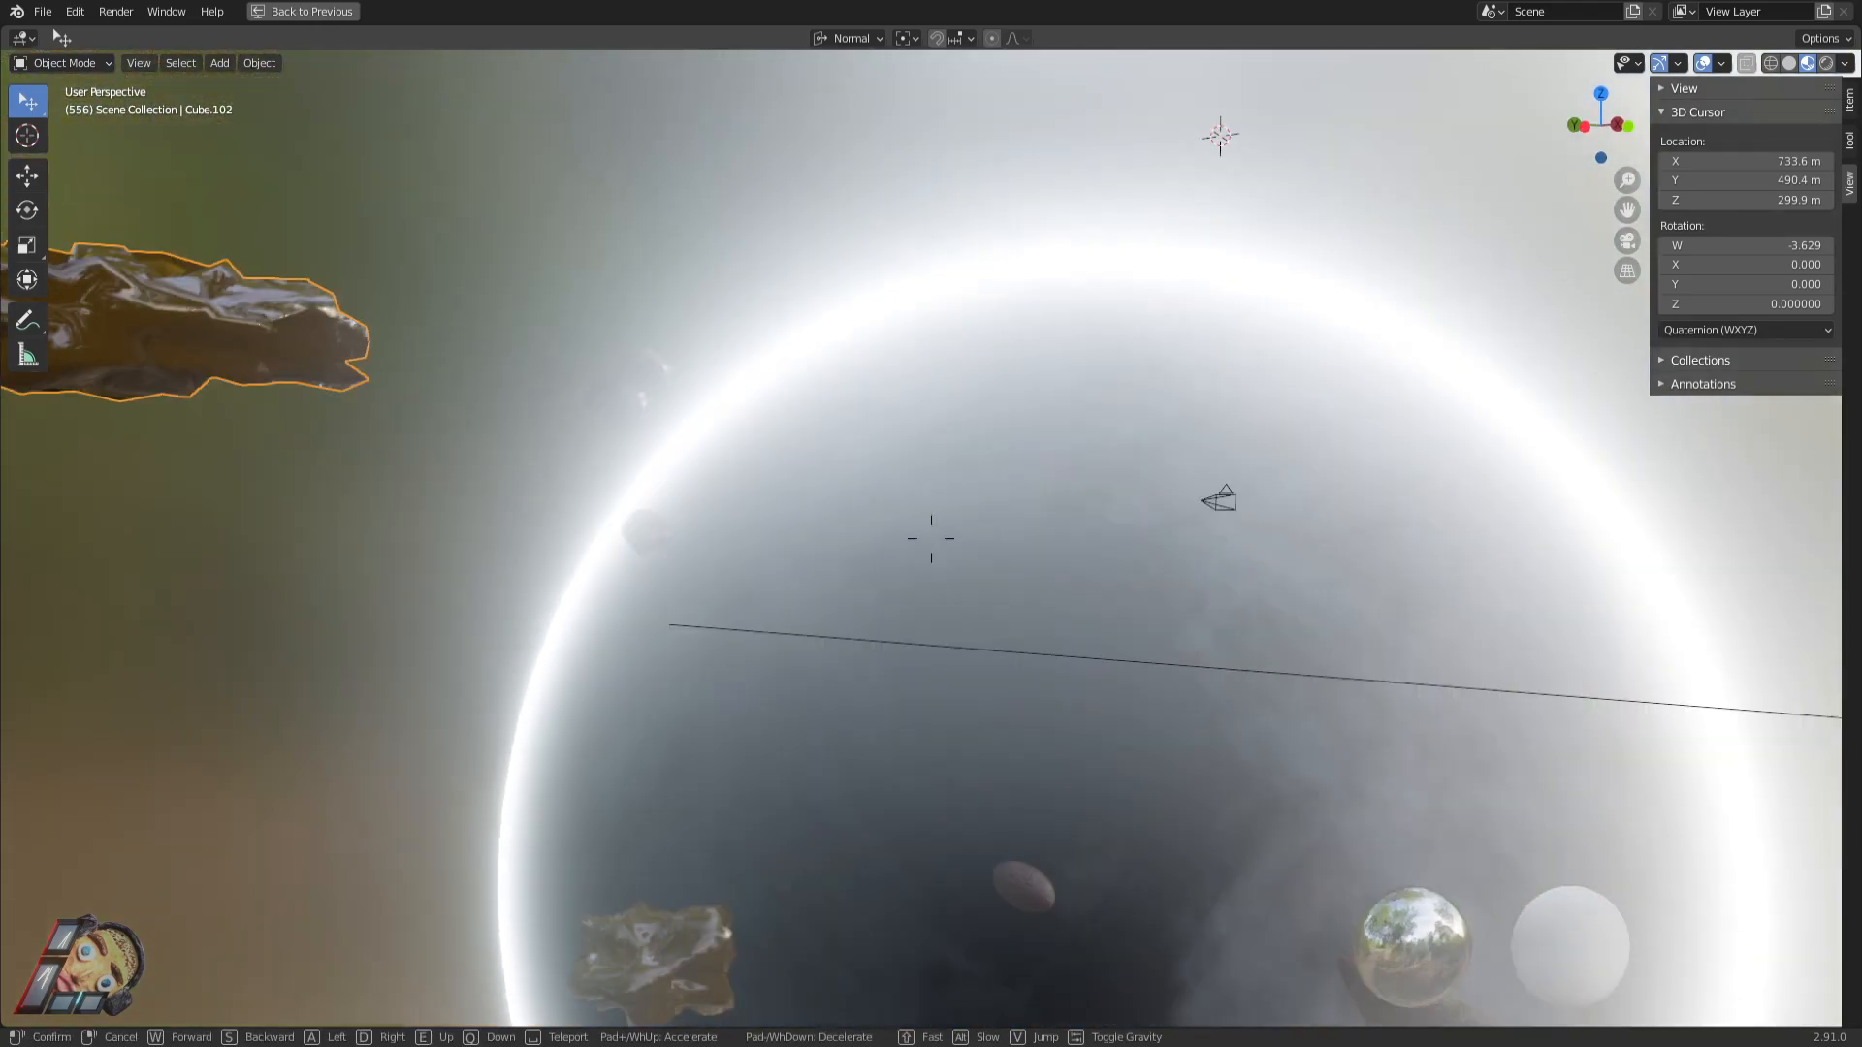
{"action": "key", "text": "w"}
{"action": "key", "text": "w"}
{"action": "key", "text": "a"}
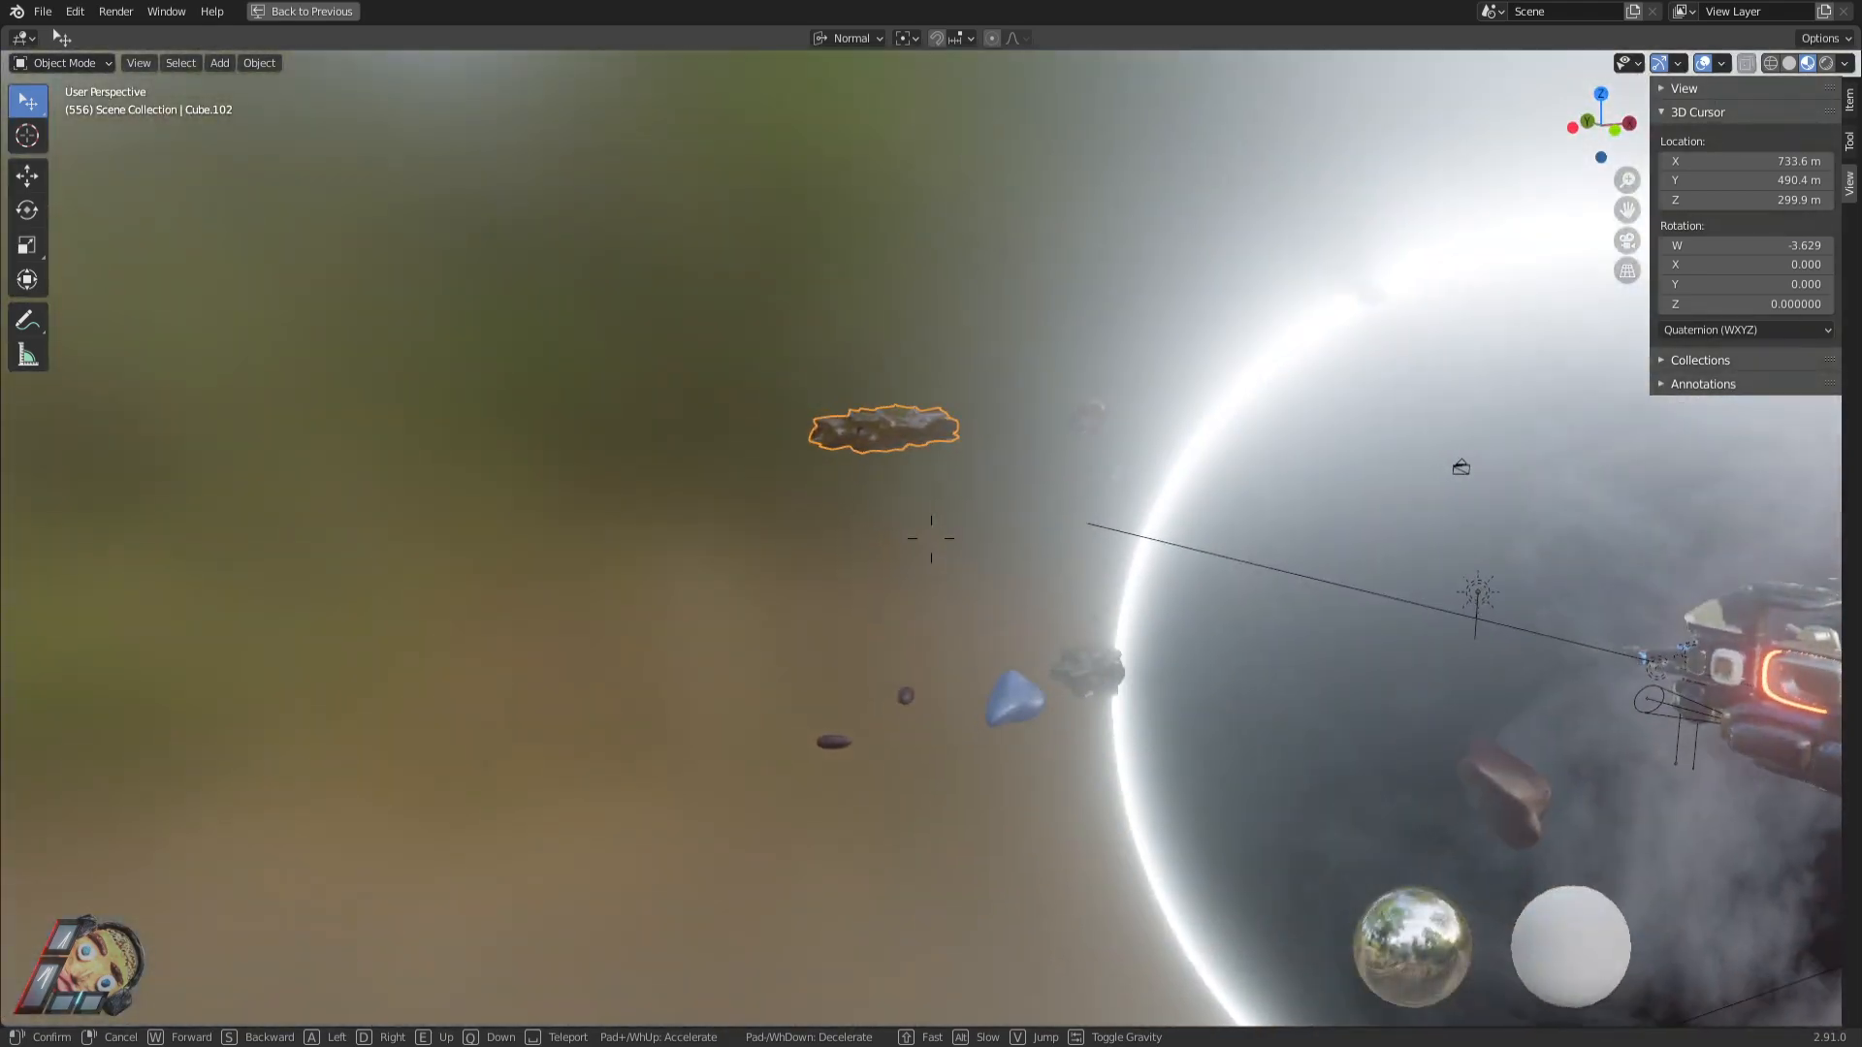
{"action": "key", "text": "w"}
{"action": "key", "text": "a"}
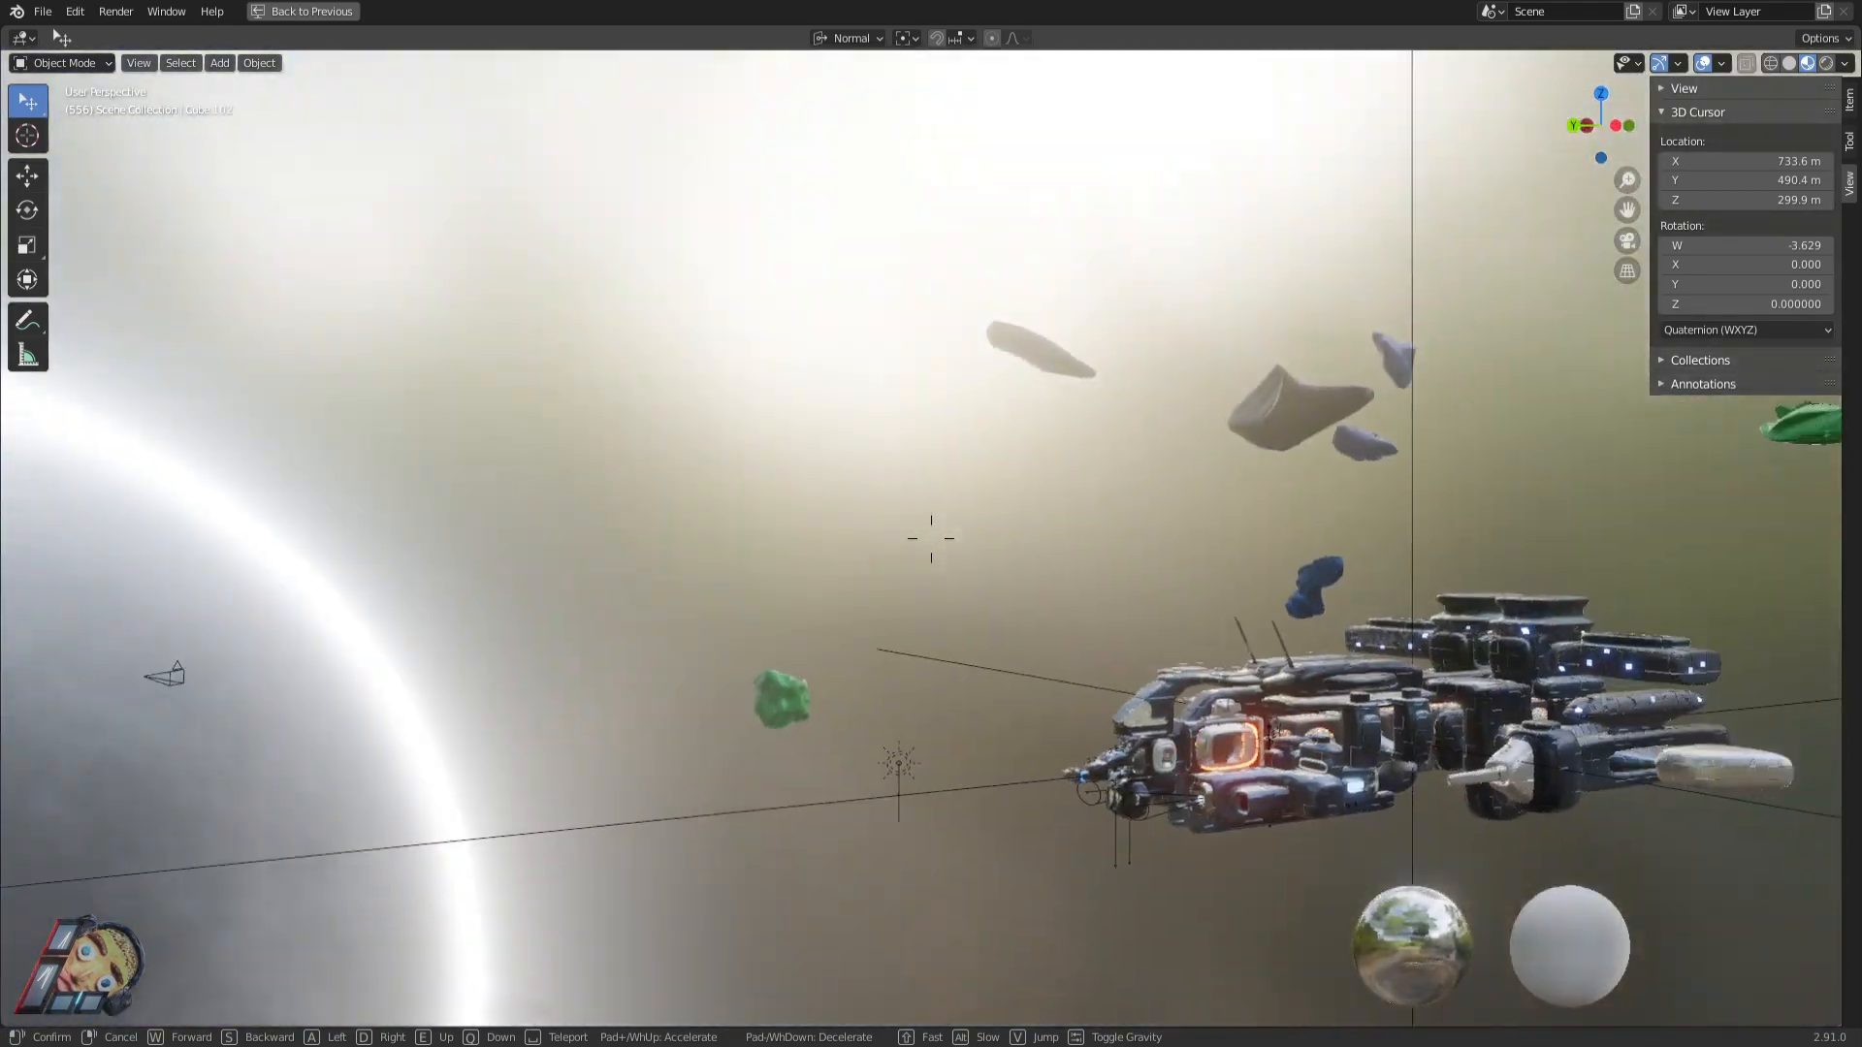
{"action": "key", "text": "w"}
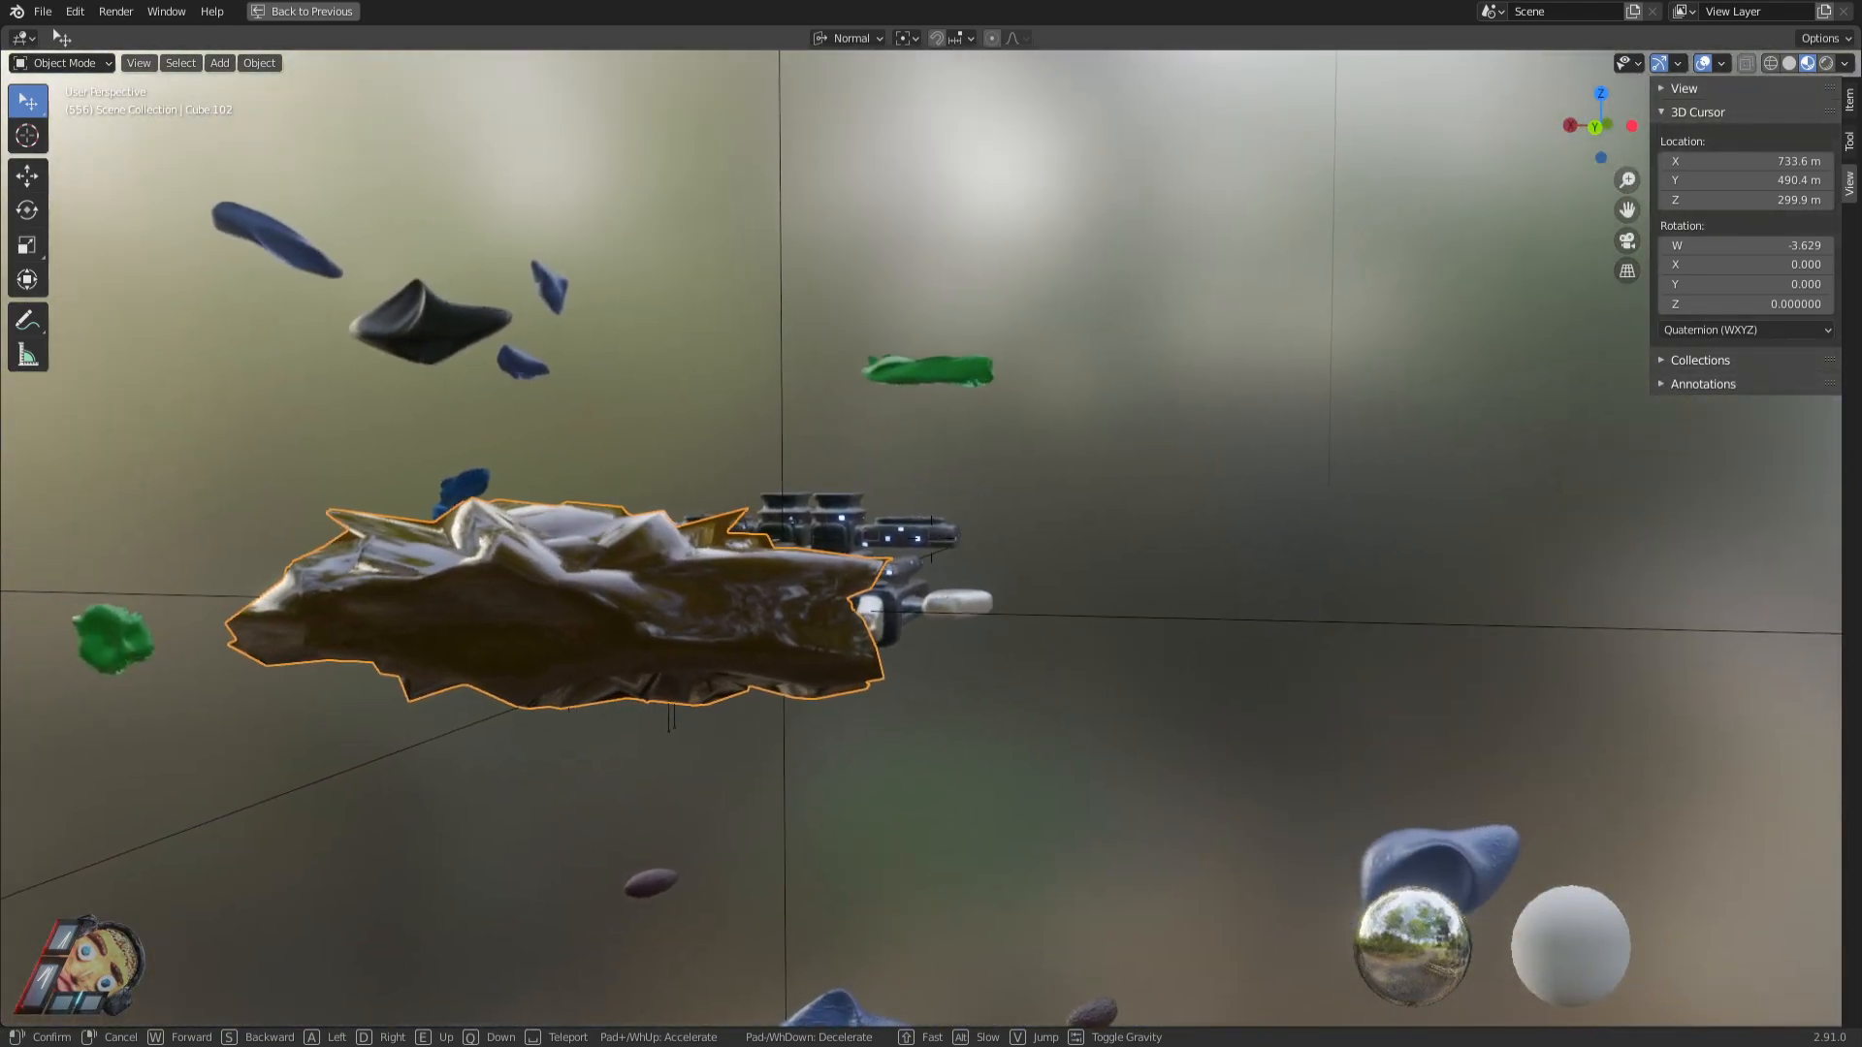
{"action": "key", "text": "w"}
{"action": "key", "text": "d"}
{"action": "key", "text": "s"}
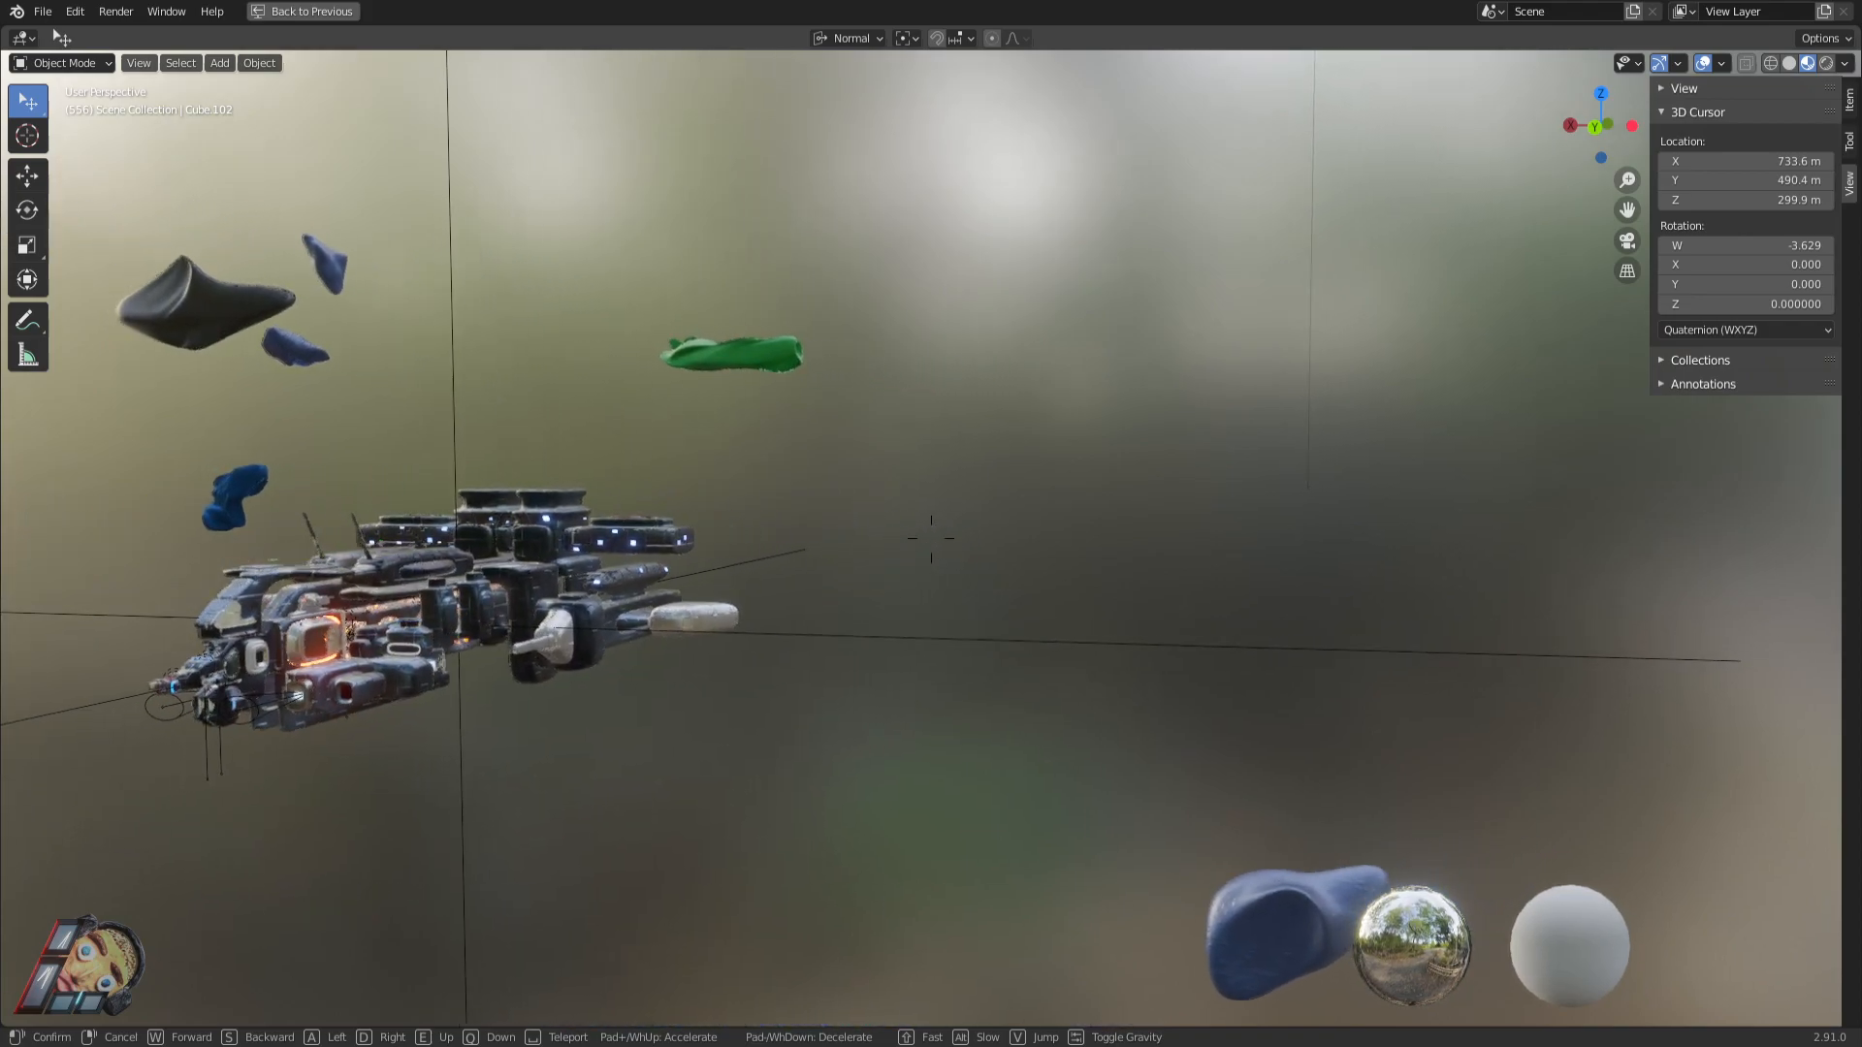
Inspect the selected jagged brown asteroid against the ship and neighbouring asteroids from several distances and angles.
{"action": "key", "text": "a"}
{"action": "key", "text": "s"}
{"action": "key", "text": "a"}
{"action": "key", "text": "w"}
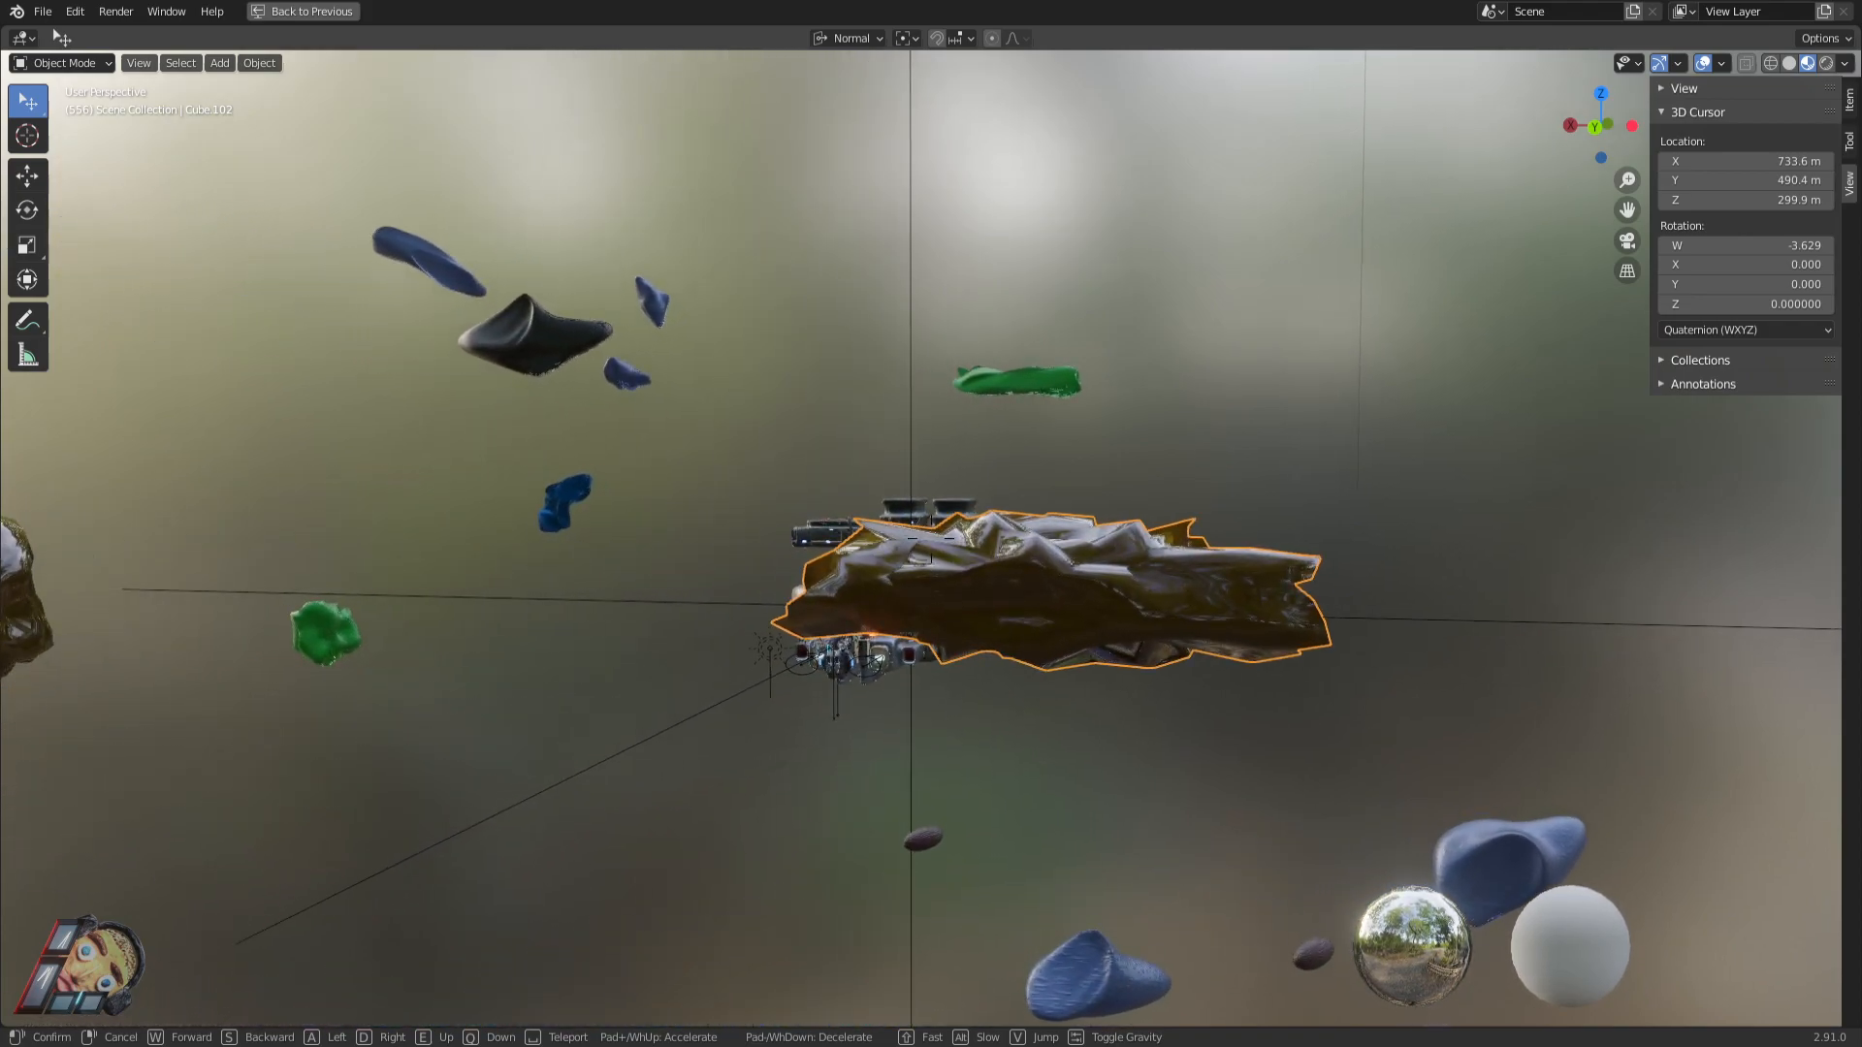
{"action": "key", "text": "s"}
{"action": "key", "text": "w"}
{"action": "key", "text": "s"}
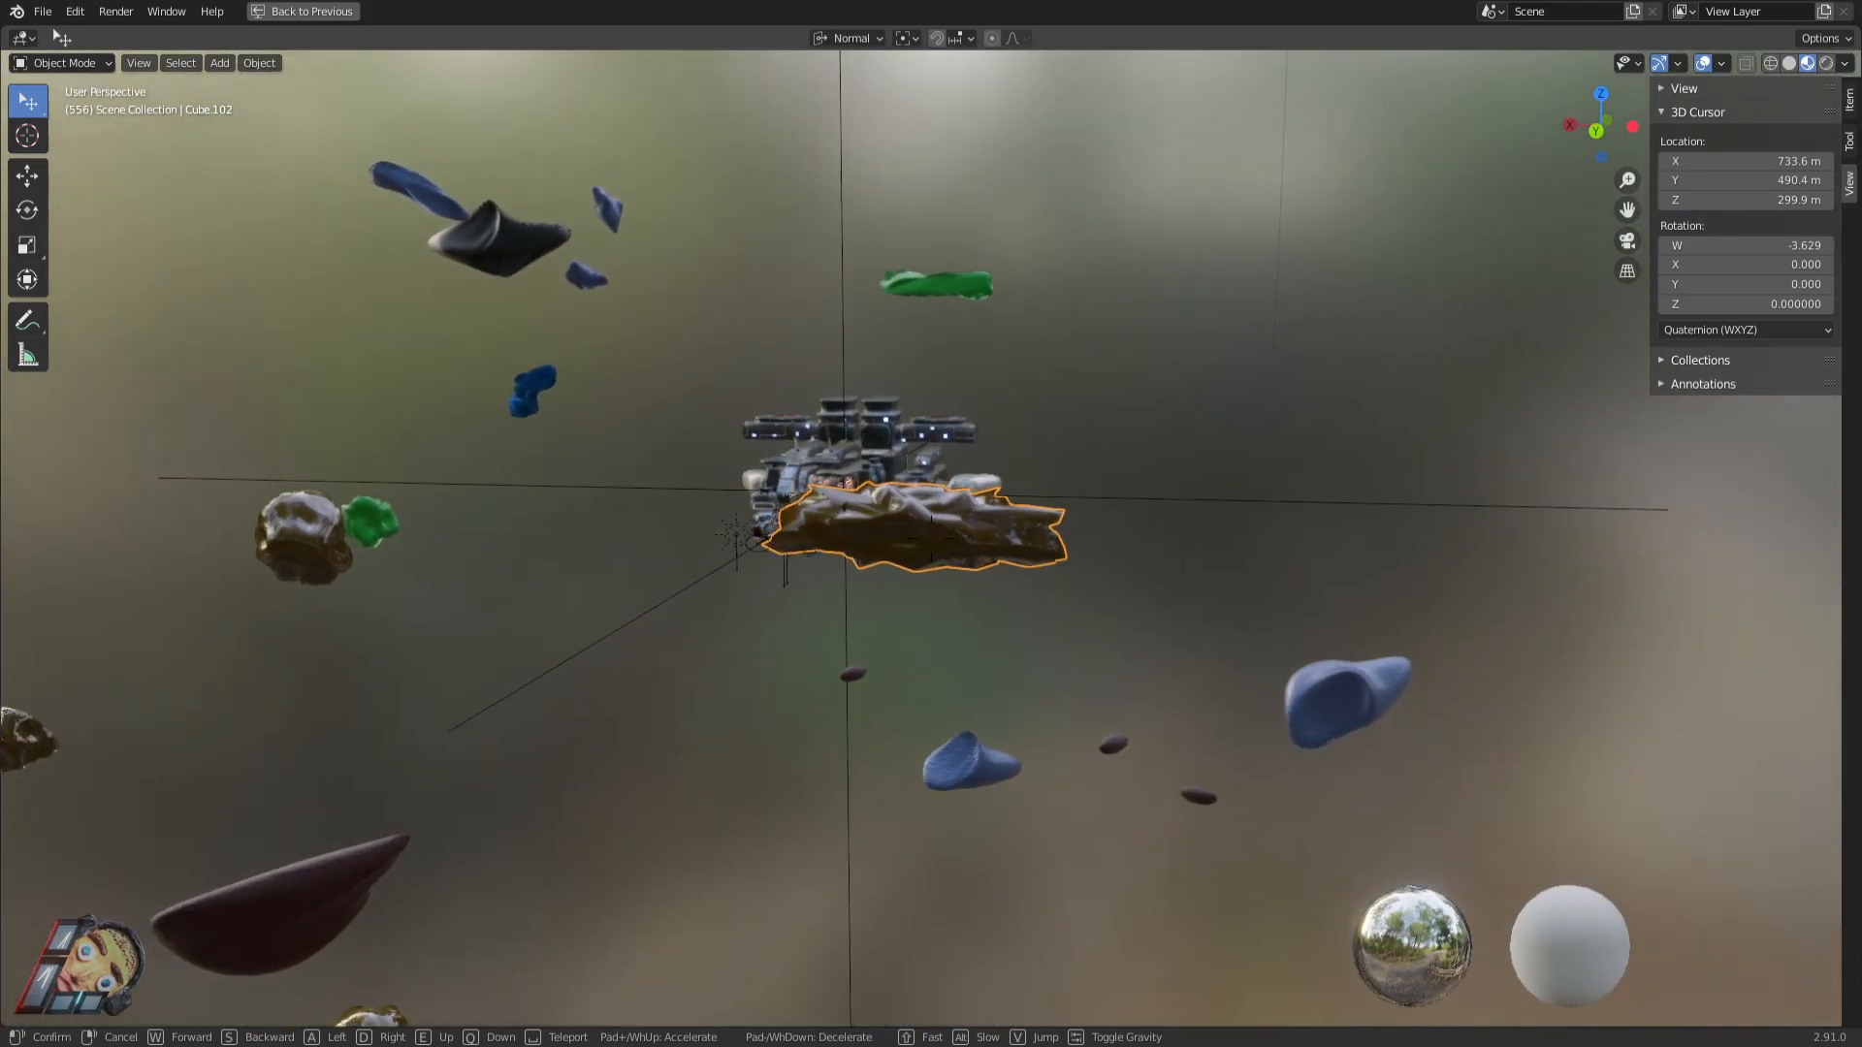
{"action": "key", "text": "d"}
{"action": "key", "text": "w"}
{"action": "key", "text": "a"}
{"action": "key", "text": "d"}
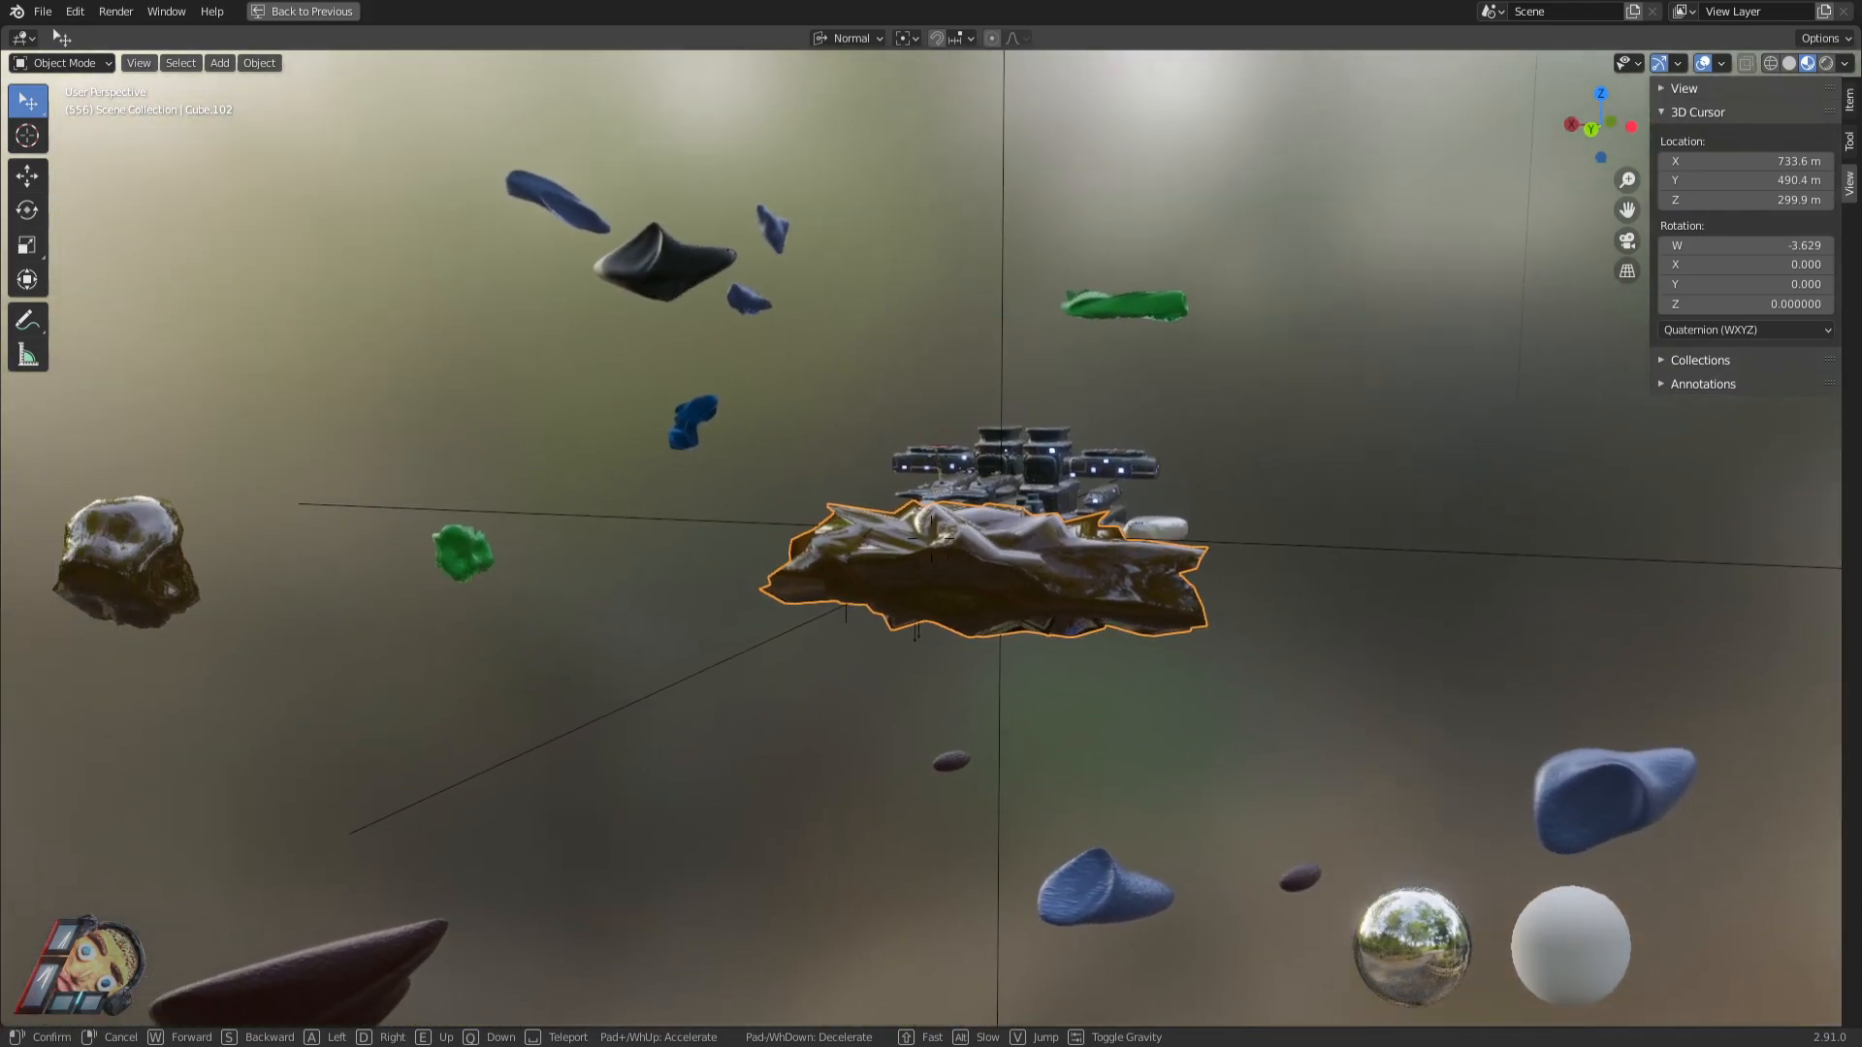
{"action": "key", "text": "s"}
{"action": "key", "text": "w"}
{"action": "key", "text": "a"}
{"action": "key", "text": "s"}
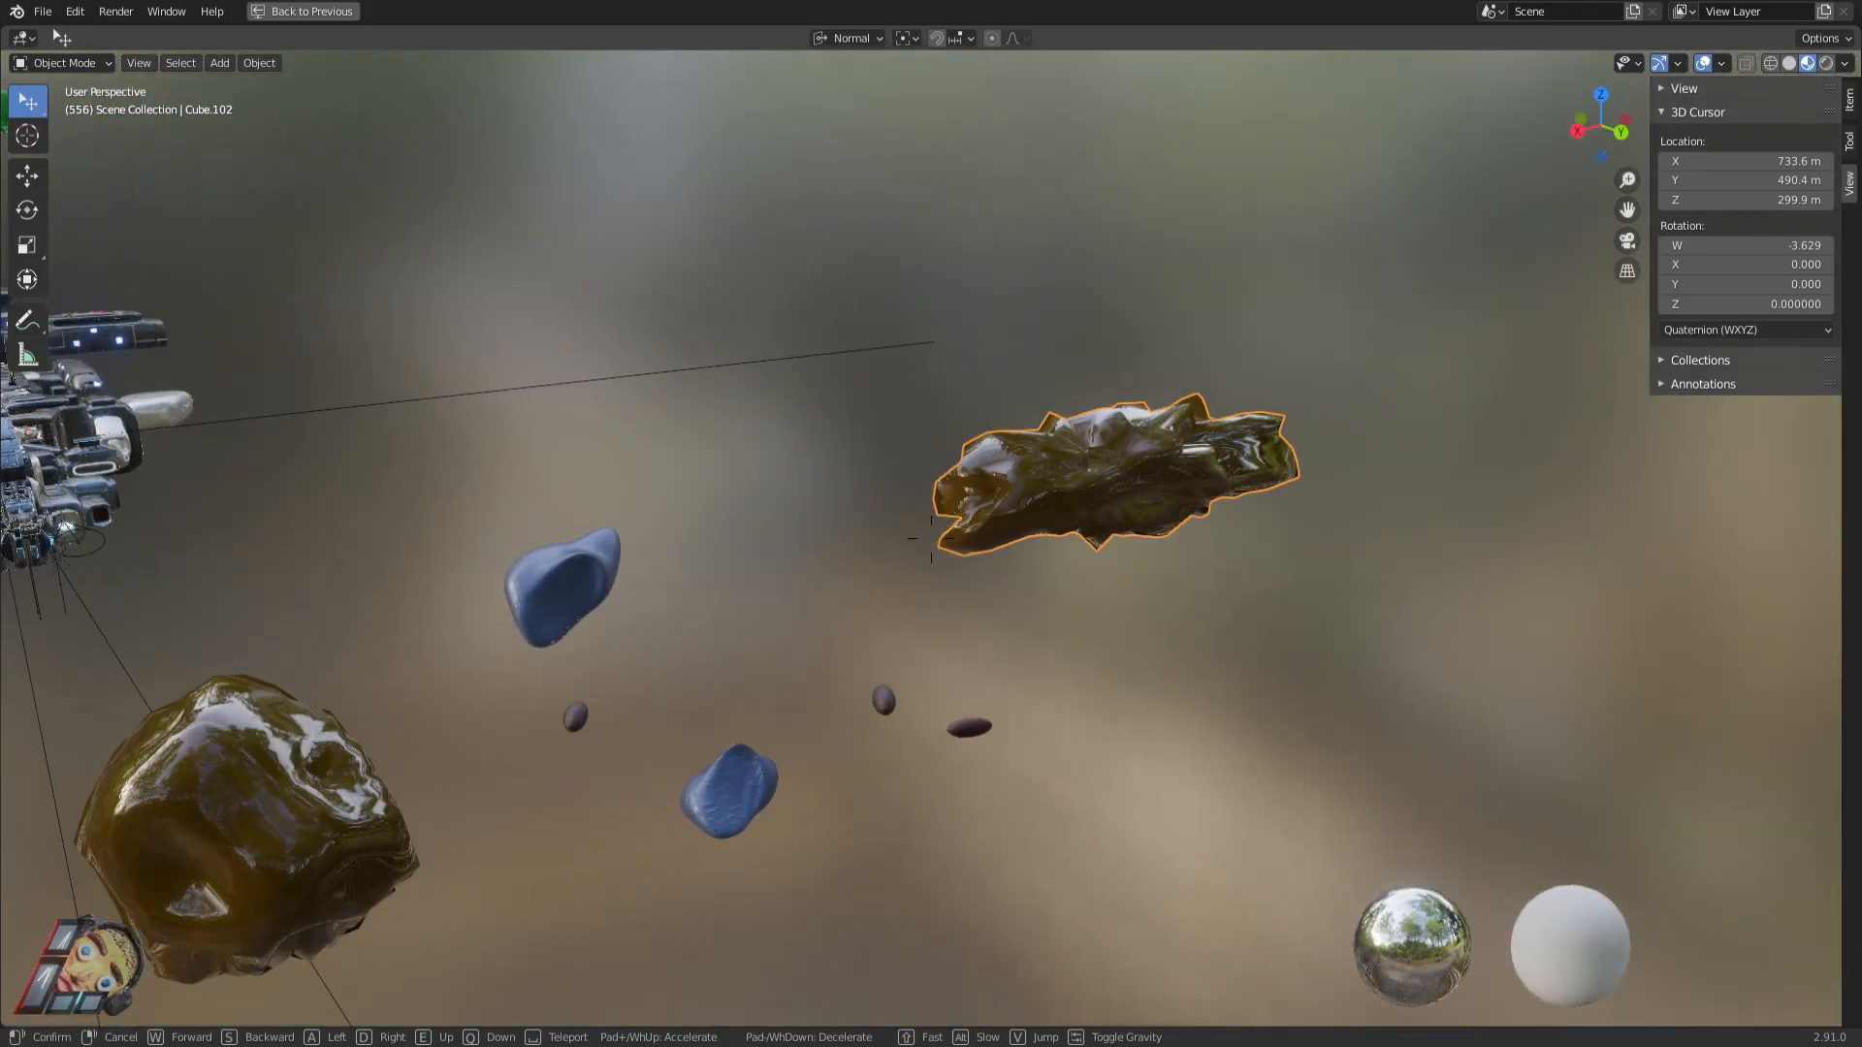
{"action": "left_click", "coordinate": [1003, 545]}
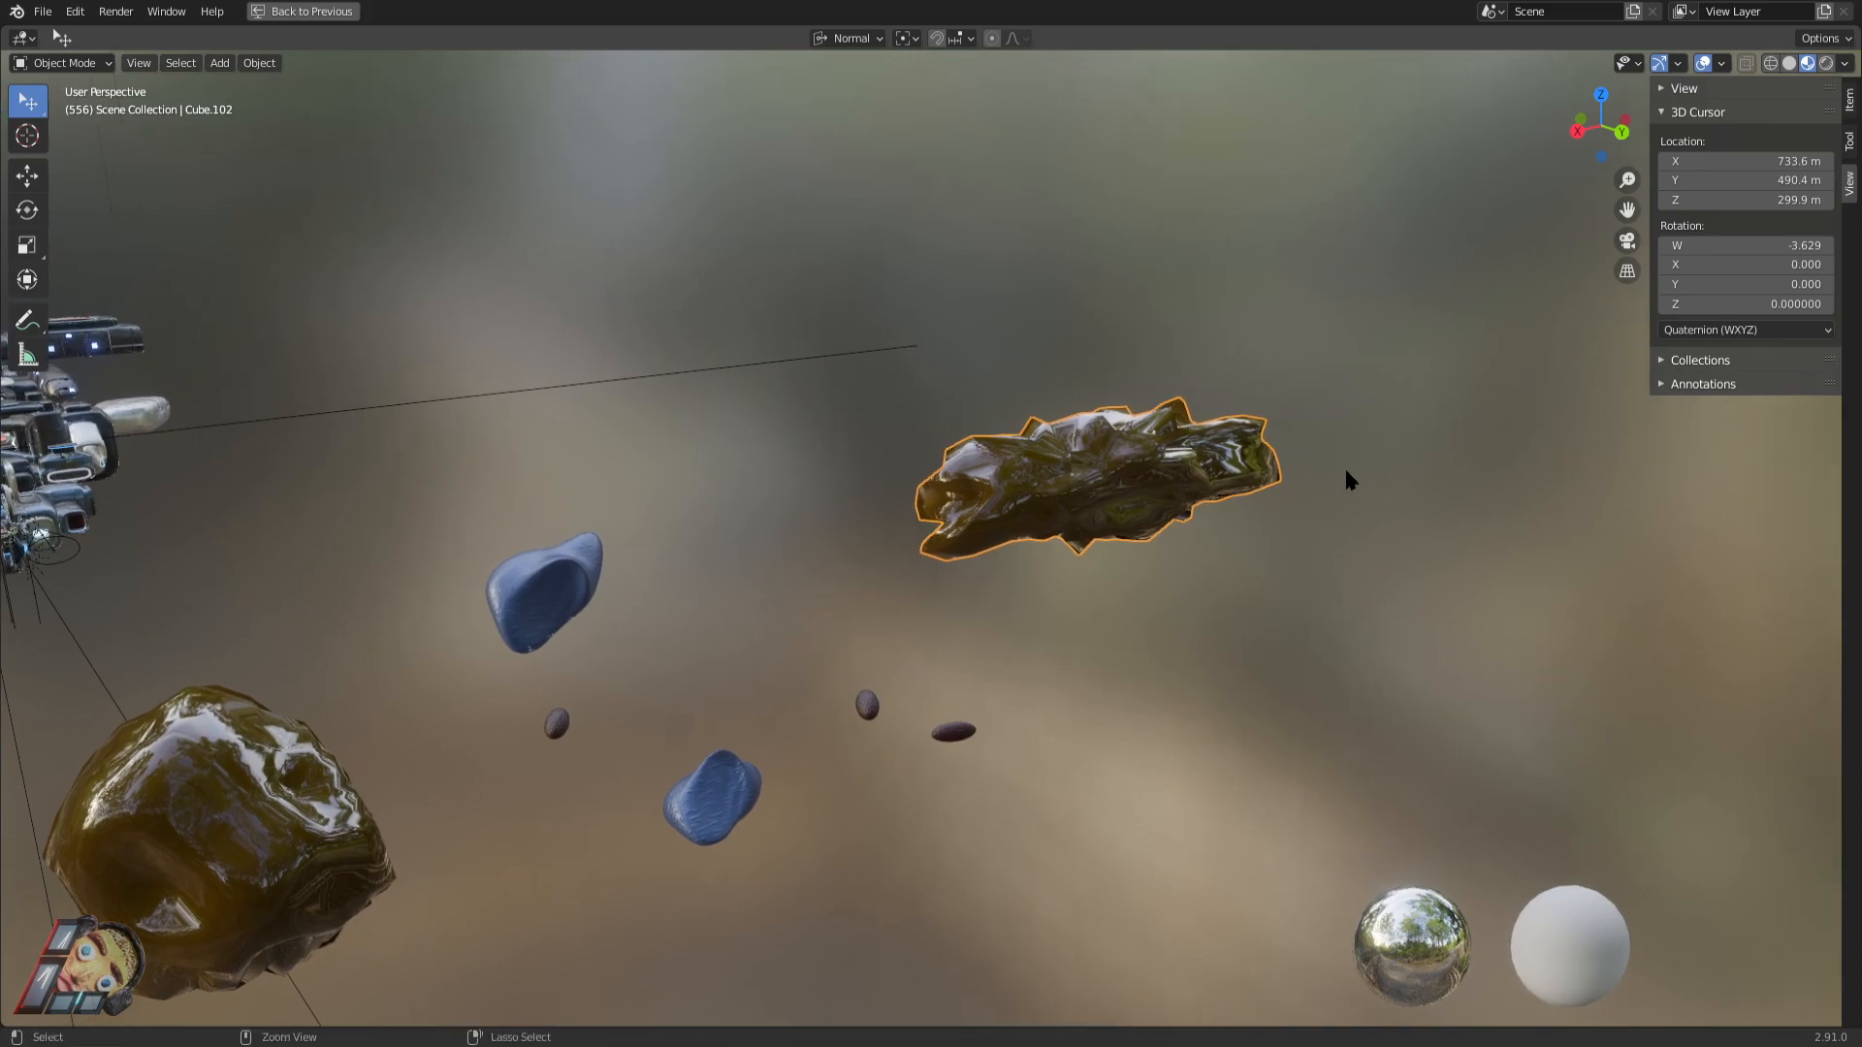
Restore the full Shading workspace layout and show the modifier properties of the selected brown asteroid.
{"action": "key", "text": "ctrl+space"}
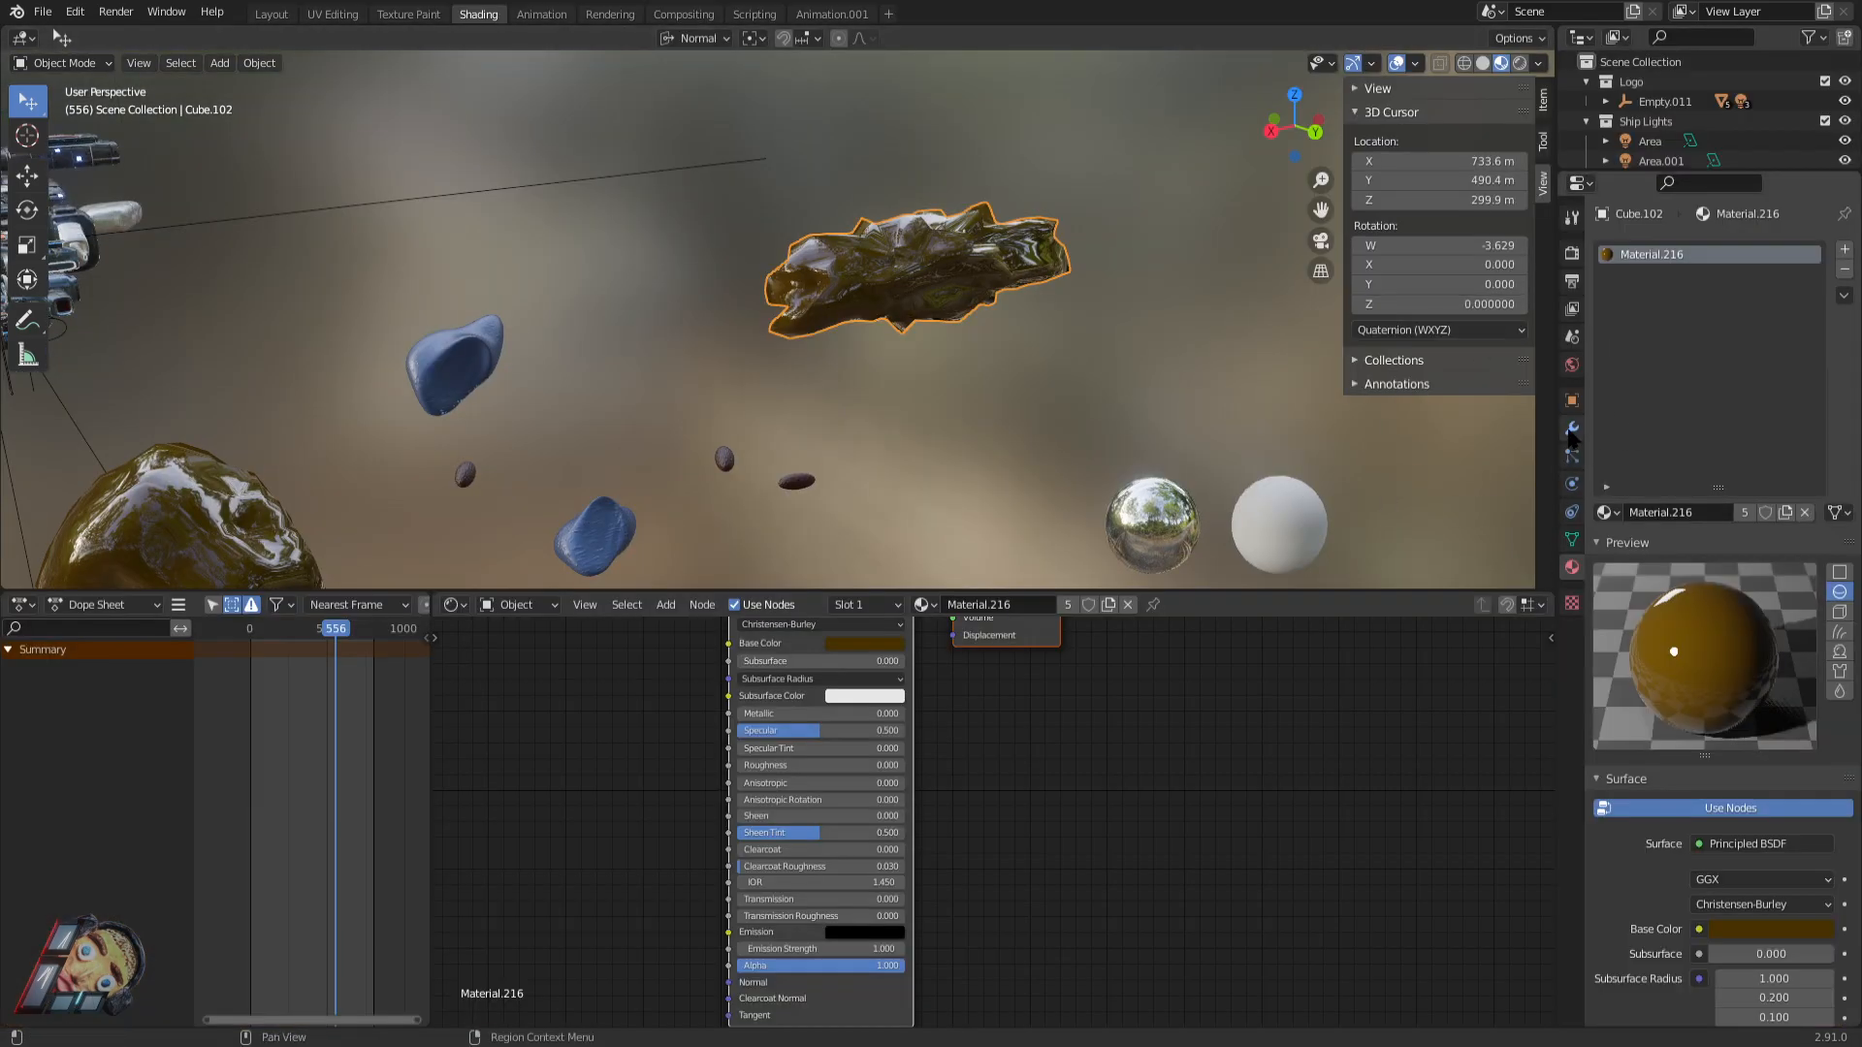
{"action": "left_click", "coordinate": [1573, 429]}
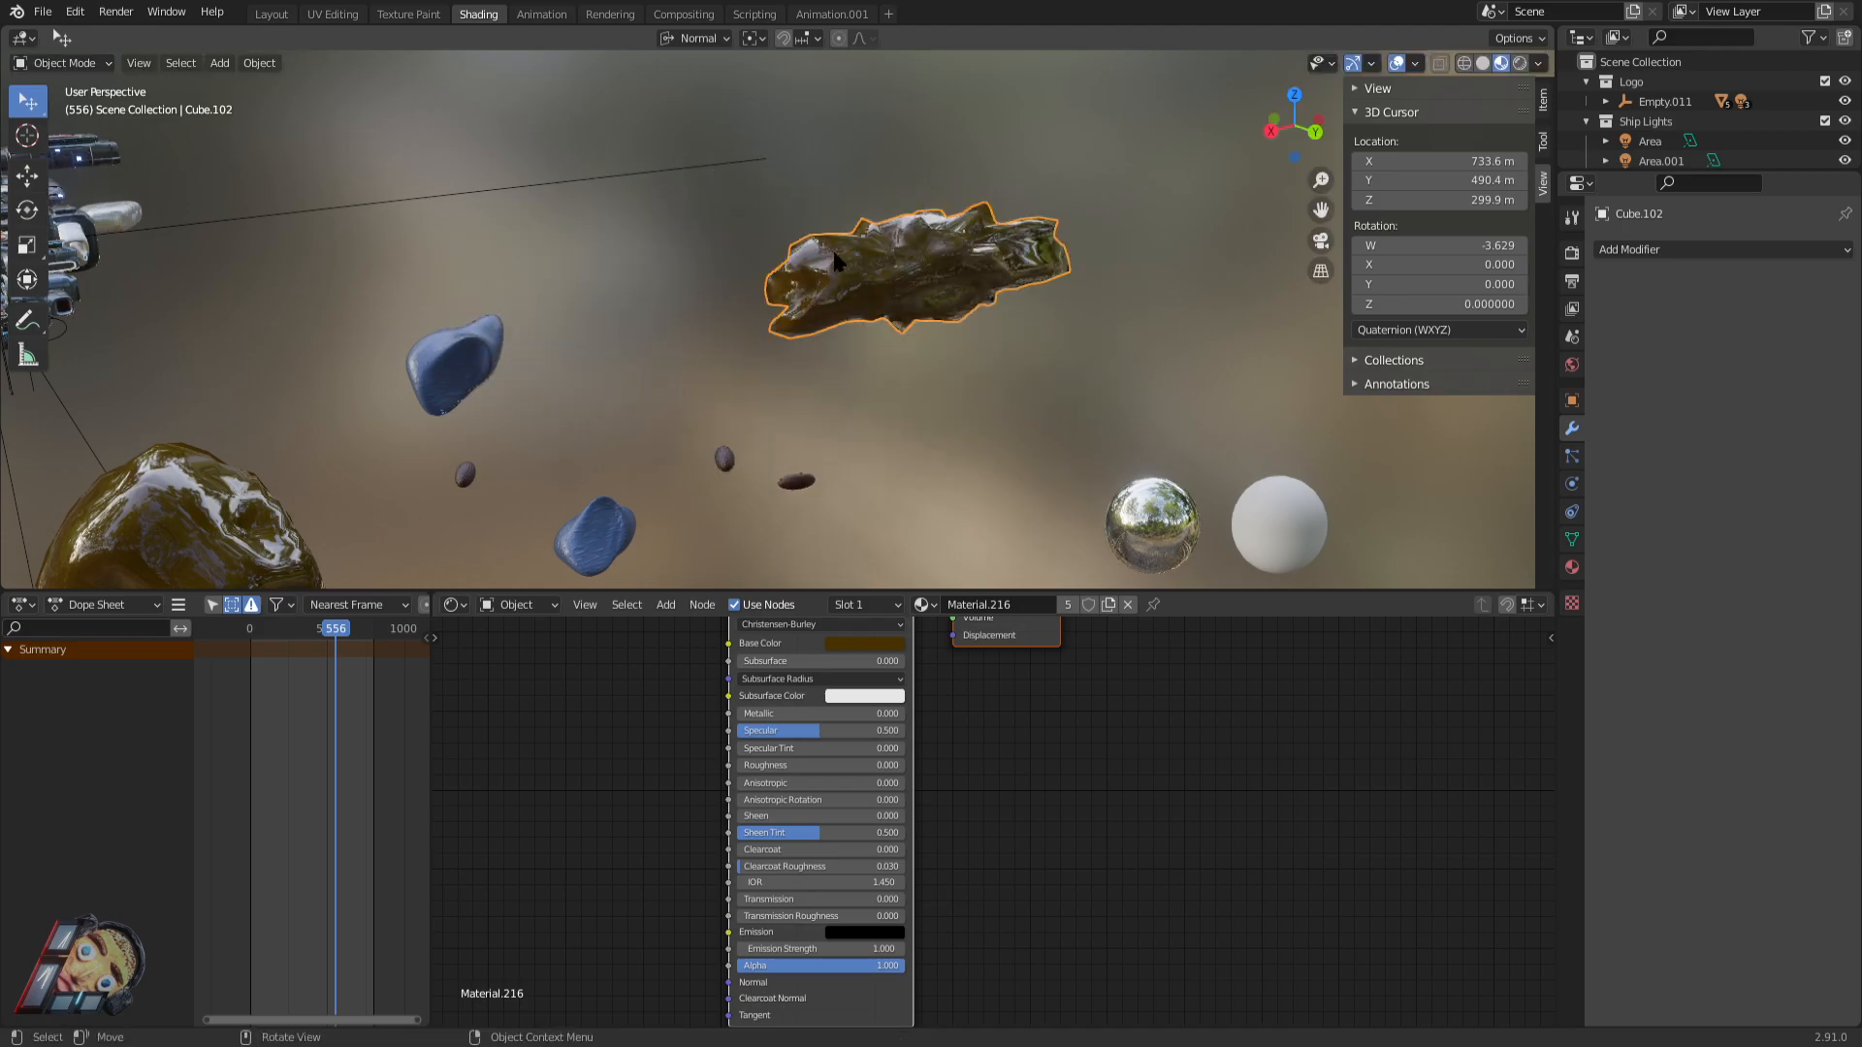
{"action": "scroll", "coordinate": [836, 260], "scroll_direction": "down", "scroll_amount": 6}
{"action": "key", "text": "g"}
{"action": "right_click", "coordinate": [760, 288]}
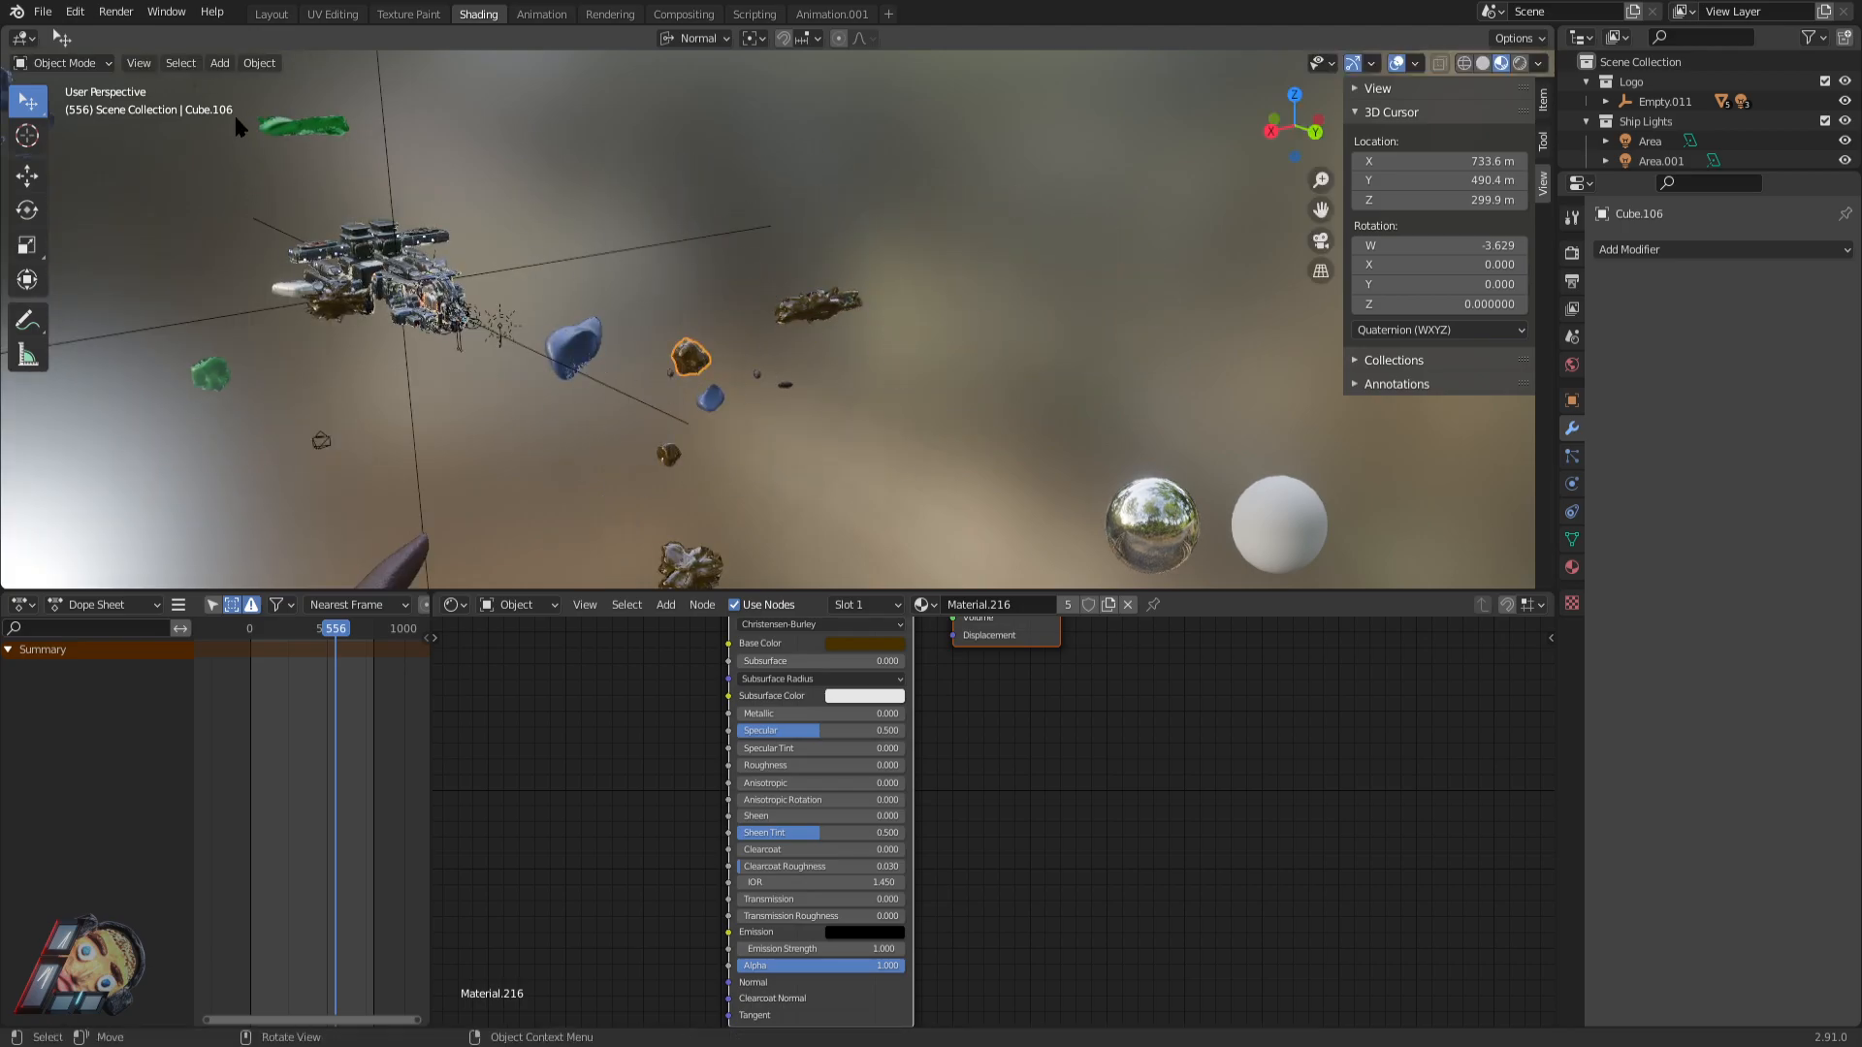
Select the green asteroids and other asteroids around the ship to check their materials and modifiers.
{"action": "left_click", "coordinate": [286, 126]}
{"action": "key", "text": "g"}
{"action": "right_click", "coordinate": [453, 145]}
{"action": "left_click", "coordinate": [225, 379]}
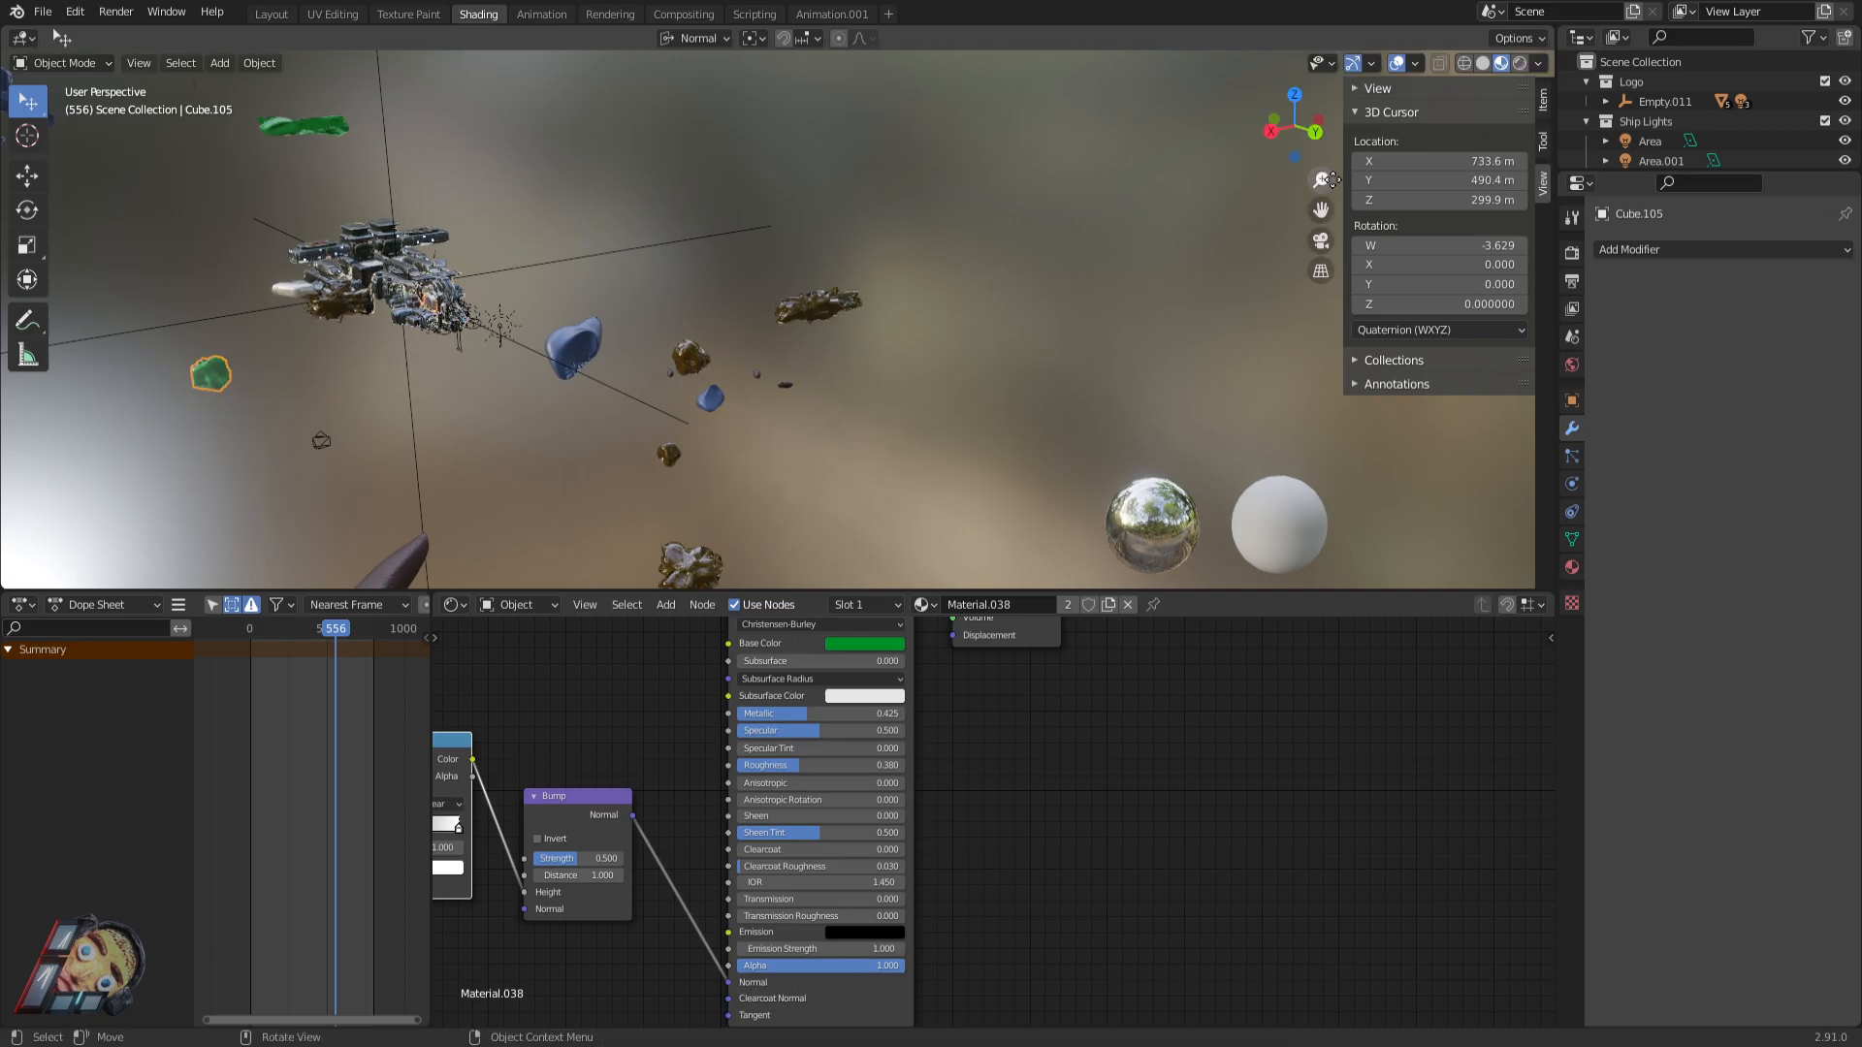
{"action": "middle_click_drag", "start_coordinate": [1005, 417], "coordinate": [858, 357]}
{"action": "left_click_drag", "start_coordinate": [453, 440], "coordinate": [526, 377]}
{"action": "mouse_move", "coordinate": [557, 310]}
{"action": "left_mouse_down"}
{"action": "mouse_move", "coordinate": [638, 311]}
{"action": "mouse_move", "coordinate": [562, 289]}
{"action": "left_mouse_up"}
{"action": "left_click_drag", "start_coordinate": [428, 318], "coordinate": [463, 292]}
{"action": "left_click", "coordinate": [589, 294]}
Move the spiky brown asteroid beside the planet by -118.37 m in X, -43.79 m in Y and 71.347 m in Z, and inspect it up close.
{"action": "left_click_drag", "start_coordinate": [197, 239], "coordinate": [248, 242]}
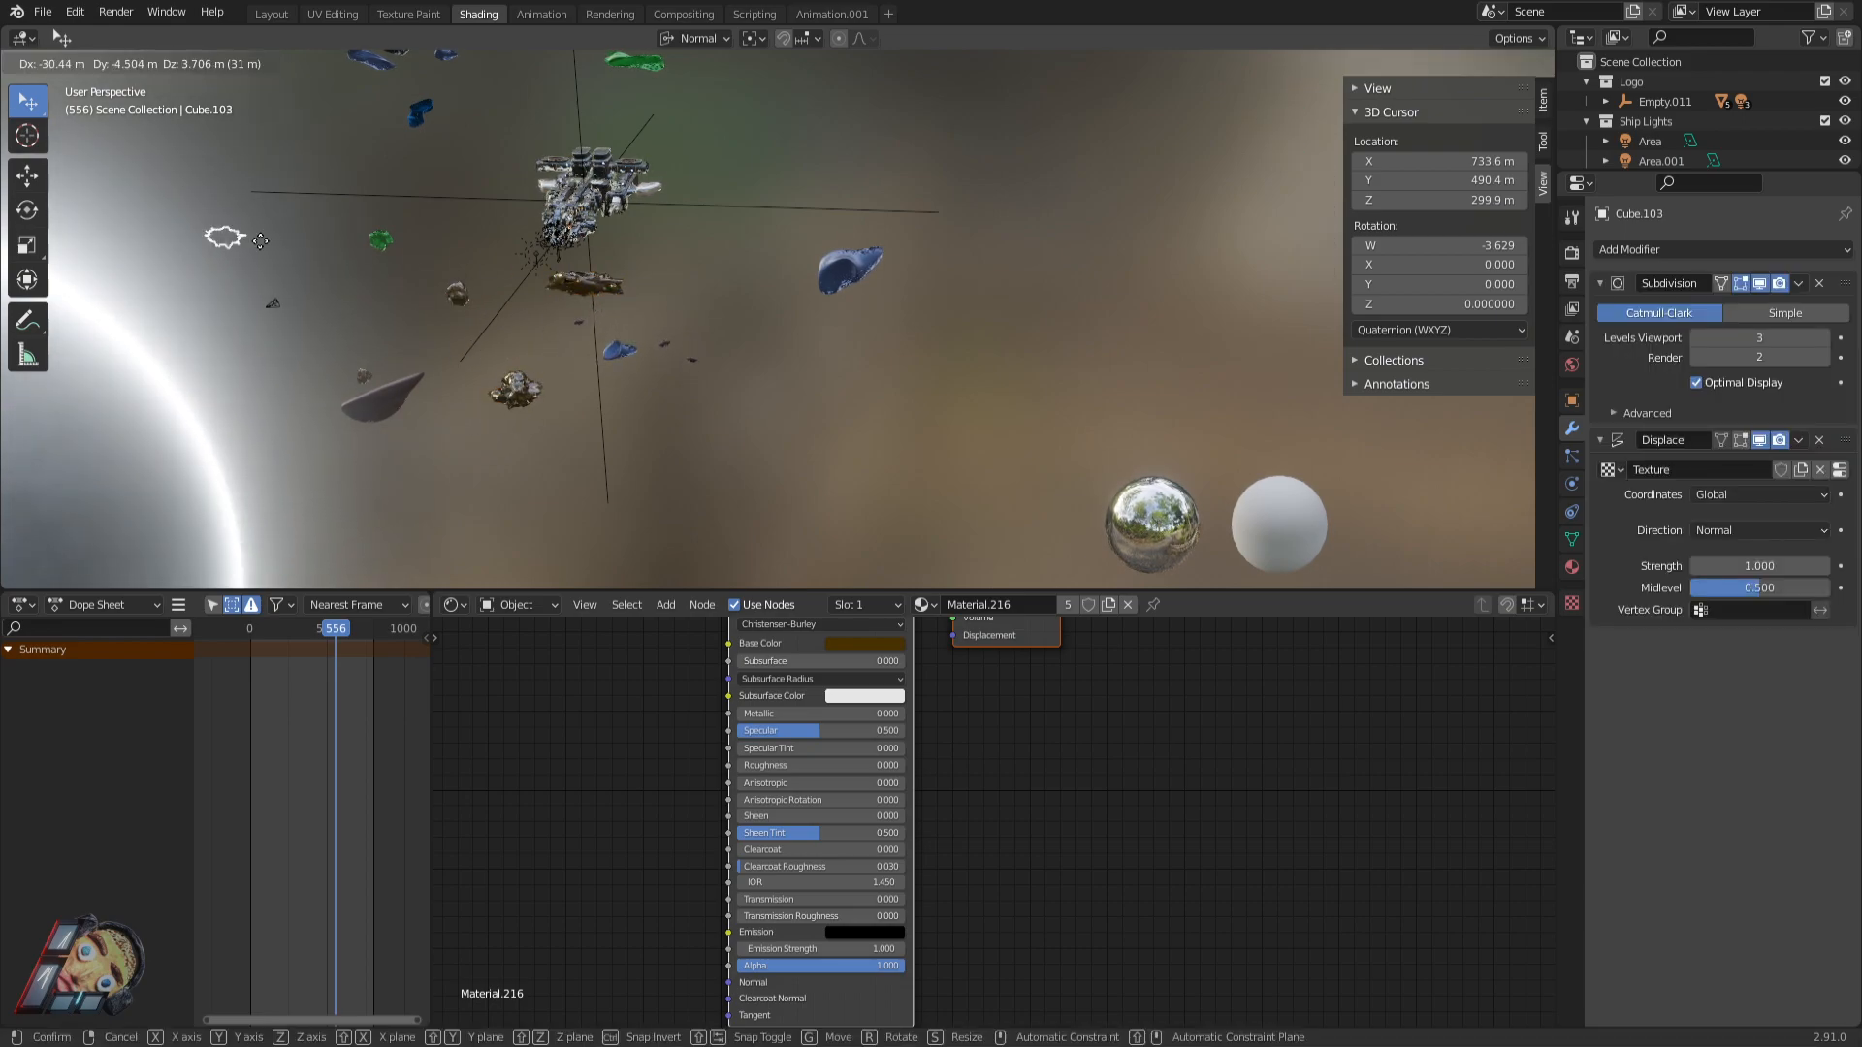
{"action": "left_click_drag", "start_coordinate": [378, 205], "coordinate": [327, 171]}
{"action": "key", "text": "KP_Decimal"}
{"action": "scroll", "coordinate": [437, 216], "scroll_direction": "down", "scroll_amount": 5}
{"action": "middle_click_drag", "start_coordinate": [631, 305], "coordinate": [1052, 315]}
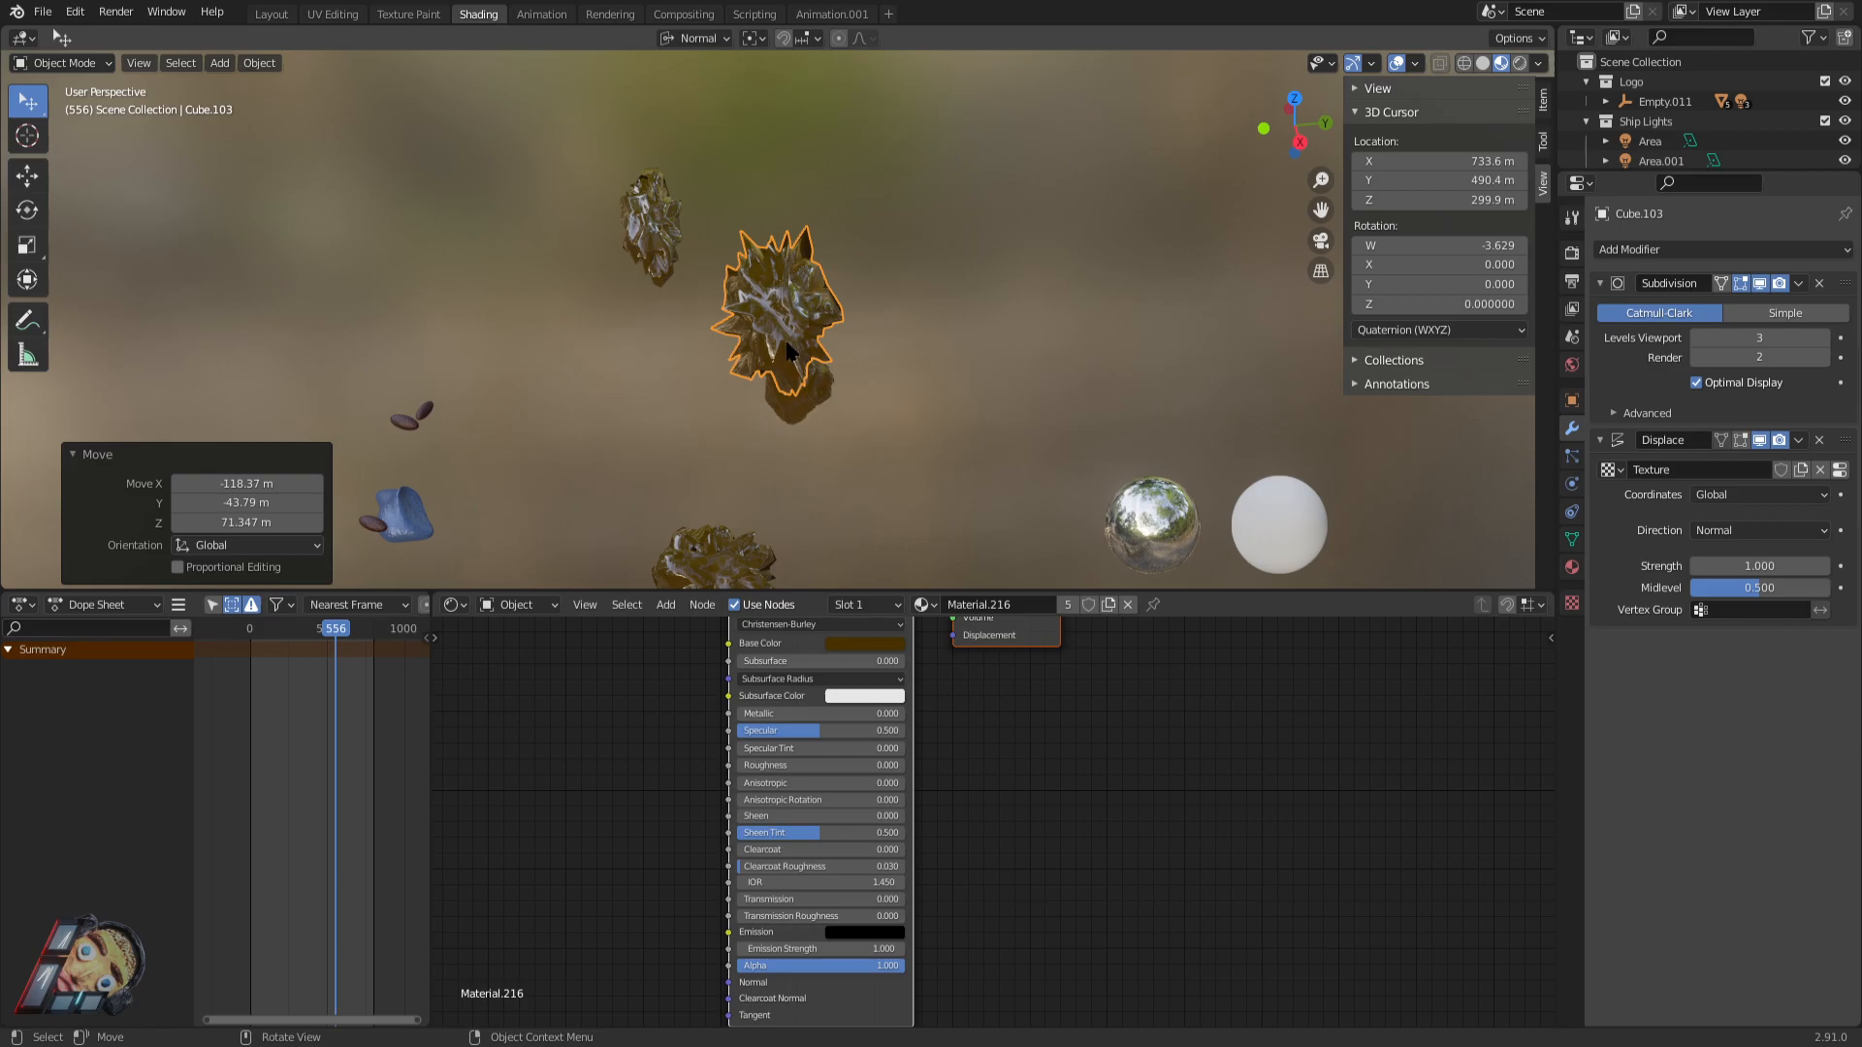
{"action": "middle_click_drag", "start_coordinate": [847, 347], "coordinate": [801, 372]}
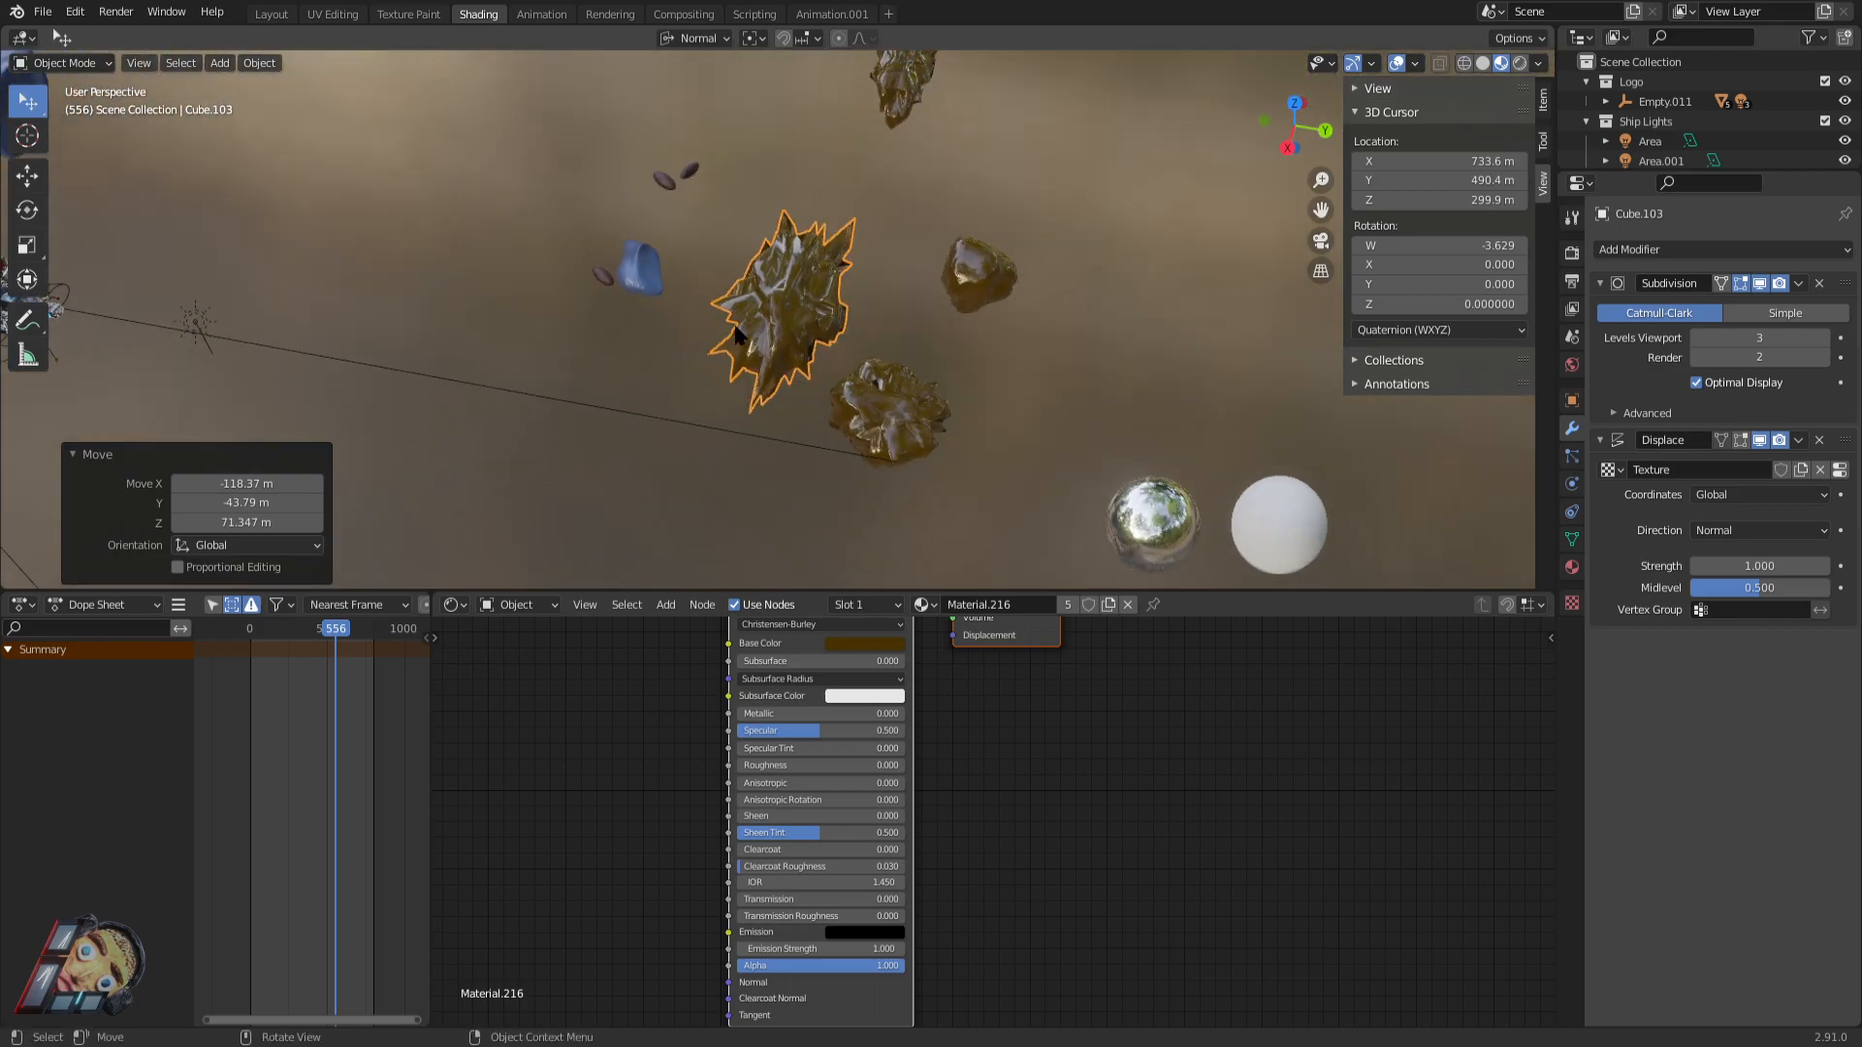
{"action": "middle_click_drag", "start_coordinate": [834, 310], "coordinate": [1013, 250]}
{"action": "middle_click_drag", "start_coordinate": [1105, 310], "coordinate": [880, 296]}
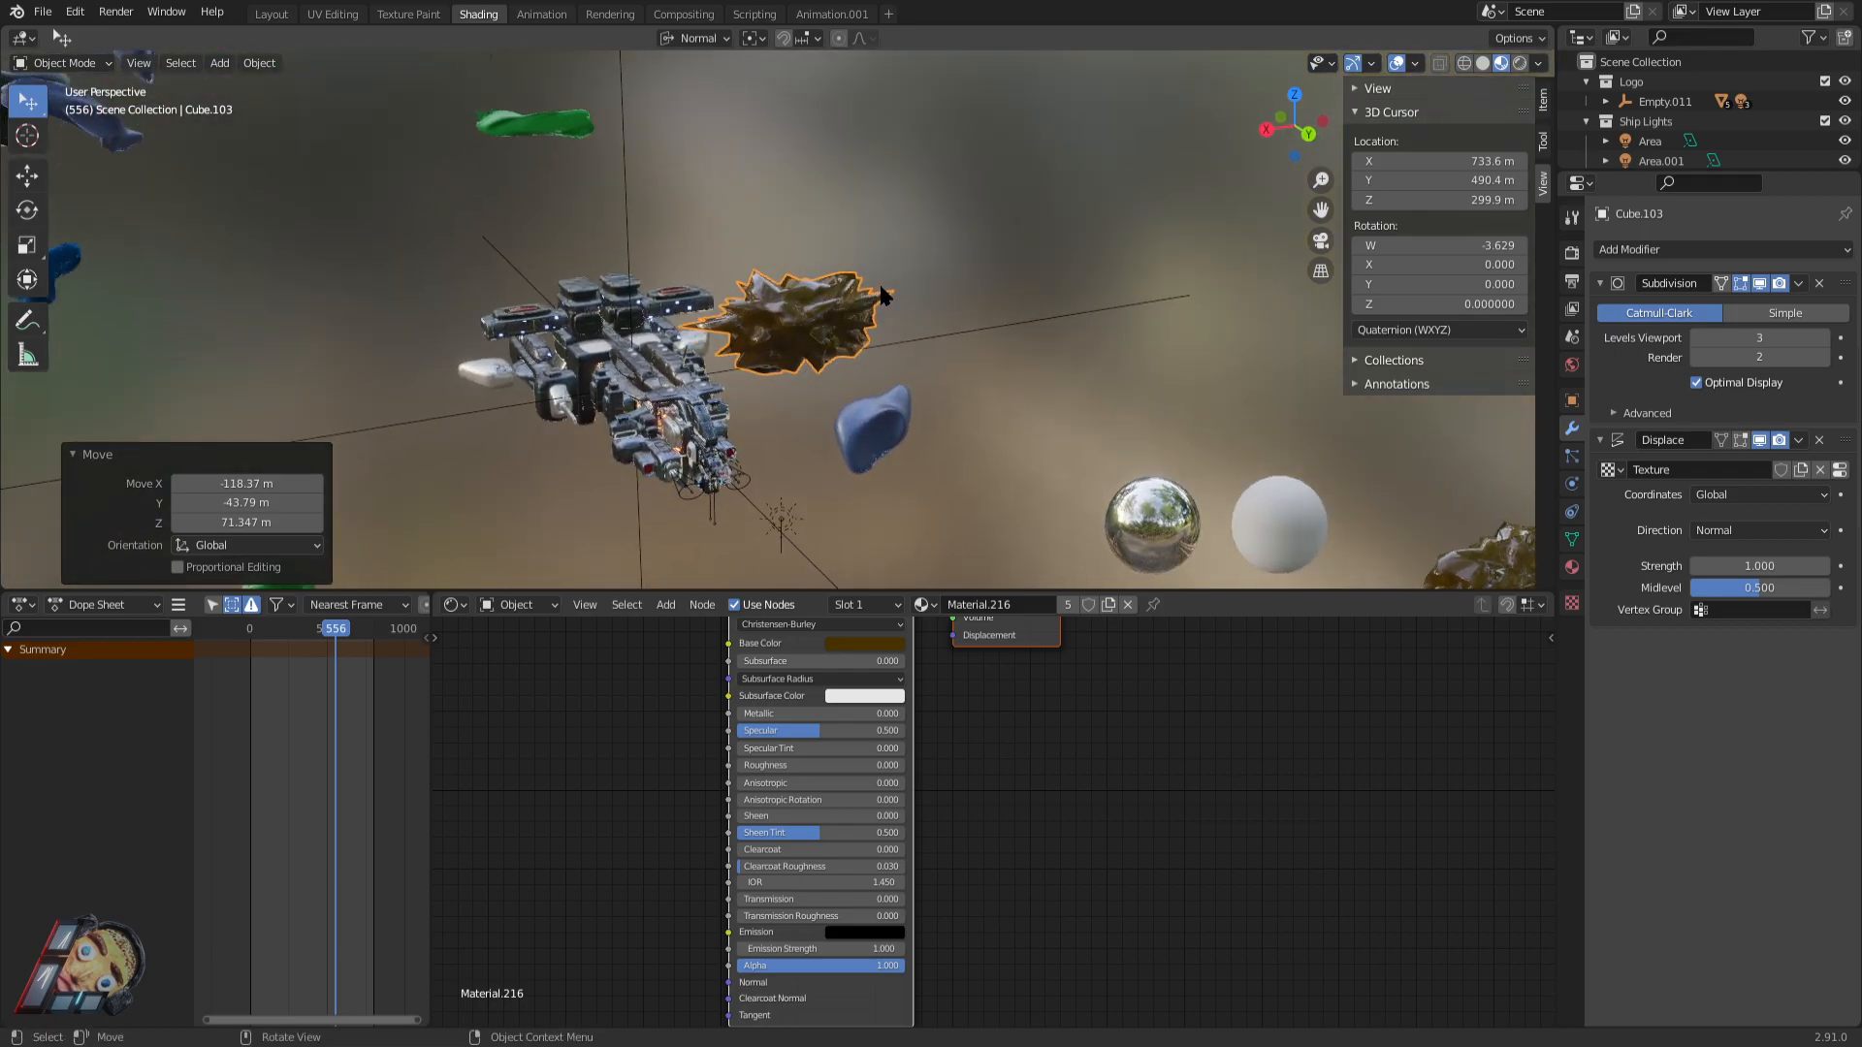
{"action": "key", "text": "g"}
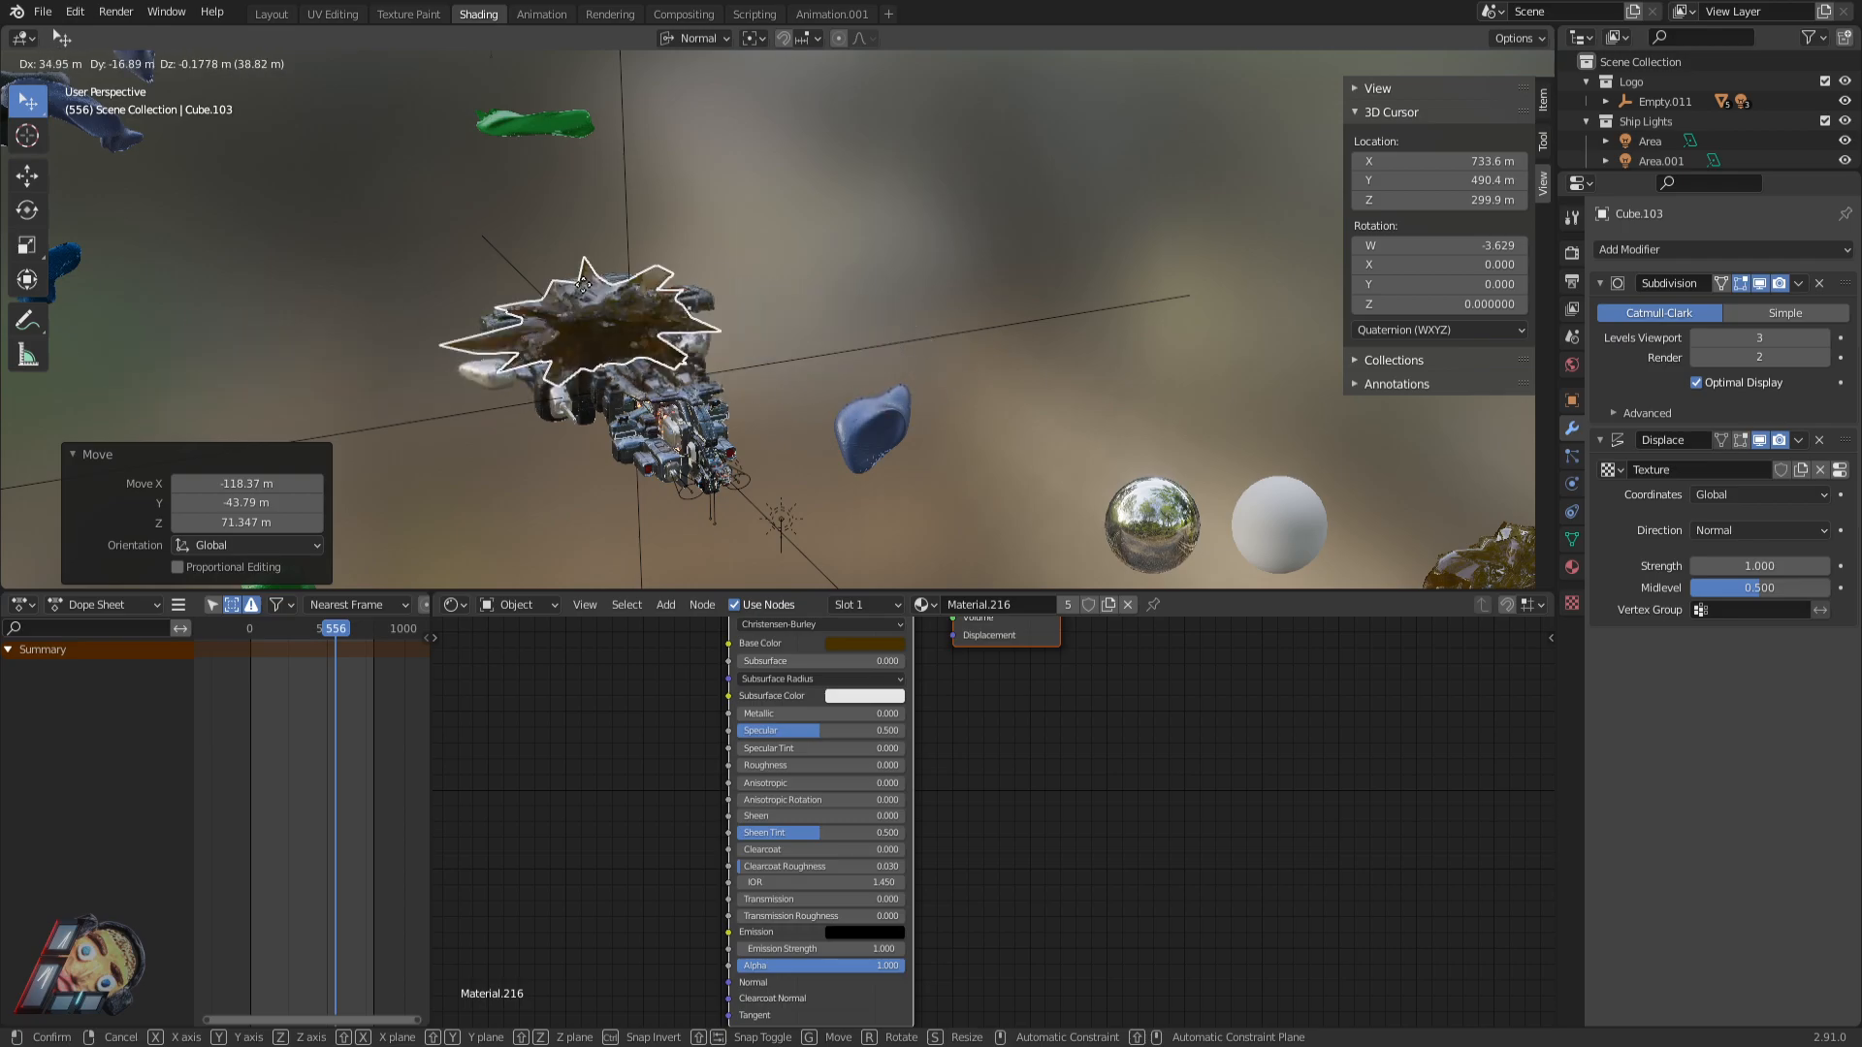
{"action": "left_click", "coordinate": [1112, 360]}
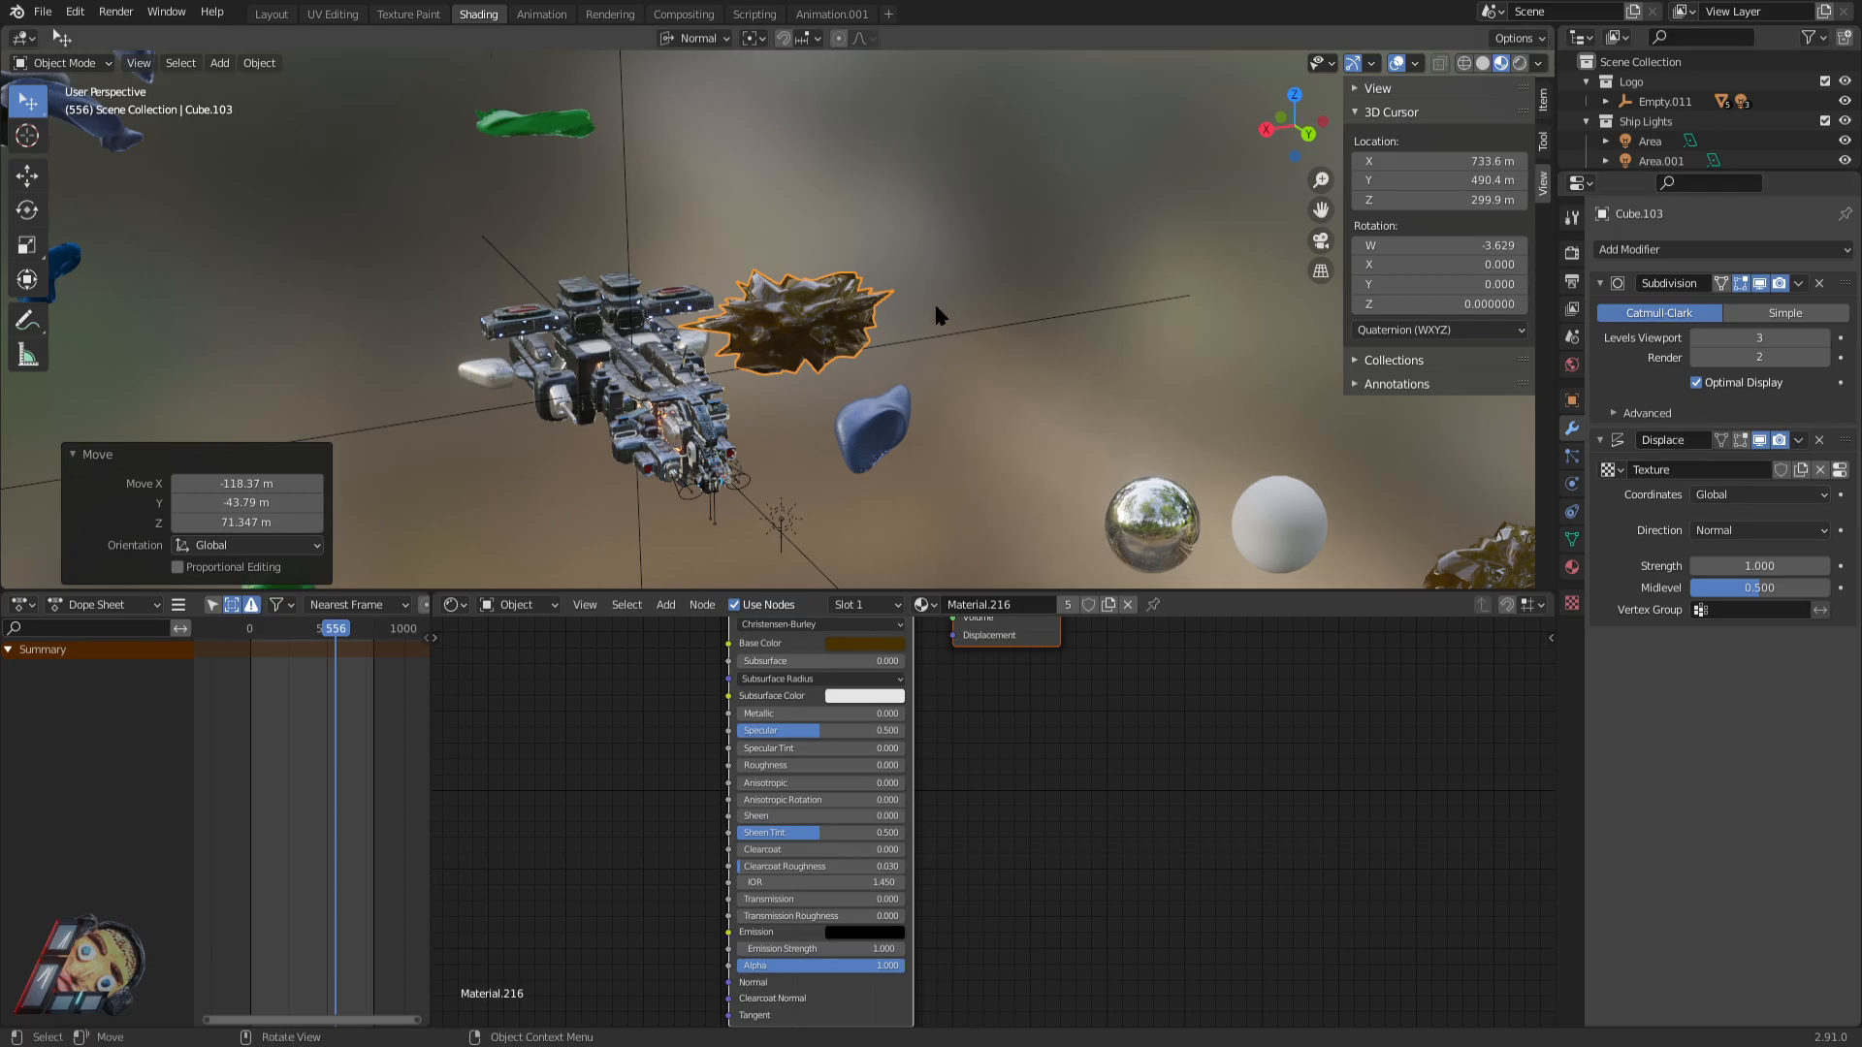
Set the spiky asteroid's Displace strength to 3.700 and examine its Voronoi texture settings and displaced shape up close.
{"action": "left_click_drag", "start_coordinate": [1738, 565], "coordinate": [1785, 565]}
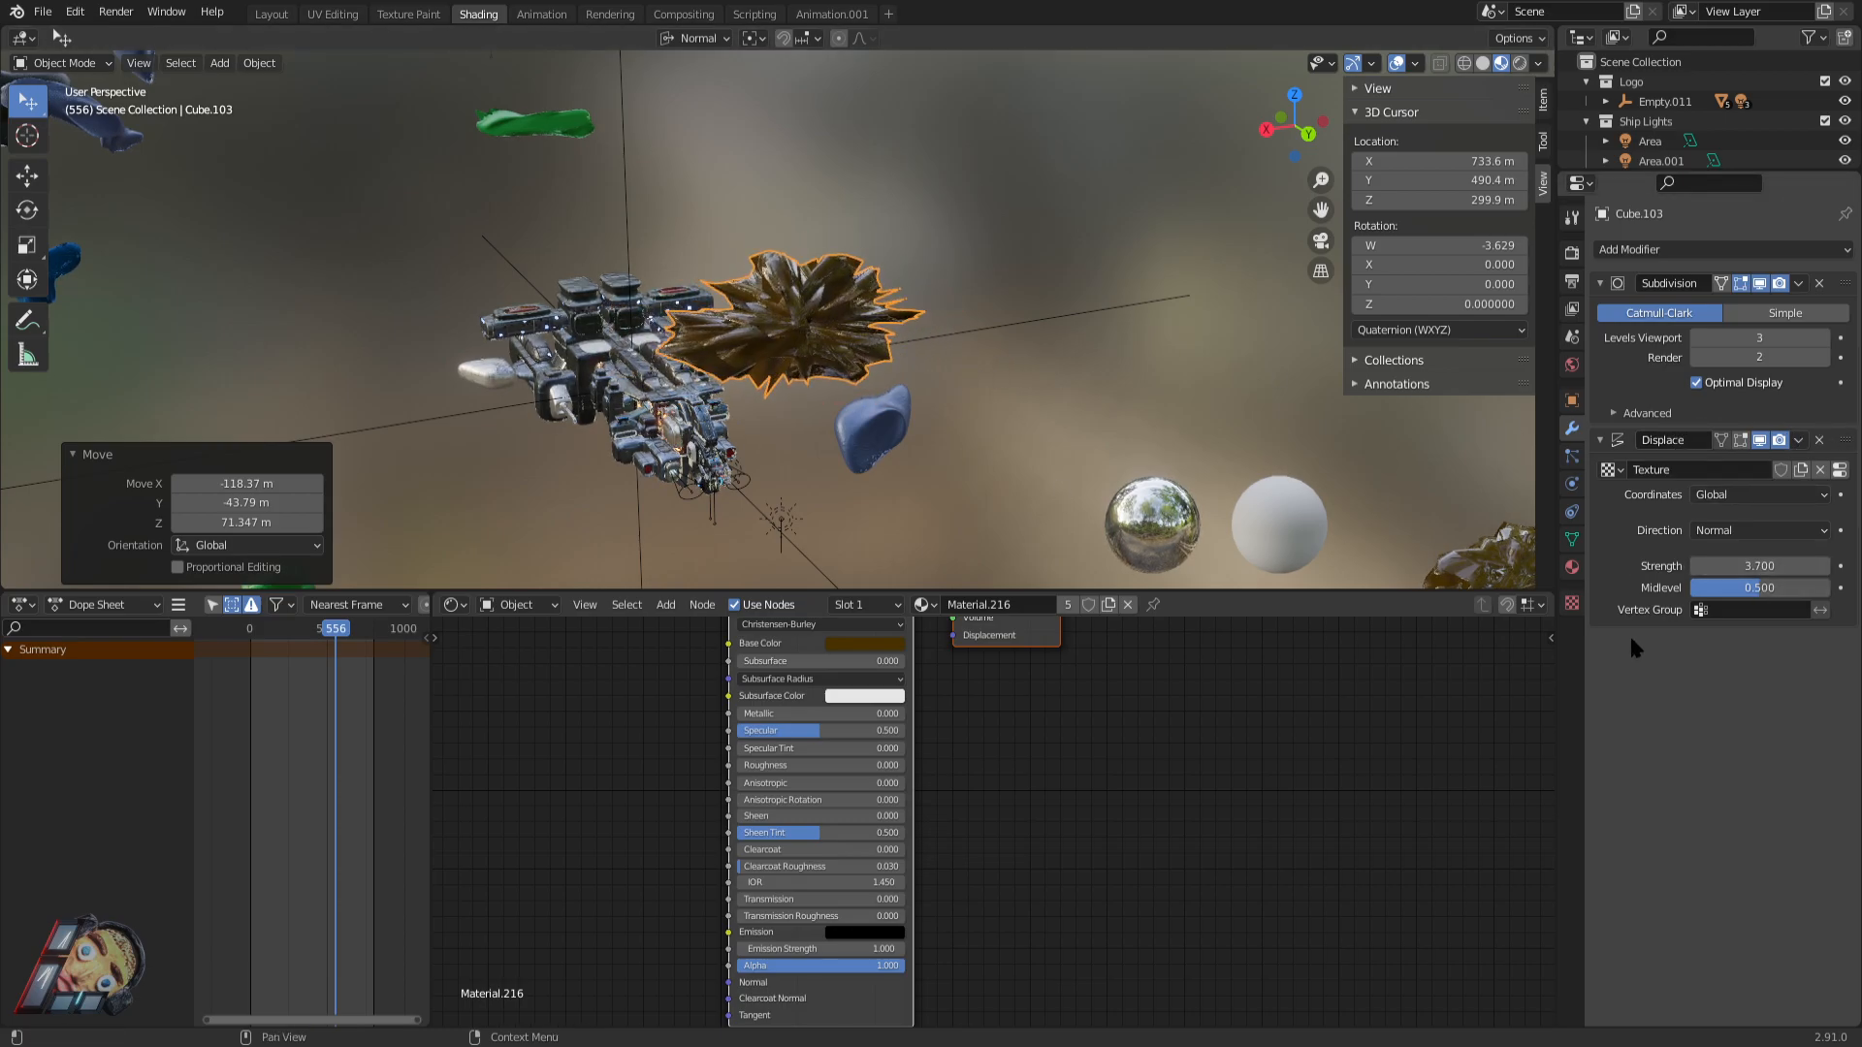
{"action": "left_click", "coordinate": [1572, 604]}
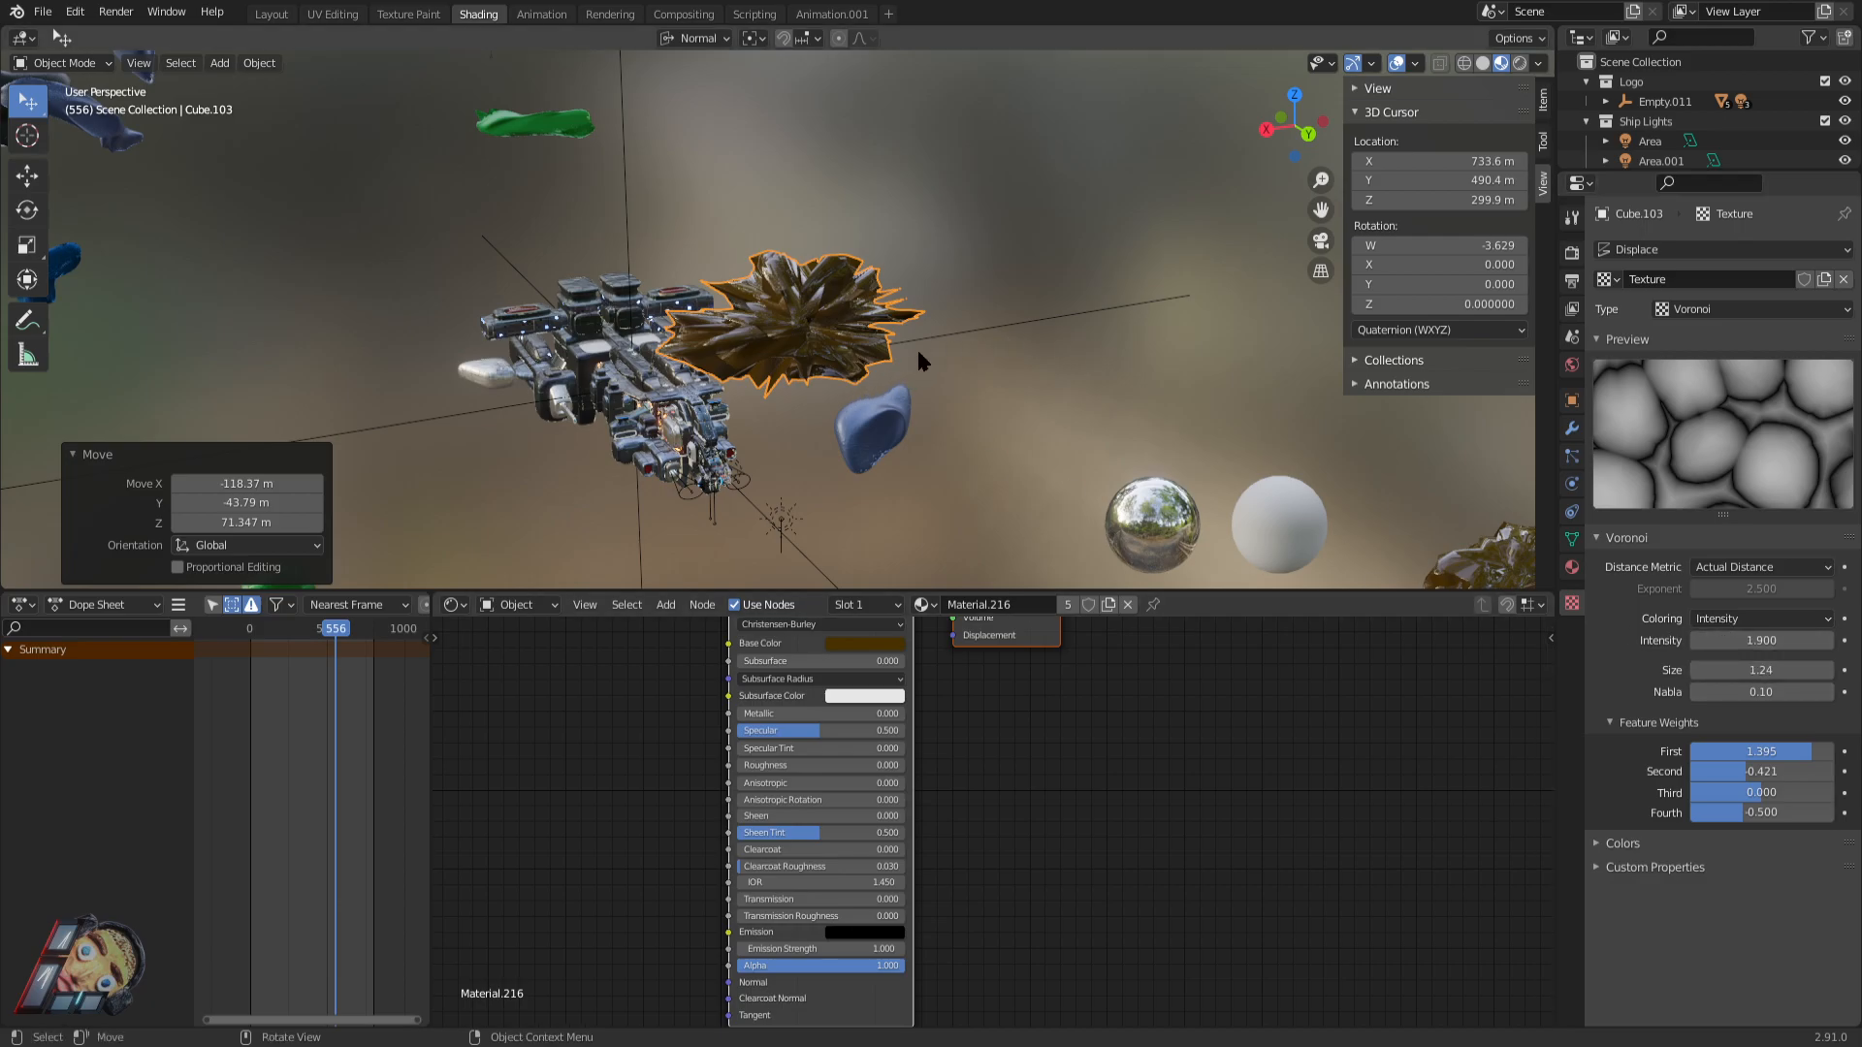
{"action": "key", "text": "slash"}
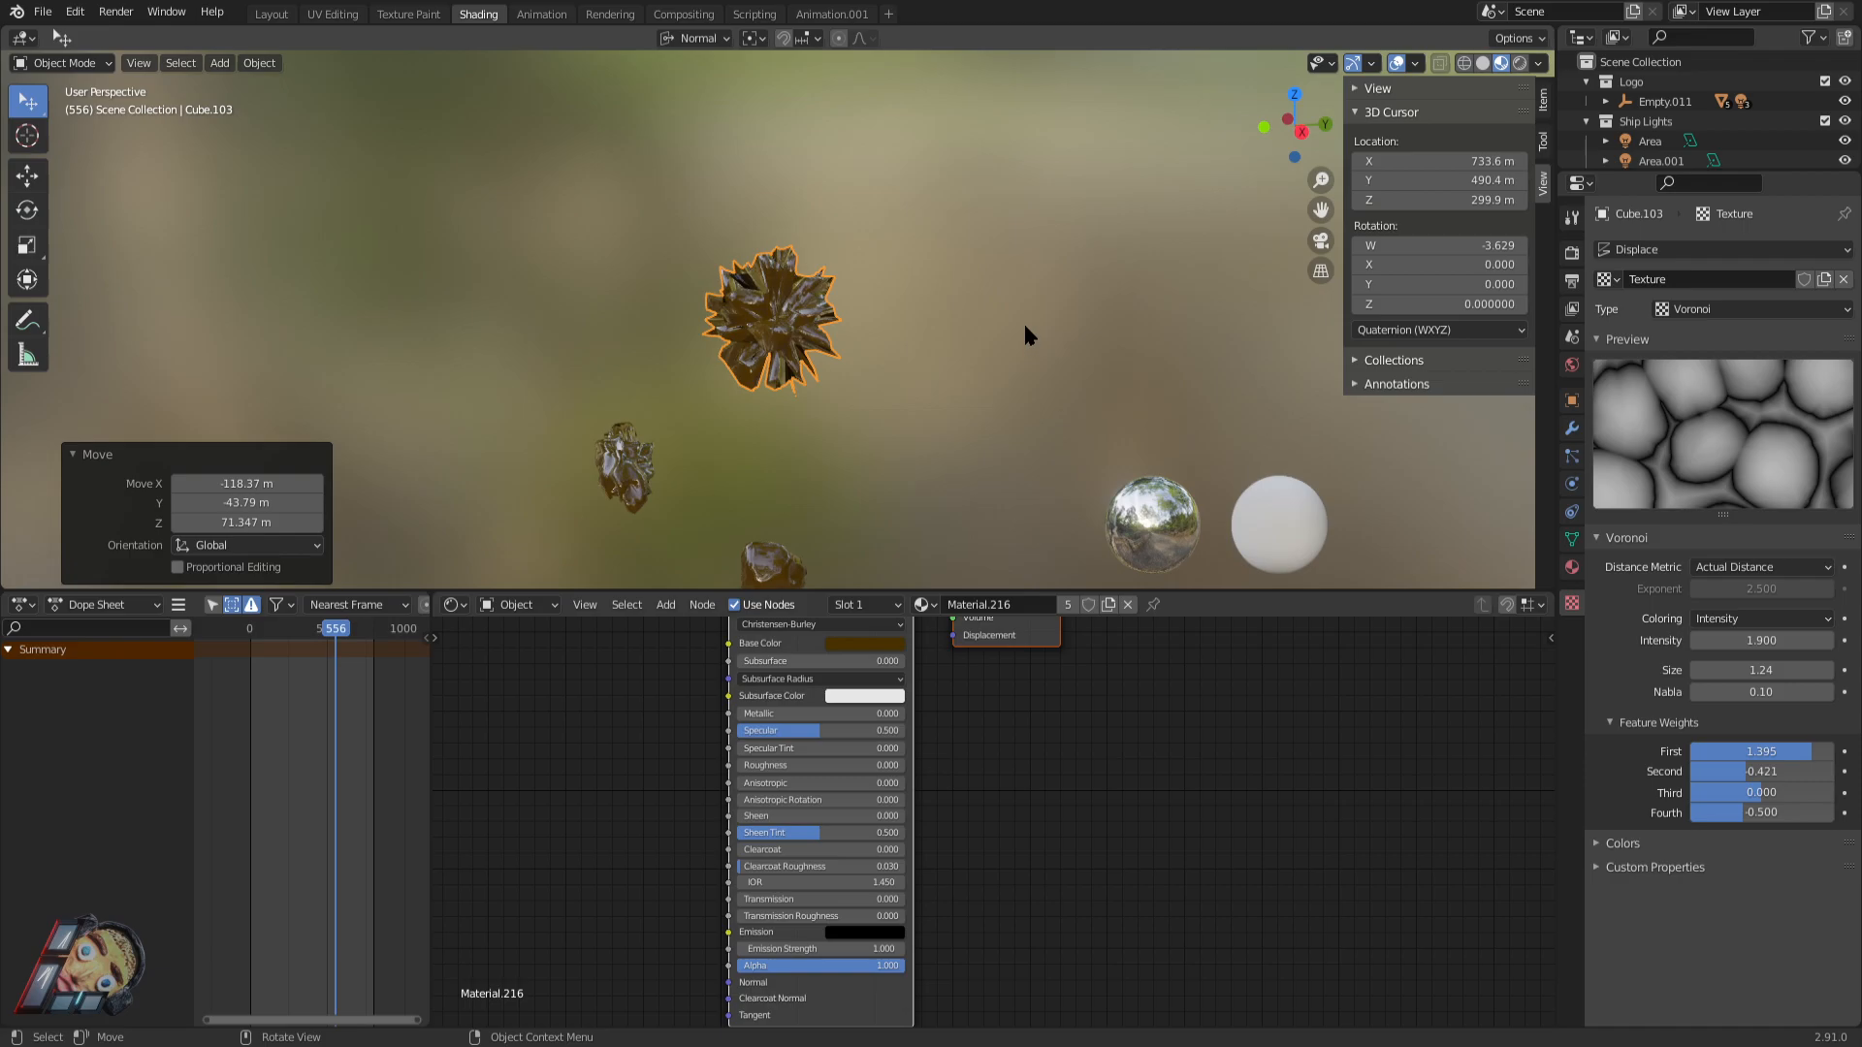
{"action": "middle_click_drag", "start_coordinate": [847, 403], "coordinate": [1009, 504]}
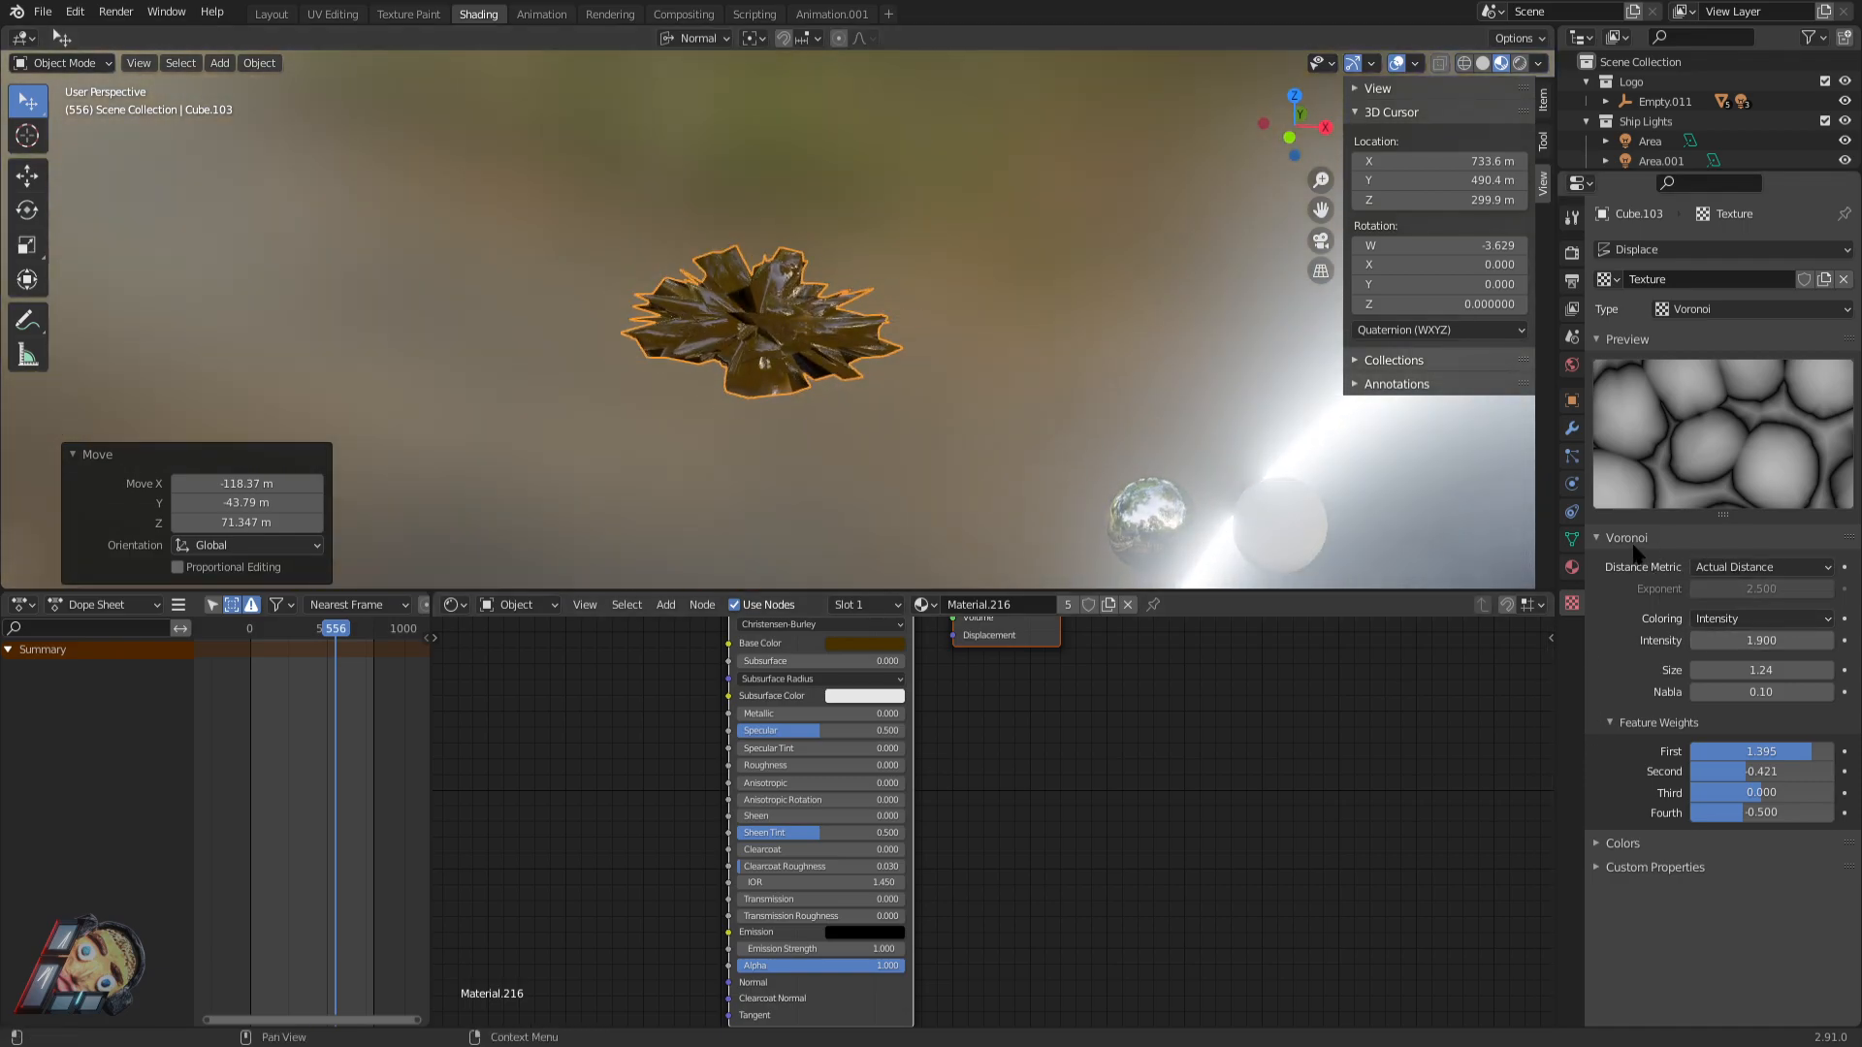
{"action": "middle_click_drag", "start_coordinate": [1484, 574], "coordinate": [779, 335]}
{"action": "scroll", "coordinate": [779, 335], "scroll_direction": "up", "scroll_amount": 2}
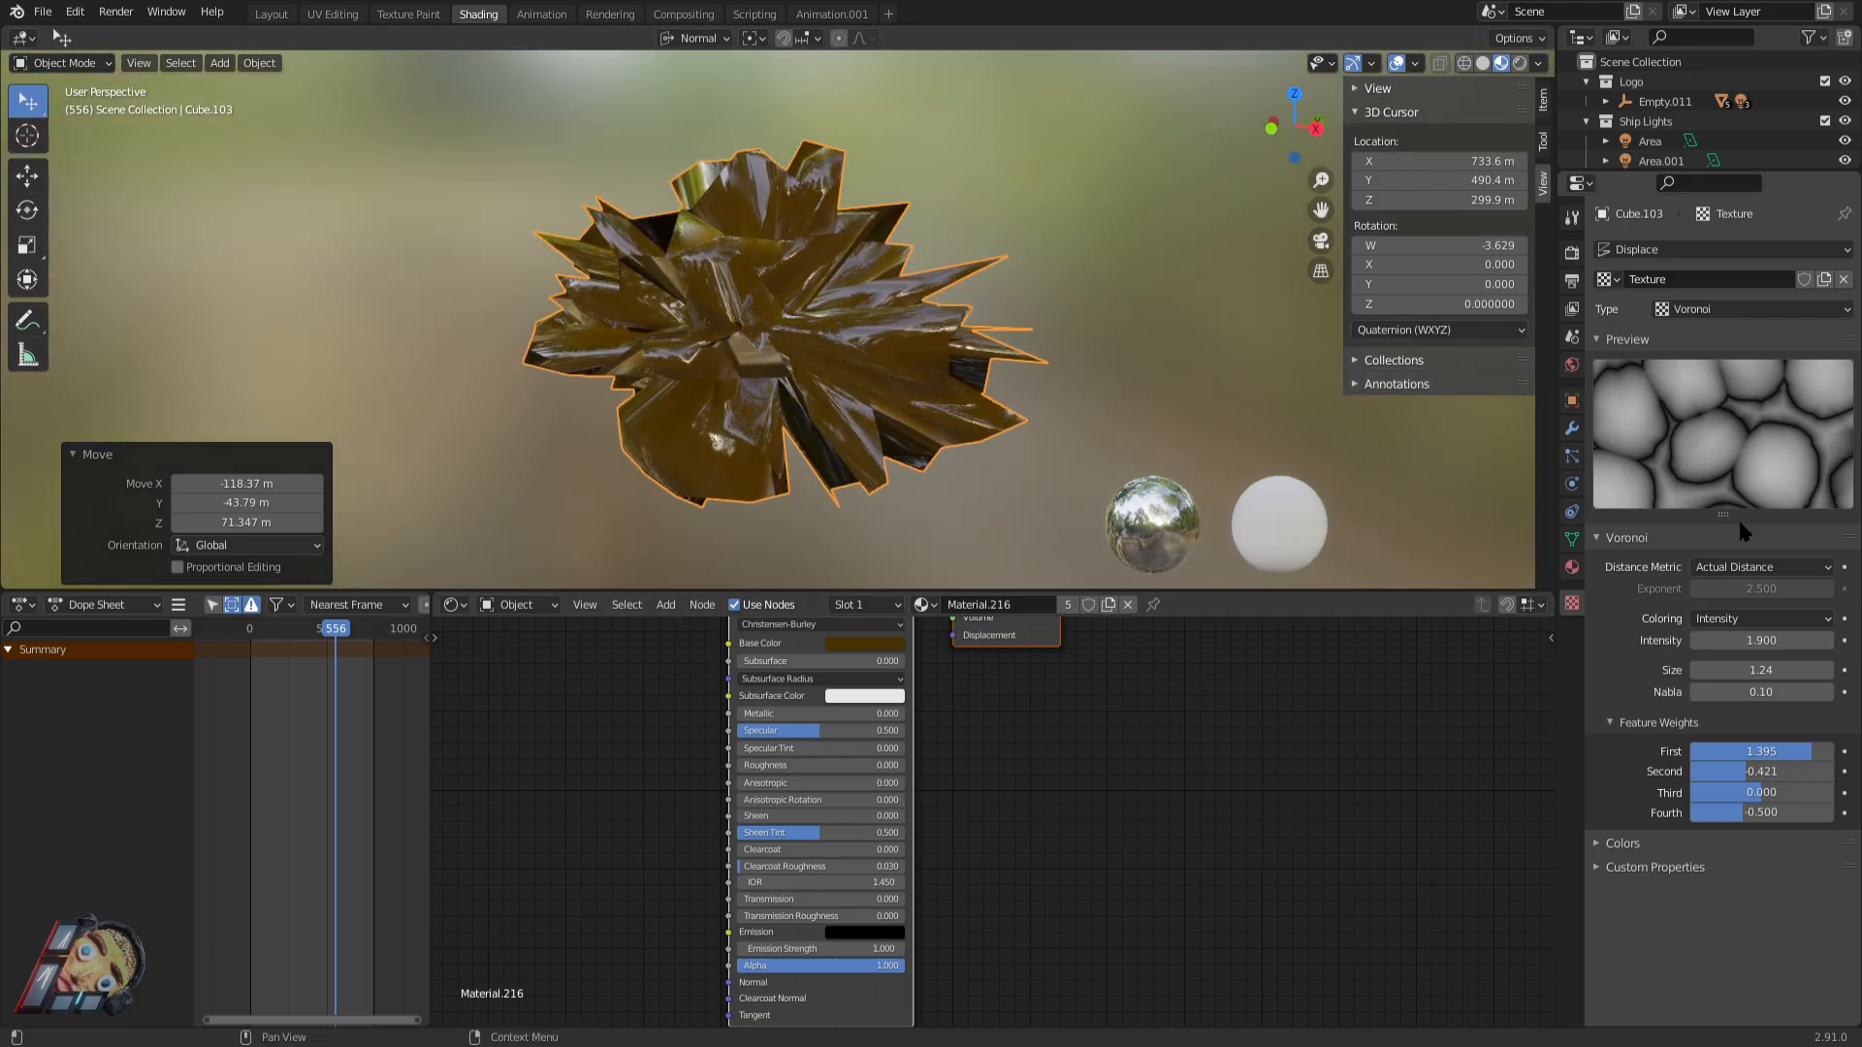
{"action": "left_click", "coordinate": [1785, 568]}
{"action": "middle_click_drag", "start_coordinate": [1476, 411], "coordinate": [1535, 398]}
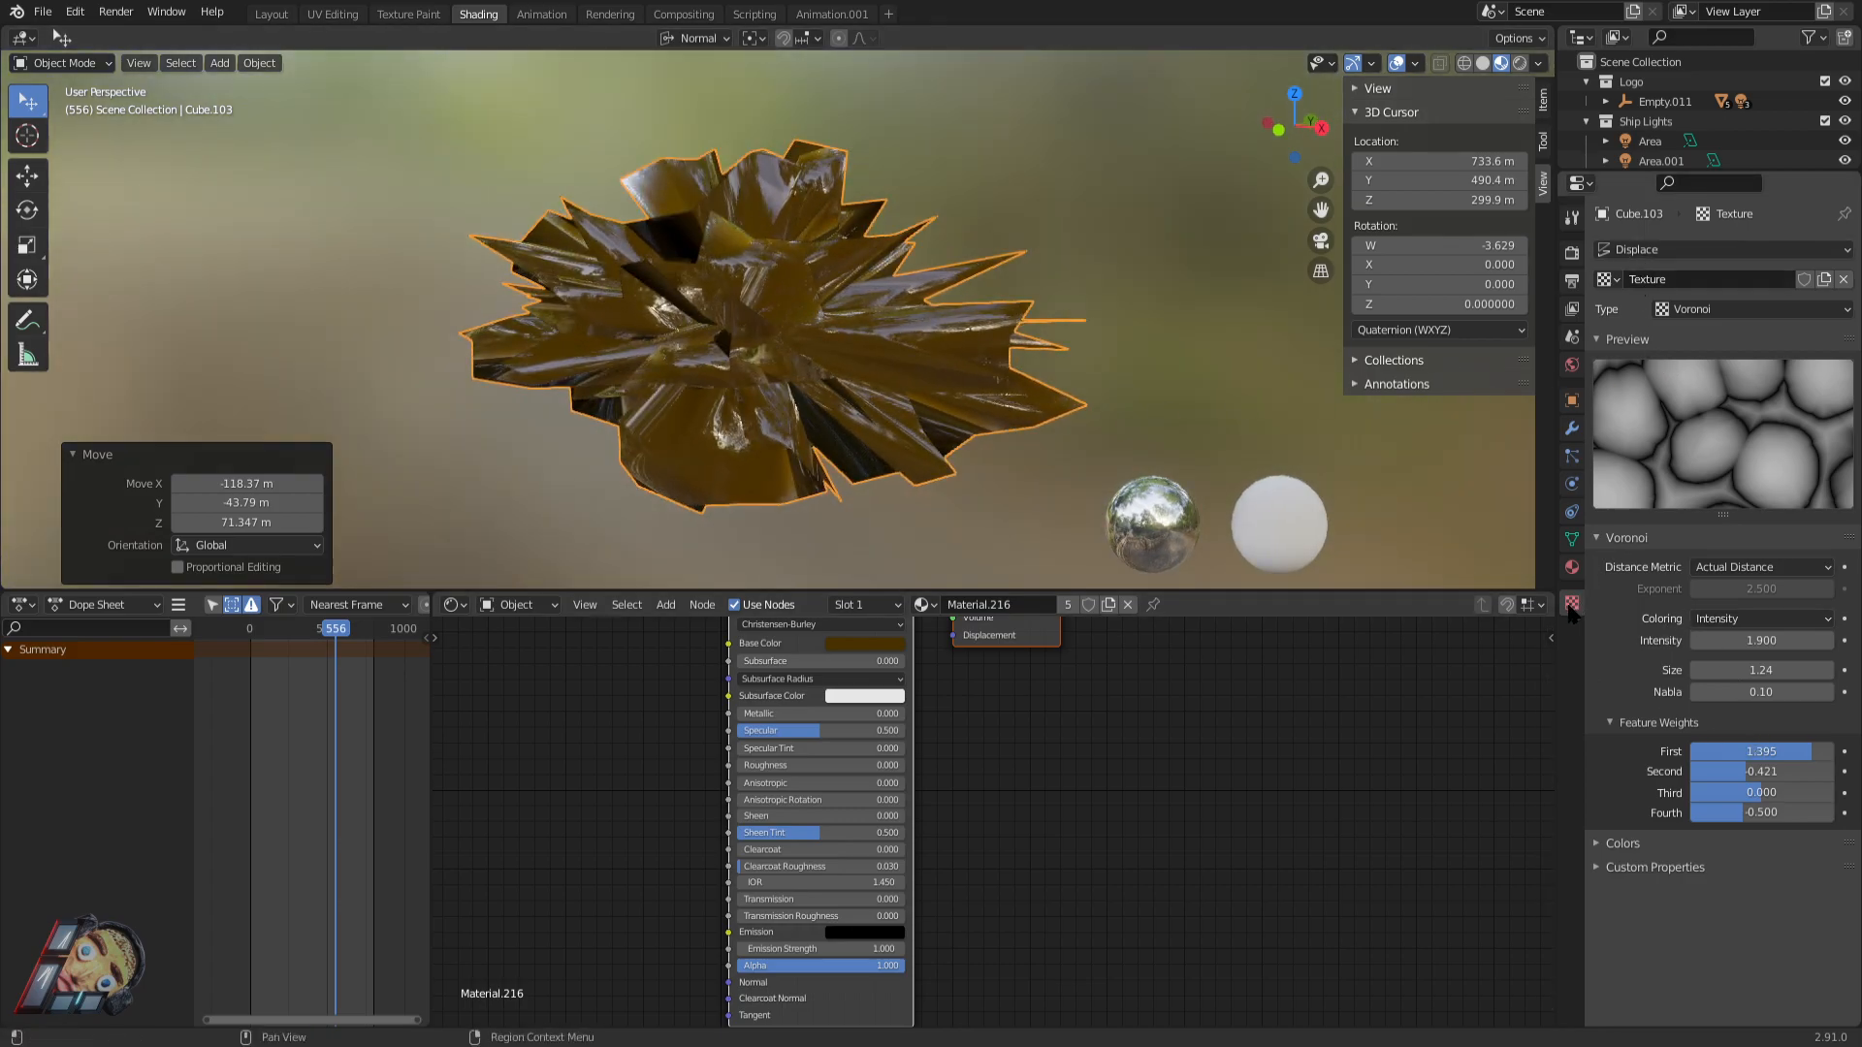
{"action": "left_click", "coordinate": [1699, 310]}
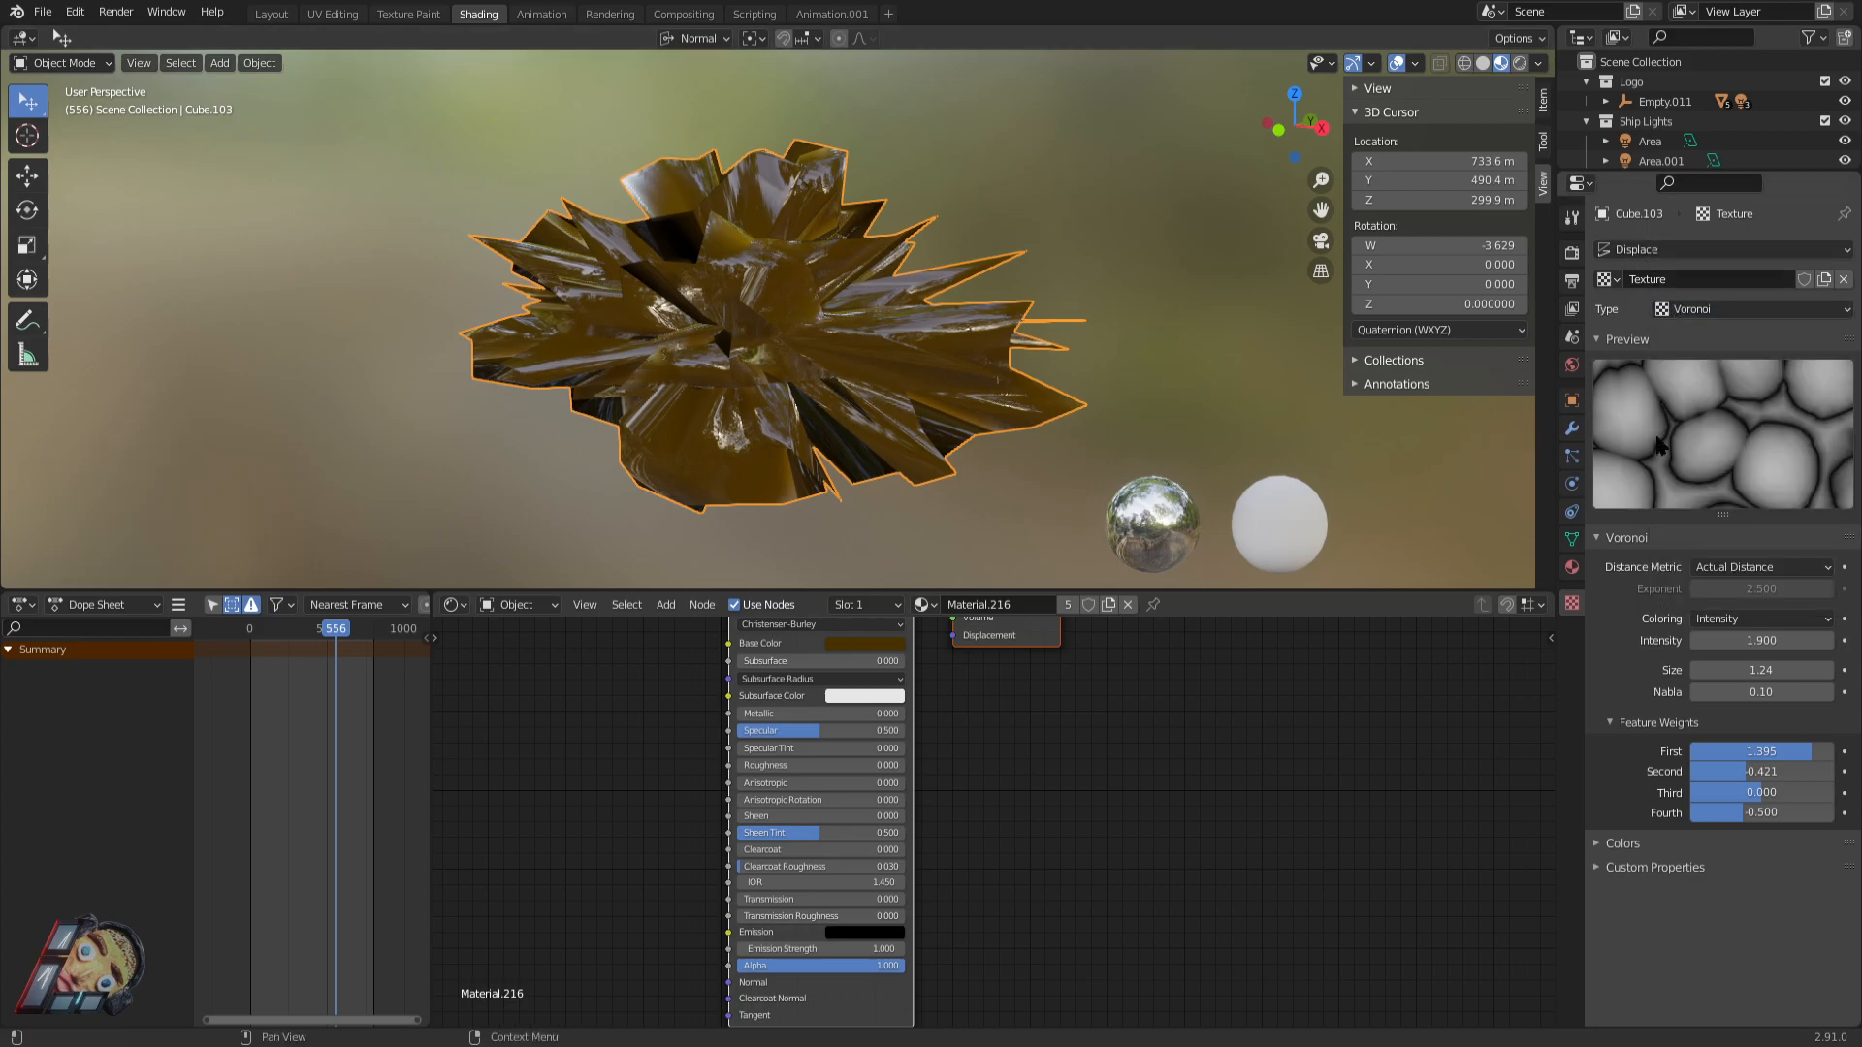
Remove the Subdivision and Displace modifiers from the asteroid to expose its plain base cube.
{"action": "left_click", "coordinate": [1572, 429]}
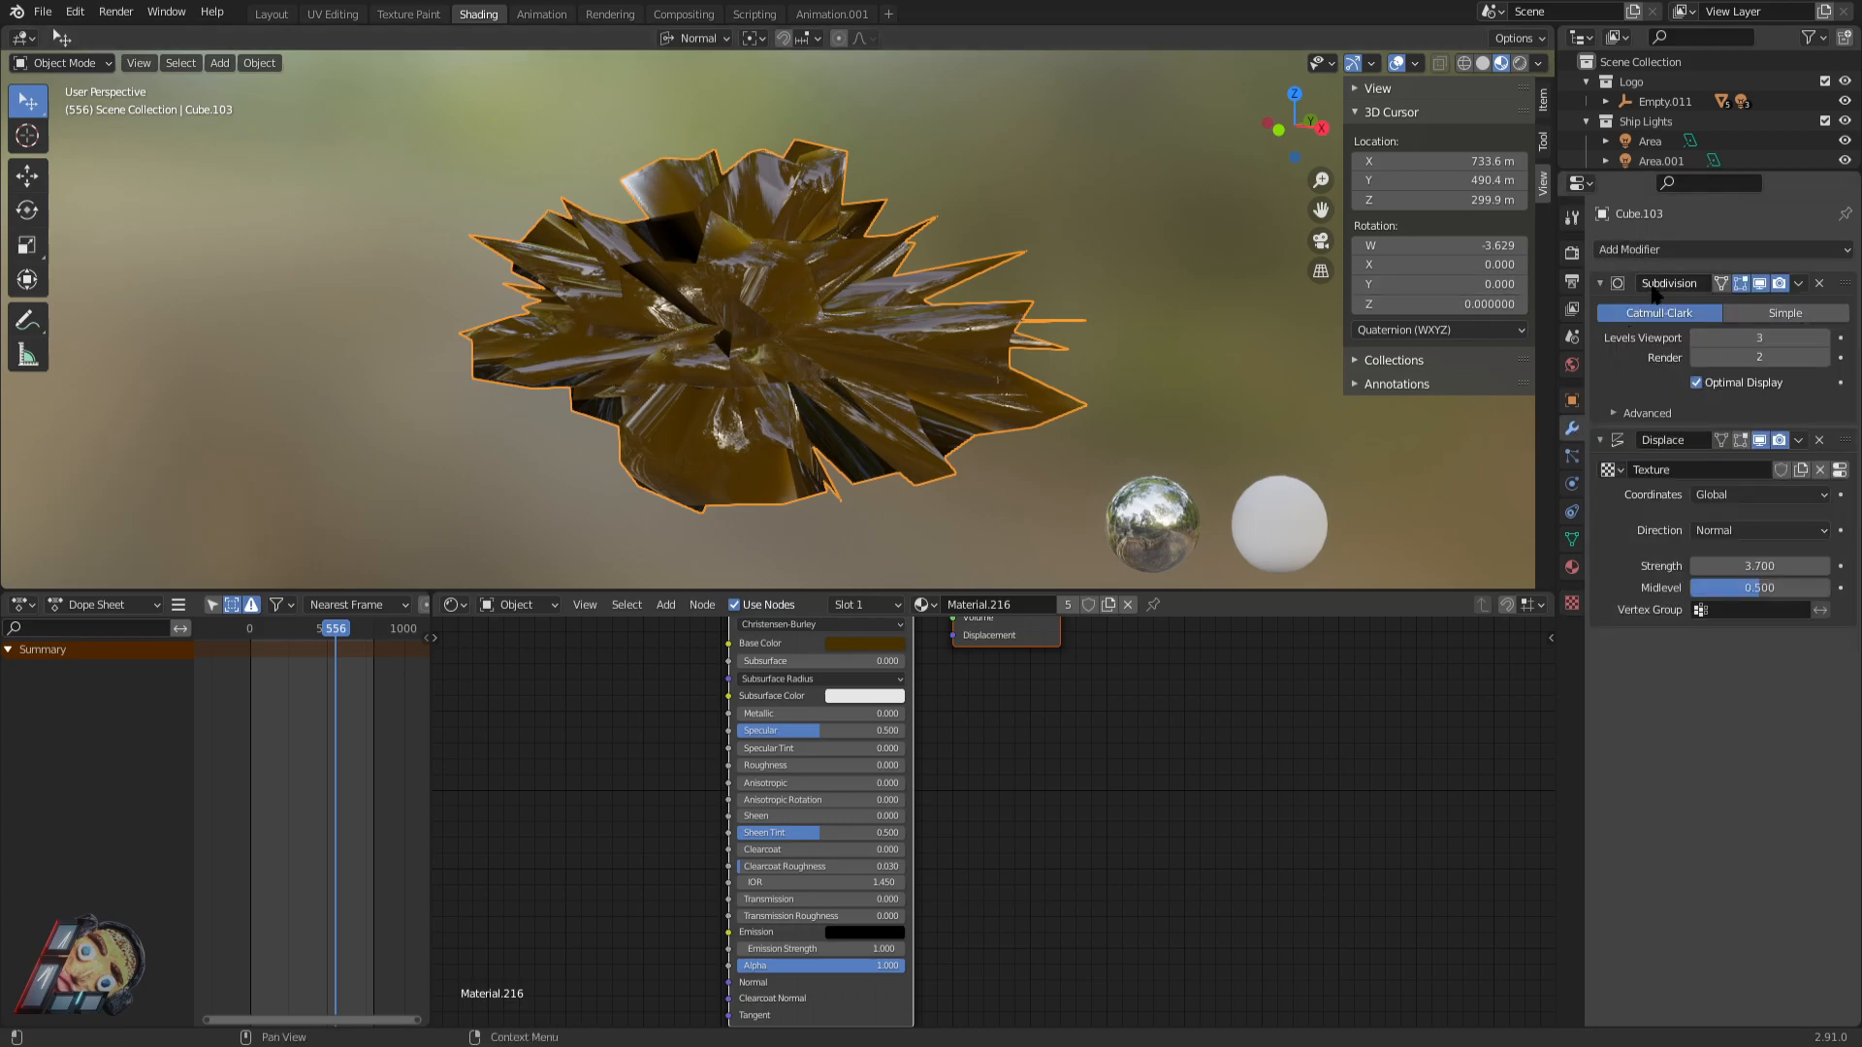
{"action": "left_click", "coordinate": [1820, 283]}
{"action": "left_click", "coordinate": [1820, 283]}
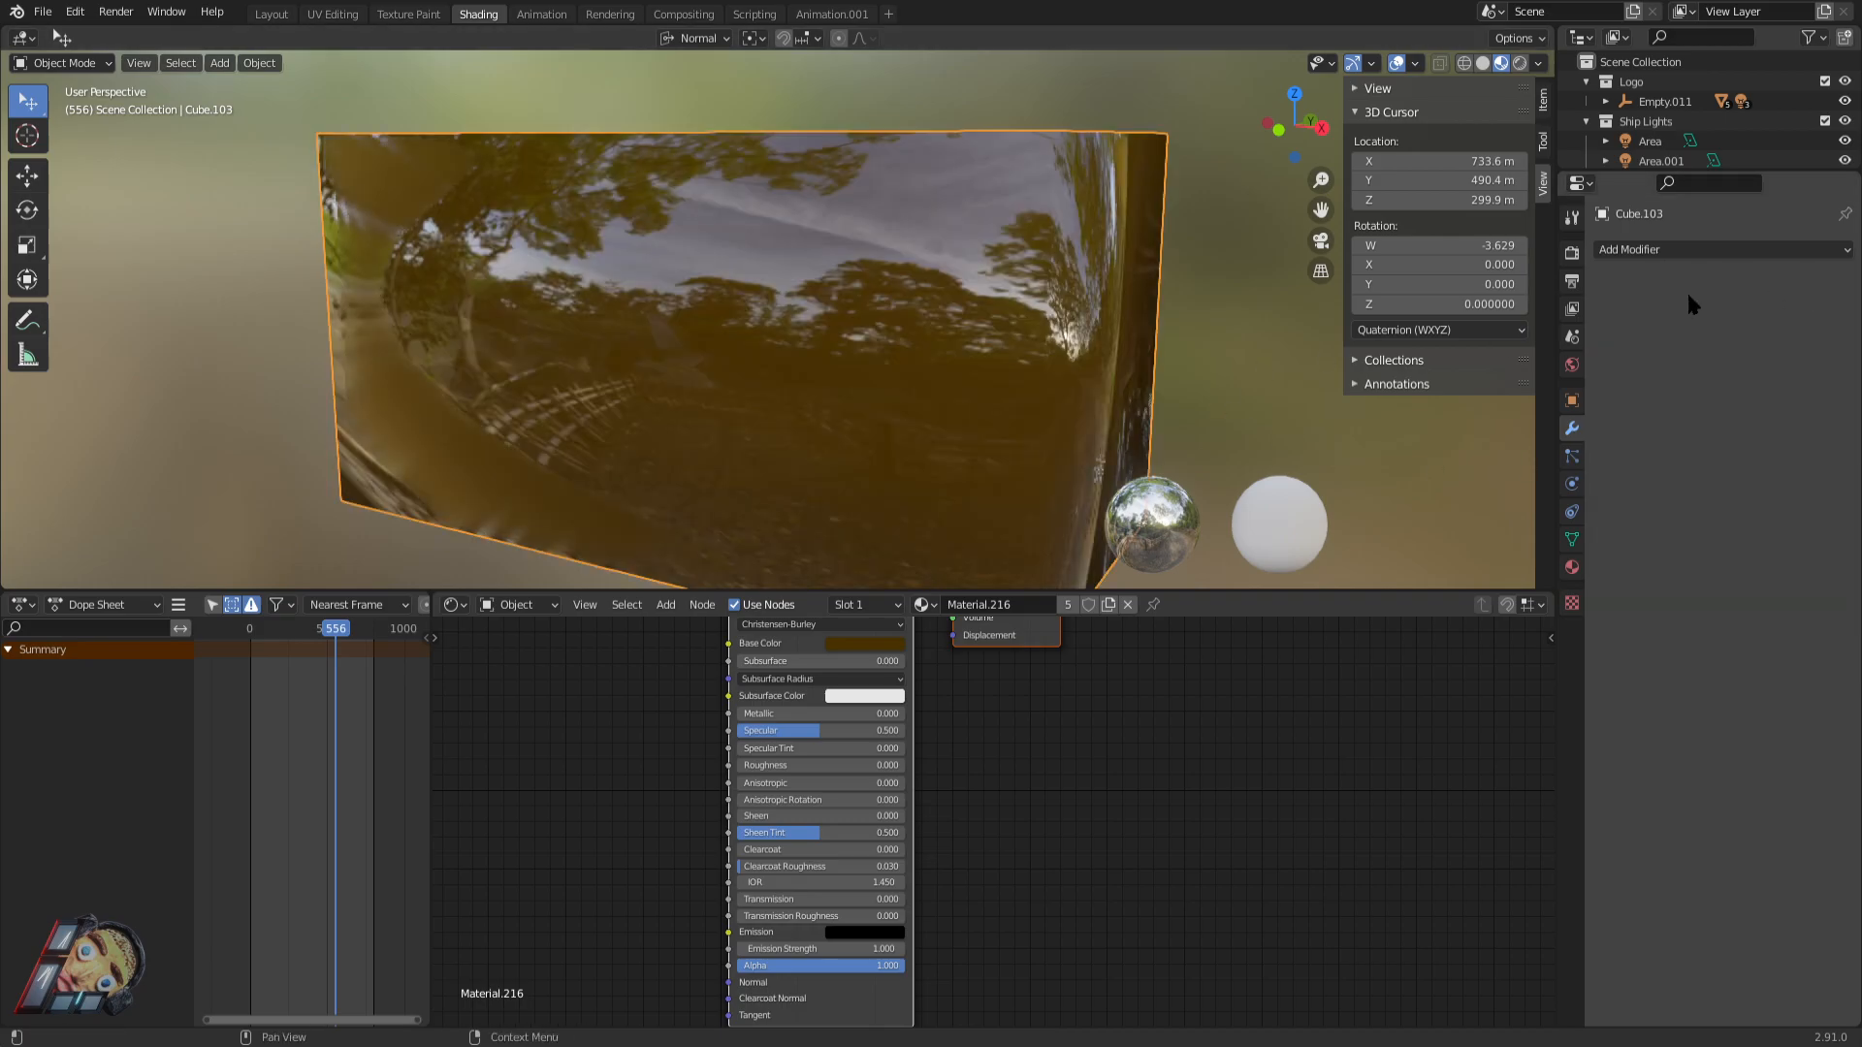
{"action": "scroll", "coordinate": [846, 361], "scroll_direction": "down", "scroll_amount": 4}
{"action": "mouse_move", "coordinate": [846, 360]}
{"action": "middle_mouse_down"}
{"action": "mouse_move", "coordinate": [924, 411]}
{"action": "mouse_move", "coordinate": [457, 343]}
{"action": "mouse_move", "coordinate": [853, 349]}
{"action": "middle_mouse_up"}
{"action": "scroll", "coordinate": [640, 342], "scroll_direction": "down", "scroll_amount": 3}
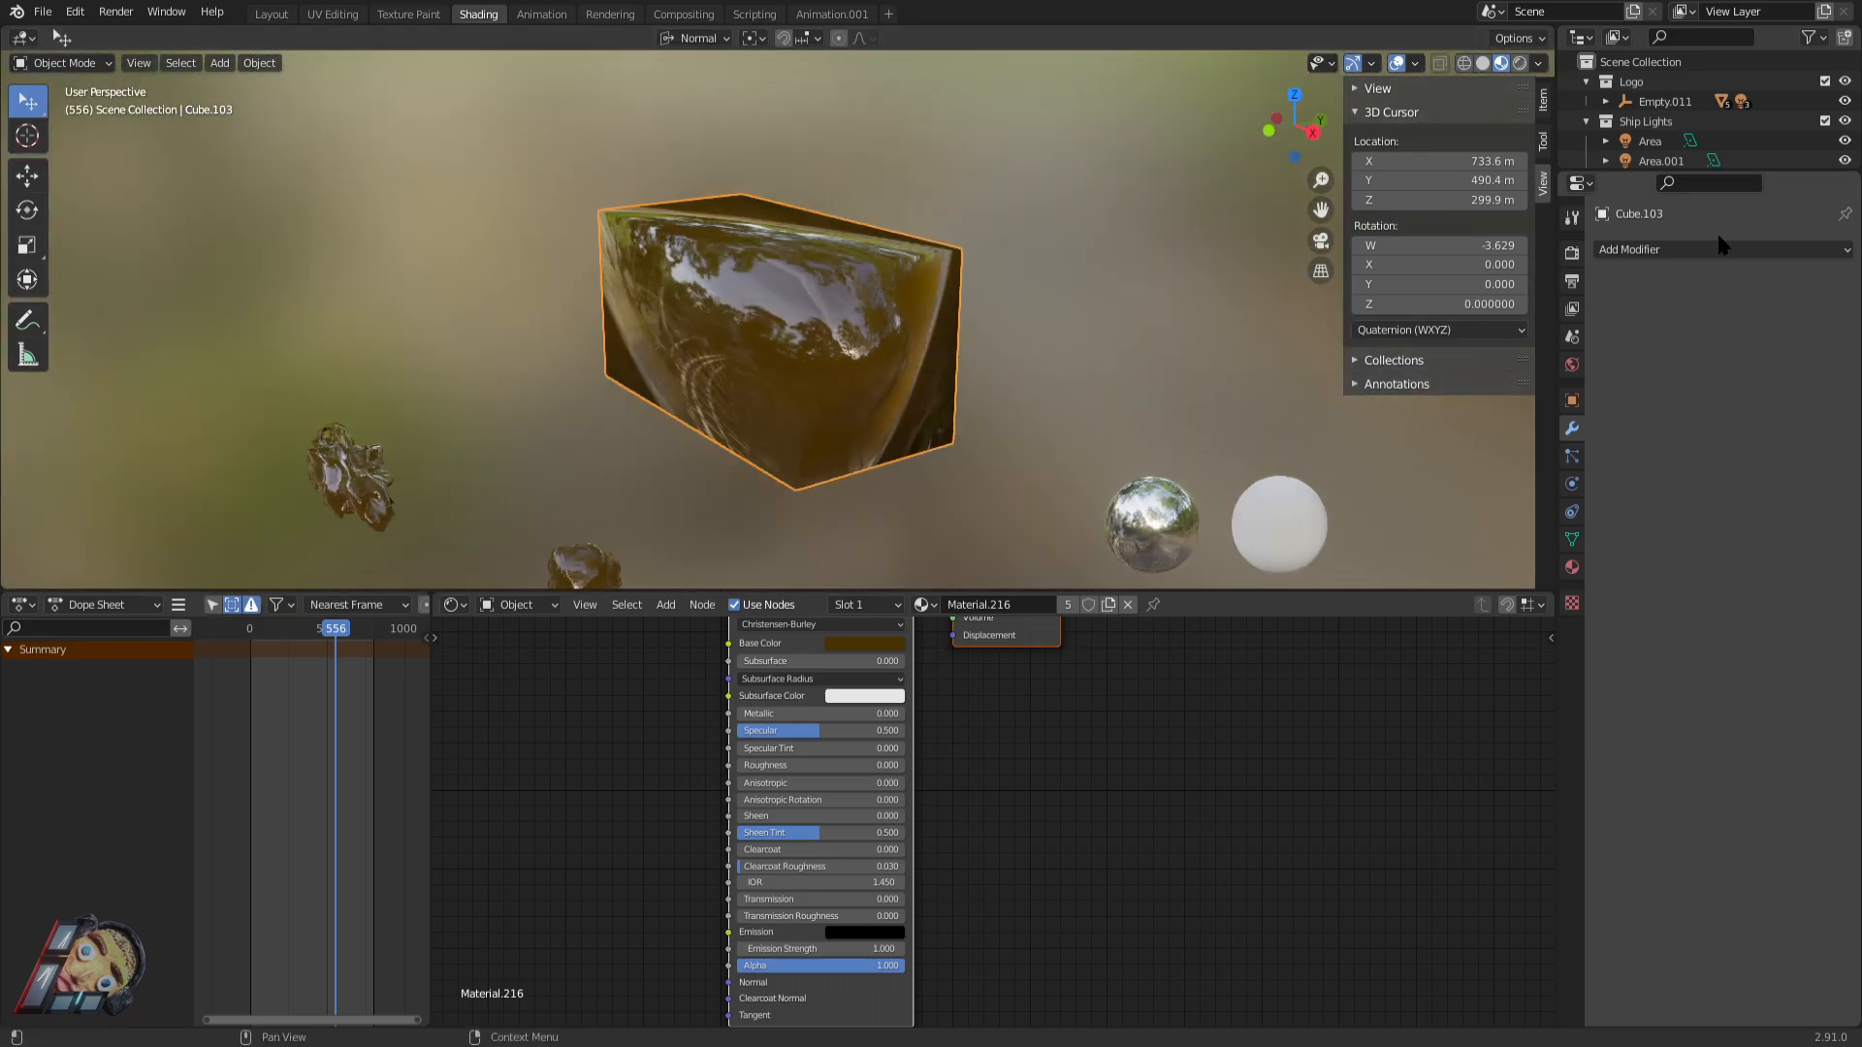
Add a Subdivision Surface modifier with 3 viewport levels and compare the smoothed shape with its cage in Edit Mode.
{"action": "left_click", "coordinate": [1654, 250]}
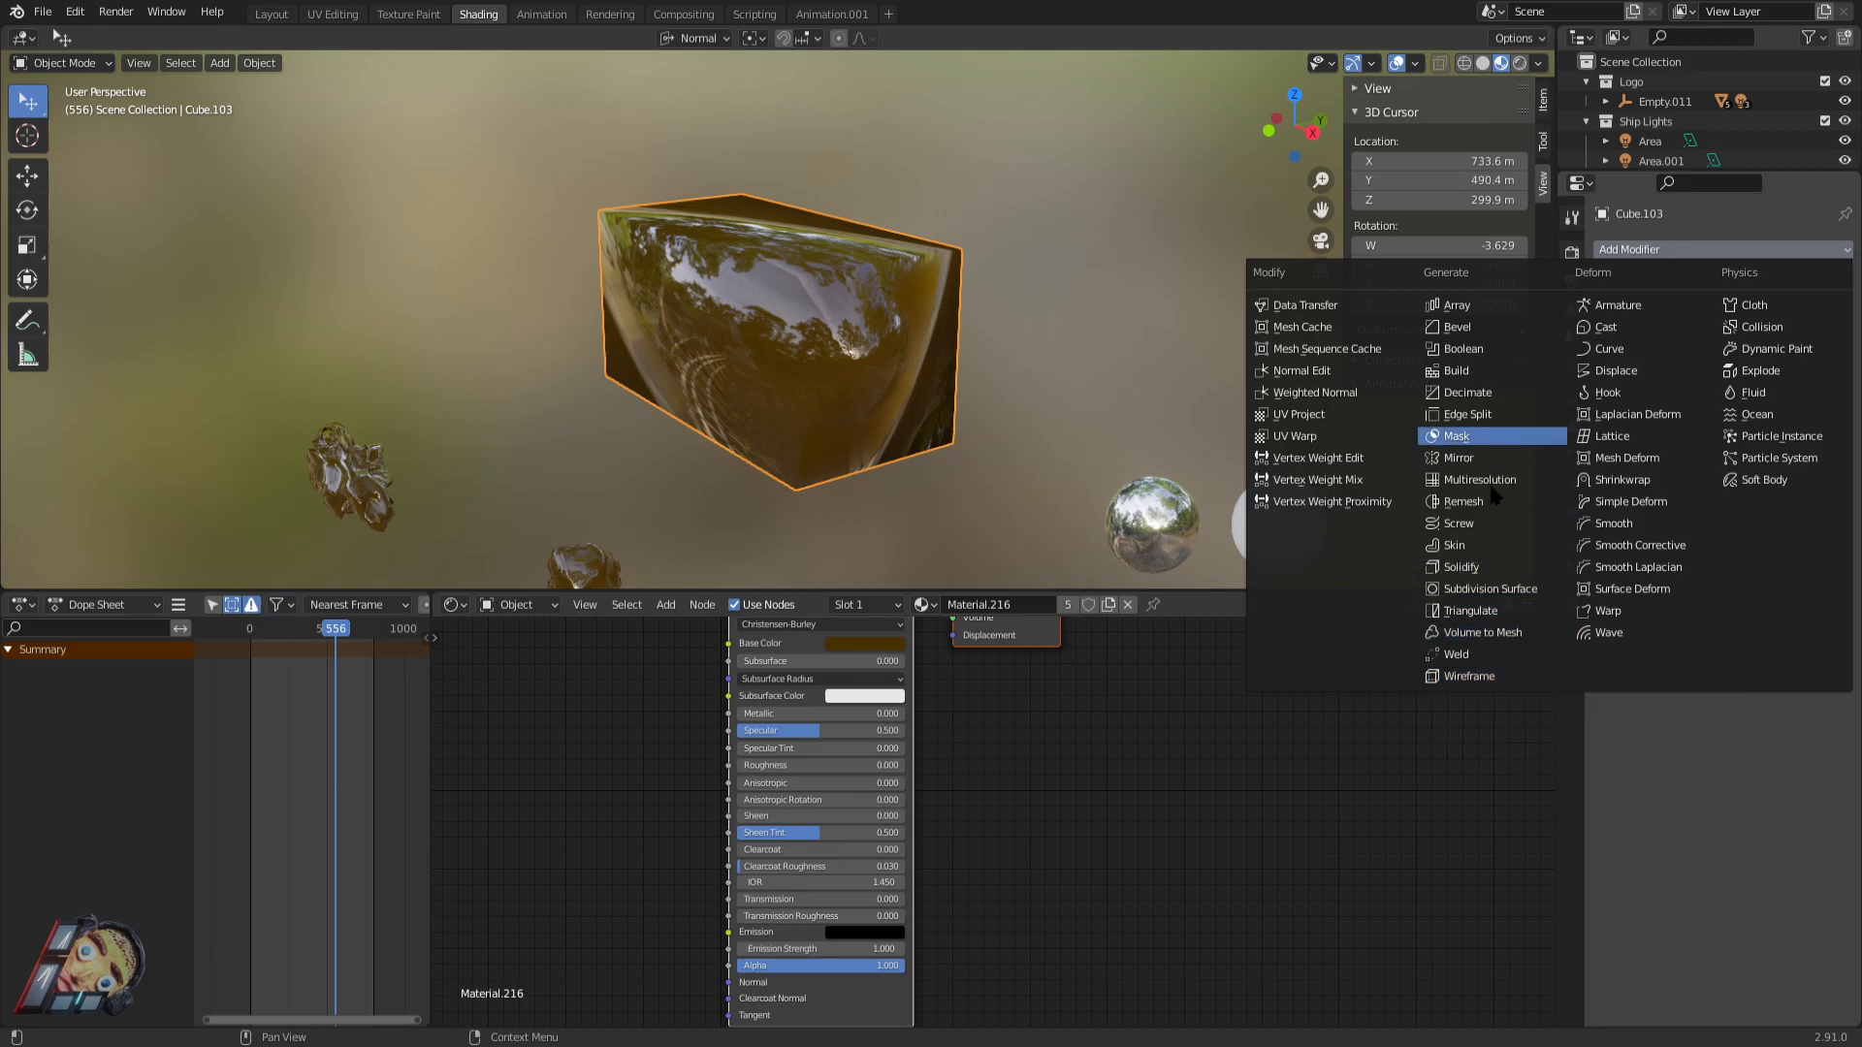
{"action": "left_click", "coordinate": [1484, 589]}
{"action": "middle_click_drag", "start_coordinate": [1368, 574], "coordinate": [1022, 391]}
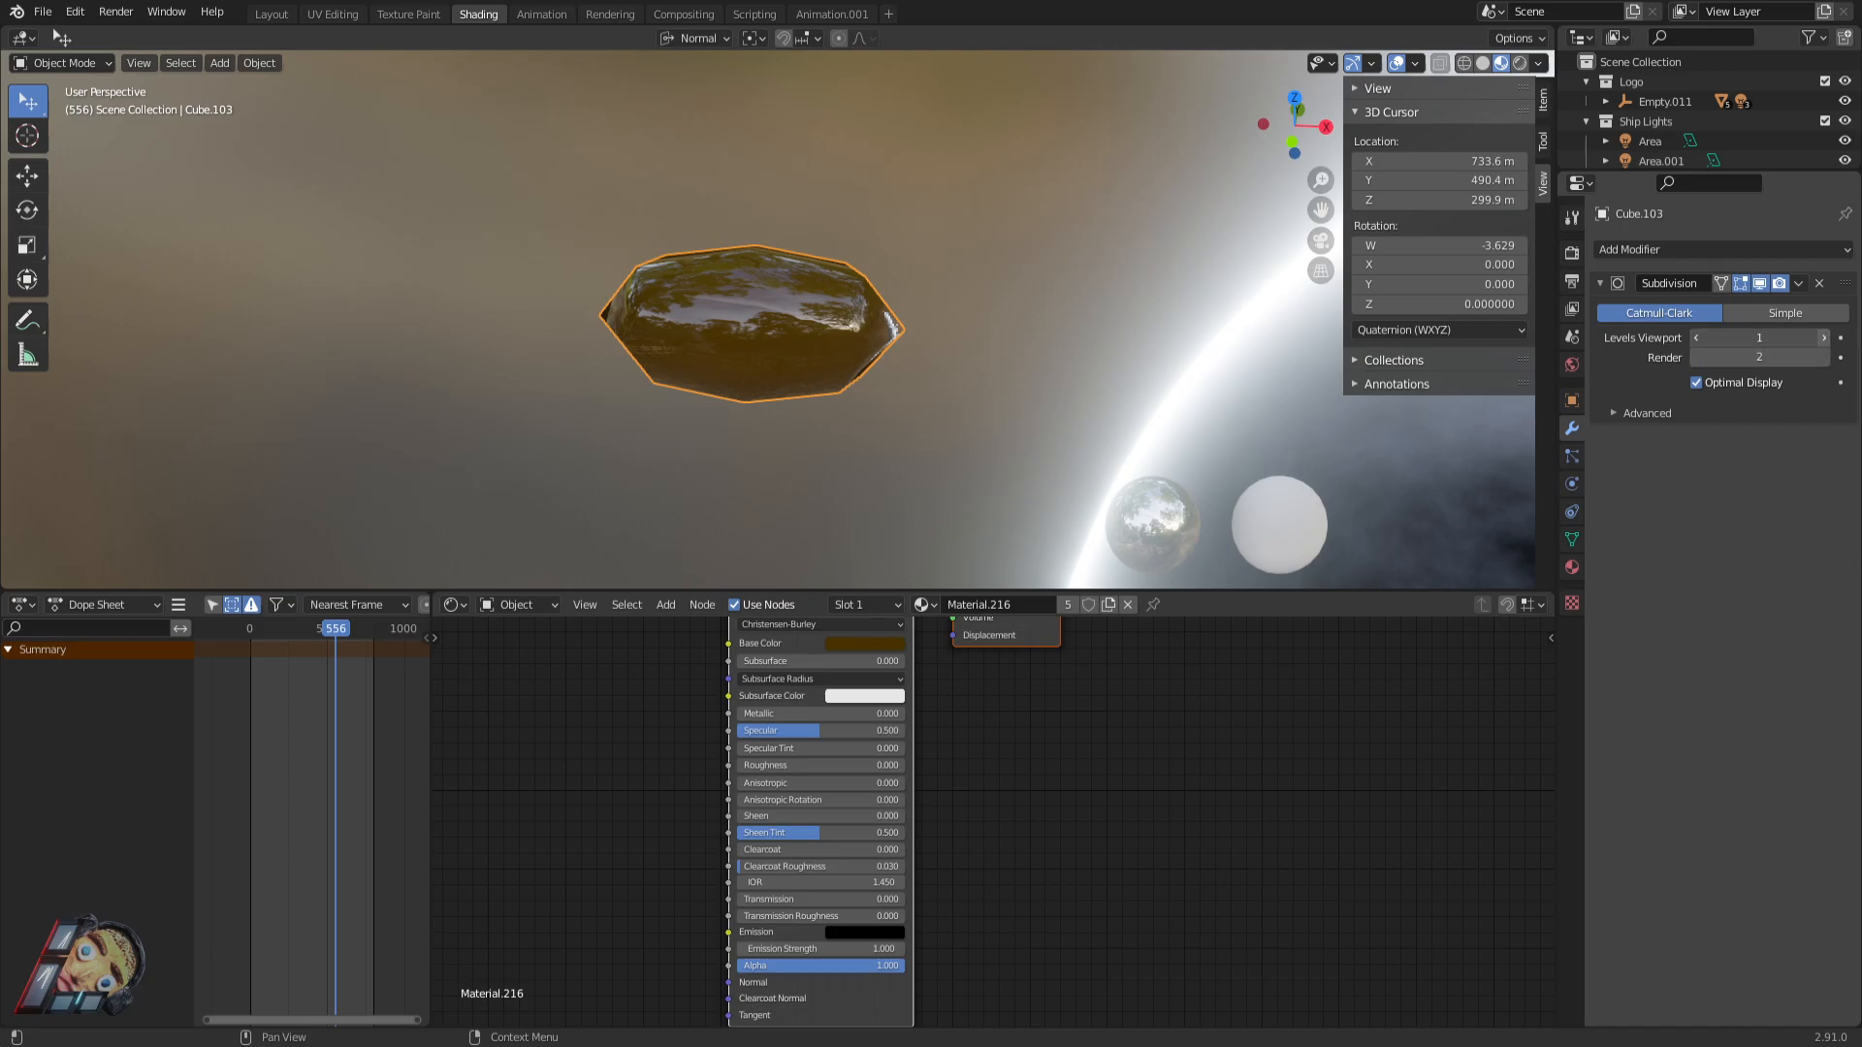
{"action": "left_click", "coordinate": [1825, 337]}
{"action": "left_click", "coordinate": [1824, 337]}
{"action": "key", "text": "Tab"}
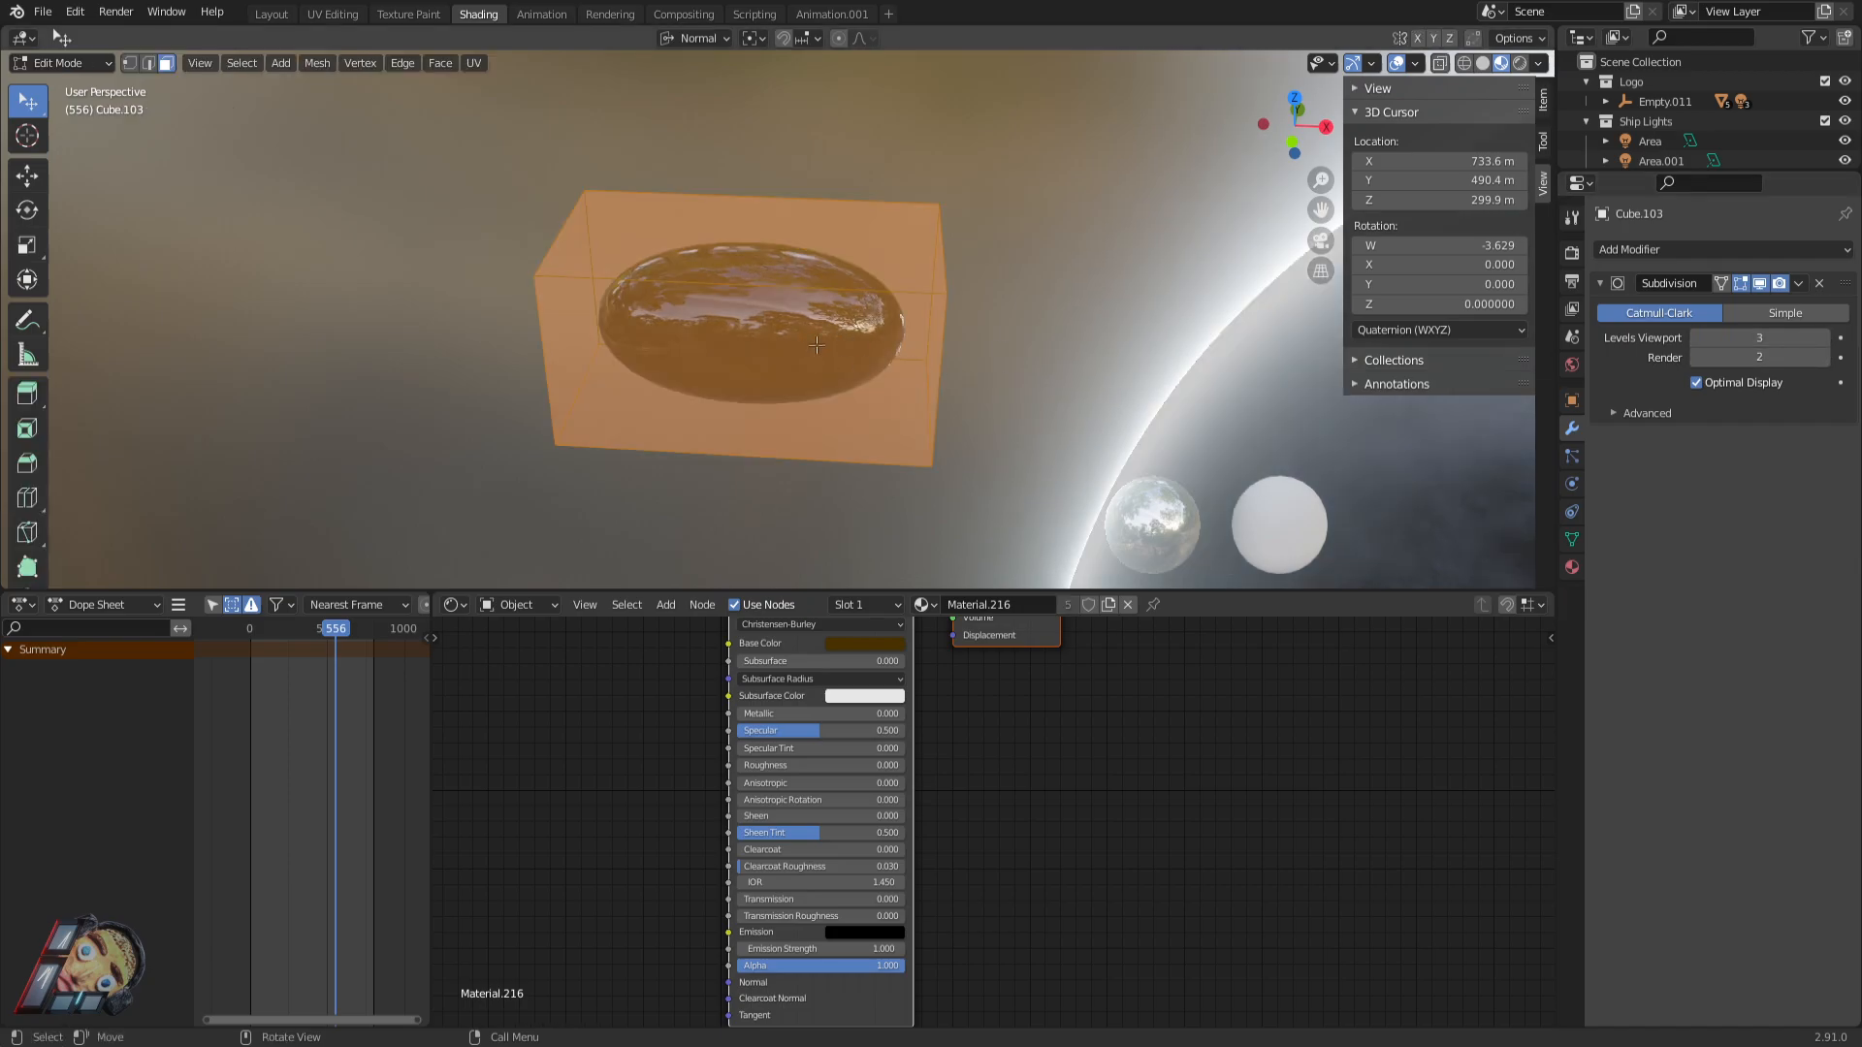
{"action": "middle_click_drag", "start_coordinate": [817, 350], "coordinate": [926, 373]}
{"action": "key", "text": "Tab"}
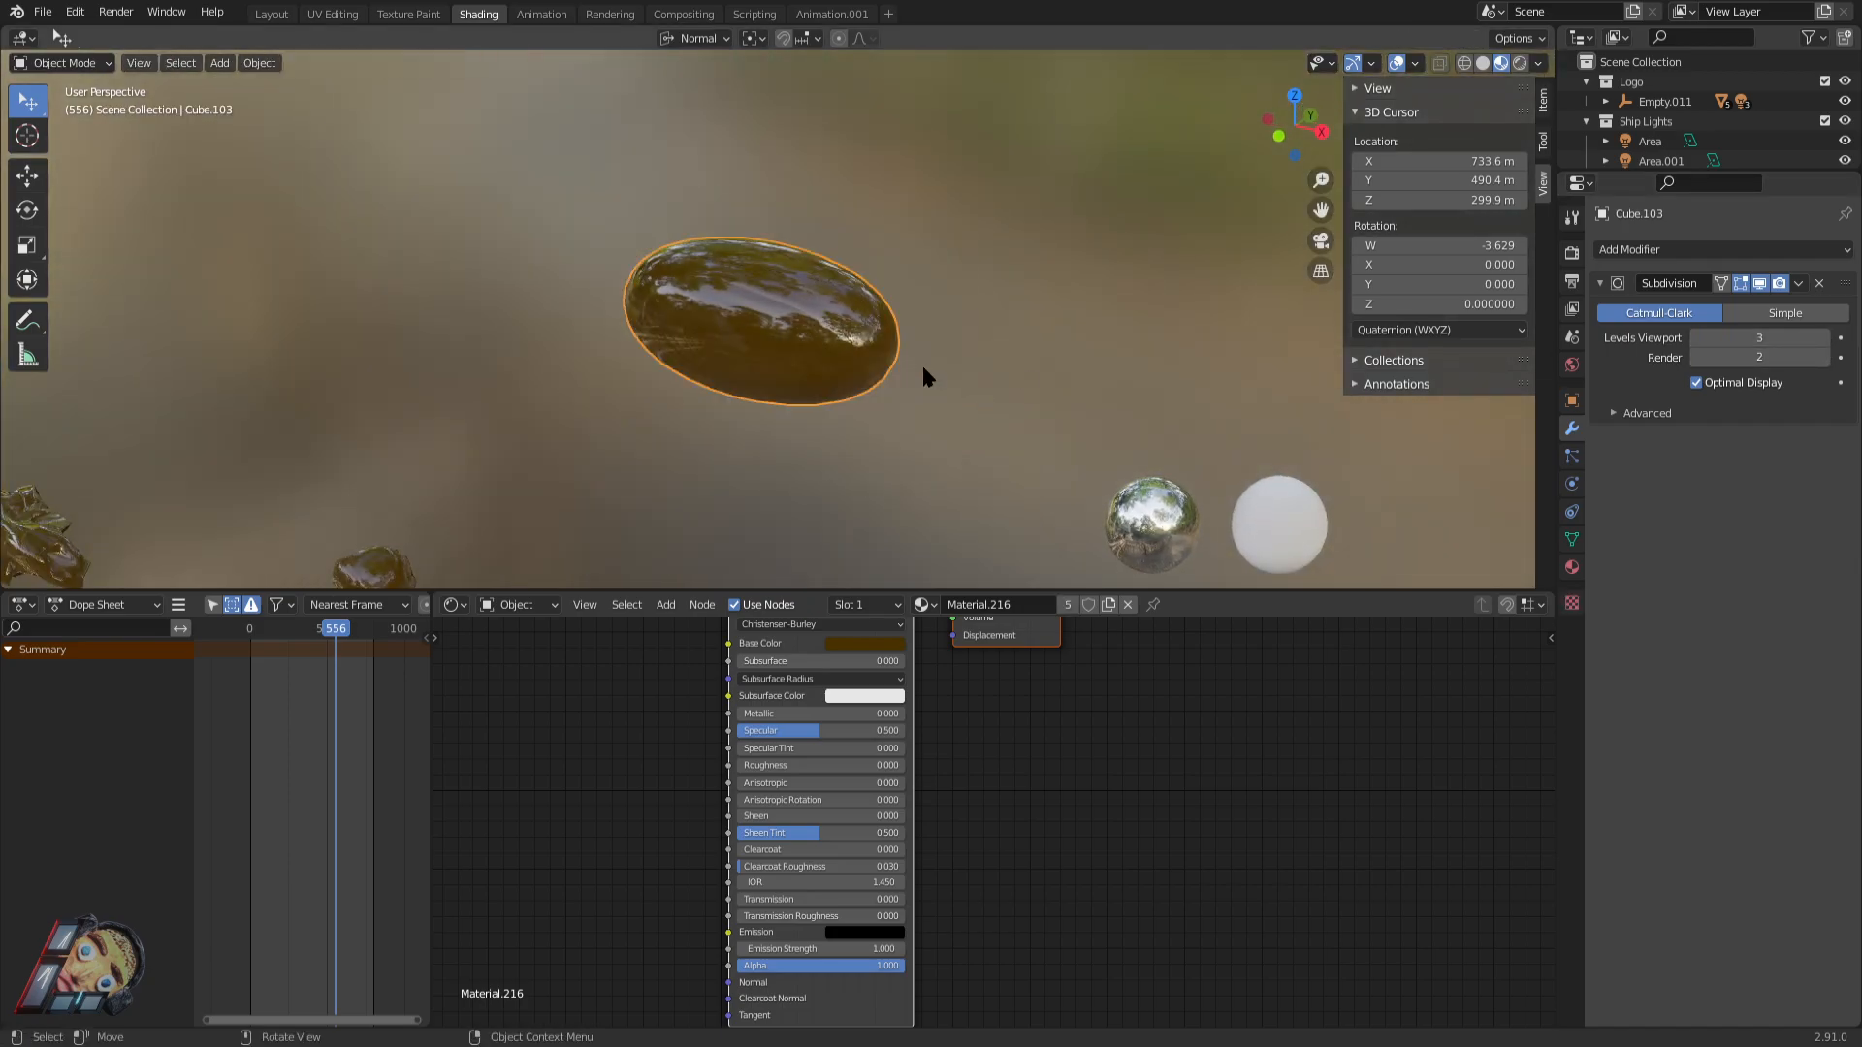
{"action": "key", "text": "Tab"}
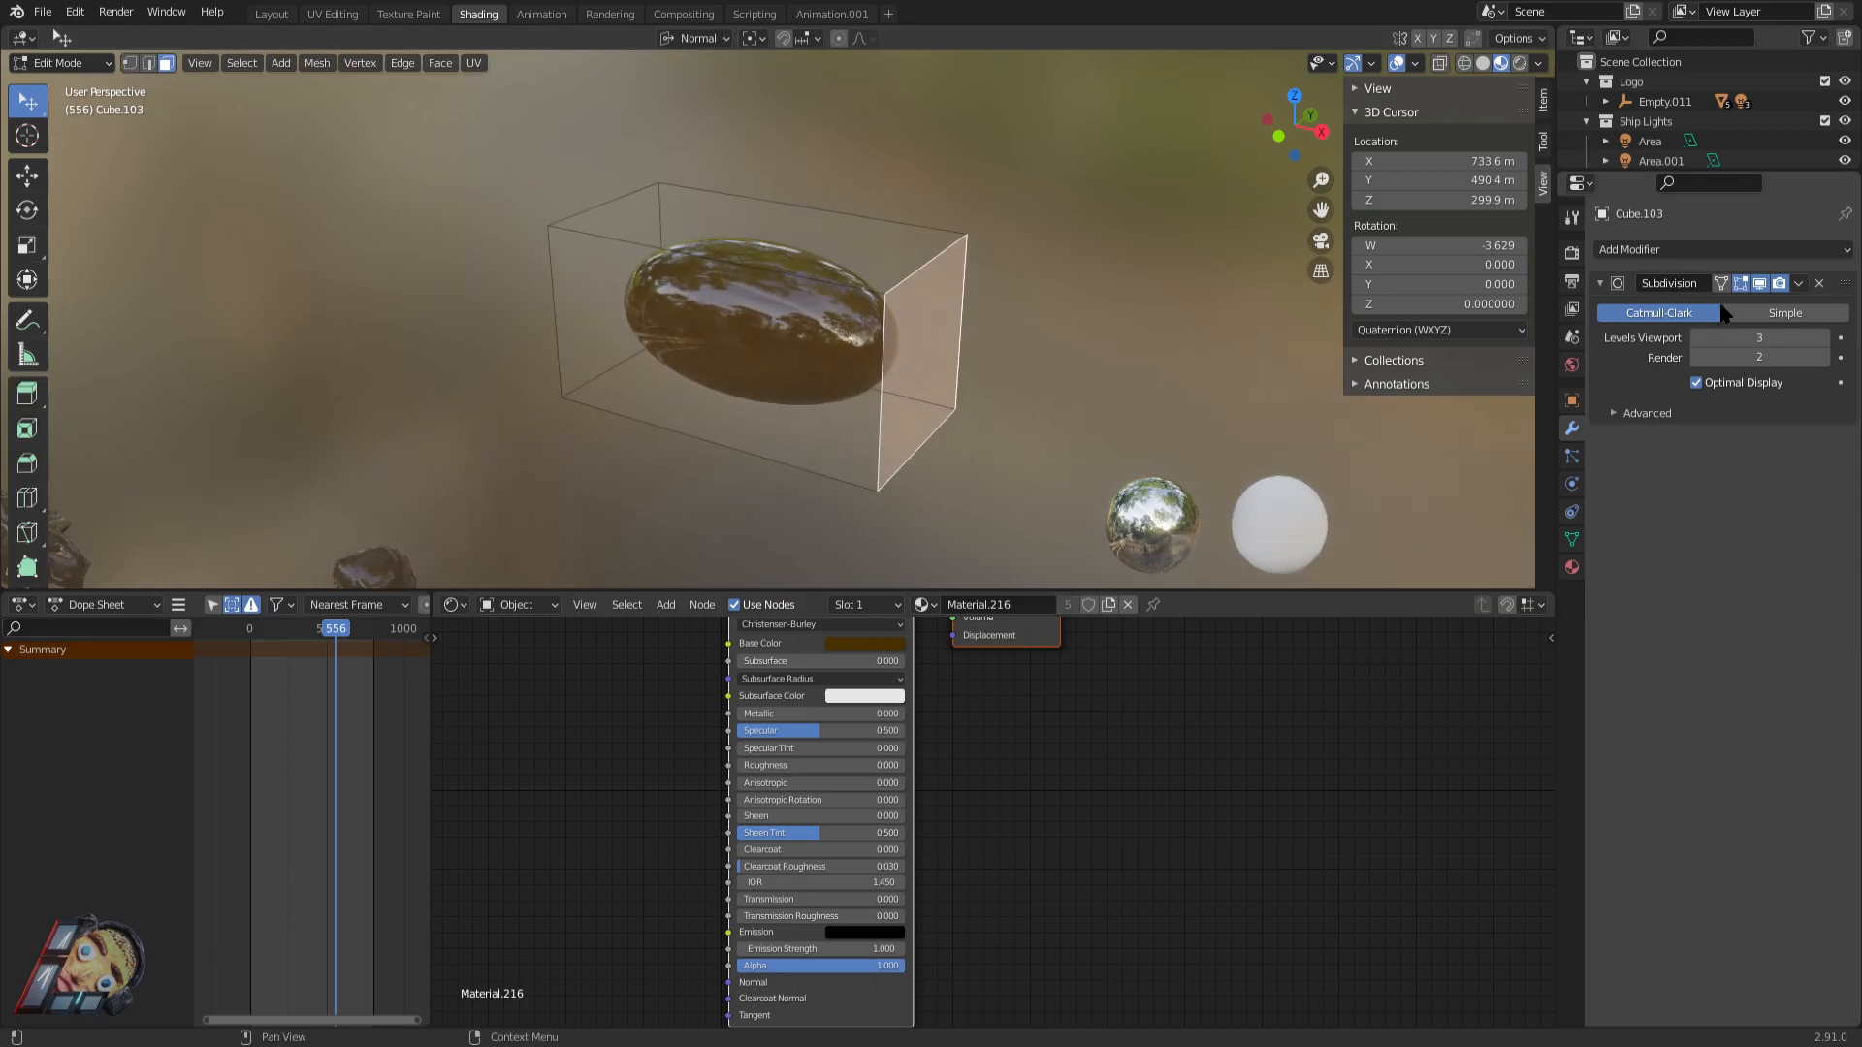
Add a Displace modifier to the asteroid with strength 0.300 and midlevel 0.521, viewed in Object Mode.
{"action": "left_click", "coordinate": [1687, 251]}
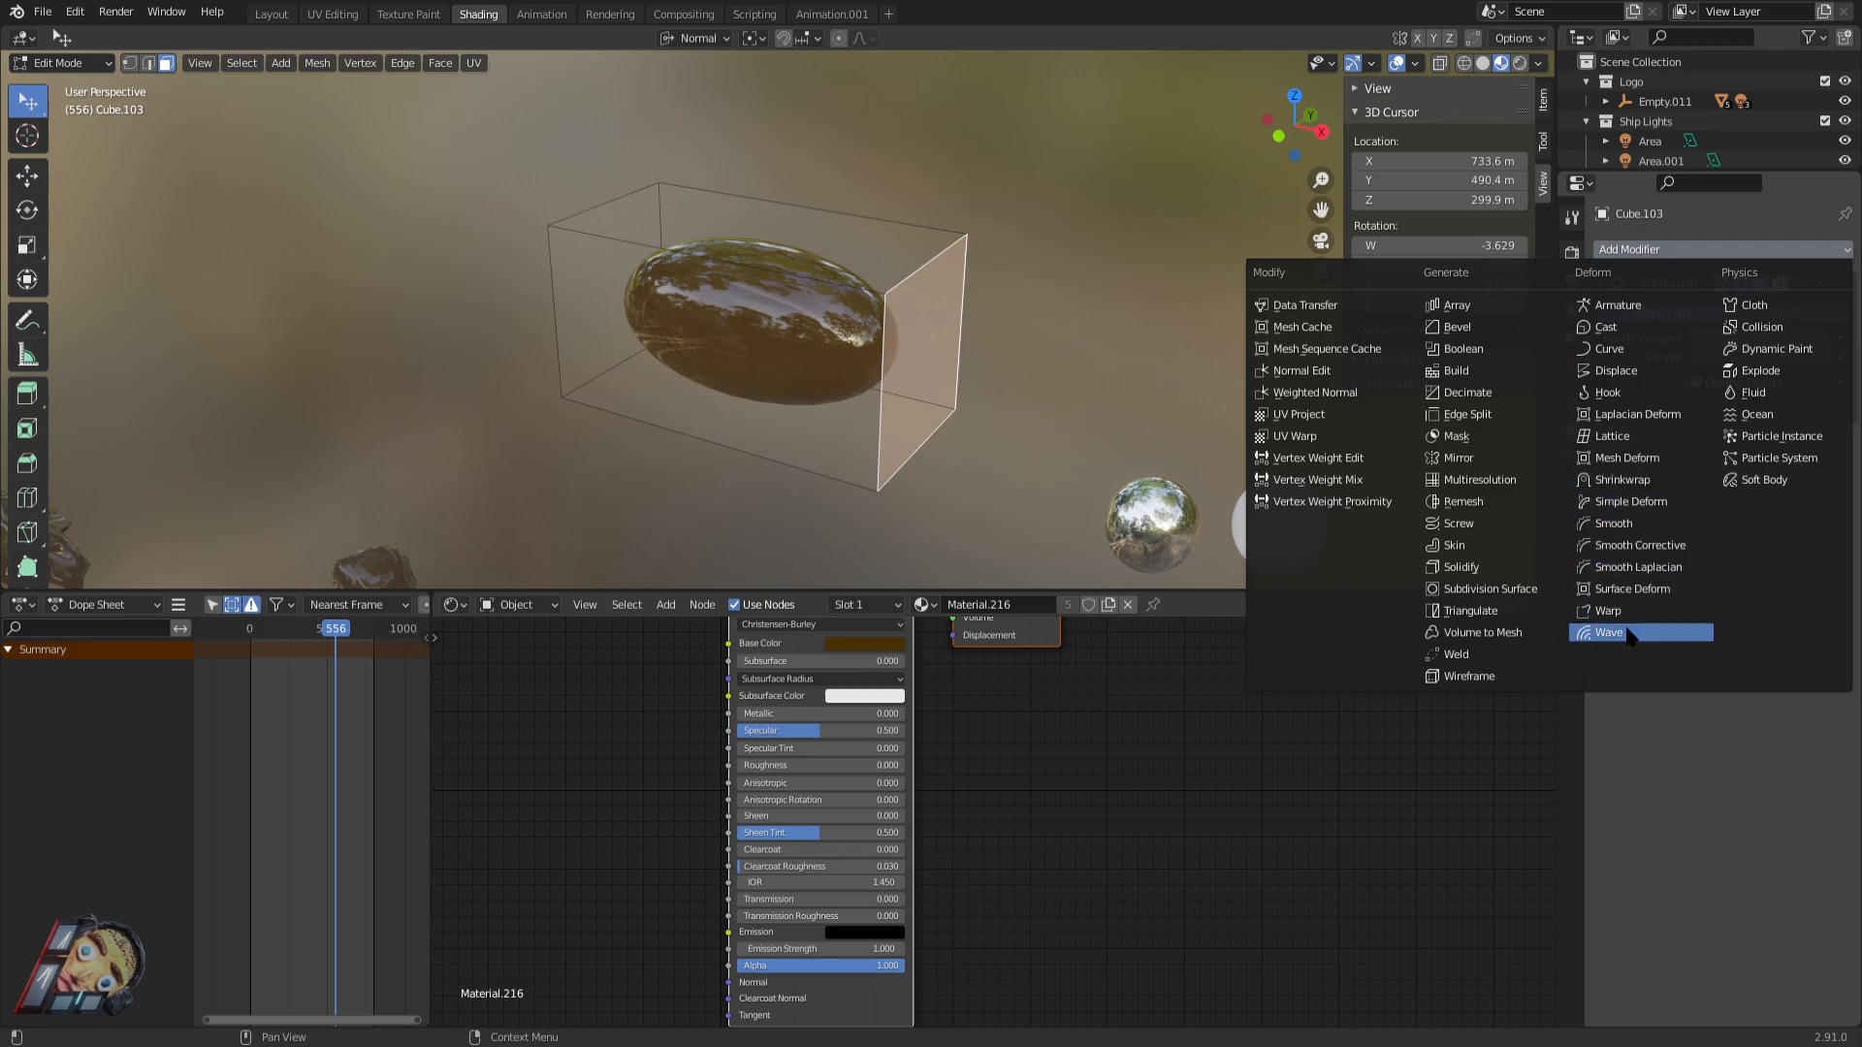
{"action": "left_click", "coordinate": [1617, 382]}
{"action": "middle_click_drag", "start_coordinate": [1407, 539], "coordinate": [1436, 548]}
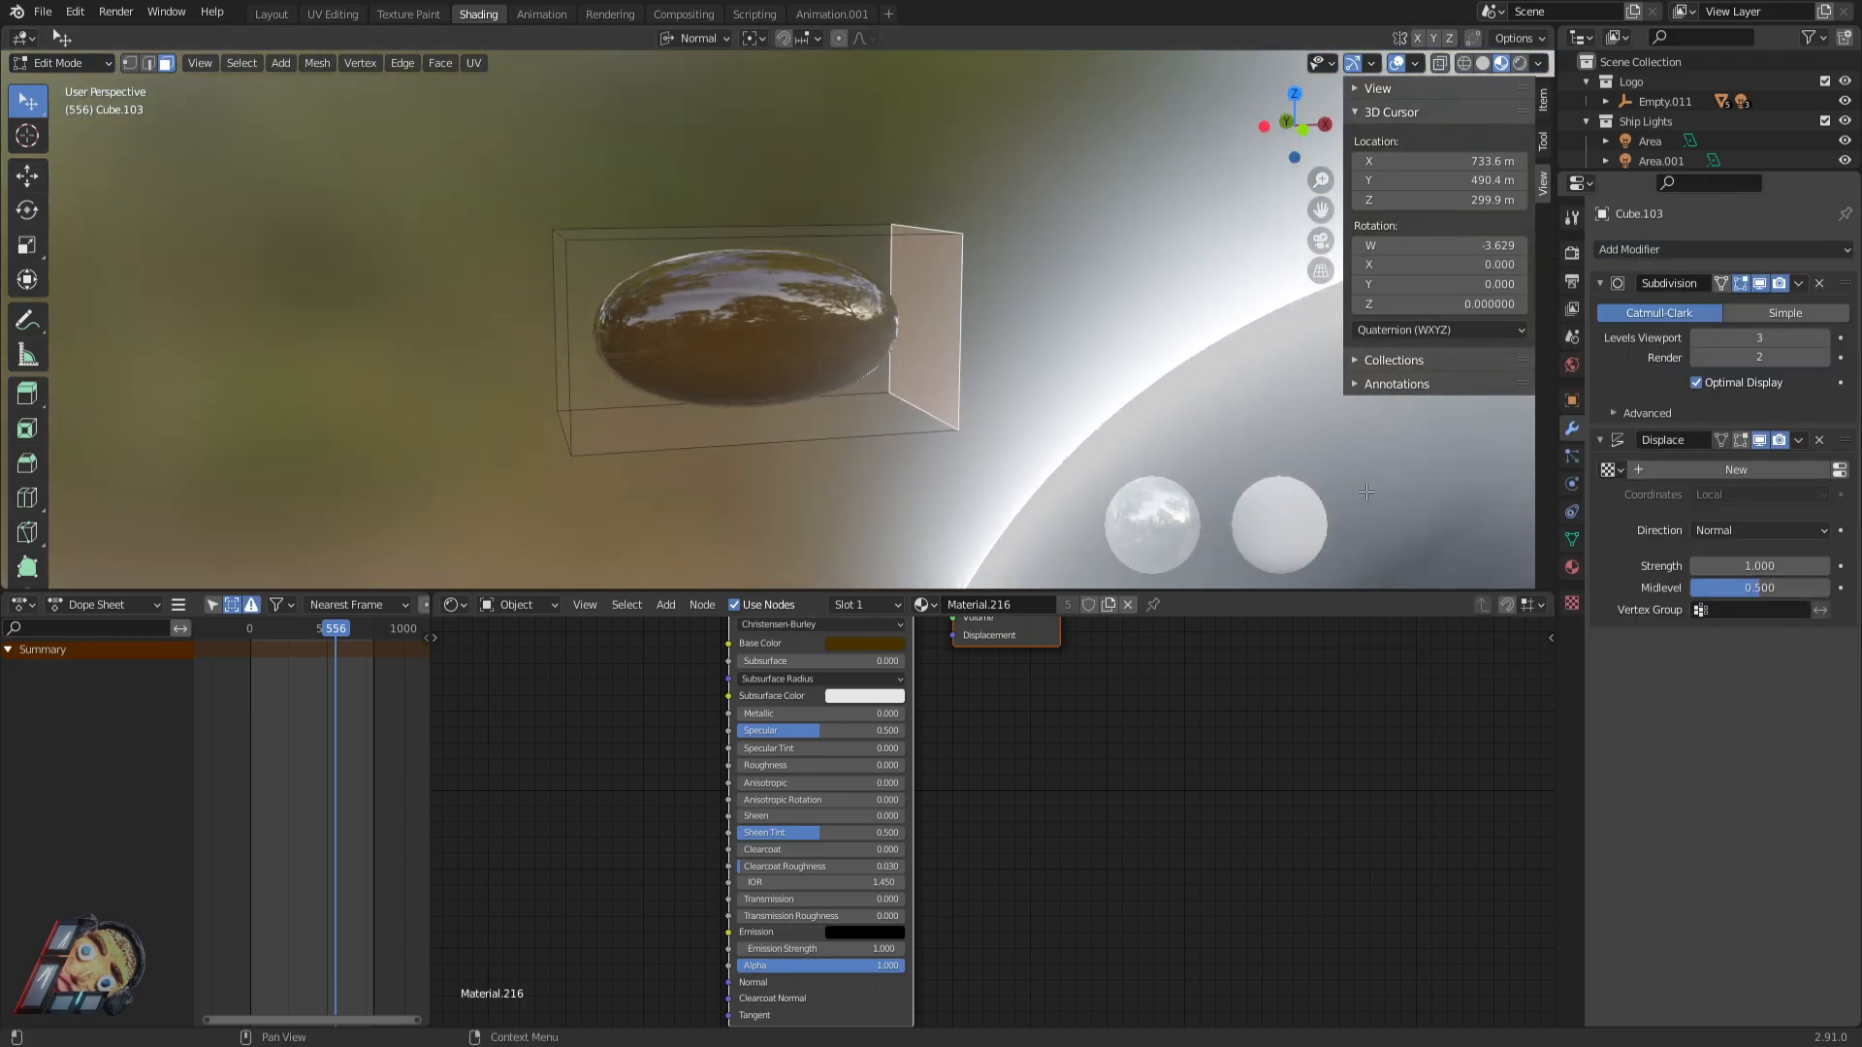
{"action": "key", "text": "Tab"}
{"action": "mouse_move", "coordinate": [1761, 567]}
{"action": "left_mouse_down"}
{"action": "mouse_move", "coordinate": [1720, 566]}
{"action": "mouse_move", "coordinate": [1739, 588]}
{"action": "mouse_move", "coordinate": [1794, 588]}
{"action": "mouse_move", "coordinate": [1764, 587]}
{"action": "left_mouse_up"}
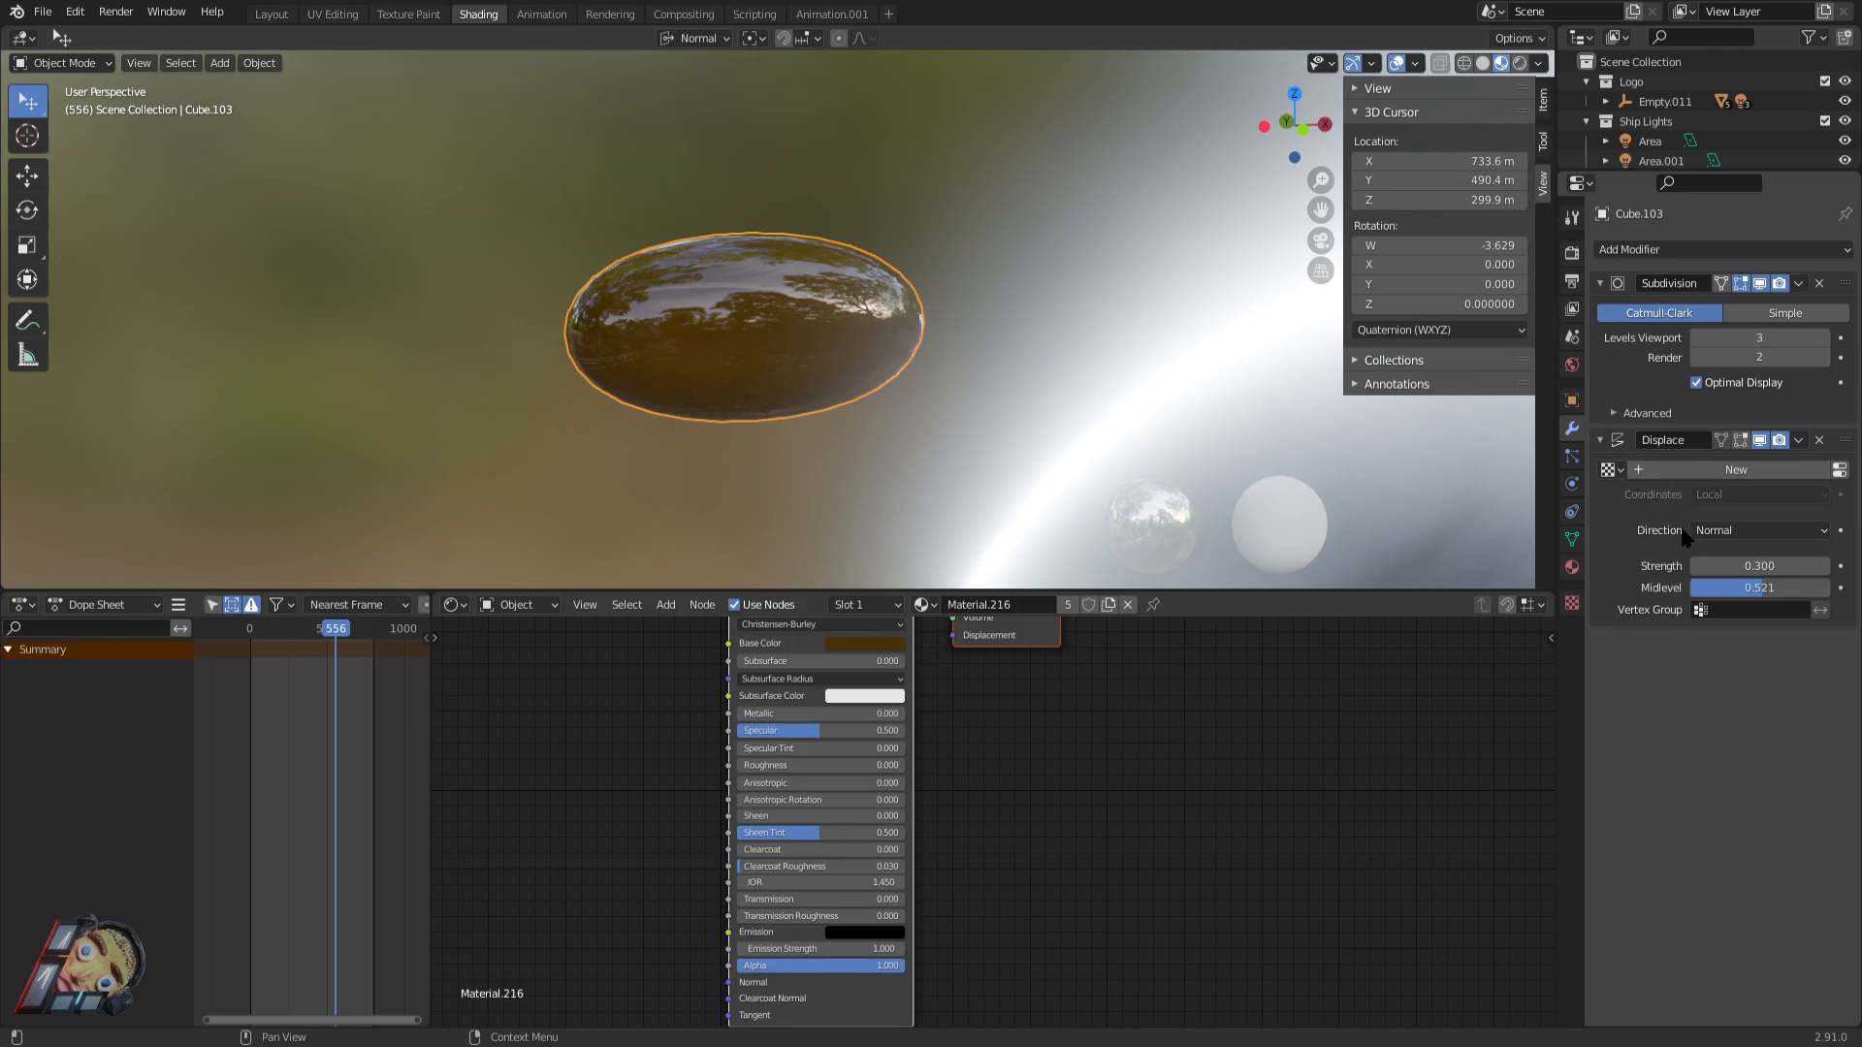
Create a new texture for the Displace modifier and set its type to Noise.
{"action": "left_click", "coordinate": [1572, 603]}
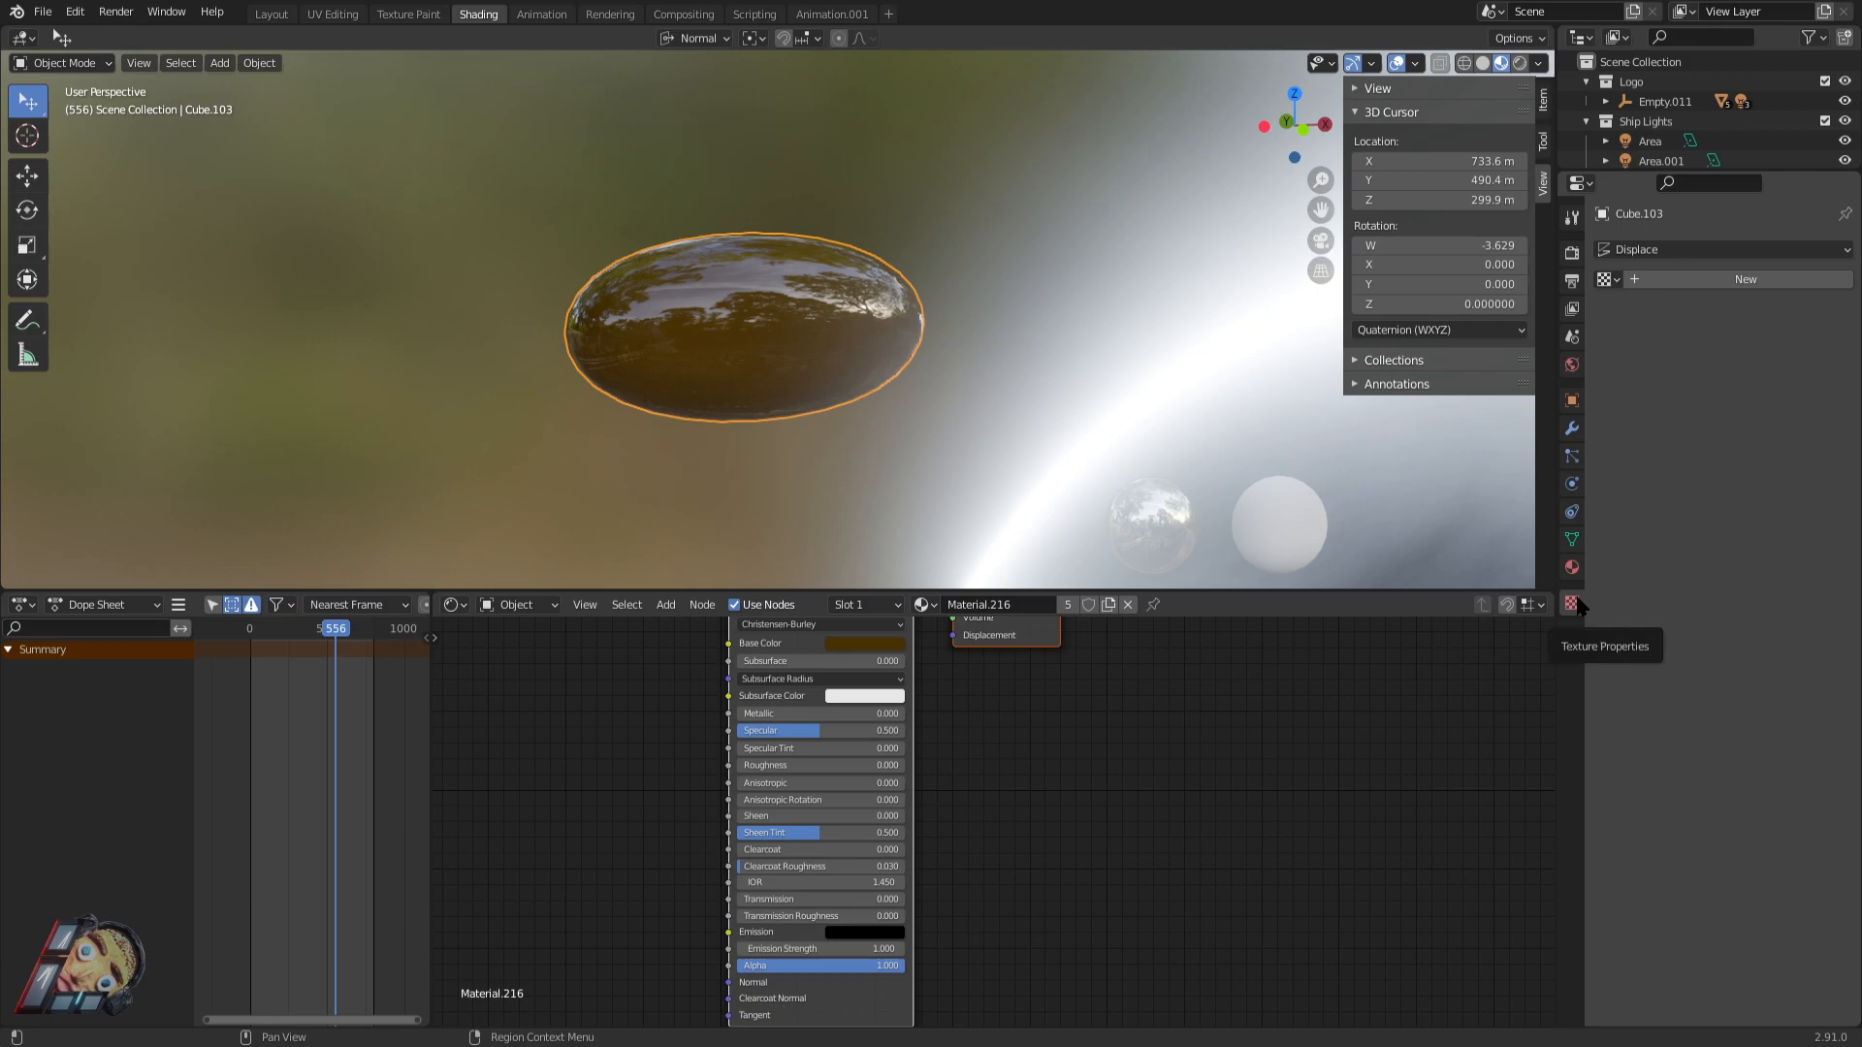
{"action": "left_click", "coordinate": [1685, 279]}
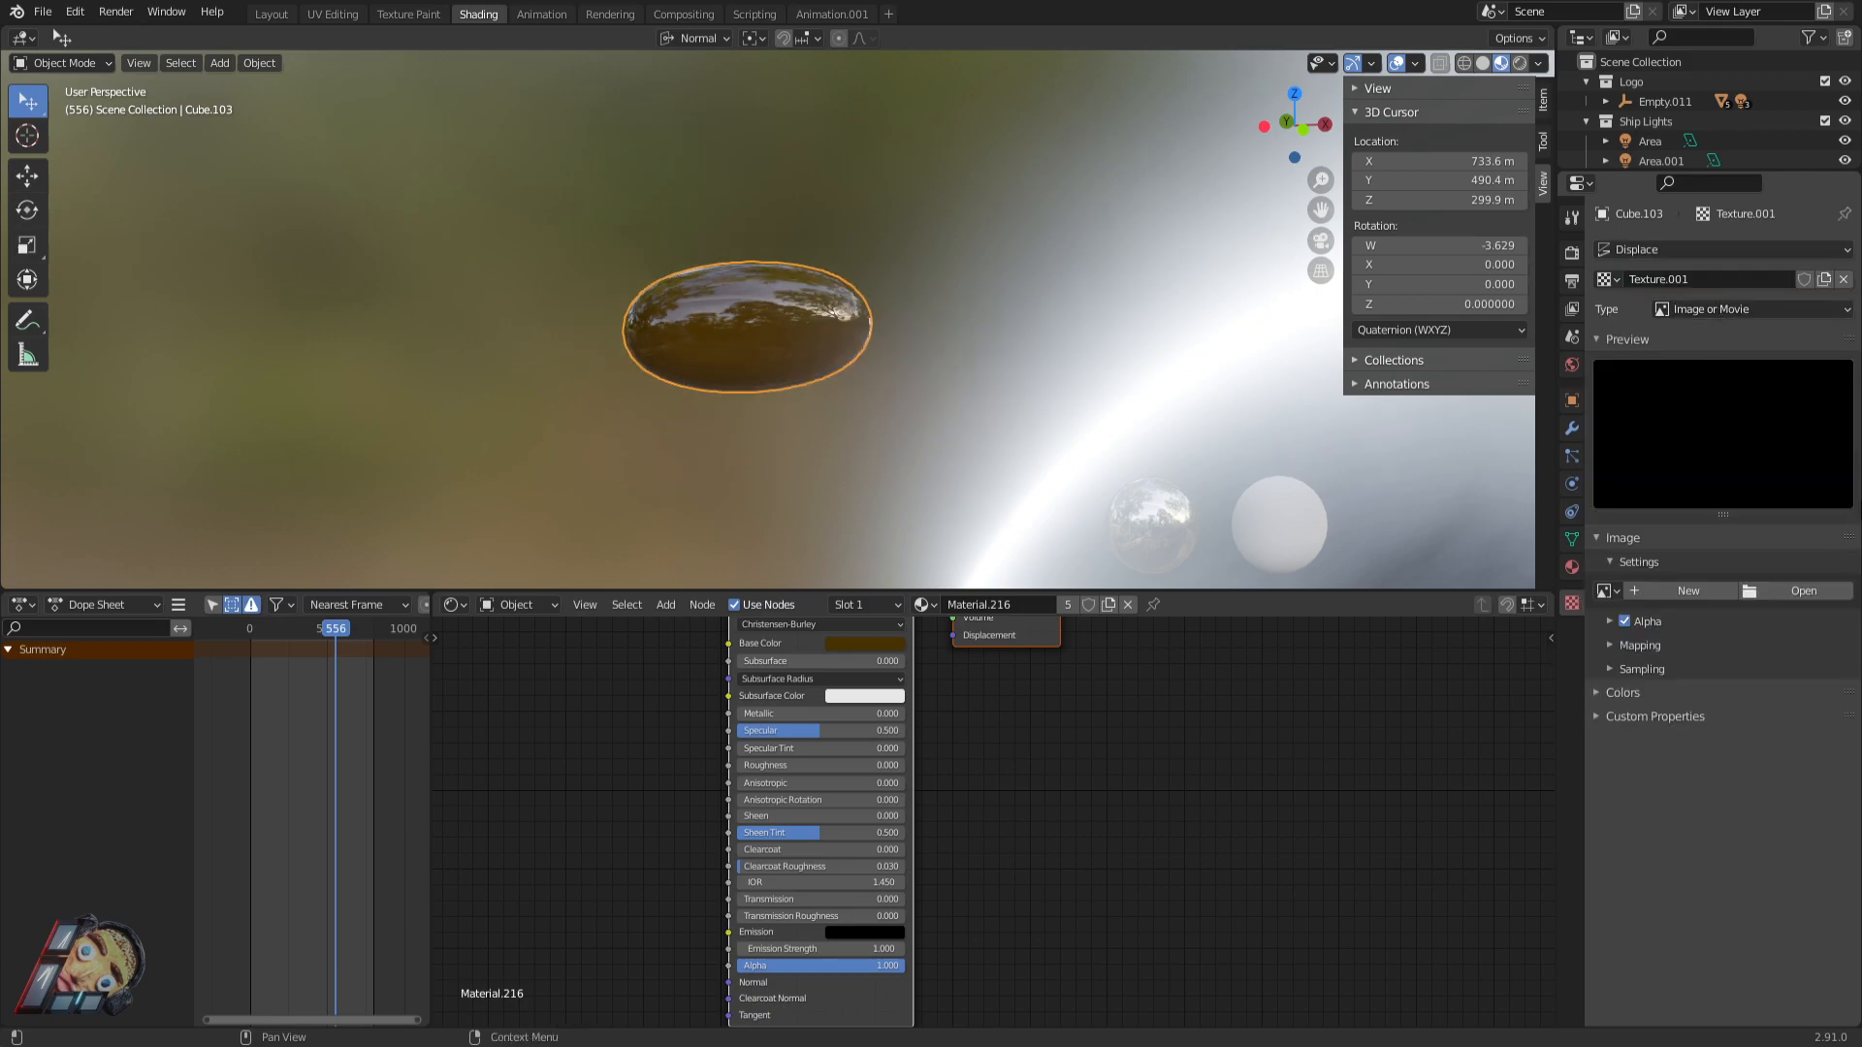
{"action": "left_click", "coordinate": [1714, 312]}
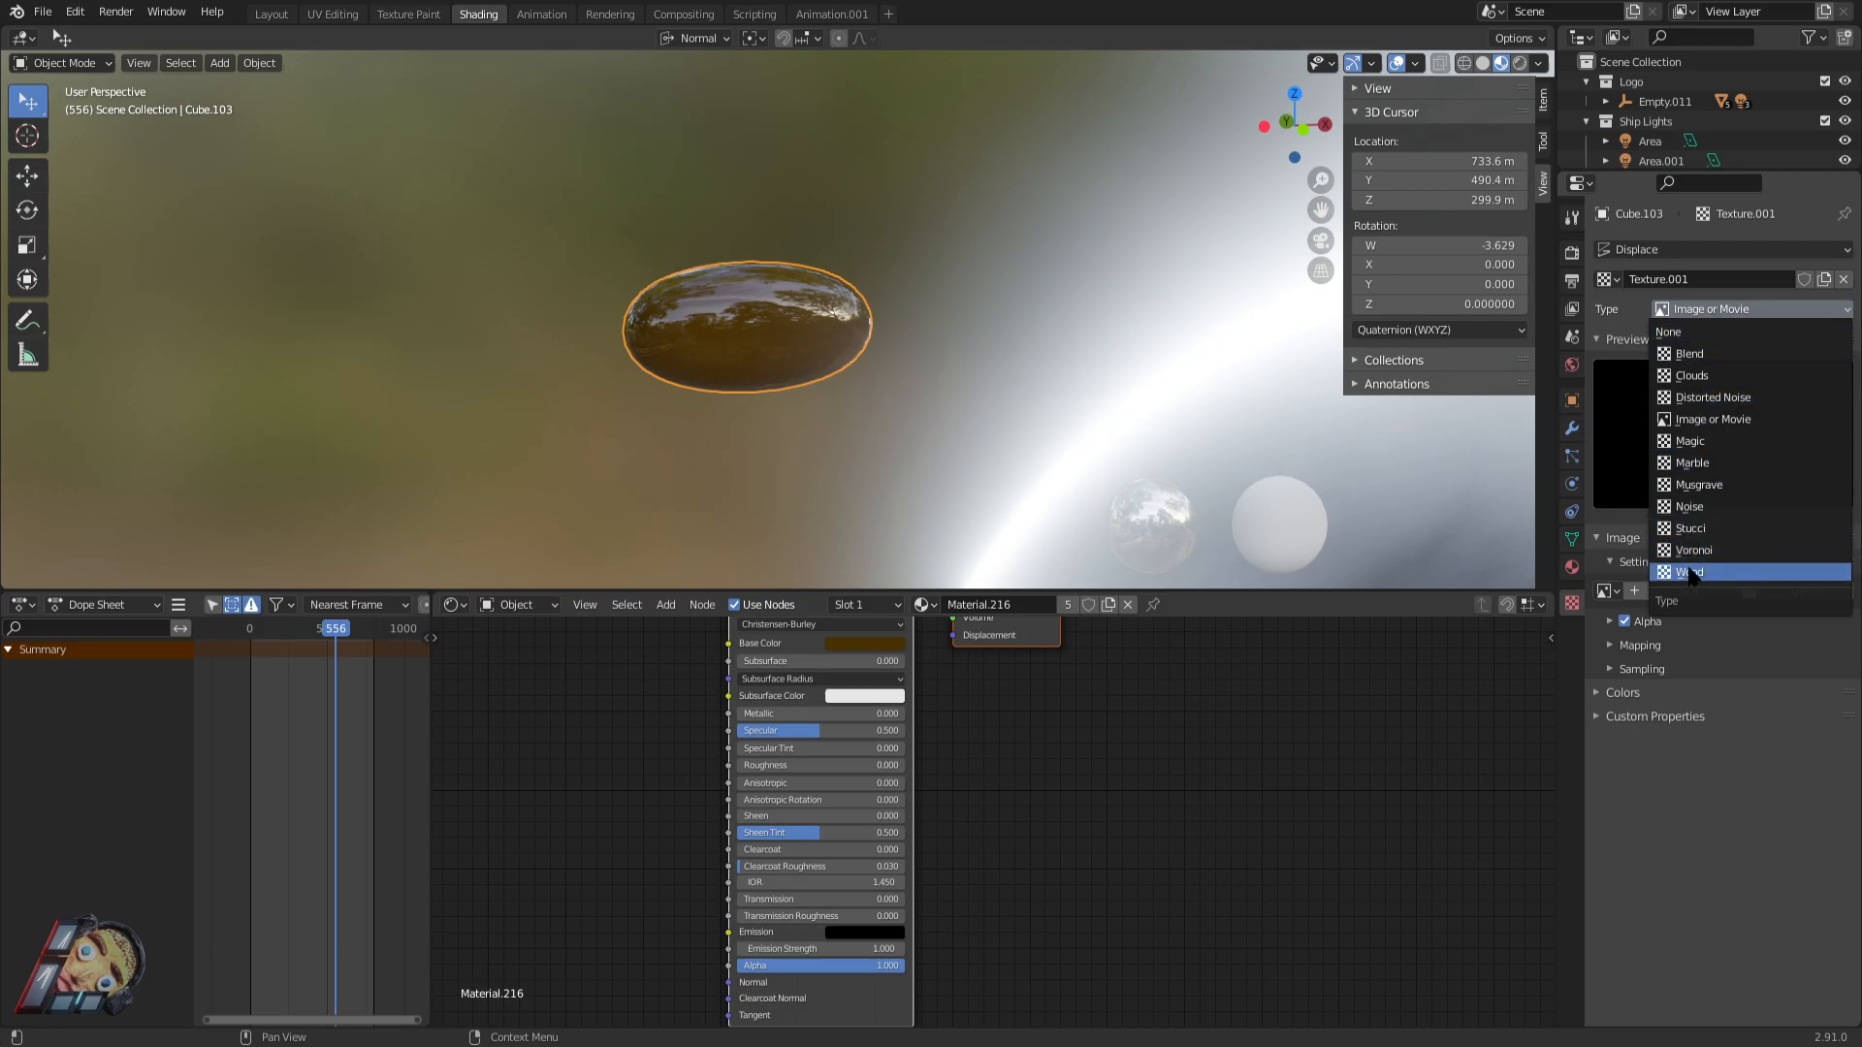
{"action": "left_click", "coordinate": [1698, 507]}
{"action": "middle_click_drag", "start_coordinate": [1006, 410], "coordinate": [1509, 248]}
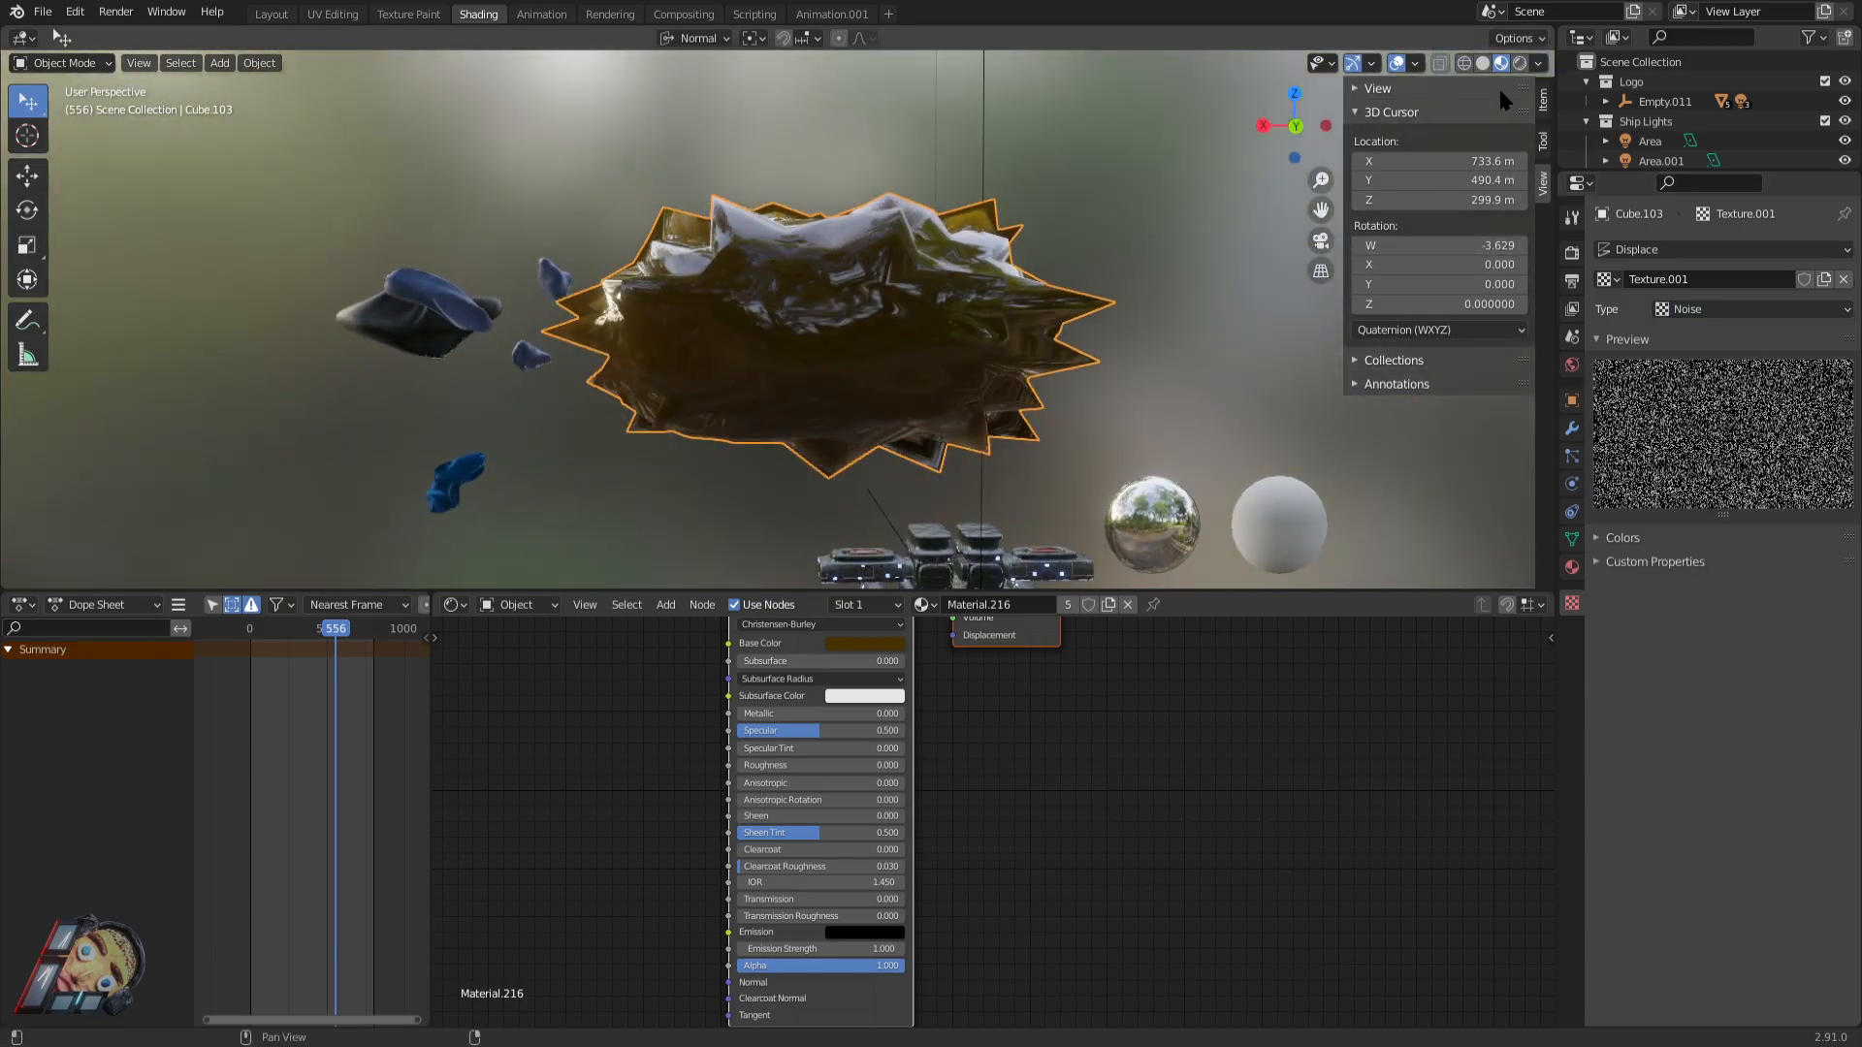
Switch the viewport to Rendered shading and adjust the noise texture's colour multipliers and brightness.
{"action": "left_click", "coordinate": [1519, 63]}
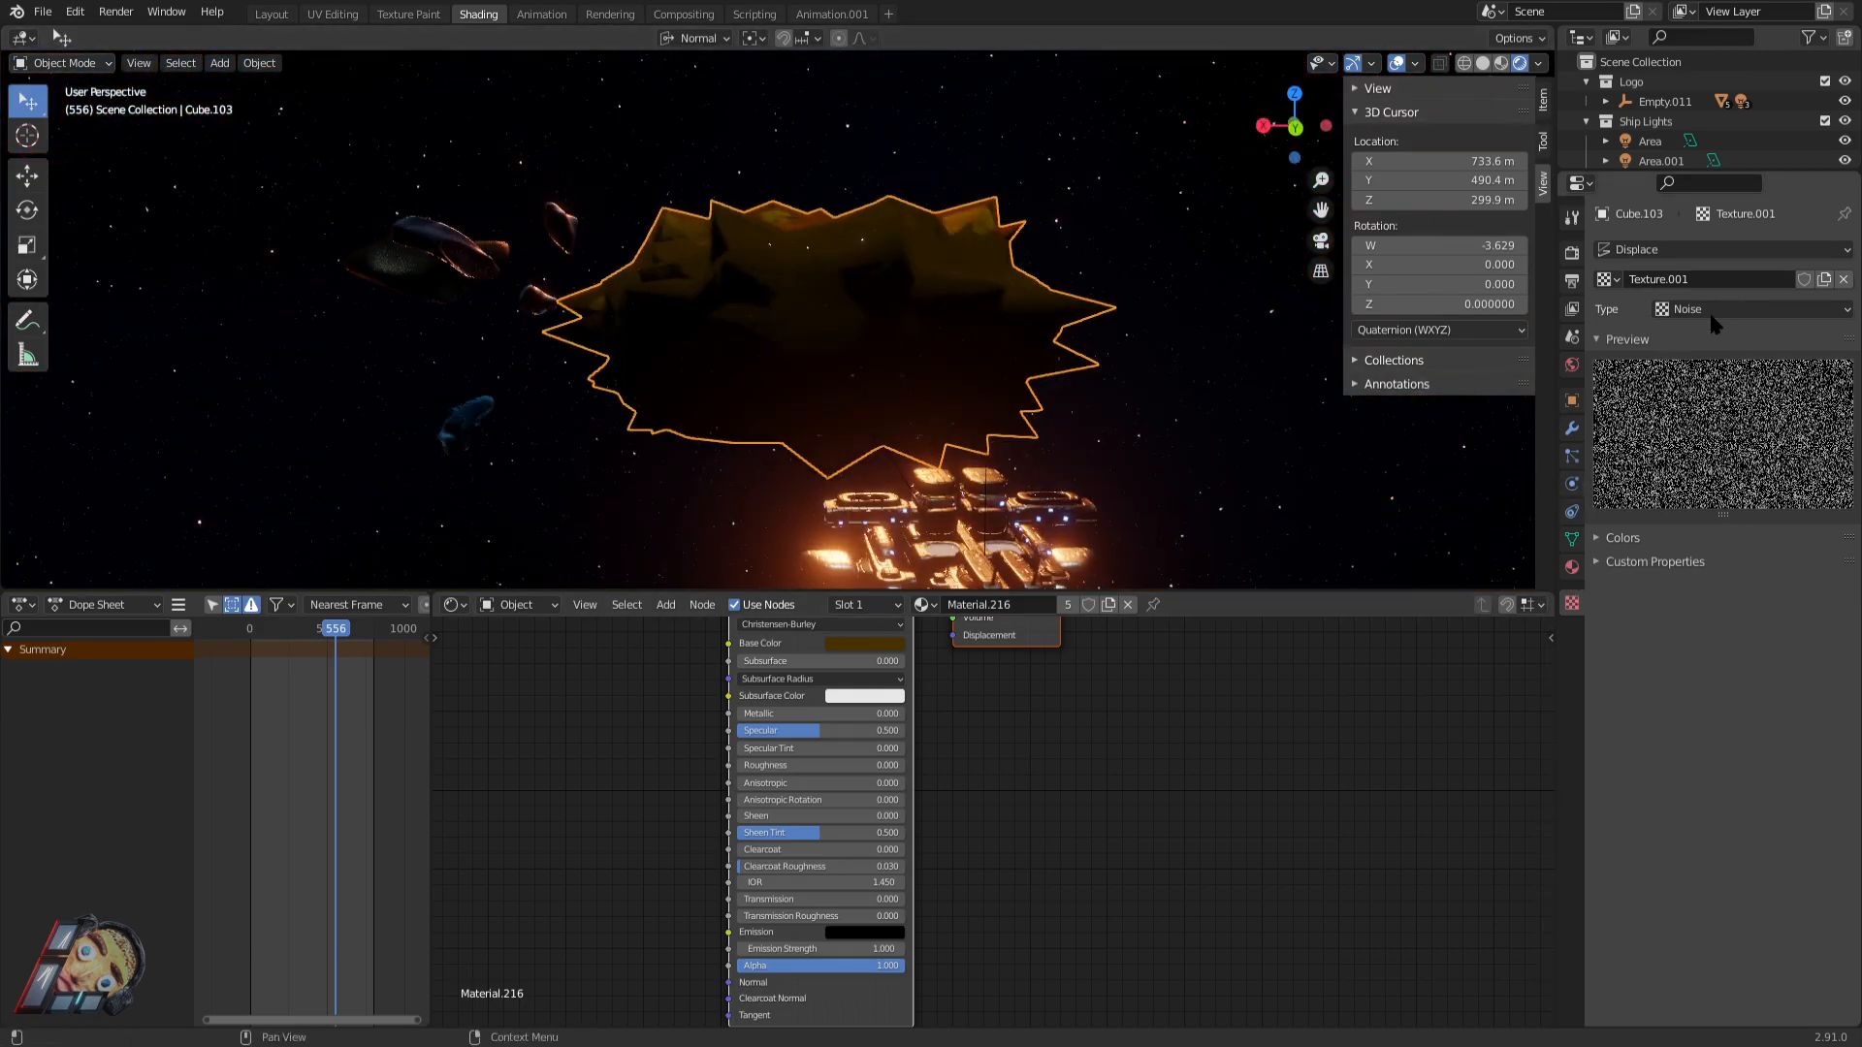
{"action": "left_click", "coordinate": [1603, 539]}
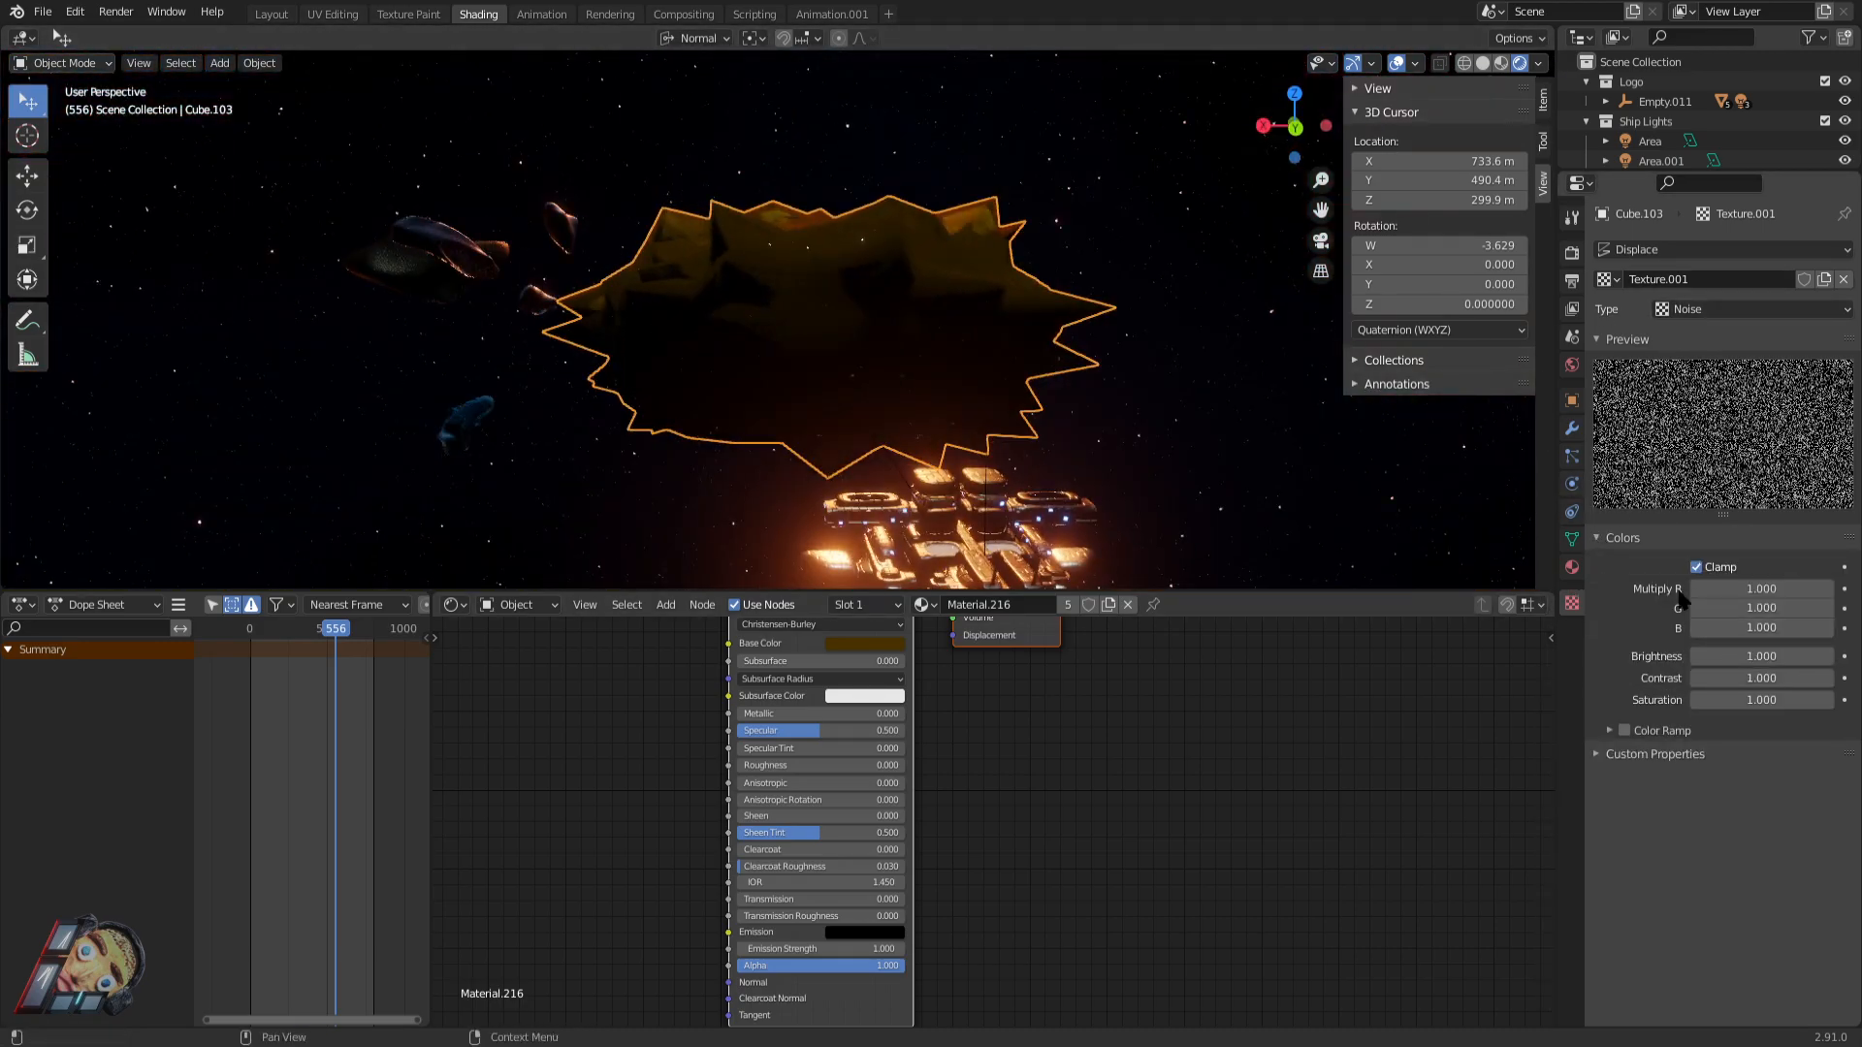
{"action": "left_click", "coordinate": [1597, 756]}
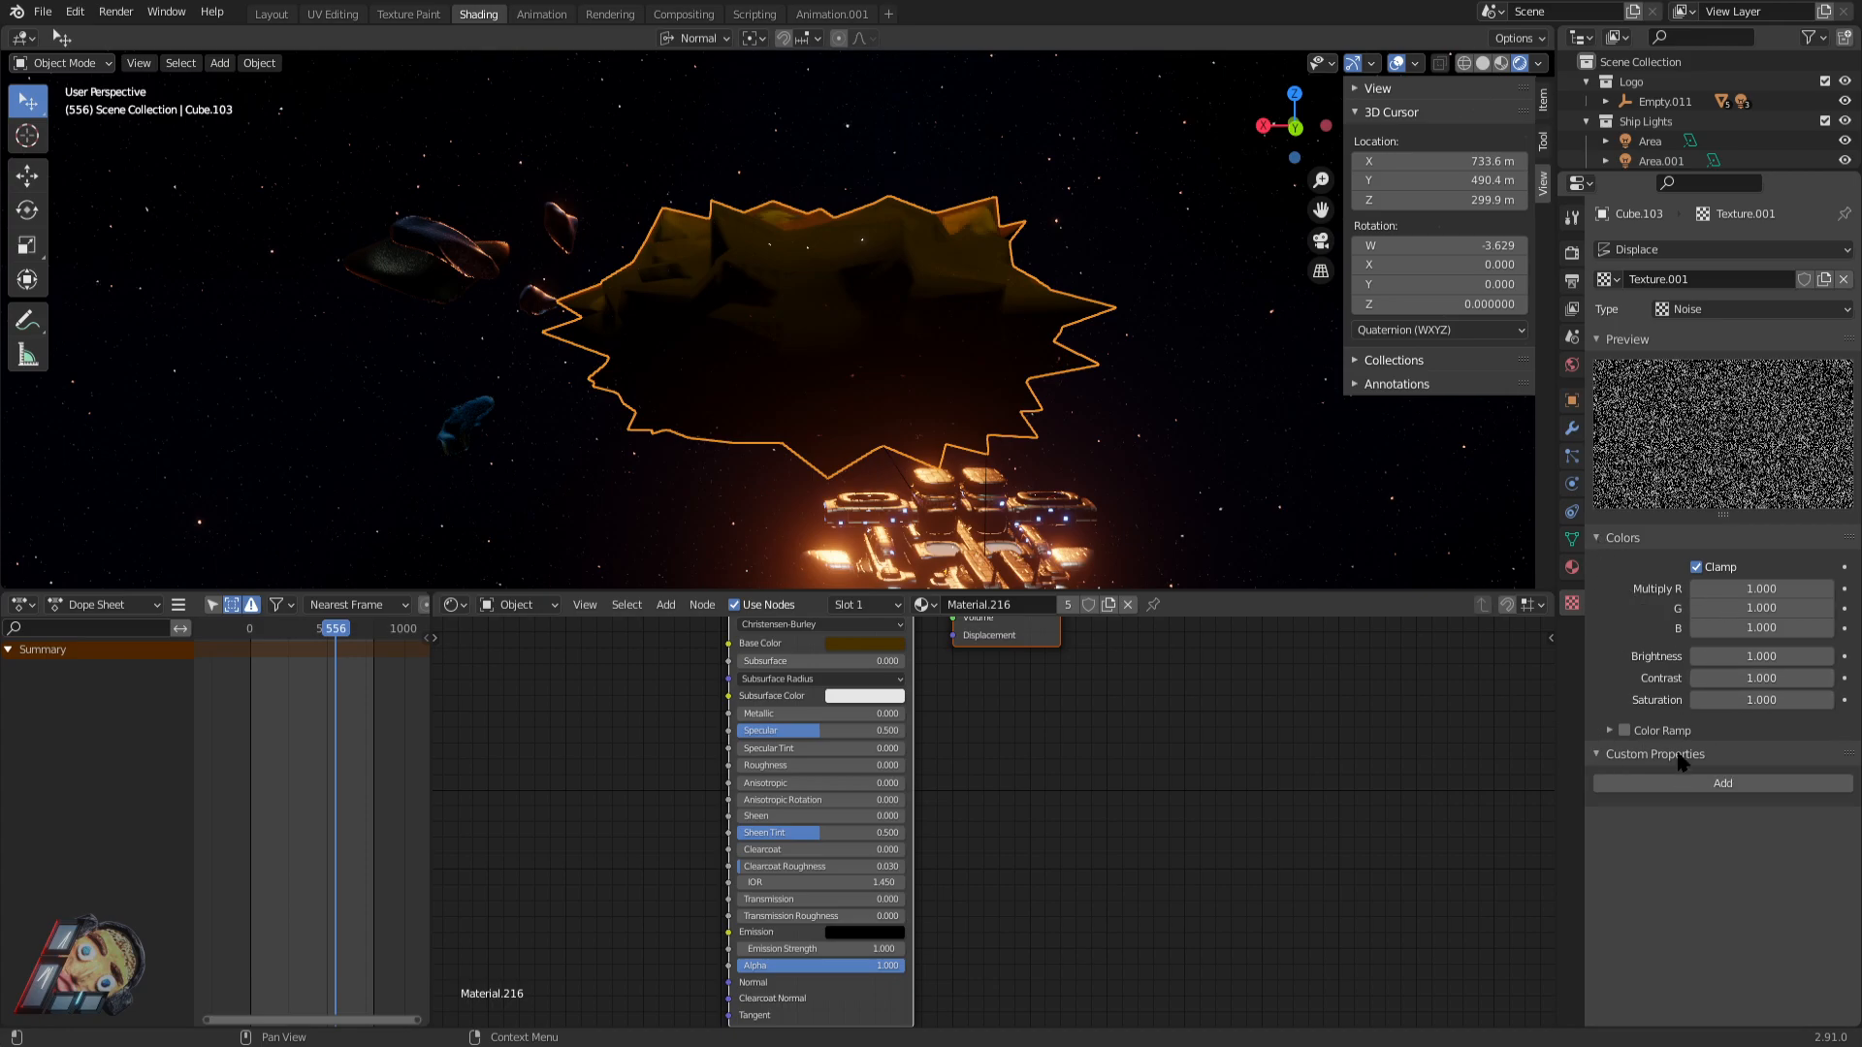
{"action": "left_click_drag", "start_coordinate": [1749, 589], "coordinate": [1722, 589]}
{"action": "left_click_drag", "start_coordinate": [1751, 609], "coordinate": [1746, 656]}
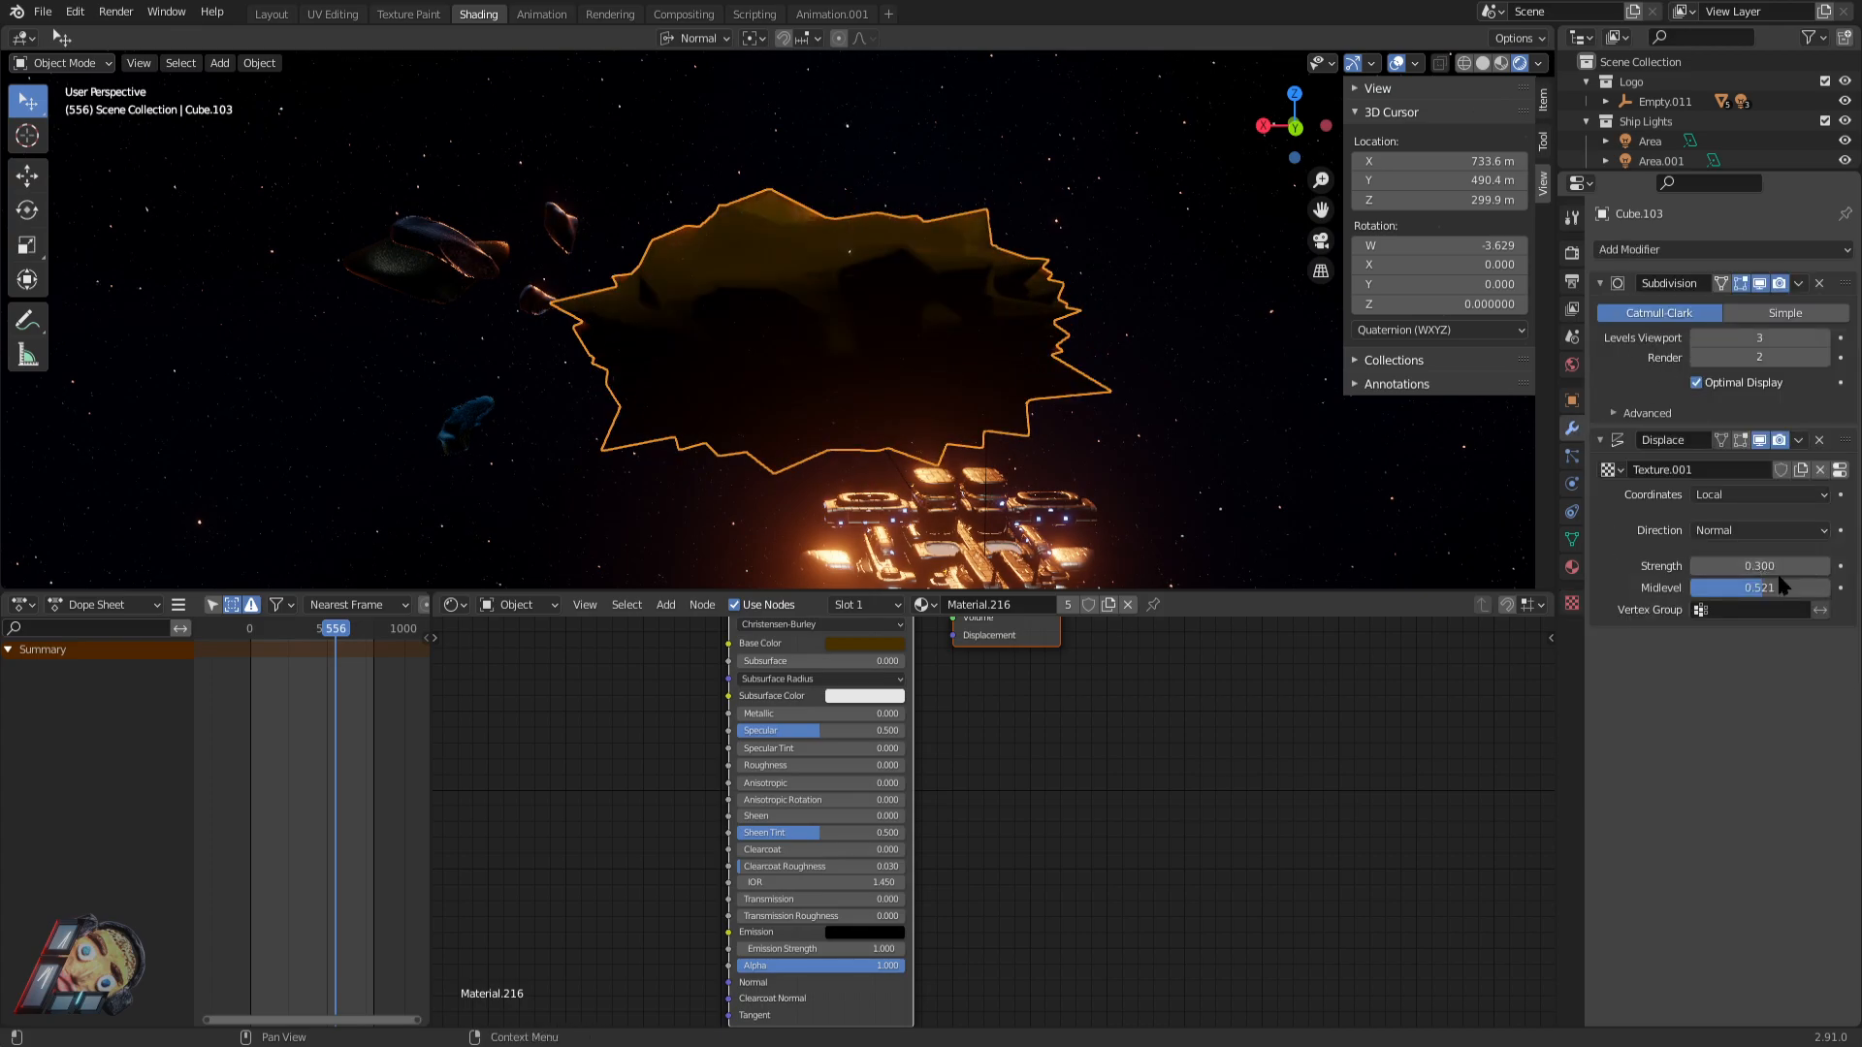
Adjust the Displace modifier to a strength of 0.300 and a midlevel of 0.651, checking the rendered asteroid.
{"action": "mouse_move", "coordinate": [1729, 560]}
{"action": "left_mouse_down"}
{"action": "mouse_move", "coordinate": [1770, 561]}
{"action": "mouse_move", "coordinate": [1717, 561]}
{"action": "left_mouse_up"}
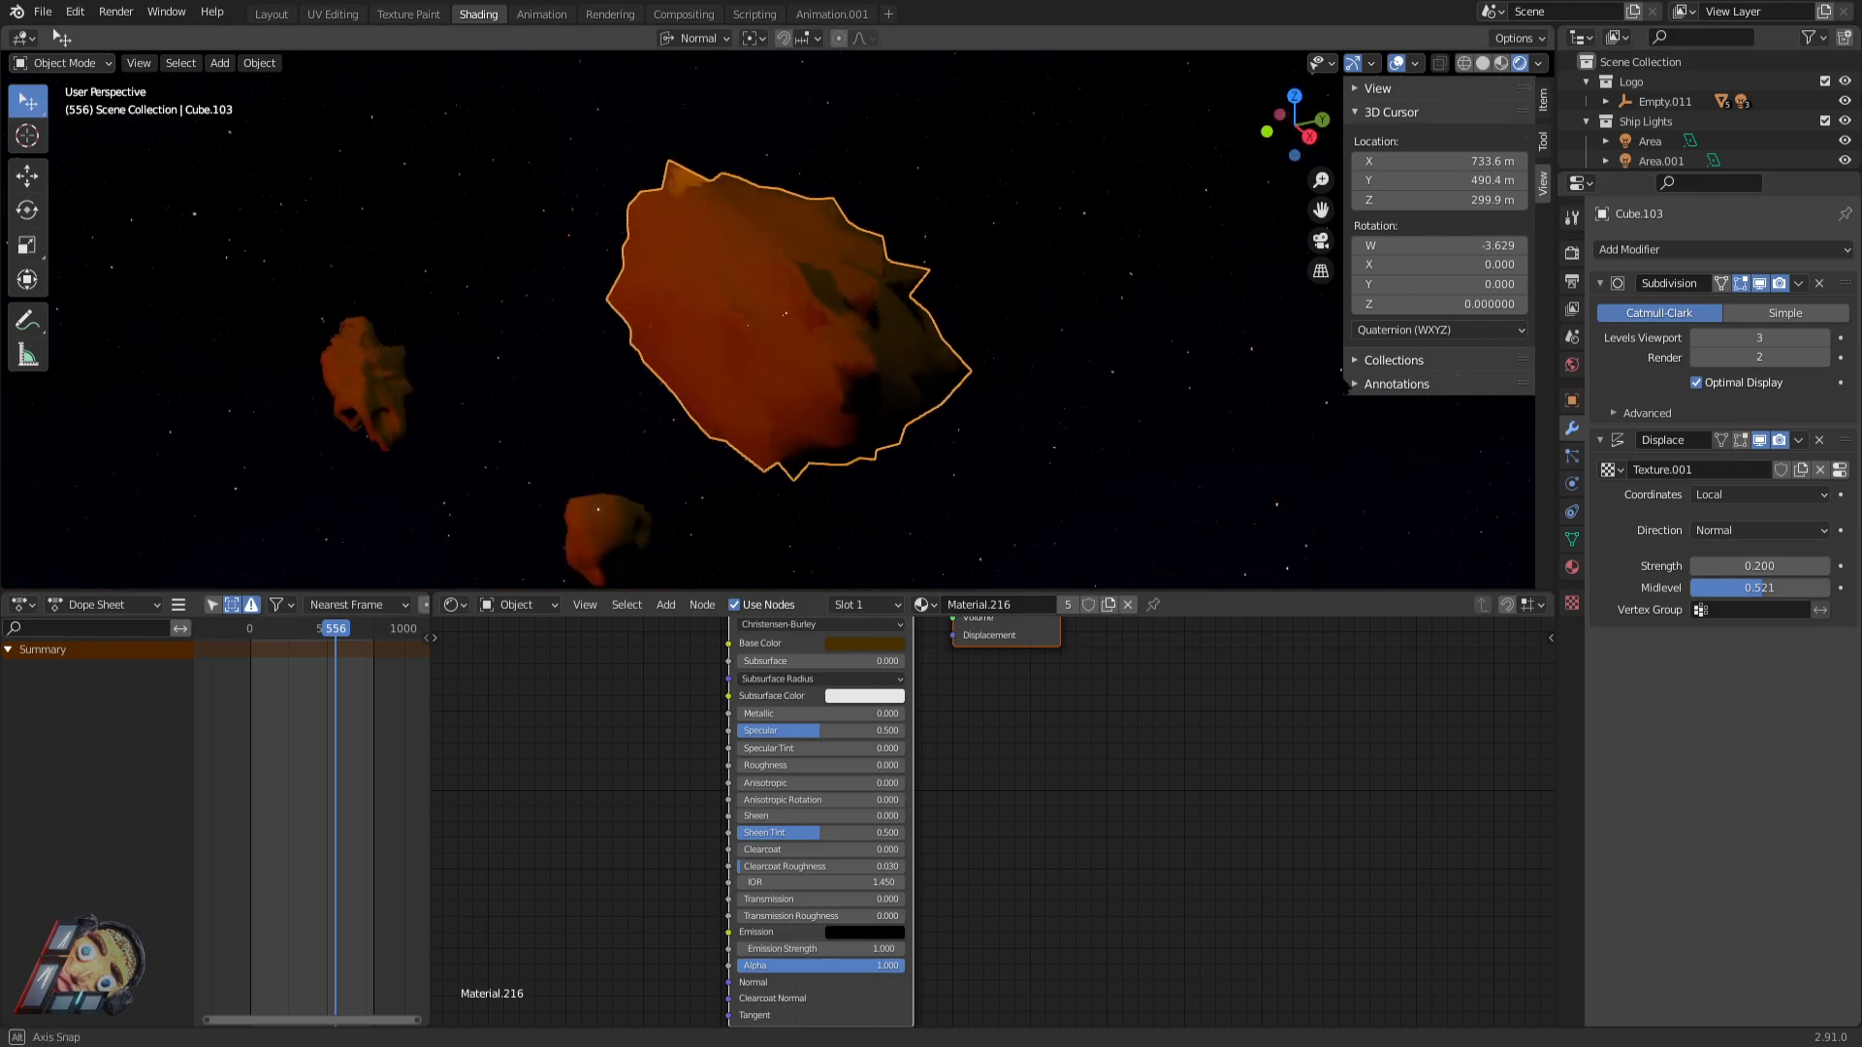
{"action": "left_click_drag", "start_coordinate": [1767, 588], "coordinate": [1790, 588]}
{"action": "middle_click_drag", "start_coordinate": [915, 283], "coordinate": [1018, 291]}
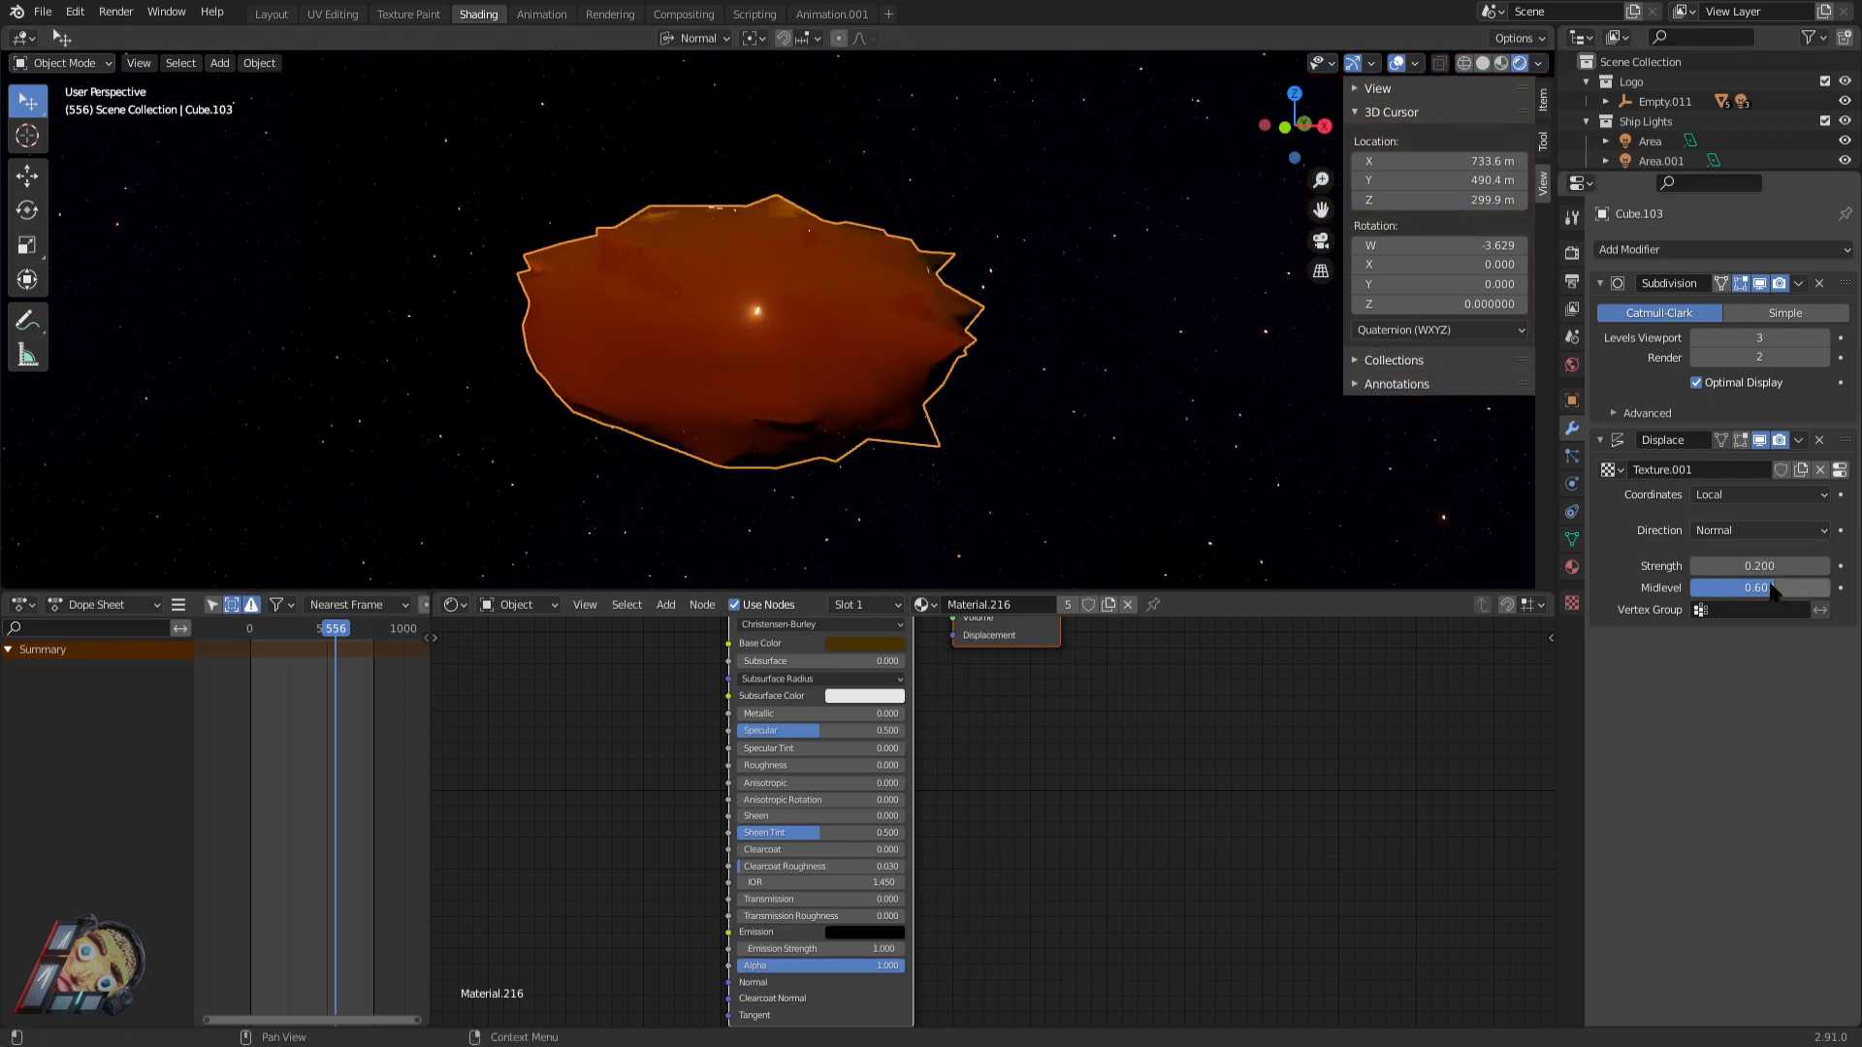
{"action": "mouse_move", "coordinate": [1775, 588]}
{"action": "left_mouse_down"}
{"action": "mouse_move", "coordinate": [1769, 566]}
{"action": "mouse_move", "coordinate": [1796, 566]}
{"action": "mouse_move", "coordinate": [1765, 566]}
{"action": "mouse_move", "coordinate": [1787, 567]}
{"action": "left_mouse_up"}
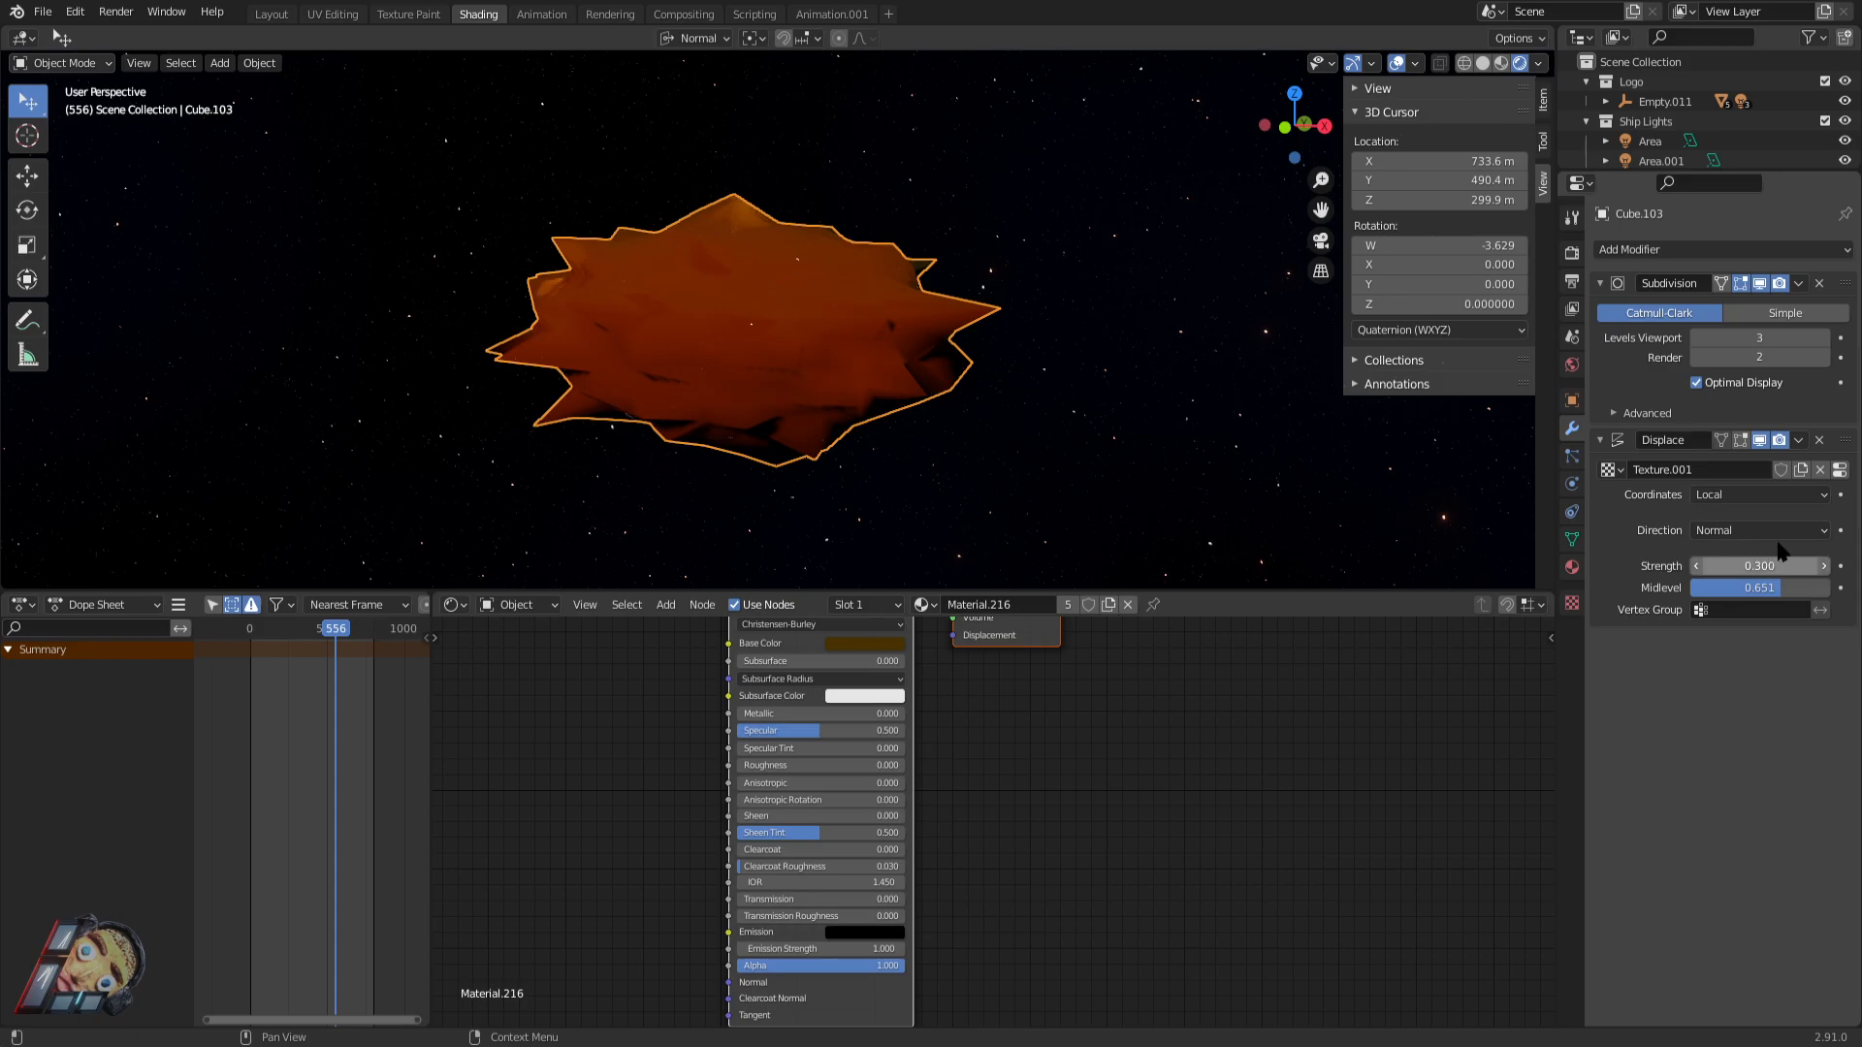
Add a Smooth modifier to the asteroid and set its factor to 0.774, keeping the viewport subdivision level at 3.
{"action": "left_click", "coordinate": [1663, 249]}
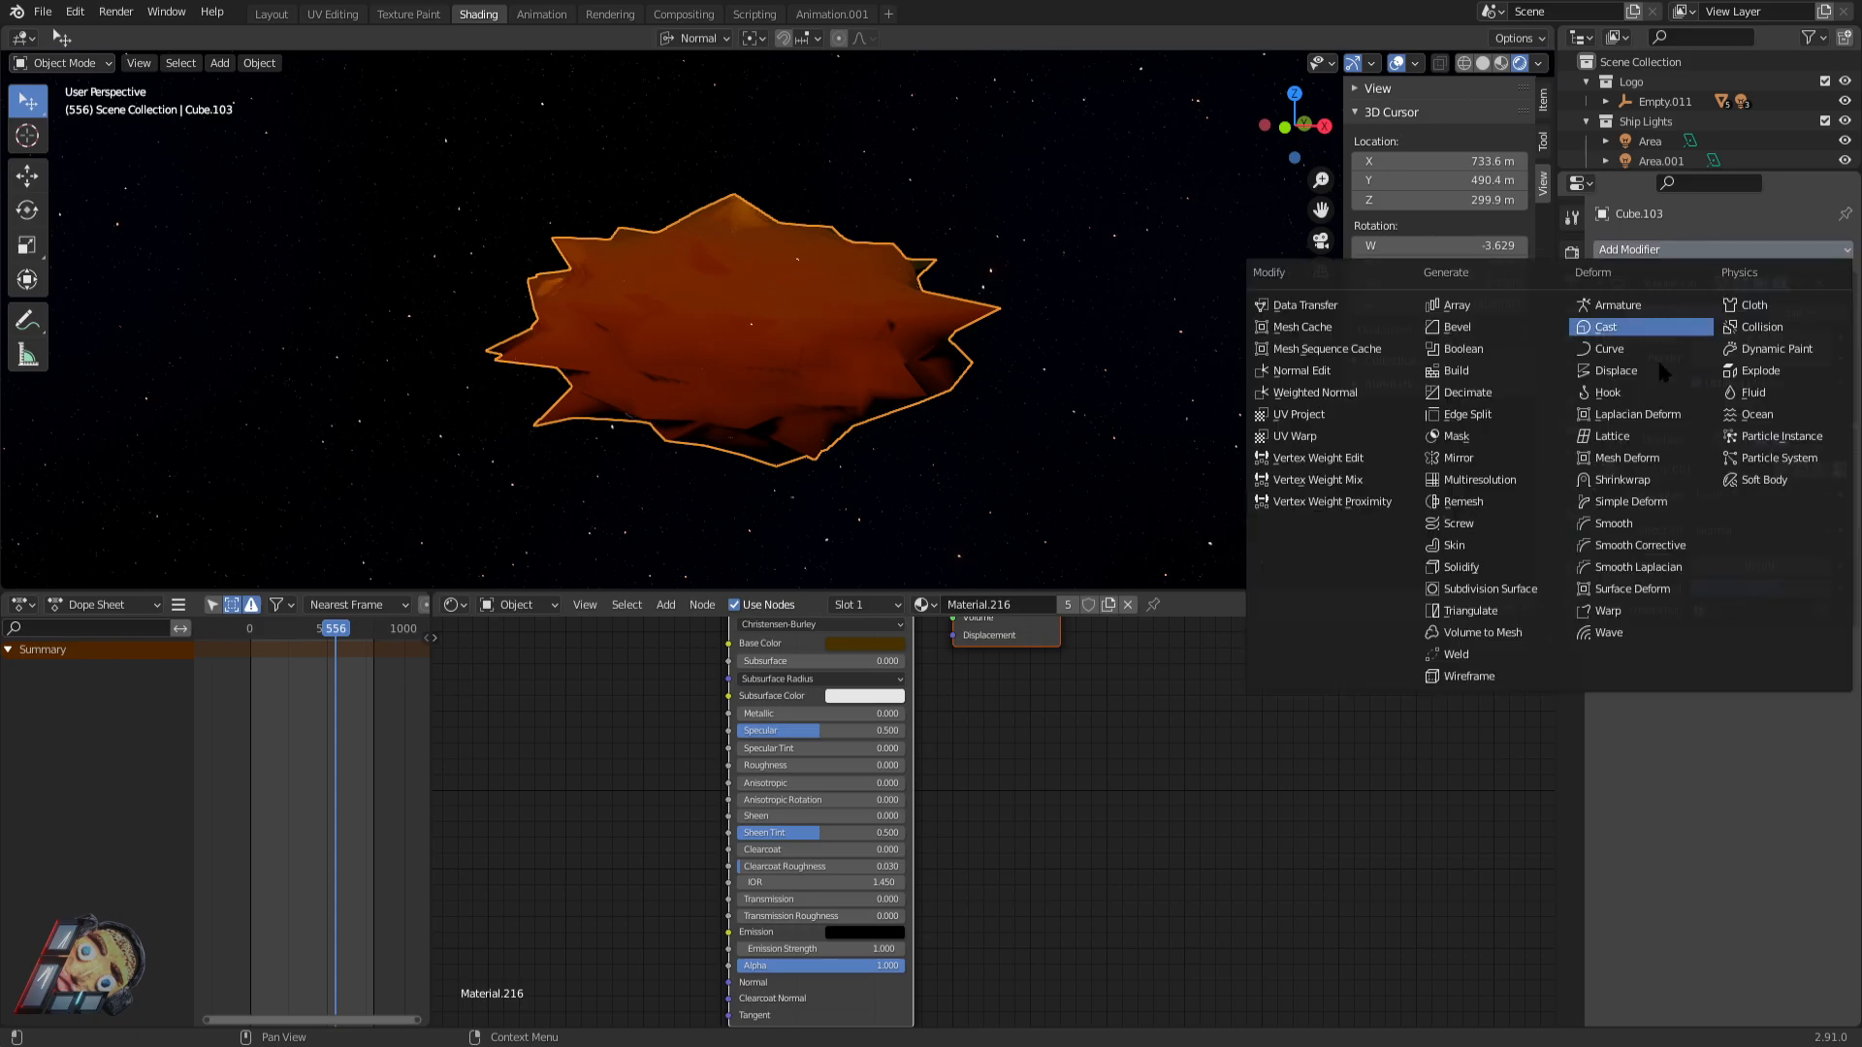
{"action": "left_click", "coordinate": [1639, 522]}
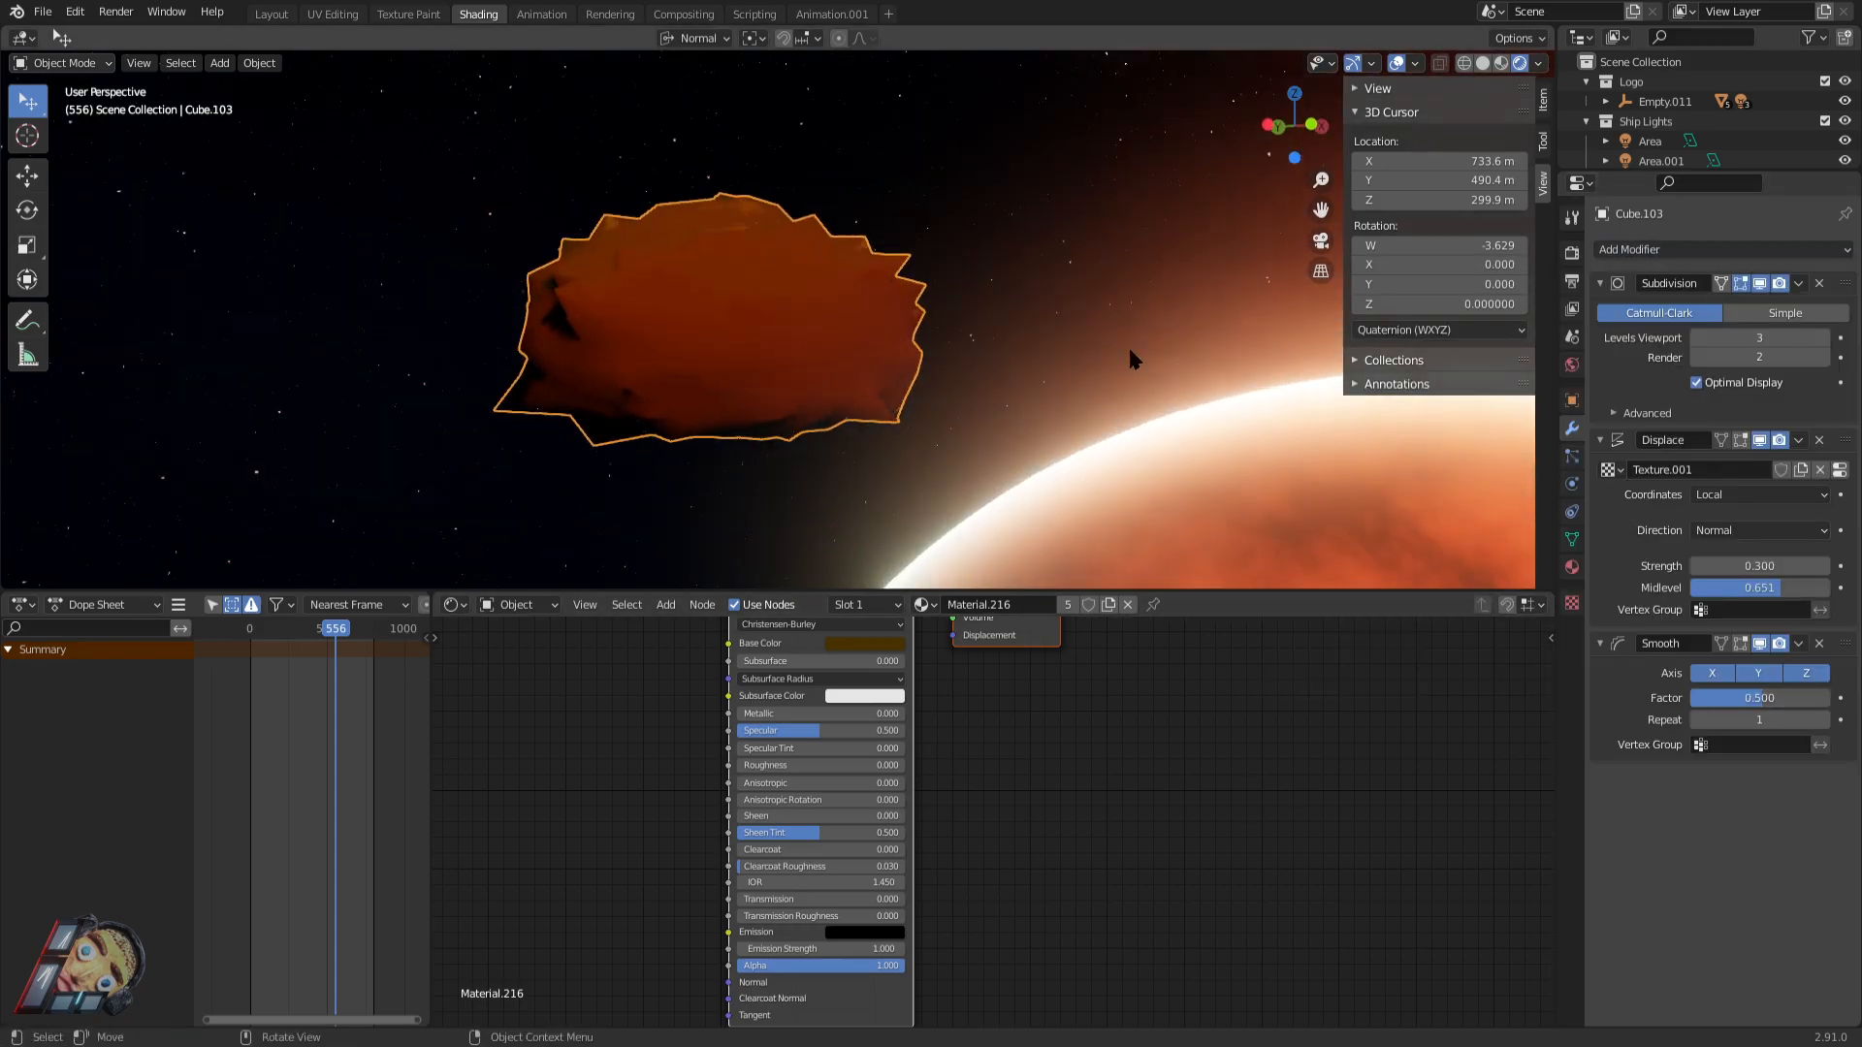
{"action": "mouse_move", "coordinate": [1736, 698]}
{"action": "left_mouse_down"}
{"action": "mouse_move", "coordinate": [1775, 699]}
{"action": "mouse_move", "coordinate": [1736, 699]}
{"action": "left_mouse_up"}
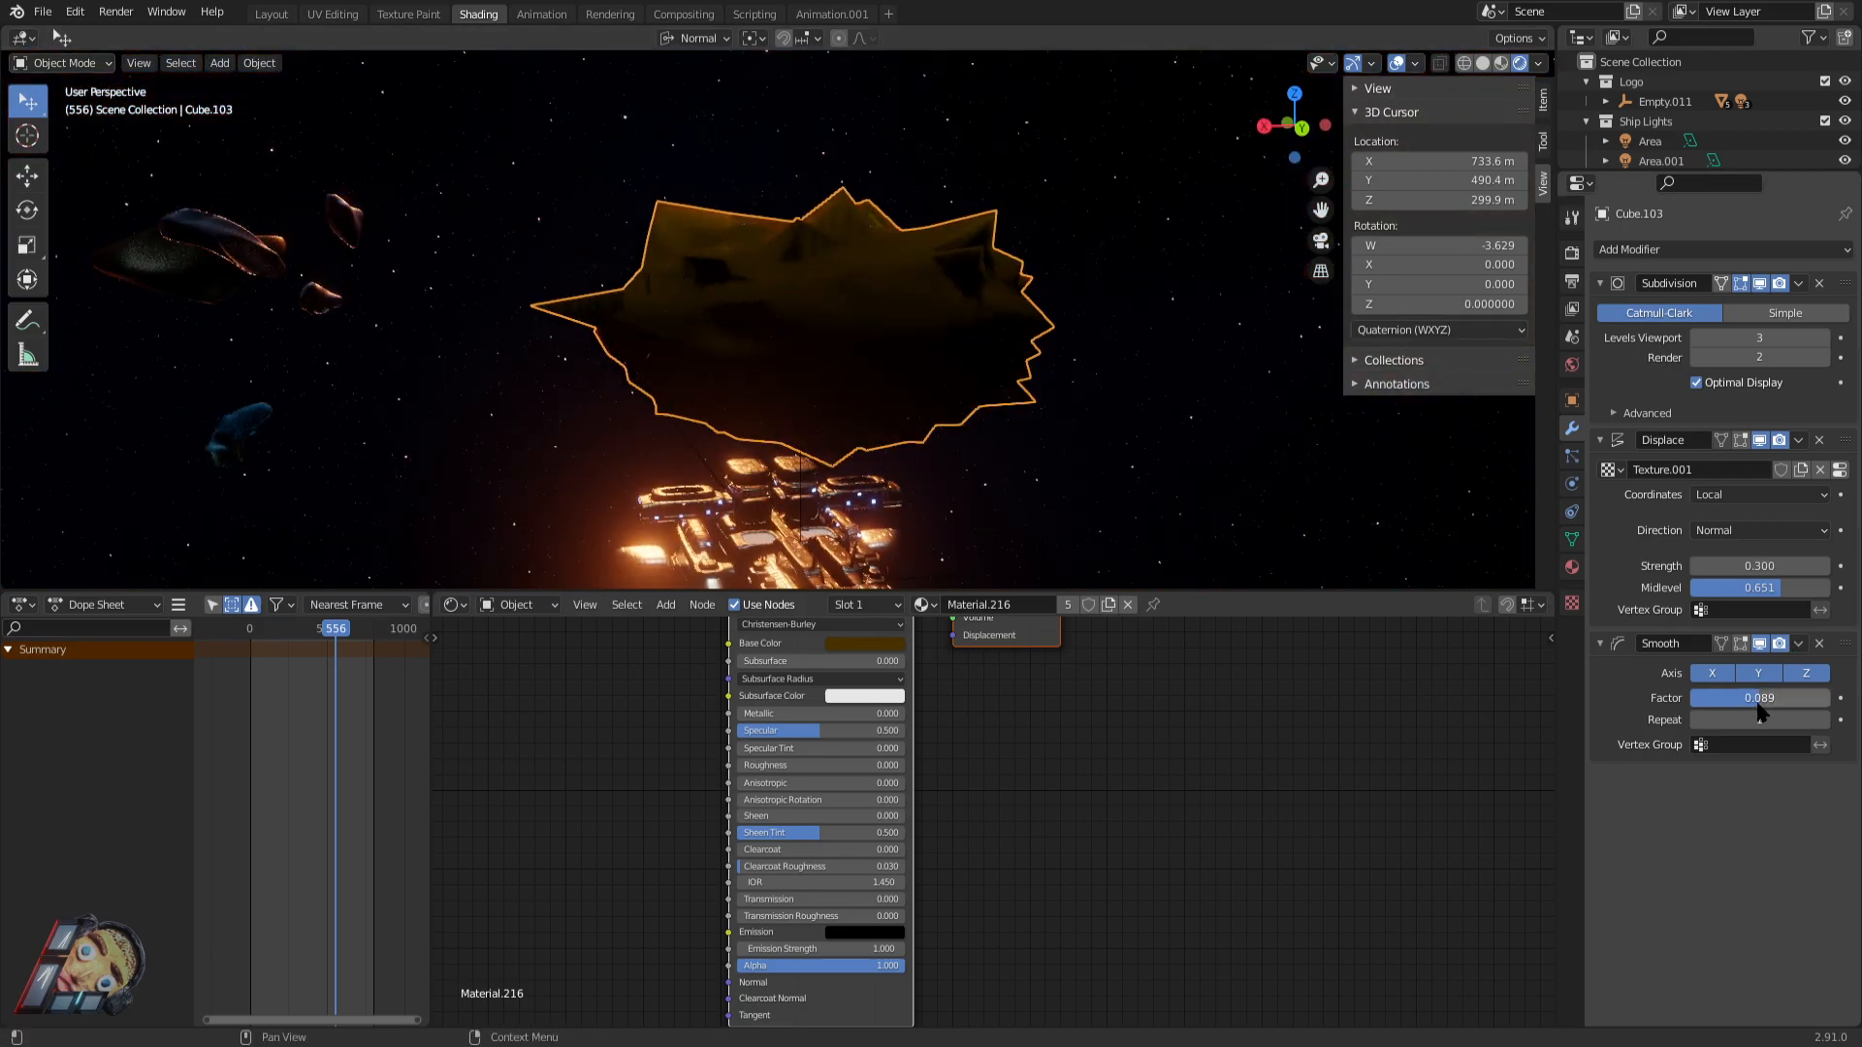
{"action": "left_click_drag", "start_coordinate": [1757, 699], "coordinate": [1785, 698]}
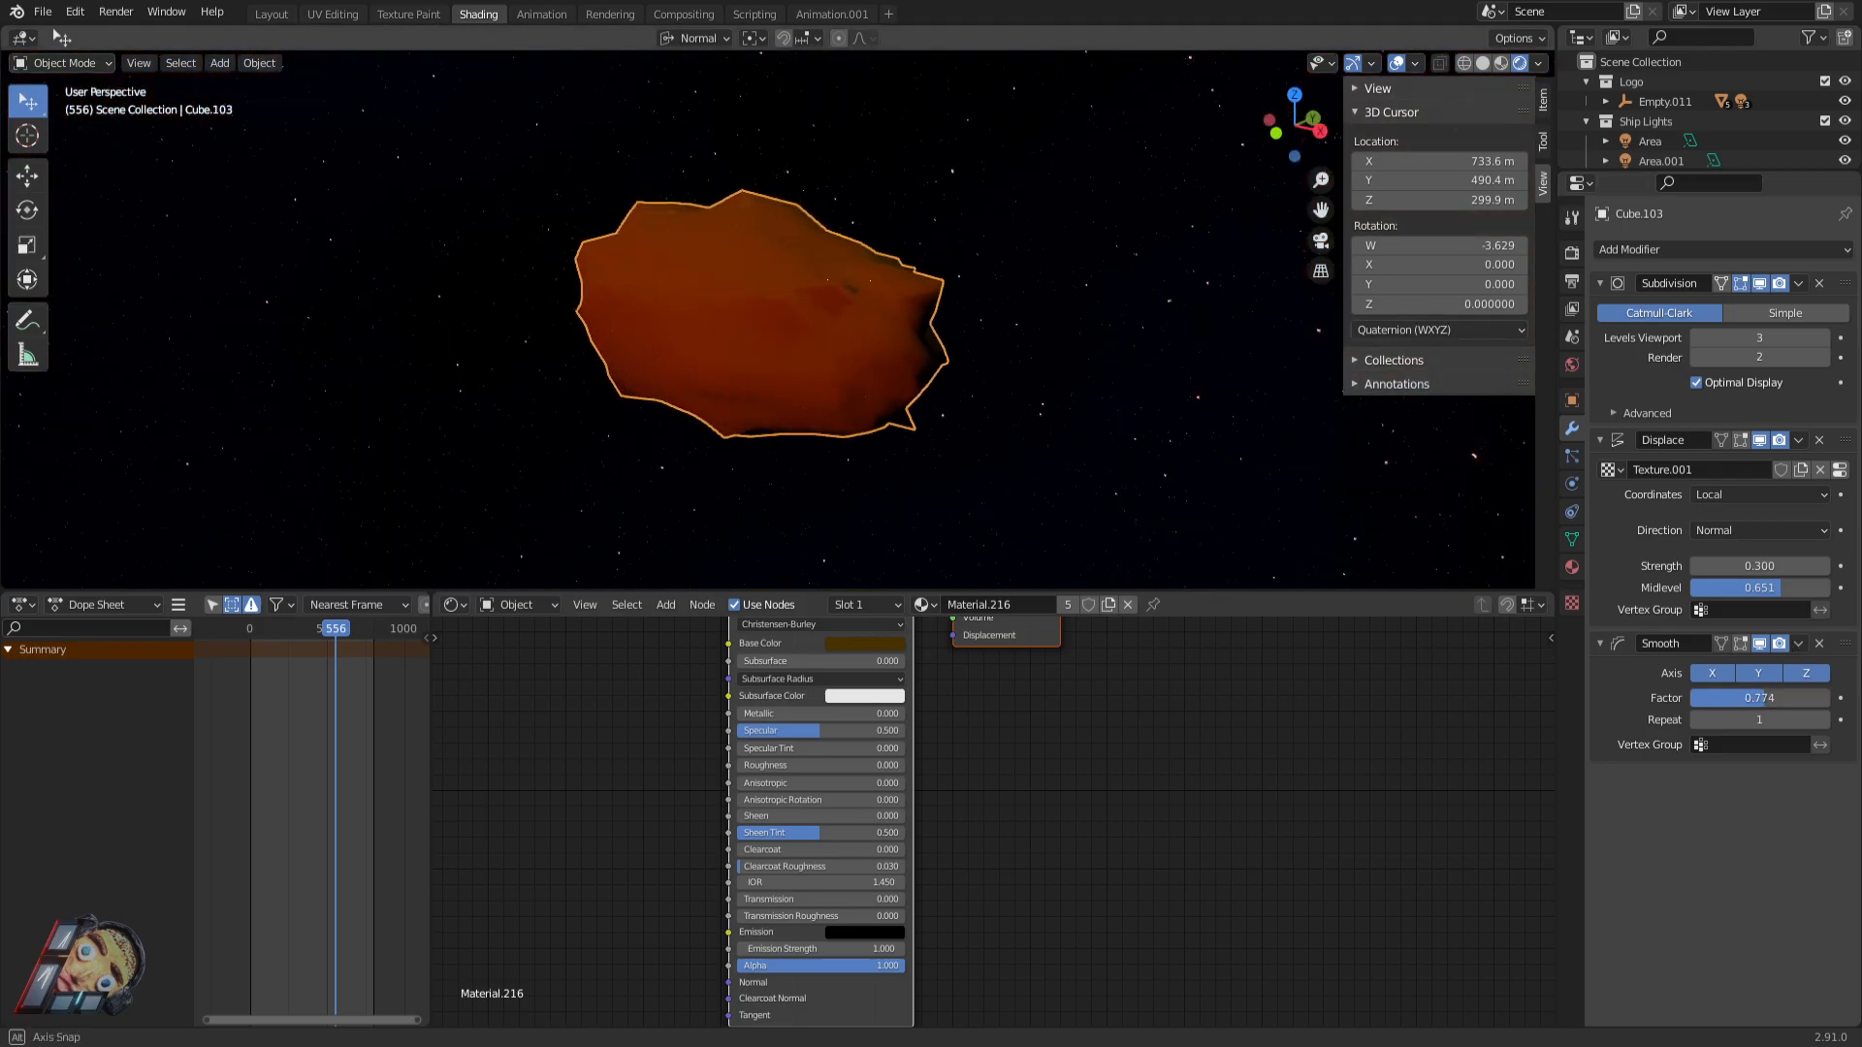
{"action": "middle_click_drag", "start_coordinate": [864, 283], "coordinate": [755, 359]}
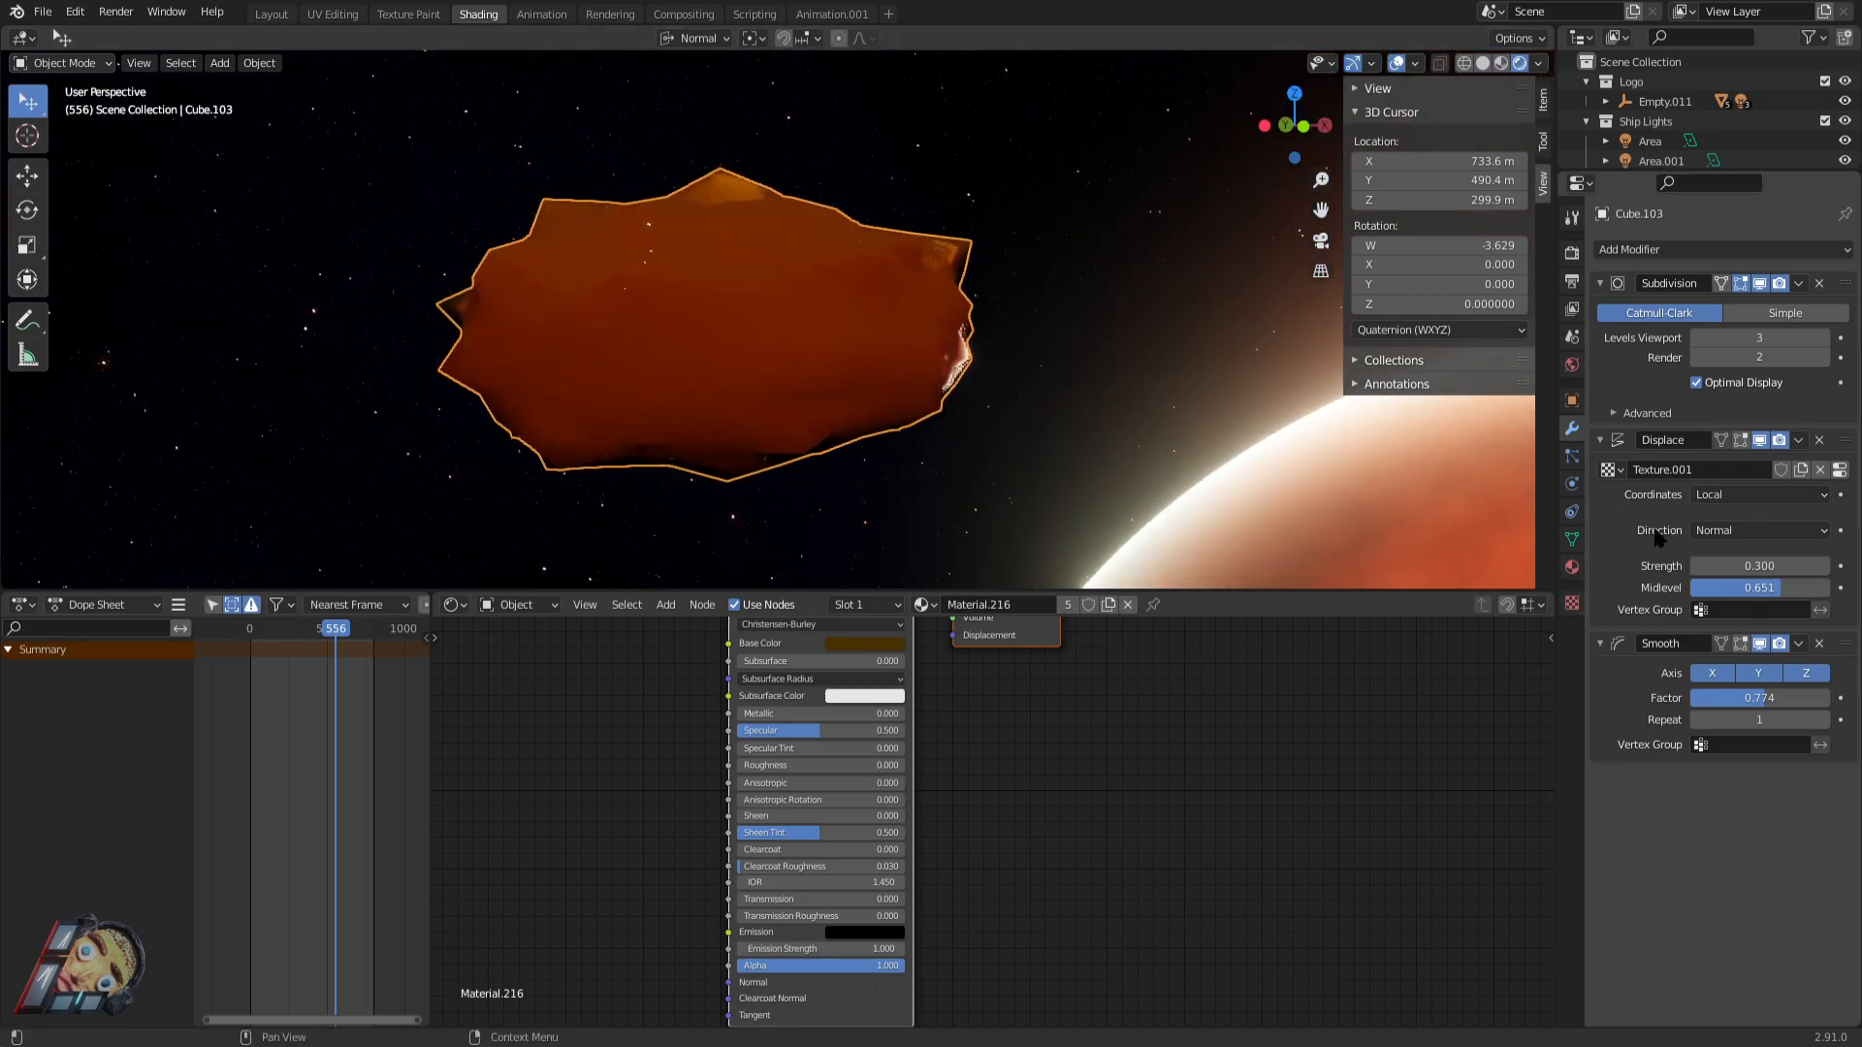
{"action": "mouse_move", "coordinate": [1763, 337]}
{"action": "left_mouse_down"}
{"action": "mouse_move", "coordinate": [1800, 337]}
{"action": "mouse_move", "coordinate": [1746, 337]}
{"action": "mouse_move", "coordinate": [1780, 336]}
{"action": "left_mouse_up"}
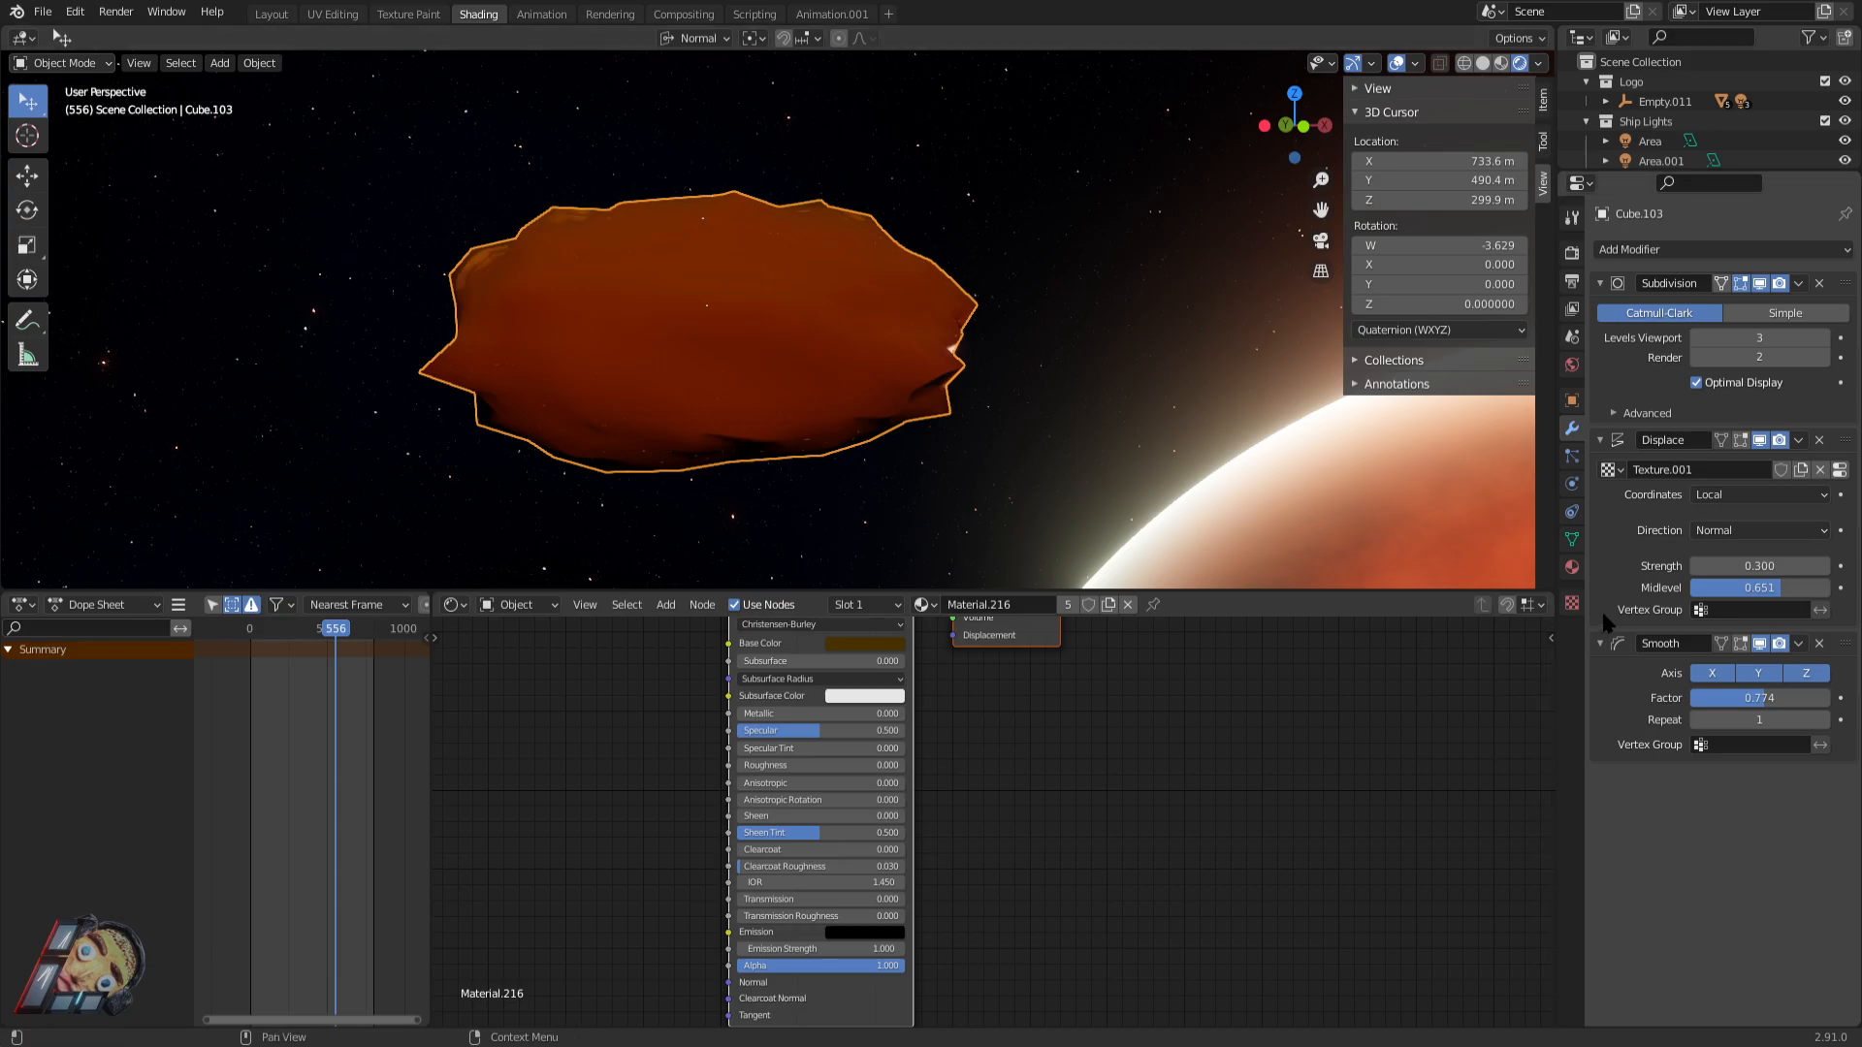
Change the displacement texture to Wood with multipliers R 1.390 and G 1.310, brightness 0.570, contrast 1.200 and saturation 1.660.
{"action": "left_click", "coordinate": [1572, 604]}
{"action": "left_click", "coordinate": [1712, 309]}
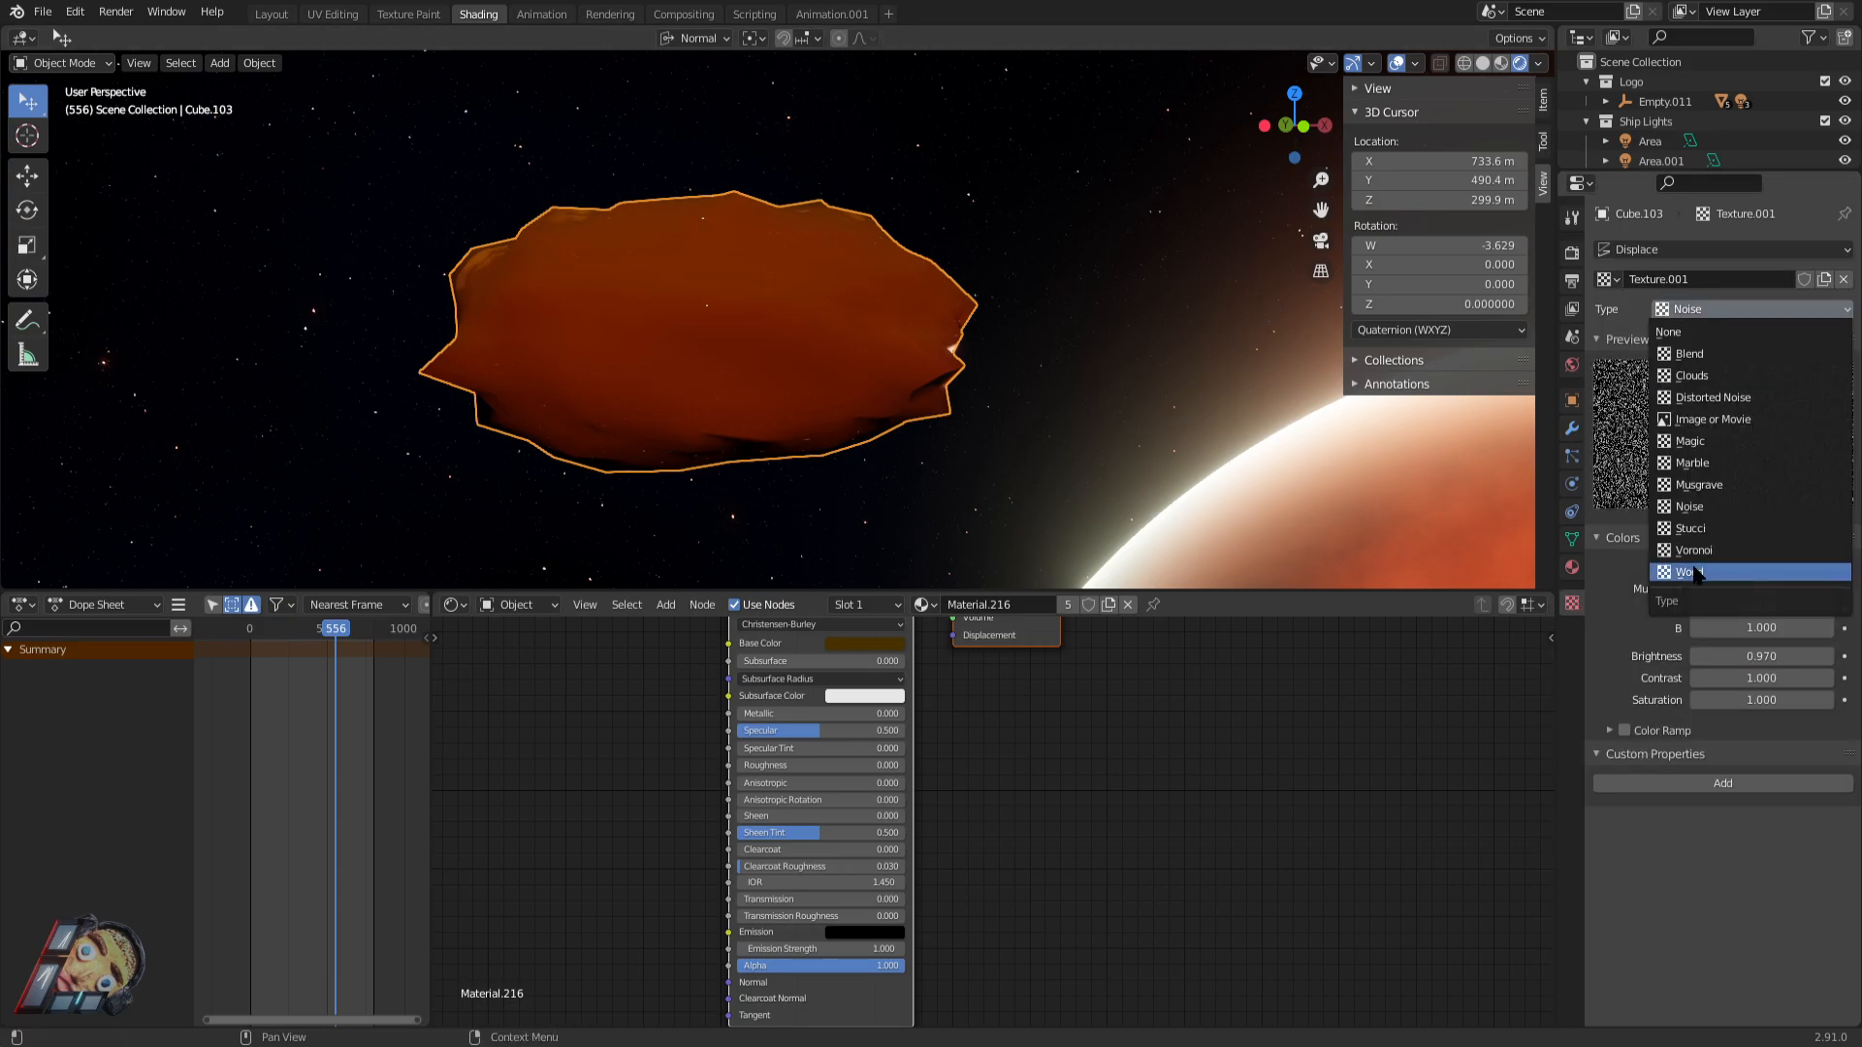
{"action": "left_click", "coordinate": [1689, 572]}
{"action": "middle_click_drag", "start_coordinate": [1197, 531], "coordinate": [912, 398]}
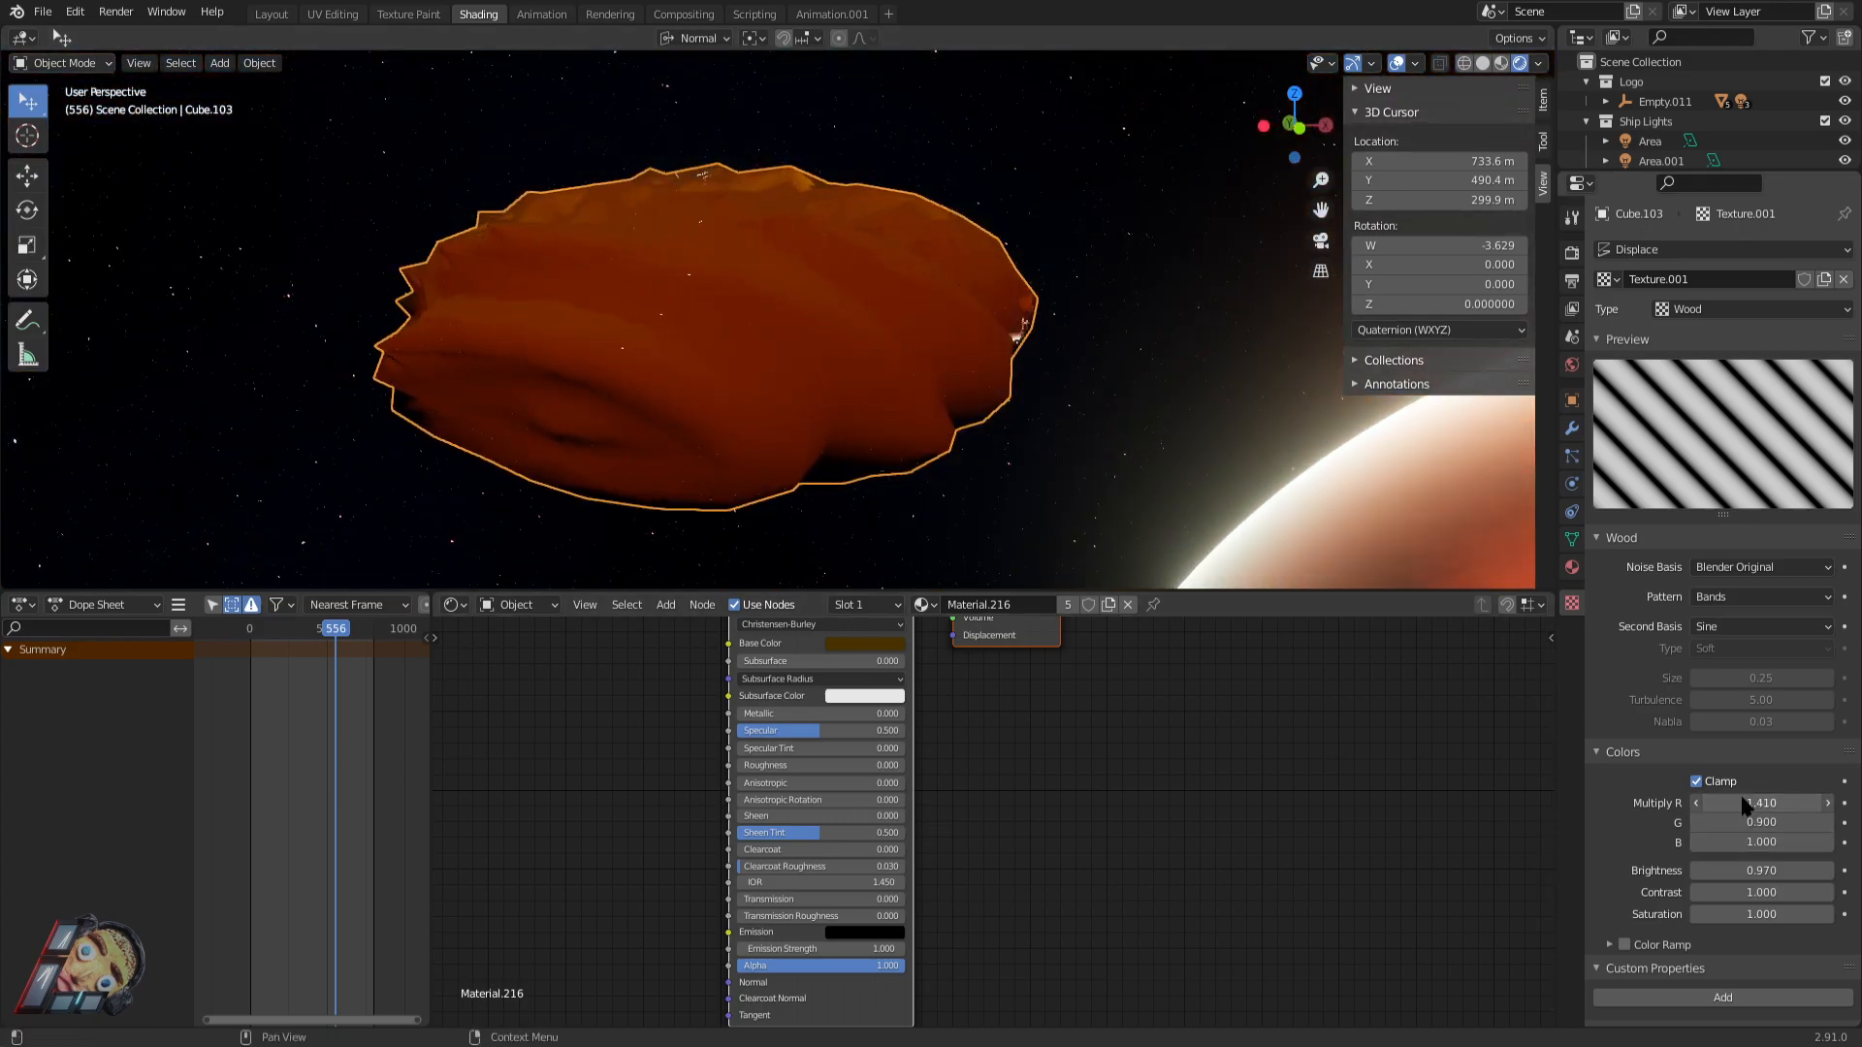
{"action": "left_click_drag", "start_coordinate": [1762, 822], "coordinate": [1804, 915]}
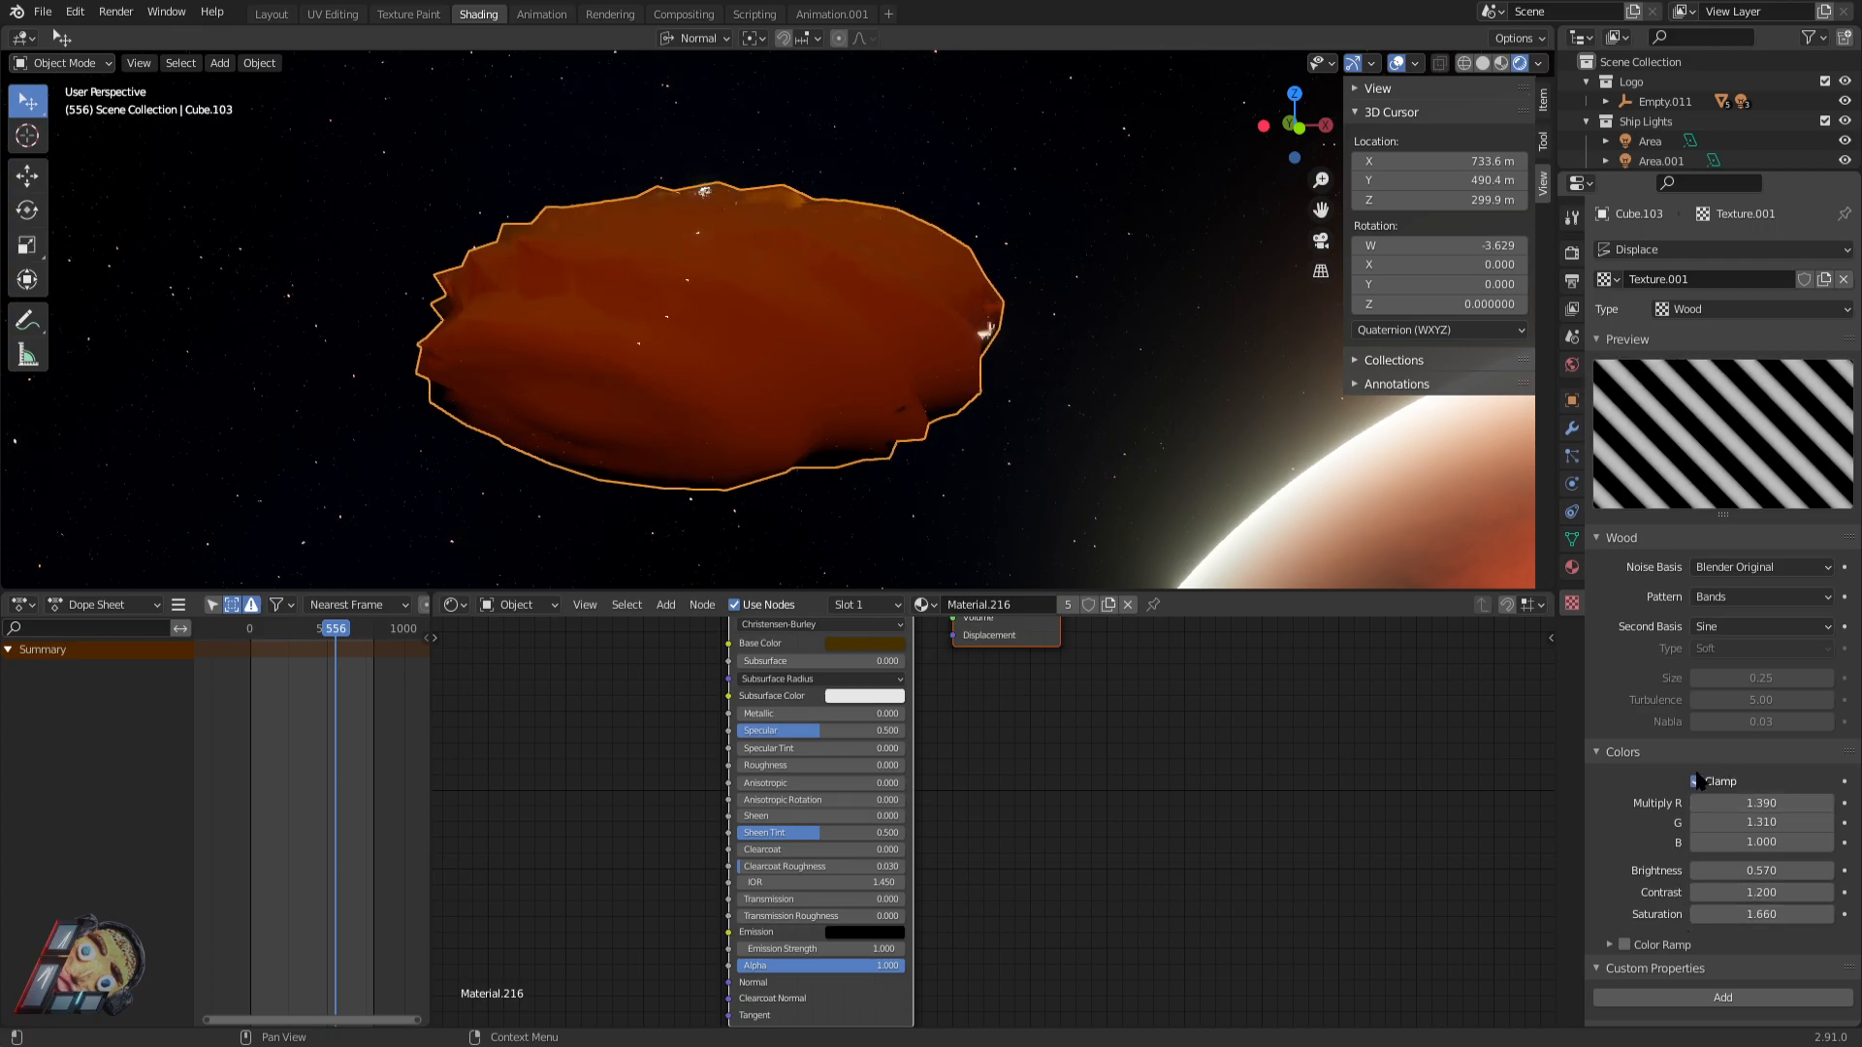
{"action": "scroll", "coordinate": [898, 340], "scroll_direction": "down", "scroll_amount": 5}
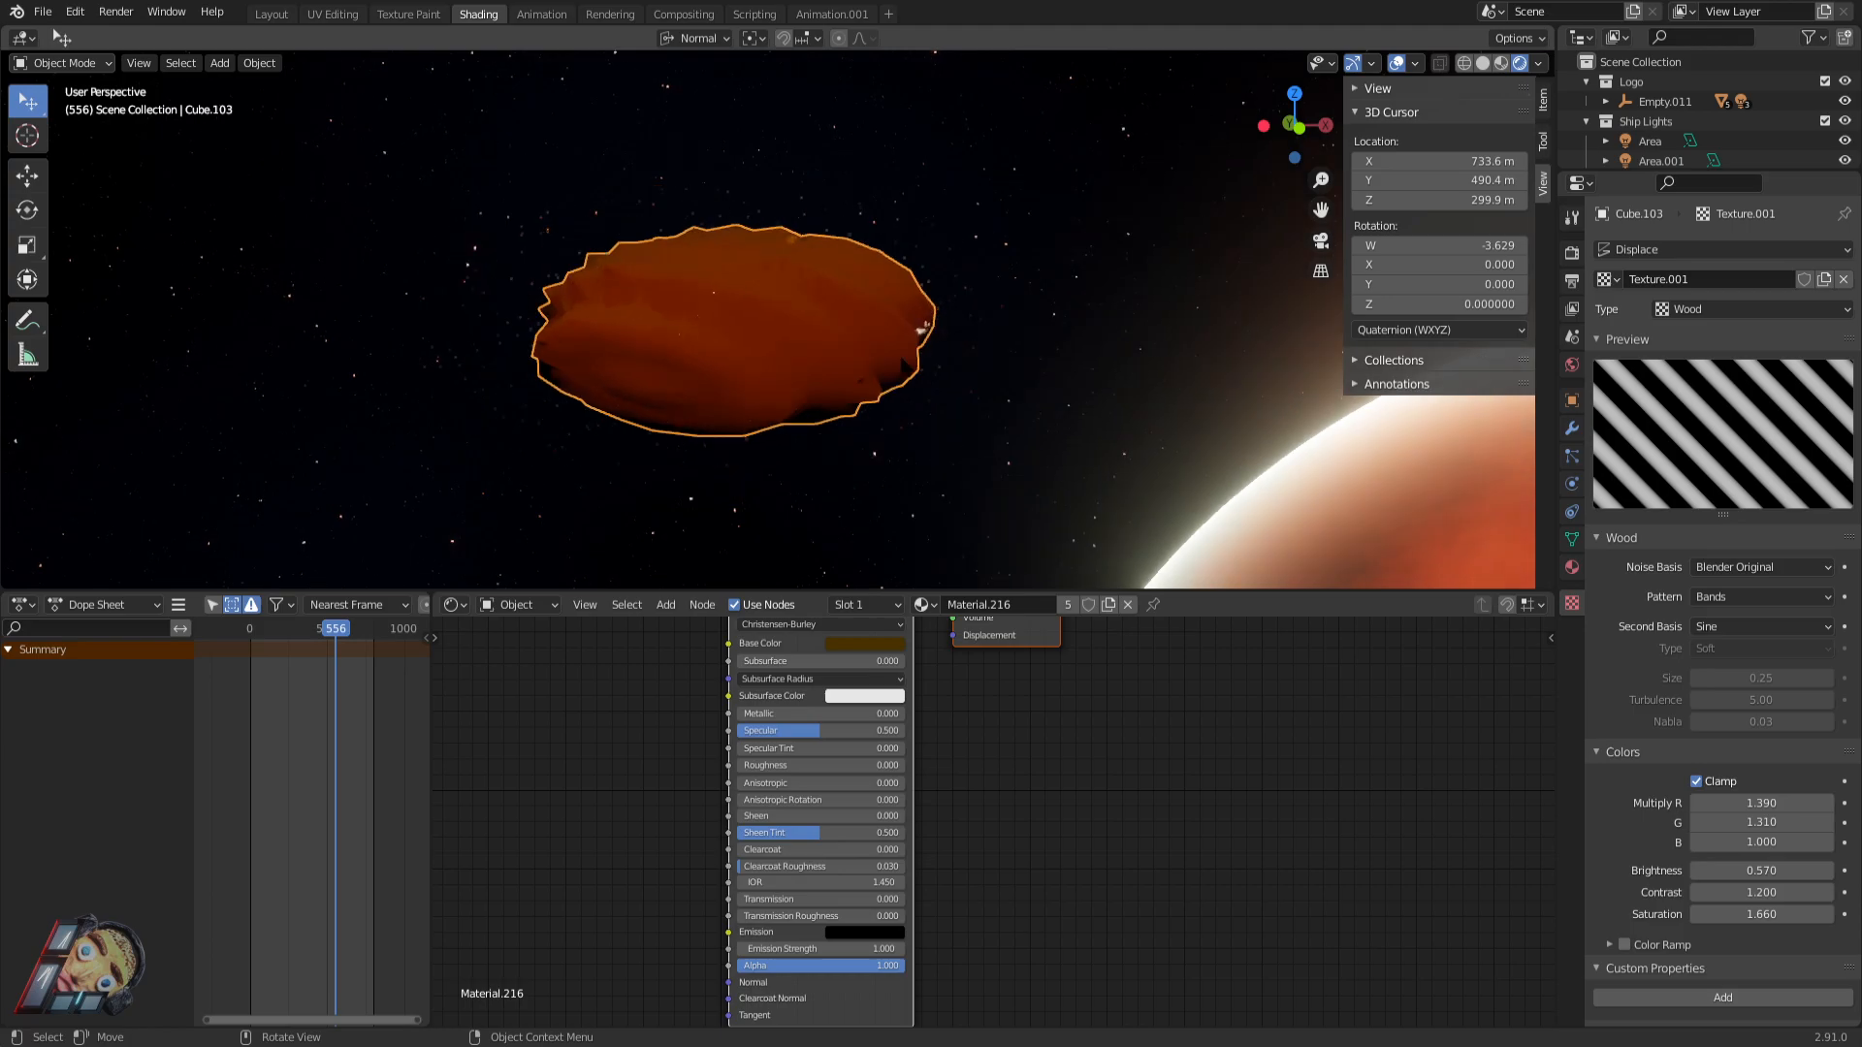
{"action": "middle_click_drag", "start_coordinate": [759, 351], "coordinate": [940, 346]}
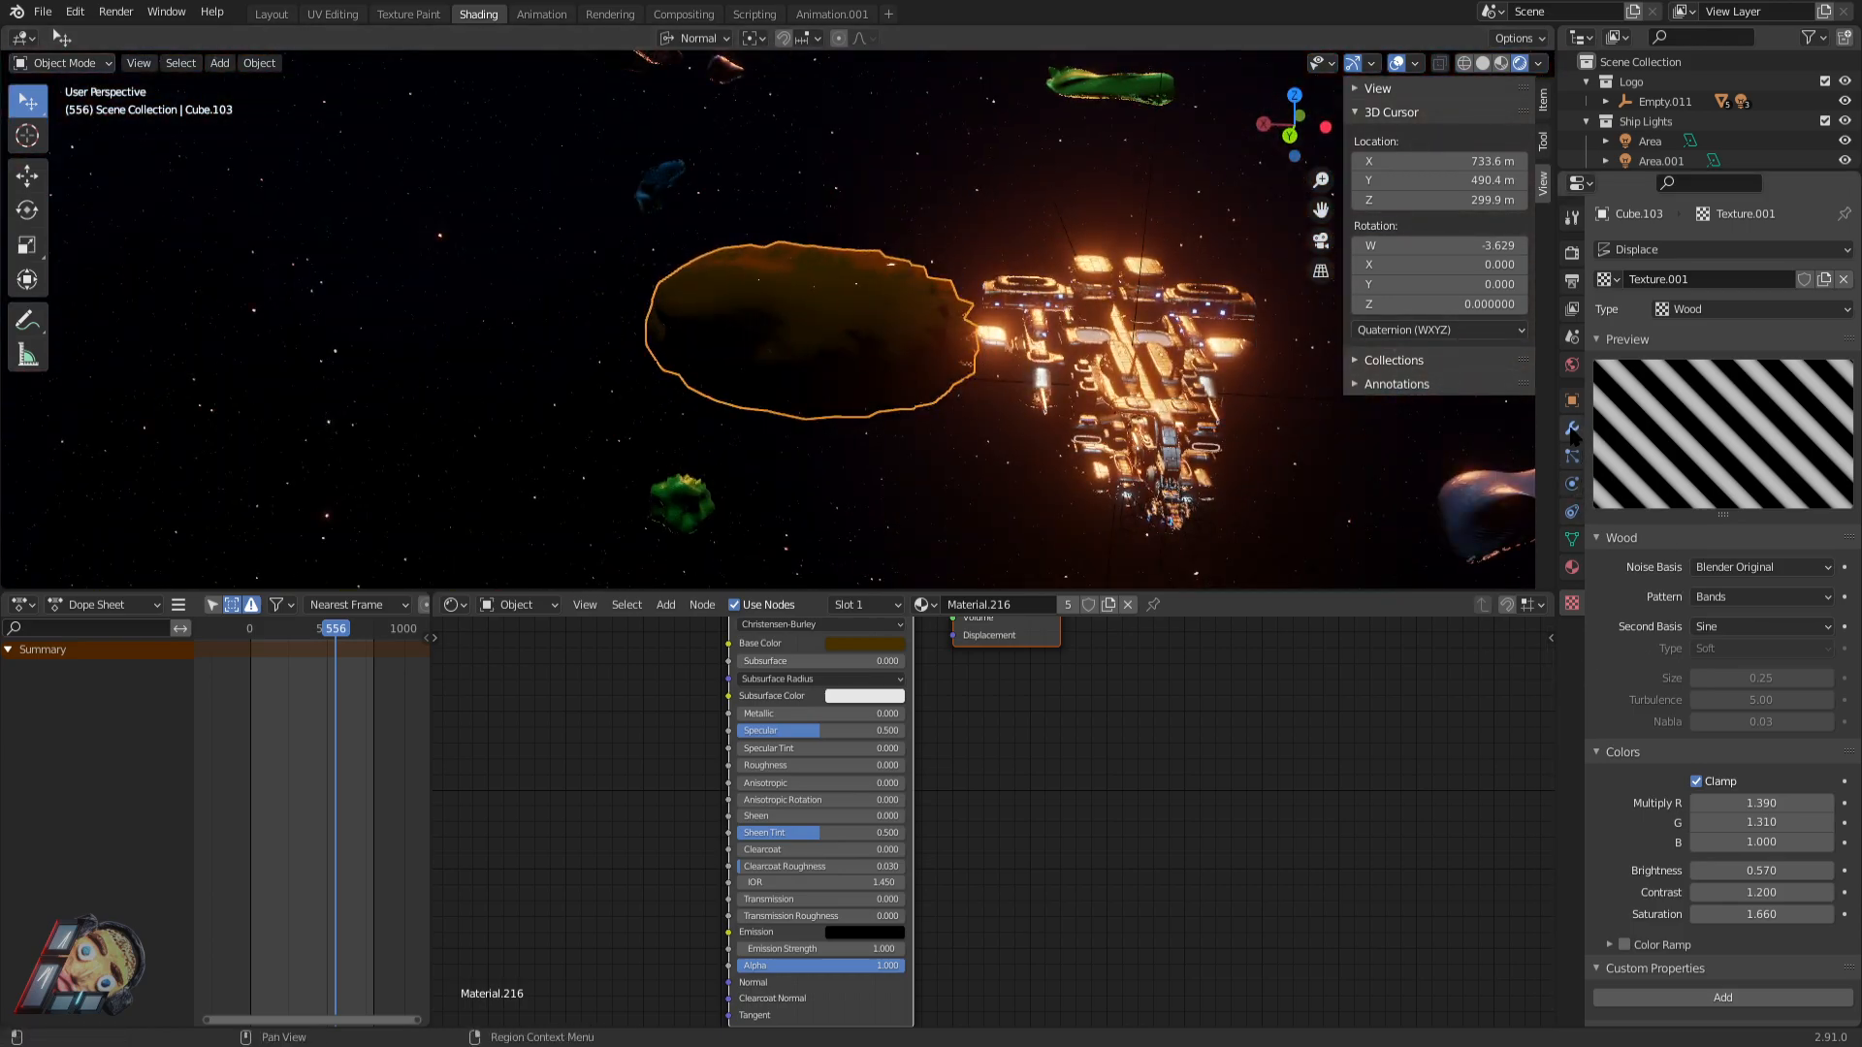
Raise the asteroid's Smooth modifier factor to 2.144, checking the shape from several sides.
{"action": "left_click", "coordinate": [1573, 430]}
{"action": "left_click_drag", "start_coordinate": [1760, 698], "coordinate": [1861, 698]}
{"action": "middle_click_drag", "start_coordinate": [738, 233], "coordinate": [1028, 218]}
{"action": "left_click_drag", "start_coordinate": [1759, 698], "coordinate": [1707, 698]}
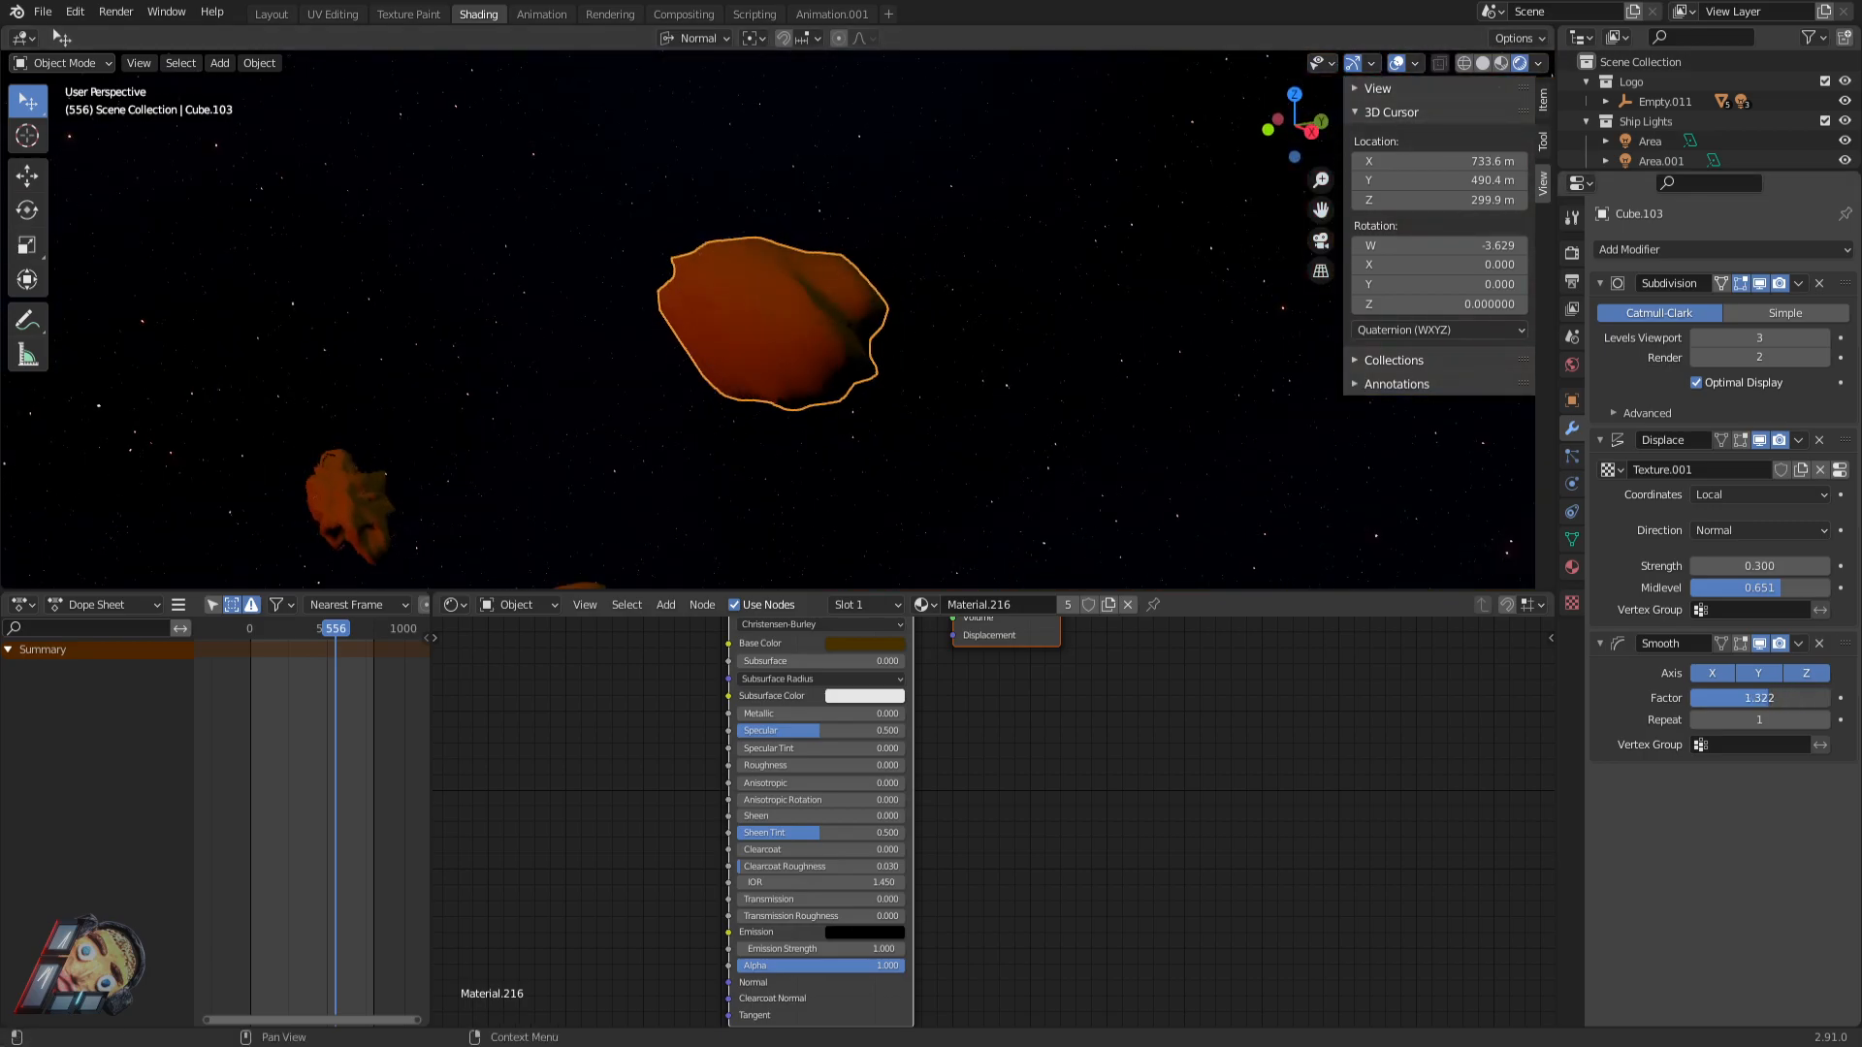
{"action": "middle_click_drag", "start_coordinate": [713, 255], "coordinate": [811, 247]}
Set the asteroid material's roughness to 0.862 and inspect the surface without the selection outline.
{"action": "left_click", "coordinate": [1572, 566]}
{"action": "scroll", "coordinate": [1736, 834], "scroll_direction": "down", "scroll_amount": 6}
{"action": "left_click_drag", "start_coordinate": [1725, 825], "coordinate": [1816, 825]}
{"action": "left_click", "coordinate": [980, 427]}
{"action": "middle_click_drag", "start_coordinate": [669, 357], "coordinate": [407, 351]}
Try moving the asteroid to test how its displacement behaves with Local coordinates.
{"action": "left_click", "coordinate": [1572, 427]}
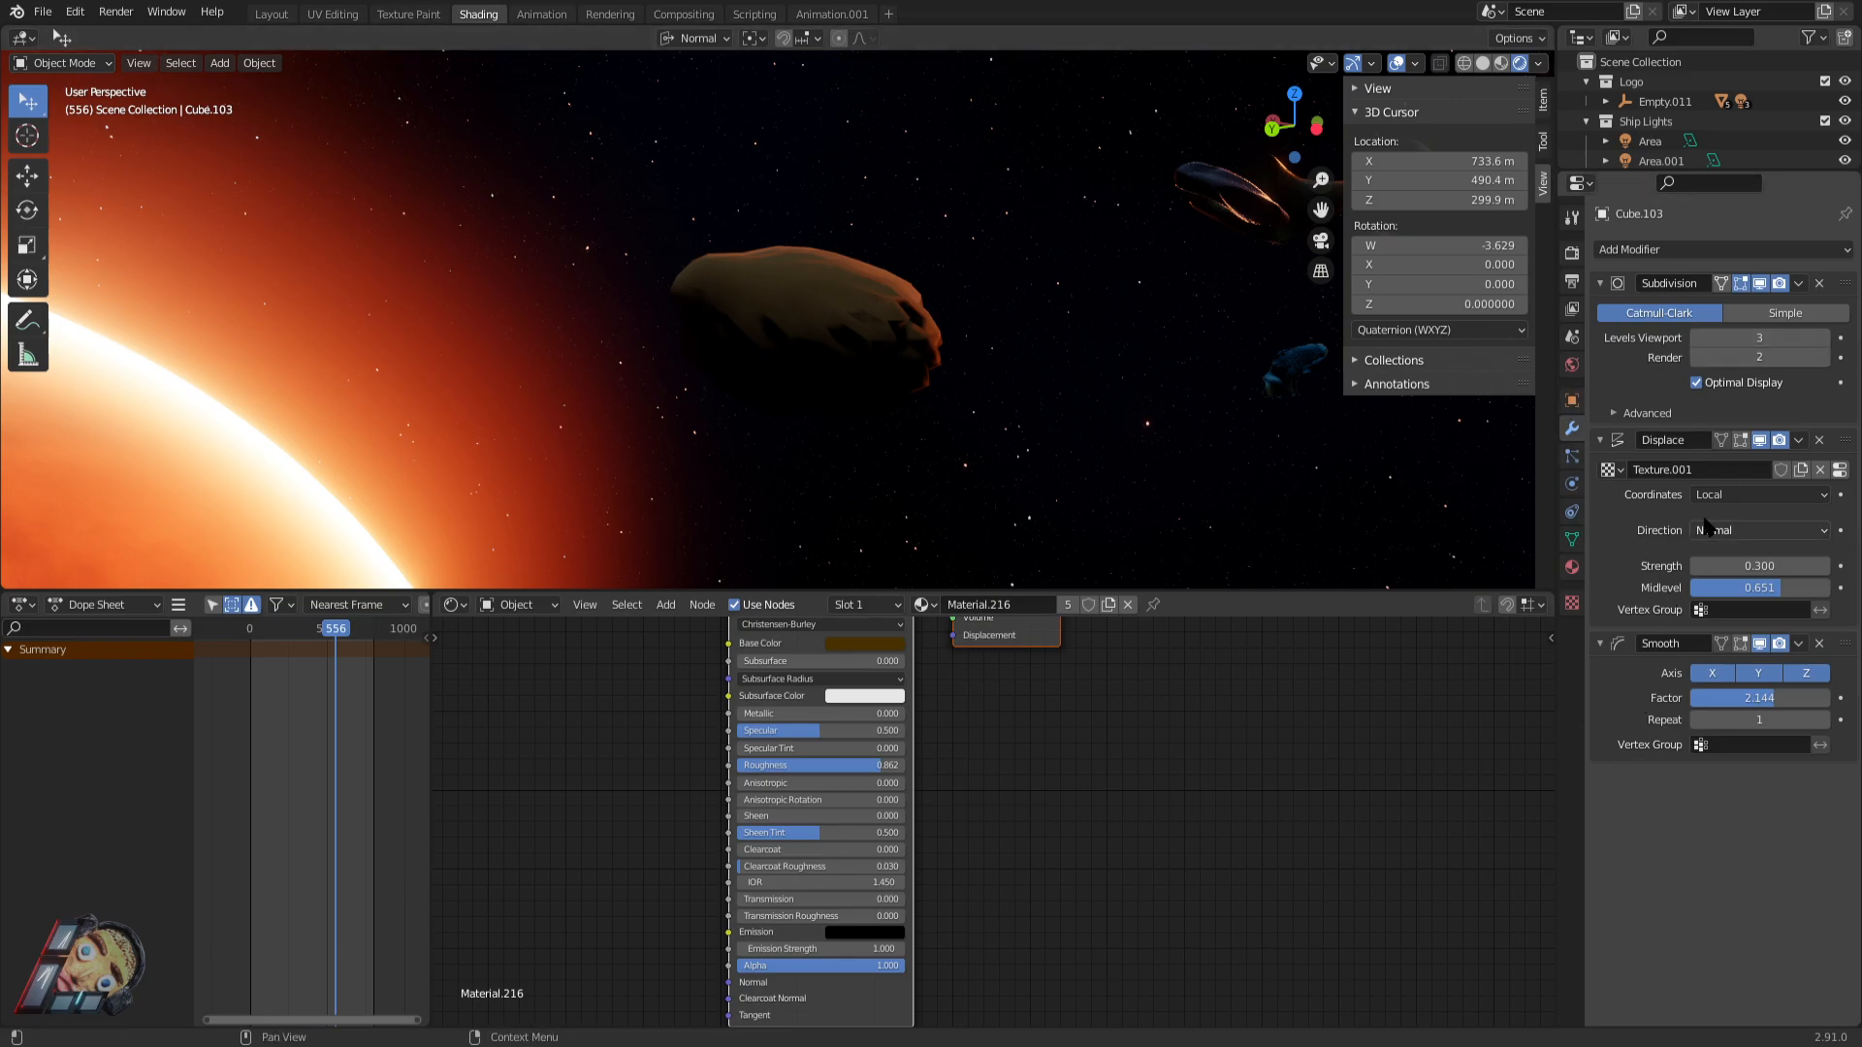
{"action": "scroll", "coordinate": [679, 320], "scroll_direction": "down", "scroll_amount": 3}
{"action": "middle_click_drag", "start_coordinate": [679, 320], "coordinate": [843, 345]}
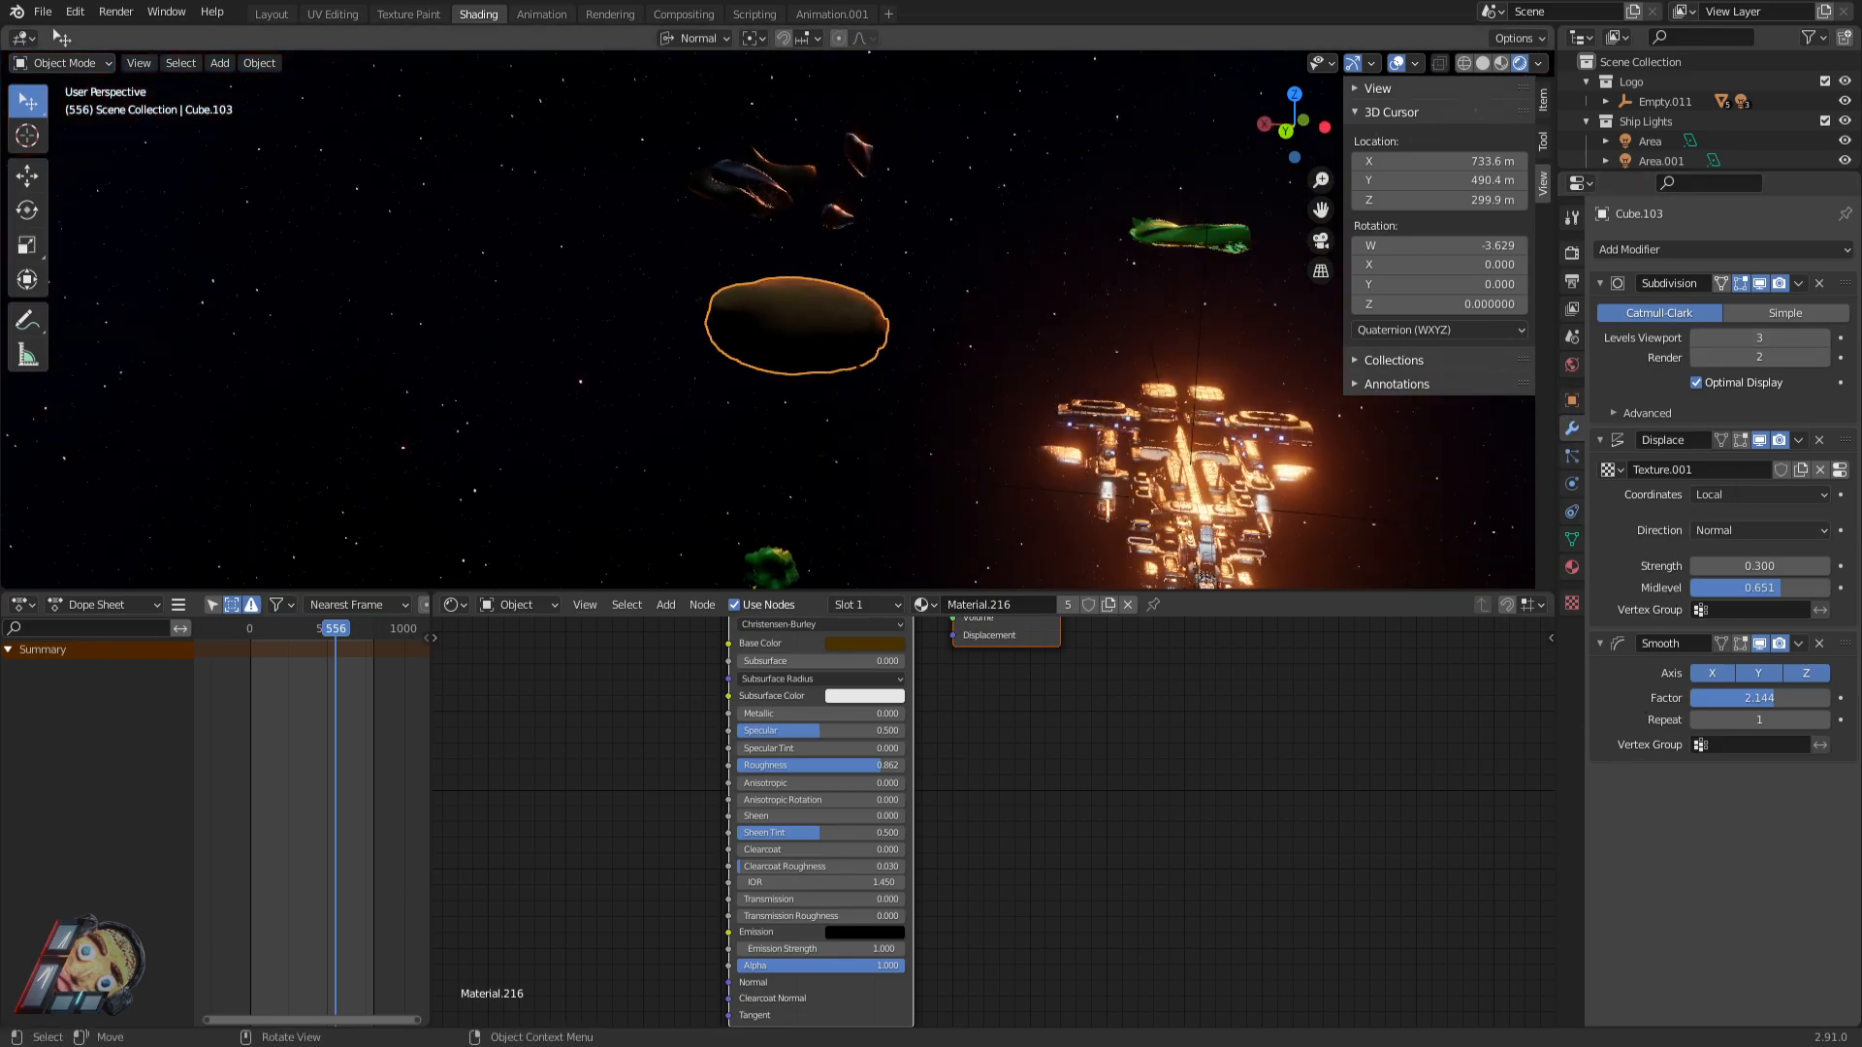
{"action": "key", "text": "g"}
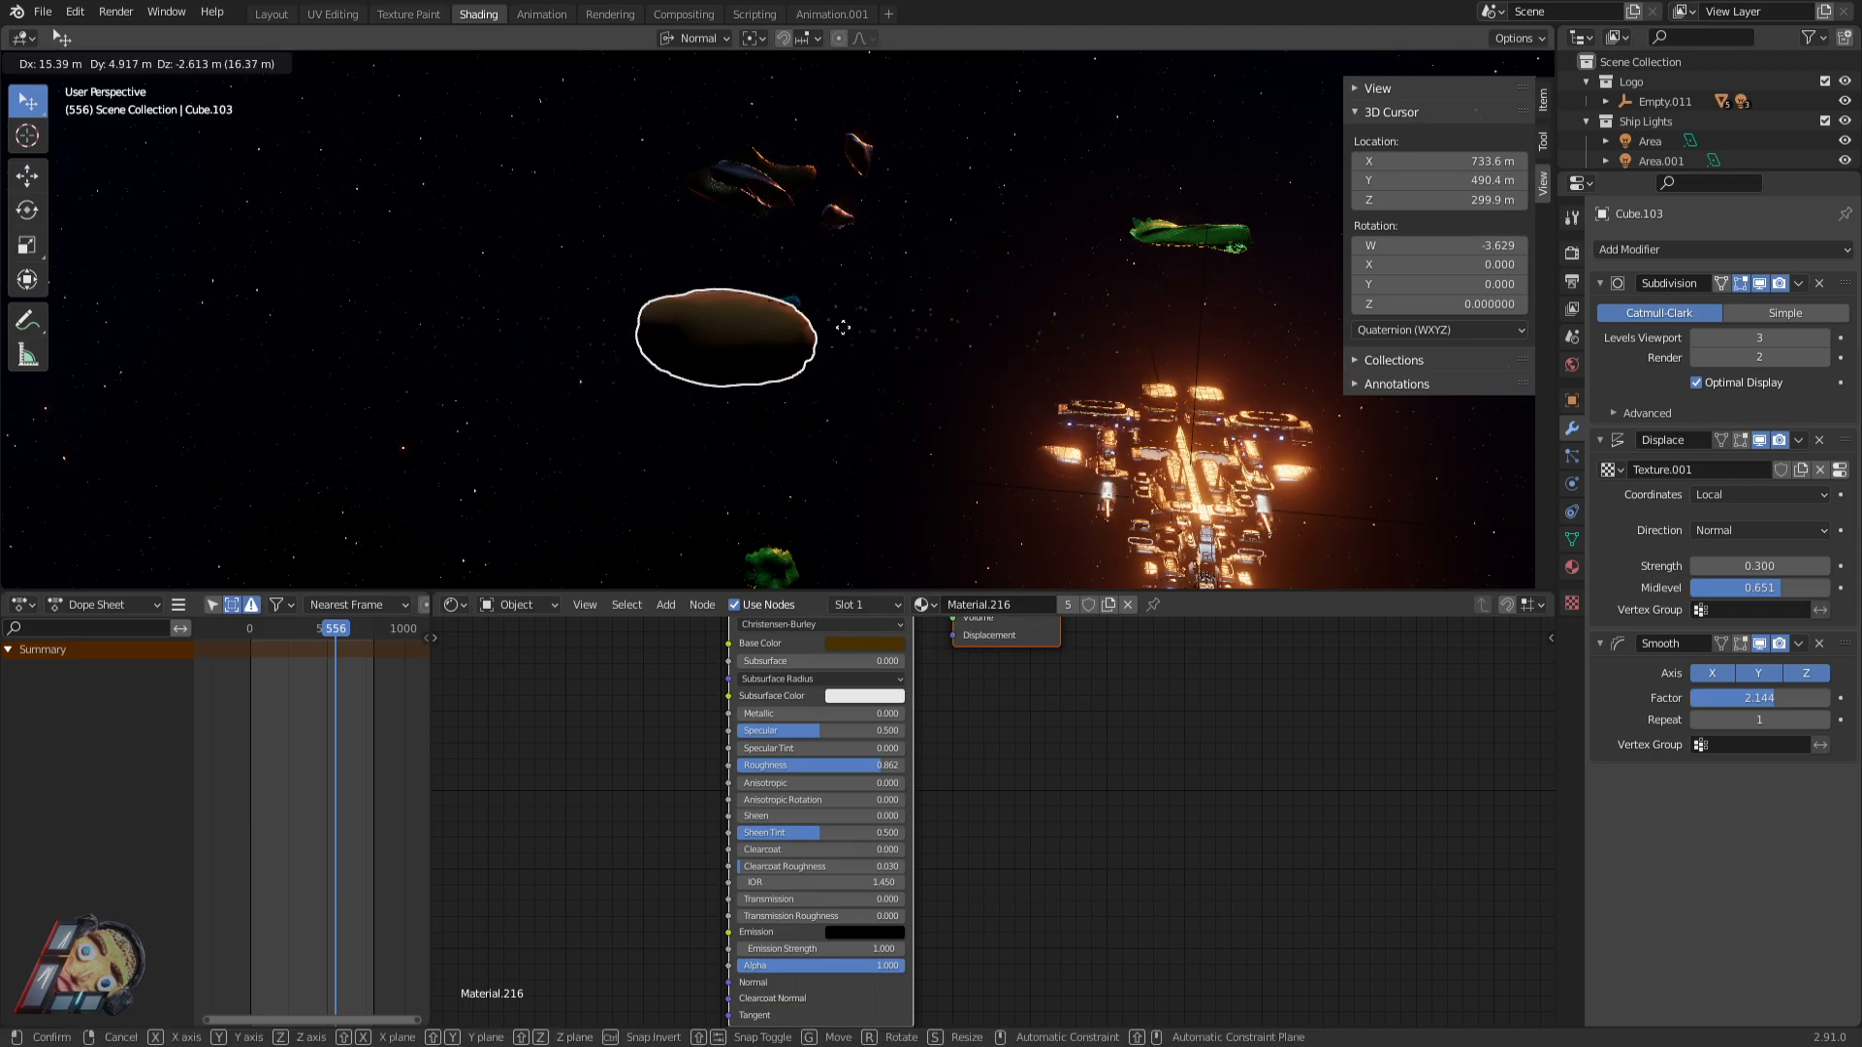
{"action": "left_click", "coordinate": [840, 337]}
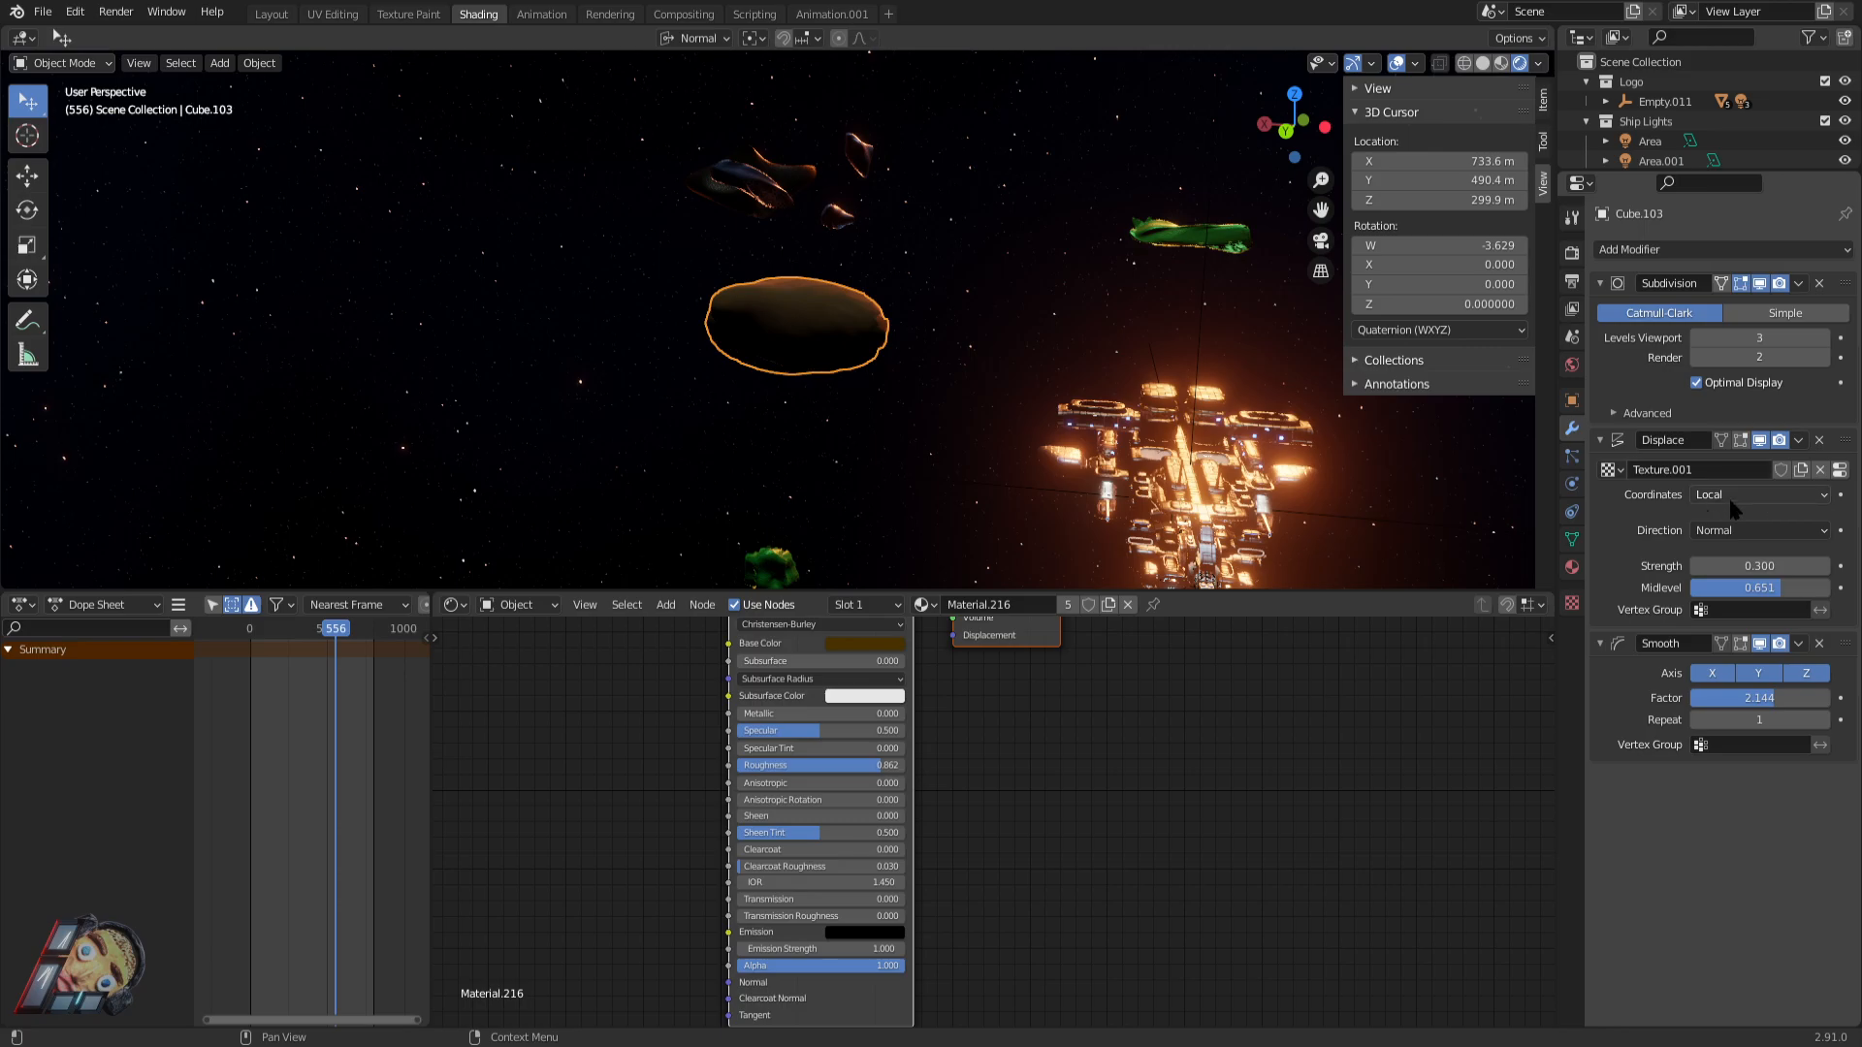
{"action": "middle_click_drag", "start_coordinate": [974, 358], "coordinate": [1030, 392]}
{"action": "scroll", "coordinate": [1030, 392], "scroll_direction": "up", "scroll_amount": 3}
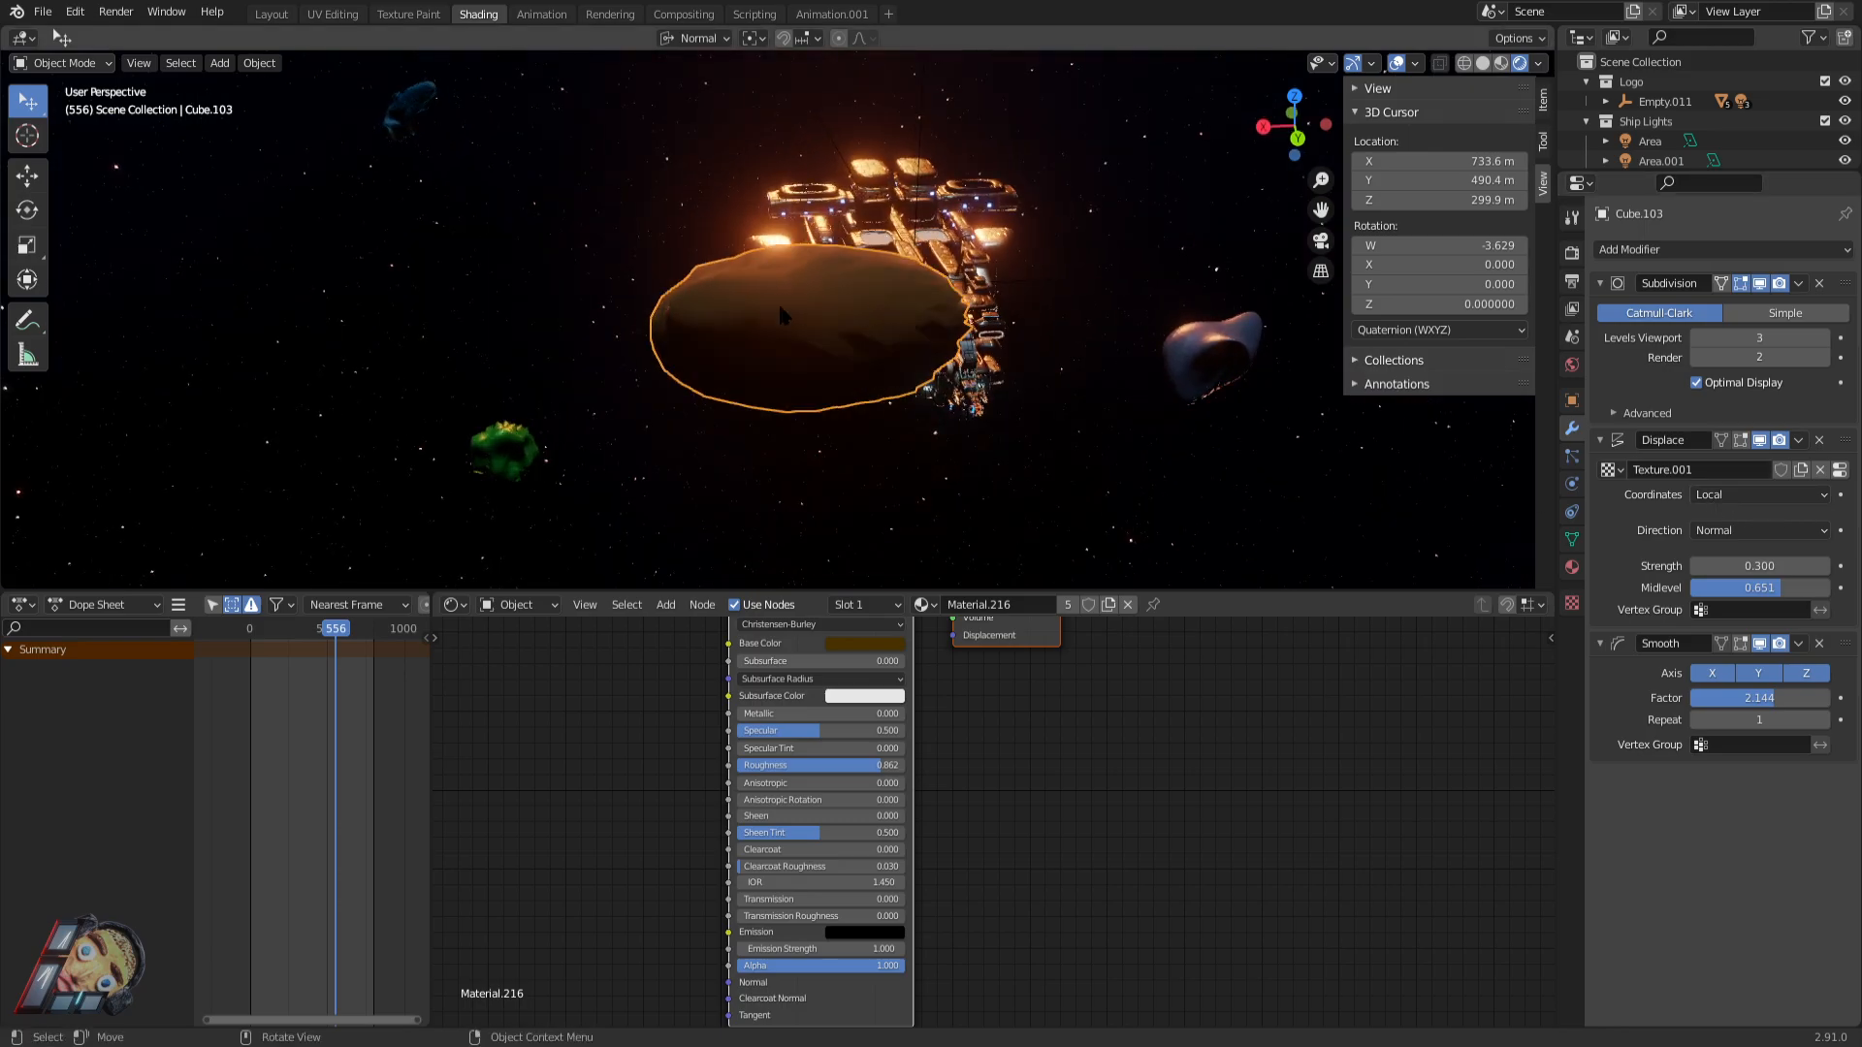
Set the Displace modifier's coordinates to Global and test-move the asteroid in Material Preview shading.
{"action": "left_click", "coordinate": [1744, 496]}
{"action": "left_click", "coordinate": [1704, 539]}
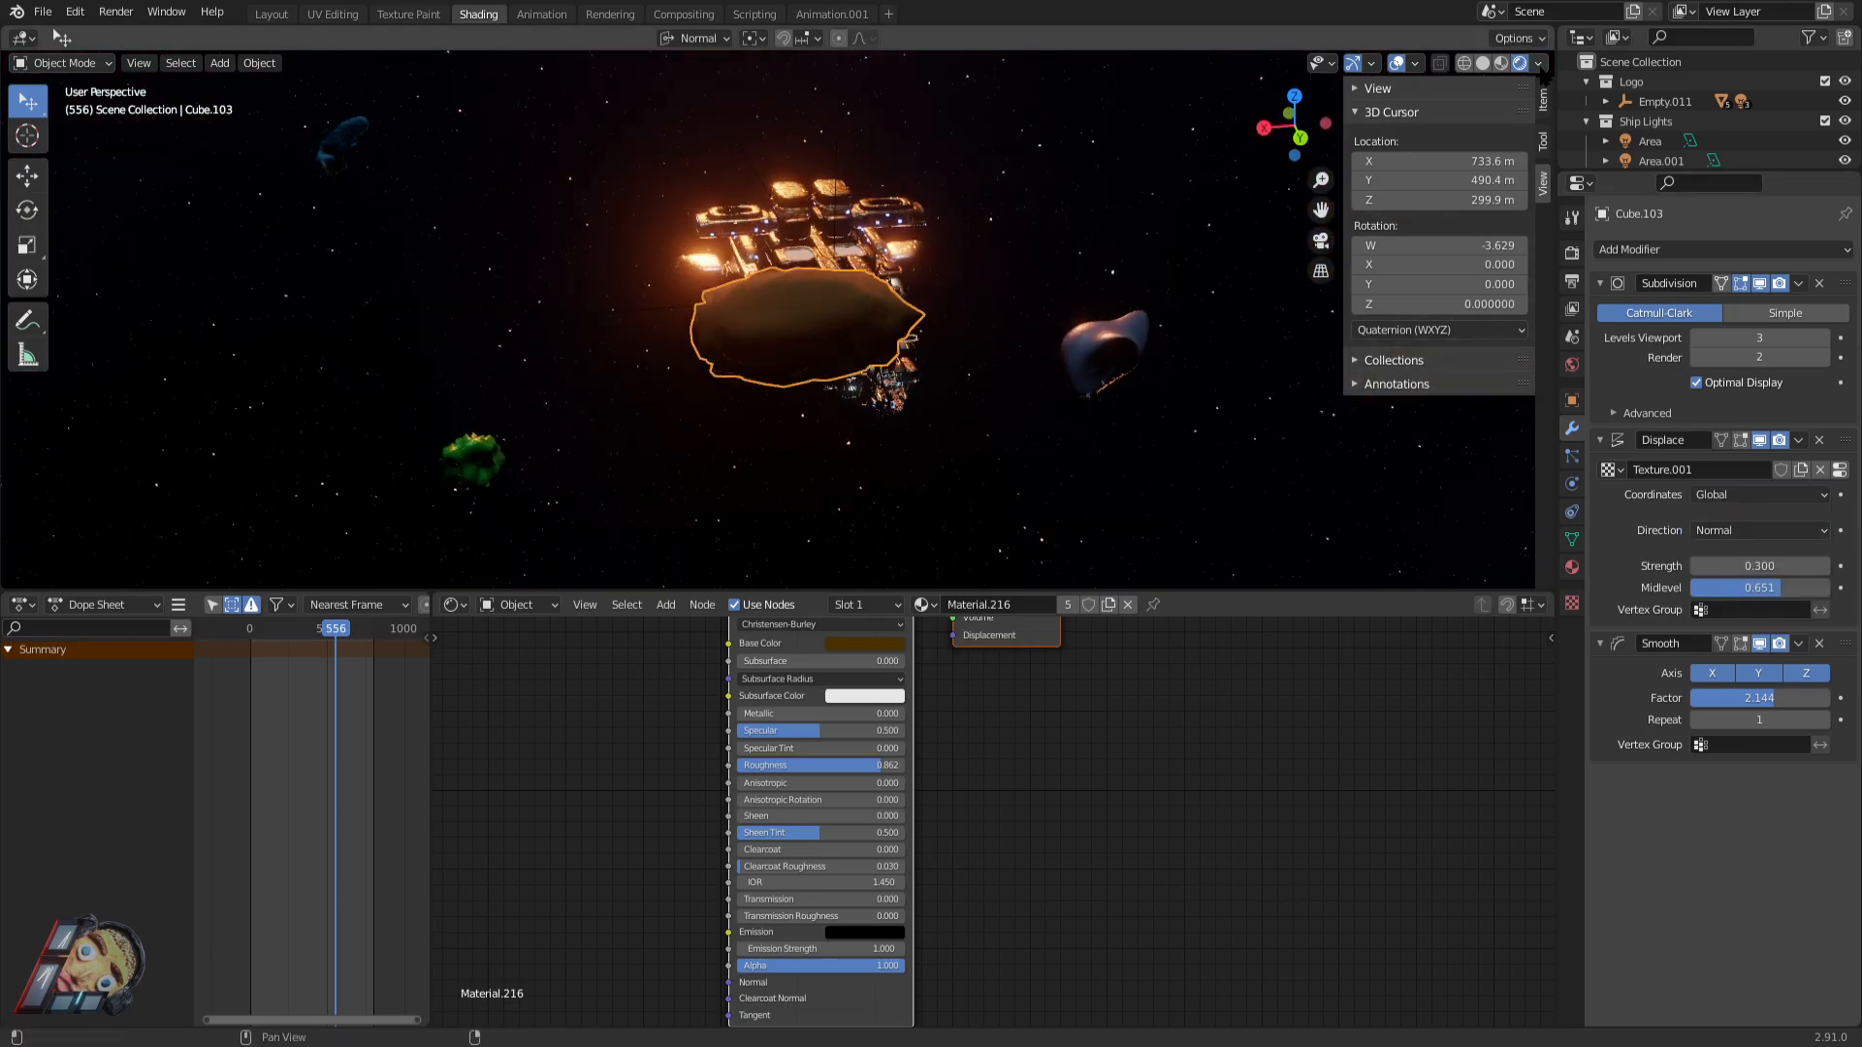
{"action": "left_click", "coordinate": [1501, 63]}
{"action": "key", "text": "g"}
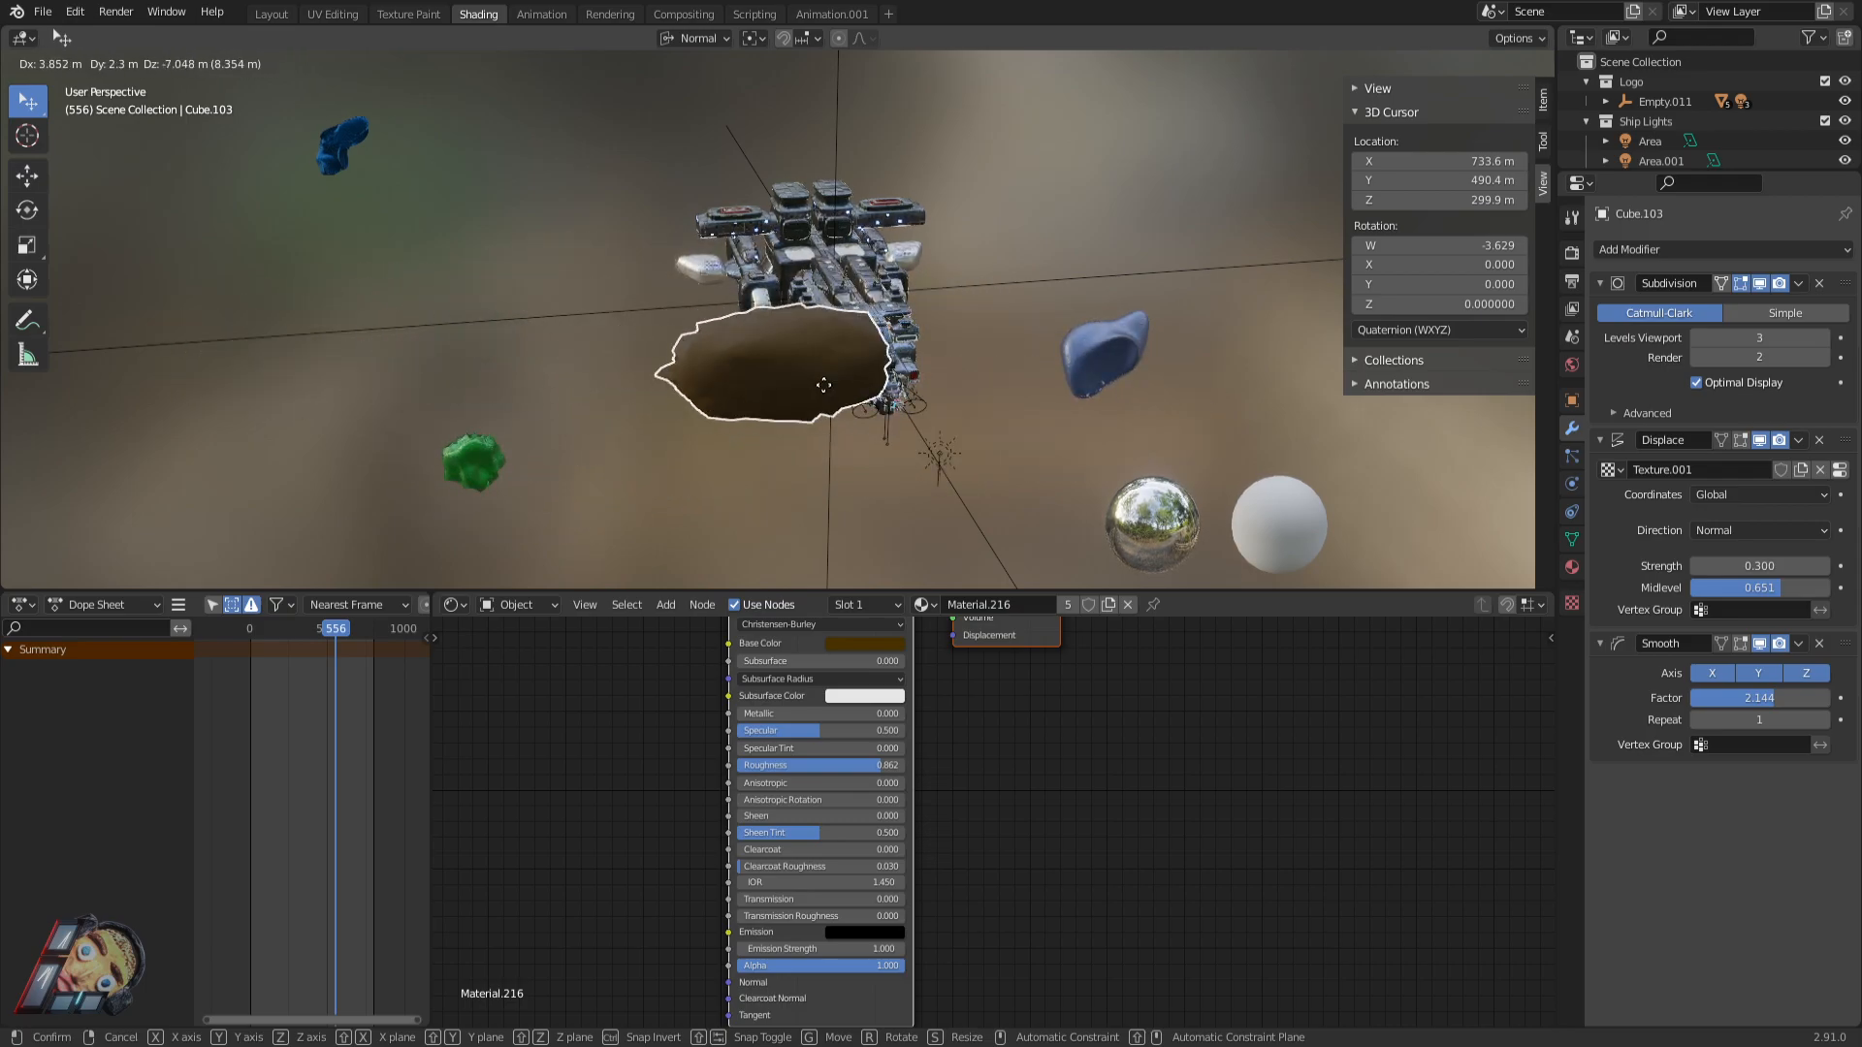
{"action": "left_click", "coordinate": [795, 366]}
{"action": "middle_click_drag", "start_coordinate": [765, 307], "coordinate": [736, 284]}
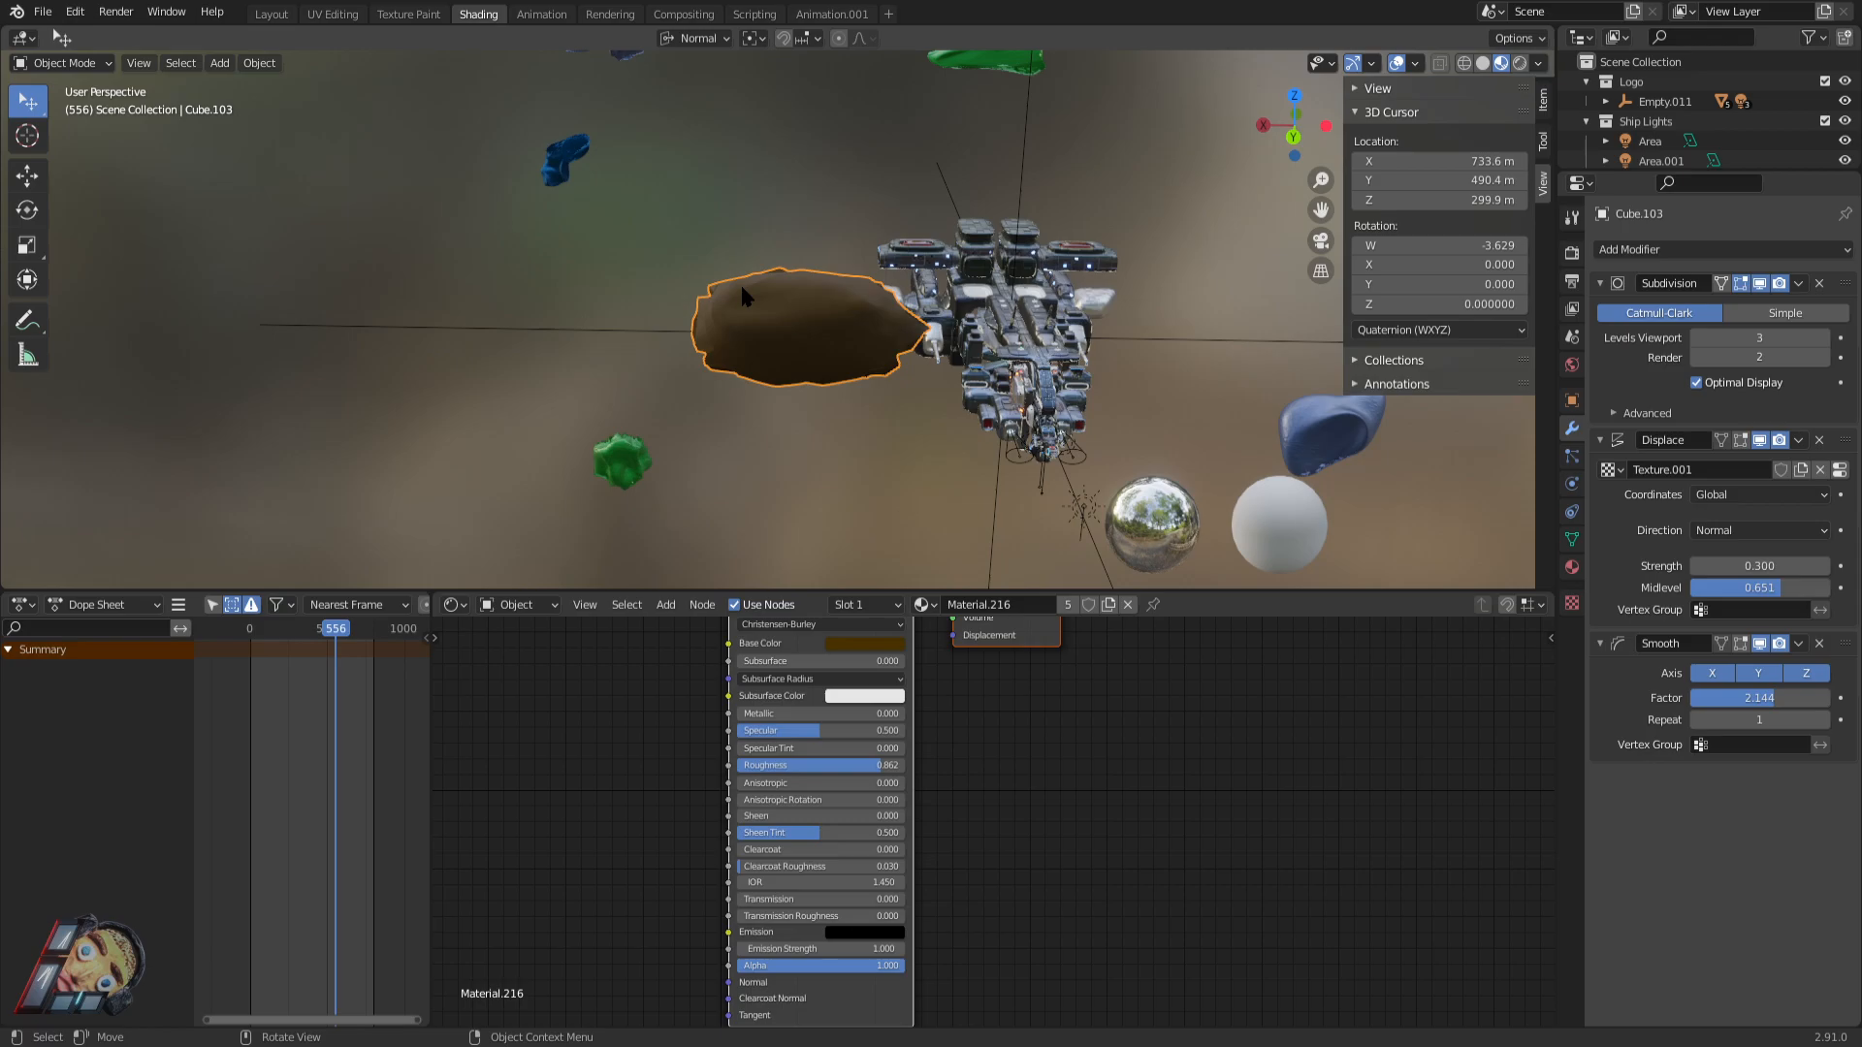
{"action": "middle_click_drag", "start_coordinate": [1218, 387], "coordinate": [960, 333]}
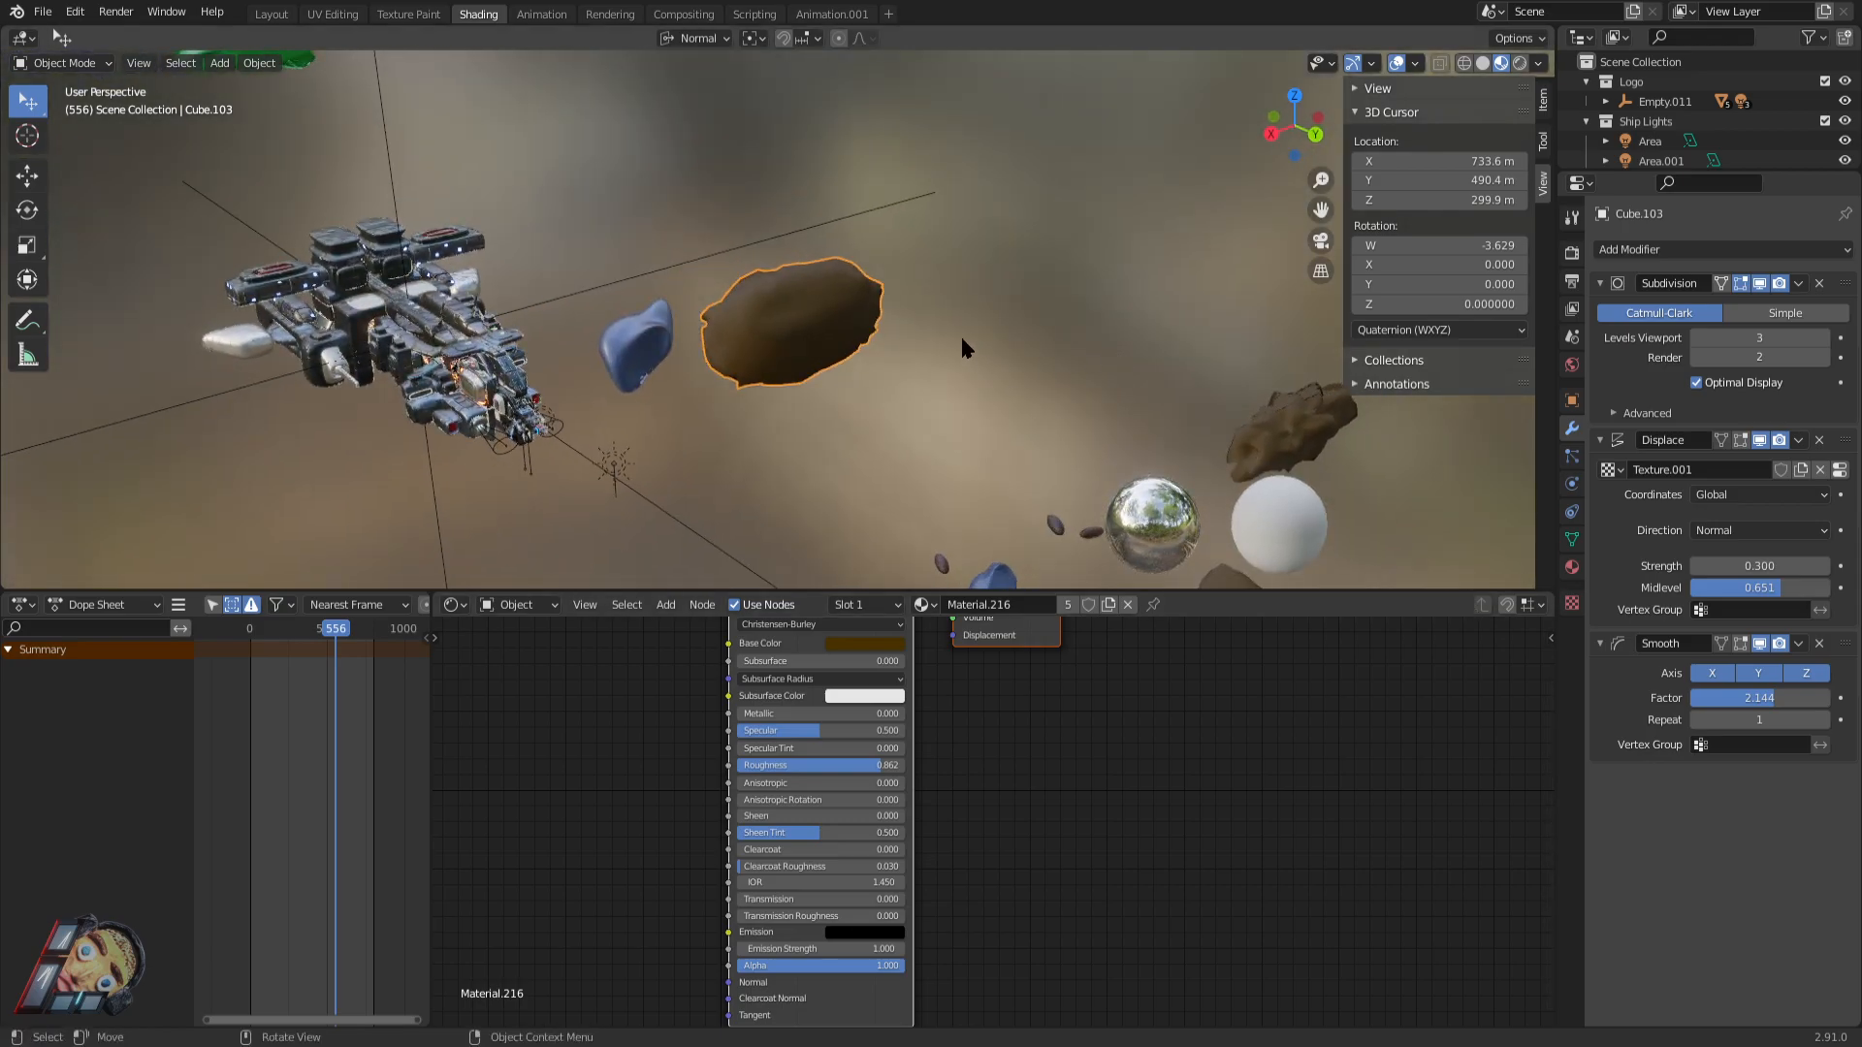
Lower the asteroid material's roughness to 0.000 for a glossy surface.
{"action": "left_click", "coordinate": [1573, 569]}
{"action": "scroll", "coordinate": [1761, 835], "scroll_direction": "down", "scroll_amount": 5}
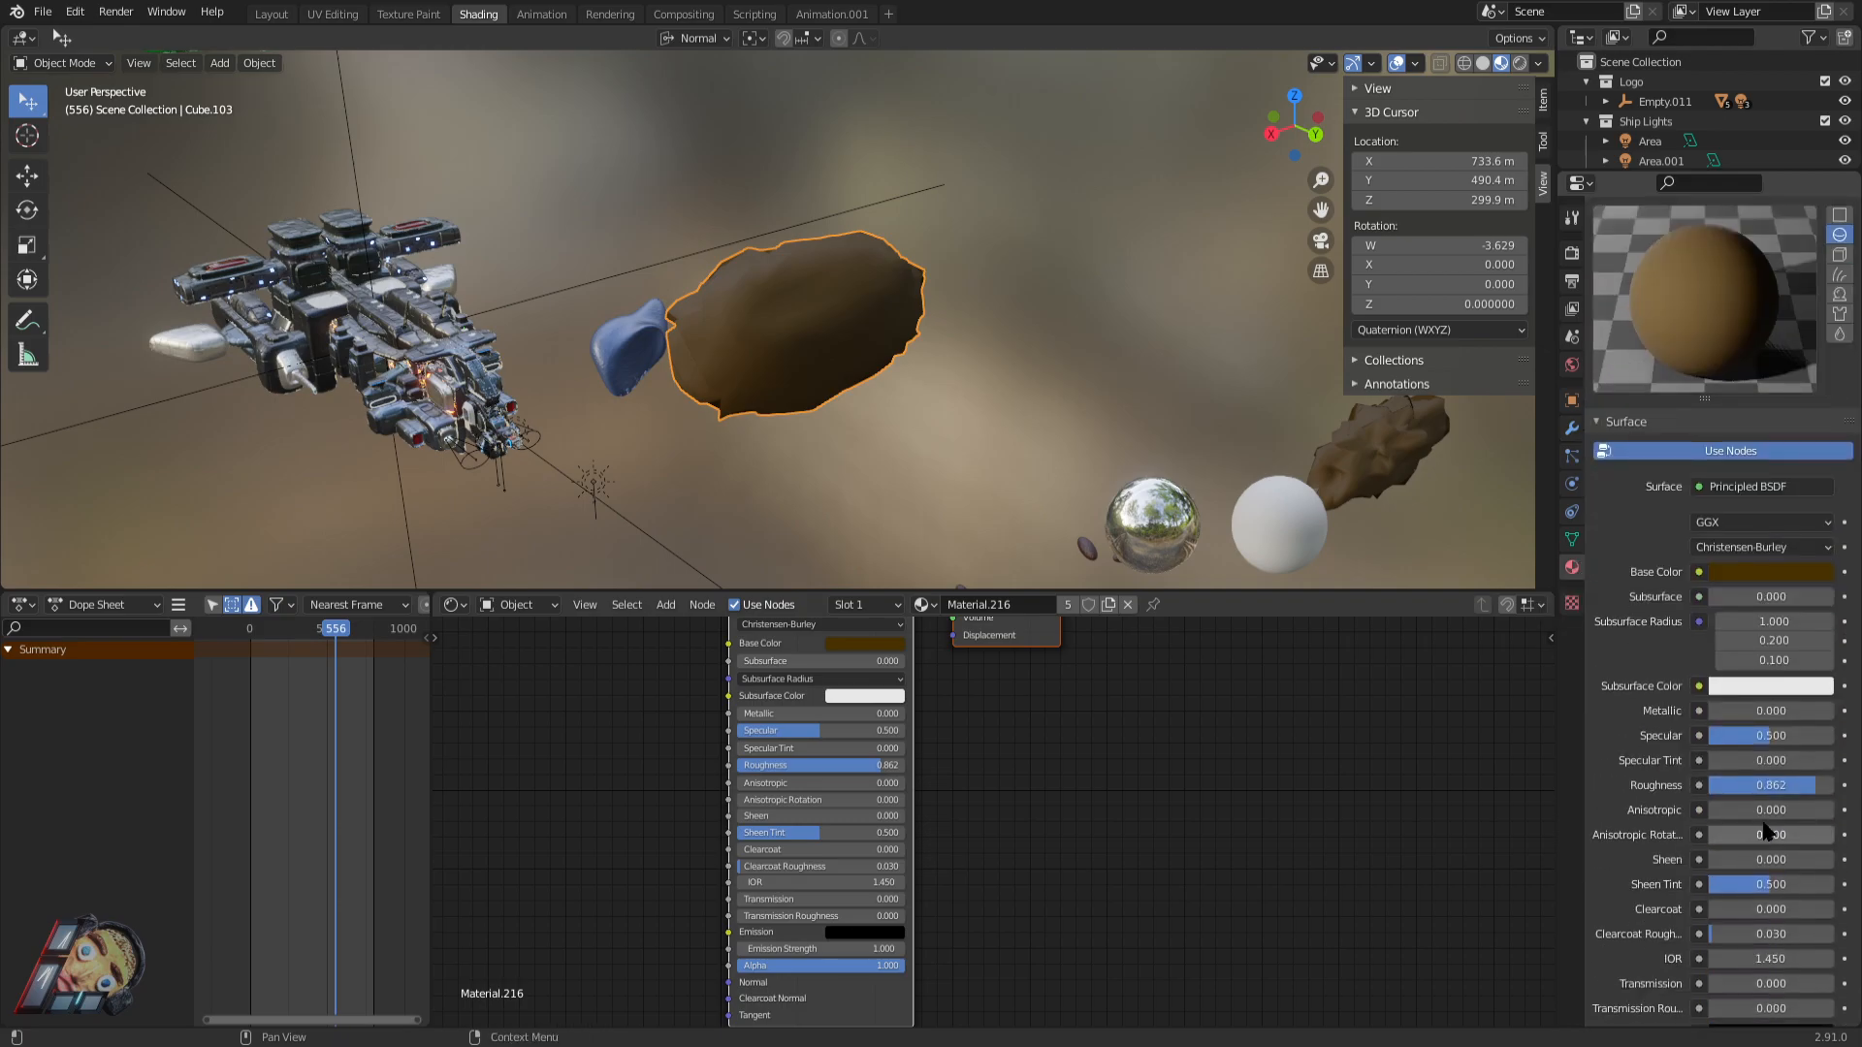
{"action": "left_click_drag", "start_coordinate": [1815, 786], "coordinate": [1709, 785]}
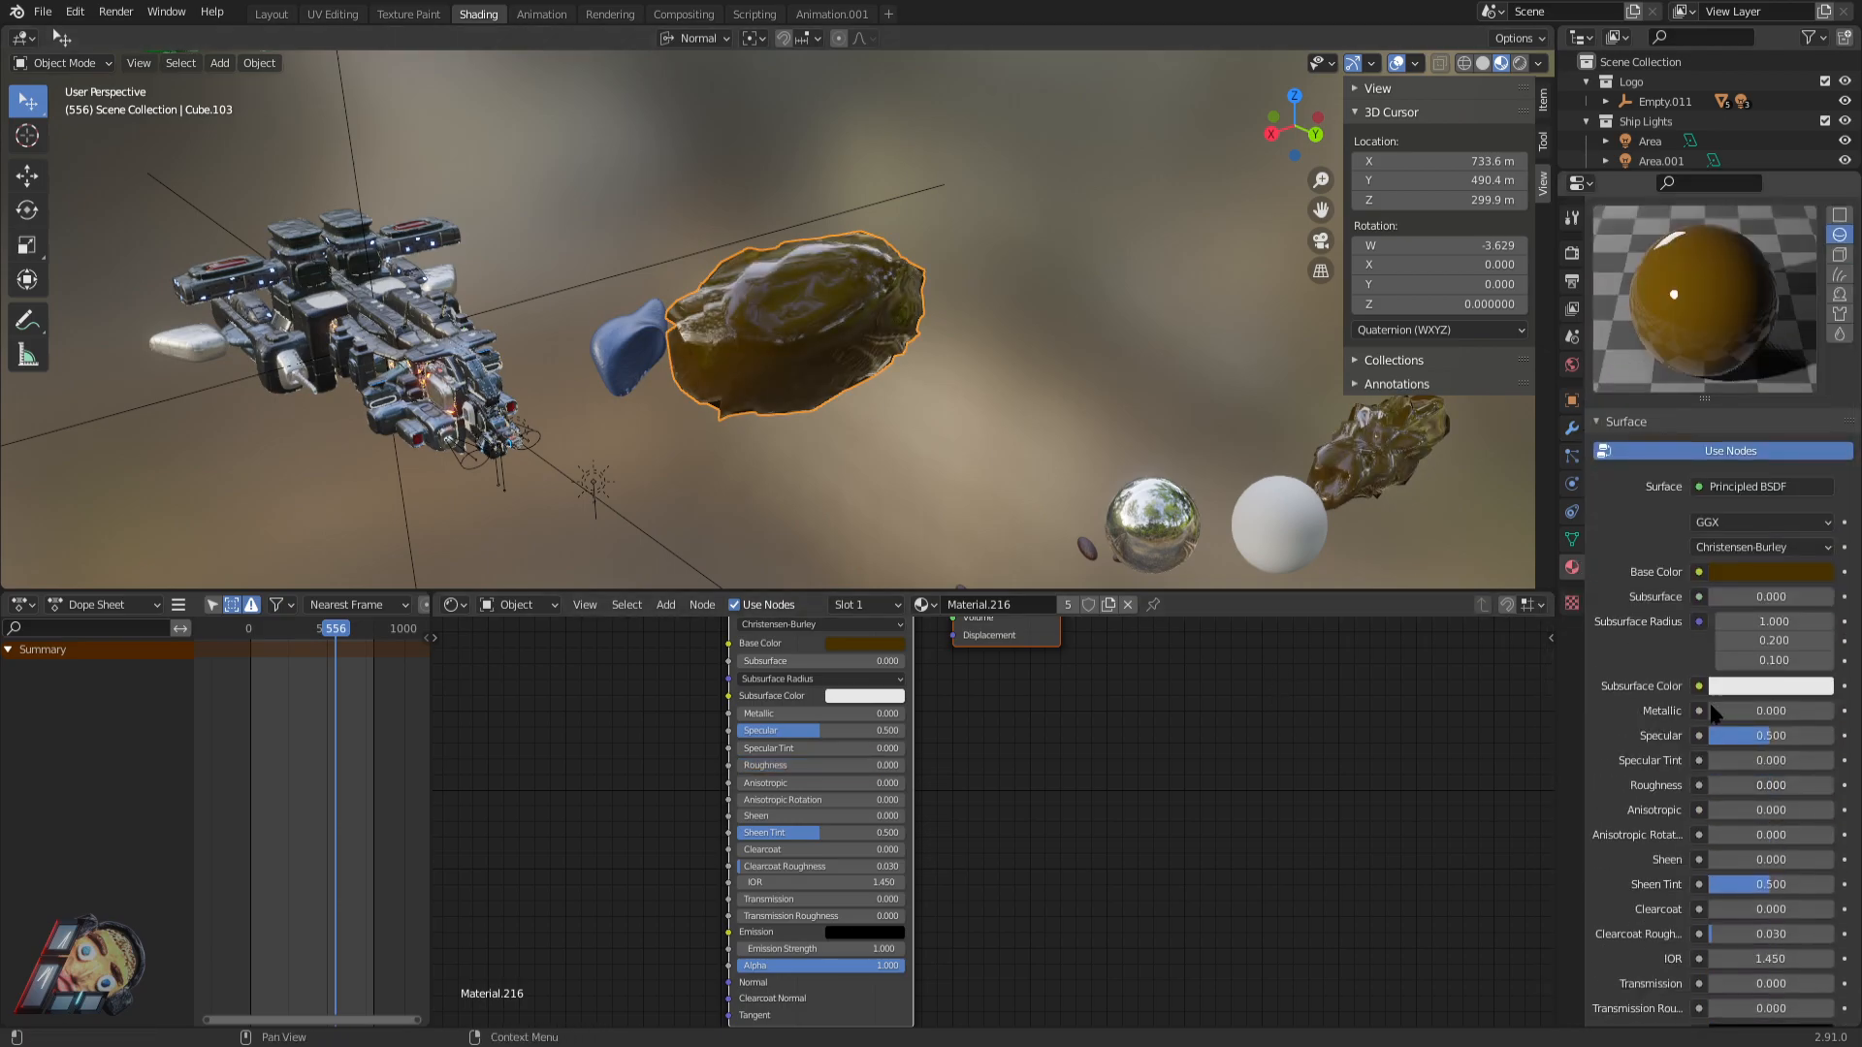
Change the asteroid material's base colour to dark grey and its emission to green with strength 5.800.
{"action": "left_click", "coordinate": [1765, 572]}
{"action": "left_click", "coordinate": [1738, 355]}
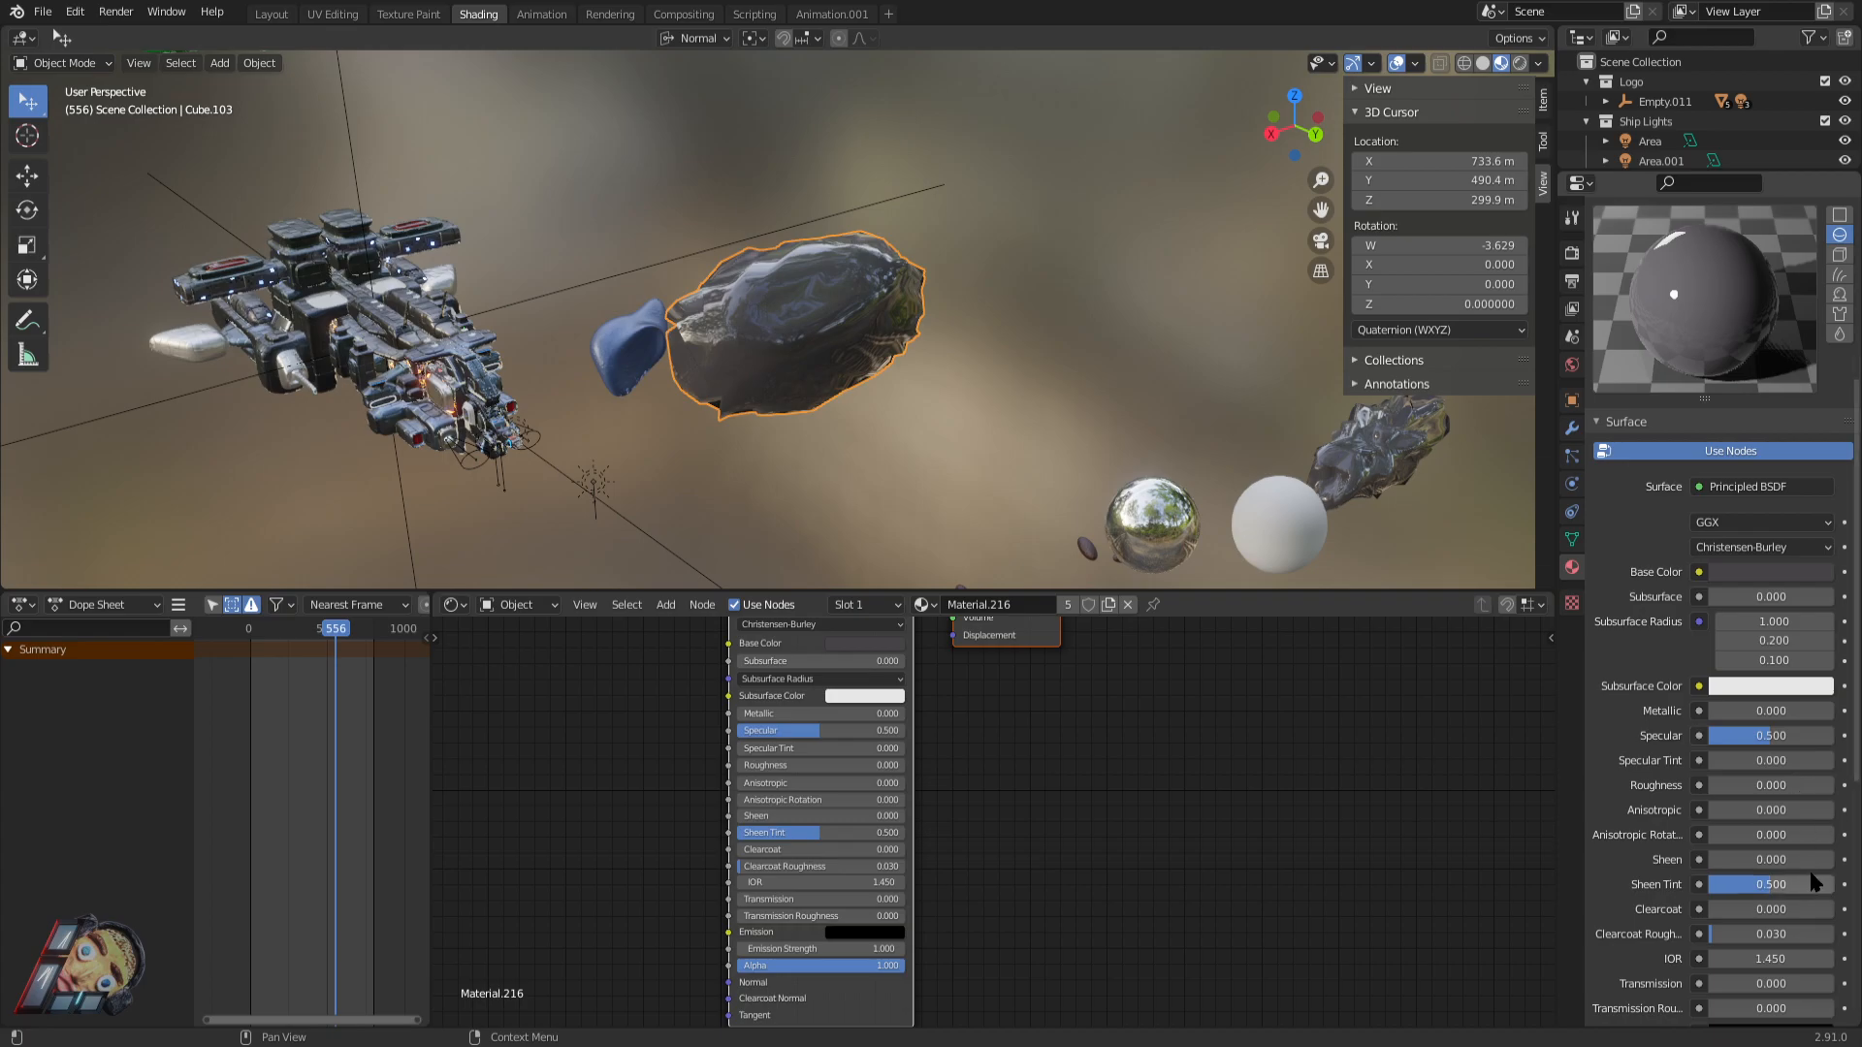
{"action": "scroll", "coordinate": [1758, 810], "scroll_direction": "down", "scroll_amount": 1}
{"action": "scroll", "coordinate": [1757, 813], "scroll_direction": "down", "scroll_amount": 4}
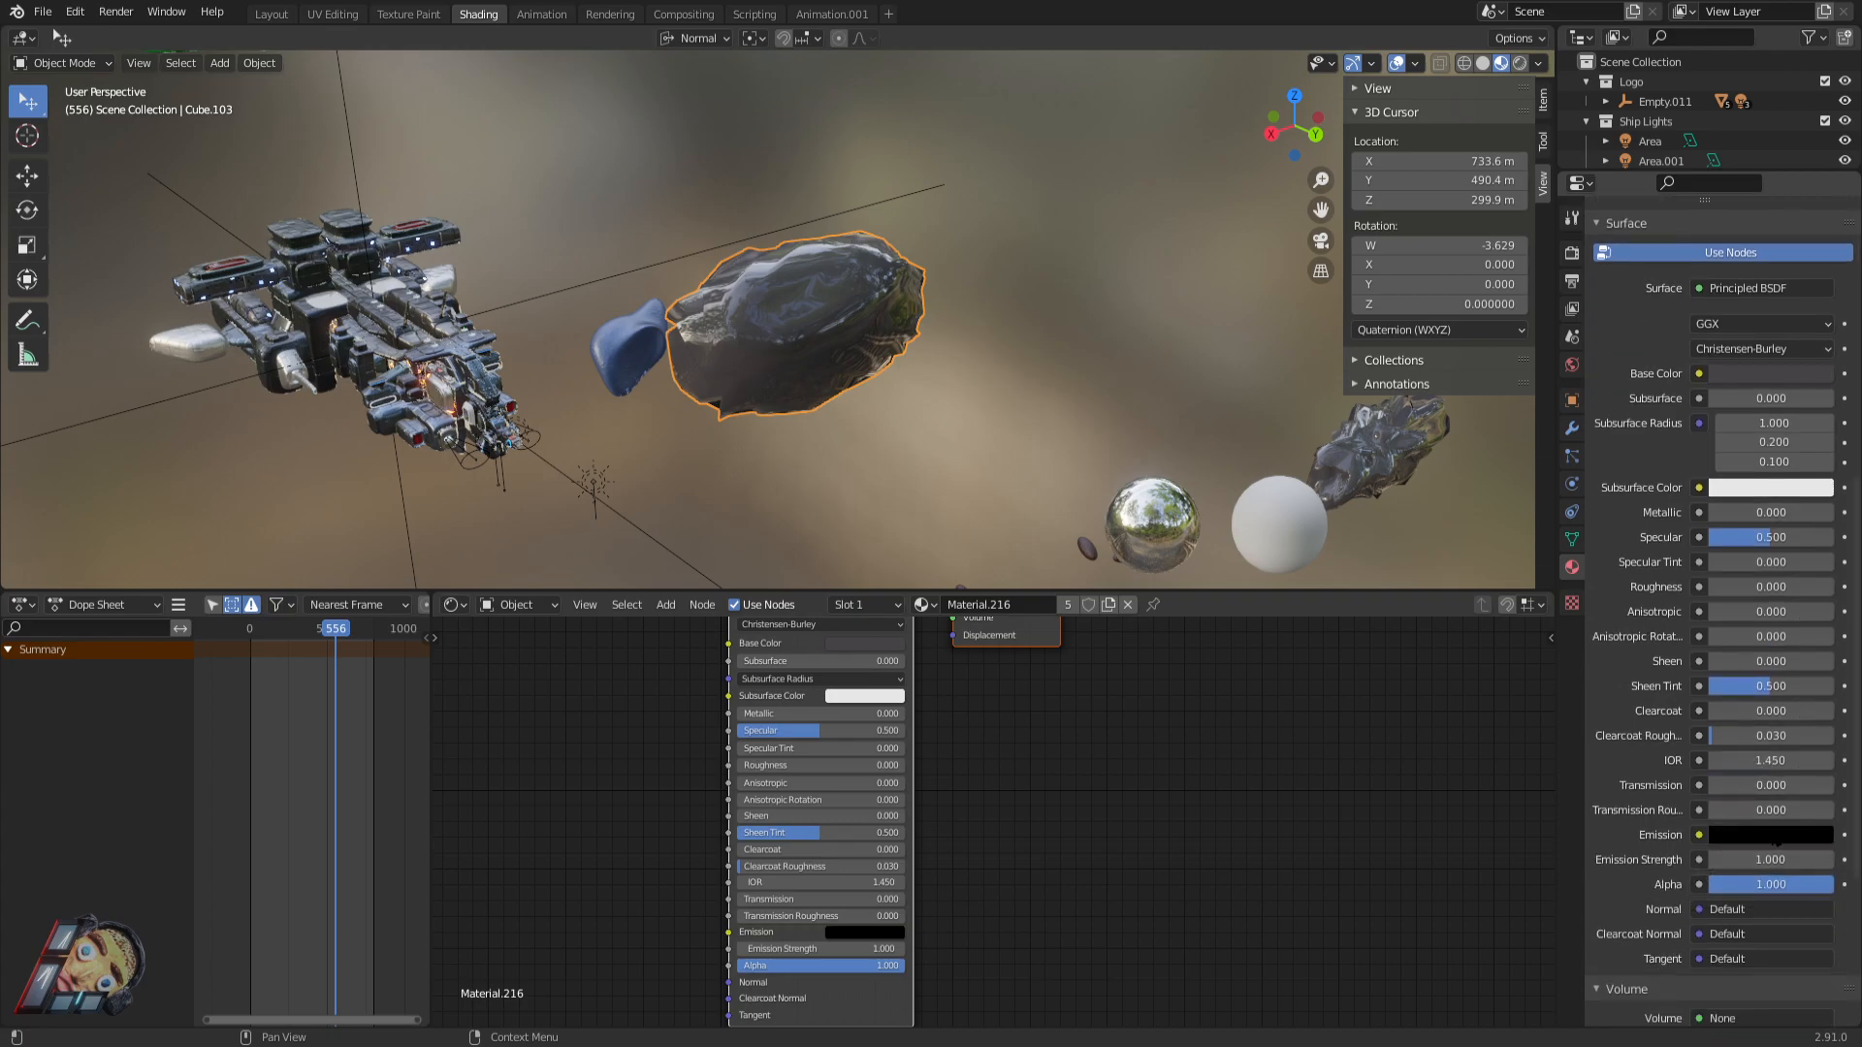
{"action": "left_click", "coordinate": [1746, 836]}
{"action": "left_click", "coordinate": [1818, 650]}
{"action": "left_click", "coordinate": [1749, 622]}
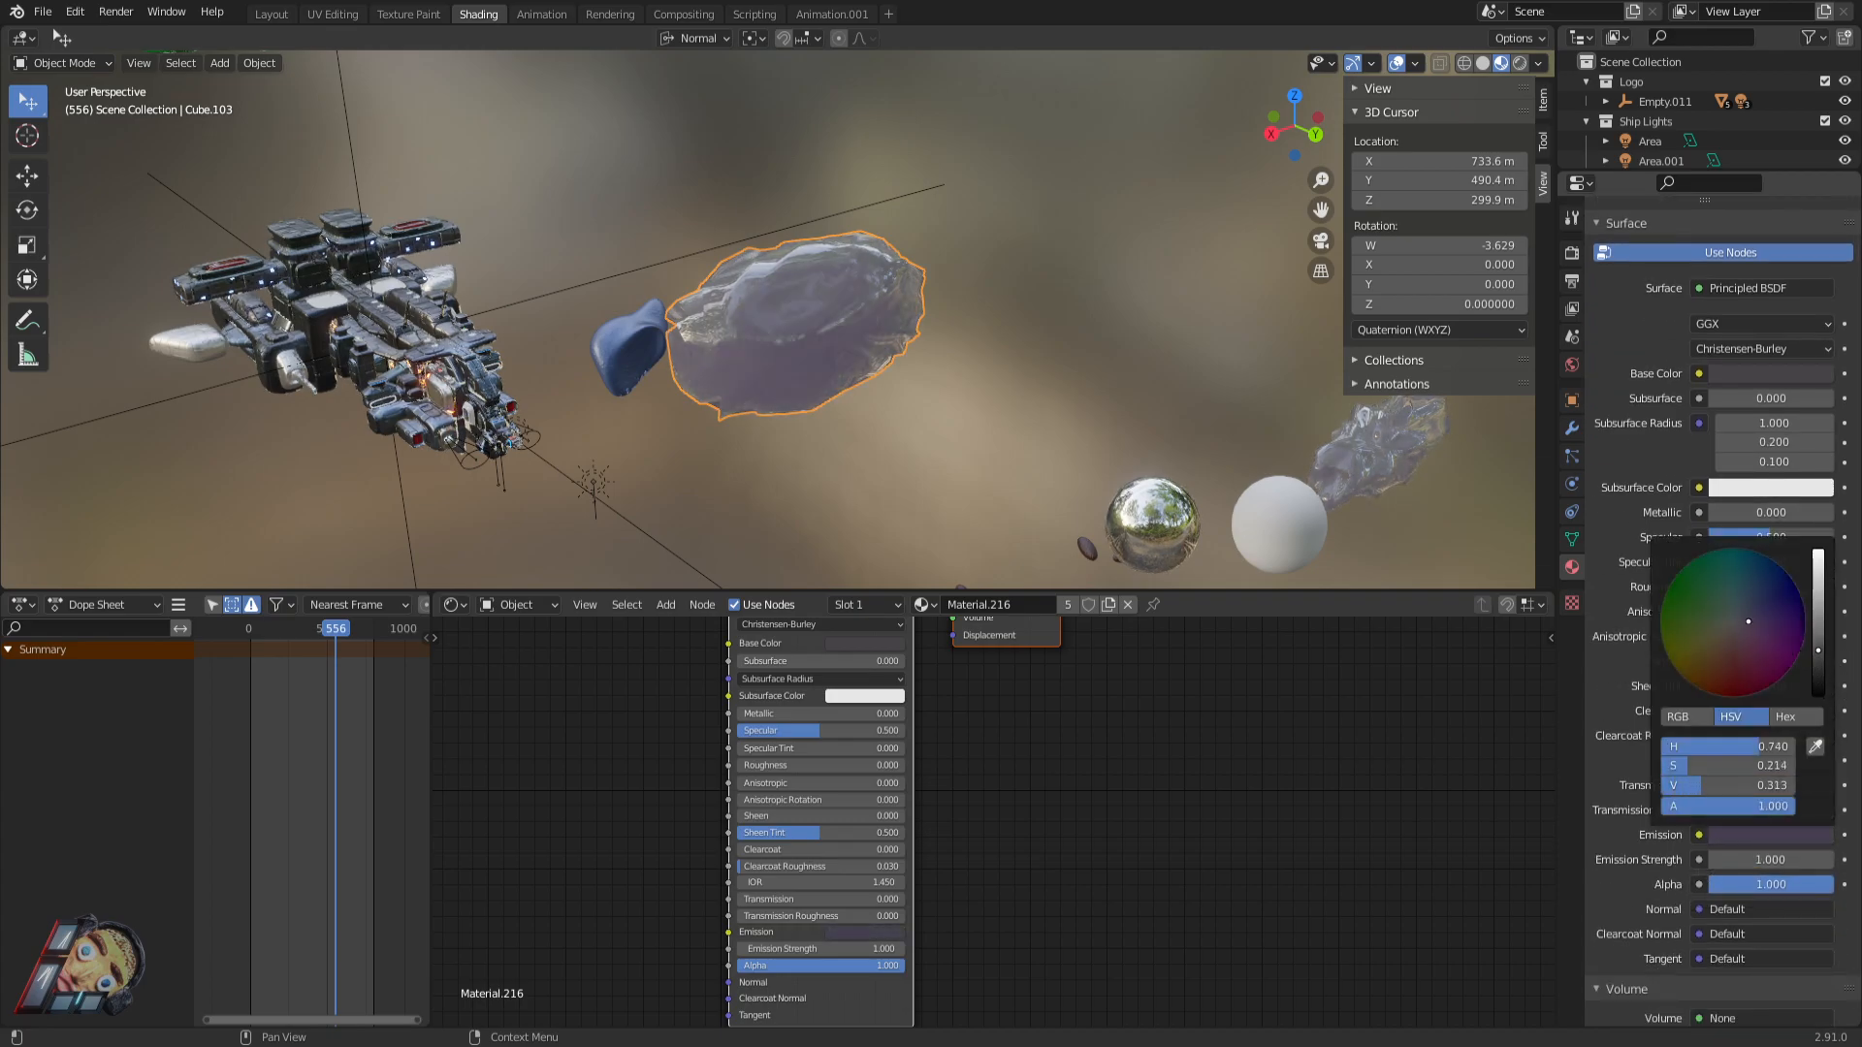
{"action": "left_click_drag", "start_coordinate": [1741, 860], "coordinate": [1775, 860]}
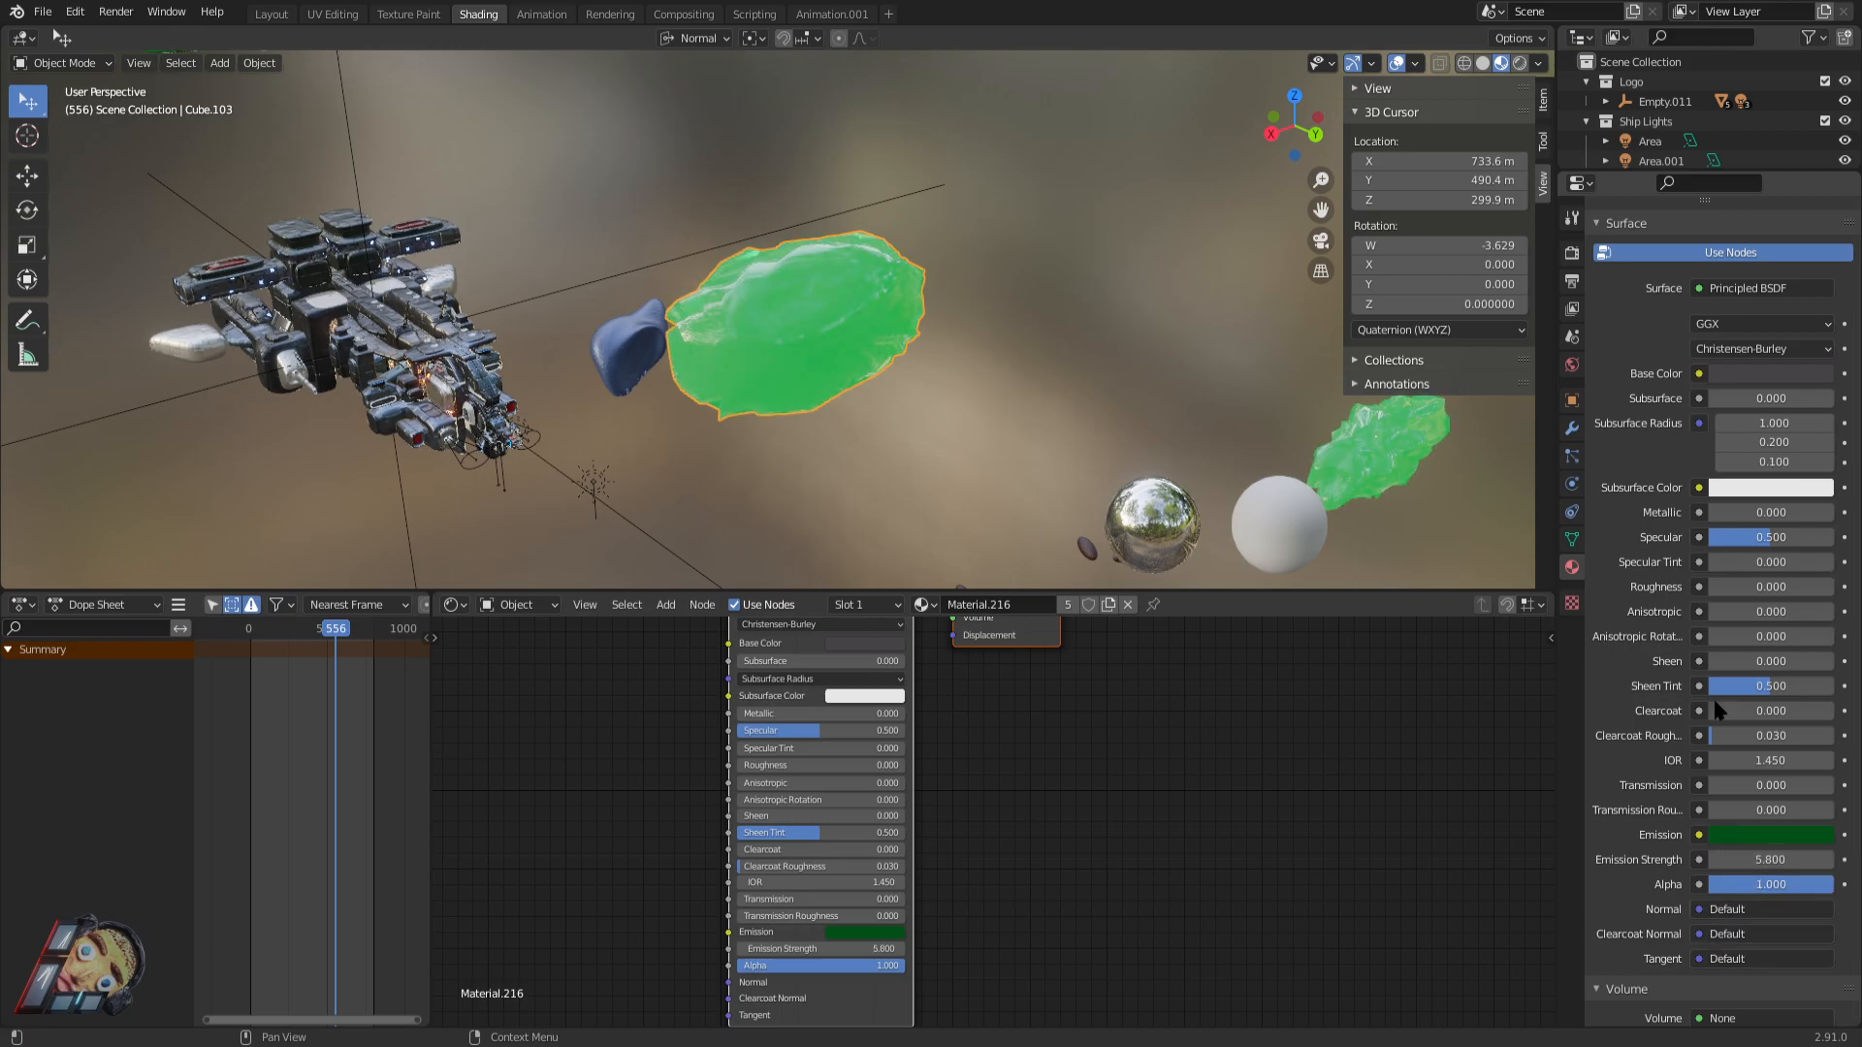
Check the glowing asteroid in Rendered shading and undo the emission and base colour changes.
{"action": "left_click", "coordinate": [1520, 63]}
{"action": "key", "text": "g"}
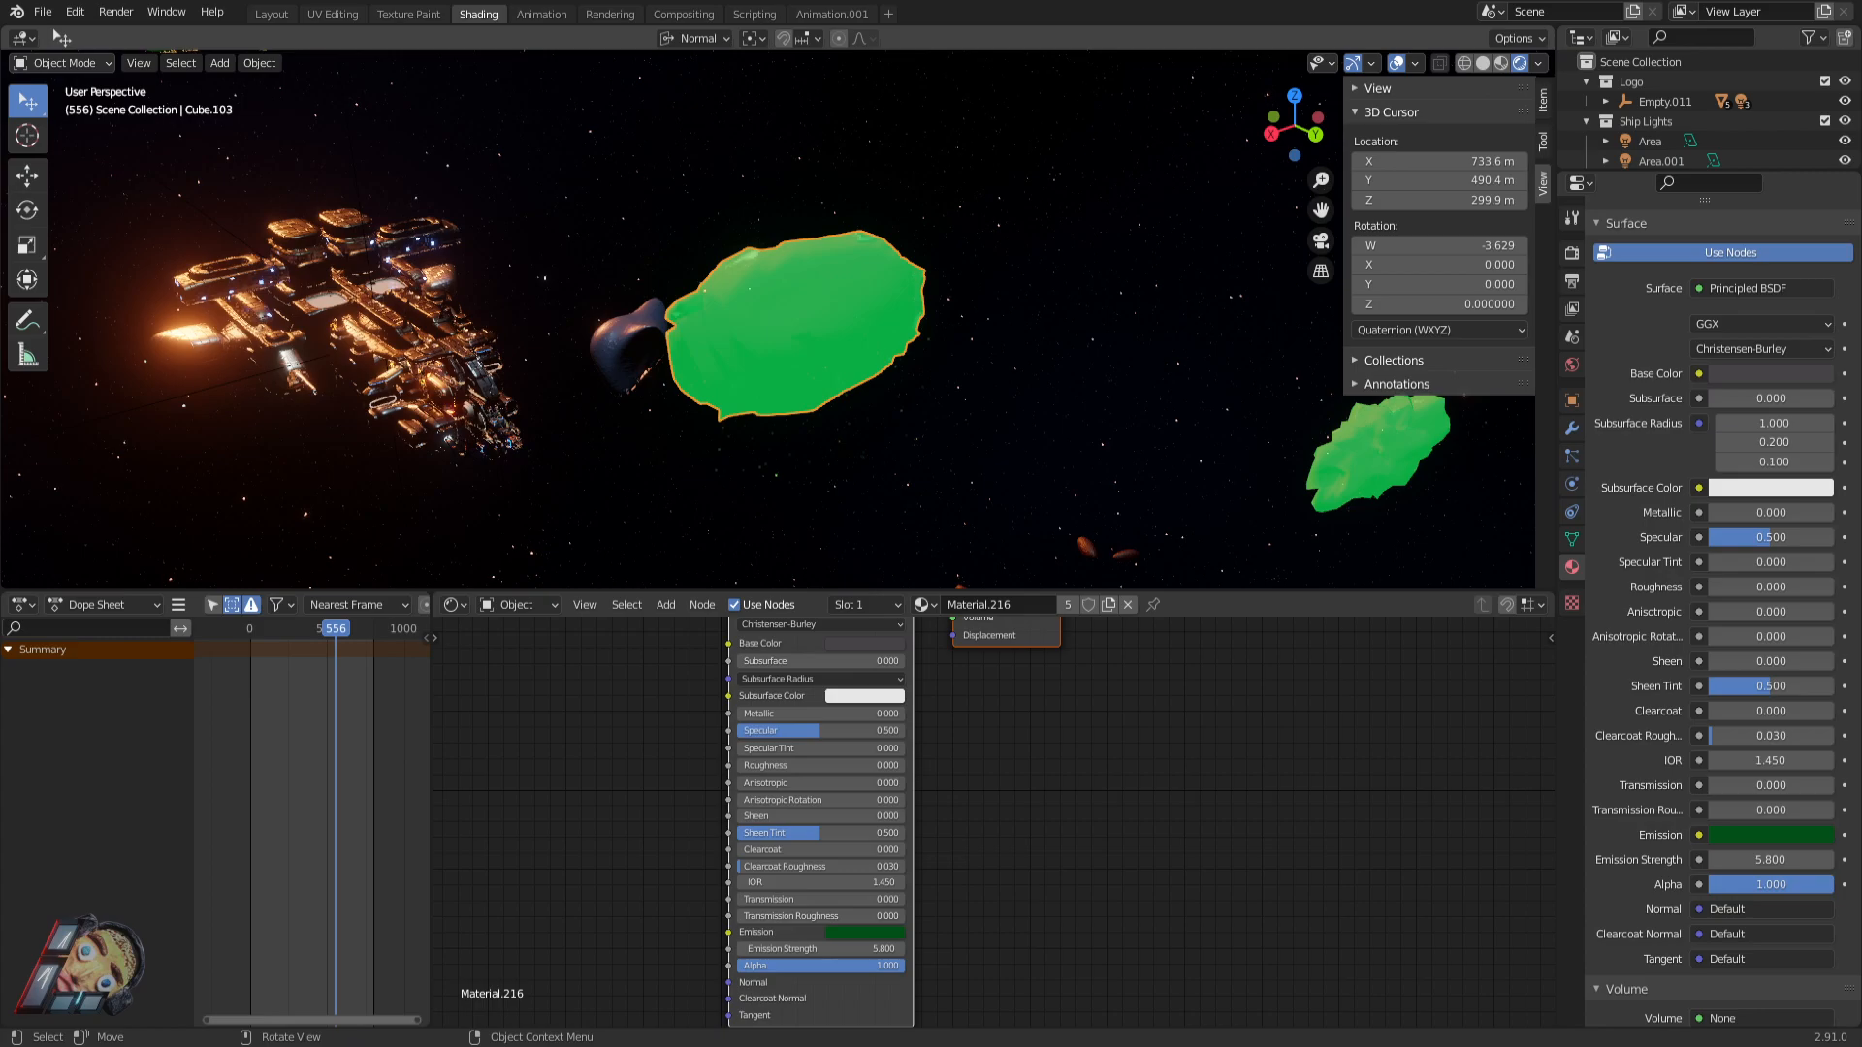
{"action": "left_click", "coordinate": [795, 374]}
{"action": "key", "text": "ctrl+z"}
{"action": "key", "text": "ctrl+z"}
{"action": "key", "text": "ctrl+z"}
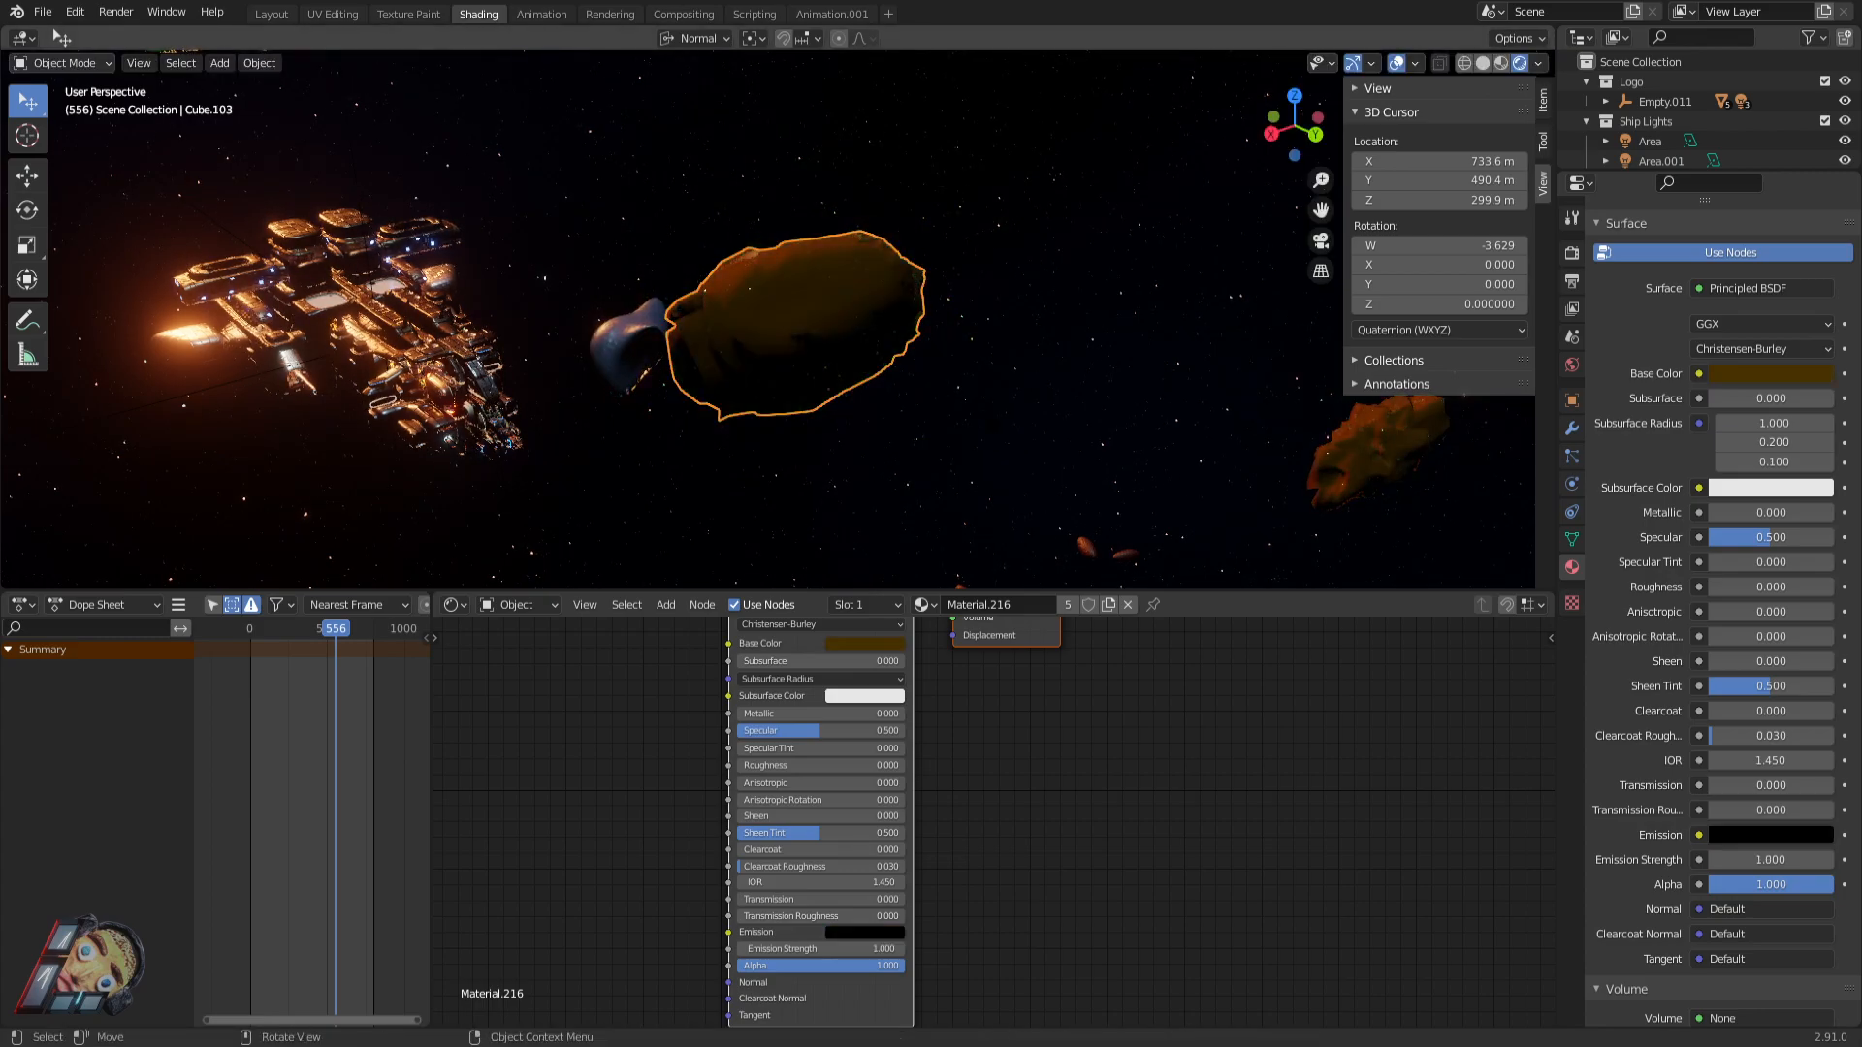
Return to Material Preview shading and duplicate the asteroid several times, placing the copies around the spaceship.
{"action": "middle_click_drag", "start_coordinate": [776, 330], "coordinate": [708, 359]}
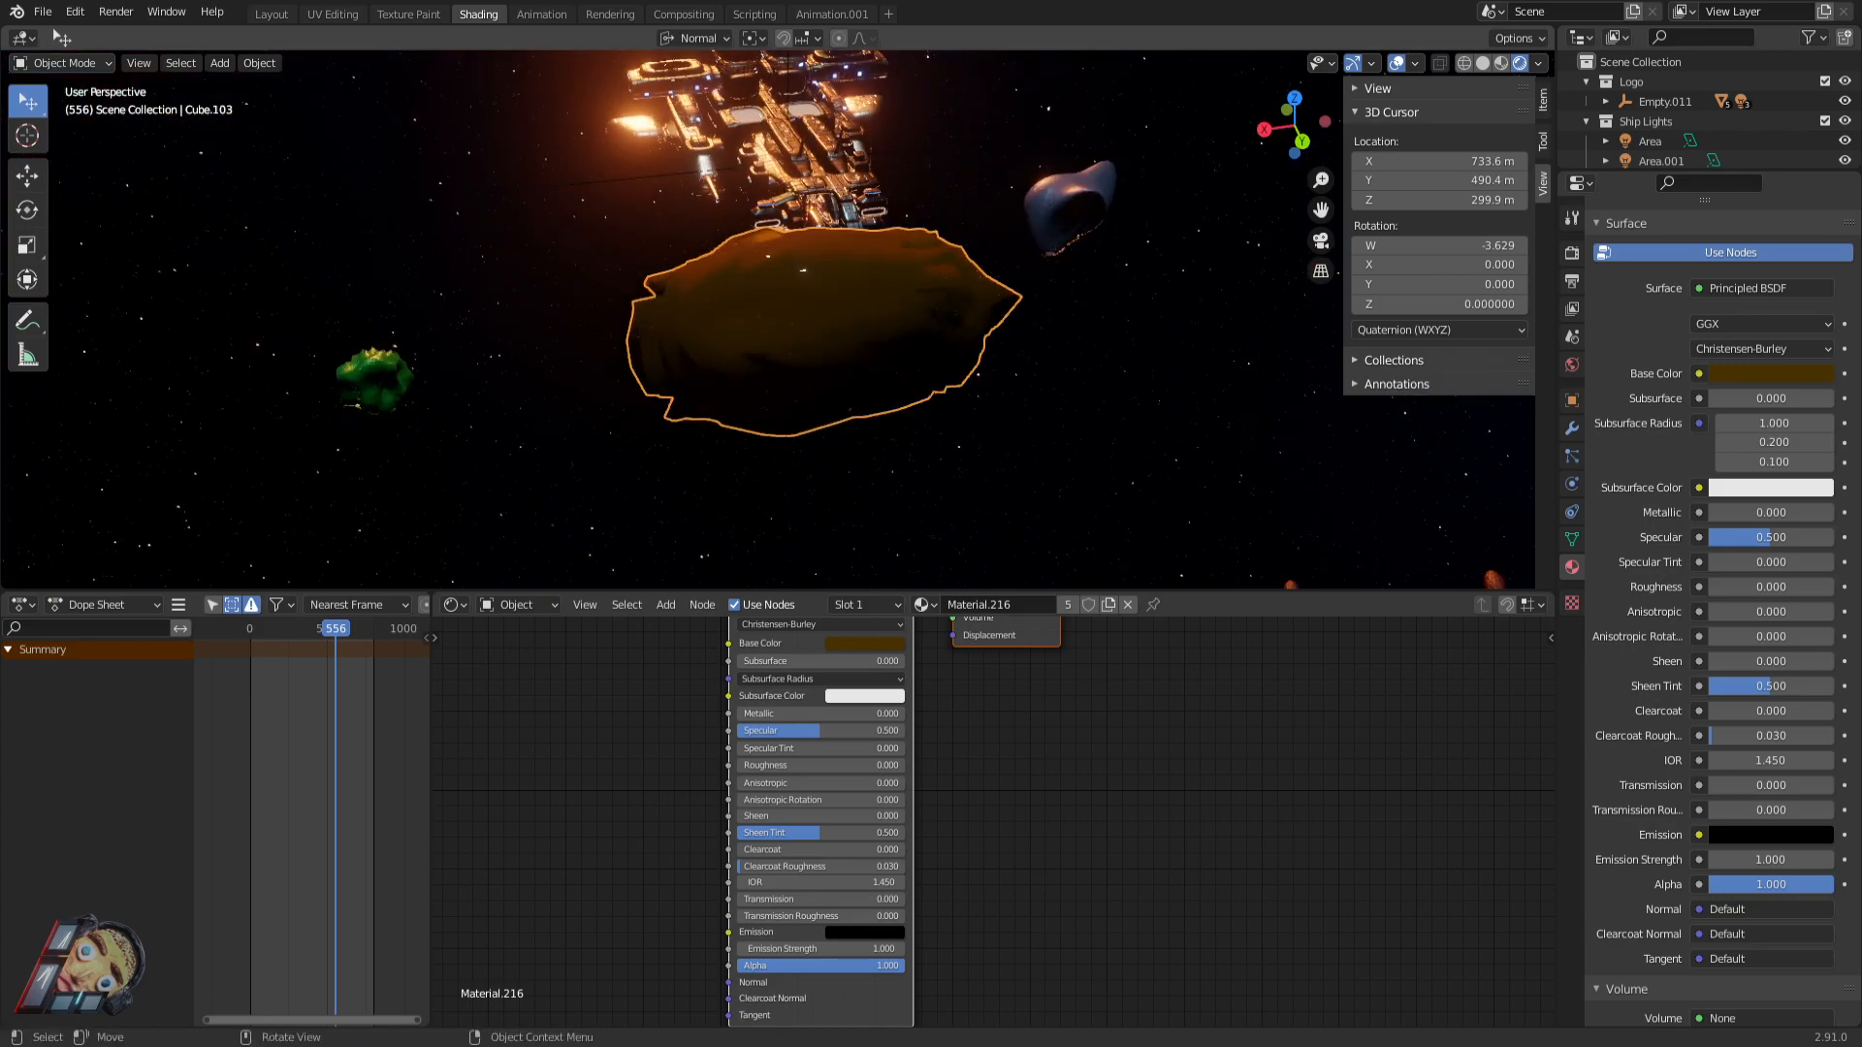
{"action": "left_click", "coordinate": [1501, 63]}
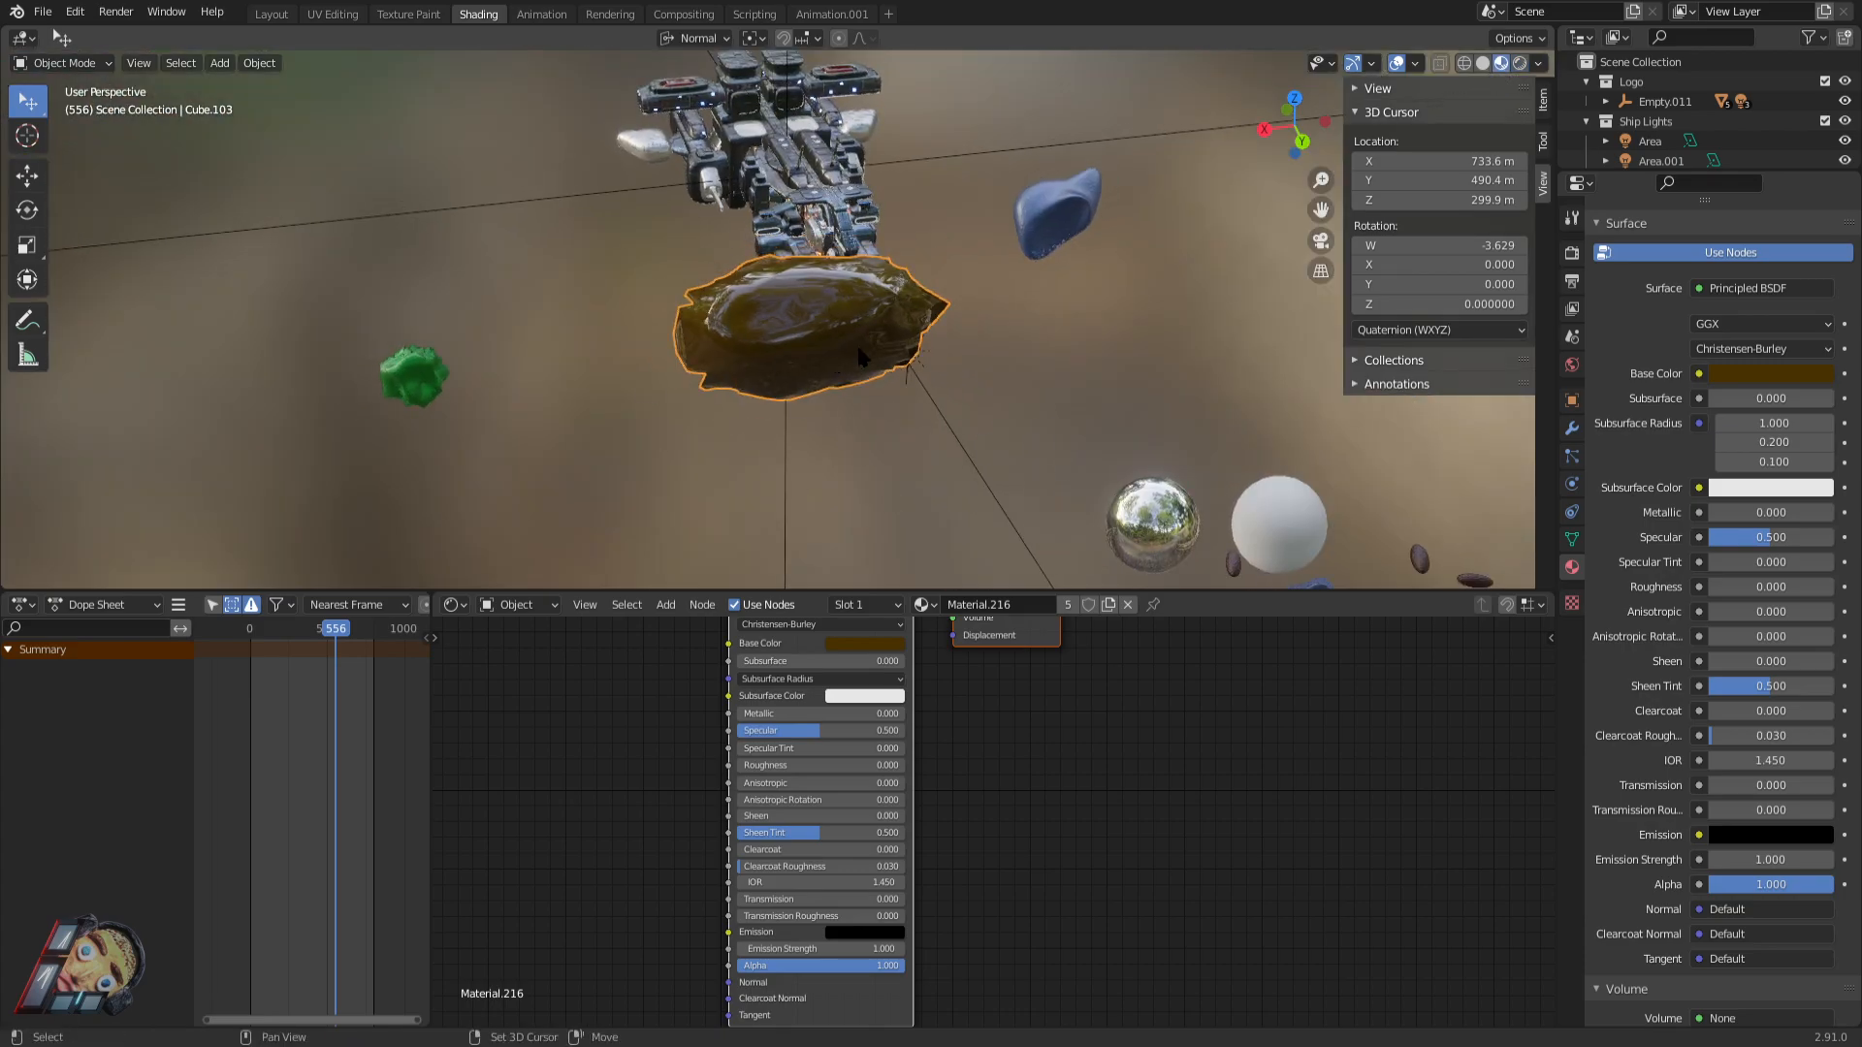
{"action": "key", "text": "shift+d"}
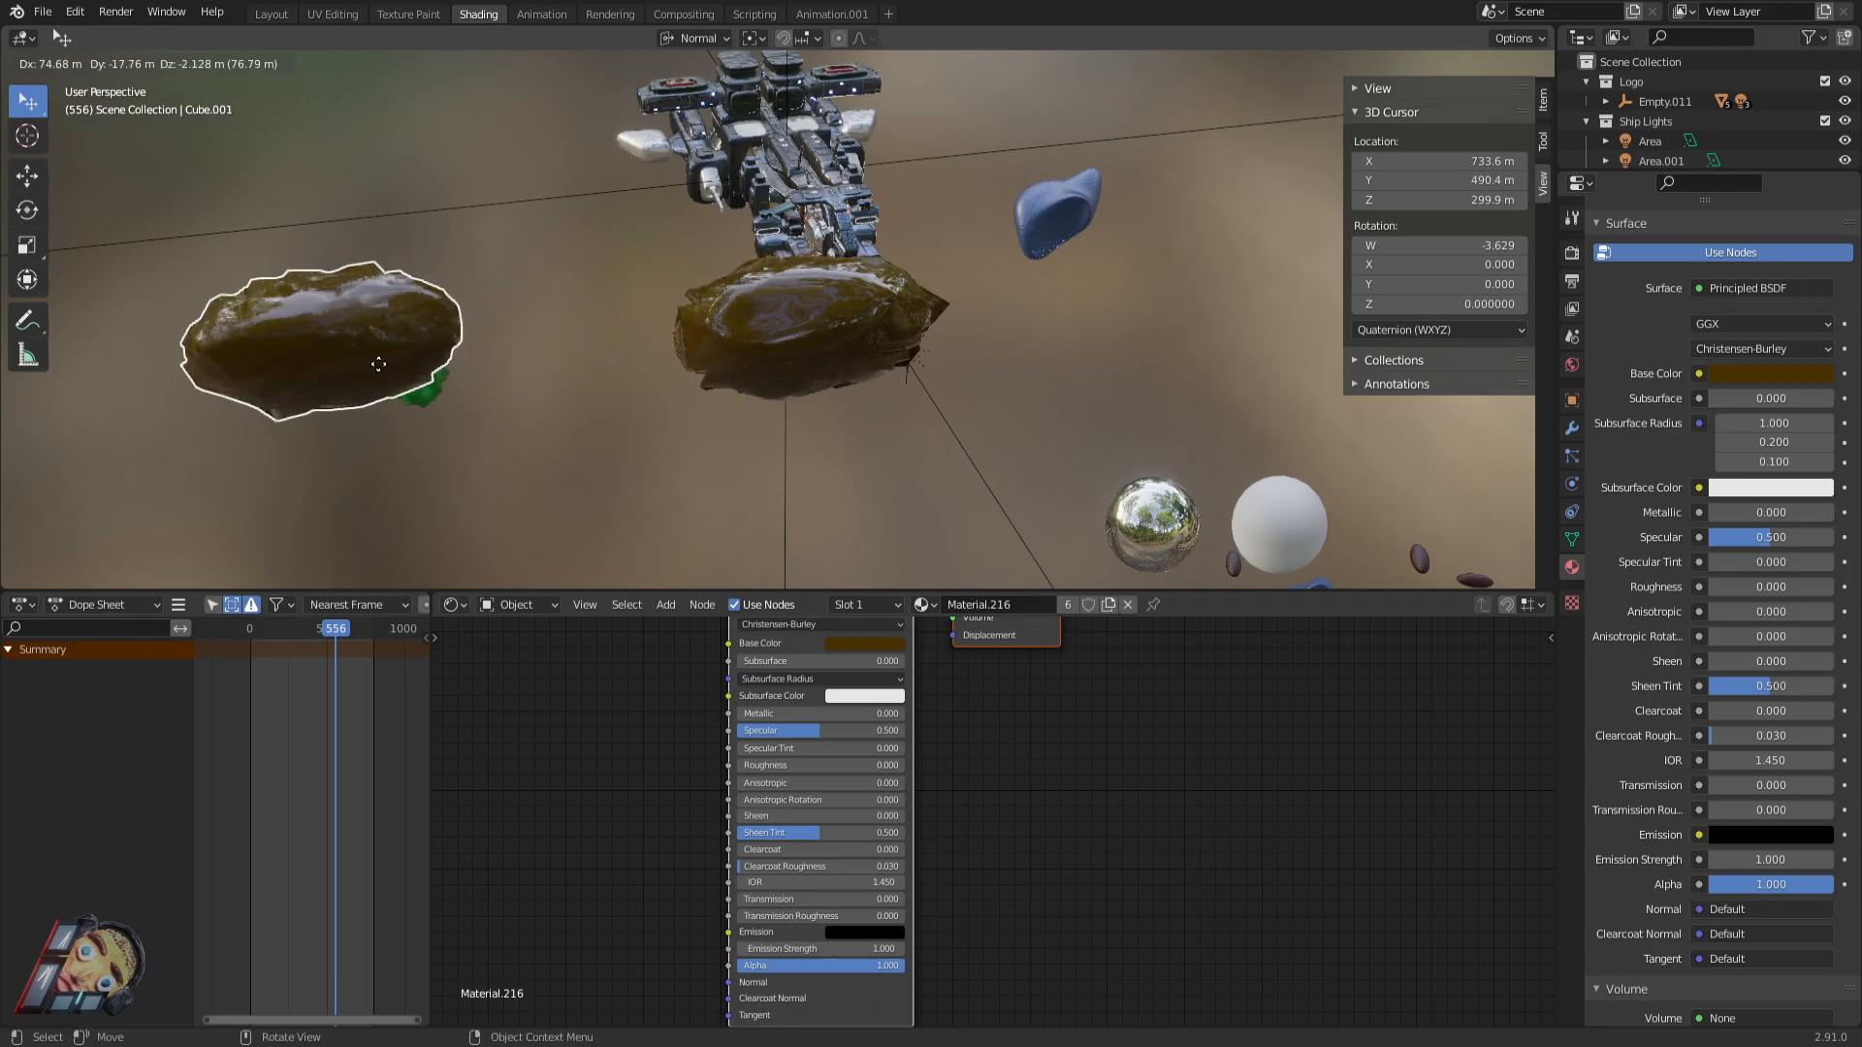
{"action": "left_click", "coordinate": [446, 400]}
{"action": "key", "text": "shift+d"}
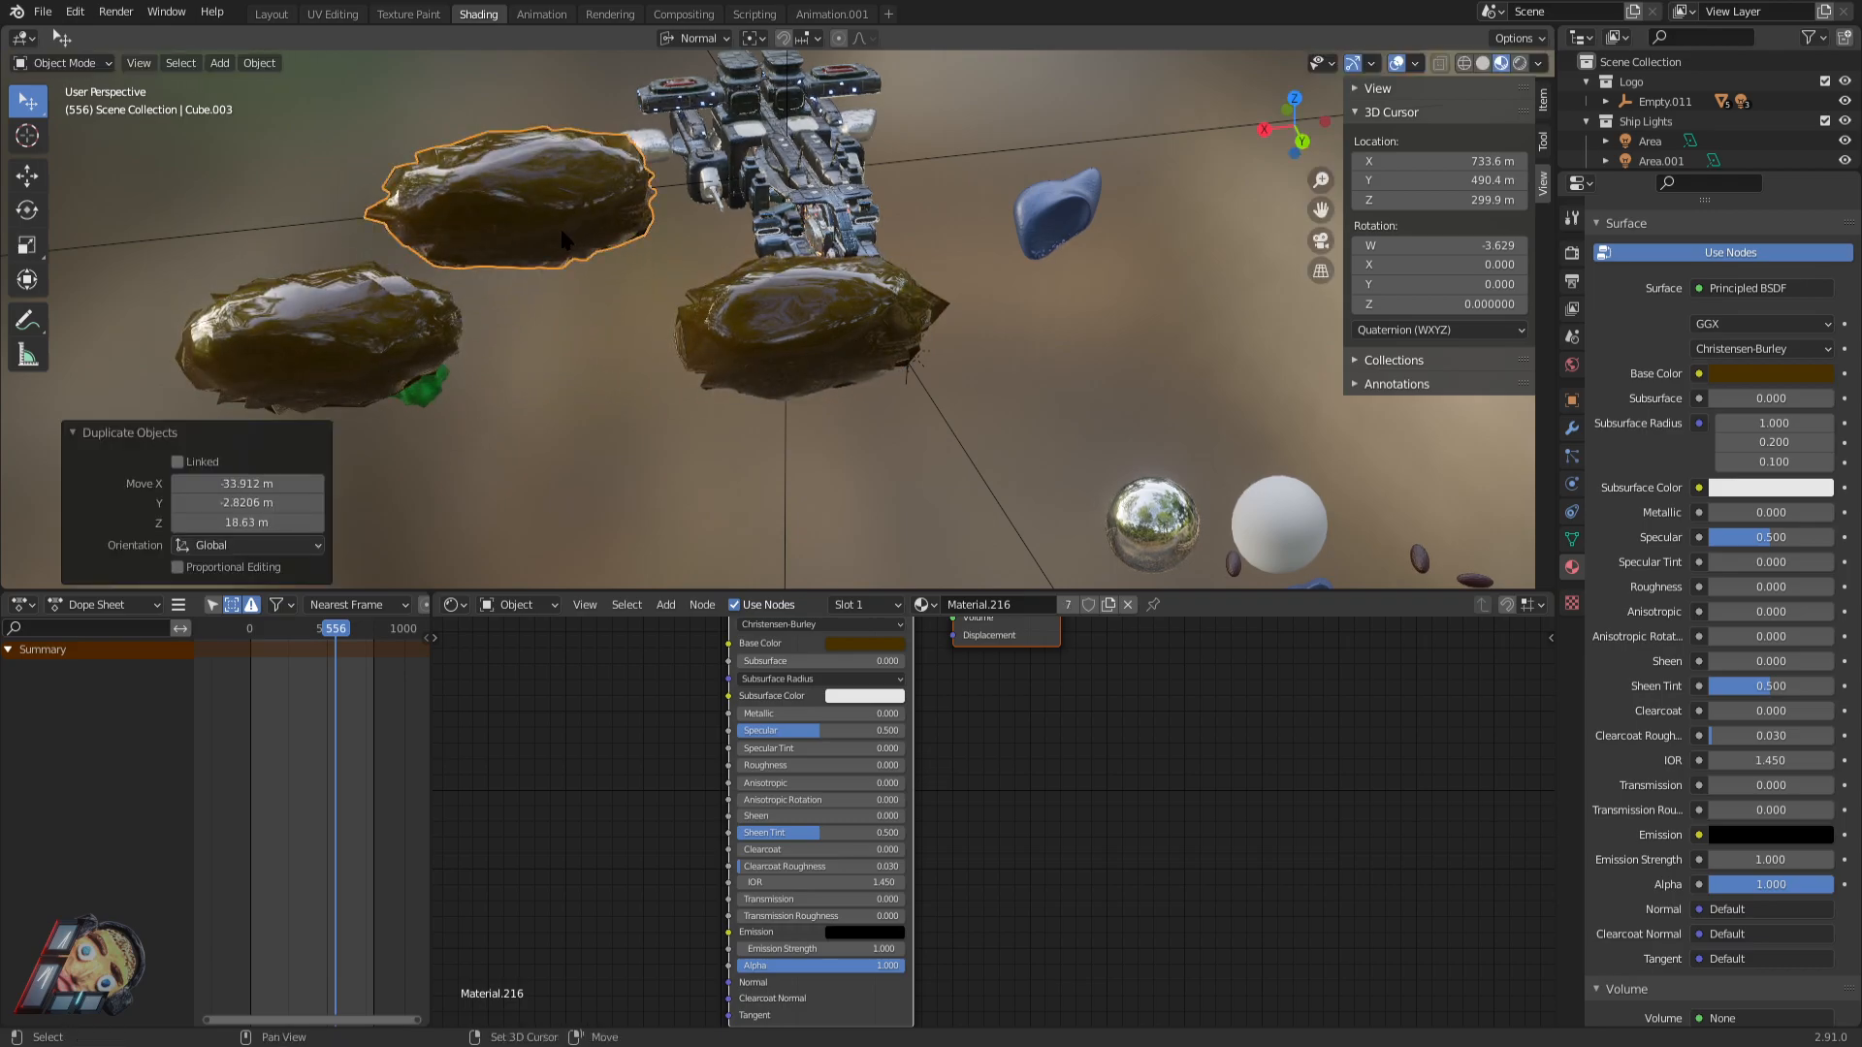
{"action": "left_click", "coordinate": [595, 402]}
{"action": "key", "text": "shift+d"}
{"action": "left_click", "coordinate": [607, 569]}
{"action": "key", "text": "shift+d"}
{"action": "left_click", "coordinate": [840, 540]}
Delete the large brown asteroid copies near the spaceship one by one, keeping a single one beside the ship selected.
{"action": "middle_click_drag", "start_coordinate": [866, 517], "coordinate": [734, 507]}
{"action": "key", "text": "x"}
{"action": "left_click", "coordinate": [771, 463]}
{"action": "left_click", "coordinate": [737, 330]}
{"action": "key", "text": "x"}
{"action": "left_click", "coordinate": [676, 393]}
{"action": "left_click", "coordinate": [688, 519]}
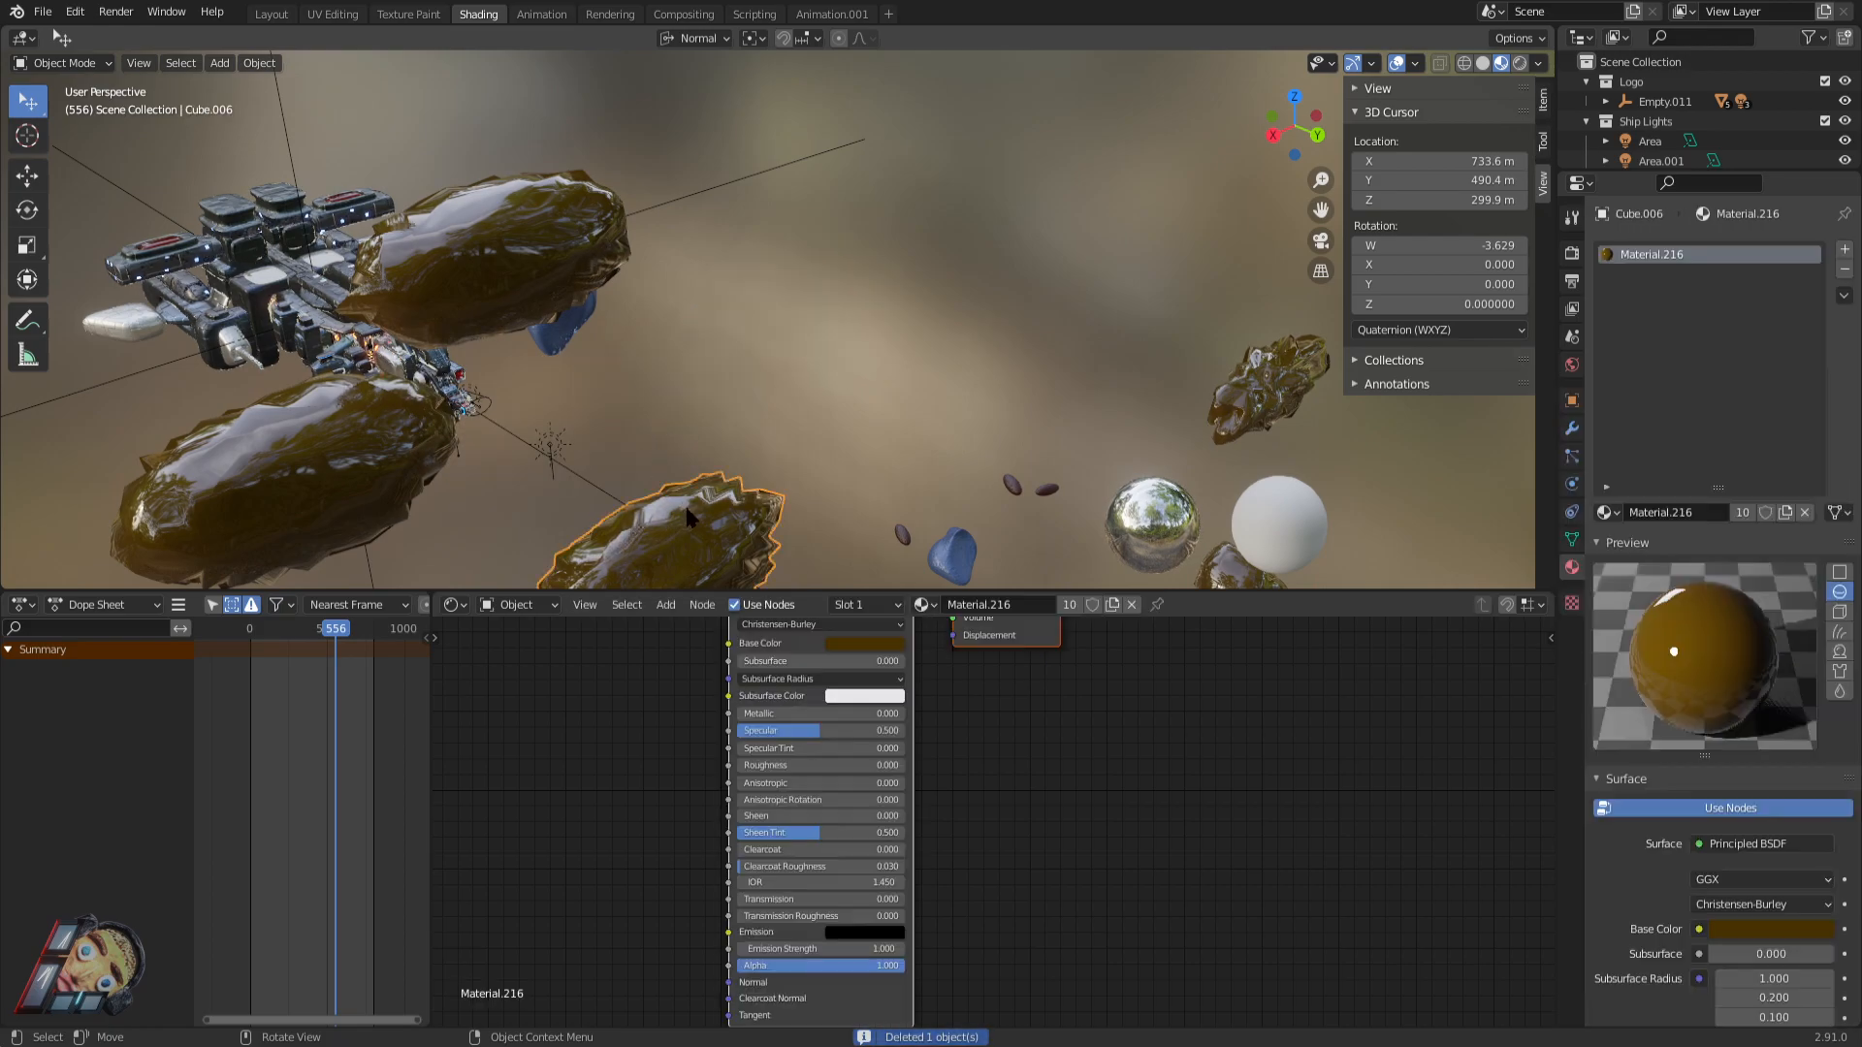
{"action": "left_click", "coordinate": [477, 468]}
{"action": "left_click", "coordinate": [278, 434]}
{"action": "key", "text": "x"}
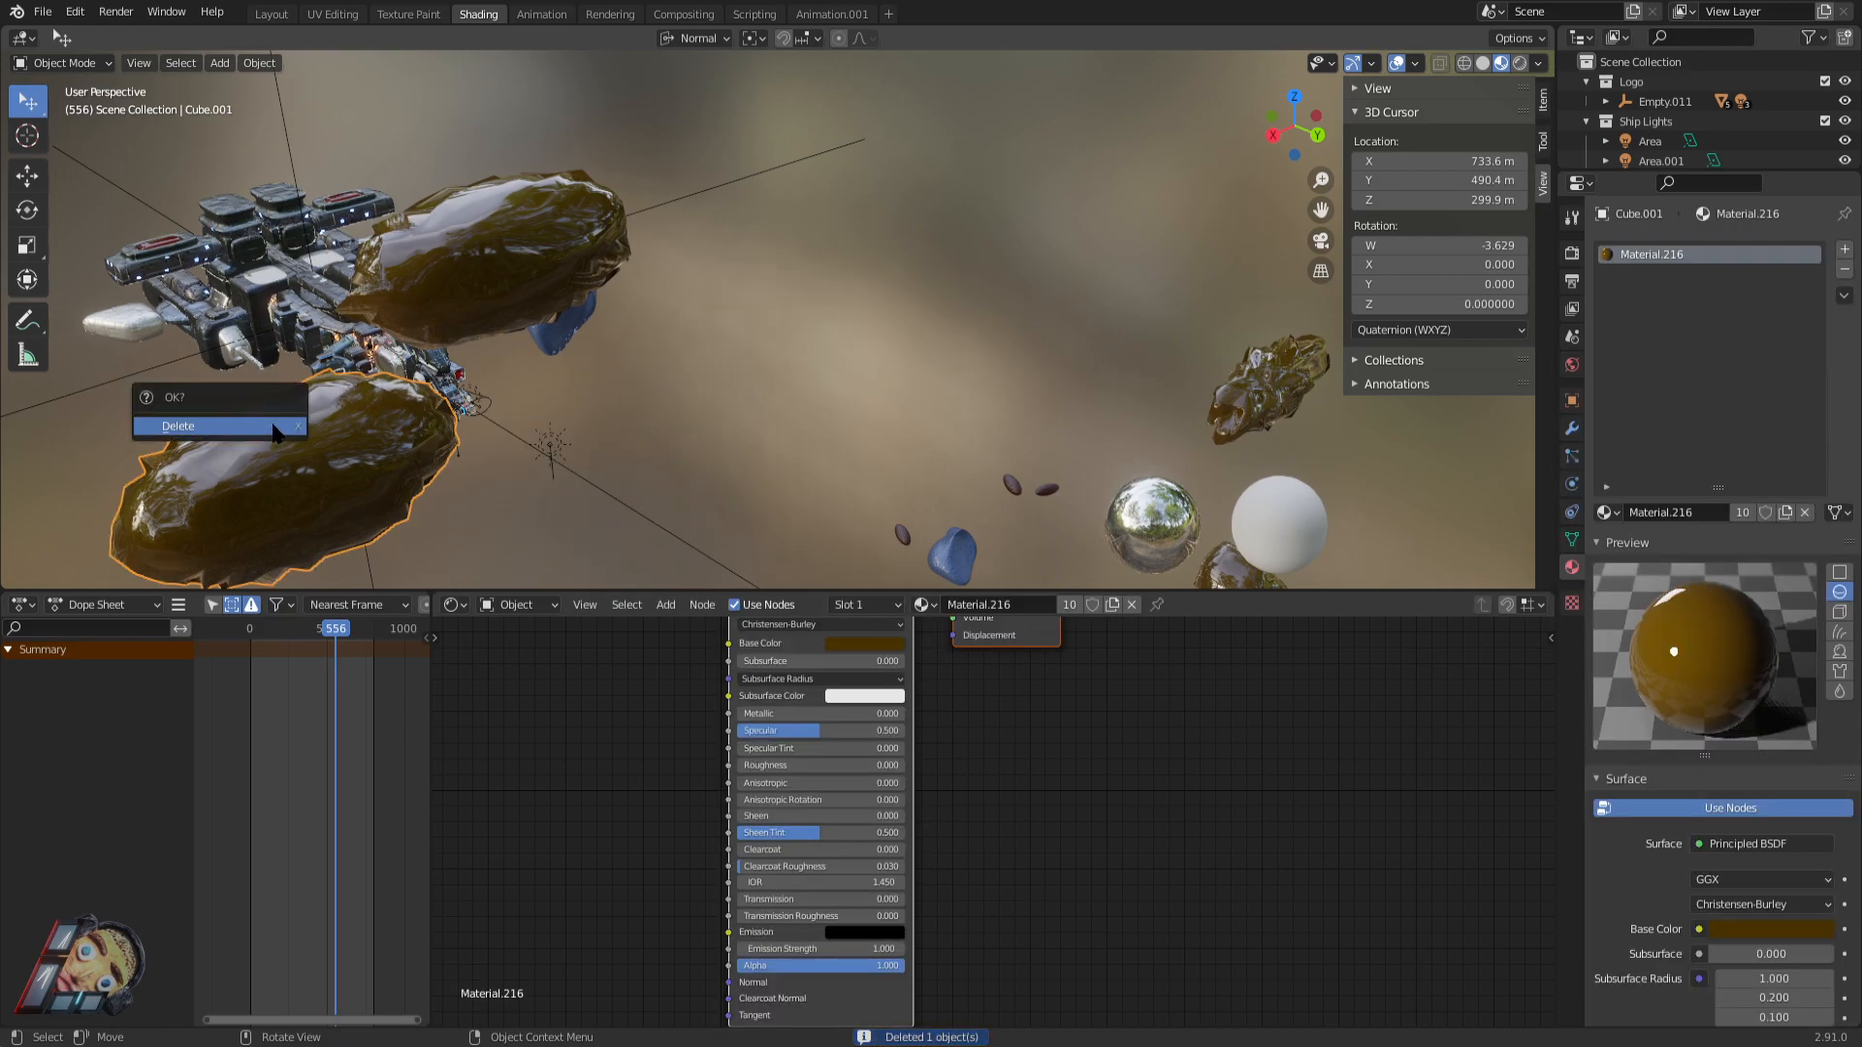
{"action": "left_click", "coordinate": [277, 431]}
{"action": "left_click", "coordinate": [481, 260]}
Set the Smooth modifier's factor to 10.000 on the remaining large asteroid.
{"action": "middle_click_drag", "start_coordinate": [635, 352], "coordinate": [1693, 532]}
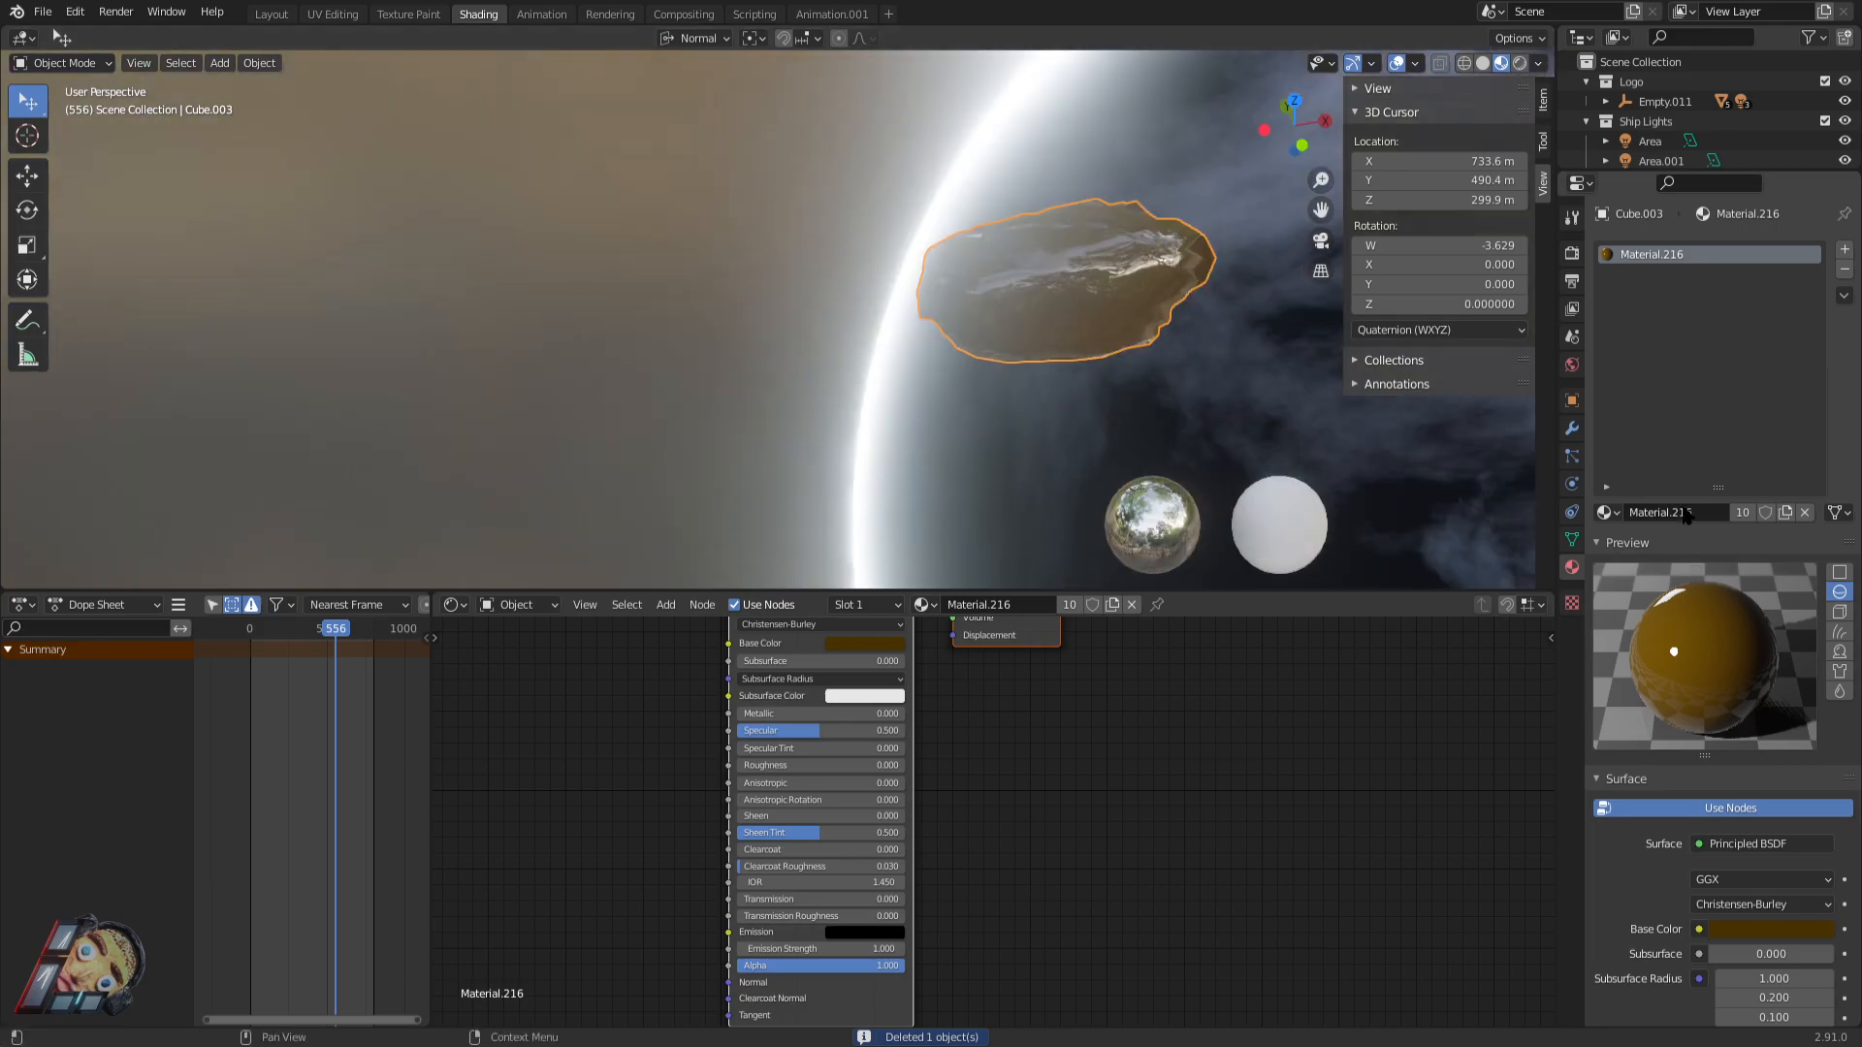
{"action": "middle_click_drag", "start_coordinate": [1261, 408], "coordinate": [910, 339]}
{"action": "middle_click_drag", "start_coordinate": [1266, 367], "coordinate": [1193, 308]}
{"action": "left_click", "coordinate": [1573, 428]}
{"action": "left_click_drag", "start_coordinate": [1767, 700], "coordinate": [1830, 700]}
{"action": "middle_click_drag", "start_coordinate": [913, 347], "coordinate": [1030, 351]}
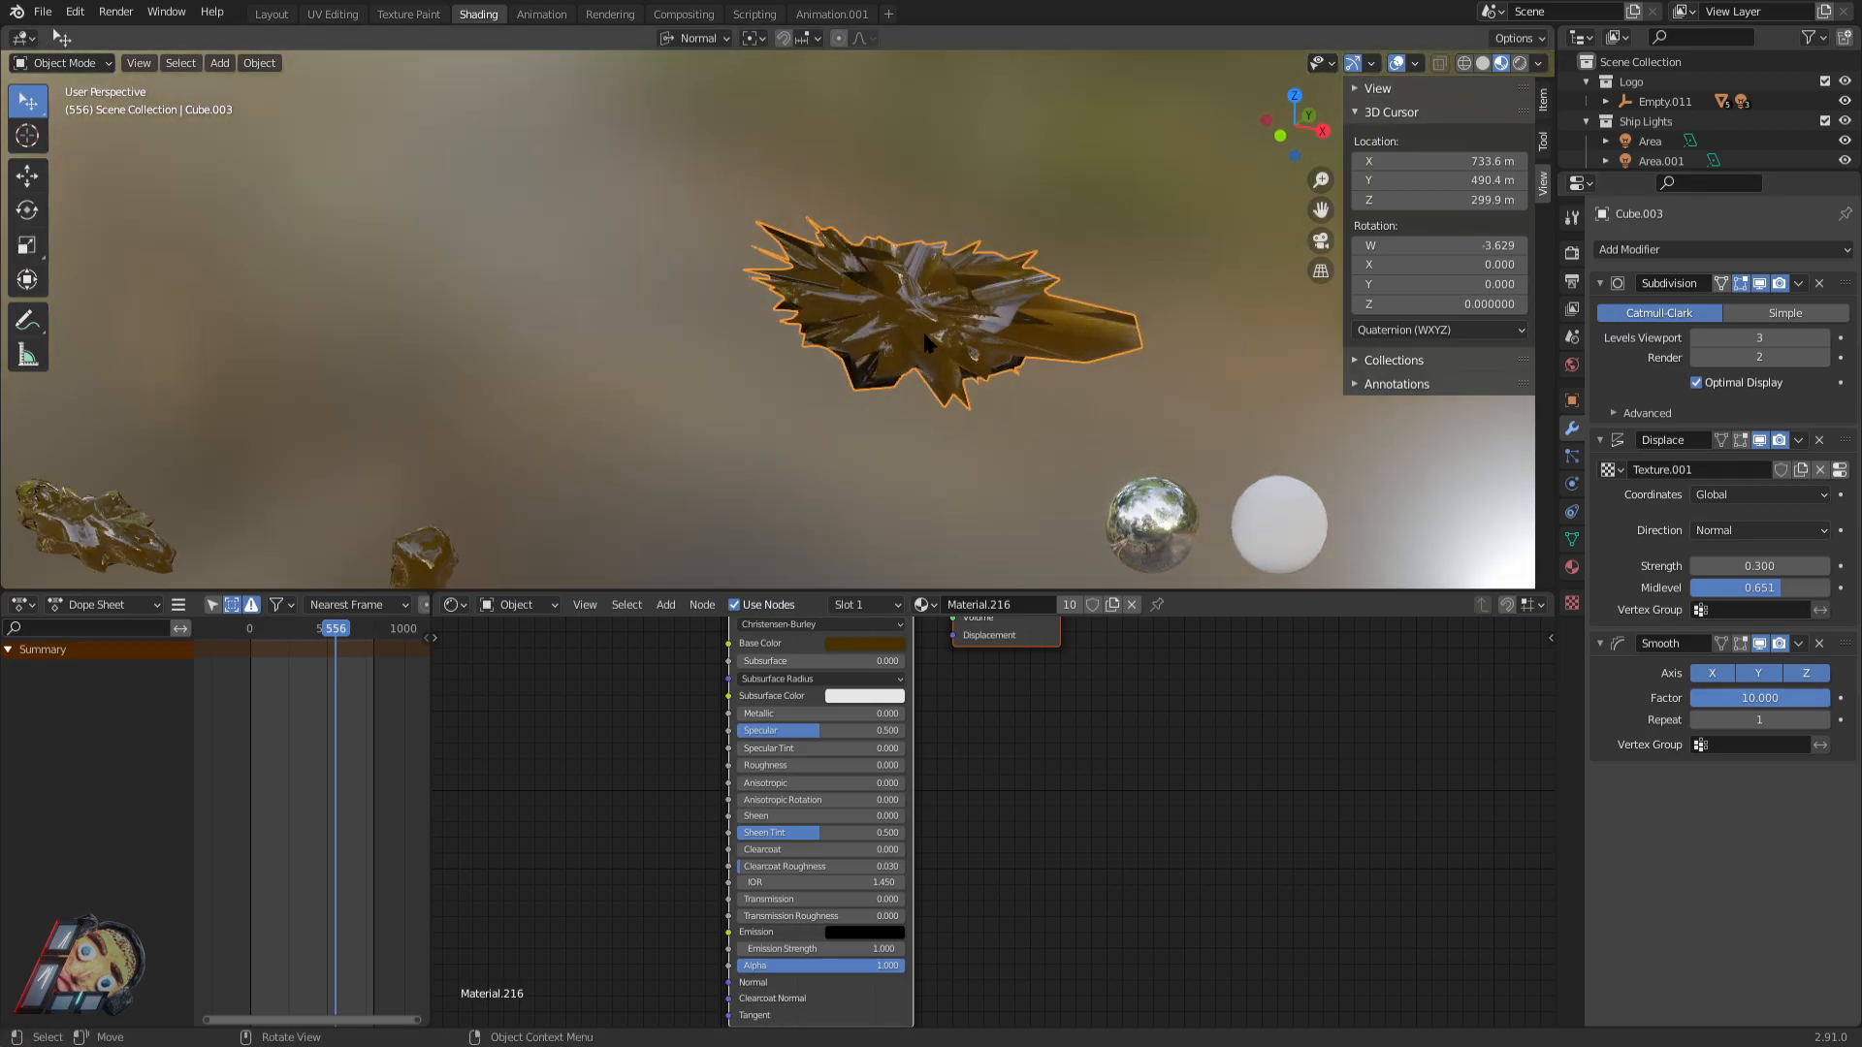
Duplicate the spiky asteroid twice, placing one copy beside it and the other below that copy.
{"action": "key", "text": "shift+d"}
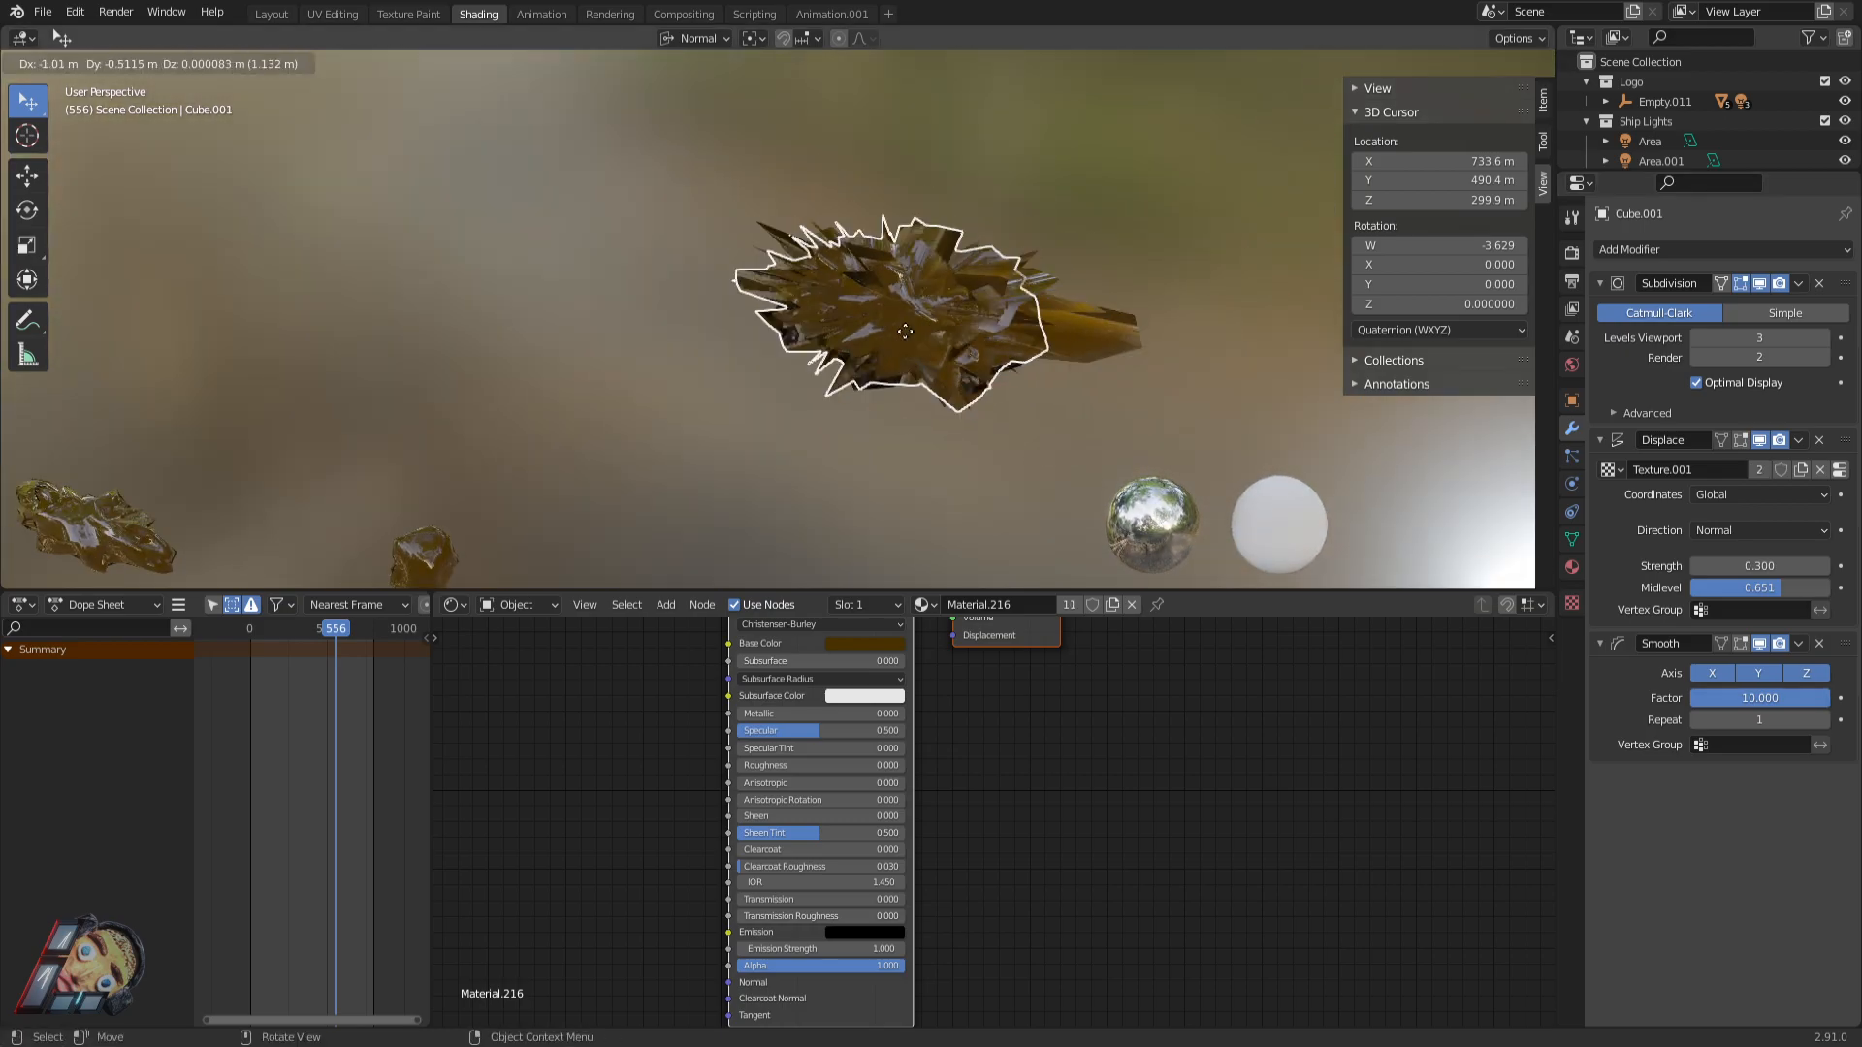
{"action": "left_click", "coordinate": [628, 306]}
{"action": "key", "text": "g"}
{"action": "left_click", "coordinate": [609, 529]}
{"action": "middle_click_drag", "start_coordinate": [609, 530], "coordinate": [895, 349]}
{"action": "middle_click_drag", "start_coordinate": [684, 351], "coordinate": [644, 357]}
Delete both spiky copies and reselect the original asteroid.
{"action": "key", "text": "x"}
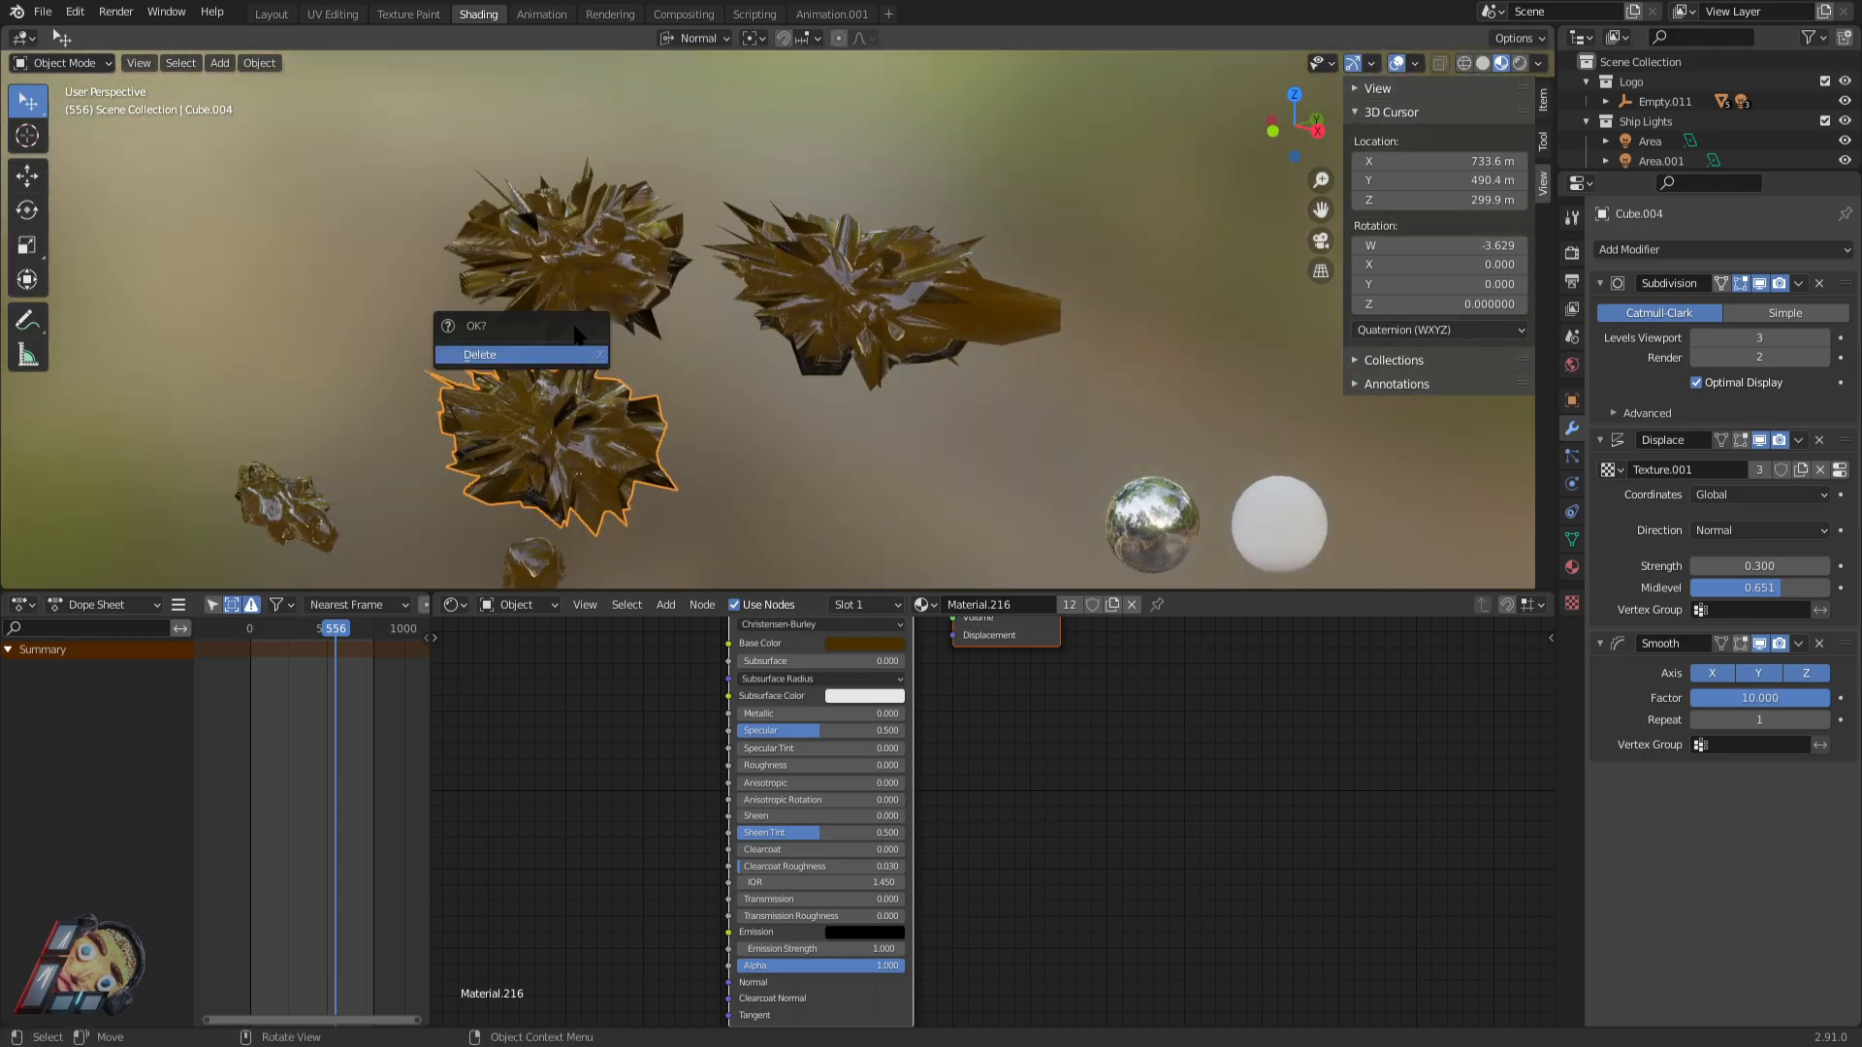
{"action": "left_click", "coordinate": [522, 356]}
{"action": "left_click", "coordinate": [537, 270]}
{"action": "key", "text": "x"}
{"action": "left_click", "coordinate": [596, 274]}
{"action": "left_click", "coordinate": [825, 300]}
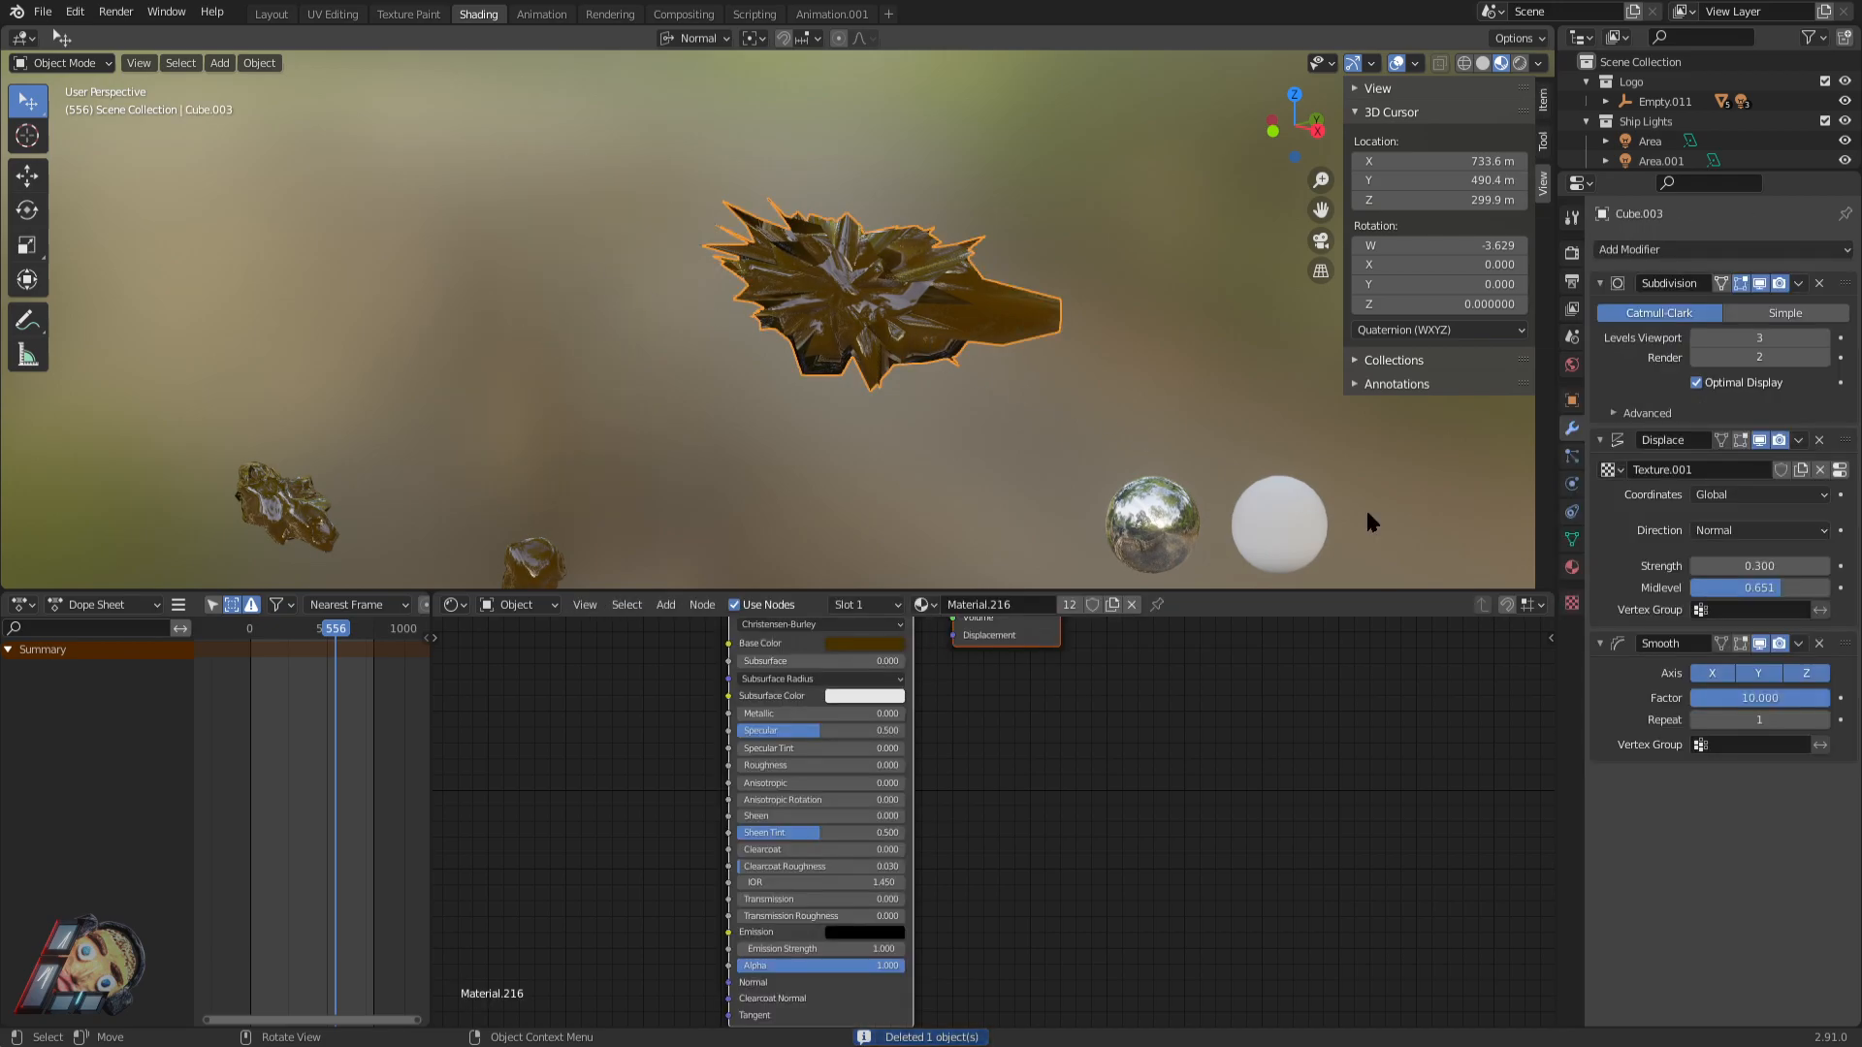
Set the asteroid's Smooth factor to 3.562 and its Displace strength to 6.400.
{"action": "left_click_drag", "start_coordinate": [1799, 715], "coordinate": [1760, 698]}
{"action": "left_click_drag", "start_coordinate": [1760, 567], "coordinate": [1818, 567]}
{"action": "scroll", "coordinate": [842, 371], "scroll_direction": "down", "scroll_amount": 3}
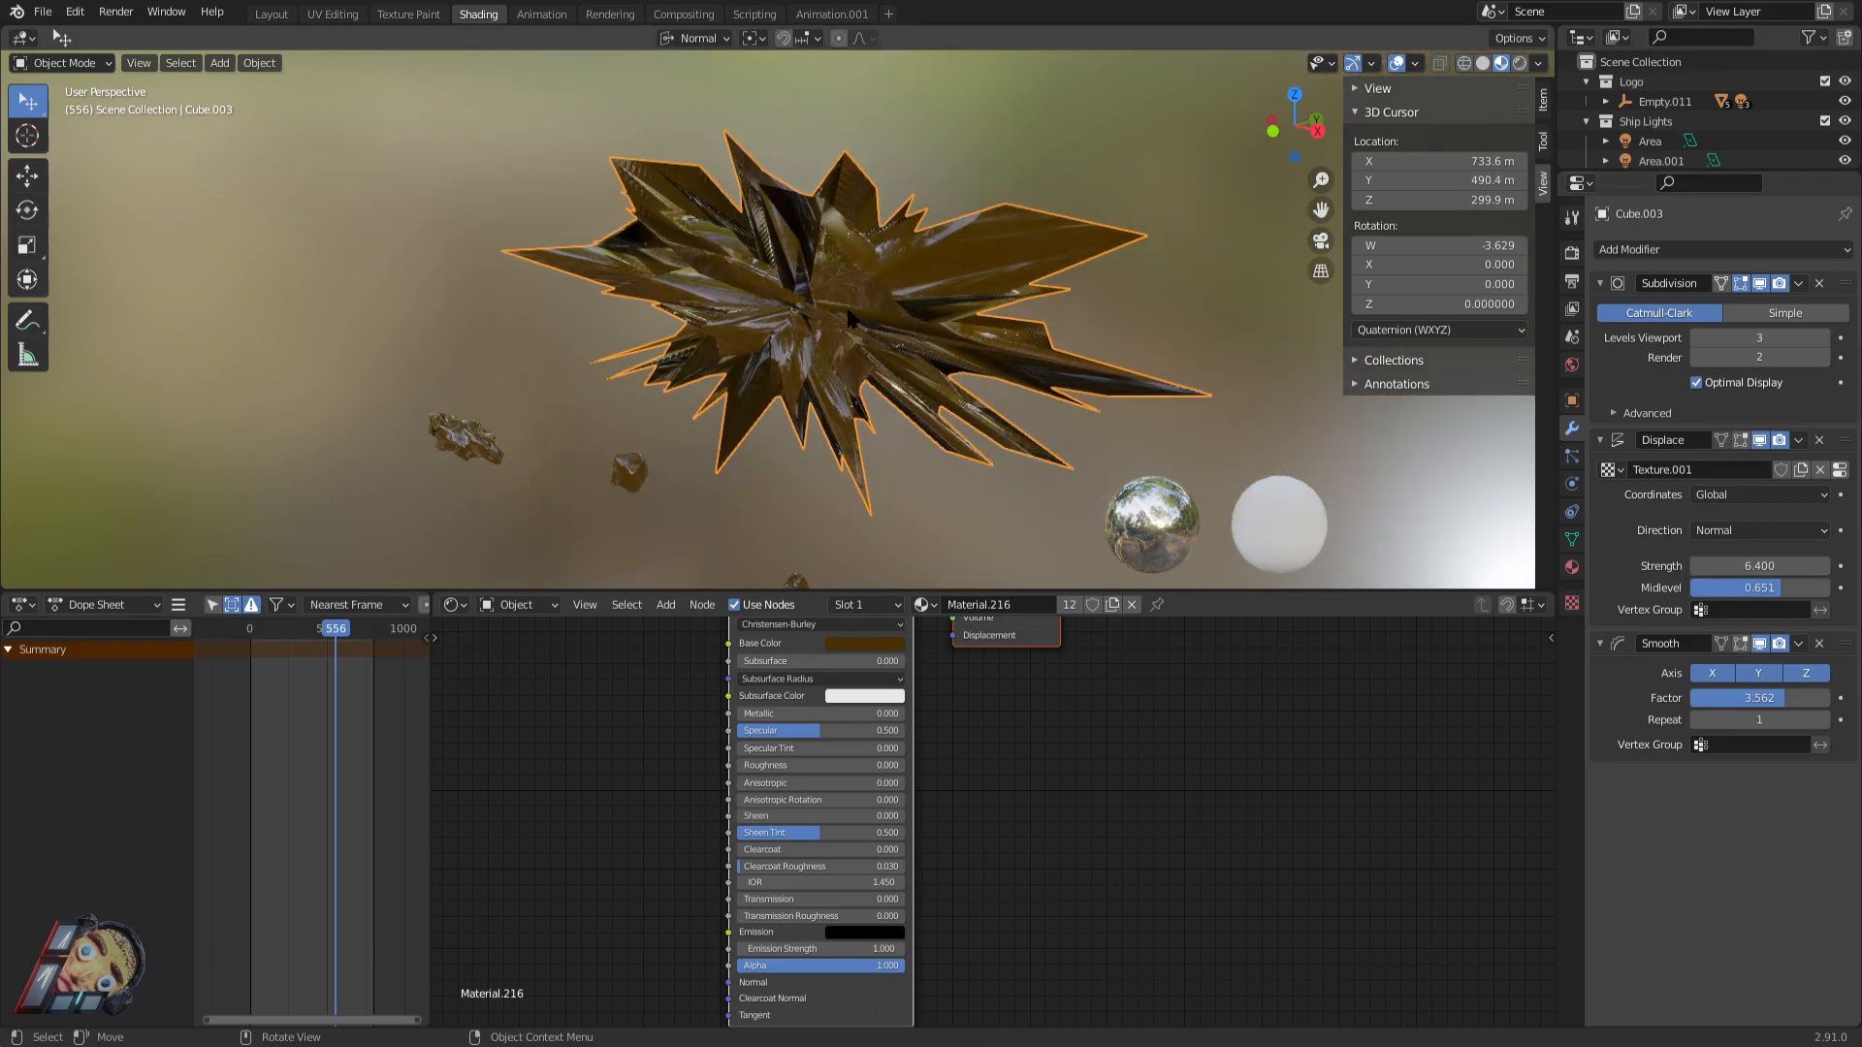
{"action": "scroll", "coordinate": [902, 371], "scroll_direction": "down", "scroll_amount": 2}
{"action": "scroll", "coordinate": [900, 370], "scroll_direction": "up", "scroll_amount": 2}
Duplicate the long-spiked asteroid beside itself, delete the copy and reselect the original.
{"action": "key", "text": "shift+d"}
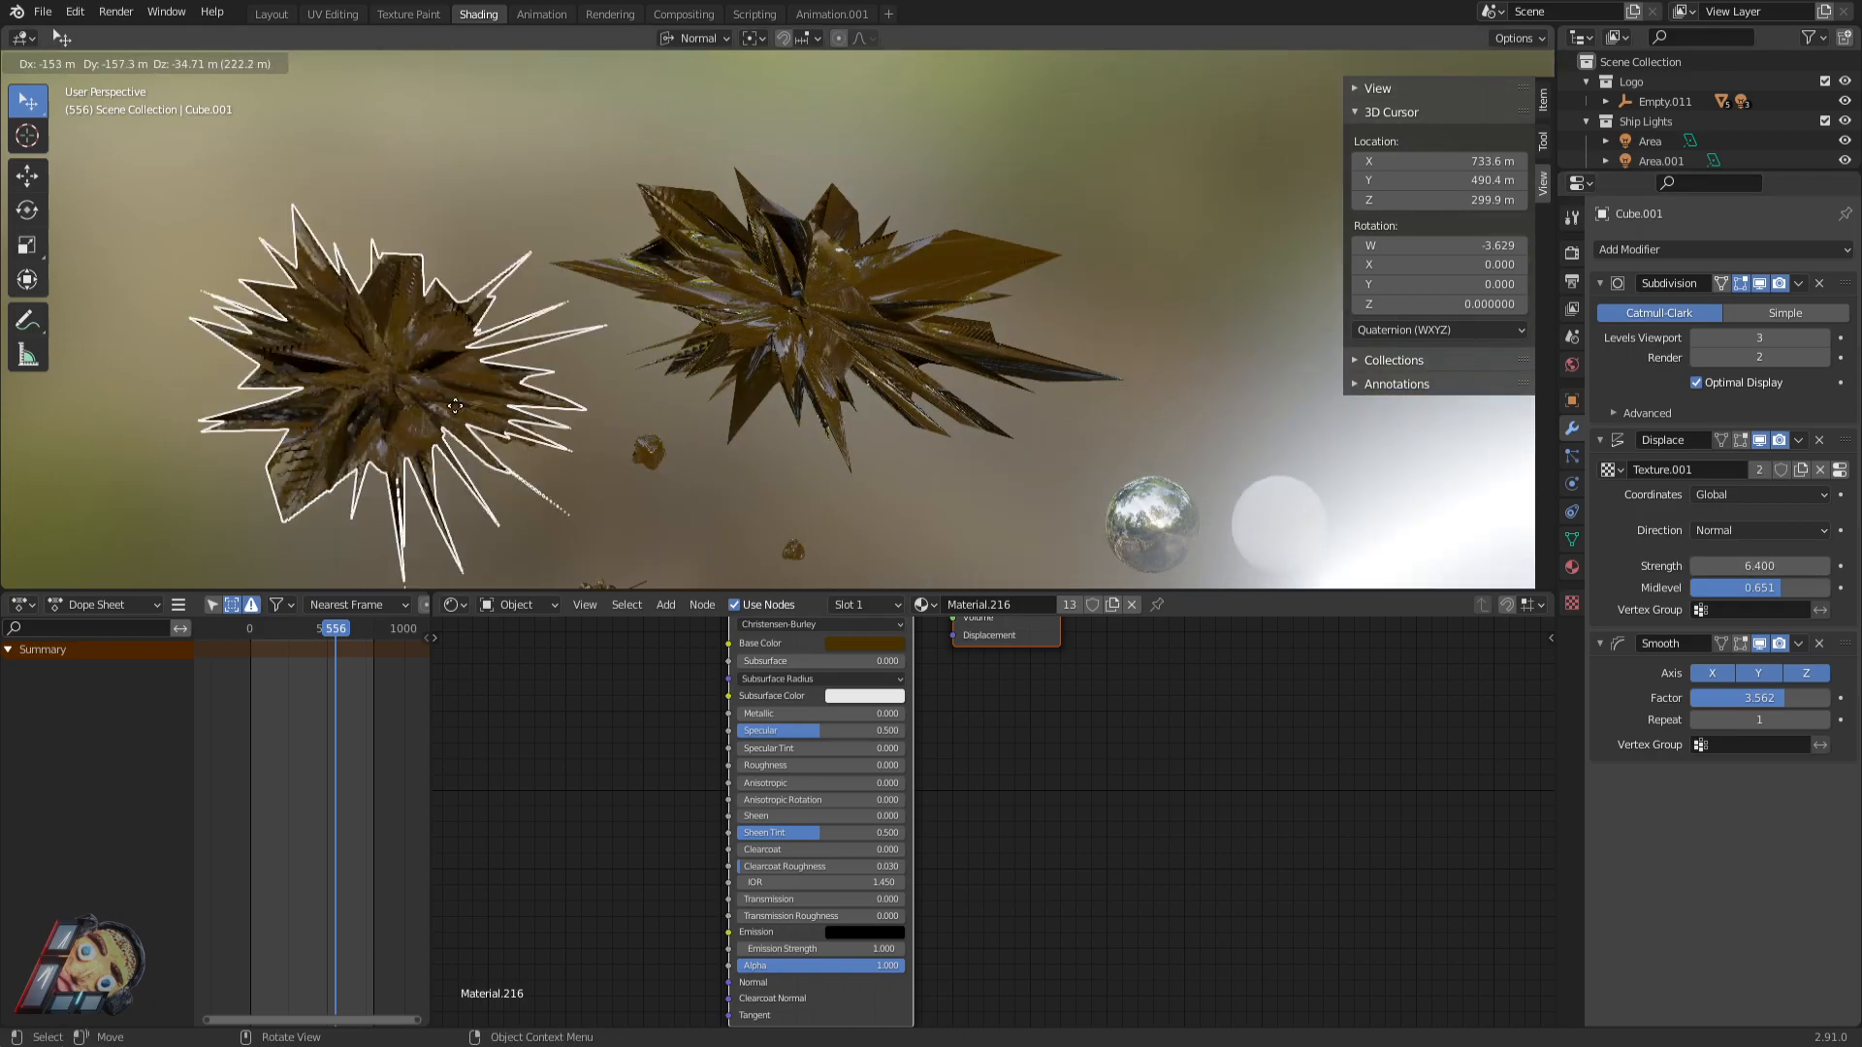
{"action": "left_click", "coordinate": [456, 409]}
{"action": "middle_click_drag", "start_coordinate": [458, 411], "coordinate": [574, 417]}
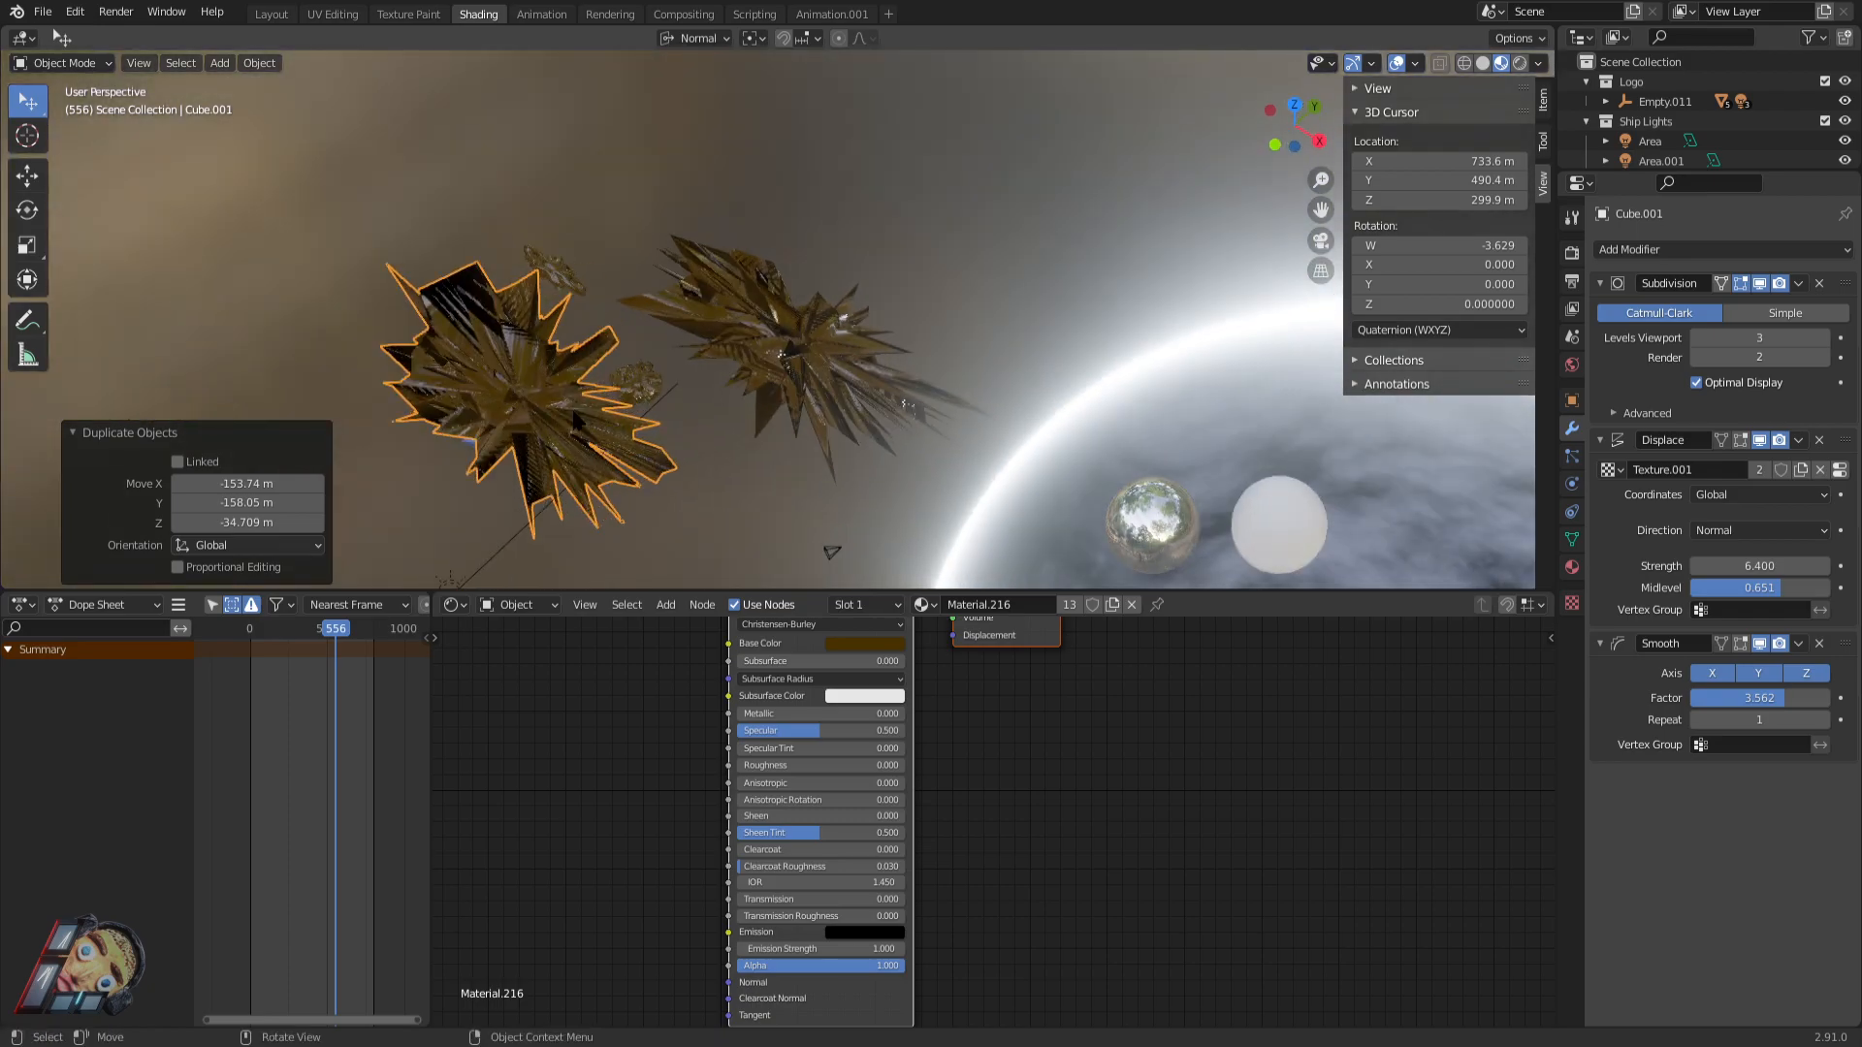
{"action": "key", "text": "x"}
{"action": "left_click", "coordinate": [561, 422]}
{"action": "left_click", "coordinate": [829, 403]}
Reduce the asteroid's Displace strength to 0.700.
{"action": "middle_click_drag", "start_coordinate": [839, 412], "coordinate": [961, 374]}
{"action": "key", "text": "BackSpace"}
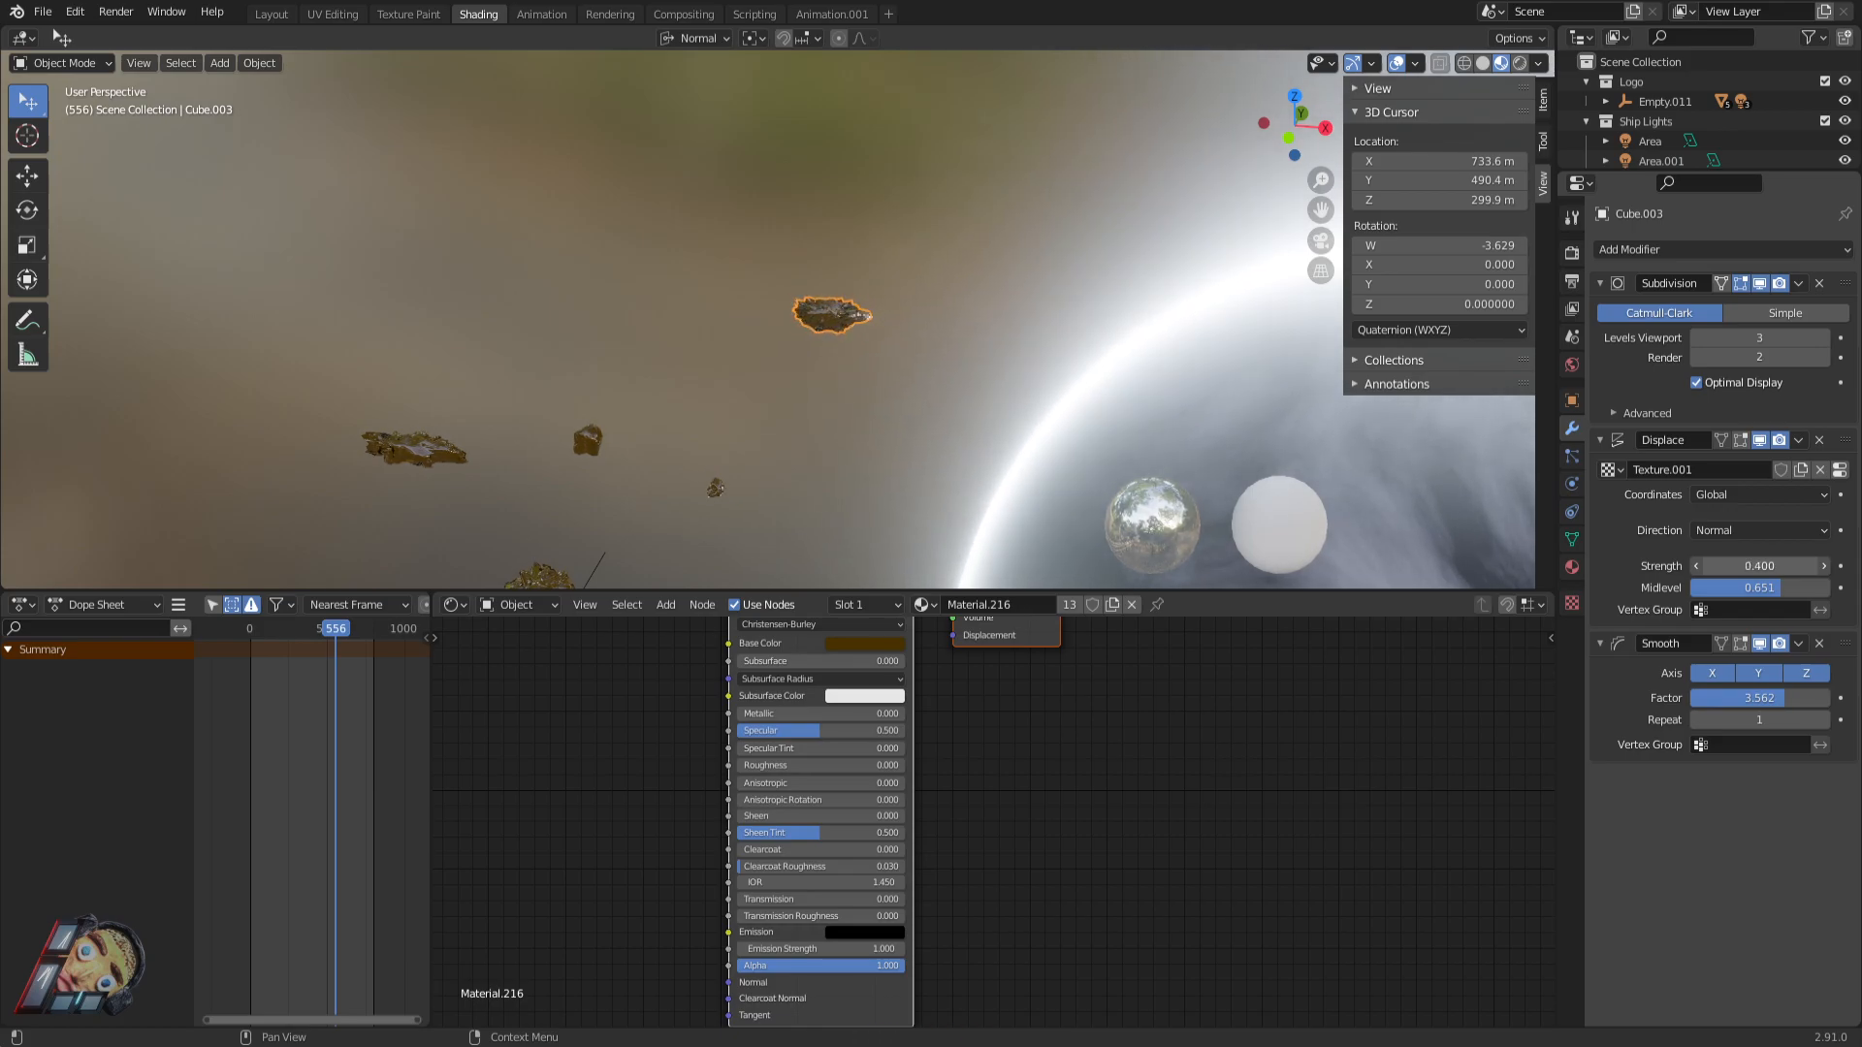
{"action": "left_click_drag", "start_coordinate": [1760, 566], "coordinate": [1782, 566]}
{"action": "scroll", "coordinate": [951, 317], "scroll_direction": "up", "scroll_amount": 3}
{"action": "middle_click_drag", "start_coordinate": [951, 317], "coordinate": [735, 294]}
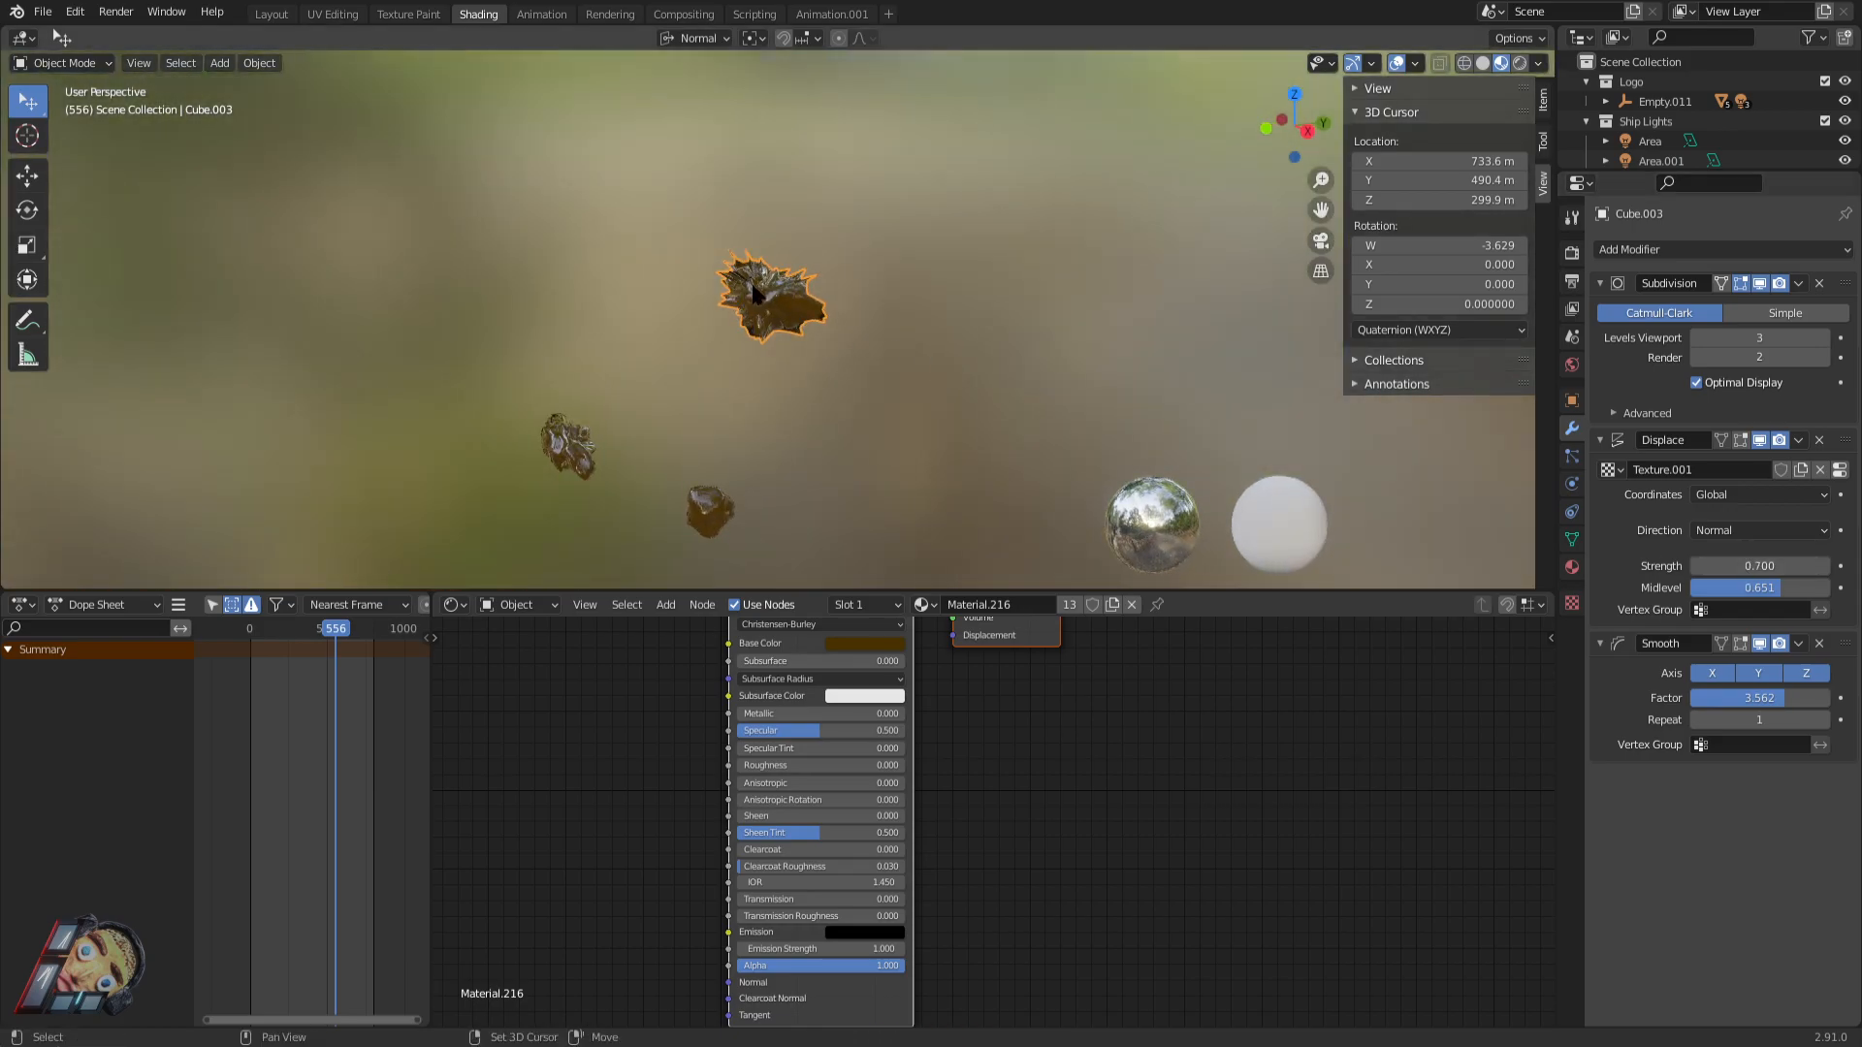
Duplicate the spiky asteroid and place the copy to its lower left.
{"action": "key", "text": "shift+d"}
{"action": "left_click", "coordinate": [584, 324]}
{"action": "scroll", "coordinate": [731, 298], "scroll_direction": "up", "scroll_amount": 4}
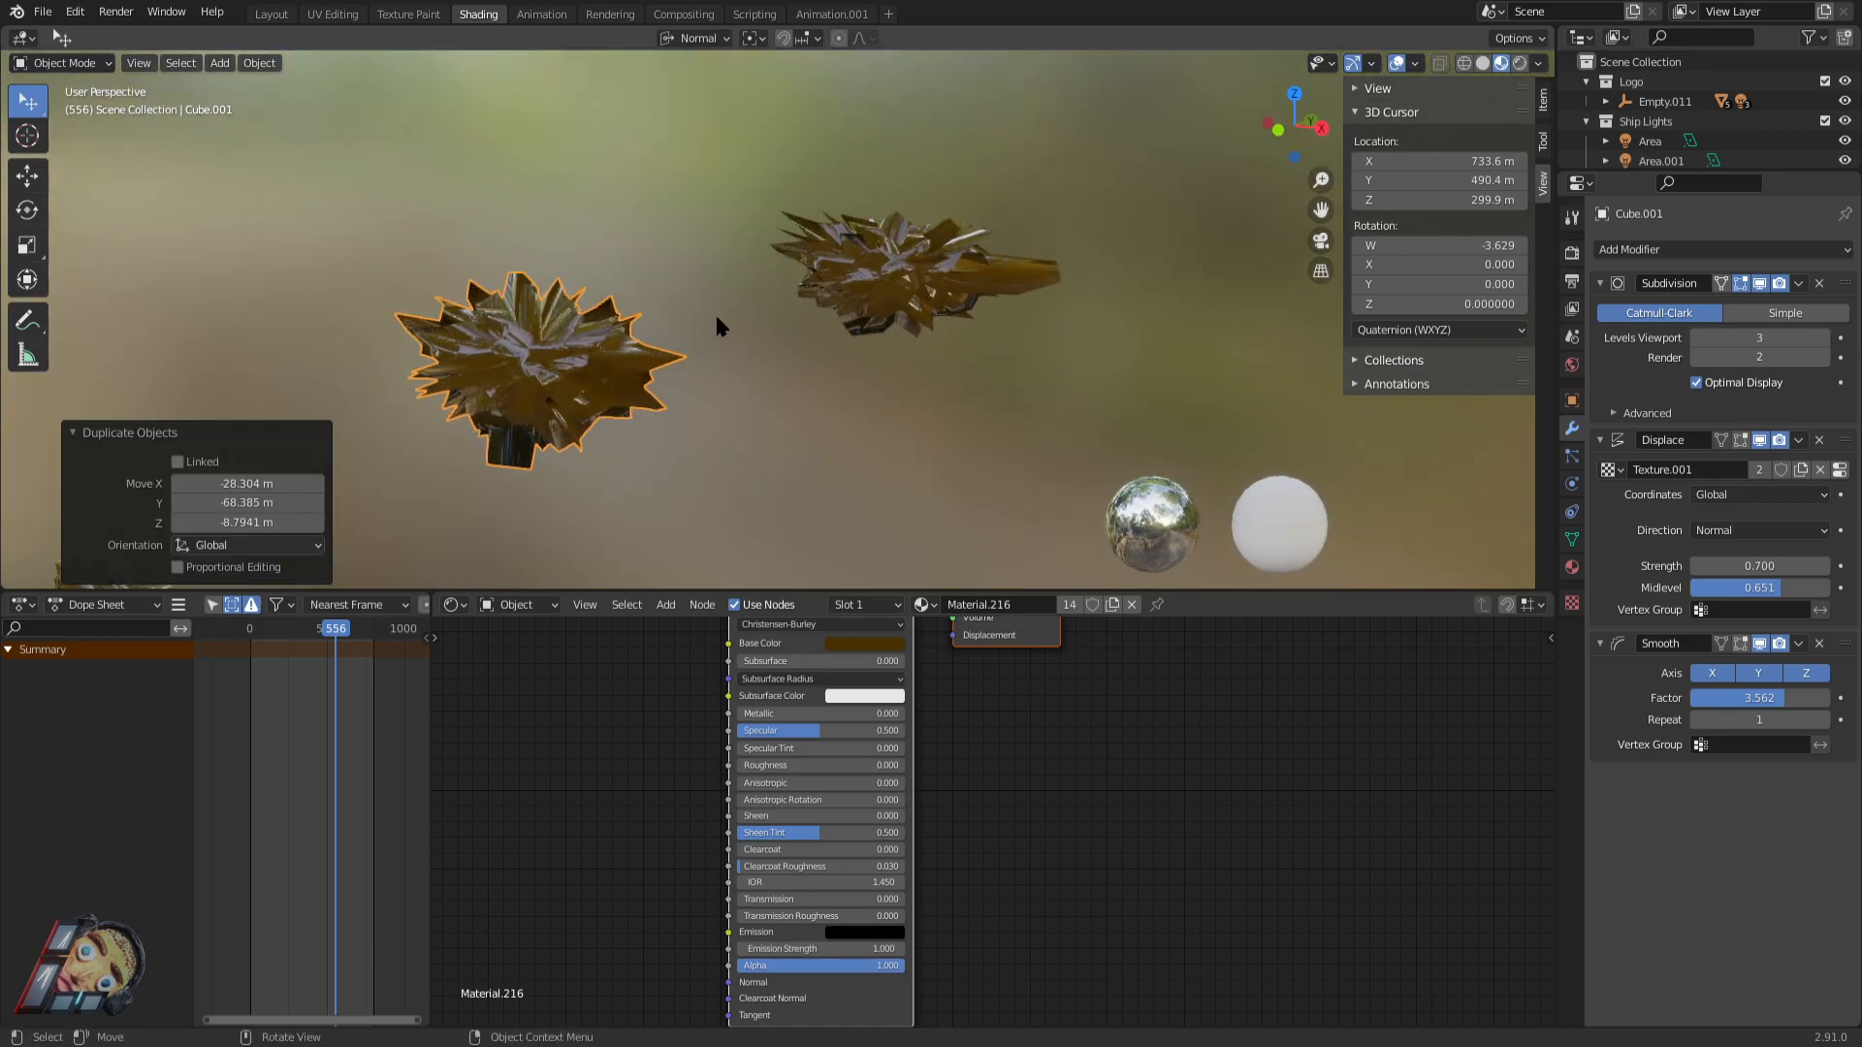
{"action": "left_click", "coordinate": [574, 374], "text": "shift"}
{"action": "key", "text": "shift+d"}
{"action": "left_click", "coordinate": [552, 365]}
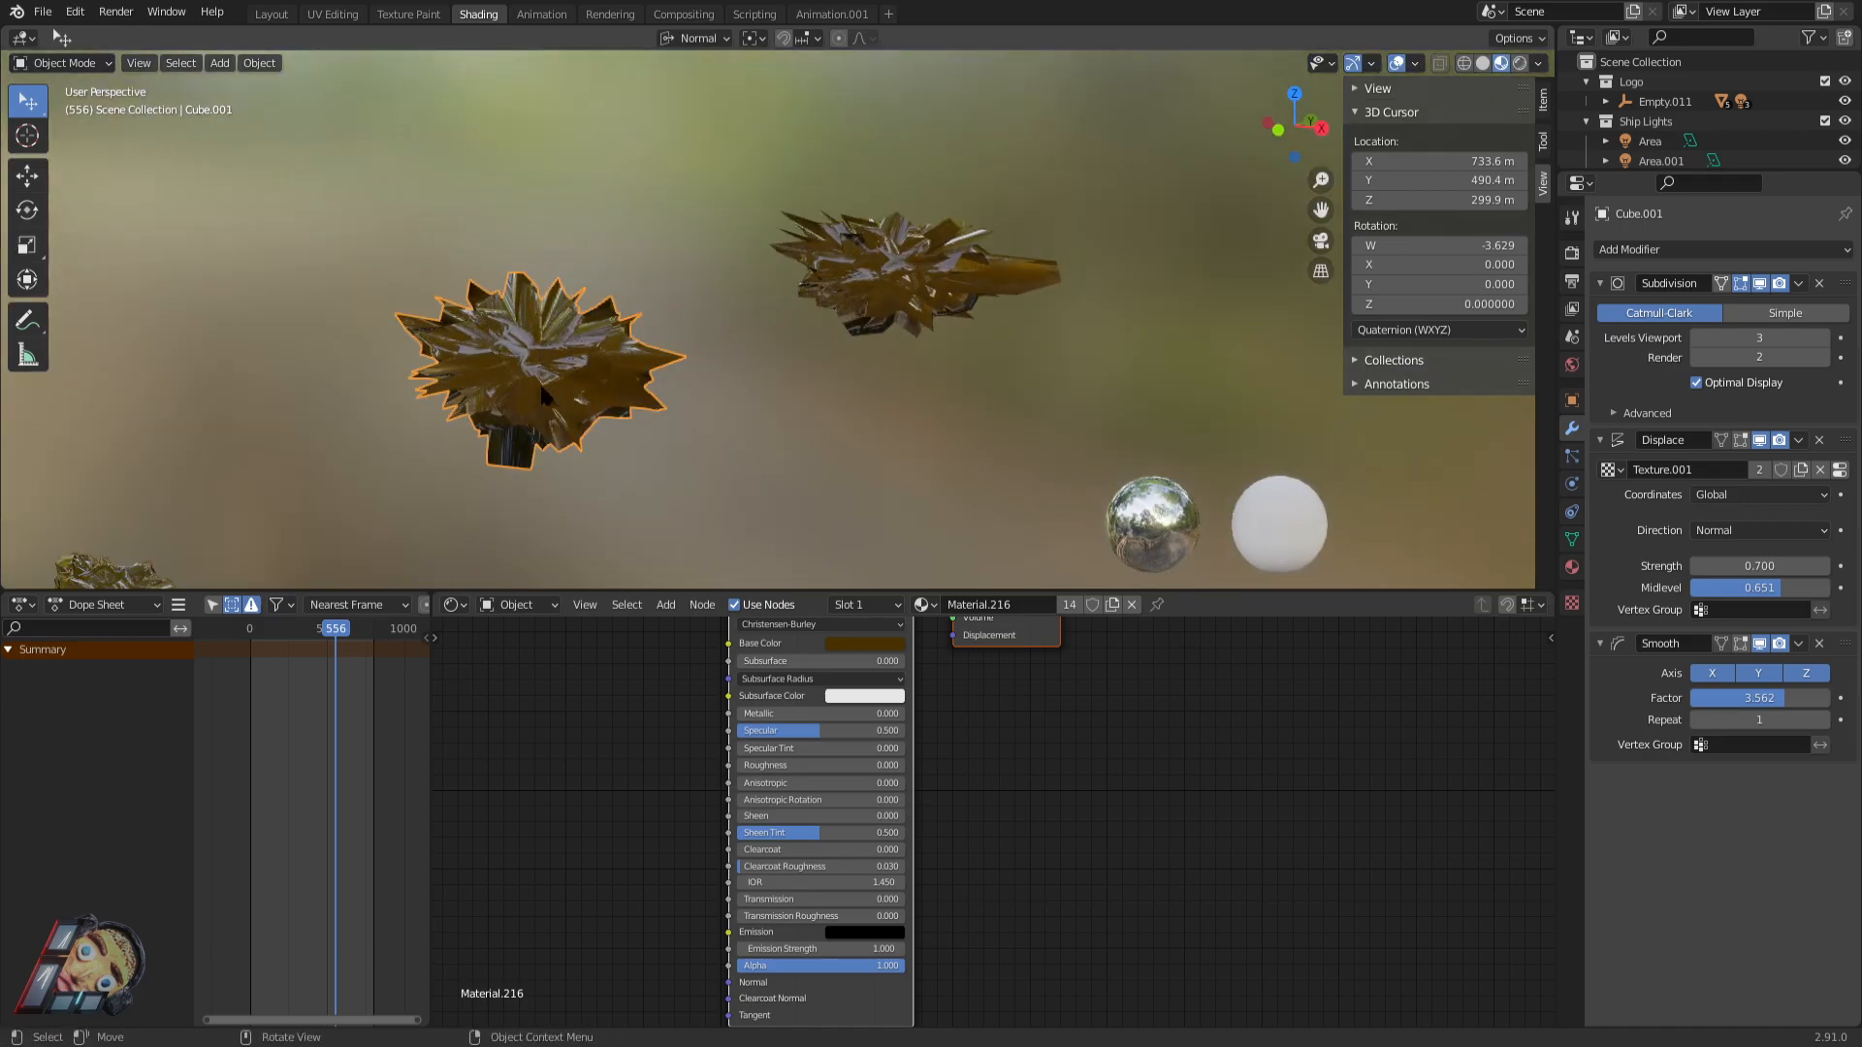
Make two more copies of the spiky asteroid, one below the original and one to its upper right.
{"action": "key", "text": "shift+d"}
{"action": "left_click", "coordinate": [887, 490]}
{"action": "key", "text": "shift+d"}
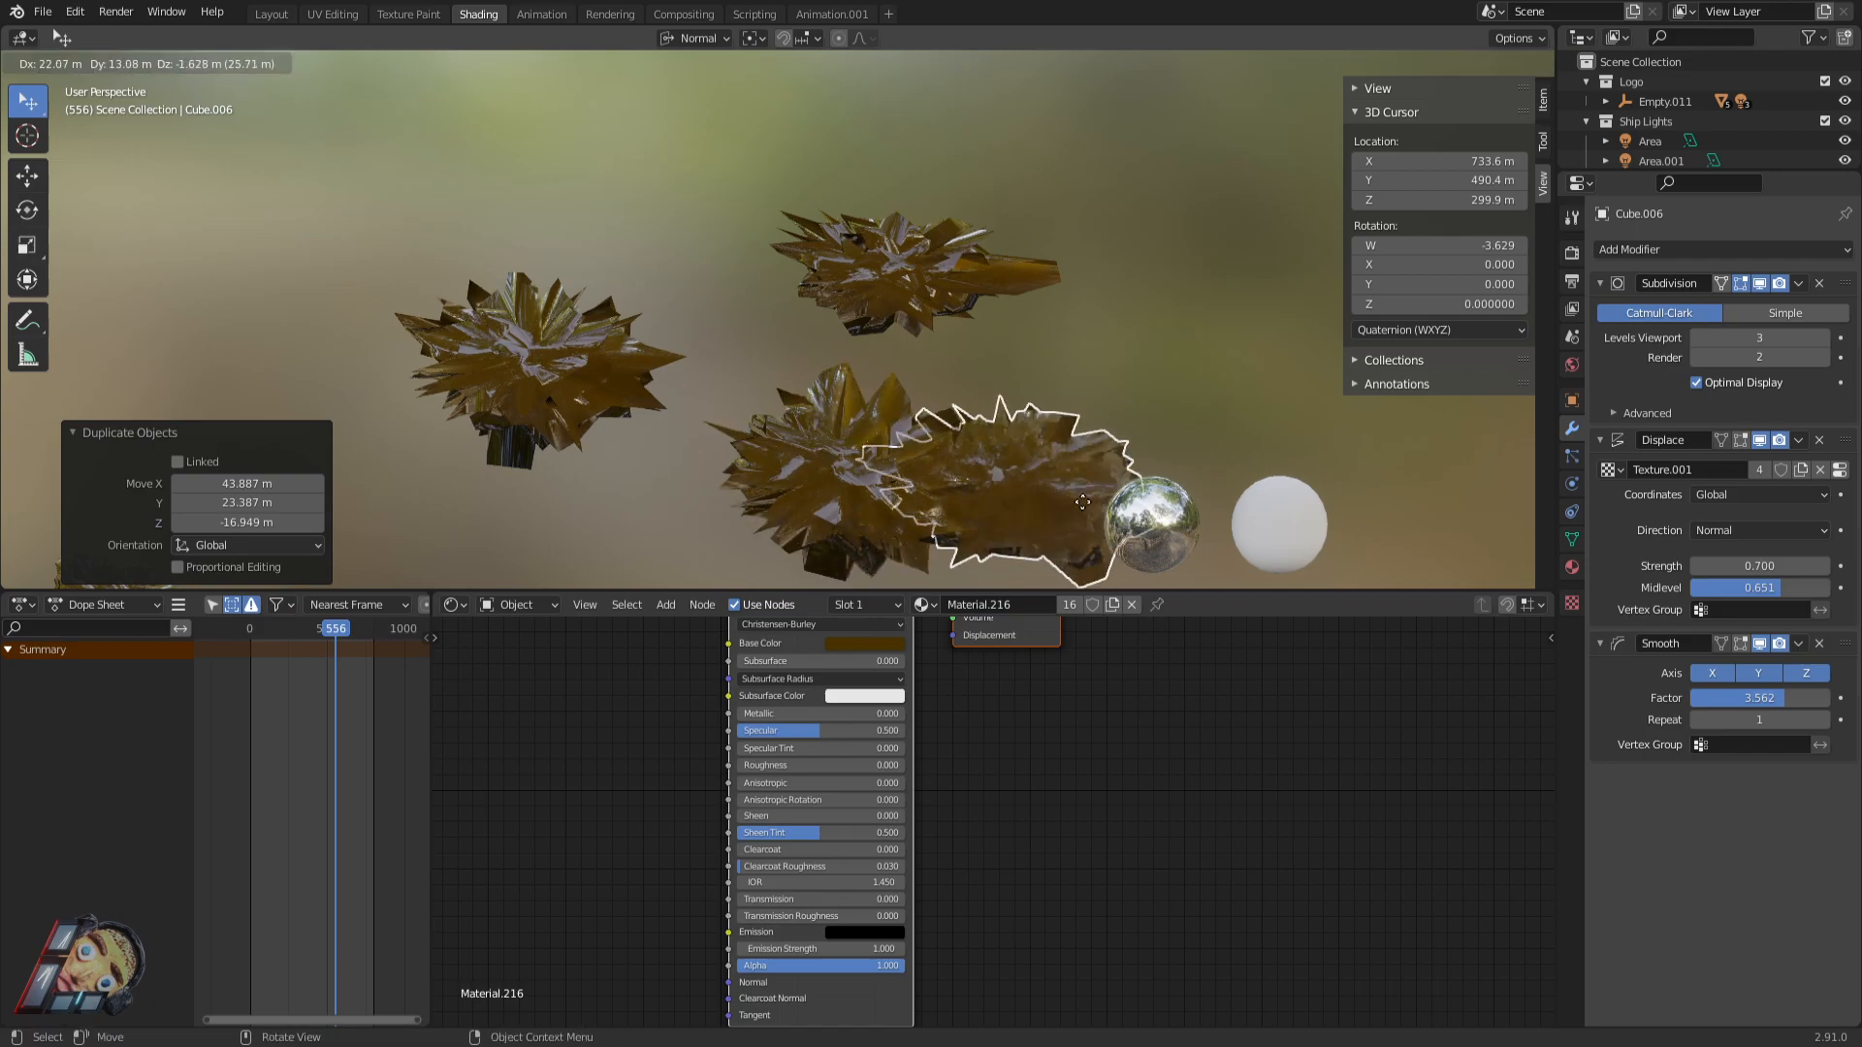
{"action": "left_click", "coordinate": [1278, 163]}
{"action": "scroll", "coordinate": [1191, 323], "scroll_direction": "down", "scroll_amount": 2}
{"action": "left_click", "coordinate": [1152, 243]}
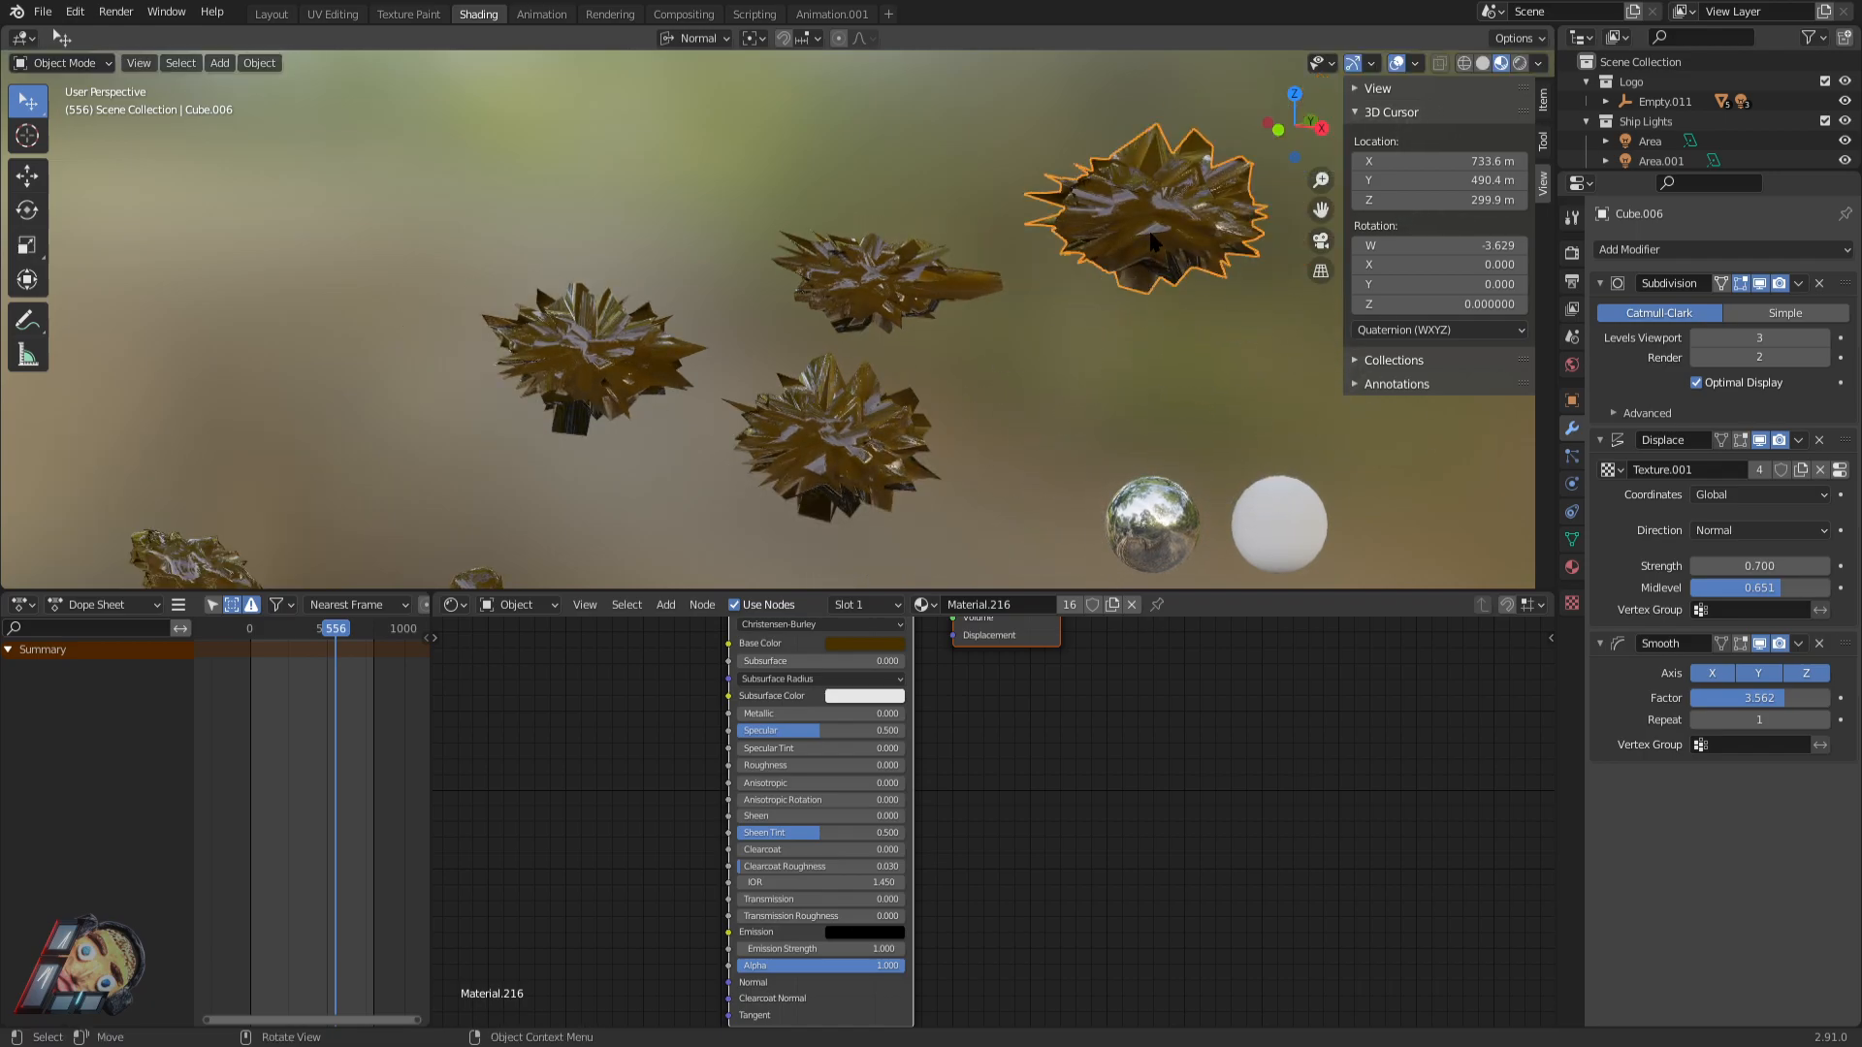
Keep duplicating the spiky asteroid, spreading four further copies above and to the left of the group.
{"action": "key", "text": "shift+d"}
{"action": "key", "text": "shift+d"}
{"action": "left_click", "coordinate": [902, 151]}
{"action": "key", "text": "shift+d"}
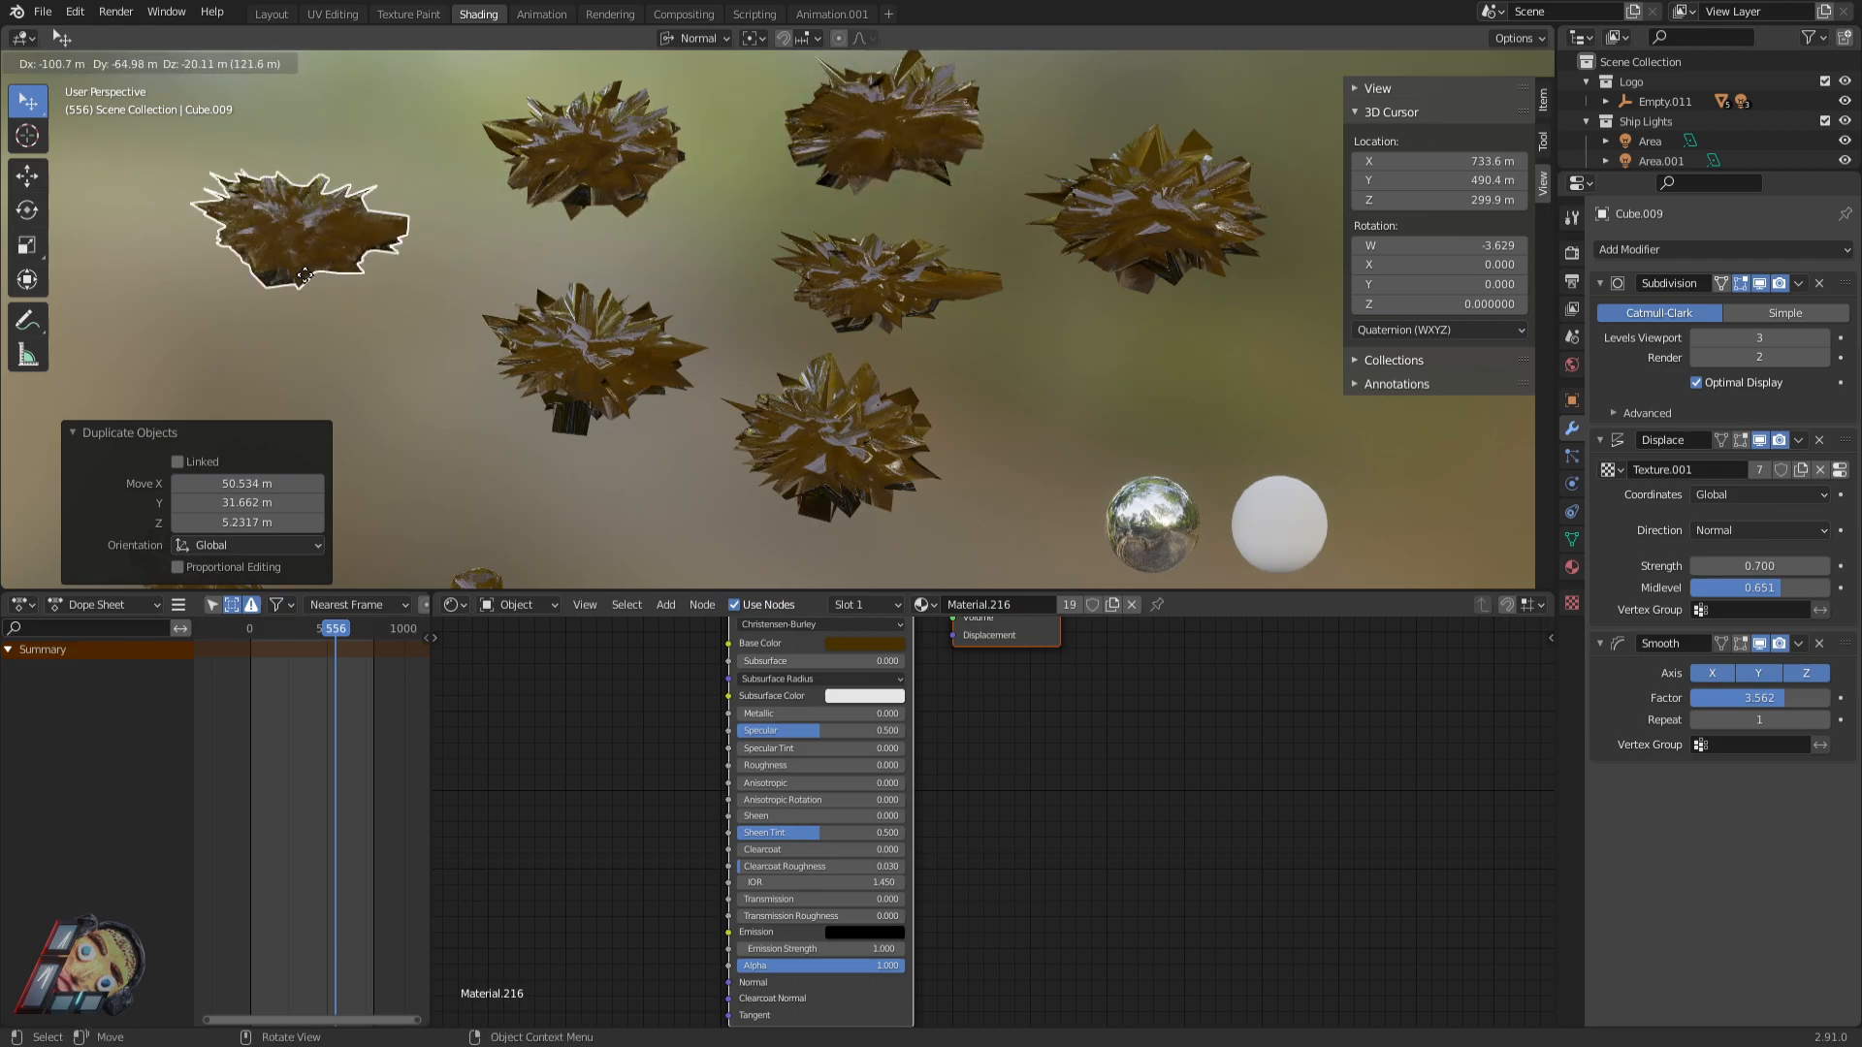
{"action": "left_click", "coordinate": [334, 287]}
{"action": "key", "text": "shift+d"}
{"action": "left_click", "coordinate": [412, 452]}
Select the whole group of spiky asteroids and delete all except the central one, leaving it selected.
{"action": "scroll", "coordinate": [581, 393], "scroll_direction": "down", "scroll_amount": 3}
{"action": "middle_click_drag", "start_coordinate": [572, 392], "coordinate": [775, 388]}
{"action": "scroll", "coordinate": [873, 398], "scroll_direction": "up", "scroll_amount": 3}
{"action": "middle_click_drag", "start_coordinate": [922, 404], "coordinate": [810, 399]}
{"action": "scroll", "coordinate": [775, 388], "scroll_direction": "down", "scroll_amount": 3}
{"action": "left_click", "coordinate": [666, 336]}
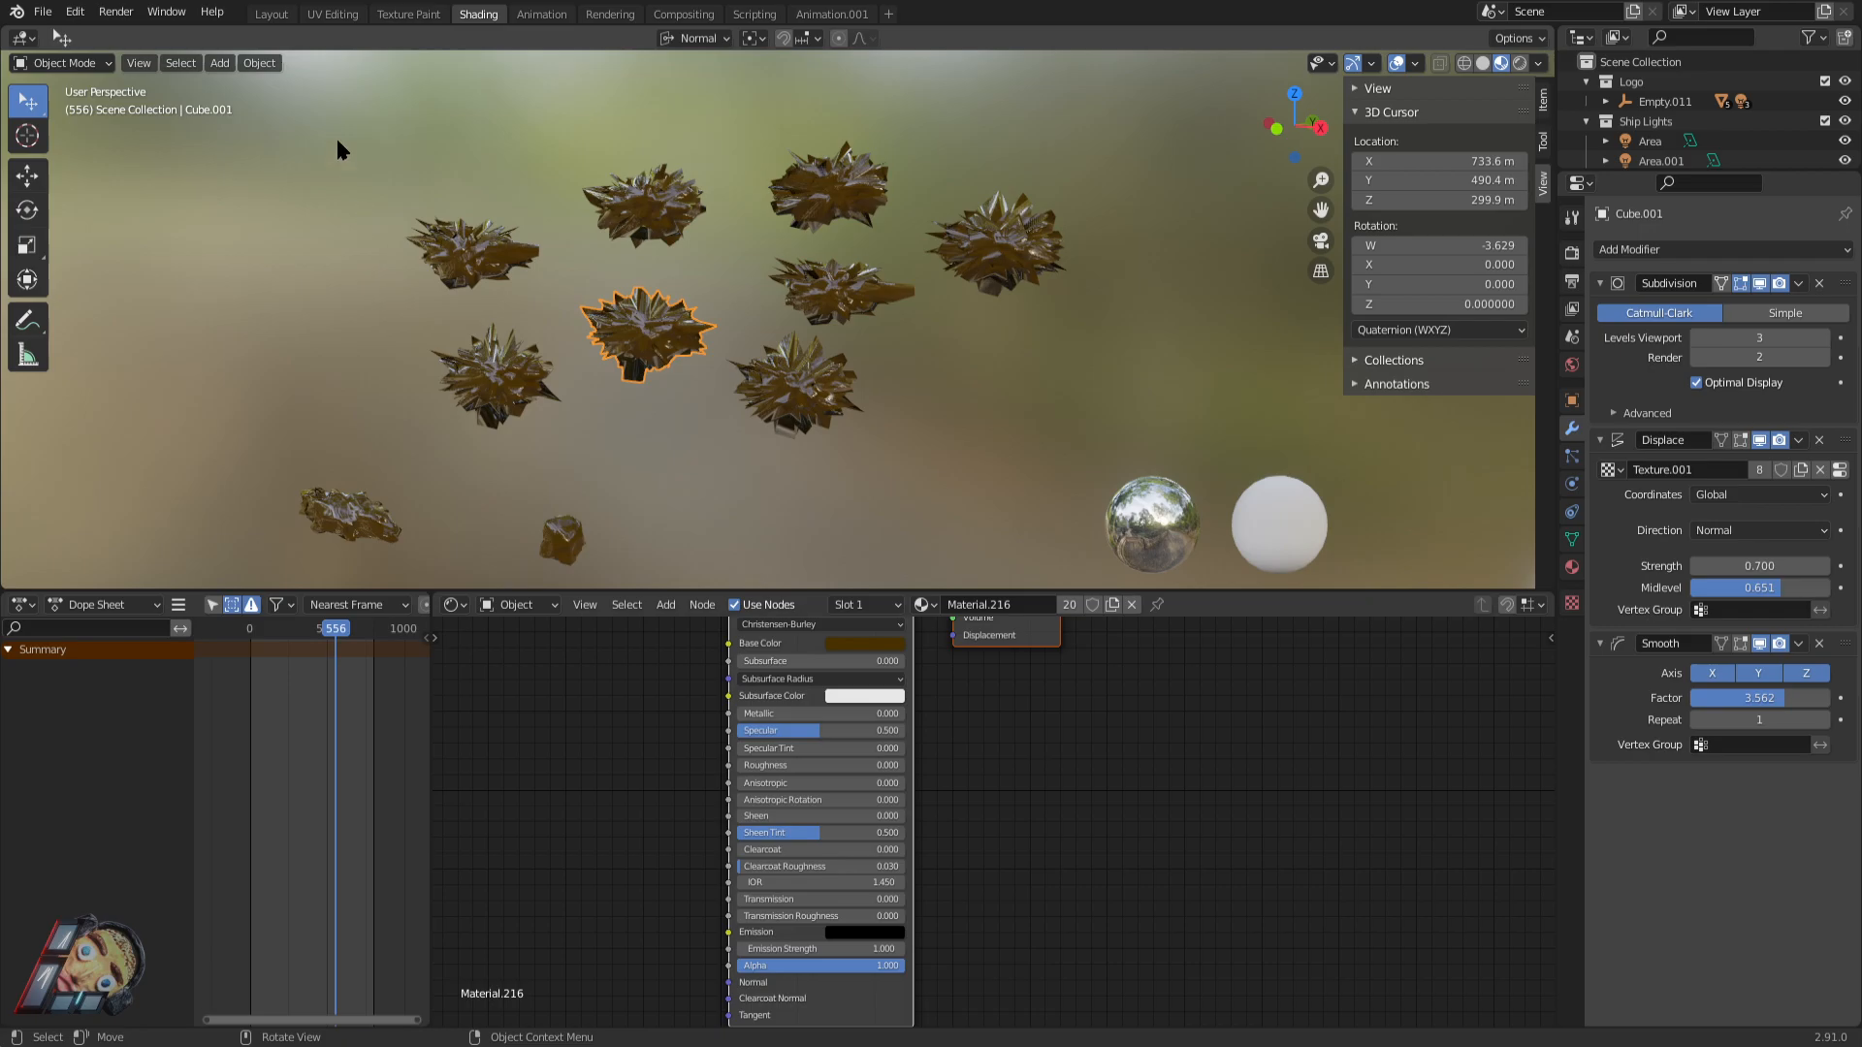
{"action": "left_click_drag", "start_coordinate": [1111, 109], "coordinate": [475, 363]}
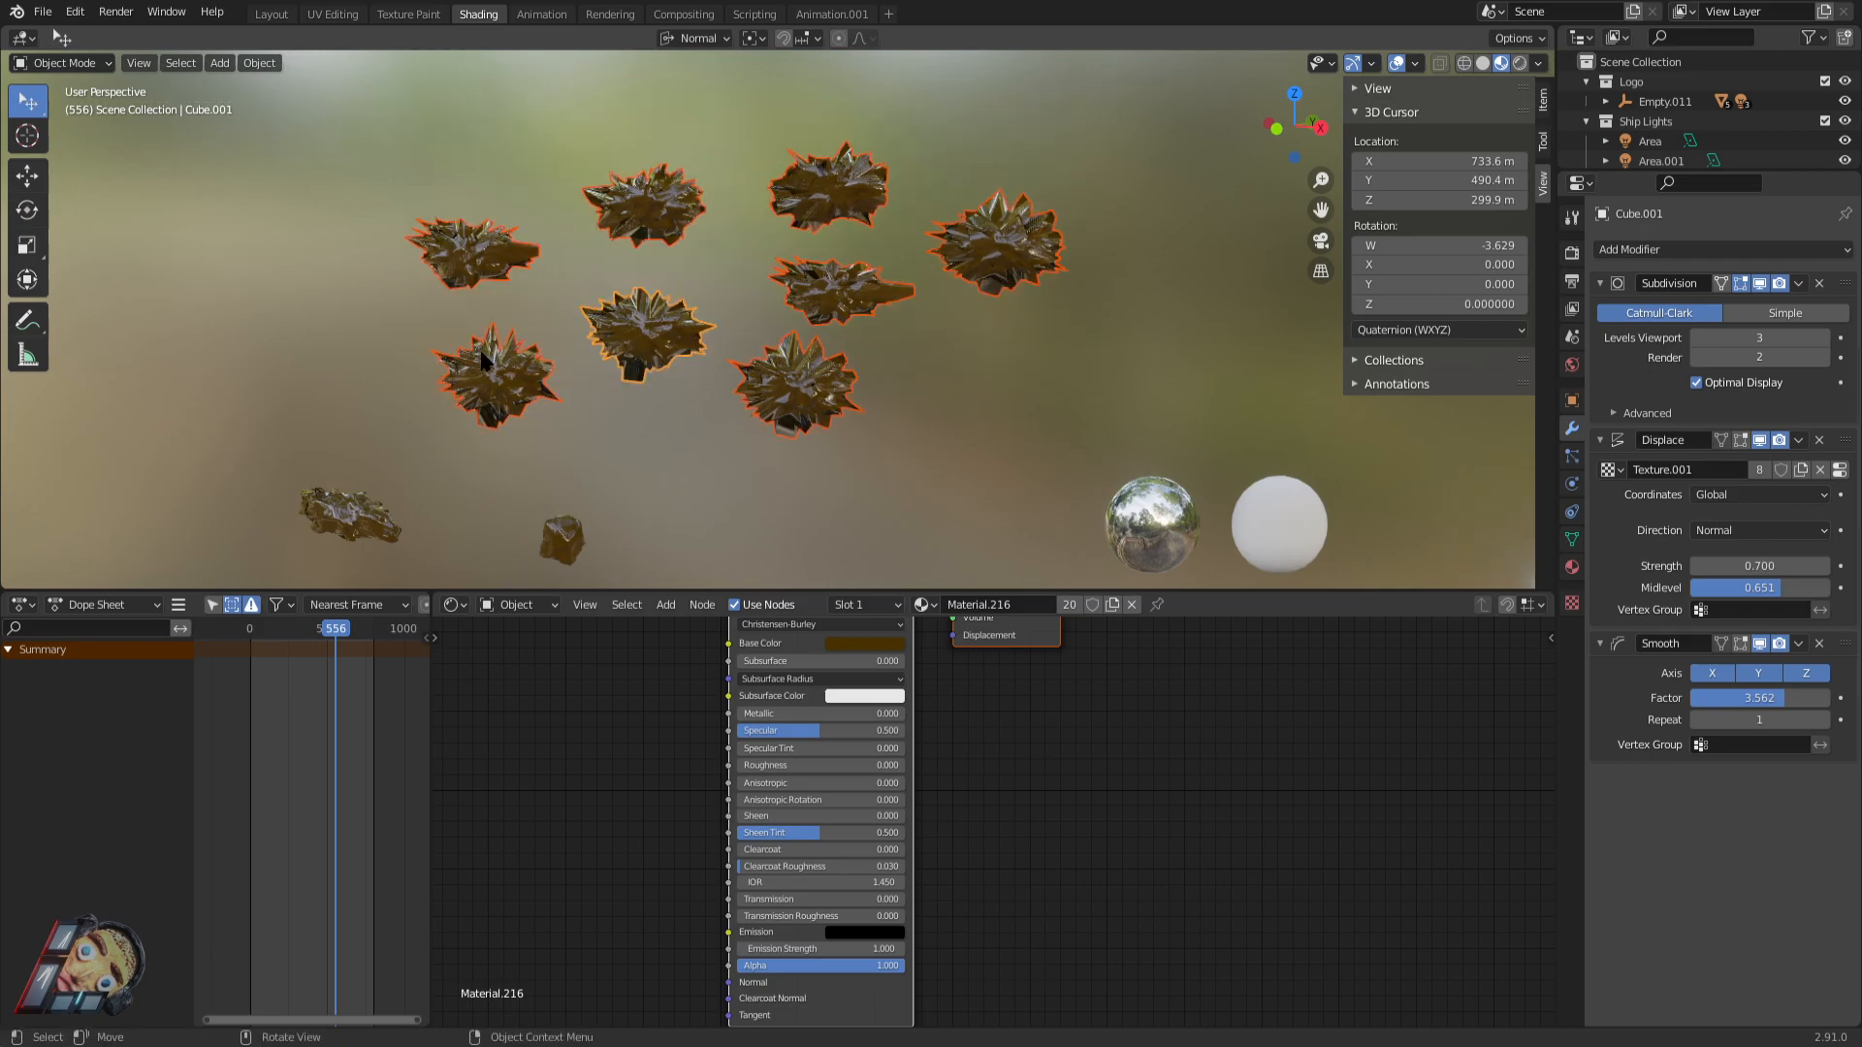
{"action": "key", "text": "Delete"}
{"action": "left_click", "coordinate": [650, 334]}
Set the remaining asteroid's Displace strength to 0.200 and its Smooth factor to 2.192.
{"action": "mouse_move", "coordinate": [1755, 565]}
{"action": "left_mouse_down"}
{"action": "mouse_move", "coordinate": [1678, 566]}
{"action": "mouse_move", "coordinate": [1746, 566]}
{"action": "left_mouse_up"}
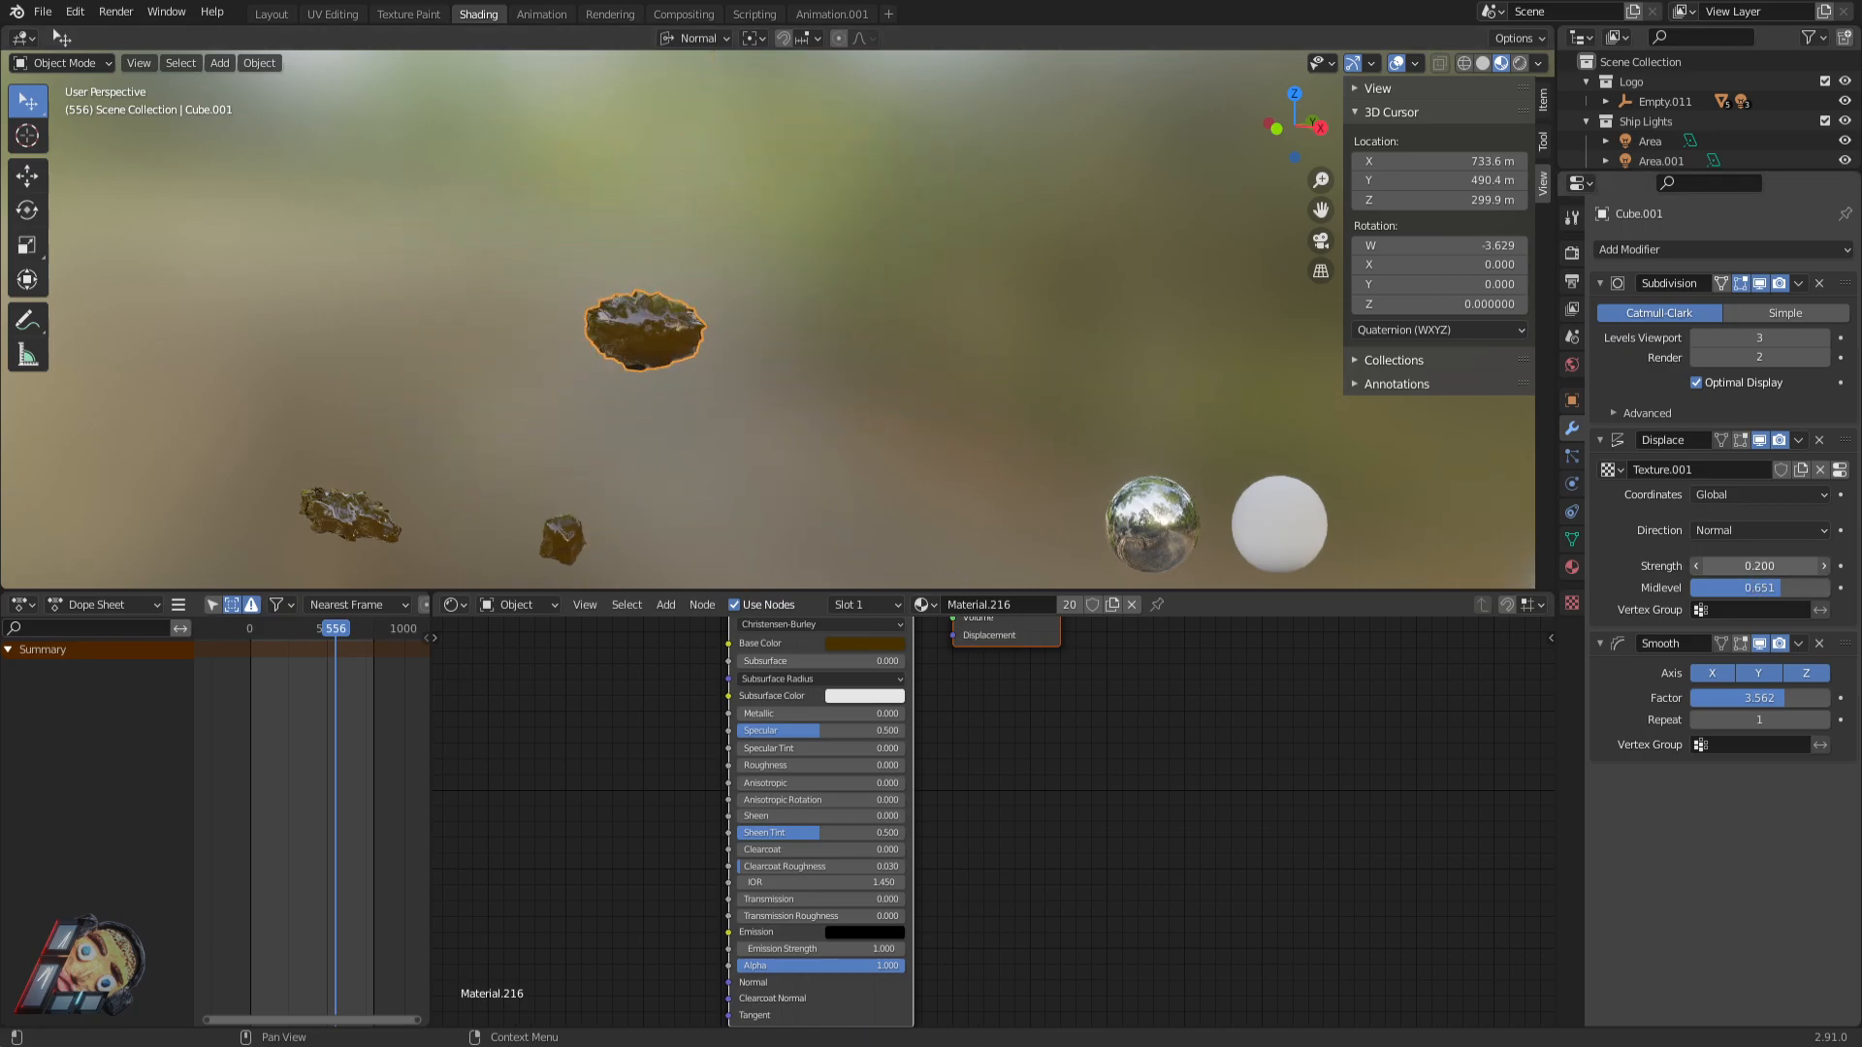
{"action": "middle_click_drag", "start_coordinate": [741, 352], "coordinate": [817, 348]}
{"action": "scroll", "coordinate": [923, 362], "scroll_direction": "up", "scroll_amount": 5}
{"action": "scroll", "coordinate": [840, 368], "scroll_direction": "down", "scroll_amount": 3}
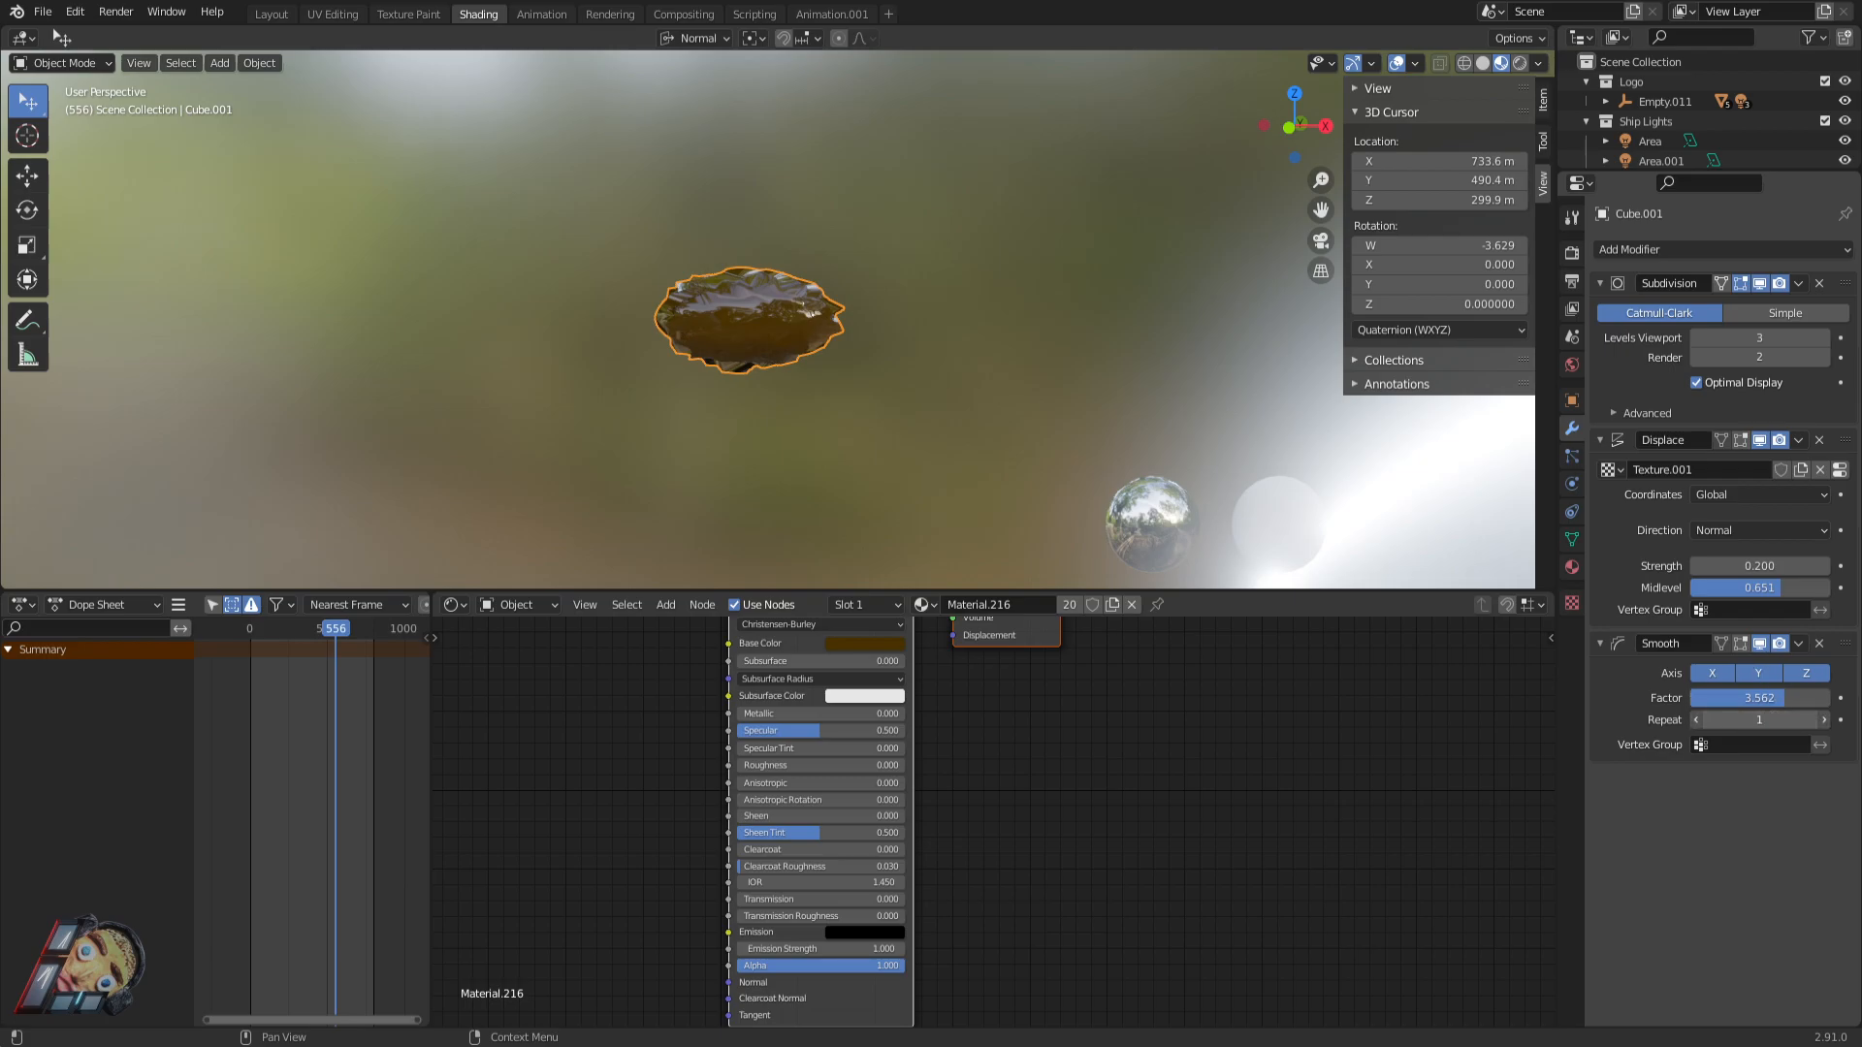
{"action": "left_click_drag", "start_coordinate": [1769, 703], "coordinate": [1713, 703]}
{"action": "middle_click_drag", "start_coordinate": [1055, 407], "coordinate": [1052, 417]}
{"action": "scroll", "coordinate": [893, 359], "scroll_direction": "up", "scroll_amount": 3}
{"action": "scroll", "coordinate": [756, 337], "scroll_direction": "down", "scroll_amount": 4}
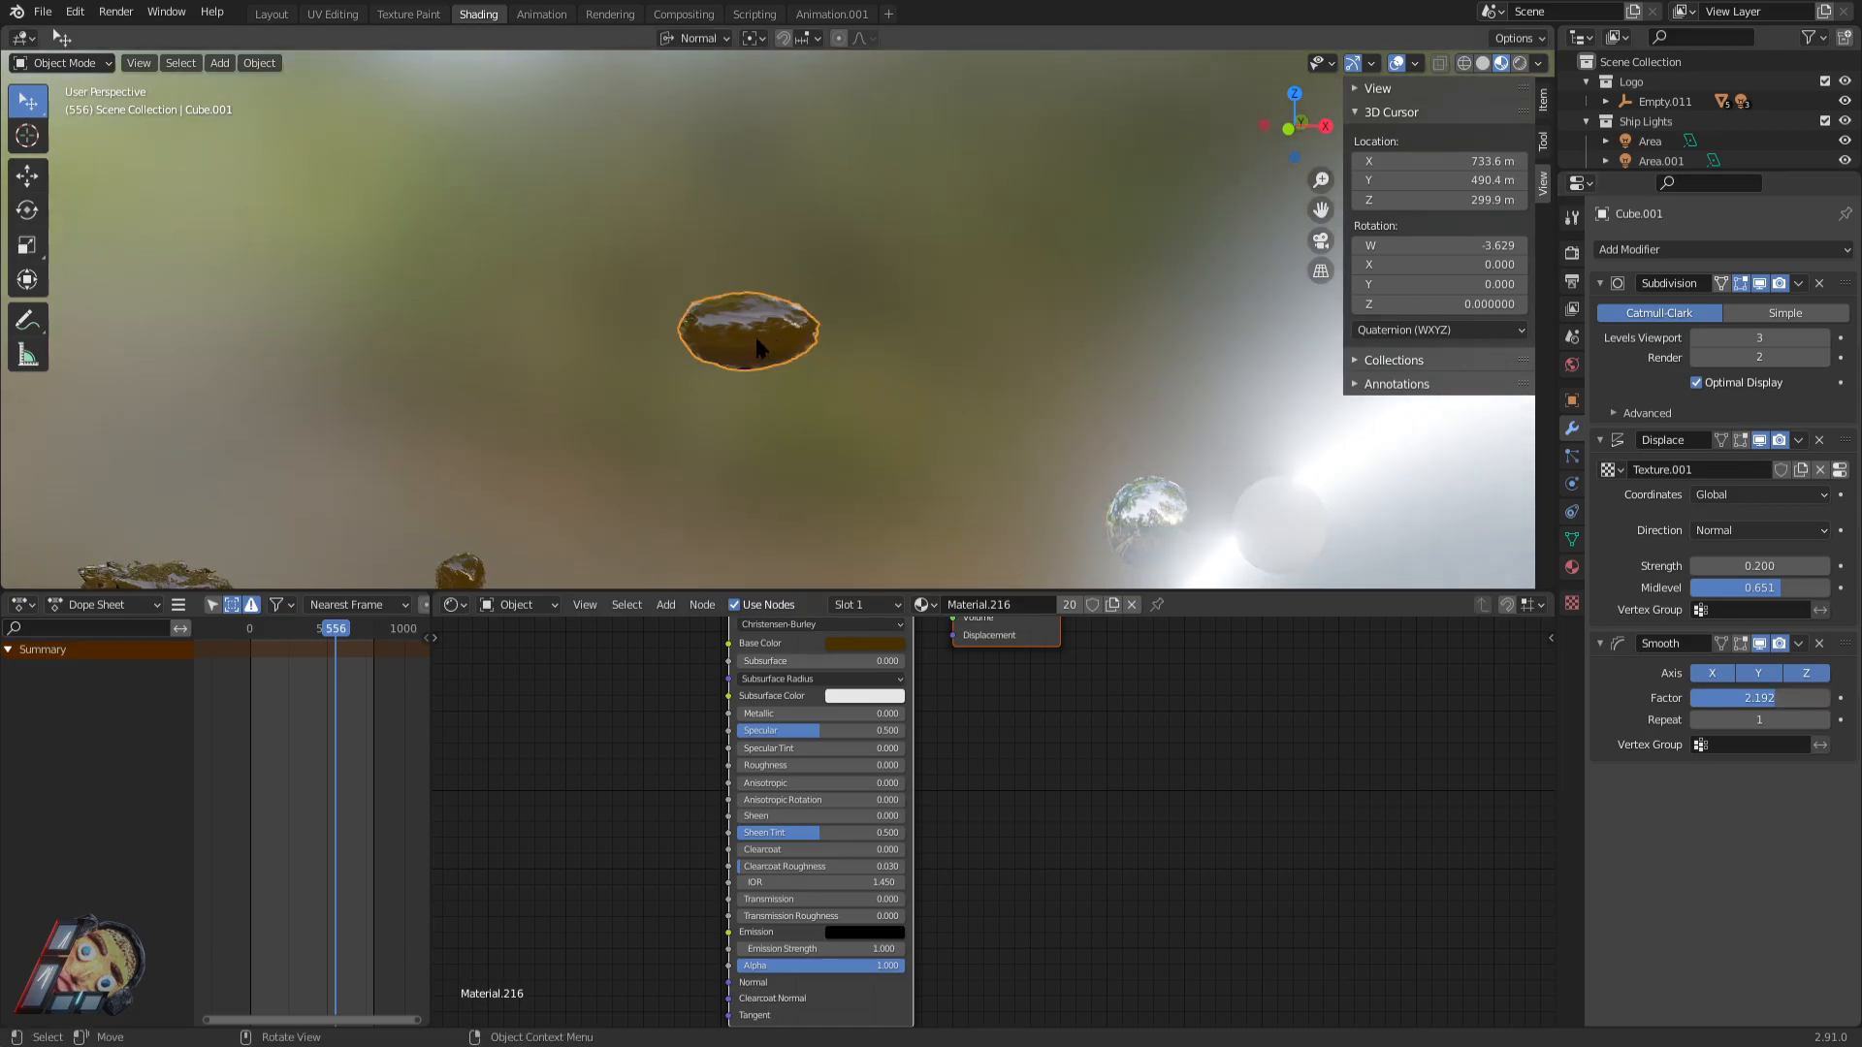
{"action": "scroll", "coordinate": [755, 335], "scroll_direction": "up", "scroll_amount": 3}
Duplicate the smooth asteroid twice, placing the copies to its upper left and upper right.
{"action": "key", "text": "shift+d"}
{"action": "left_click", "coordinate": [702, 201]}
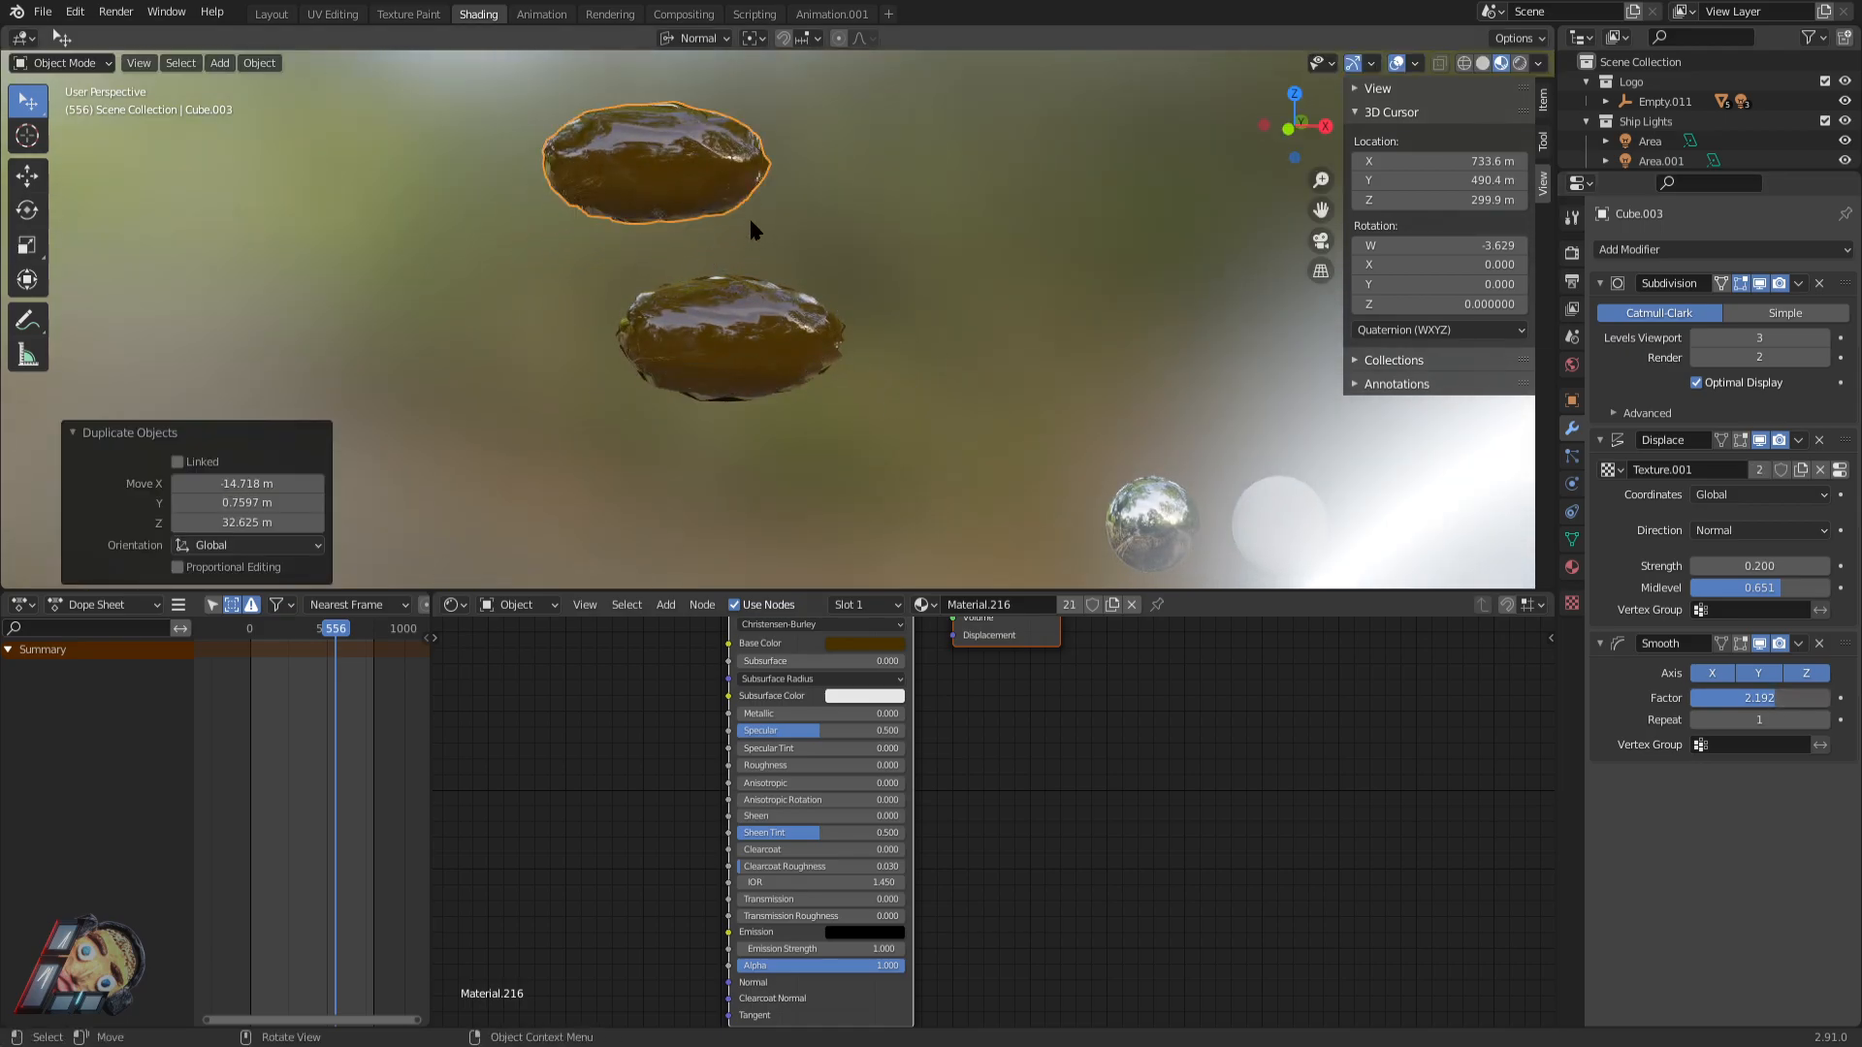
{"action": "left_click", "coordinate": [776, 308]}
{"action": "key", "text": "shift+d"}
{"action": "left_click", "coordinate": [950, 160]}
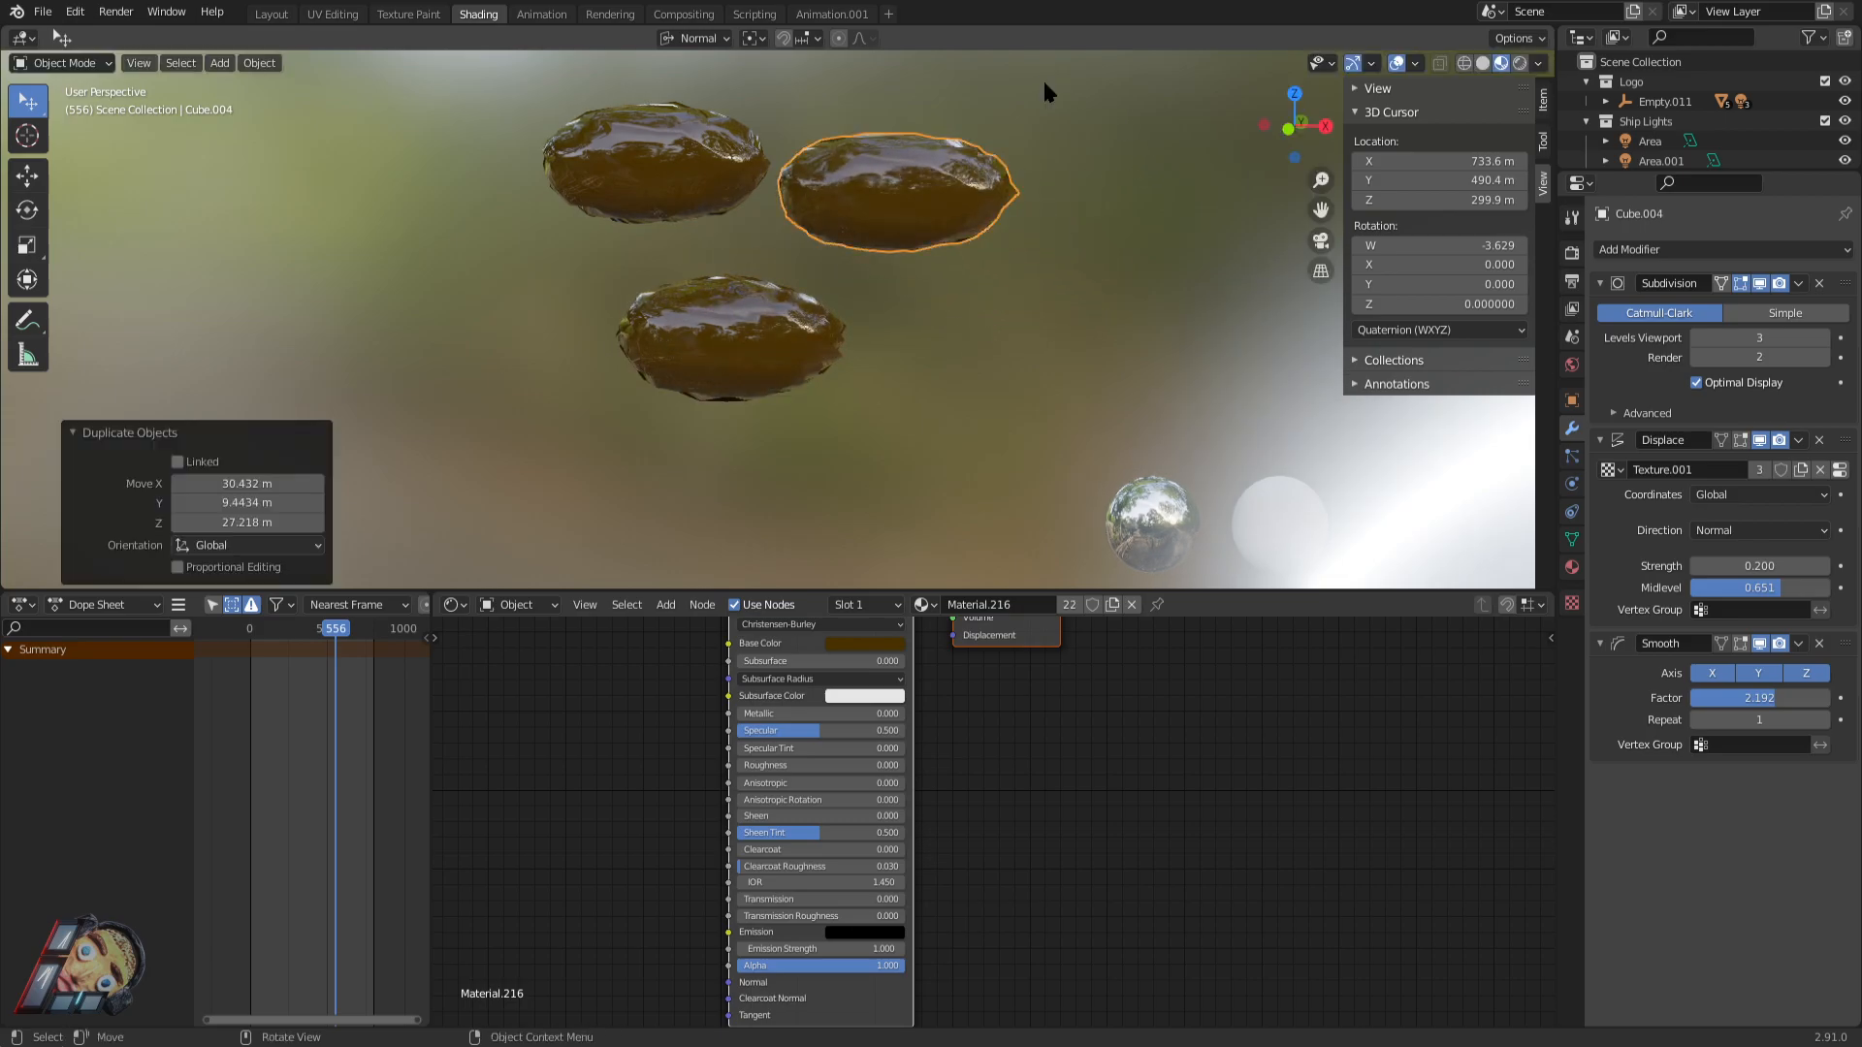
Increase the upper-right copy's Displace strength and set its texture's colour multipliers to G 1.430 and B 1.150.
{"action": "mouse_move", "coordinate": [1746, 565]}
{"action": "left_mouse_down"}
{"action": "mouse_move", "coordinate": [1789, 566]}
{"action": "mouse_move", "coordinate": [1738, 566]}
{"action": "mouse_move", "coordinate": [1767, 565]}
{"action": "left_mouse_up"}
{"action": "left_click", "coordinate": [1572, 602]}
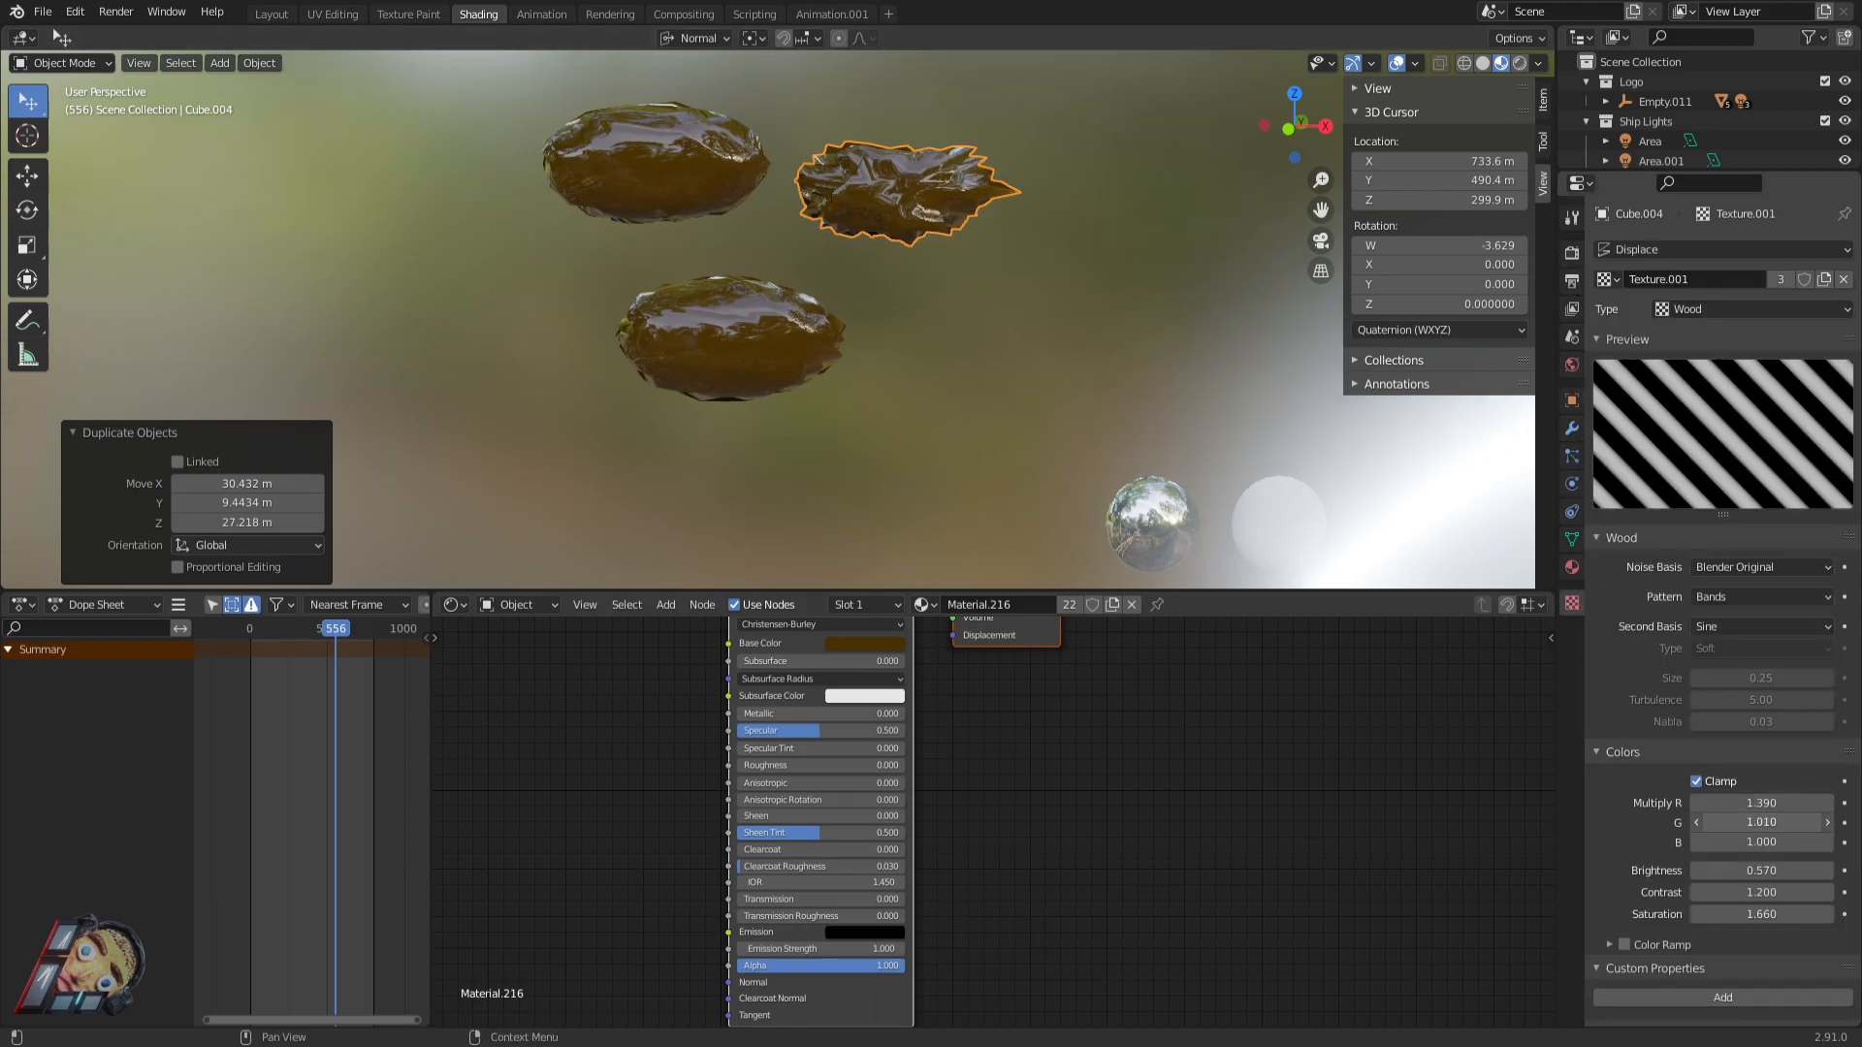
{"action": "left_click_drag", "start_coordinate": [1753, 842], "coordinate": [1737, 842]}
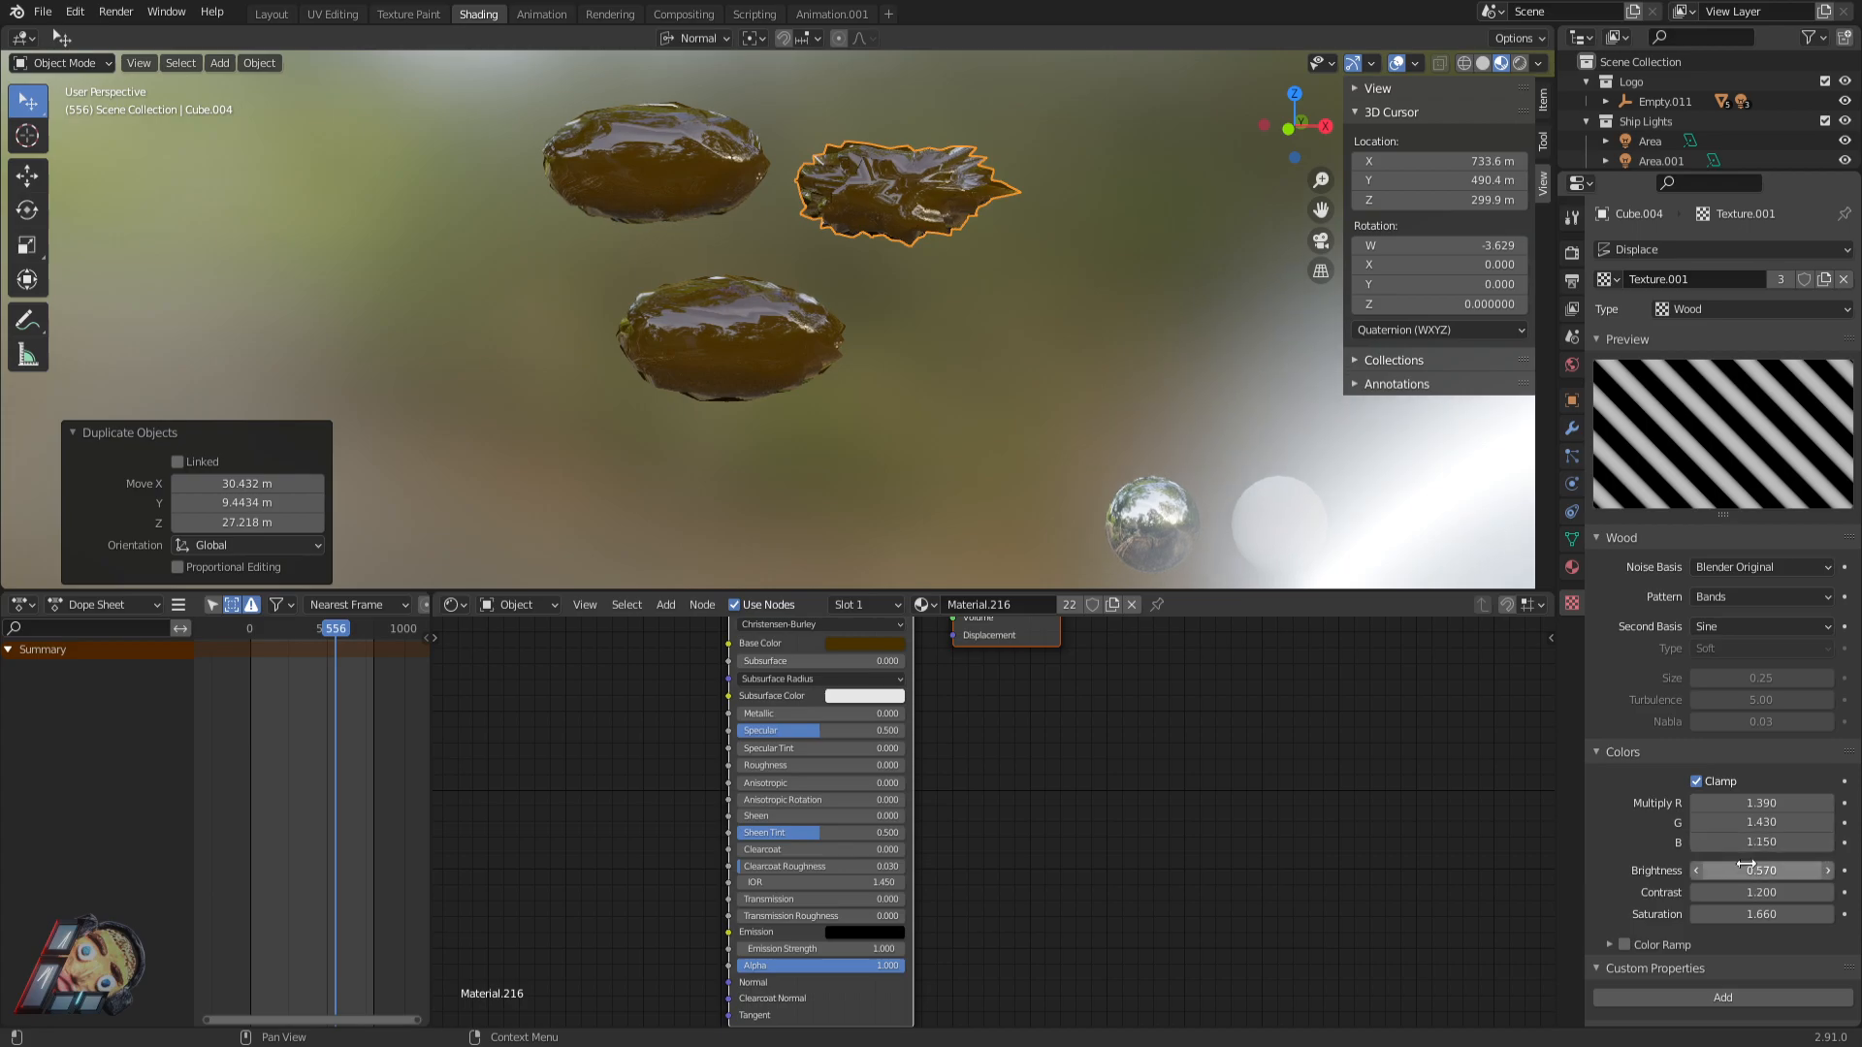
{"action": "left_click", "coordinate": [1753, 569]}
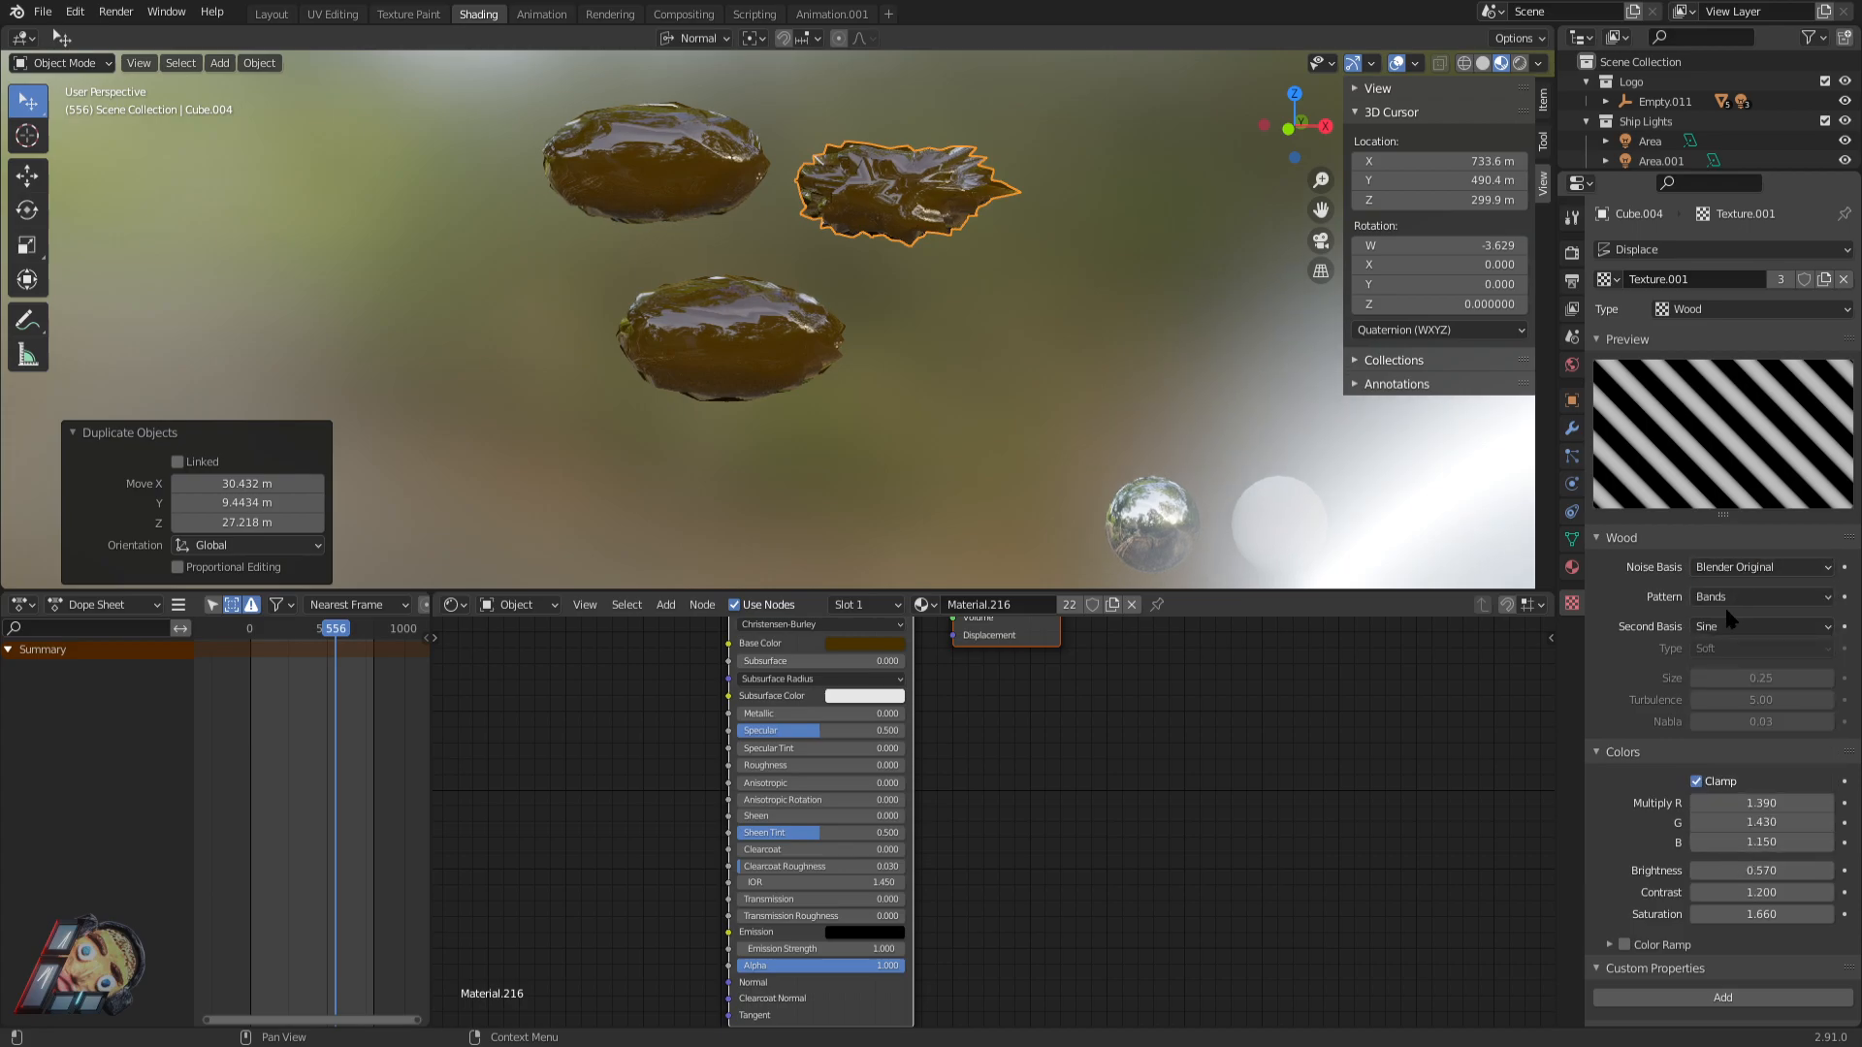
Change the displacement texture type to Voronoi, adjust its settings and return to the asteroid's material properties.
{"action": "left_click", "coordinate": [1722, 310]}
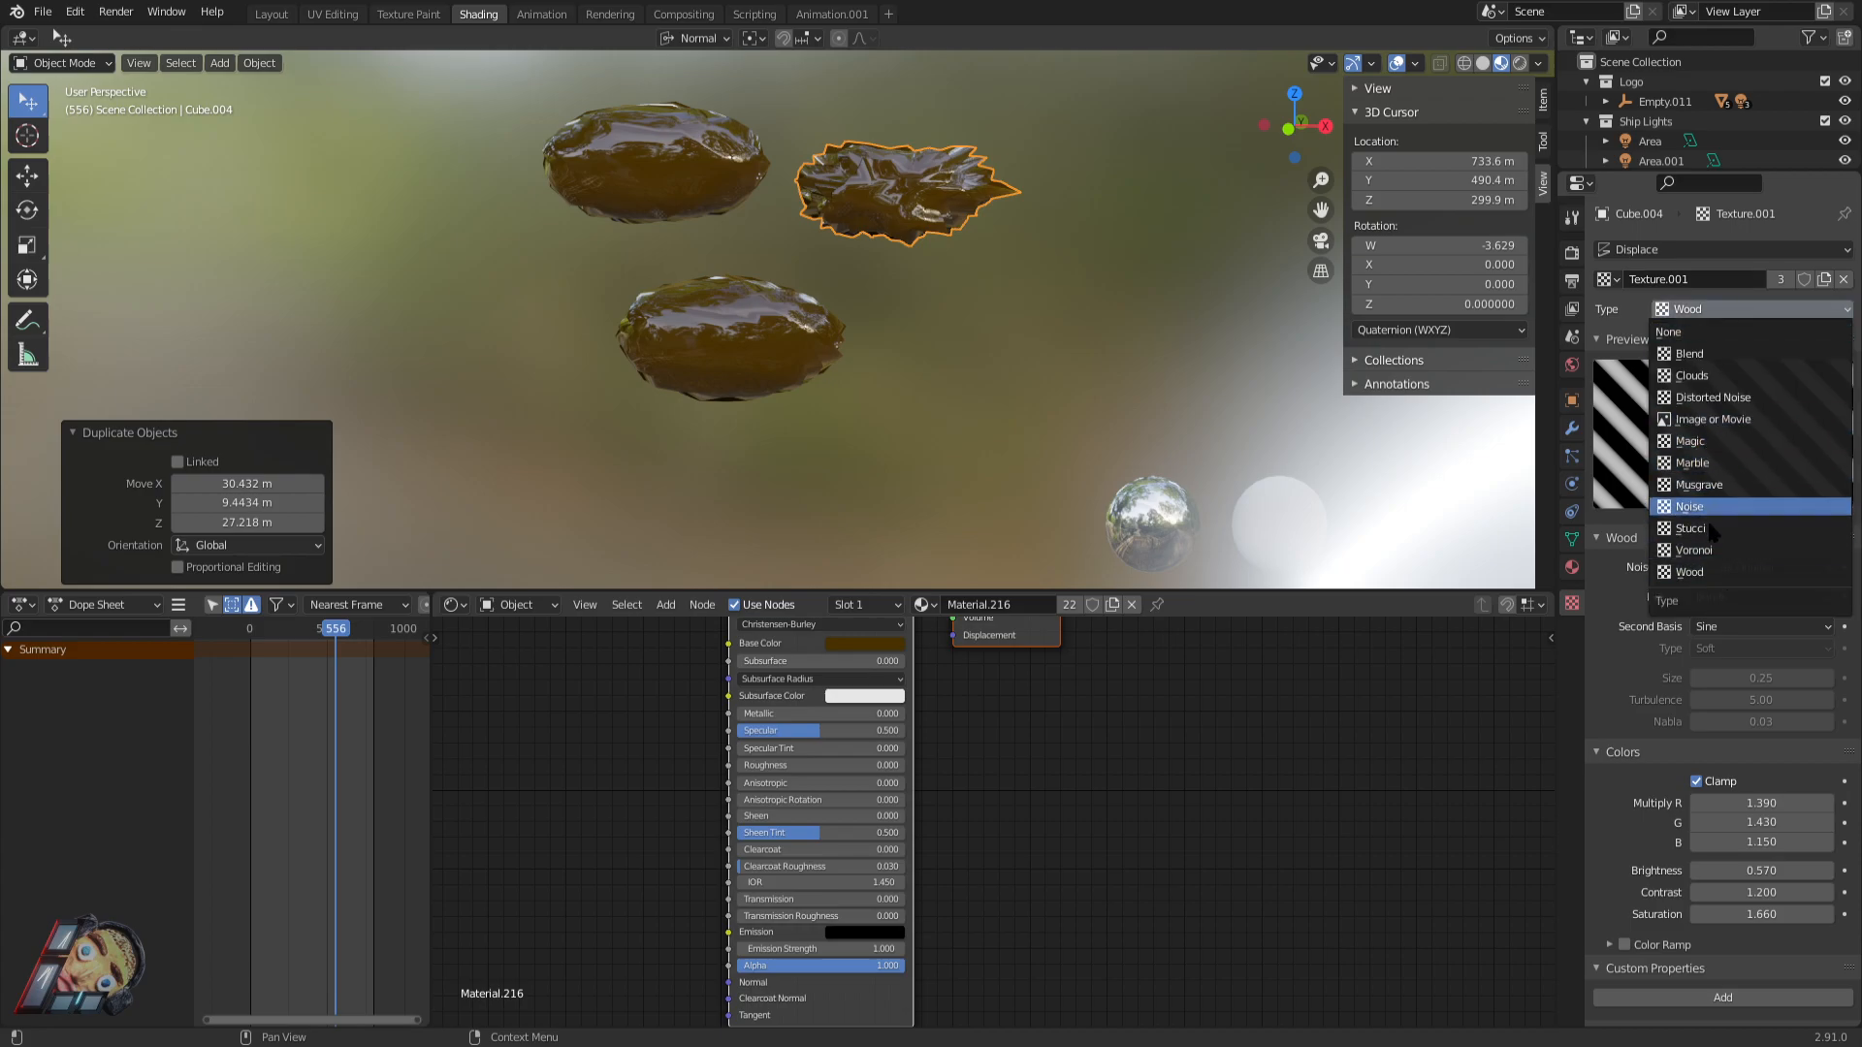
{"action": "left_click", "coordinate": [1699, 550]}
{"action": "middle_click_drag", "start_coordinate": [1001, 268], "coordinate": [958, 291]}
{"action": "scroll", "coordinate": [958, 291], "scroll_direction": "up", "scroll_amount": 3}
{"action": "left_click_drag", "start_coordinate": [1752, 898], "coordinate": [1773, 914]}
{"action": "left_click", "coordinate": [1575, 570]}
{"action": "middle_click_drag", "start_coordinate": [1188, 570], "coordinate": [1183, 504]}
Delete the two smooth asteroids and select the rugged Voronoi-displaced one.
{"action": "left_click", "coordinate": [535, 134]}
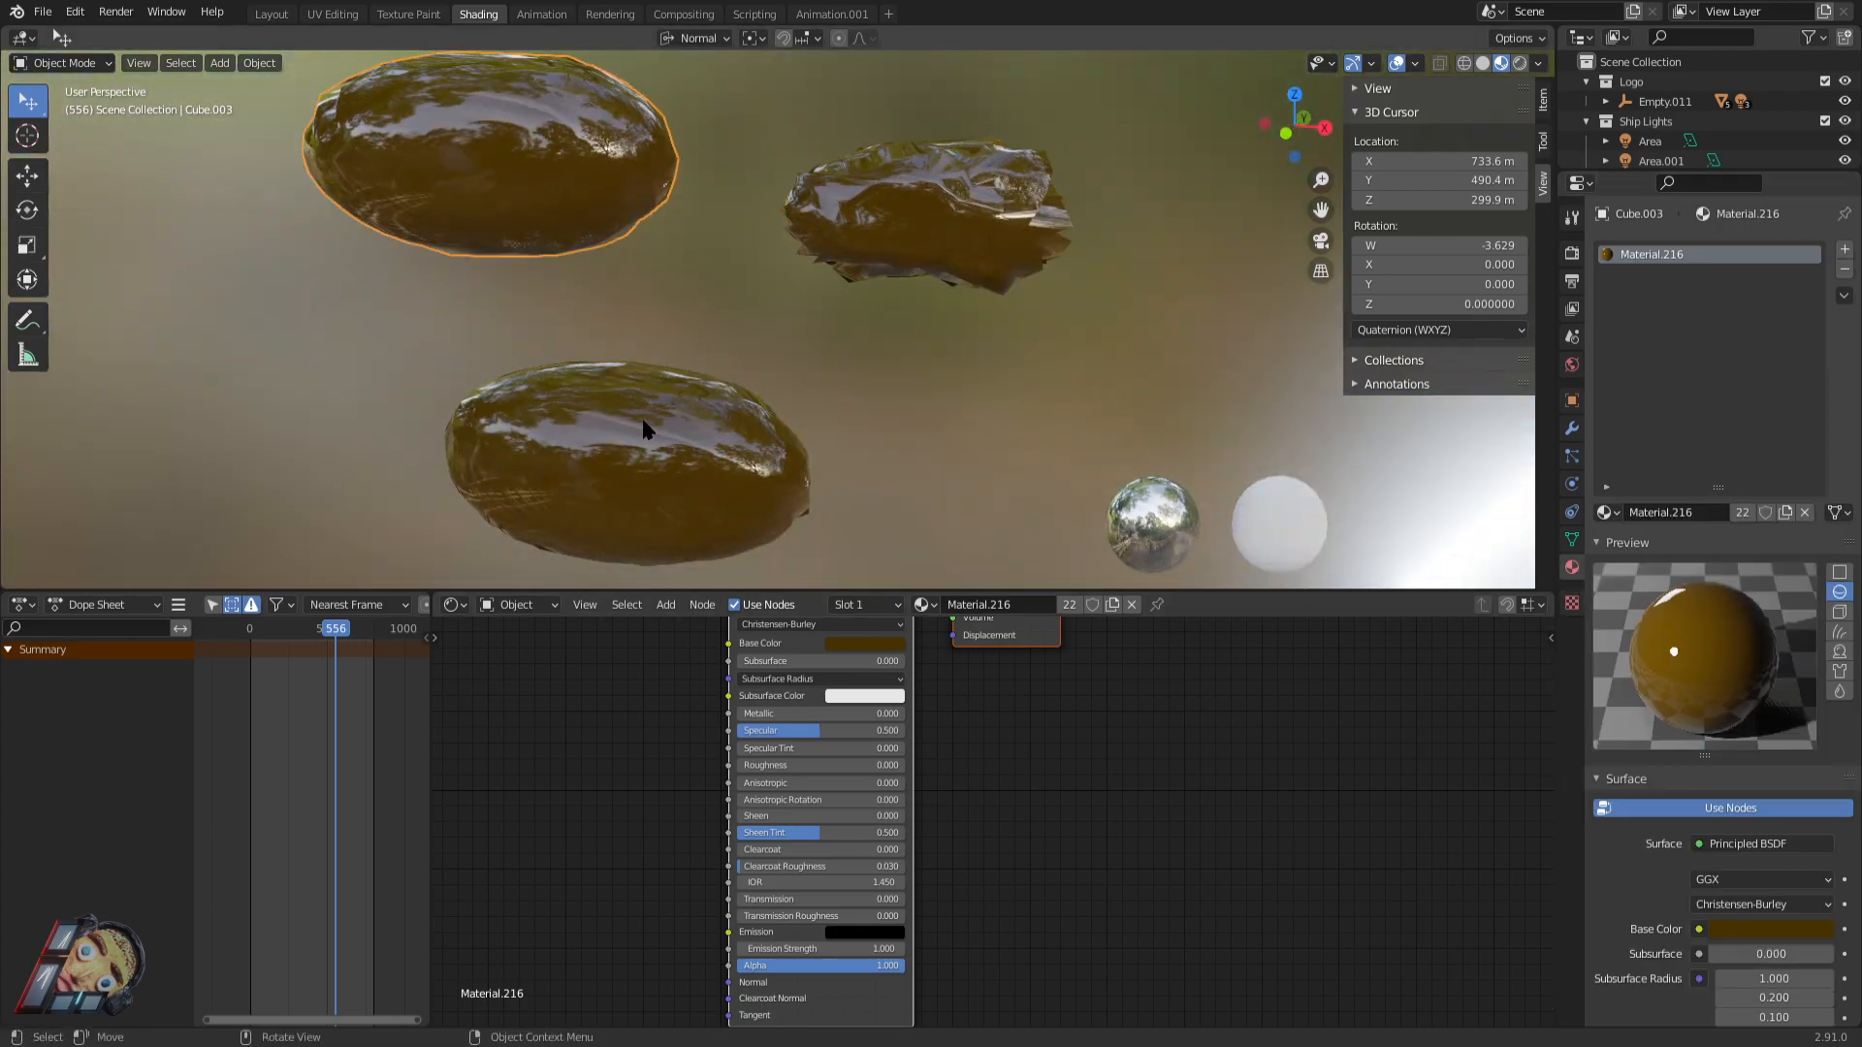
{"action": "left_click", "coordinate": [631, 441]}
{"action": "key", "text": "x"}
{"action": "key", "text": "x"}
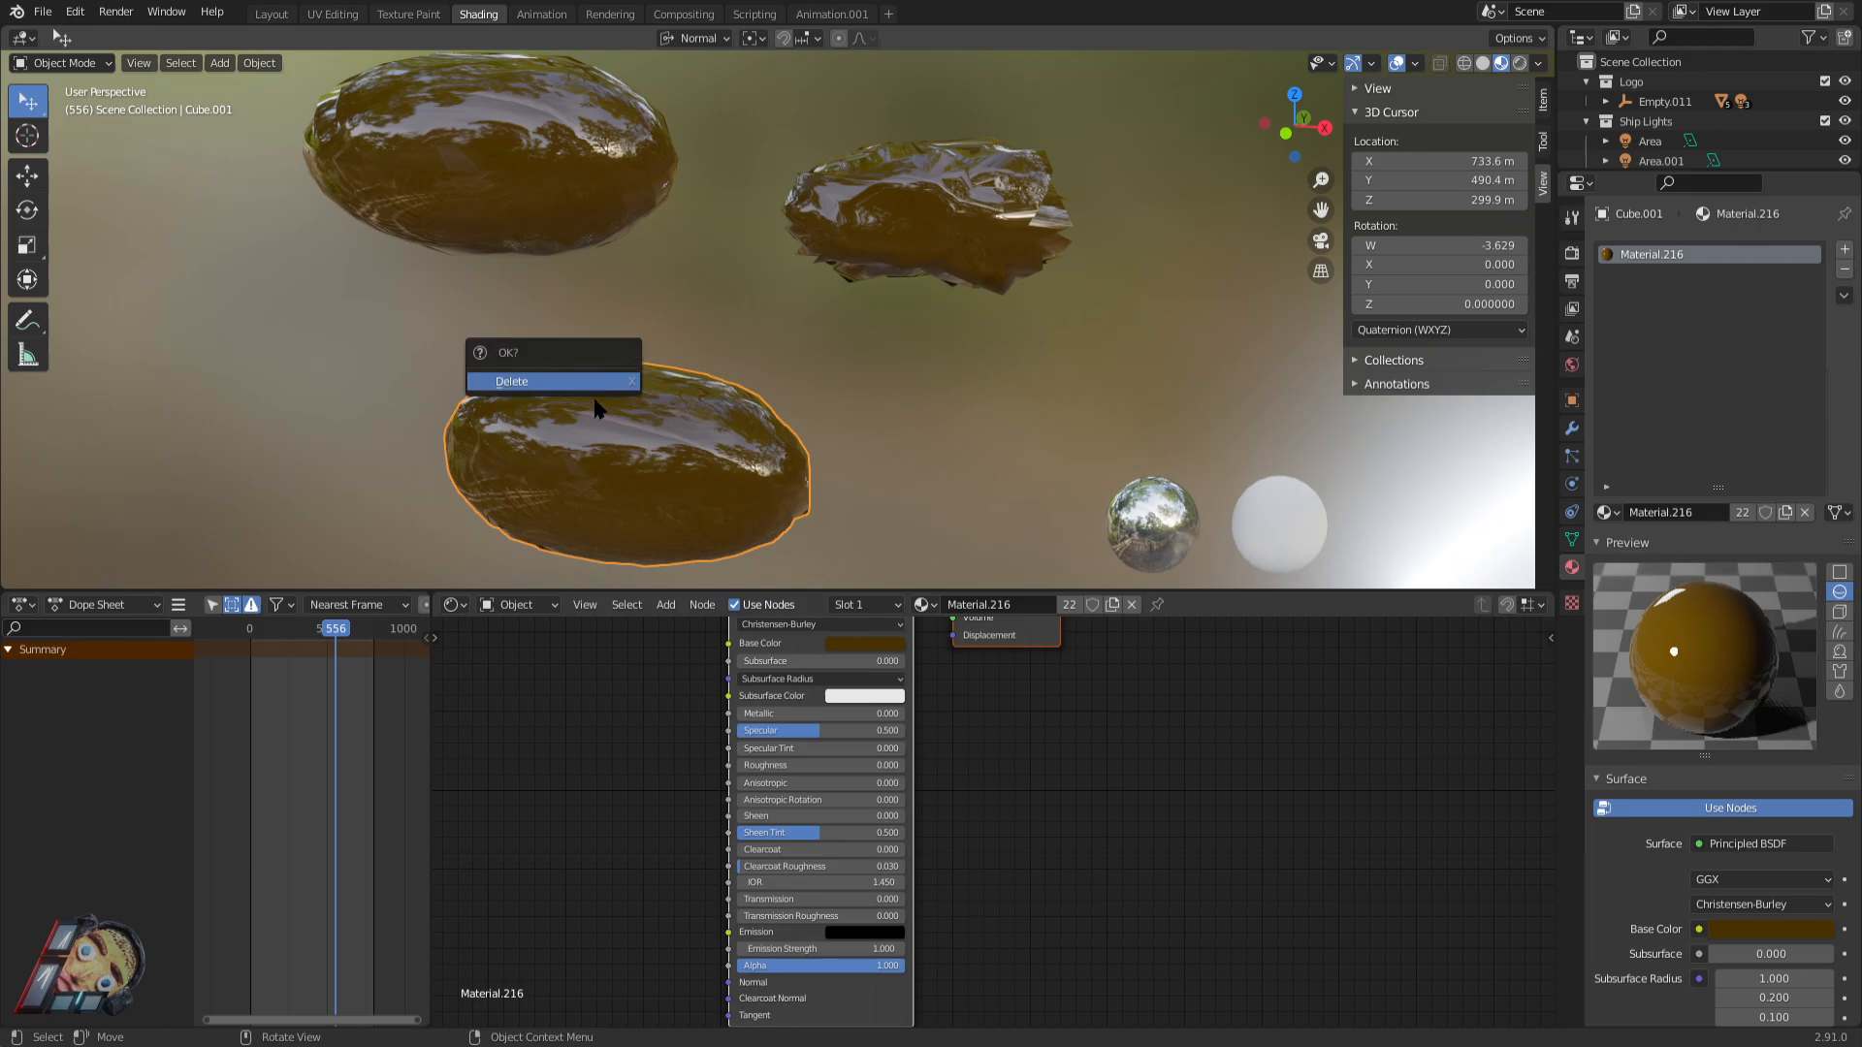
{"action": "left_click", "coordinate": [597, 381]}
{"action": "left_click", "coordinate": [564, 171]}
{"action": "key", "text": "x"}
{"action": "left_click", "coordinate": [567, 167]}
{"action": "left_click", "coordinate": [853, 257]}
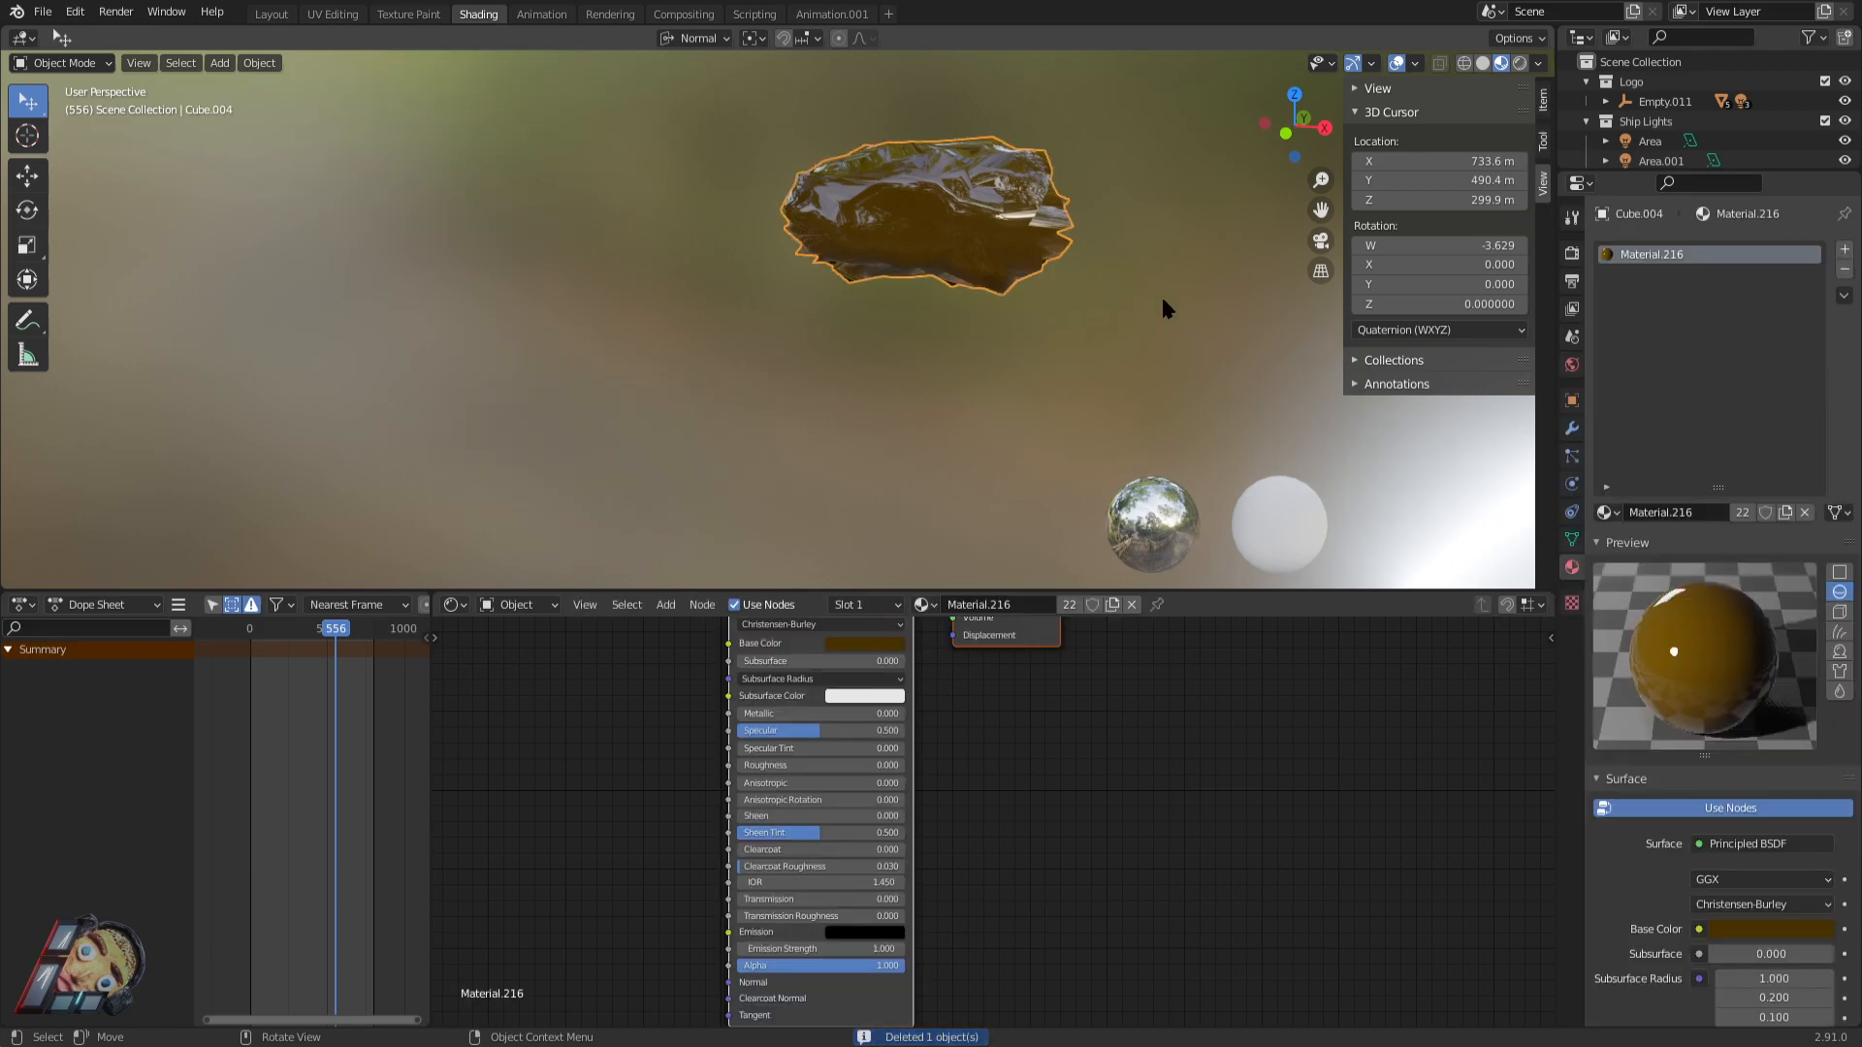
Duplicate the rugged asteroid several times, placing the copies around it, and reselect the original.
{"action": "key", "text": "shift+d"}
{"action": "left_click", "coordinate": [611, 361]}
{"action": "key", "text": "shift+d"}
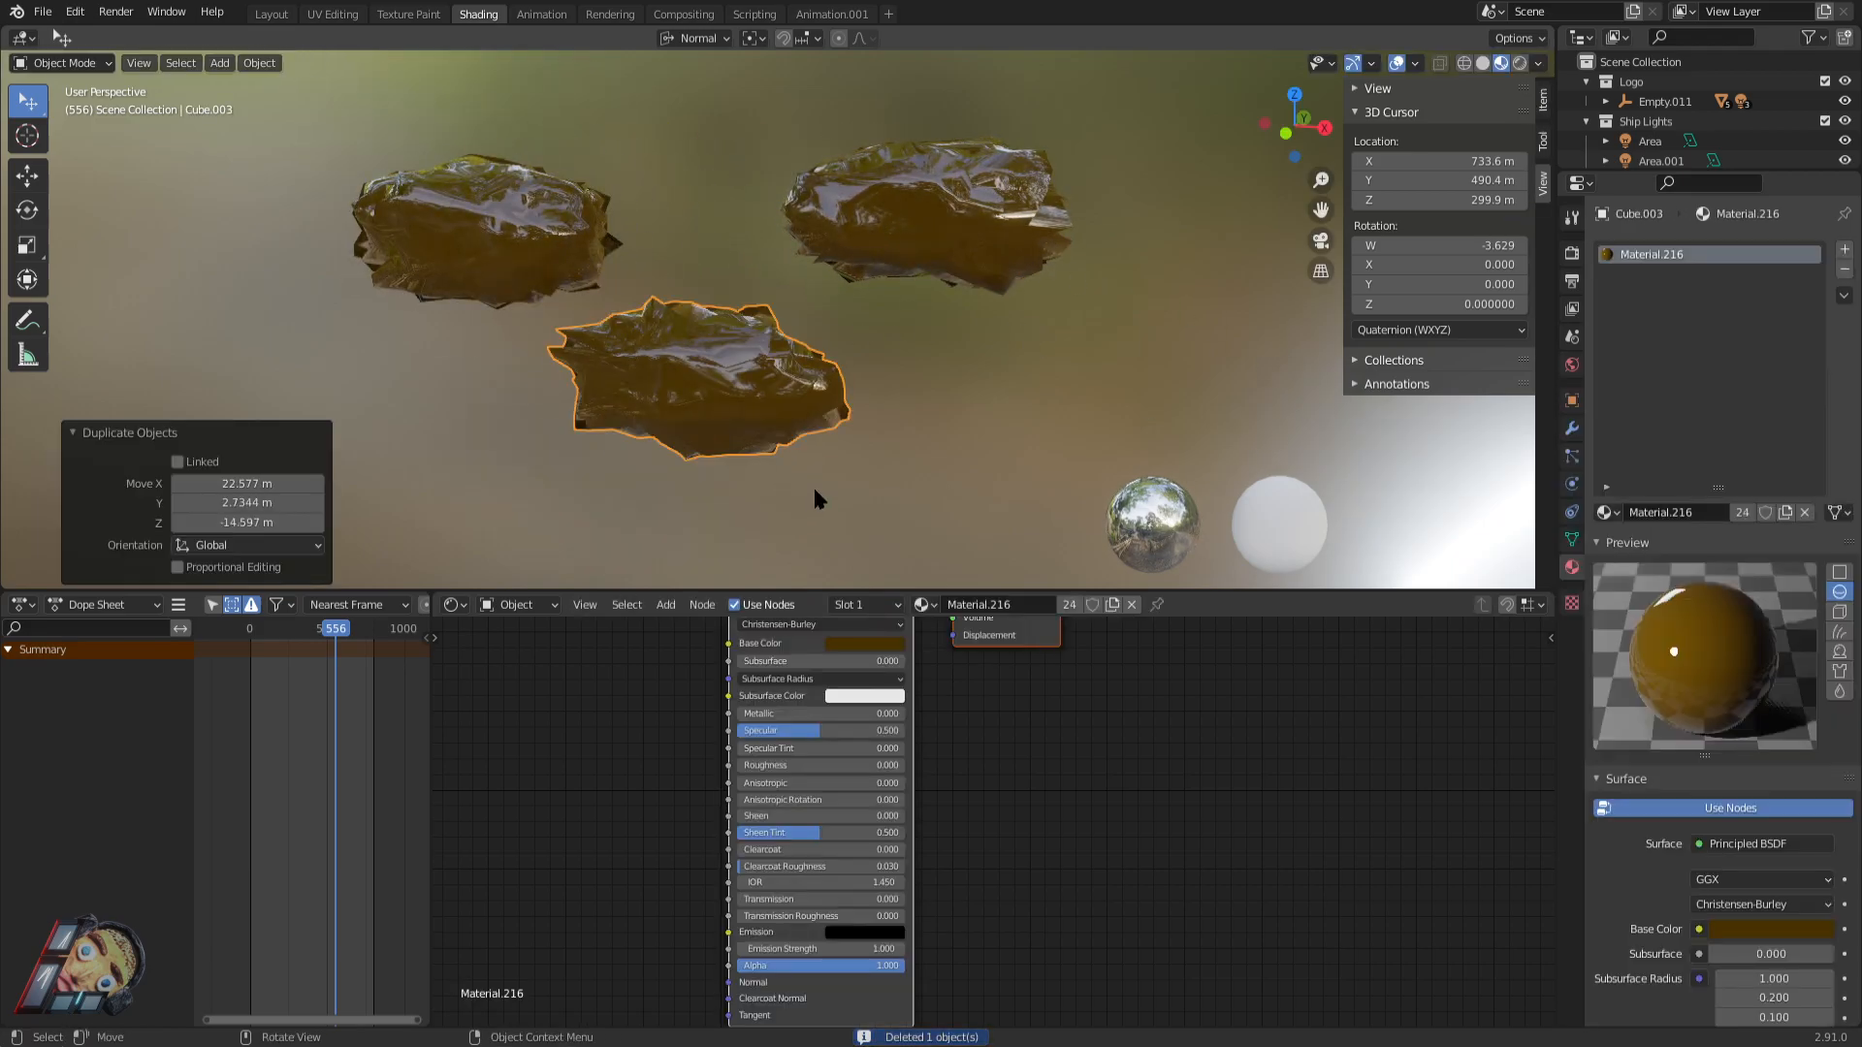
{"action": "left_click", "coordinate": [1046, 486]}
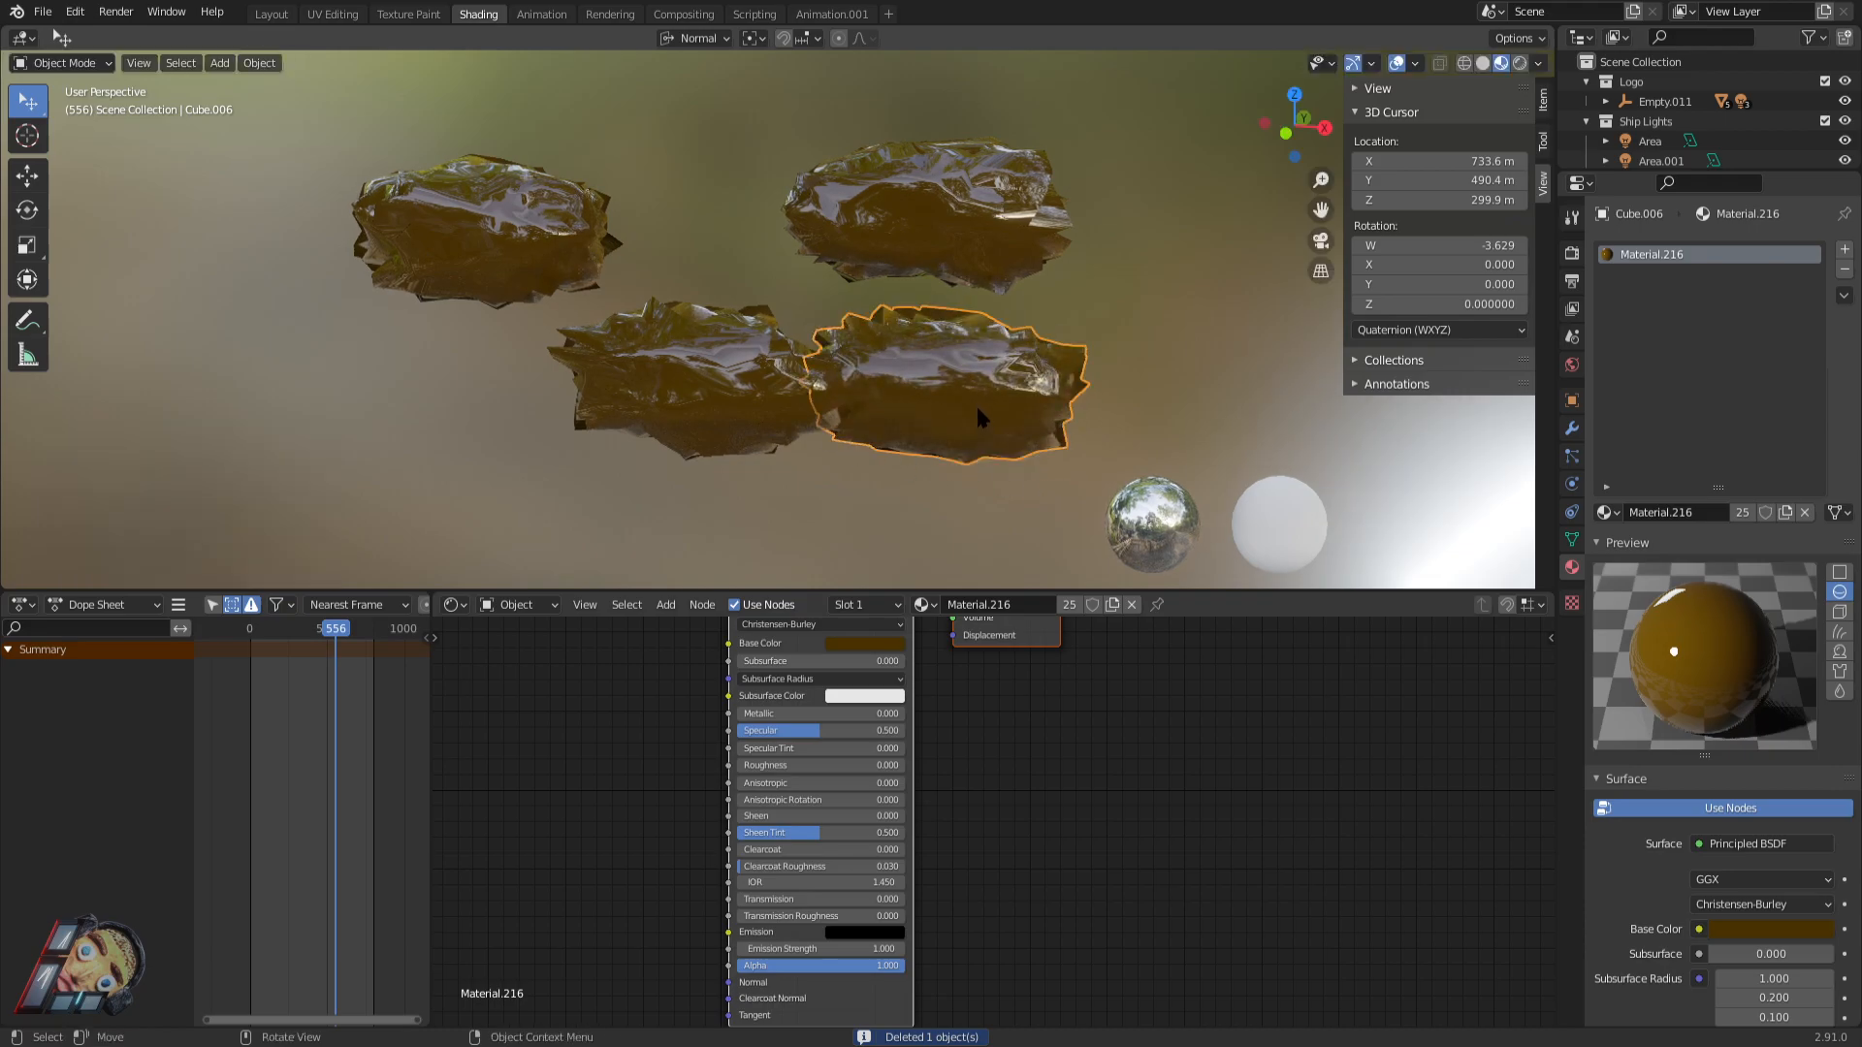
{"action": "scroll", "coordinate": [976, 404], "scroll_direction": "down", "scroll_amount": 3}
{"action": "key", "text": "shift+d"}
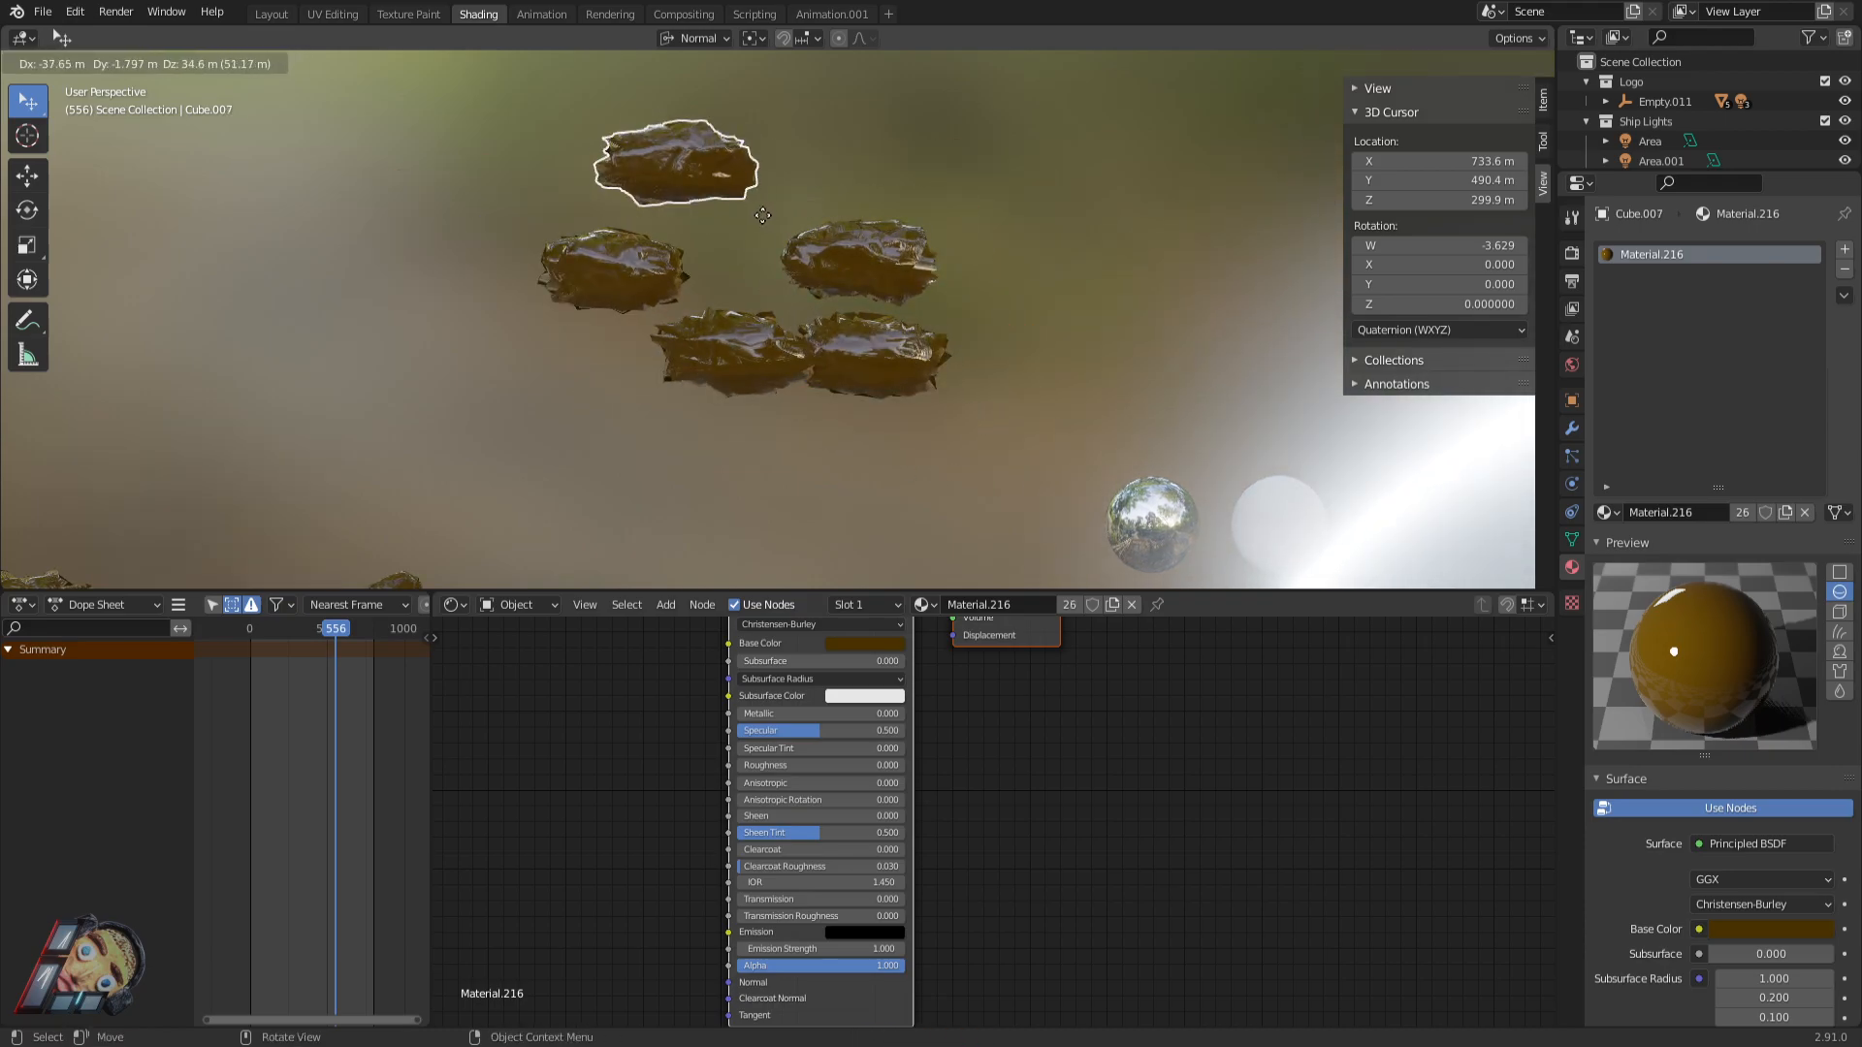
{"action": "left_click", "coordinate": [763, 225]}
{"action": "left_click", "coordinate": [916, 286]}
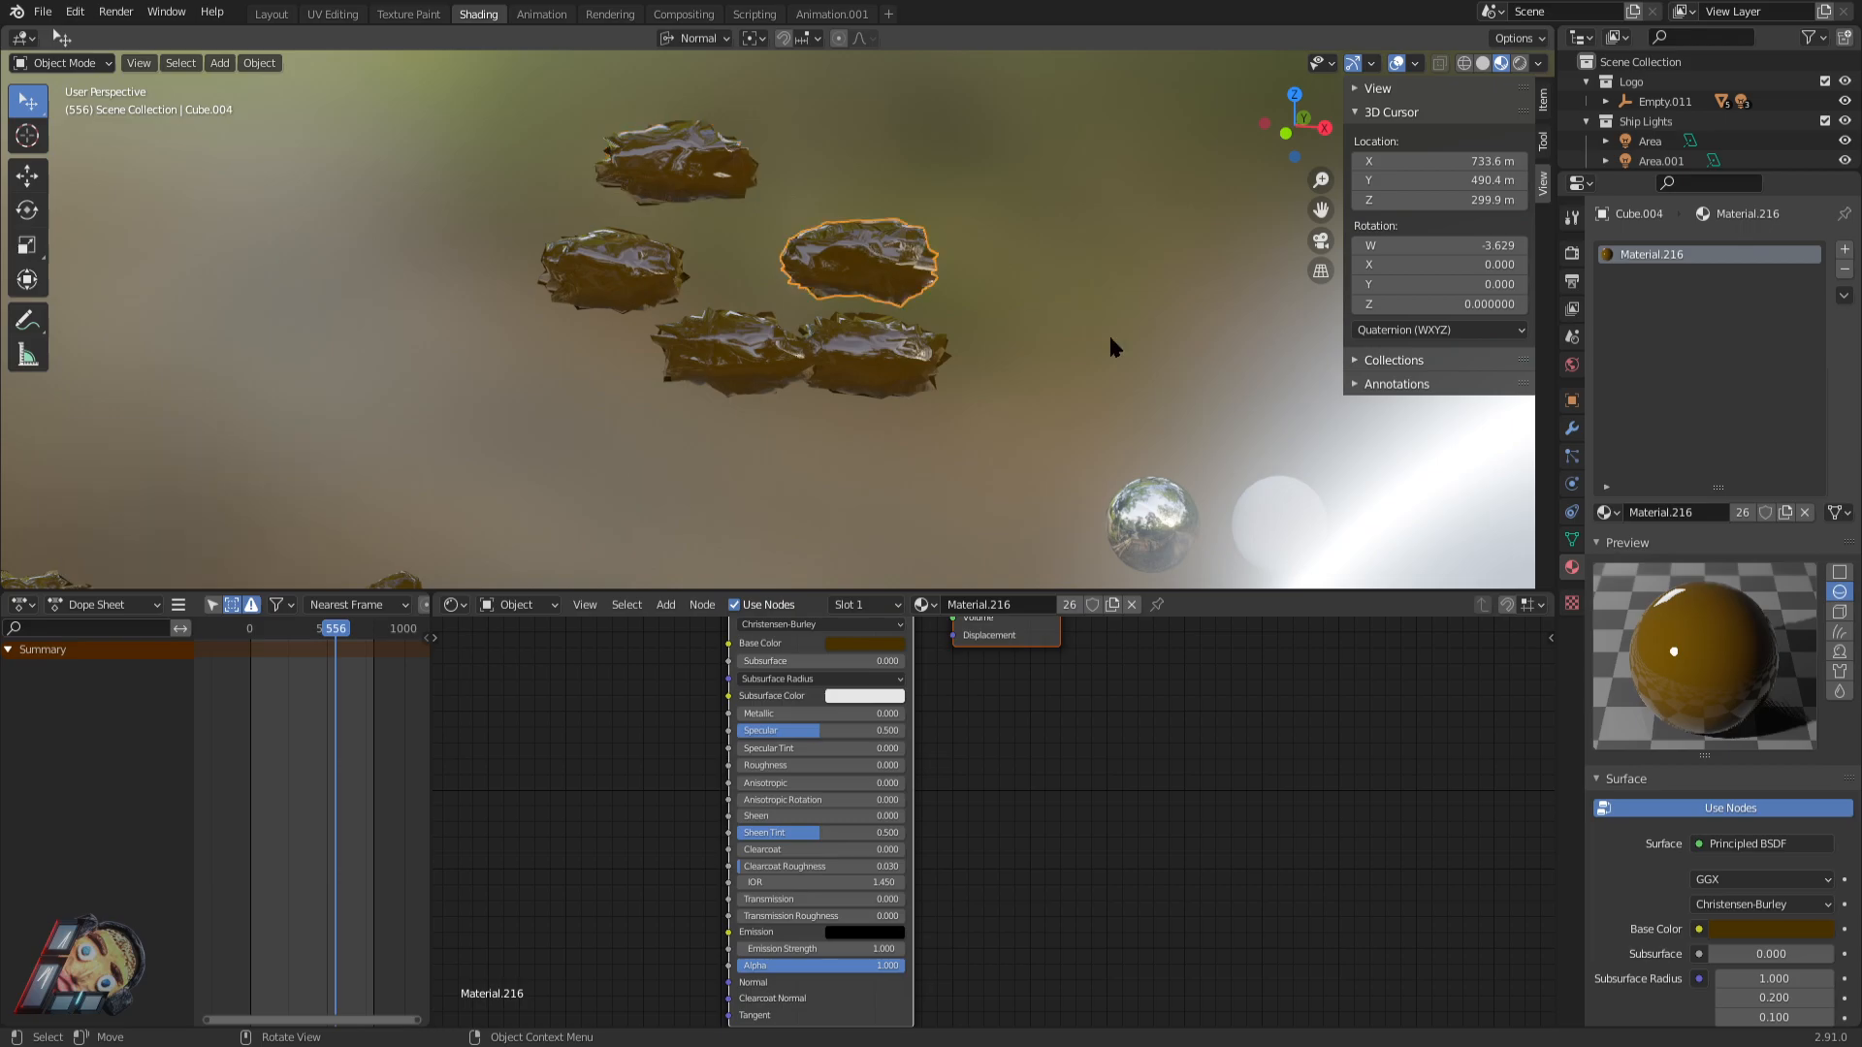
Set the selected asteroid's Displace strength to 1.200 and midlevel to 0.630, and its Smooth factor to 1.644.
{"action": "left_click", "coordinate": [1573, 428]}
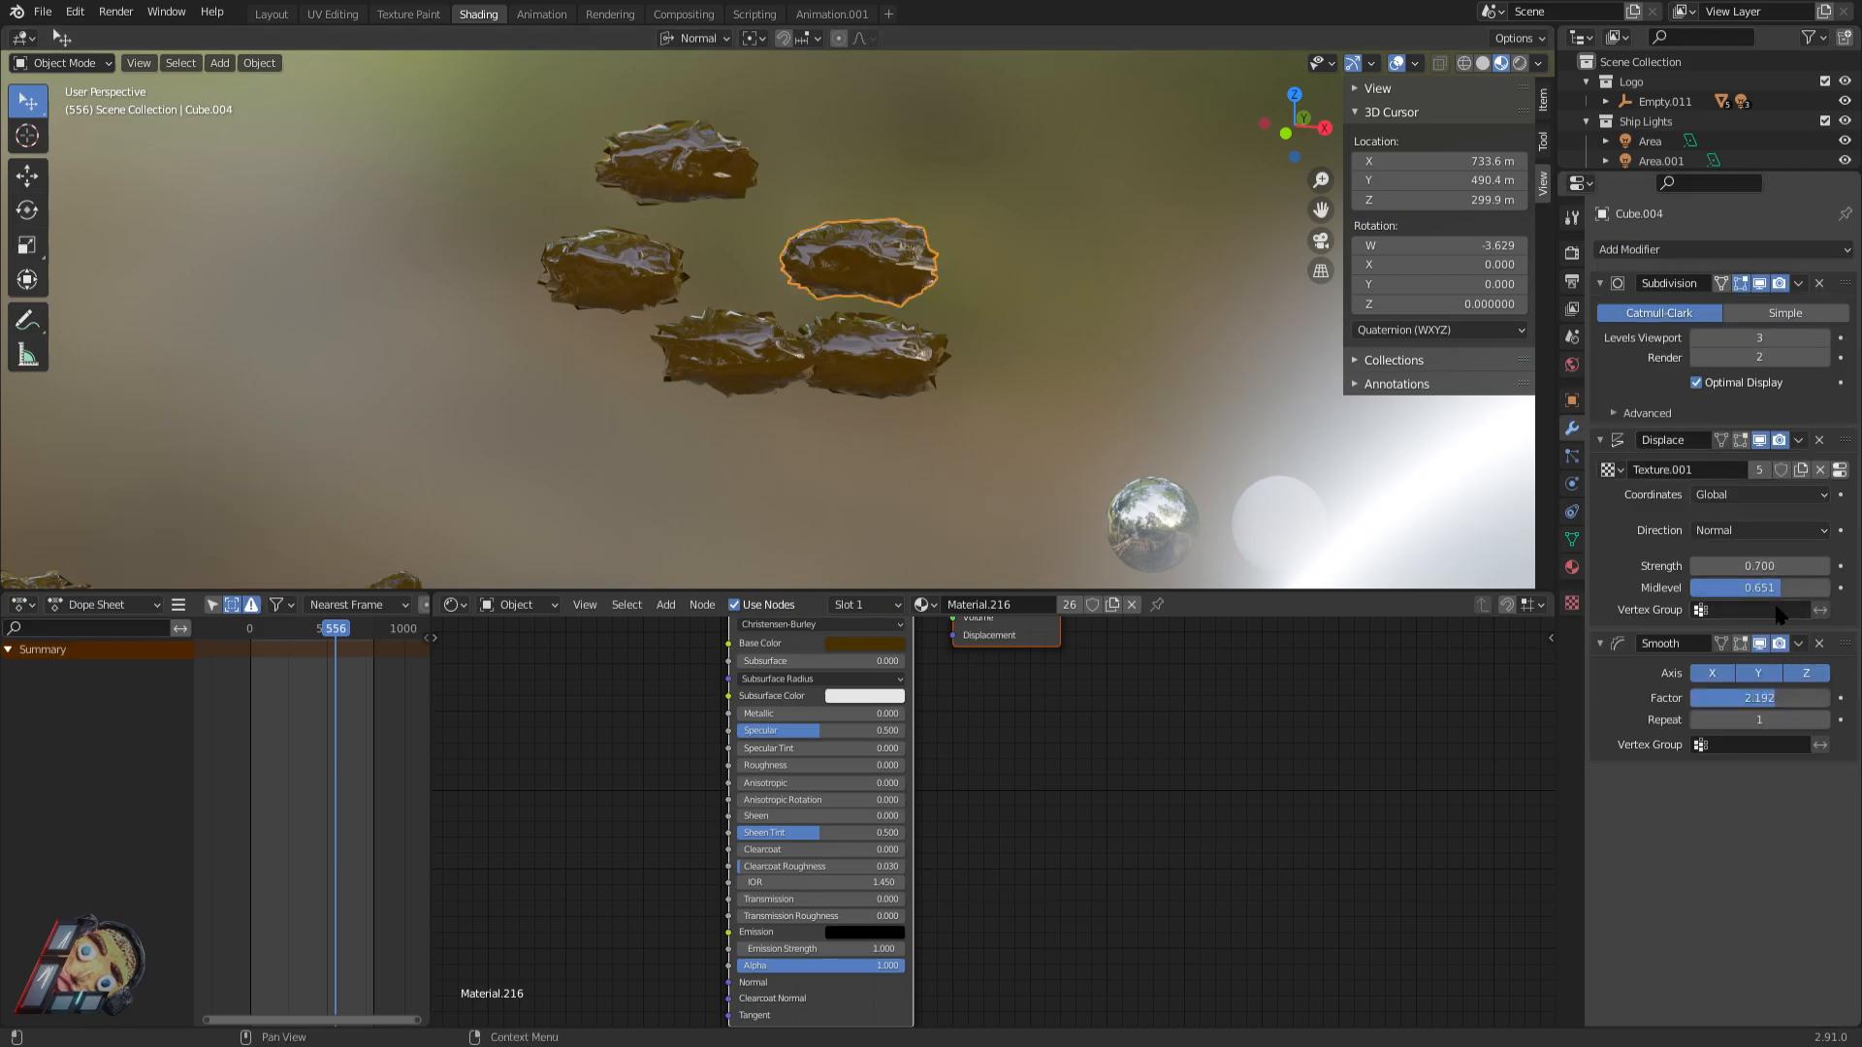
{"action": "mouse_move", "coordinate": [1781, 588]}
{"action": "left_mouse_down"}
{"action": "mouse_move", "coordinate": [1728, 587]}
{"action": "mouse_move", "coordinate": [1829, 588]}
{"action": "mouse_move", "coordinate": [1778, 588]}
{"action": "mouse_move", "coordinate": [1758, 566]}
{"action": "mouse_move", "coordinate": [1809, 566]}
{"action": "left_mouse_up"}
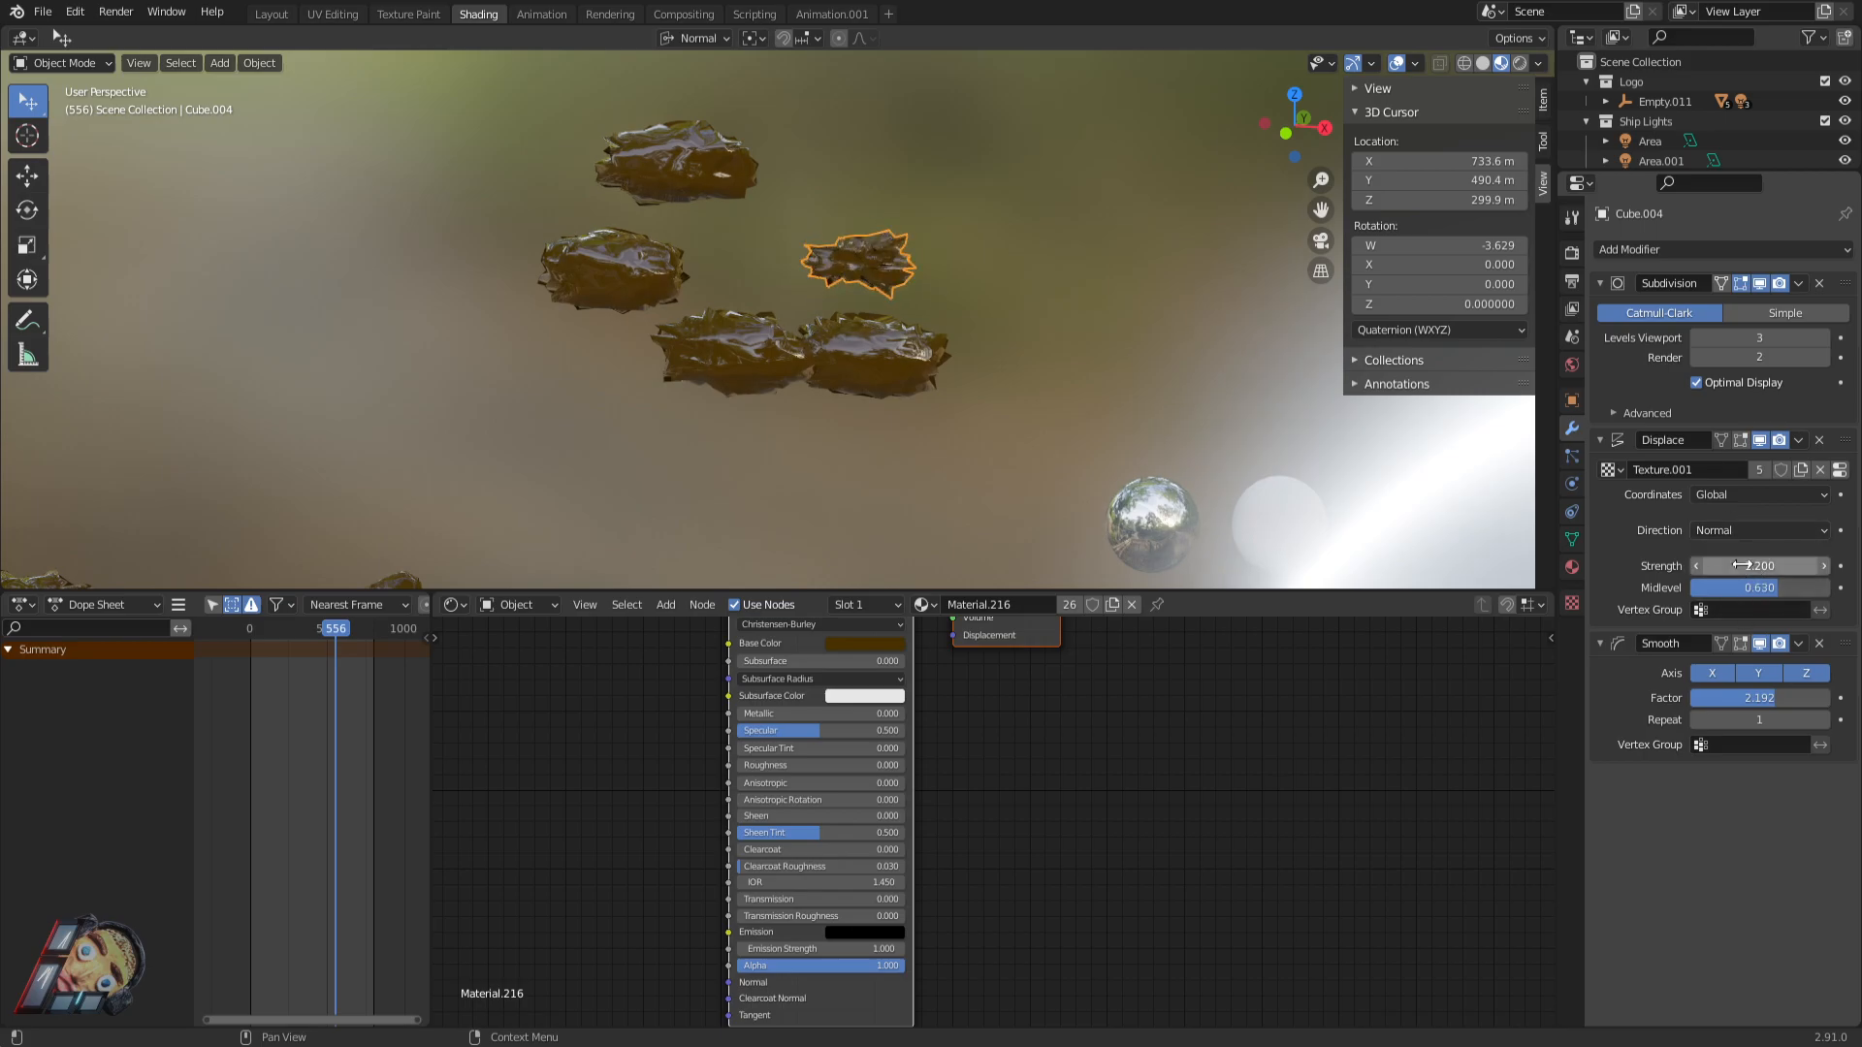
{"action": "left_click_drag", "start_coordinate": [1771, 699], "coordinate": [1738, 698]}
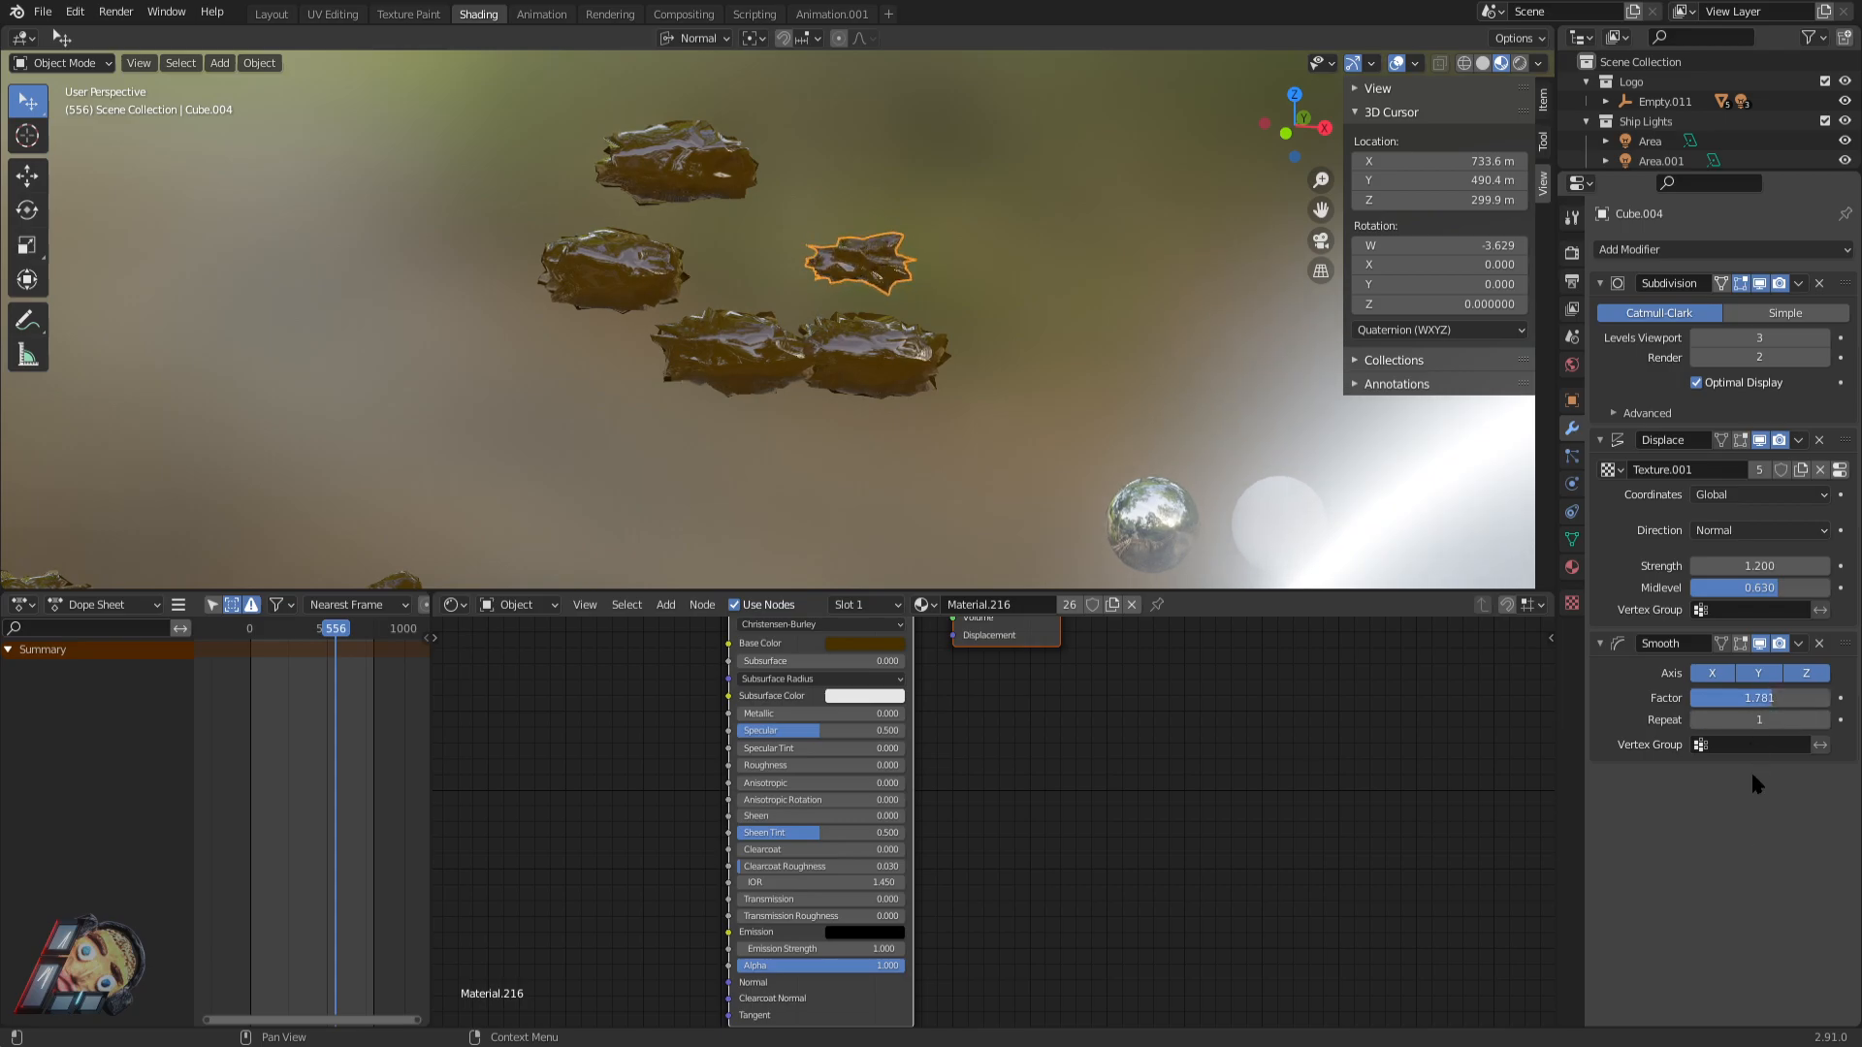
{"action": "right_click", "coordinate": [830, 254]}
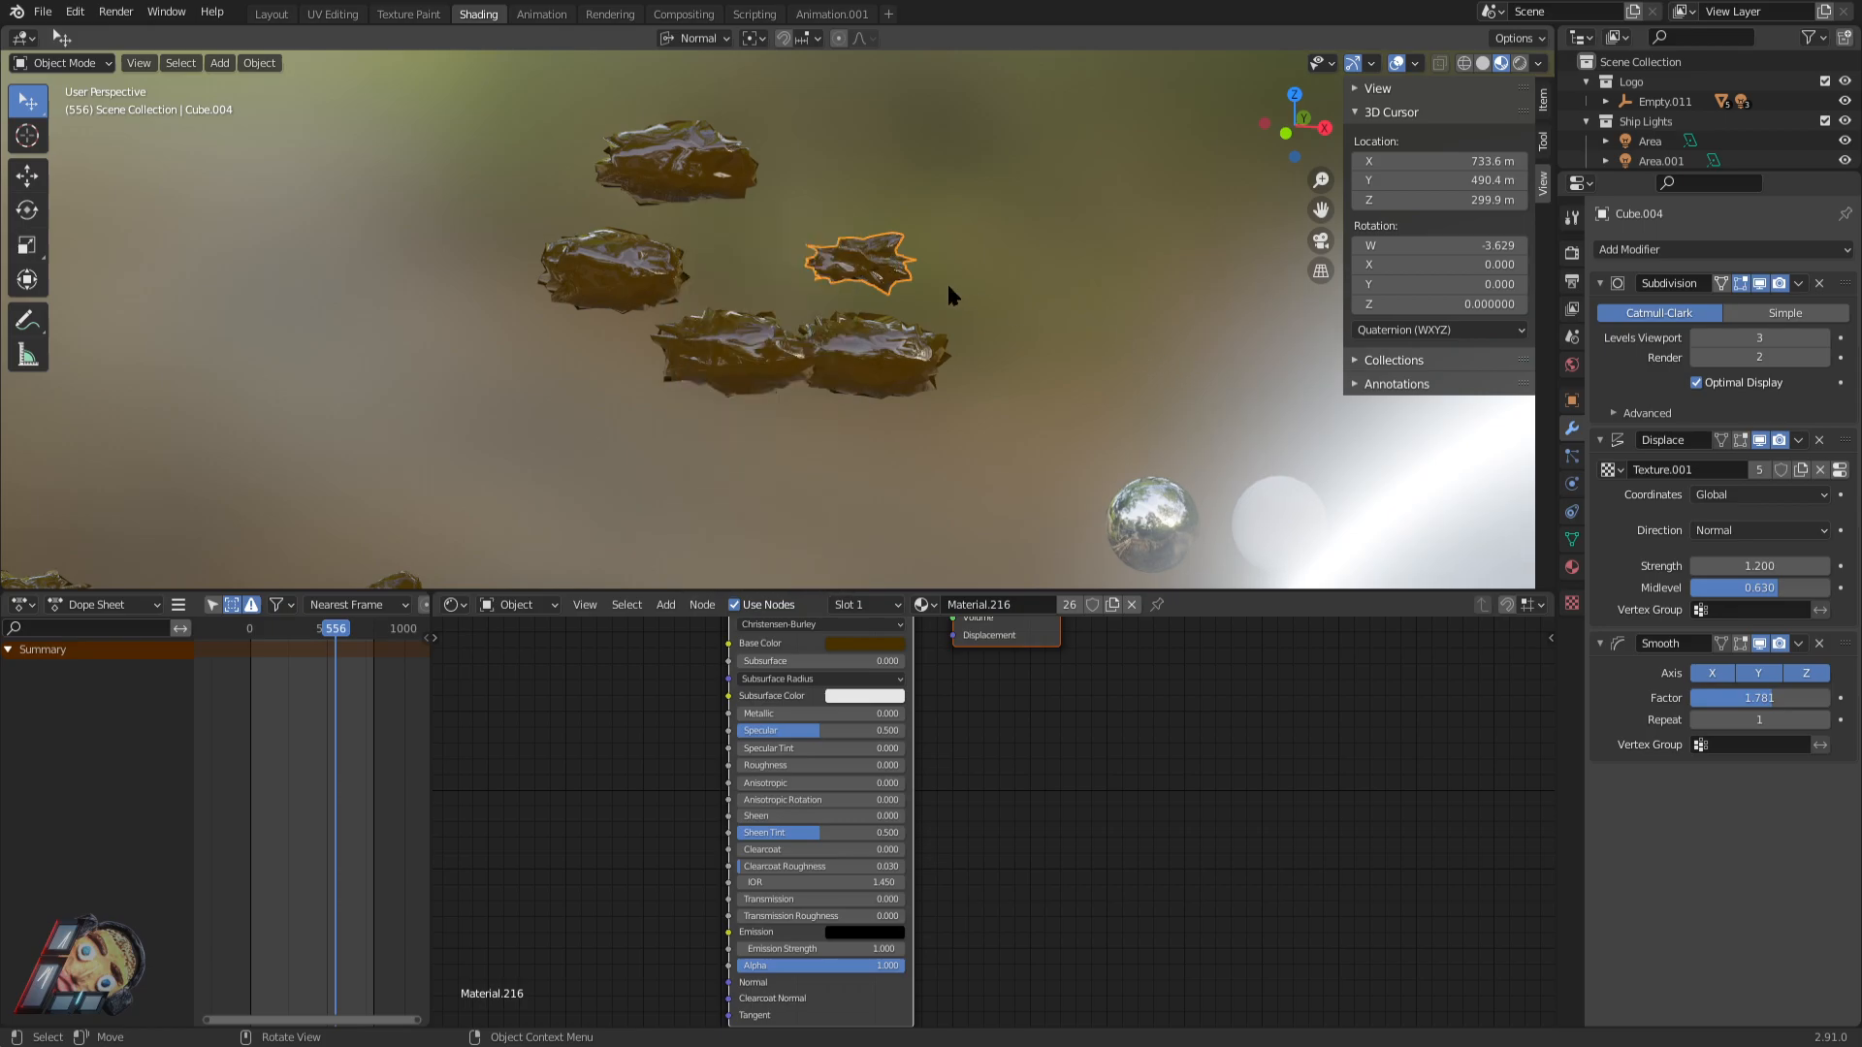
{"action": "left_click", "coordinate": [1705, 250]}
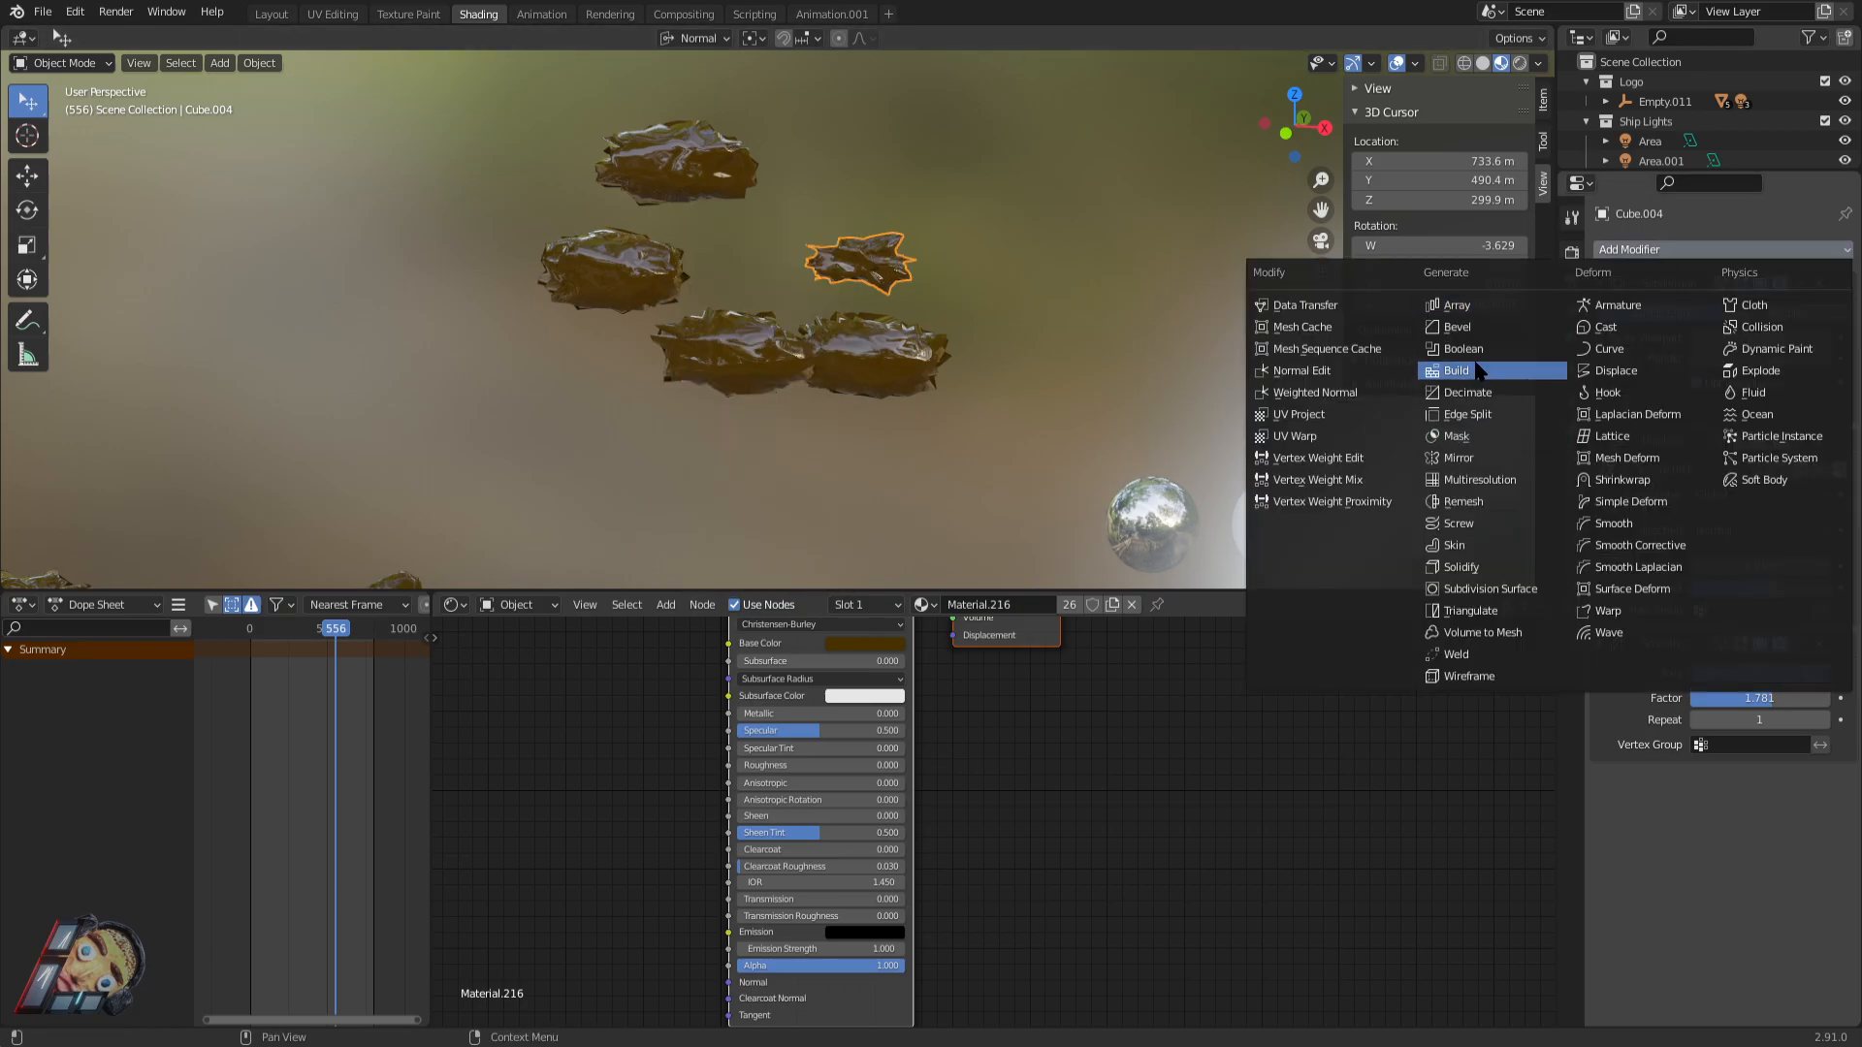
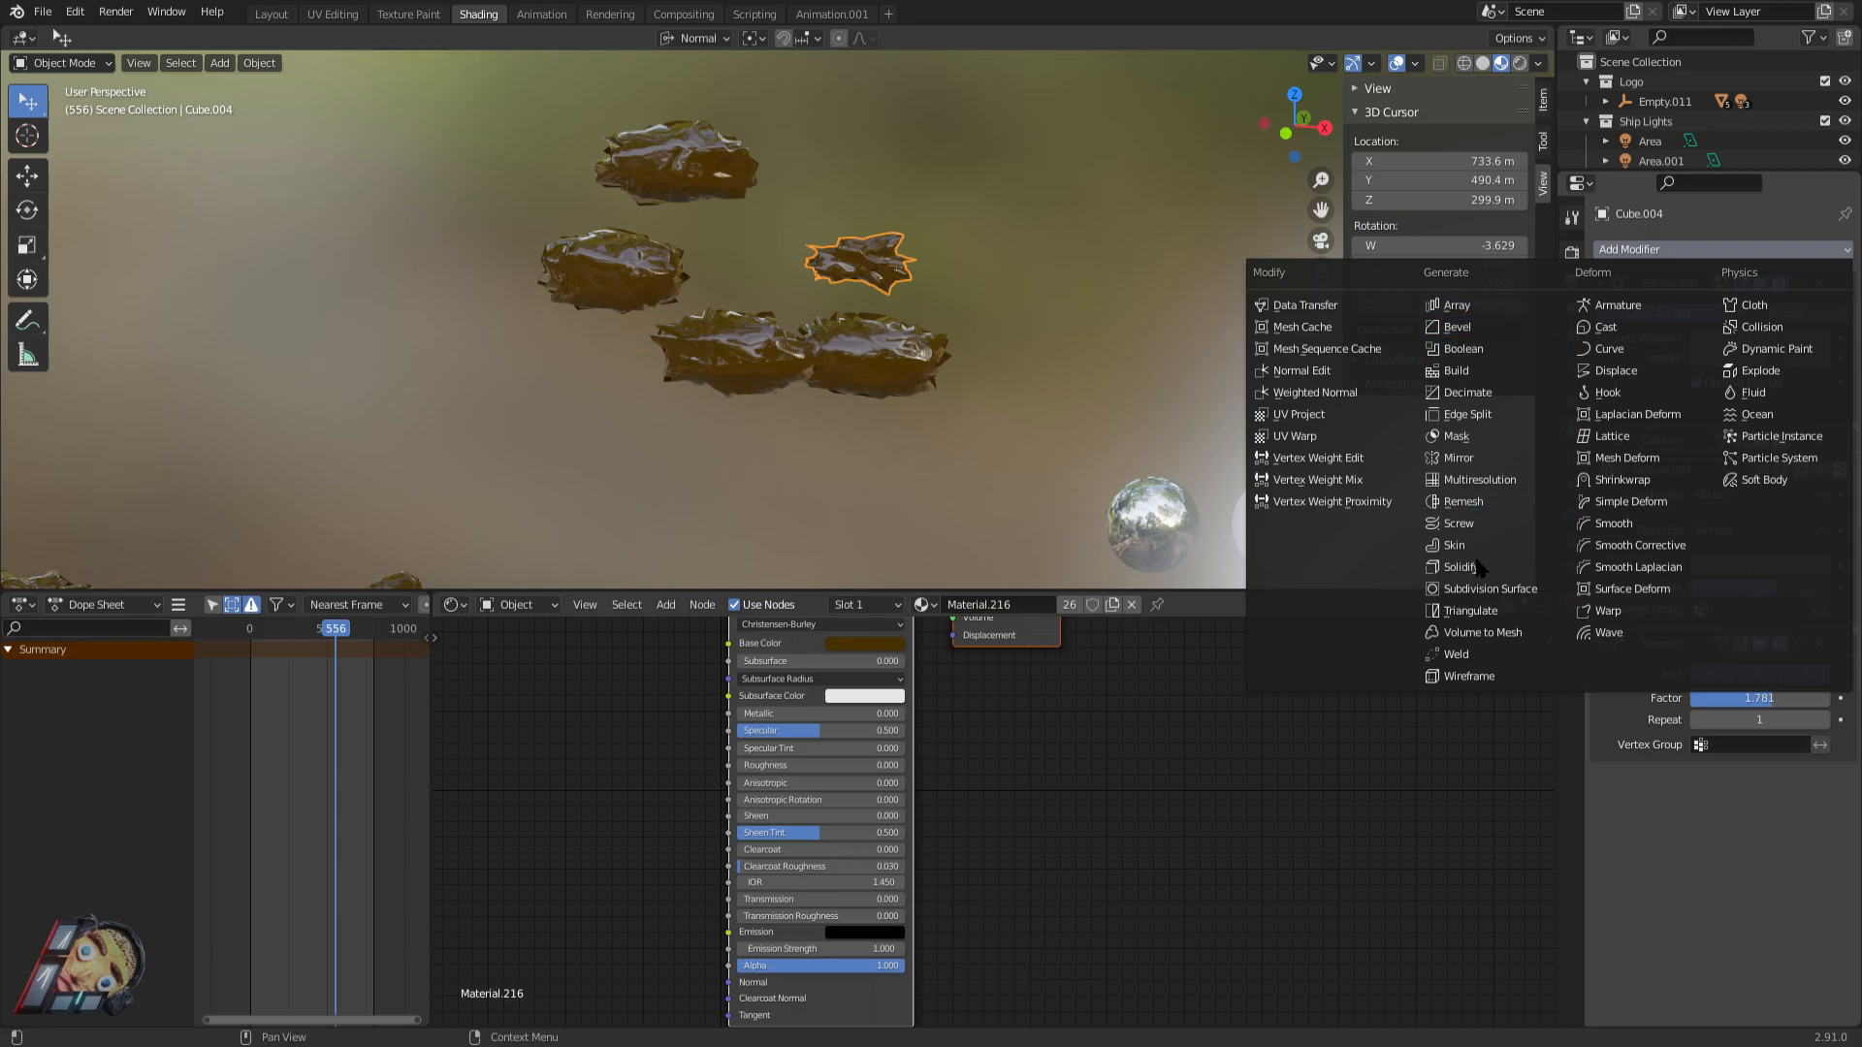
{"action": "left_click_drag", "start_coordinate": [1761, 698], "coordinate": [1800, 697]}
Delete the four other rugged asteroids, keeping only the spikier modified one.
{"action": "middle_click_drag", "start_coordinate": [1036, 269], "coordinate": [1030, 307]}
{"action": "scroll", "coordinate": [940, 512], "scroll_direction": "up", "scroll_amount": 3}
{"action": "left_click", "coordinate": [937, 560]}
{"action": "left_click", "coordinate": [688, 551], "text": "shift"}
{"action": "left_click", "coordinate": [529, 453], "text": "shift"}
{"action": "left_click", "coordinate": [571, 278], "text": "shift"}
{"action": "key", "text": "x"}
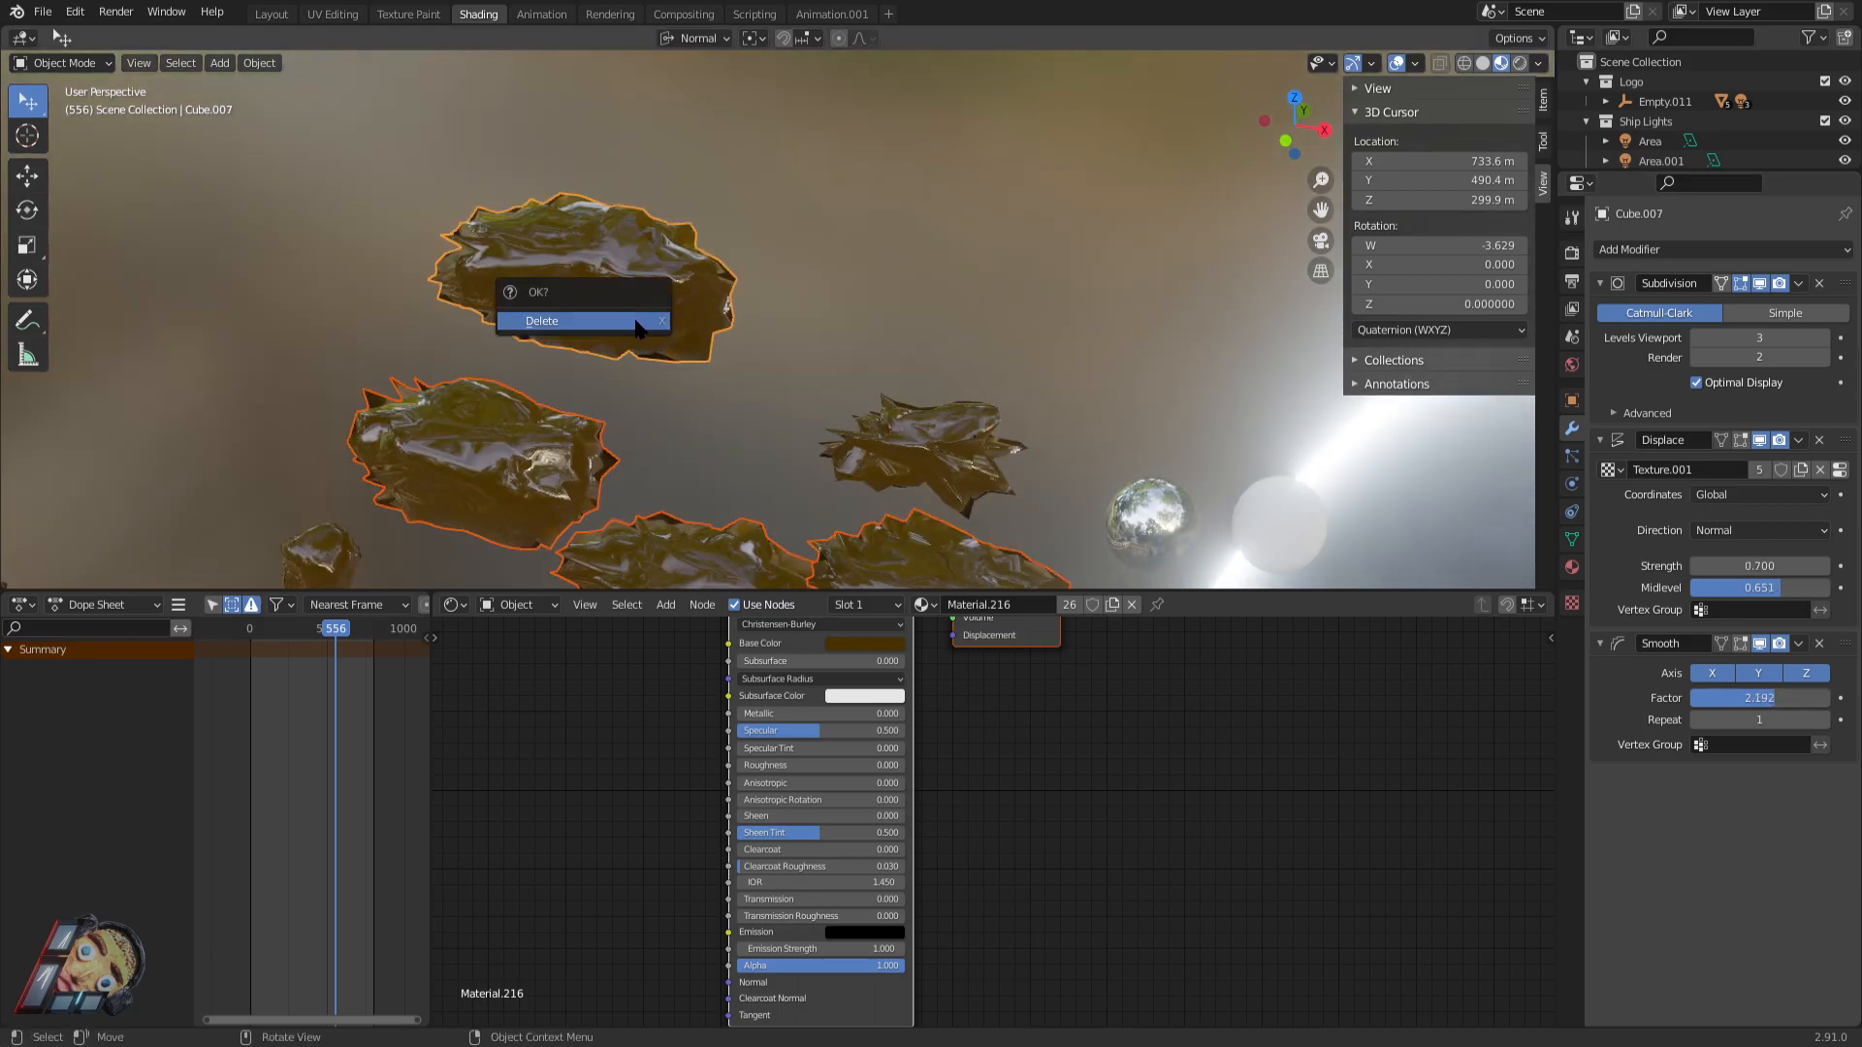
{"action": "left_click", "coordinate": [635, 319]}
Duplicate the spiky asteroid and place the copy directly beside it on the left.
{"action": "middle_click_drag", "start_coordinate": [915, 397], "coordinate": [931, 380]}
{"action": "left_click", "coordinate": [1030, 353]}
{"action": "key", "text": "shift+d"}
{"action": "left_click", "coordinate": [859, 404]}
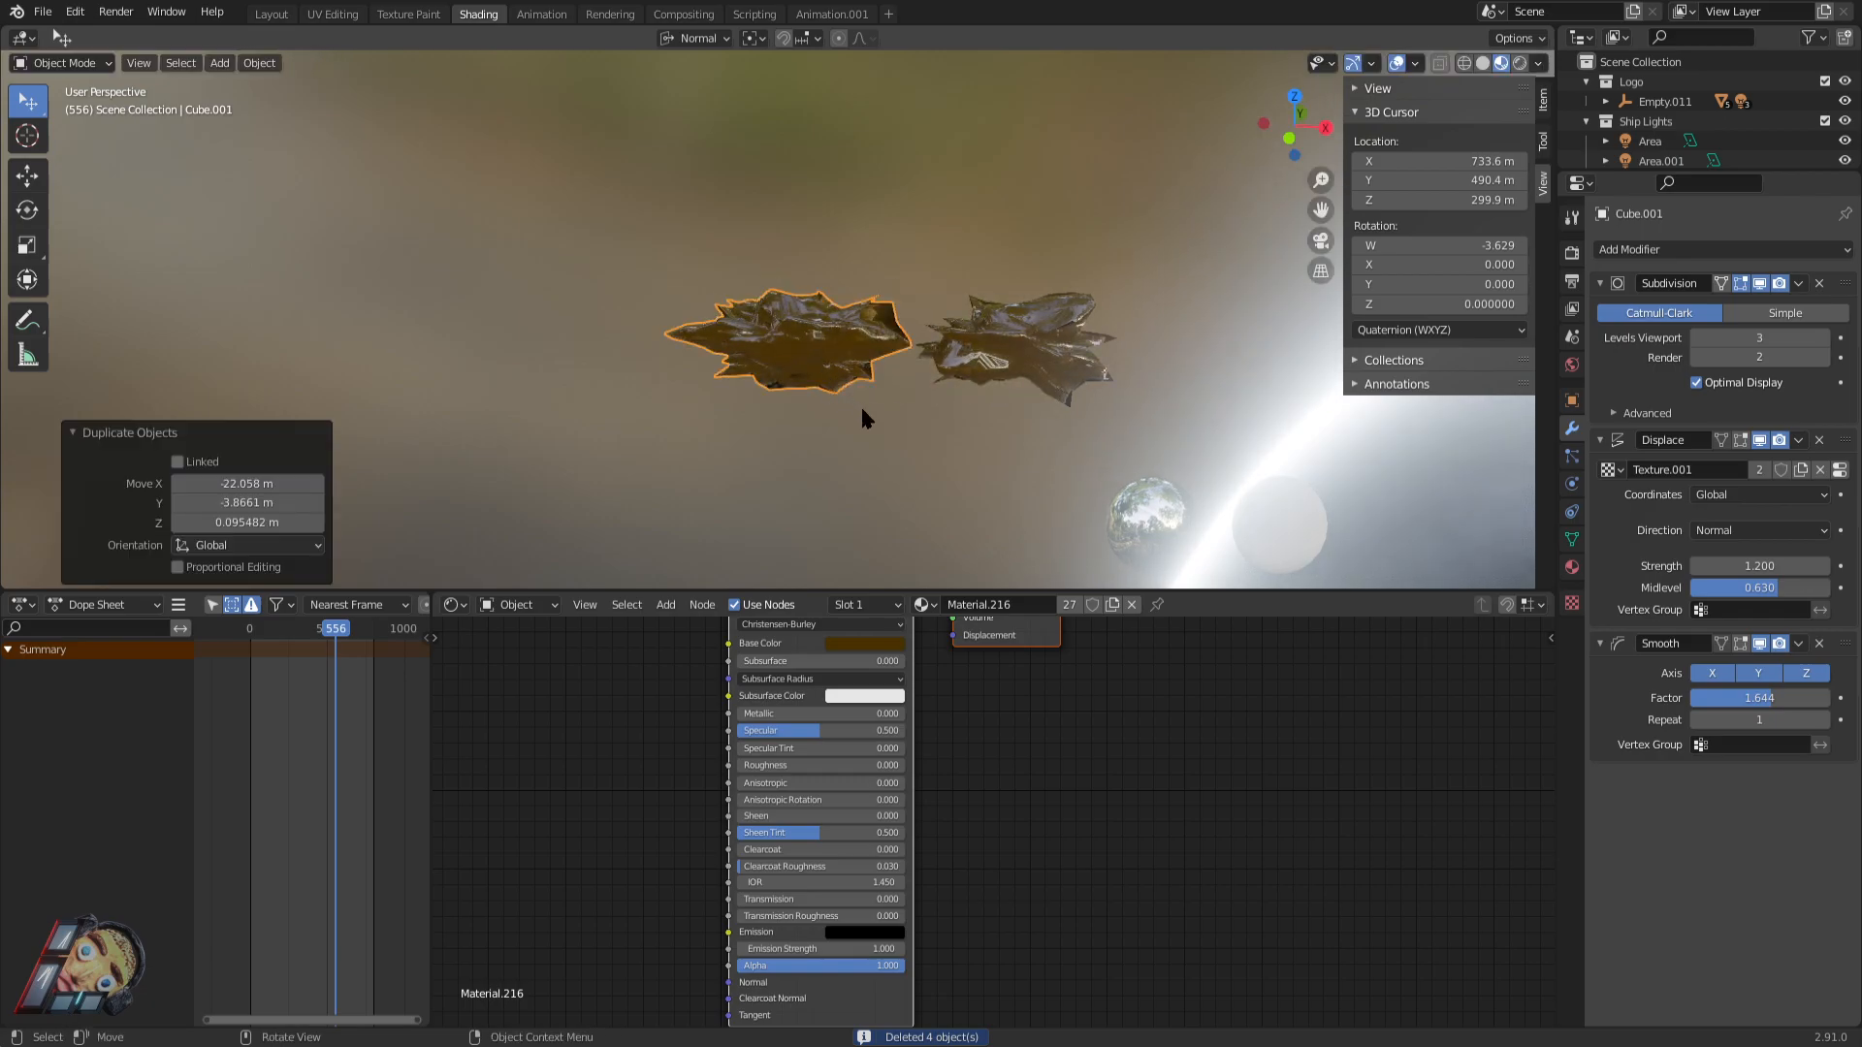
Duplicate the left copy, place the new one above the pair and scale it down to about half size.
{"action": "scroll", "coordinate": [849, 334], "scroll_direction": "up", "scroll_amount": 2}
{"action": "middle_click_drag", "start_coordinate": [964, 318], "coordinate": [737, 236], "text": "shift"}
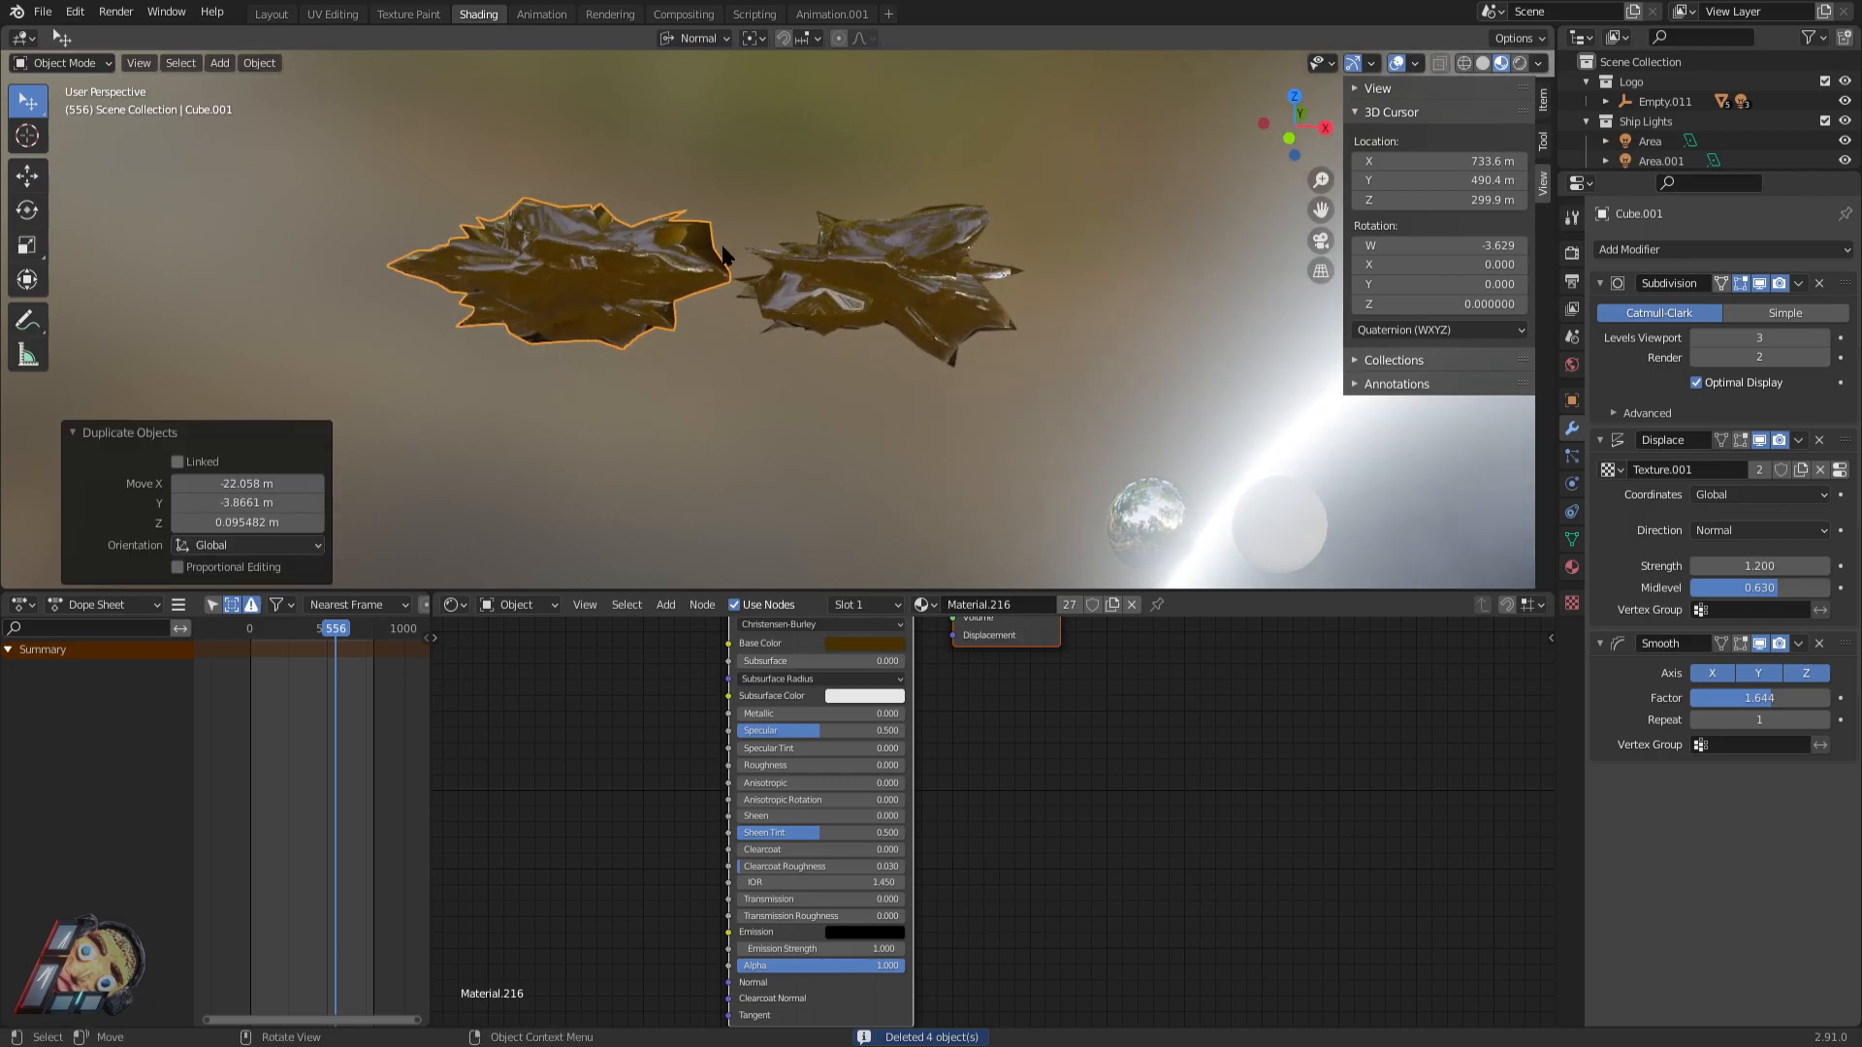
{"action": "left_click", "coordinate": [625, 251]}
{"action": "middle_click_drag", "start_coordinate": [638, 201], "coordinate": [659, 279], "text": "shift"}
{"action": "key", "text": "shift+d"}
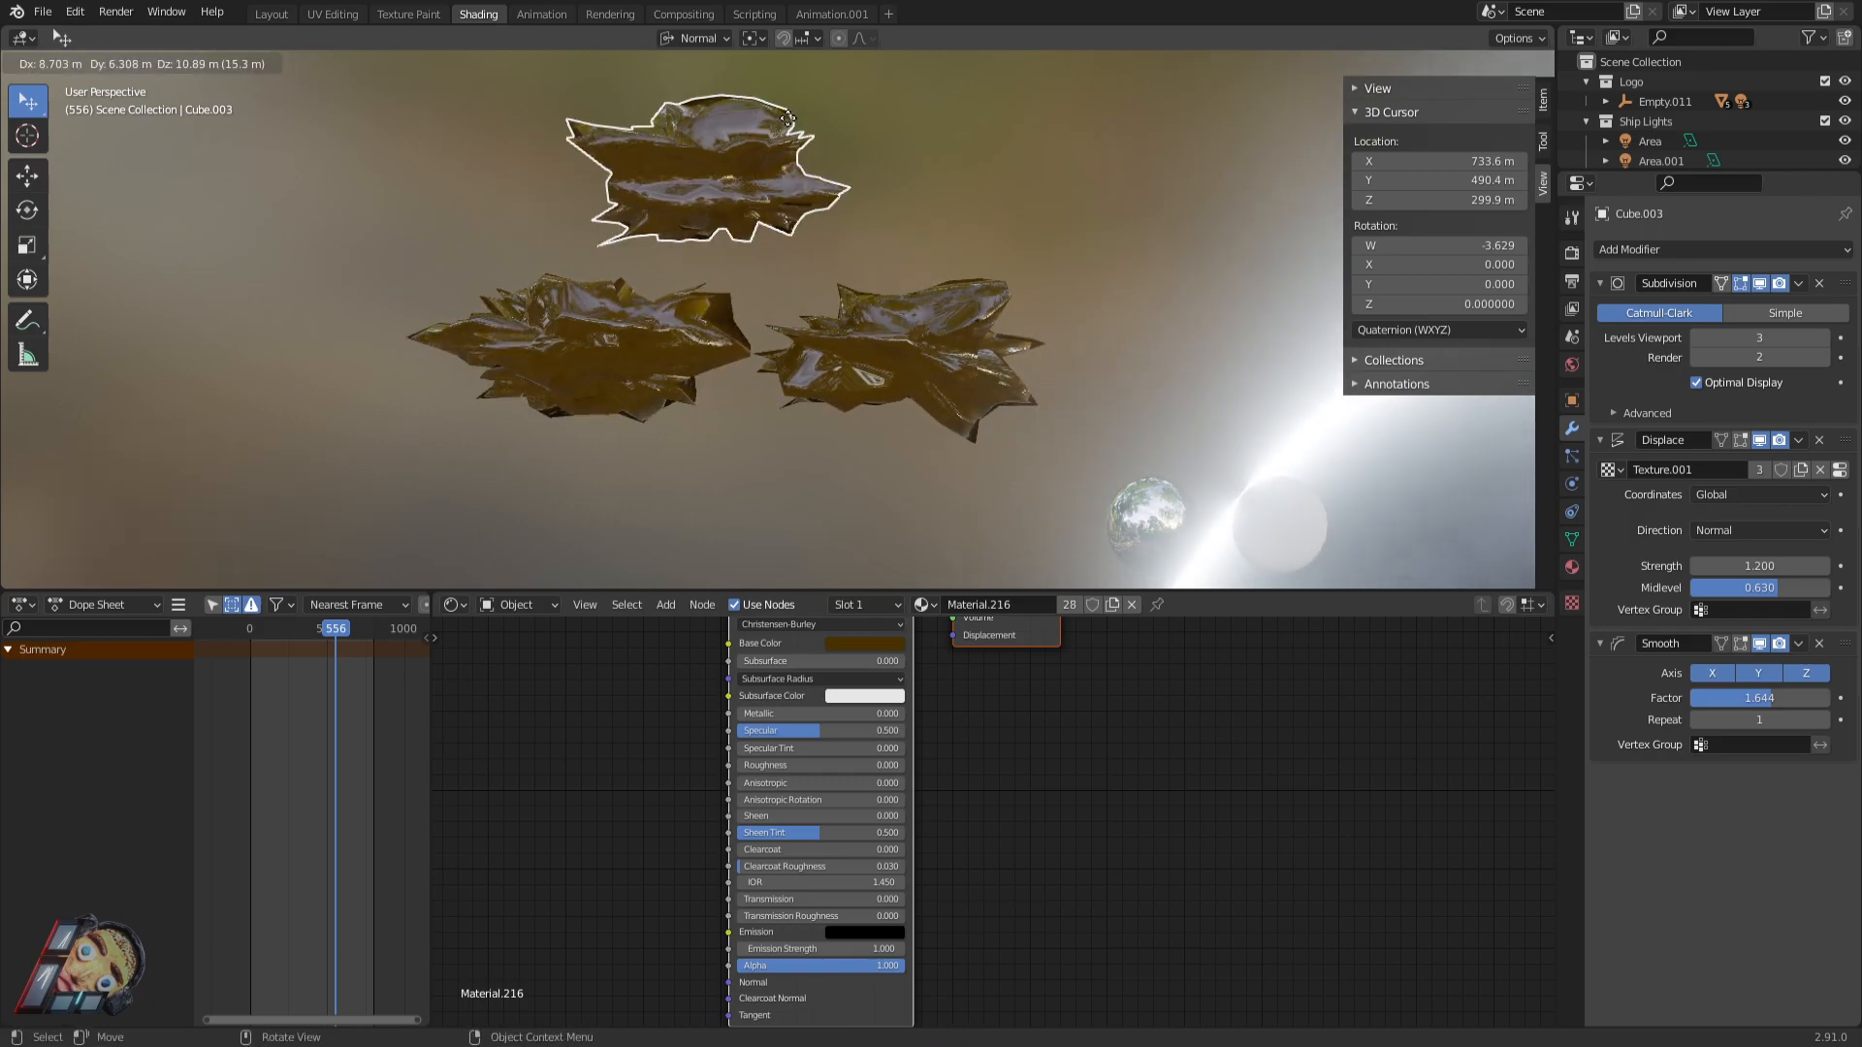
{"action": "left_click", "coordinate": [764, 112]}
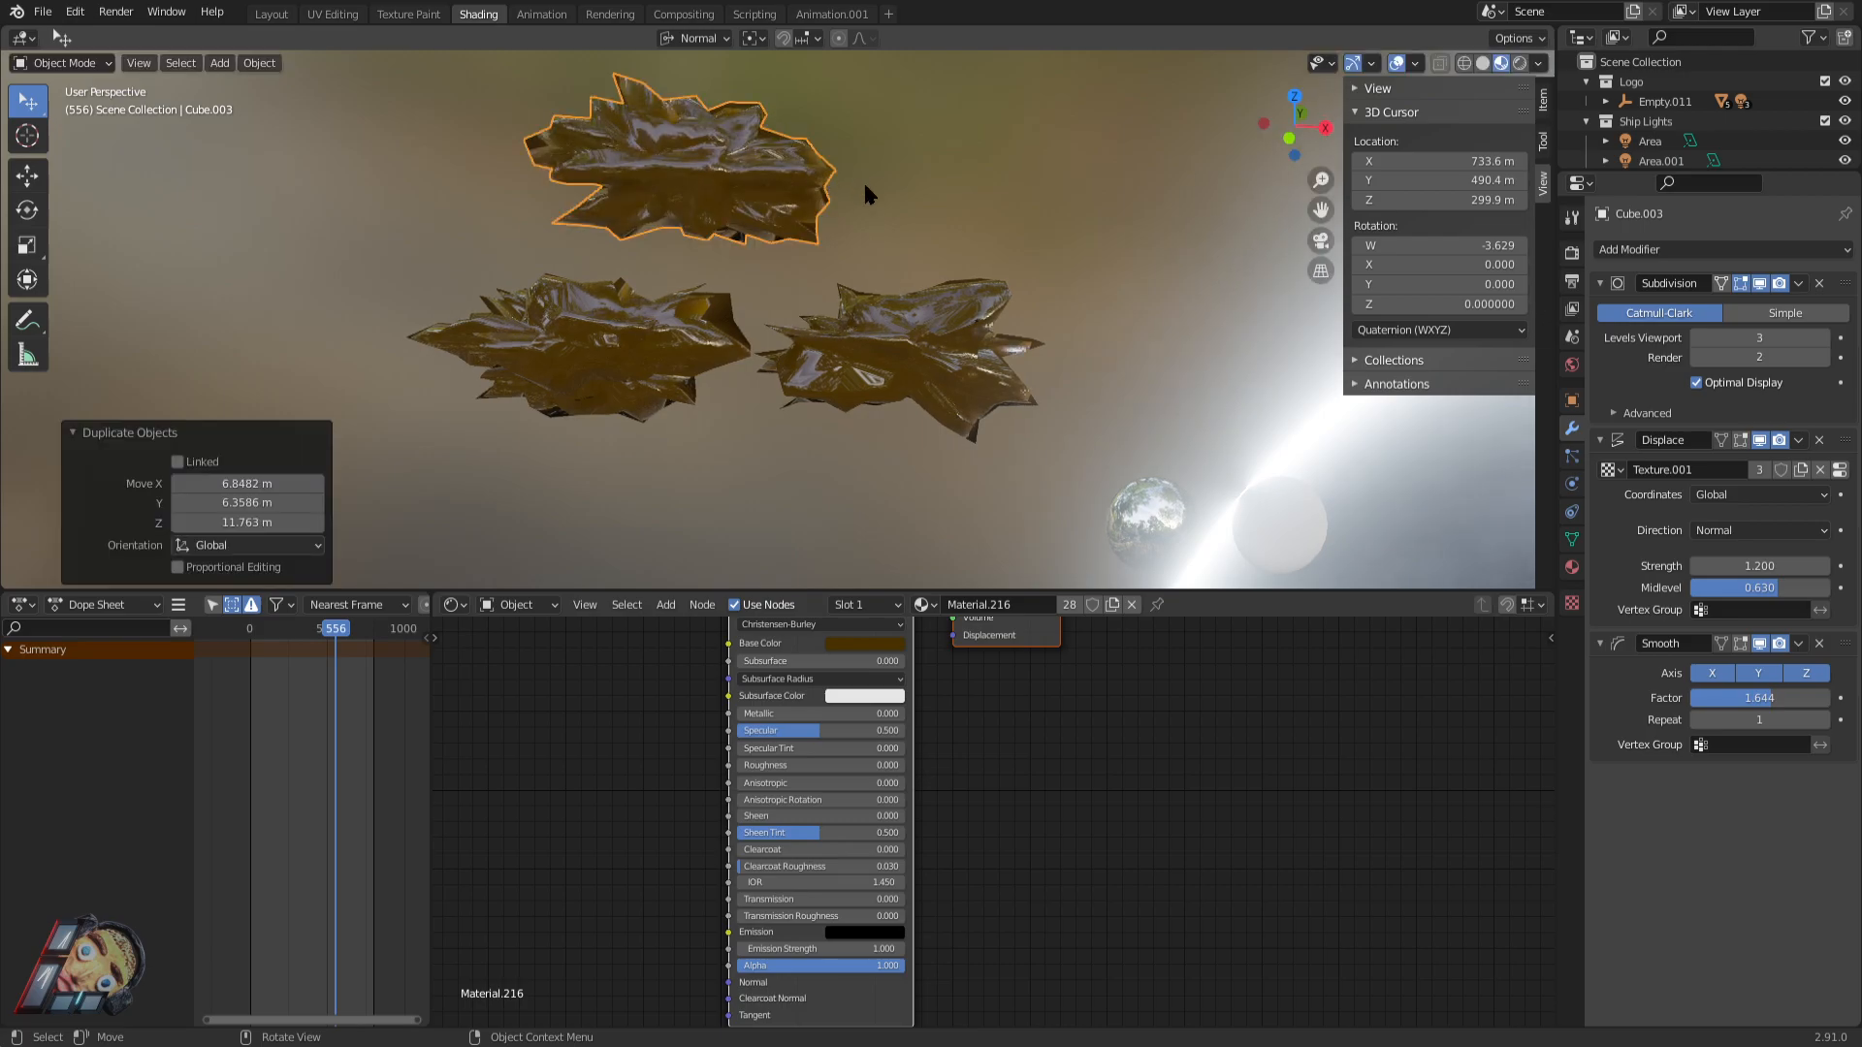
{"action": "key", "text": "s"}
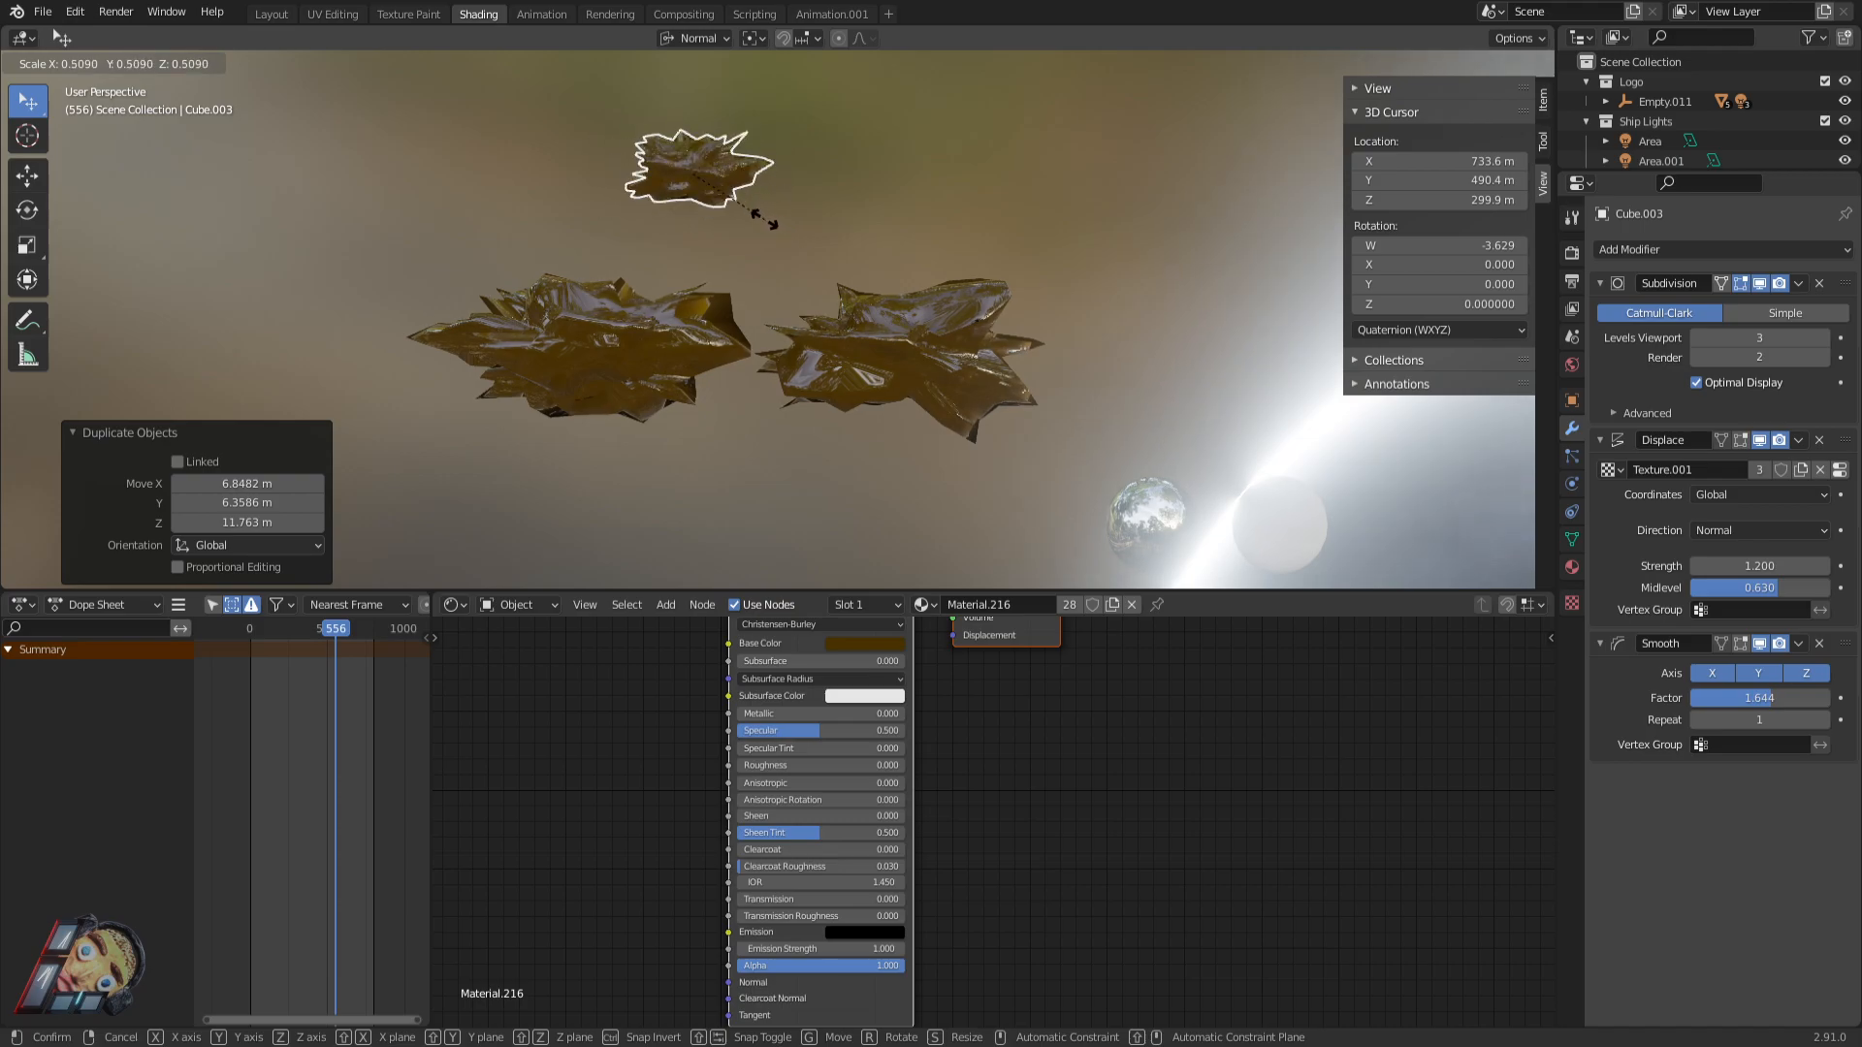
{"action": "left_click", "coordinate": [766, 209]}
Duplicate the original spiky asteroid to the upper right and scale the copy to 0.633.
{"action": "left_click", "coordinate": [1004, 366]}
{"action": "key", "text": "shift+d"}
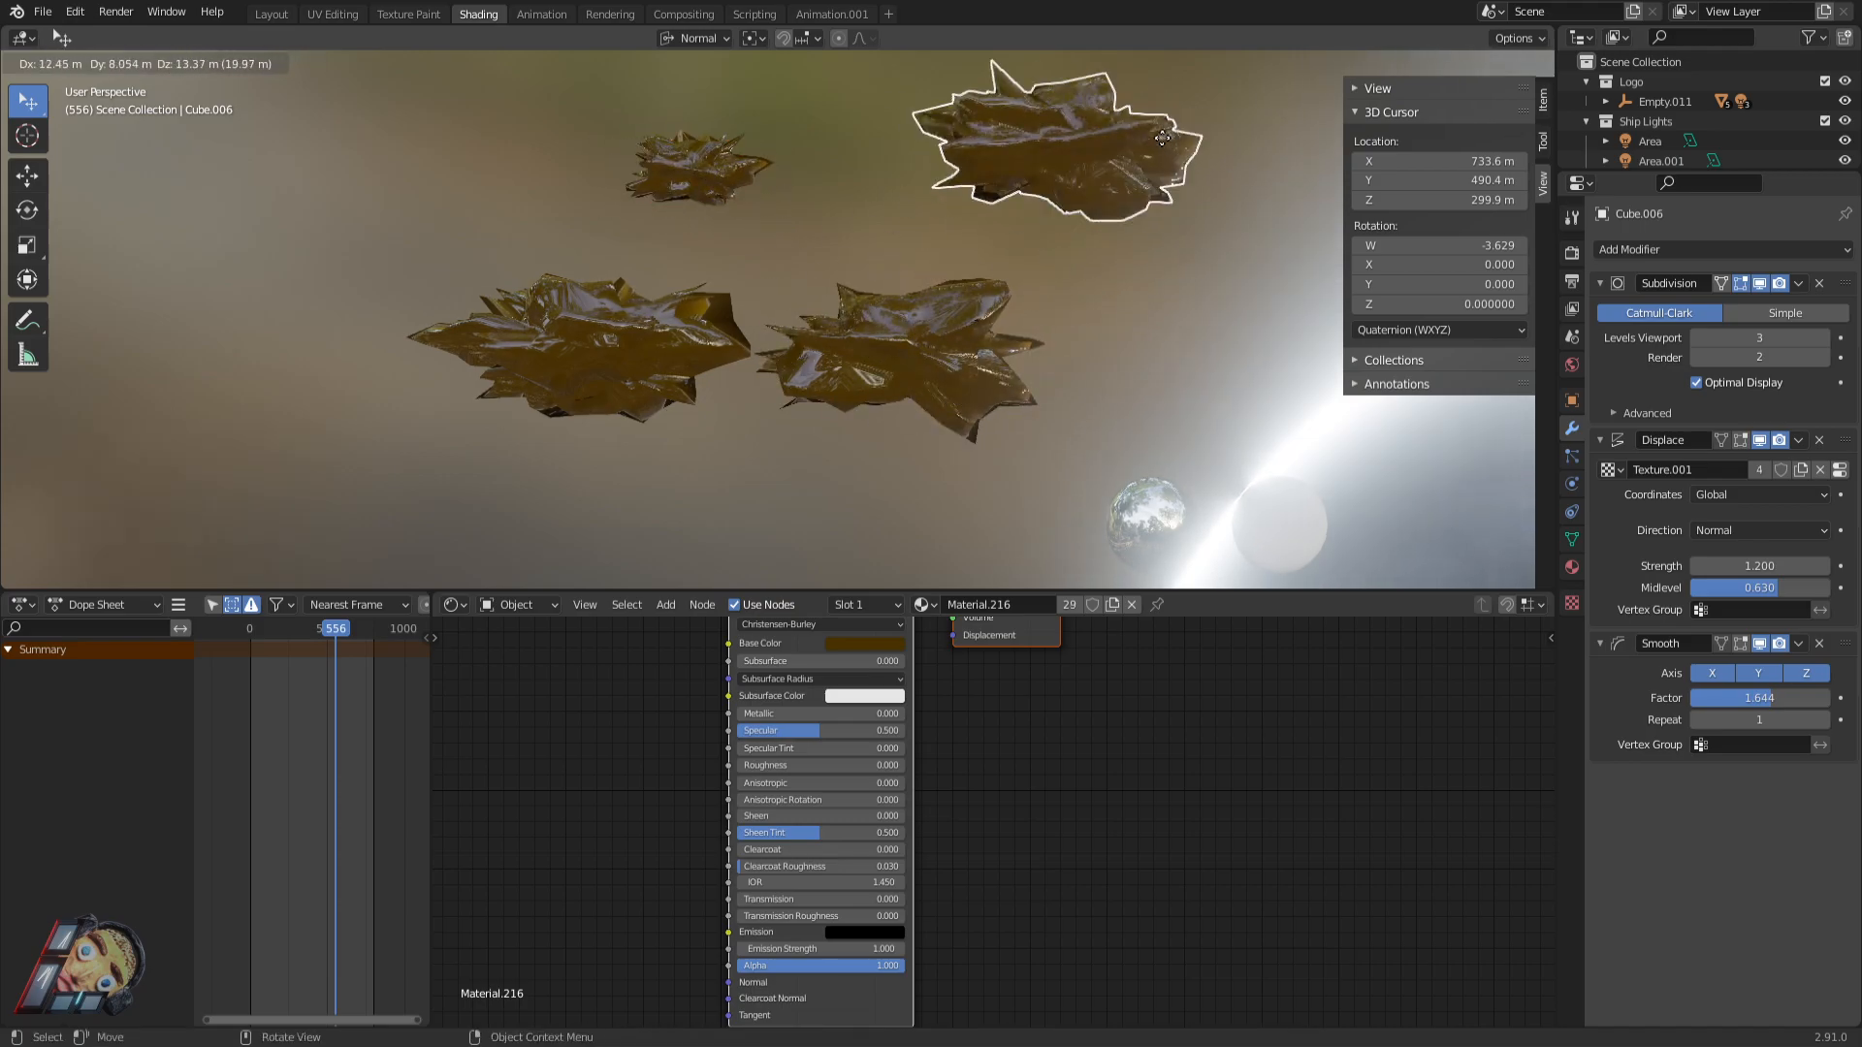
{"action": "left_click", "coordinate": [1178, 175]}
{"action": "key", "text": "s"}
{"action": "left_click", "coordinate": [1031, 333]}
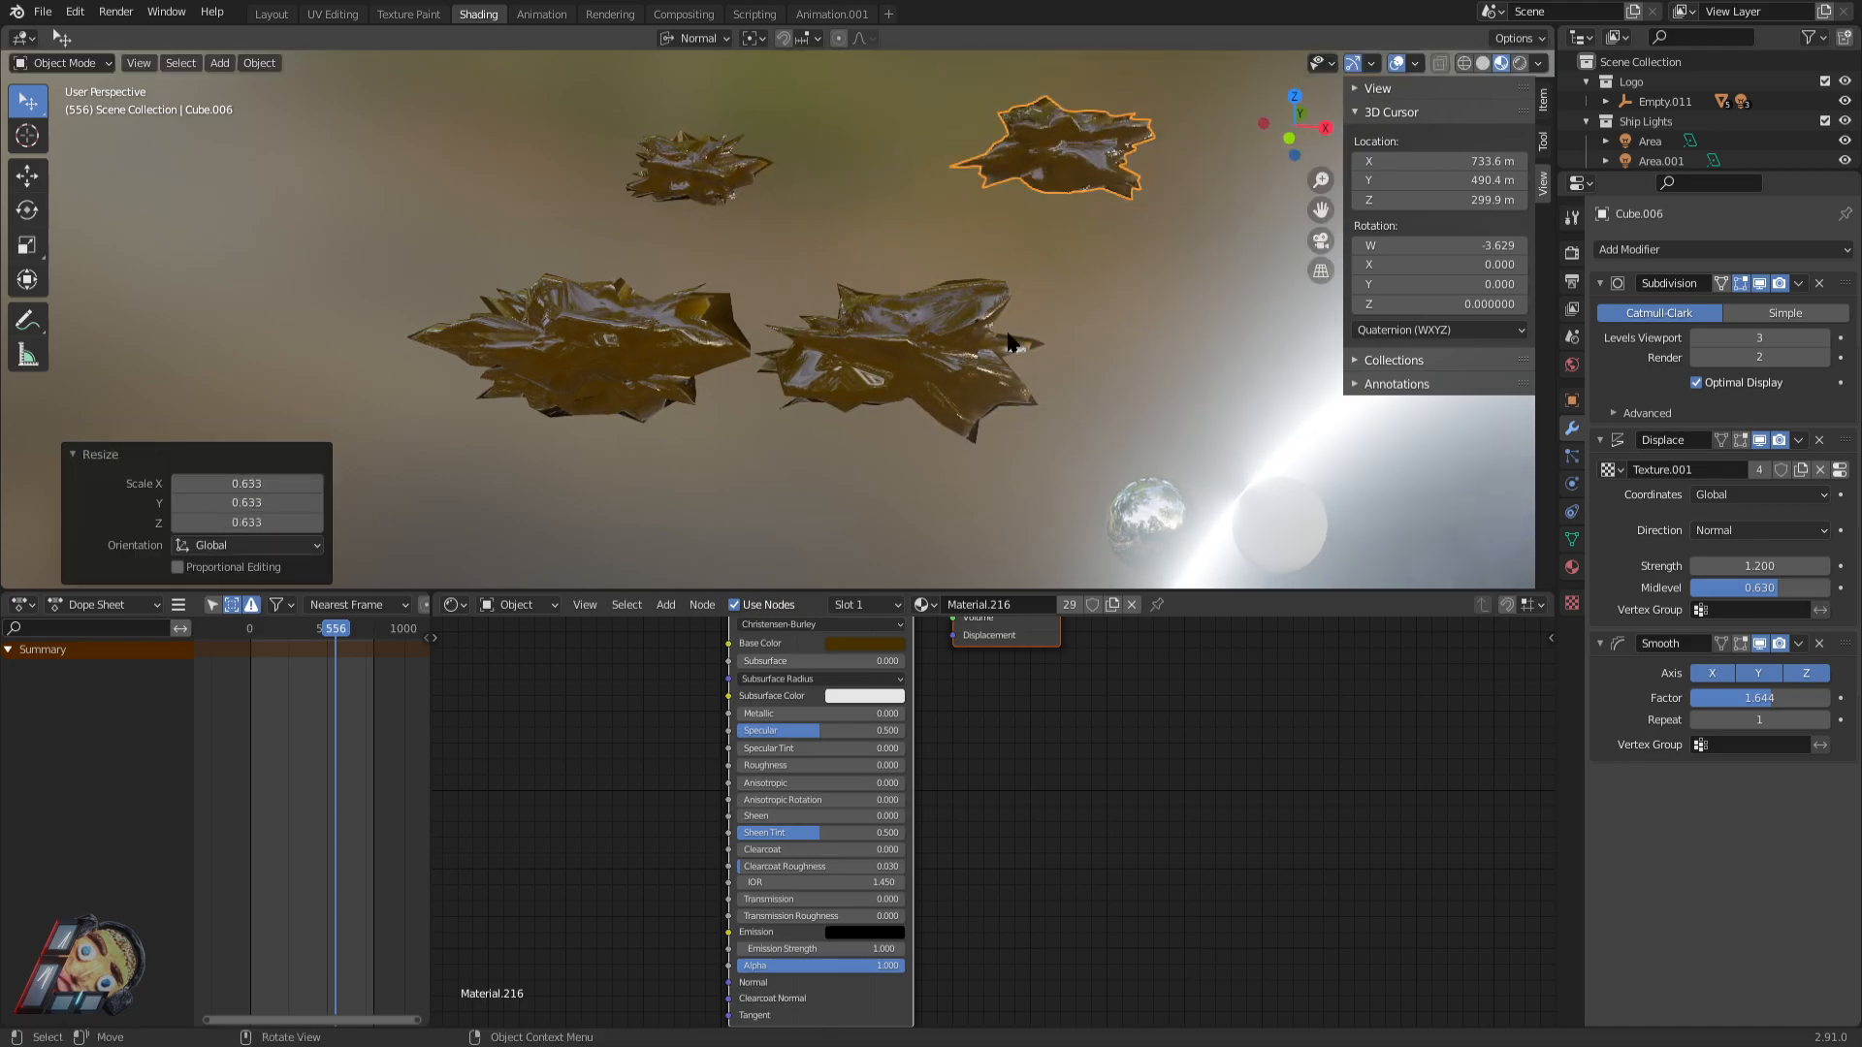
Duplicate the original asteroid twice, placing one copy at the upper left and the other below it.
{"action": "left_click", "coordinate": [944, 338]}
{"action": "key", "text": "shift+d"}
{"action": "key", "text": "shift+d"}
{"action": "left_click", "coordinate": [444, 171]}
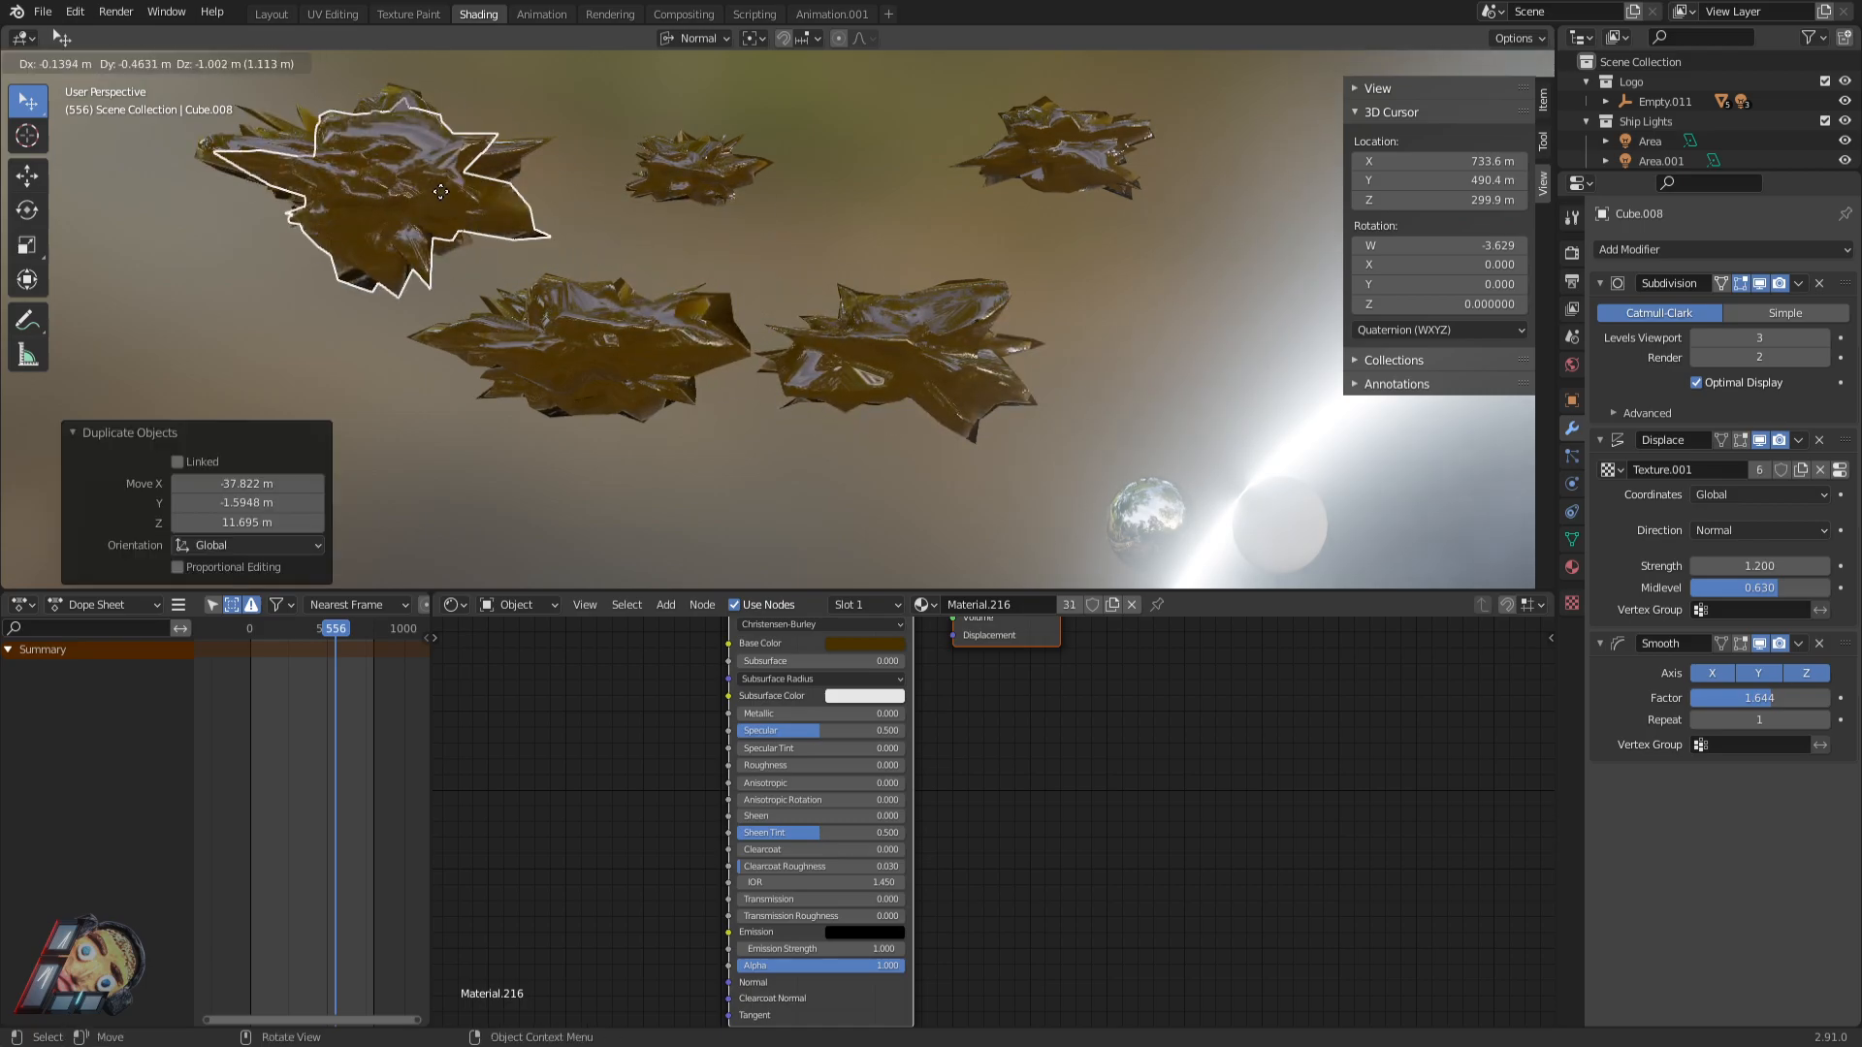
{"action": "key", "text": "g"}
{"action": "left_click", "coordinate": [302, 397]}
Duplicate the centre asteroid and place the copy below the rest of the group.
{"action": "scroll", "coordinate": [446, 344], "scroll_direction": "down", "scroll_amount": 2}
{"action": "left_click", "coordinate": [657, 362]}
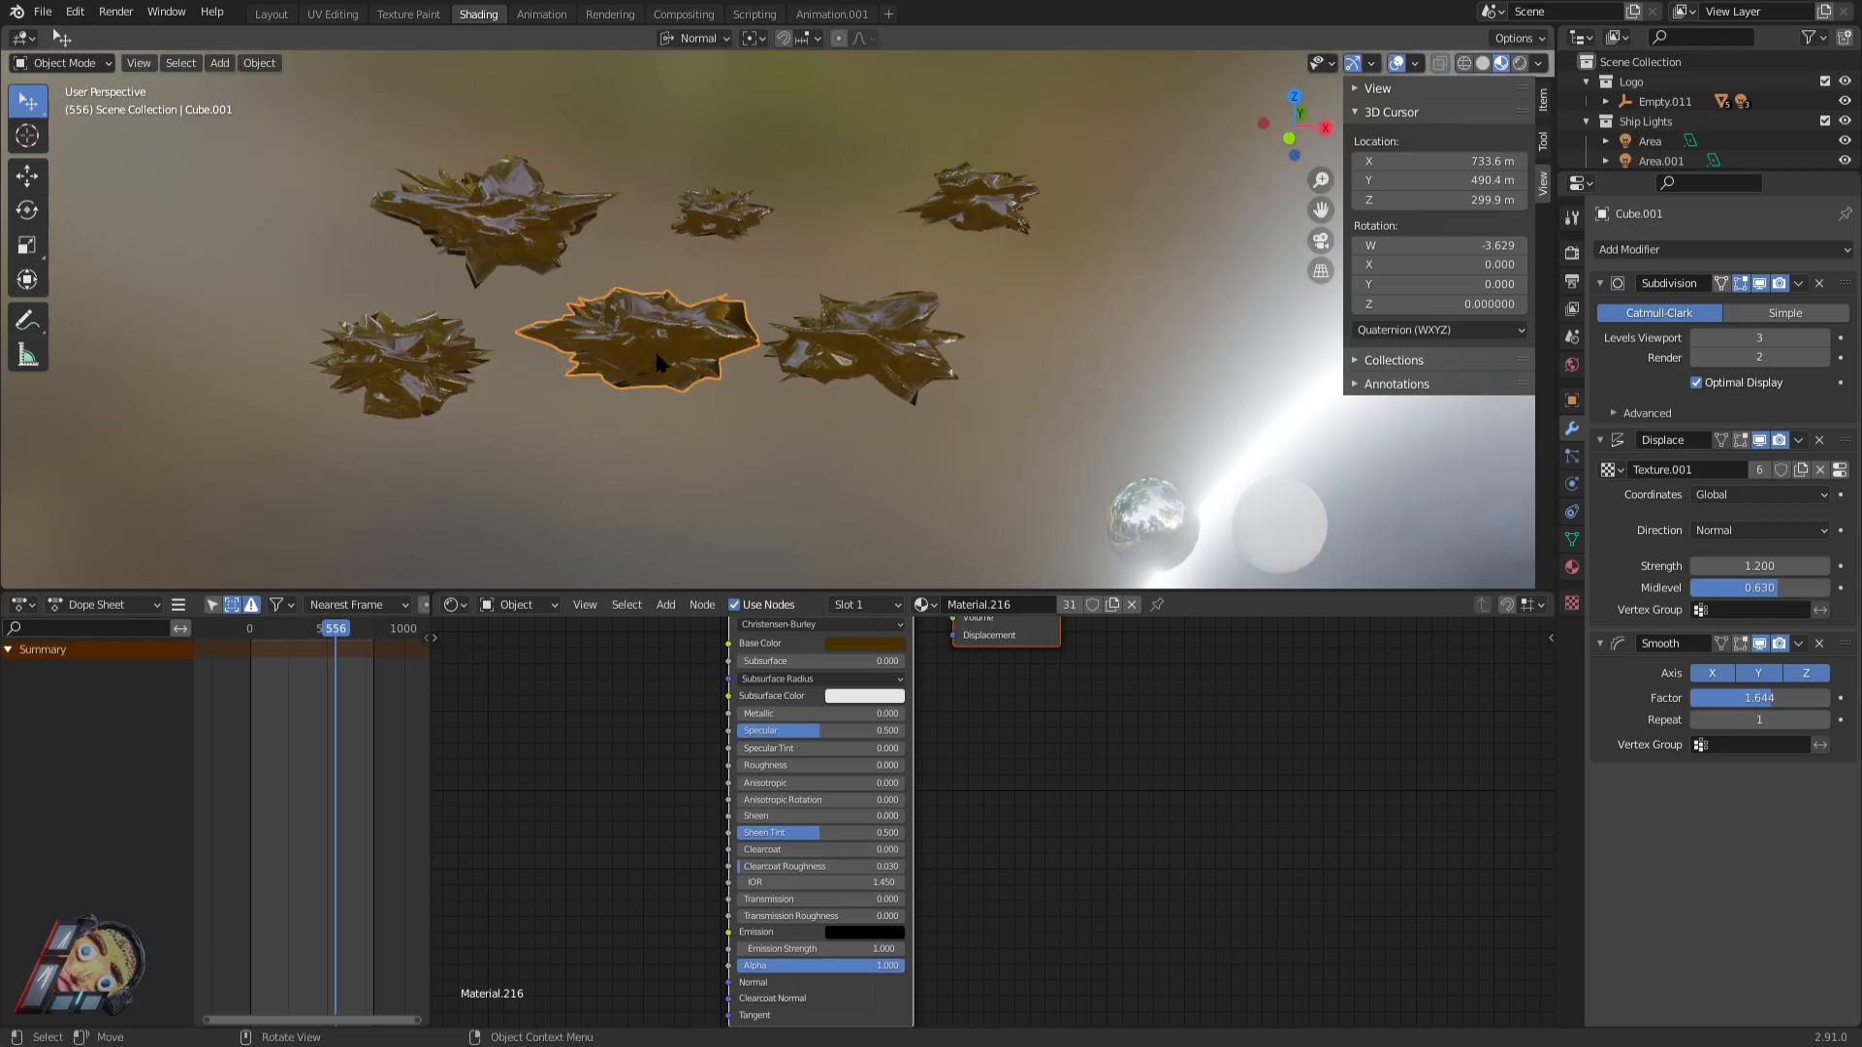
{"action": "key", "text": "shift+d"}
{"action": "left_click", "coordinate": [696, 526]}
{"action": "left_click", "coordinate": [823, 534]}
{"action": "left_click", "coordinate": [696, 490]}
{"action": "left_click", "coordinate": [840, 337]}
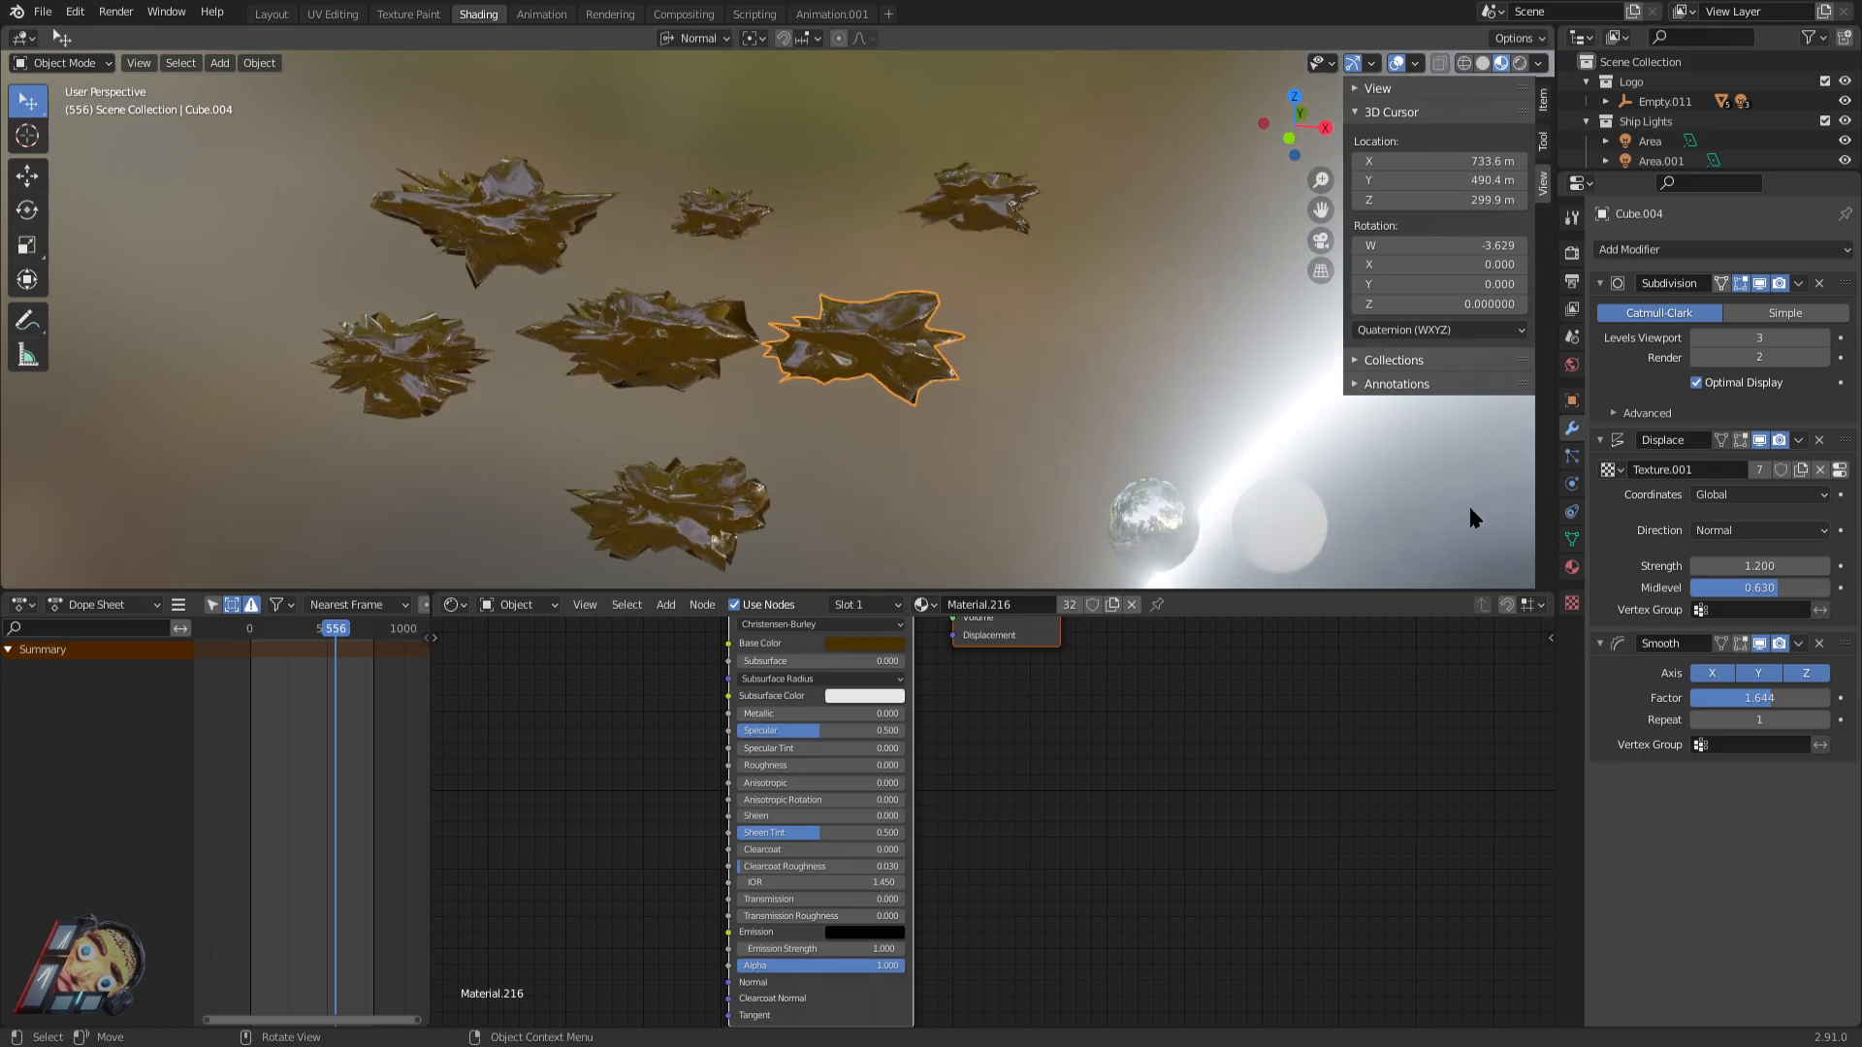
{"action": "left_click", "coordinate": [679, 512]}
{"action": "scroll", "coordinate": [456, 223], "scroll_direction": "down", "scroll_amount": 4}
Select the upper-left asteroid and try applying its Displace modifier ahead of Subdivision, undoing the attempt.
{"action": "left_click", "coordinate": [621, 257]}
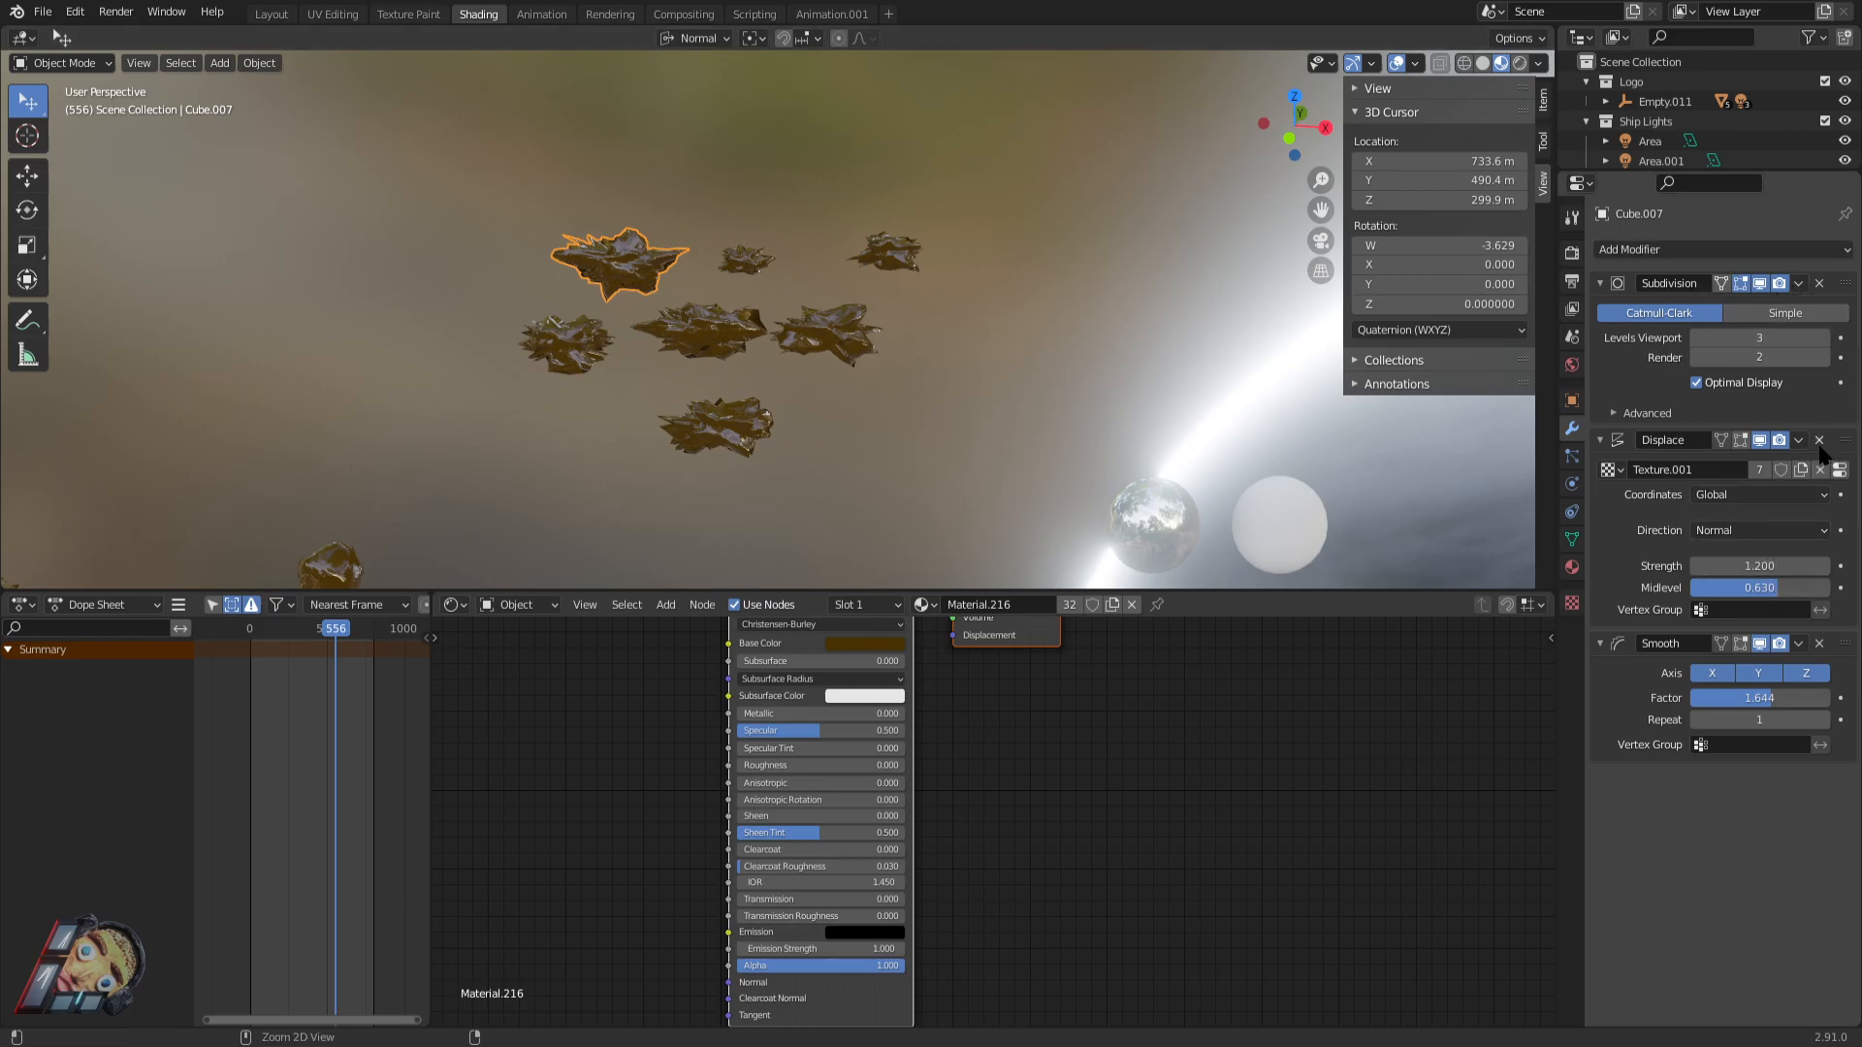
{"action": "key", "text": "ctrl+a"}
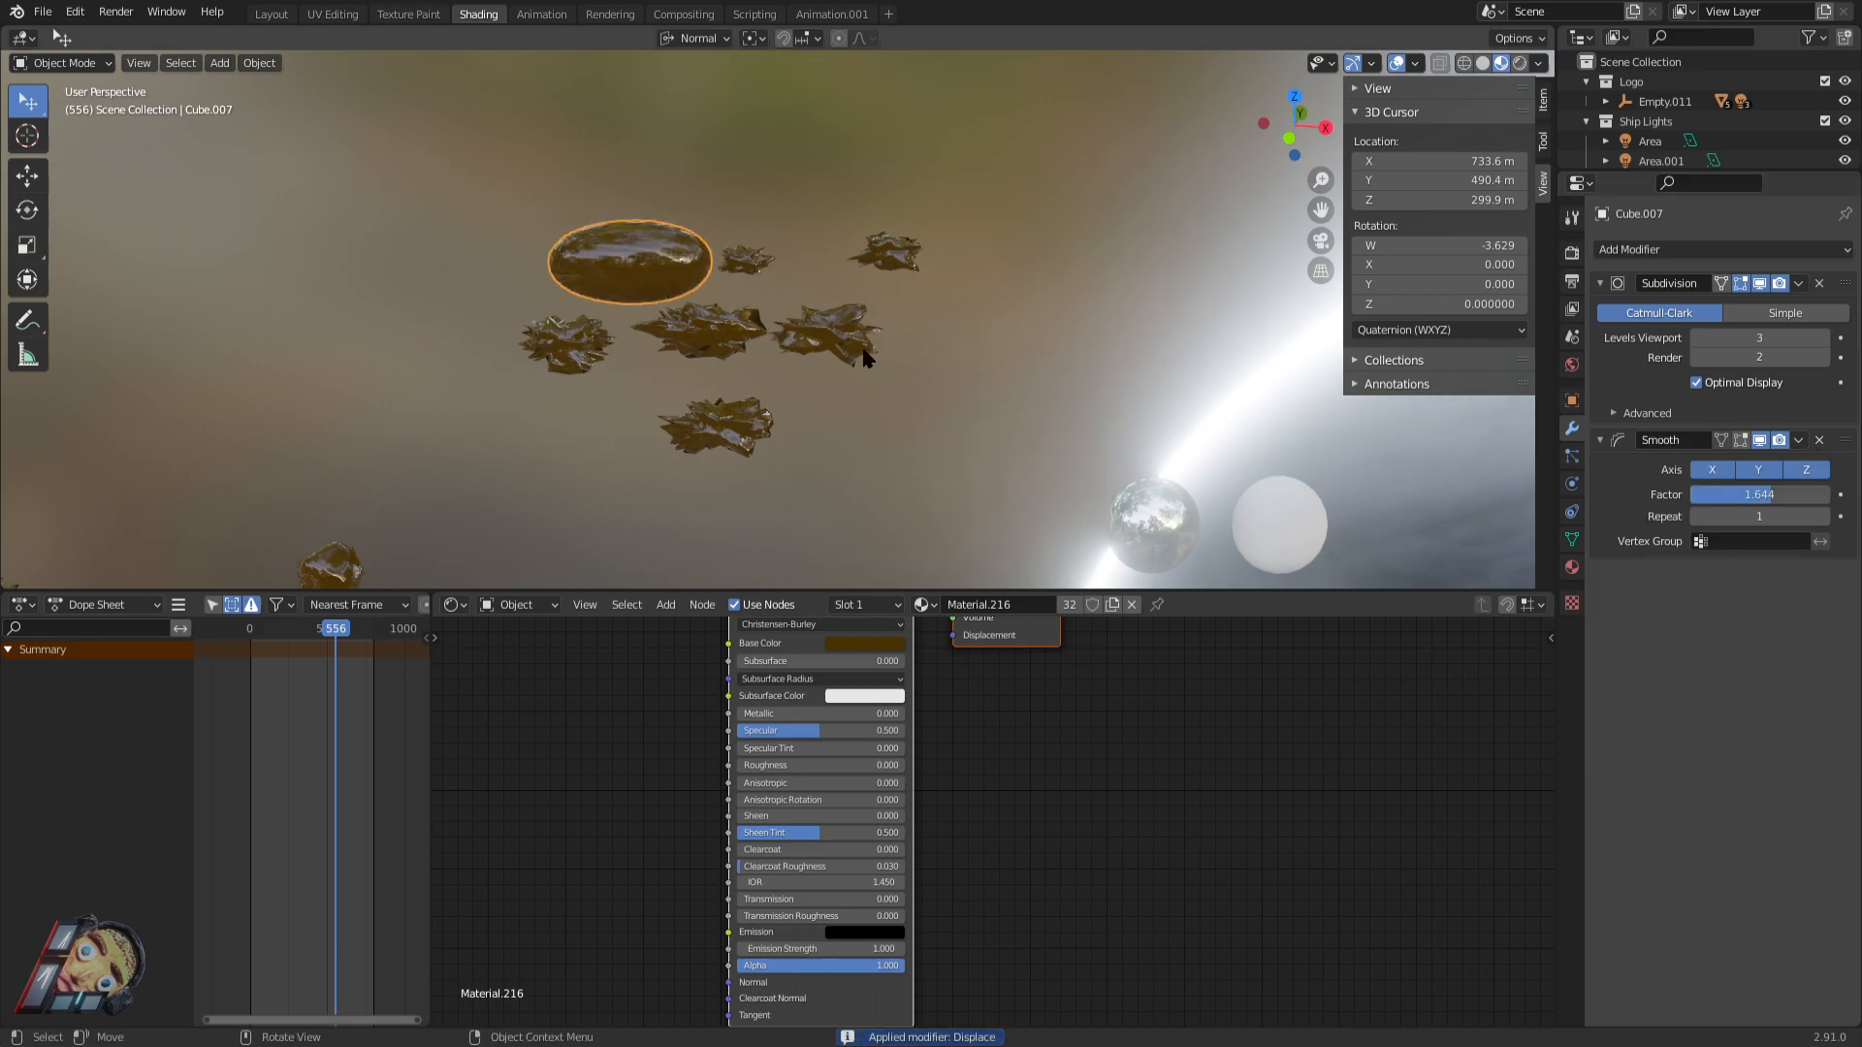
{"action": "key", "text": "ctrl+z"}
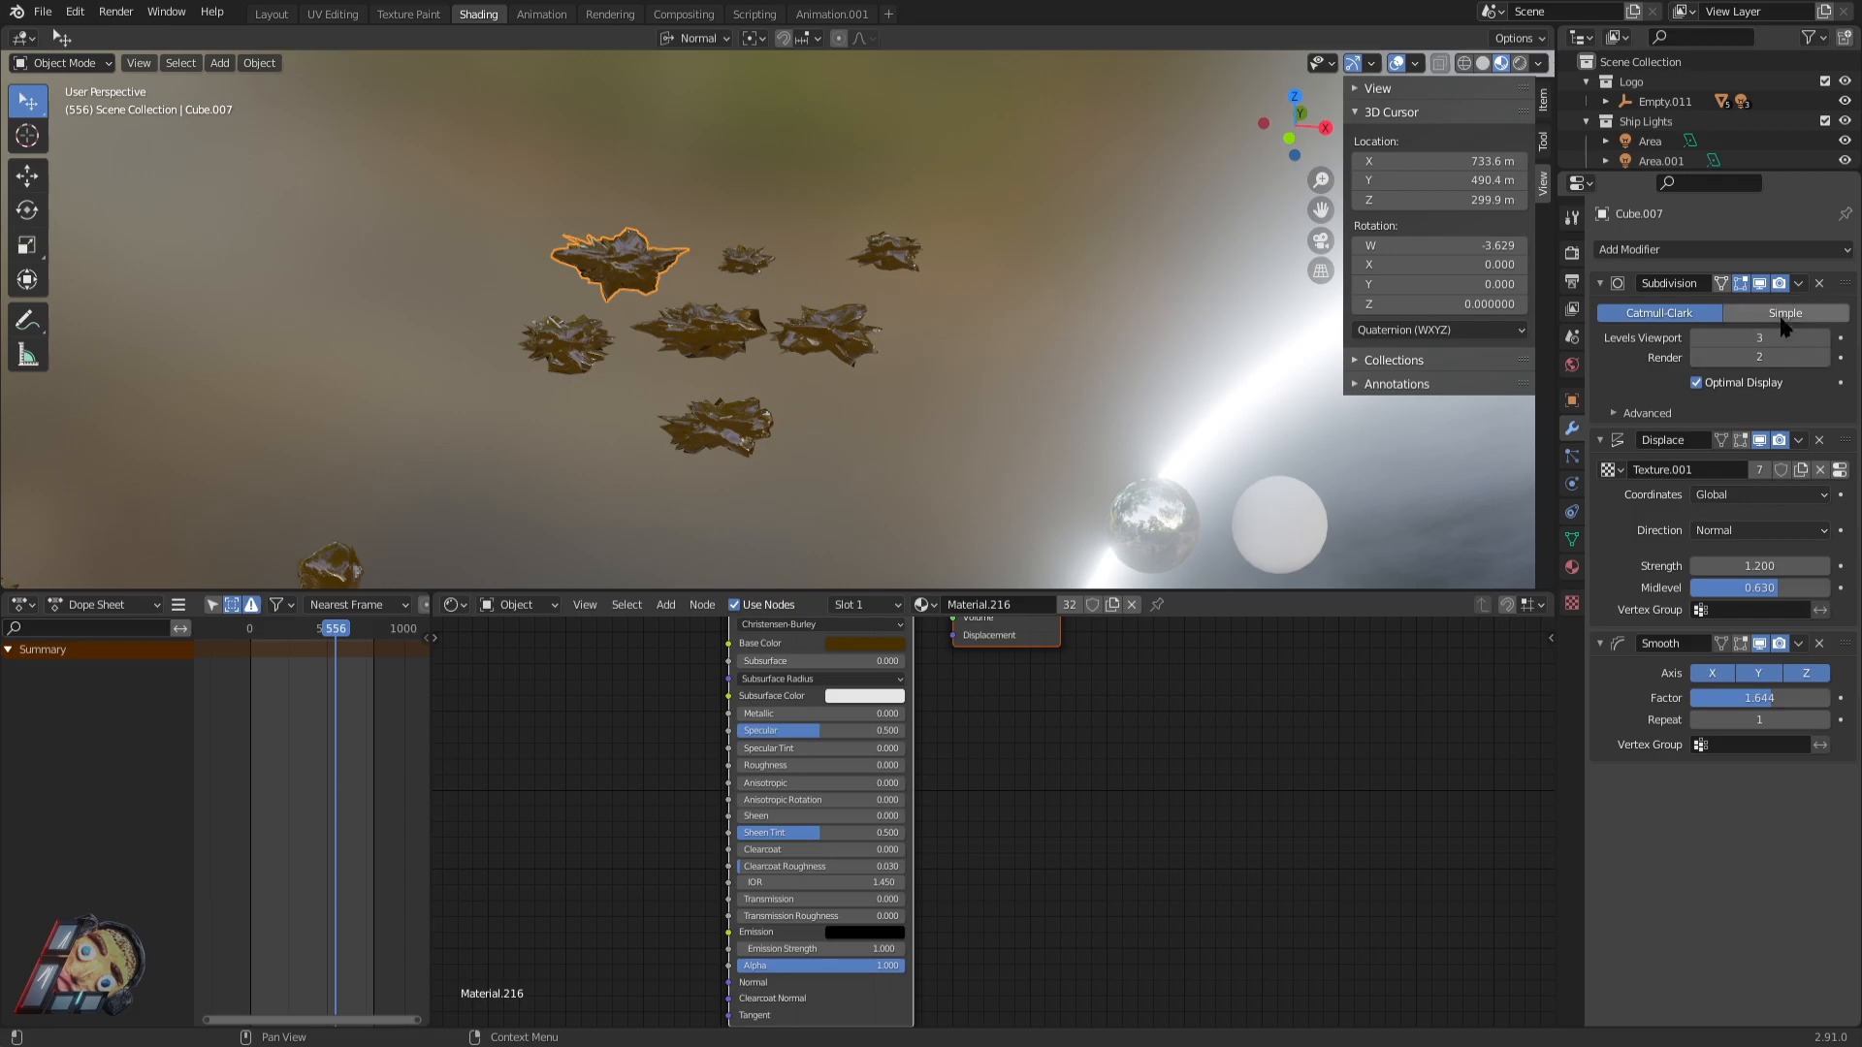
{"action": "left_click", "coordinate": [1799, 441]}
{"action": "left_click", "coordinate": [1734, 464]}
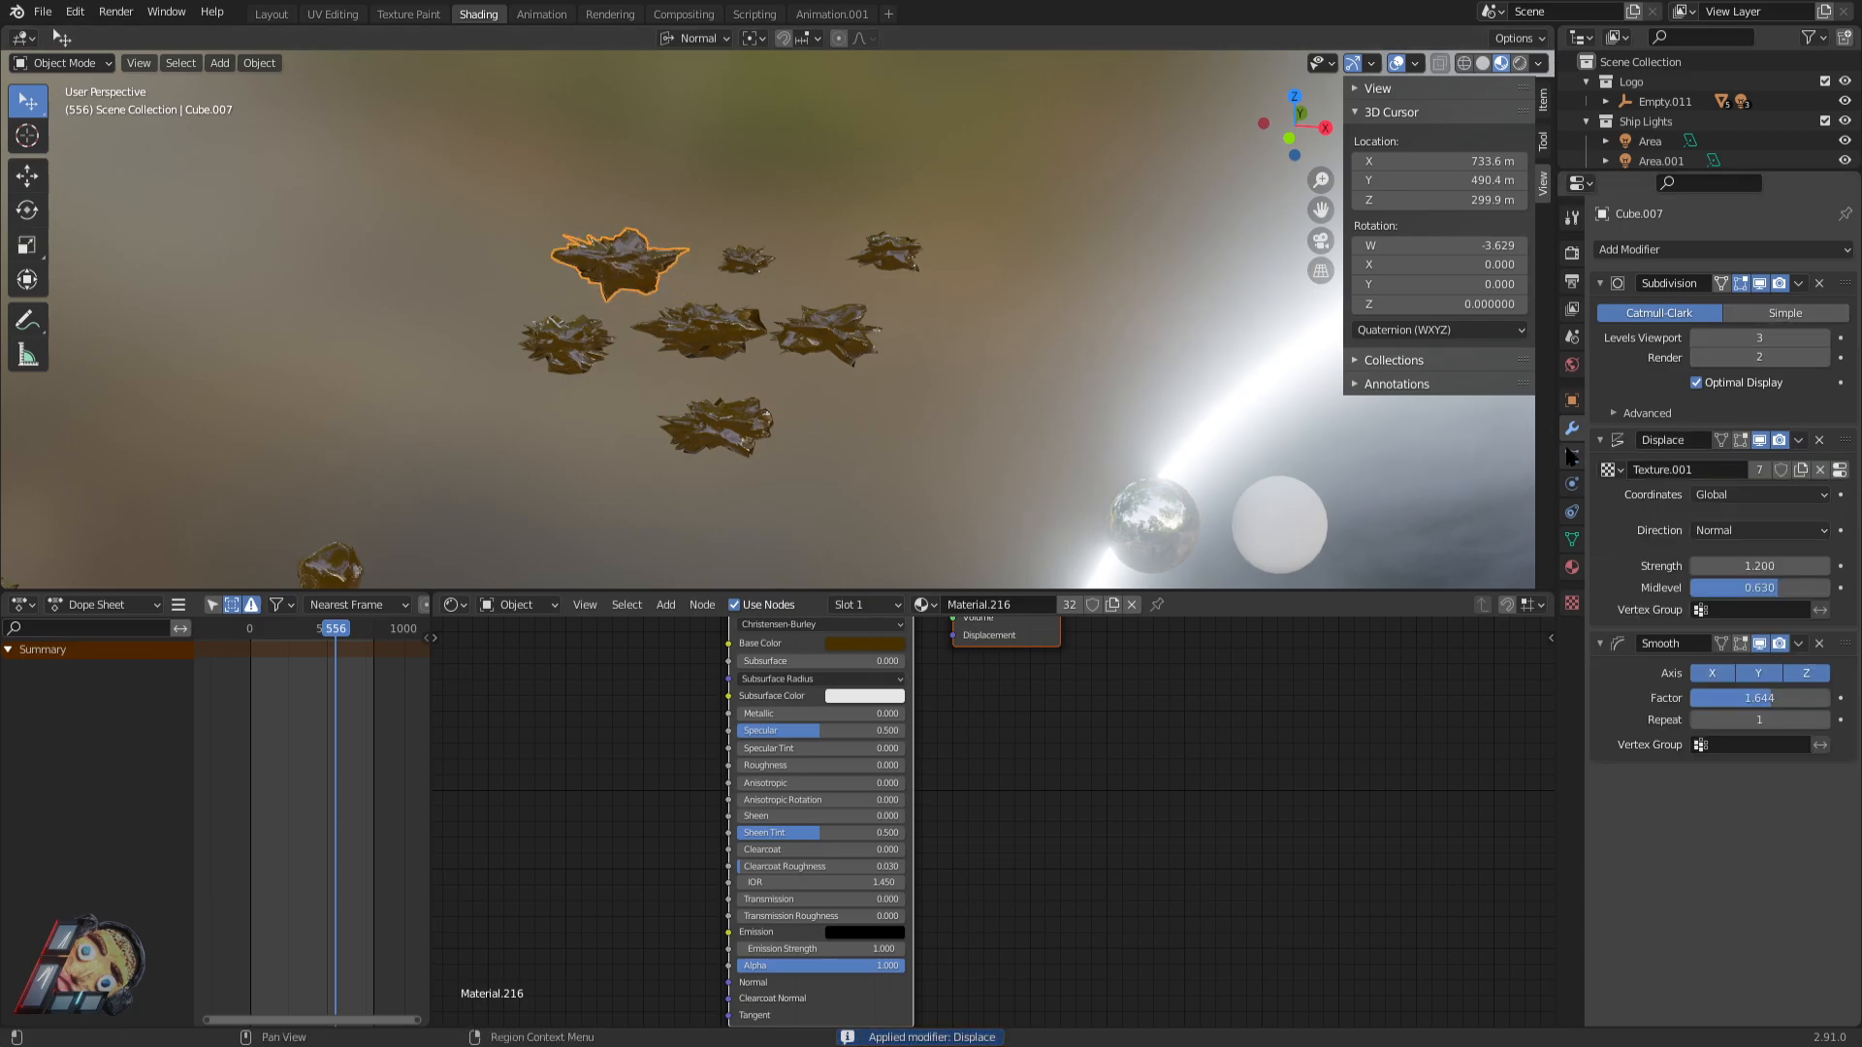
Apply the upper-left asteroid's Subdivision modifier and then its Displace modifier.
{"action": "left_click", "coordinate": [1799, 283]}
{"action": "left_click", "coordinate": [1721, 310]}
{"action": "left_click", "coordinate": [1799, 283]}
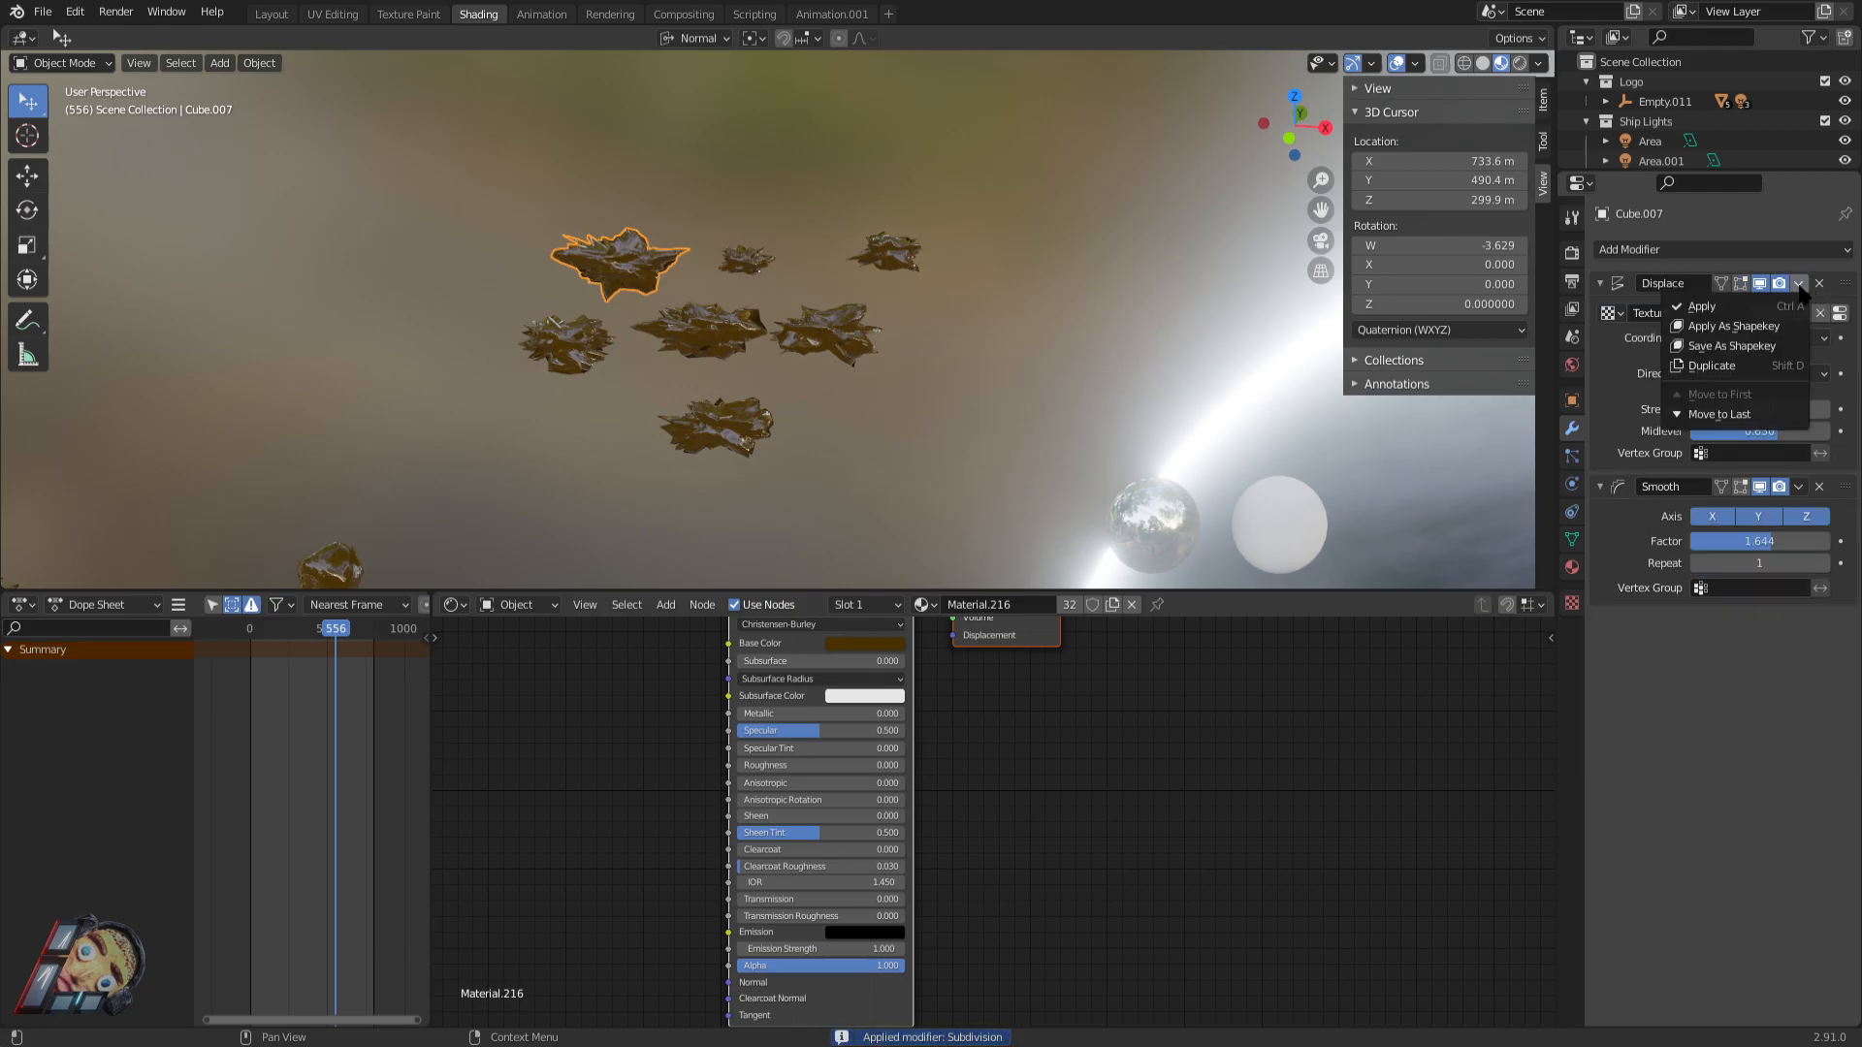
{"action": "left_click", "coordinate": [1761, 310]}
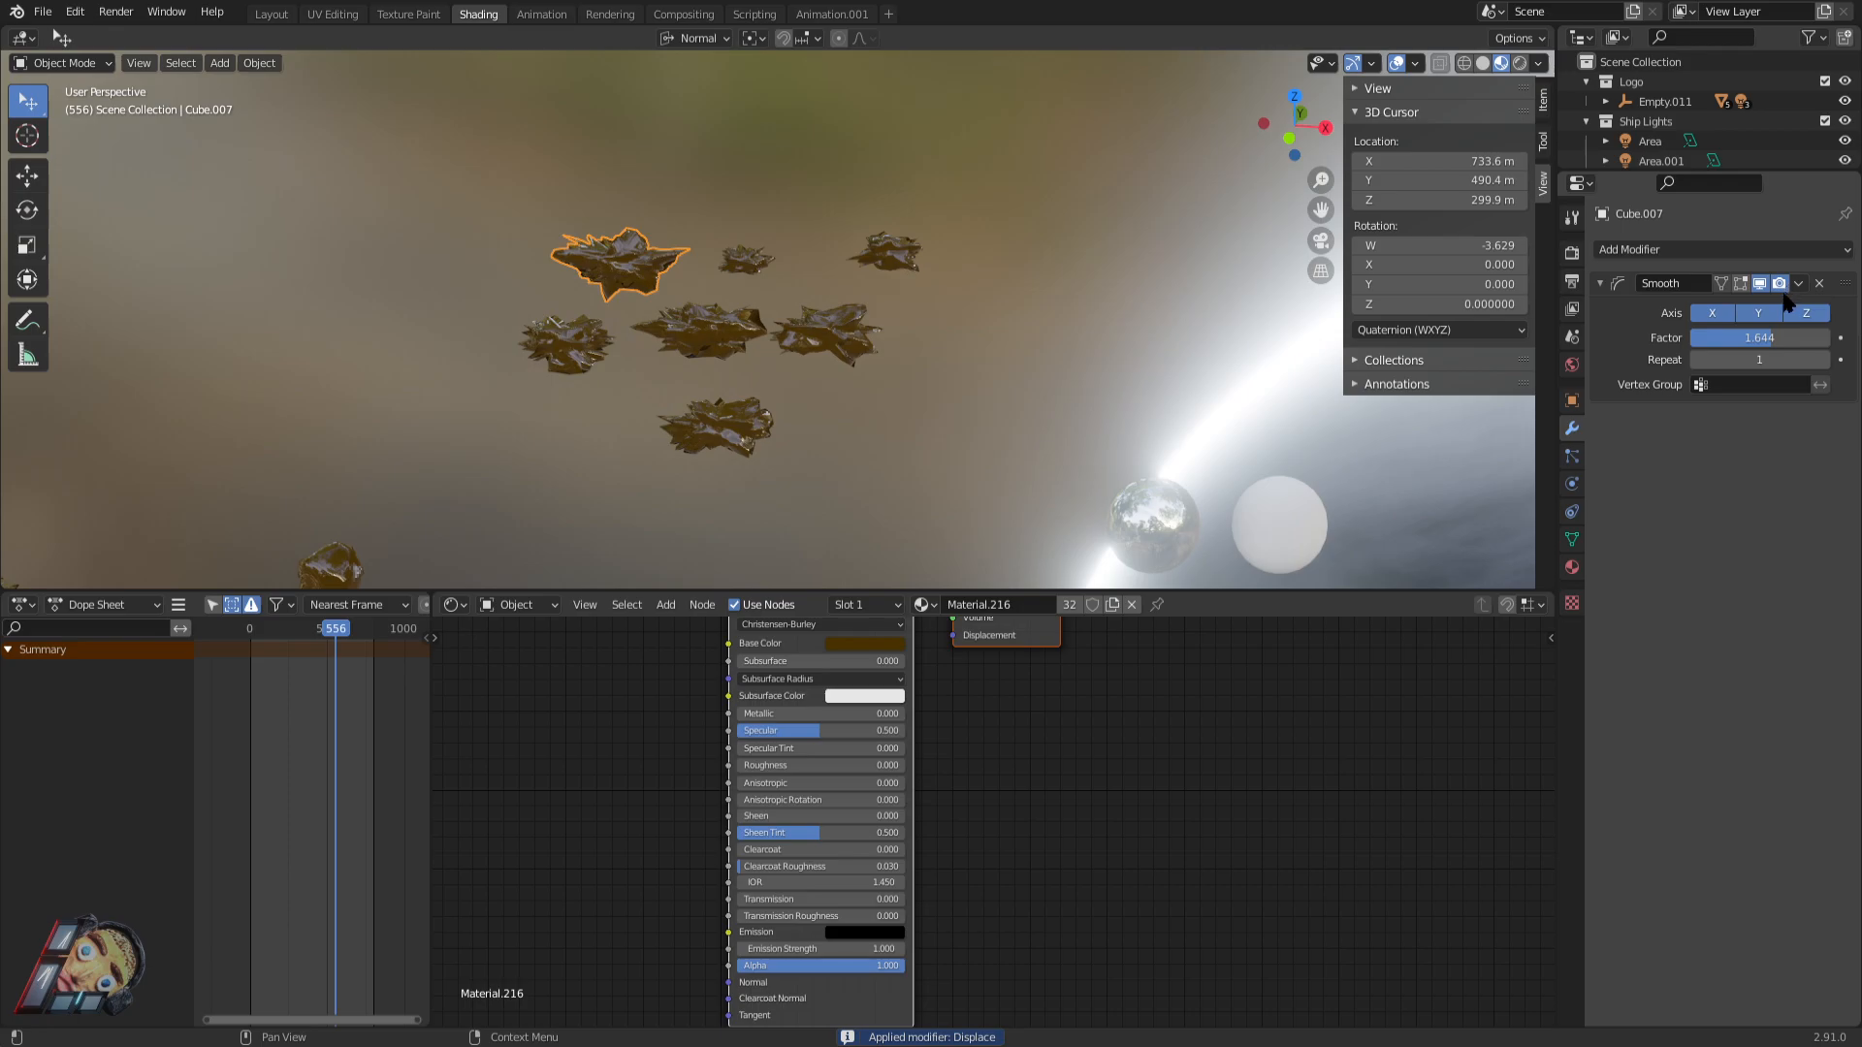
Move the asteroid with applied modifiers far to the left, and move the nearest unapplied asteroid up toward the upper left.
{"action": "left_click_drag", "start_coordinate": [631, 271], "coordinate": [325, 291]}
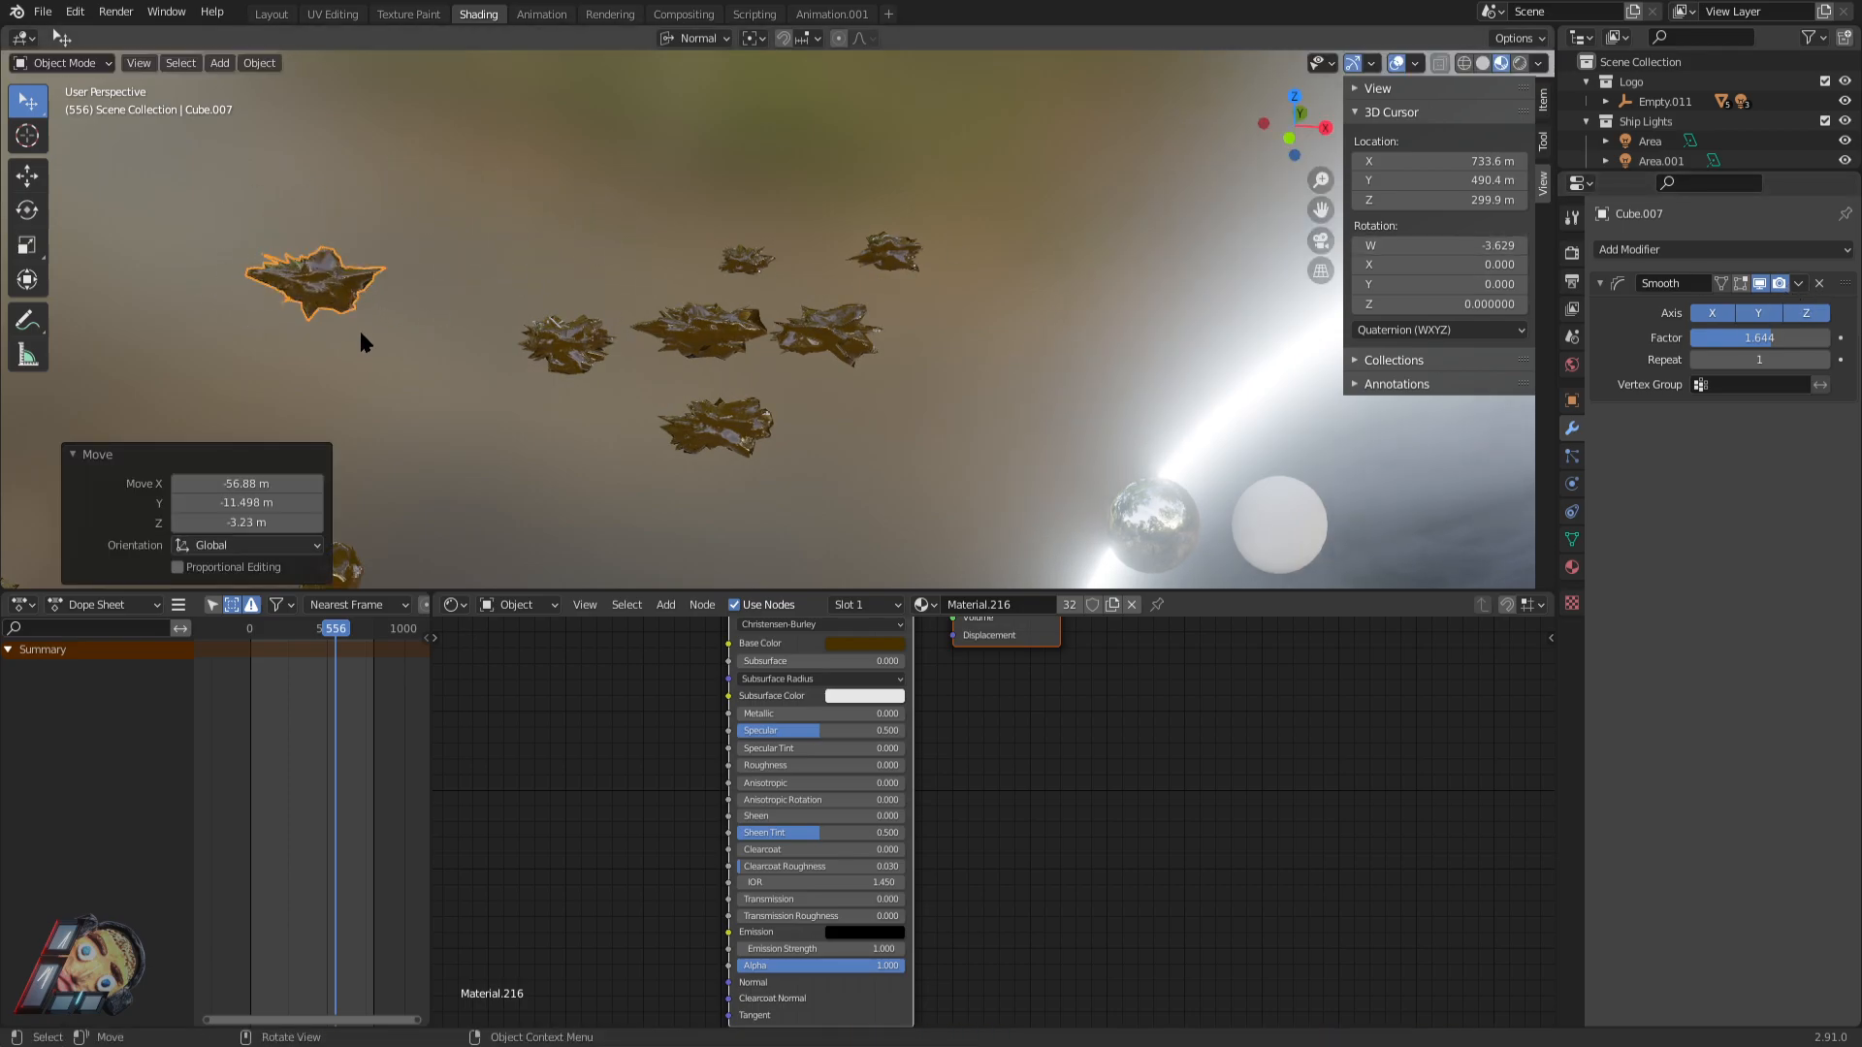
{"action": "key", "text": "g"}
{"action": "left_click", "coordinate": [353, 371]}
{"action": "left_click", "coordinate": [579, 347]}
{"action": "key", "text": "g"}
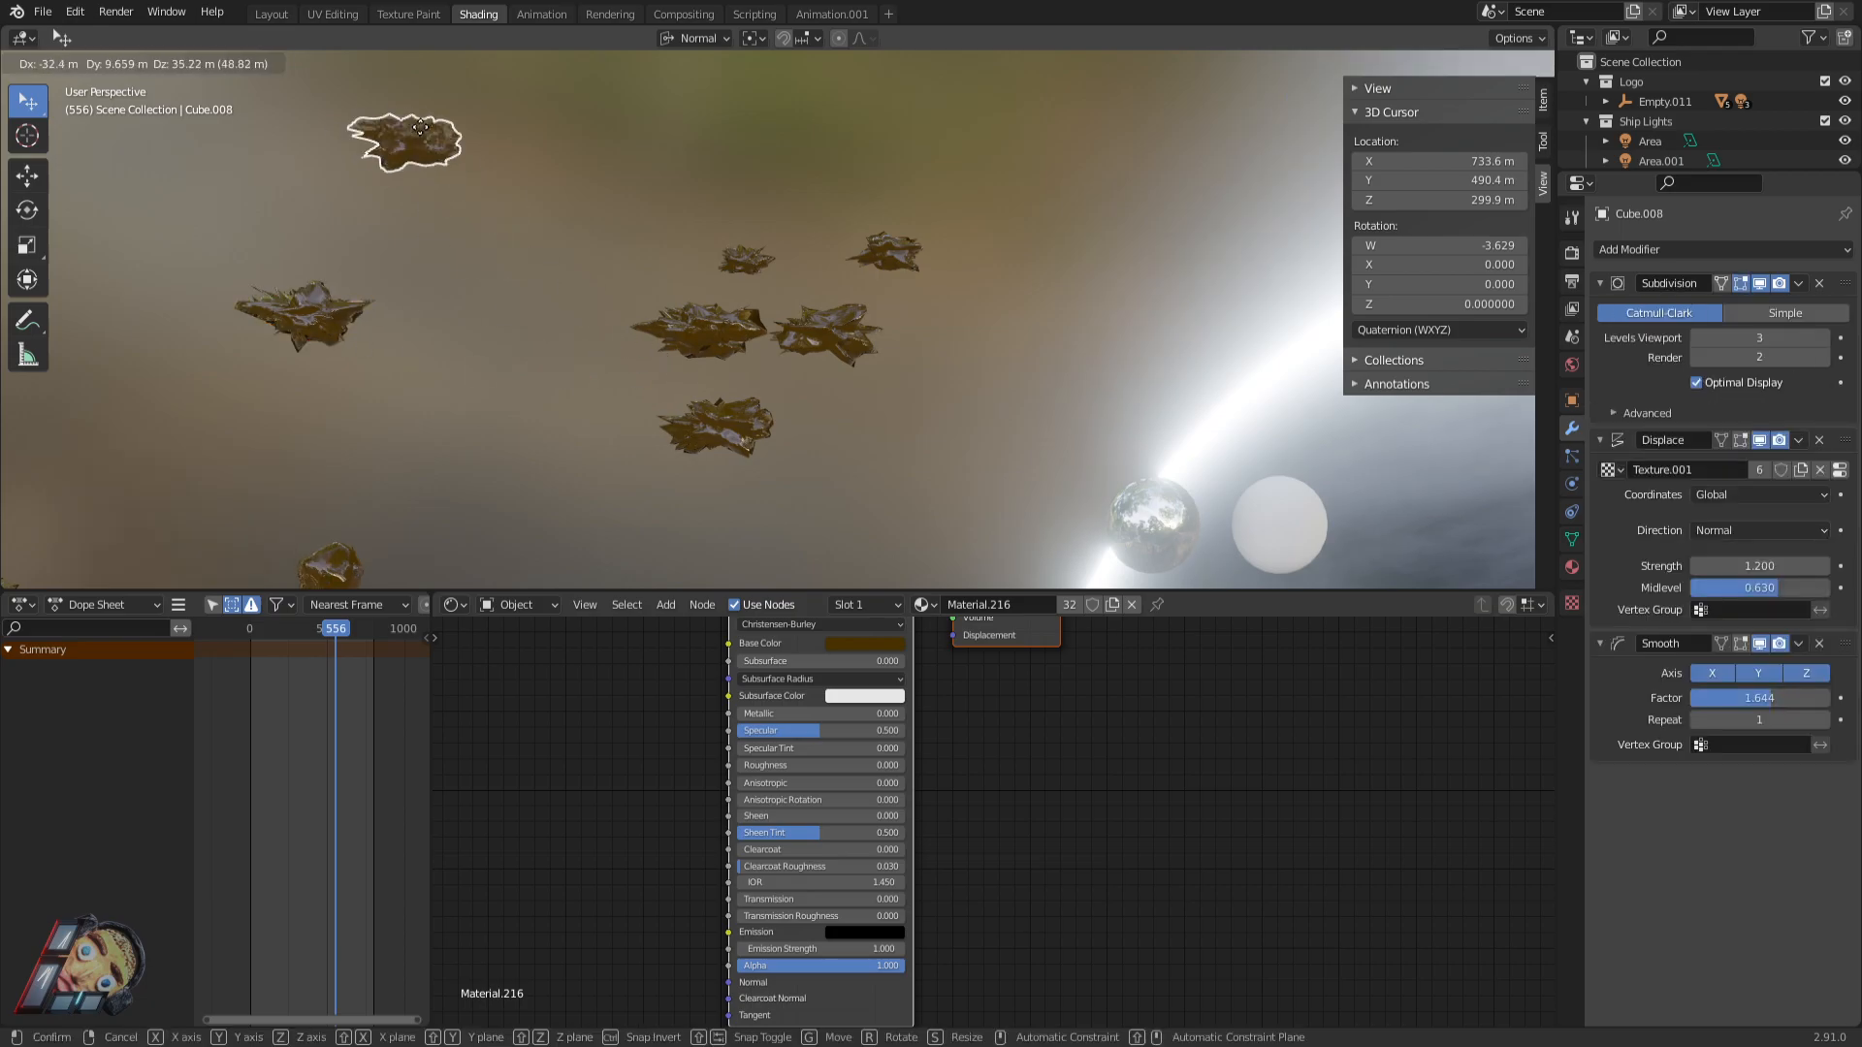
{"action": "left_click", "coordinate": [504, 216]}
{"action": "key", "text": "g"}
{"action": "right_click", "coordinate": [553, 305]}
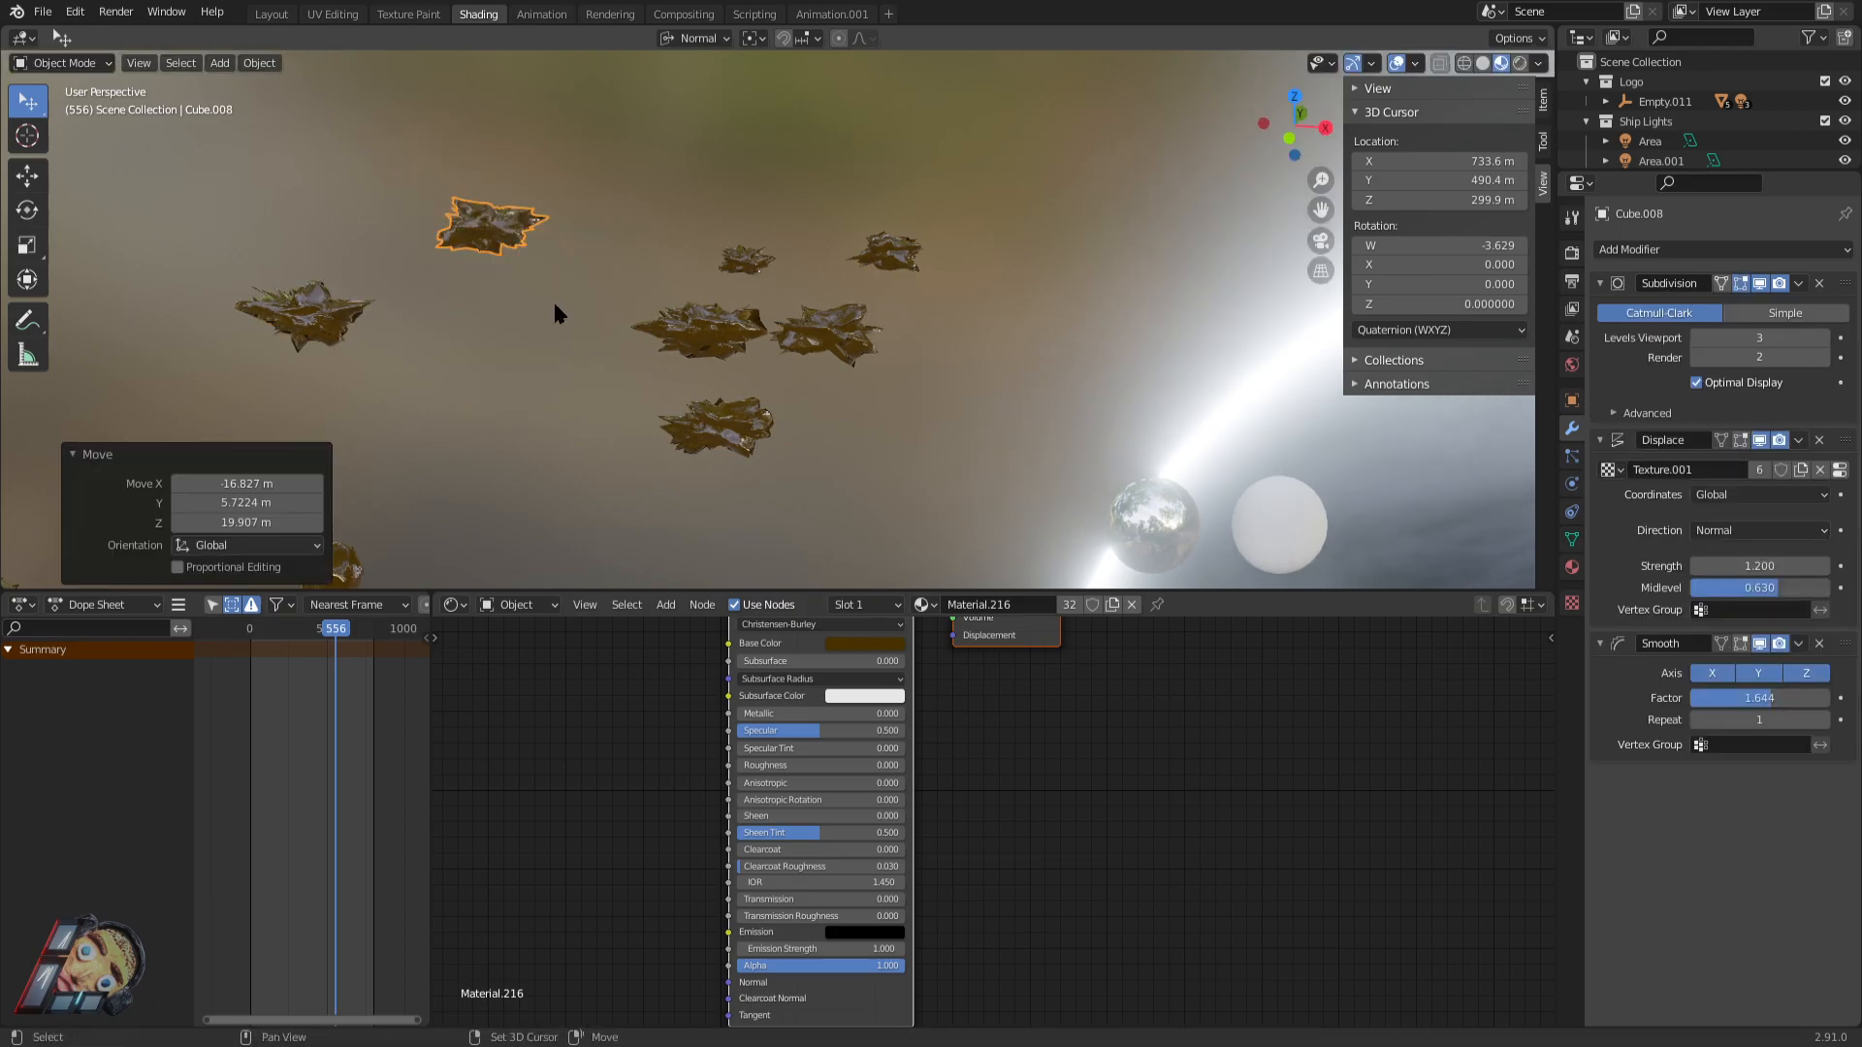
Duplicate the unapplied upper-left asteroid three times in a row across the top, scaling down the last copy.
{"action": "key", "text": "shift+d"}
{"action": "left_click", "coordinate": [725, 175]}
{"action": "key", "text": "shift+d"}
{"action": "left_click", "coordinate": [909, 185]}
{"action": "key", "text": "shift+d"}
{"action": "left_click", "coordinate": [1043, 229]}
{"action": "key", "text": "s"}
{"action": "left_click", "coordinate": [1029, 206]}
{"action": "left_click", "coordinate": [1102, 268]}
Delete all the unapplied spiky asteroids, keeping the one whose modifiers were applied.
{"action": "mouse_move", "coordinate": [863, 227]}
{"action": "middle_mouse_down"}
{"action": "mouse_move", "coordinate": [968, 223]}
{"action": "mouse_move", "coordinate": [857, 258]}
{"action": "middle_mouse_up"}
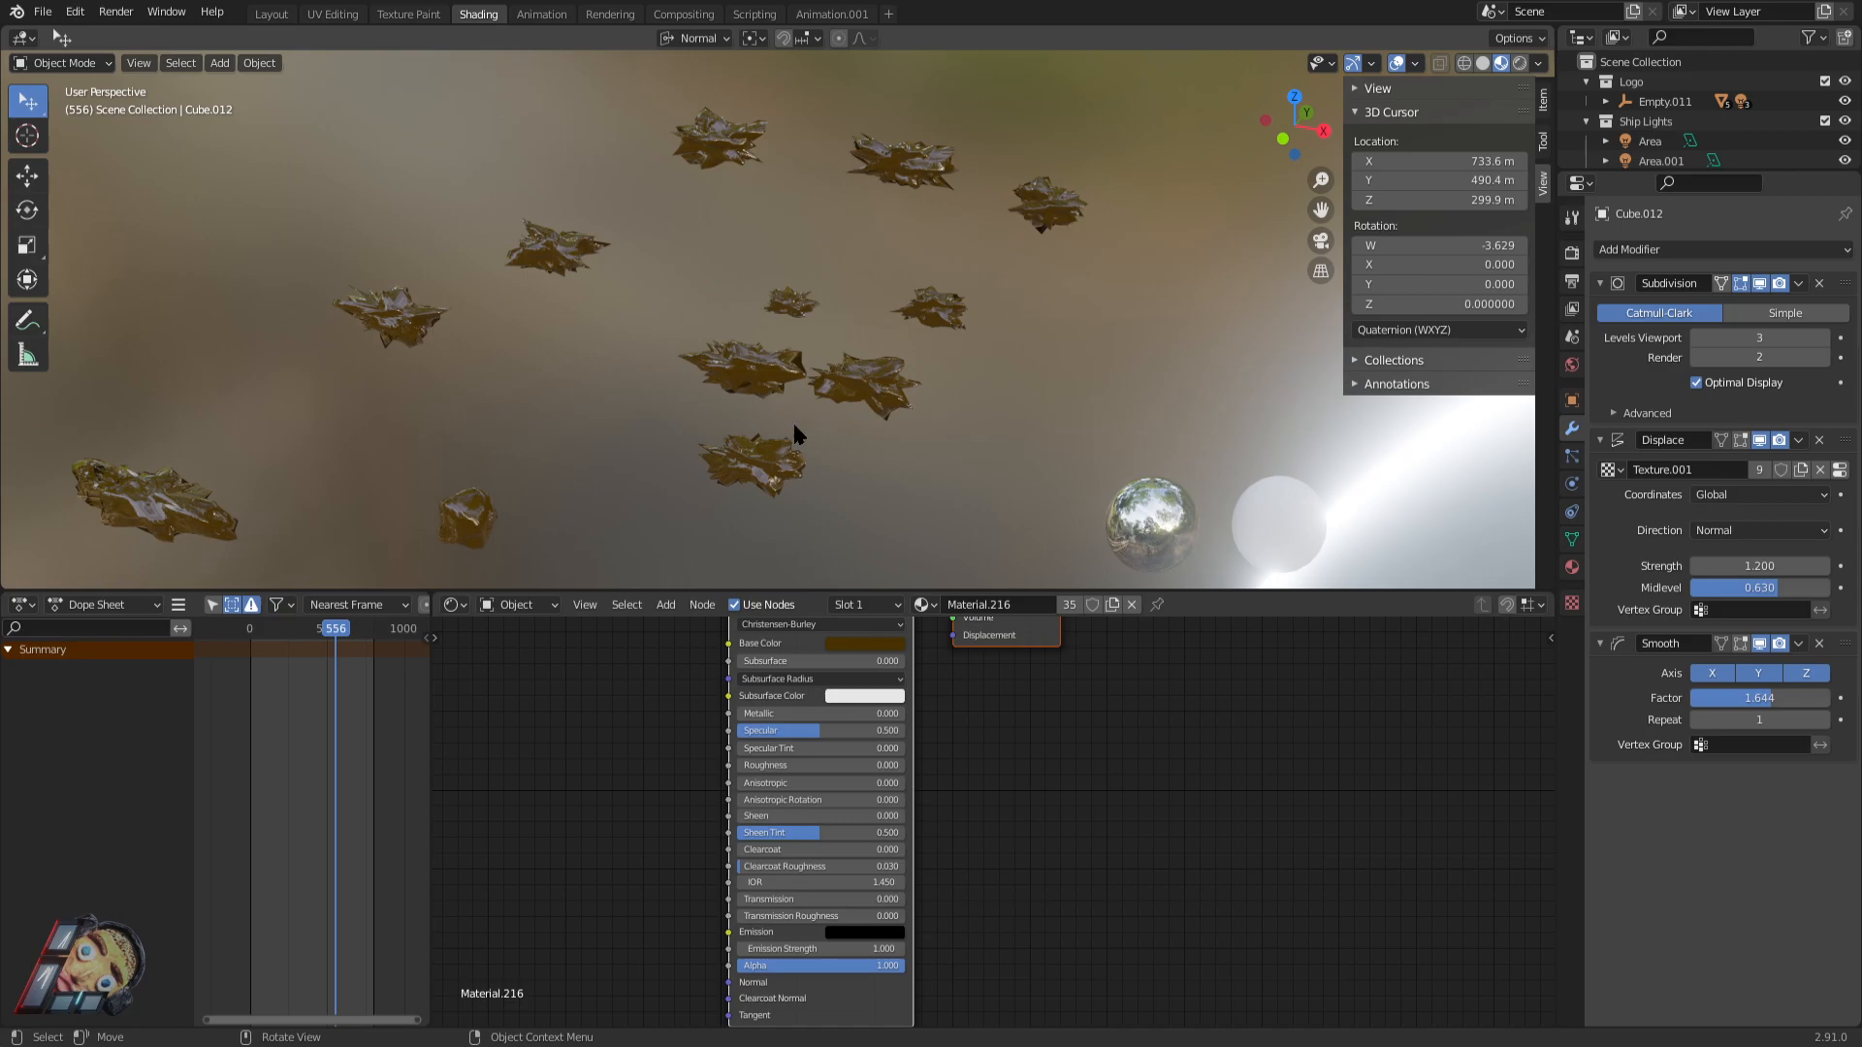
{"action": "left_click_drag", "start_coordinate": [1189, 49], "coordinate": [548, 485]}
{"action": "key", "text": "x"}
{"action": "left_click", "coordinate": [655, 427]}
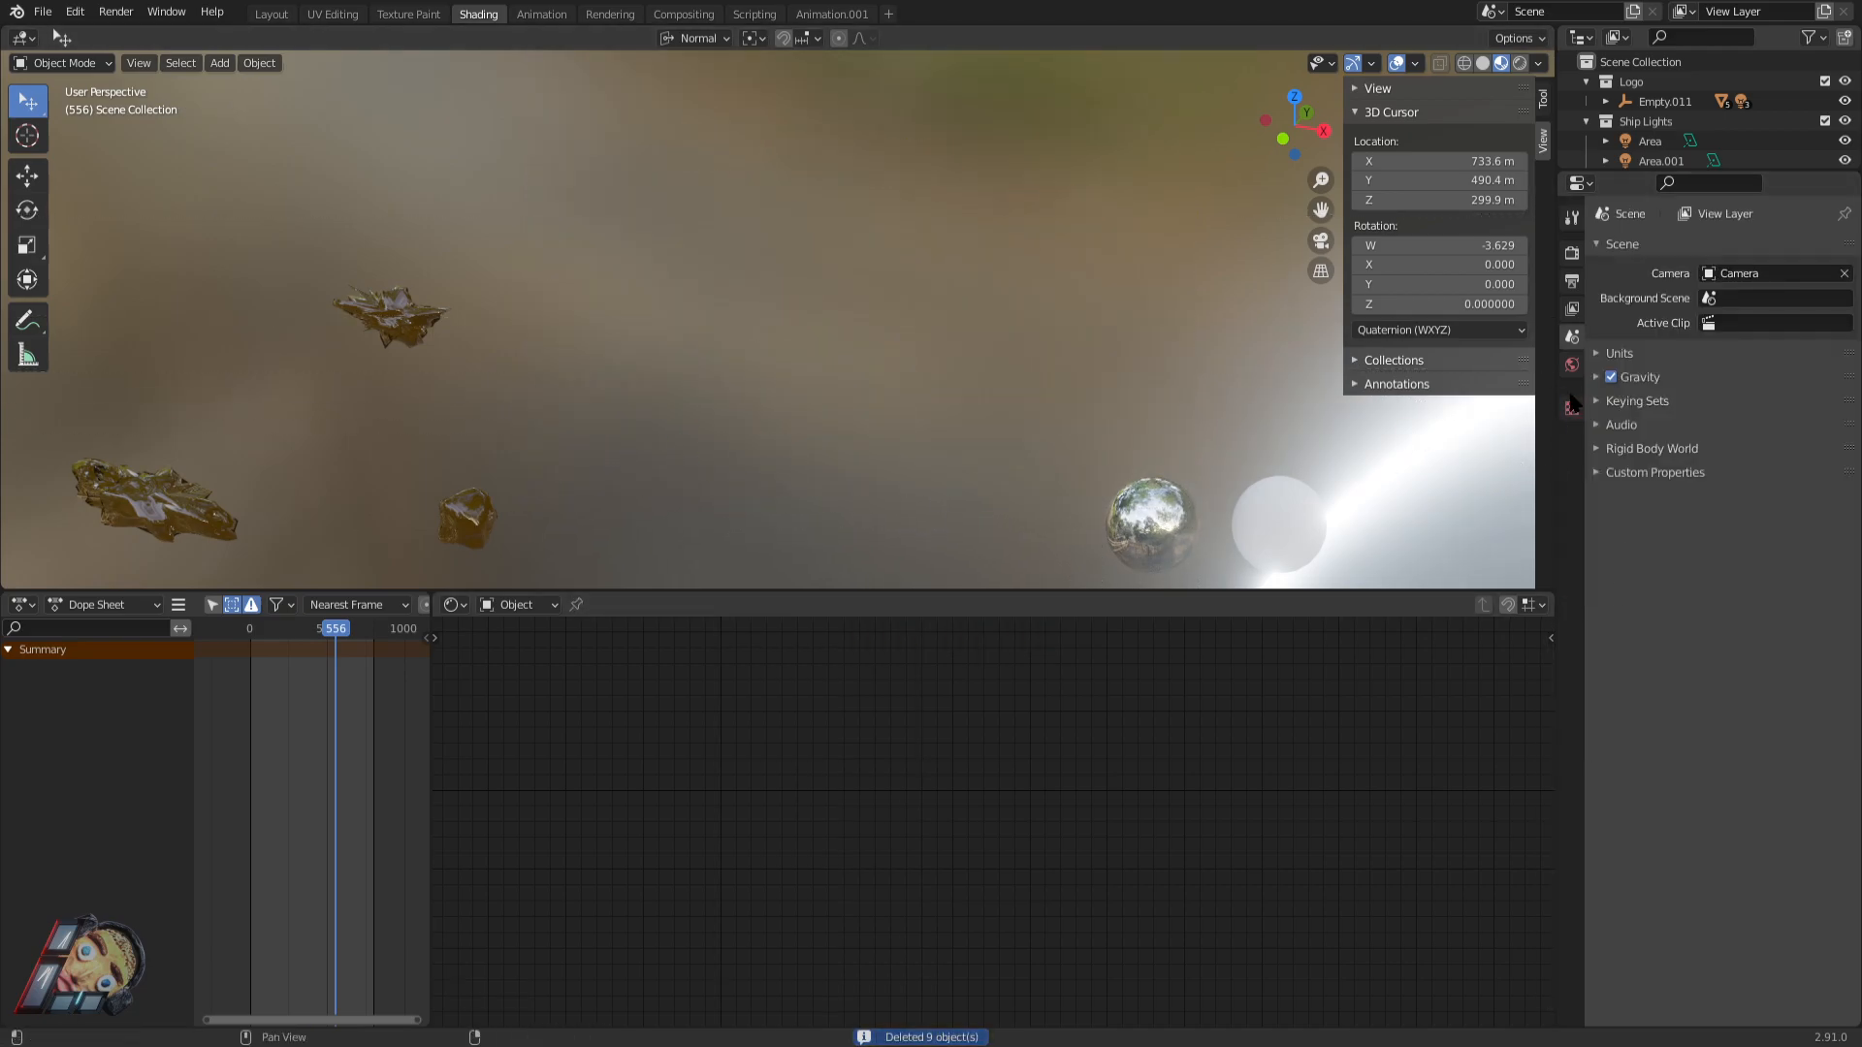
Select the remaining spiky asteroid and examine how the asteroids sit around the spaceship.
{"action": "left_click", "coordinate": [388, 318]}
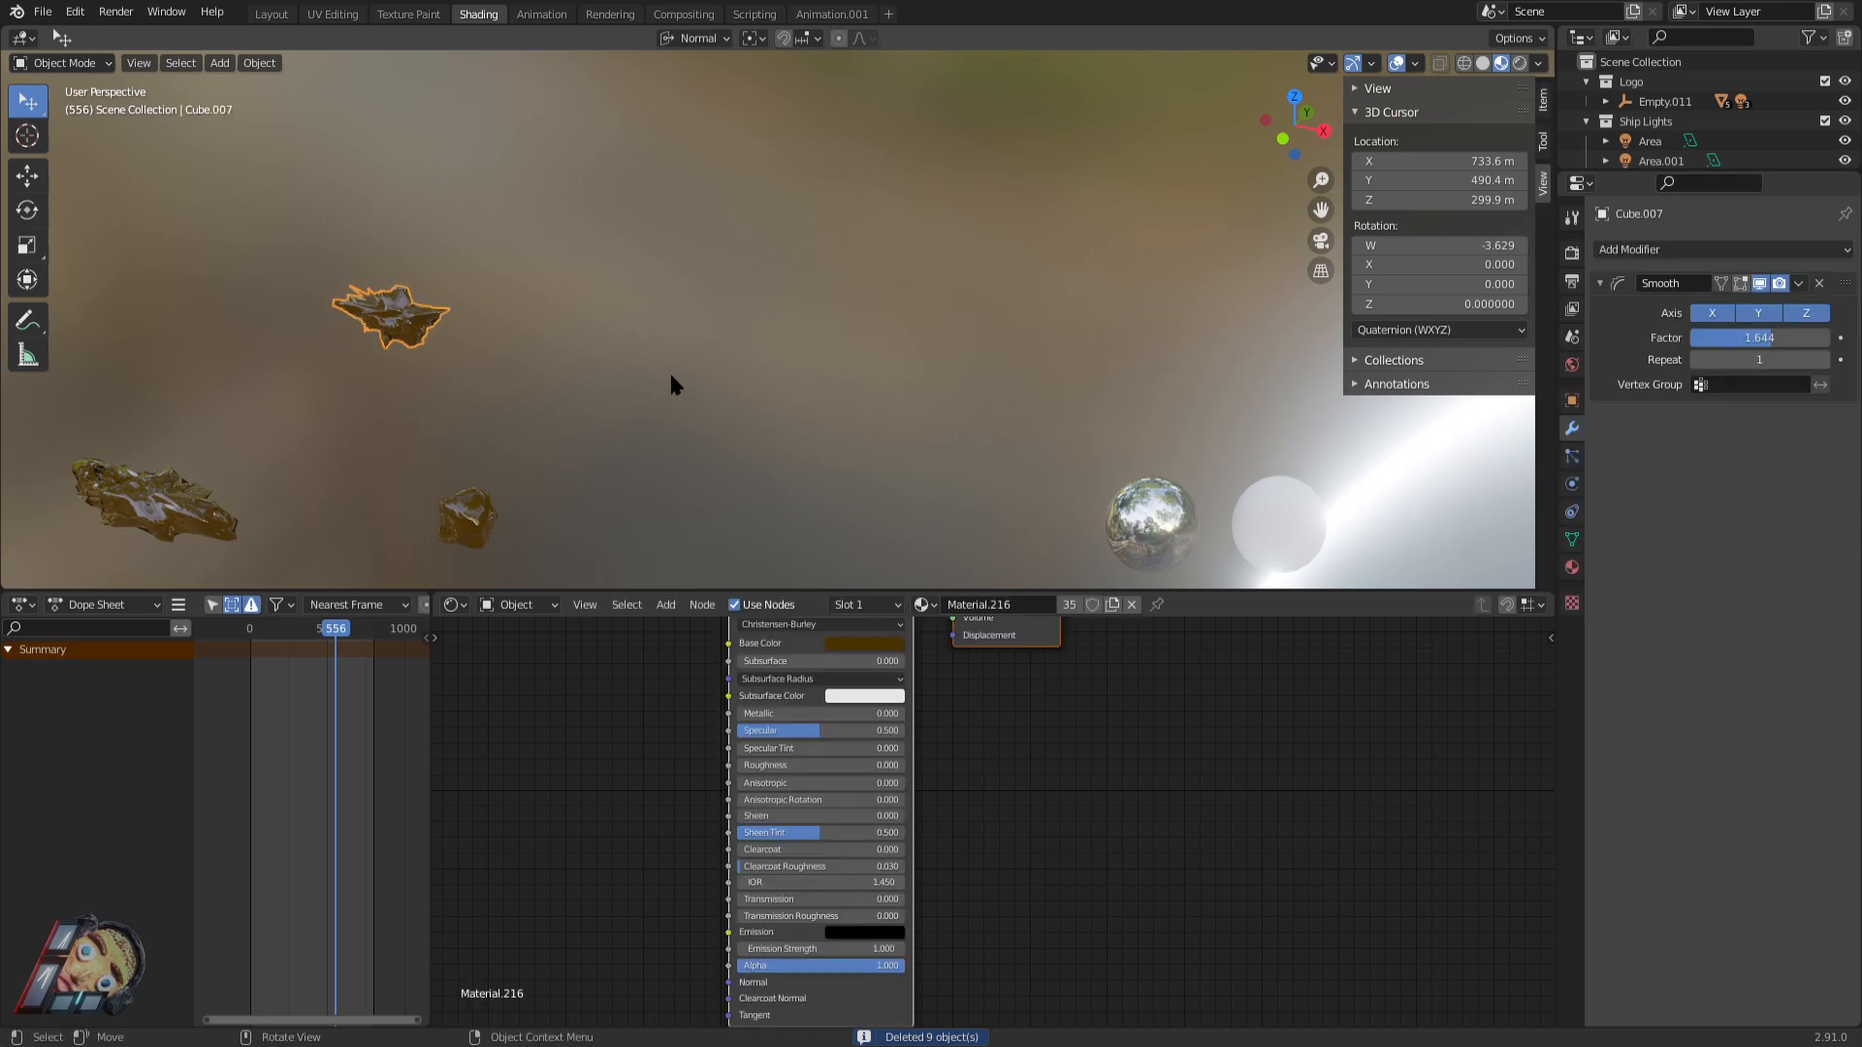
{"action": "middle_click_drag", "start_coordinate": [287, 428], "coordinate": [1056, 194]}
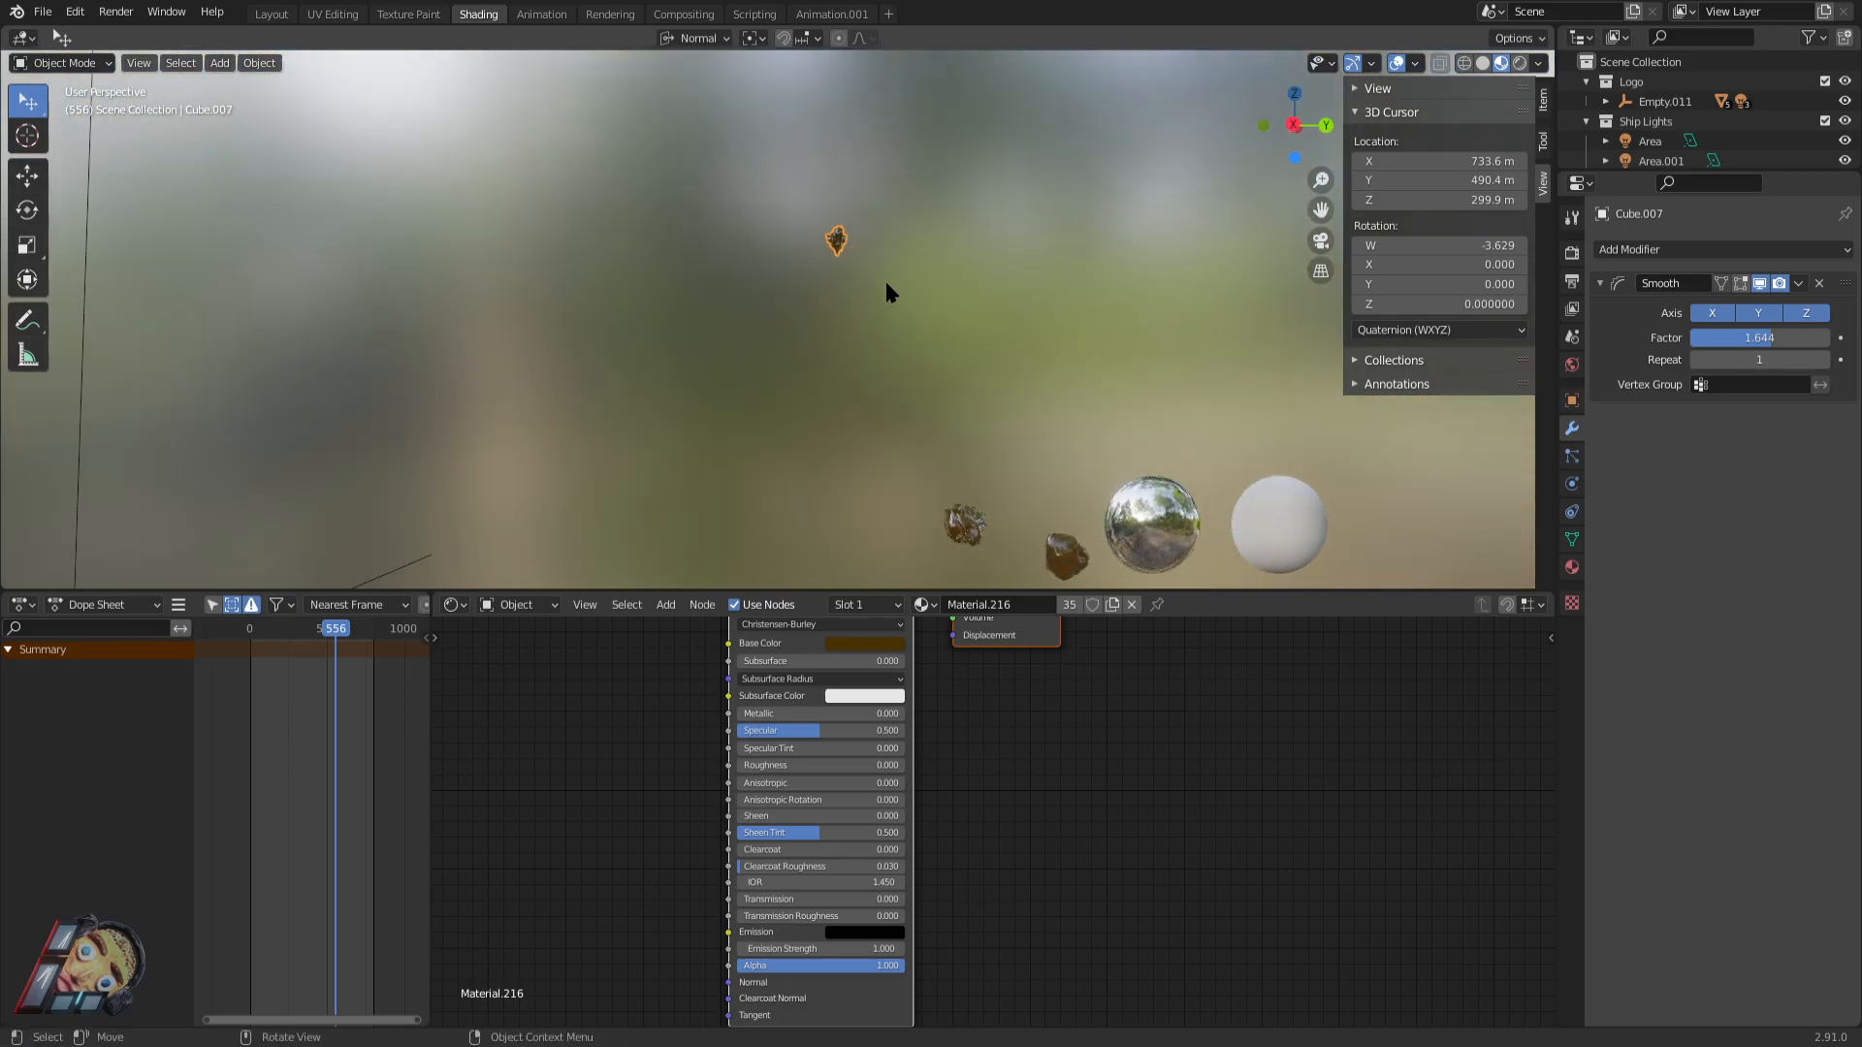
{"action": "middle_click_drag", "start_coordinate": [810, 361], "coordinate": [92, 260]}
{"action": "middle_click_drag", "start_coordinate": [935, 319], "coordinate": [695, 425]}
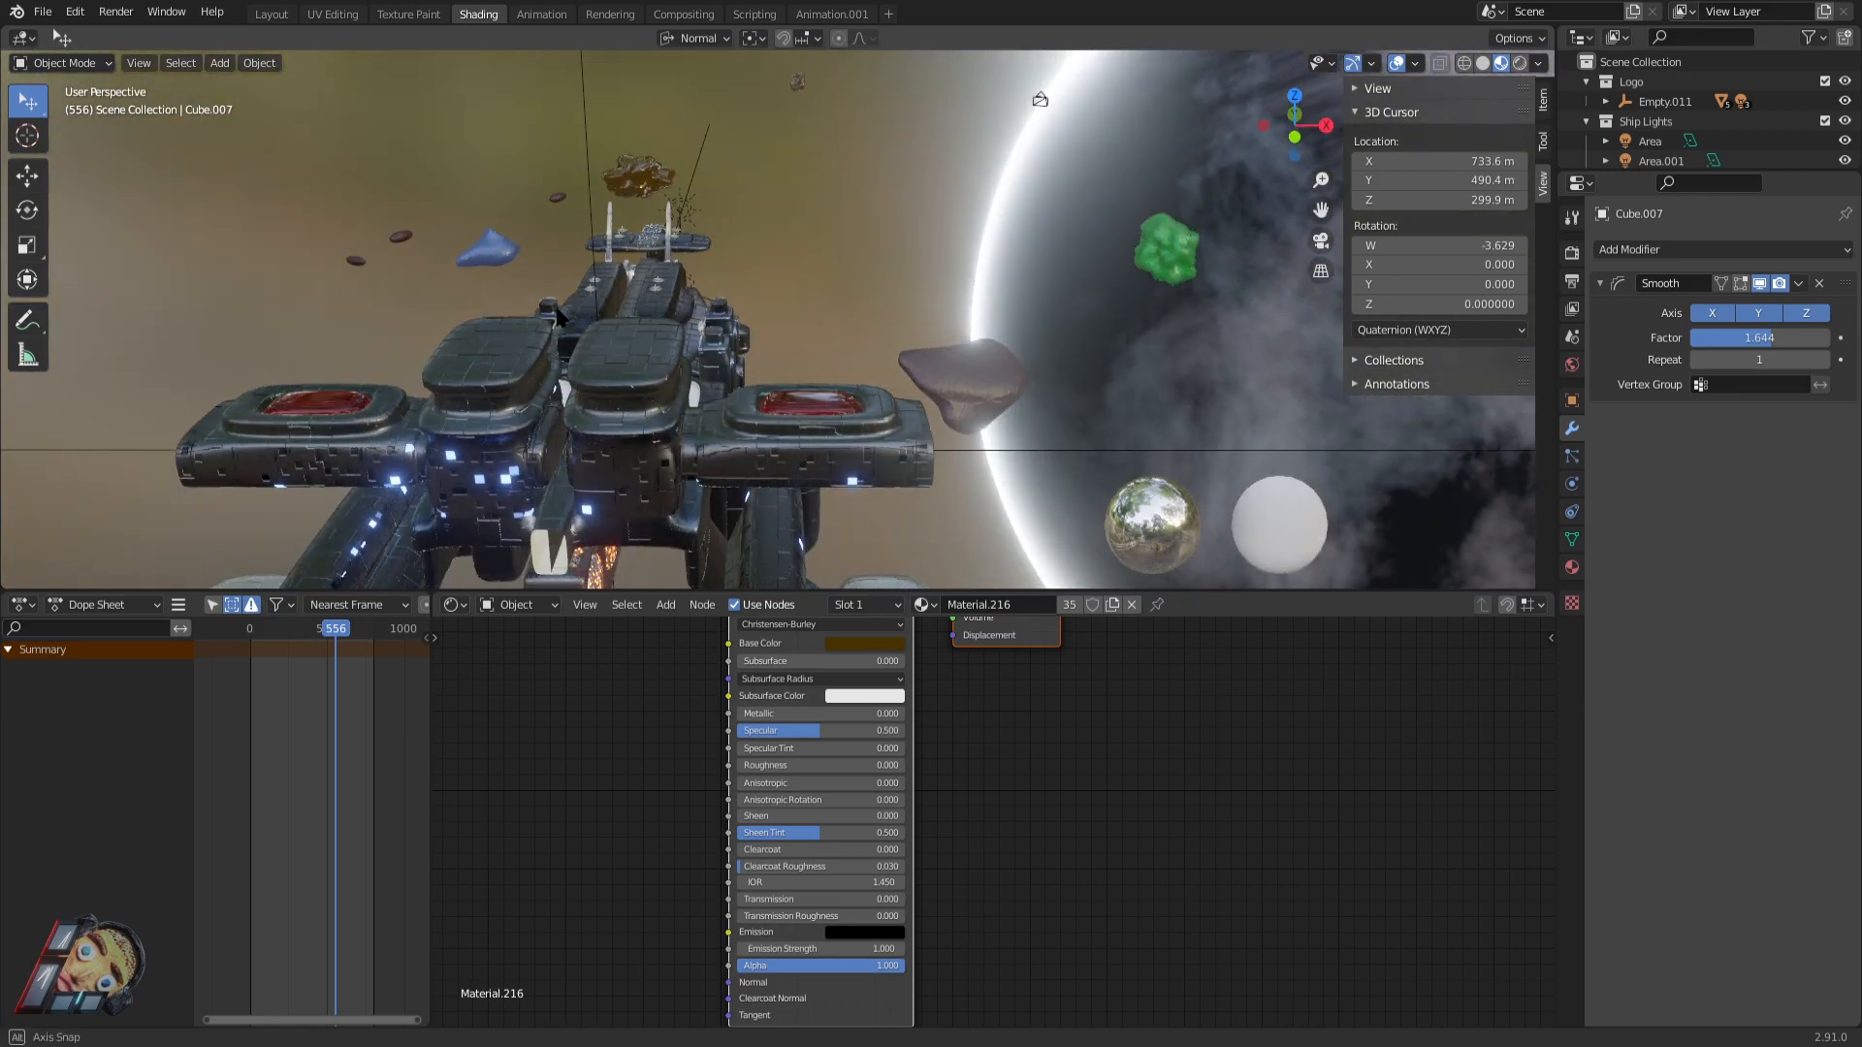
{"action": "middle_click_drag", "start_coordinate": [549, 319], "coordinate": [762, 313]}
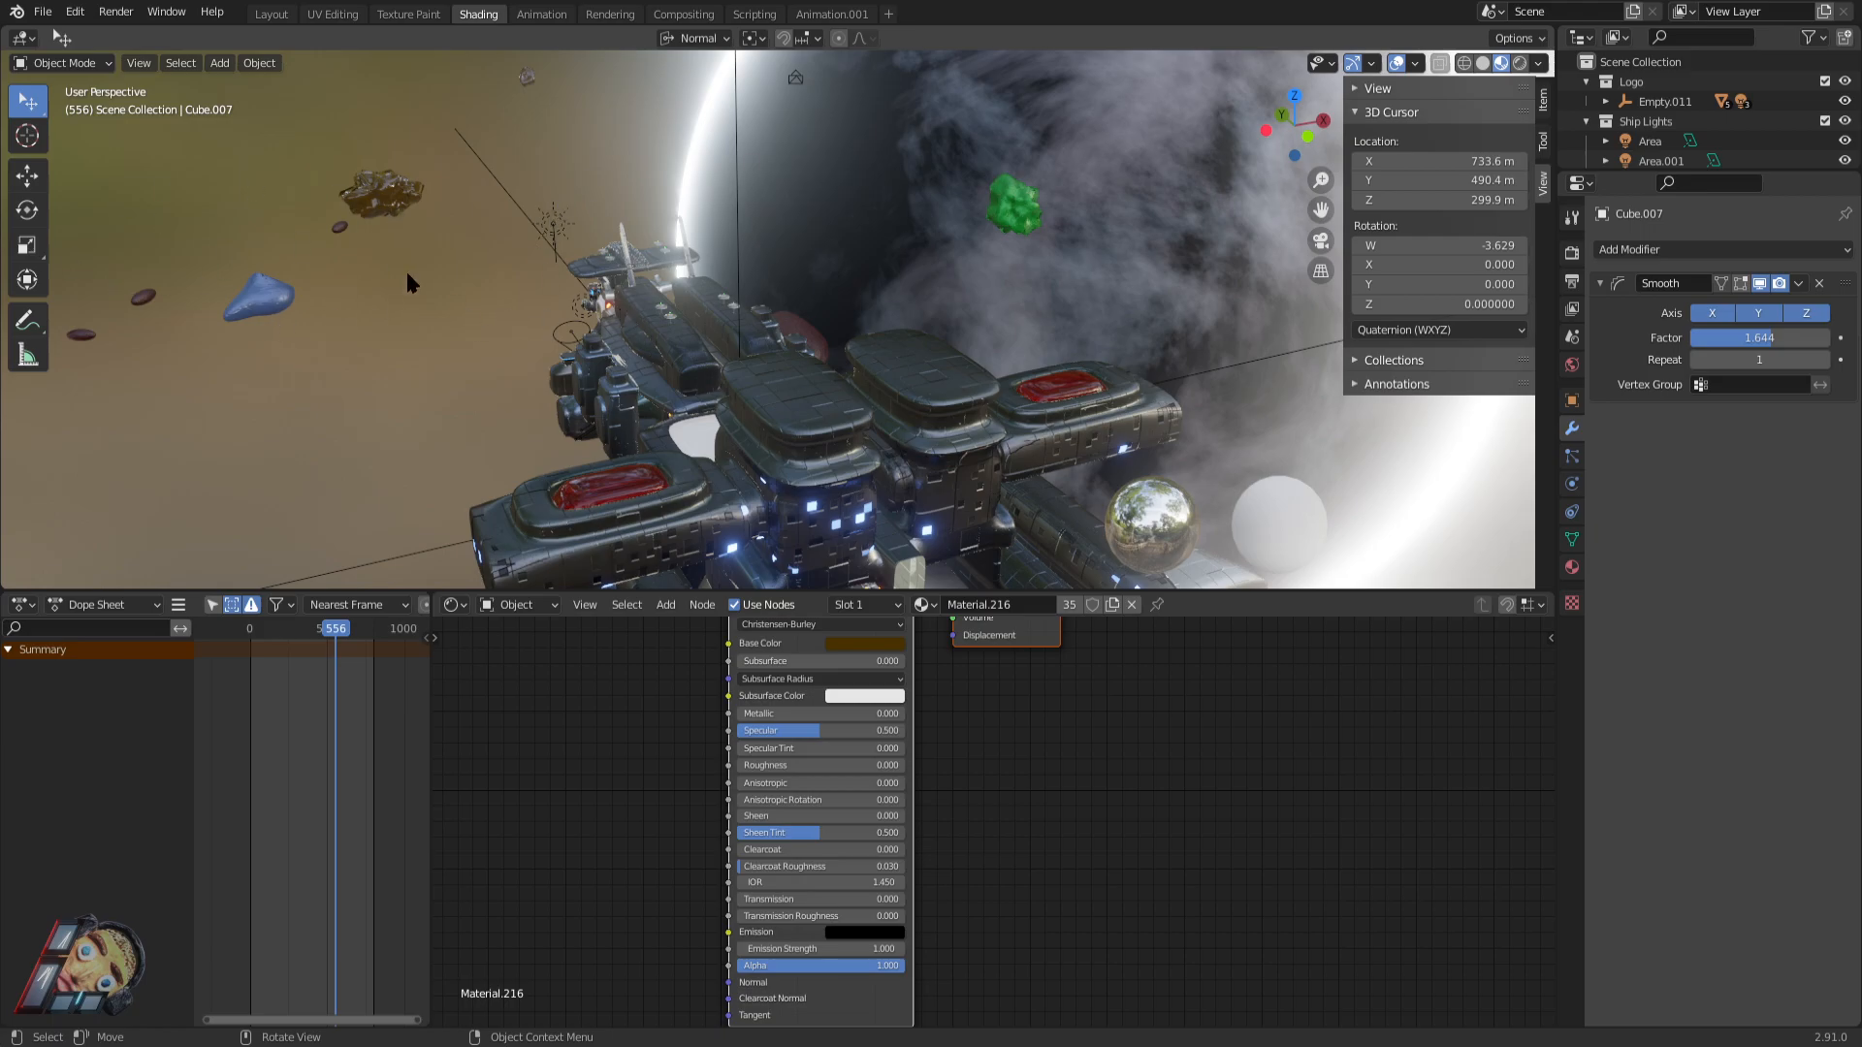
{"action": "middle_click_drag", "start_coordinate": [260, 297], "coordinate": [863, 448]}
{"action": "key", "text": "shift+a"}
{"action": "mouse_move", "coordinate": [1058, 350]}
{"action": "key", "text": "Escape"}
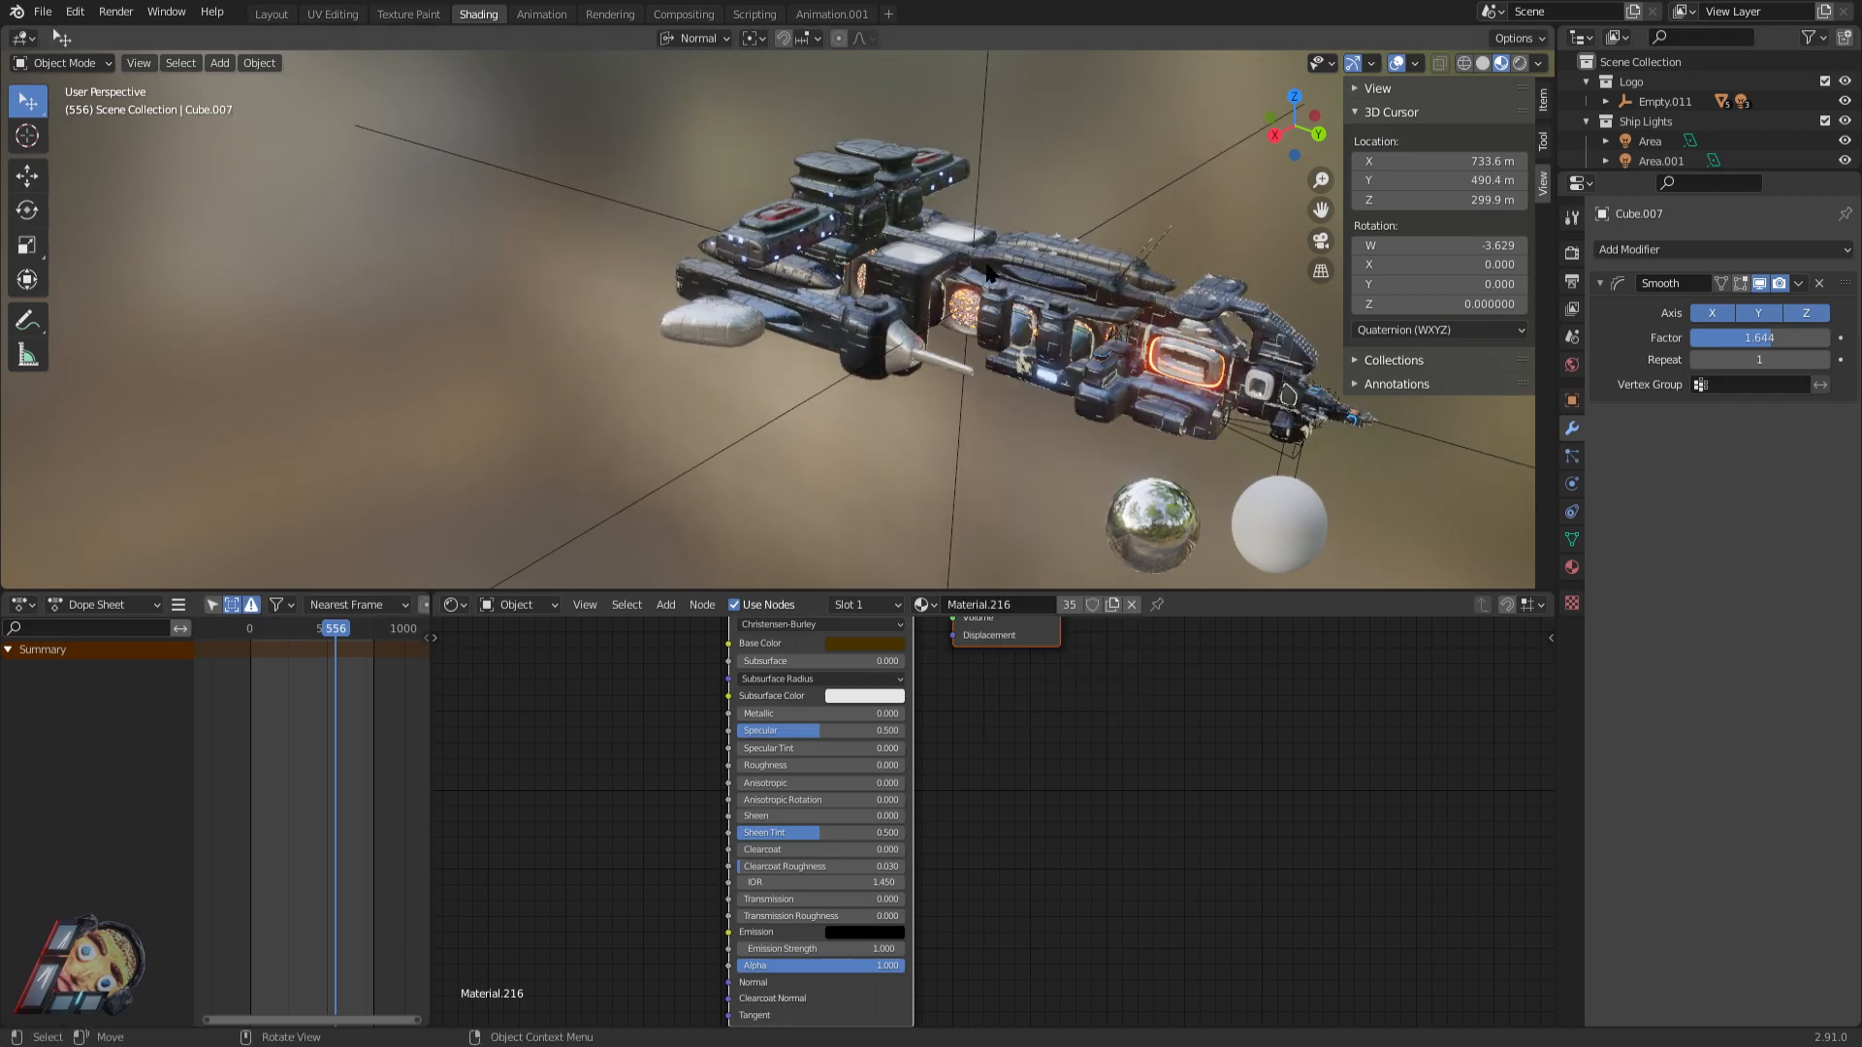
Add a new cube mesh and clear its location so it sits at the world origin.
{"action": "key", "text": "shift+a"}
{"action": "mouse_move", "coordinate": [989, 270]}
{"action": "left_click", "coordinate": [1073, 288]}
{"action": "middle_click_drag", "start_coordinate": [1051, 374], "coordinate": [1109, 353]}
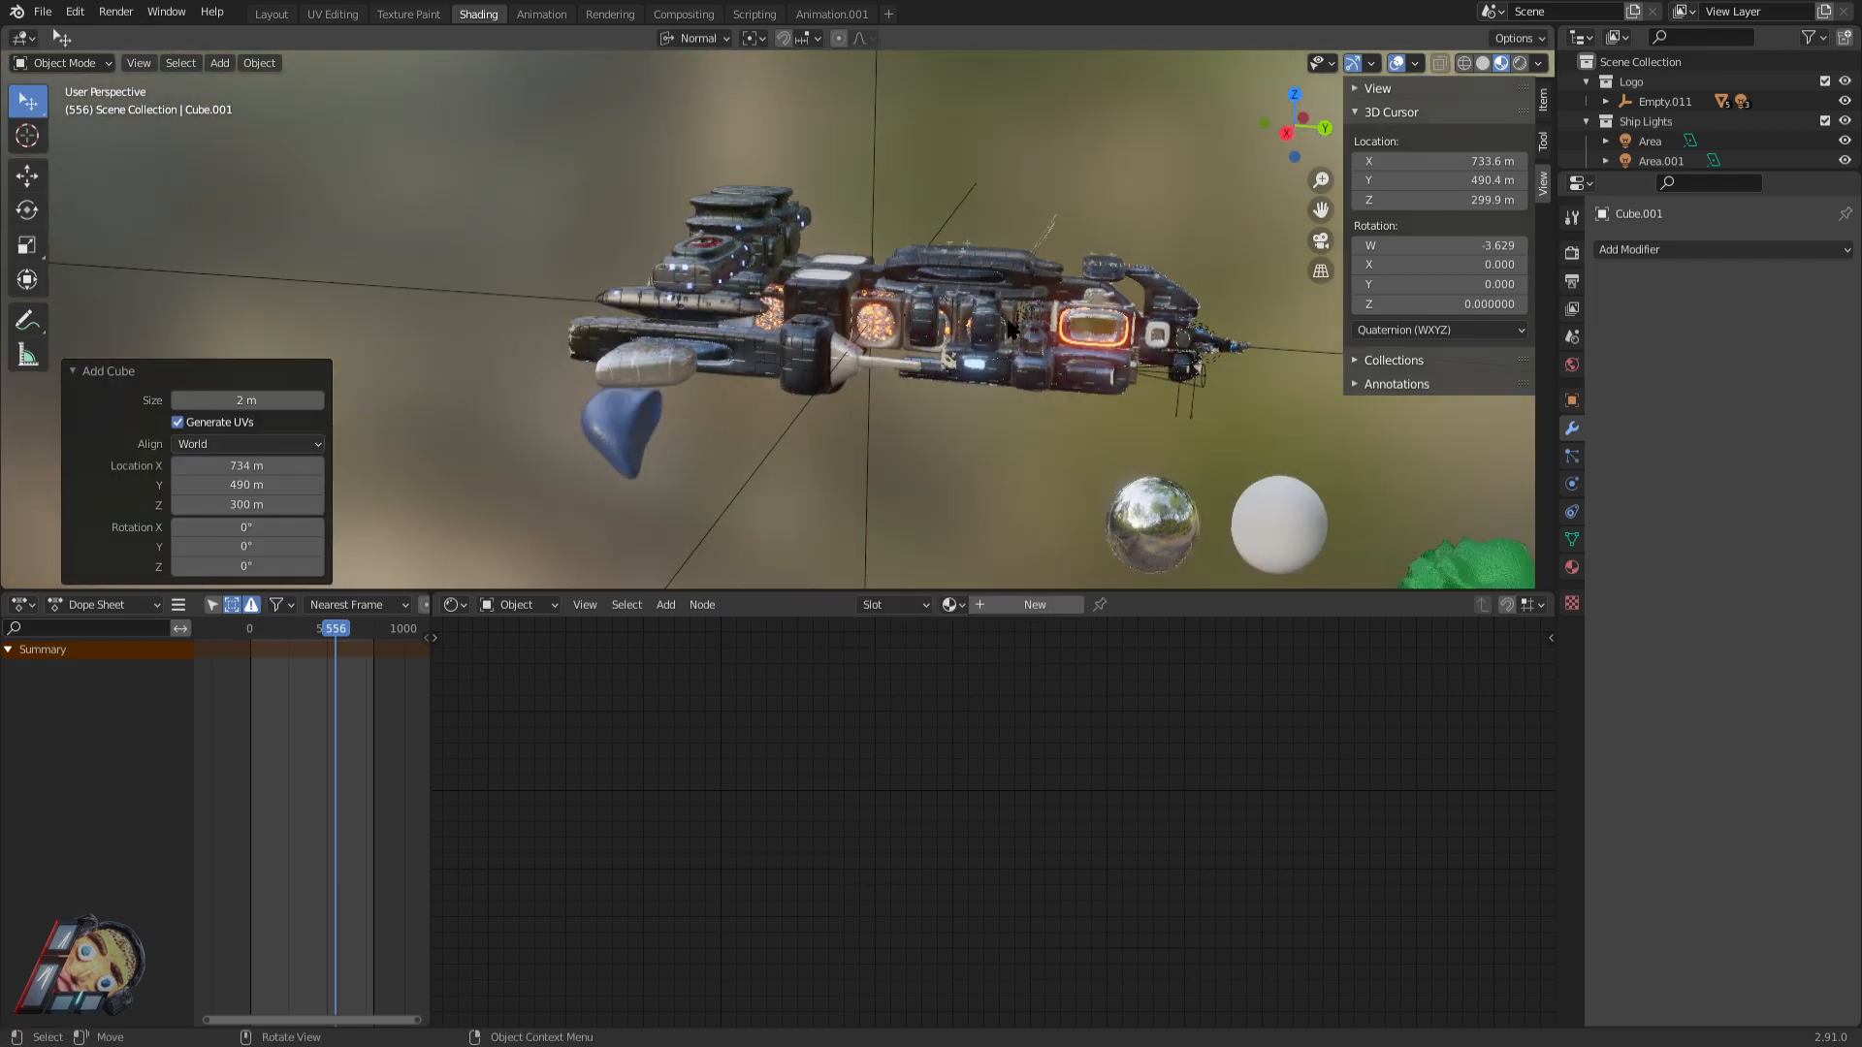
{"action": "key", "text": "alt+g"}
Scale the cube up into a large block enclosing the spaceship's front section, and select the spaceship.
{"action": "key", "text": "s"}
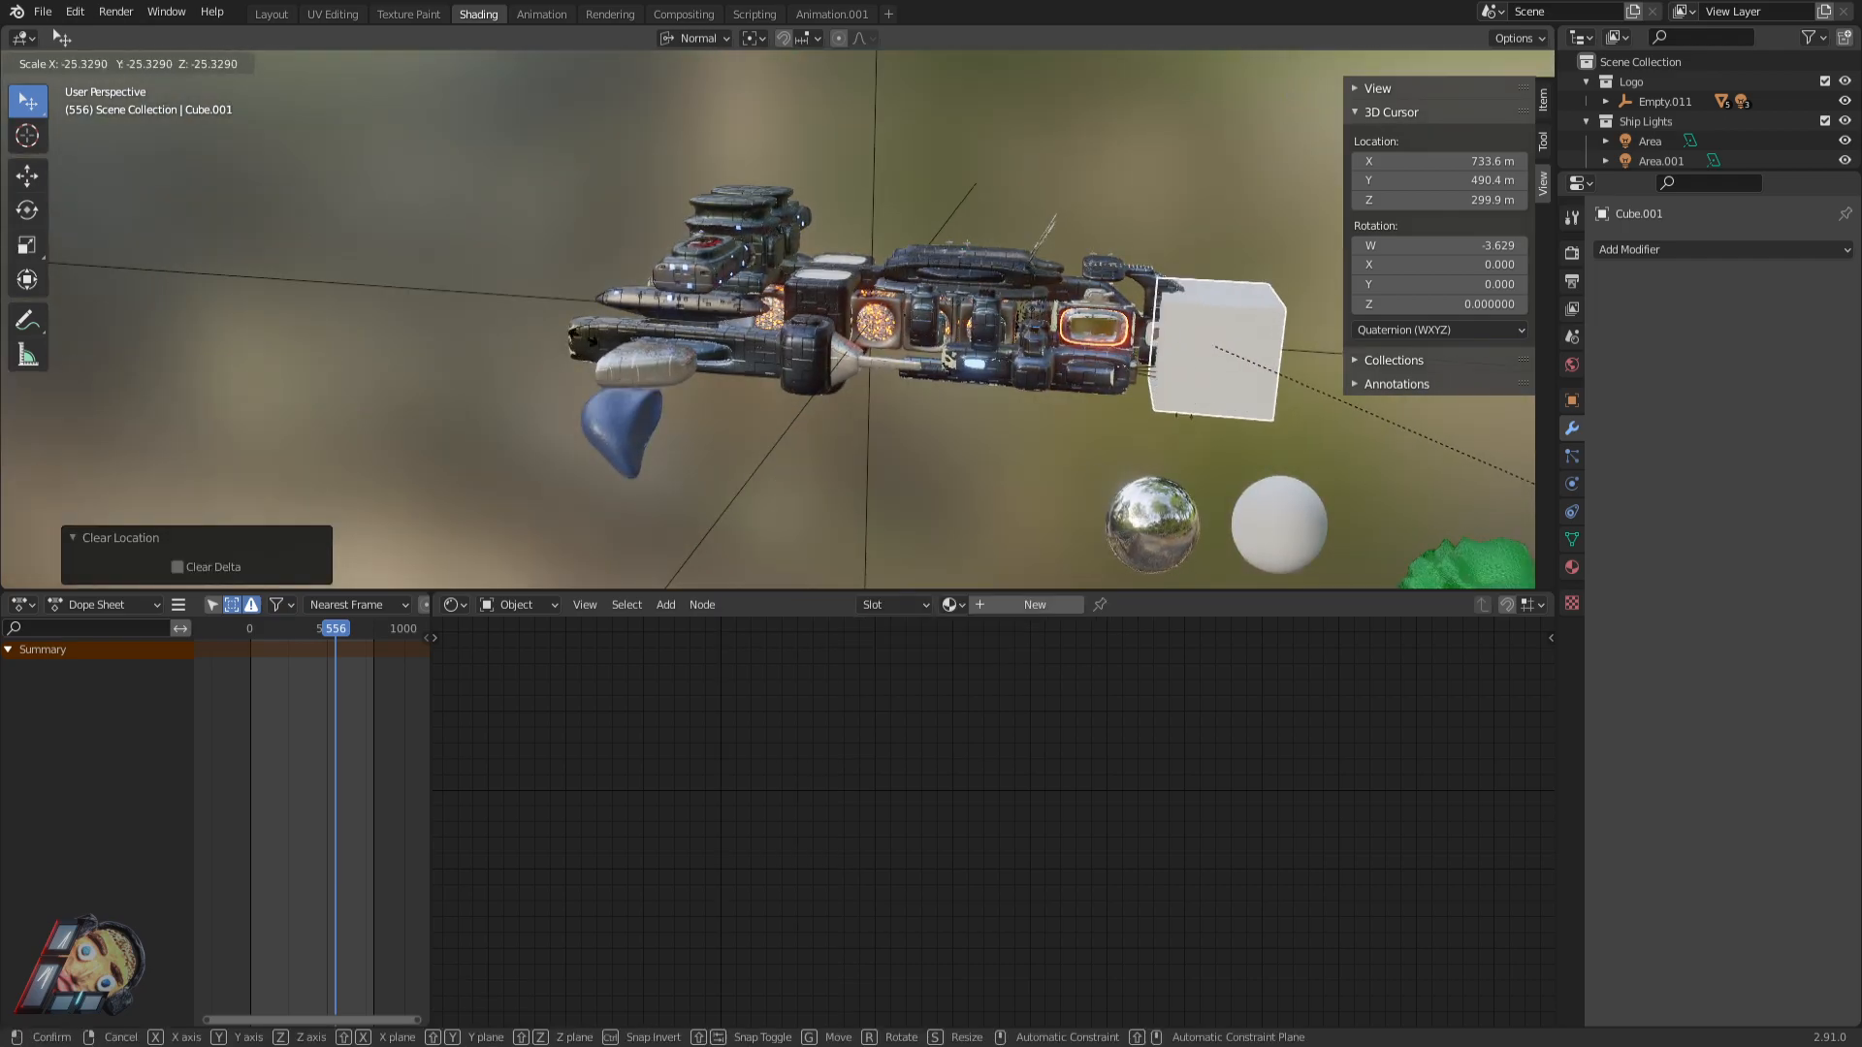
{"action": "left_click", "coordinate": [683, 128]}
{"action": "middle_click_drag", "start_coordinate": [683, 127], "coordinate": [757, 163]}
{"action": "left_click", "coordinate": [627, 332]}
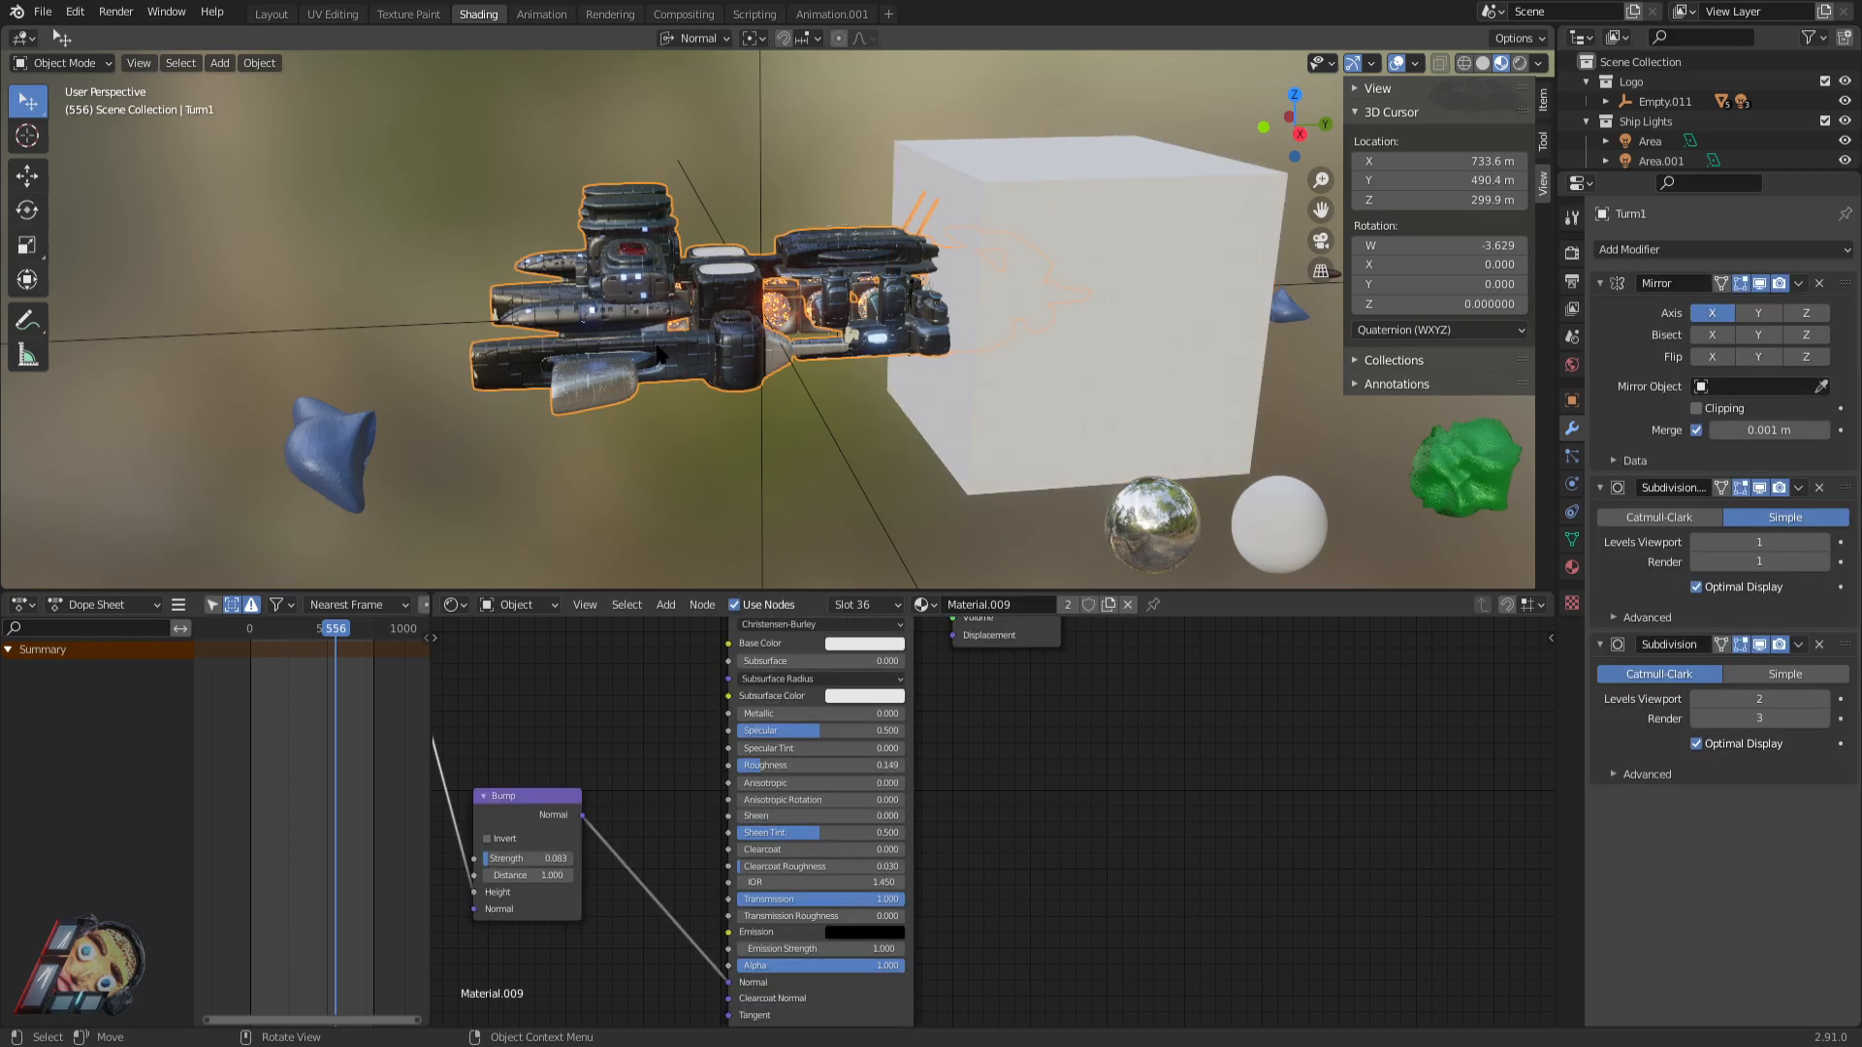
Open the ship's material slots in Edit Mode and look through the assigned materials.
{"action": "left_click", "coordinate": [1572, 567]}
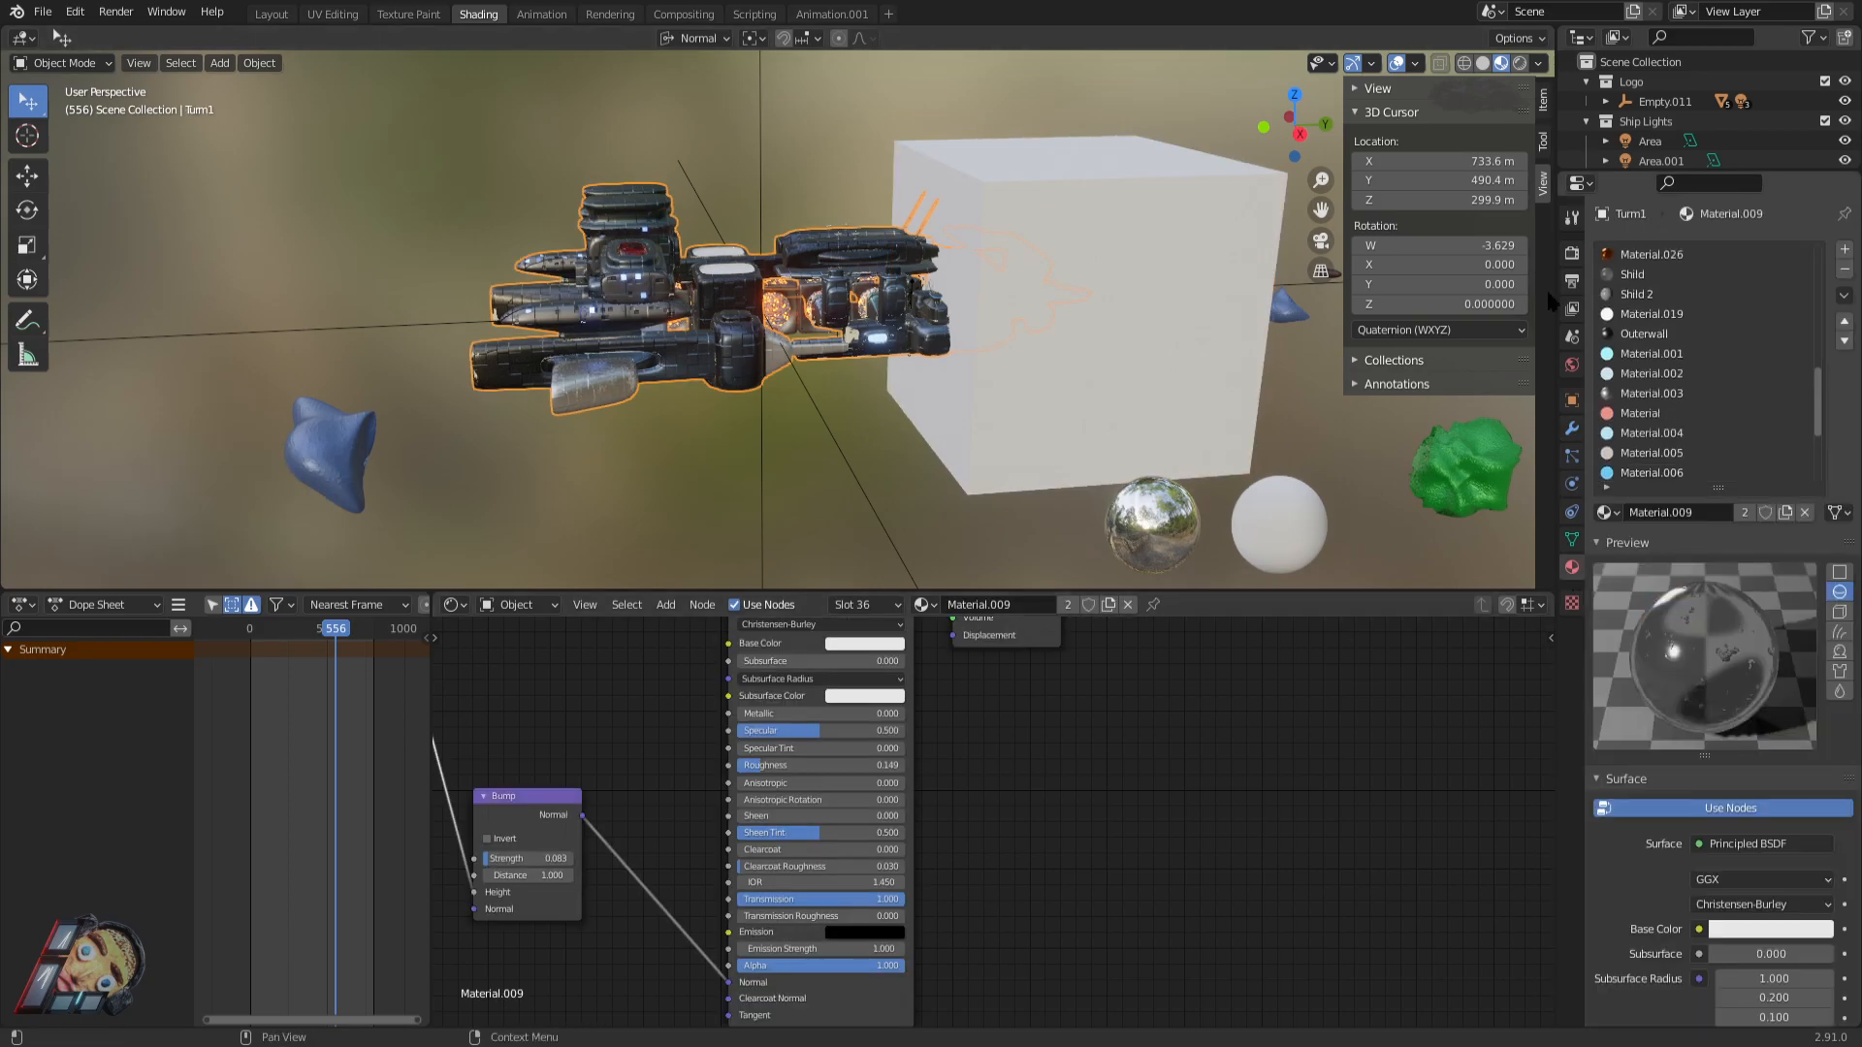
{"action": "key", "text": "Tab"}
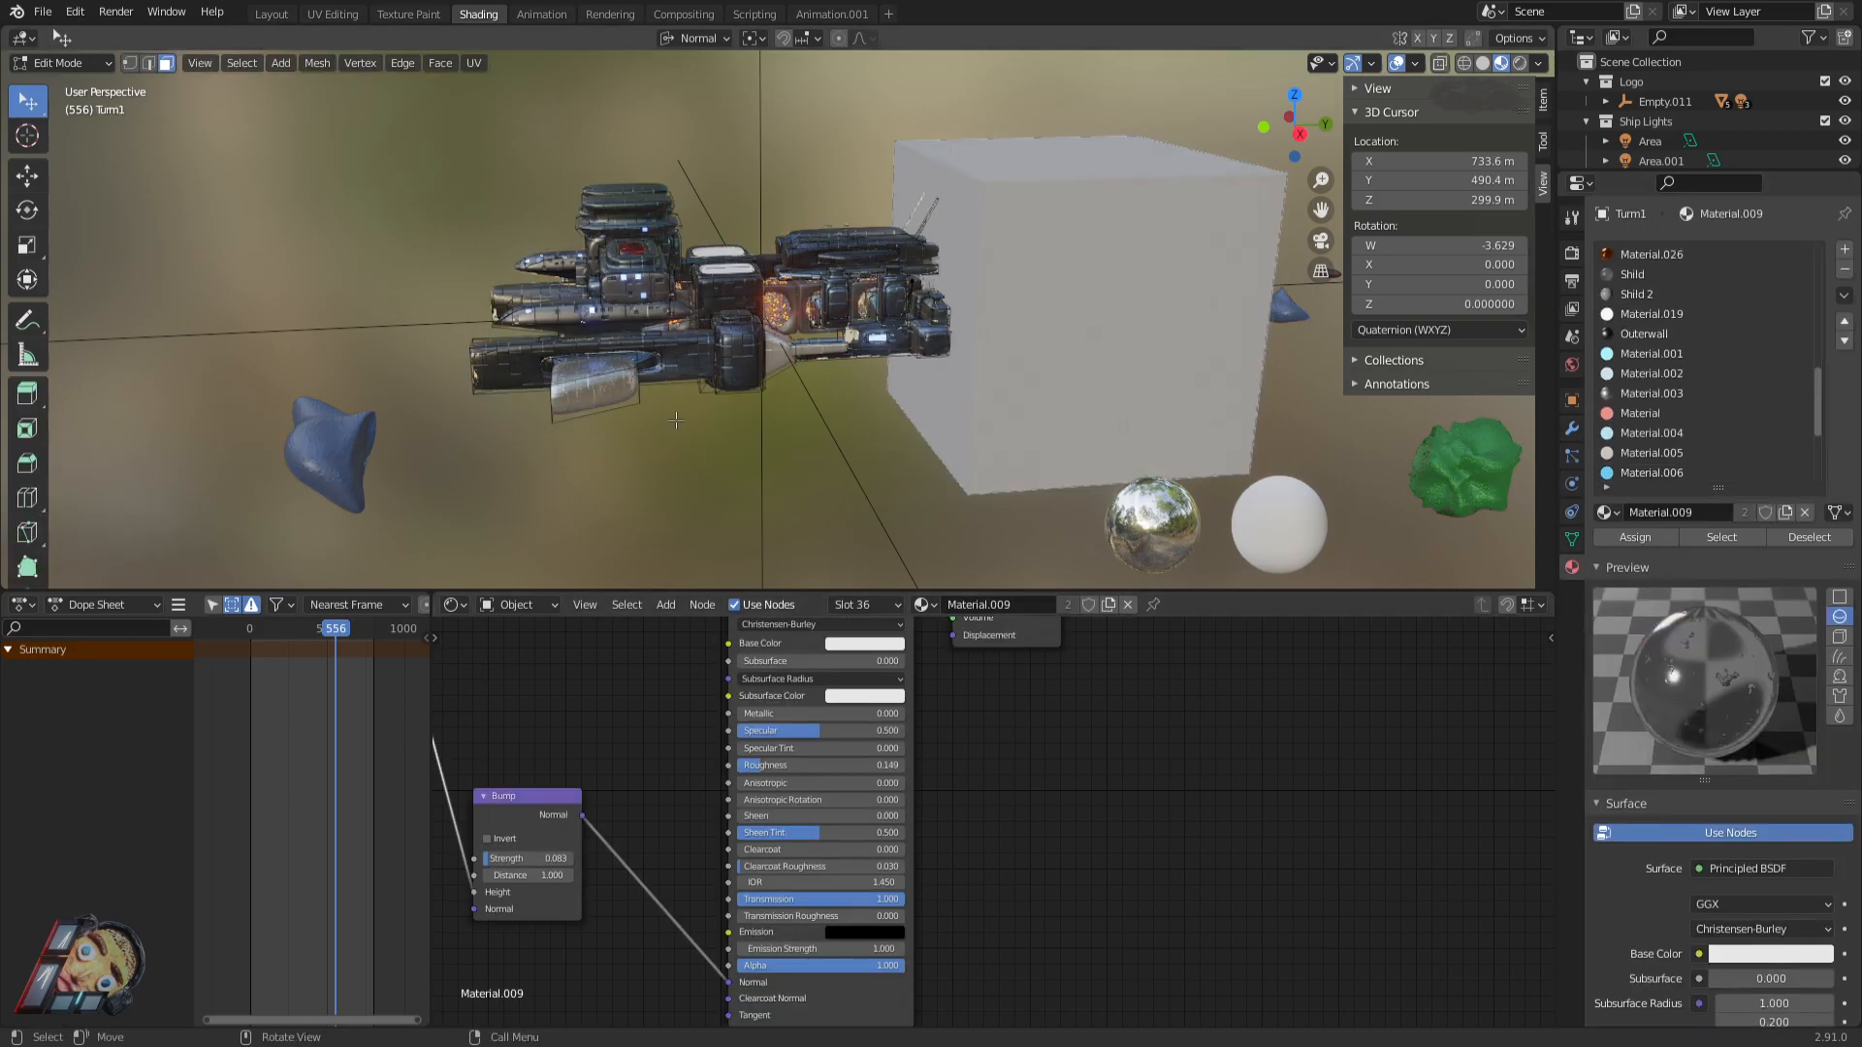
{"action": "scroll", "coordinate": [613, 272], "scroll_direction": "up", "scroll_amount": 2}
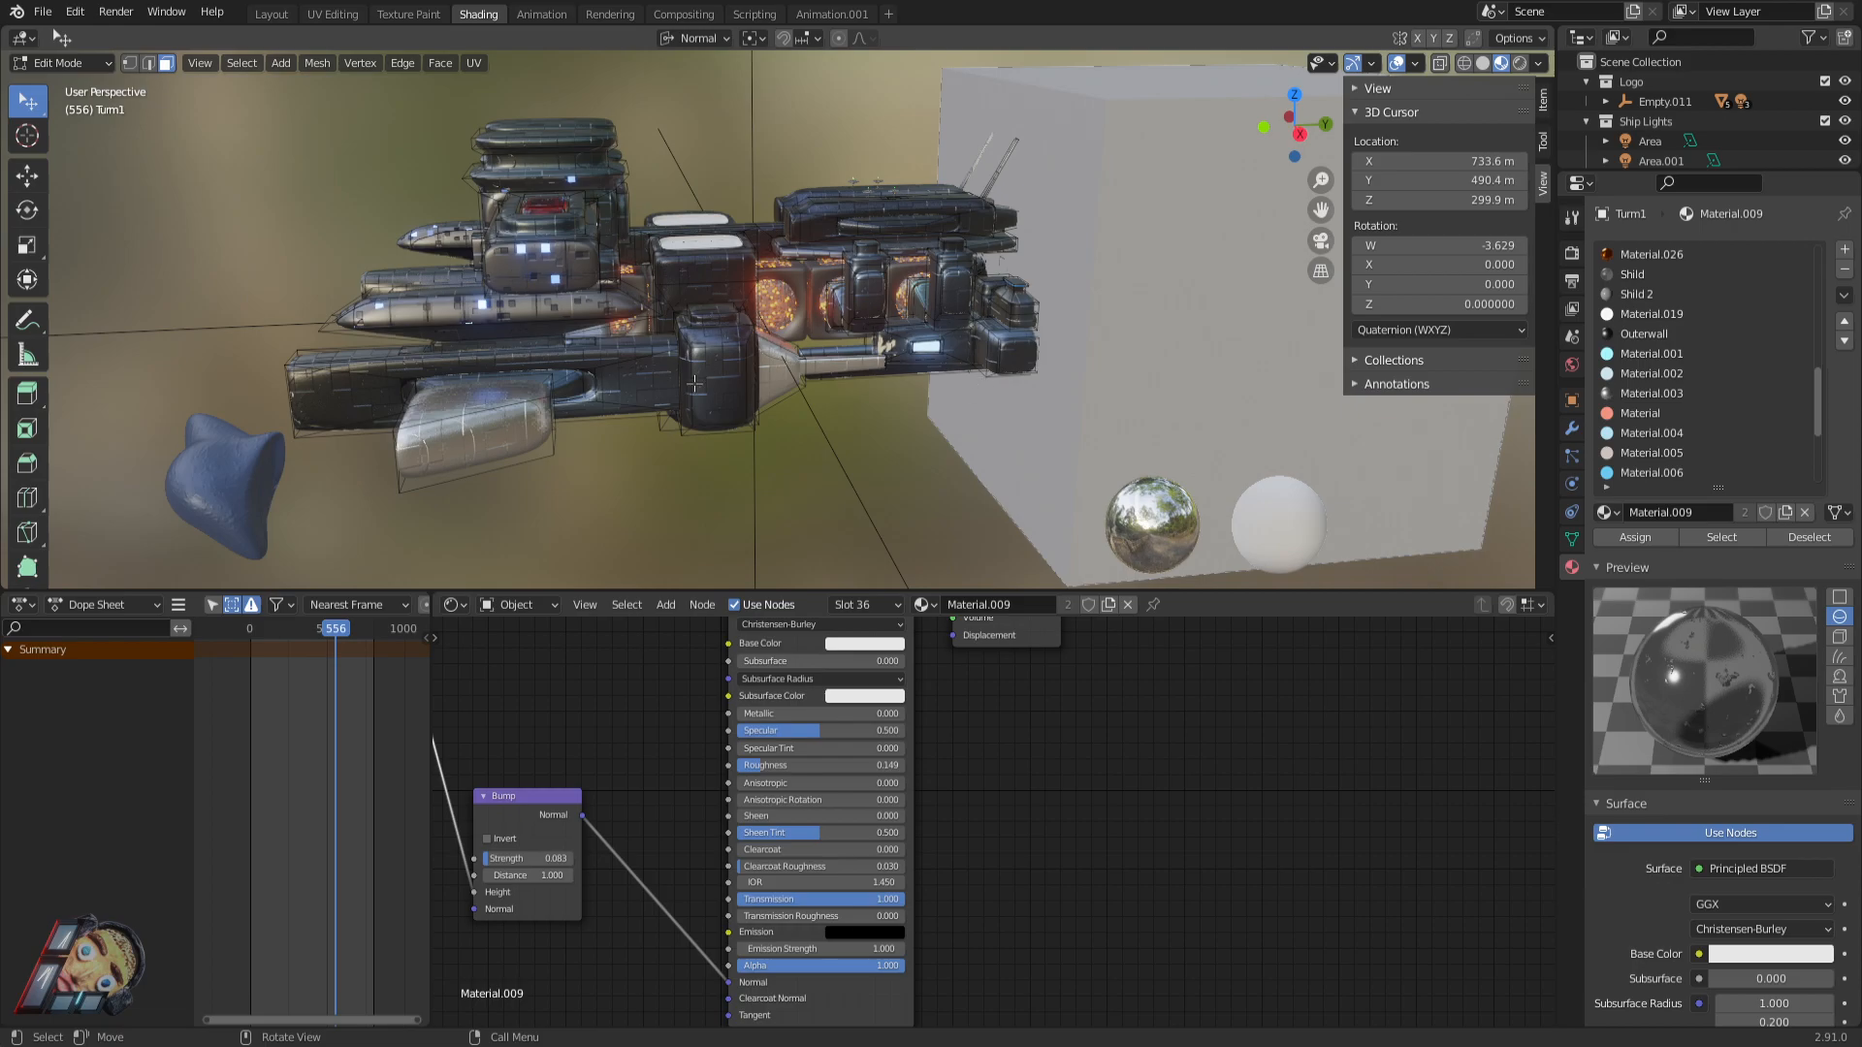
{"action": "scroll", "coordinate": [1707, 412], "scroll_direction": "down", "scroll_amount": 3}
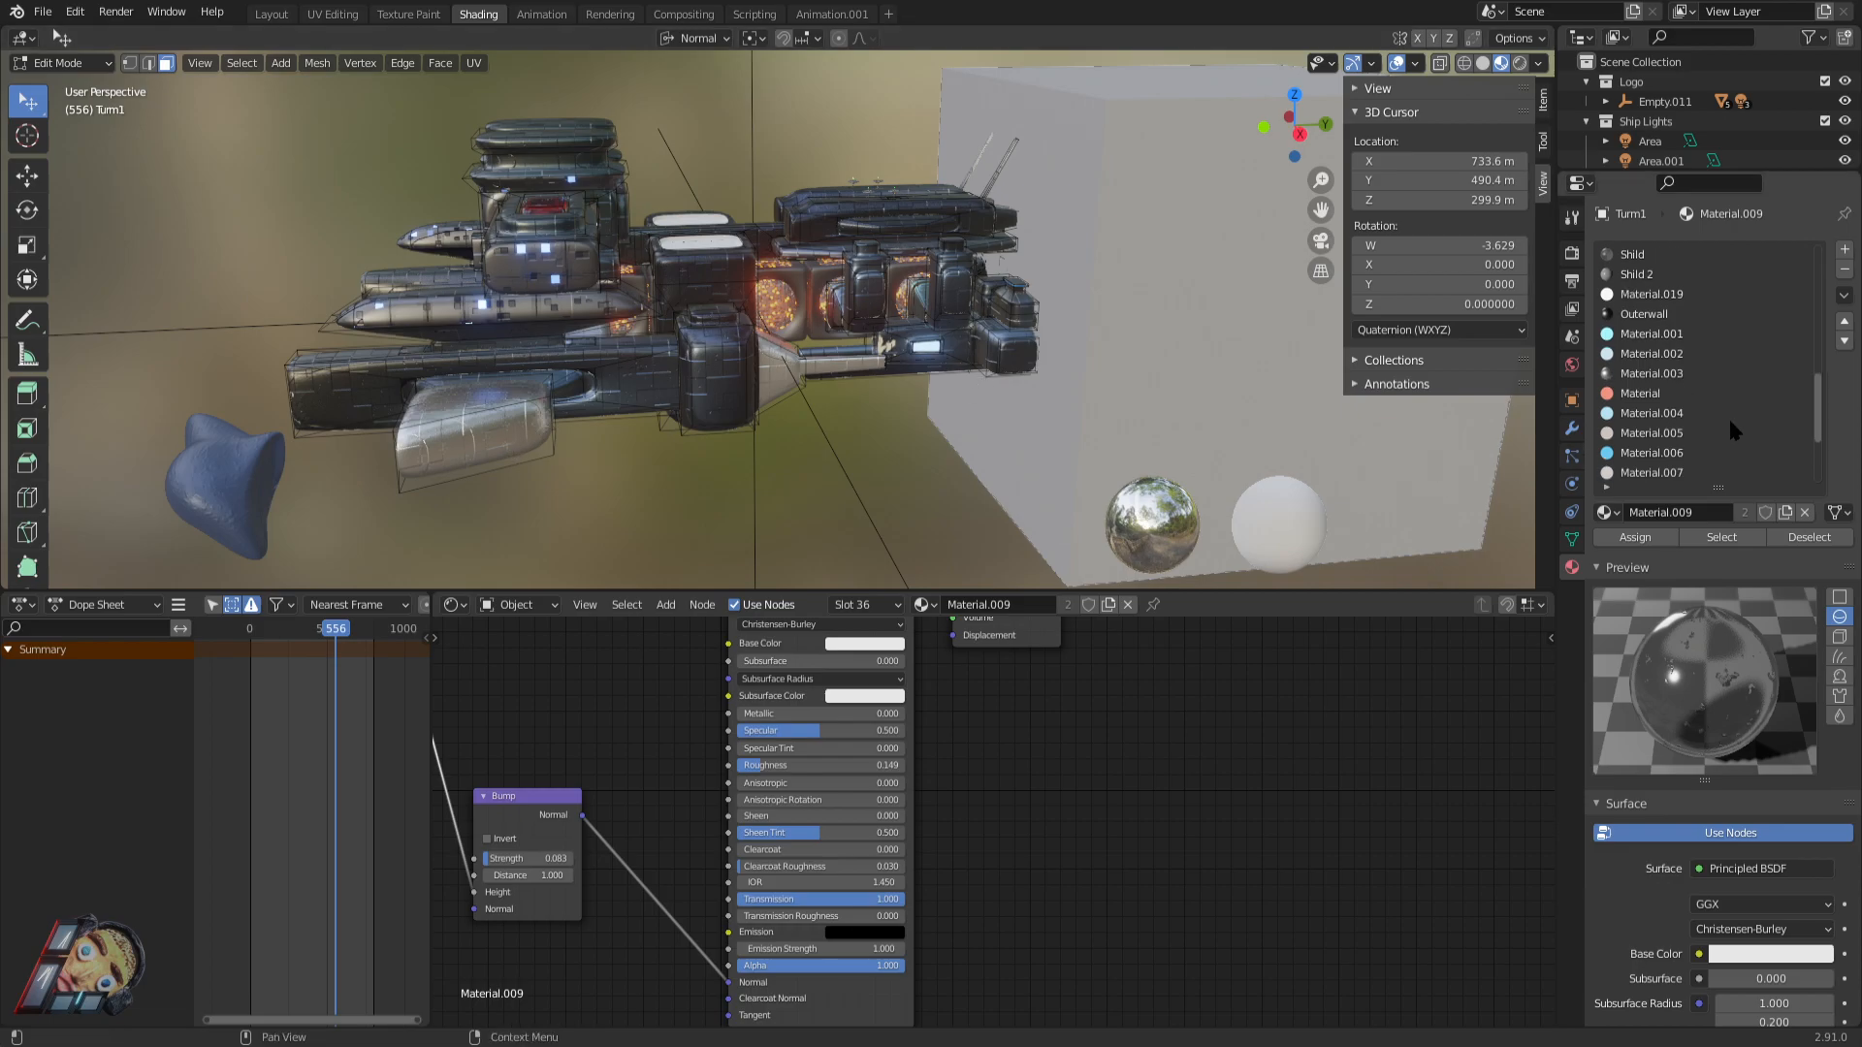
{"action": "scroll", "coordinate": [1701, 469], "scroll_direction": "down", "scroll_amount": 3}
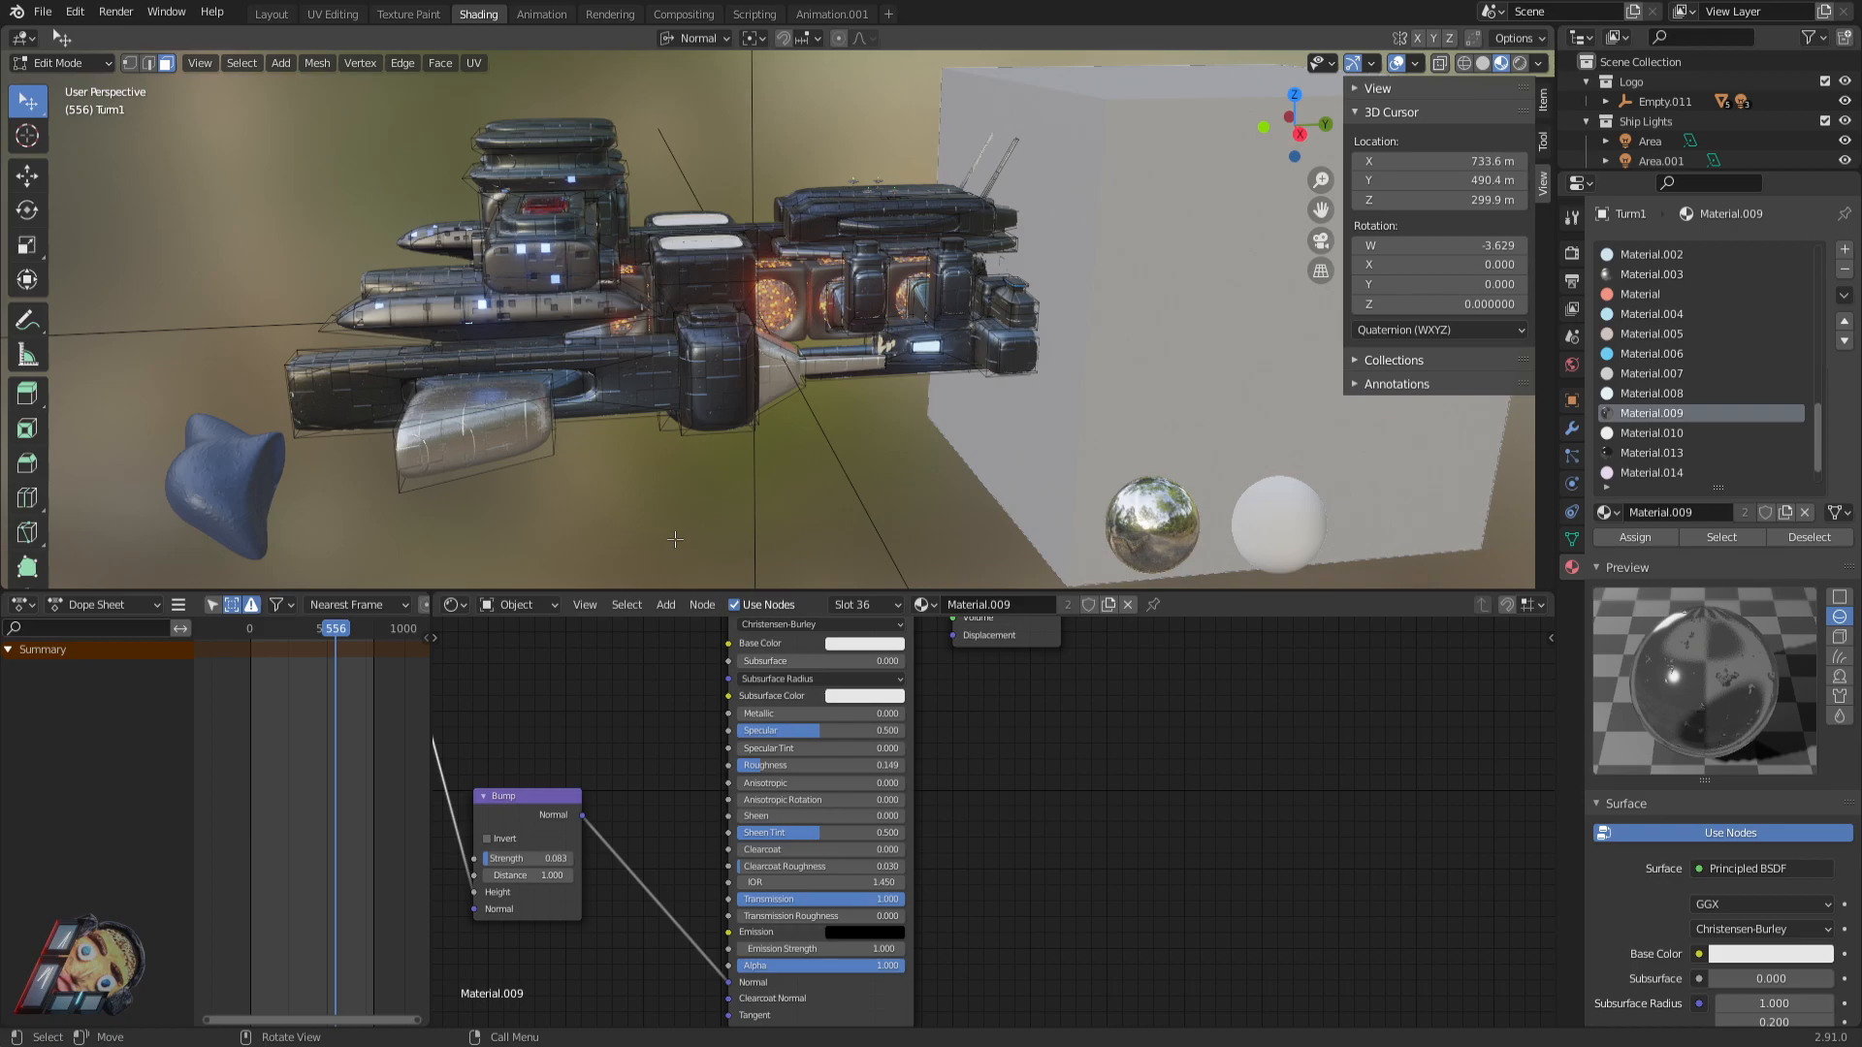
Select individual faces on the ship's hull, side fin and upper block to check which material each one uses.
{"action": "key", "text": "Tab"}
{"action": "key", "text": "Tab"}
{"action": "left_click", "coordinate": [653, 387]}
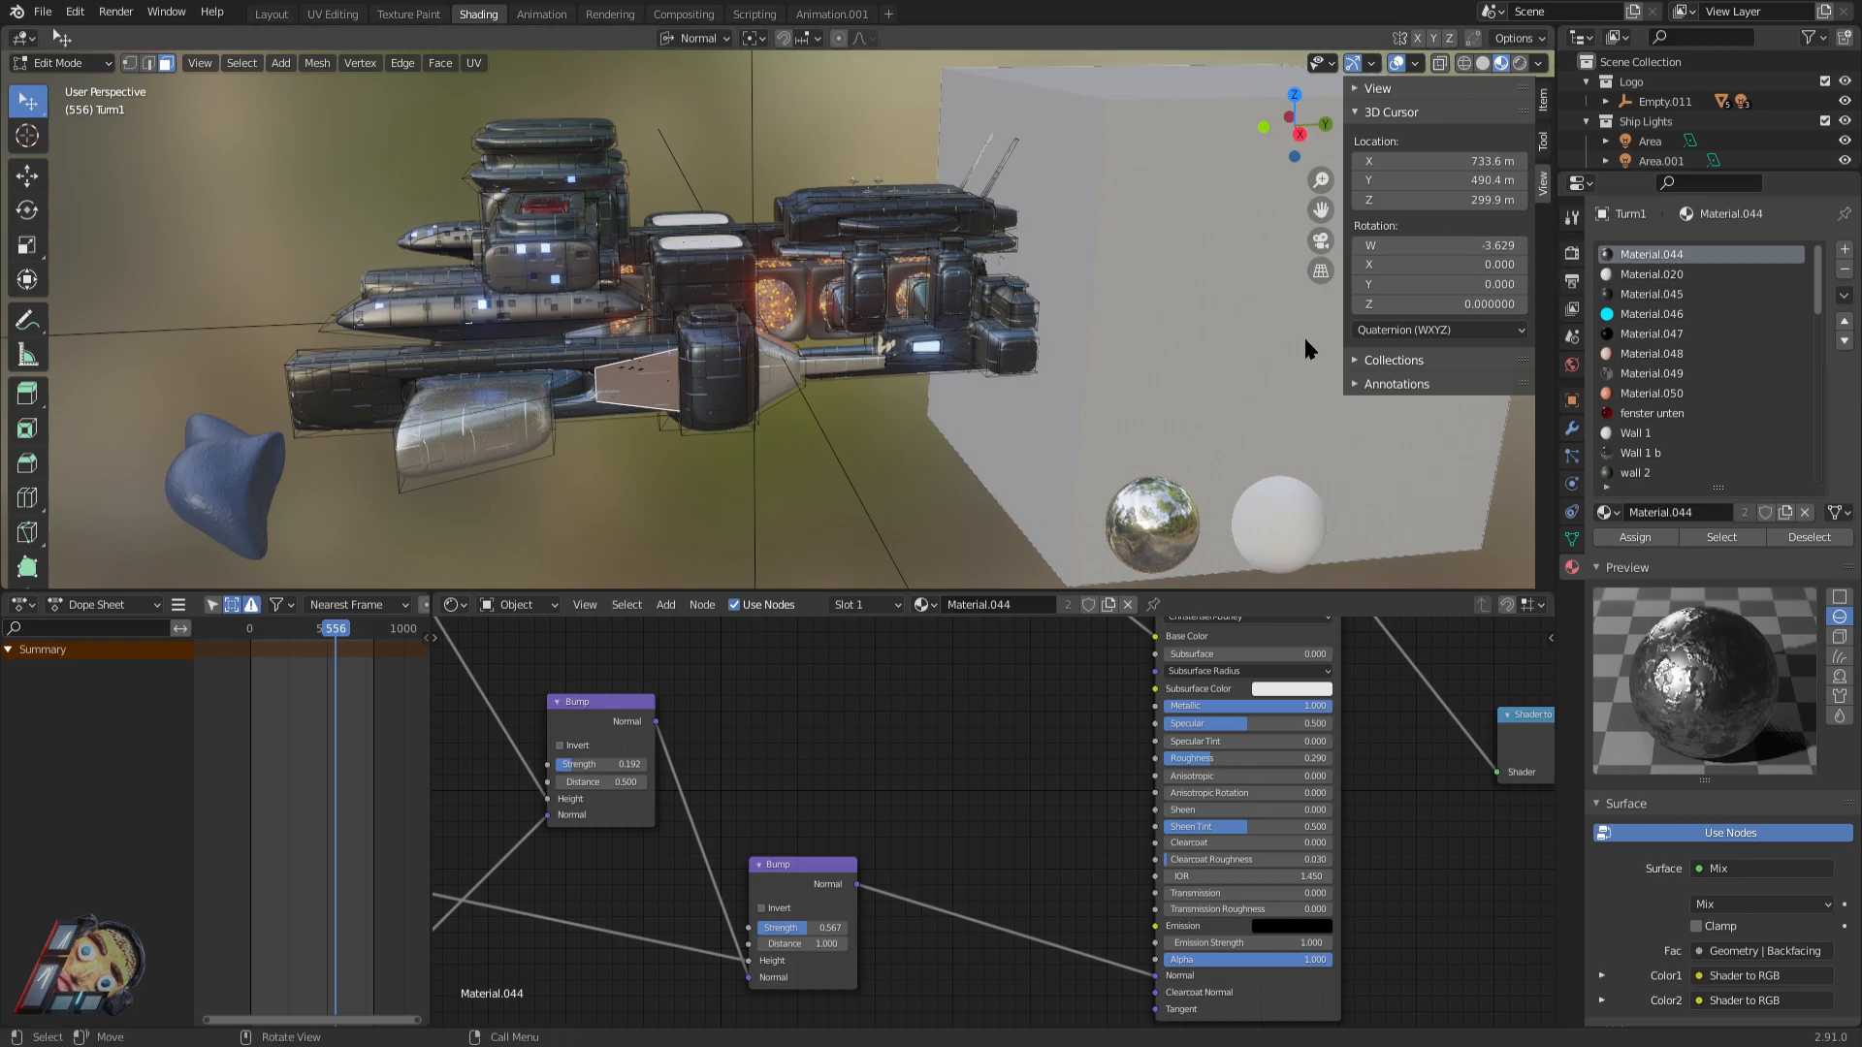
{"action": "left_click", "coordinate": [636, 438]}
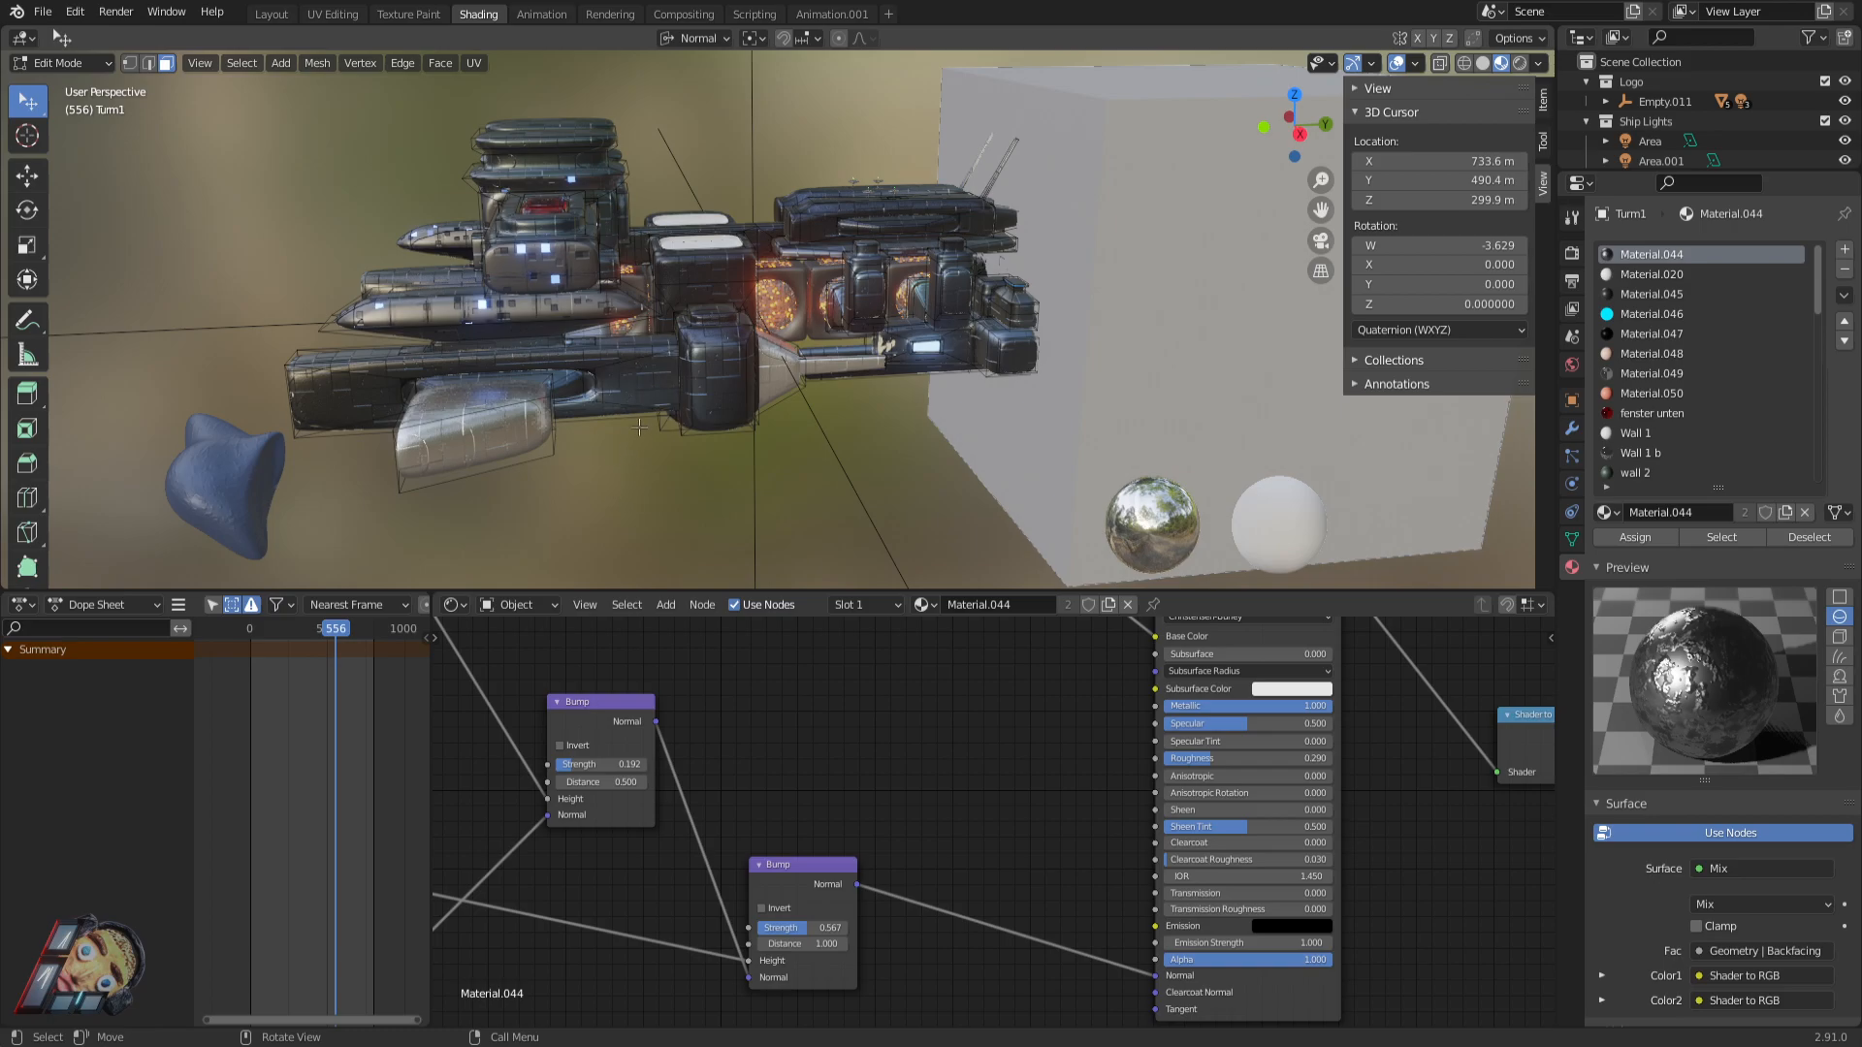
{"action": "left_click", "coordinate": [449, 435]}
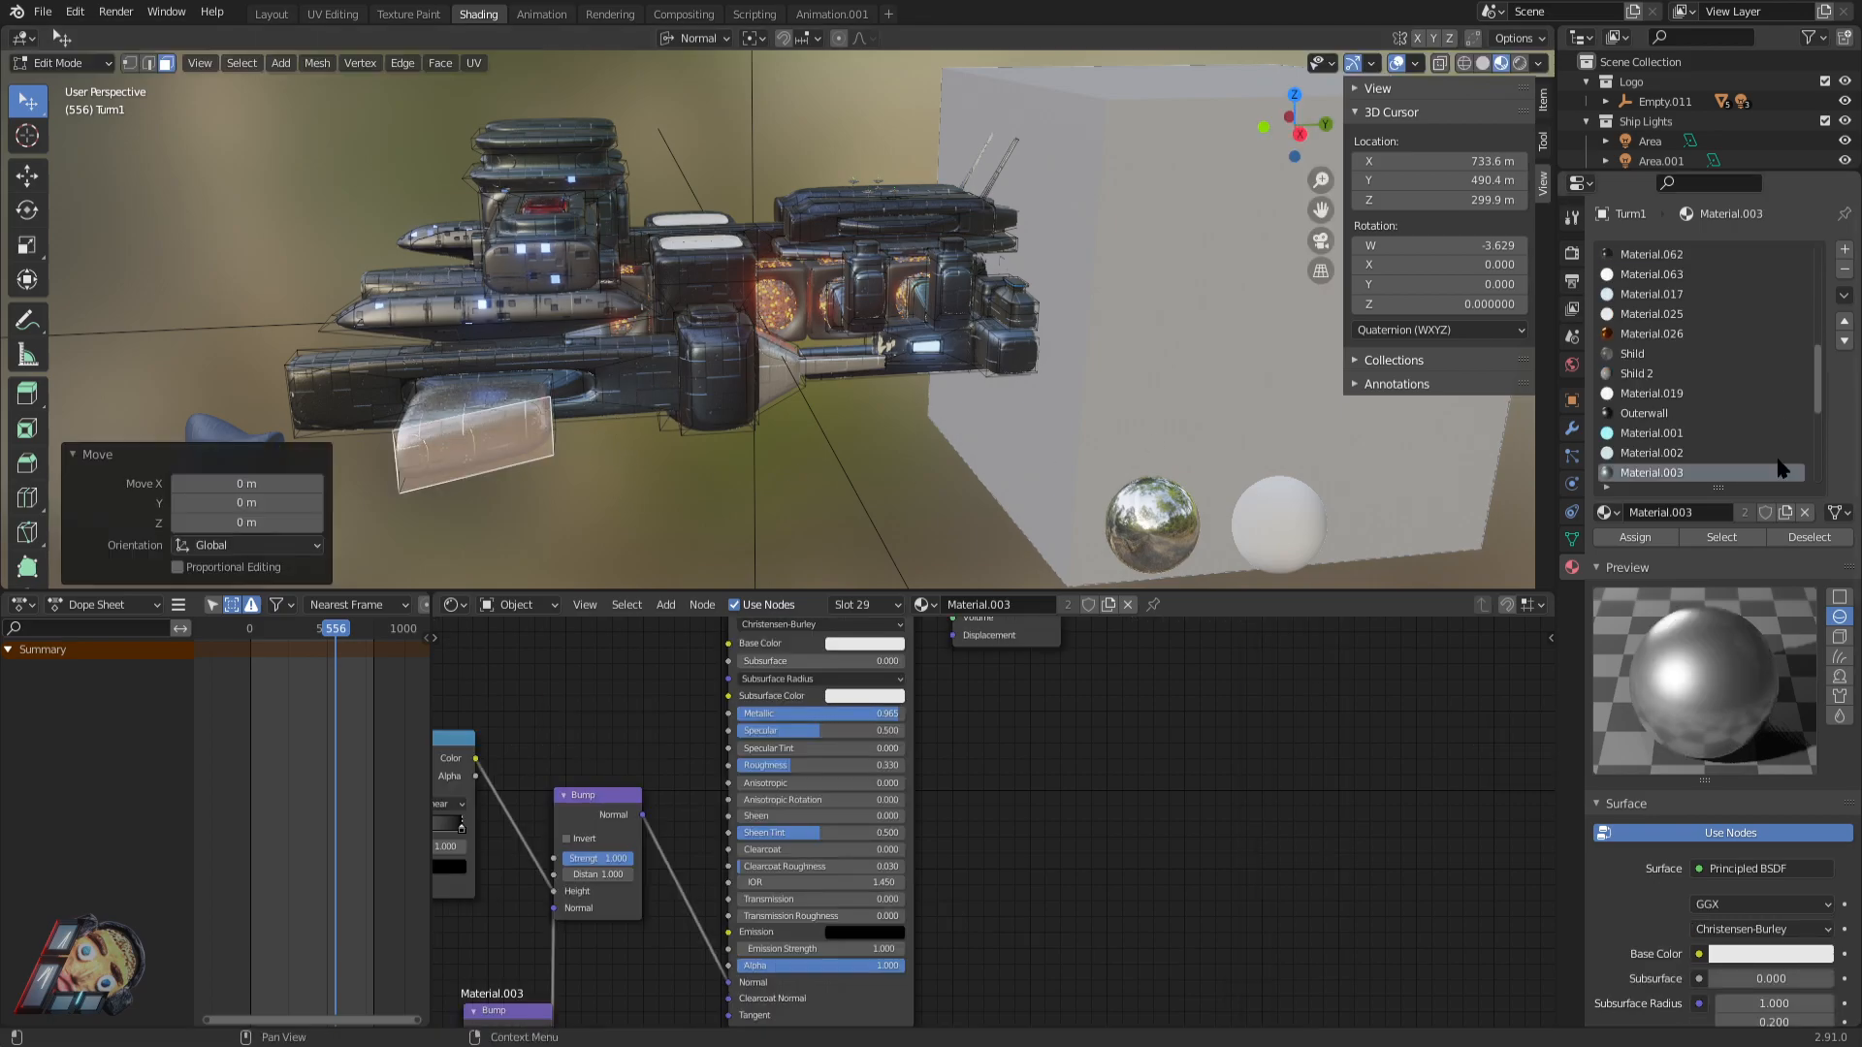
{"action": "left_click", "coordinate": [548, 279]}
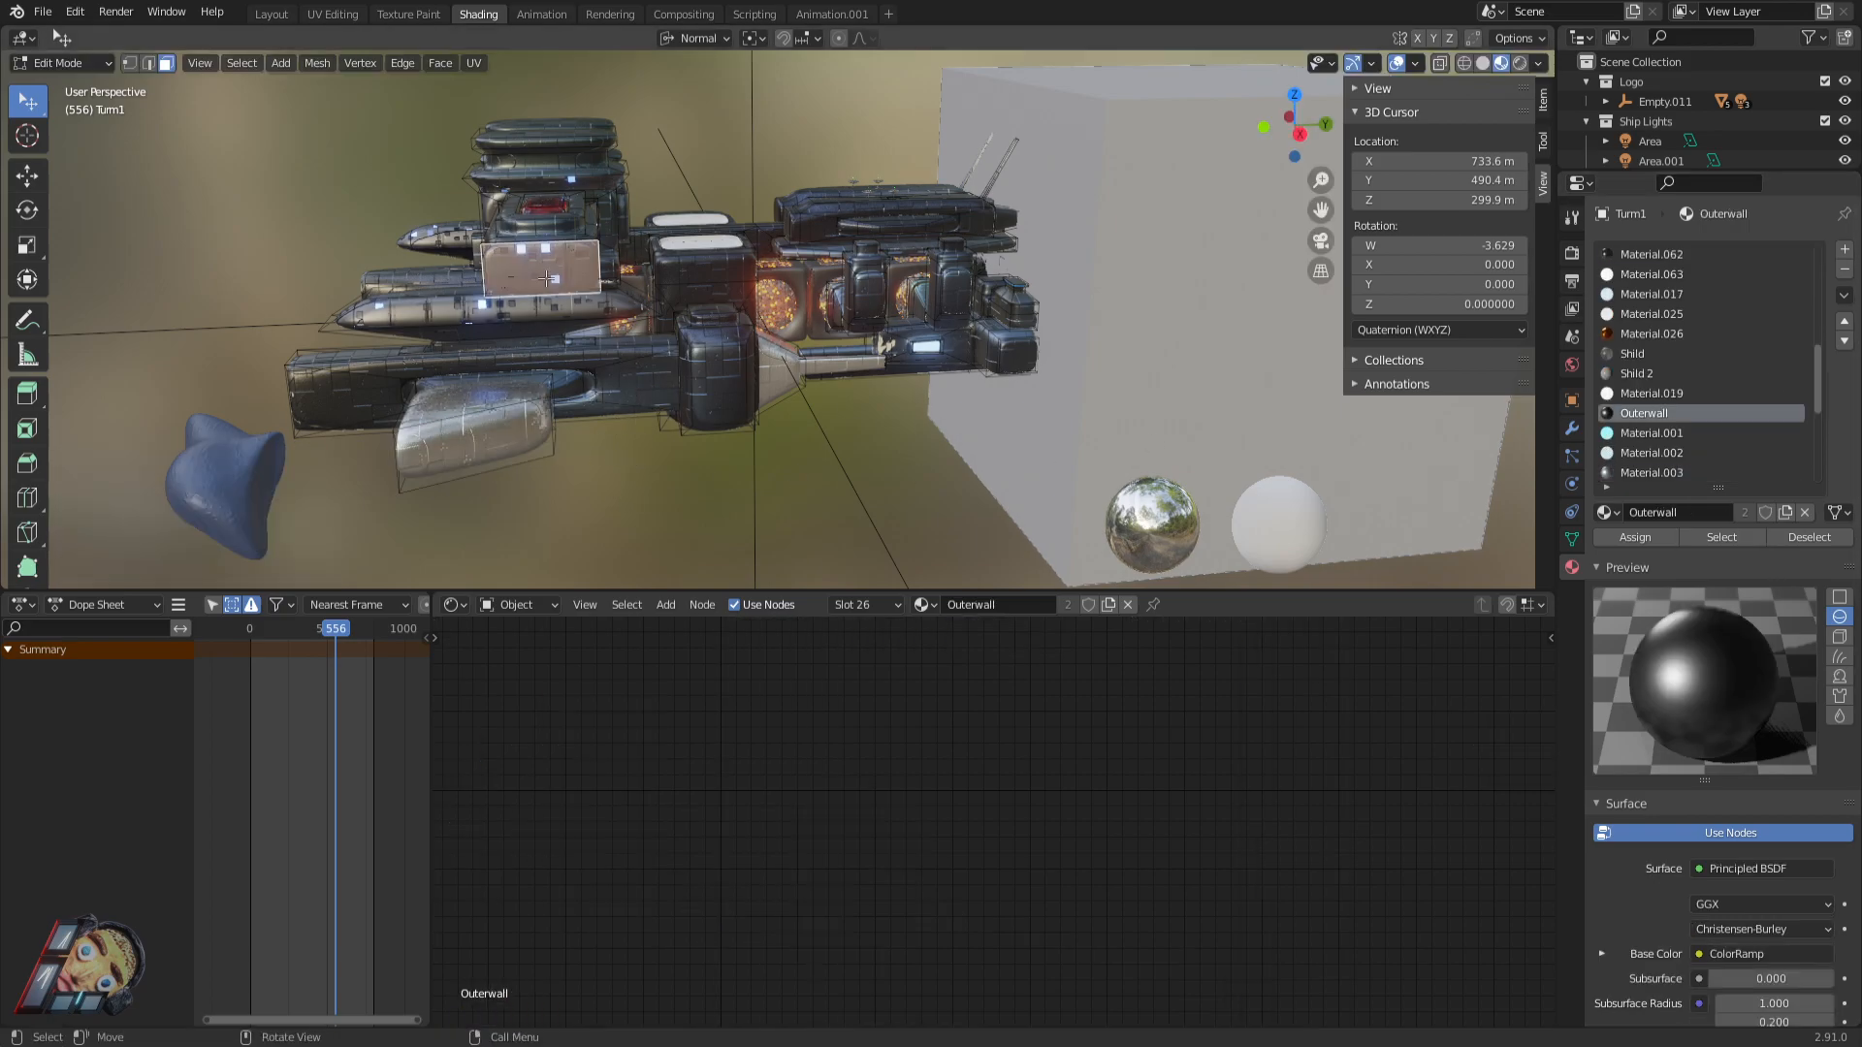
Examine the selected Outerwall face with its lit windows from several angles around the ship.
{"action": "middle_click_drag", "start_coordinate": [396, 310], "coordinate": [624, 346]}
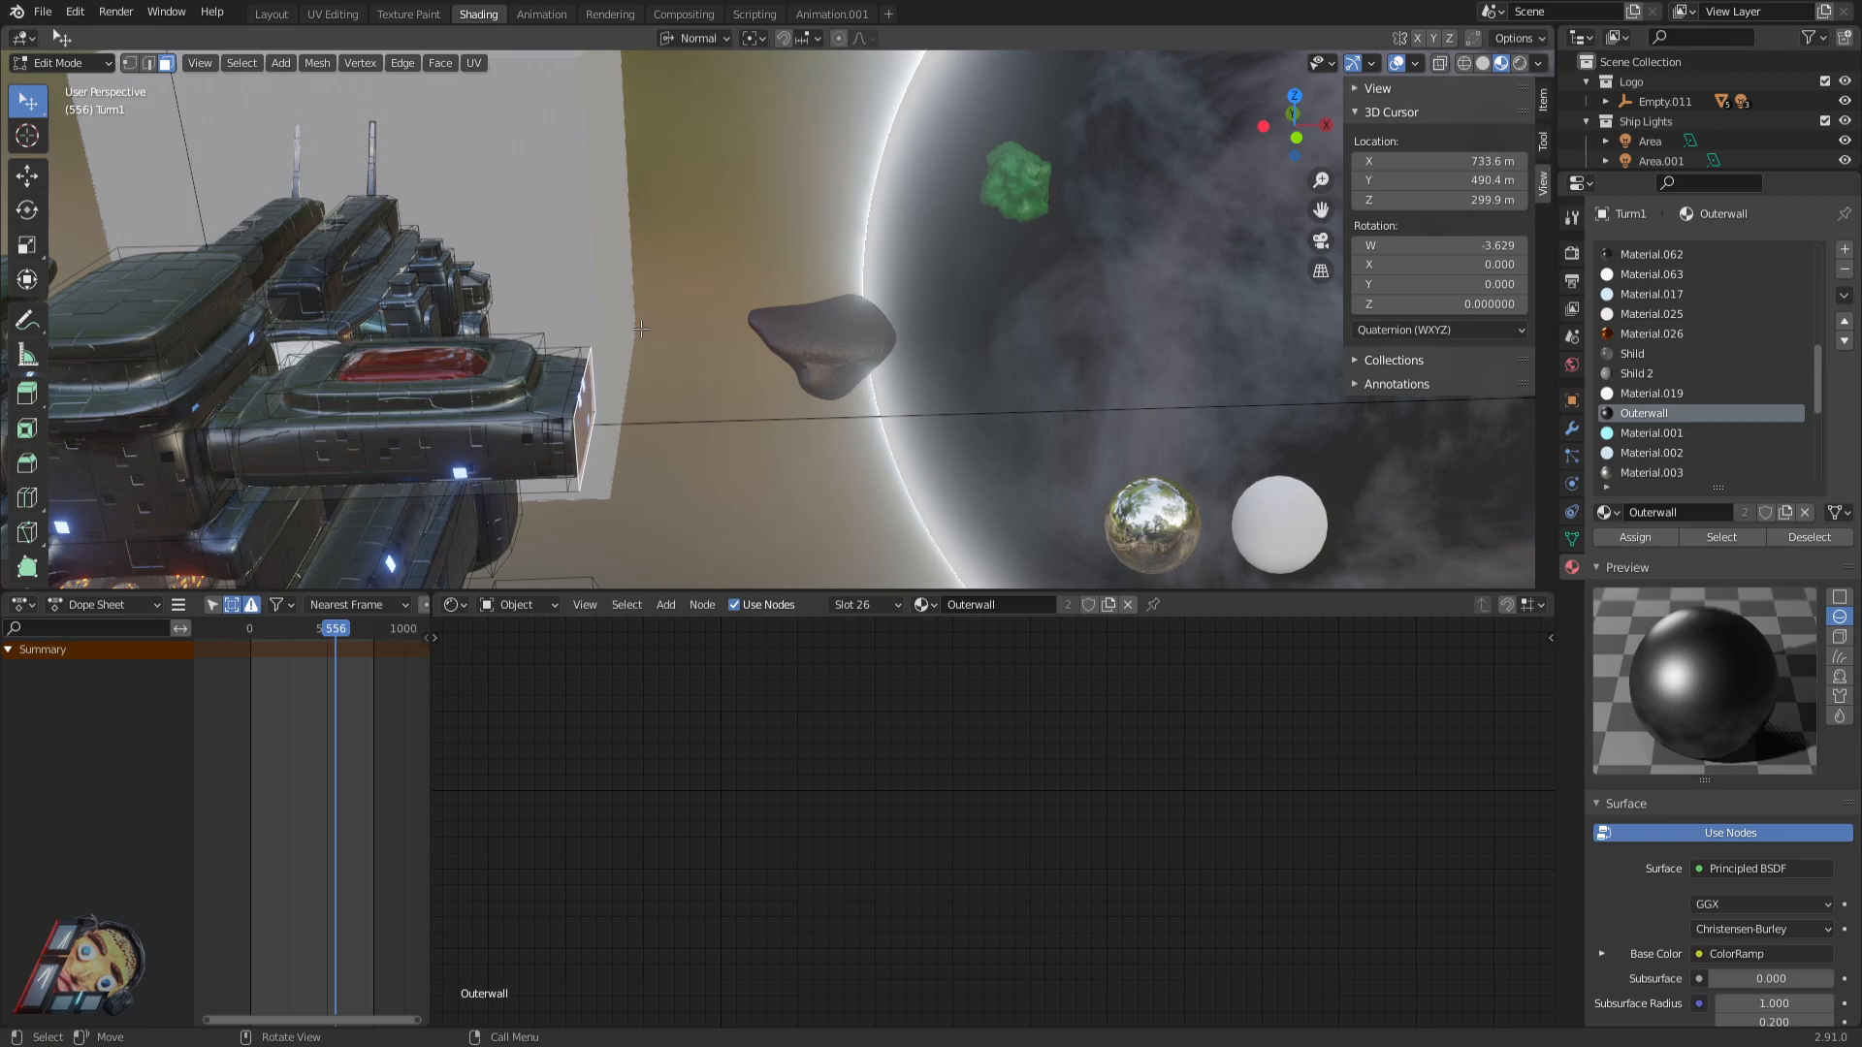
{"action": "middle_click_drag", "start_coordinate": [687, 288], "coordinate": [1011, 291]}
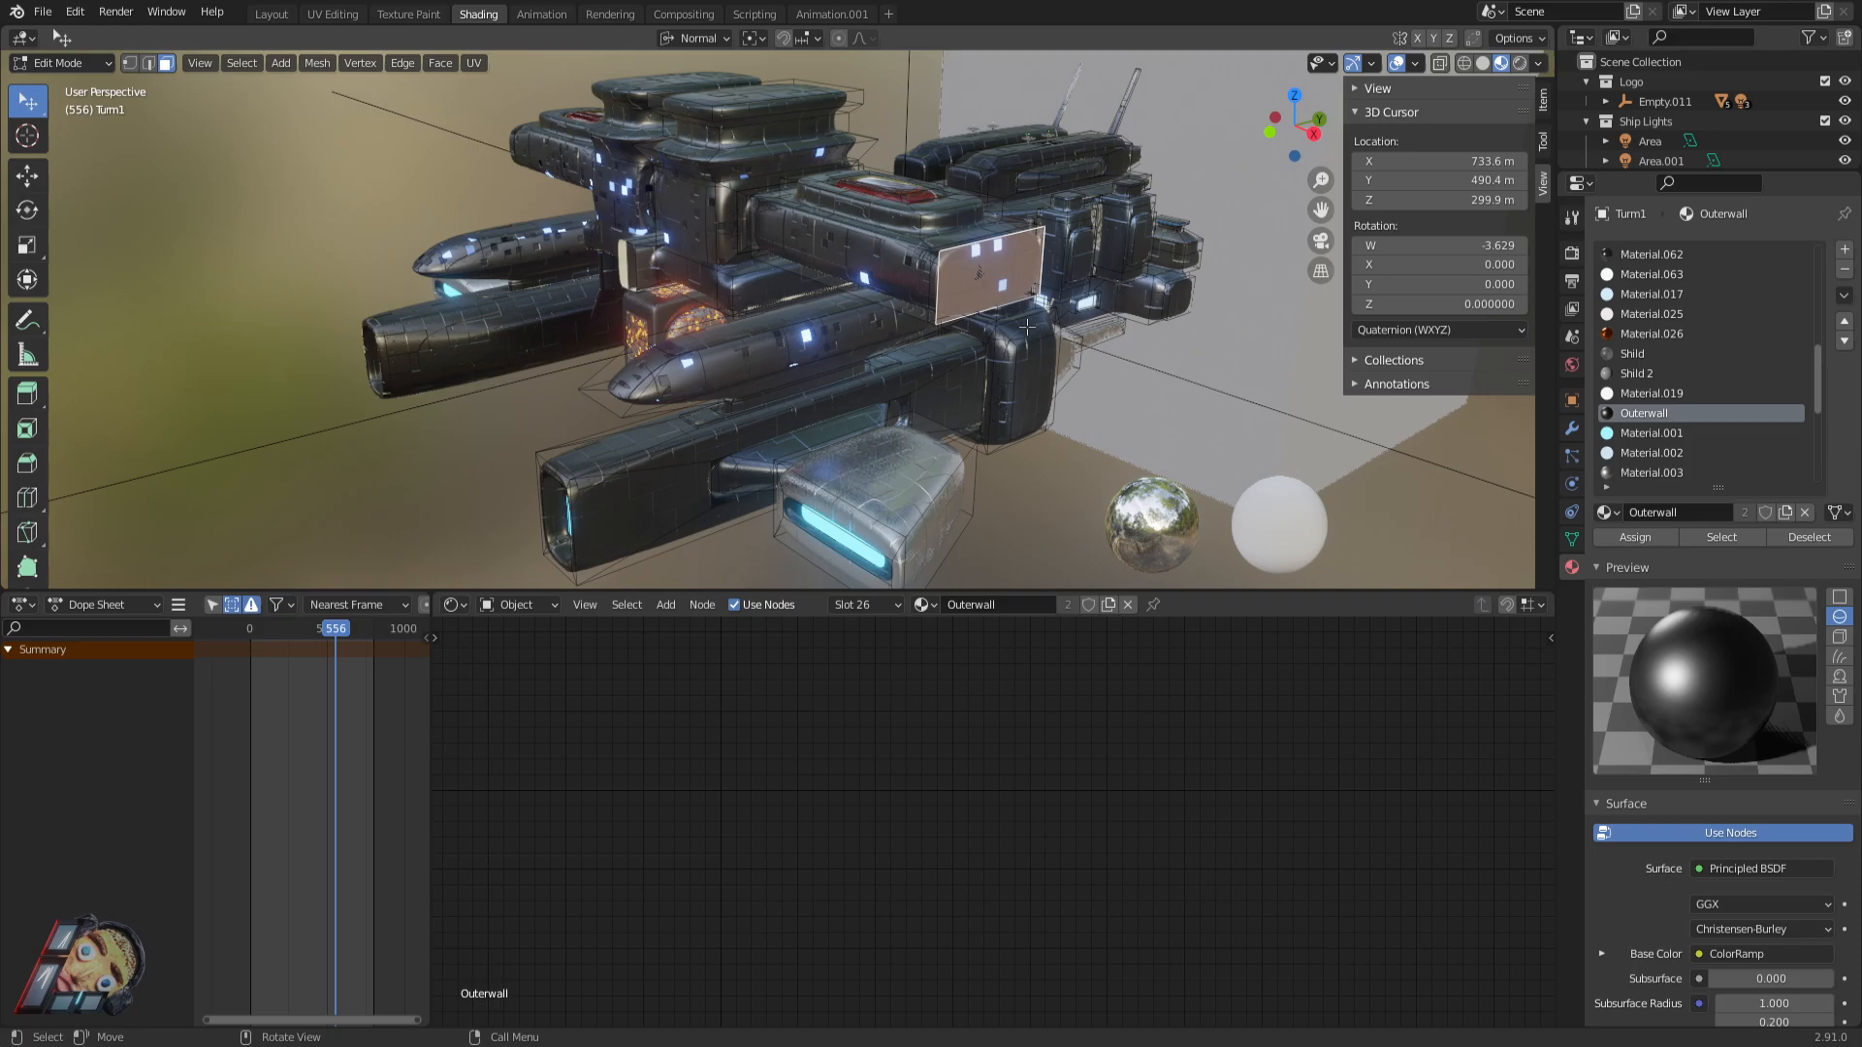
{"action": "scroll", "coordinate": [1081, 291], "scroll_direction": "up", "scroll_amount": 2}
{"action": "middle_click_drag", "start_coordinate": [1088, 286], "coordinate": [1151, 289]}
{"action": "middle_click_drag", "start_coordinate": [1116, 267], "coordinate": [946, 235], "text": "shift"}
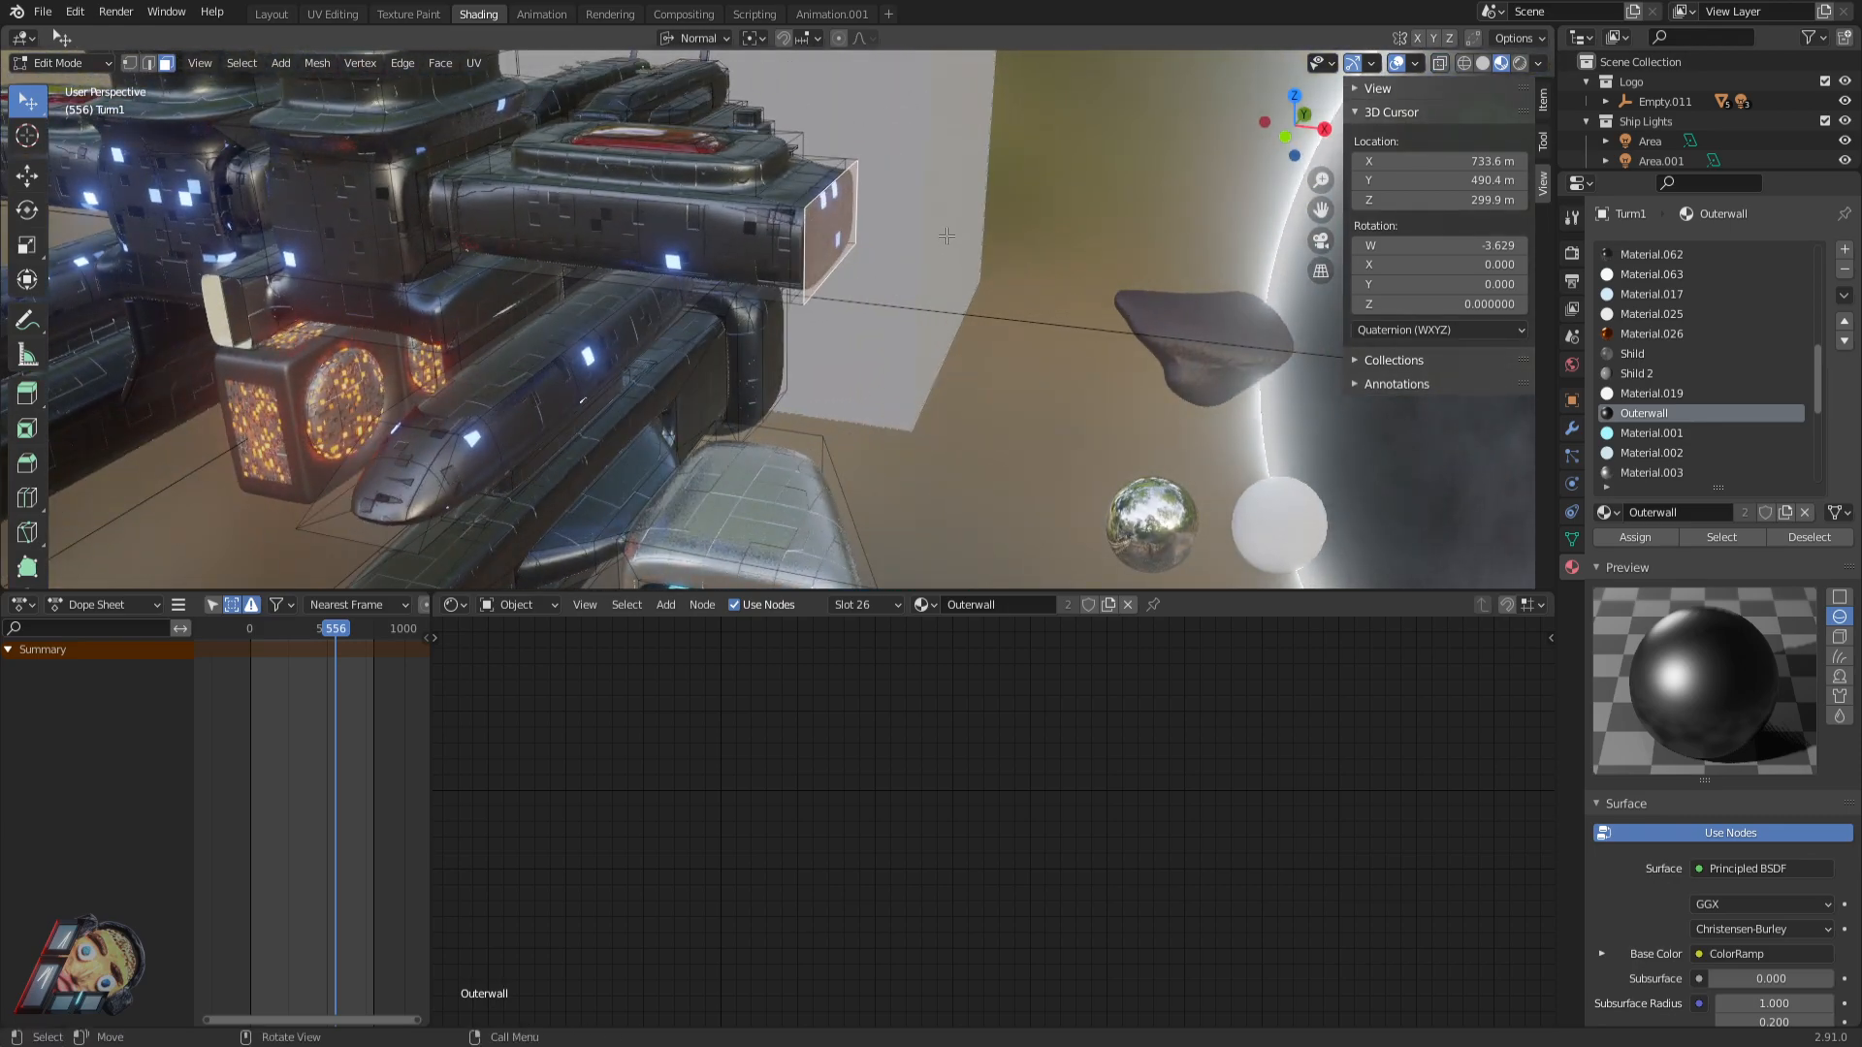
{"action": "key", "text": "g"}
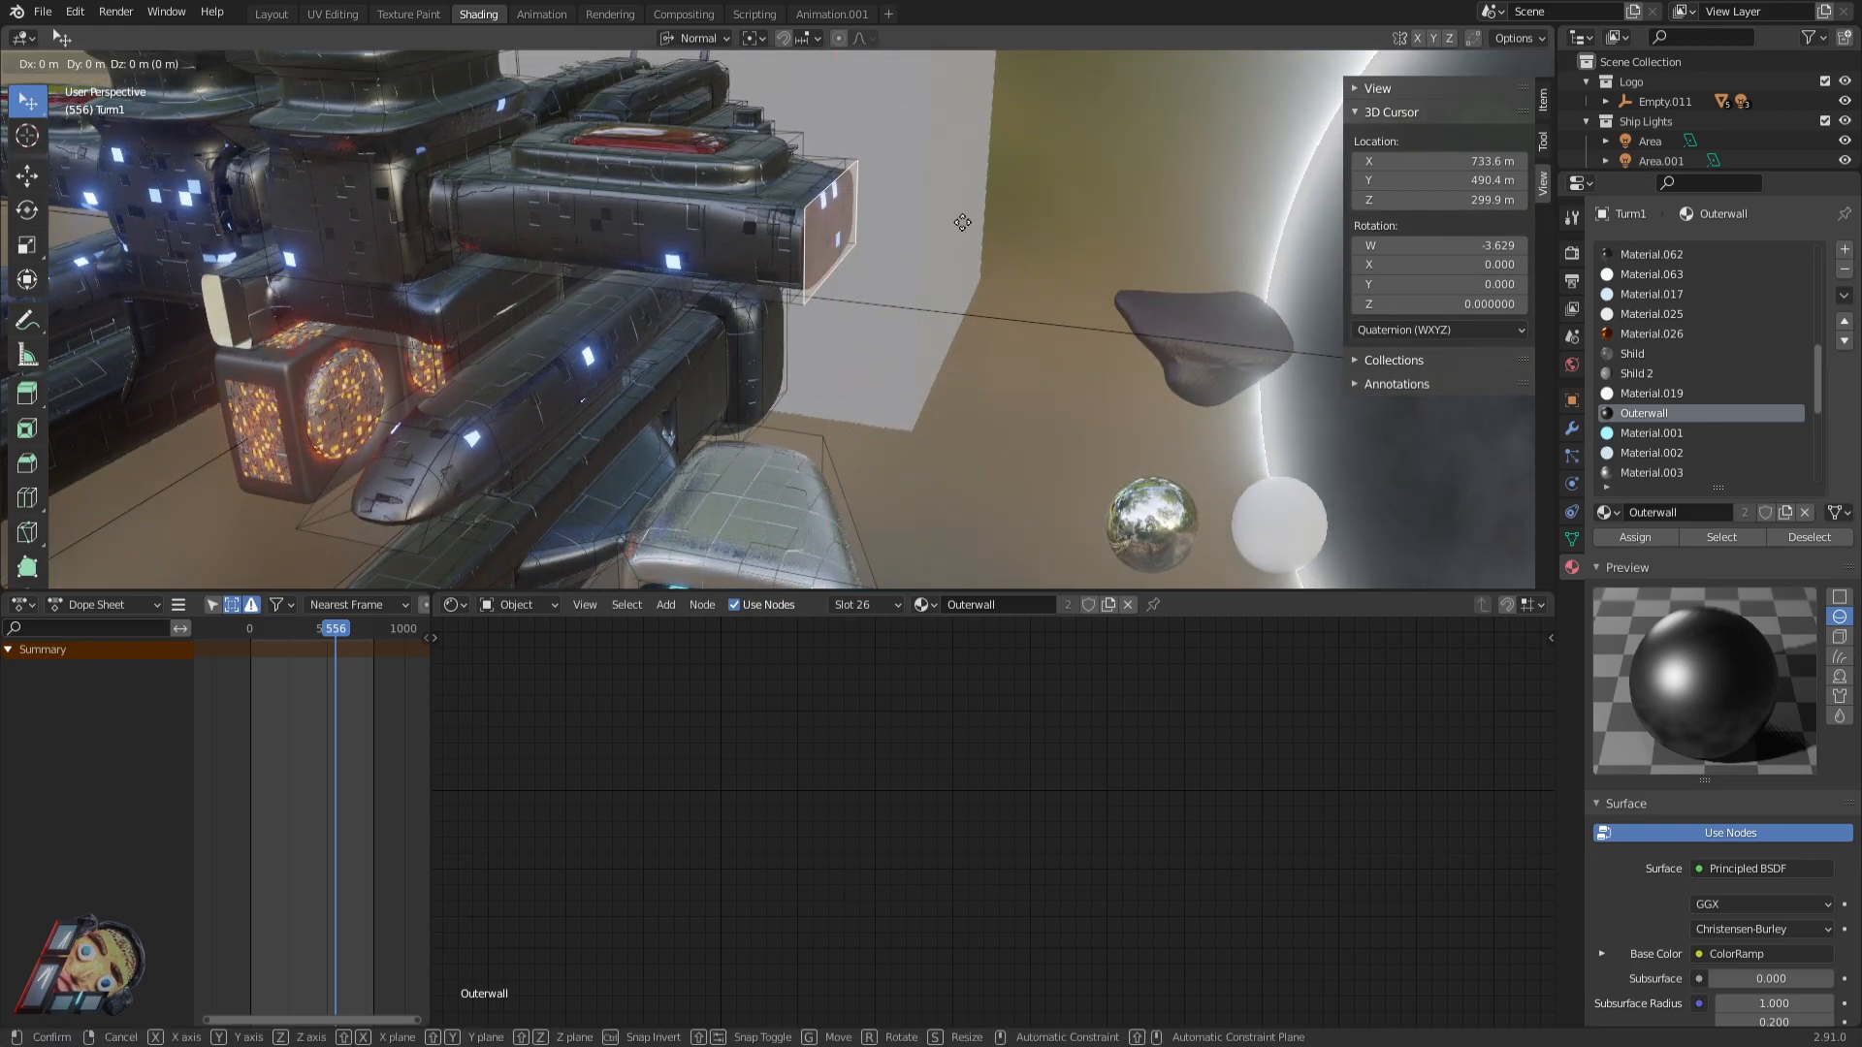
{"action": "key", "text": "z"}
{"action": "left_click", "coordinate": [1091, 227]}
Inspect the hull plating and glowing window details across the whole ship, in both Edit Mode and Object Mode.
{"action": "middle_click_drag", "start_coordinate": [1091, 227], "coordinate": [1011, 330]}
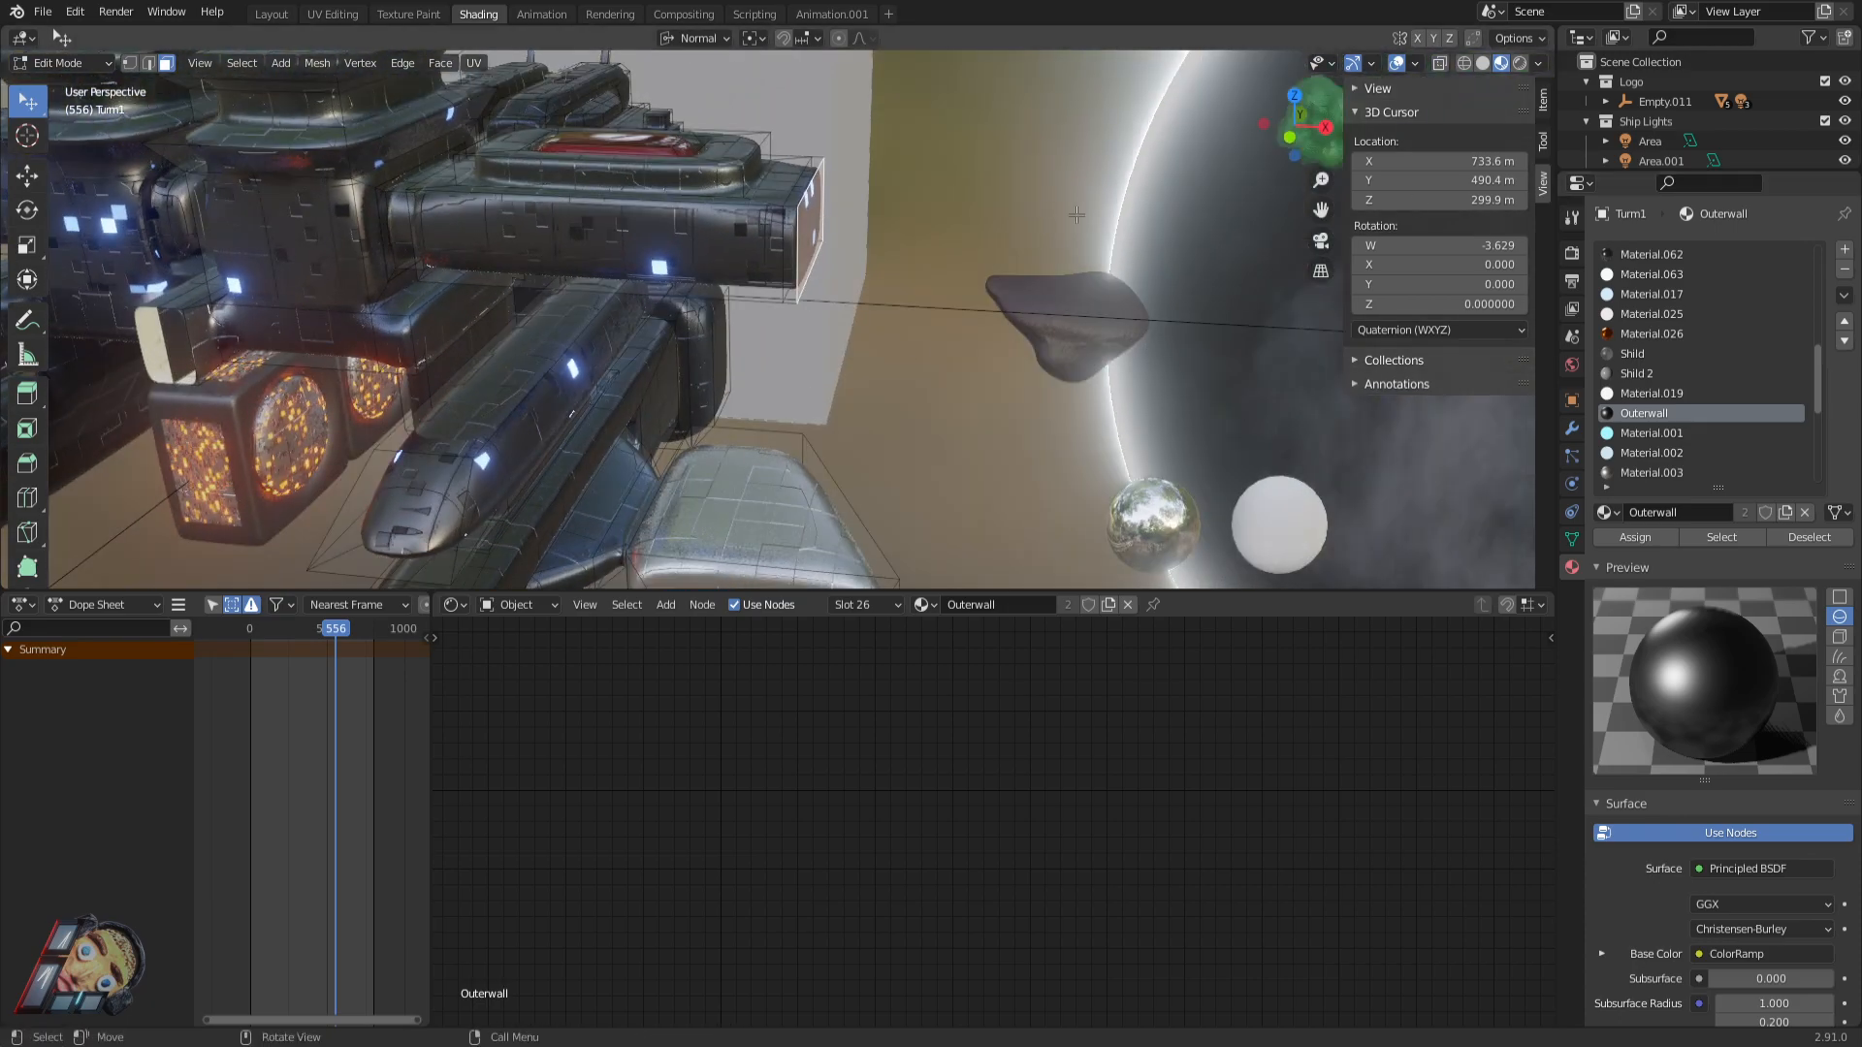
{"action": "middle_click_drag", "start_coordinate": [1095, 214], "coordinate": [1083, 432]}
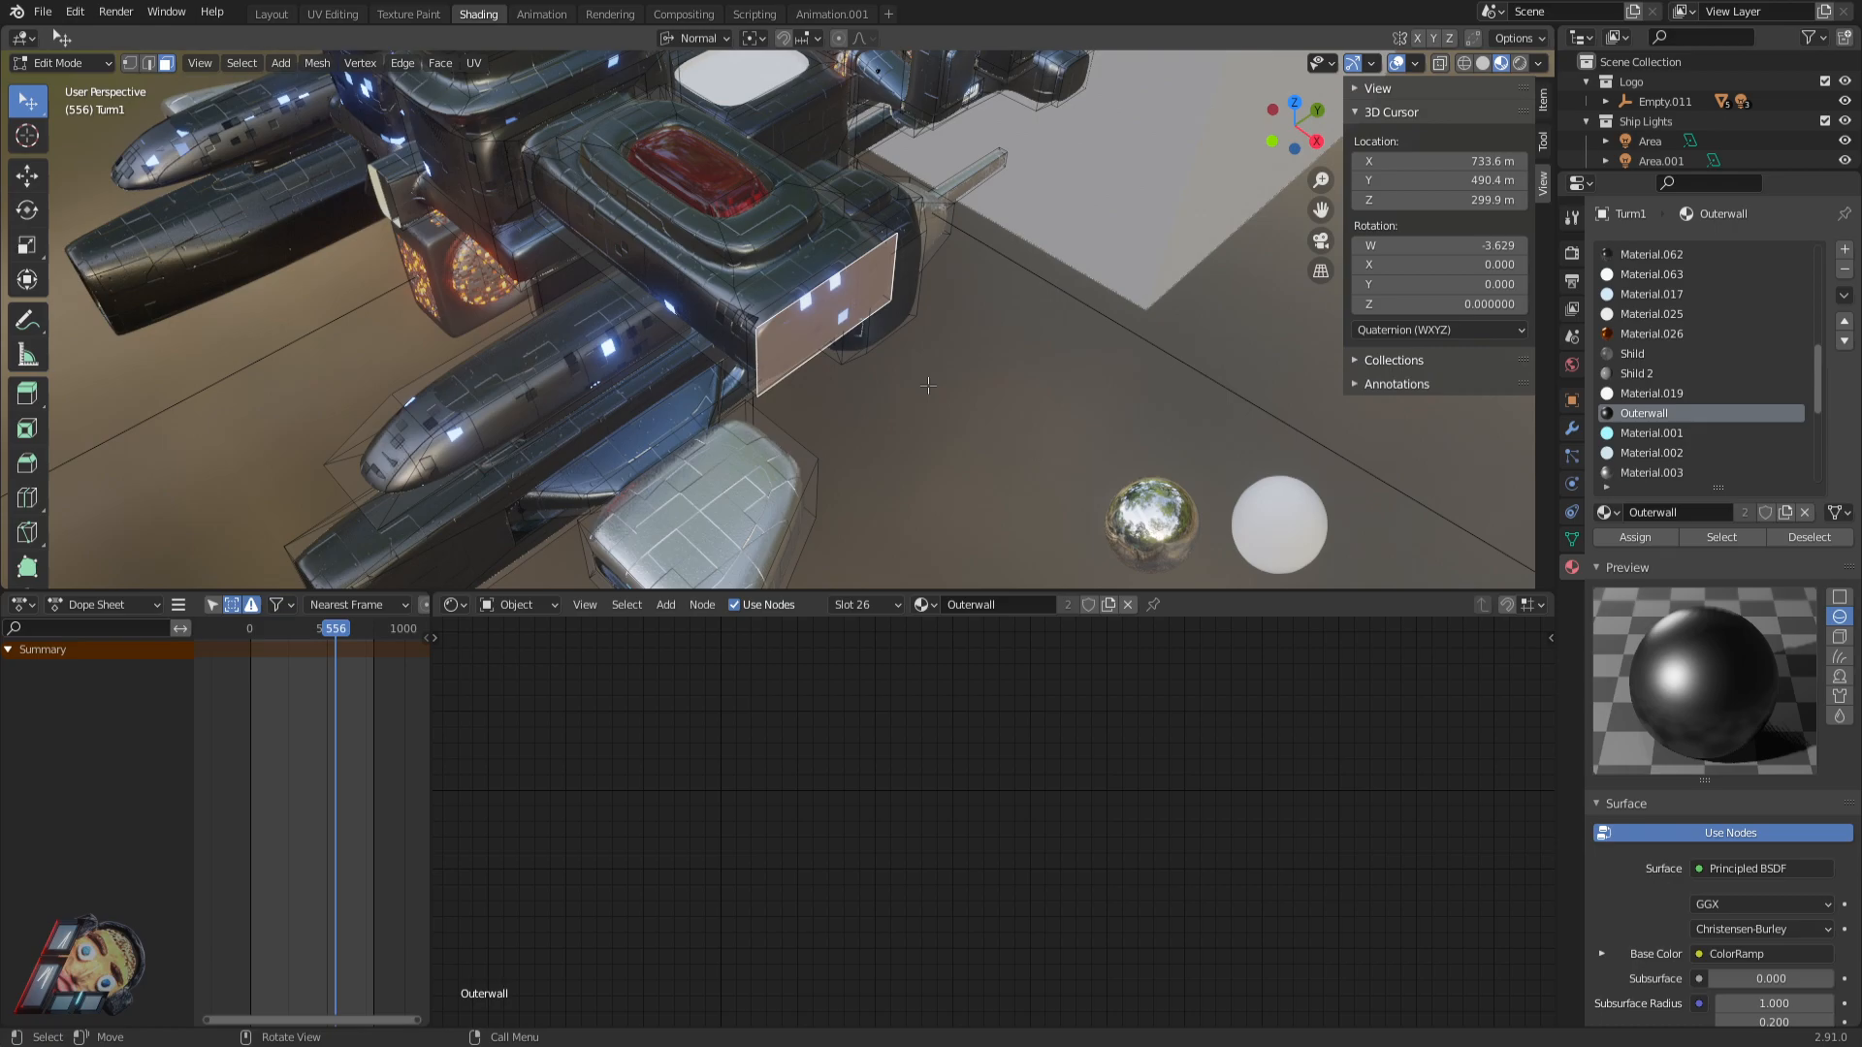
{"action": "middle_click_drag", "start_coordinate": [873, 442], "coordinate": [870, 330]}
{"action": "scroll", "coordinate": [776, 398], "scroll_direction": "down", "scroll_amount": 5}
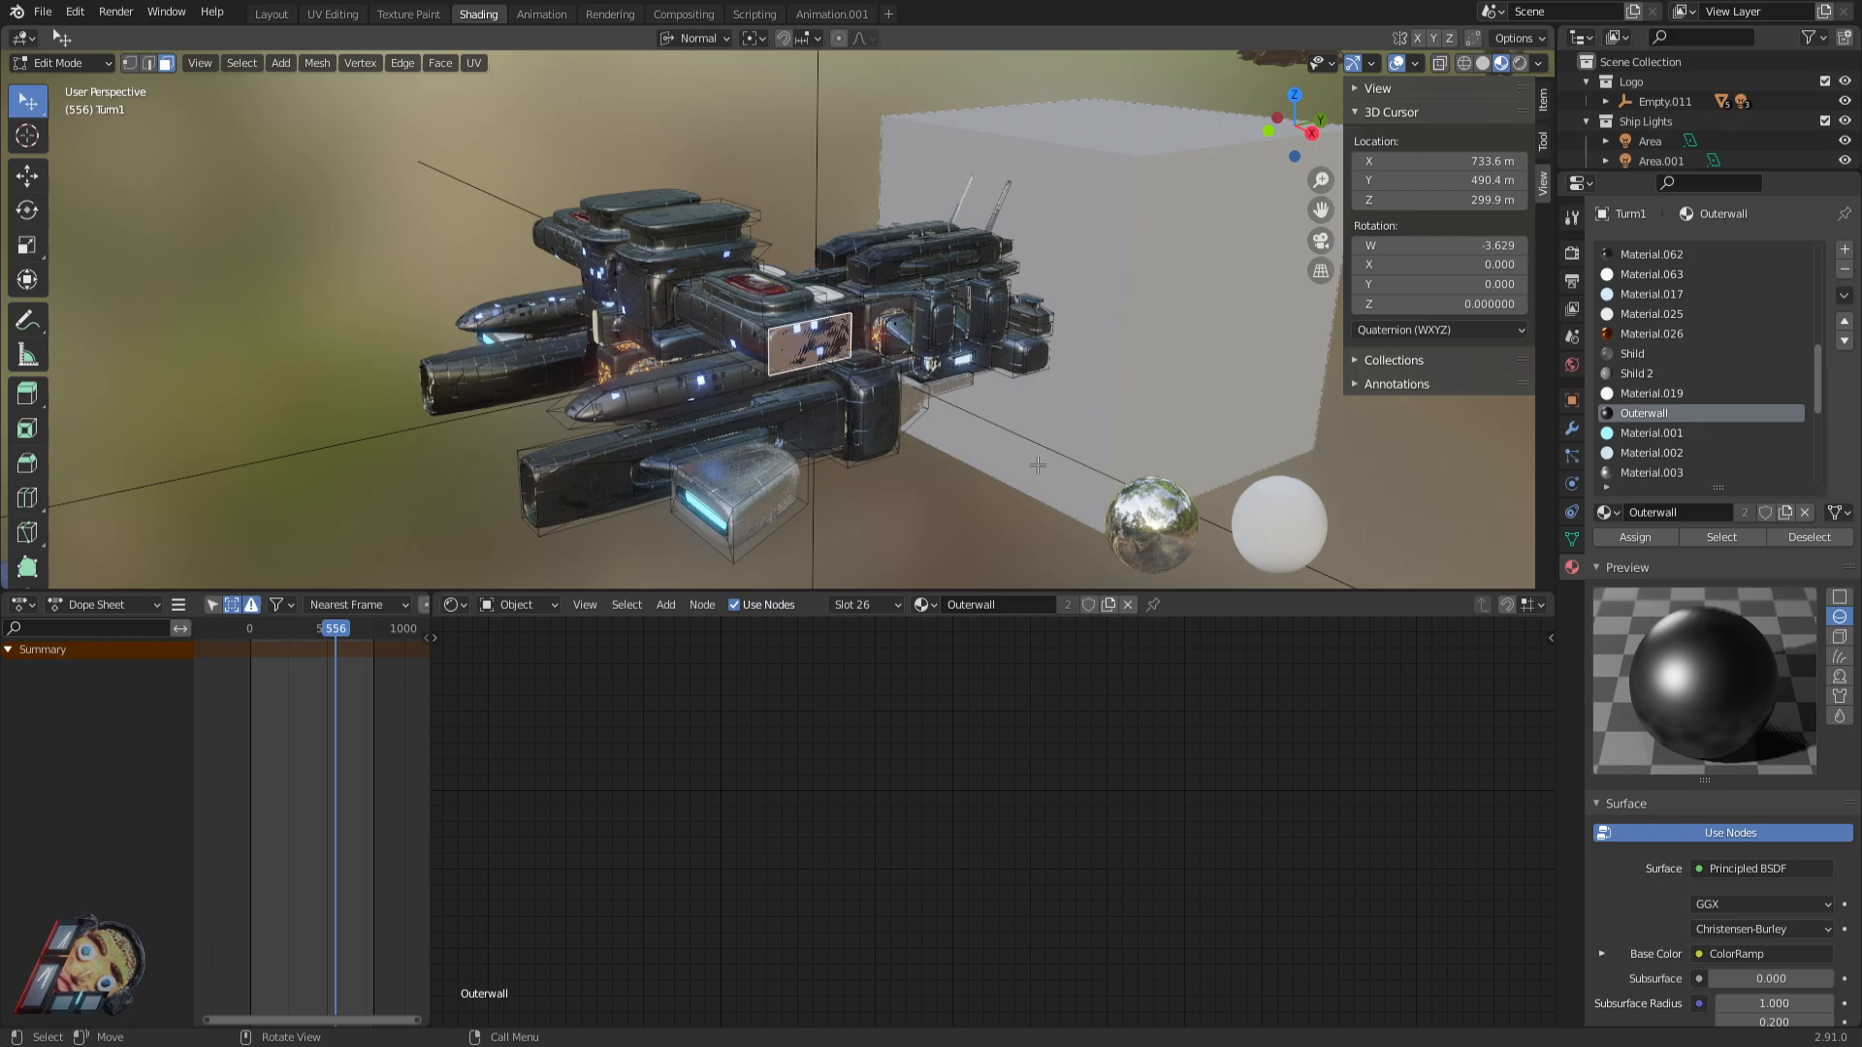
{"action": "middle_click_drag", "start_coordinate": [1009, 384], "coordinate": [894, 396]}
{"action": "scroll", "coordinate": [1031, 345], "scroll_direction": "up", "scroll_amount": 4}
{"action": "middle_click_drag", "start_coordinate": [958, 449], "coordinate": [980, 382]}
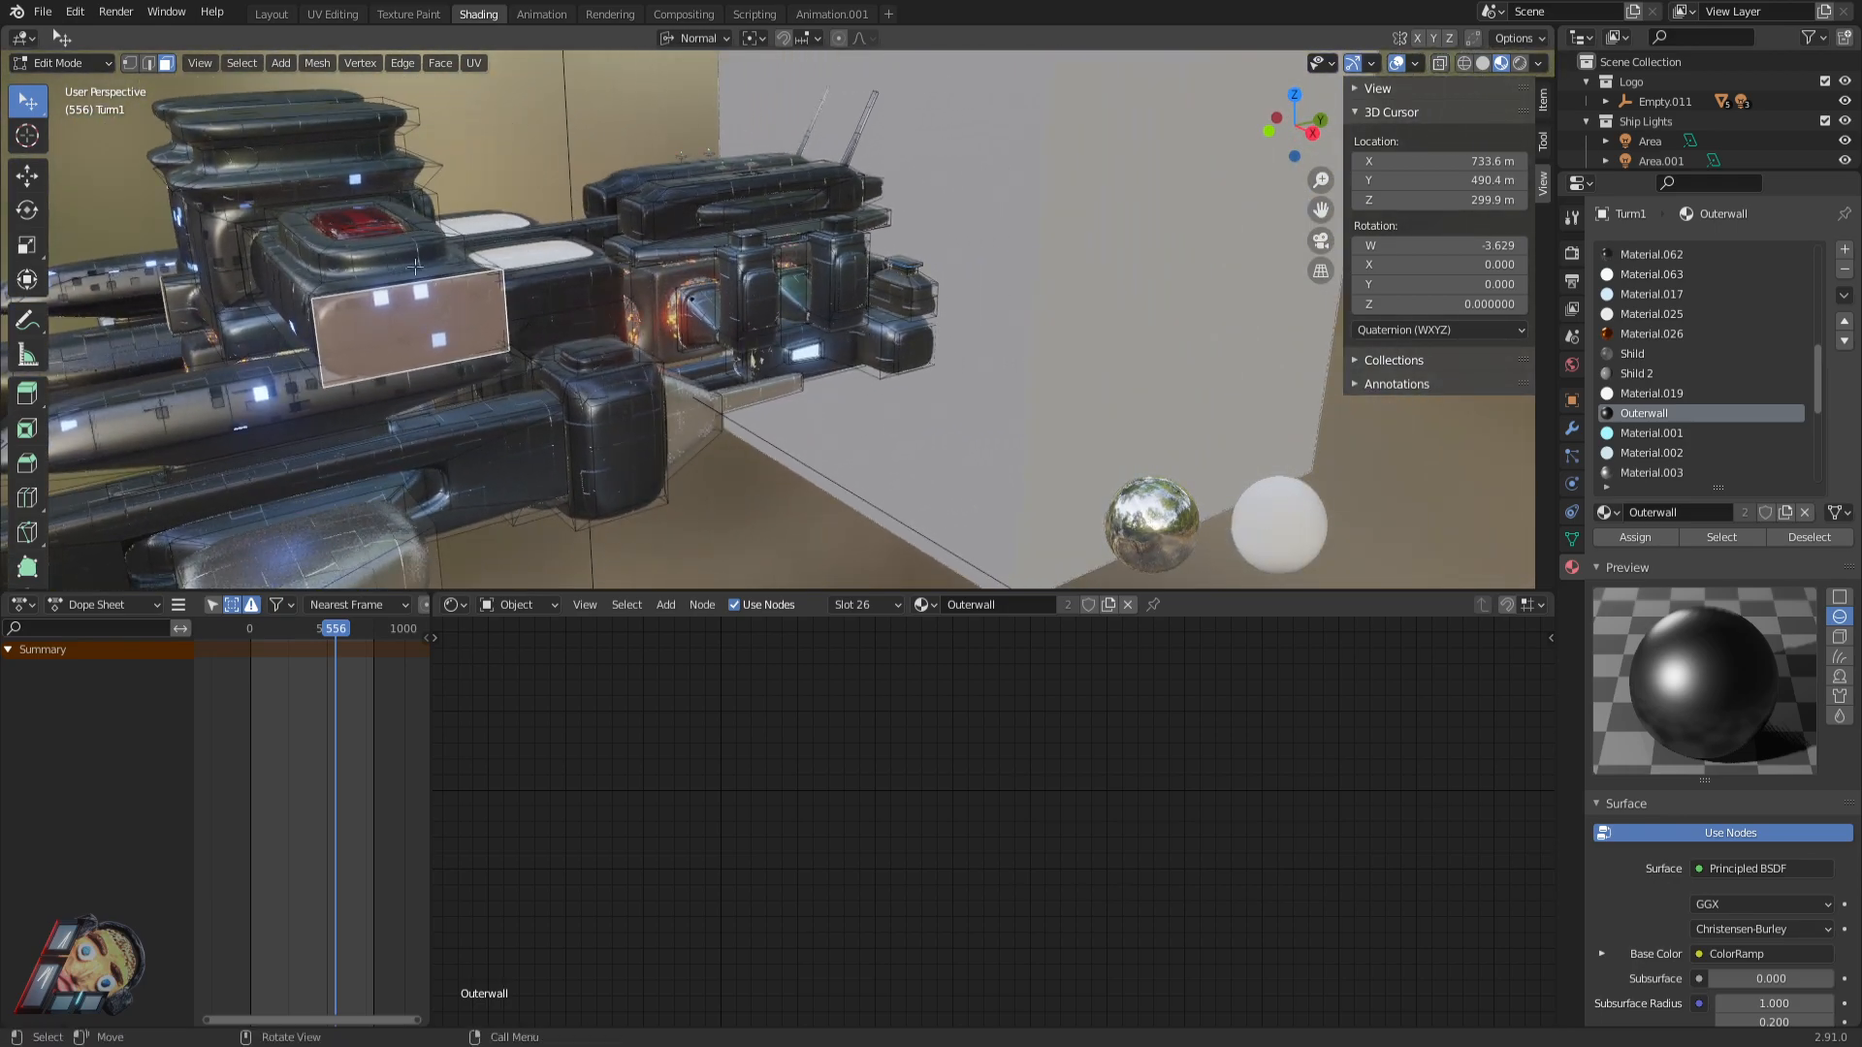
{"action": "scroll", "coordinate": [819, 221], "scroll_direction": "down", "scroll_amount": 1}
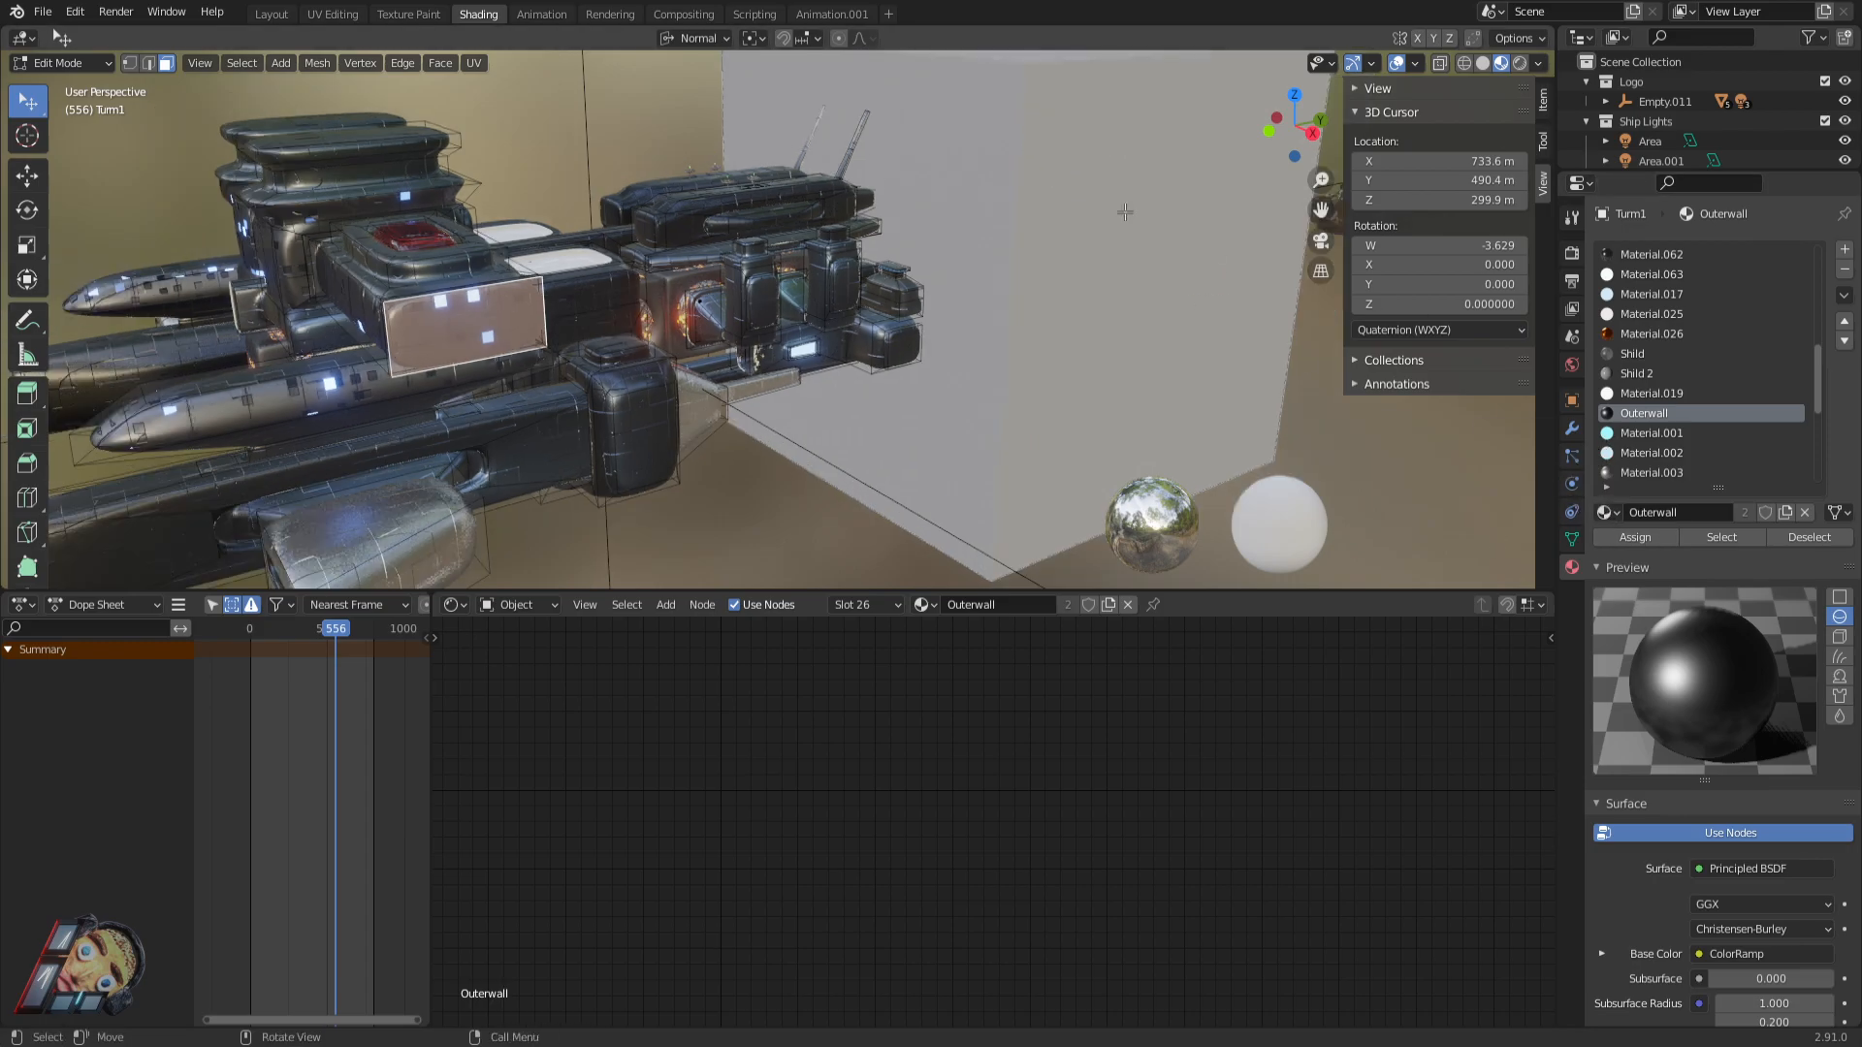
{"action": "middle_click_drag", "start_coordinate": [549, 361], "coordinate": [975, 317]}
{"action": "key", "text": "Tab"}
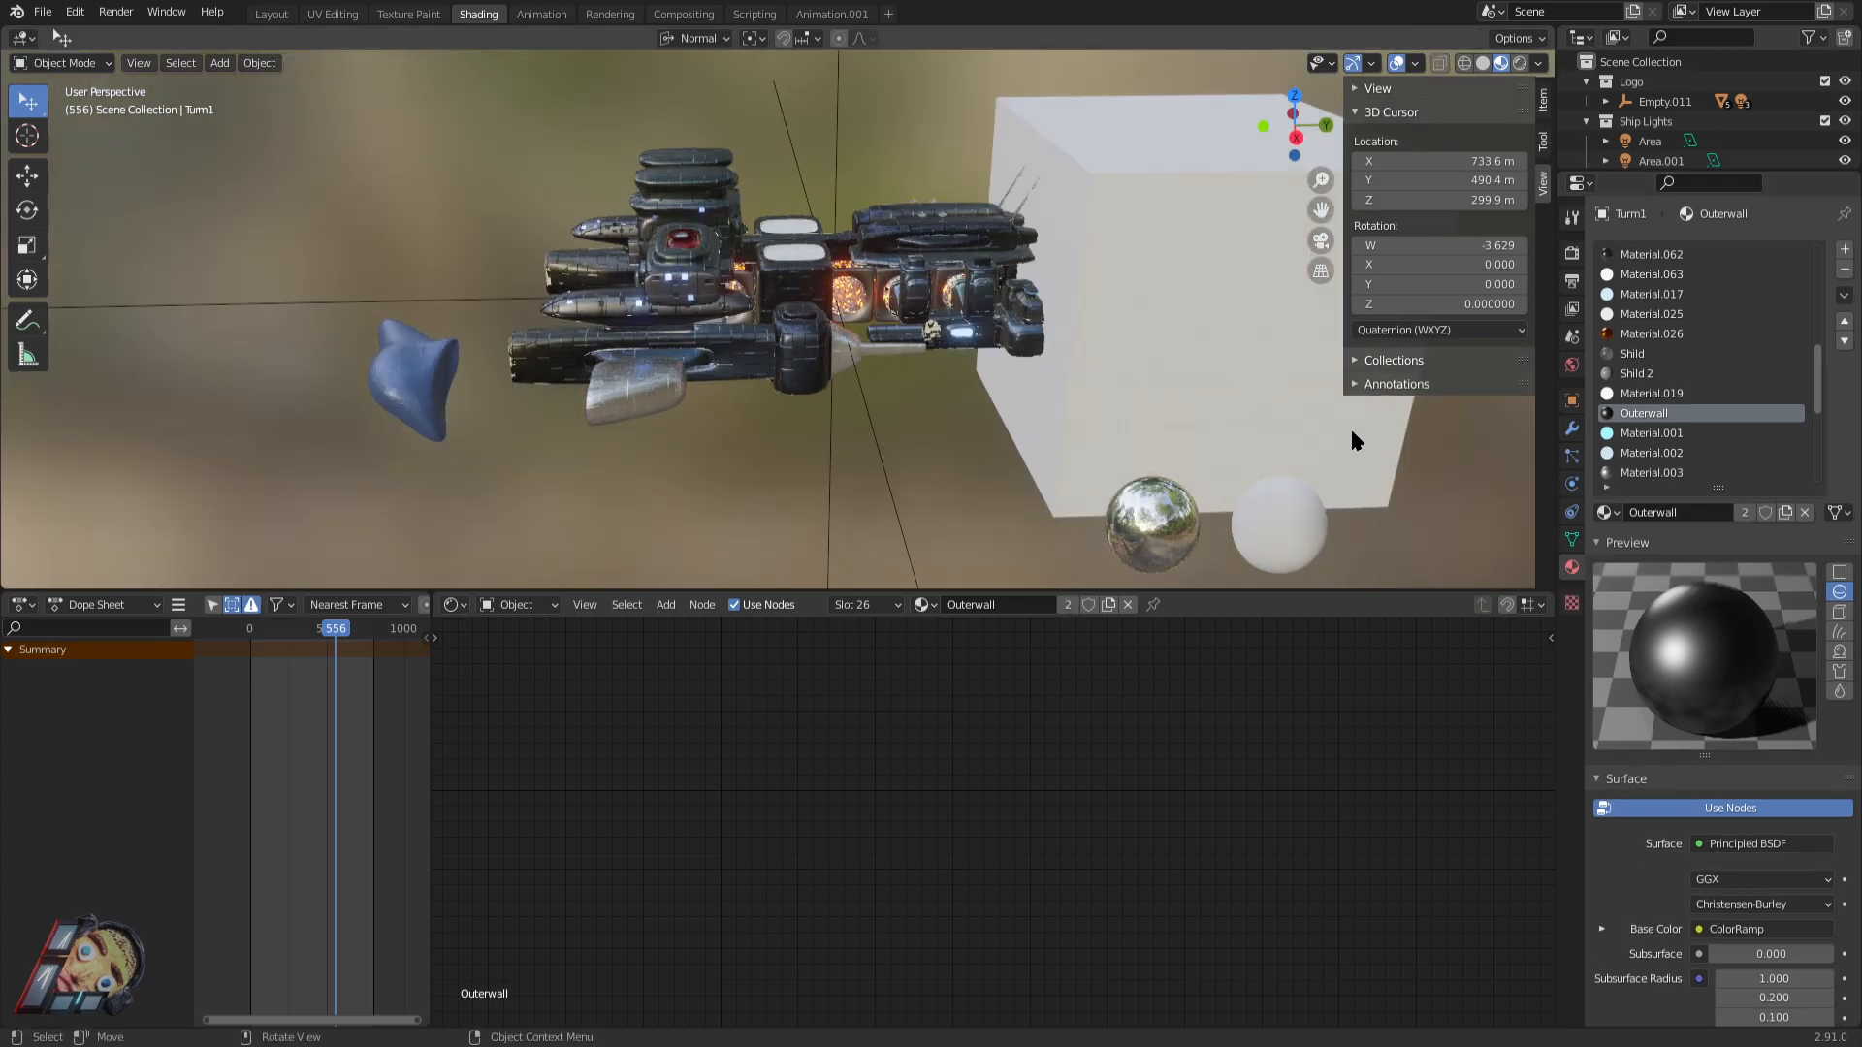
{"action": "key", "text": "Tab"}
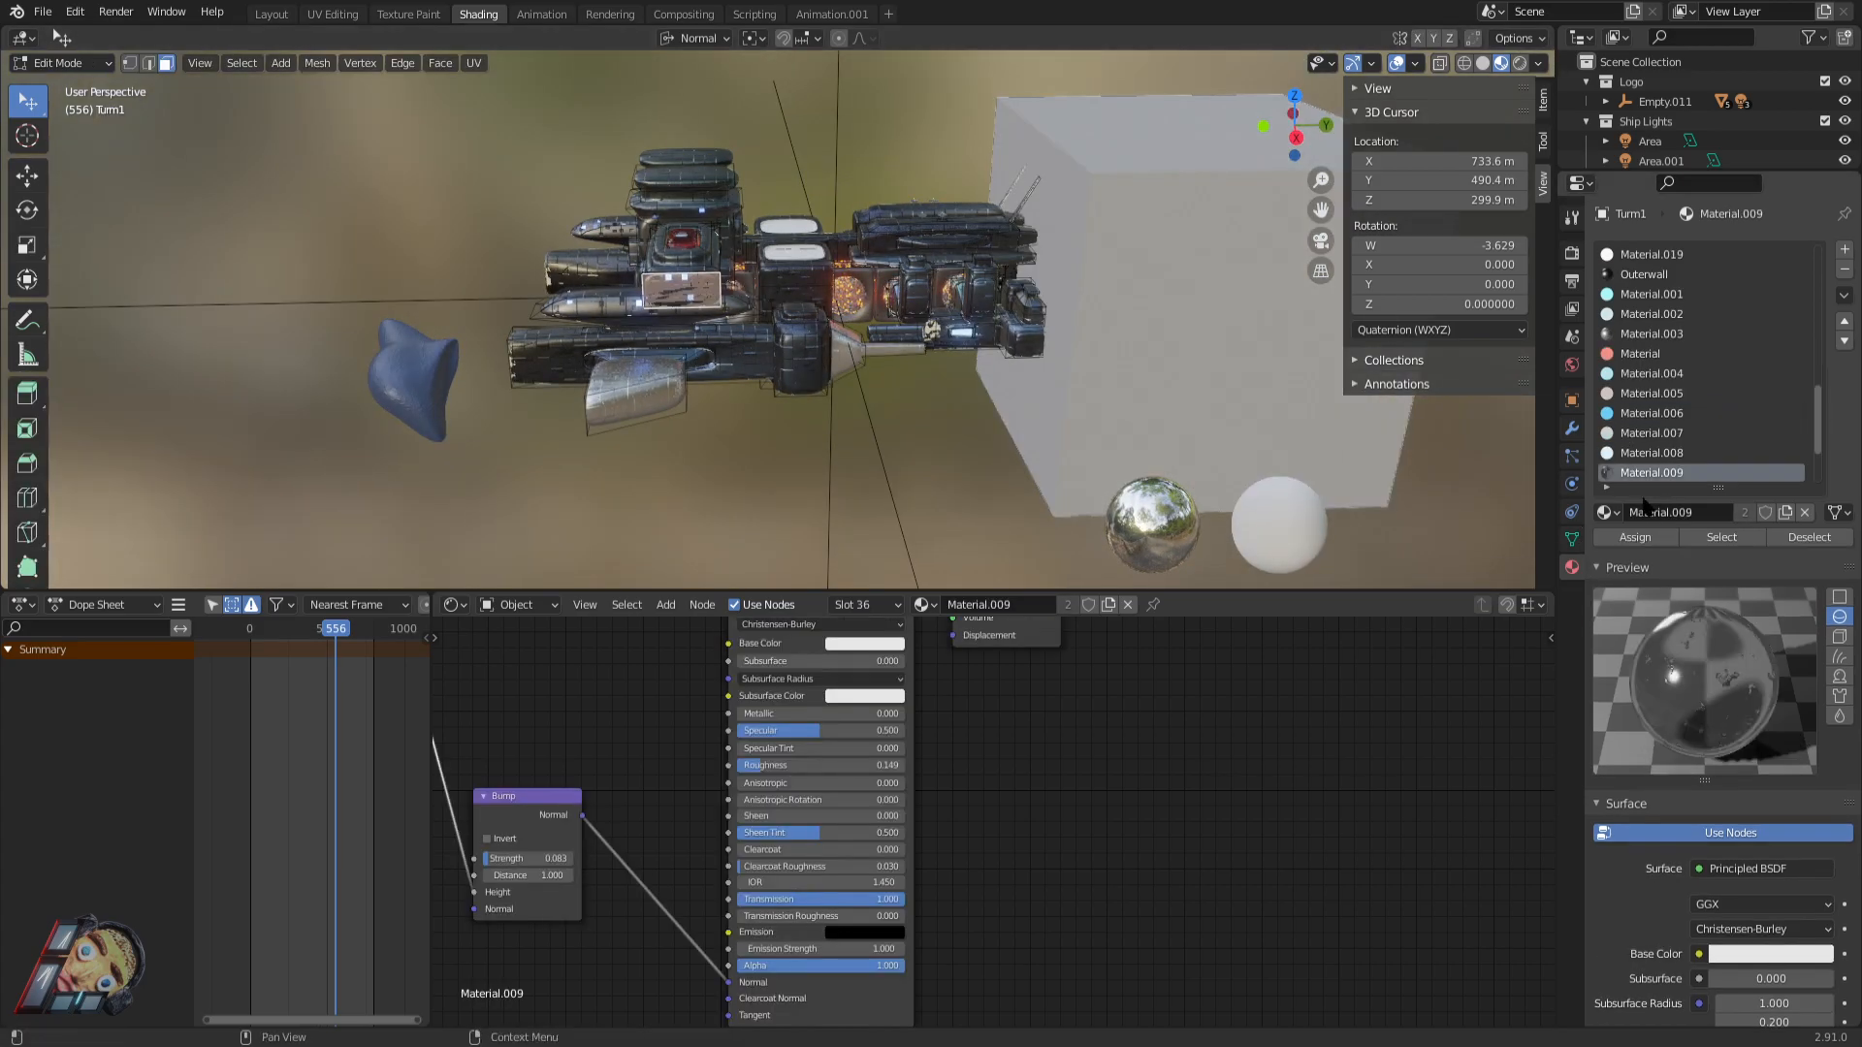
Apply the ship's Outerwall material to the large white cube beside it.
{"action": "middle_click_drag", "start_coordinate": [980, 320], "coordinate": [648, 325], "text": "shift"}
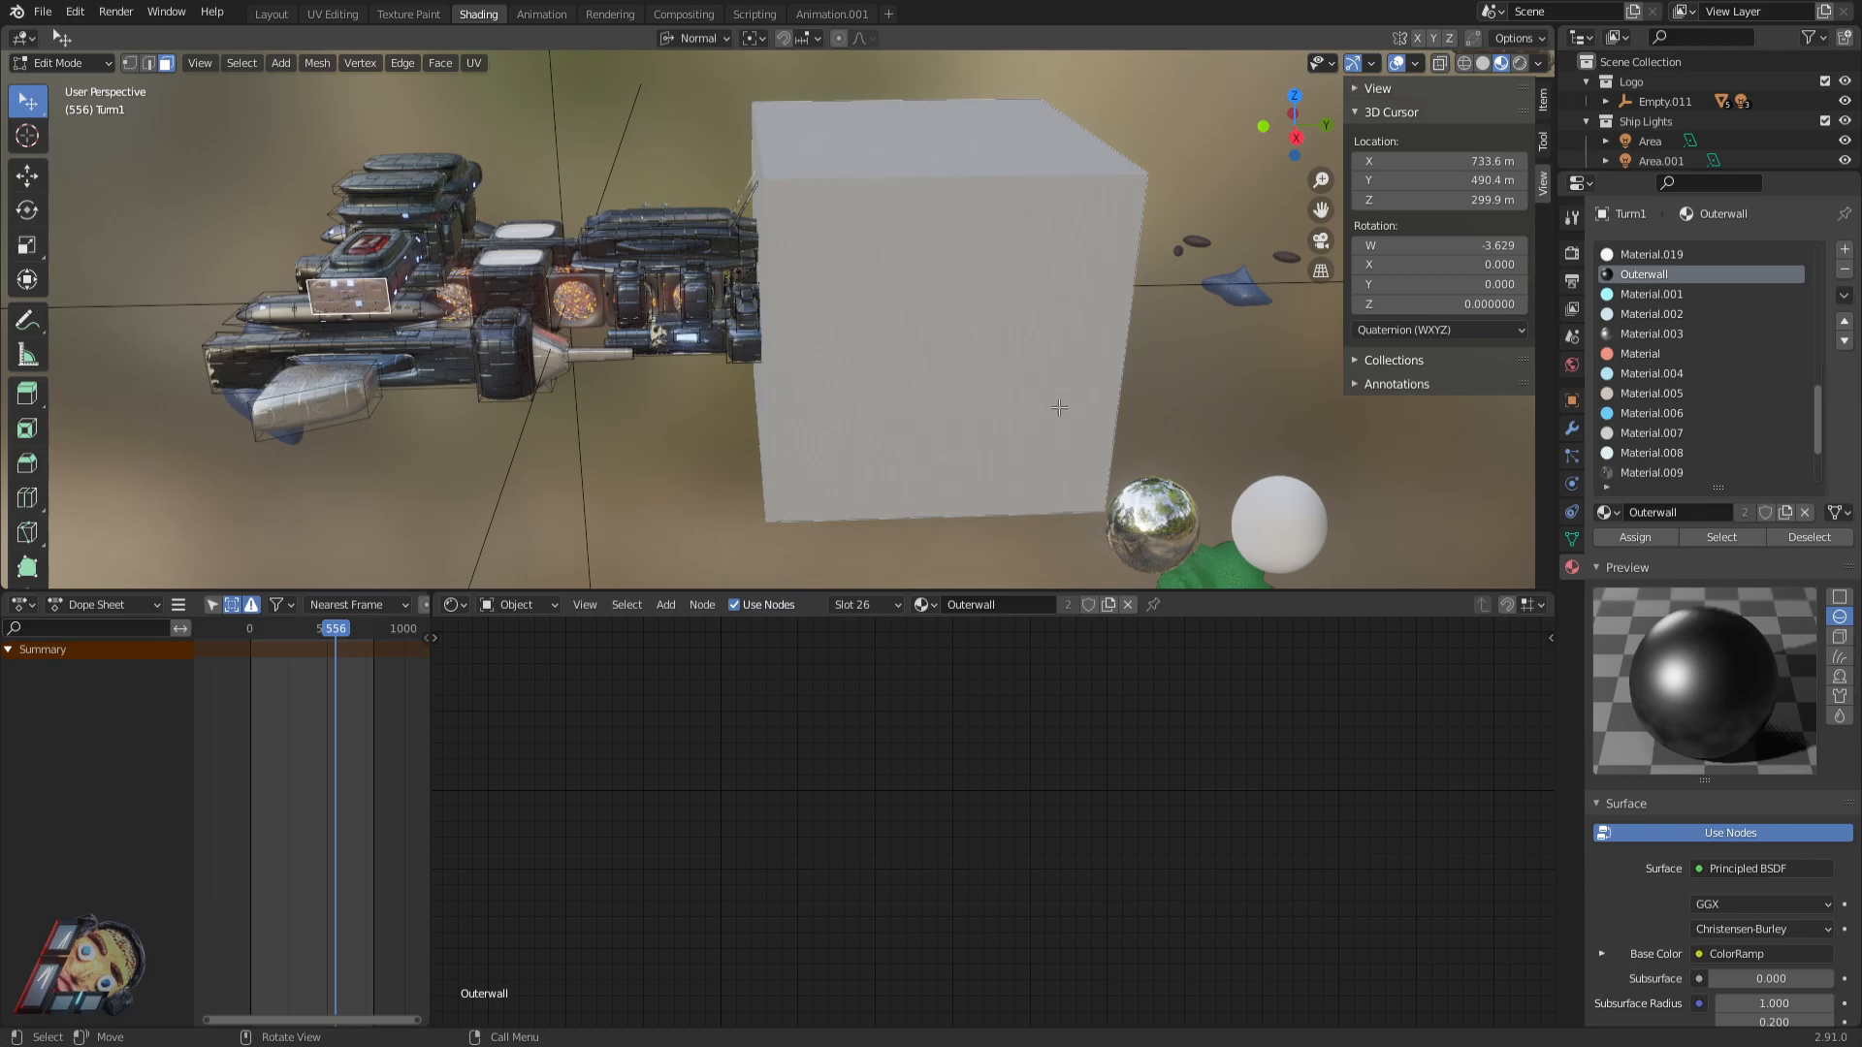
{"action": "middle_click_drag", "start_coordinate": [980, 403], "coordinate": [915, 404]}
{"action": "key", "text": "shift+grave"}
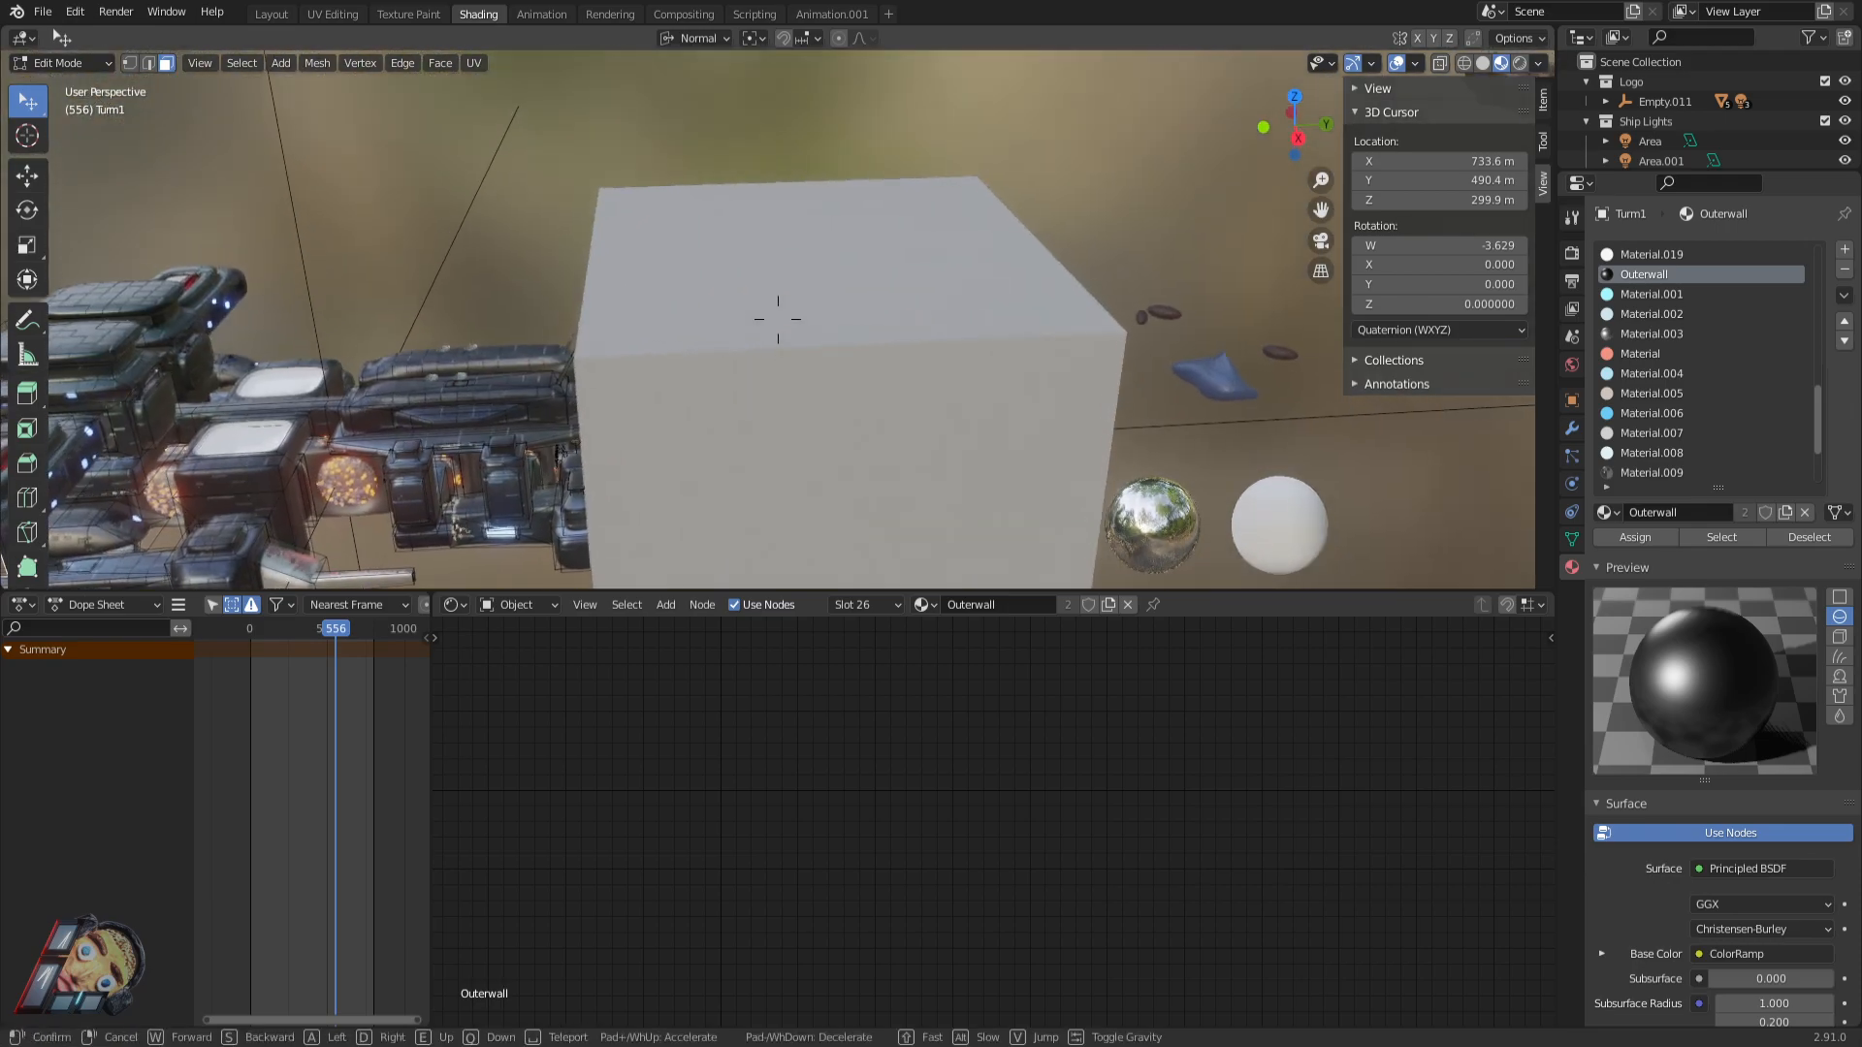
{"action": "key", "text": "w"}
{"action": "key", "text": "s"}
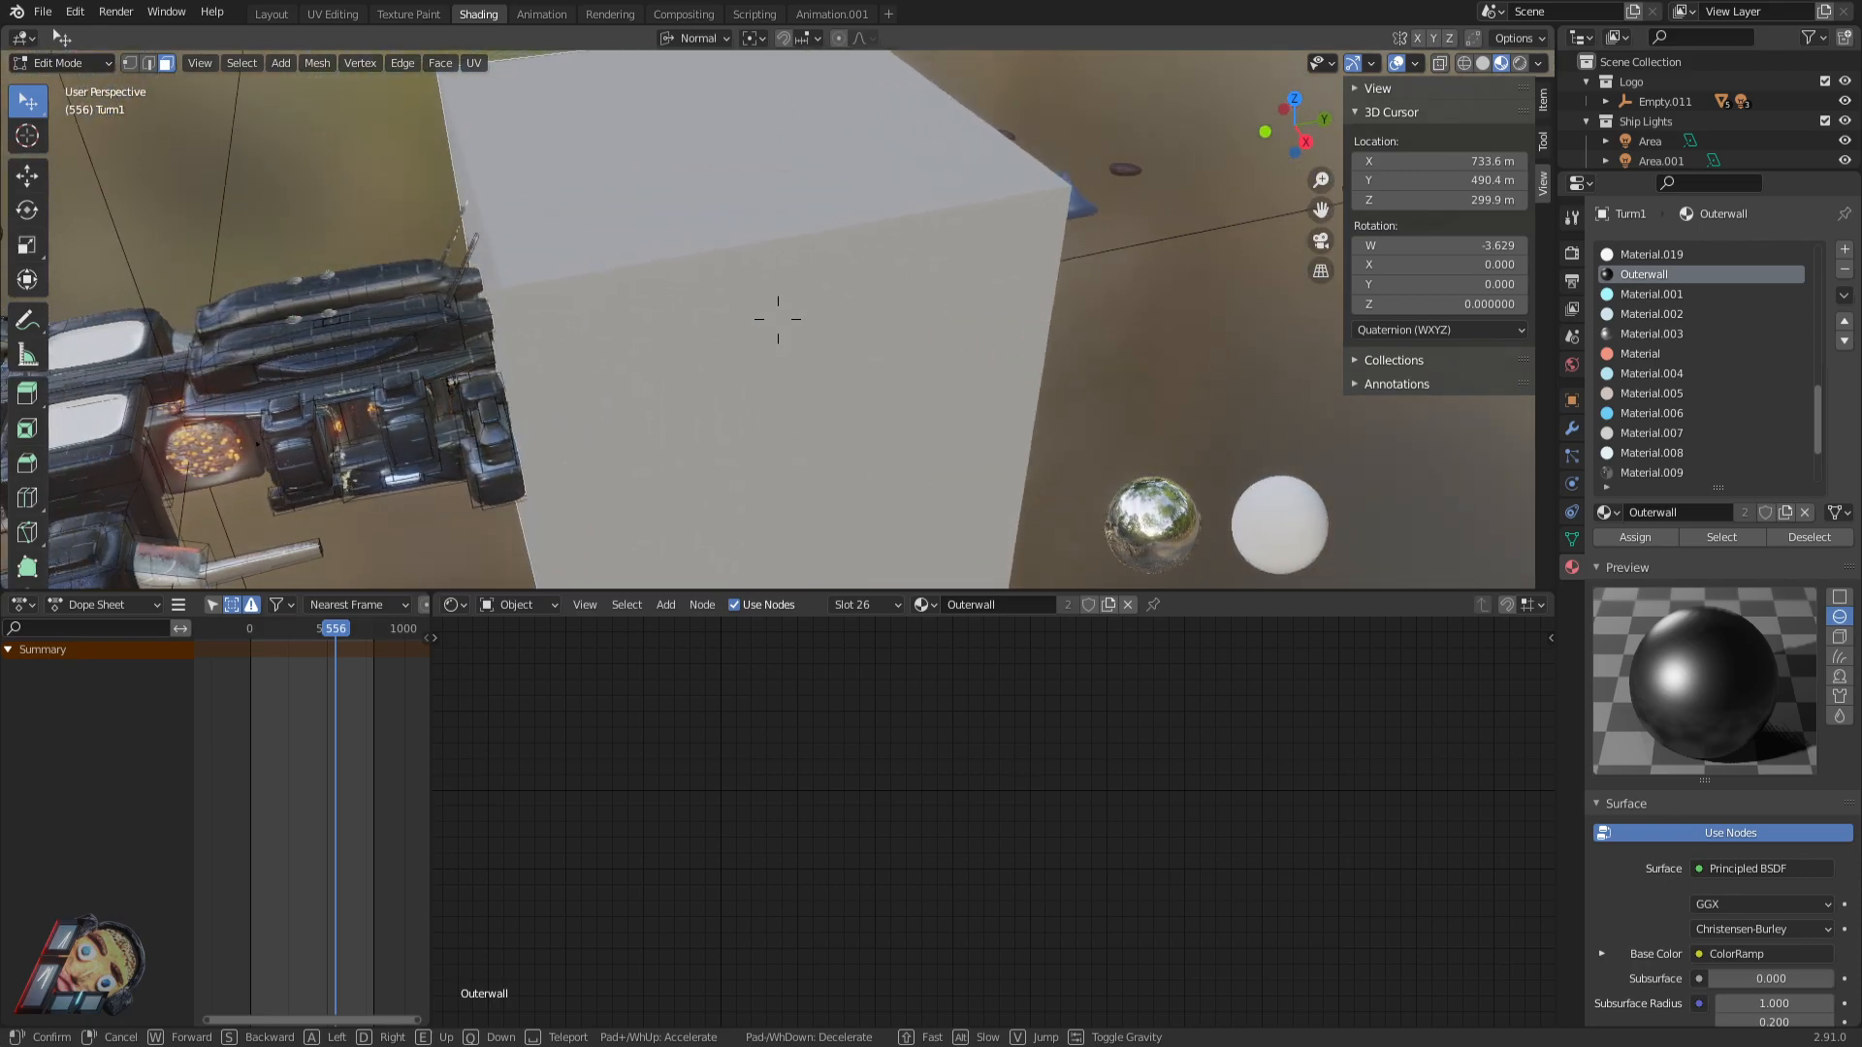
{"action": "left_click", "coordinate": [778, 319]}
{"action": "middle_click_drag", "start_coordinate": [155, 383], "coordinate": [397, 237], "text": "shift"}
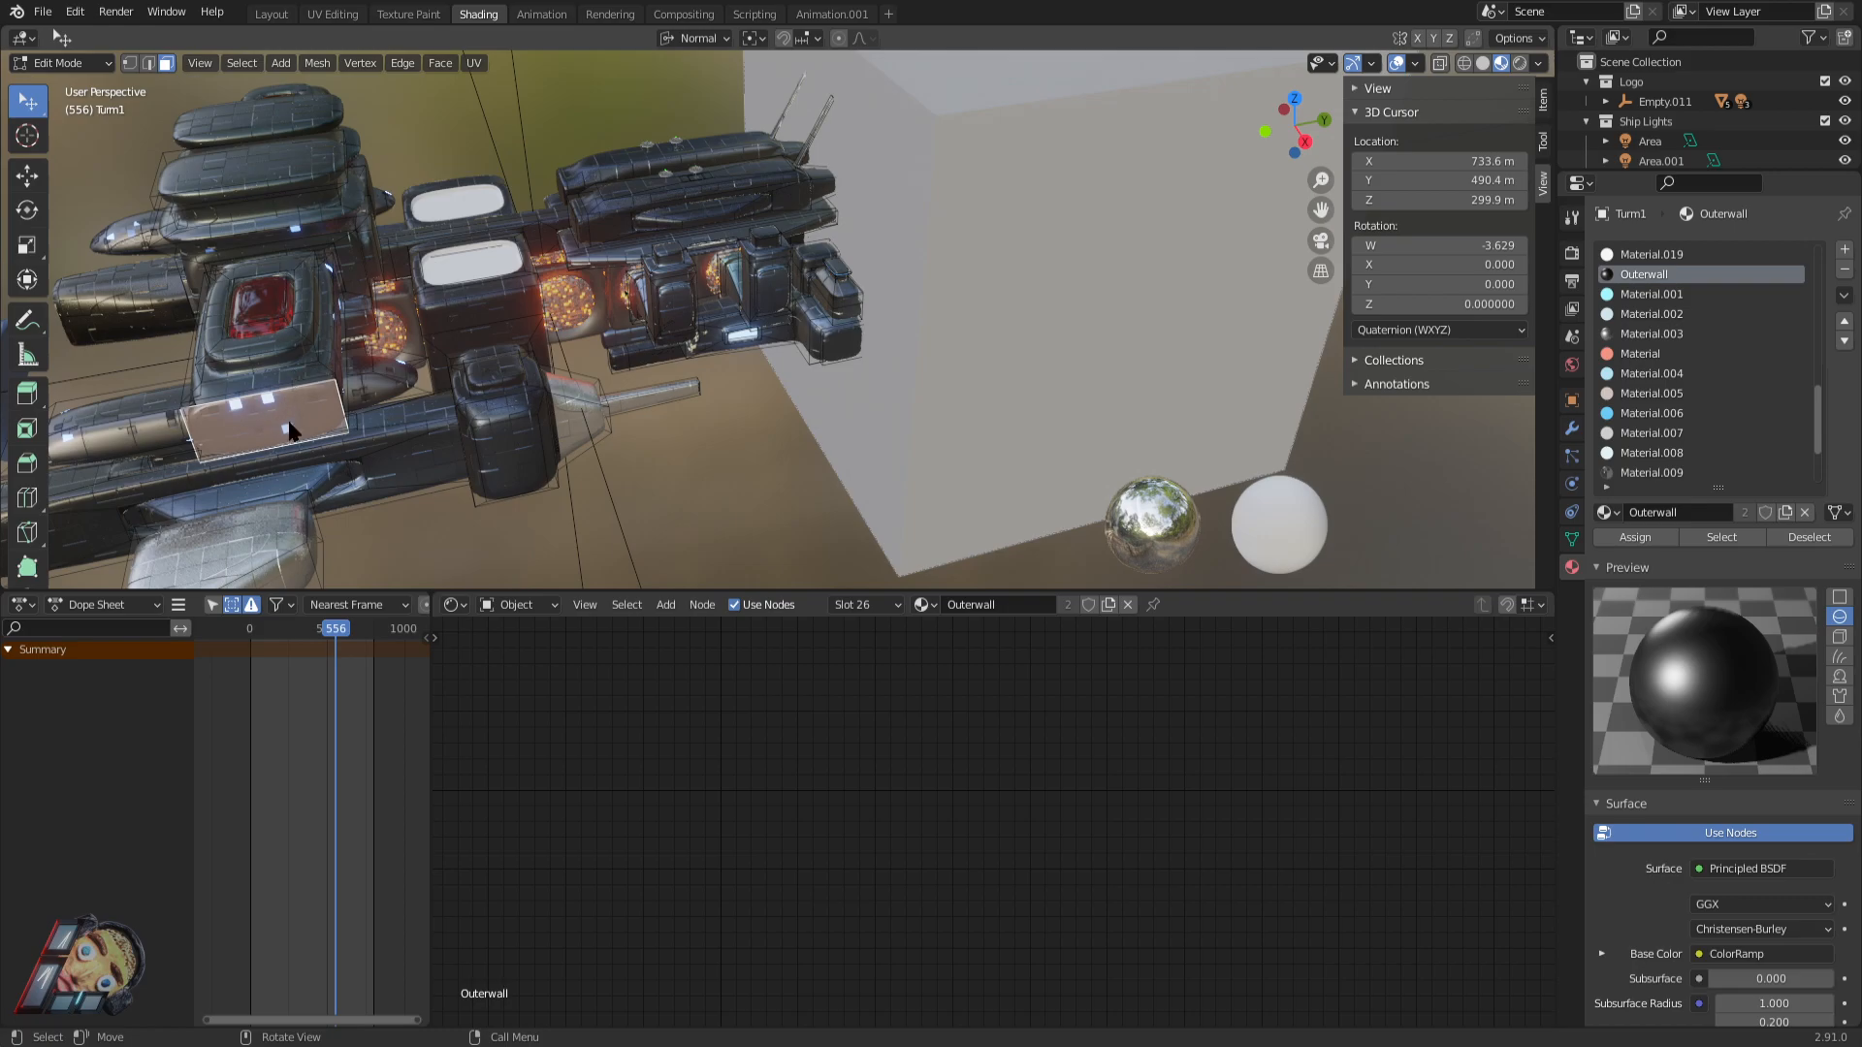
{"action": "left_click_drag", "start_coordinate": [1605, 512], "coordinate": [1072, 224]}
{"action": "key", "text": "Tab"}
{"action": "left_click_drag", "start_coordinate": [1605, 512], "coordinate": [1212, 474]}
{"action": "middle_click_drag", "start_coordinate": [1214, 475], "coordinate": [1019, 324]}
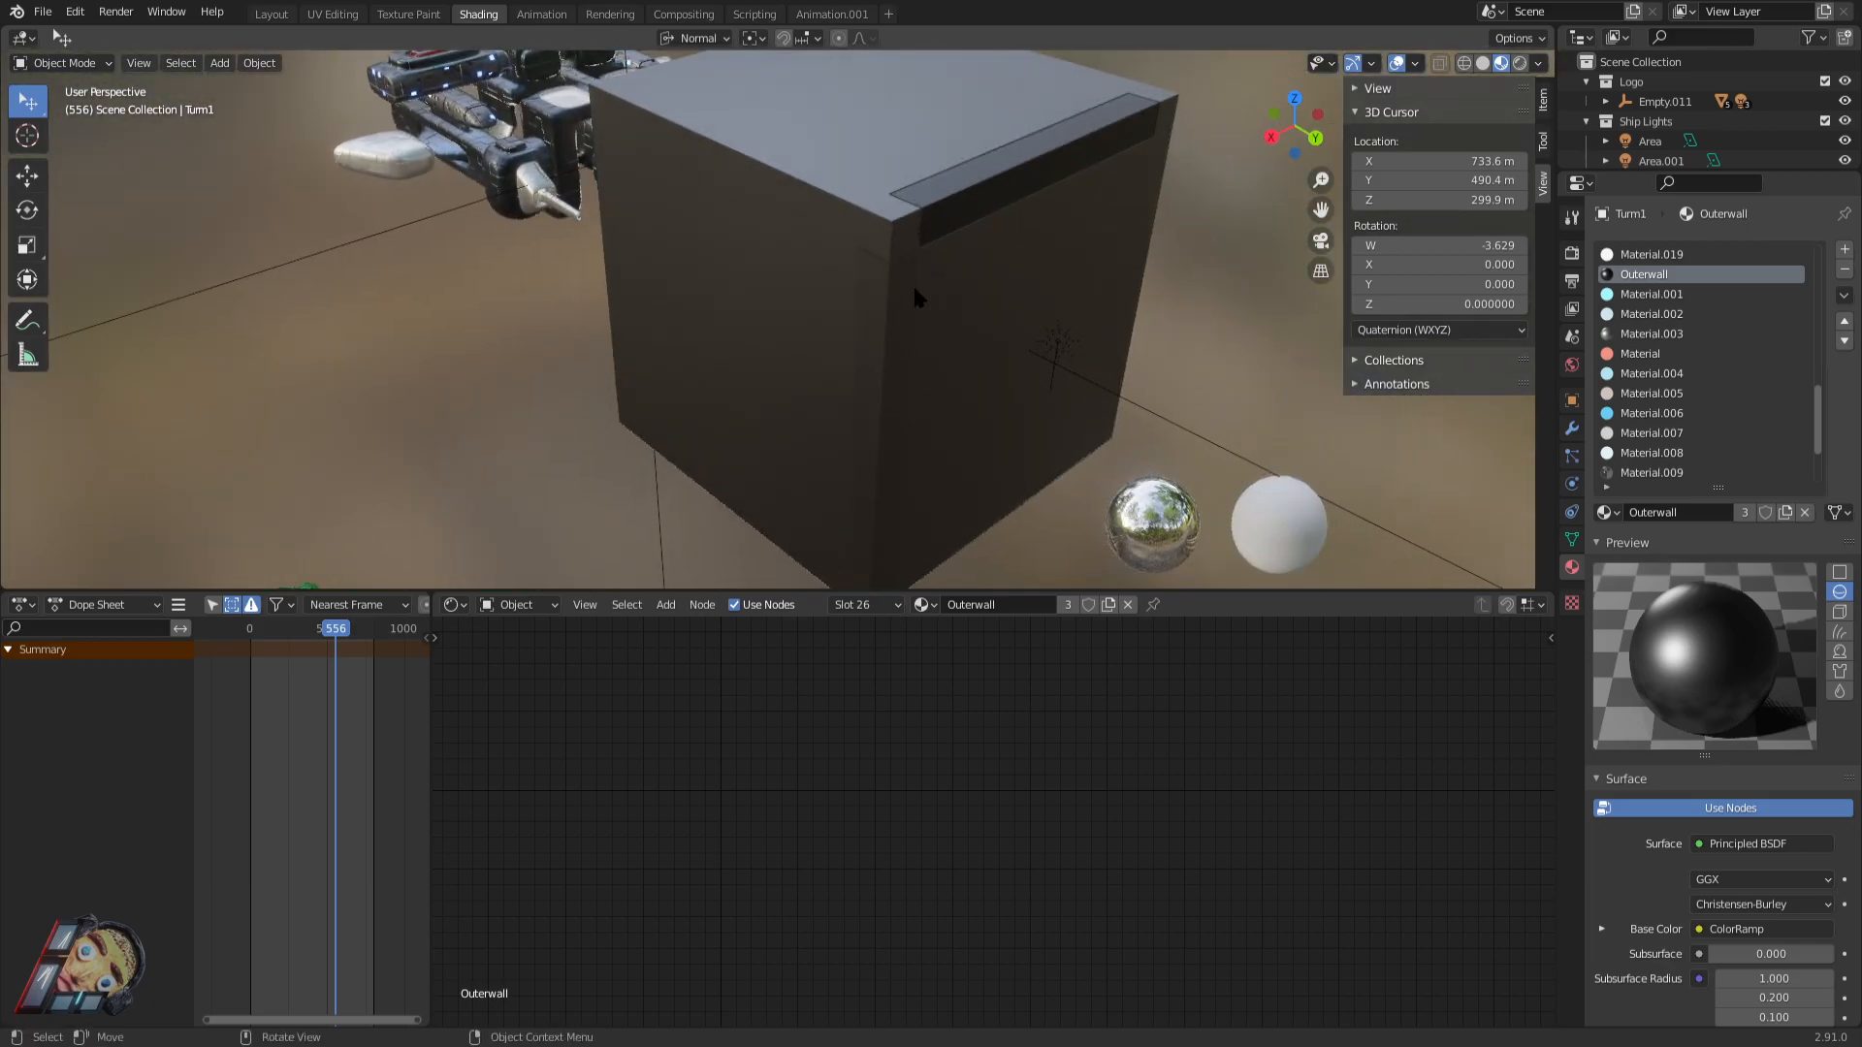
Scale the cube down until it is much smaller beside the end of the ship.
{"action": "left_click", "coordinate": [1018, 325]}
{"action": "key", "text": "s"}
{"action": "left_click", "coordinate": [912, 354]}
{"action": "middle_click_drag", "start_coordinate": [912, 354], "coordinate": [1019, 325]}
Add a level 3 subdivision to the cube and shade it smooth.
{"action": "key", "text": "ctrl+3"}
{"action": "right_click", "coordinate": [993, 300]}
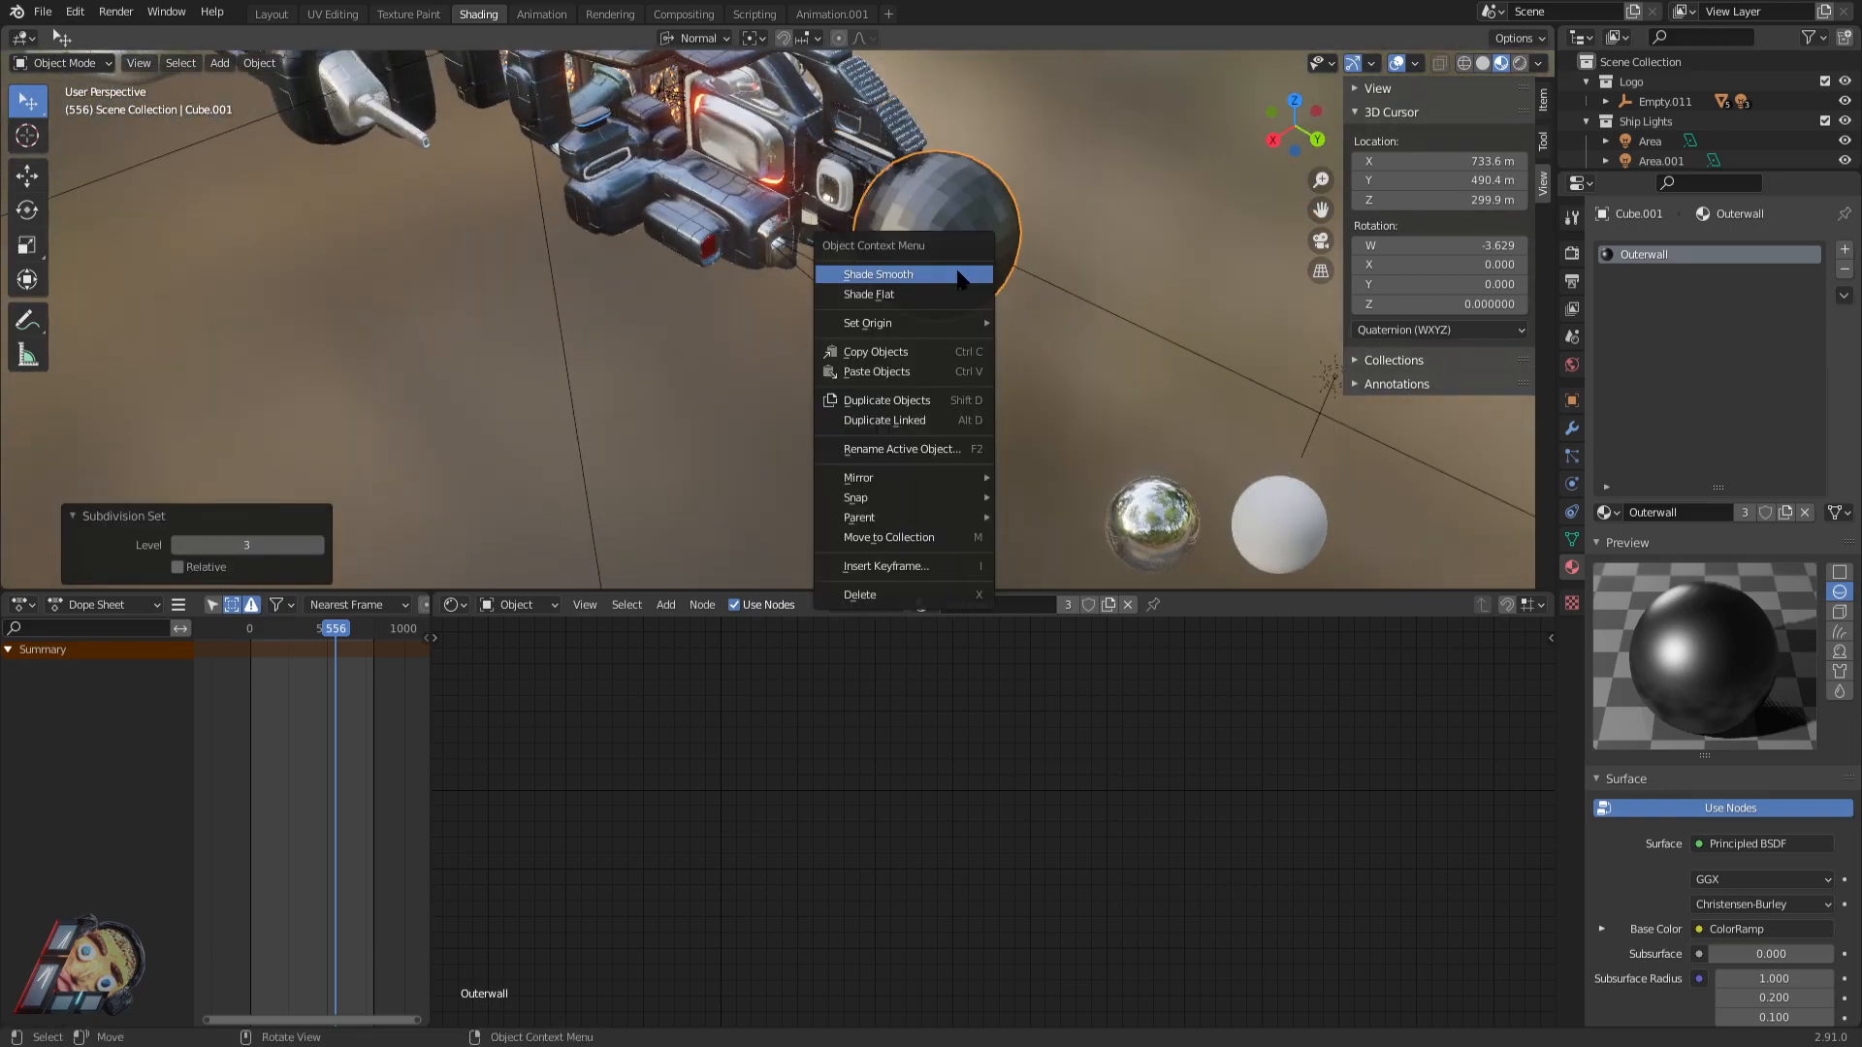
{"action": "left_click", "coordinate": [959, 280]}
Extrude the top face of the subdivided cube to stretch it into a tall capsule.
{"action": "key", "text": "Tab"}
{"action": "left_click", "coordinate": [966, 198]}
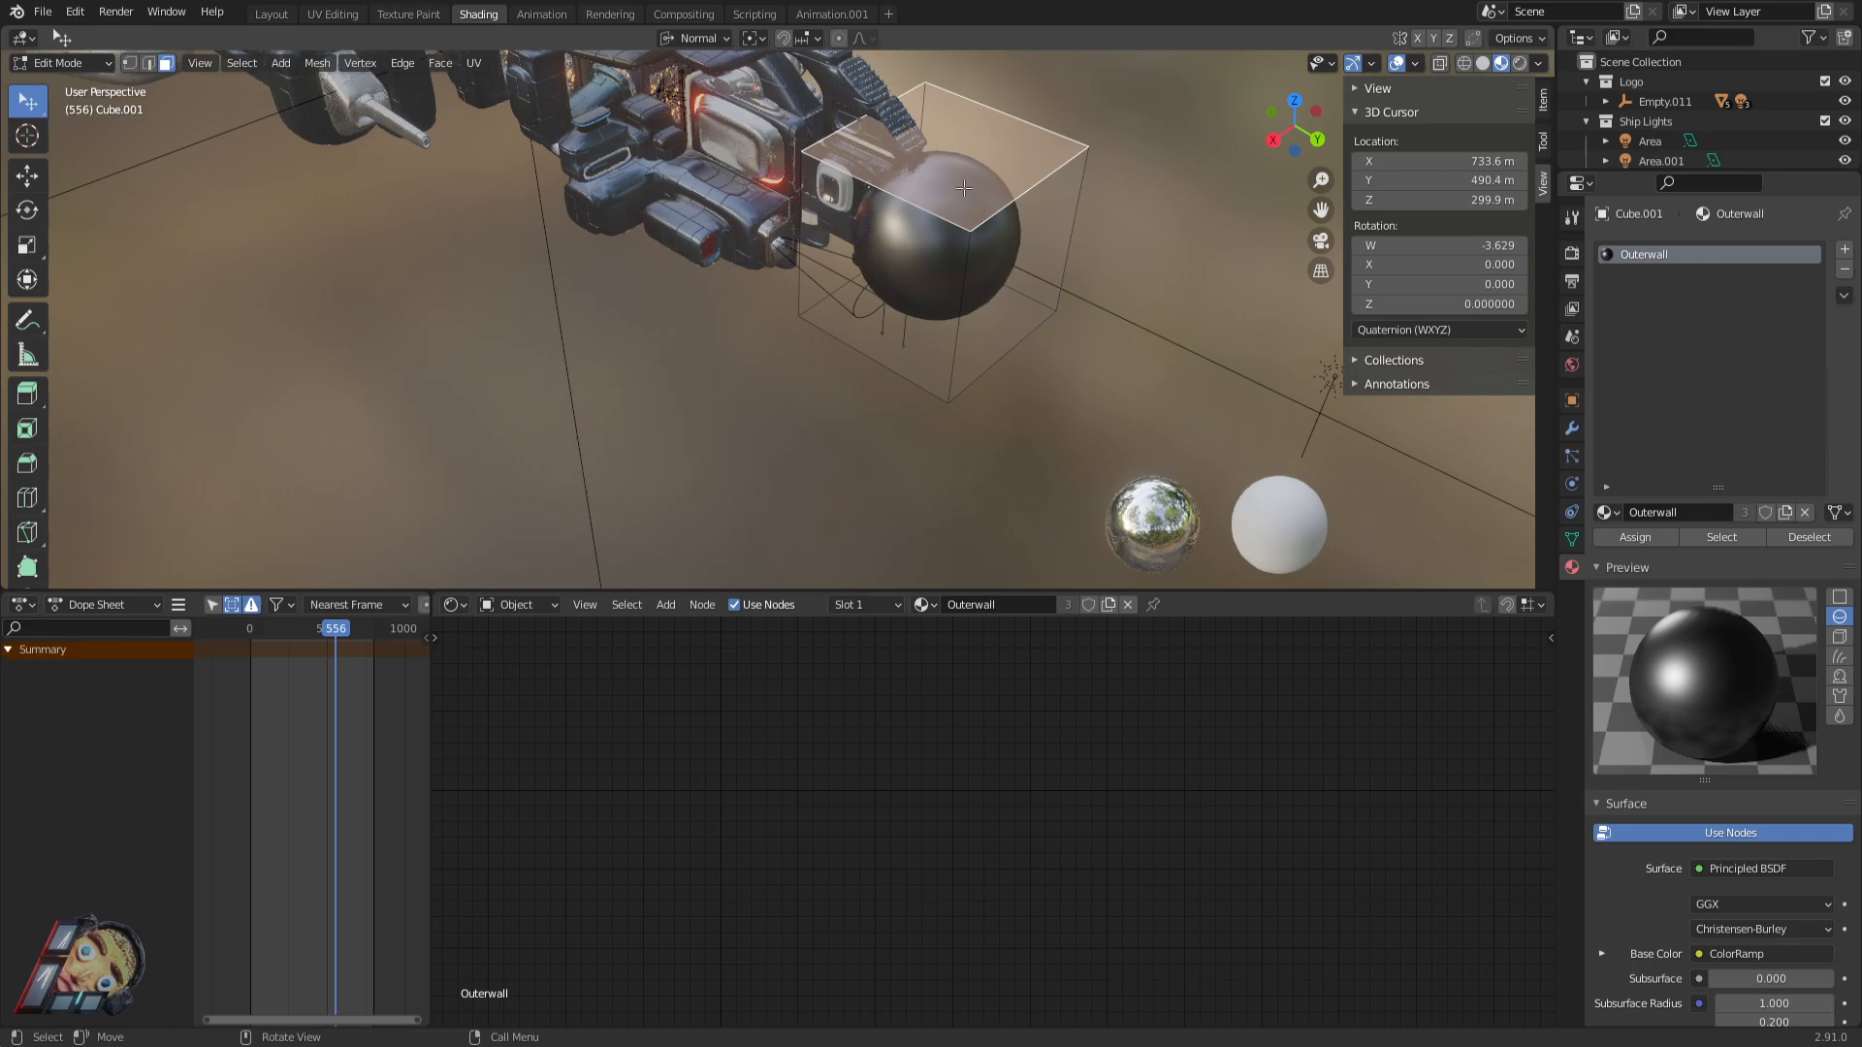
{"action": "key", "text": "e"}
{"action": "left_click", "coordinate": [1146, 555]}
{"action": "middle_click_drag", "start_coordinate": [927, 228], "coordinate": [1322, 337]}
{"action": "key", "text": "Tab"}
{"action": "key", "text": "Tab"}
{"action": "key", "text": "Tab"}
{"action": "key", "text": "Tab"}
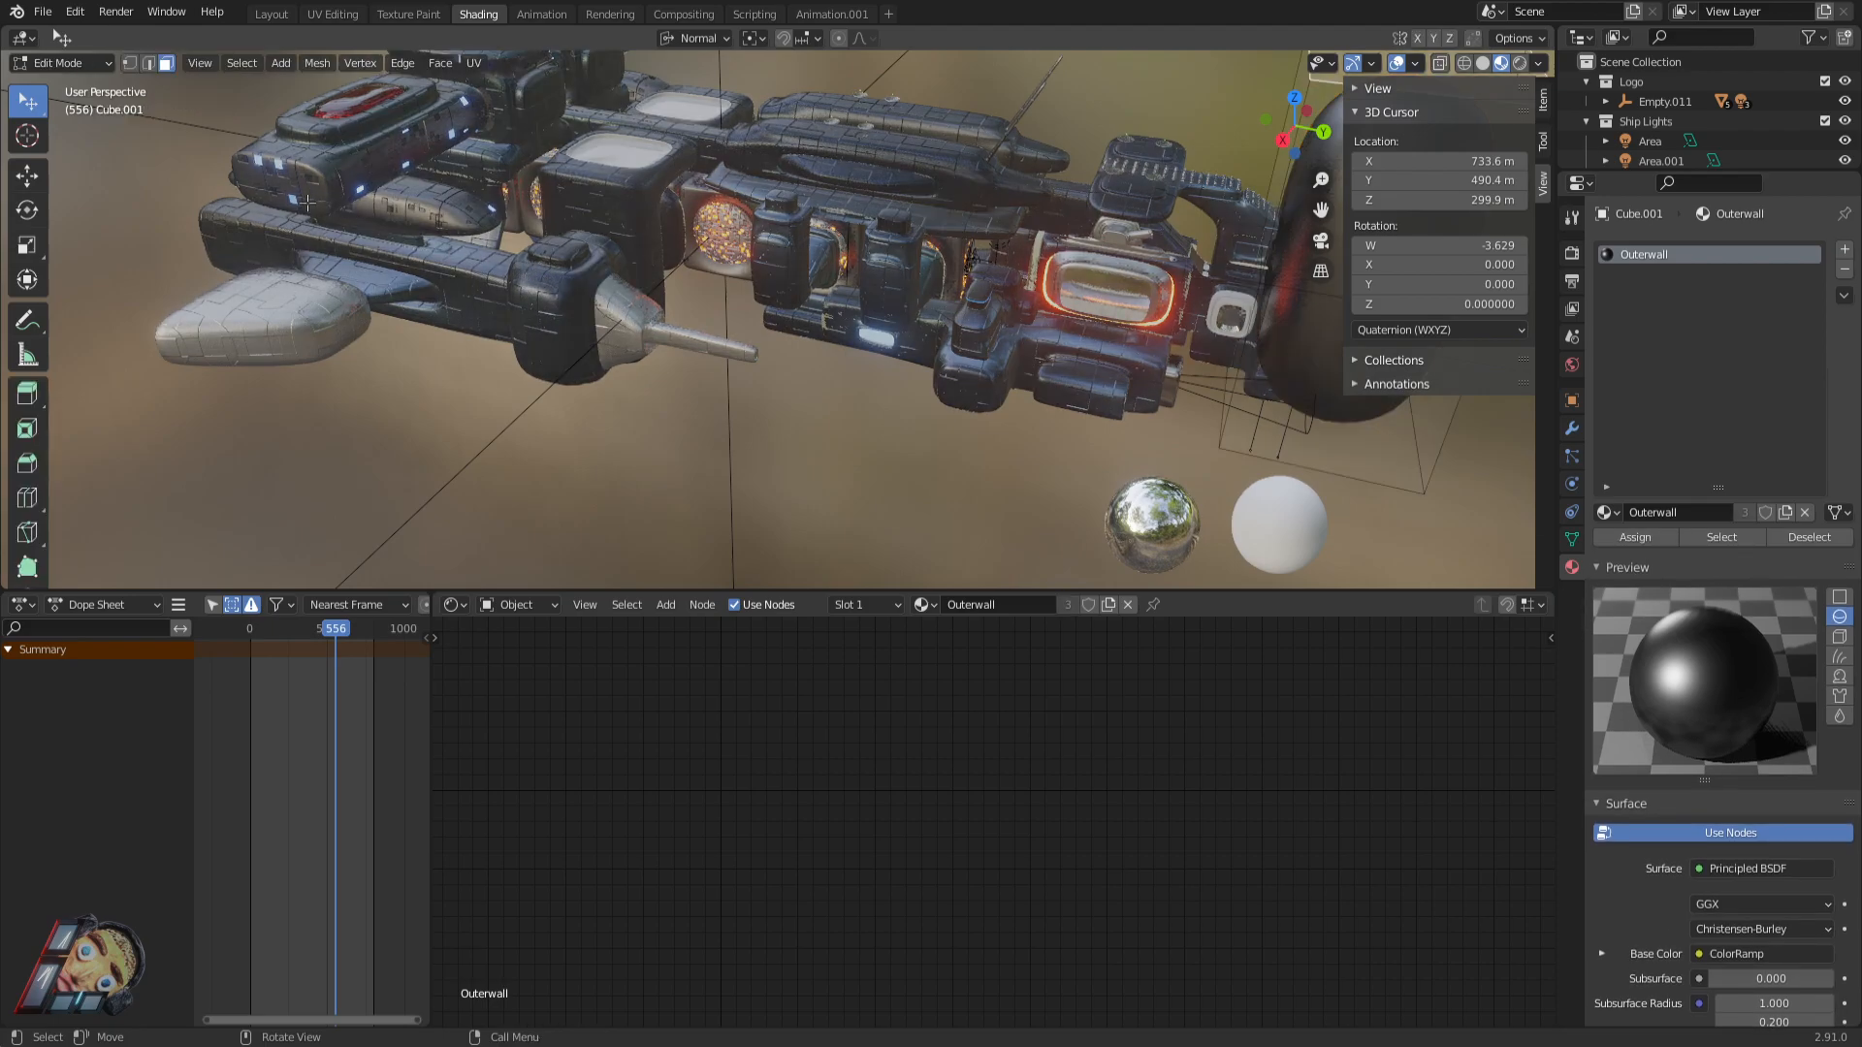
Switch editing to the ship mesh and compare how the Outerwall material looks on its hull faces.
{"action": "key", "text": "Tab"}
{"action": "left_click", "coordinate": [335, 199]}
{"action": "key", "text": "Tab"}
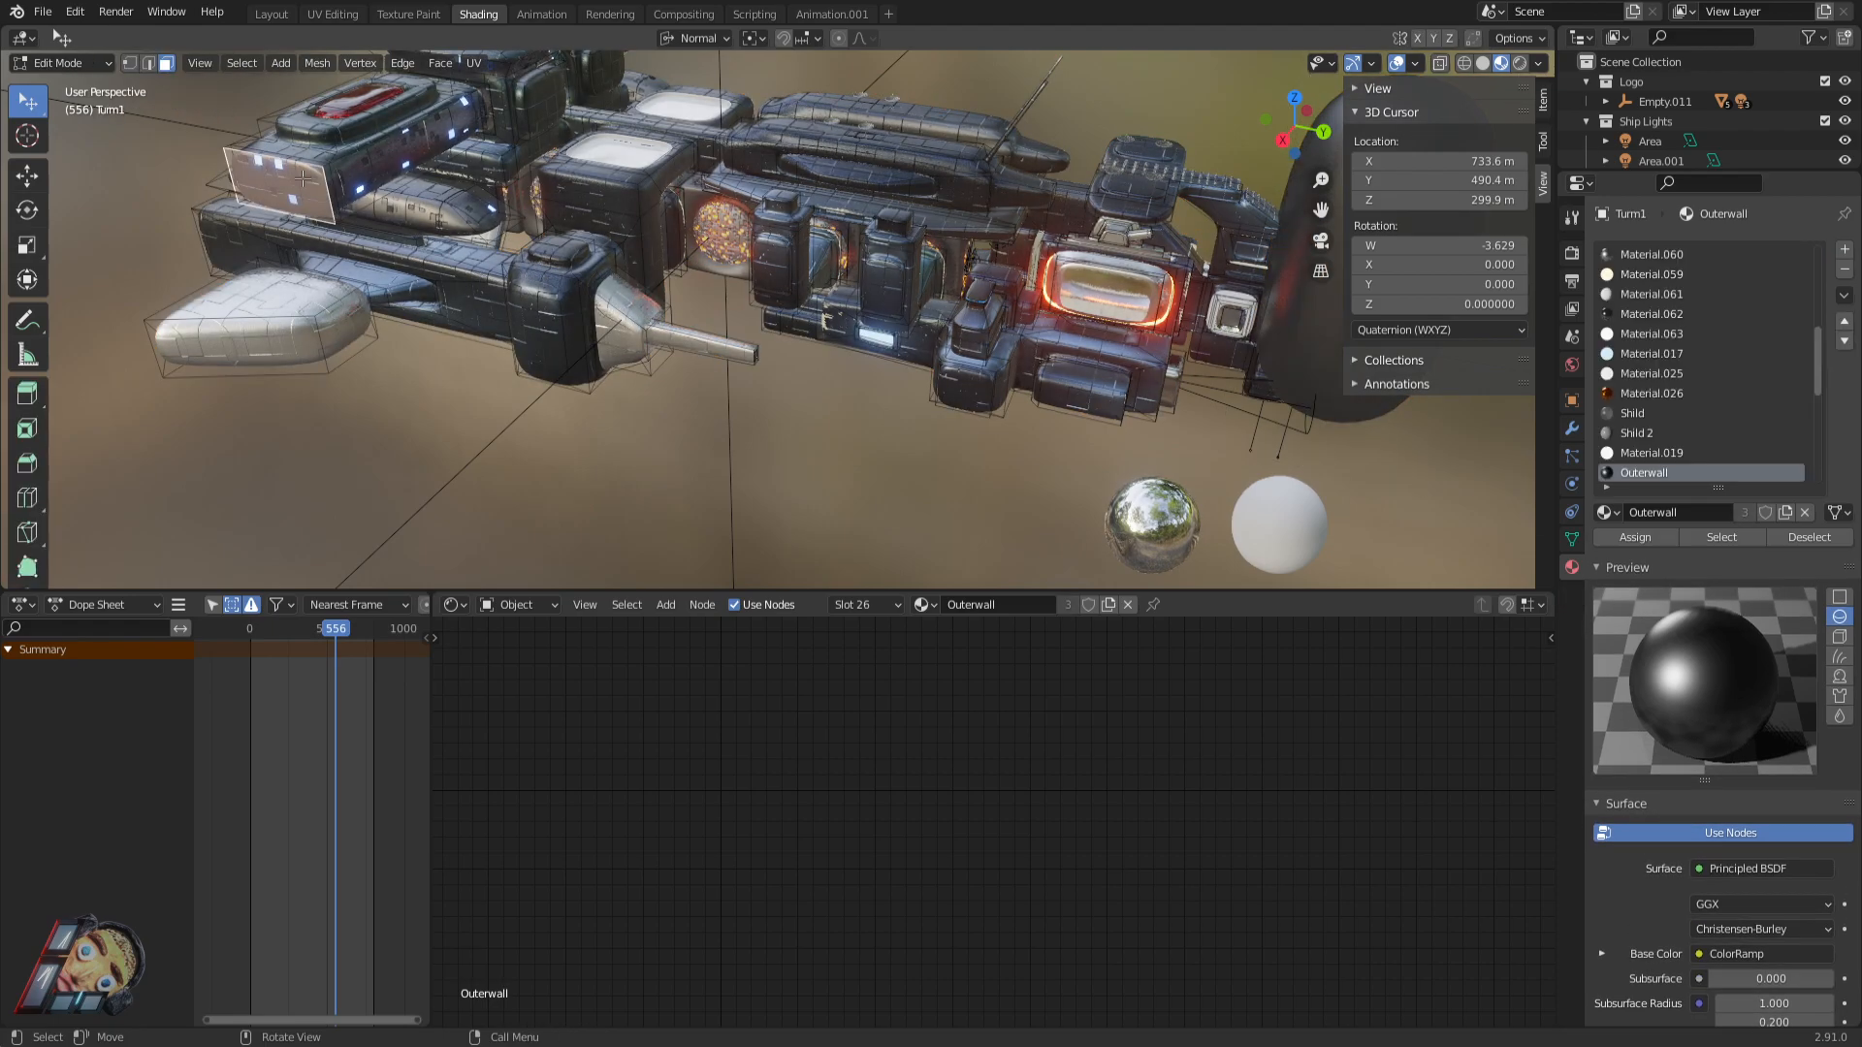
{"action": "middle_click_drag", "start_coordinate": [384, 231], "coordinate": [628, 257]}
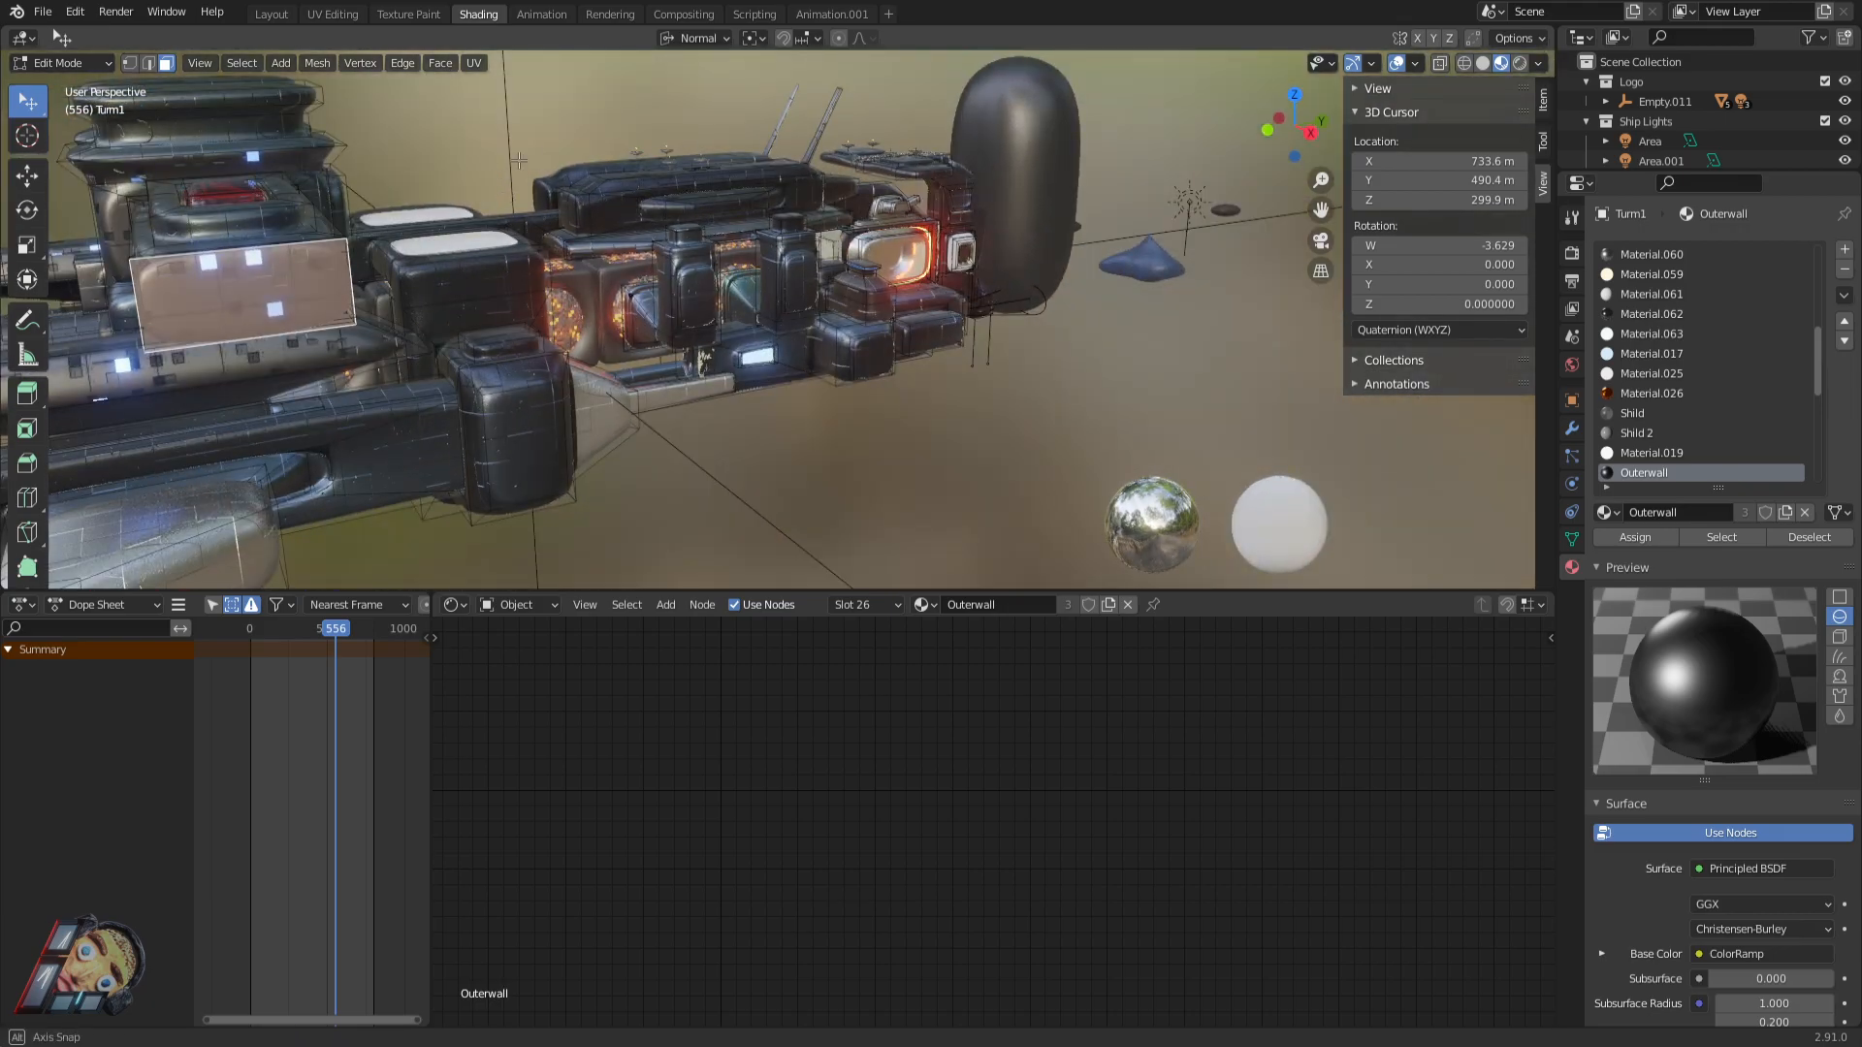
{"action": "middle_click_drag", "start_coordinate": [504, 194], "coordinate": [415, 239]}
{"action": "left_click", "coordinate": [312, 291]}
{"action": "middle_click_drag", "start_coordinate": [947, 302], "coordinate": [838, 299]}
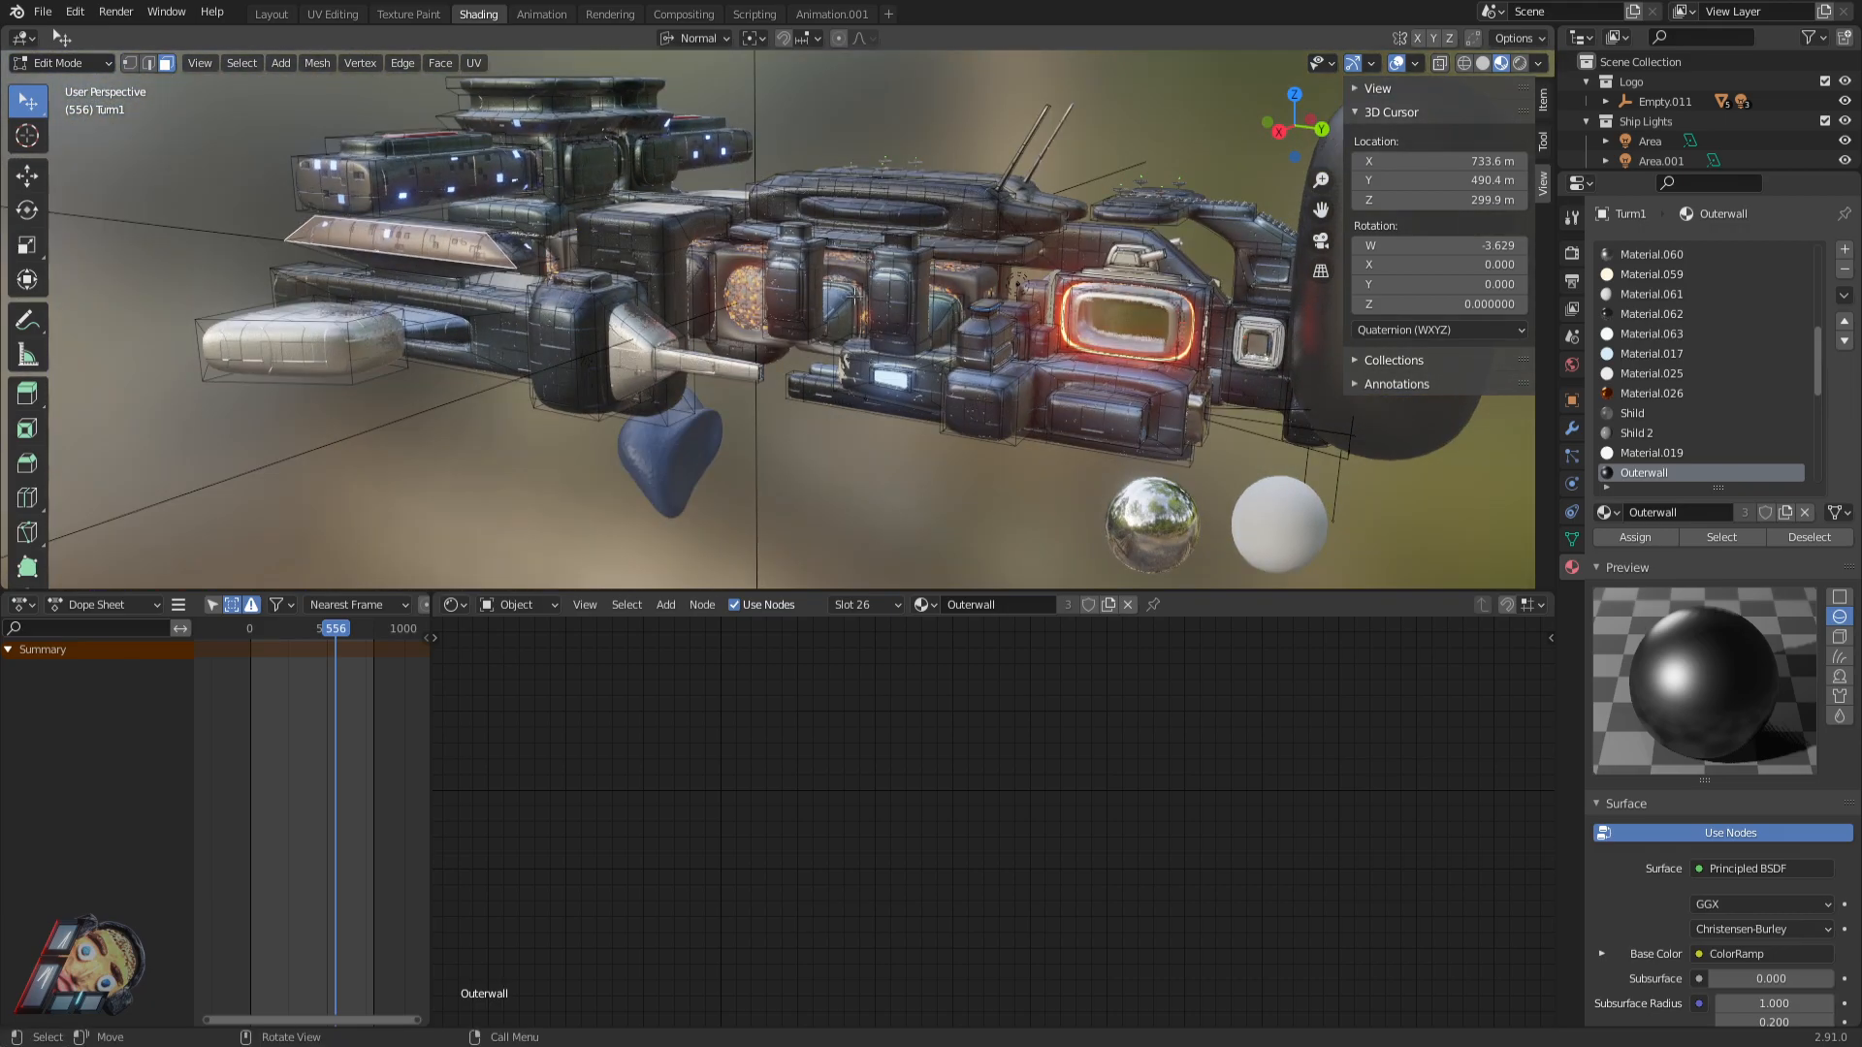
Return to editing the capsule and lower its top face by 22.57 m along its normal.
{"action": "key", "text": "Tab"}
{"action": "middle_click_drag", "start_coordinate": [1049, 321], "coordinate": [774, 347], "text": "shift"}
{"action": "left_click", "coordinate": [952, 300]}
{"action": "middle_click_drag", "start_coordinate": [1143, 389], "coordinate": [782, 152]}
{"action": "key", "text": "Tab"}
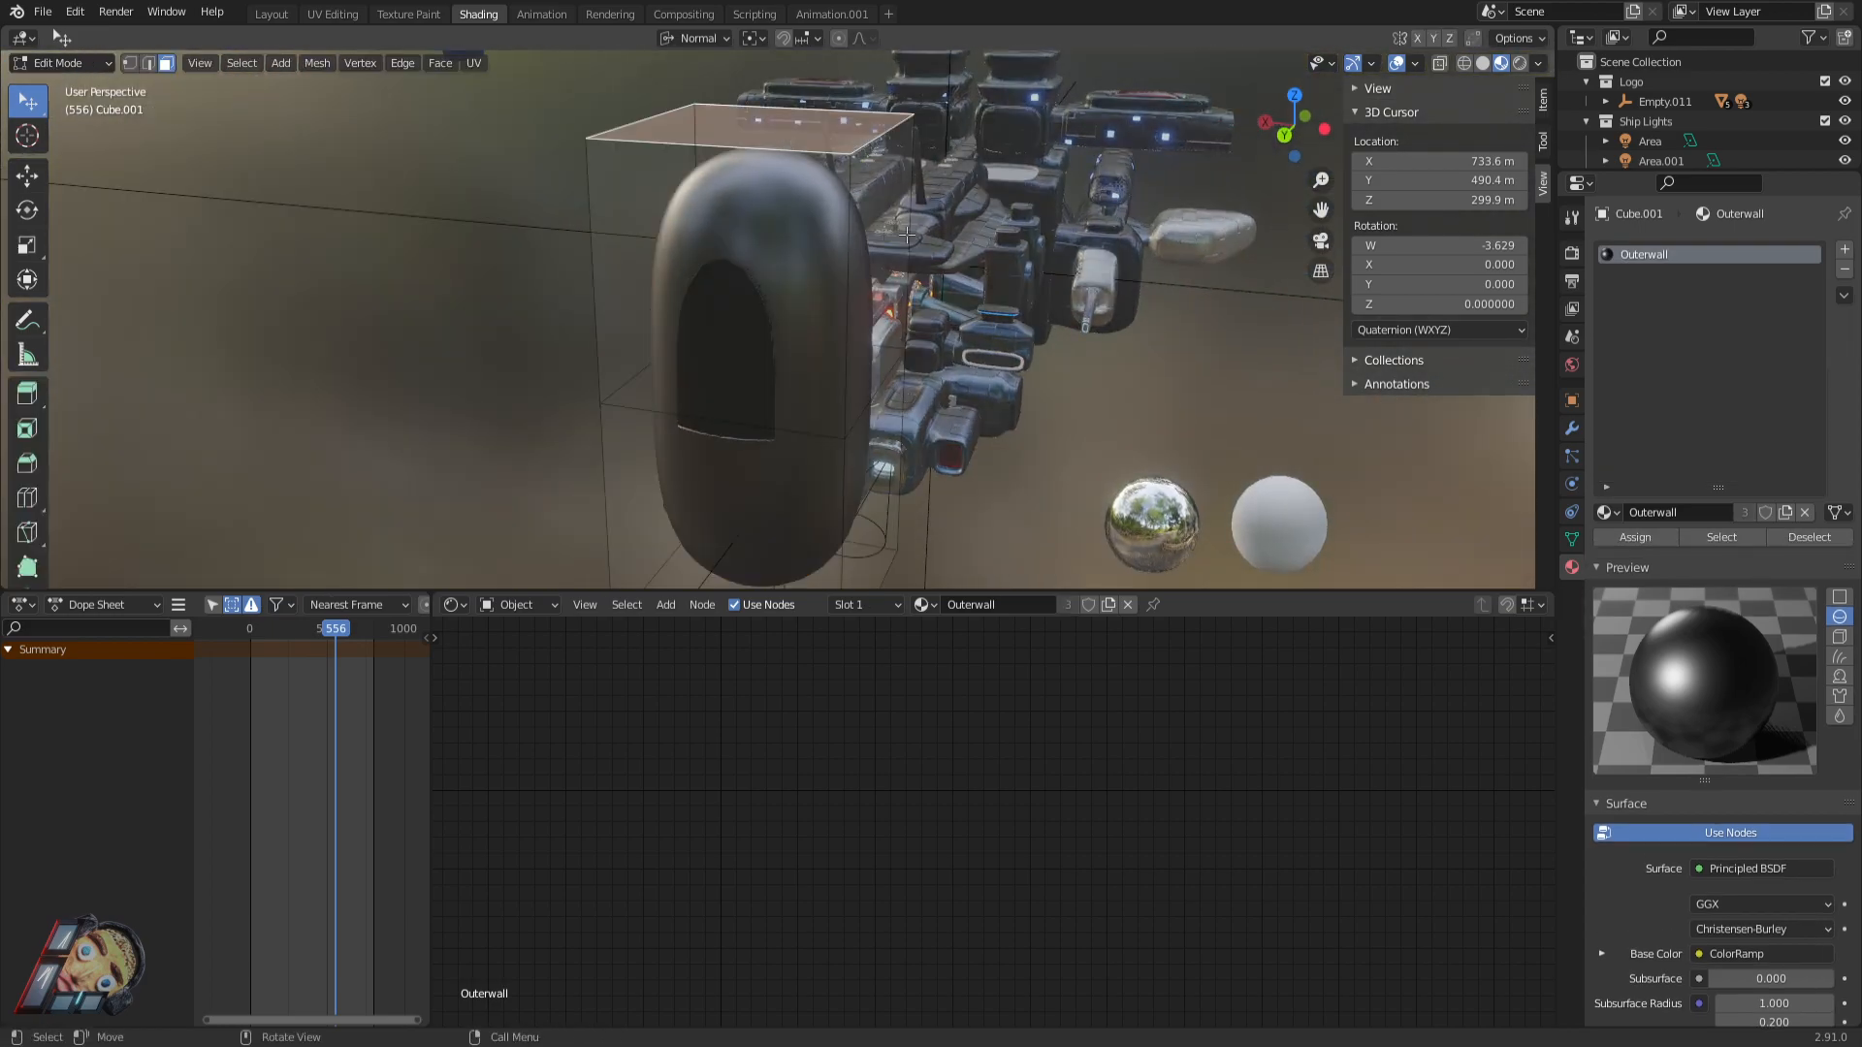
{"action": "key", "text": "g"}
{"action": "key", "text": "z"}
{"action": "left_click", "coordinate": [912, 375]}
Extrude the capsule's top face, scale it inward, and raise it along its normal.
{"action": "key", "text": "e"}
{"action": "key", "text": "s"}
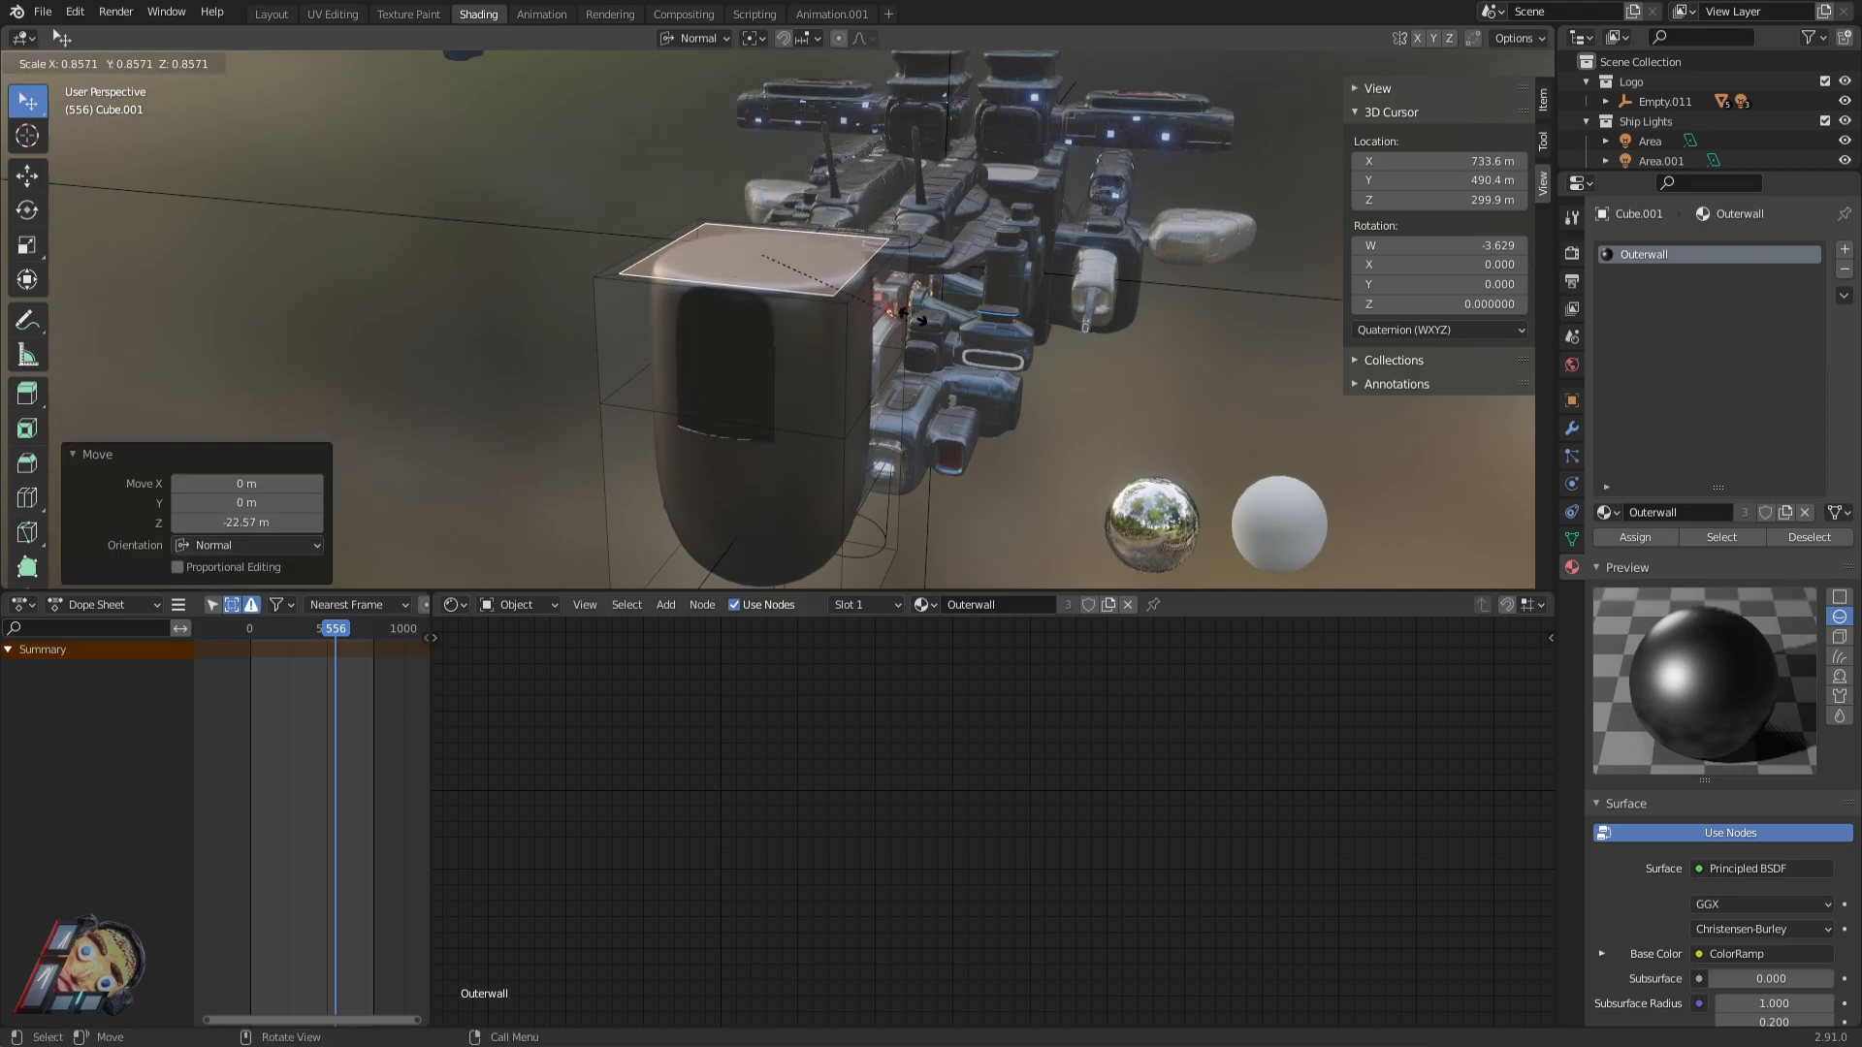
{"action": "left_click", "coordinate": [912, 256]}
{"action": "key", "text": "g"}
{"action": "key", "text": "z"}
{"action": "left_click", "coordinate": [912, 145]}
Extrude the capsule's side face outward about 22 m and adjust the end face along its normal.
{"action": "middle_click_drag", "start_coordinate": [912, 146], "coordinate": [1089, 101]}
{"action": "left_click", "coordinate": [1014, 271]}
{"action": "middle_click_drag", "start_coordinate": [1174, 344], "coordinate": [970, 398]}
{"action": "key", "text": "g"}
{"action": "key", "text": "z"}
{"action": "left_click", "coordinate": [1097, 285]}
{"action": "left_click", "coordinate": [893, 351]}
{"action": "key", "text": "g"}
{"action": "key", "text": "z"}
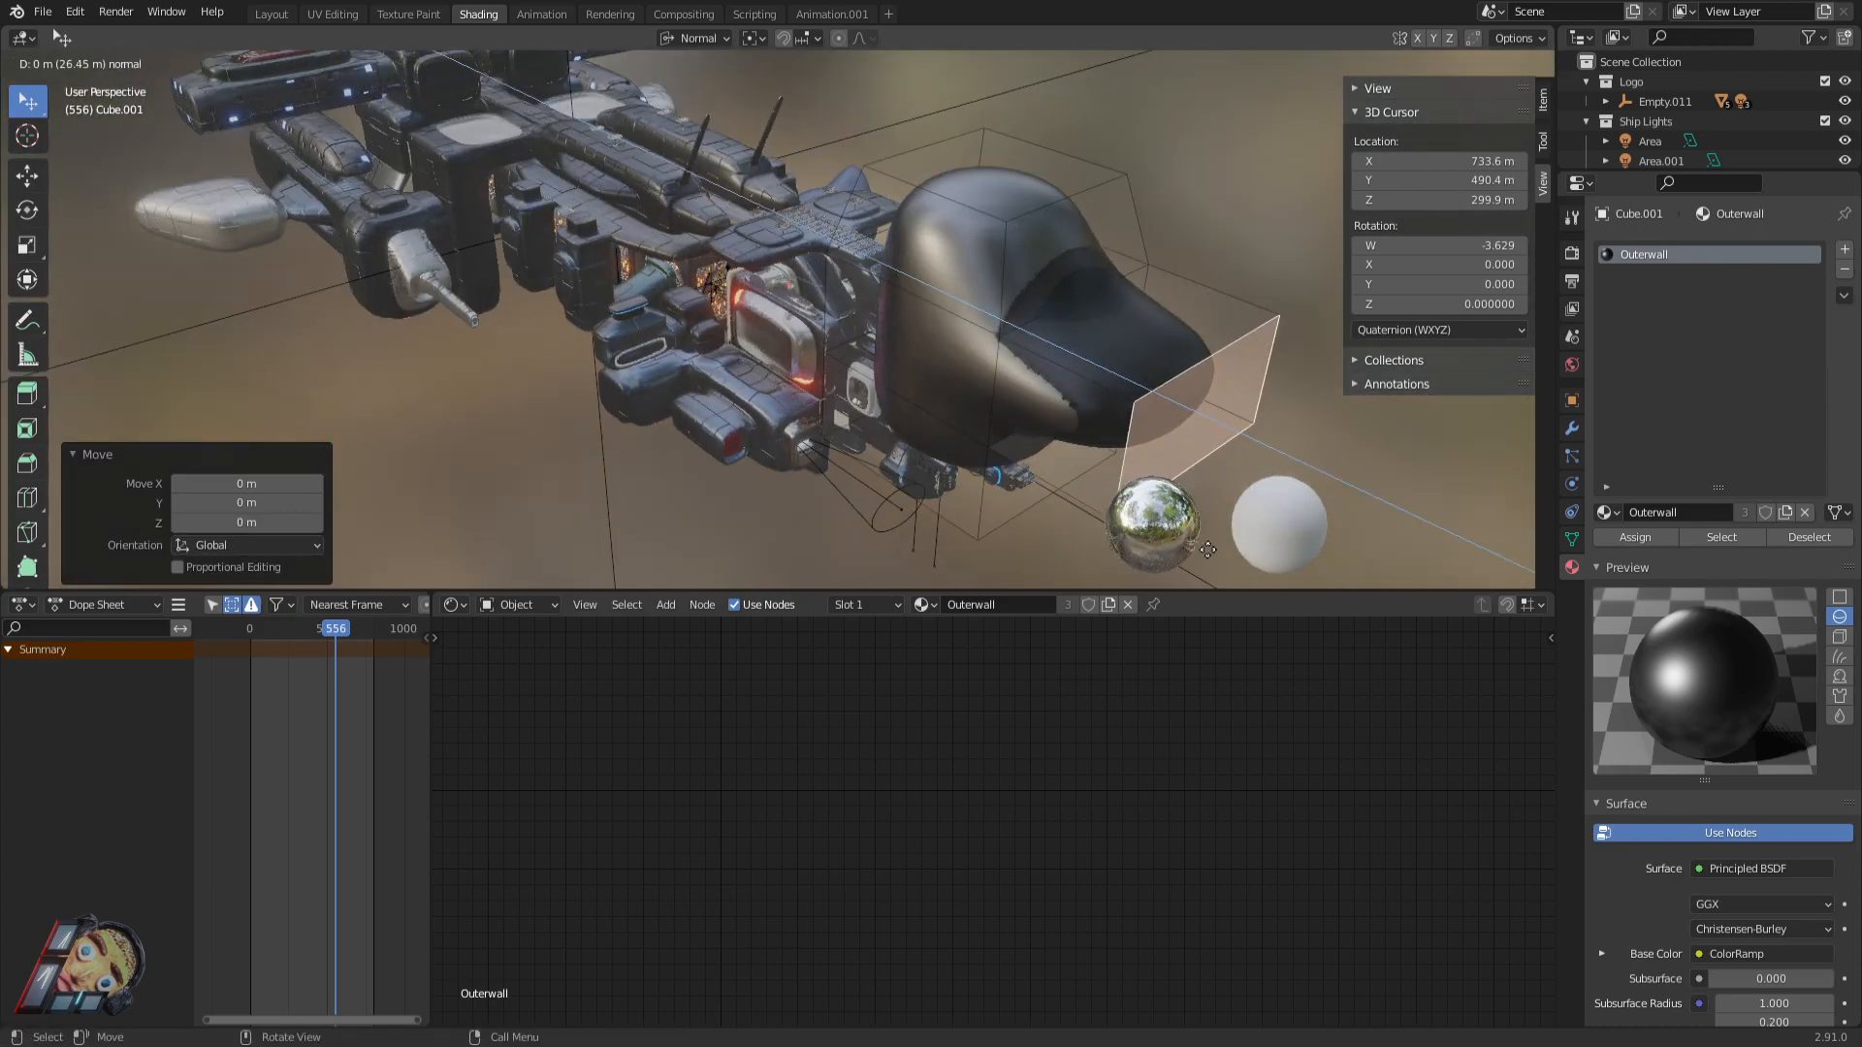
{"action": "left_click", "coordinate": [1116, 464]}
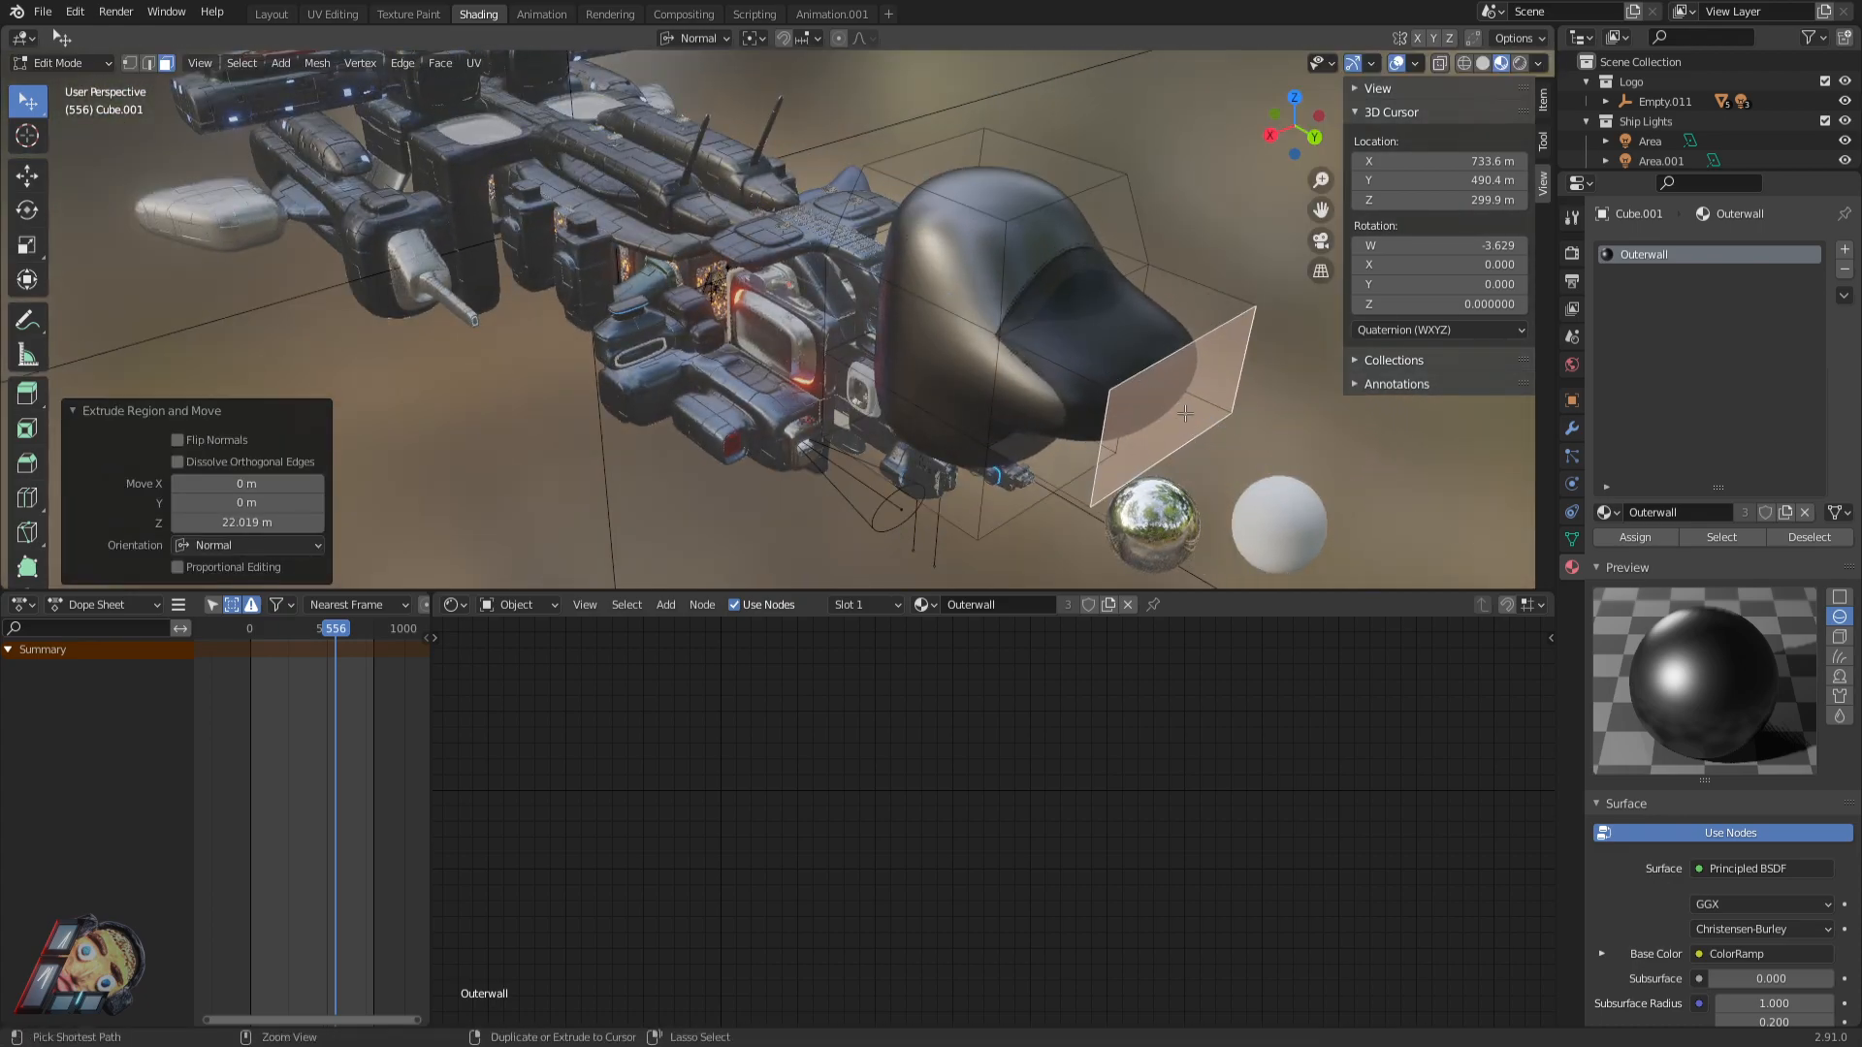
Leave face editing and compare the capsule's Subdivision modifier as Simple, returning it to Catmull-Clark.
{"action": "key", "text": "Tab"}
{"action": "left_click", "coordinate": [1572, 428]}
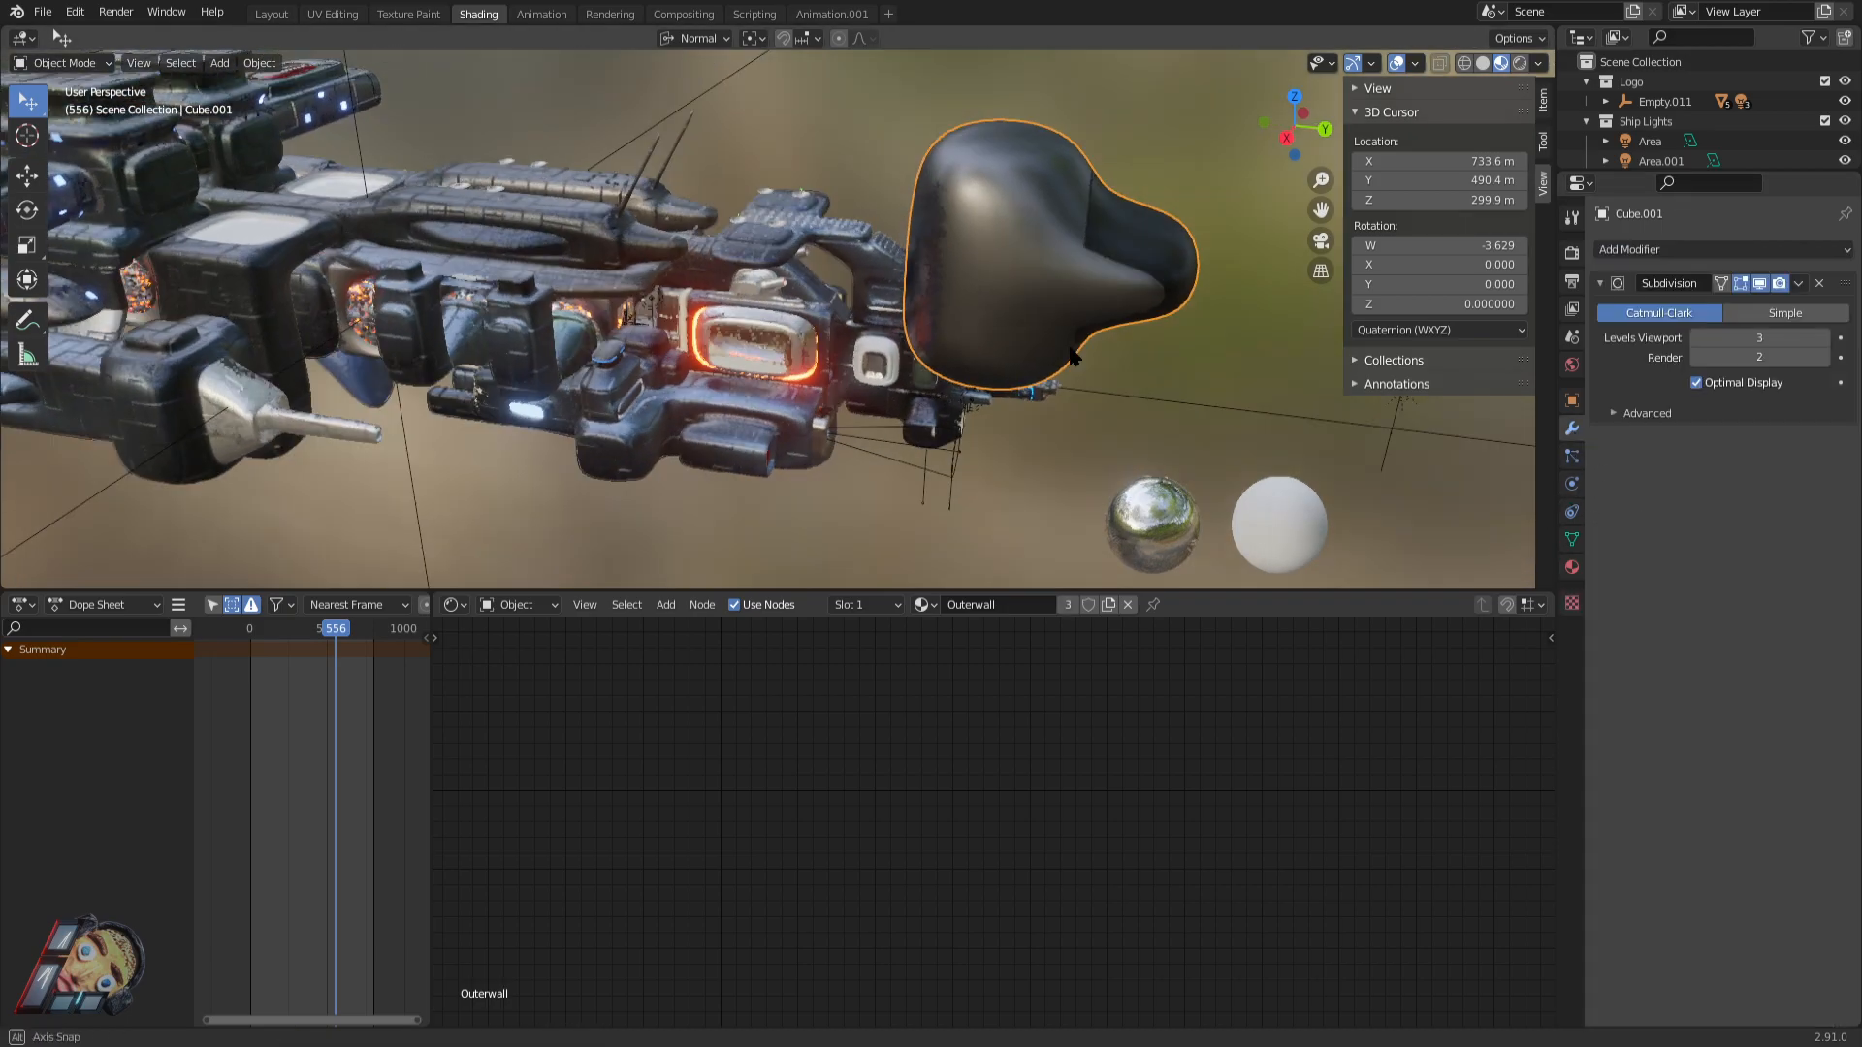
{"action": "left_click", "coordinate": [1771, 314]}
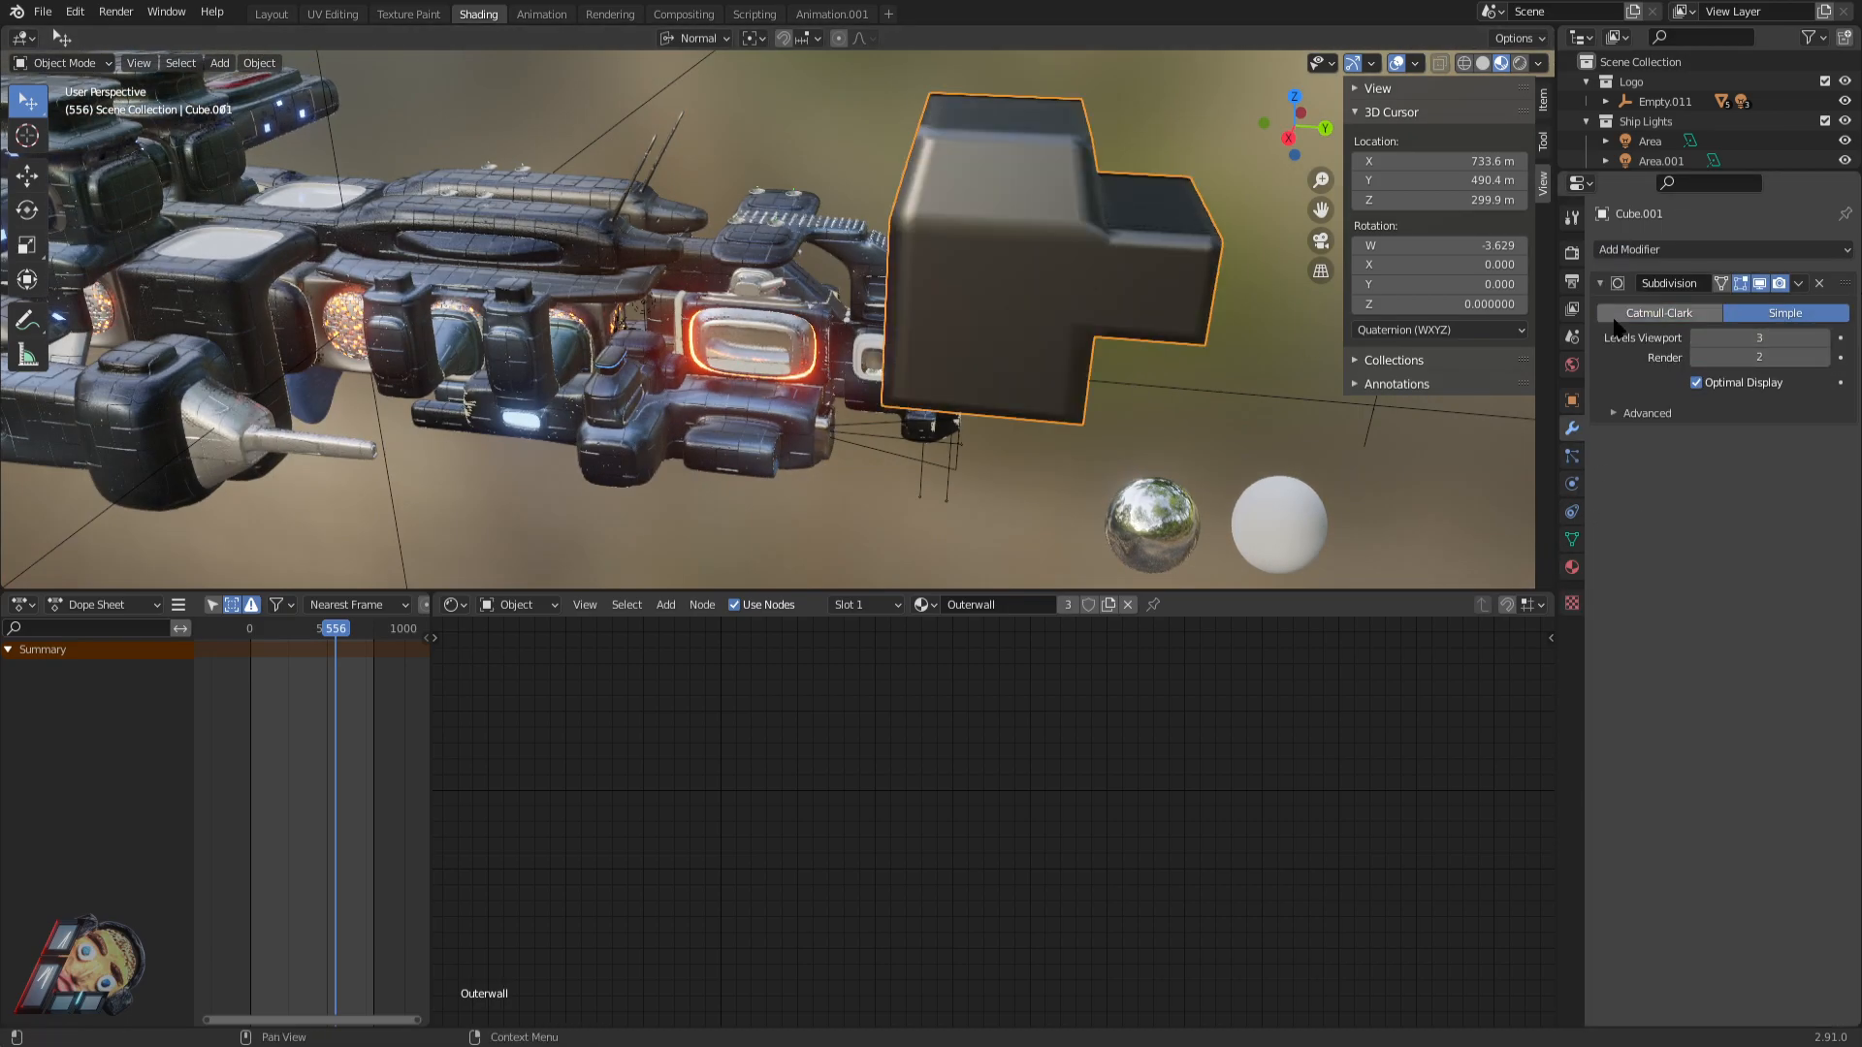
{"action": "left_click", "coordinate": [1686, 316]}
Add a second Subdivision Surface modifier to the capsule, with the first set to Simple and the second to Catmull-Clark.
{"action": "left_click", "coordinate": [1720, 250]}
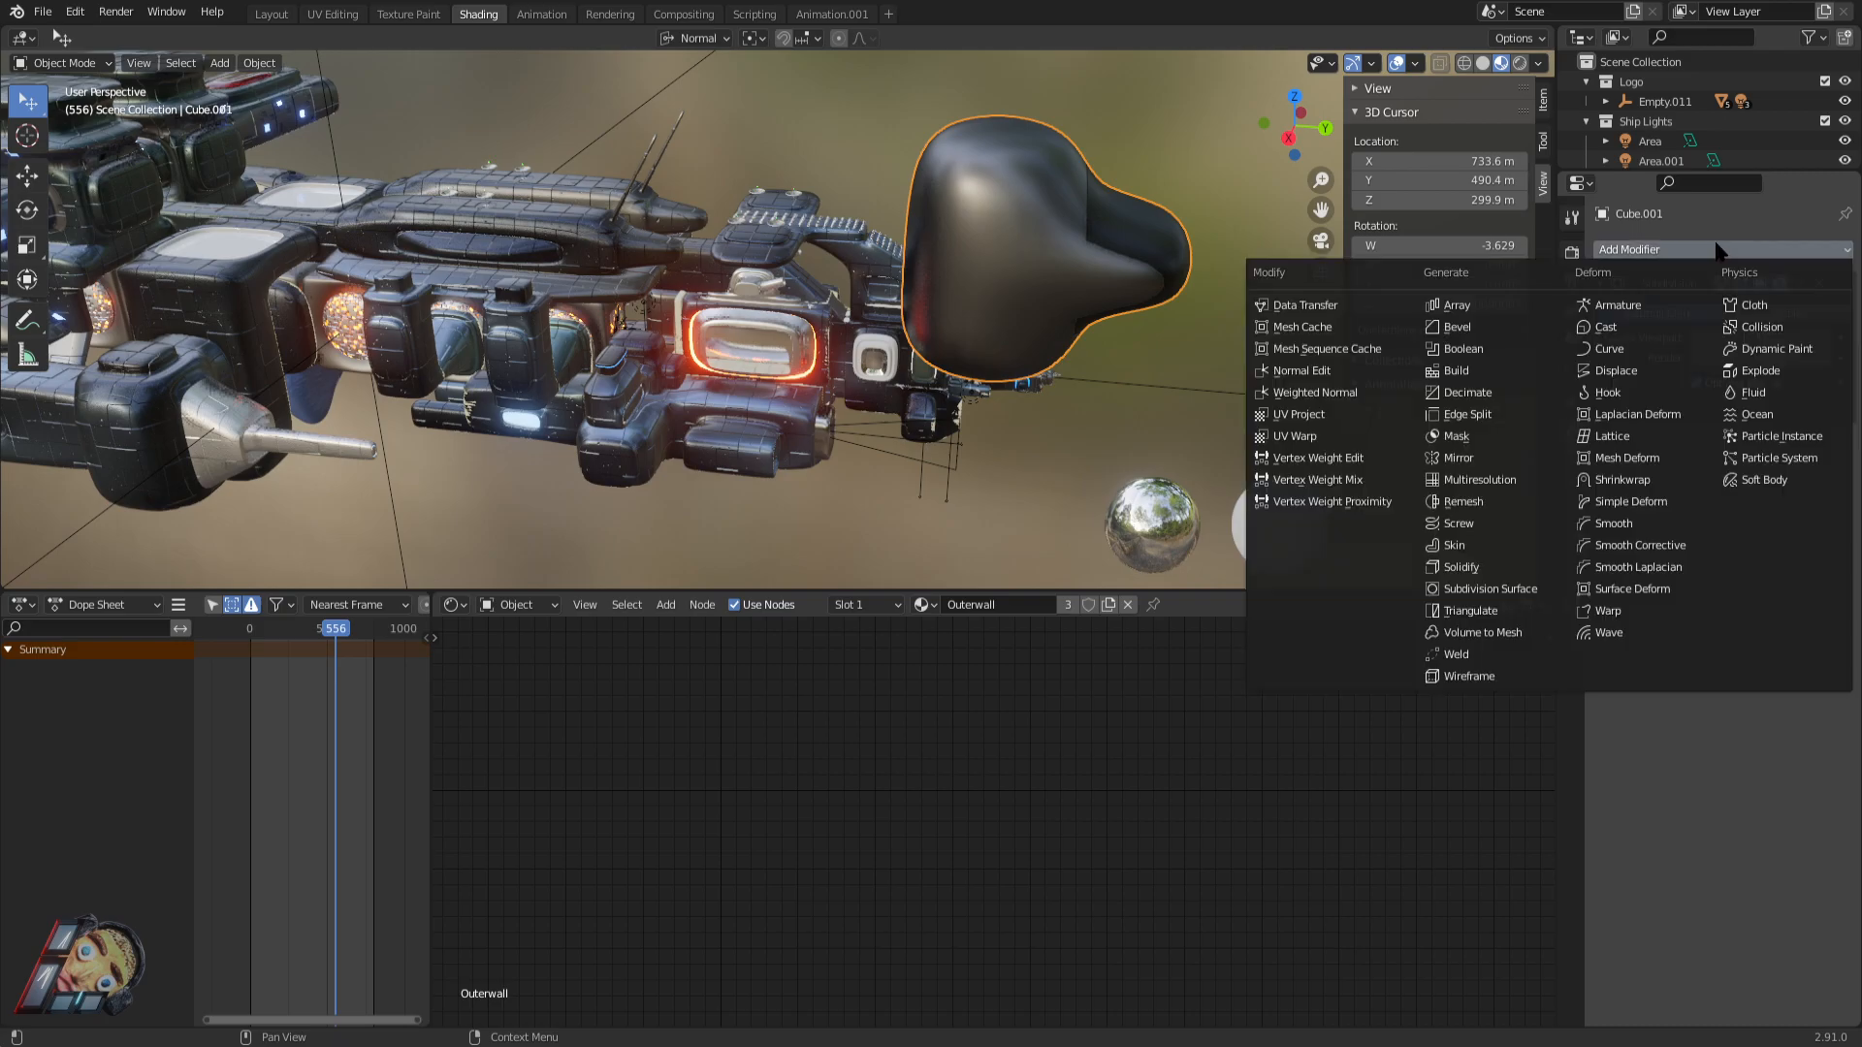
{"action": "left_click", "coordinate": [1506, 595]}
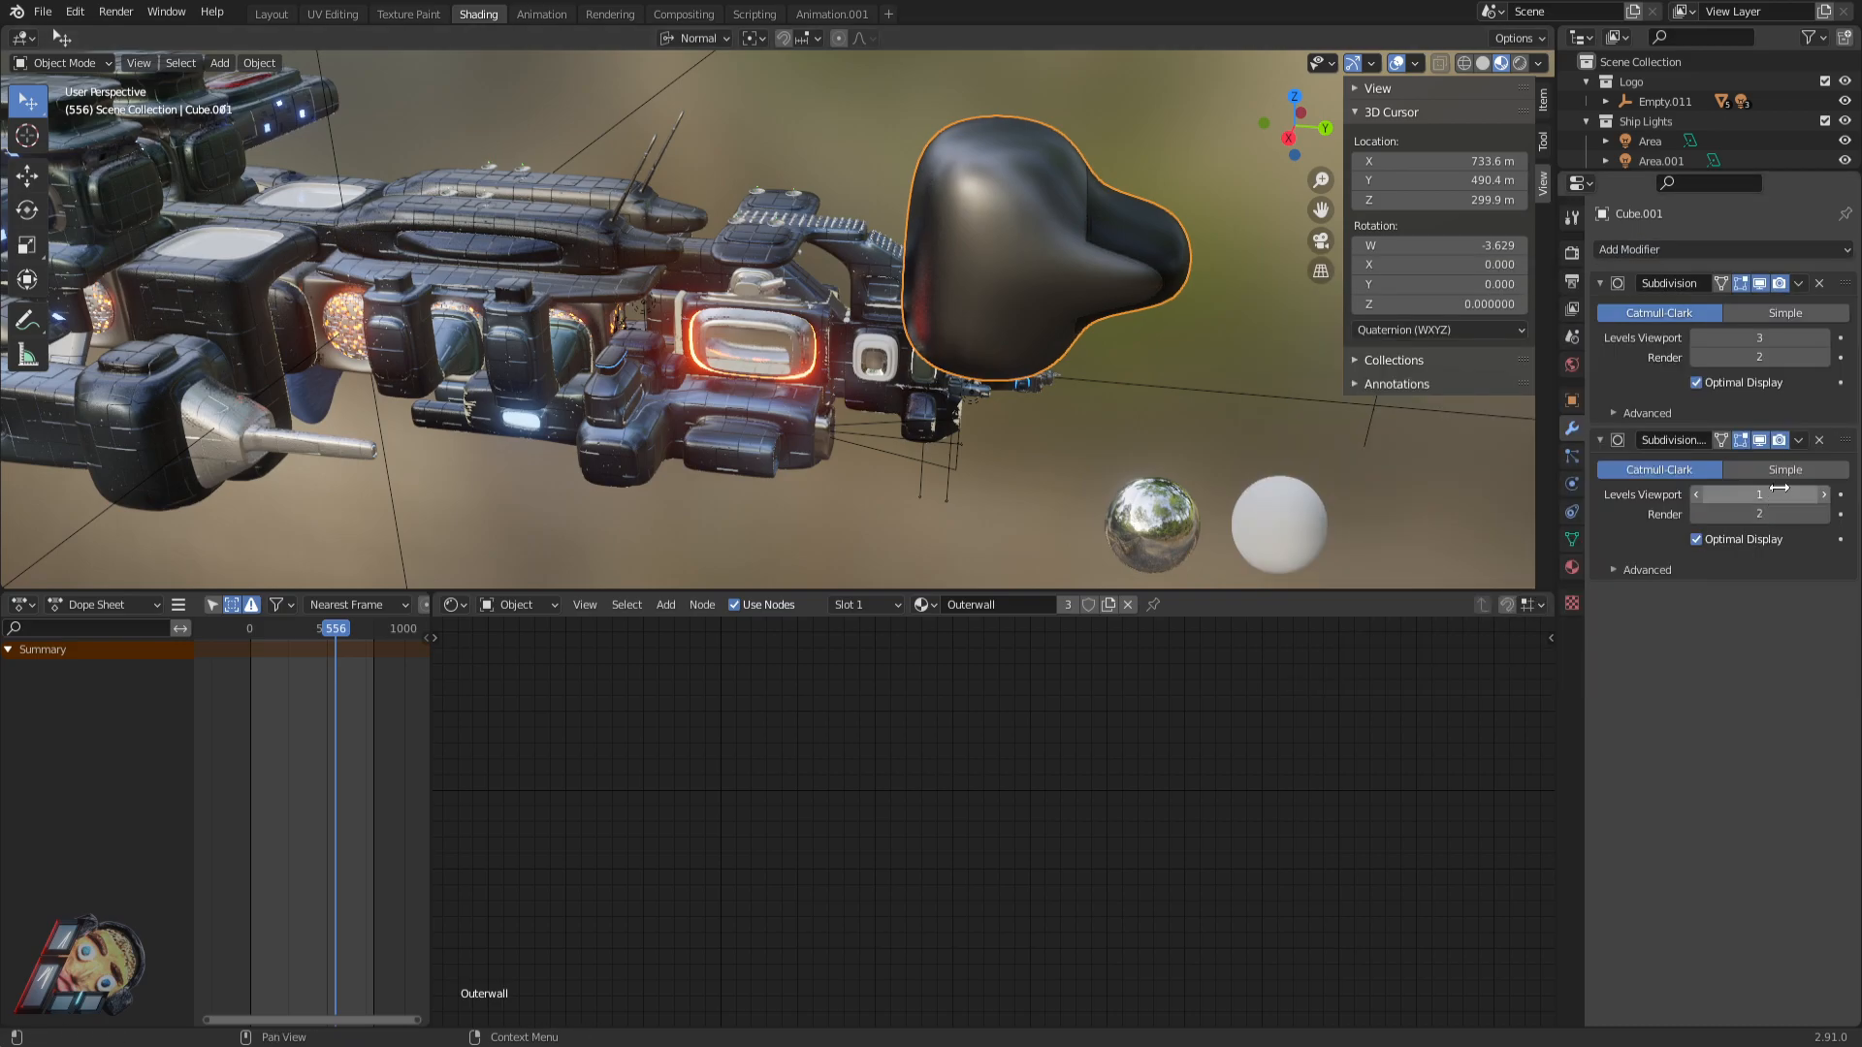
{"action": "mouse_move", "coordinate": [1242, 411]}
{"action": "middle_mouse_down"}
{"action": "mouse_move", "coordinate": [1112, 419]}
{"action": "mouse_move", "coordinate": [1224, 384]}
{"action": "middle_mouse_up"}
{"action": "left_click", "coordinate": [1761, 316]}
{"action": "left_click", "coordinate": [1657, 469]}
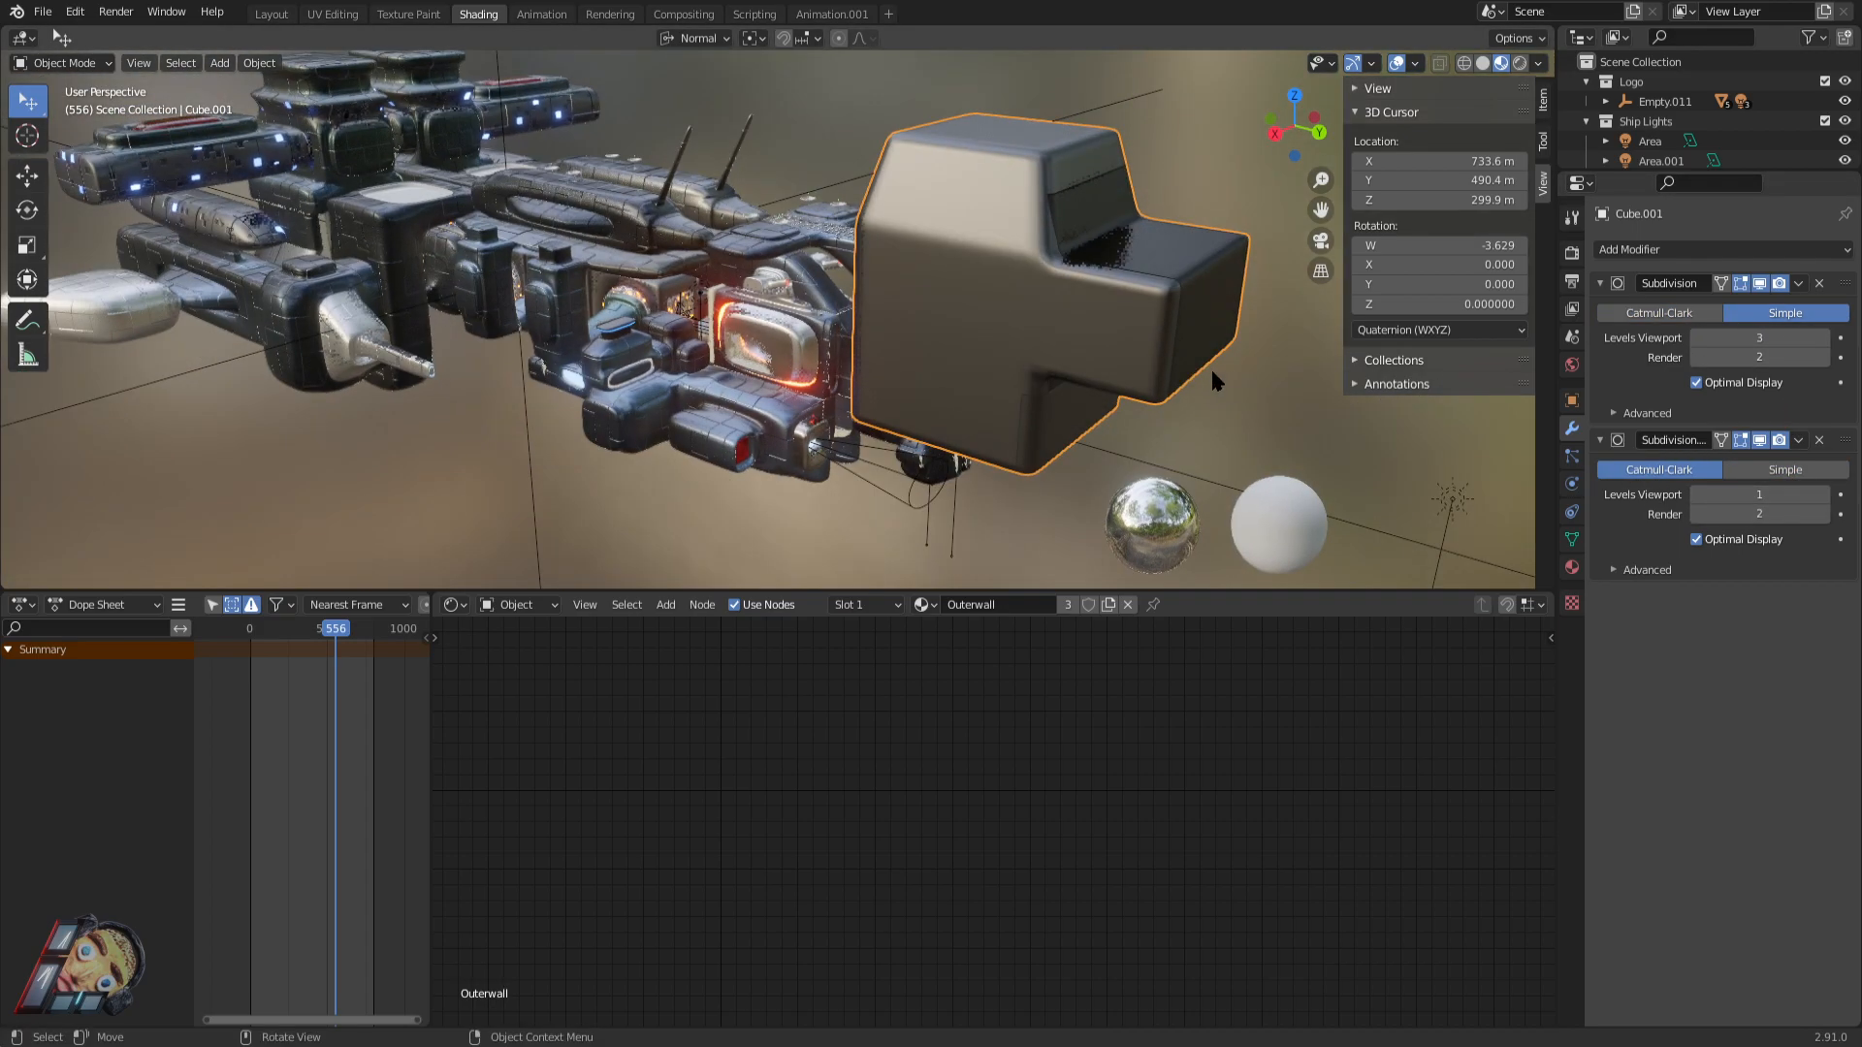
Extrude the capsule's other side face outward along its normal and return to Object Mode.
{"action": "middle_click_drag", "start_coordinate": [1169, 322], "coordinate": [1125, 354]}
{"action": "key", "text": "Tab"}
{"action": "left_click", "coordinate": [900, 354]}
{"action": "key", "text": "e"}
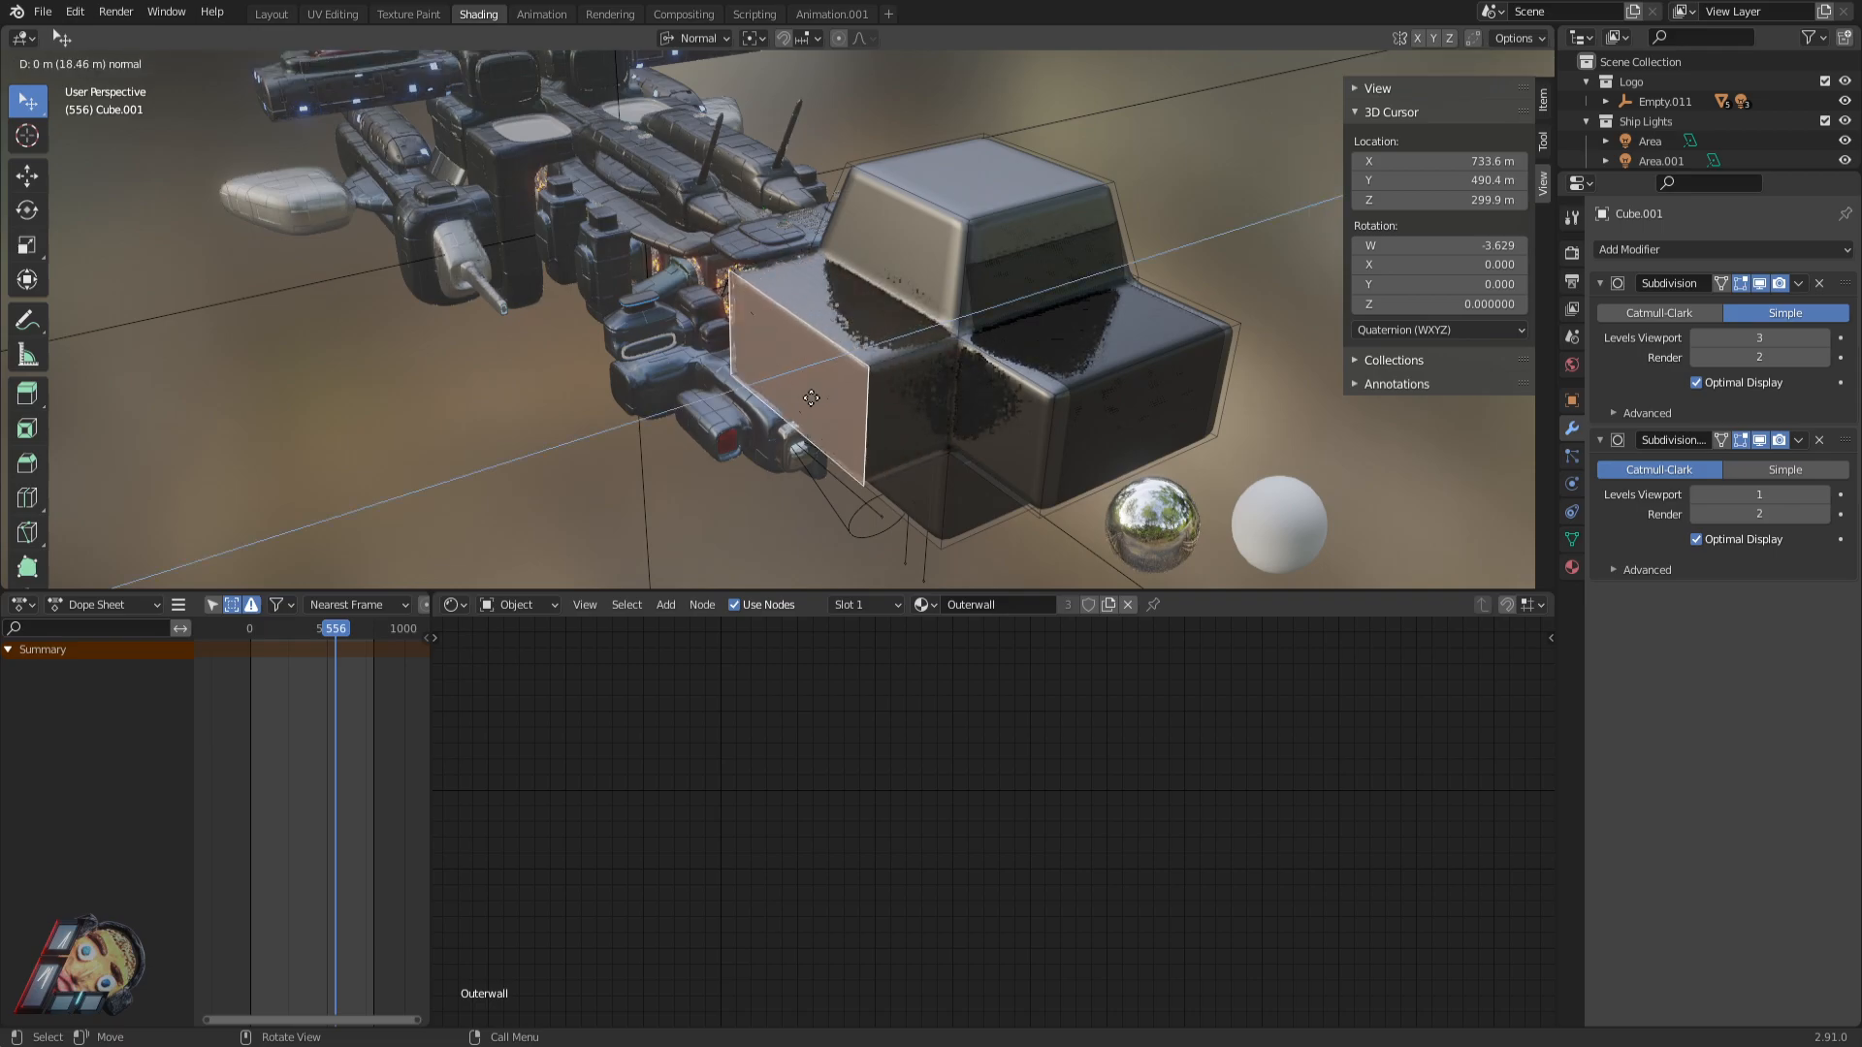
{"action": "left_click", "coordinate": [621, 415]}
{"action": "middle_click_drag", "start_coordinate": [621, 416], "coordinate": [528, 439]}
{"action": "key", "text": "Tab"}
{"action": "middle_click_drag", "start_coordinate": [807, 368], "coordinate": [945, 341]}
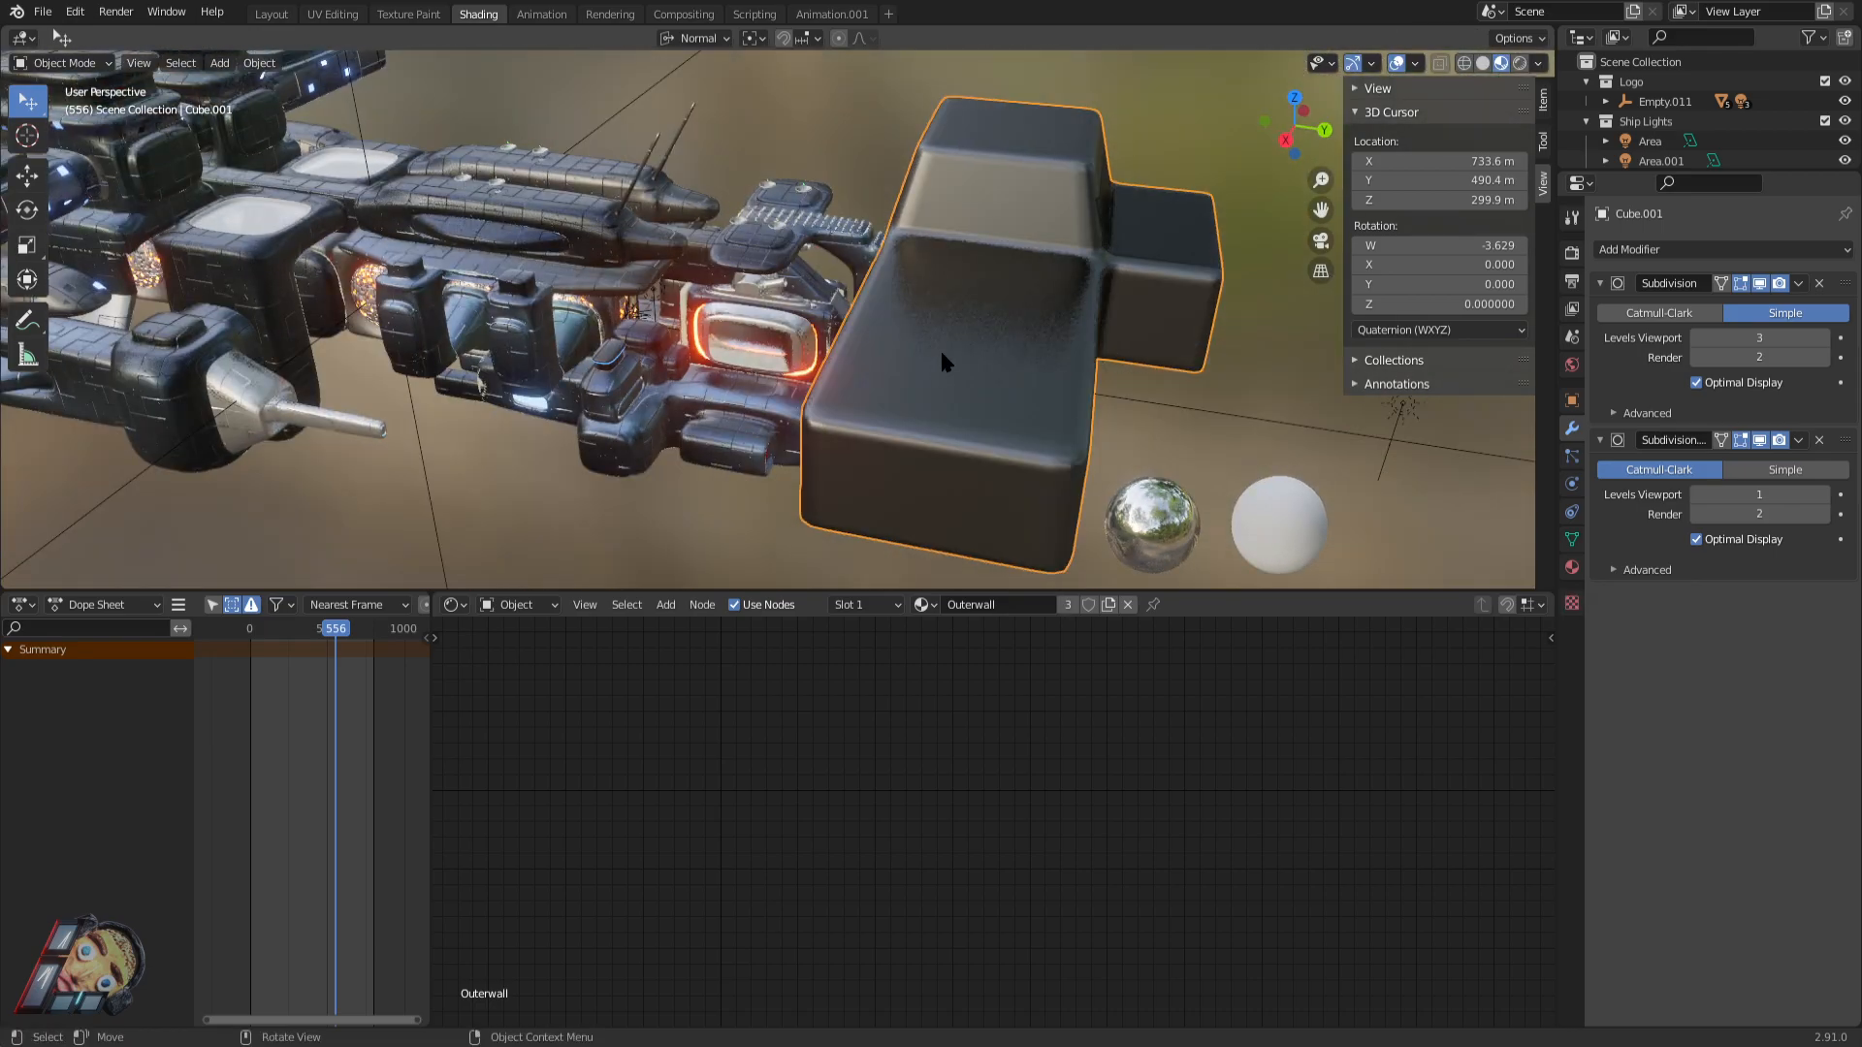
Edit the ship mesh, select the hull face with the lit windows, and examine its complete Outerwall node tree.
{"action": "scroll", "coordinate": [790, 365], "scroll_direction": "down", "scroll_amount": 4}
{"action": "middle_click_drag", "start_coordinate": [789, 365], "coordinate": [881, 358]}
{"action": "scroll", "coordinate": [882, 359], "scroll_direction": "up", "scroll_amount": 4}
{"action": "key", "text": "Tab"}
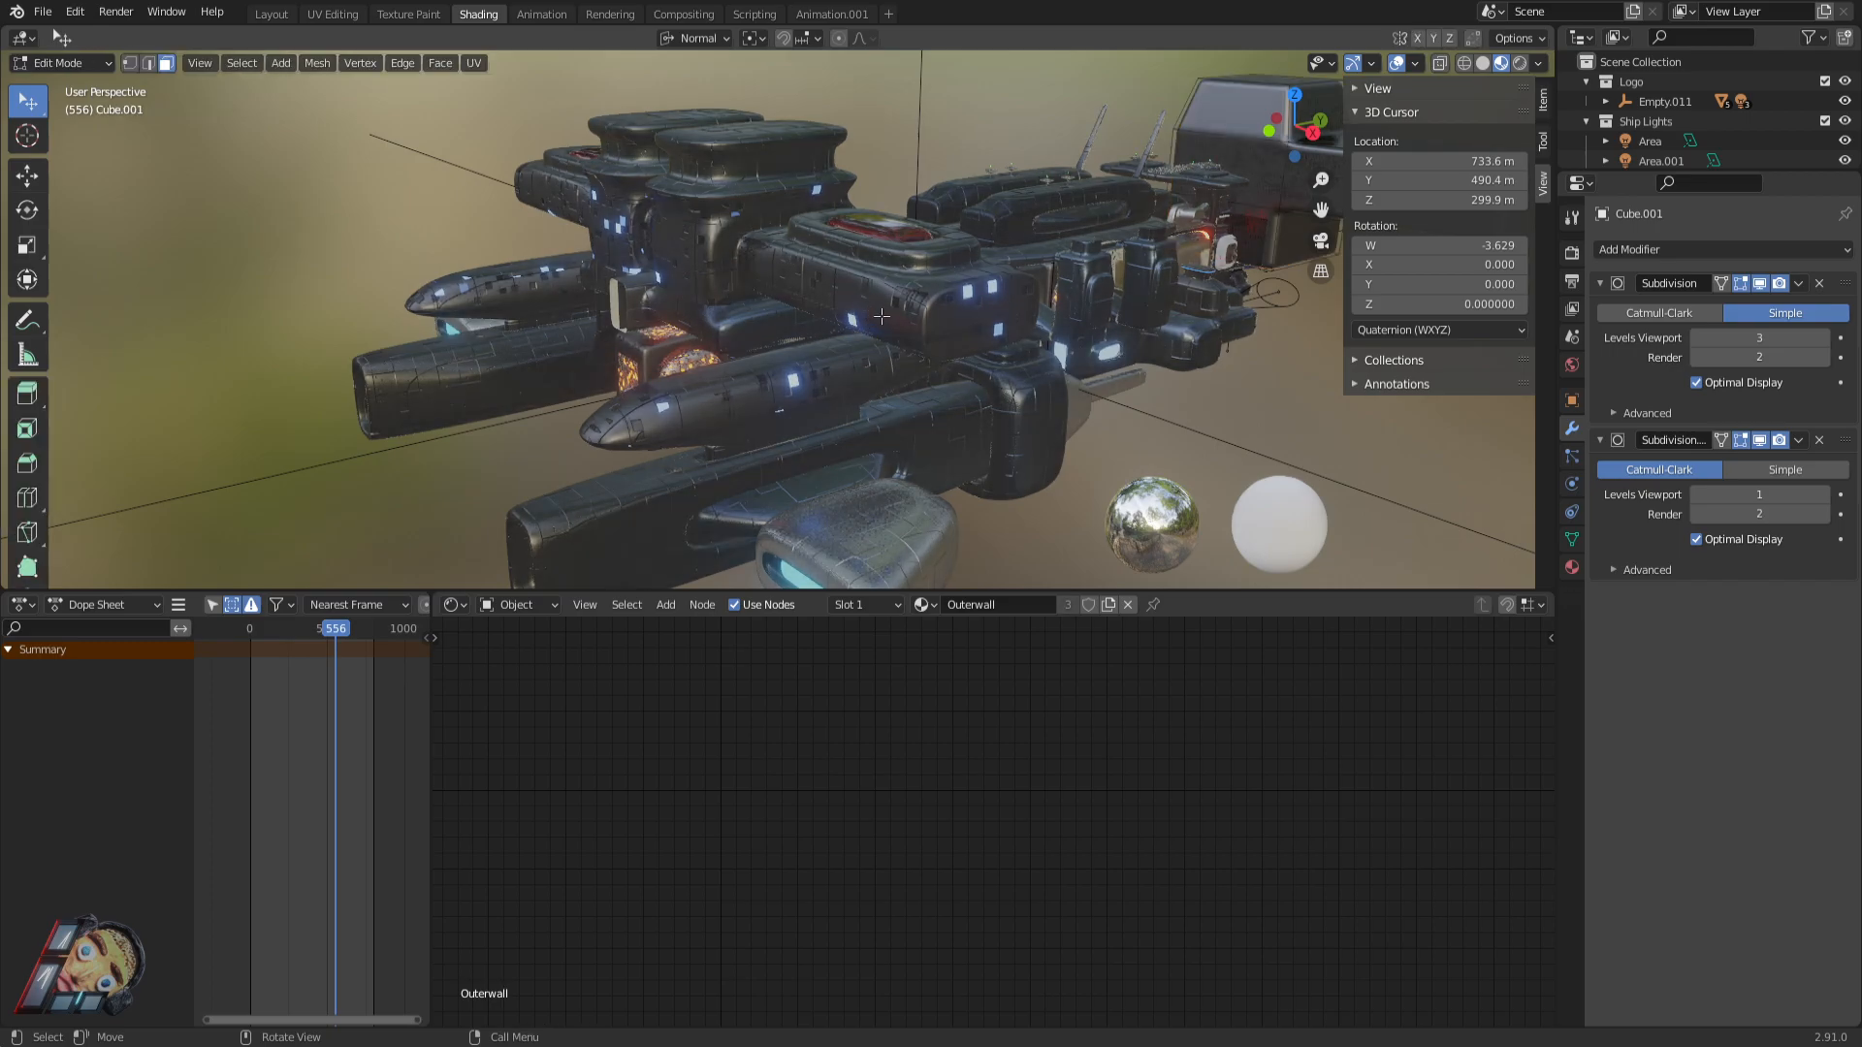
{"action": "key", "text": "Tab"}
{"action": "left_click", "coordinate": [952, 344]}
{"action": "key", "text": "Tab"}
{"action": "left_click", "coordinate": [951, 325]}
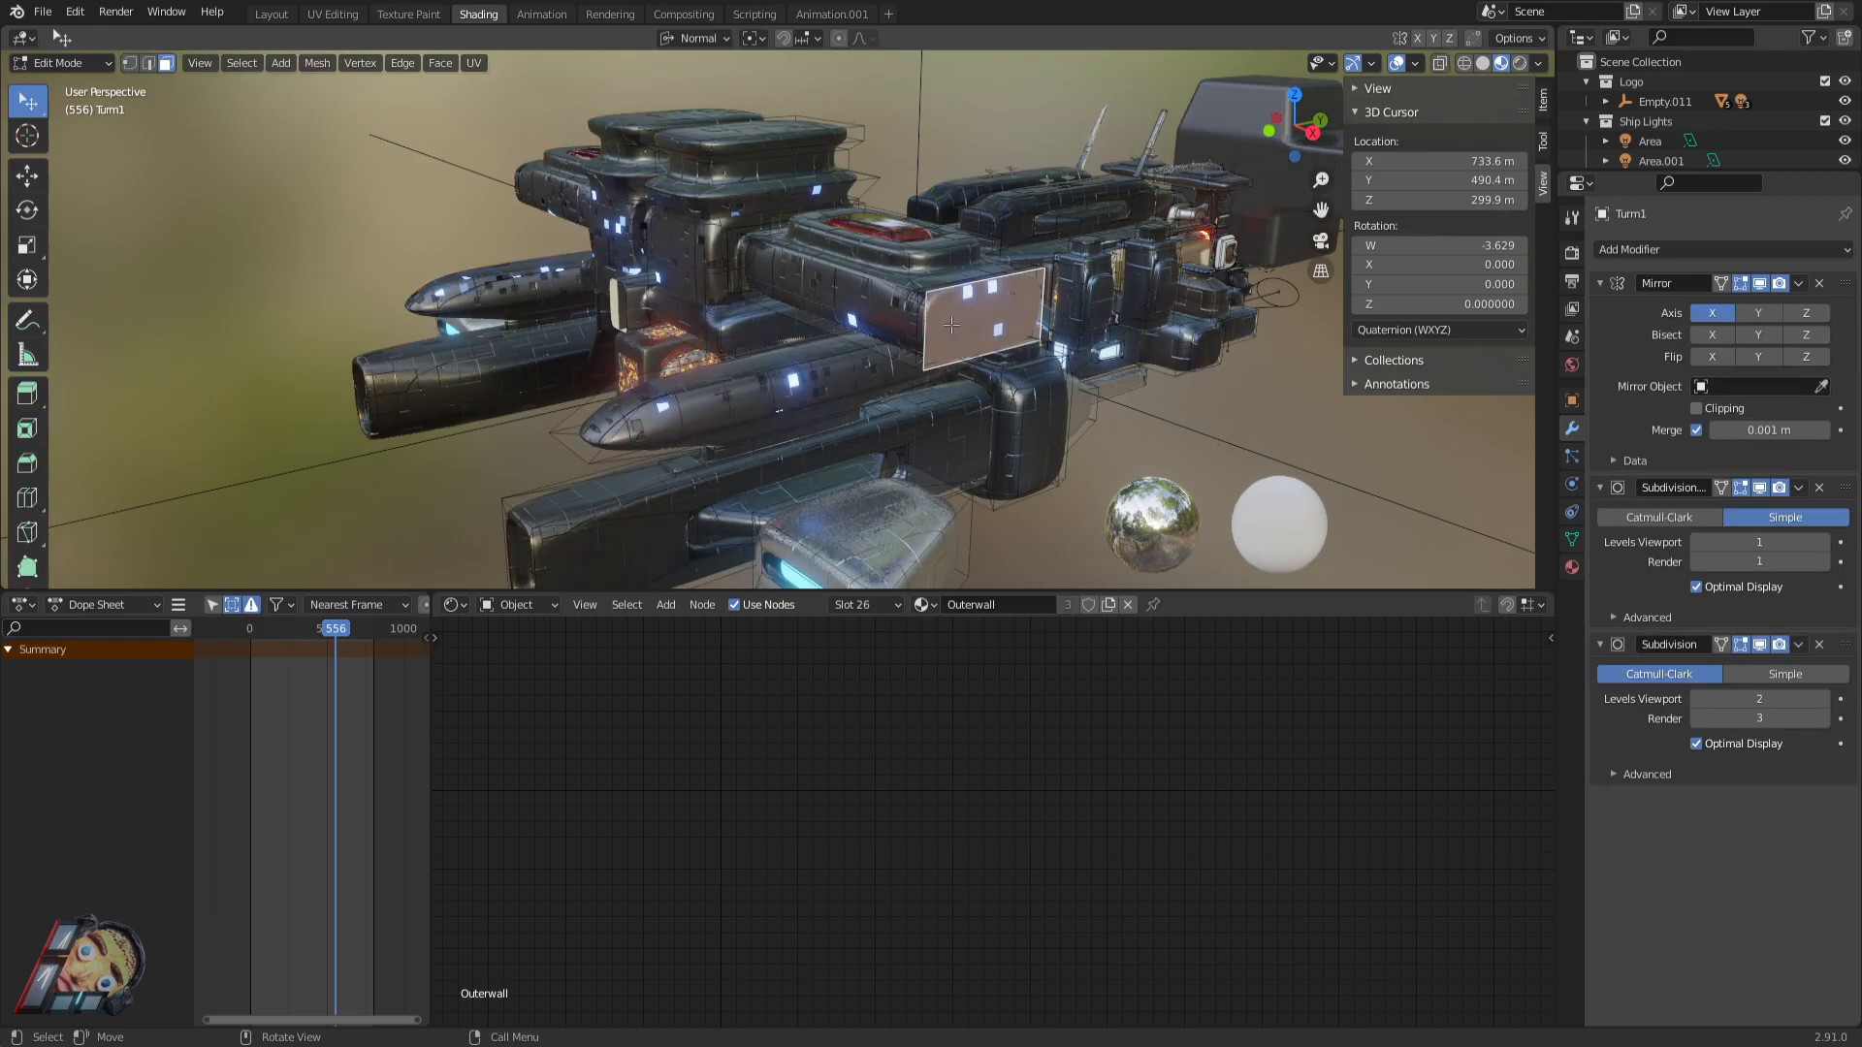
{"action": "scroll", "coordinate": [956, 326], "scroll_direction": "up", "scroll_amount": 1}
{"action": "middle_click_drag", "start_coordinate": [1144, 376], "coordinate": [759, 378], "text": "shift"}
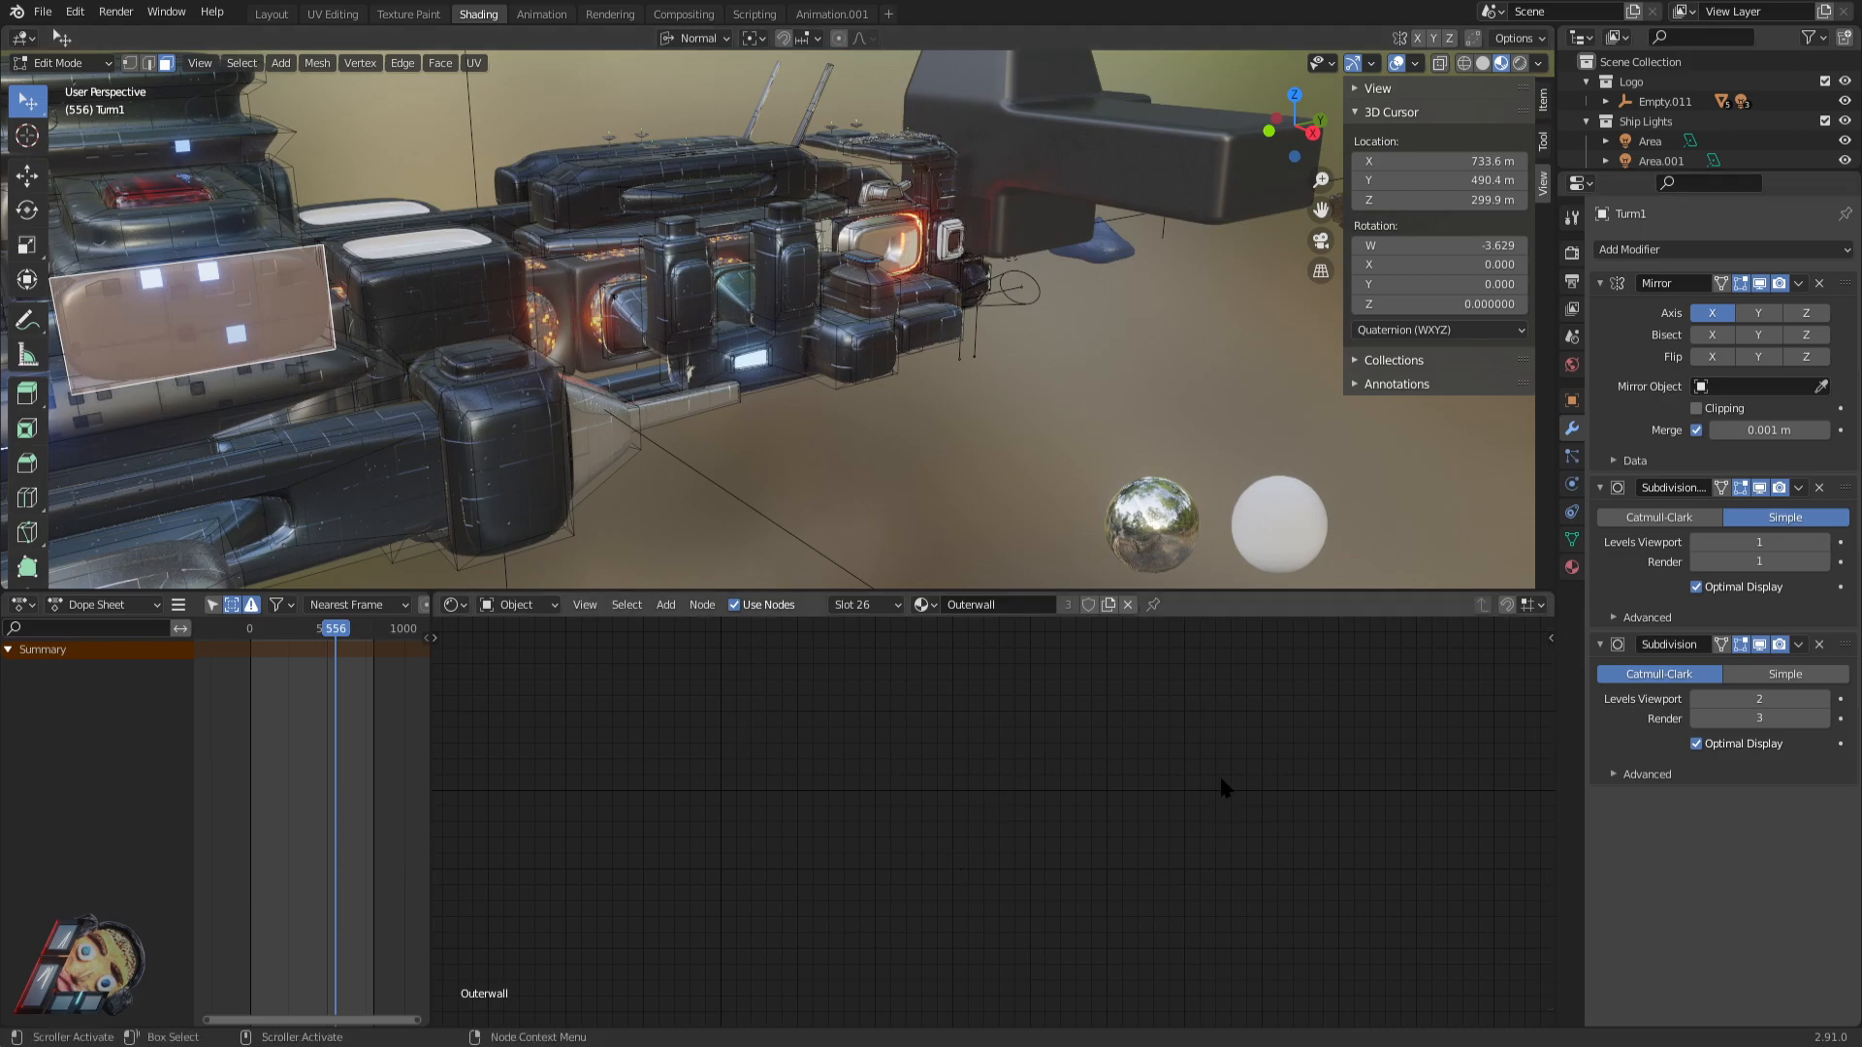
{"action": "key", "text": "Home"}
{"action": "middle_click_drag", "start_coordinate": [1293, 958], "coordinate": [1198, 955]}
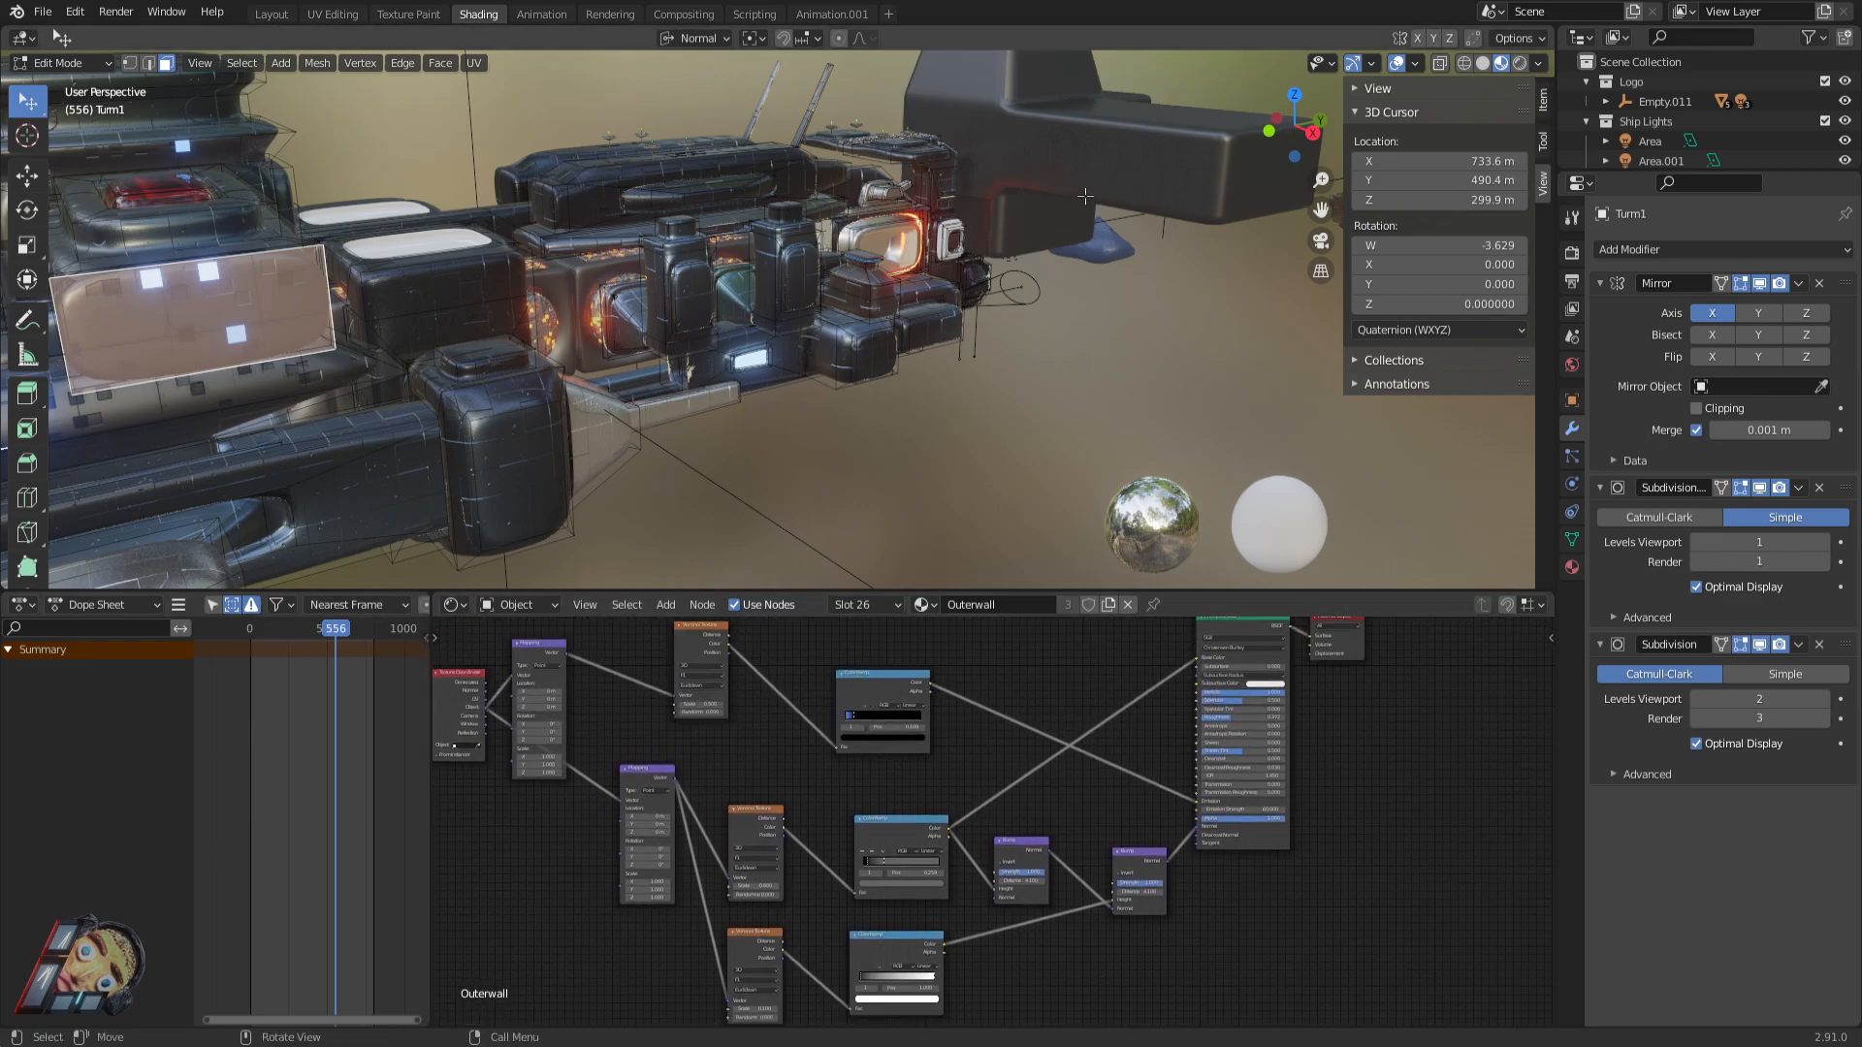
Select the capsule and make its Outerwall material a single-user copy in the material properties.
{"action": "key", "text": "Tab"}
{"action": "left_click", "coordinate": [1161, 165]}
{"action": "left_click", "coordinate": [1572, 568]}
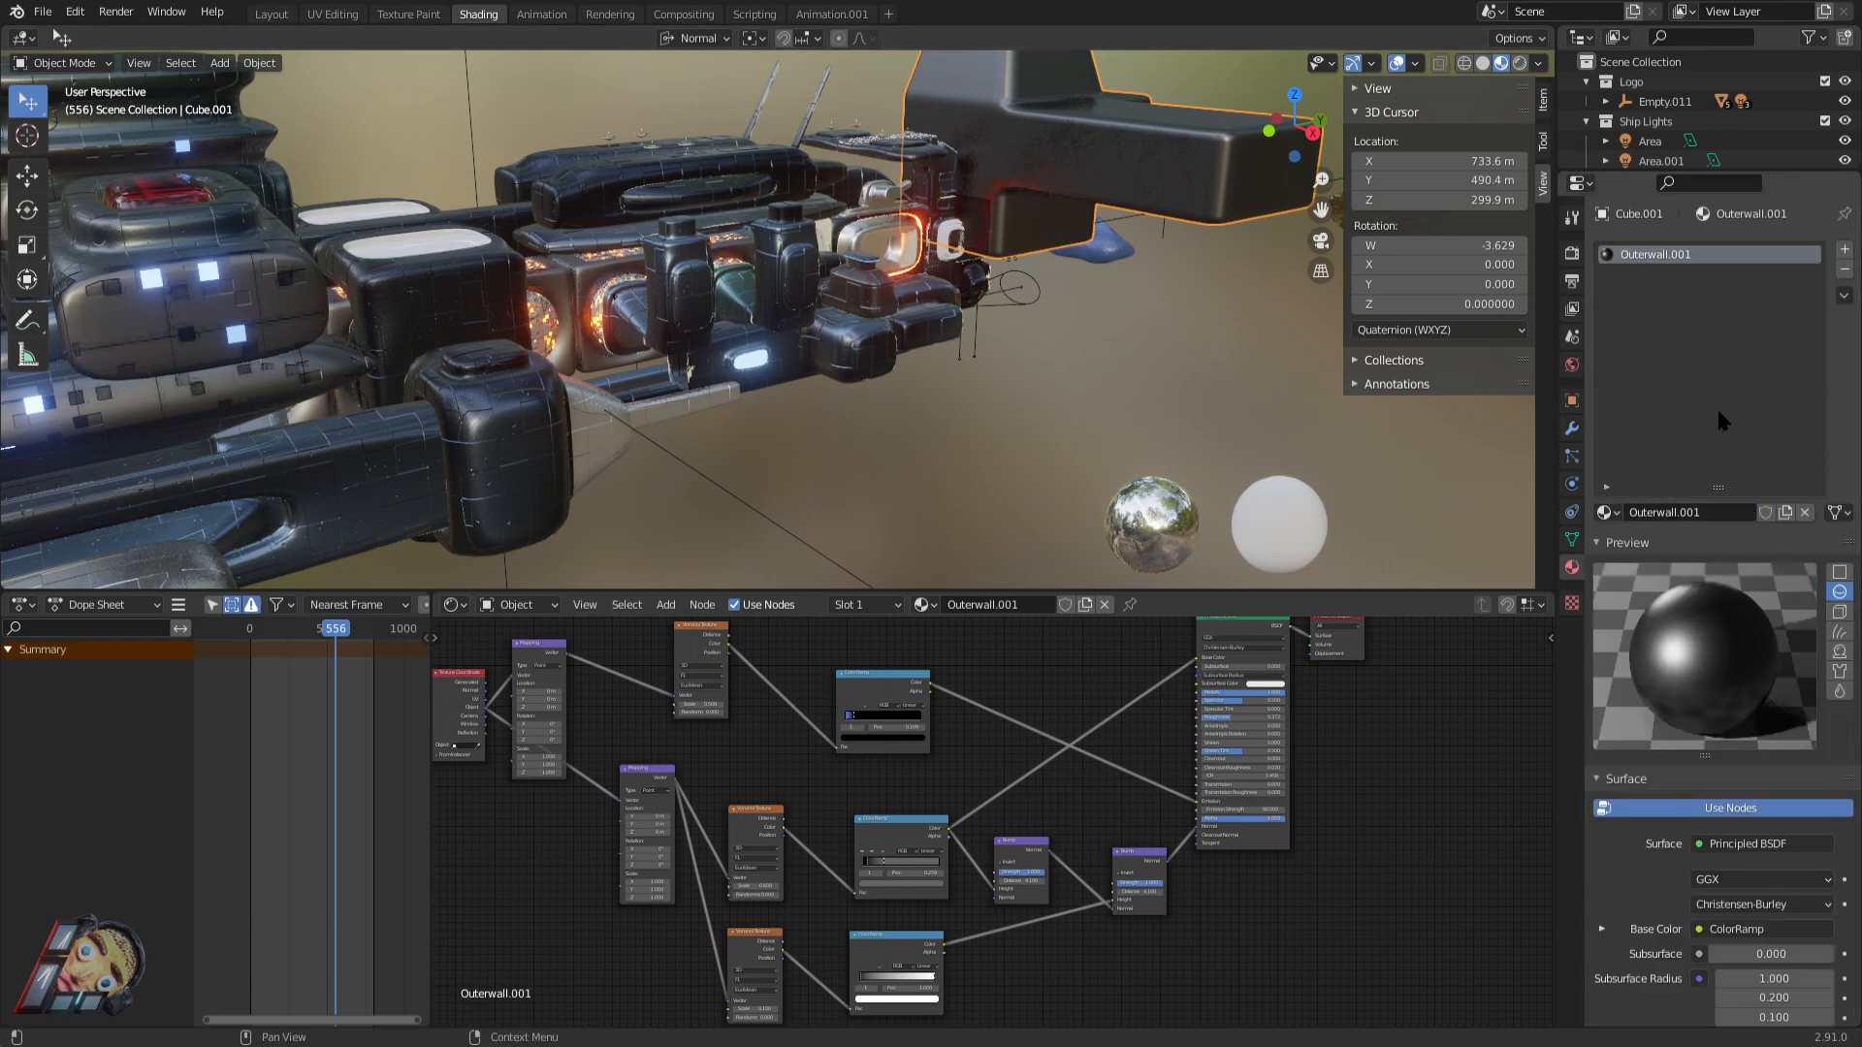
{"action": "scroll", "coordinate": [810, 424], "scroll_direction": "down", "scroll_amount": 1}
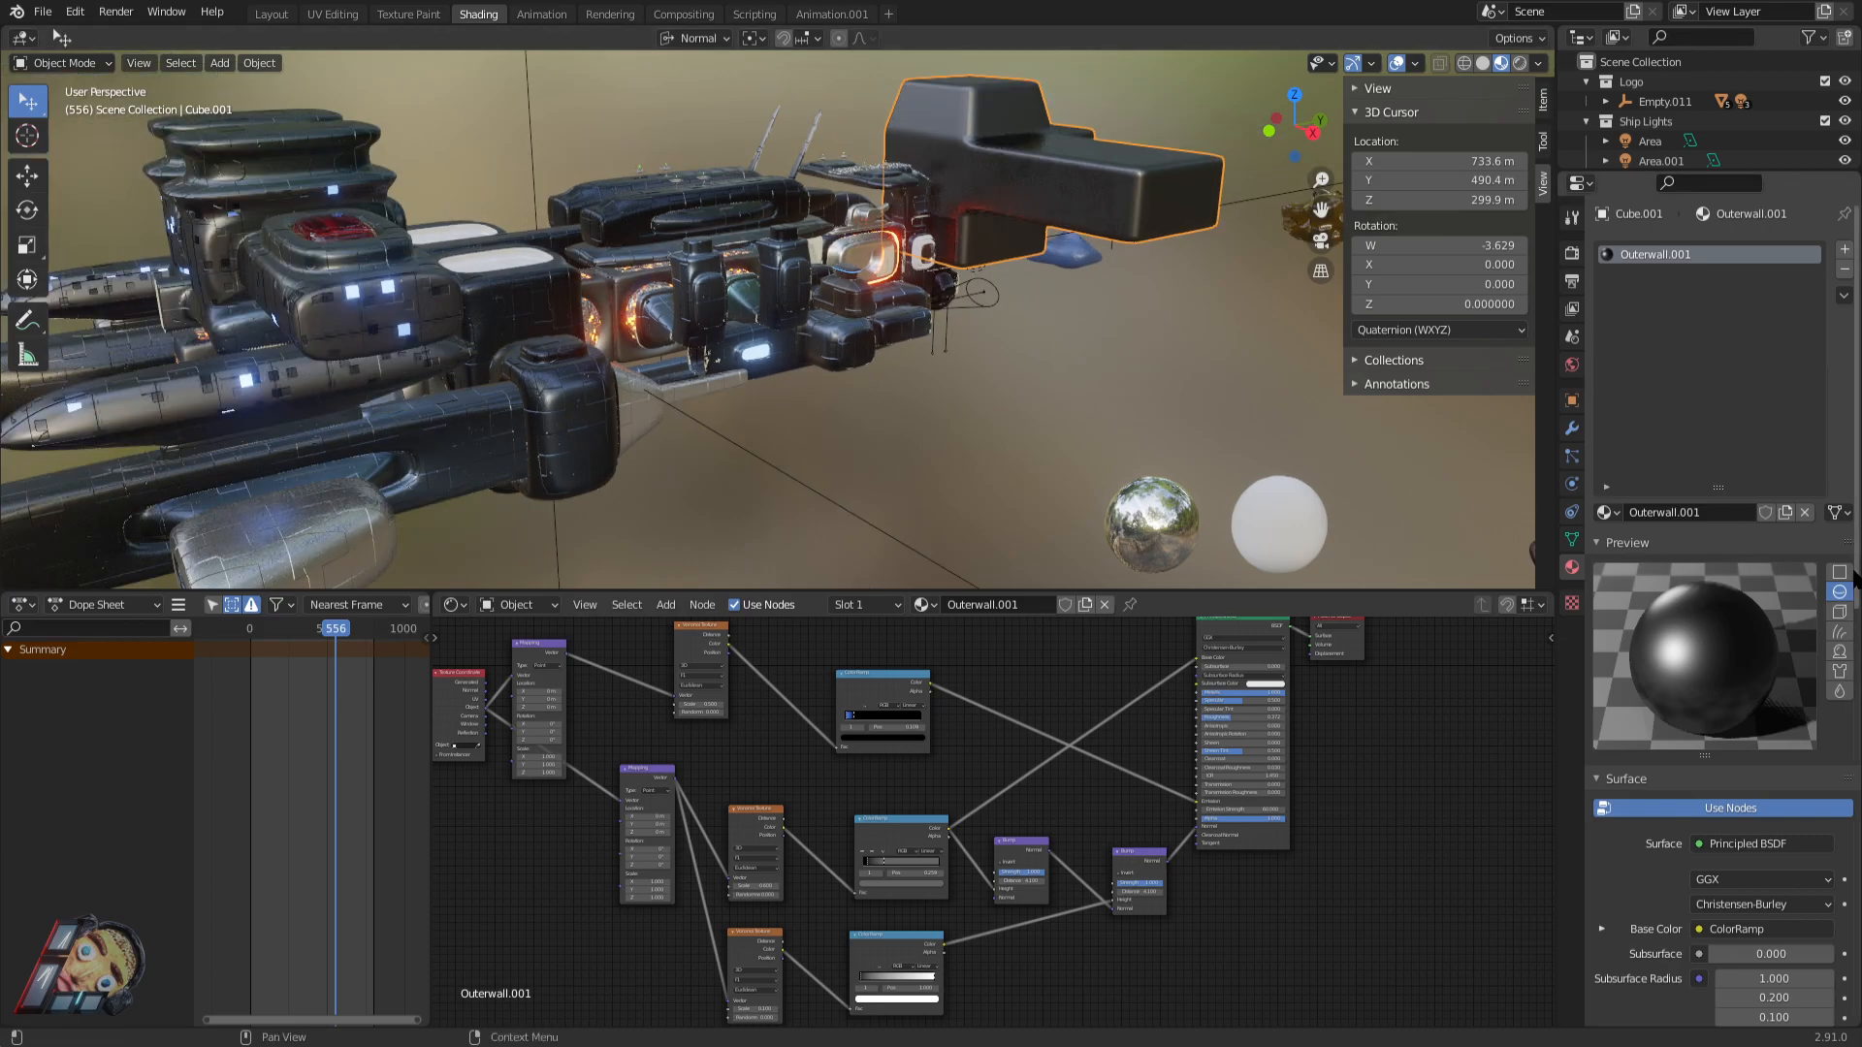
{"action": "key", "text": "Tab"}
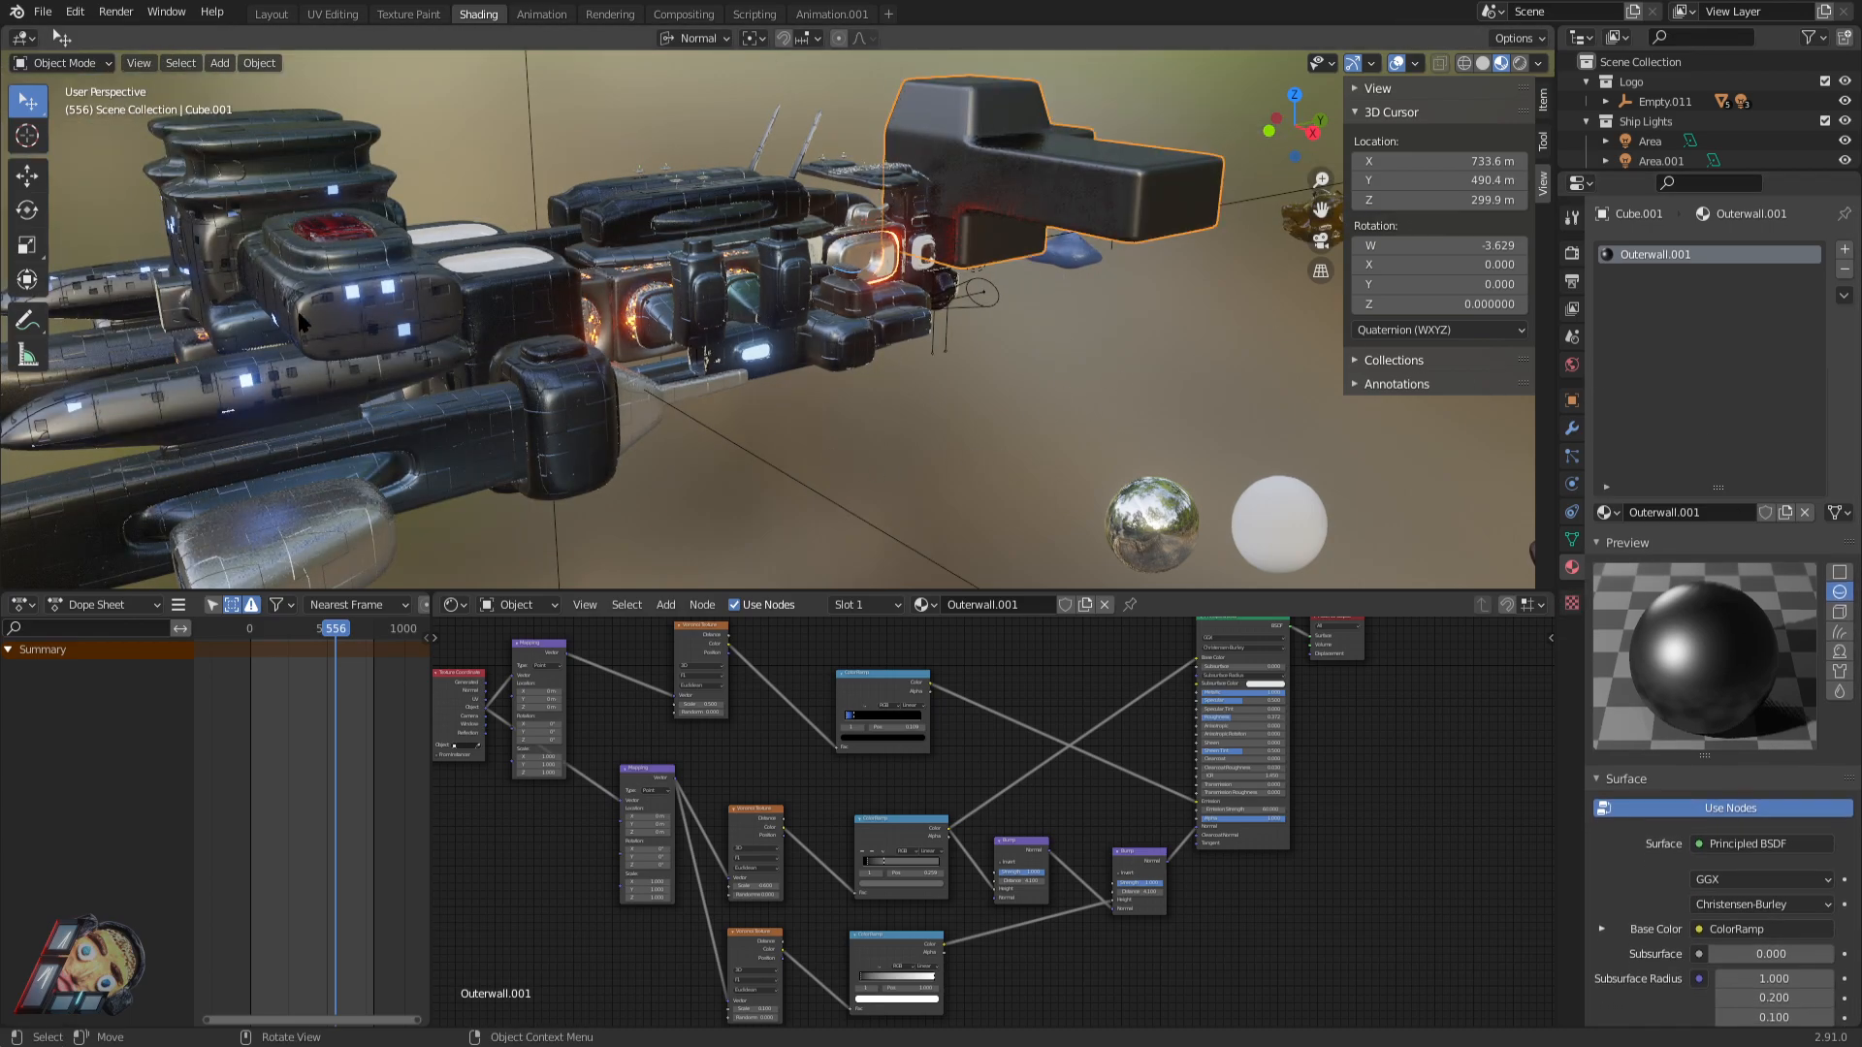
{"action": "key", "text": "Tab"}
Check the Outerwall material on the ship and return the capsule to the shared Outerwall material.
{"action": "left_click", "coordinate": [376, 345]}
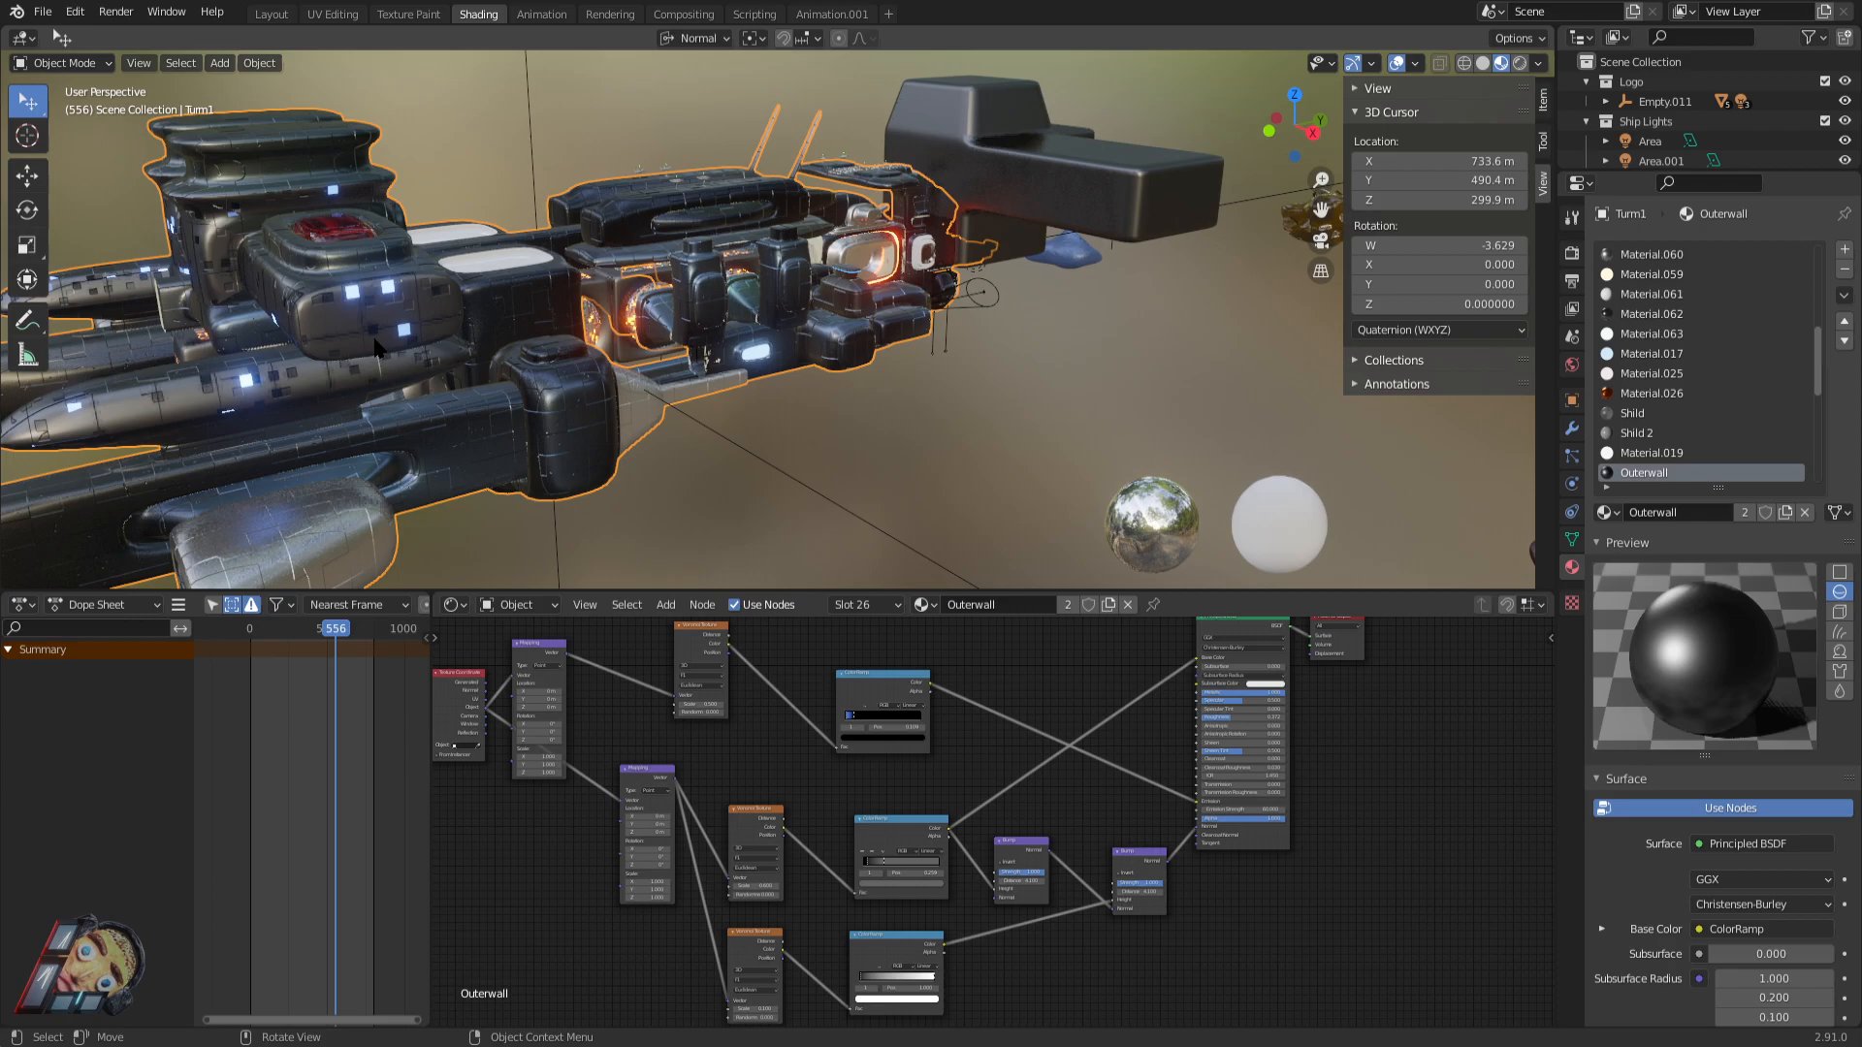
{"action": "left_click_drag", "start_coordinate": [1606, 514], "coordinate": [1108, 187]}
{"action": "left_click", "coordinate": [1130, 211]}
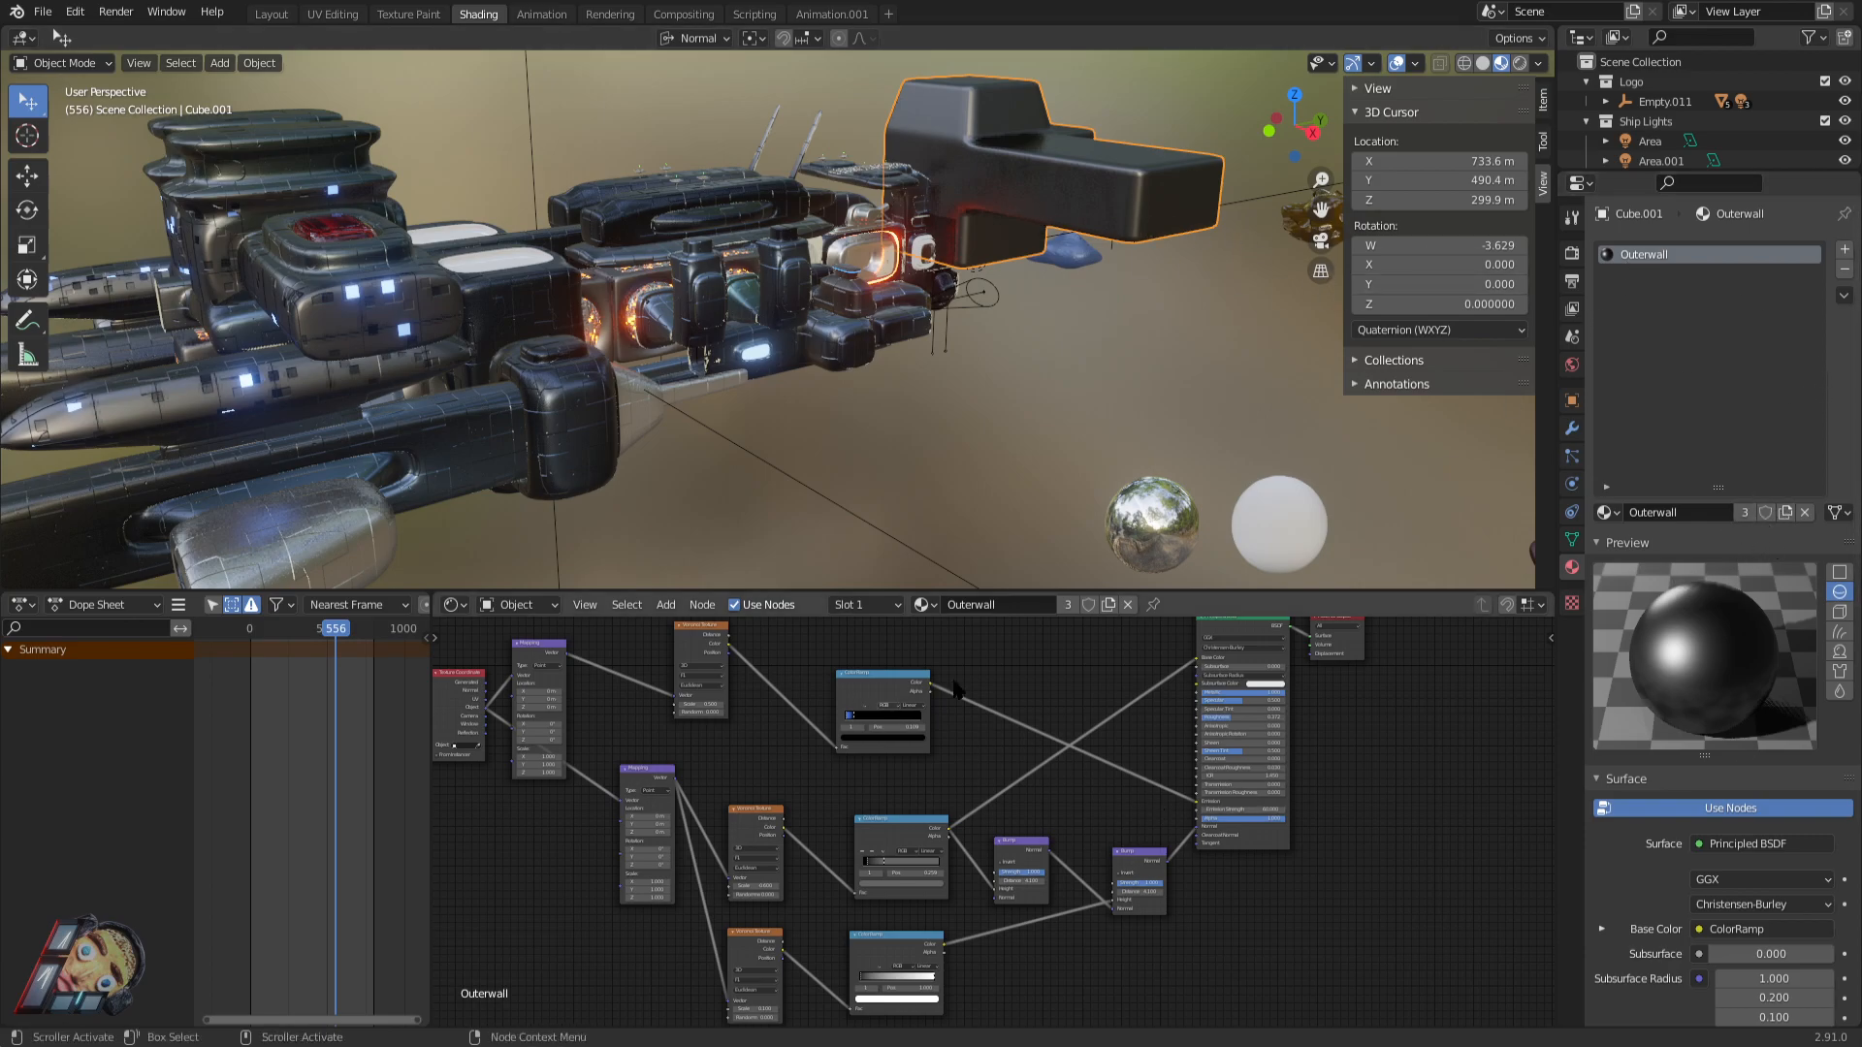
Try a Metallic value of 0 on the shared Outerwall material, and undo that change.
{"action": "scroll", "coordinate": [1725, 947], "scroll_direction": "down", "scroll_amount": 6}
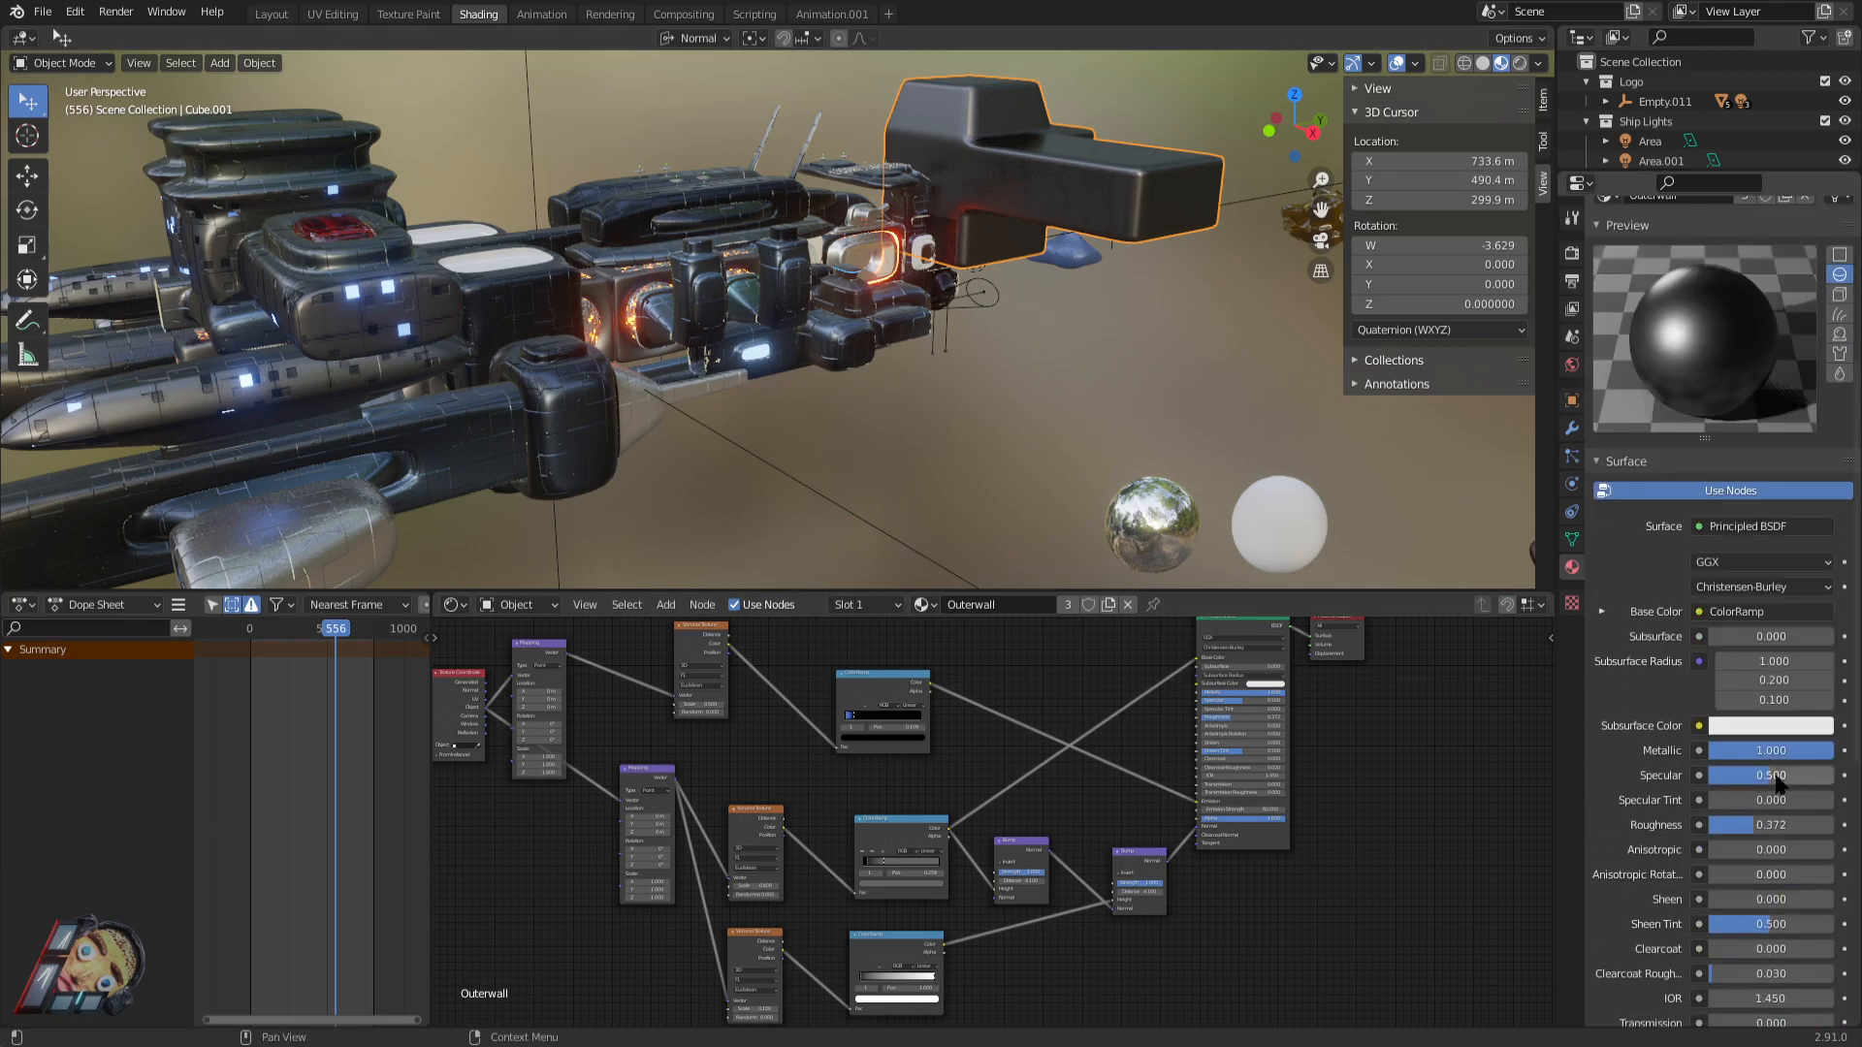
{"action": "left_click_drag", "start_coordinate": [1771, 751], "coordinate": [1647, 751]}
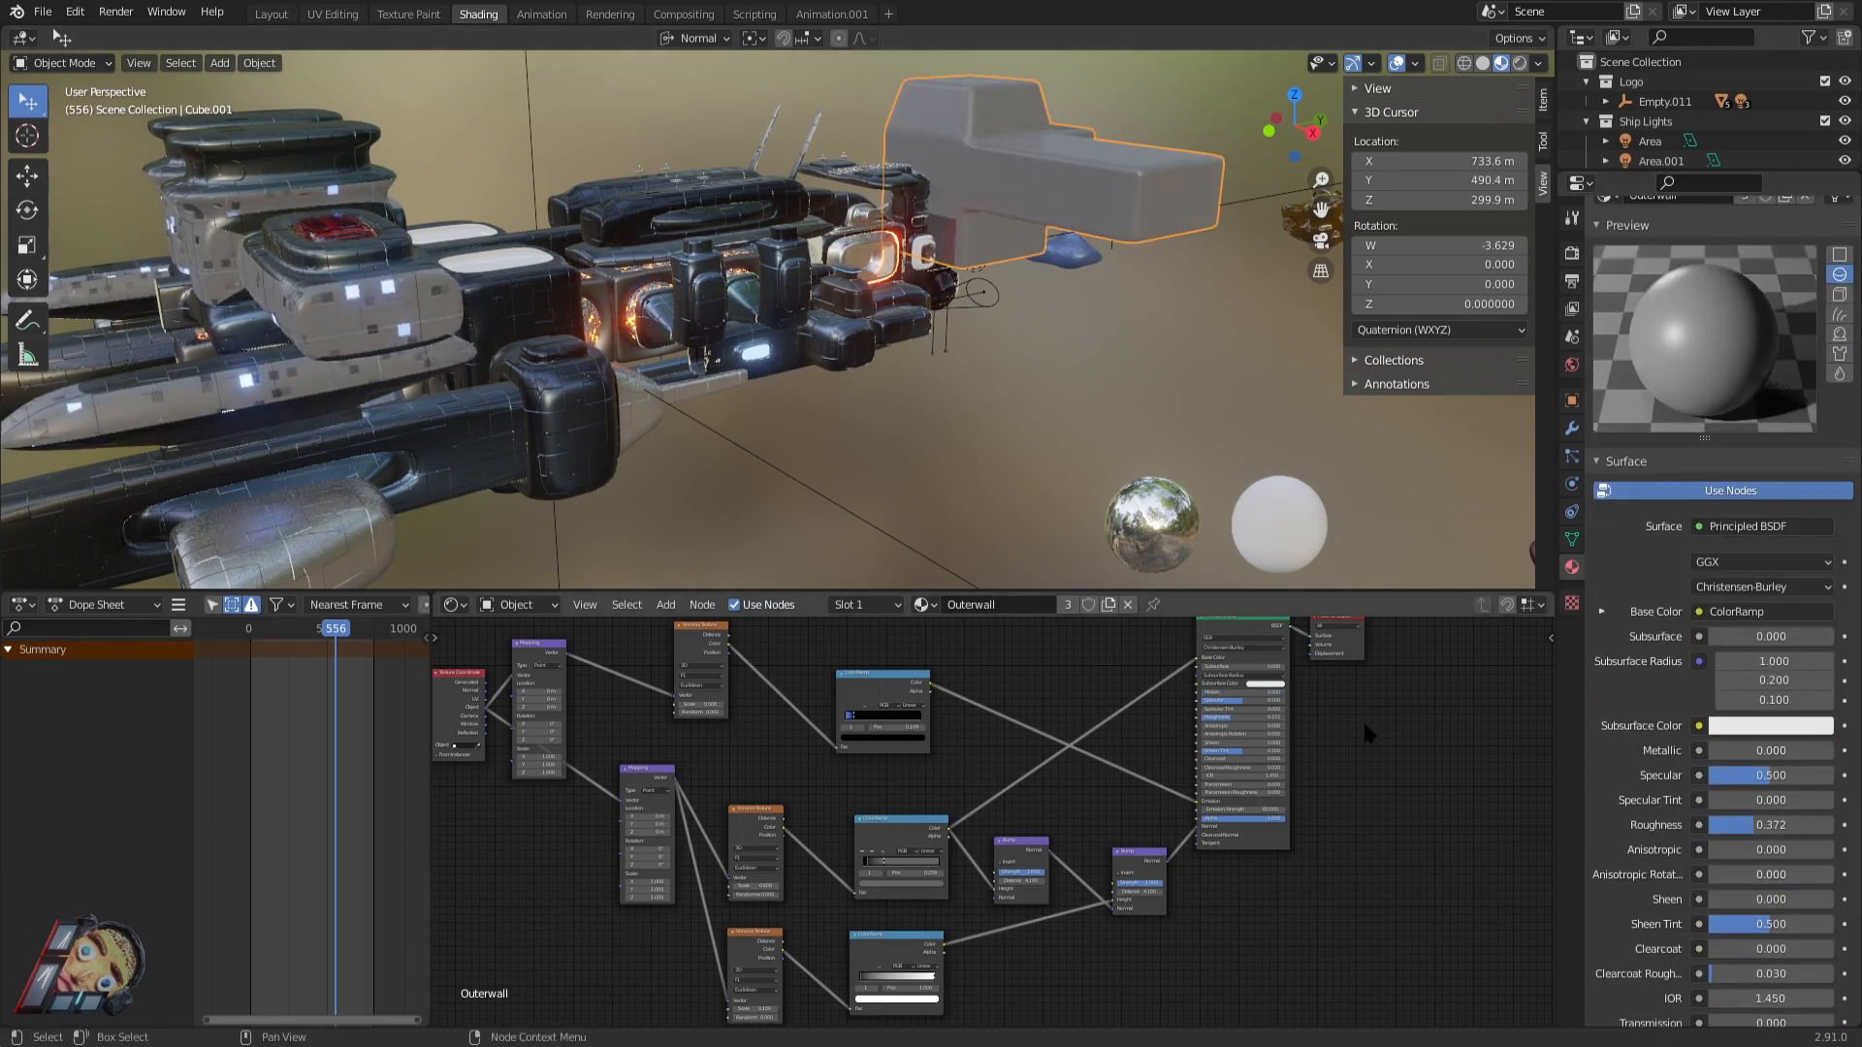
{"action": "key", "text": "ctrl+z"}
Make the capsule's Outerwall material an independent single-user copy and check its surface.
{"action": "scroll", "coordinate": [1697, 490], "scroll_direction": "up", "scroll_amount": 6}
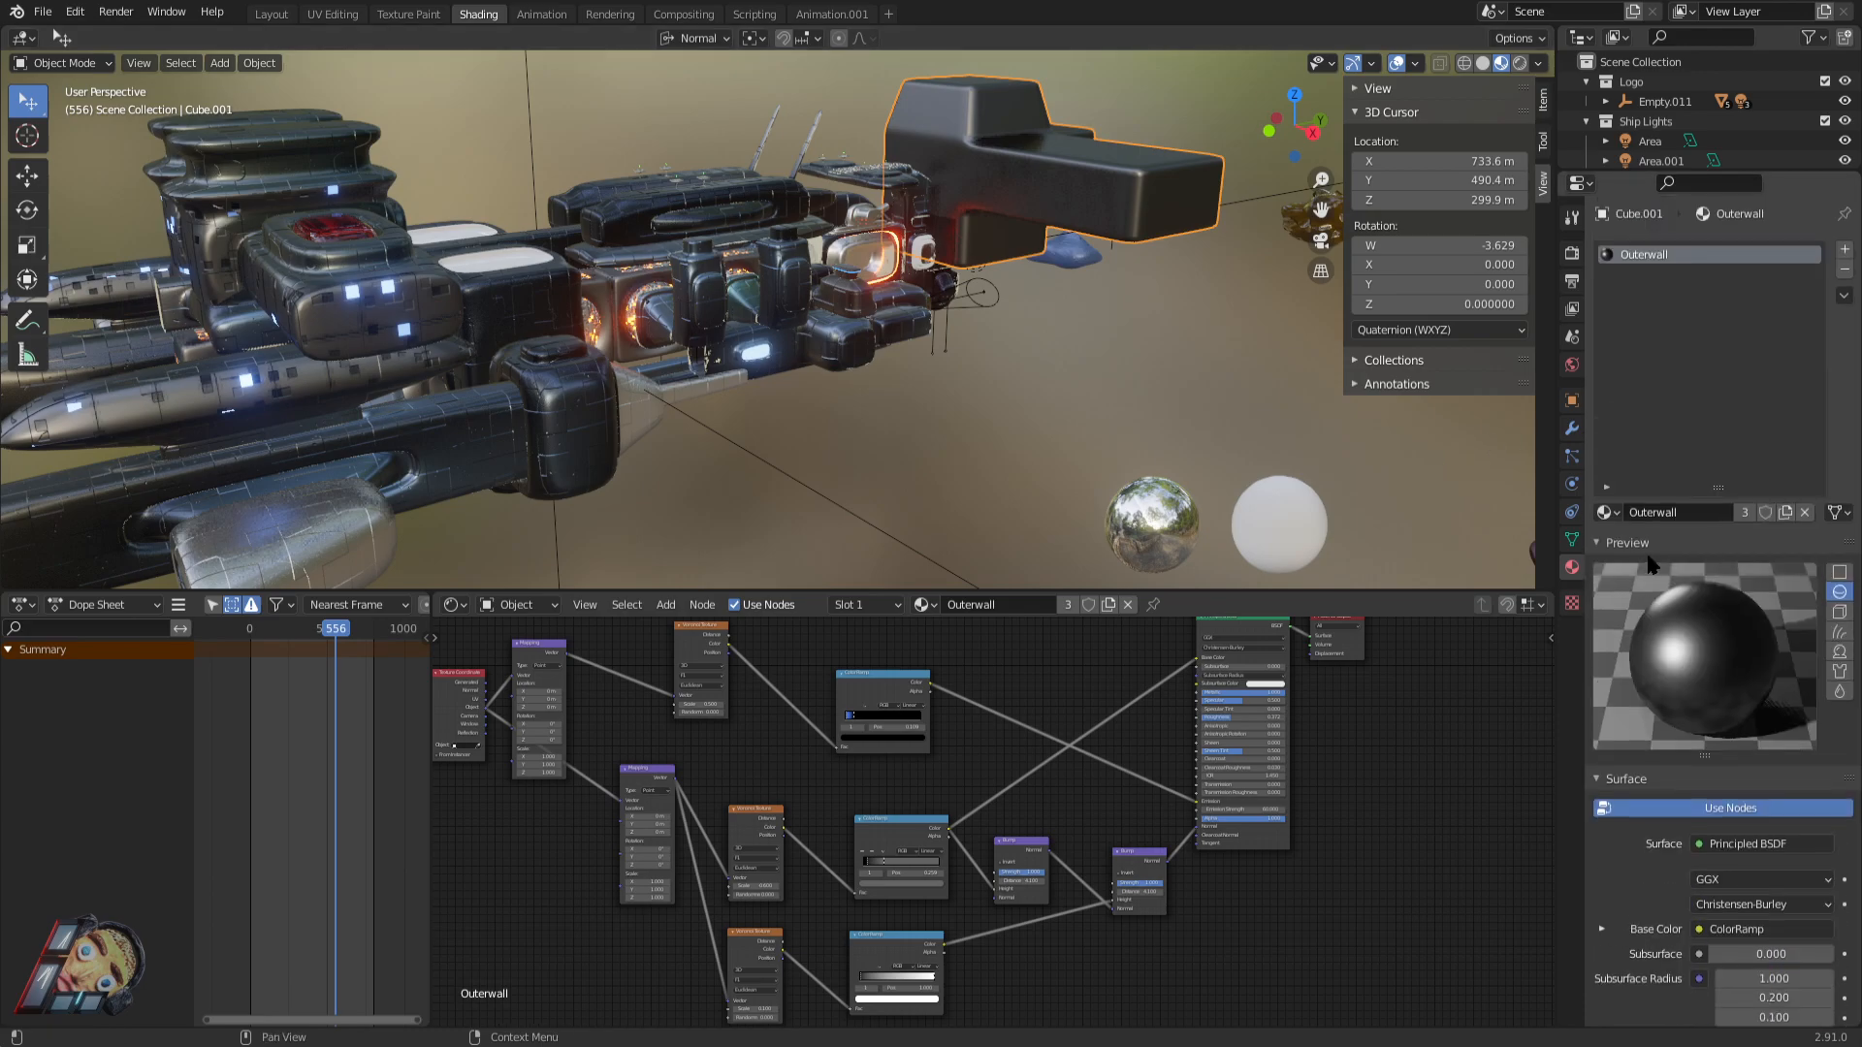
{"action": "left_click", "coordinate": [1745, 512]}
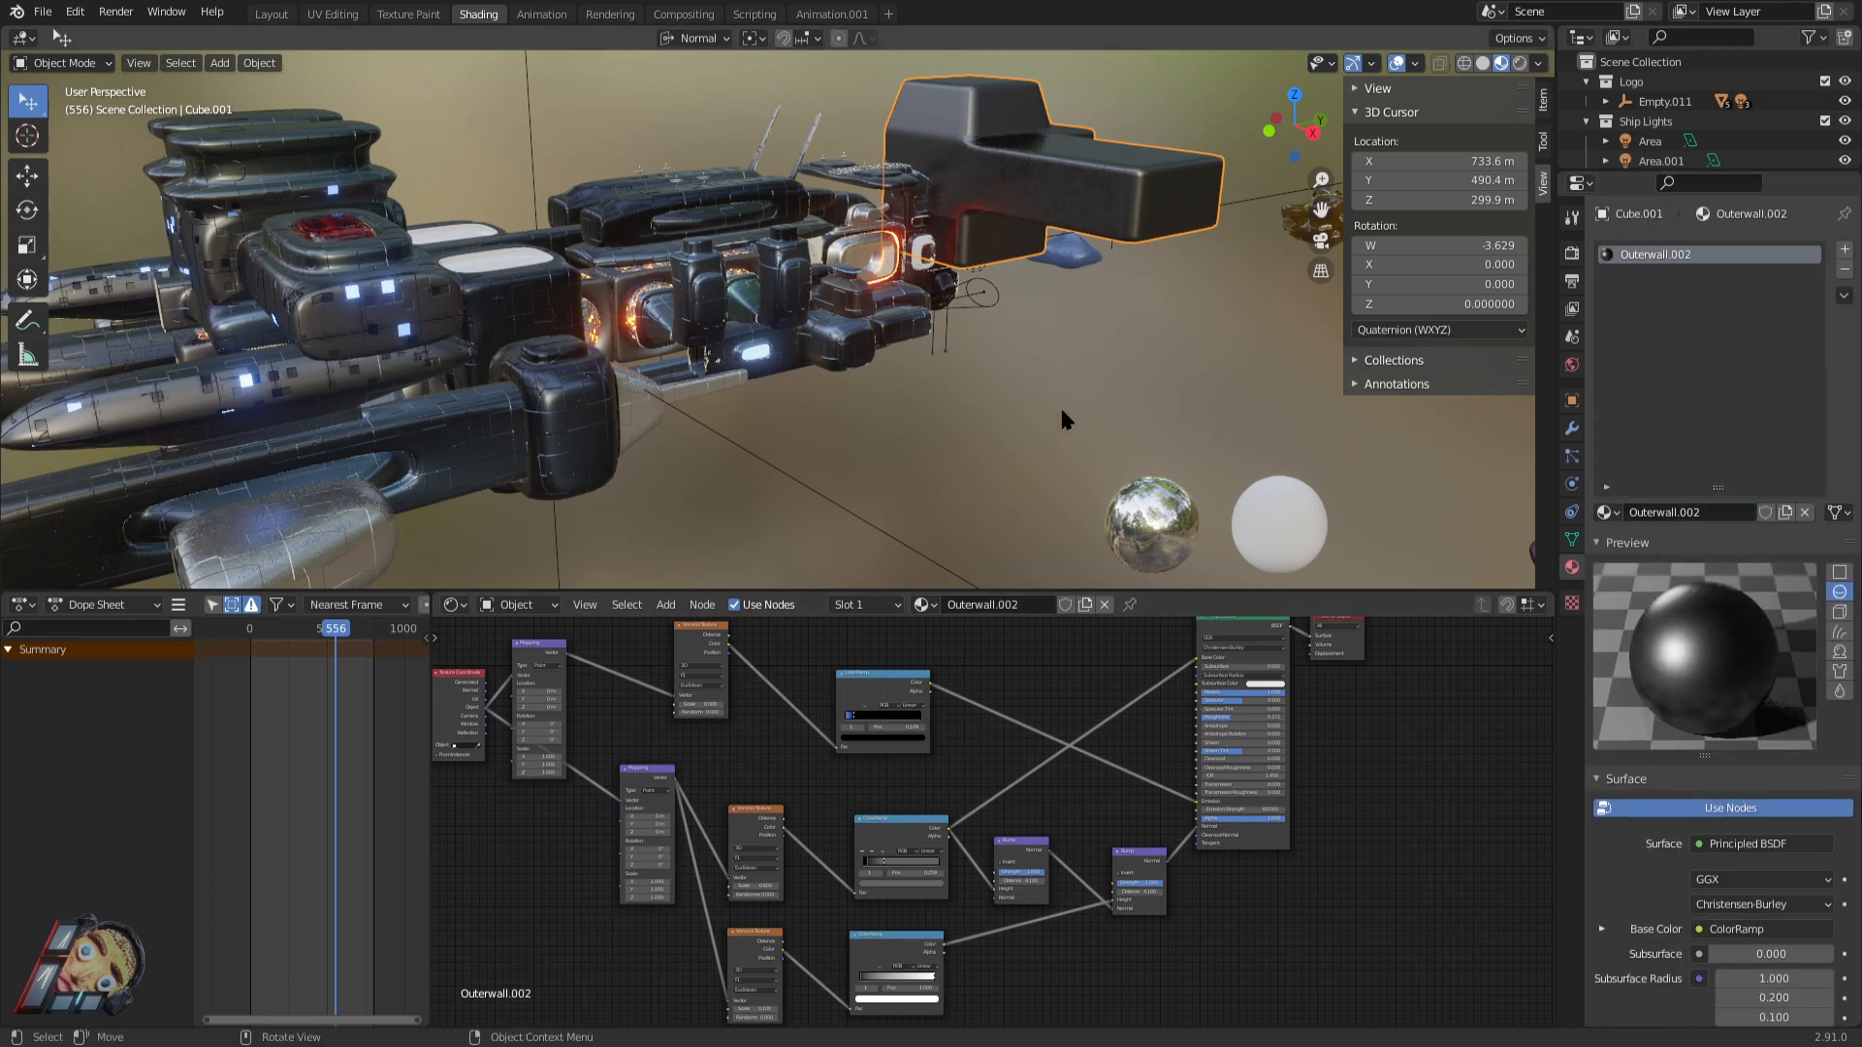
{"action": "middle_click_drag", "start_coordinate": [1173, 192], "coordinate": [991, 197], "text": "shift"}
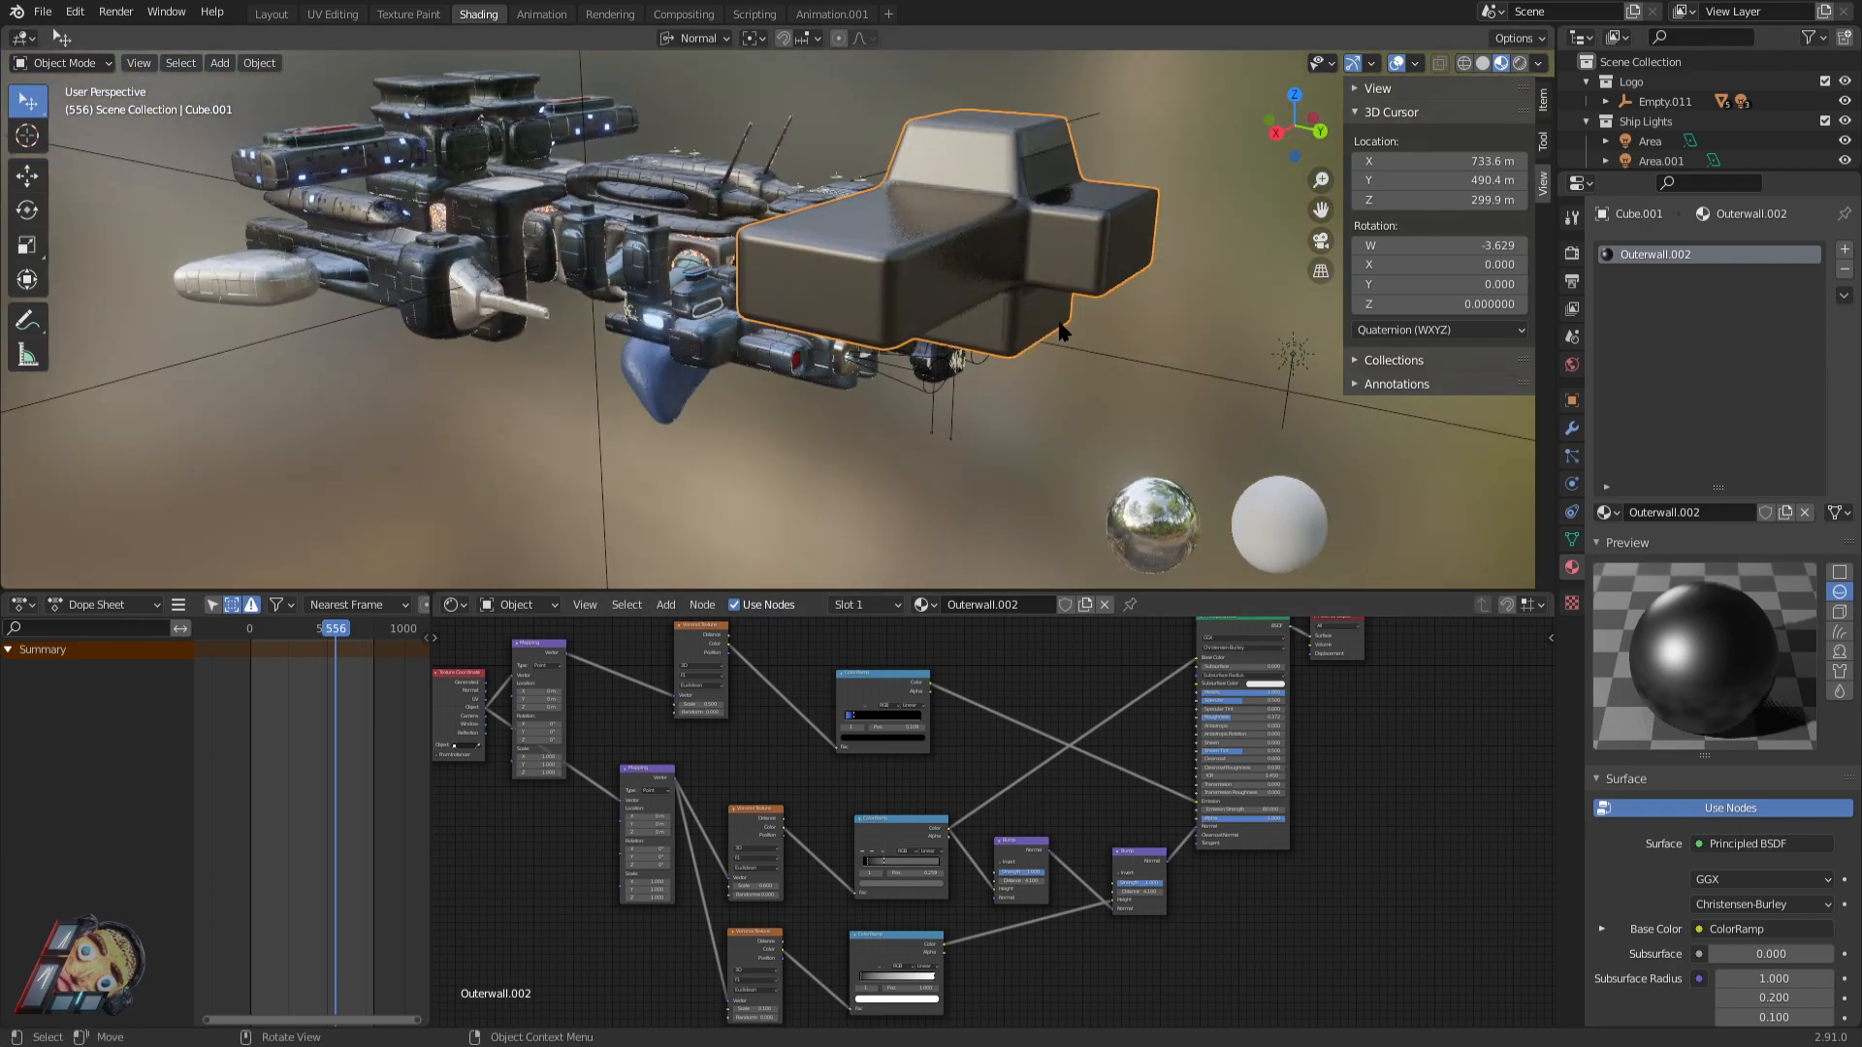
{"action": "scroll", "coordinate": [999, 253], "scroll_direction": "up", "scroll_amount": 2}
{"action": "left_click", "coordinate": [1046, 236]}
{"action": "left_click", "coordinate": [1031, 311]}
{"action": "scroll", "coordinate": [1033, 308], "scroll_direction": "down", "scroll_amount": 3}
{"action": "middle_click_drag", "start_coordinate": [1065, 260], "coordinate": [997, 275]}
Remove the capsule's second Subdivision modifier and set the remaining one to Catmull-Clark.
{"action": "left_click", "coordinate": [1572, 428]}
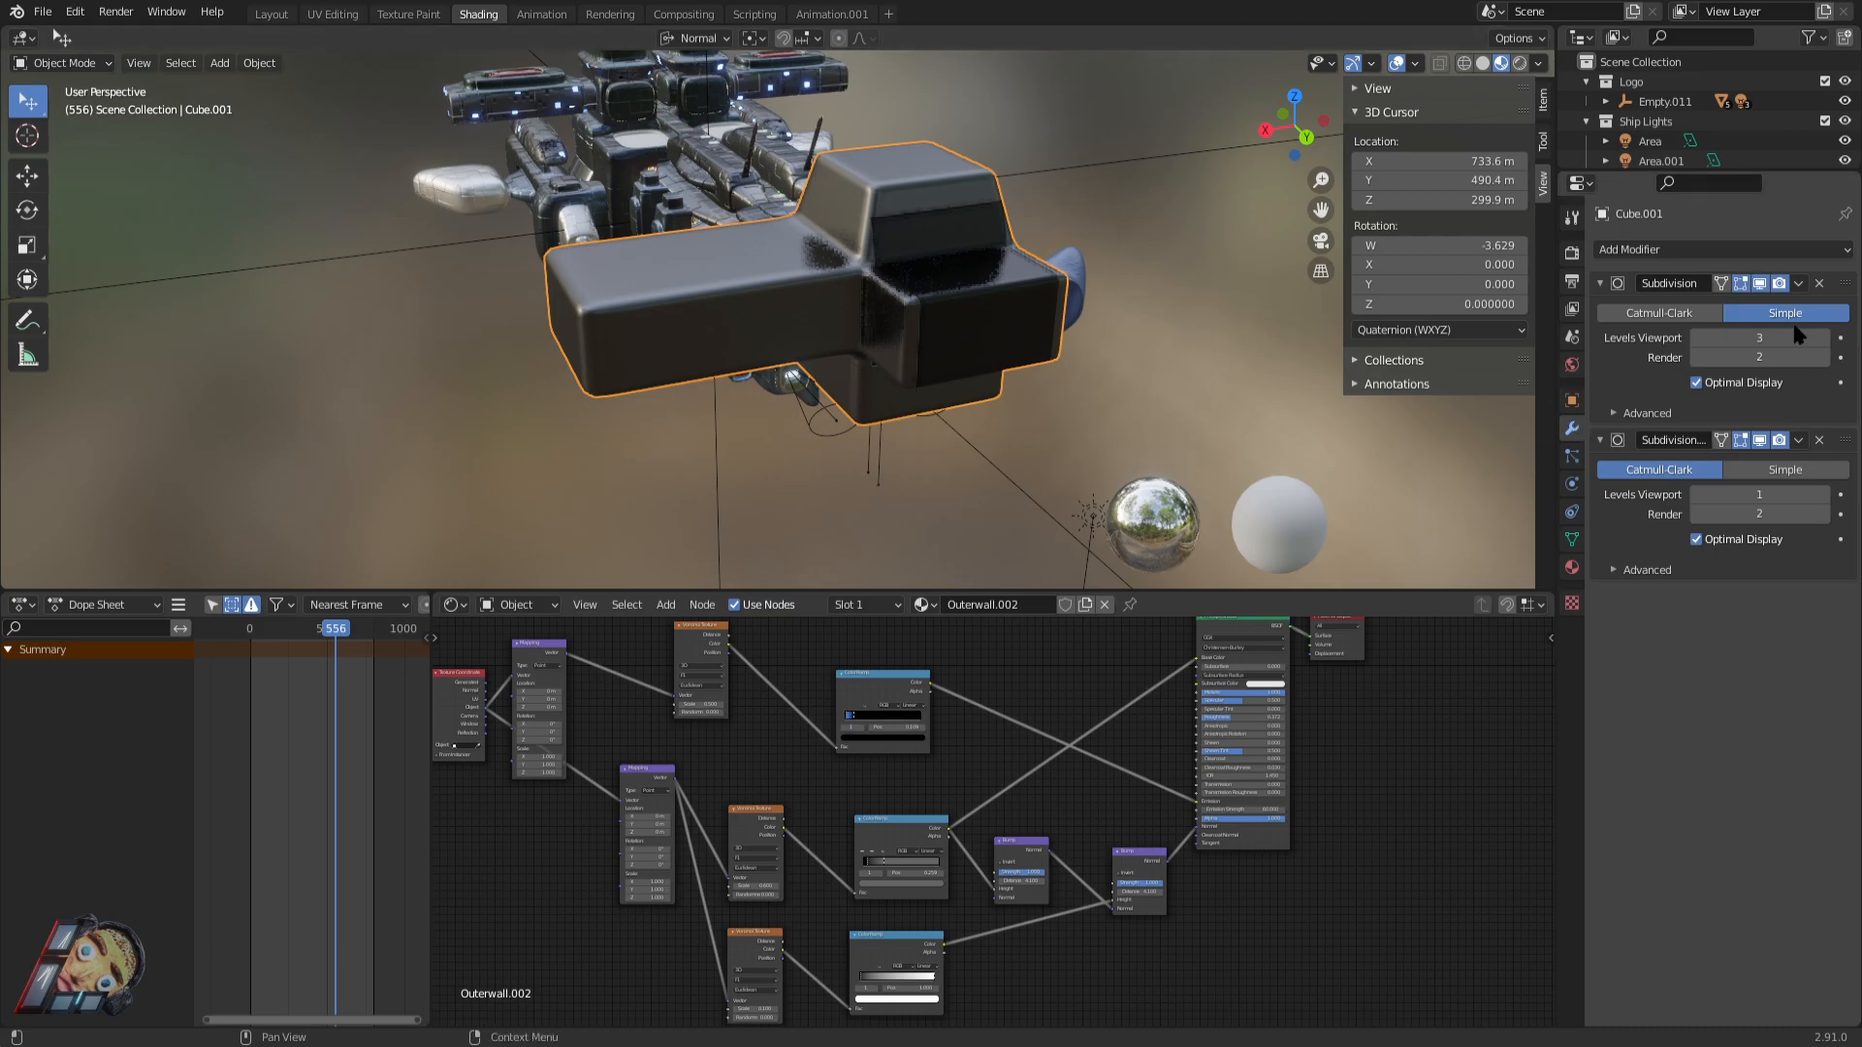
{"action": "left_click", "coordinate": [1819, 439]}
{"action": "middle_click_drag", "start_coordinate": [1086, 276], "coordinate": [1057, 226]}
{"action": "left_click", "coordinate": [1655, 312]}
Move the capsule about -126 m along its local X axis, away from the ship.
{"action": "key", "text": "g"}
{"action": "key", "text": "x"}
{"action": "left_click", "coordinate": [552, 306]}
{"action": "middle_click_drag", "start_coordinate": [553, 307], "coordinate": [909, 348]}
{"action": "scroll", "coordinate": [951, 784], "scroll_direction": "up", "scroll_amount": 1}
Examine the Mapping and Voronoi Texture nodes and select the ColorRamp feeding the shader's Emission input.
{"action": "middle_click_drag", "start_coordinate": [683, 735], "coordinate": [939, 813]}
{"action": "scroll", "coordinate": [945, 791], "scroll_direction": "up", "scroll_amount": 1}
{"action": "middle_click_drag", "start_coordinate": [946, 700], "coordinate": [979, 822]}
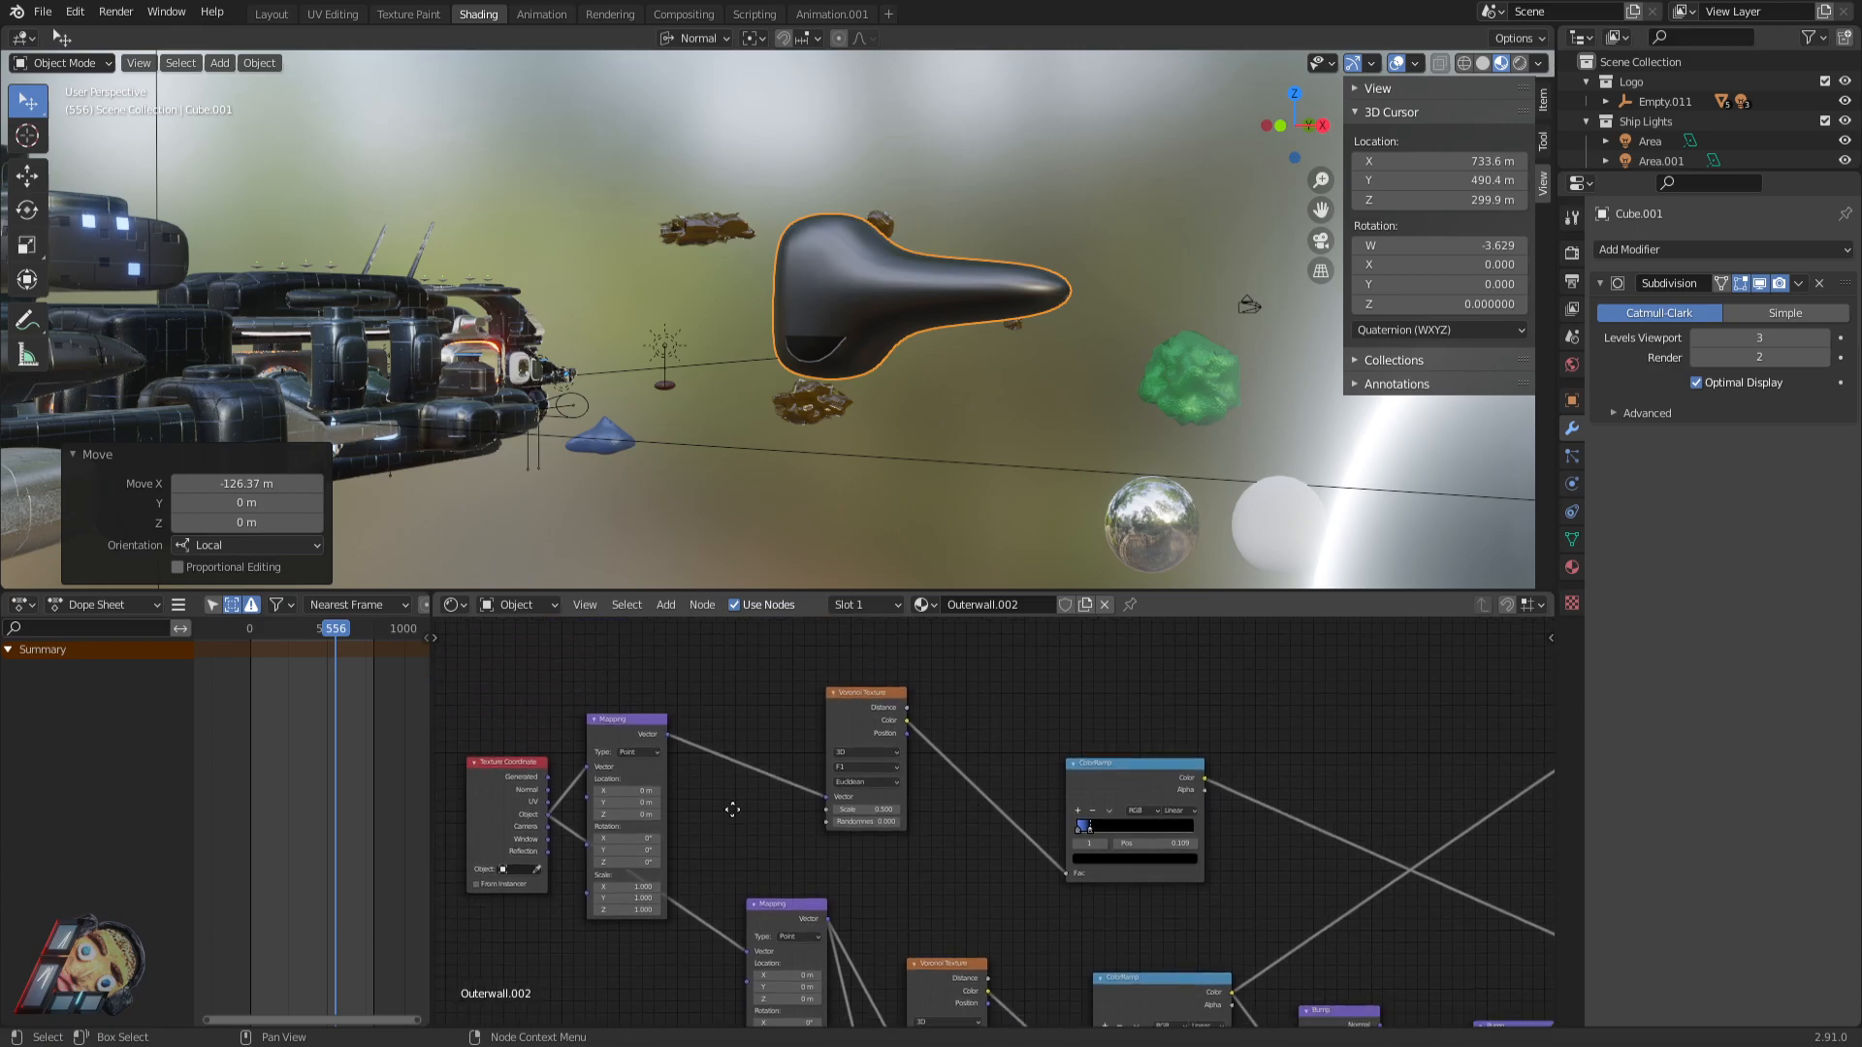
{"action": "middle_click_drag", "start_coordinate": [732, 842], "coordinate": [739, 713]}
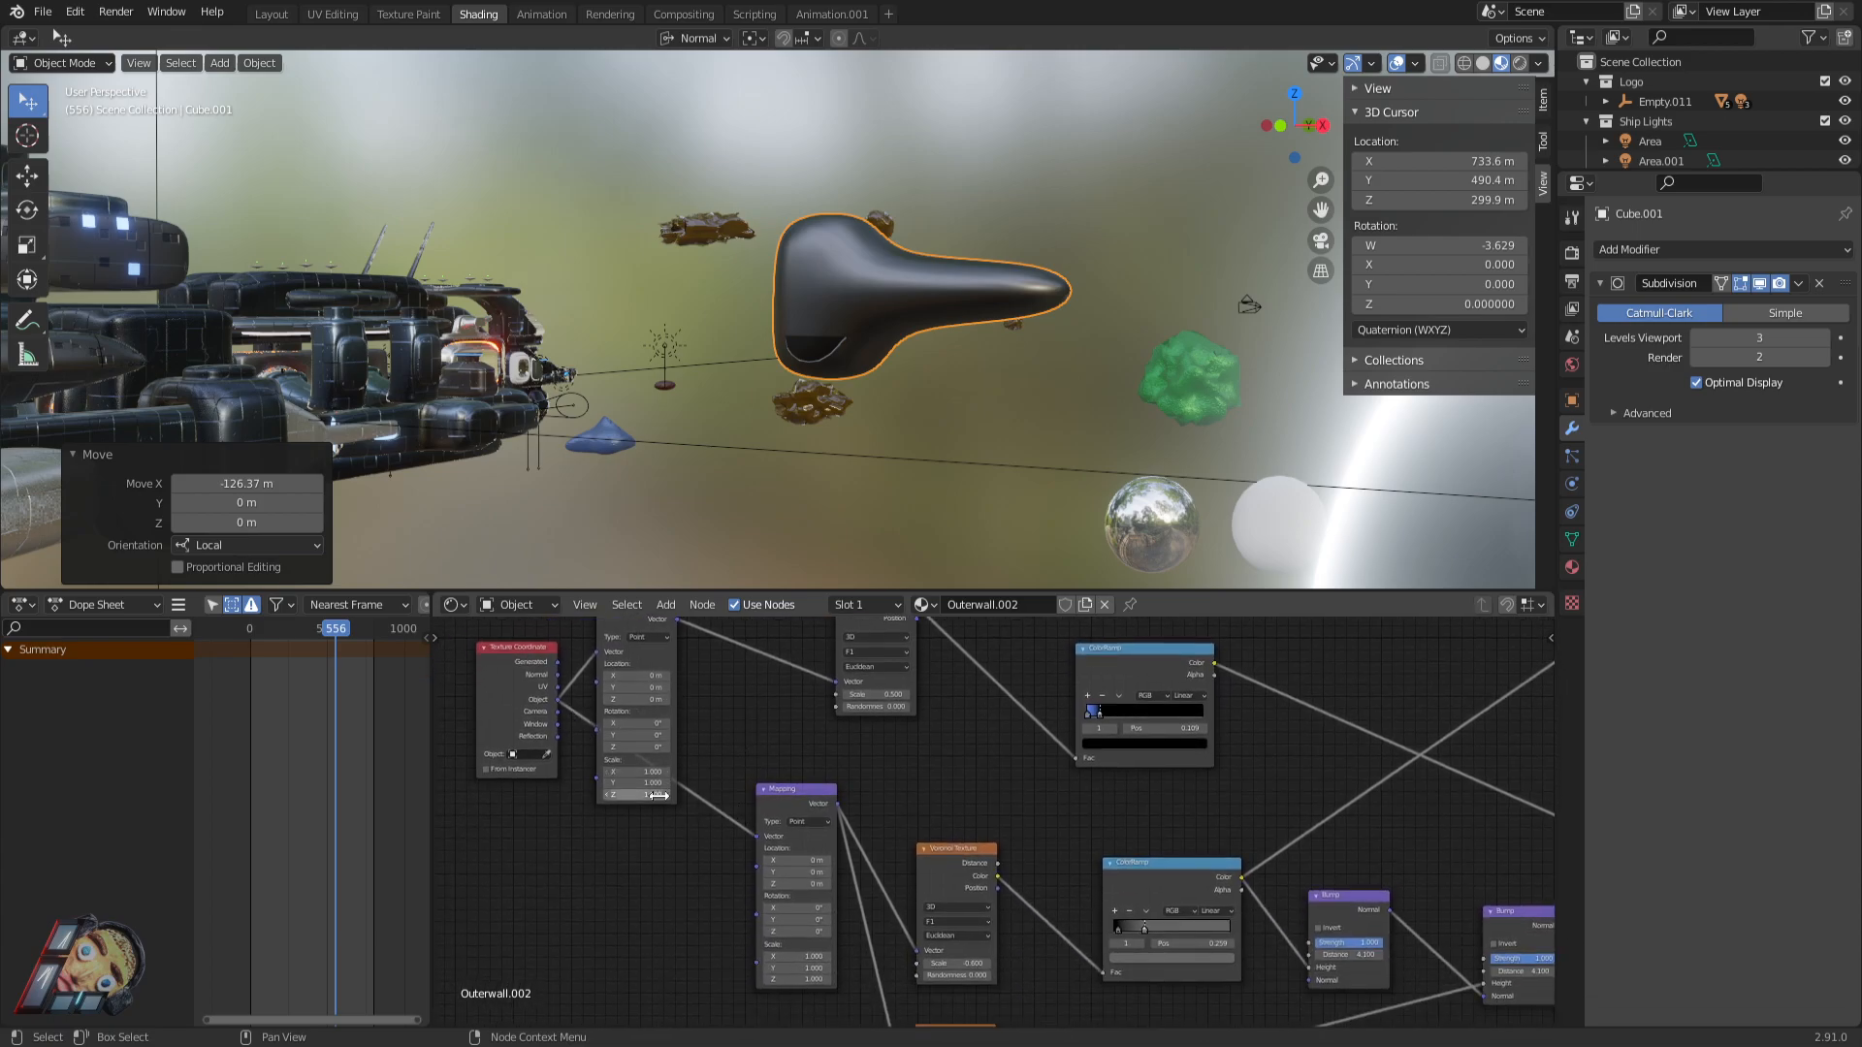
{"action": "middle_click_drag", "start_coordinate": [760, 686], "coordinate": [610, 745]}
{"action": "scroll", "coordinate": [1032, 785], "scroll_direction": "down", "scroll_amount": 1}
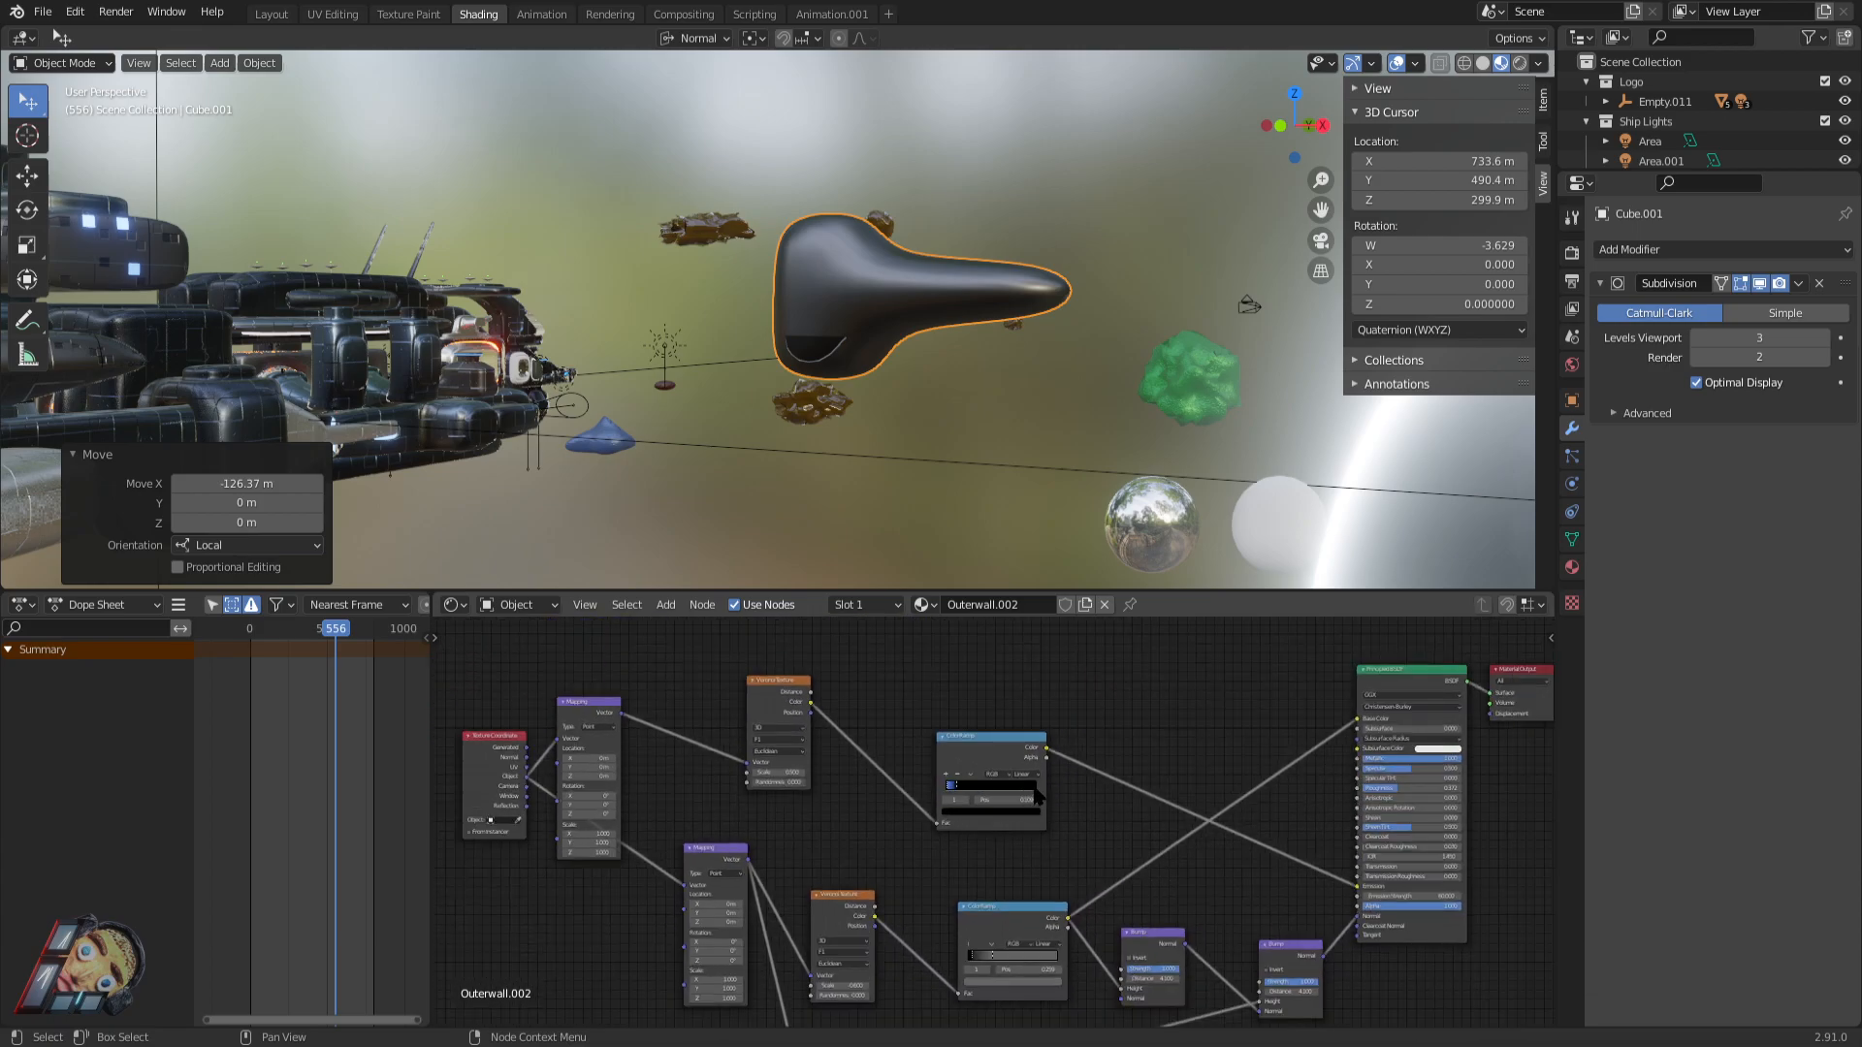
{"action": "left_click_drag", "start_coordinate": [983, 733], "coordinate": [977, 800]}
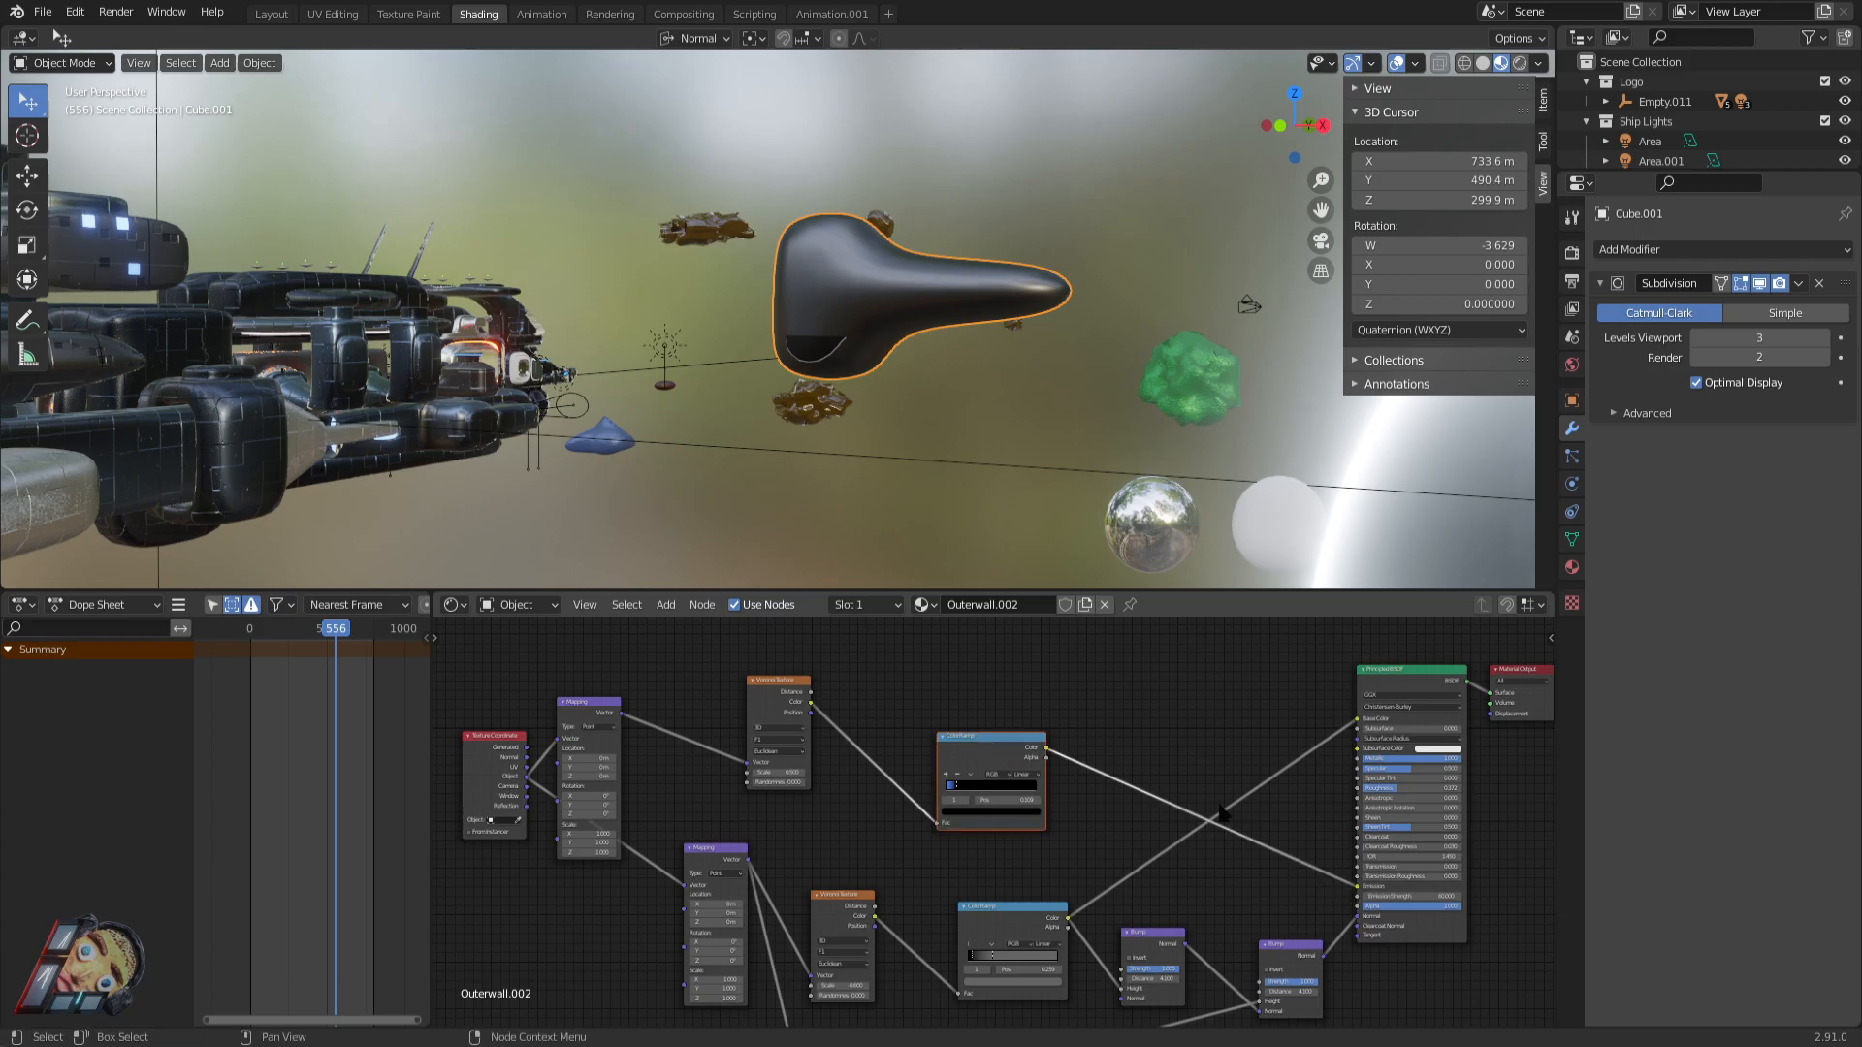
Compare the capsule with the ship's hull and try scaling the capsule down to about 0.87.
{"action": "middle_click_drag", "start_coordinate": [340, 350], "coordinate": [269, 391]}
{"action": "middle_click_drag", "start_coordinate": [83, 357], "coordinate": [478, 344]}
{"action": "middle_click_drag", "start_coordinate": [1224, 366], "coordinate": [747, 418]}
{"action": "scroll", "coordinate": [1234, 328], "scroll_direction": "down", "scroll_amount": 4}
{"action": "scroll", "coordinate": [853, 388], "scroll_direction": "up", "scroll_amount": 5}
{"action": "scroll", "coordinate": [747, 417], "scroll_direction": "down", "scroll_amount": 4}
{"action": "scroll", "coordinate": [857, 388], "scroll_direction": "down", "scroll_amount": 4}
{"action": "key", "text": "s"}
{"action": "key", "text": "Escape"}
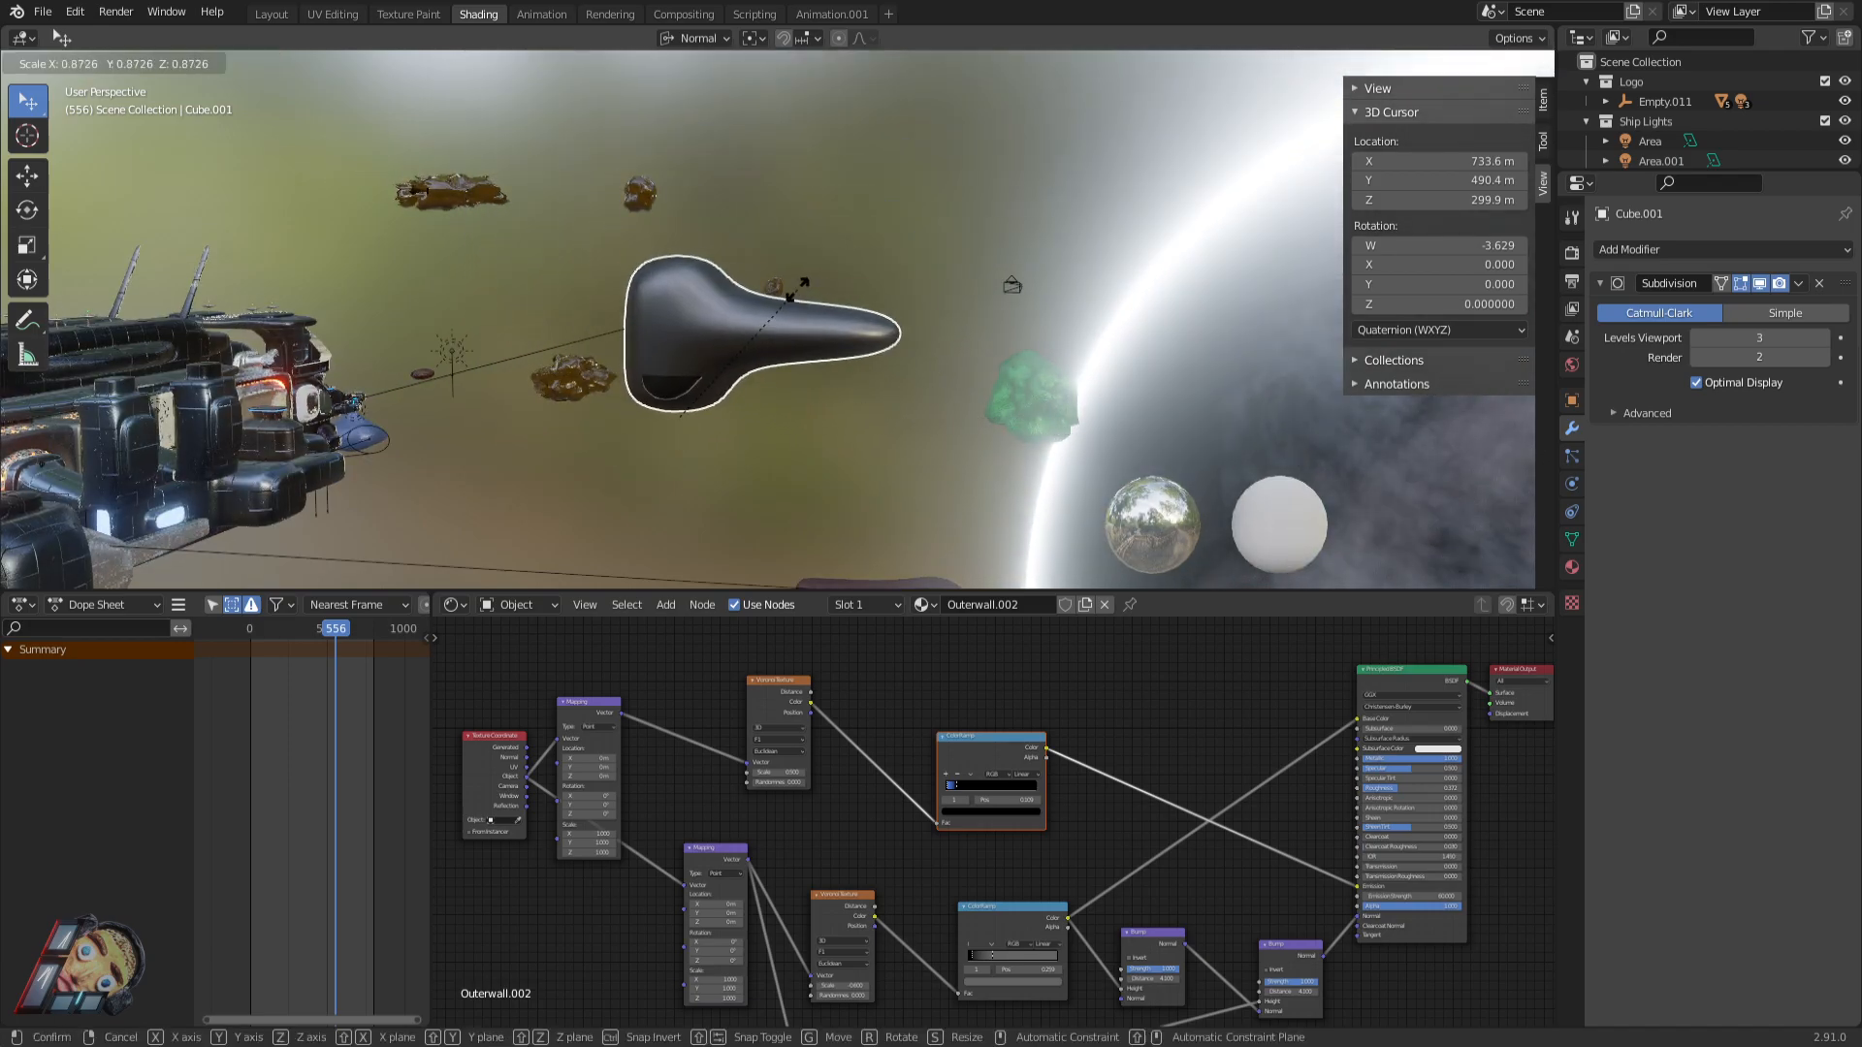
Edit the capsule mesh and extrude the selected end face outward along its normal.
{"action": "key", "text": "Tab"}
{"action": "middle_click_drag", "start_coordinate": [903, 356], "coordinate": [788, 383]}
{"action": "key", "text": "e"}
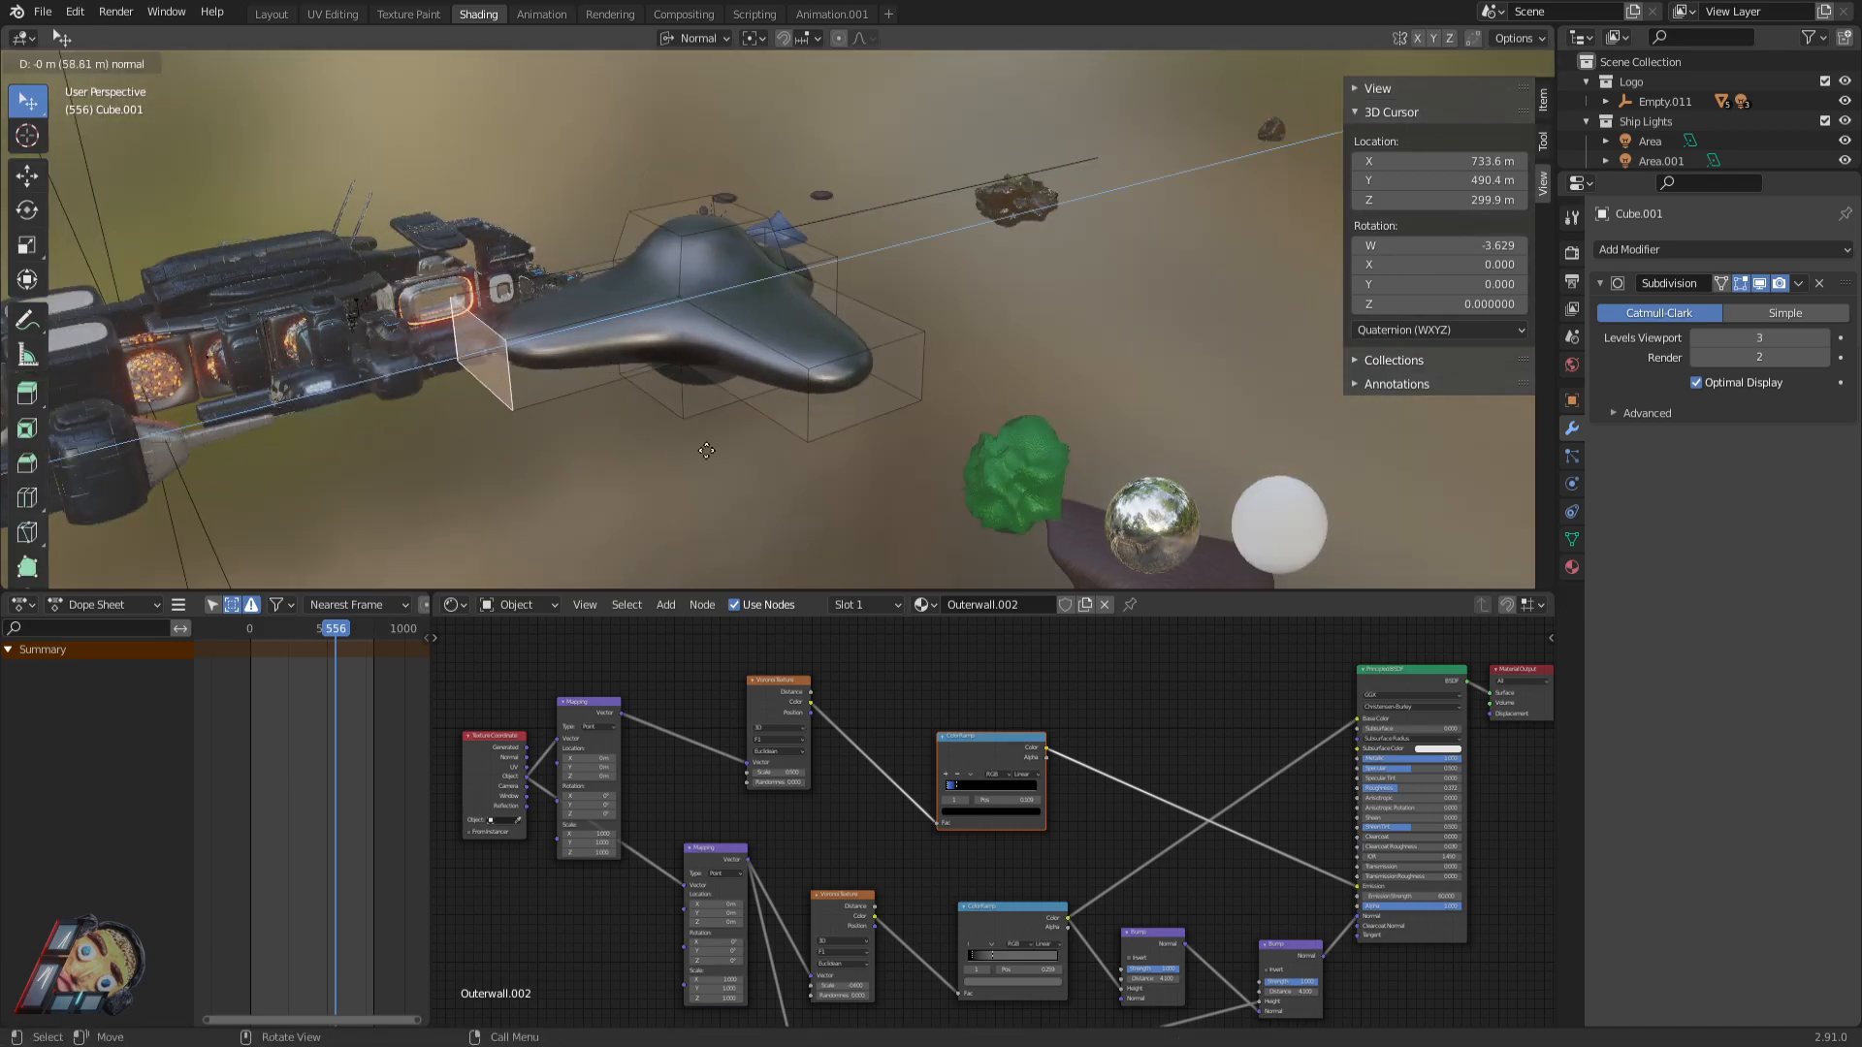
{"action": "key", "text": "Escape"}
{"action": "key", "text": "e"}
{"action": "left_click", "coordinate": [598, 478]}
Extrude the long side face of the extended section outward along its normal into a broad wing.
{"action": "left_click", "coordinate": [592, 376]}
{"action": "key", "text": "e"}
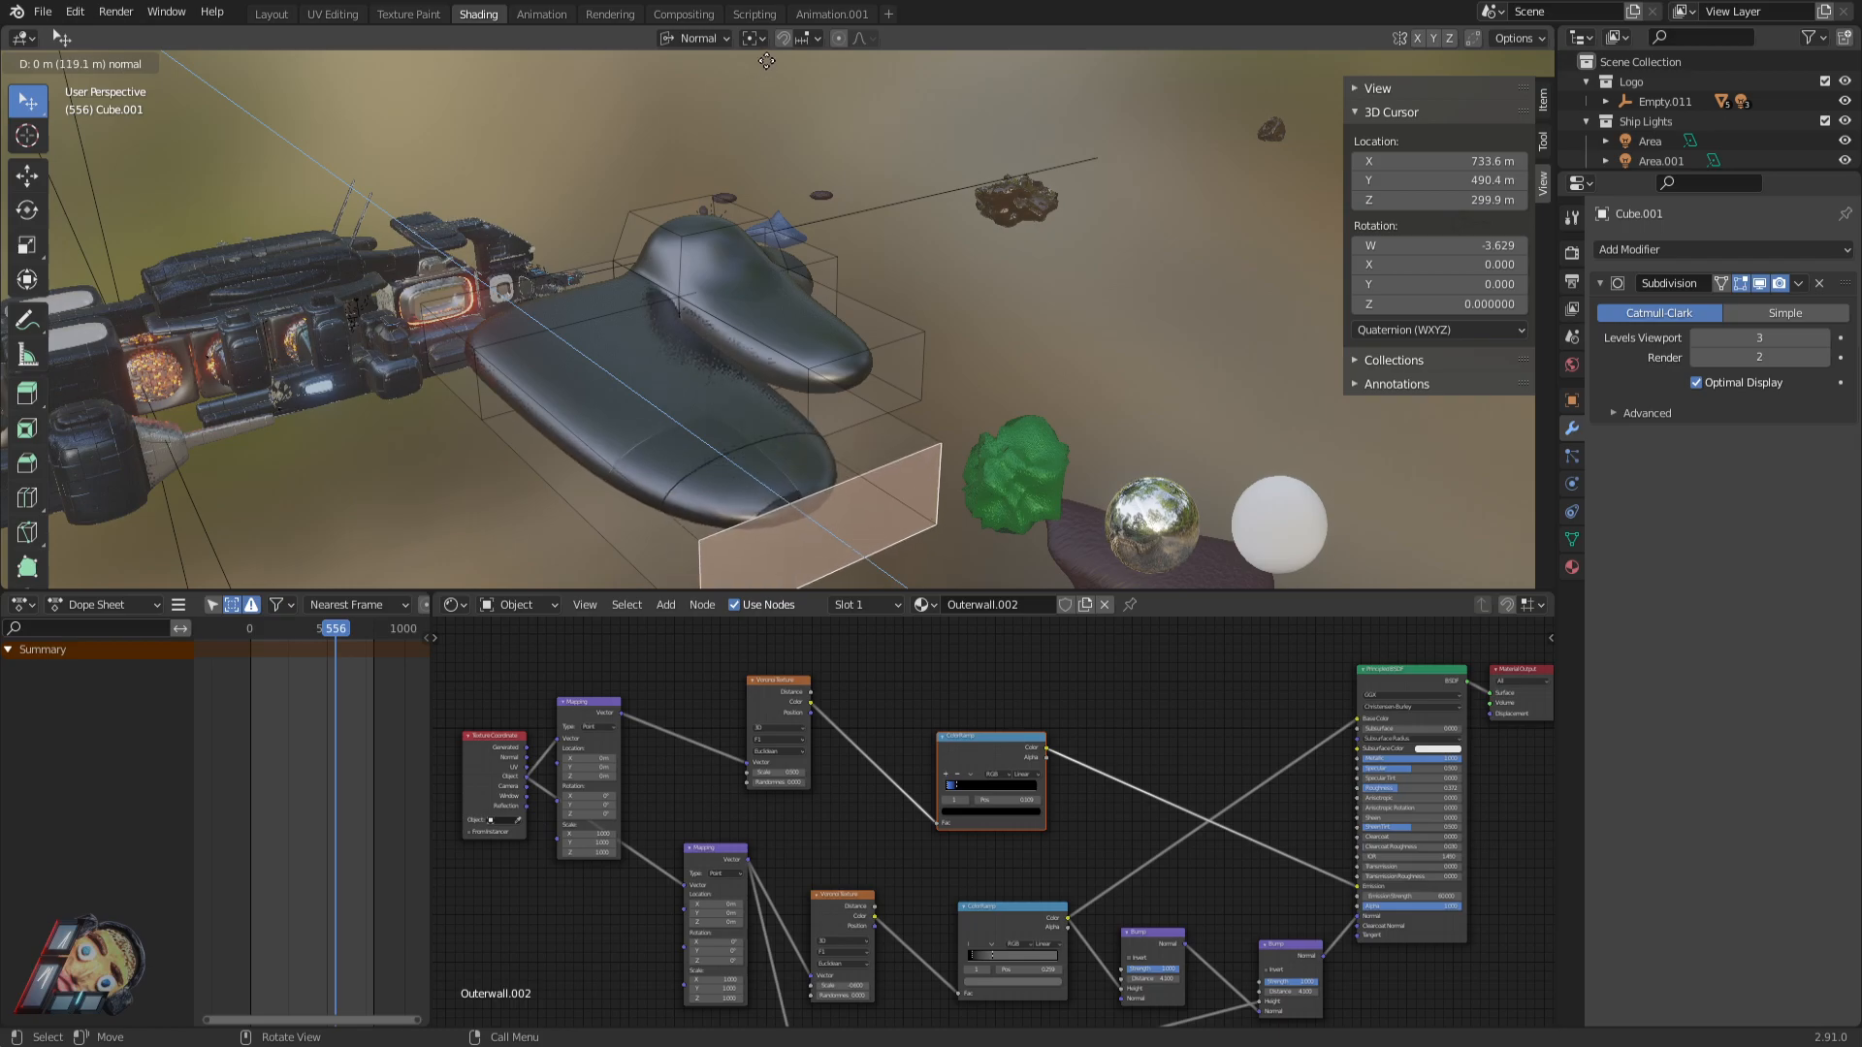
{"action": "left_click", "coordinate": [834, 485]}
Check the smoothed shape and extrude the wing's end face about 185 m further along its normal.
{"action": "key", "text": "Tab"}
{"action": "middle_click_drag", "start_coordinate": [989, 245], "coordinate": [950, 399]}
{"action": "key", "text": "Tab"}
{"action": "scroll", "coordinate": [822, 466], "scroll_direction": "down", "scroll_amount": 2}
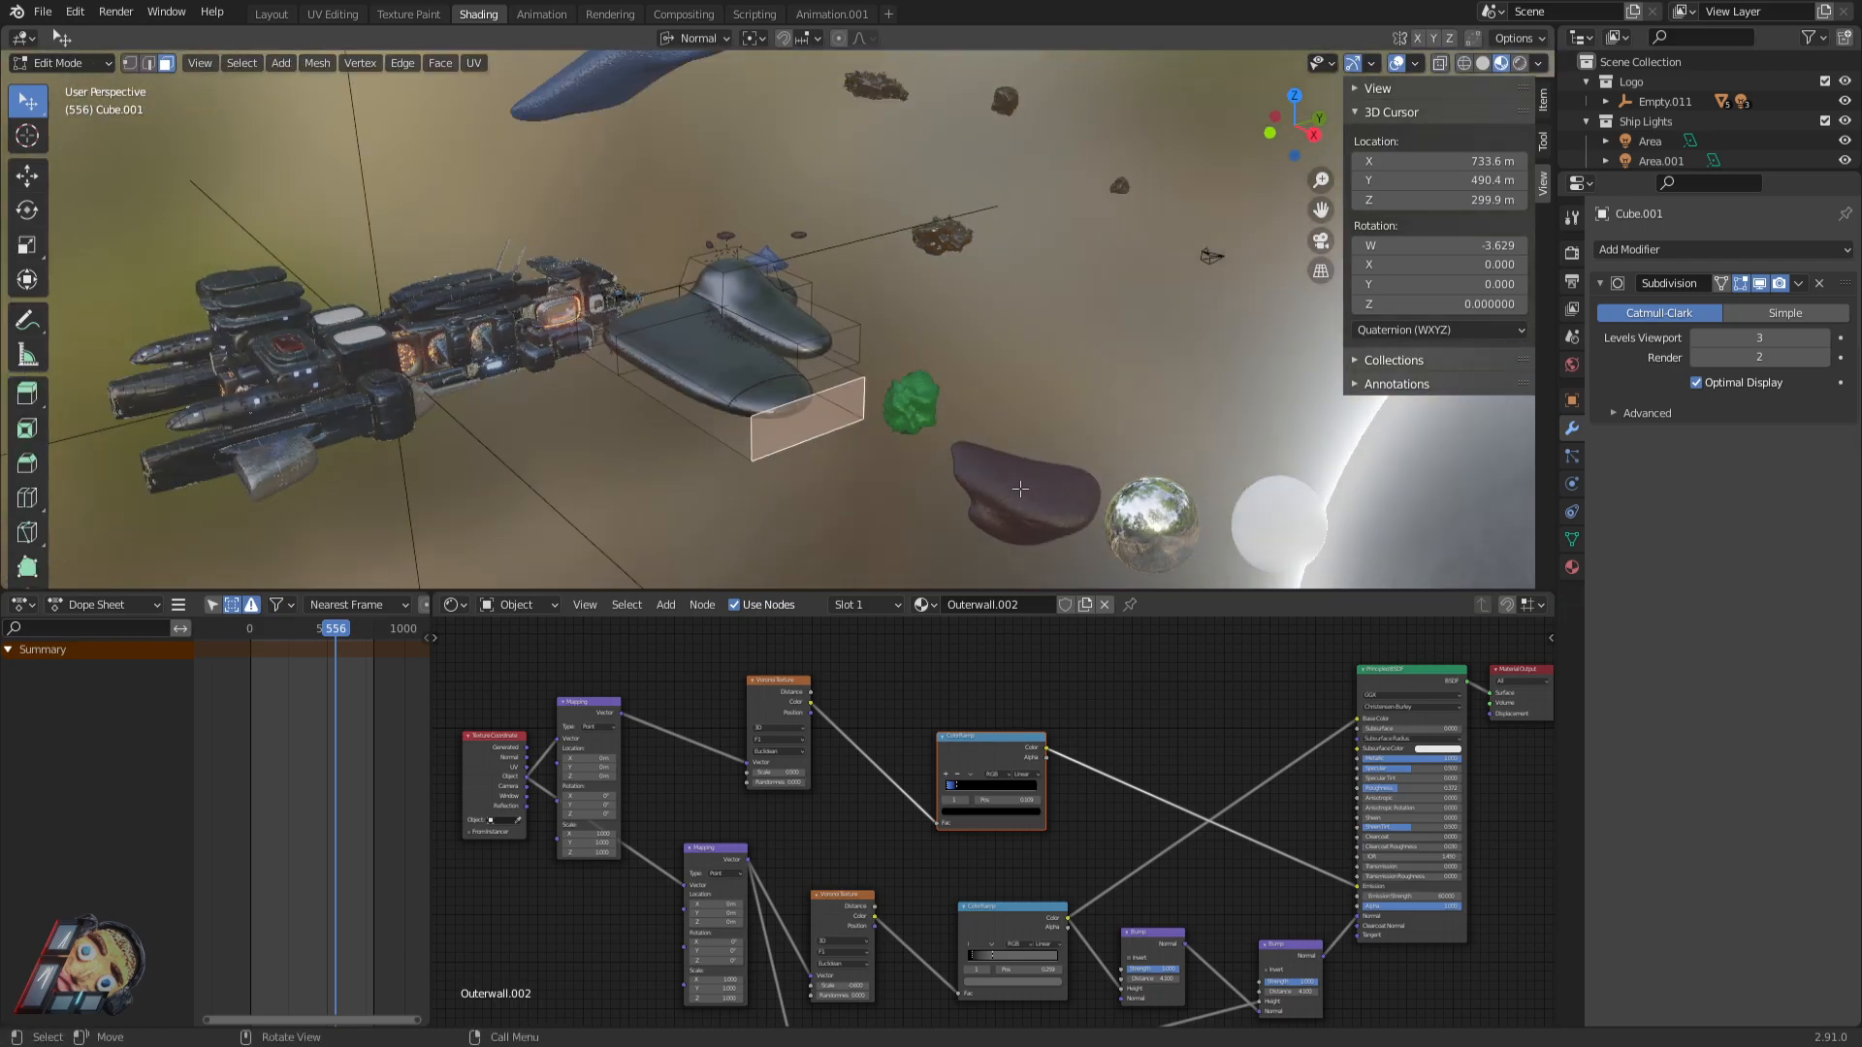
{"action": "key", "text": "e"}
{"action": "left_click", "coordinate": [1164, 580]}
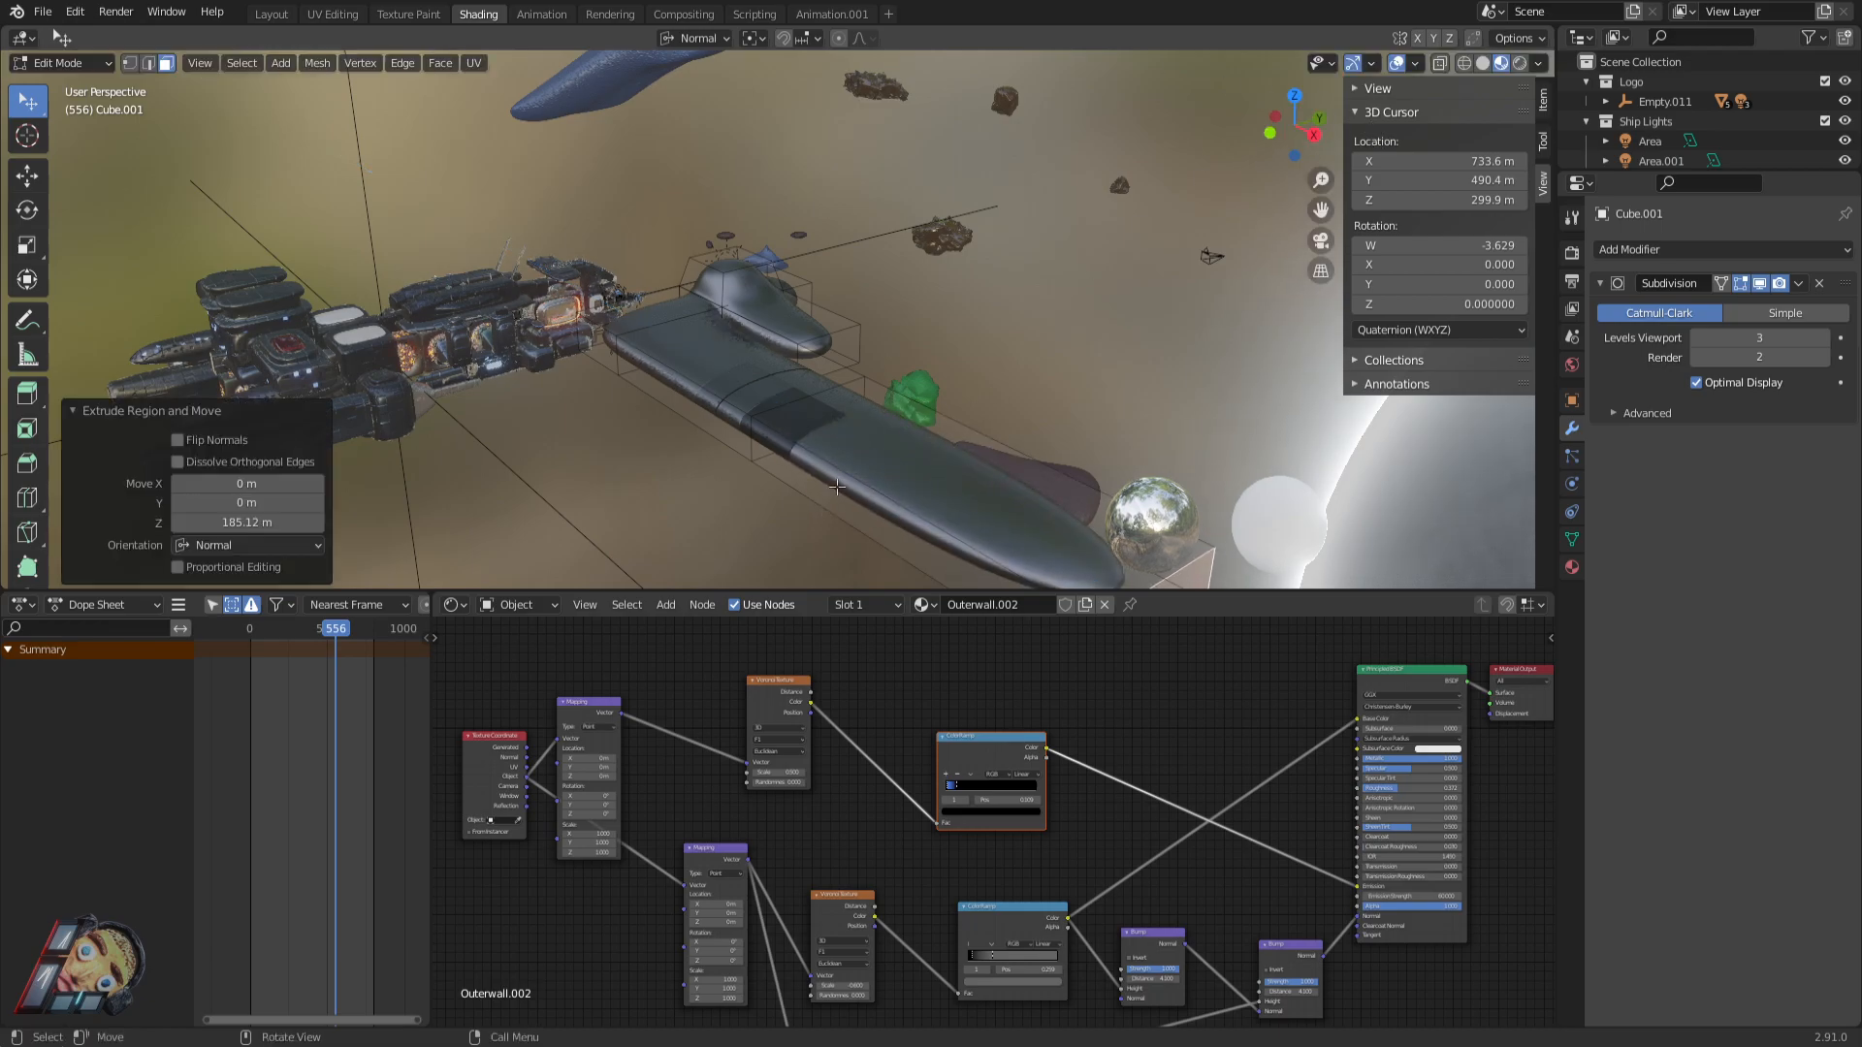
Extrude another face of the lengthened wing outward and scale the new face.
{"action": "right_click", "coordinate": [802, 559]}
{"action": "left_click", "coordinate": [931, 494]}
{"action": "key", "text": "e"}
{"action": "left_click", "coordinate": [1106, 432]}
{"action": "middle_click_drag", "start_coordinate": [1106, 432], "coordinate": [795, 408]}
{"action": "key", "text": "s"}
{"action": "left_click", "coordinate": [1073, 352]}
{"action": "key", "text": "Tab"}
{"action": "key", "text": "Tab"}
Extrude the wing's side face outward about 40 m and extrude again to form another rounded lobe.
{"action": "left_click", "coordinate": [851, 467]}
{"action": "middle_click_drag", "start_coordinate": [873, 480], "coordinate": [824, 476]}
{"action": "key", "text": "e"}
{"action": "left_click", "coordinate": [602, 509]}
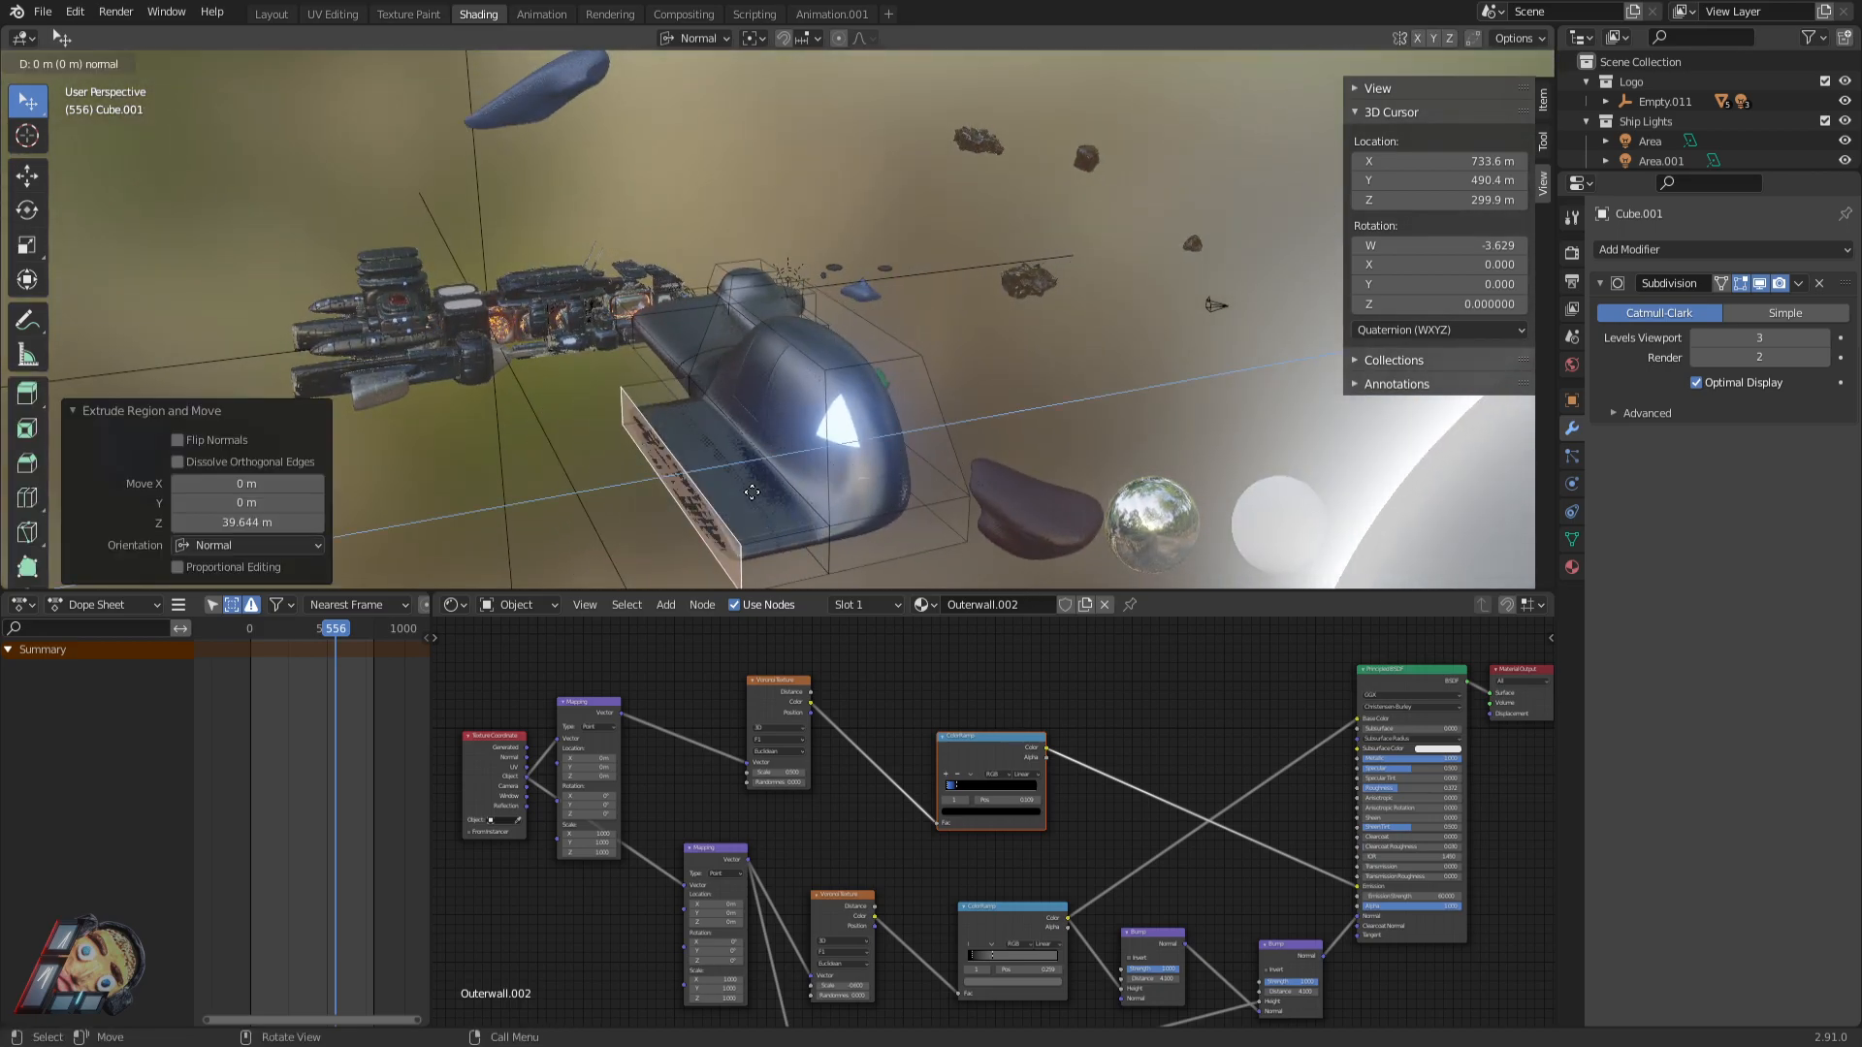
{"action": "left_click", "coordinate": [674, 525]}
{"action": "key", "text": "e"}
{"action": "left_click", "coordinate": [679, 451]}
{"action": "key", "text": "Tab"}
{"action": "middle_click_drag", "start_coordinate": [764, 442], "coordinate": [705, 416]}
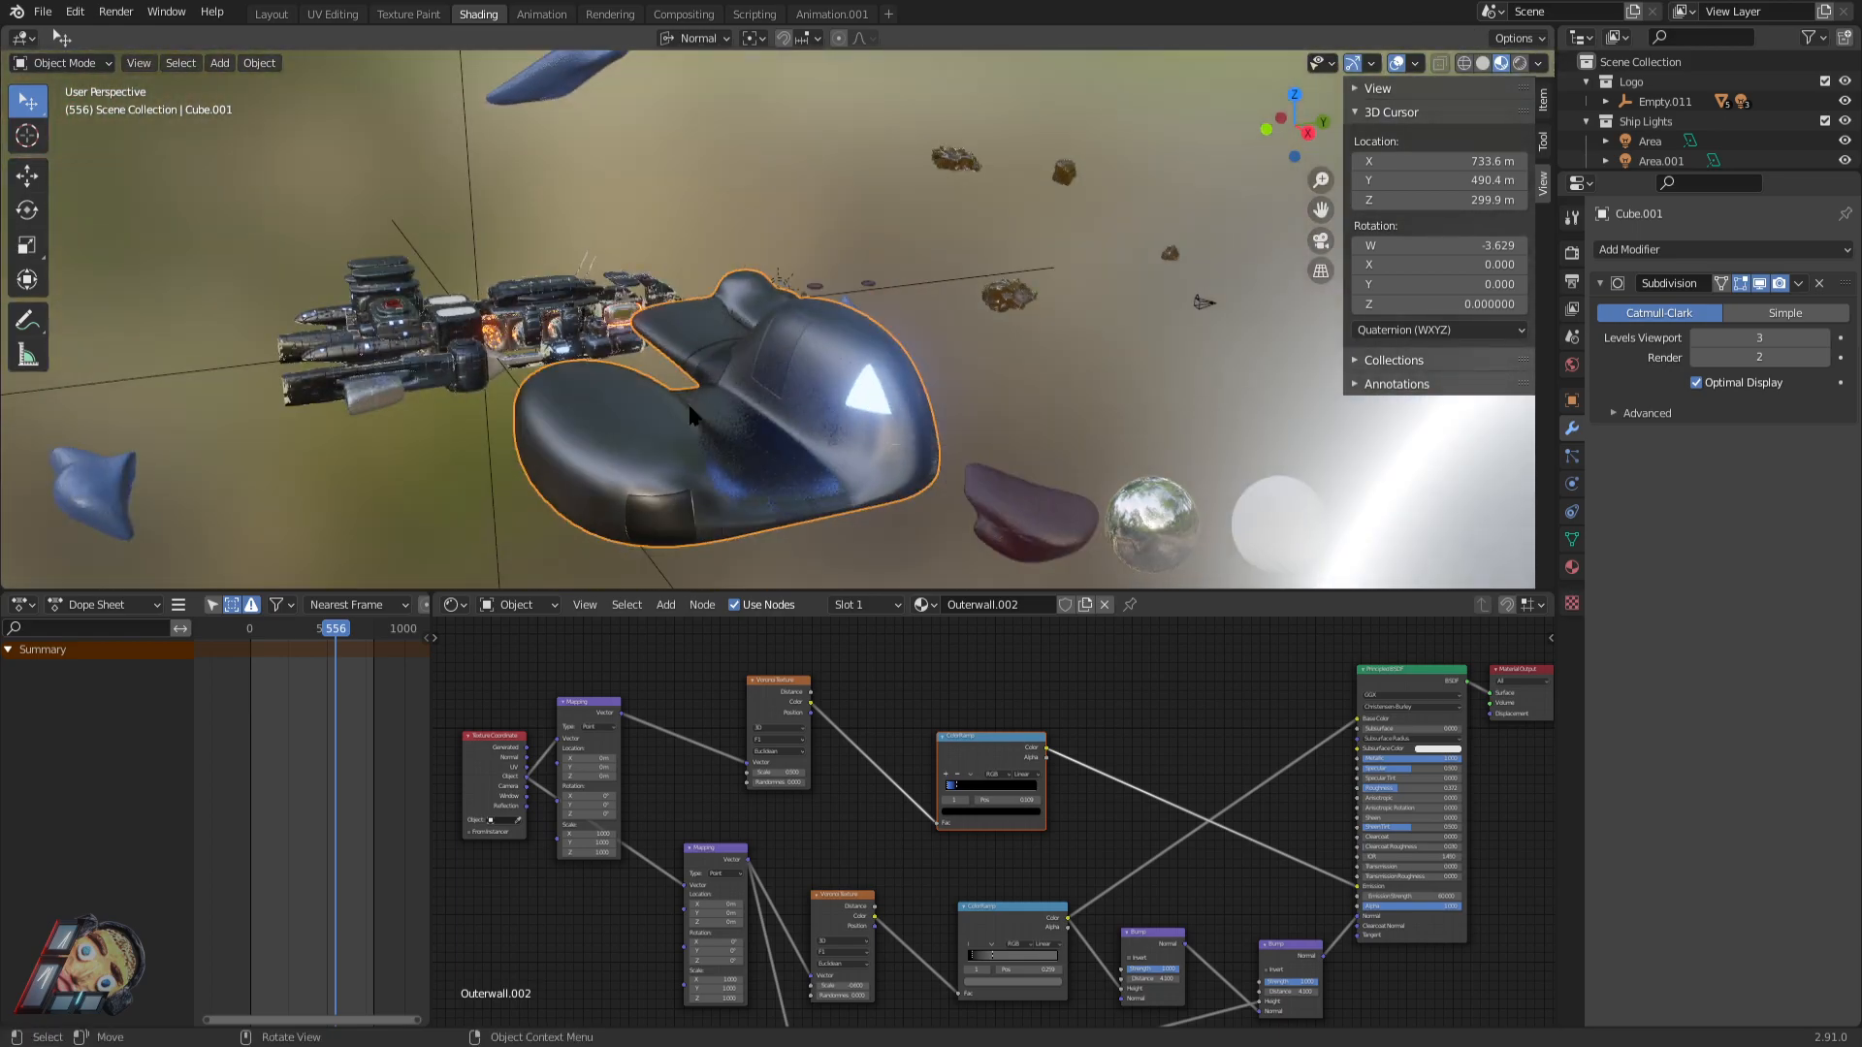
{"action": "key", "text": "Tab"}
{"action": "key", "text": "Tab"}
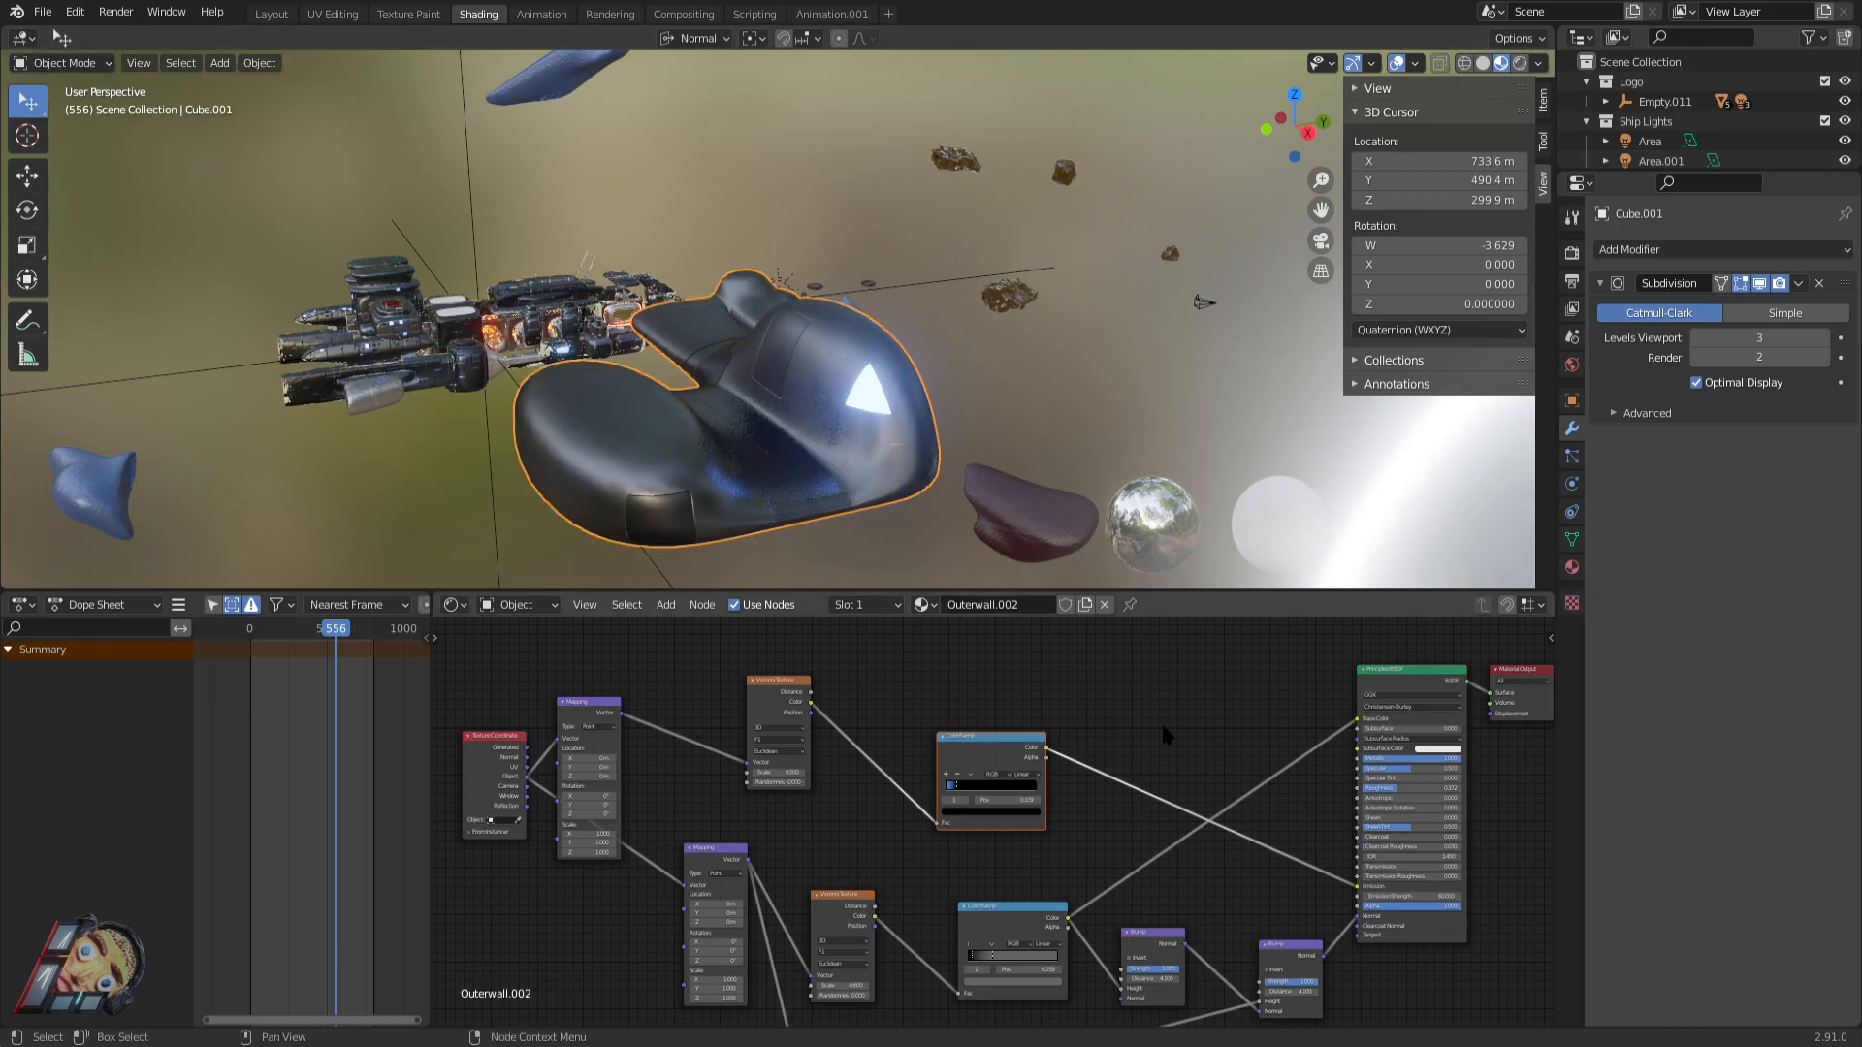
Set the scale of the Voronoi texture that feeds the emission colour ramp to 7.2.
{"action": "middle_click_drag", "start_coordinate": [1163, 729], "coordinate": [1065, 697]}
{"action": "scroll", "coordinate": [662, 800], "scroll_direction": "up", "scroll_amount": 1}
{"action": "middle_click_drag", "start_coordinate": [659, 802], "coordinate": [868, 816]}
{"action": "scroll", "coordinate": [853, 792], "scroll_direction": "up", "scroll_amount": 2}
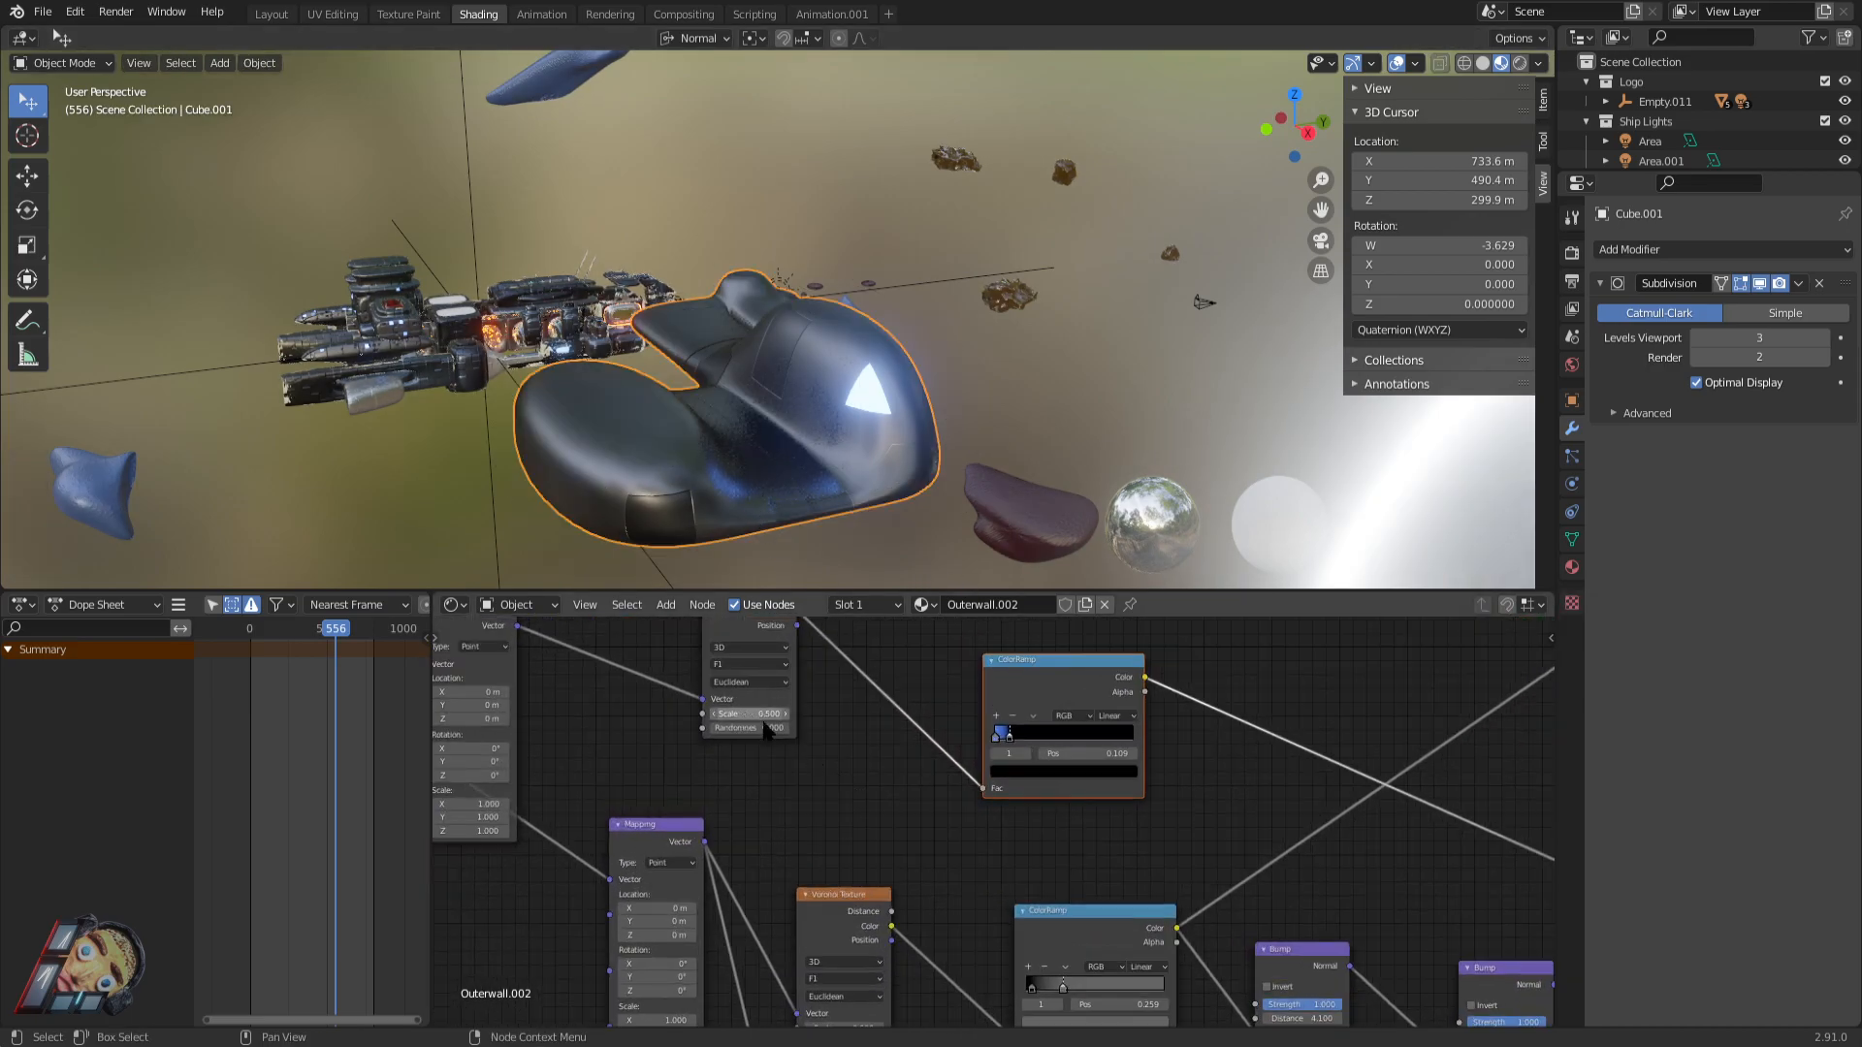
{"action": "middle_click_drag", "start_coordinate": [796, 727], "coordinate": [867, 797]}
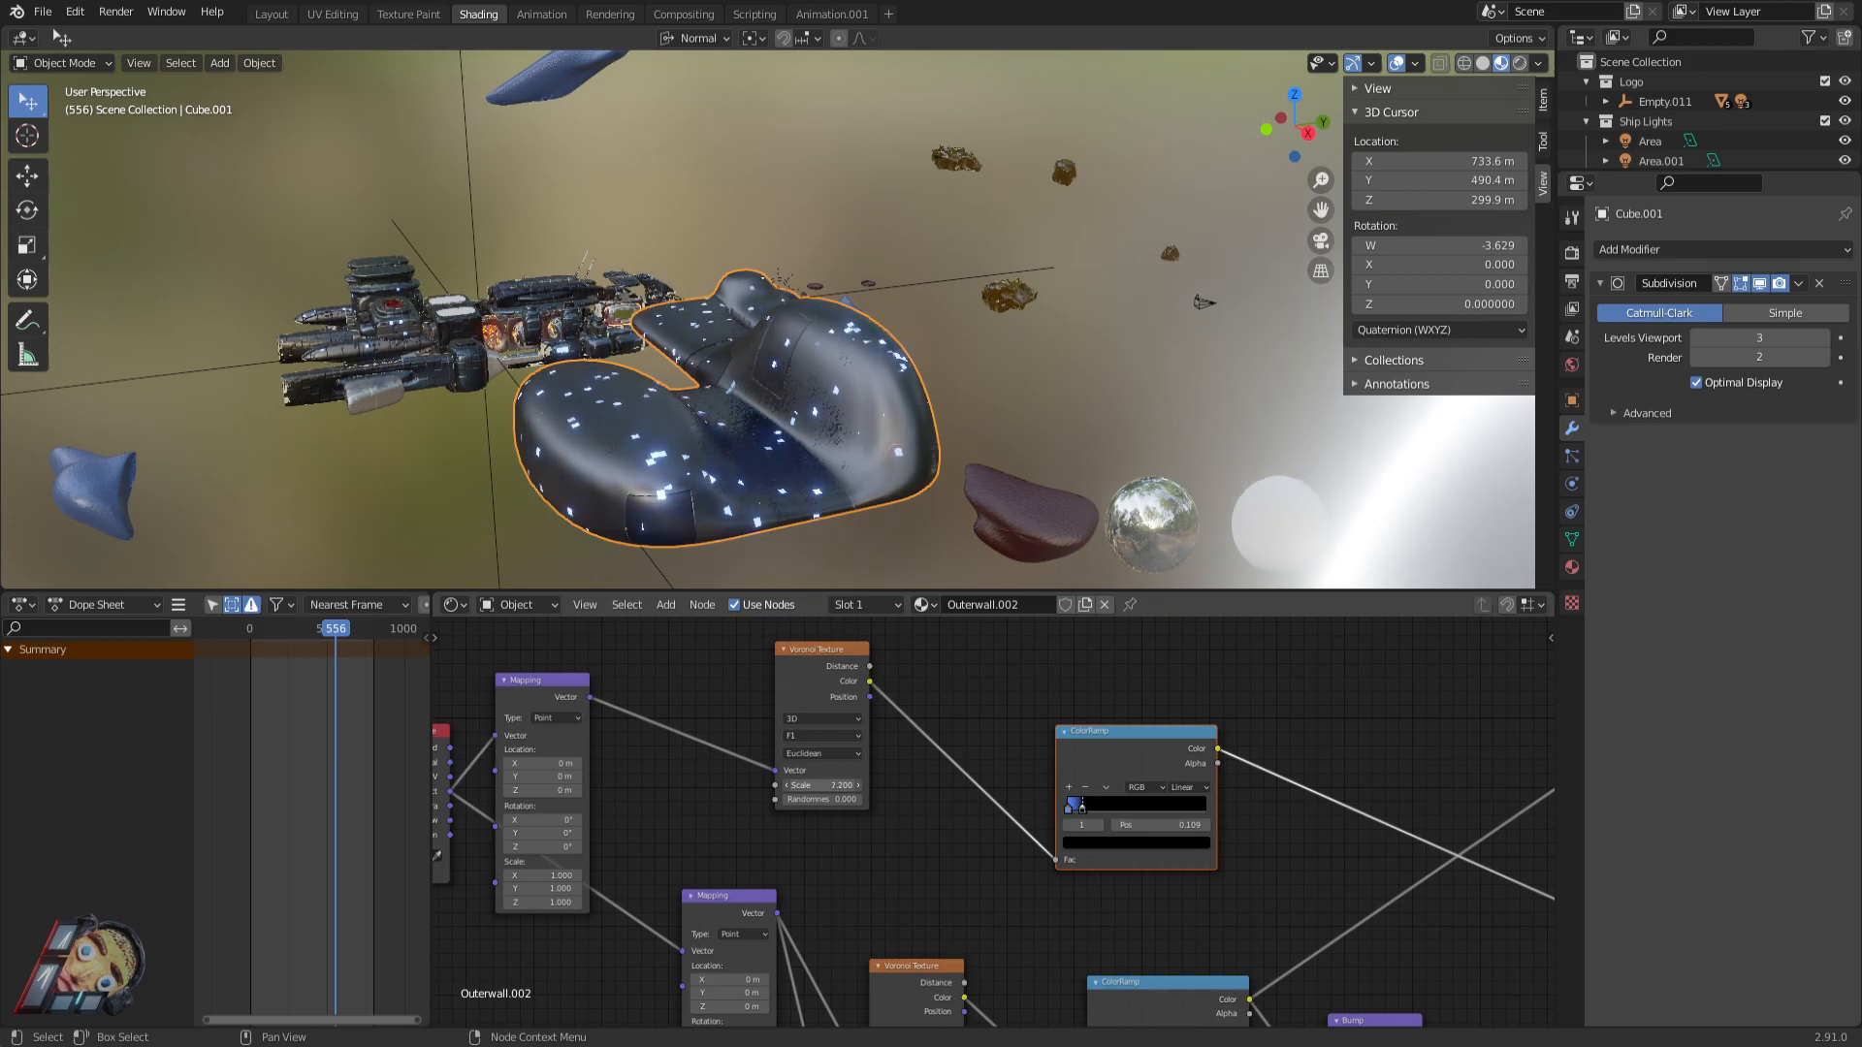
Inspect the scattered window lights on the extruded shape and the neighbouring ship from several angles.
{"action": "middle_click_drag", "start_coordinate": [1069, 379], "coordinate": [471, 209]}
{"action": "mouse_move", "coordinate": [897, 309]}
{"action": "middle_mouse_down"}
{"action": "mouse_move", "coordinate": [945, 188]}
{"action": "mouse_move", "coordinate": [1094, 448]}
{"action": "mouse_move", "coordinate": [920, 335]}
{"action": "middle_mouse_up"}
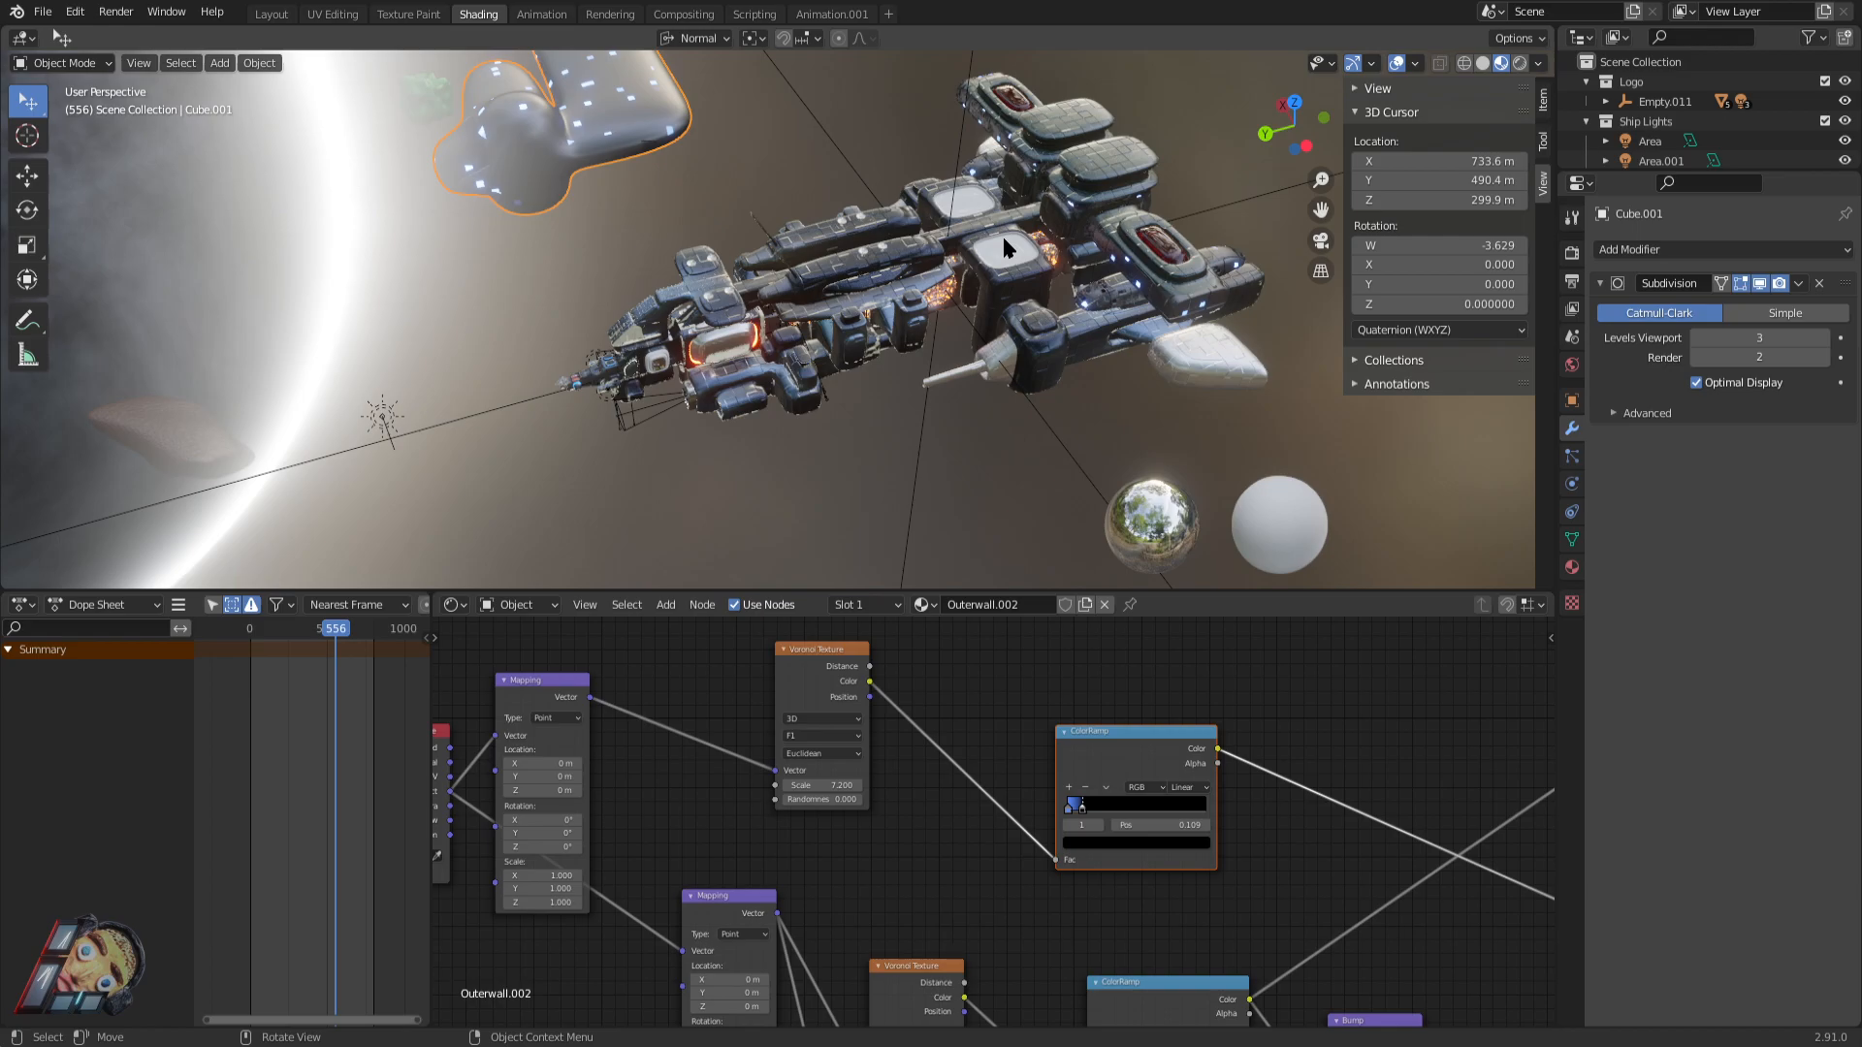
{"action": "middle_click_drag", "start_coordinate": [907, 243], "coordinate": [987, 253]}
{"action": "scroll", "coordinate": [988, 253], "scroll_direction": "up", "scroll_amount": 3}
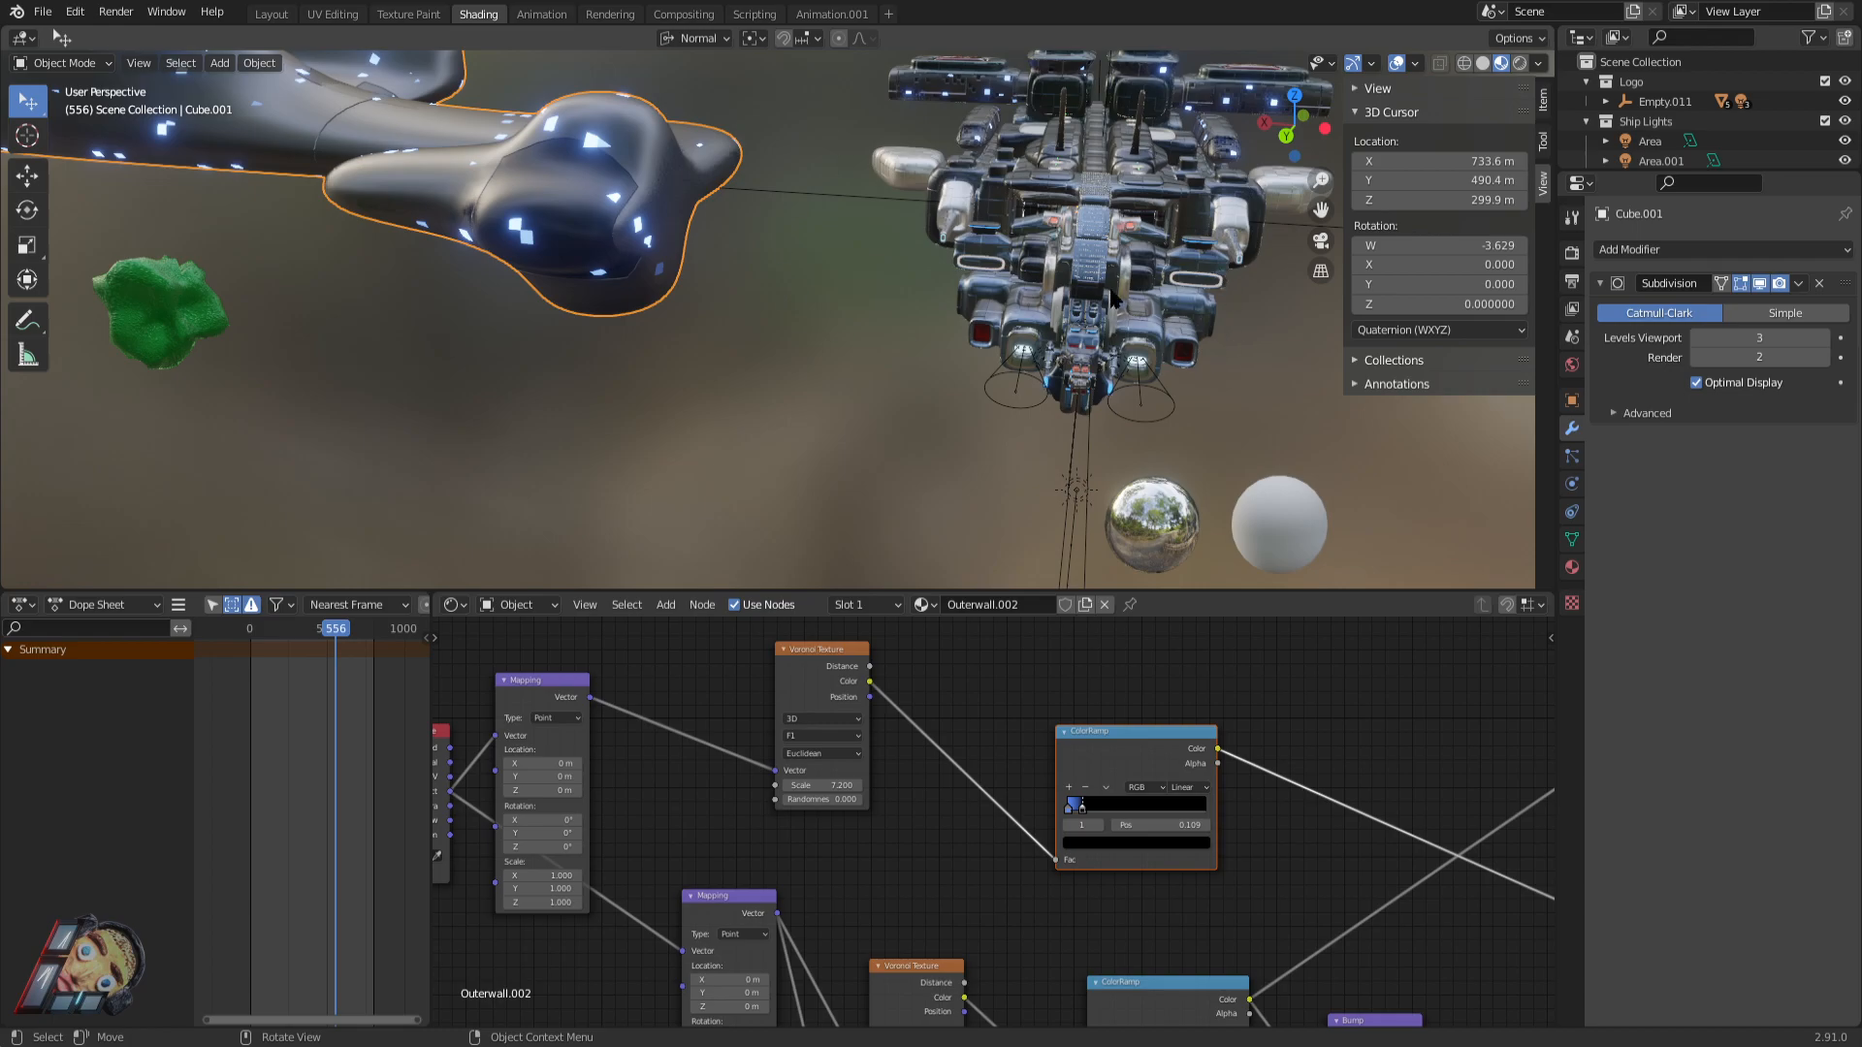
{"action": "middle_click_drag", "start_coordinate": [851, 243], "coordinate": [1062, 333]}
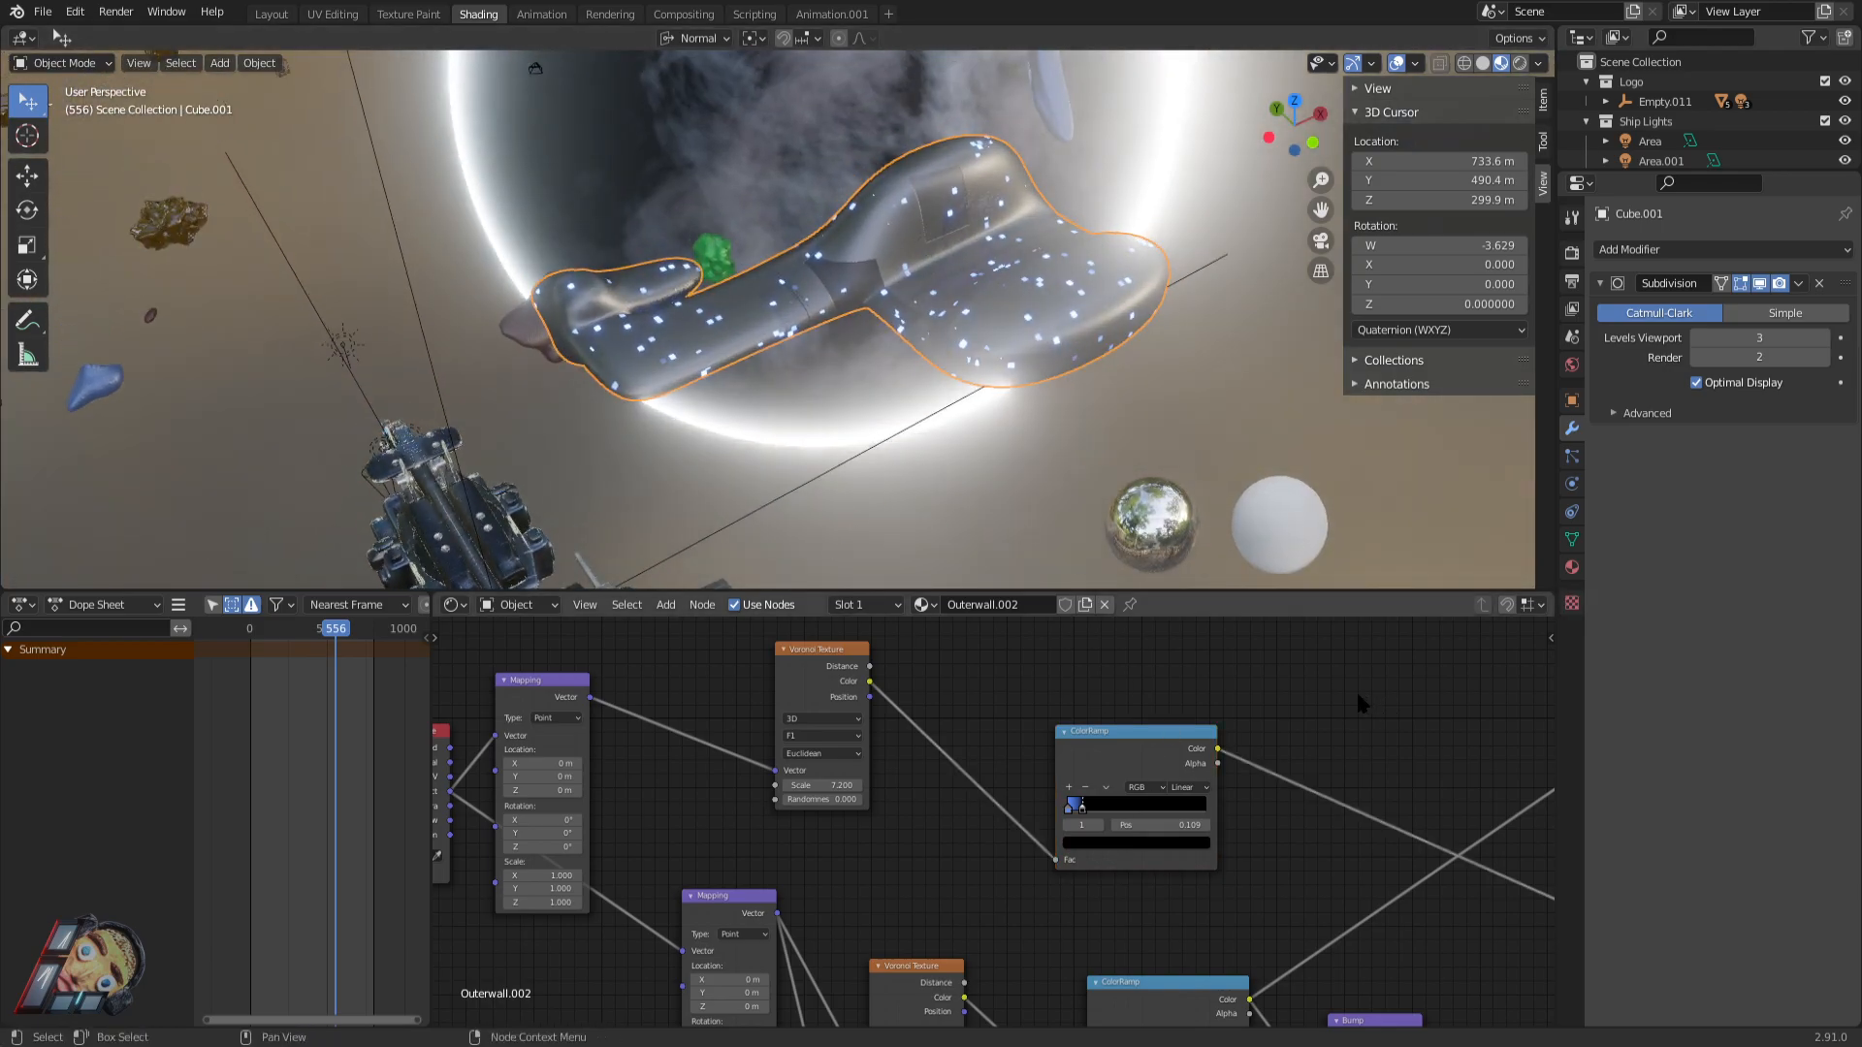
Enlarge the node editor and tidy the upper row, moving Texture Coordinate, Mapping, Voronoi Texture and ColorRamp closer together.
{"action": "key", "text": "ctrl+space"}
{"action": "scroll", "coordinate": [1301, 662], "scroll_direction": "up", "scroll_amount": 4}
{"action": "scroll", "coordinate": [1252, 669], "scroll_direction": "down", "scroll_amount": 4}
{"action": "scroll", "coordinate": [1202, 723], "scroll_direction": "down", "scroll_amount": 3}
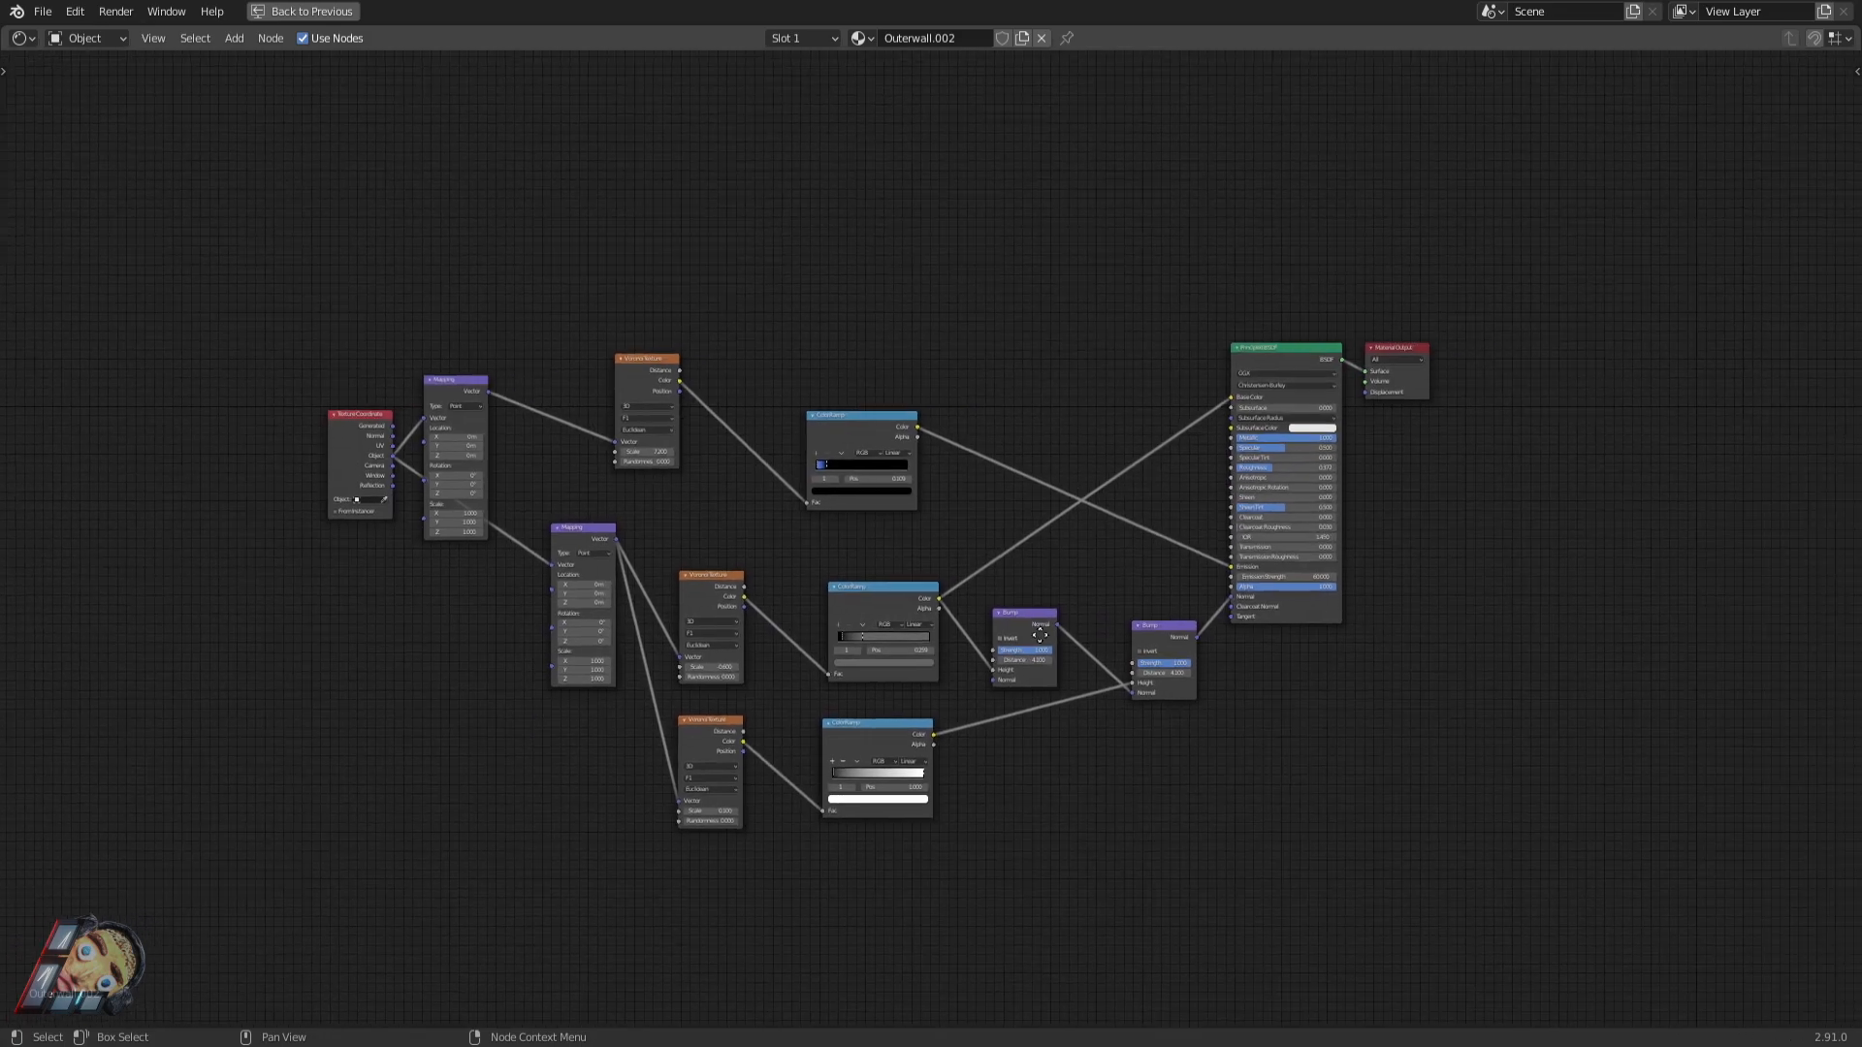
{"action": "scroll", "coordinate": [885, 398], "scroll_direction": "up", "scroll_amount": 2}
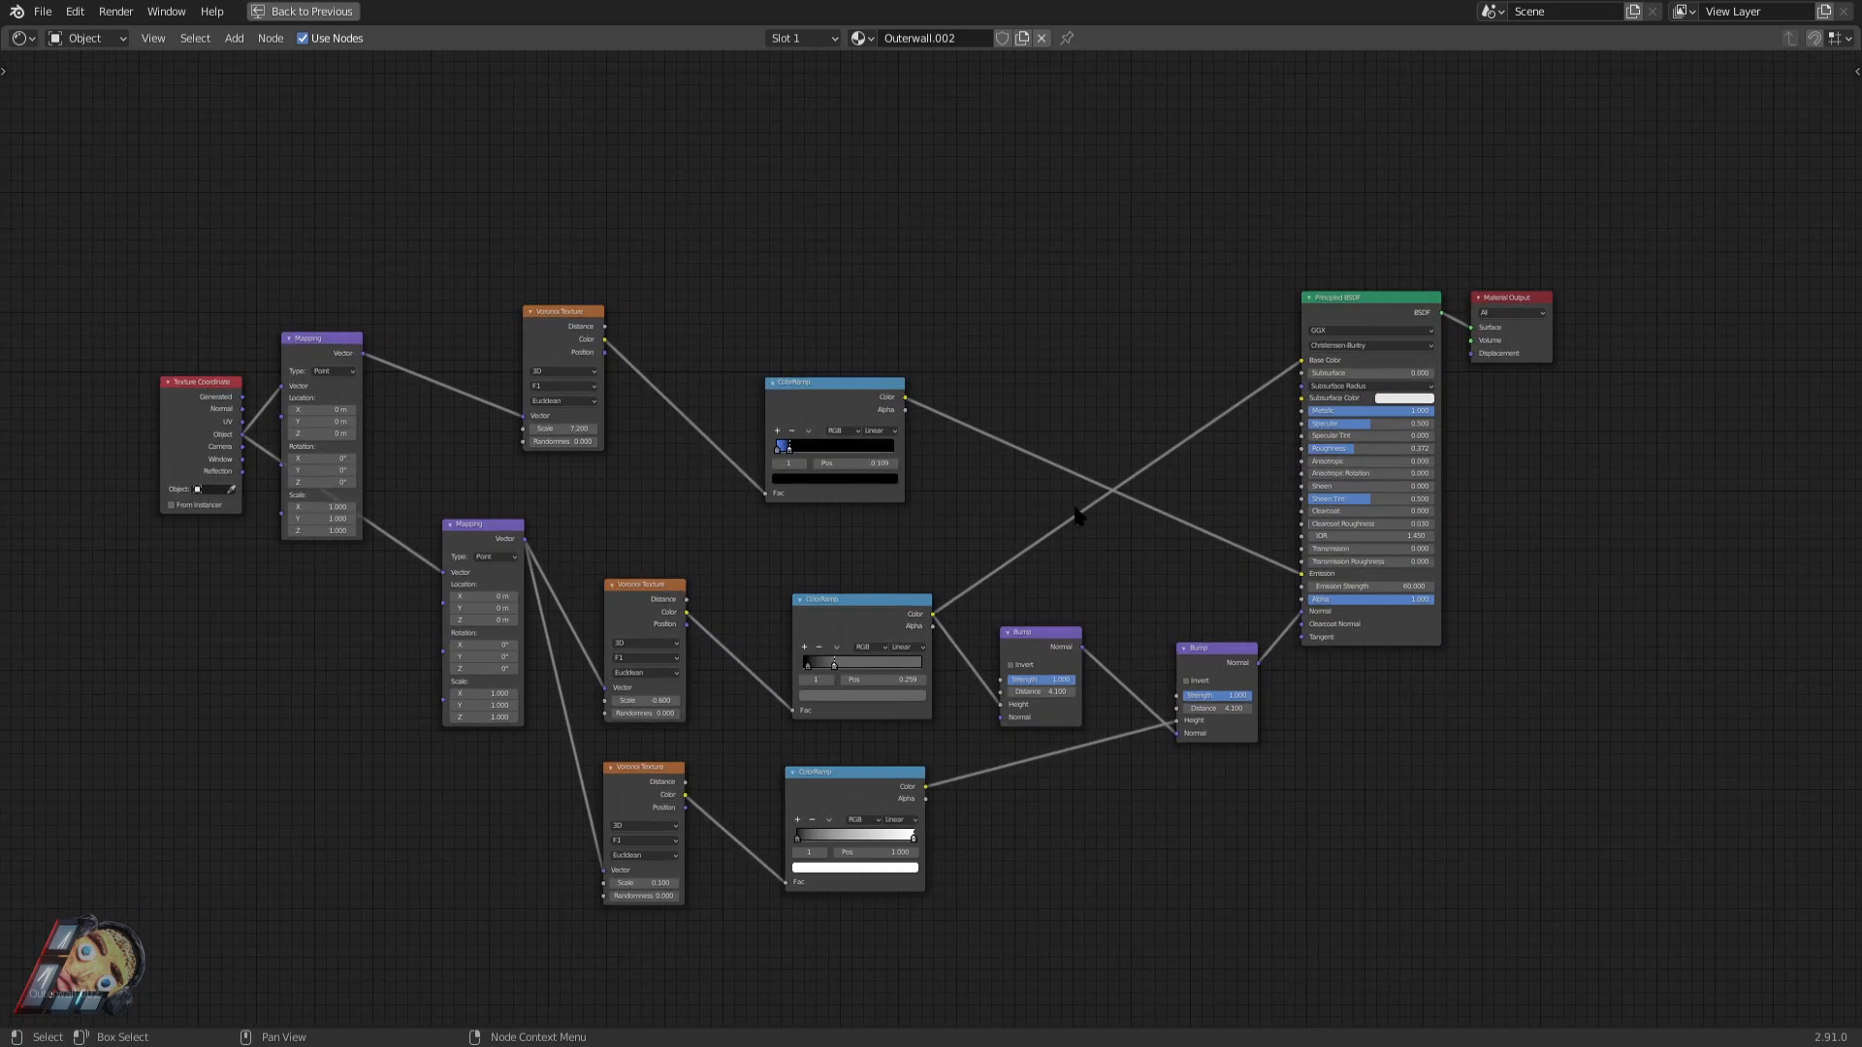
{"action": "scroll", "coordinate": [567, 524], "scroll_direction": "down", "scroll_amount": 2}
{"action": "left_click_drag", "start_coordinate": [403, 383], "coordinate": [1002, 371]}
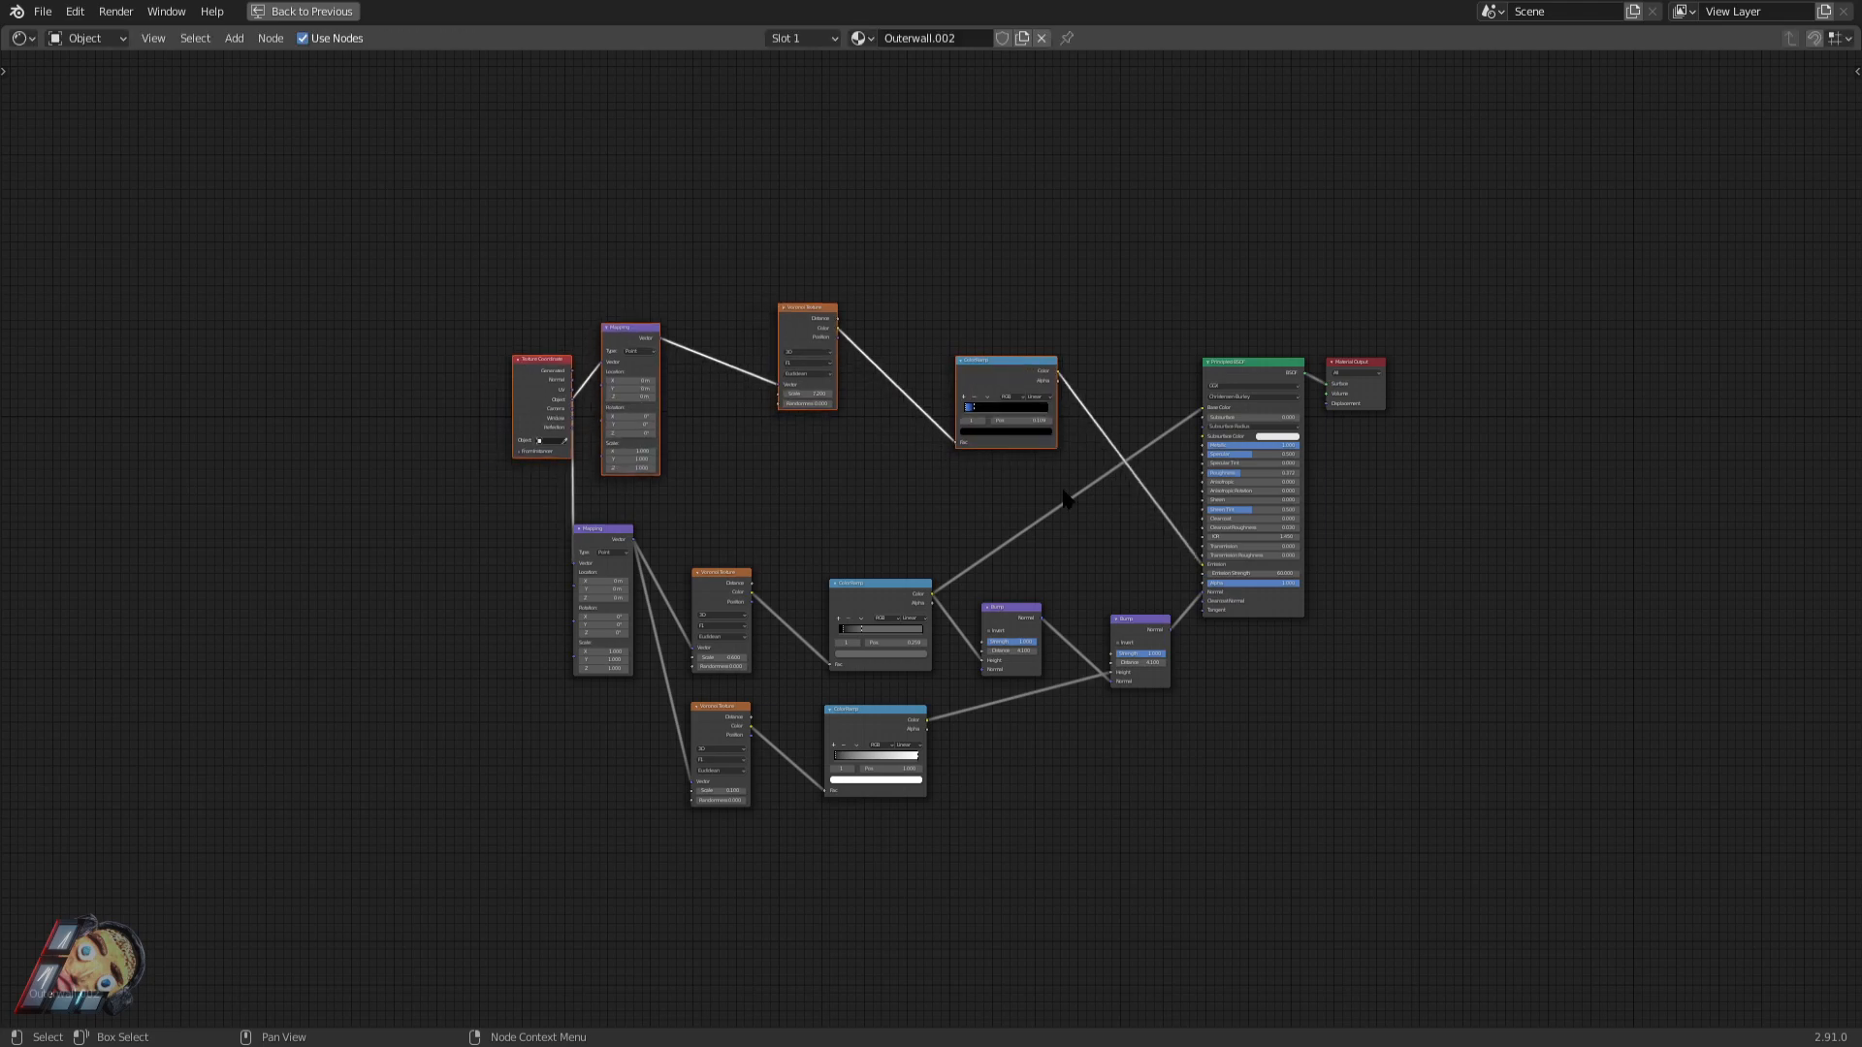
{"action": "scroll", "coordinate": [712, 499], "scroll_direction": "up", "scroll_amount": 1}
{"action": "mouse_move", "coordinate": [413, 355]}
{"action": "left_mouse_down"}
{"action": "mouse_move", "coordinate": [389, 388]}
{"action": "mouse_move", "coordinate": [424, 384]}
{"action": "left_mouse_up"}
{"action": "left_click_drag", "start_coordinate": [598, 384], "coordinate": [691, 371]}
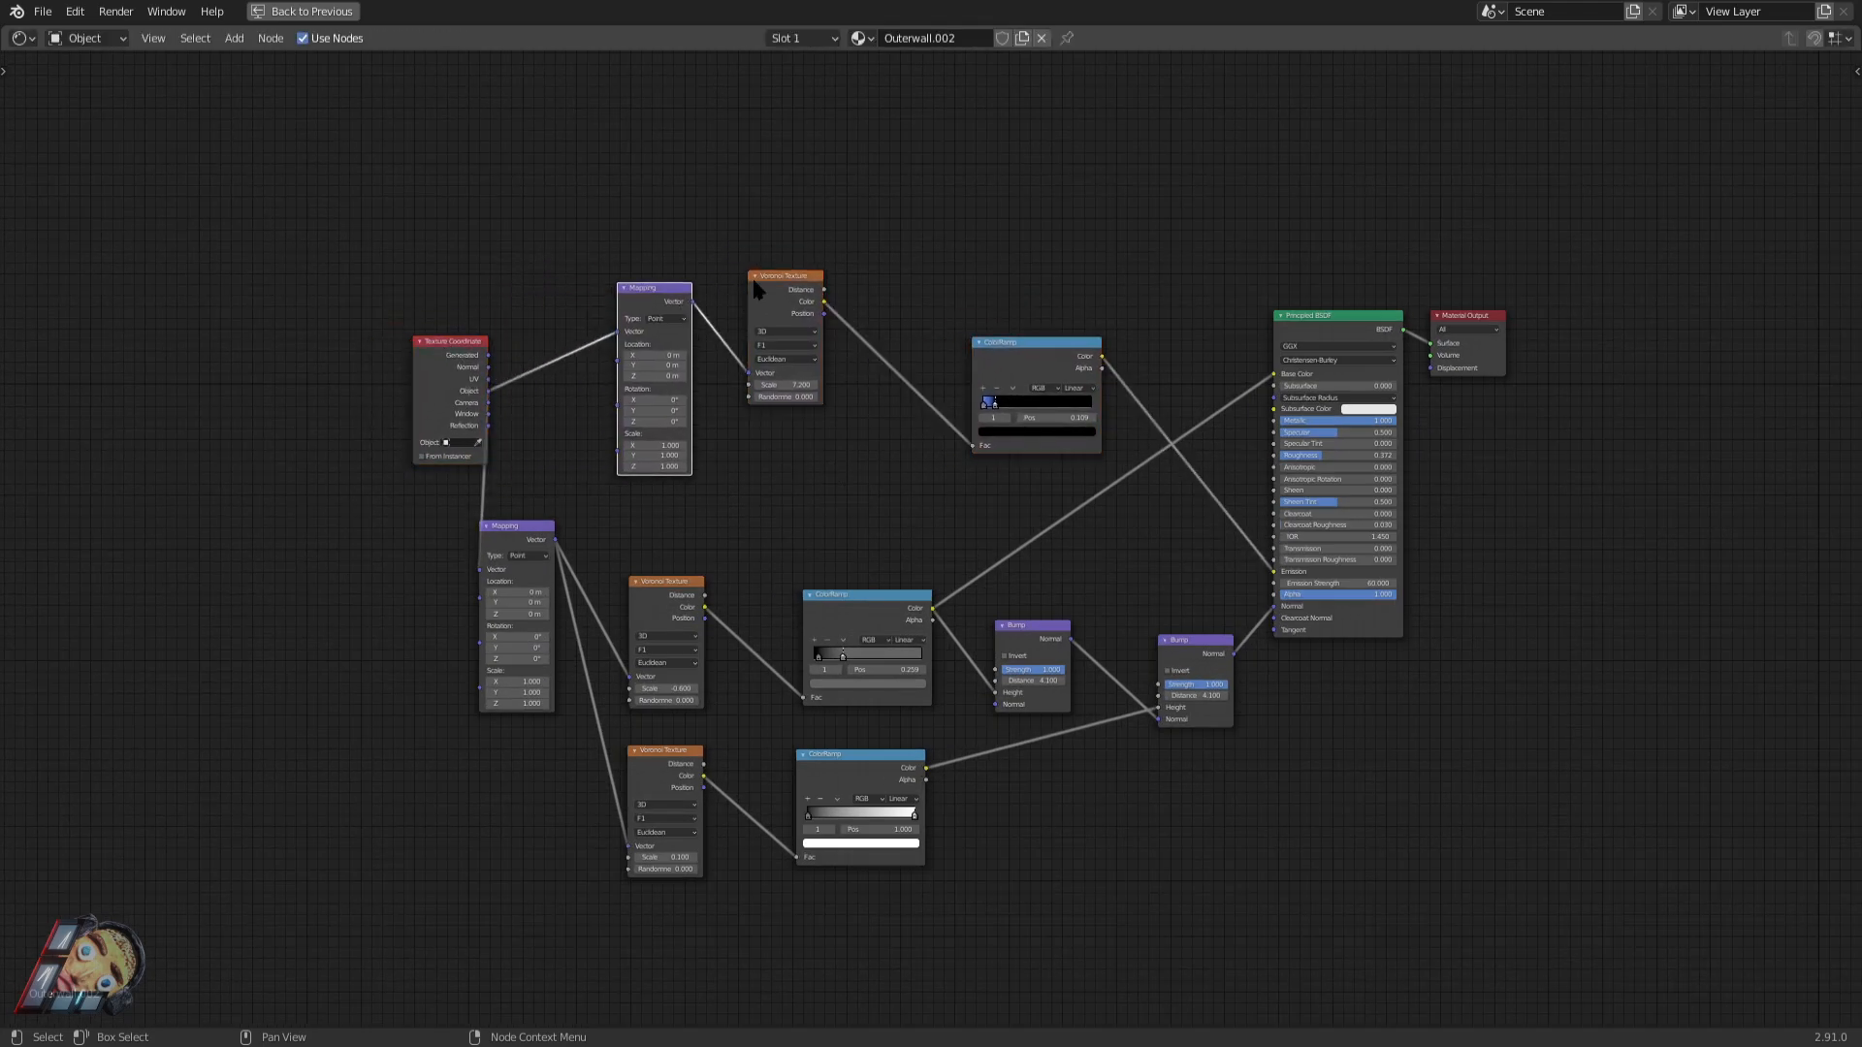
{"action": "left_click_drag", "start_coordinate": [747, 281], "coordinate": [736, 296]}
{"action": "left_click_drag", "start_coordinate": [941, 300], "coordinate": [932, 285]}
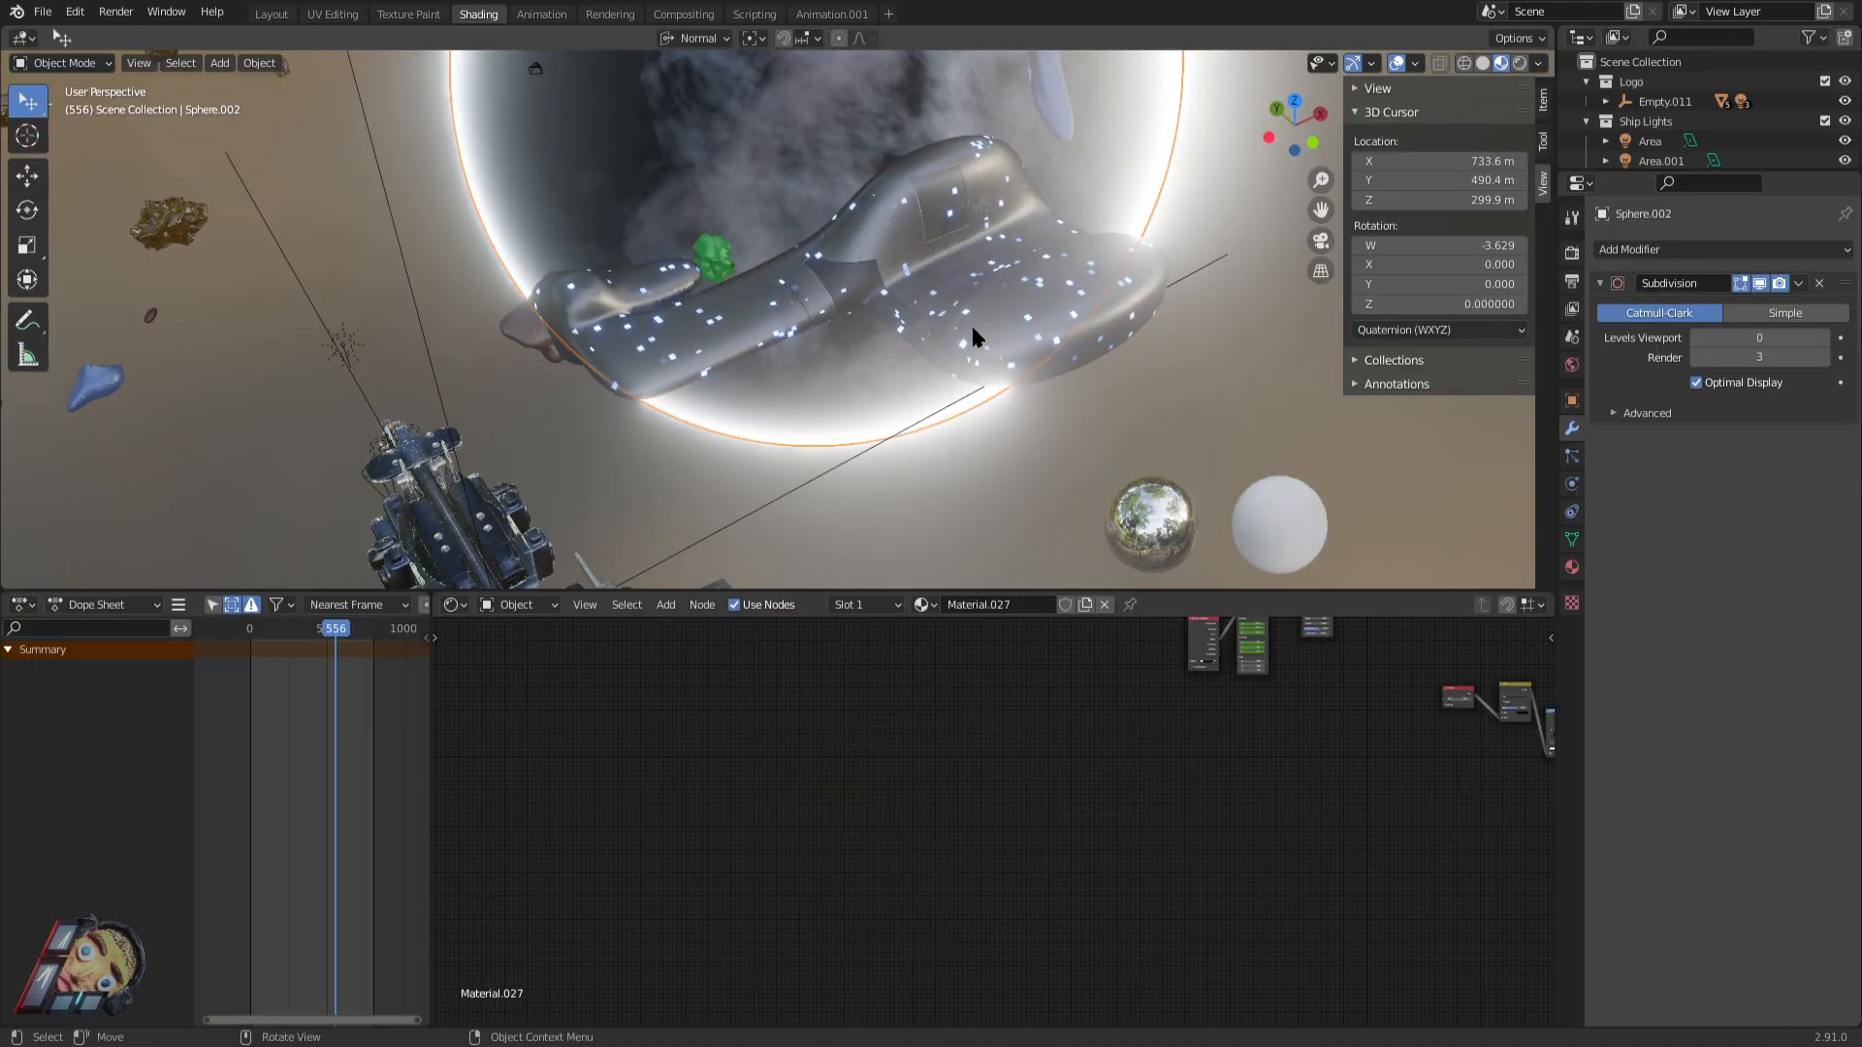
Inspect the window lights on the extruded shape up close and switch the viewport to rendered shading.
{"action": "scroll", "coordinate": [975, 337], "scroll_direction": "up", "scroll_amount": 8}
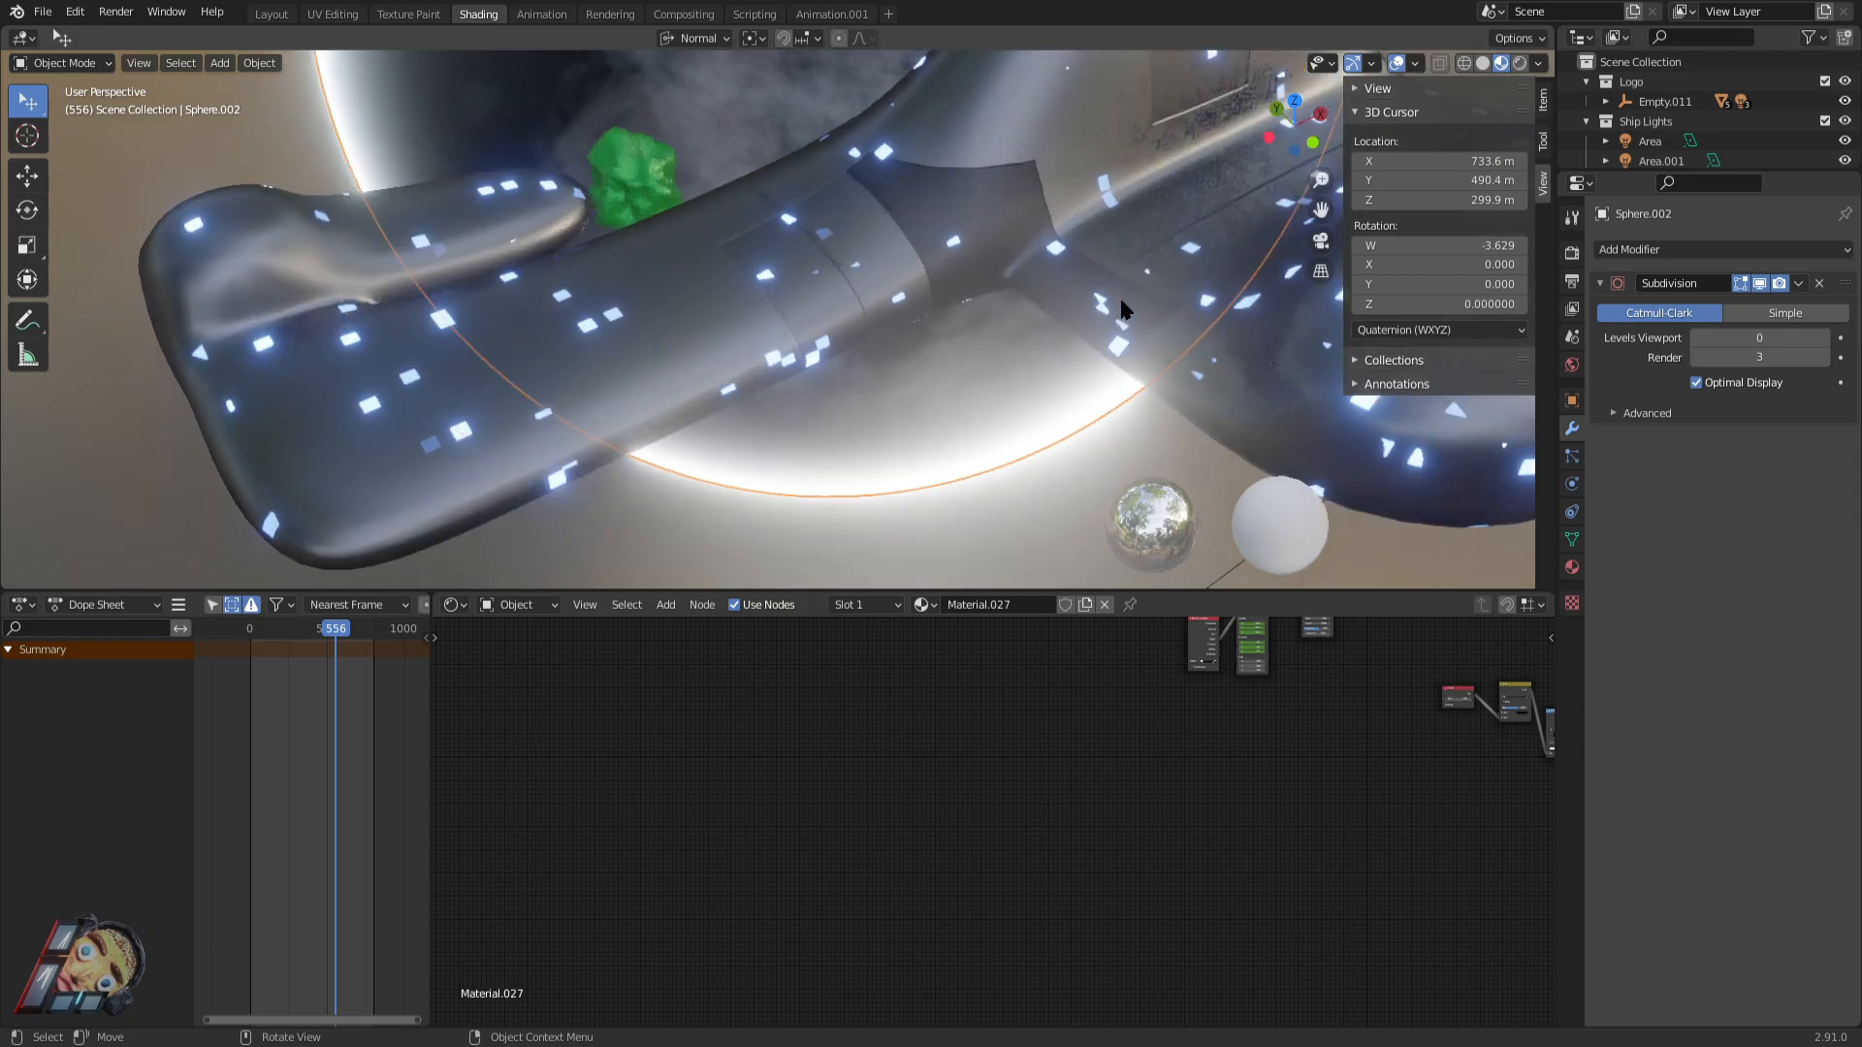
{"action": "middle_click_drag", "start_coordinate": [701, 179], "coordinate": [990, 282]}
{"action": "middle_click_drag", "start_coordinate": [834, 305], "coordinate": [665, 186]}
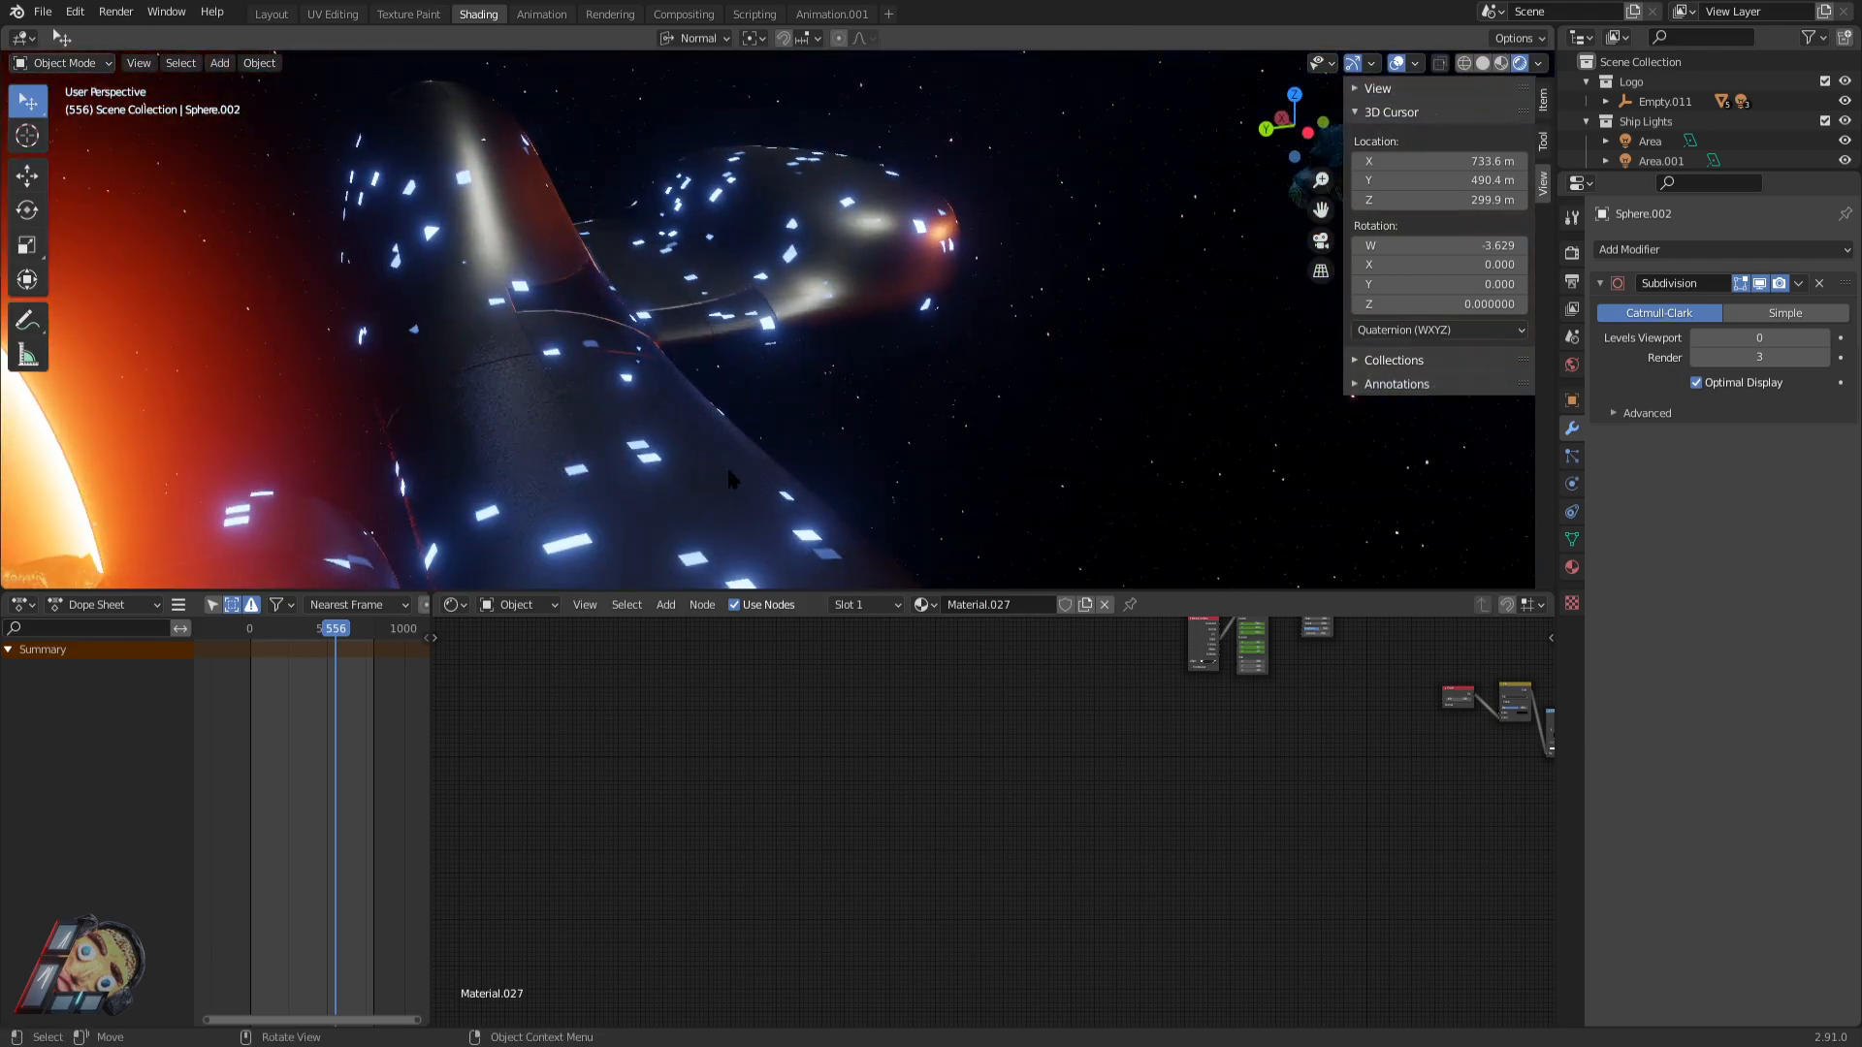
Examine the complete Material.027 node tree of the large glowing sphere, from its texture inputs to the material output.
{"action": "key", "text": "ctrl+space"}
{"action": "scroll", "coordinate": [1143, 517], "scroll_direction": "down", "scroll_amount": 5}
{"action": "middle_click_drag", "start_coordinate": [1156, 485], "coordinate": [693, 671]}
{"action": "middle_click_drag", "start_coordinate": [1023, 441], "coordinate": [592, 652]}
{"action": "scroll", "coordinate": [1072, 576], "scroll_direction": "up", "scroll_amount": 4}
{"action": "middle_click_drag", "start_coordinate": [1167, 576], "coordinate": [879, 434]}
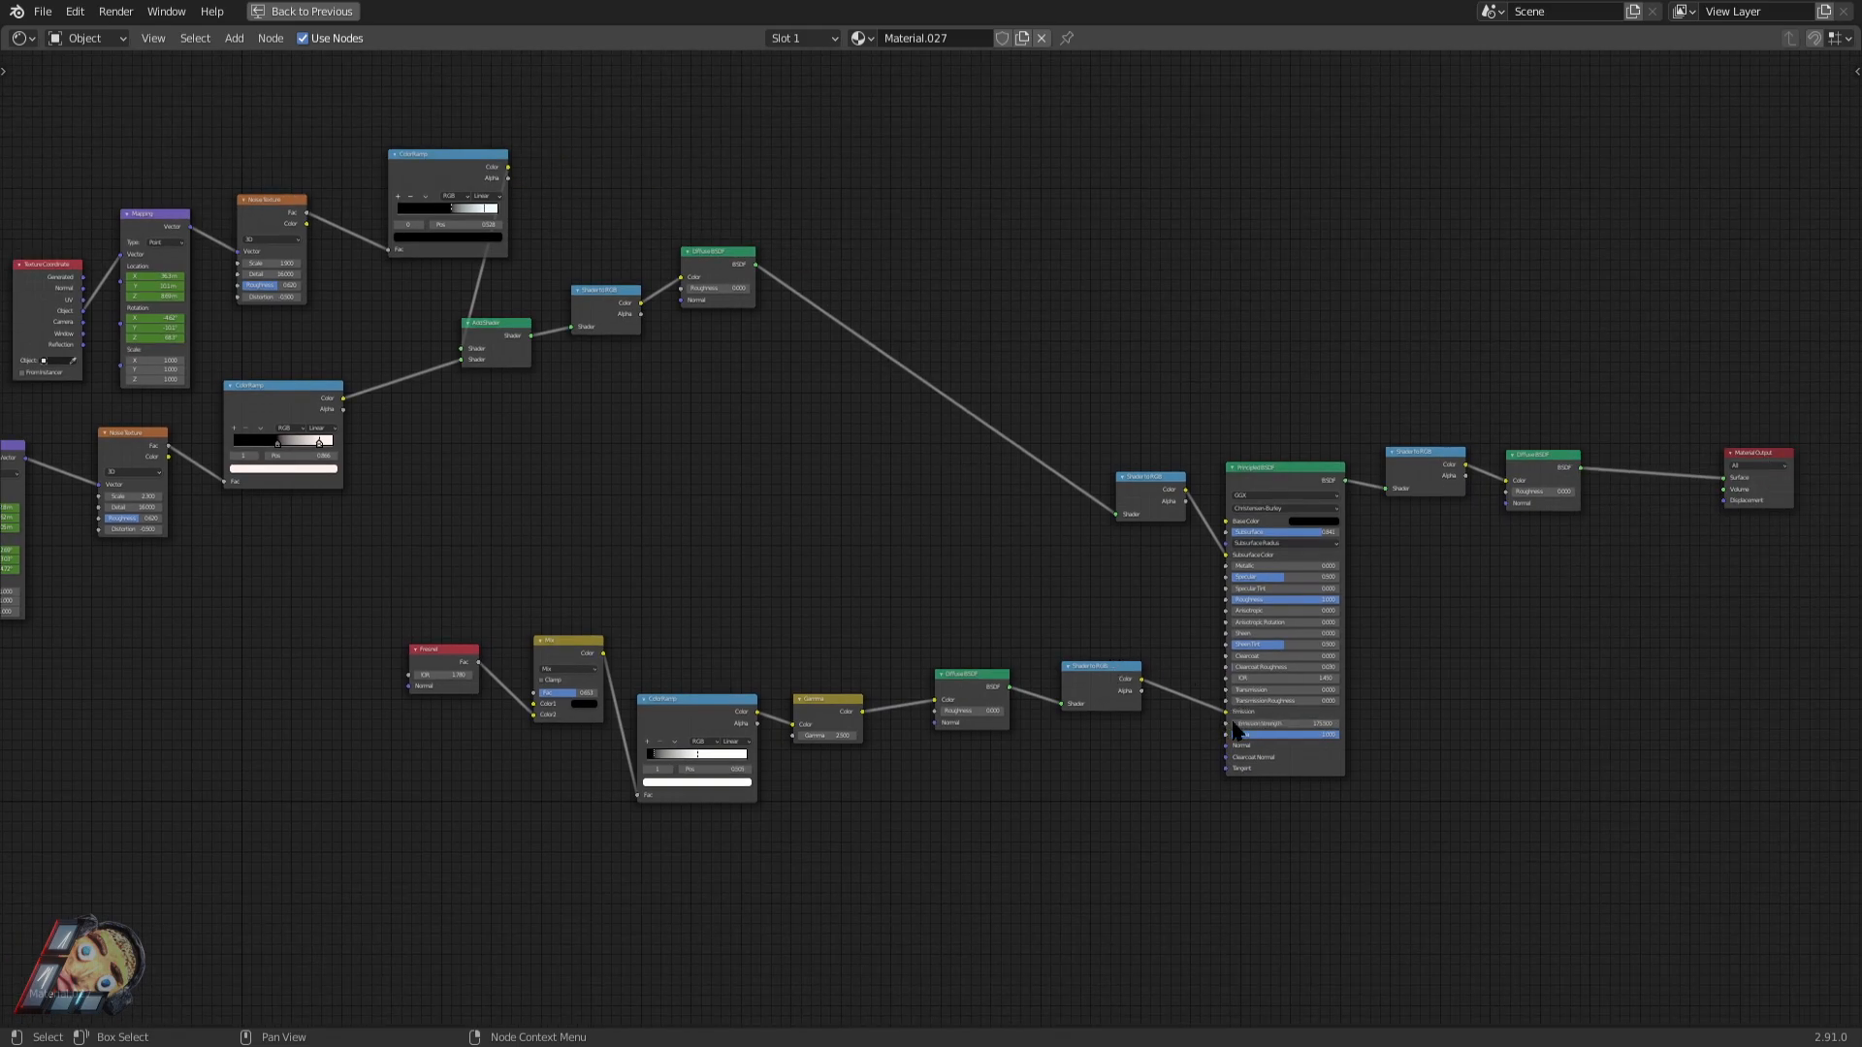
{"action": "middle_click_drag", "start_coordinate": [1404, 577], "coordinate": [1297, 559]}
{"action": "scroll", "coordinate": [1326, 536], "scroll_direction": "down", "scroll_amount": 3}
{"action": "scroll", "coordinate": [1333, 543], "scroll_direction": "down", "scroll_amount": 1}
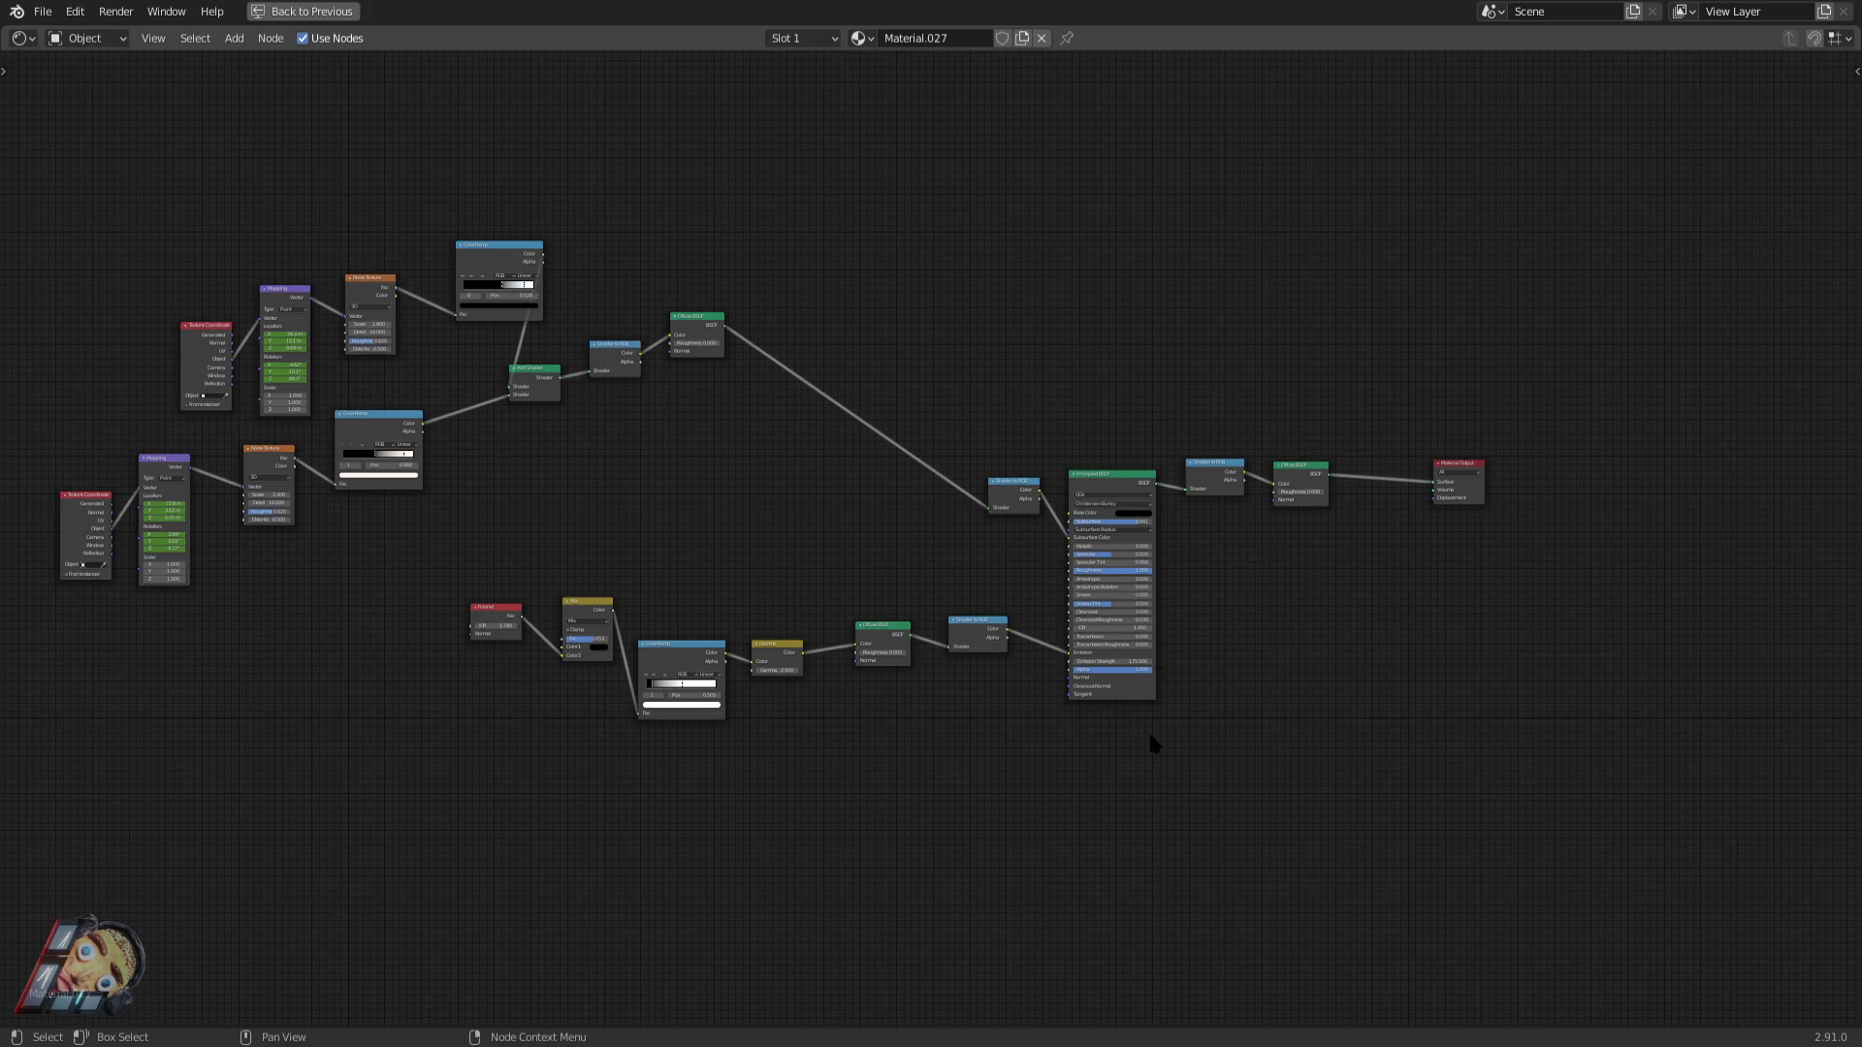
{"action": "scroll", "coordinate": [1148, 726], "scroll_direction": "up", "scroll_amount": 2}
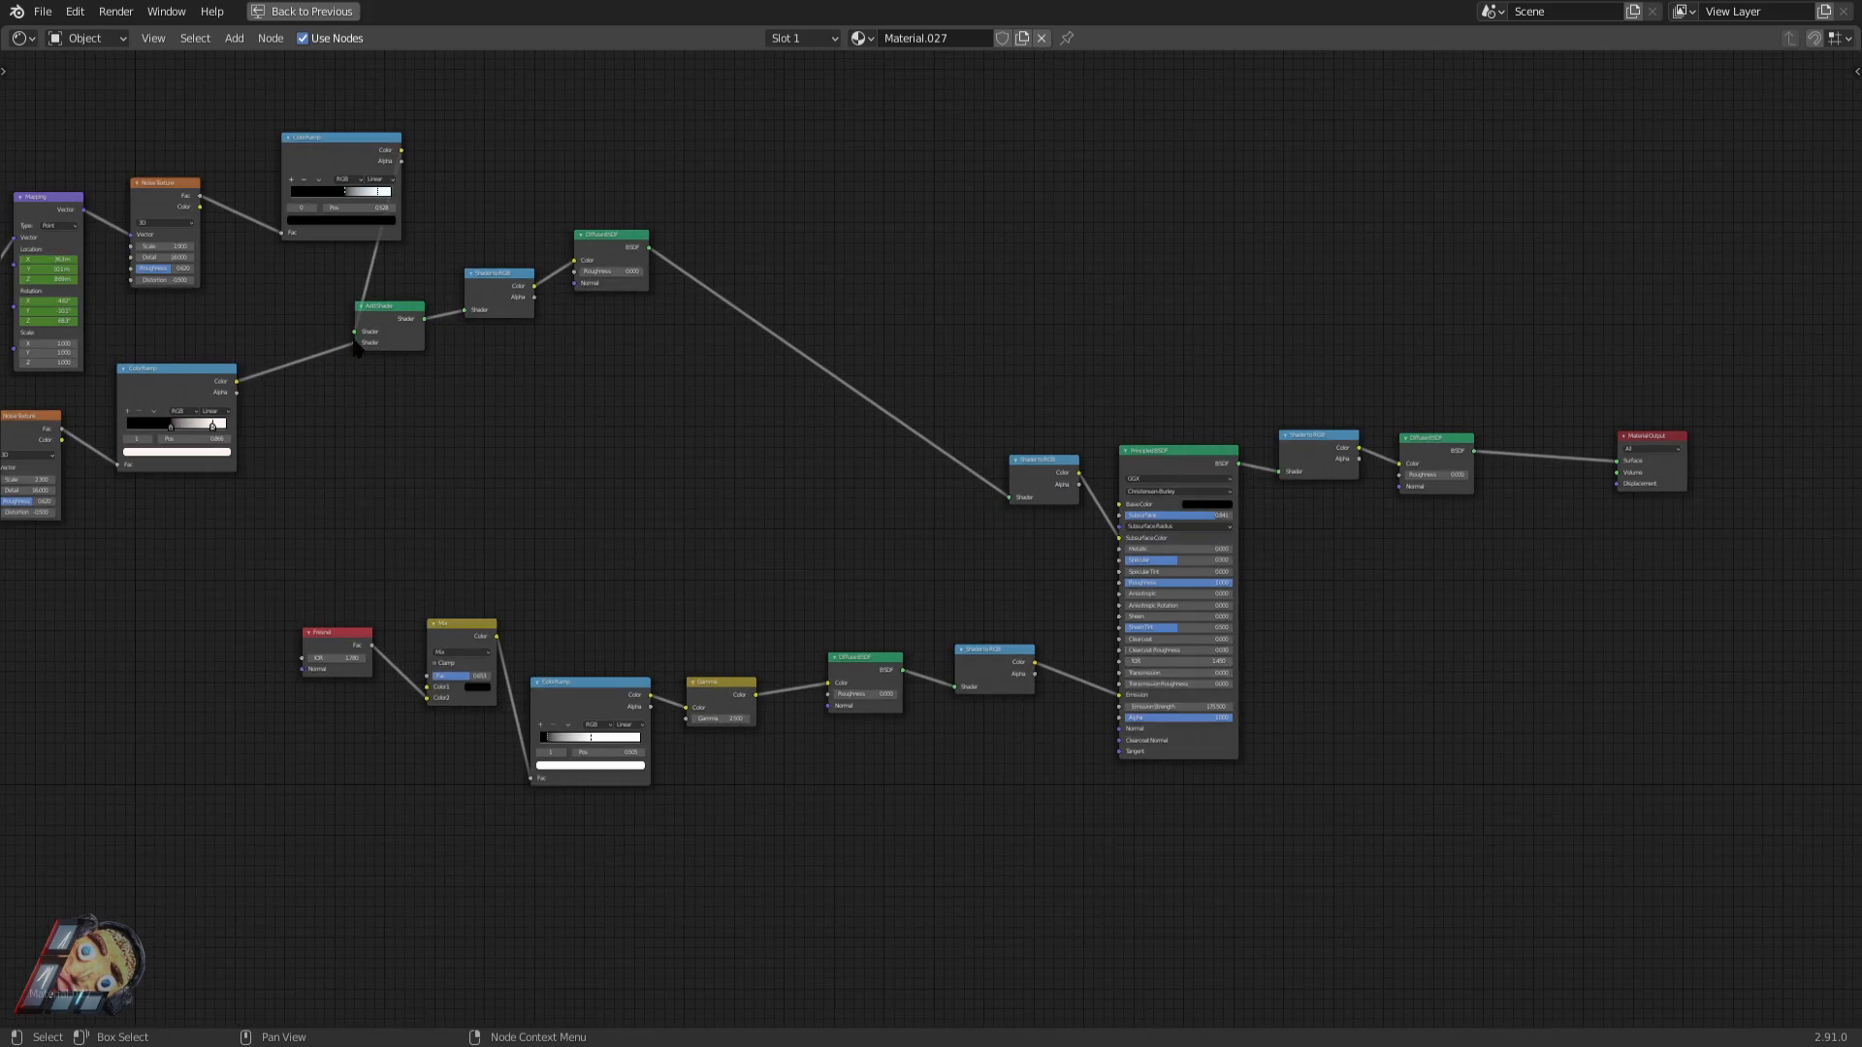
{"action": "middle_click_drag", "start_coordinate": [520, 361], "coordinate": [648, 394]}
{"action": "scroll", "coordinate": [580, 433], "scroll_direction": "down", "scroll_amount": 2}
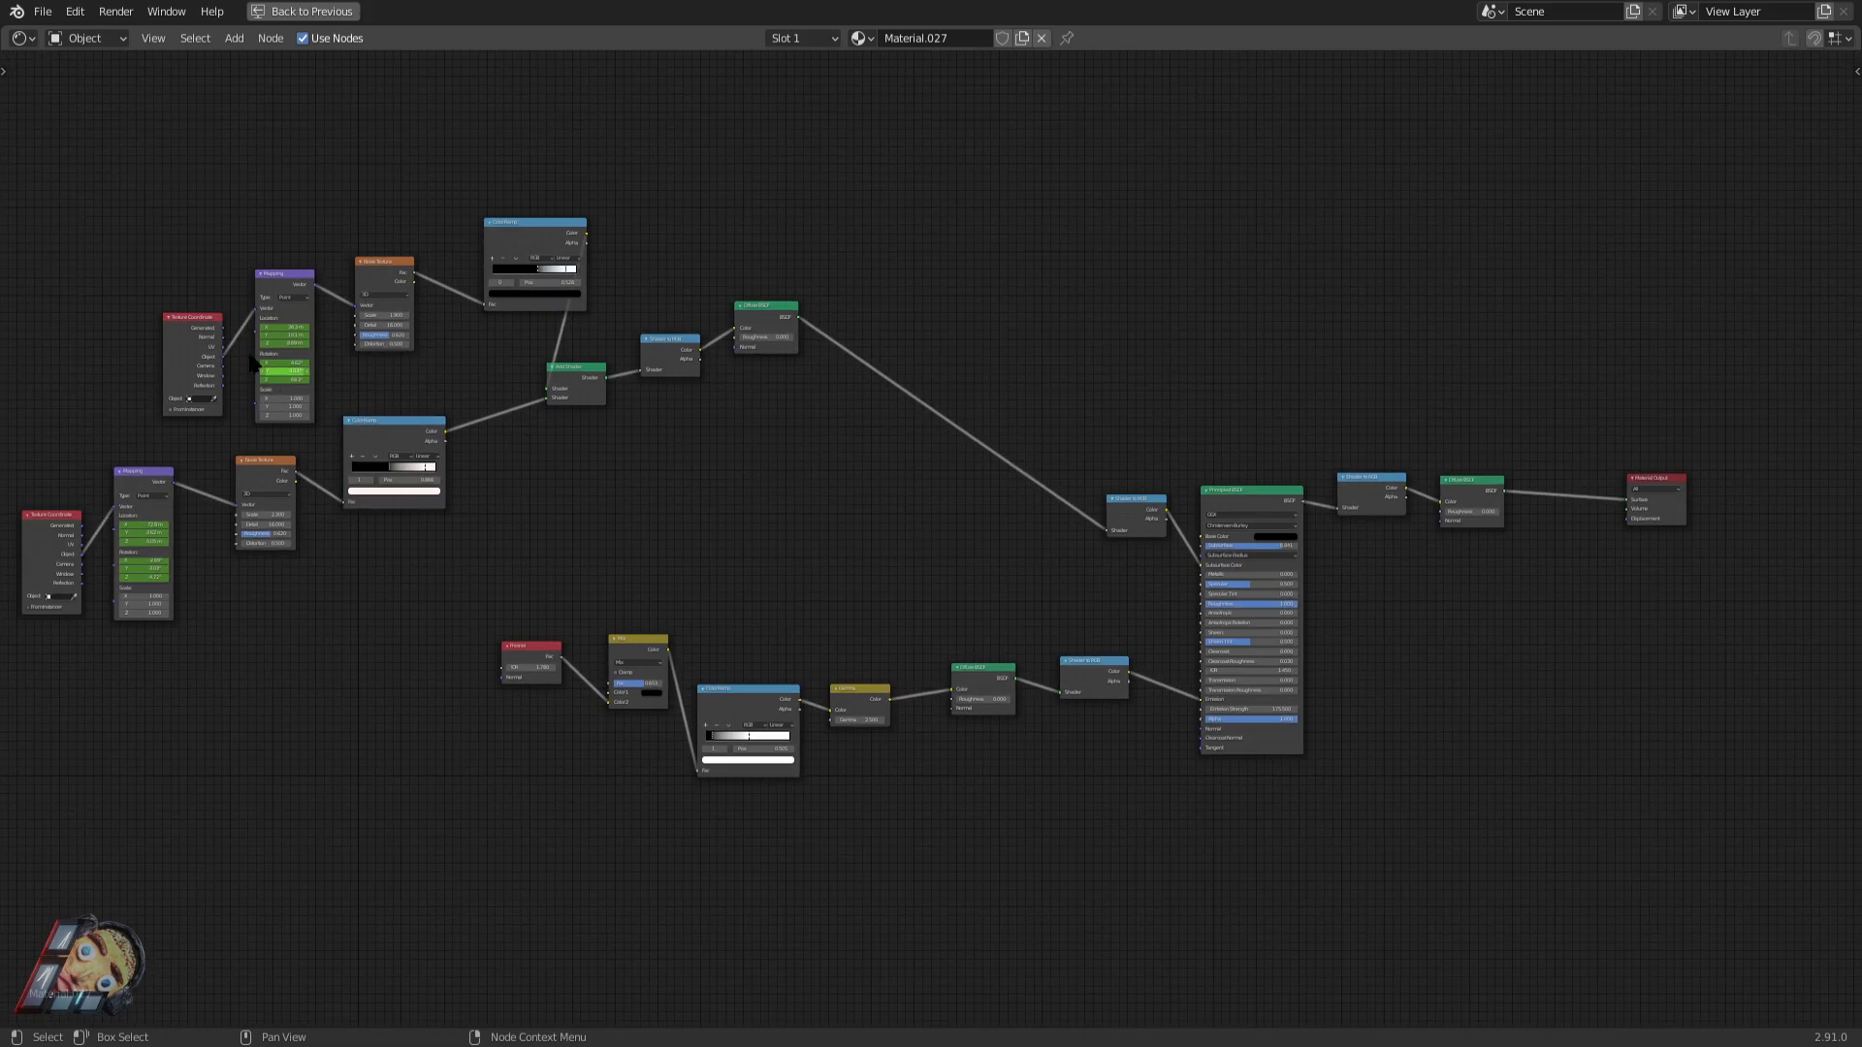
{"action": "scroll", "coordinate": [257, 362], "scroll_direction": "down", "scroll_amount": 2}
{"action": "left_click_drag", "start_coordinate": [126, 265], "coordinate": [849, 534]}
{"action": "left_click", "coordinate": [847, 531]}
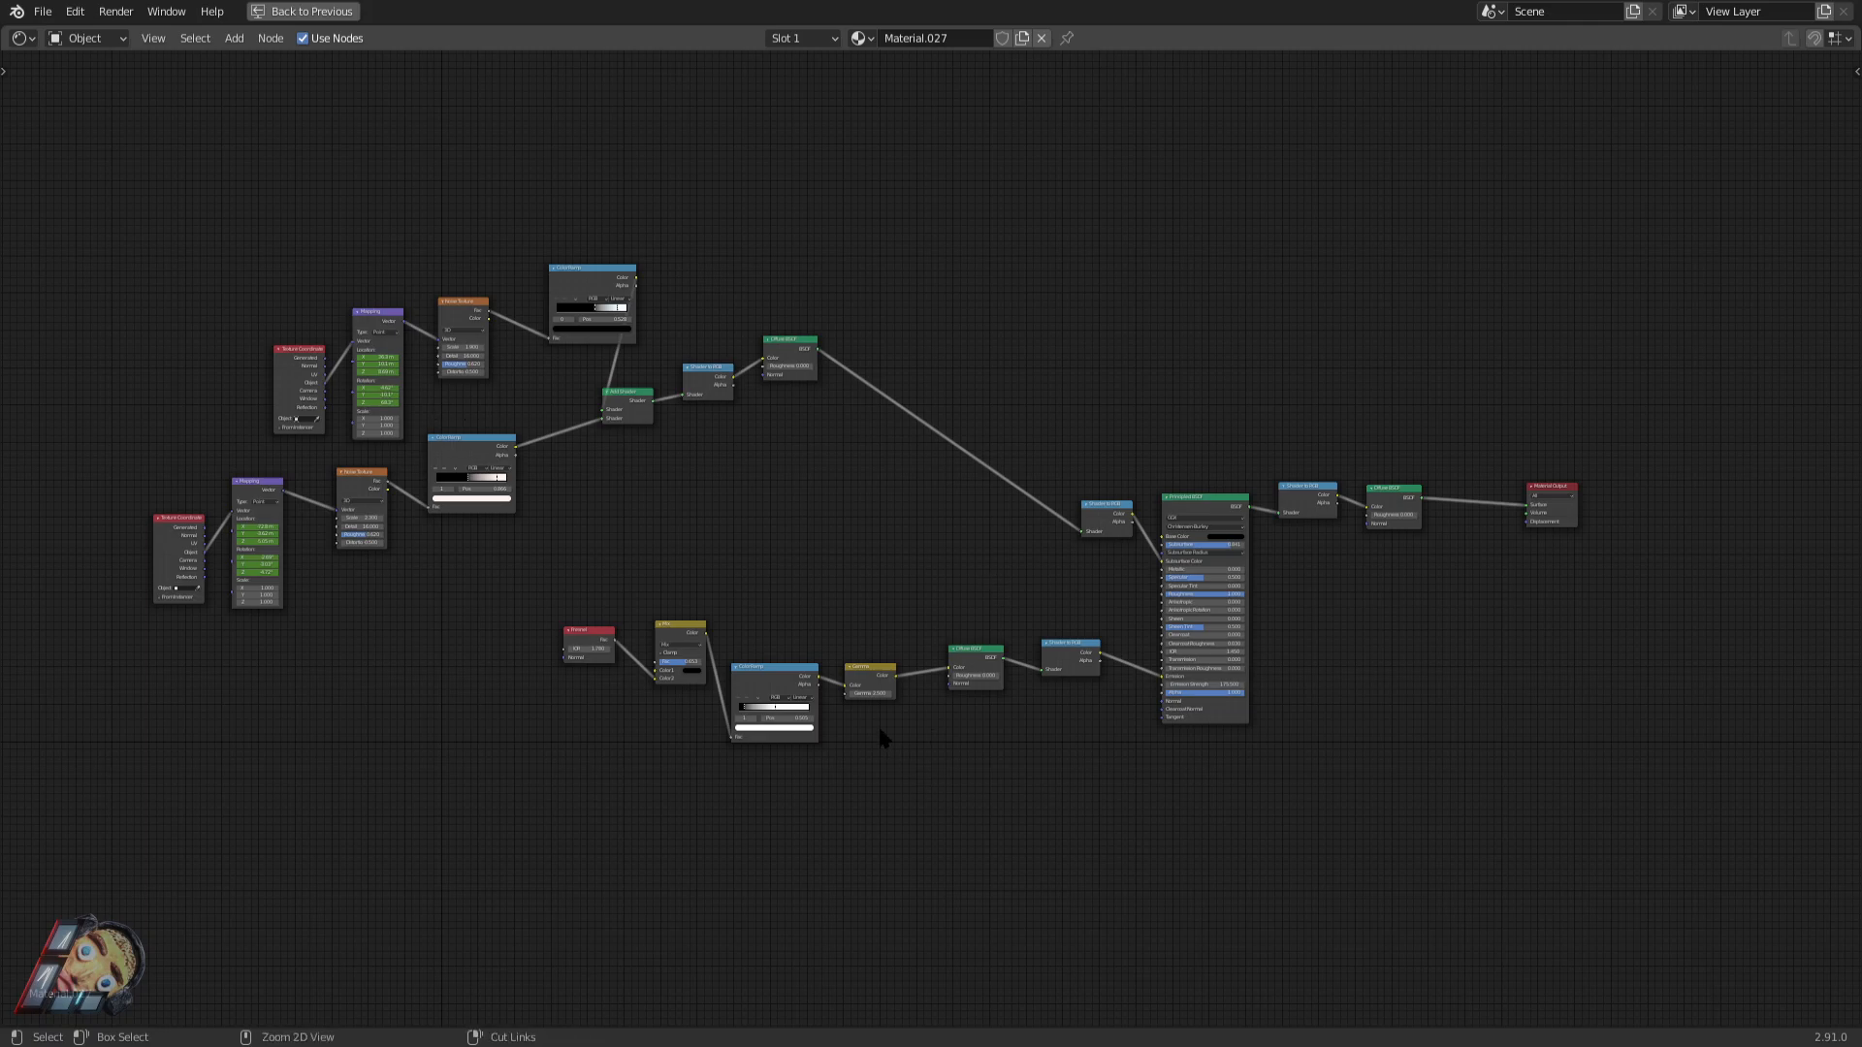
Reselect the extruded cube and examine its full Outerwall.002 node tree and the Principled BSDF settings.
{"action": "key", "text": "ctrl+space"}
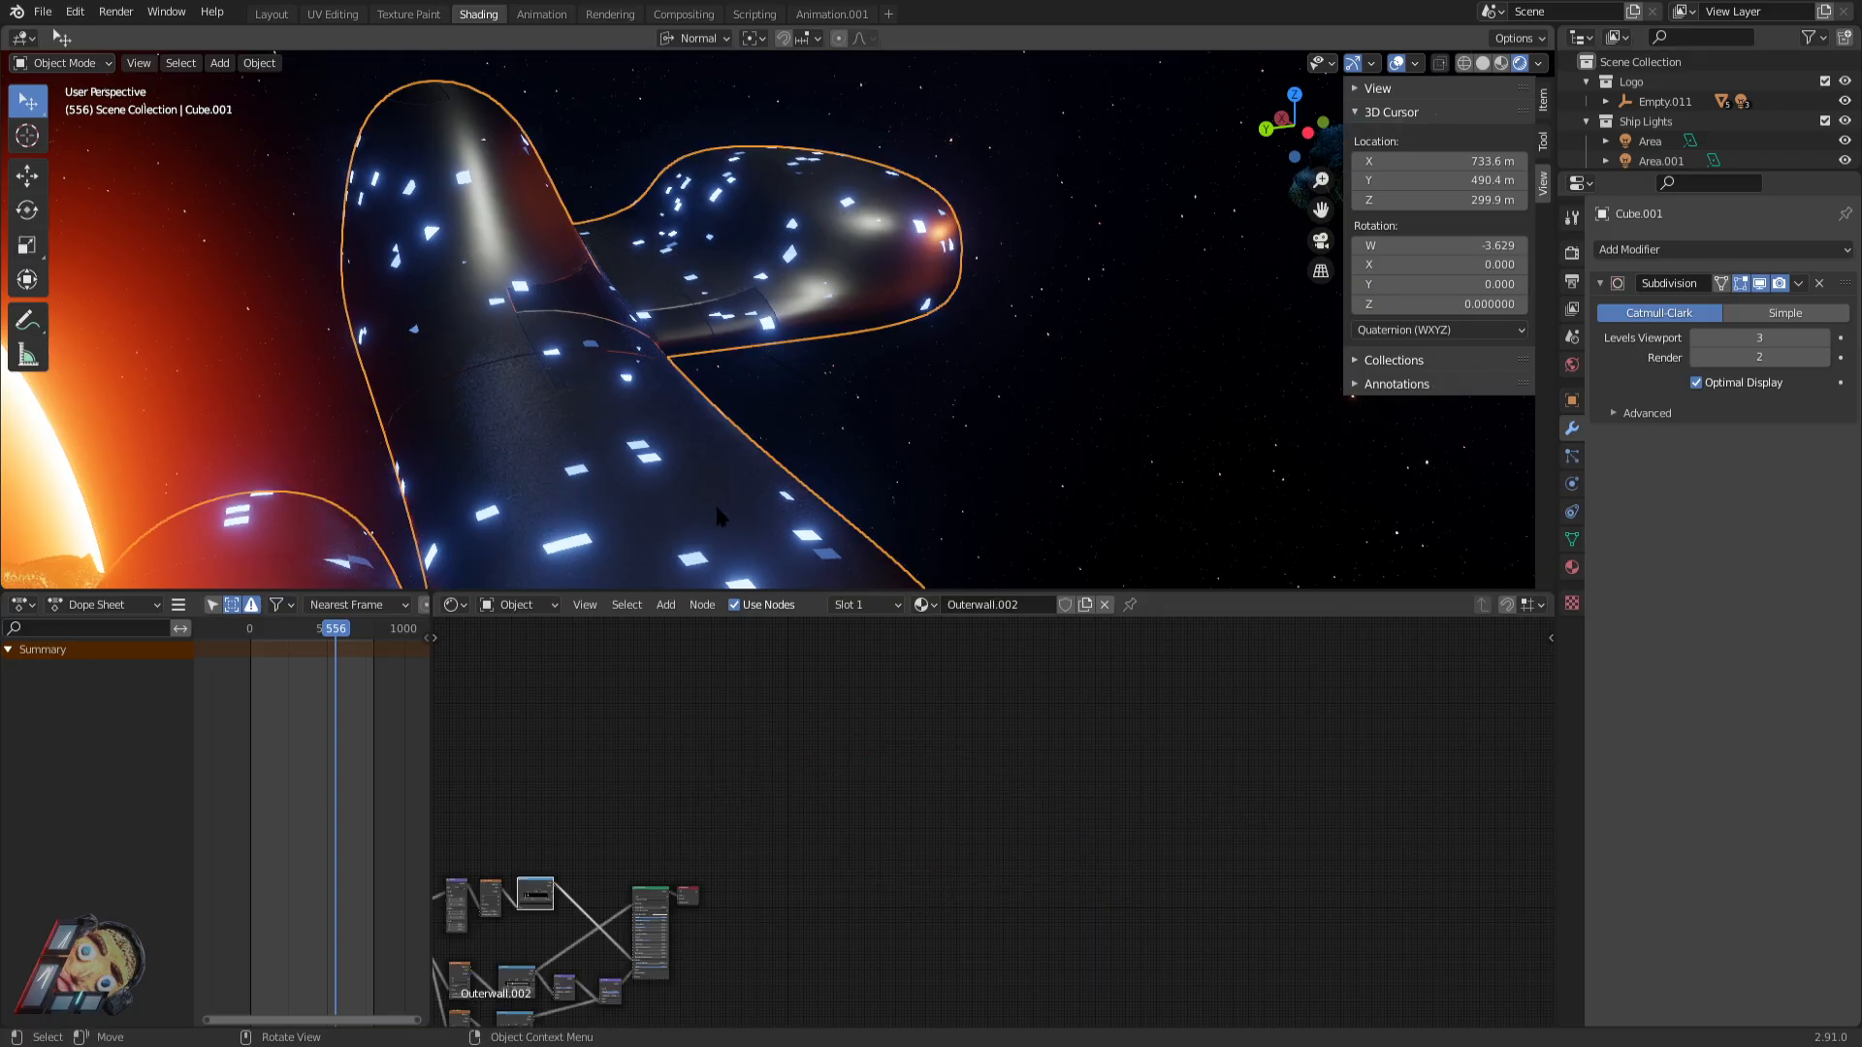
{"action": "middle_click_drag", "start_coordinate": [818, 811], "coordinate": [1309, 638]}
{"action": "middle_click_drag", "start_coordinate": [1255, 755], "coordinate": [1360, 600], "text": "ctrl"}
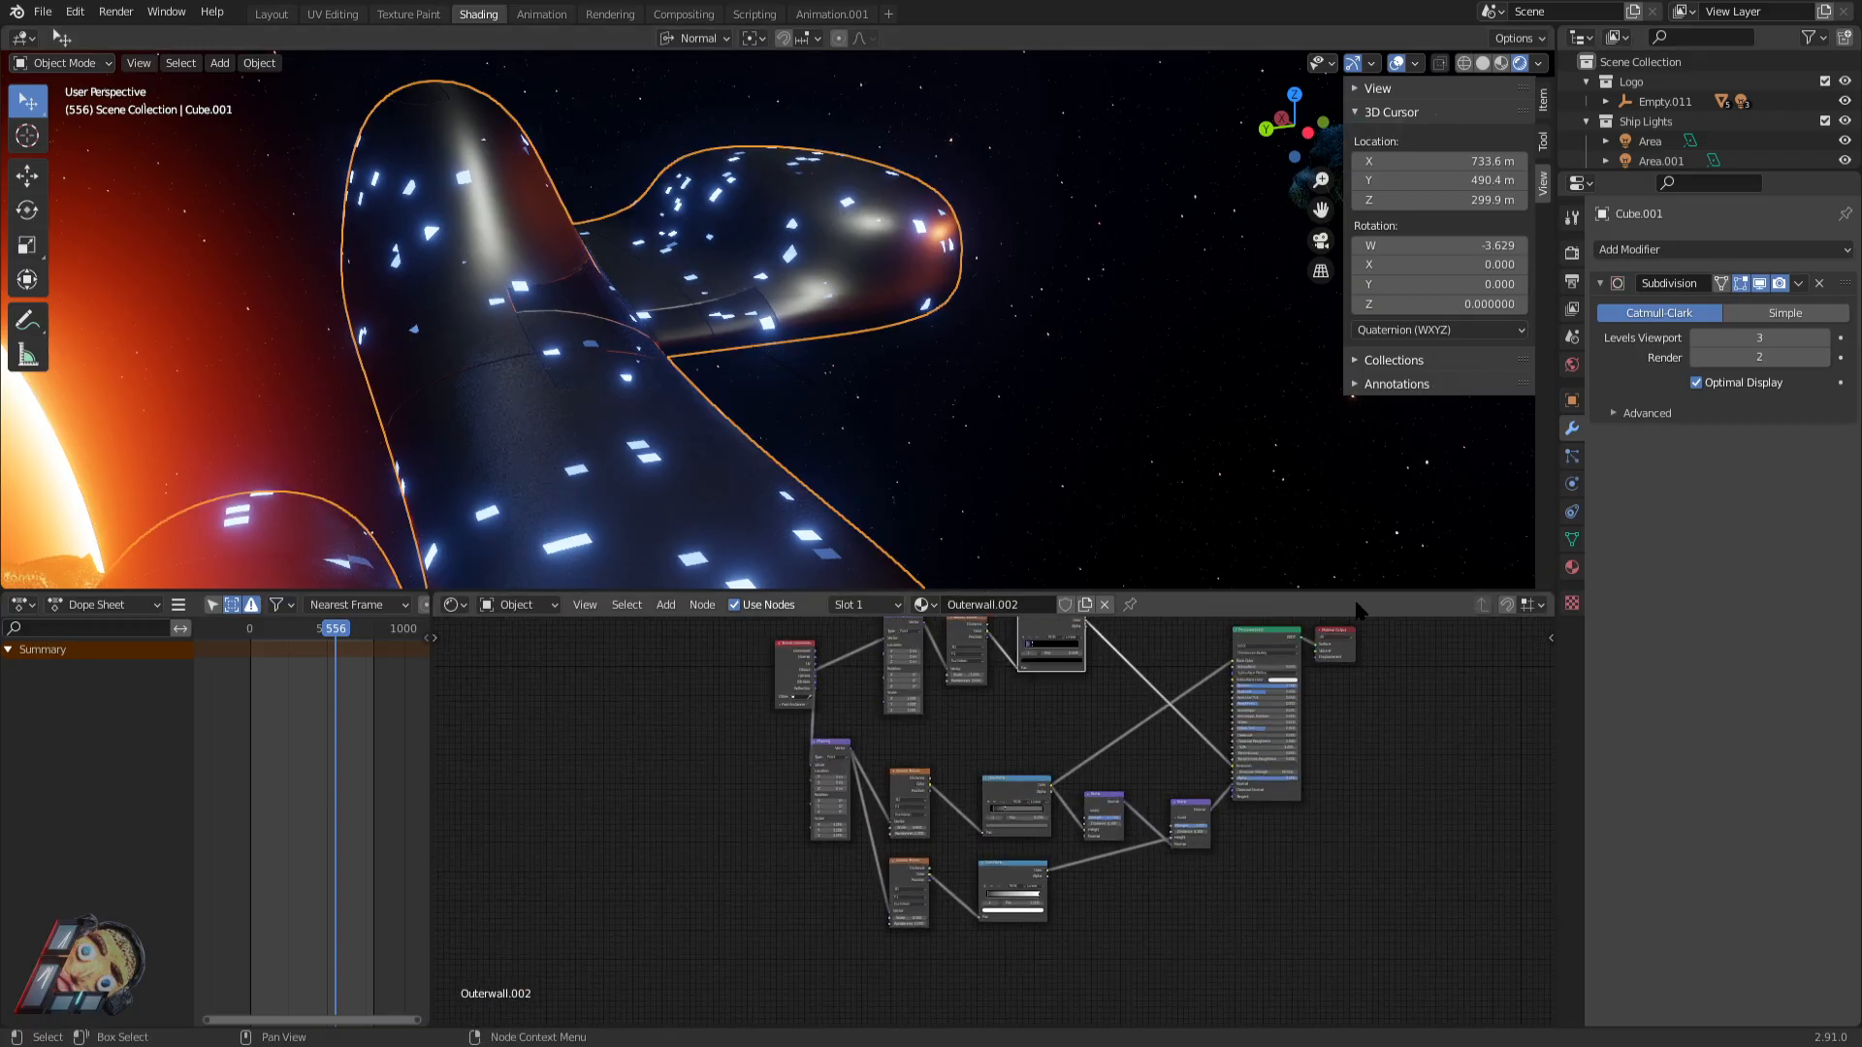
{"action": "key", "text": "ctrl+space"}
{"action": "key", "text": "Home"}
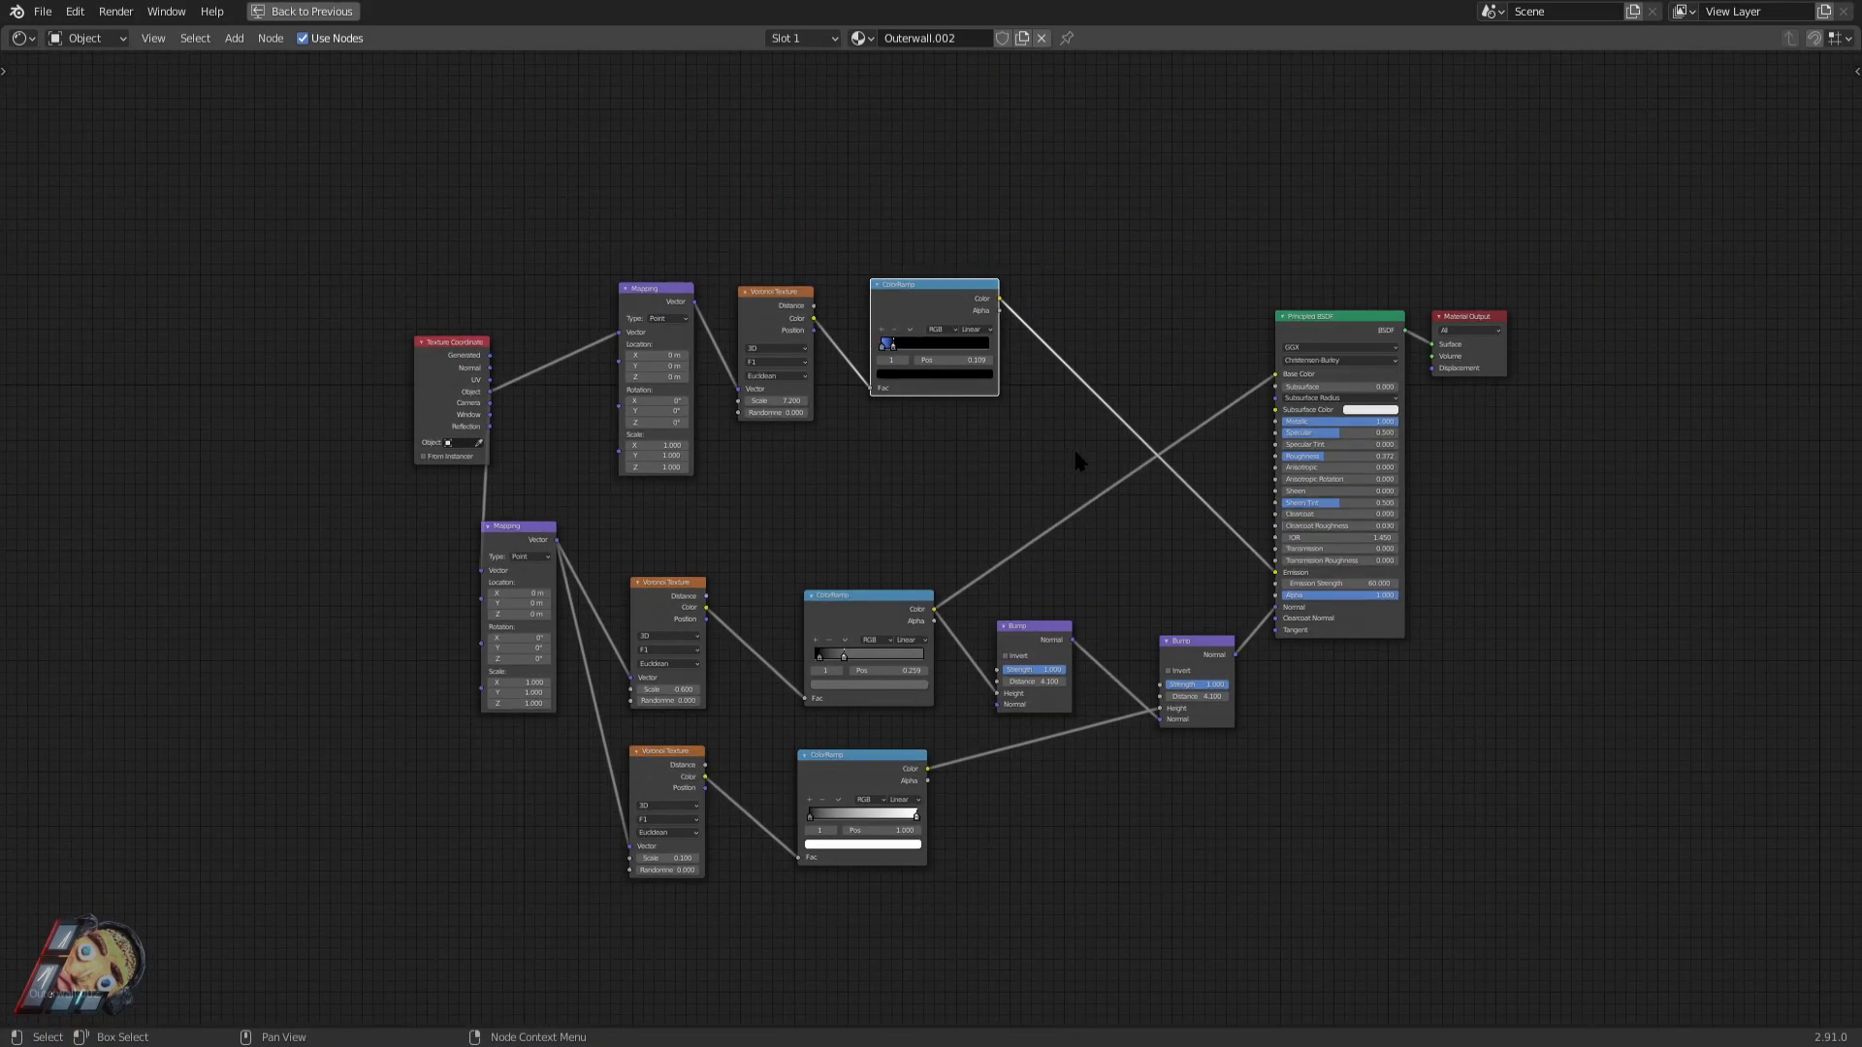
{"action": "key", "text": "ctrl+space"}
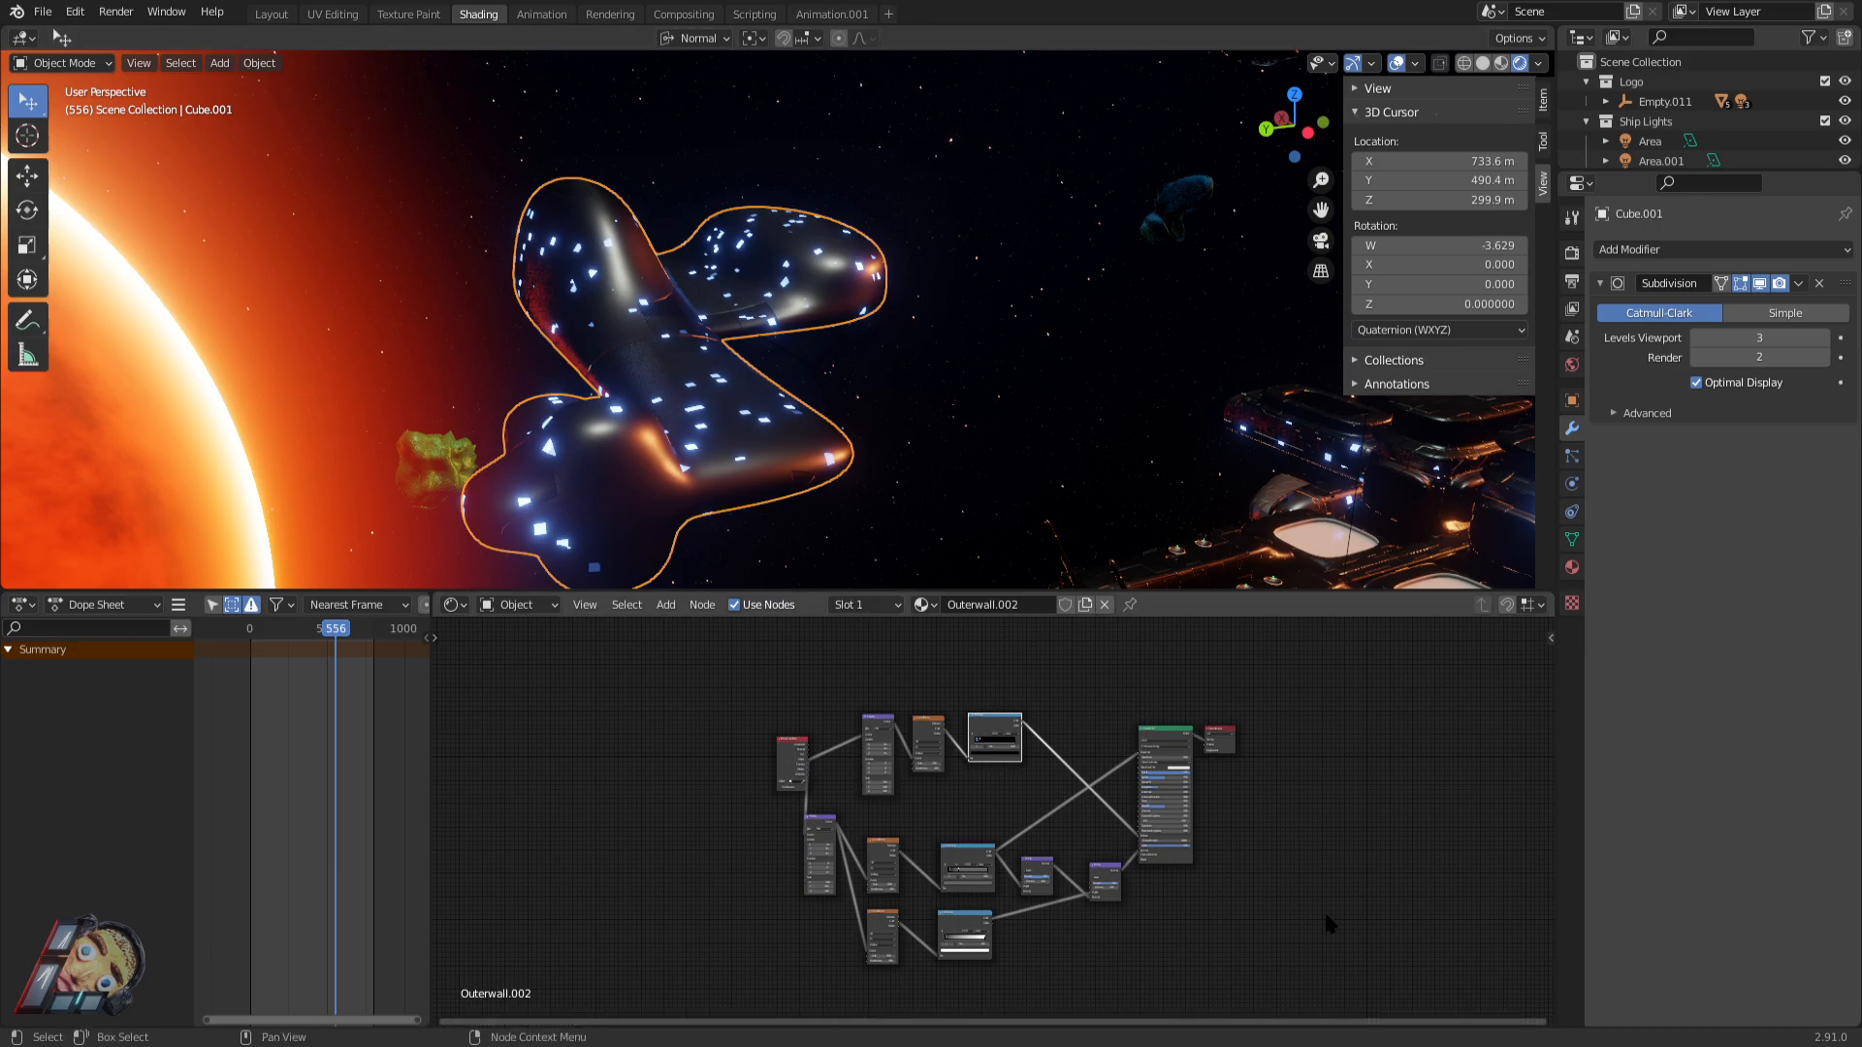
{"action": "key", "text": "ctrl+space"}
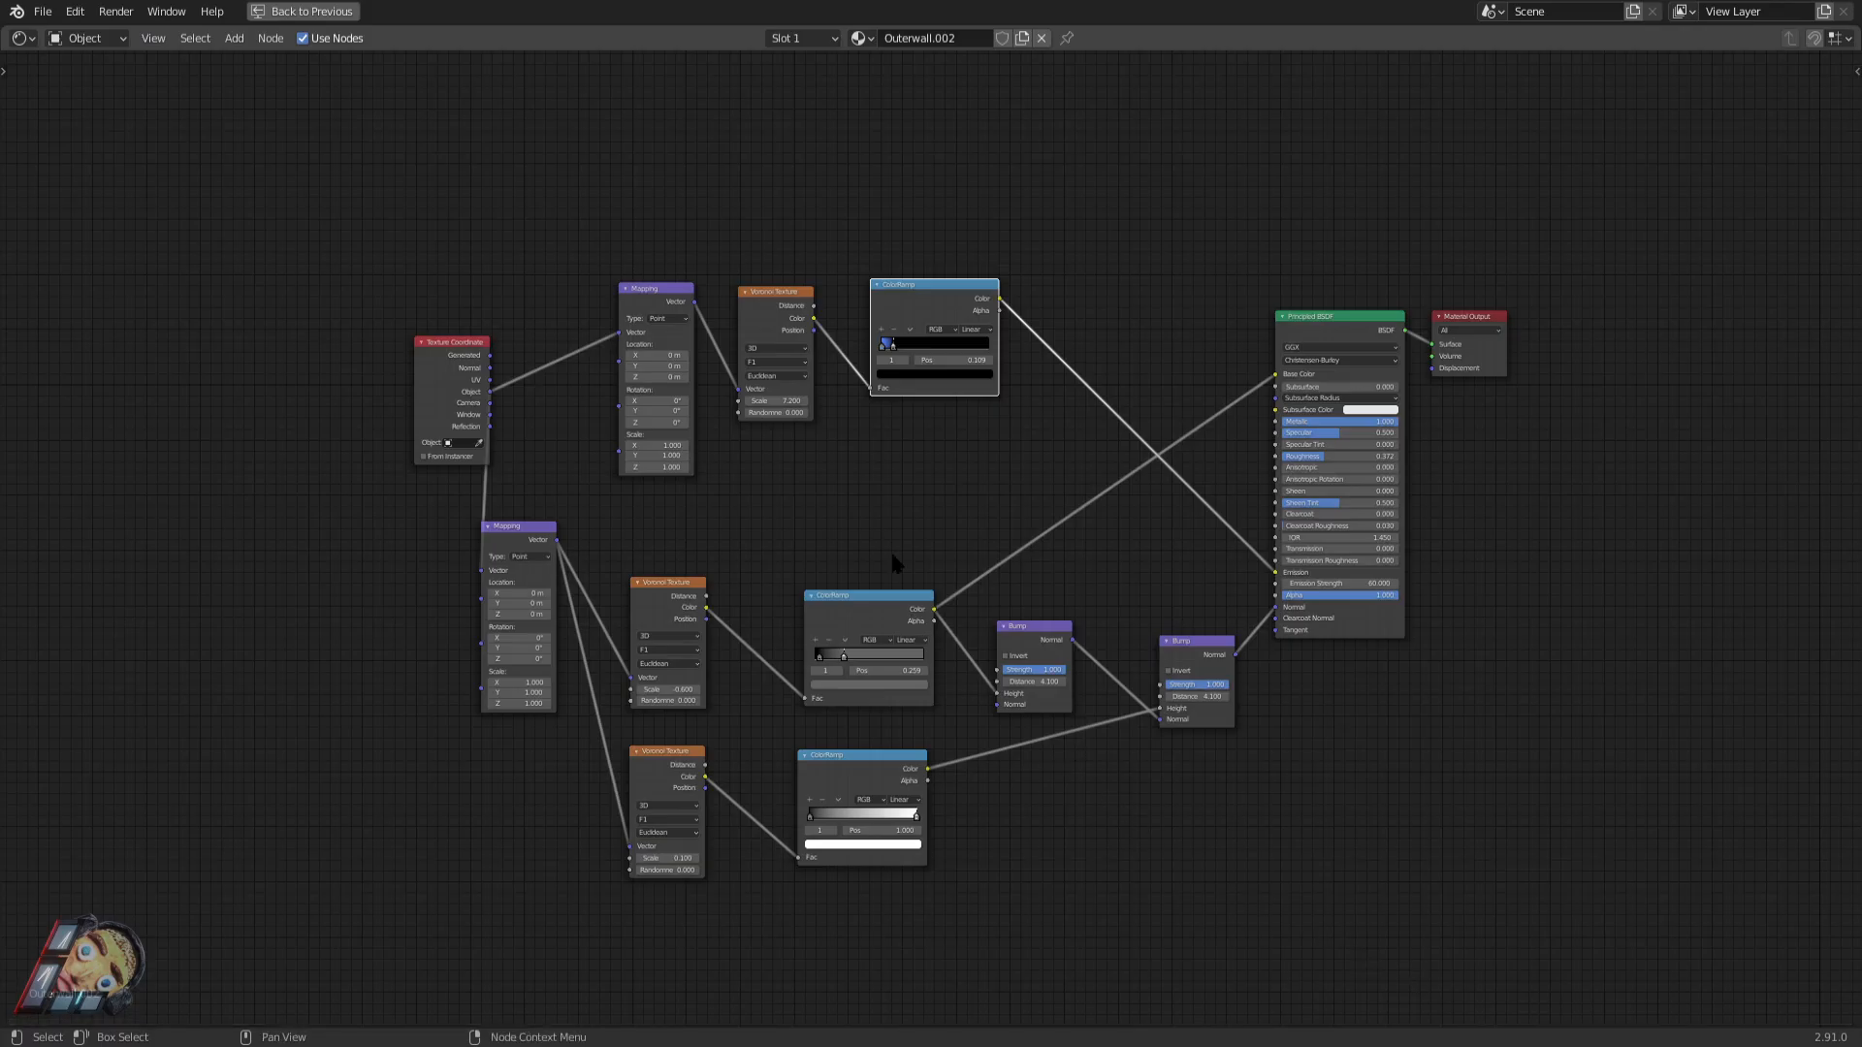
{"action": "key", "text": "Home"}
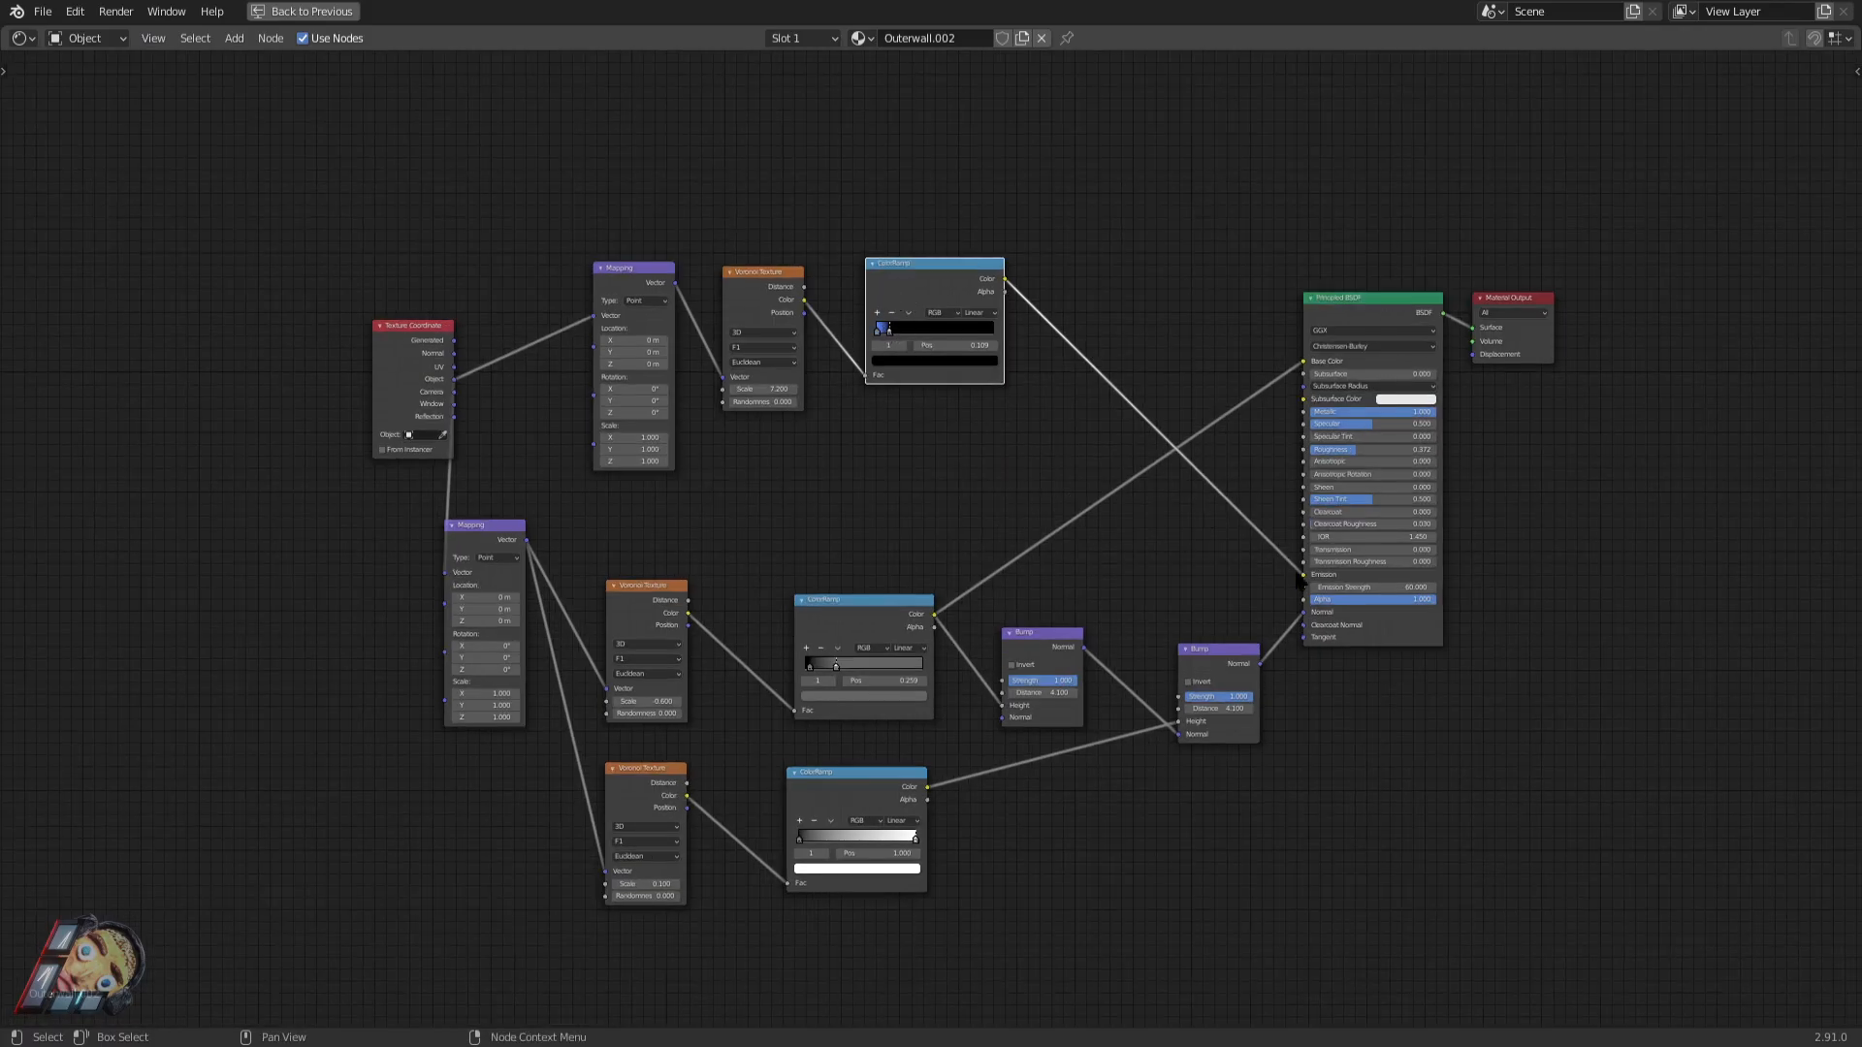
{"action": "scroll", "coordinate": [1293, 574], "scroll_direction": "up", "scroll_amount": 4}
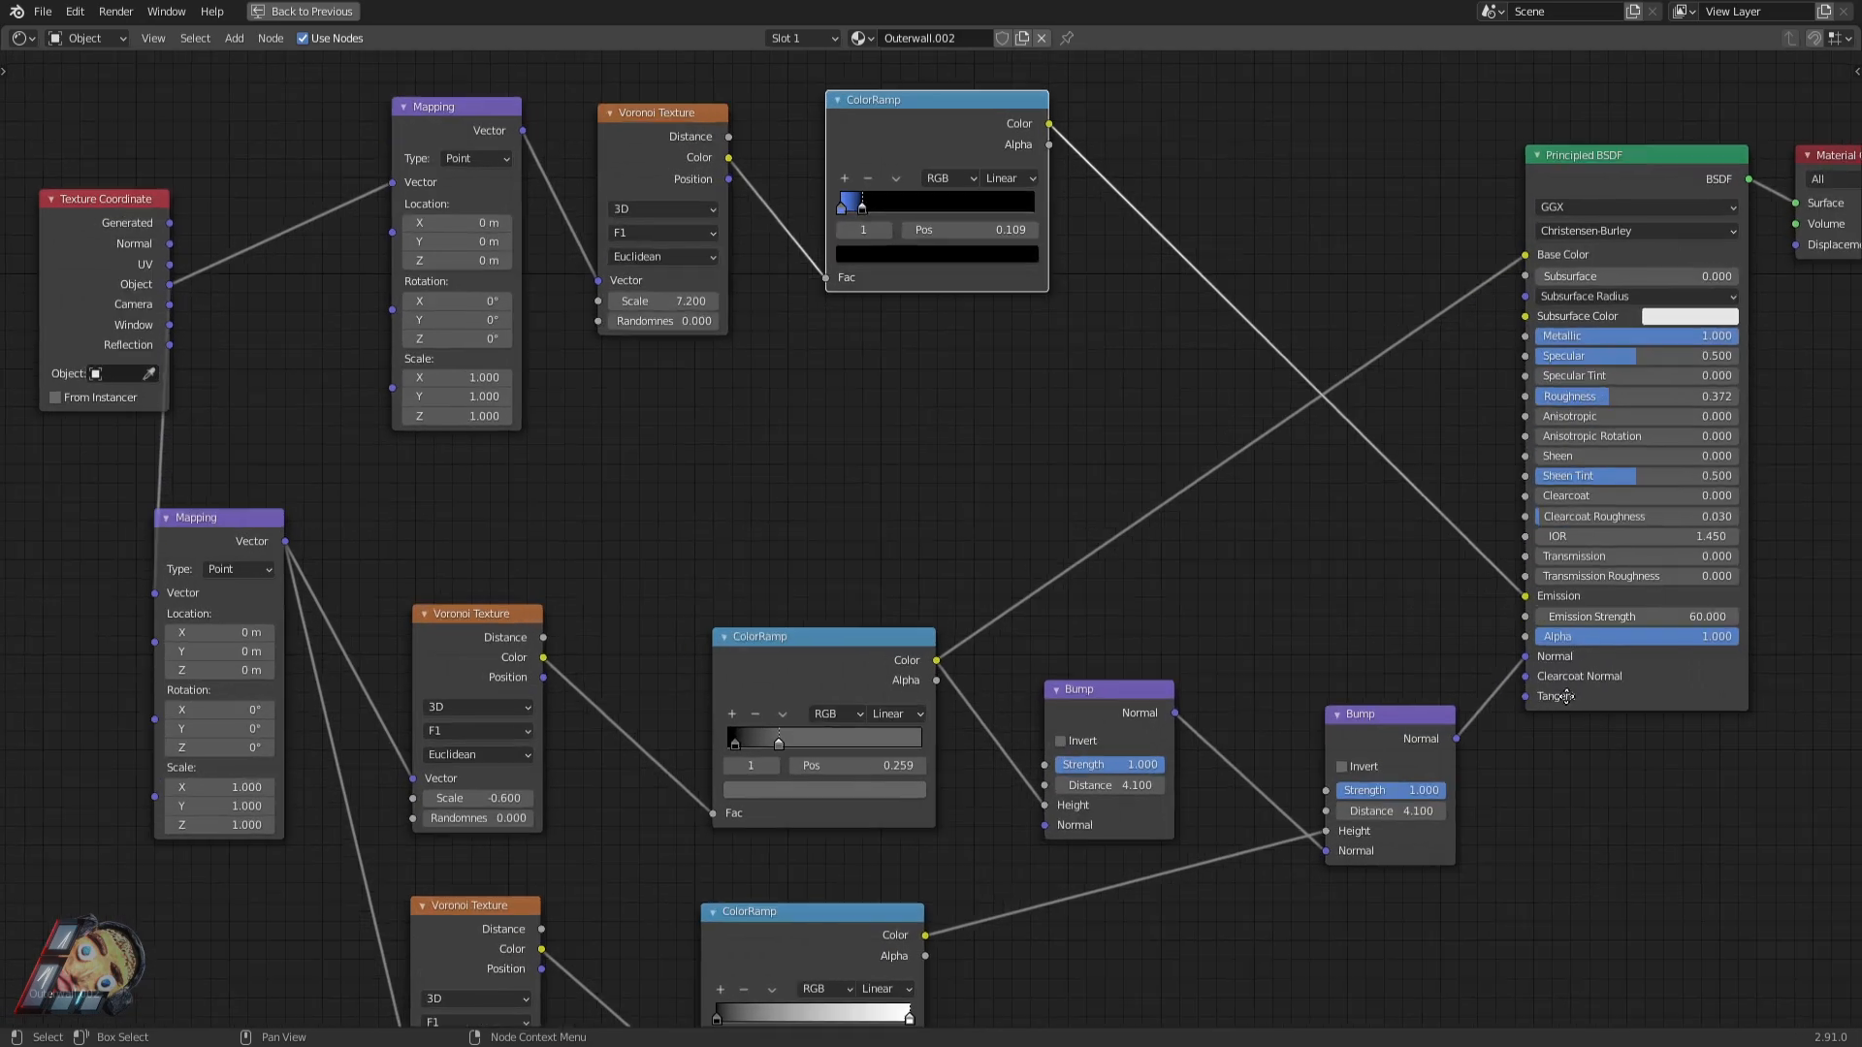
{"action": "middle_click_drag", "start_coordinate": [1286, 616], "coordinate": [1090, 640]}
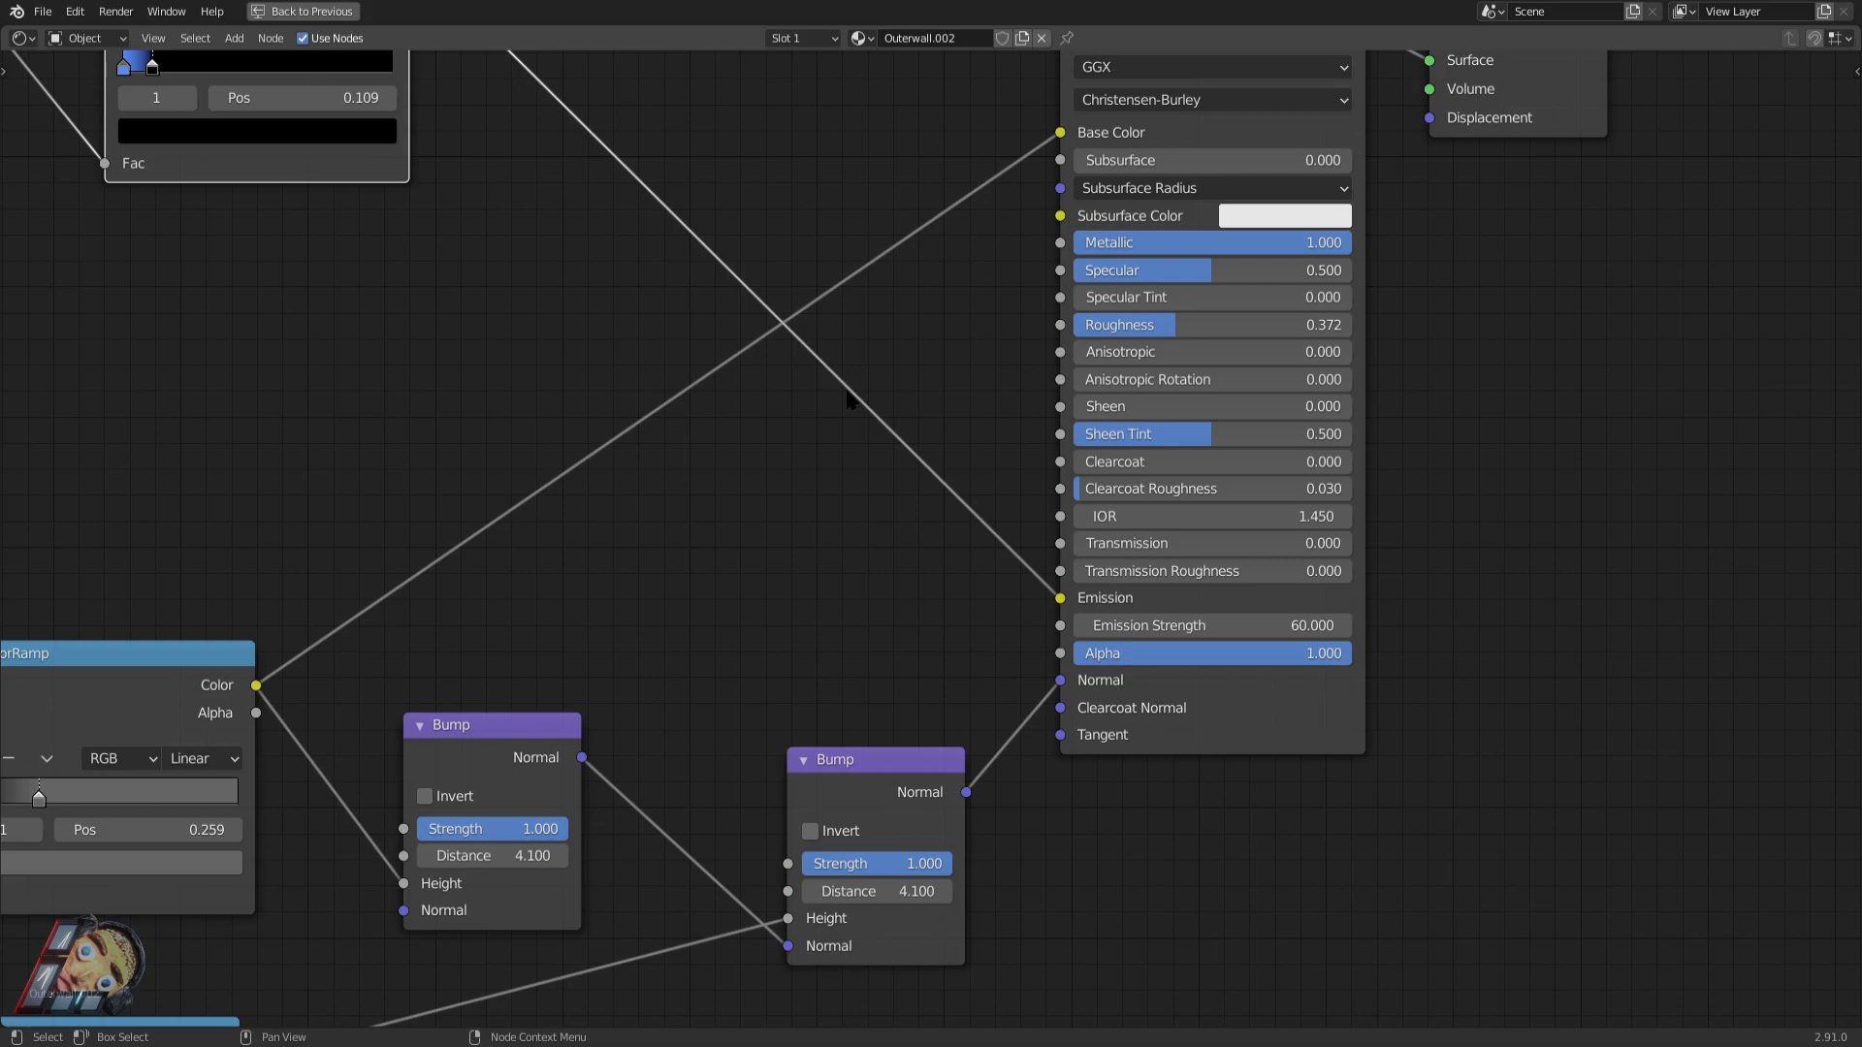
{"action": "scroll", "coordinate": [602, 327], "scroll_direction": "down", "scroll_amount": 4}
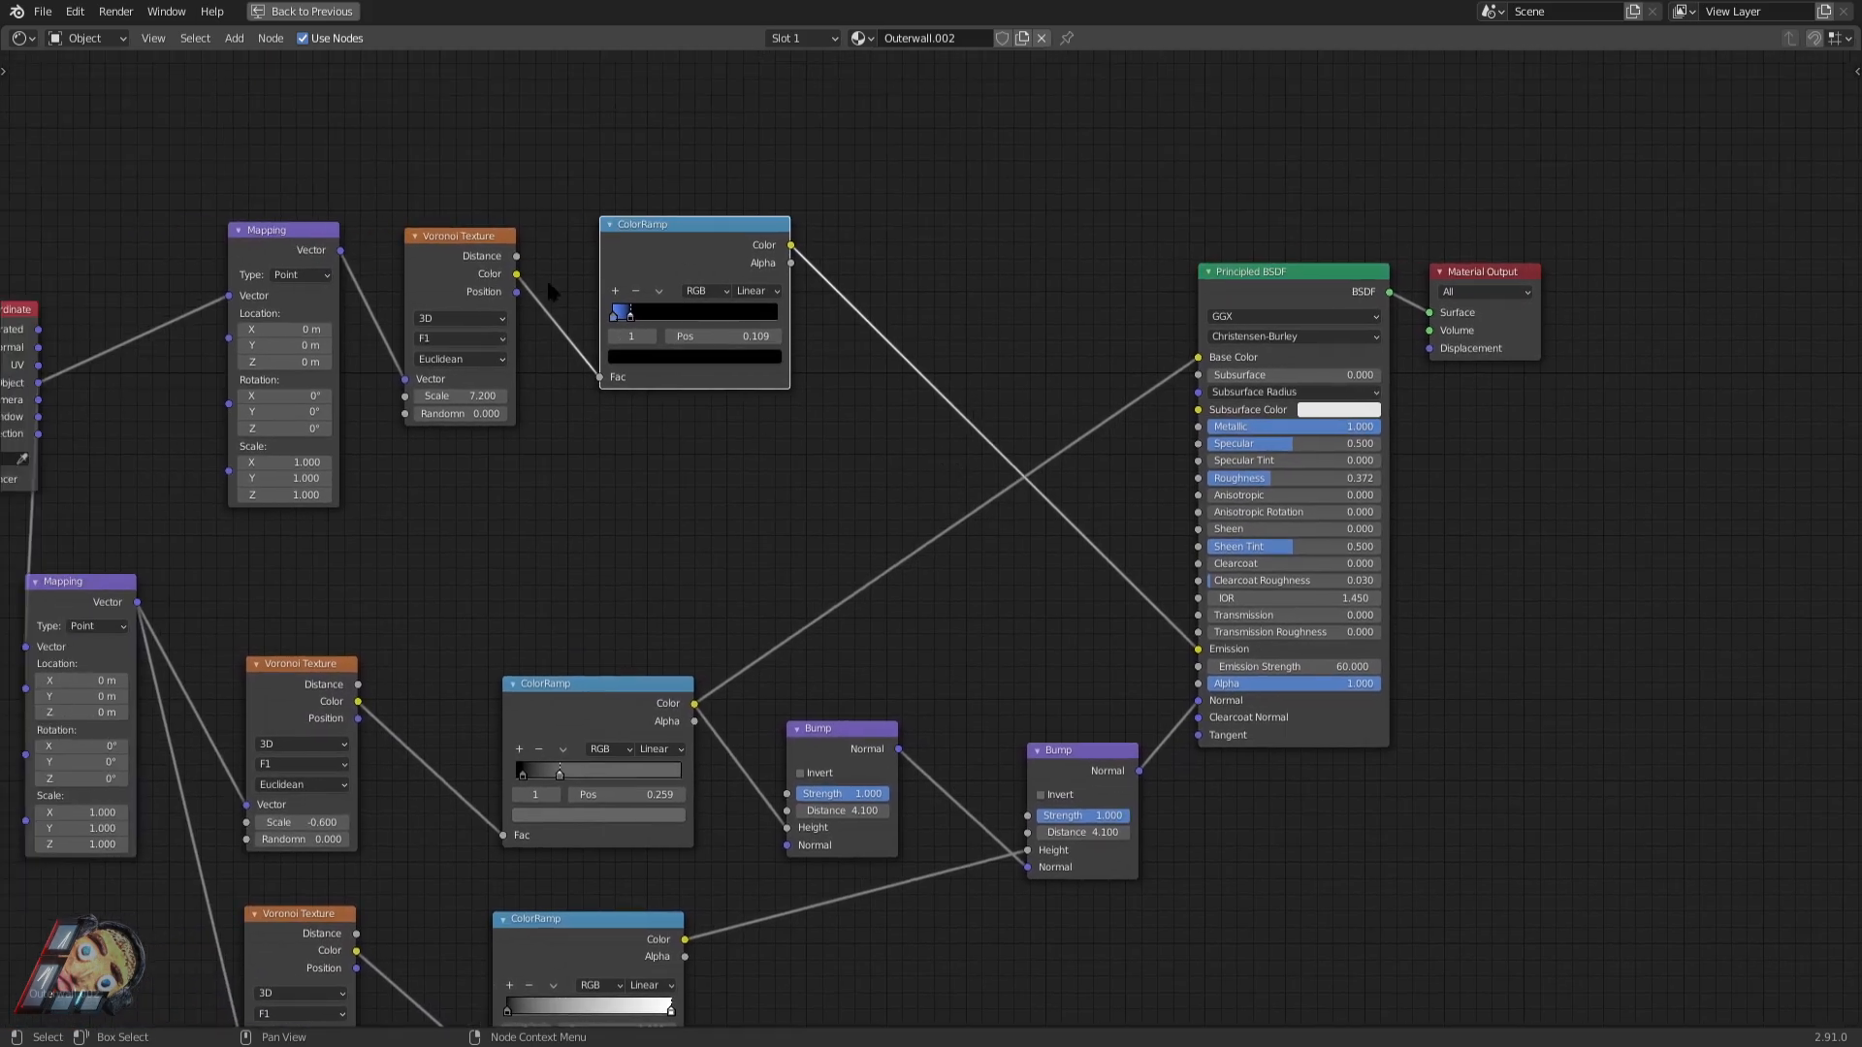
Move the upper Mapping, Voronoi Texture and ColorRamp nodes nearer the Principled BSDF and place Texture Coordinate beside them.
{"action": "middle_click_drag", "start_coordinate": [550, 291], "coordinate": [738, 318]}
{"action": "left_click_drag", "start_coordinate": [388, 206], "coordinate": [891, 442]}
{"action": "key", "text": "g"}
{"action": "left_click", "coordinate": [1061, 469]}
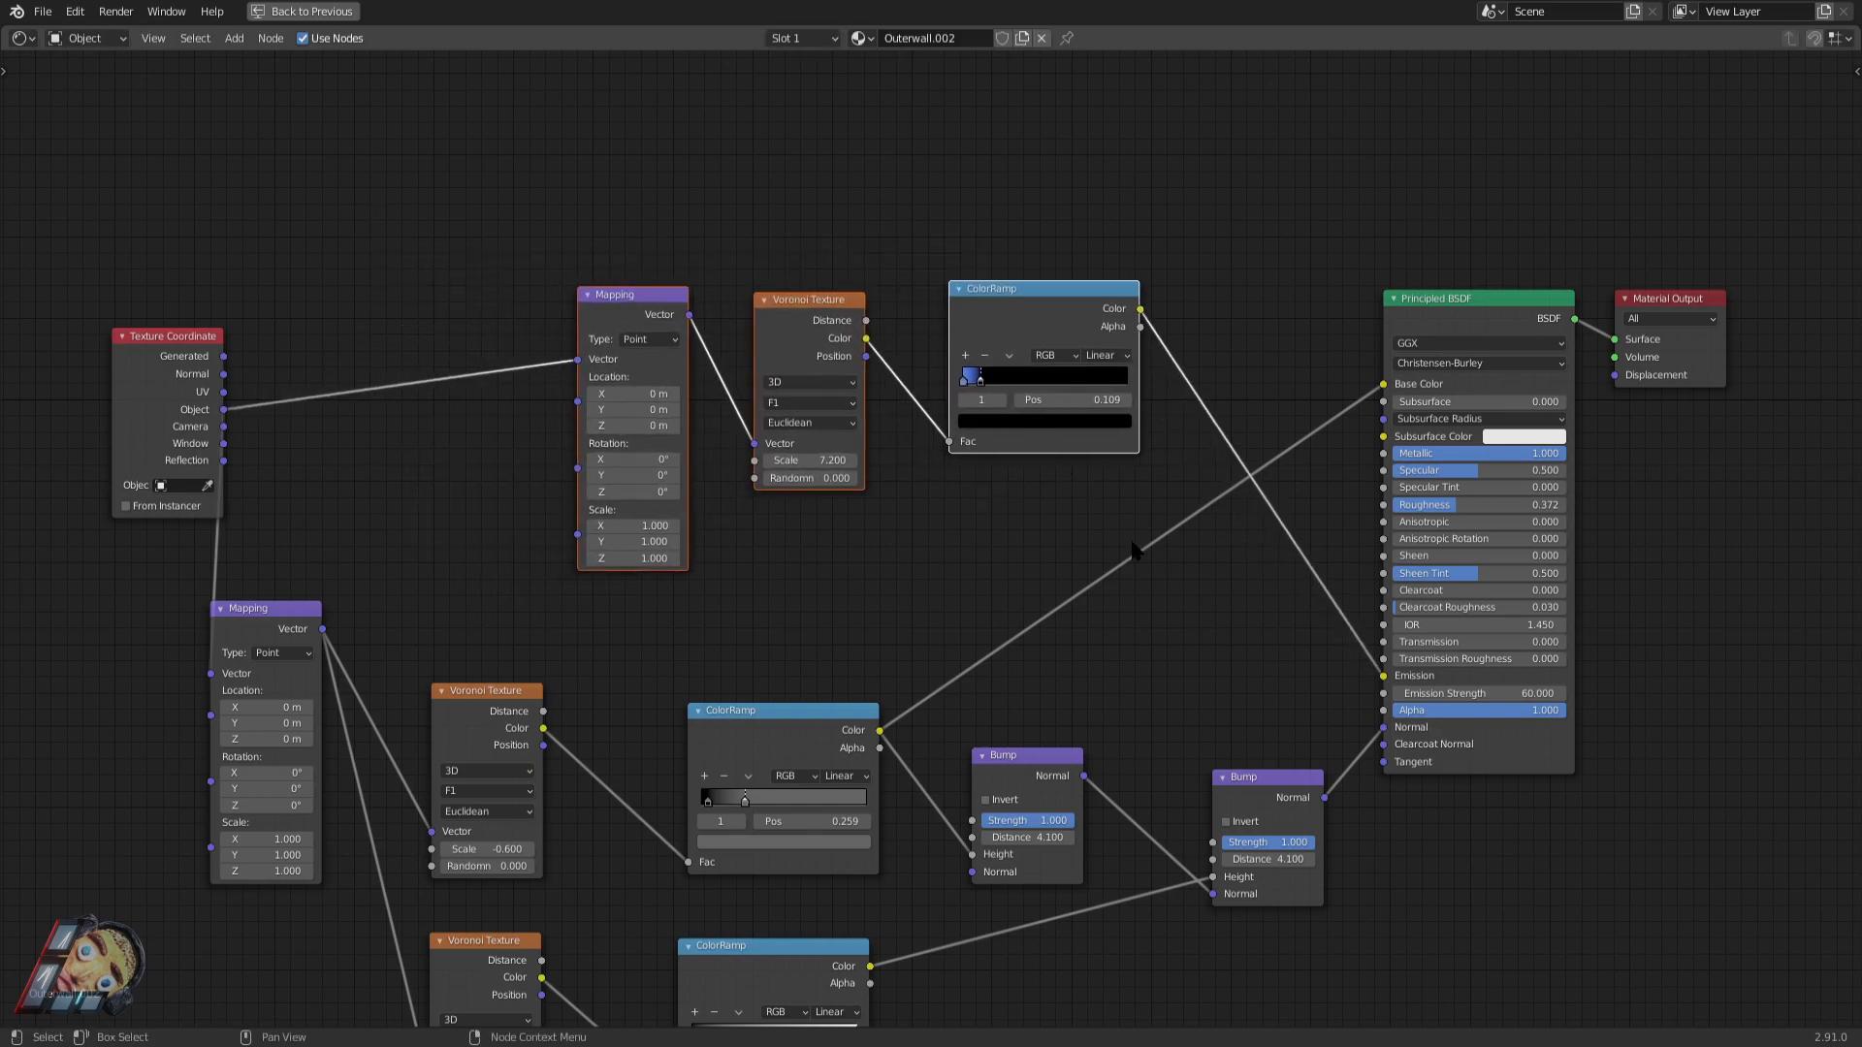
{"action": "key", "text": "g"}
{"action": "left_click", "coordinate": [1193, 543]}
{"action": "left_click", "coordinate": [204, 383]}
{"action": "key", "text": "g"}
{"action": "left_click", "coordinate": [554, 377]}
{"action": "scroll", "coordinate": [1274, 582], "scroll_direction": "up", "scroll_amount": 4}
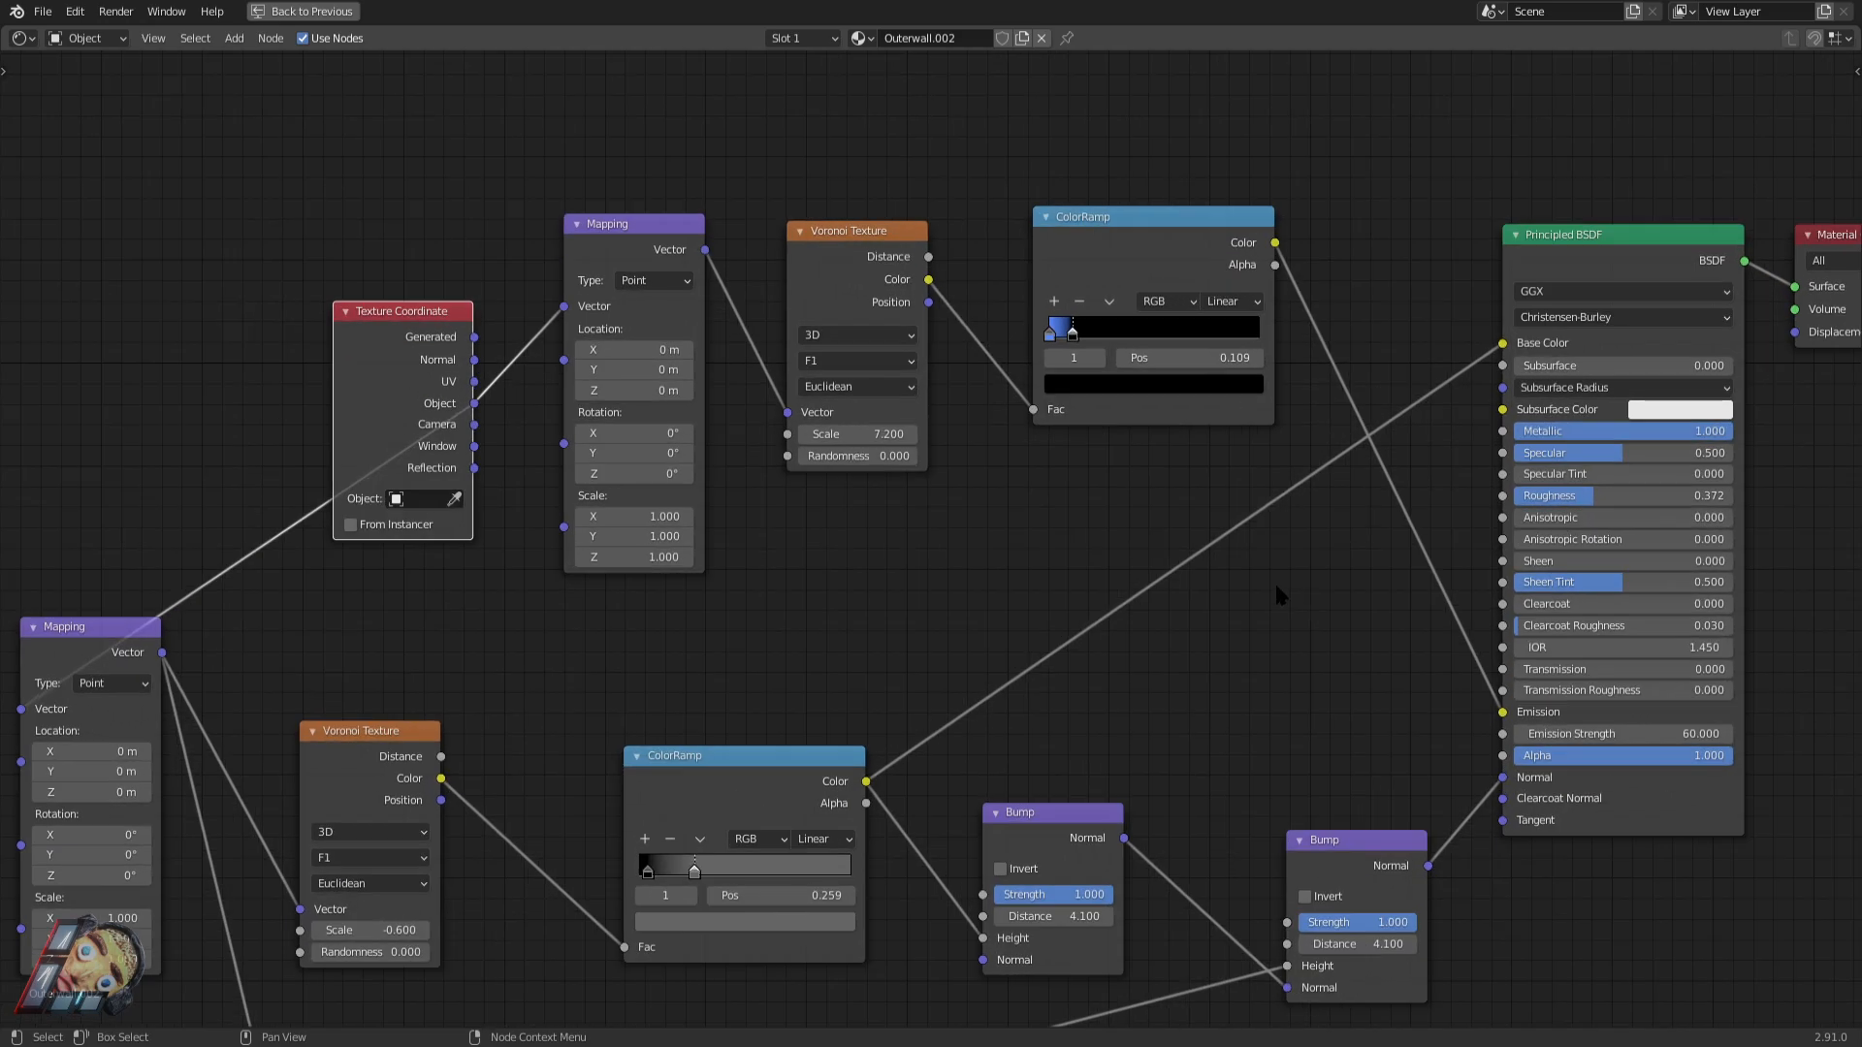
{"action": "scroll", "coordinate": [1271, 572], "scroll_direction": "down", "scroll_amount": 3}
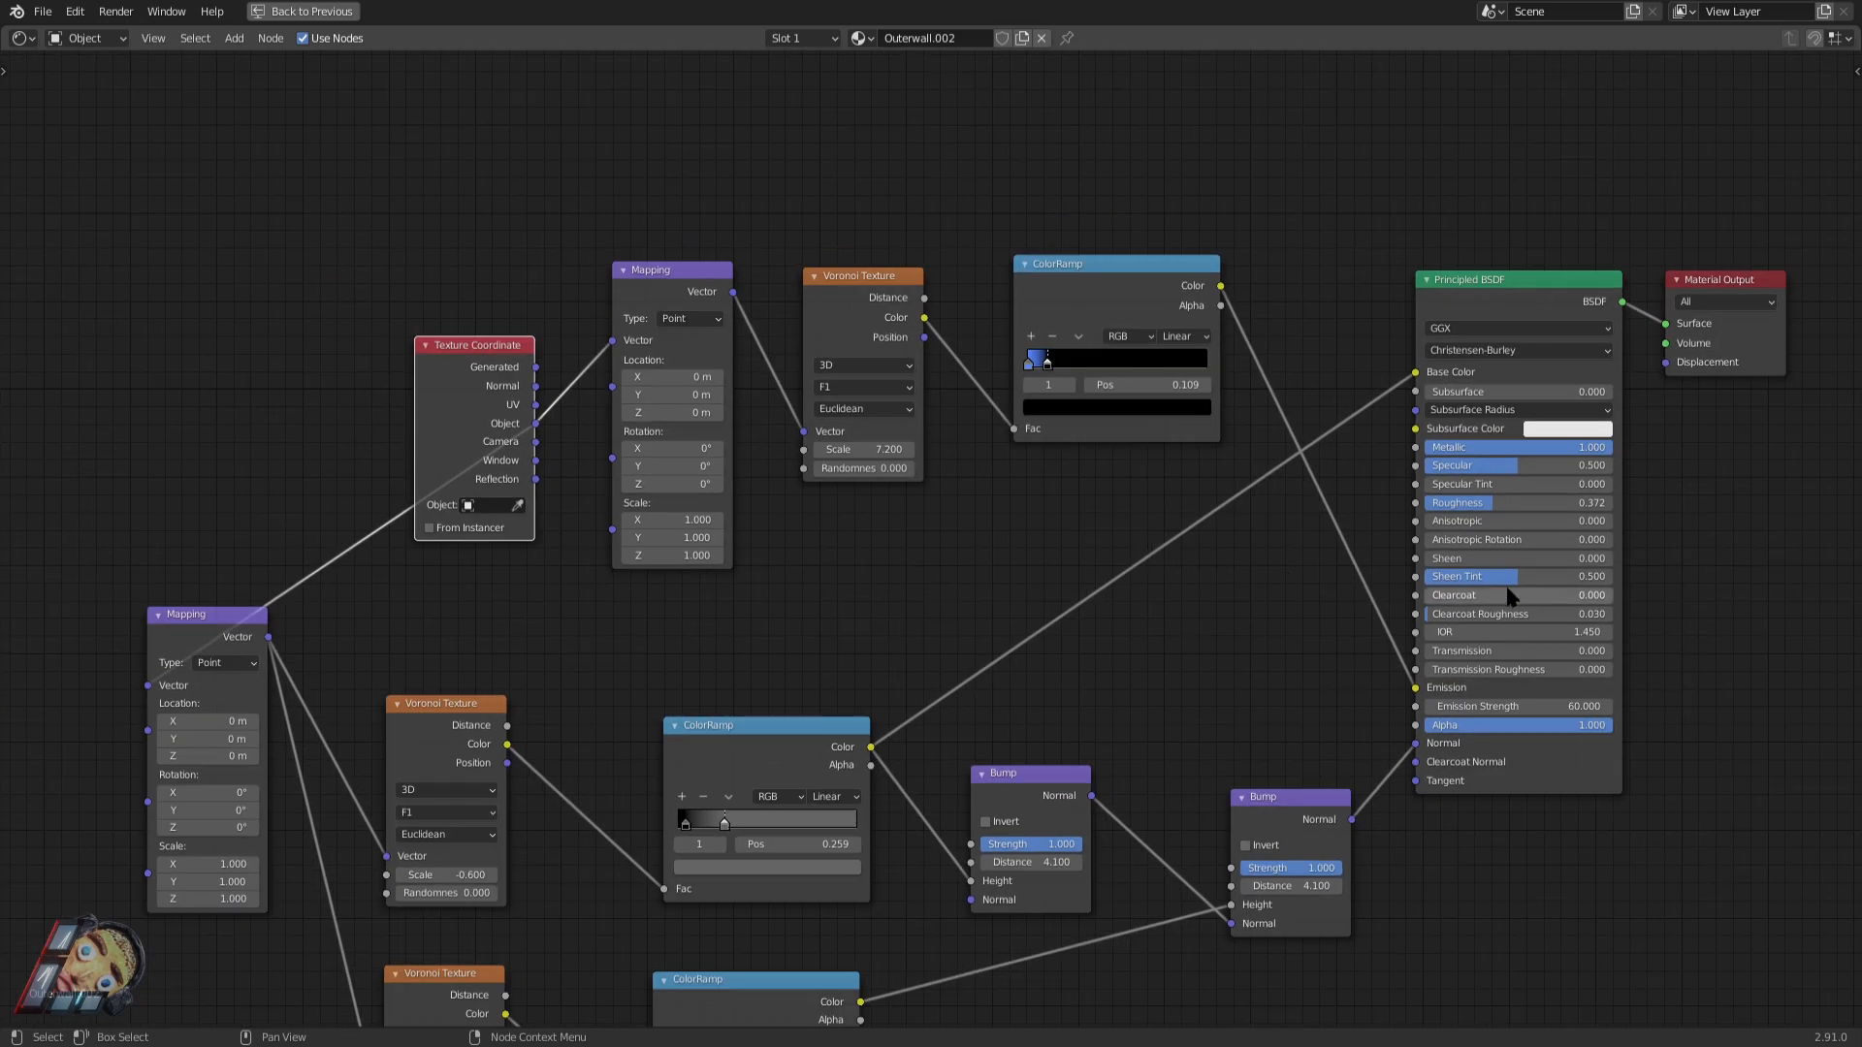
Shift the whole upper node chain, including Texture Coordinate, slightly down and away from the Principled BSDF.
{"action": "middle_click_drag", "start_coordinate": [1296, 615], "coordinate": [1147, 617]}
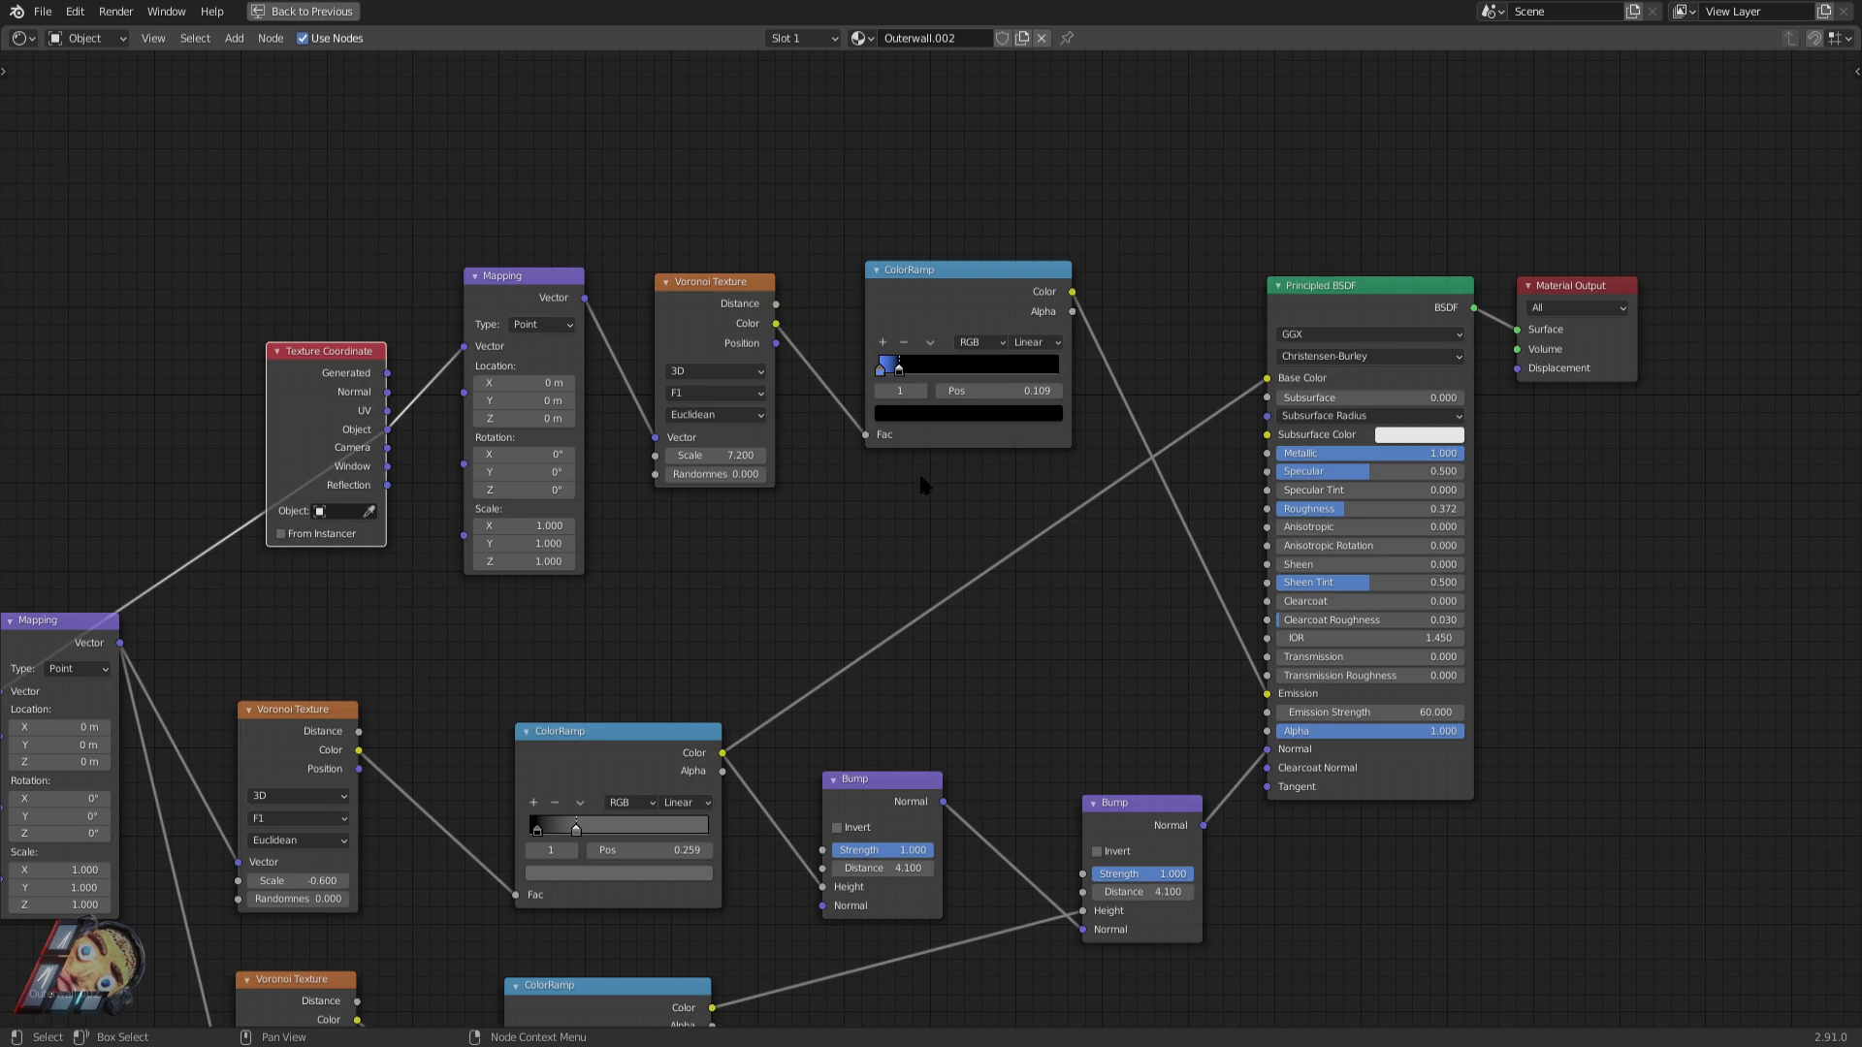
{"action": "middle_click_drag", "start_coordinate": [989, 524], "coordinate": [1072, 551]}
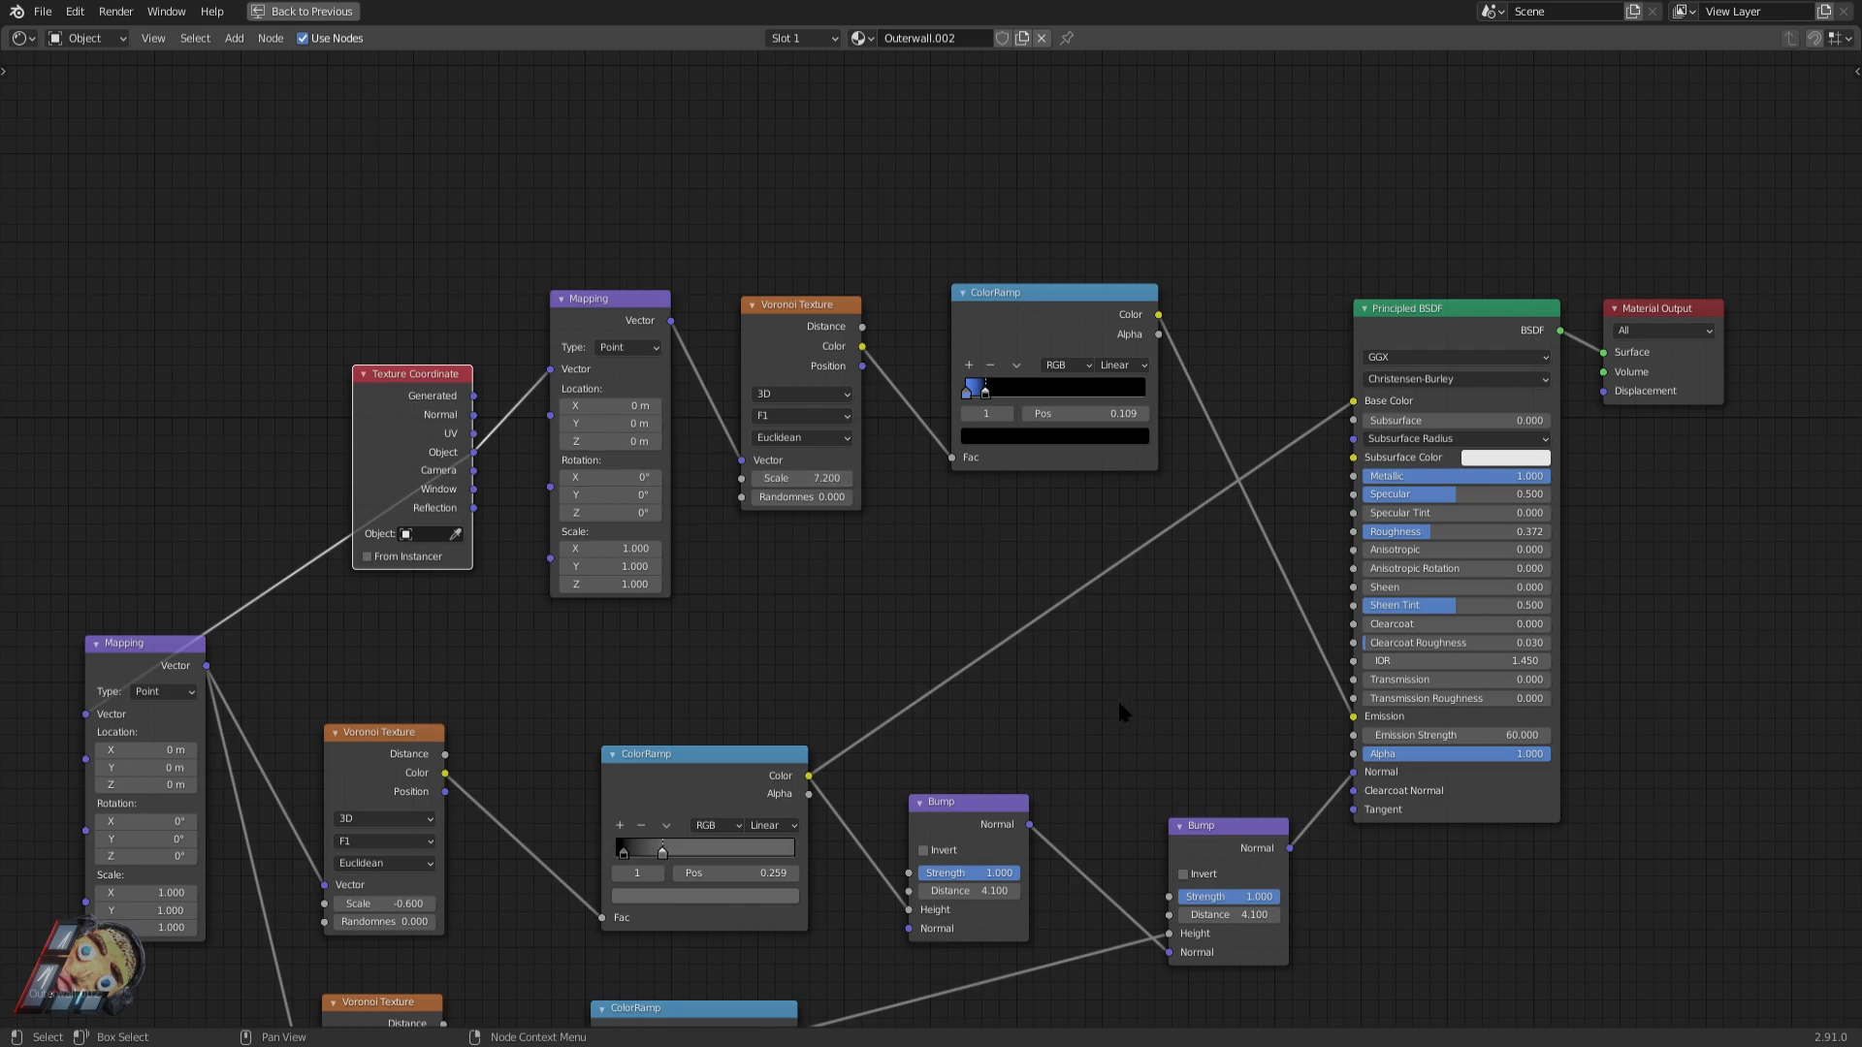
{"action": "left_click_drag", "start_coordinate": [248, 291], "coordinate": [1158, 571]}
{"action": "key", "text": "g"}
{"action": "left_click", "coordinate": [1209, 752]}
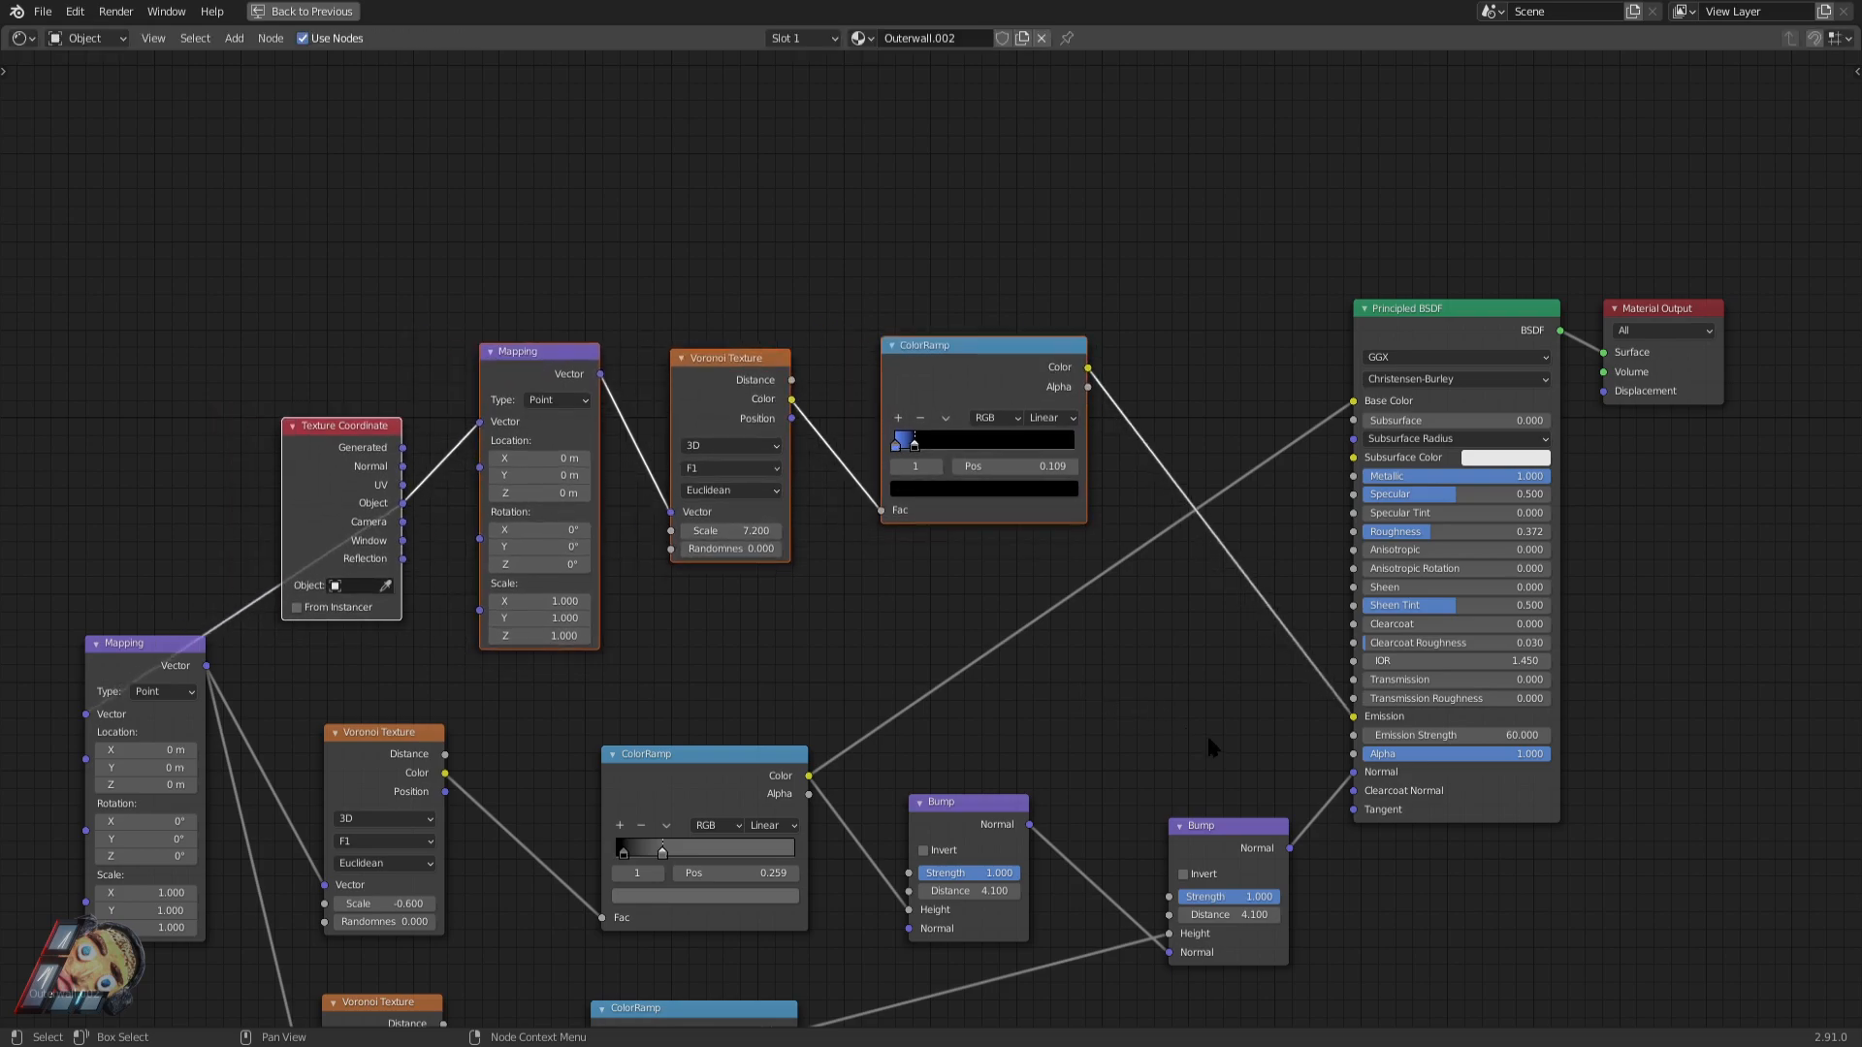
Move the lower Mapping node down beside the two lower Voronoi textures.
{"action": "scroll", "coordinate": [1261, 718], "scroll_direction": "up", "scroll_amount": 2}
{"action": "scroll", "coordinate": [1274, 713], "scroll_direction": "down", "scroll_amount": 1}
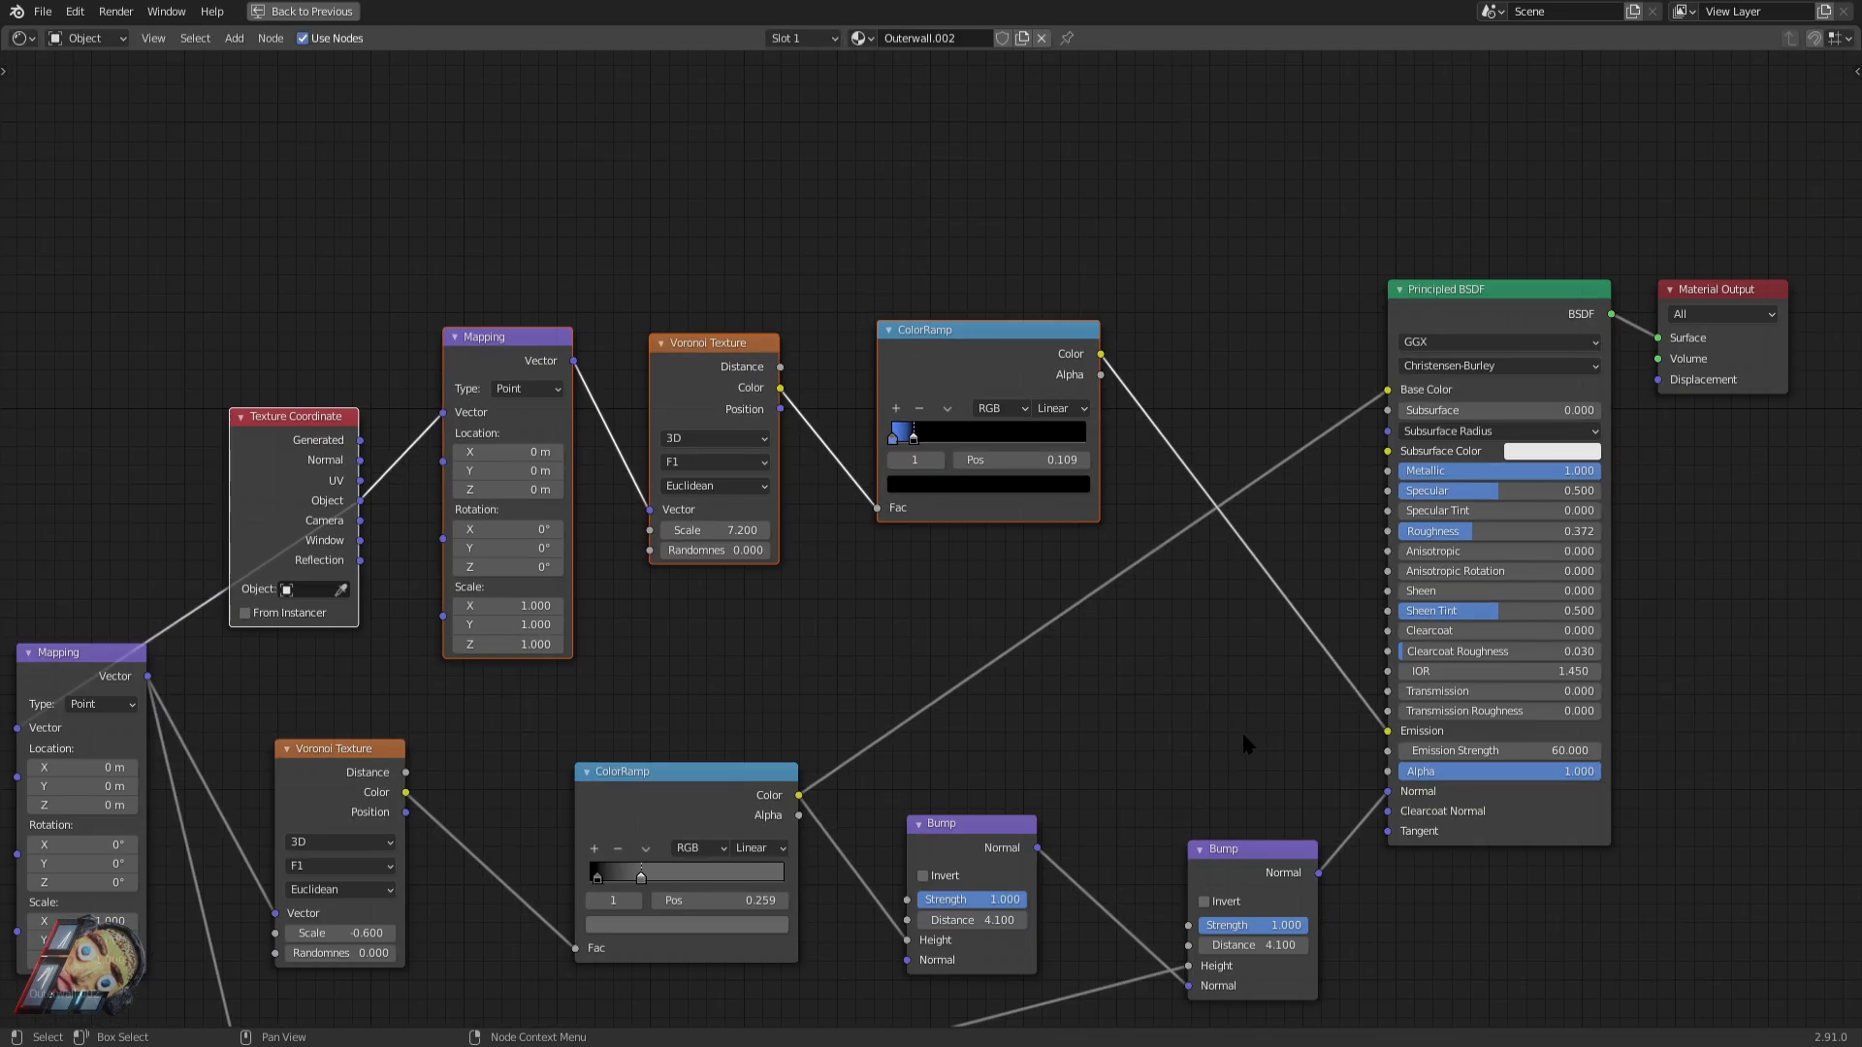
{"action": "scroll", "coordinate": [722, 877], "scroll_direction": "down", "scroll_amount": 1}
{"action": "middle_click_drag", "start_coordinate": [927, 886], "coordinate": [1003, 776]}
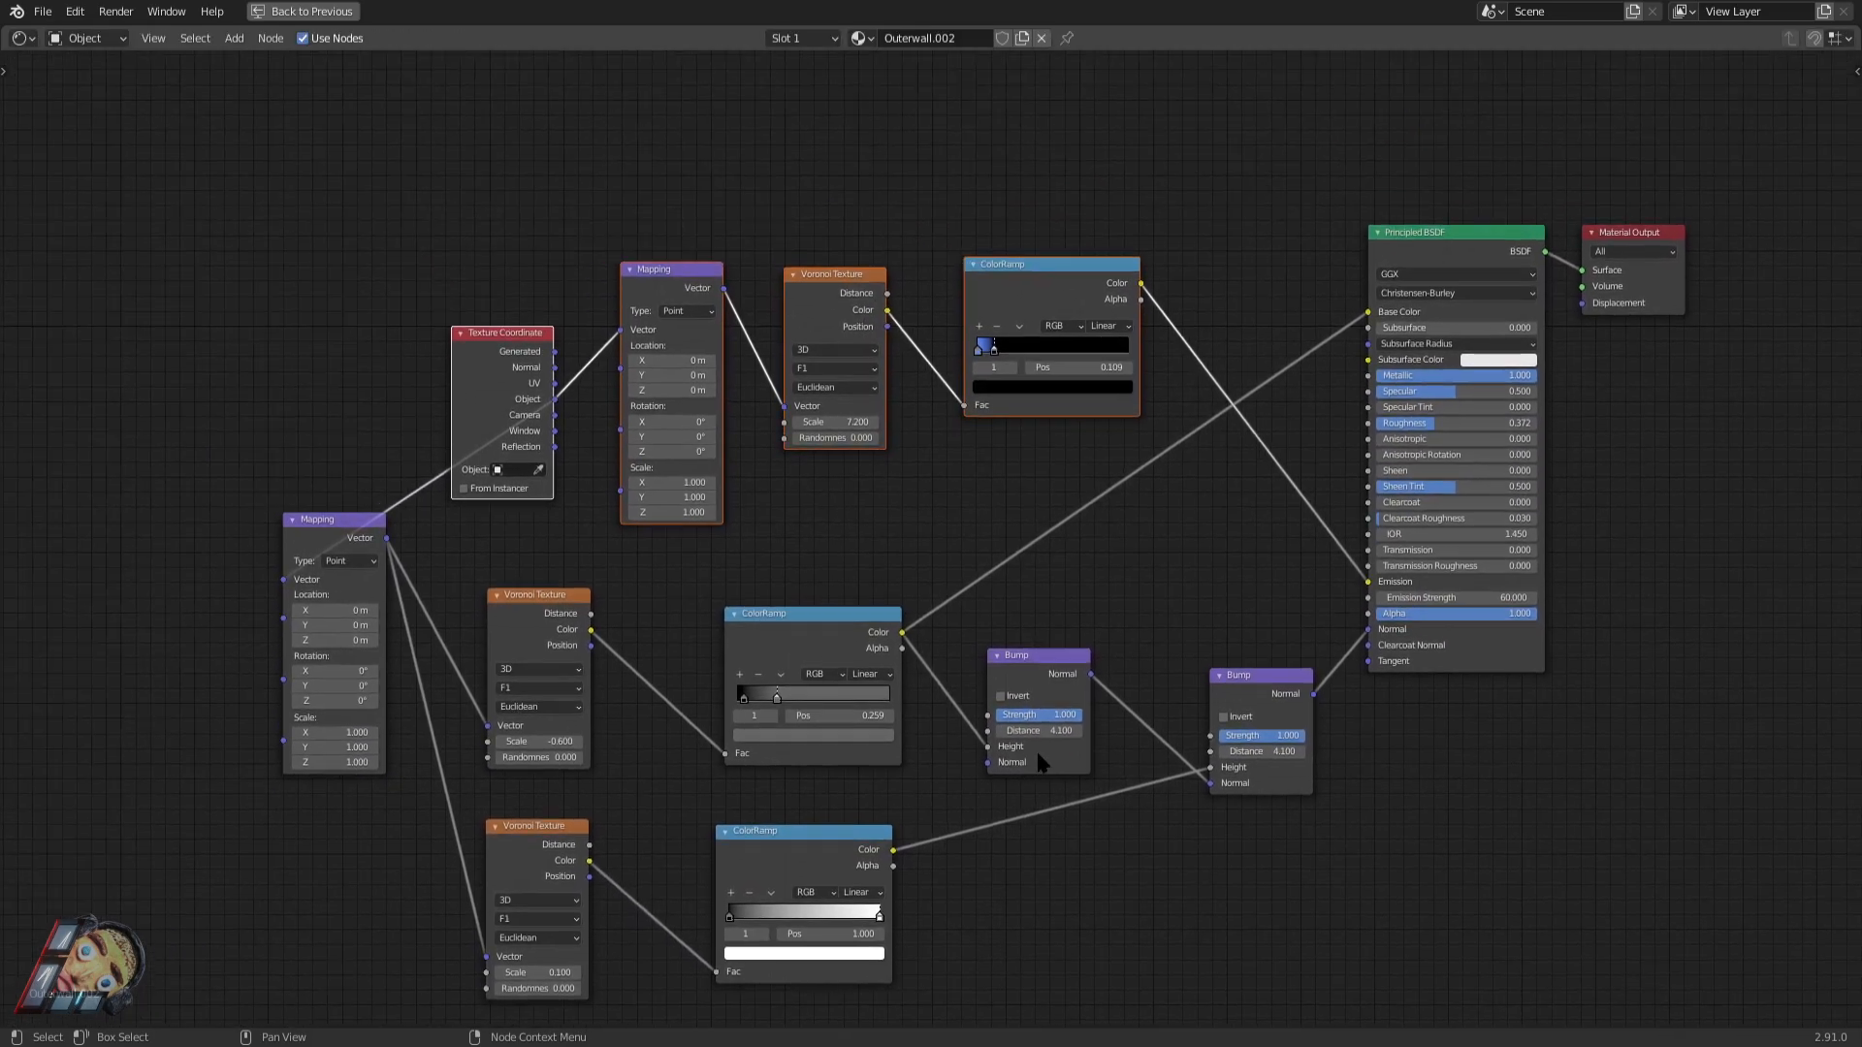
{"action": "left_click_drag", "start_coordinate": [338, 524], "coordinate": [358, 705]}
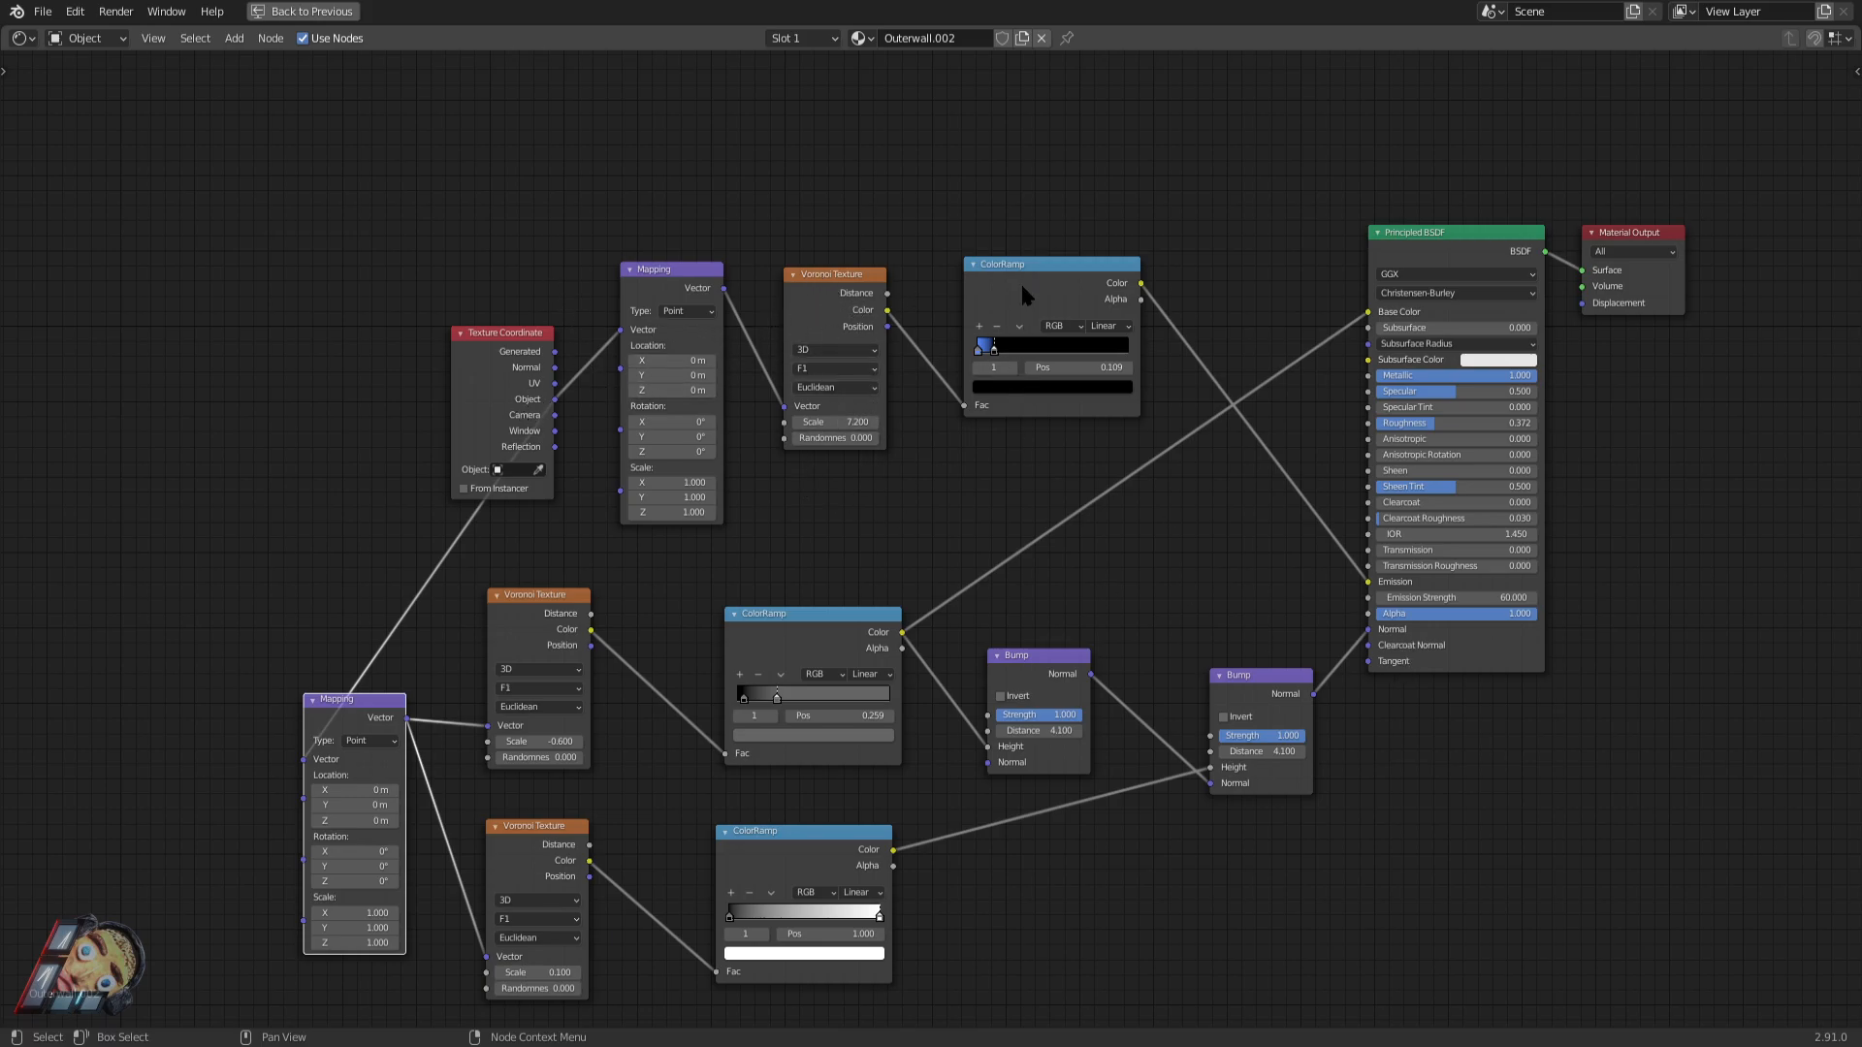
Set the first colour stop of the upper ColorRamp to green and restore the split layout to check the selected shape.
{"action": "scroll", "coordinate": [855, 433], "scroll_direction": "up", "scroll_amount": 1}
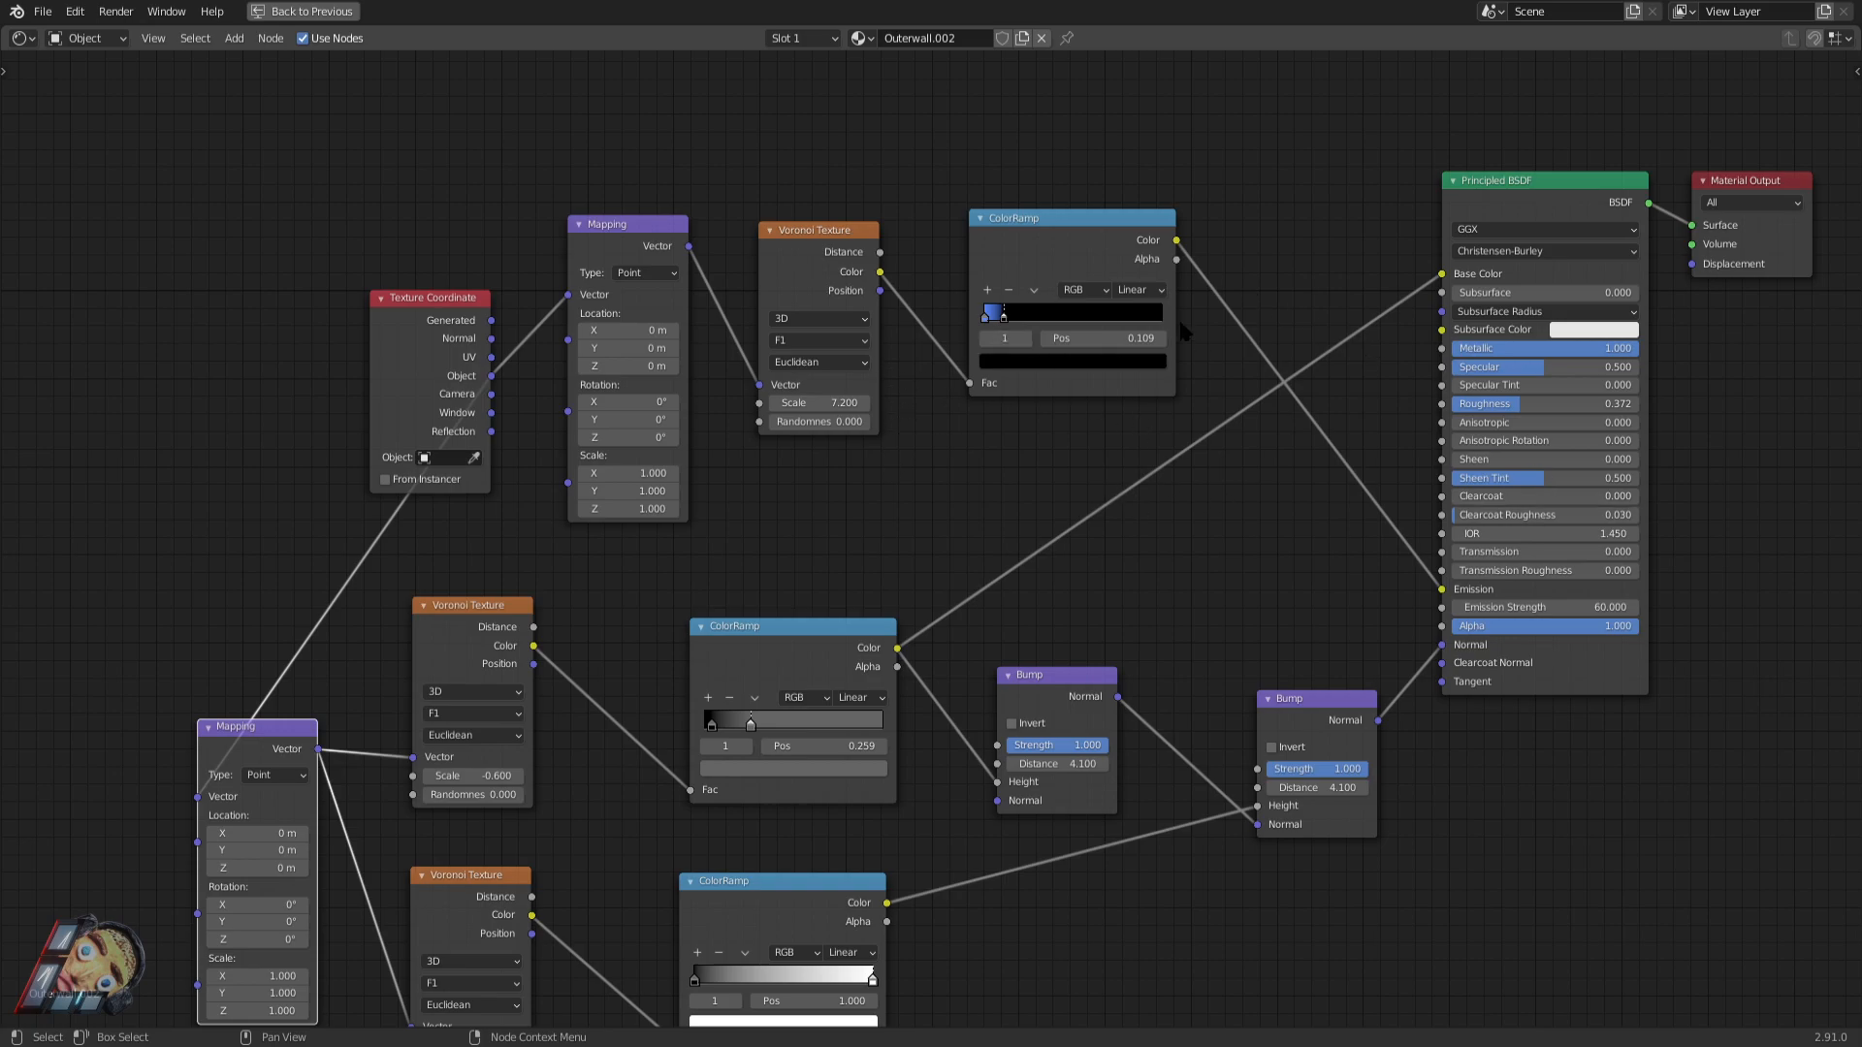
{"action": "scroll", "coordinate": [1086, 407], "scroll_direction": "up", "scroll_amount": 7}
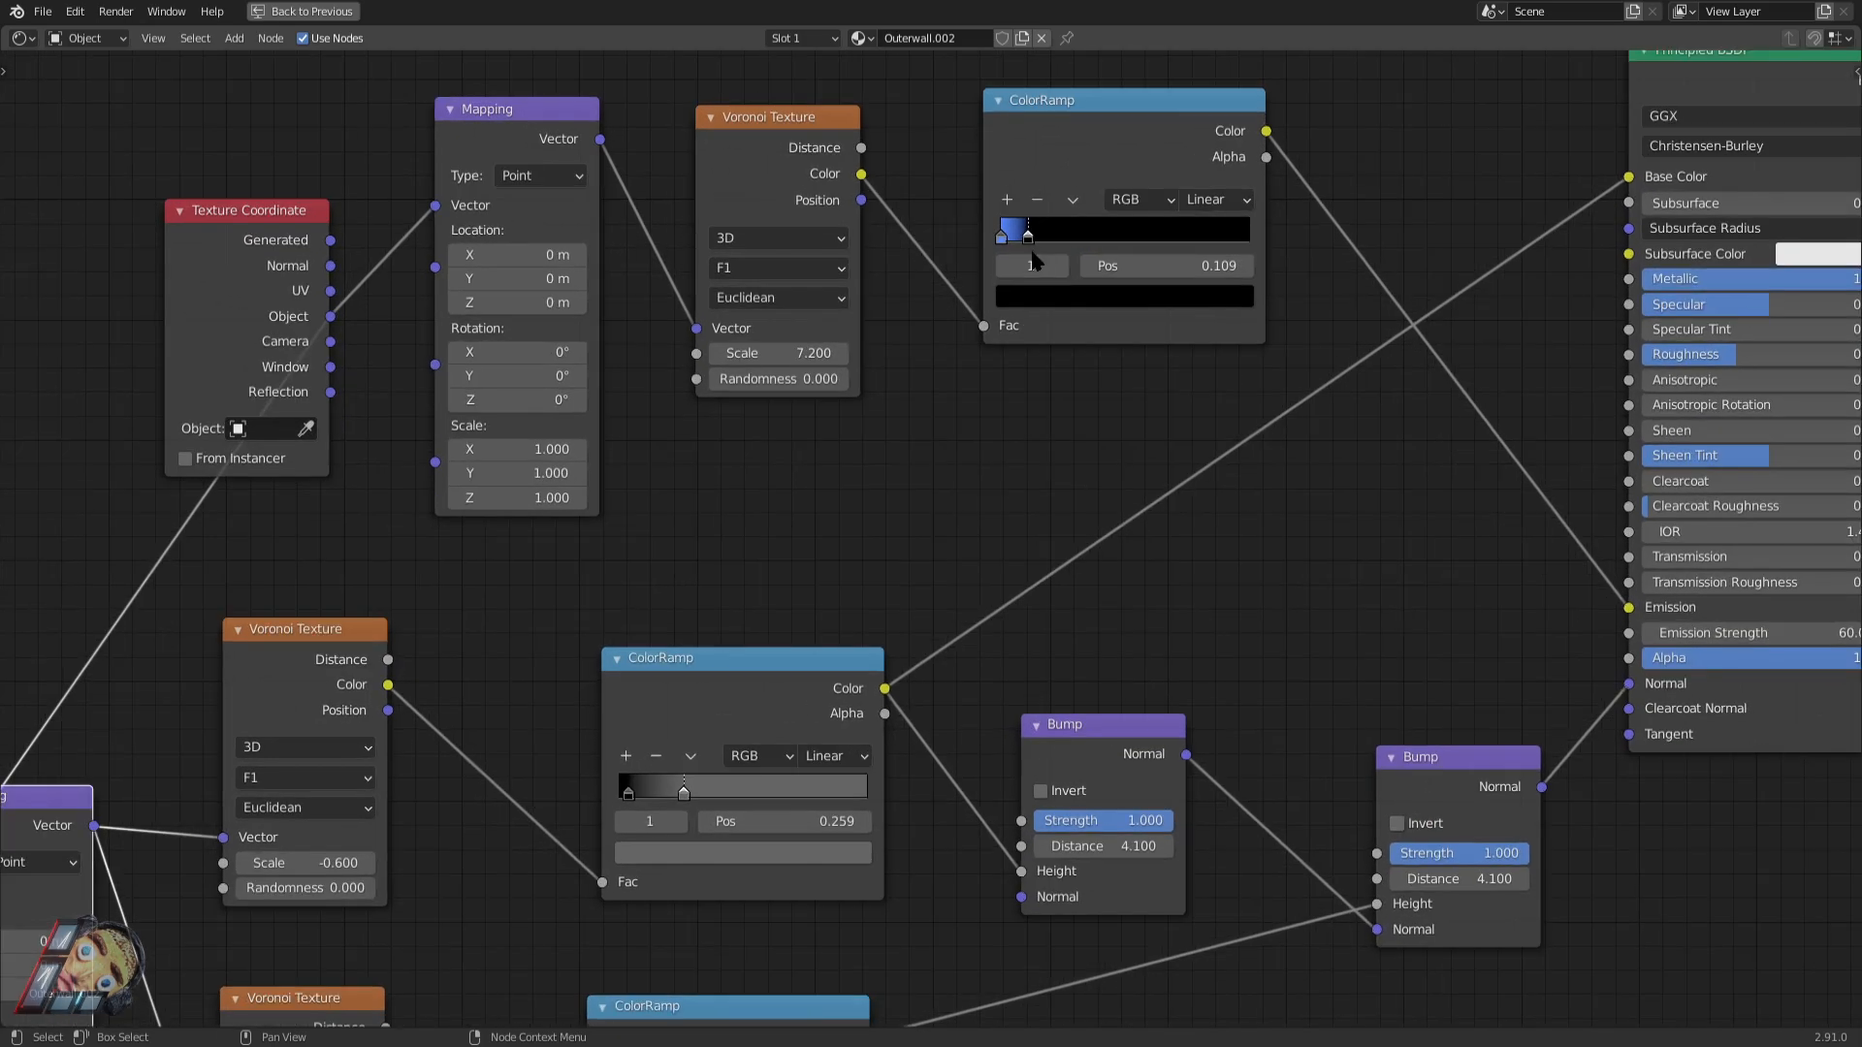
{"action": "middle_click_drag", "start_coordinate": [1098, 107], "coordinate": [1080, 363]}
{"action": "left_click", "coordinate": [1002, 411]}
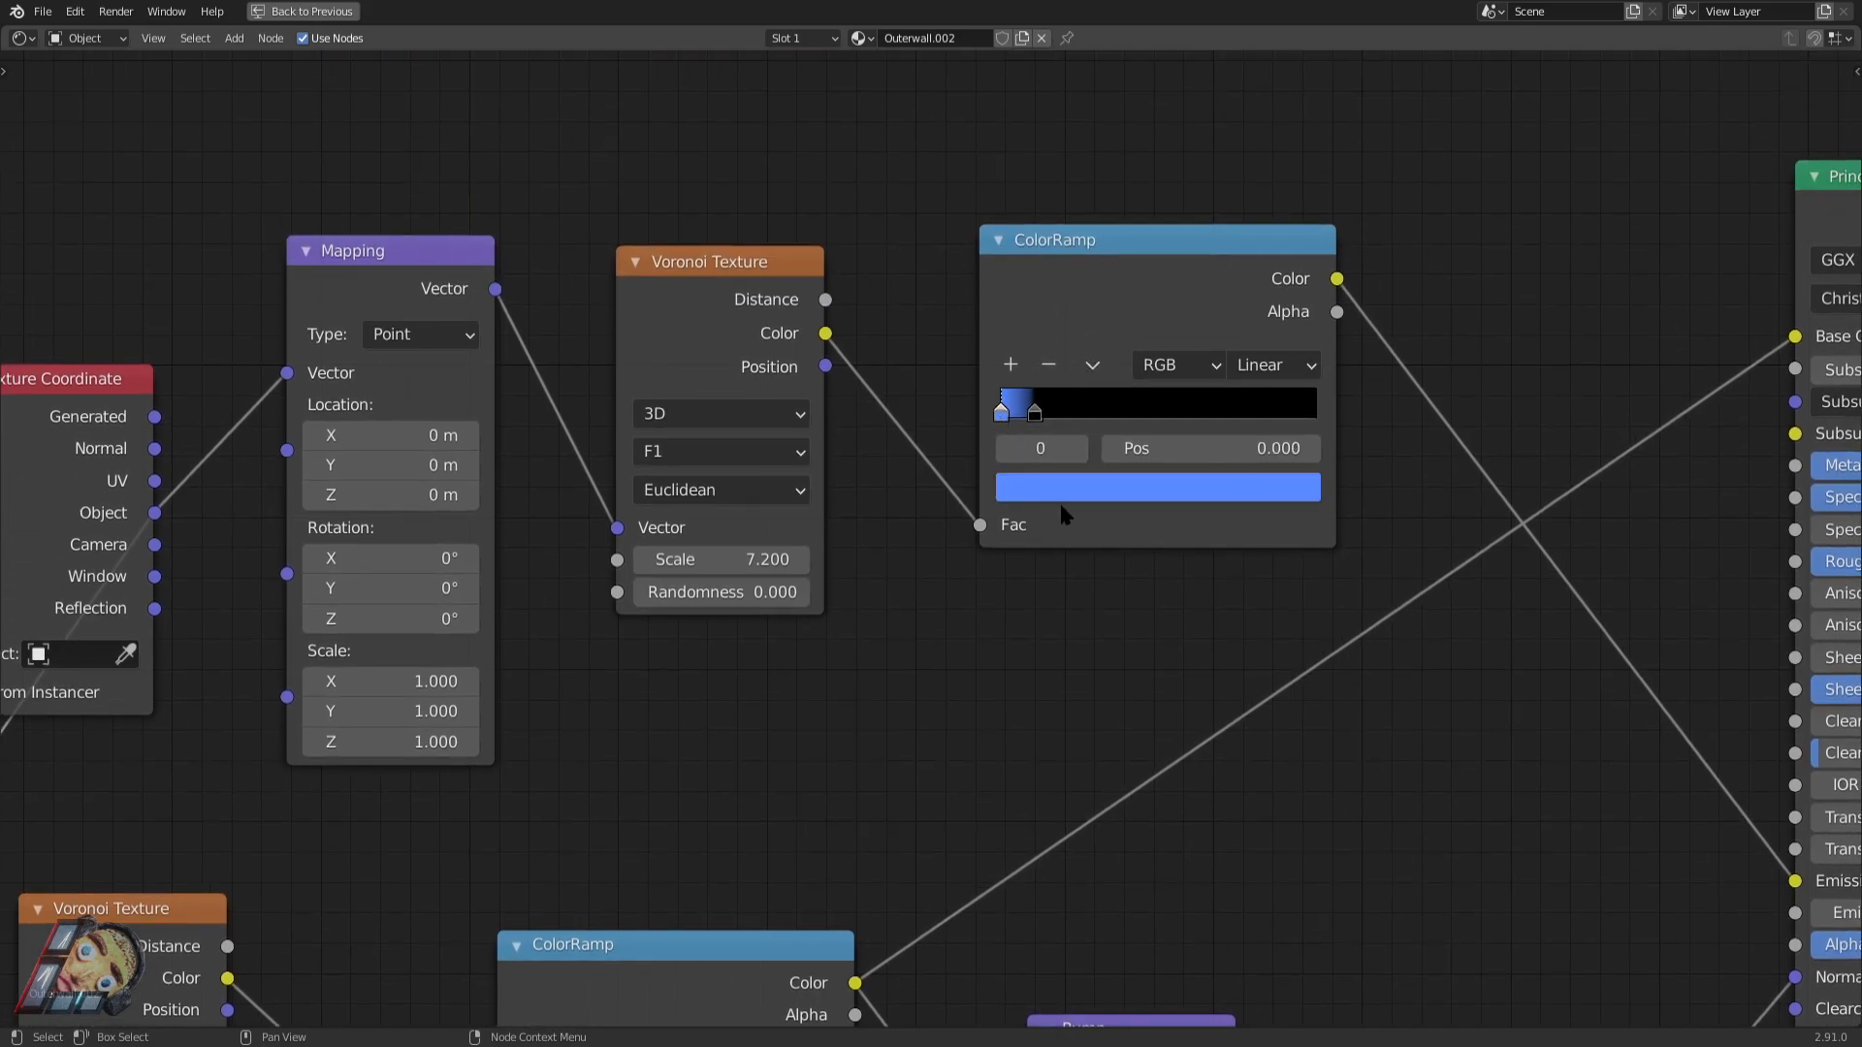
{"action": "left_click", "coordinate": [1067, 487]}
{"action": "left_click", "coordinate": [1105, 190]}
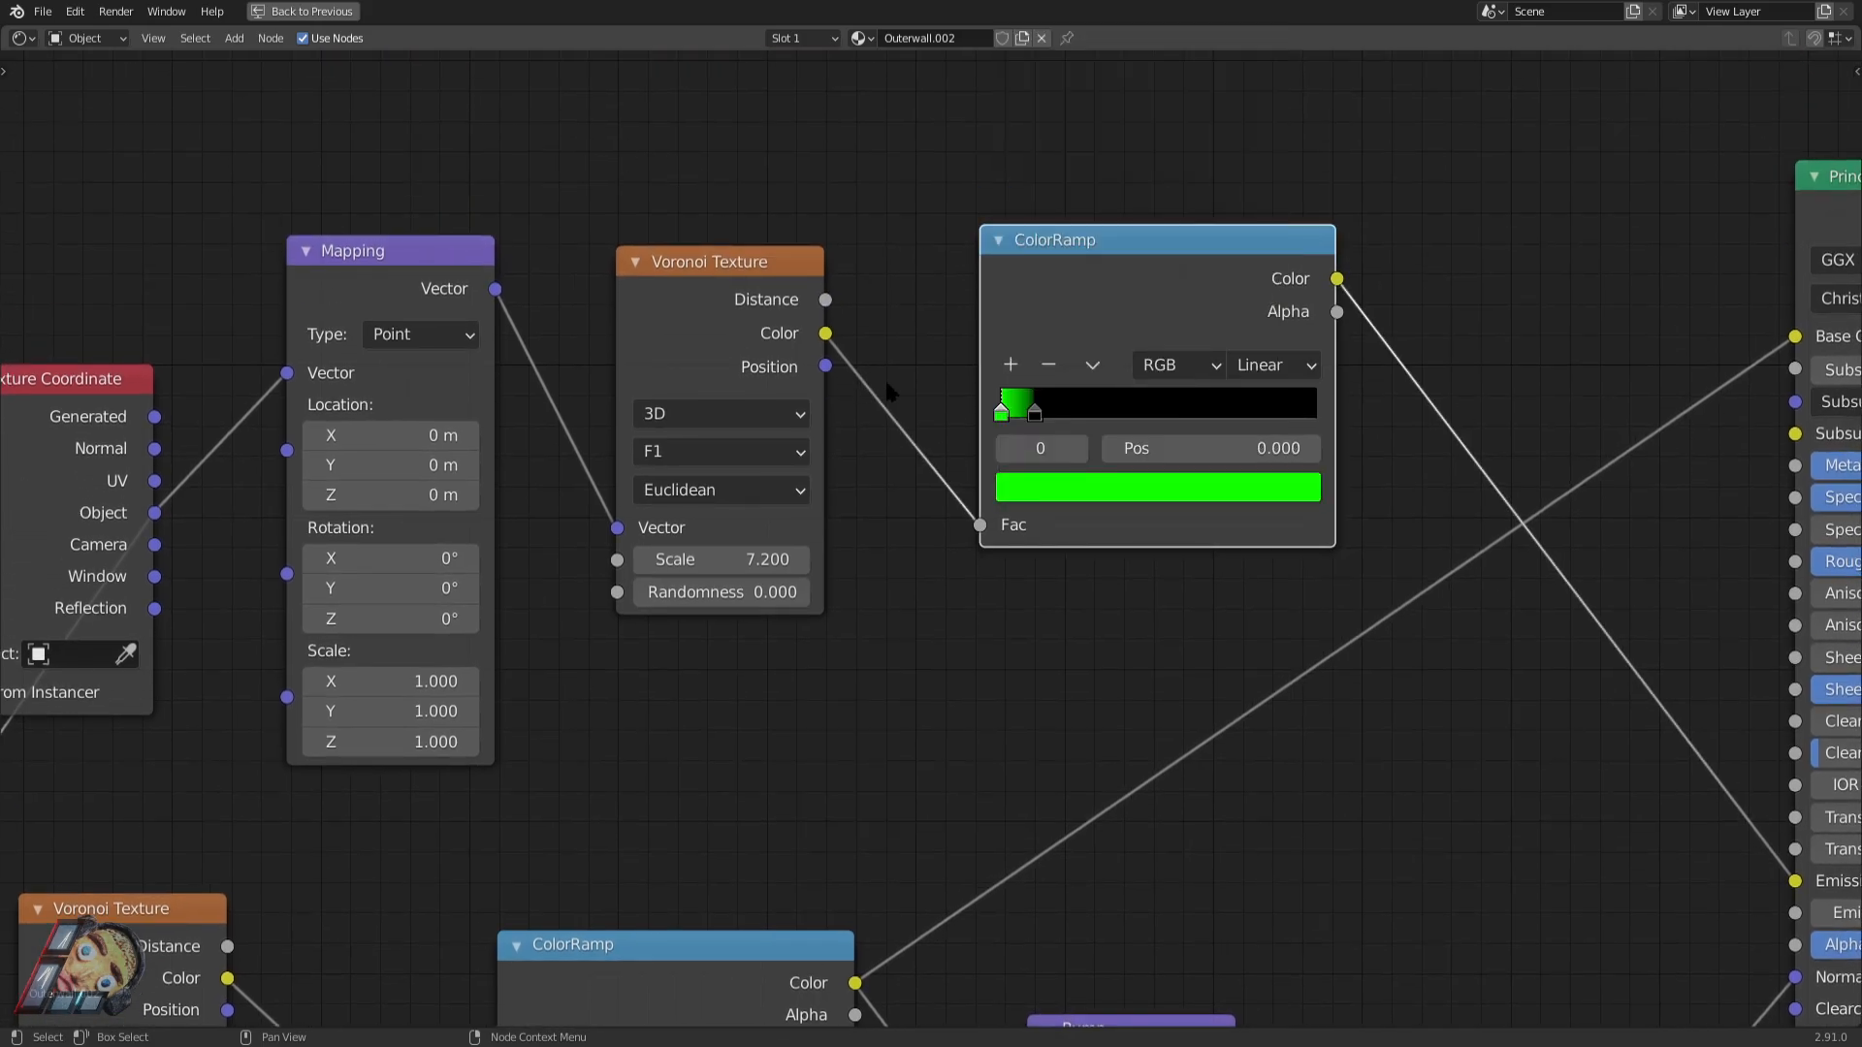
{"action": "key", "text": "ctrl+space"}
{"action": "middle_click_drag", "start_coordinate": [737, 388], "coordinate": [531, 380]}
{"action": "left_click", "coordinate": [1021, 487]}
{"action": "scroll", "coordinate": [1072, 459], "scroll_direction": "down", "scroll_amount": 6}
{"action": "scroll", "coordinate": [970, 427], "scroll_direction": "up", "scroll_amount": 3}
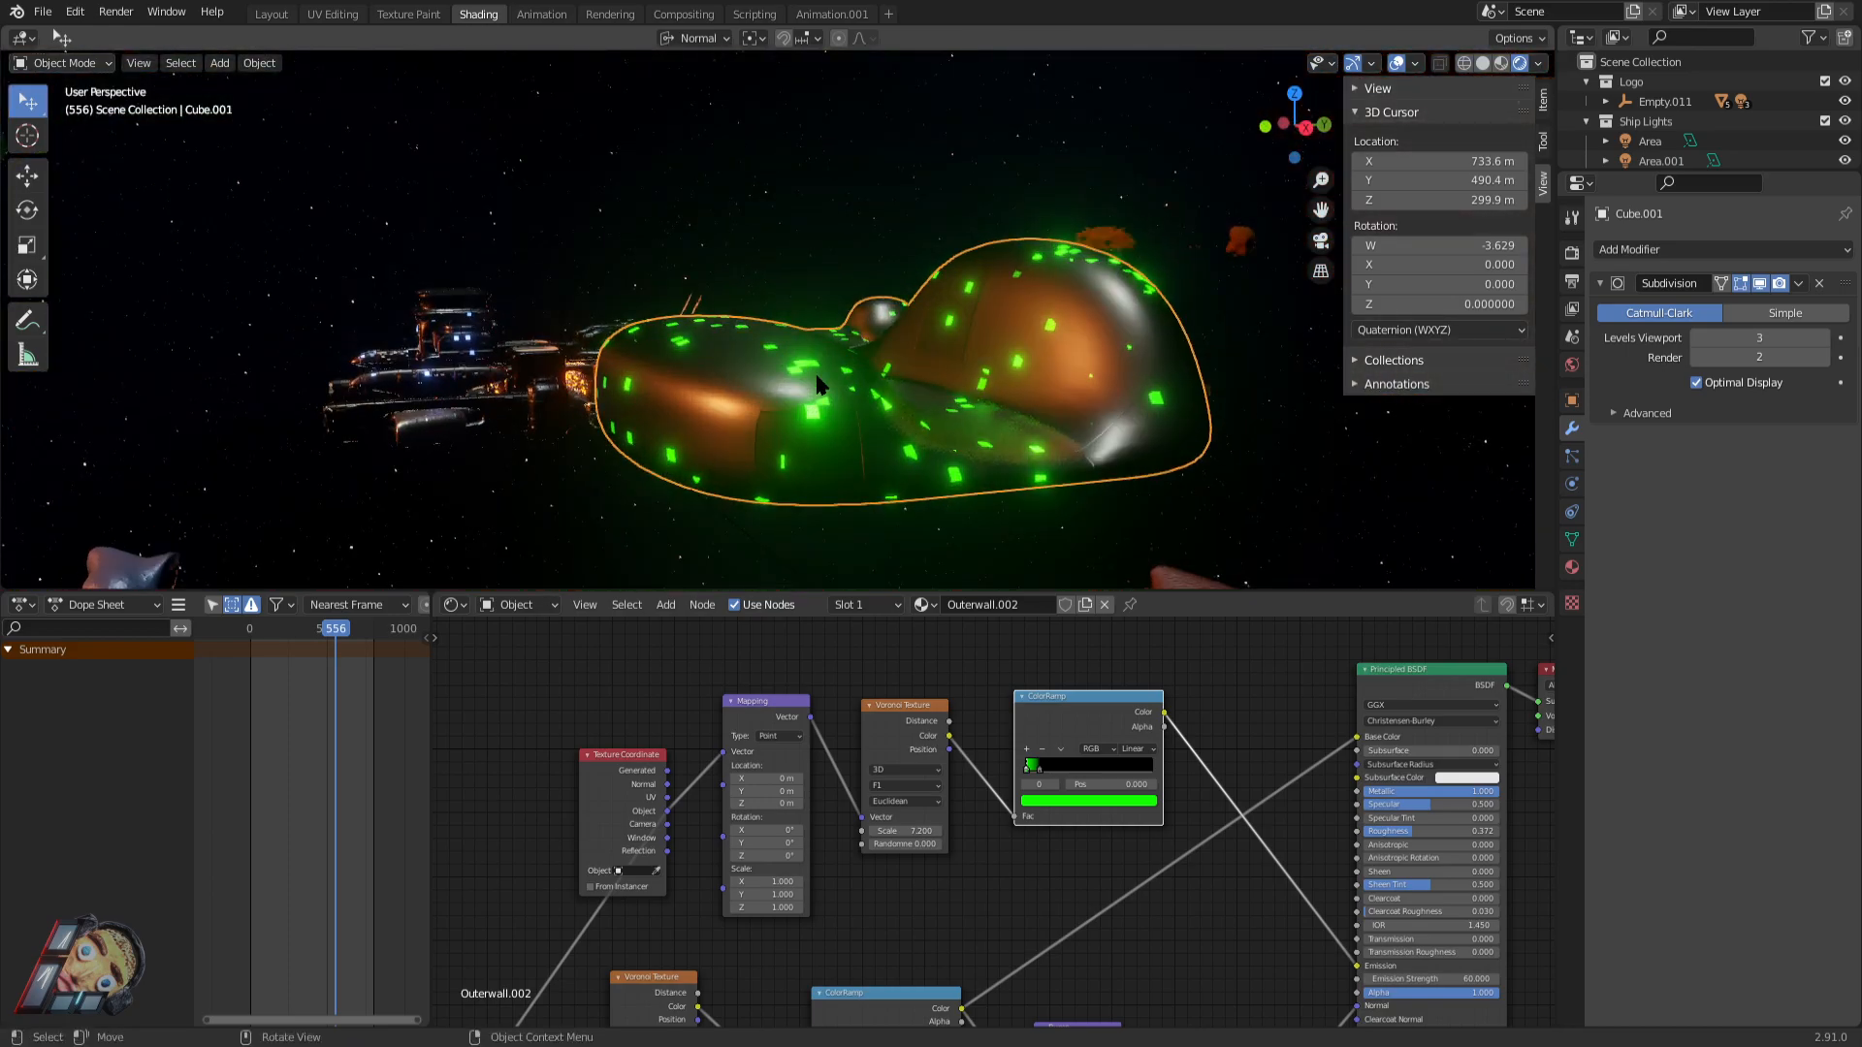
Try an Emission Strength of 15.900 on the Principled BSDF.
{"action": "scroll", "coordinate": [1171, 904], "scroll_direction": "down", "scroll_amount": 3}
{"action": "middle_click_drag", "start_coordinate": [1213, 941], "coordinate": [1106, 818]}
{"action": "scroll", "coordinate": [1160, 853], "scroll_direction": "up", "scroll_amount": 5}
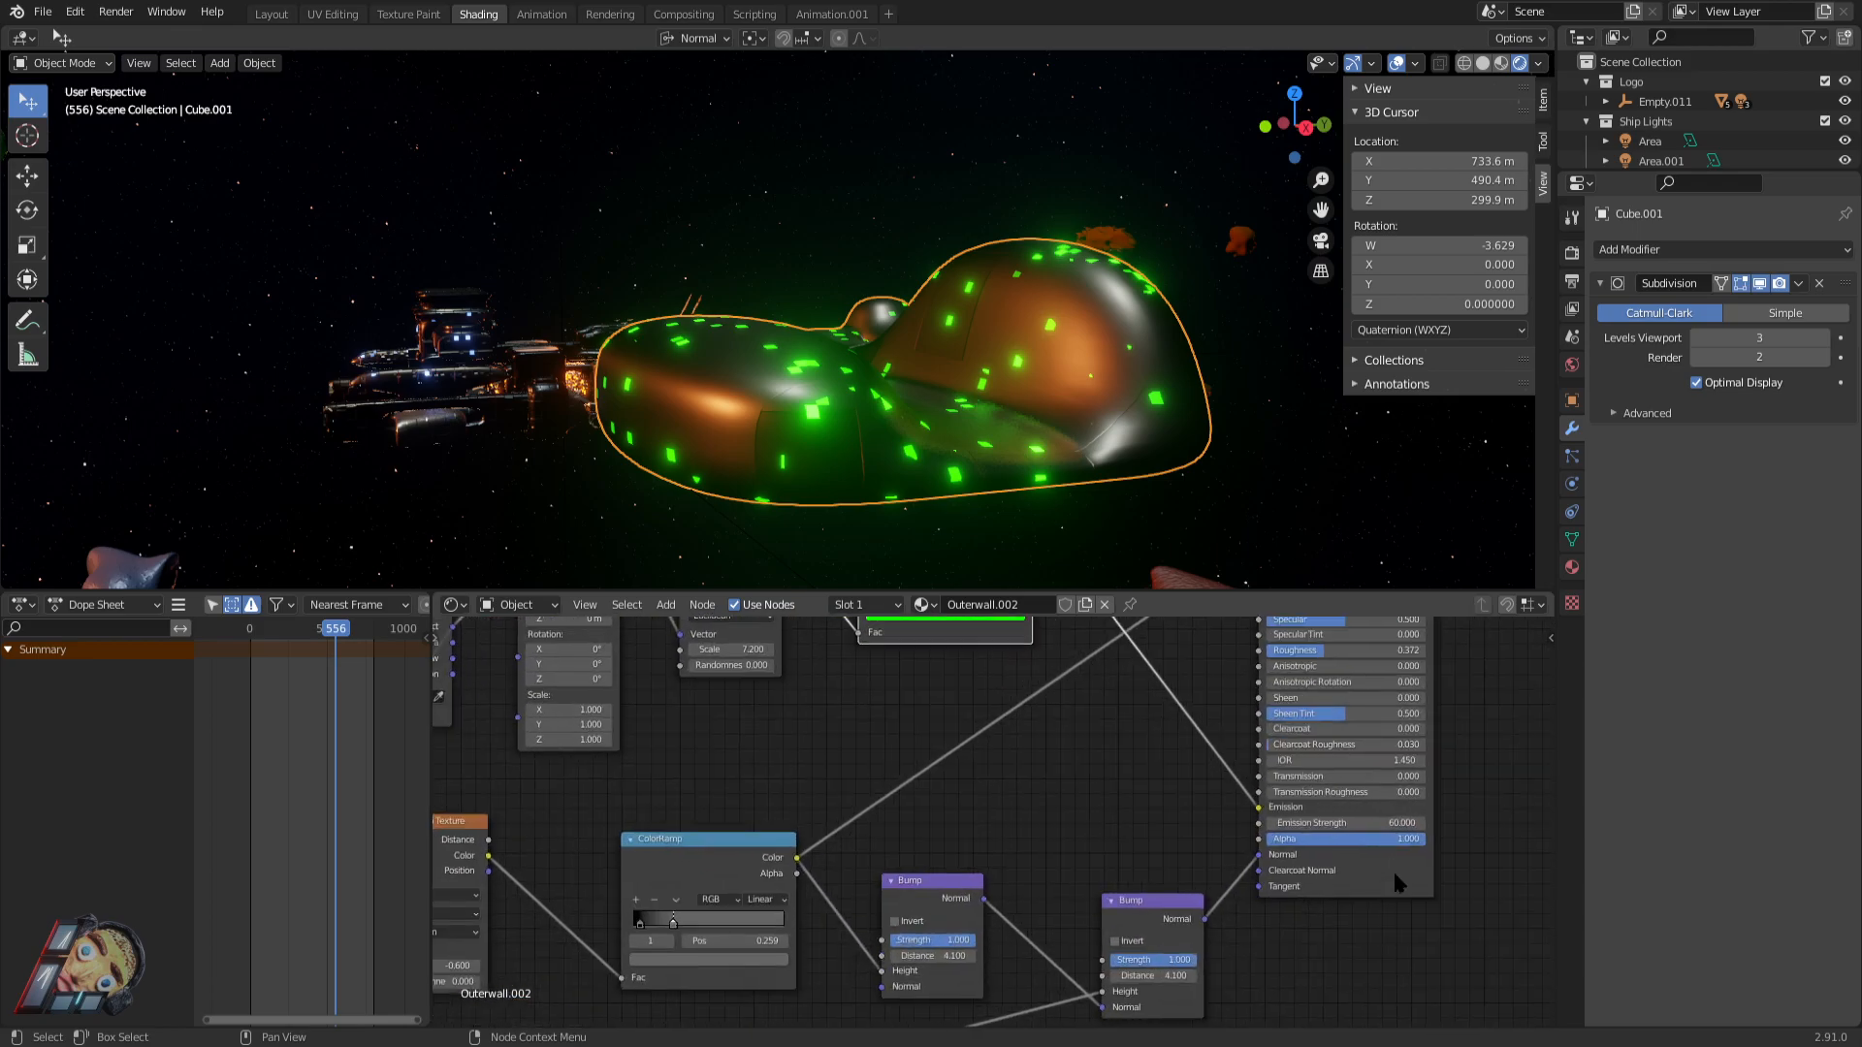
{"action": "mouse_move", "coordinate": [1327, 825]}
{"action": "left_mouse_down"}
{"action": "mouse_move", "coordinate": [1455, 826]}
{"action": "mouse_move", "coordinate": [1316, 826]}
{"action": "left_mouse_up"}
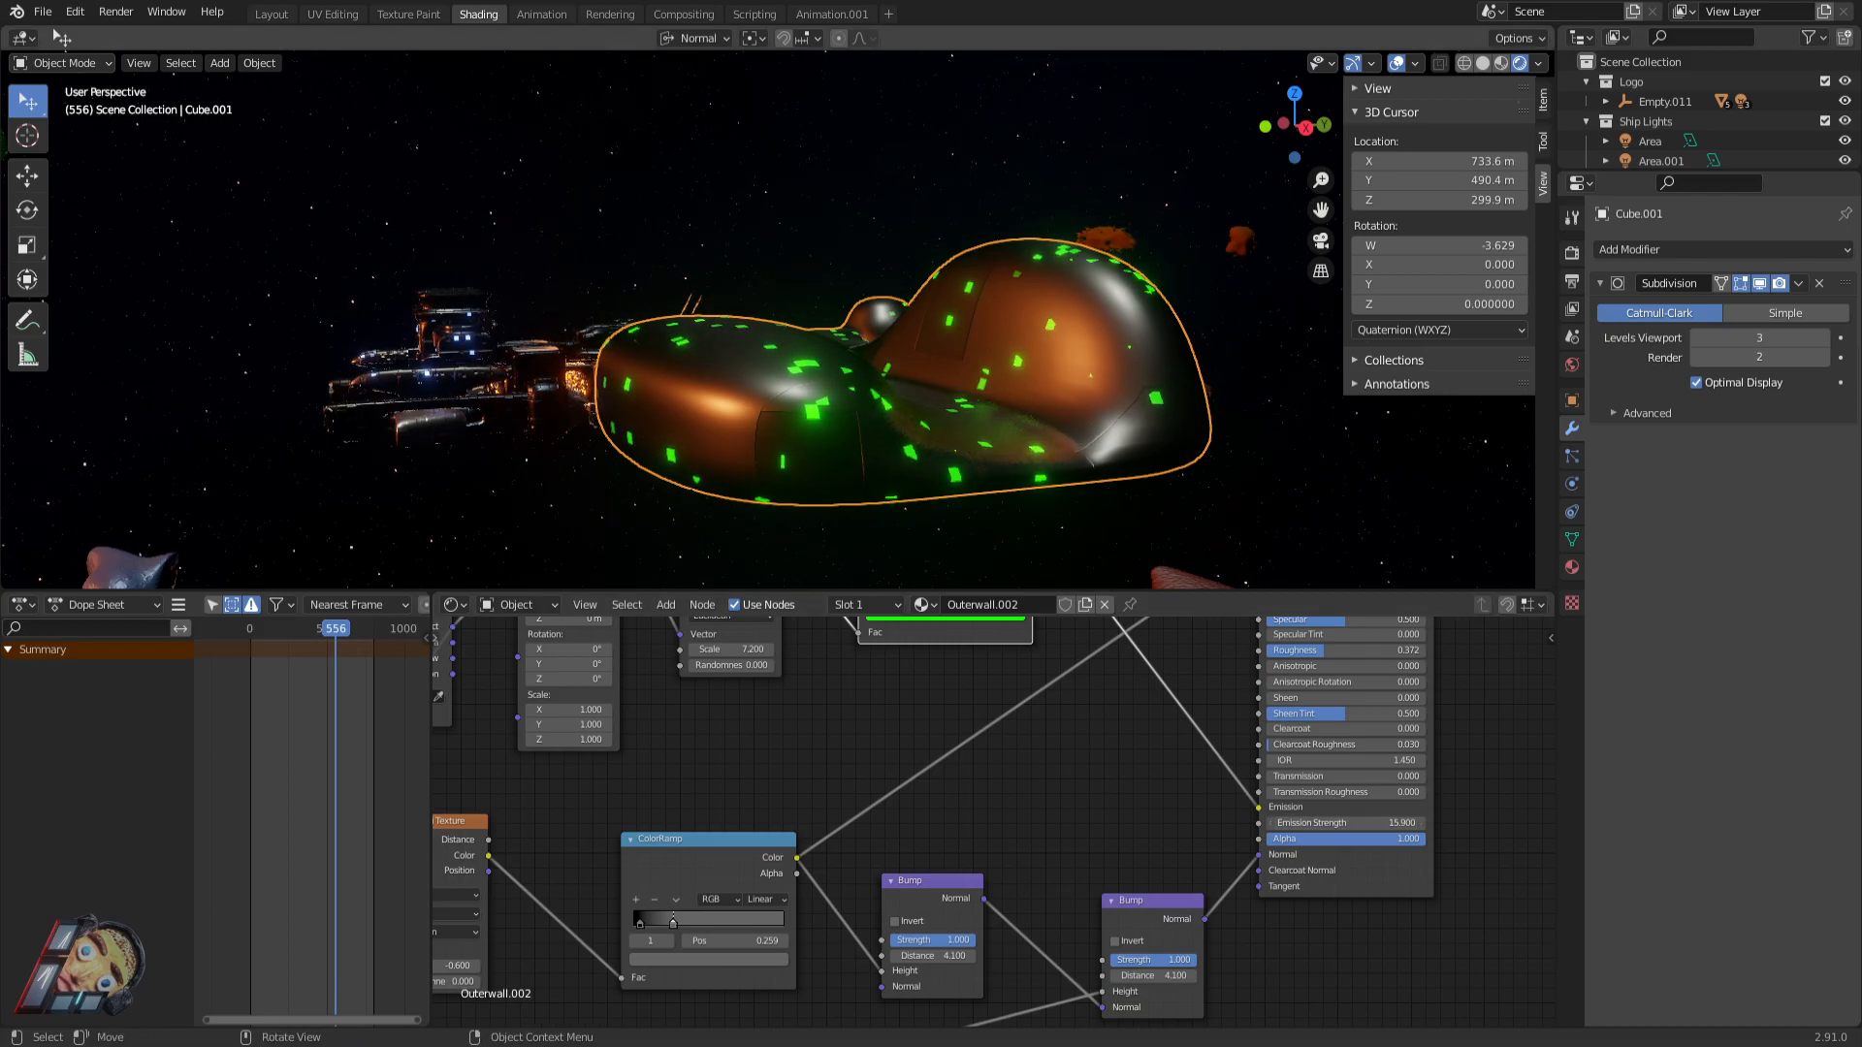
{"action": "middle_click_drag", "start_coordinate": [543, 301], "coordinate": [833, 349]}
{"action": "key", "text": "ctrl+z"}
Examine the green-lit shape from several sides to see how its emissive squares spread over the surface.
{"action": "middle_click_drag", "start_coordinate": [1024, 403], "coordinate": [1203, 340]}
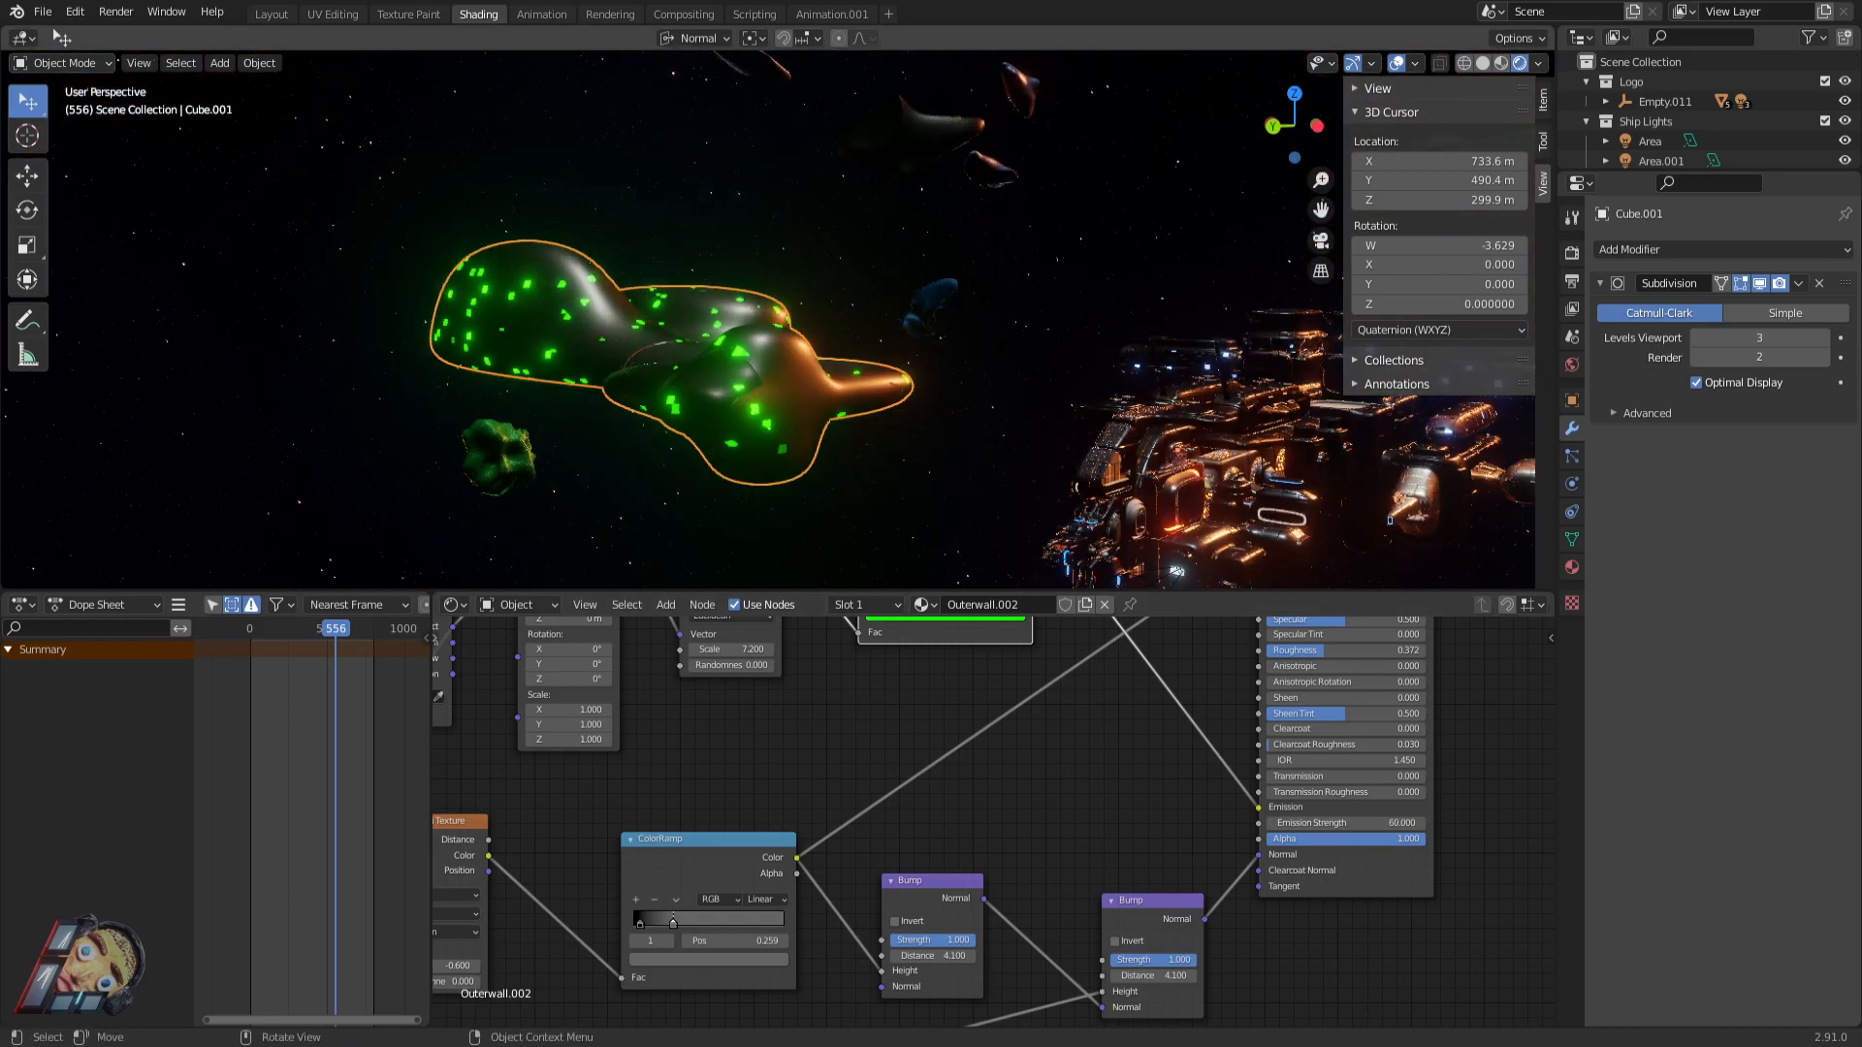
{"action": "scroll", "coordinate": [1253, 706], "scroll_direction": "up", "scroll_amount": 2}
{"action": "middle_click_drag", "start_coordinate": [859, 374], "coordinate": [1135, 440]}
{"action": "middle_click_drag", "start_coordinate": [990, 427], "coordinate": [948, 347]}
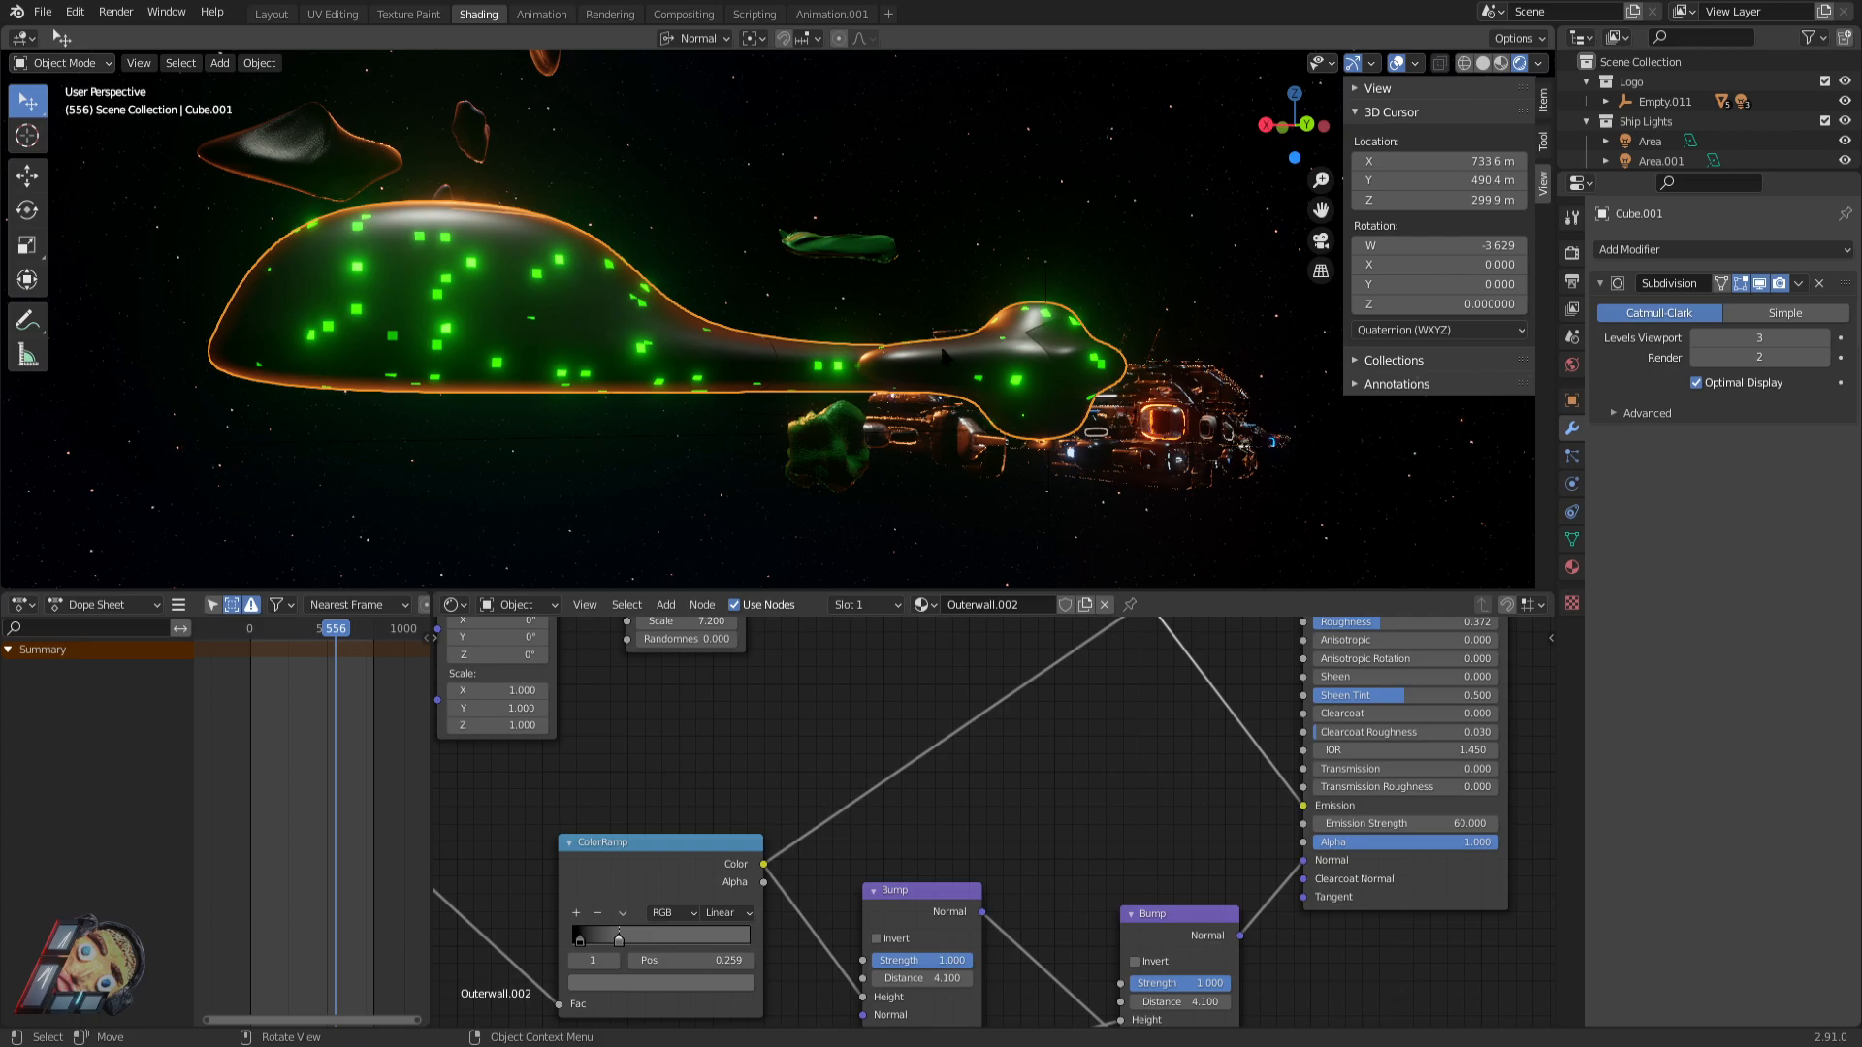
{"action": "middle_click_drag", "start_coordinate": [605, 472], "coordinate": [776, 587]}
{"action": "middle_click_drag", "start_coordinate": [956, 534], "coordinate": [678, 480]}
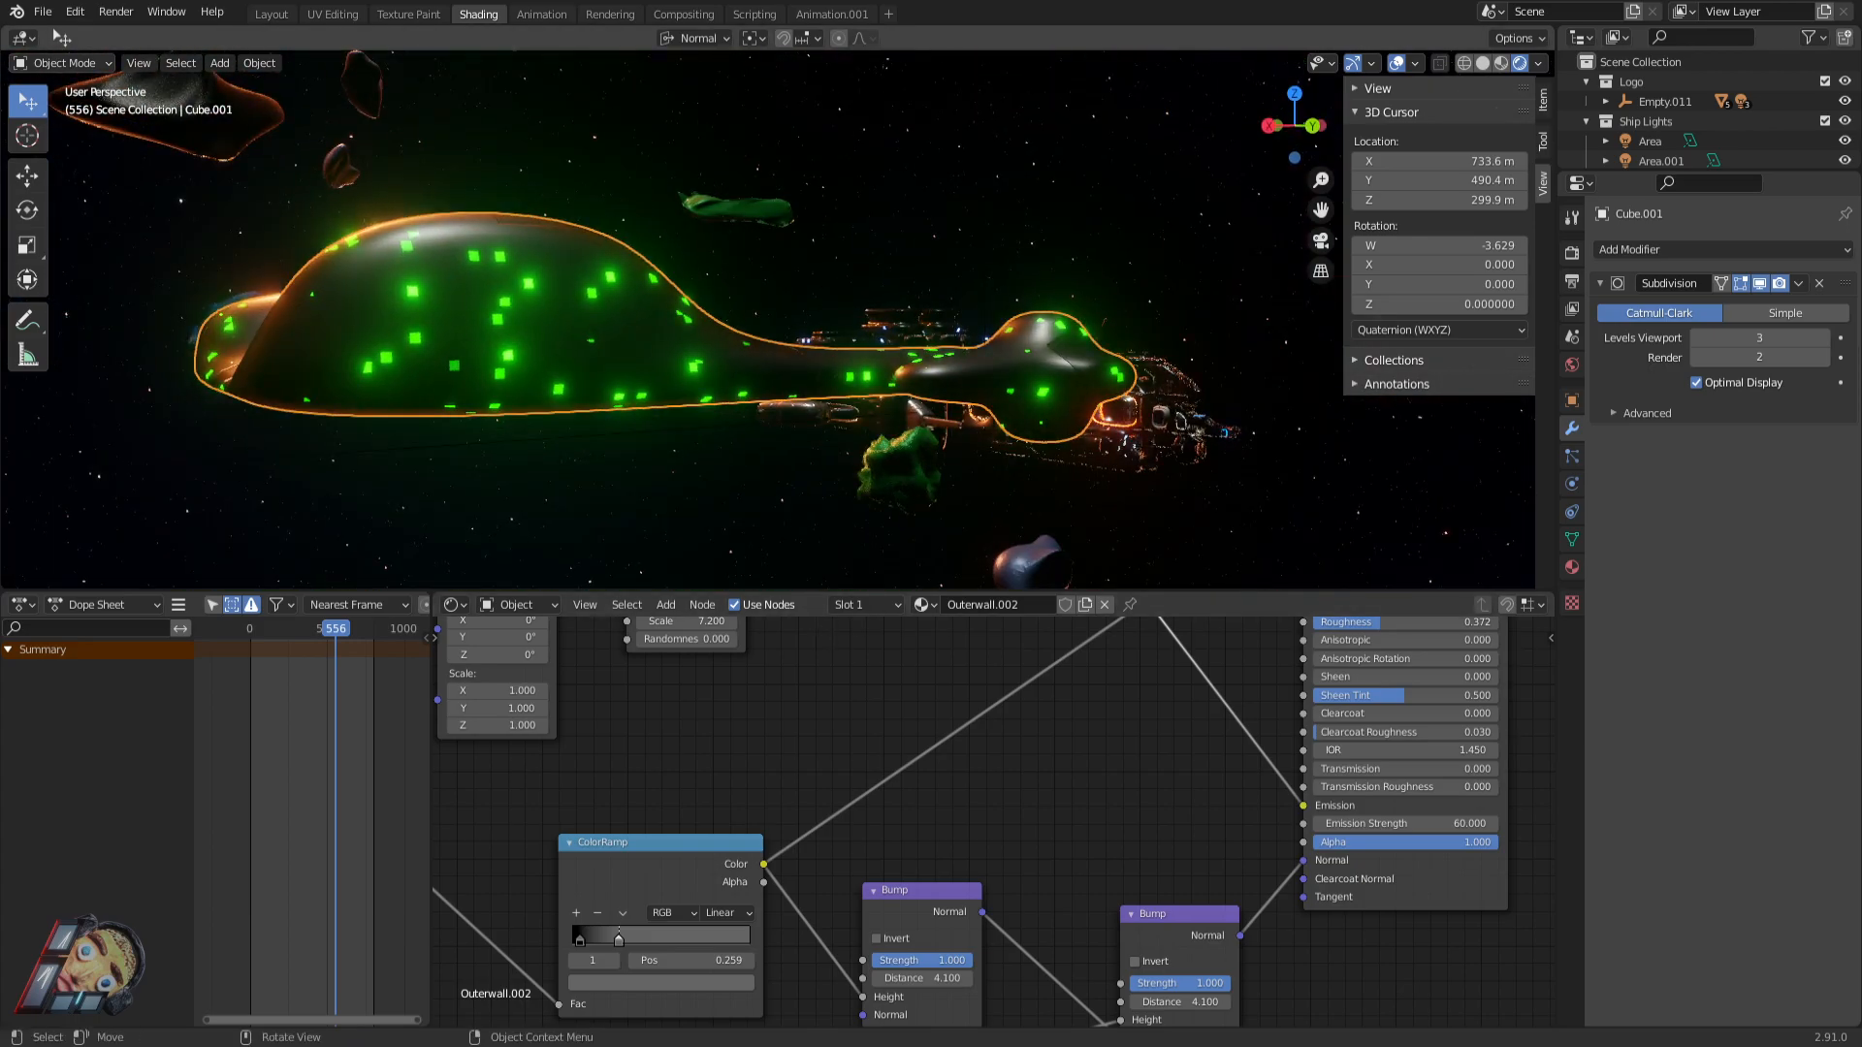
{"action": "middle_click_drag", "start_coordinate": [918, 329], "coordinate": [776, 359]}
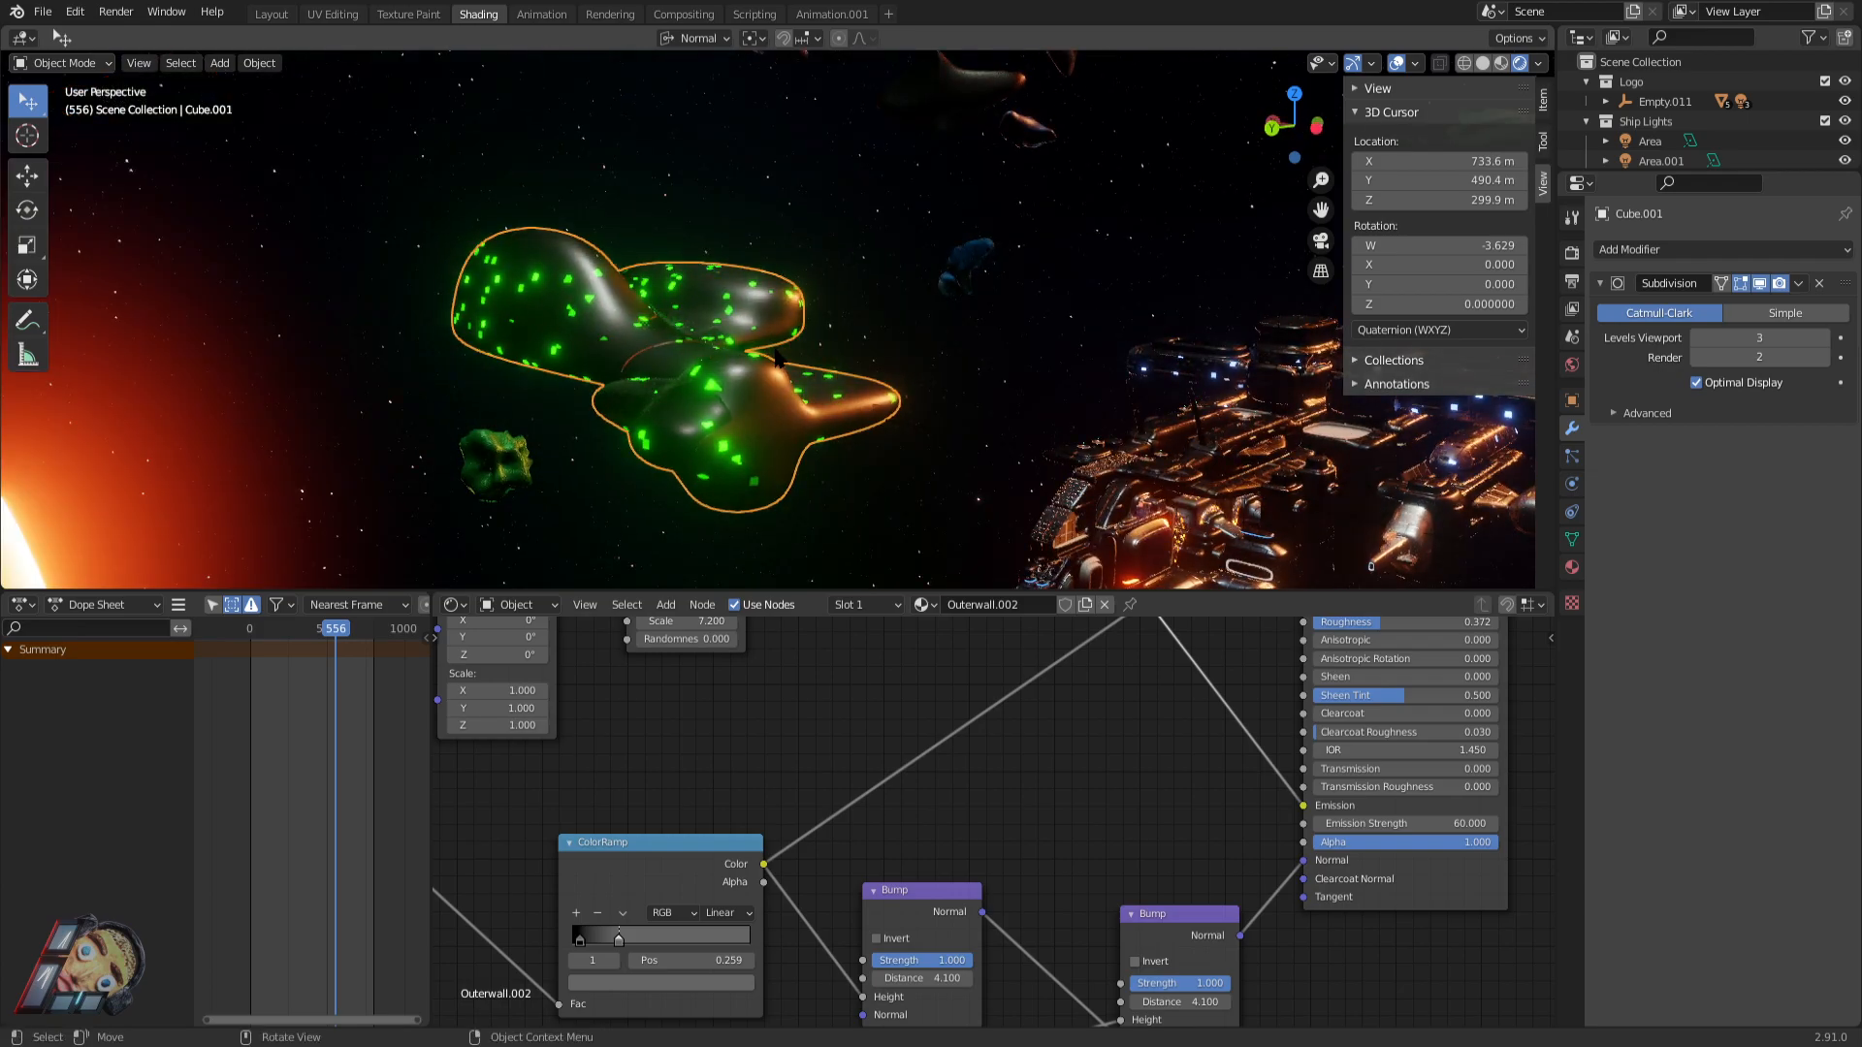
{"action": "scroll", "coordinate": [776, 359], "scroll_direction": "down", "scroll_amount": 3}
Enlarge the 3D viewport by shrinking the node editor area and collapse the 3D Cursor settings.
{"action": "key", "text": "ctrl+space"}
{"action": "key", "text": "ctrl+space"}
{"action": "left_click_drag", "start_coordinate": [901, 593], "coordinate": [901, 812]}
{"action": "middle_click_drag", "start_coordinate": [769, 728], "coordinate": [946, 559]}
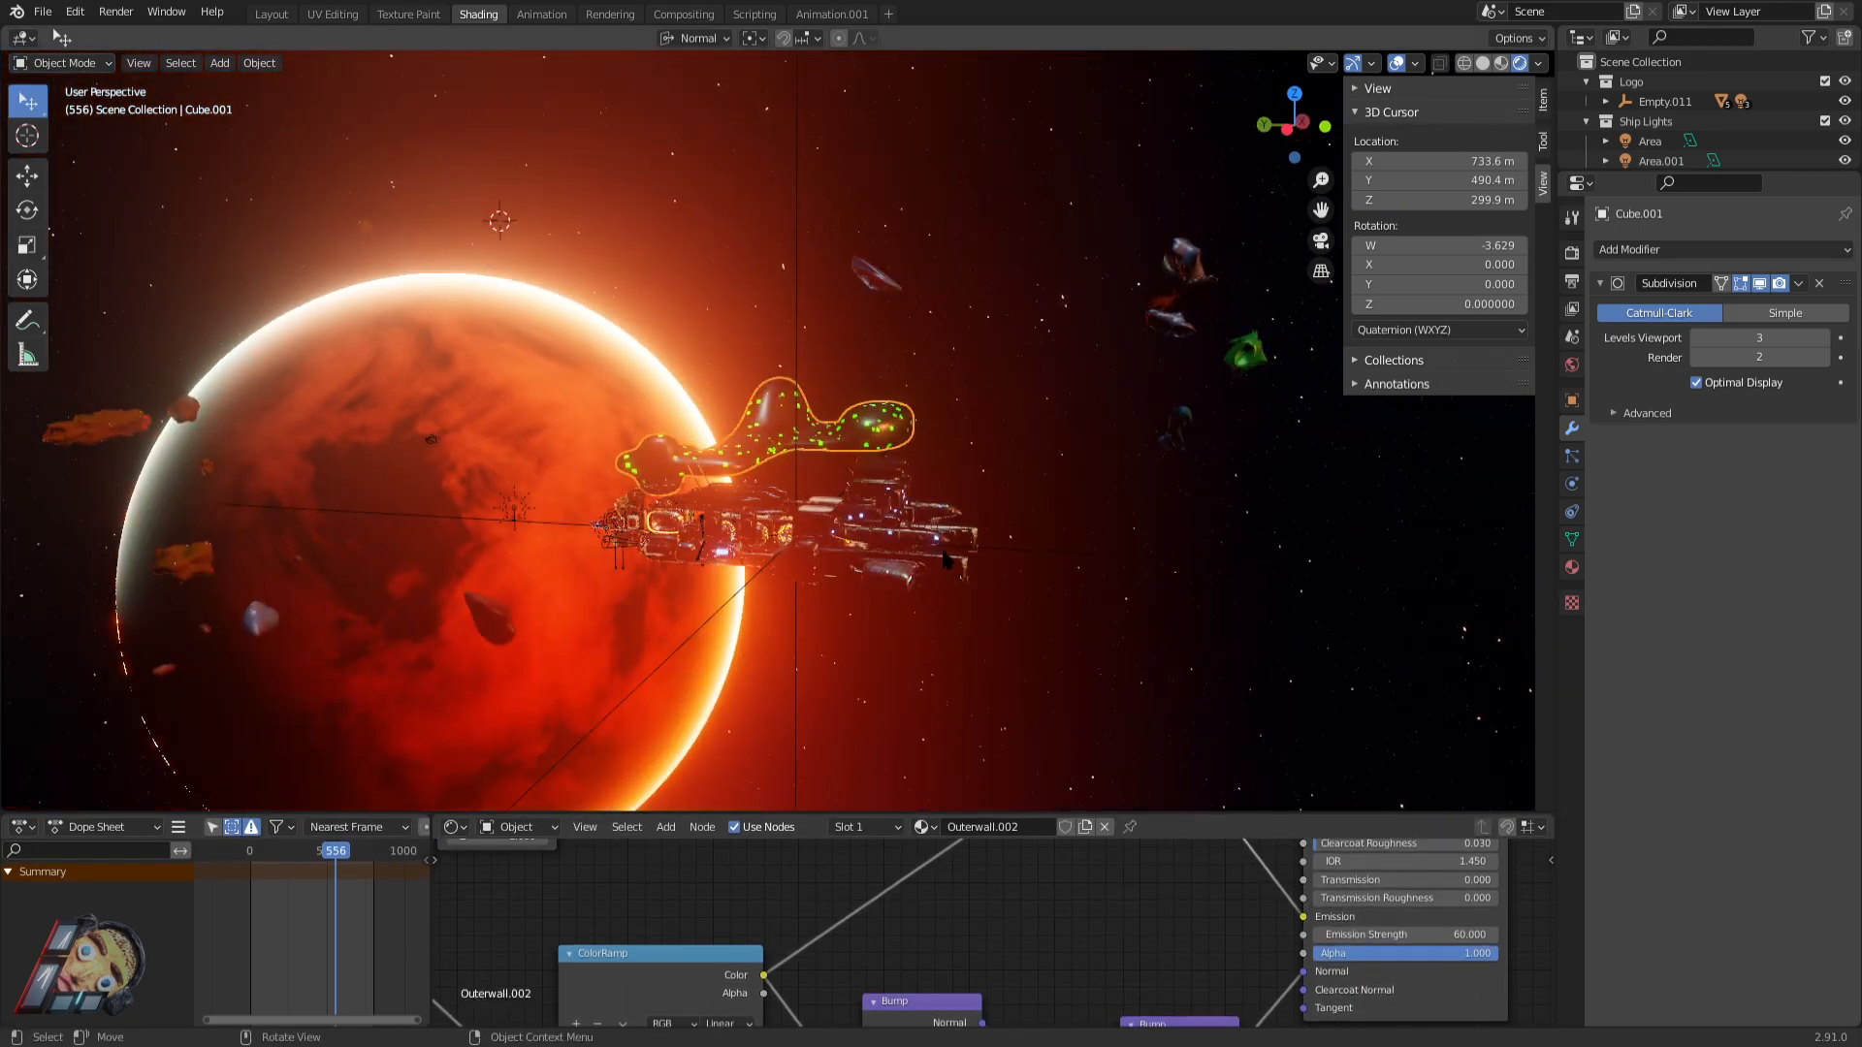
{"action": "left_click", "coordinate": [1354, 114]}
{"action": "middle_click_drag", "start_coordinate": [724, 564], "coordinate": [816, 579]}
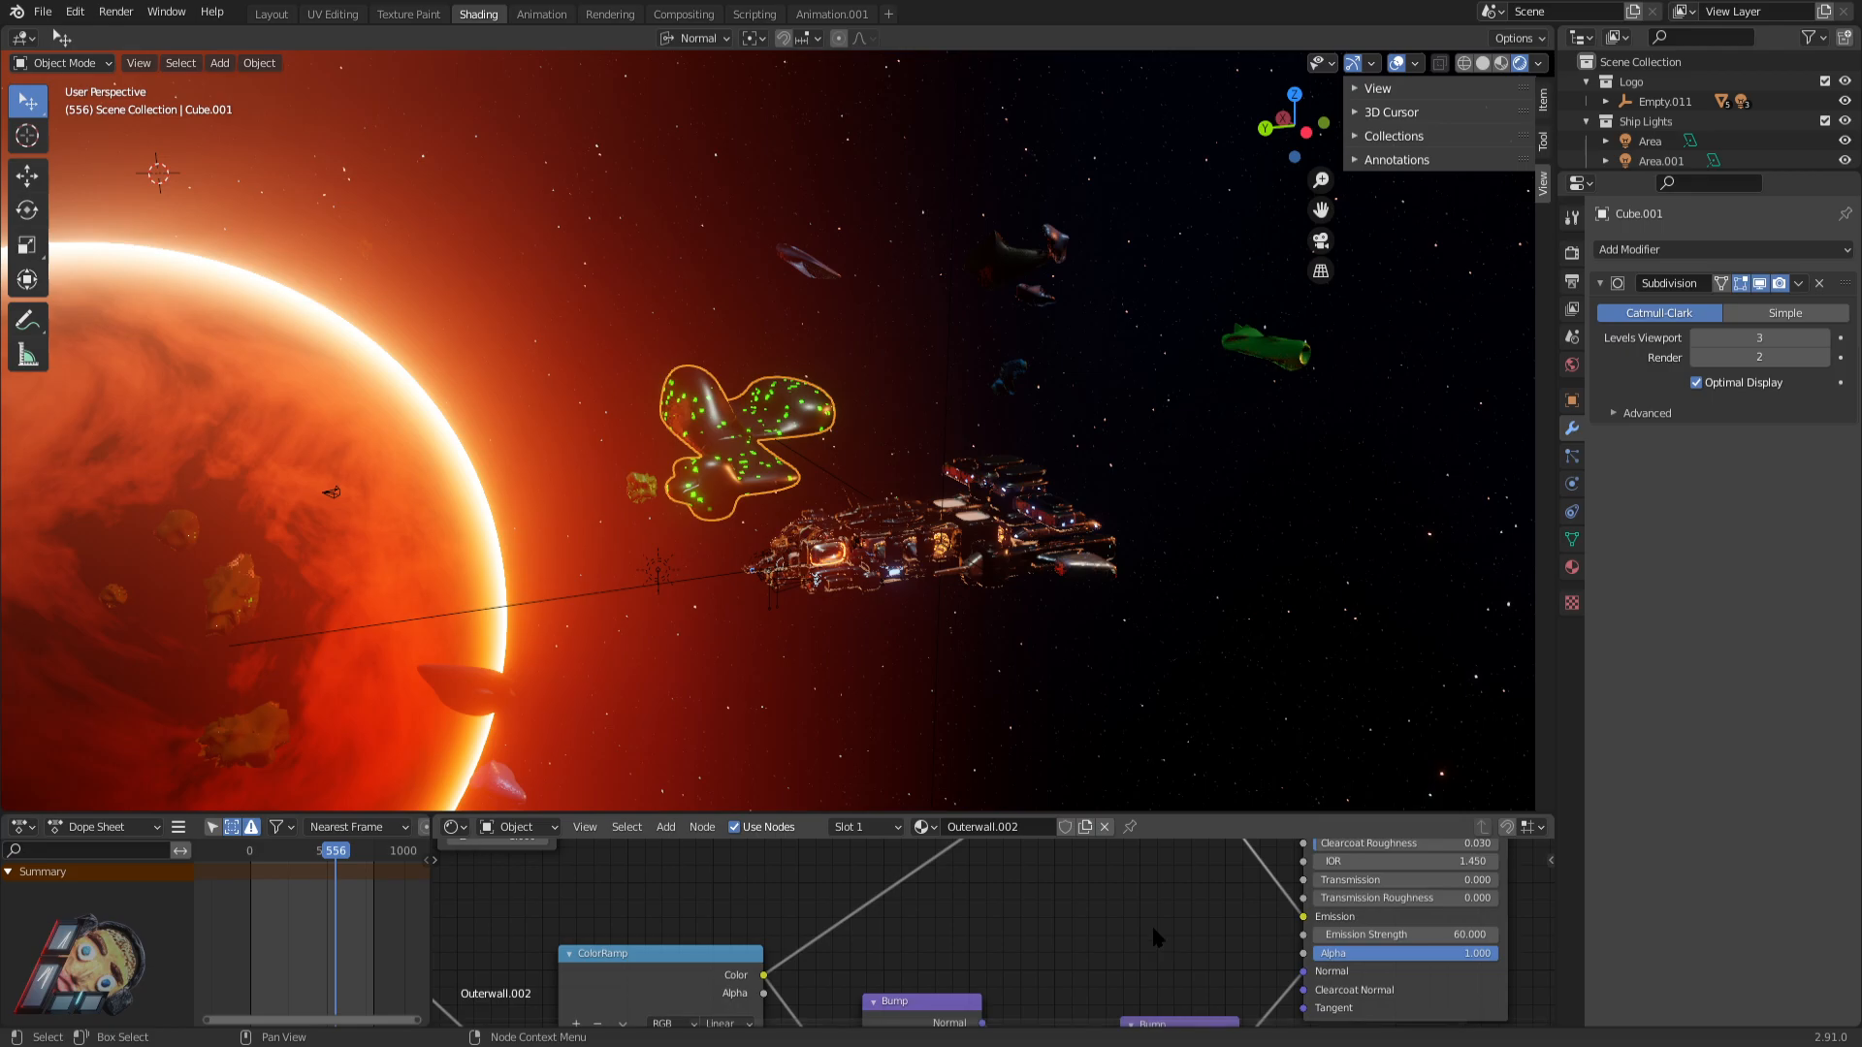
Fly through the scene from the green-lit shape towards the detailed spaceship.
{"action": "middle_click_drag", "start_coordinate": [1130, 669], "coordinate": [1128, 669]}
{"action": "middle_click_drag", "start_coordinate": [970, 582], "coordinate": [485, 471]}
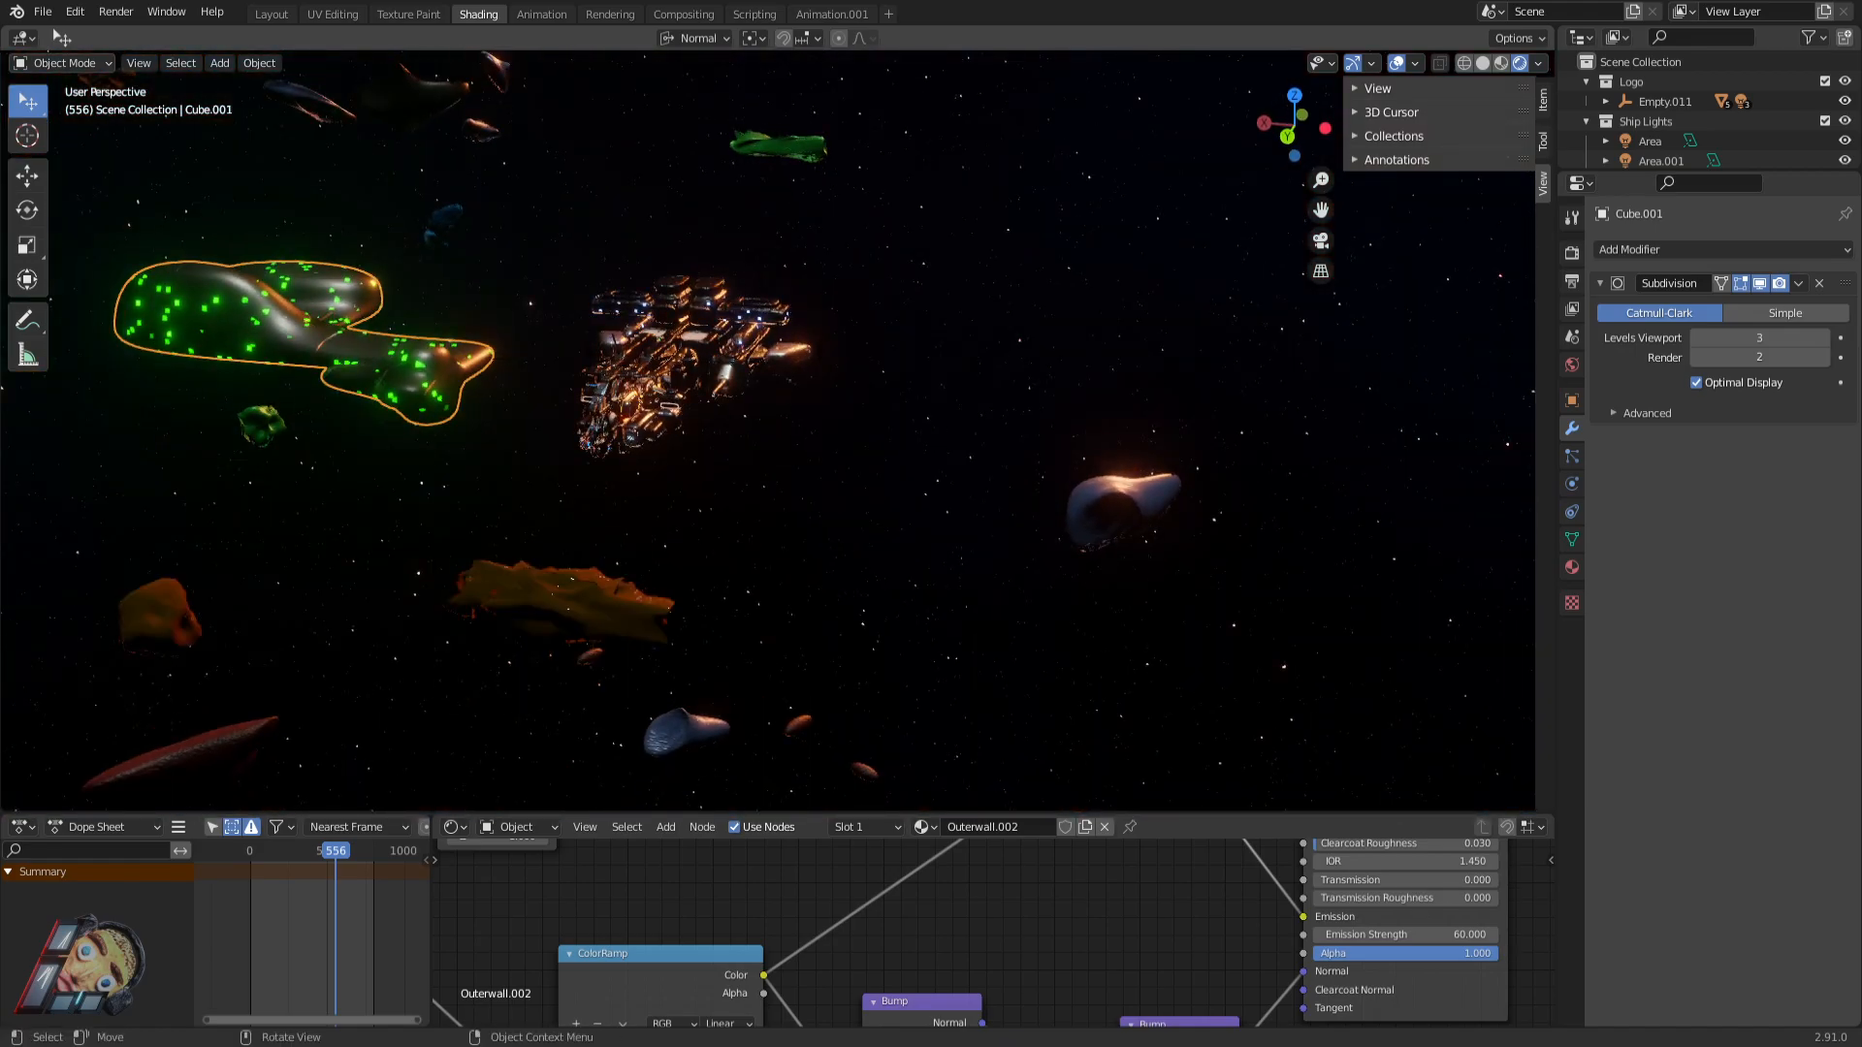
{"action": "key", "text": "w"}
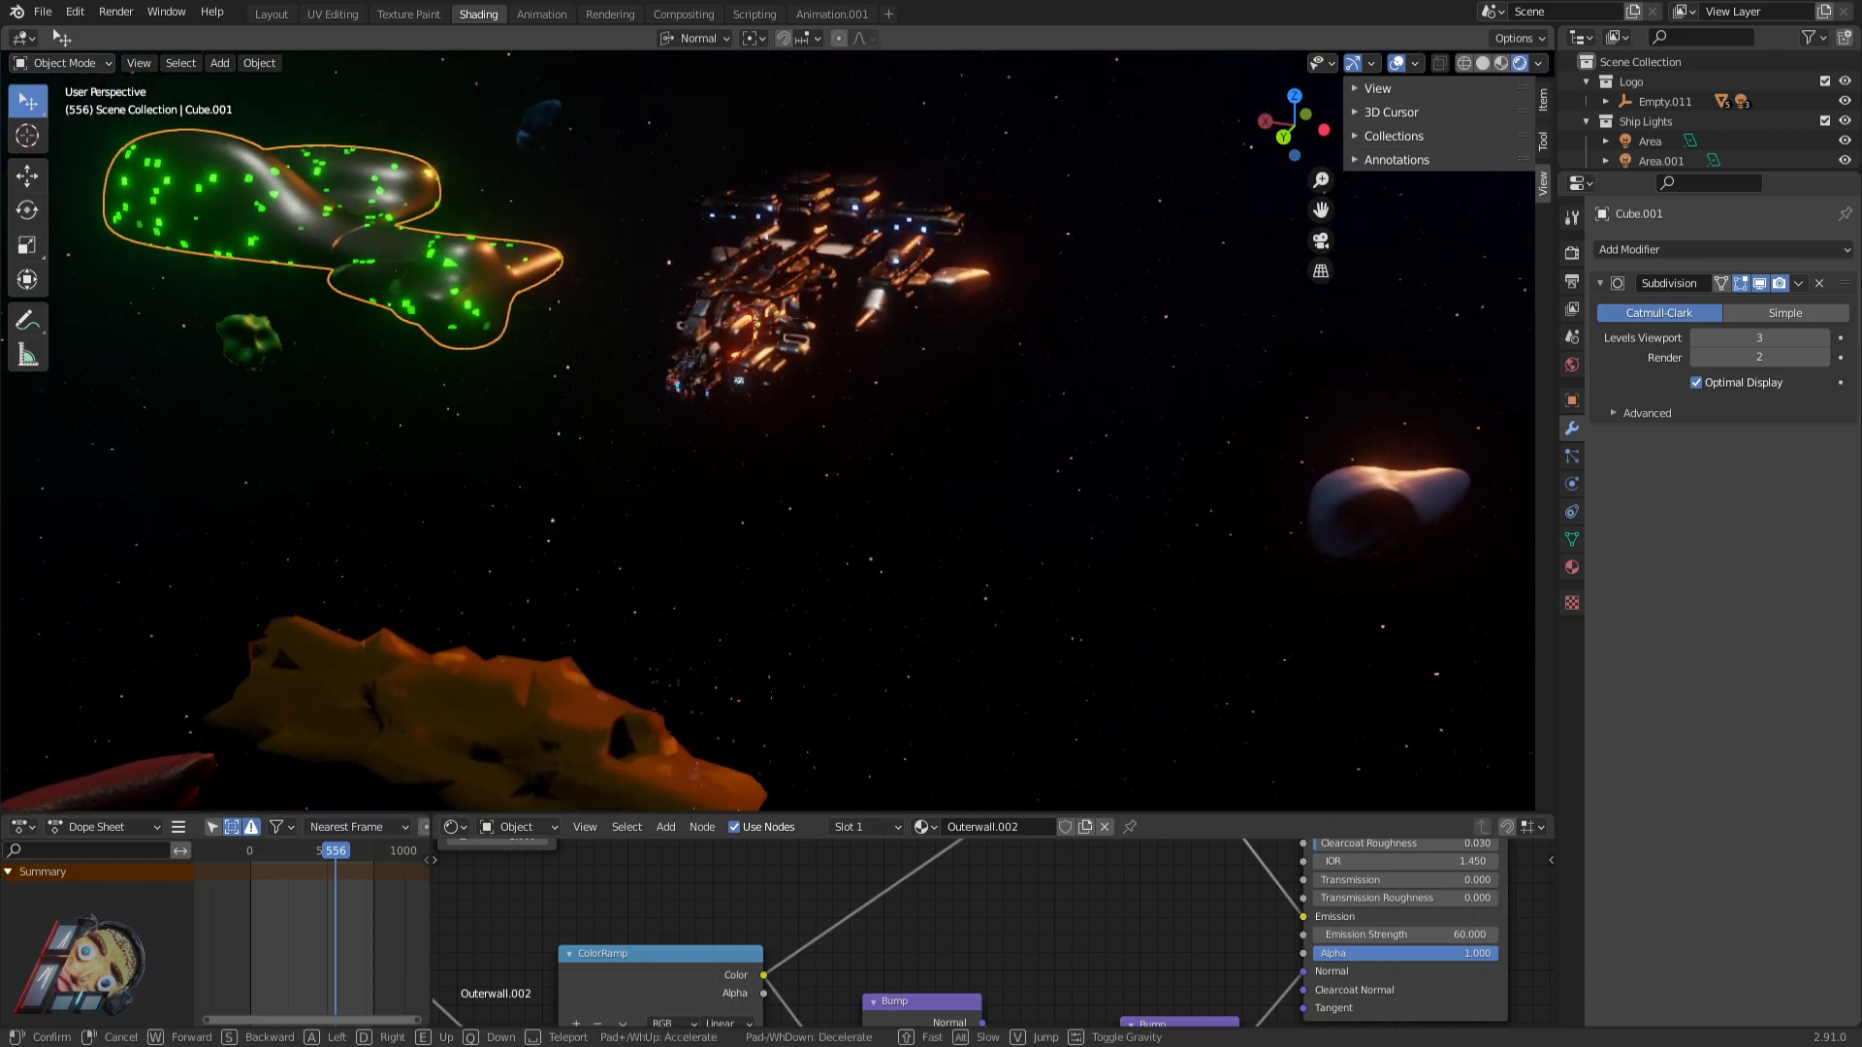
{"action": "key", "text": "w"}
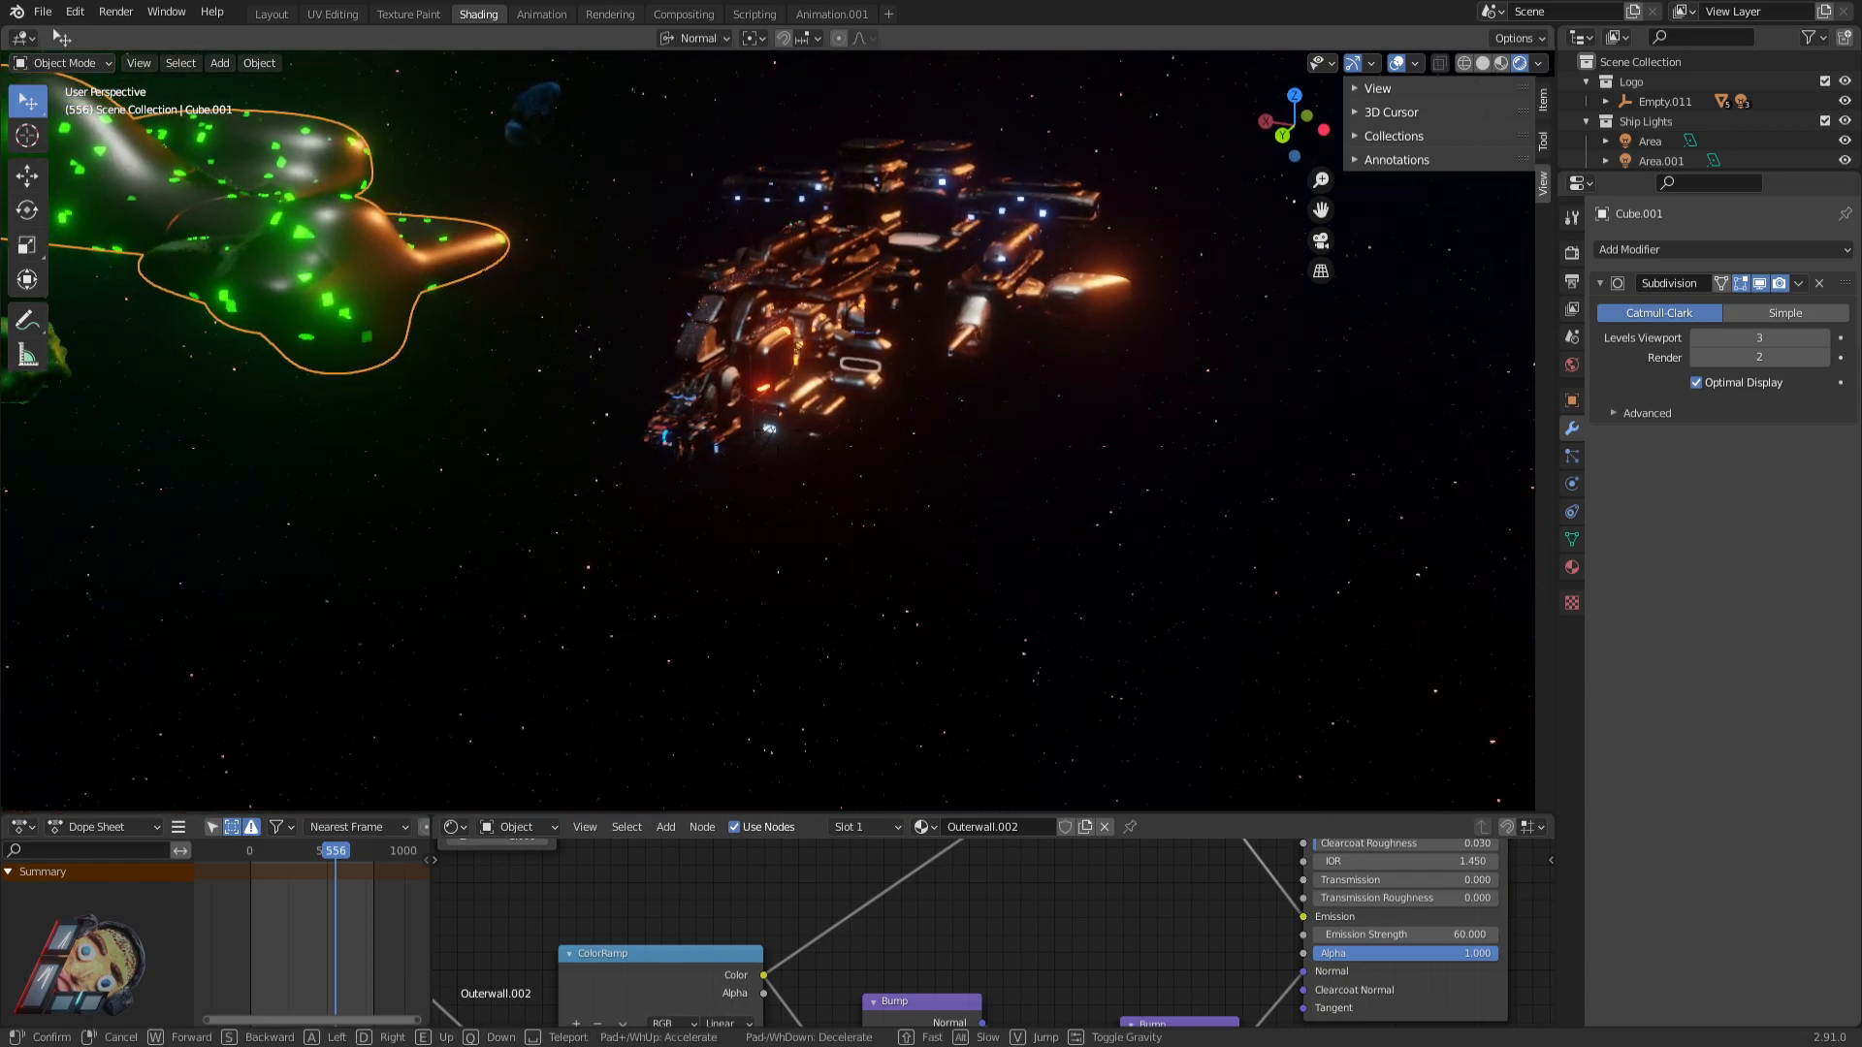
{"action": "key", "text": "shift+grave"}
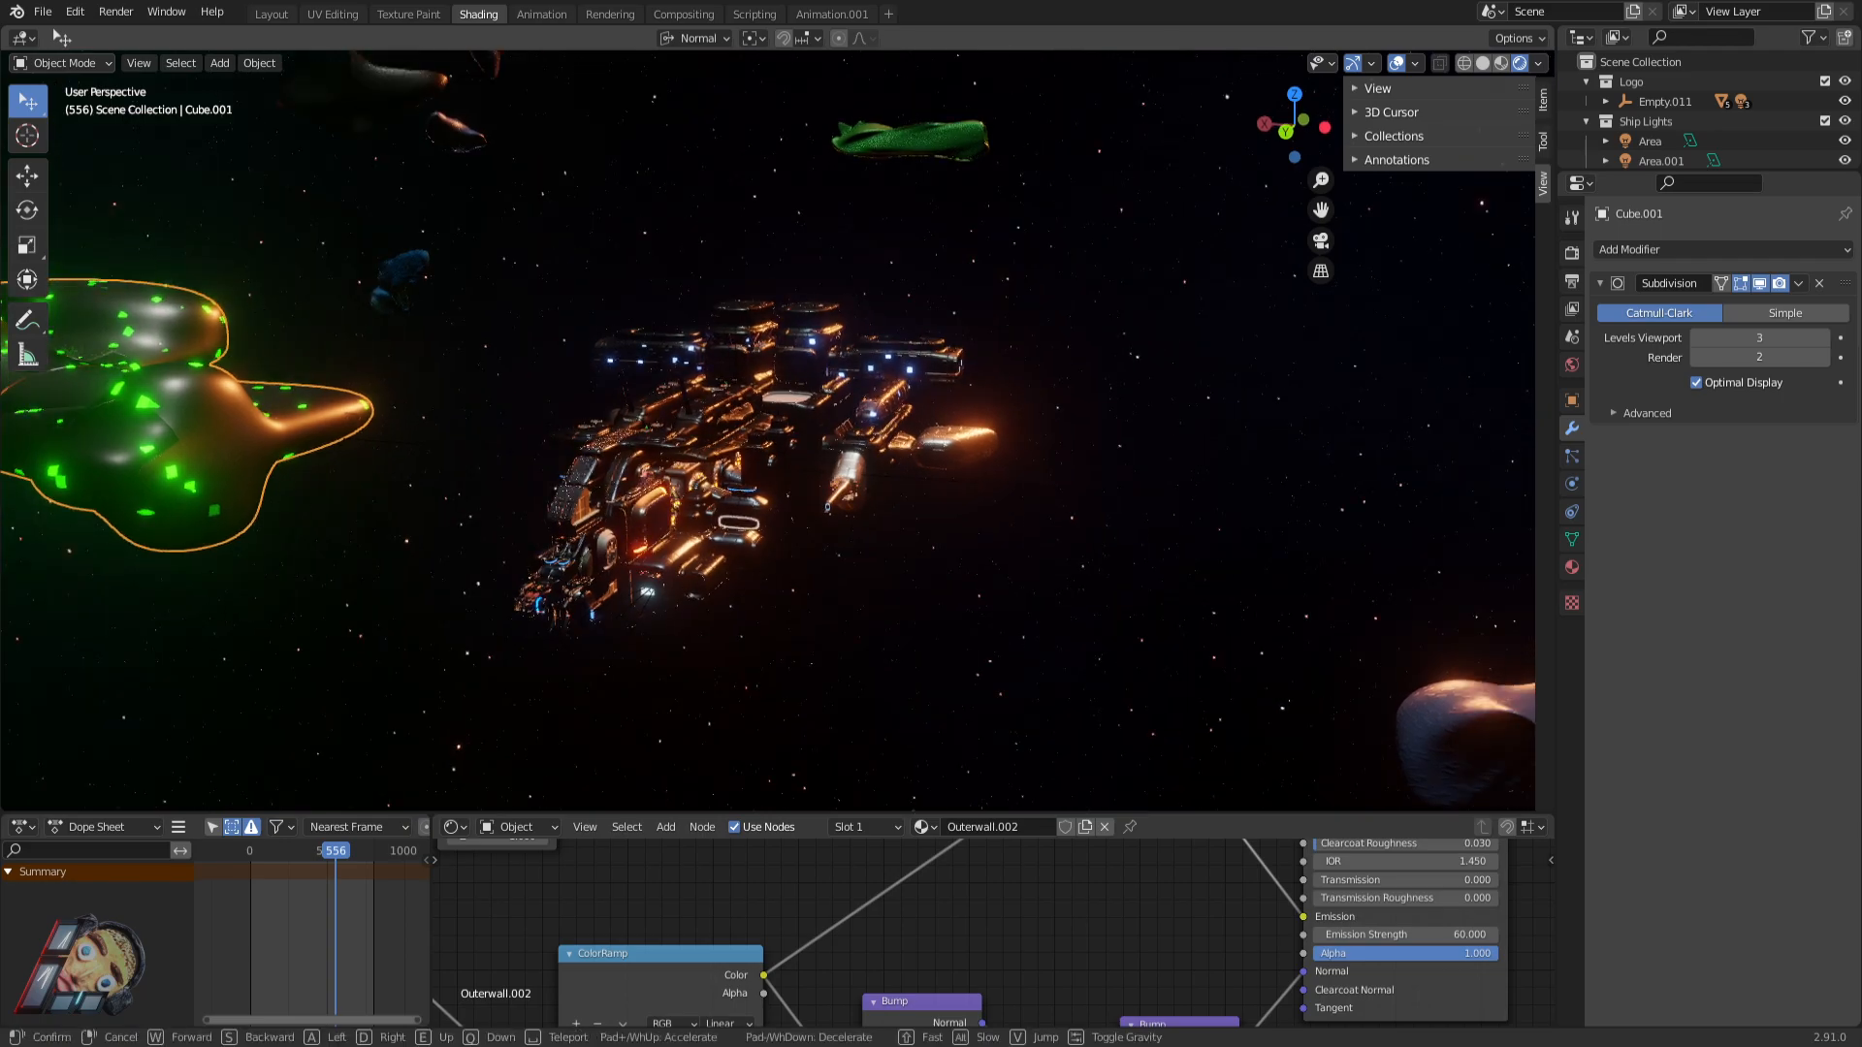
{"action": "key", "text": "w"}
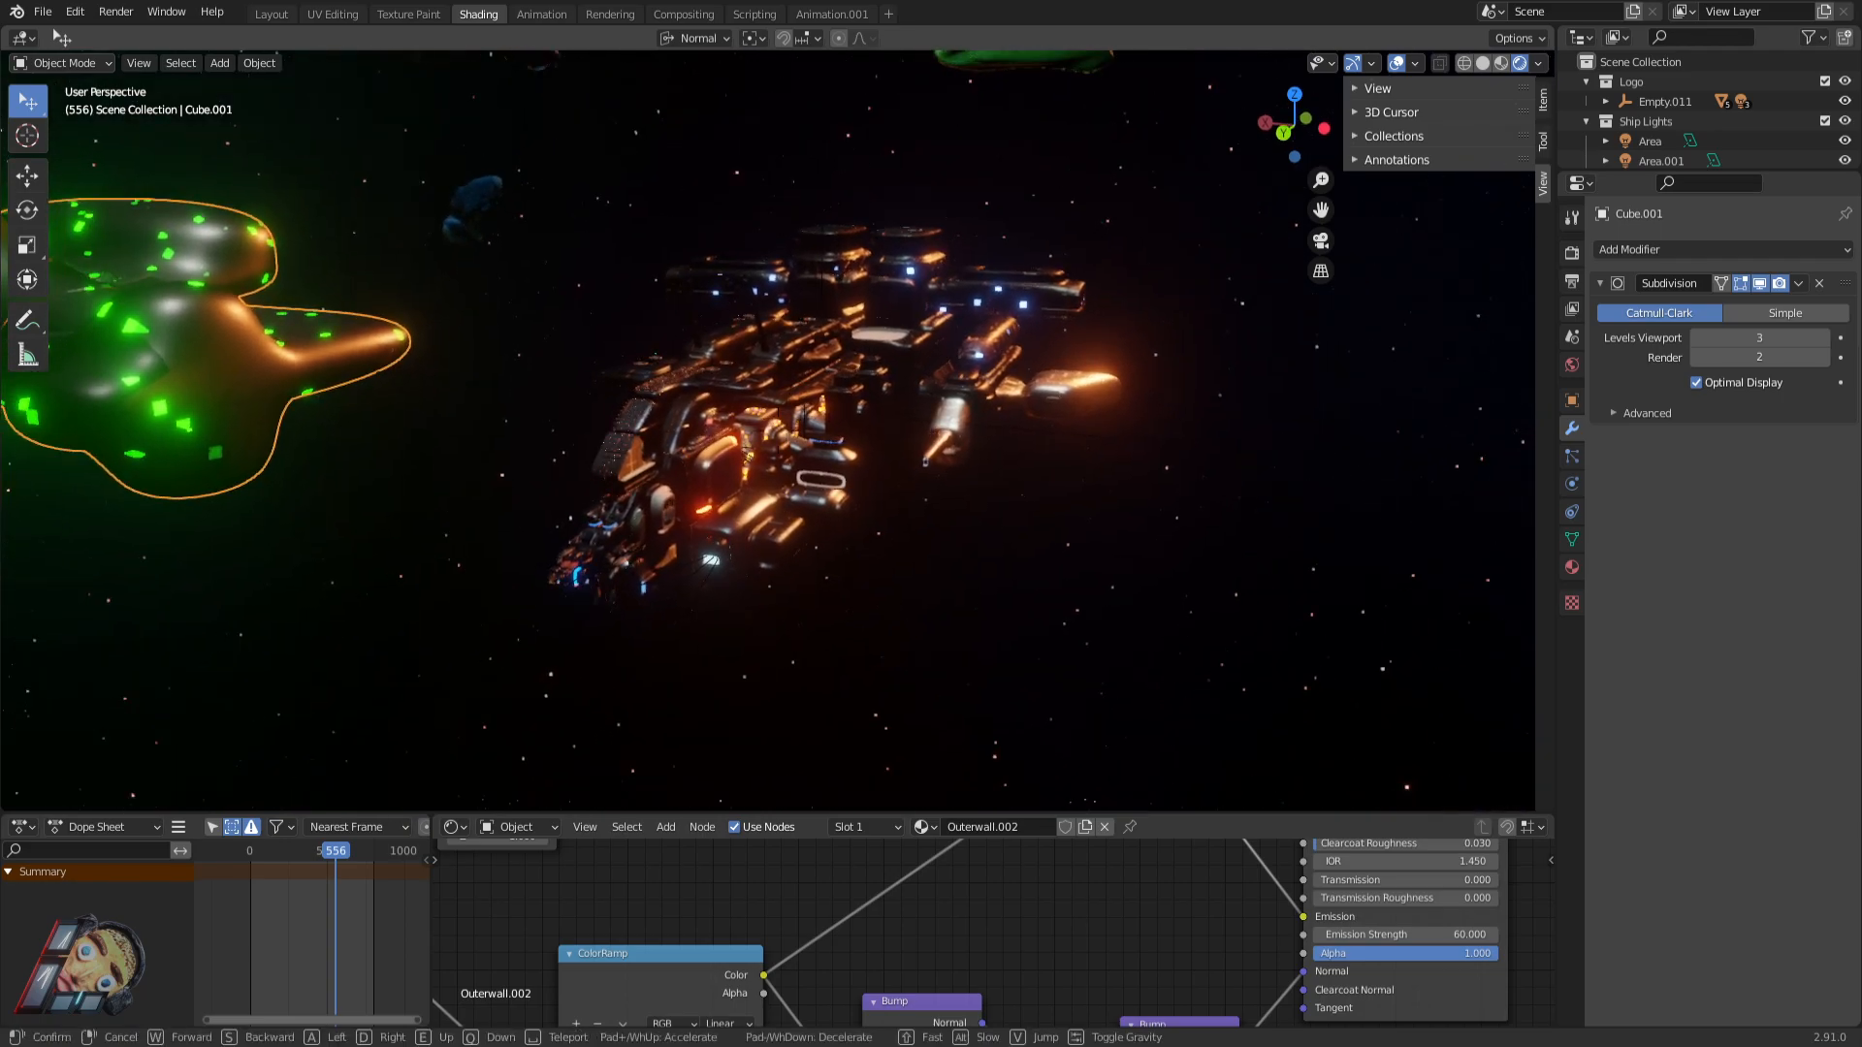
{"action": "key", "text": "s"}
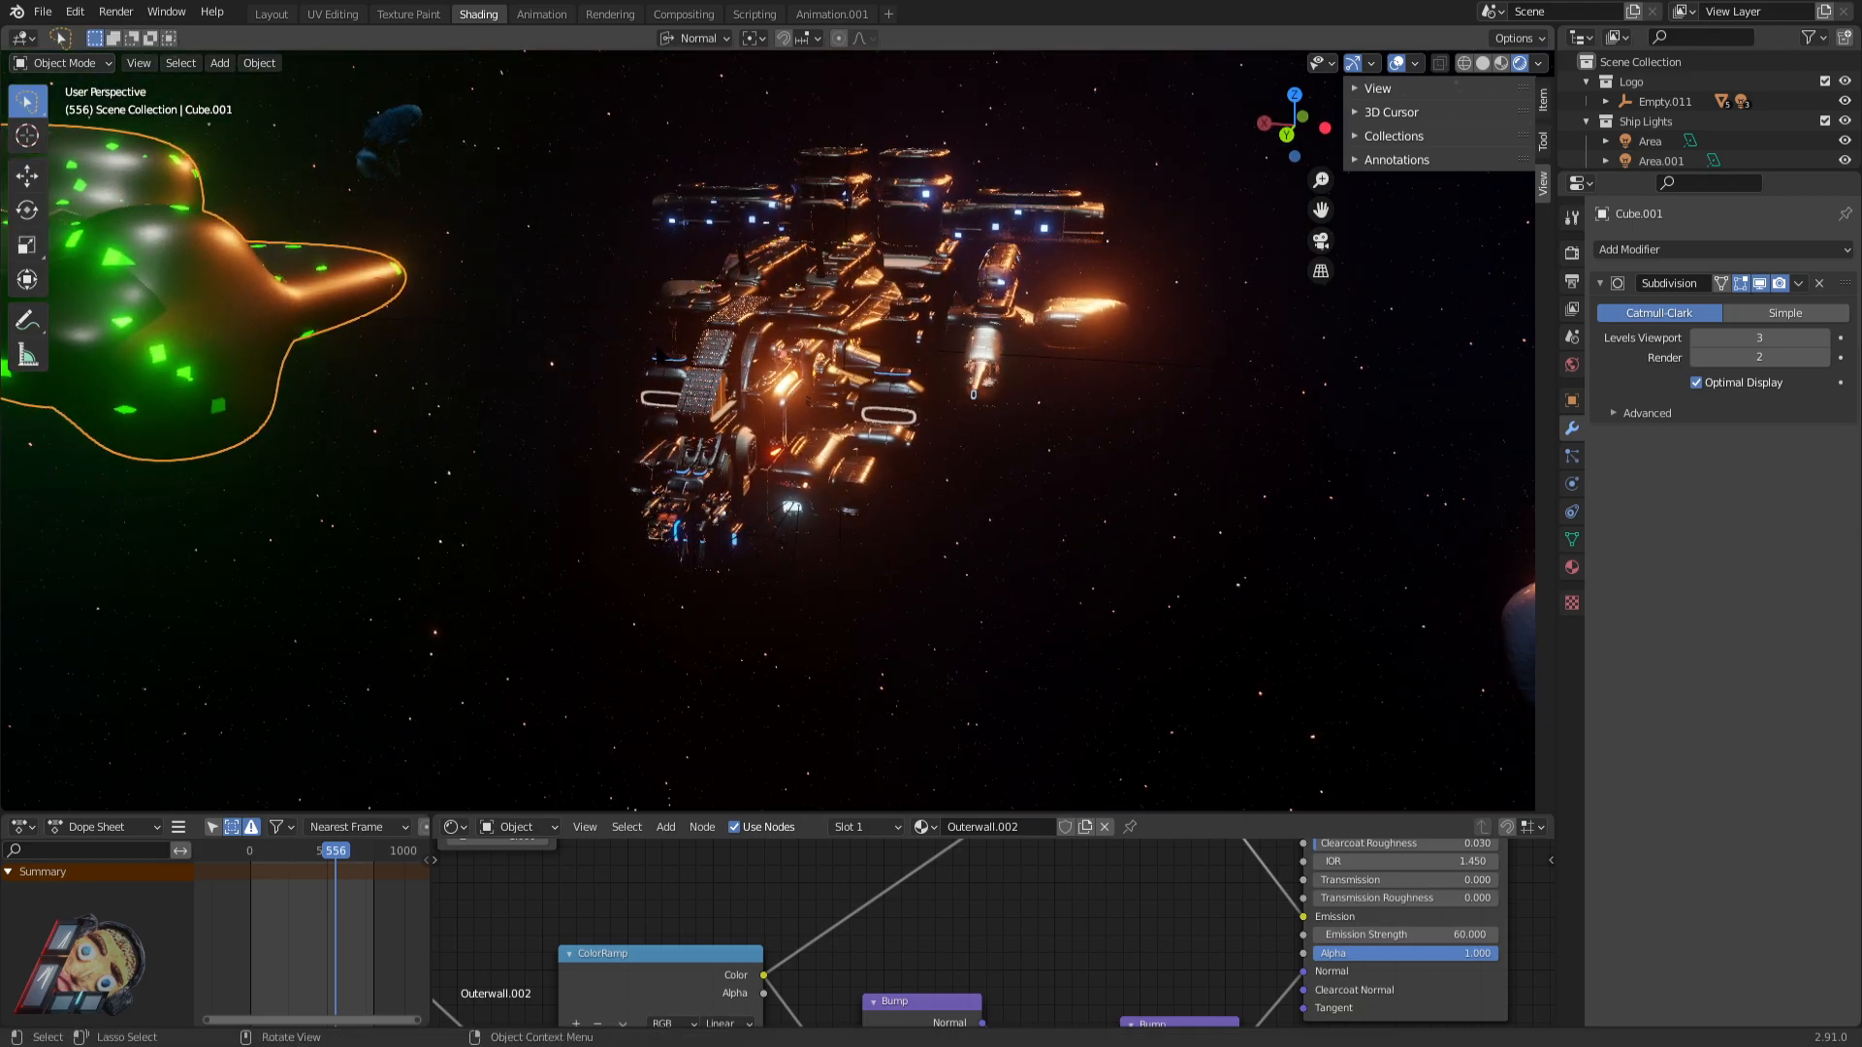
Fly close around the spaceship and back past the green-lit shape to examine their lights and materials.
{"action": "key", "text": "shift+grave"}
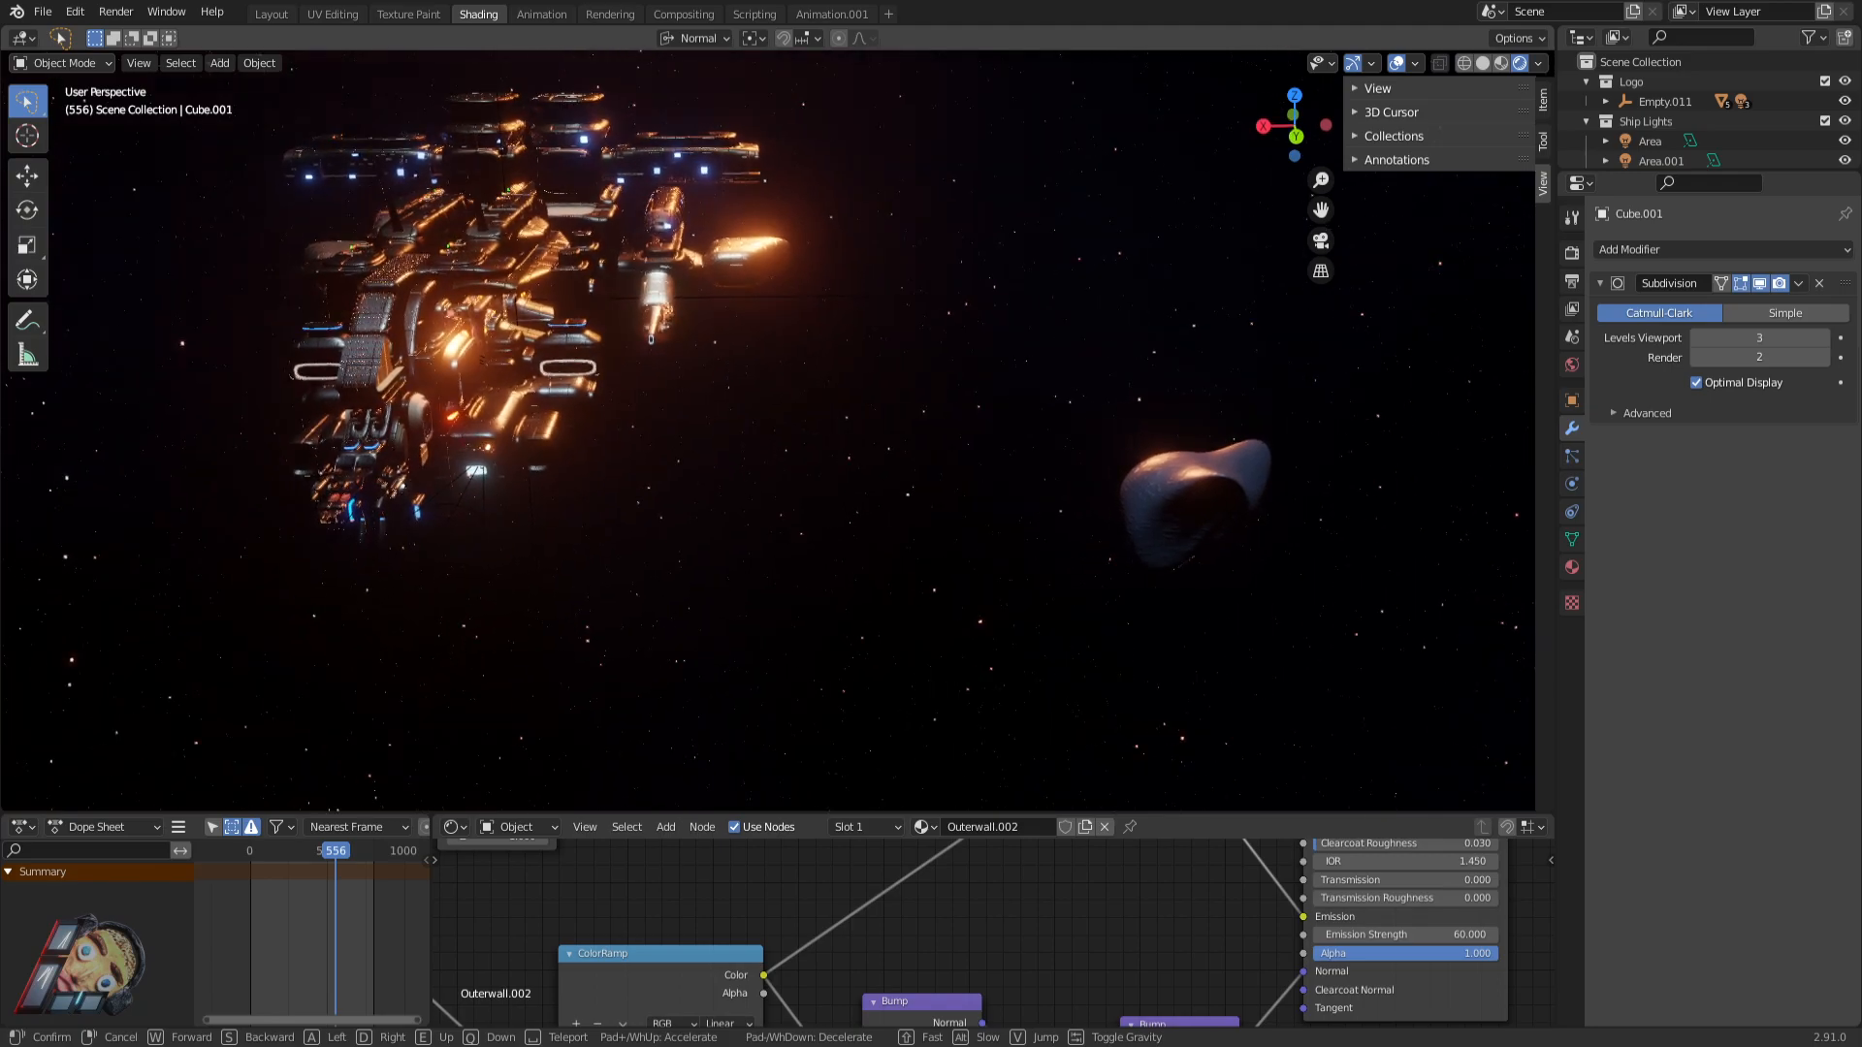
{"action": "key", "text": "w"}
{"action": "key", "text": "s"}
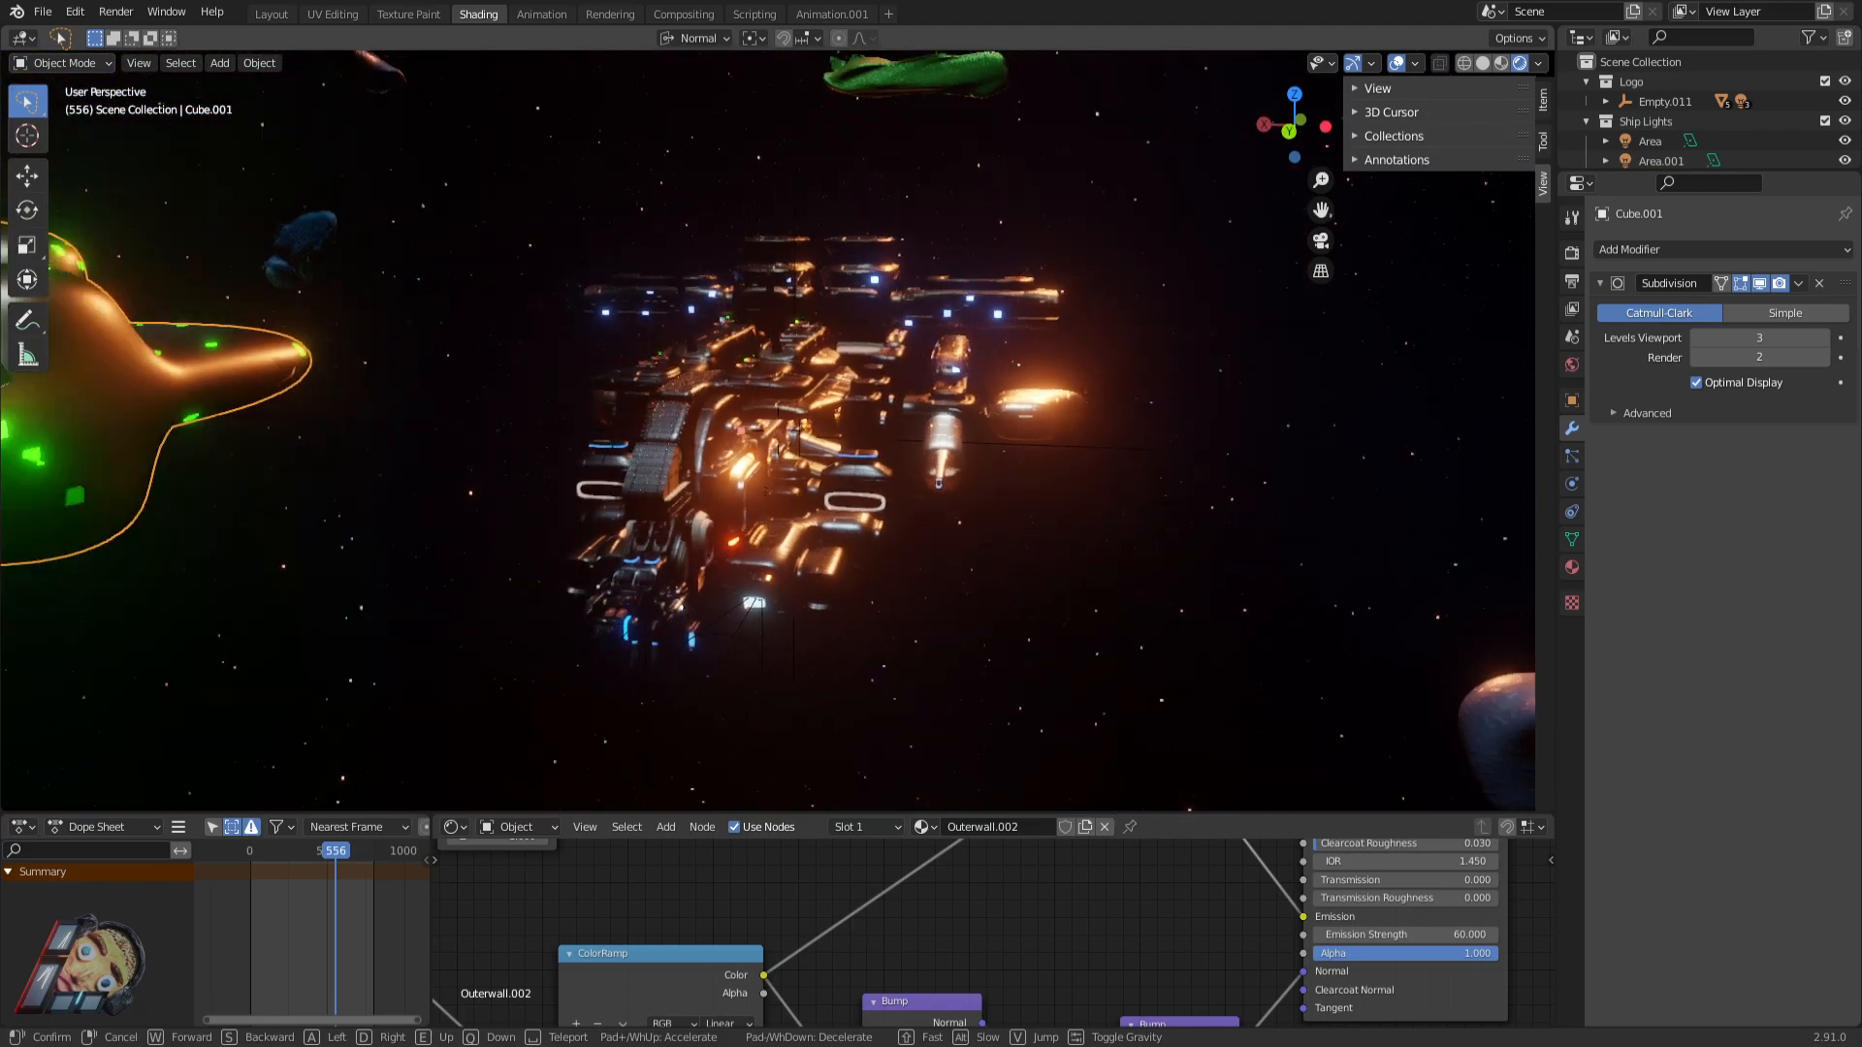
{"action": "key", "text": "w"}
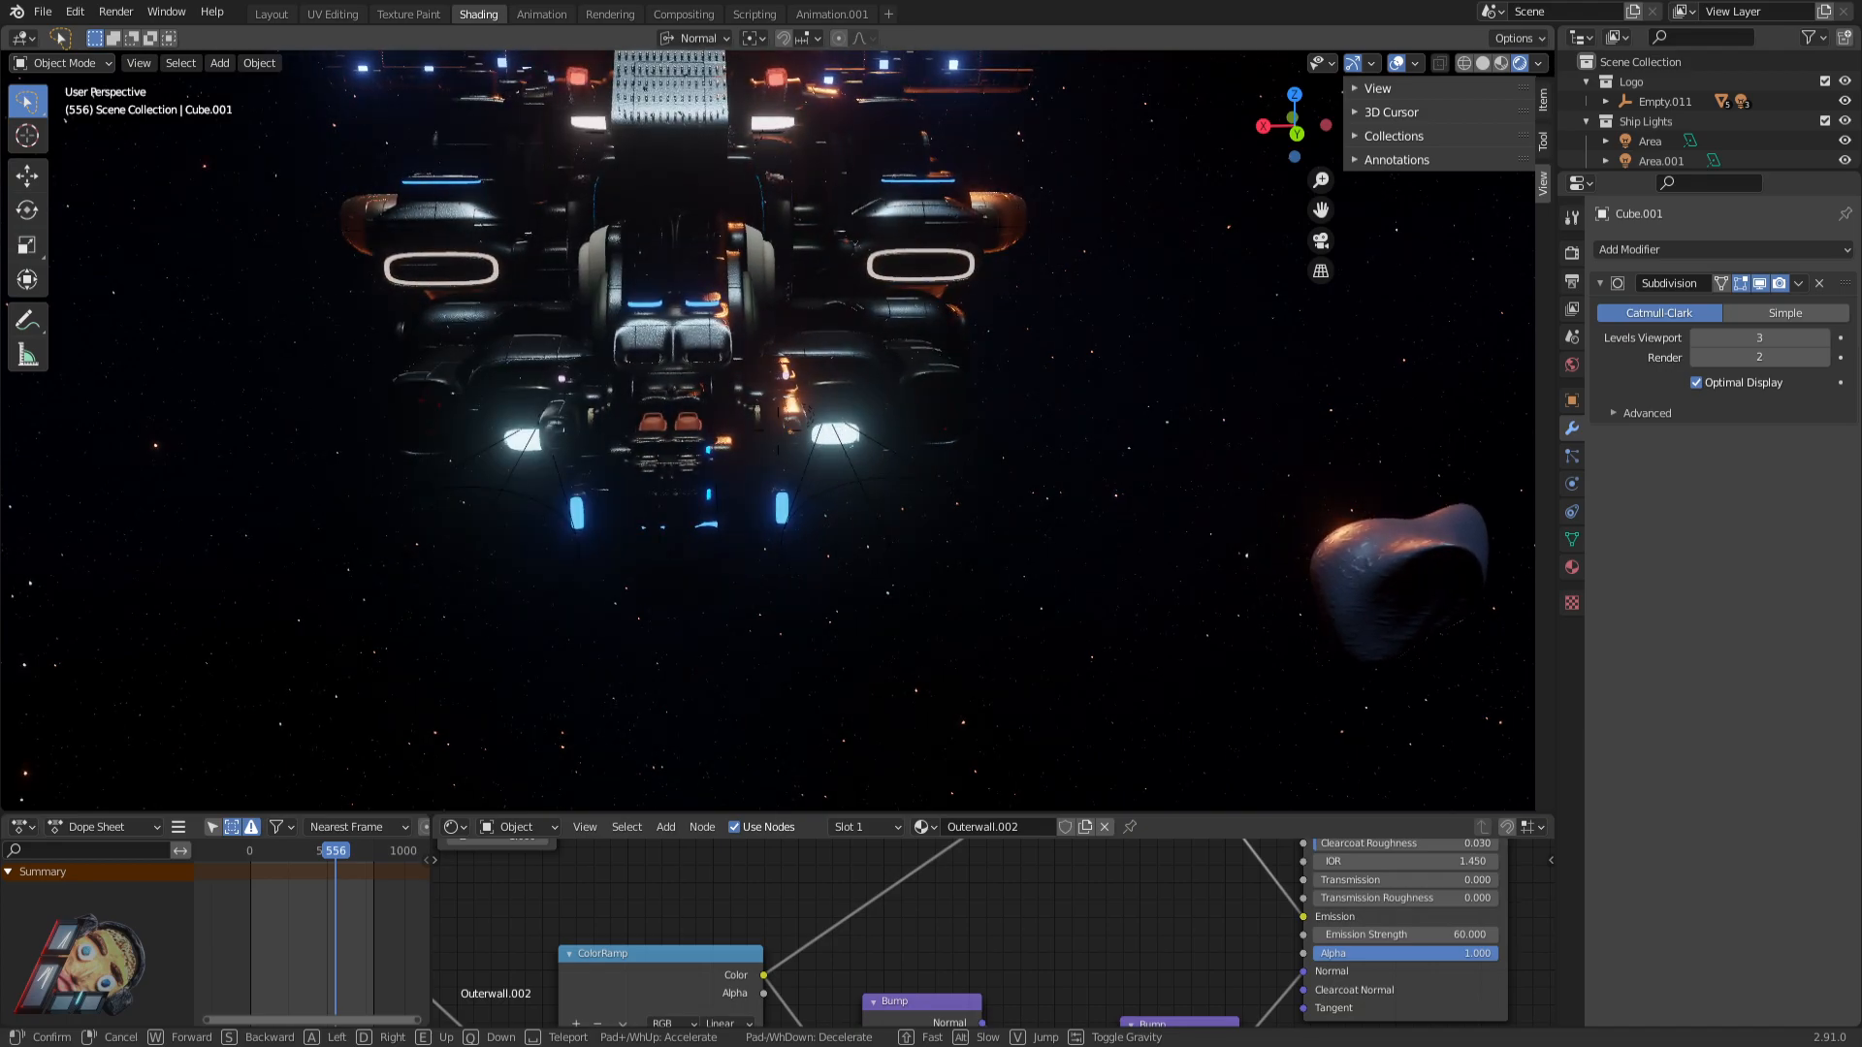
{"action": "key", "text": "s"}
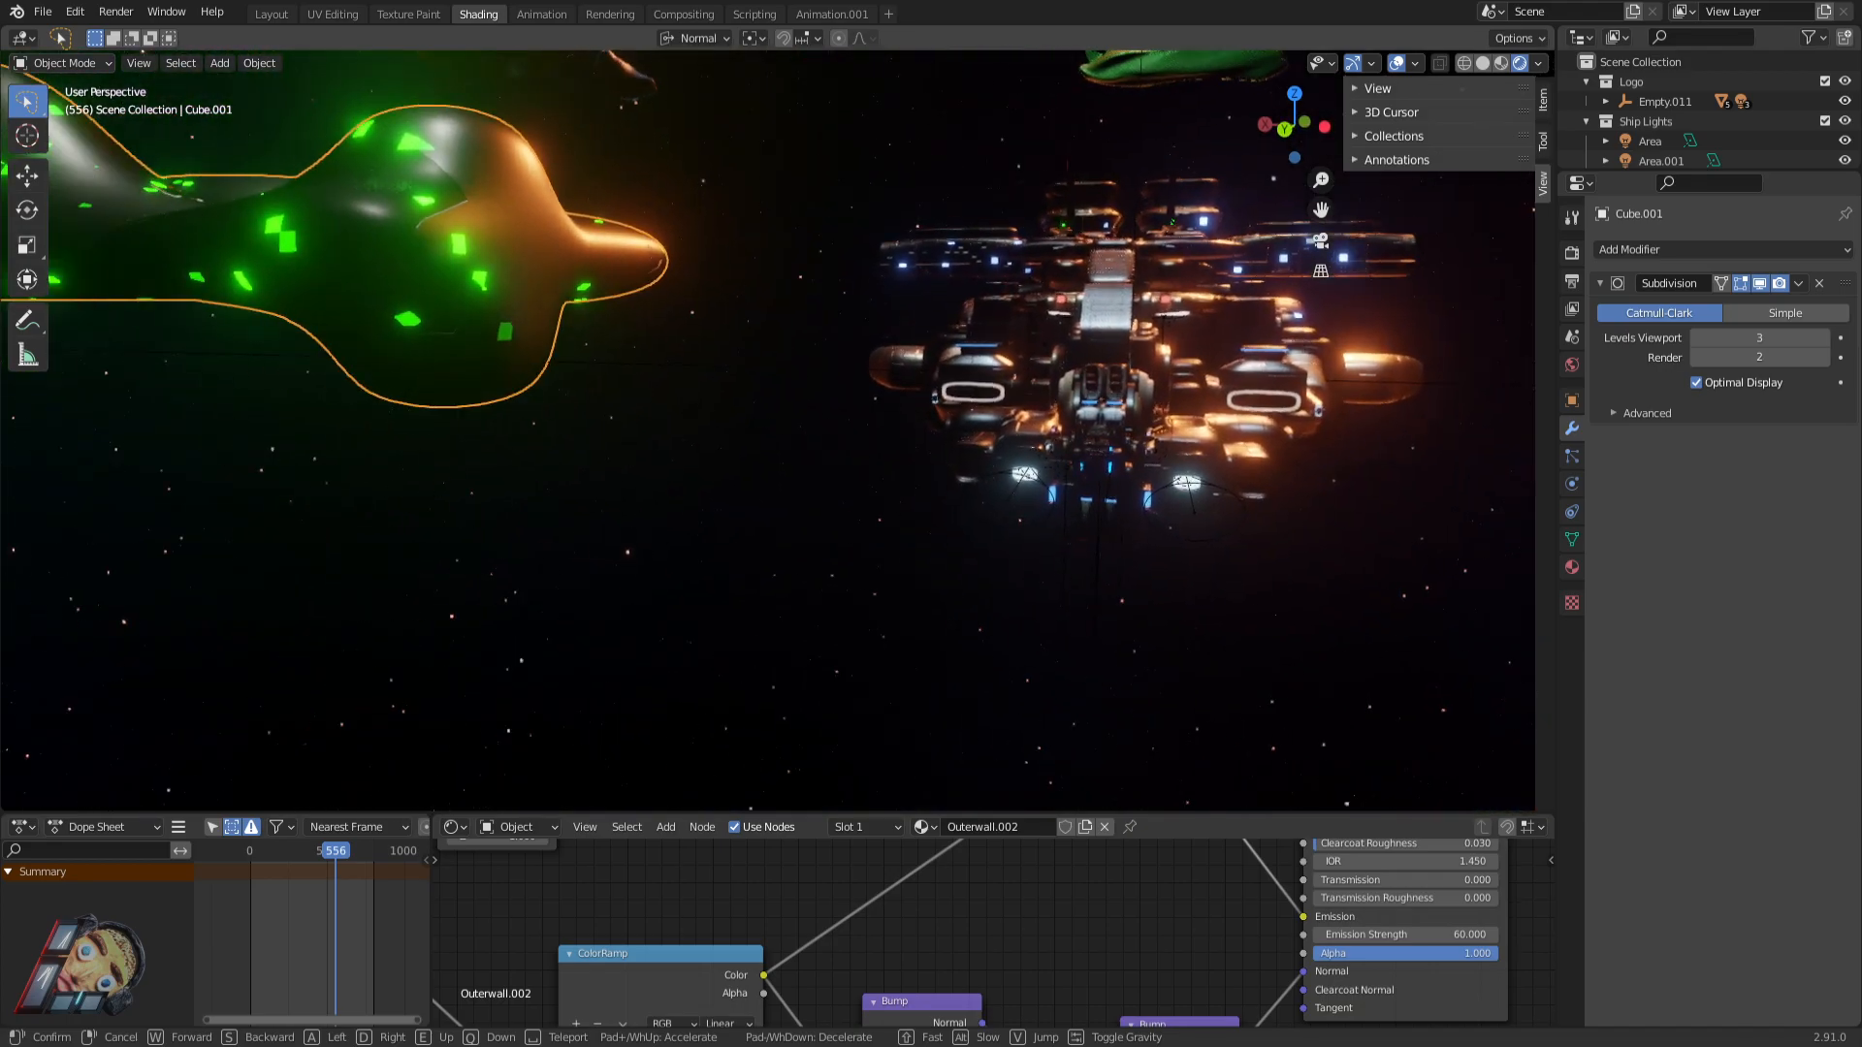
{"action": "key", "text": "w"}
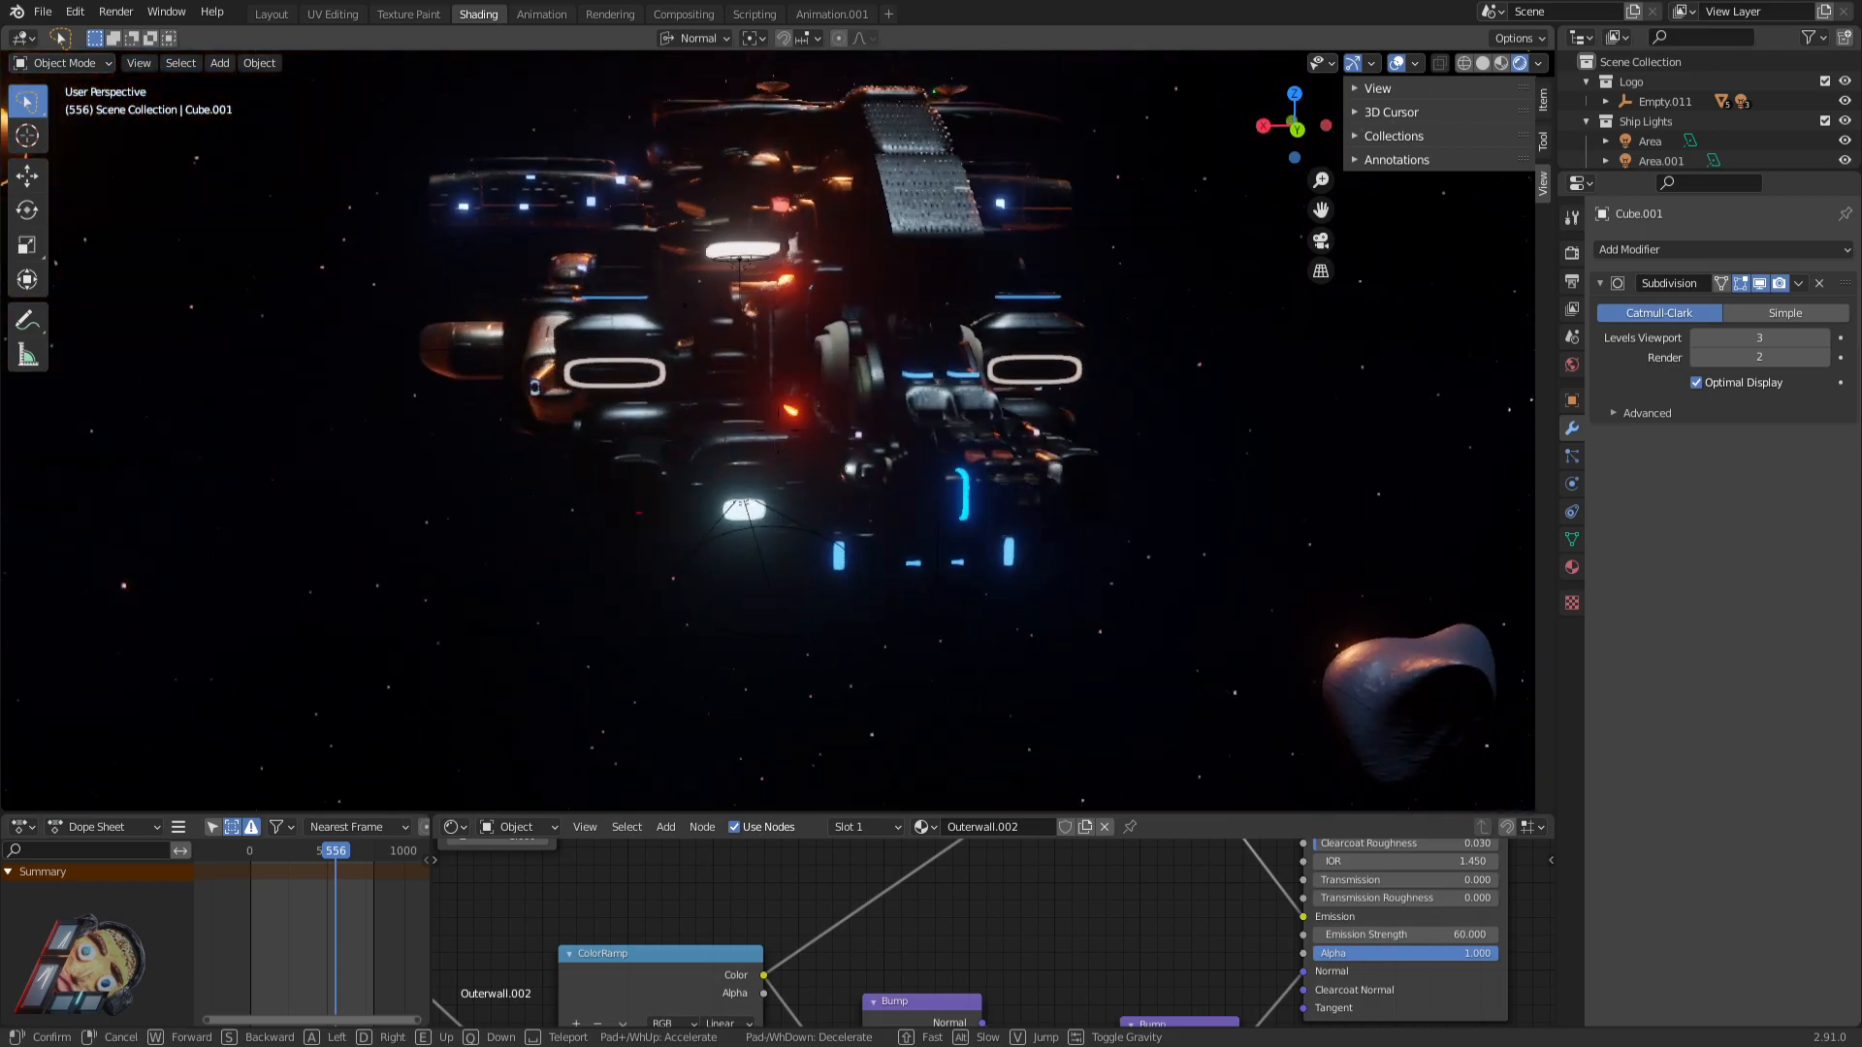
{"action": "key", "text": "w"}
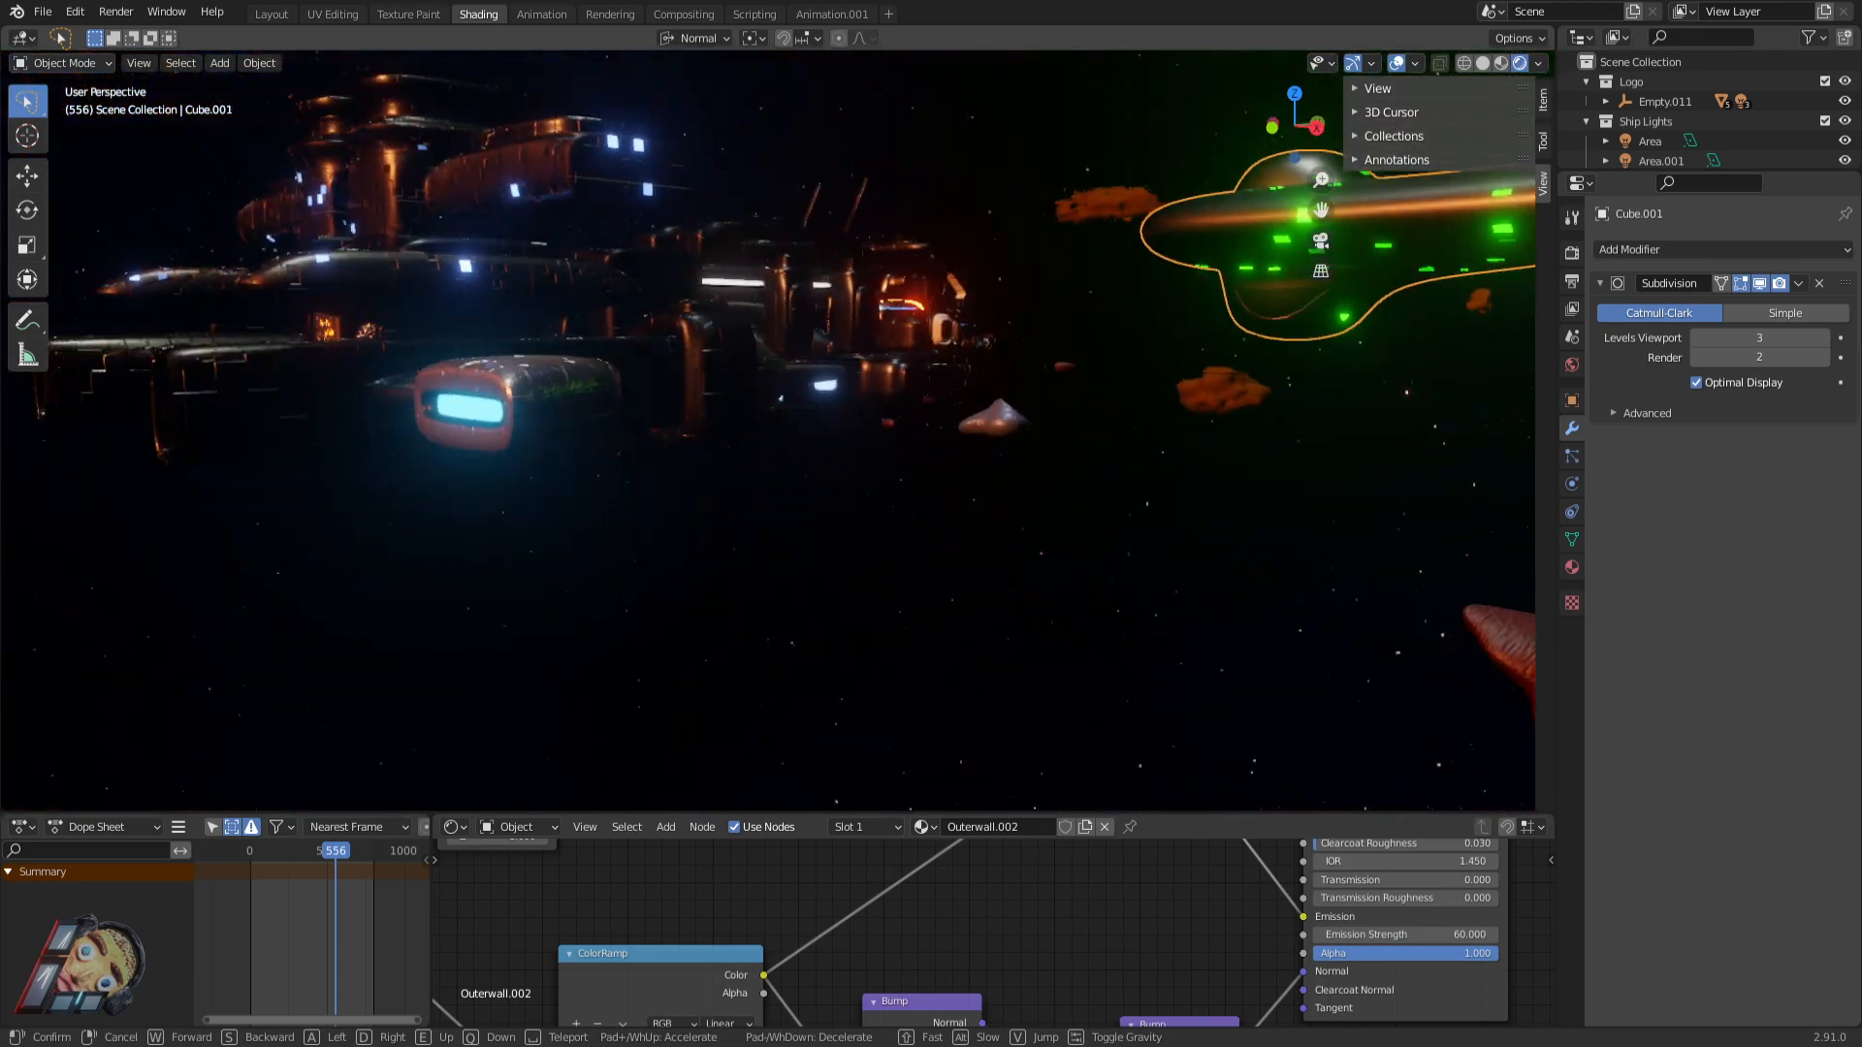
{"action": "key", "text": "s"}
{"action": "key", "text": "w"}
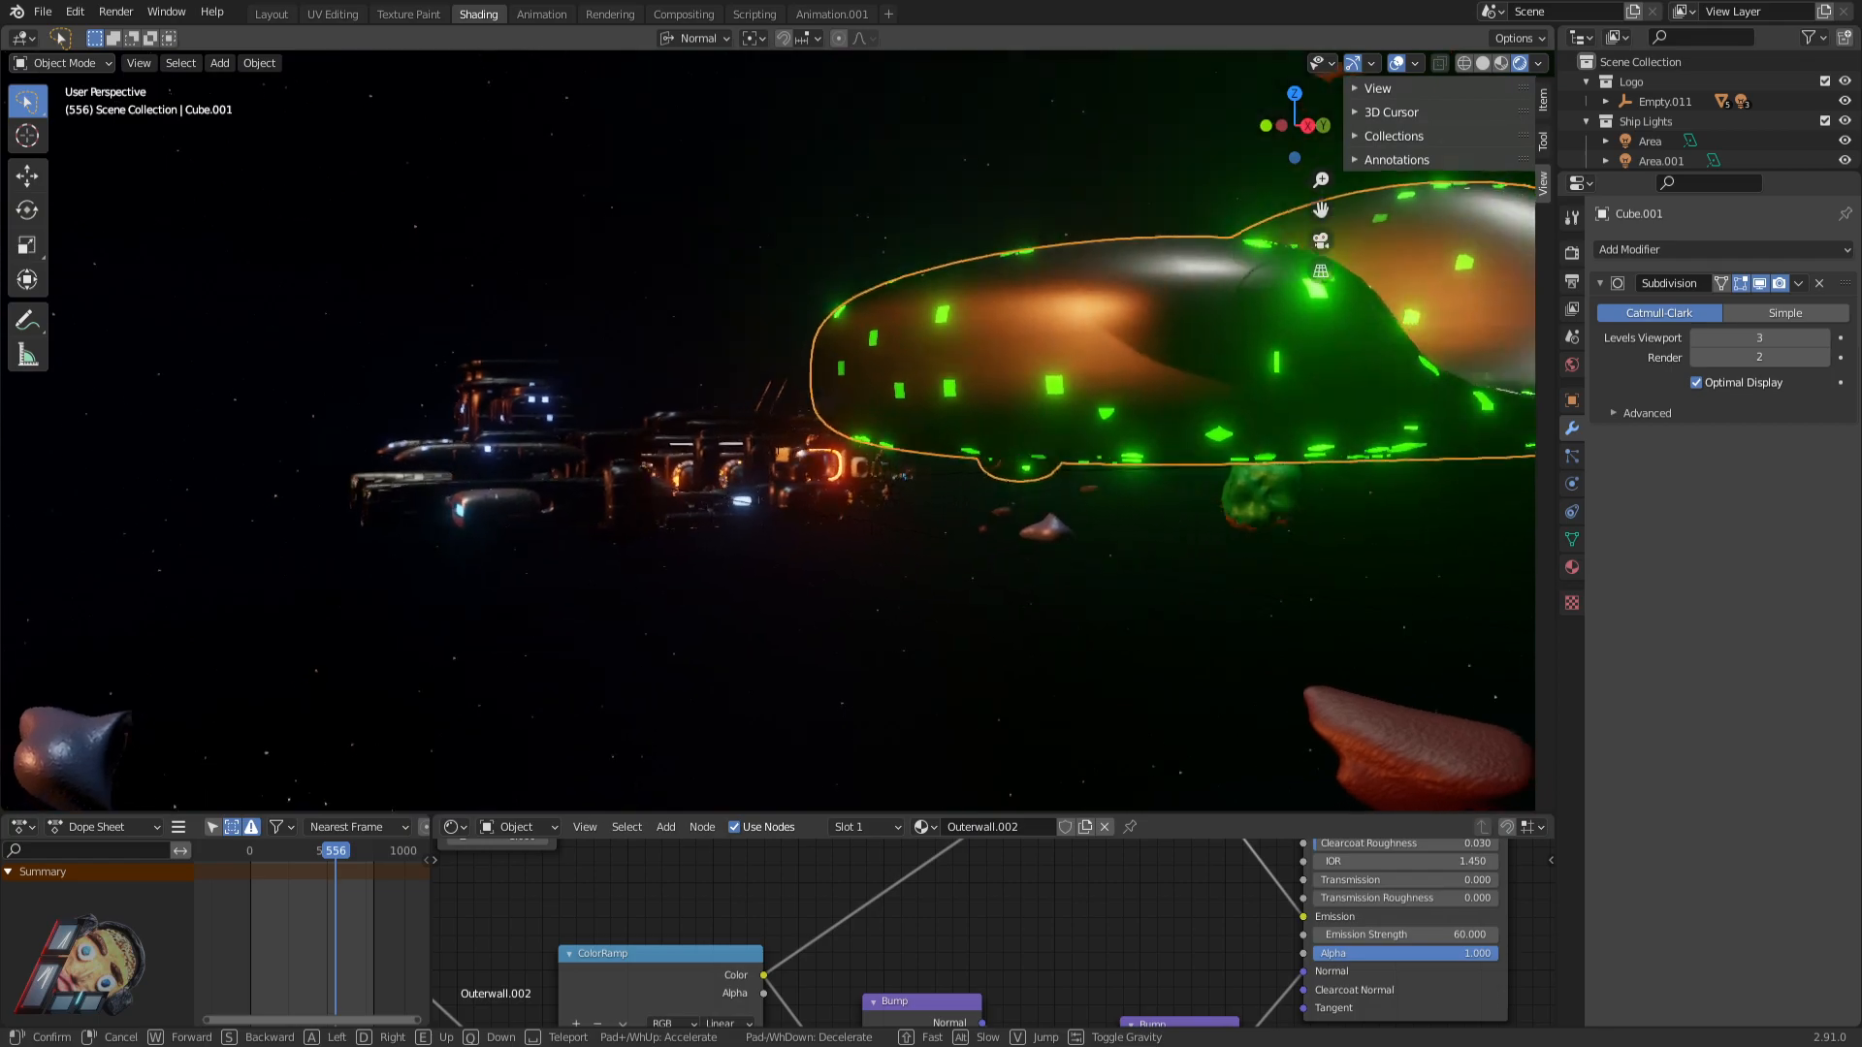
{"action": "key", "text": "w"}
{"action": "key", "text": "shift+s"}
{"action": "left_click", "coordinate": [777, 433]}
{"action": "key", "text": "shift+s"}
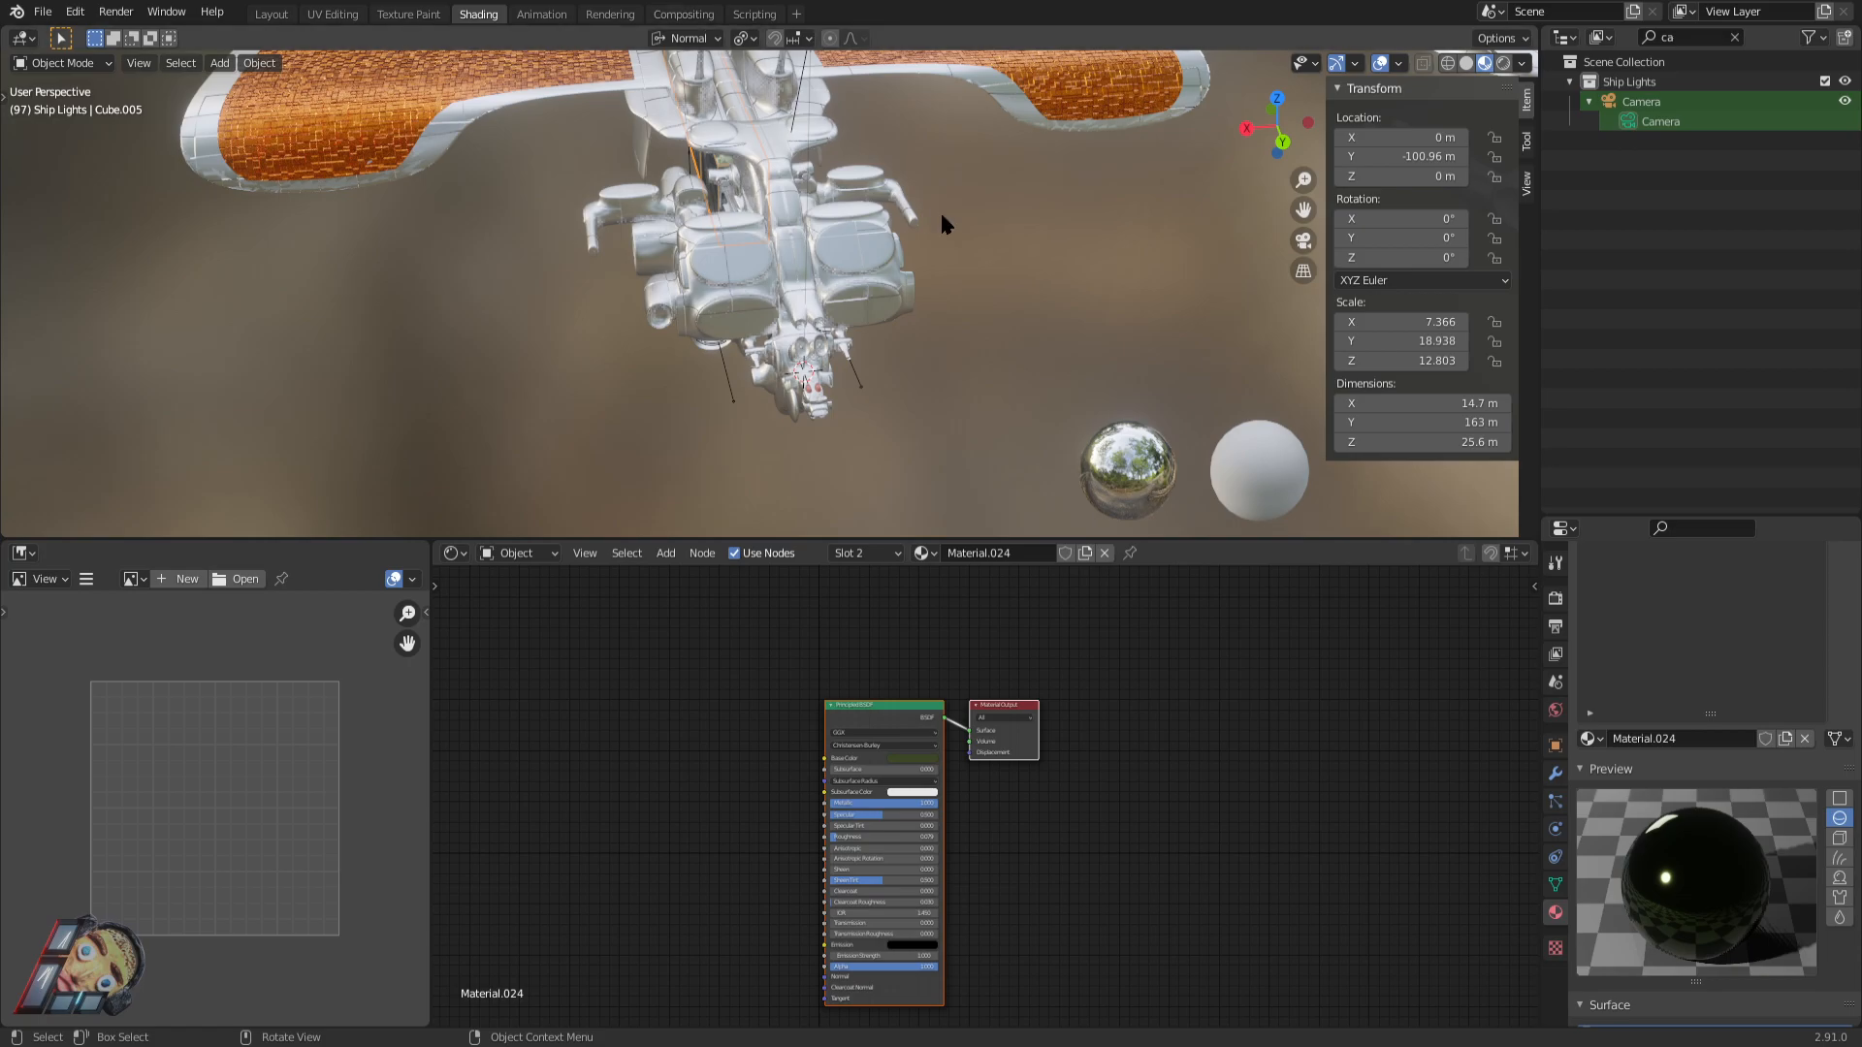
In the ship collection scene, move the white ship with green engines up above the golden ship.
{"action": "middle_click_drag", "start_coordinate": [941, 215], "coordinate": [1043, 222]}
{"action": "middle_click_drag", "start_coordinate": [709, 233], "coordinate": [943, 323], "text": "shift"}
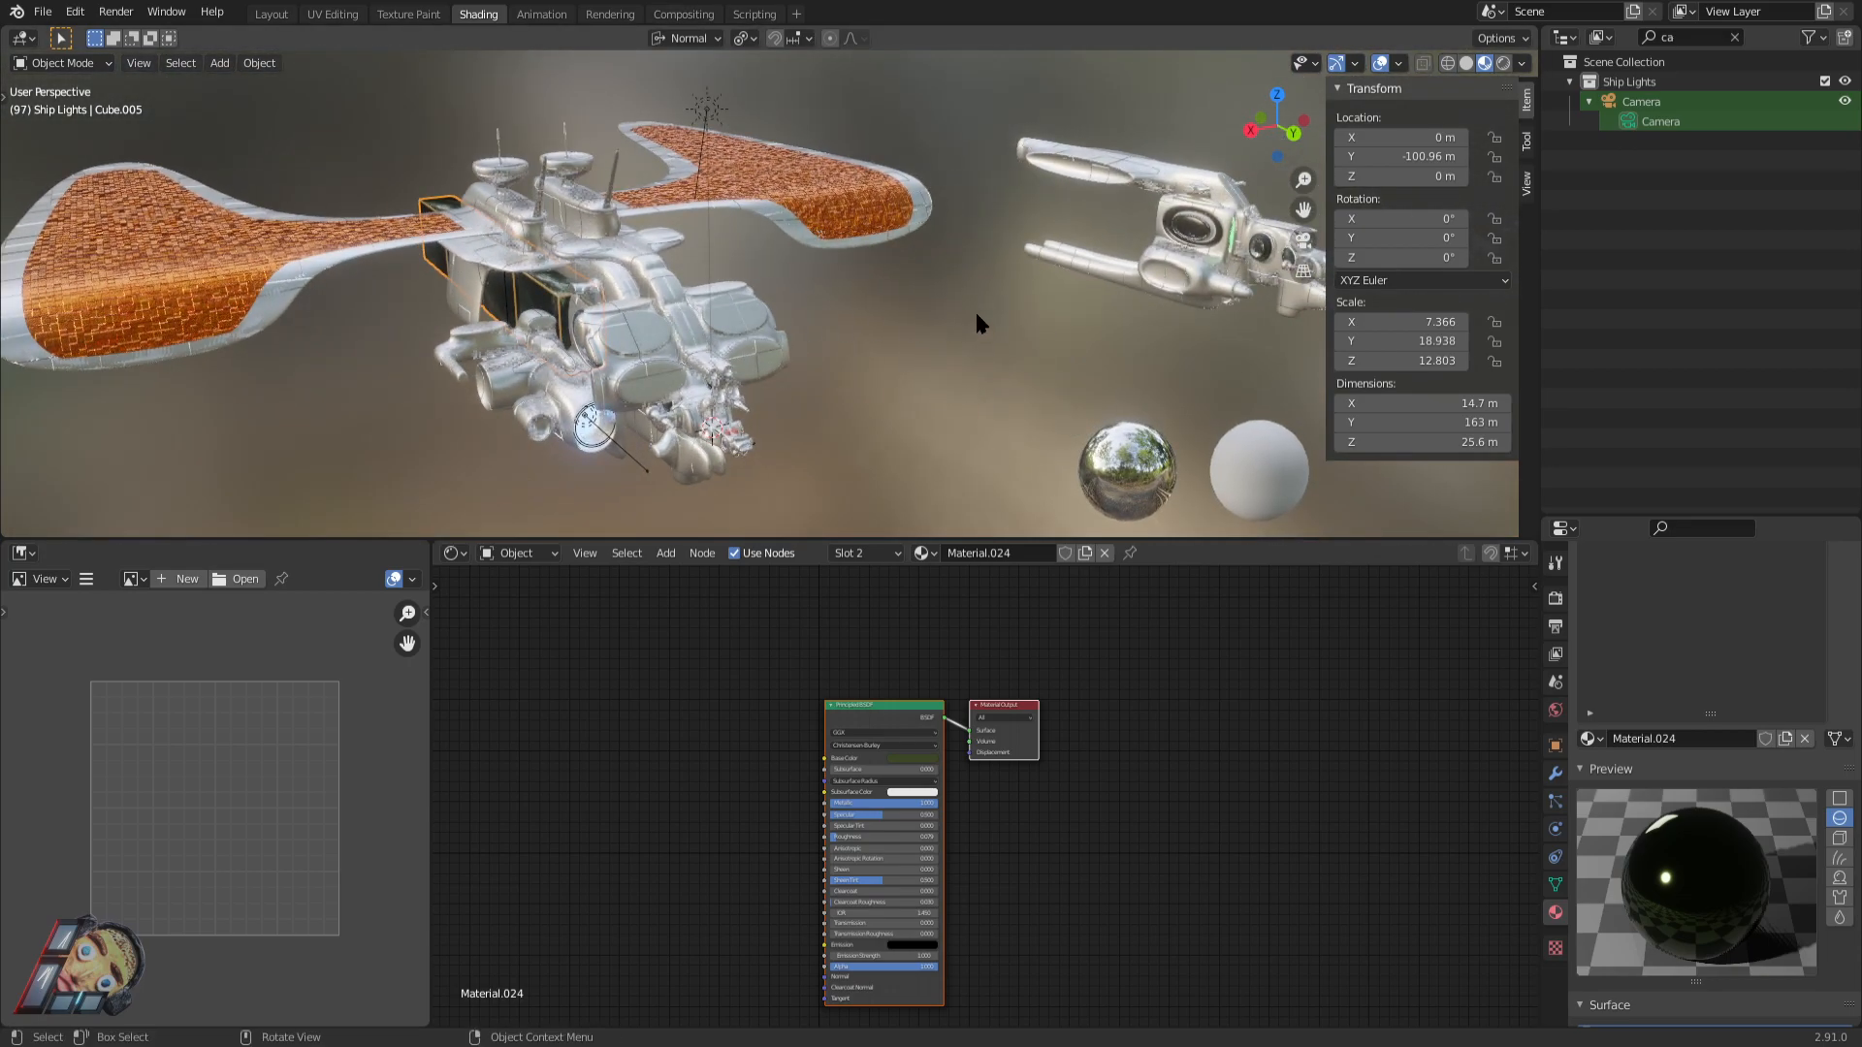
{"action": "key", "text": "d"}
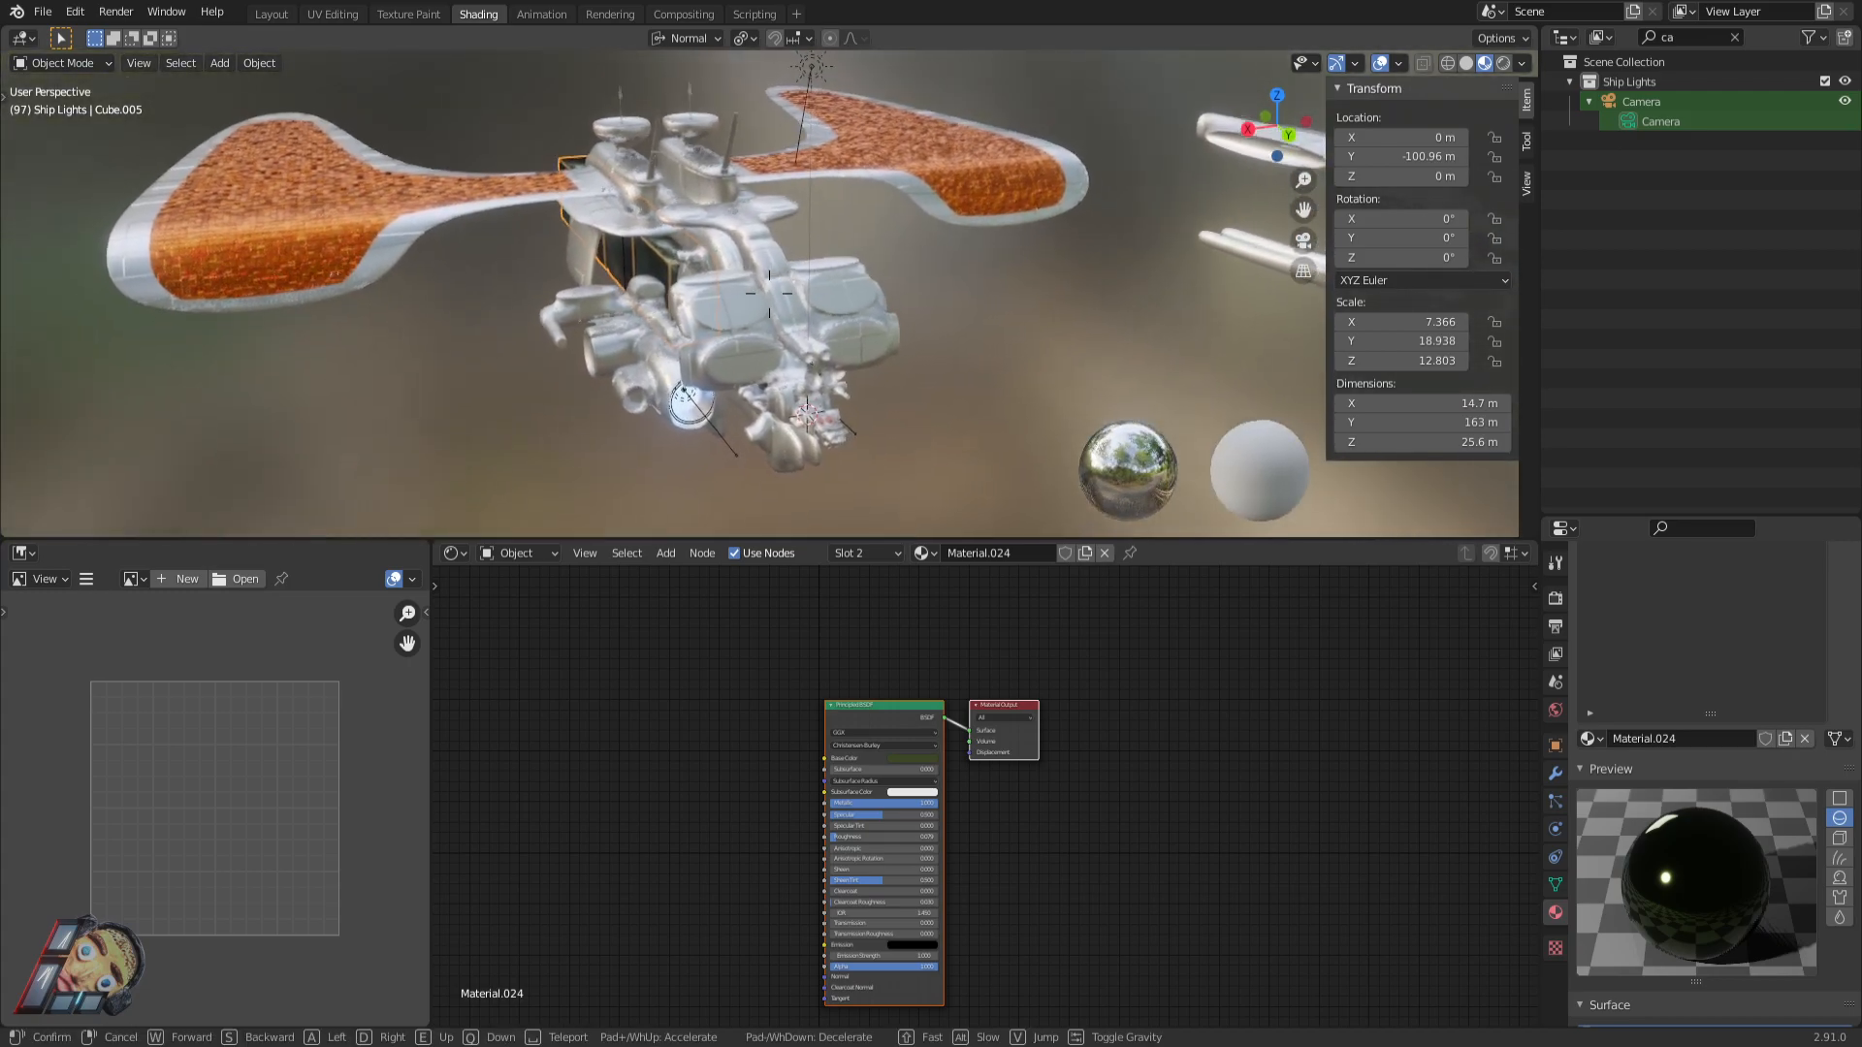
{"action": "key", "text": "w"}
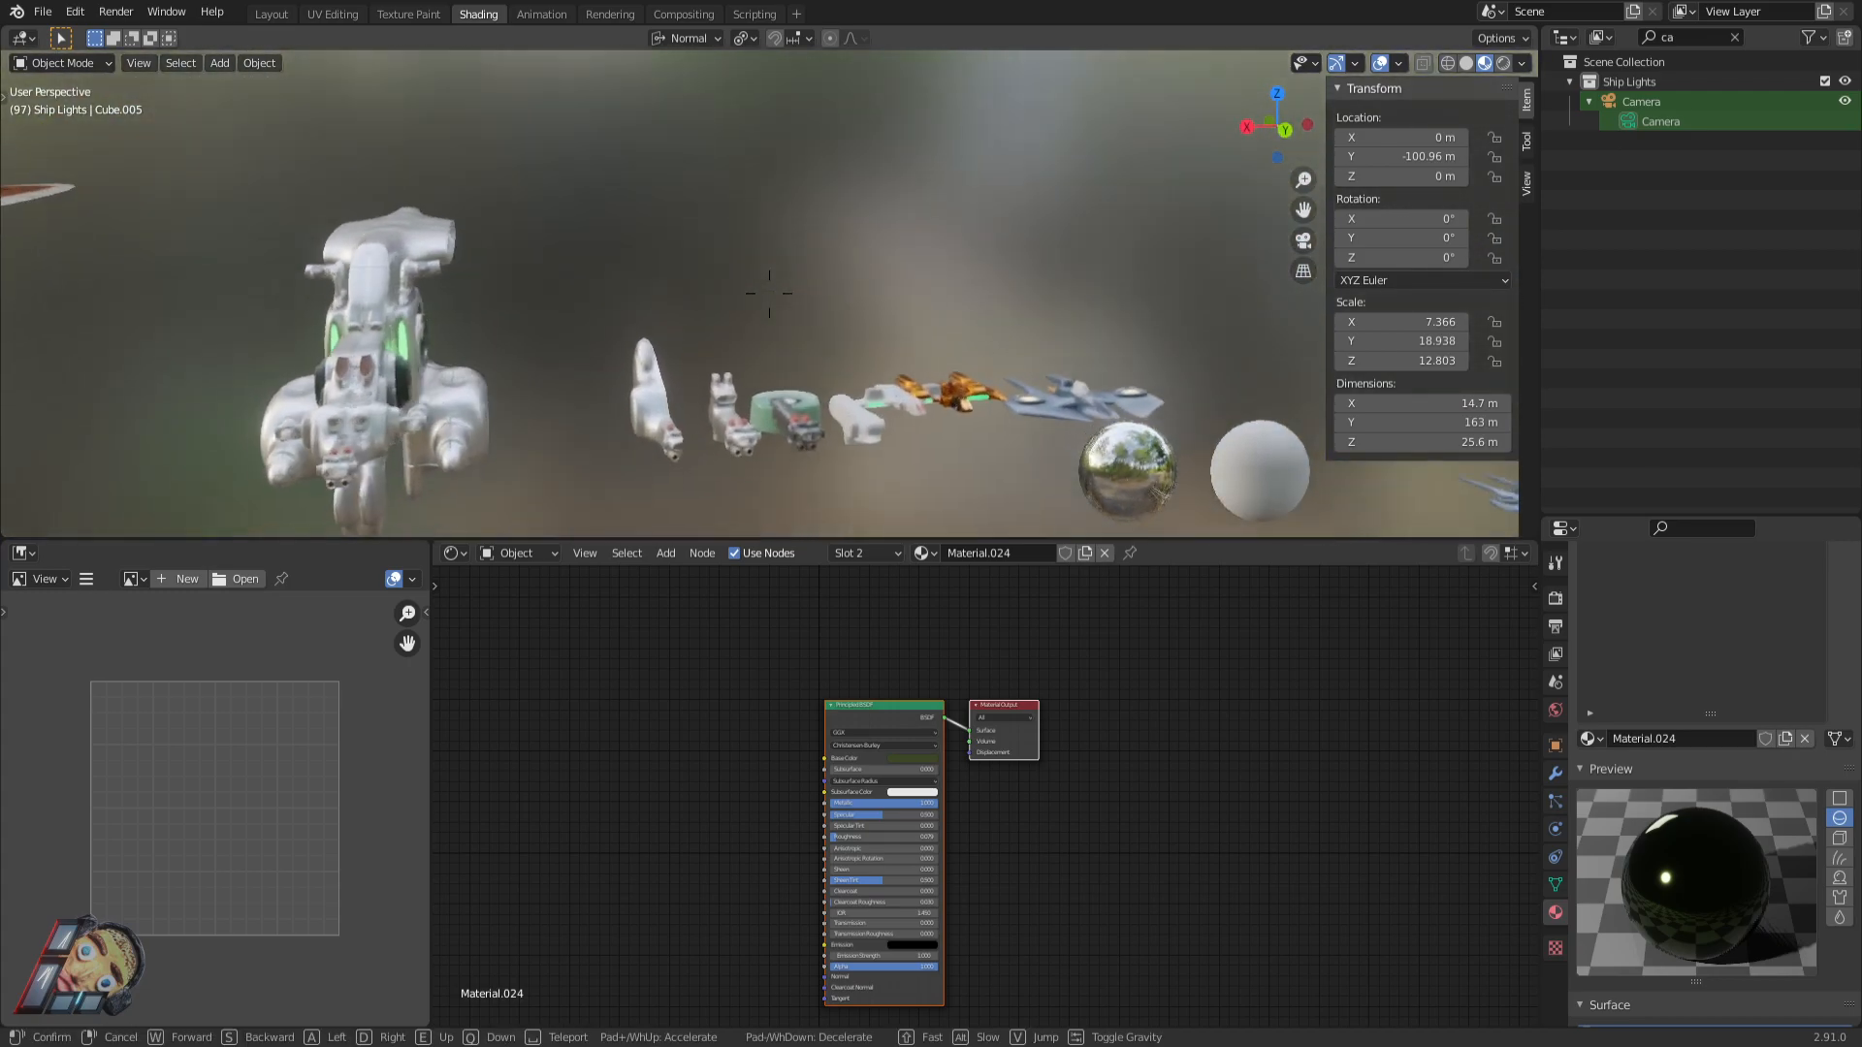
{"action": "key", "text": "w"}
{"action": "left_click", "coordinate": [975, 307]}
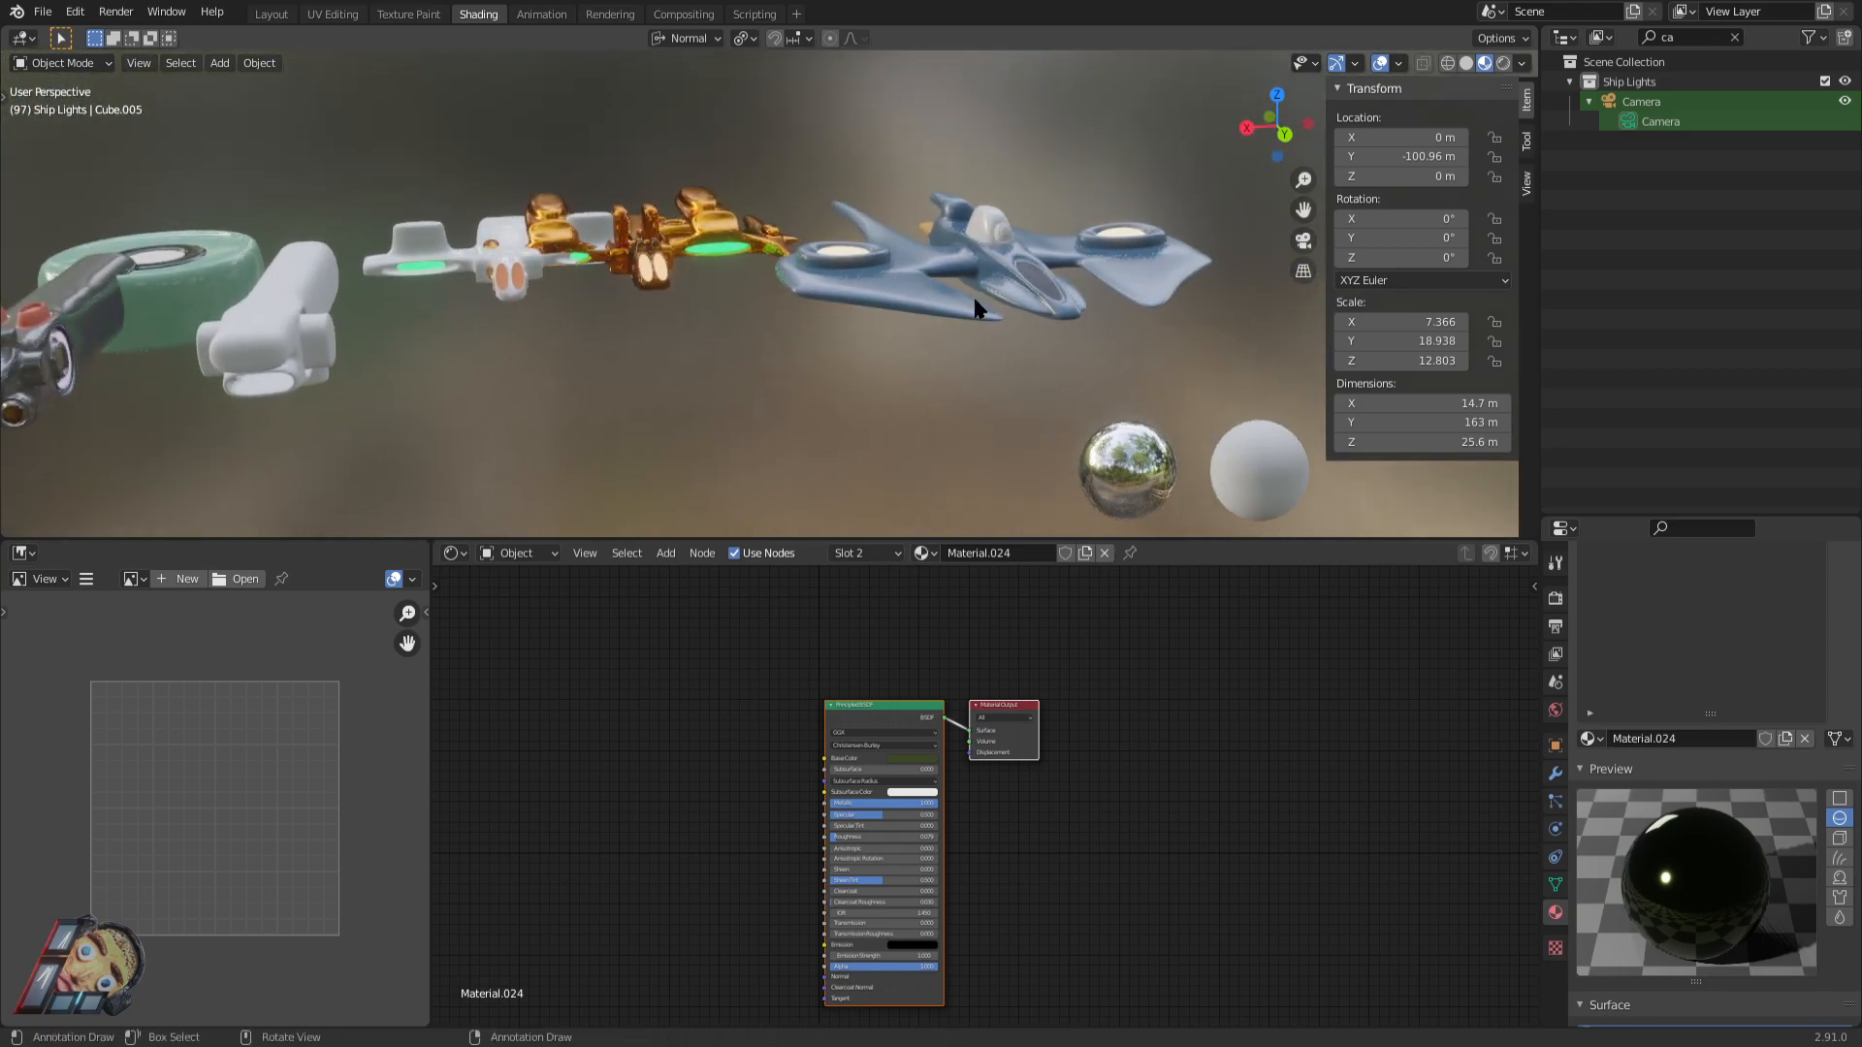
{"action": "left_click", "coordinate": [745, 247]}
{"action": "key", "text": "g"}
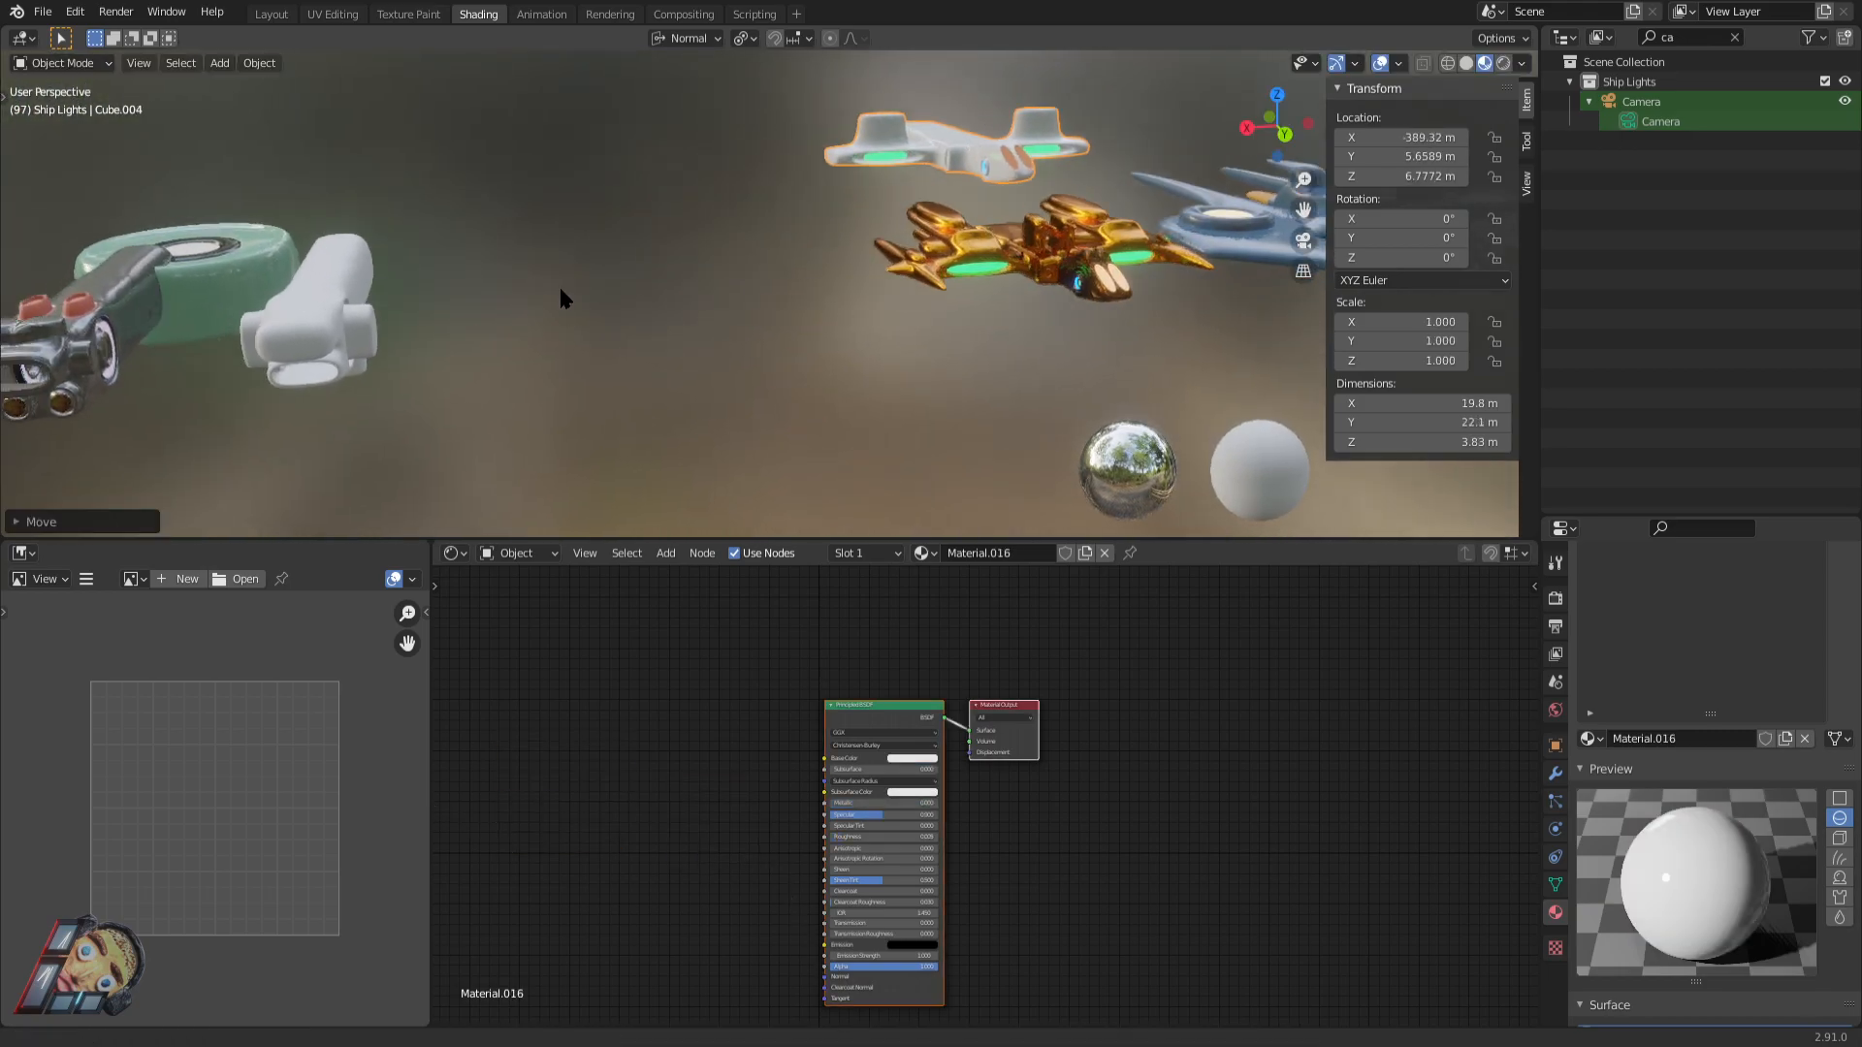
Select the small plain white ship beside the green ring-shaped one and centre the view on it.
{"action": "middle_click_drag", "start_coordinate": [928, 233], "coordinate": [670, 278], "text": "shift"}
{"action": "scroll", "coordinate": [719, 279], "scroll_direction": "up", "scroll_amount": 2}
{"action": "scroll", "coordinate": [777, 260], "scroll_direction": "down", "scroll_amount": 2}
{"action": "left_click", "coordinate": [745, 251]}
{"action": "key", "text": "KP_Decimal"}
{"action": "middle_click_drag", "start_coordinate": [864, 359], "coordinate": [858, 323]}
Fly around the small plain white ship and maximize the 3D viewport.
{"action": "key", "text": "shift+grave"}
{"action": "key", "text": "w"}
{"action": "key", "text": "s"}
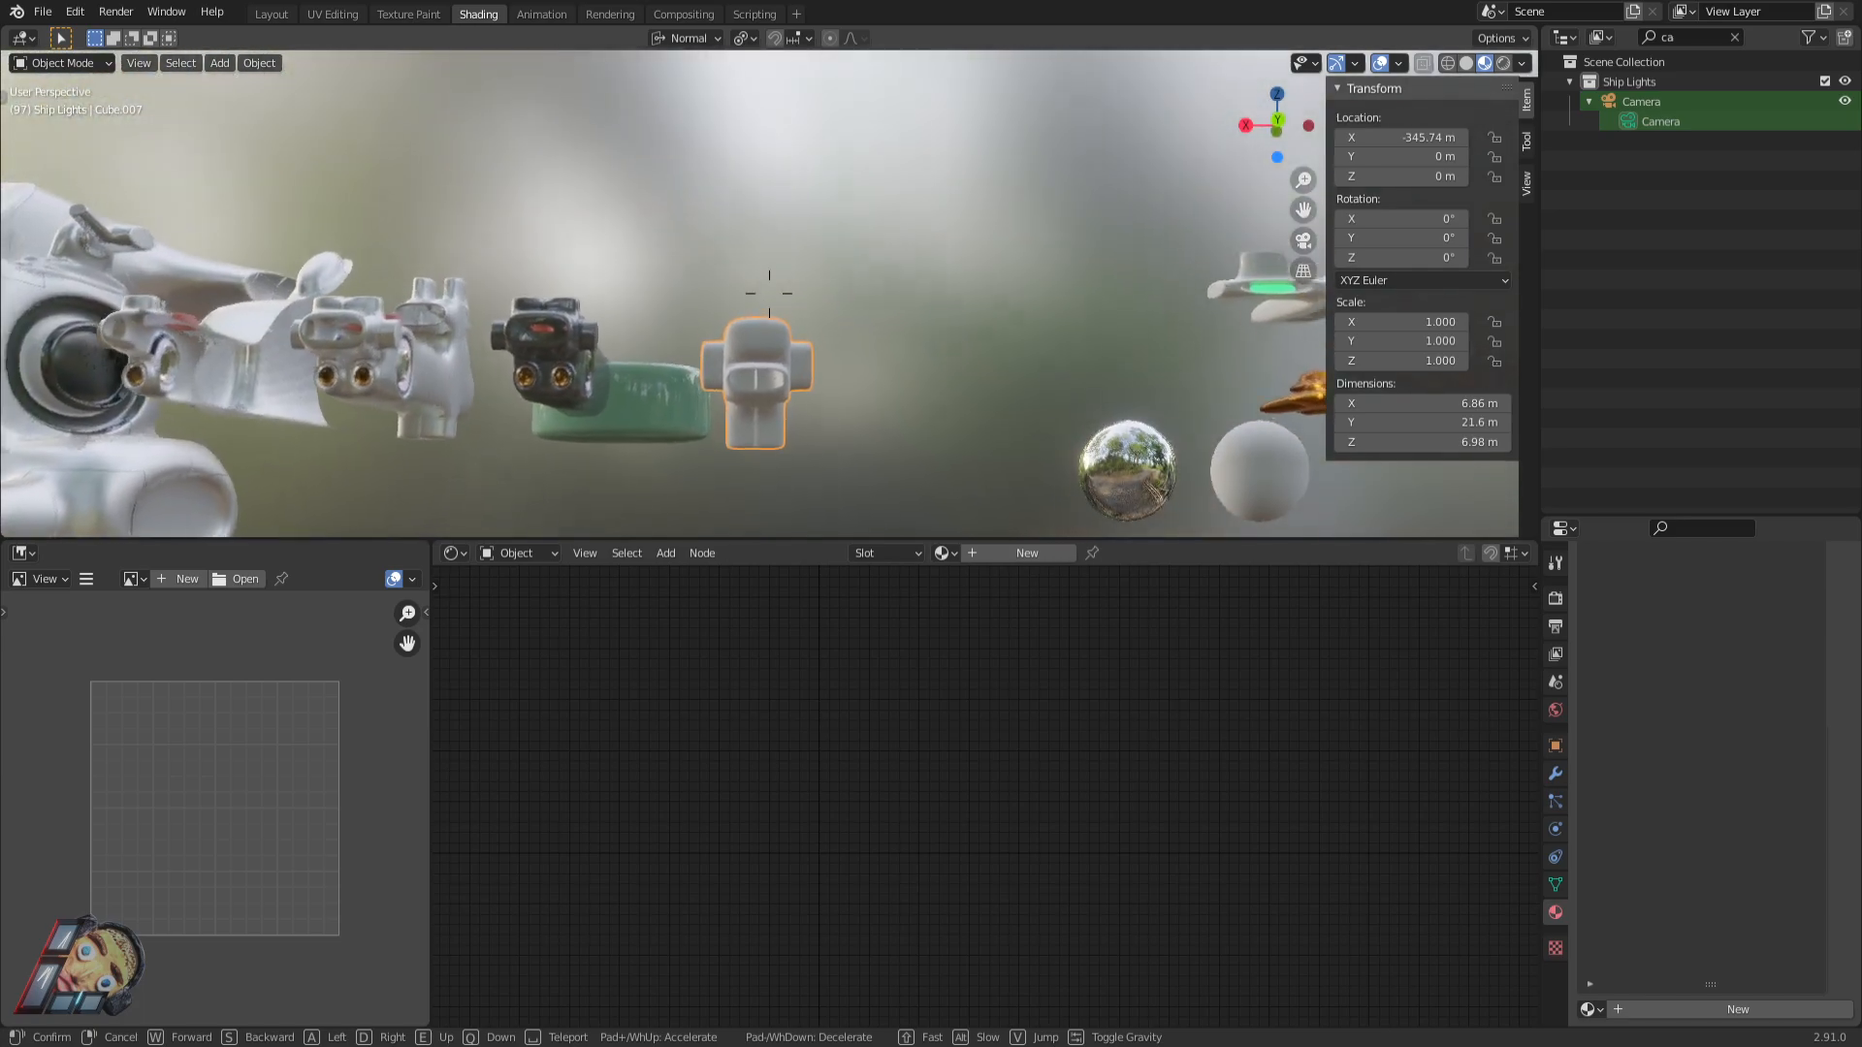
{"action": "key", "text": "w"}
{"action": "key", "text": "s"}
{"action": "left_click", "coordinate": [770, 294]}
{"action": "key", "text": "ctrl+alt+space"}
Move the green ring-shaped object along the X axis to -377.66 m, beside the golden ship.
{"action": "key", "text": "shift+grave"}
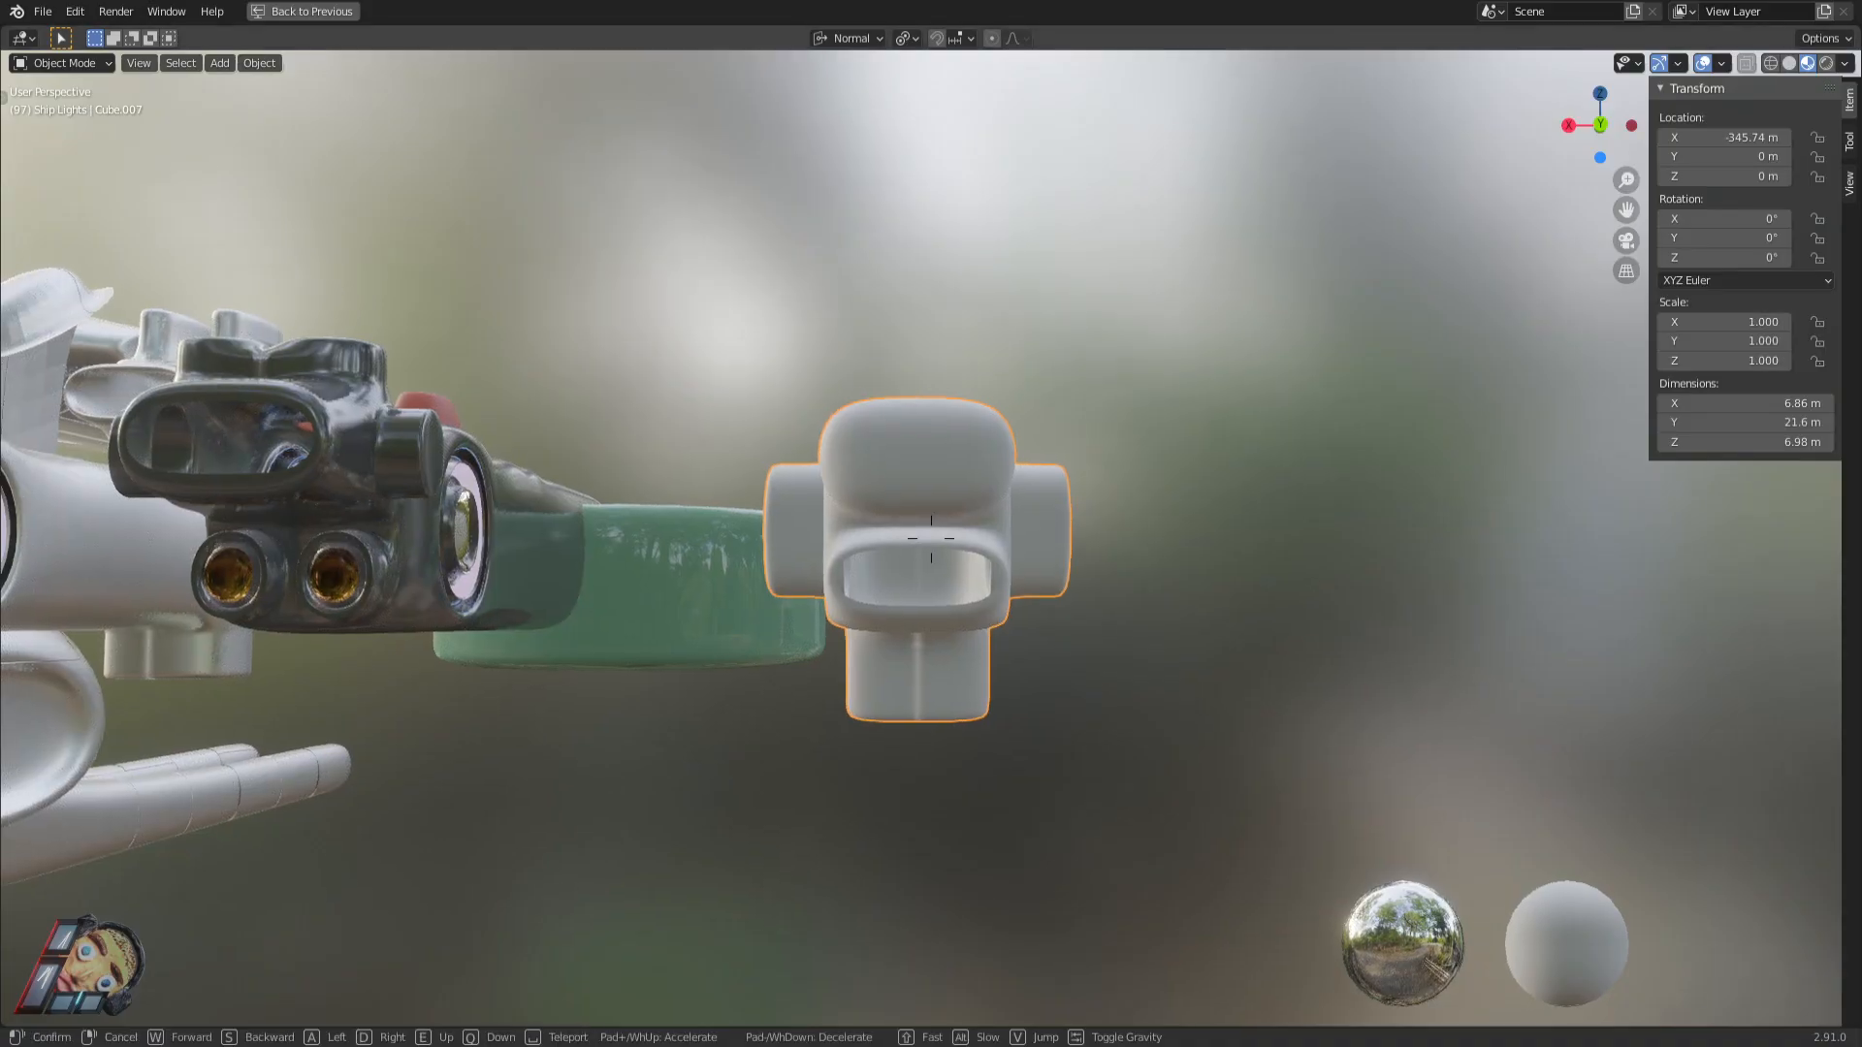
{"action": "key", "text": "s"}
{"action": "key", "text": "w"}
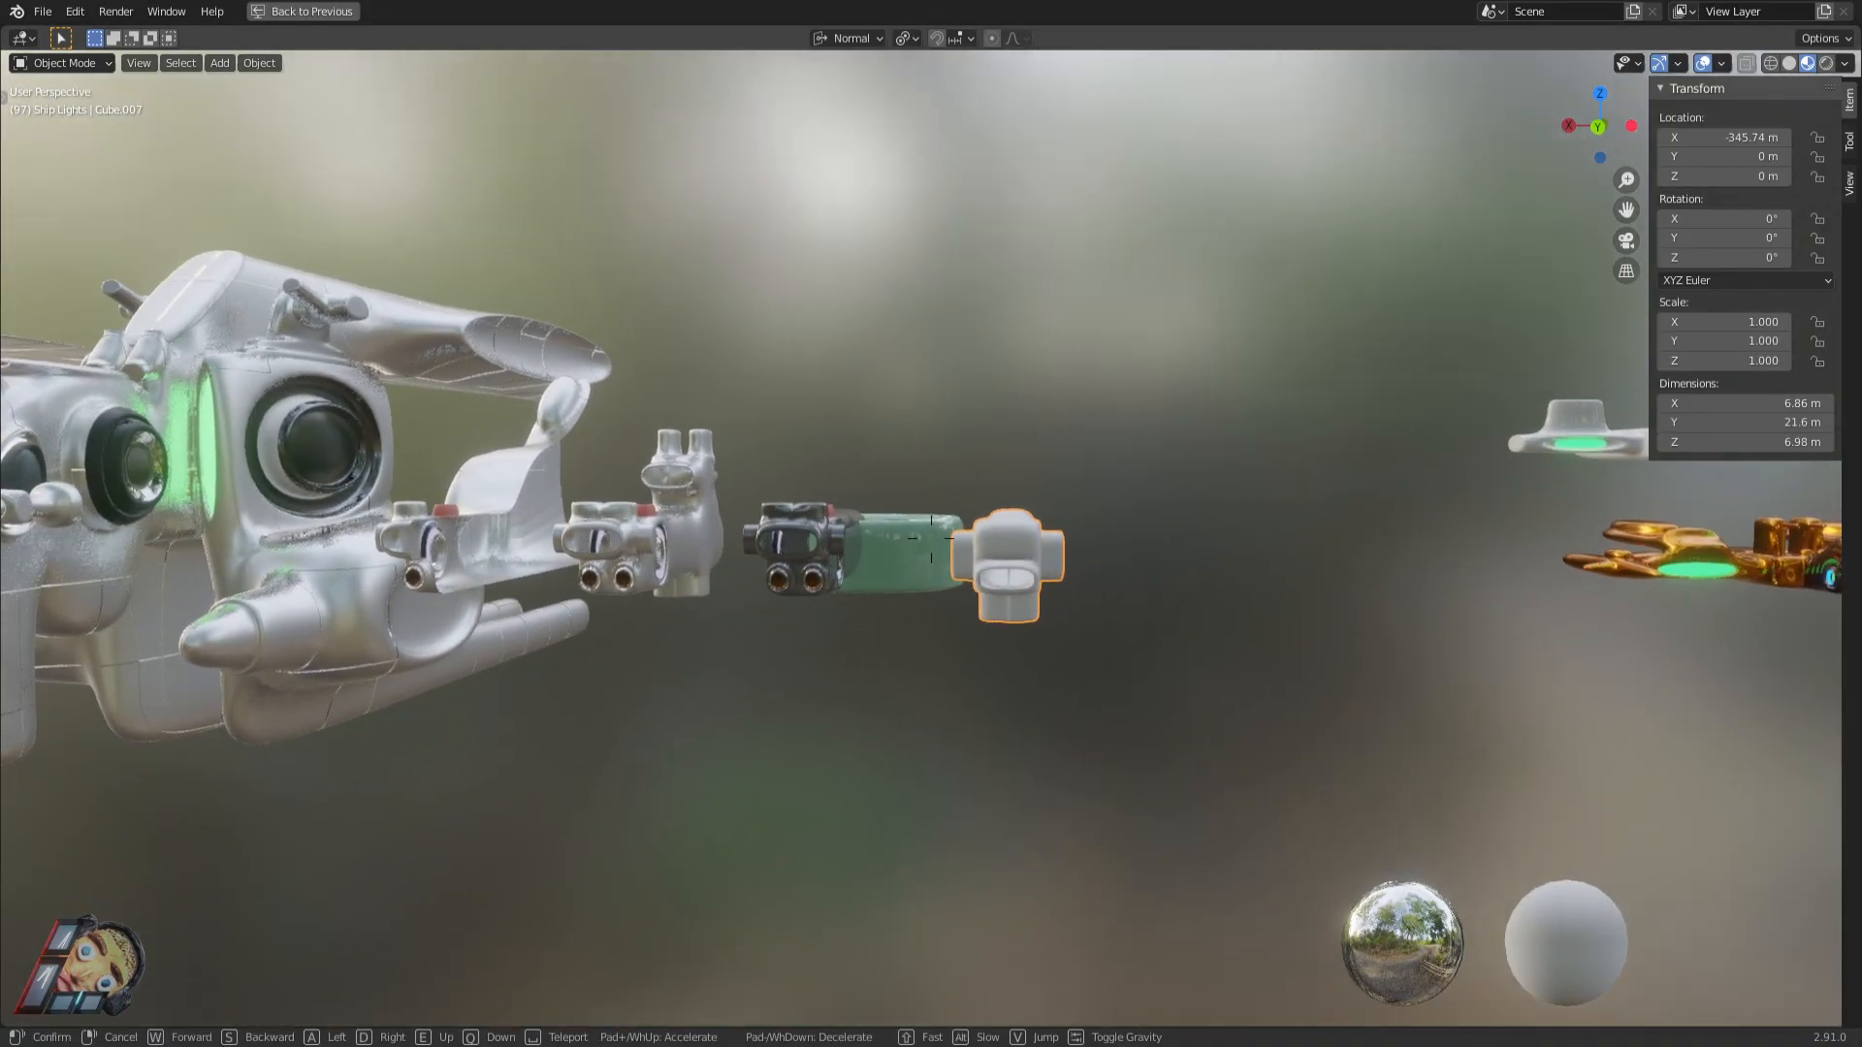
{"action": "key", "text": "s"}
{"action": "key", "text": "w"}
{"action": "left_click", "coordinate": [842, 485]}
{"action": "left_click", "coordinate": [782, 440]}
{"action": "key", "text": "g"}
{"action": "key", "text": "x"}
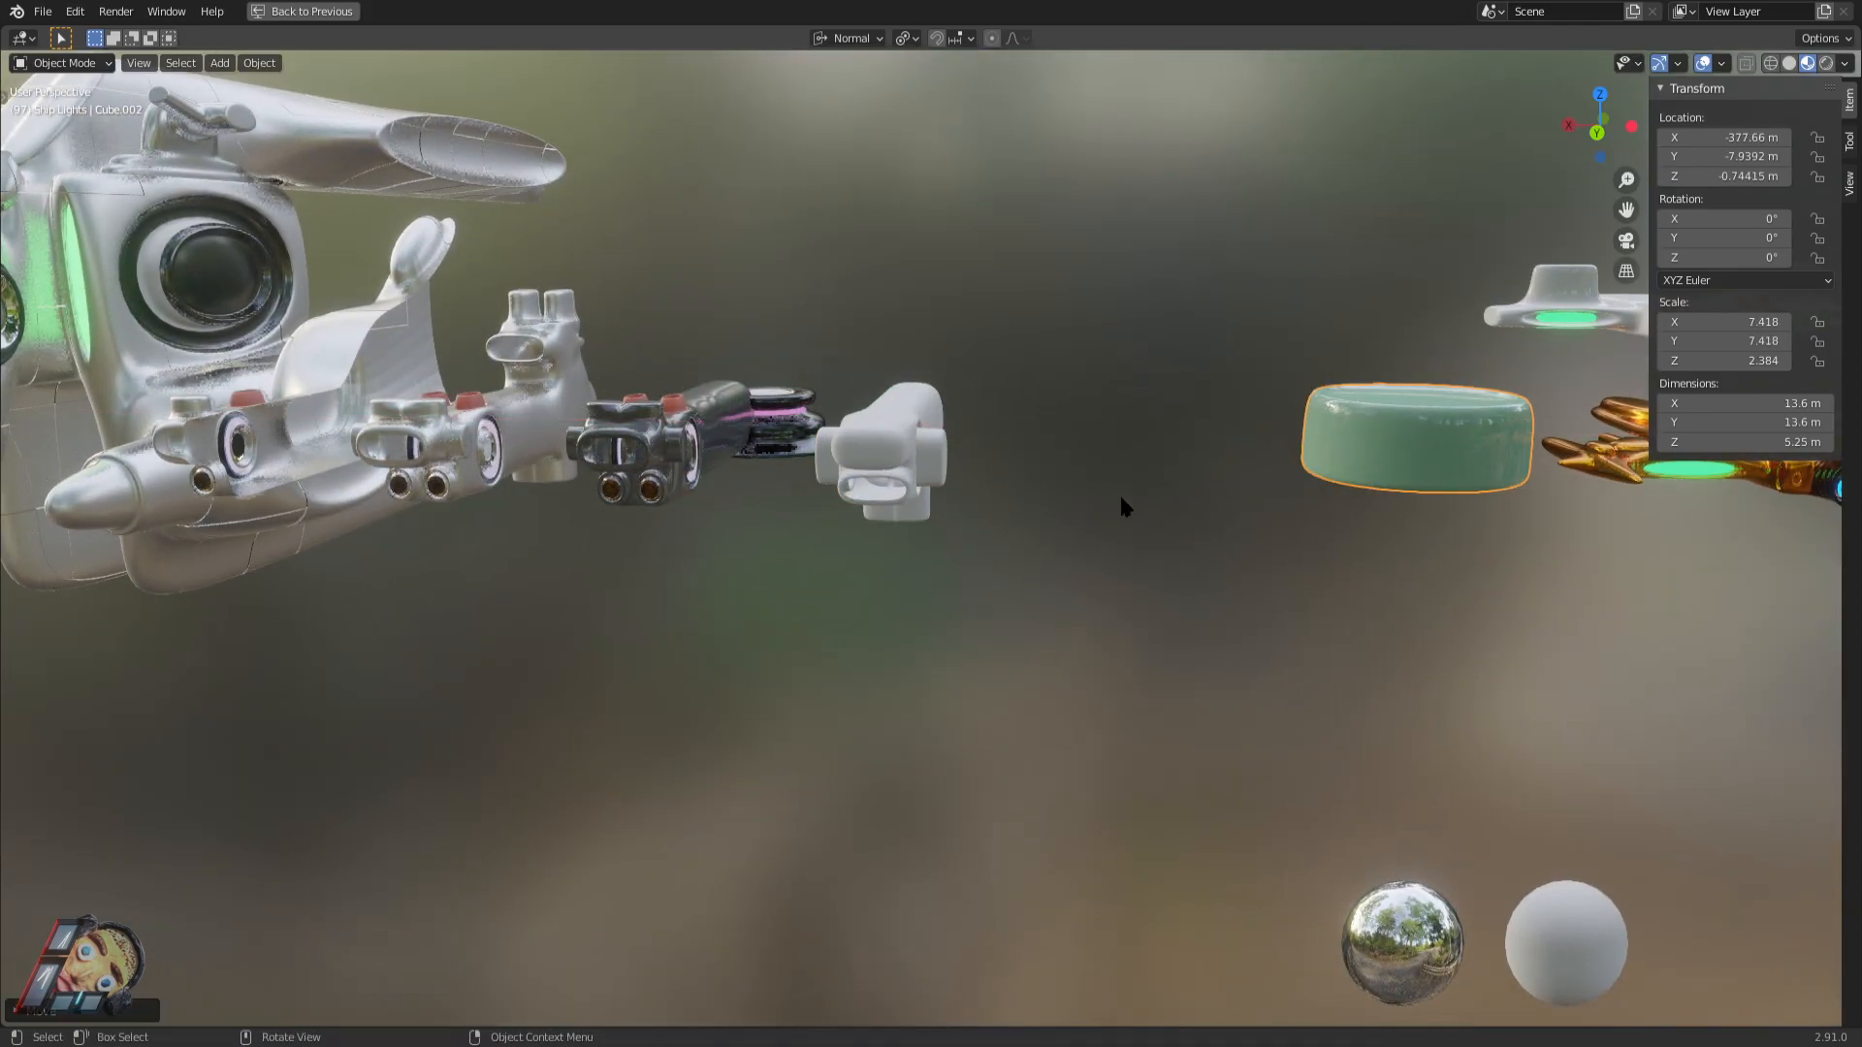
Move the black saucer with the pink glowing band along X to -367.57 m, beside the green ring-shaped object.
{"action": "key", "text": "shift+grave"}
{"action": "key", "text": "w"}
{"action": "key", "text": "s"}
{"action": "left_click", "coordinate": [868, 512]}
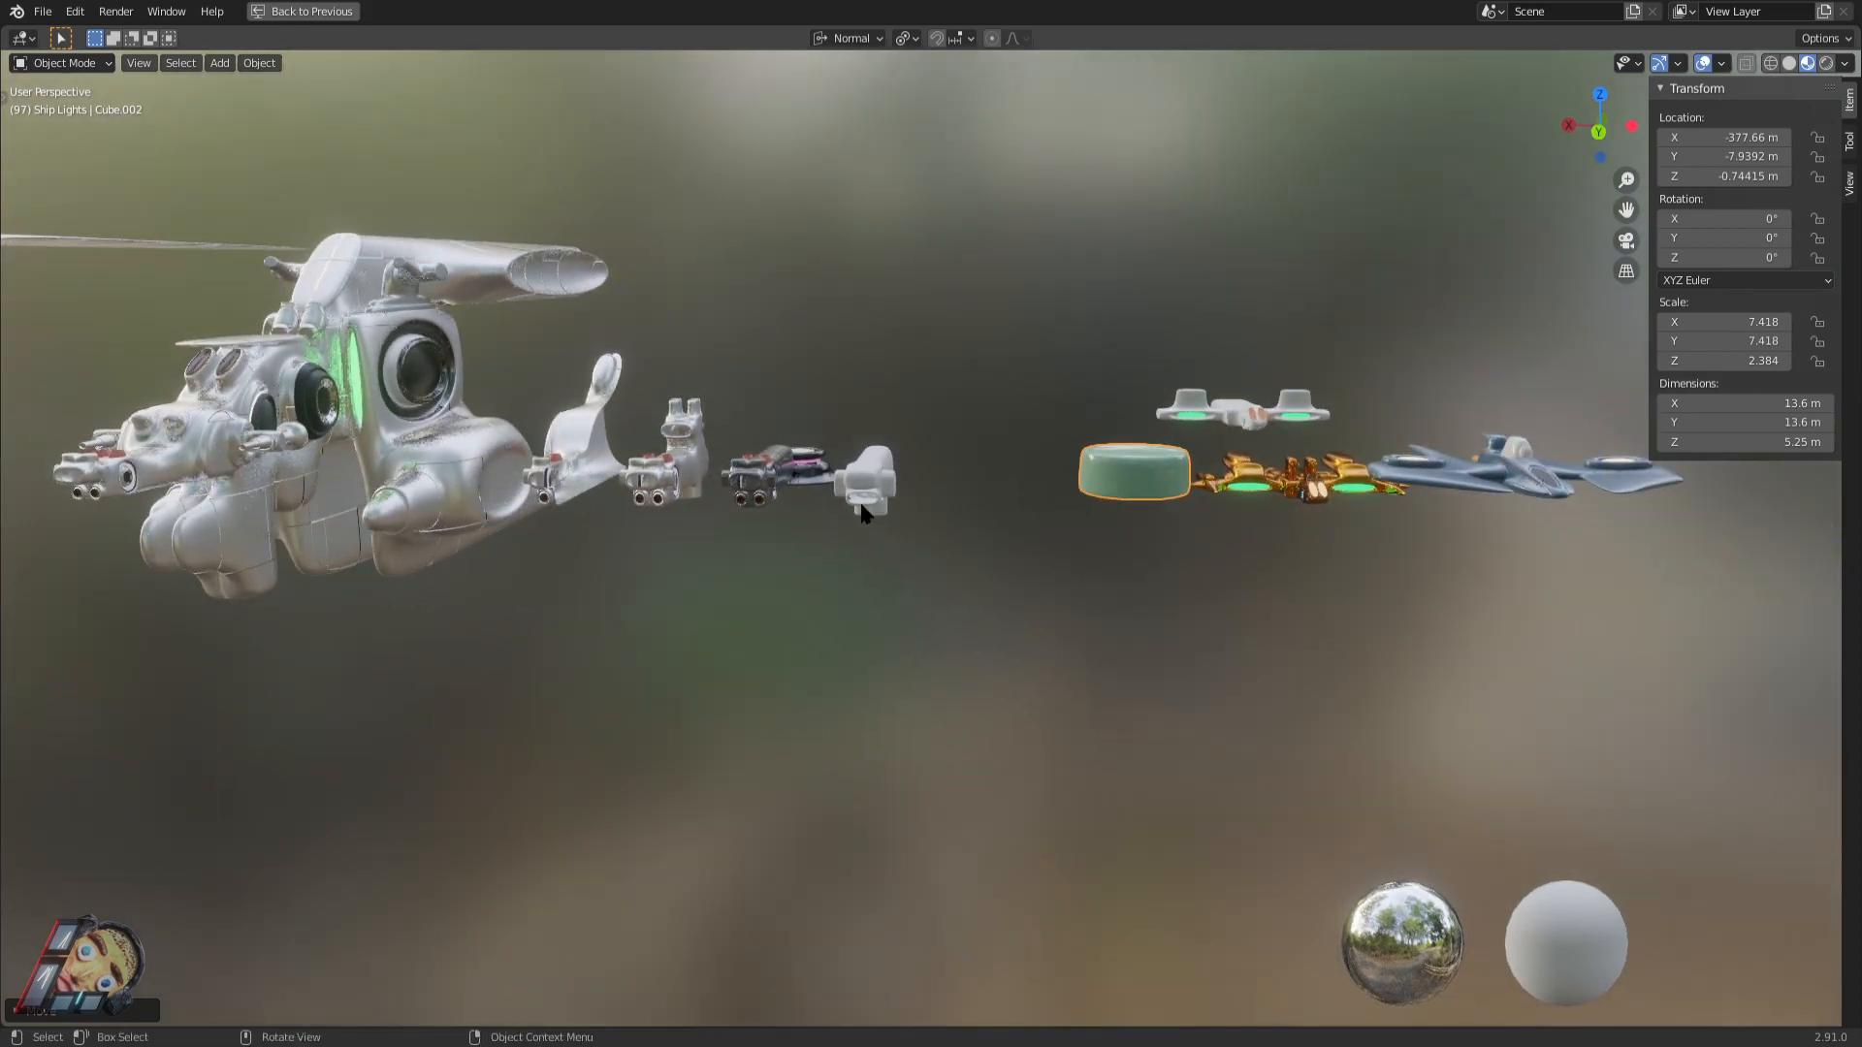
{"action": "left_click", "coordinate": [1070, 473]}
Fly along the row of small ships to examine the white, dark and silver models from the front.
{"action": "key", "text": "shift+grave"}
{"action": "key", "text": "w"}
{"action": "key", "text": "w"}
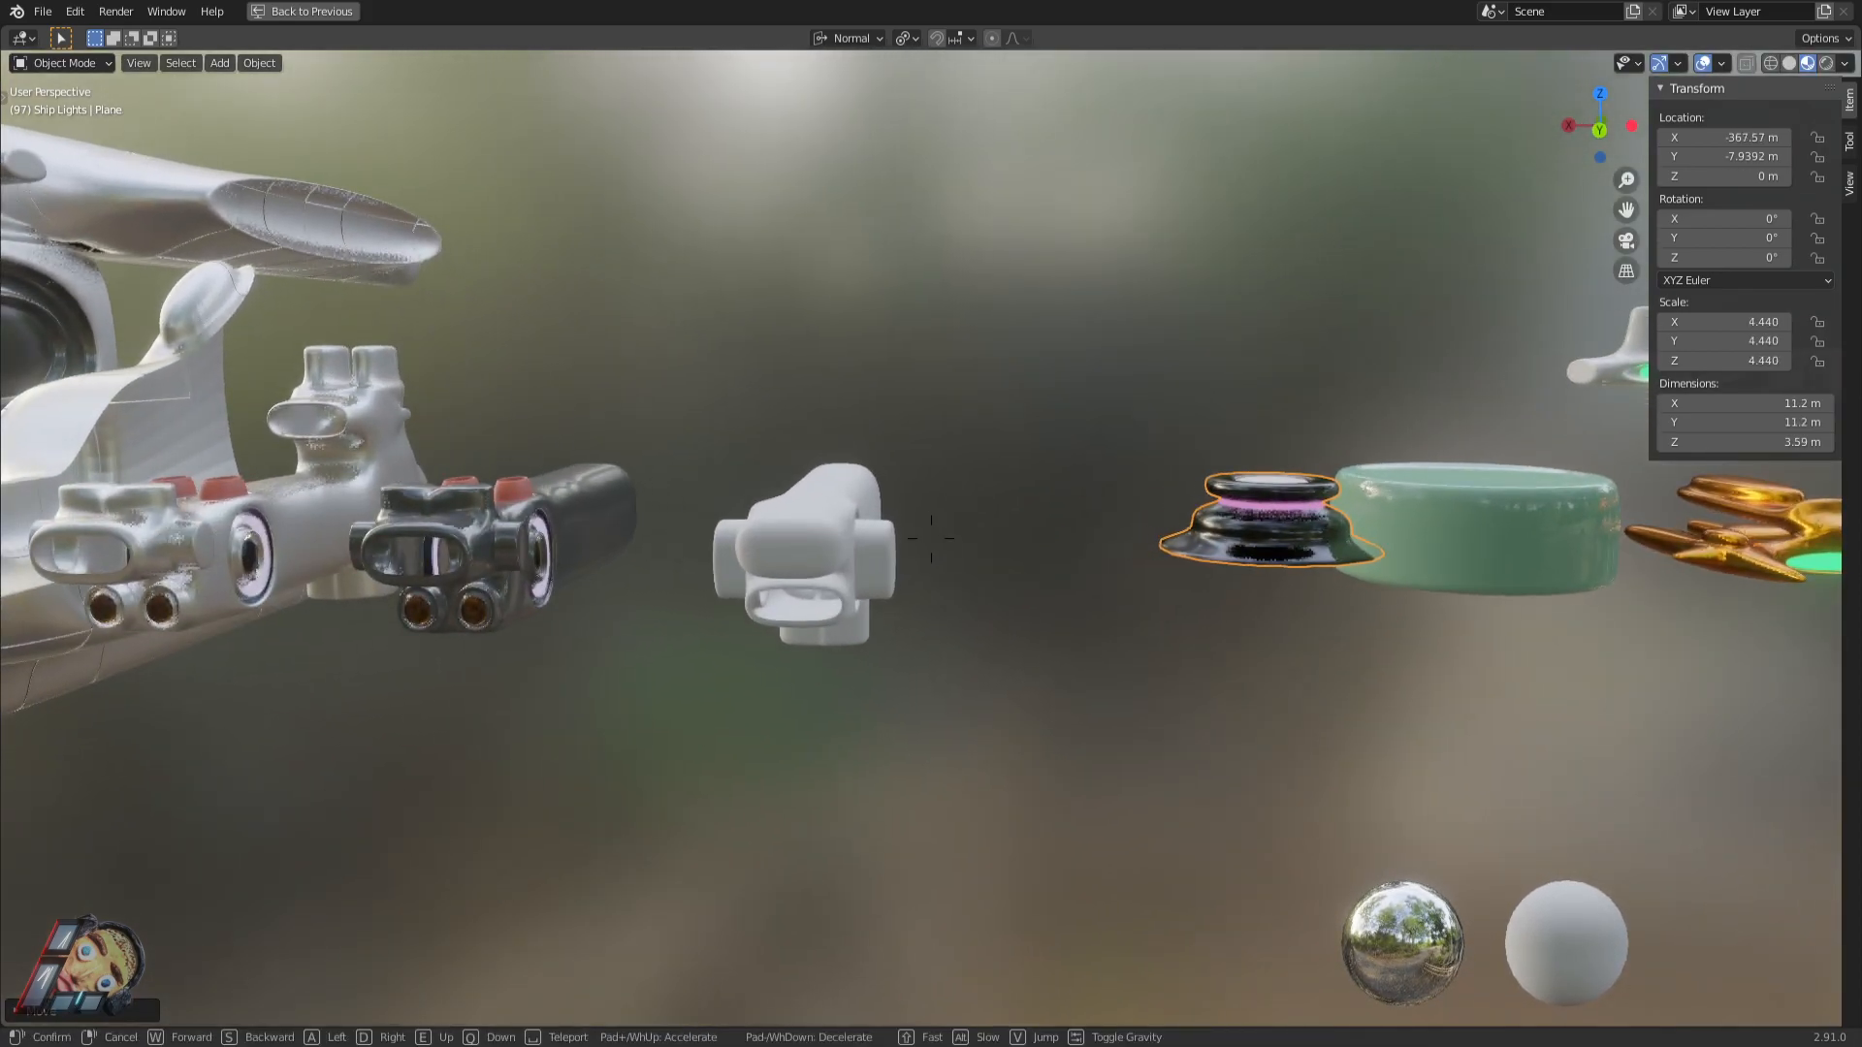
{"action": "key", "text": "s"}
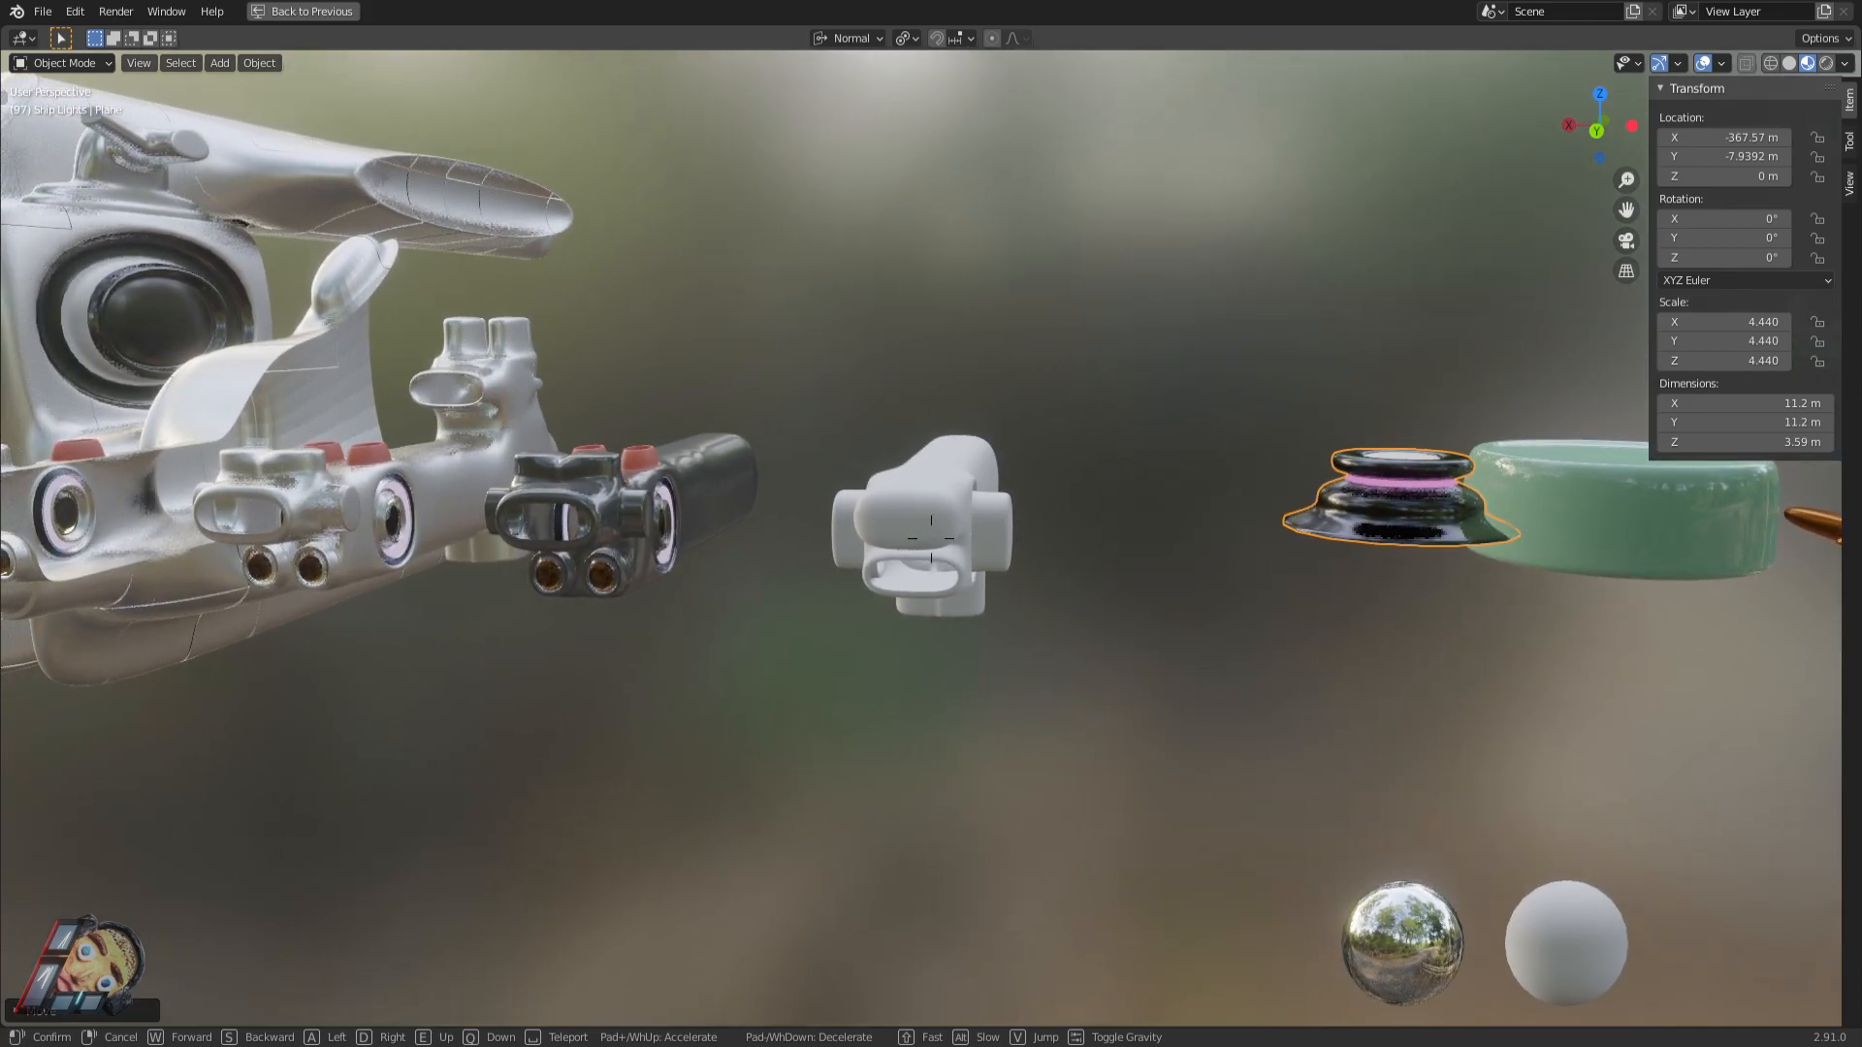
{"action": "key", "text": "s"}
{"action": "key", "text": "a"}
{"action": "key", "text": "w"}
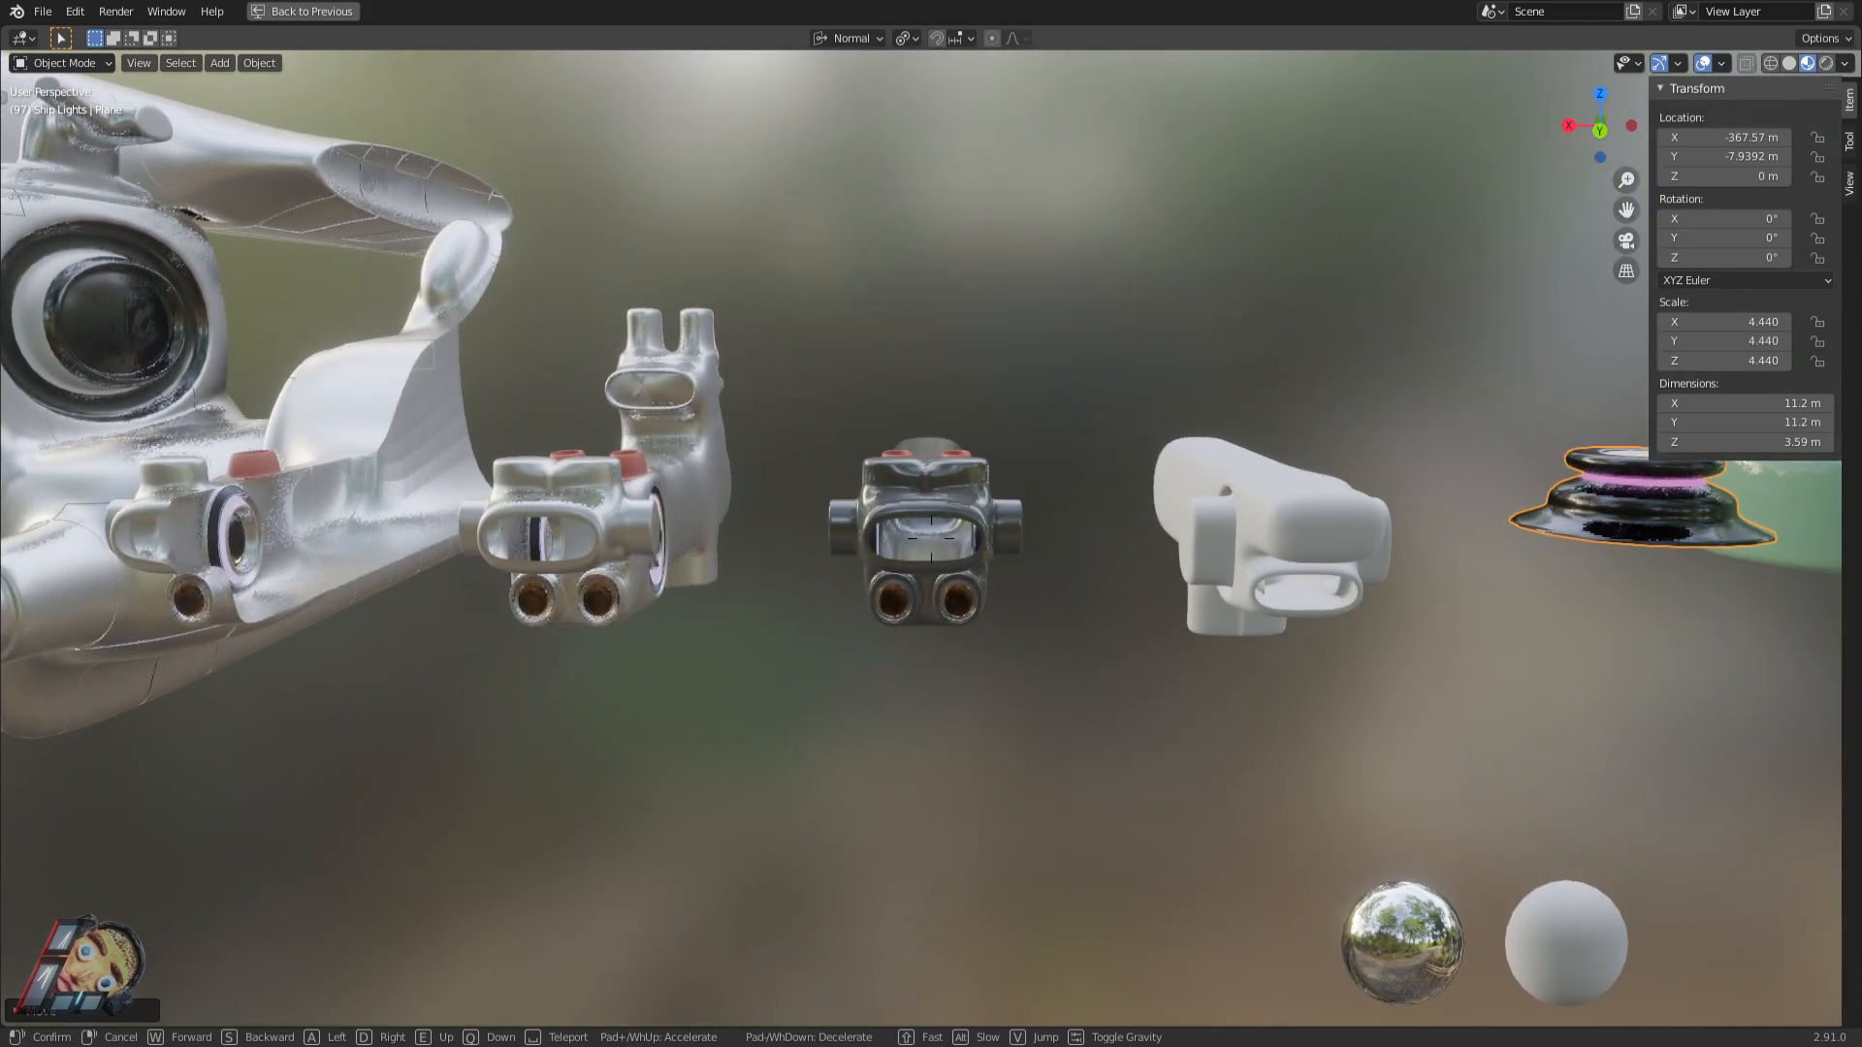
{"action": "key", "text": "a"}
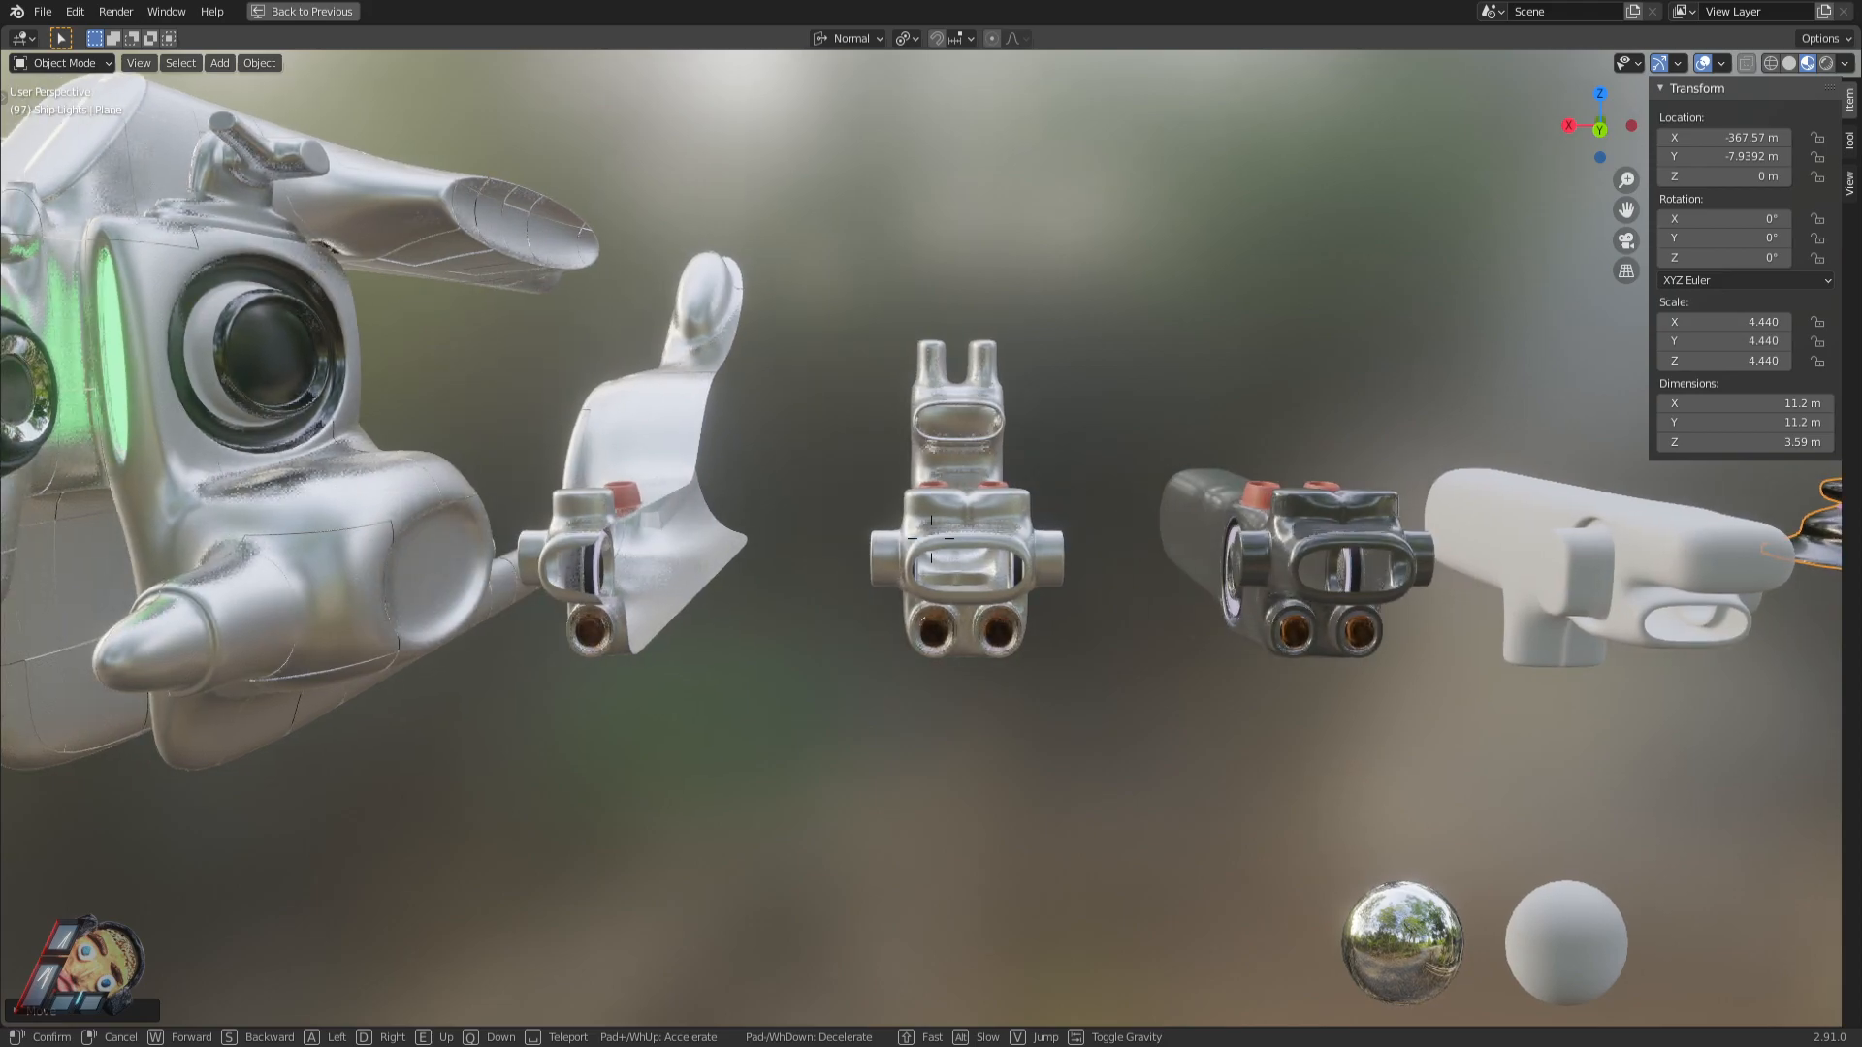
{"action": "key", "text": "a"}
{"action": "key", "text": "a"}
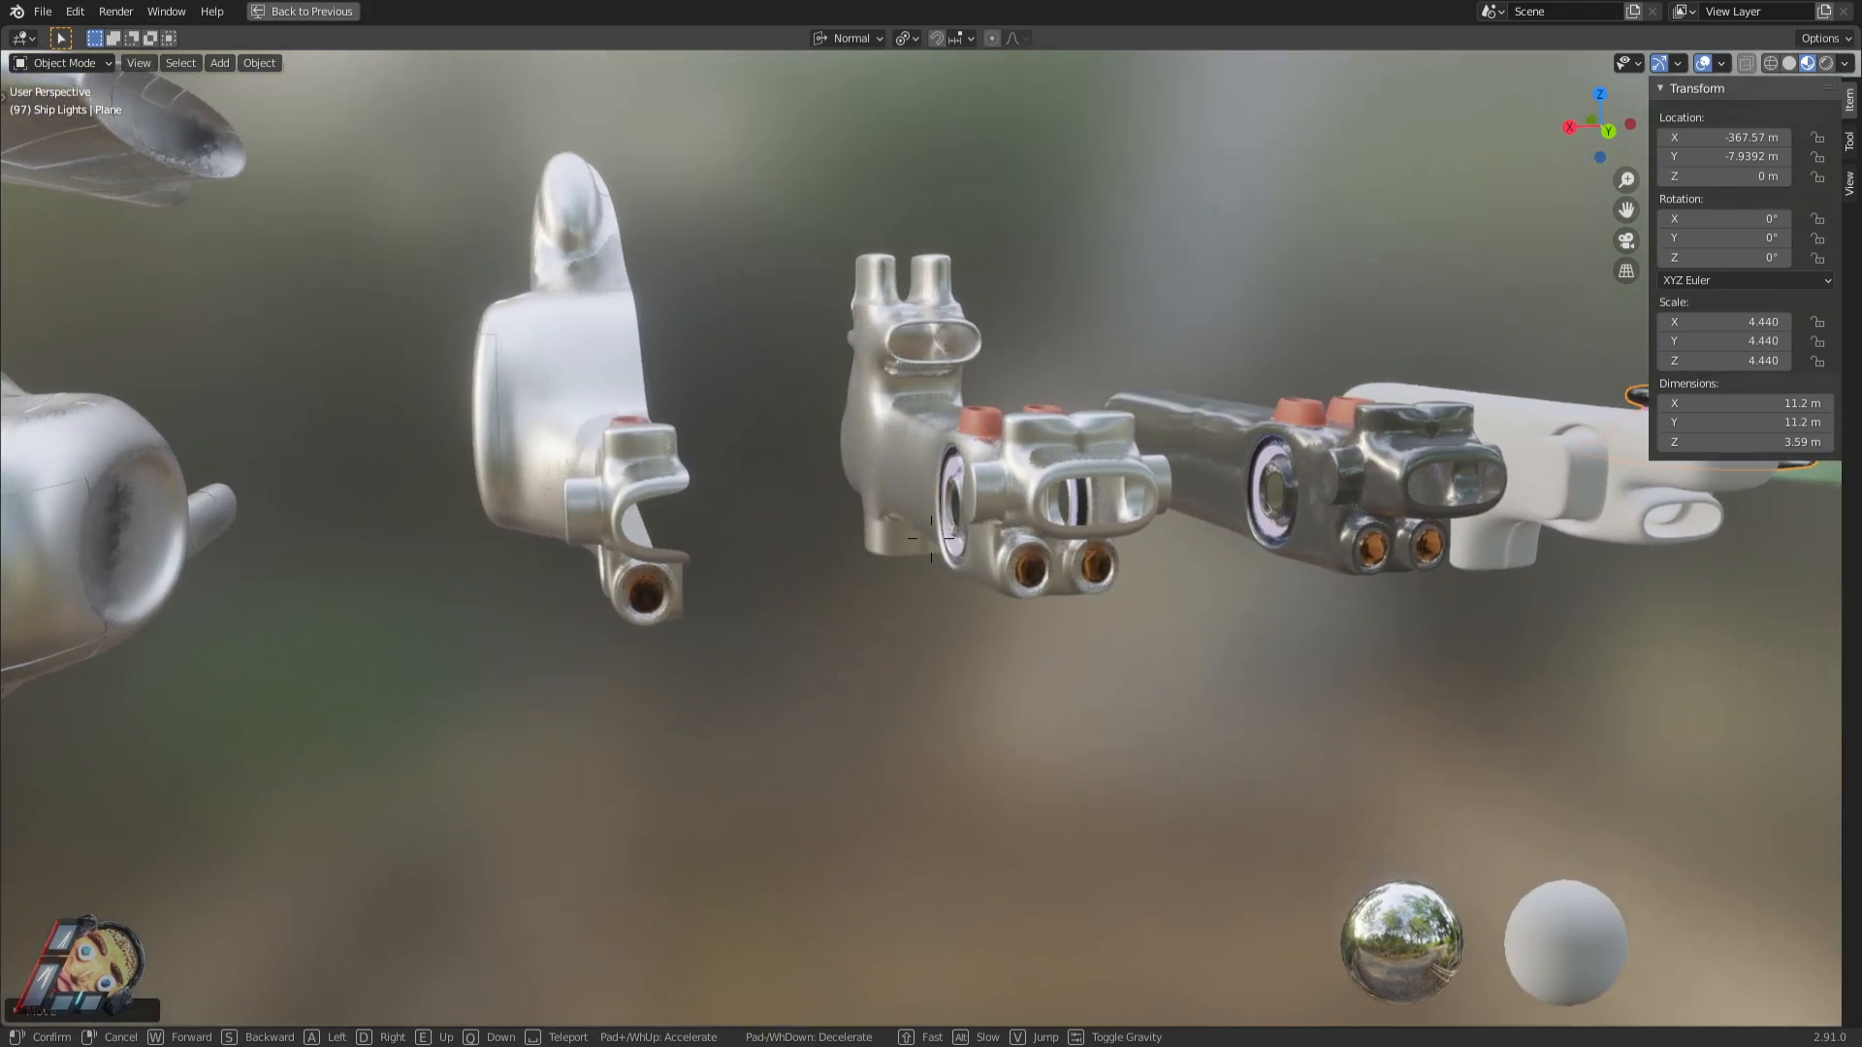
Select the silver ship with the tall curved tail and fly on to the front of the large green-lit ship.
{"action": "key", "text": "s"}
{"action": "key", "text": "d"}
{"action": "left_click", "coordinate": [948, 544]}
{"action": "key", "text": "shift+grave"}
{"action": "key", "text": "a"}
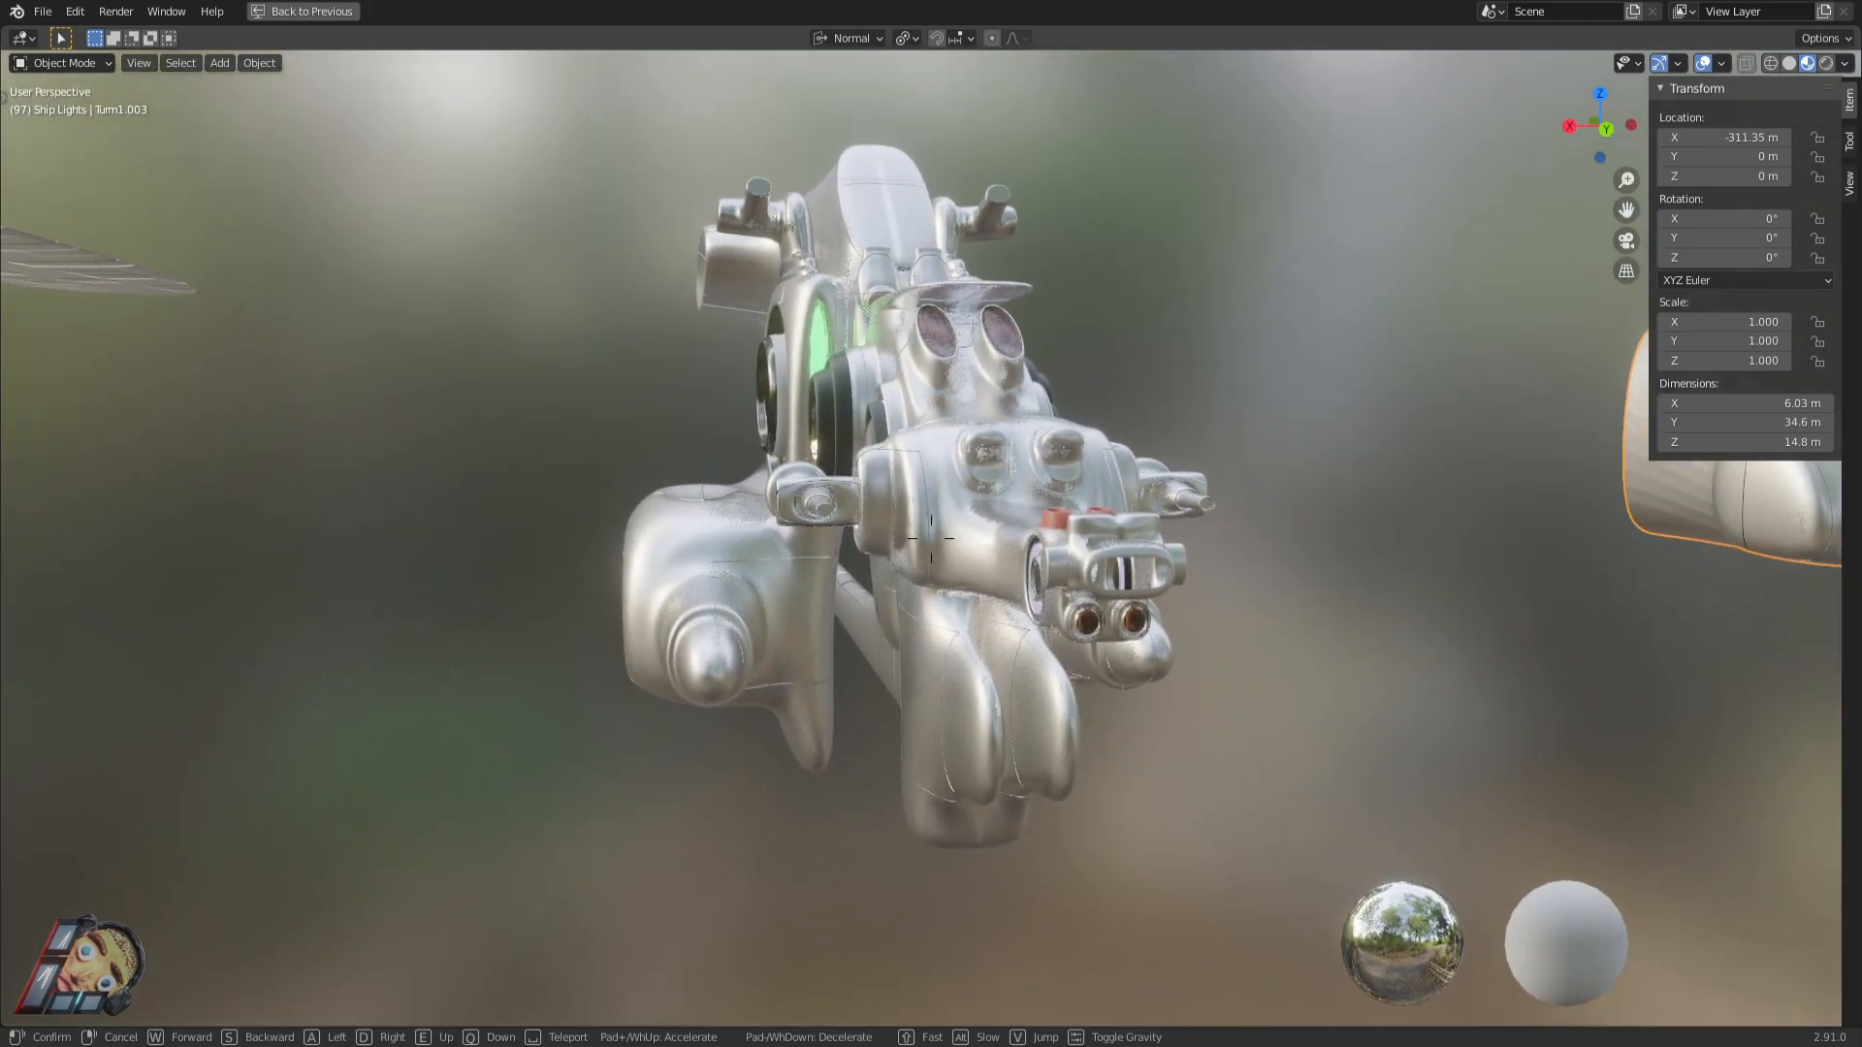
{"action": "left_click", "coordinate": [931, 539]}
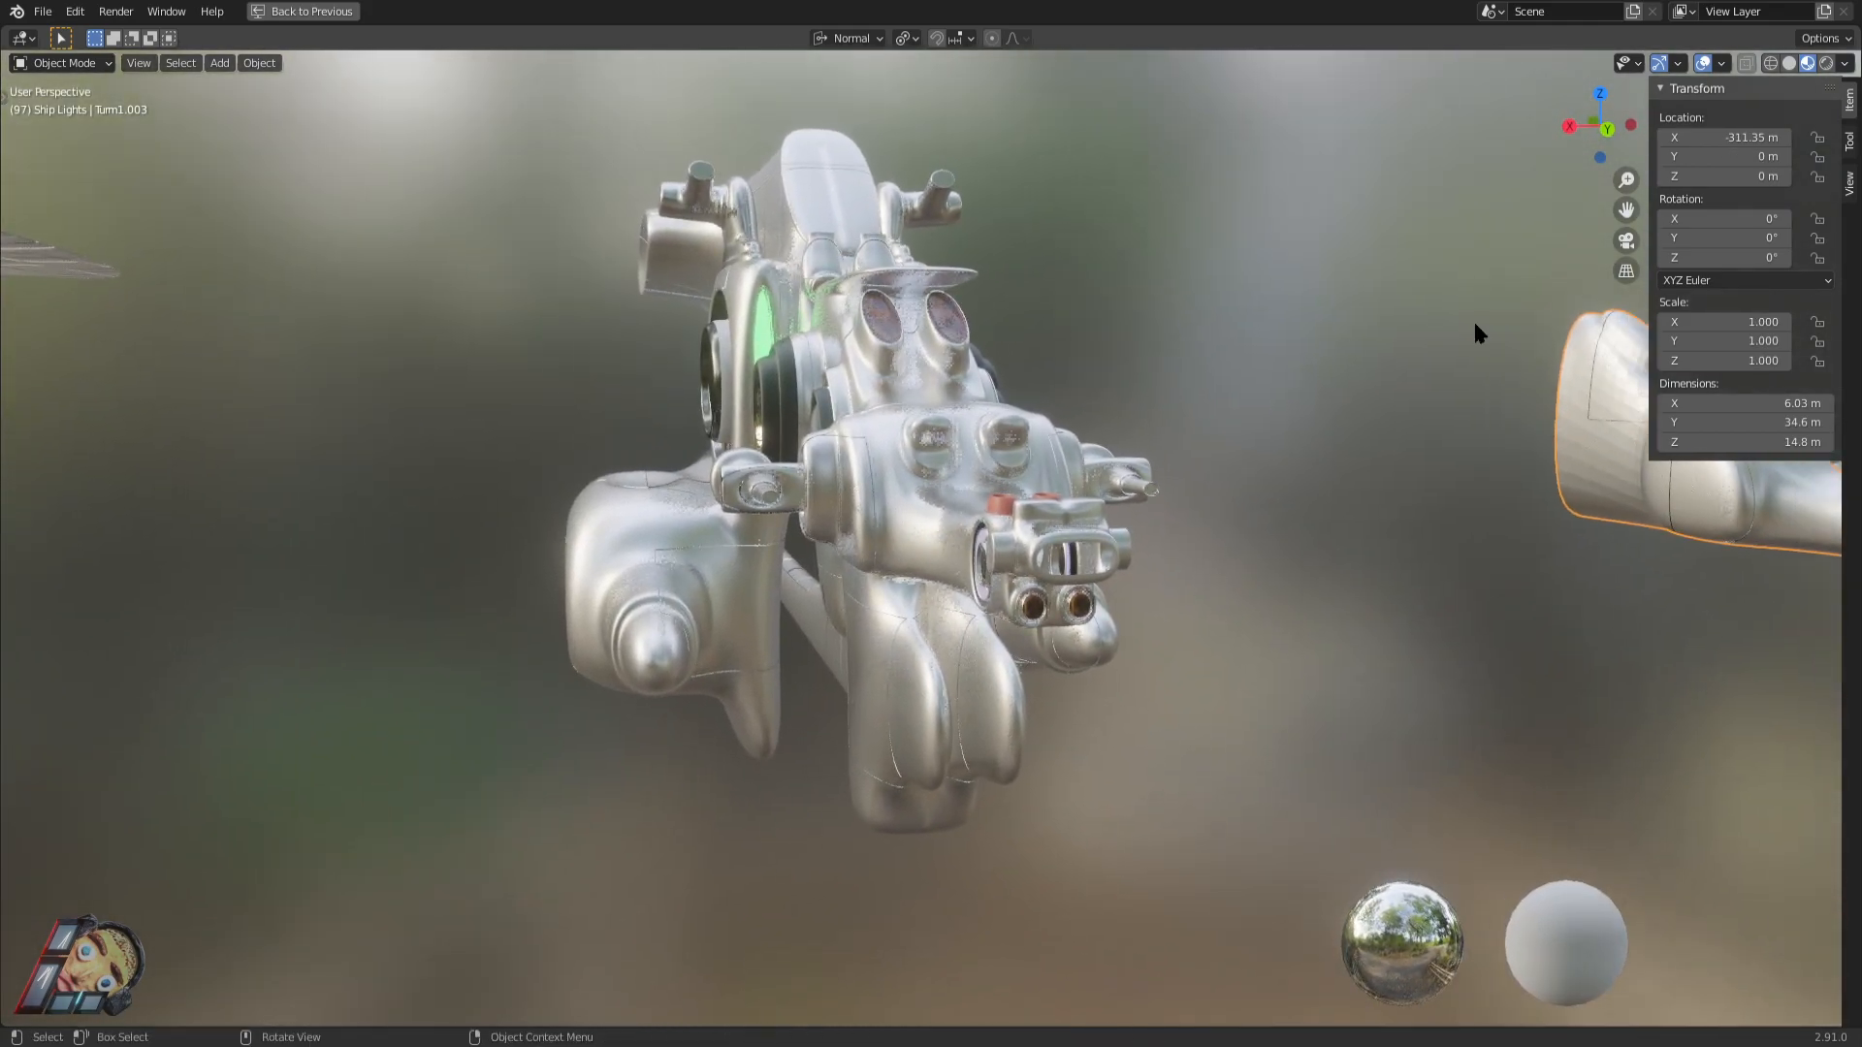
Switch to rendered shading and fly around the large silver ship to examine its green light and metallic reflections.
{"action": "left_click", "coordinate": [1826, 63]}
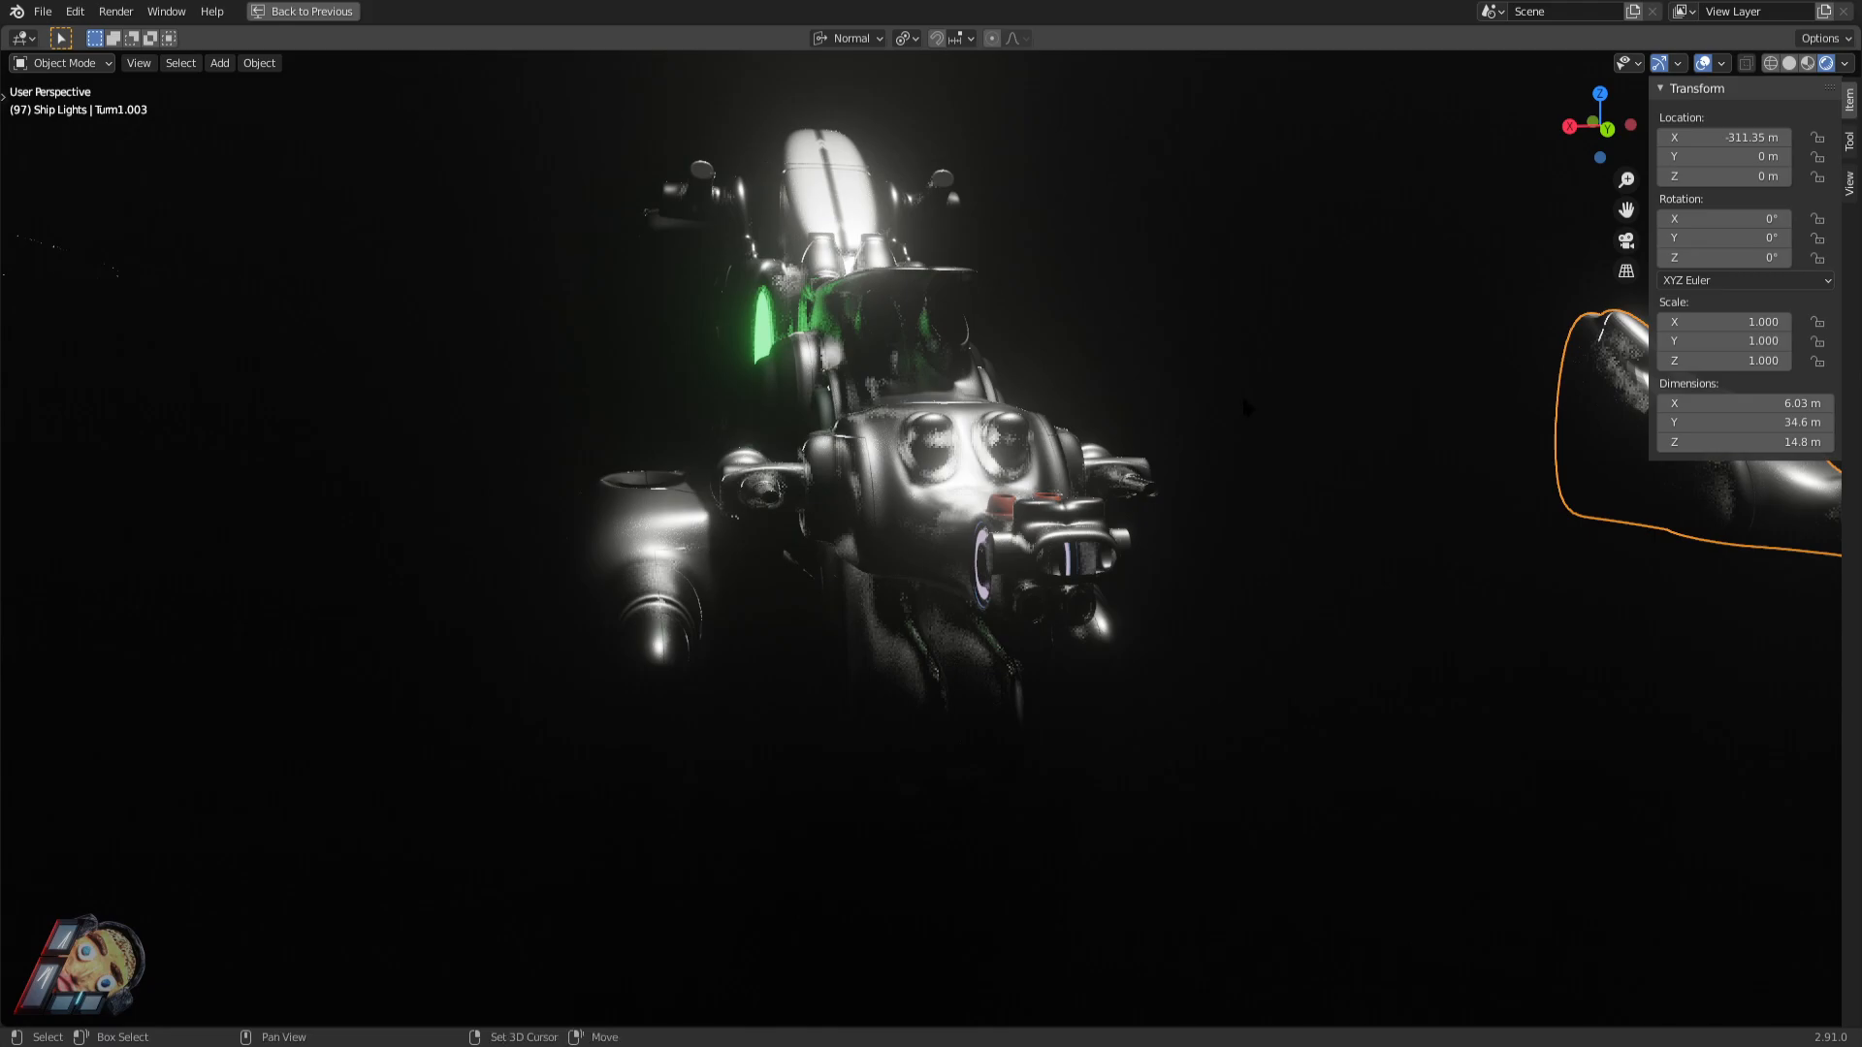
{"action": "key", "text": "shift+grave"}
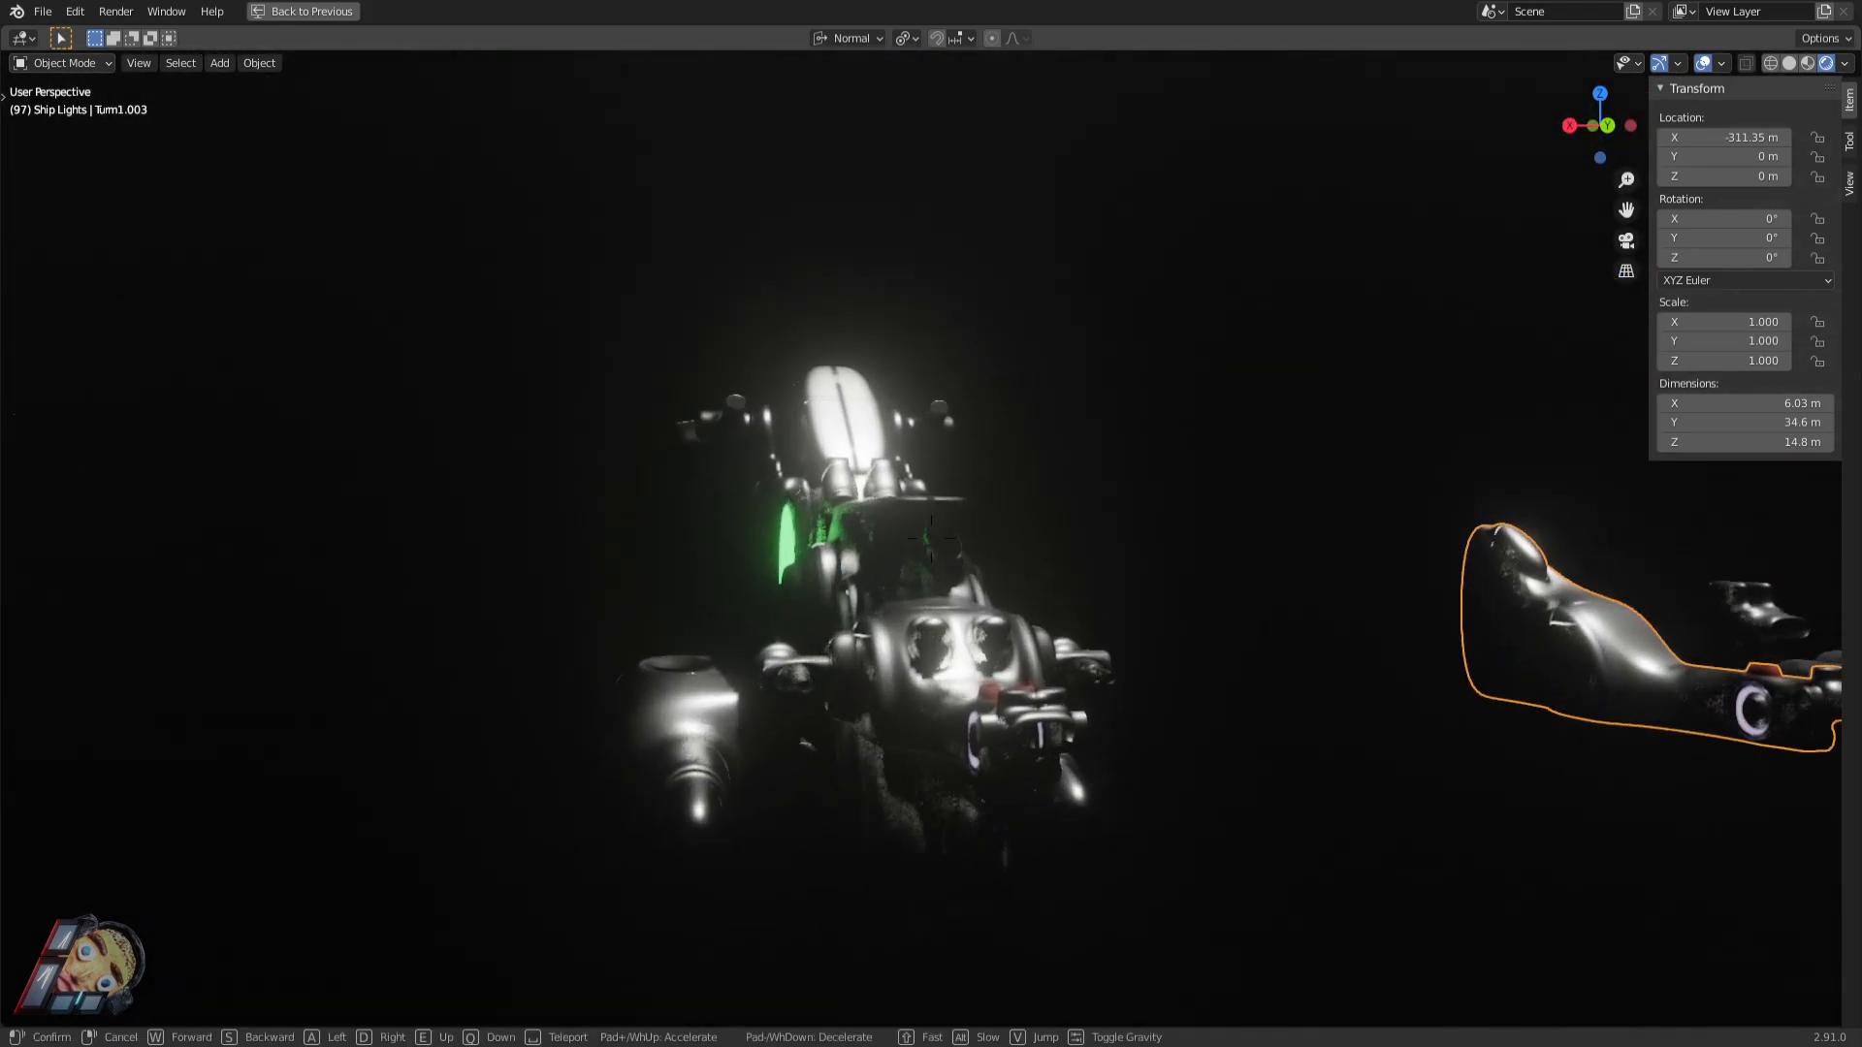
{"action": "key", "text": "w"}
{"action": "key", "text": "a"}
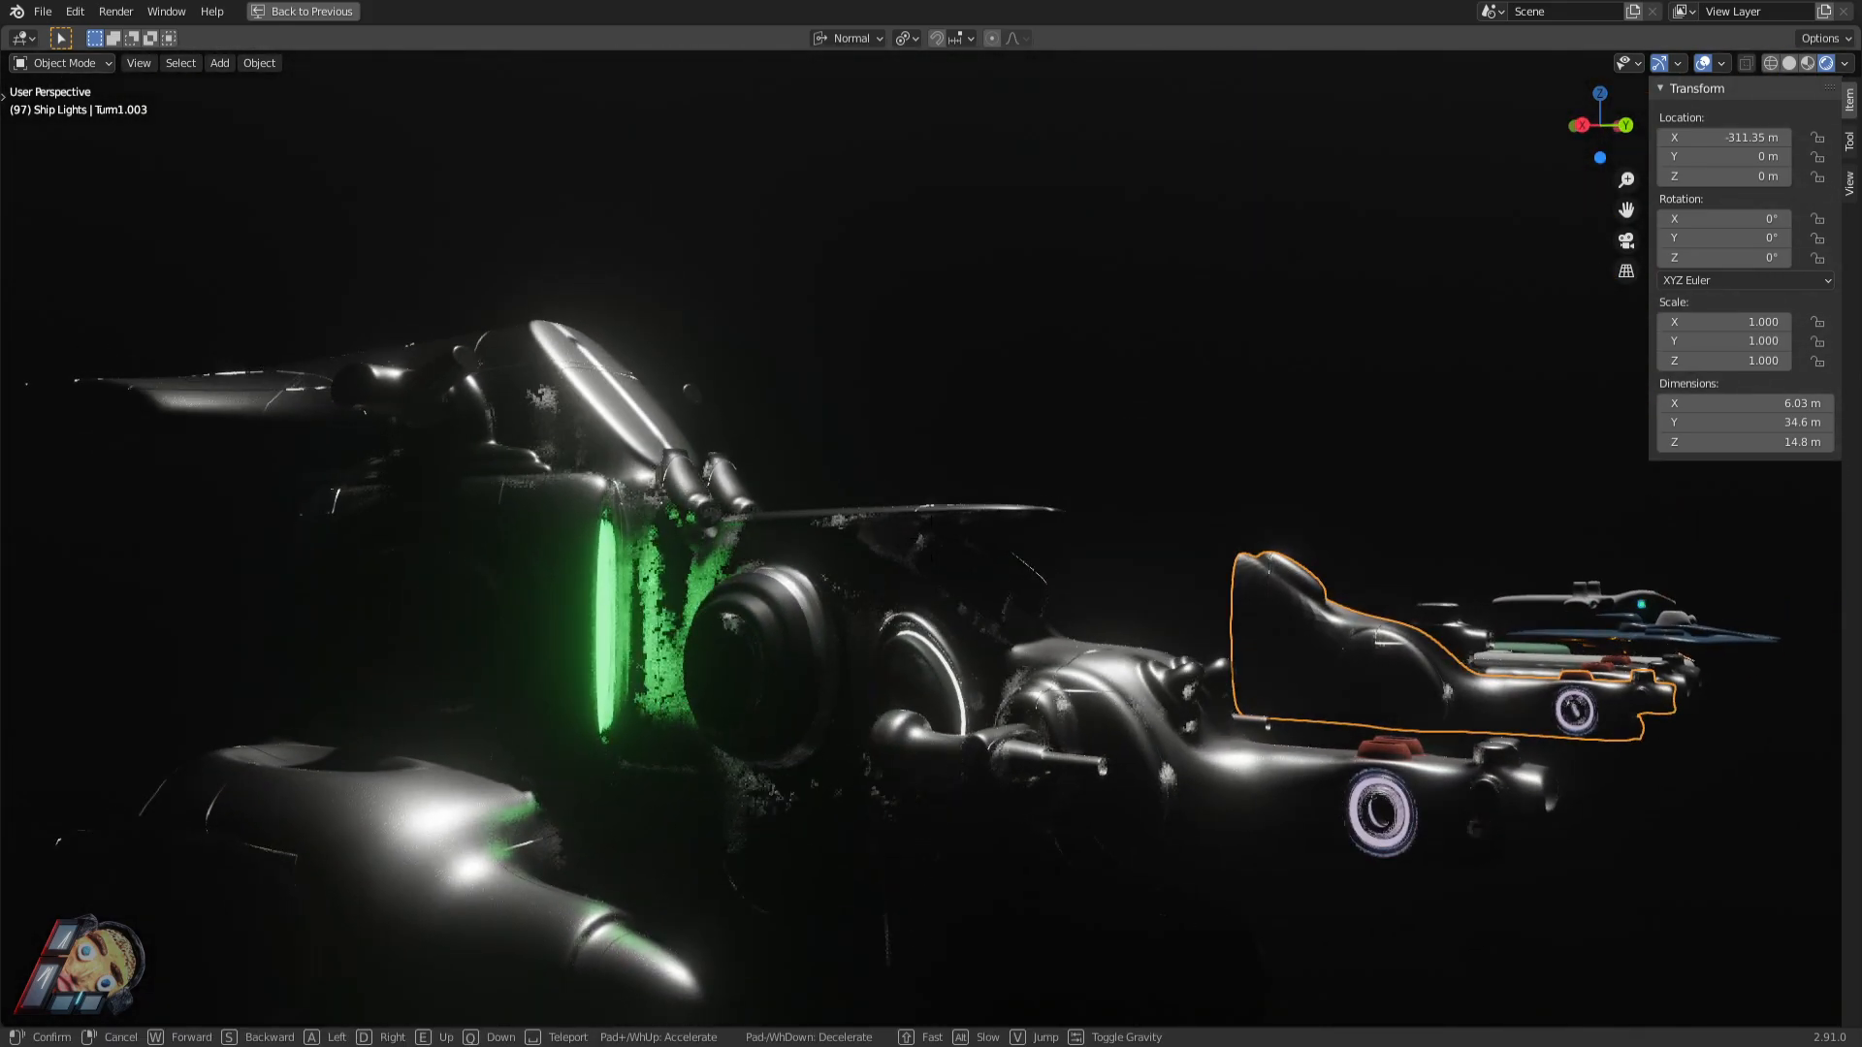
{"action": "key", "text": "d"}
{"action": "key", "text": "w"}
{"action": "key", "text": "a"}
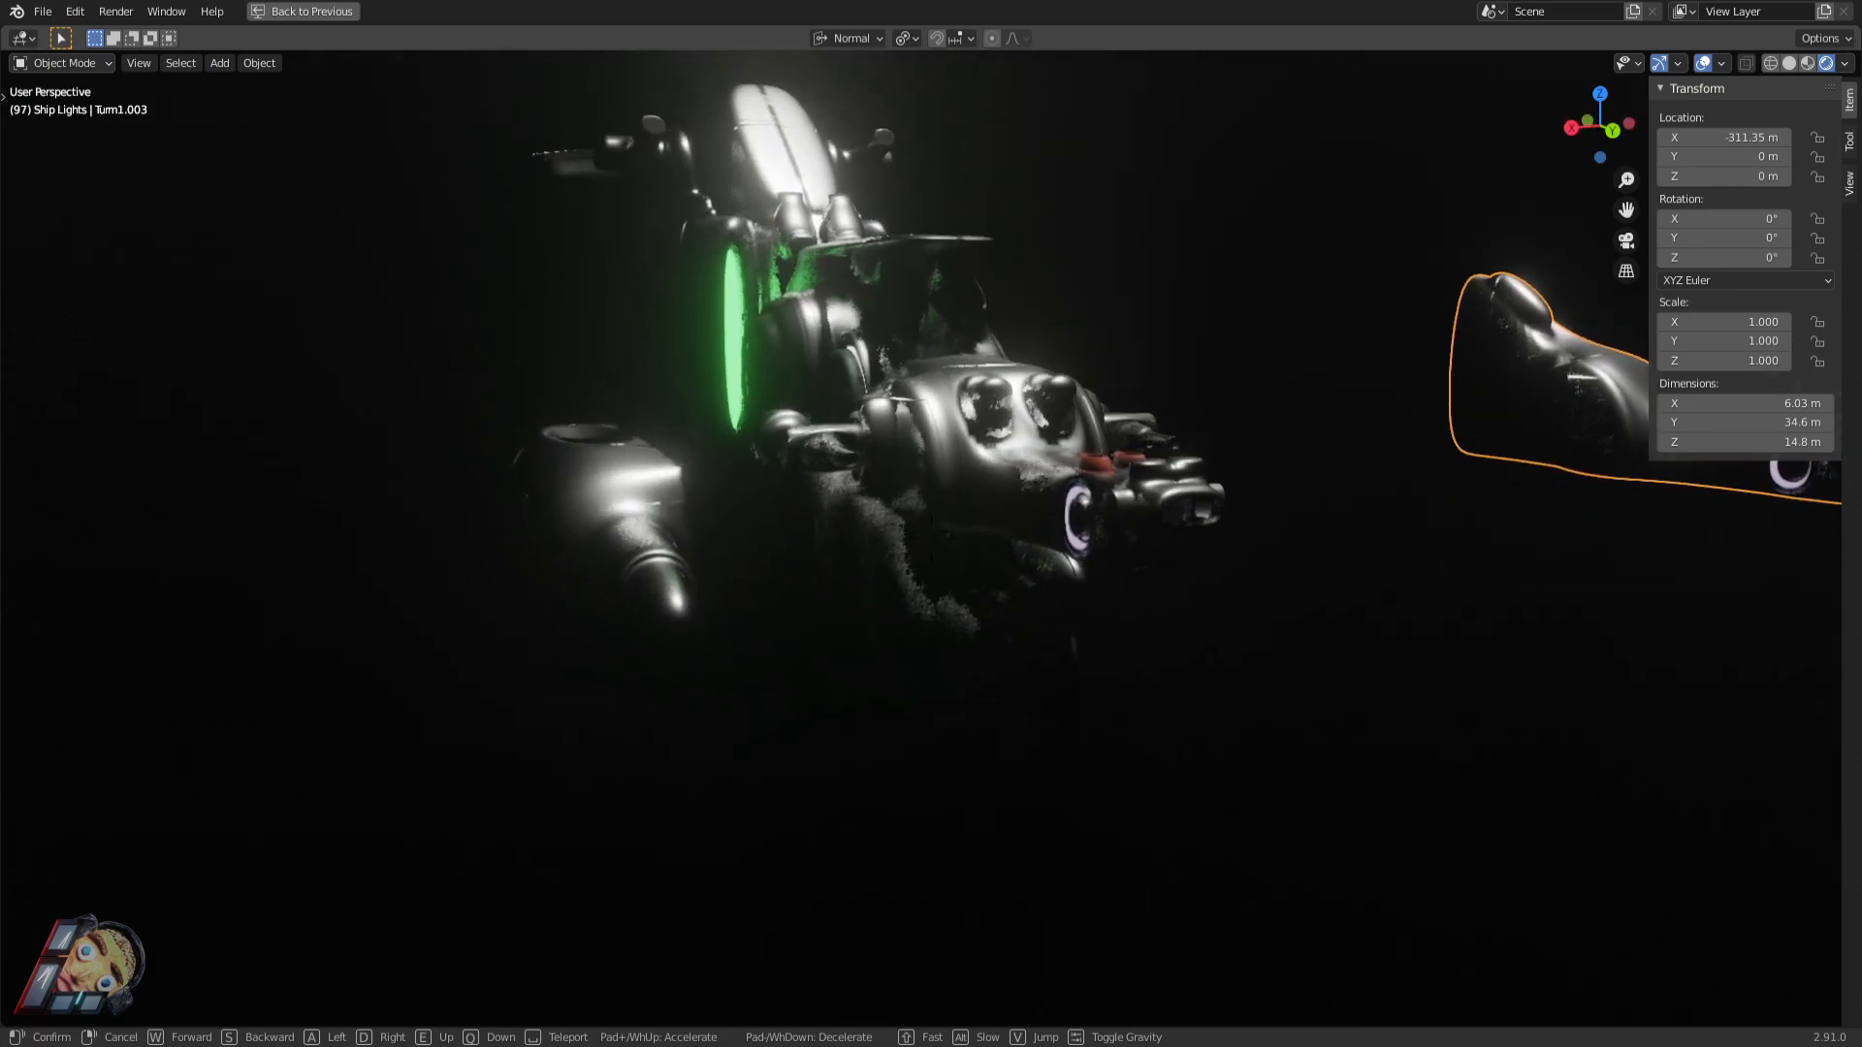
{"action": "key", "text": "w"}
{"action": "key", "text": "w"}
{"action": "key", "text": "d"}
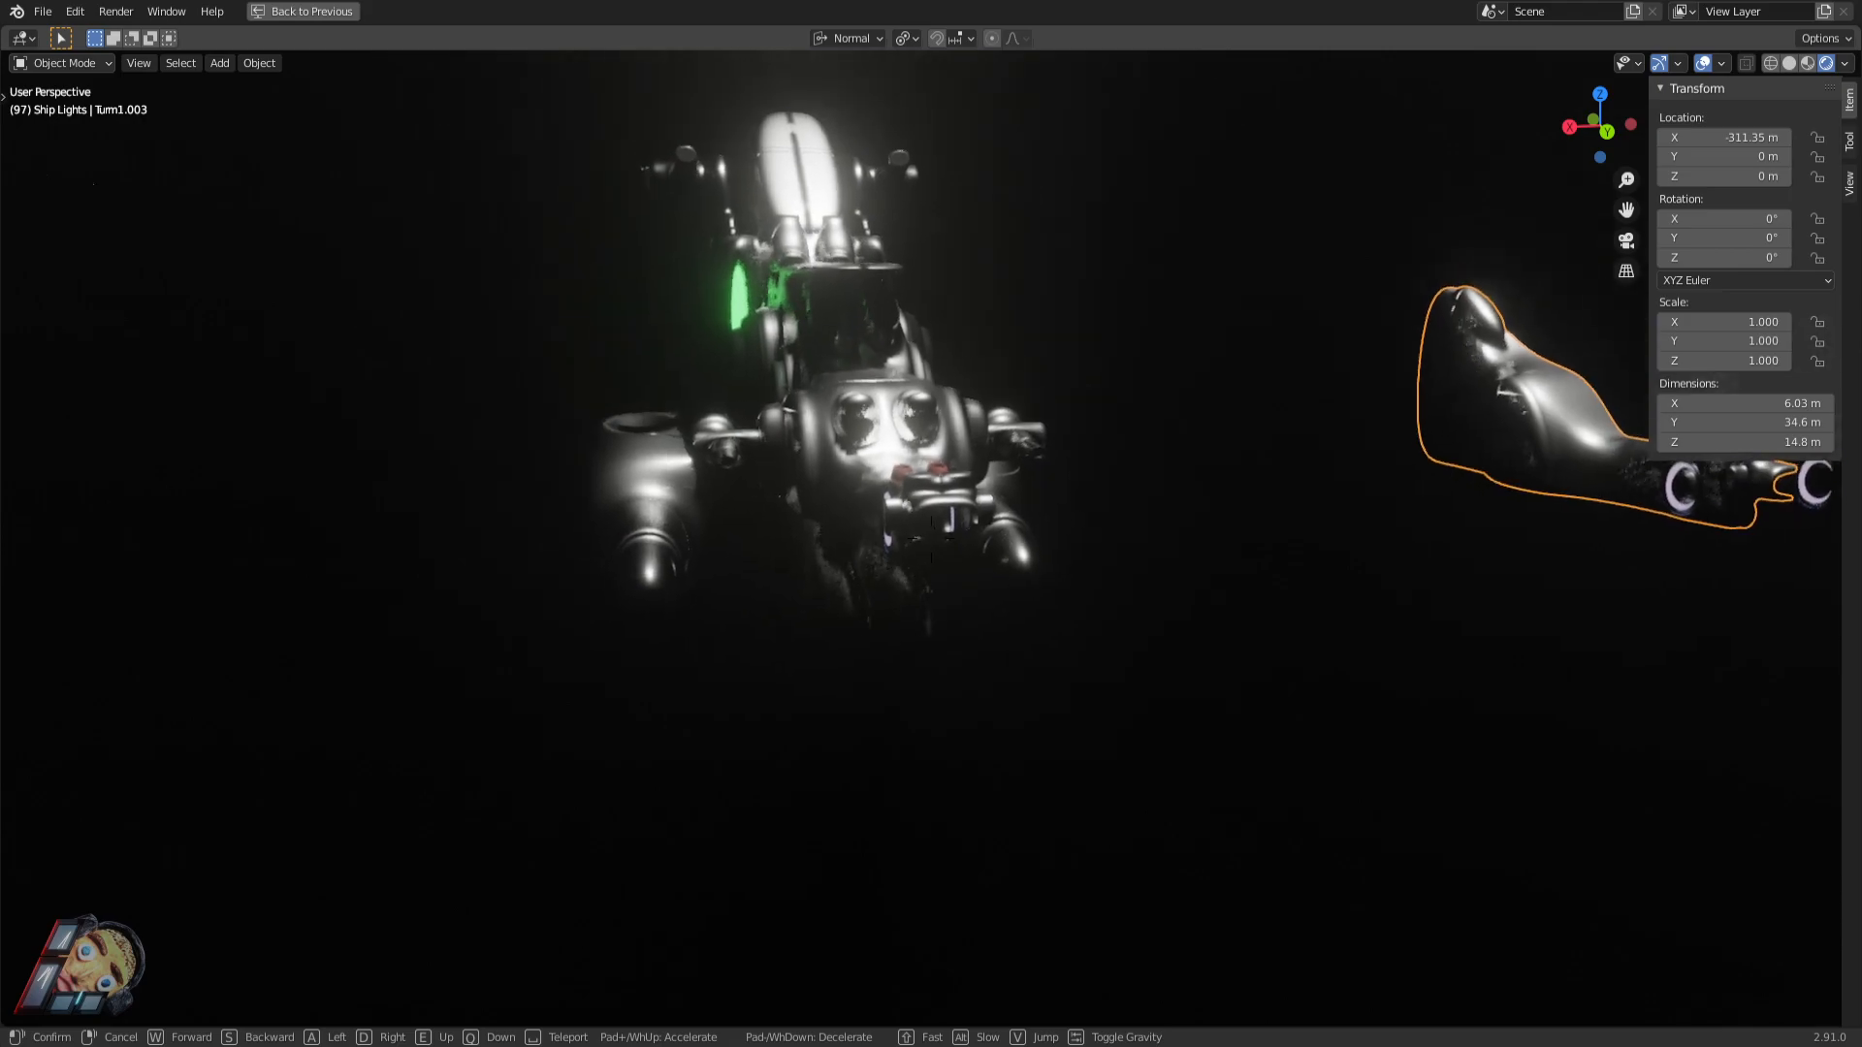
{"action": "key", "text": "w"}
{"action": "key", "text": "w"}
{"action": "key", "text": "a"}
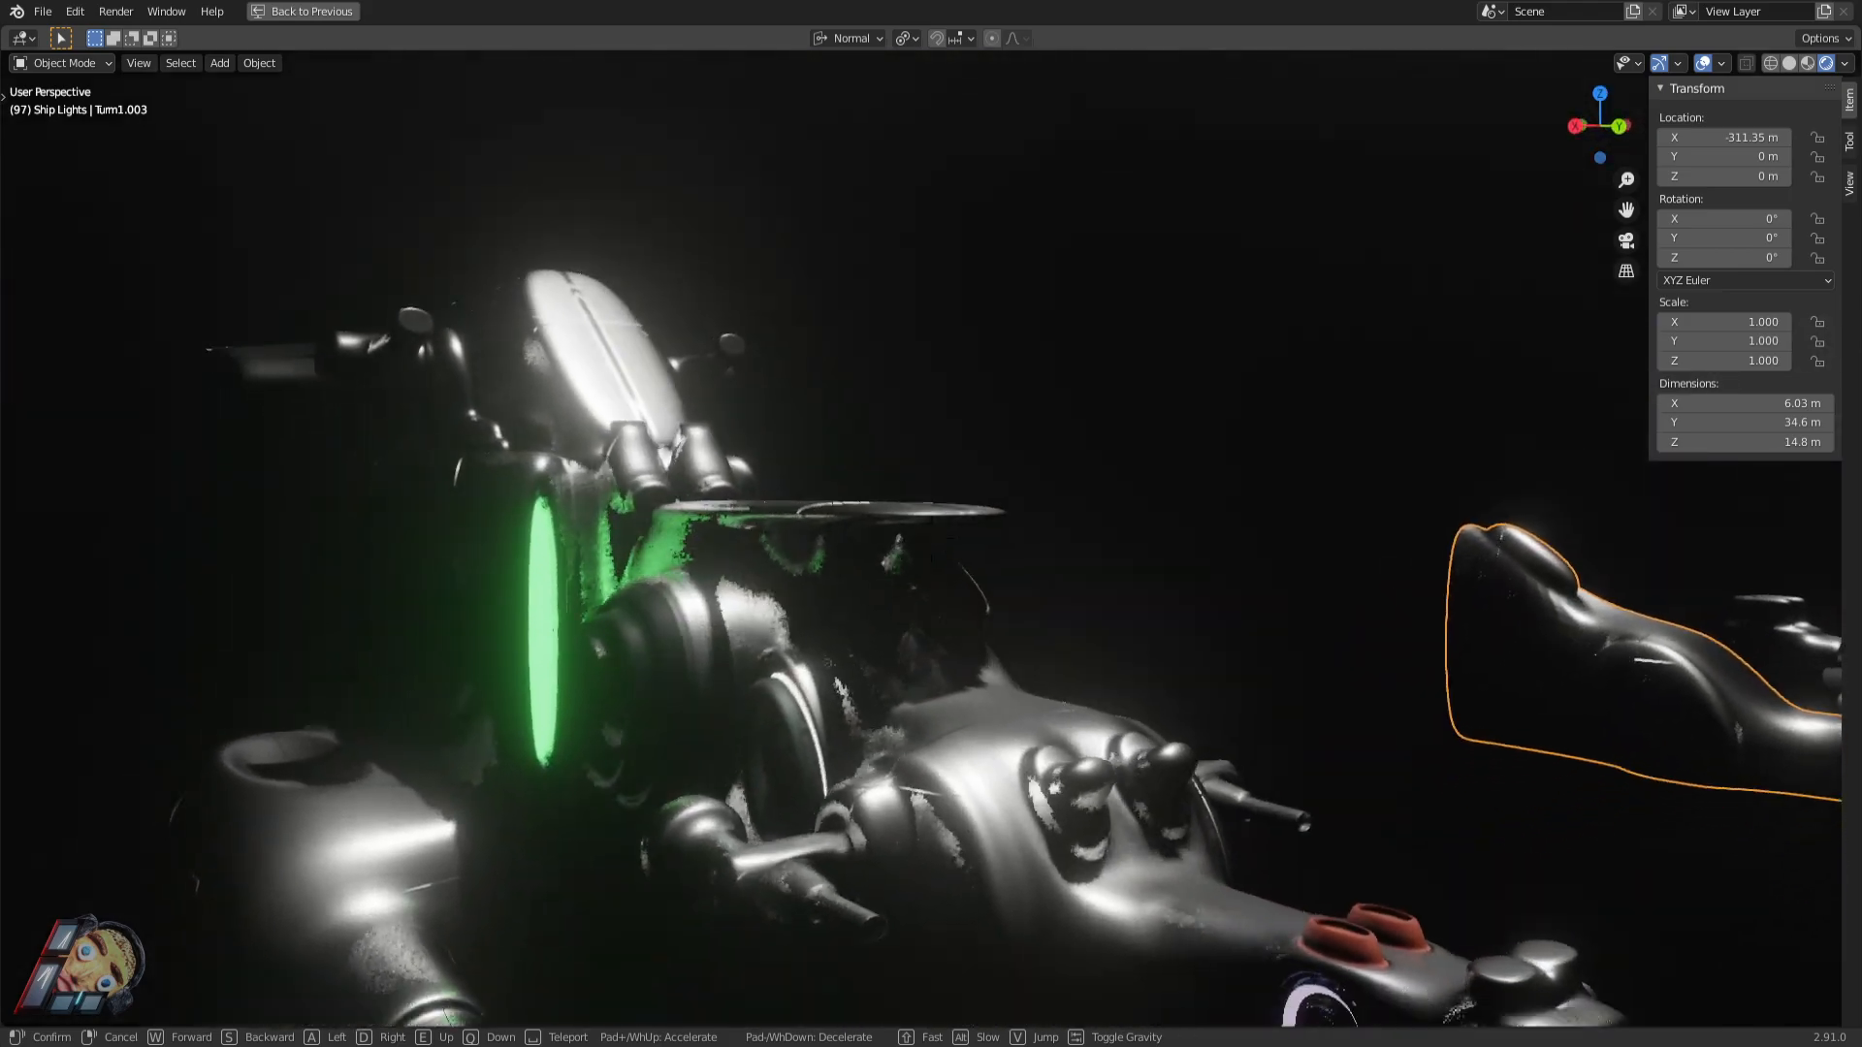
{"action": "key", "text": "Escape"}
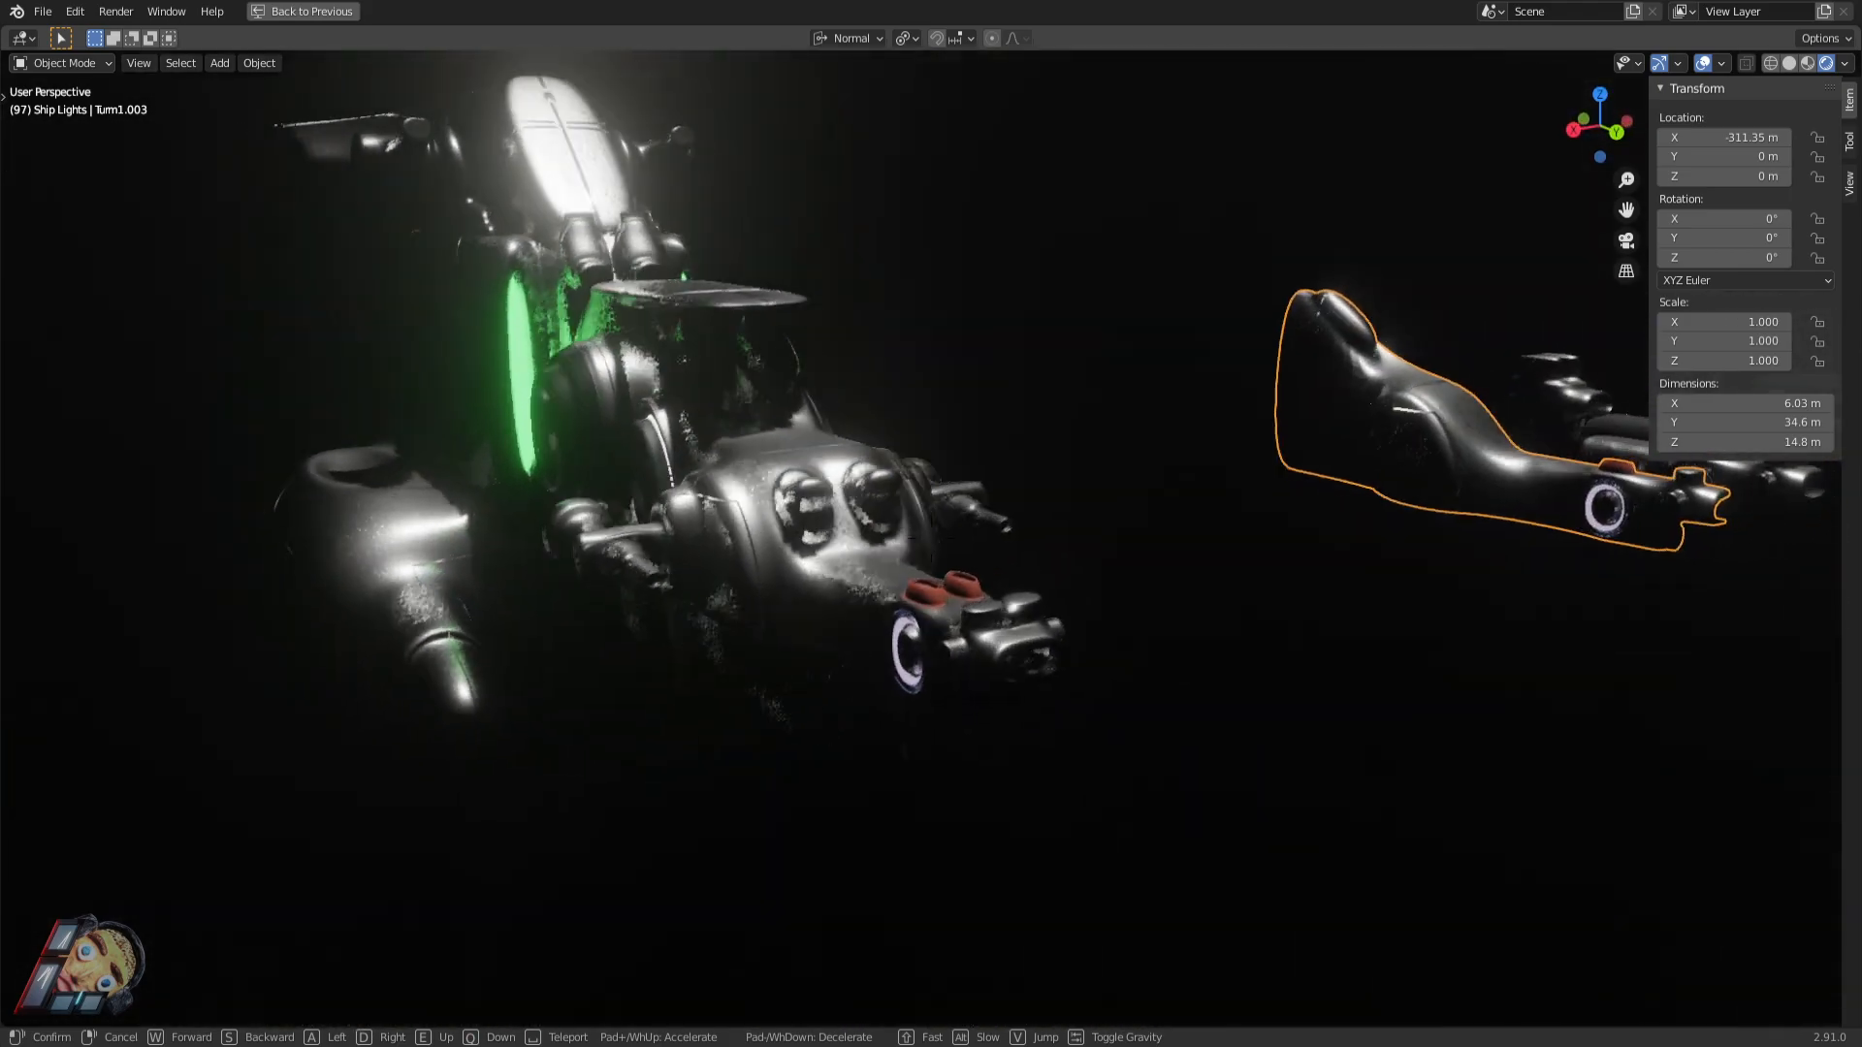
Return to material preview shading, fly over to the large ship with orange-panelled wings and select it.
{"action": "left_click", "coordinate": [1808, 63]}
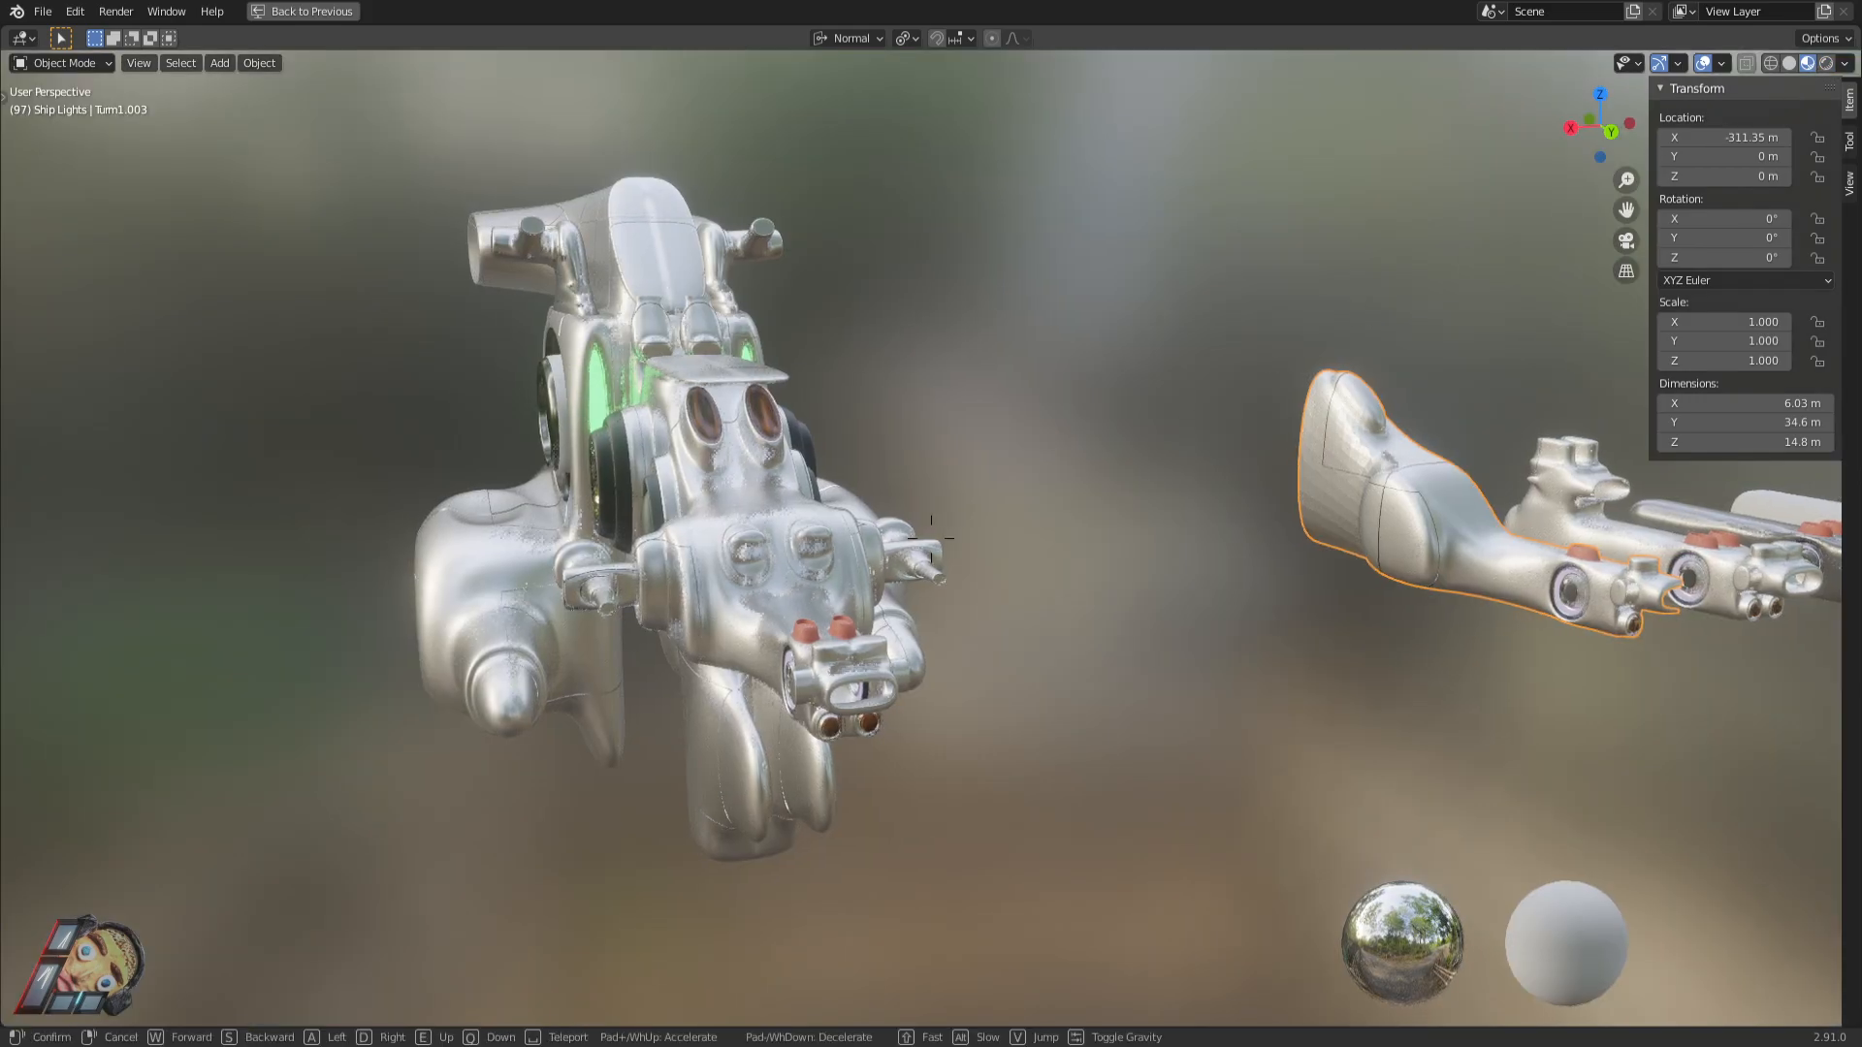
{"action": "key", "text": "a"}
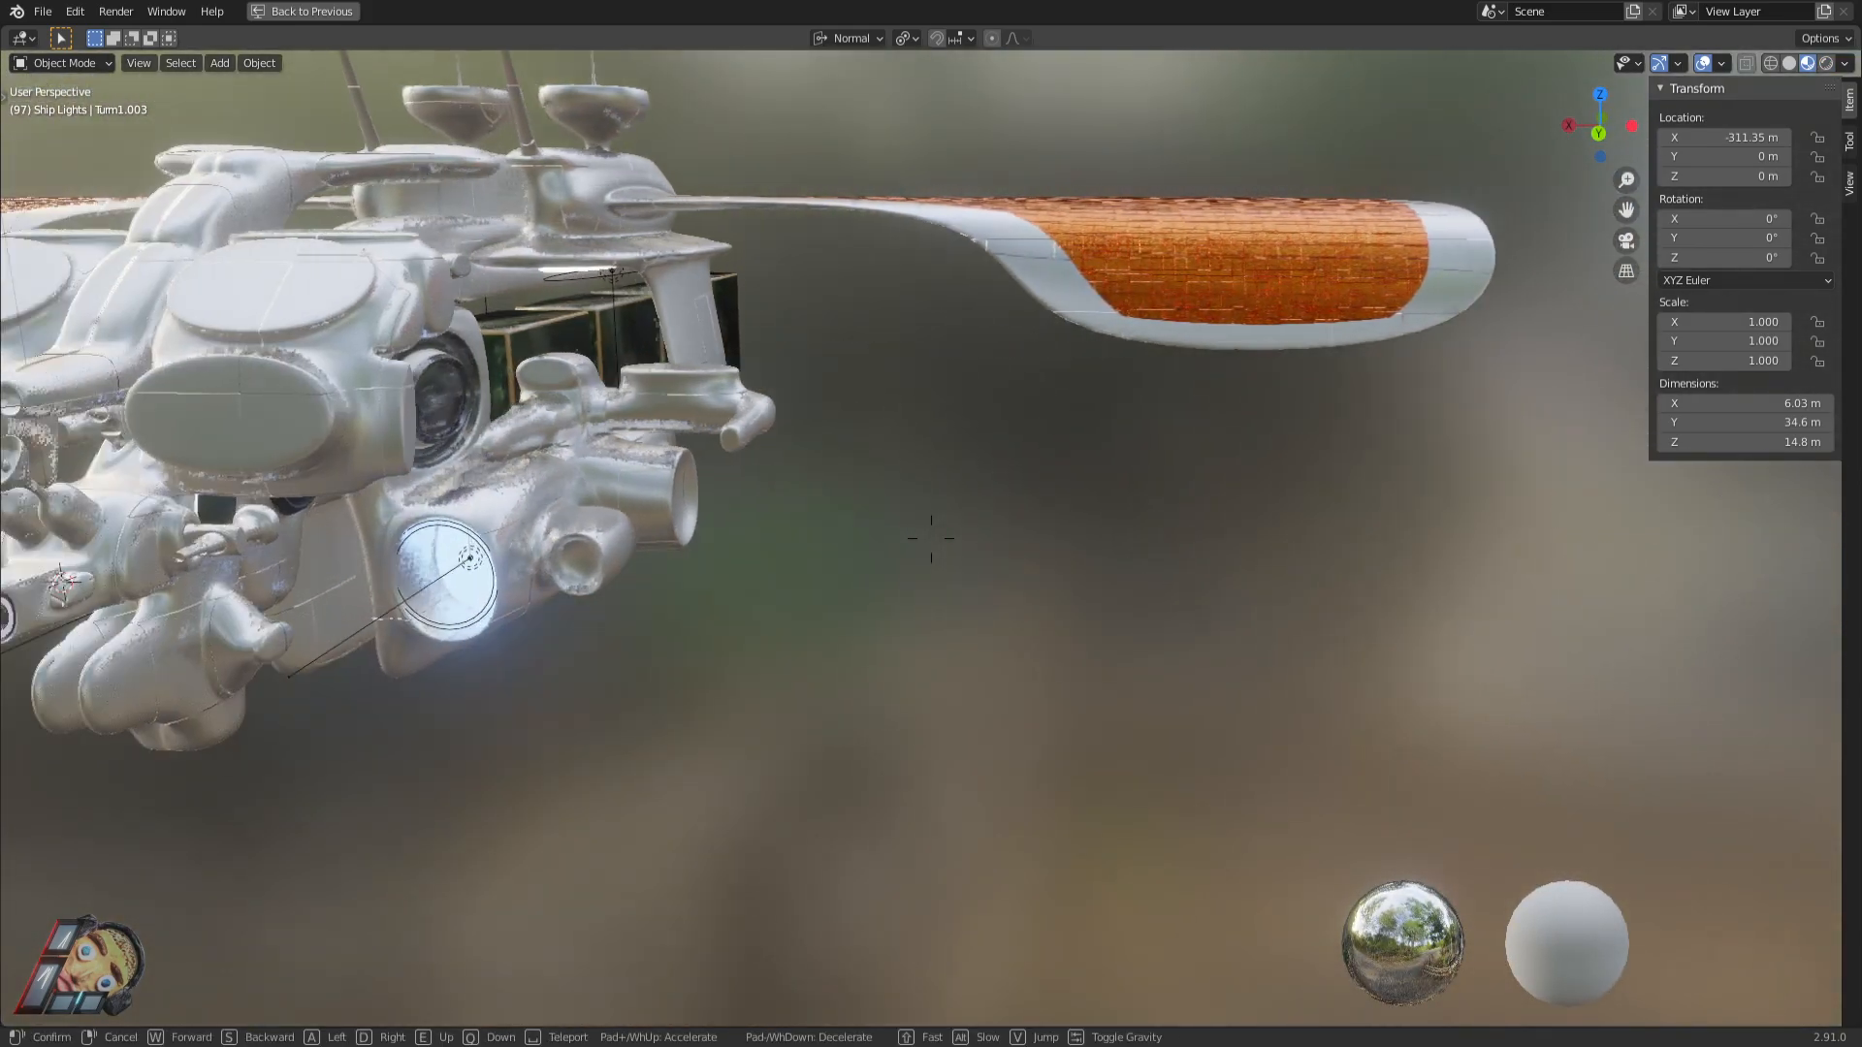
{"action": "key", "text": "s"}
{"action": "key", "text": "w"}
{"action": "key", "text": "s"}
{"action": "key", "text": "w"}
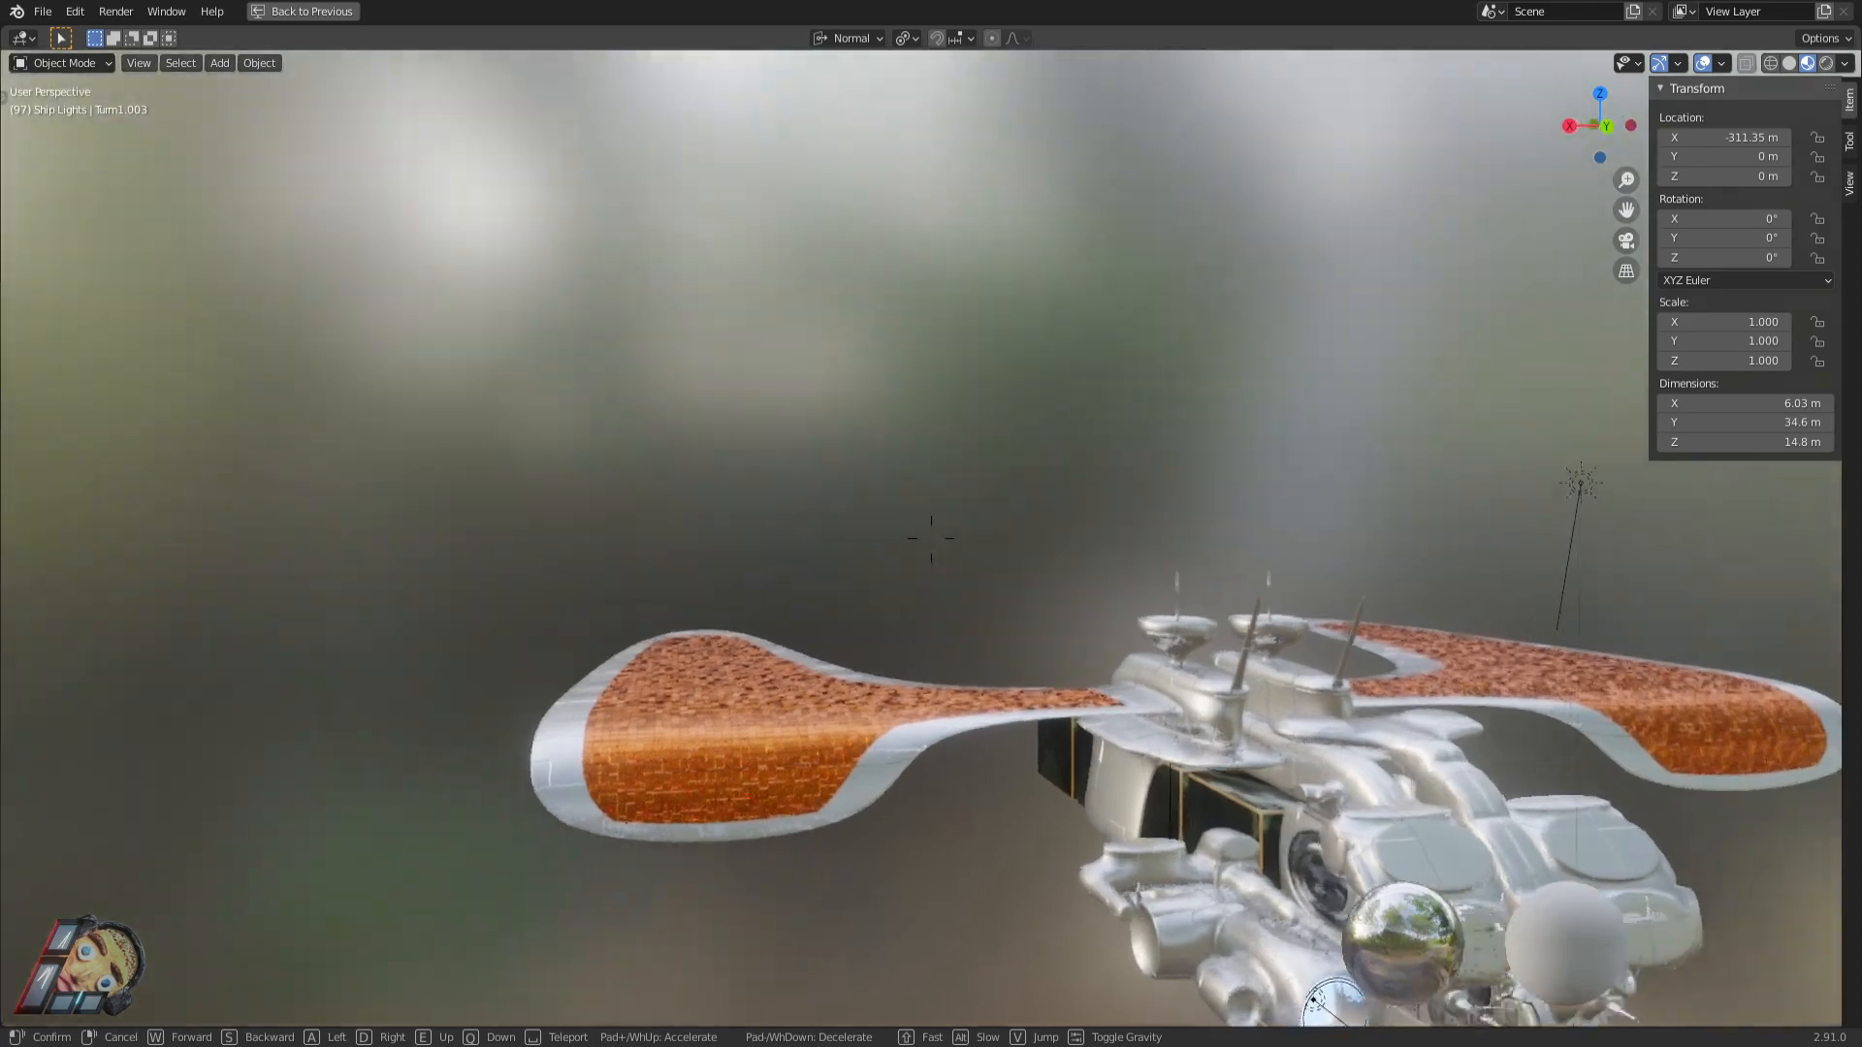
{"action": "key", "text": "s"}
{"action": "key", "text": "w"}
{"action": "left_click", "coordinate": [652, 448]}
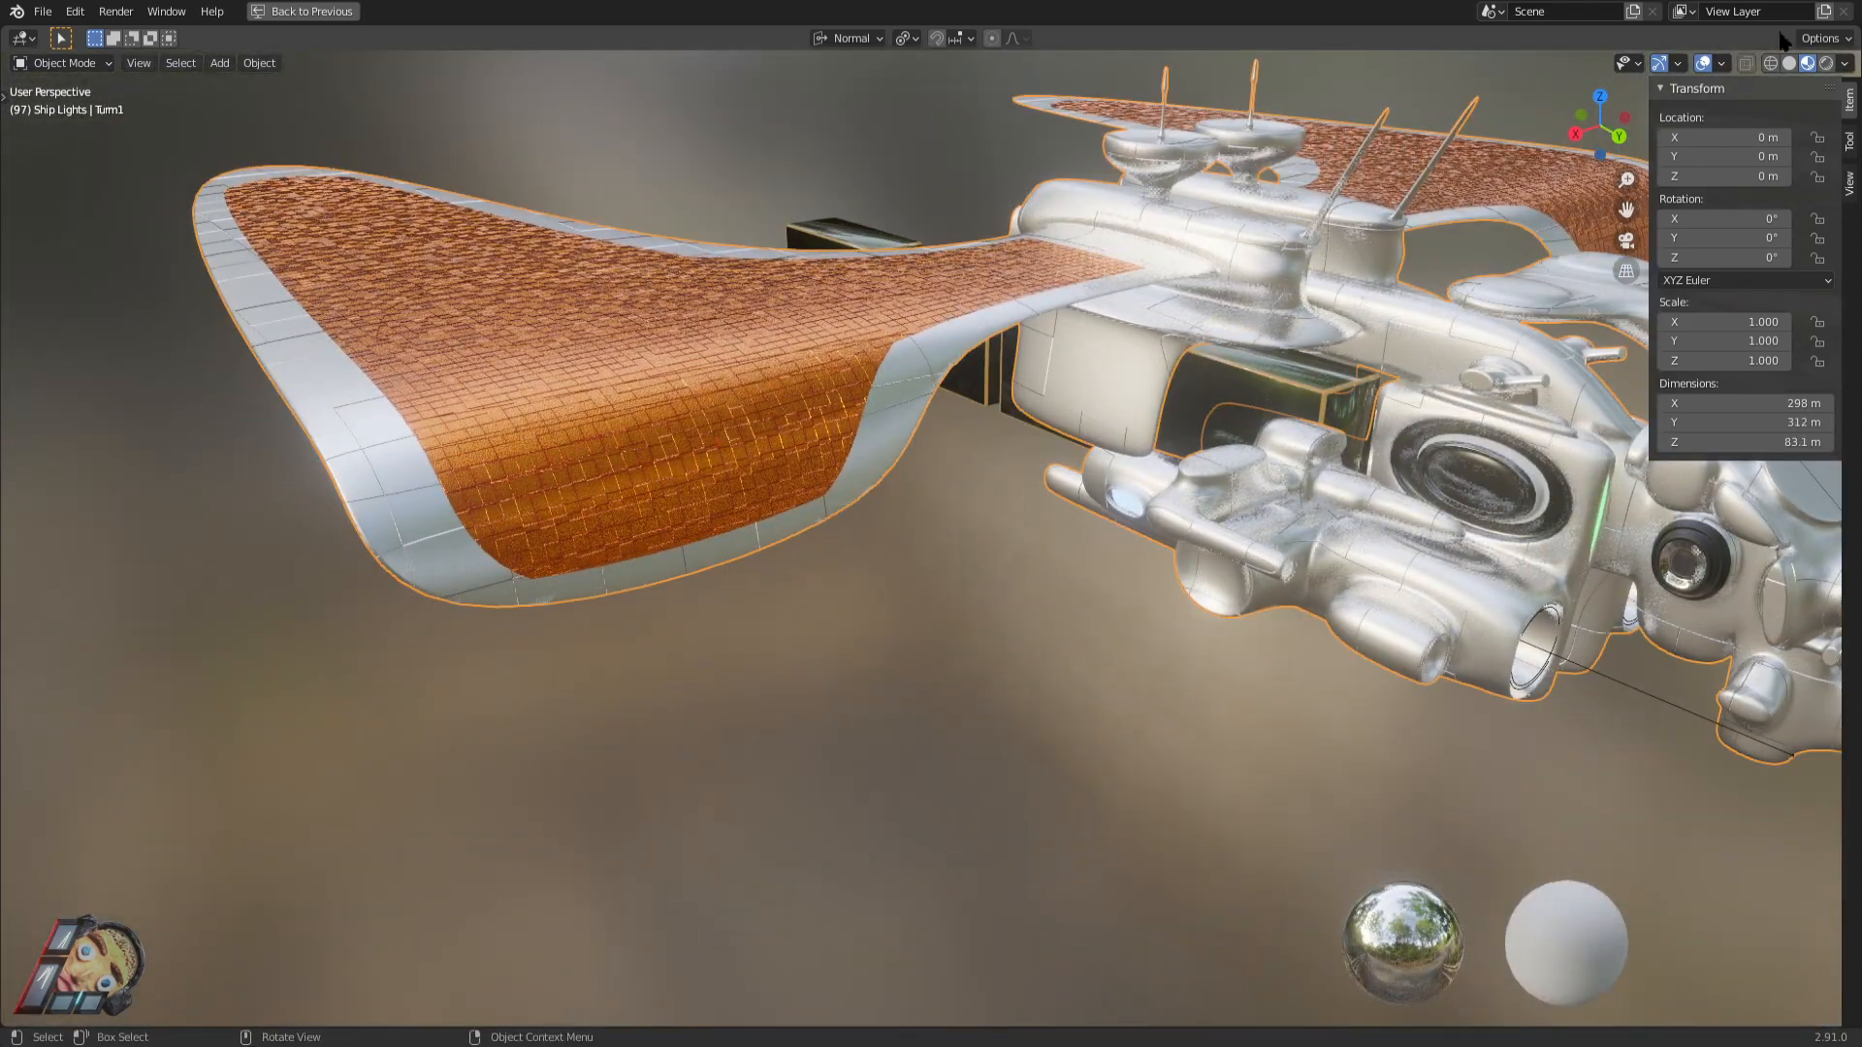
Switch to rendered shading and fly around the winged ship to examine its glowing orange panels, hull and antenna dishes.
{"action": "left_click", "coordinate": [1826, 63]}
{"action": "key", "text": "shift+grave"}
{"action": "key", "text": "w"}
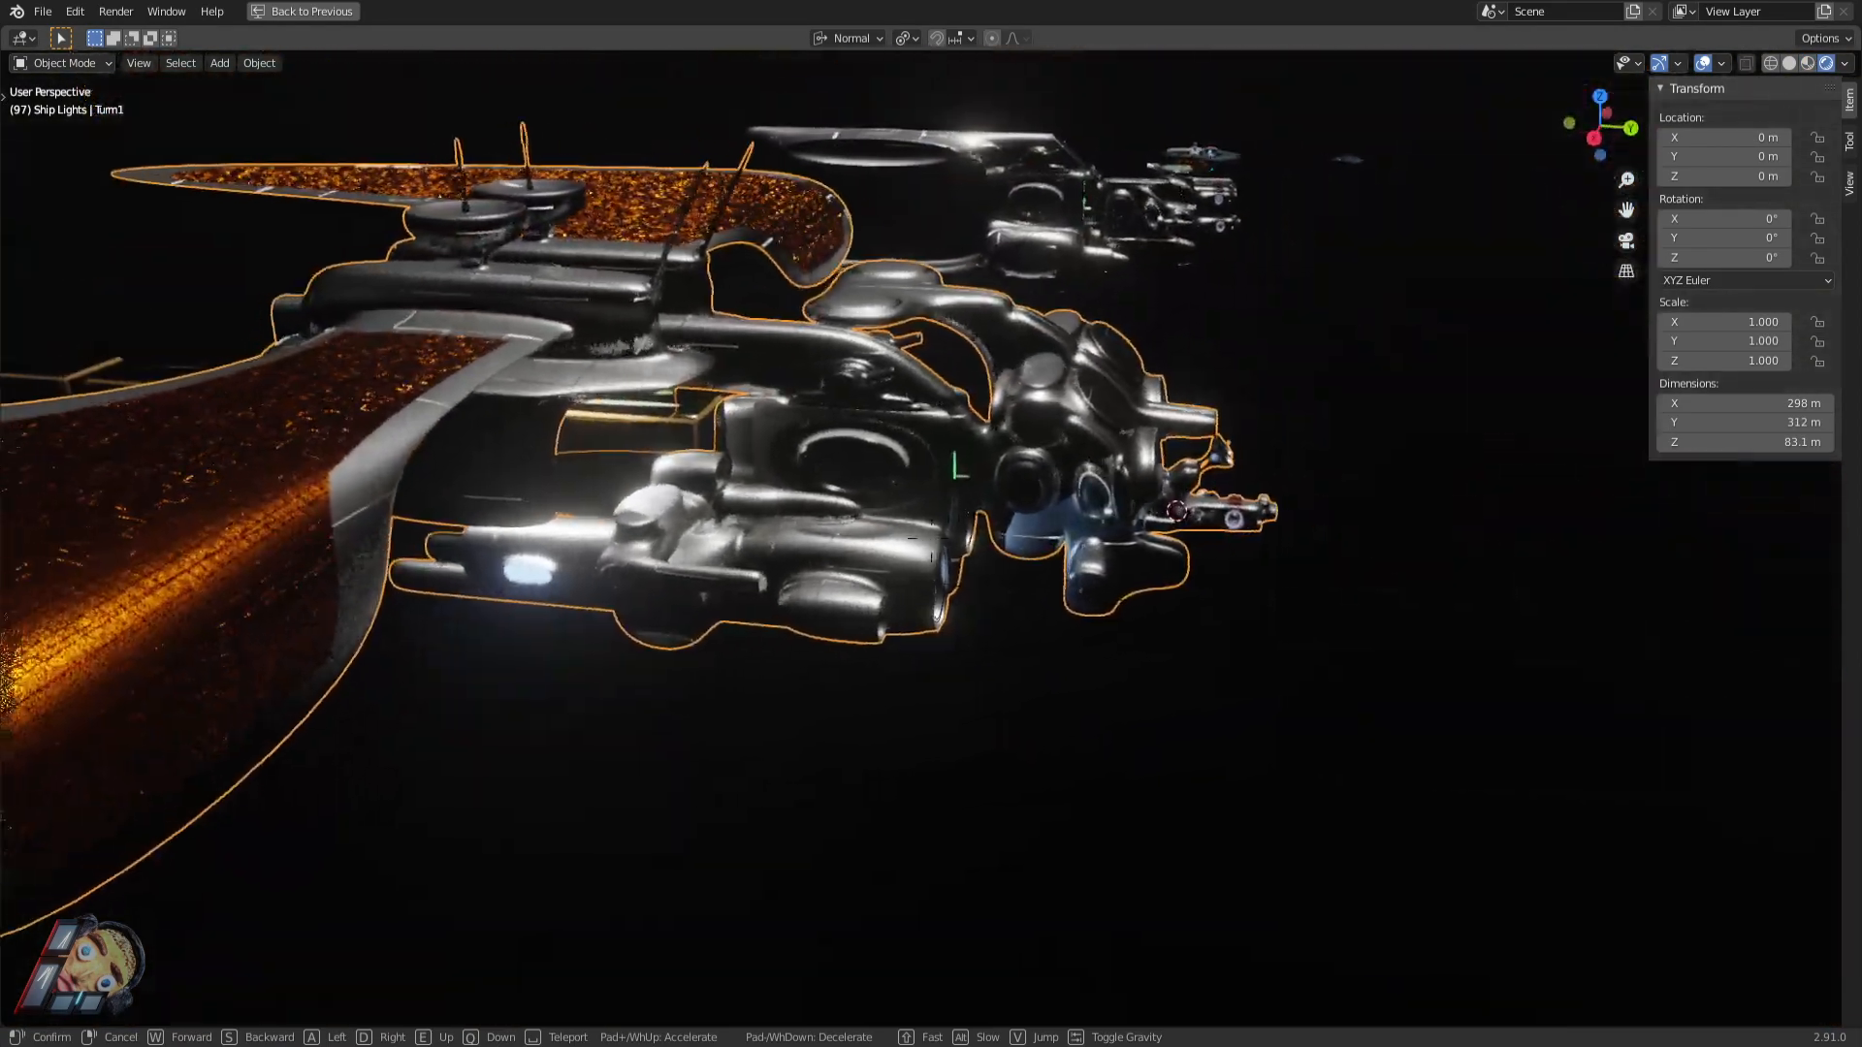
{"action": "key", "text": "s"}
{"action": "key", "text": "w"}
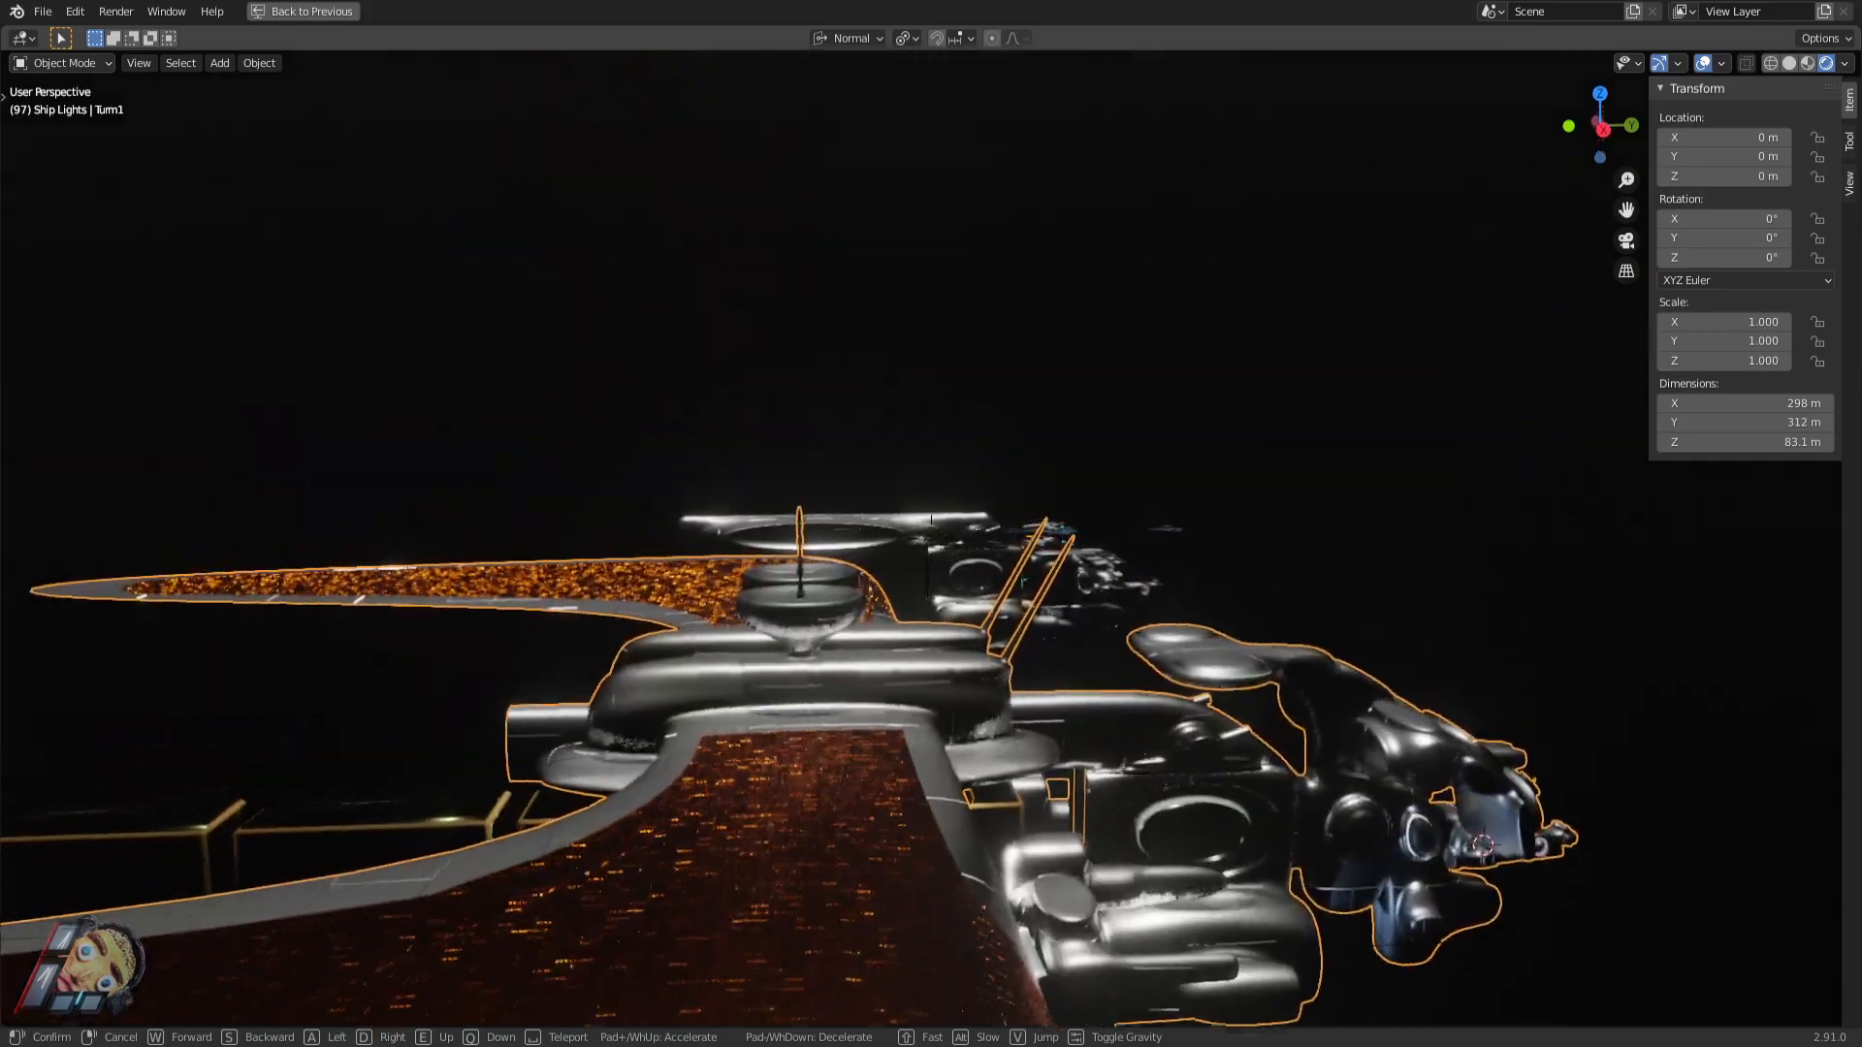
{"action": "key", "text": "s"}
{"action": "key", "text": "w"}
{"action": "key", "text": "w"}
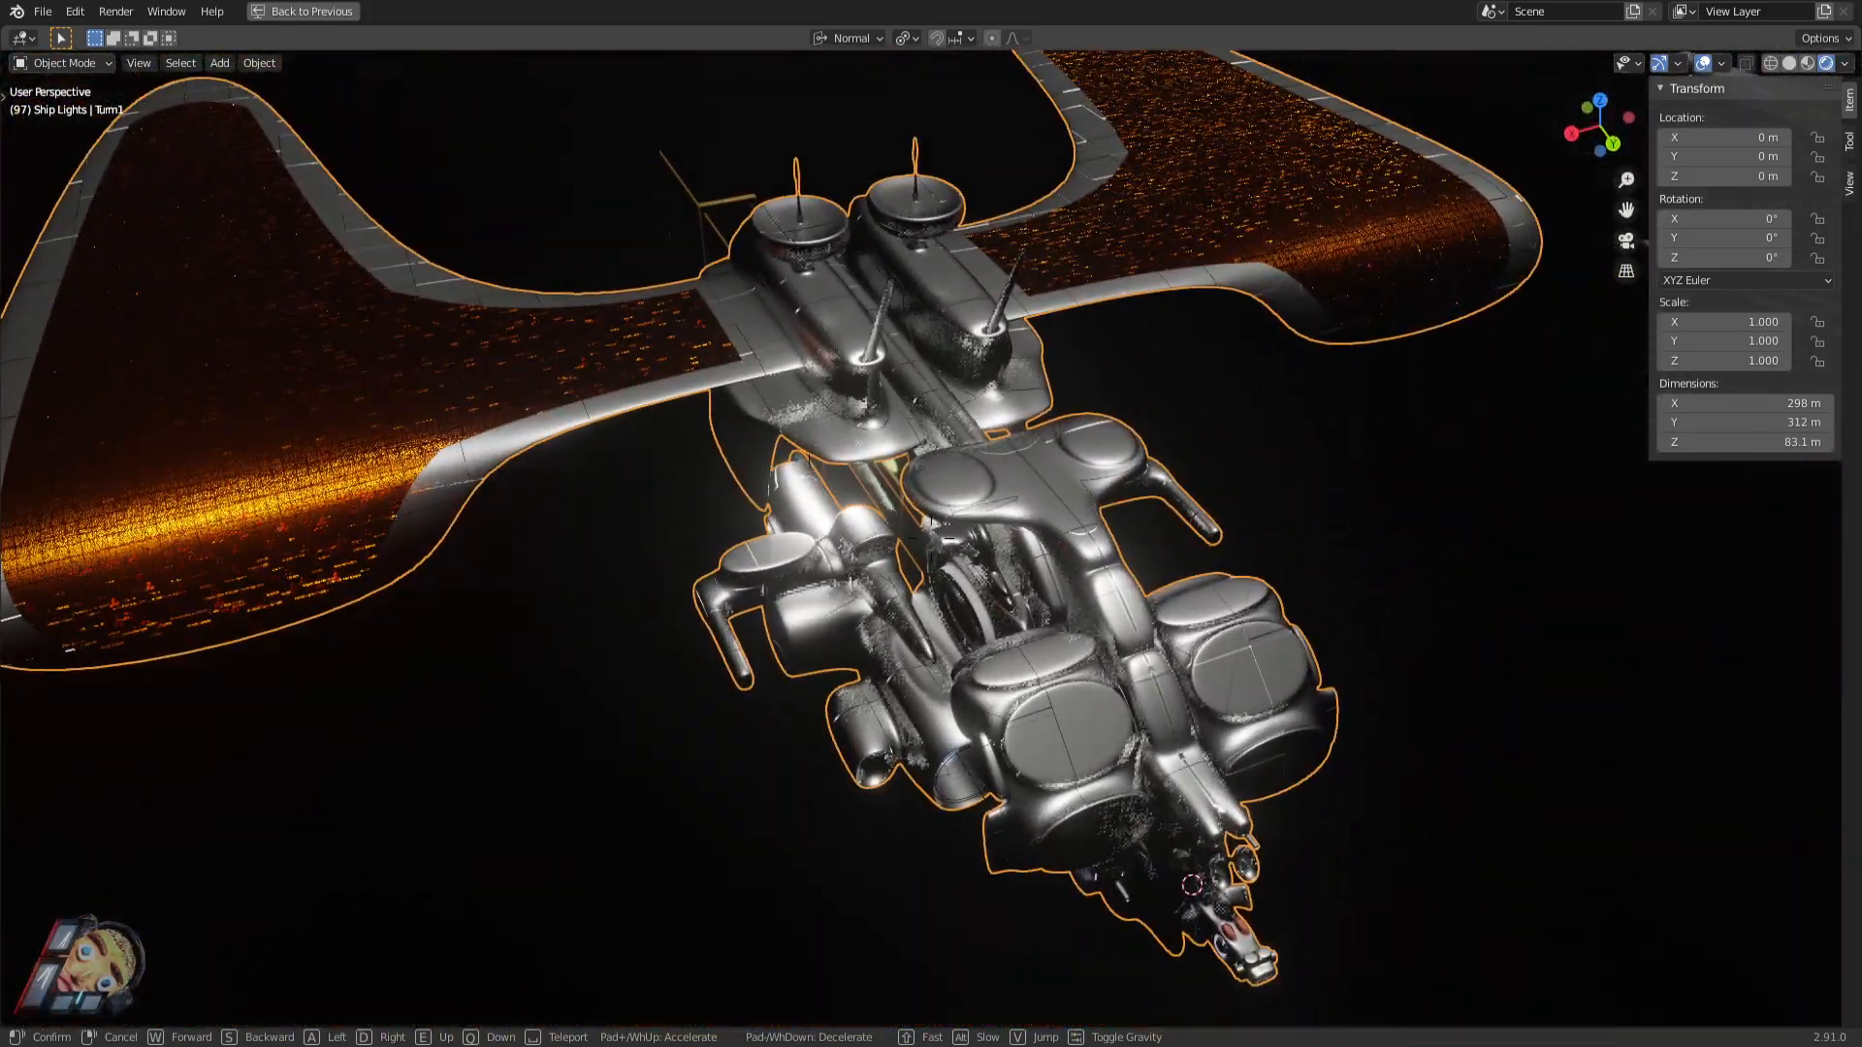
{"action": "key", "text": "w"}
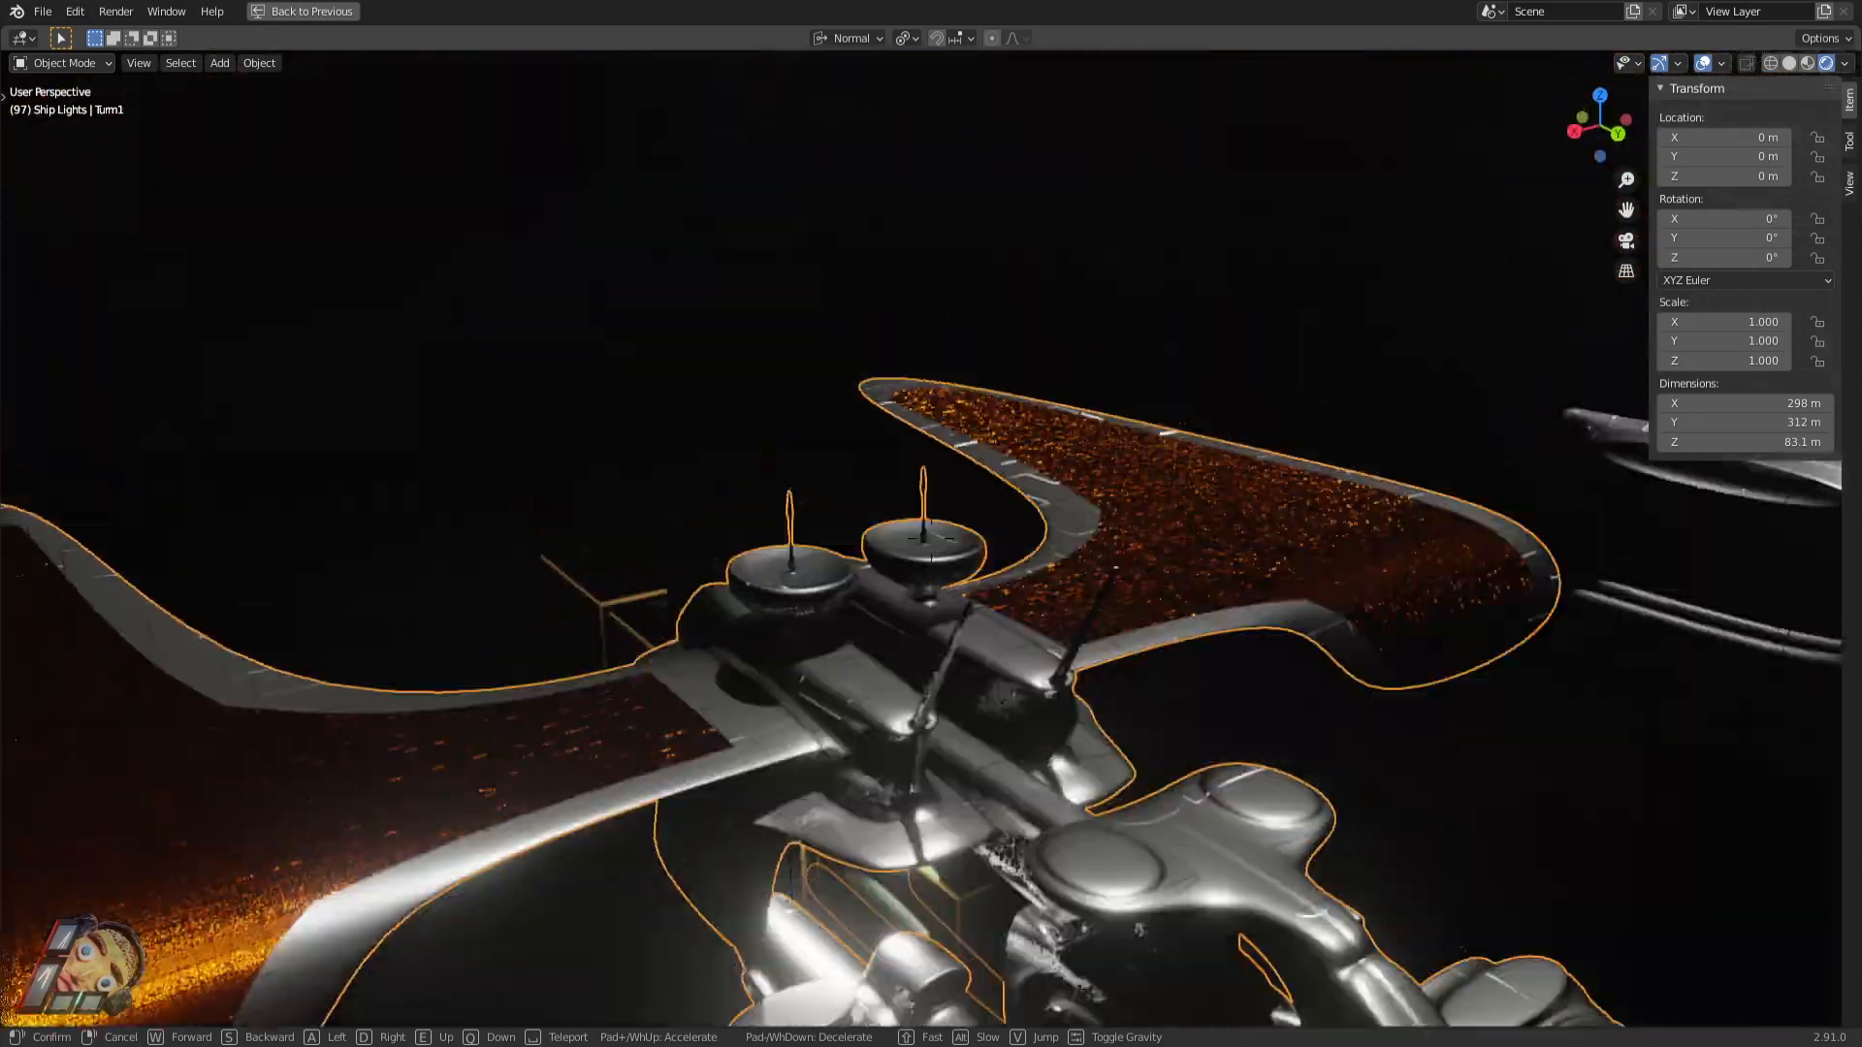
{"action": "key", "text": "w"}
{"action": "key", "text": "s"}
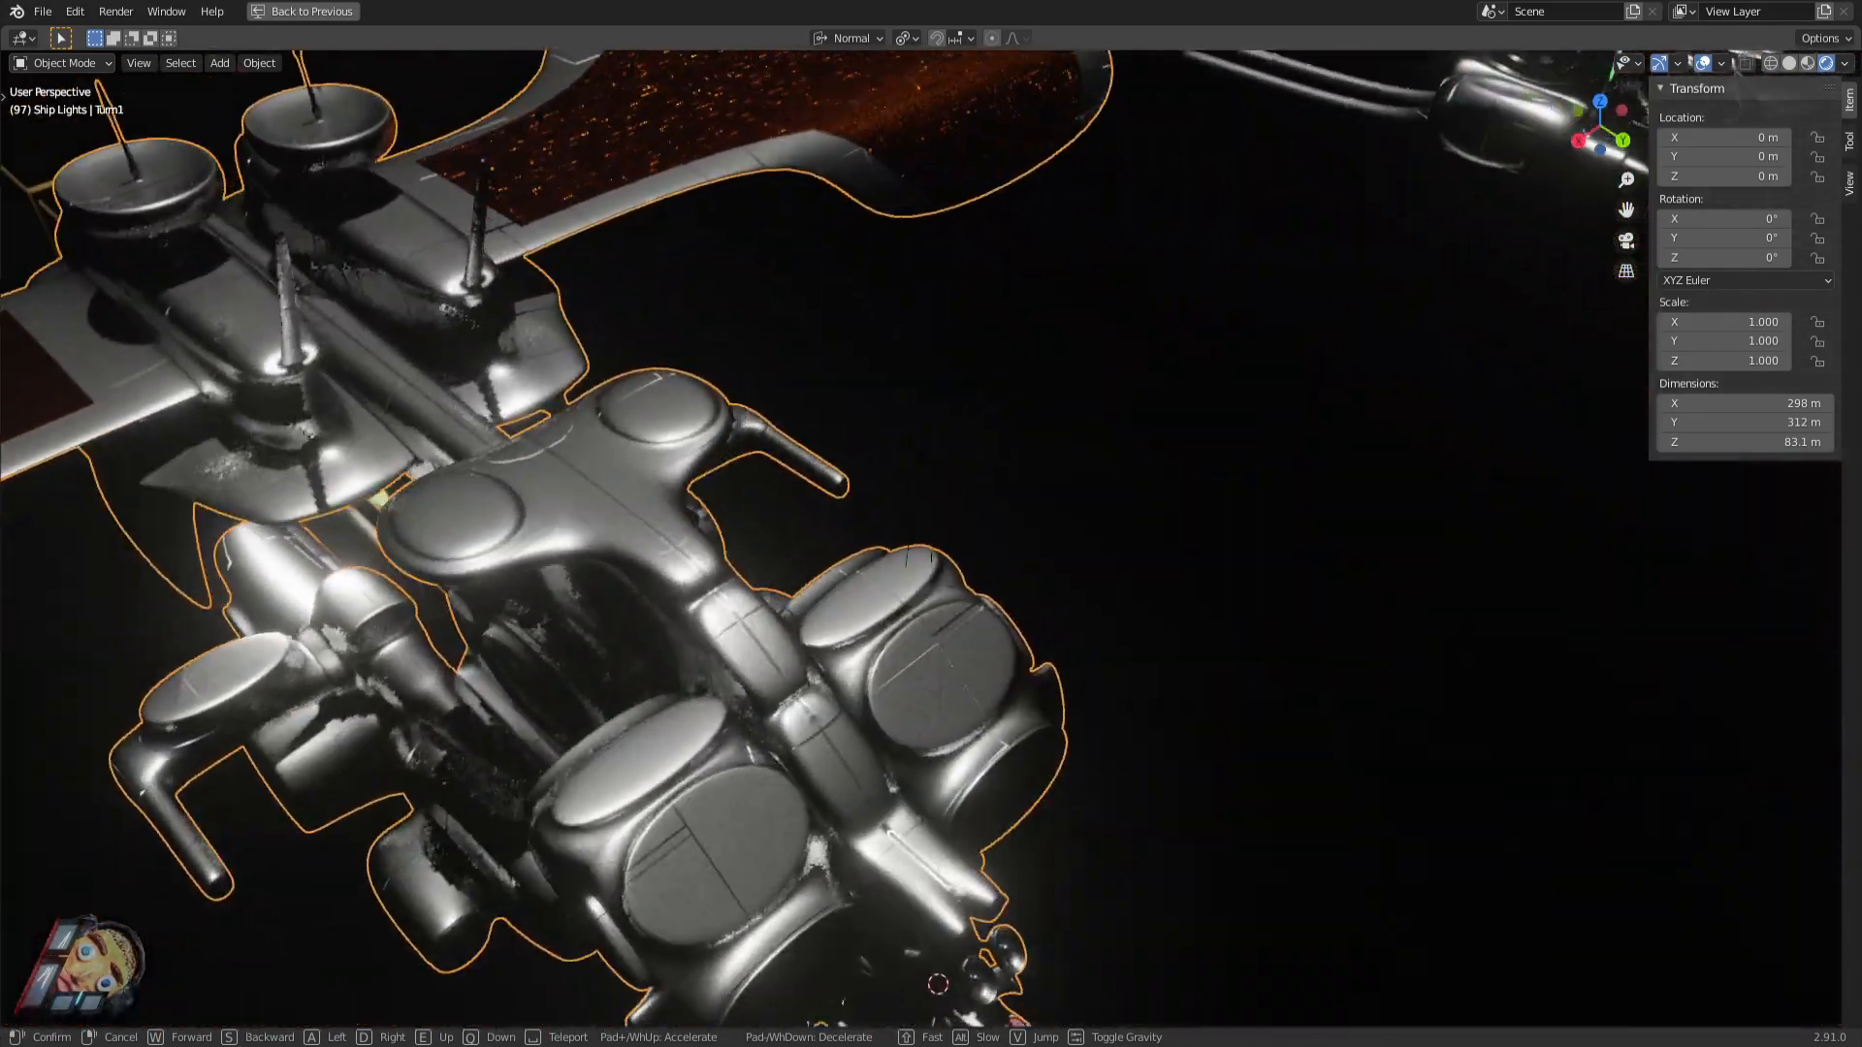
{"action": "key", "text": "w"}
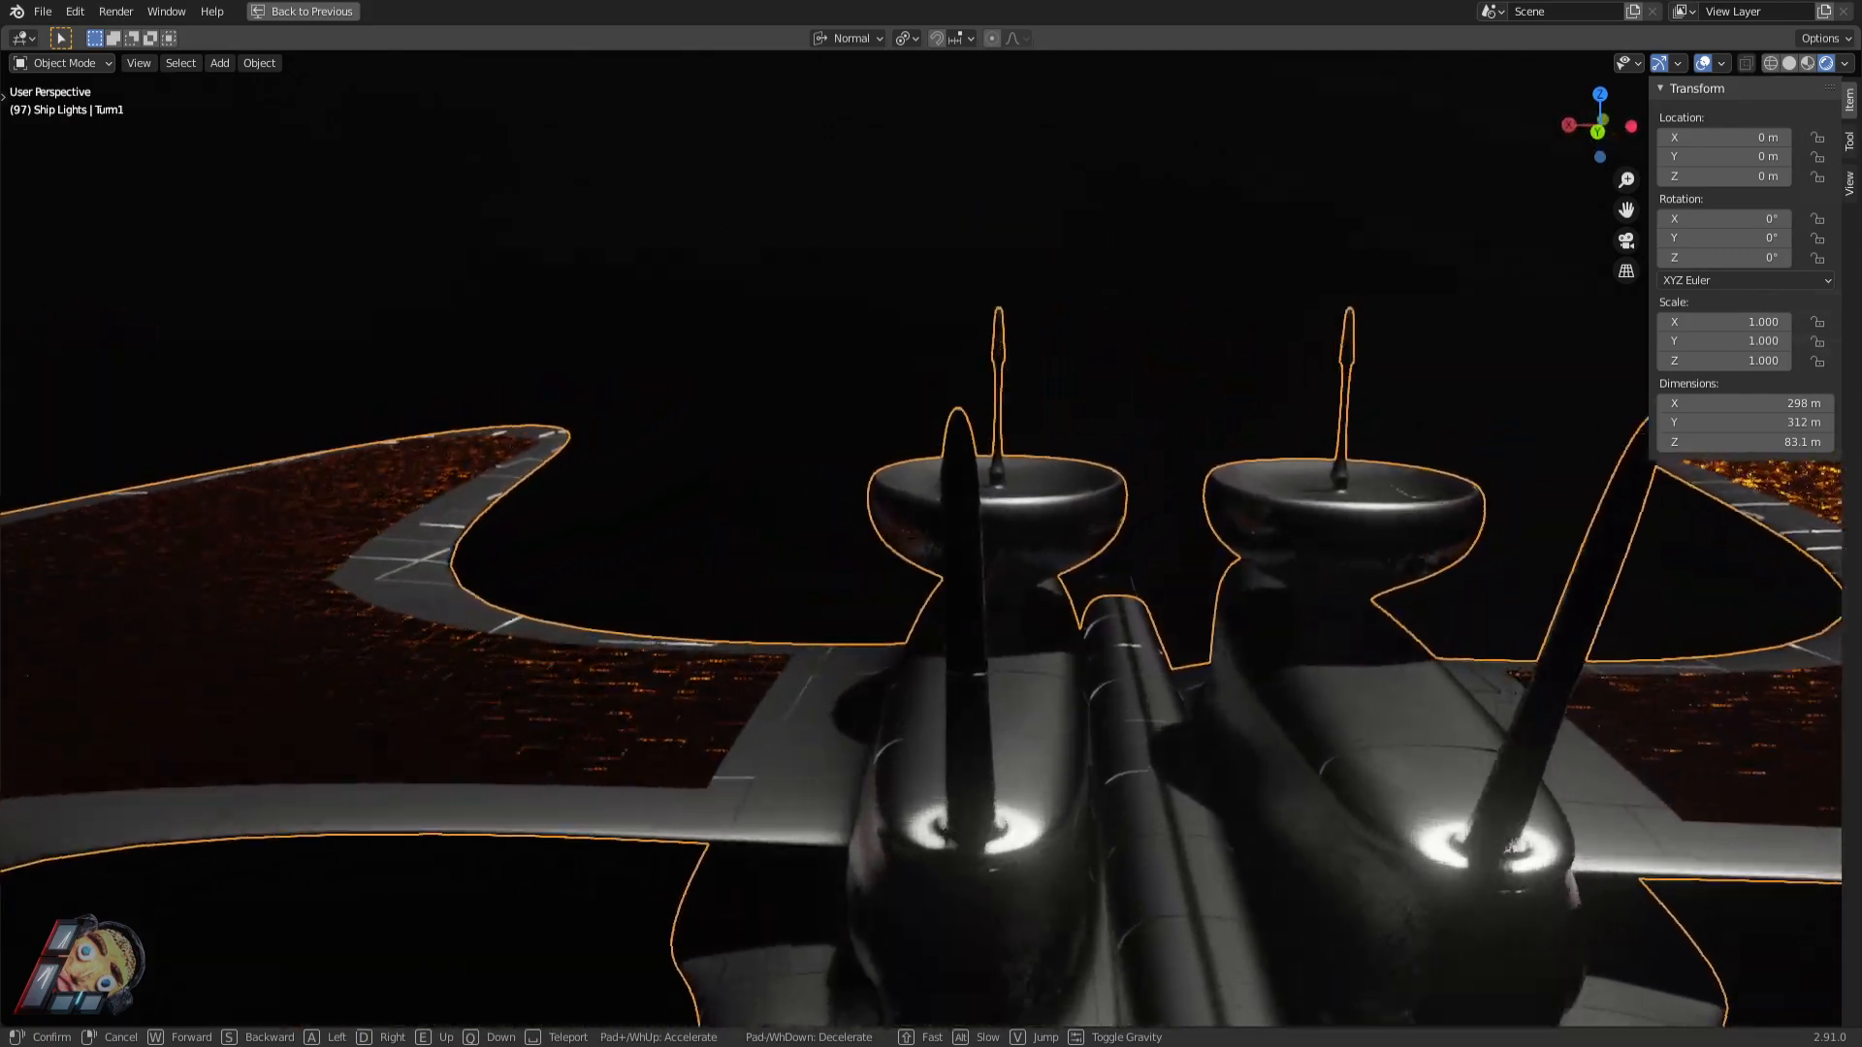
Fly past the winged ship's blue-white front lights and in among its hull parts to examine the lighting there.
{"action": "key", "text": "s"}
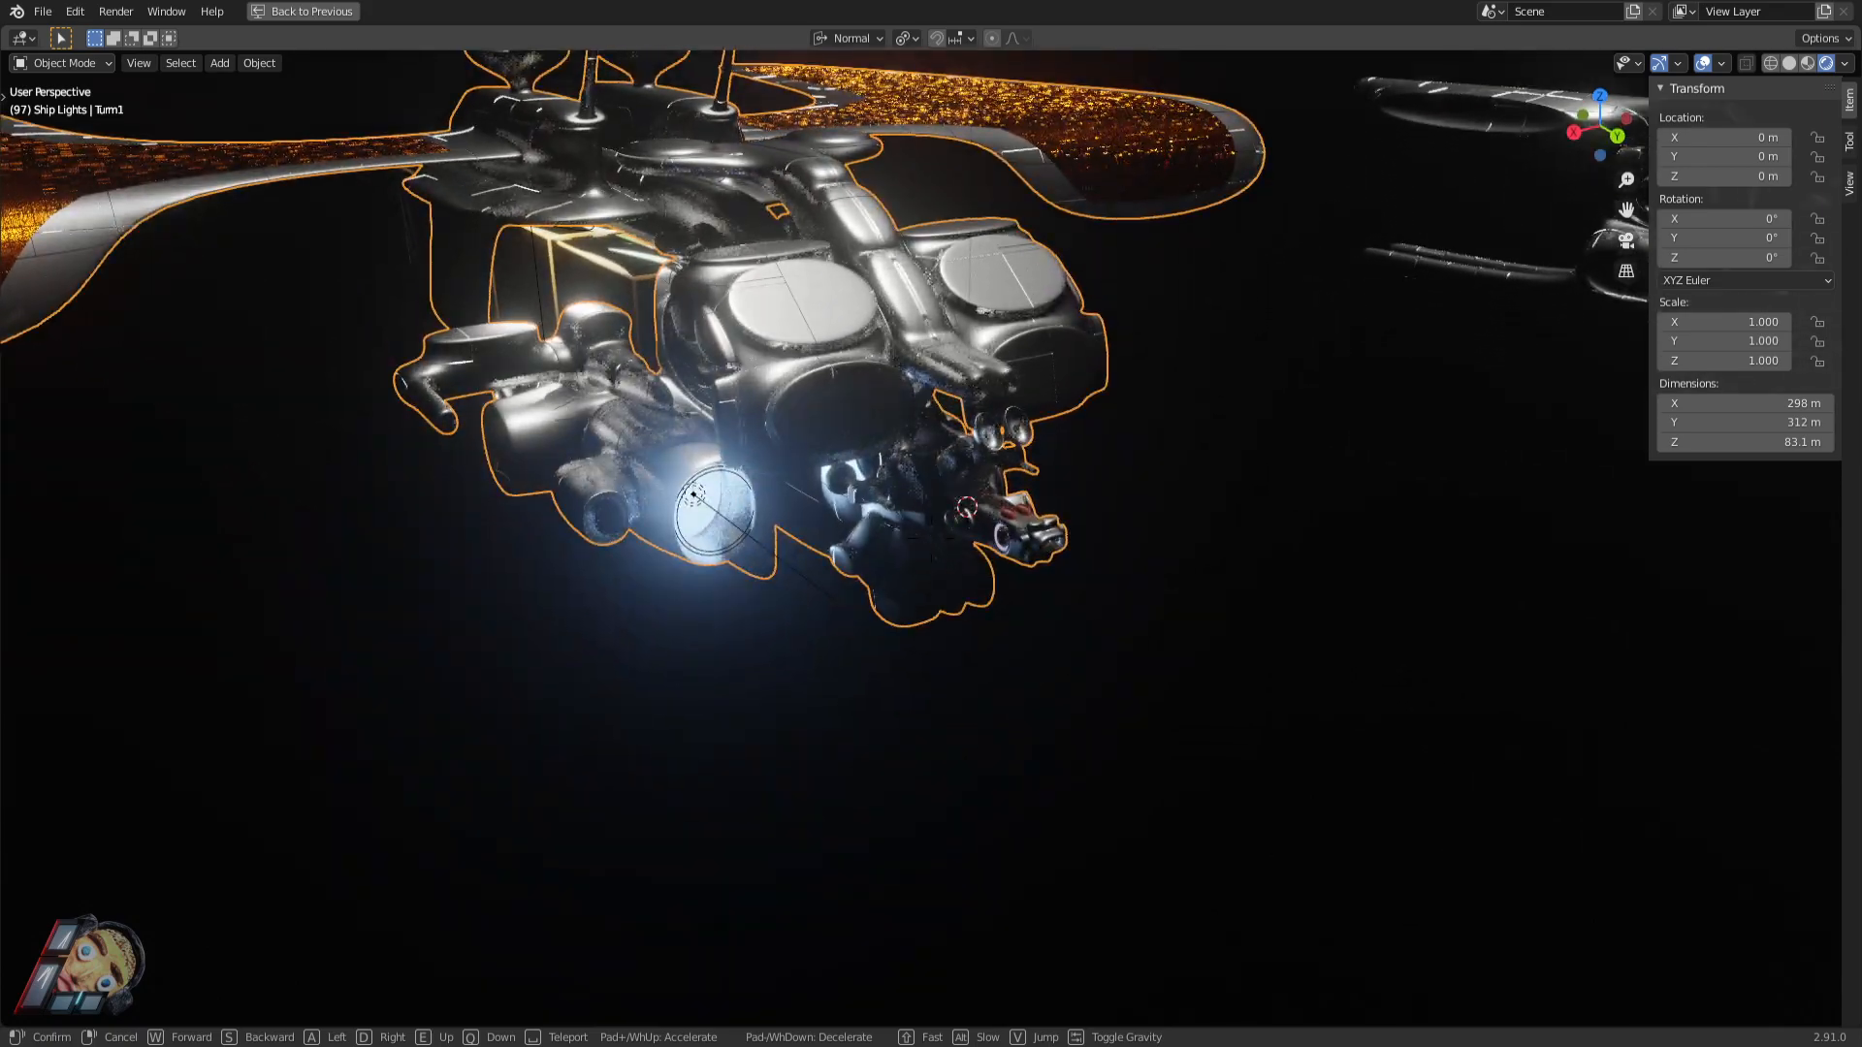
{"action": "key", "text": "w"}
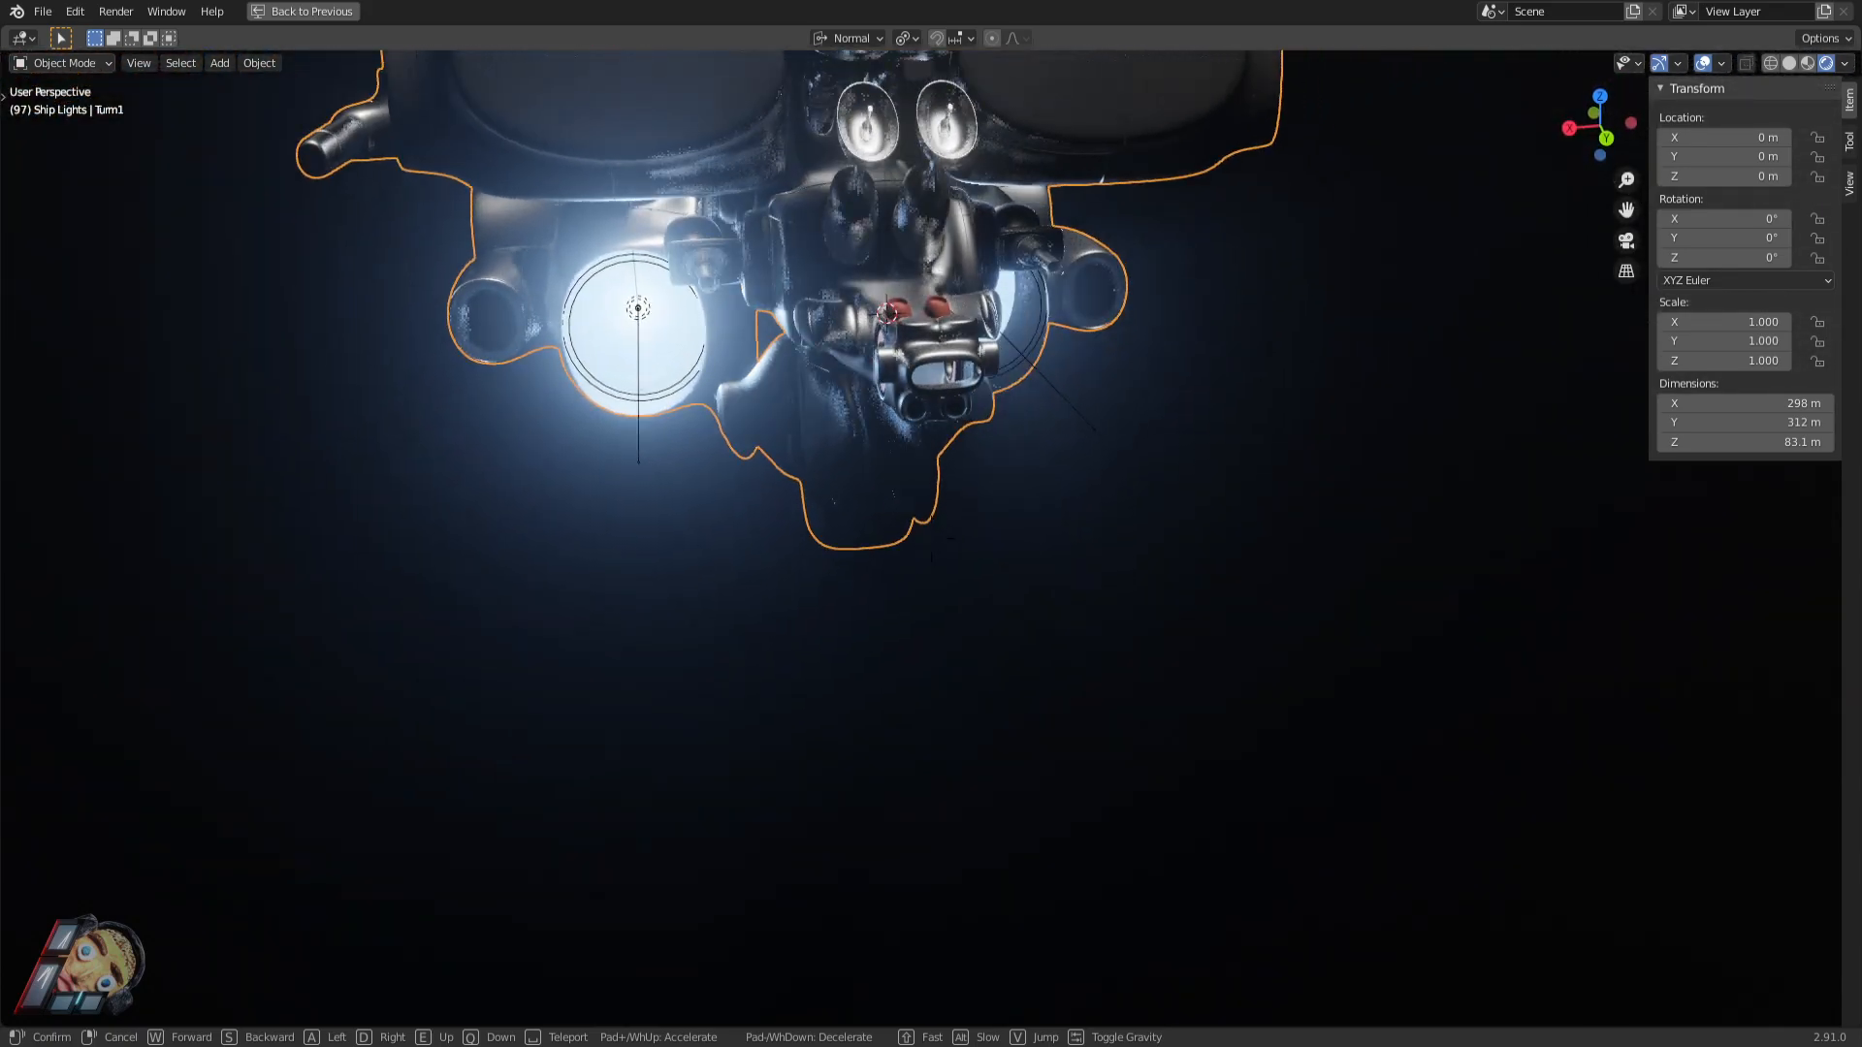
{"action": "key", "text": "w"}
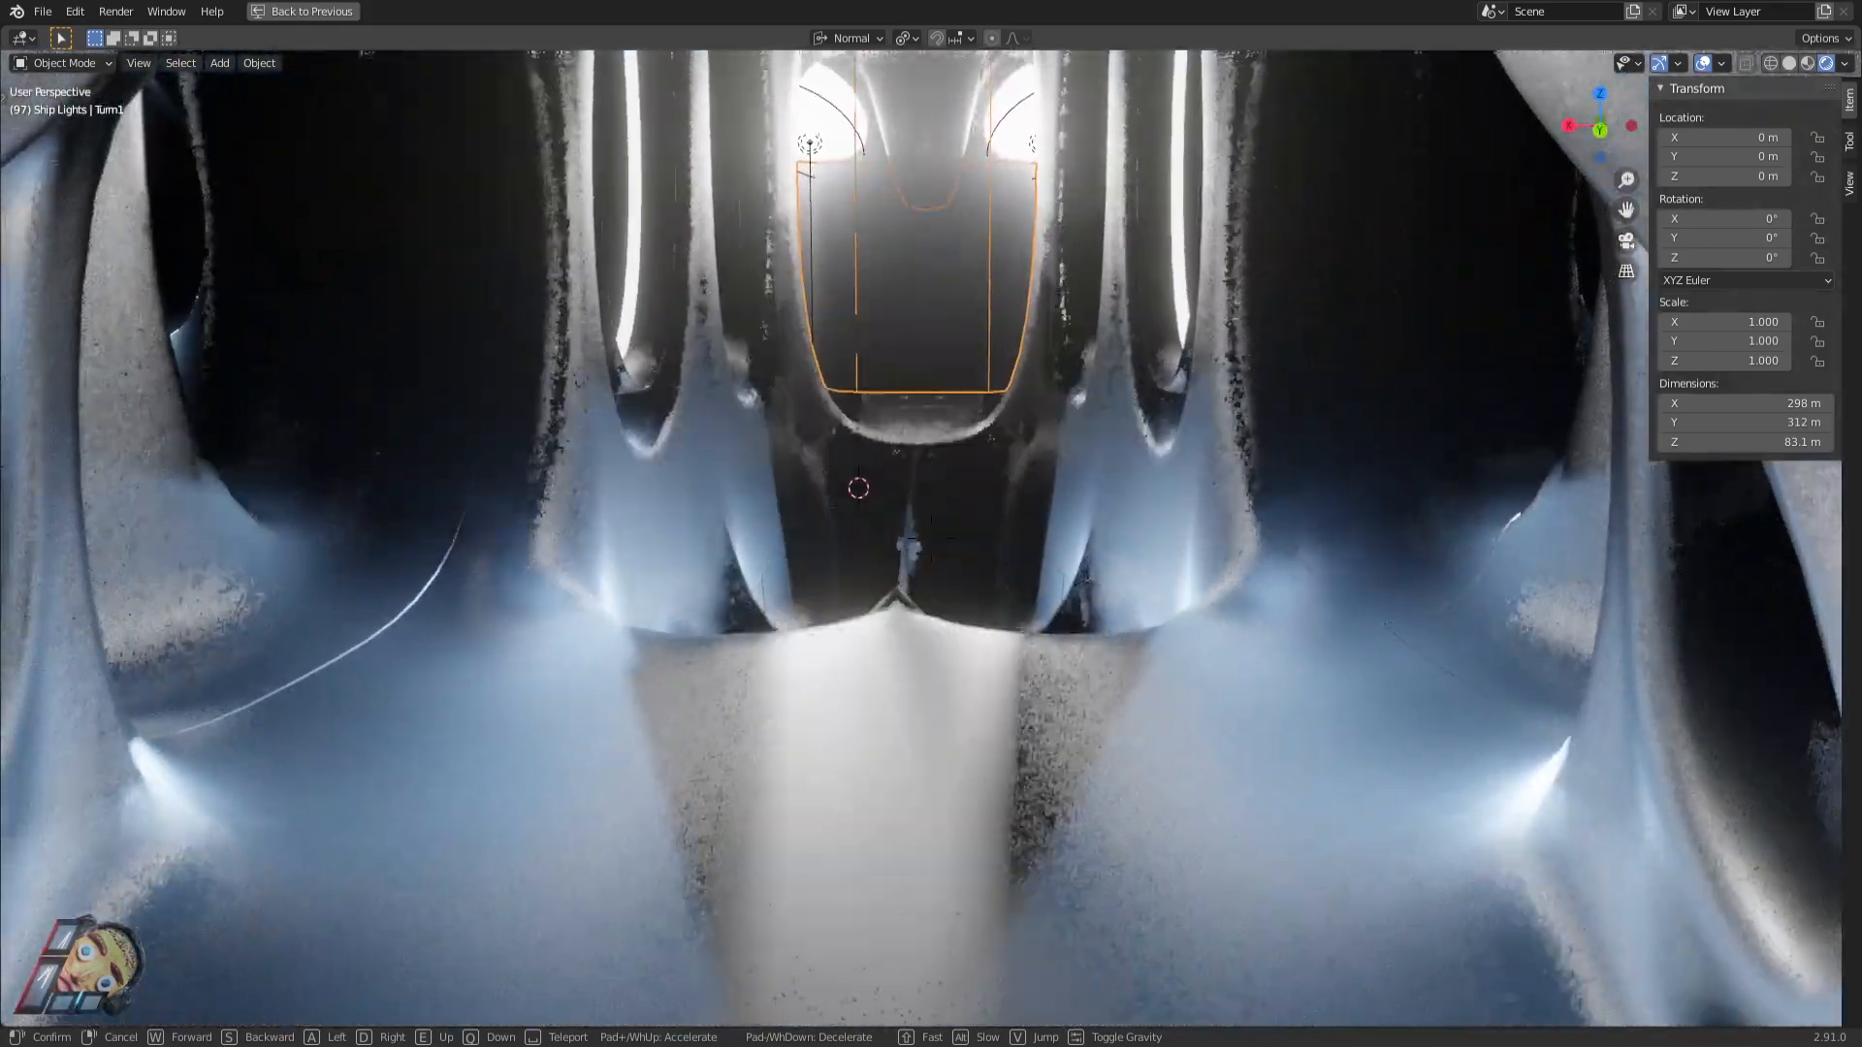
{"action": "key", "text": "w"}
{"action": "key", "text": "s"}
{"action": "left_click", "coordinate": [931, 538]}
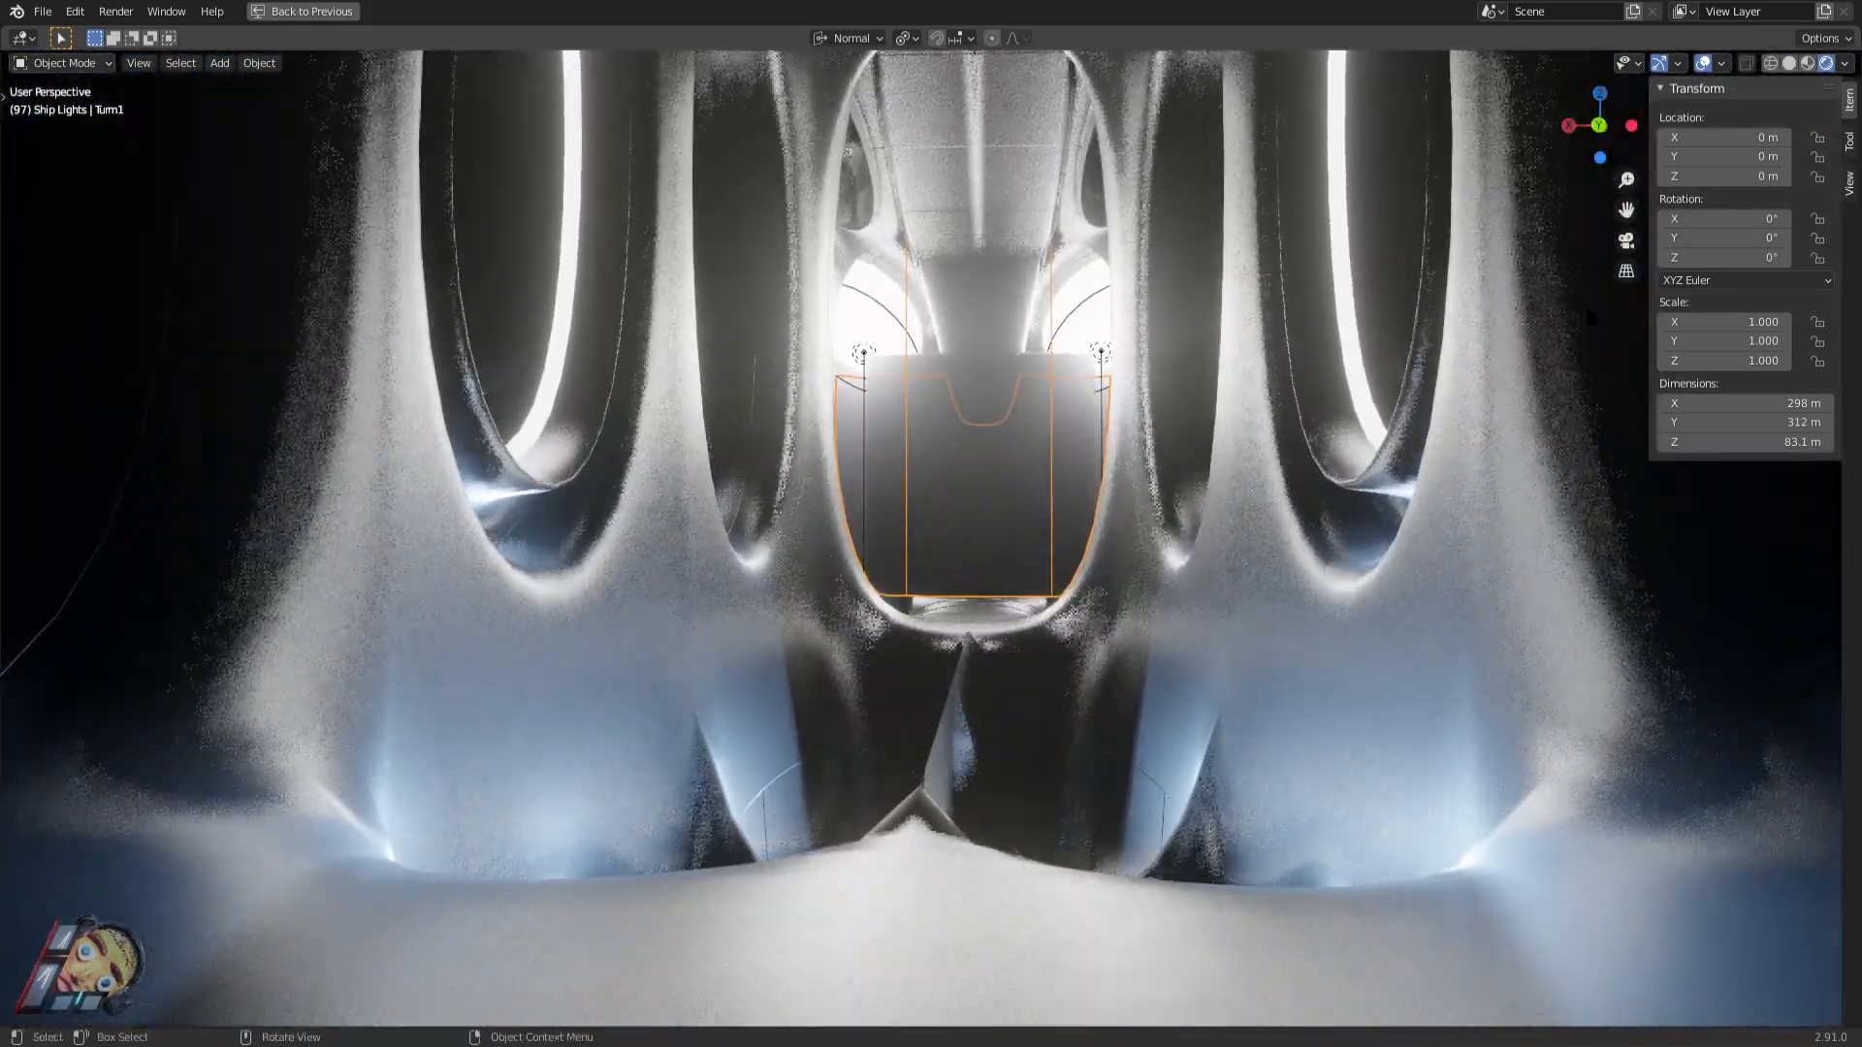
Switch to material preview shading and fly out from inside the winged ship to examine its hull, containers, wings and front.
{"action": "left_click", "coordinate": [1807, 63]}
{"action": "key", "text": "shift+grave"}
{"action": "key", "text": "w"}
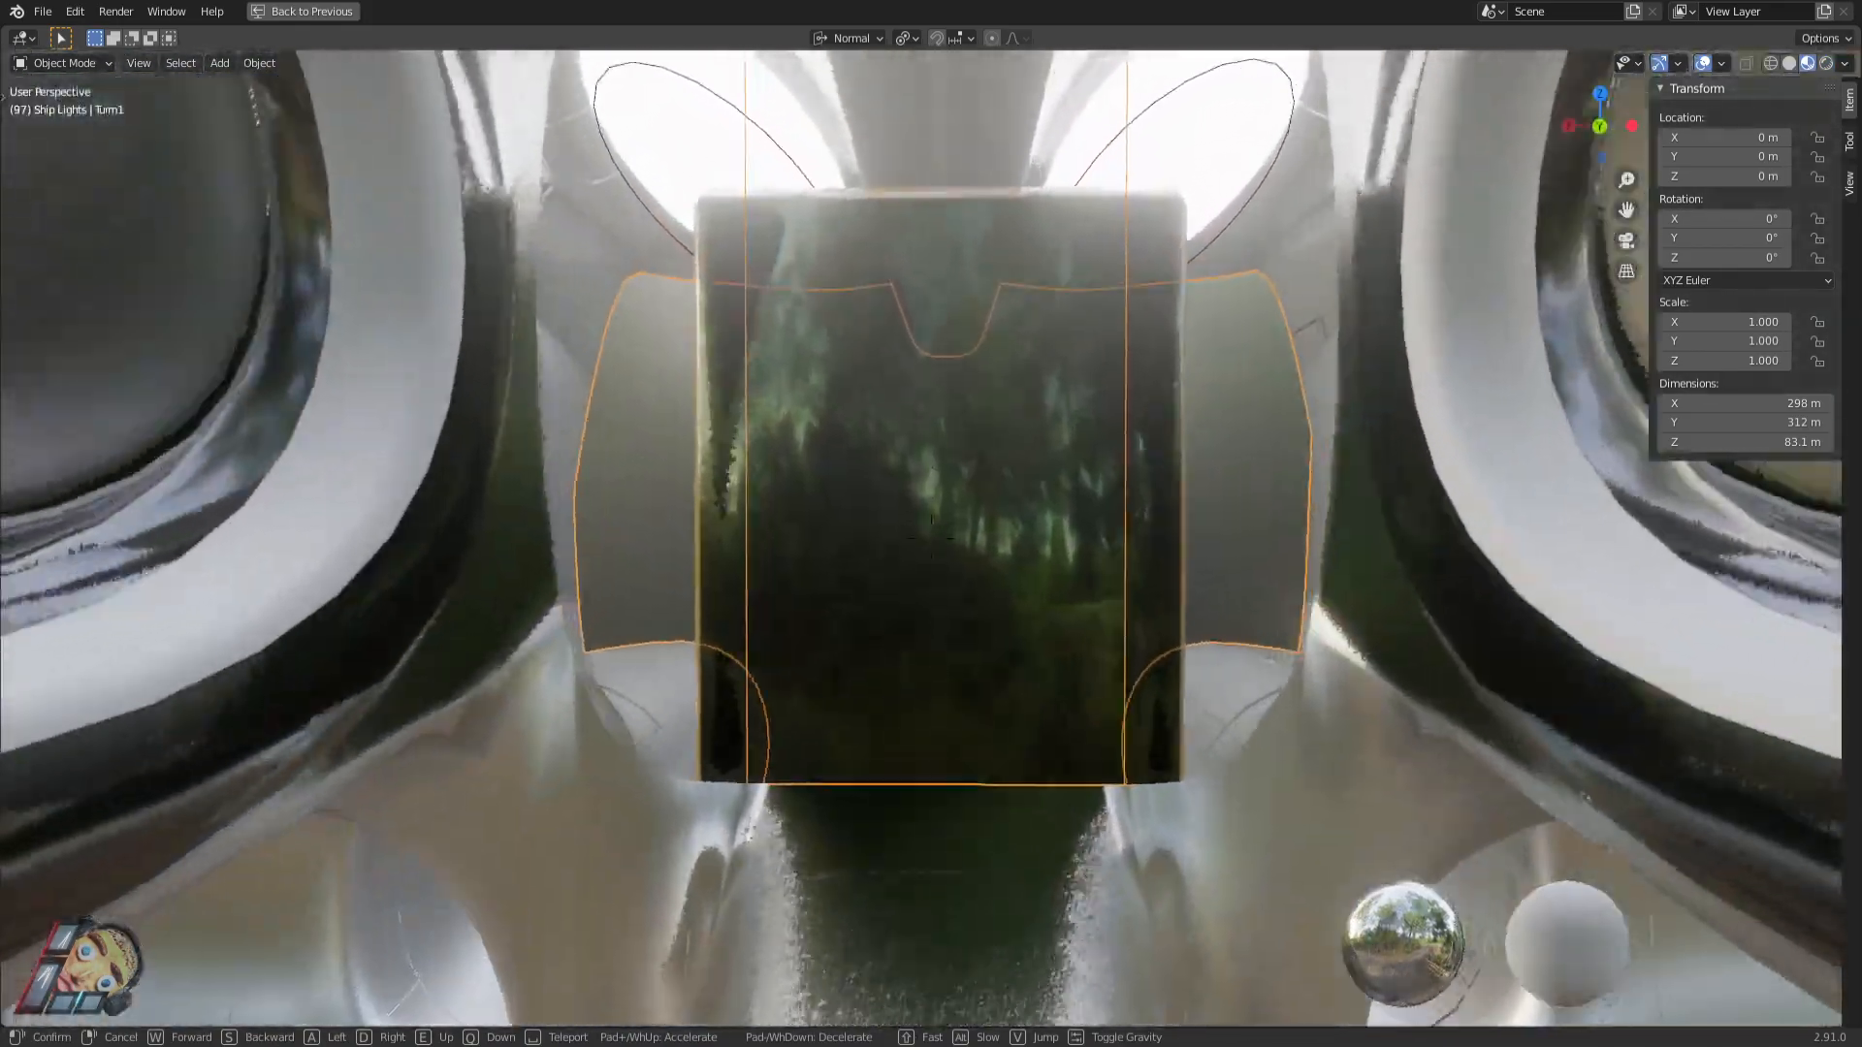
{"action": "key", "text": "s"}
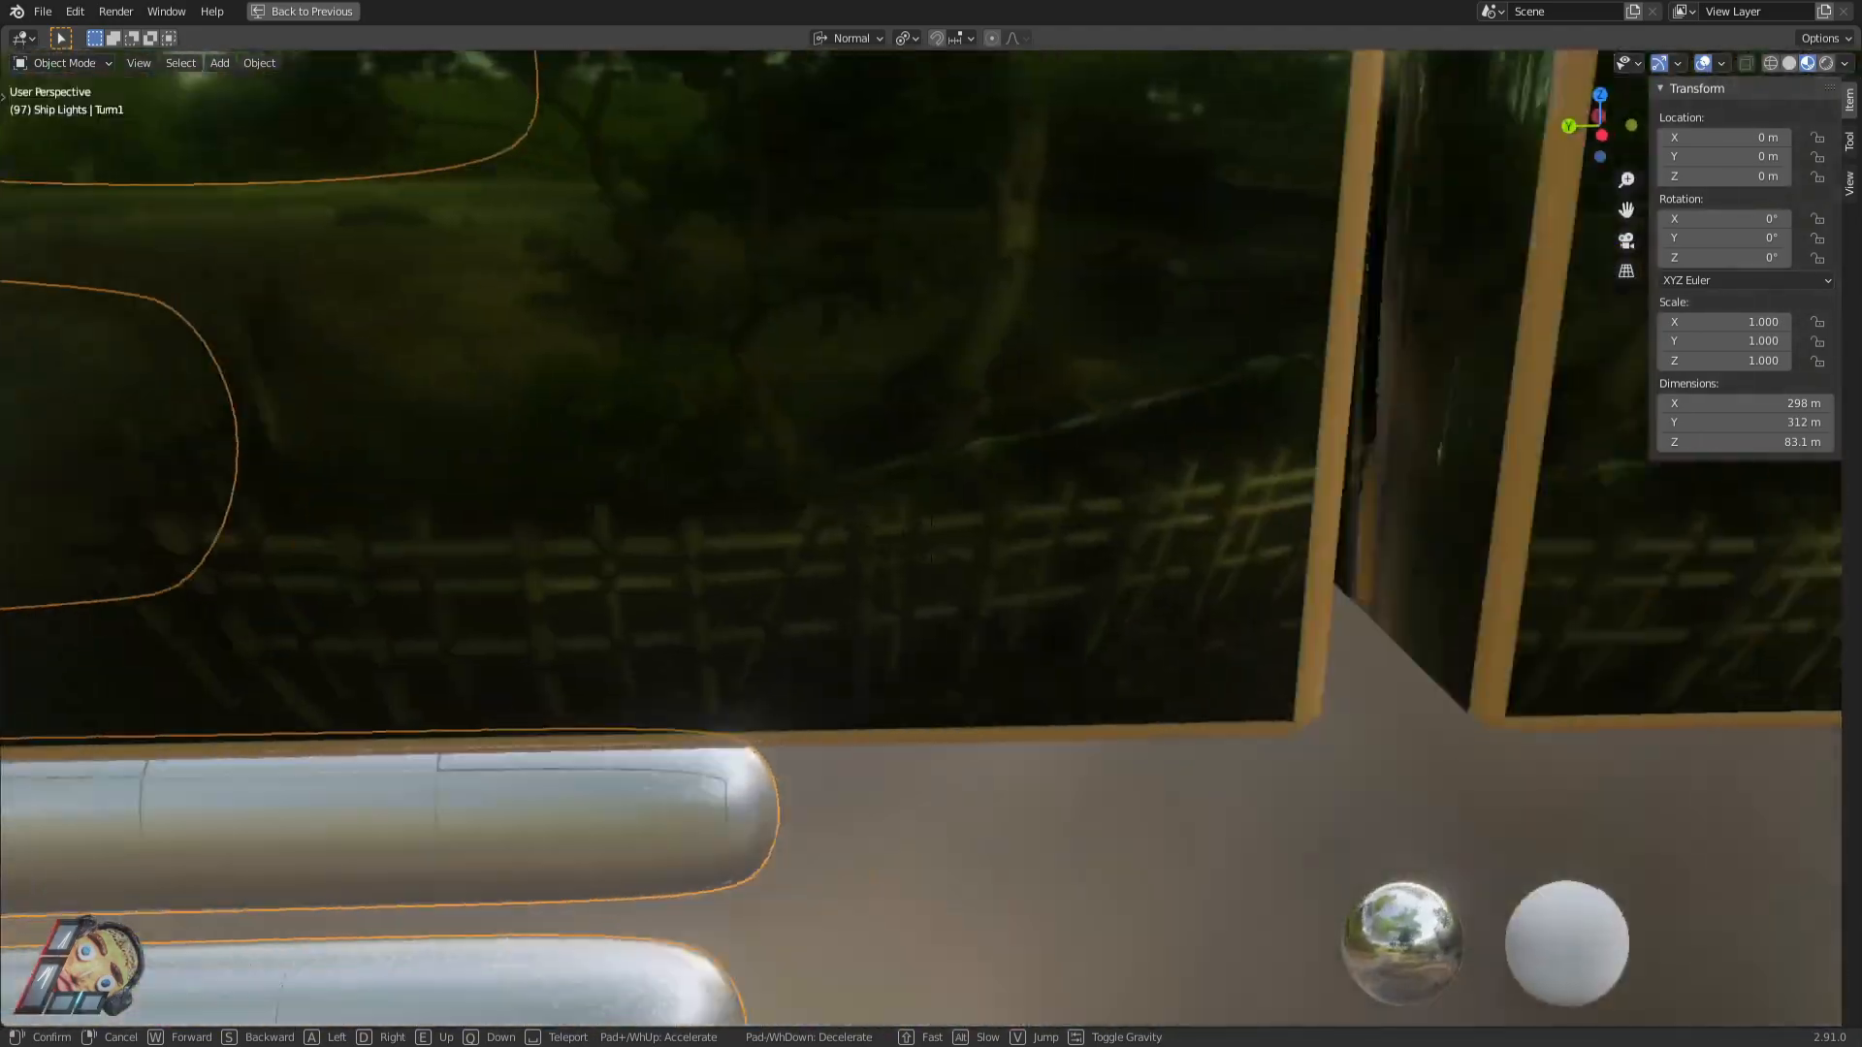
{"action": "key", "text": "s"}
{"action": "key", "text": "d"}
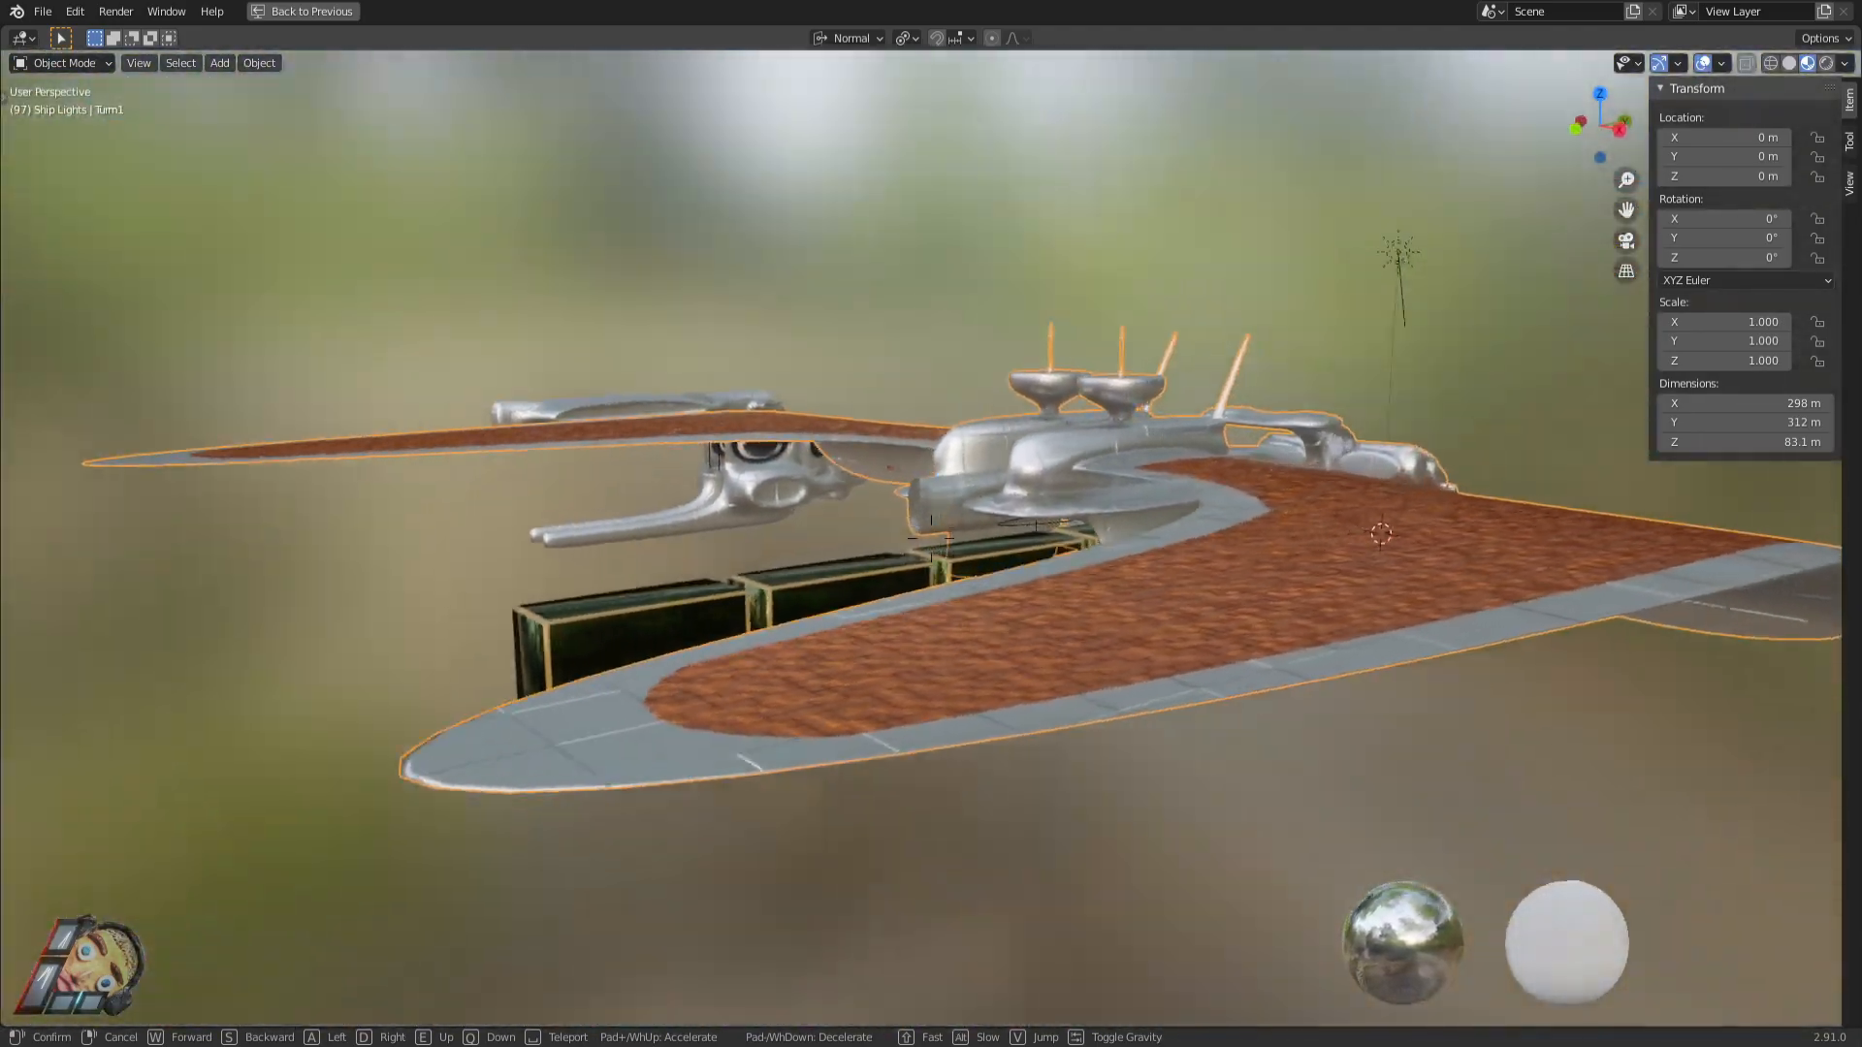
{"action": "key", "text": "d"}
{"action": "key", "text": "w"}
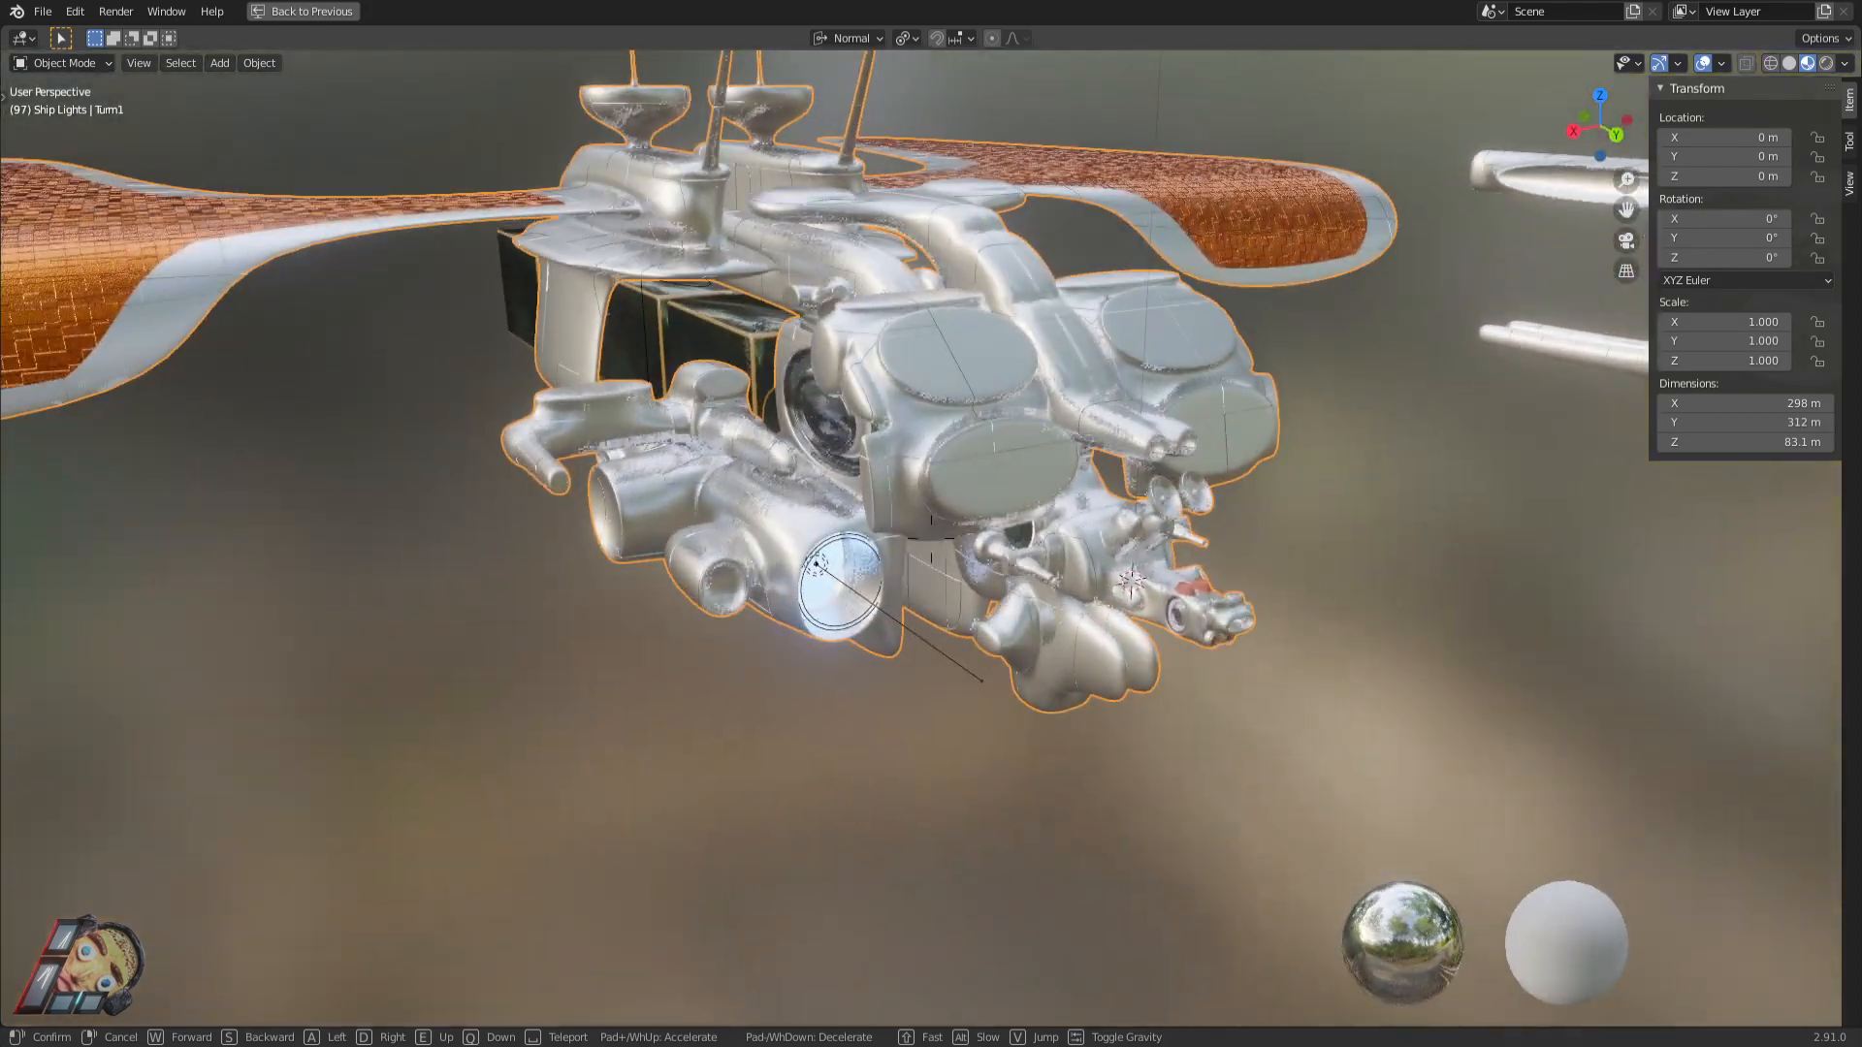
Switch back to rendered shading and fly around the winged ship's front to examine its white and blue lights.
{"action": "left_click", "coordinate": [1824, 66]}
{"action": "key", "text": "shift+grave"}
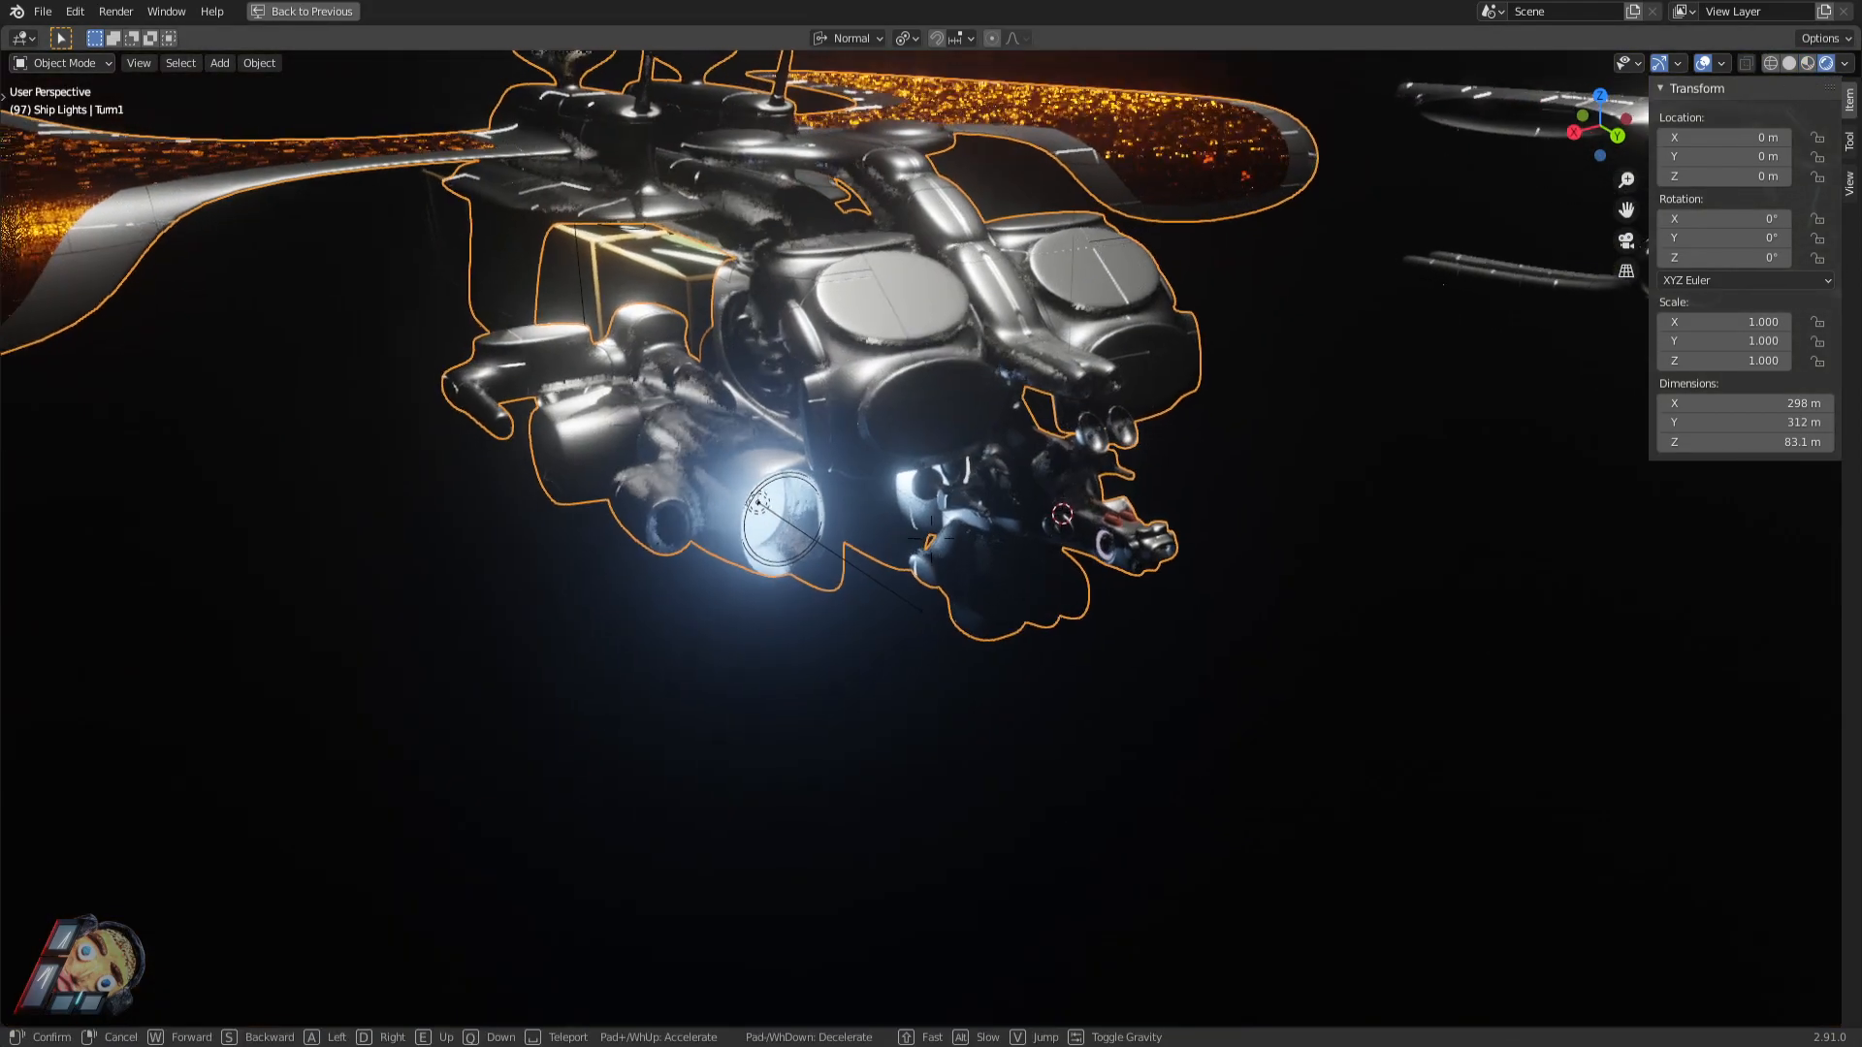
{"action": "key", "text": "s"}
{"action": "left_click", "coordinate": [931, 538]}
{"action": "middle_click_drag", "start_coordinate": [929, 533], "coordinate": [1039, 562]}
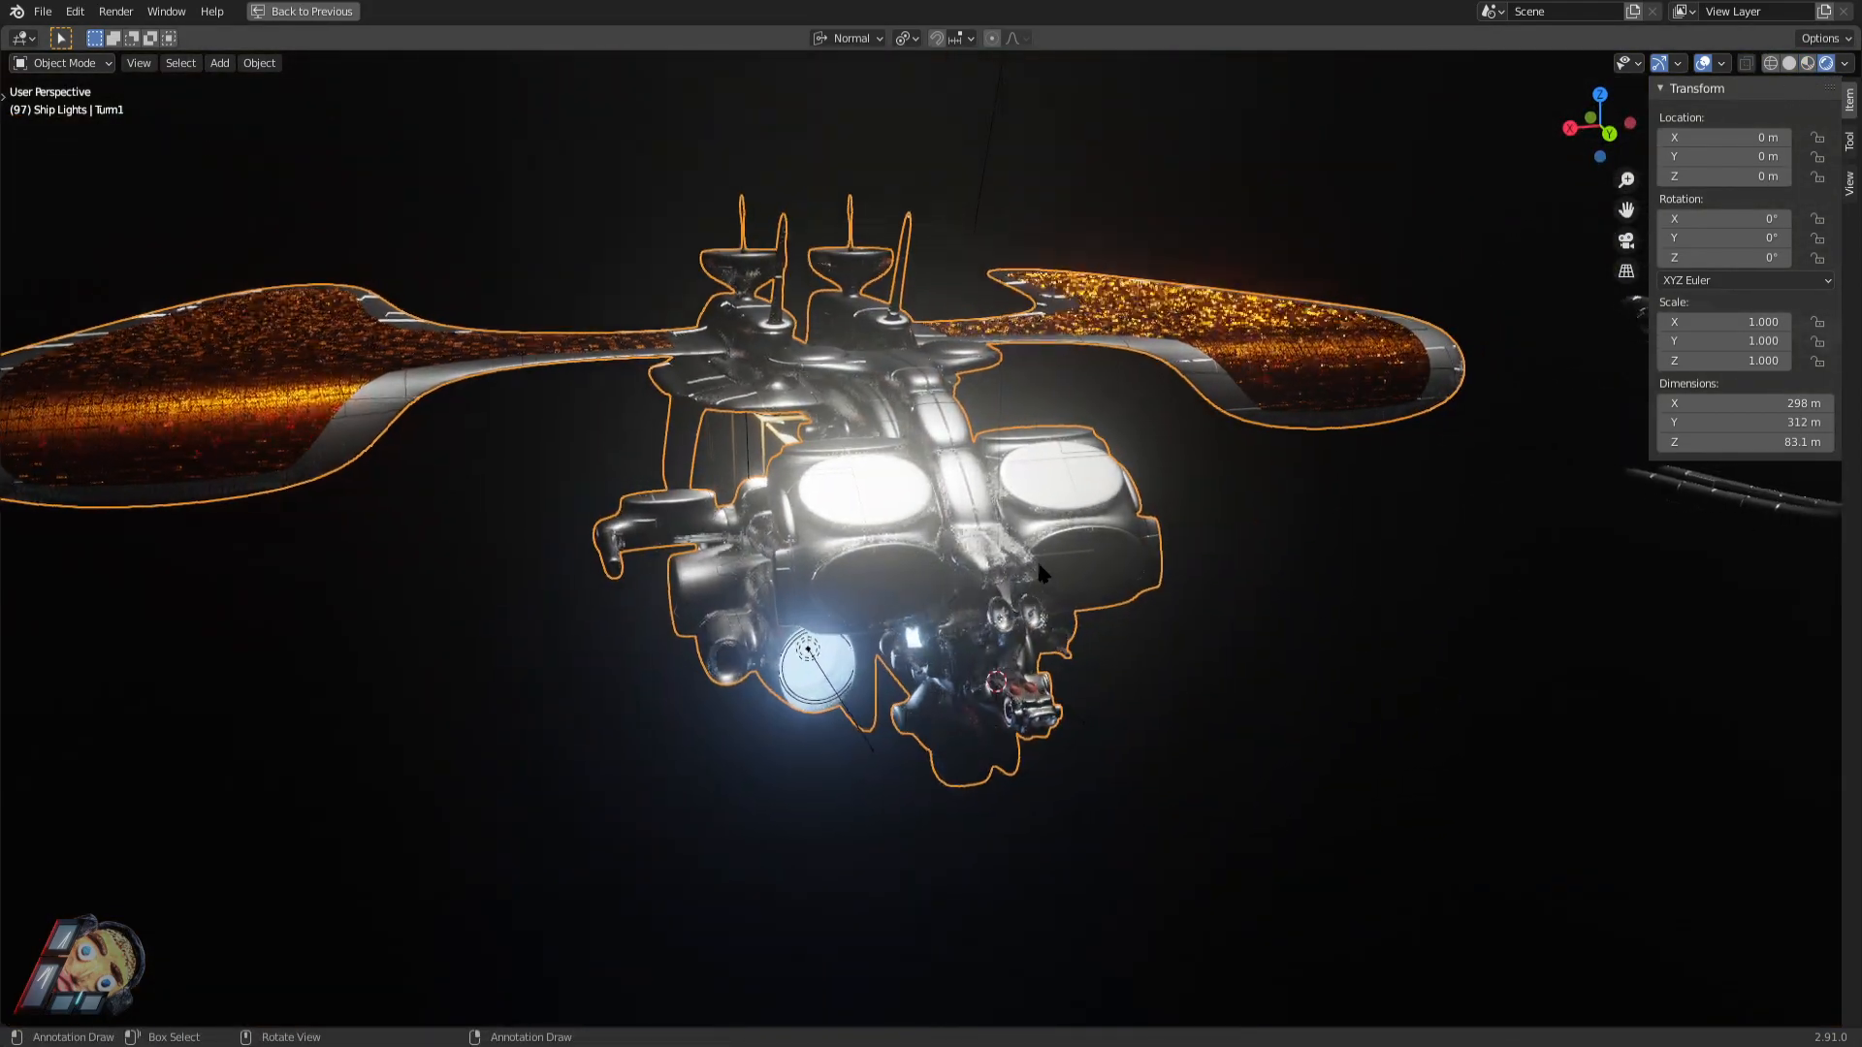
{"action": "key", "text": "shift+grave"}
{"action": "key", "text": "w"}
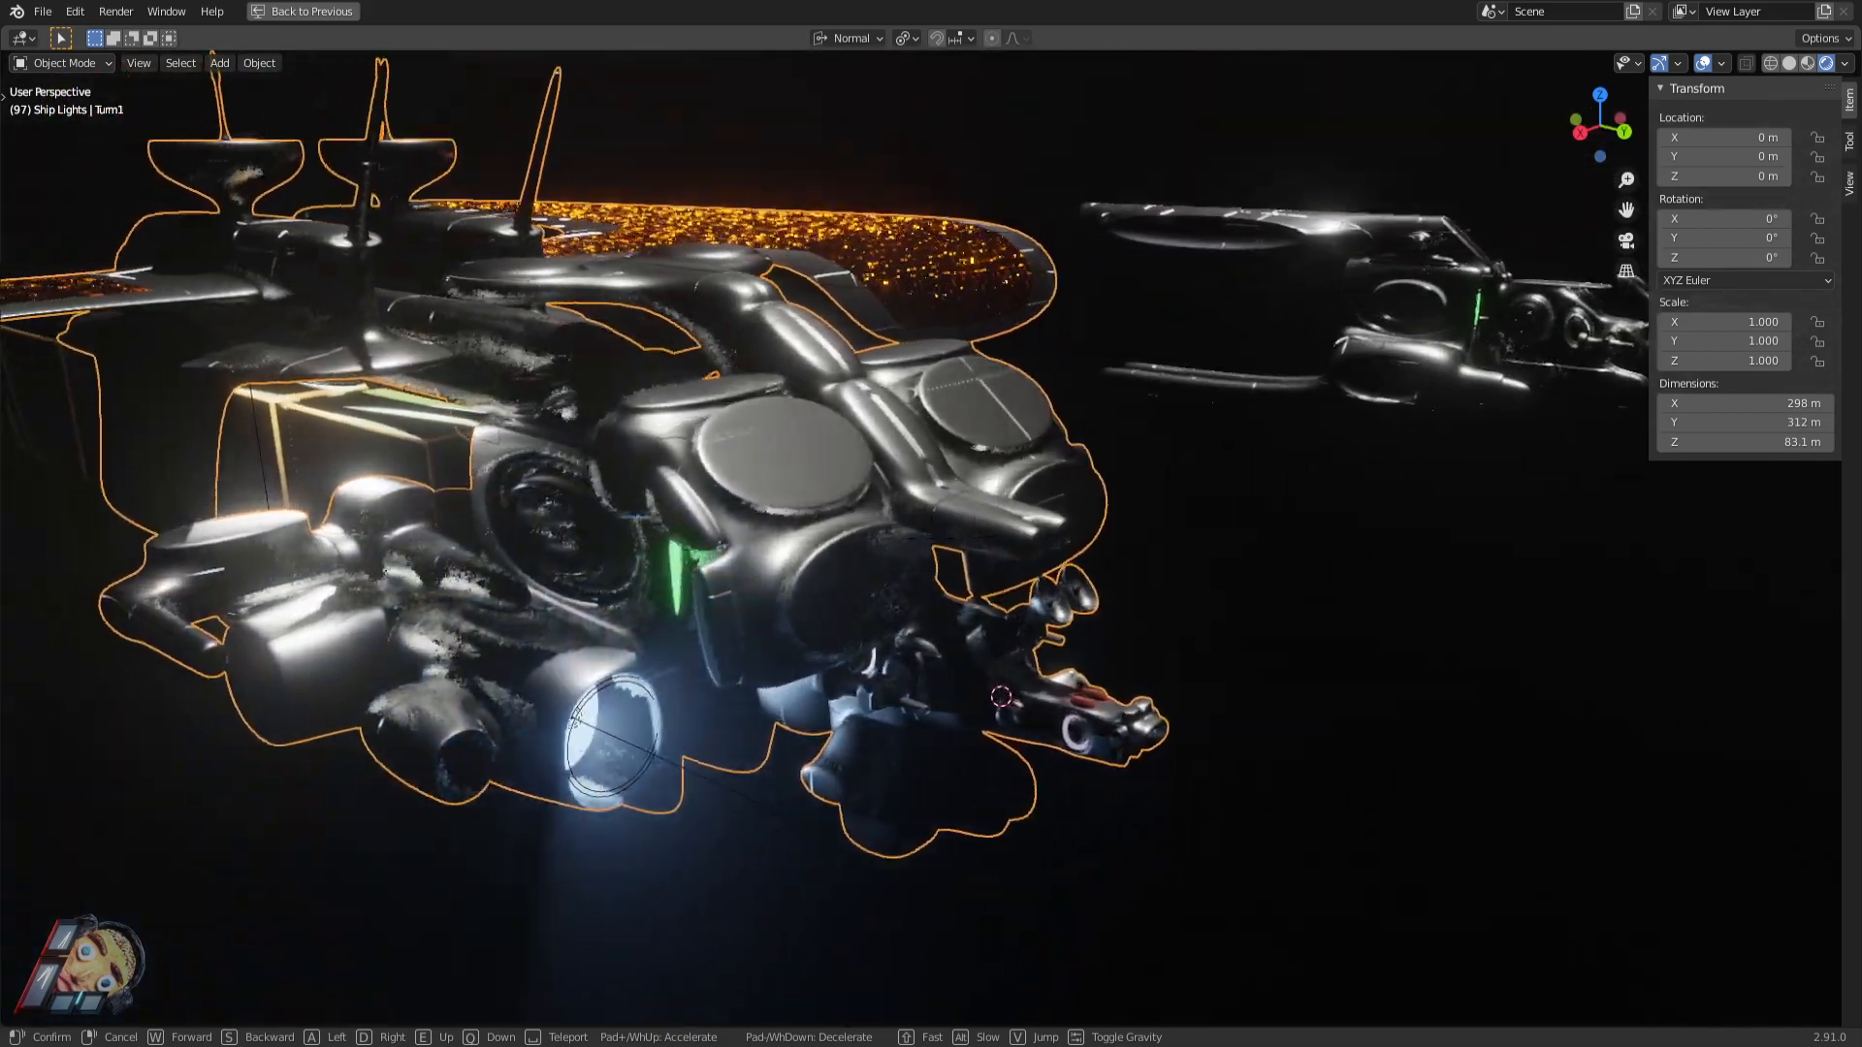
{"action": "left_click", "coordinate": [1029, 546]}
Enter Edit Mode on the winged ship and fly around it to examine the blocky base mesh around its smooth hull.
{"action": "key", "text": "Tab"}
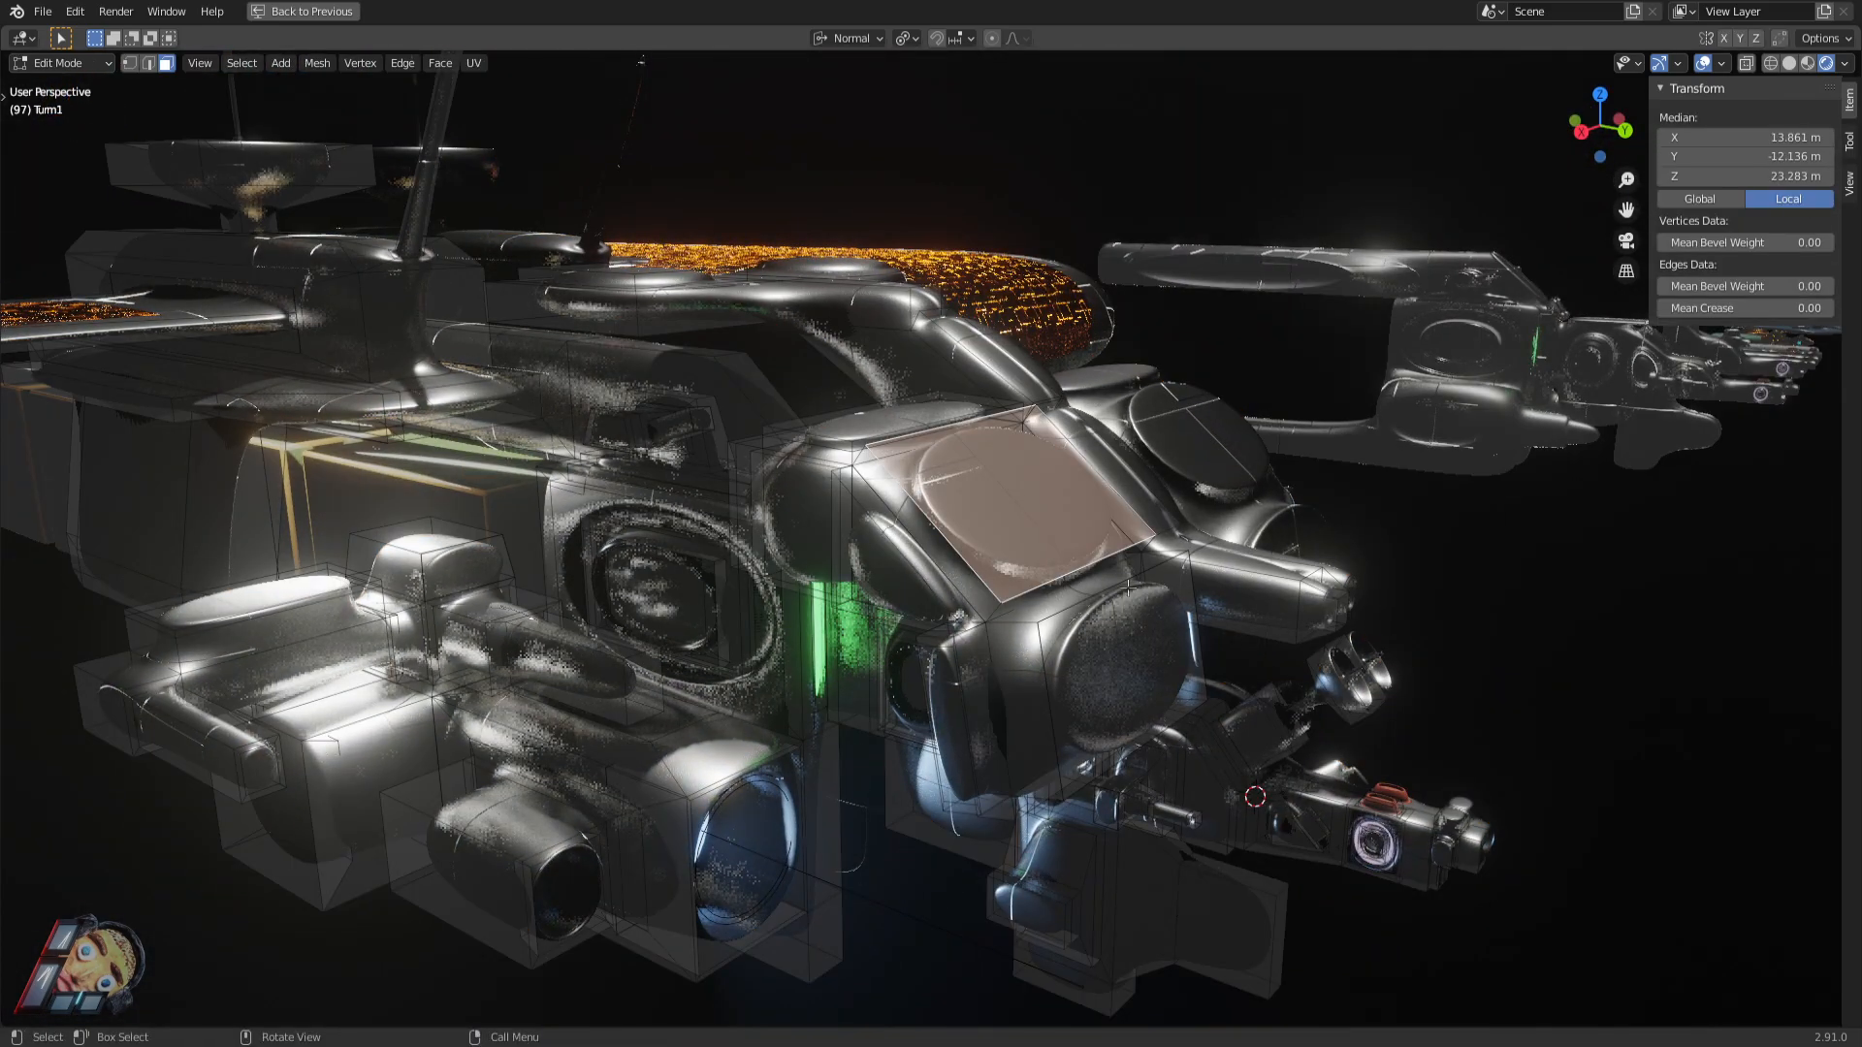
{"action": "key", "text": "shift+grave"}
{"action": "key", "text": "s"}
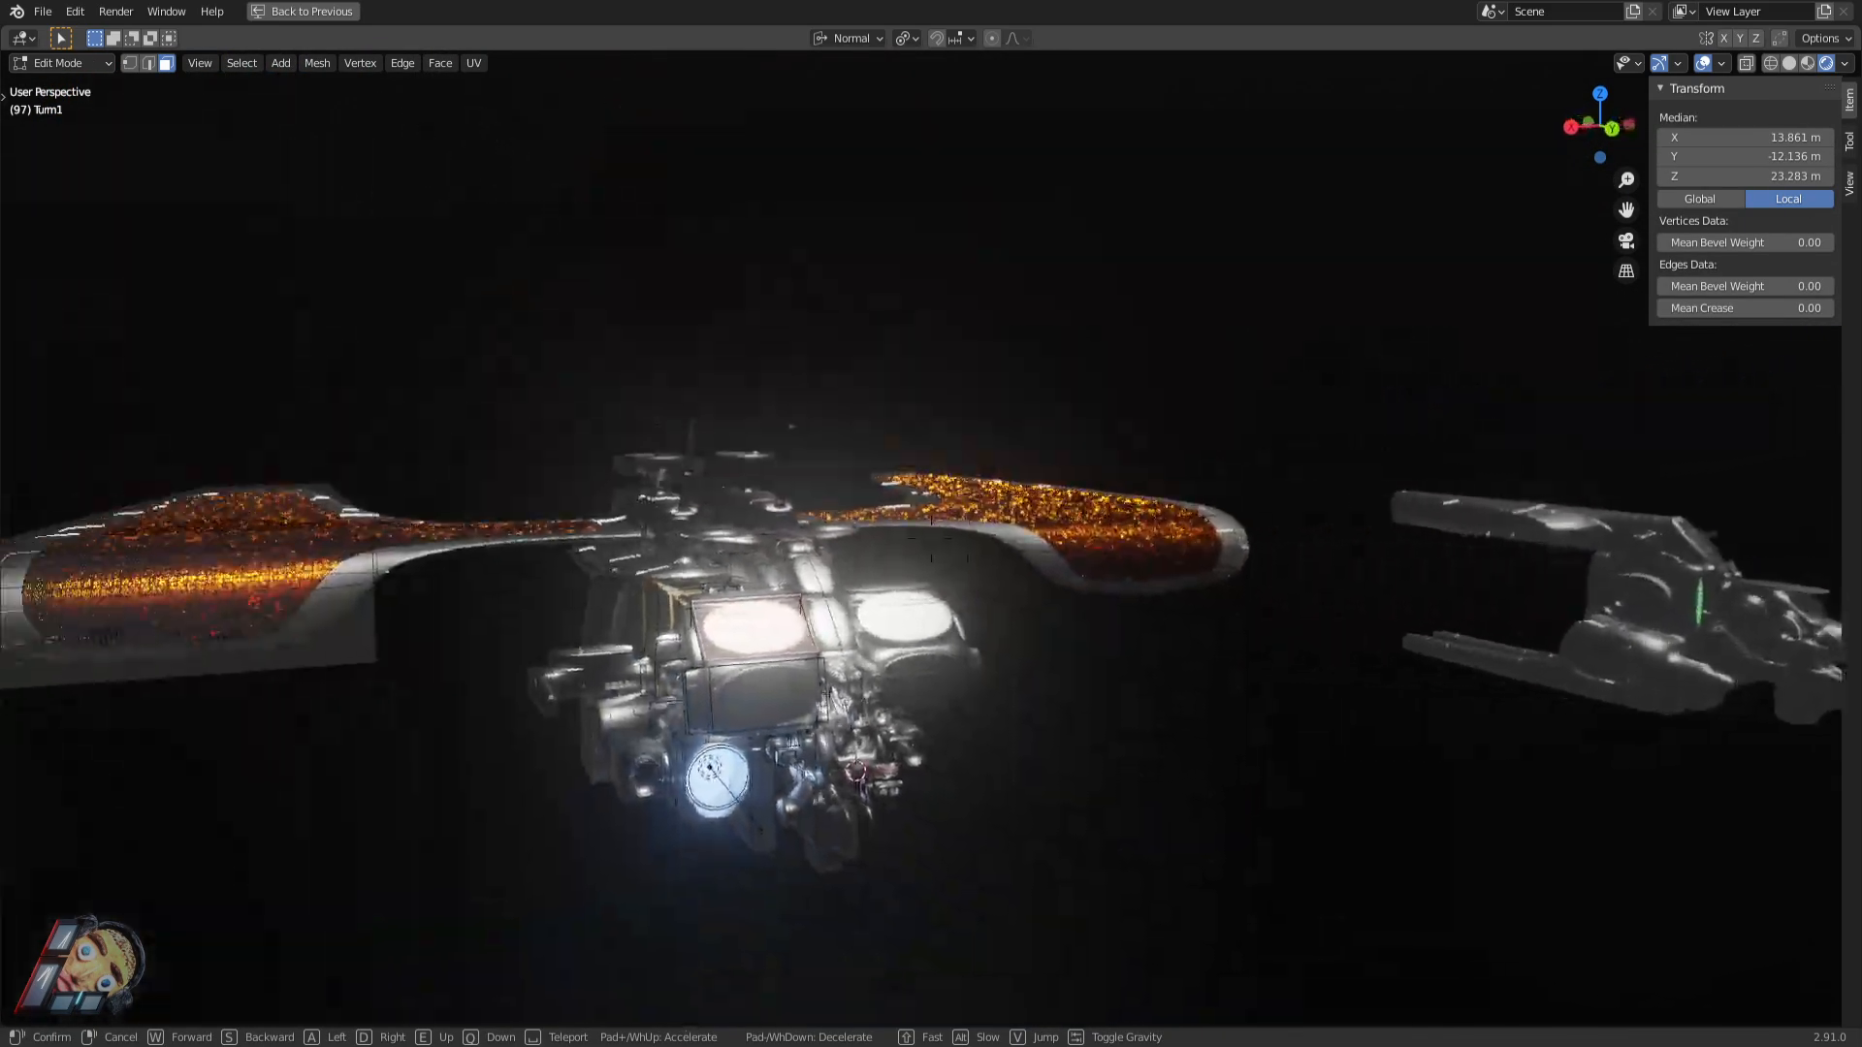
{"action": "left_click", "coordinate": [932, 539]}
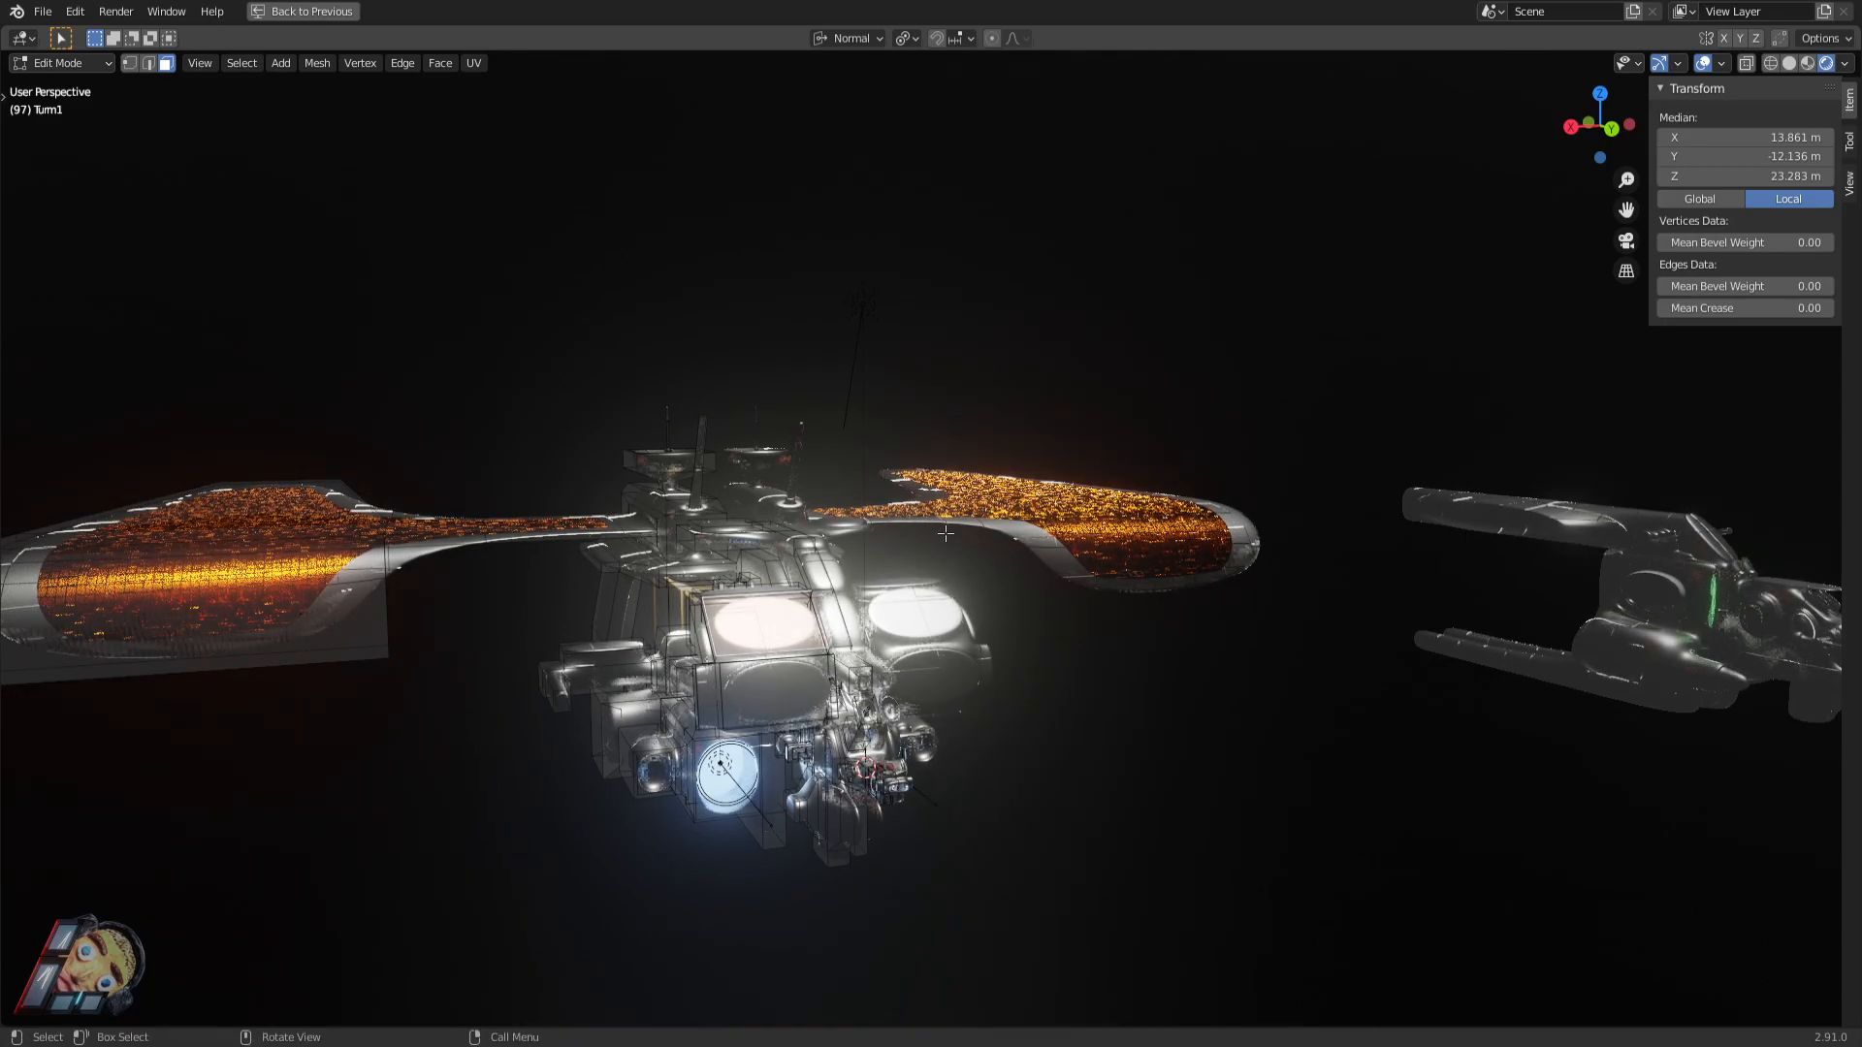
{"action": "key", "text": "s"}
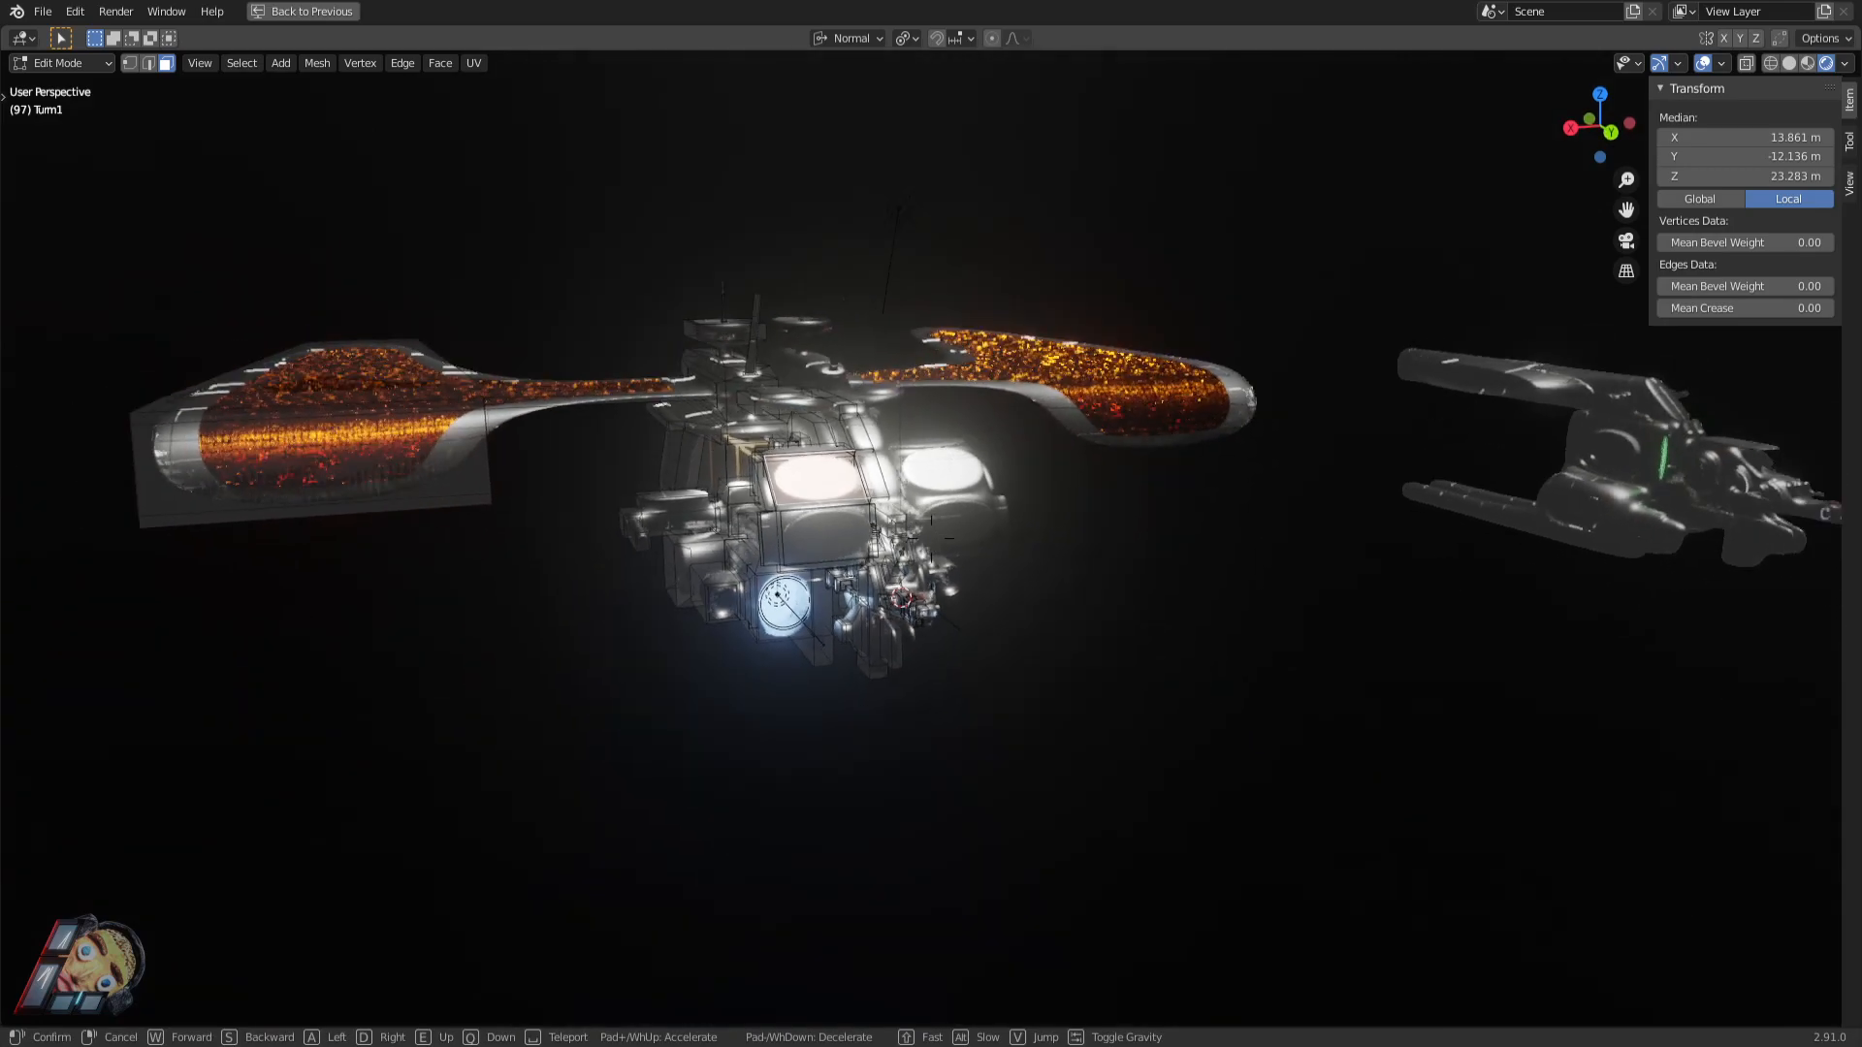
{"action": "key", "text": "w"}
{"action": "left_click", "coordinate": [931, 538]}
{"action": "key", "text": "w"}
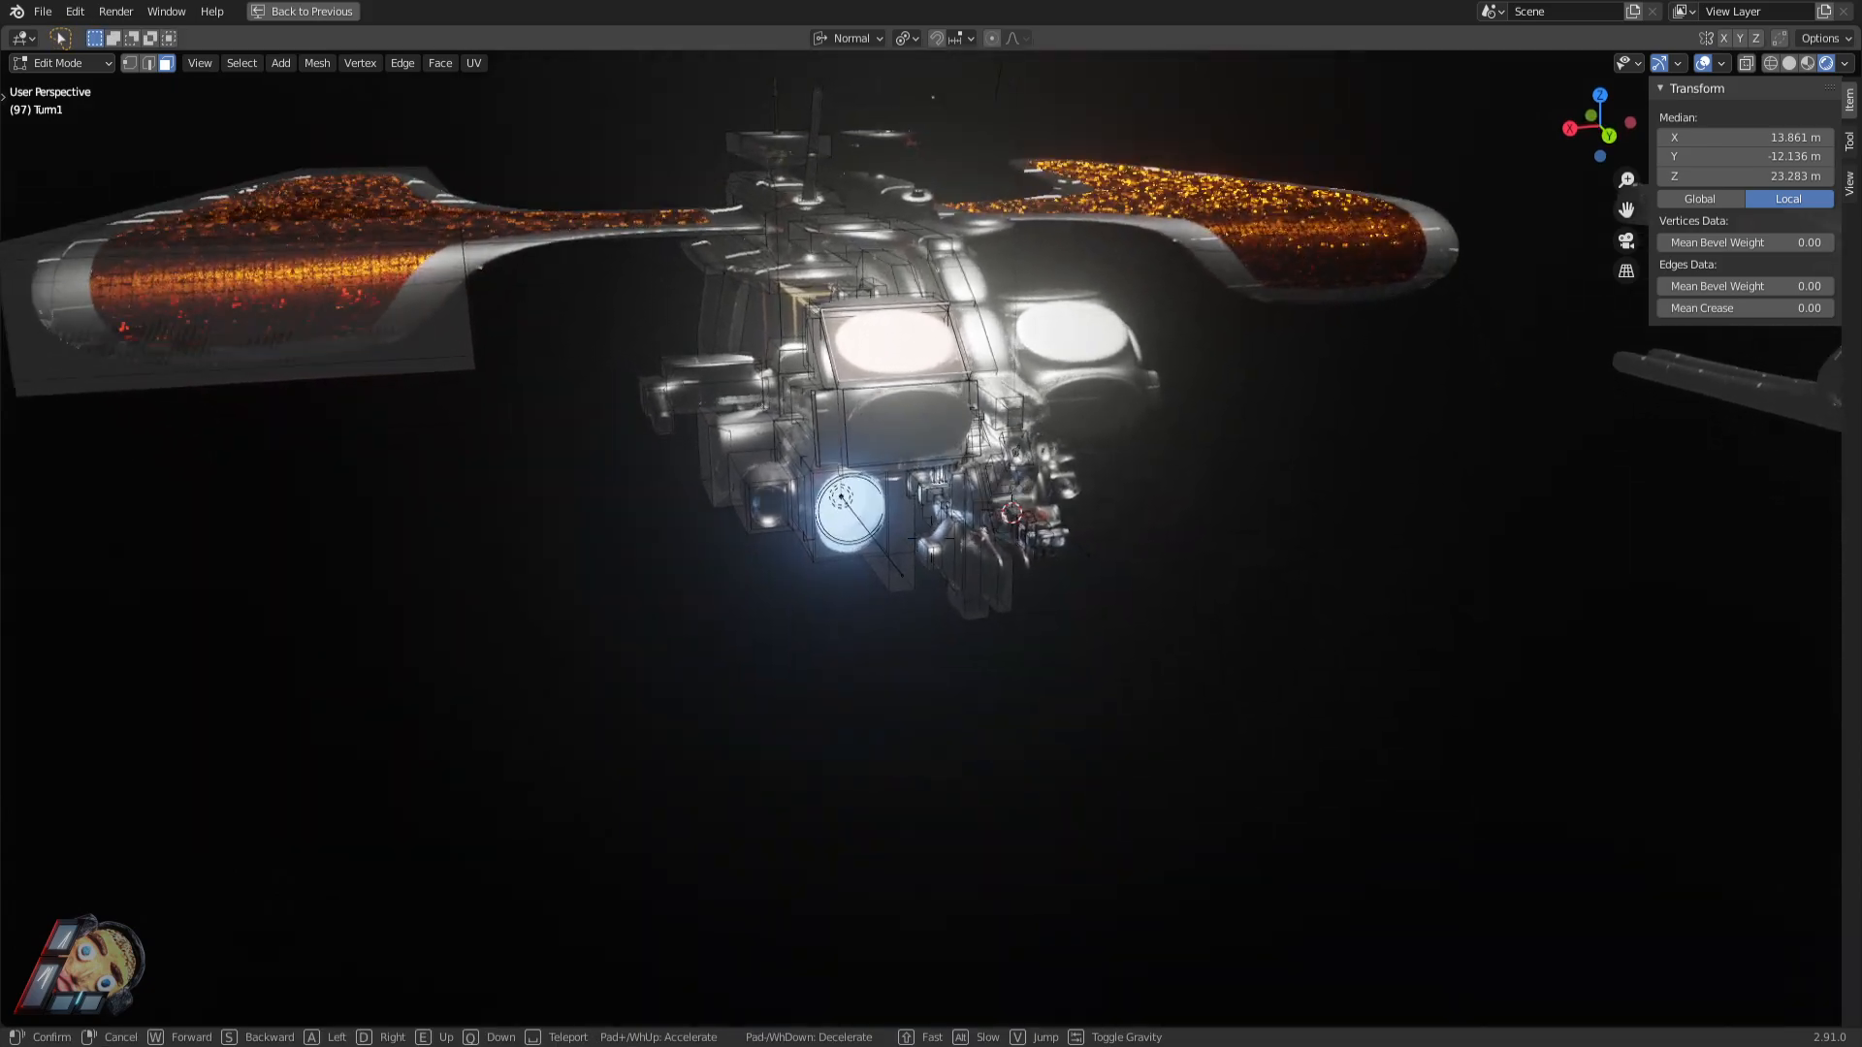
{"action": "key", "text": "s"}
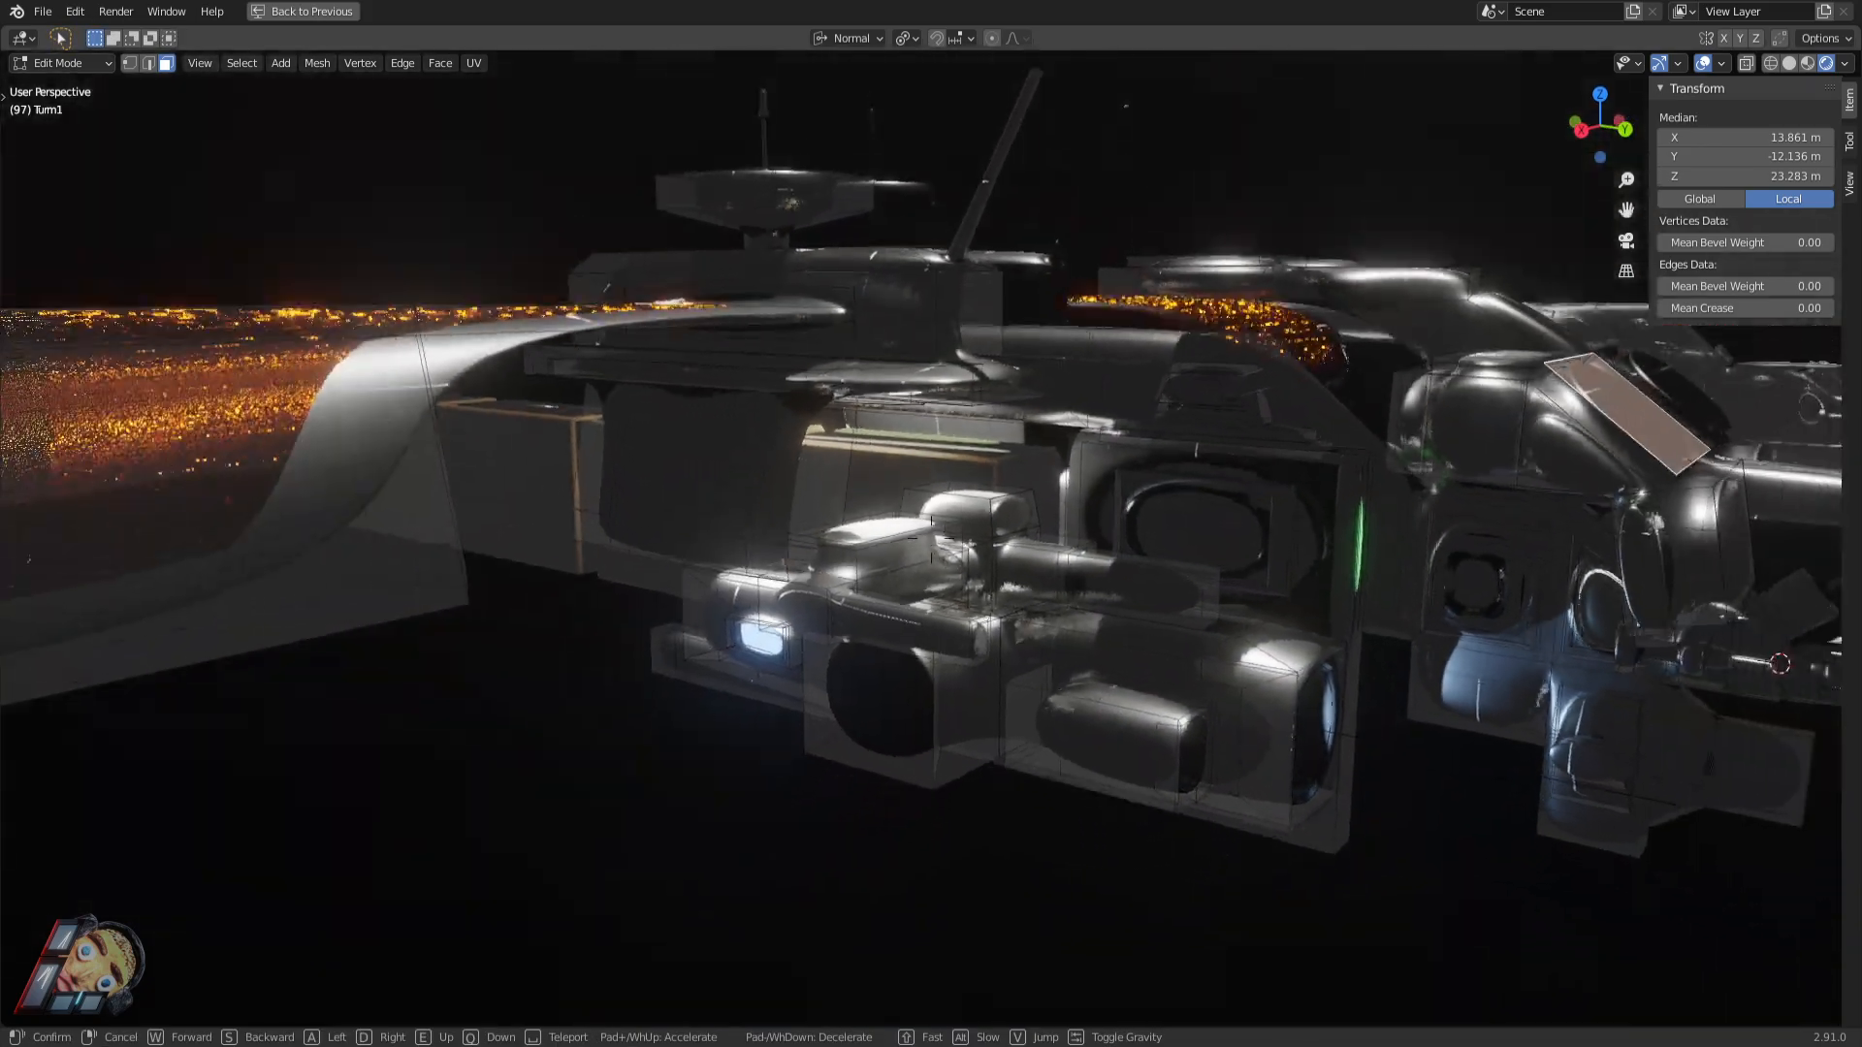
{"action": "key", "text": "w"}
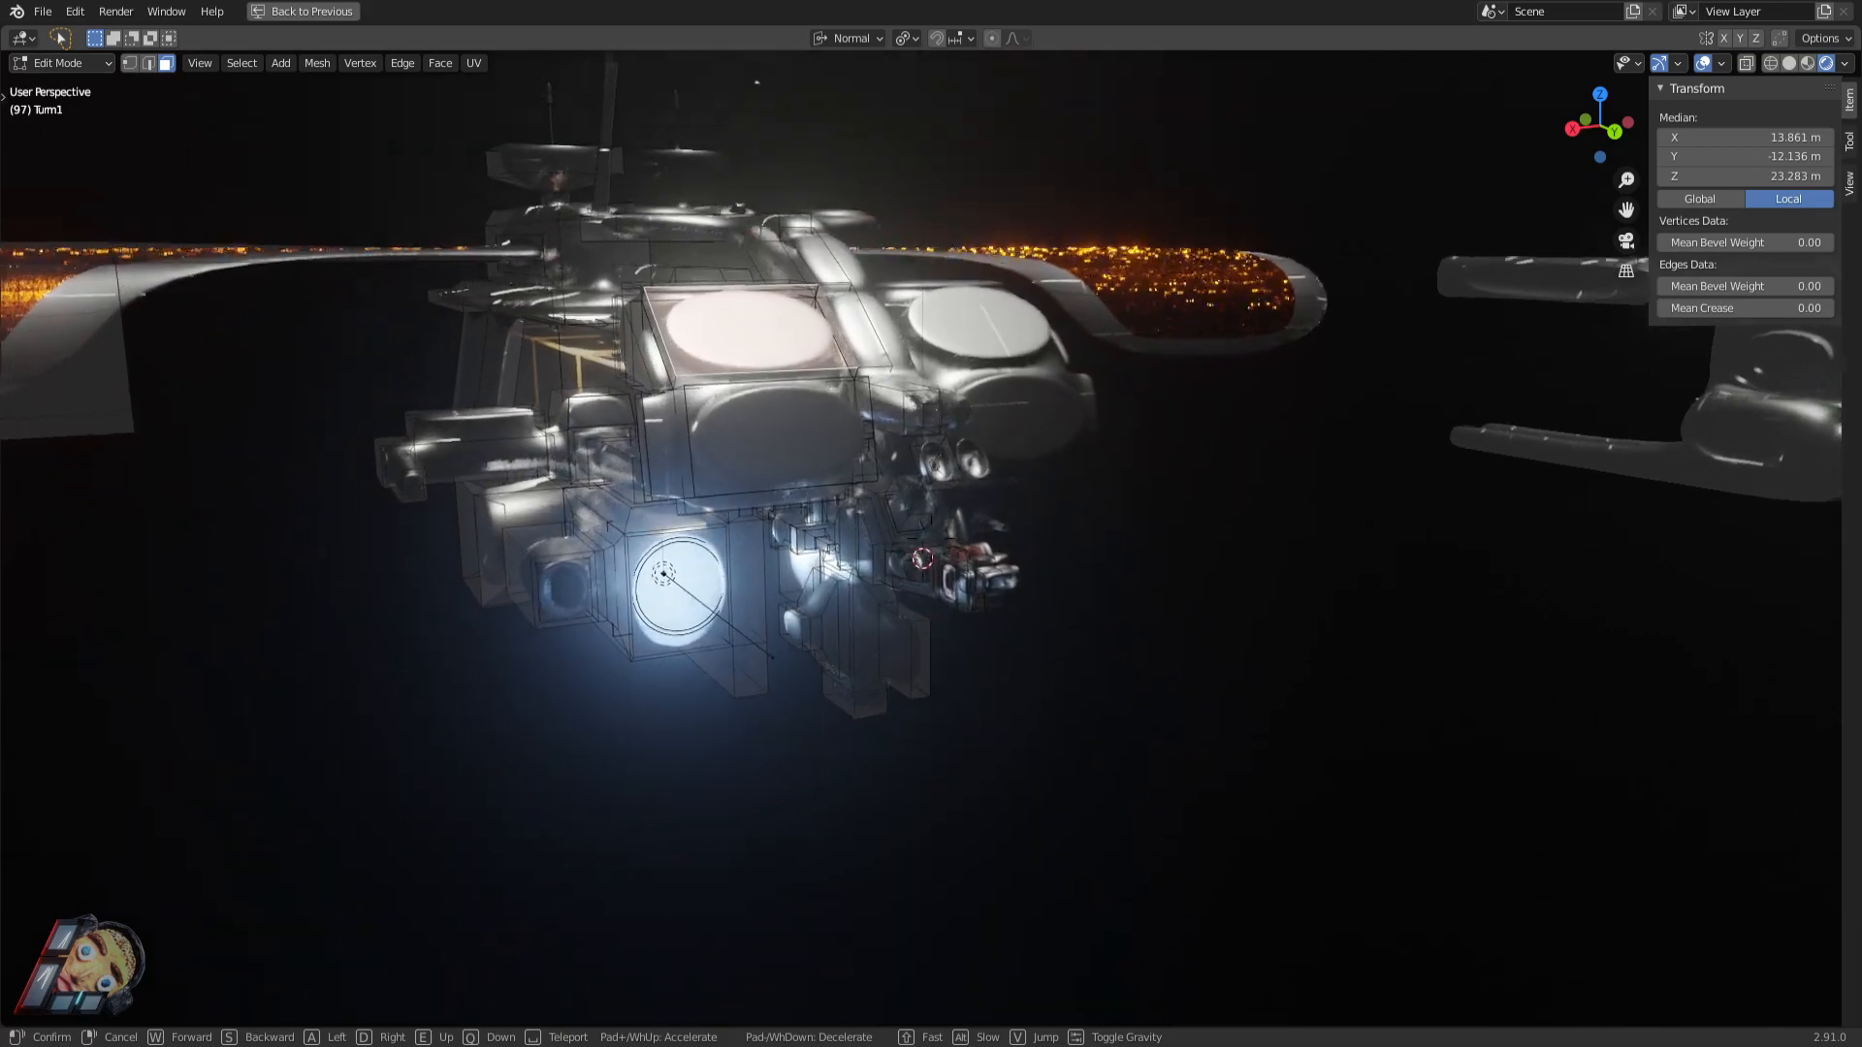
{"action": "key", "text": "w"}
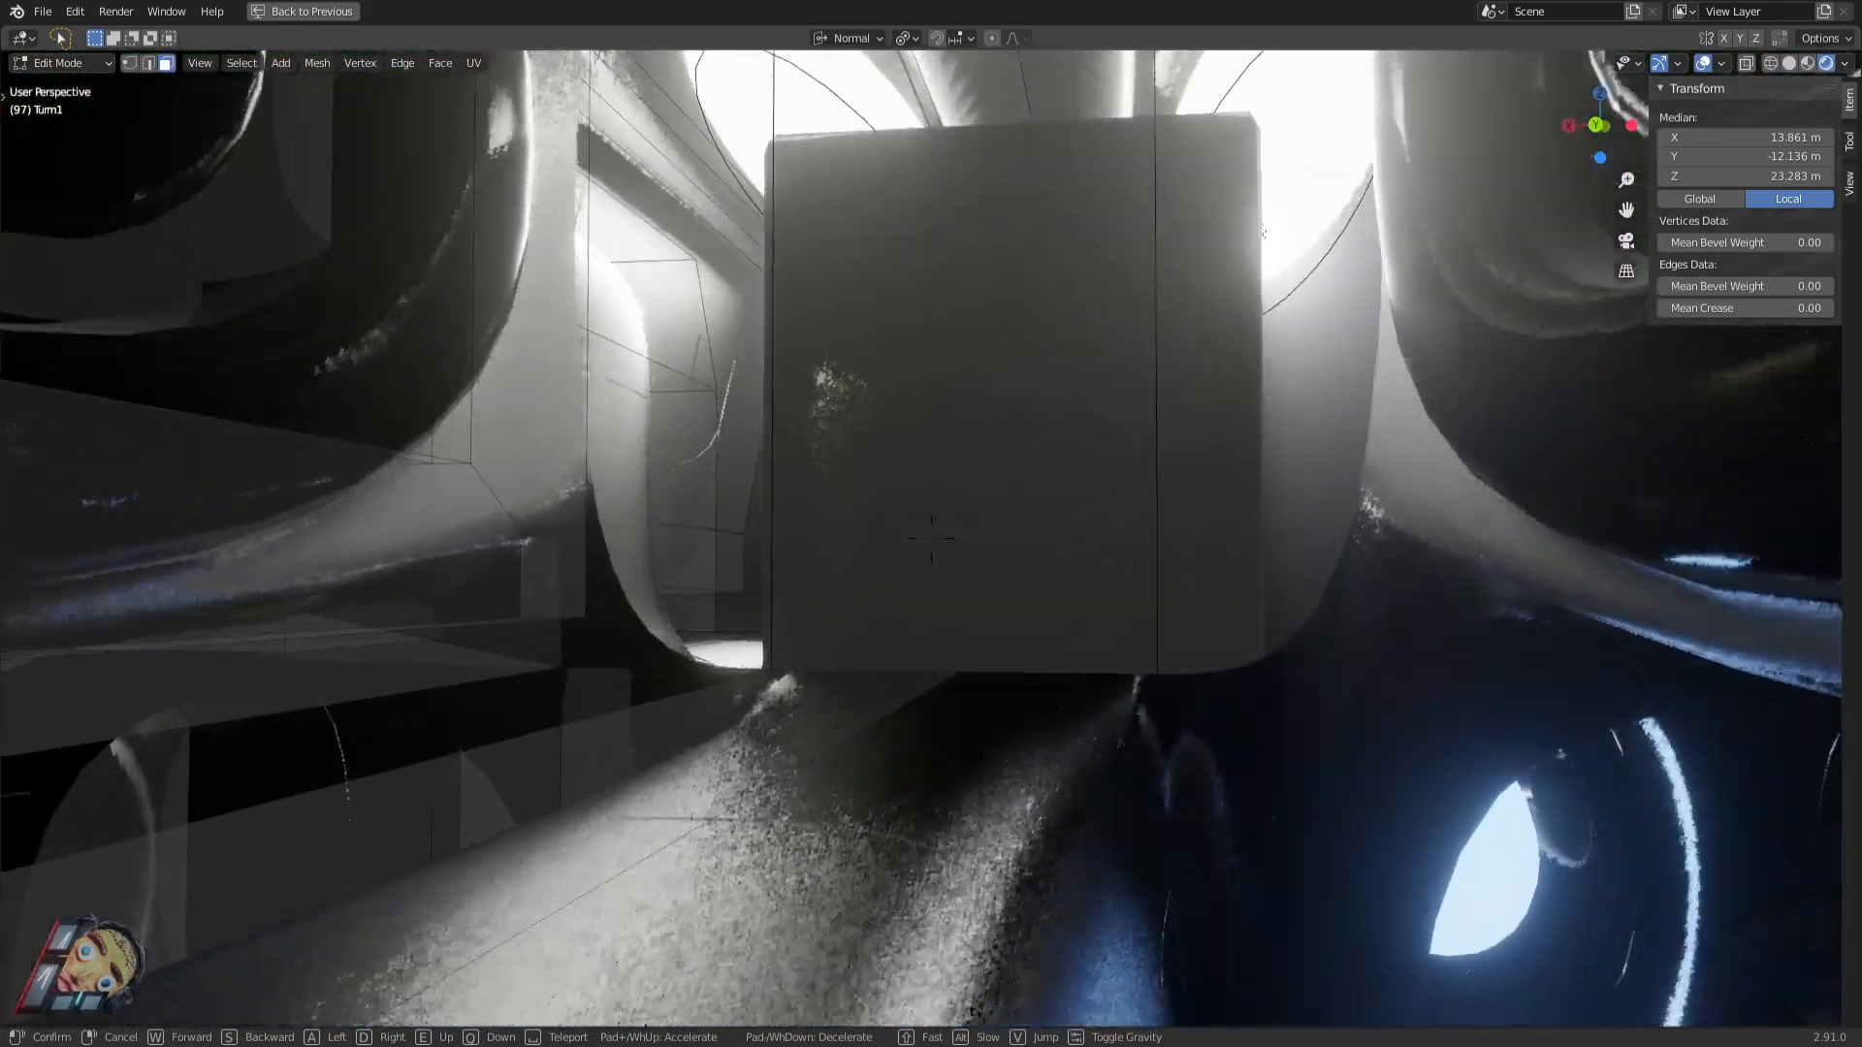
{"action": "key", "text": "s"}
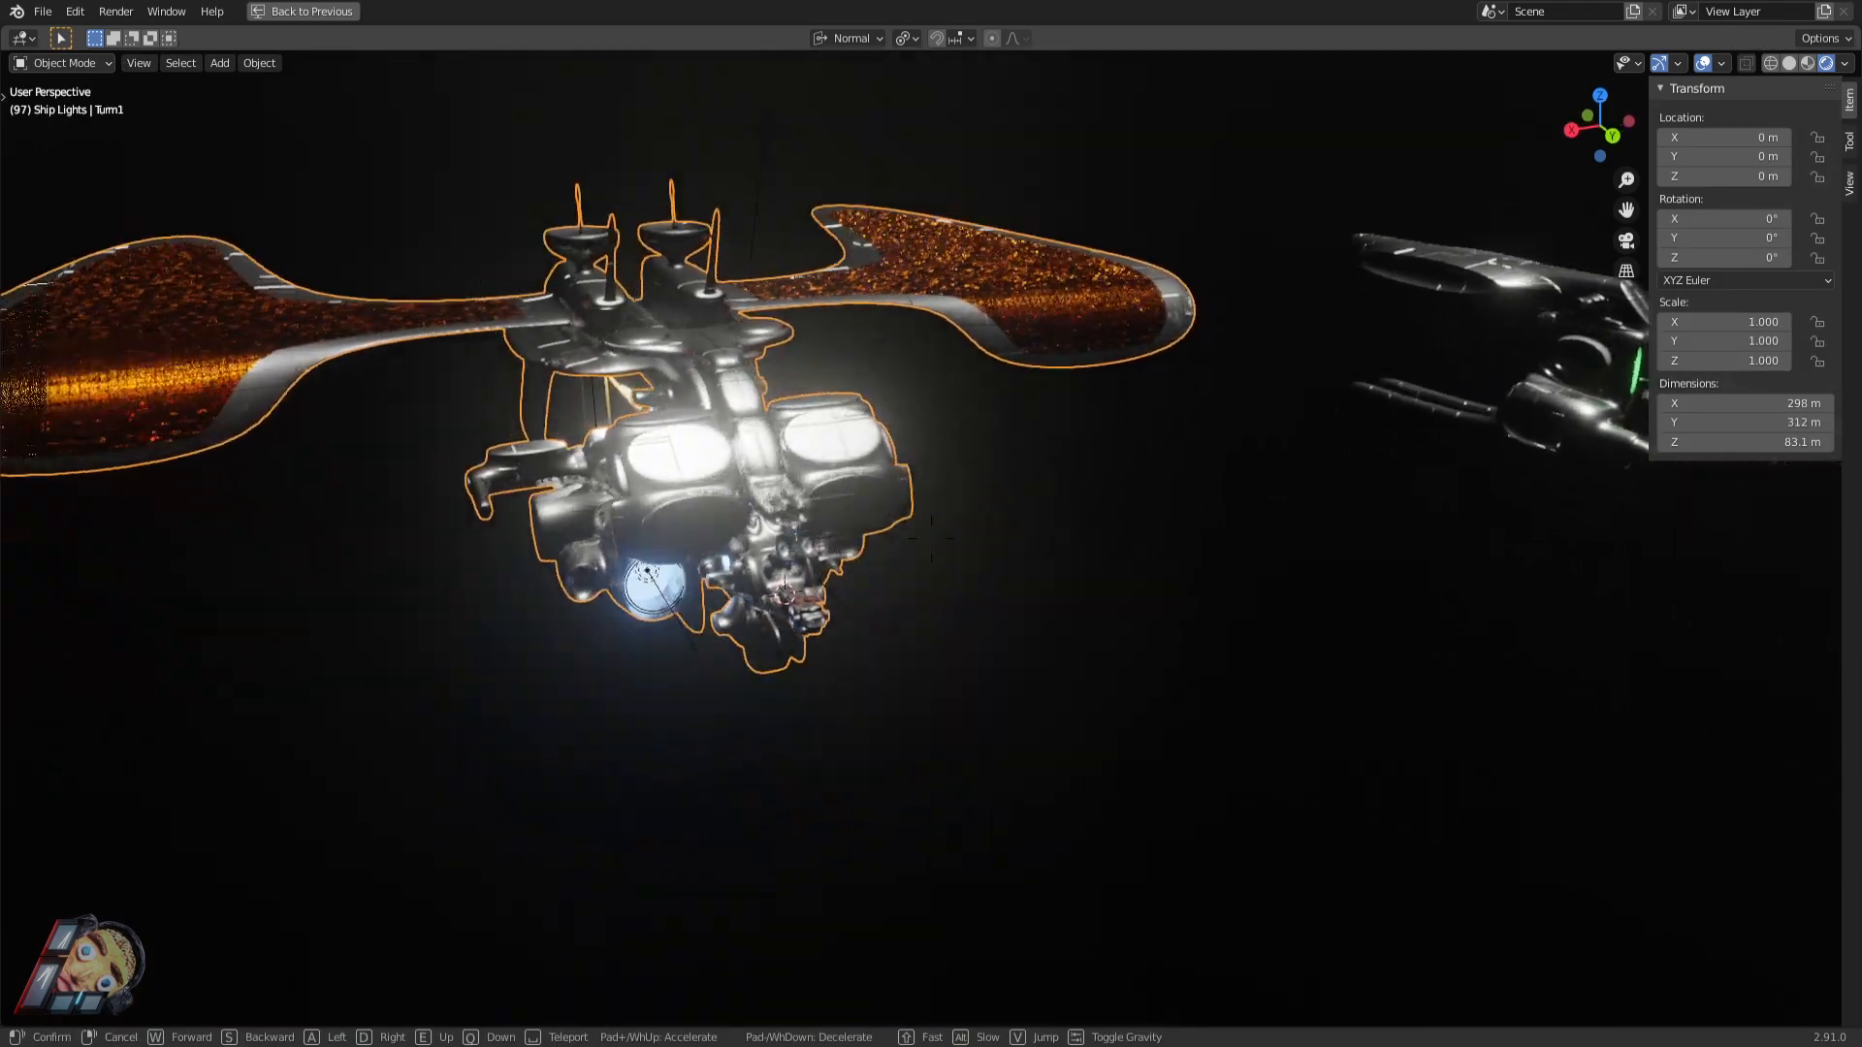
Fly around the winged ship in Object Mode to examine its side, rear and front under the rendered lighting.
{"action": "key", "text": "d"}
{"action": "key", "text": "a"}
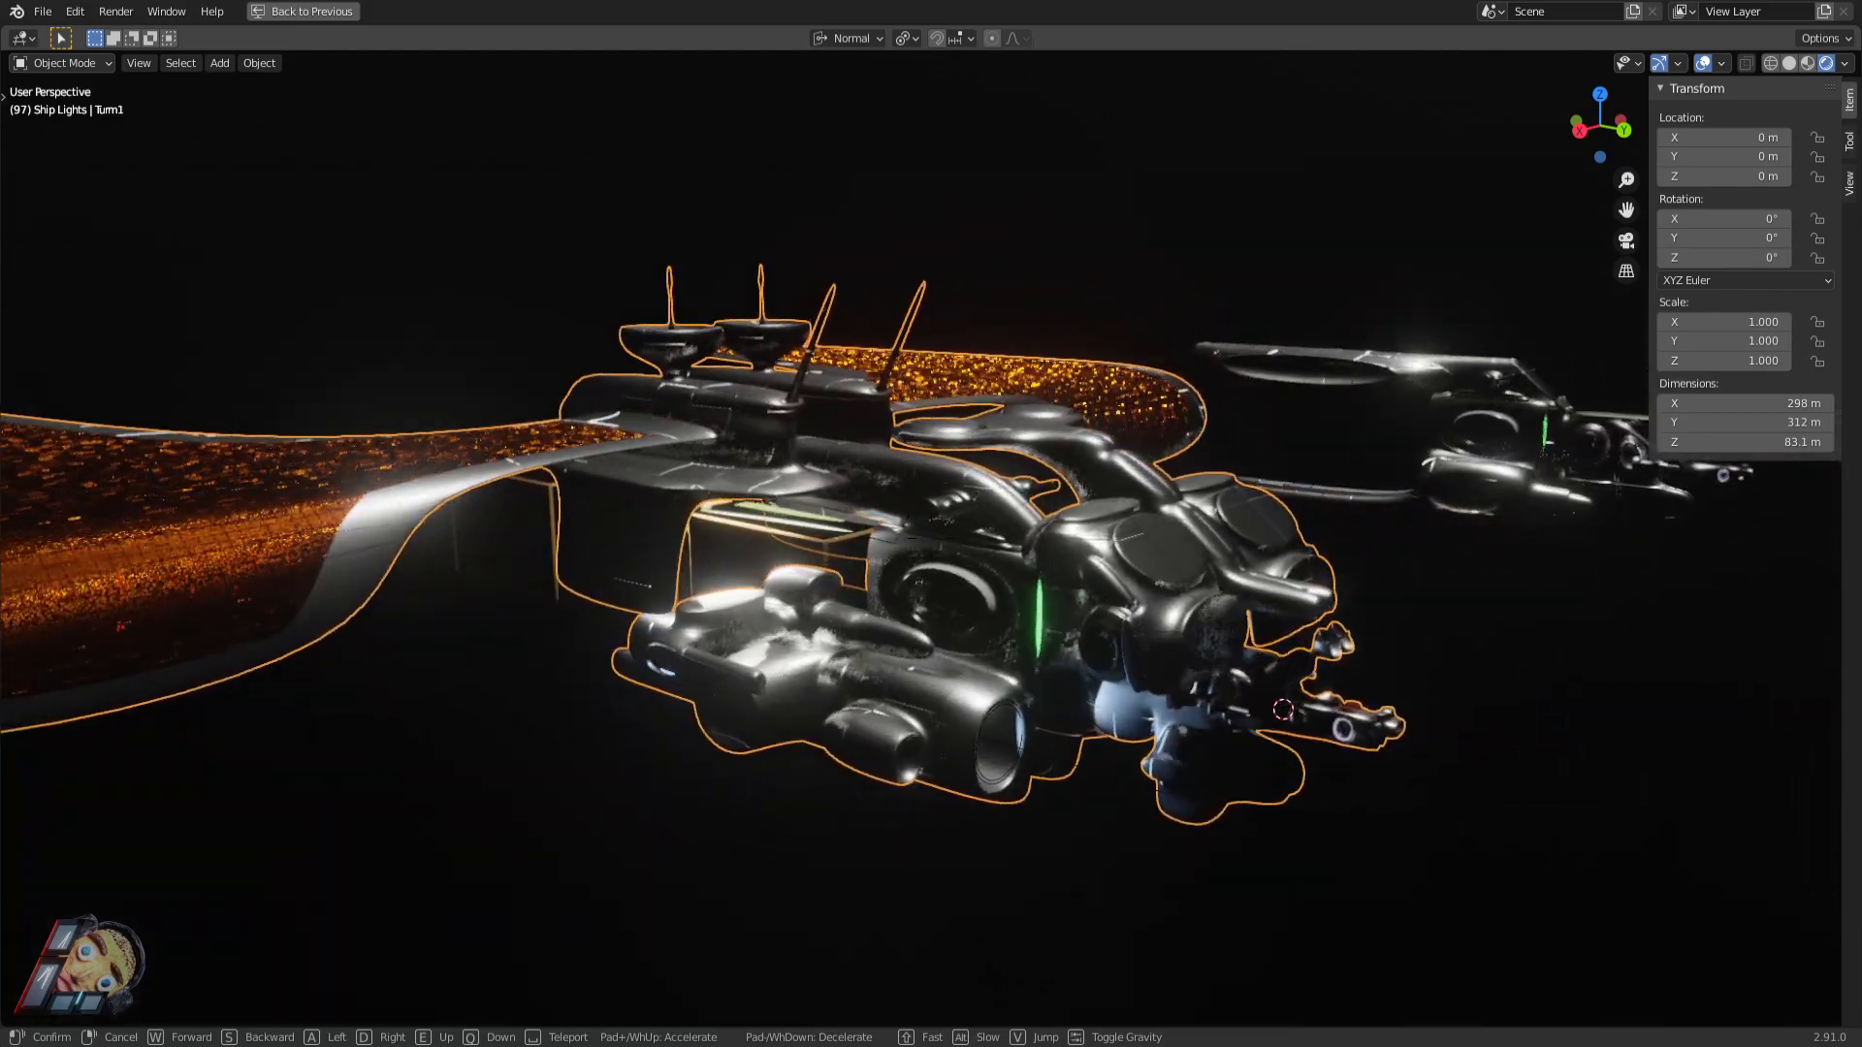
{"action": "key", "text": "a"}
{"action": "key", "text": "a"}
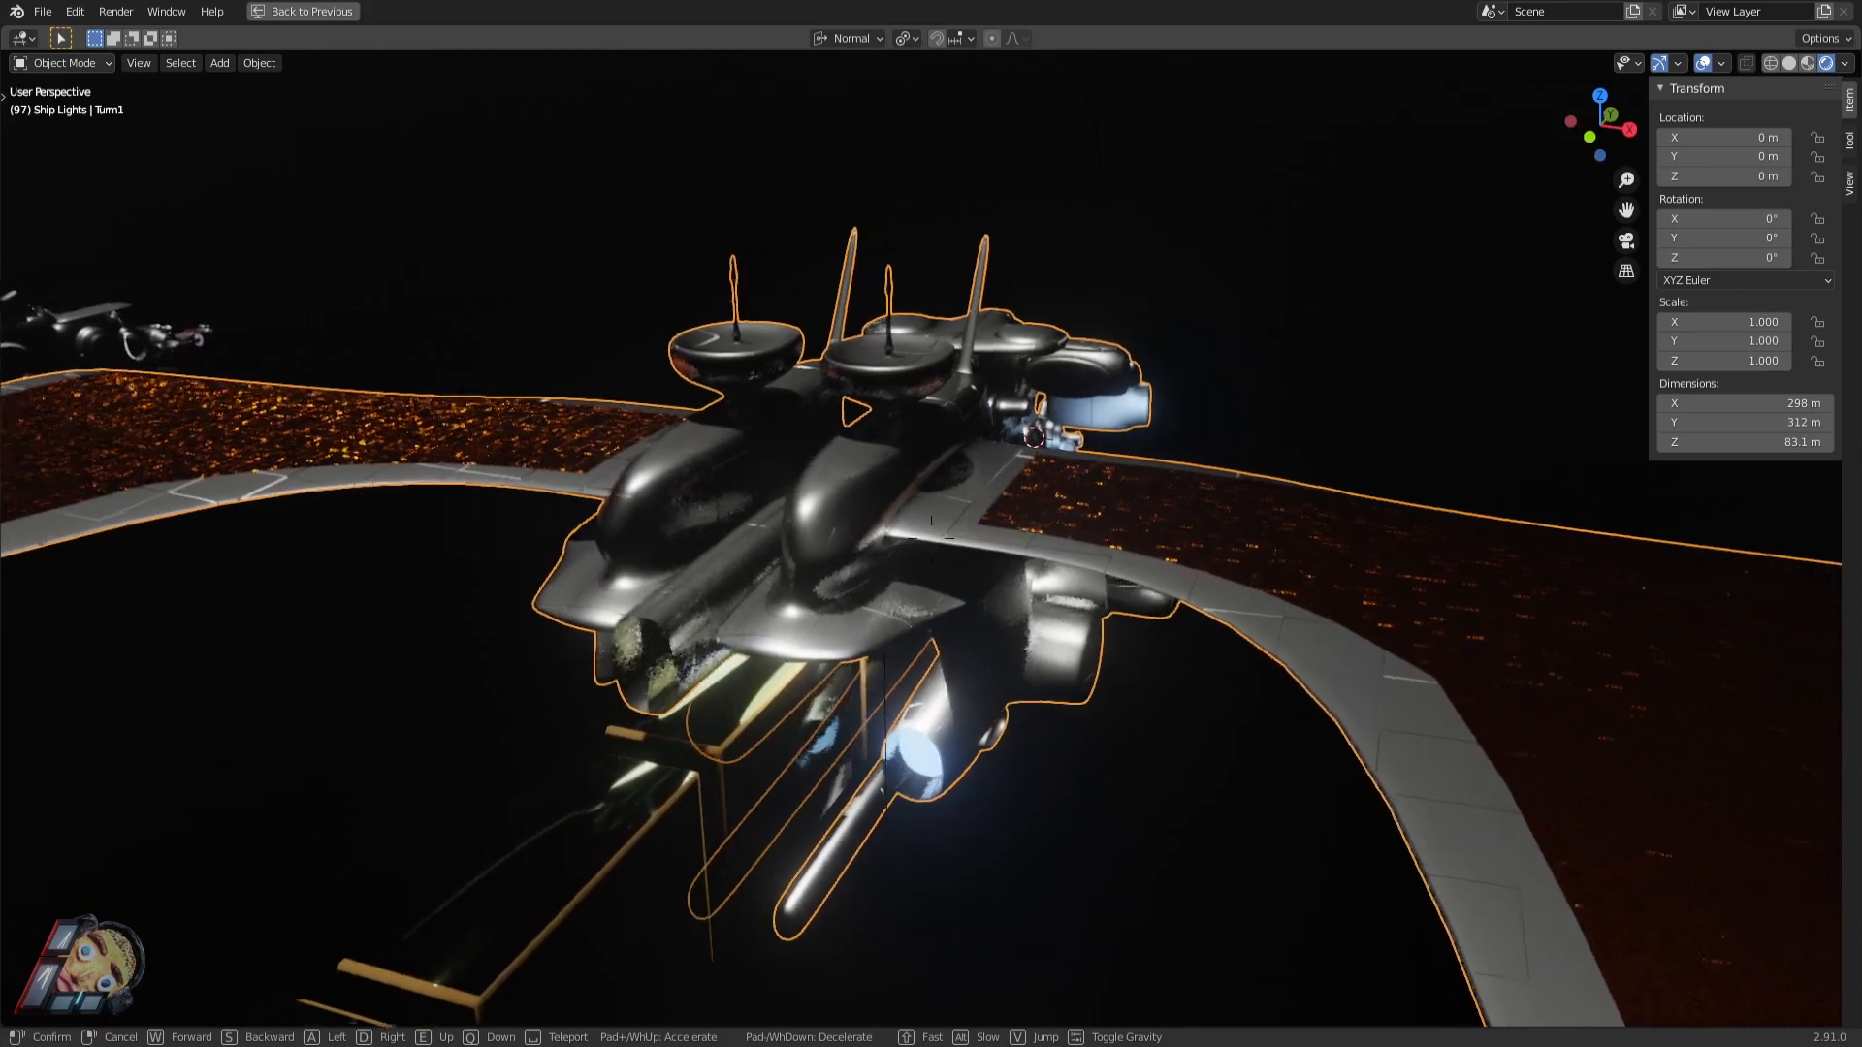
{"action": "key", "text": "a"}
{"action": "key", "text": "w"}
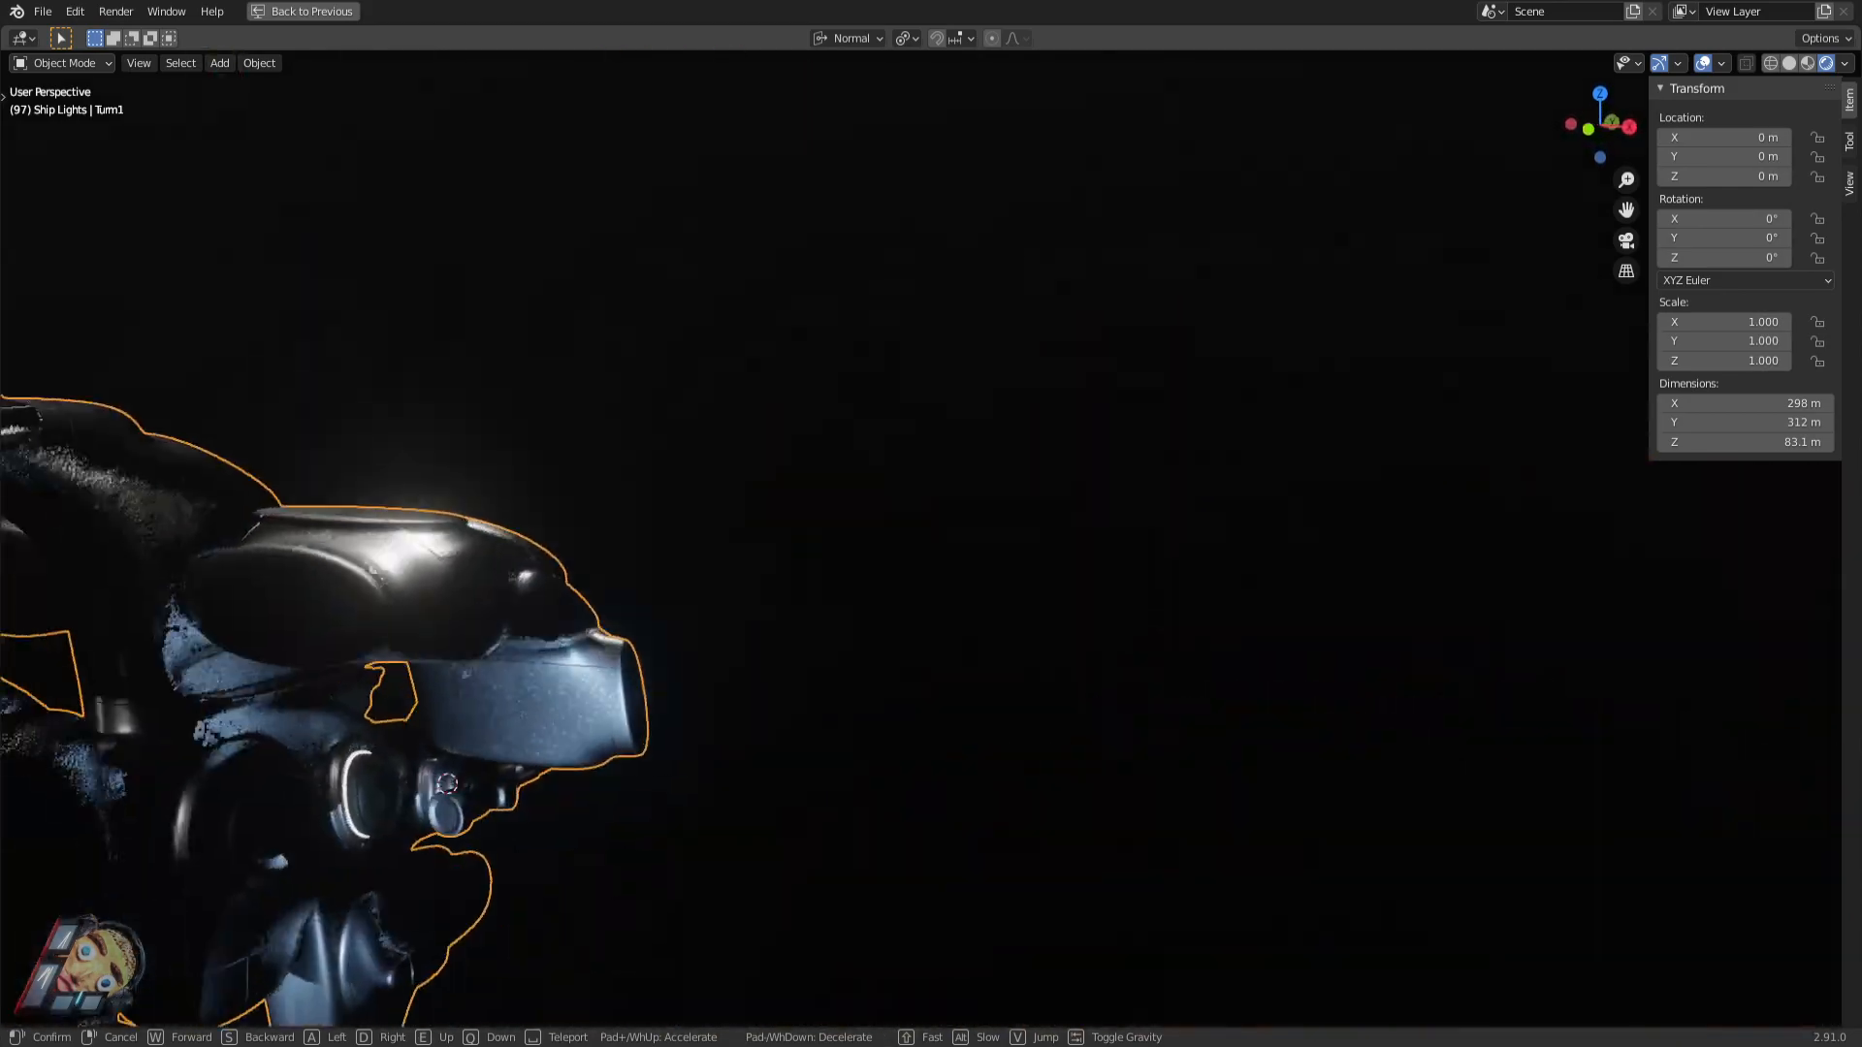
{"action": "key", "text": "d"}
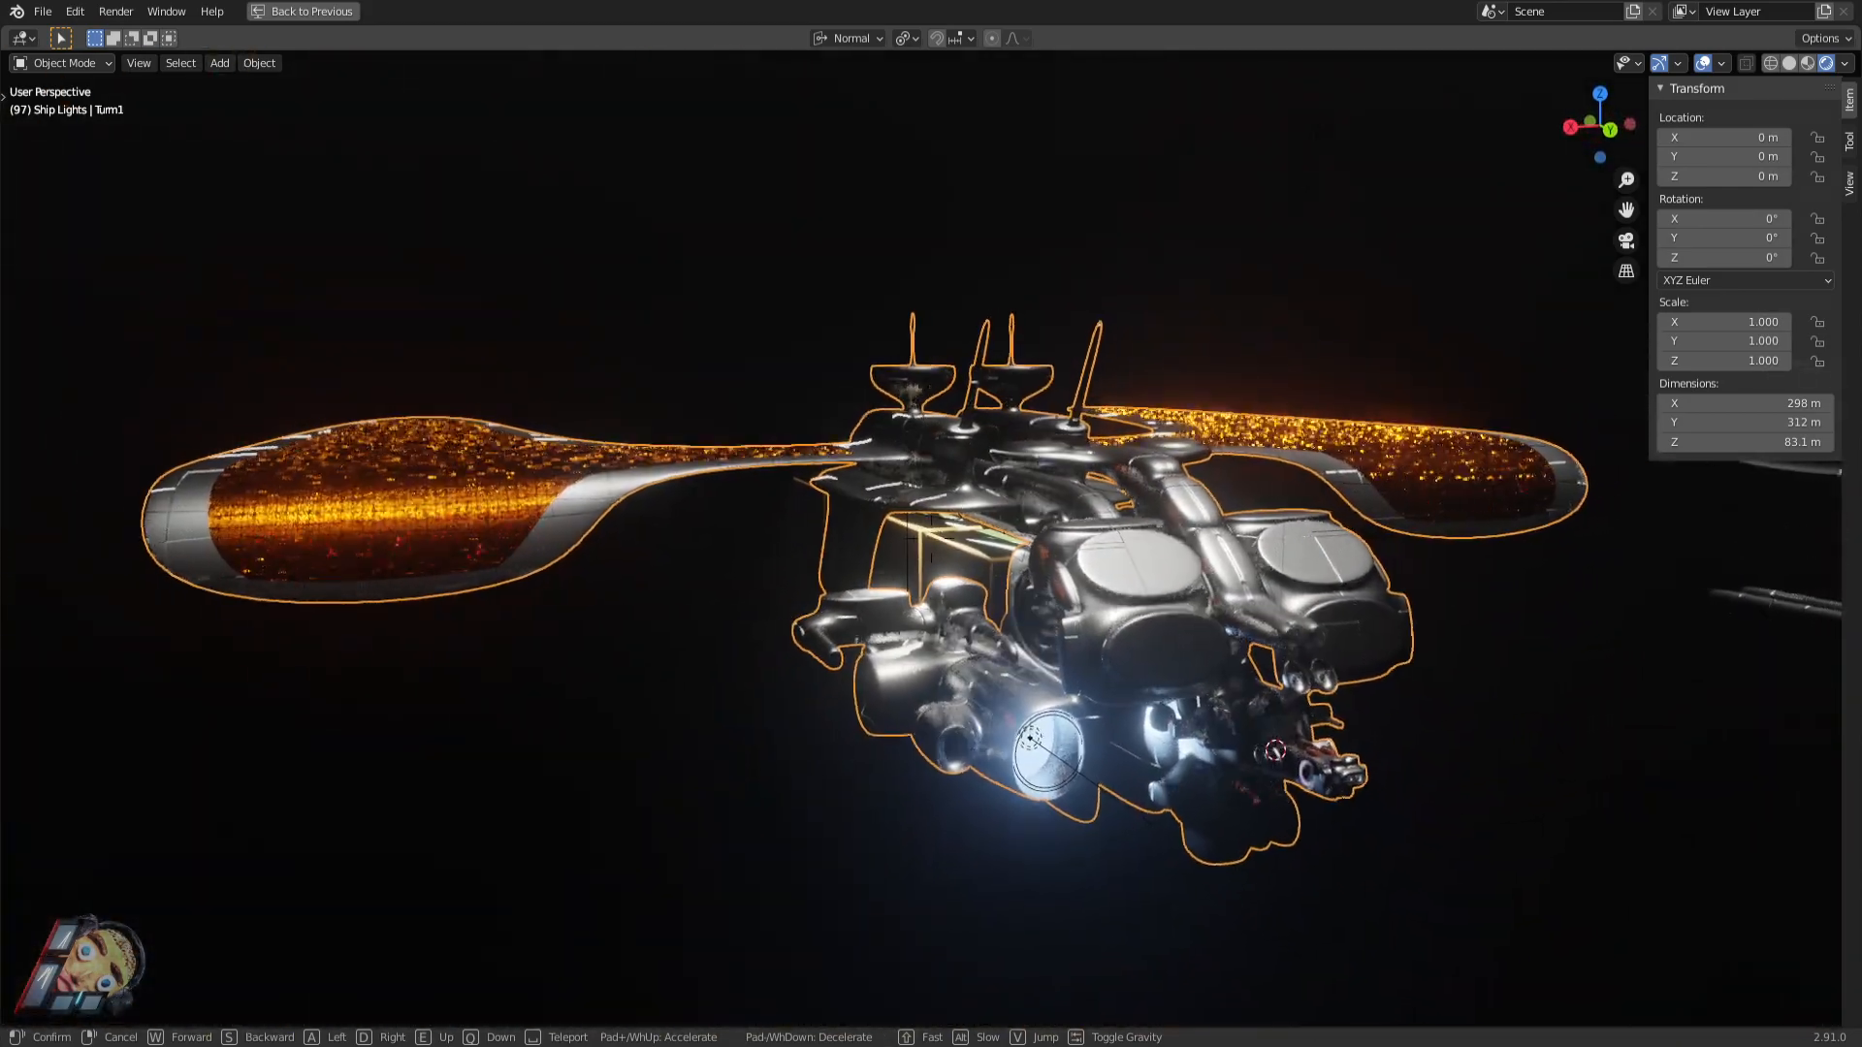
{"action": "key", "text": "w"}
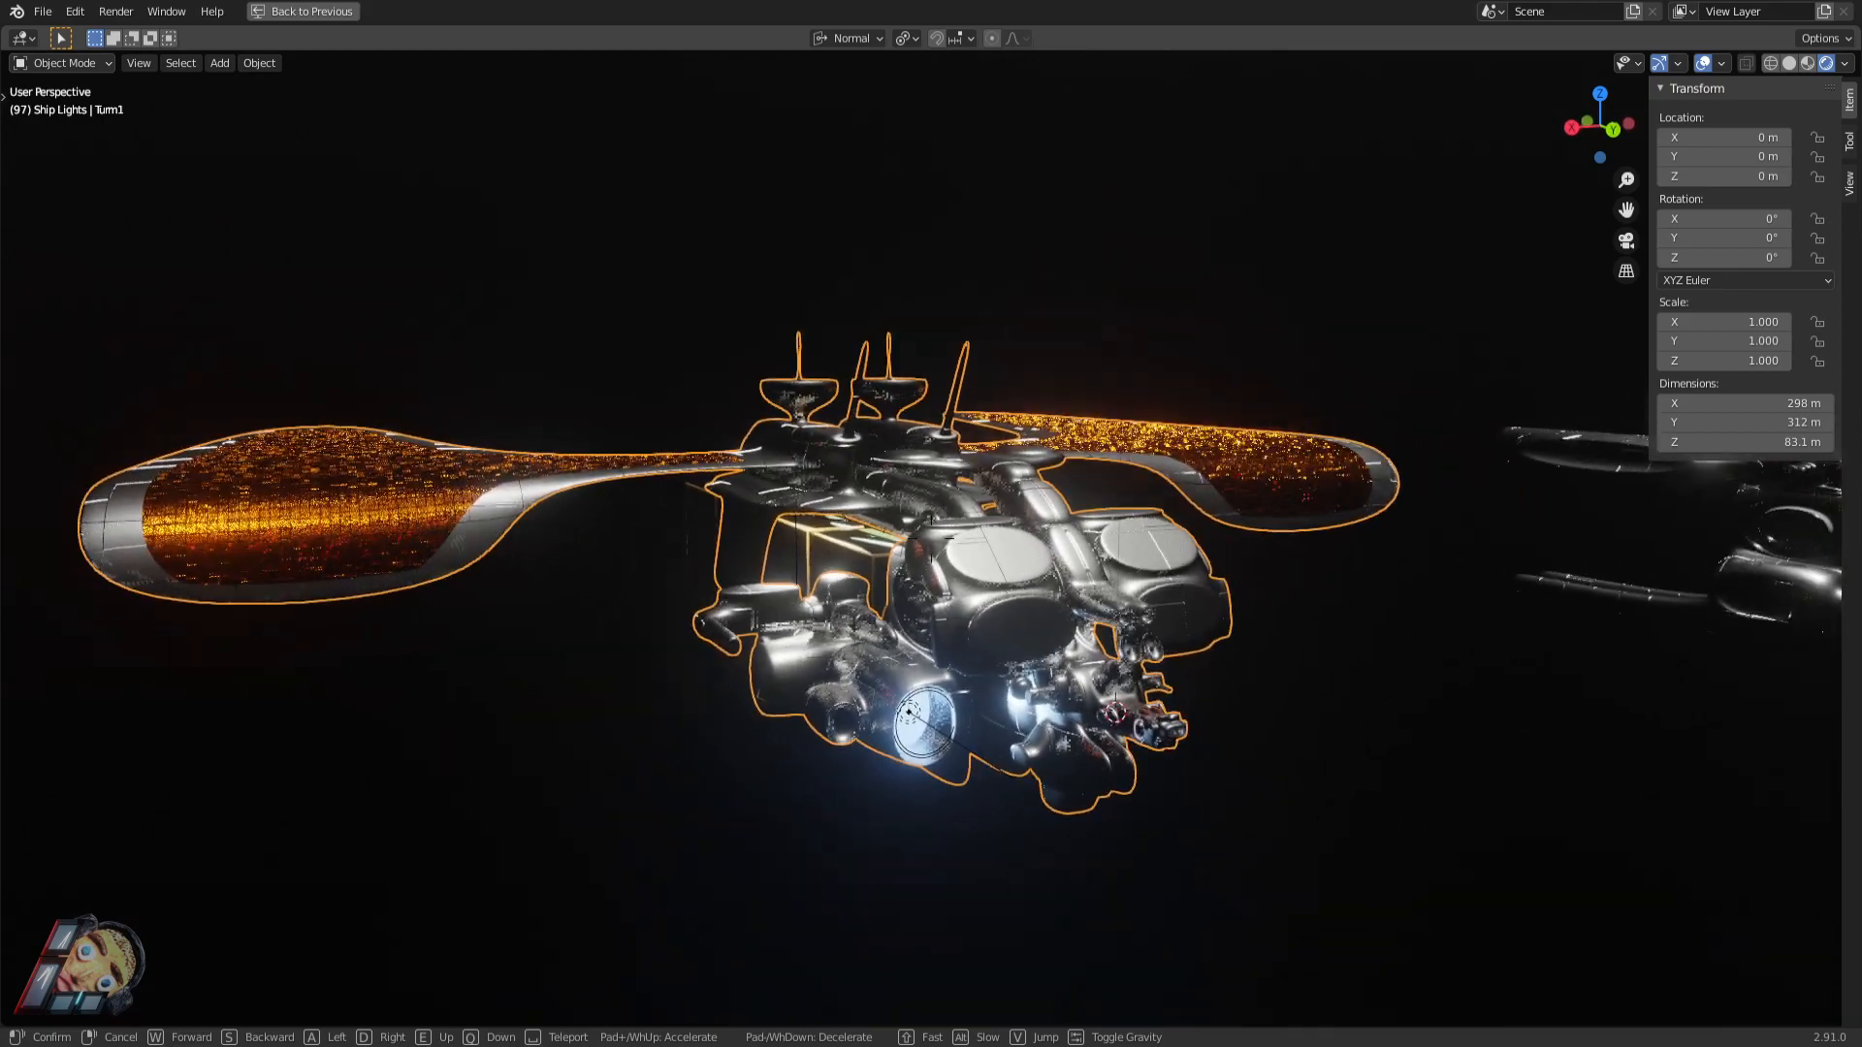
{"action": "left_click", "coordinate": [1152, 471]}
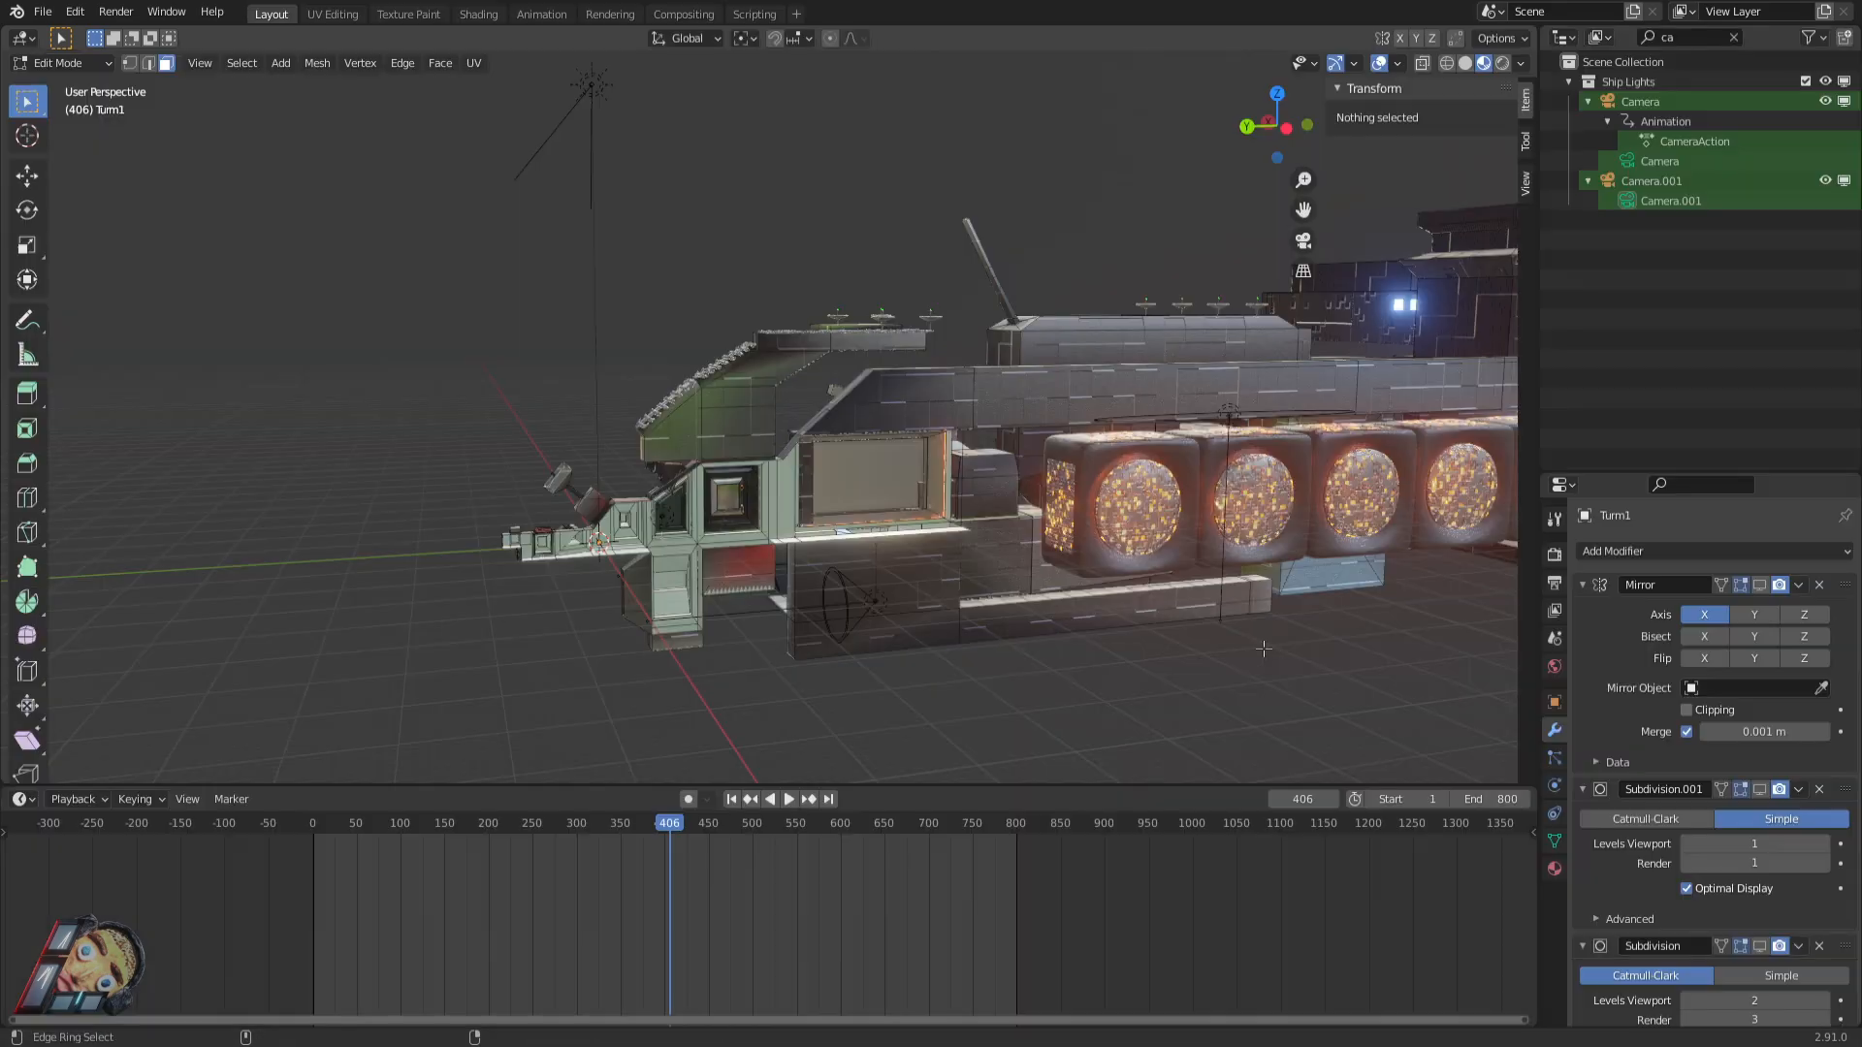
Fly around the blocky half ship in Edit Mode to examine its glowing side panels, front lights and nose framework.
{"action": "key", "text": "shift+grave"}
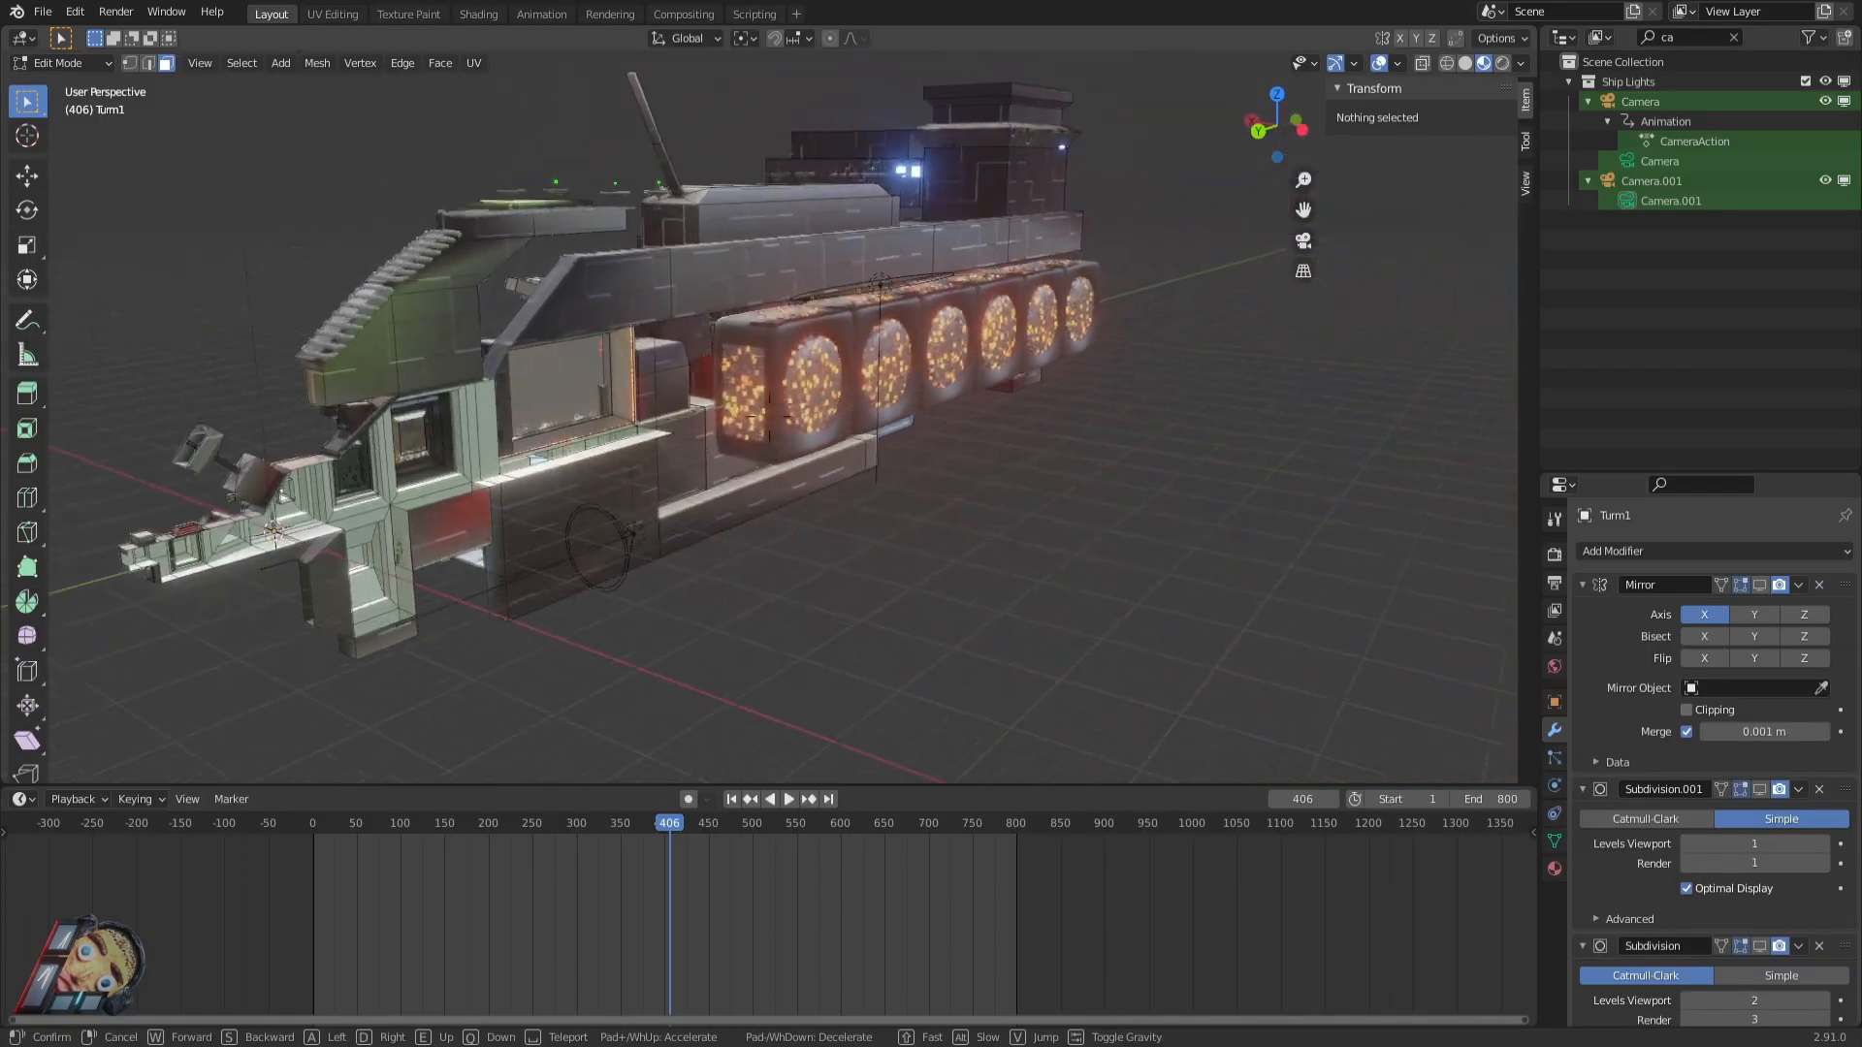
{"action": "key", "text": "w"}
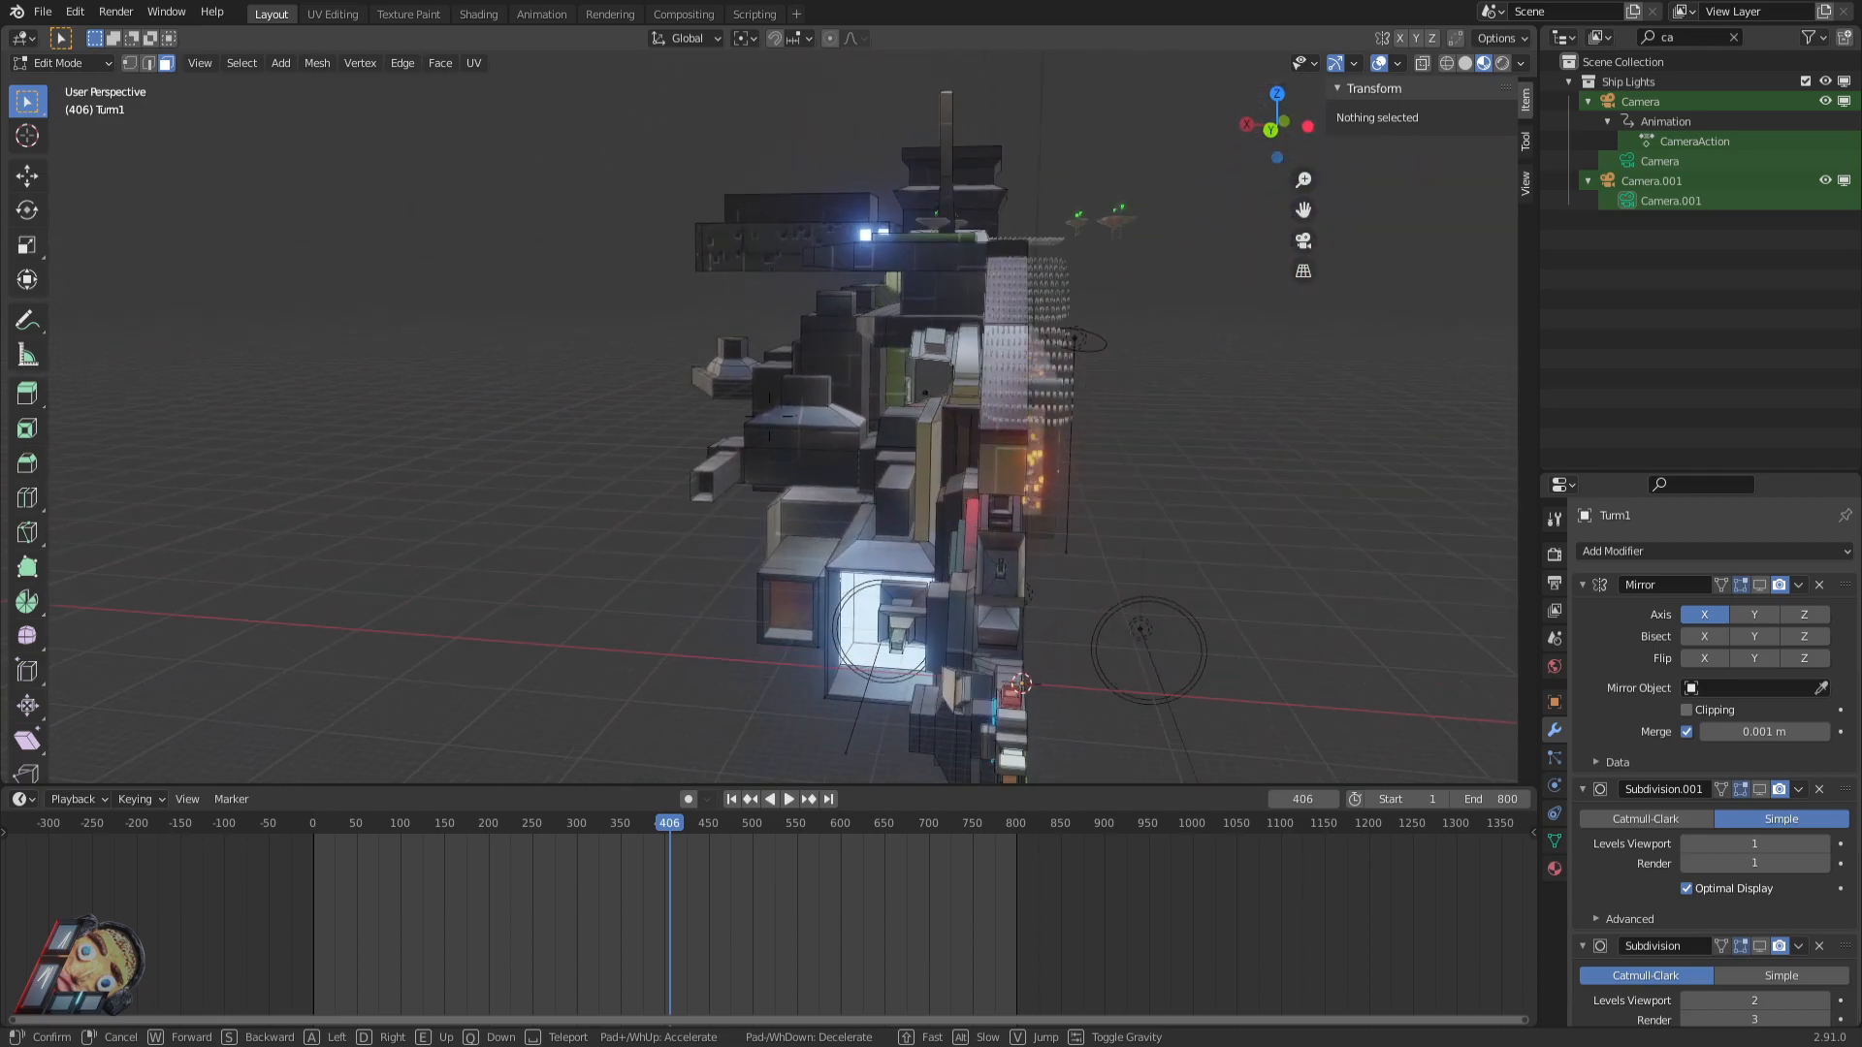
{"action": "key", "text": "d"}
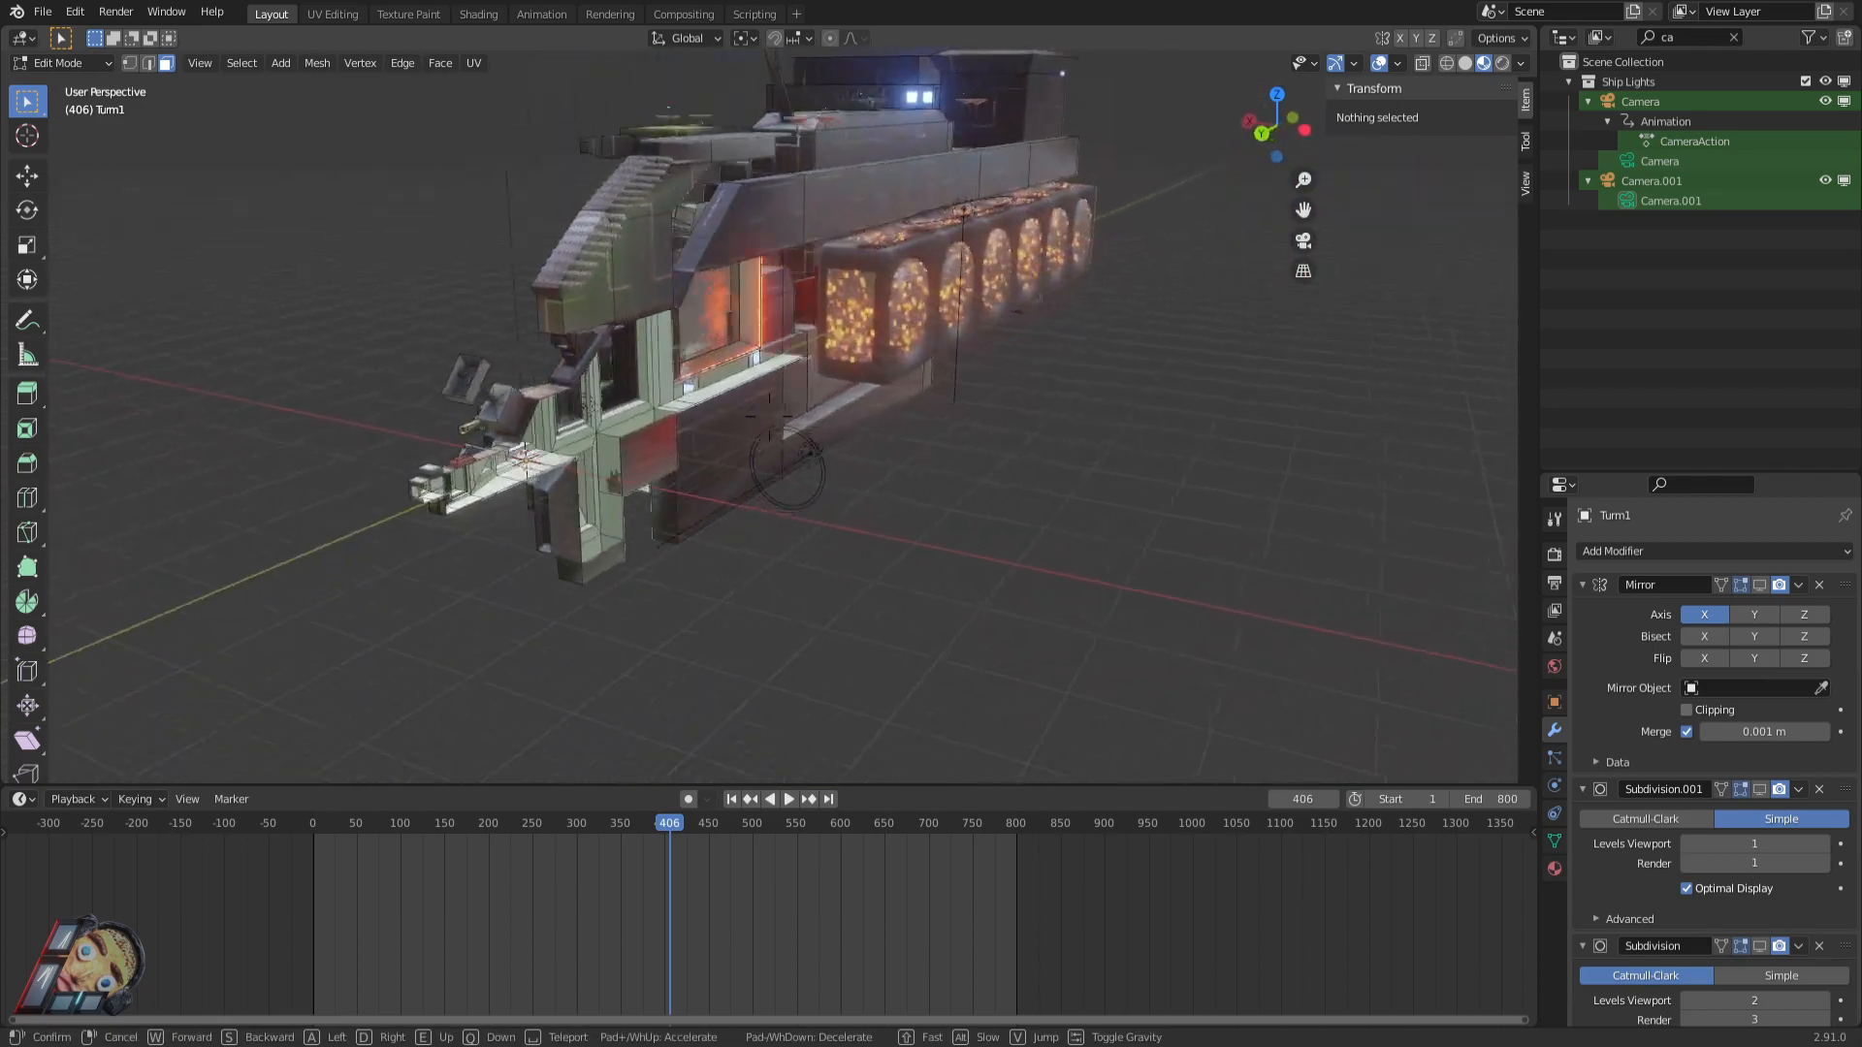
{"action": "key", "text": "w"}
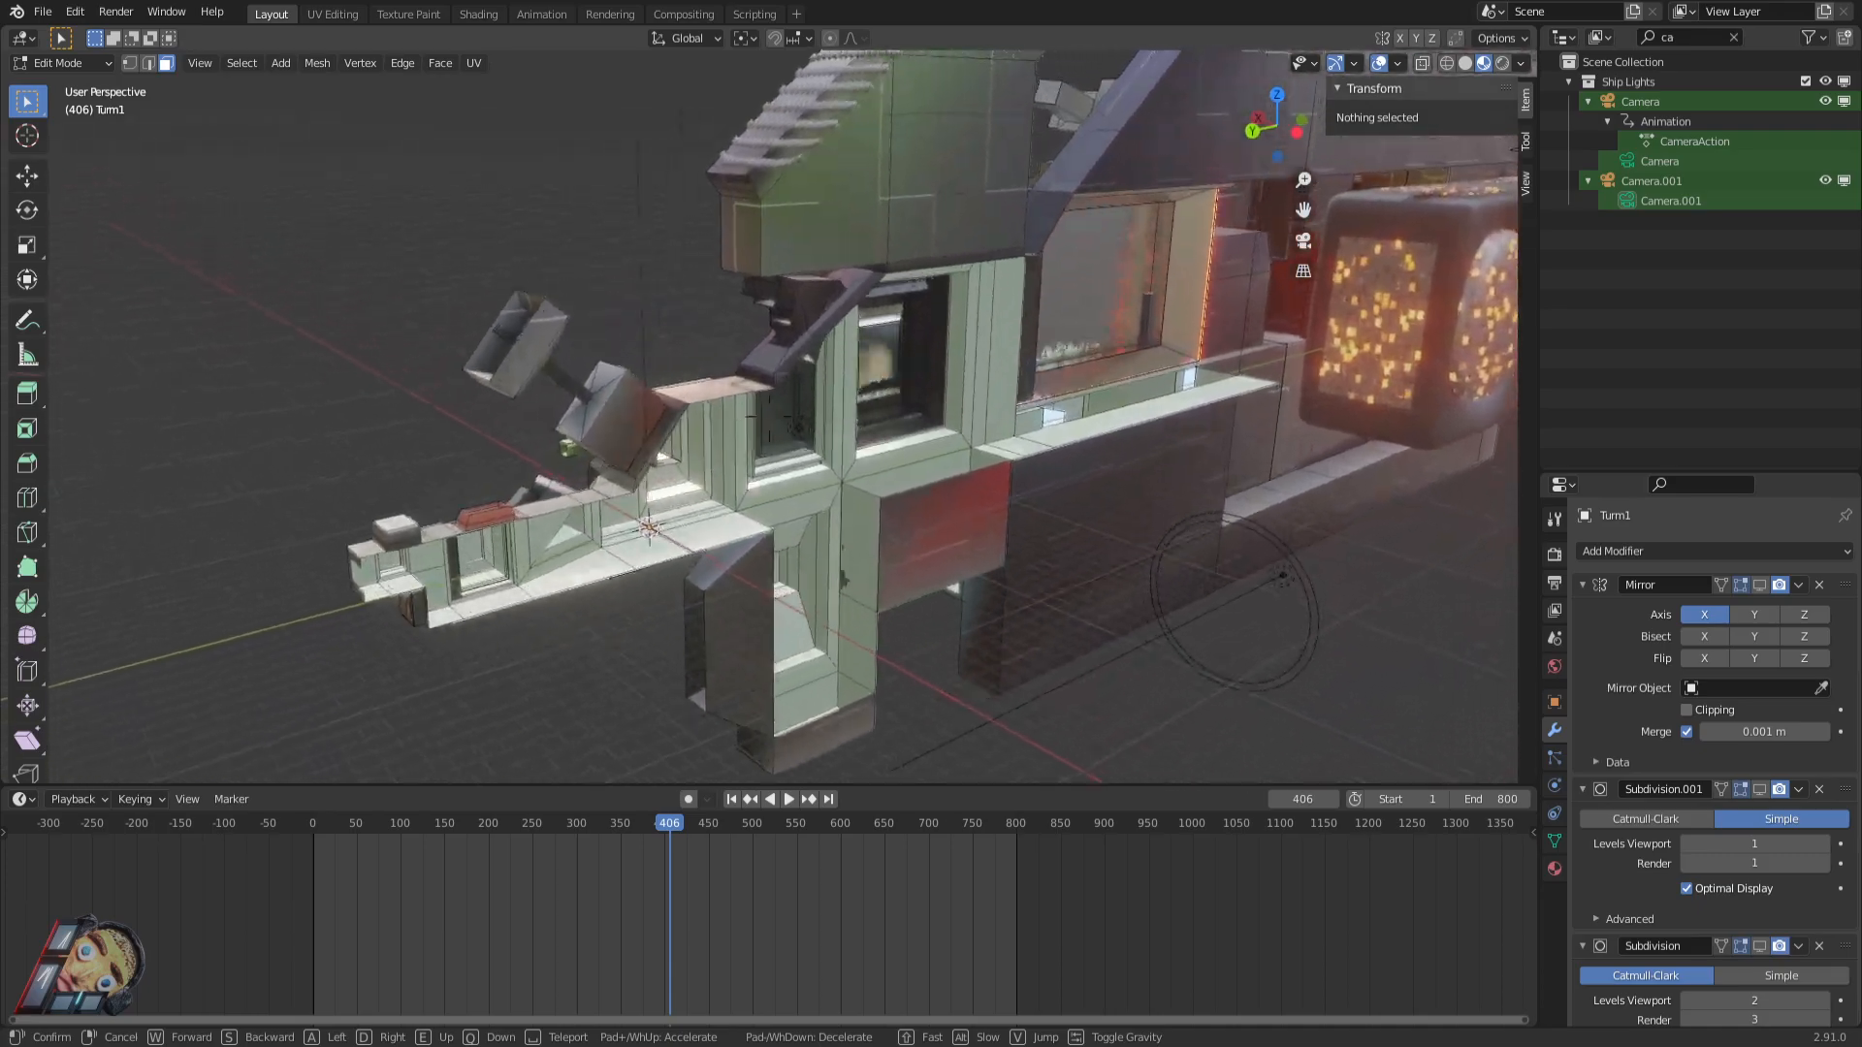
{"action": "key", "text": "s"}
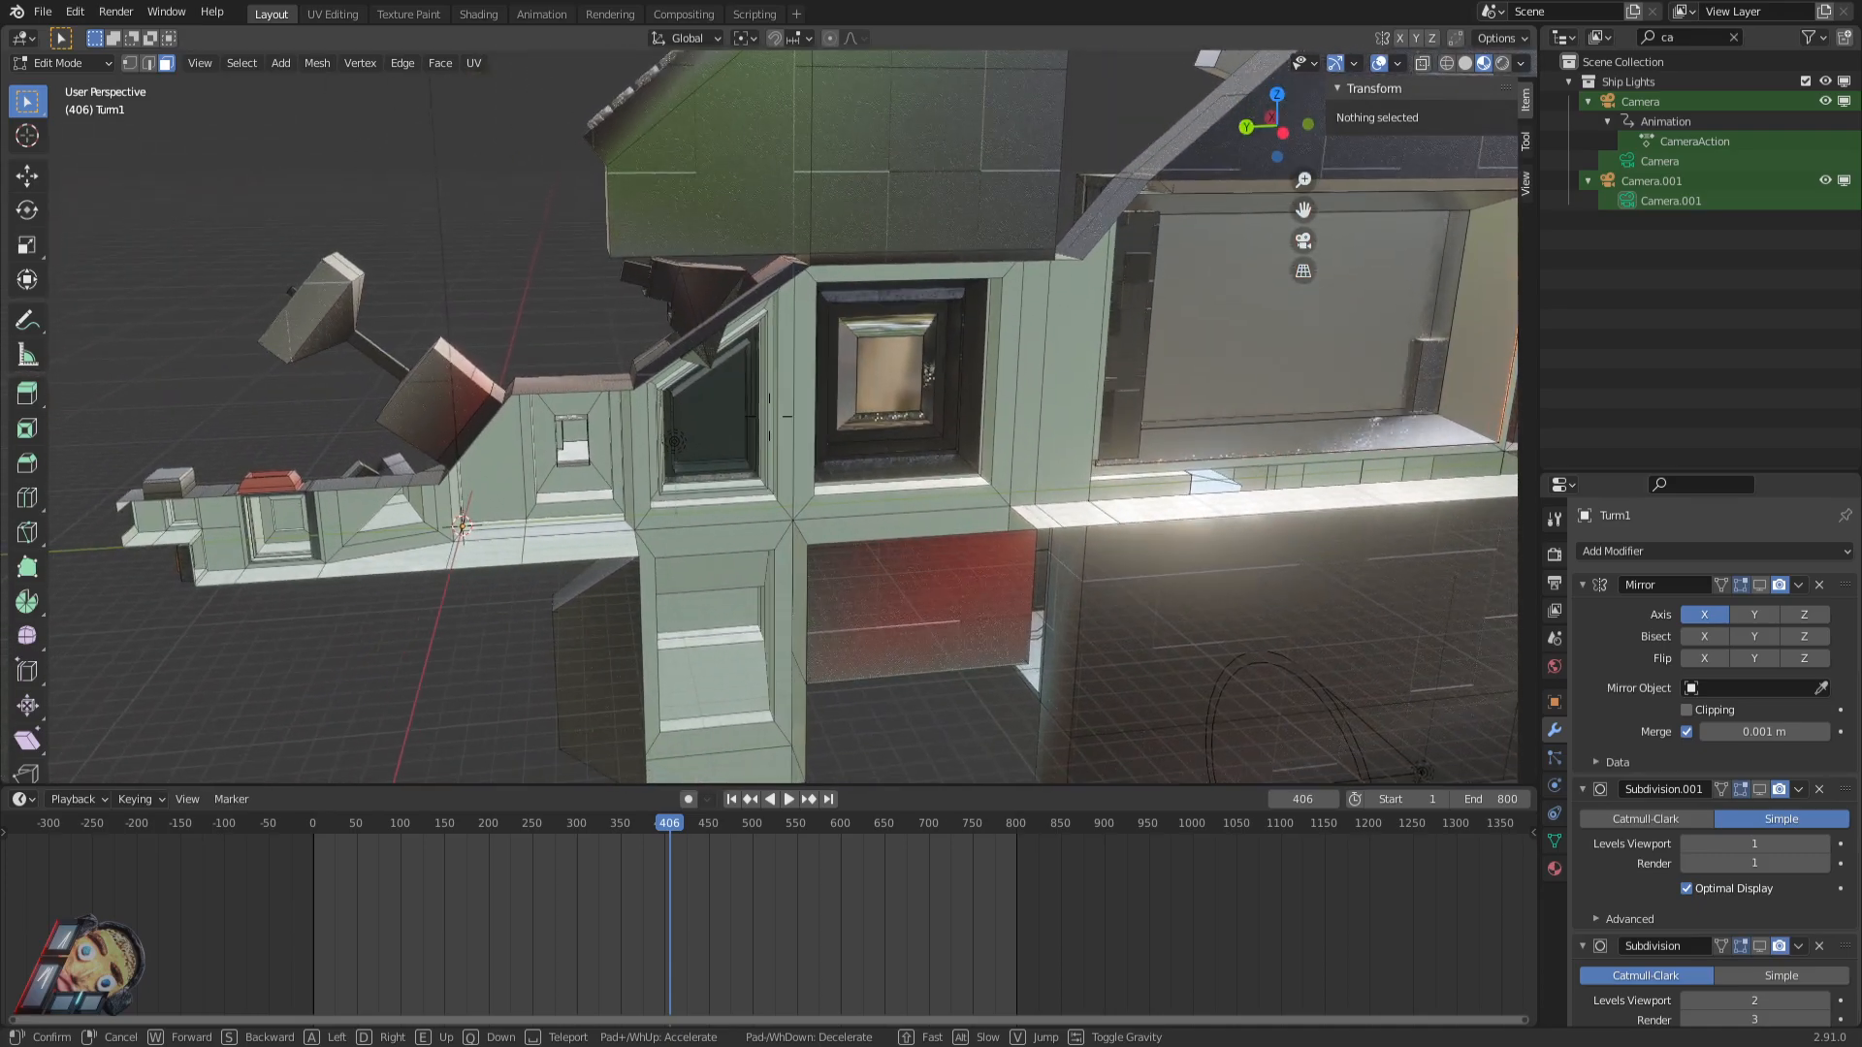
{"action": "left_click", "coordinate": [843, 603]}
Toggle the half ship between Object Mode and Edit Mode while examining its front hull up close, ending in Object Mode.
{"action": "key", "text": "Tab"}
{"action": "key", "text": "shift+grave"}
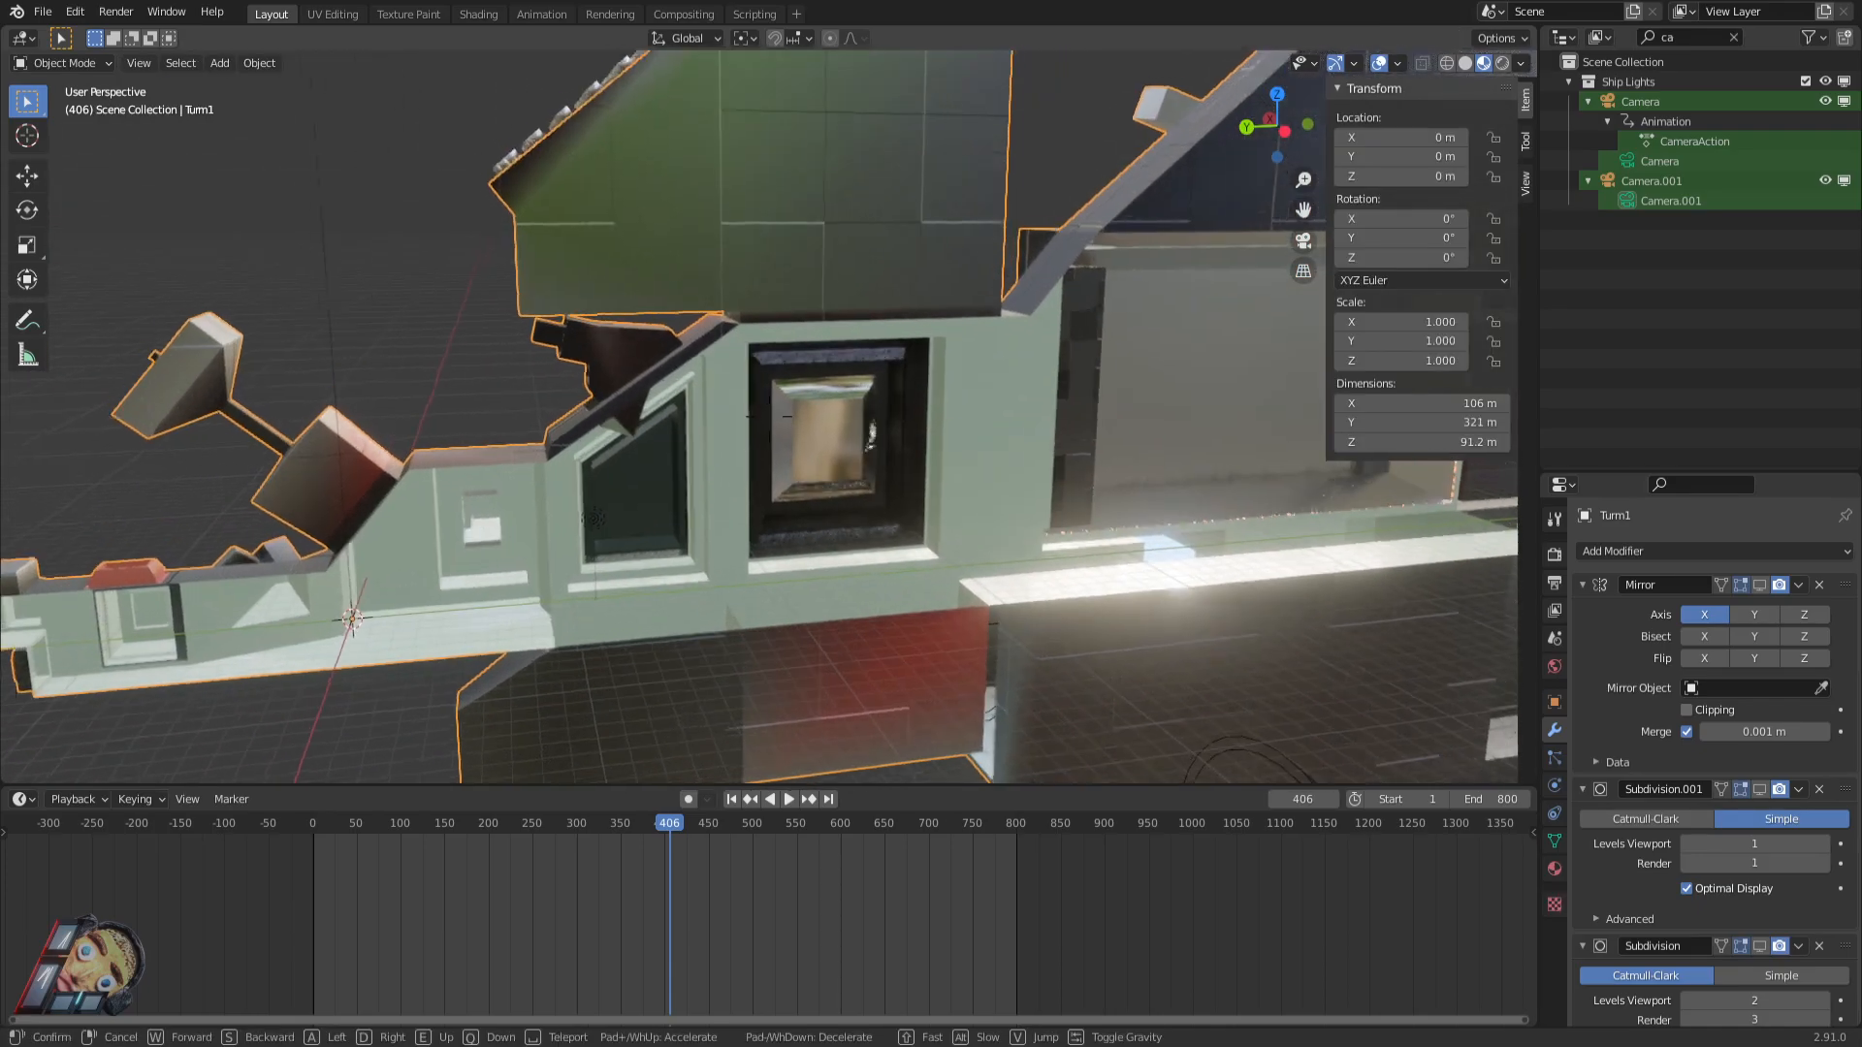
{"action": "key", "text": "w"}
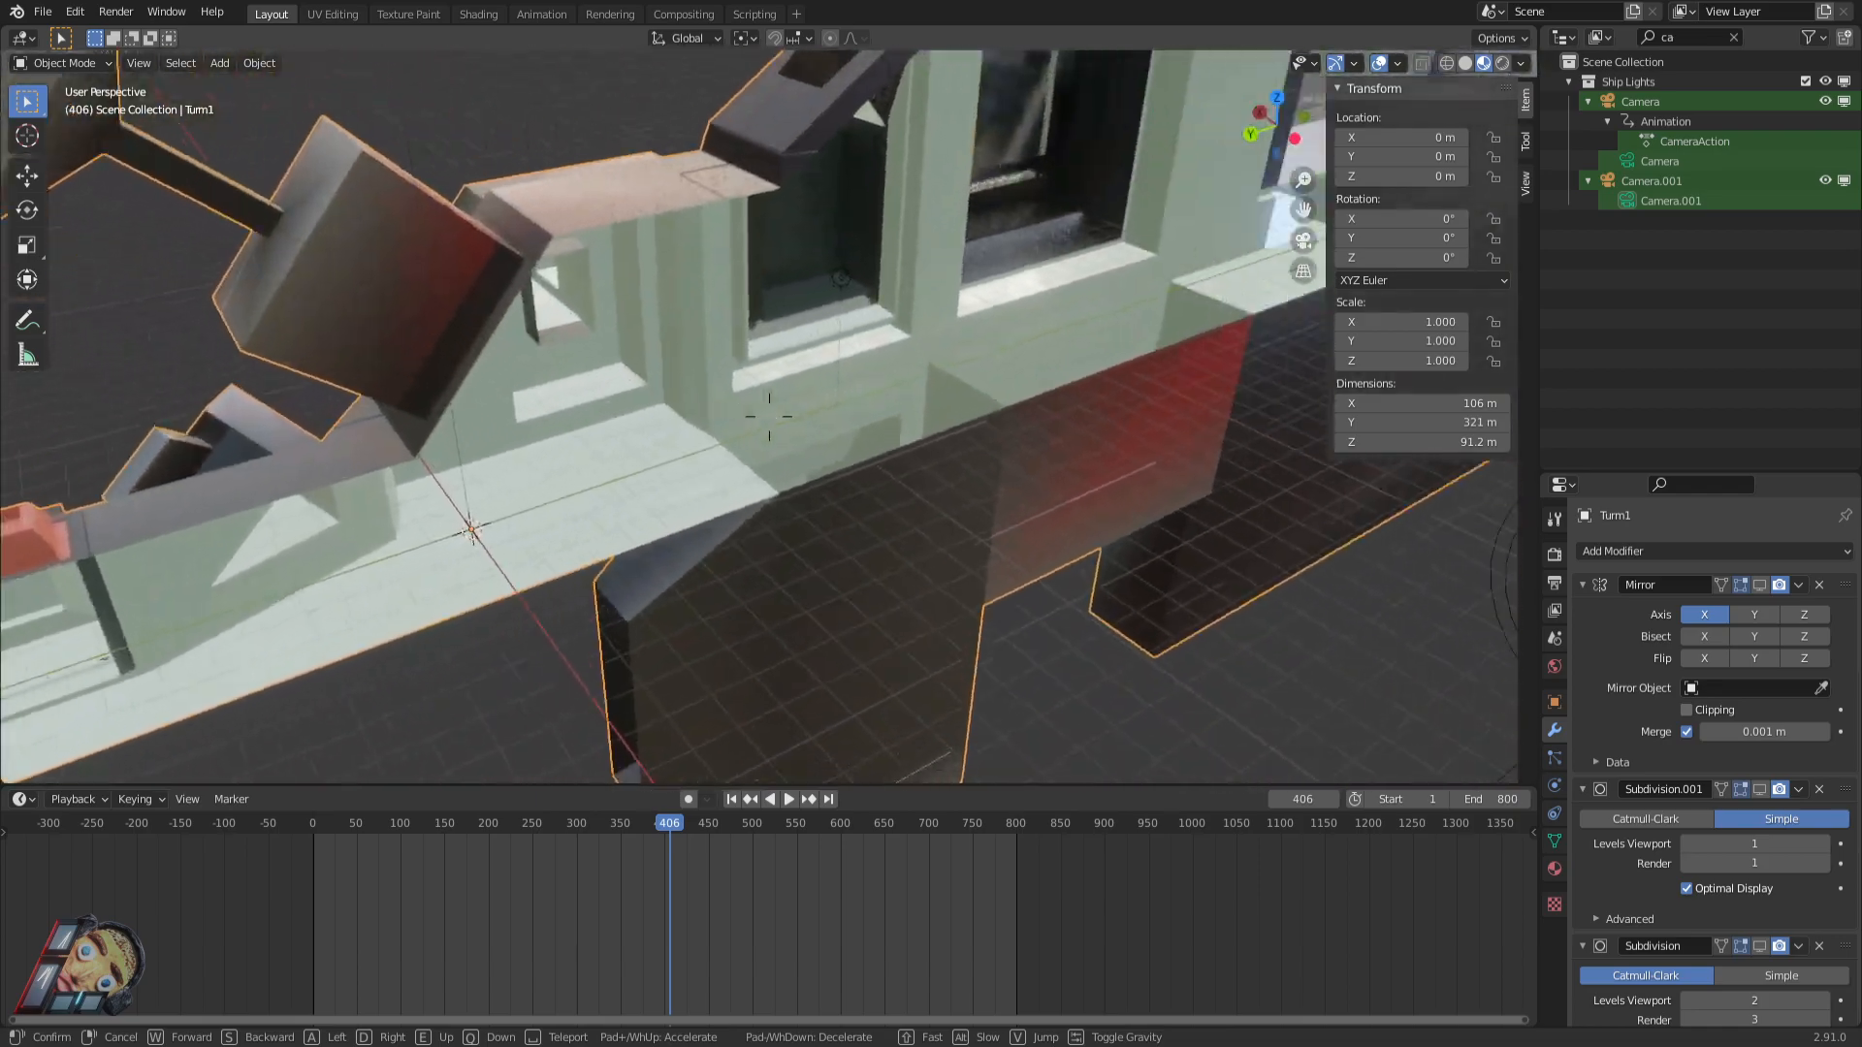
{"action": "left_click", "coordinate": [1178, 309]}
{"action": "key", "text": "Tab"}
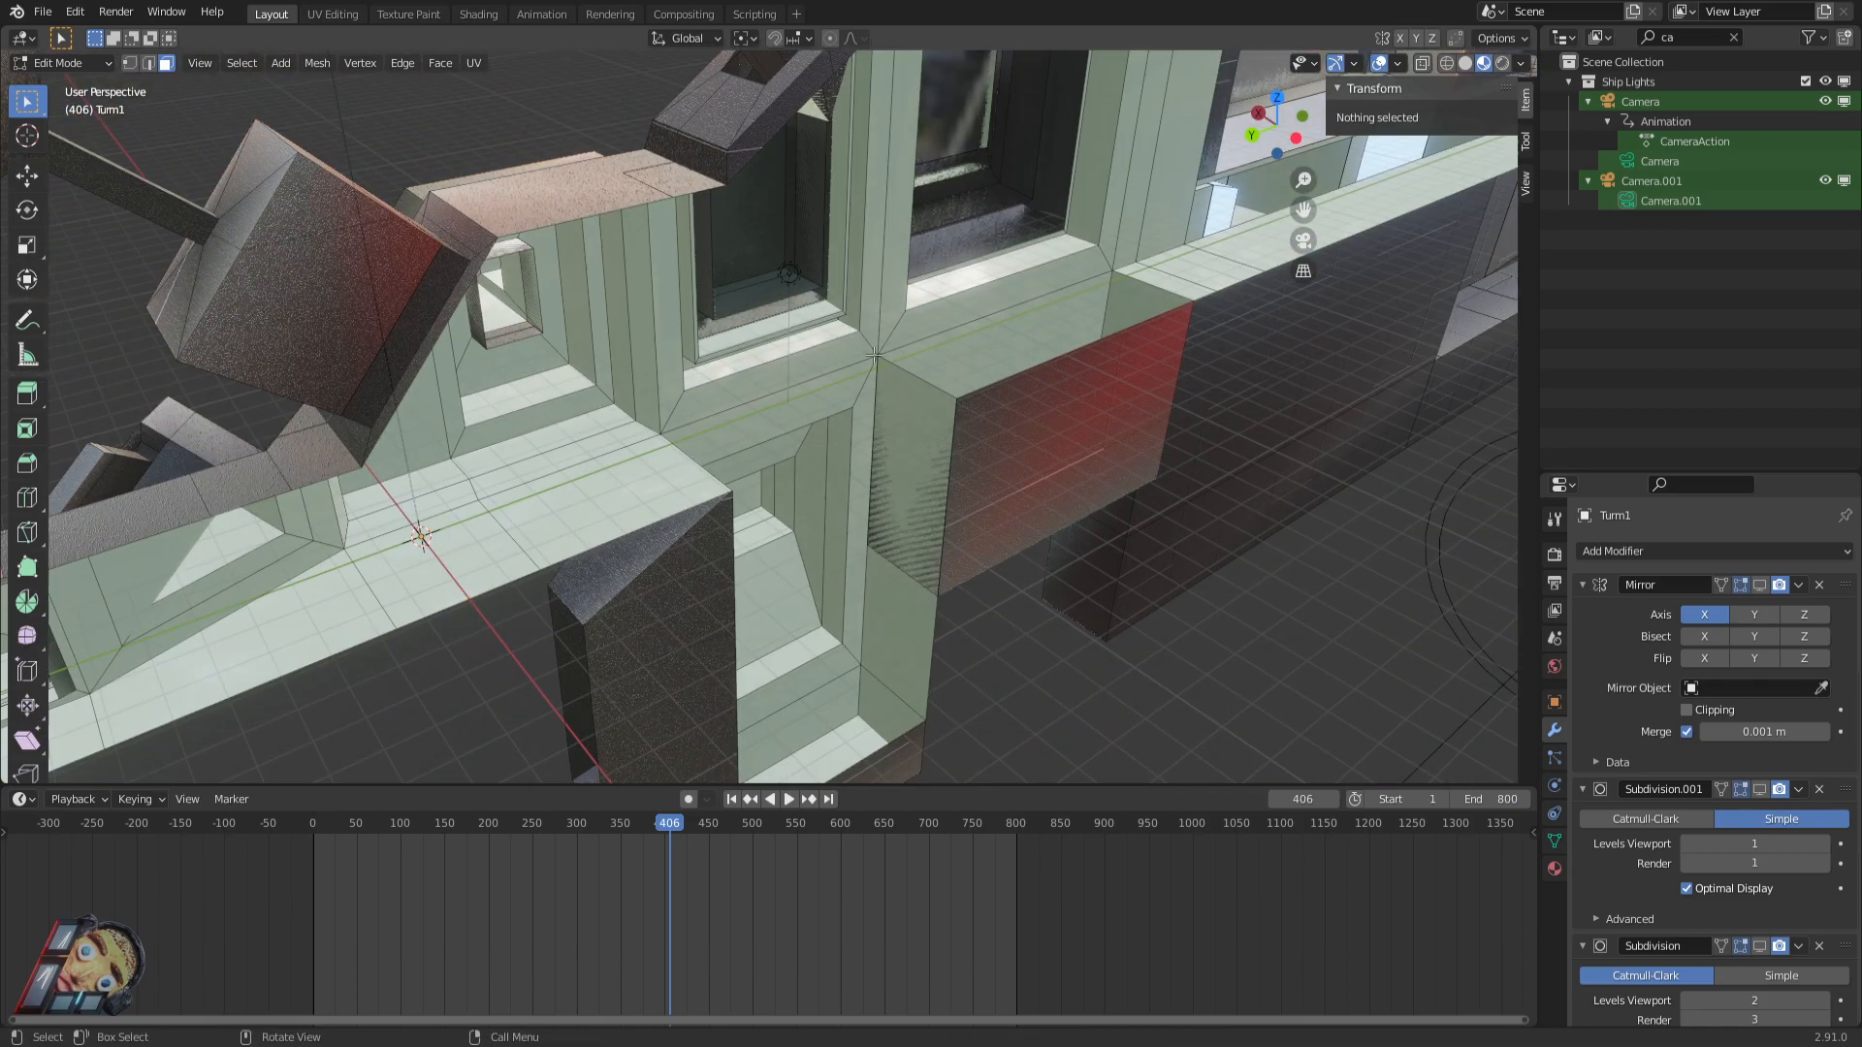
{"action": "key", "text": "Tab"}
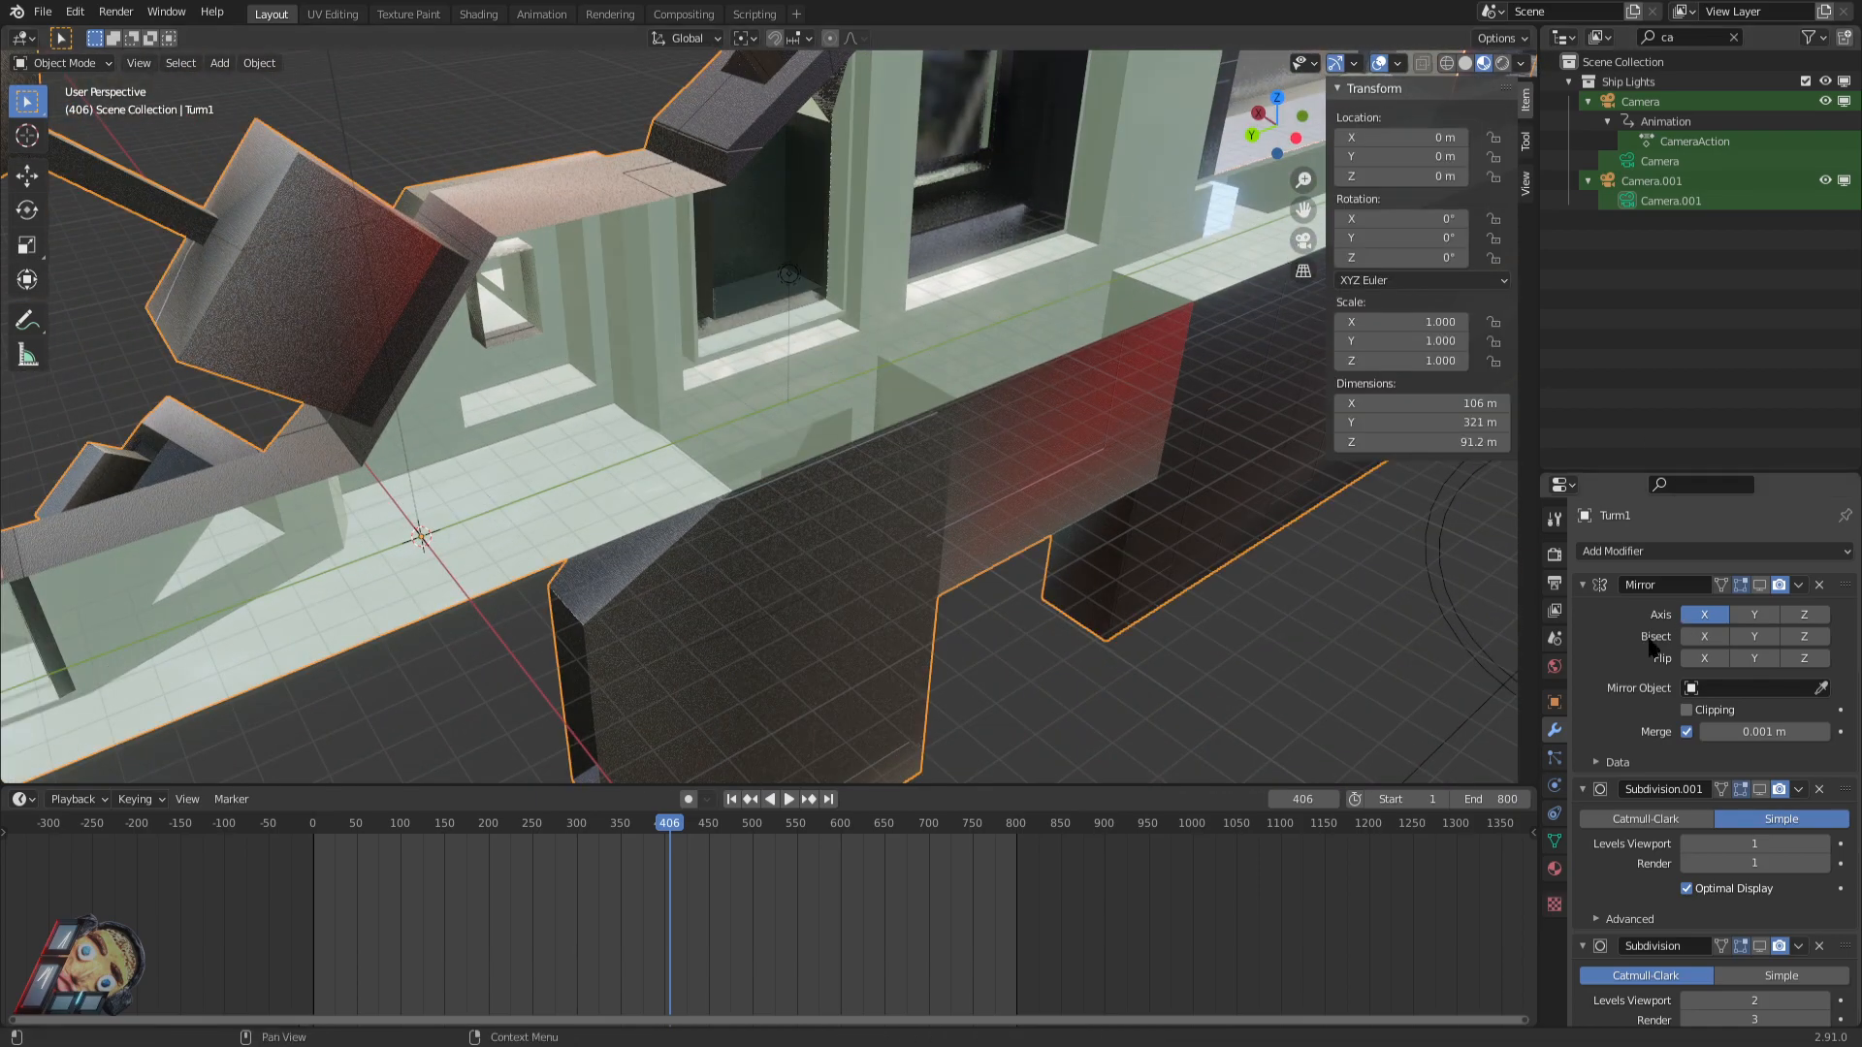
Turn on viewport display for the Subdivision and Subdivision.001 modifiers of the ship.
{"action": "scroll", "coordinate": [1705, 887], "scroll_direction": "down", "scroll_amount": 2}
{"action": "left_click", "coordinate": [1759, 886]}
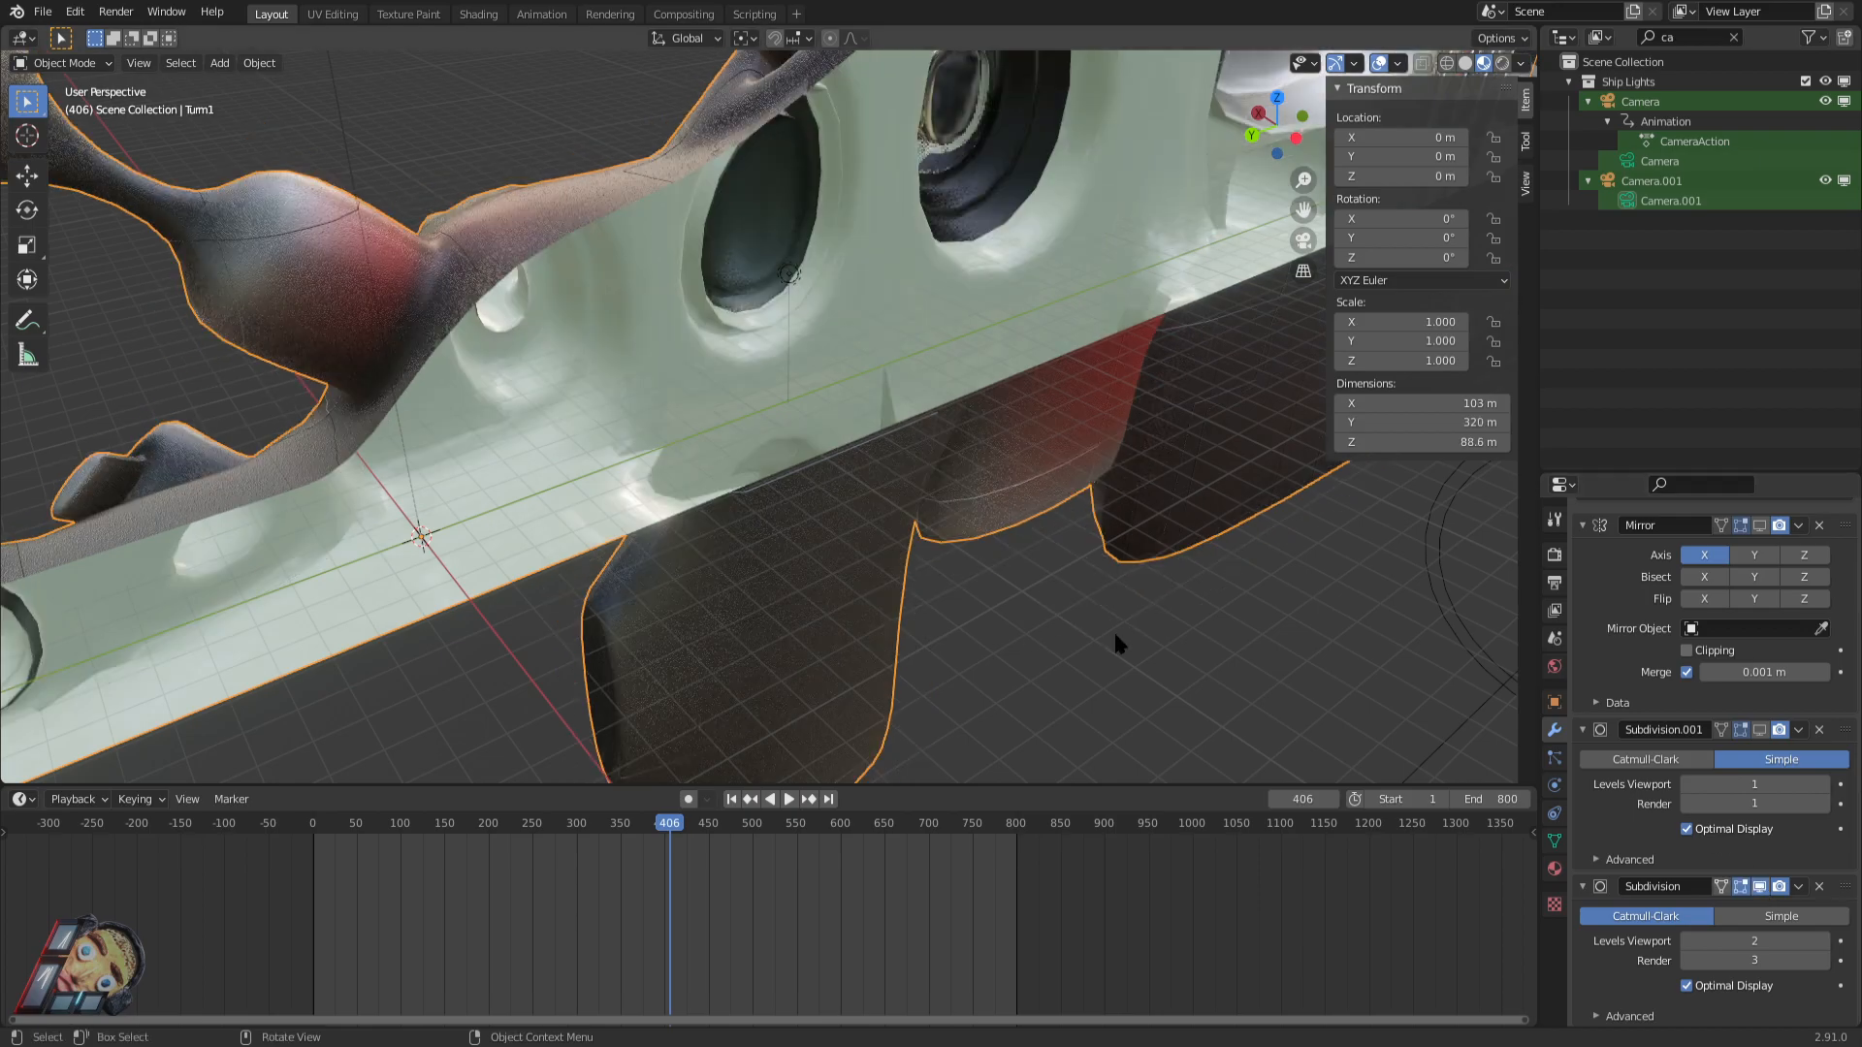
{"action": "left_click", "coordinate": [1759, 729]}
Fly out to the front of the smoothed half ship and turn on viewport display for its Mirror modifier.
{"action": "key", "text": "shift+grave"}
{"action": "key", "text": "s"}
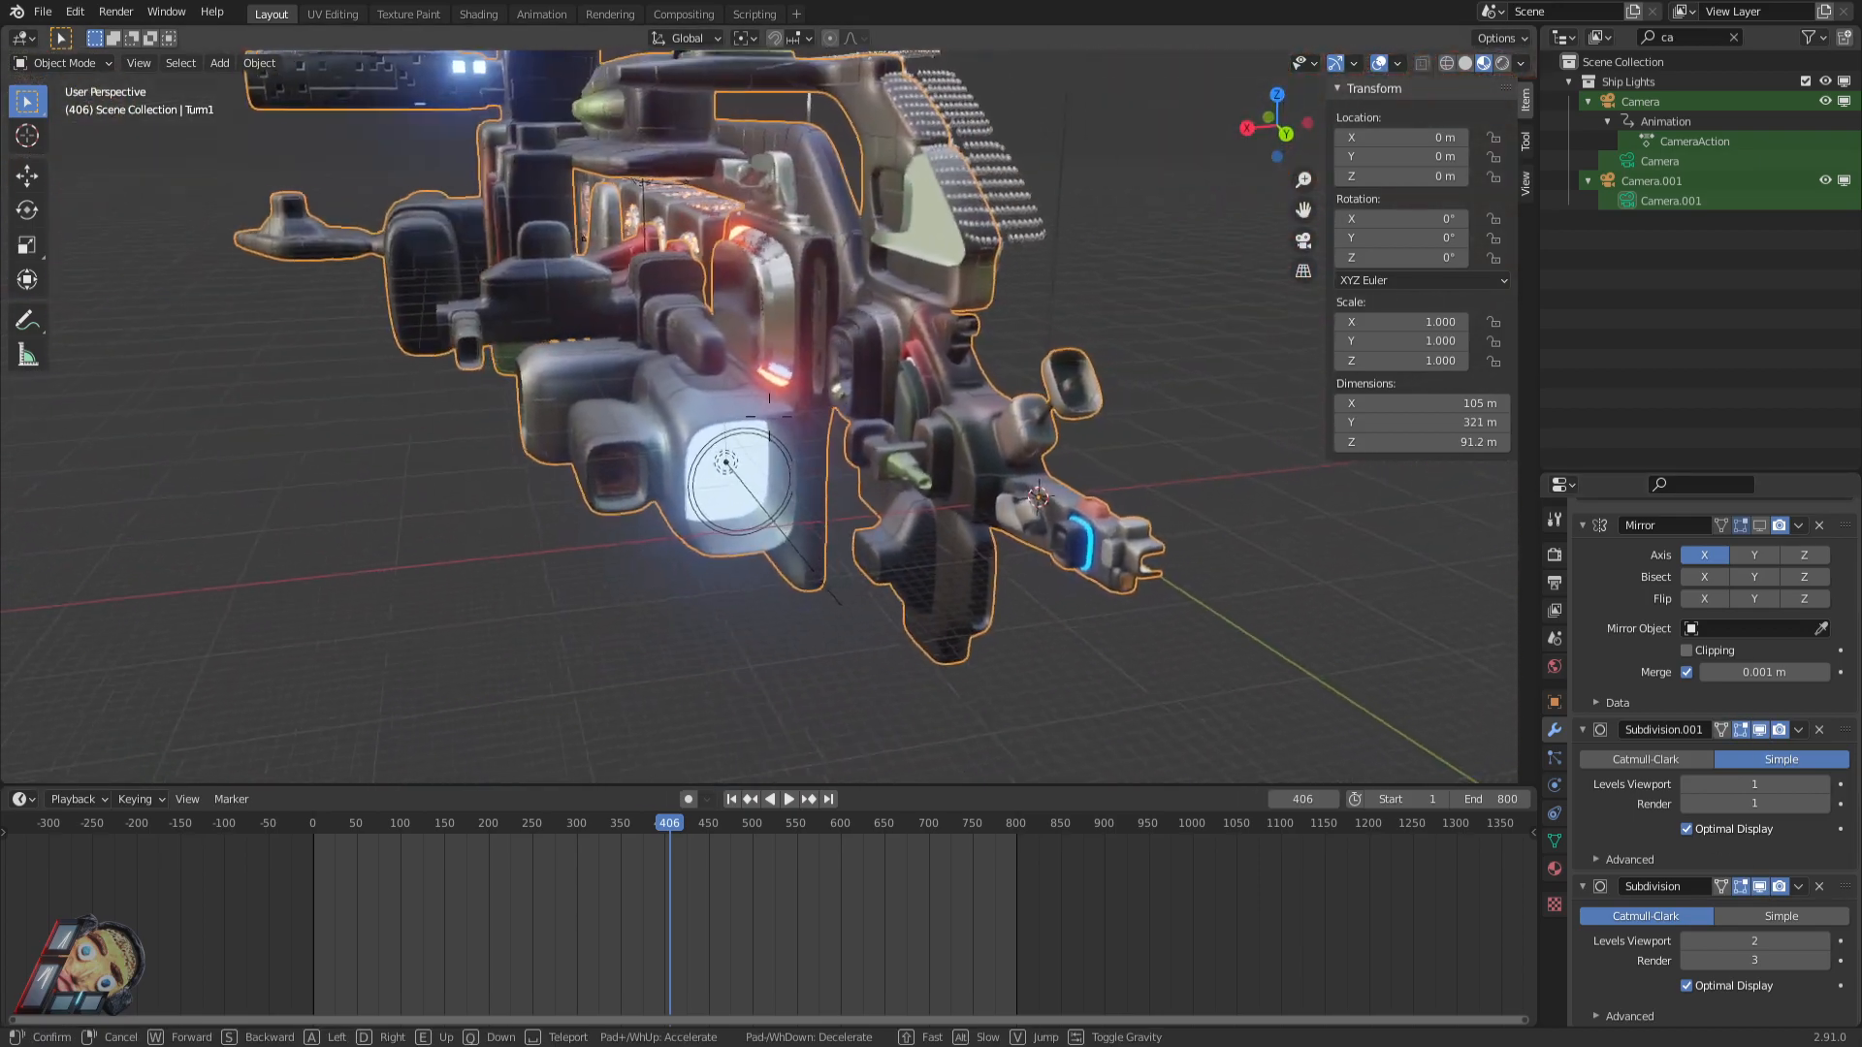
{"action": "key", "text": "d"}
{"action": "key", "text": "Escape"}
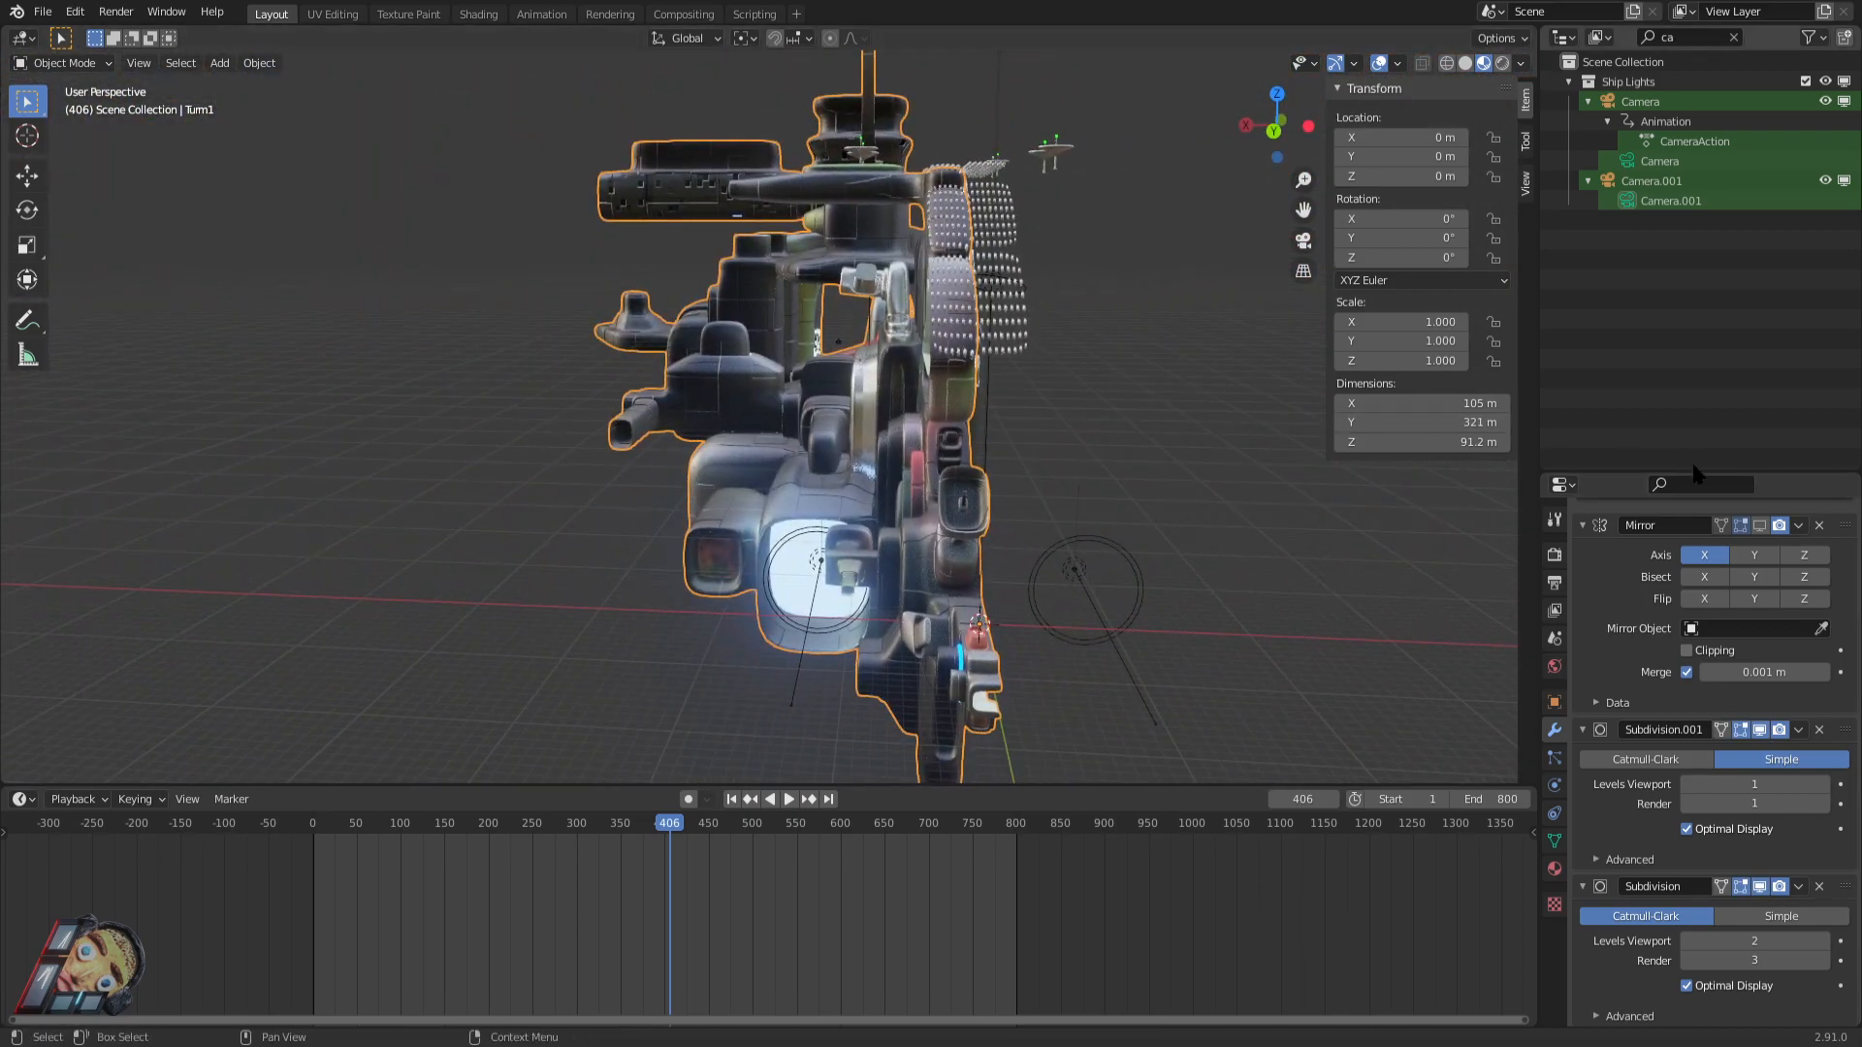
Fly around and through the mirrored ship to examine its side lights, top hull, nose, glowing interior and window recesses.
{"action": "key", "text": "shift+grave"}
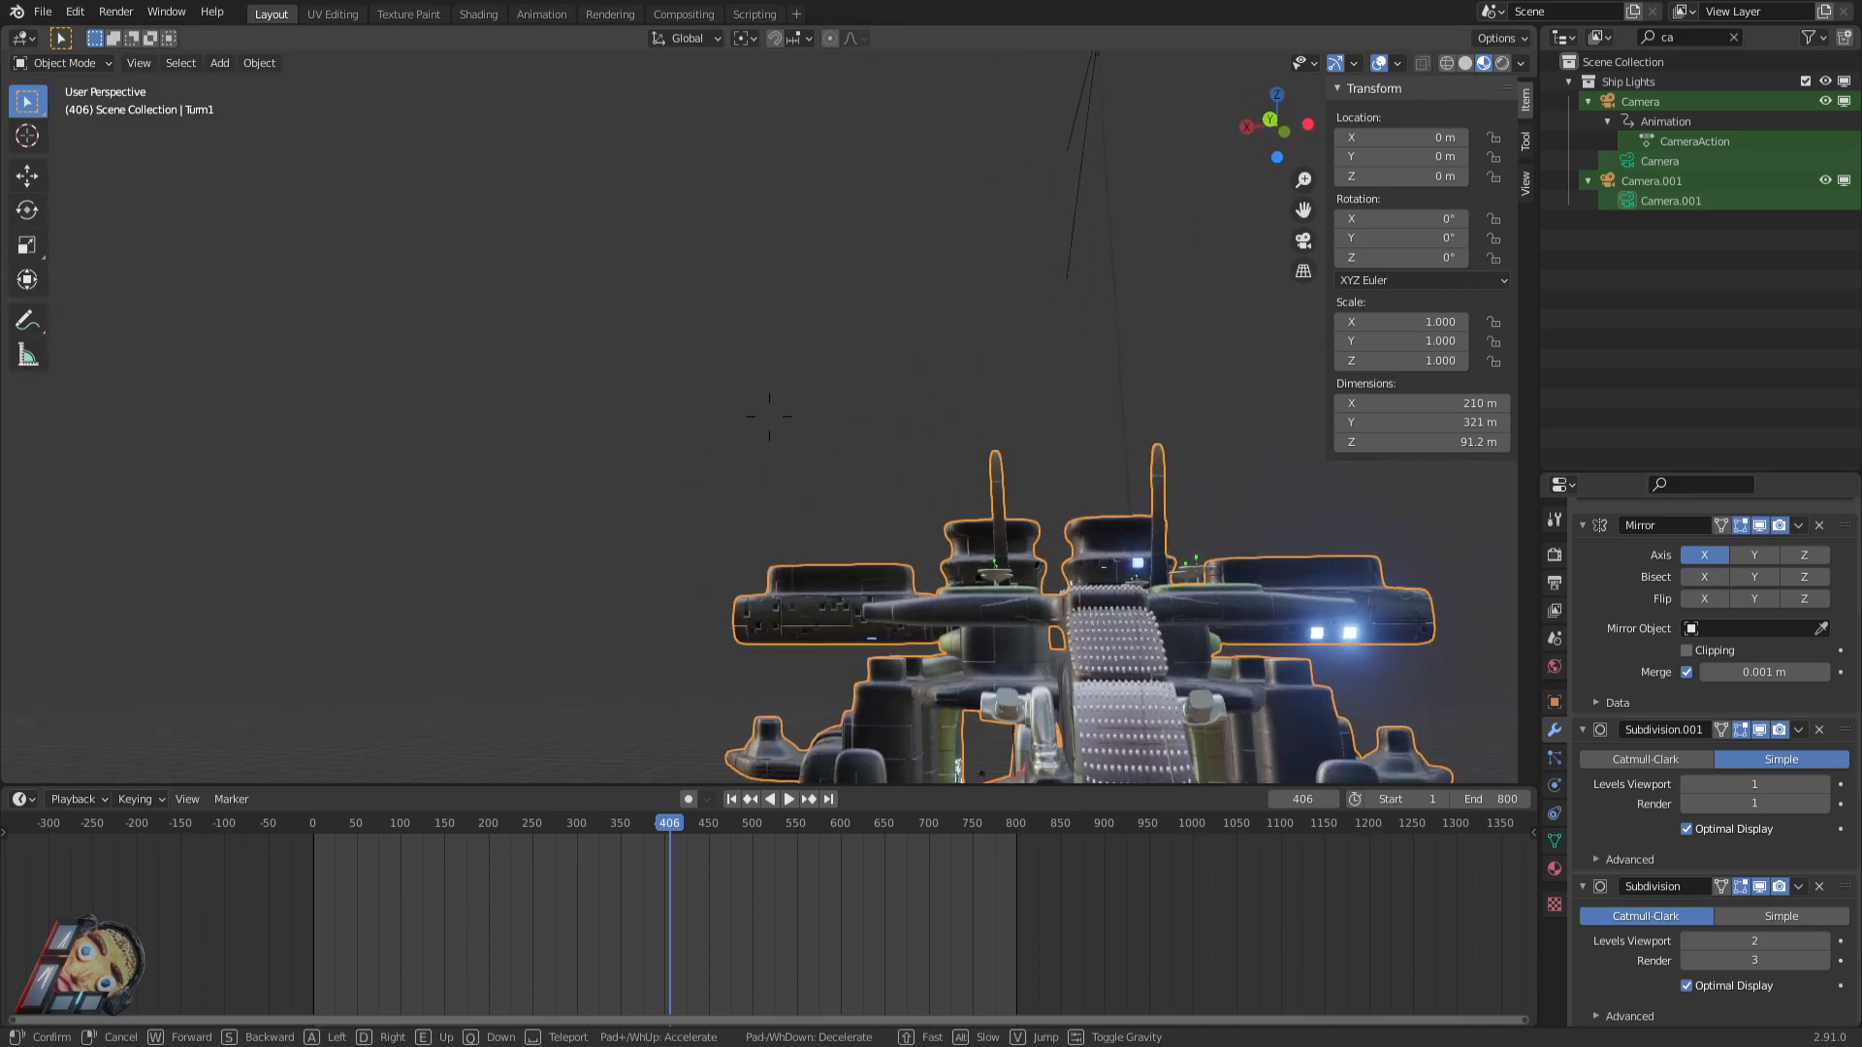
{"action": "key", "text": "w"}
{"action": "key", "text": "a"}
{"action": "key", "text": "w"}
{"action": "key", "text": "d"}
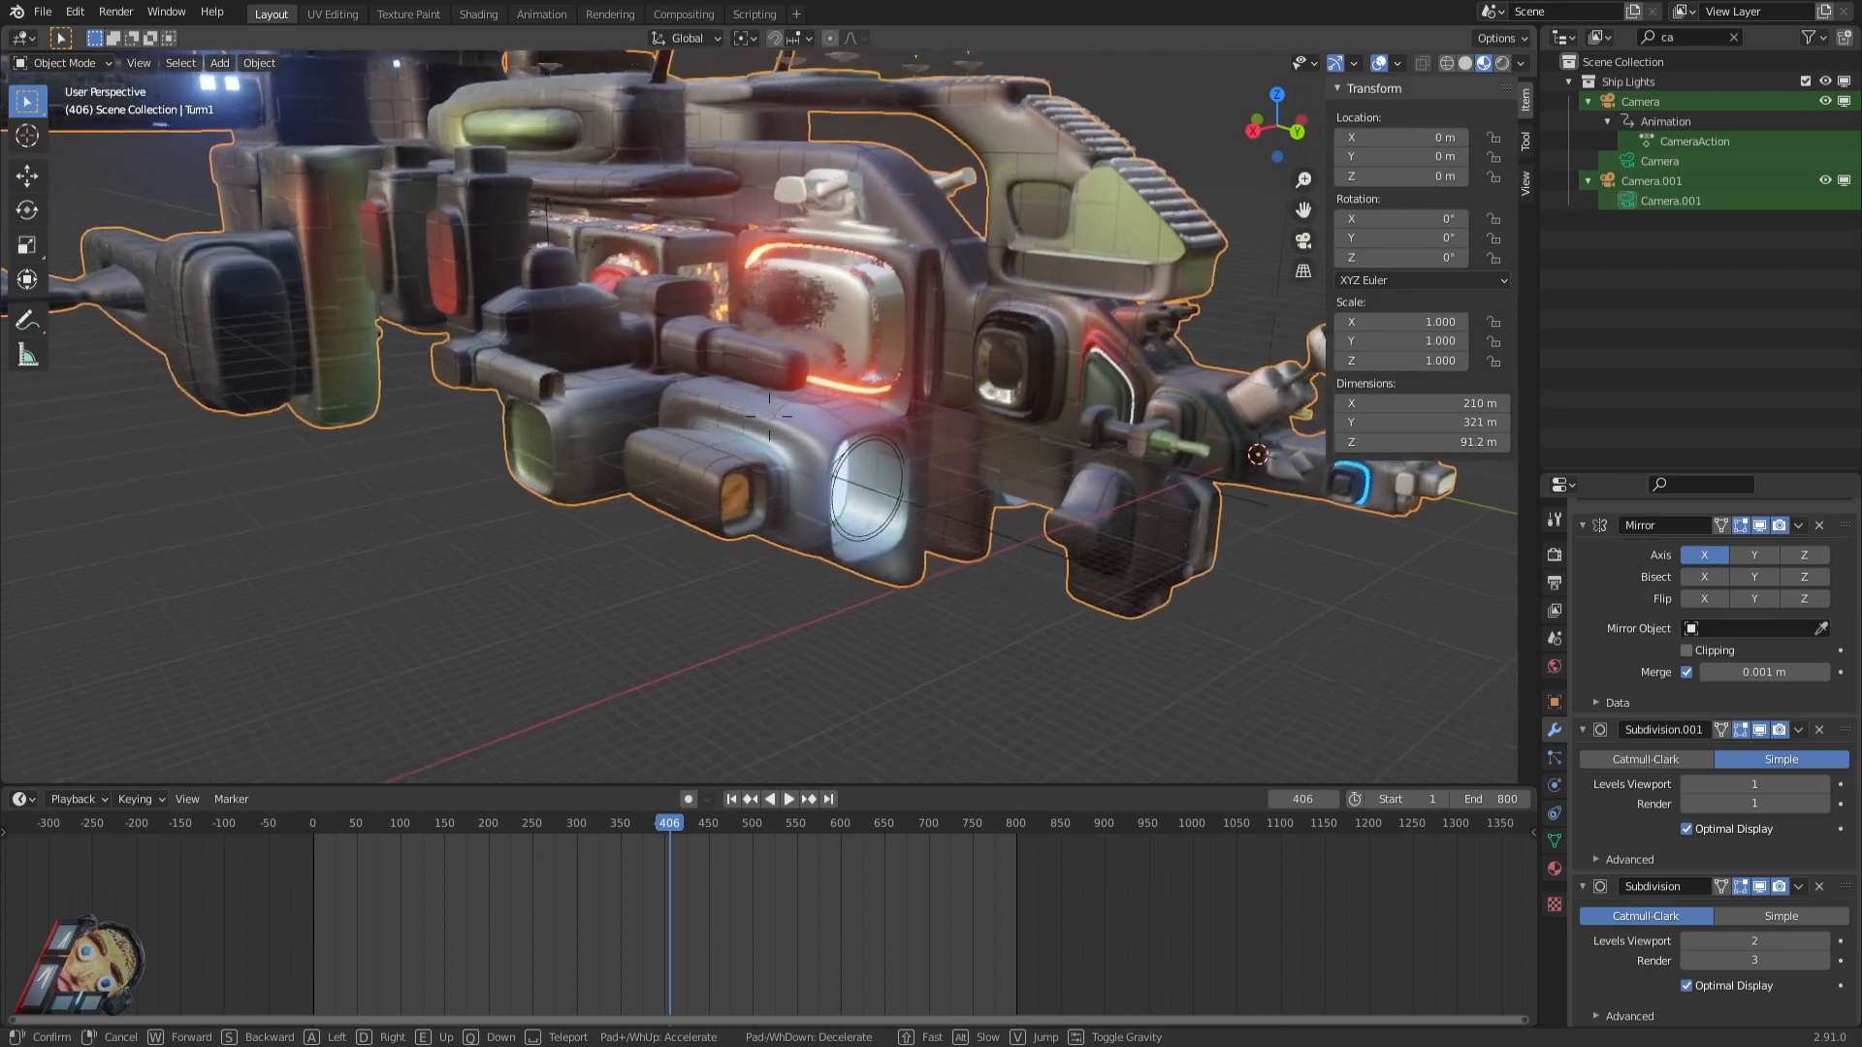
{"action": "key", "text": "d"}
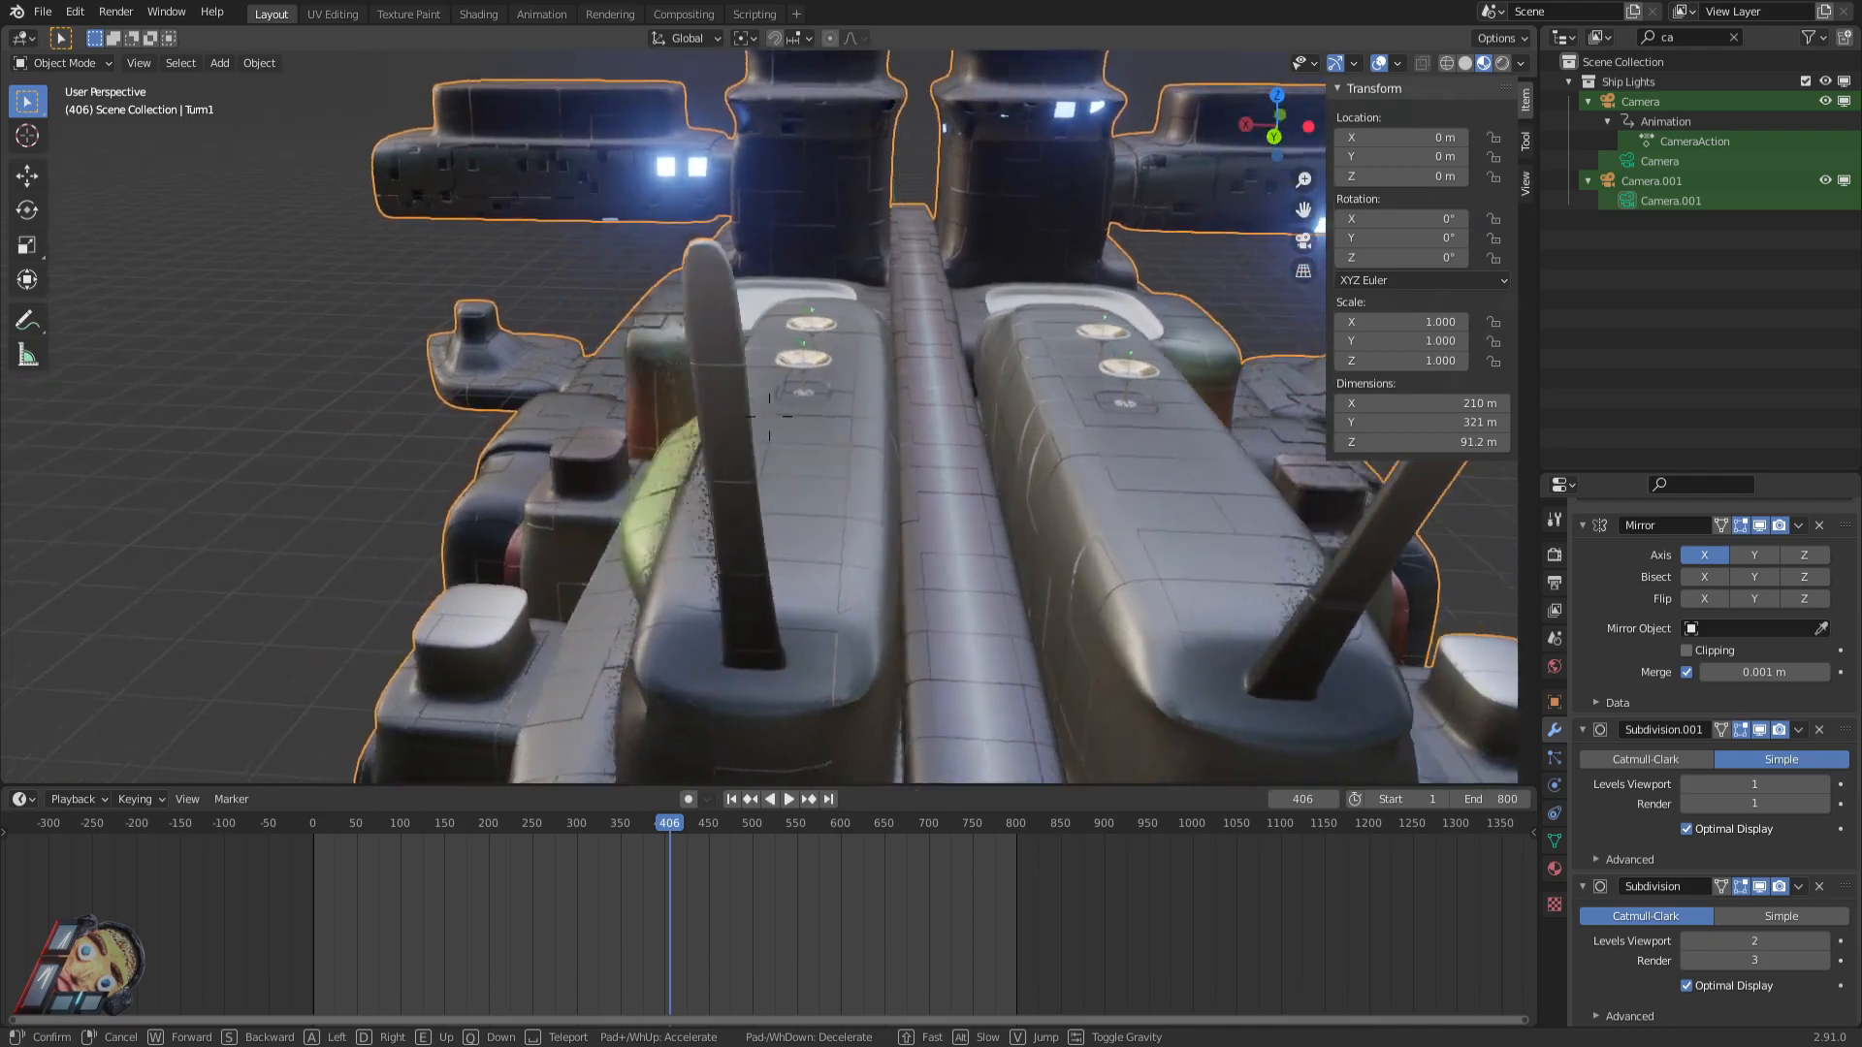
{"action": "key", "text": "a"}
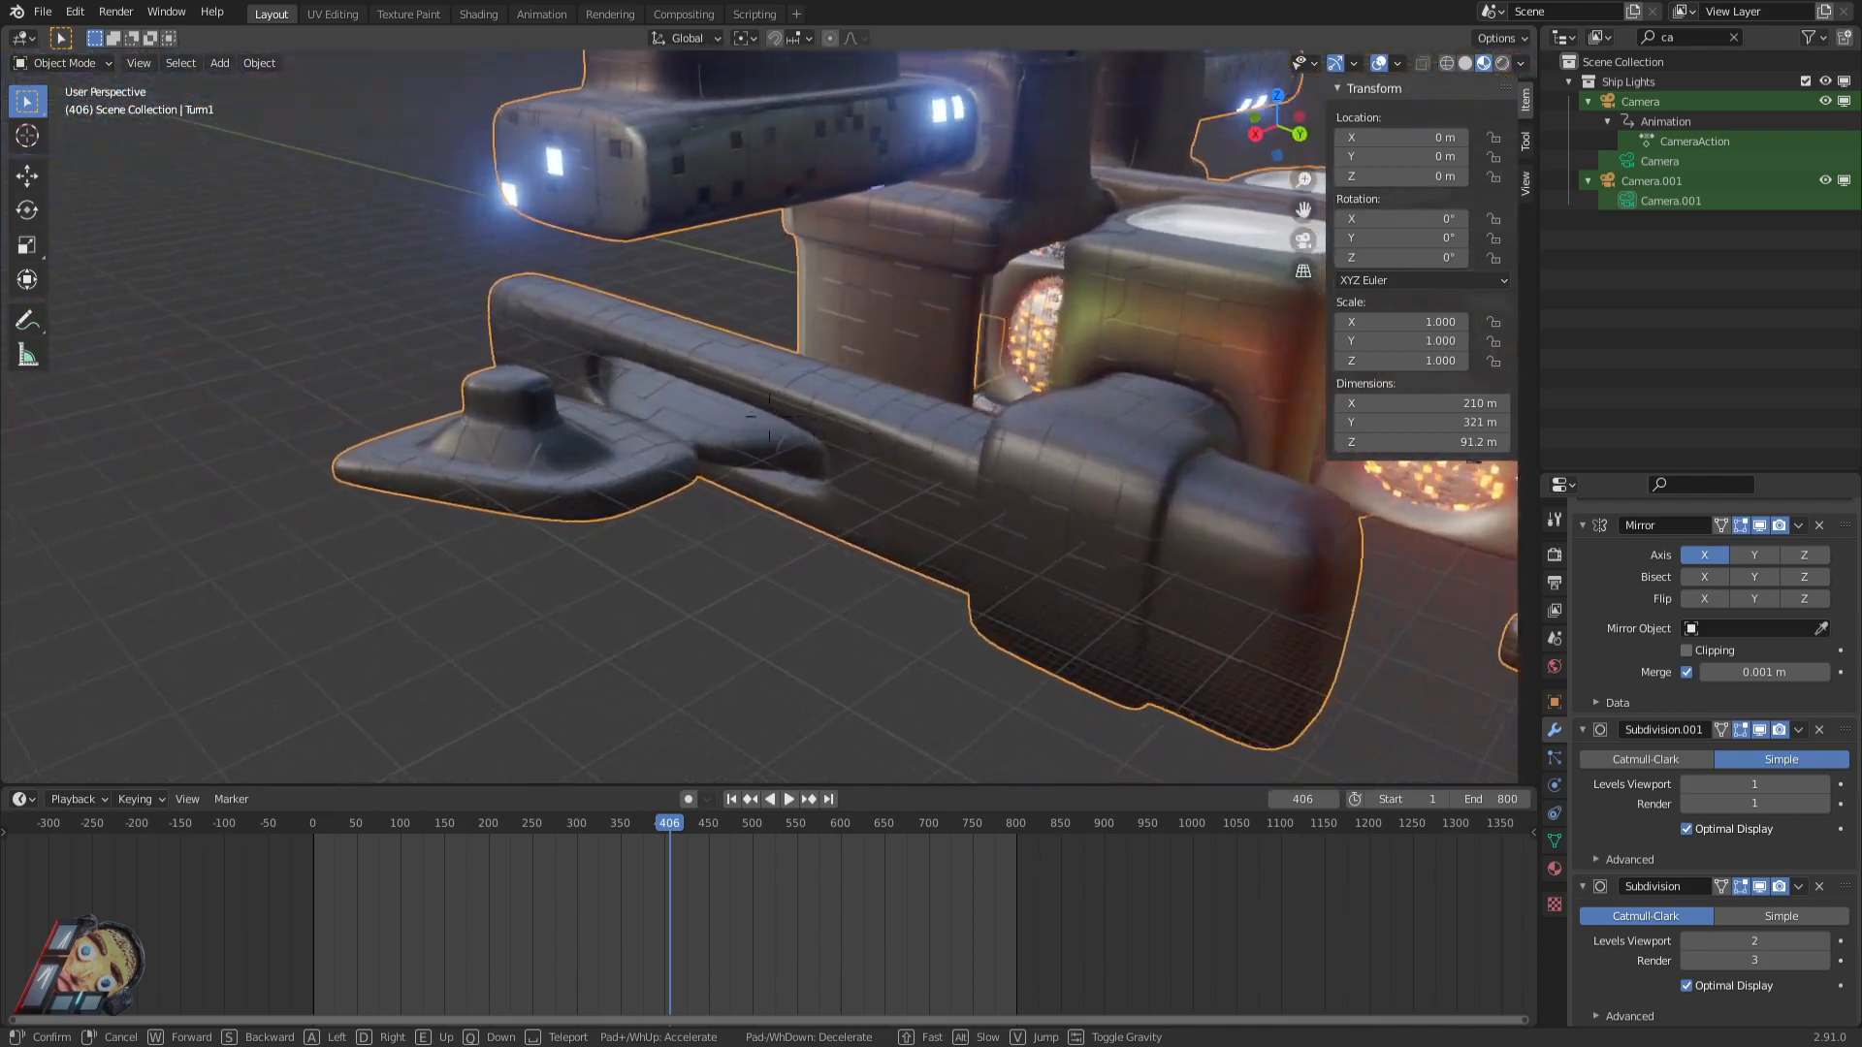
{"action": "key", "text": "d"}
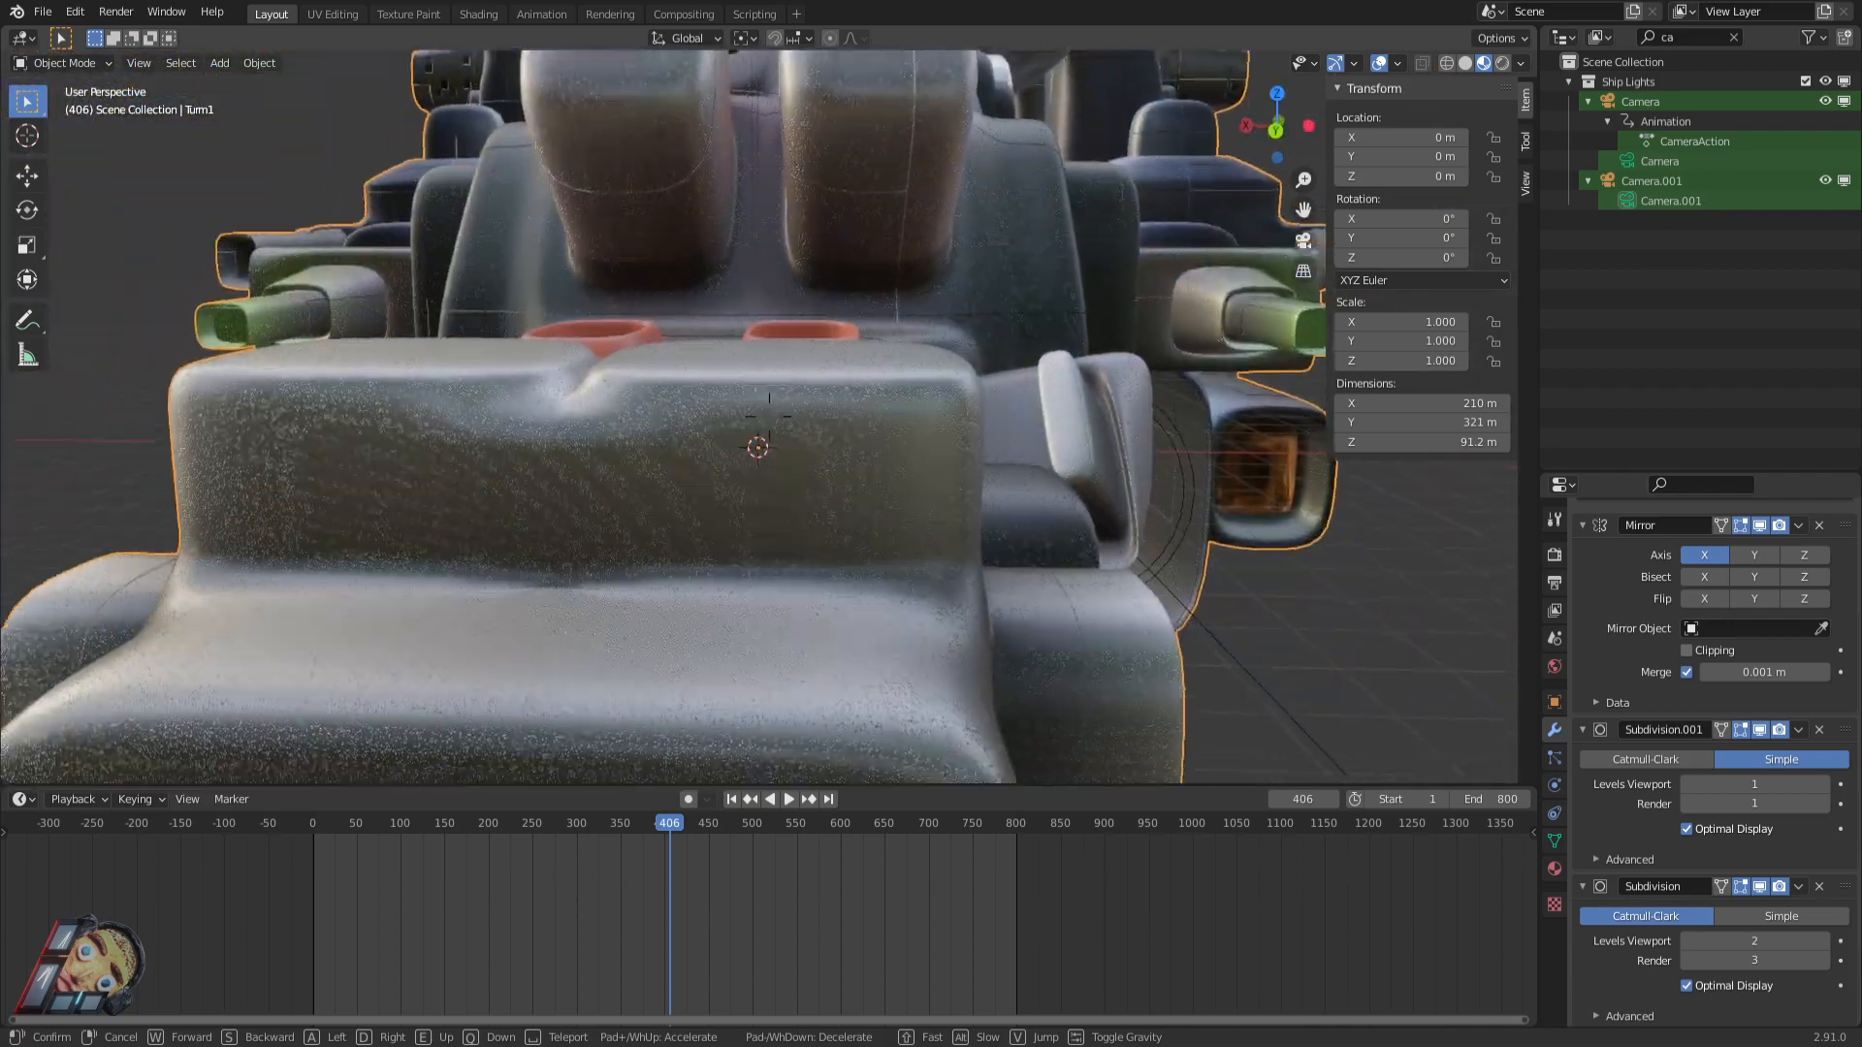
{"action": "key", "text": "s"}
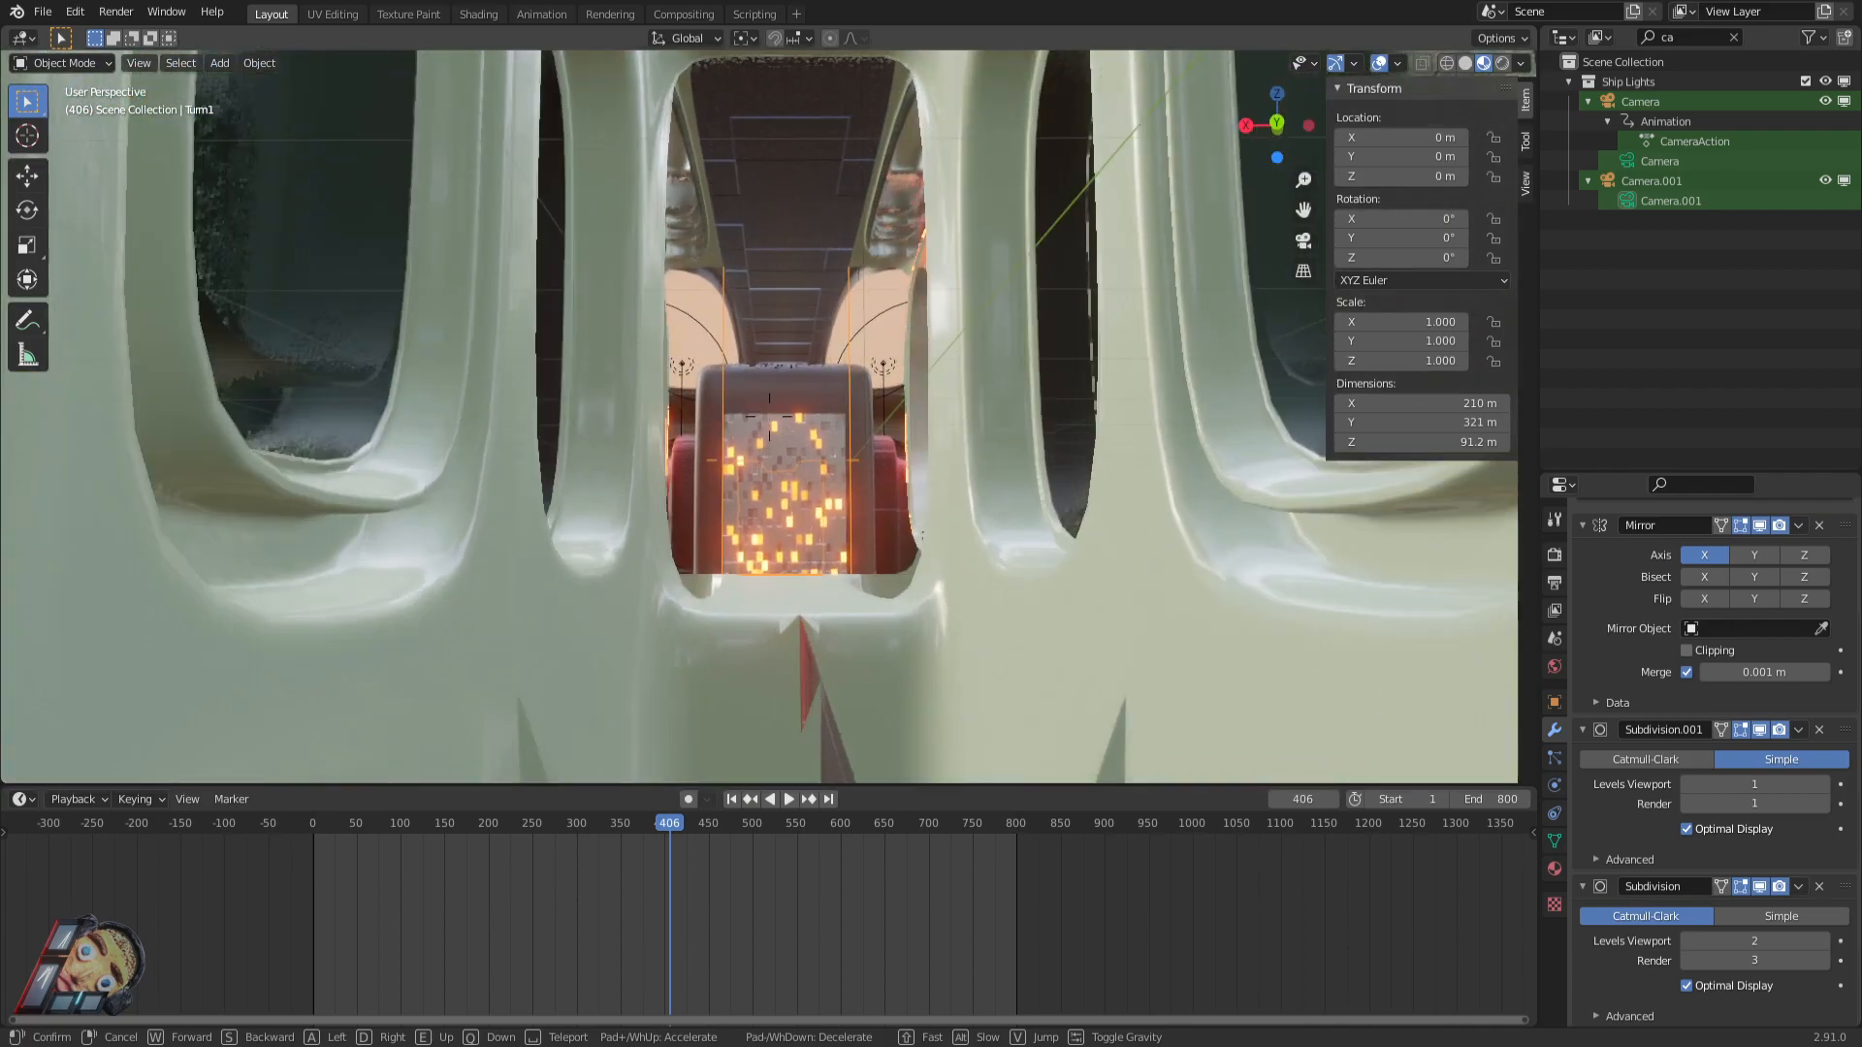
{"action": "key", "text": "s"}
{"action": "key", "text": "w"}
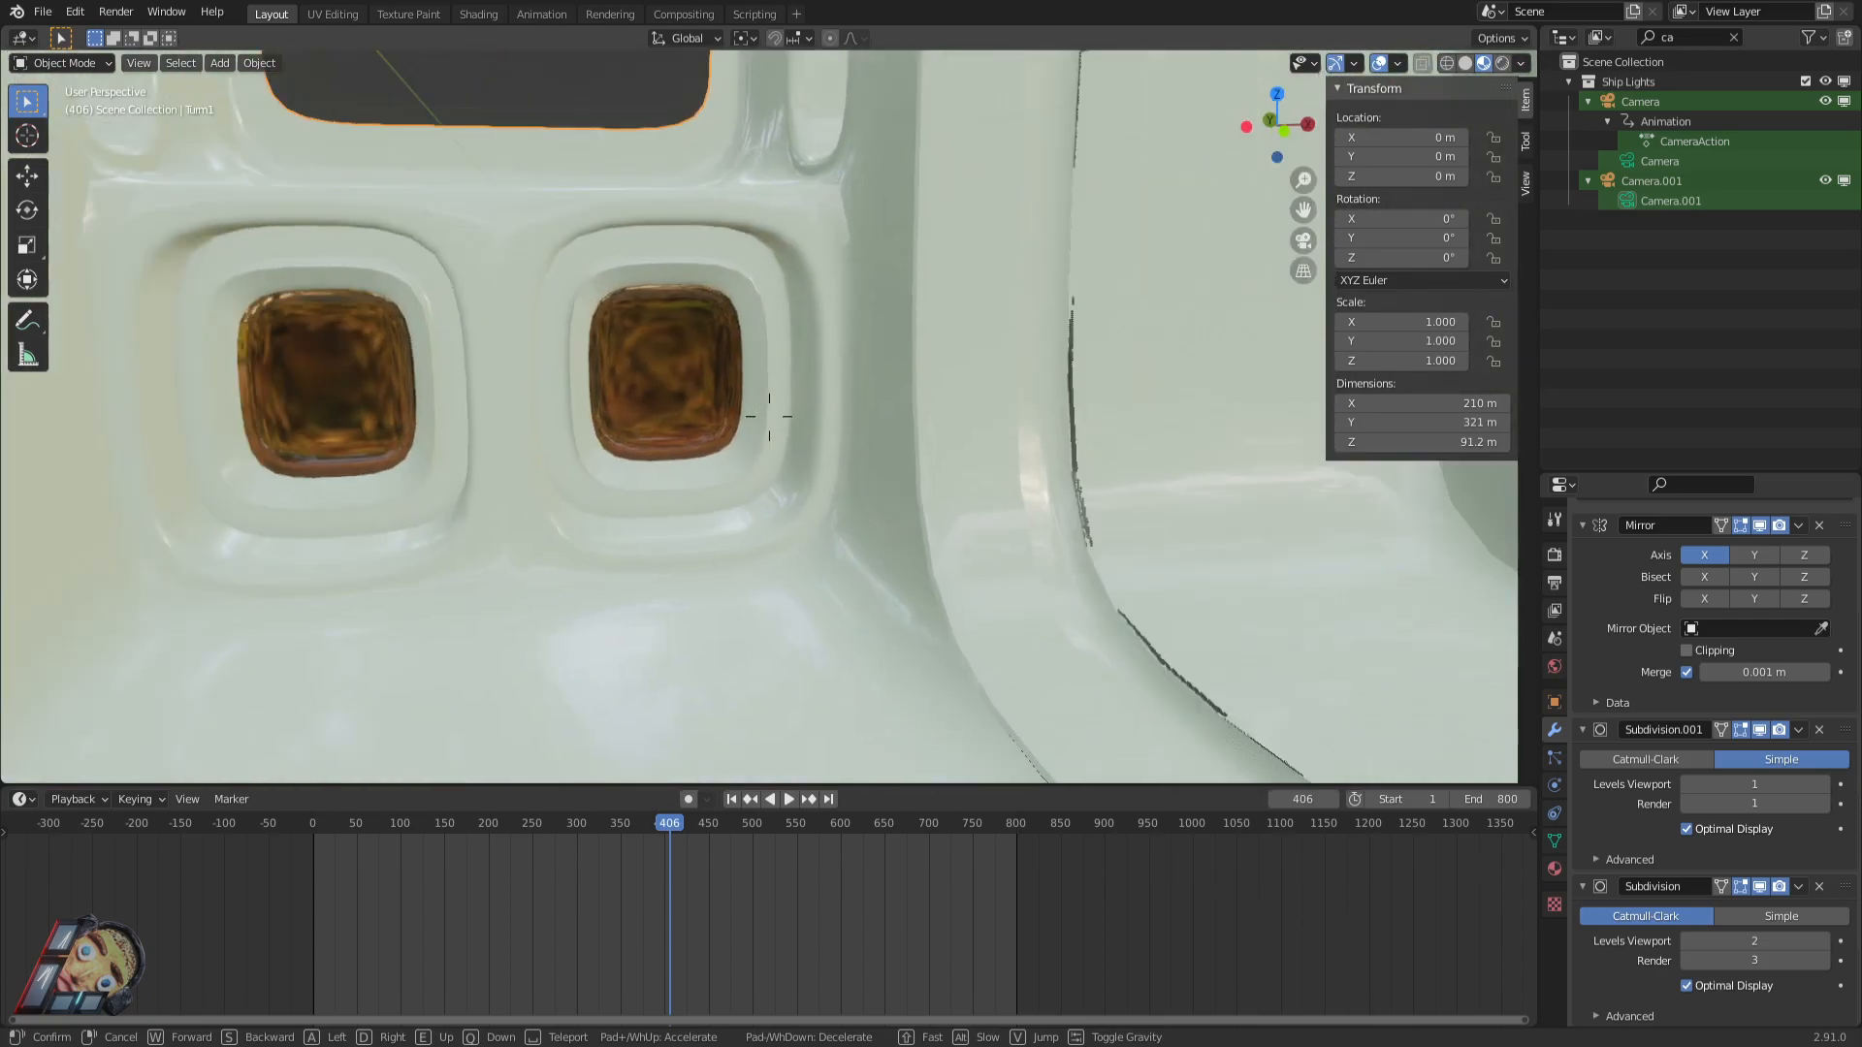
{"action": "key", "text": "w"}
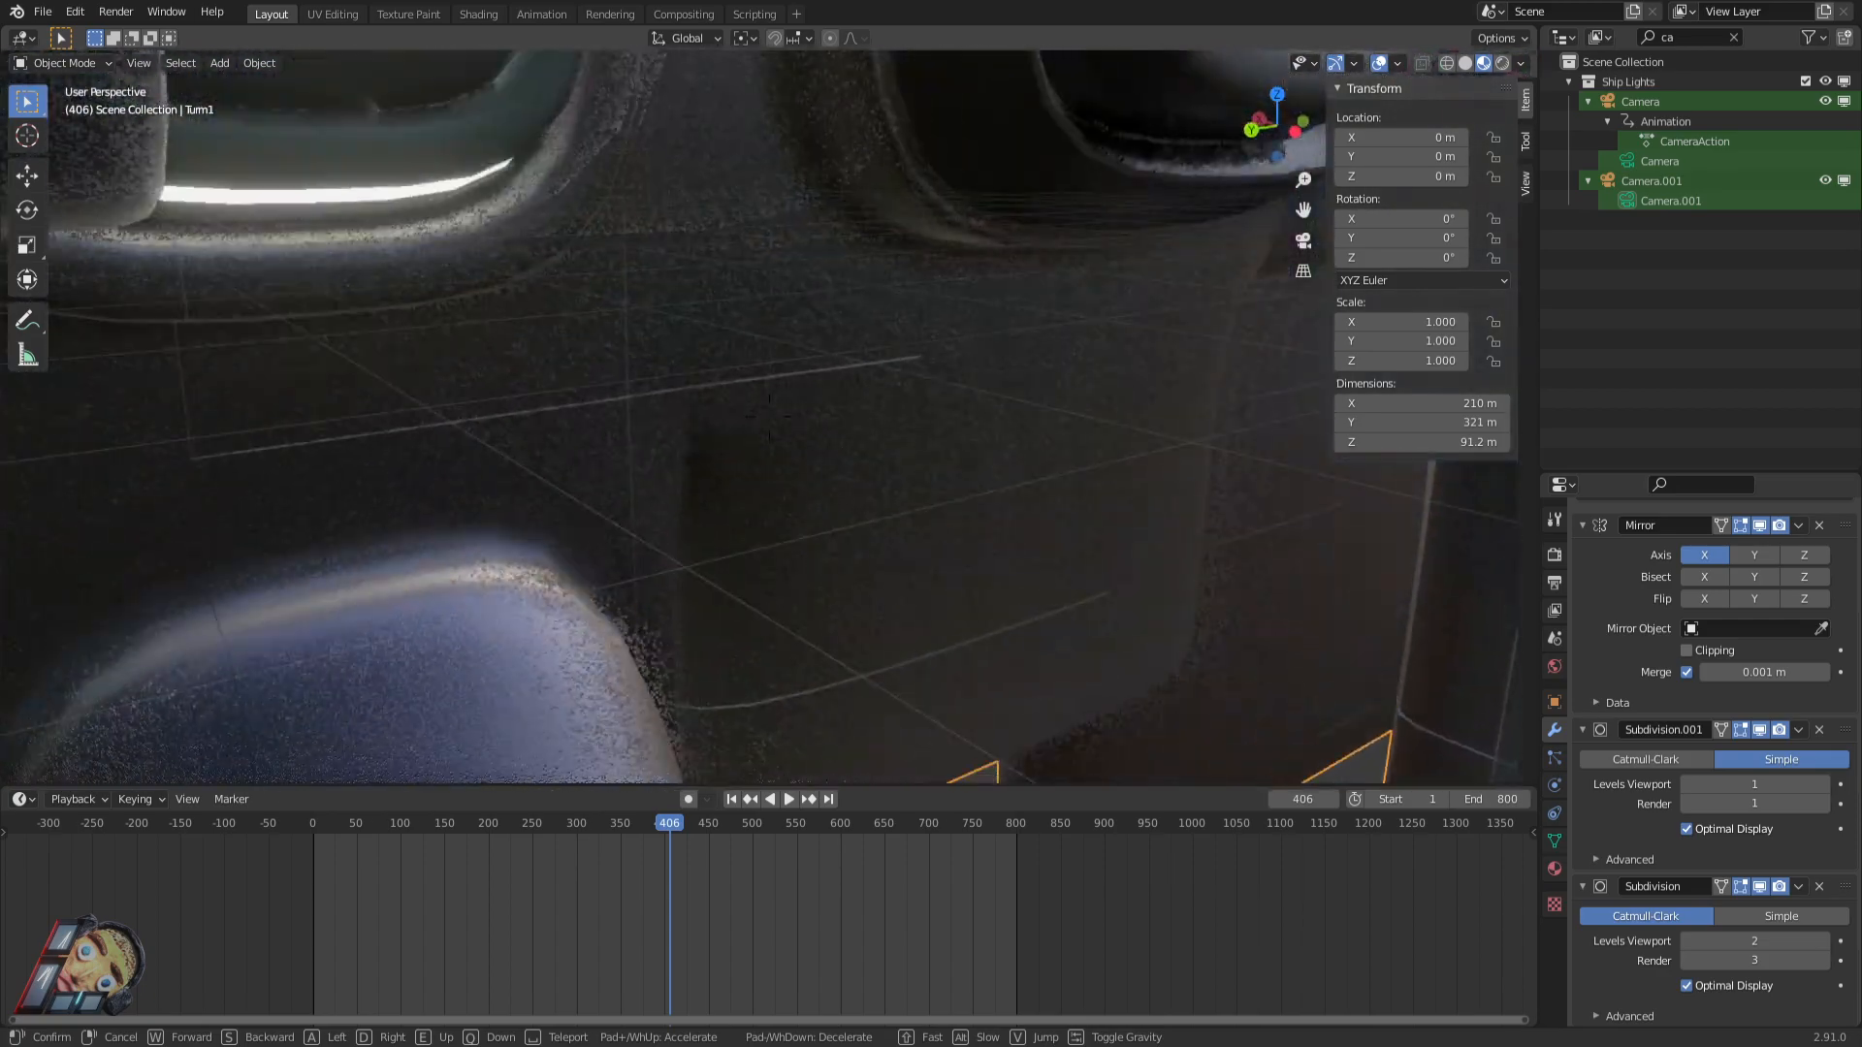
Turn off viewport display for the Mirror modifier and view the half ship's open inner wall.
{"action": "left_click", "coordinate": [769, 417]}
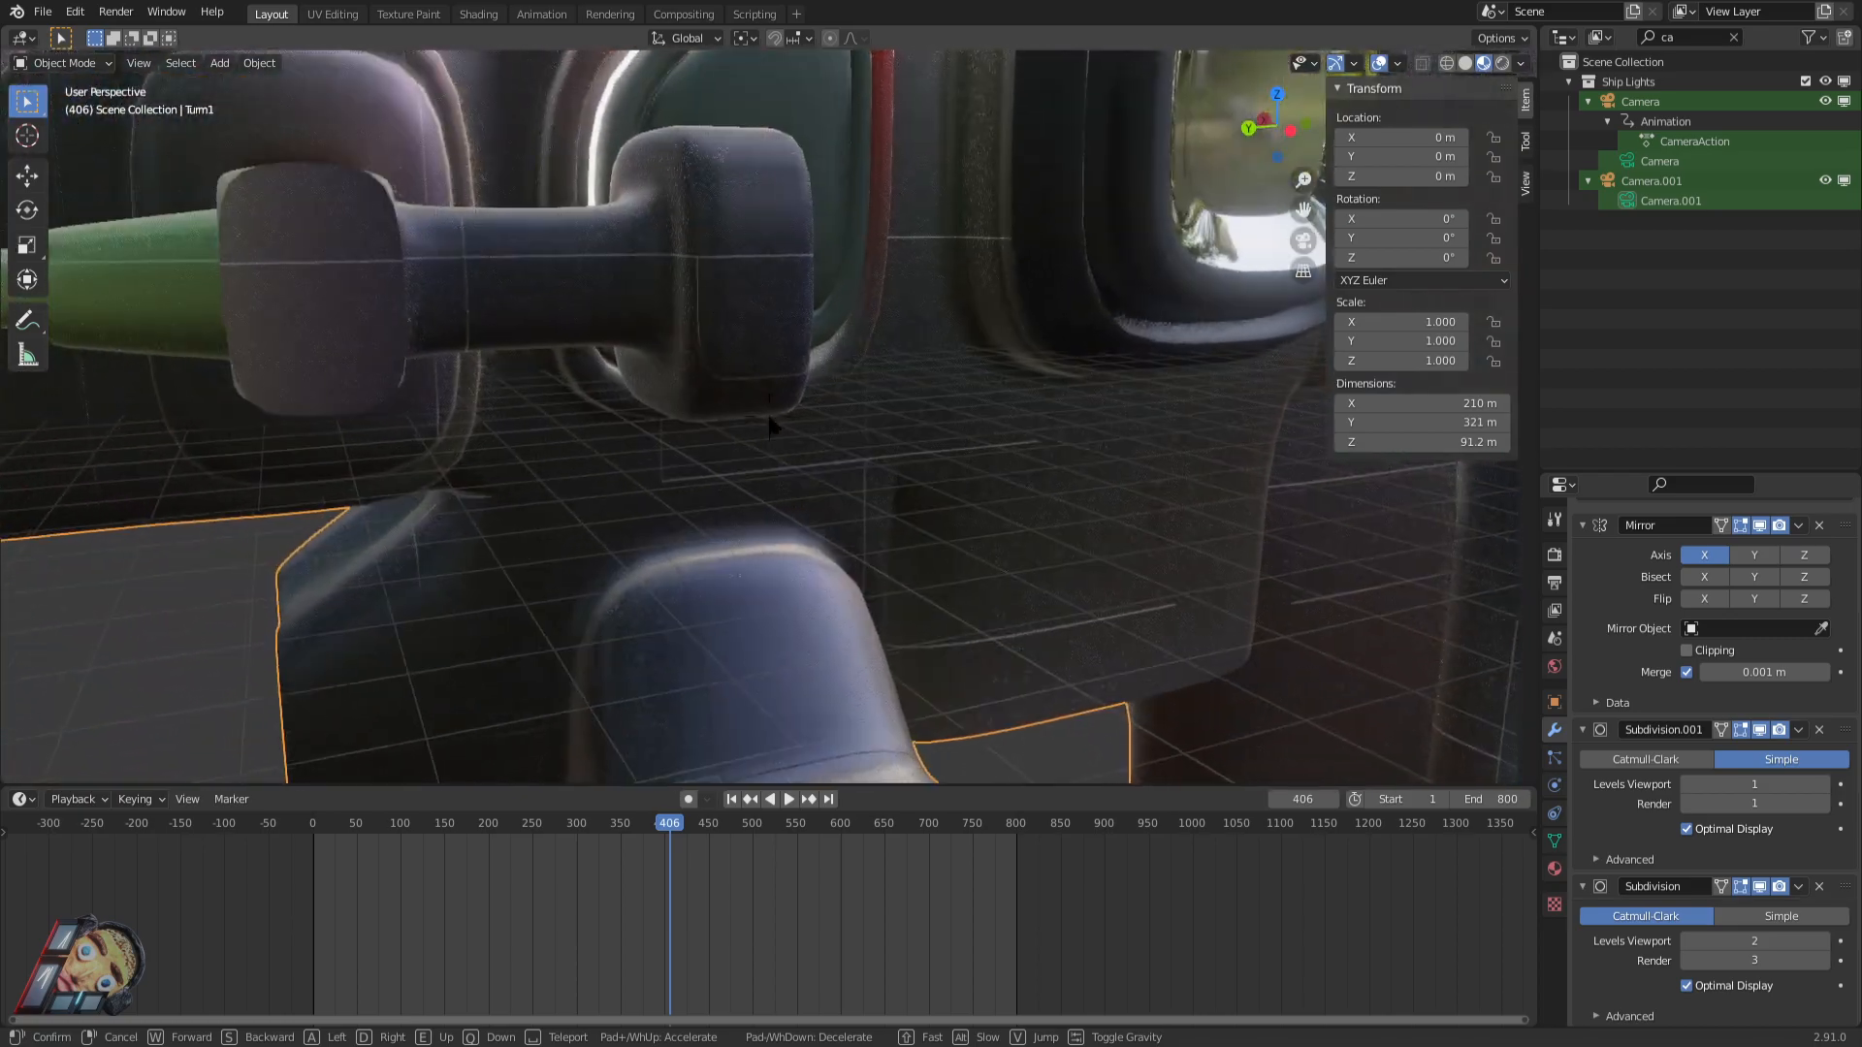
{"action": "left_click", "coordinate": [1760, 526]}
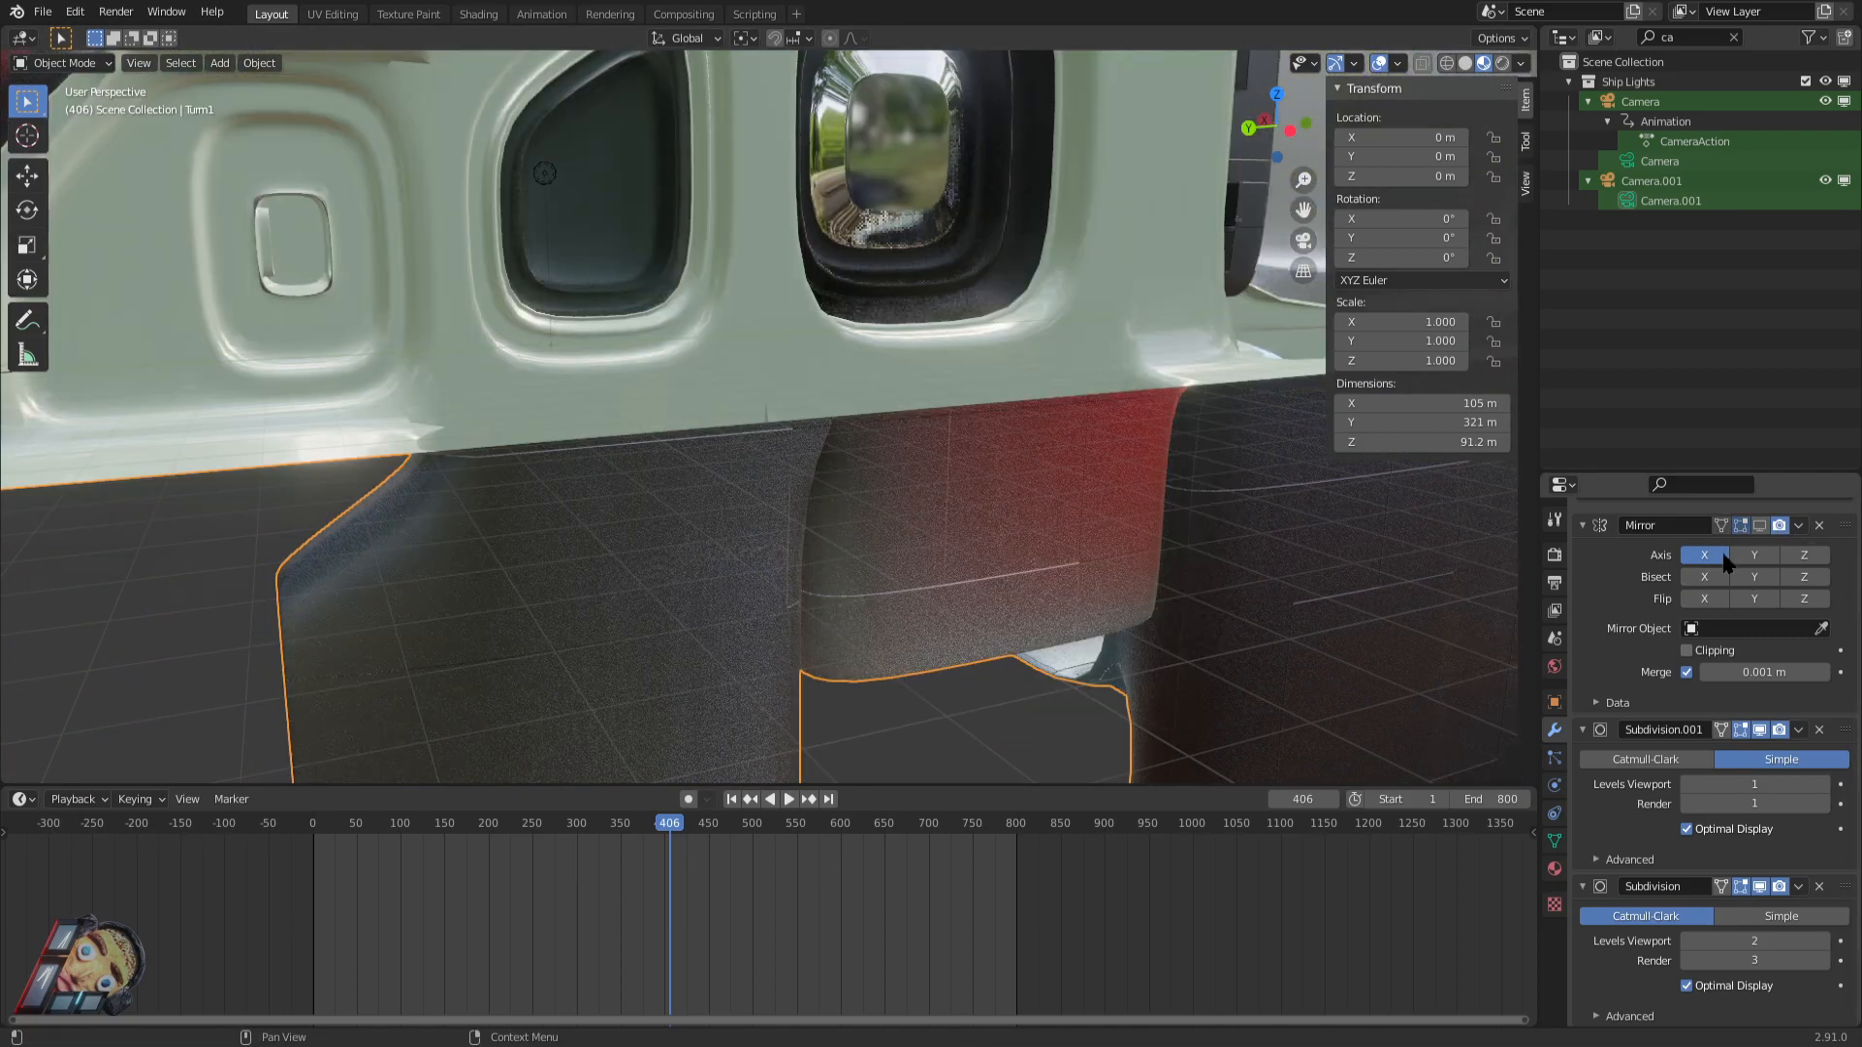
{"action": "key", "text": "shift+grave"}
{"action": "key", "text": "s"}
{"action": "key", "text": "w"}
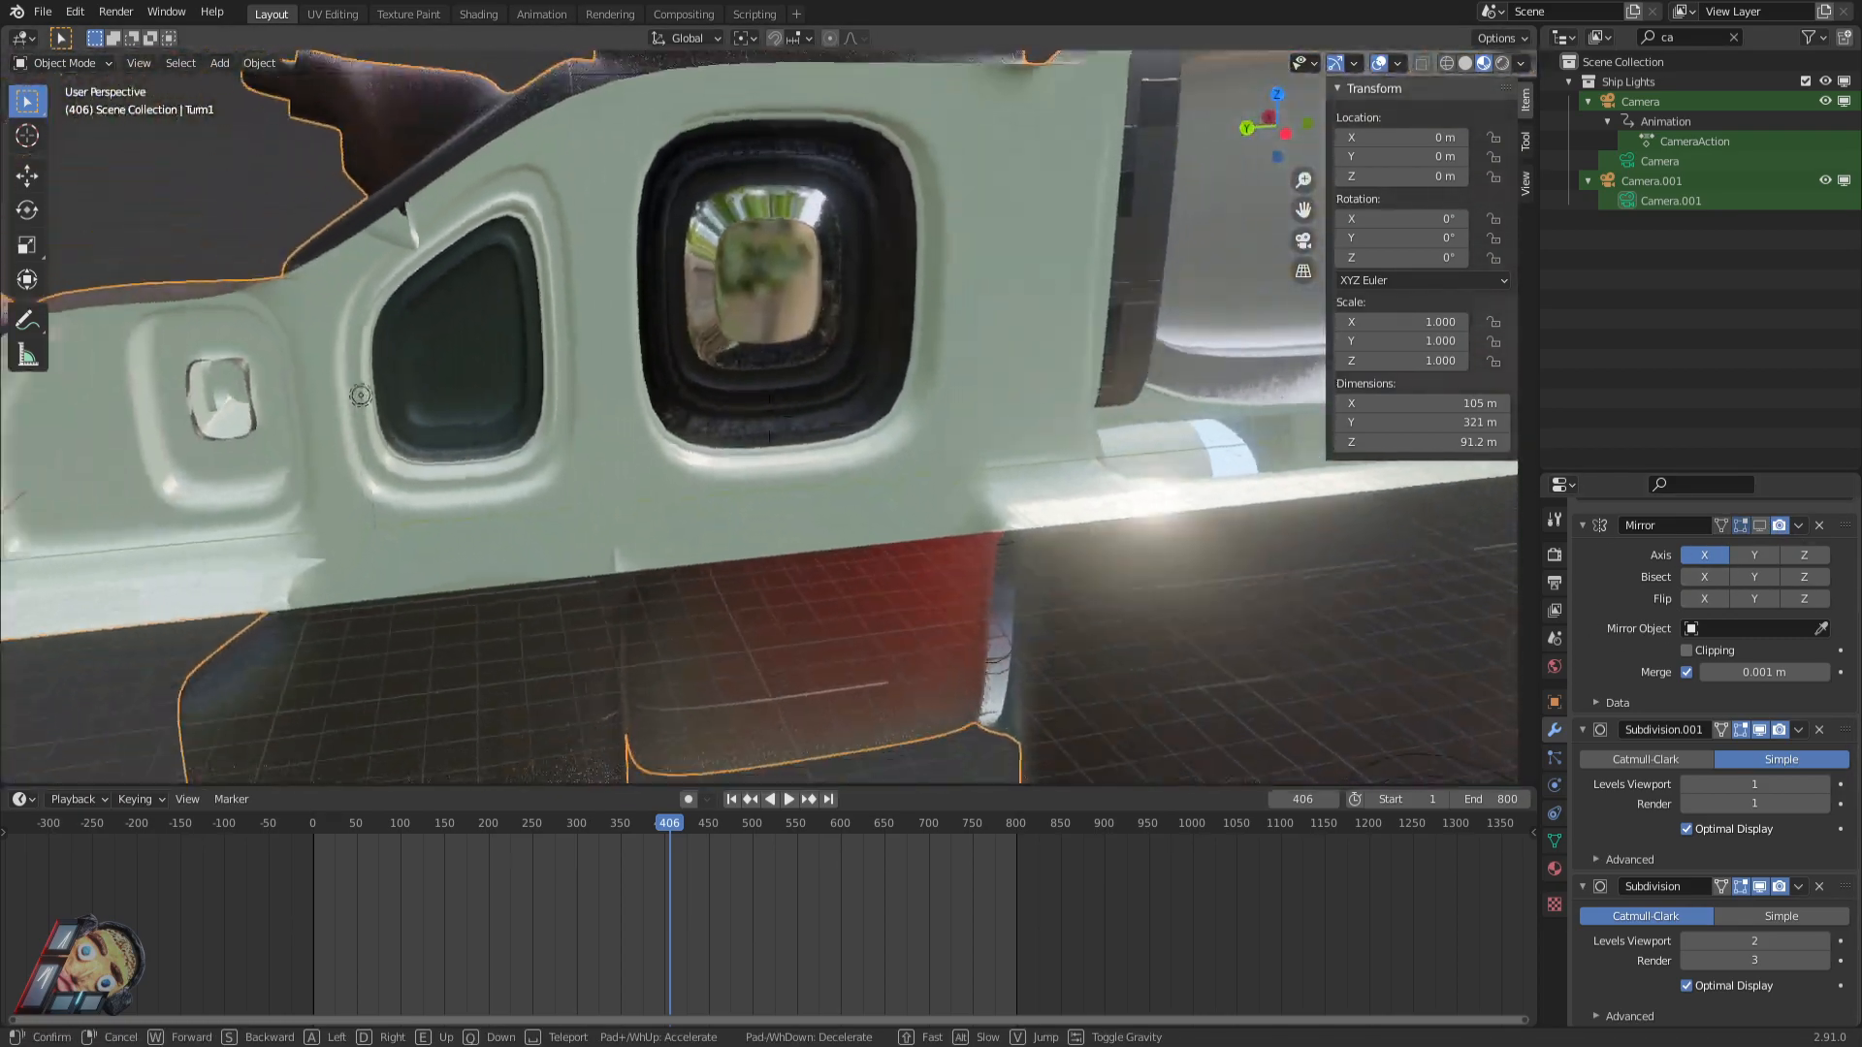
{"action": "left_click", "coordinate": [769, 417]}
Move close to the lower edge of the inner wall and toggle Edit Mode on and back off.
{"action": "key", "text": "shift+grave"}
{"action": "key", "text": "w"}
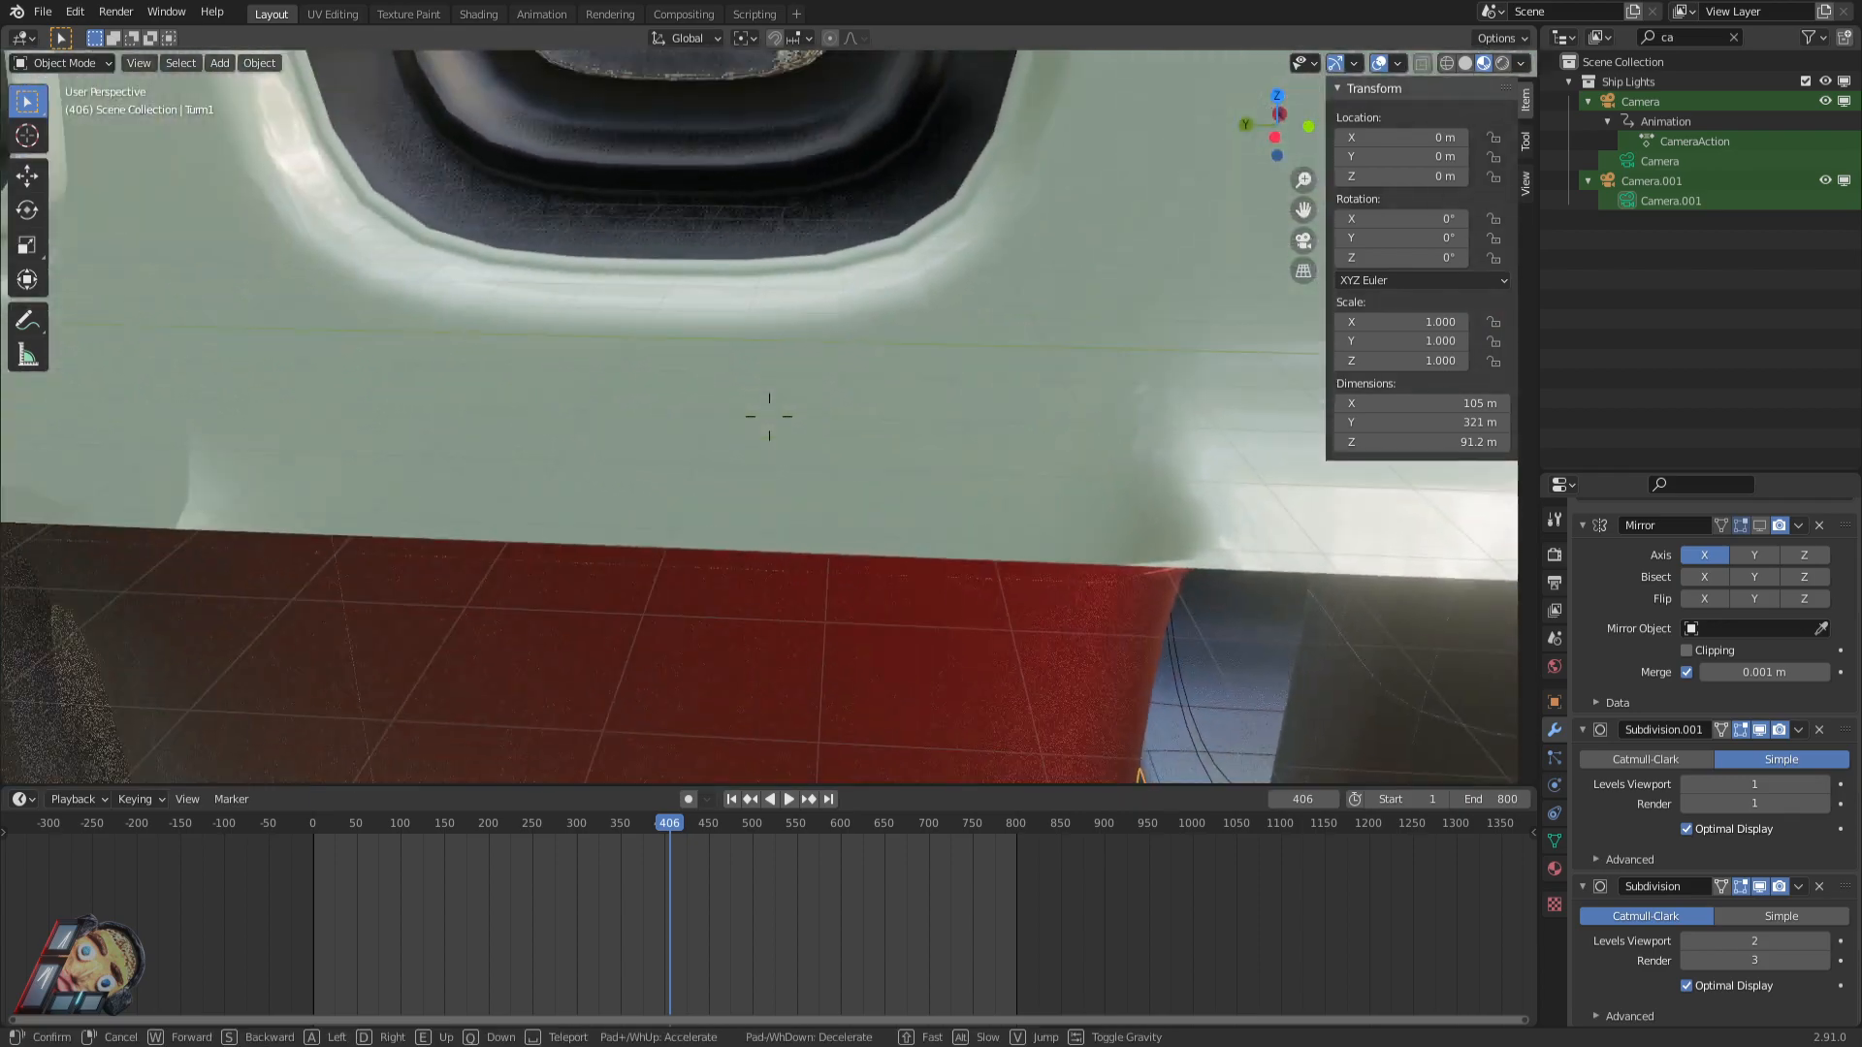
{"action": "left_click", "coordinate": [770, 417]}
{"action": "key", "text": "Tab"}
{"action": "key", "text": "Tab"}
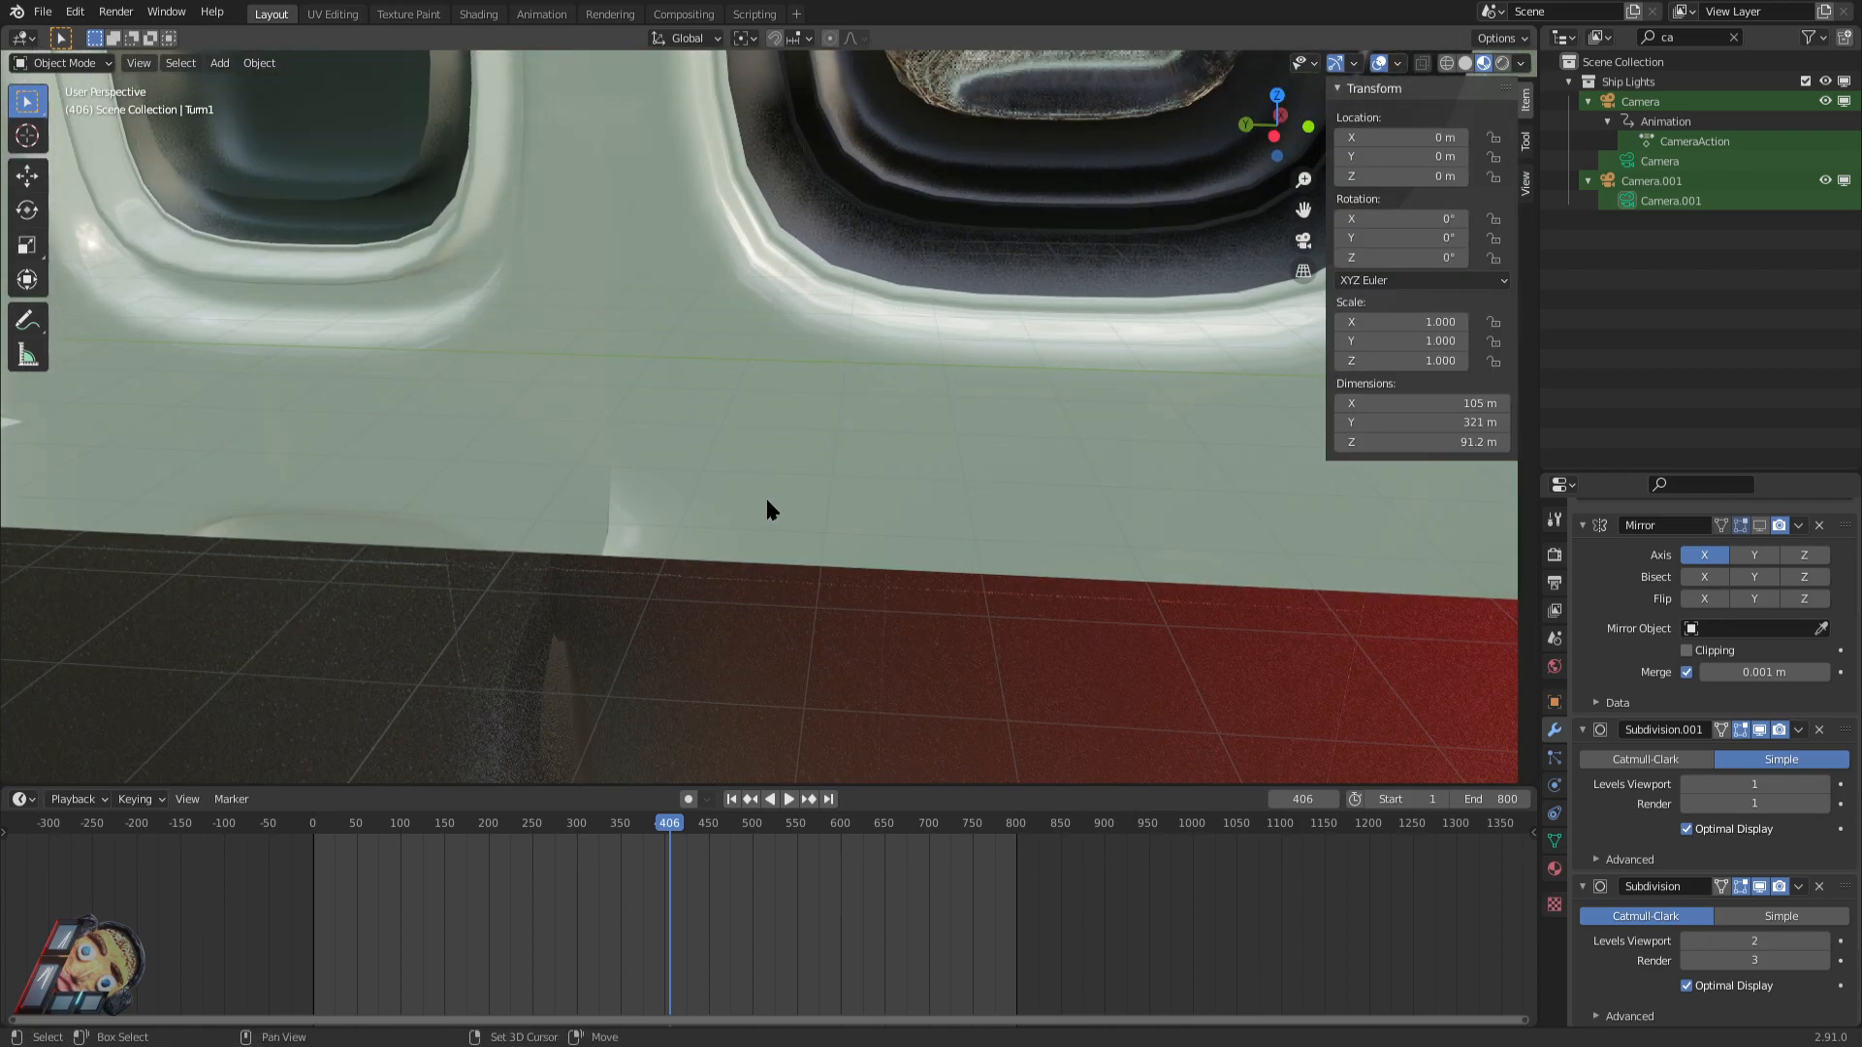
Fly from the inner wall around to the half ship's front to examine its cut centre plane.
{"action": "key", "text": "shift+grave"}
{"action": "key", "text": "s"}
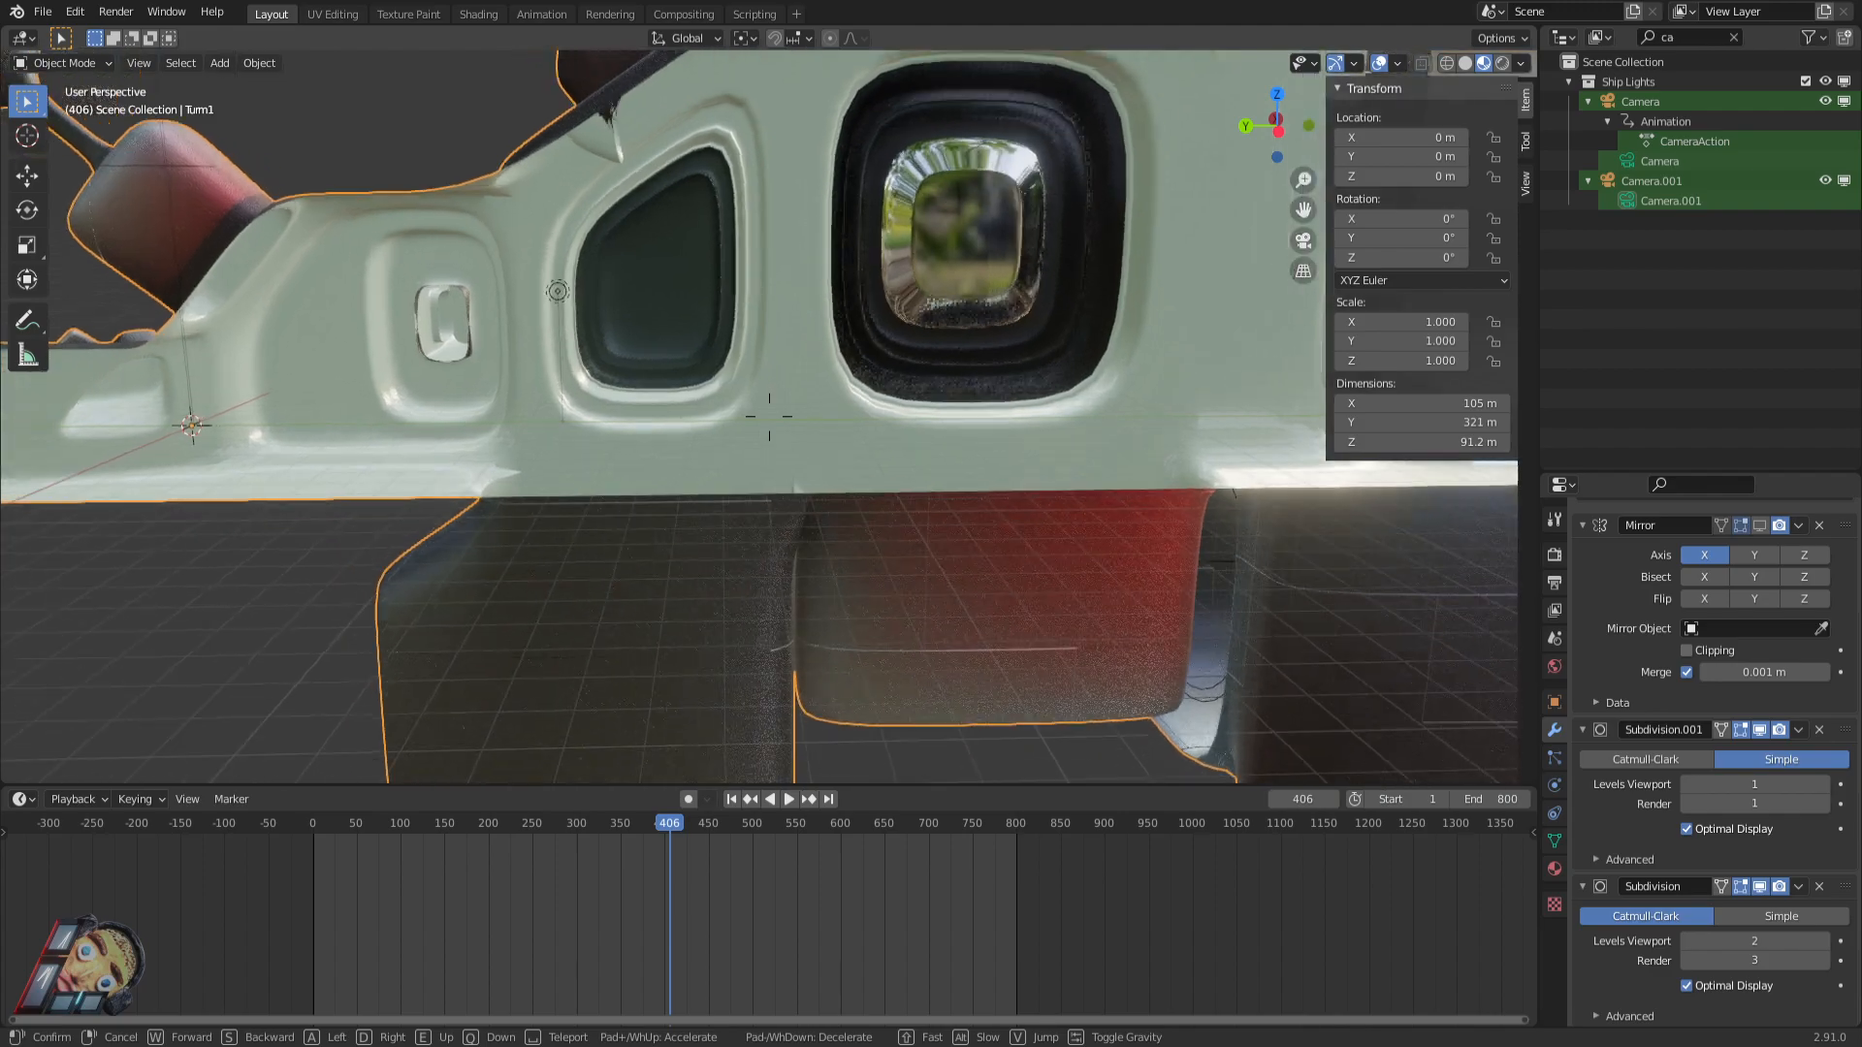
{"action": "key", "text": "w"}
{"action": "key", "text": "s"}
{"action": "key", "text": "a"}
{"action": "key", "text": "w"}
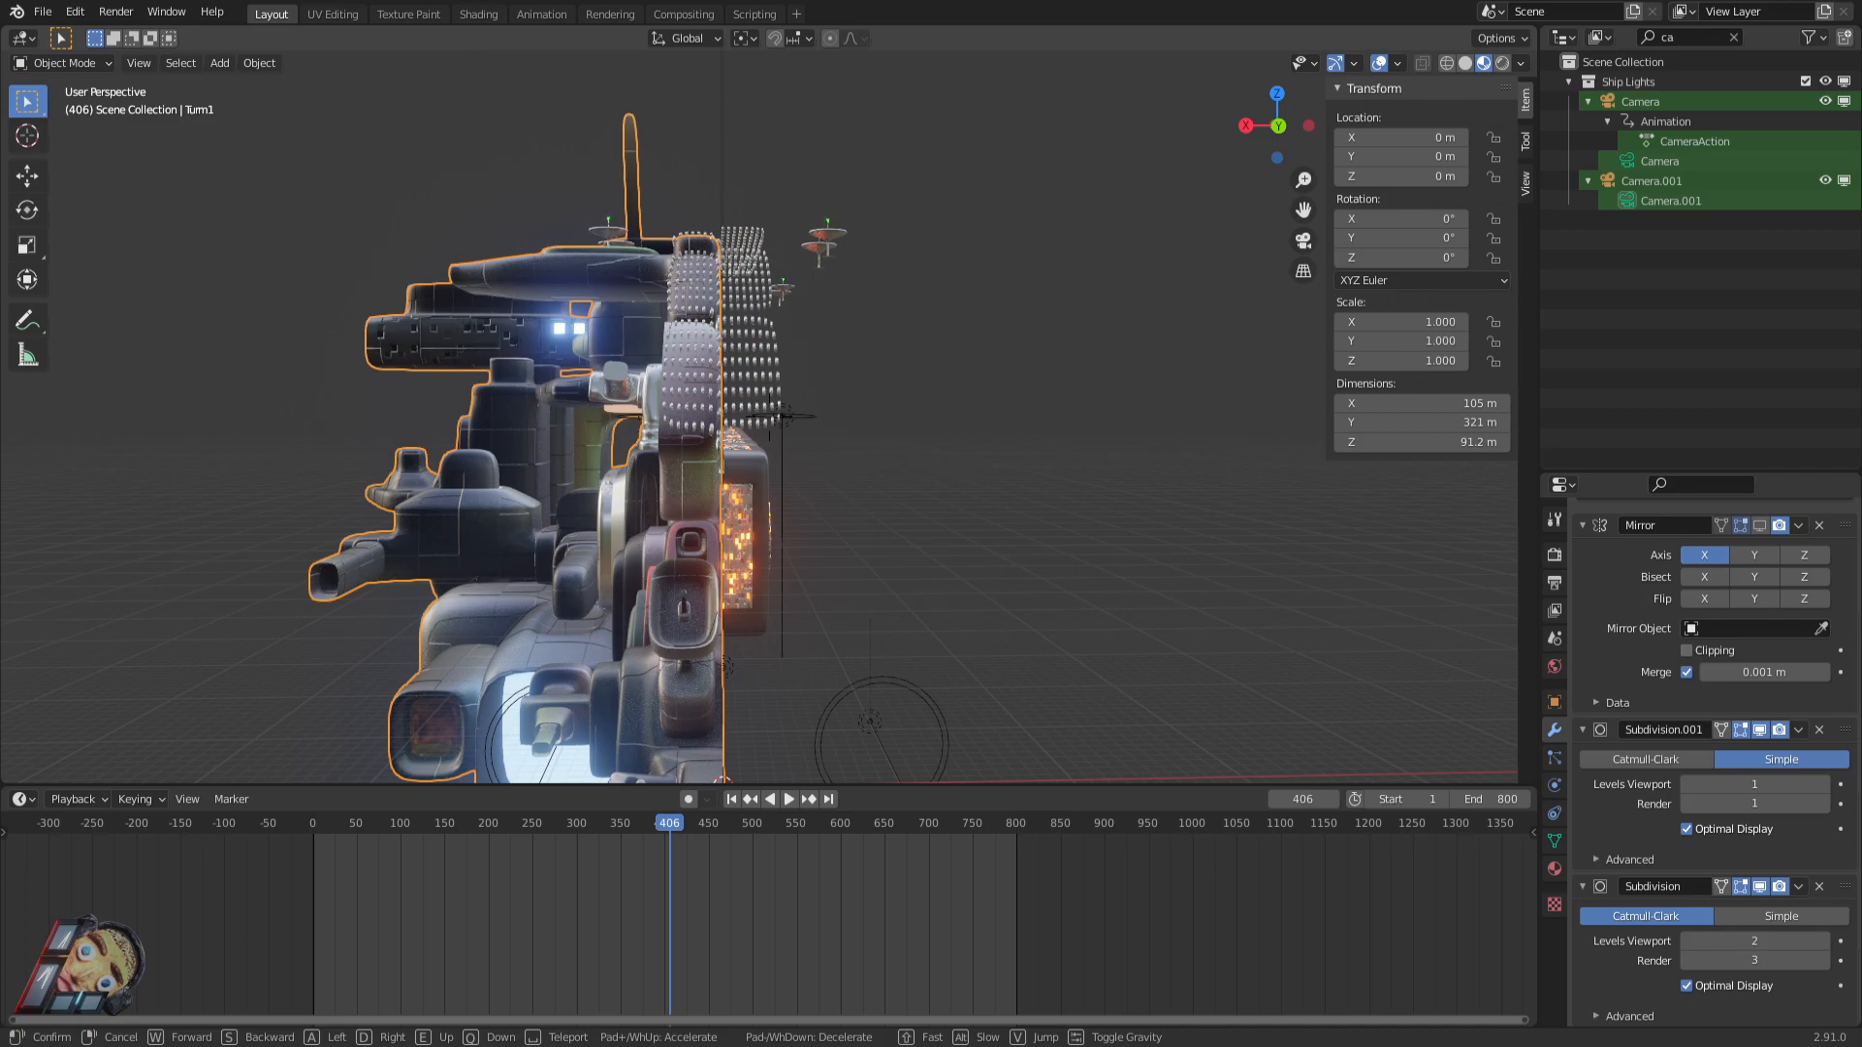
{"action": "key", "text": "w"}
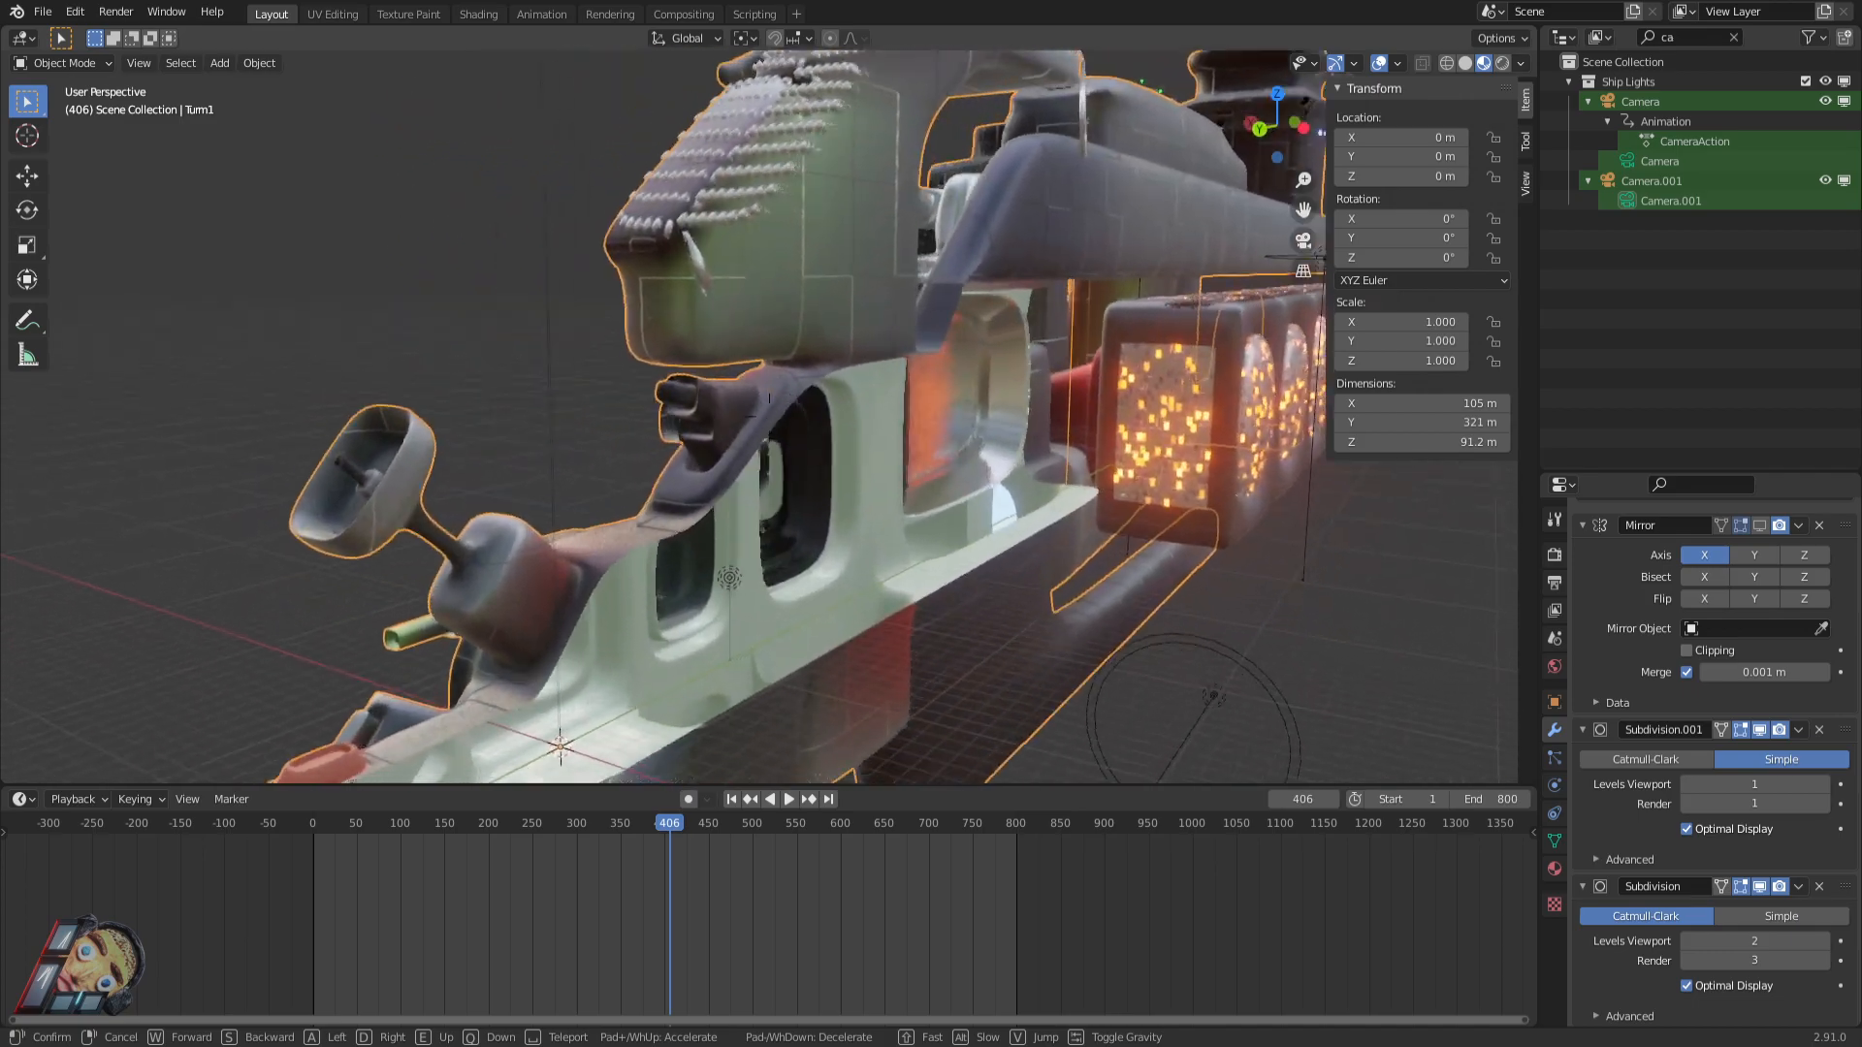
Fly along the half ship's inner side to examine its window recesses, large rear opening and glowing blocks.
{"action": "key", "text": "s"}
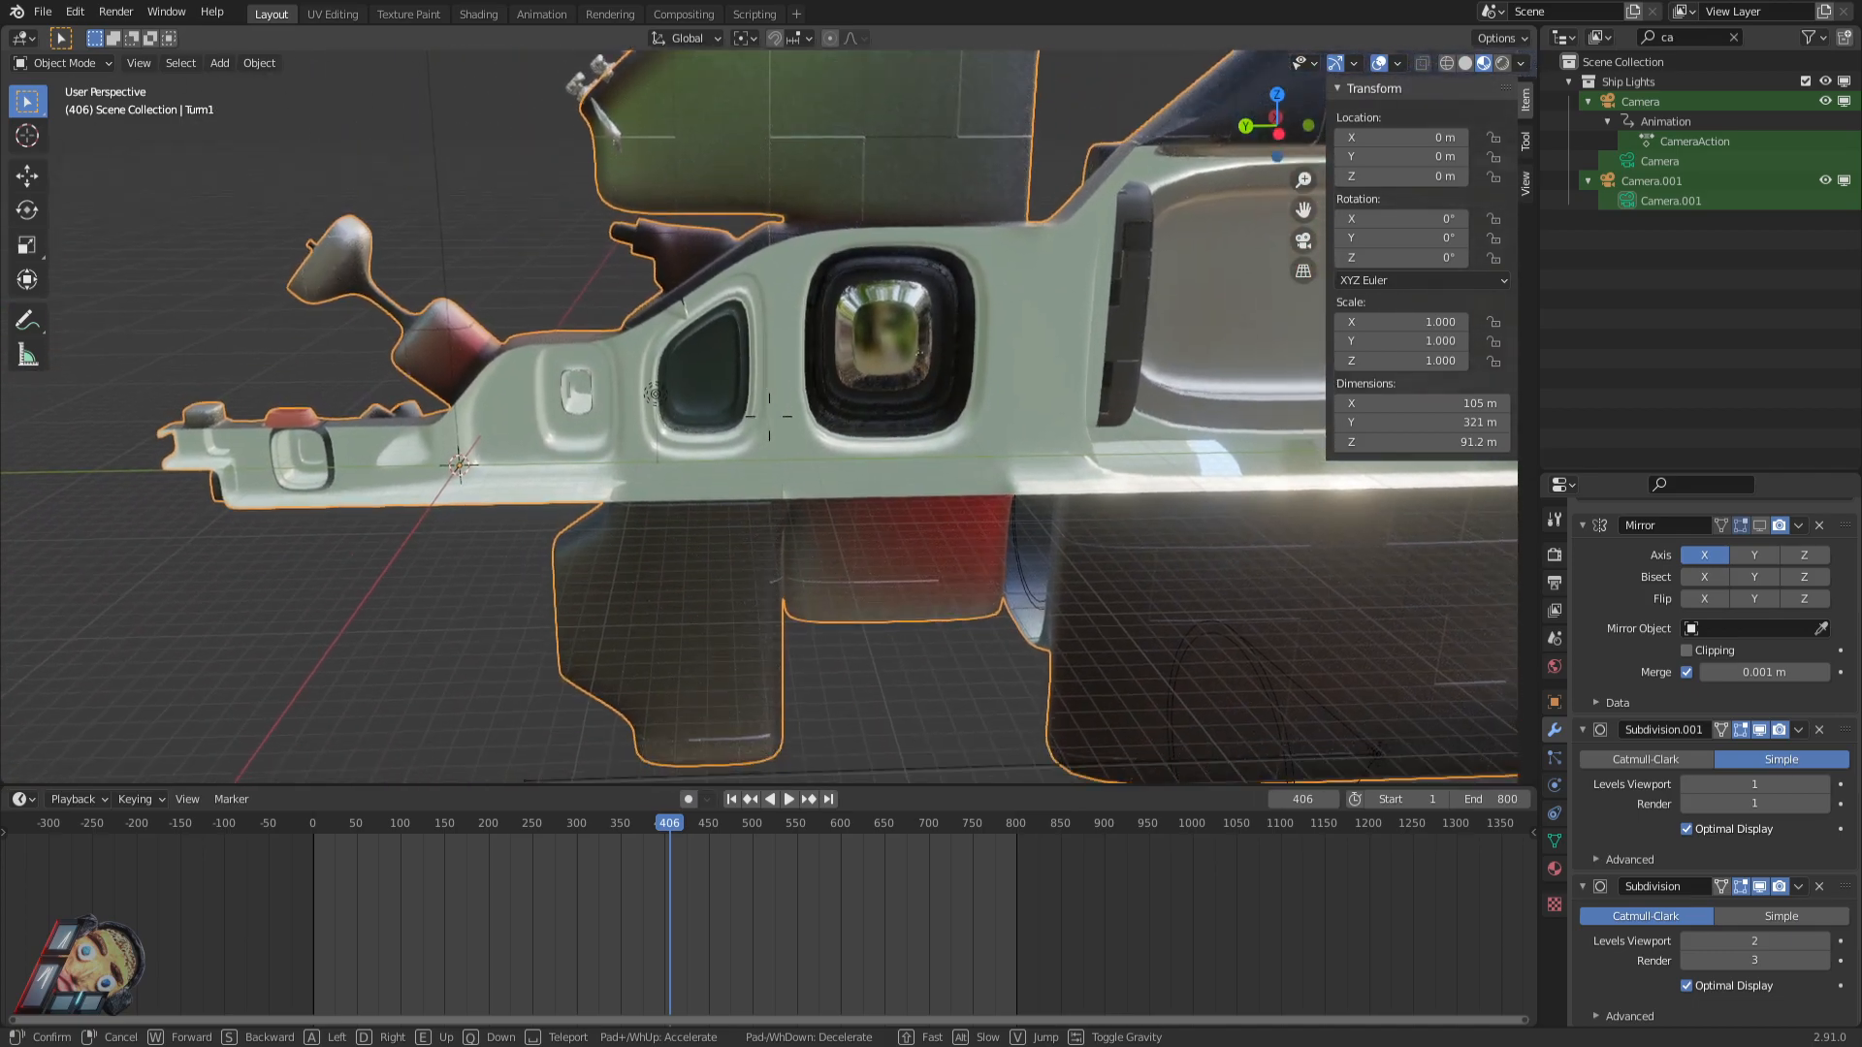
{"action": "key", "text": "w"}
{"action": "key", "text": "s"}
{"action": "key", "text": "w"}
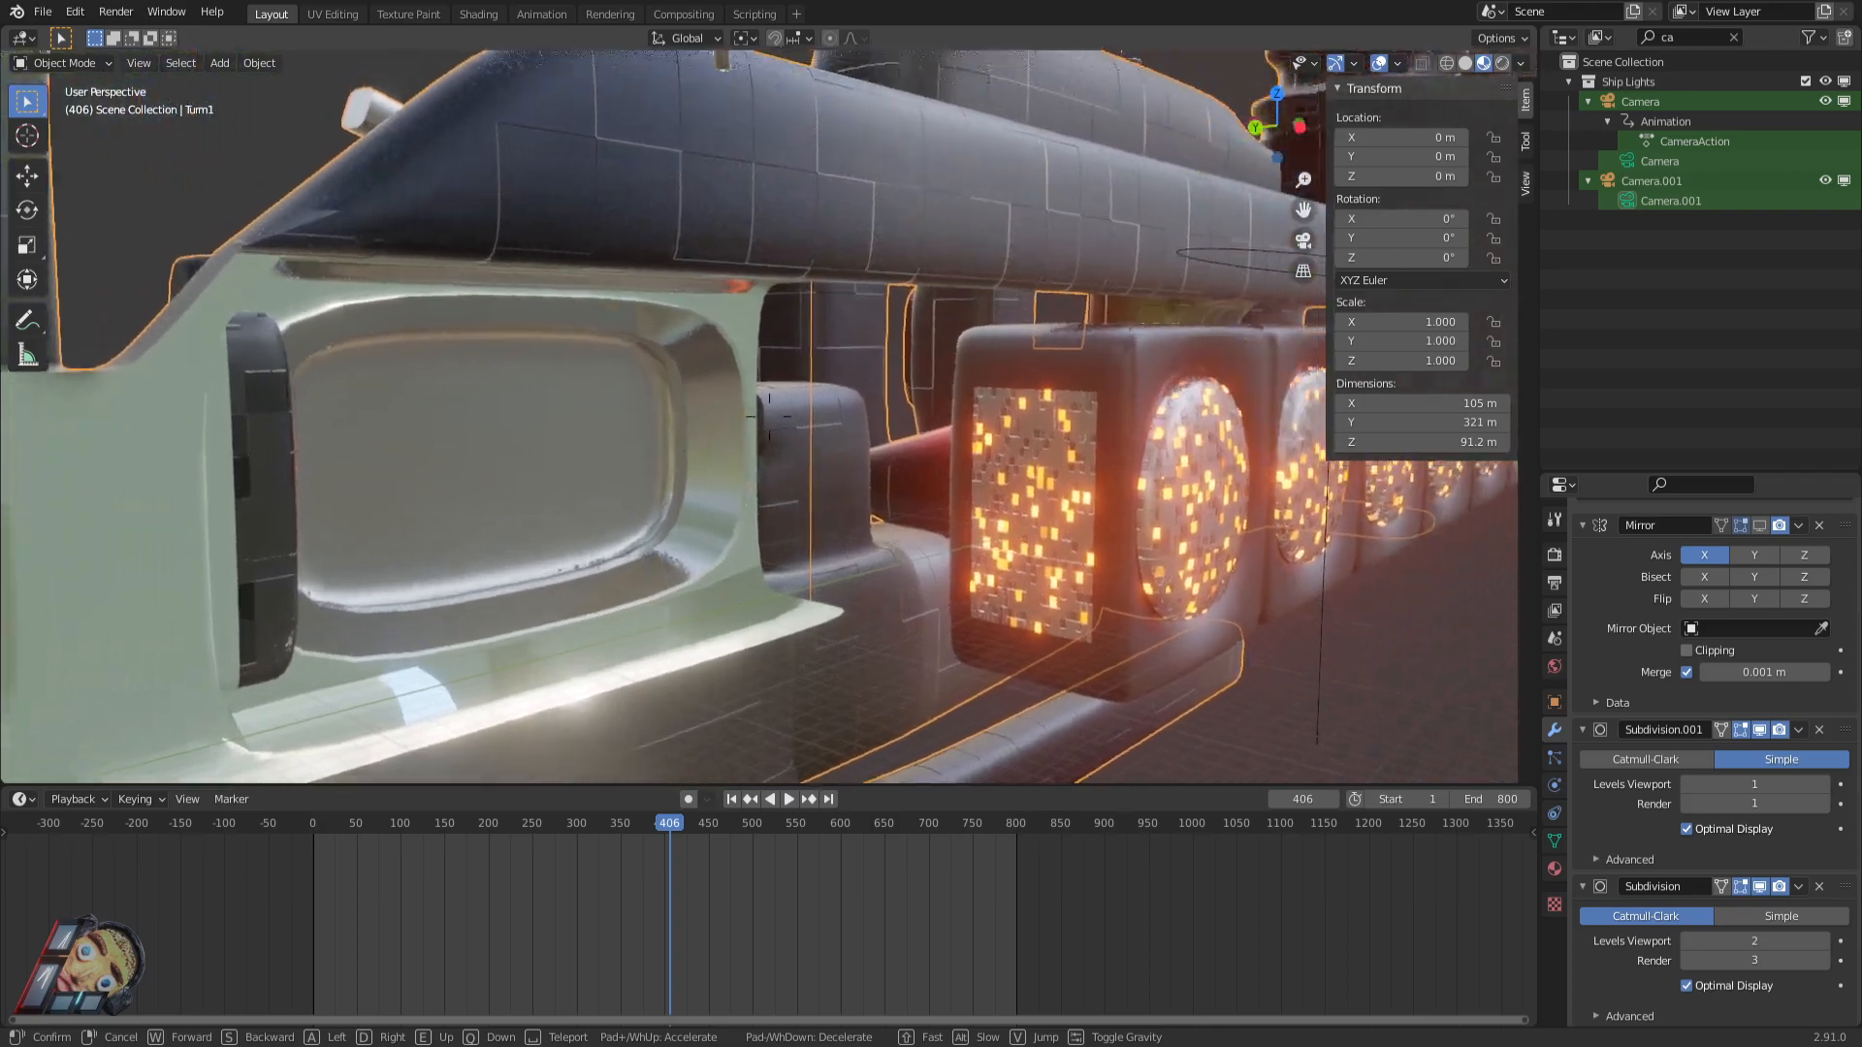
{"action": "key", "text": "w"}
{"action": "key", "text": "s"}
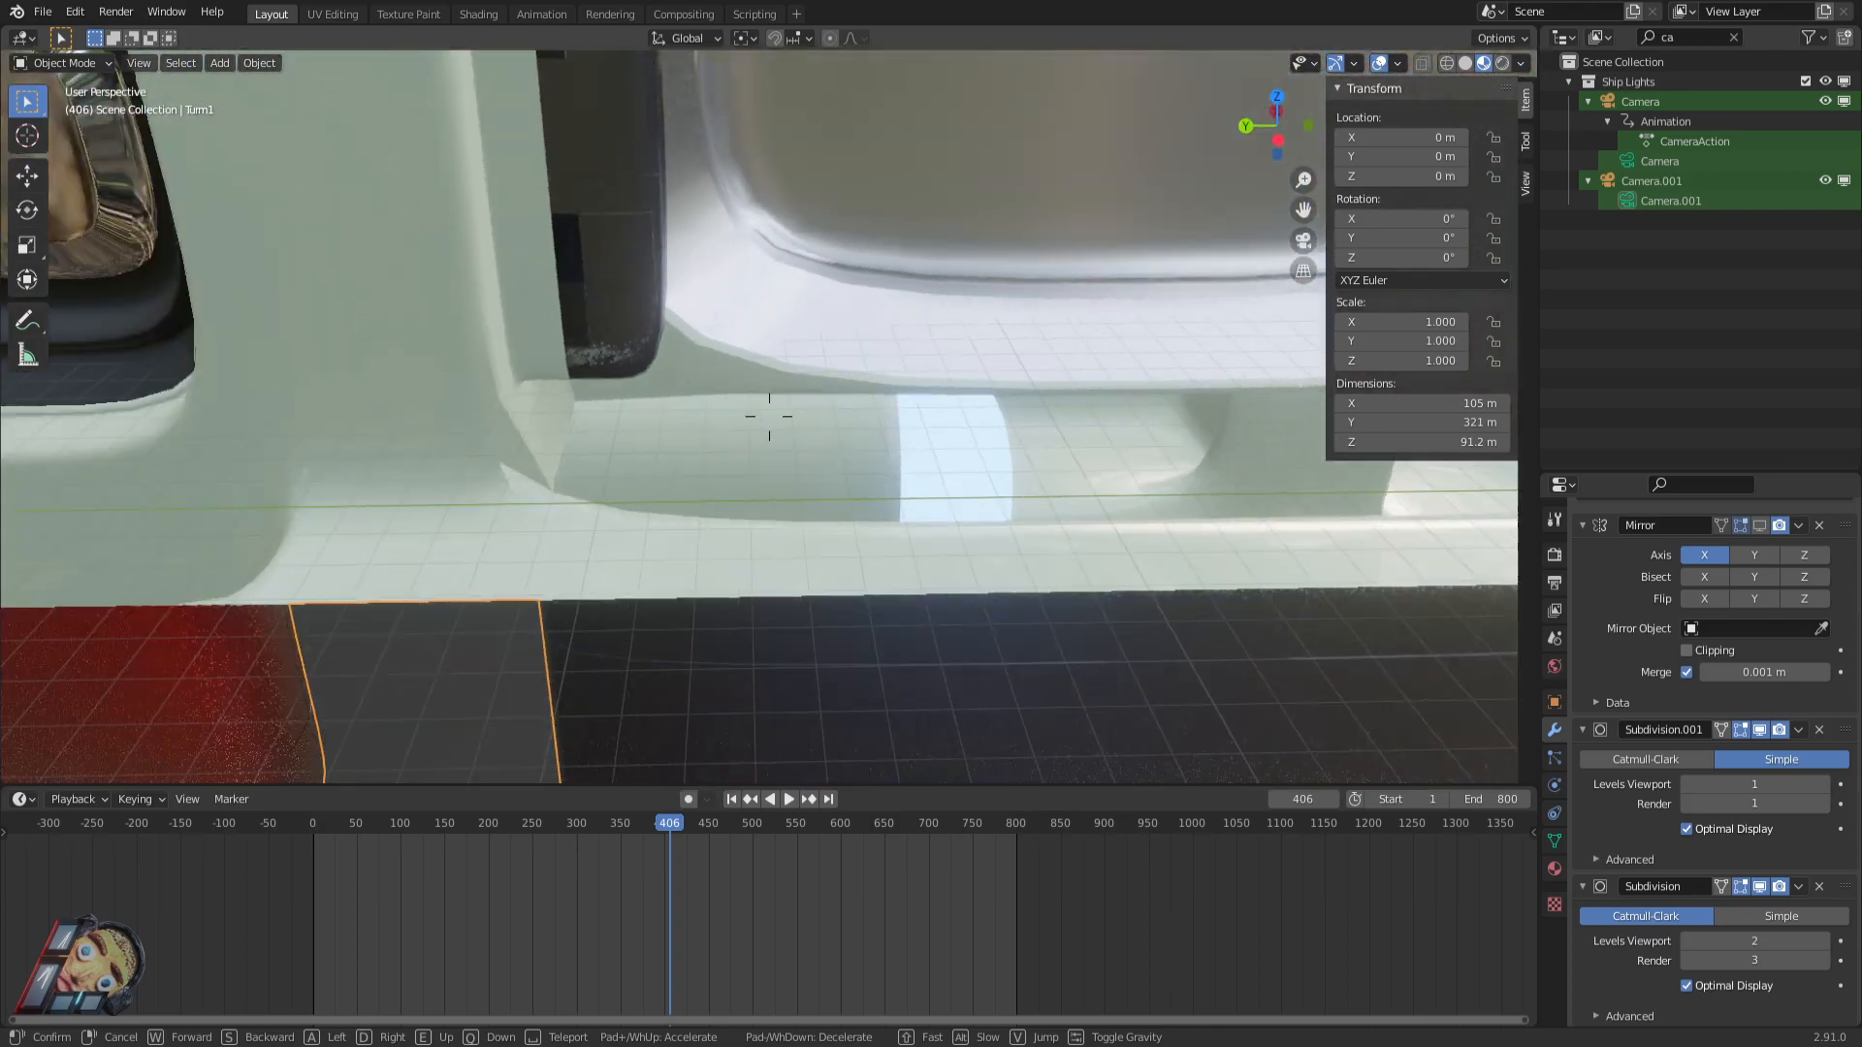
{"action": "key", "text": "s"}
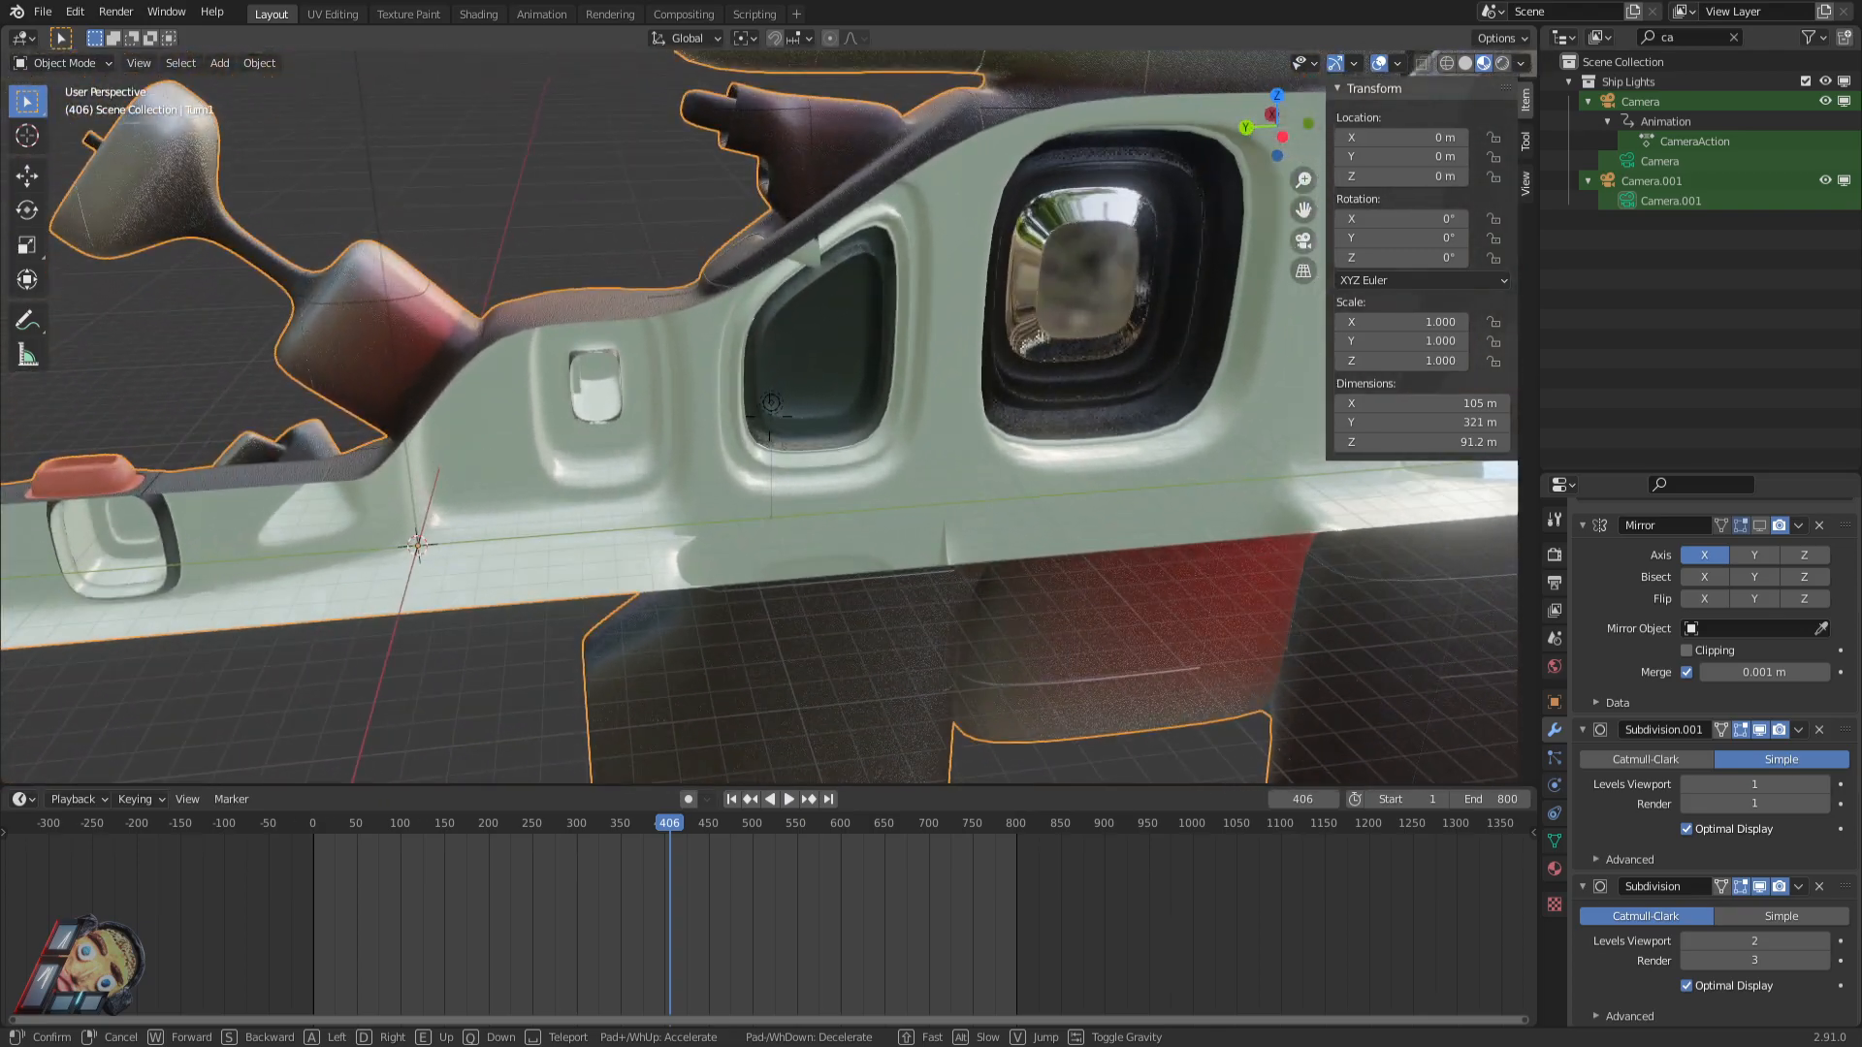
{"action": "key", "text": "w"}
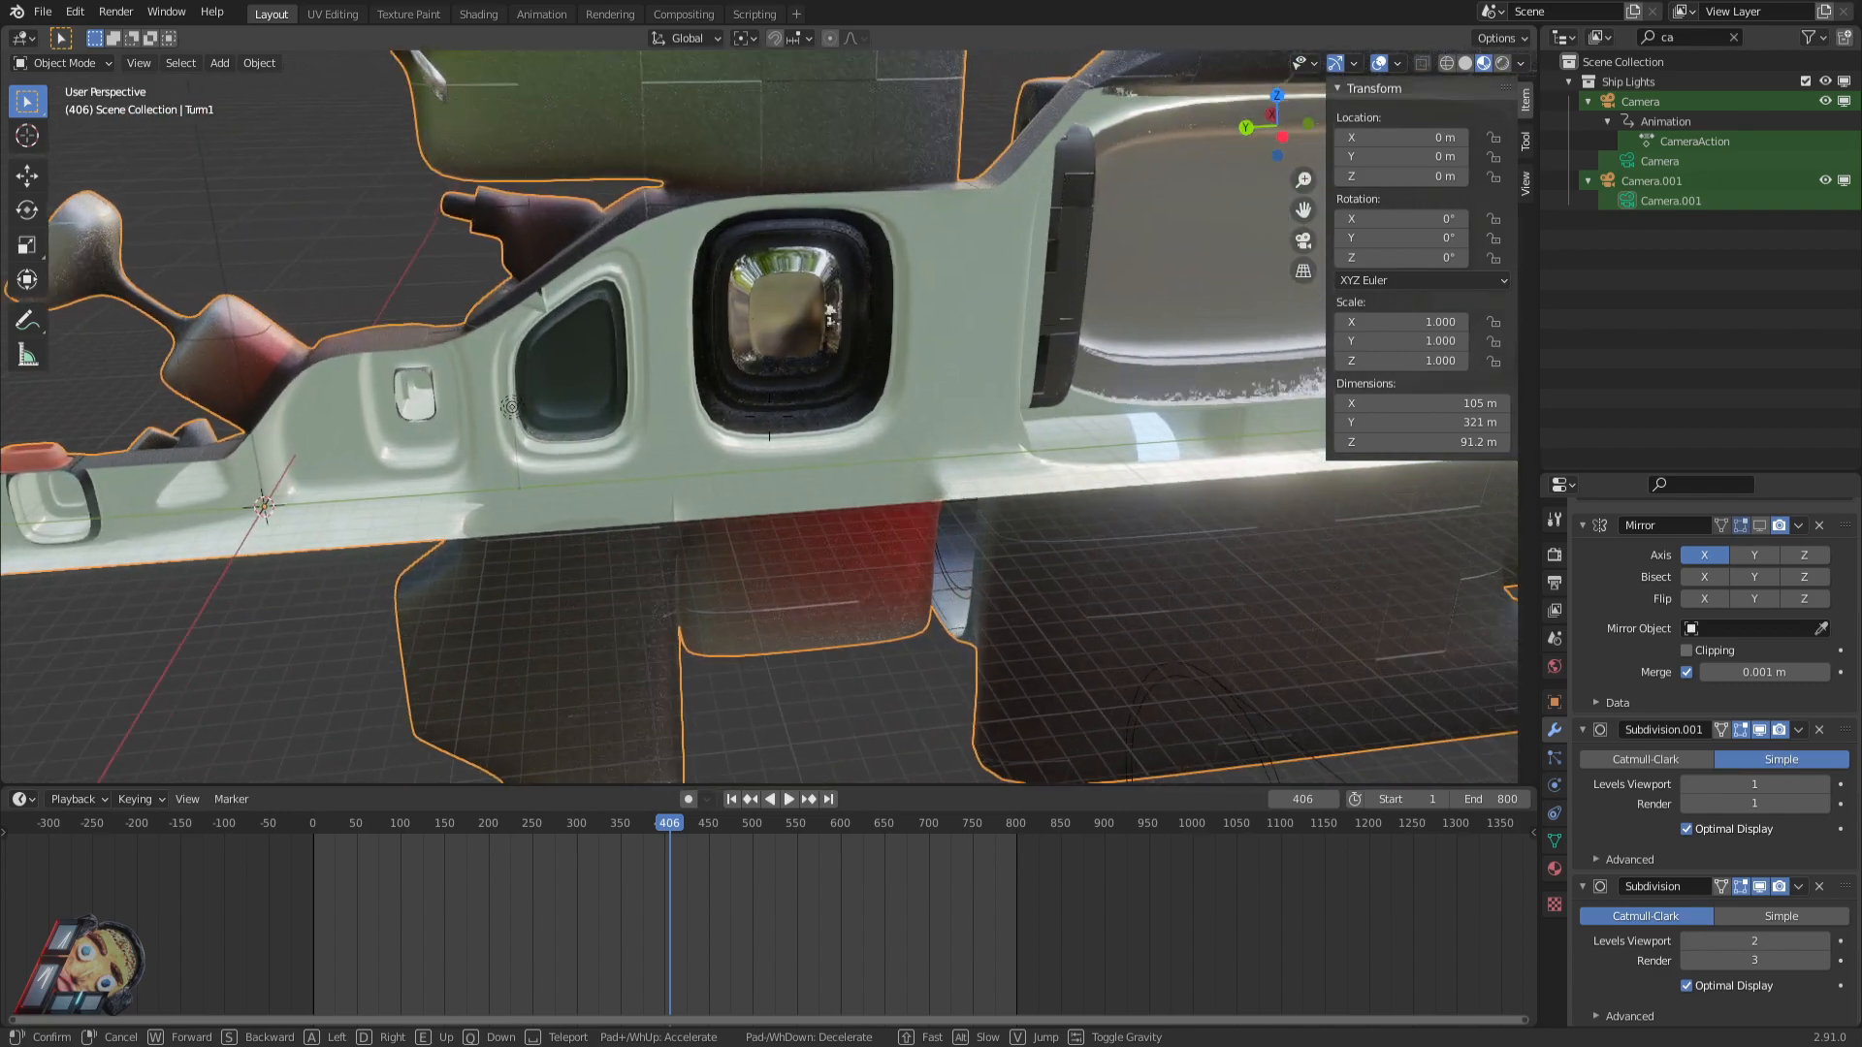
{"action": "key", "text": "a"}
{"action": "key", "text": "w"}
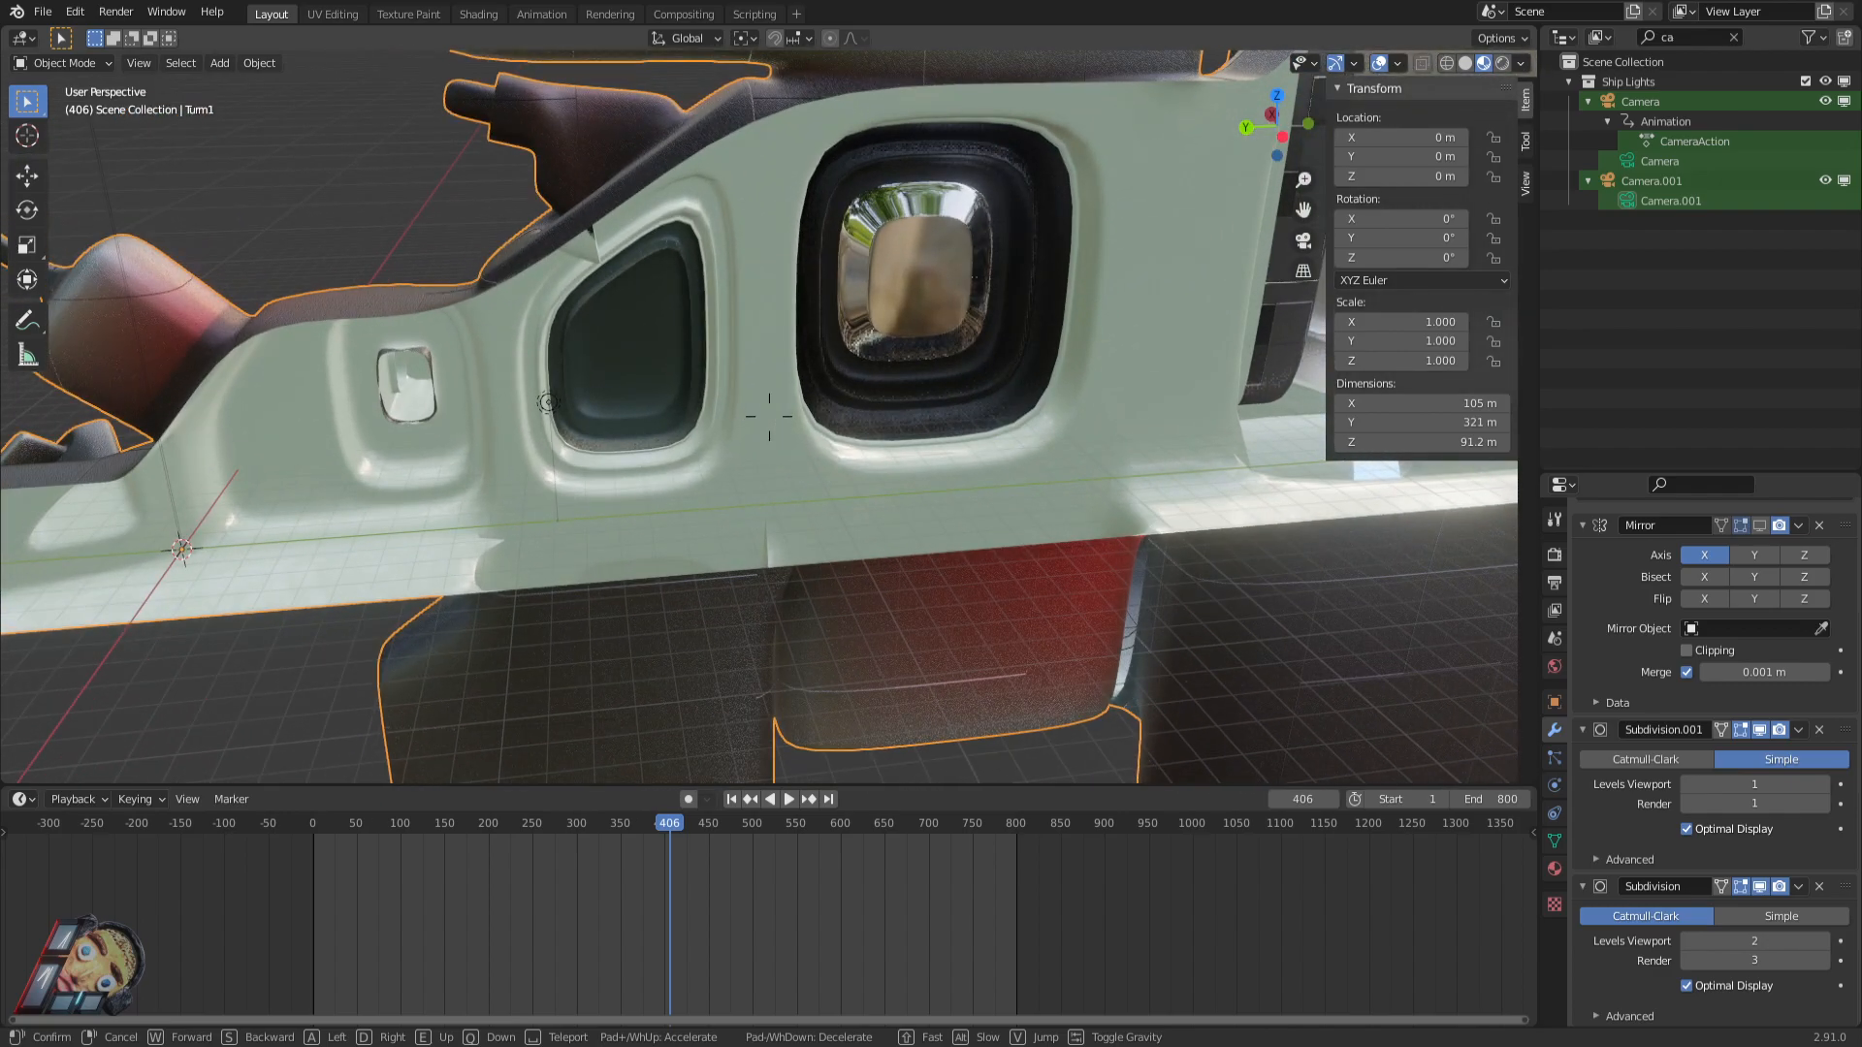
{"action": "key", "text": "a"}
{"action": "key", "text": "d"}
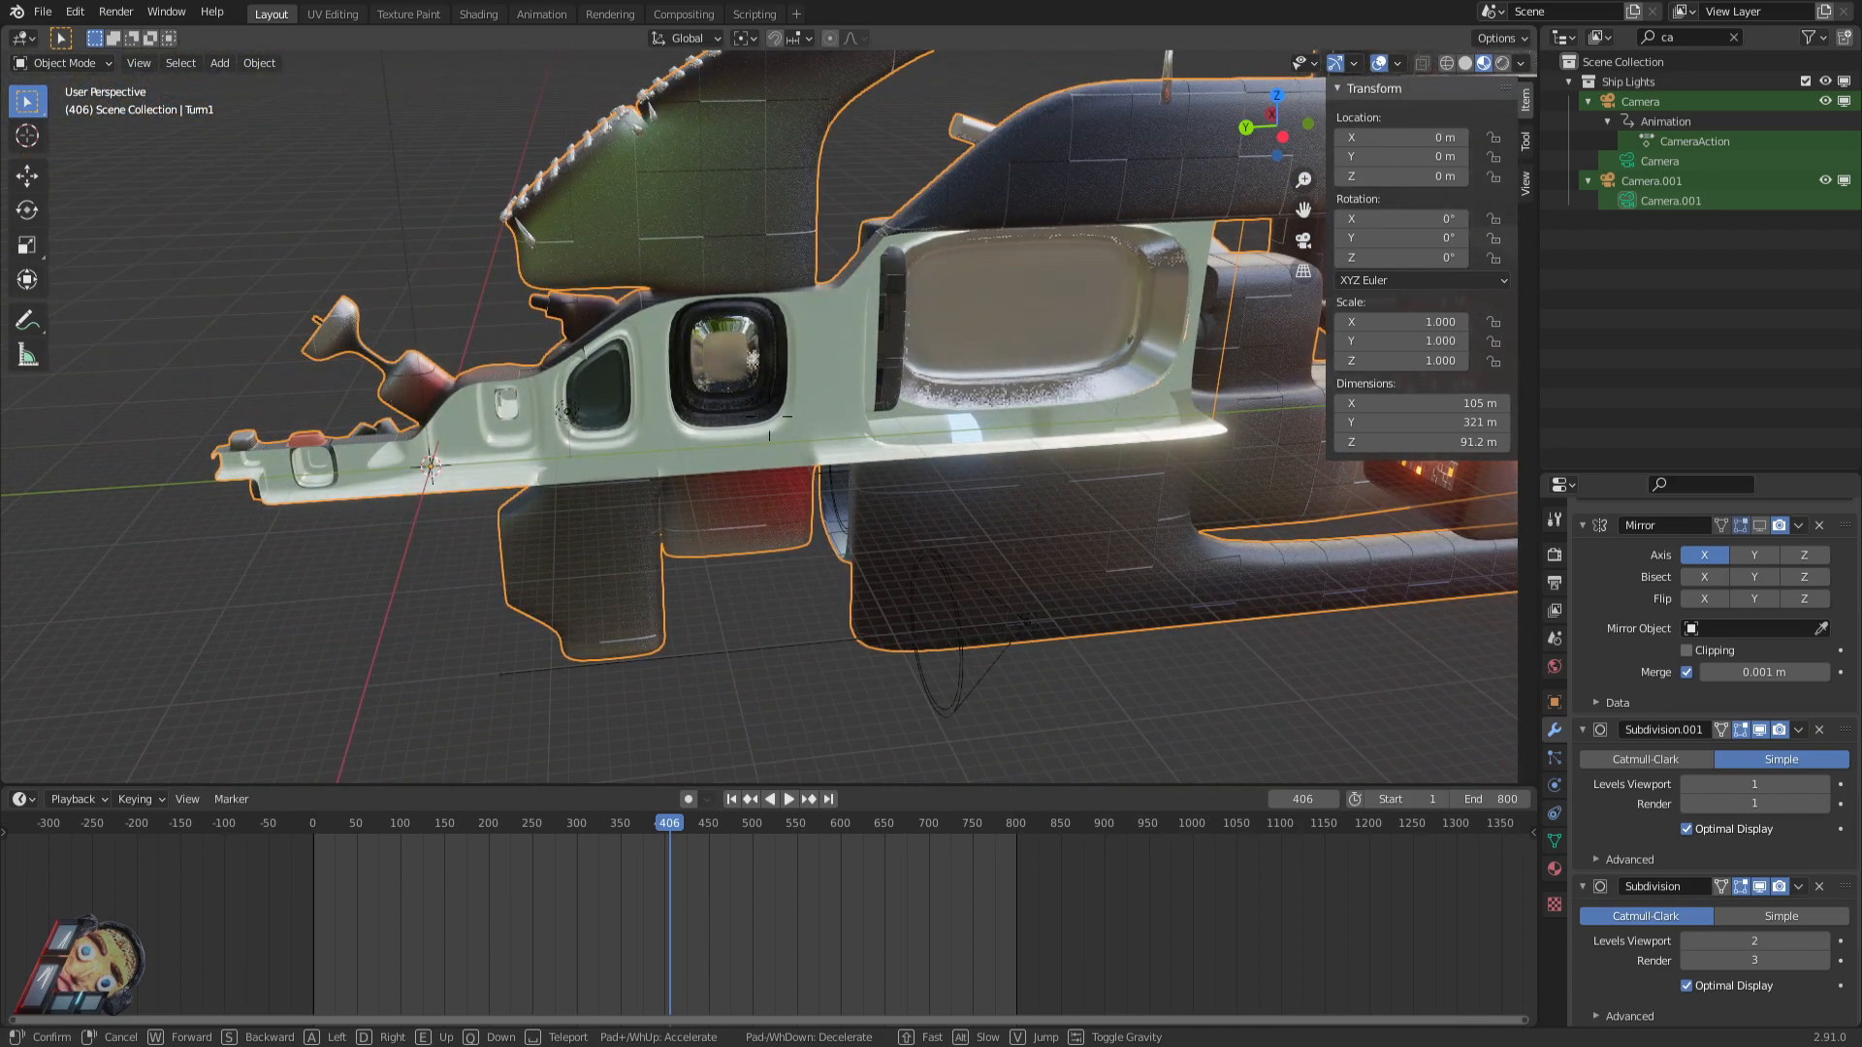
{"action": "key", "text": "w"}
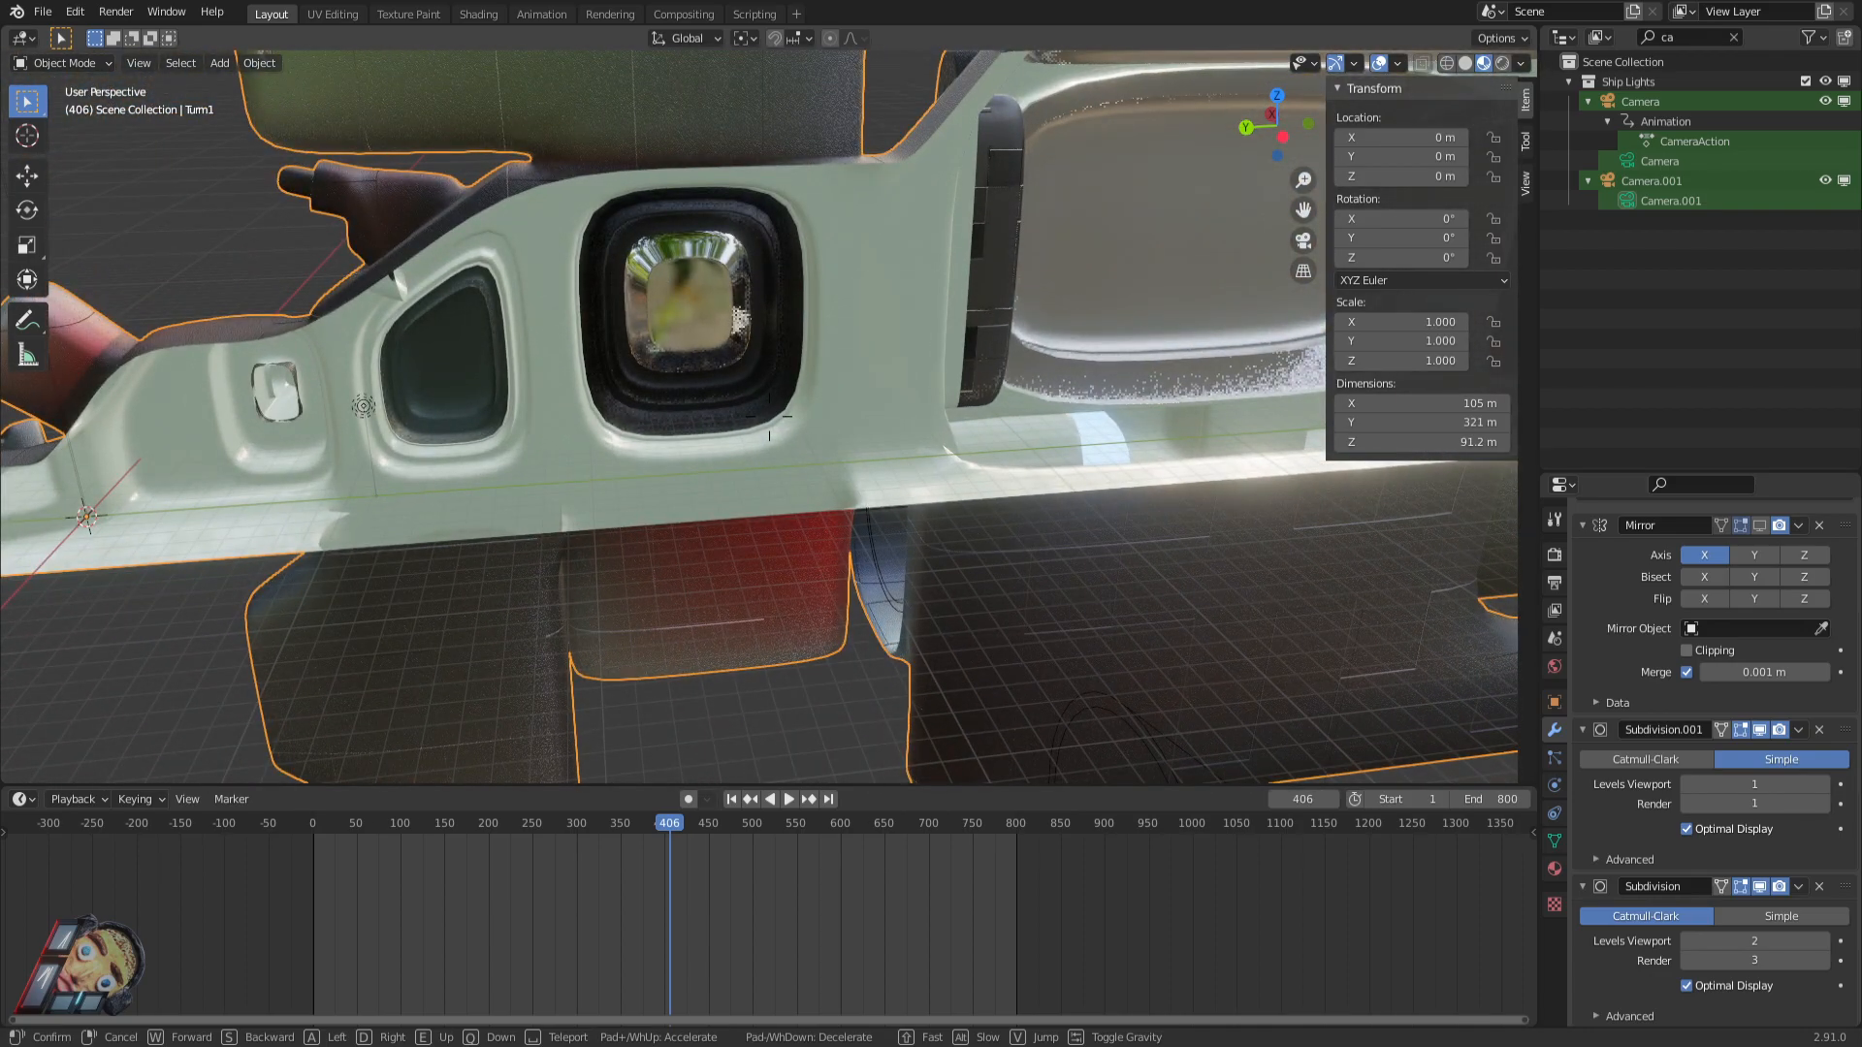
{"action": "key", "text": "a"}
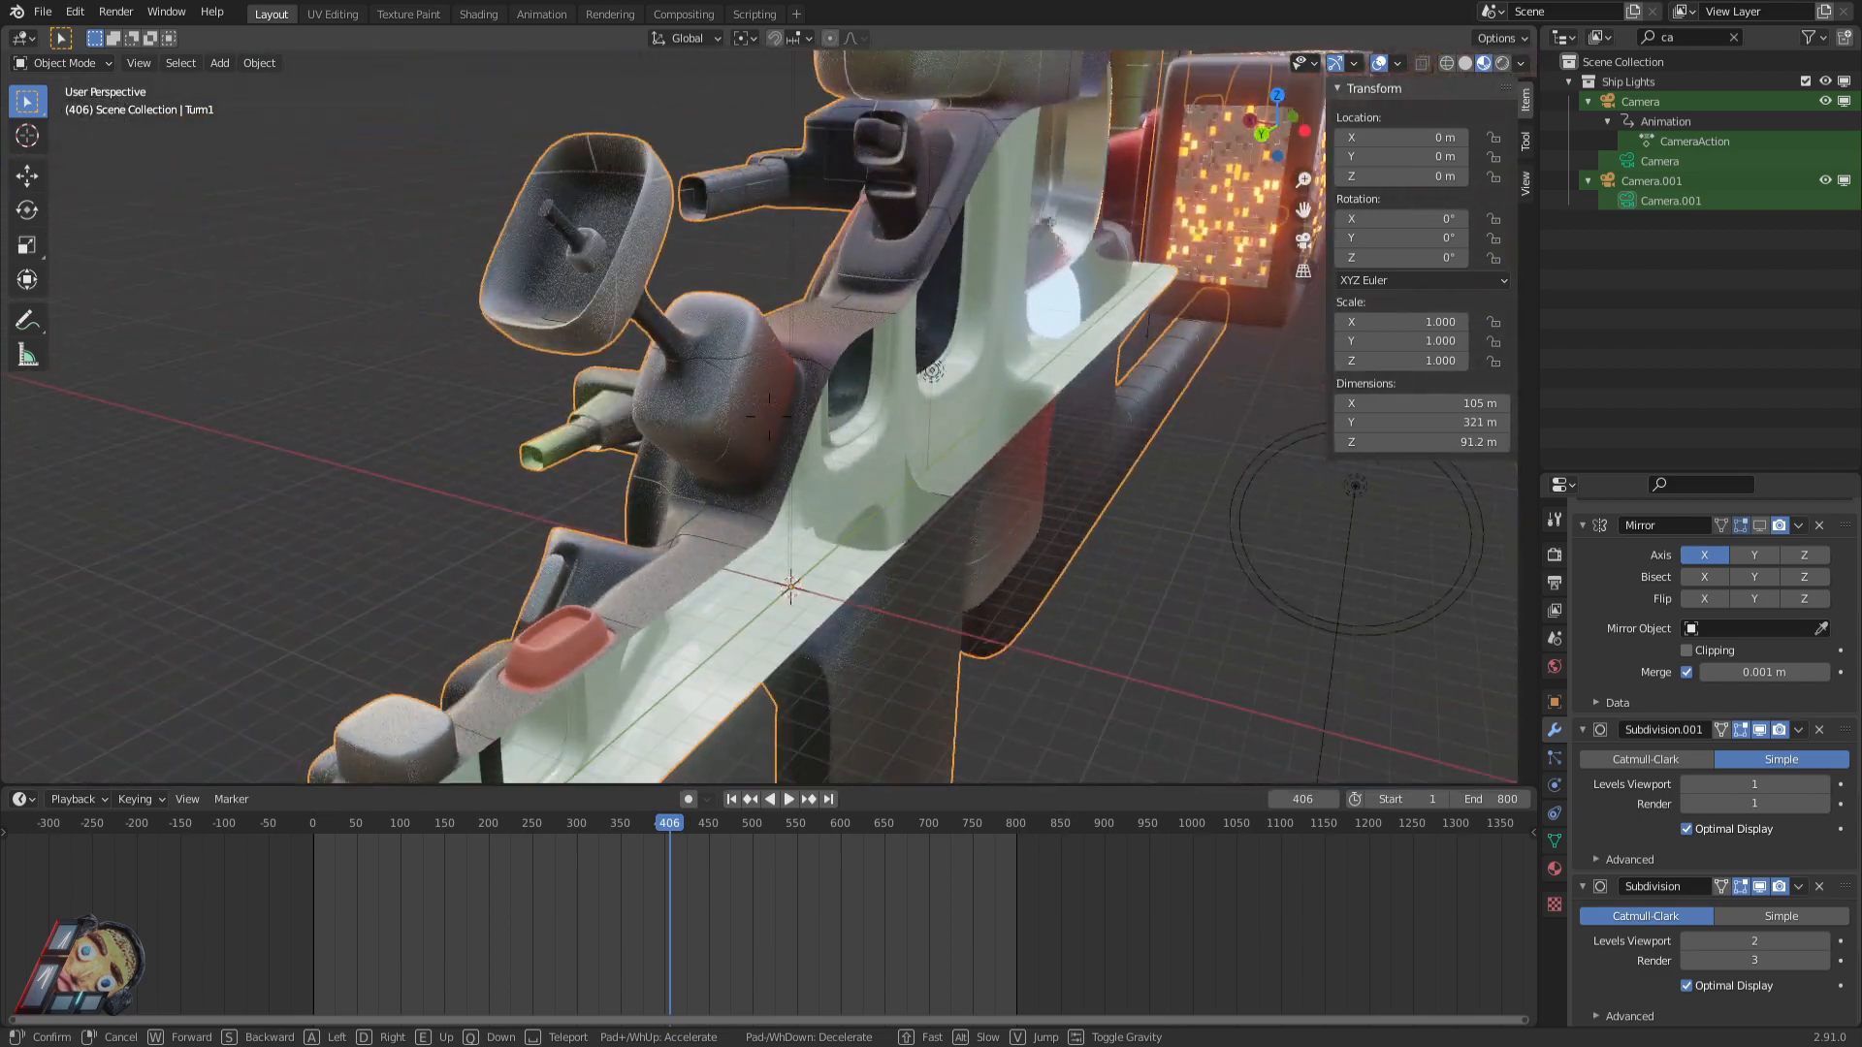
Fly around to the half ship's outer side to examine its red panels and lights, ending on a view of the whole half.
{"action": "key", "text": "w"}
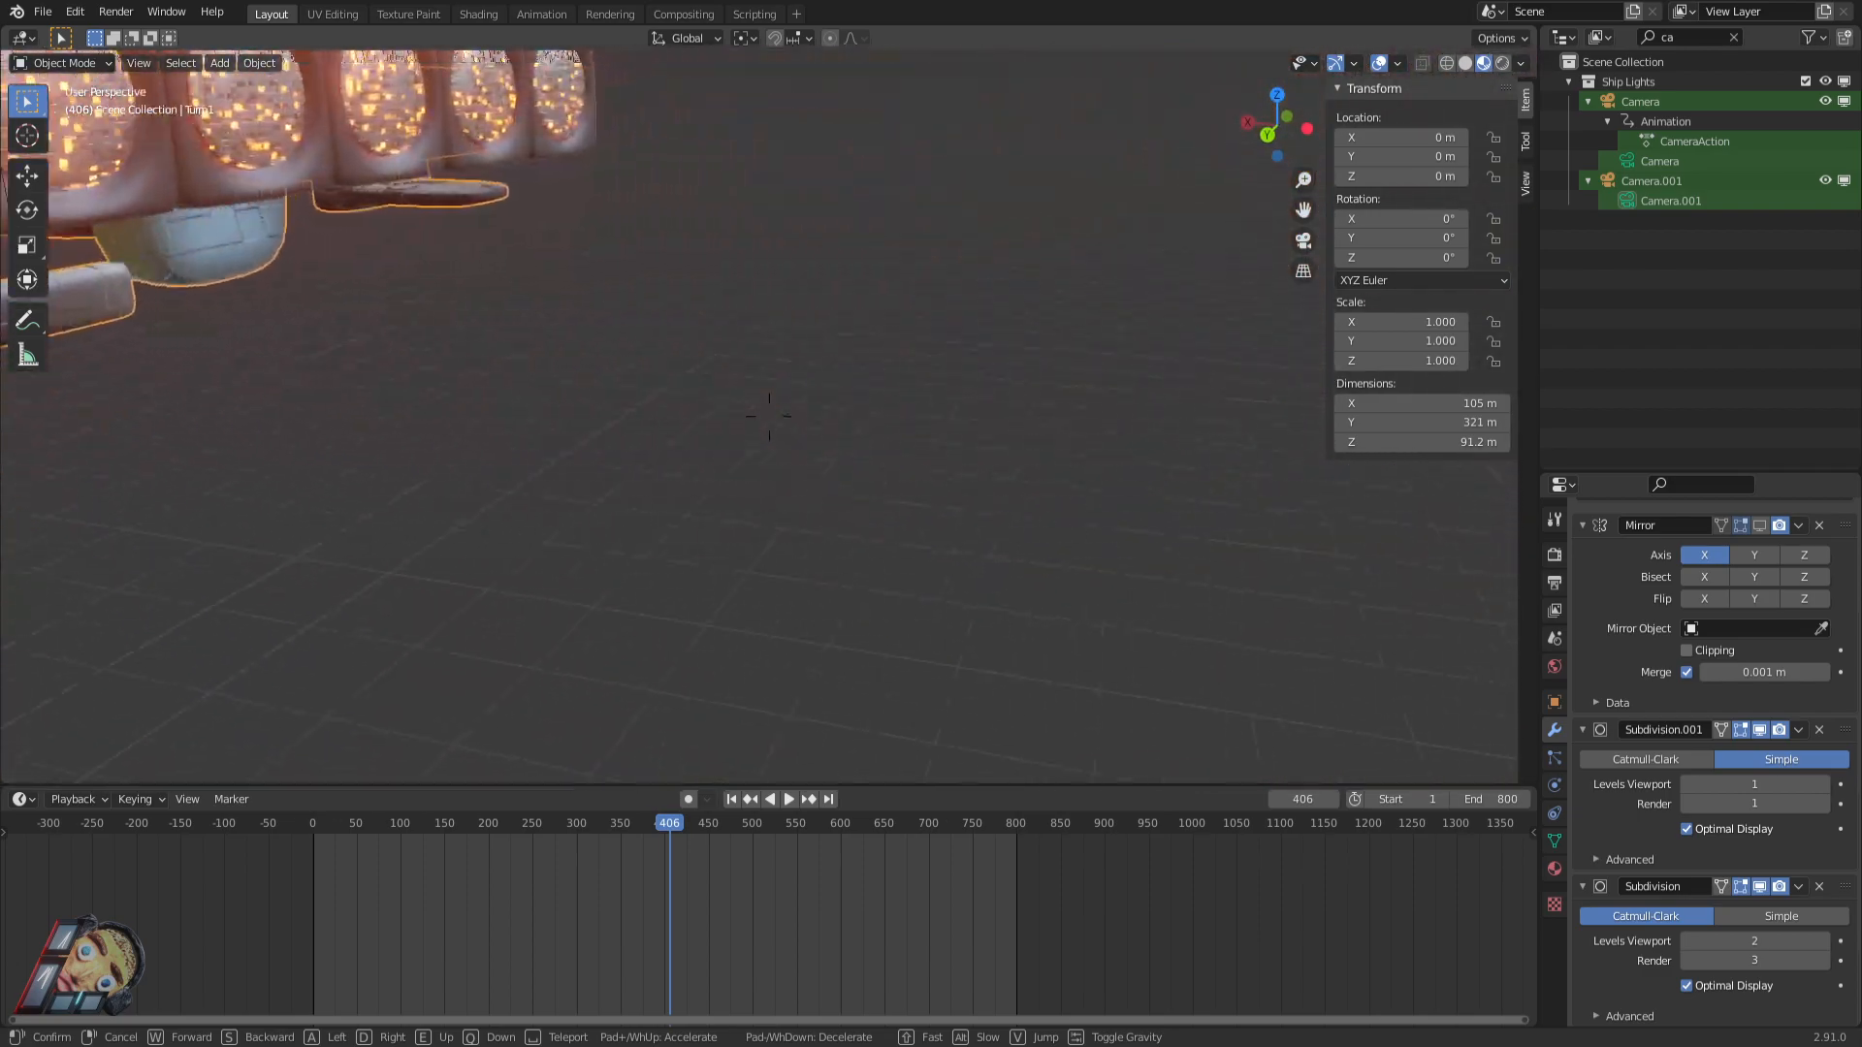
{"action": "key", "text": "d"}
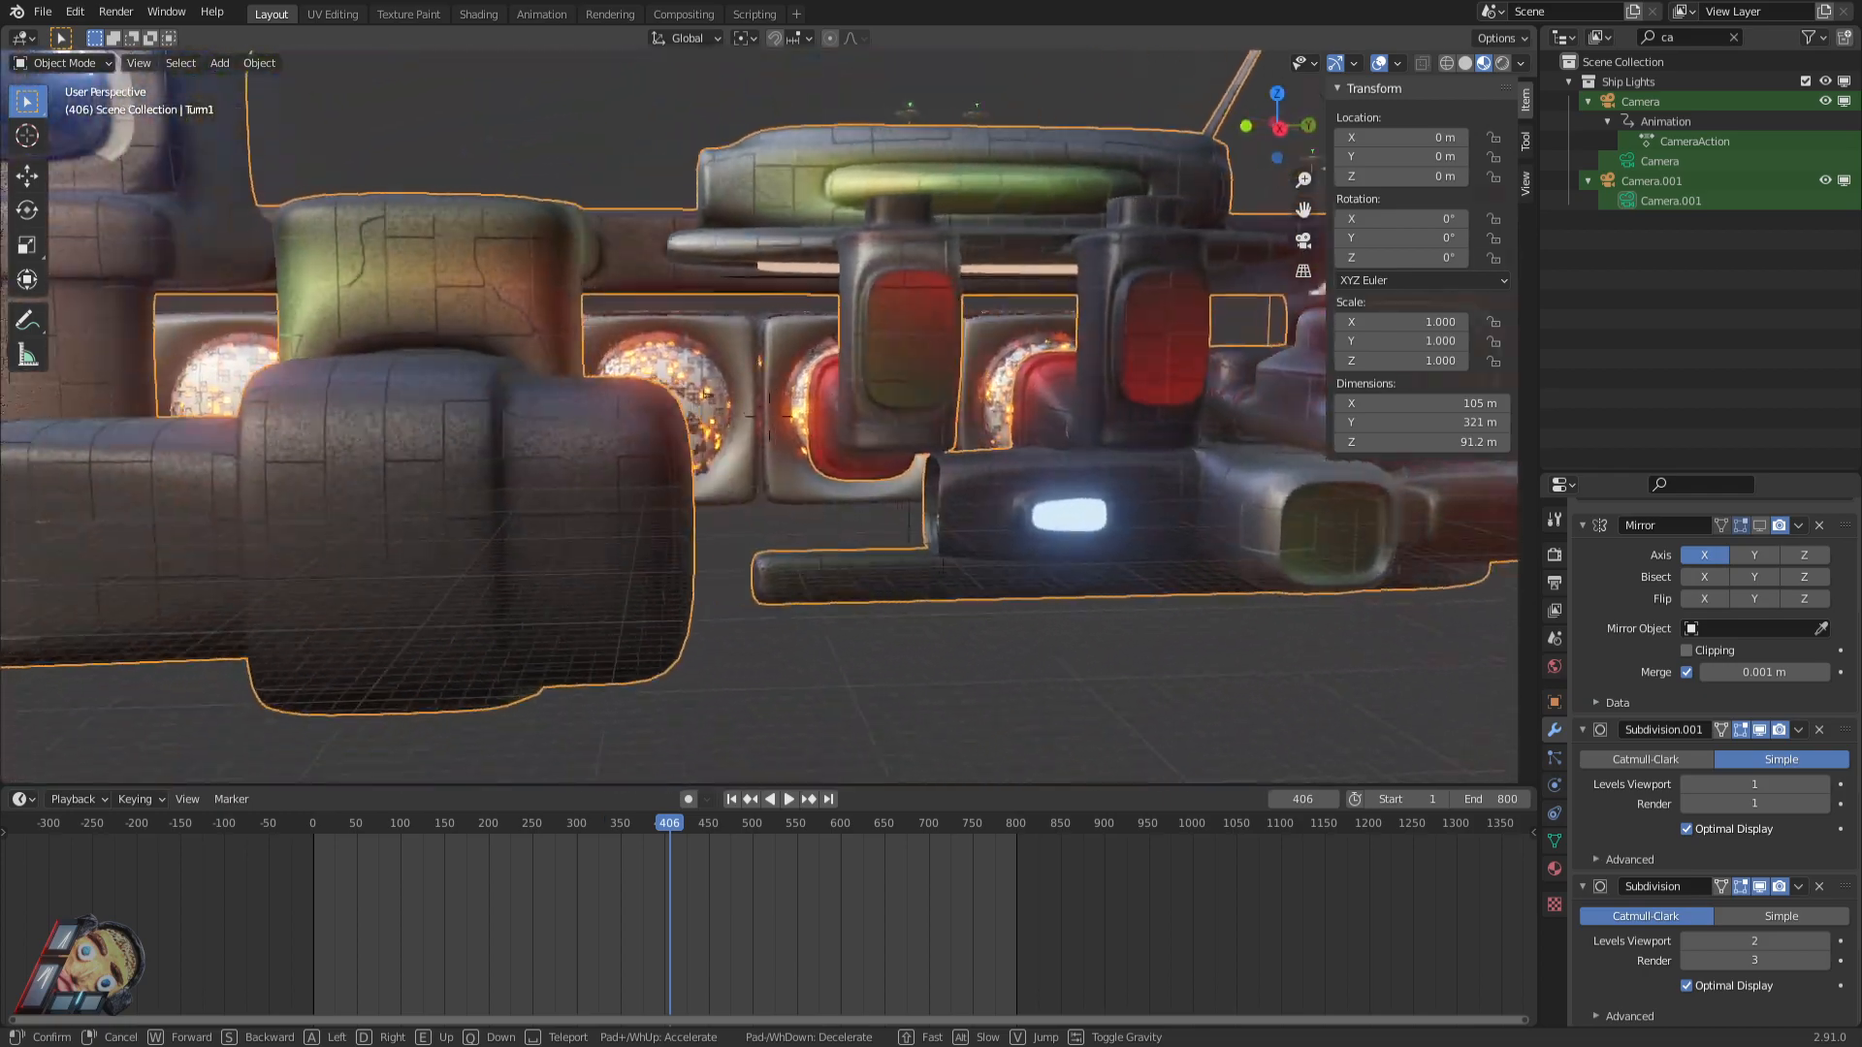
{"action": "key", "text": "s"}
{"action": "key", "text": "w"}
{"action": "key", "text": "s"}
{"action": "key", "text": "a"}
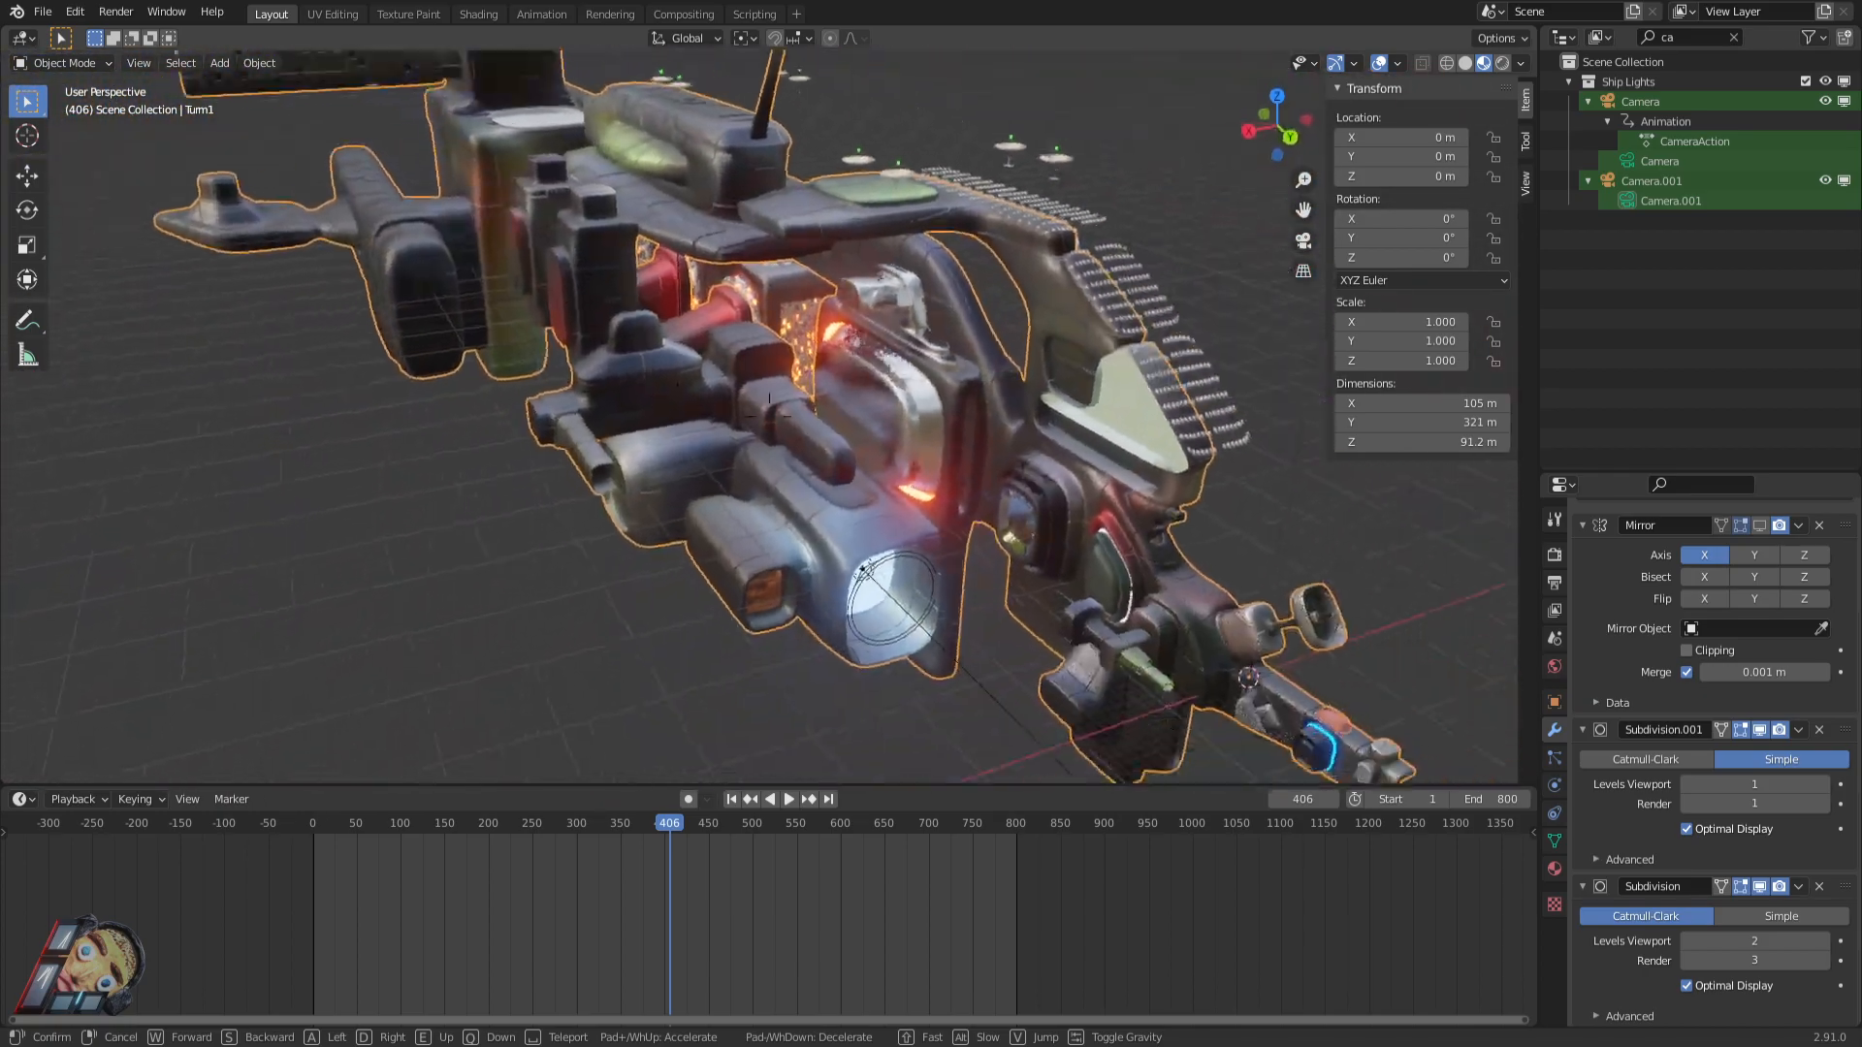
{"action": "key", "text": "d"}
{"action": "key", "text": "a"}
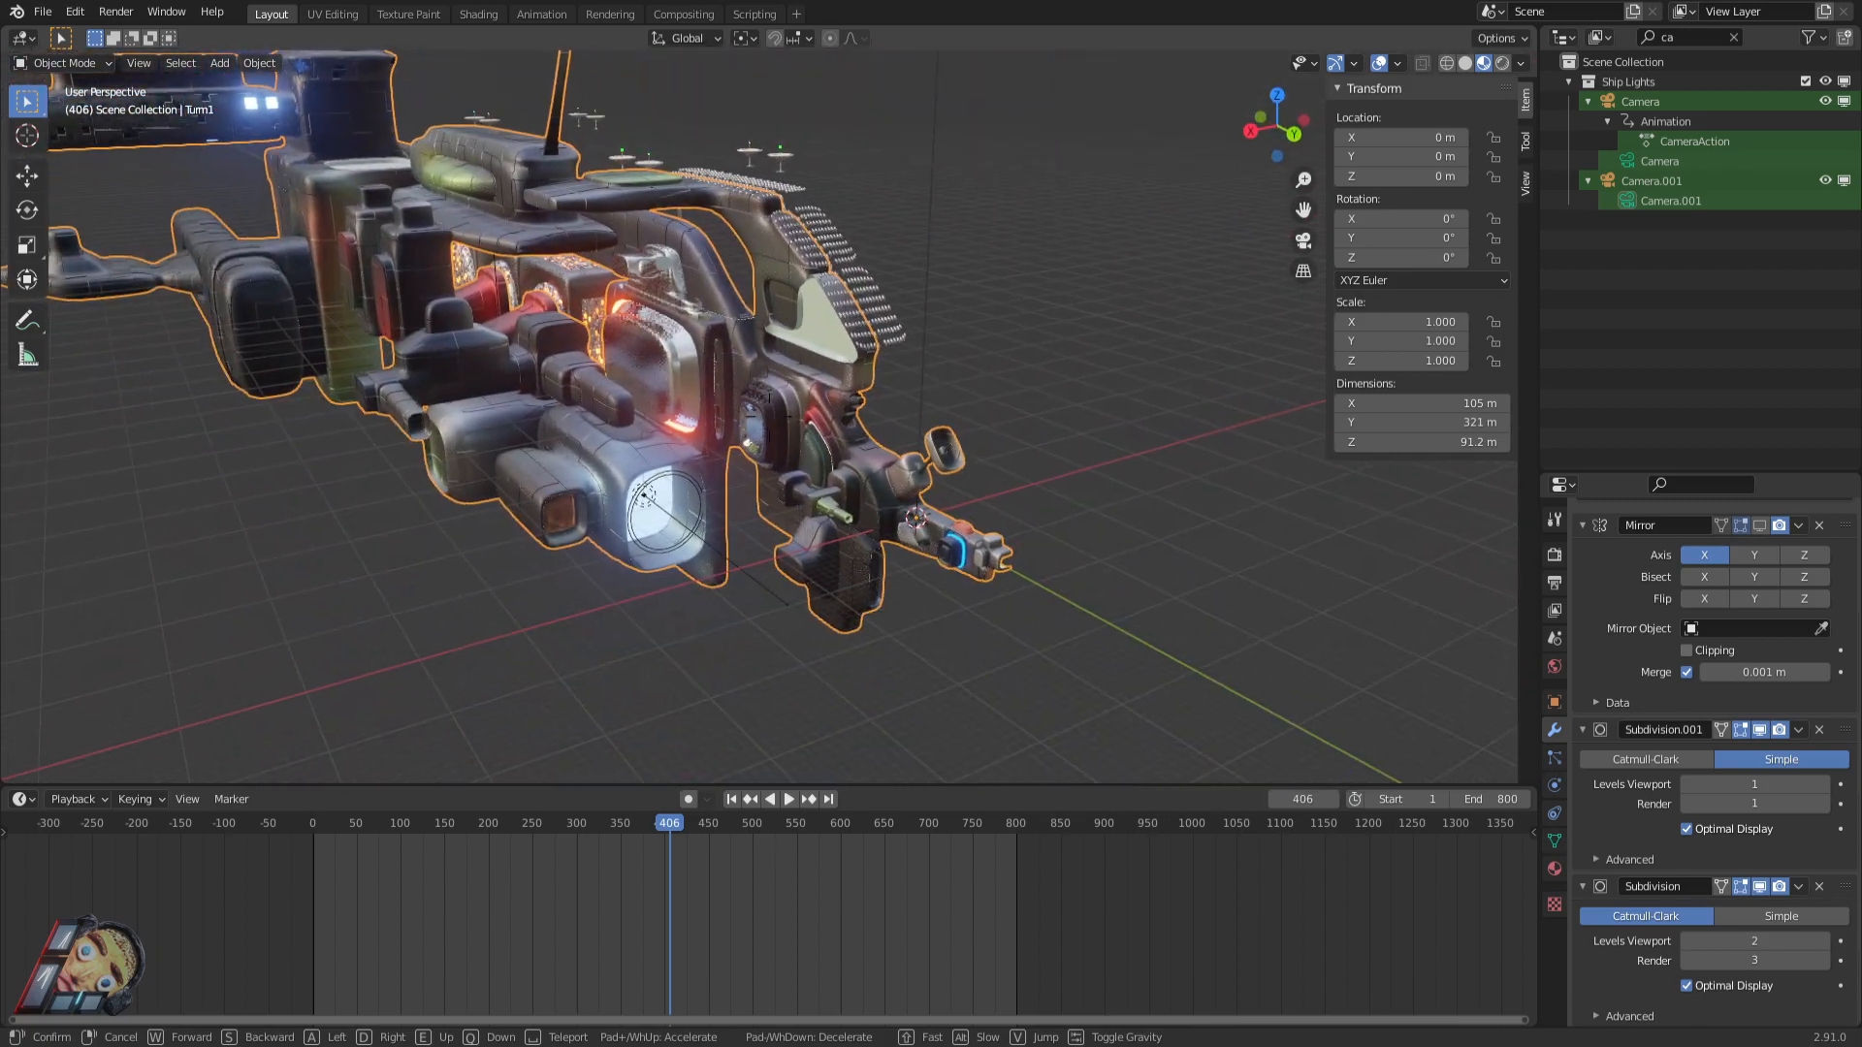
{"action": "left_click", "coordinate": [792, 424]}
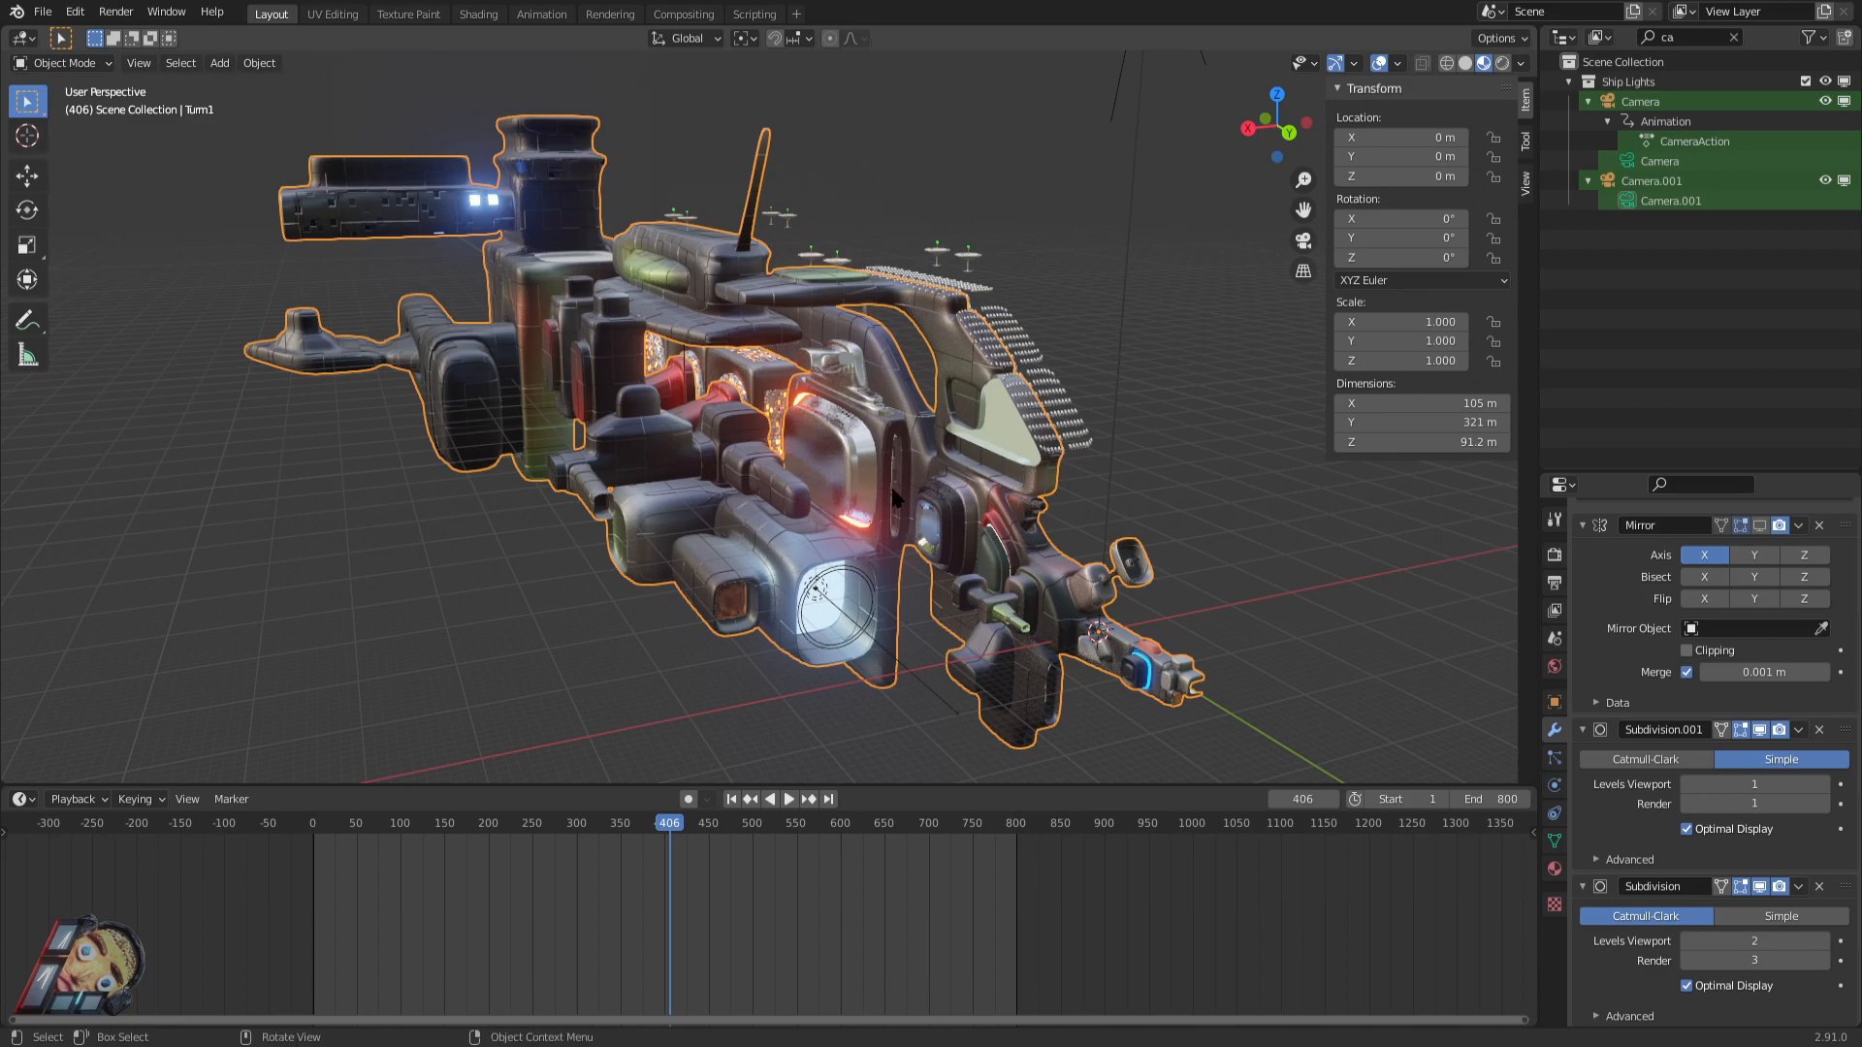
Fly around the half ship's nose to examine its outer headlight, its pale inner cut side and its front profile.
{"action": "key", "text": "shift+grave"}
{"action": "key", "text": "w"}
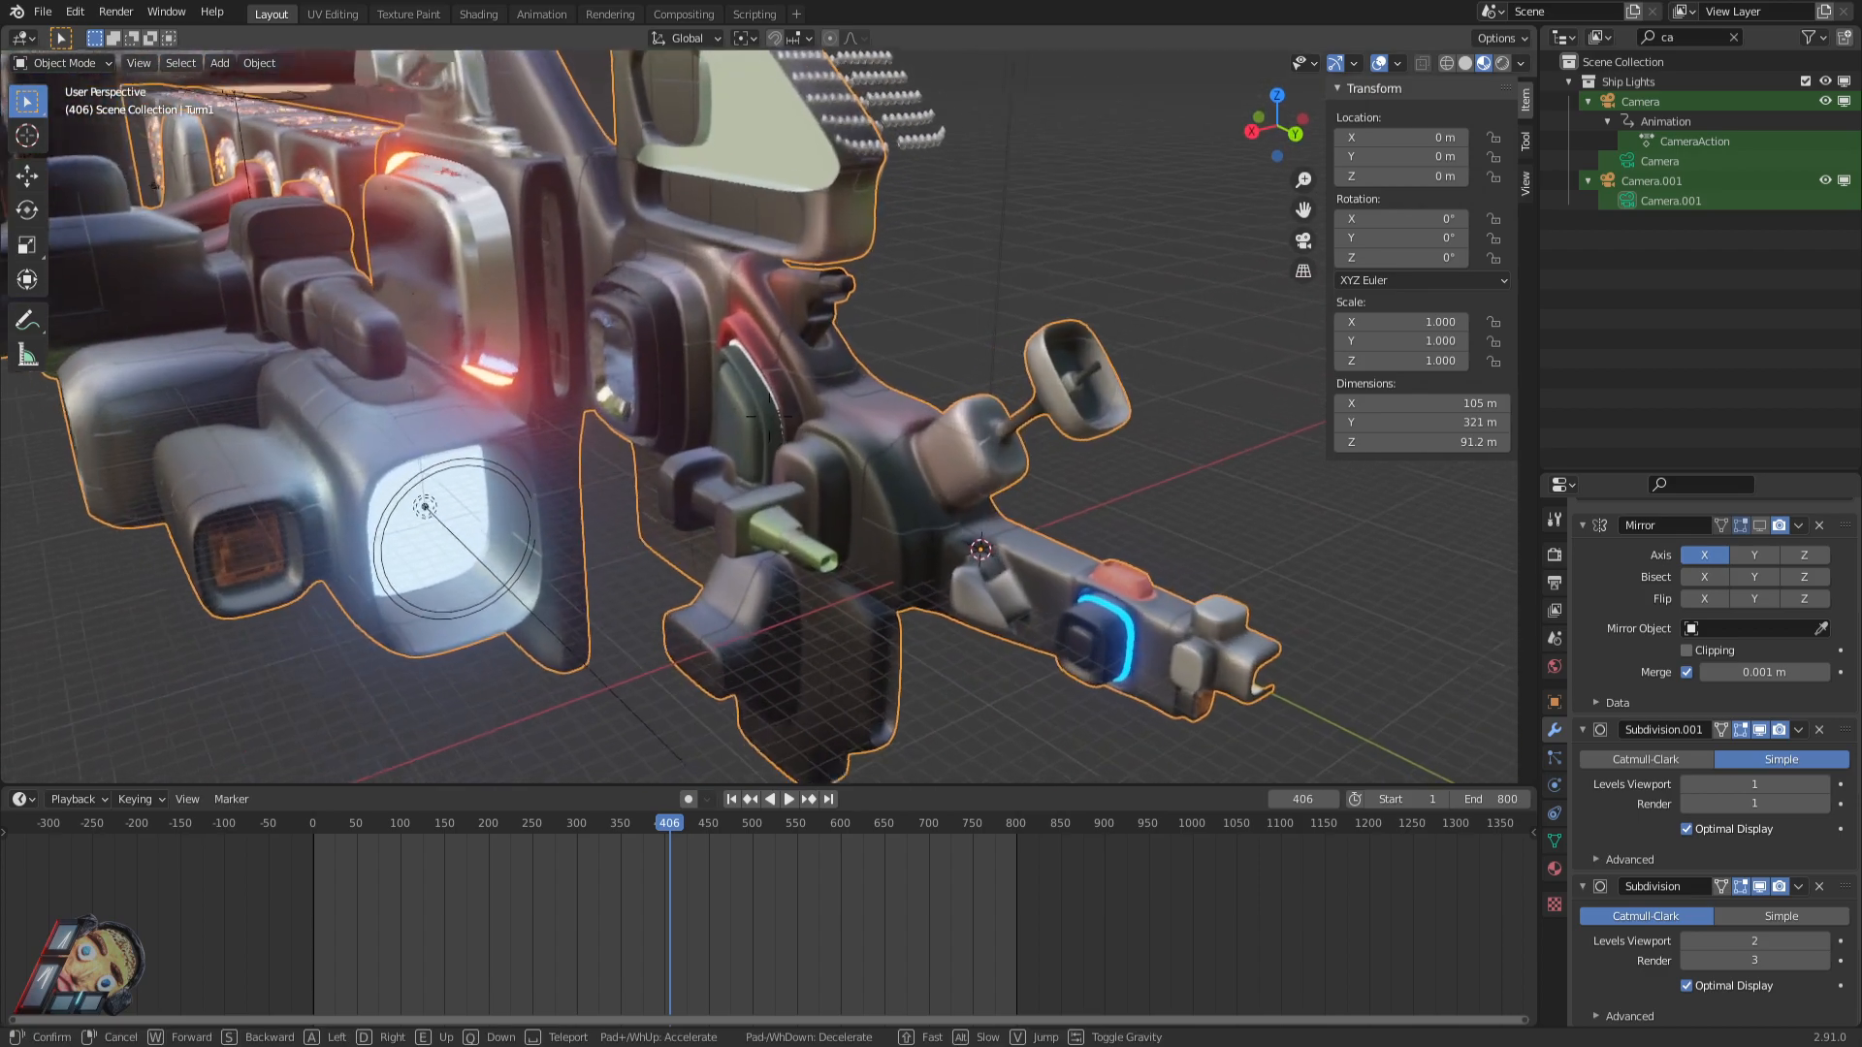
{"action": "key", "text": "d"}
{"action": "key", "text": "s"}
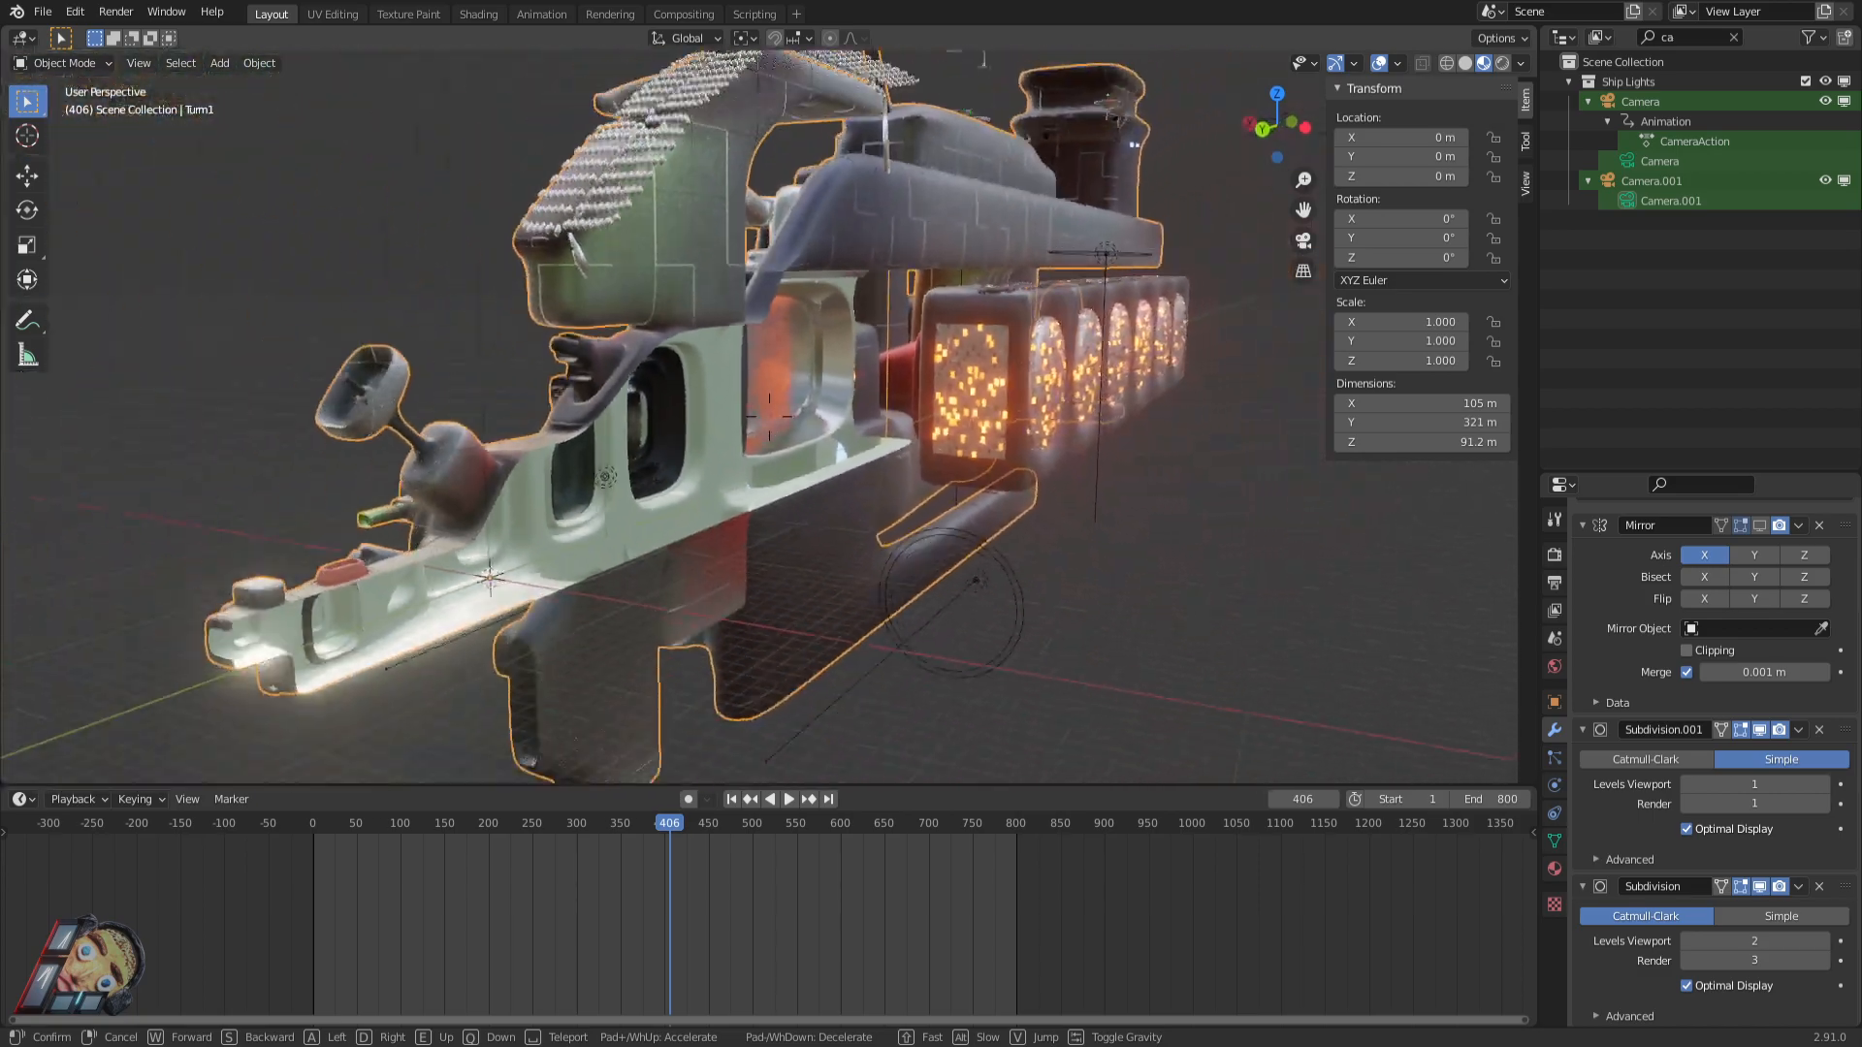
{"action": "key", "text": "w"}
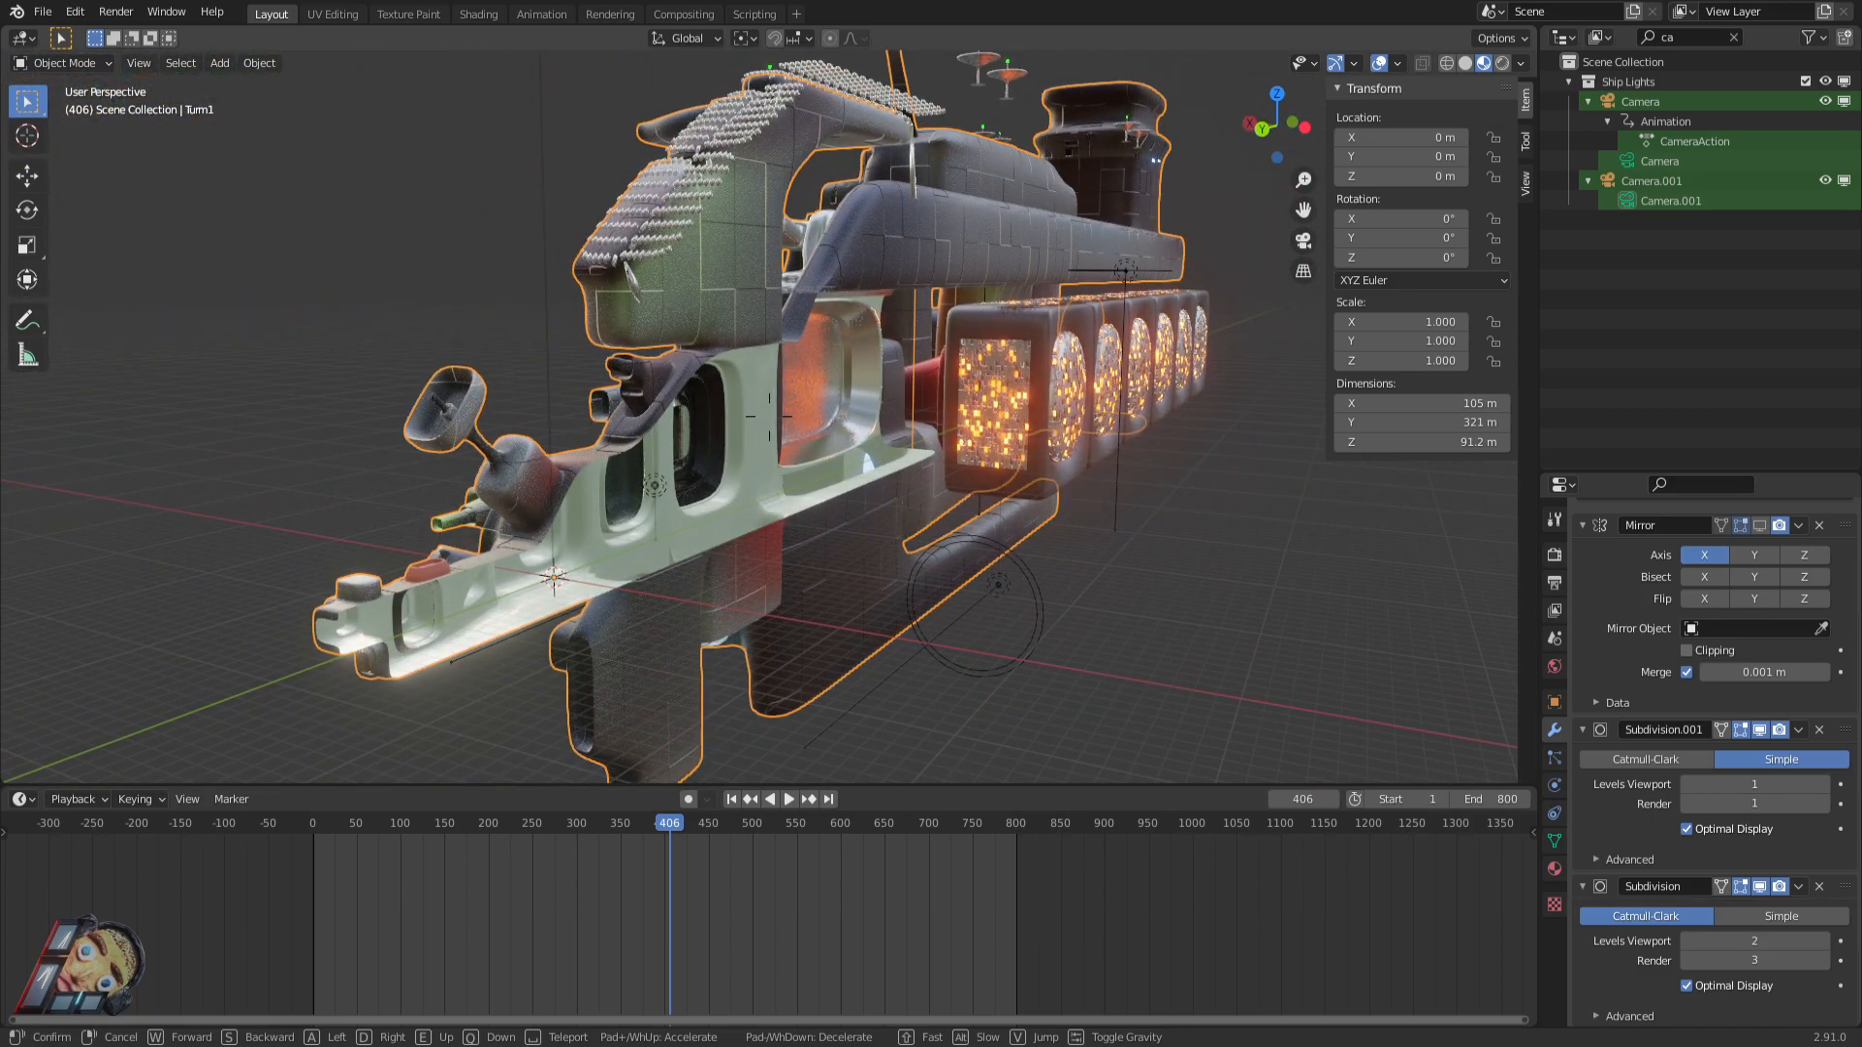
{"action": "key", "text": "d"}
{"action": "key", "text": "a"}
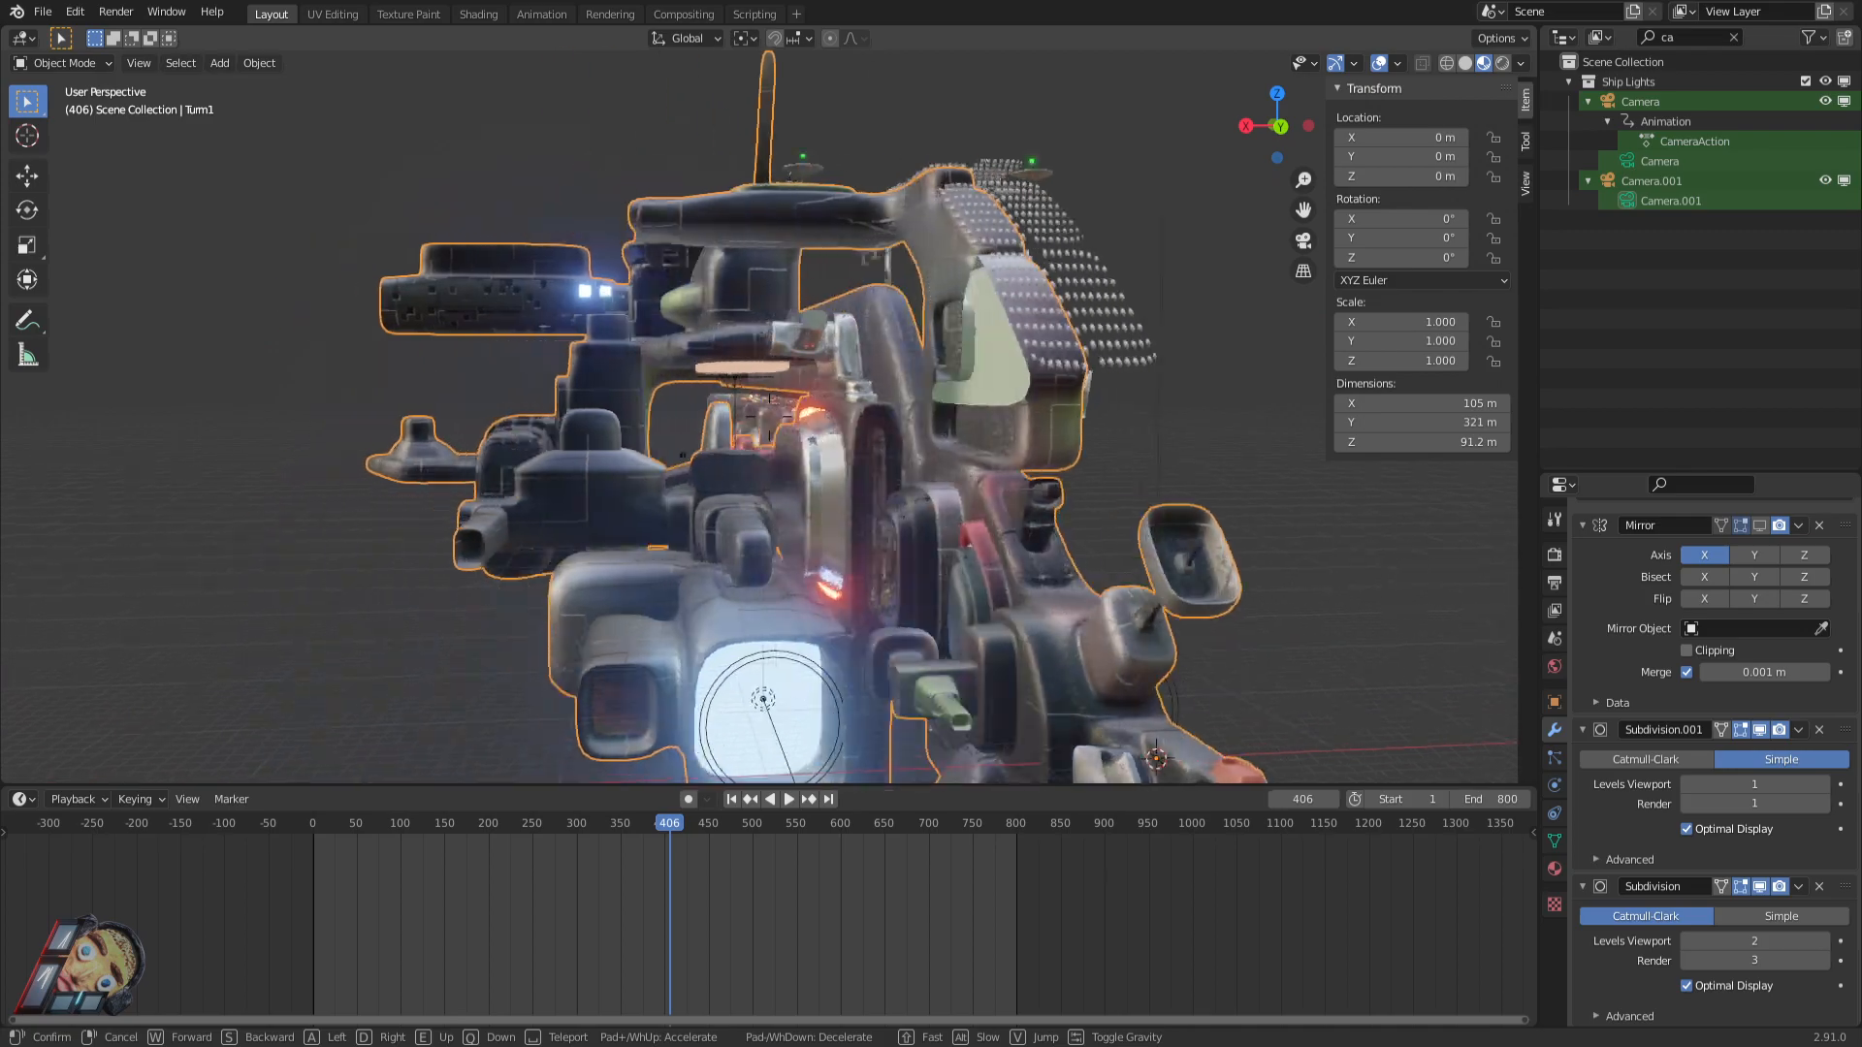
Fly past the half ship's rear fin to the inner side and inspect the row of round glowing blocks.
{"action": "key", "text": "a"}
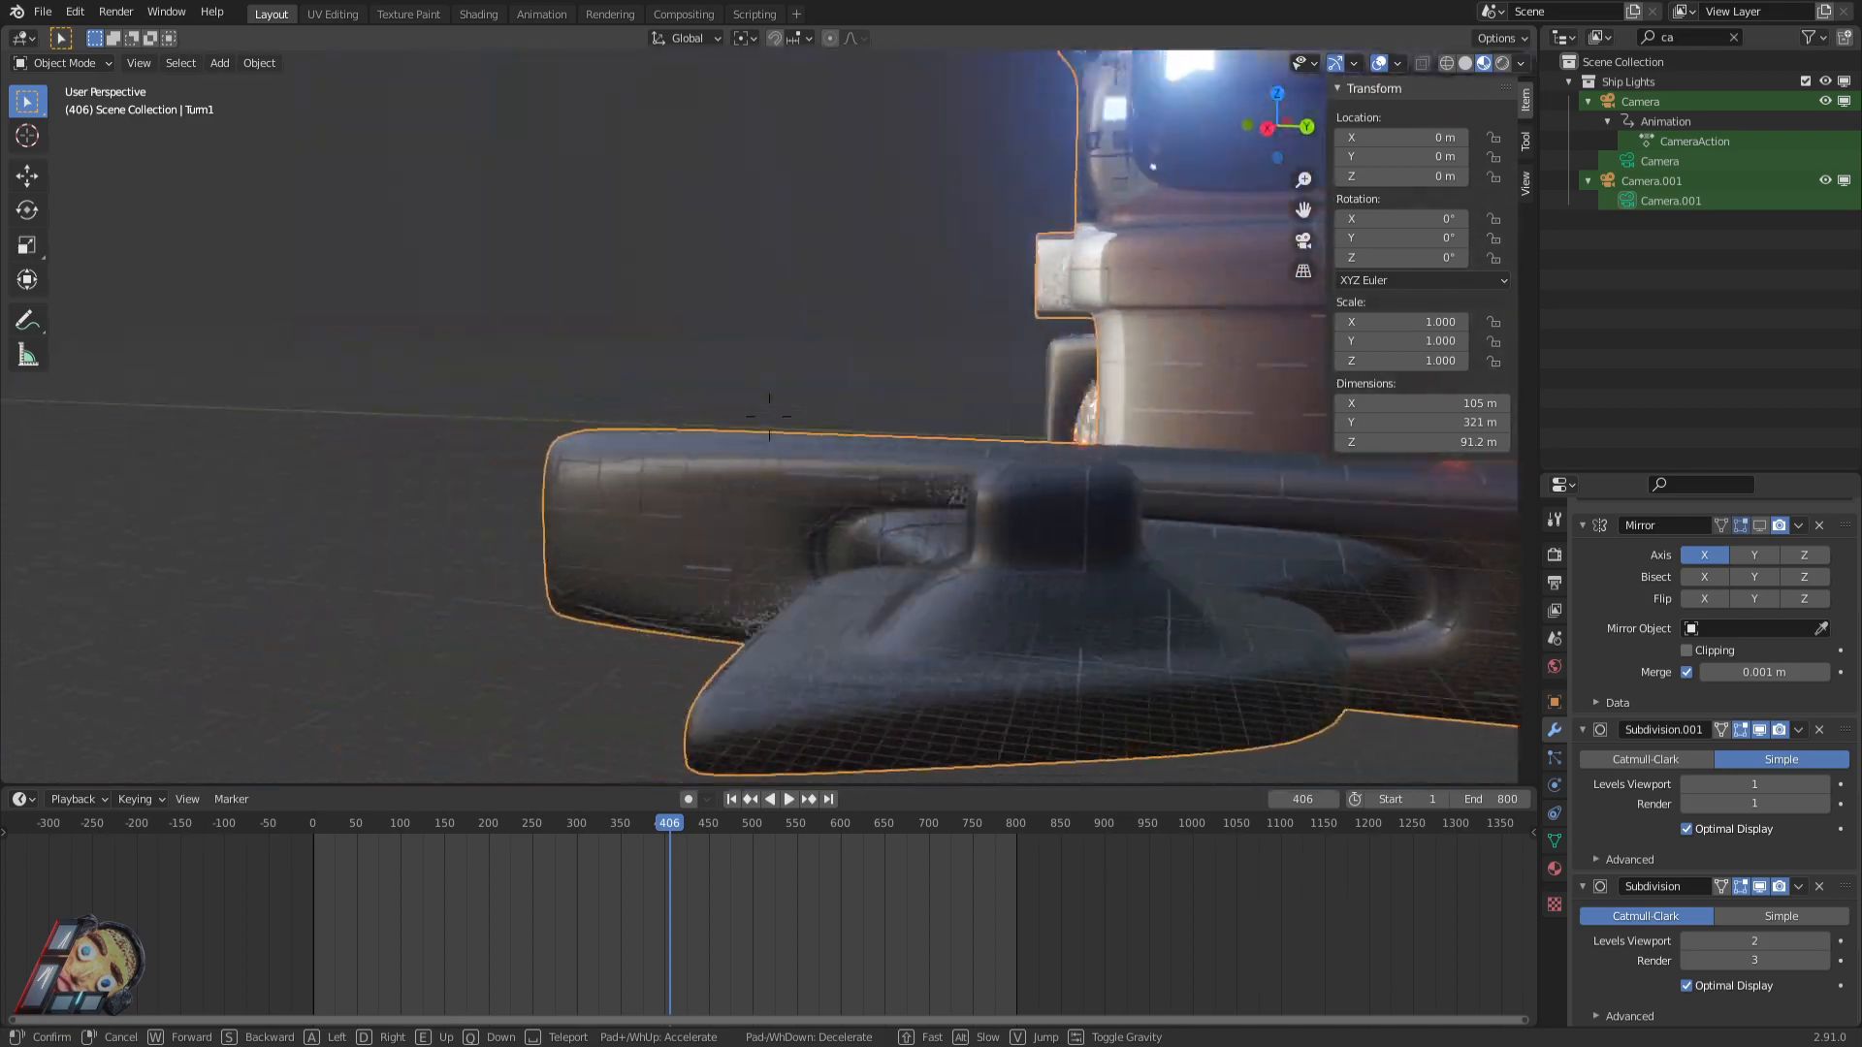
{"action": "key", "text": "a"}
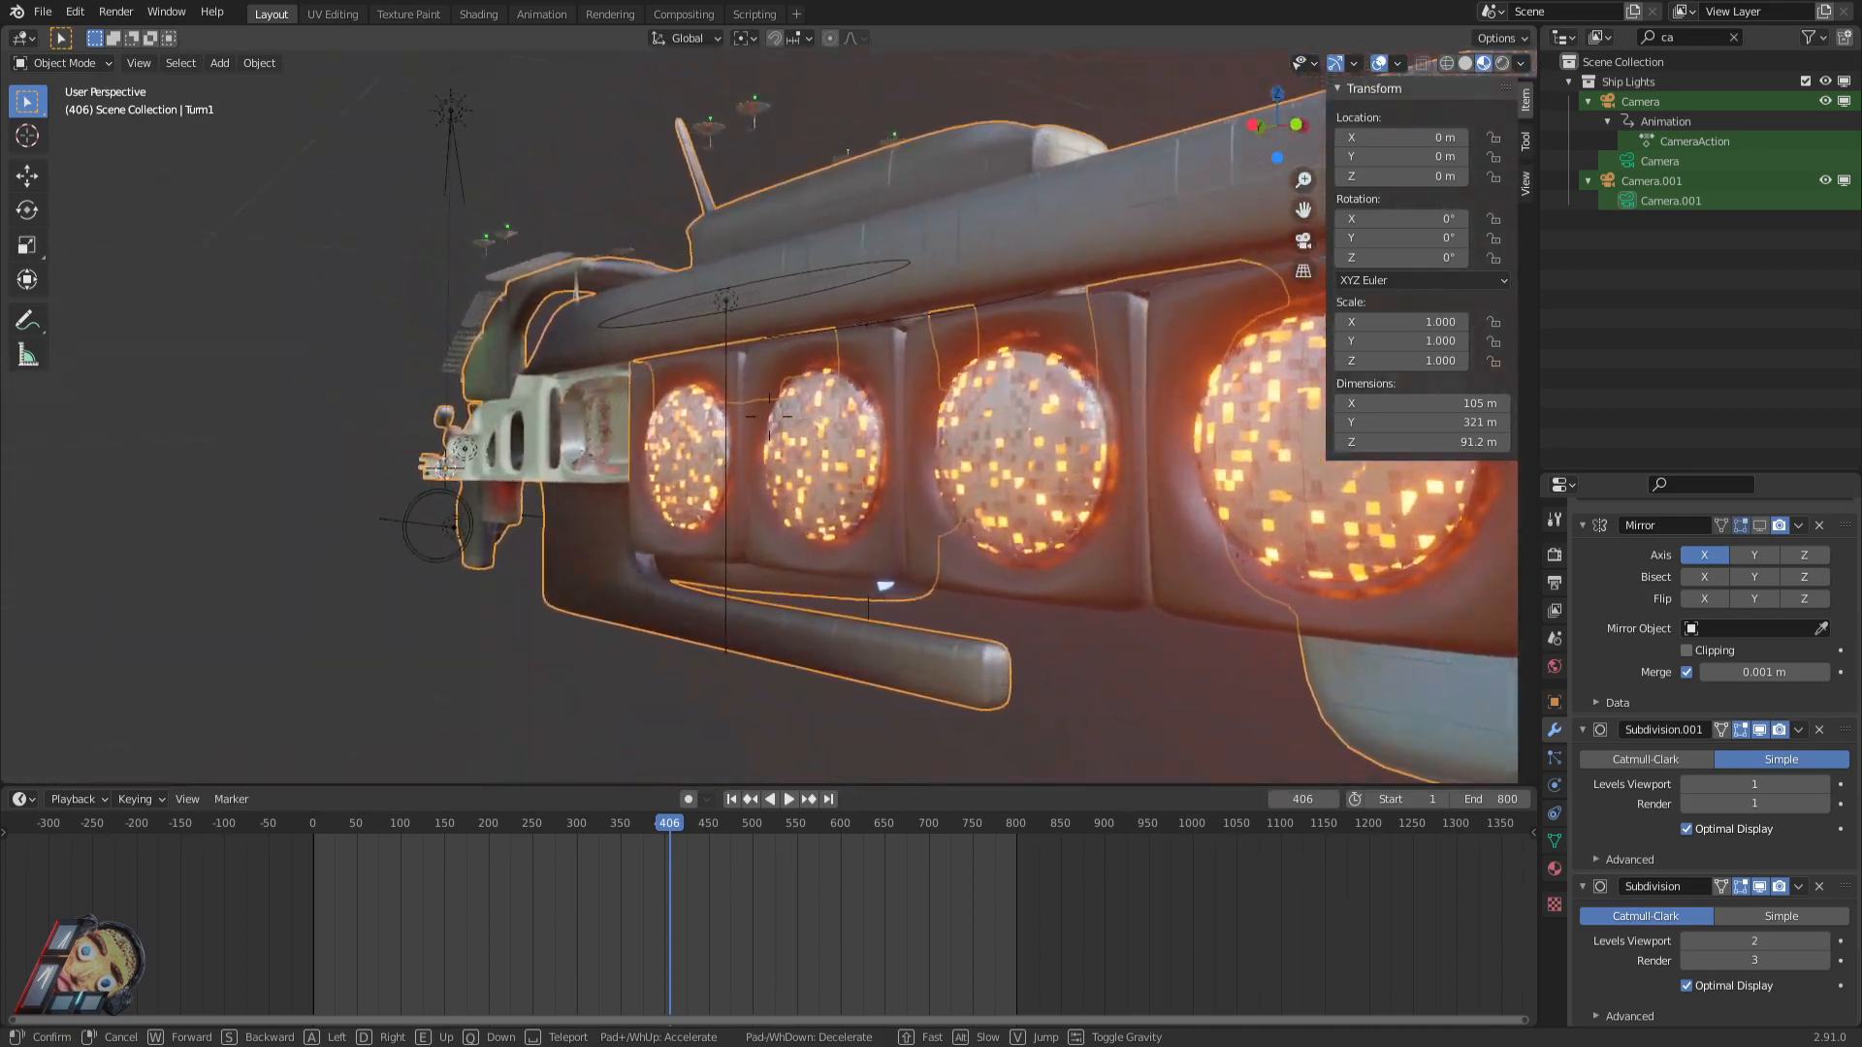
{"action": "key", "text": "a"}
{"action": "left_click", "coordinate": [769, 417]}
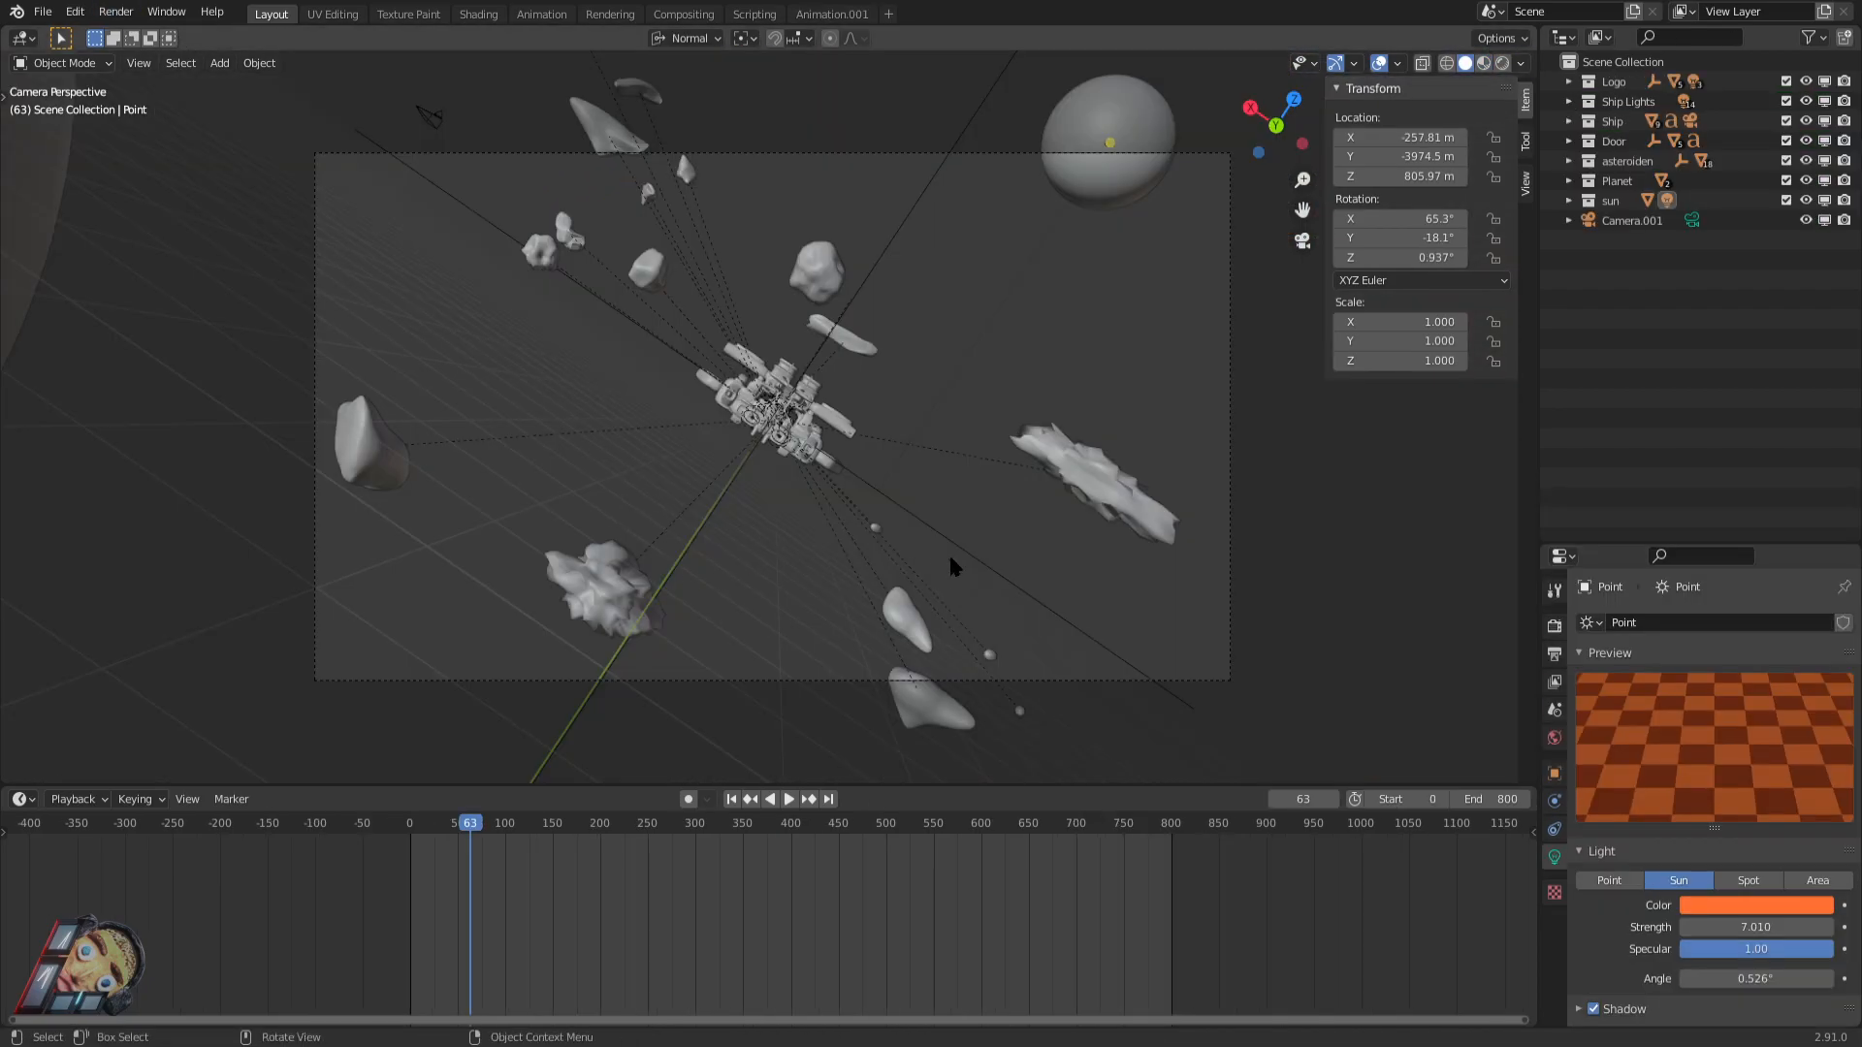
Show the asteroid scene through the camera in rendered shading and play the animation, stopping at frame 211.
{"action": "middle_click_drag", "start_coordinate": [950, 559], "coordinate": [988, 373]}
{"action": "key", "text": "KP_0"}
{"action": "left_click", "coordinate": [1503, 63]}
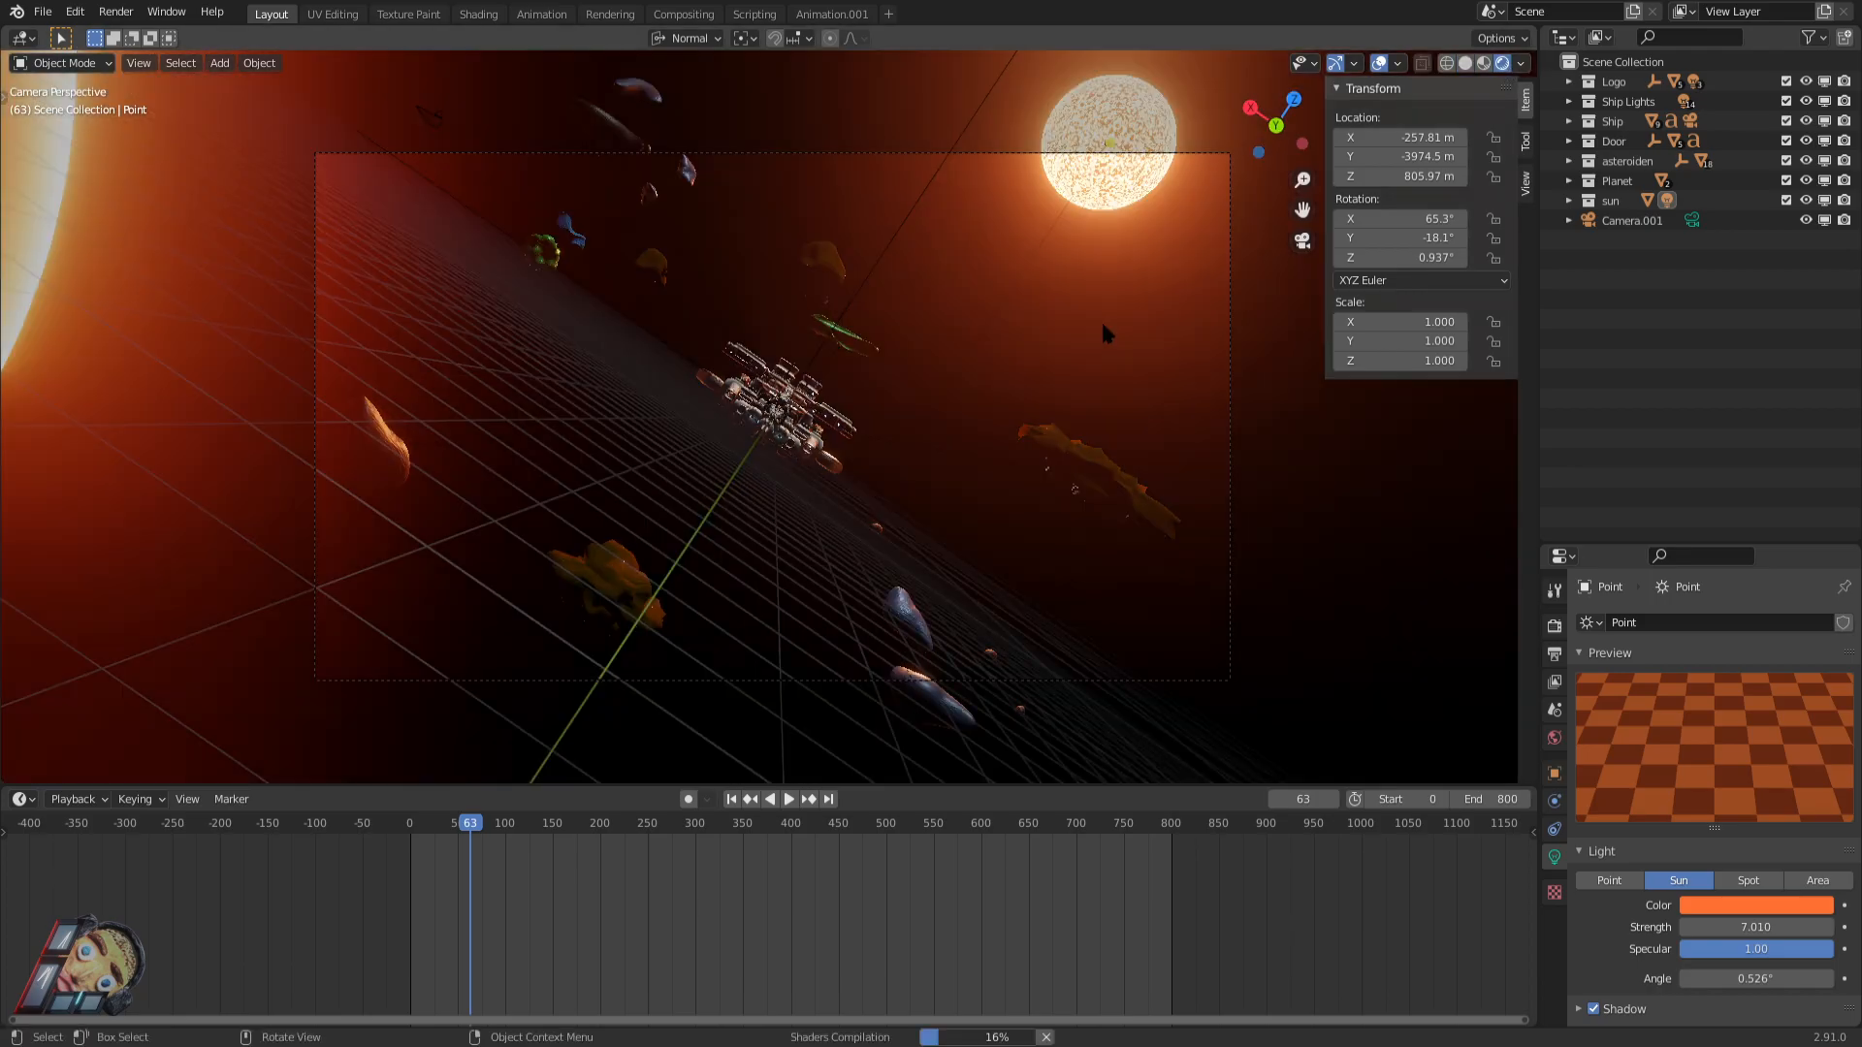
{"action": "key", "text": "space"}
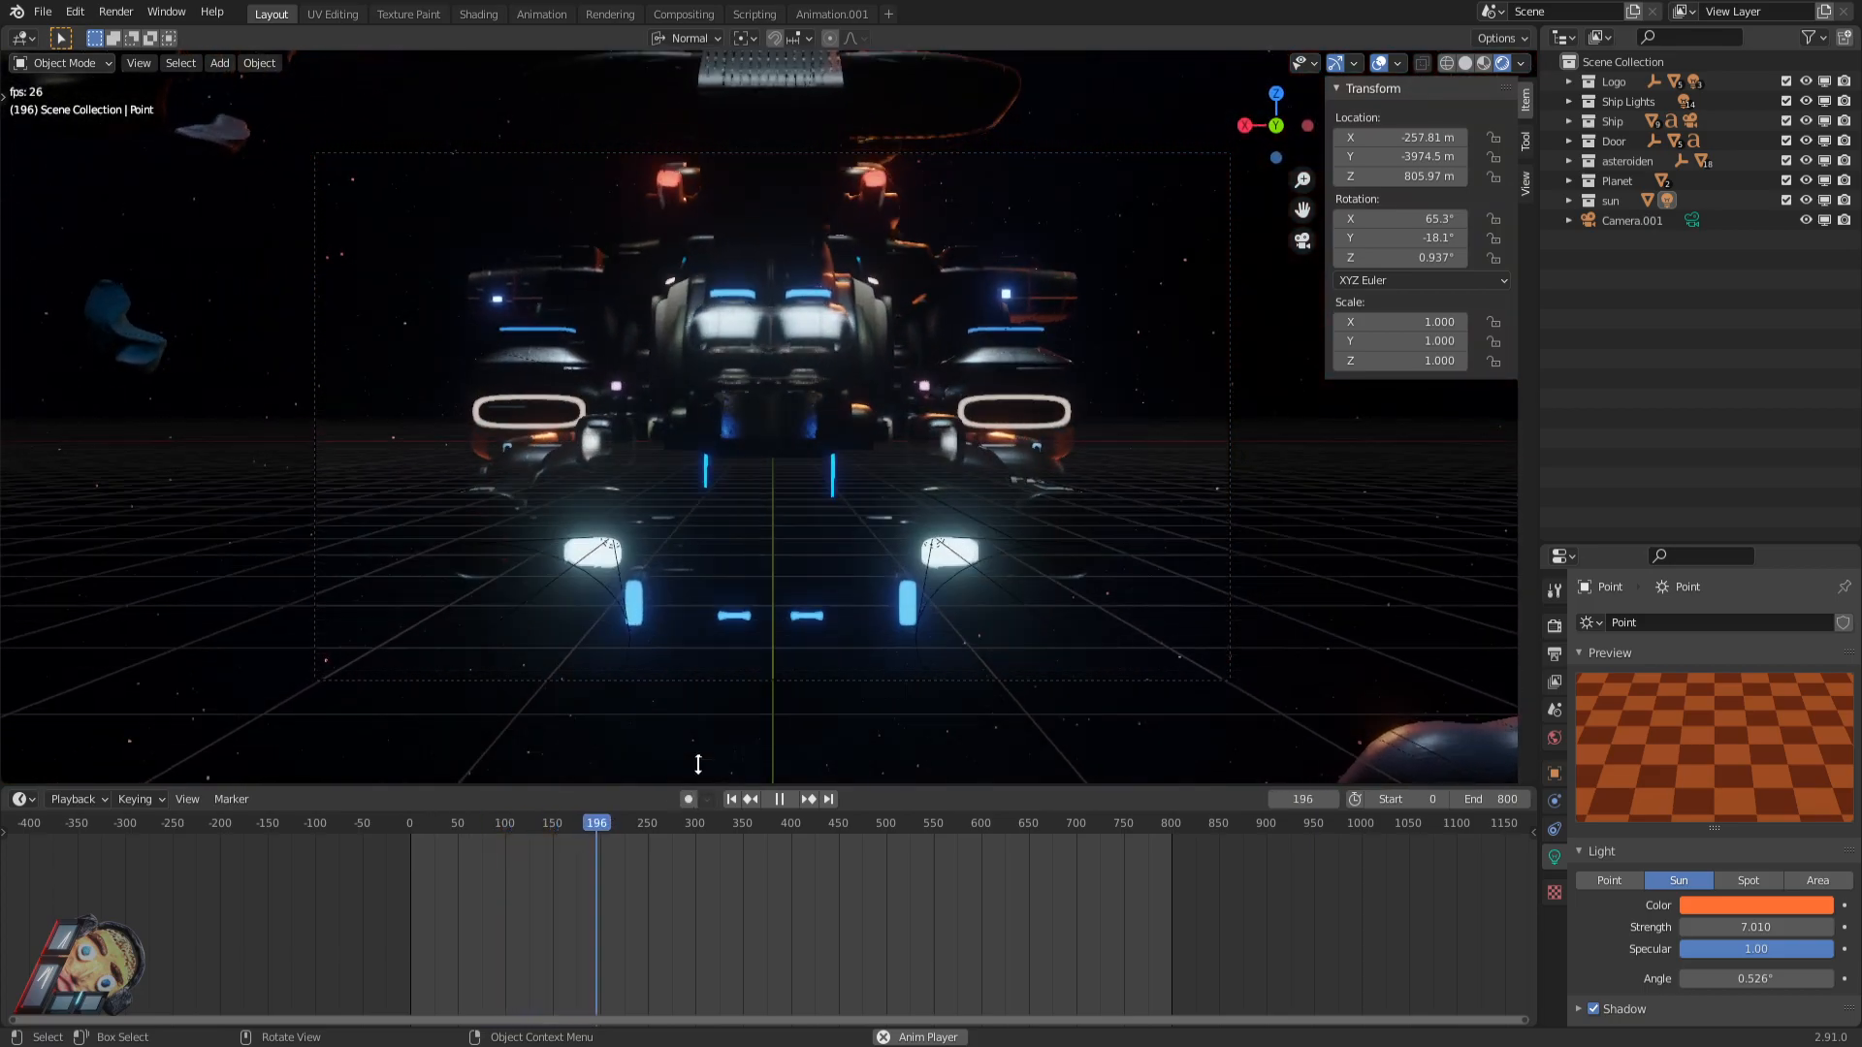
{"action": "left_click", "coordinate": [605, 824]}
{"action": "key", "text": "space"}
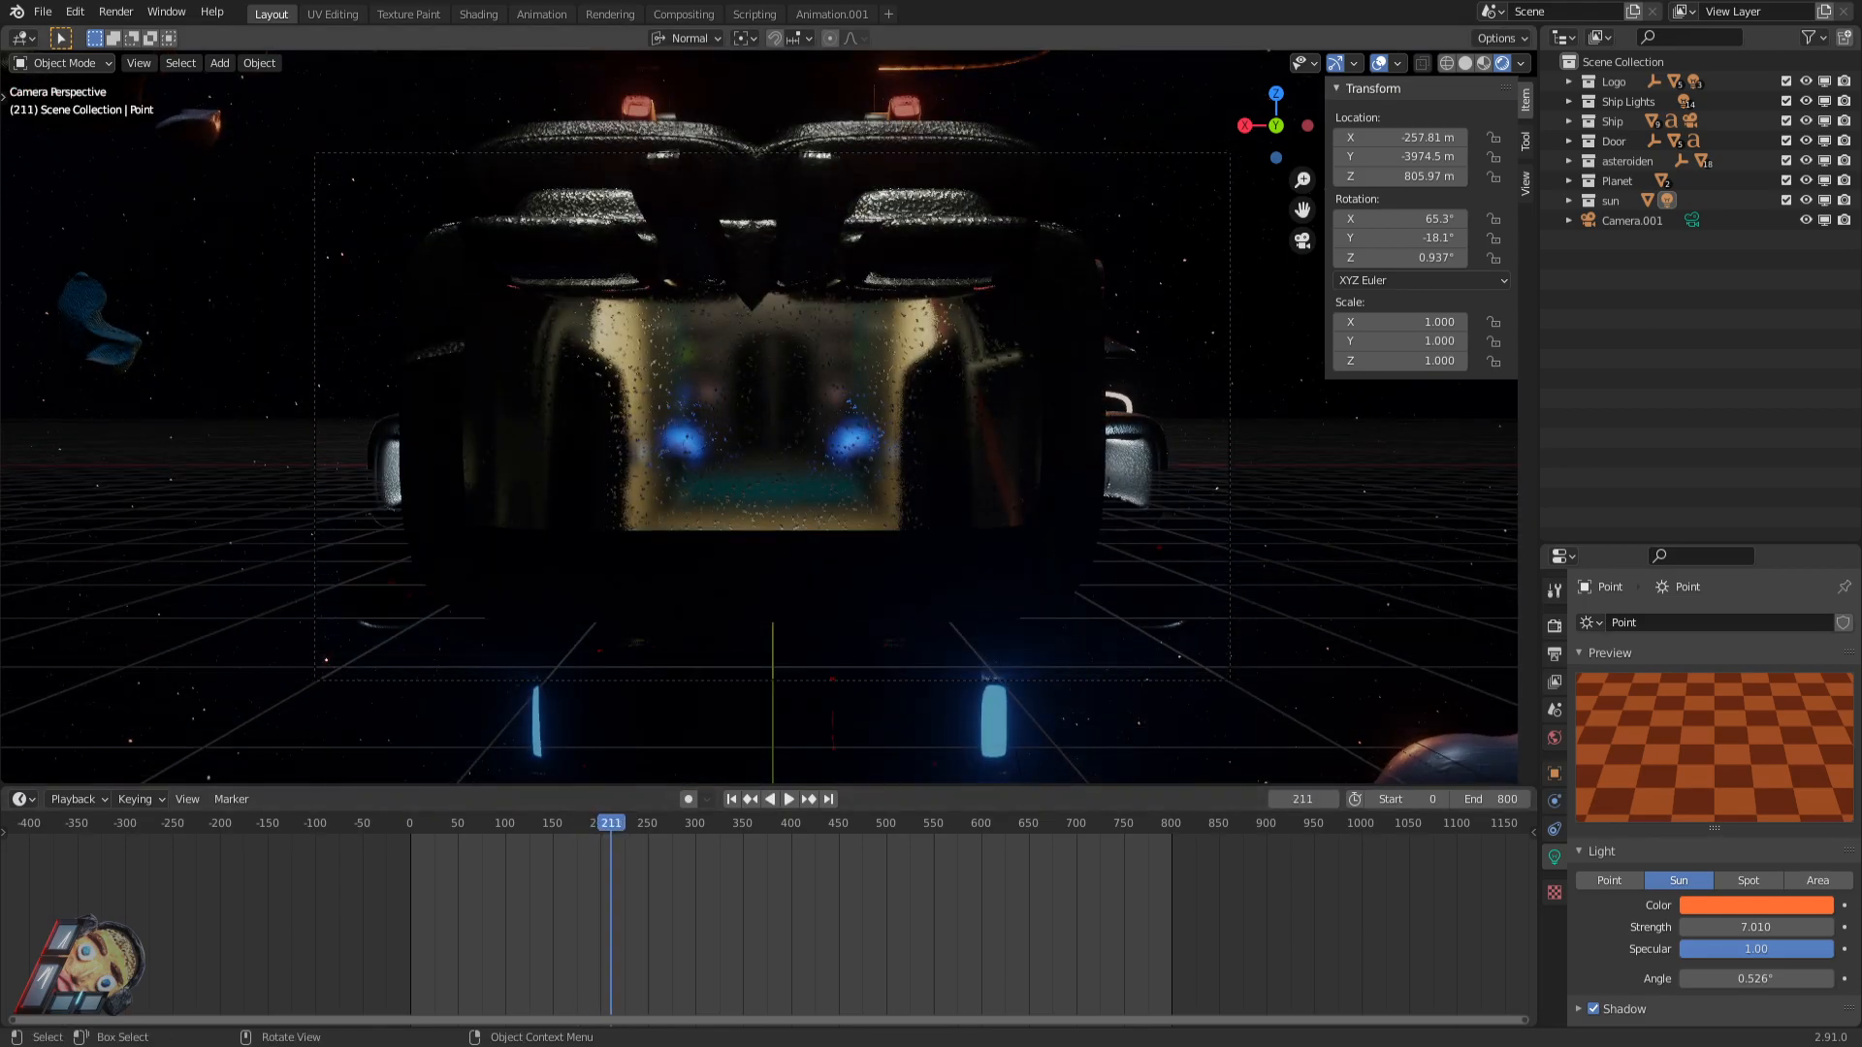
Open the Shading workspace and set its viewport to rendered shading, framing the whole ship with the sun behind it.
{"action": "mouse_move", "coordinate": [927, 523]}
{"action": "middle_mouse_down"}
{"action": "mouse_move", "coordinate": [905, 512]}
{"action": "mouse_move", "coordinate": [933, 543]}
{"action": "middle_mouse_up"}
{"action": "scroll", "coordinate": [912, 529], "scroll_direction": "down", "scroll_amount": 12}
{"action": "scroll", "coordinate": [907, 526], "scroll_direction": "down", "scroll_amount": 3}
{"action": "left_click", "coordinate": [478, 13]}
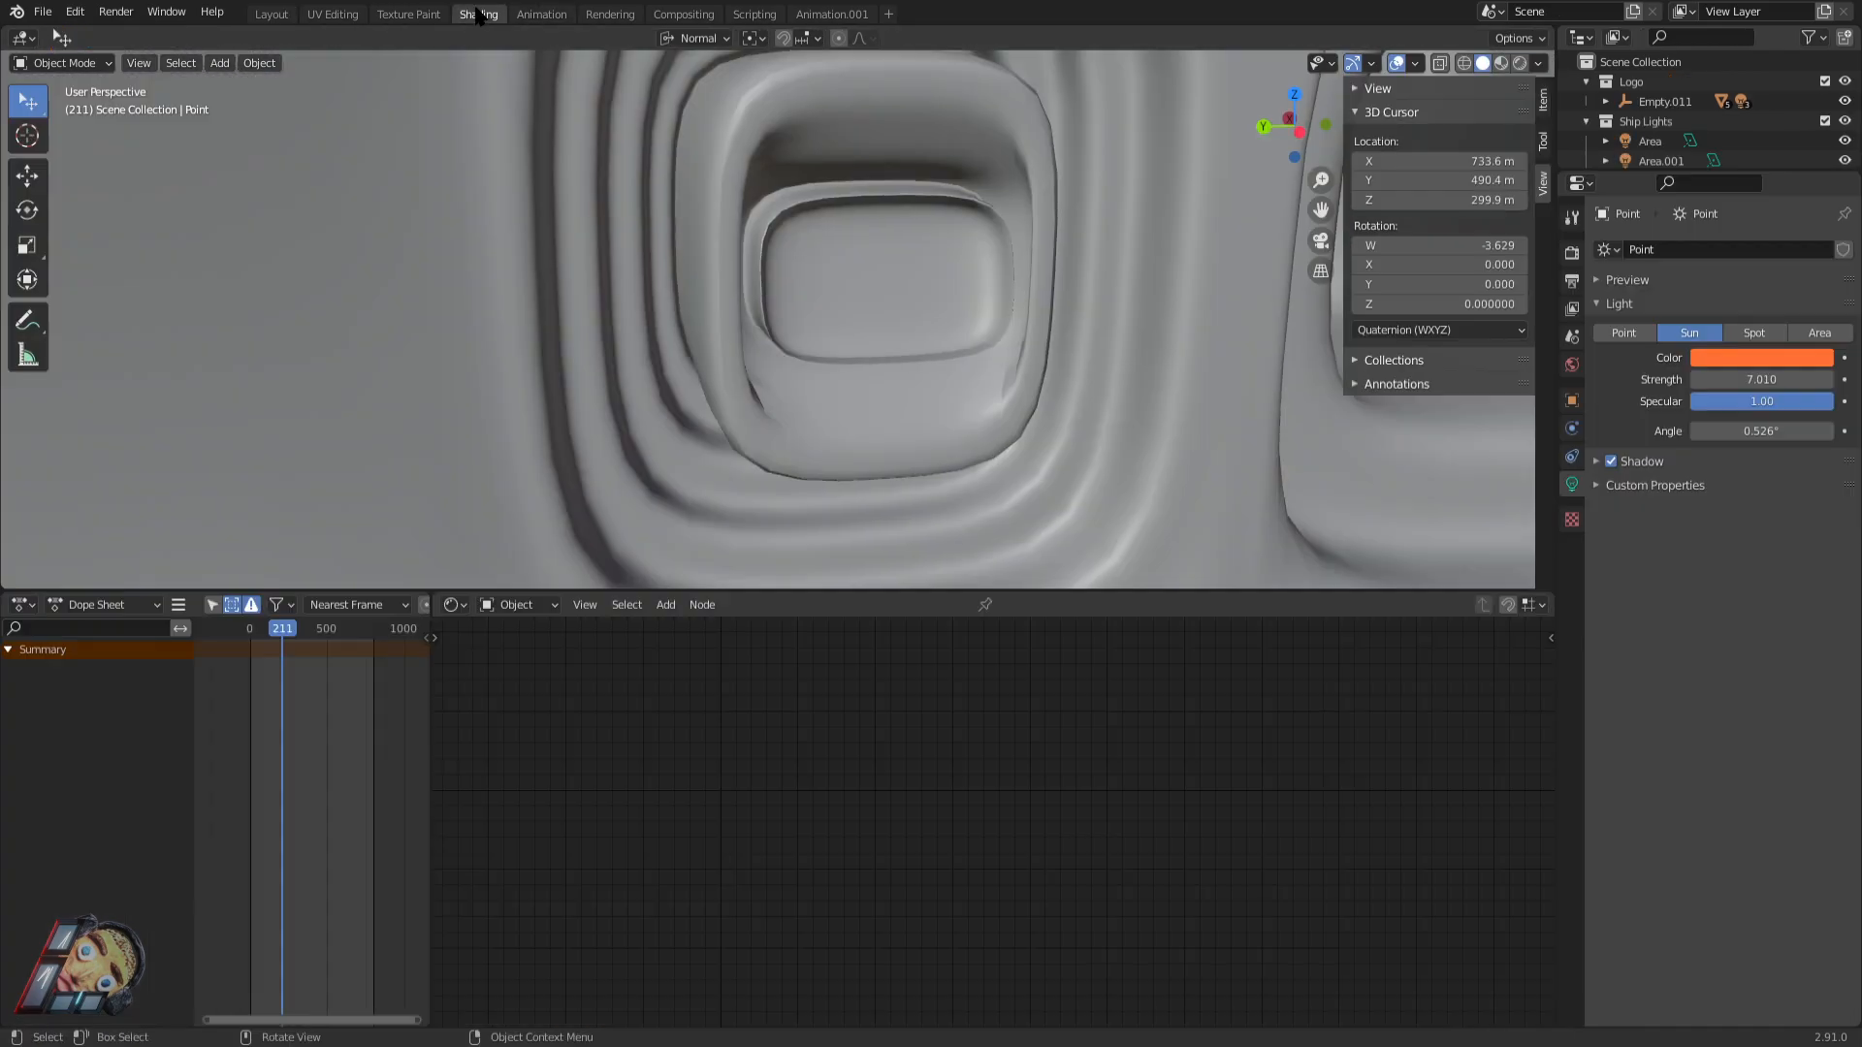
{"action": "key", "text": "KP_0"}
{"action": "middle_click_drag", "start_coordinate": [902, 237], "coordinate": [1462, 82]}
{"action": "left_click", "coordinate": [1520, 63]}
{"action": "mouse_move", "coordinate": [1086, 209]}
{"action": "middle_mouse_down"}
{"action": "mouse_move", "coordinate": [1052, 228]}
{"action": "mouse_move", "coordinate": [986, 166]}
{"action": "mouse_move", "coordinate": [1101, 291]}
{"action": "mouse_move", "coordinate": [1077, 243]}
{"action": "mouse_move", "coordinate": [1084, 223]}
{"action": "mouse_move", "coordinate": [1105, 238]}
{"action": "middle_mouse_up"}
{"action": "scroll", "coordinate": [1038, 233], "scroll_direction": "down", "scroll_amount": 4}
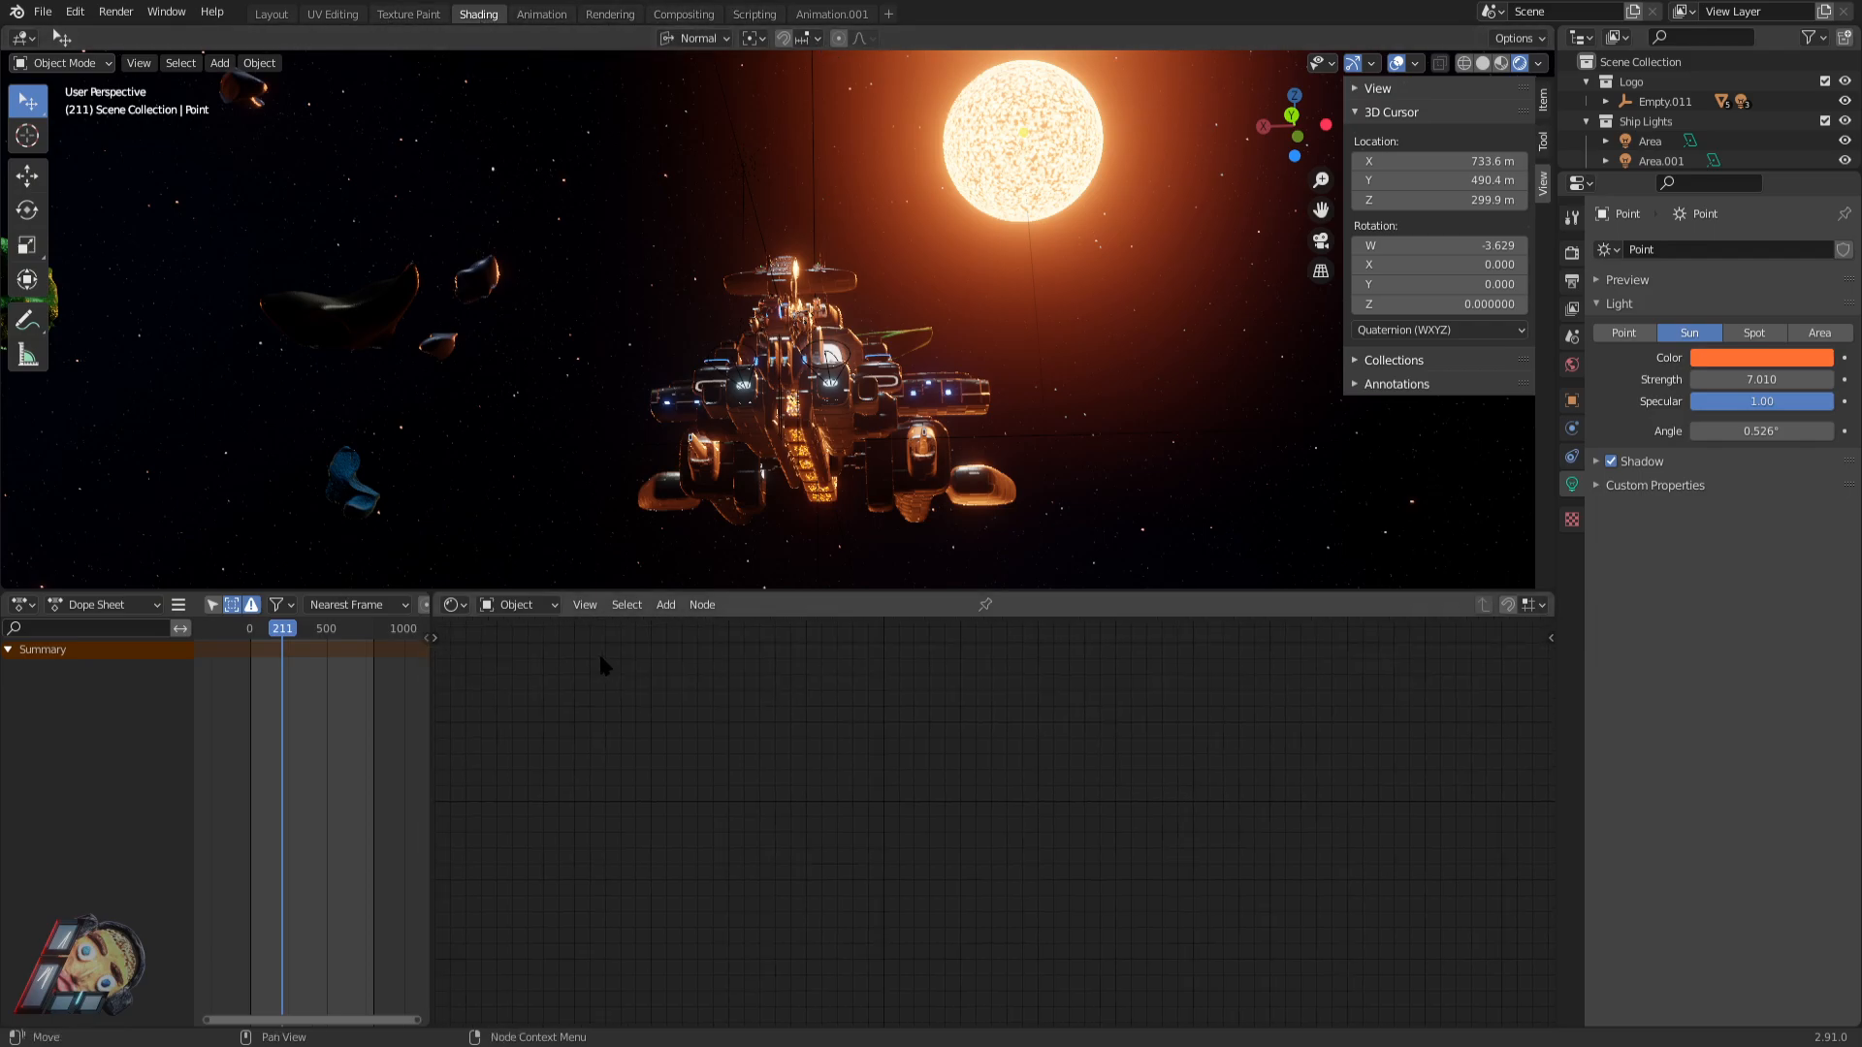
Switch the shader editor from Object to World and bring the World Output node and its connected nodes into view.
{"action": "left_click", "coordinate": [528, 652]}
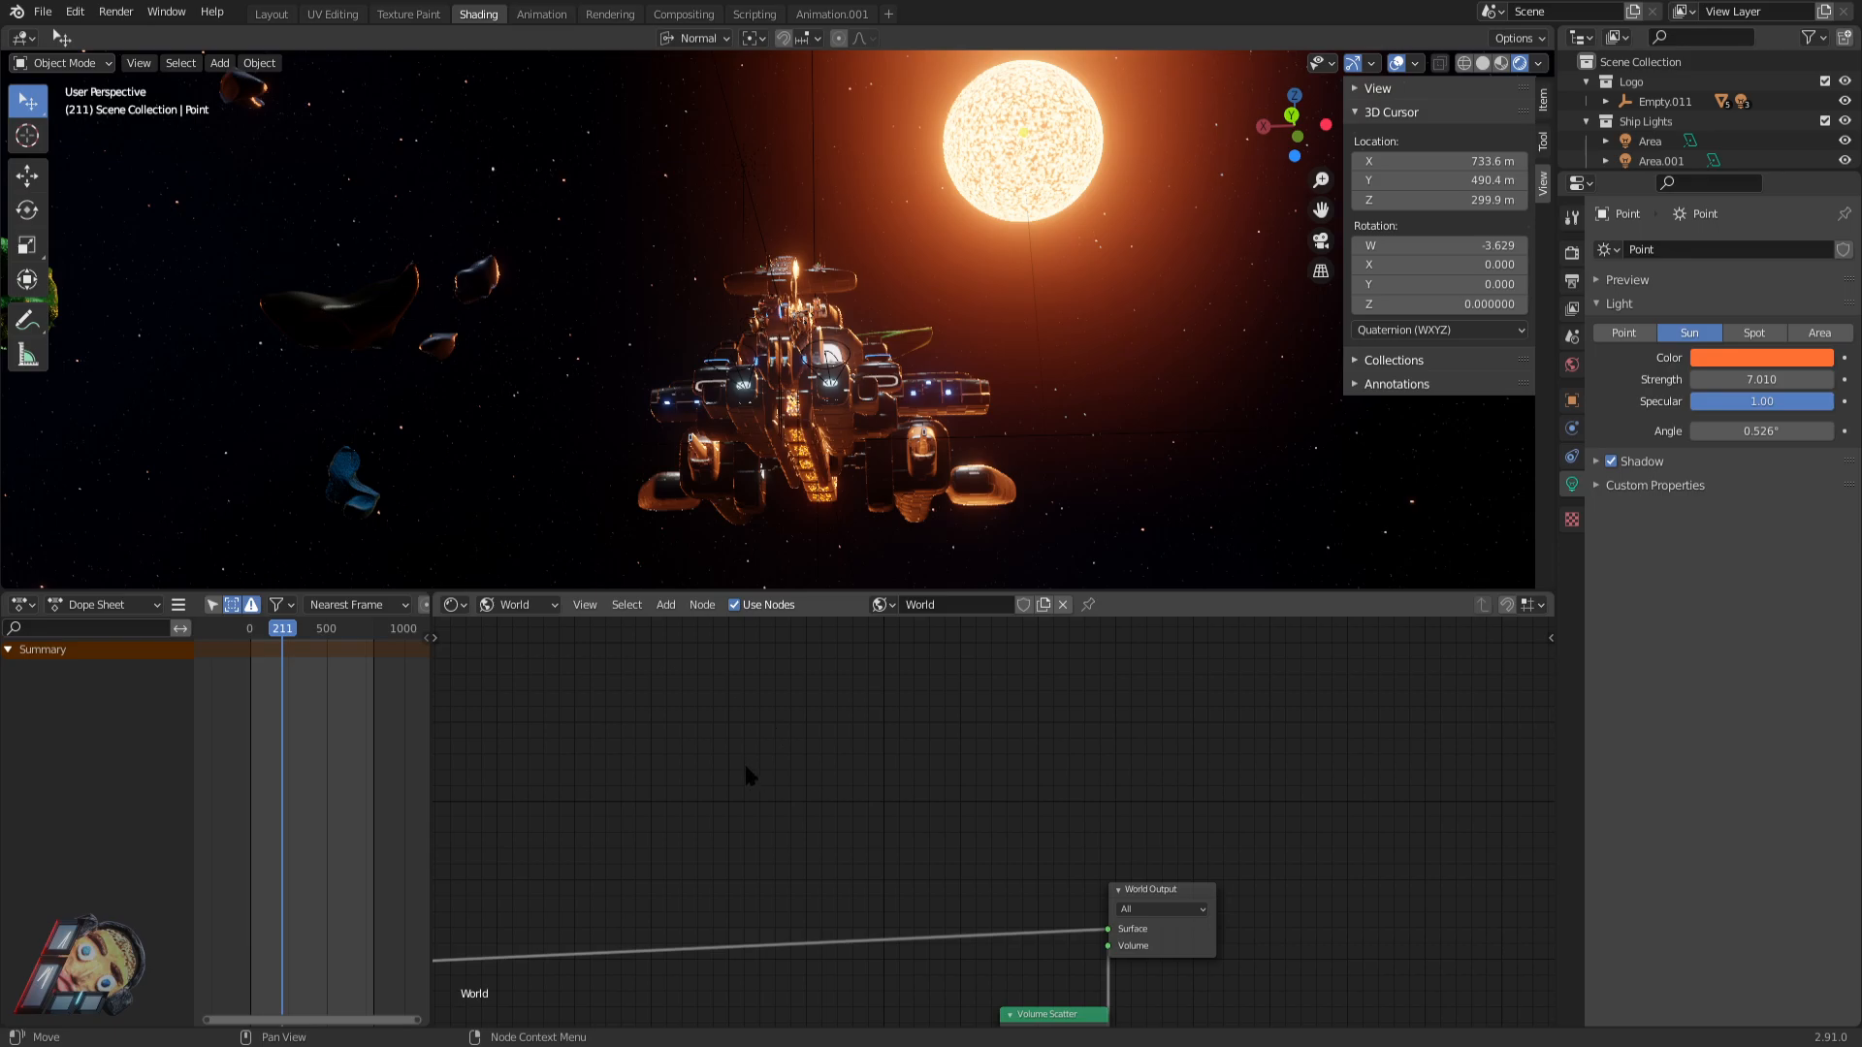
{"action": "scroll", "coordinate": [776, 791], "scroll_direction": "down", "scroll_amount": 3}
{"action": "middle_click_drag", "start_coordinate": [819, 831], "coordinate": [851, 657]}
{"action": "scroll", "coordinate": [815, 740], "scroll_direction": "down", "scroll_amount": 5}
{"action": "scroll", "coordinate": [995, 866], "scroll_direction": "down", "scroll_amount": 3}
{"action": "middle_click_drag", "start_coordinate": [1052, 871], "coordinate": [972, 780]}
{"action": "scroll", "coordinate": [1015, 756], "scroll_direction": "up", "scroll_amount": 8}
Examine the groups of nodes in the World shader tree, ending with the World Output node selected.
{"action": "middle_click_drag", "start_coordinate": [988, 706], "coordinate": [1218, 784]}
{"action": "middle_click_drag", "start_coordinate": [1539, 757], "coordinate": [475, 658]}
{"action": "scroll", "coordinate": [1251, 756], "scroll_direction": "down", "scroll_amount": 5}
{"action": "scroll", "coordinate": [814, 650], "scroll_direction": "up", "scroll_amount": 7}
{"action": "middle_click_drag", "start_coordinate": [827, 631], "coordinate": [932, 729]}
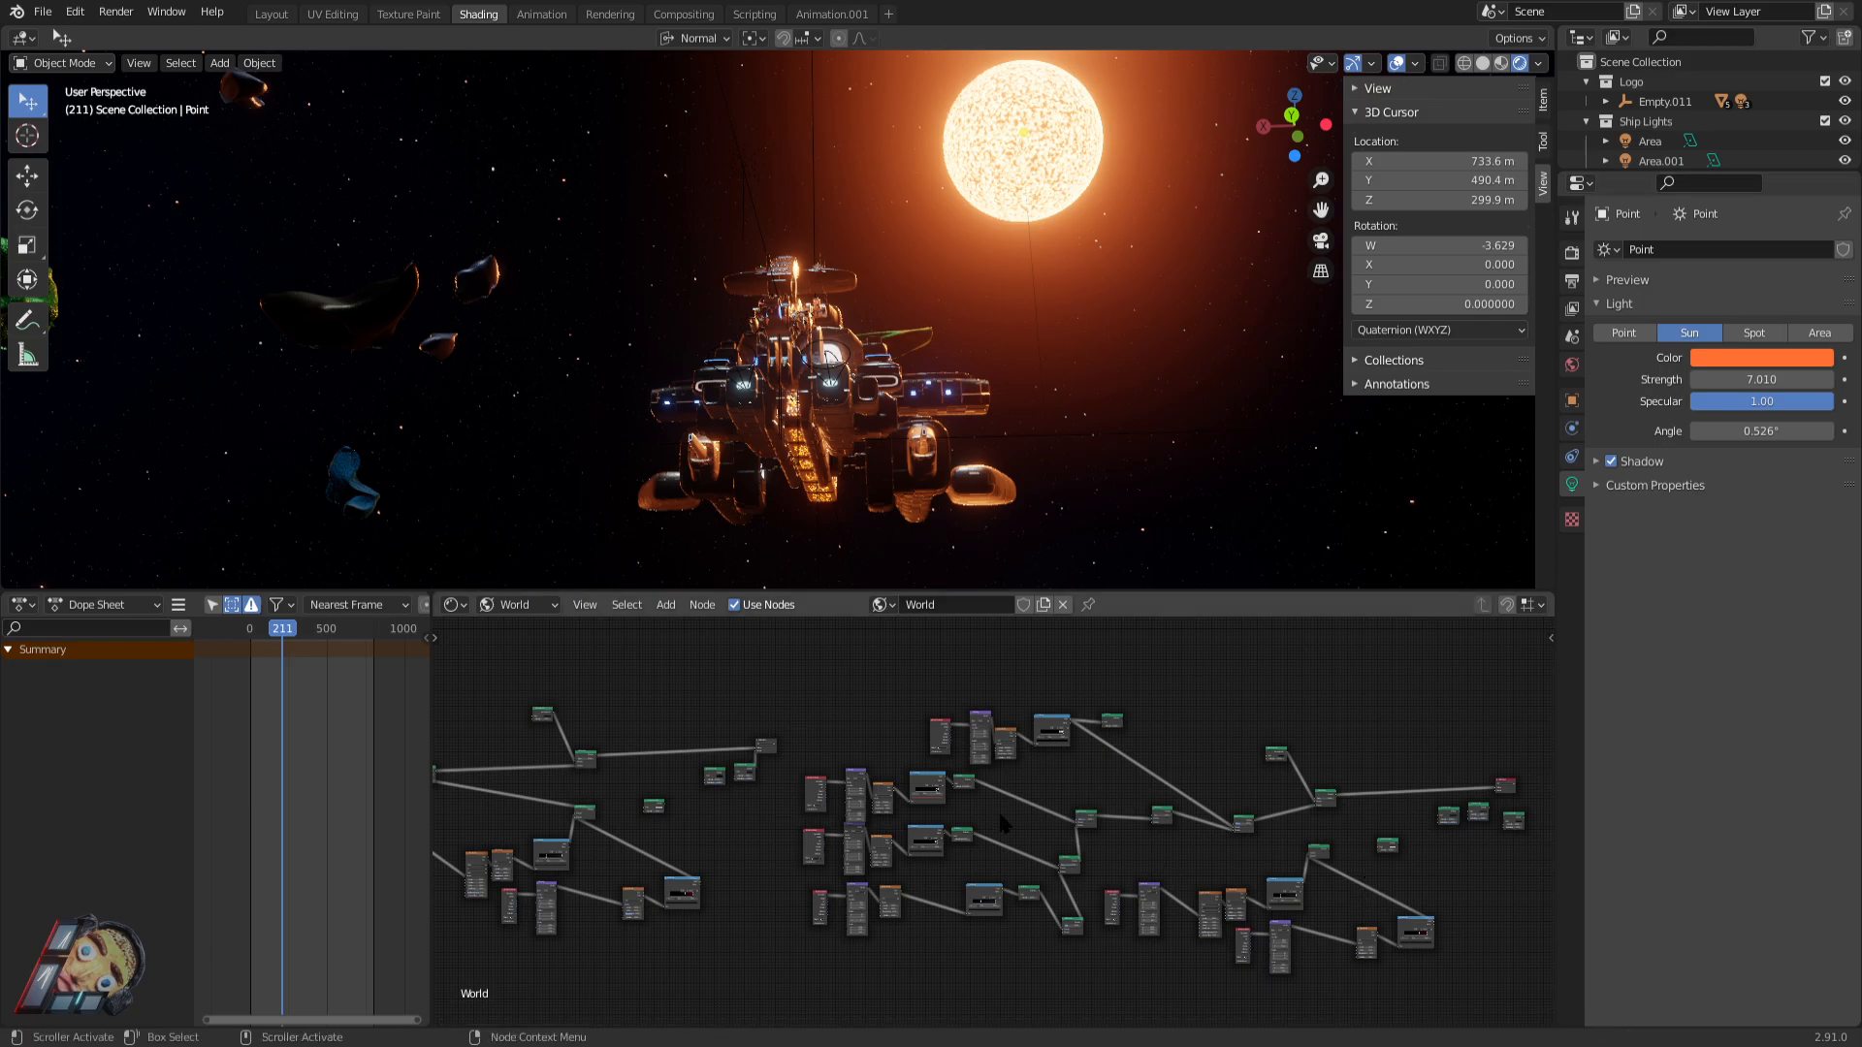
{"action": "middle_click_drag", "start_coordinate": [728, 884], "coordinate": [892, 882]}
{"action": "scroll", "coordinate": [900, 822], "scroll_direction": "up", "scroll_amount": 3}
{"action": "middle_click_drag", "start_coordinate": [896, 818], "coordinate": [973, 844]}
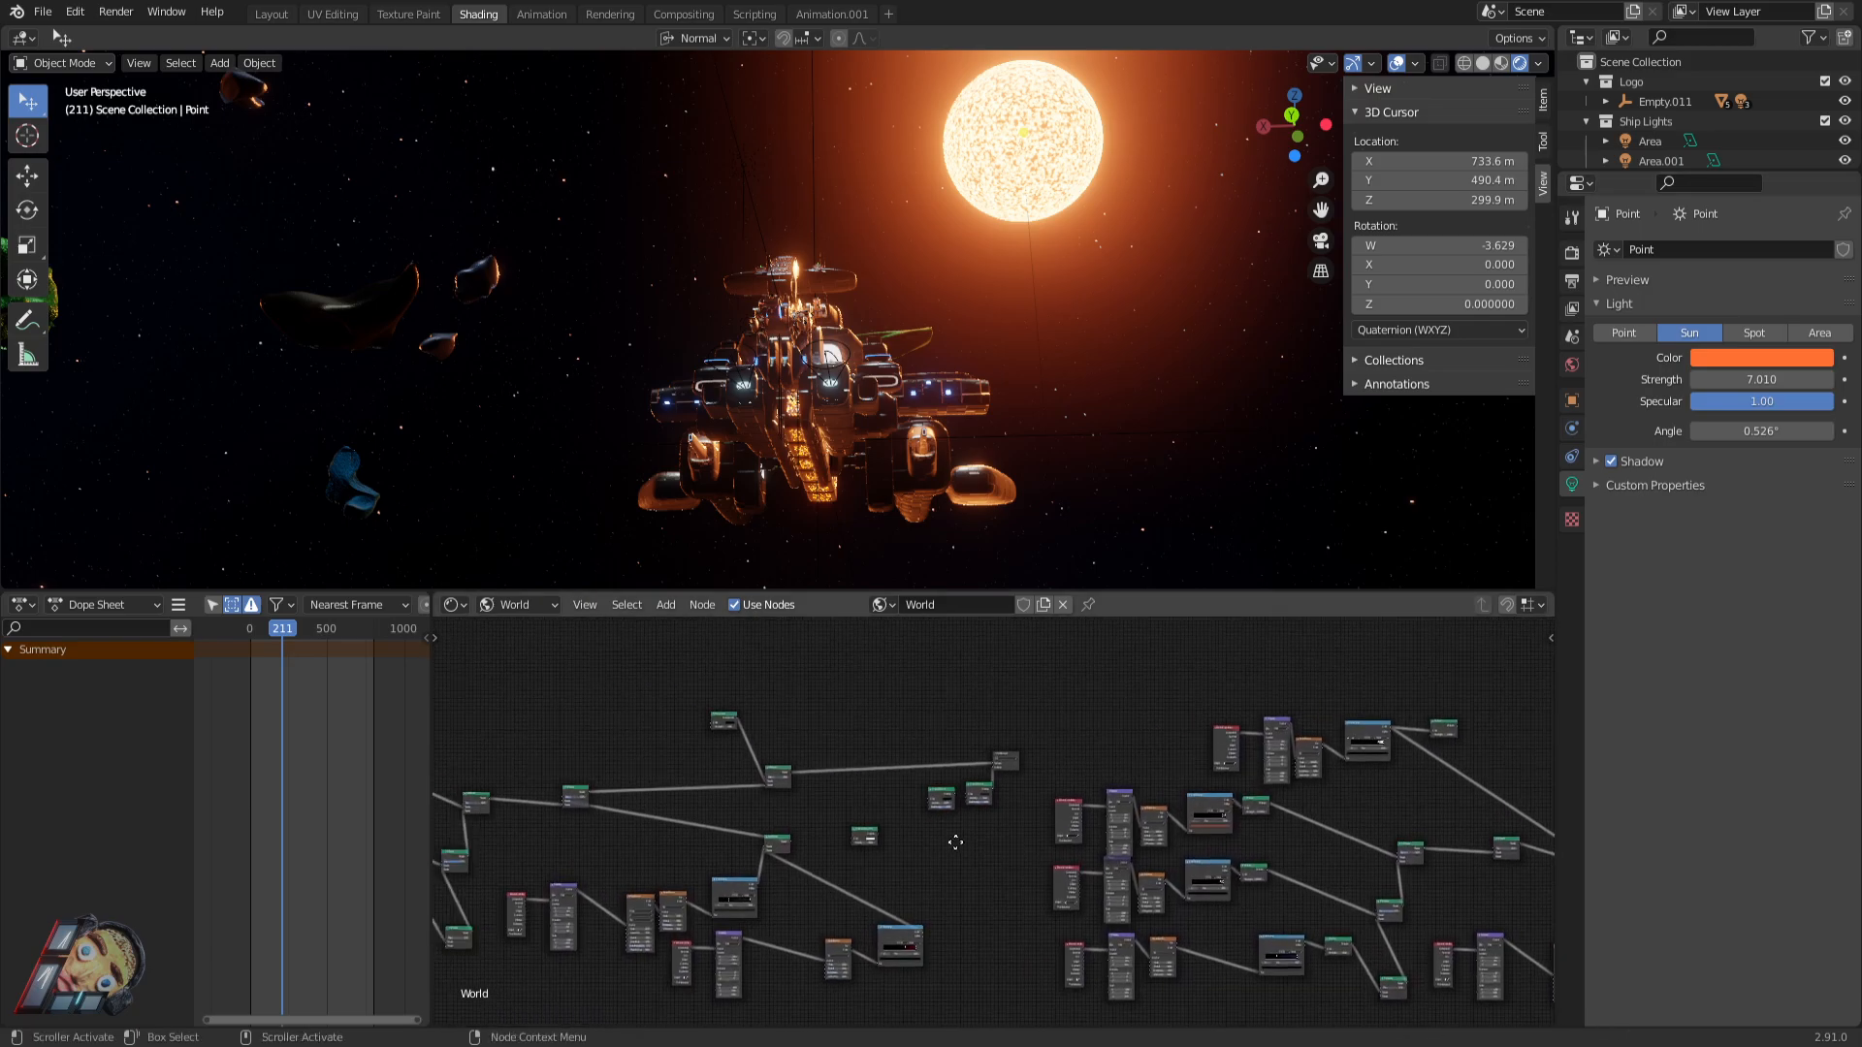
{"action": "middle_click_drag", "start_coordinate": [1429, 932], "coordinate": [1273, 891]}
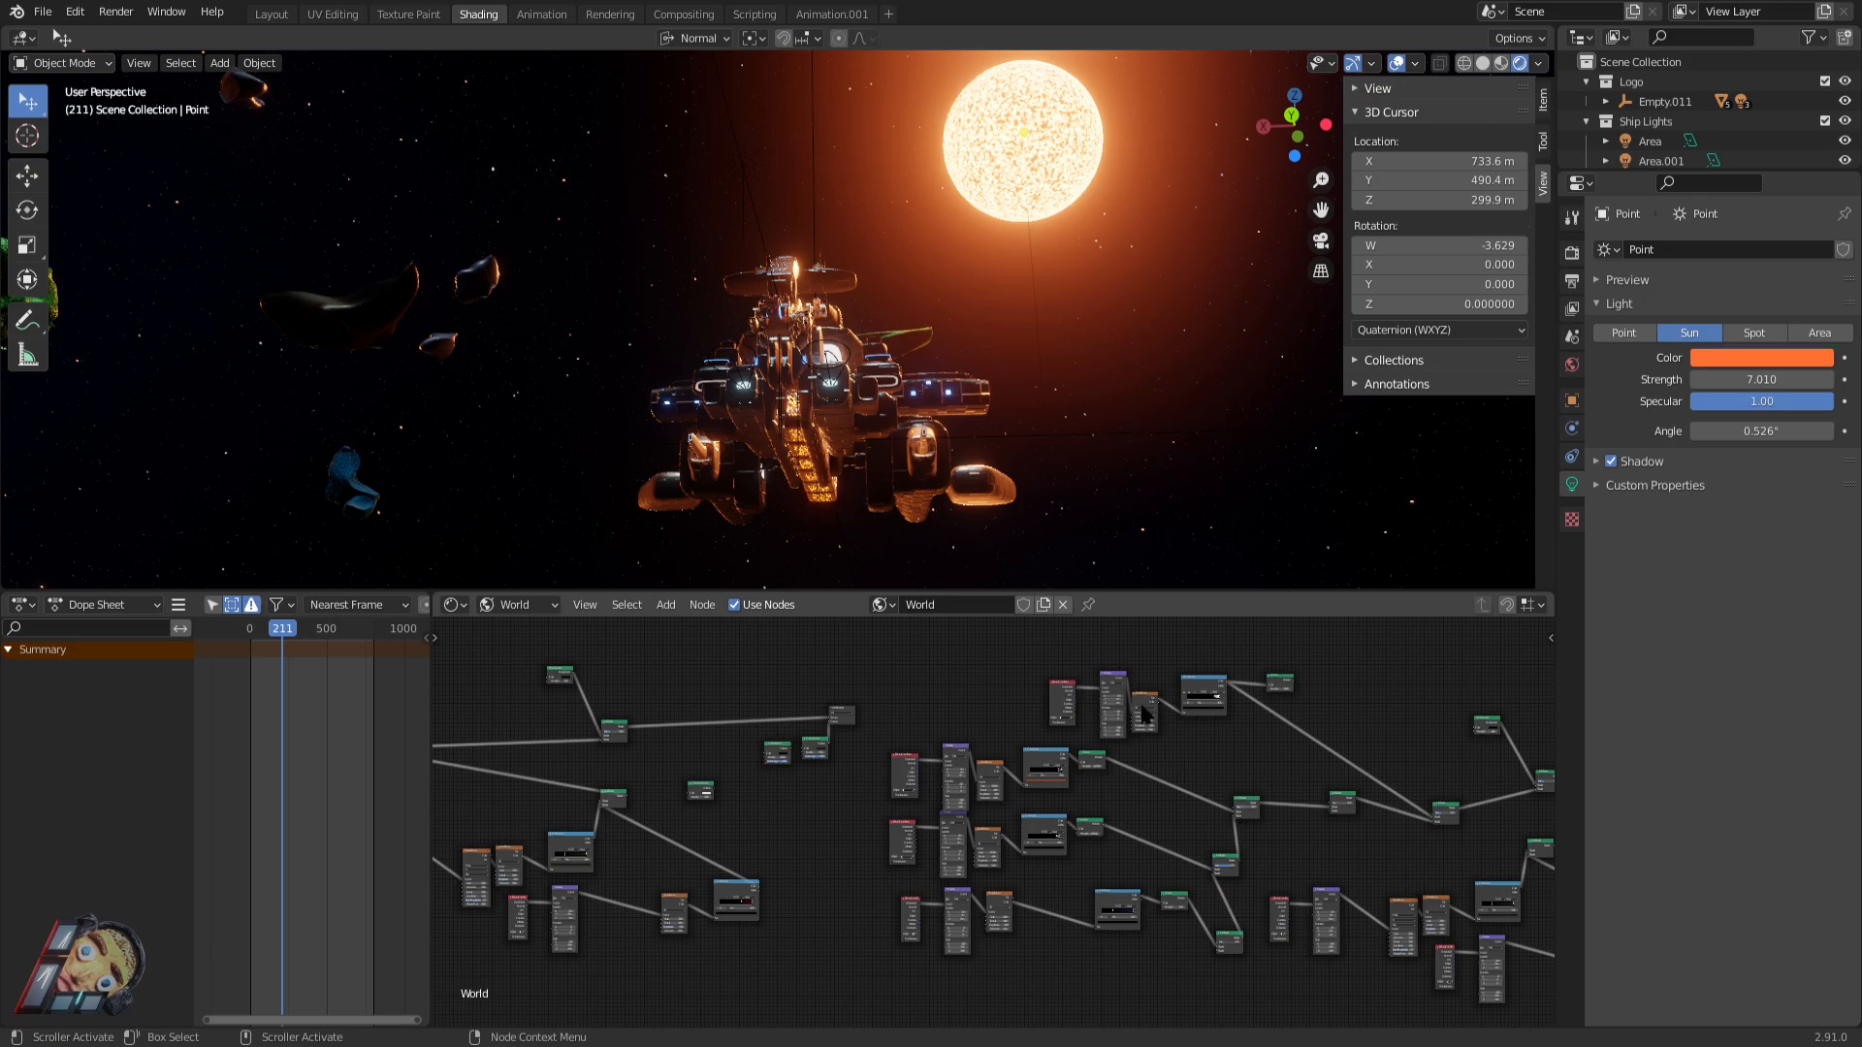
{"action": "middle_click_drag", "start_coordinate": [825, 798], "coordinate": [1070, 773]}
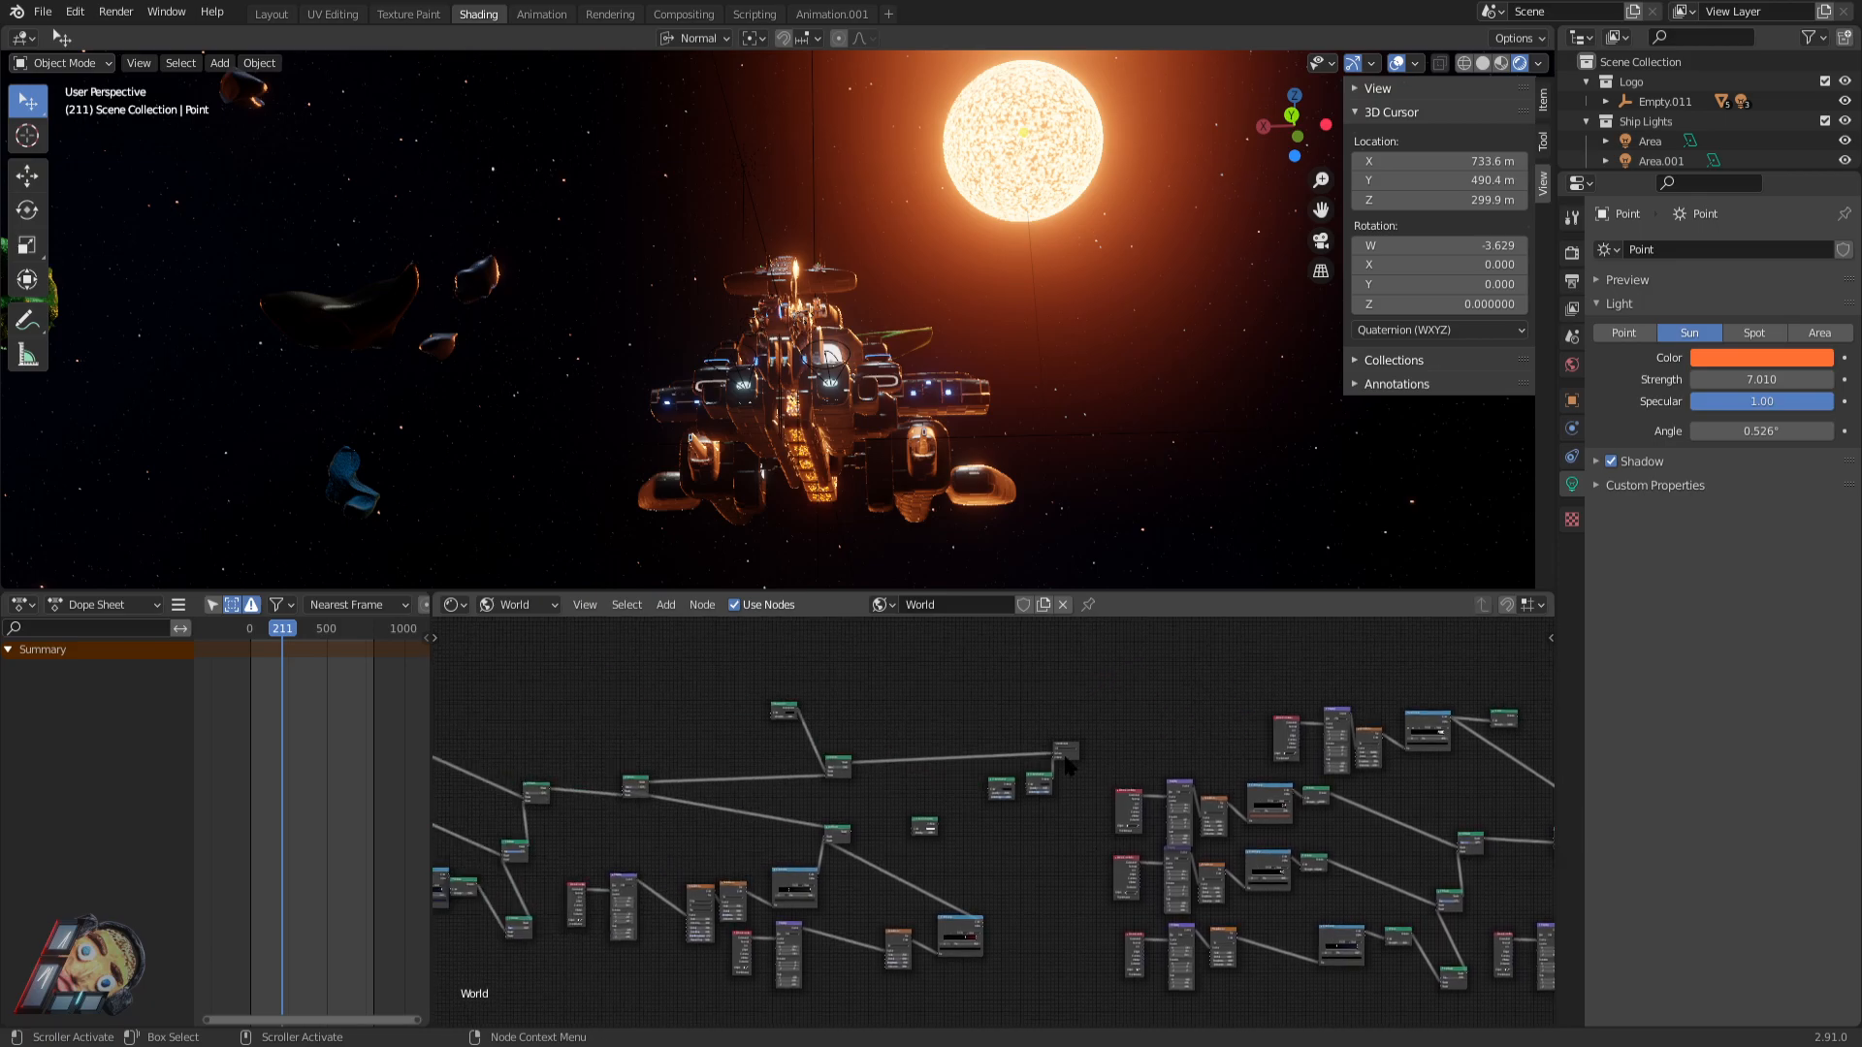
{"action": "left_click", "coordinate": [1066, 759]}
Try a pale pink color on the sun light and view its effect on the fog around the ship.
{"action": "middle_click_drag", "start_coordinate": [686, 432], "coordinate": [931, 362]}
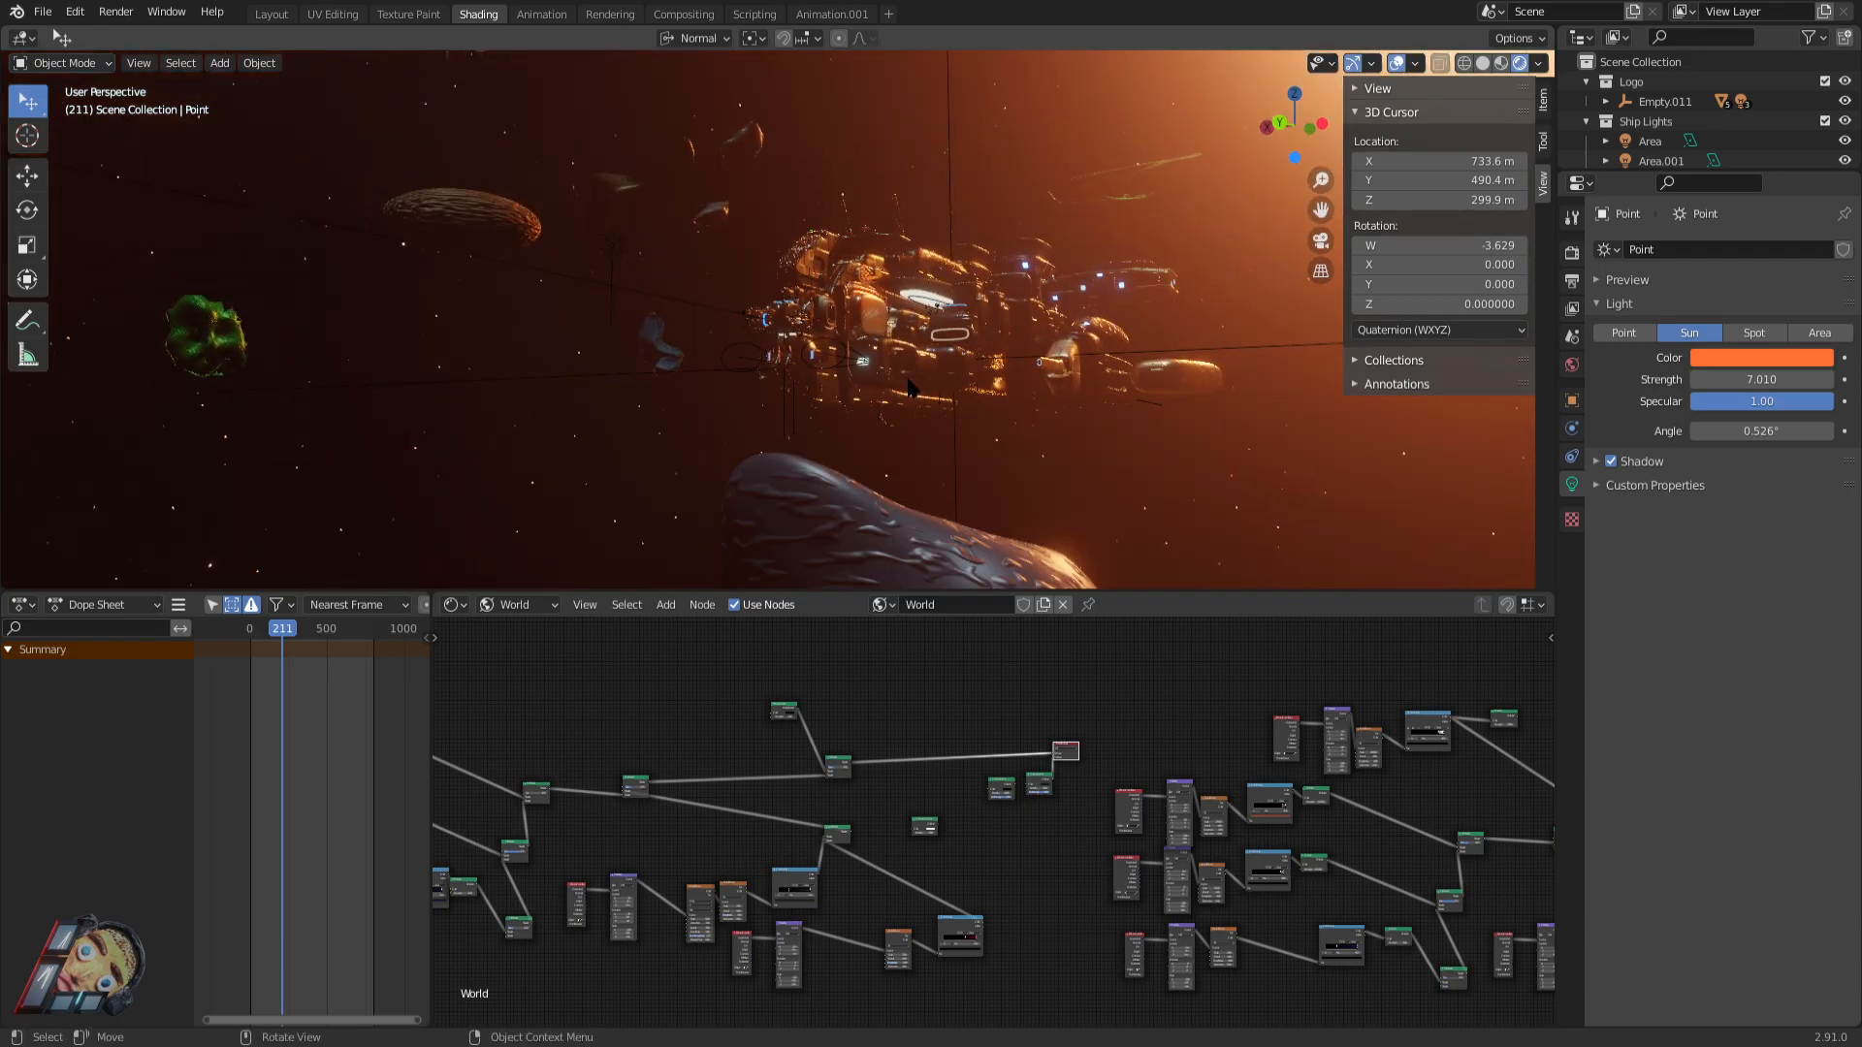
{"action": "left_click", "coordinate": [1730, 360]}
{"action": "left_click_drag", "start_coordinate": [1728, 237], "coordinate": [1740, 184]}
{"action": "mouse_move", "coordinate": [1251, 306]}
{"action": "middle_mouse_down"}
{"action": "mouse_move", "coordinate": [1125, 322]}
{"action": "mouse_move", "coordinate": [1145, 278]}
{"action": "mouse_move", "coordinate": [1230, 295]}
{"action": "middle_mouse_up"}
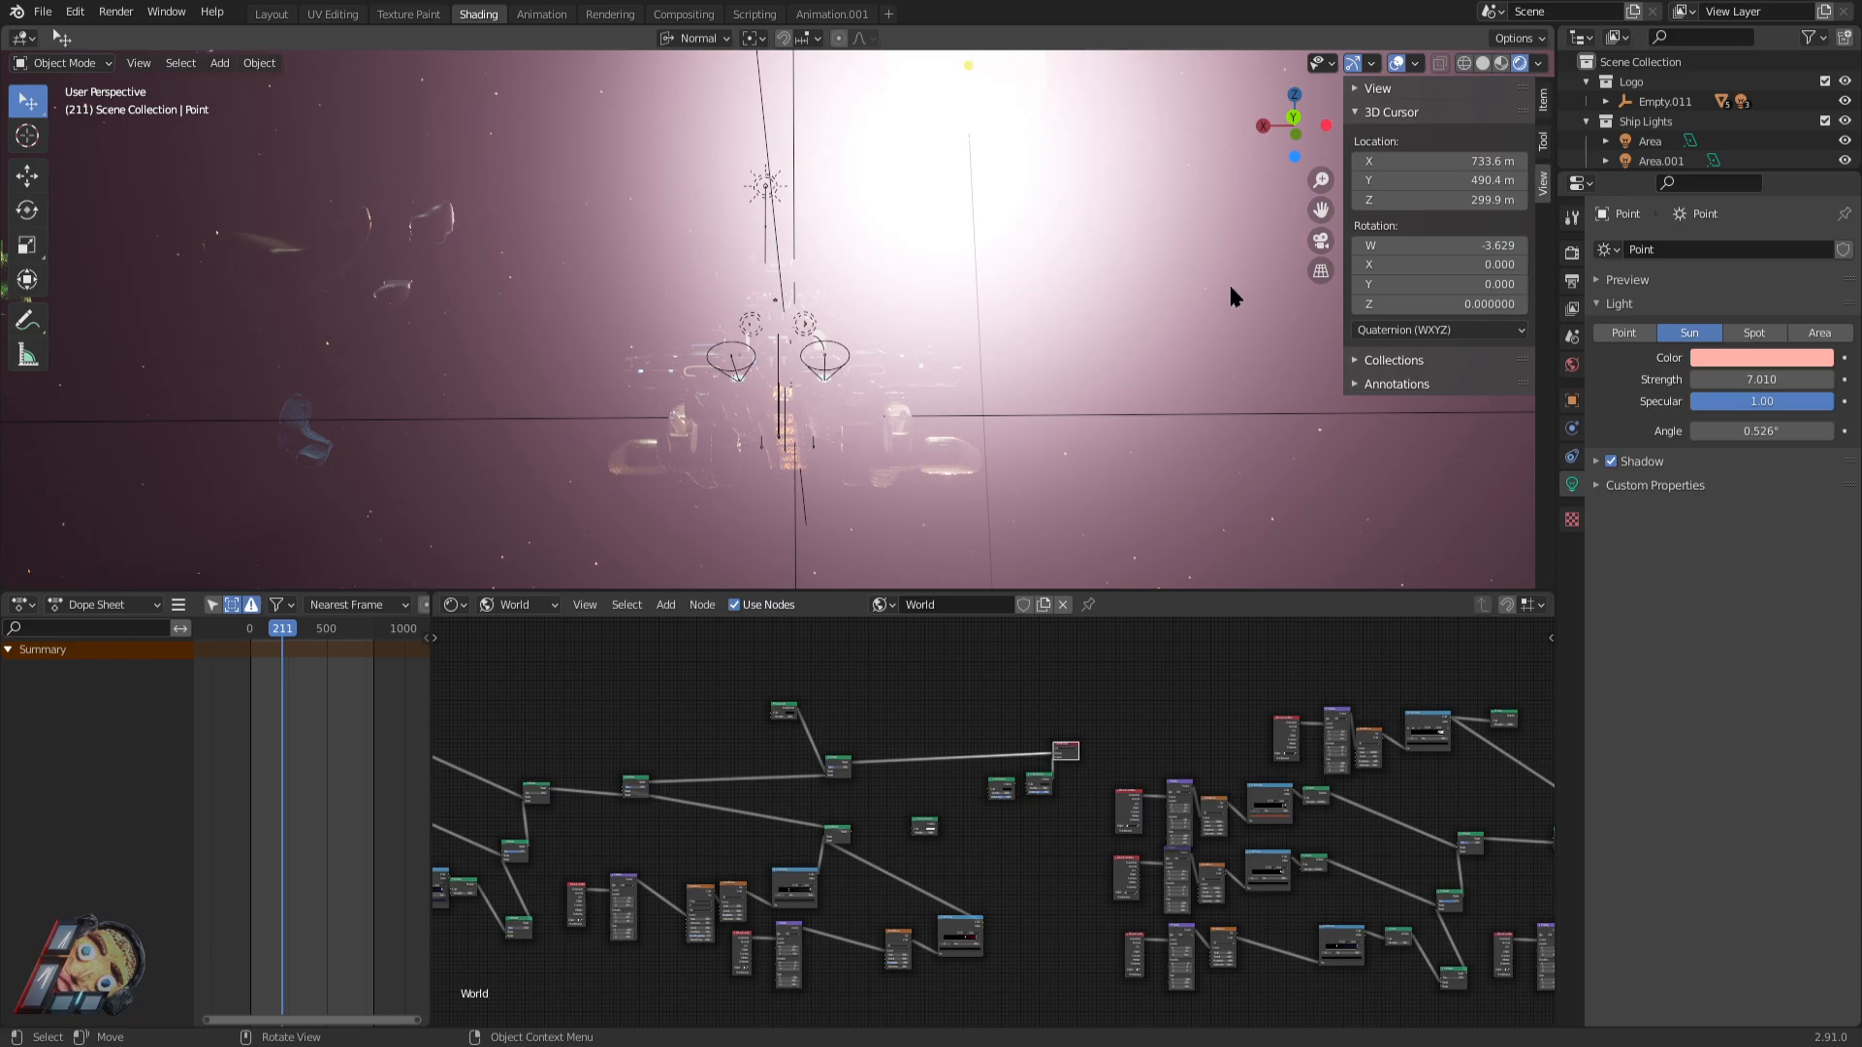
Set the sun light's color to a saturated orange.
{"action": "left_click", "coordinate": [1767, 357]}
{"action": "left_click", "coordinate": [1714, 211]}
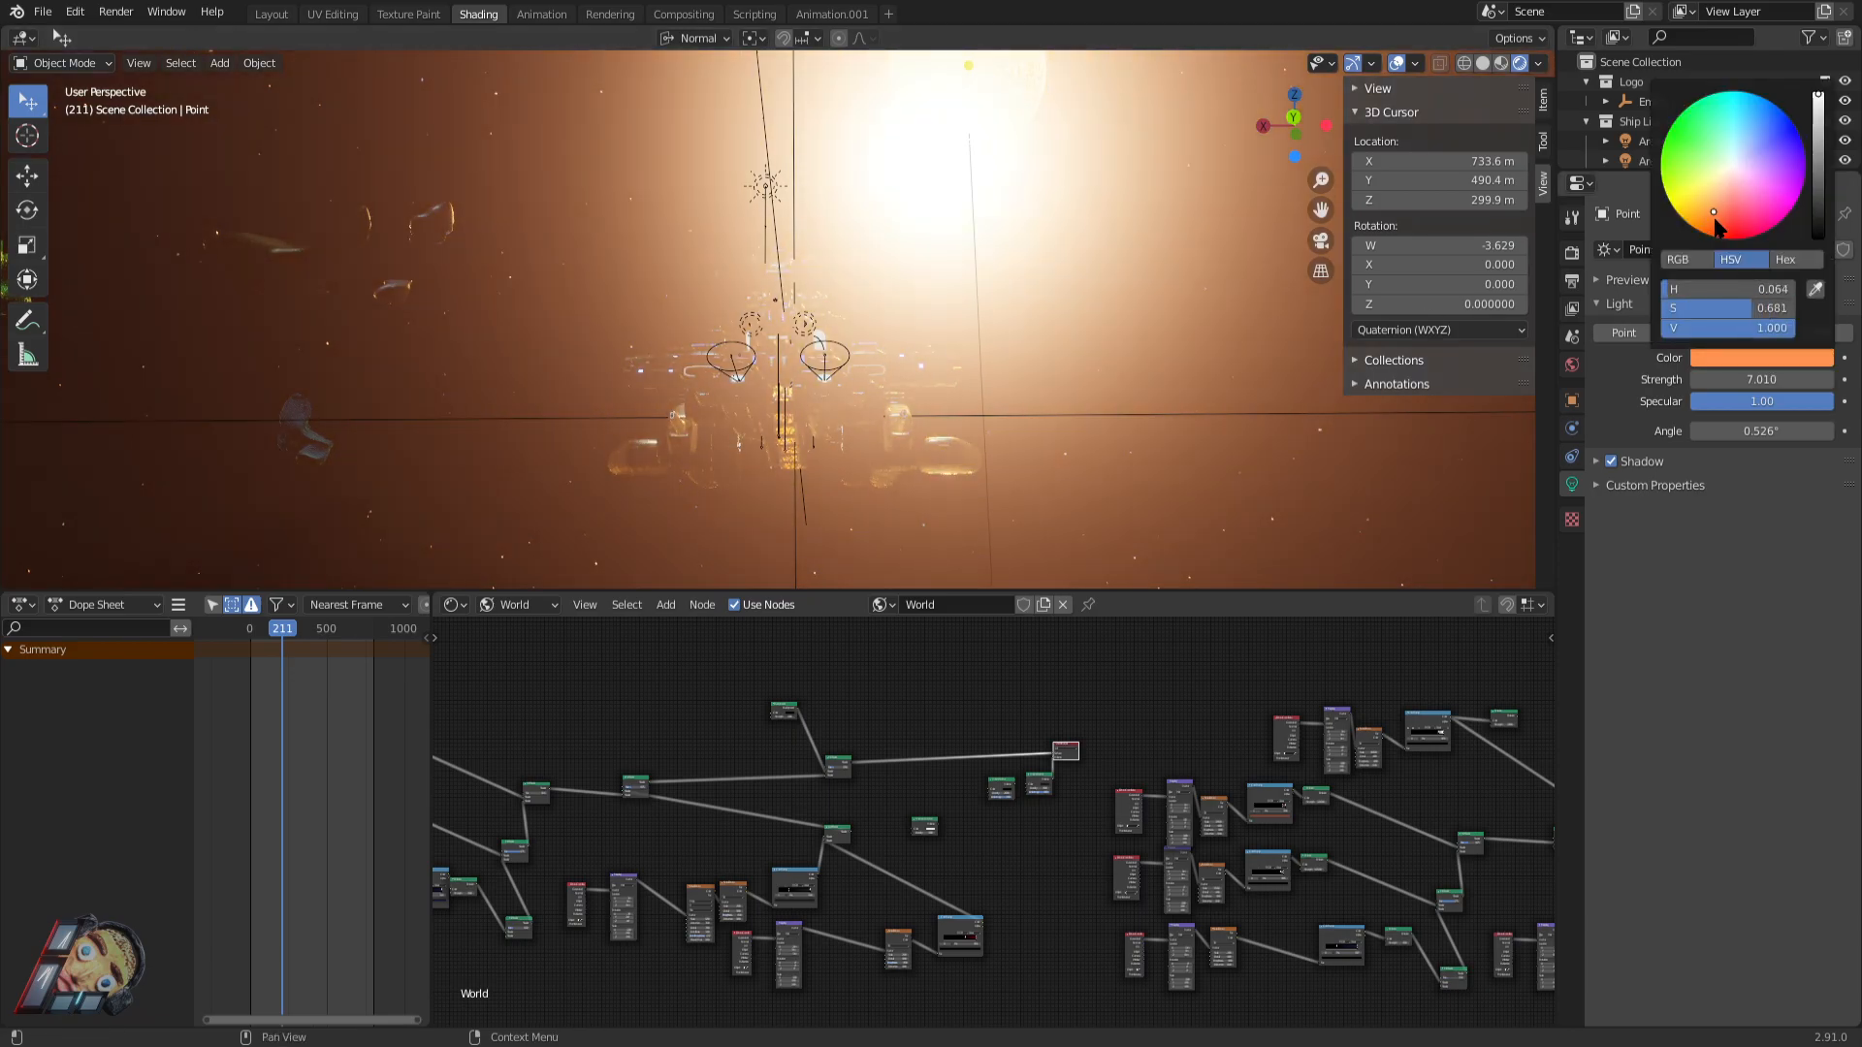
{"action": "left_click", "coordinate": [1706, 223]}
Disconnect the World Output's Volume input and move the Volume Scatter nodes with anisotropy 1.000 and 0.983 out of the way.
{"action": "scroll", "coordinate": [1280, 698], "scroll_direction": "down", "scroll_amount": 10}
{"action": "middle_click_drag", "start_coordinate": [1331, 718], "coordinate": [999, 687]}
{"action": "scroll", "coordinate": [1135, 782], "scroll_direction": "up", "scroll_amount": 5}
{"action": "scroll", "coordinate": [1140, 788], "scroll_direction": "up", "scroll_amount": 4}
{"action": "scroll", "coordinate": [1220, 842], "scroll_direction": "up", "scroll_amount": 1}
{"action": "scroll", "coordinate": [1219, 842], "scroll_direction": "up", "scroll_amount": 4}
{"action": "scroll", "coordinate": [969, 795], "scroll_direction": "down", "scroll_amount": 1}
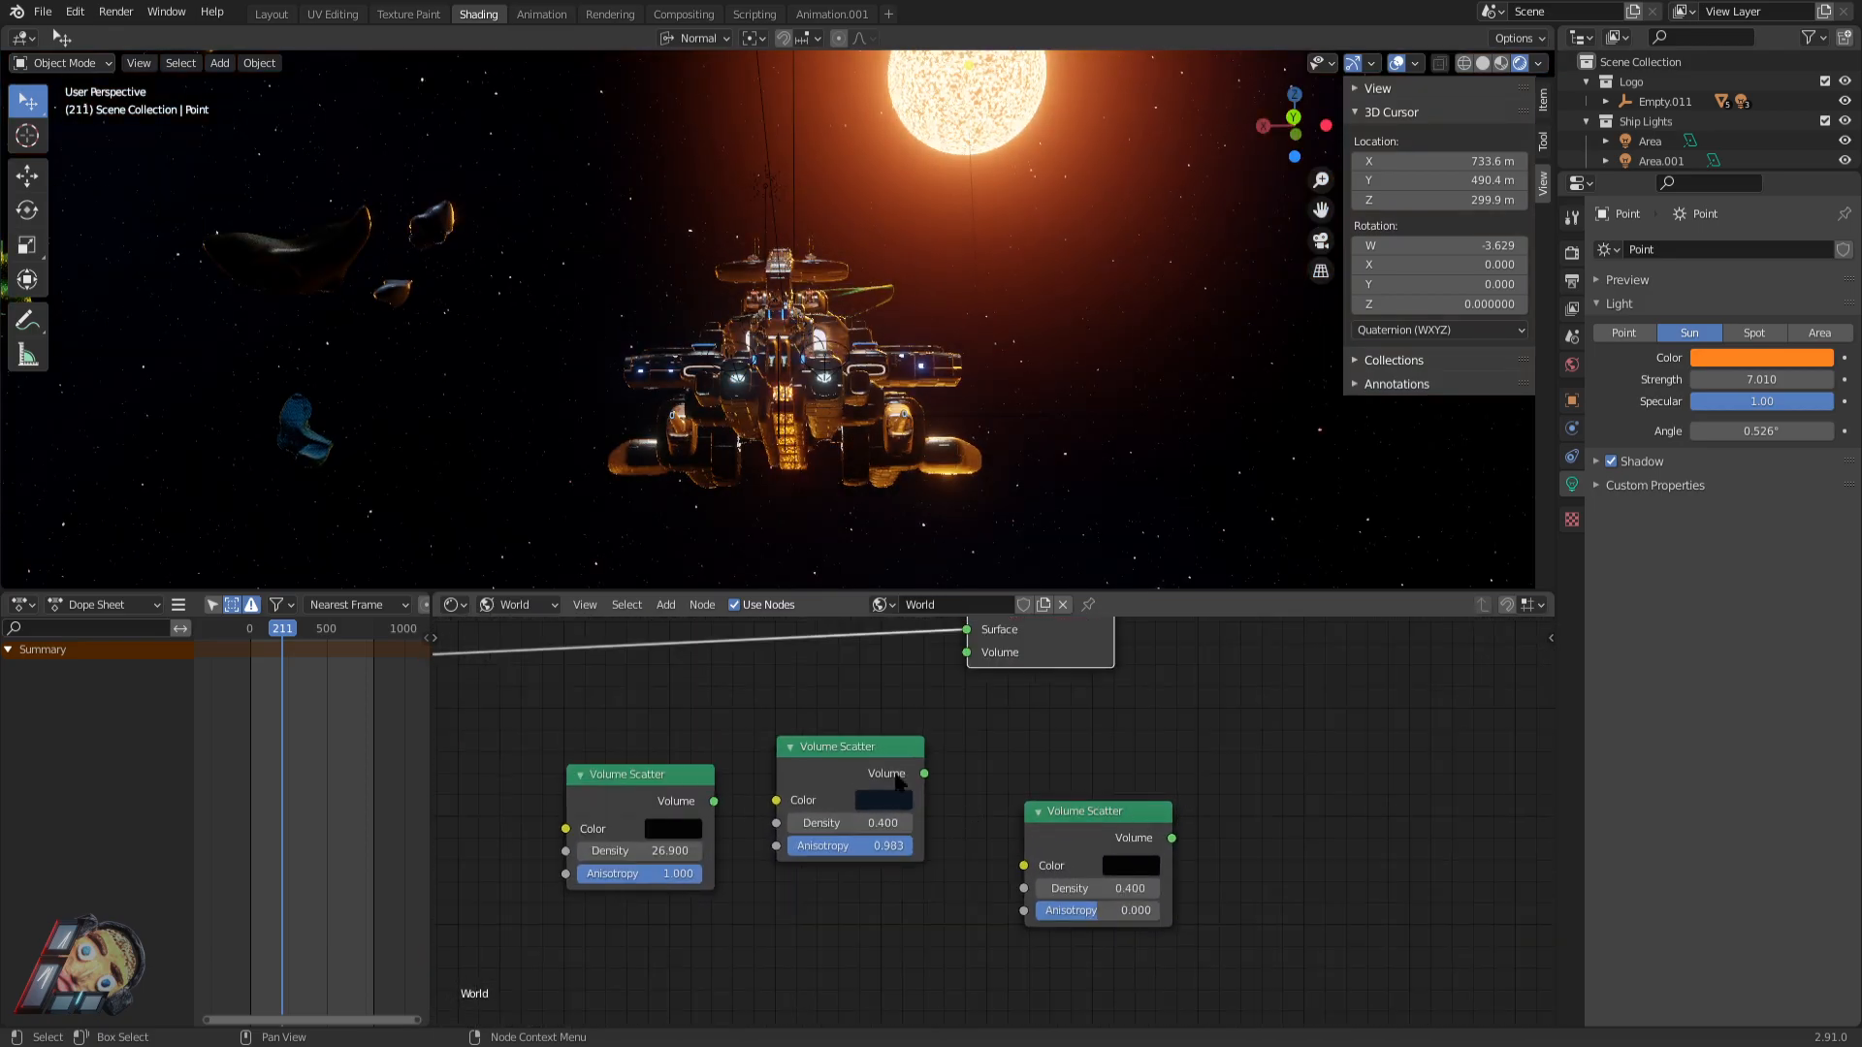
{"action": "left_click_drag", "start_coordinate": [904, 948], "coordinate": [580, 776]}
{"action": "key", "text": "g"}
{"action": "left_click", "coordinate": [546, 951]}
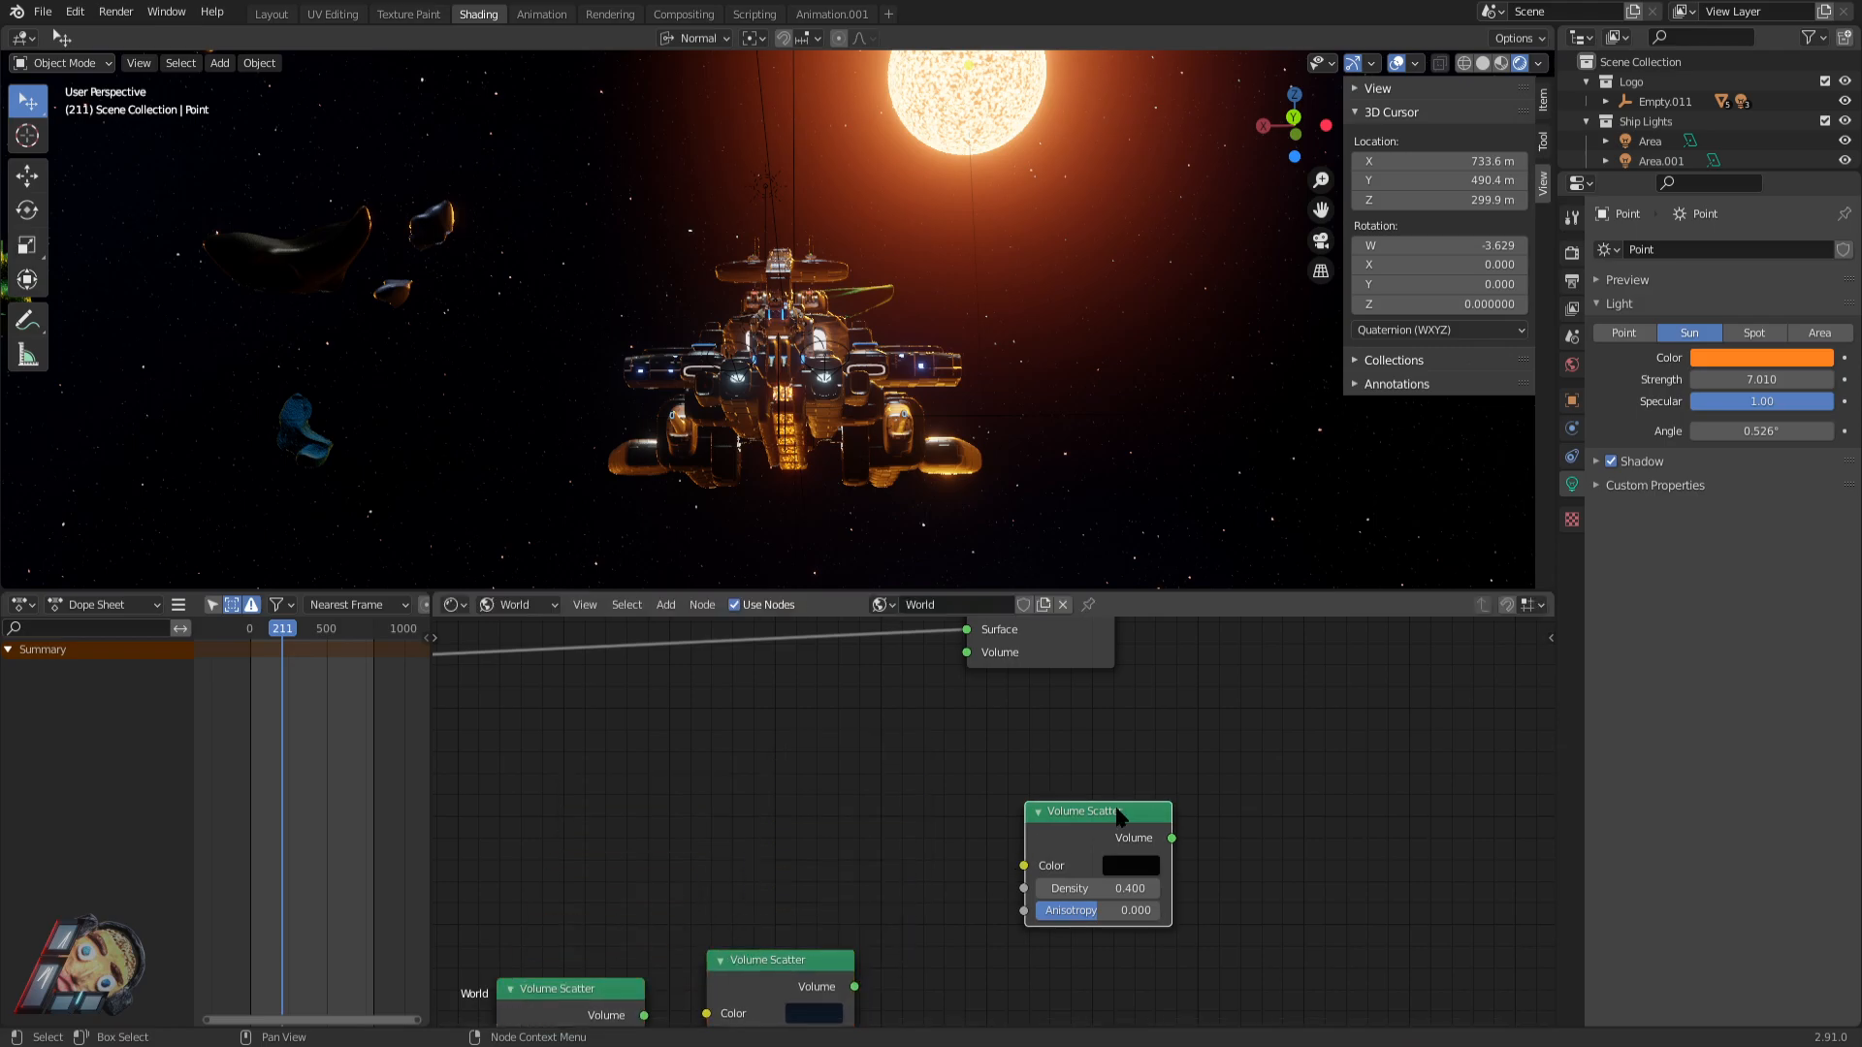
Connect the remaining Volume Scatter node to the World Output's Volume input and brighten its black color to dark gray.
{"action": "left_click_drag", "start_coordinate": [1076, 837], "coordinate": [967, 652]}
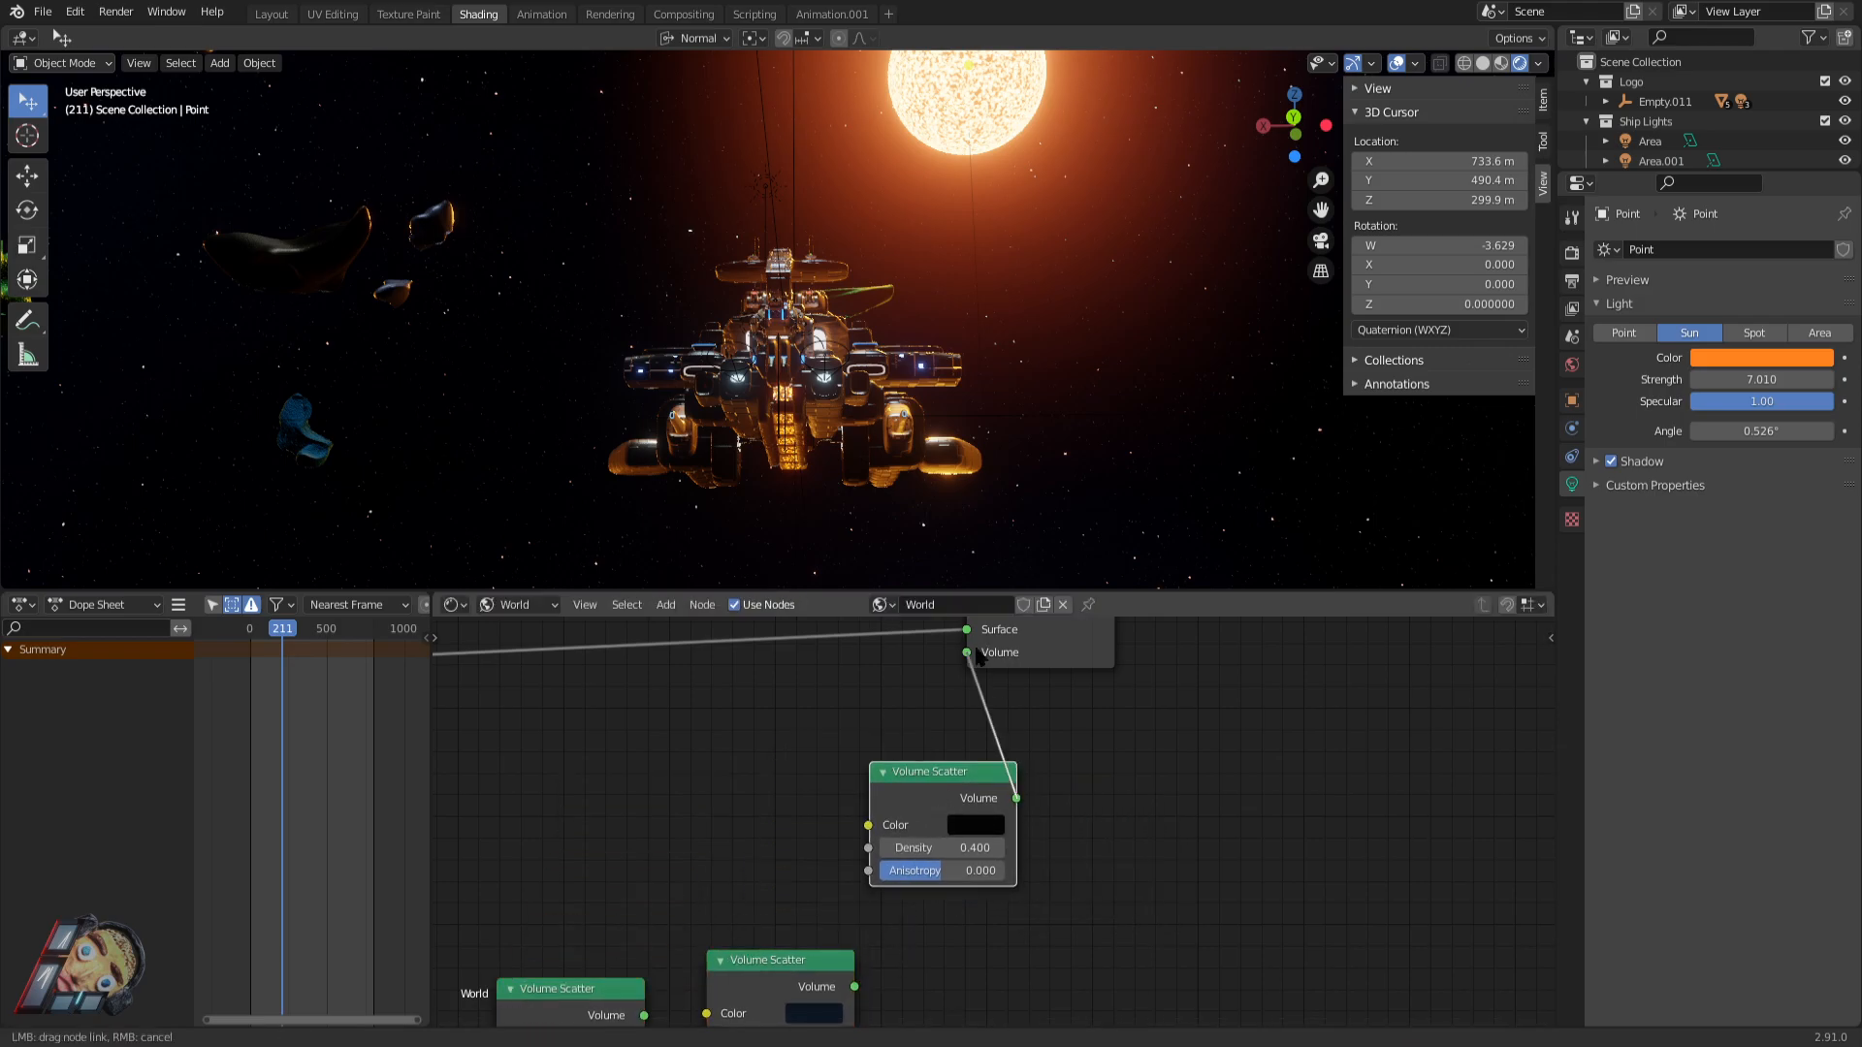
{"action": "middle_click_drag", "start_coordinate": [936, 296], "coordinate": [840, 312]}
{"action": "left_click", "coordinate": [976, 827]}
{"action": "left_click_drag", "start_coordinate": [1129, 671], "coordinate": [1130, 643]}
{"action": "middle_click_drag", "start_coordinate": [794, 498], "coordinate": [980, 832]}
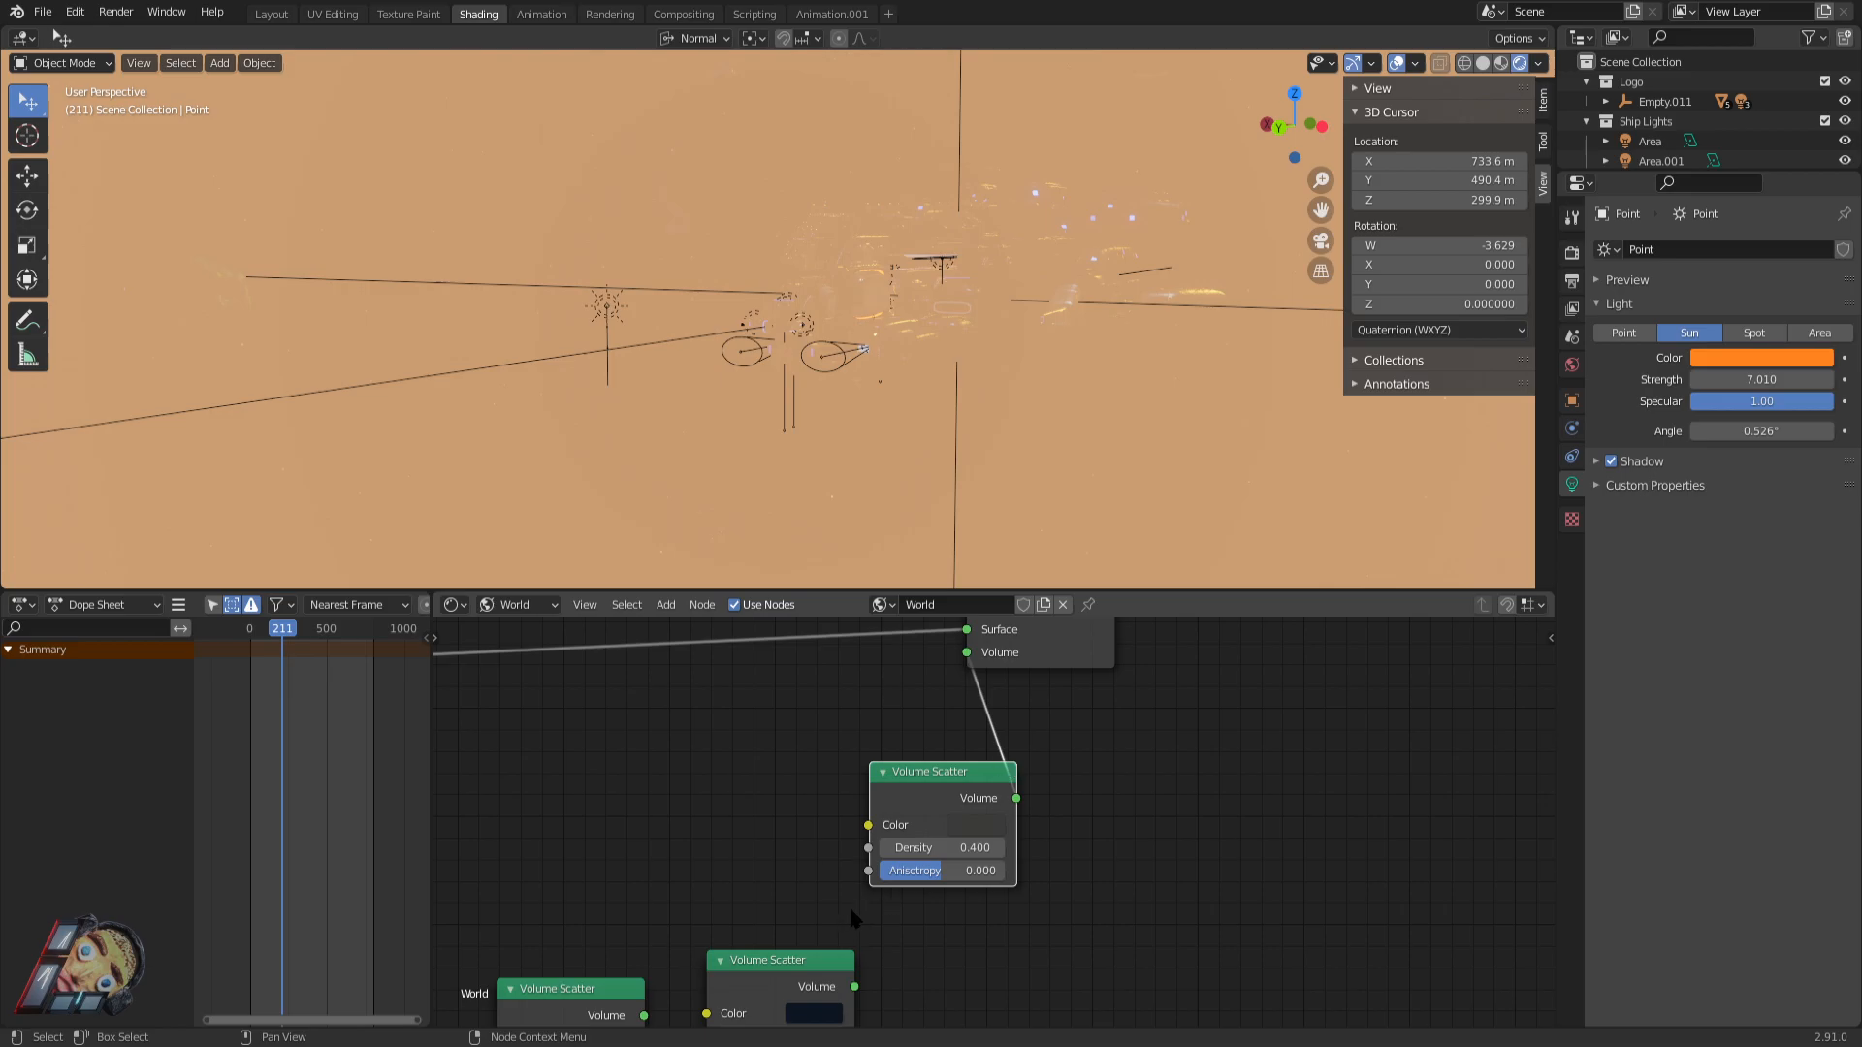
Set the connected Volume Scatter node's density to 0.100 and its anisotropy to 0.633.
{"action": "left_click_drag", "start_coordinate": [947, 848], "coordinate": [918, 848]}
{"action": "middle_click_drag", "start_coordinate": [910, 525], "coordinate": [39, 368]}
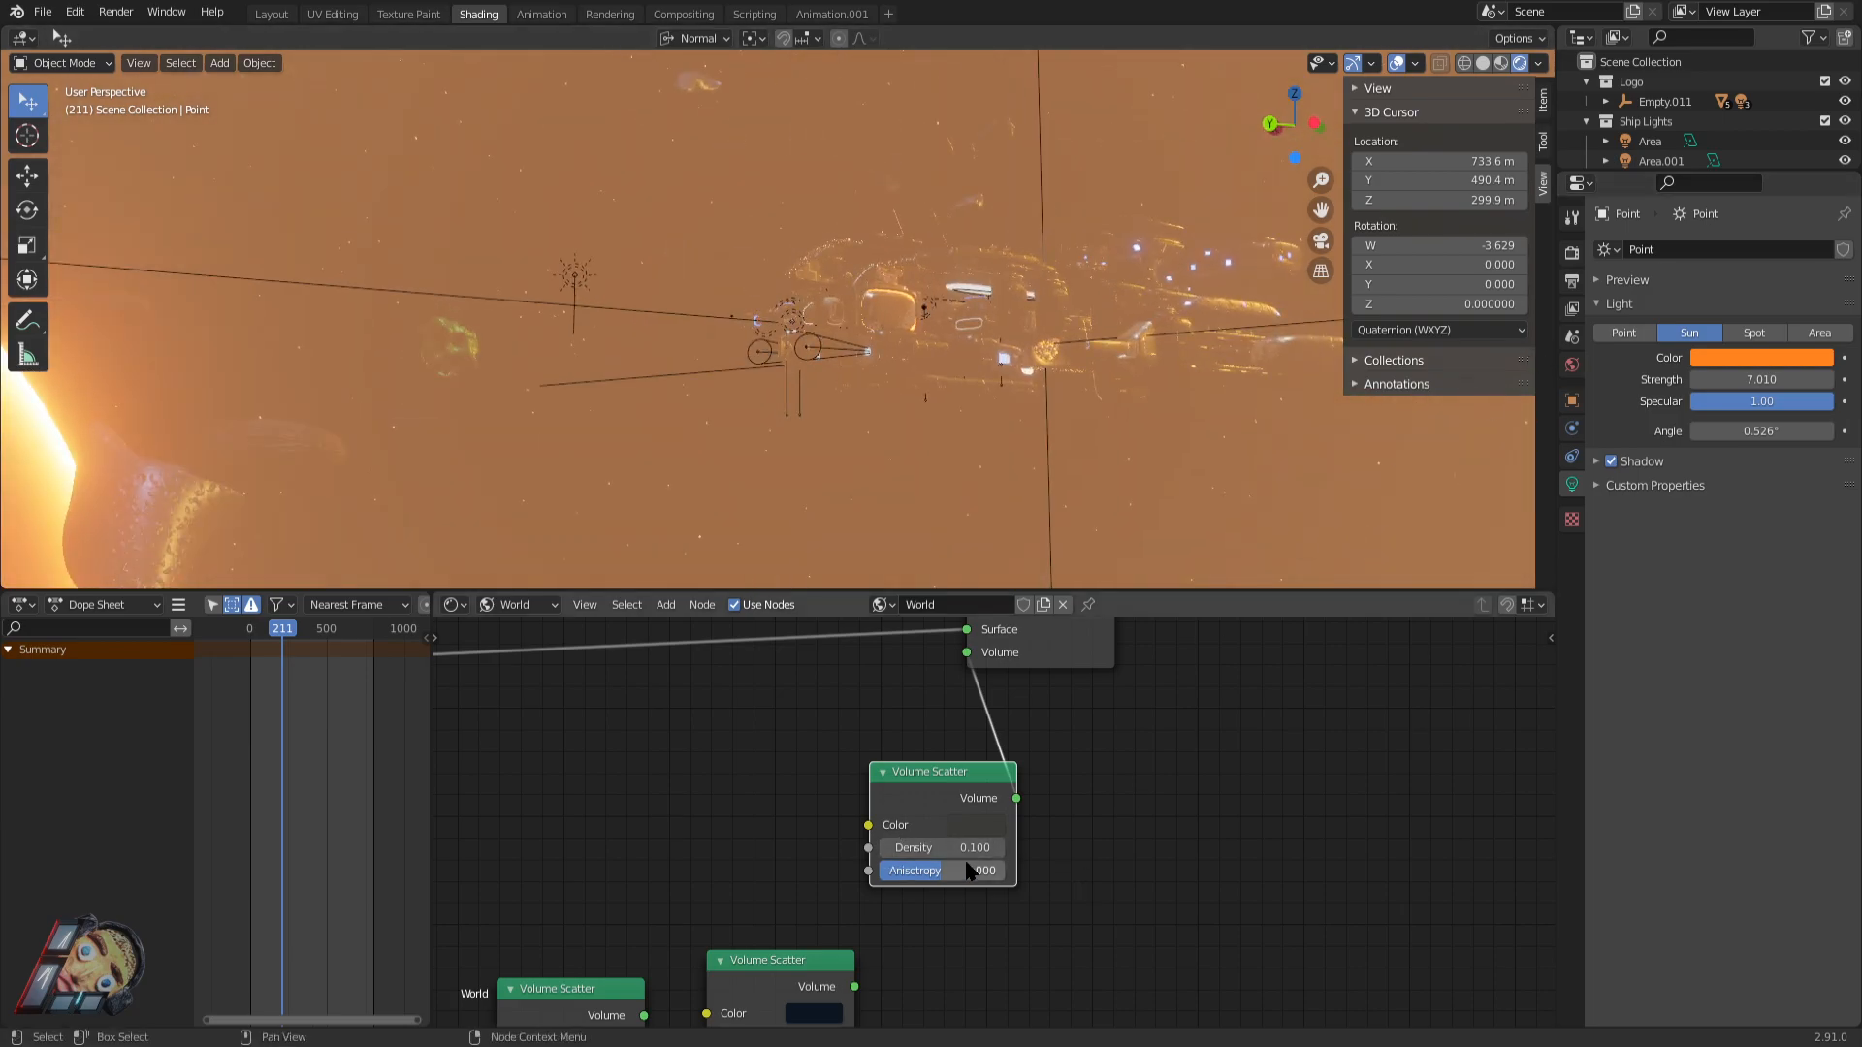
{"action": "left_click_drag", "start_coordinate": [932, 870], "coordinate": [966, 870]}
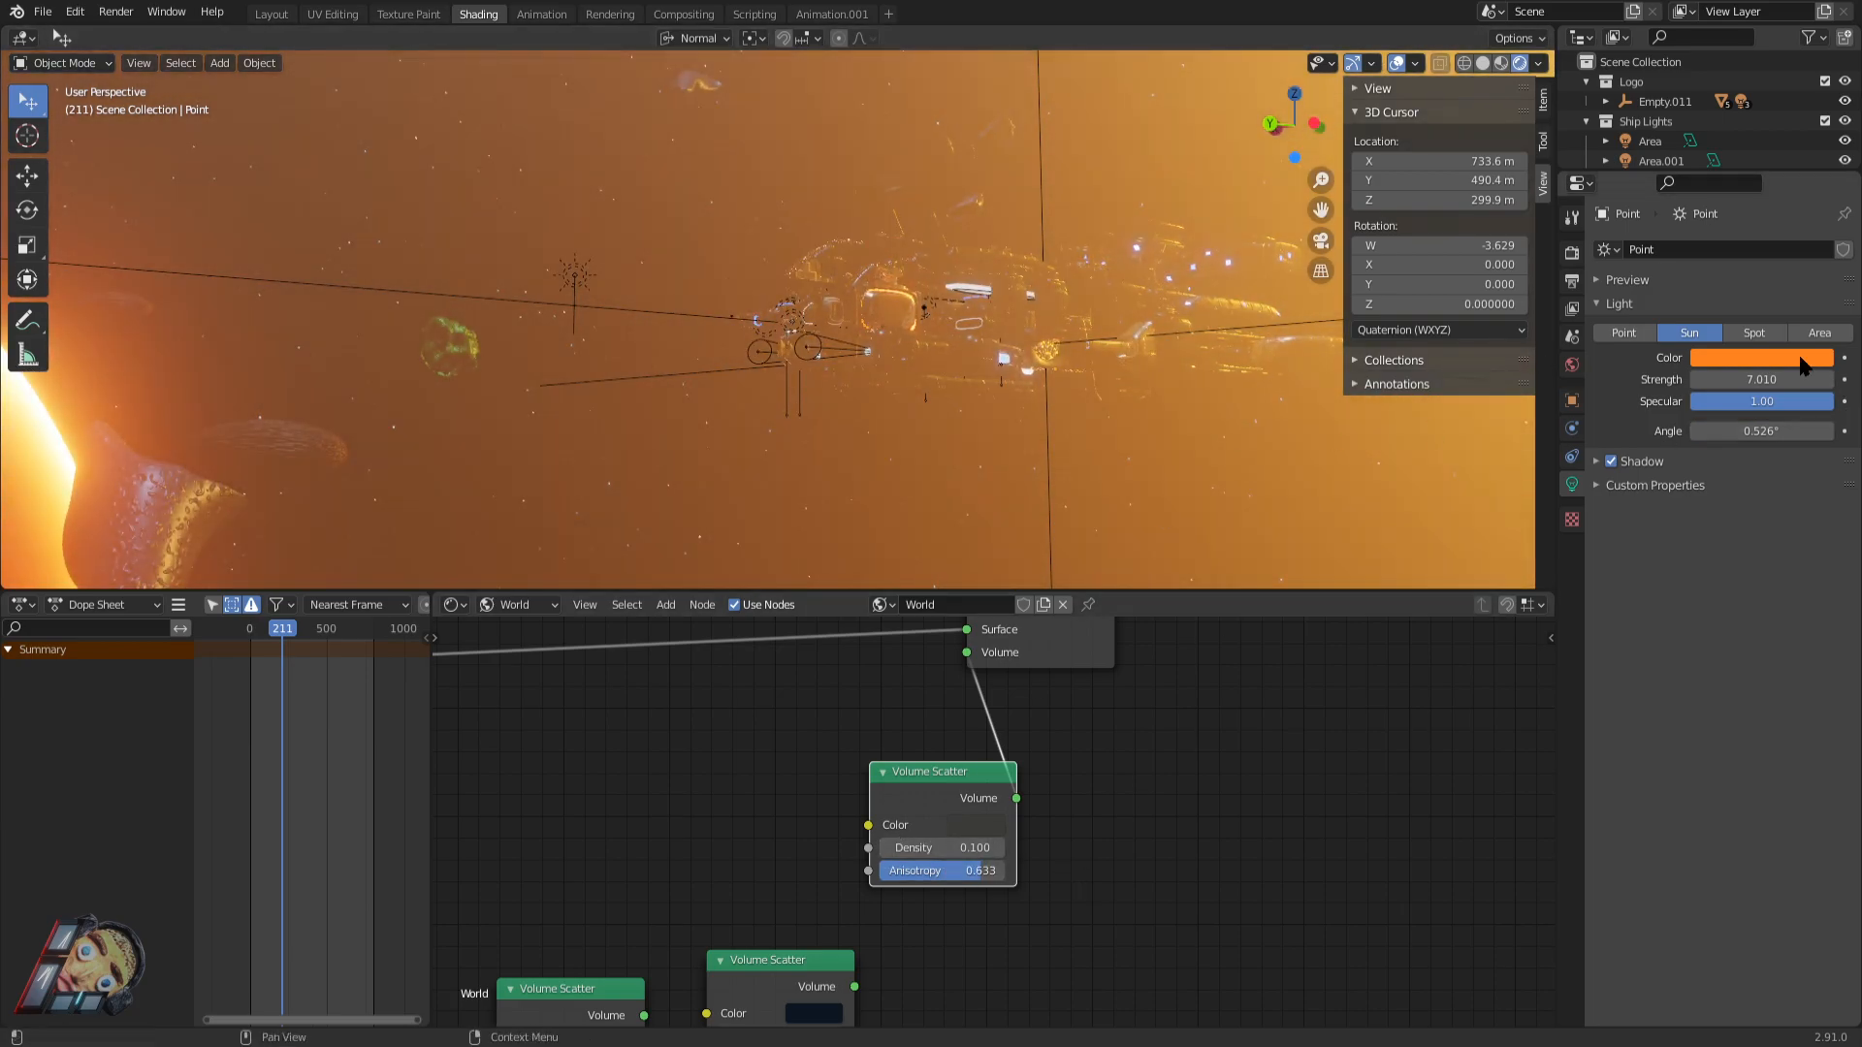
Try a dark teal color on the connected Volume Scatter node and view the fog around the ship.
{"action": "left_click", "coordinate": [972, 827]}
{"action": "left_click_drag", "start_coordinate": [1036, 609], "coordinate": [1091, 553]}
{"action": "middle_click_drag", "start_coordinate": [761, 407], "coordinate": [814, 387]}
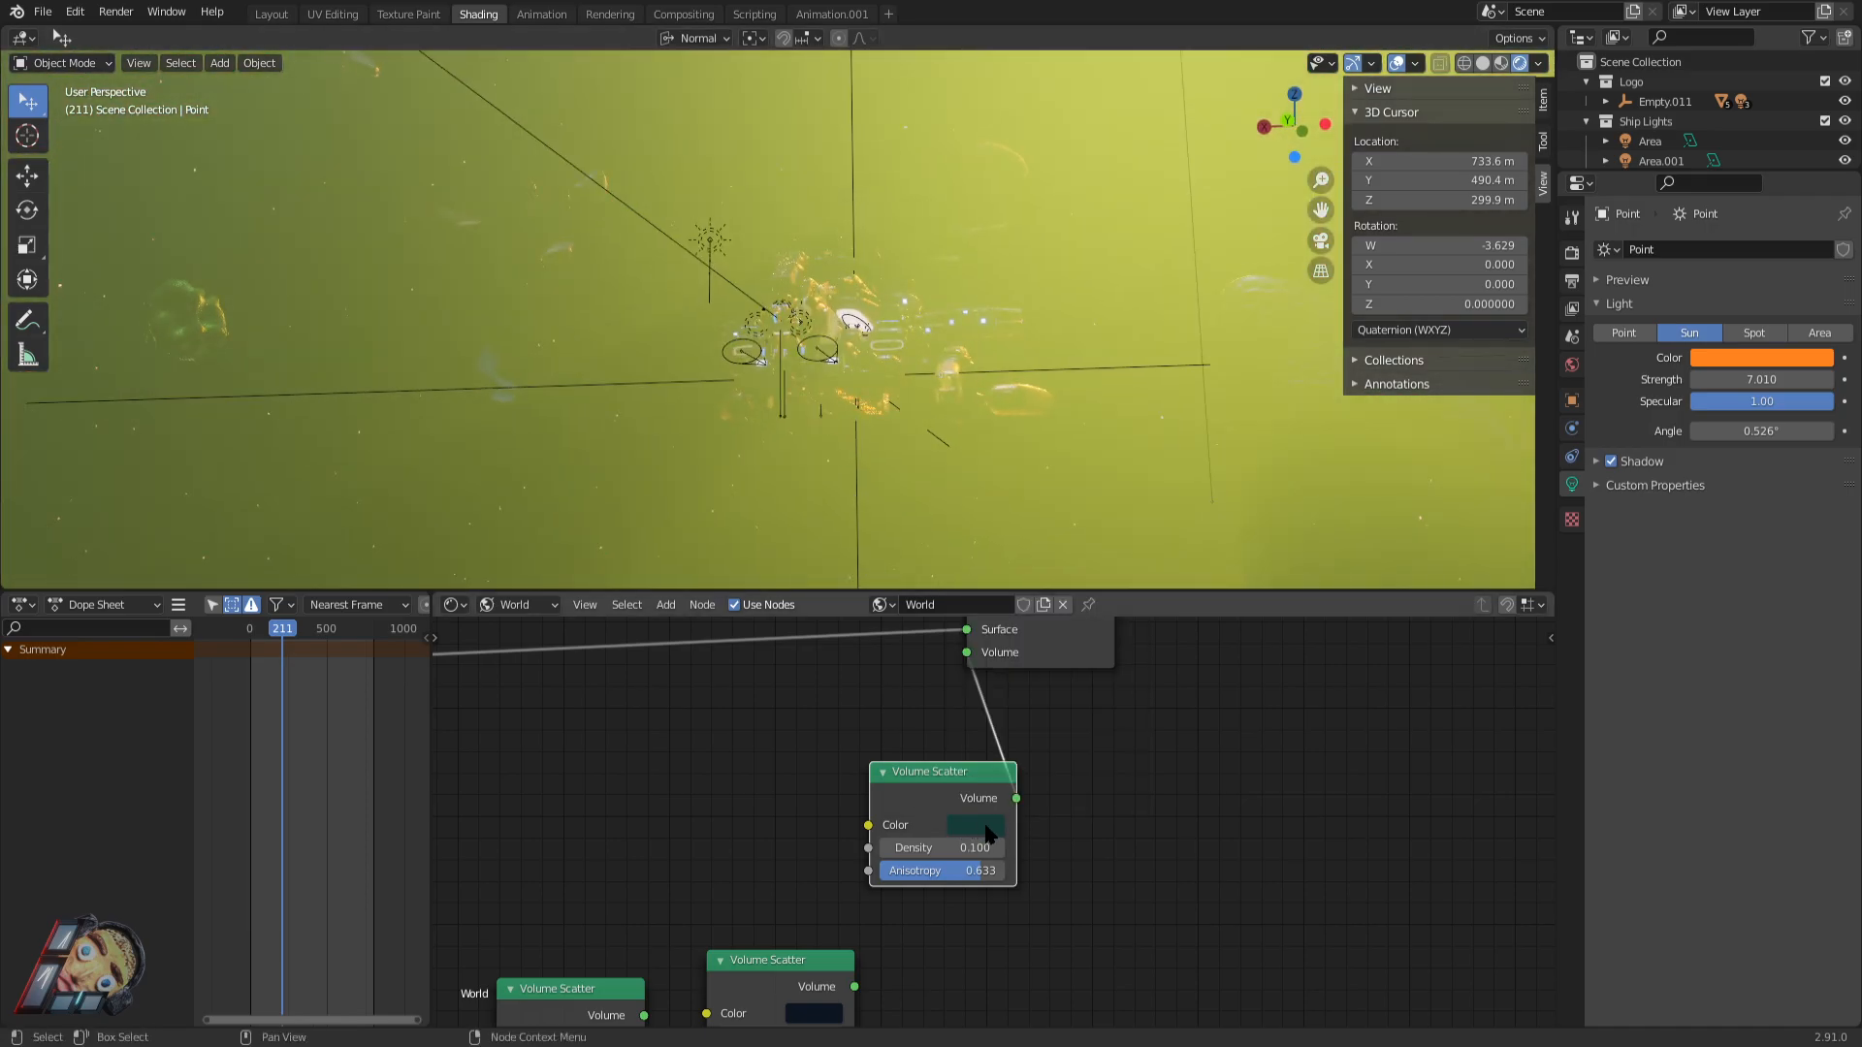
Set the connected Volume Scatter node's color to dark blue with H 0.643, S 0.998 and V 0.230.
{"action": "left_click", "coordinate": [980, 827]}
{"action": "left_click", "coordinate": [1097, 545]}
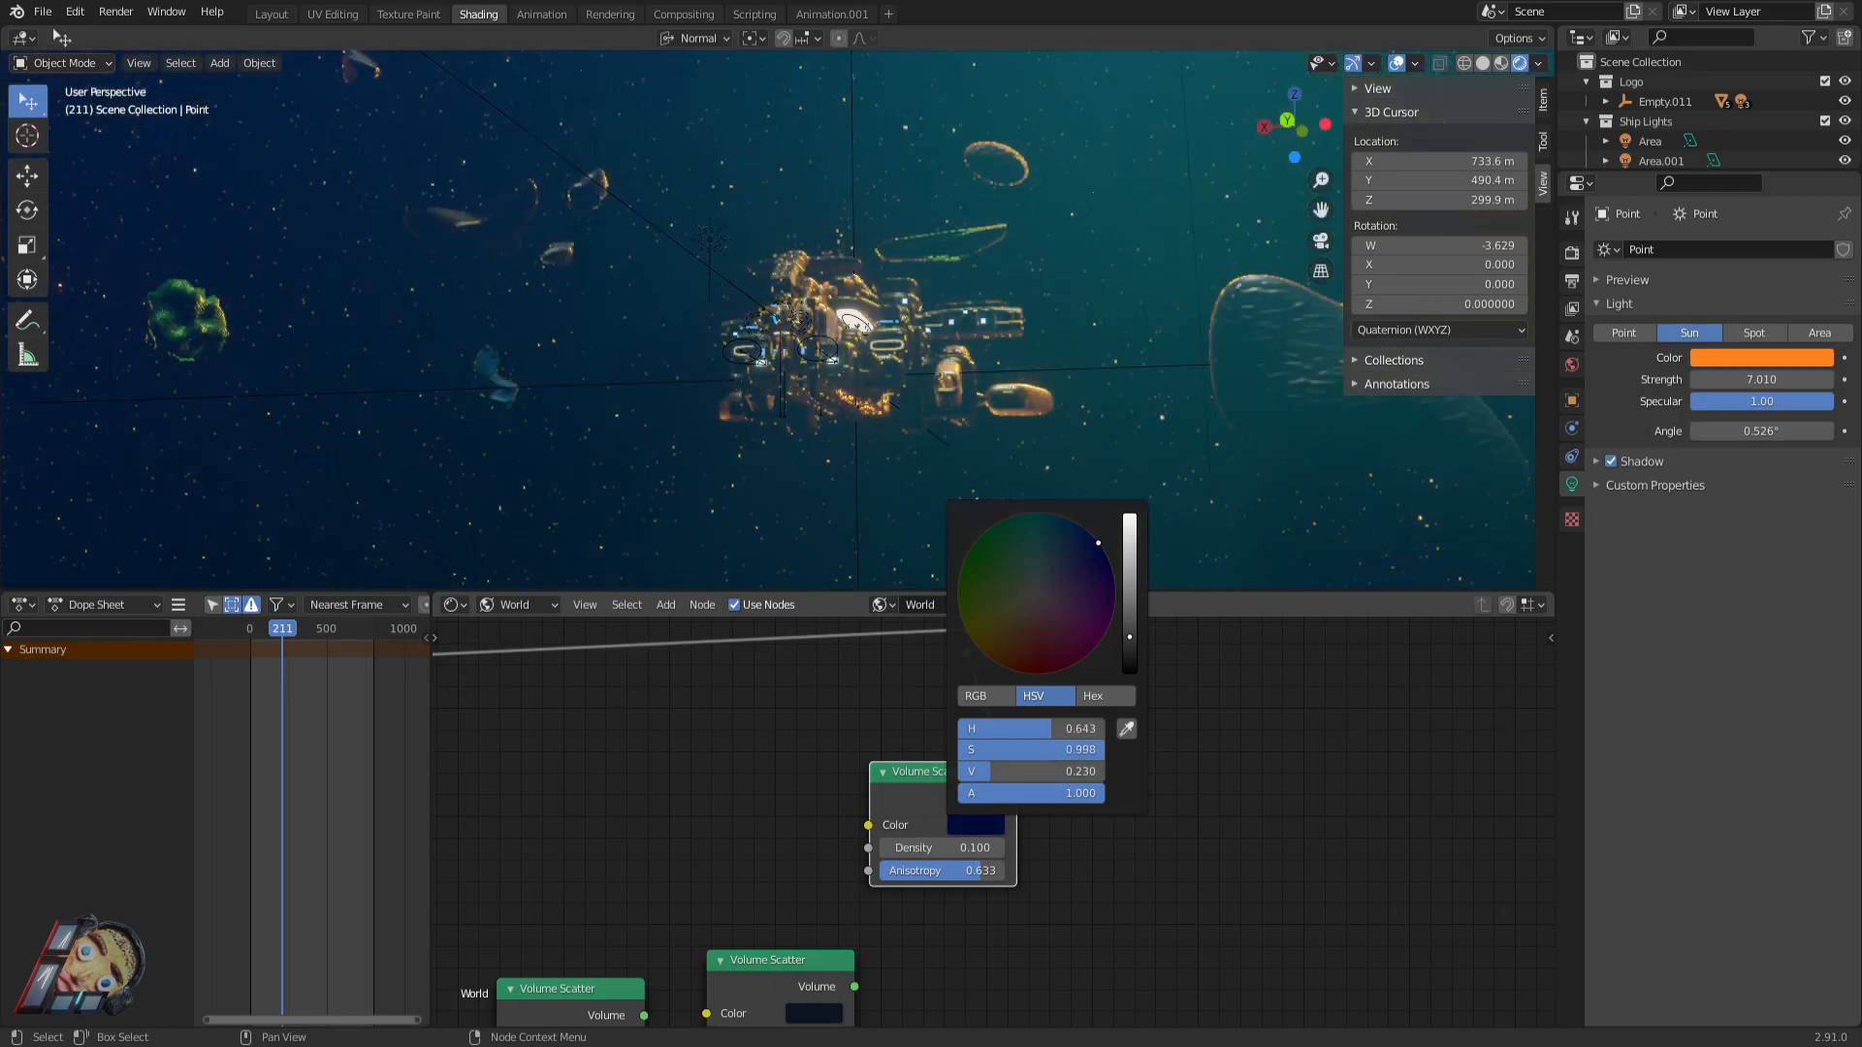
{"action": "middle_click_drag", "start_coordinate": [1179, 291], "coordinate": [986, 343]}
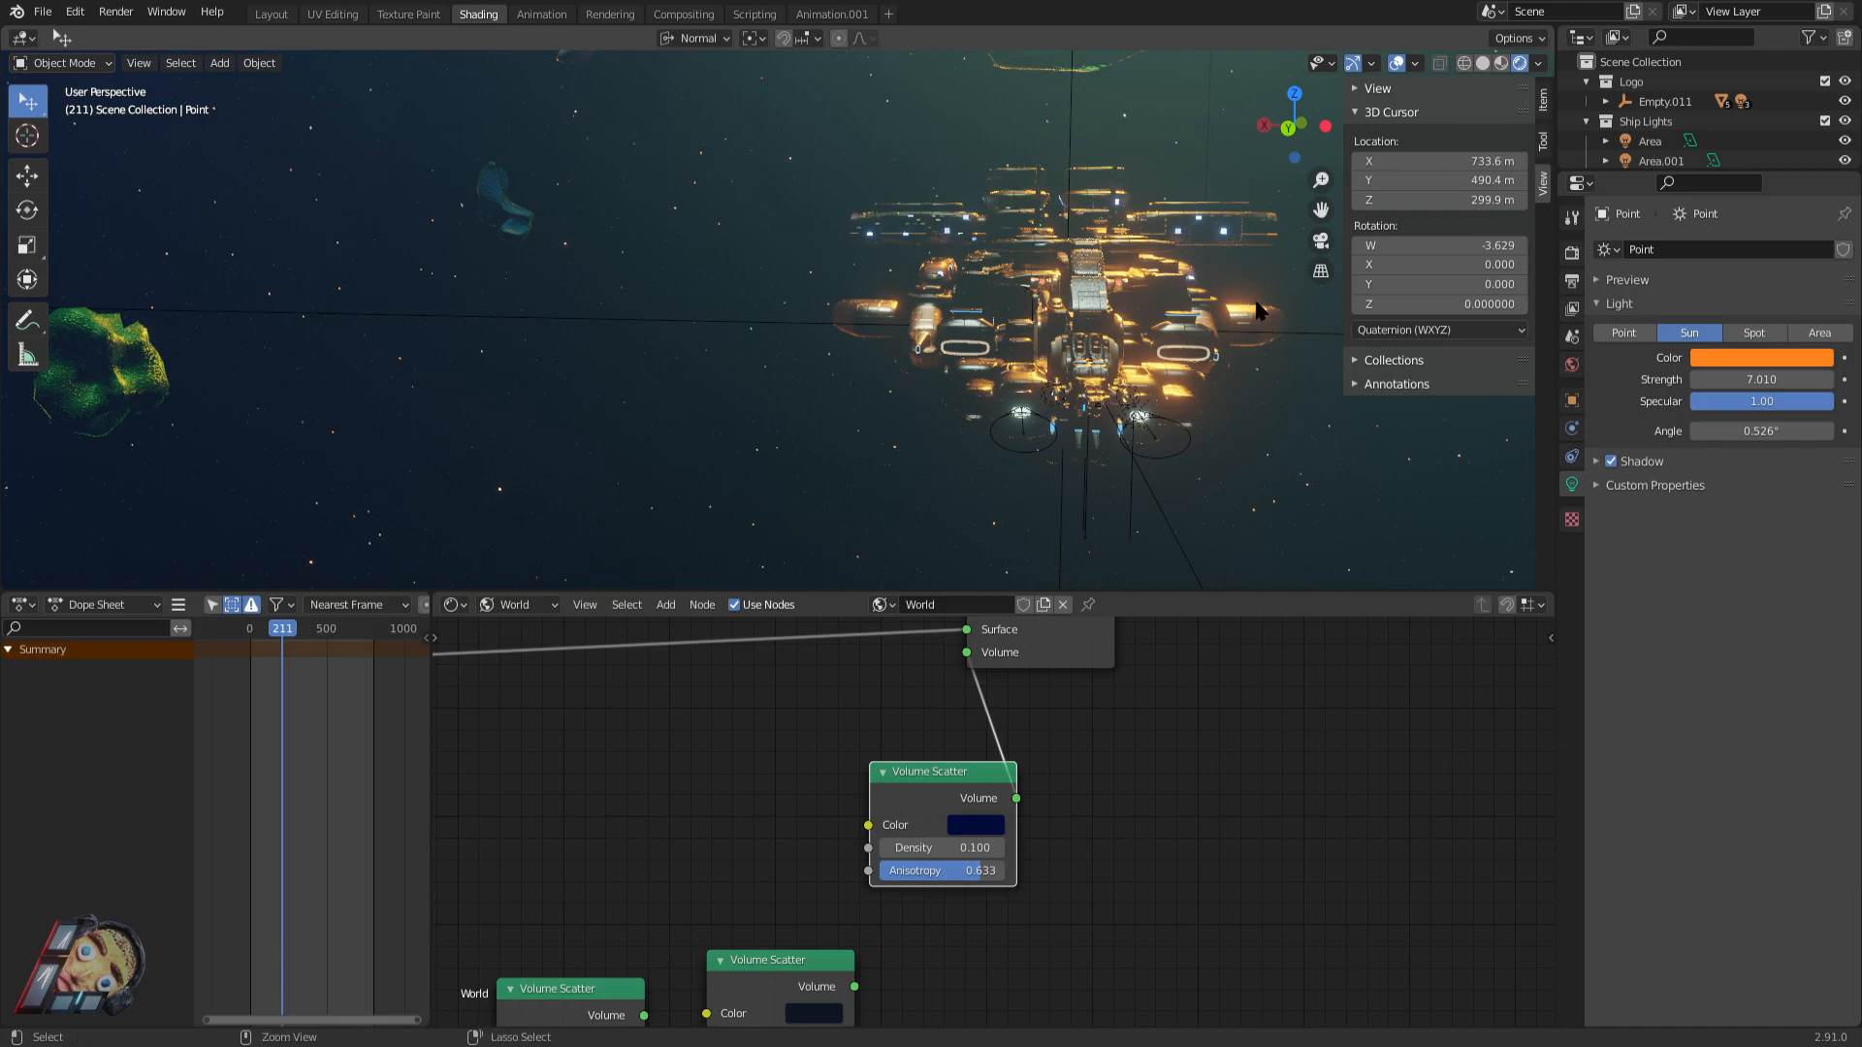
Maximize the 3D viewport and fly from beside the sun to the ship's side to examine the blue fog and lighting.
{"action": "key", "text": "ctrl+space"}
{"action": "key", "text": "shift+grave"}
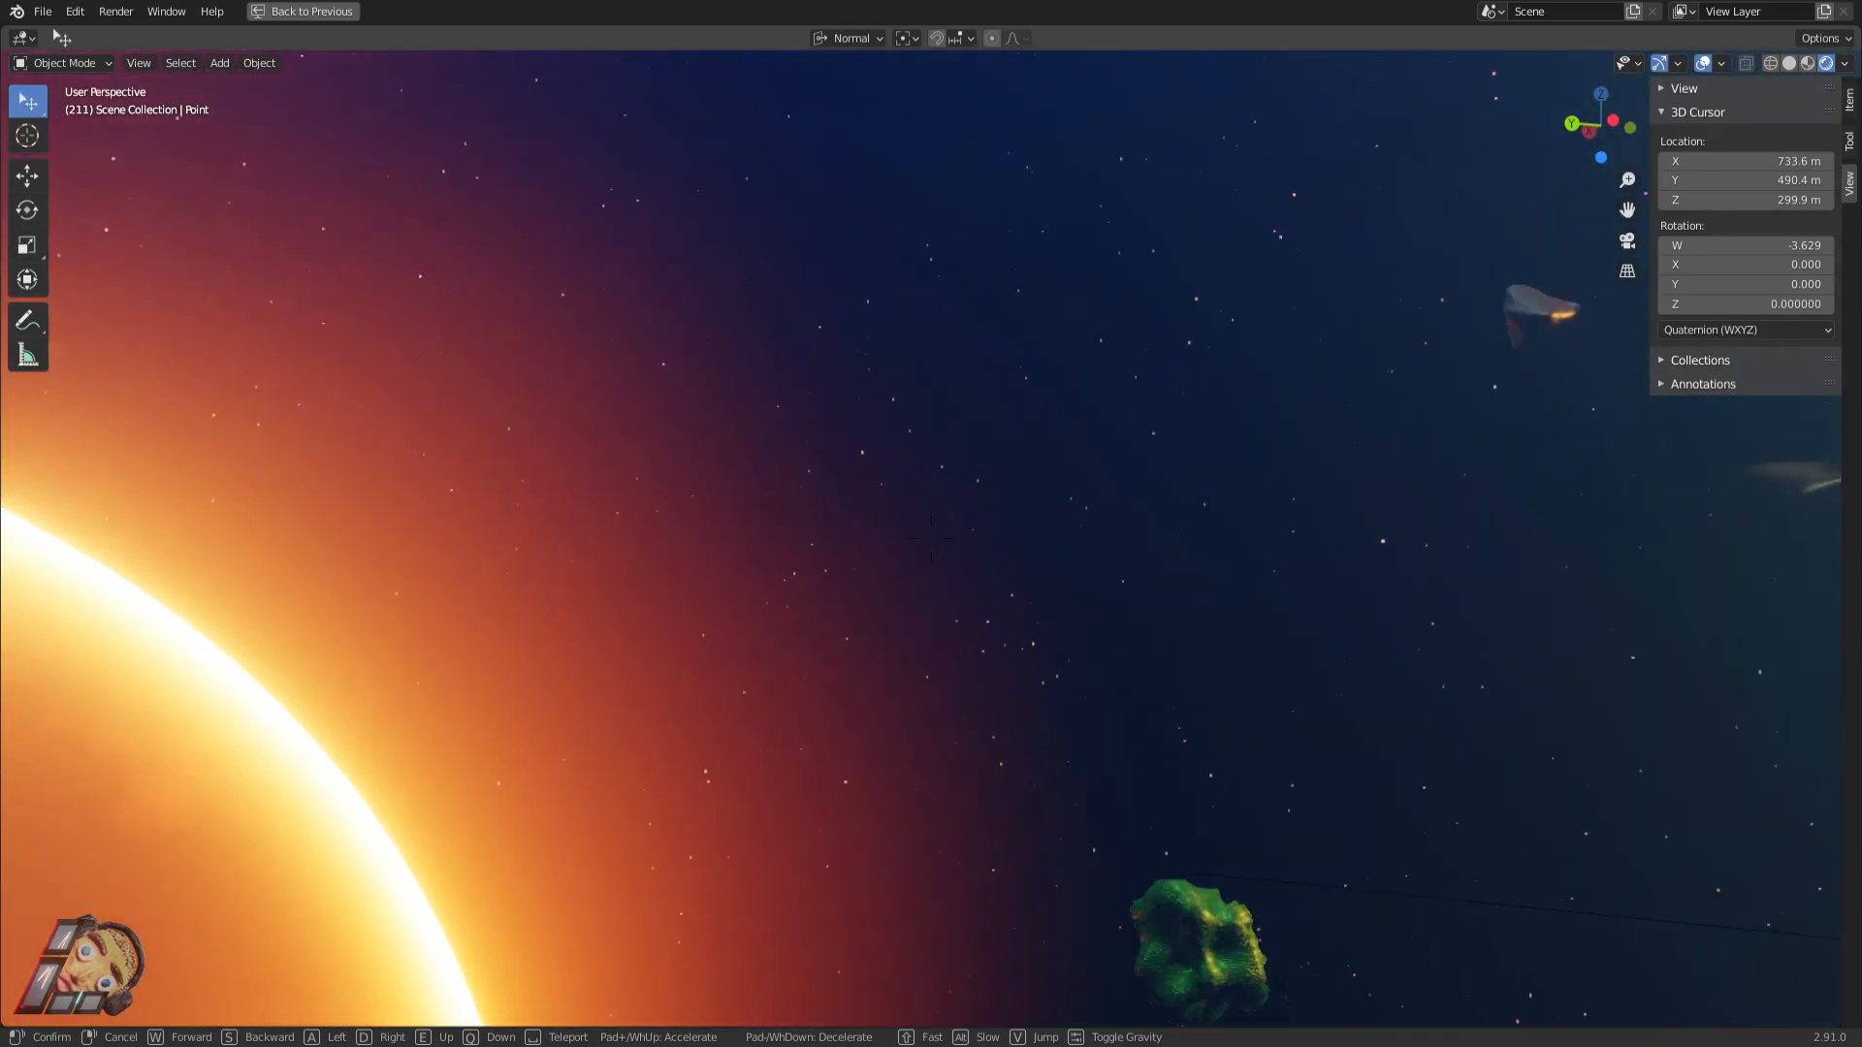
{"action": "key", "text": "w"}
{"action": "key", "text": "s"}
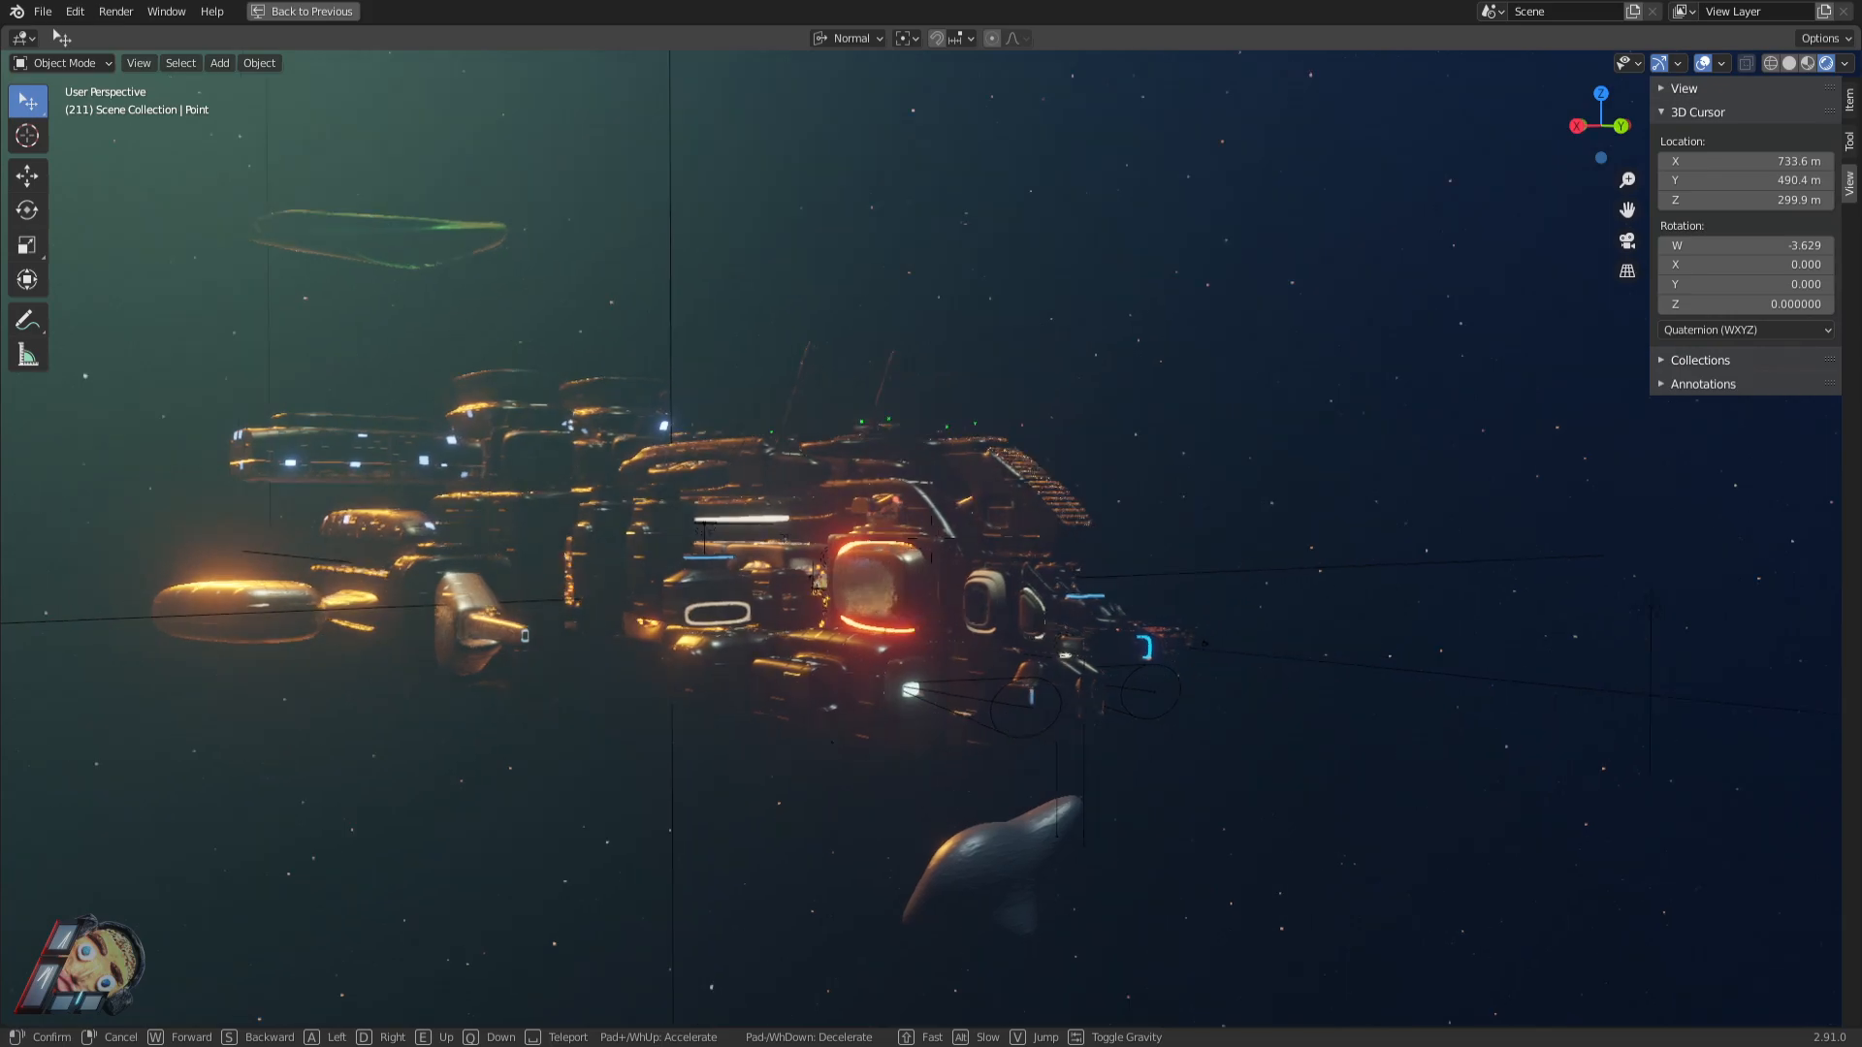
{"action": "key", "text": "d"}
{"action": "key", "text": "w"}
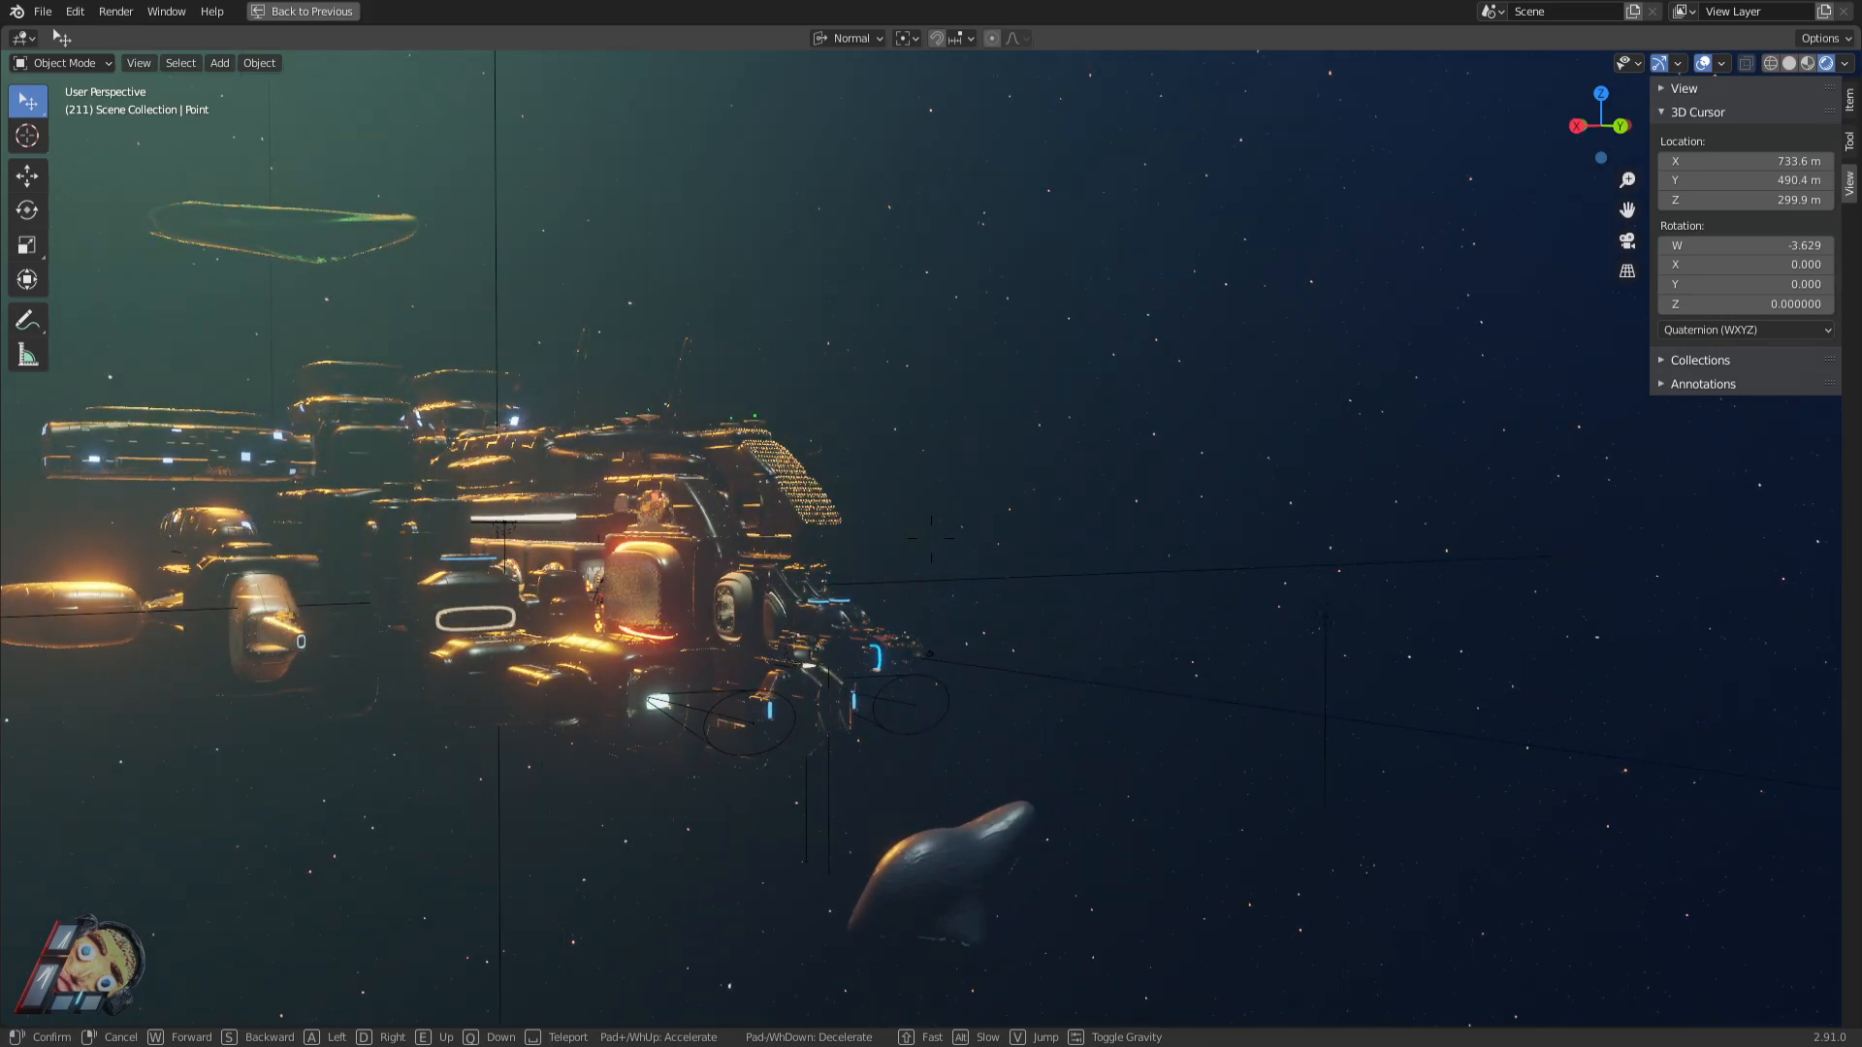
Fly around the outside of the ship to examine the fog, the asteroids and the sun's light from several angles.
{"action": "key", "text": "d"}
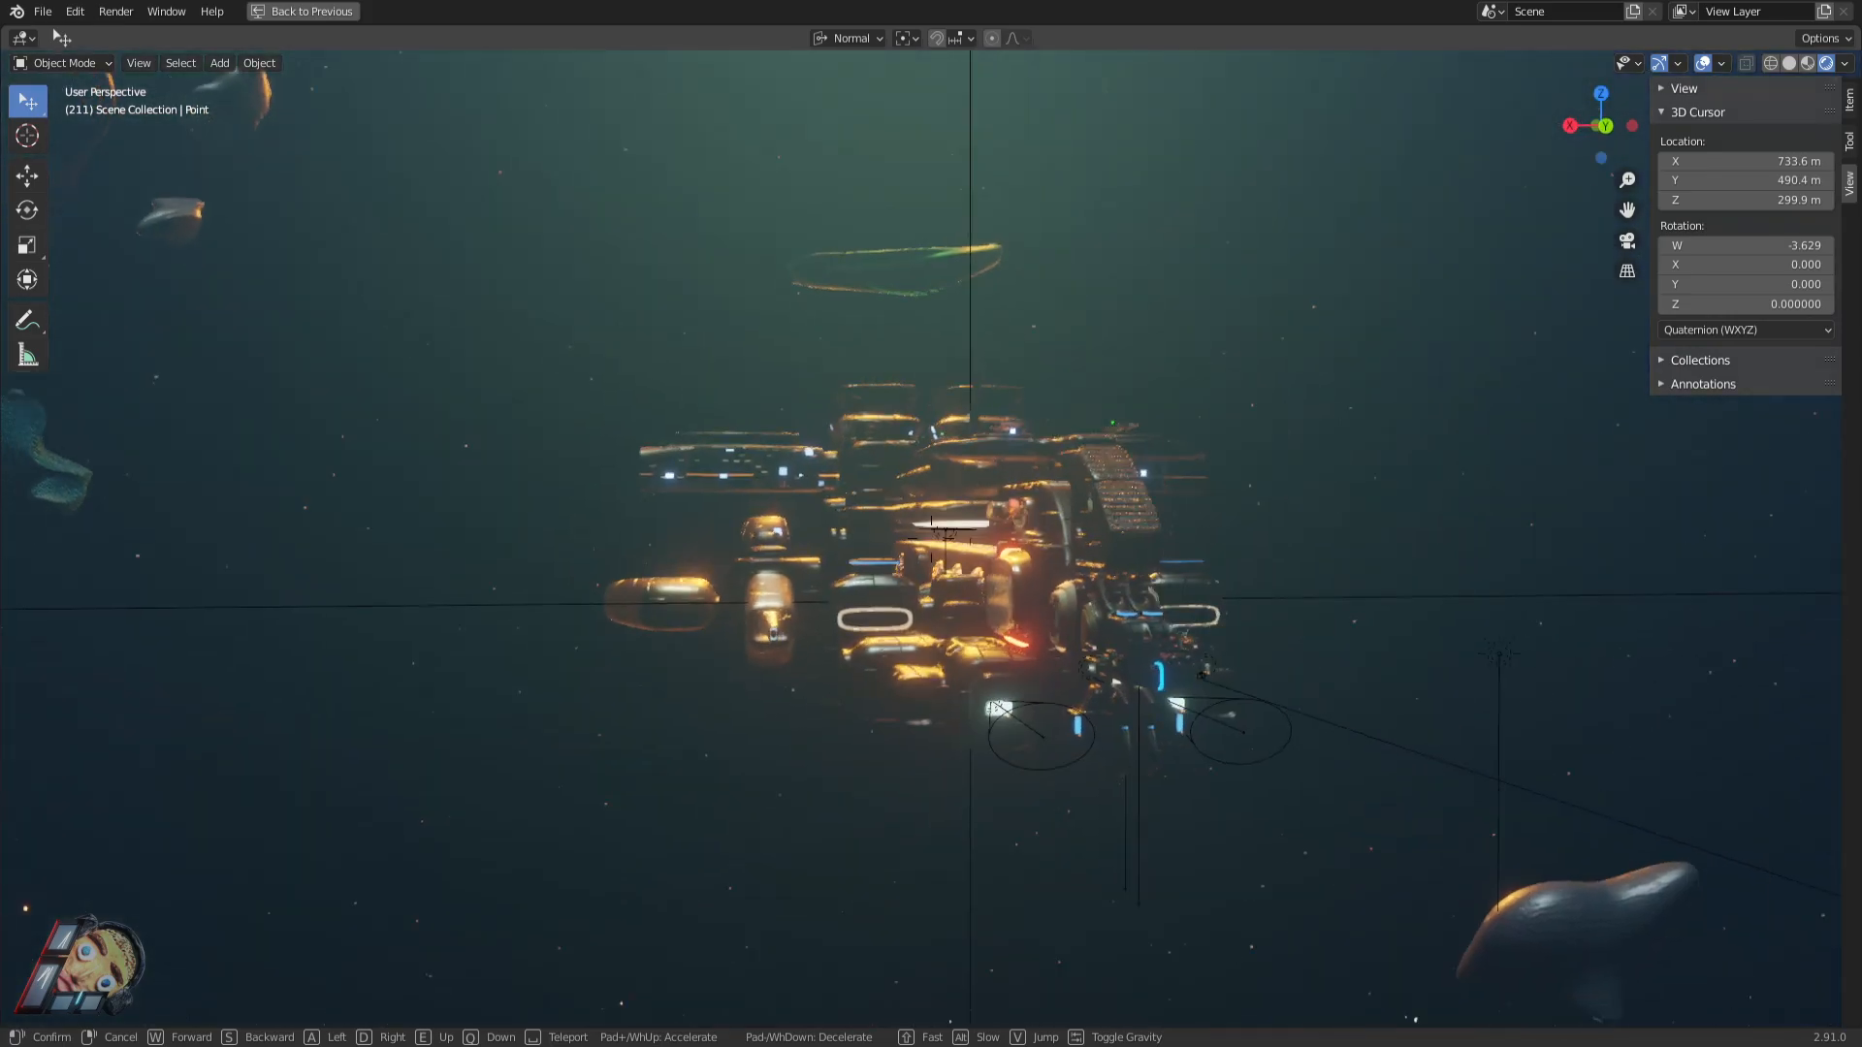
{"action": "key", "text": "w"}
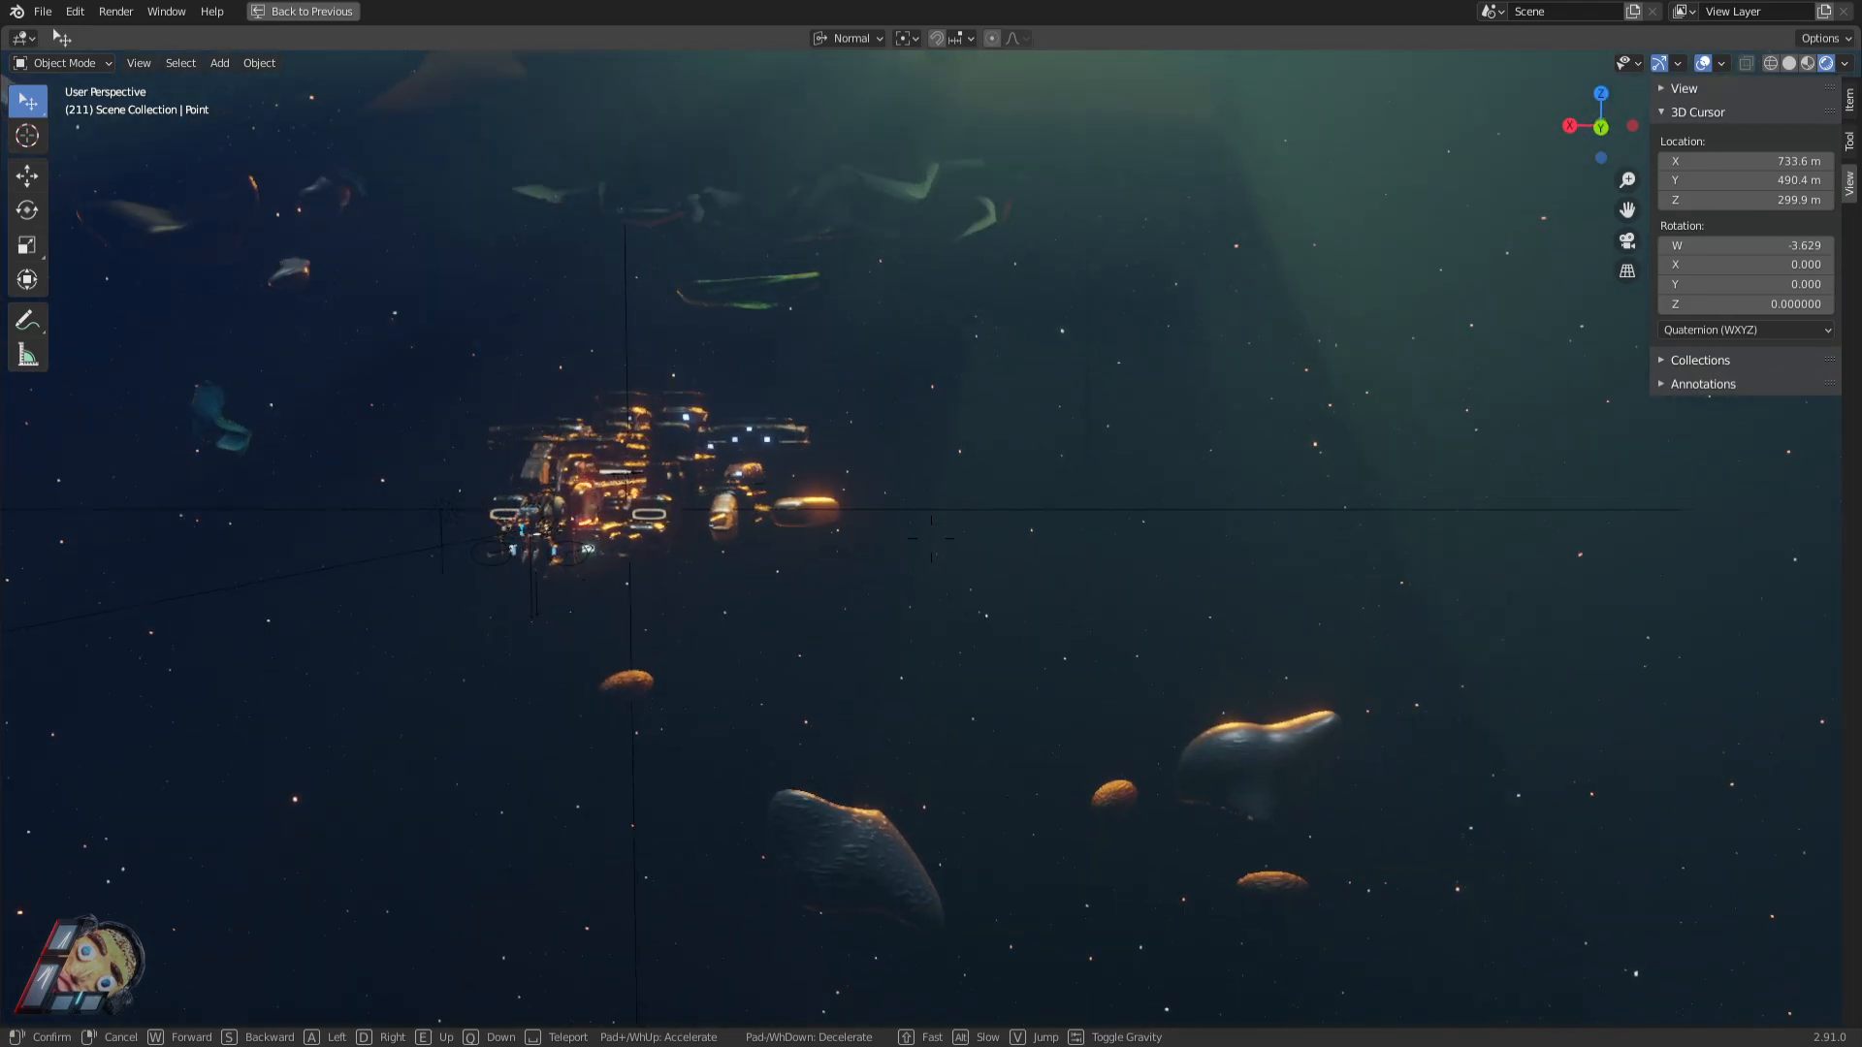
{"action": "key", "text": "w"}
{"action": "key", "text": "w"}
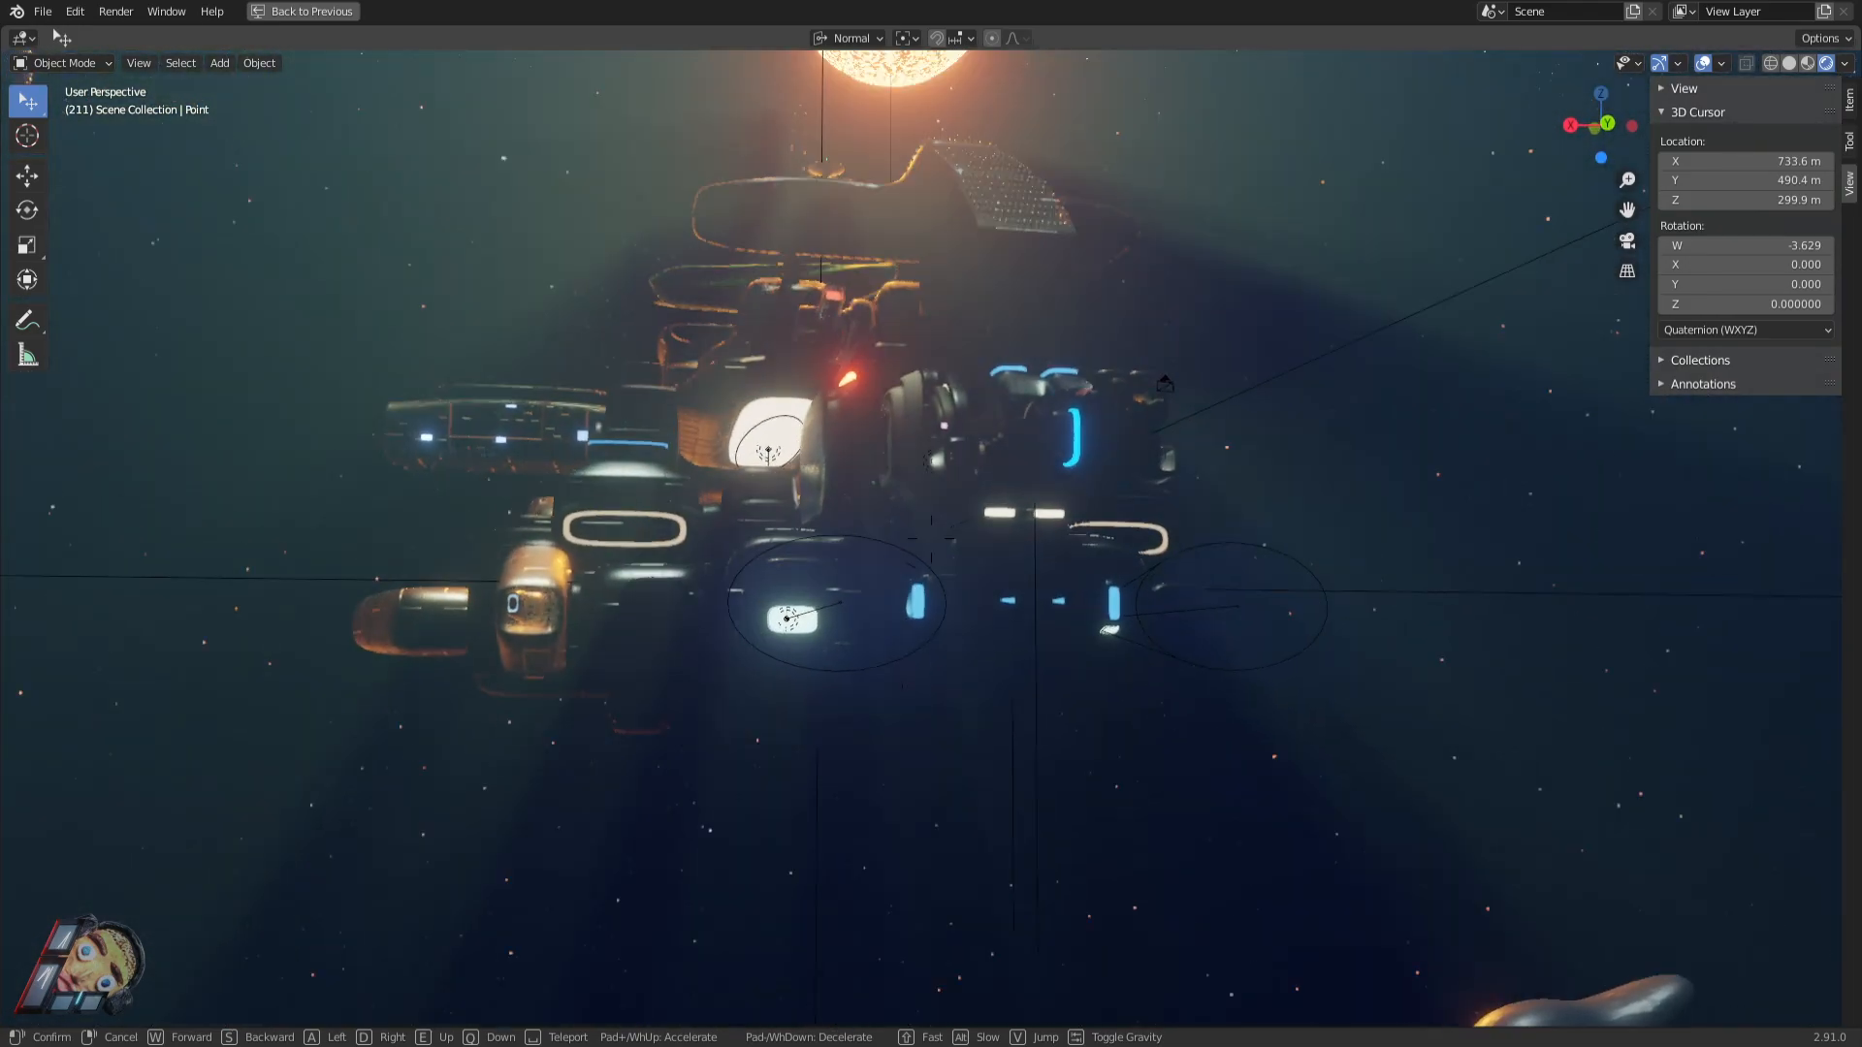
{"action": "key", "text": "w"}
{"action": "key", "text": "d"}
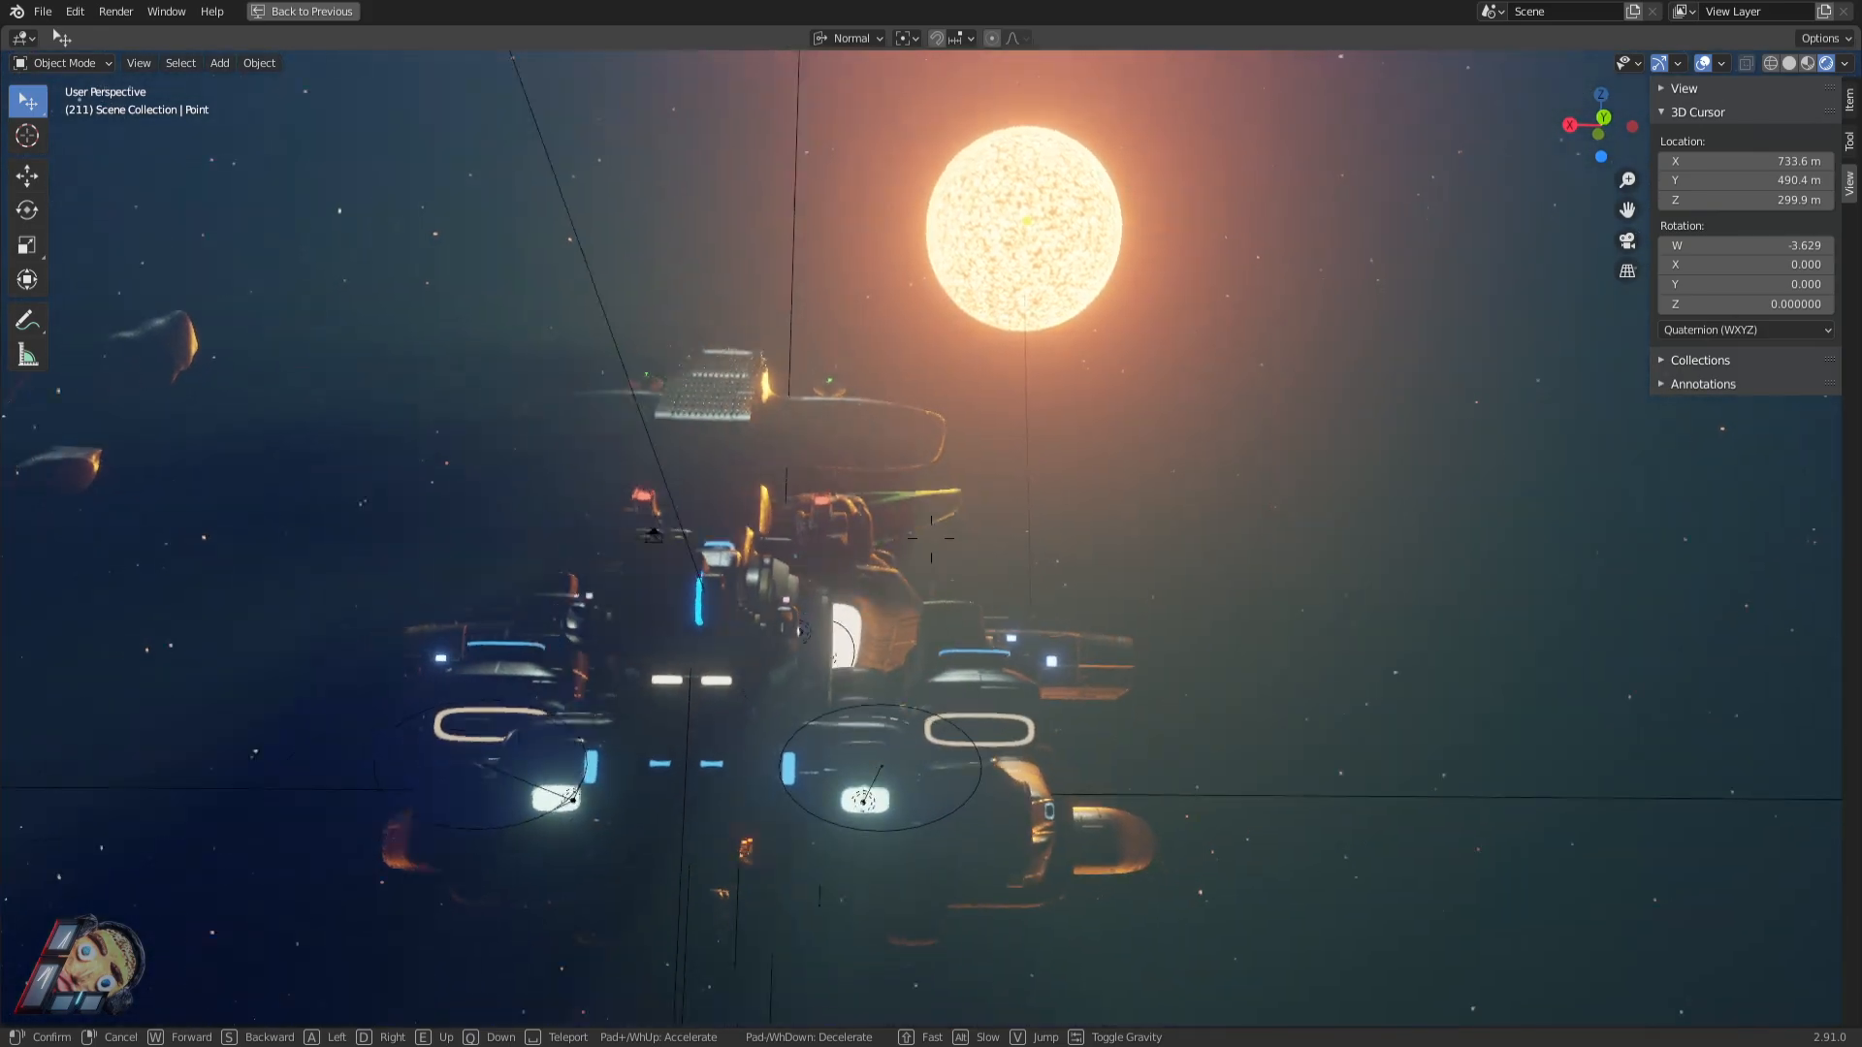
Fly through the hull into the ship's interior and stop in the corridor facing the far door.
{"action": "key", "text": "w"}
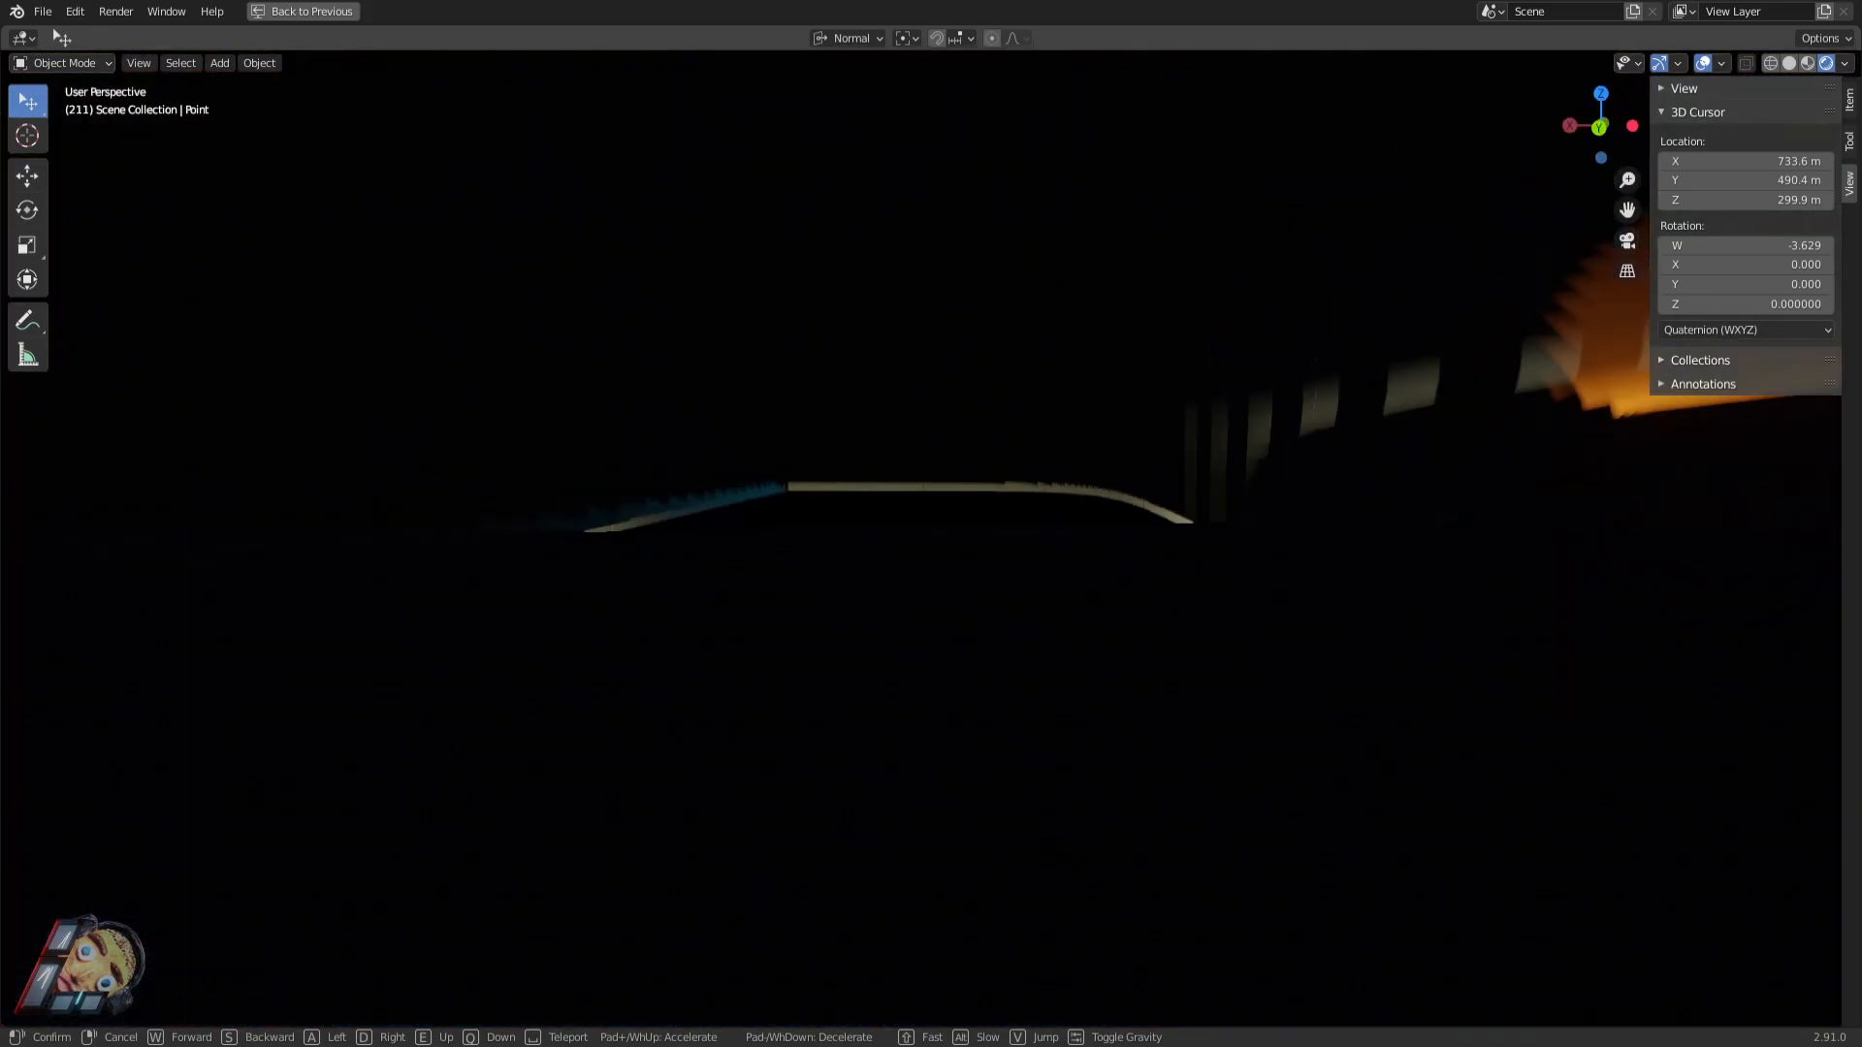
{"action": "key", "text": "s"}
{"action": "key", "text": "w"}
{"action": "key", "text": "s"}
{"action": "key", "text": "w"}
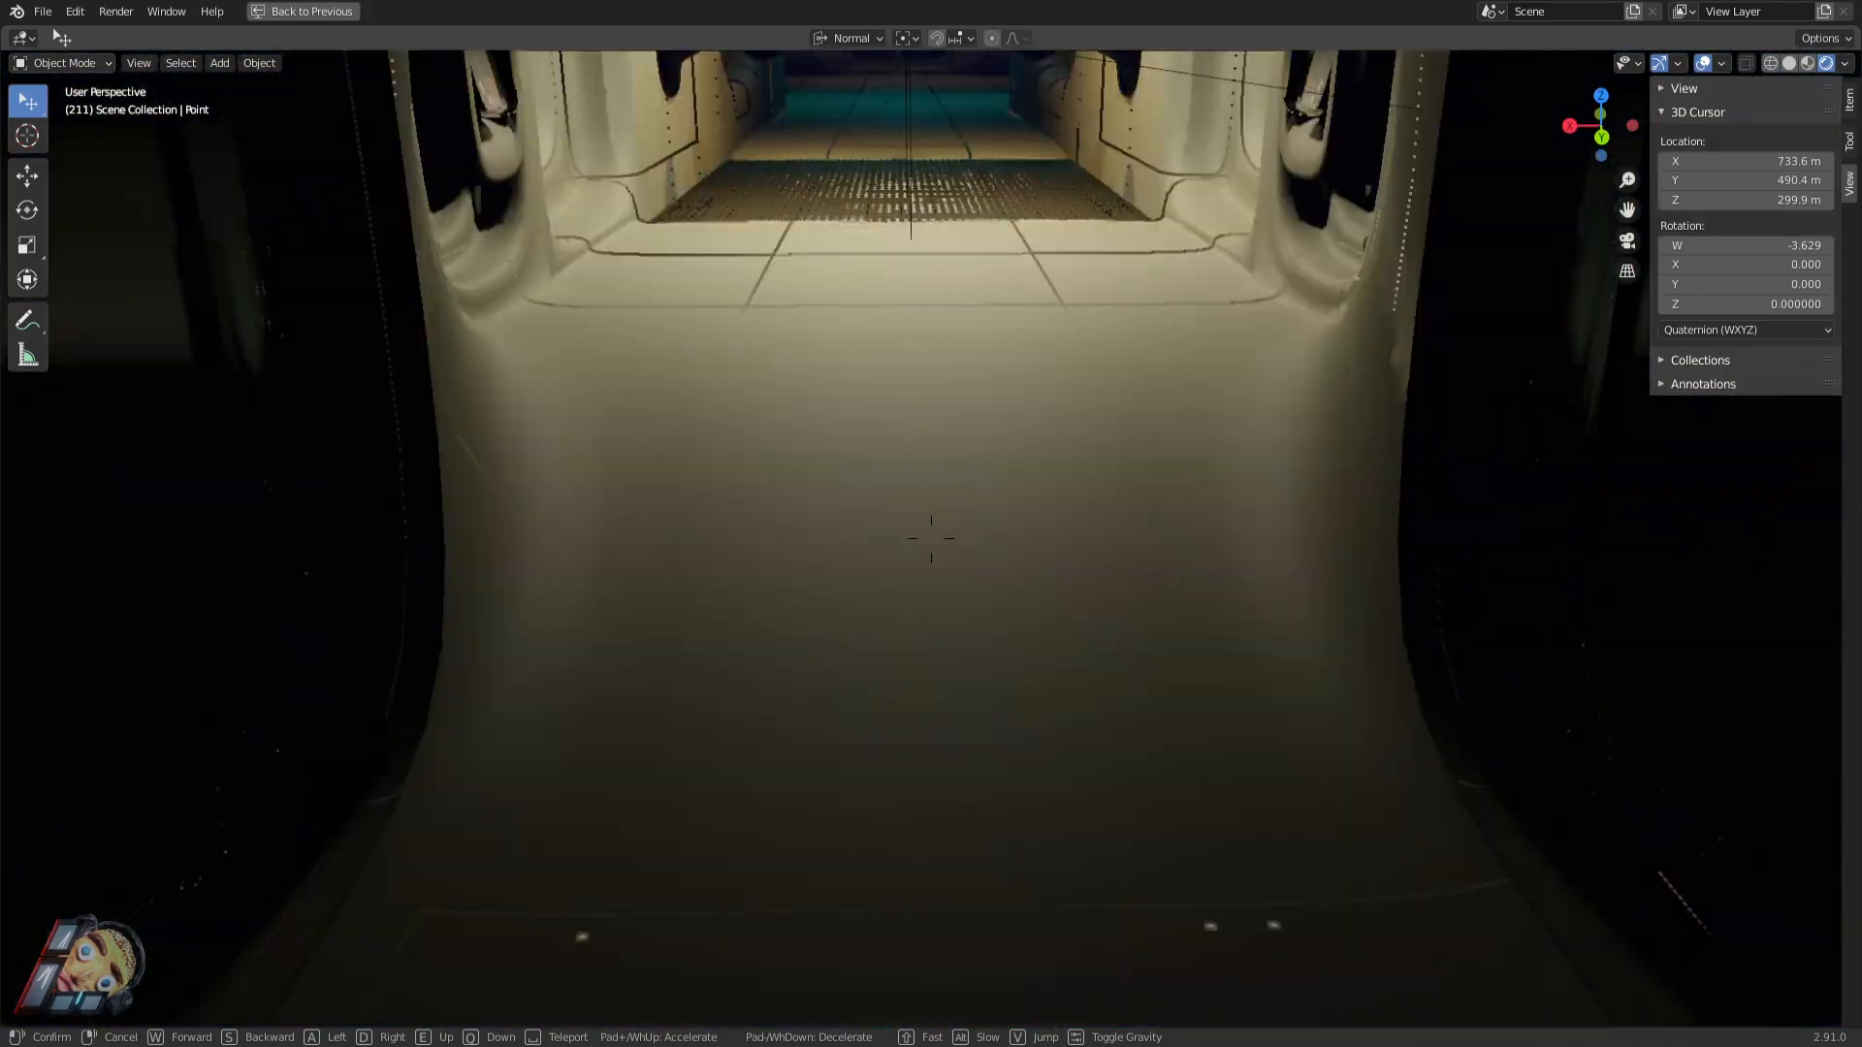
{"action": "left_click", "coordinate": [1167, 467]}
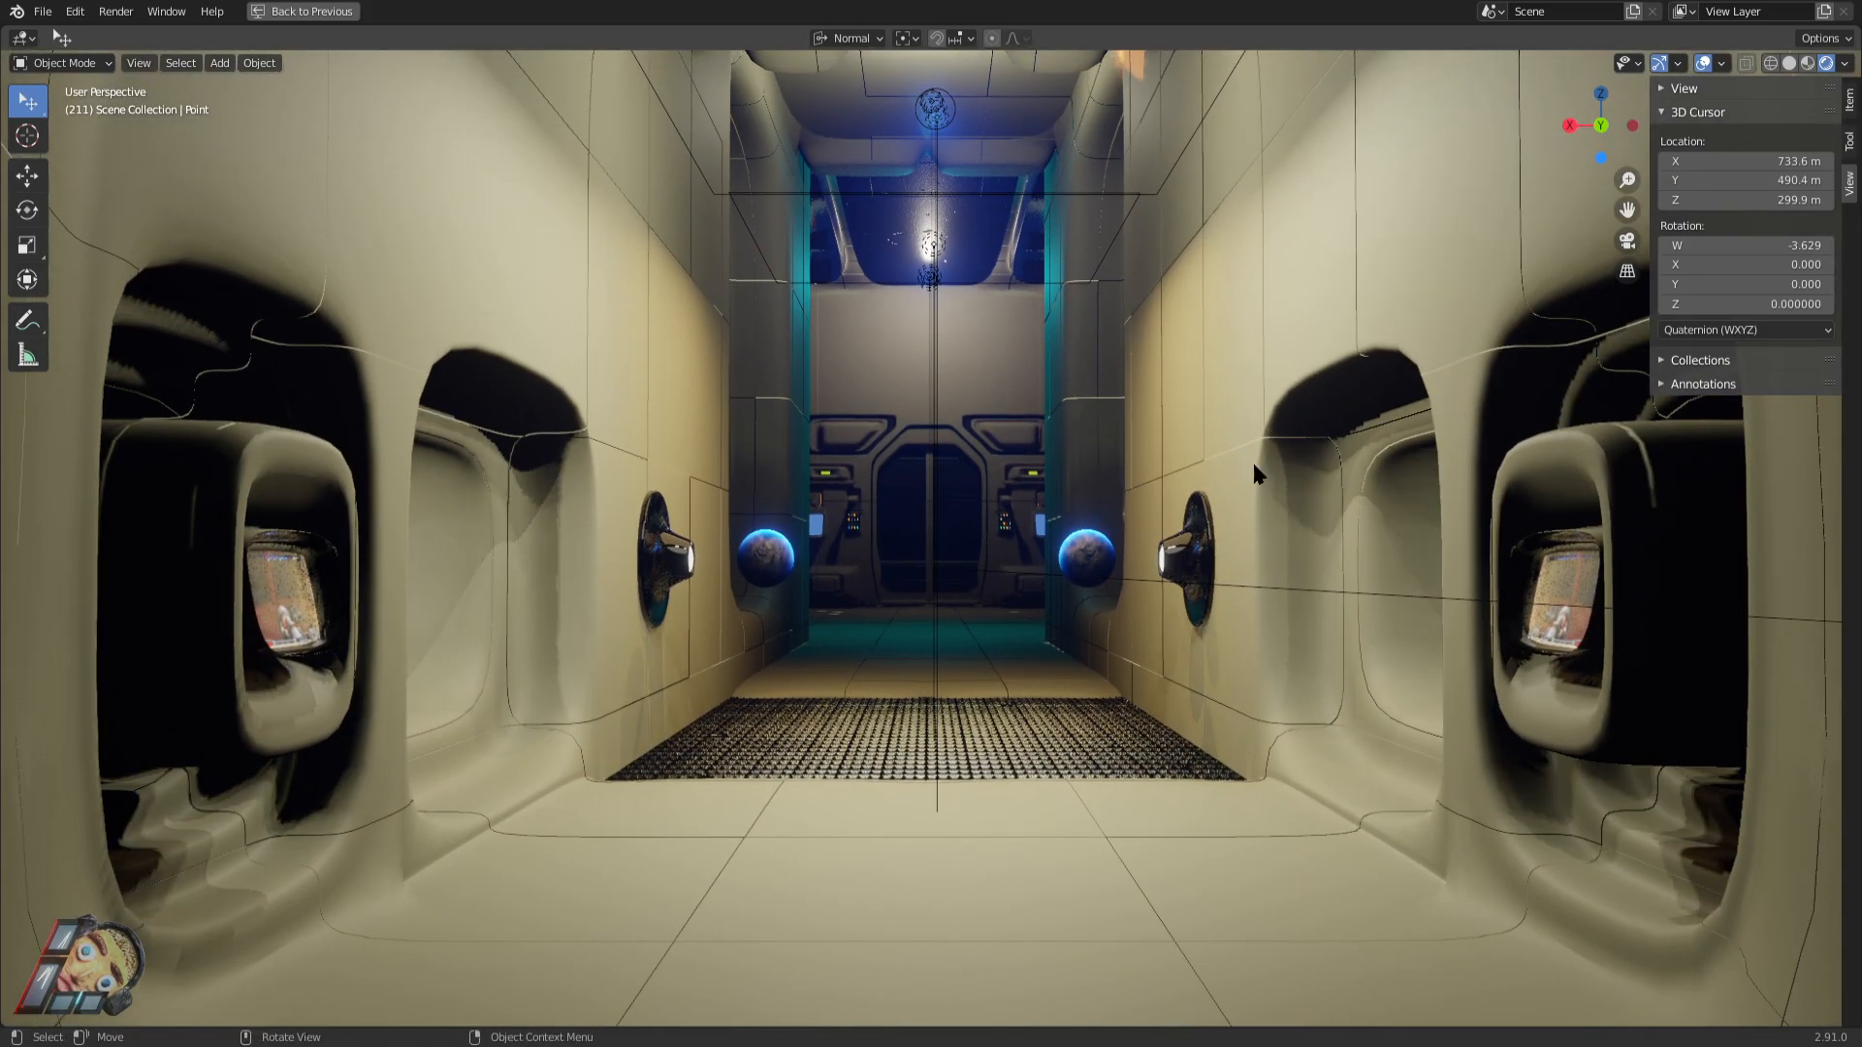
Set the connected Volume Scatter node's density to 9.400 and its color to dark gray with H 1.000, S 0.037 and V 0.218.
{"action": "key", "text": "ctrl+space"}
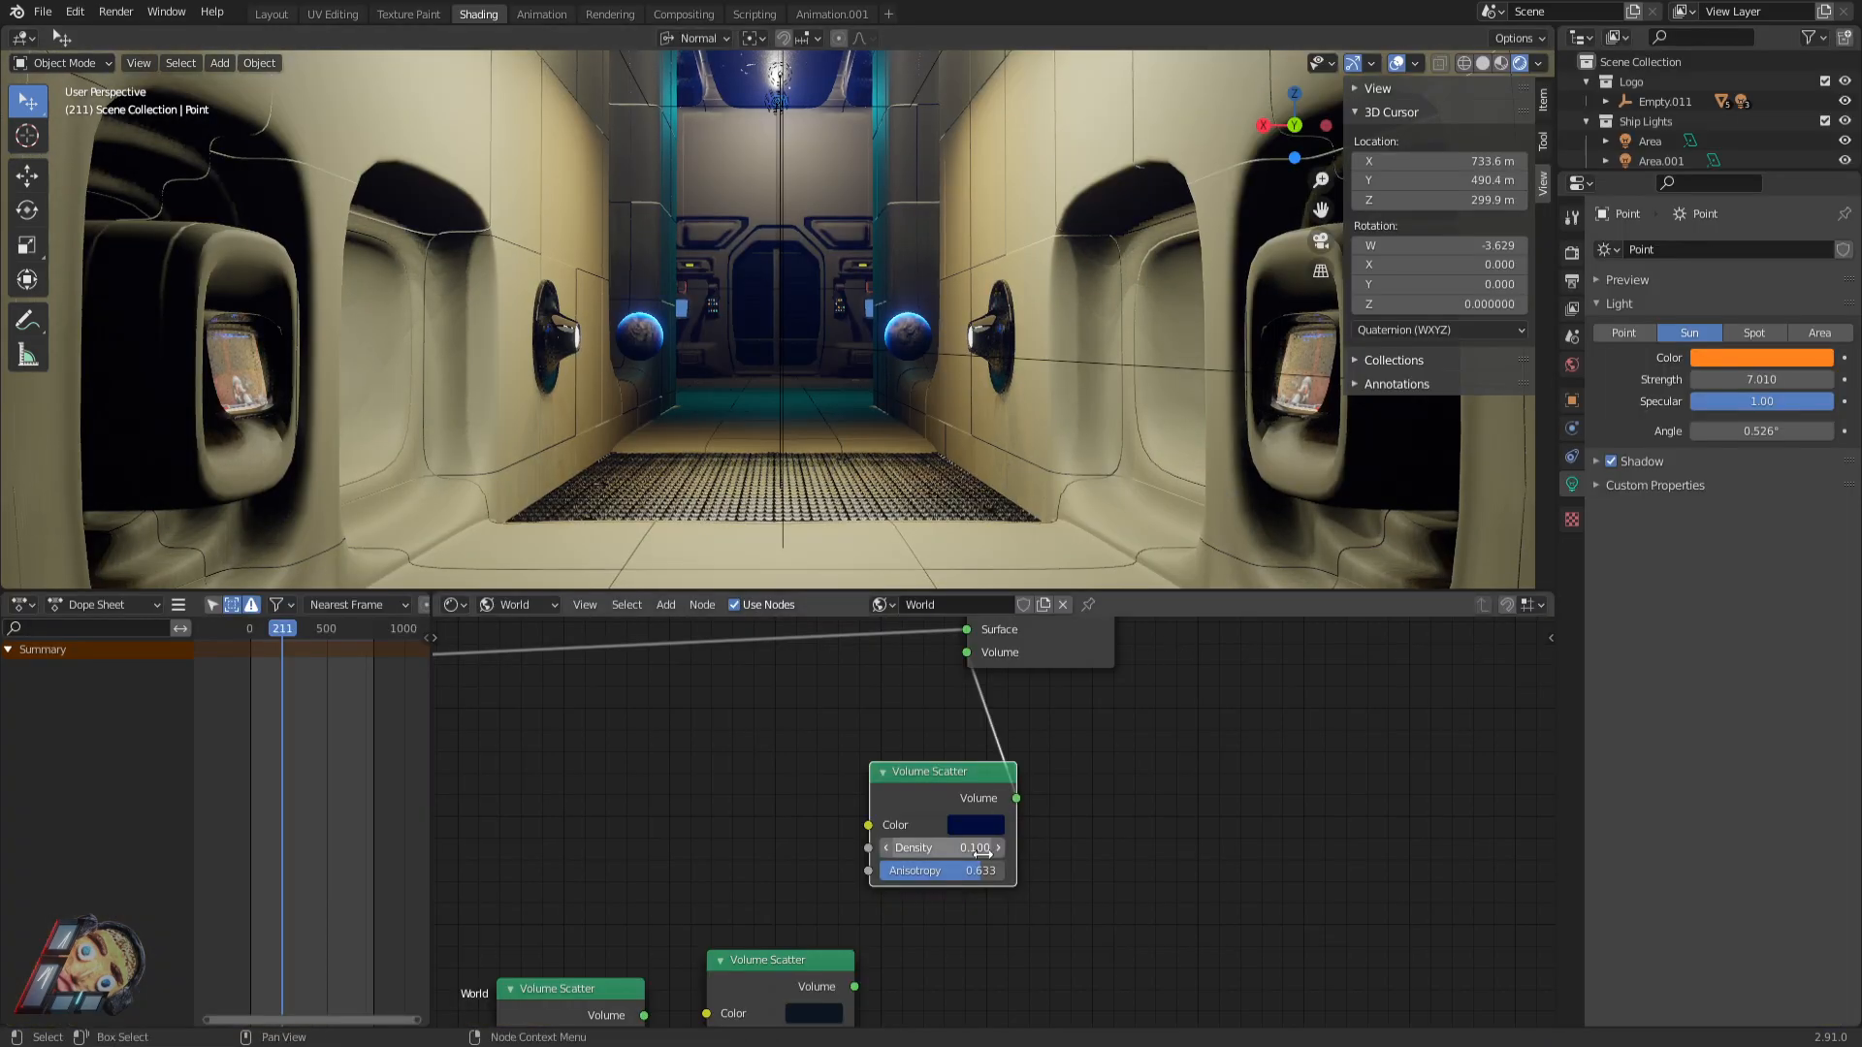
{"action": "left_click_drag", "start_coordinate": [943, 849], "coordinate": [988, 834]}
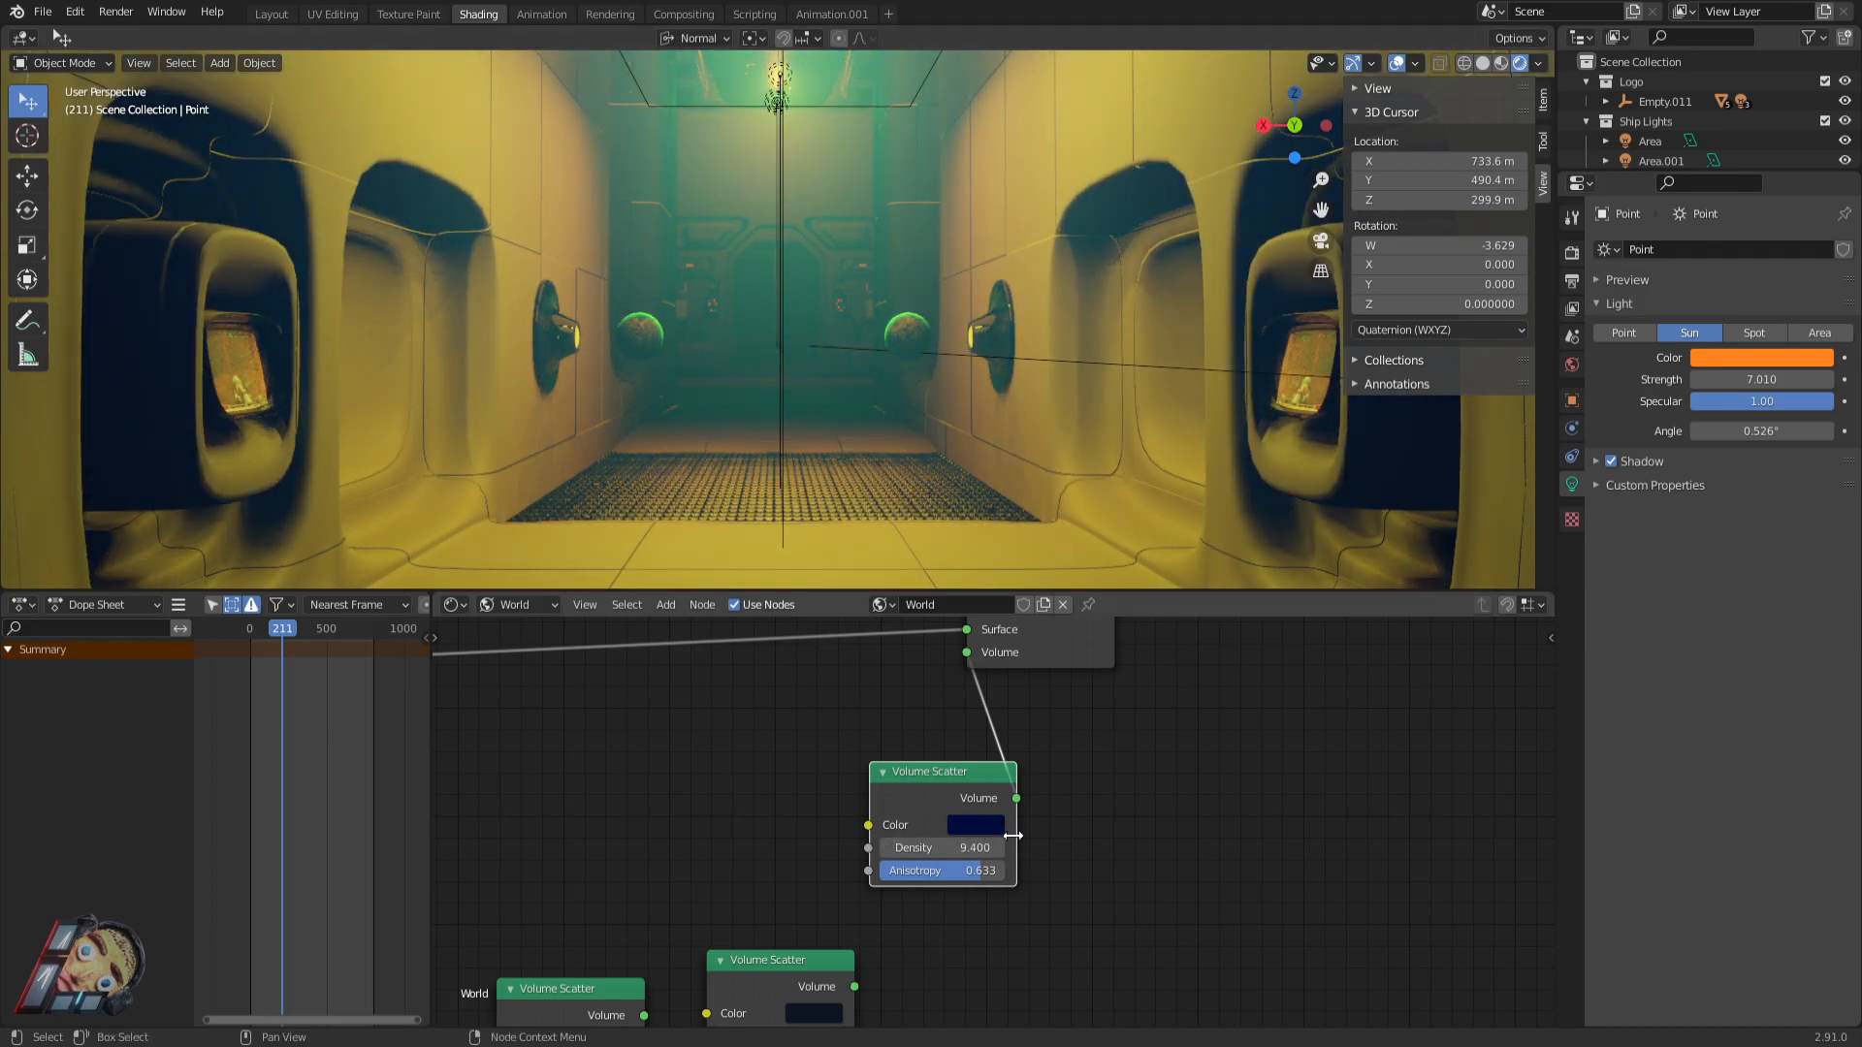
{"action": "left_click", "coordinate": [975, 826]}
{"action": "left_click", "coordinate": [1039, 593]}
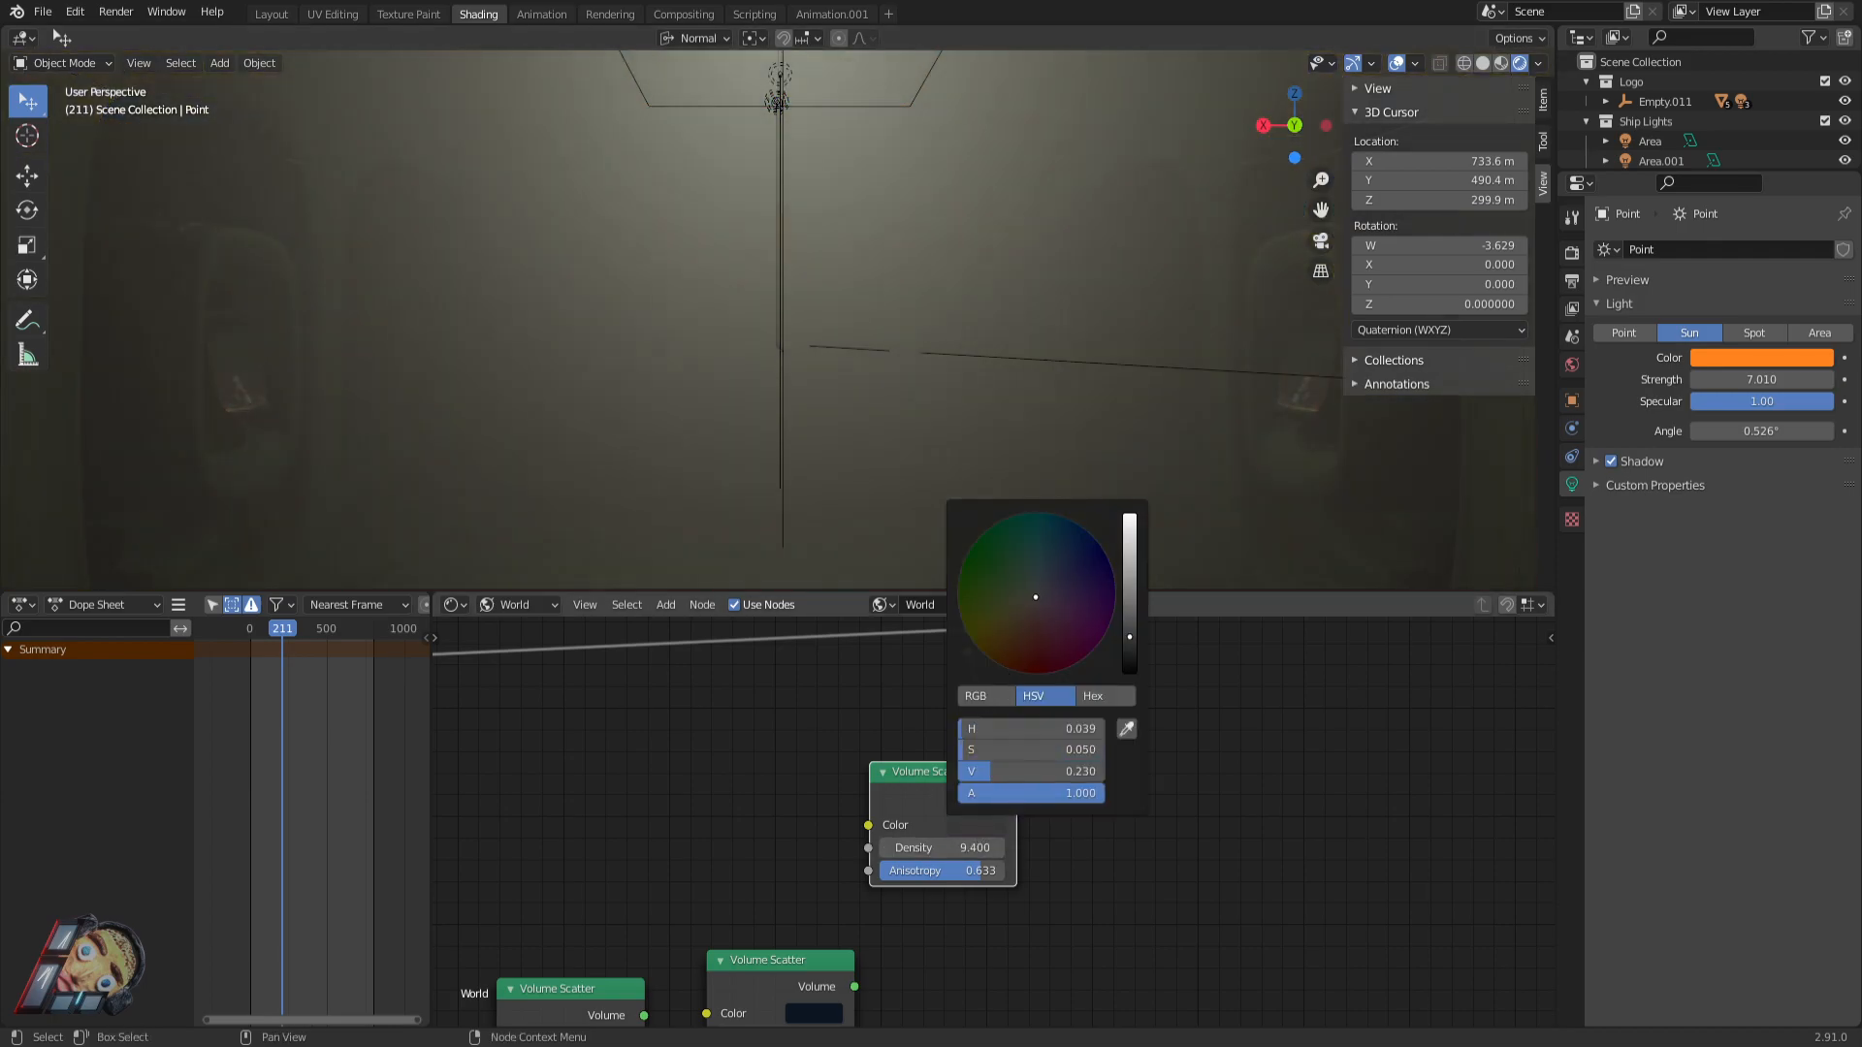
{"action": "left_click_drag", "start_coordinate": [1036, 598], "coordinate": [1037, 596]}
{"action": "mouse_move", "coordinate": [1130, 633]}
{"action": "left_mouse_down"}
{"action": "mouse_move", "coordinate": [1130, 655]}
{"action": "mouse_move", "coordinate": [1130, 640]}
{"action": "left_mouse_up"}
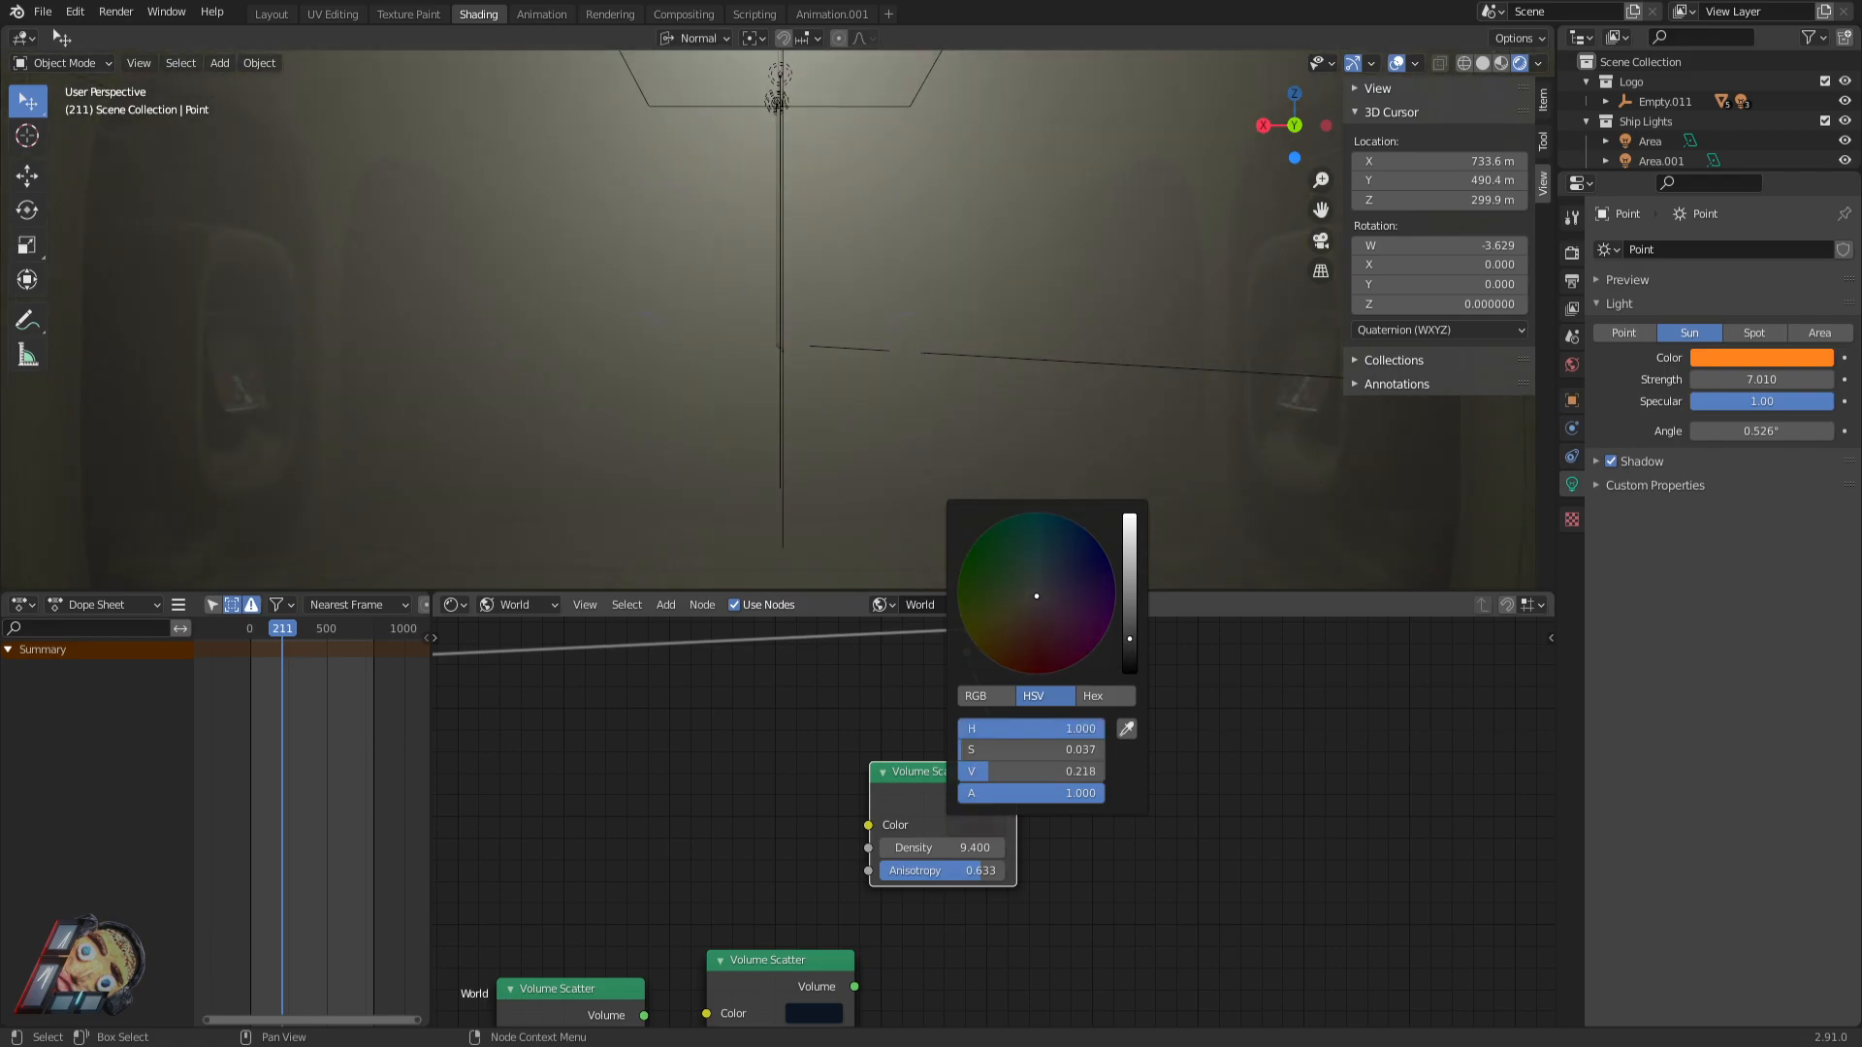
Hide two objects in the middle of the corridor and set the connected Volume Scatter node's density to 6.900 and anisotropy to 0.483.
{"action": "left_click", "coordinate": [783, 351]}
{"action": "key", "text": "h"}
{"action": "left_click", "coordinate": [780, 321]}
{"action": "key", "text": "h"}
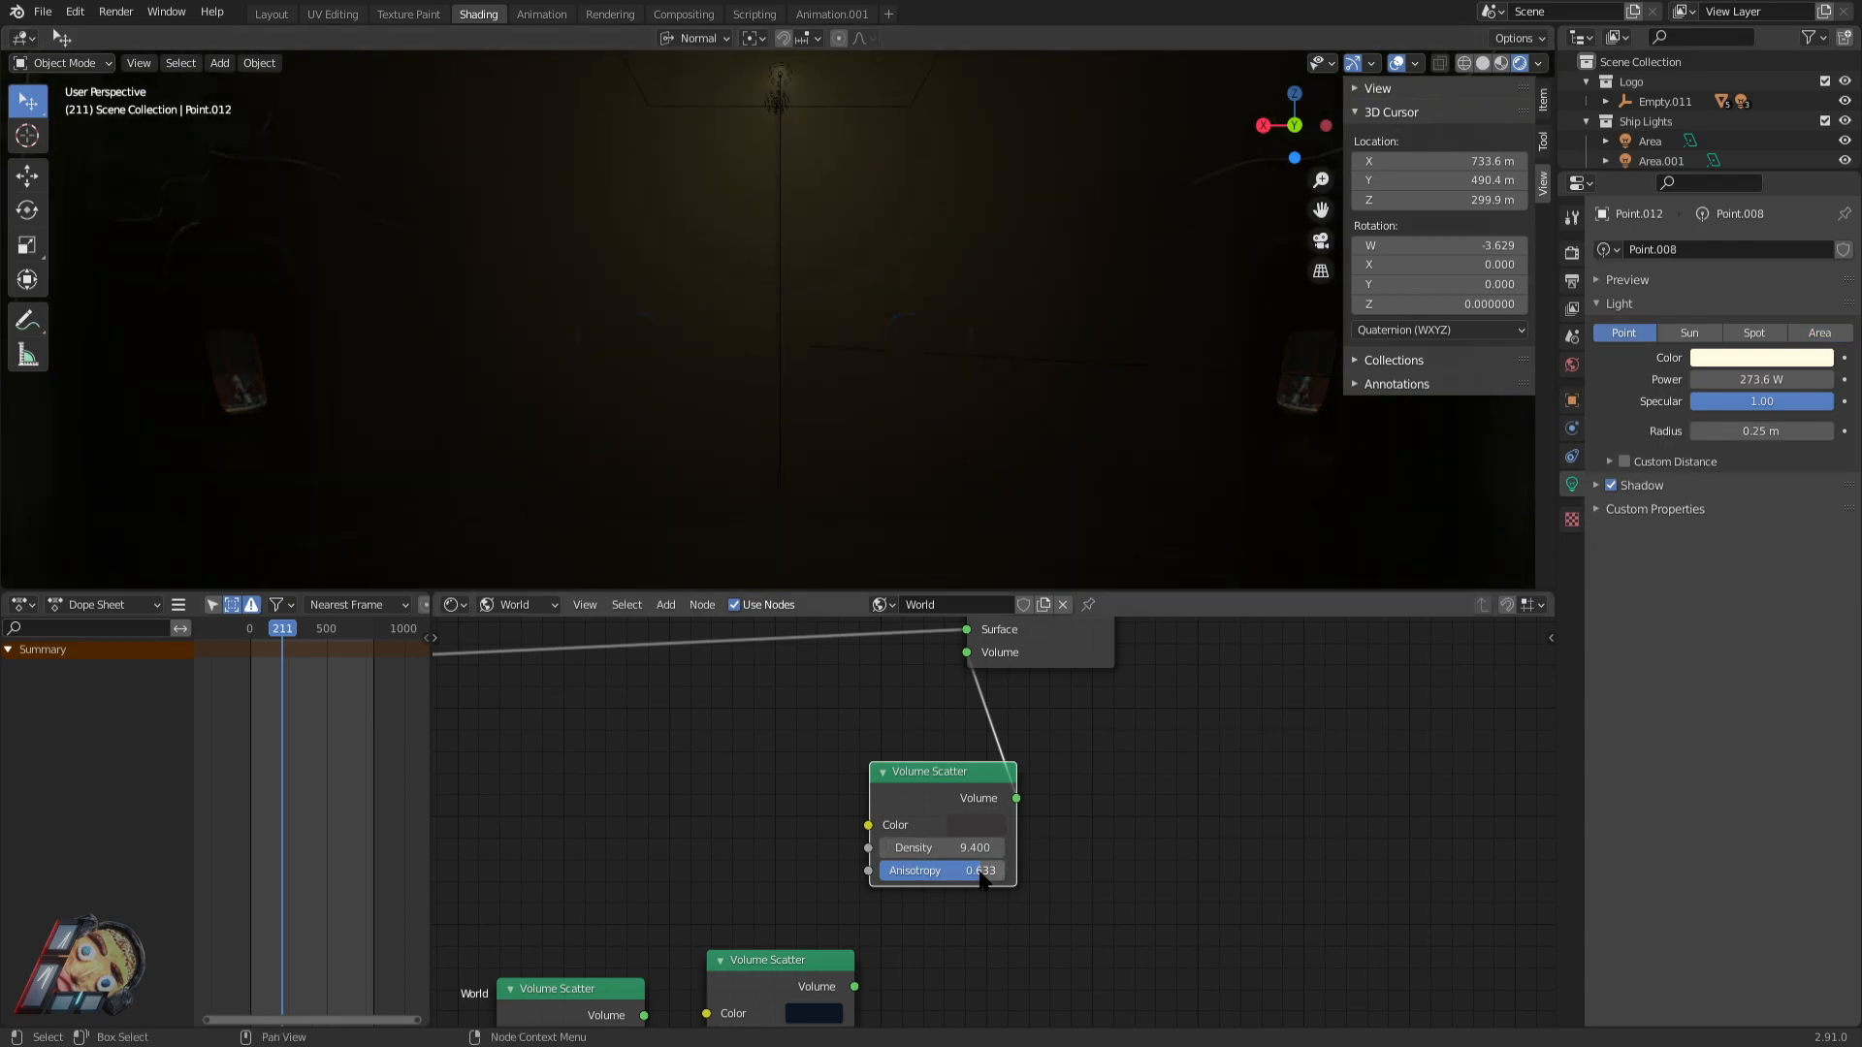
{"action": "left_click_drag", "start_coordinate": [977, 871], "coordinate": [945, 849]}
Move up to the video screen in the corridor wall and play the animation to watch it through the fog.
{"action": "key", "text": "shift+grave"}
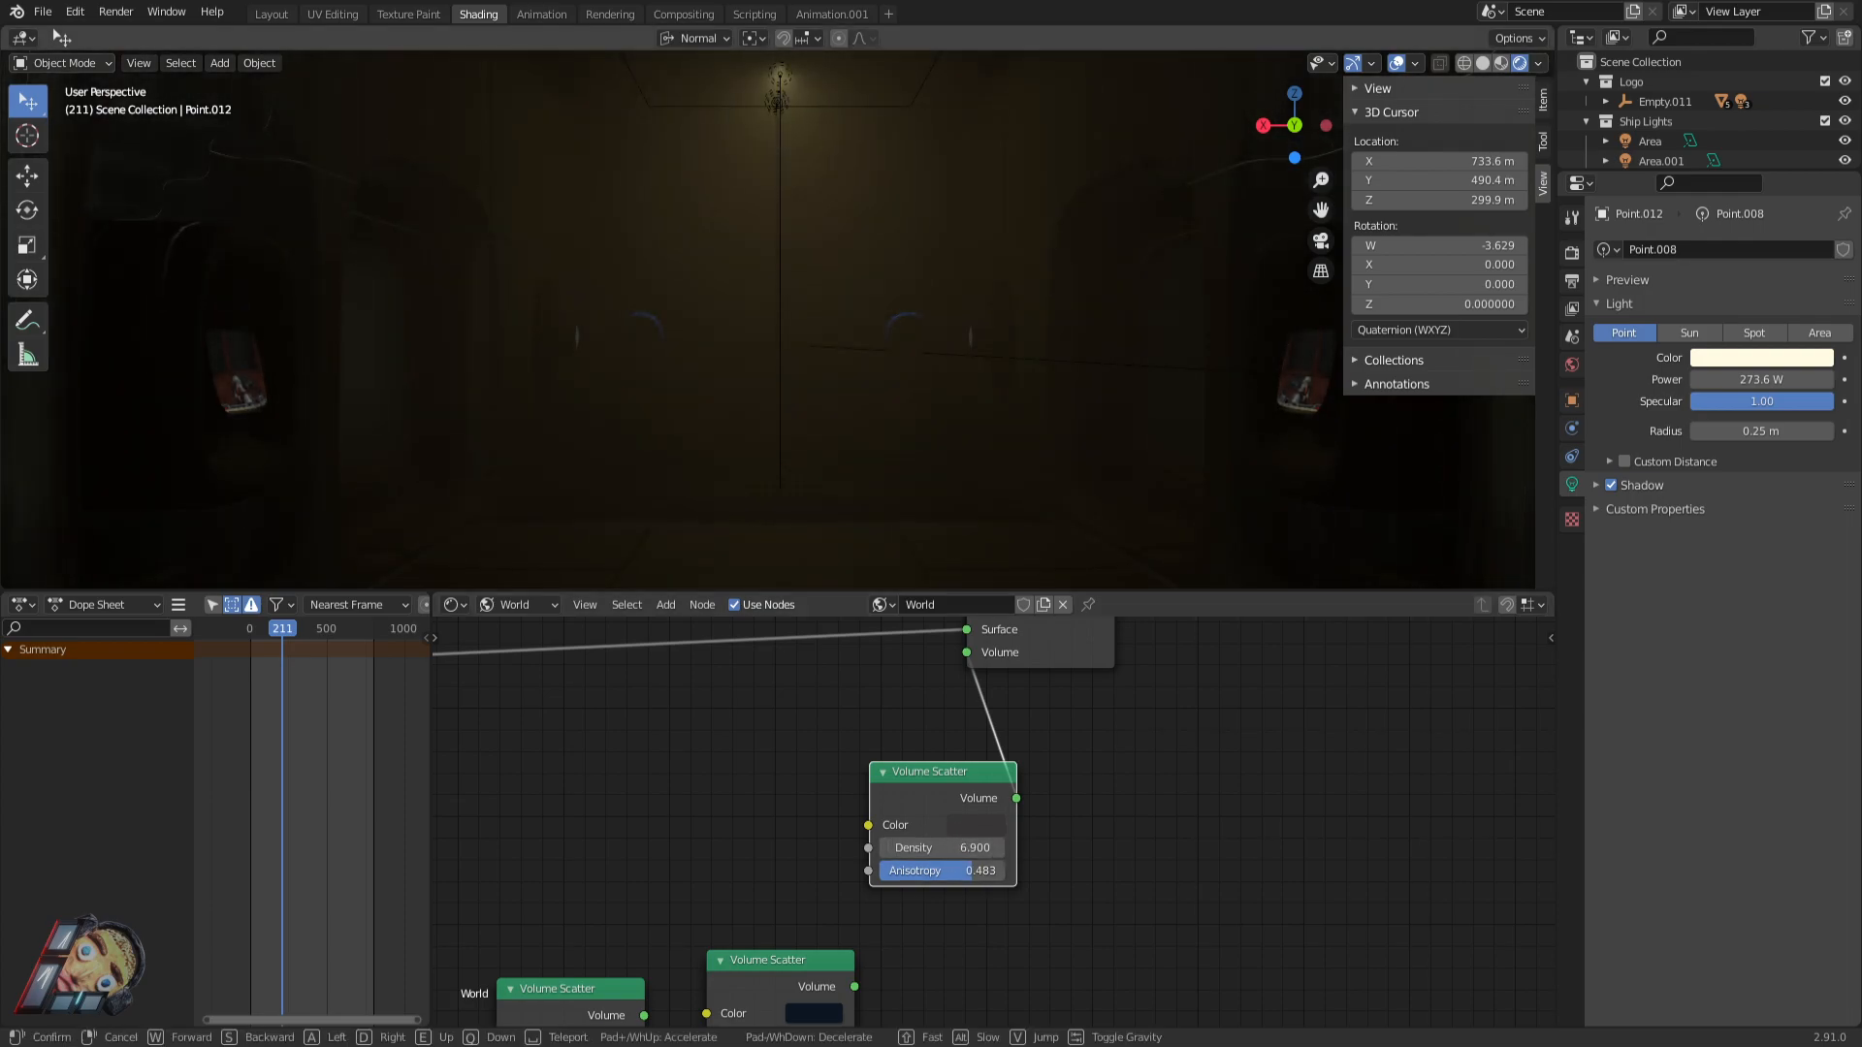
{"action": "key", "text": "w"}
{"action": "left_click", "coordinate": [1005, 384]}
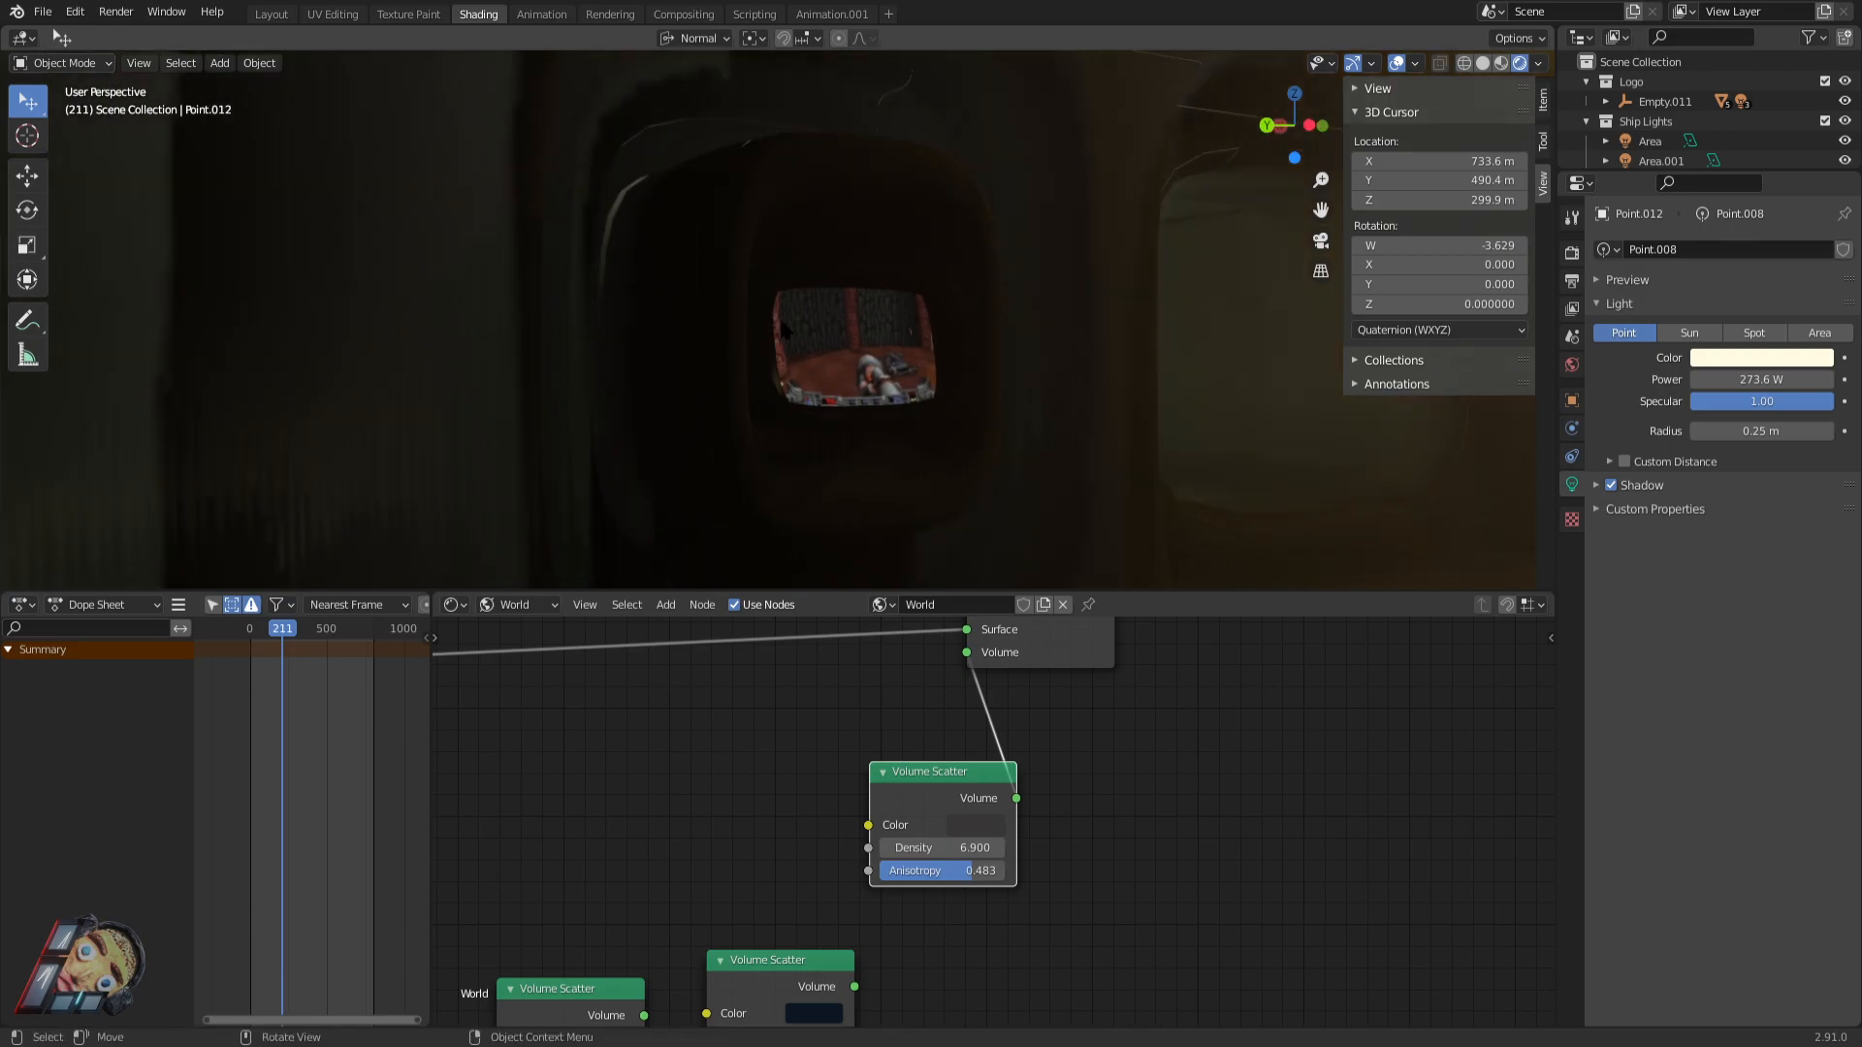
{"action": "key", "text": "space"}
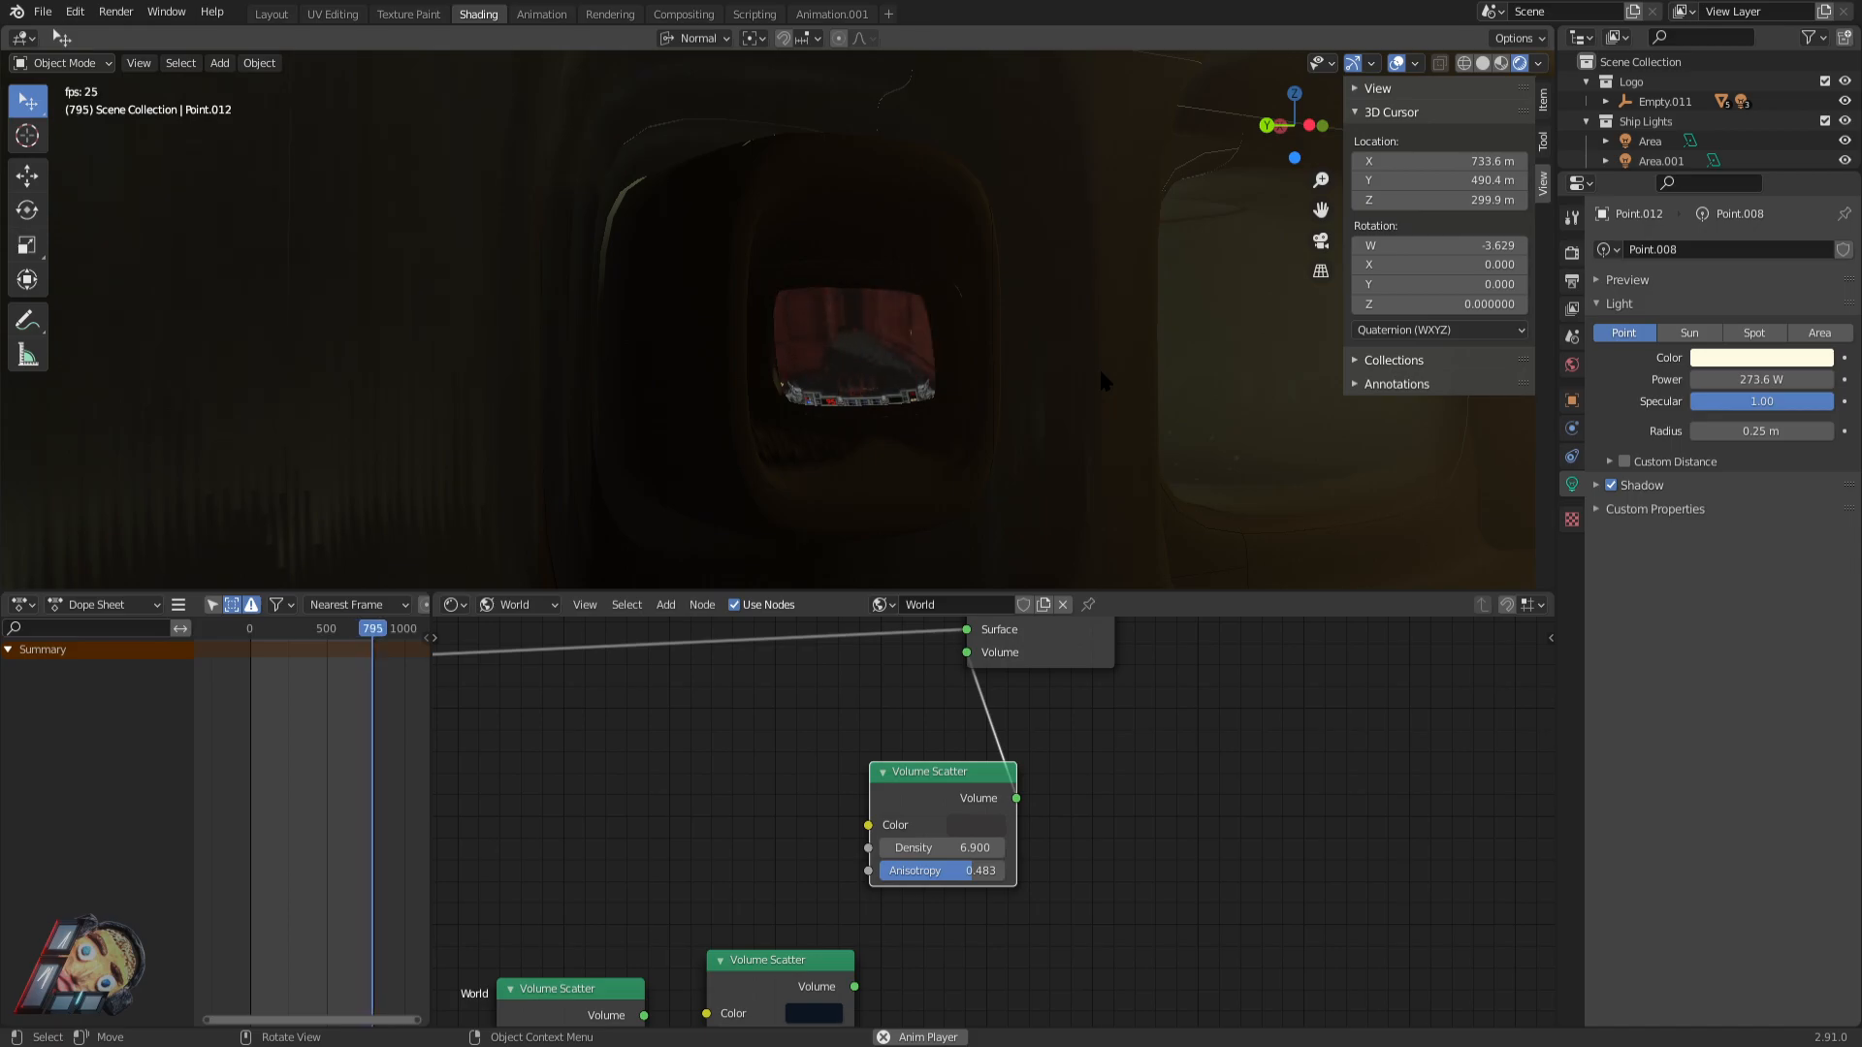
{"action": "key", "text": "shift+grave"}
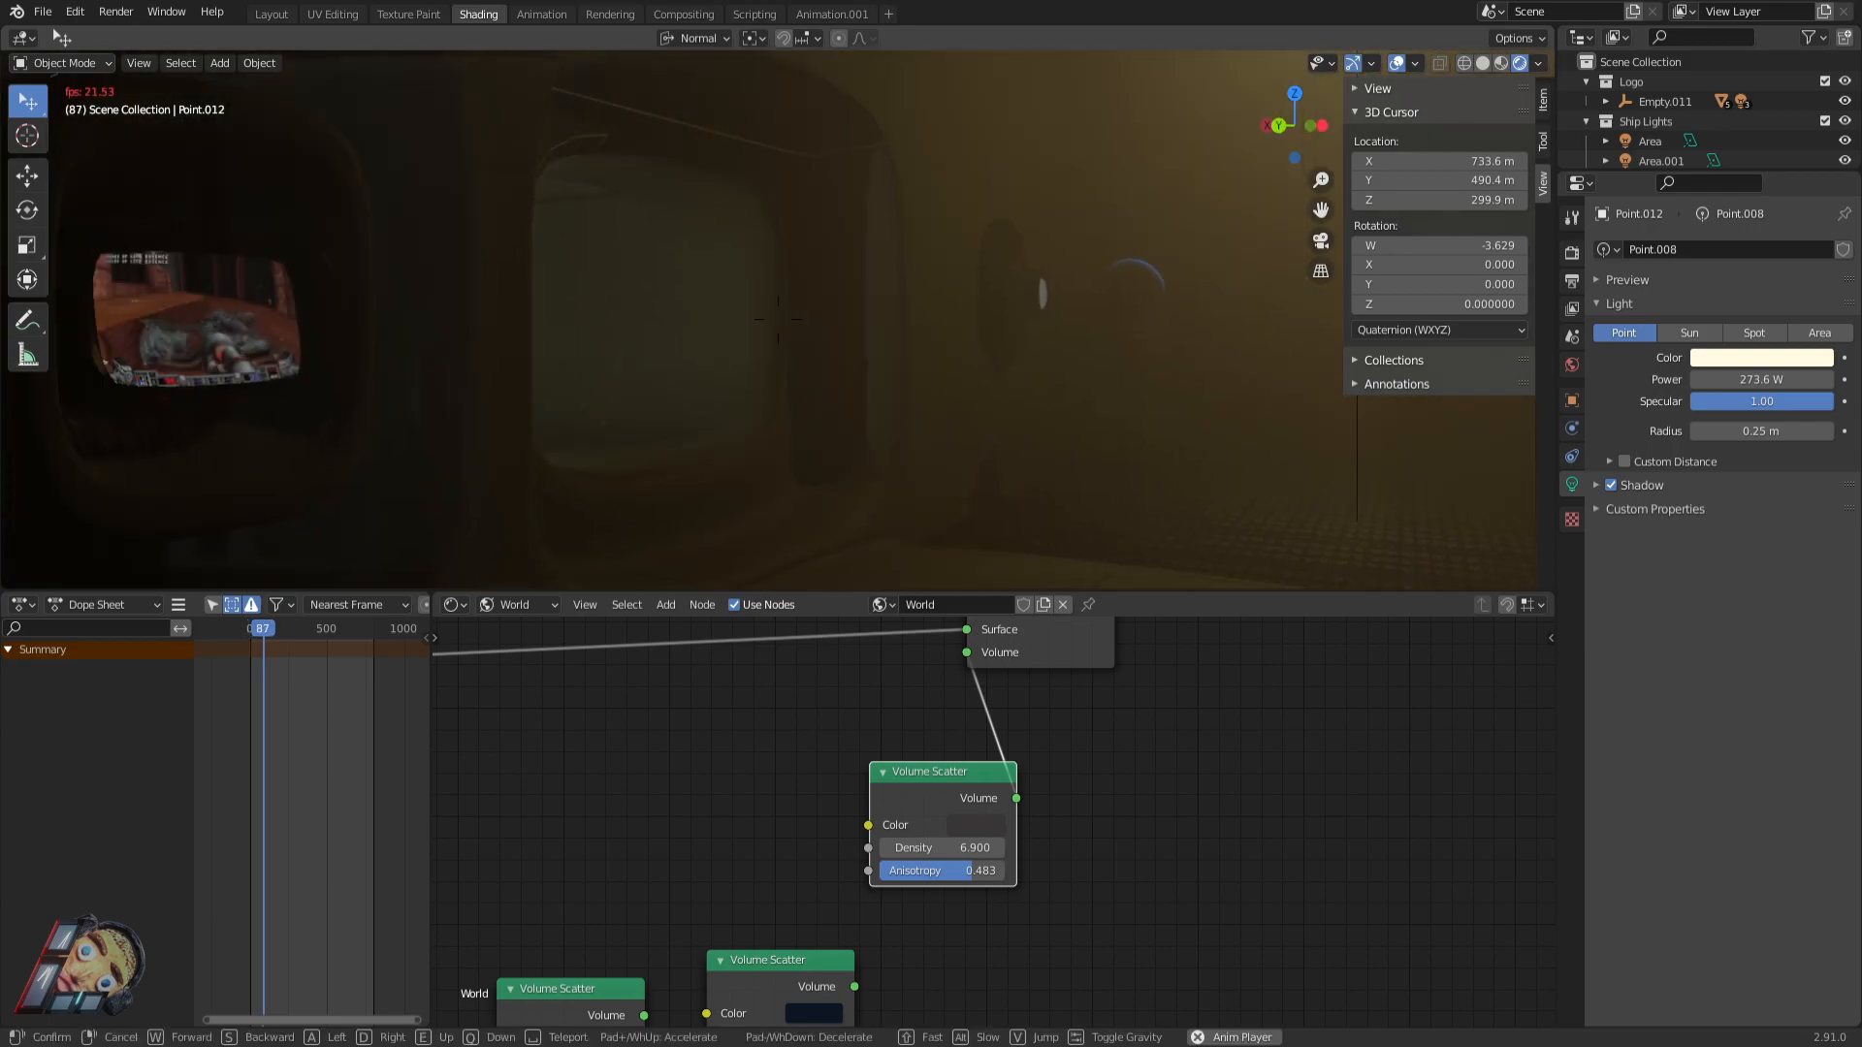
{"action": "left_click", "coordinate": [778, 318]}
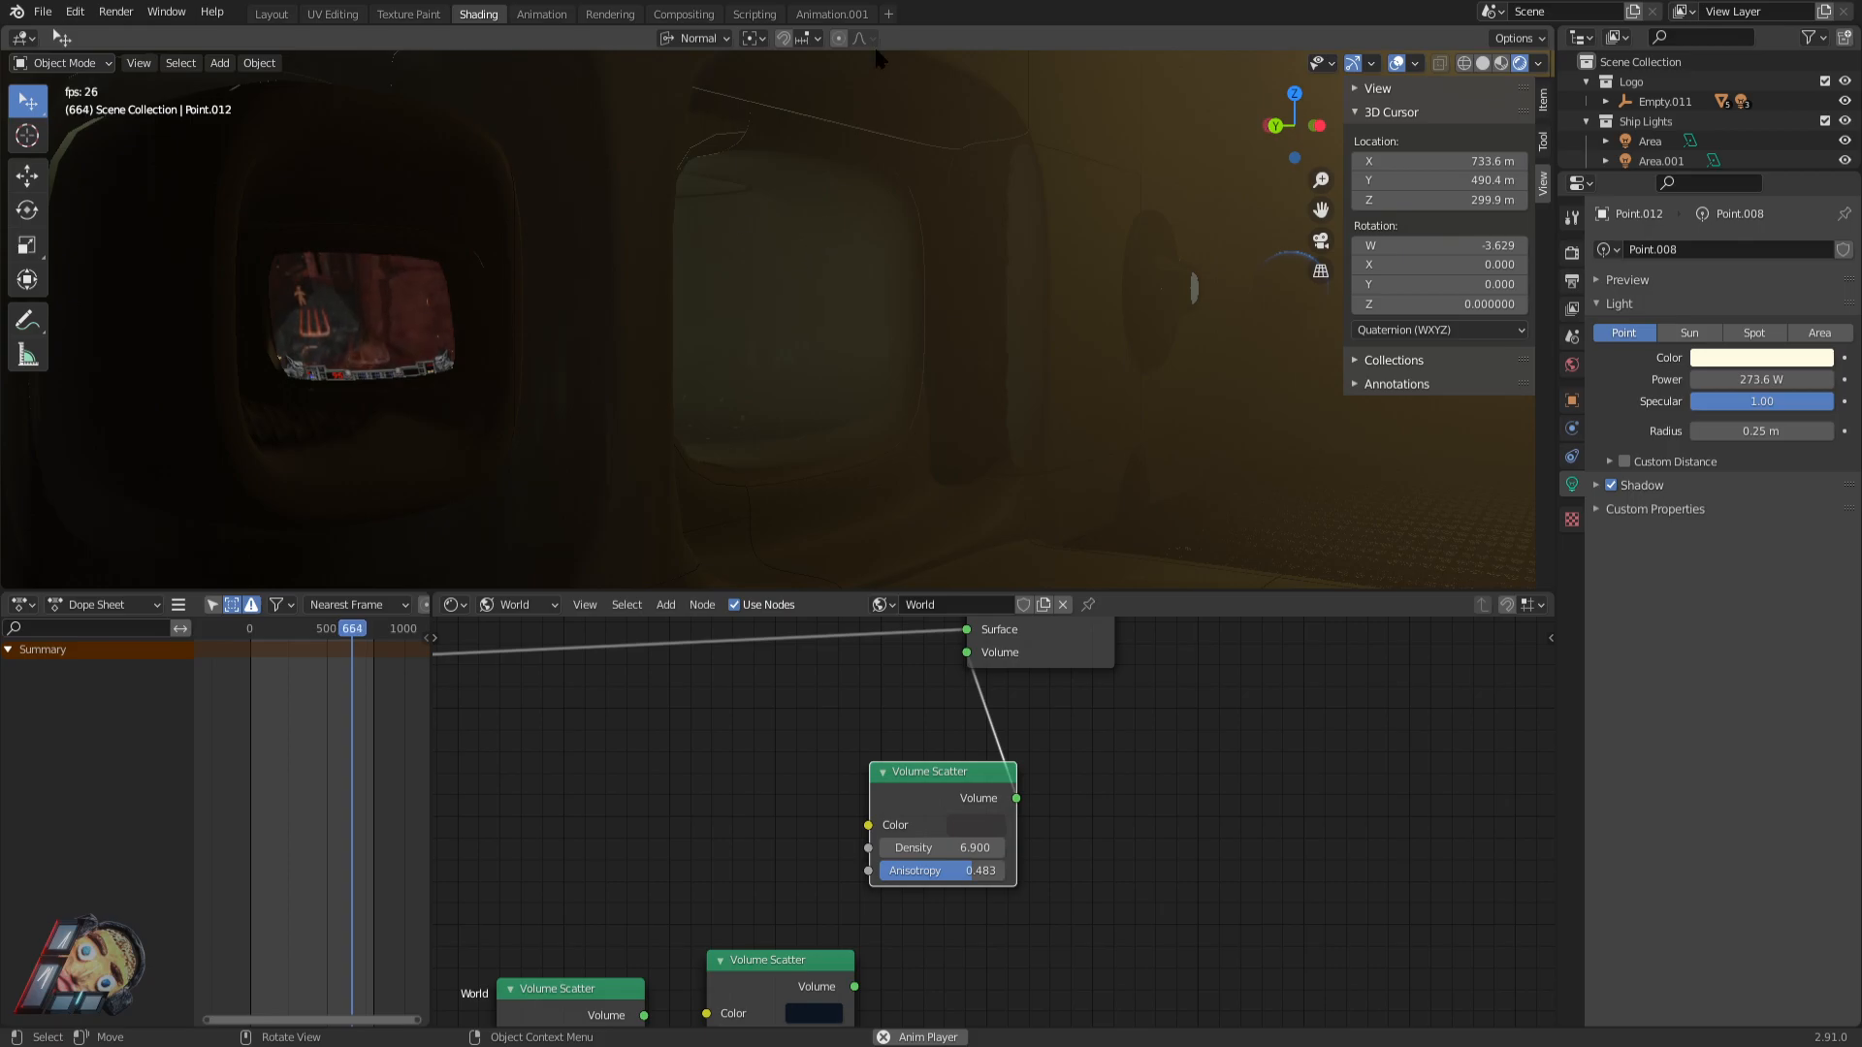
Maximize the 3D viewport and fly through the foggy corridor and out of the ship to examine the dense fog outside.
{"action": "key", "text": "ctrl+space"}
{"action": "key", "text": "shift+grave"}
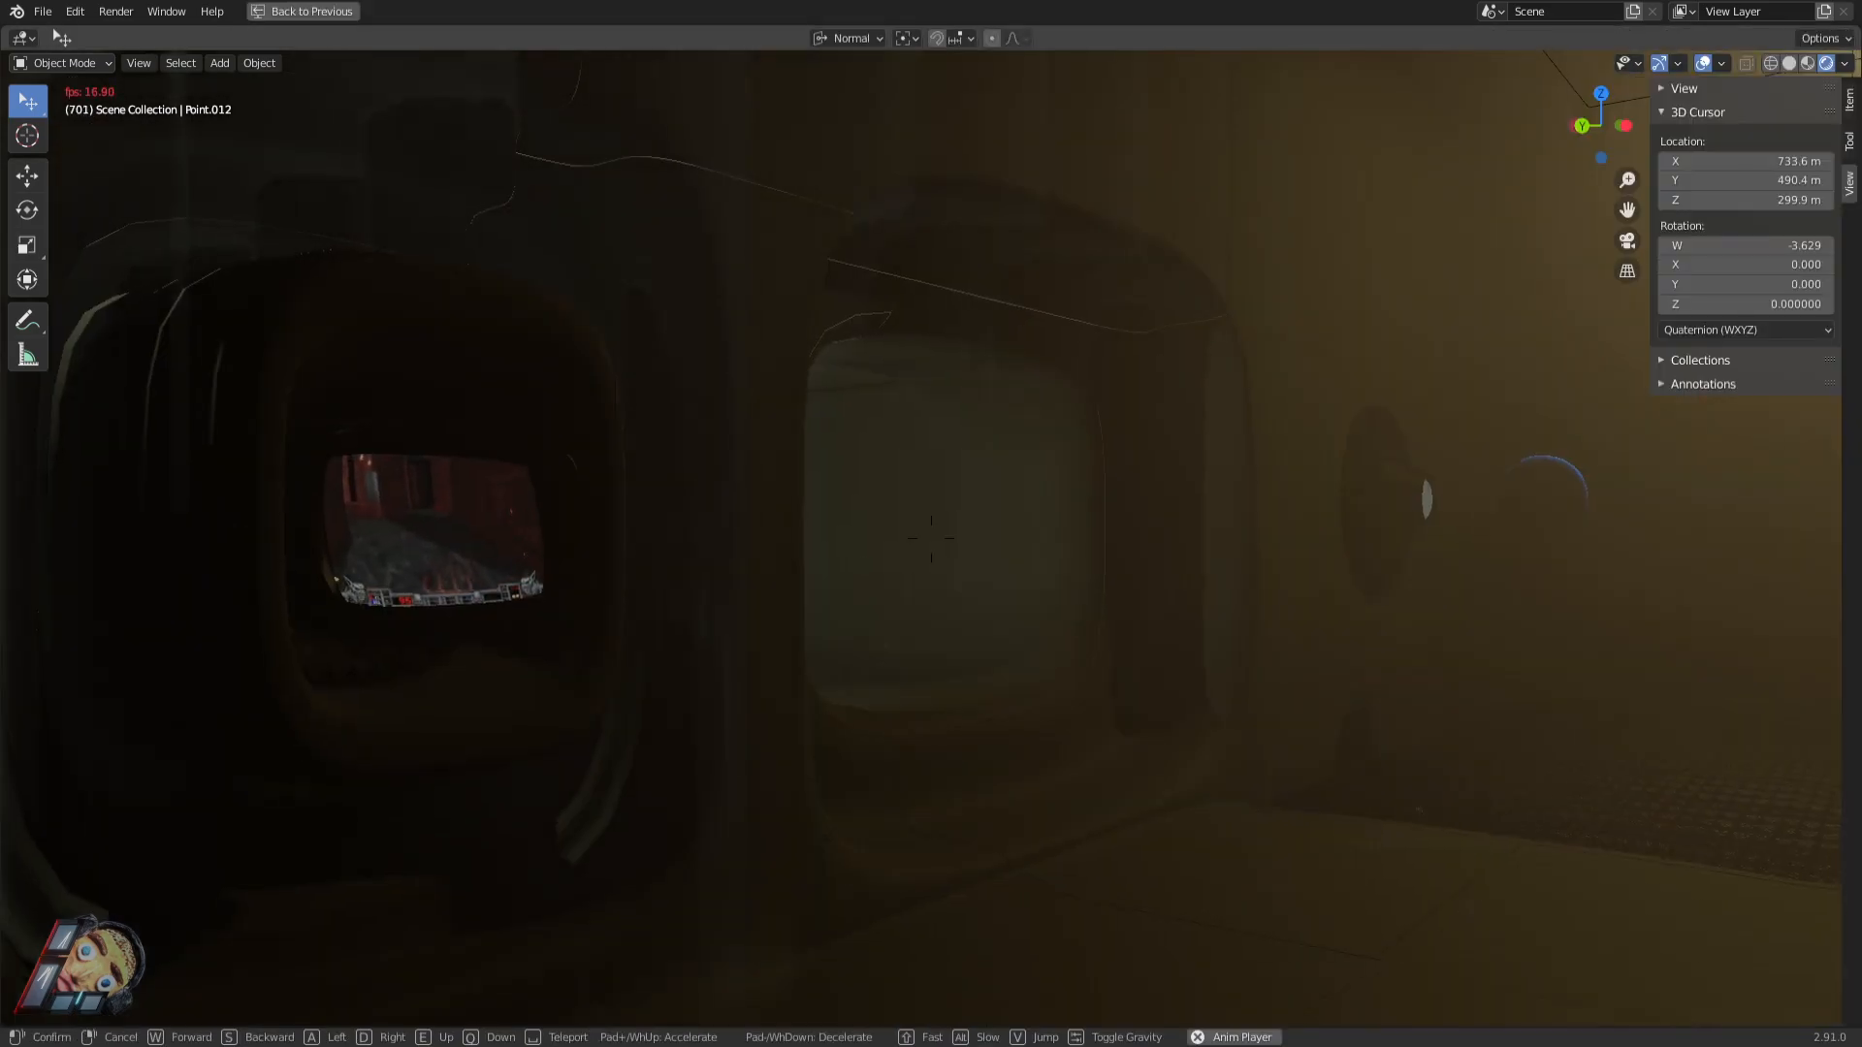
{"action": "key", "text": "w"}
{"action": "key", "text": "d"}
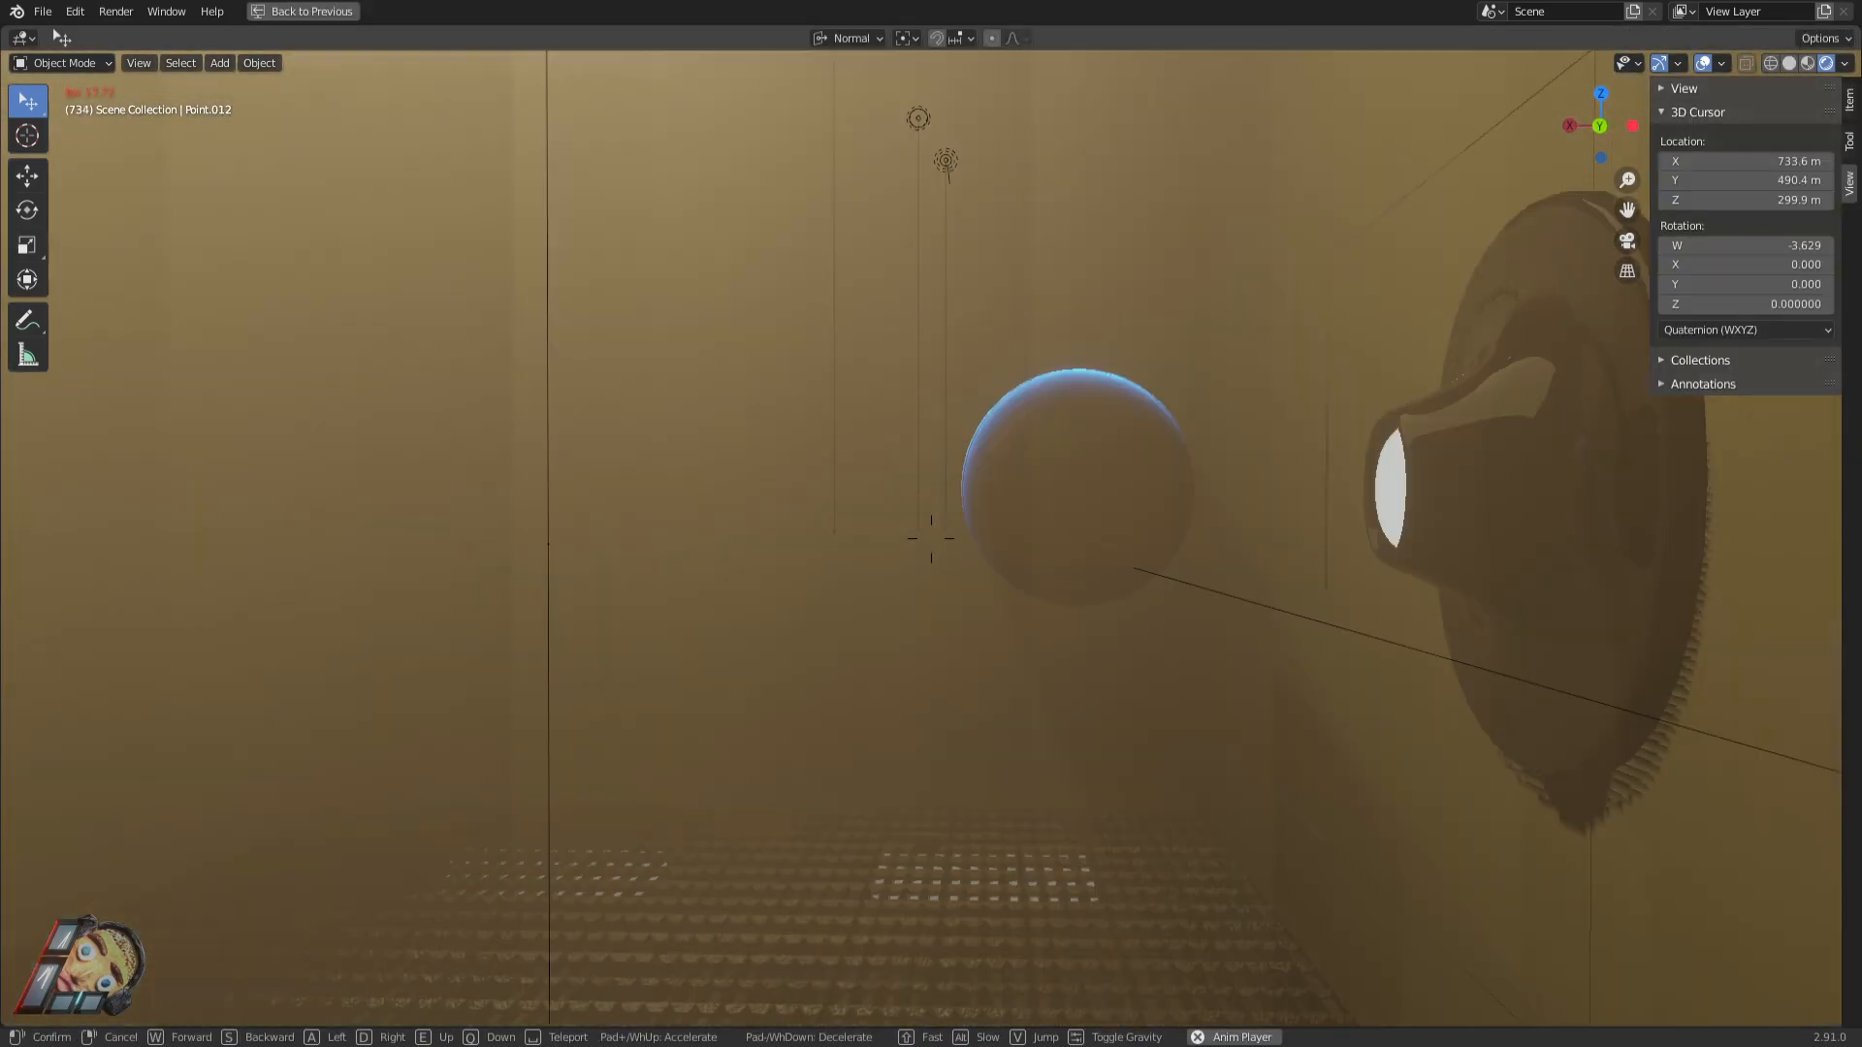
{"action": "key", "text": "w"}
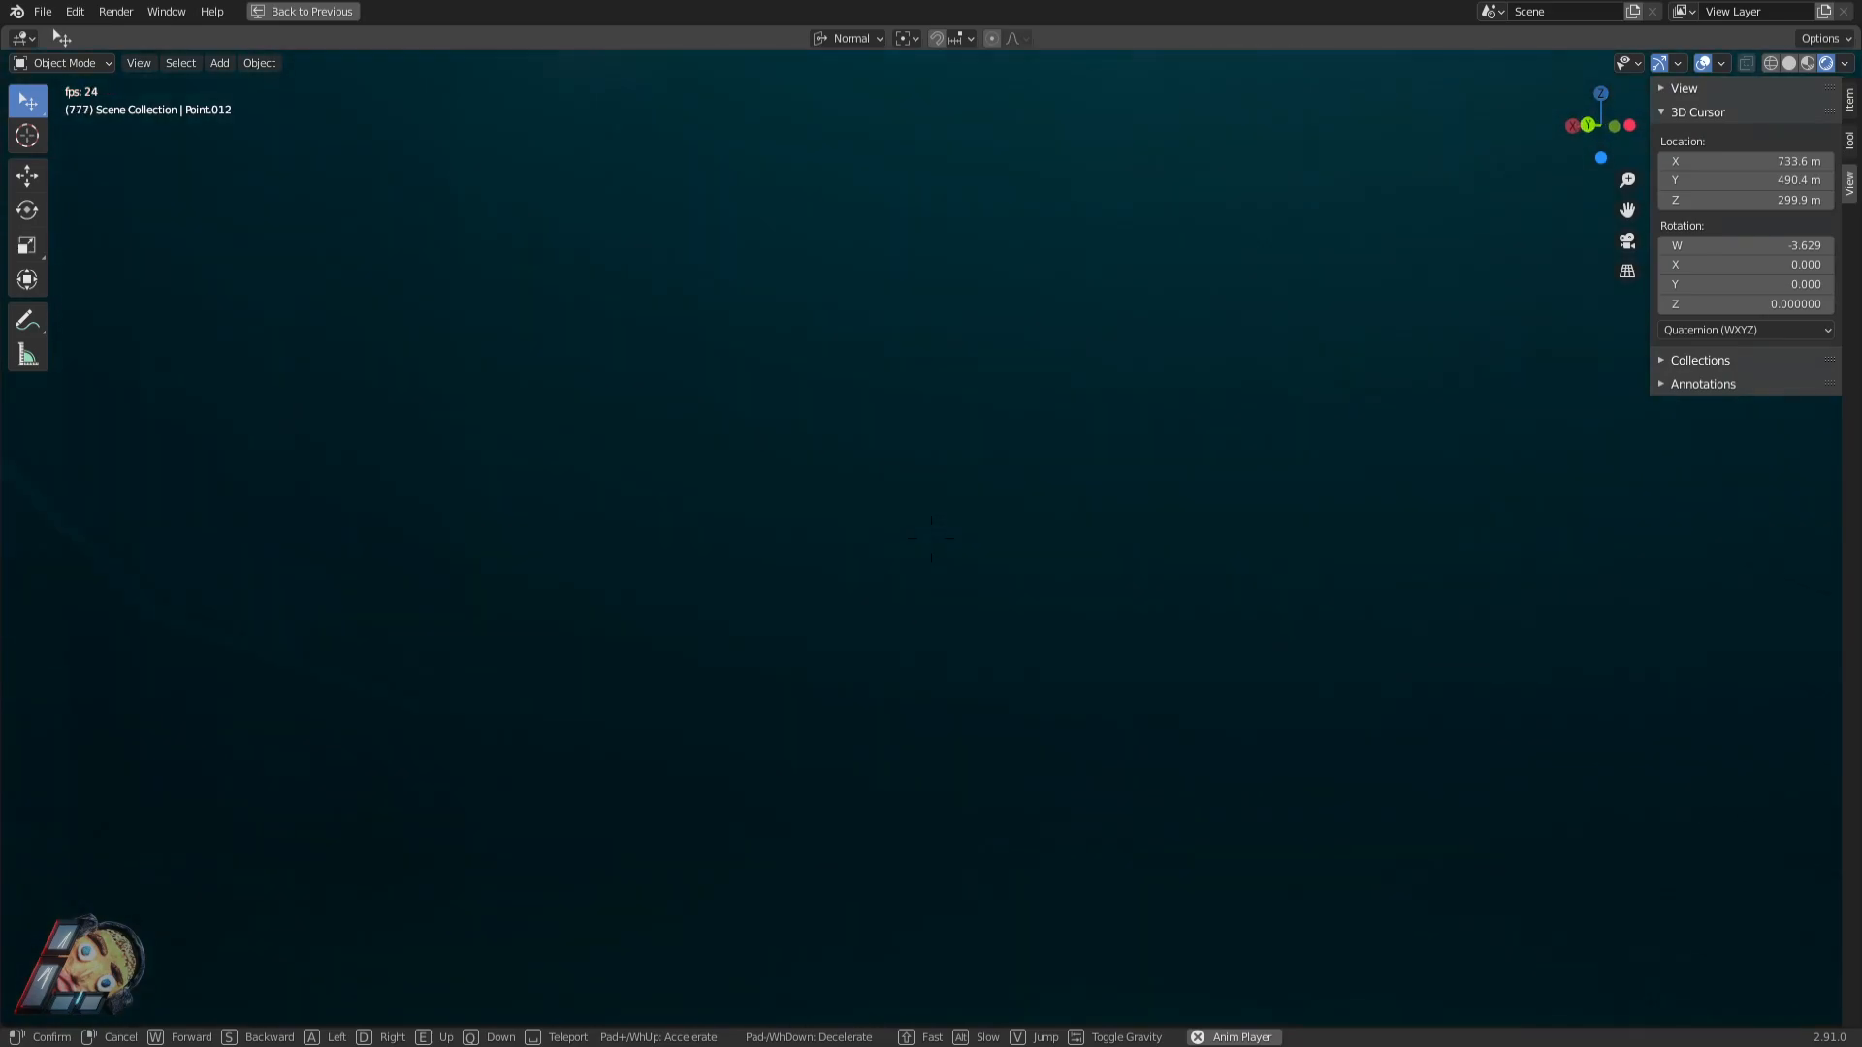
{"action": "key", "text": "s"}
{"action": "key", "text": "w"}
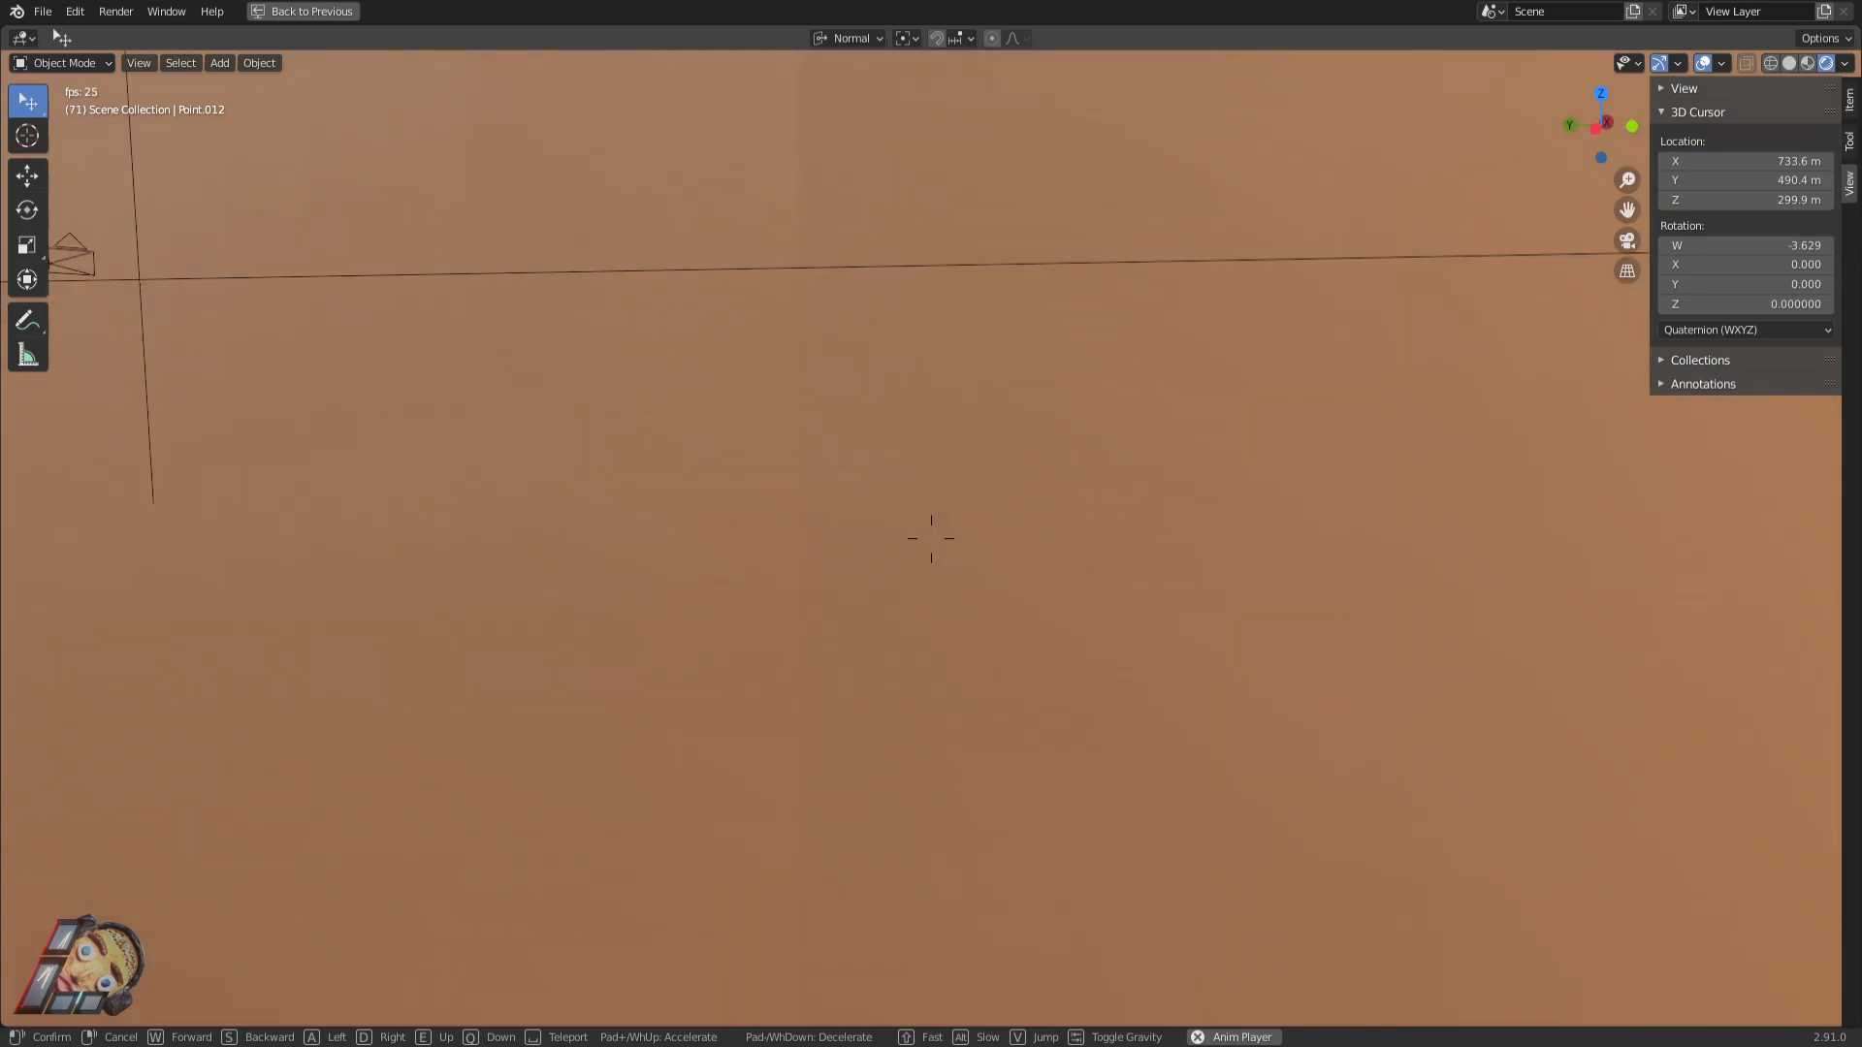
{"action": "key", "text": "s"}
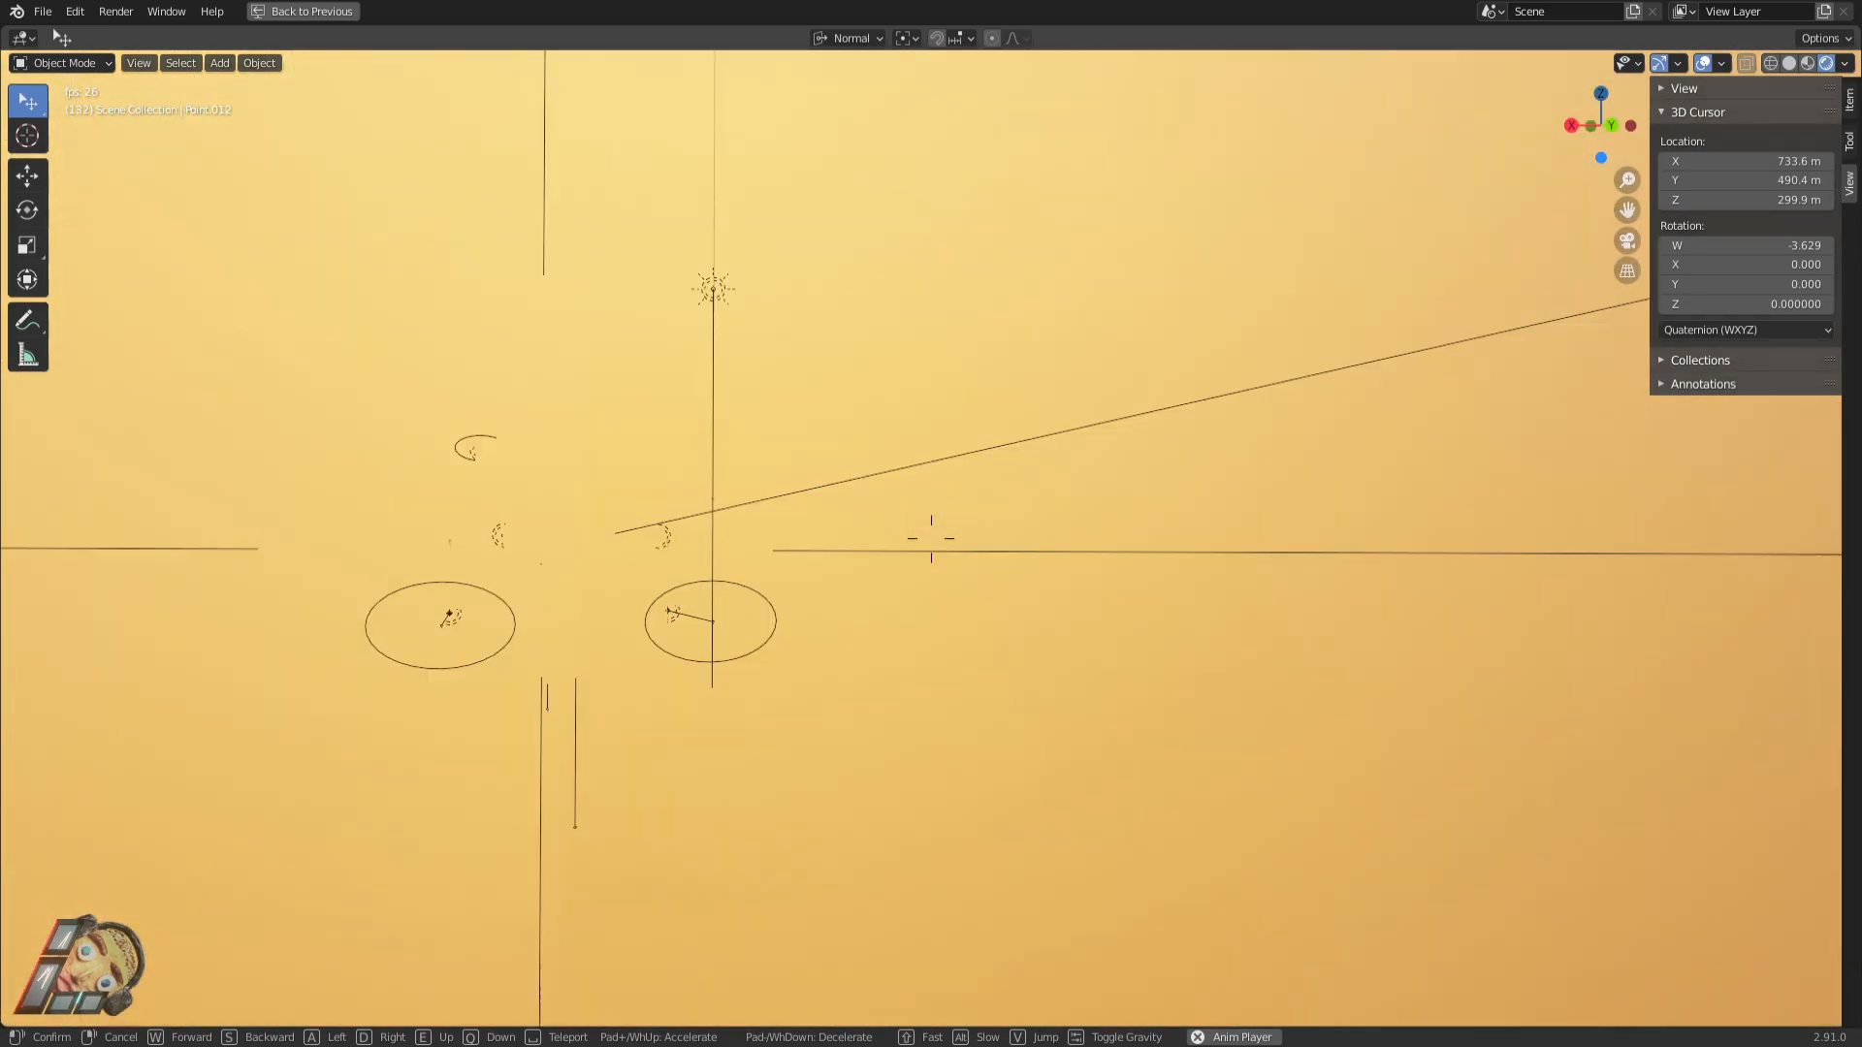
{"action": "left_click", "coordinate": [932, 539]}
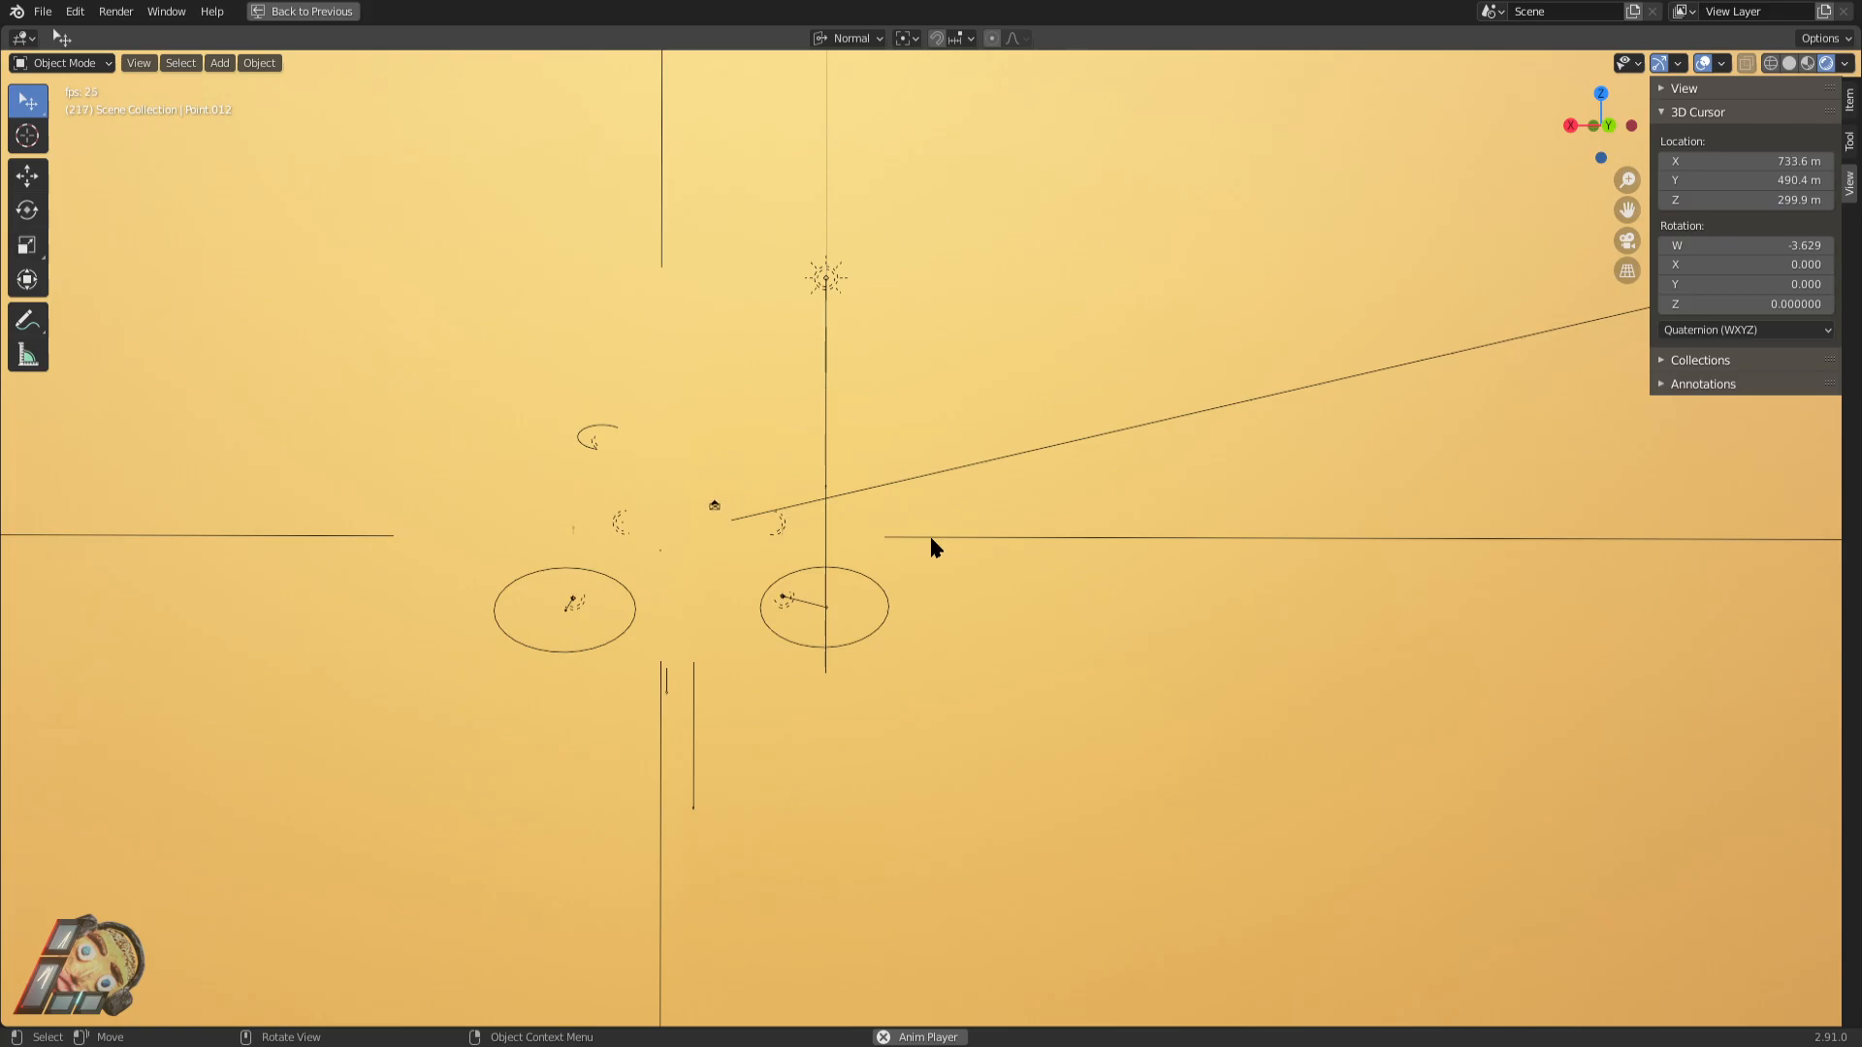
Stop the animation at frame 218 and compare the camera view of the foggy ship with orbited views of the scene.
{"action": "key", "text": "space"}
{"action": "key", "text": "KP_0"}
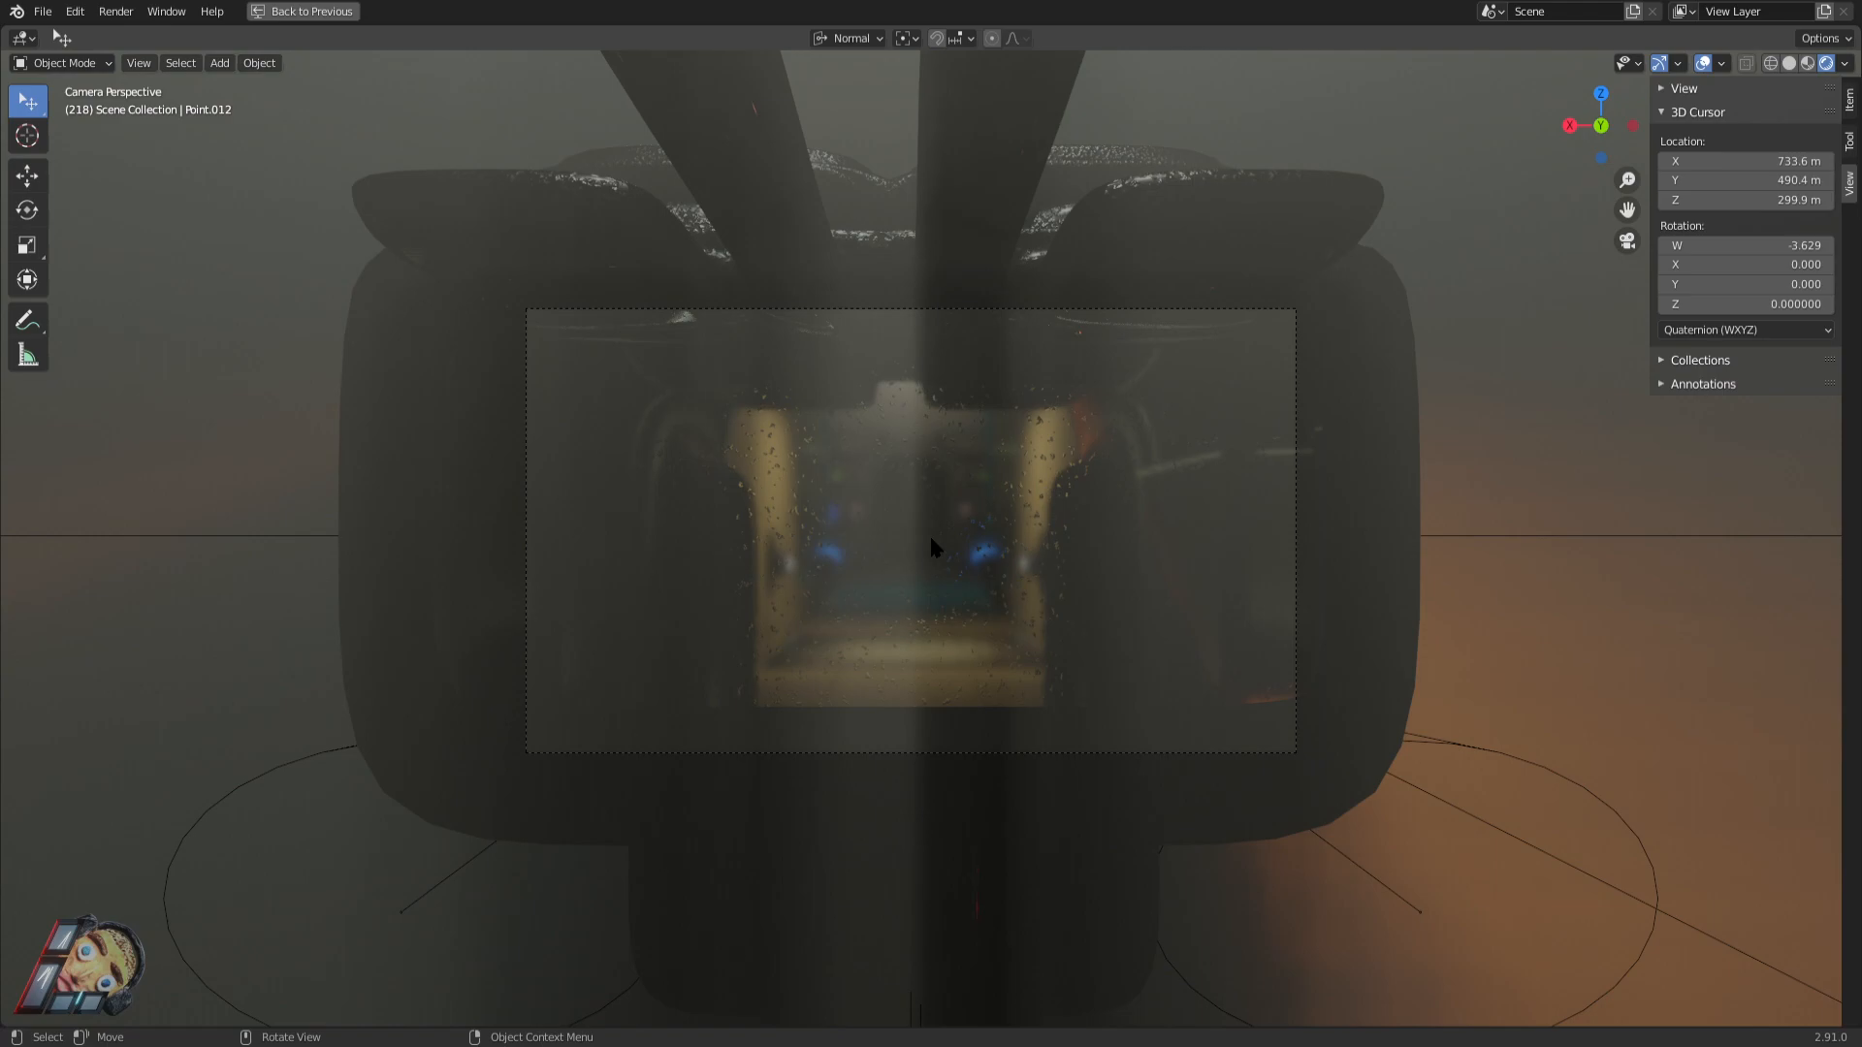
{"action": "middle_click_drag", "start_coordinate": [830, 539], "coordinate": [875, 594]}
{"action": "key", "text": "KP_0"}
{"action": "middle_click_drag", "start_coordinate": [909, 648], "coordinate": [1131, 566]}
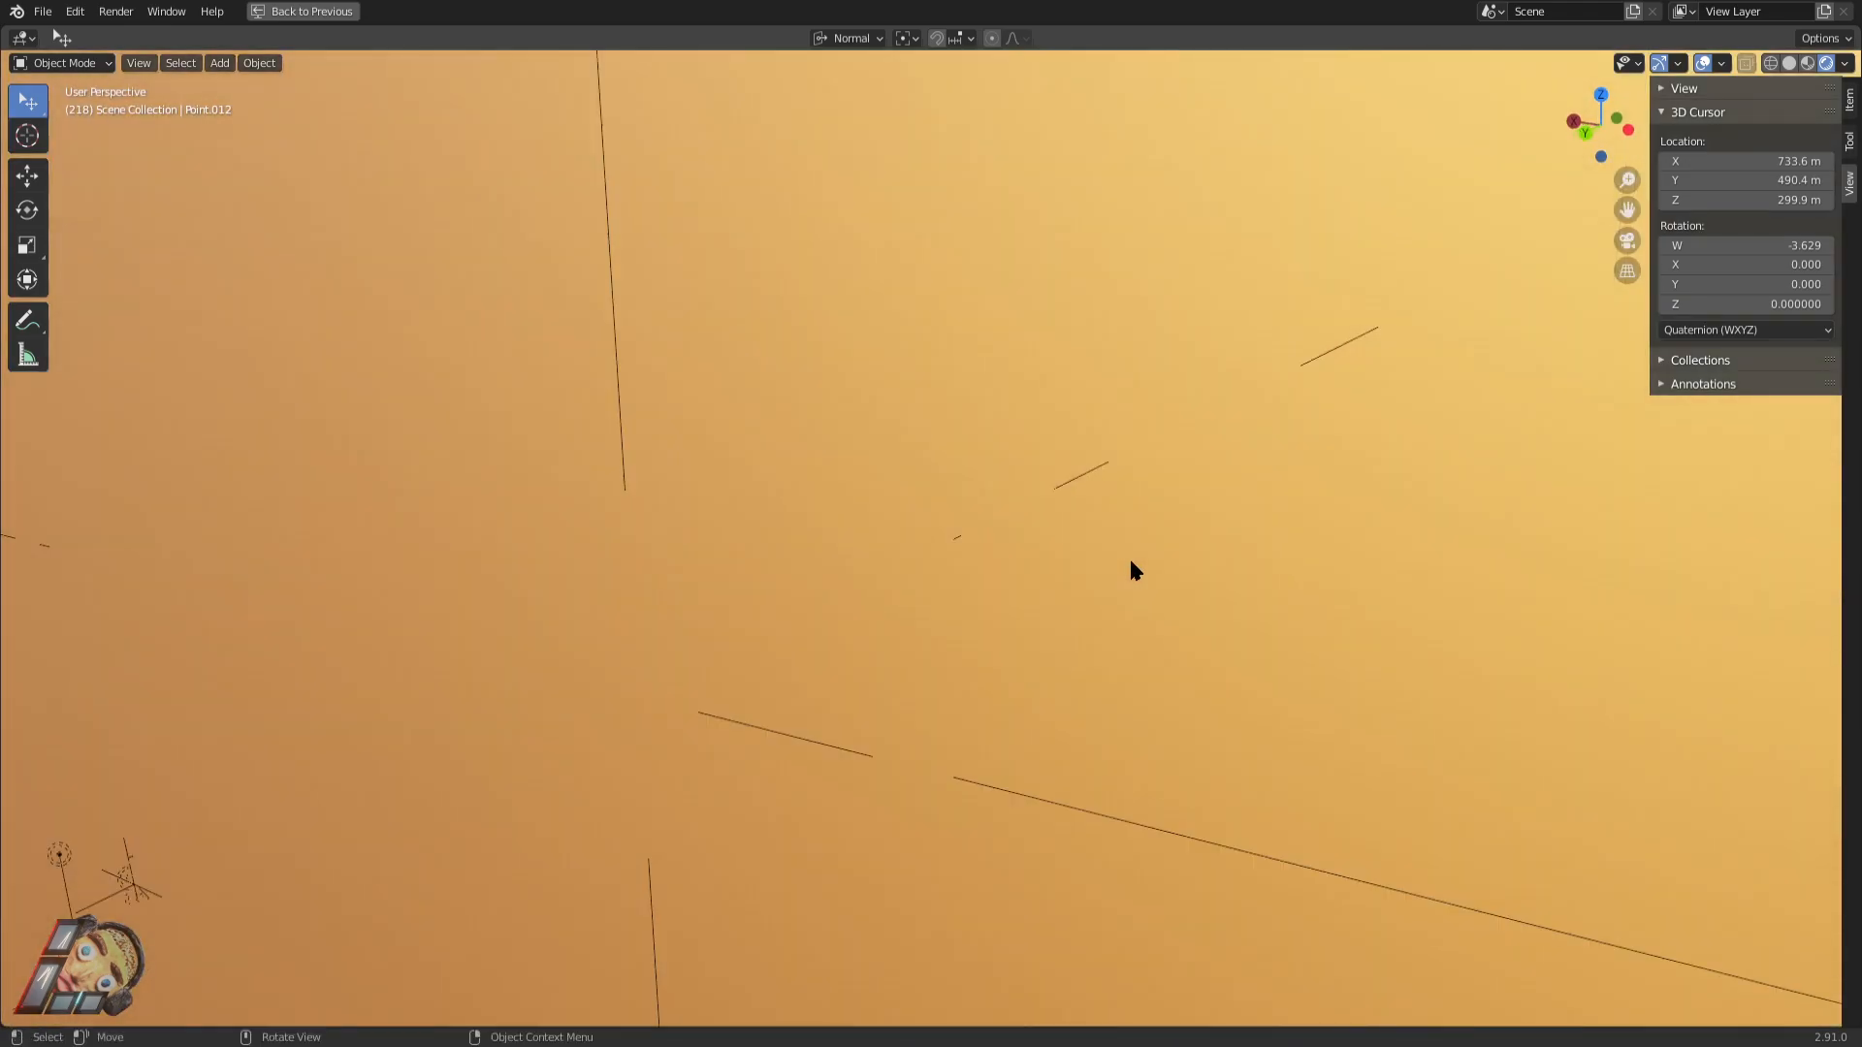
{"action": "key", "text": "KP_0"}
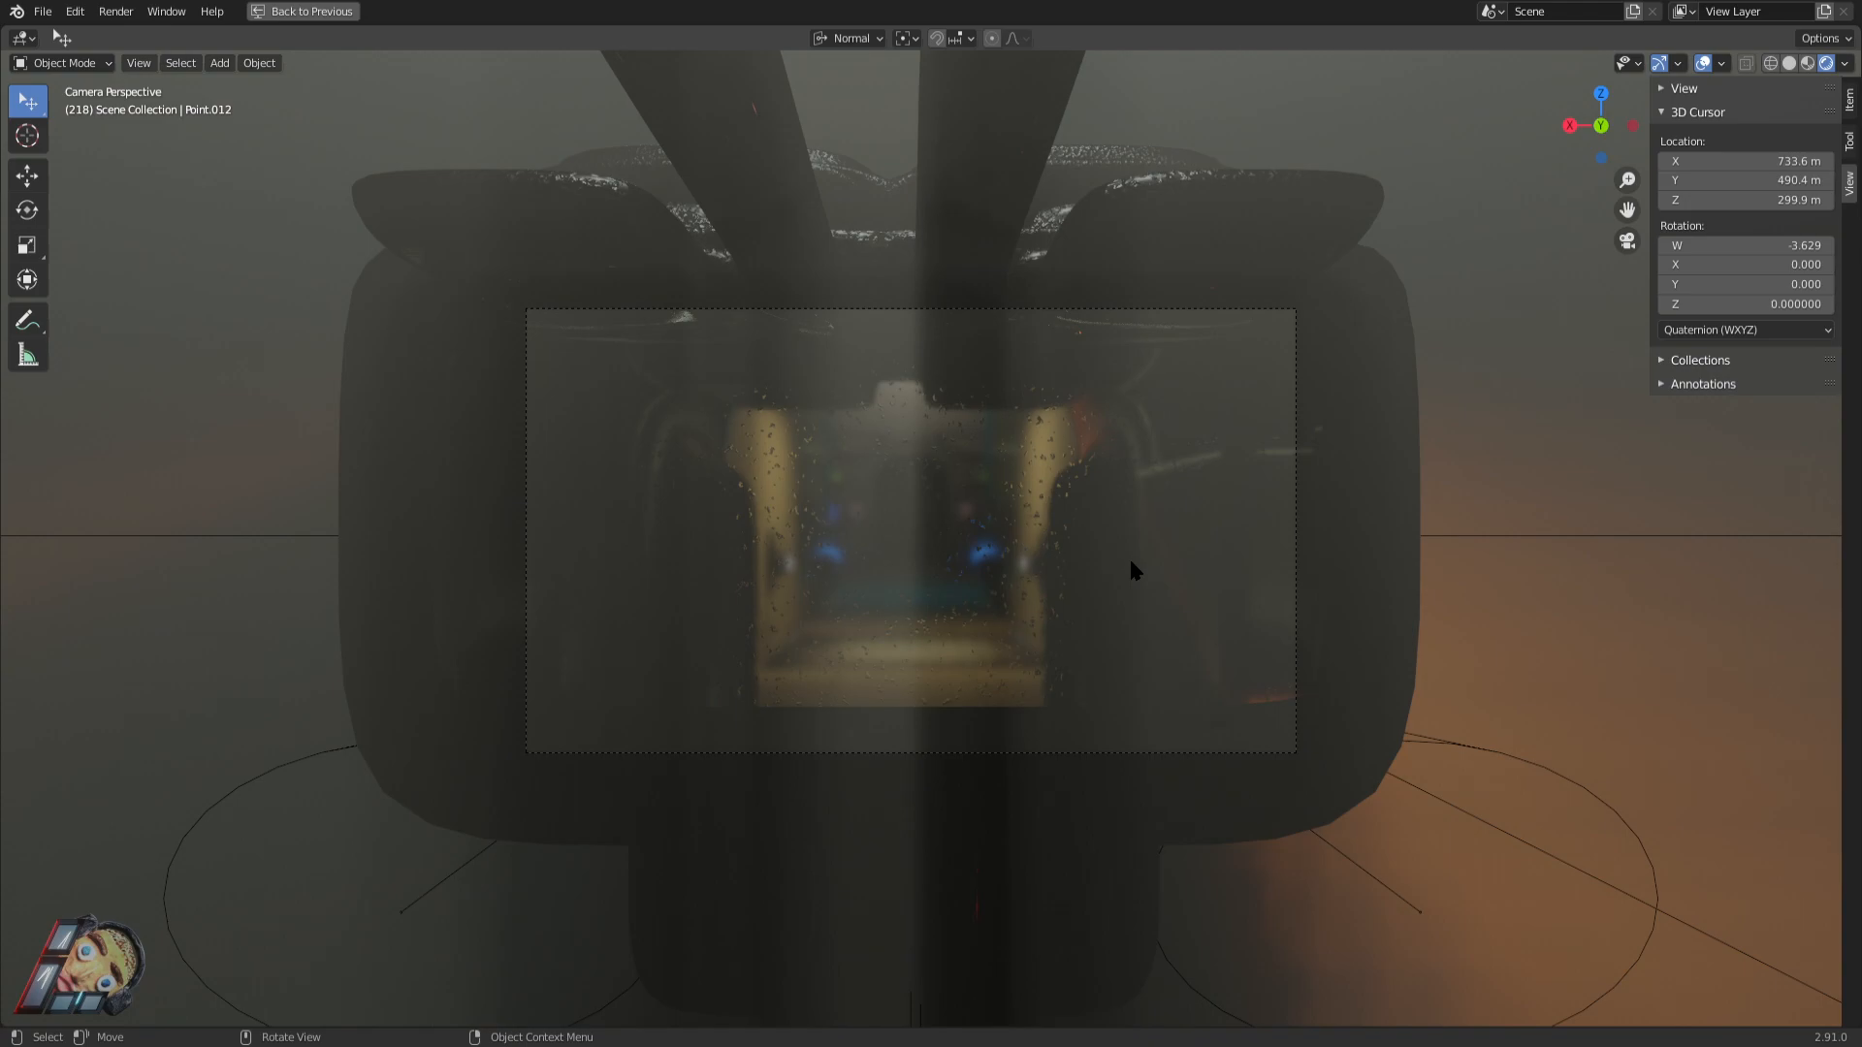
{"action": "middle_click_drag", "start_coordinate": [1144, 510], "coordinate": [536, 576]}
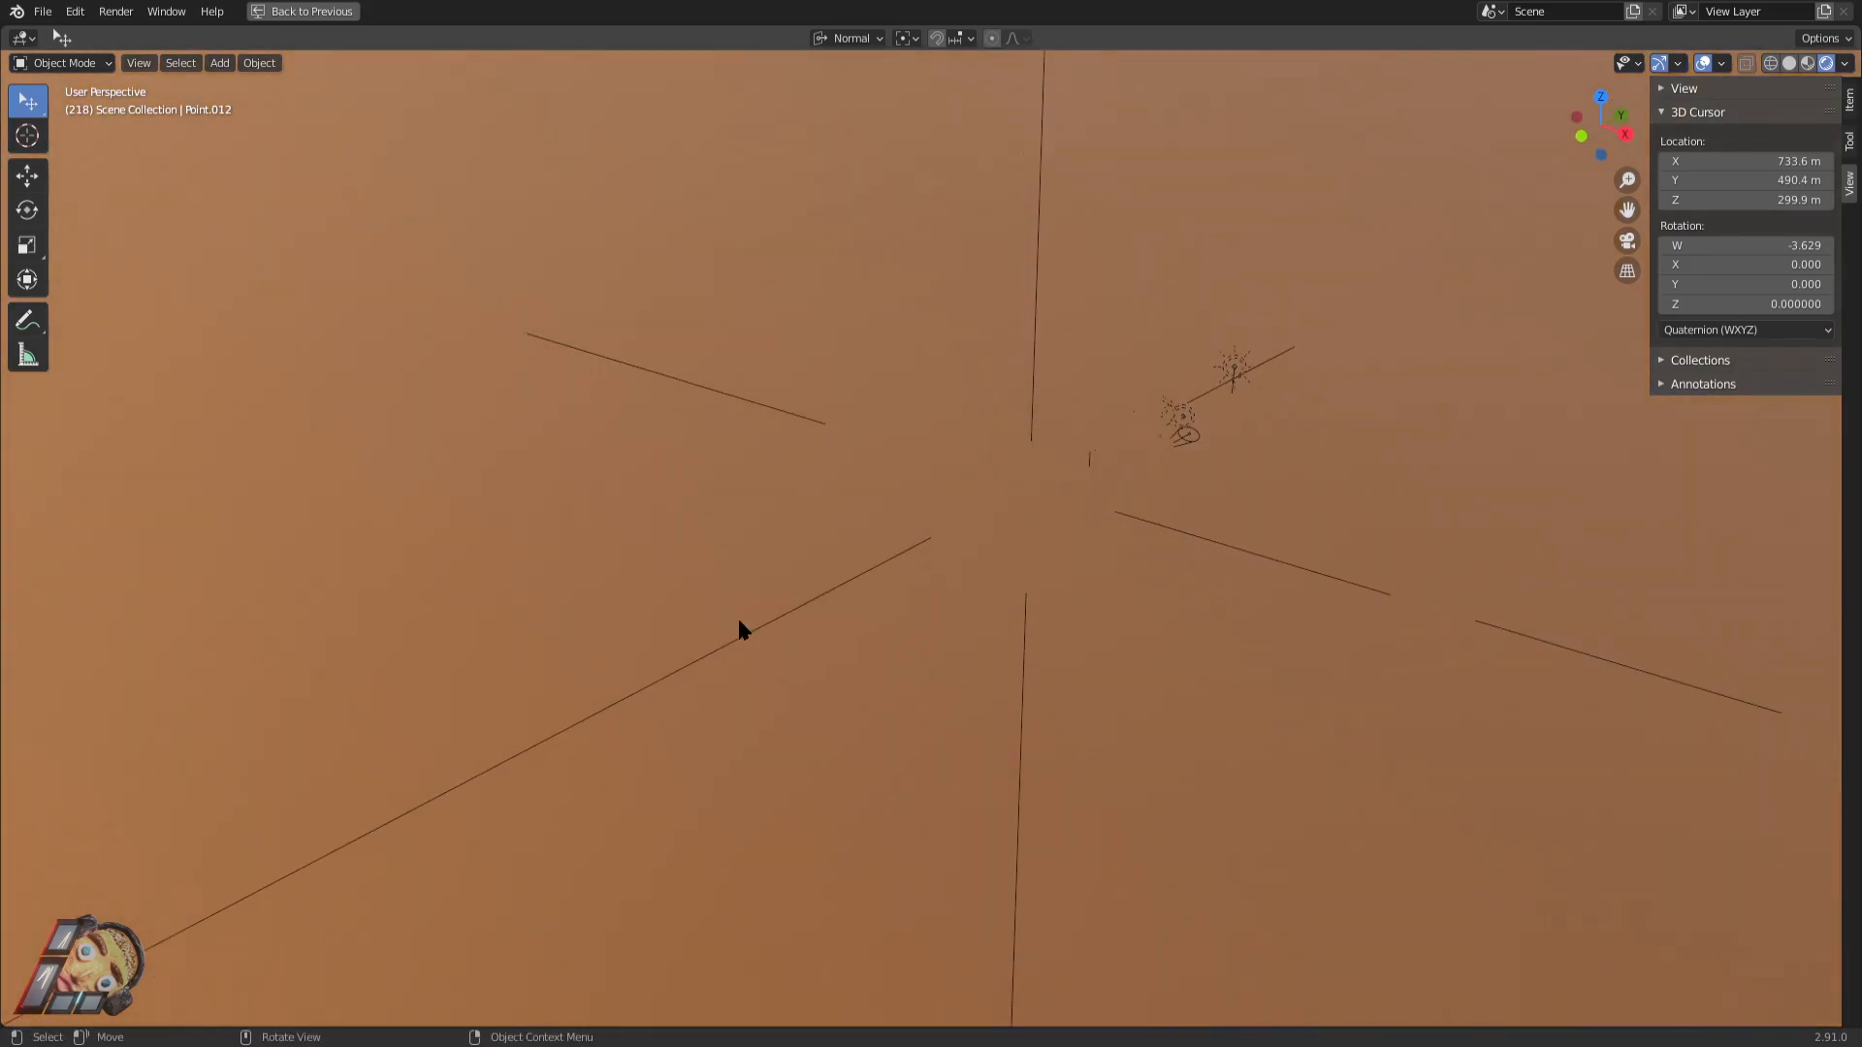
{"action": "key", "text": "KP_0"}
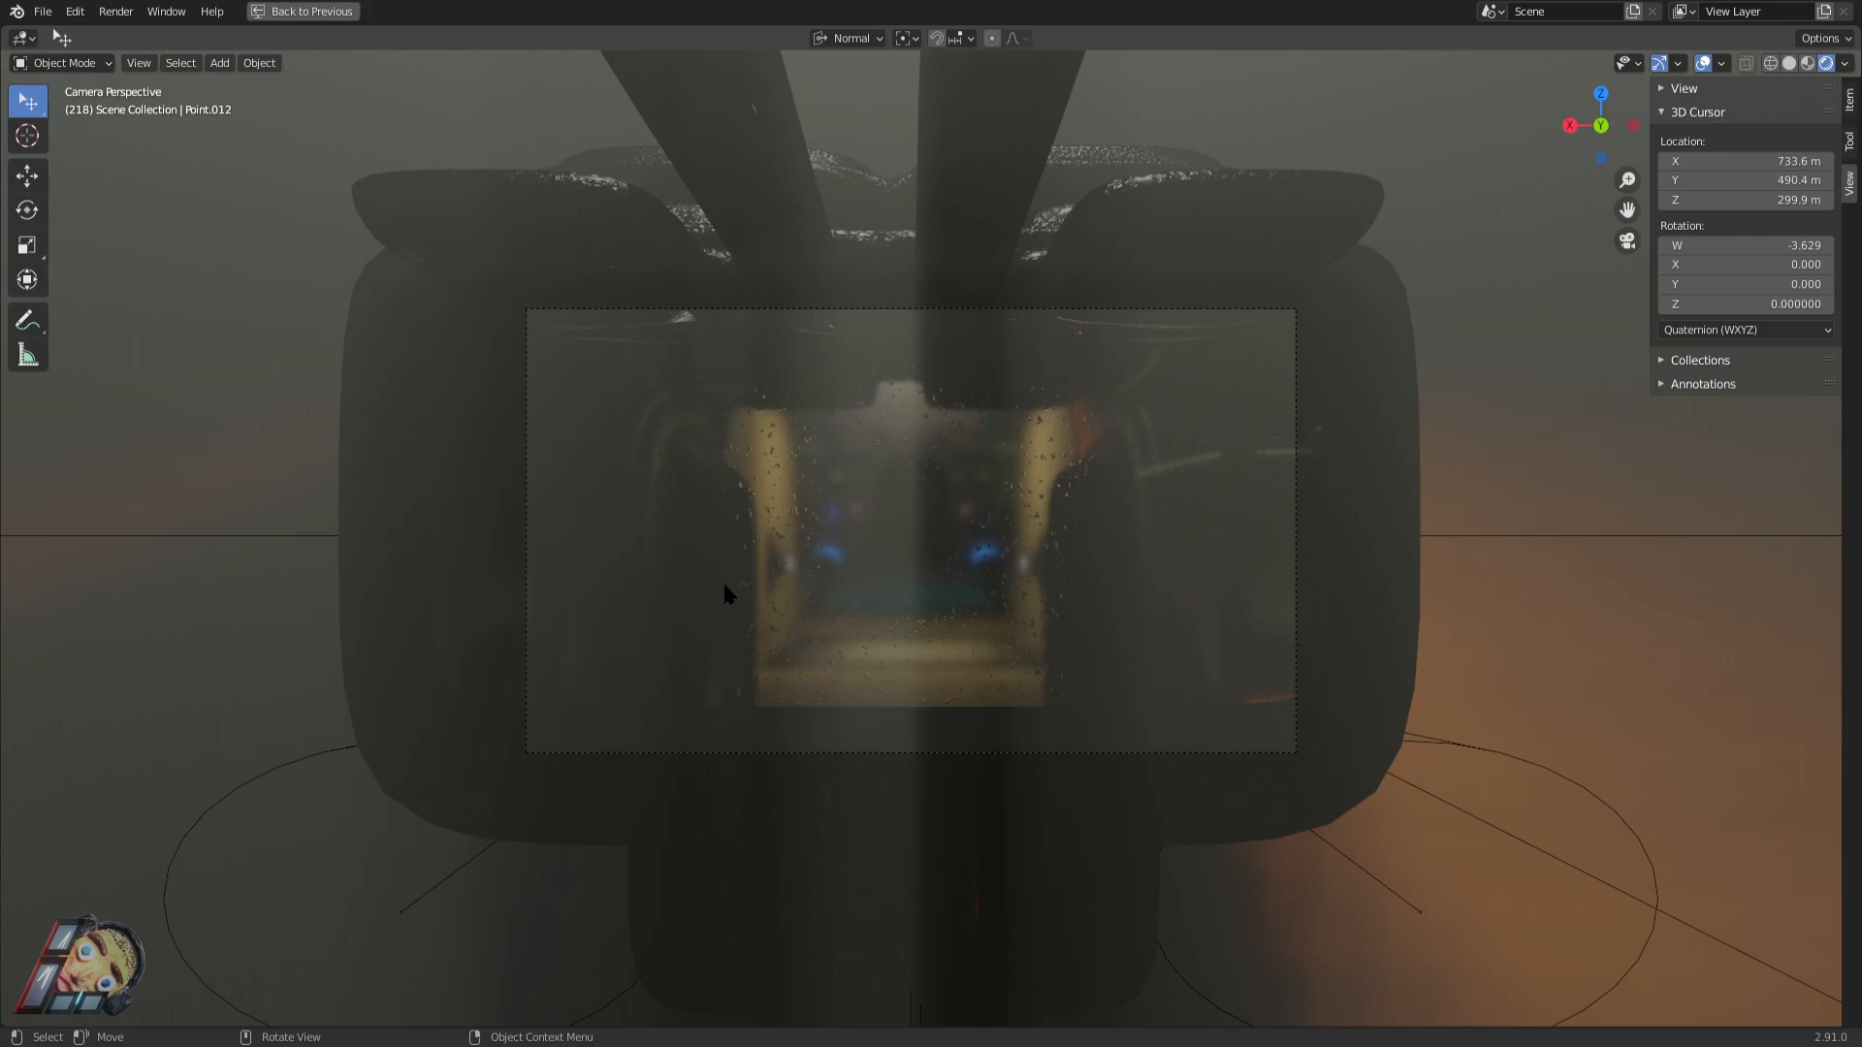